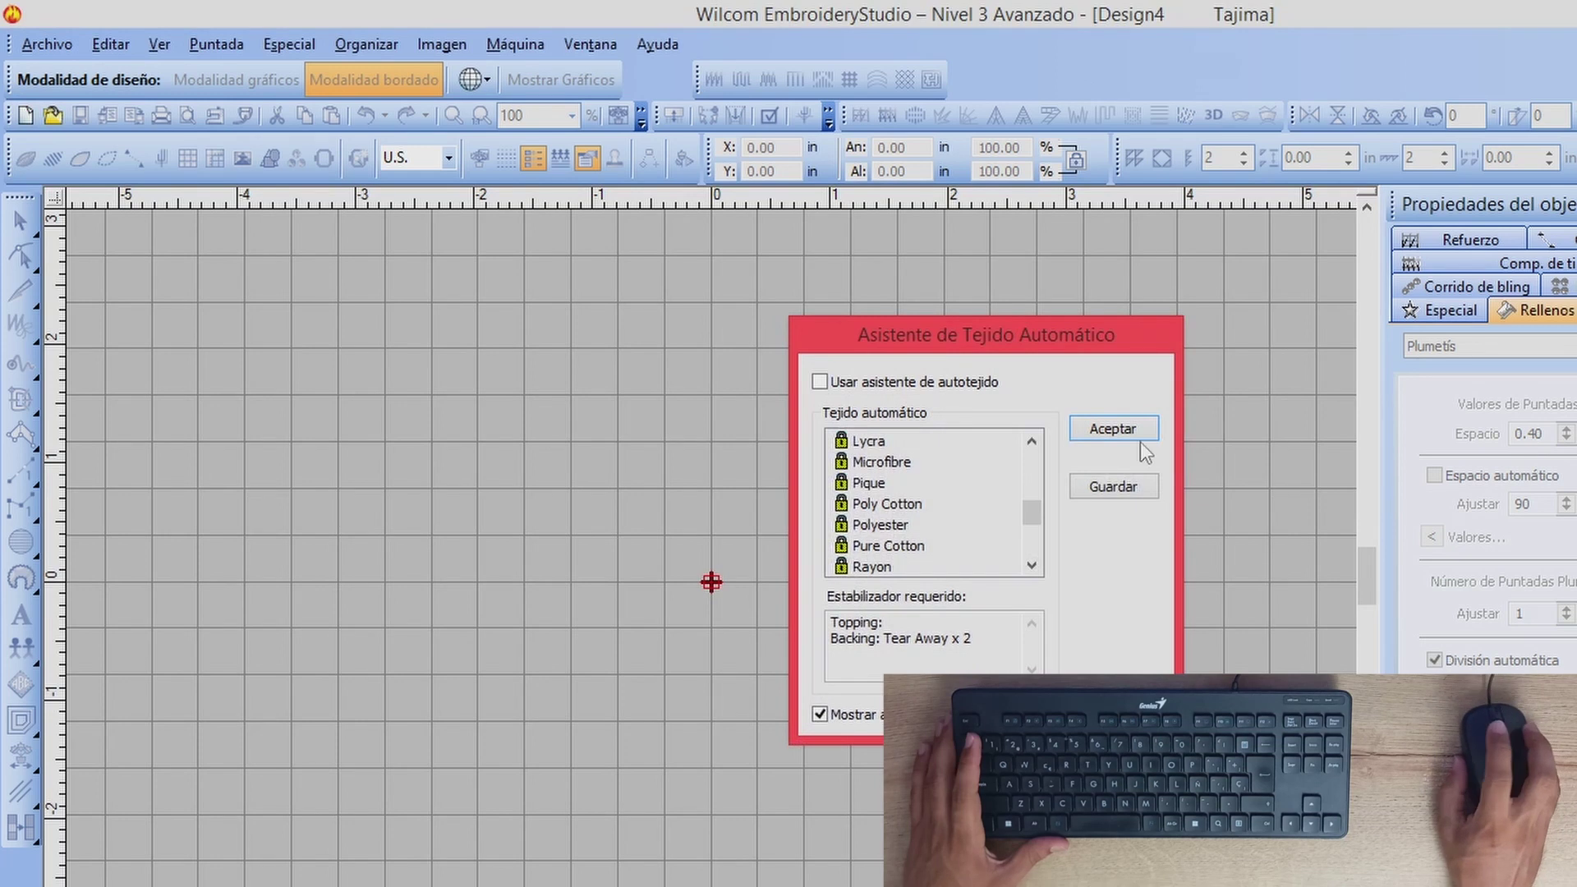
Step: Accept the automatic fabric assistant with its current settings and switch the new design to graphics mode
click(1113, 429)
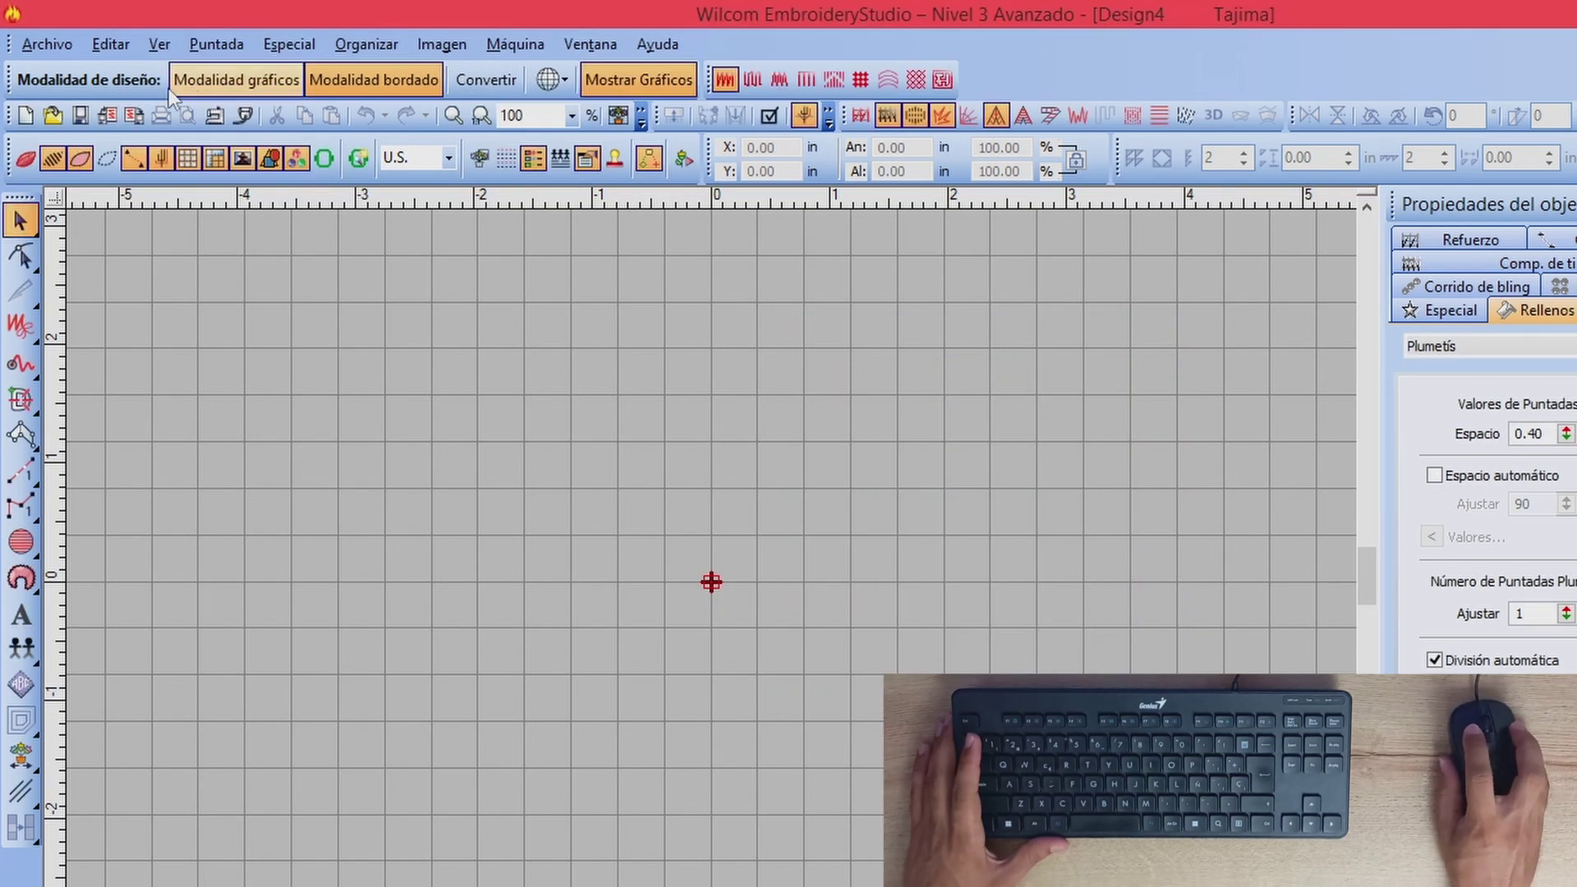
click(260, 75)
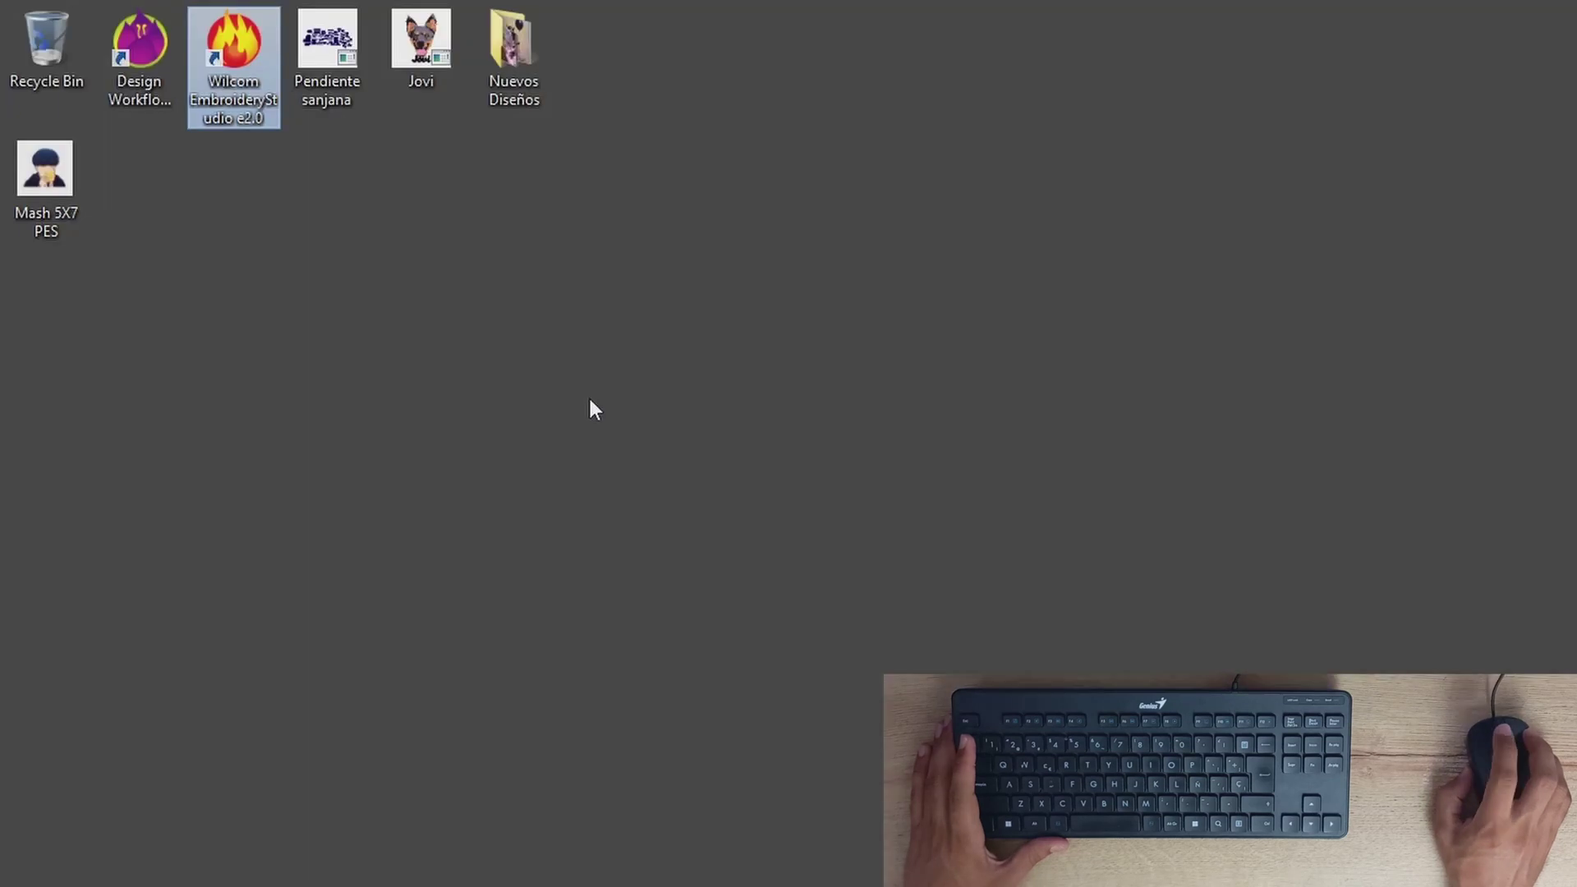
Step: Copy the desktop image "Mash 5X7 PES" and paste it onto the graphics page in Wilcom EmbroideryStudio
click(57, 183)
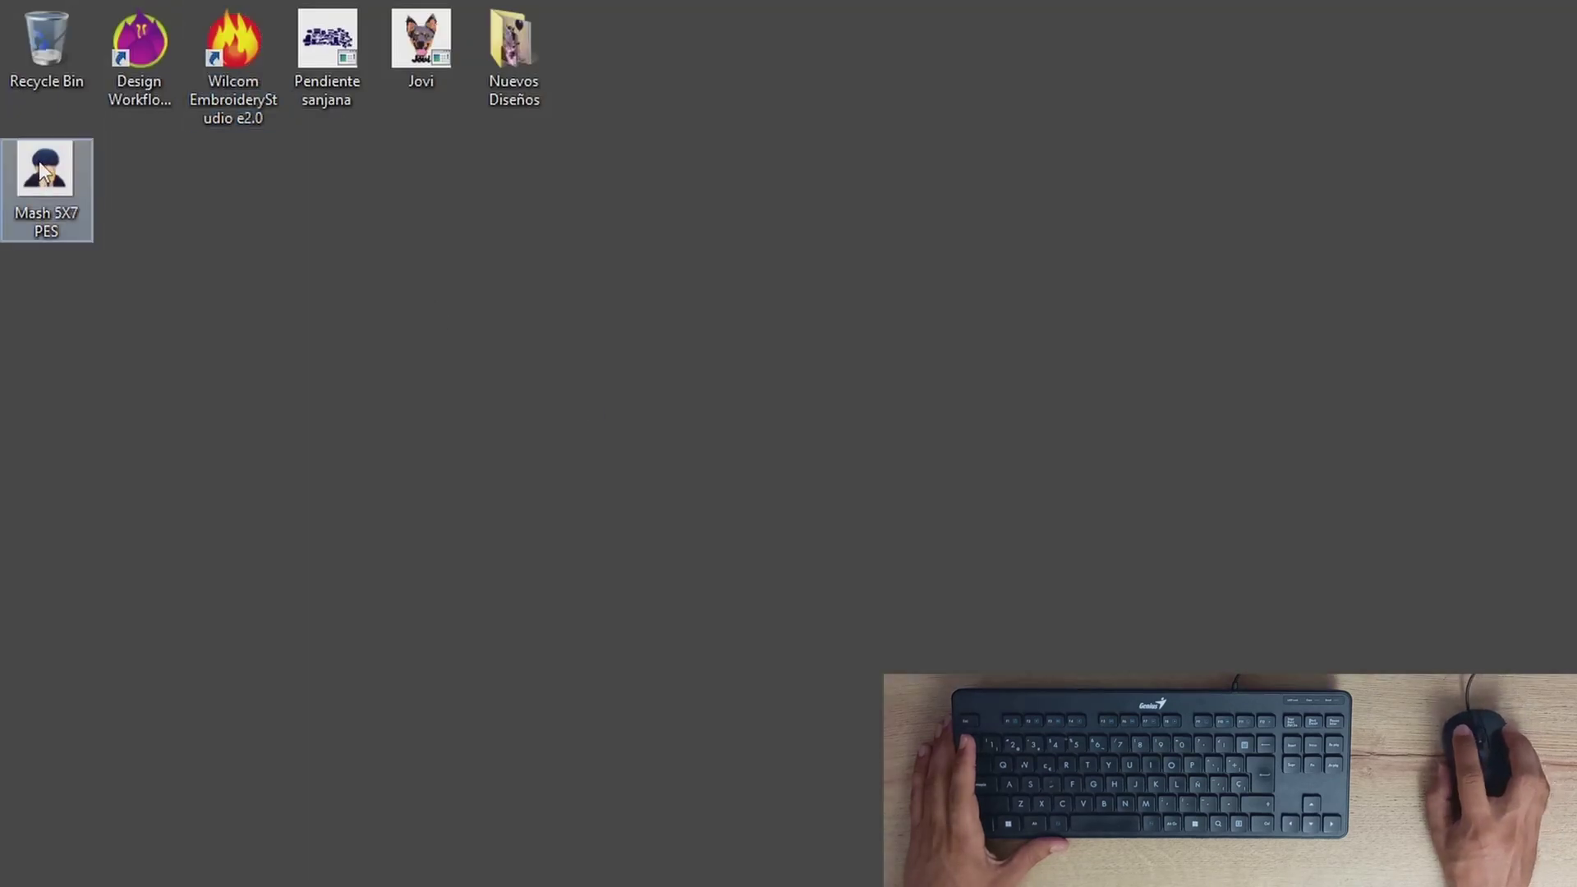
right_click(59, 185)
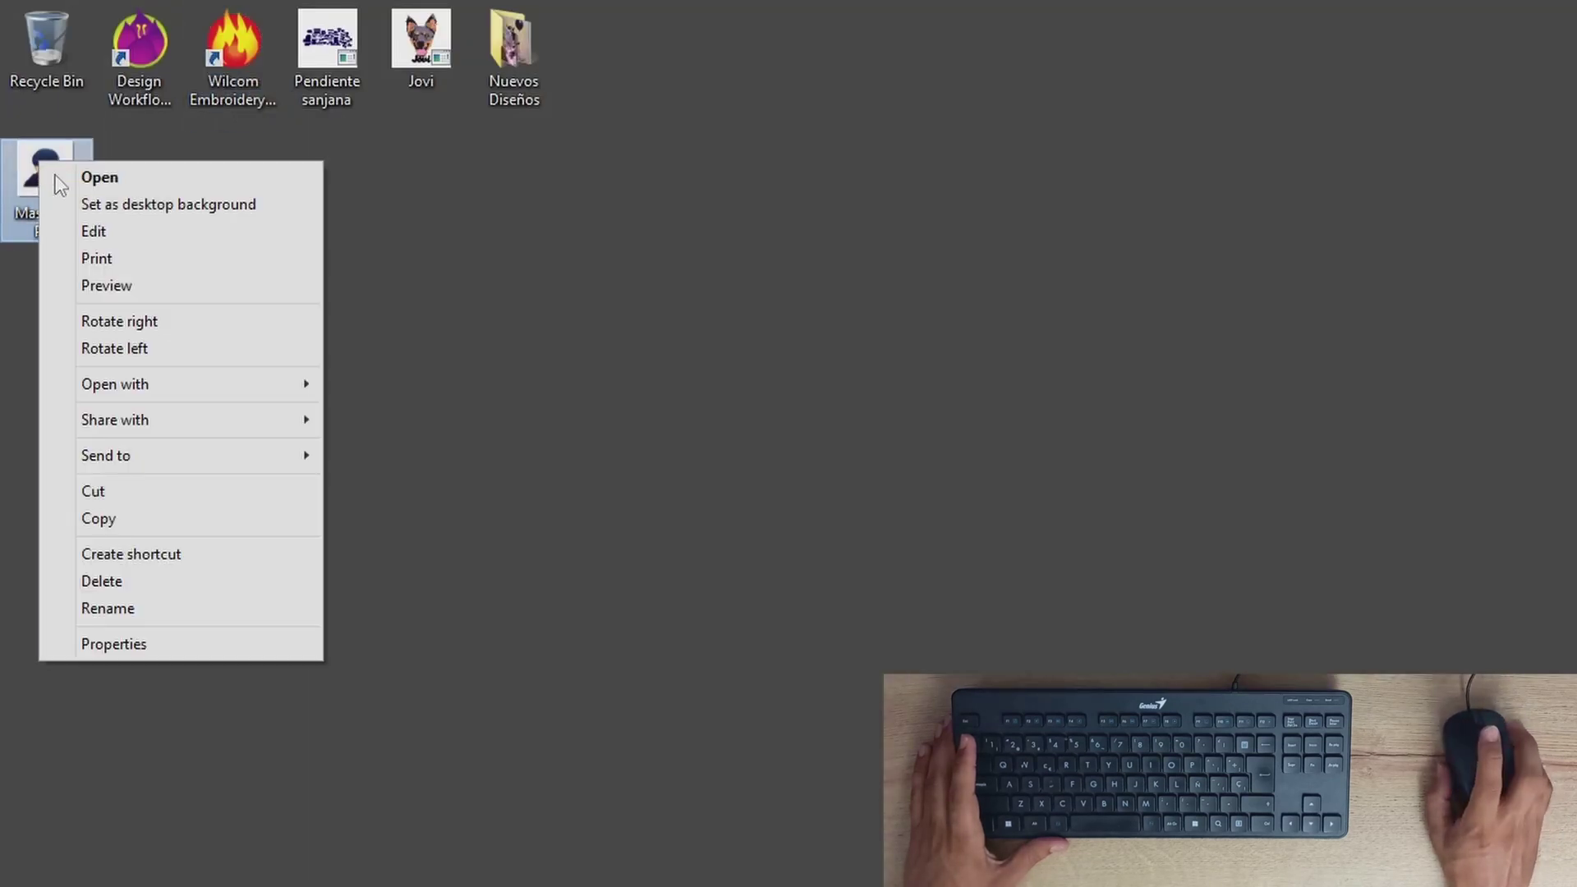
click(129, 519)
key(alt+Tab)
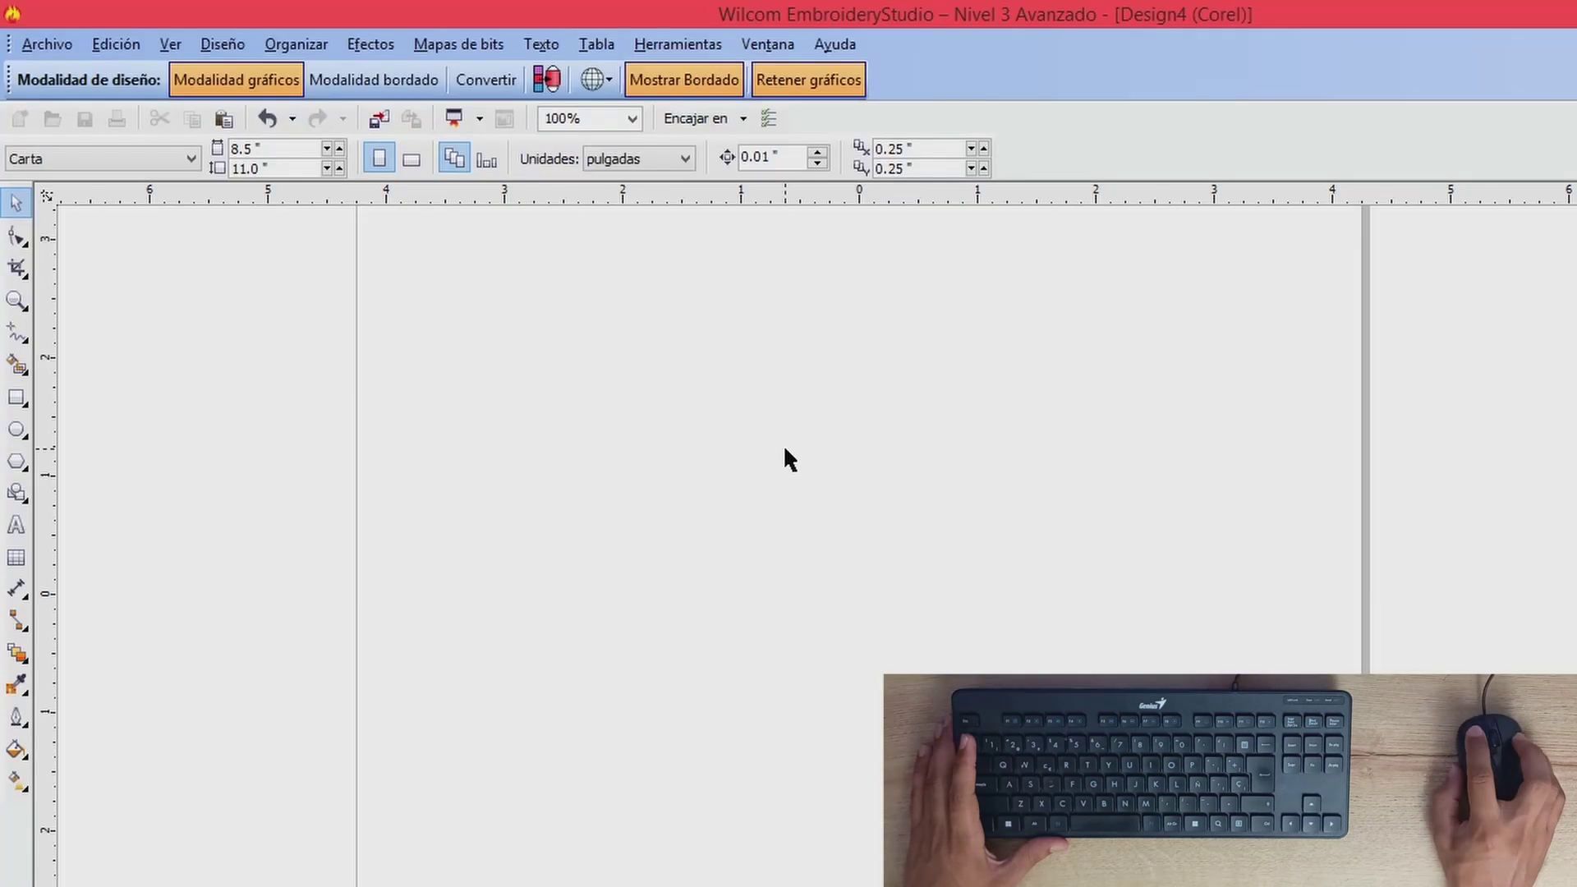
right_click(785, 448)
click(877, 612)
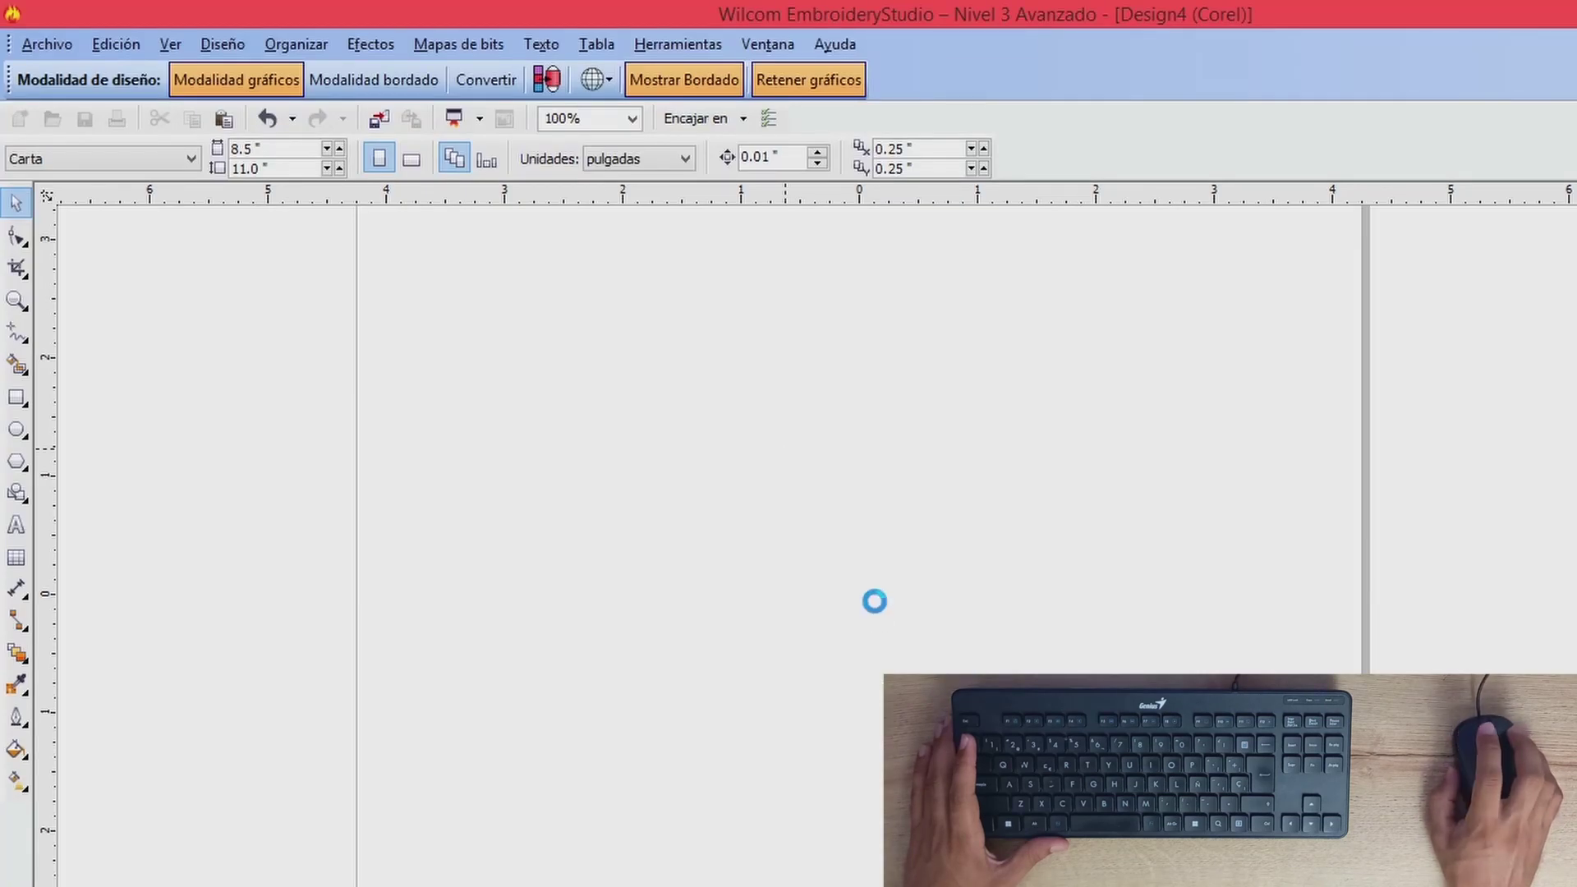
scroll(869, 546, down, 1)
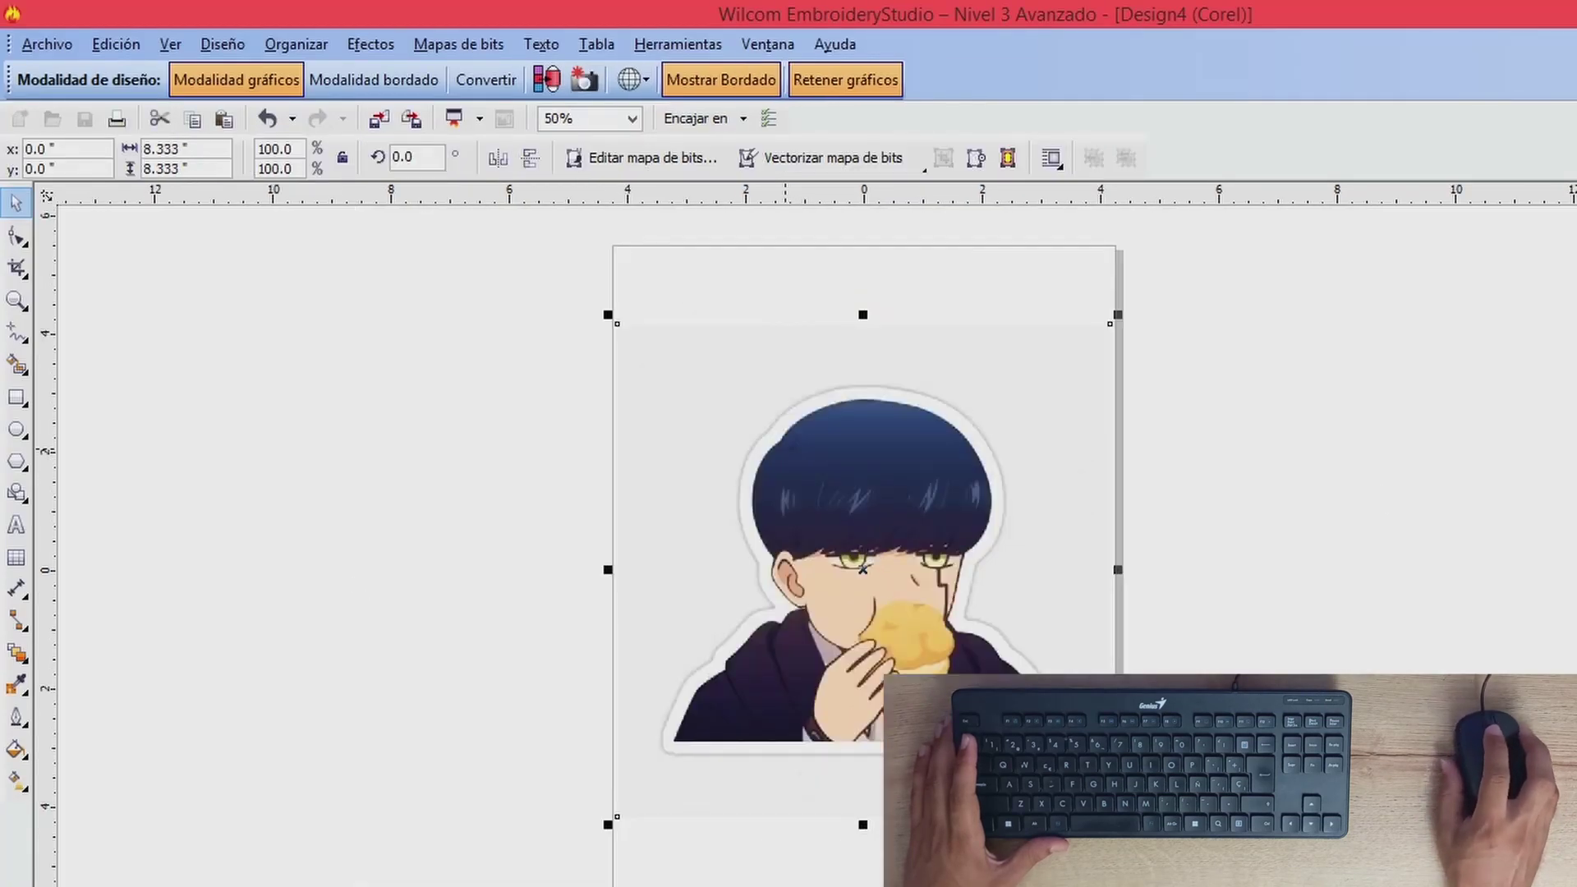
Step: Crop the pasted image closely around the character to about 6.85 x 6.27 in and centre it on the page
click(915, 478)
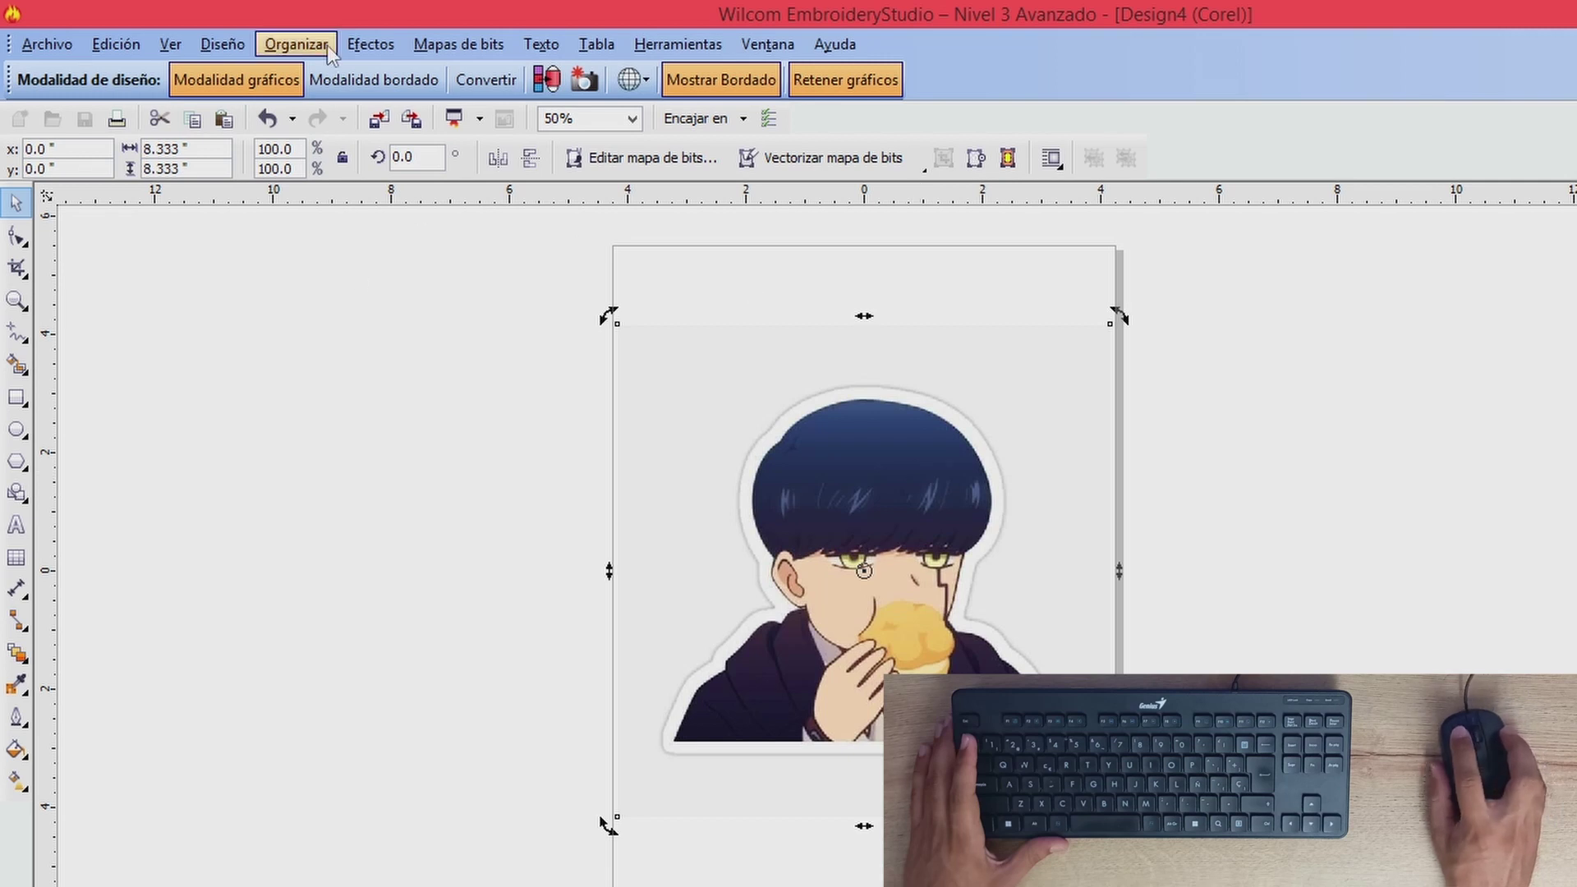
click(17, 267)
drag(662, 353, 1057, 752)
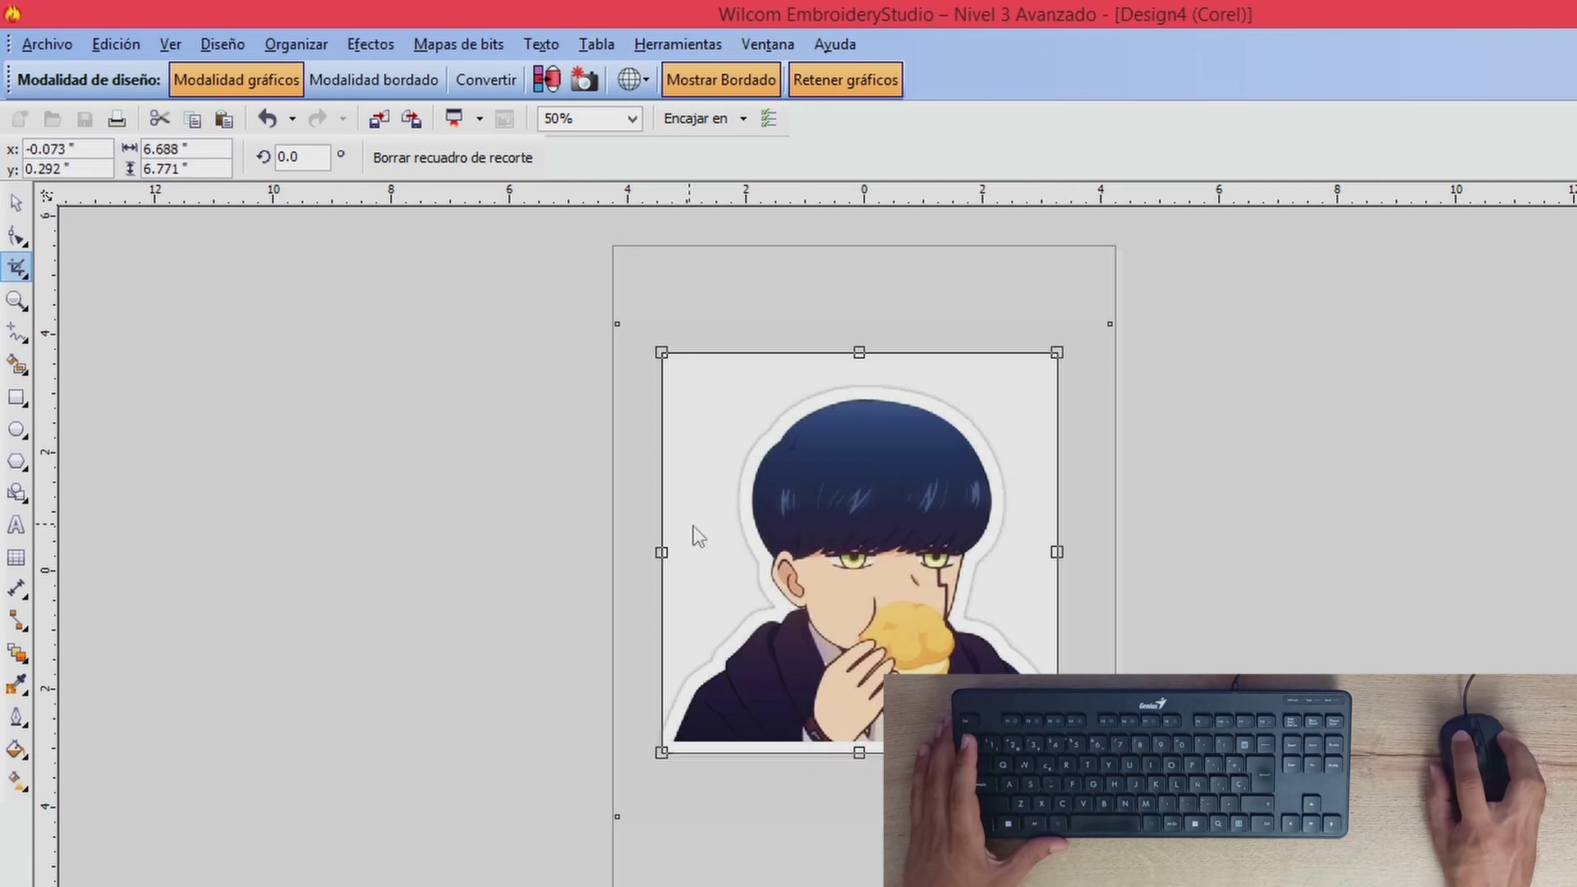
drag(660, 553, 660, 553)
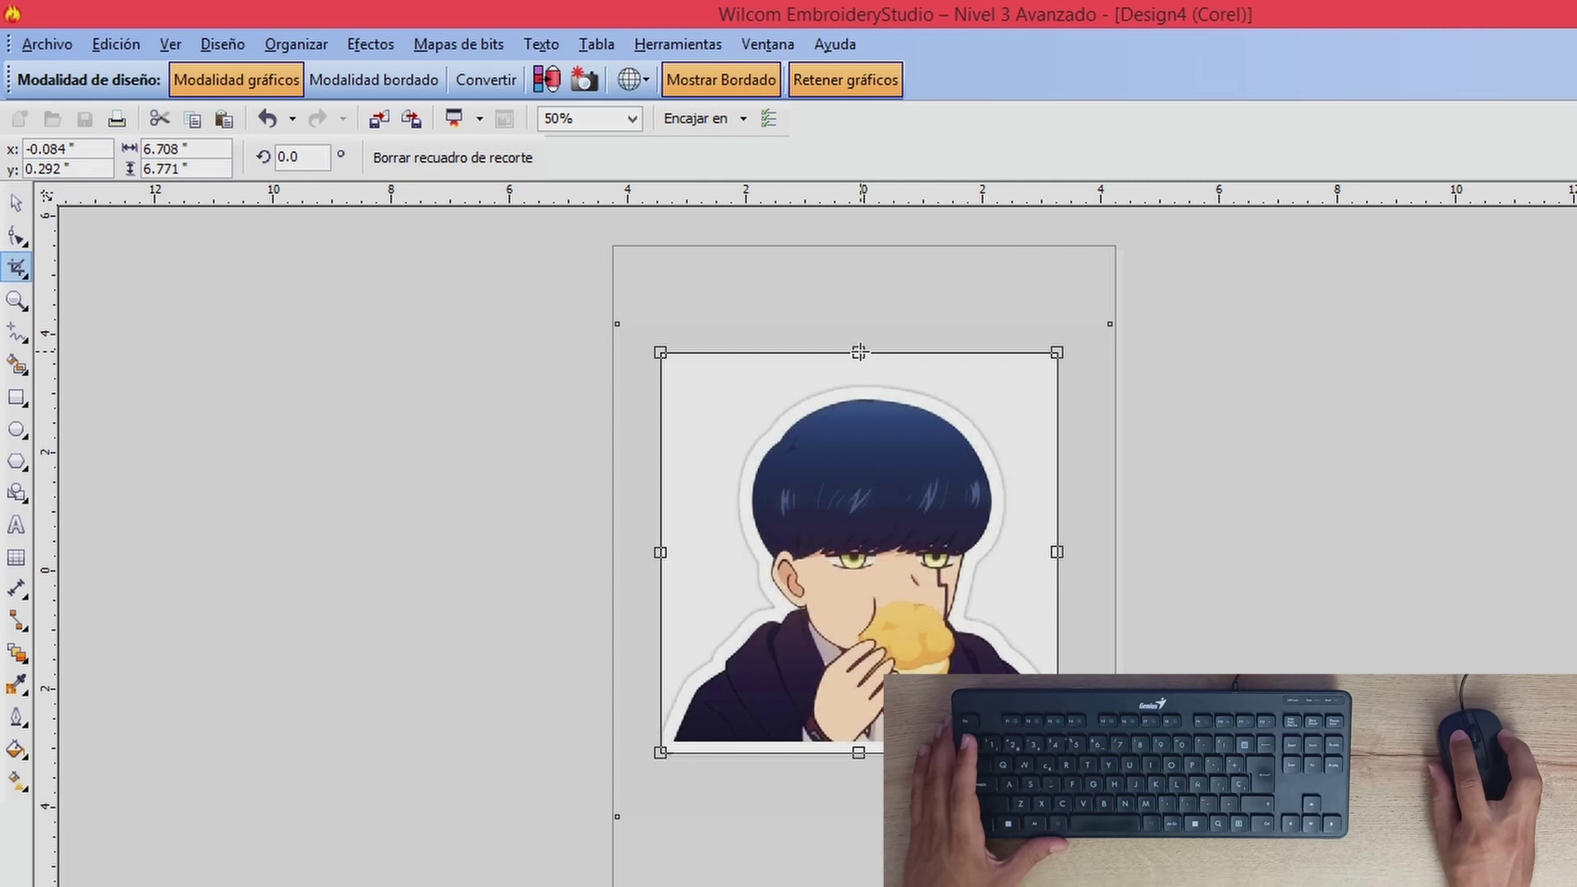
drag(859, 352, 859, 382)
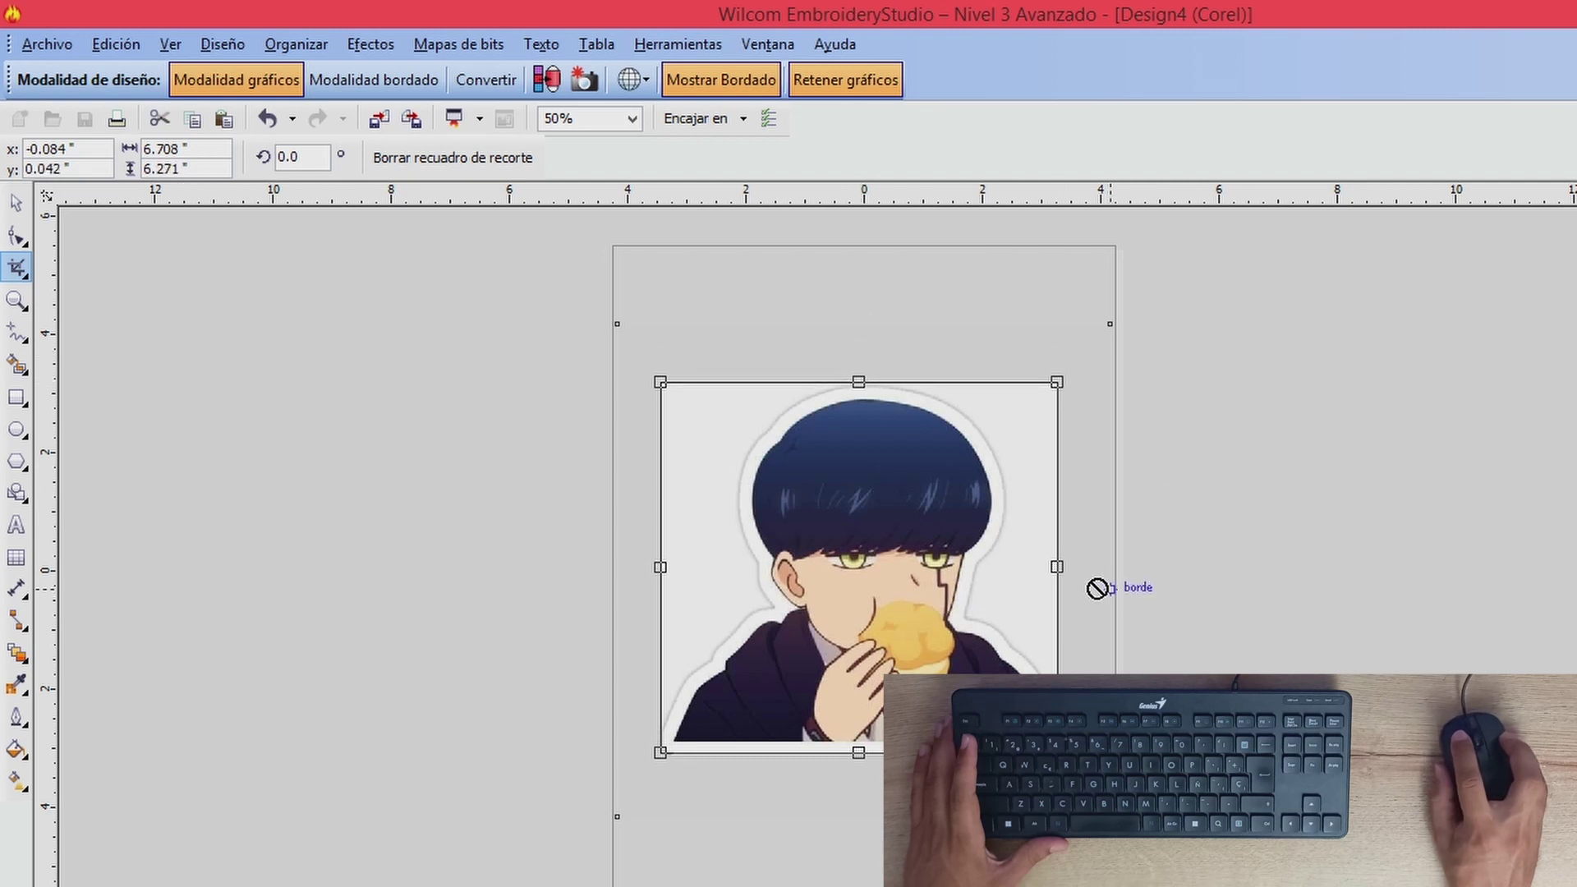
drag(1056, 567, 1066, 567)
click(945, 511)
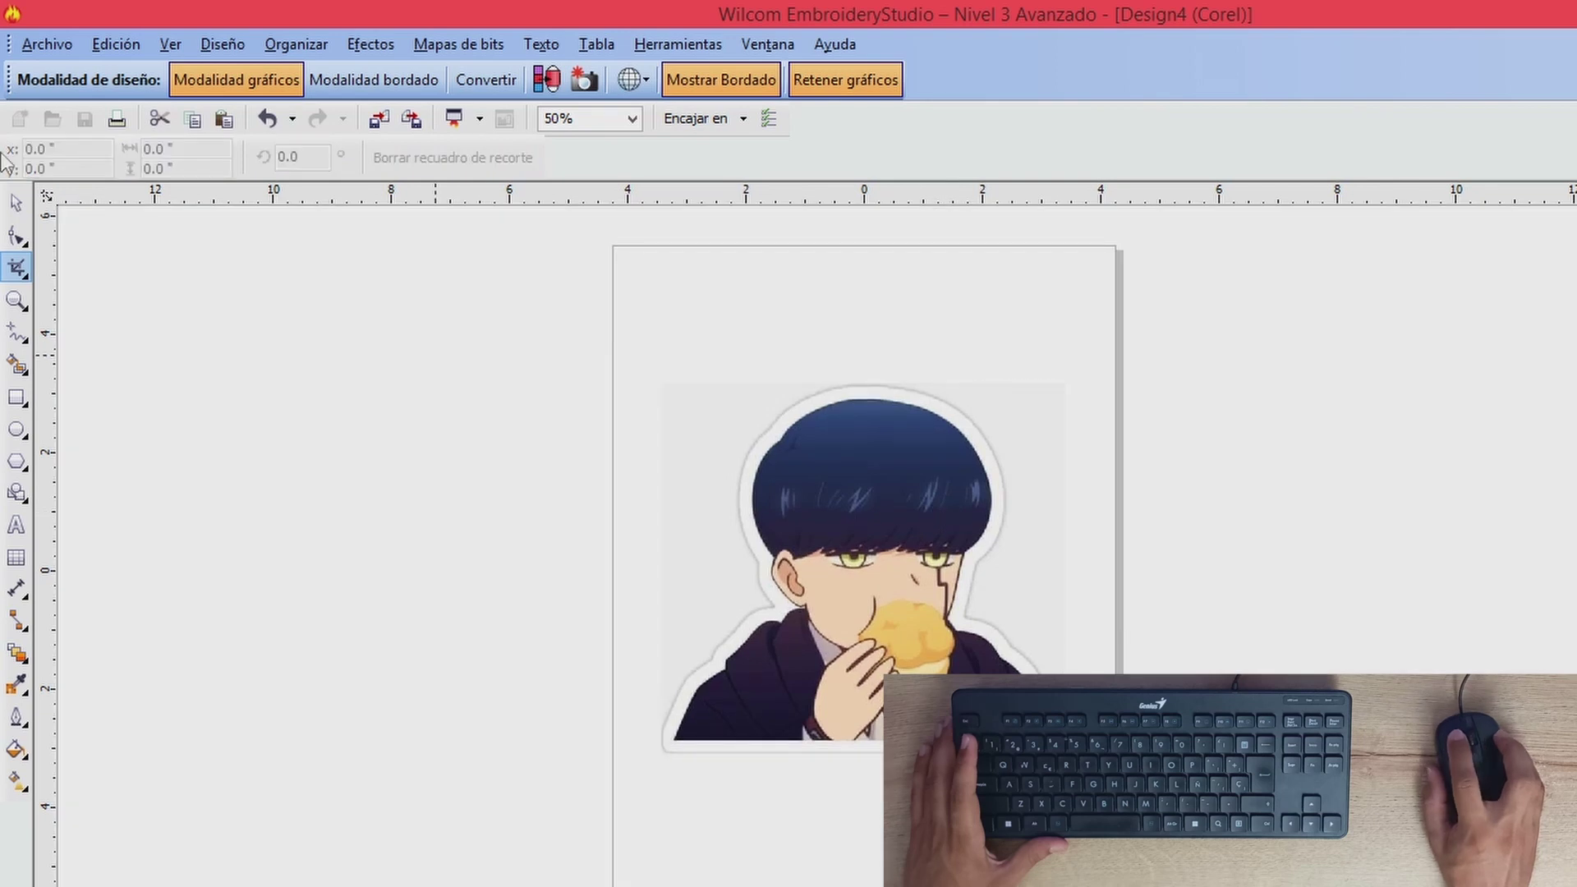
key(p)
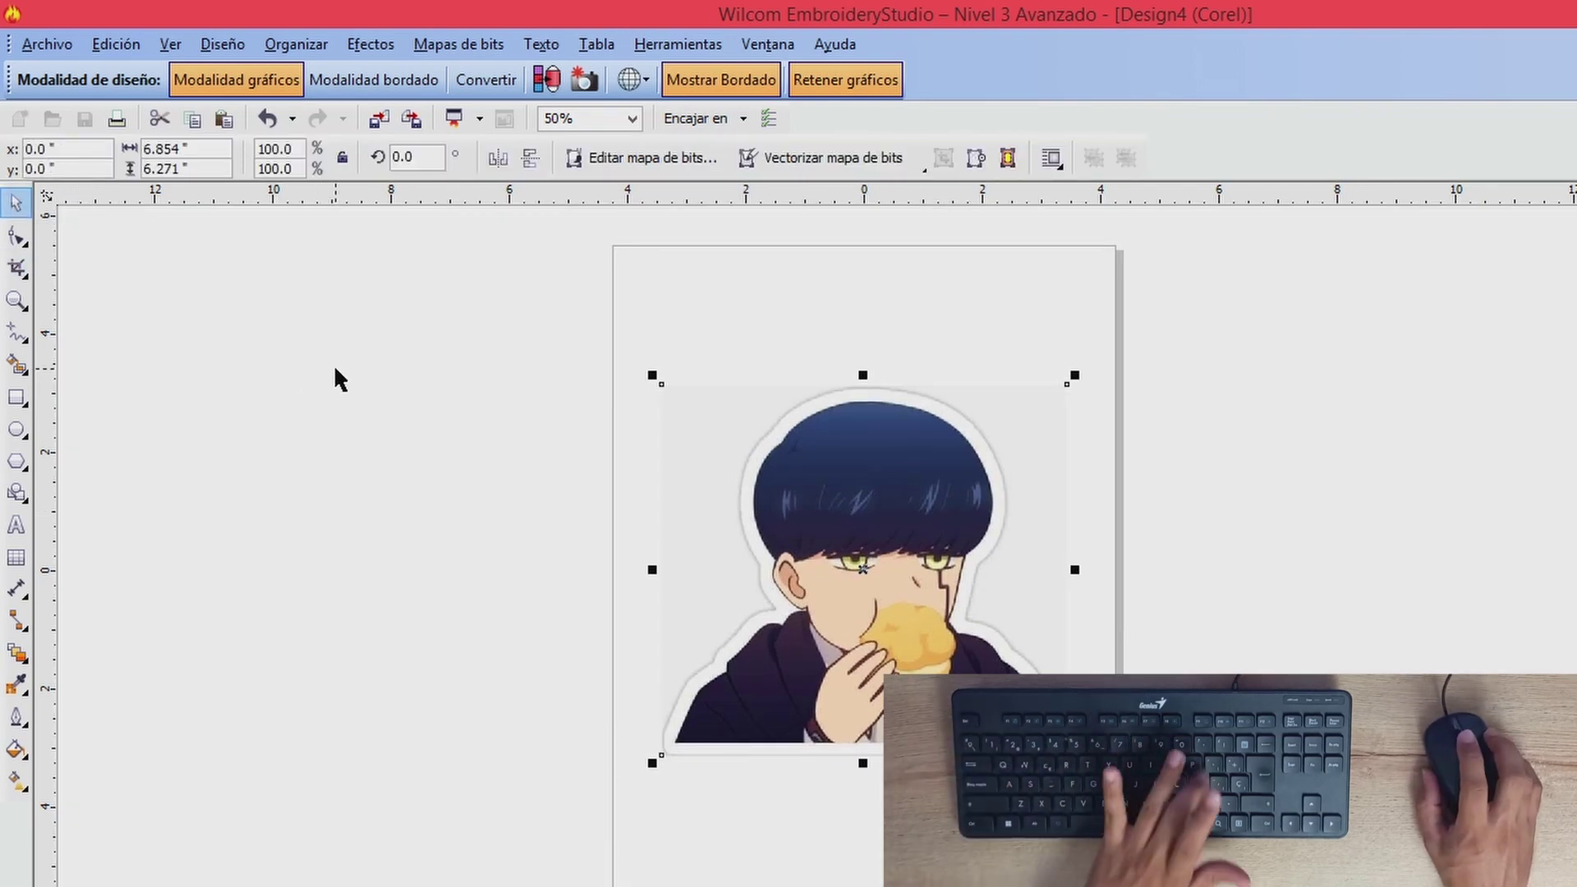
Step: Switch the design to embroidery mode and hide the grid
click(374, 80)
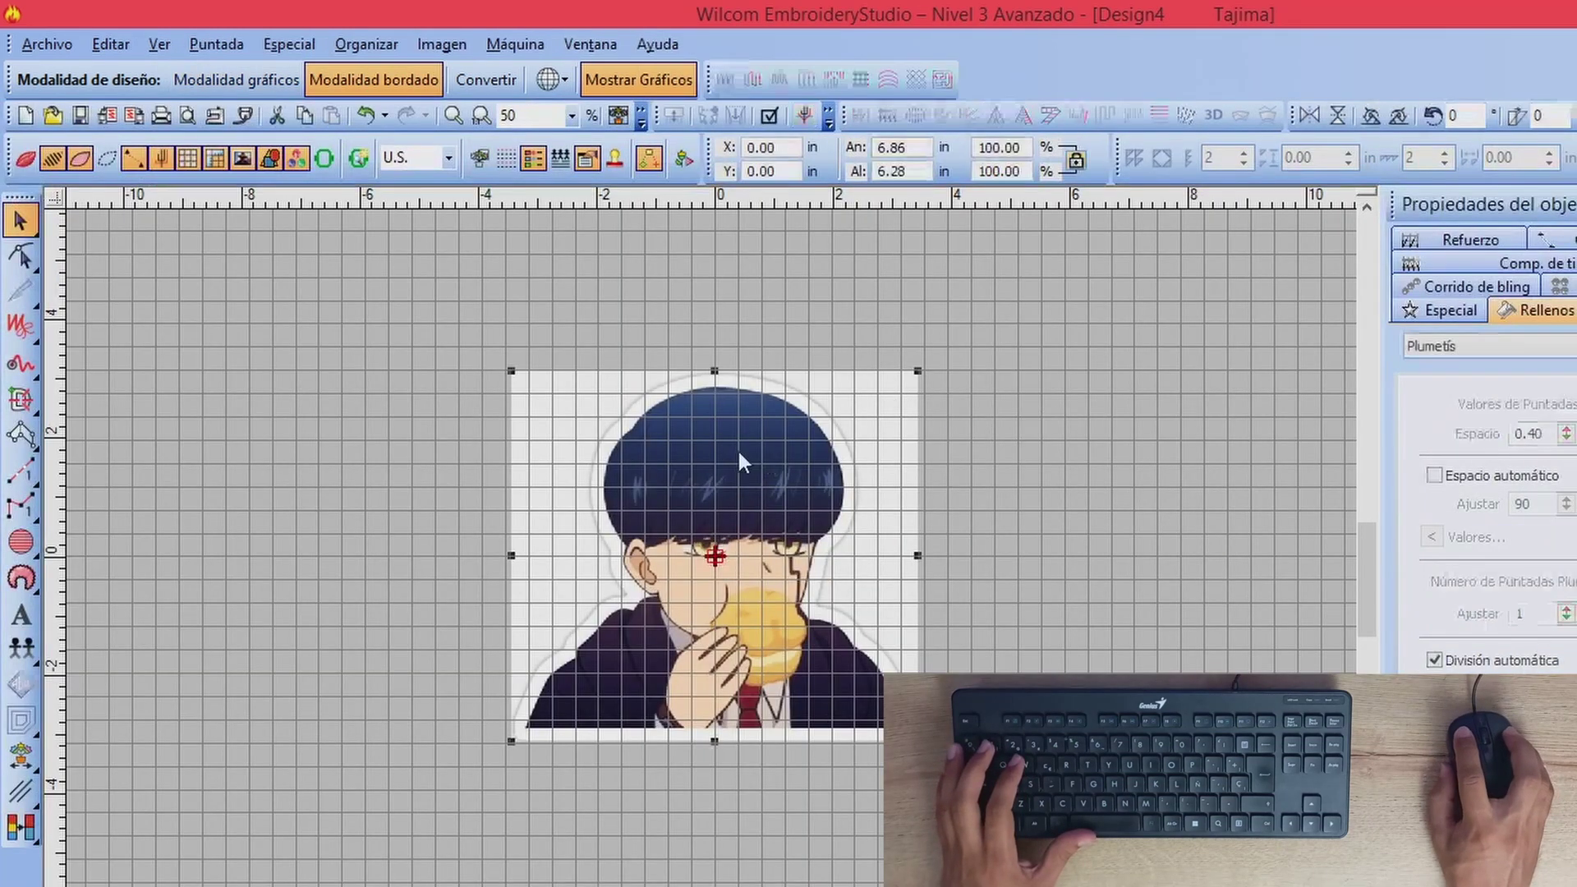
click(194, 161)
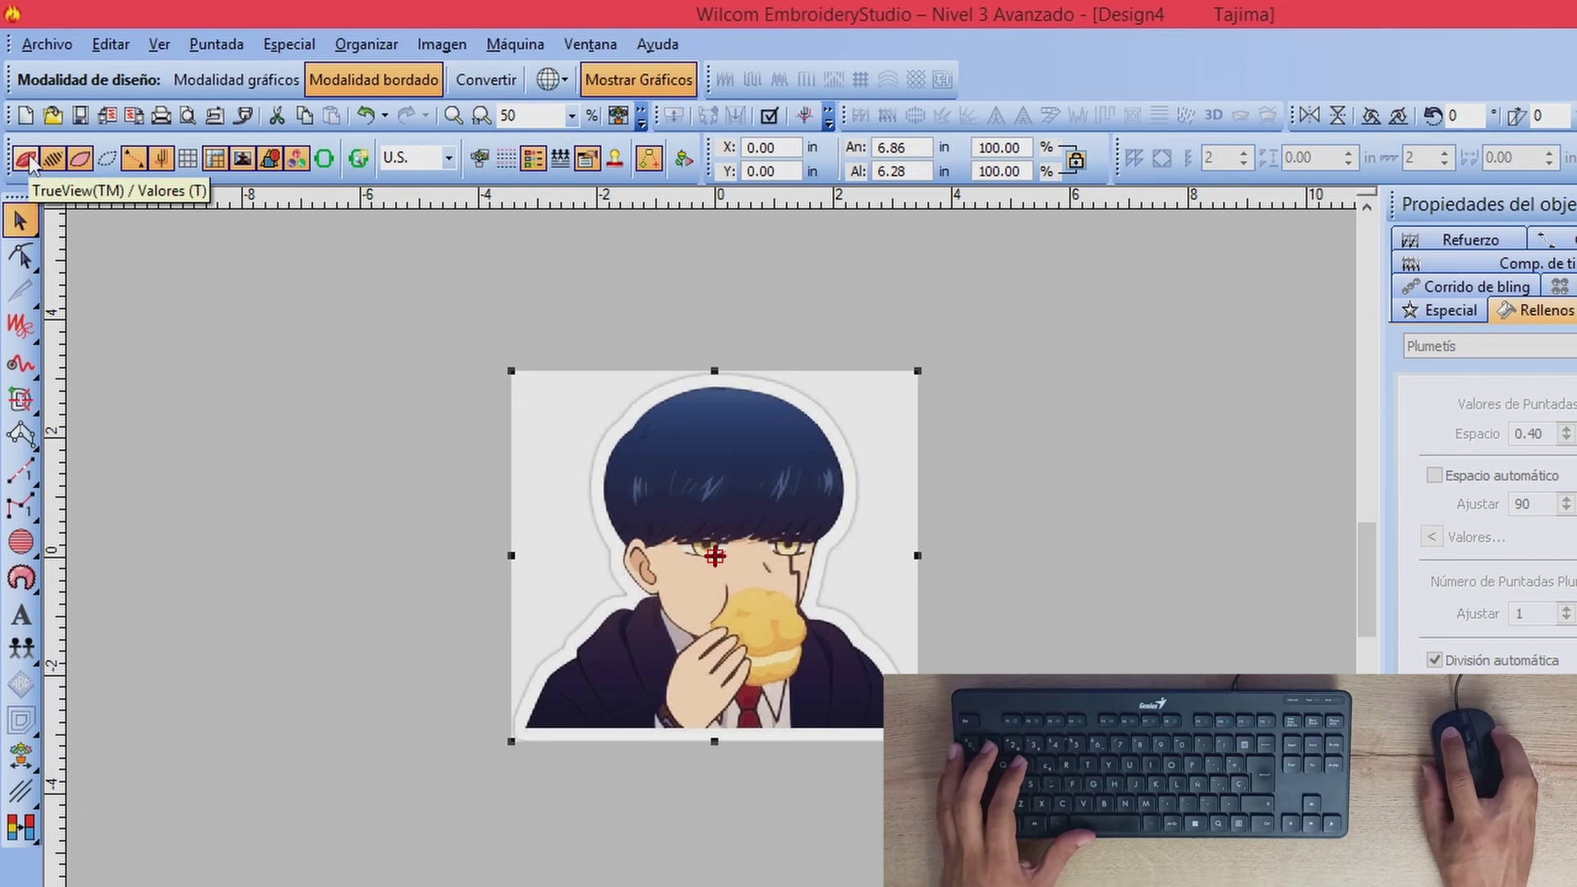
Step: Resize the reference image proportionally to a height of 5 in
scroll(734, 474, up, 1)
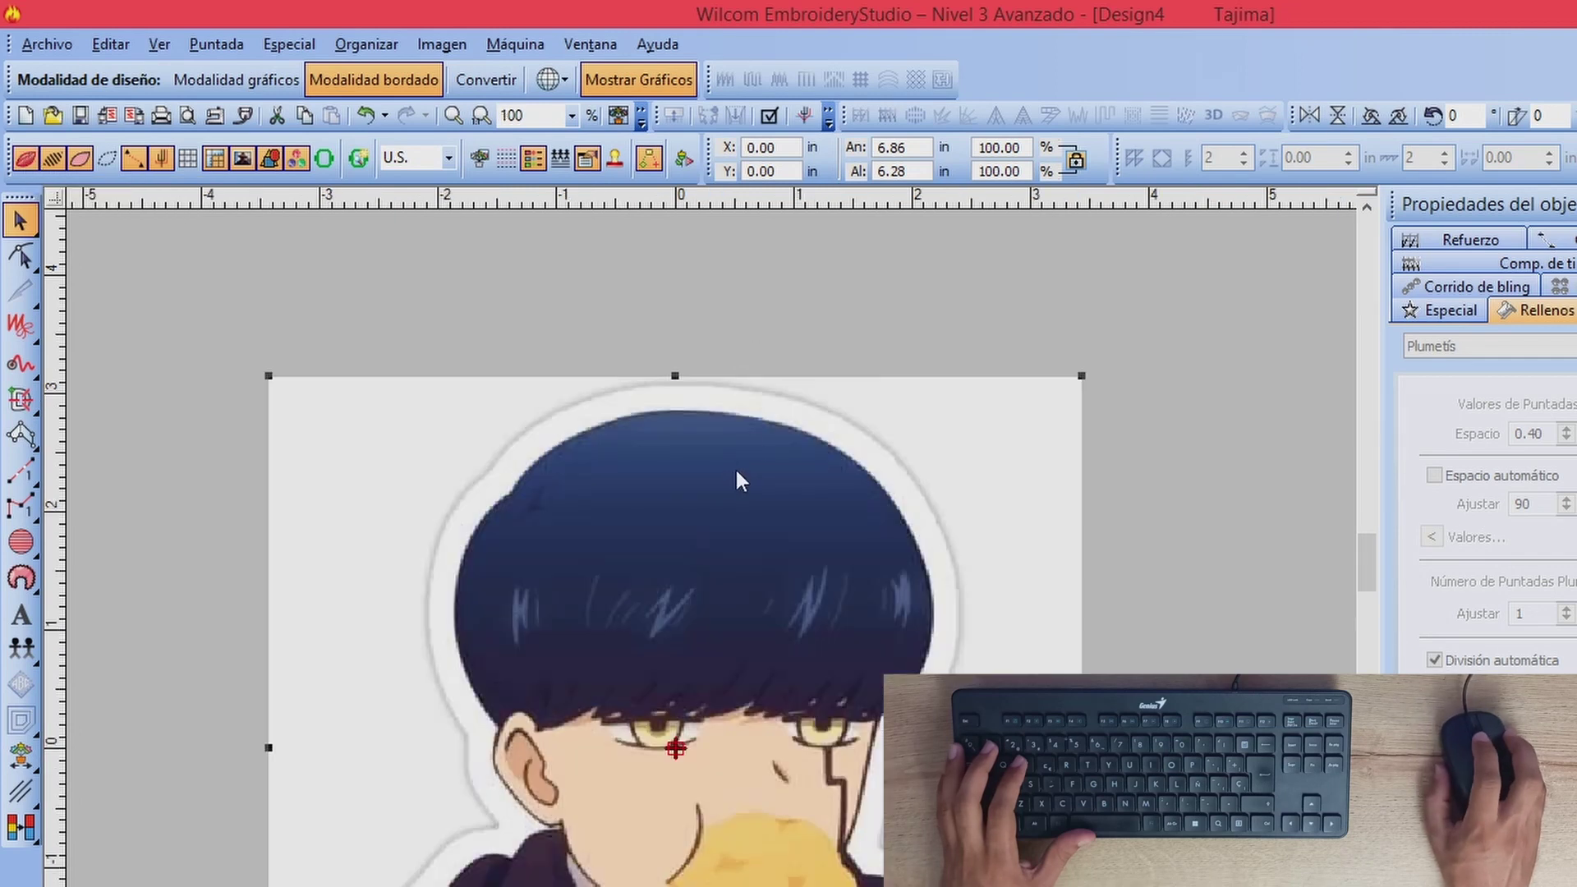
double_click(909, 172)
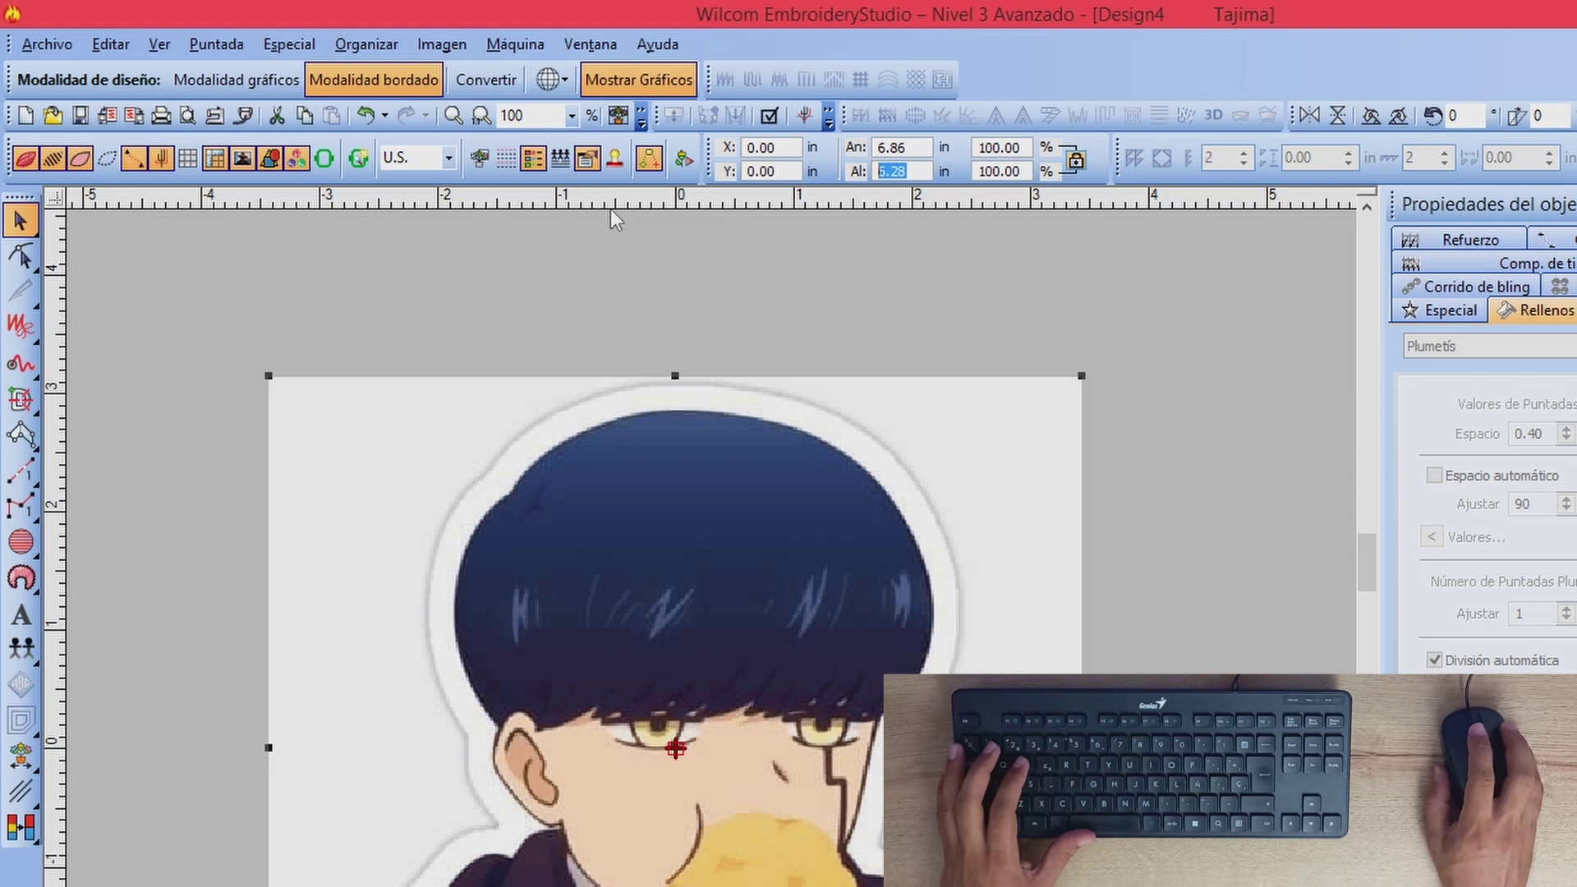
text(5)
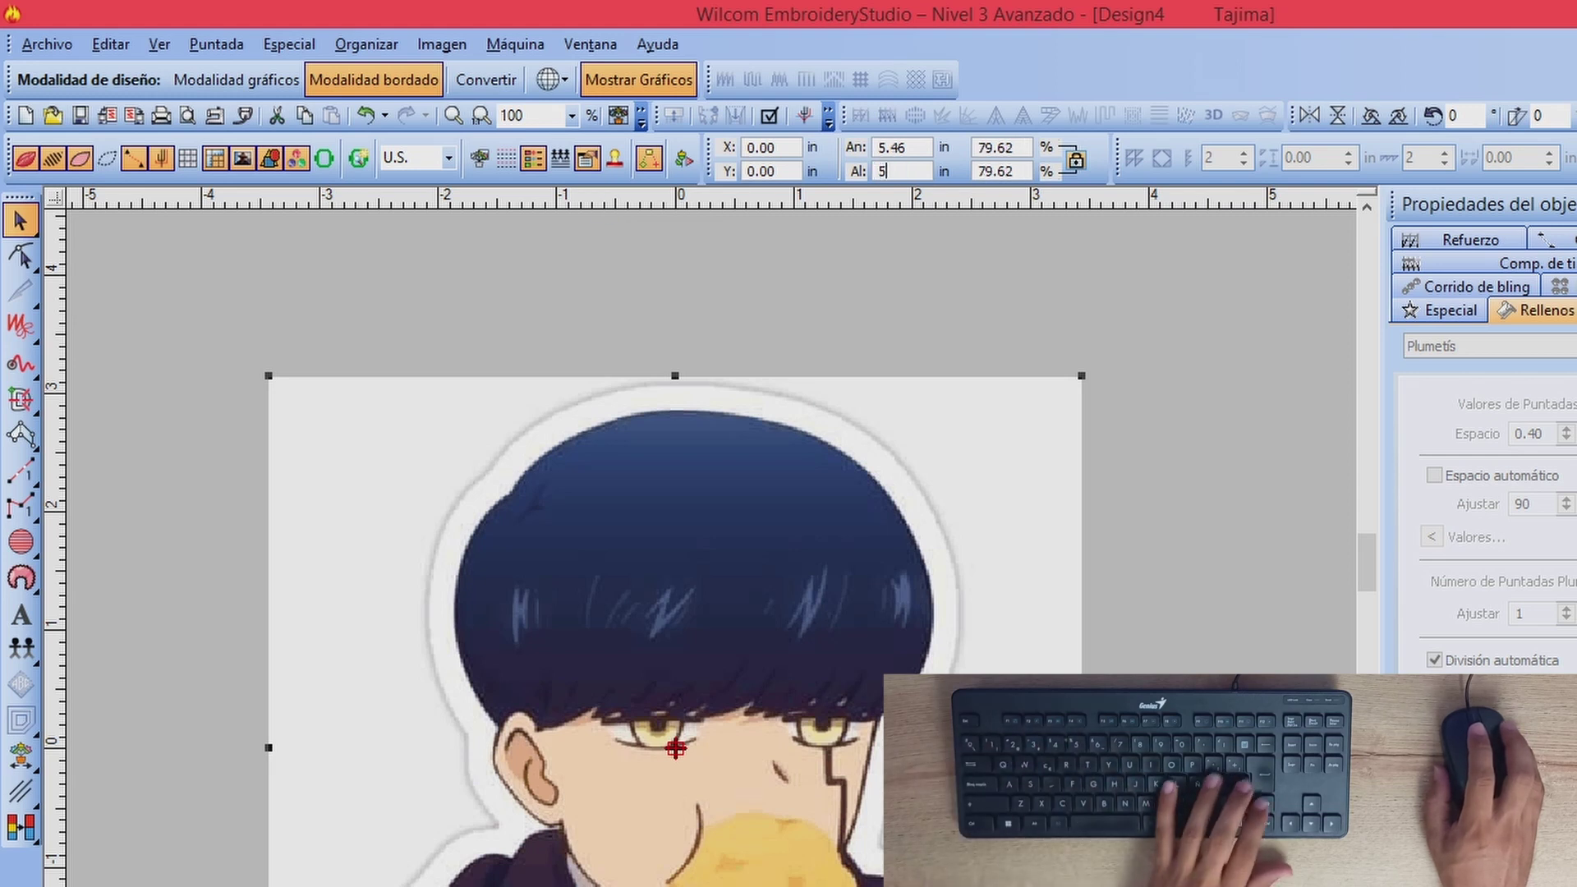
key(Return)
Step: Change the measurement system from U.S. to metric and deselect the image
click(428, 163)
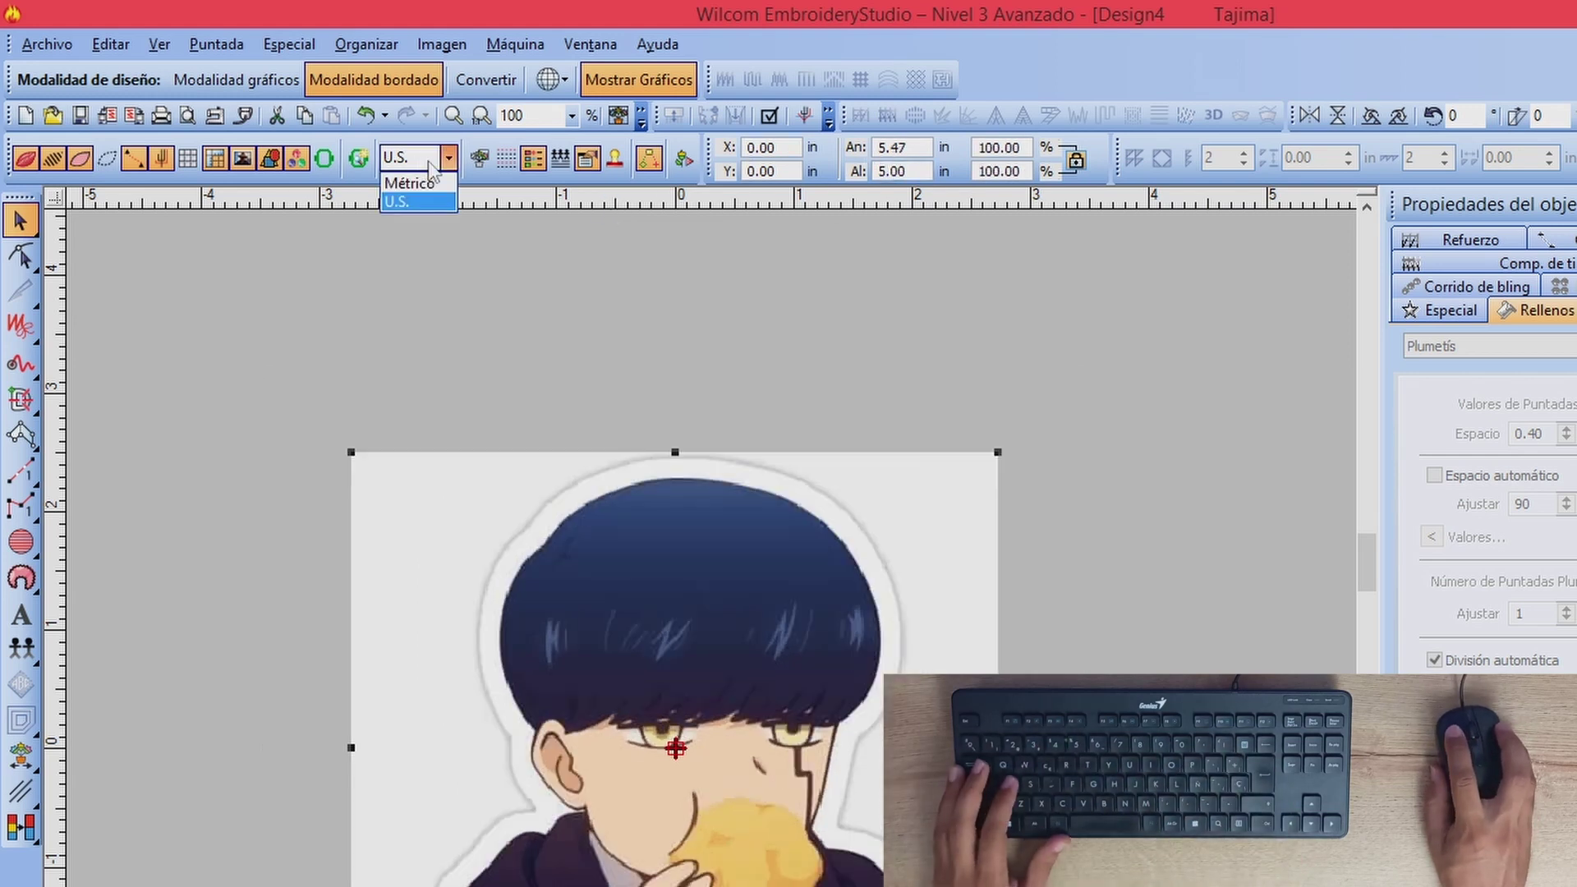
click(409, 184)
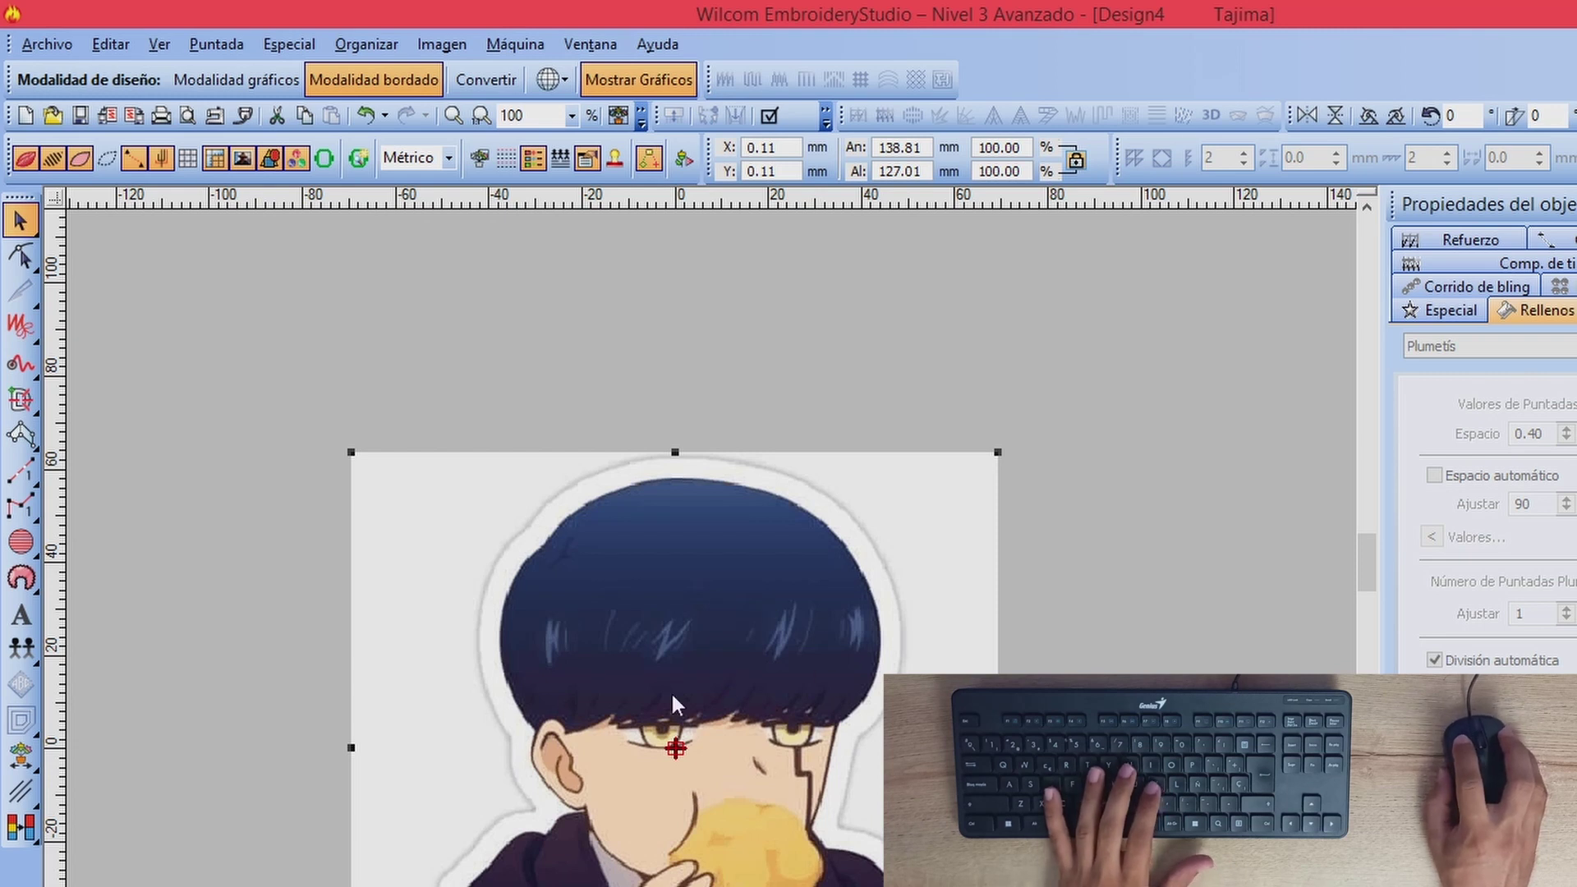
key(Escape)
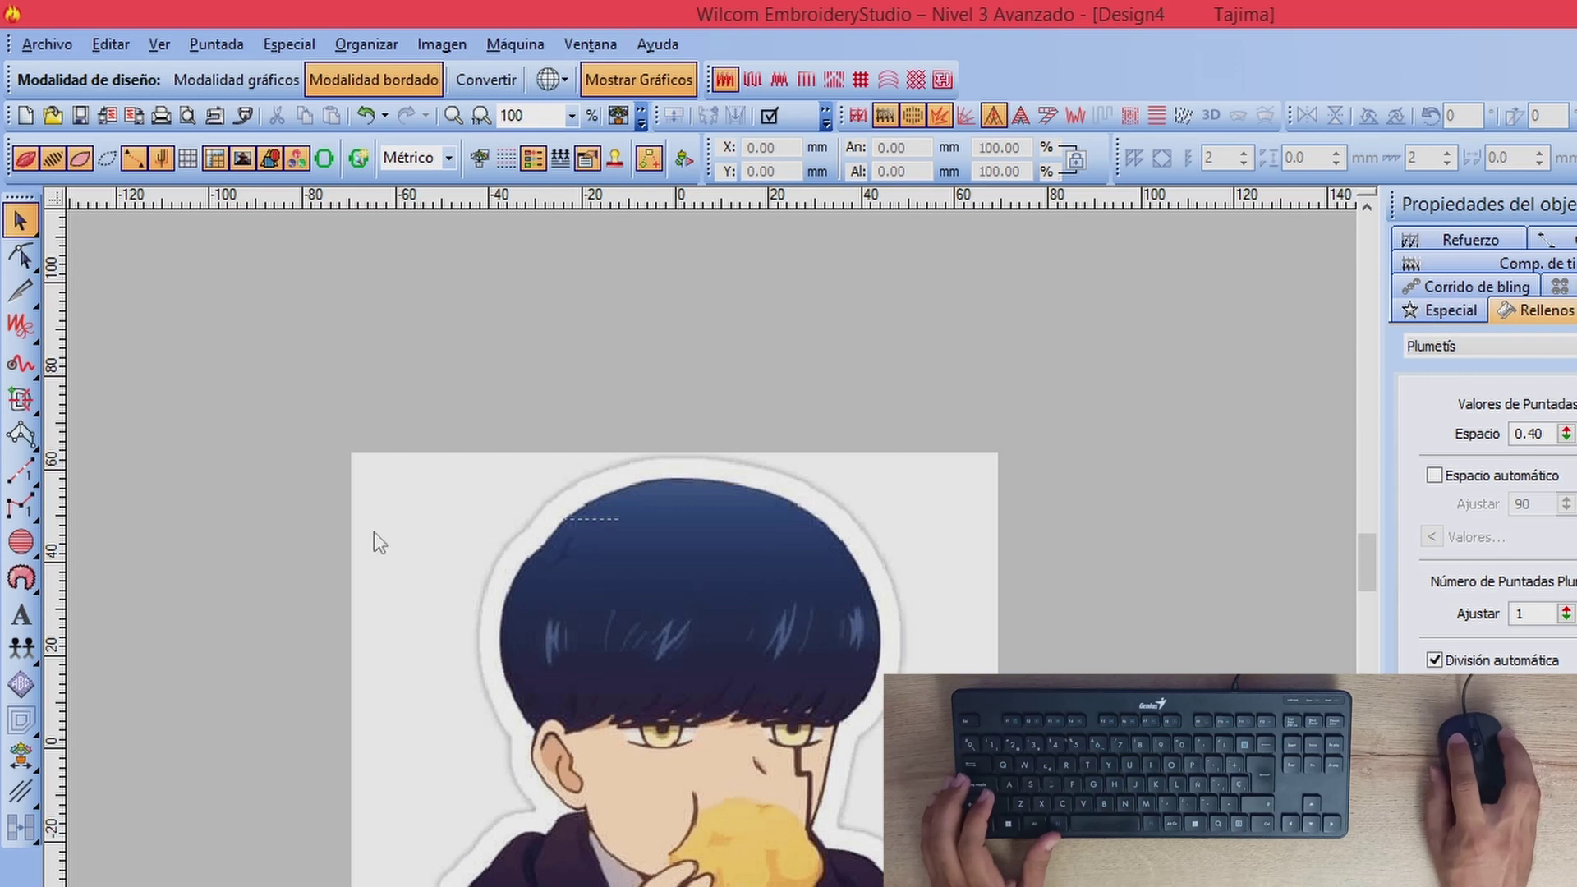
Step: Examine the reference image's hair, ear, face, hand and jacket shapes up close
scroll(642, 628, down, 2)
scroll(618, 653, up, 4)
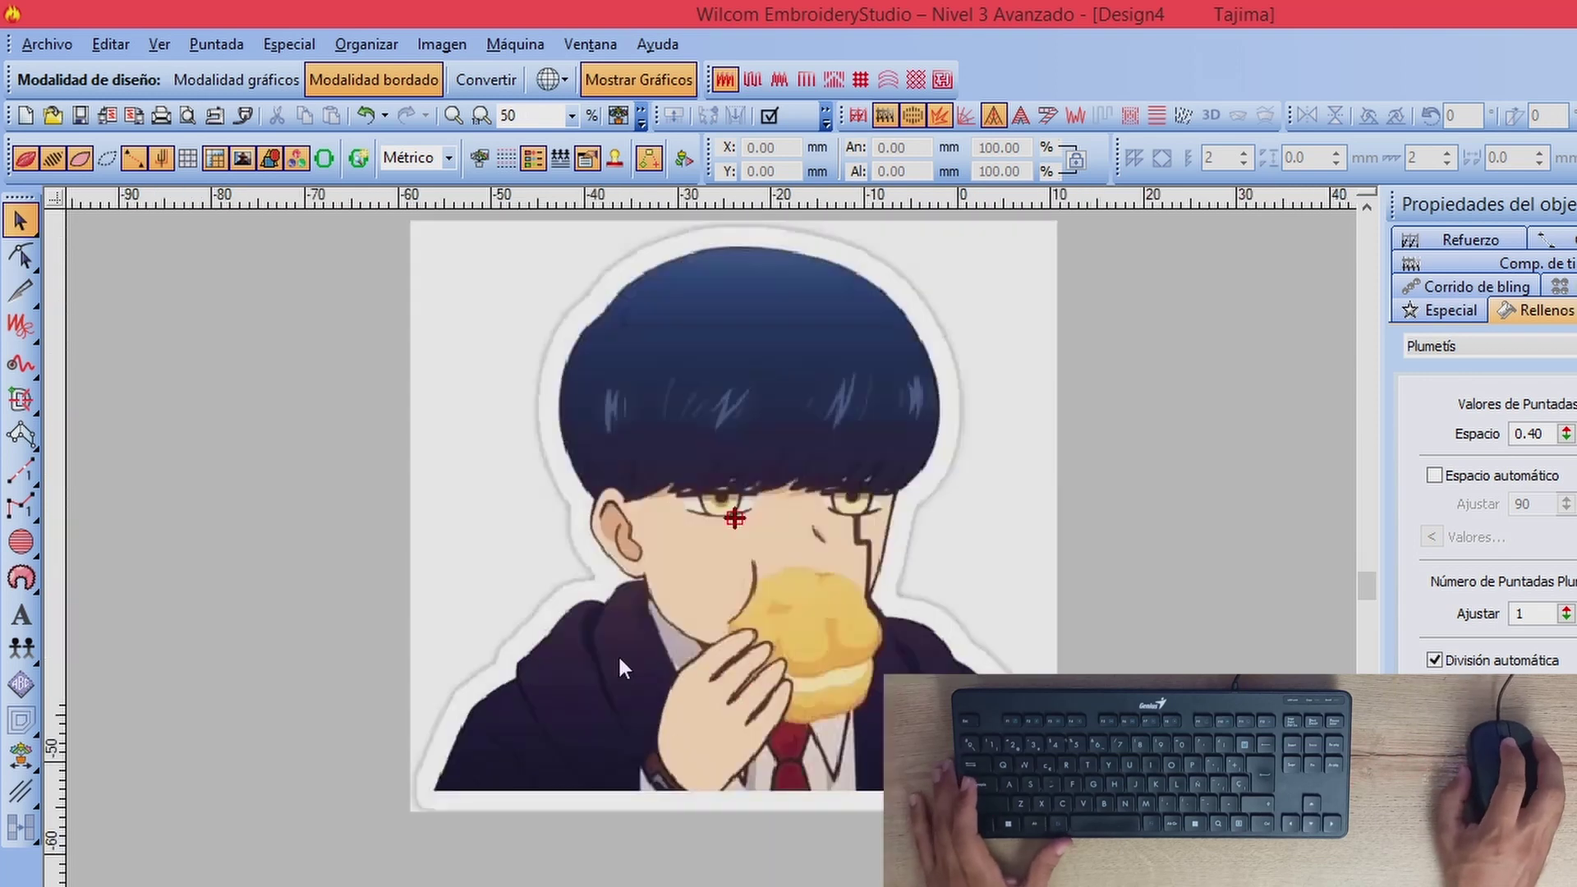
scroll(792, 605, down, 2)
scroll(740, 558, up, 3)
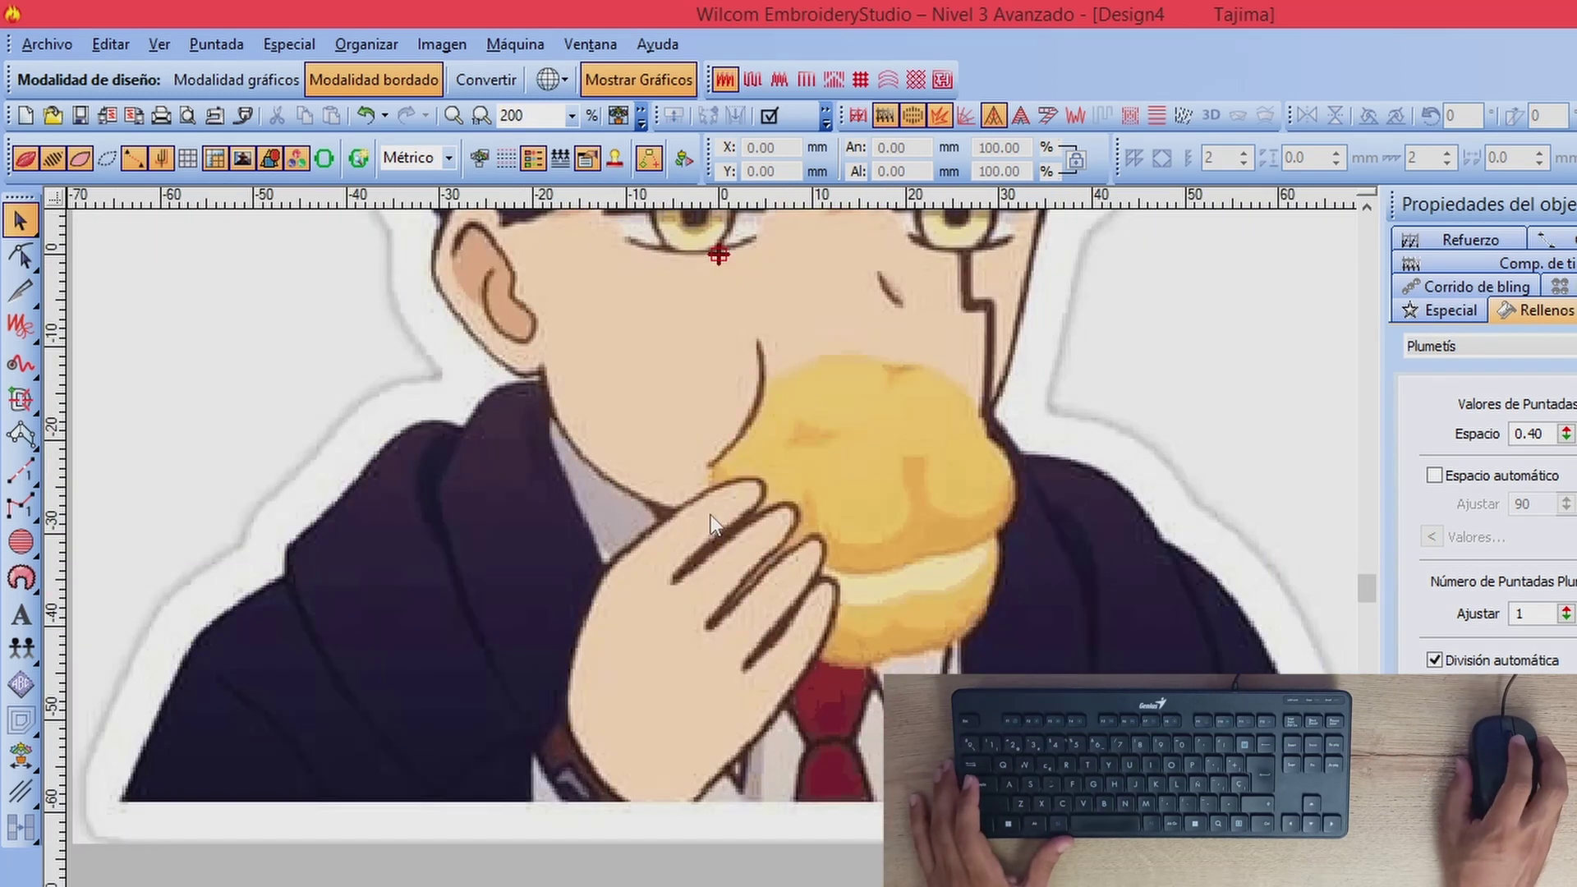
scroll(715, 501, down, 3)
scroll(727, 491, up, 2)
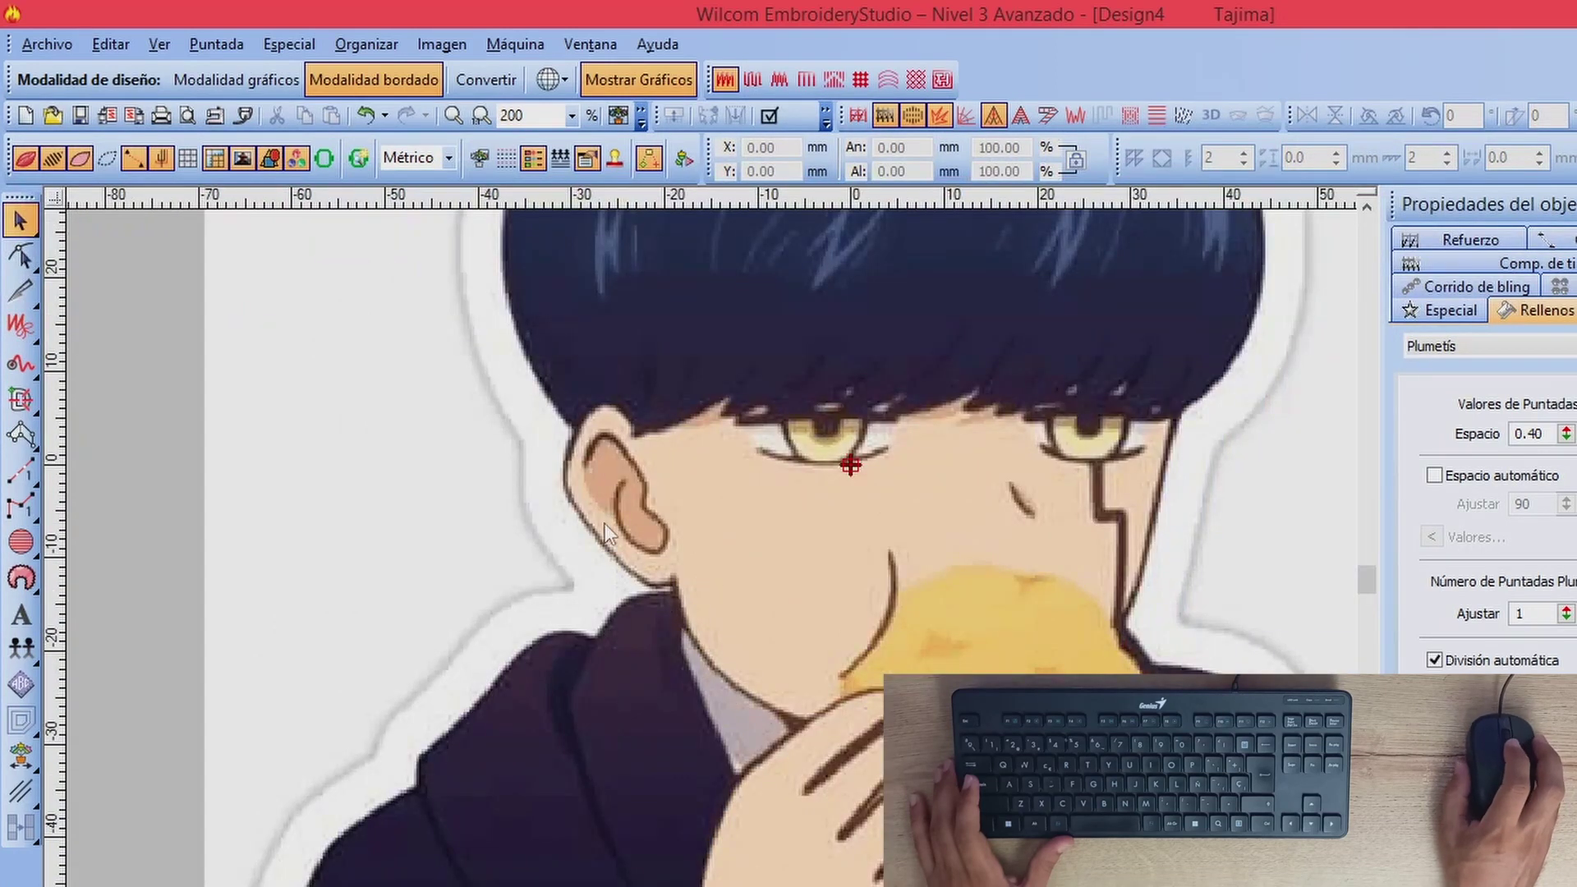
scroll(684, 575, down, 2)
scroll(1031, 599, up, 3)
scroll(901, 514, down, 2)
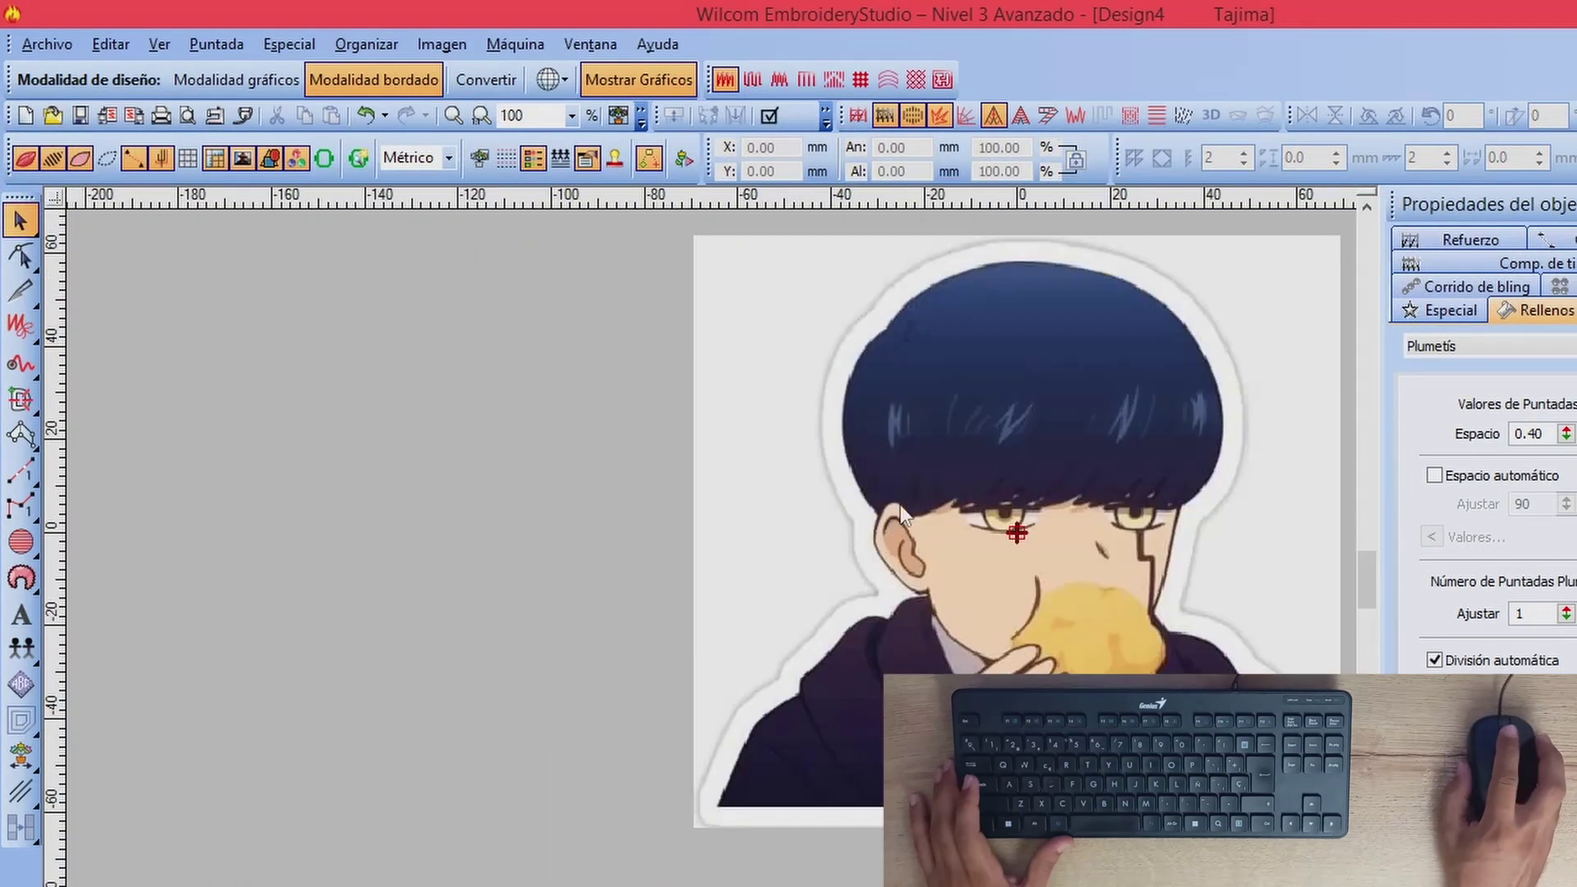
scroll(958, 534, up, 1)
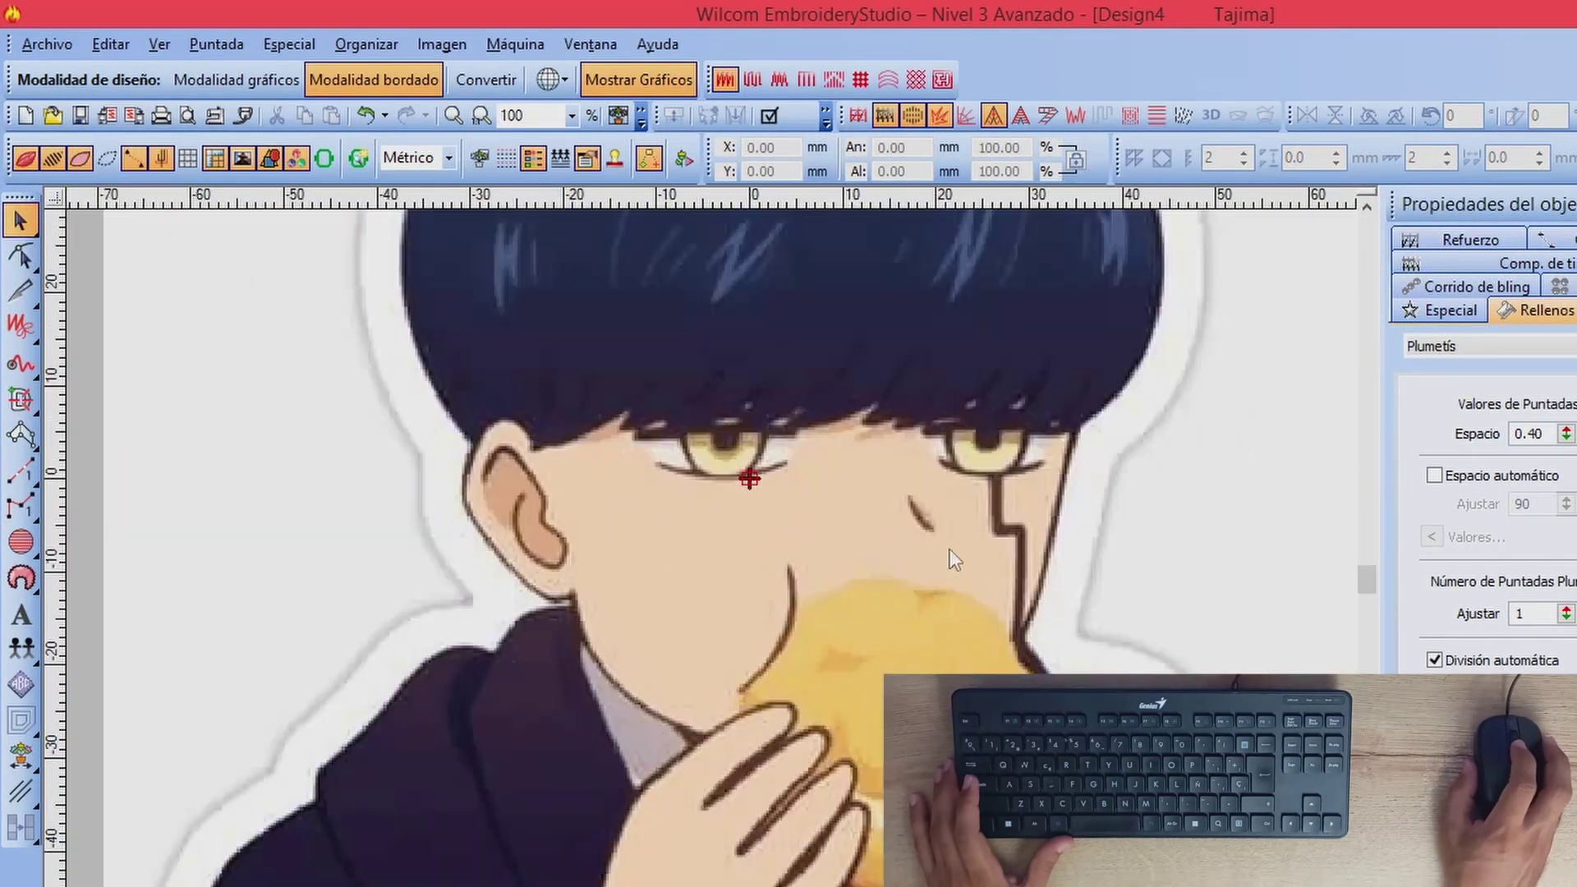
Step: Activate the Fusion Fill digitizing tool and show its Plumetís fill properties
click(21, 399)
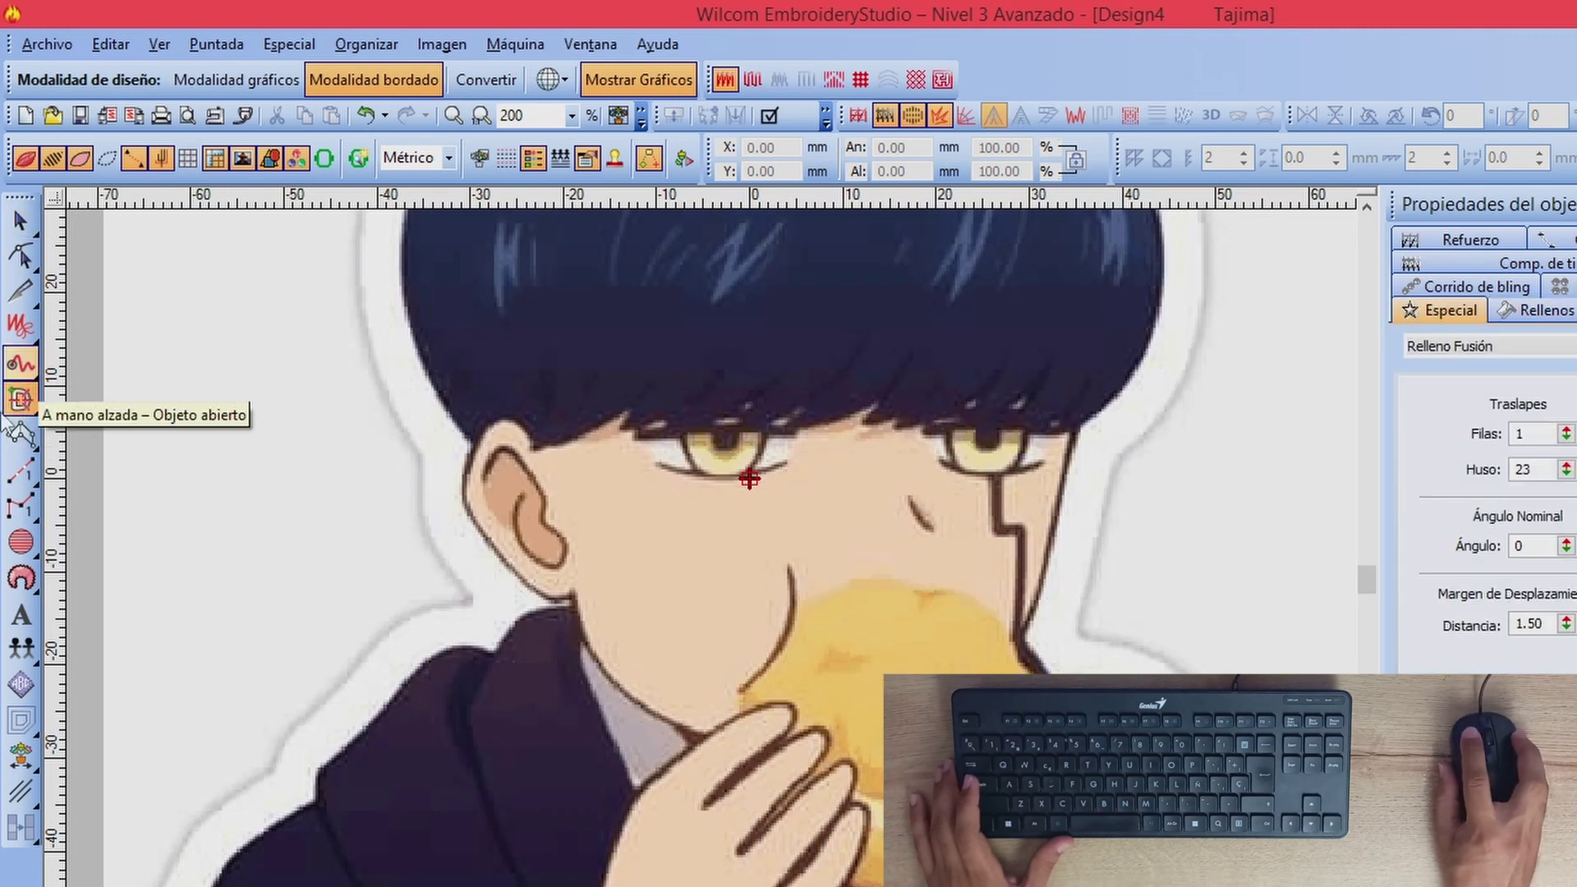
click(749, 478)
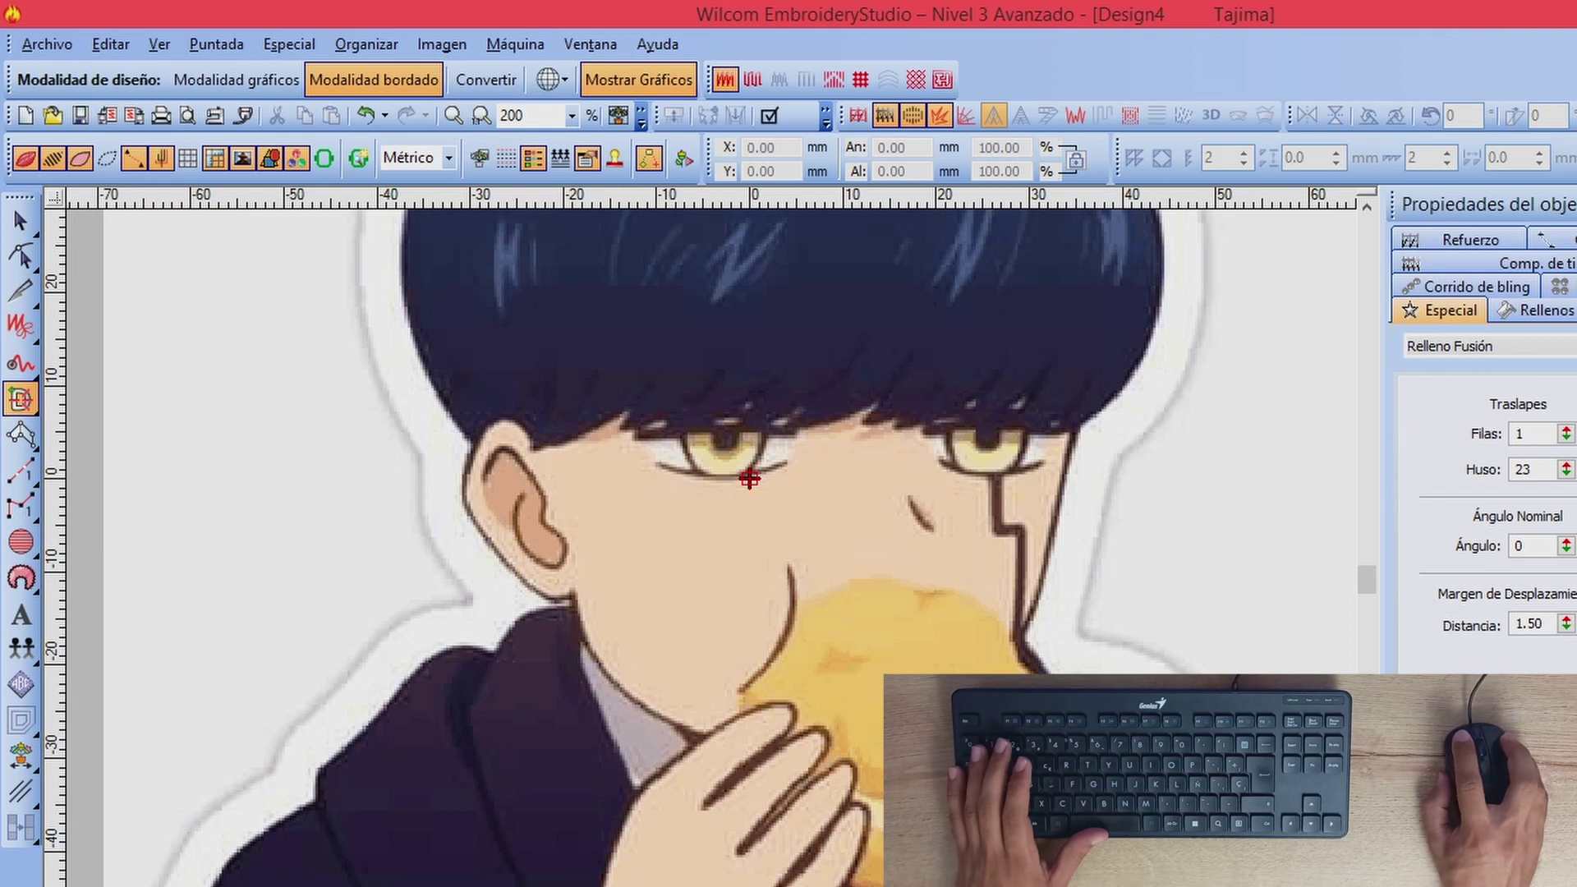
click(1532, 310)
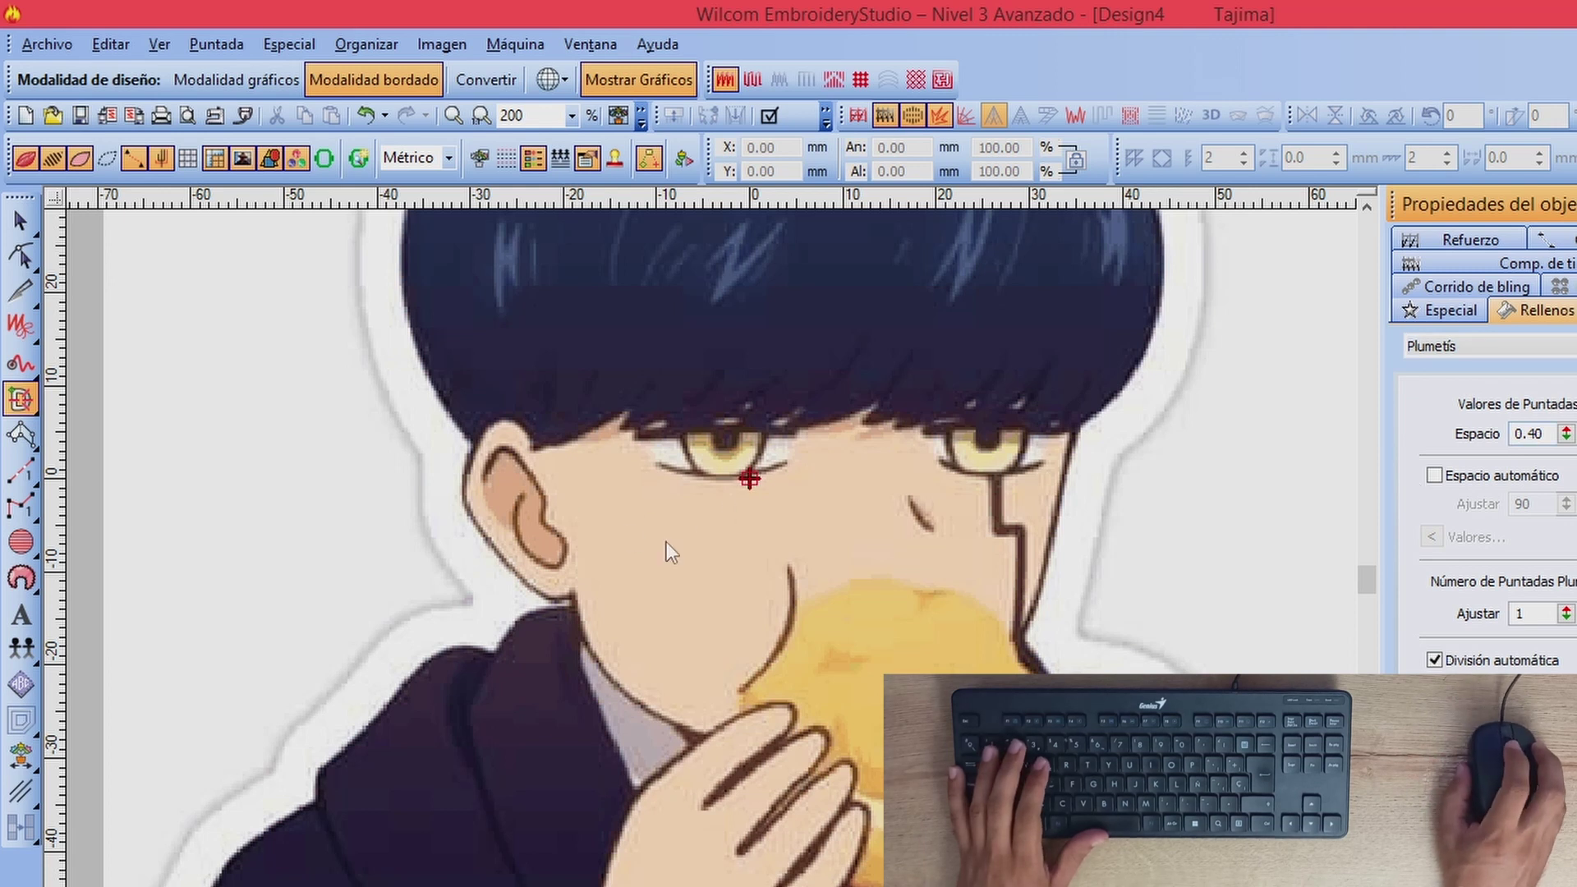
click(486, 563)
scroll(576, 608, down, 1)
scroll(662, 611, up, 1)
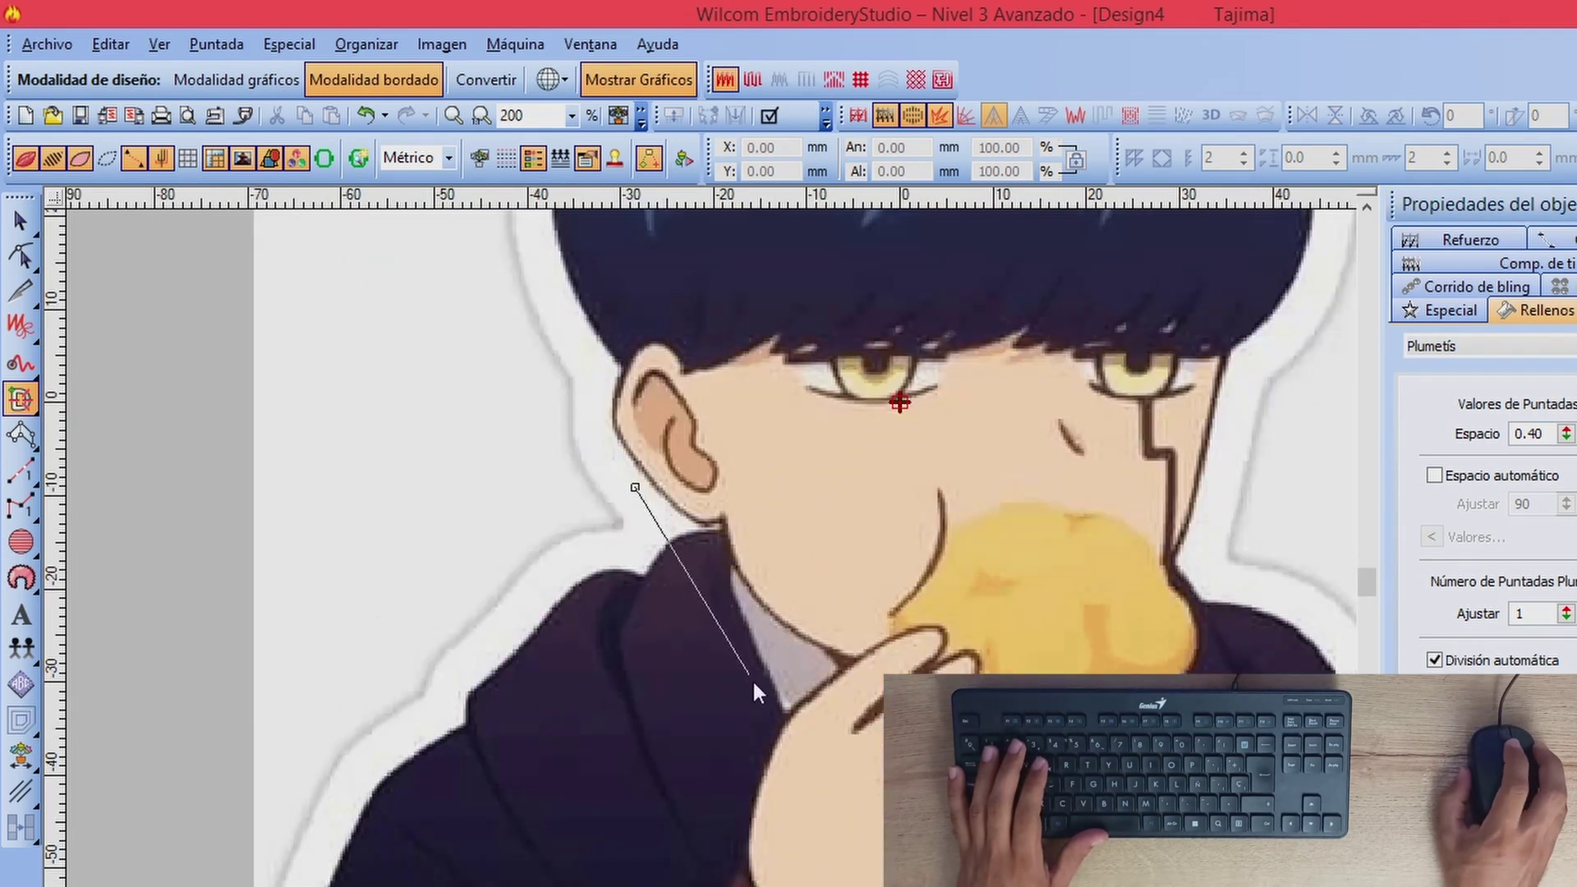
Step: Trace the inner edge of the inner-ear line with curve points, from its upper end around the lobe to the curl's tip
scroll(943, 477, down, 2)
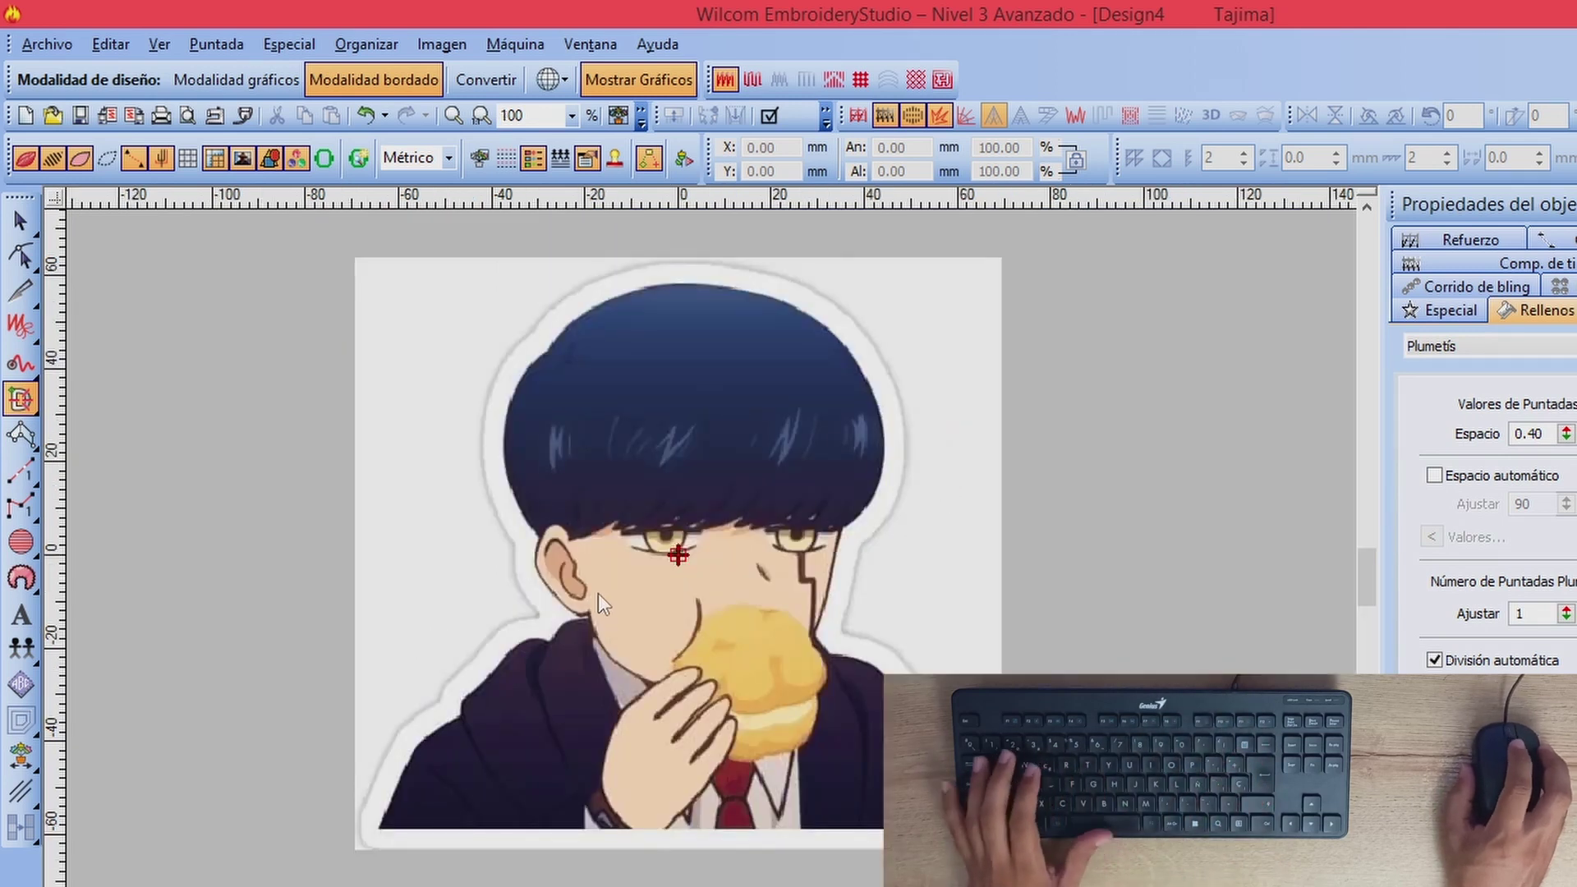
scroll(598, 594, up, 3)
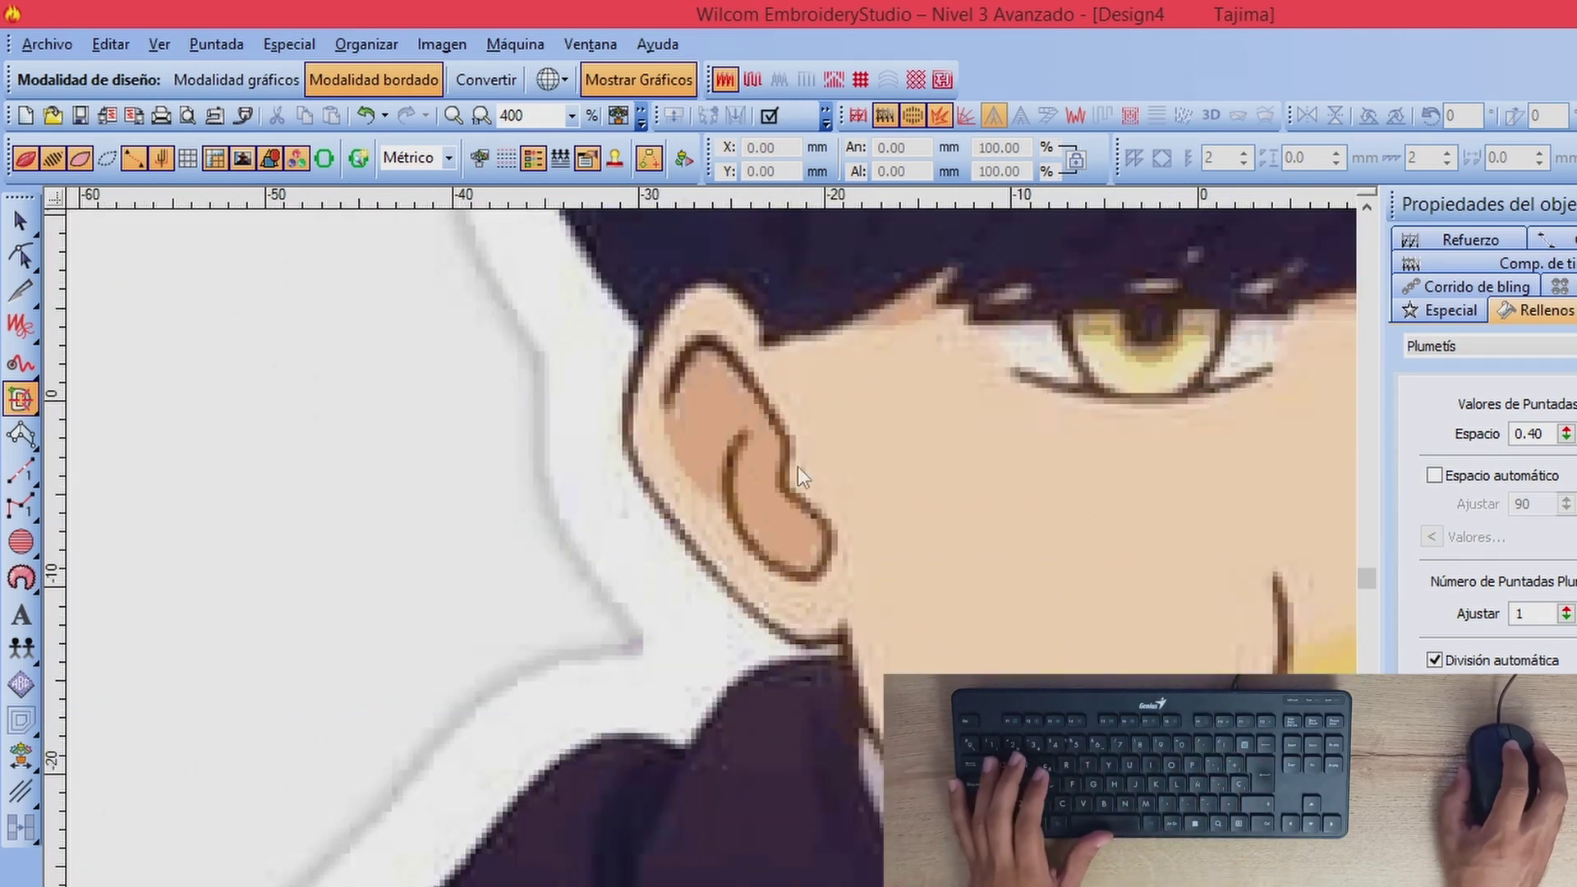
click(688, 368)
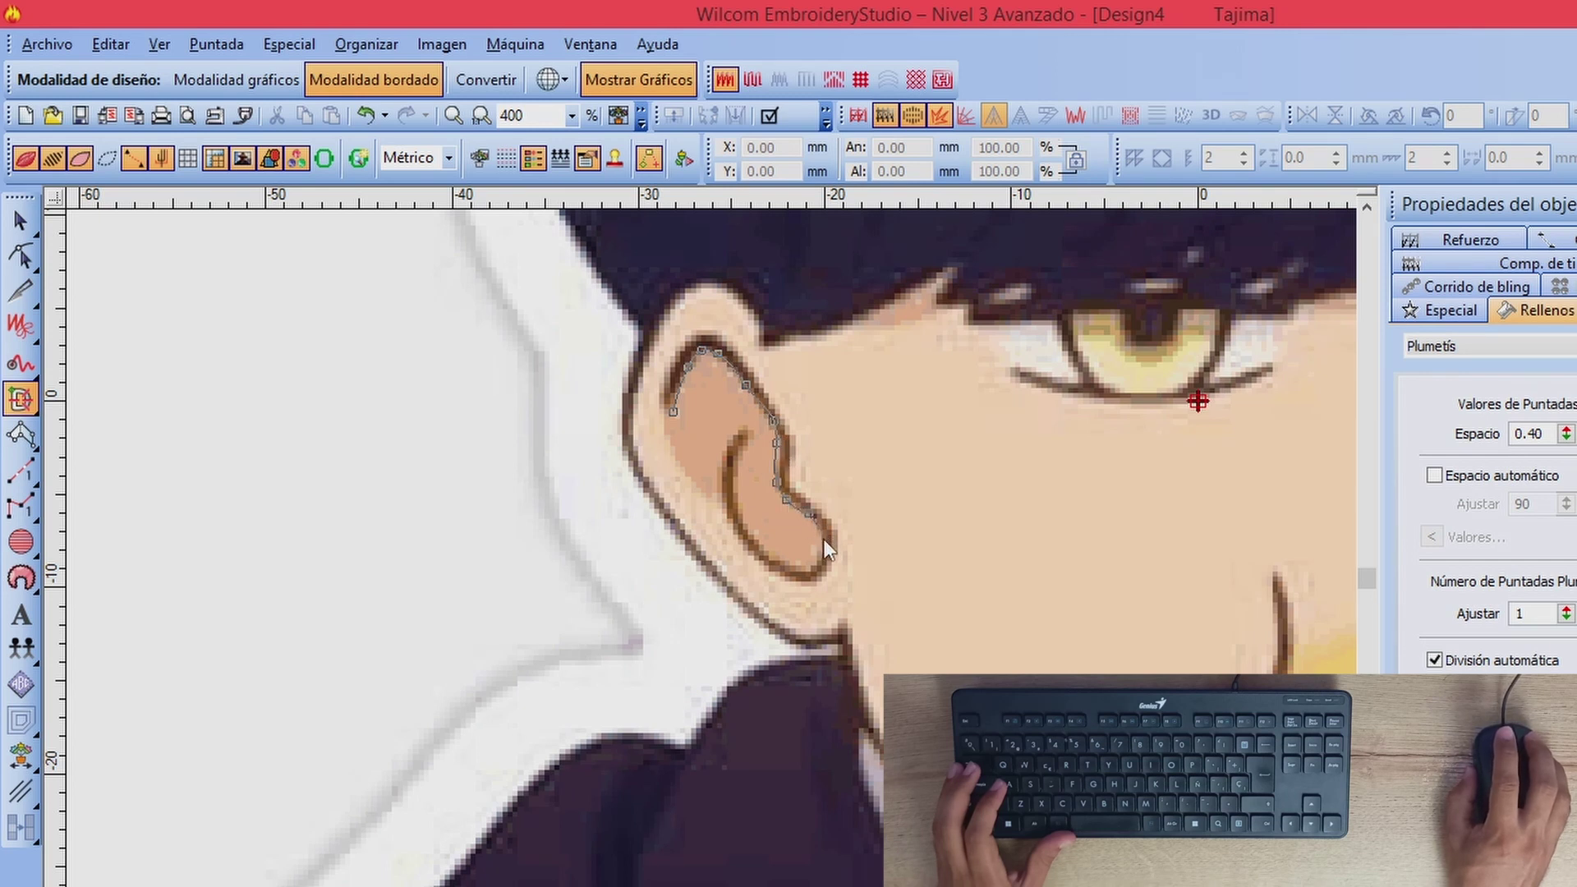
click(766, 553)
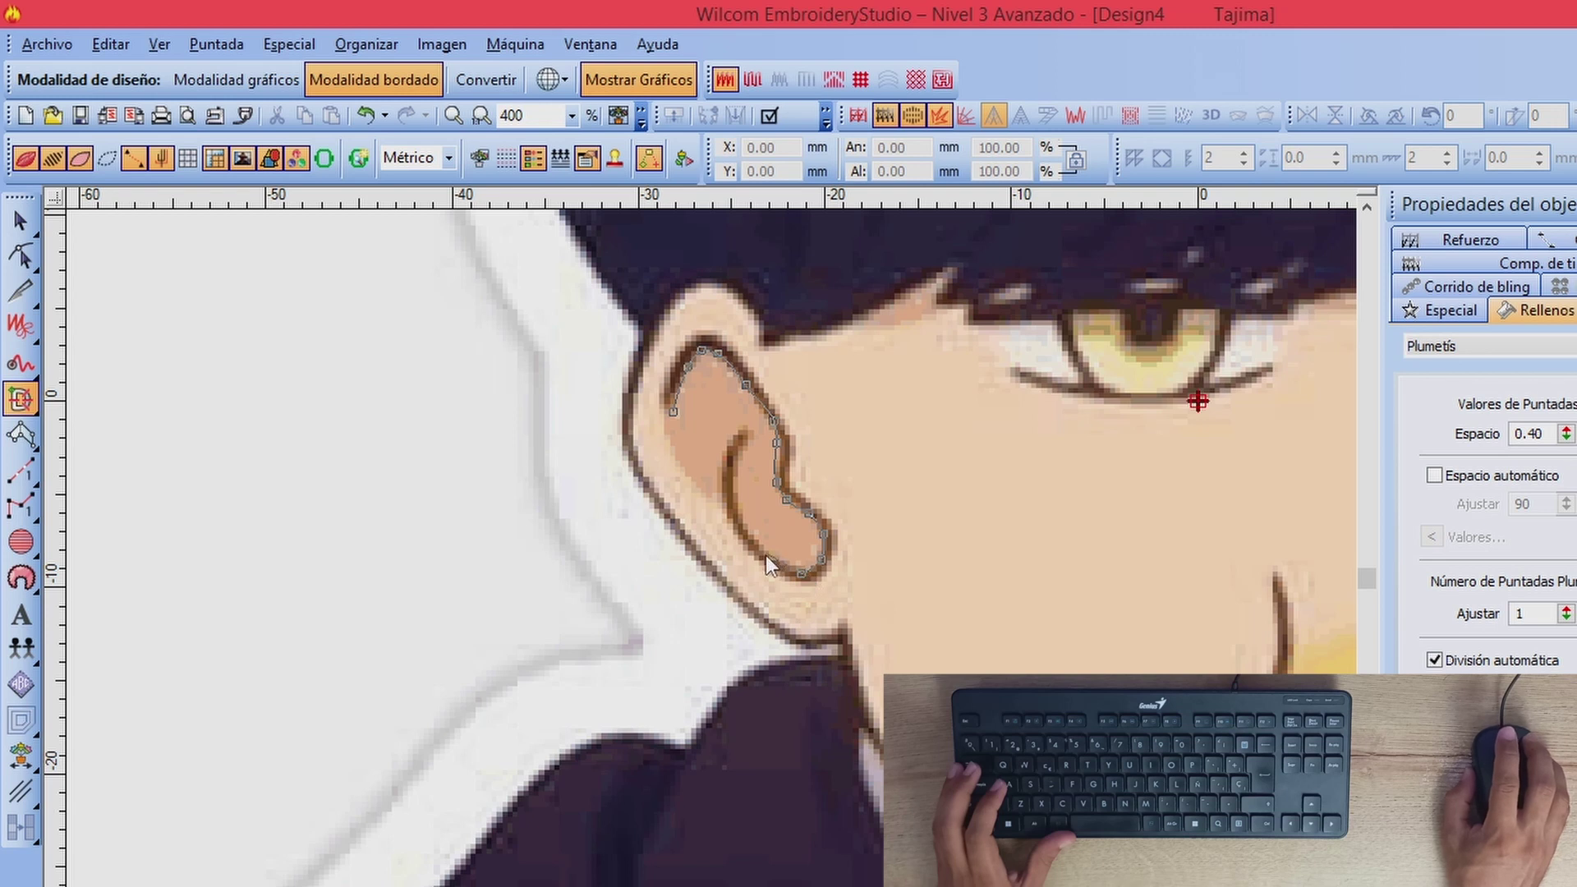
click(739, 502)
scroll(748, 446, up, 1)
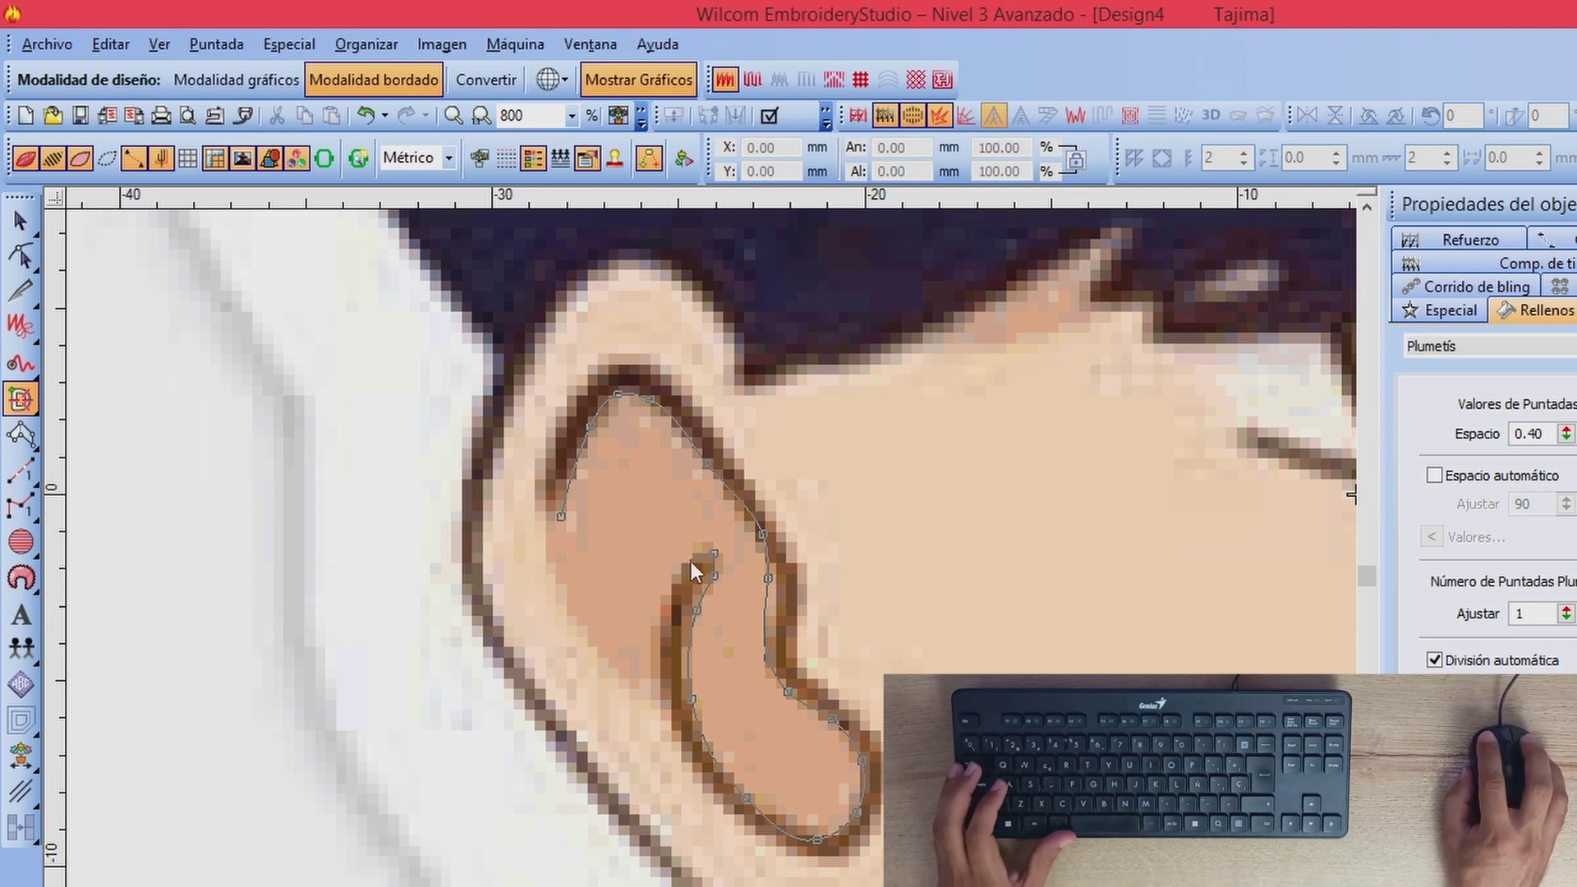
click(692, 562)
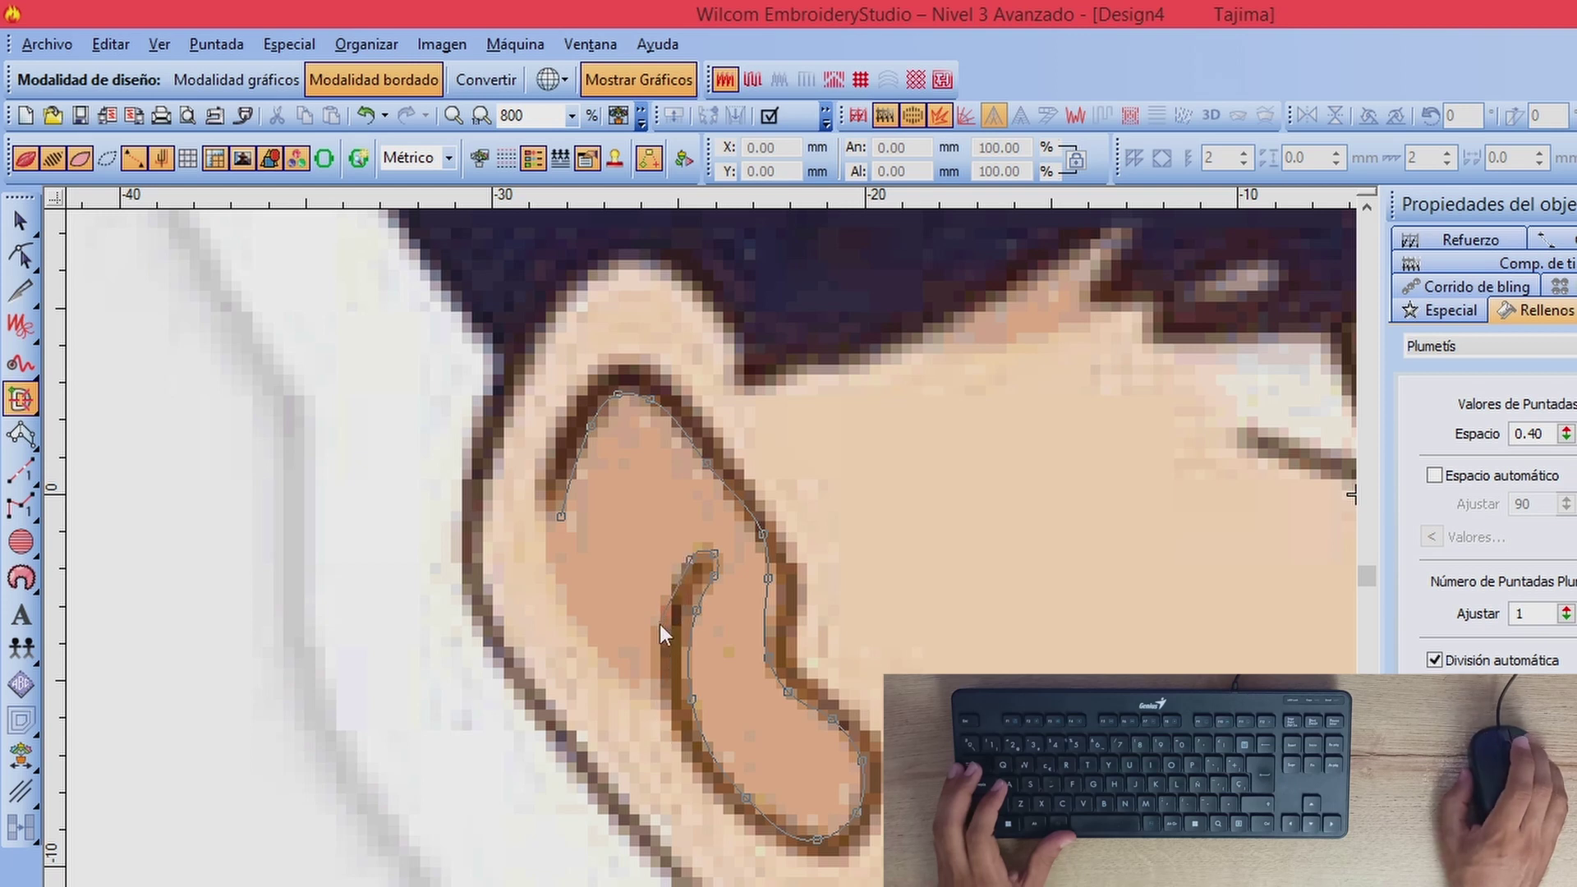
click(659, 624)
click(668, 708)
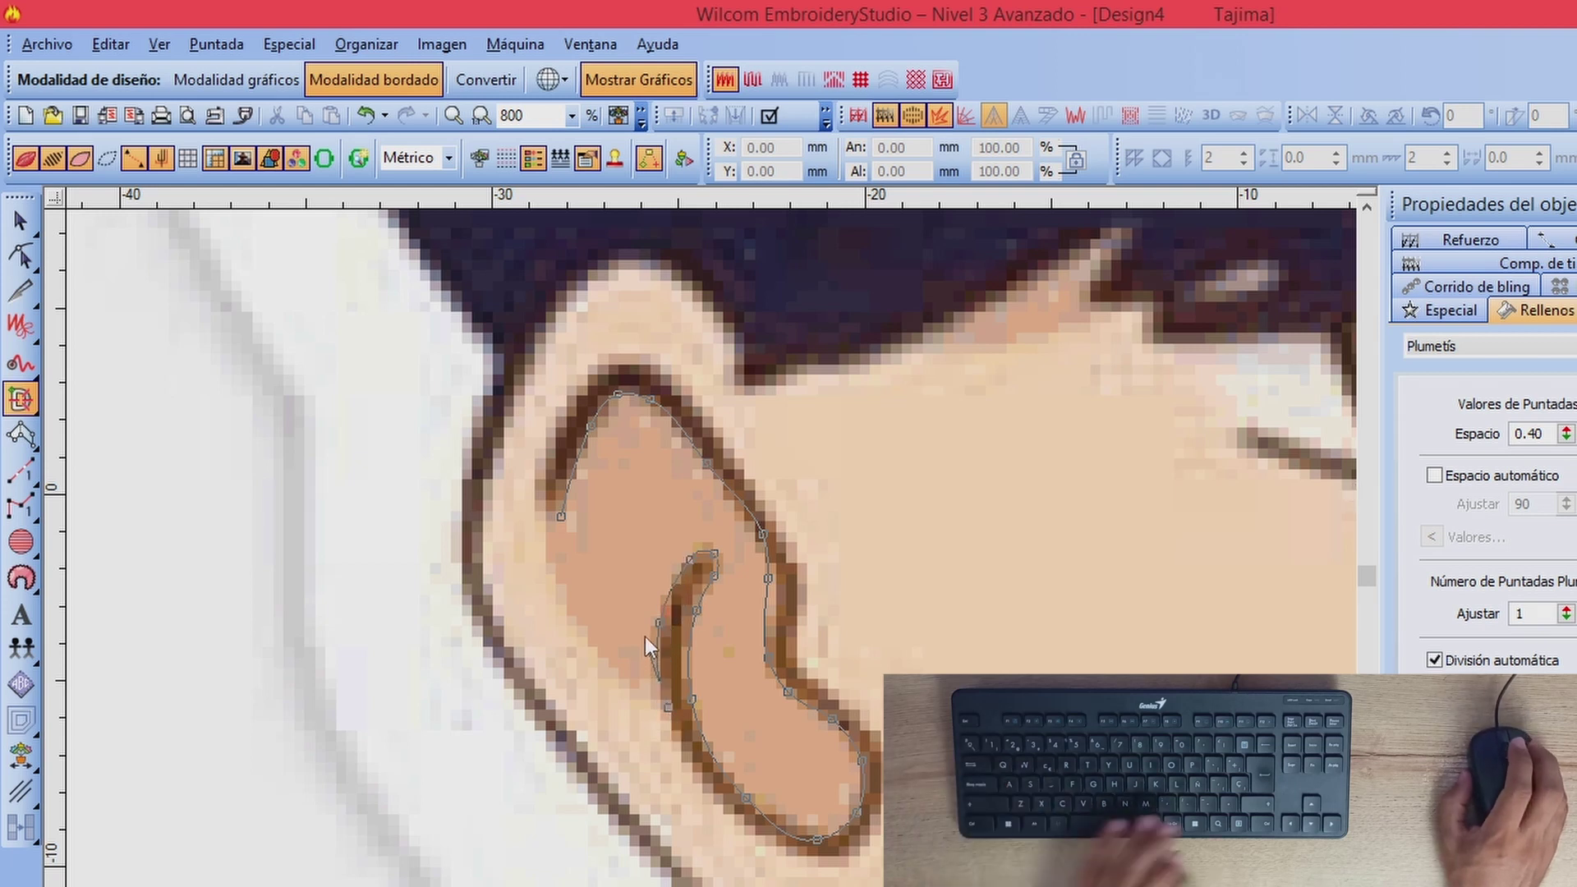
Step: Continue the outline around the curl's tip and along its outer edge to the bottom of the inner-ear lobe
key(z)
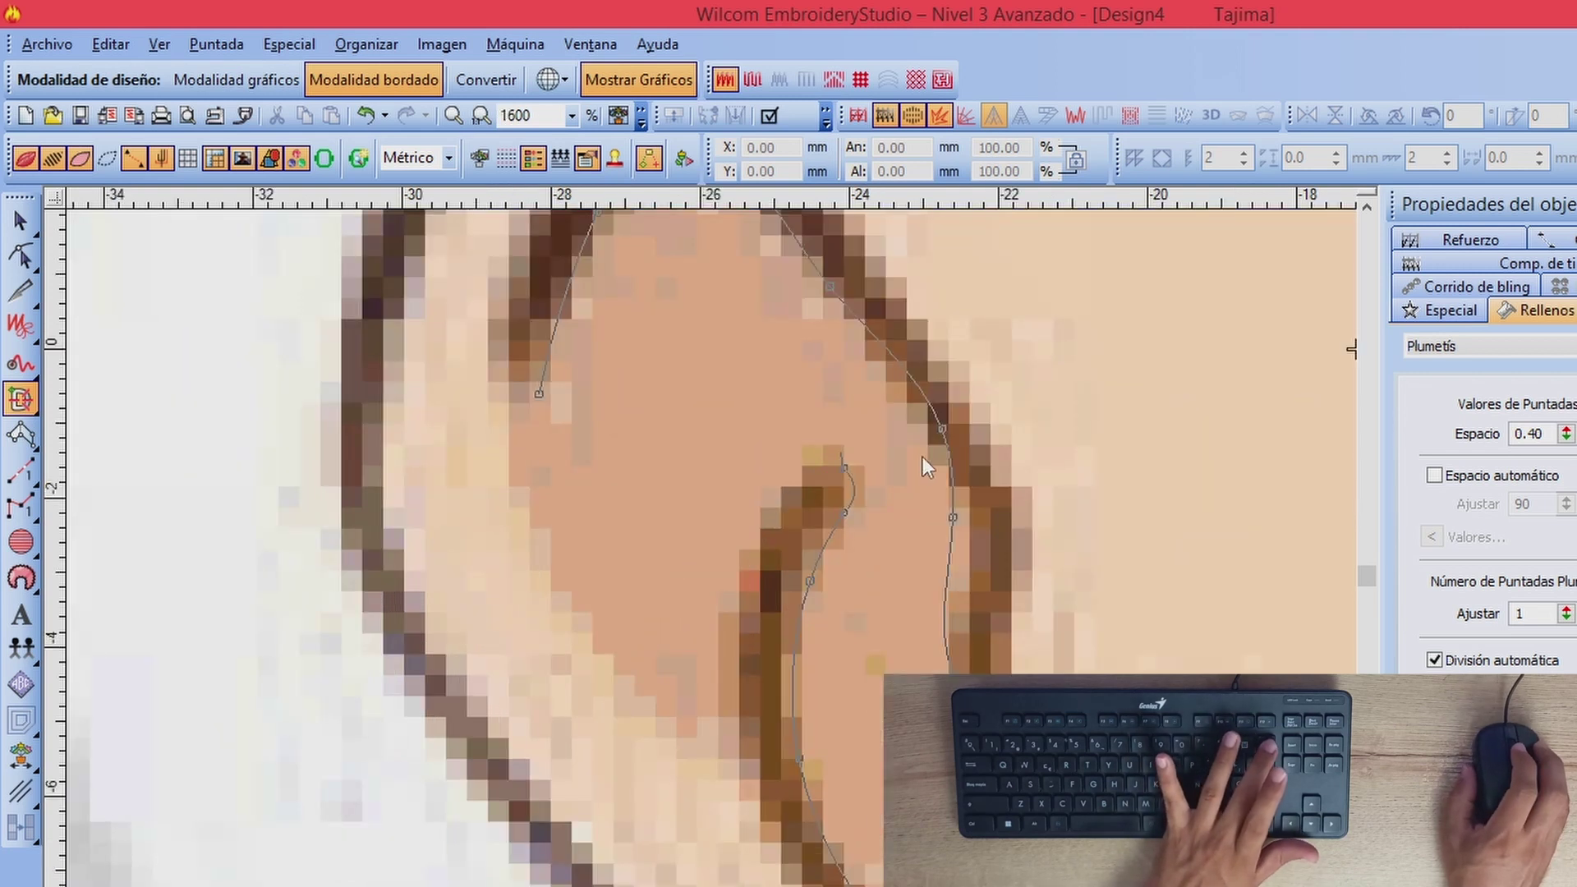
click(791, 485)
click(737, 592)
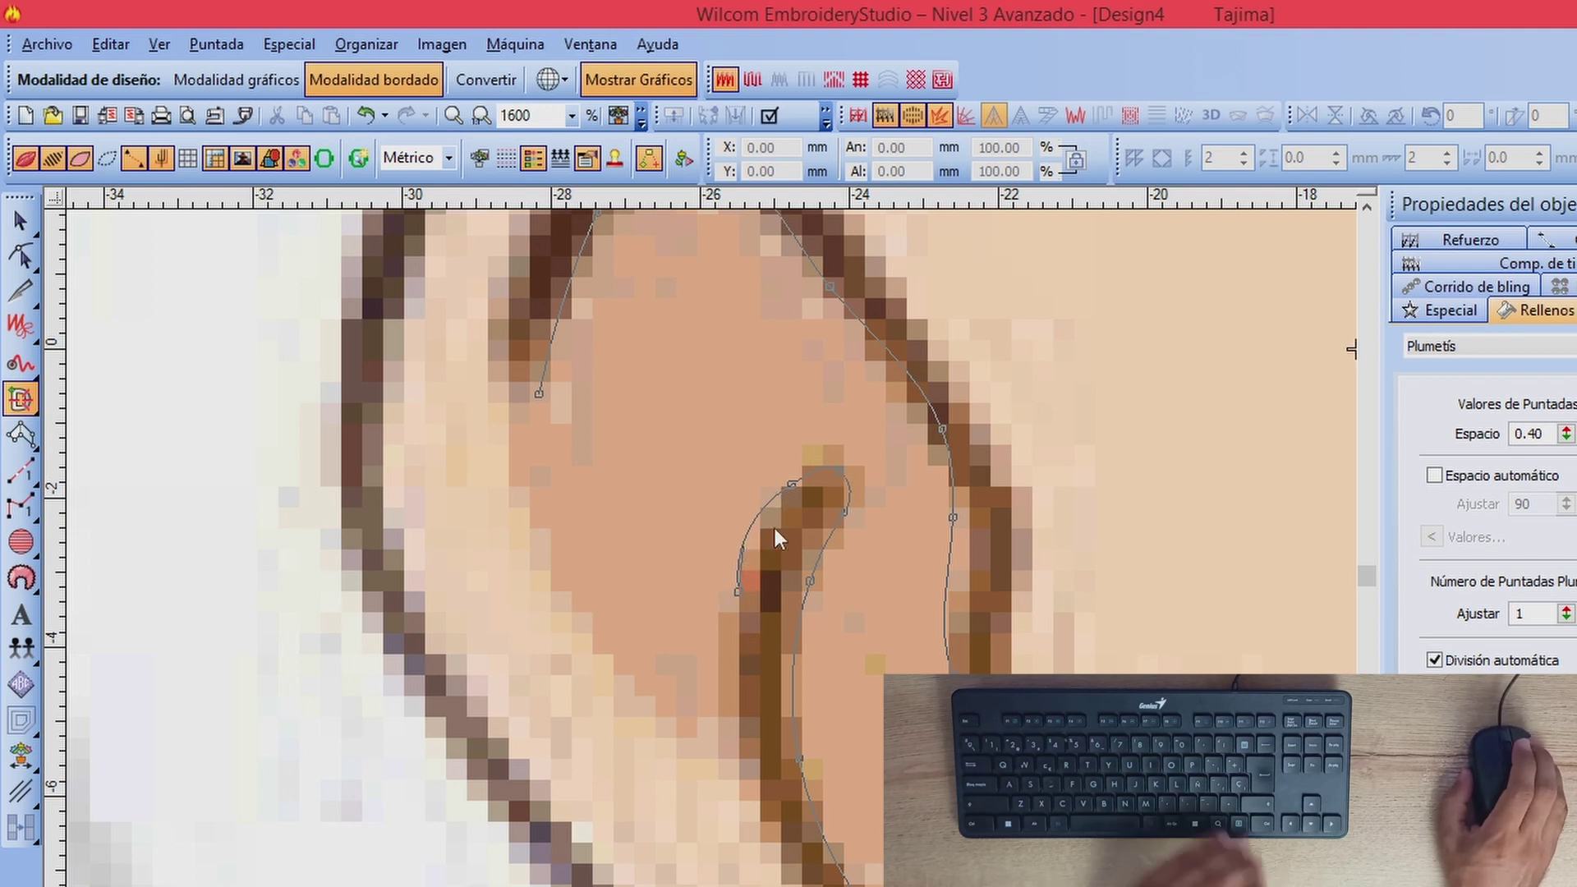
key(BackSpace)
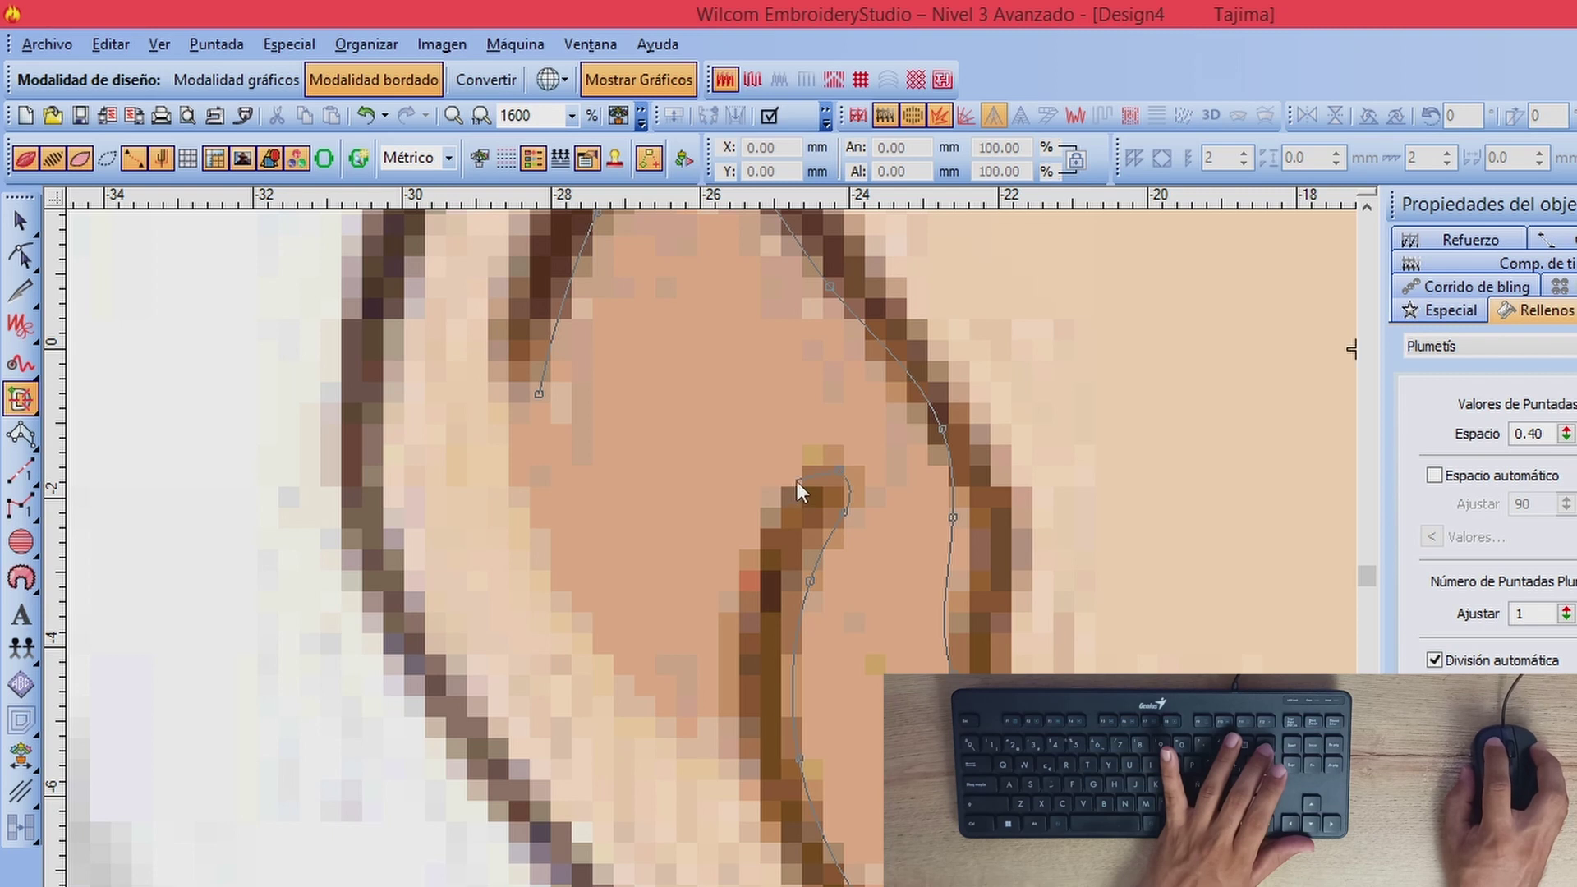
click(741, 583)
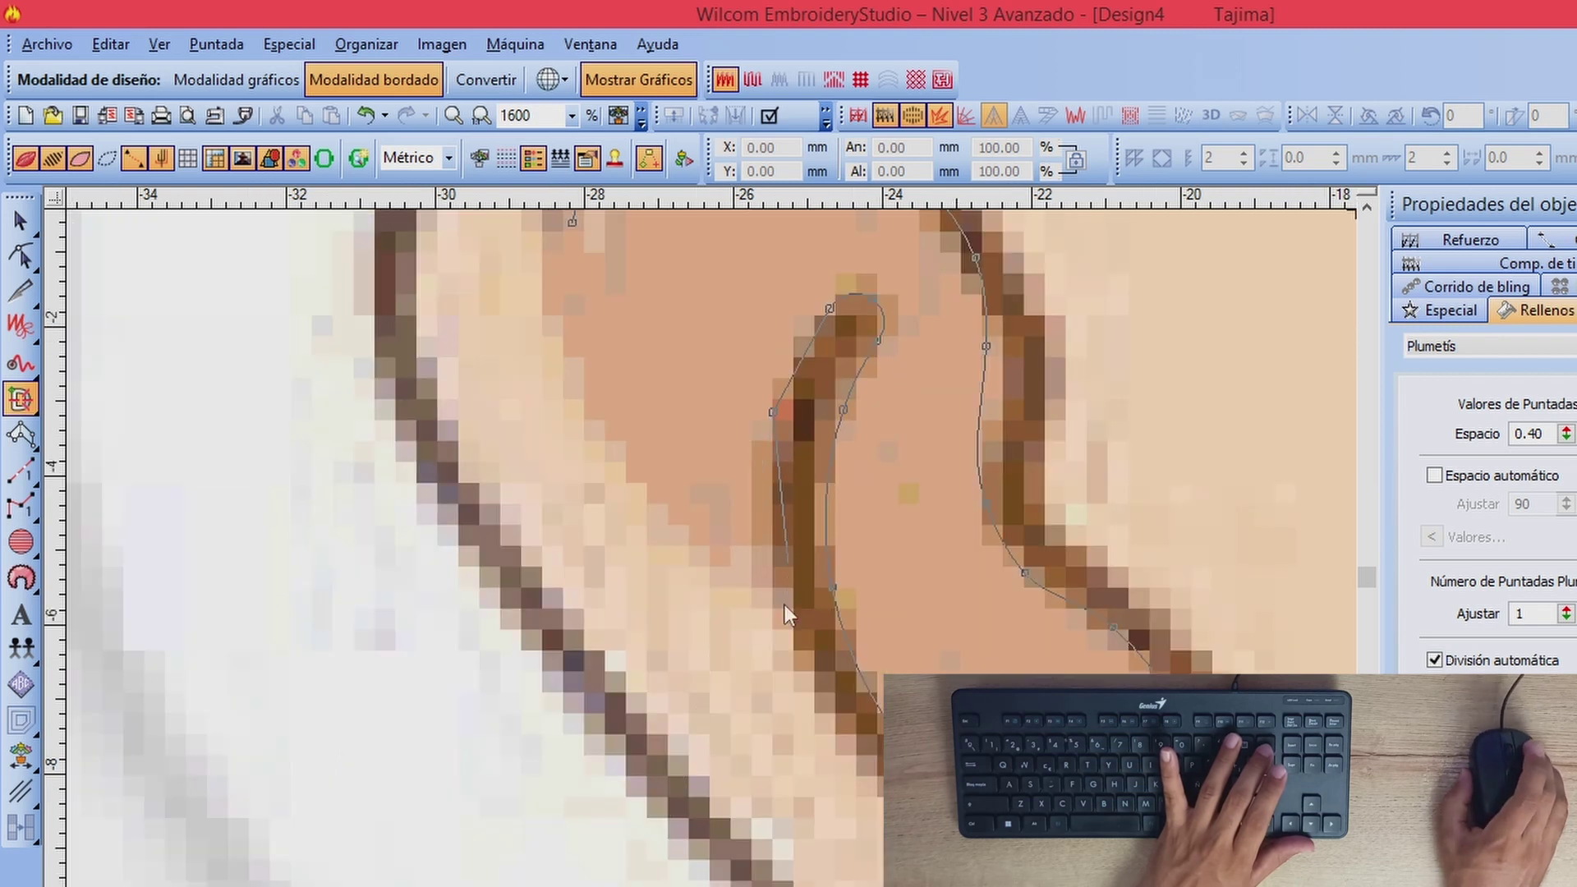
click(778, 624)
right_click(897, 816)
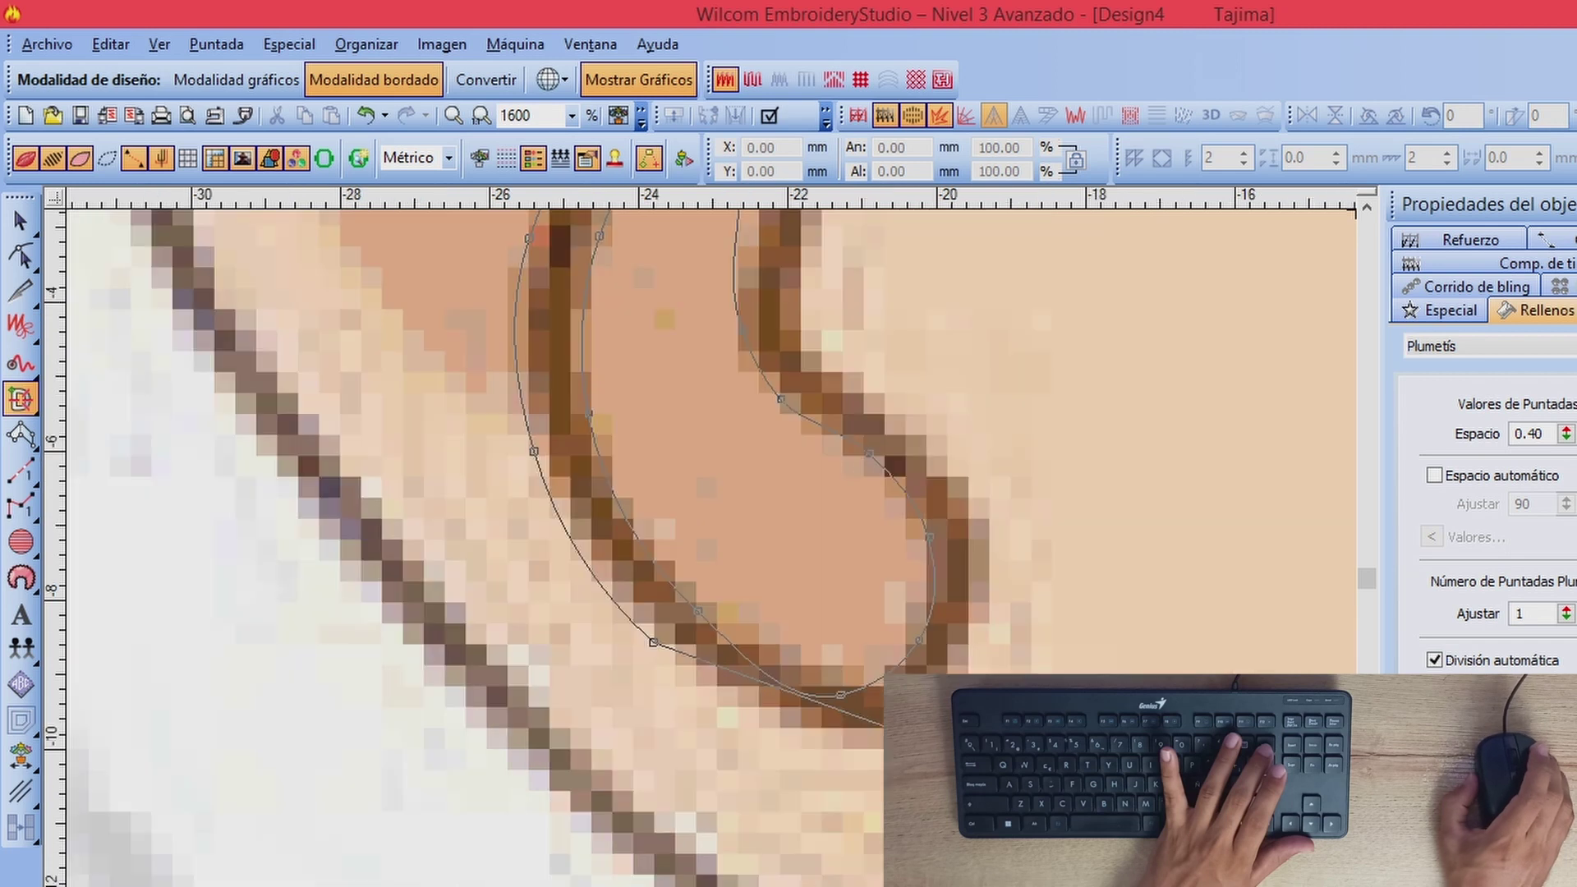
right_click(762, 722)
right_click(924, 712)
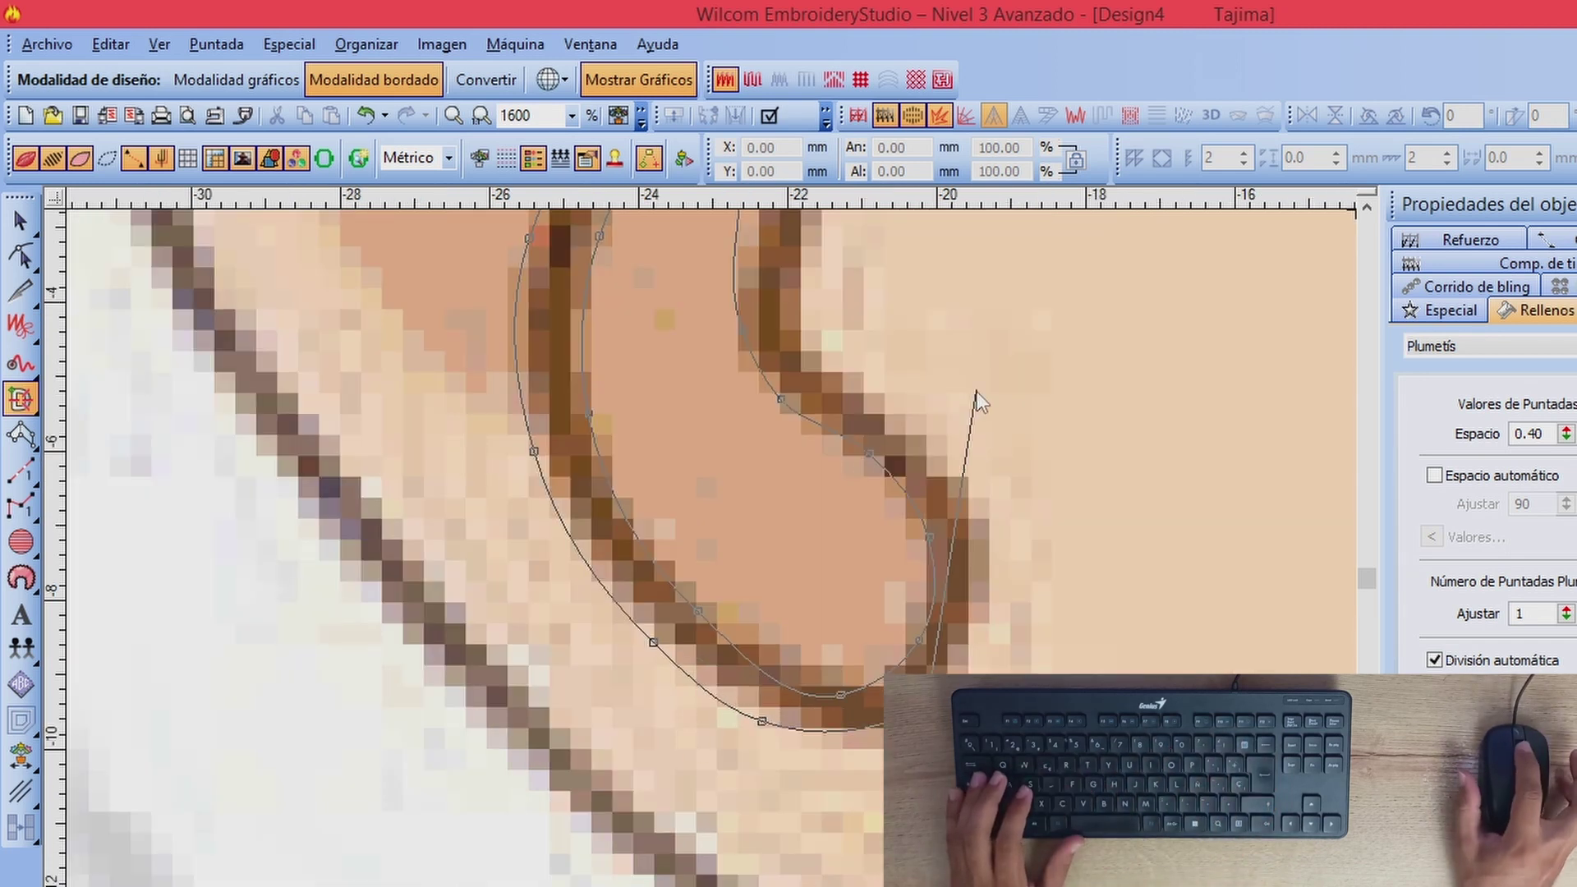
Step: Continue the outline up the inner-ear line's outer edge on the face side, past the notch and over the top arch
scroll(978, 391, up, 1)
scroll(976, 395, down, 3)
scroll(495, 711, up, 1)
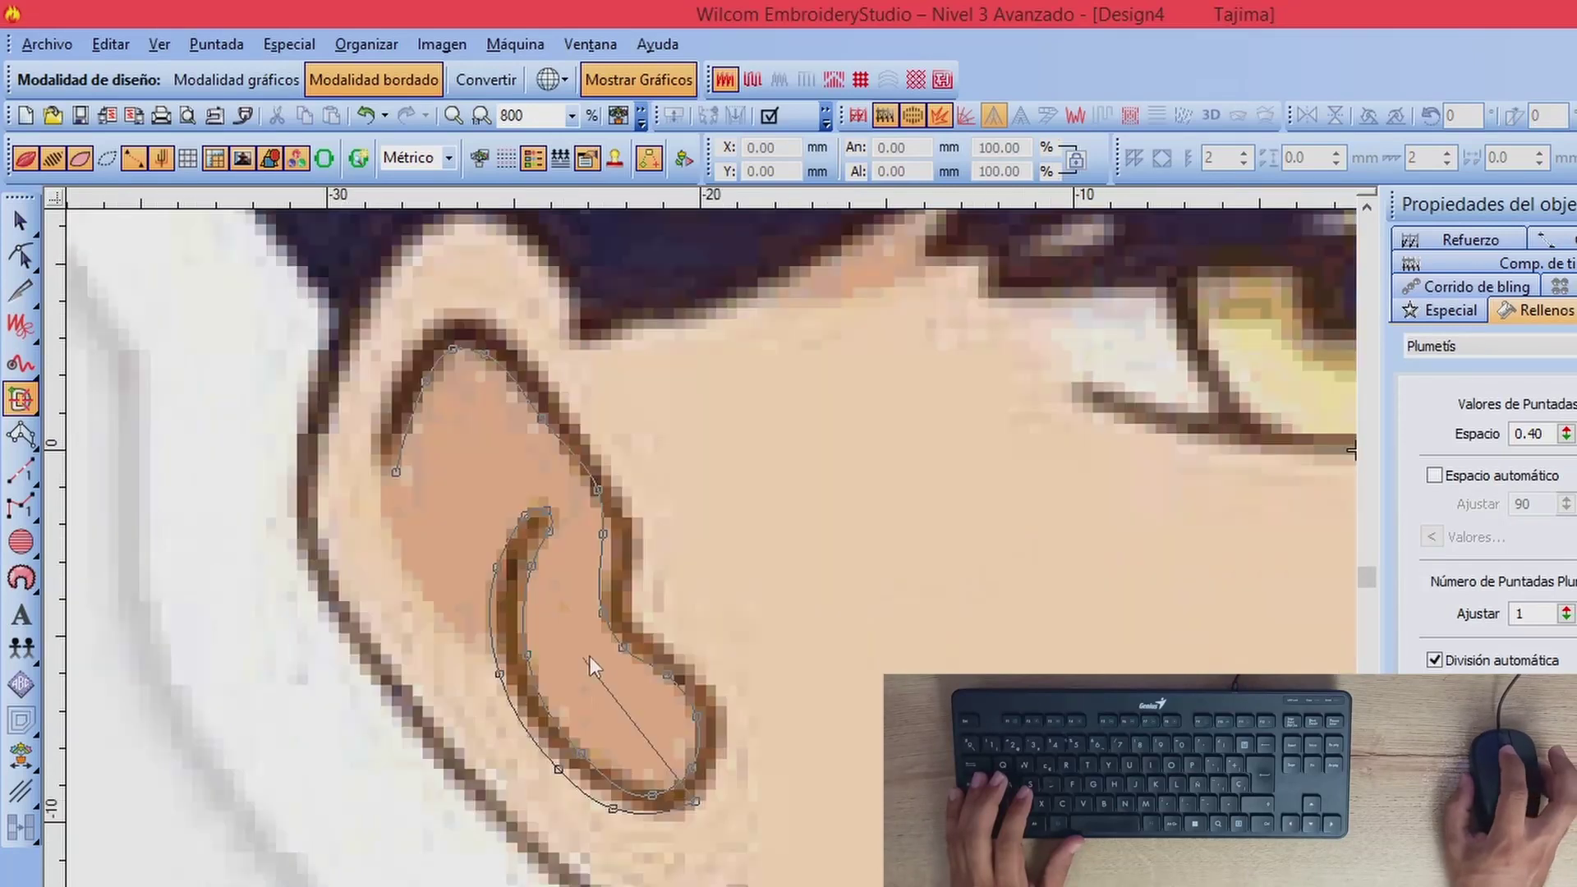
scroll(629, 654, up, 2)
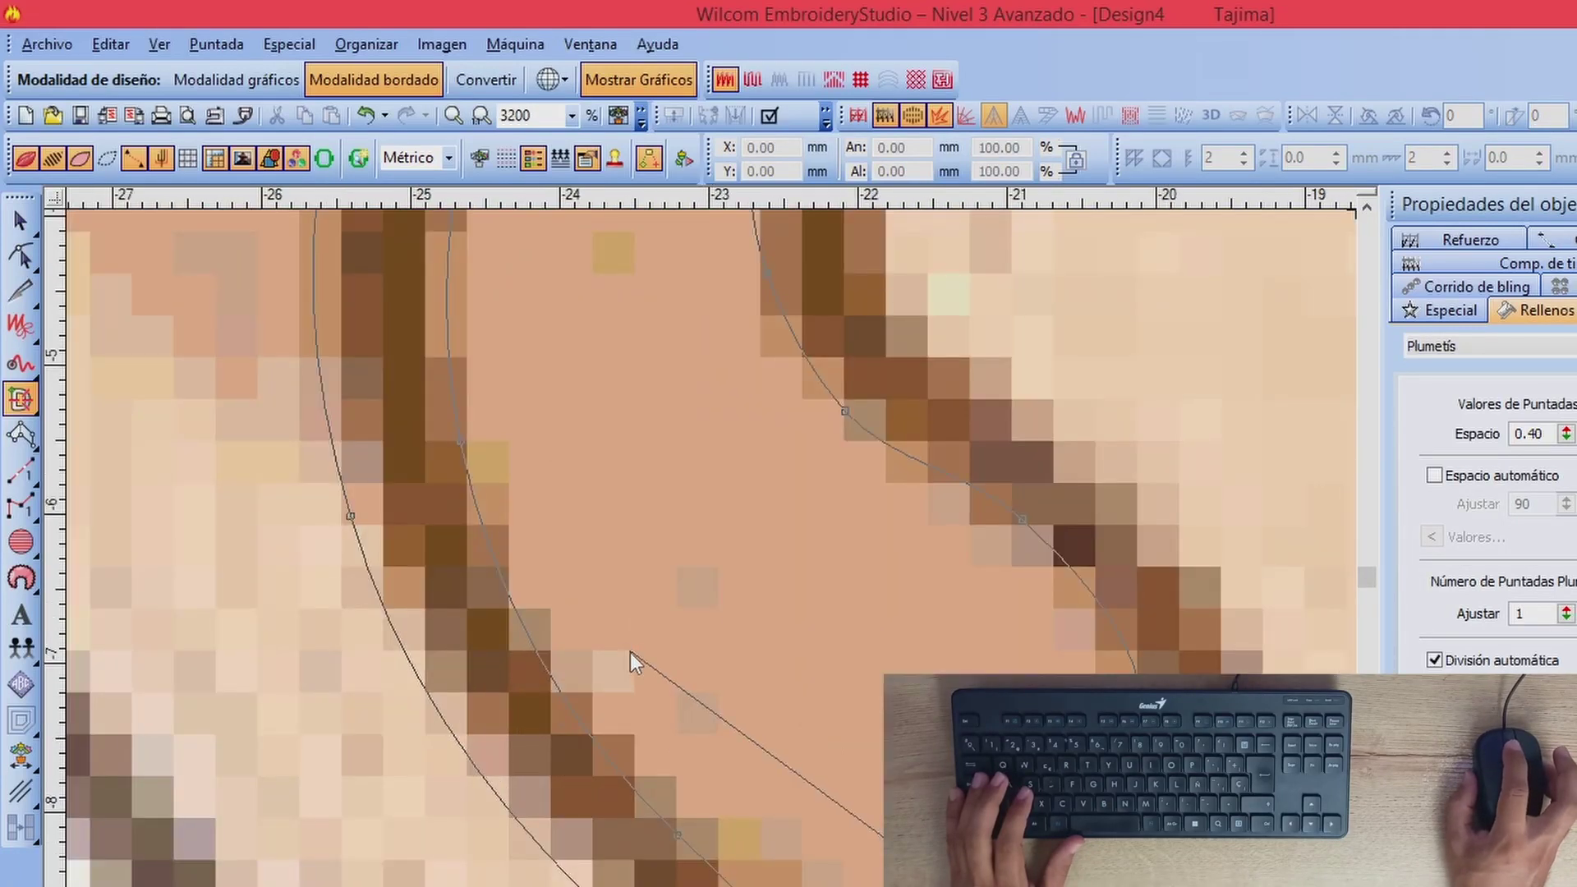
scroll(631, 649, down, 3)
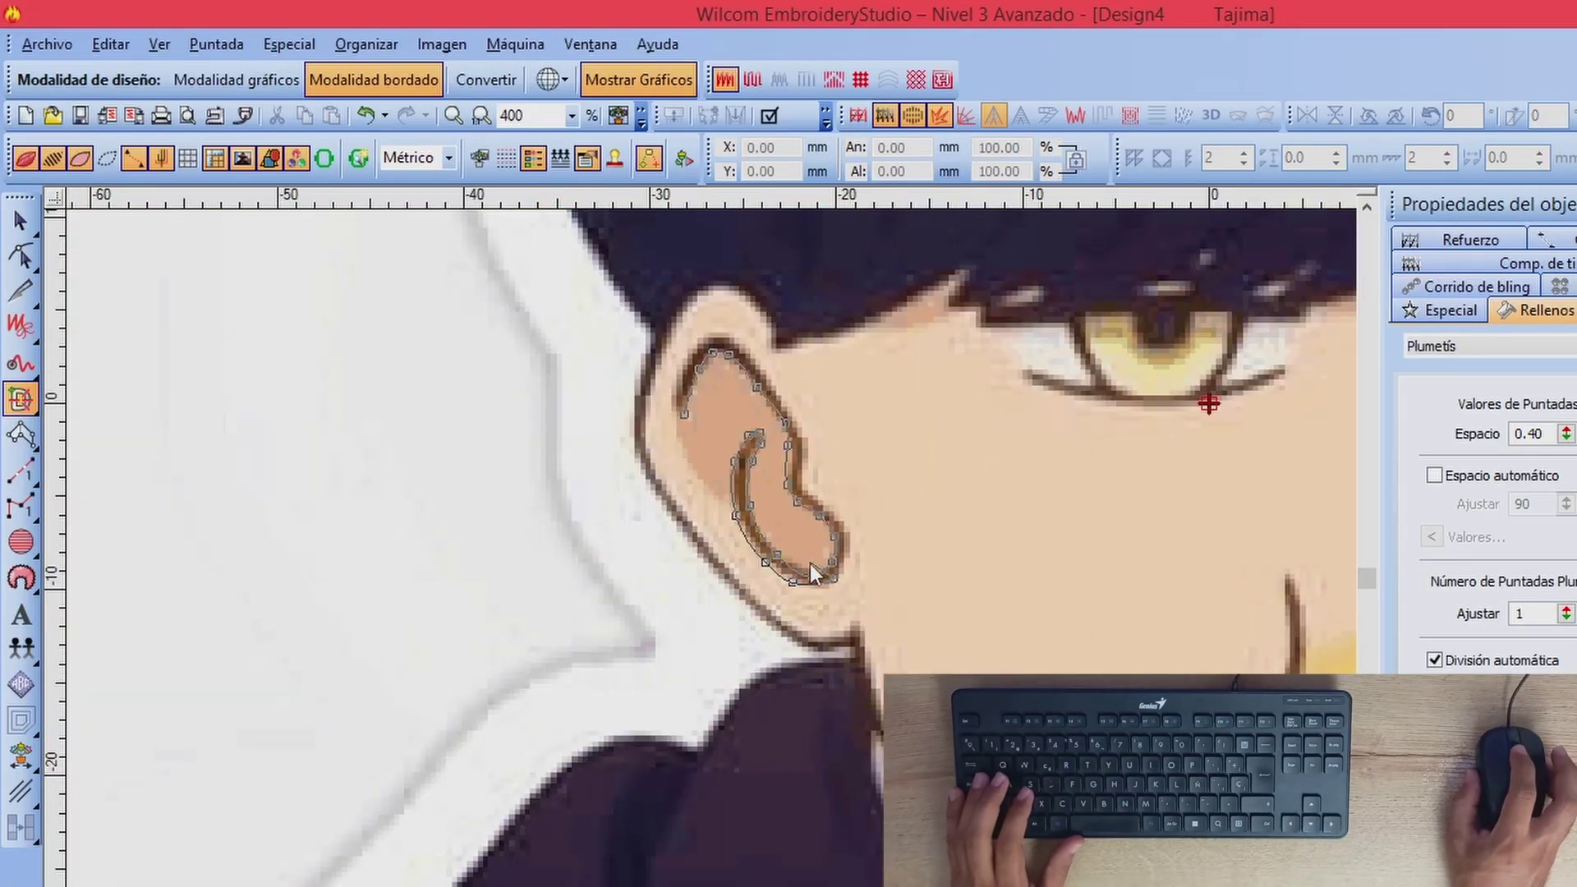
scroll(810, 564, up, 2)
scroll(740, 559, down, 1)
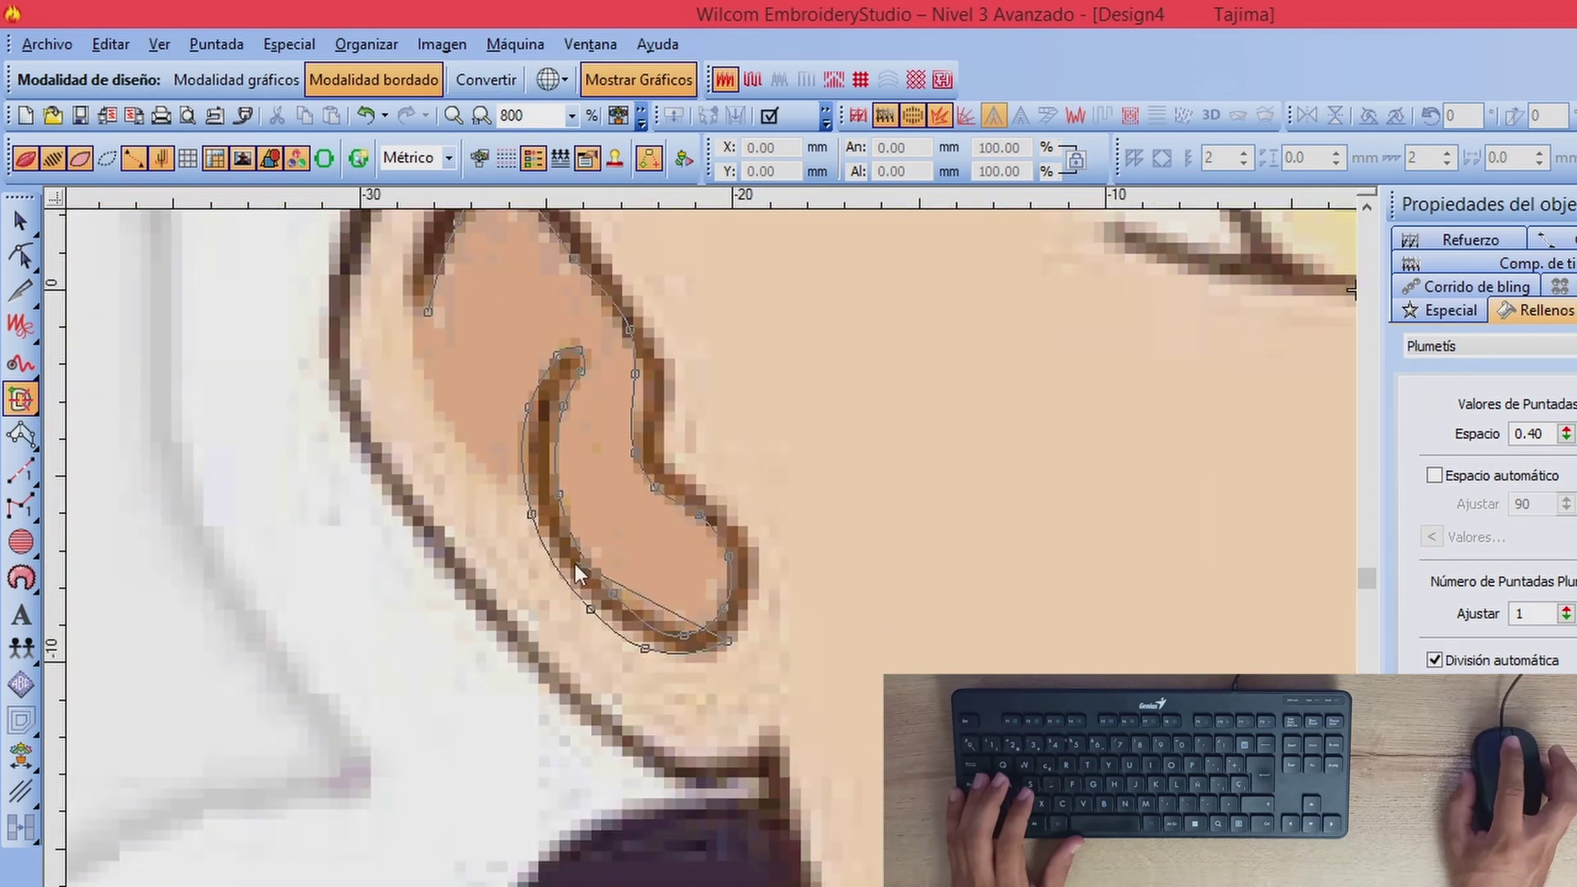
click(756, 567)
click(679, 470)
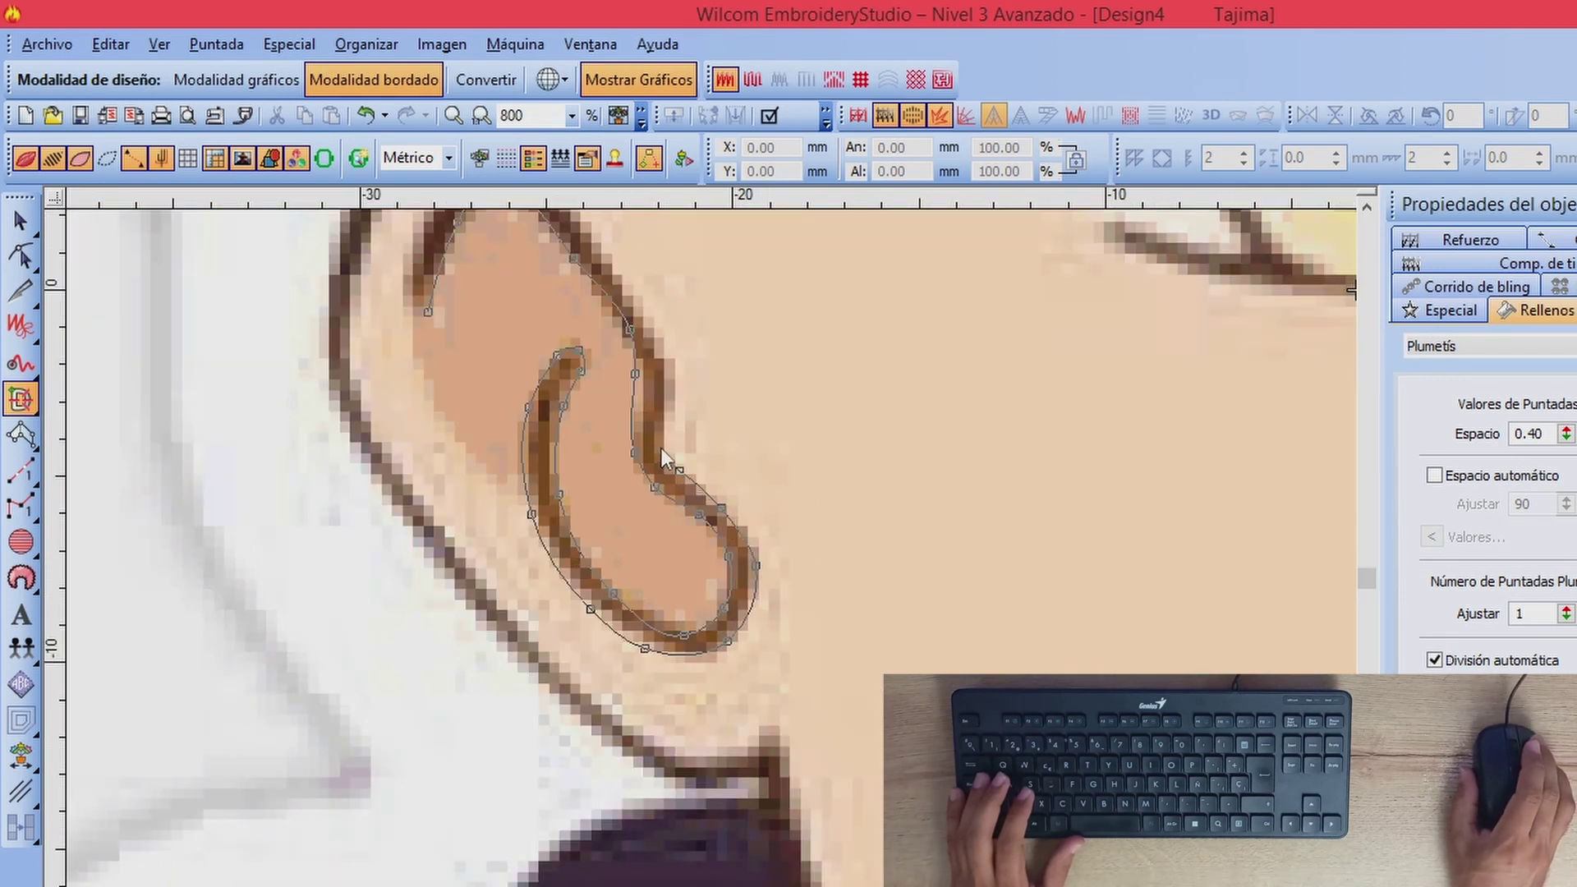
click(666, 394)
scroll(657, 394, up, 2)
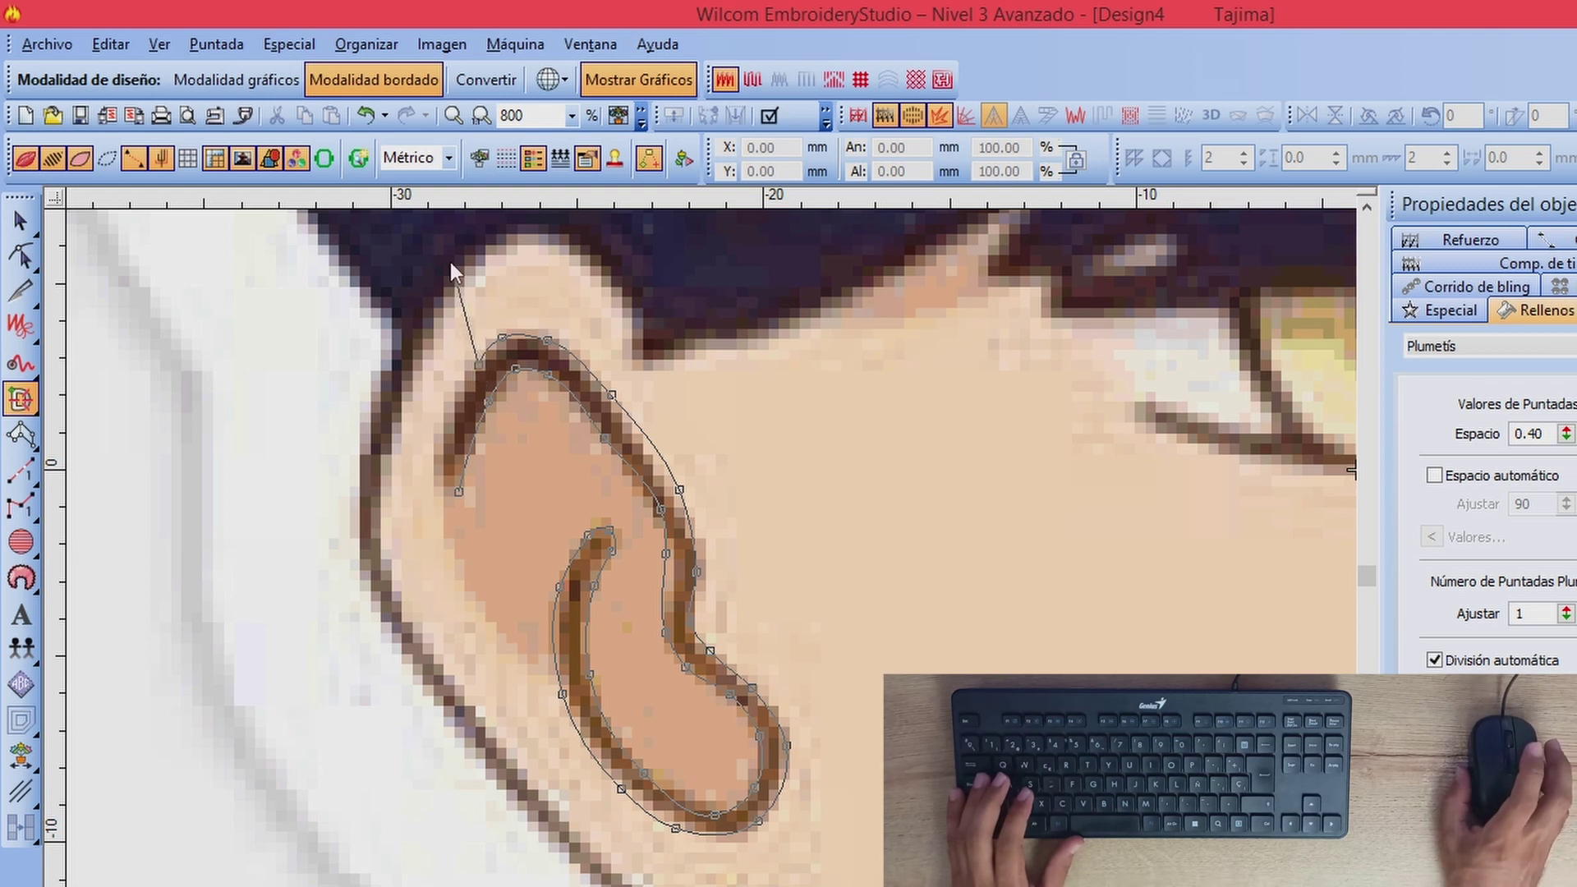
key(Left)
key(Up)
key(Left)
key(Up)
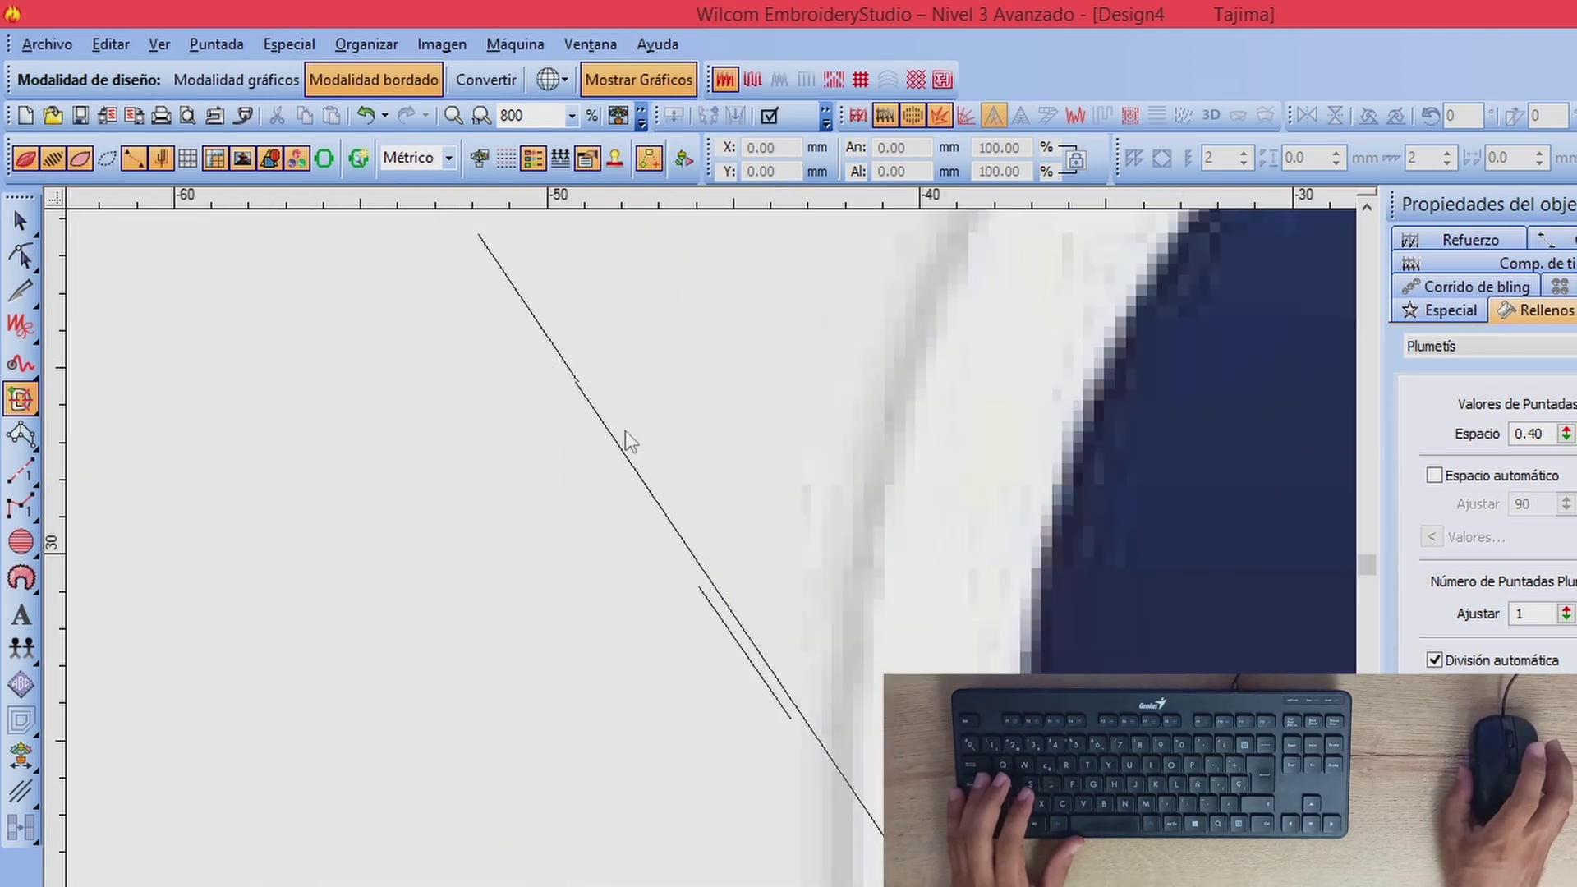
key(Right)
key(Down)
key(Right)
key(Down)
key(Right)
key(Down)
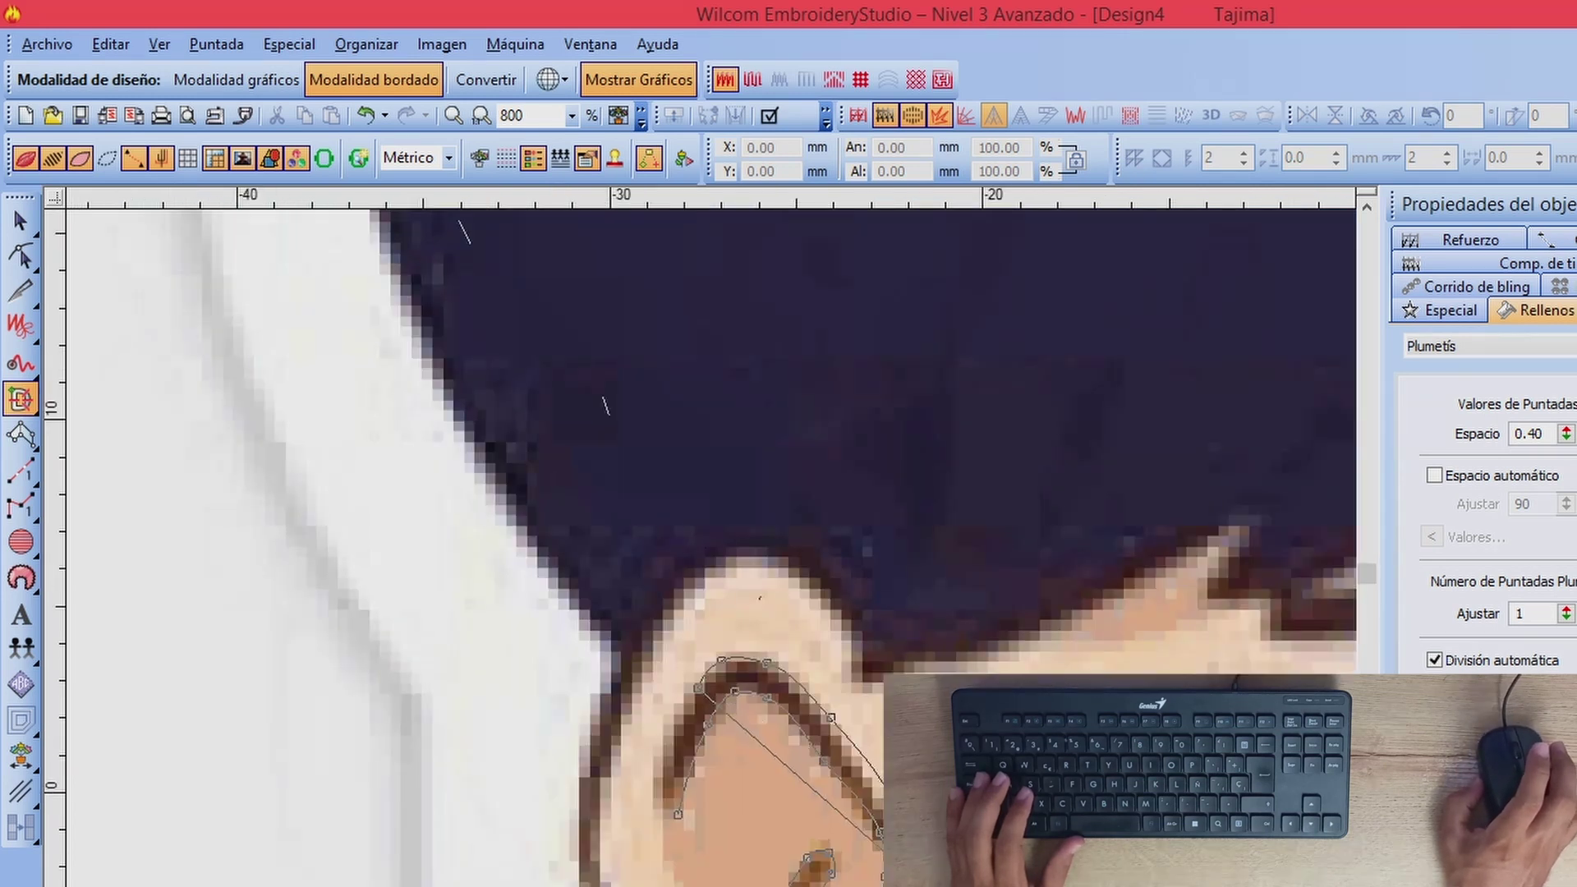
key(Right)
key(Down)
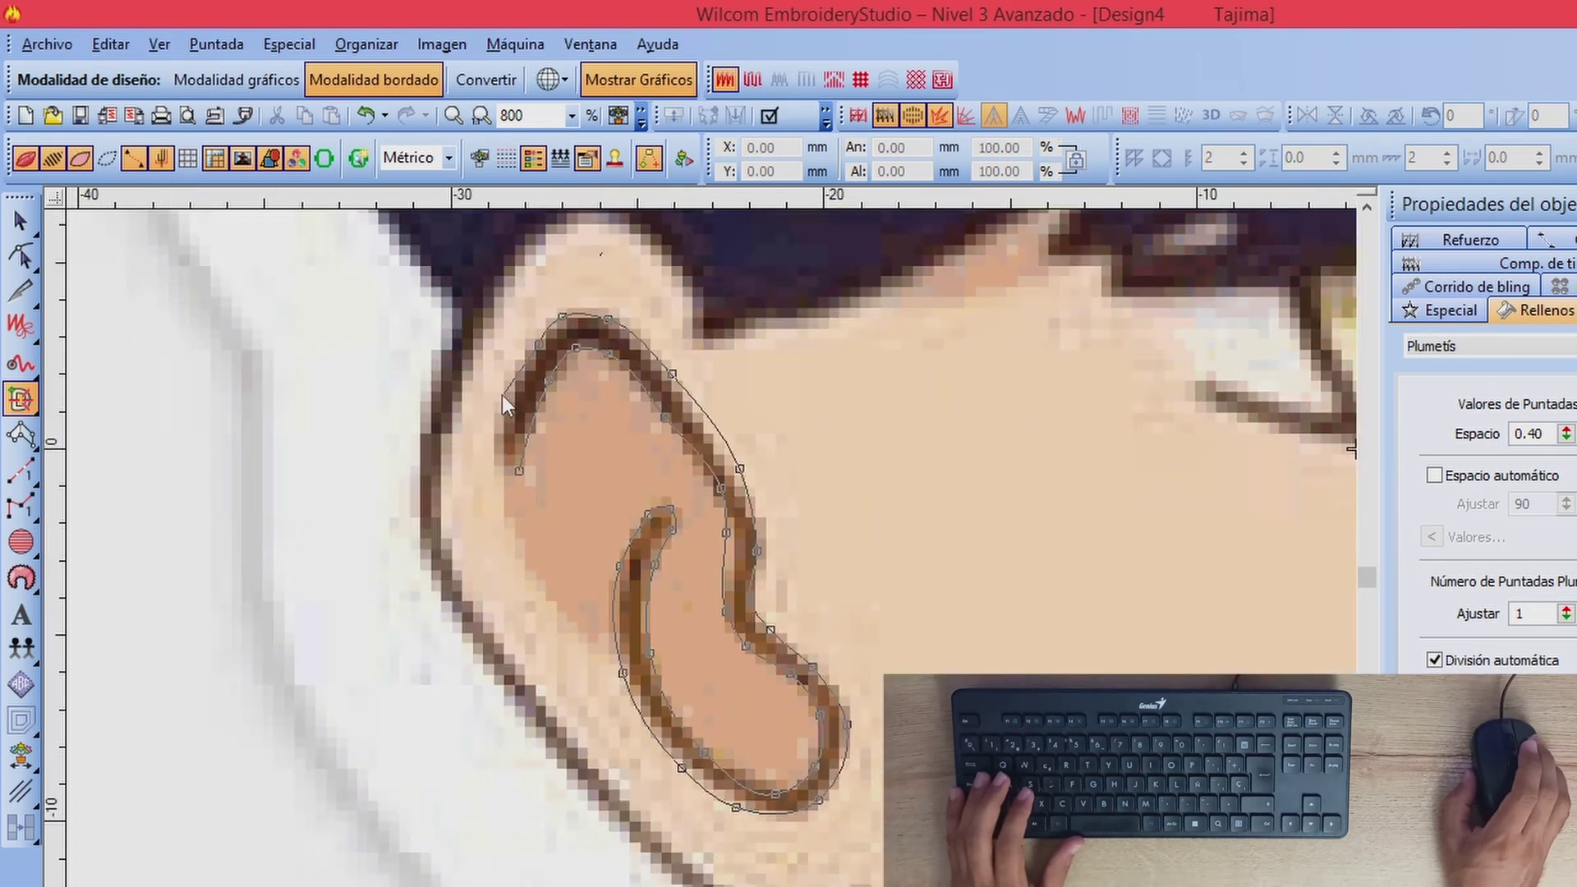
Step: Finish the outline down the arch's outer edge to the line's upper end and close the shape
click(501, 396)
click(491, 456)
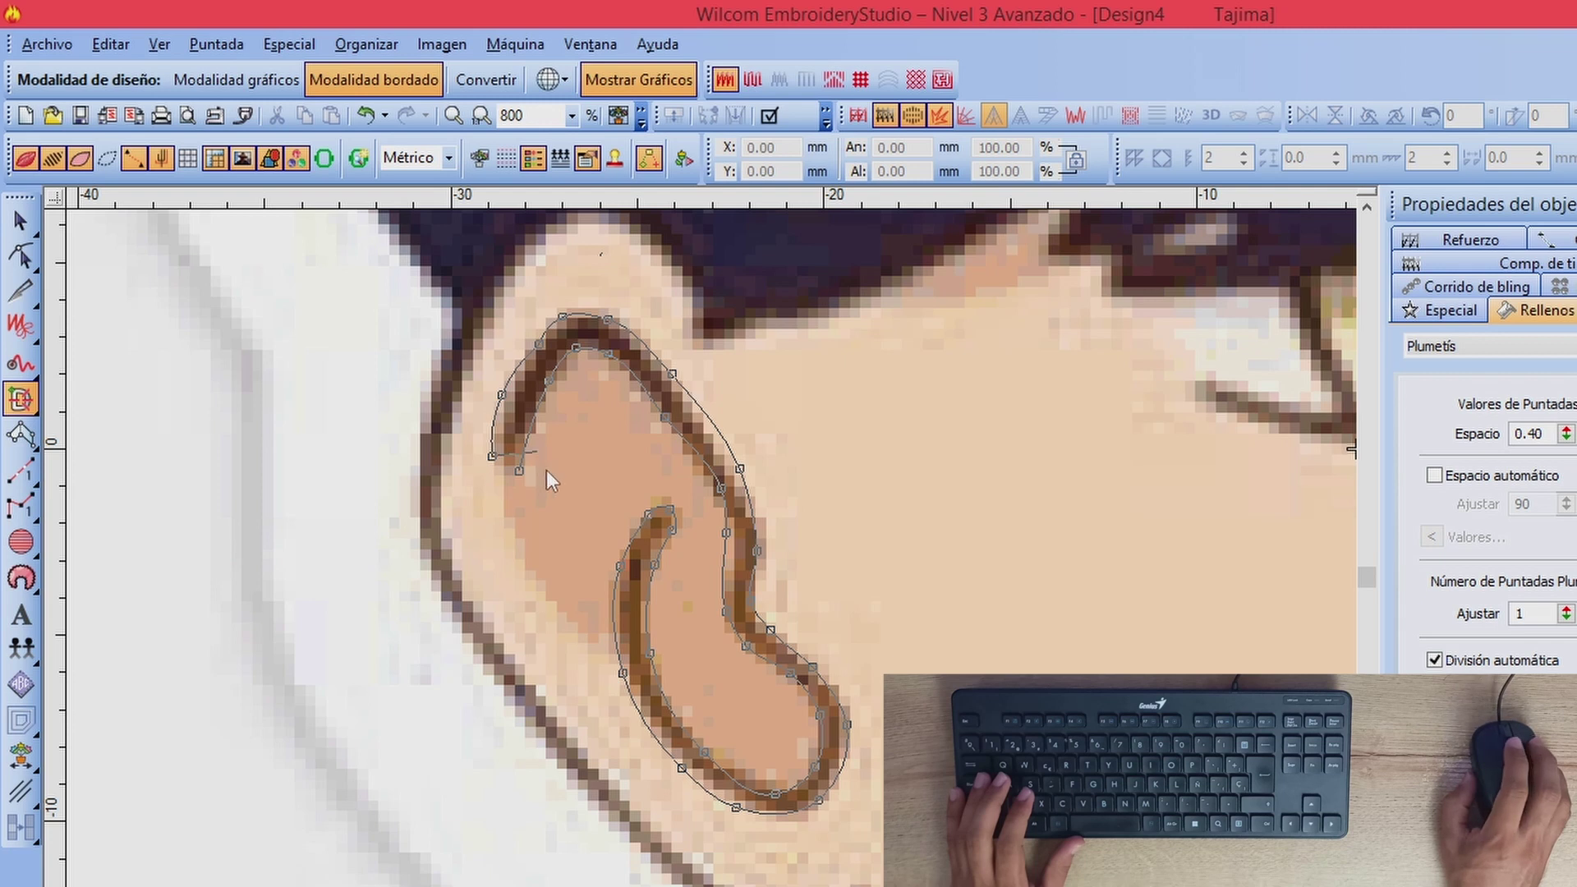
key(z)
key(Down)
key(Down)
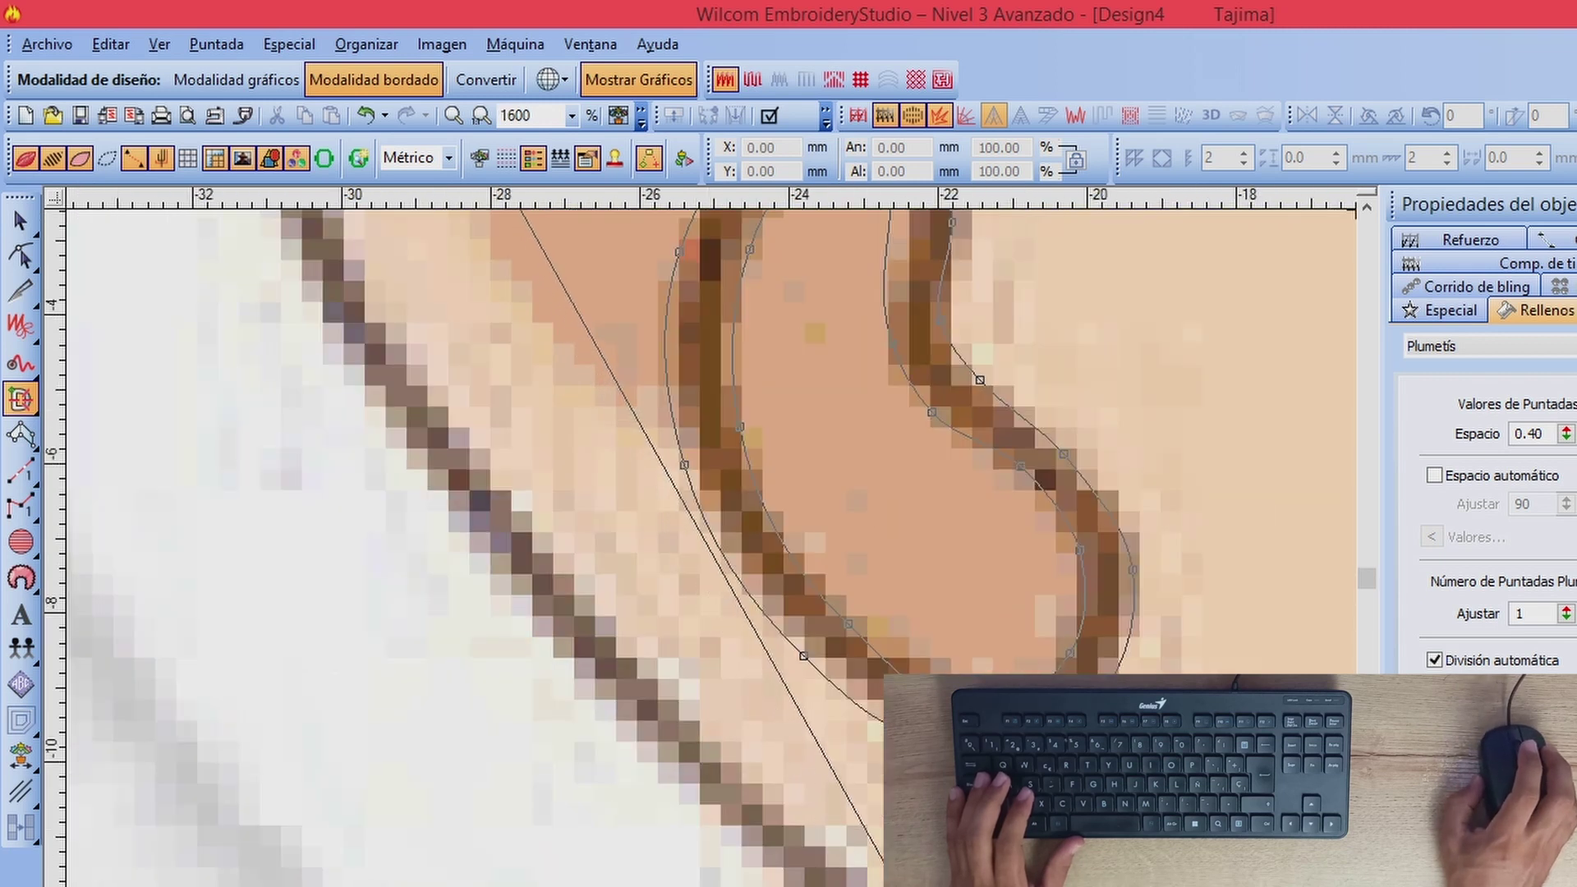
scroll(678, 278, up, 4)
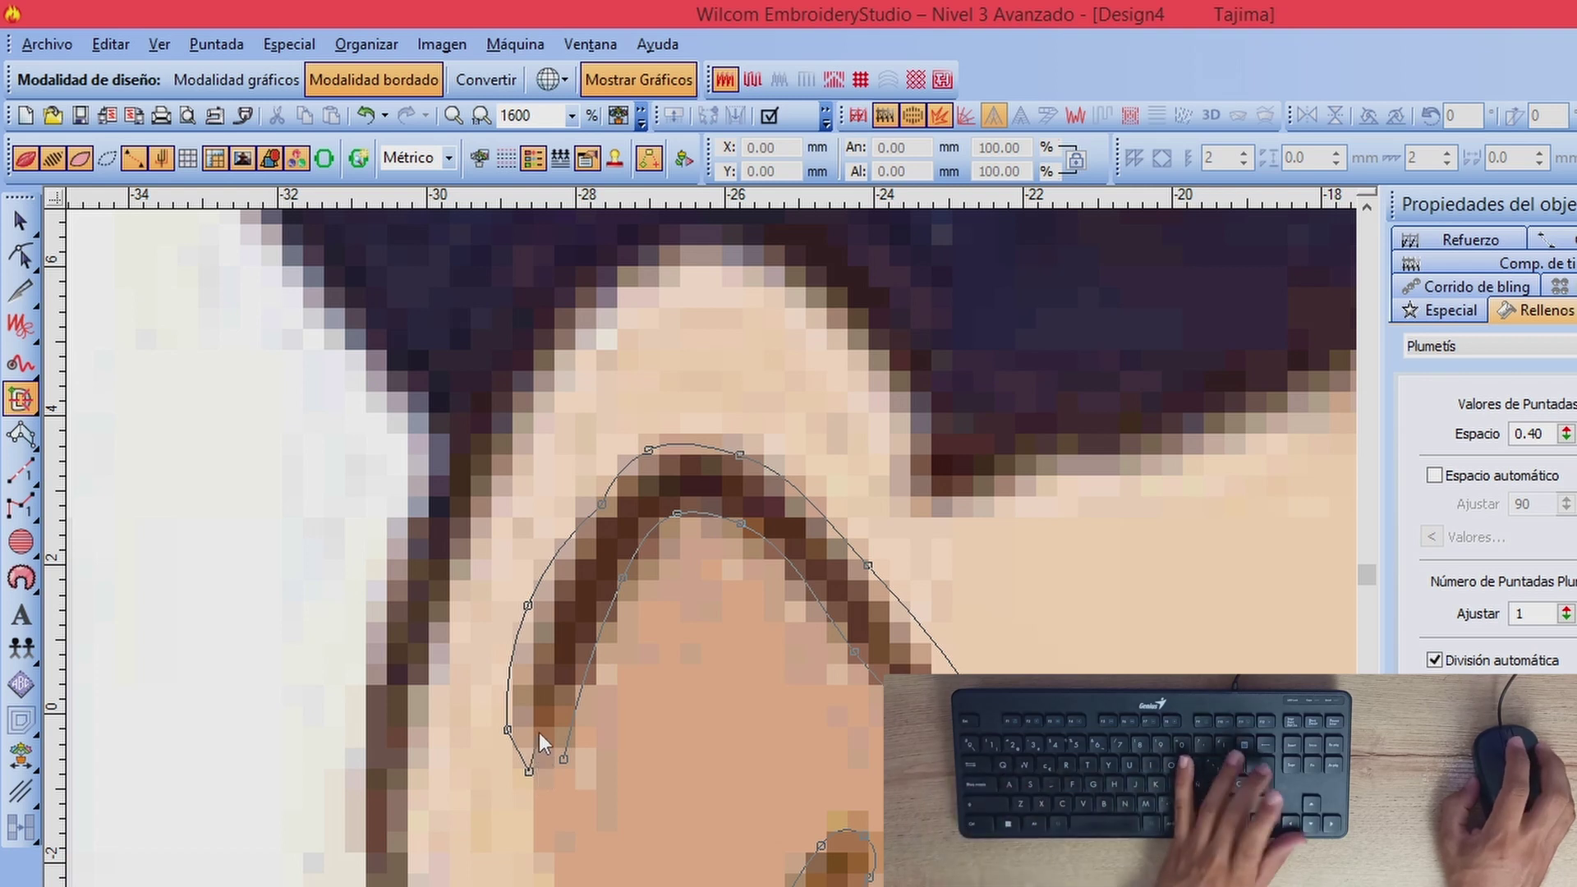
key(Return)
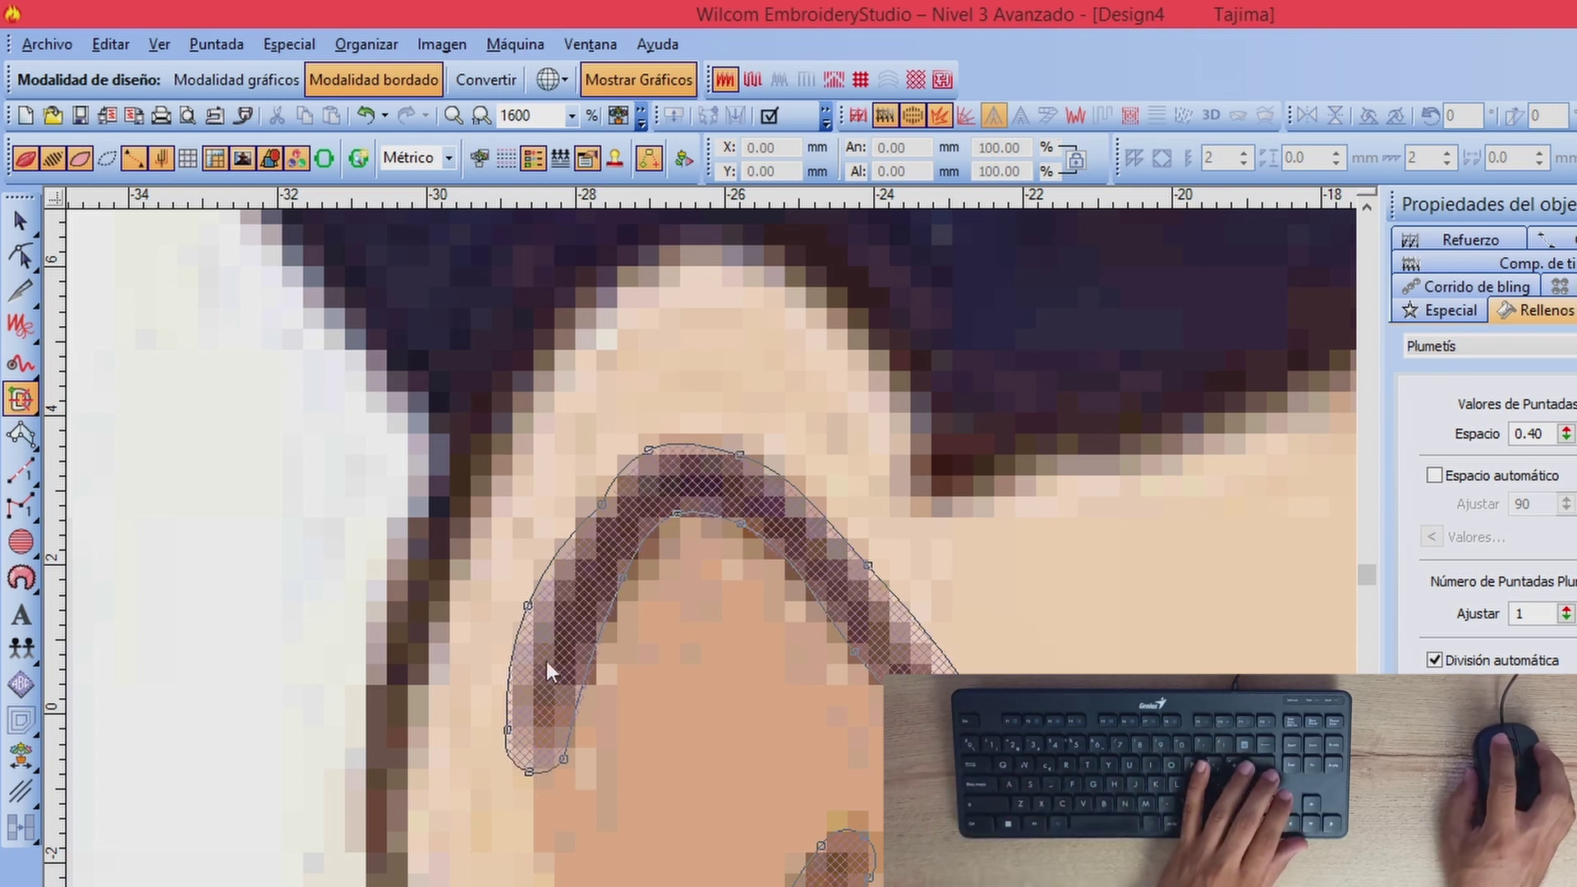
Step: Generate the Plumetís stitches for the closed inner-ear shape
key(shift+z)
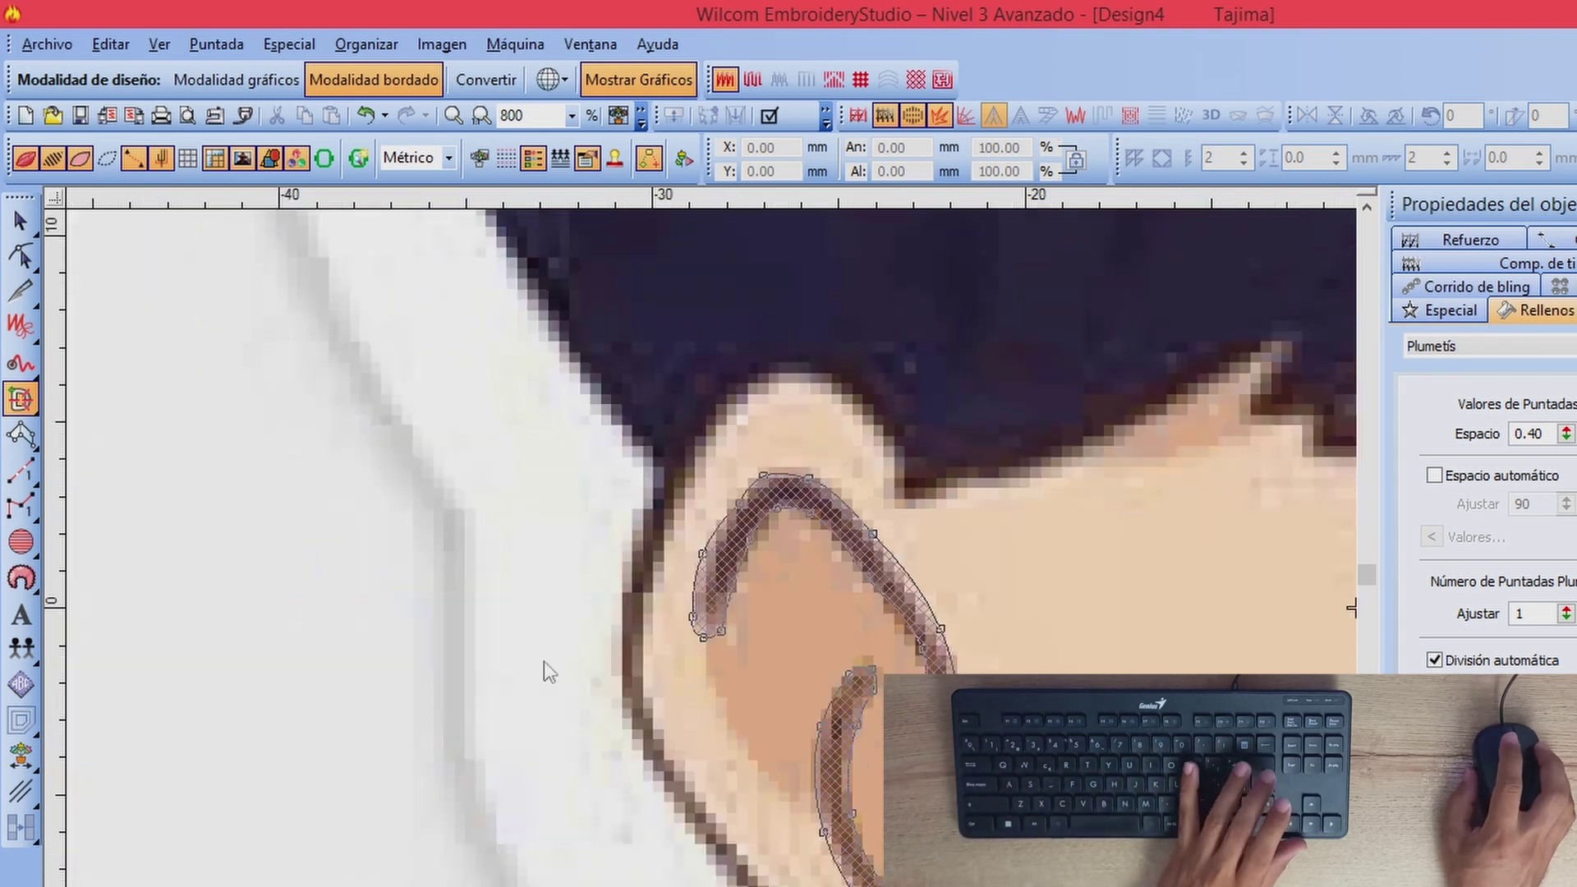
click(787, 676)
key(Return)
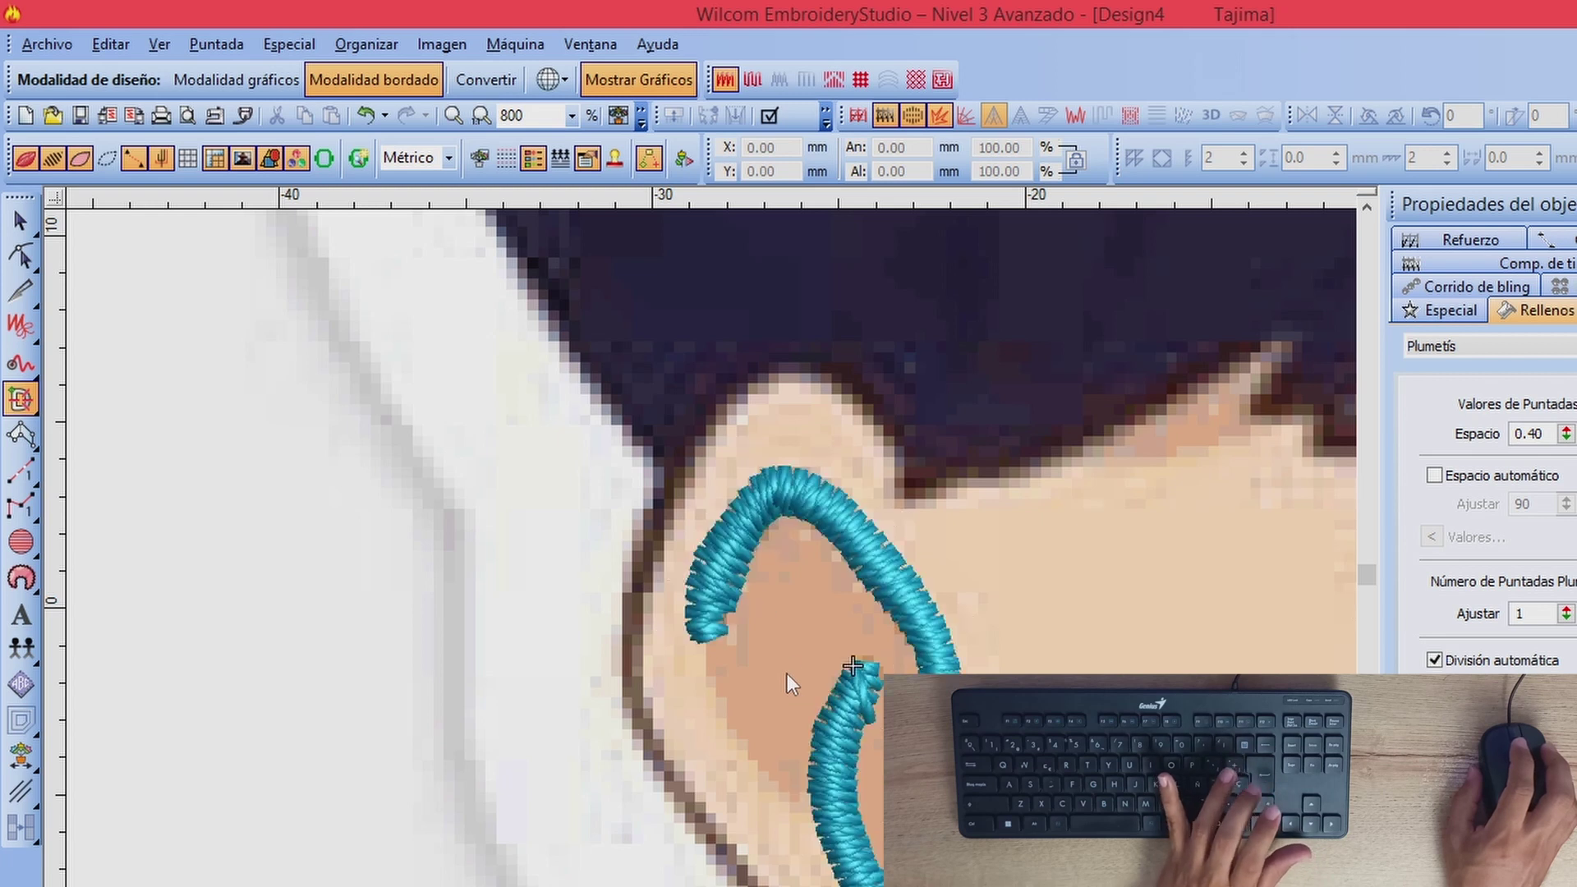
Step: Reshape the stitched inner-ear line by moving the outer-edge node just before the arch's top slightly upward
click(20, 256)
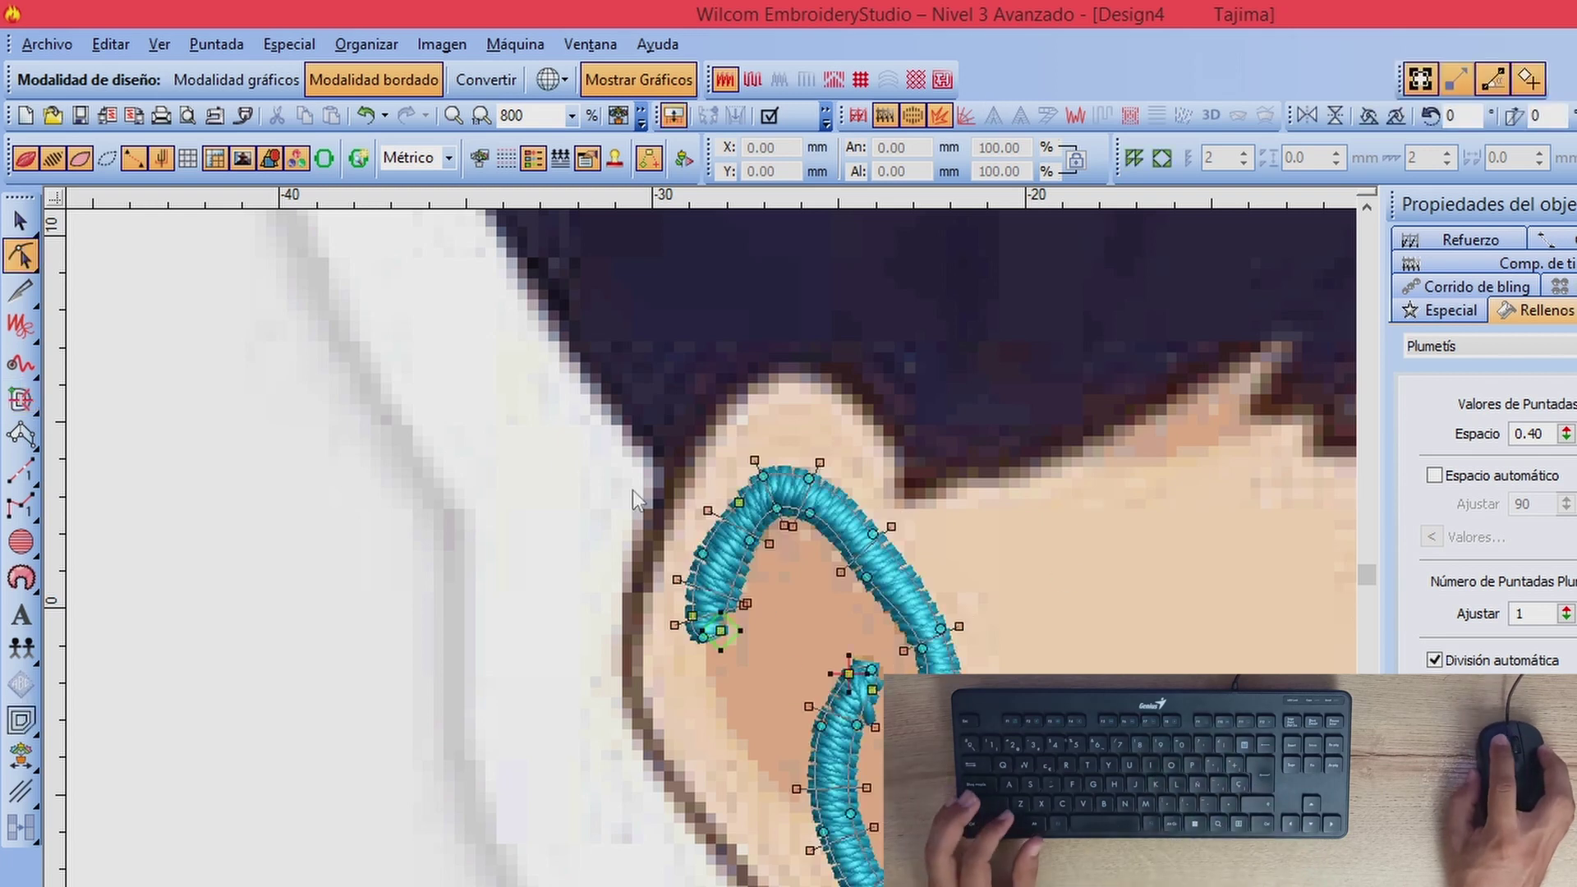
drag(737, 521, 737, 495)
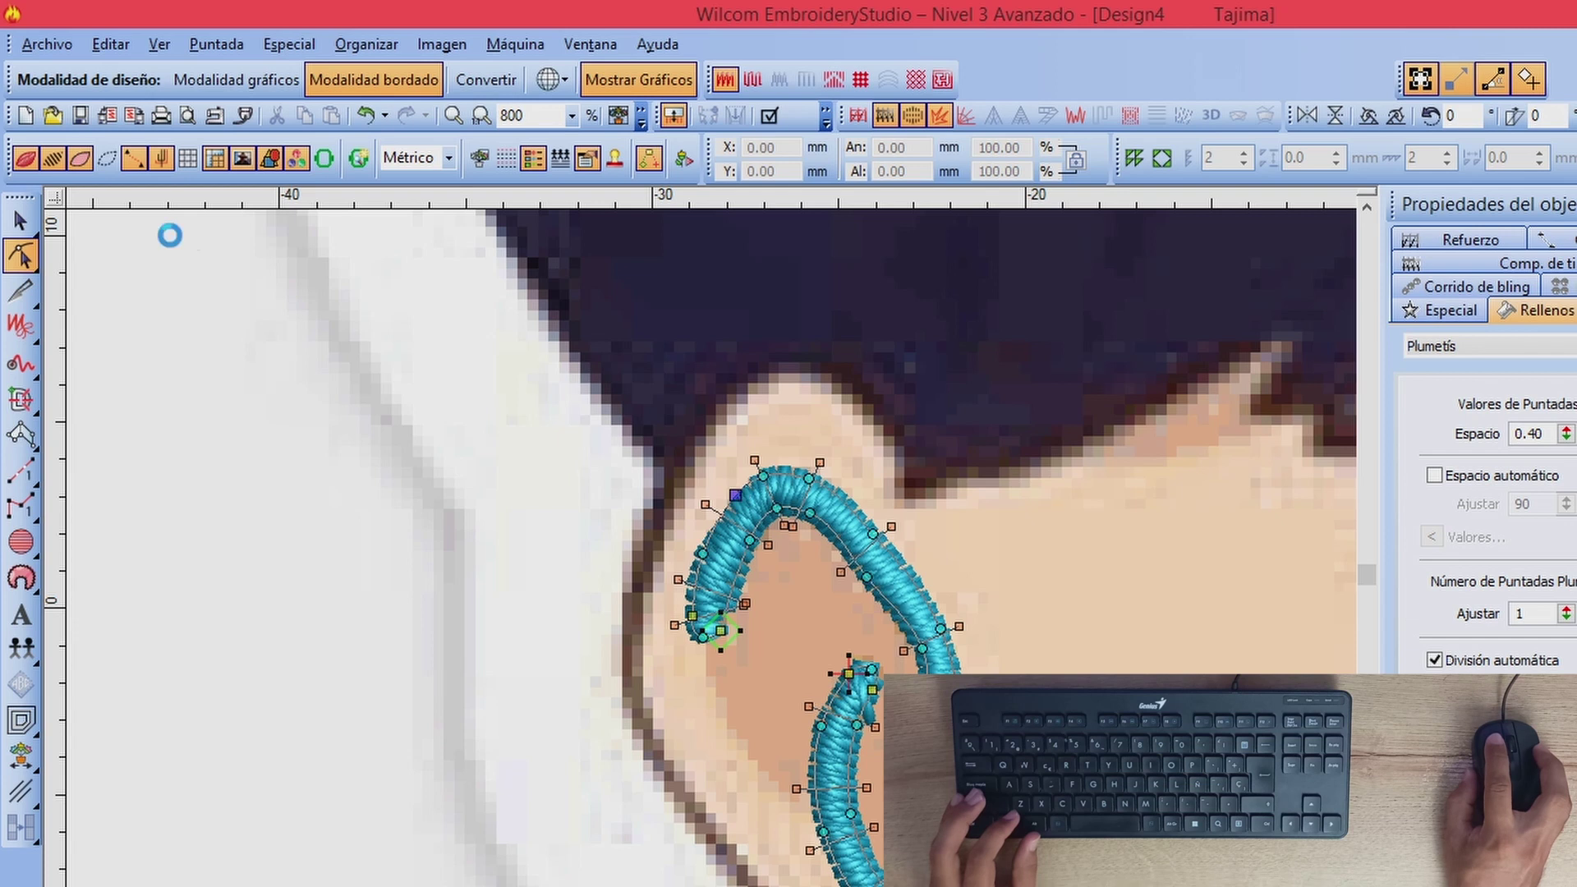
click(21, 220)
Step: Deselect the inner-ear stitches and examine them against the reference image at several magnifications
scroll(851, 657, down, 1)
key(shift+z)
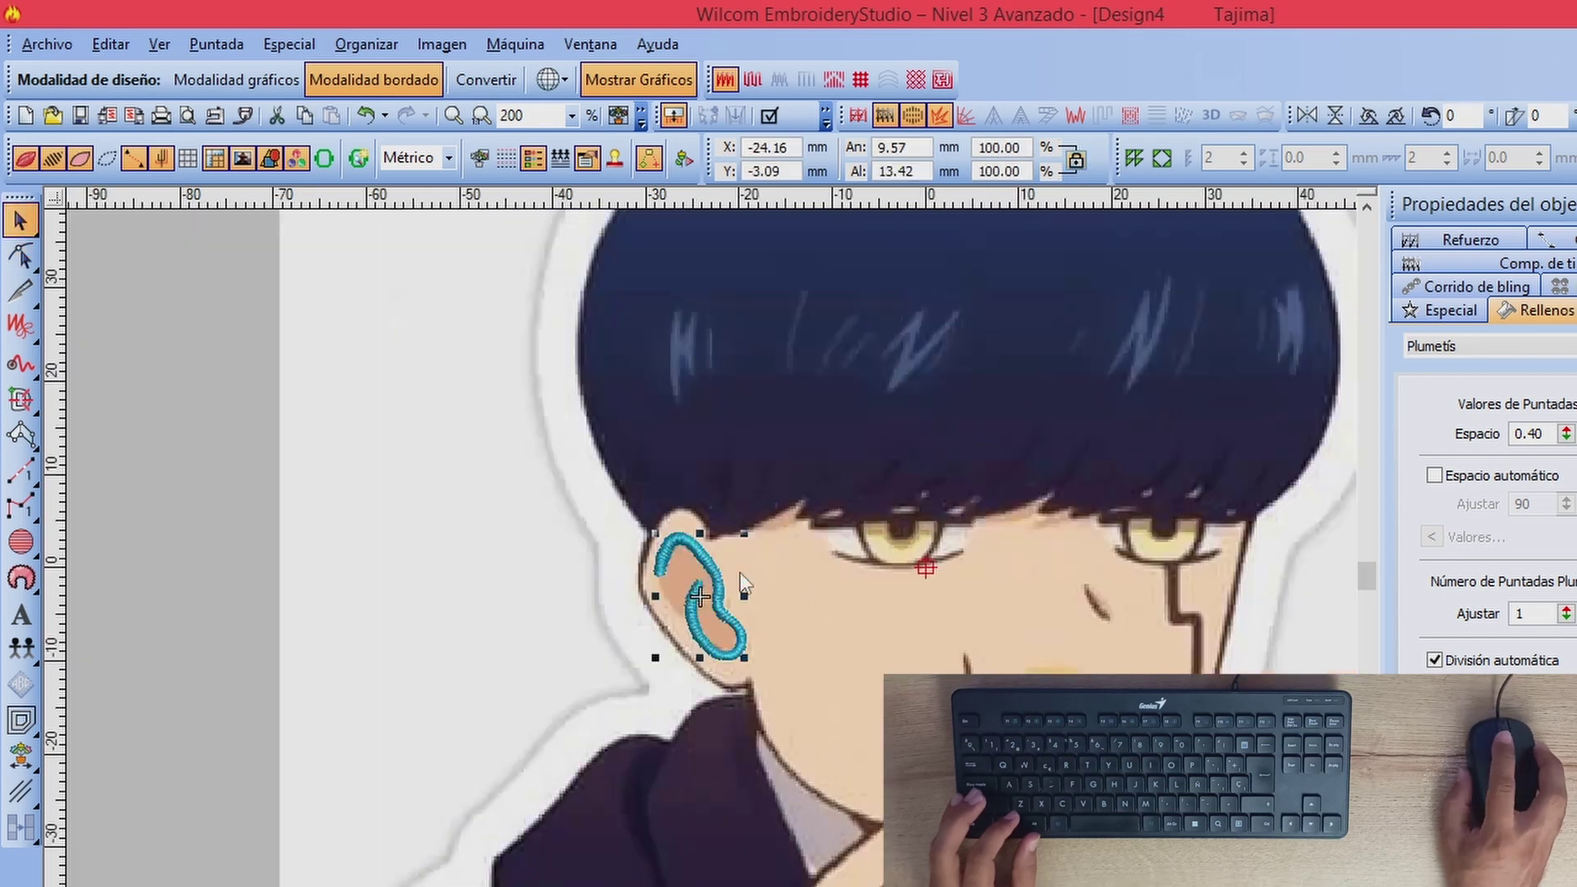
key(Escape)
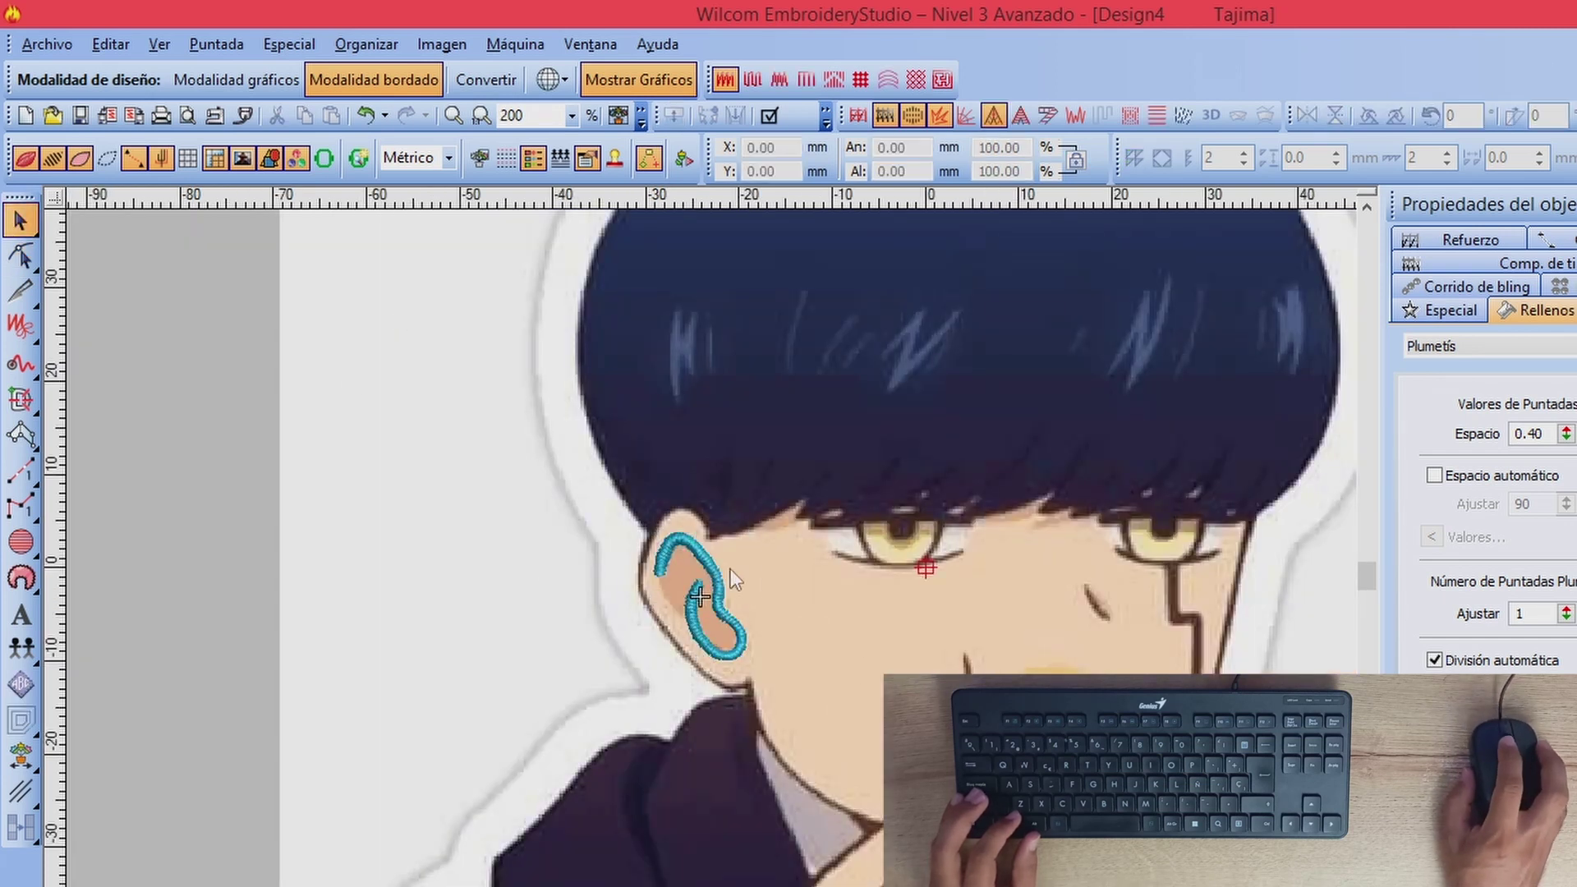
key(z)
key(z)
key(shift+z)
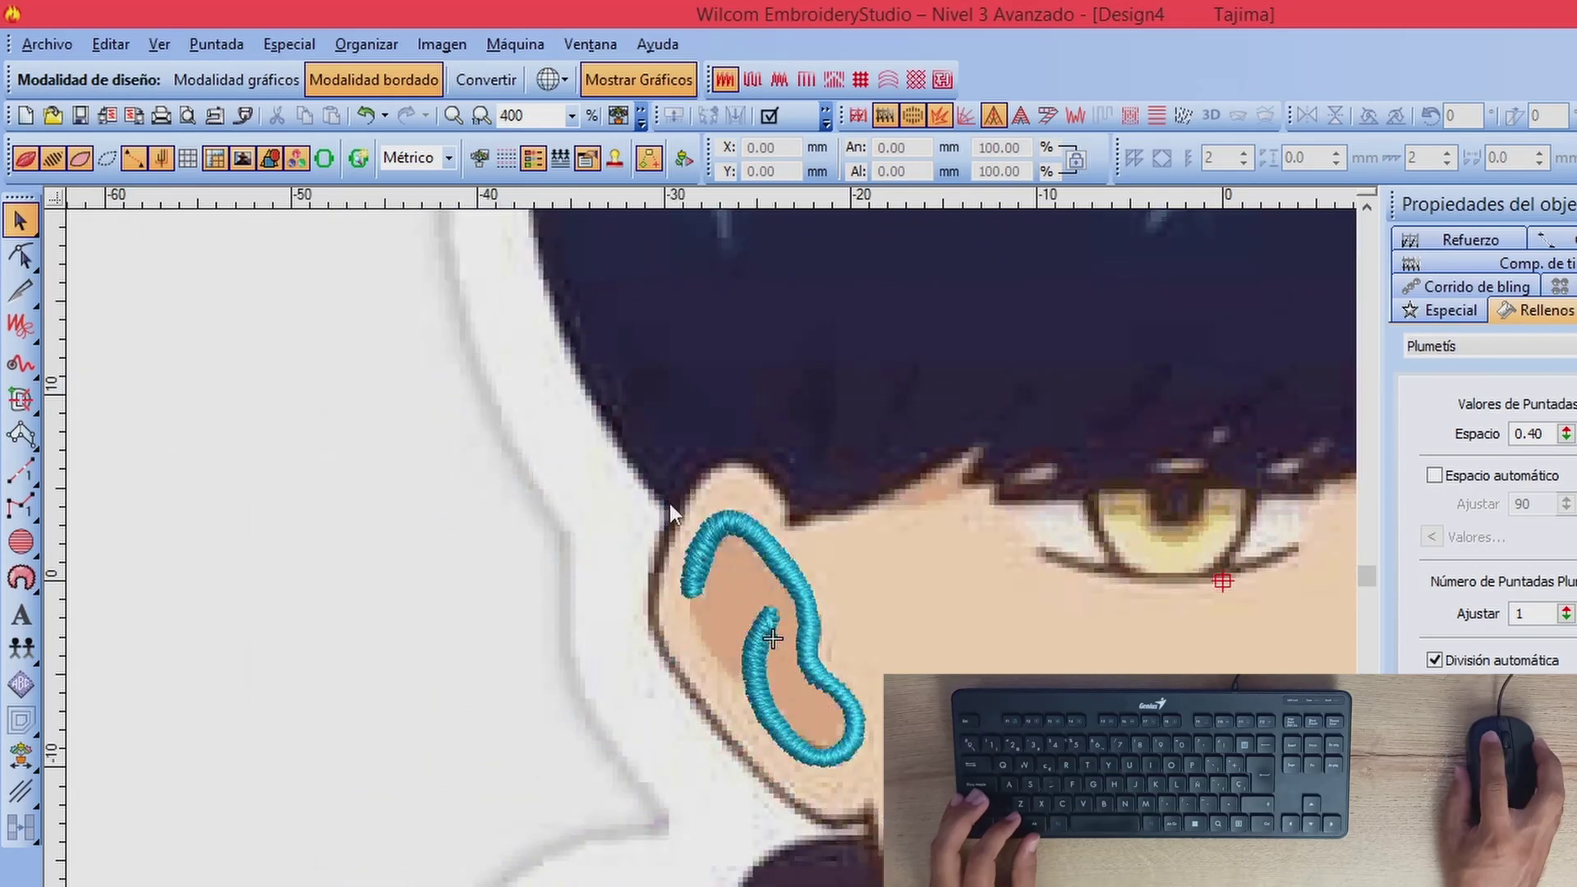
key(shift+z)
key(shift+z)
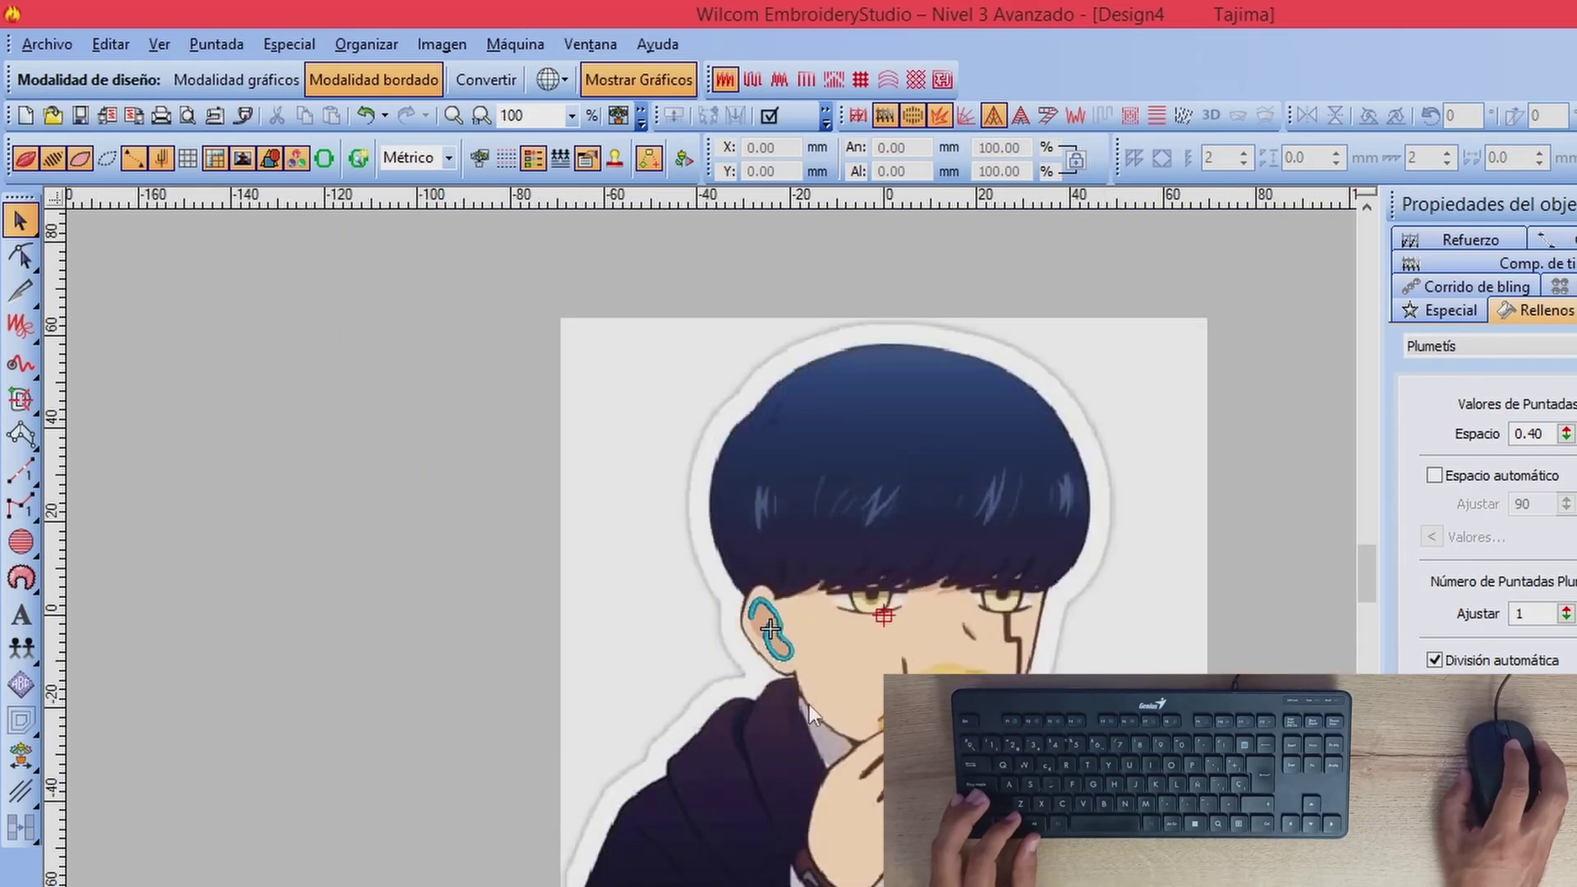
key(z)
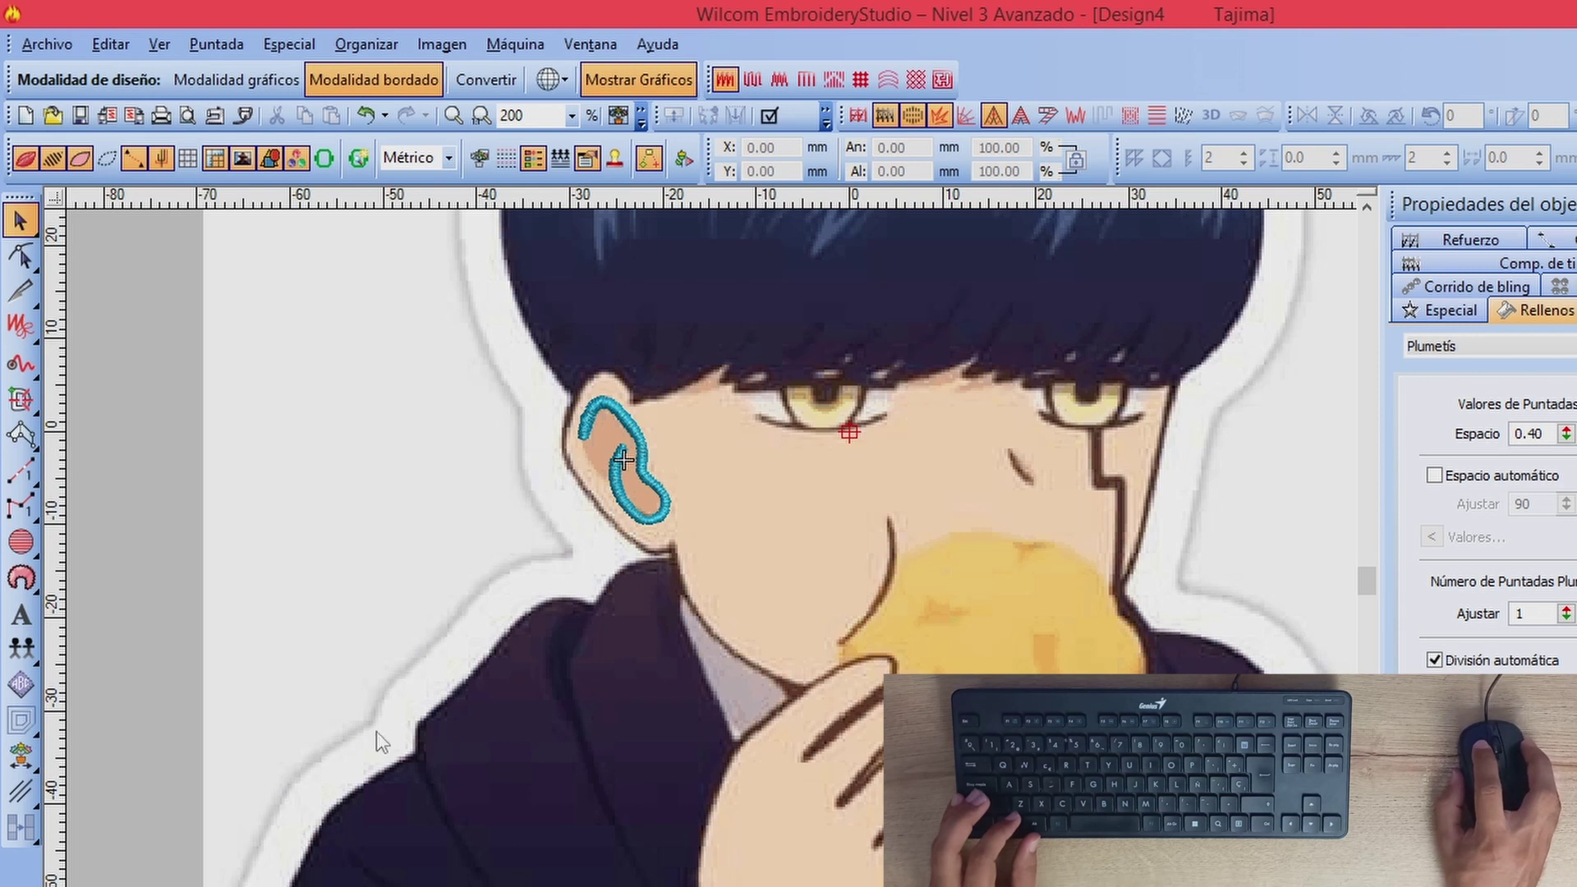
Step: Start a Fusion Fill shape on the face's right contour line, tracing its inner edge from the hairline down to the food
key(shift+z)
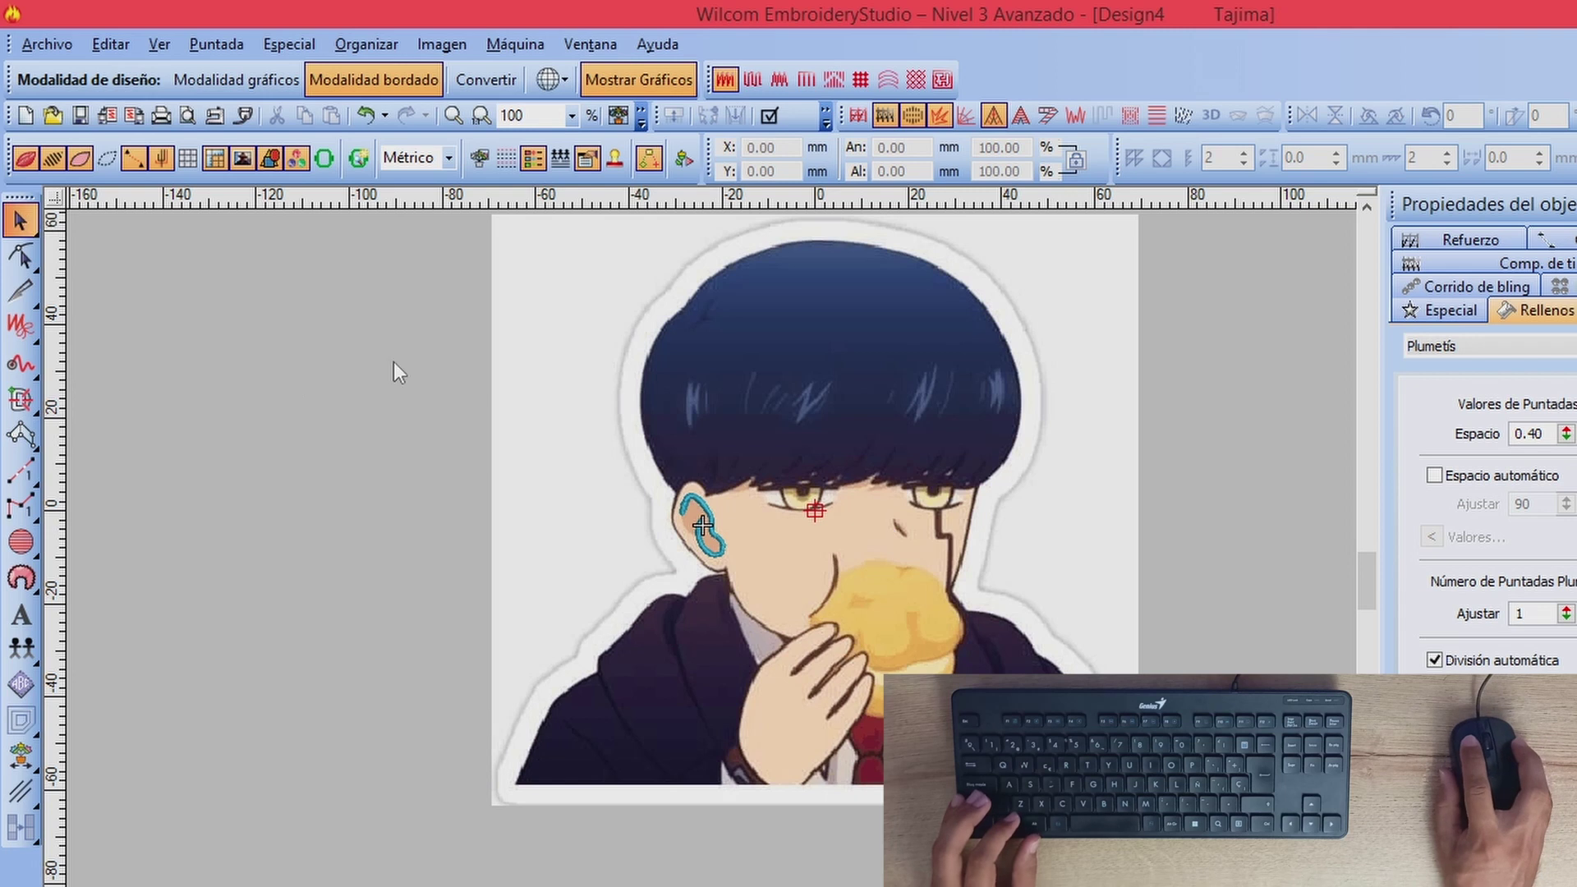
key(z)
click(20, 400)
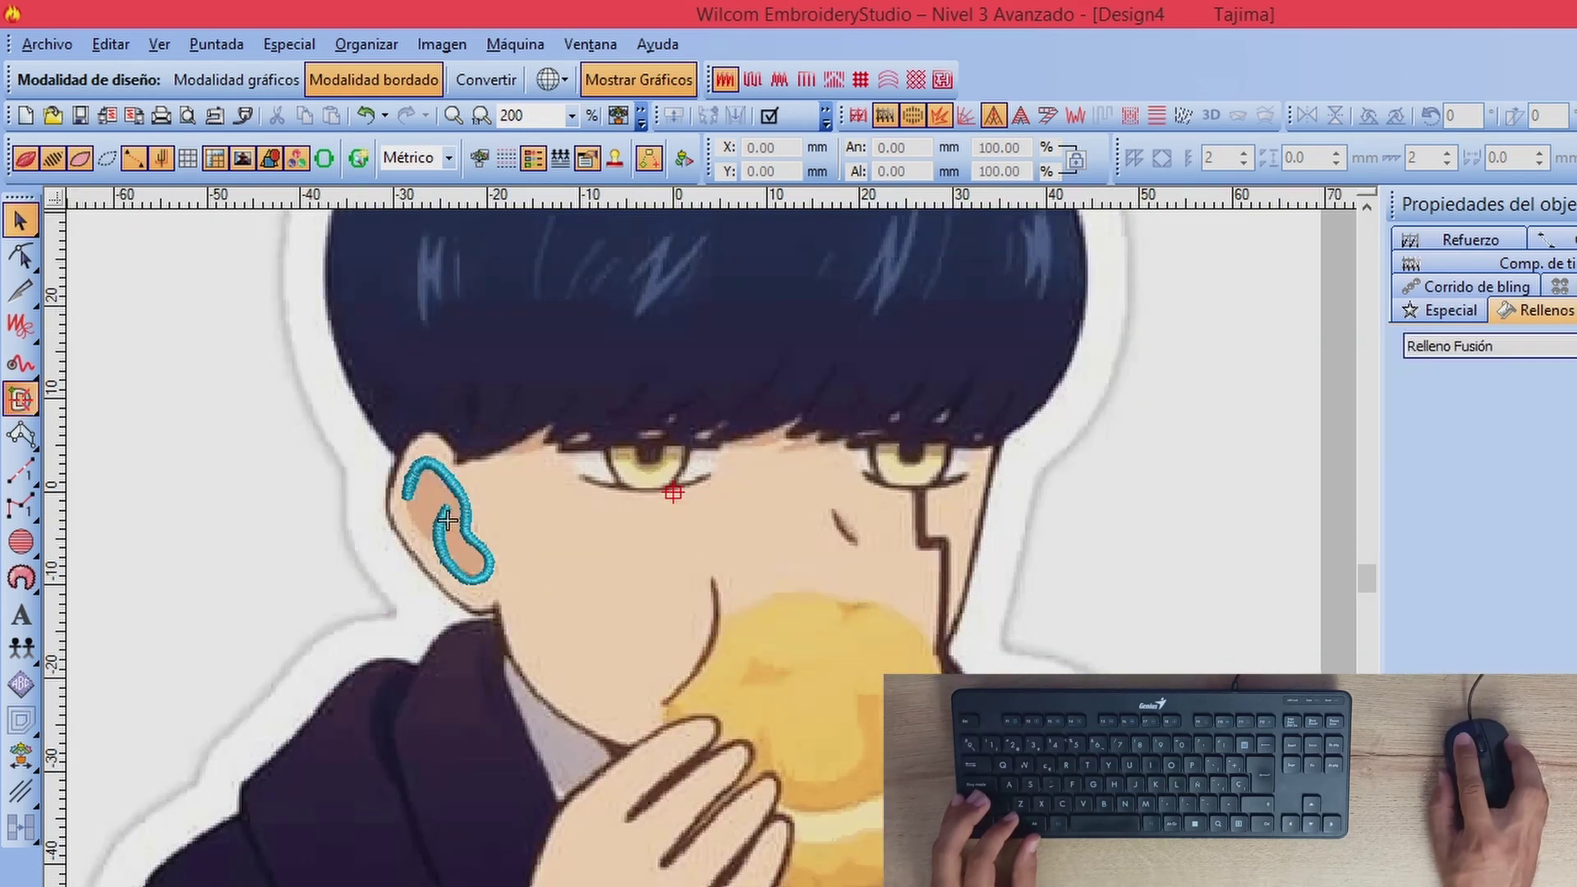
key(z)
key(z)
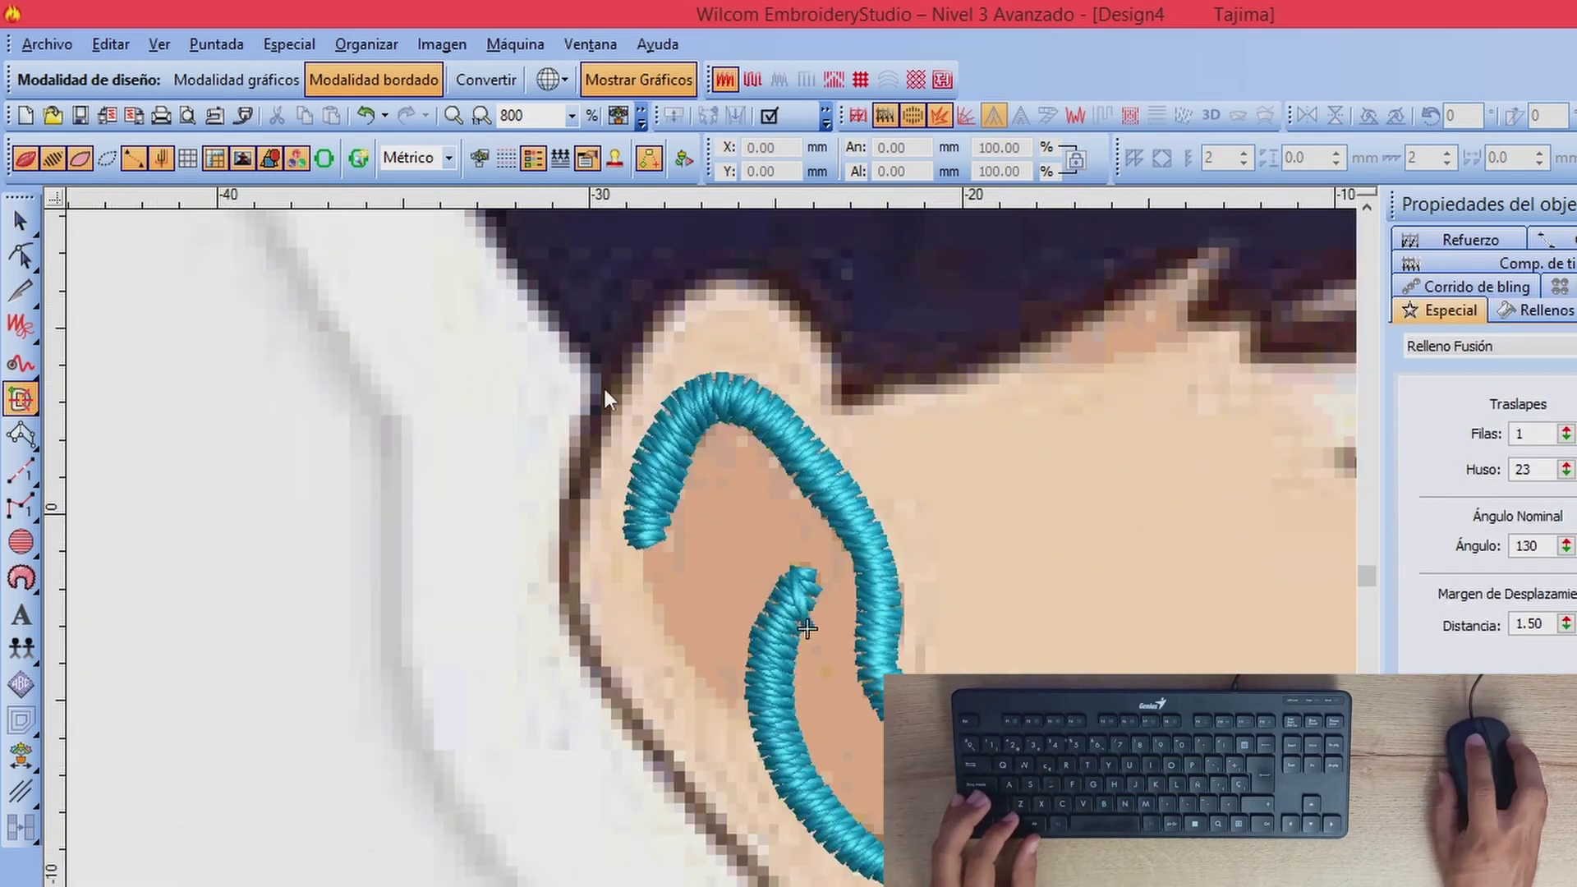
key(shift+z)
key(shift+z)
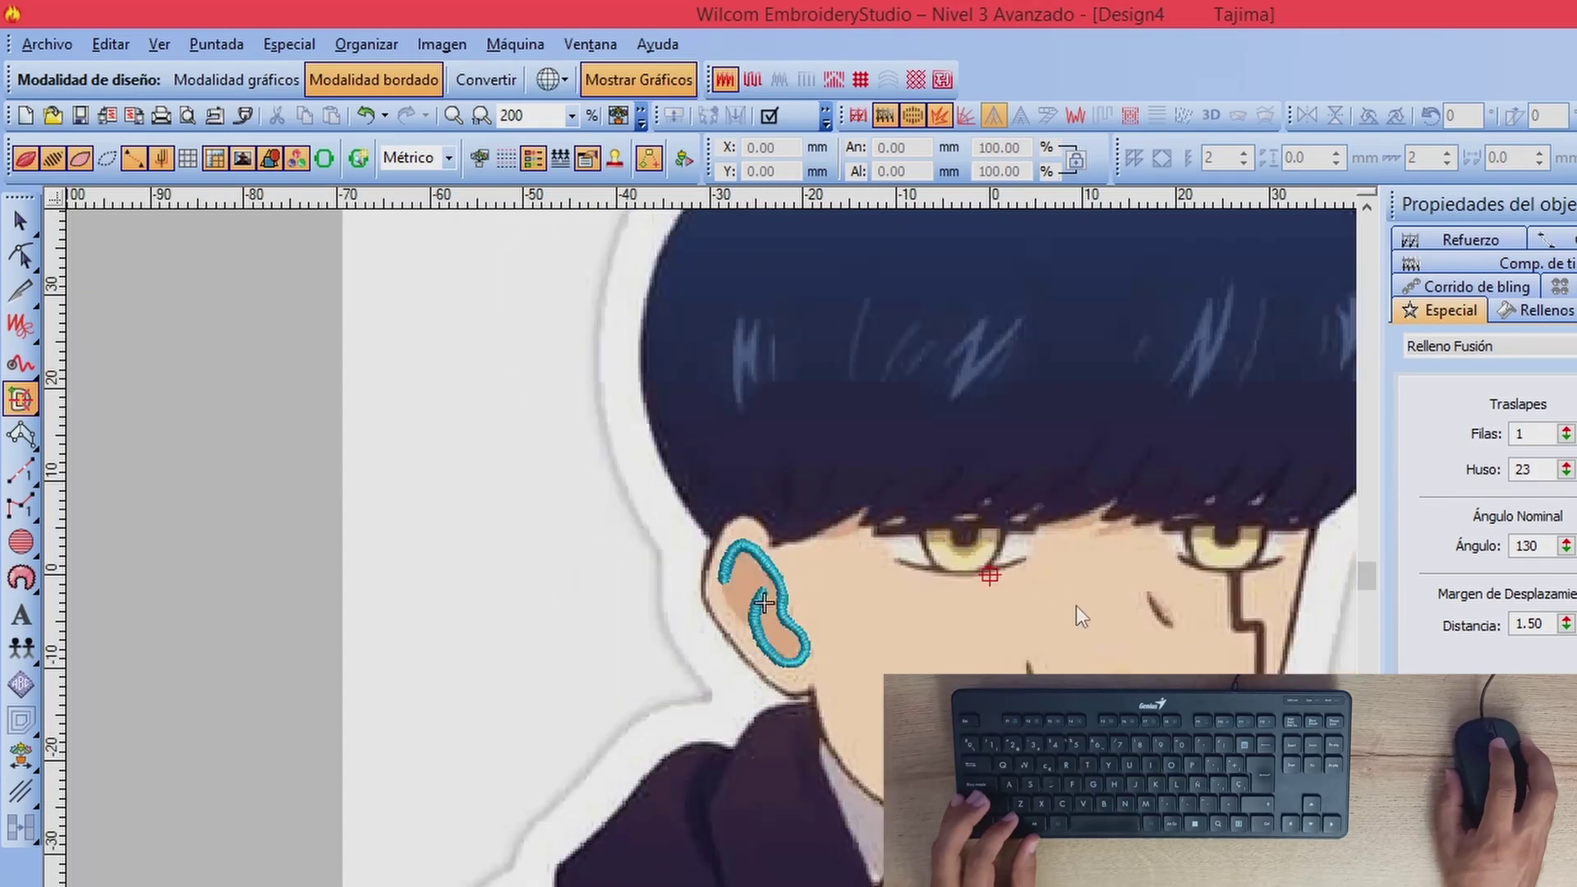
key(shift+z)
key(z)
key(z)
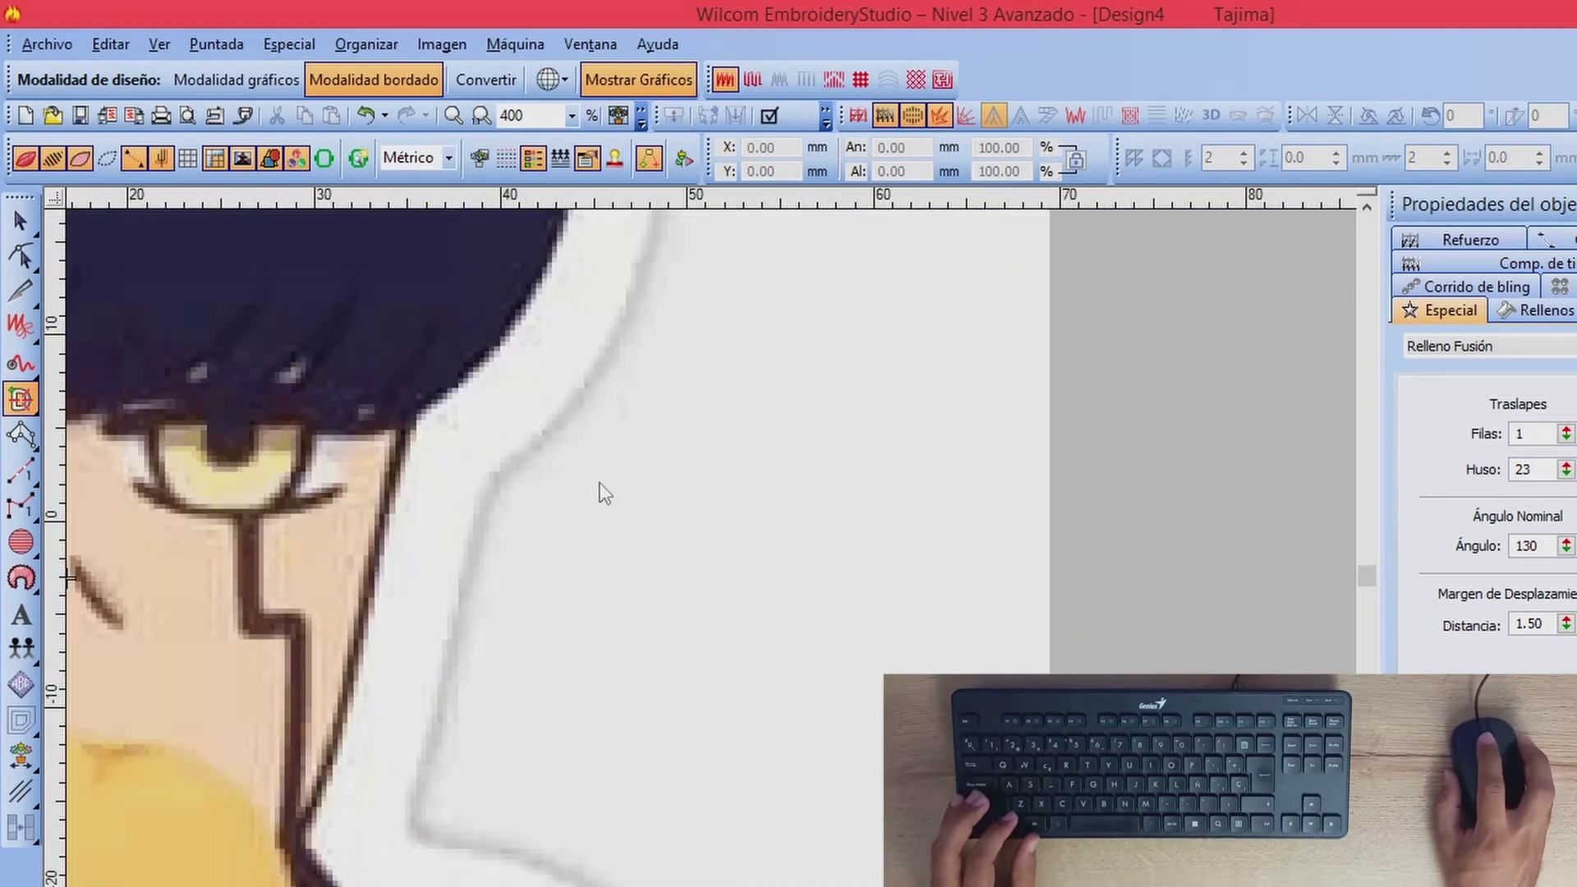
click(398, 427)
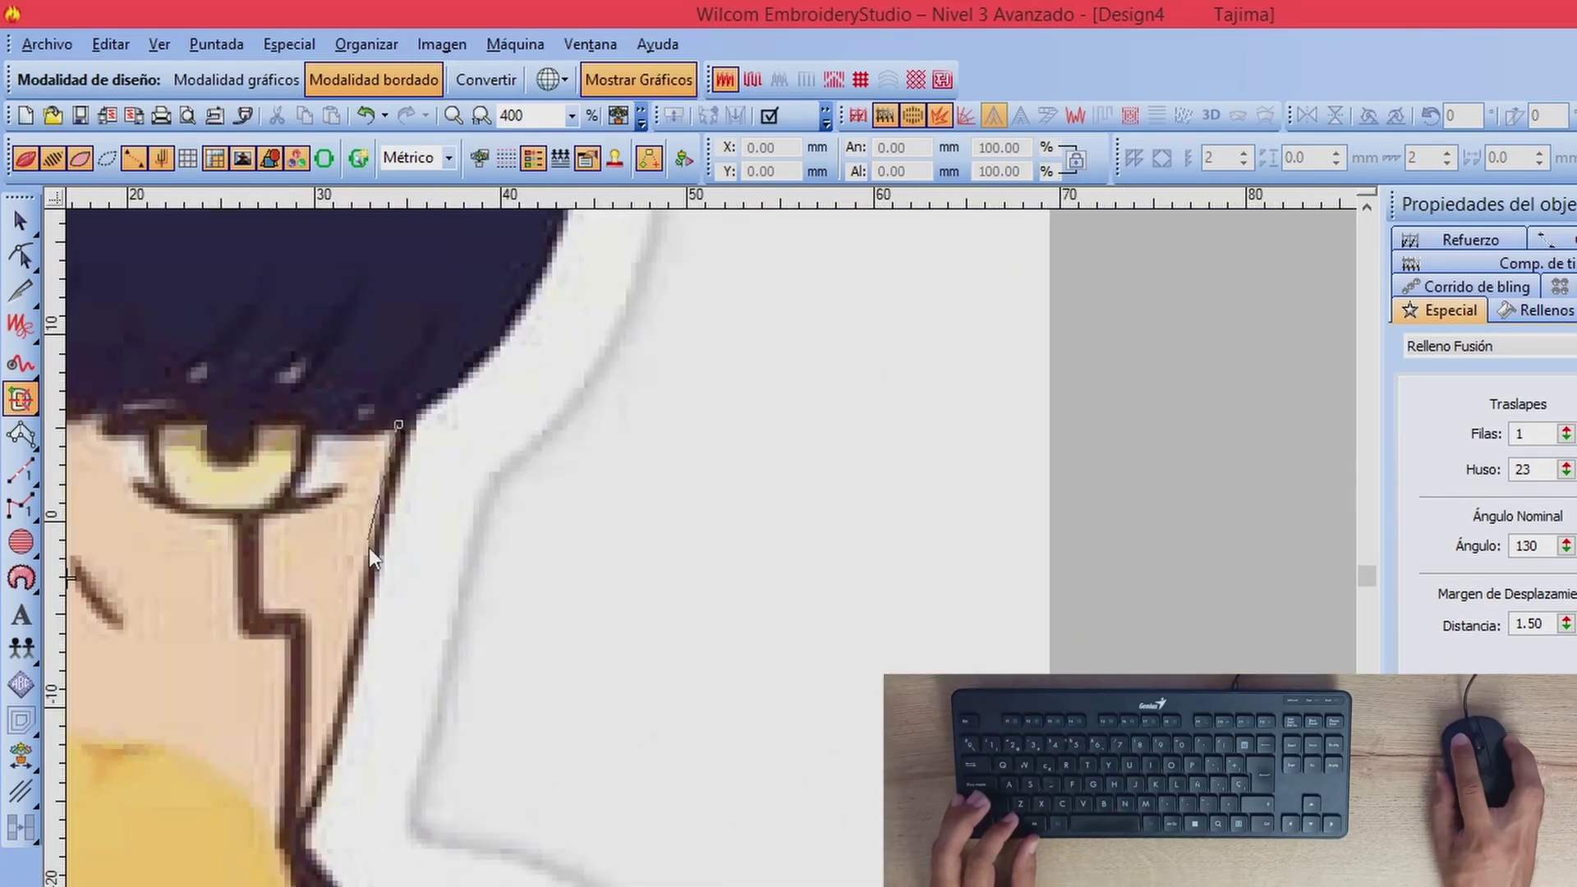
click(342, 692)
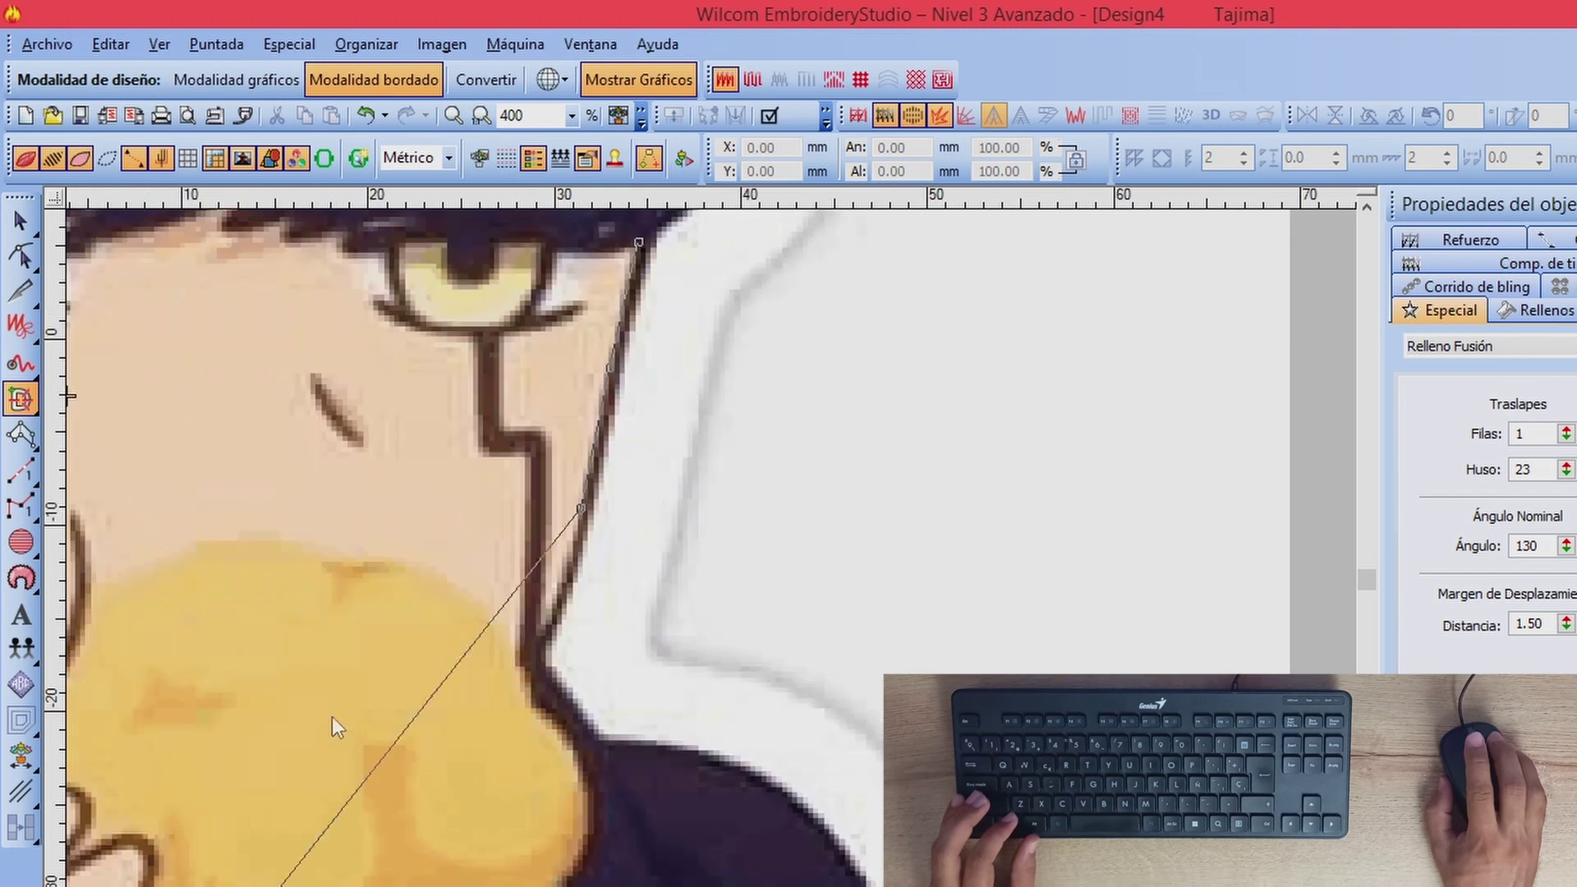
click(538, 673)
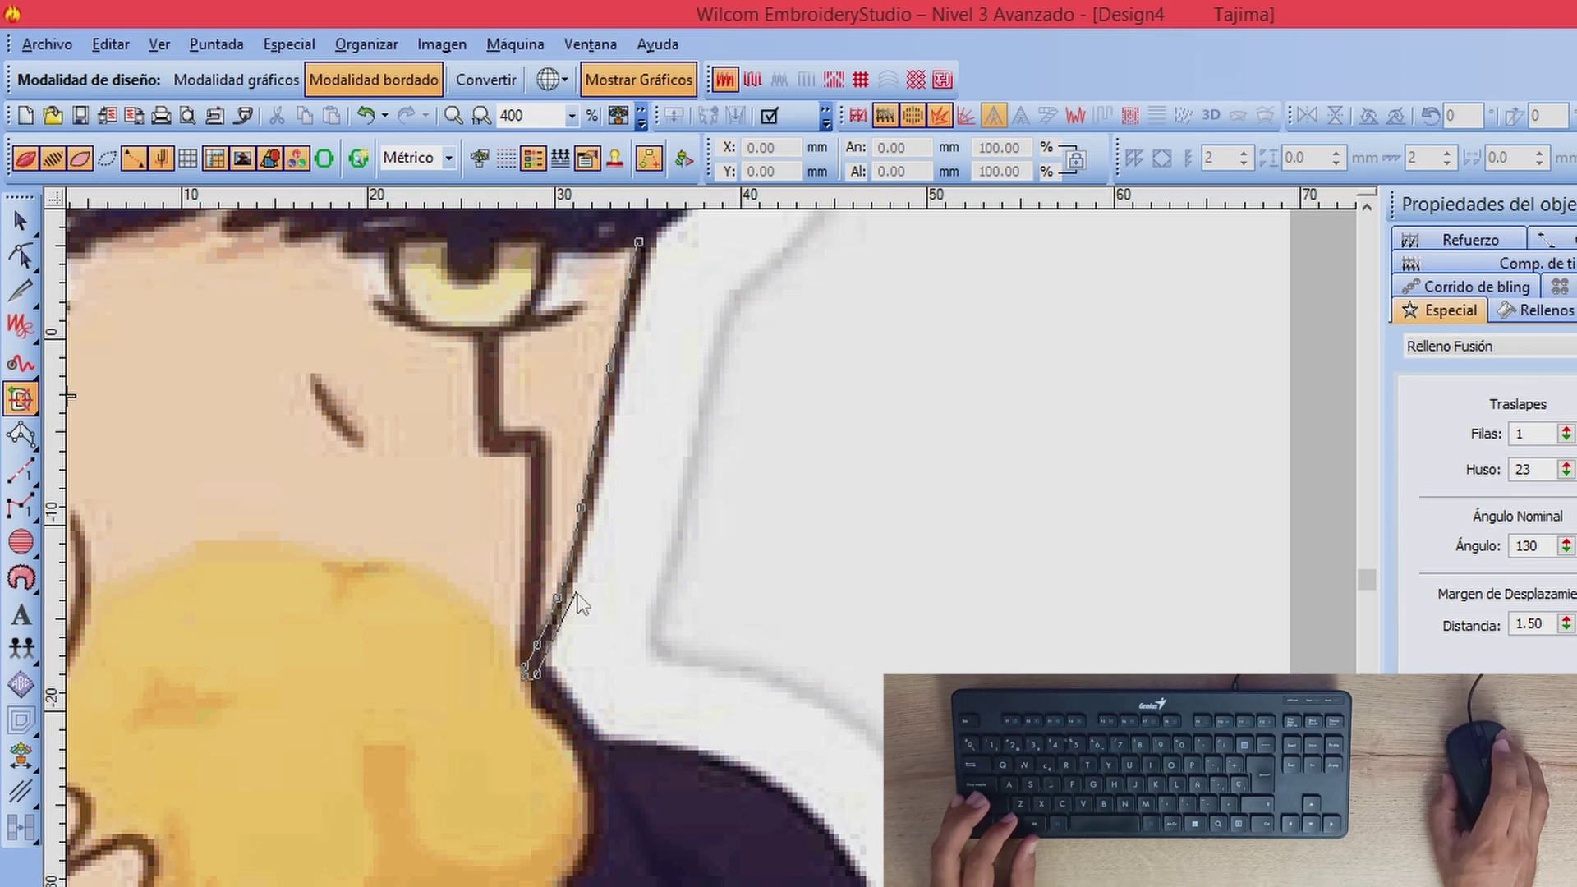
Step: Trace the face contour's outer edge back up to the hairline and close the shape
click(577, 590)
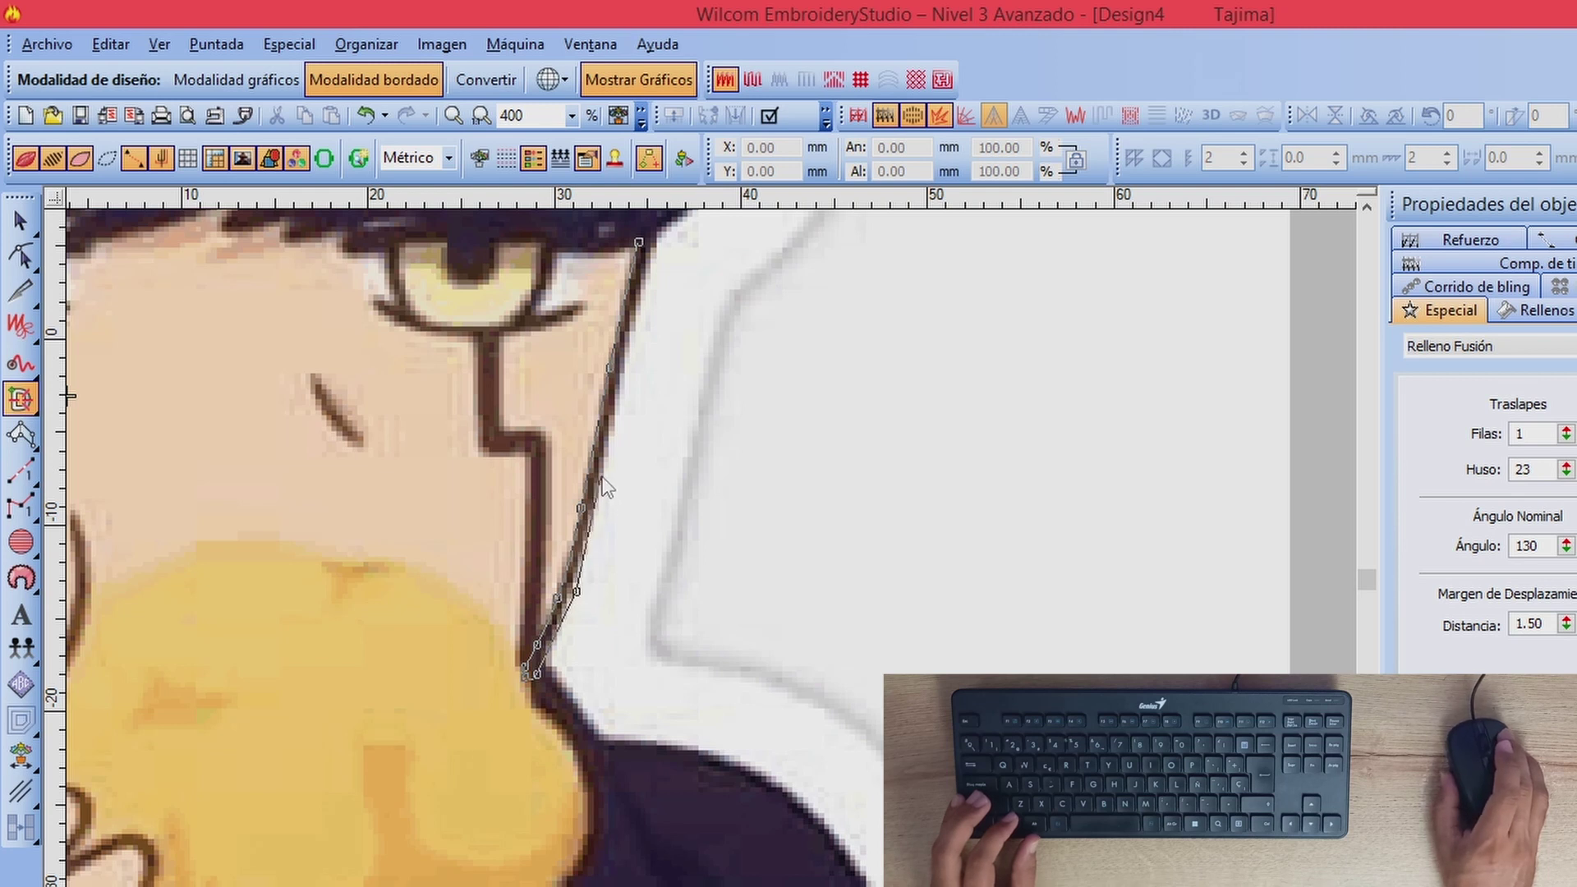
right_click(601, 477)
click(656, 580)
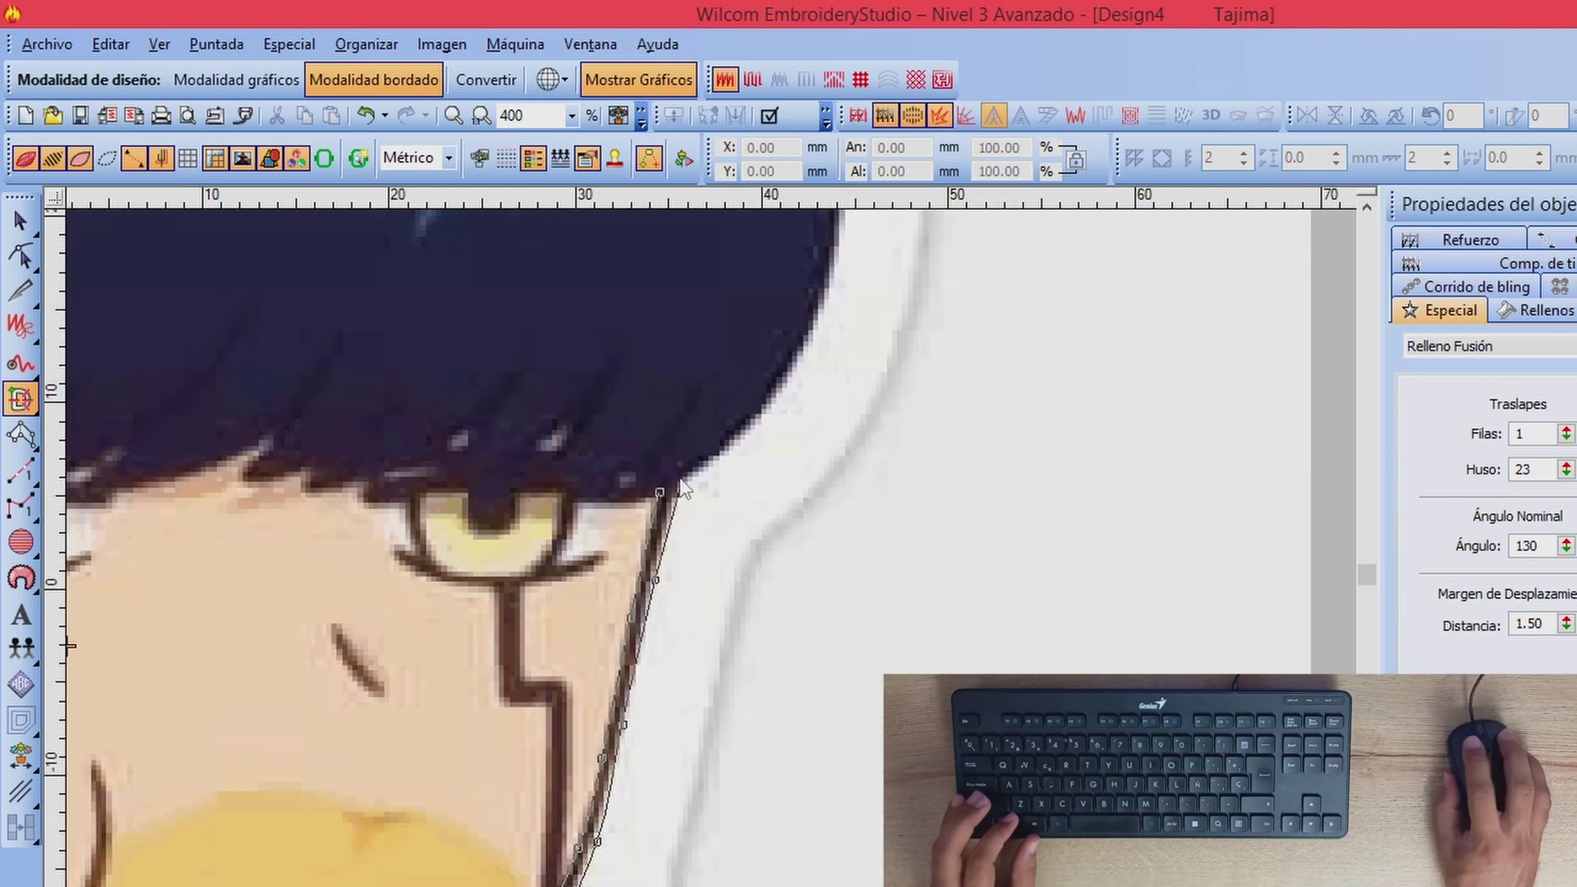
key(z)
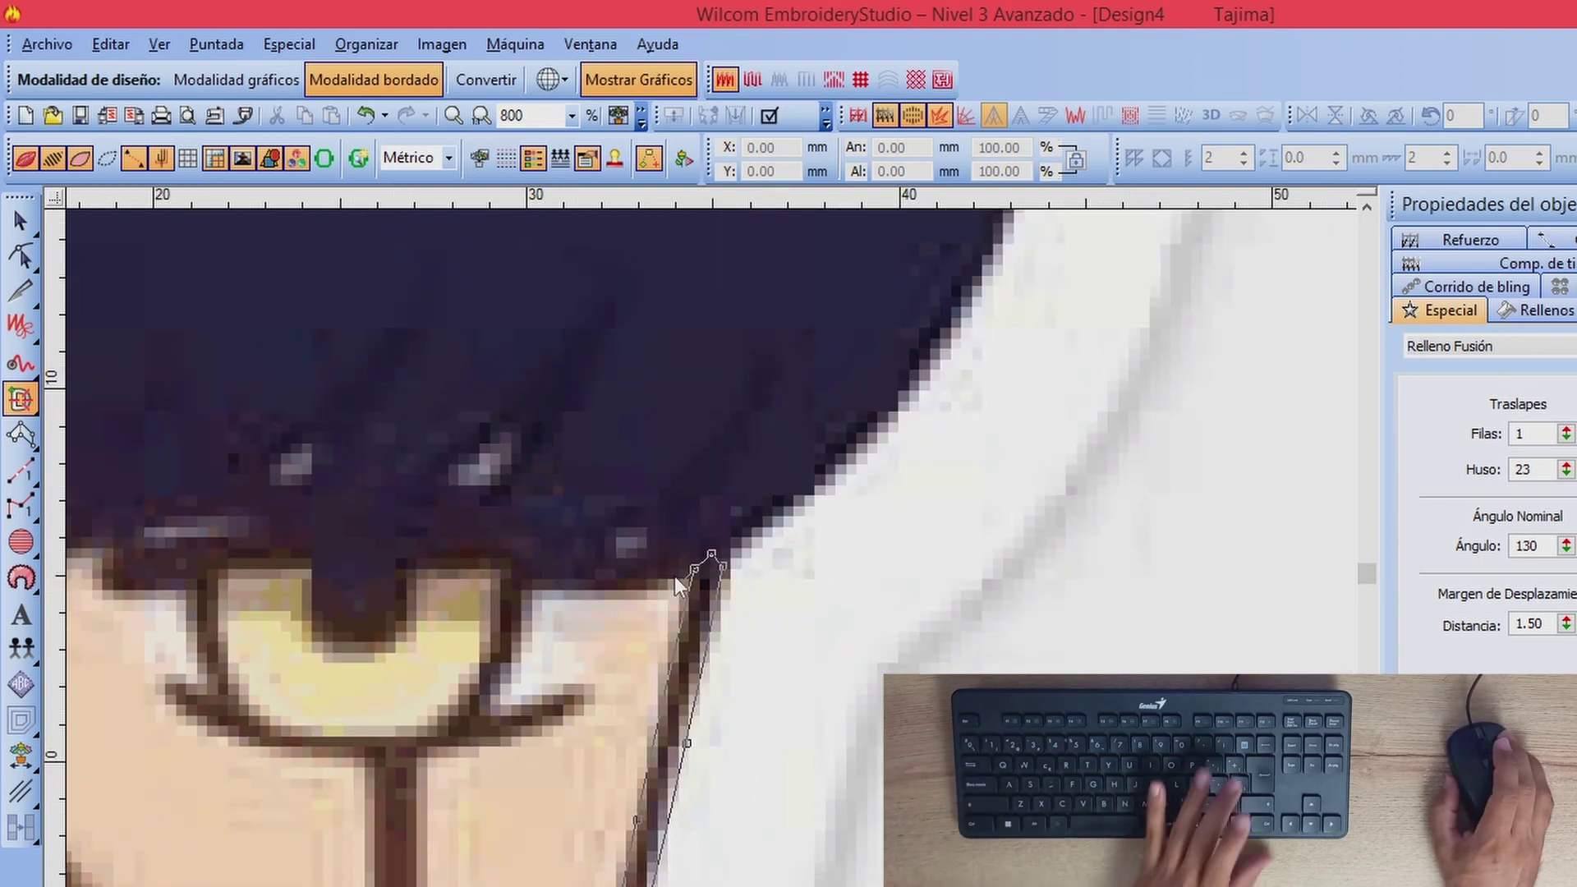
key(Return)
Step: Generate the Fusion Fill stitches for the closed face-contour shape and finish digitizing it
key(shift+z)
key(shift+z)
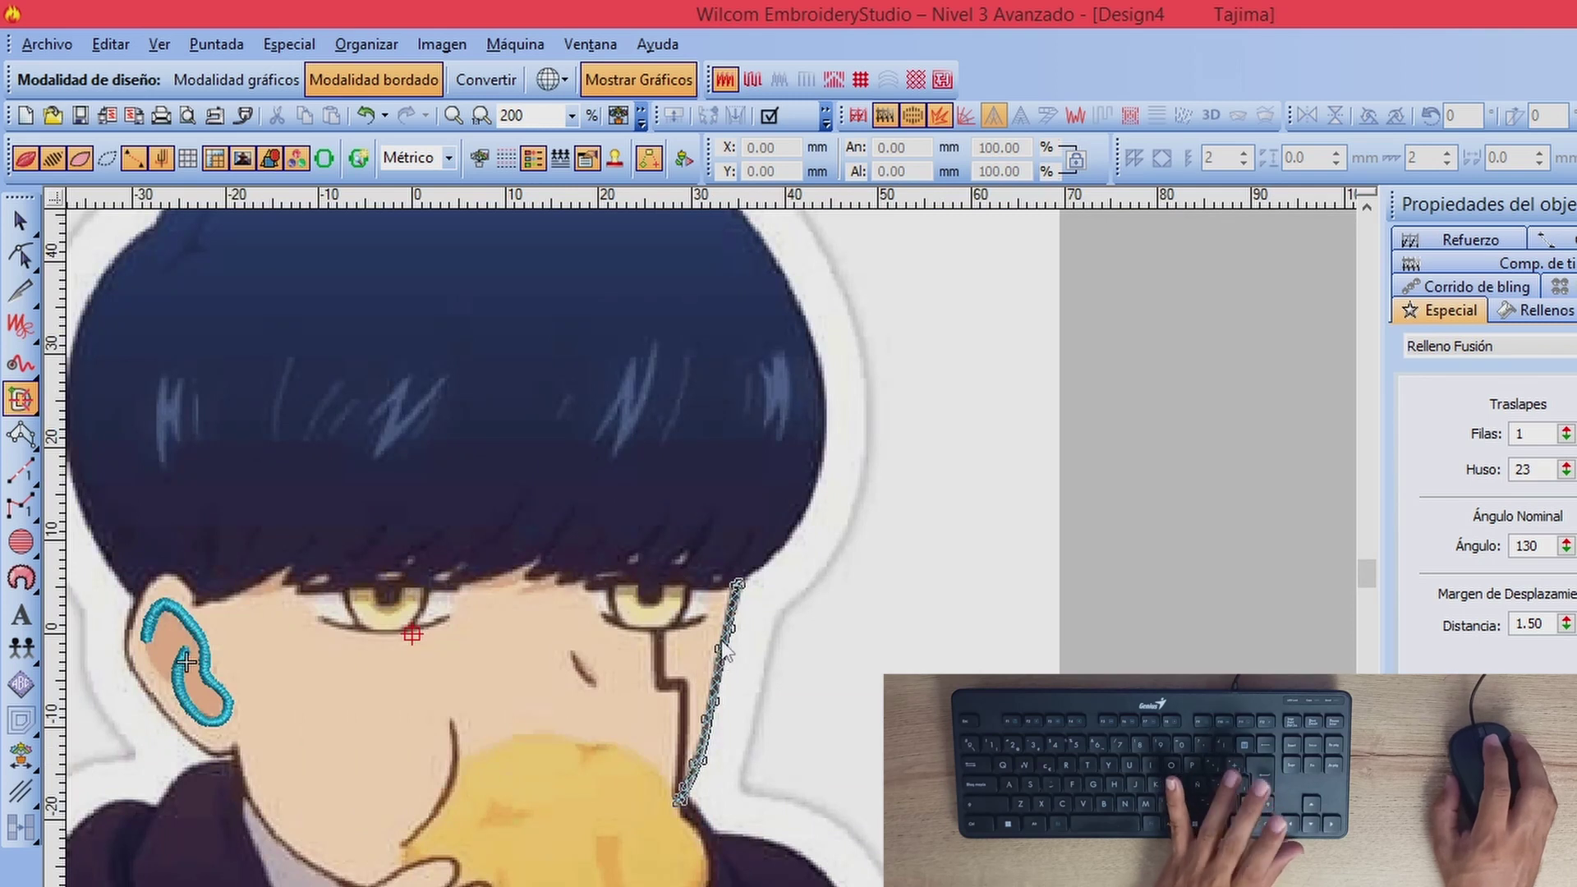
key(Return)
key(Return)
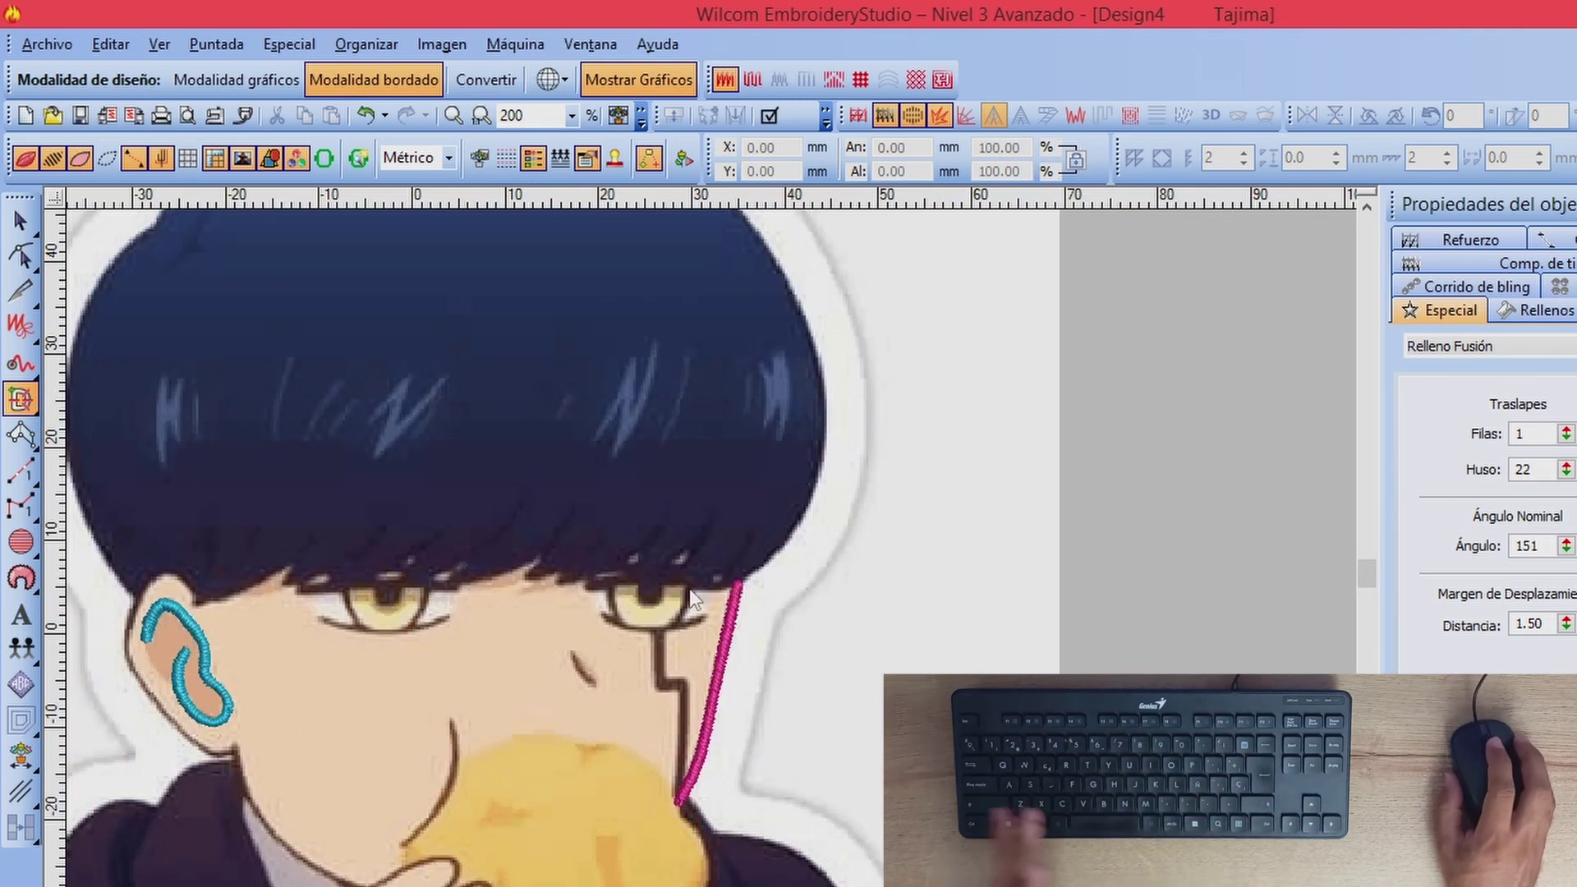
key(Escape)
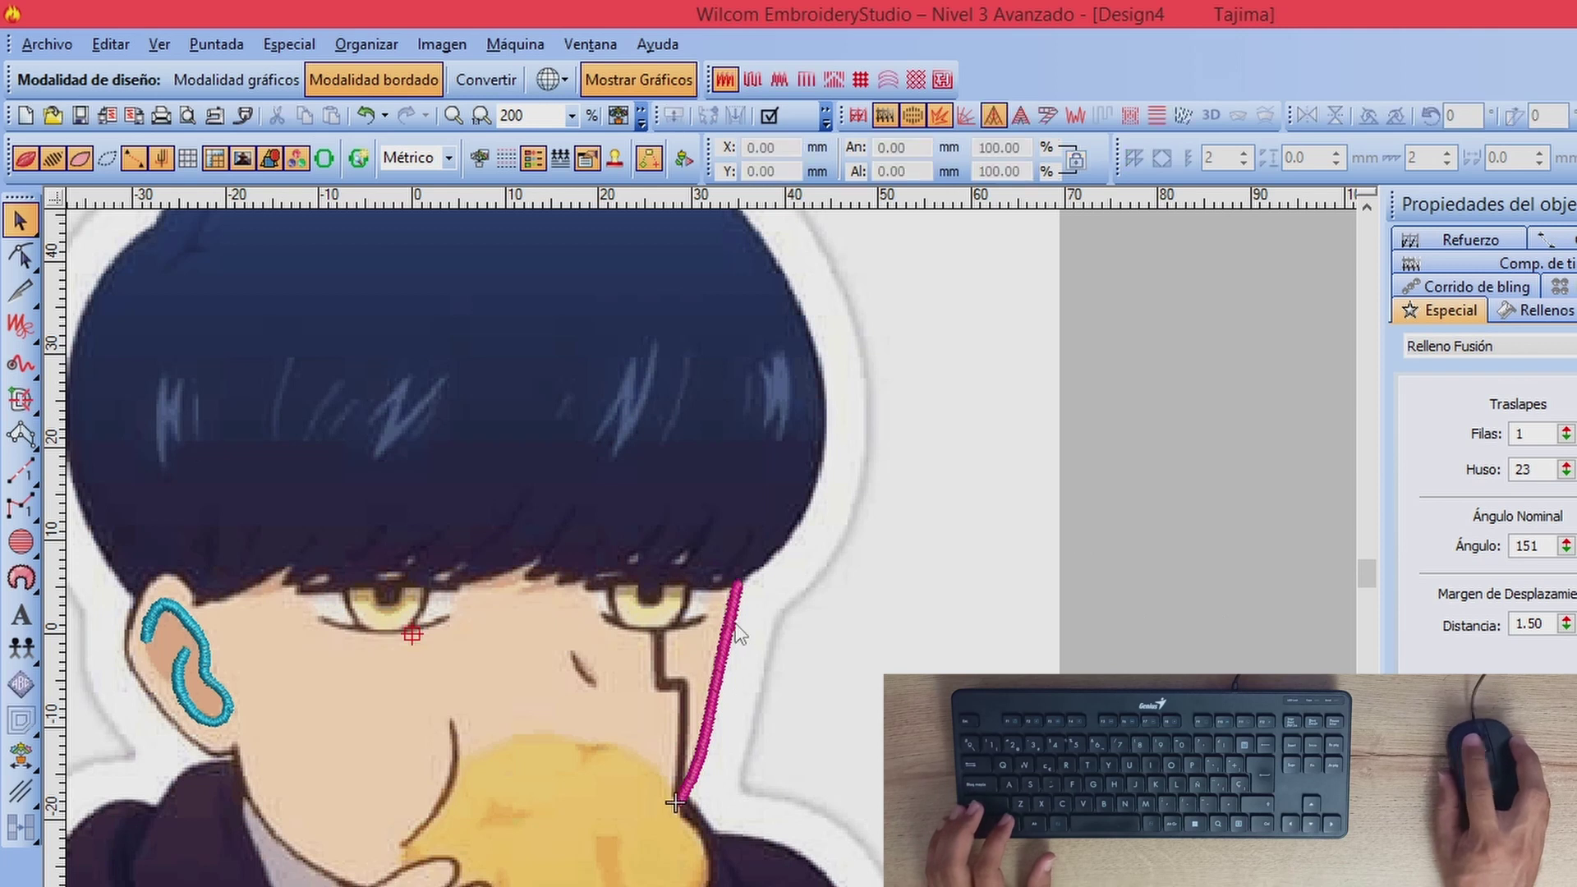
Step: Start a Fusion Fill shape for the hair outline, tracing its inner edge from the face contour's upper end up the hair's right side
key(shift+z)
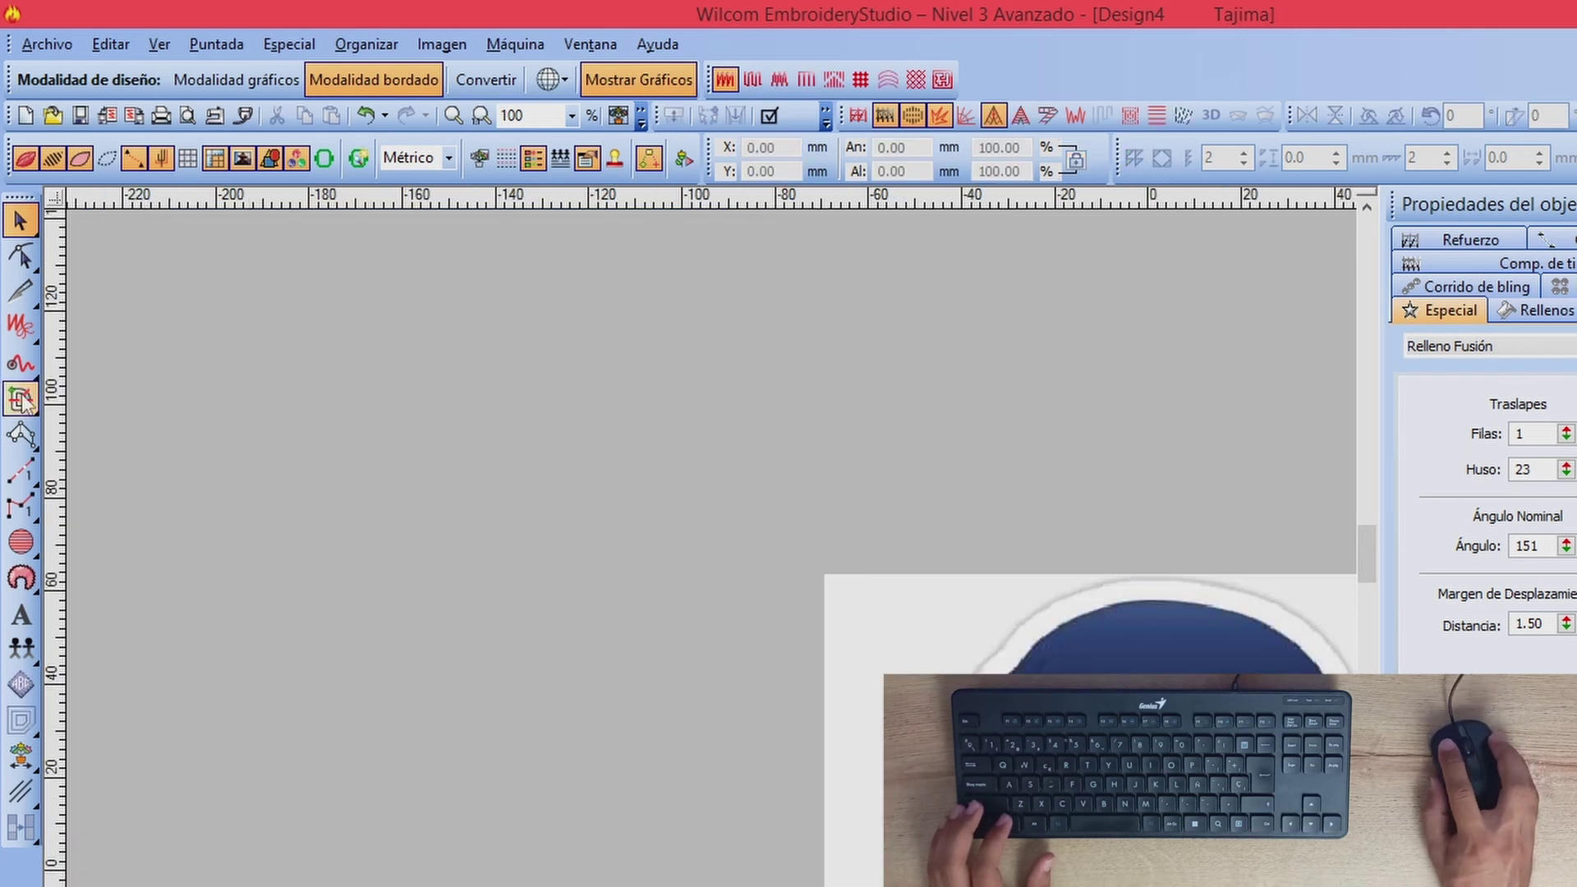
click(20, 400)
scroll(436, 534, down, 1)
scroll(847, 667, up, 2)
scroll(387, 468, up, 1)
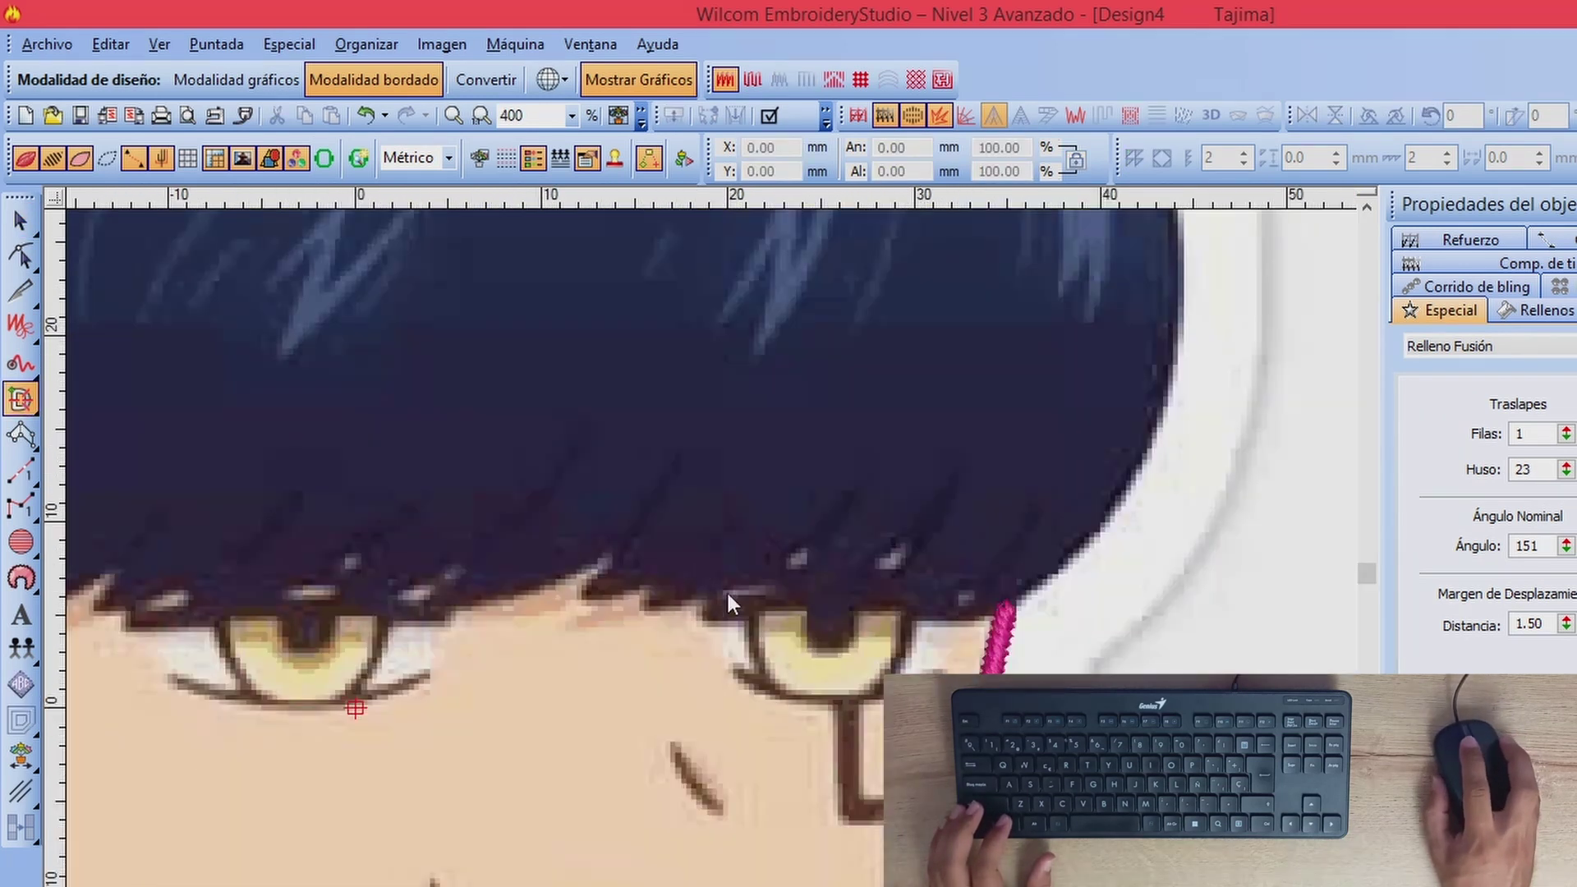
key(shift+z)
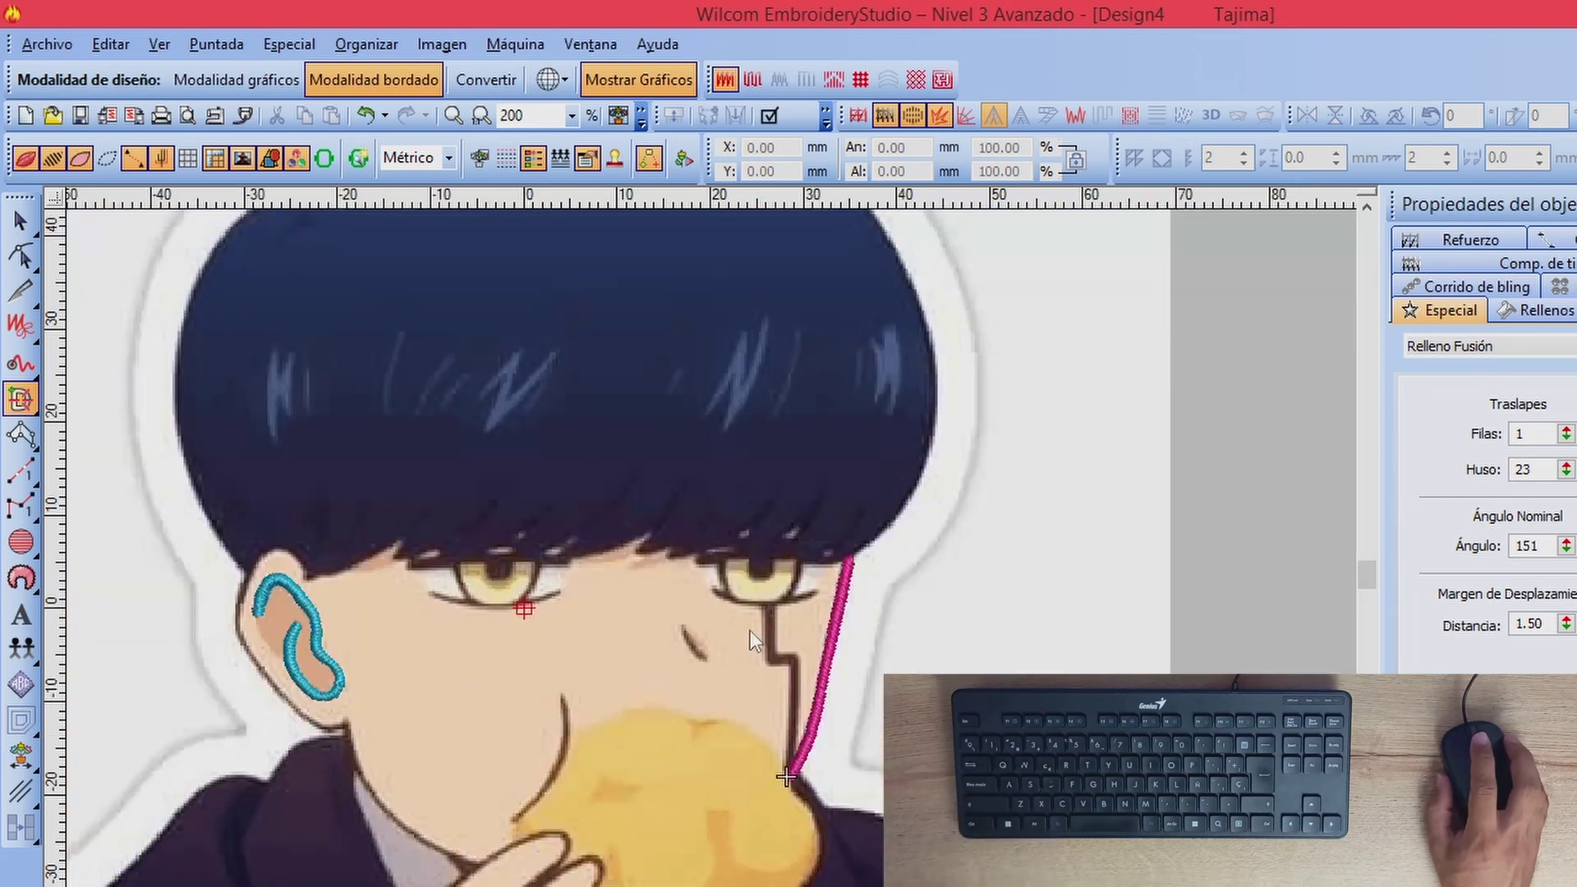
scroll(820, 573, up, 1)
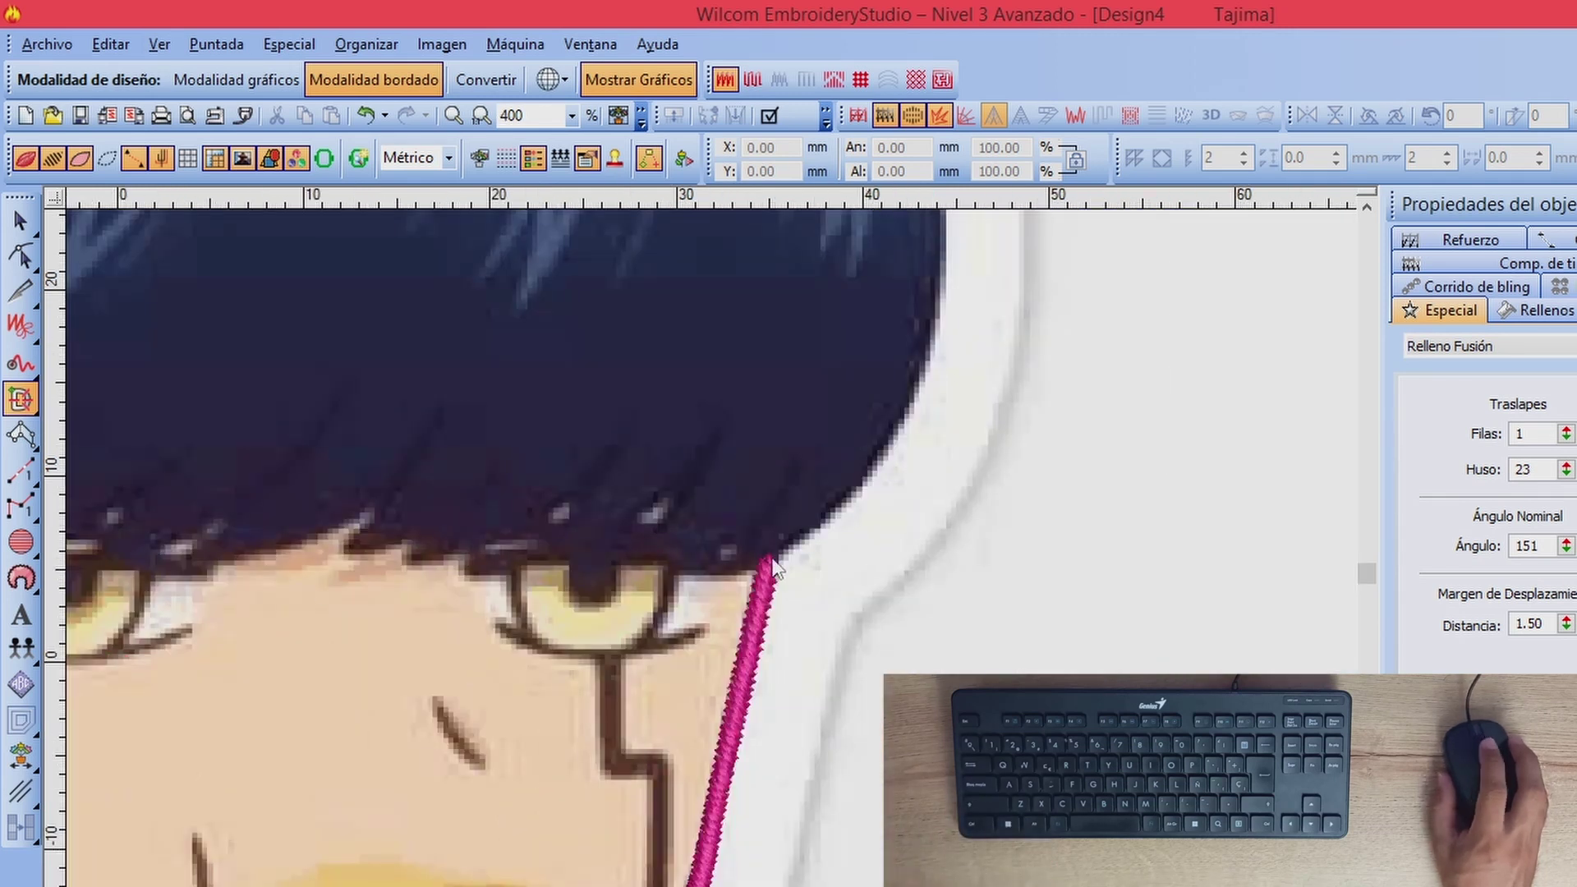
key(BackSpace)
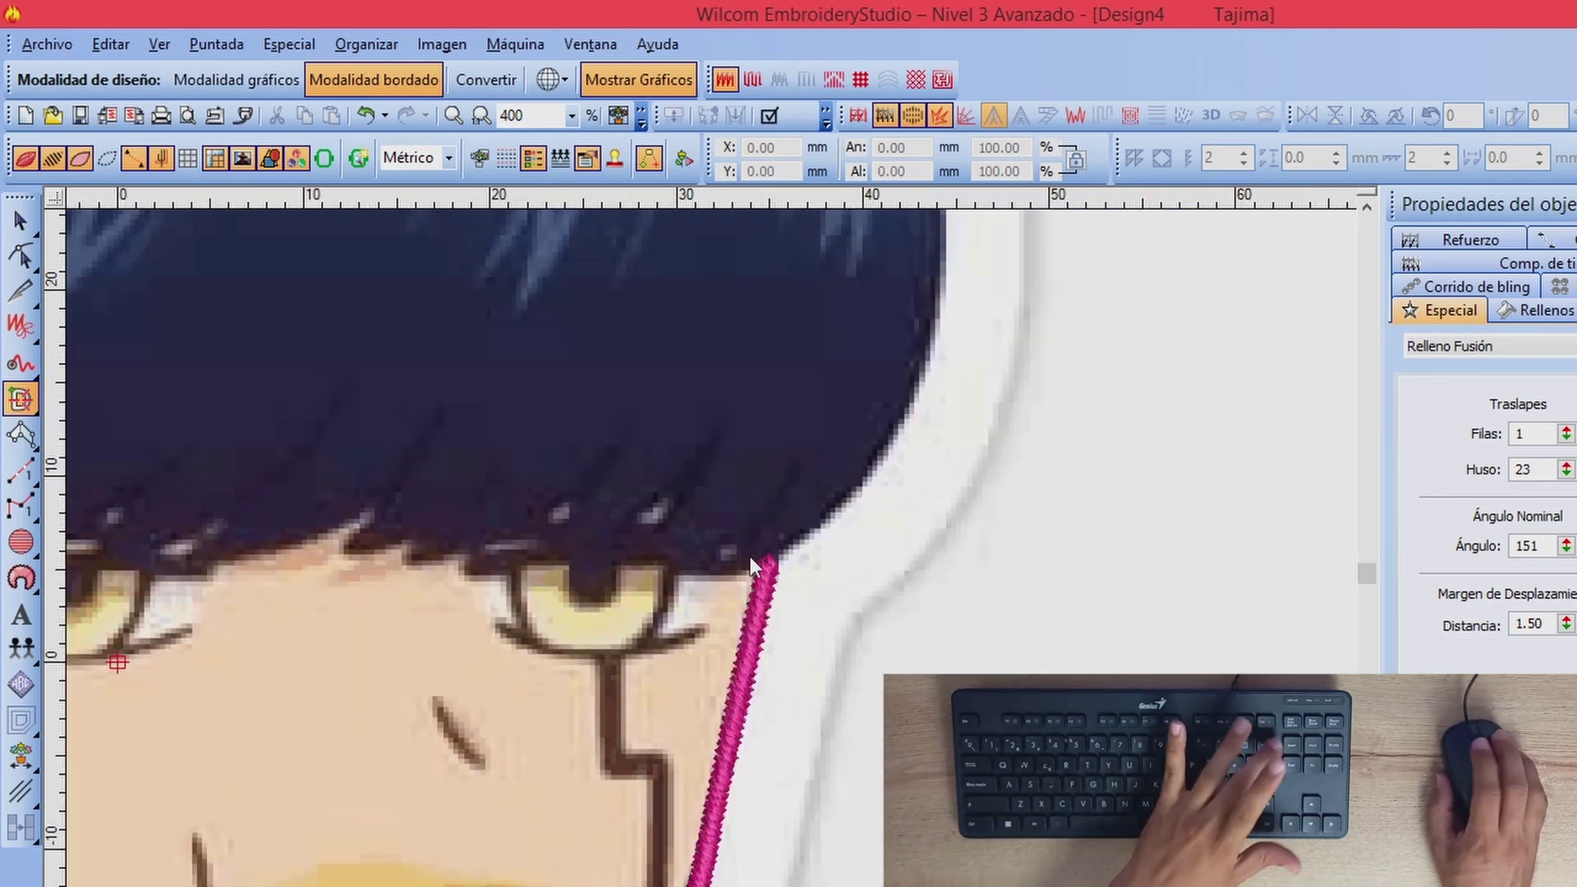
click(734, 567)
click(792, 535)
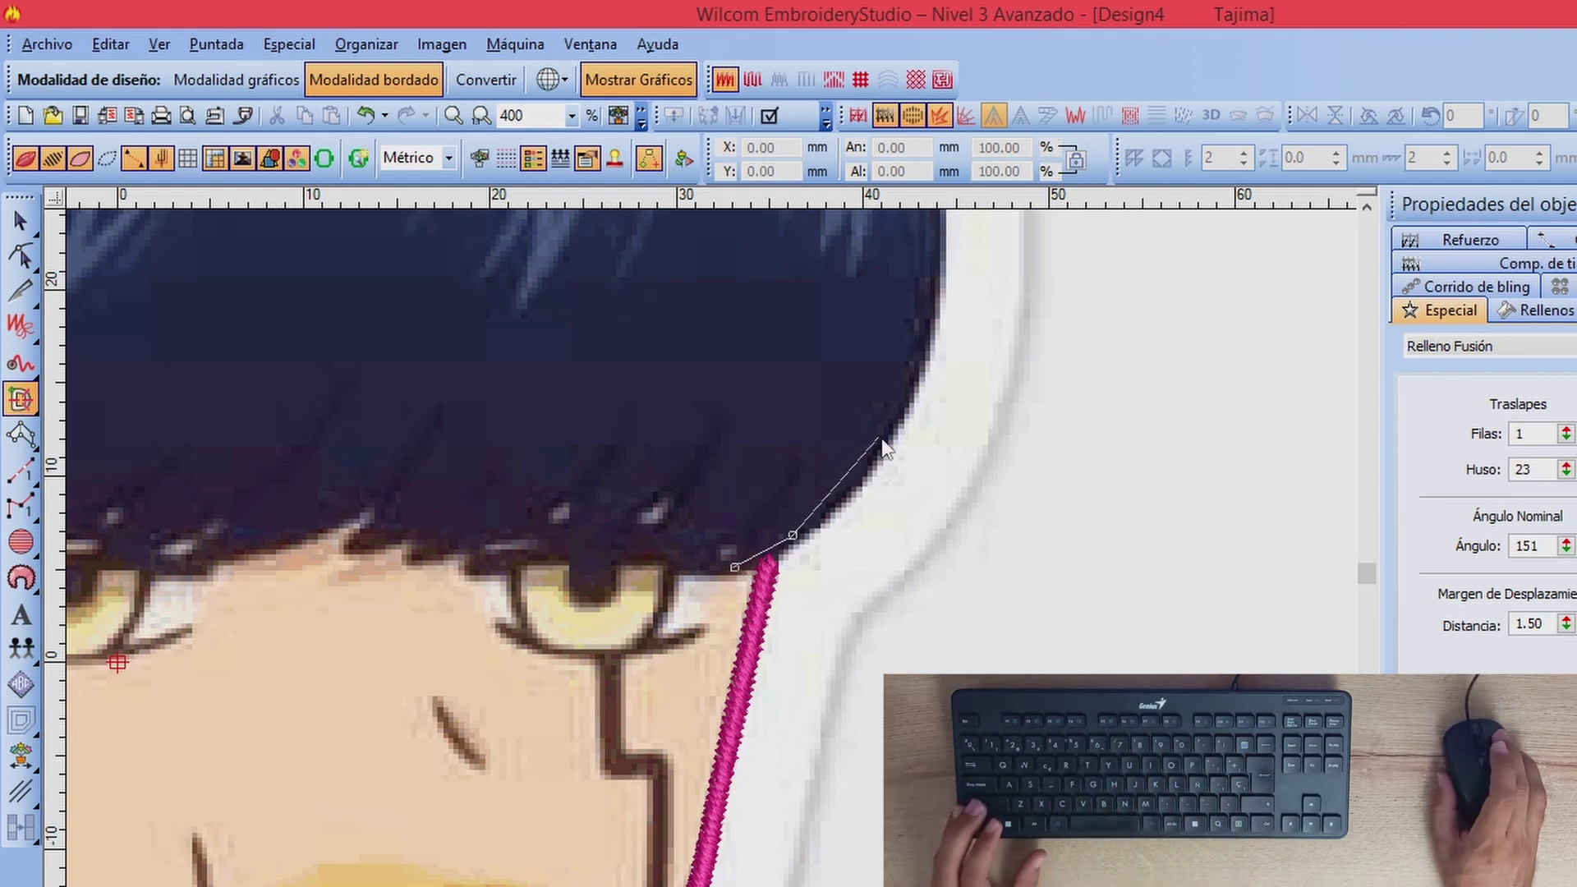
click(885, 437)
key(c)
click(787, 493)
key(c)
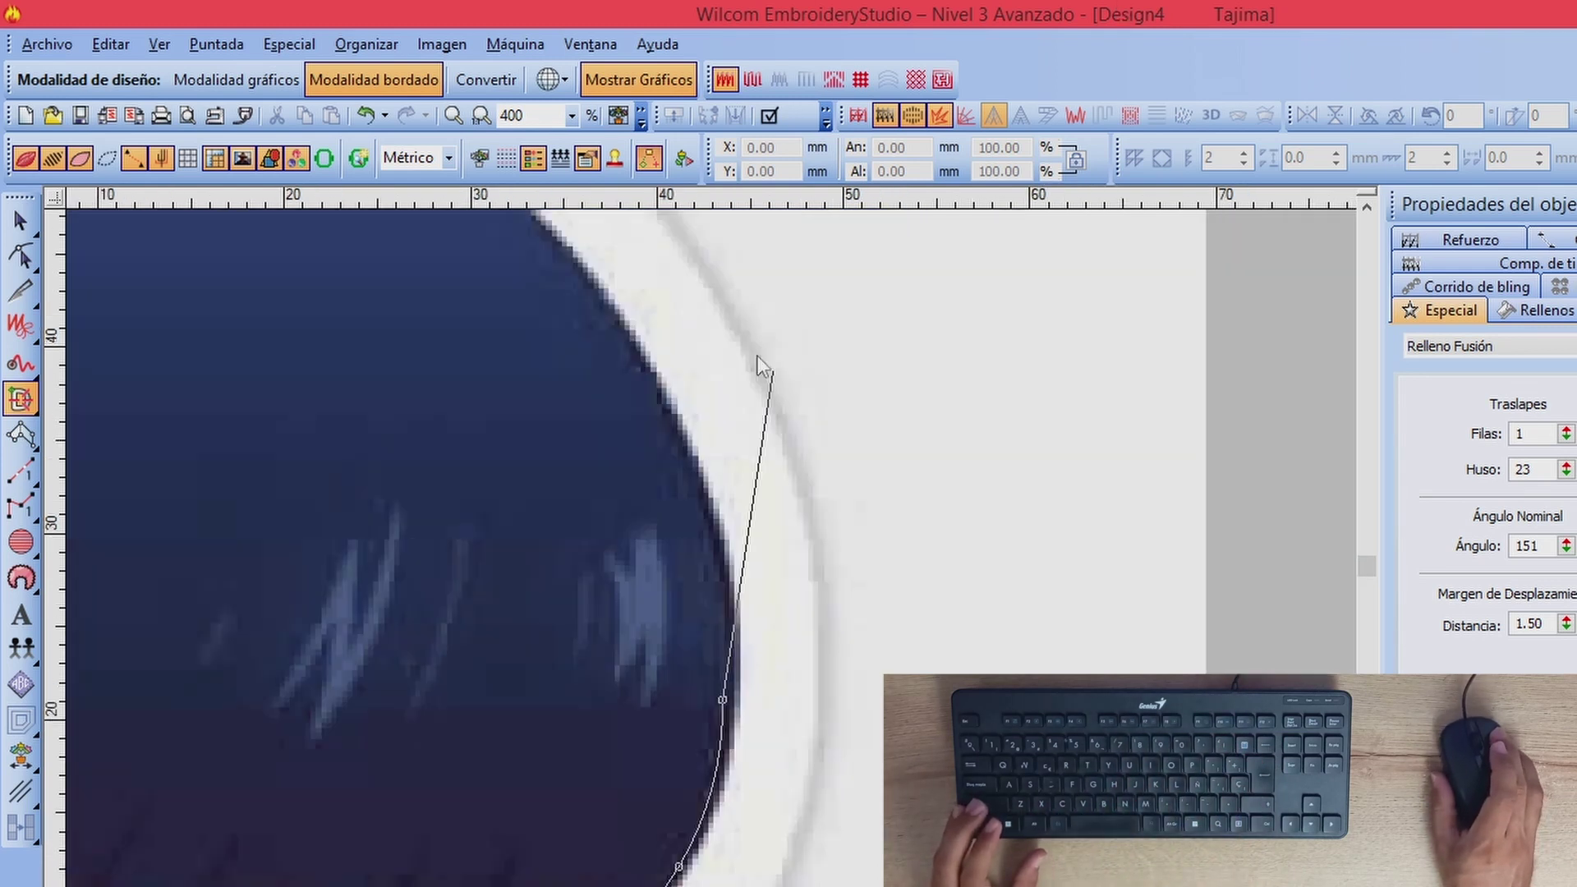
Step: Continue the hair outline's inner edge around the upper-right curve toward the crown with curve points
click(712, 544)
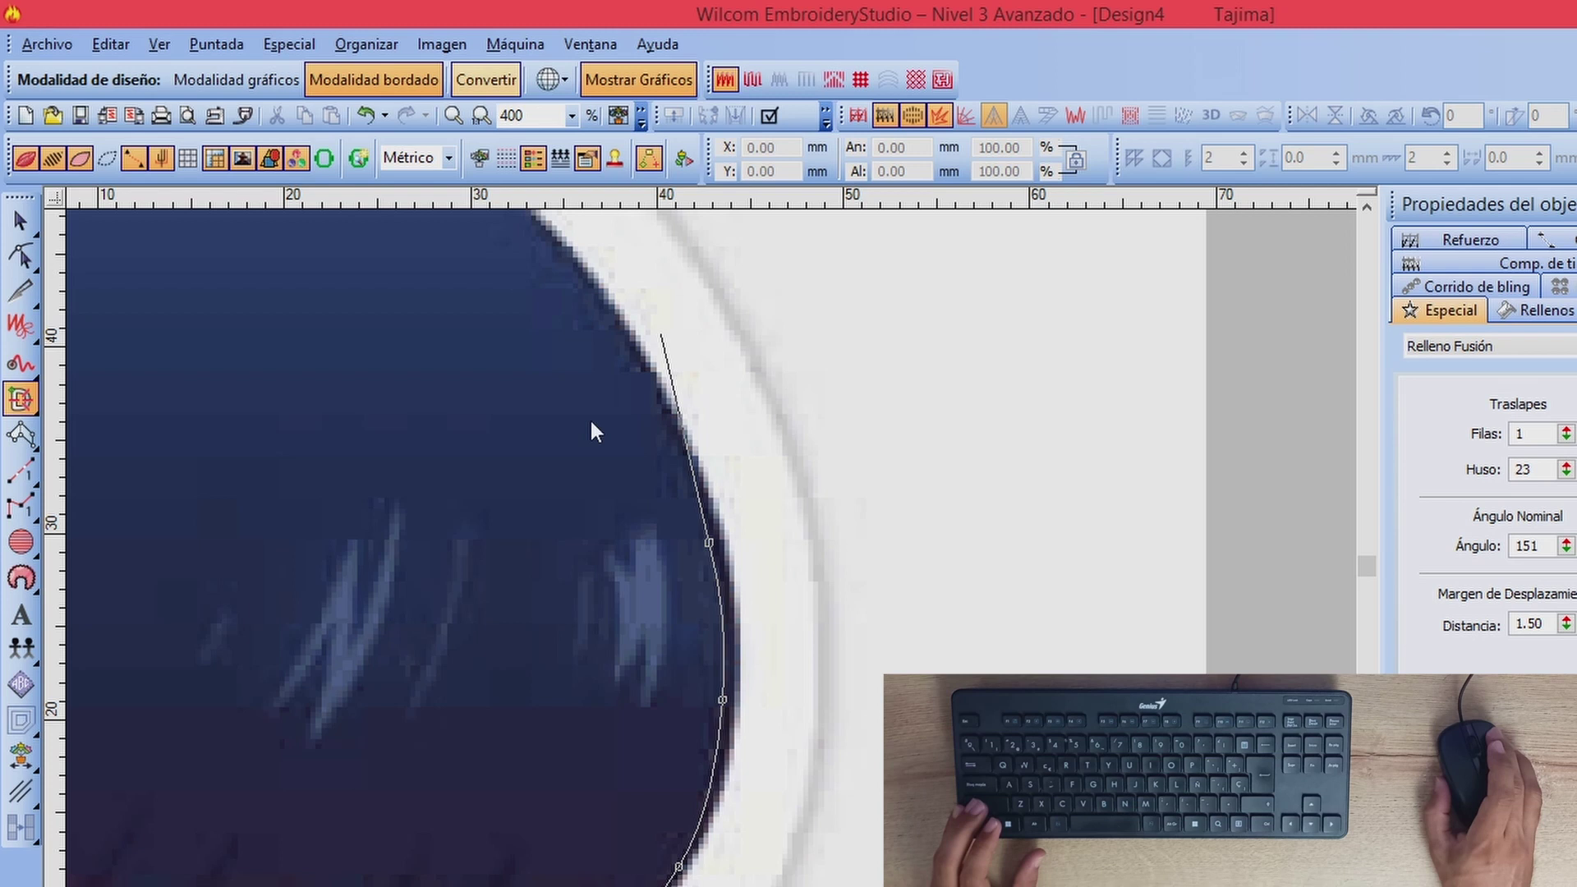
click(629, 362)
key(c)
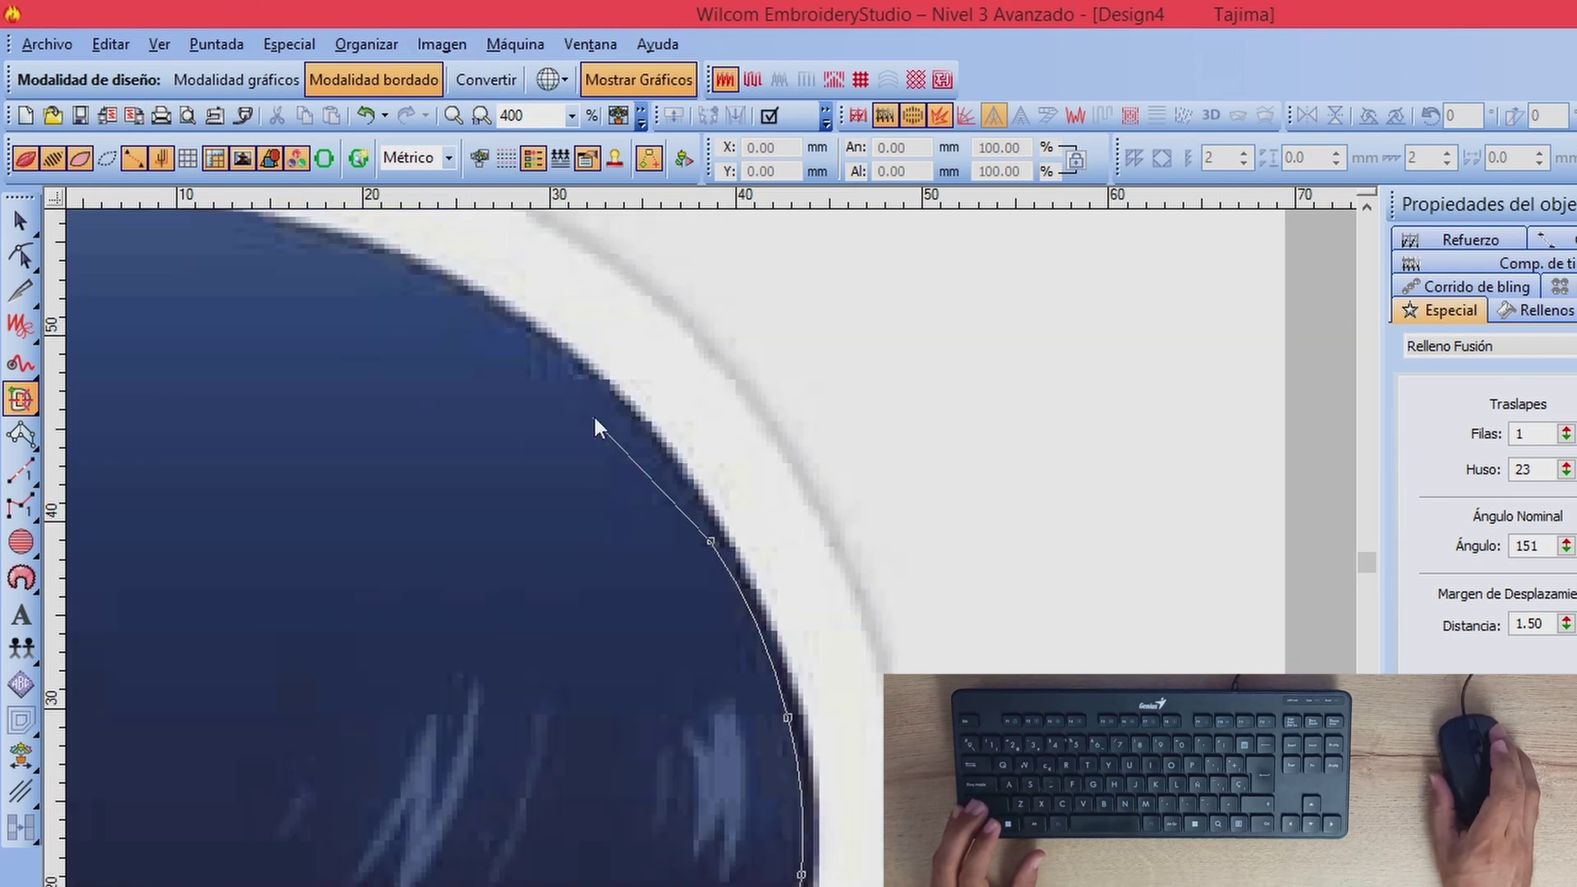
click(570, 382)
key(c)
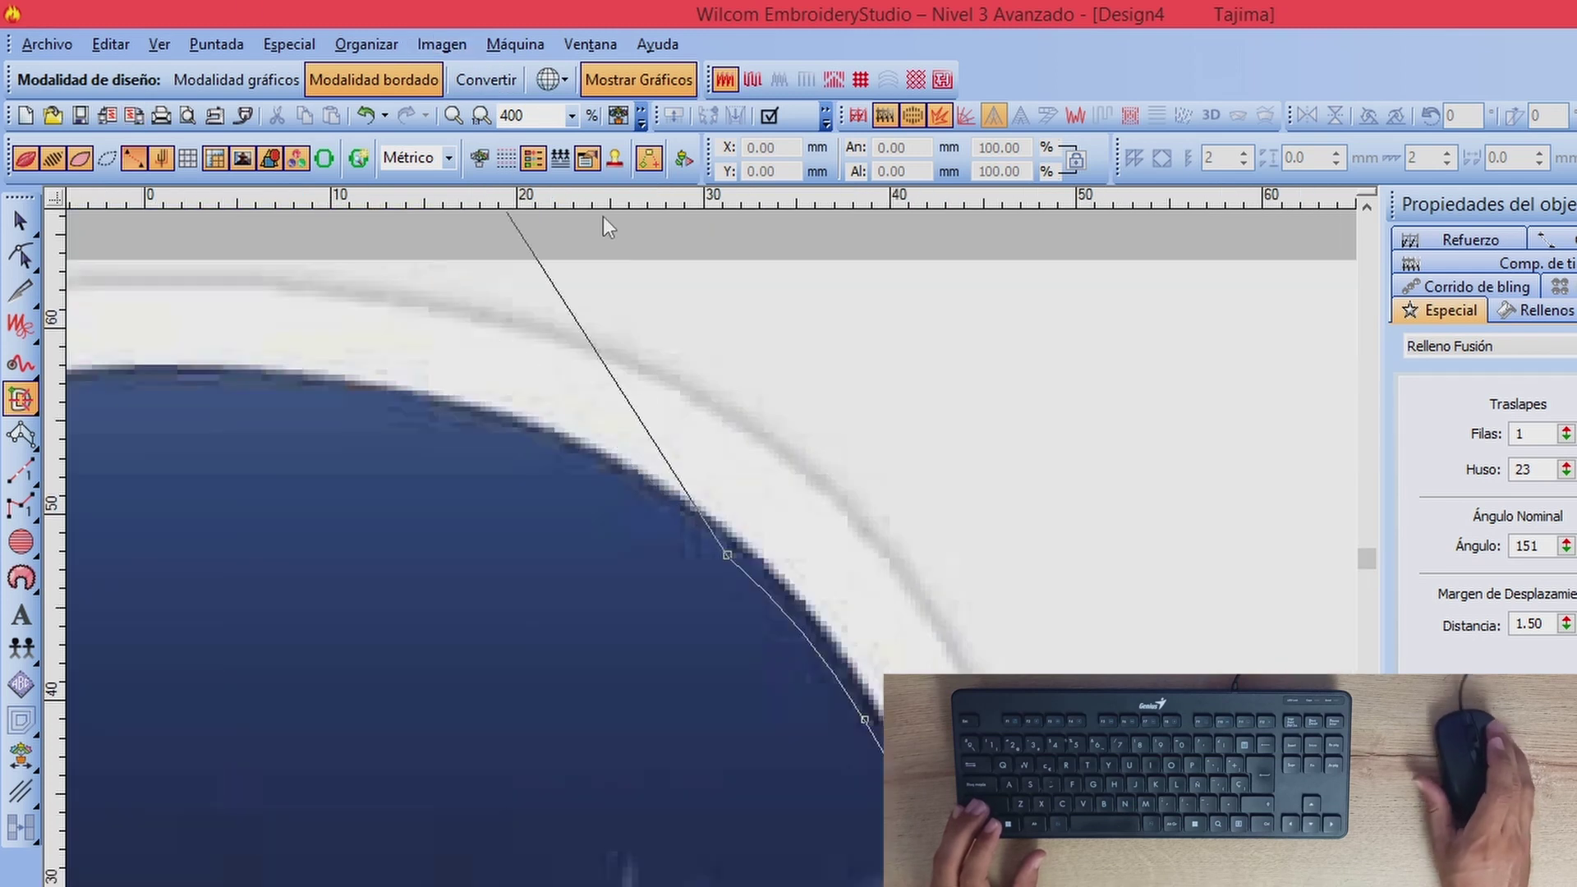
click(588, 465)
key(c)
click(747, 580)
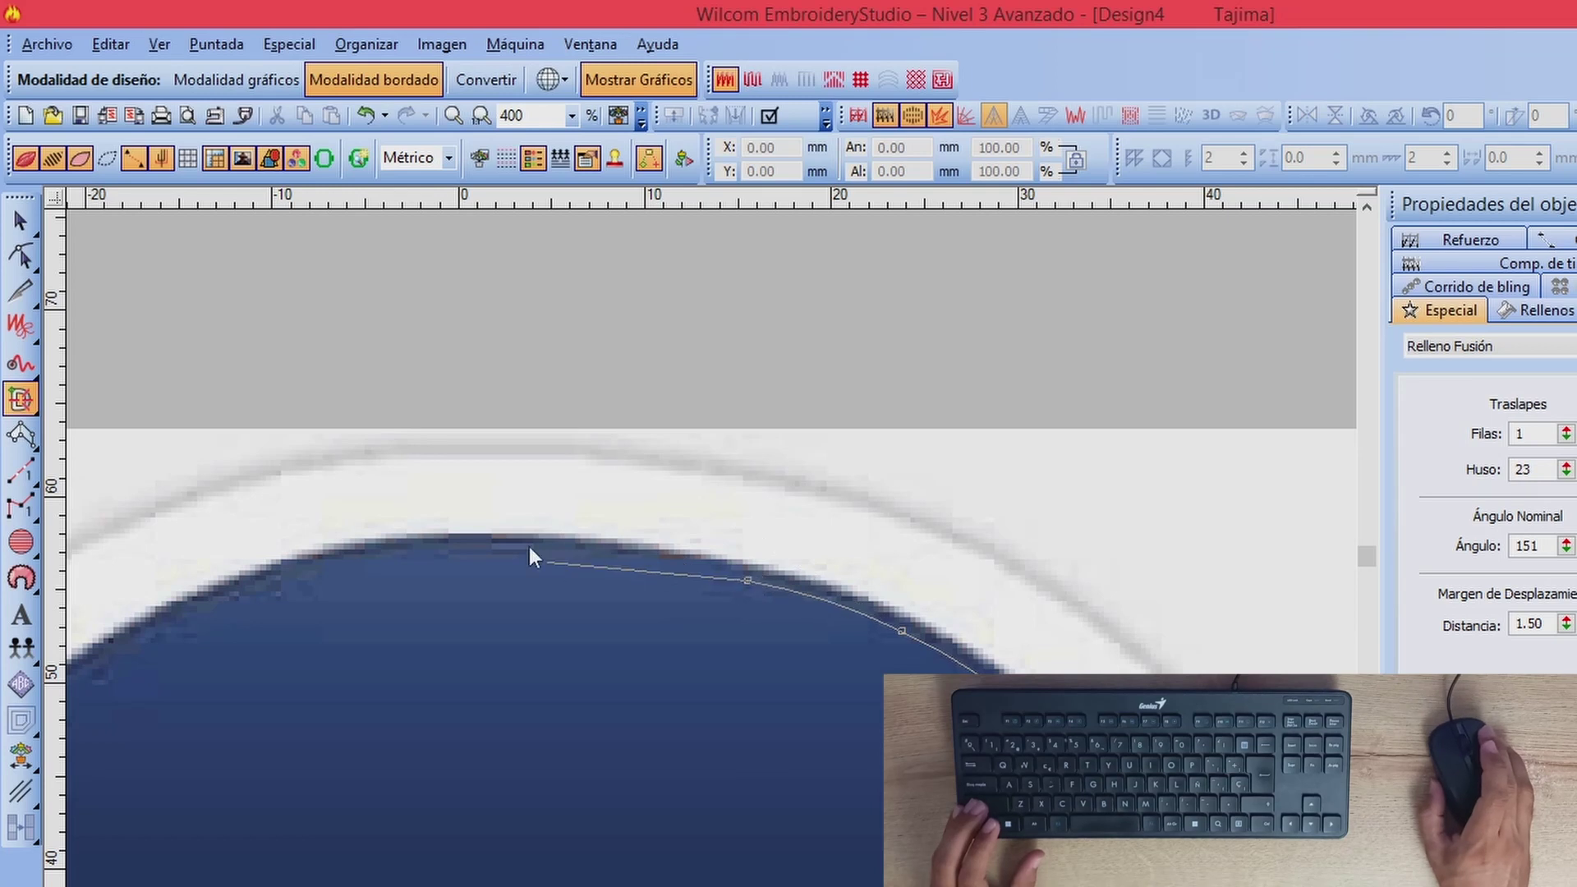
Step: Carry the hair outline's inner edge over the crown and around the small notch on the upper-left side
click(450, 548)
key(c)
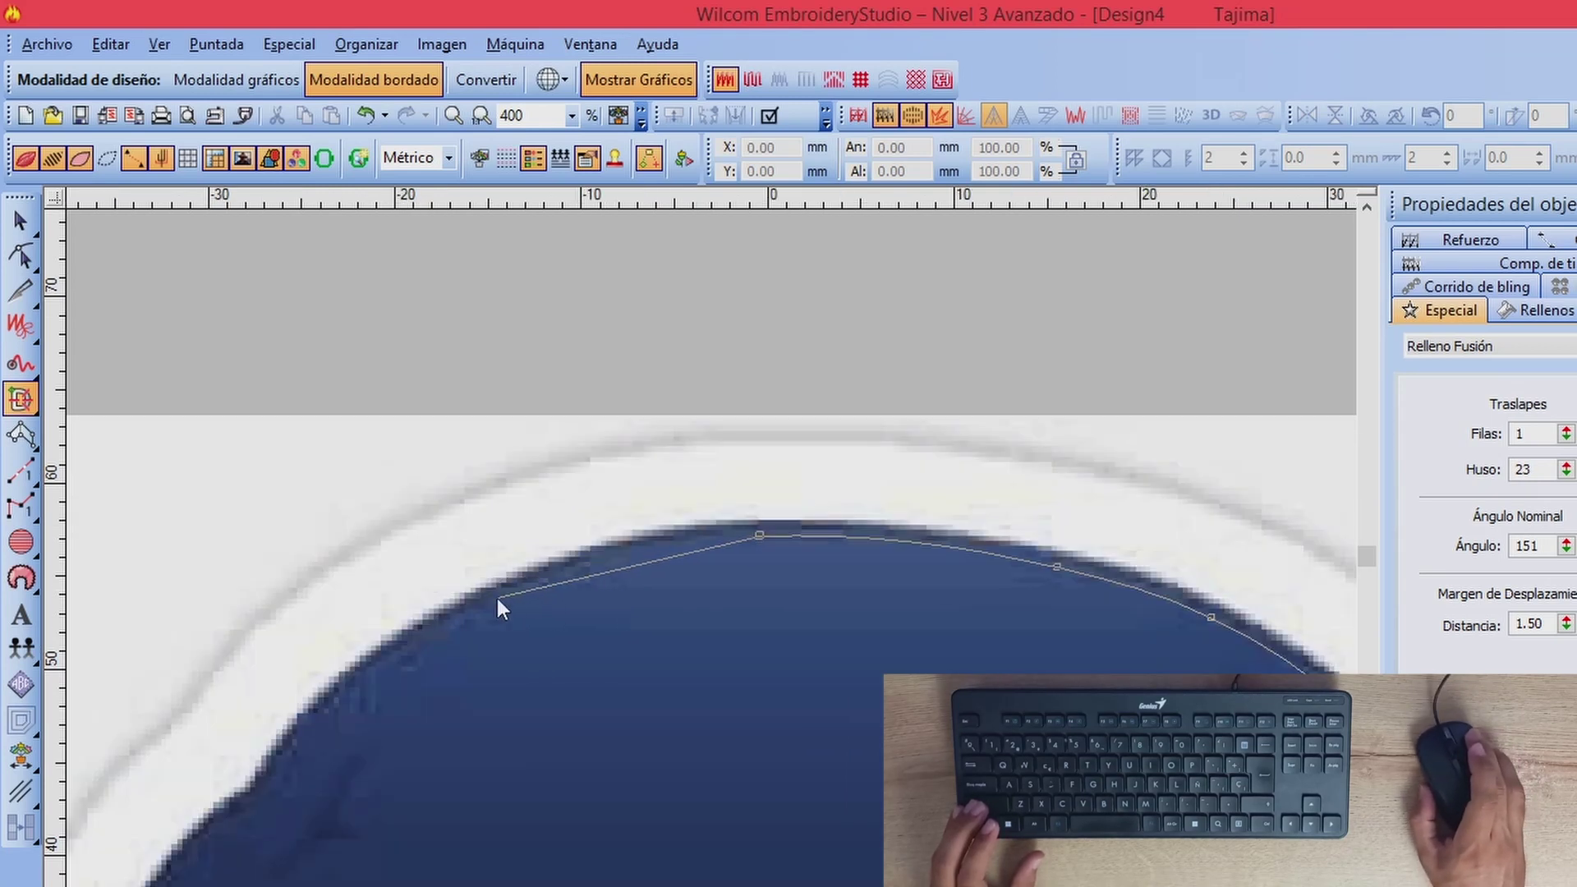
click(498, 599)
key(c)
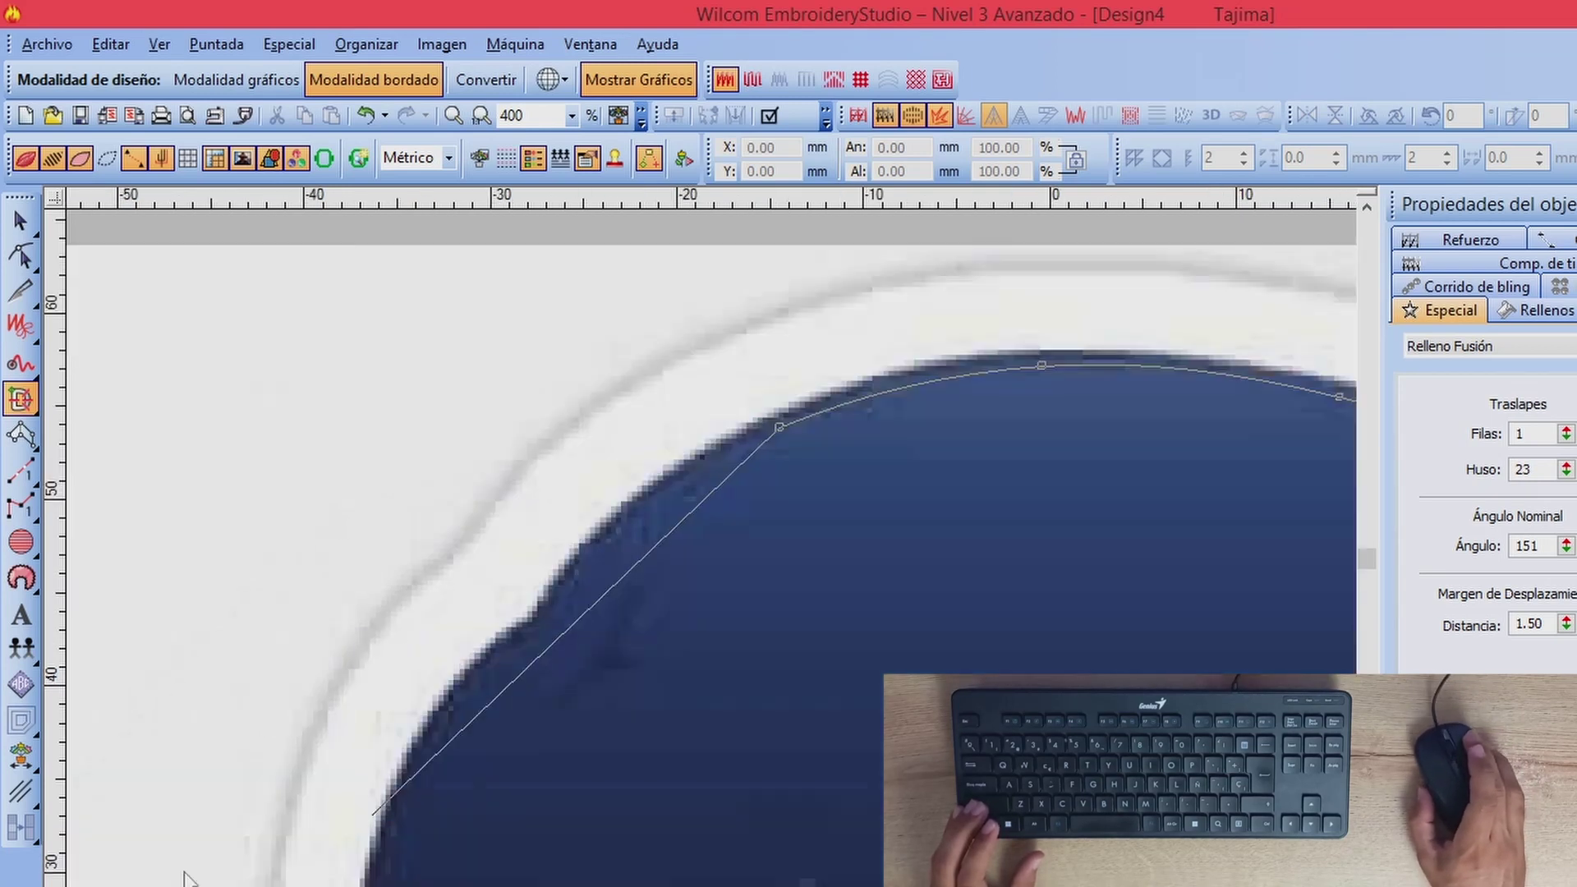
click(617, 533)
click(574, 585)
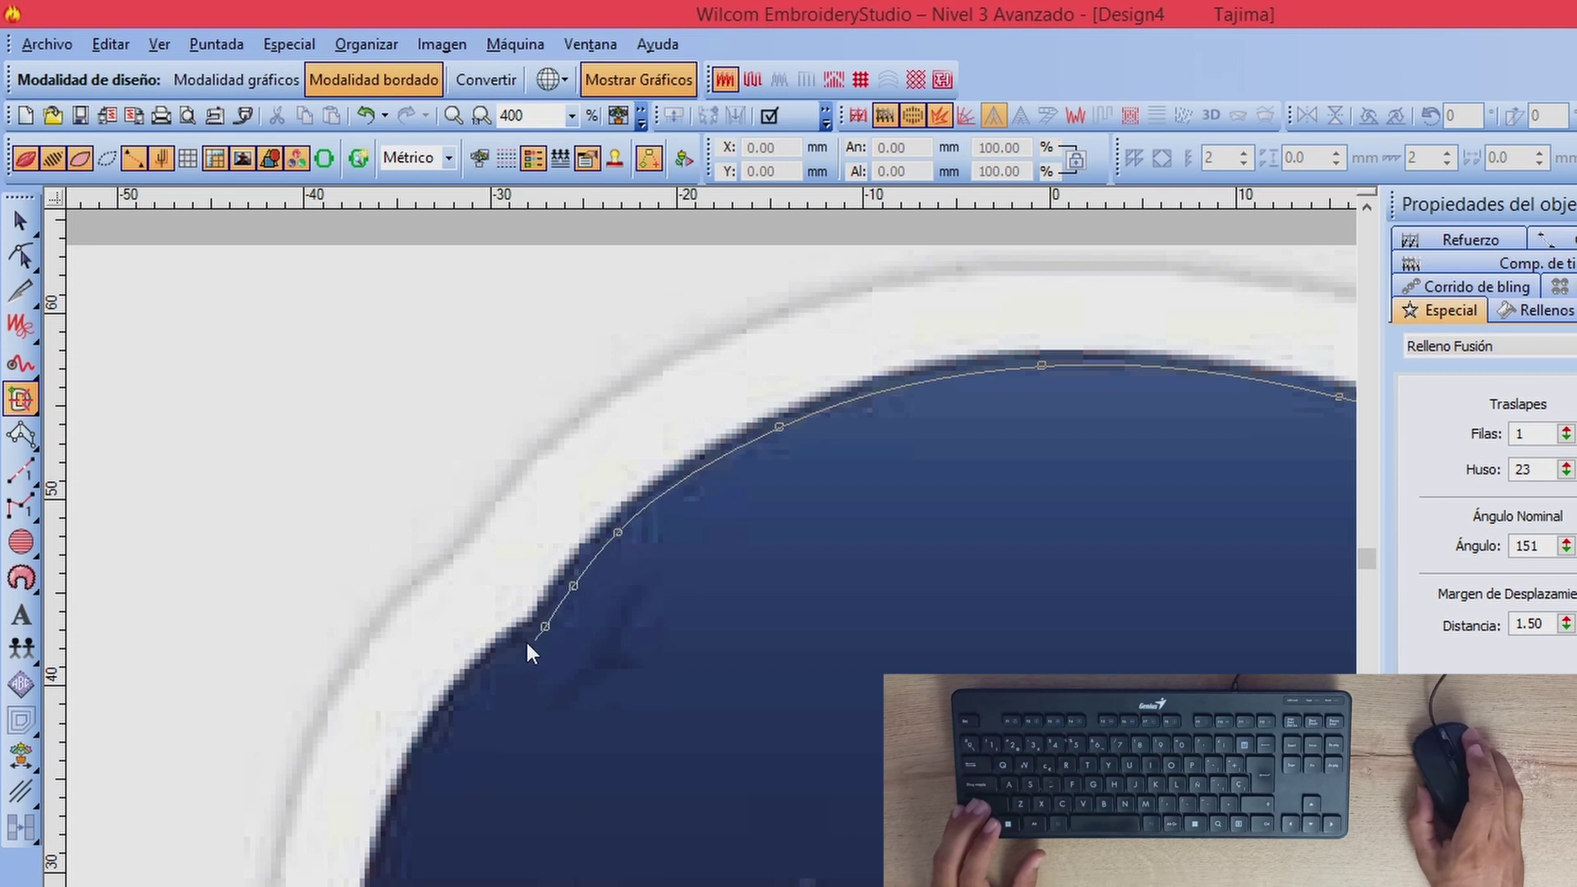
click(438, 731)
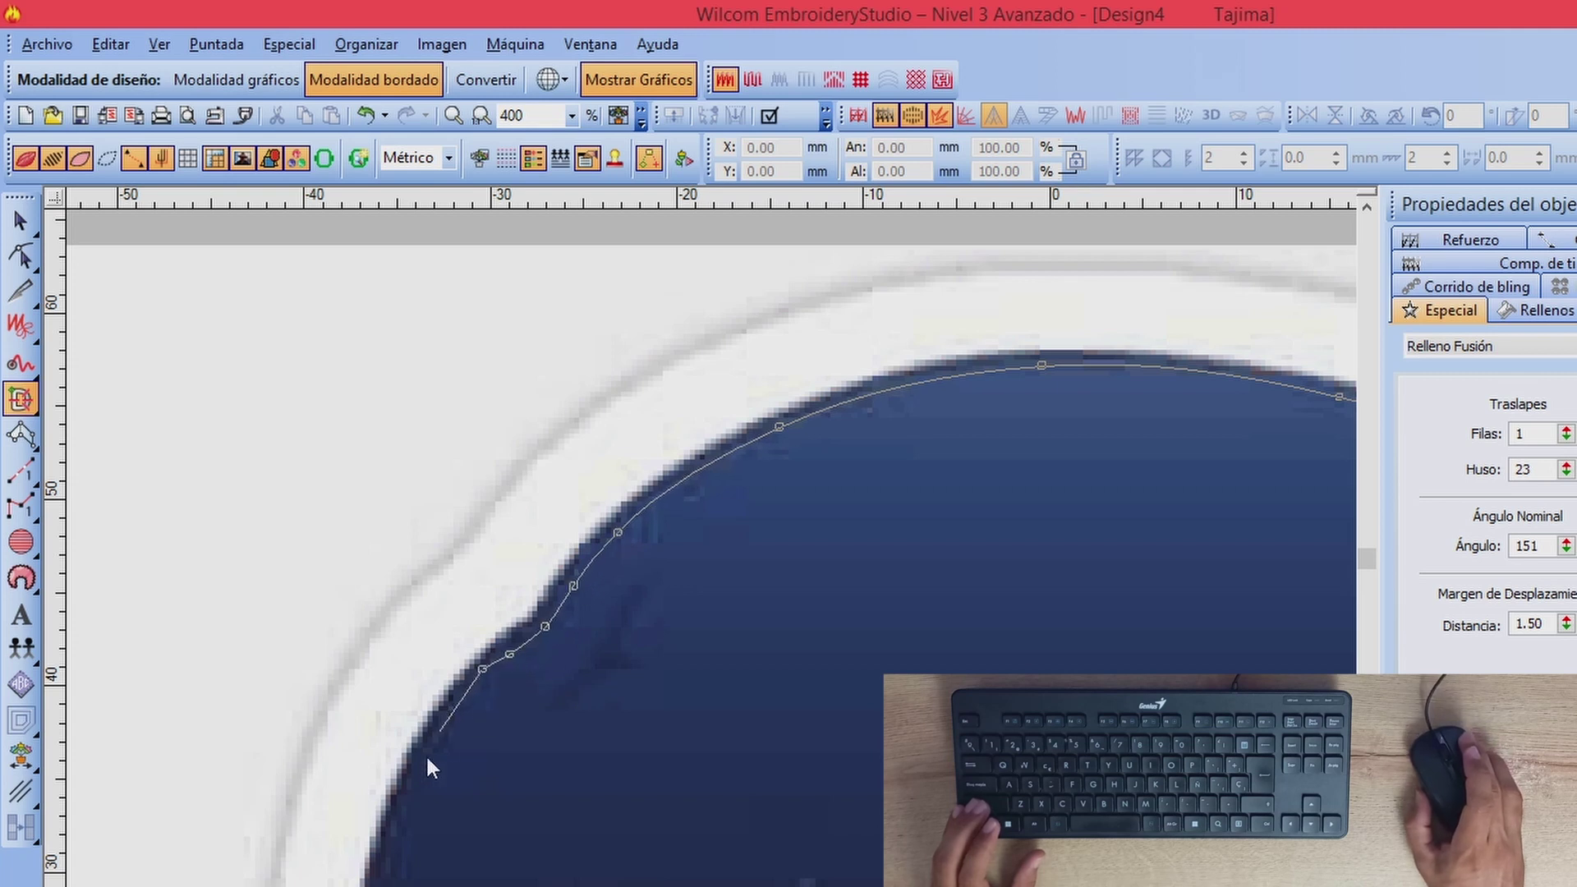
Step: Trace the hair outline's inner edge down the left side to the ear and turn around its end onto the outer edge
key(c)
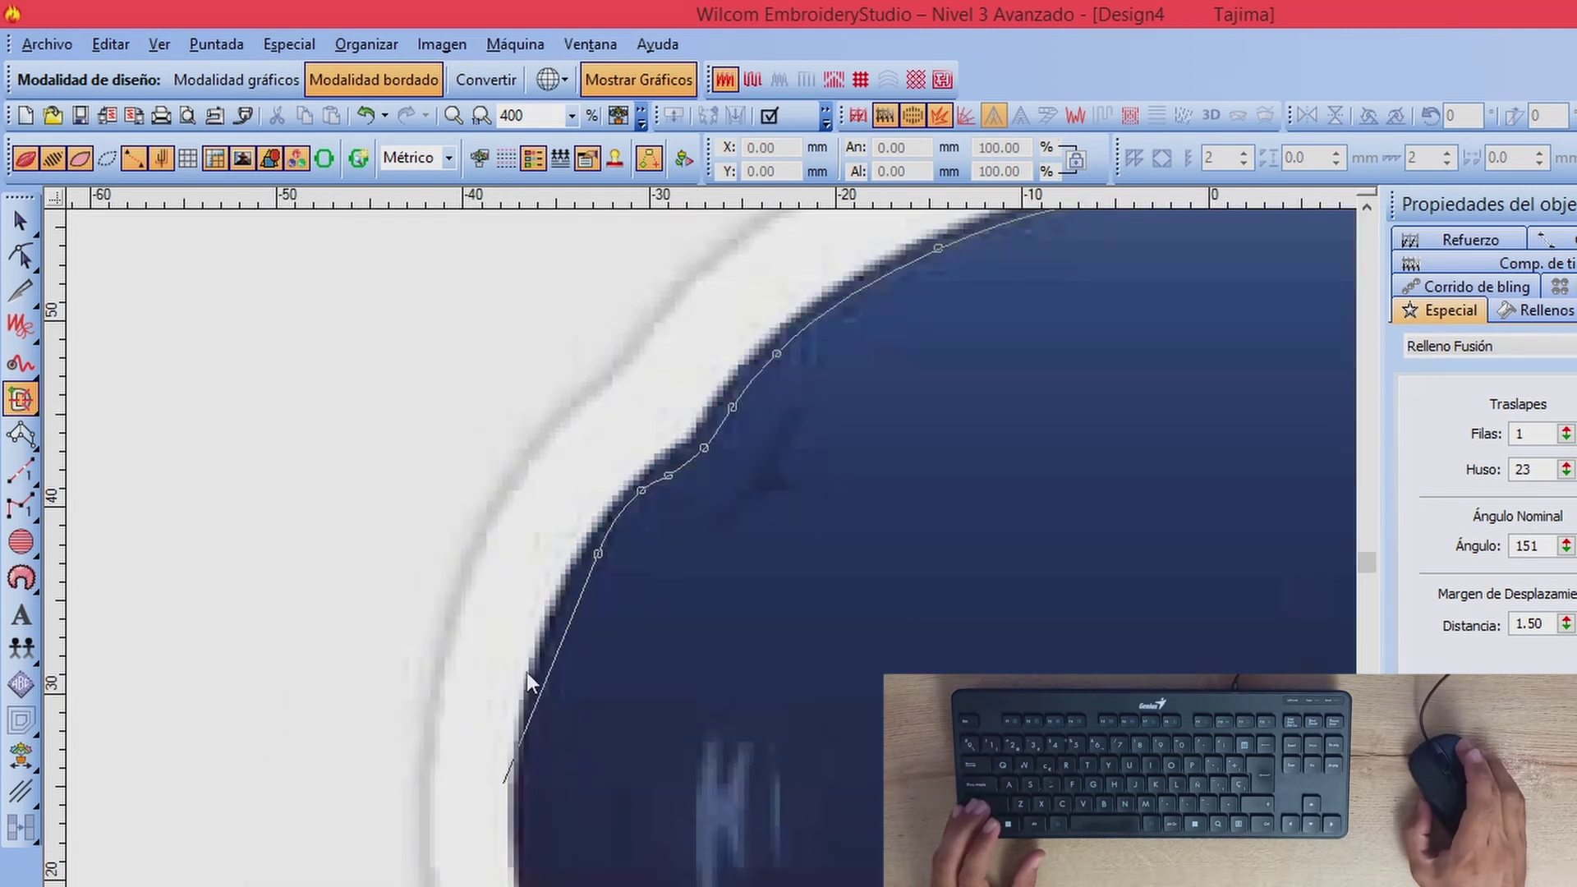
click(535, 724)
key(c)
click(667, 728)
key(c)
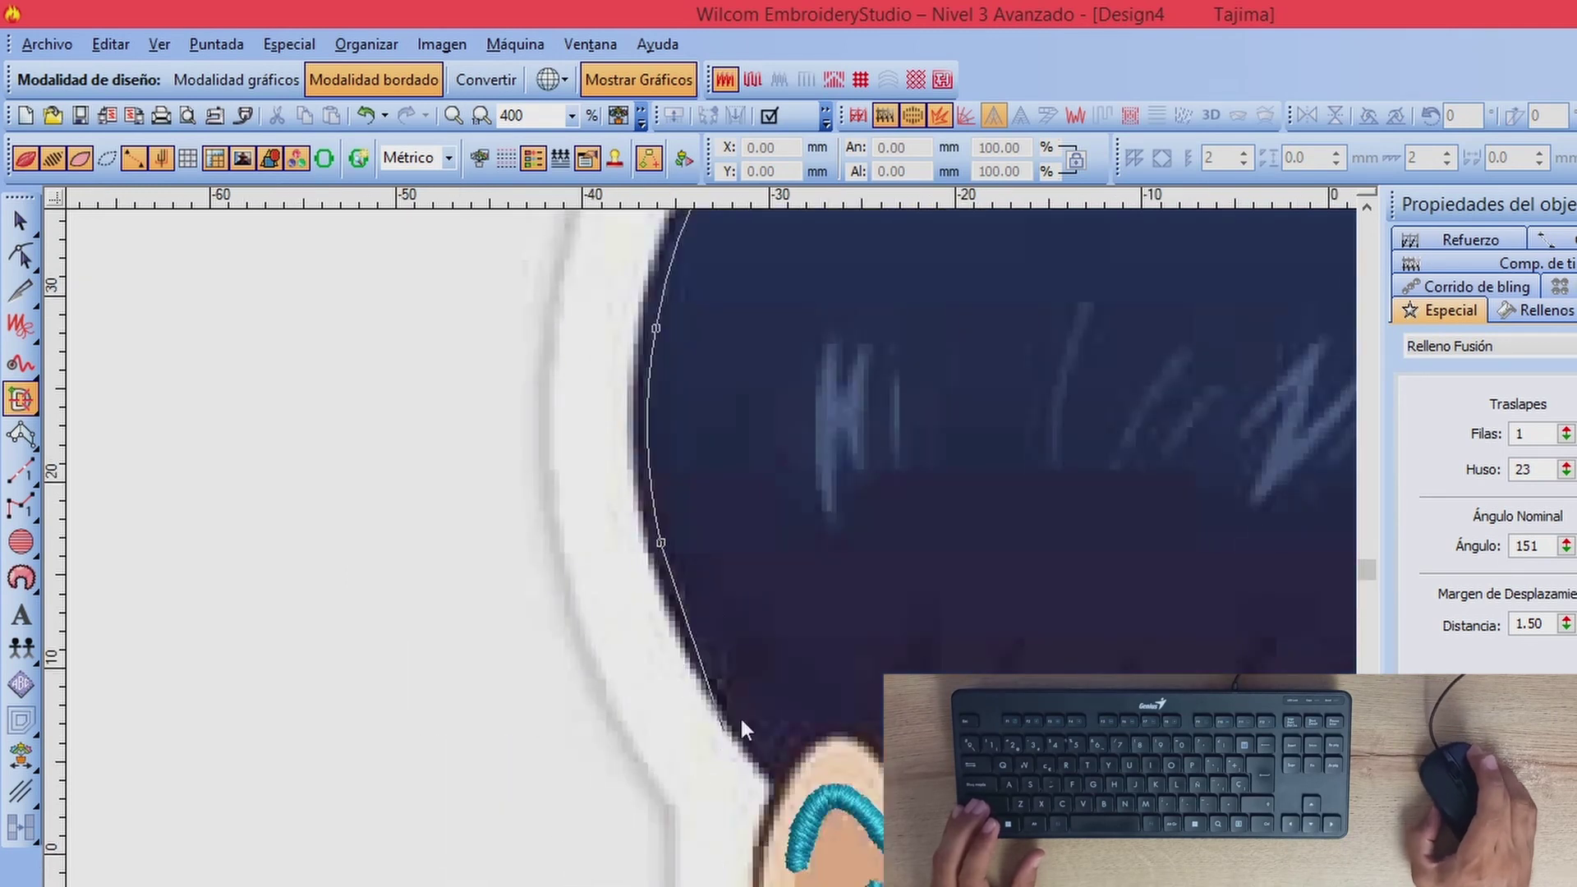
click(754, 744)
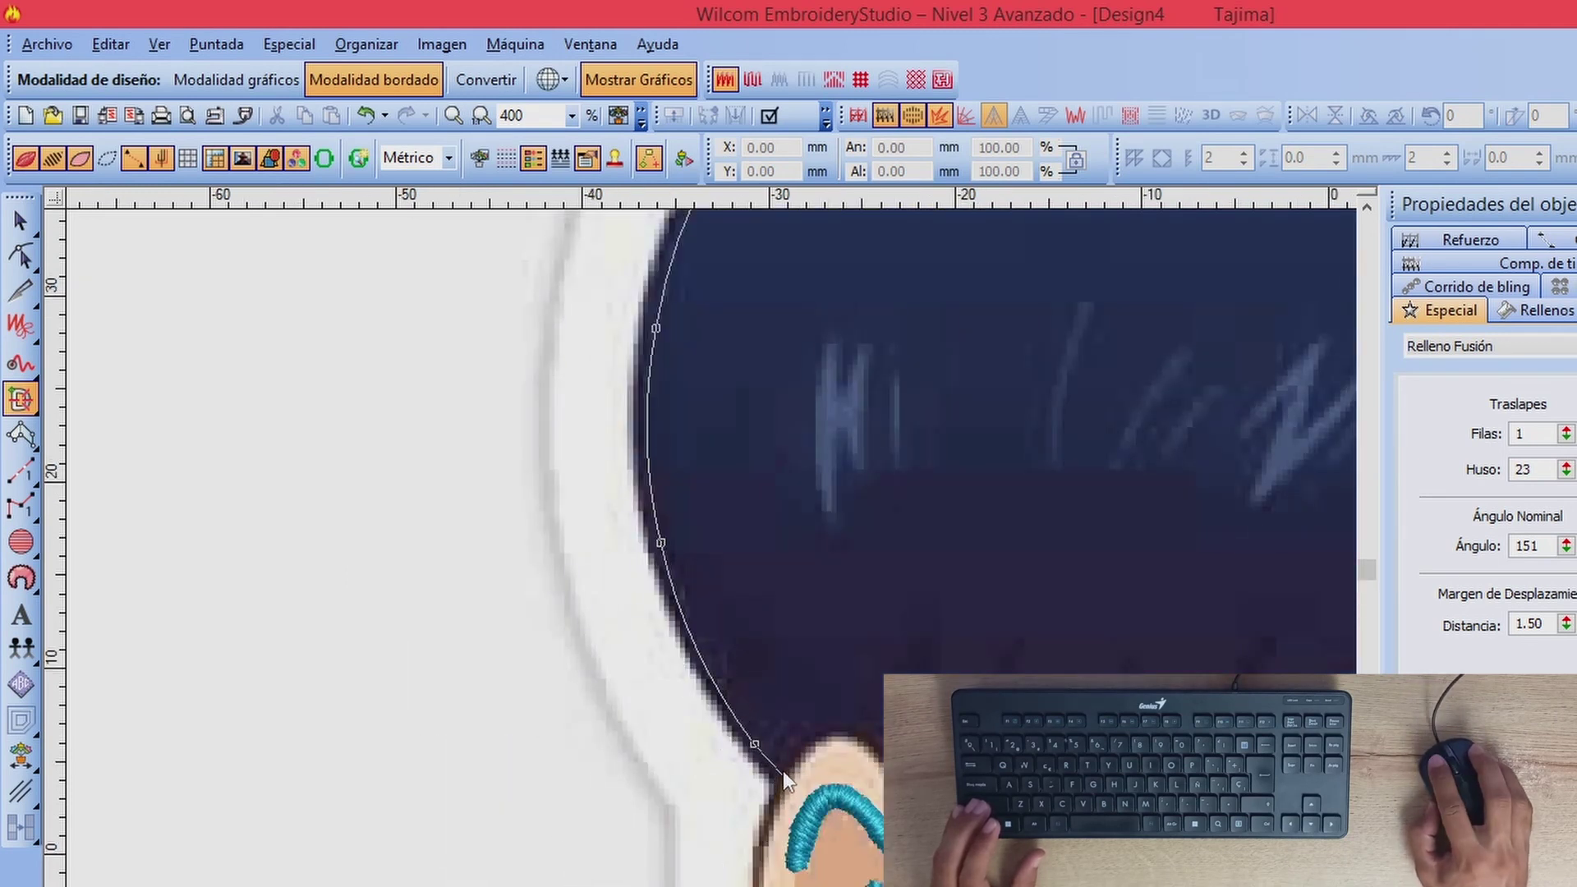
click(786, 769)
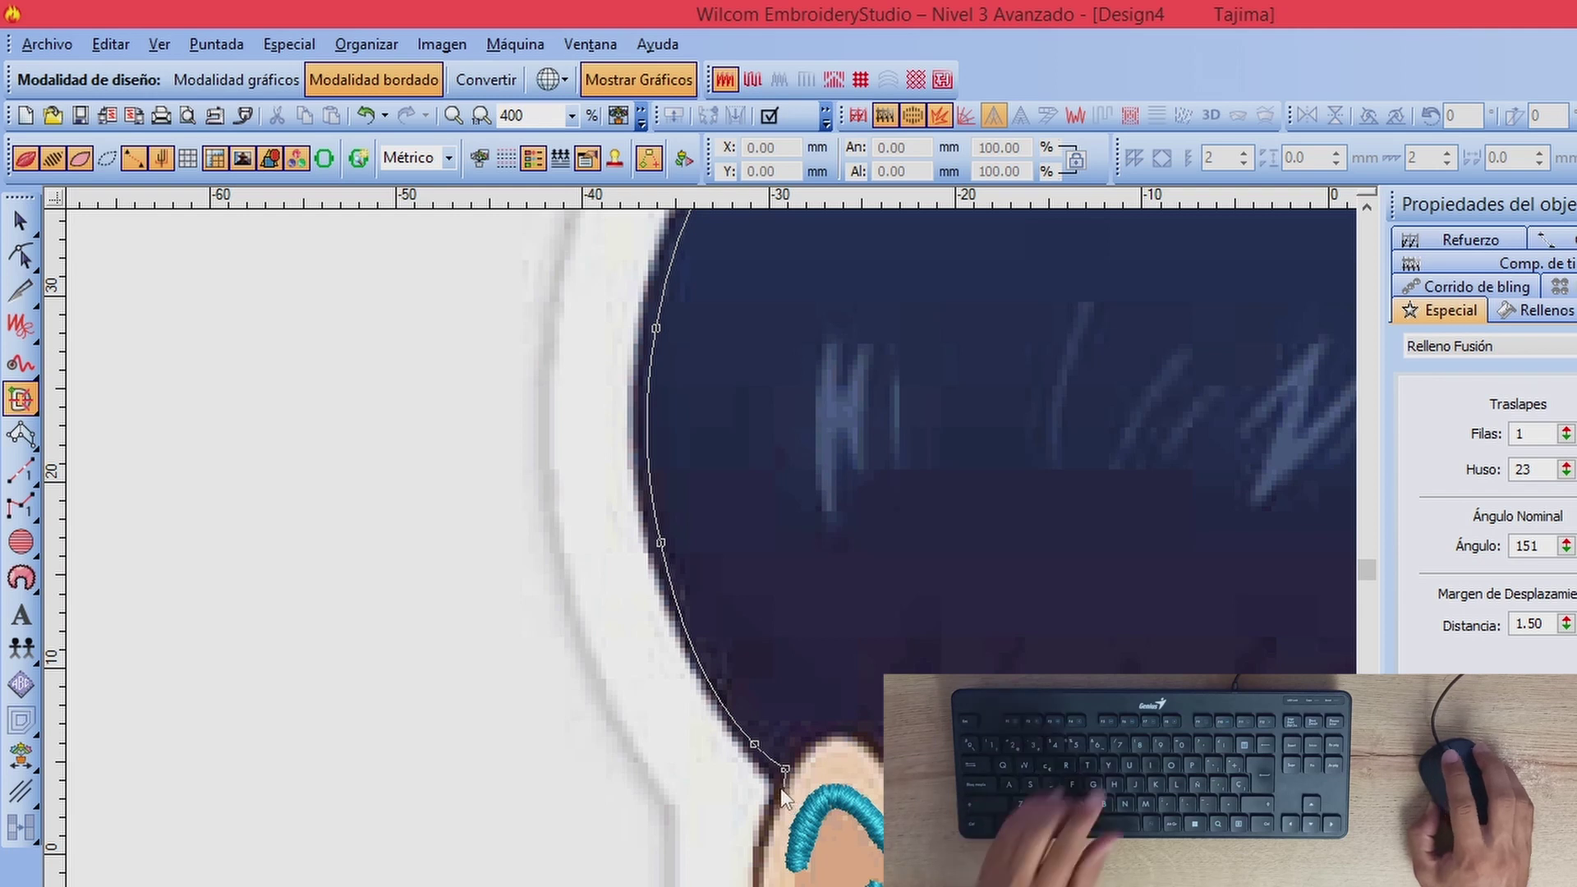
click(789, 785)
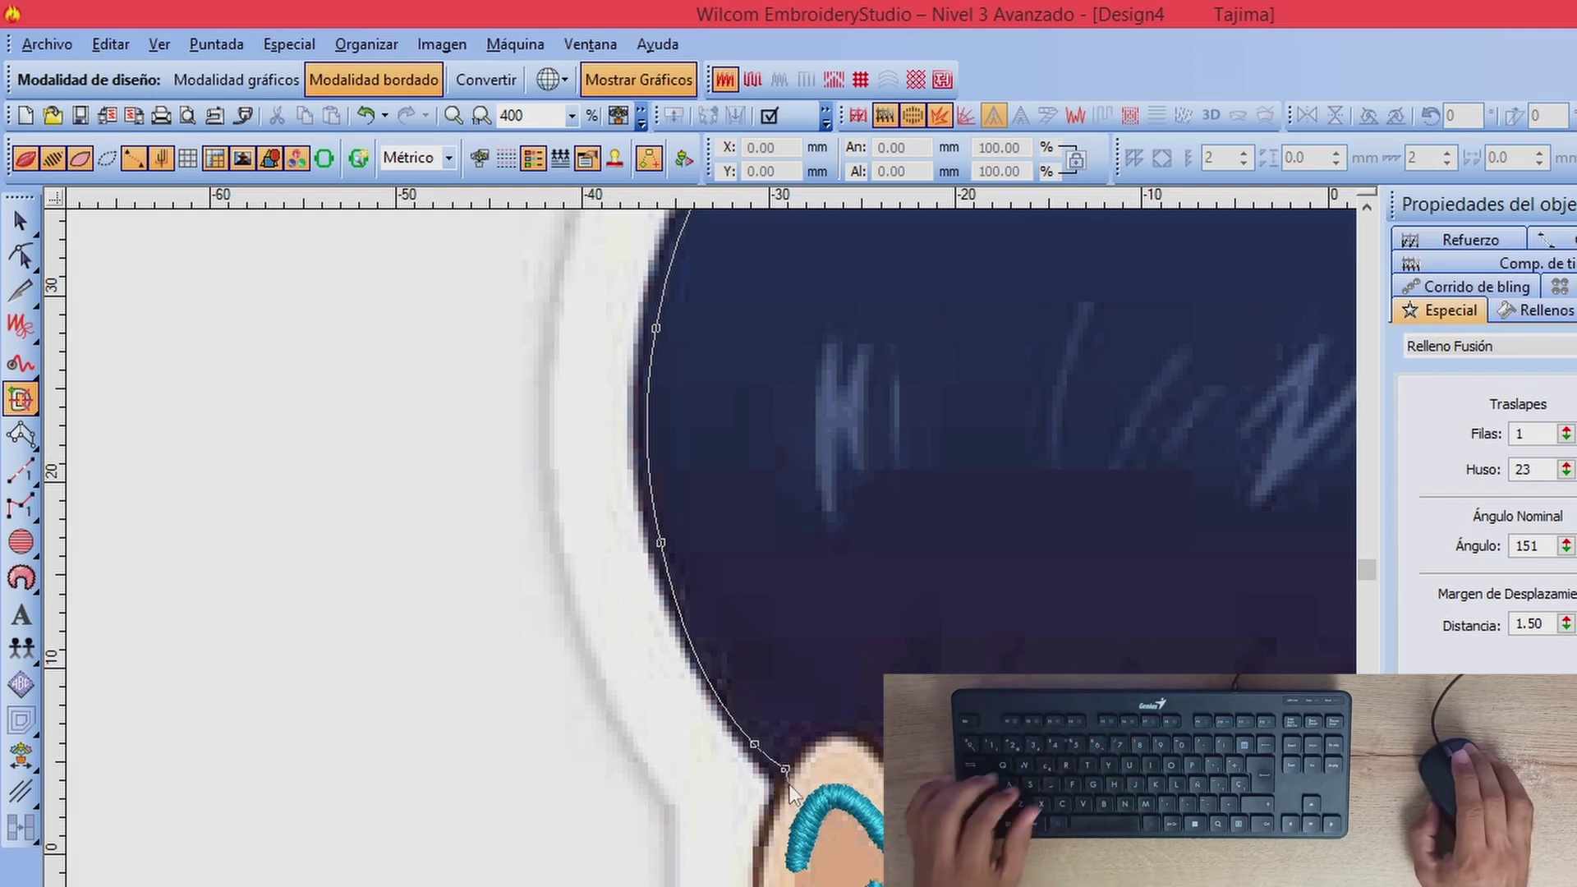
click(771, 795)
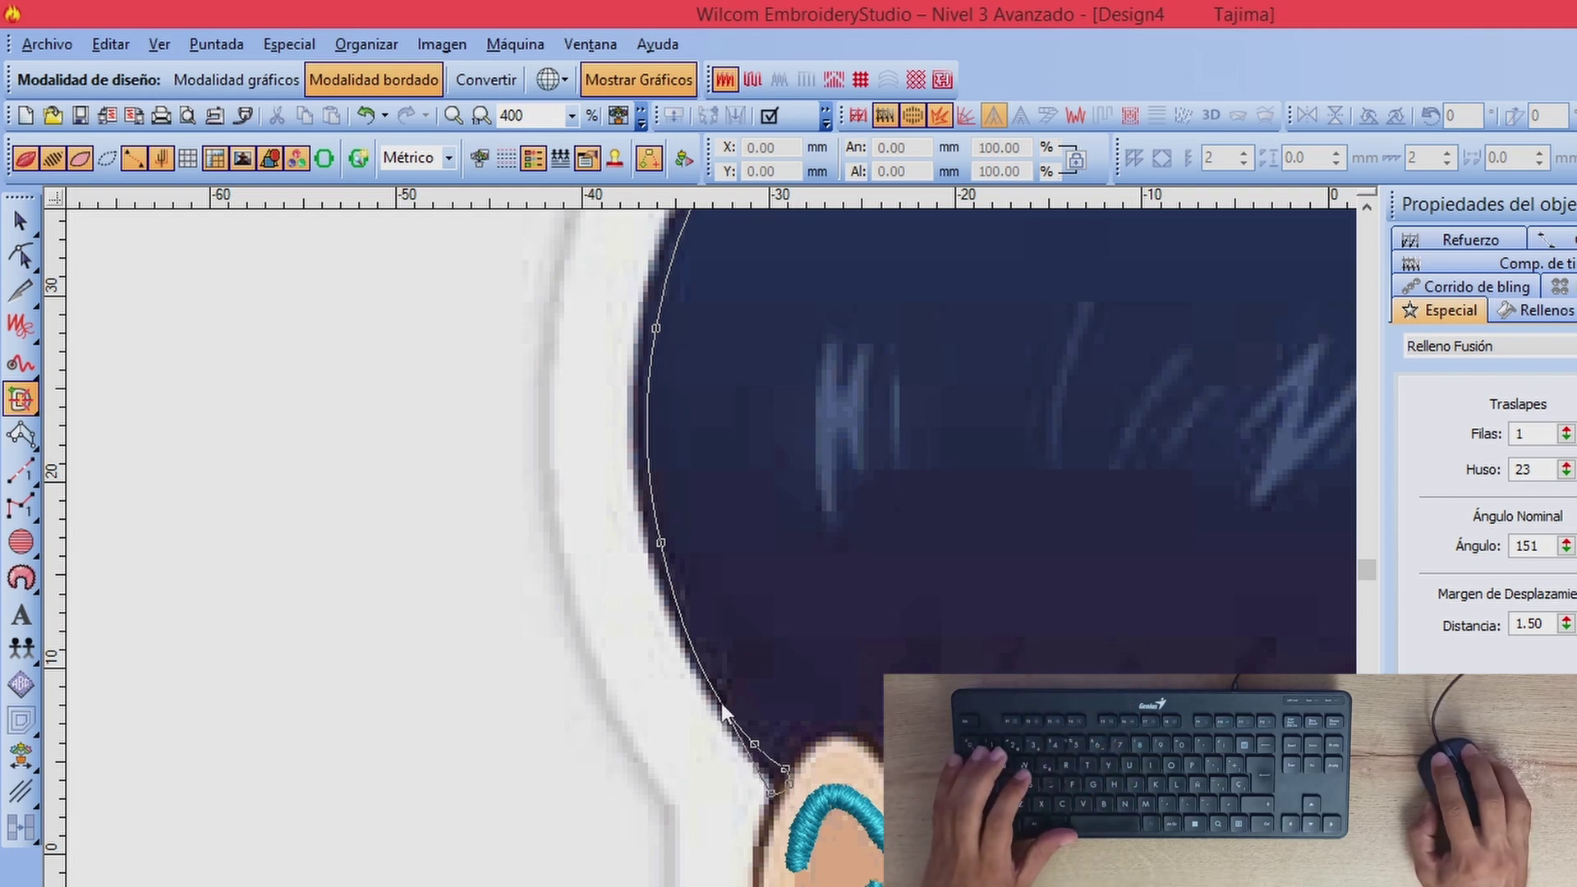
Step: Trace the hair outline's outer edge up the left side from the ear and around the upper-left notch with curve points
right_click(685, 678)
right_click(627, 448)
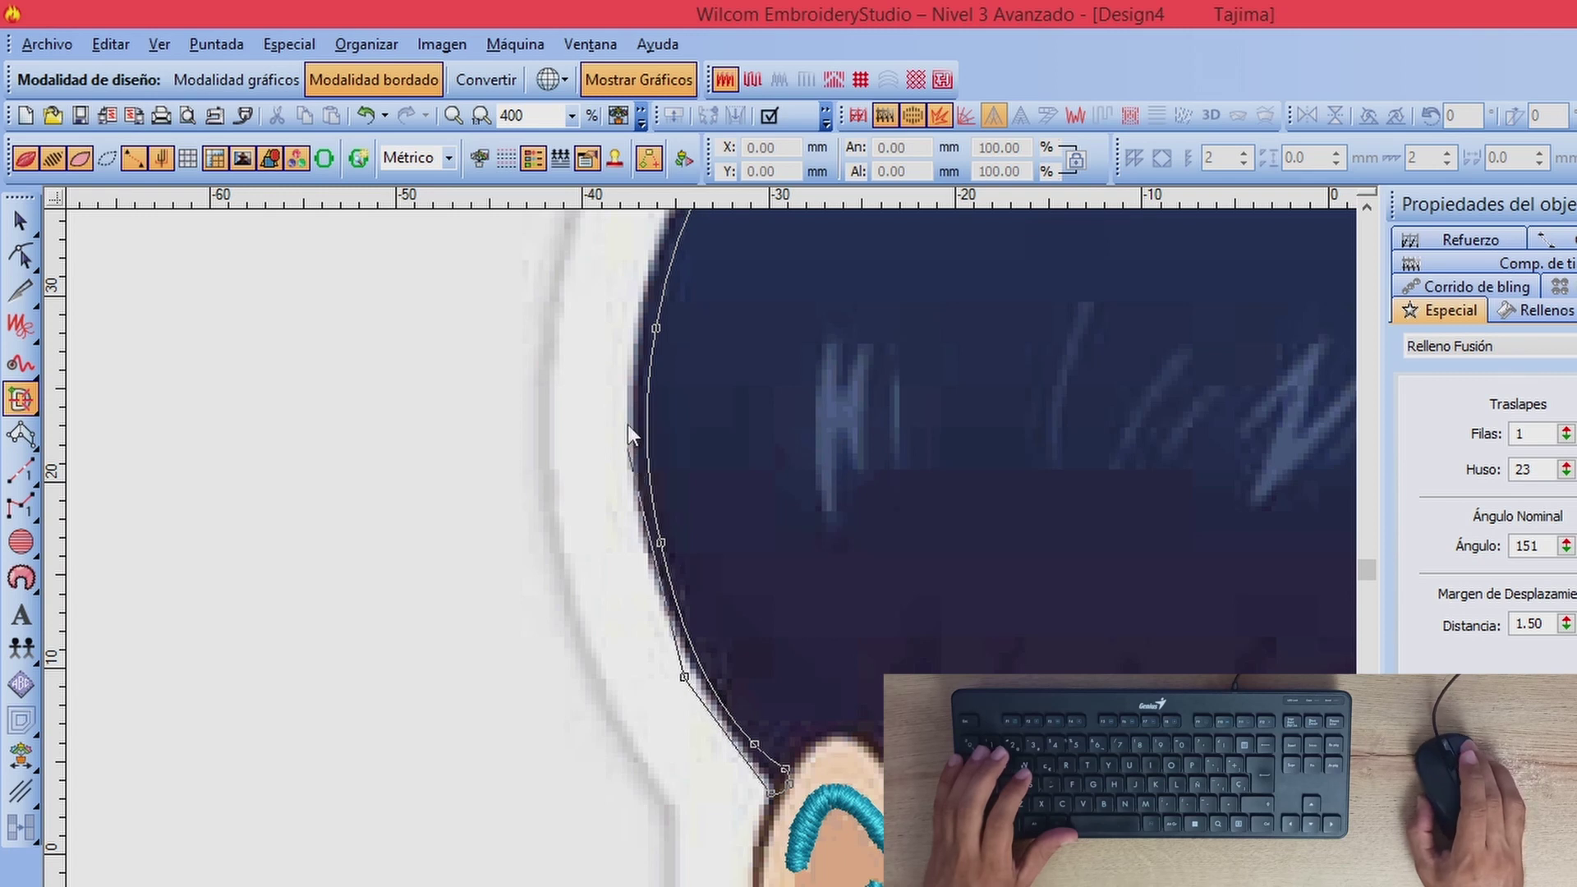
right_click(698, 413)
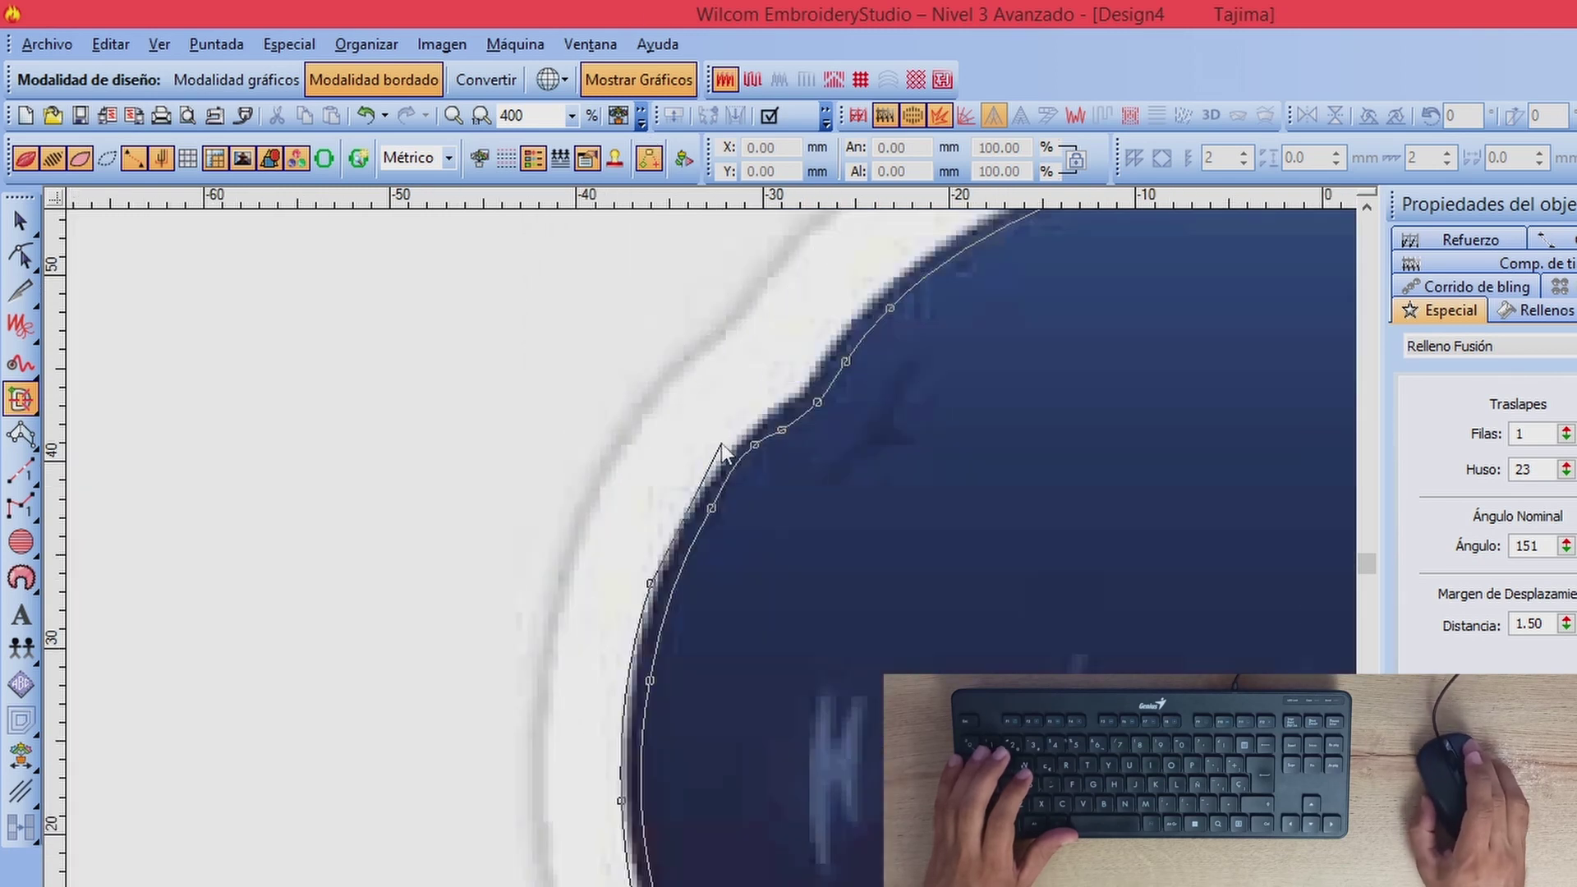
click(729, 438)
click(776, 409)
click(829, 342)
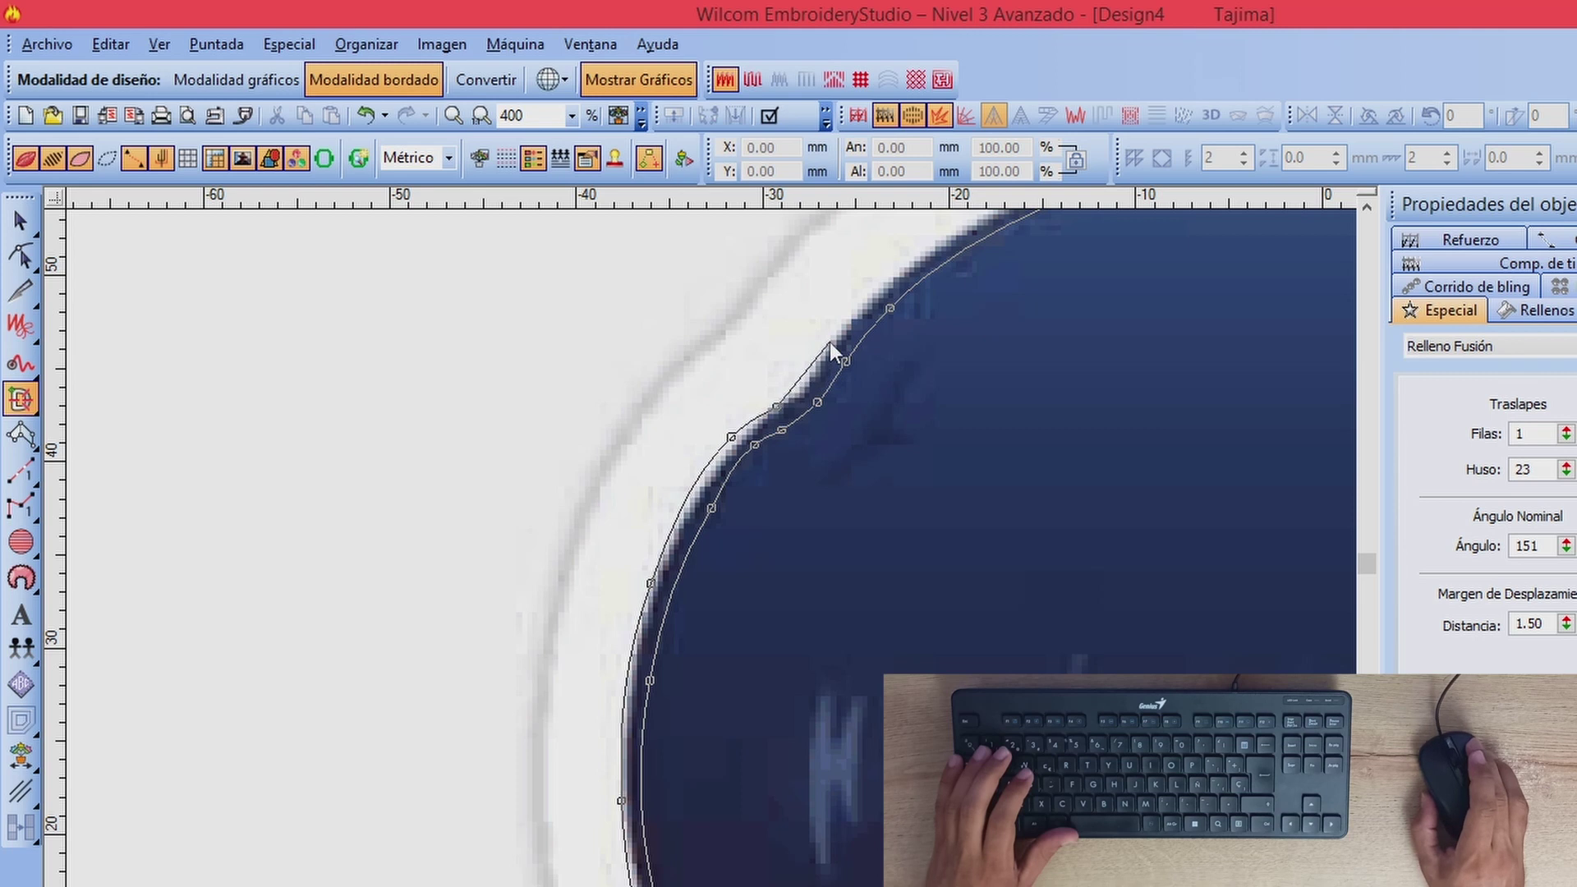
Step: Carry the hair outline's outer edge from the notch over the crown to the upper-right curve
key(c)
click(846, 404)
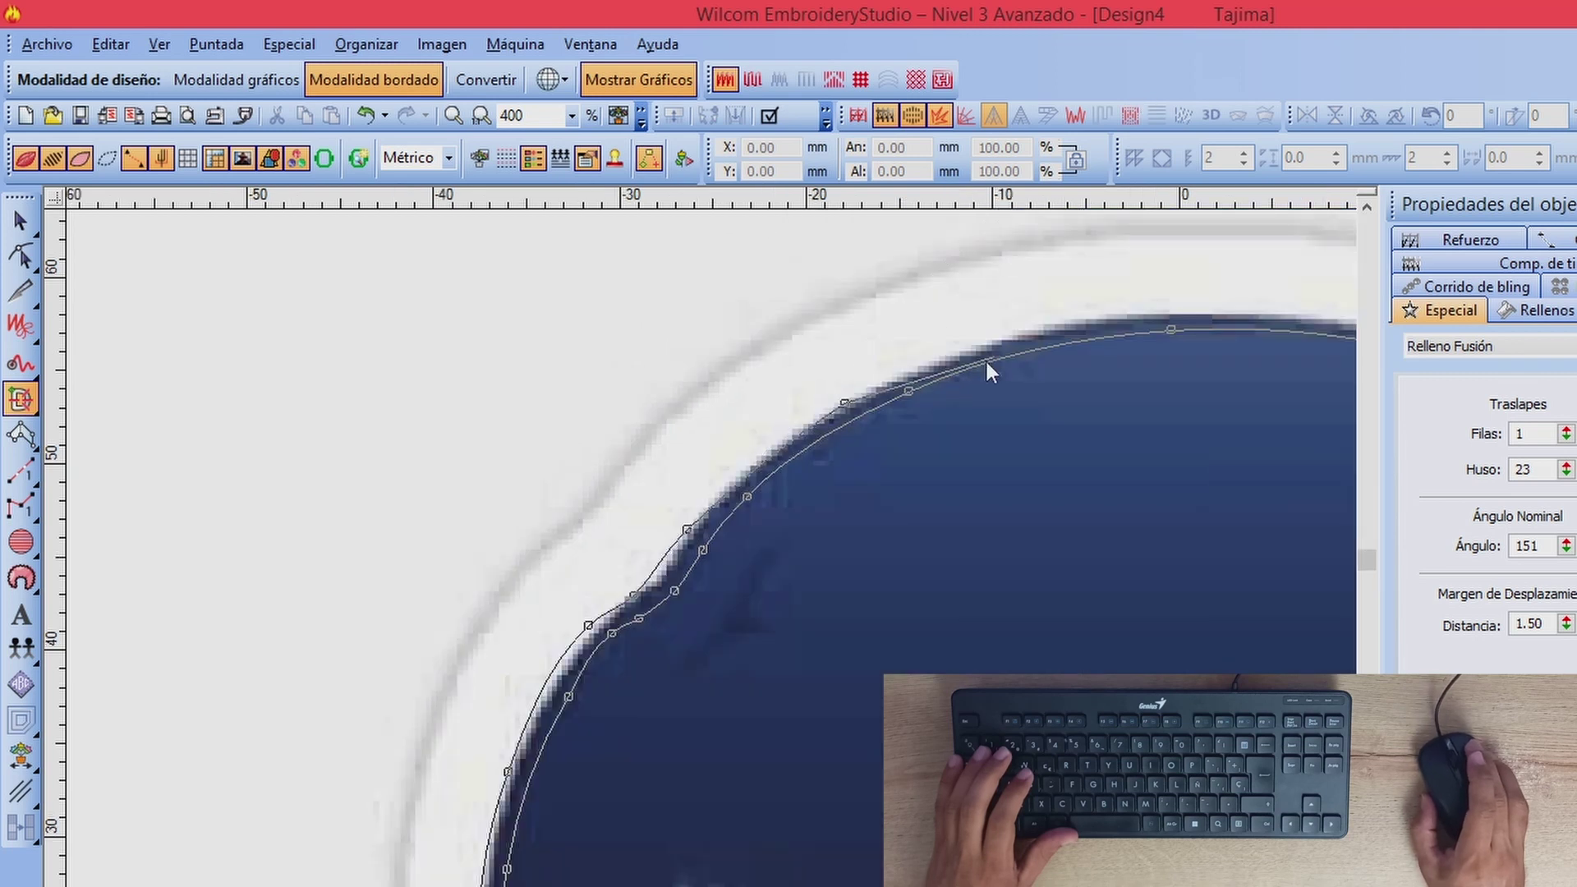
click(1025, 337)
key(c)
click(970, 428)
key(c)
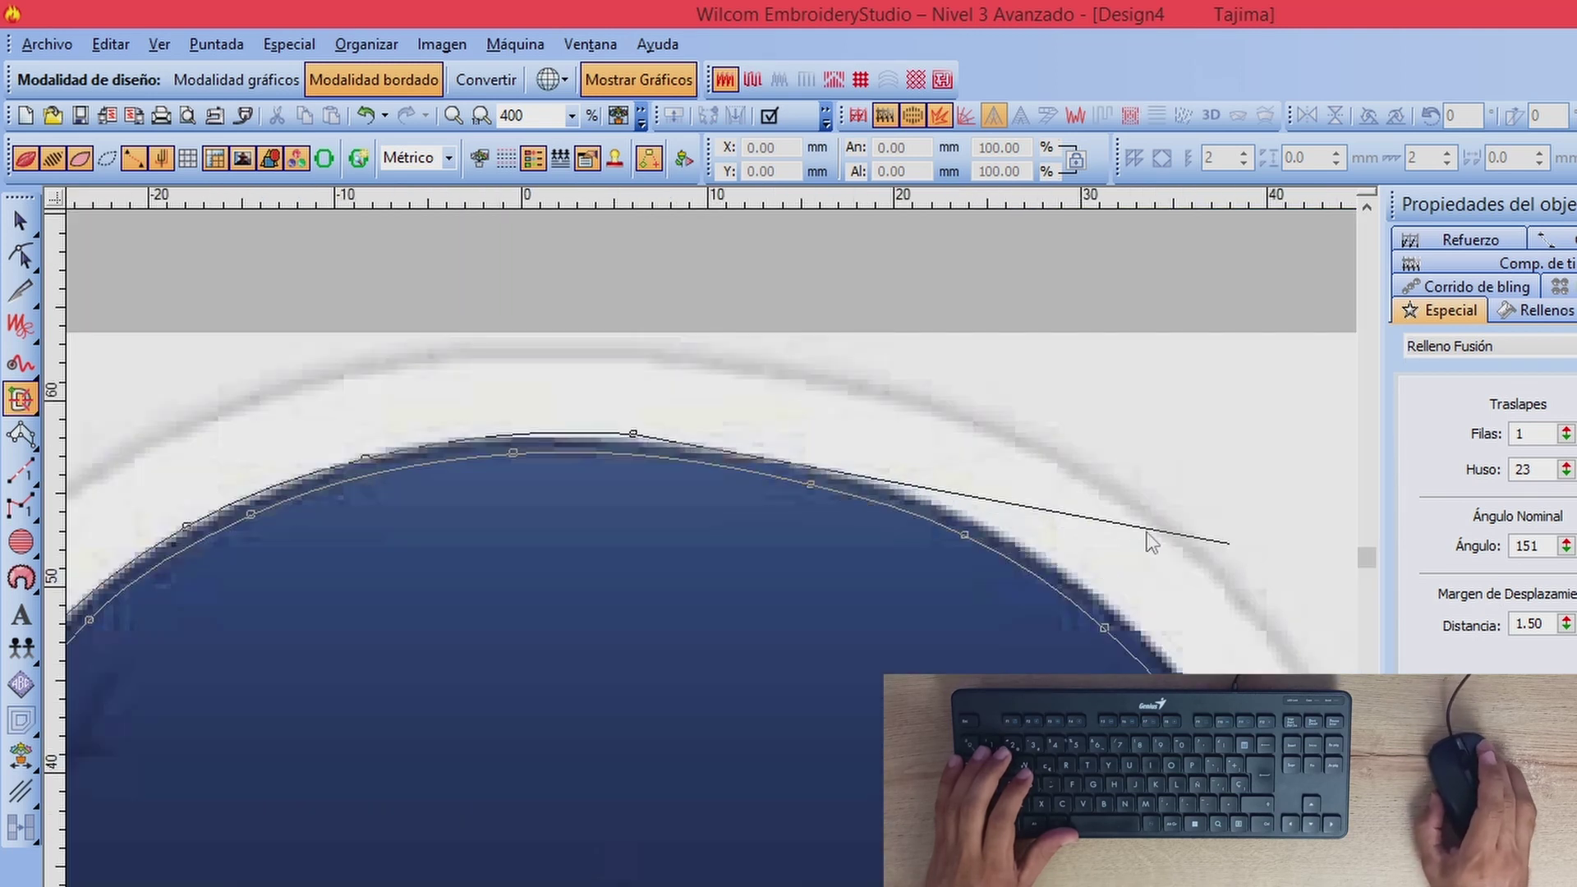
right_click(992, 528)
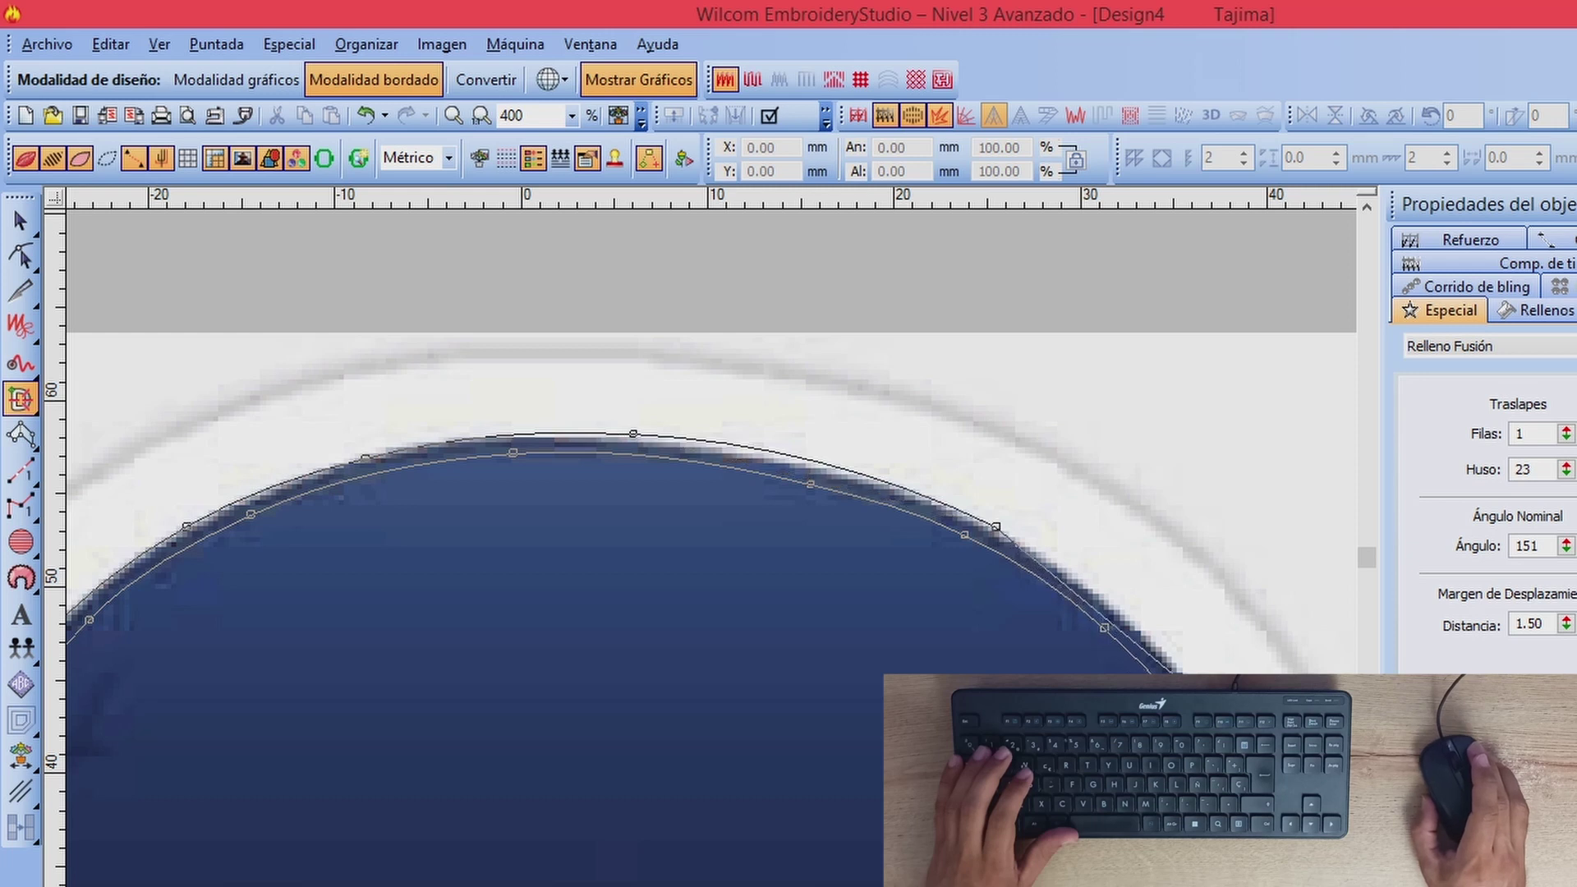
Step: Trace the hair outline's outer edge down the right side to the face contour, then complete the shape and generate its stitches
right_click(1209, 706)
click(660, 554)
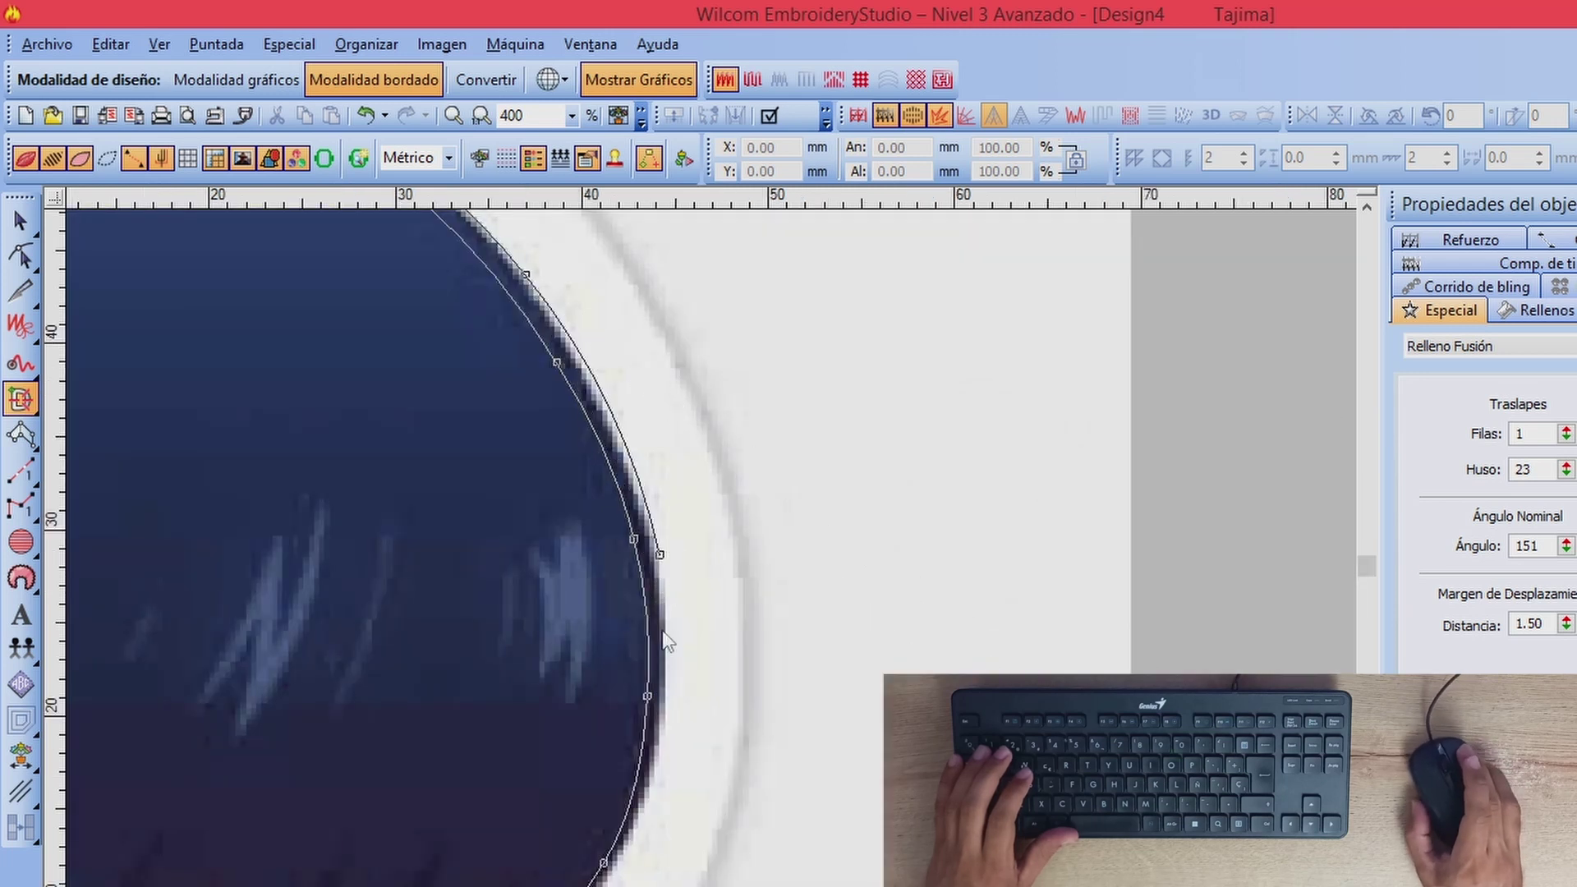
click(667, 726)
key(c)
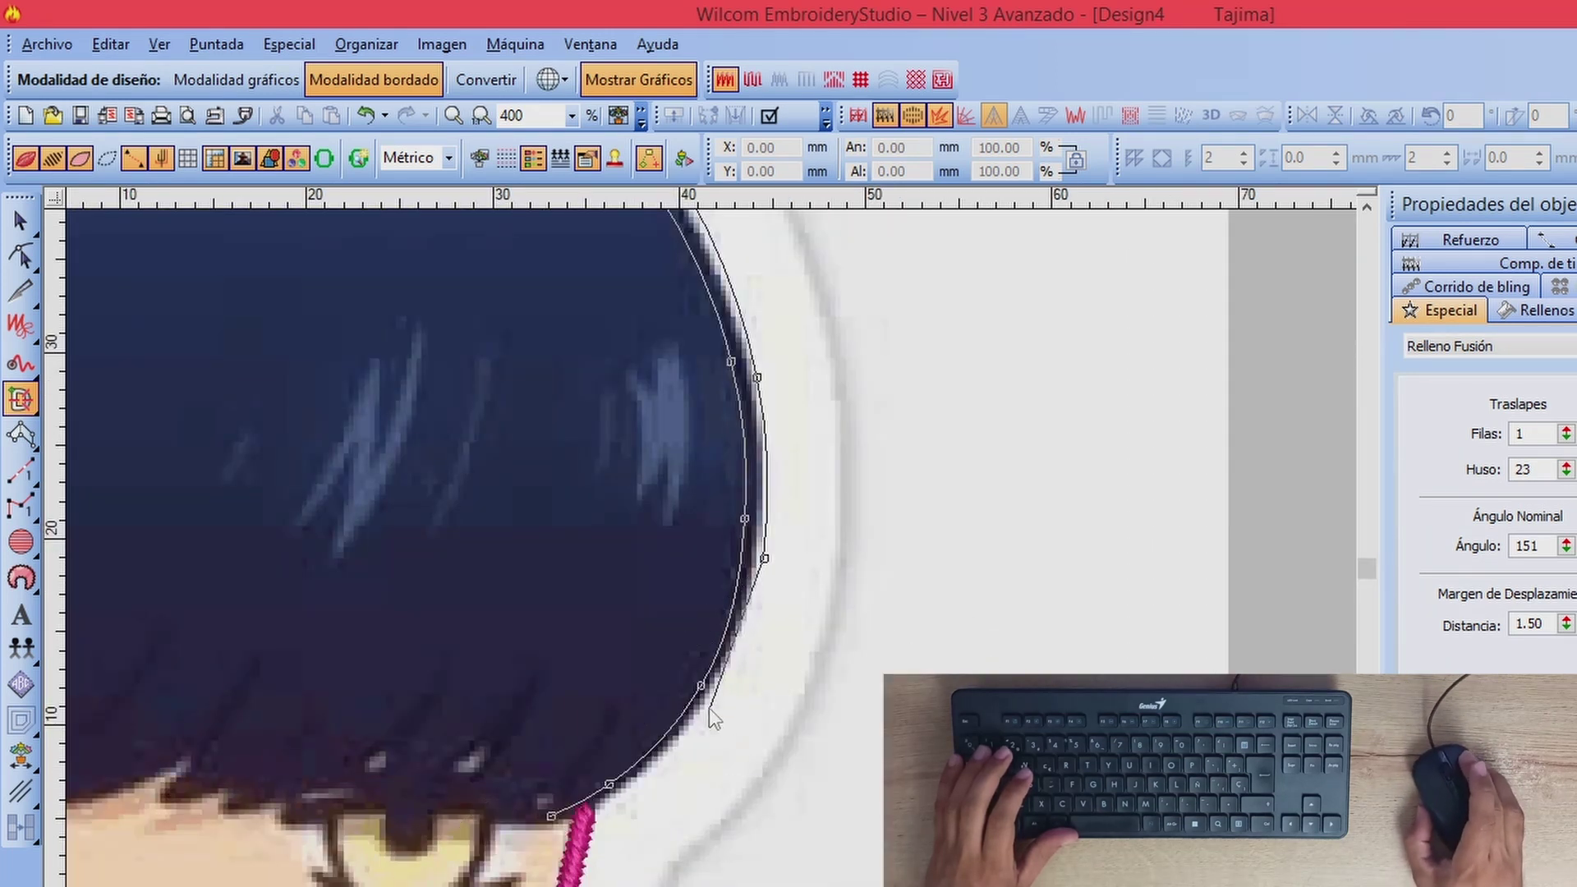
click(708, 707)
click(599, 816)
click(560, 831)
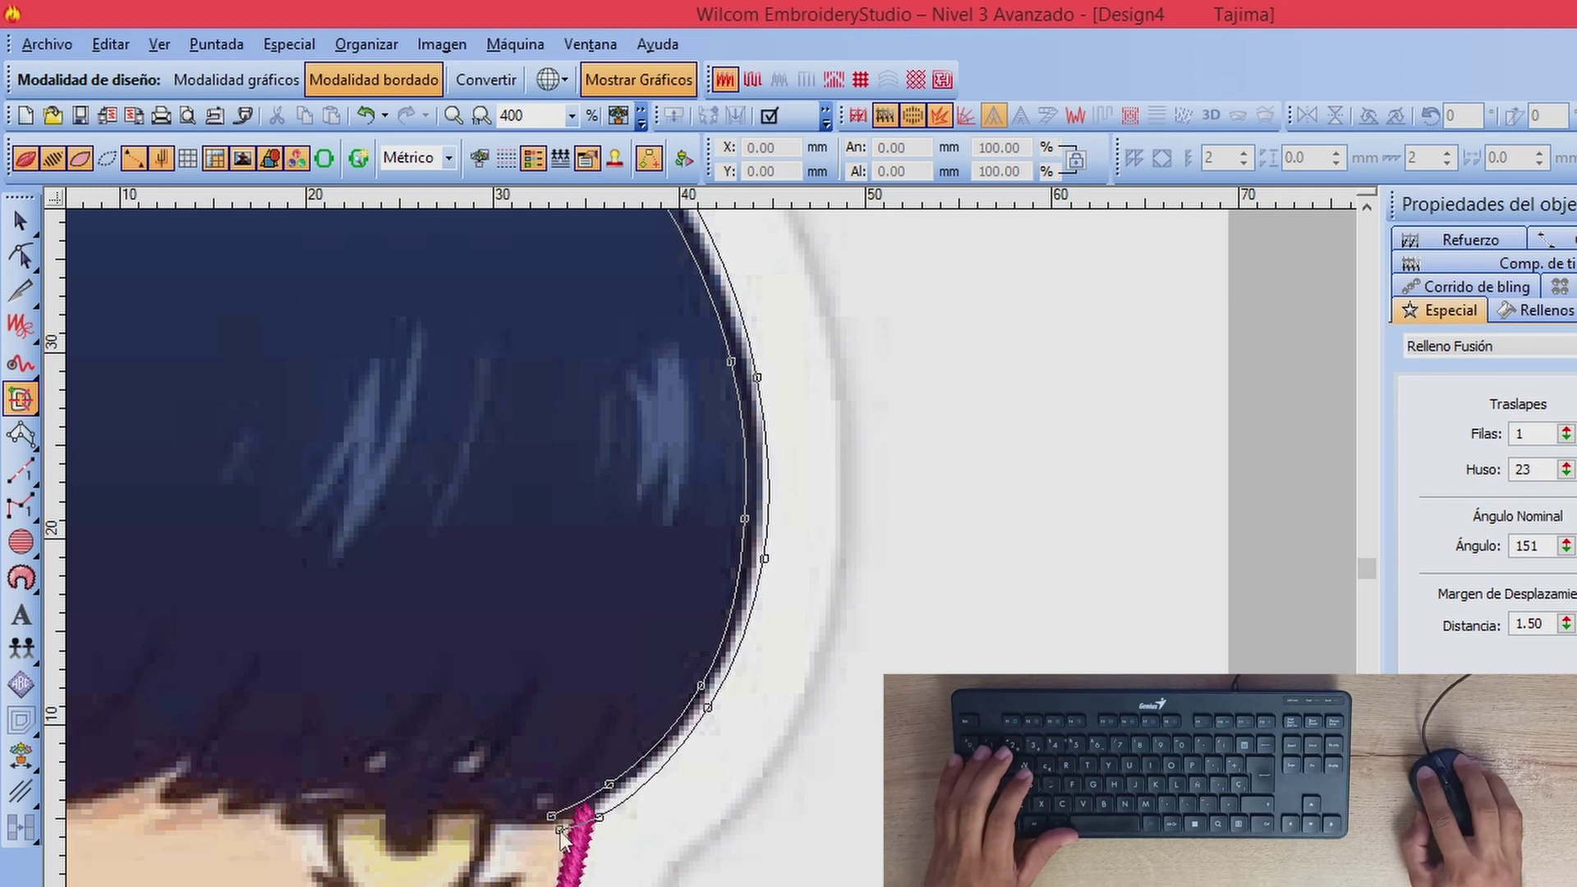
key(Return)
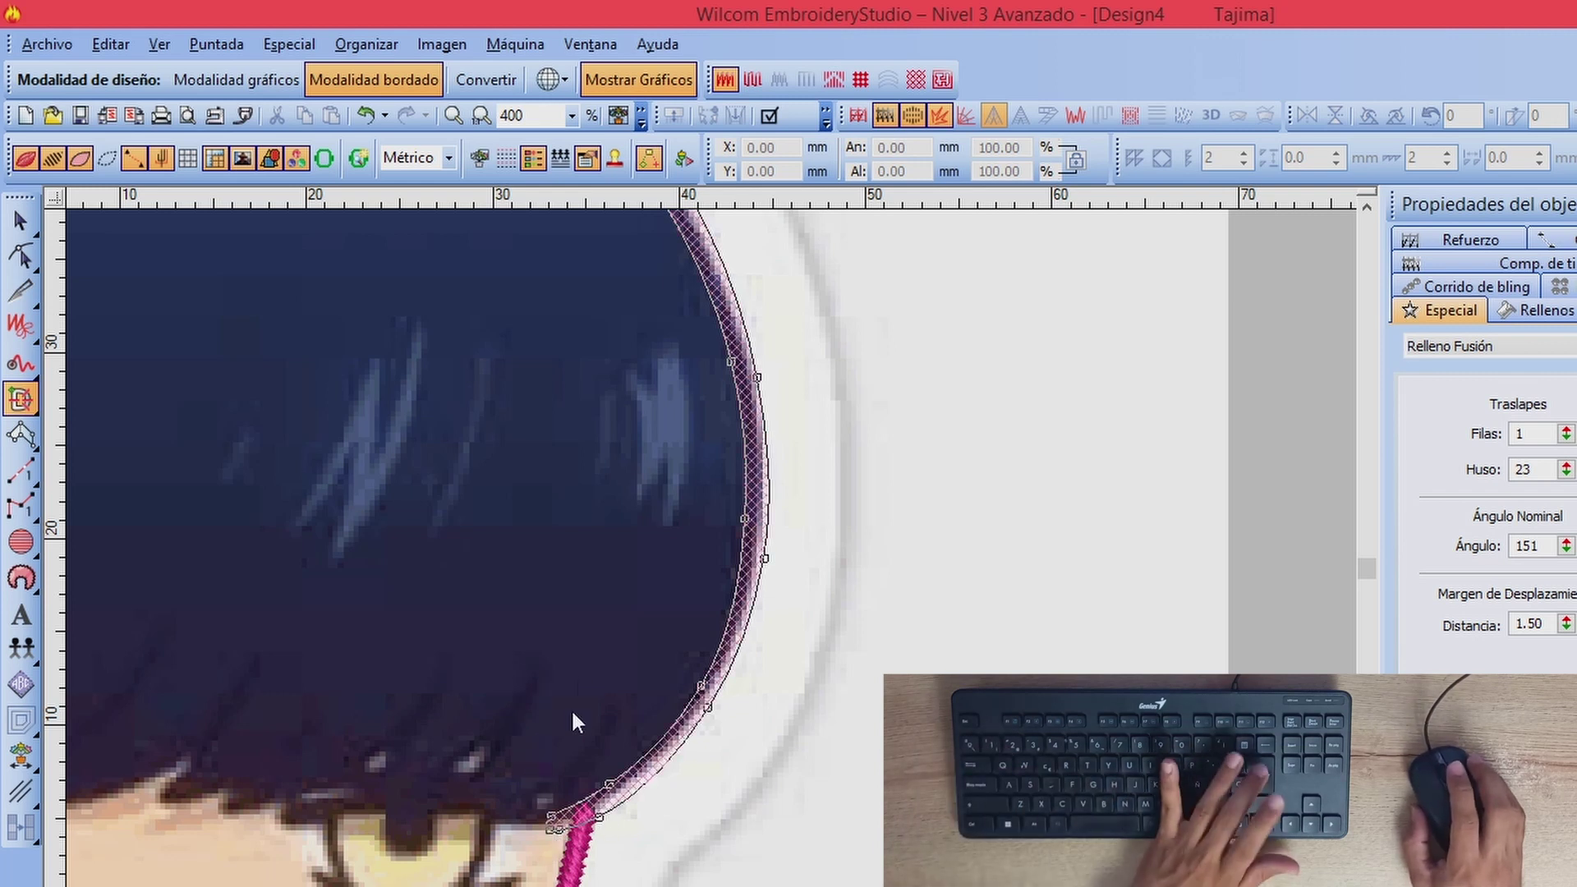
key(0)
key(Return)
click(21, 220)
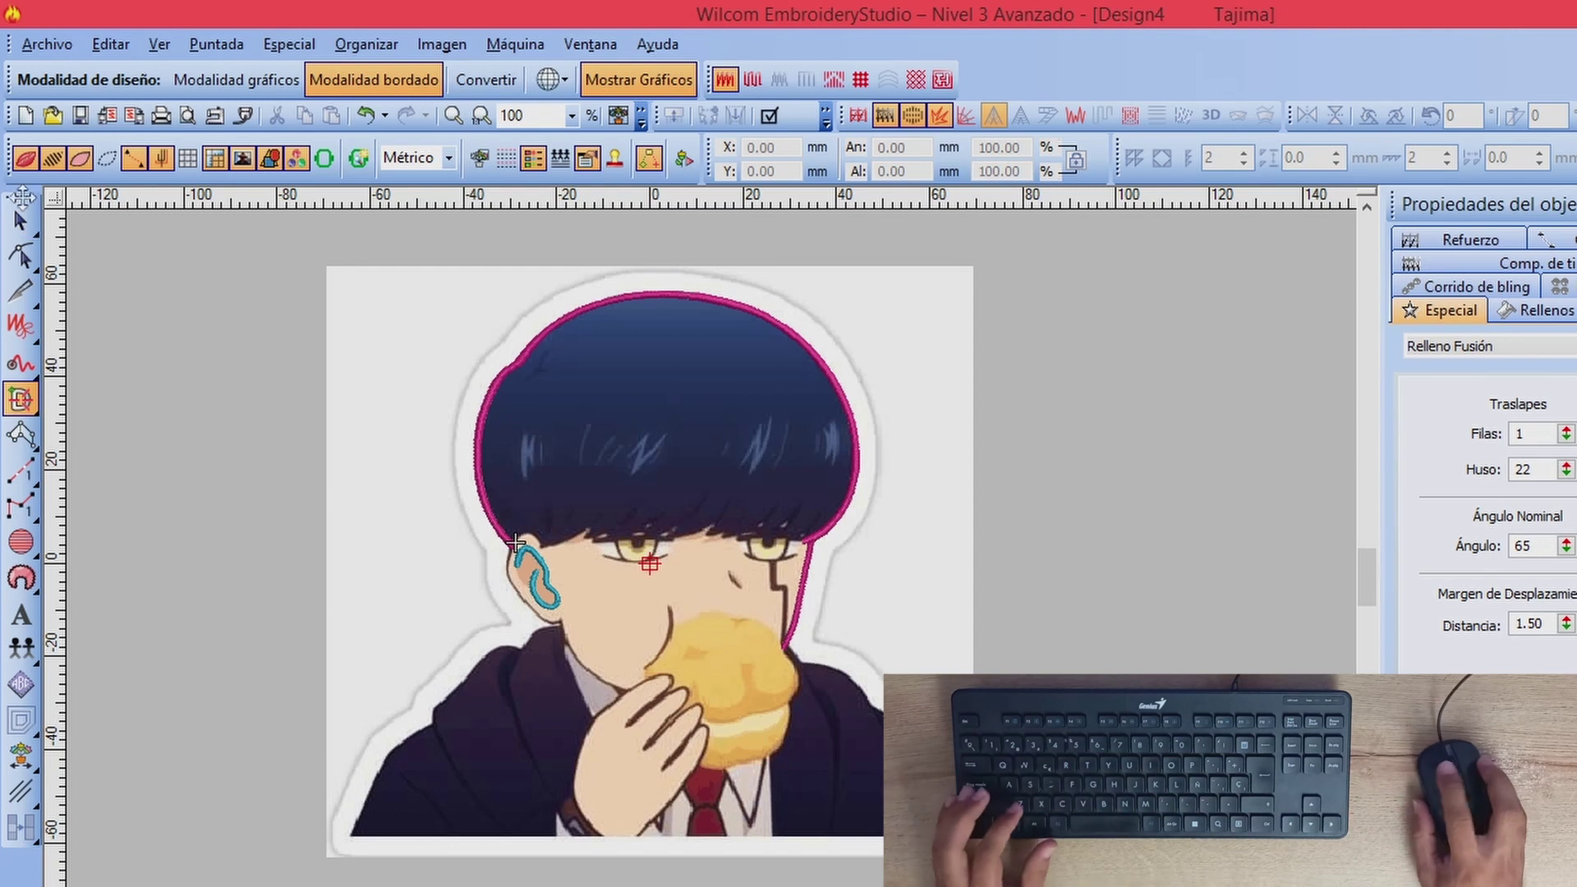
scroll(727, 534, down, 1)
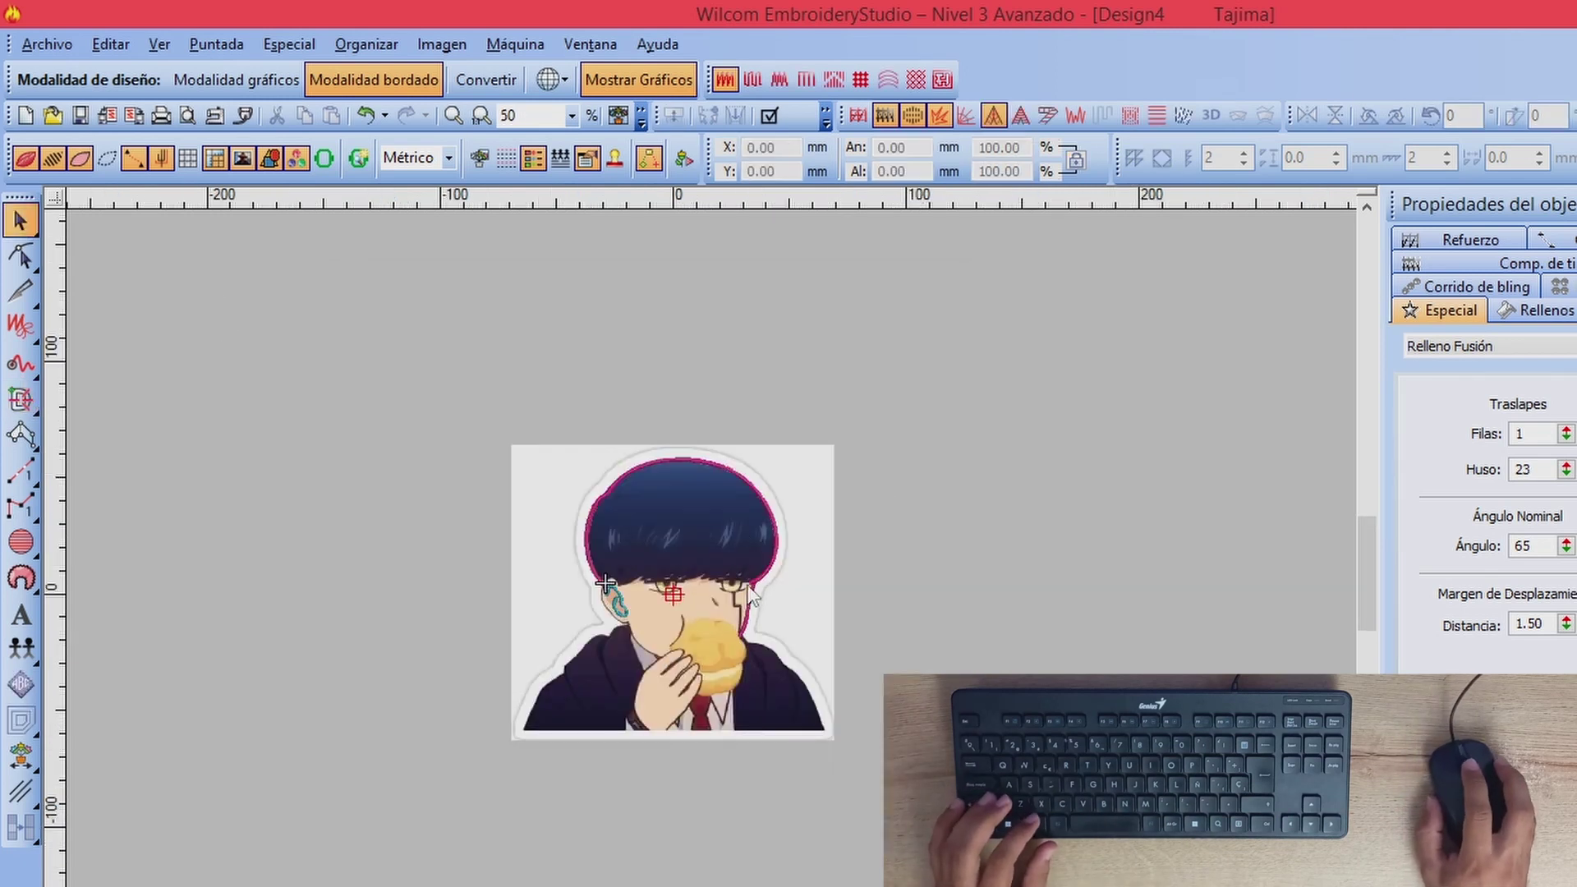
scroll(760, 589, up, 2)
scroll(683, 585, down, 1)
scroll(491, 469, up, 1)
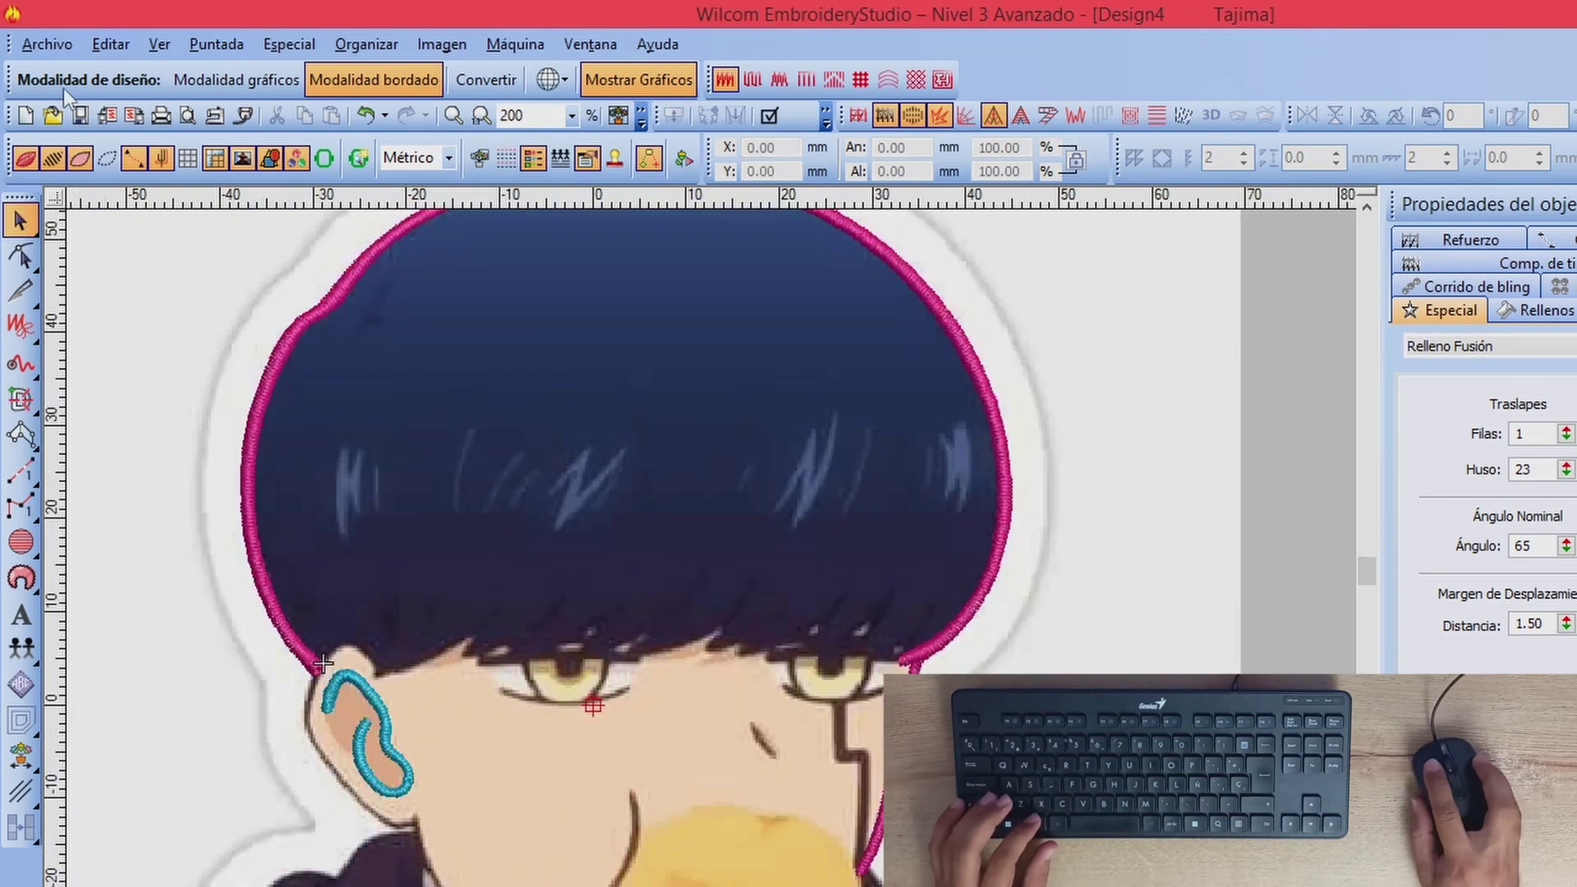
Step: Save the design as Mash inside a new Desktop folder named Mash
click(46, 41)
click(90, 208)
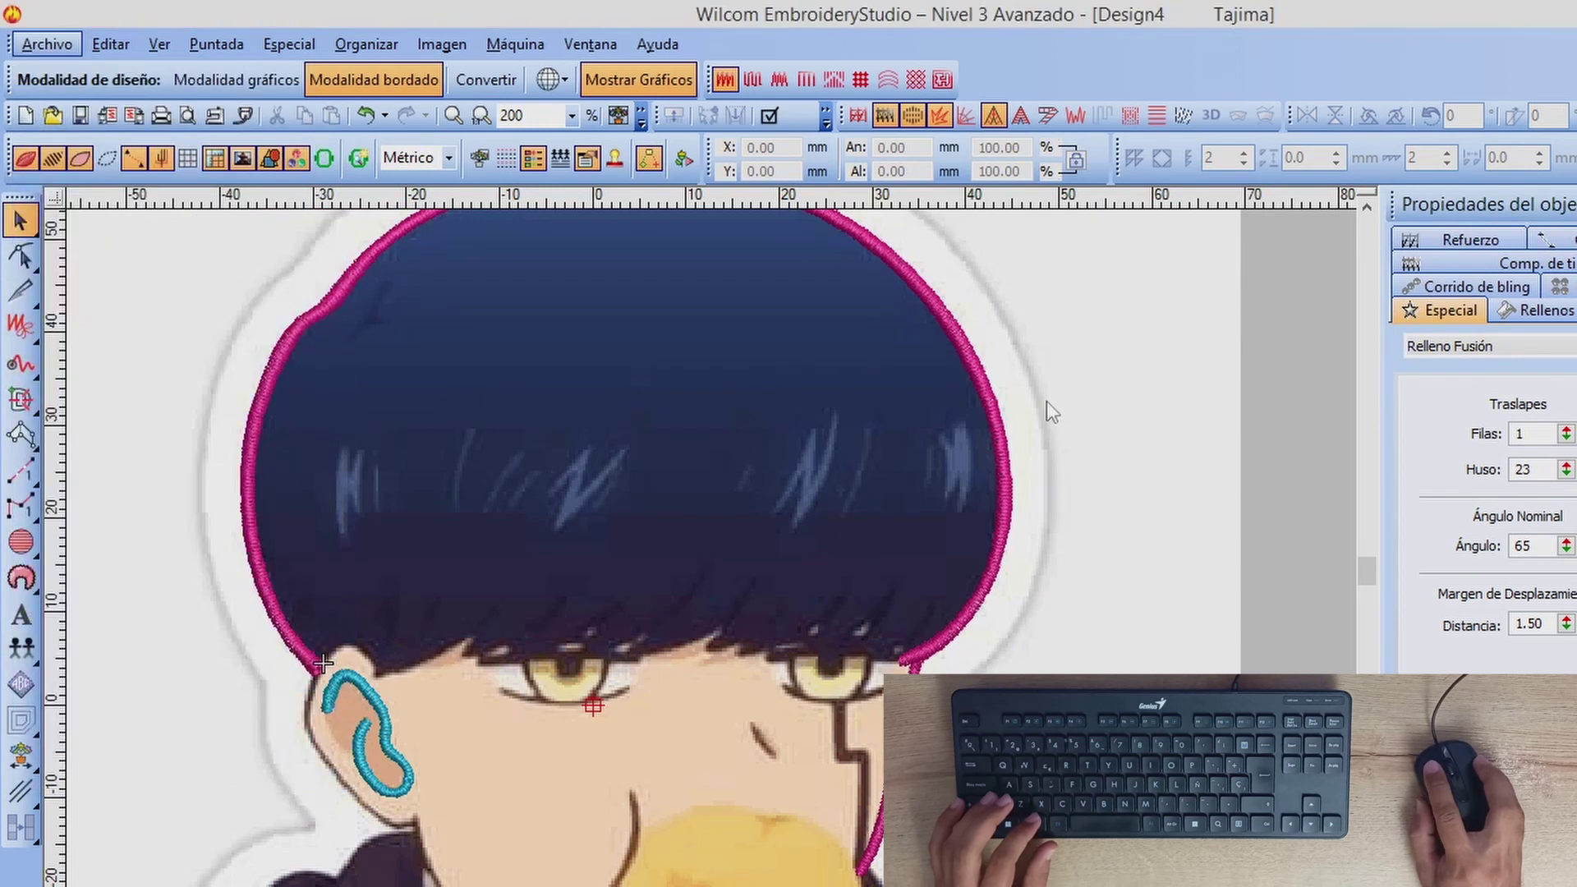
click(705, 450)
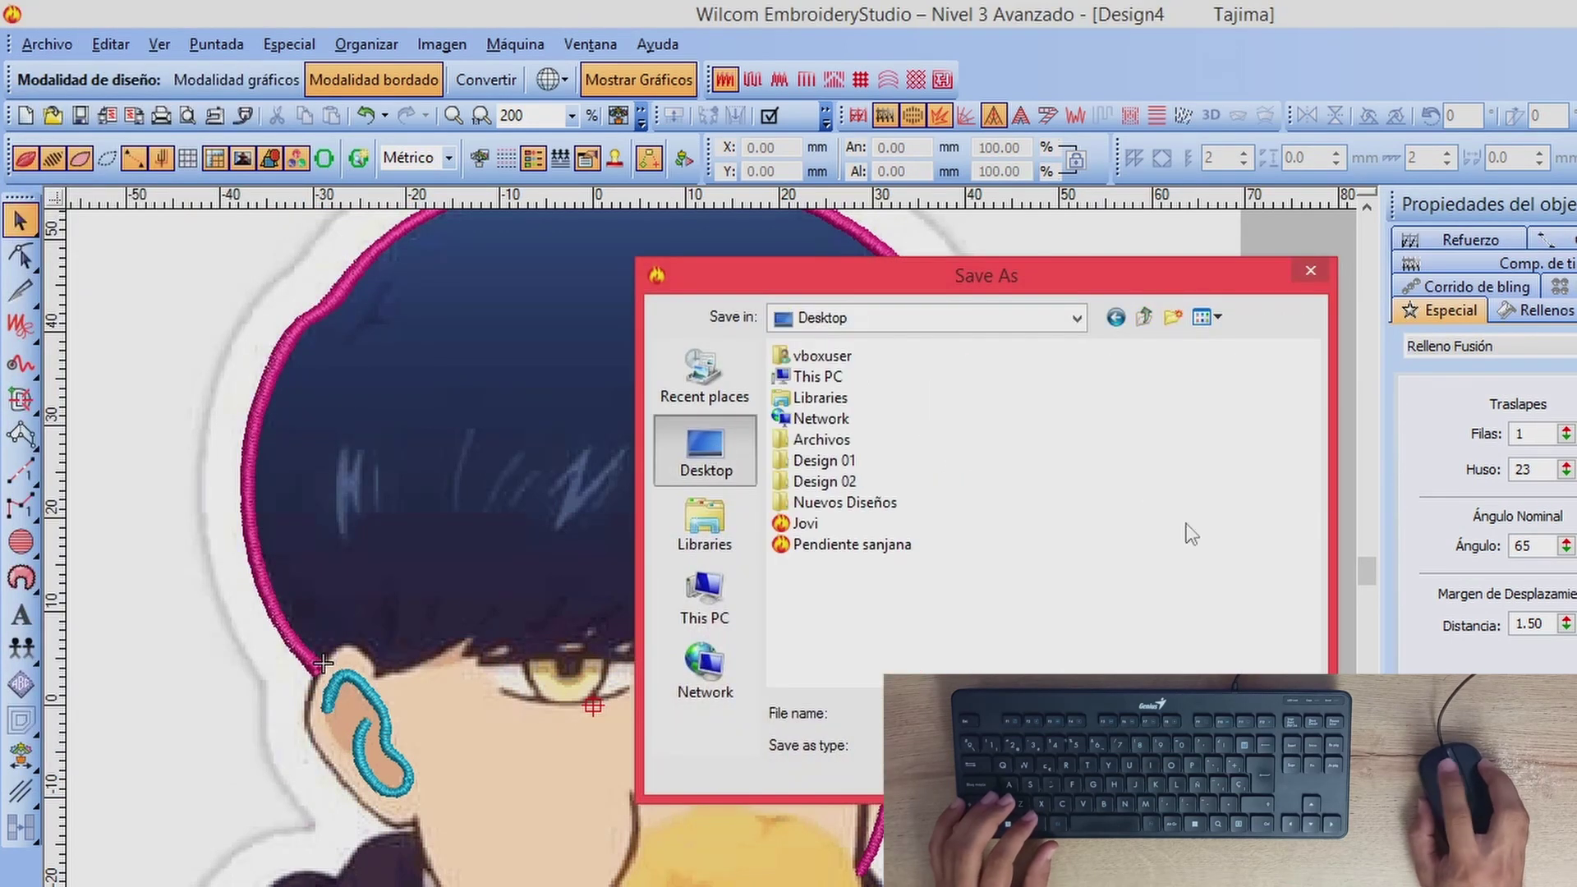
click(1174, 319)
text(Mash)
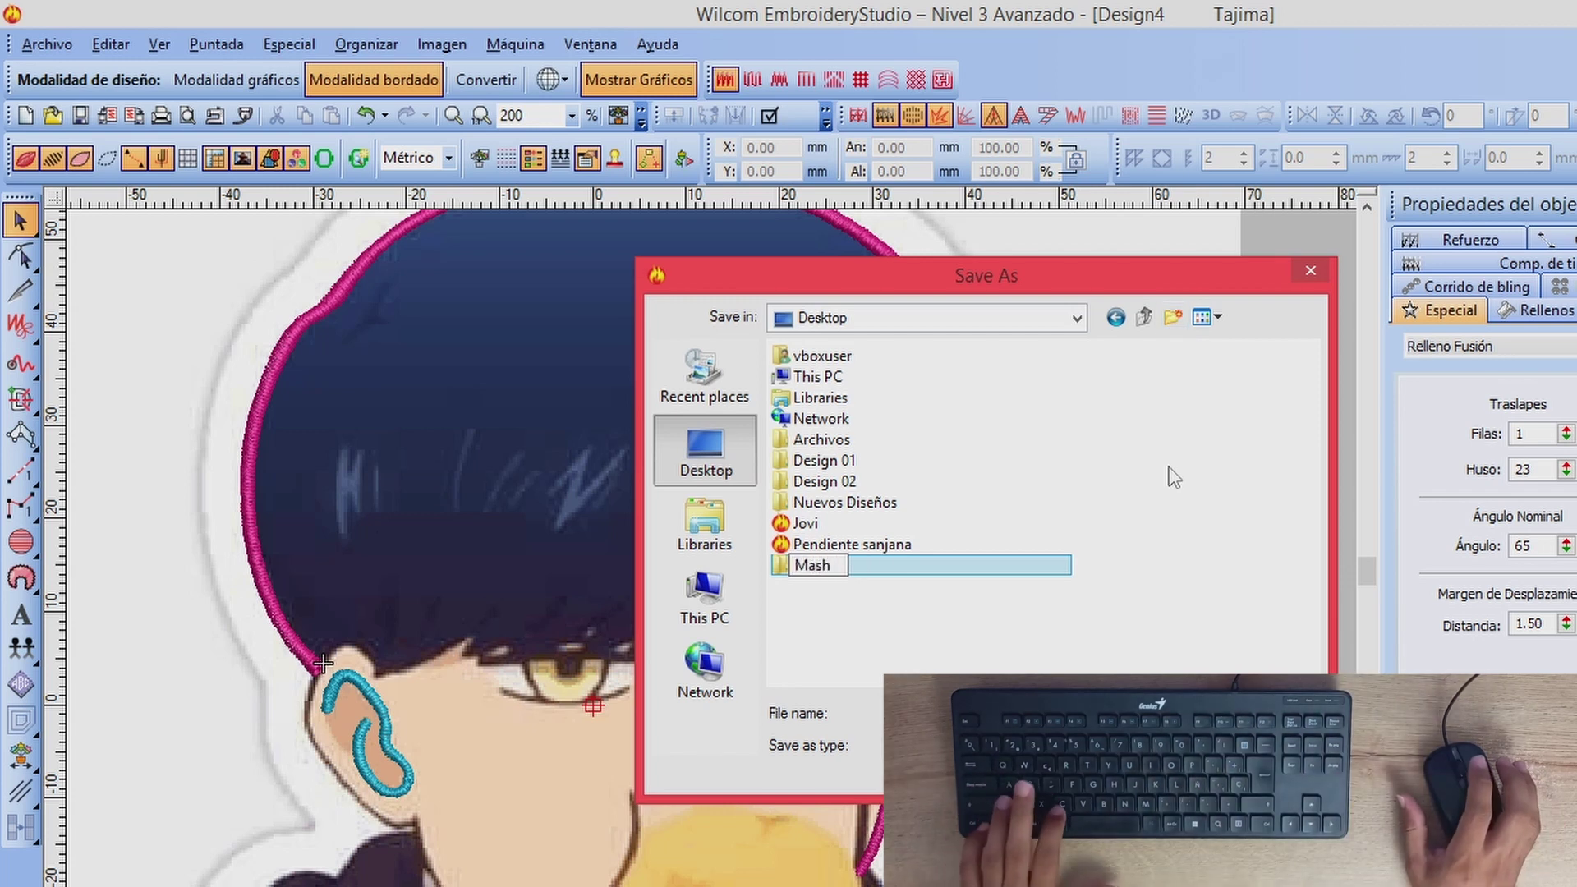
key(ctrl+a)
key(ctrl+c)
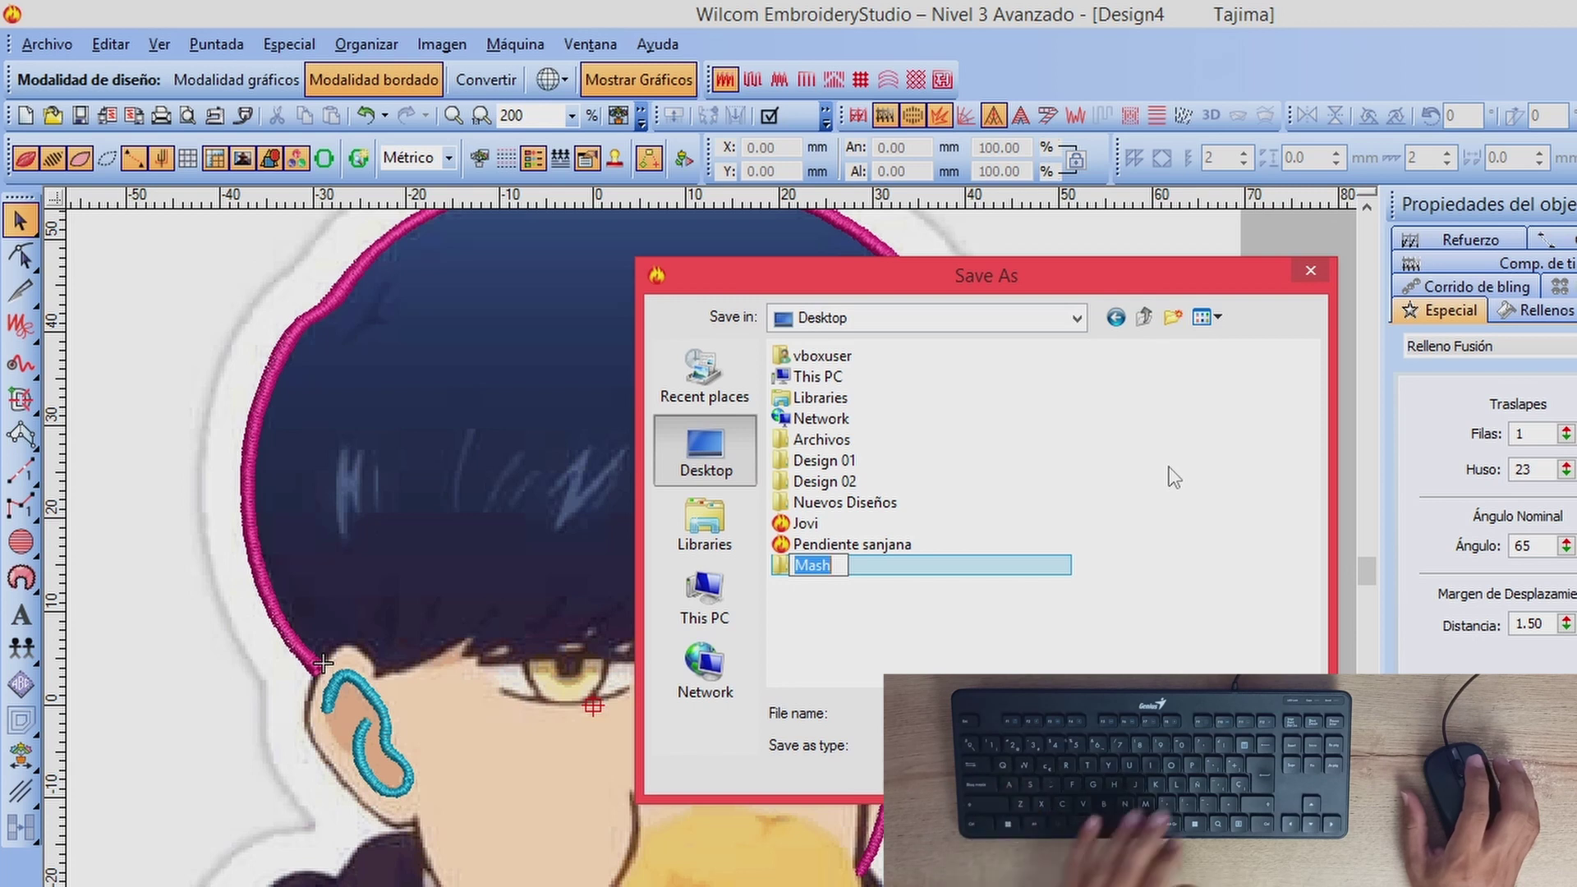
key(Return)
key(Return)
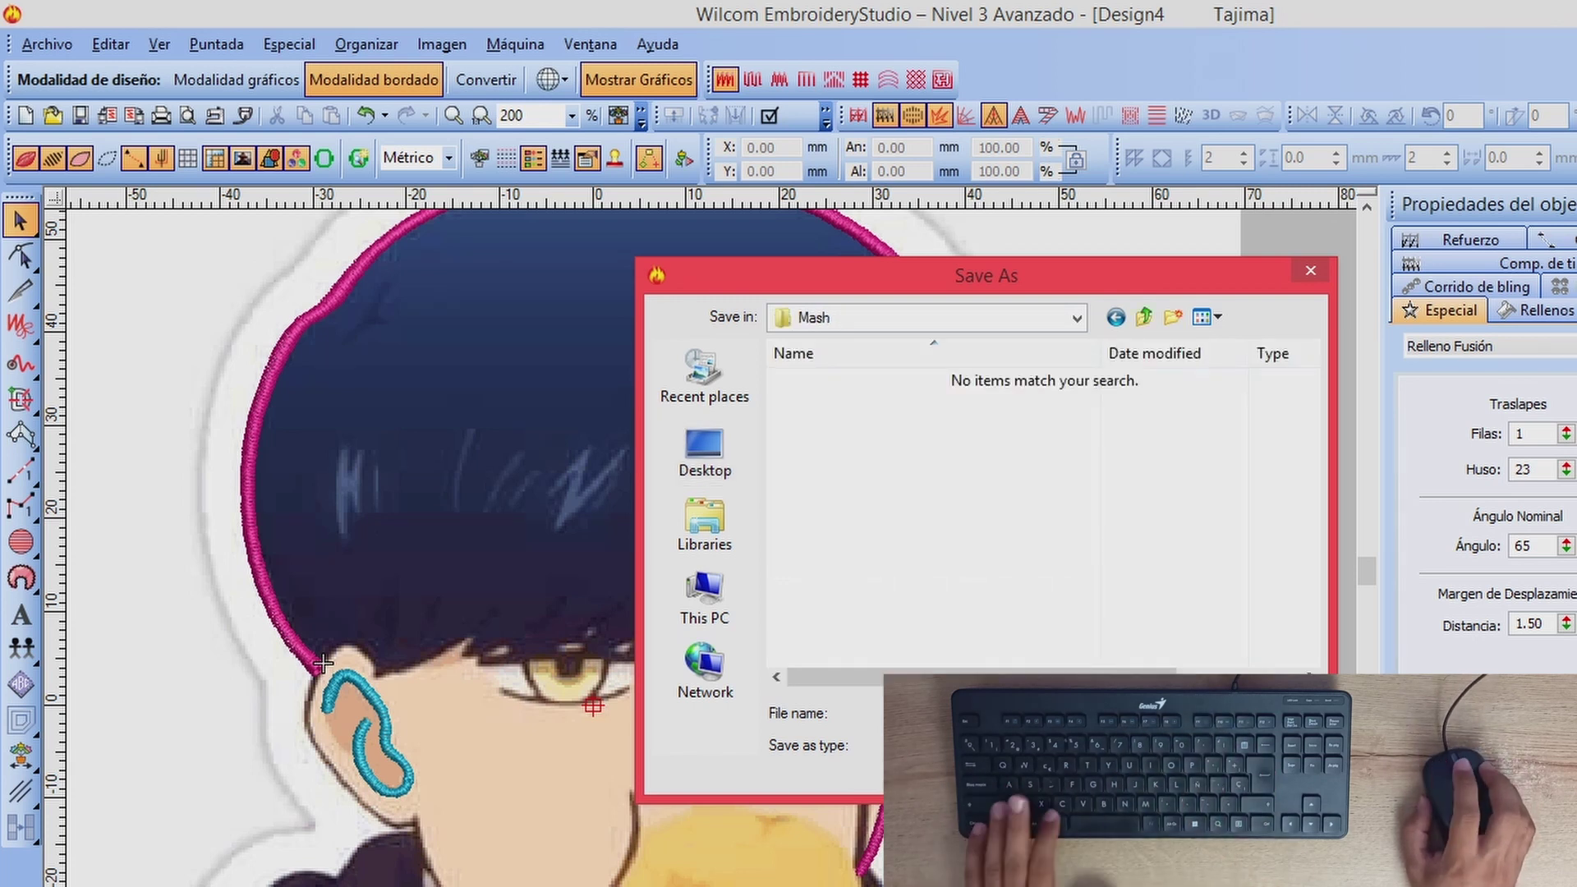
key(Return)
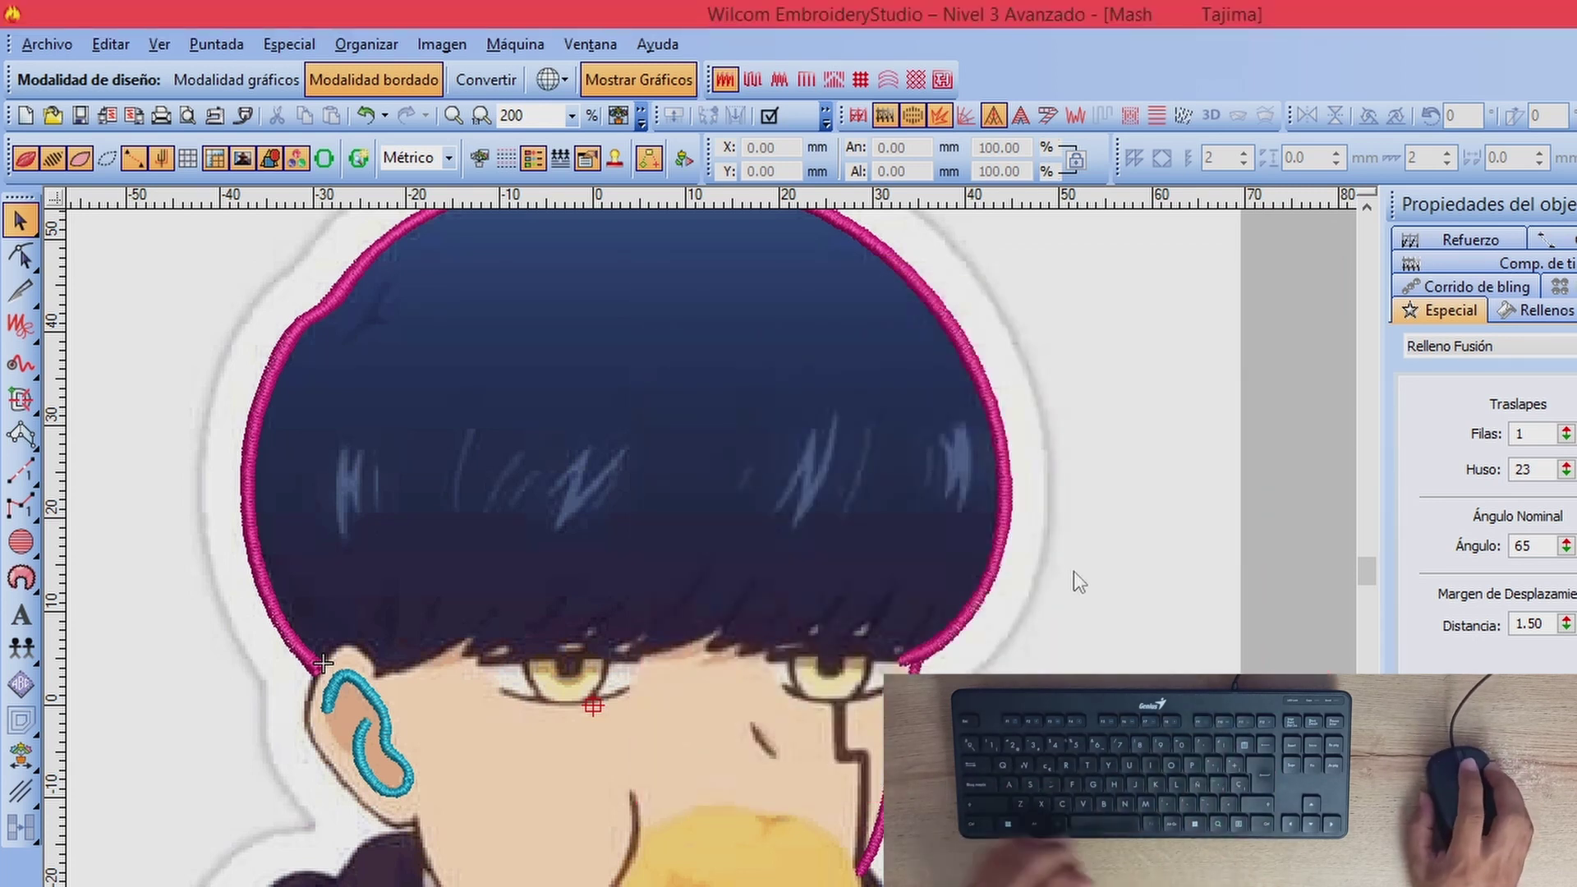
Step: Start a Fusion Fill shape for the ear outline, tracing its outer edge from the hairline over the ear's top
scroll(805, 534, down, 1)
key(z)
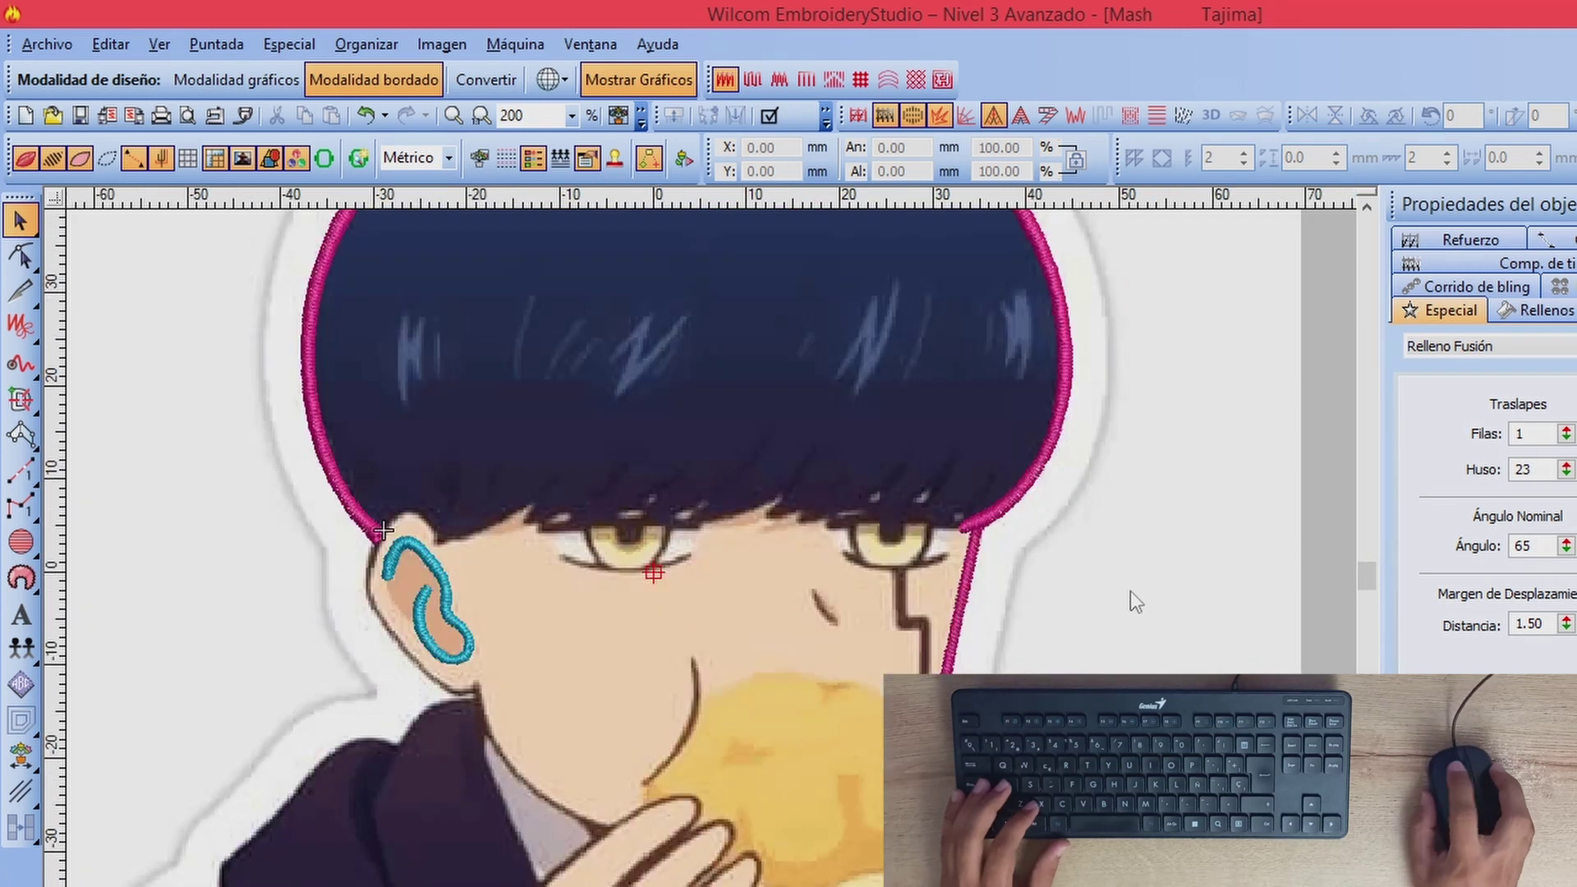
click(20, 400)
scroll(516, 756, up, 2)
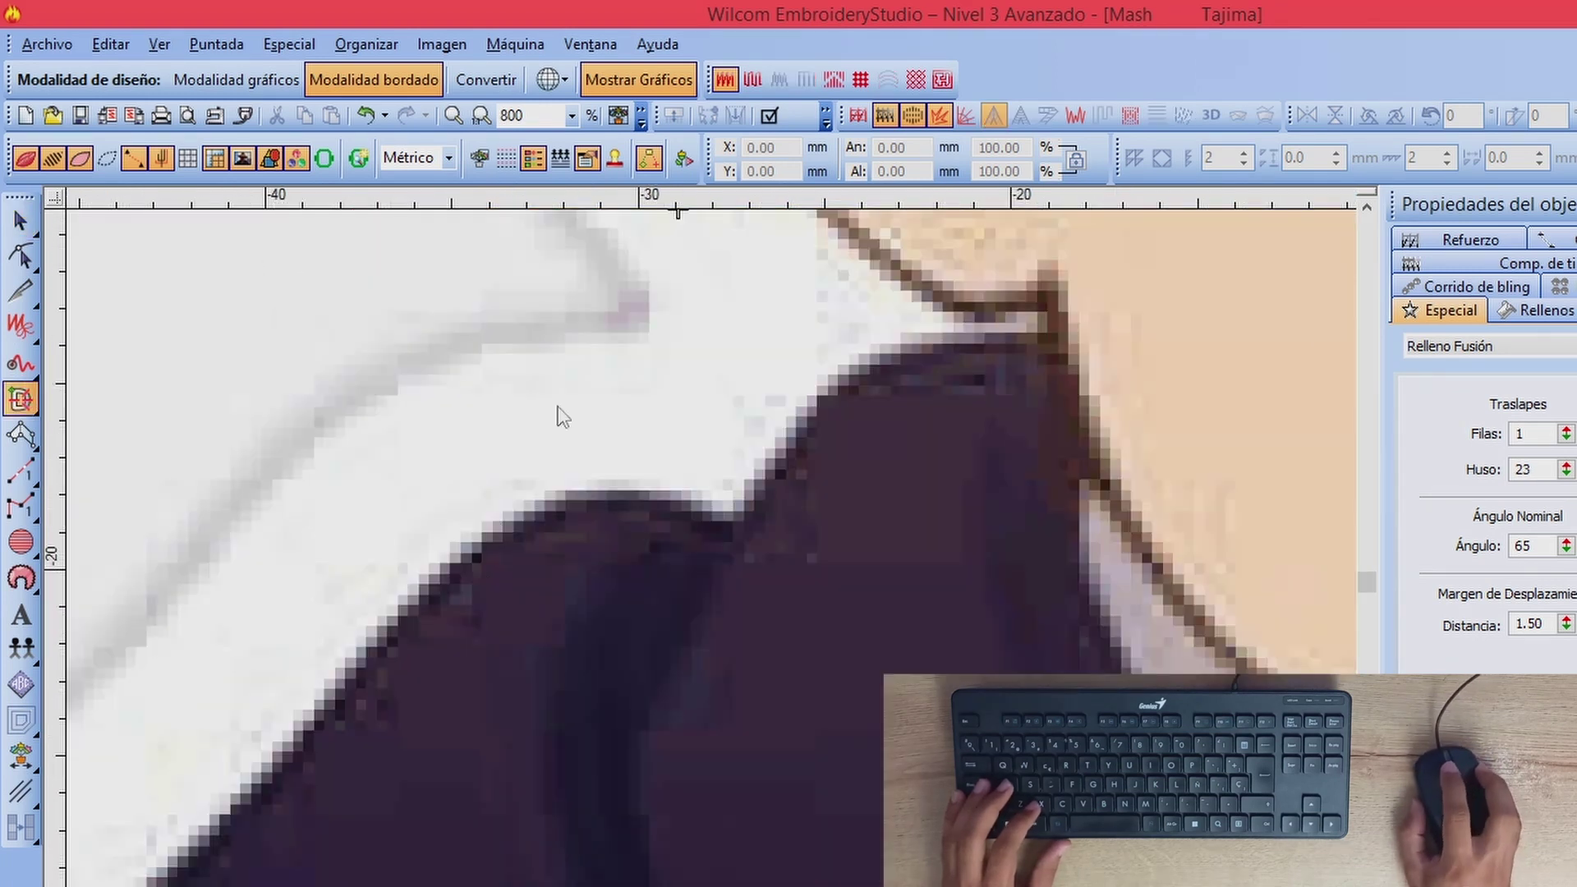
scroll(762, 539, down, 2)
scroll(690, 378, up, 1)
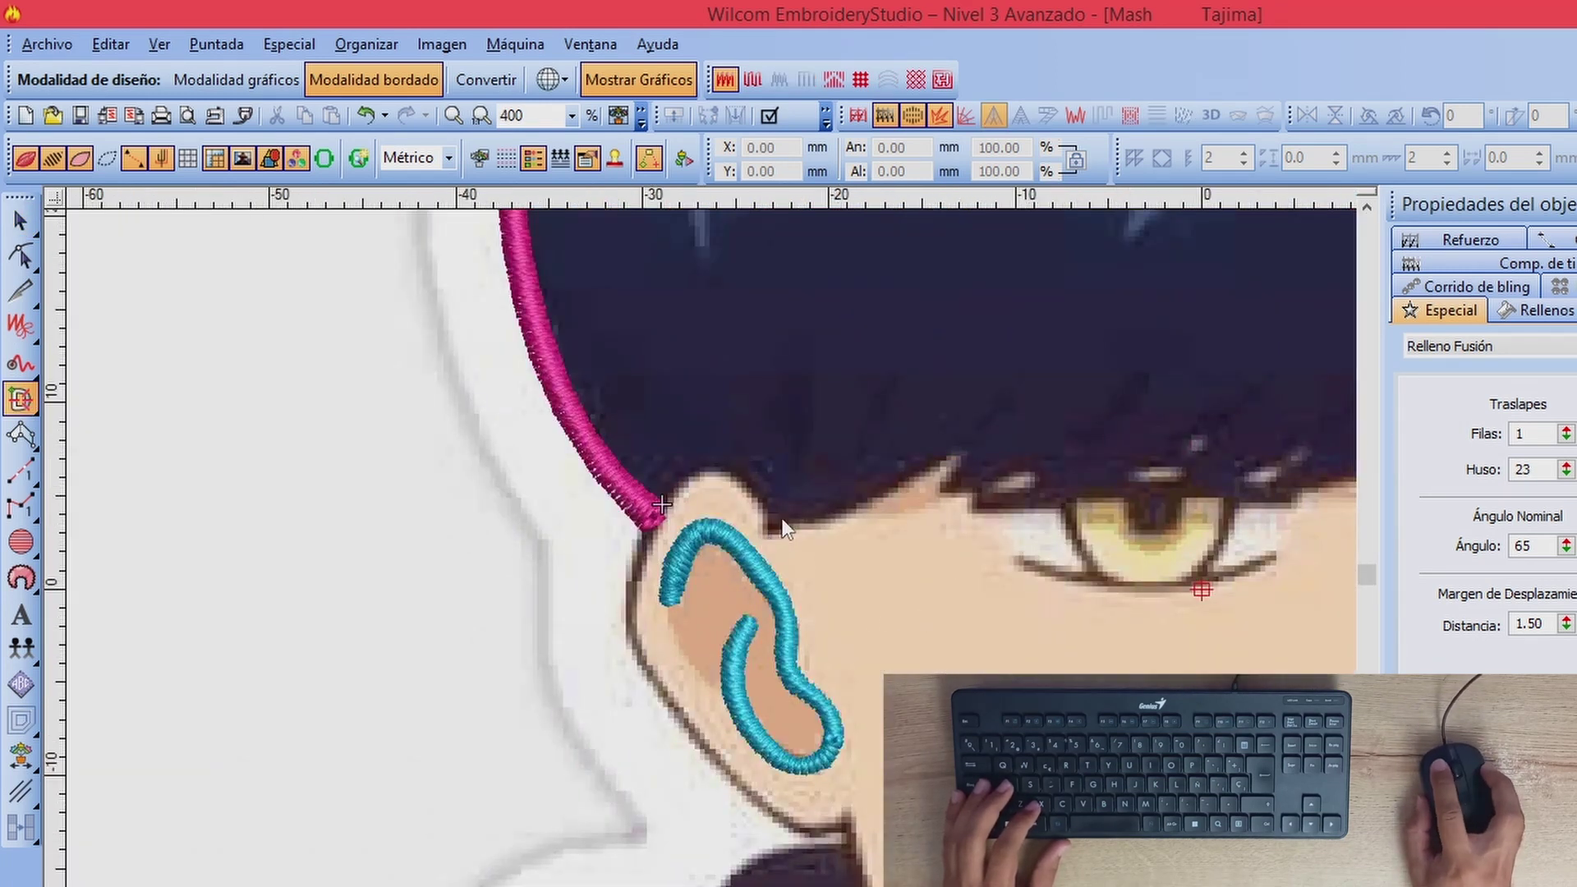
click(784, 518)
click(696, 461)
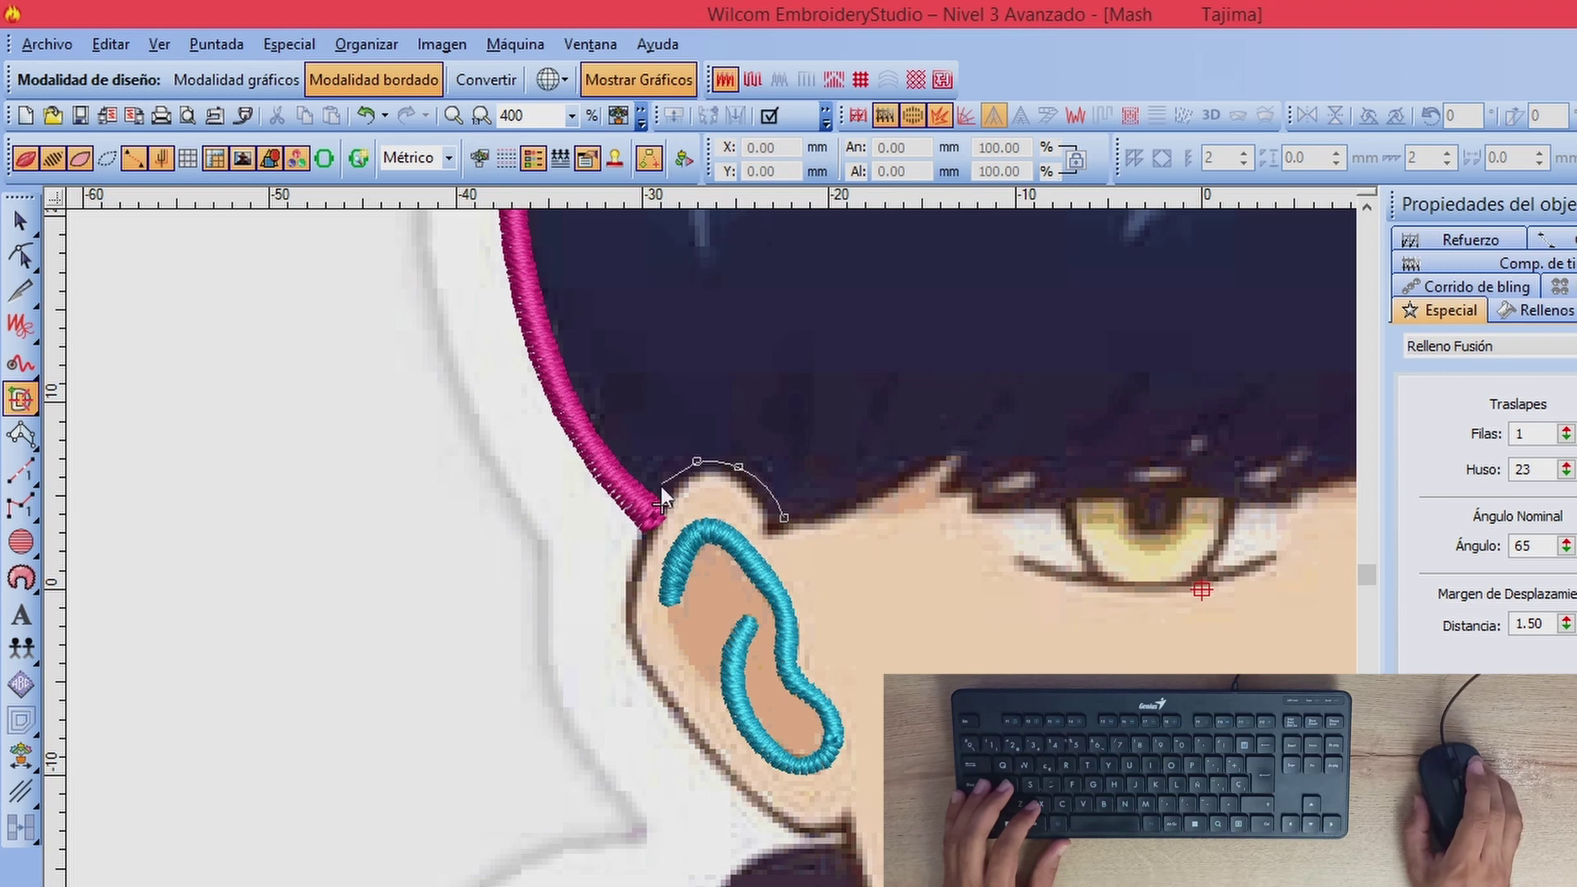
Step: Continue the ear outline's outer edge down the ear's left side and around the lobe to its end at the jaw
click(628, 560)
click(623, 629)
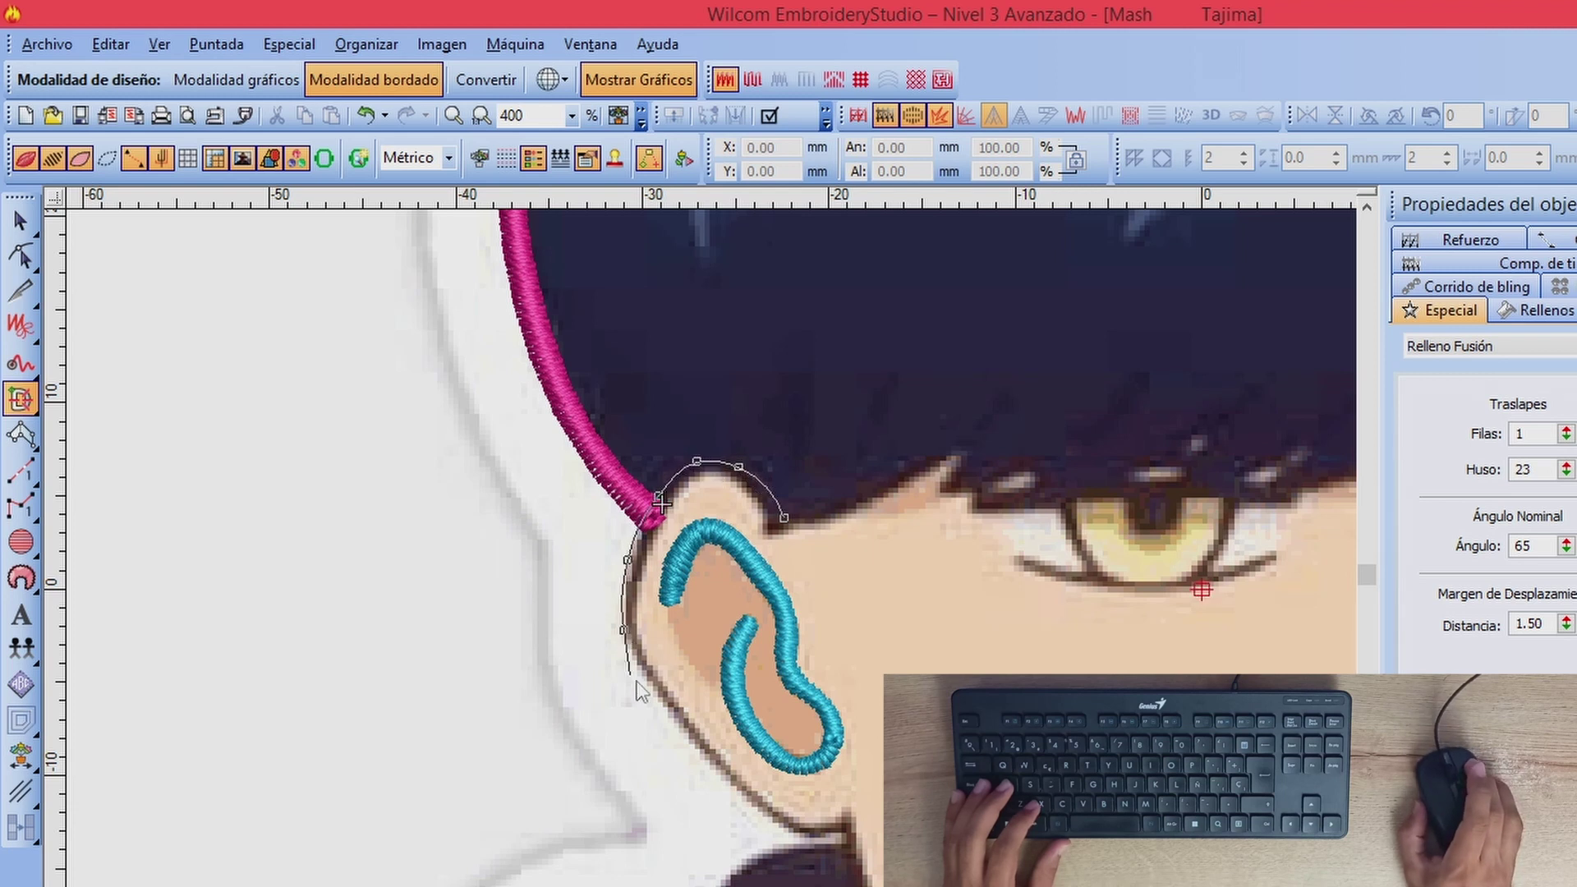
click(650, 696)
click(767, 822)
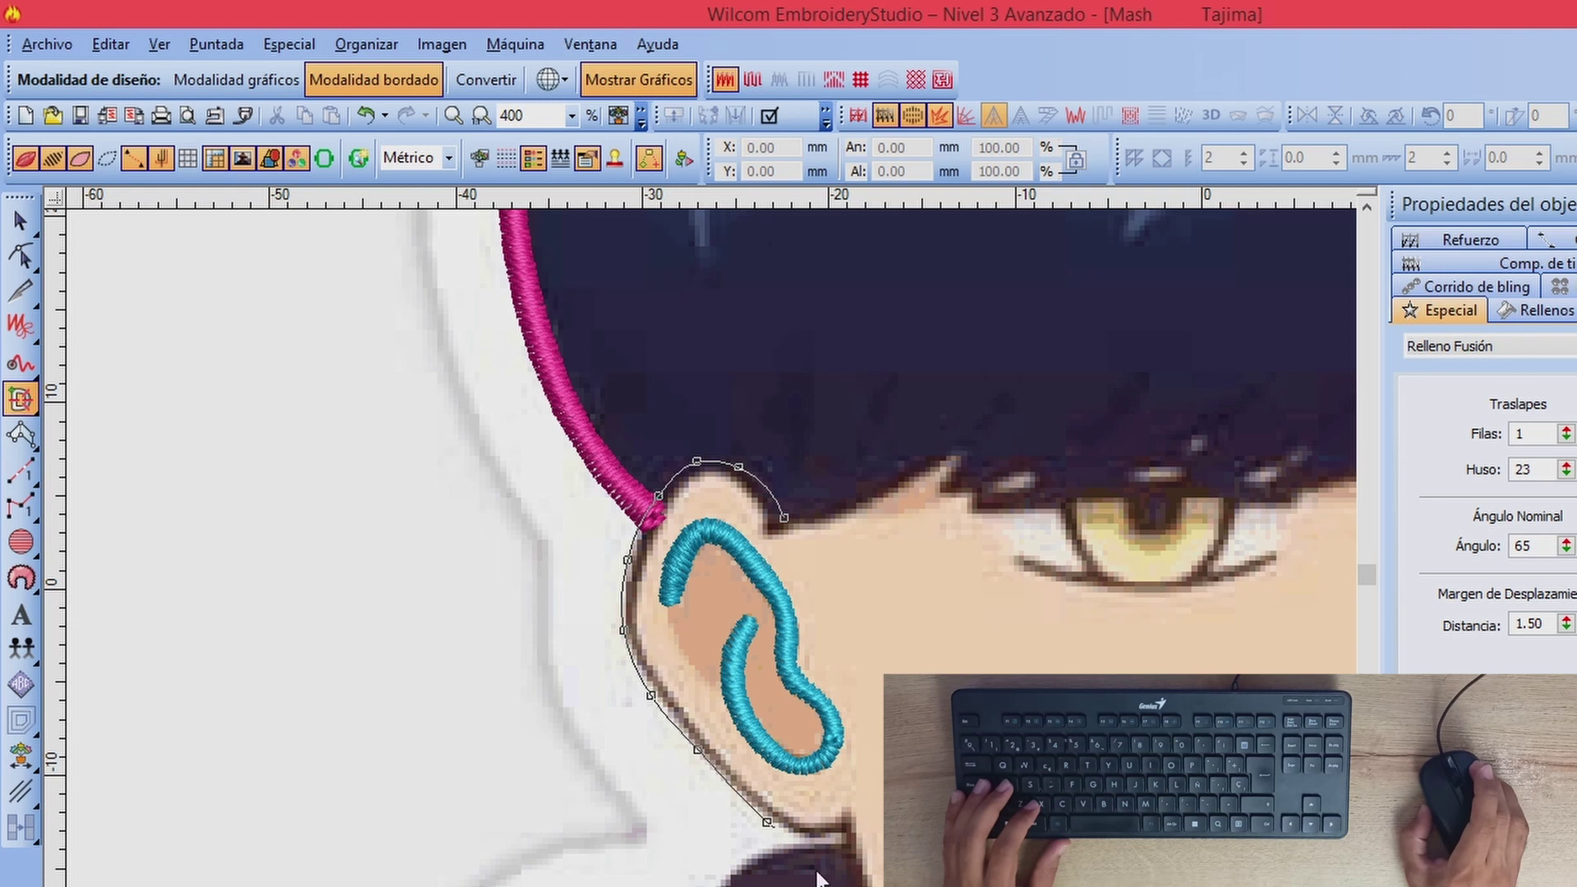
click(818, 841)
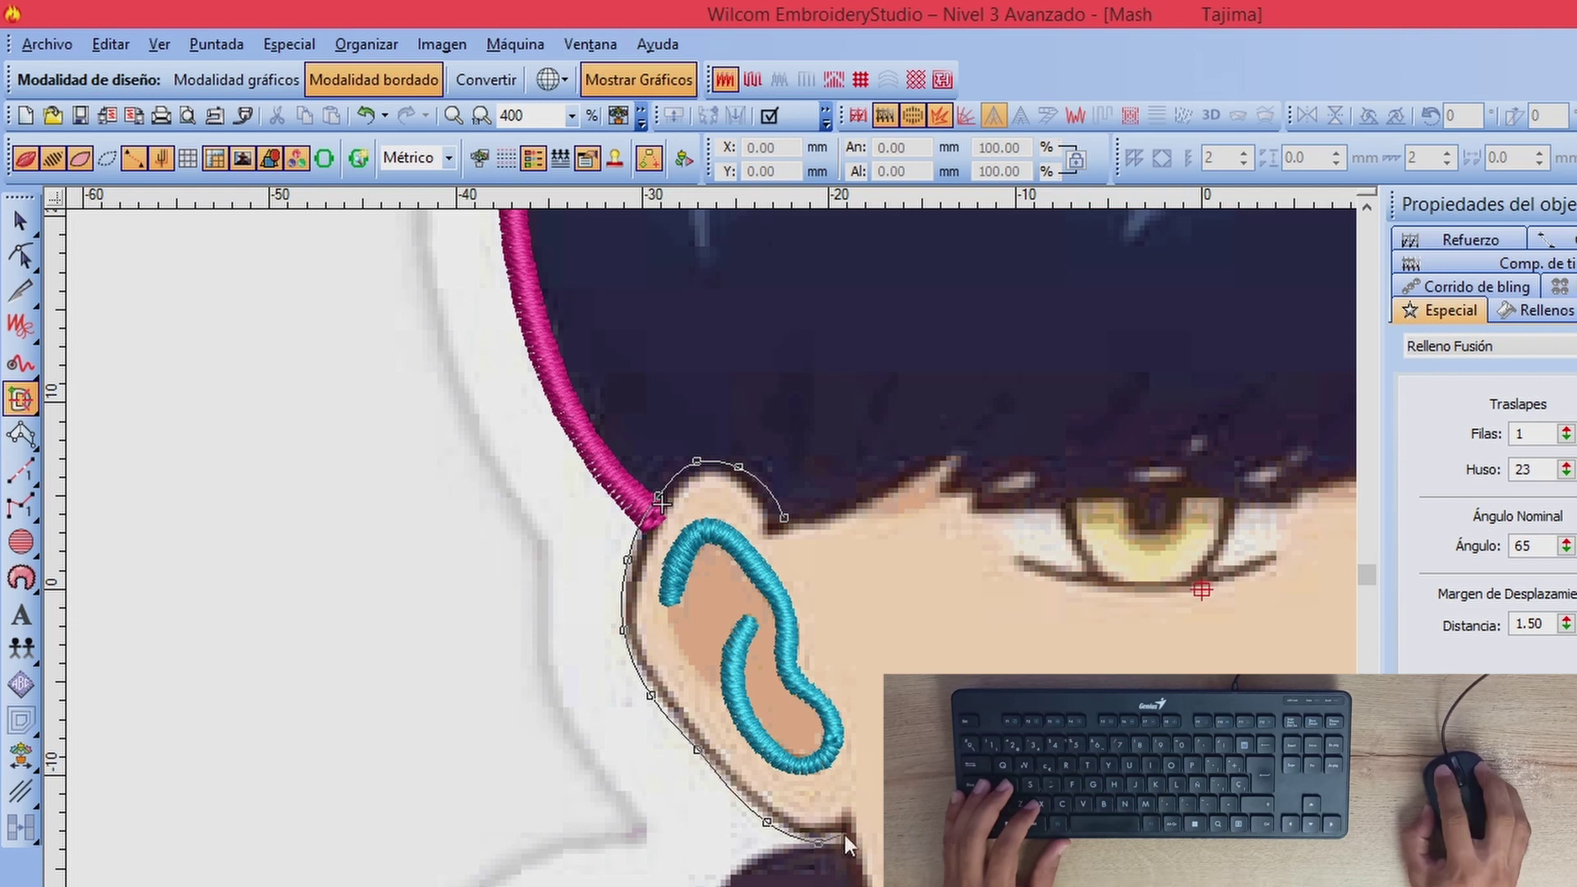
click(847, 833)
Step: Trace the ear outline's inner edge from the lobe back up over the ear's top and complete the shape
key(z)
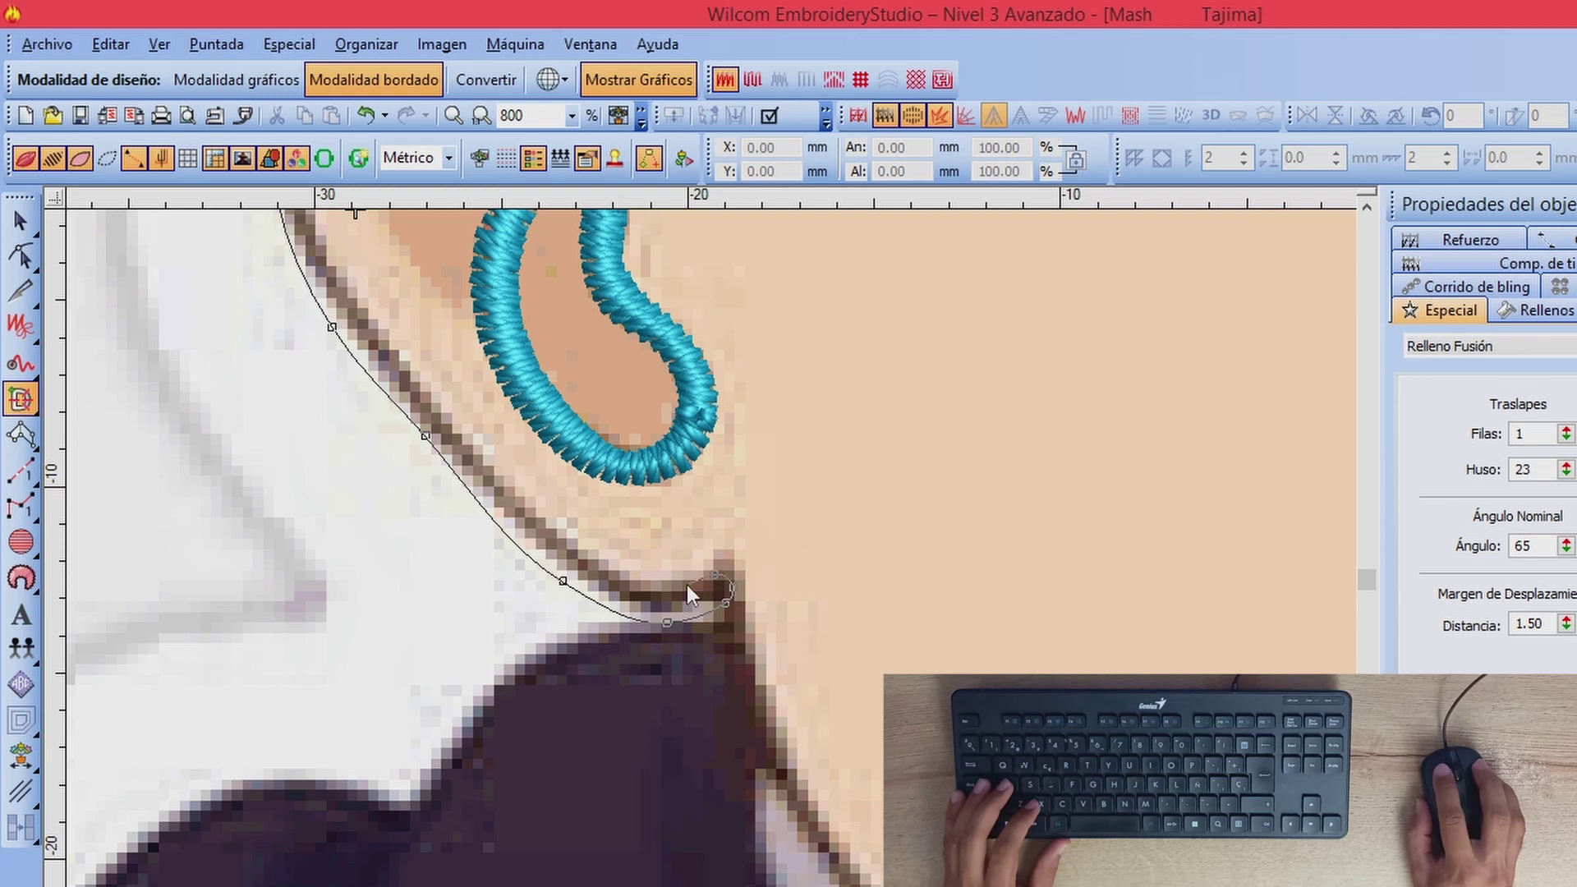
mouse_move(88, 8)
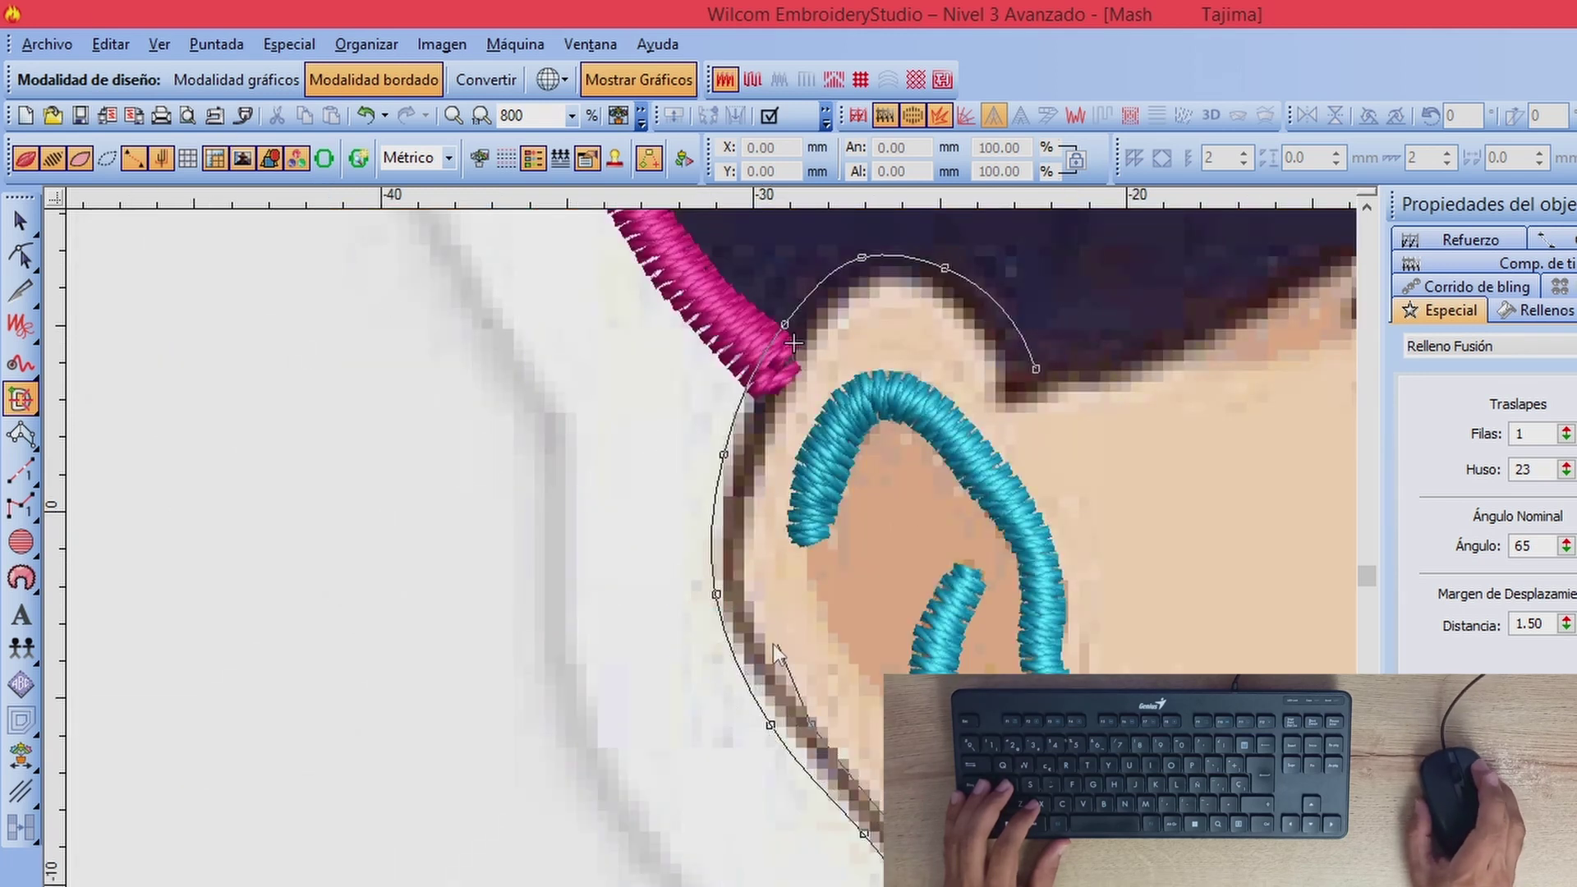
click(760, 465)
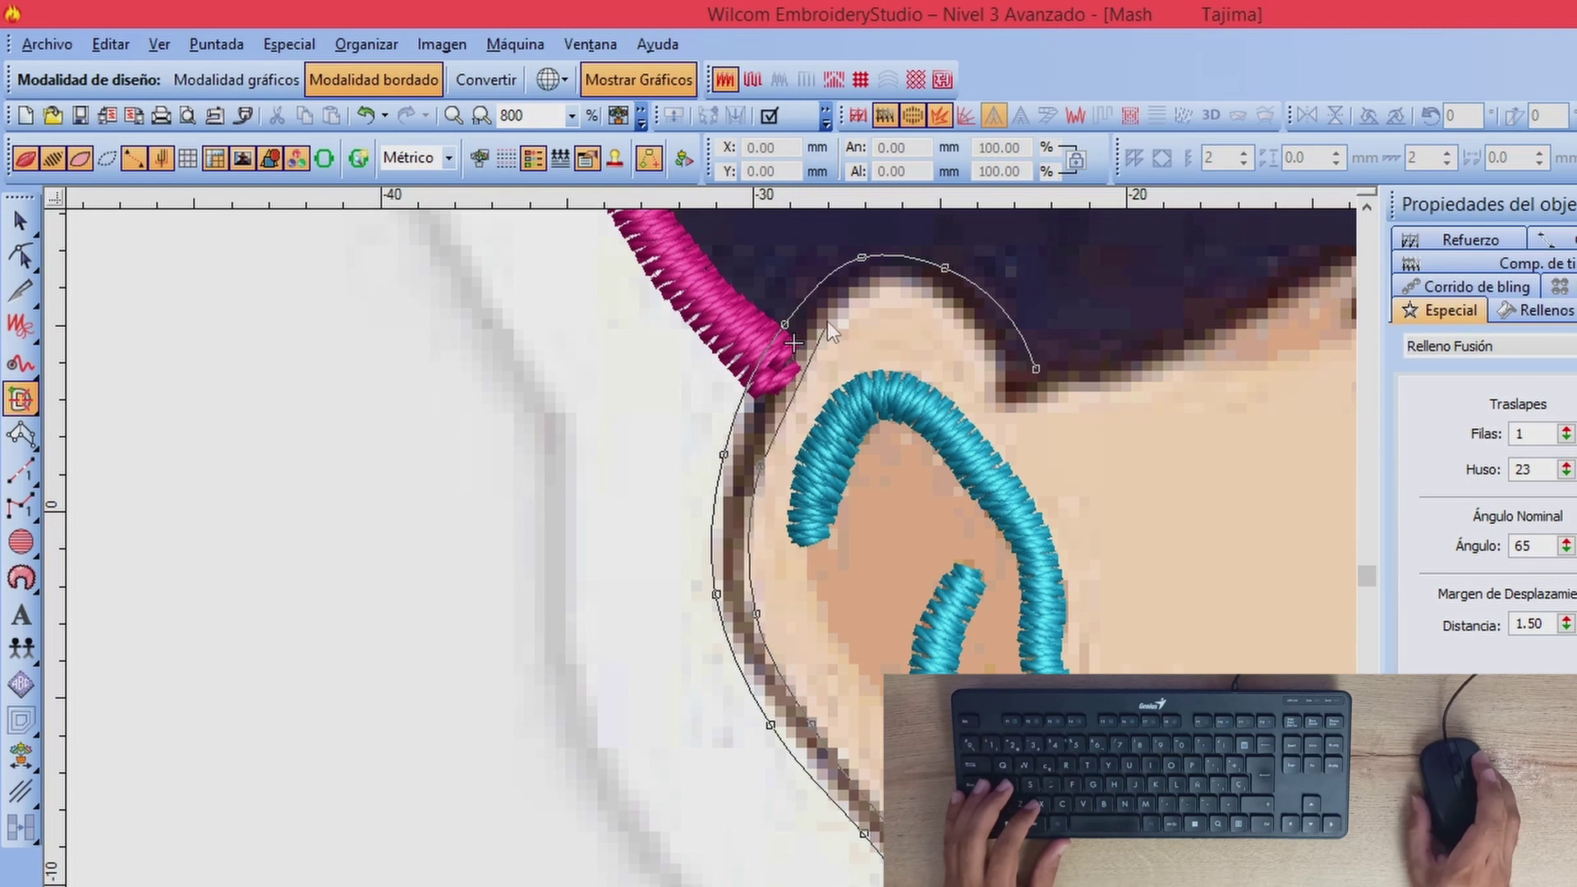
click(830, 318)
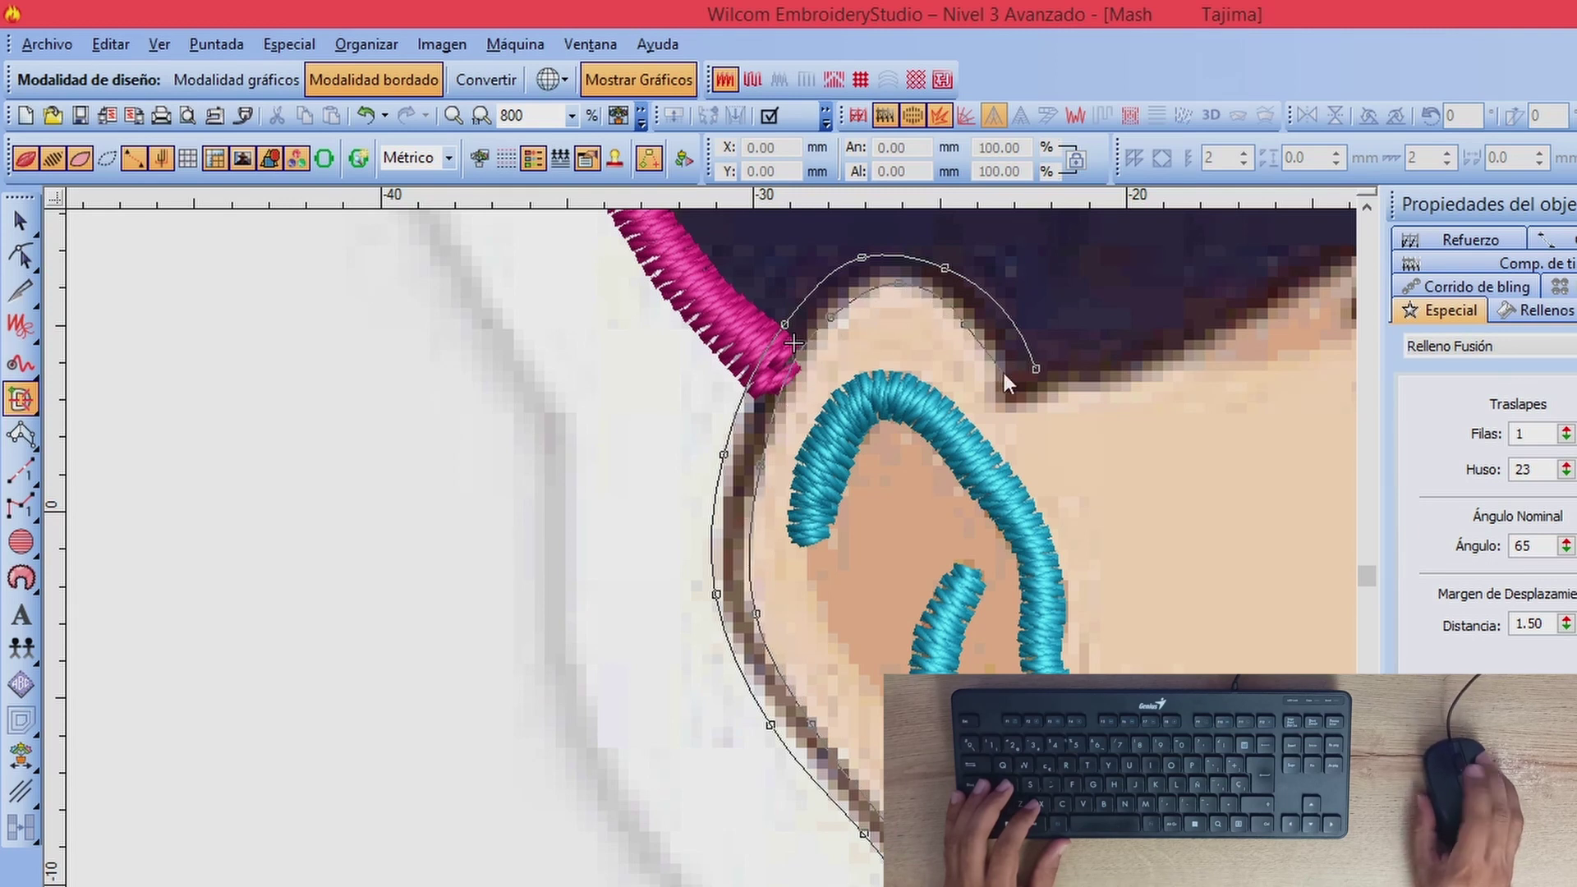
click(1034, 386)
key(Return)
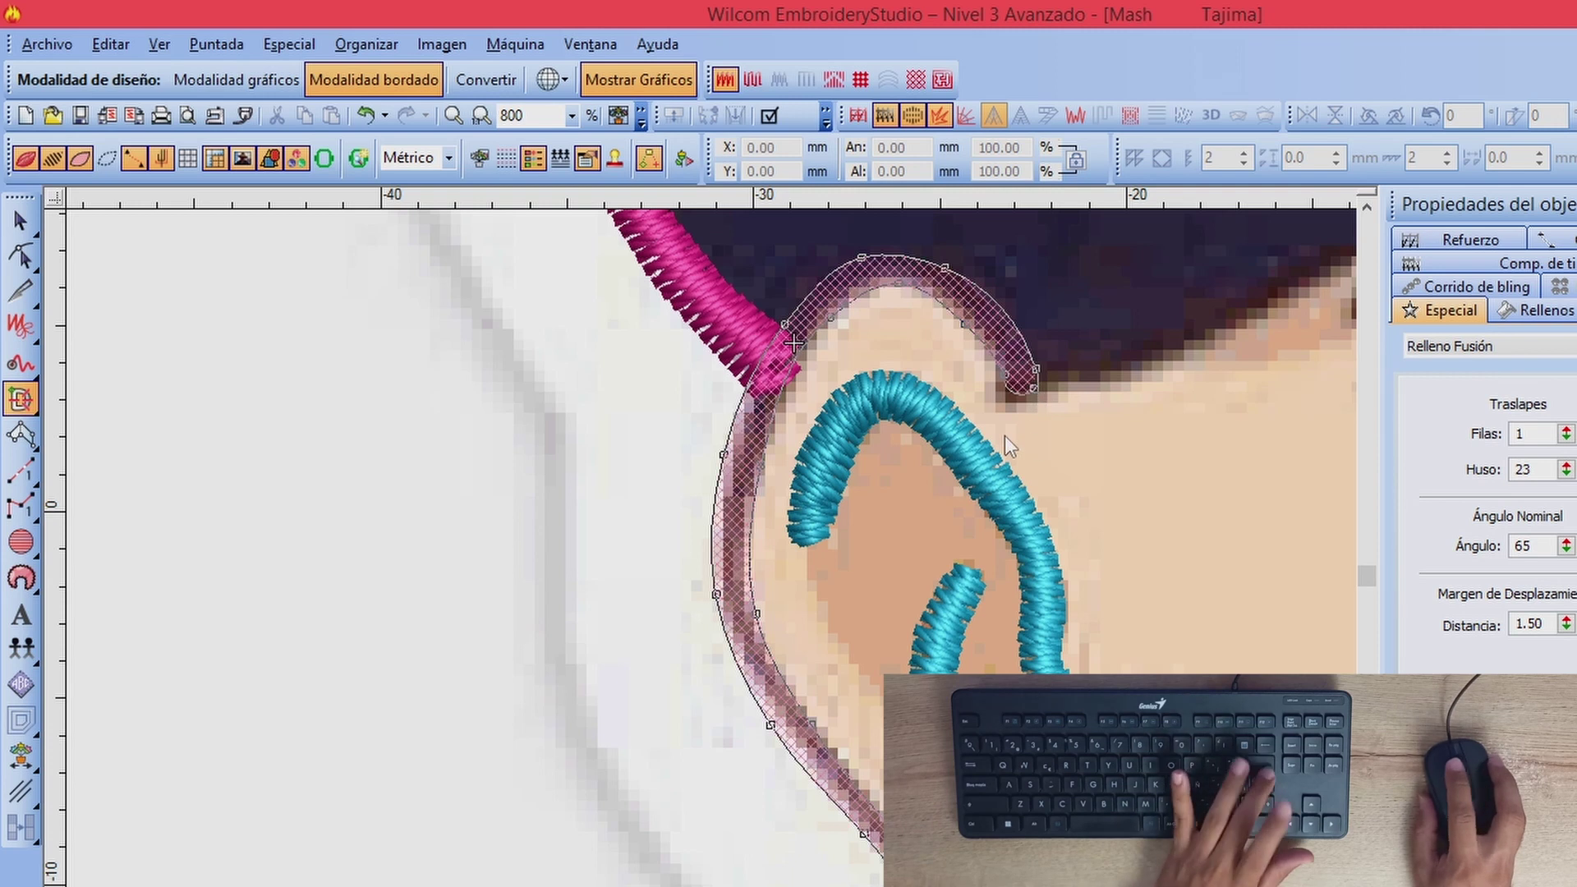
Step: Trace the lower edge of a Fusion Fill jaw line from the ear lobe down along the jaw to the hand
key(shift+z)
key(shift+z)
key(shift+z)
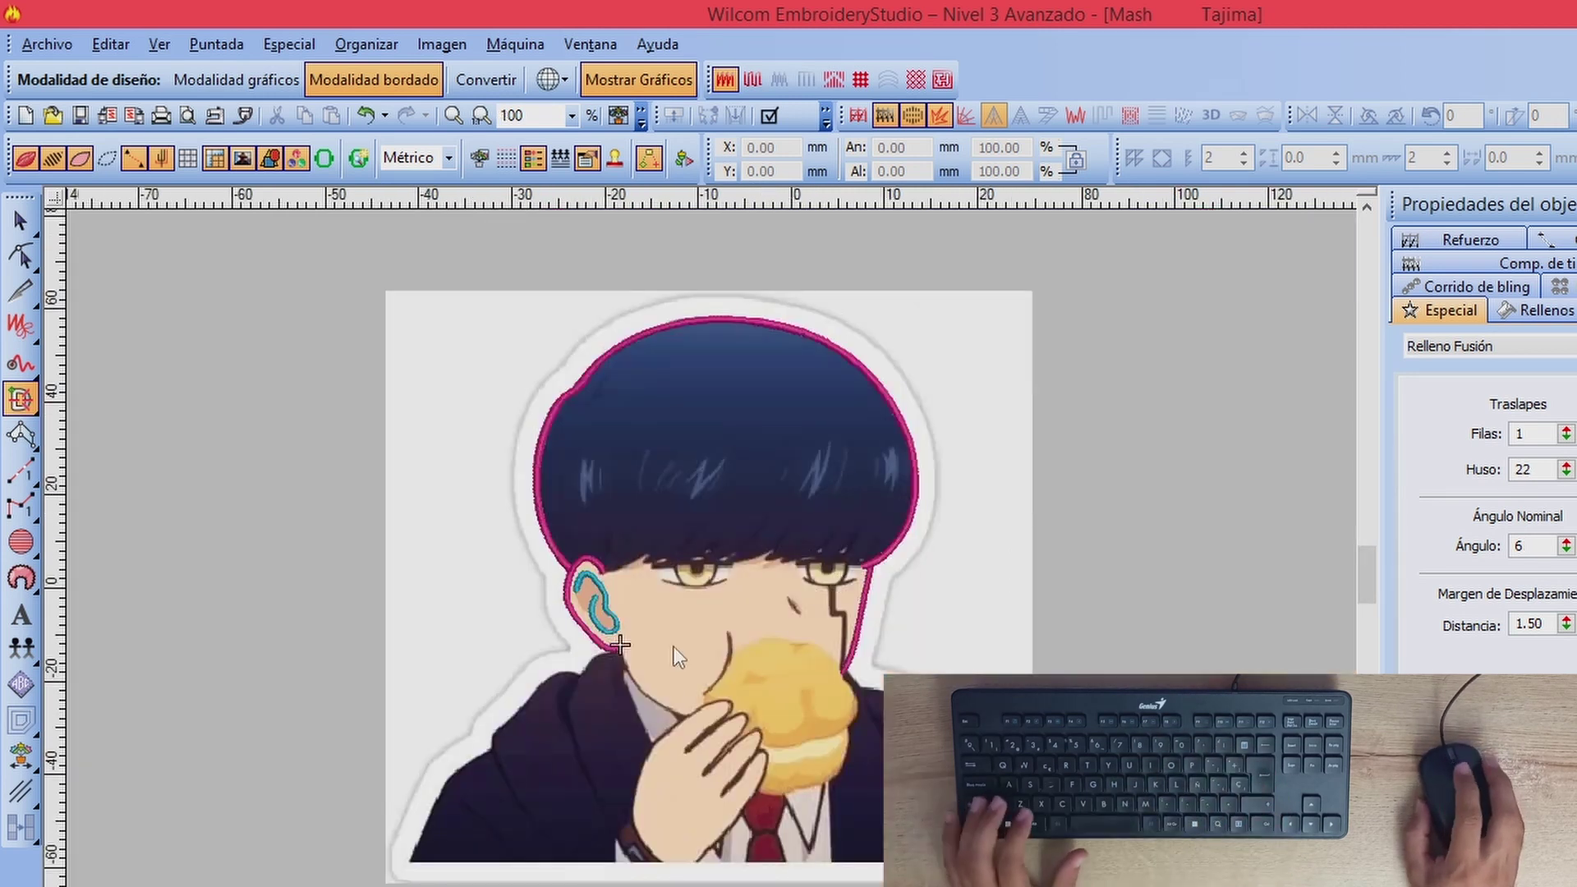
key(z)
key(z)
click(578, 446)
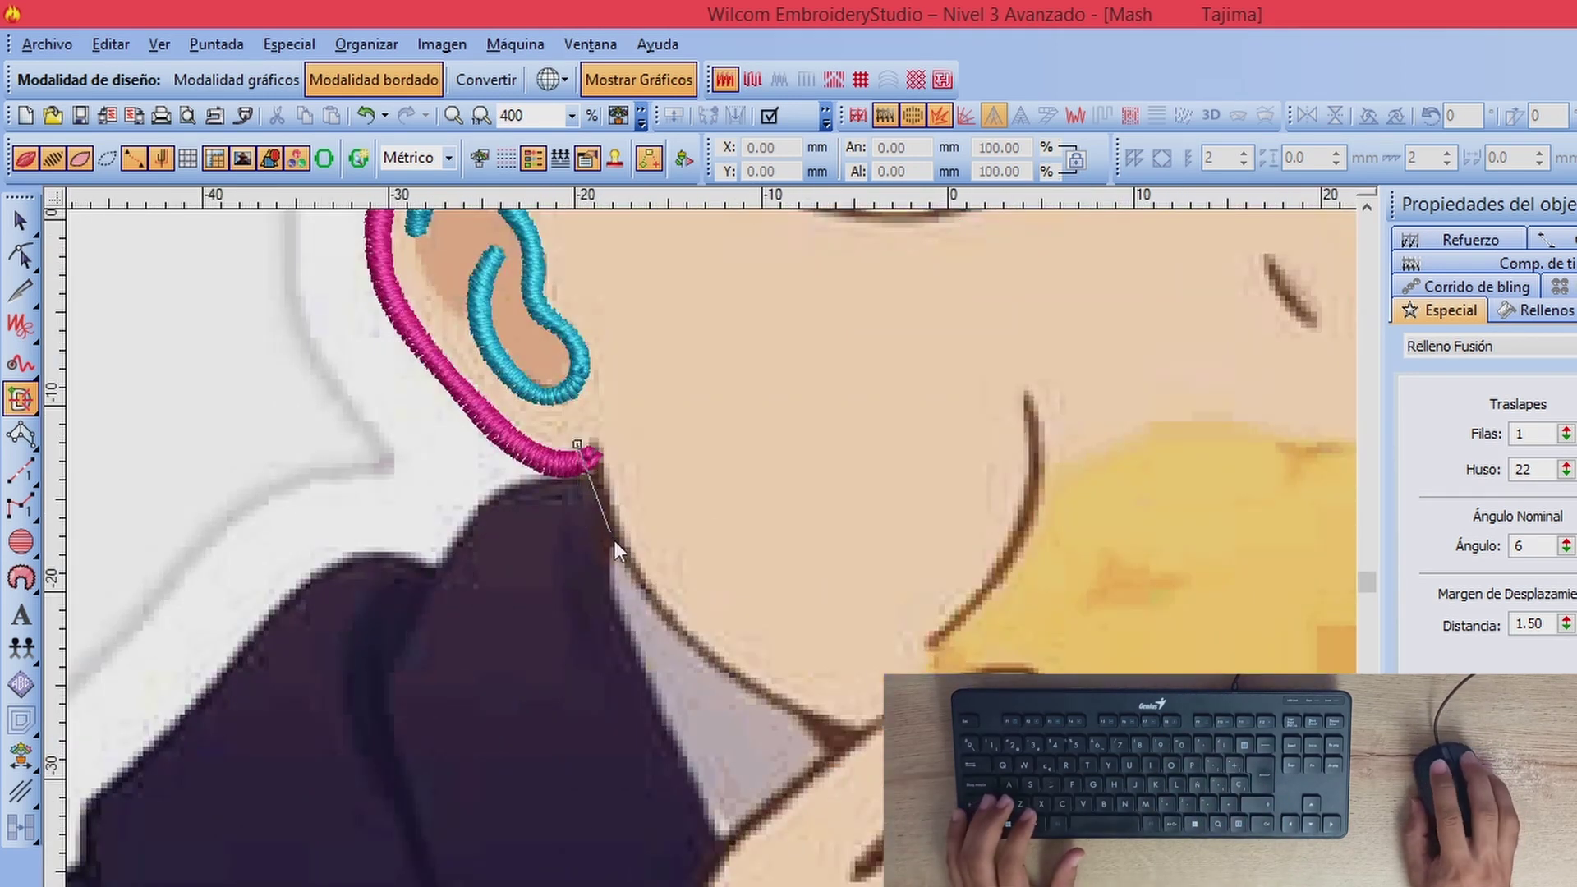
click(618, 558)
click(689, 649)
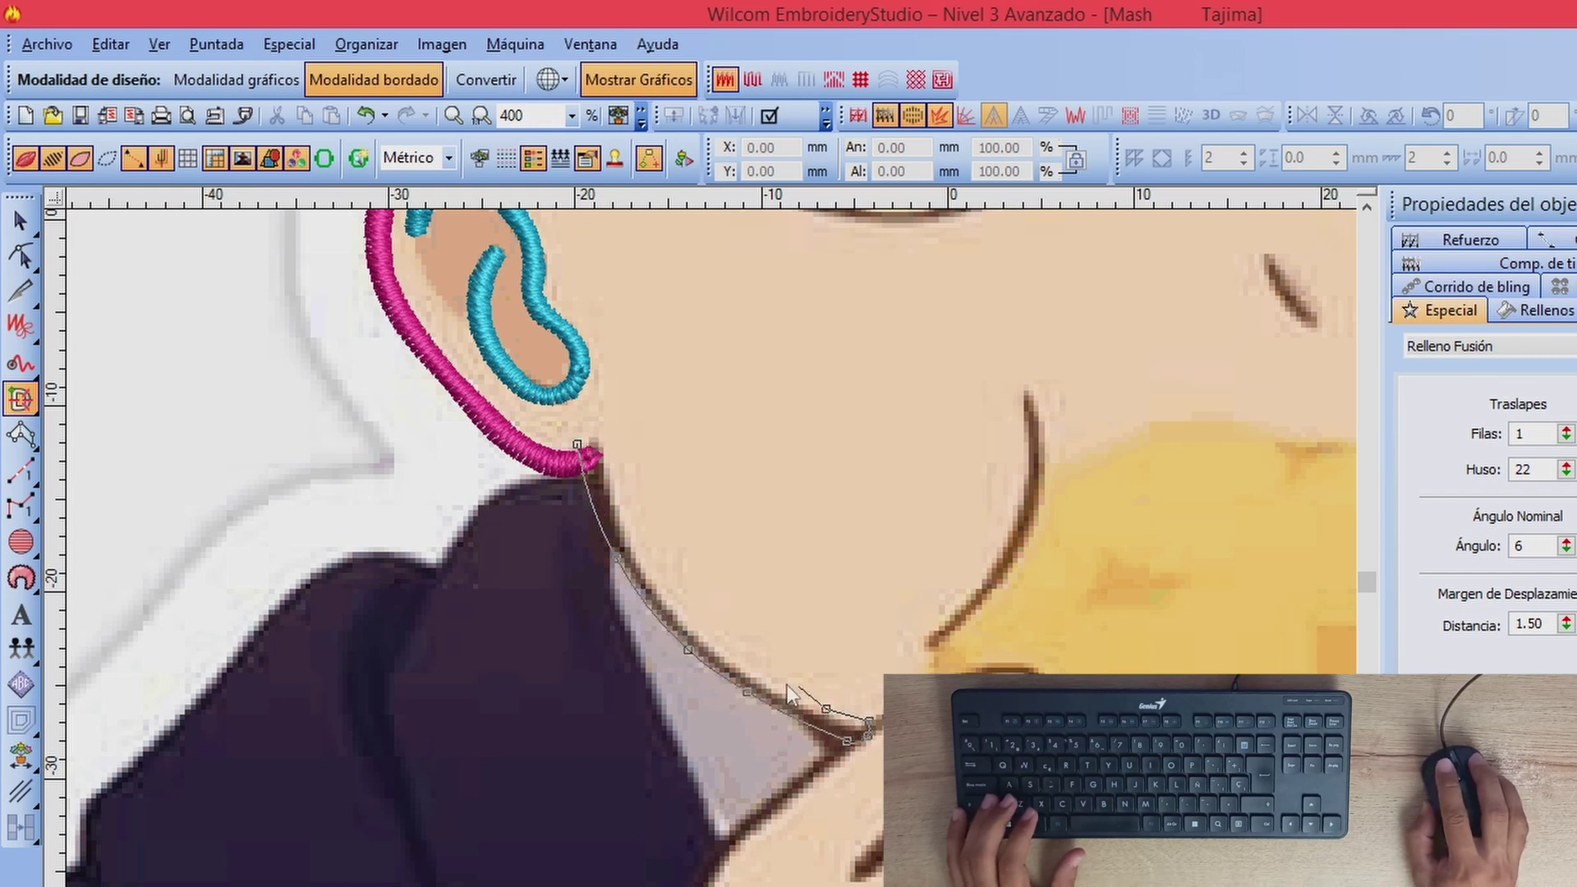
Step: Trace the jaw line's upper edge from the hand back to the ear lobe and complete the shape
click(729, 657)
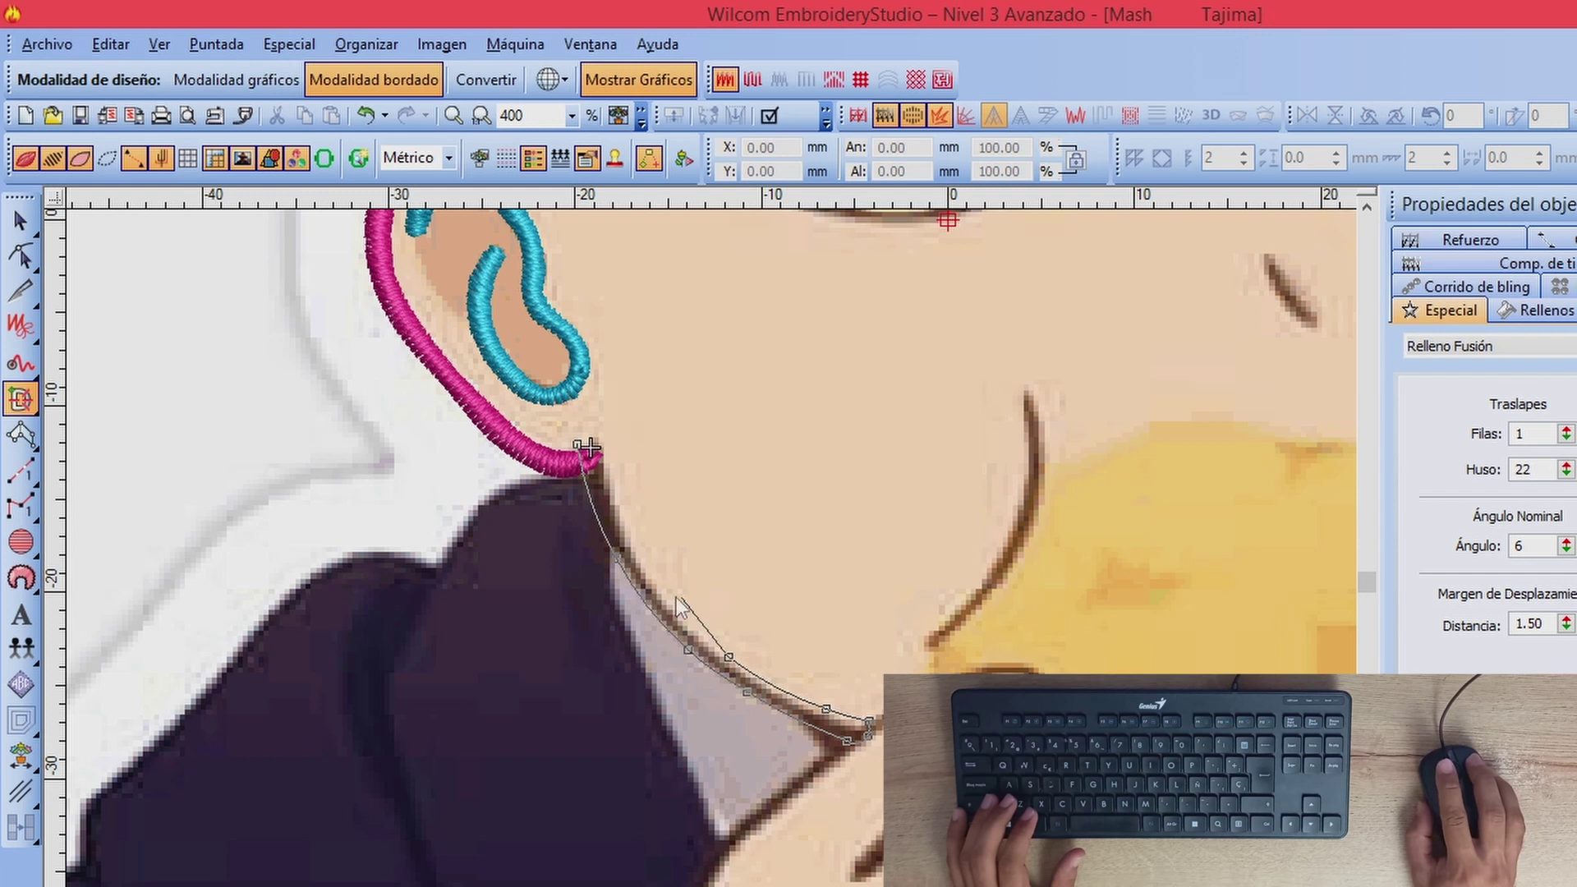
click(619, 509)
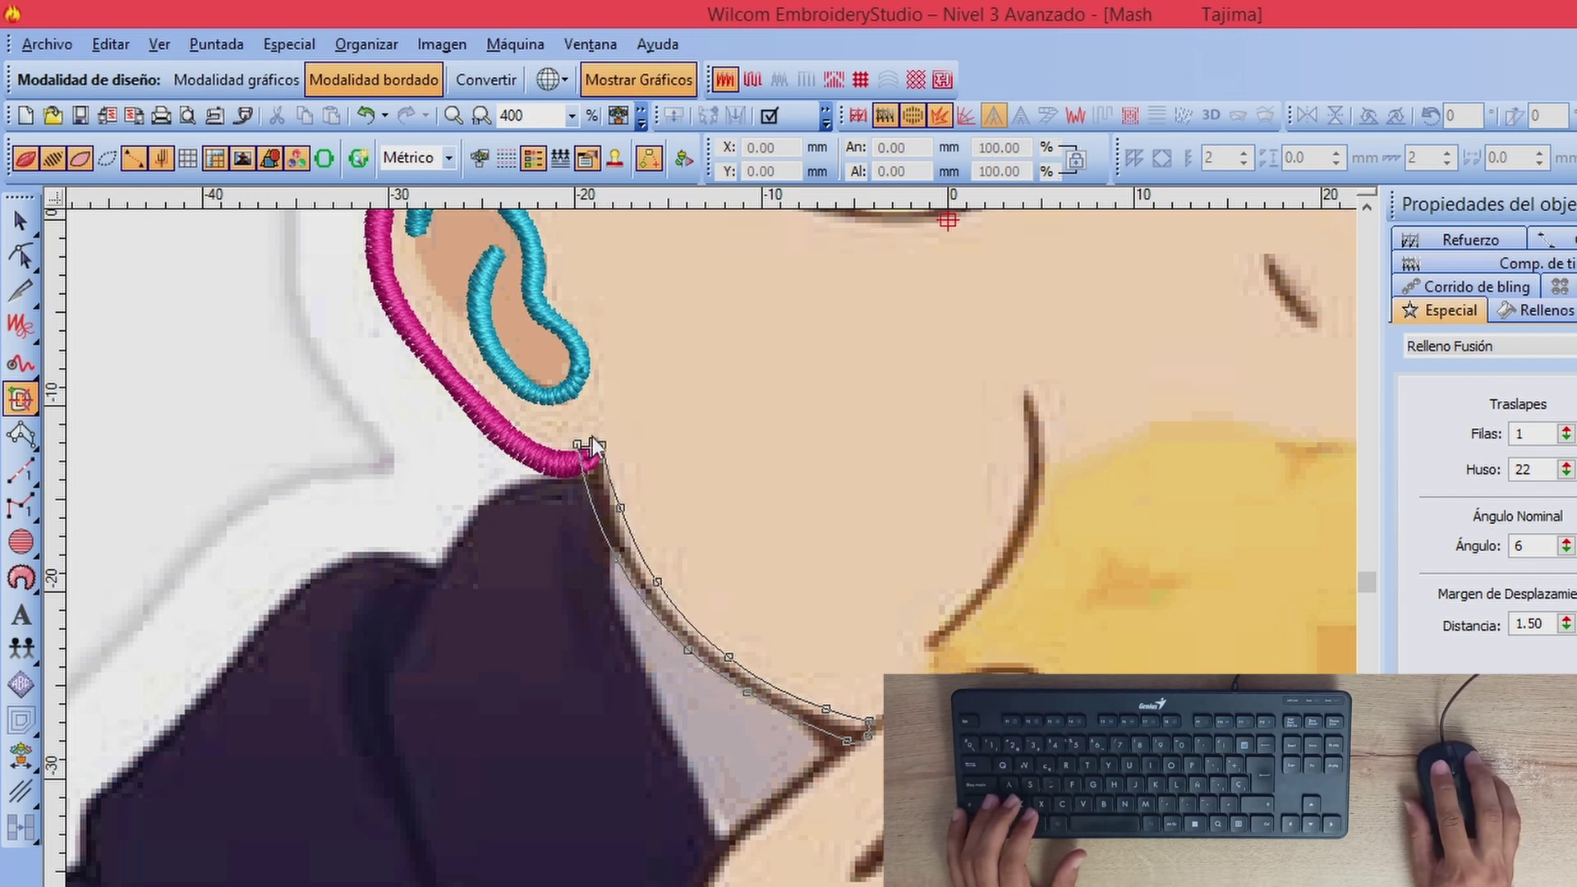
key(Return)
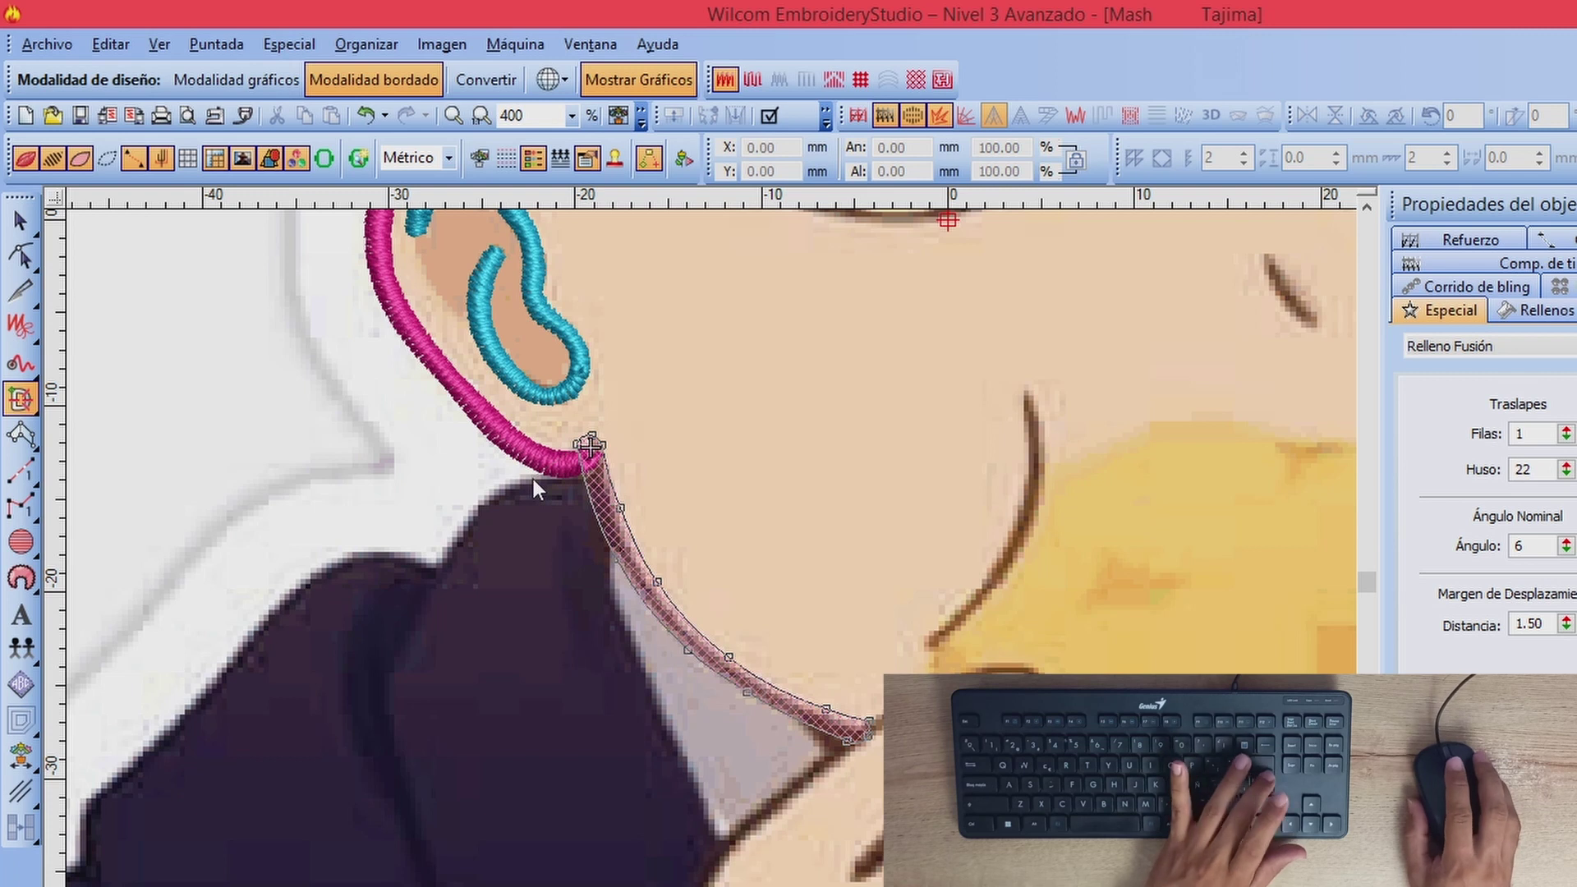
key(Return)
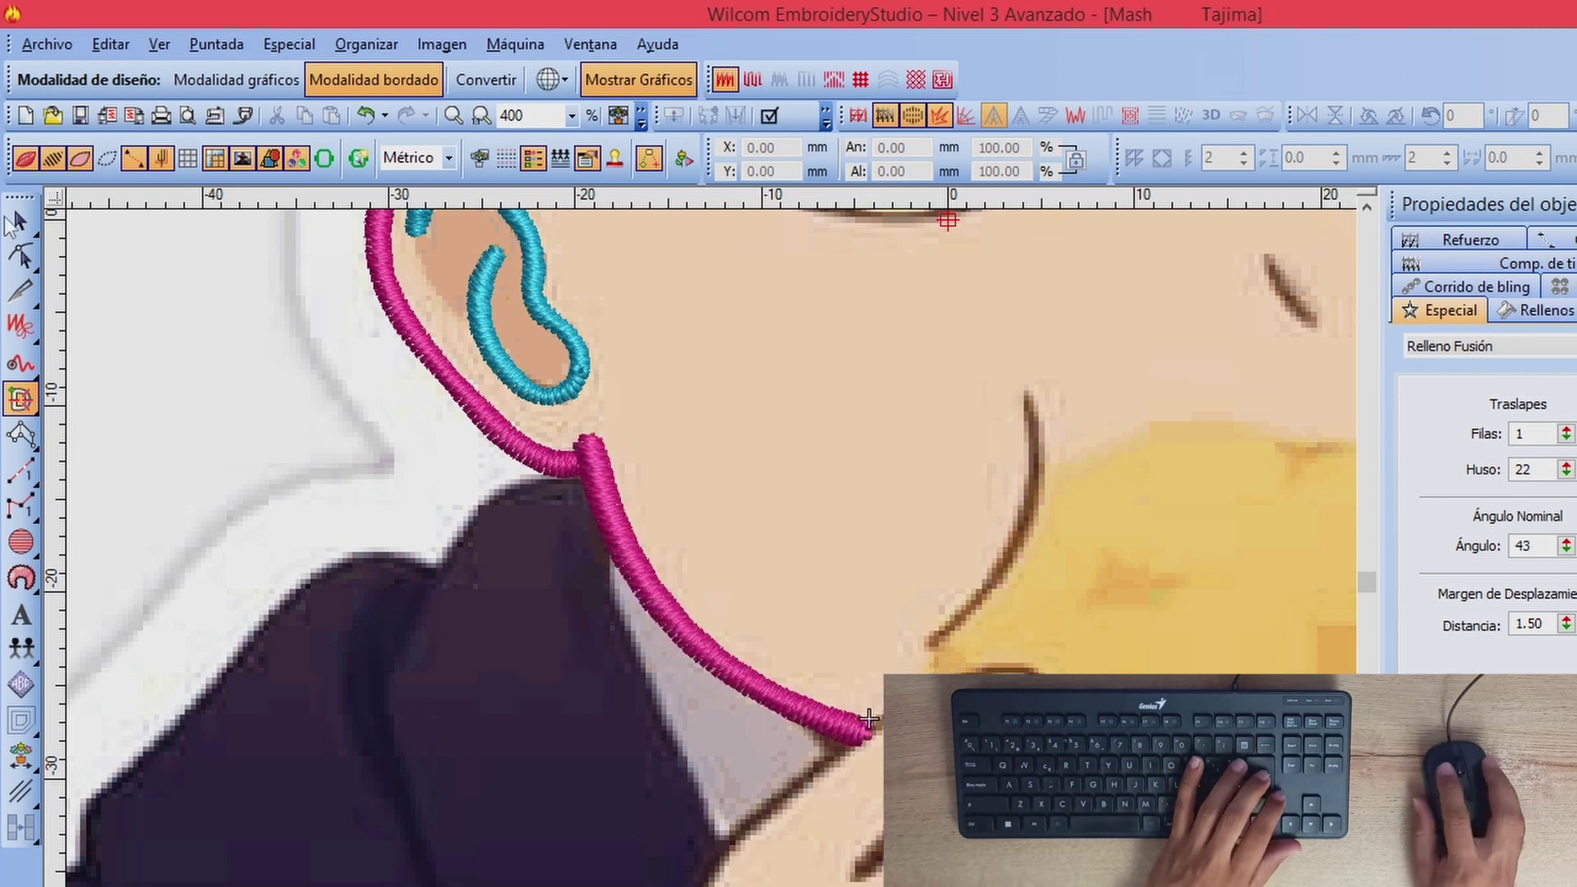
Step: Select the new jaw line and inspect its stitches and how it joins the ear and face outlines
click(18, 221)
click(687, 634)
scroll(818, 566, down, 2)
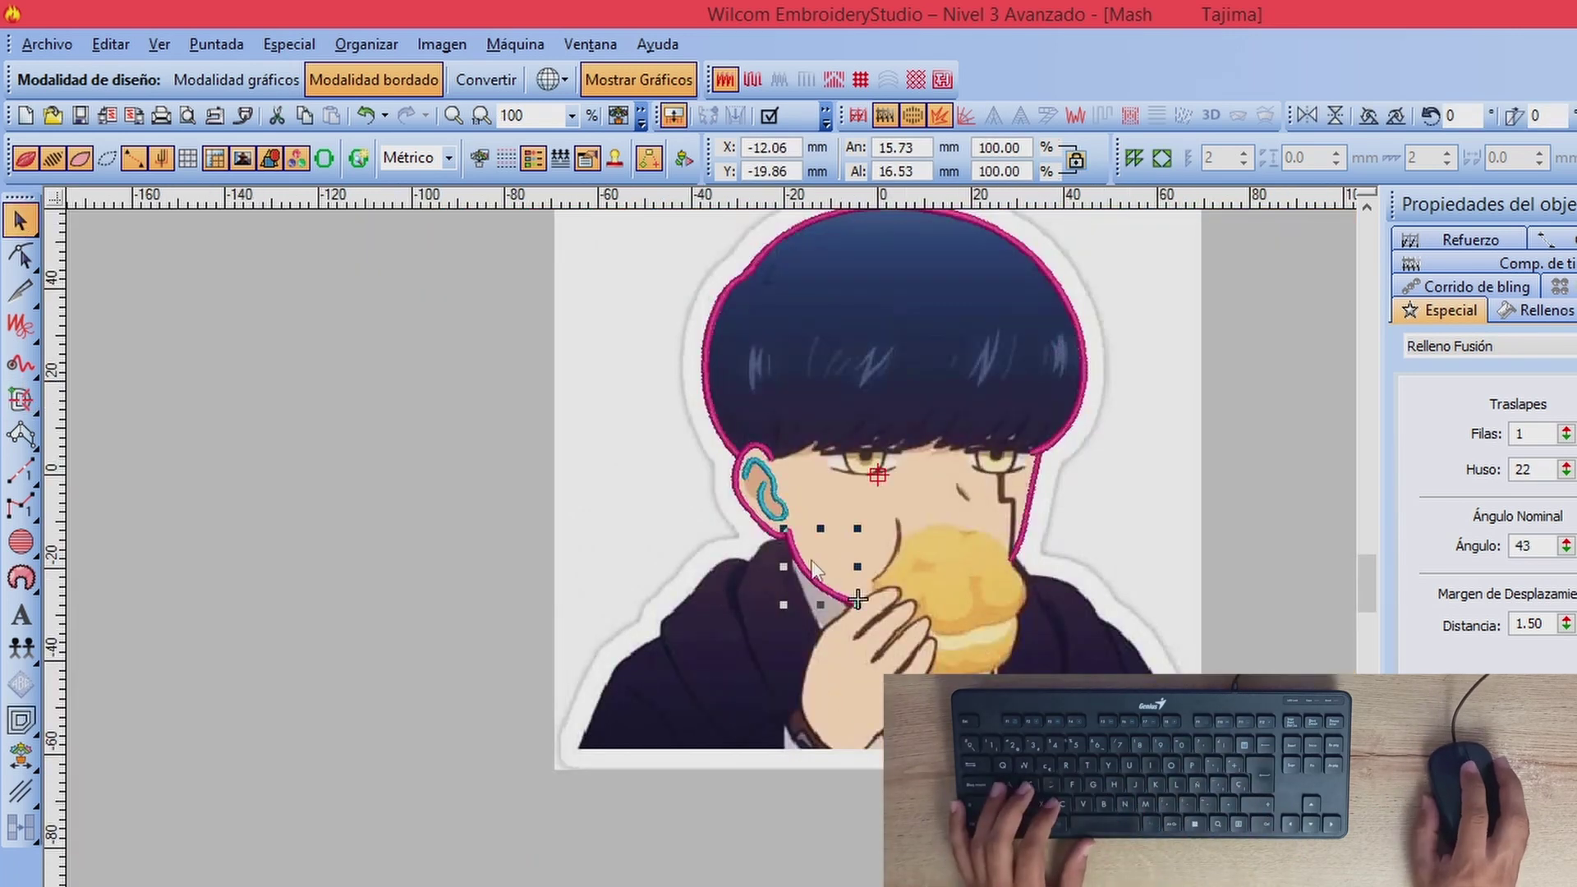
key(z)
key(z)
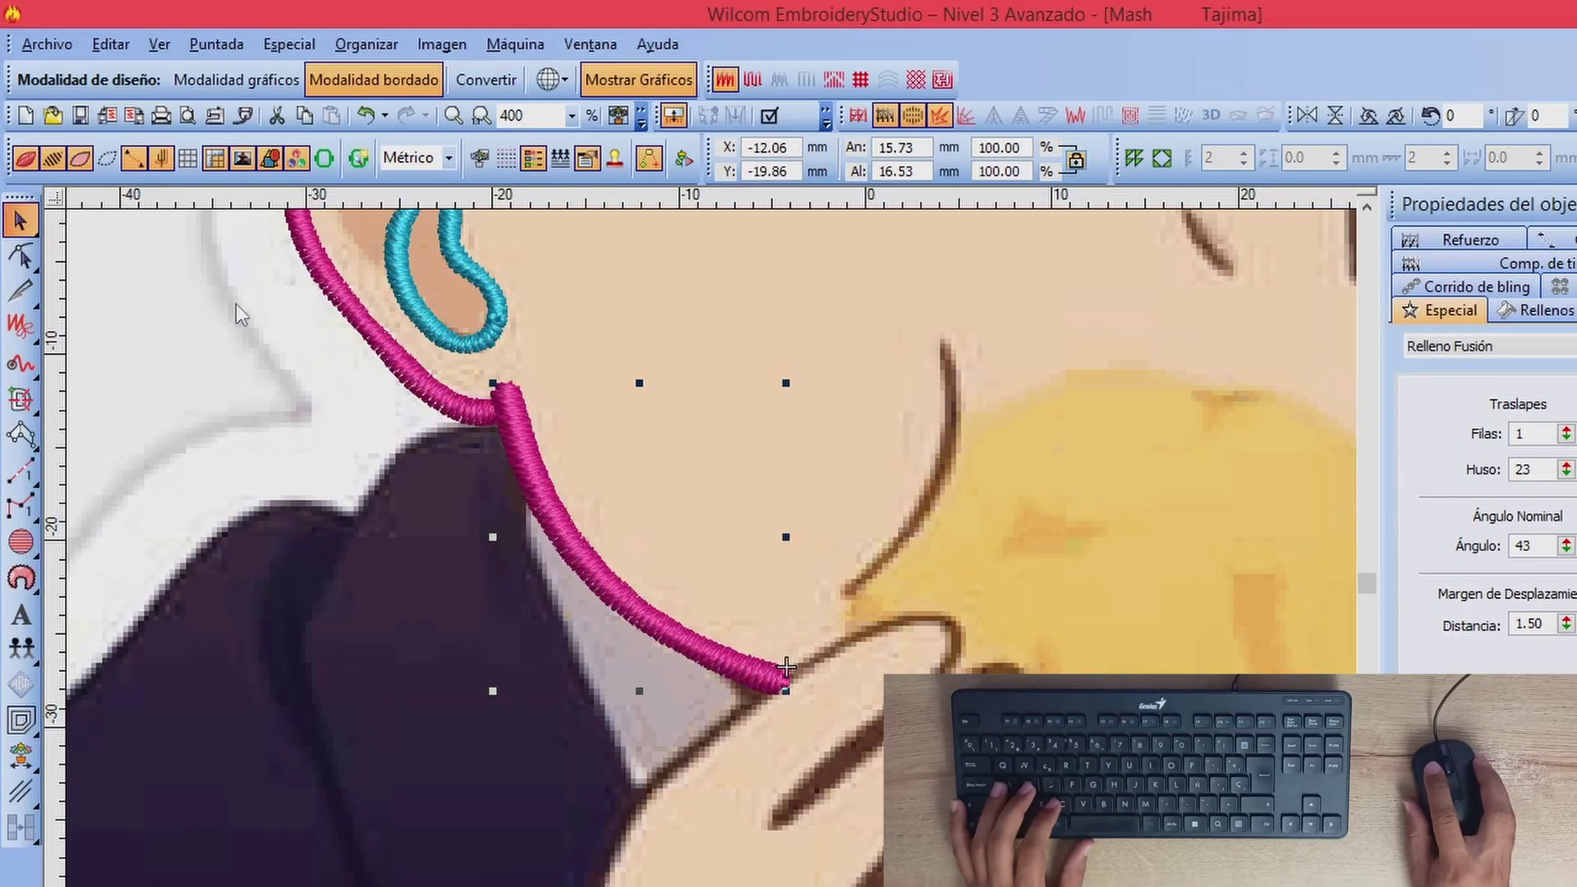
key(shift+z)
key(shift+z)
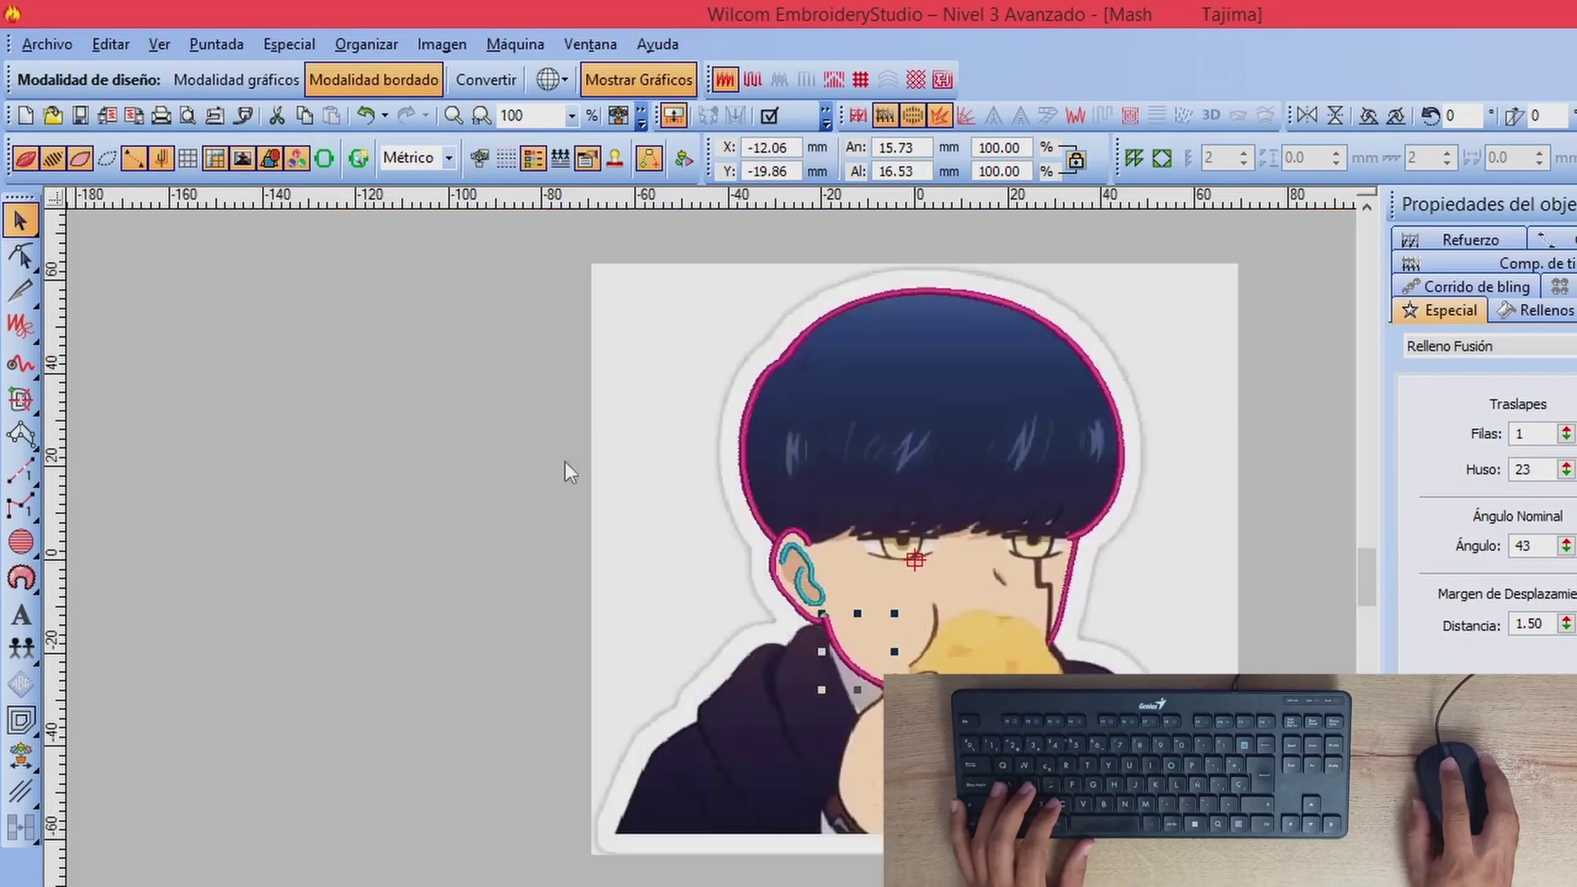
click(230, 347)
key(z)
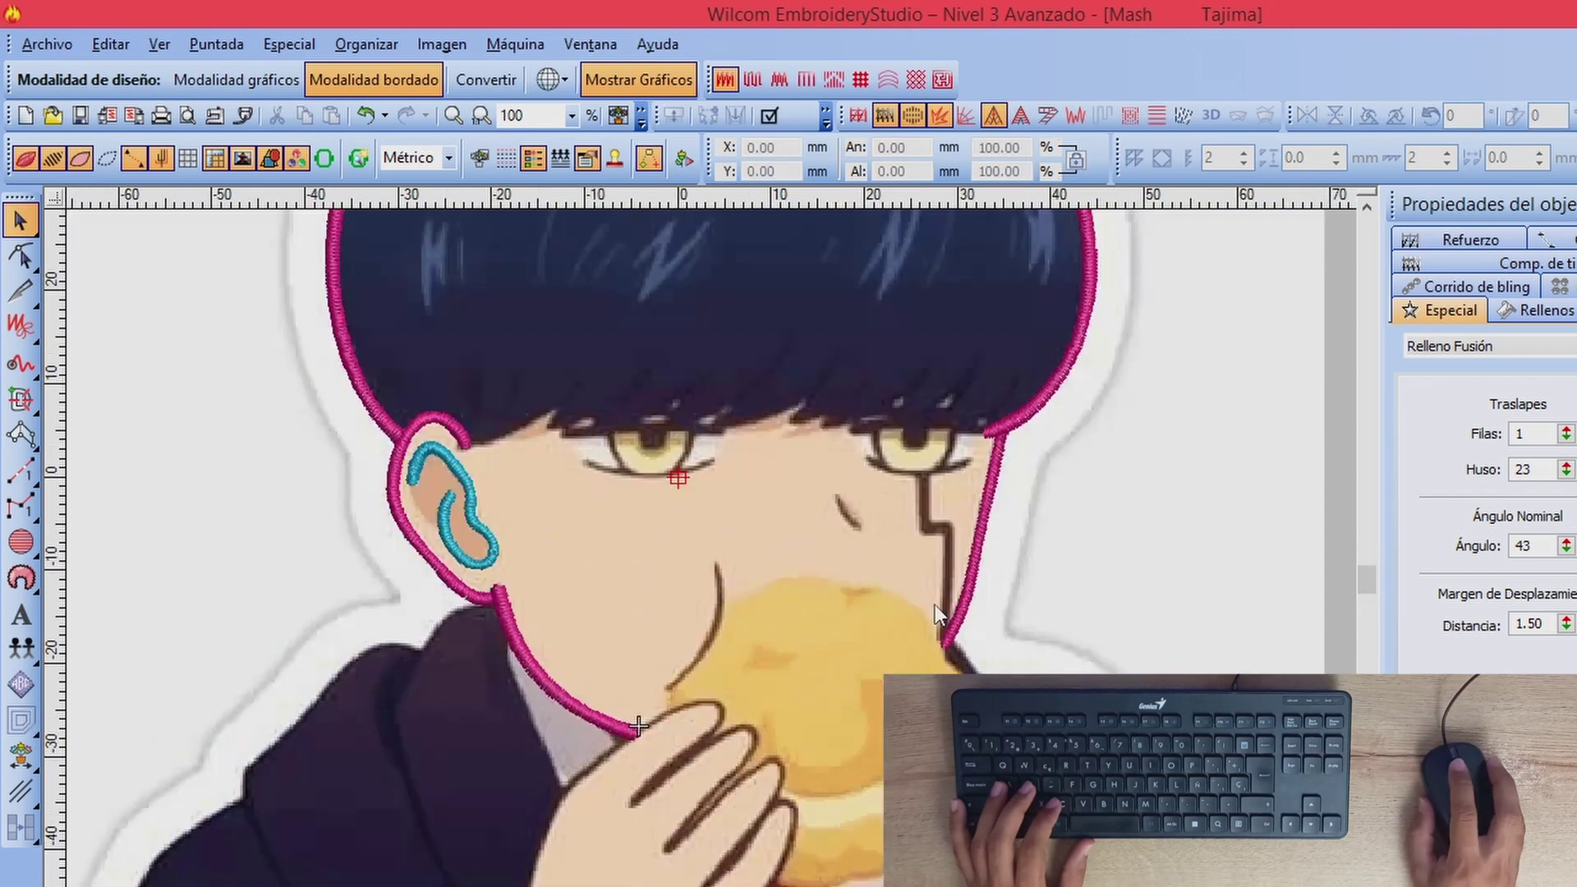
key(shift+z)
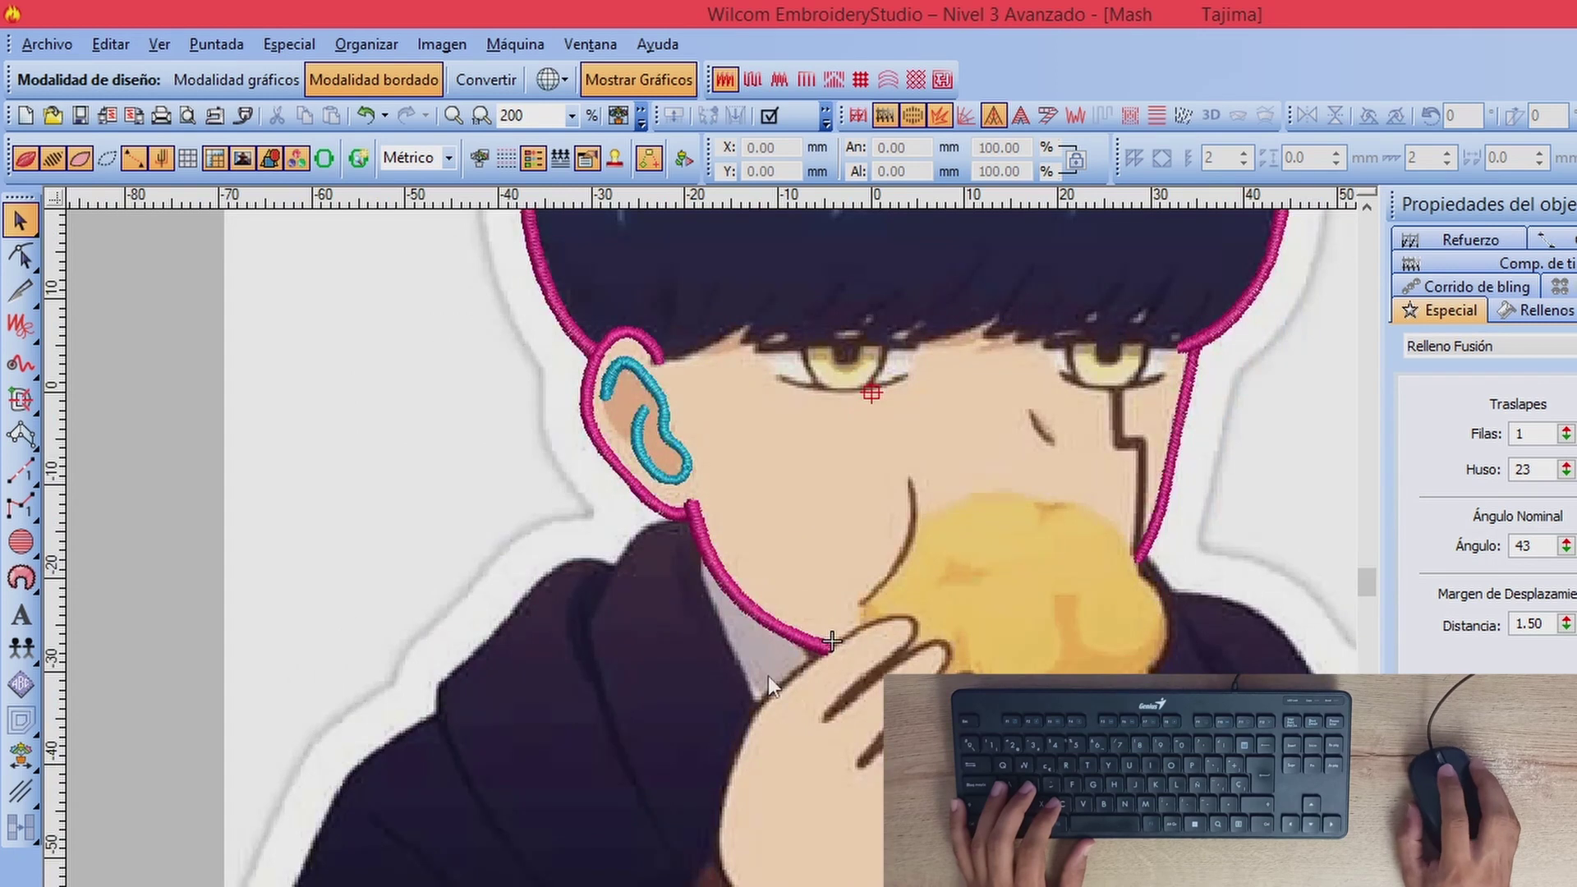
Step: Start a Fusion Fill shape for the inner hood line, tracing its outer edge from the ear lobe down to the hood fold
click(21, 400)
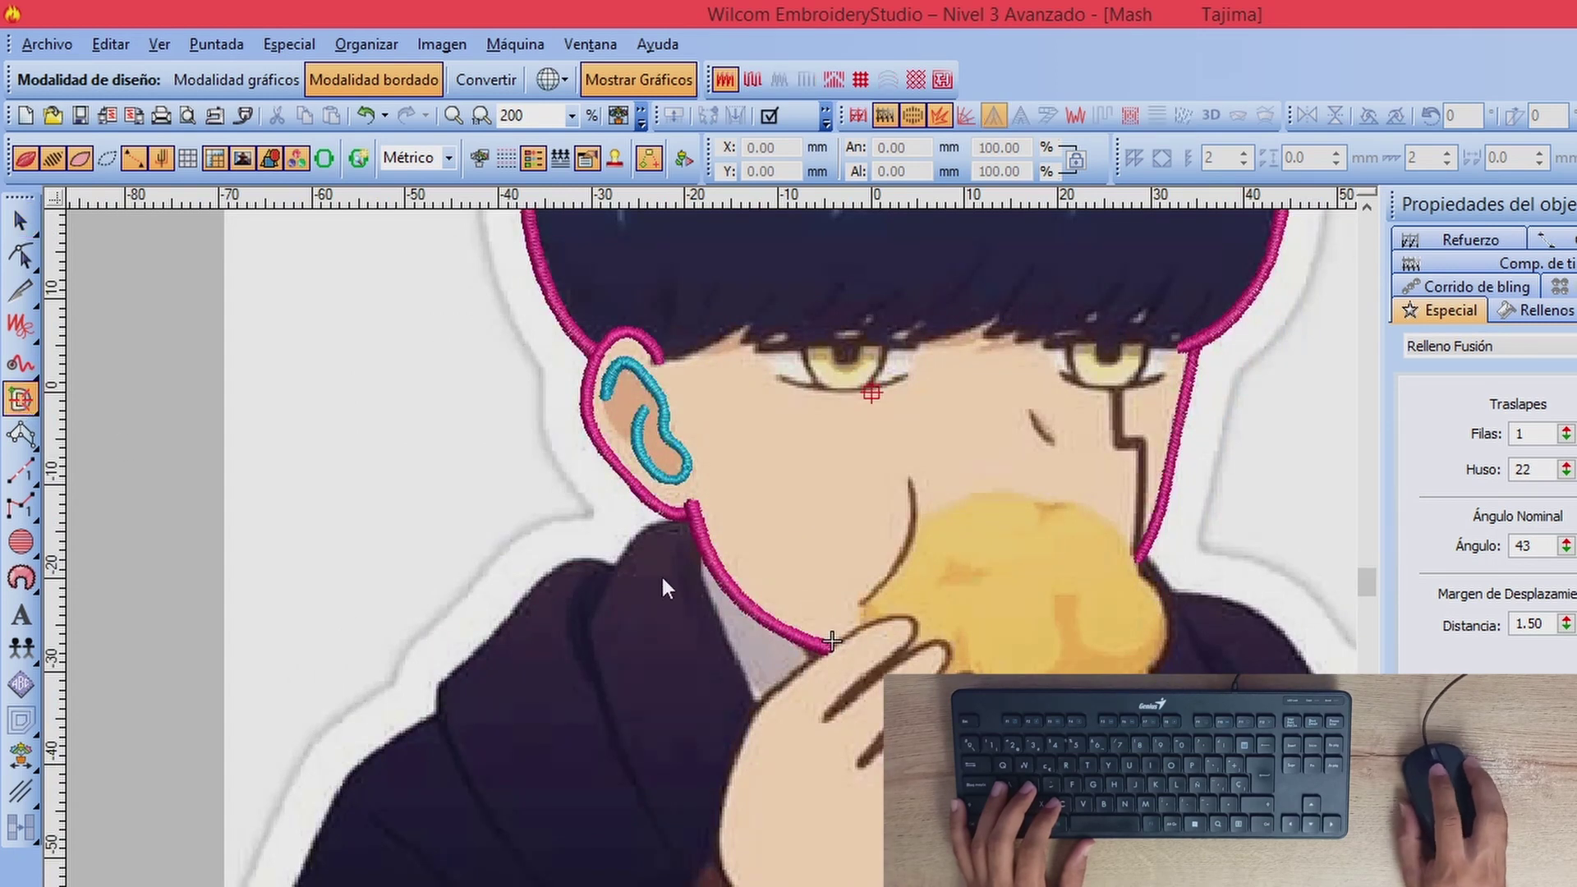
click(657, 571)
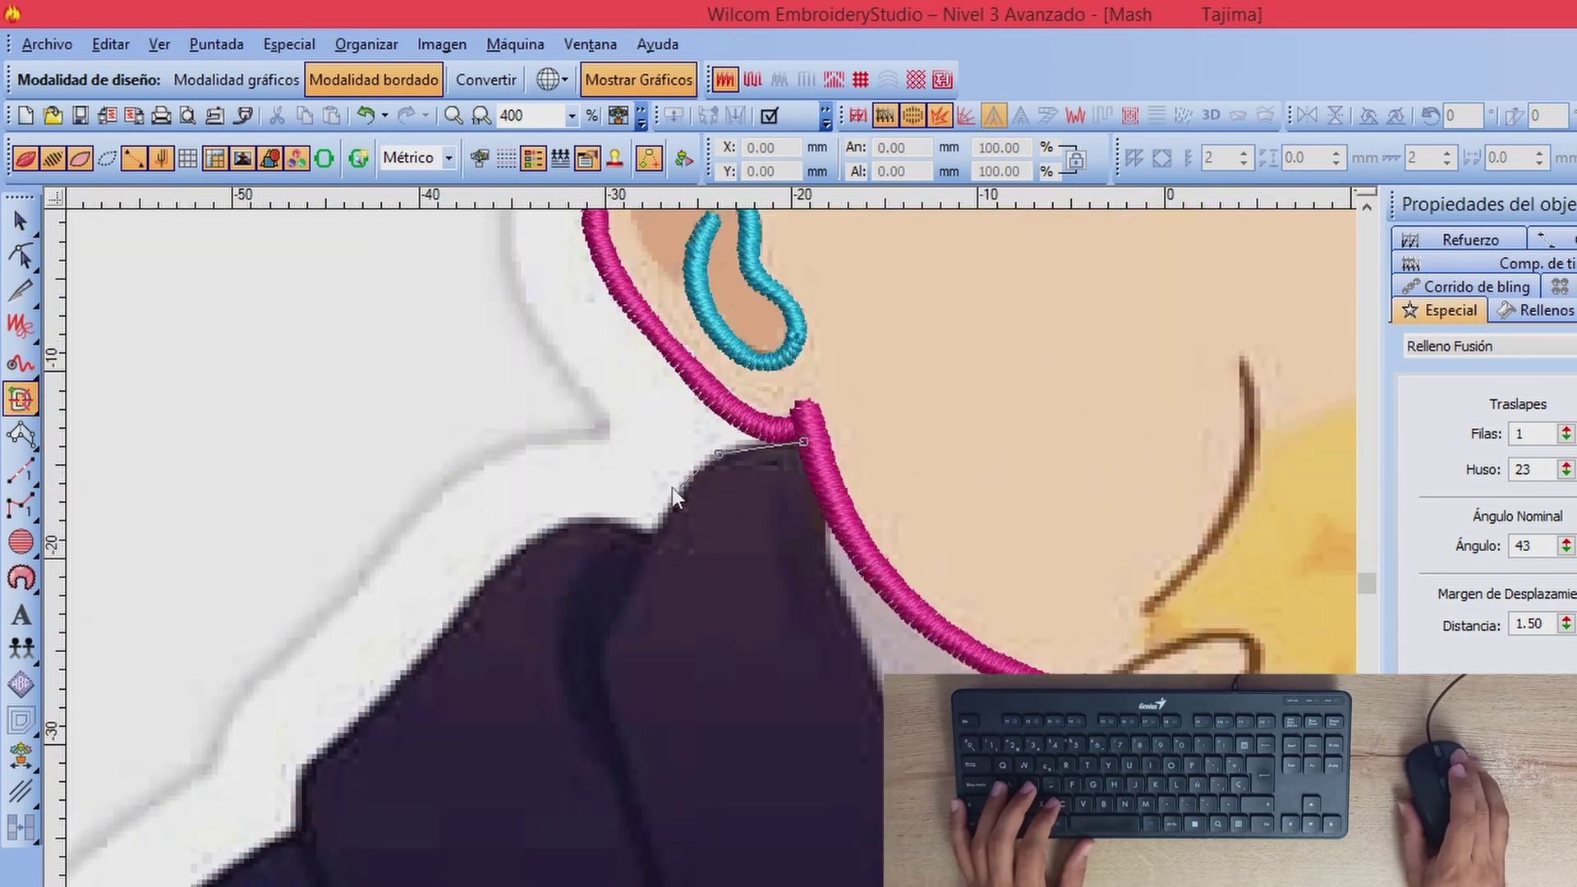
click(673, 515)
key(c)
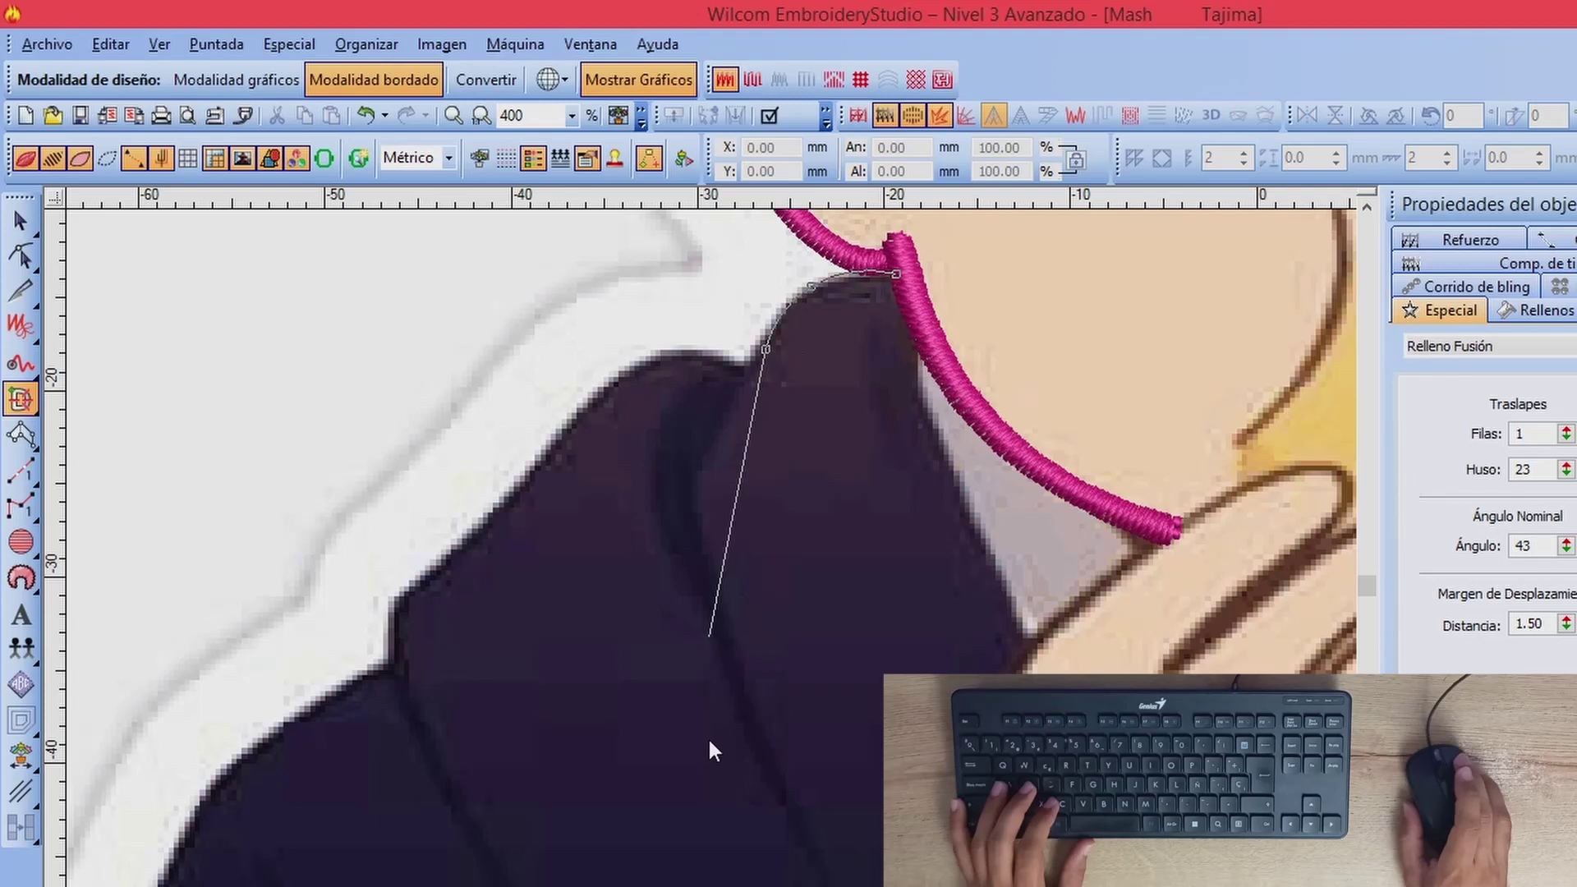
click(705, 457)
click(697, 521)
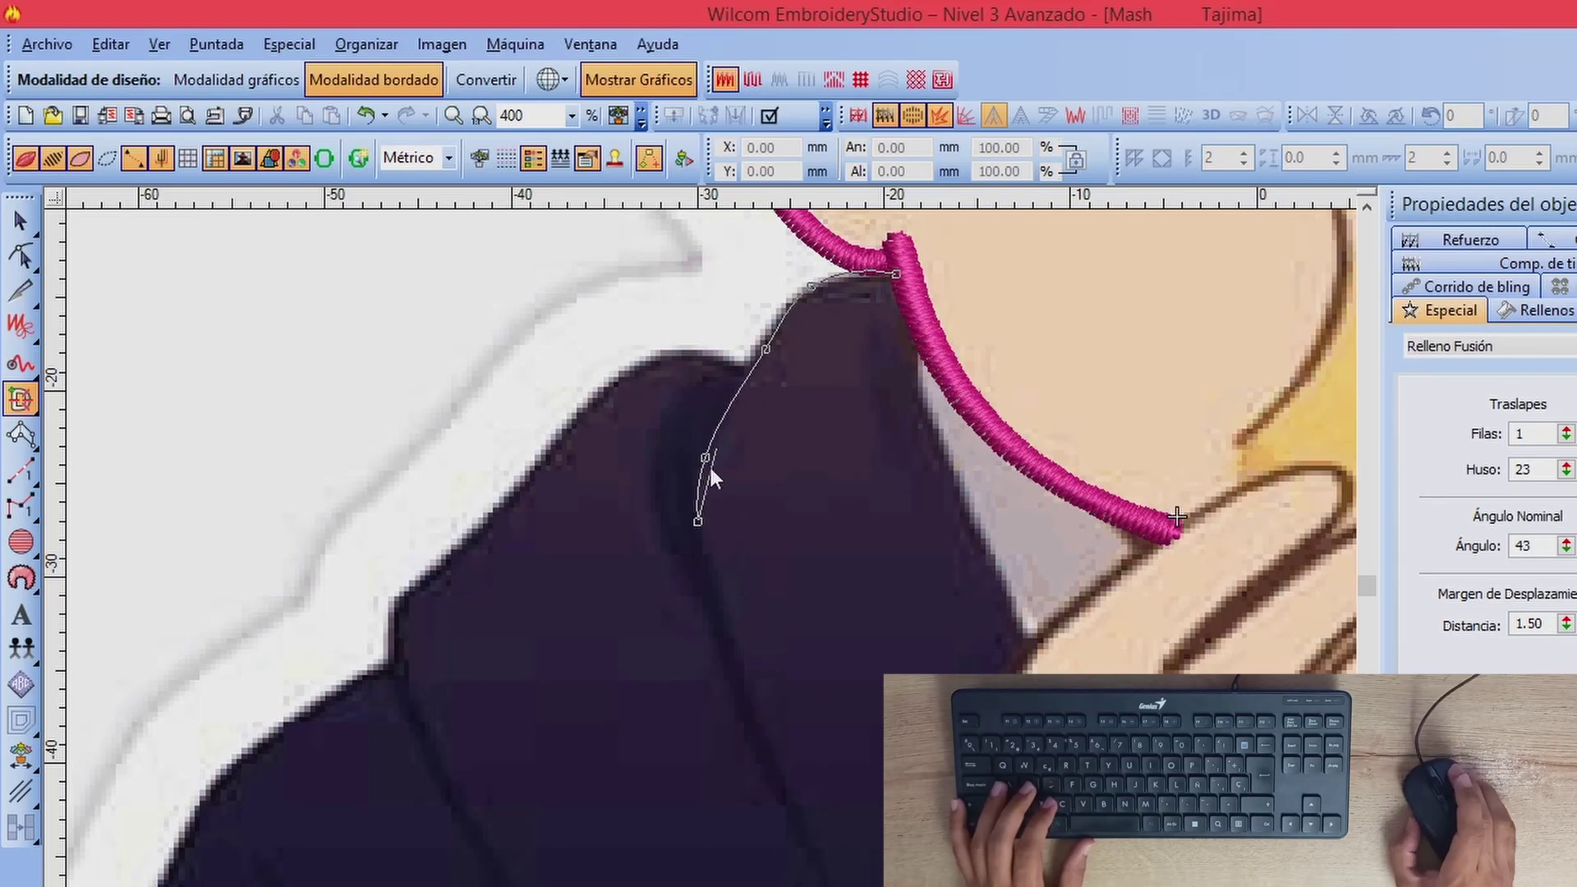
Step: Continue the inner hood line's outer edge down the dark fold and turn around at its lower end
key(shift+z)
key(z)
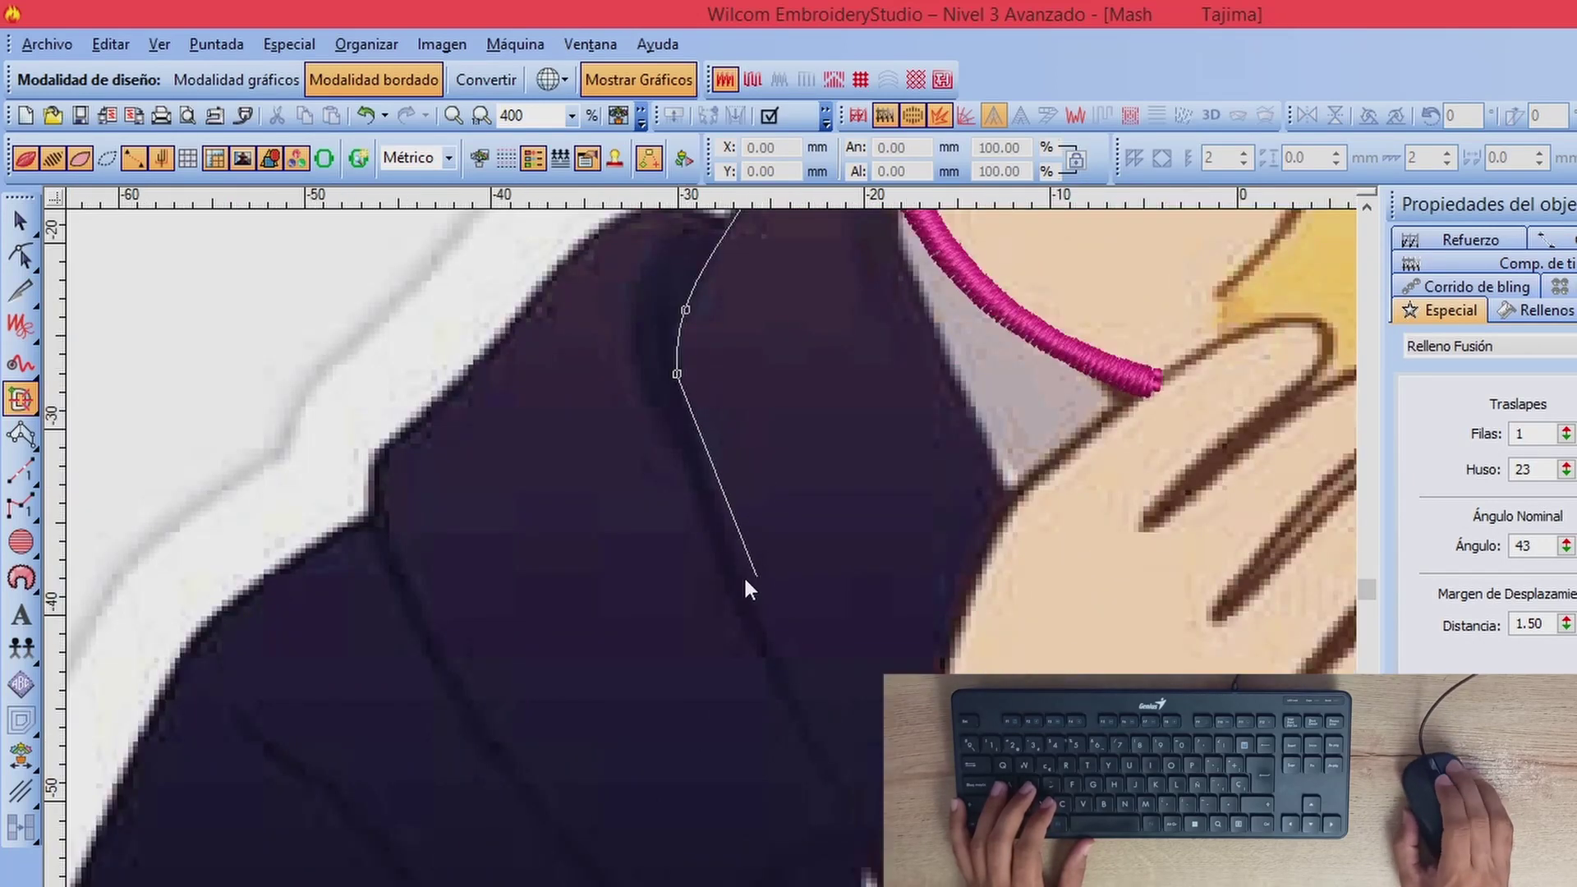
click(733, 575)
click(778, 732)
click(801, 768)
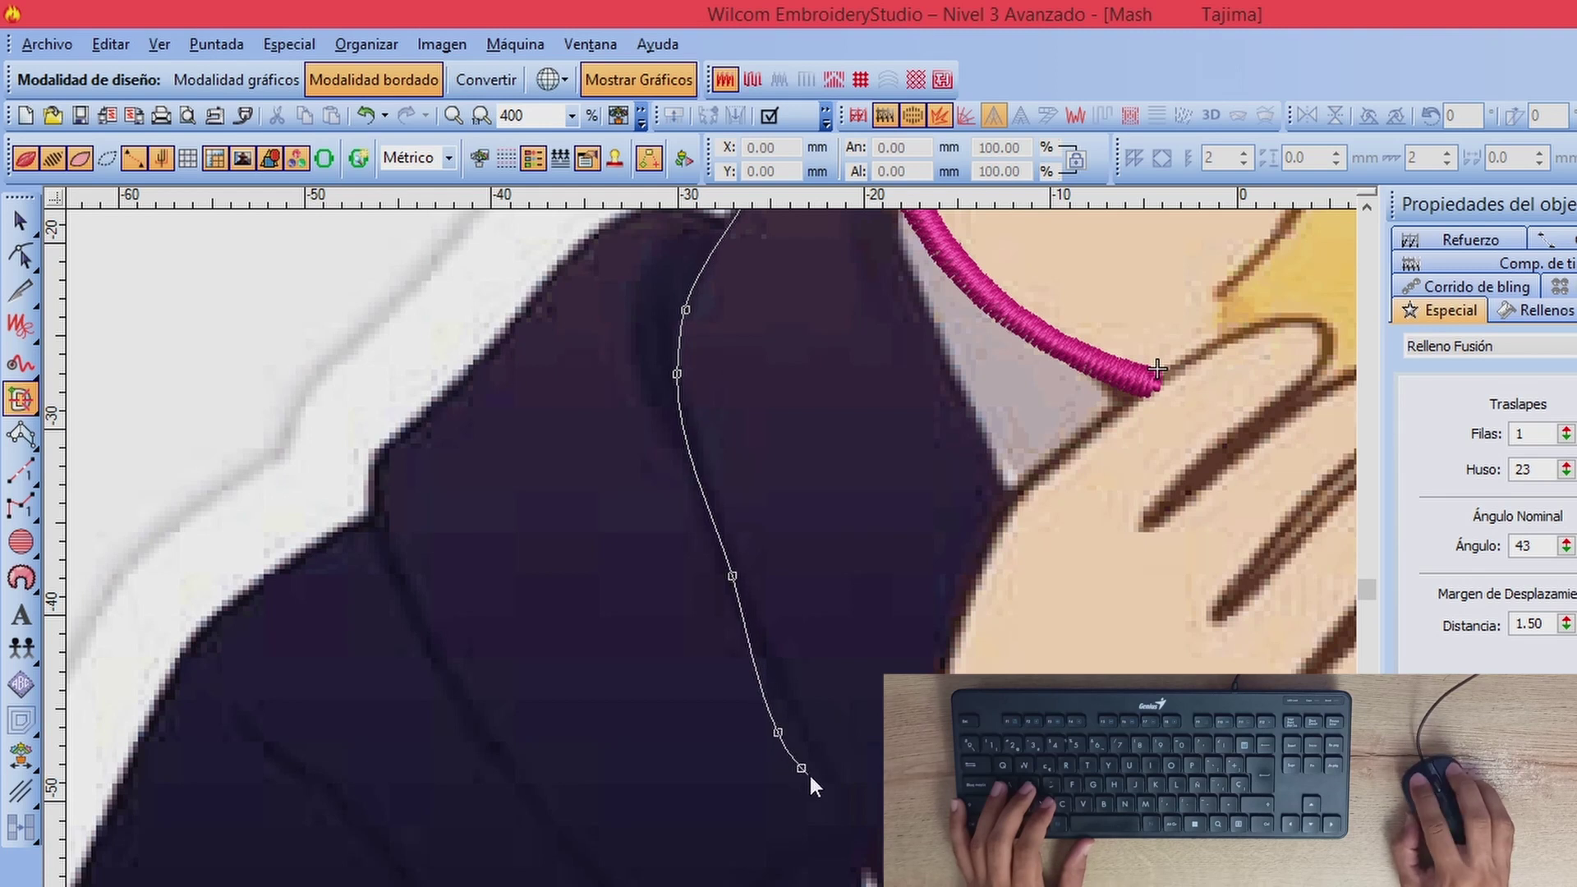
click(813, 772)
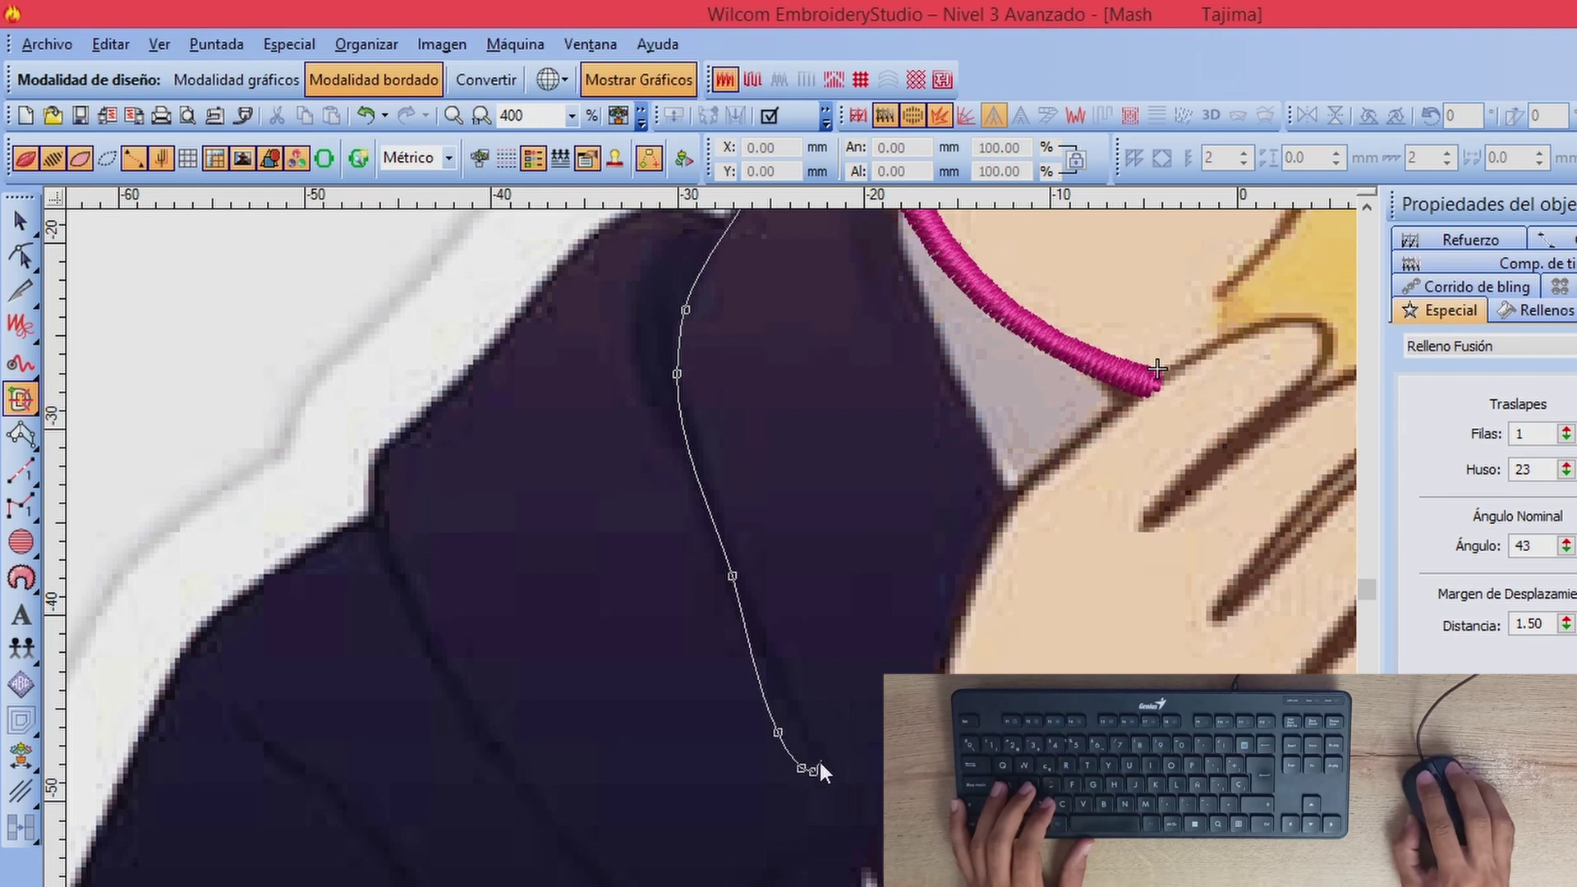
Step: Trace the inner hood line's opposite edge from the fold's lower end back up toward the hood's top
click(788, 680)
click(747, 547)
click(703, 430)
key(c)
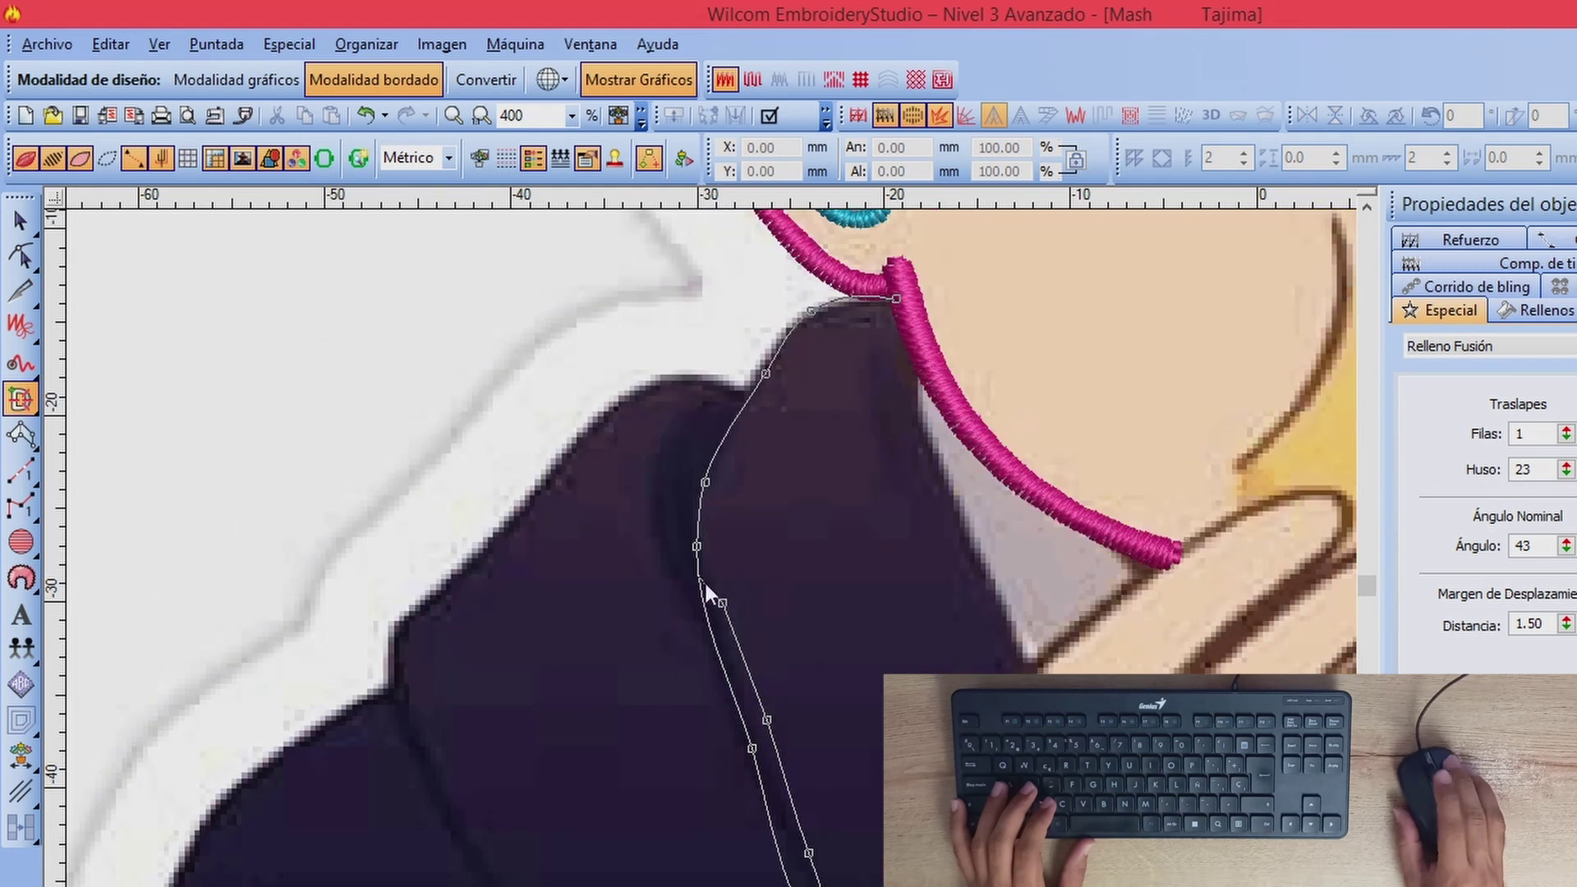
click(720, 517)
click(746, 444)
click(780, 389)
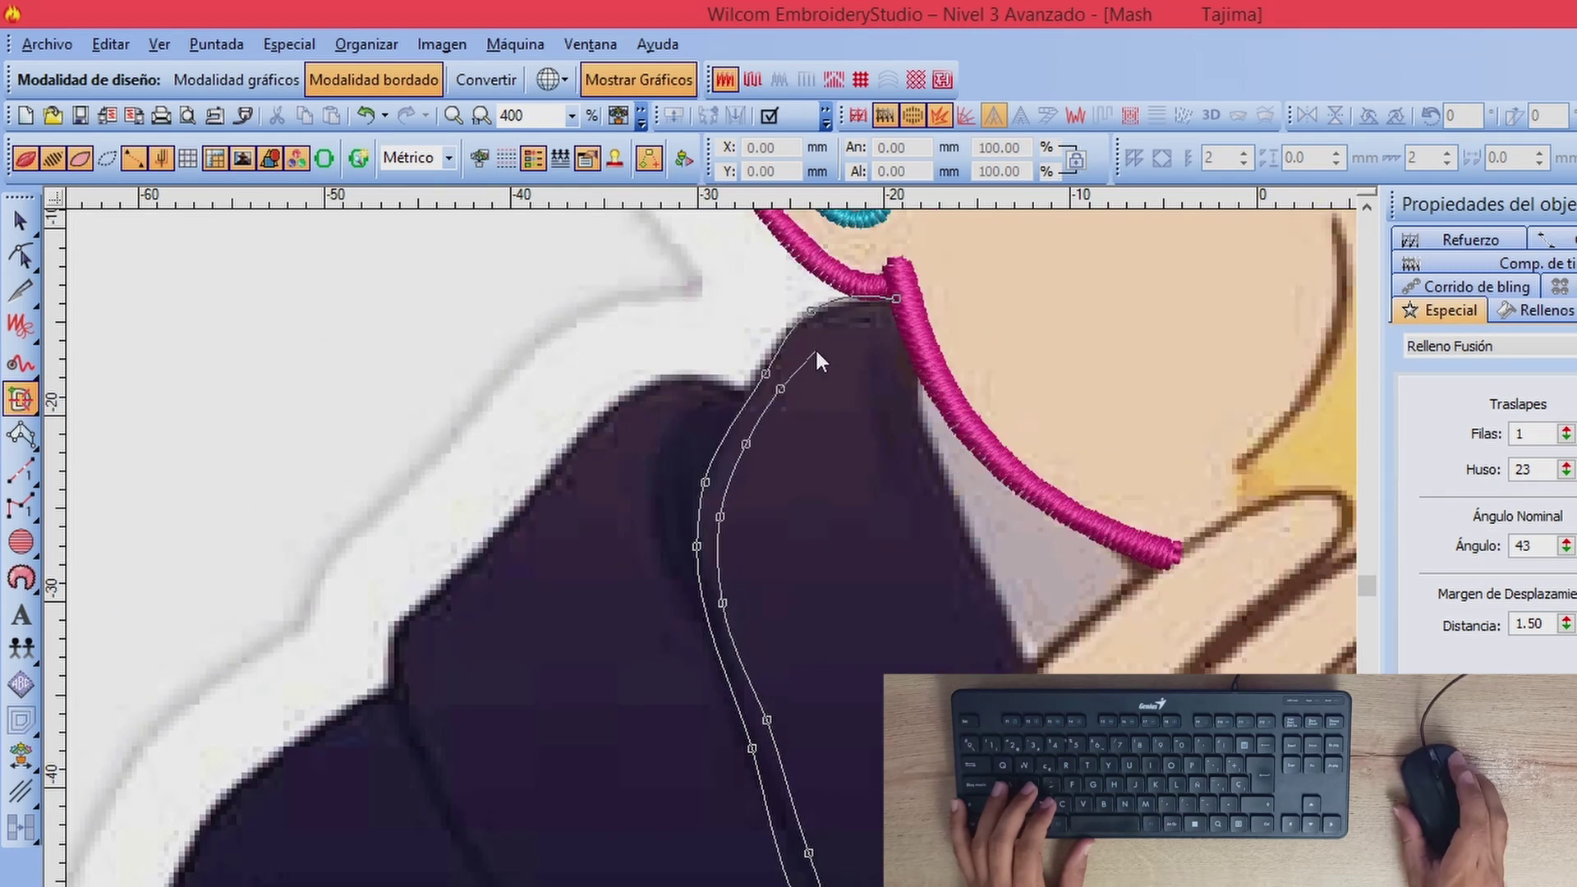
Step: Carry the inner hood line's inner edge over the hood's top to the jaw and complete the shape
click(816, 332)
click(855, 317)
click(899, 319)
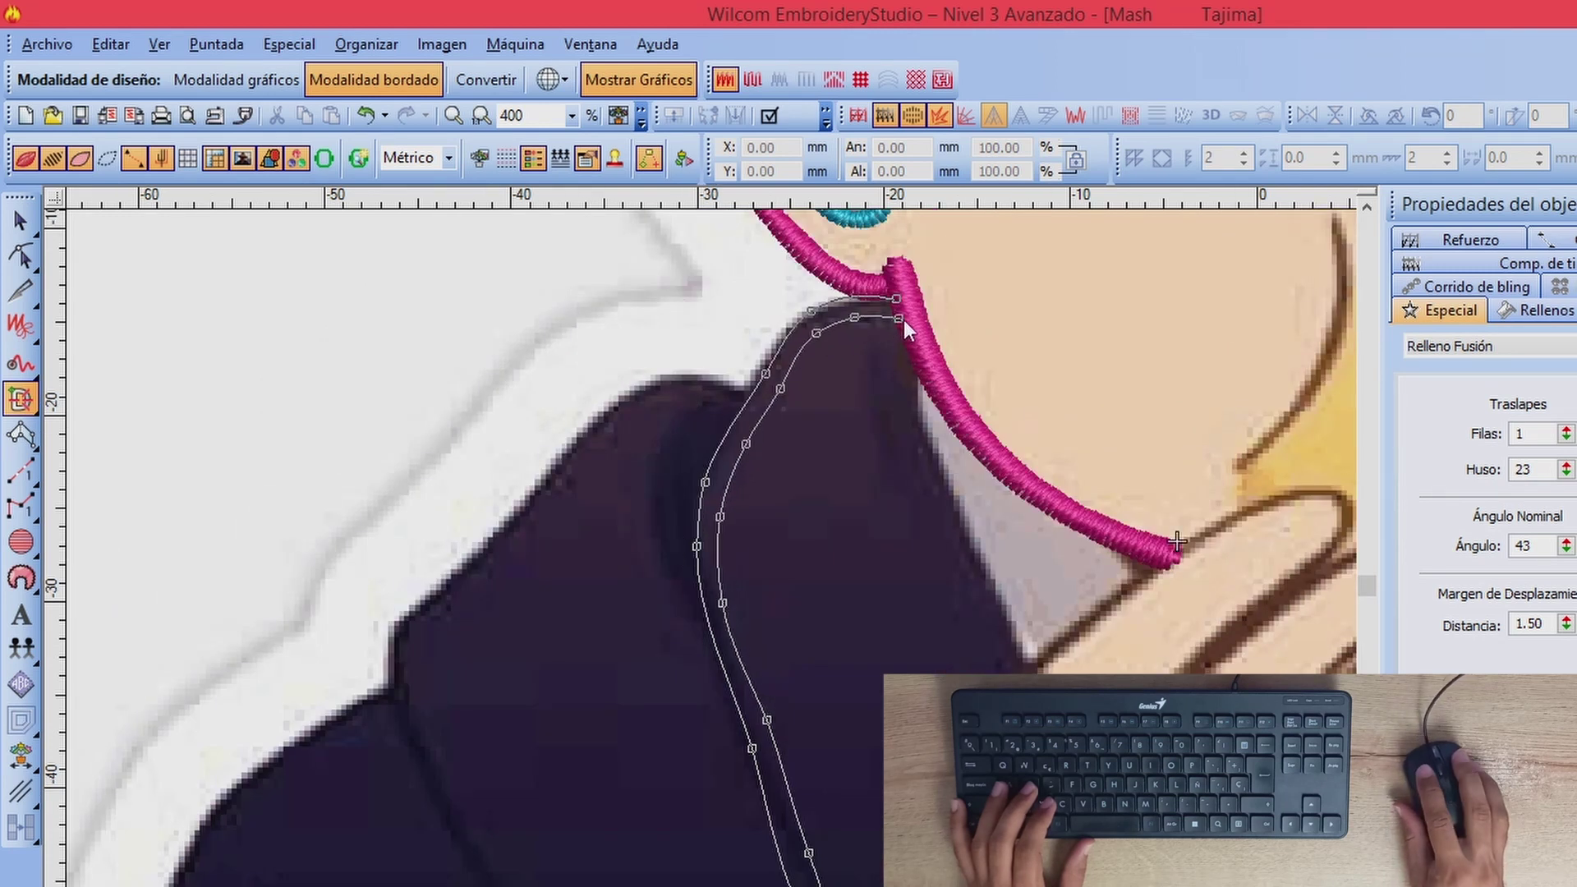
key(shift+z)
key(Return)
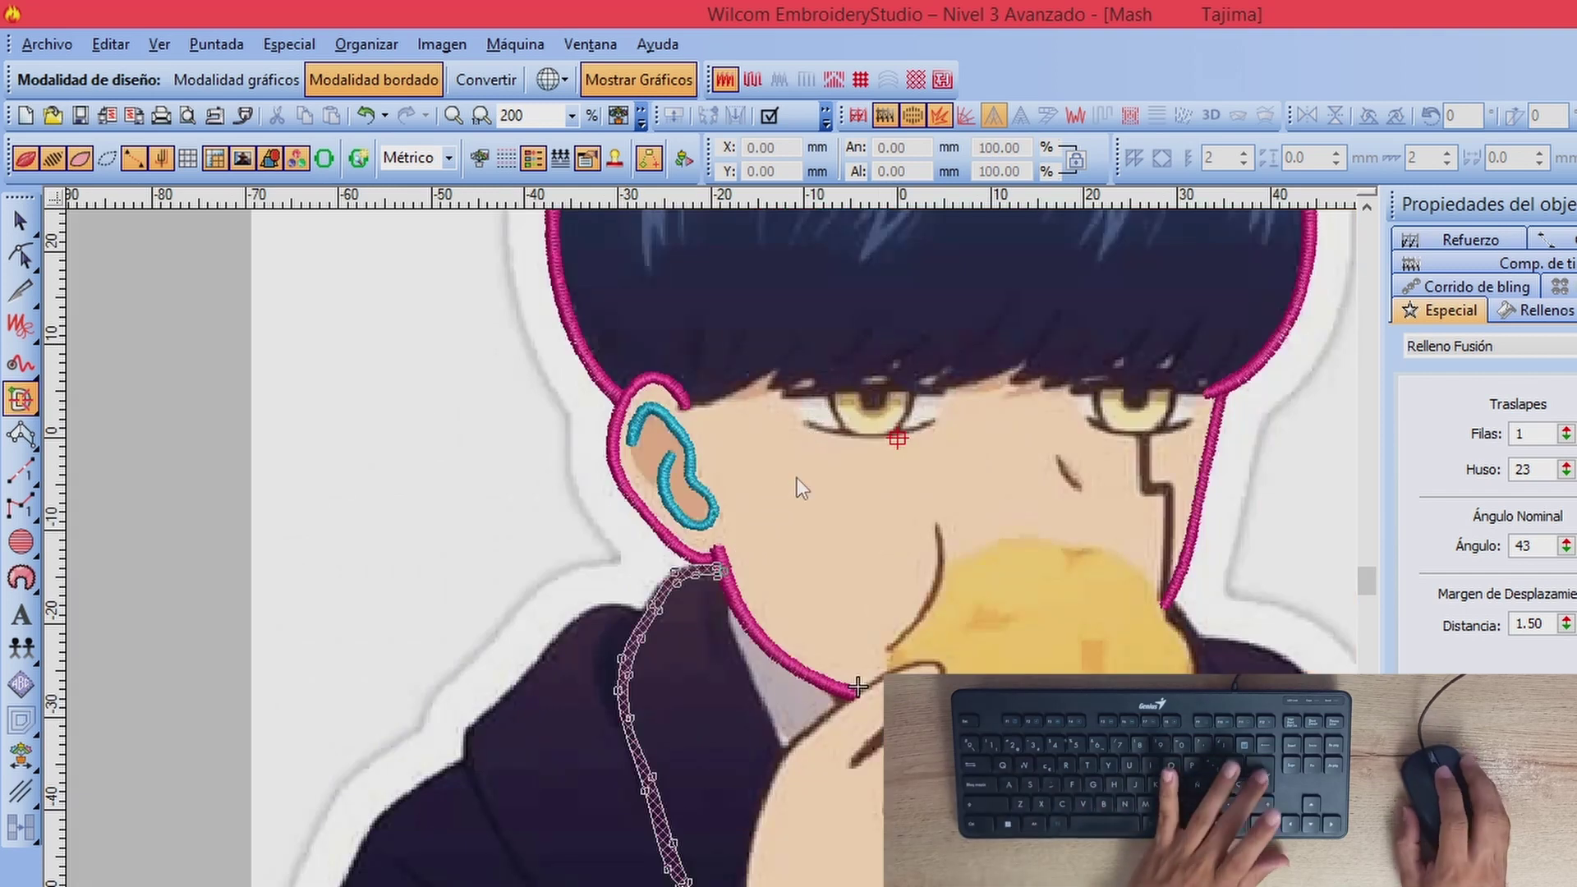
key(Return)
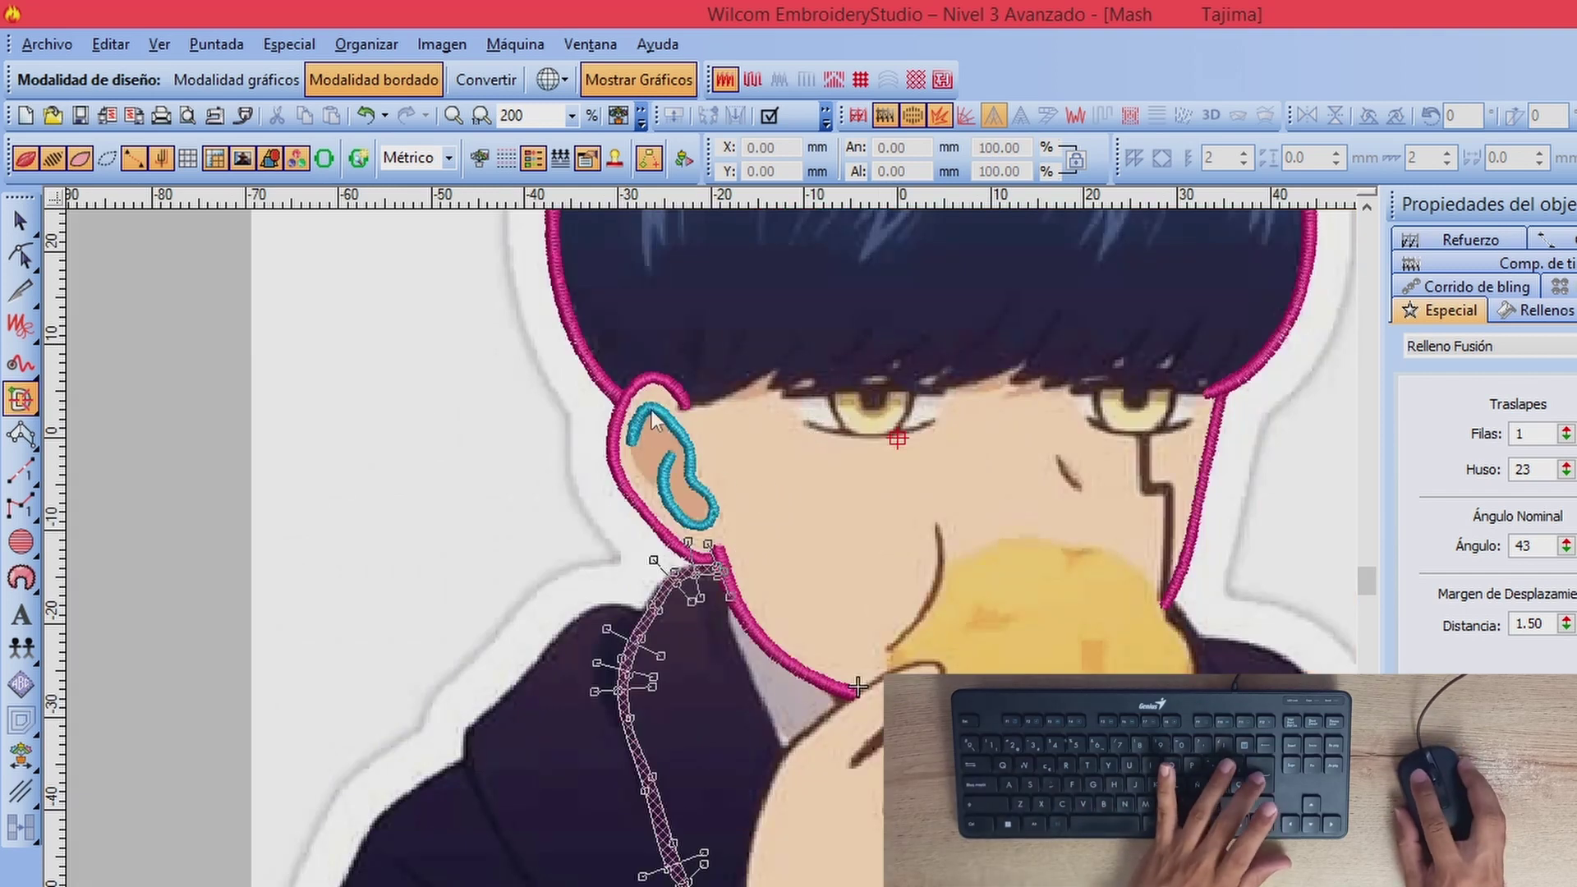
key(Return)
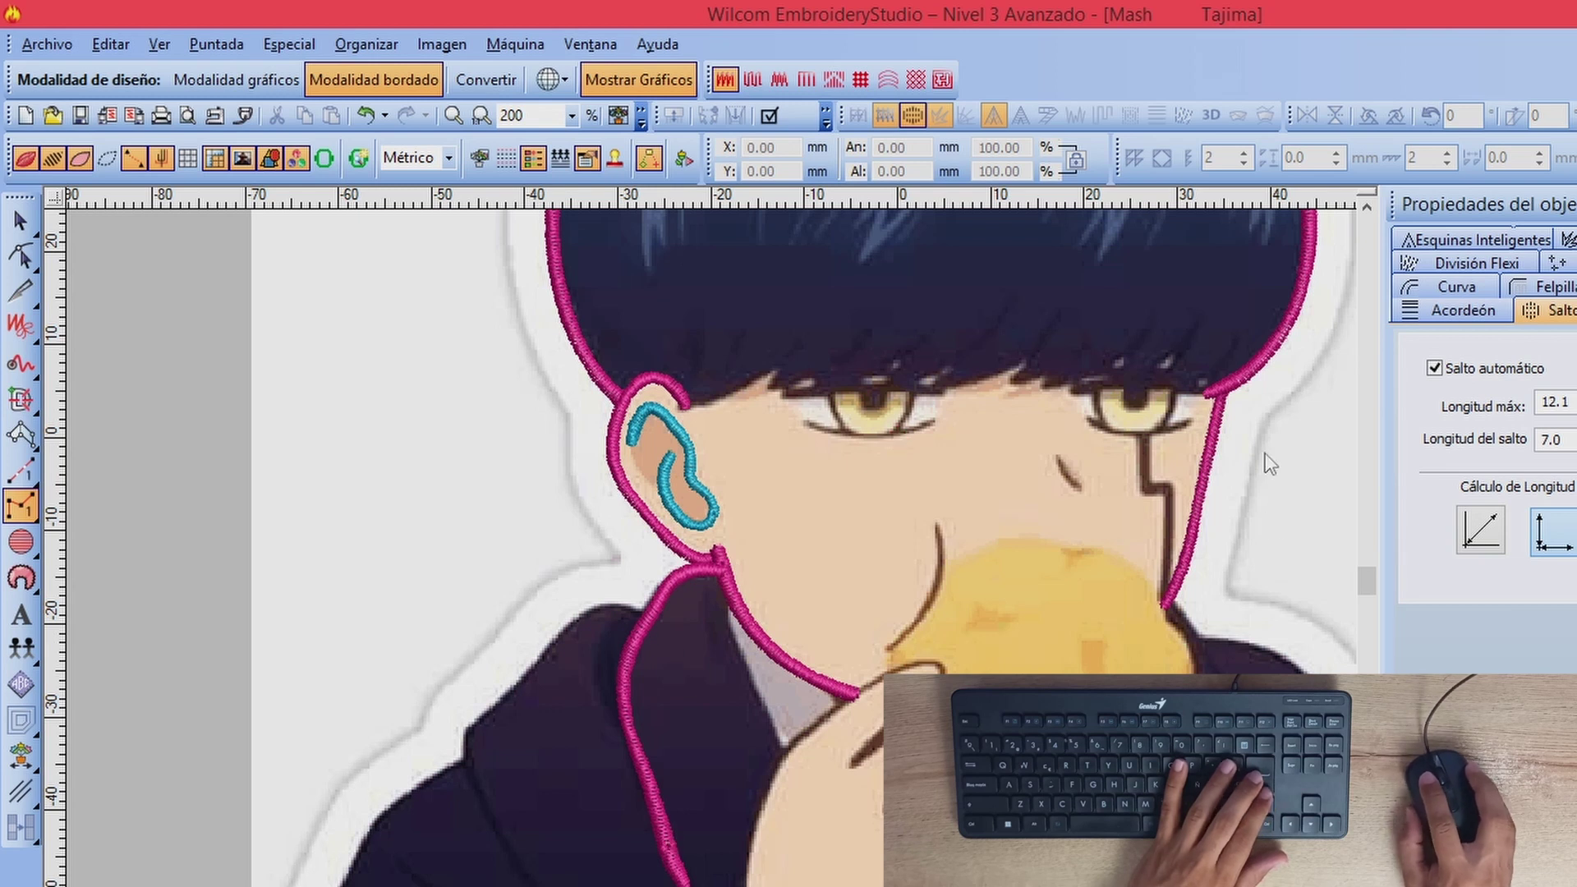
click(638, 435)
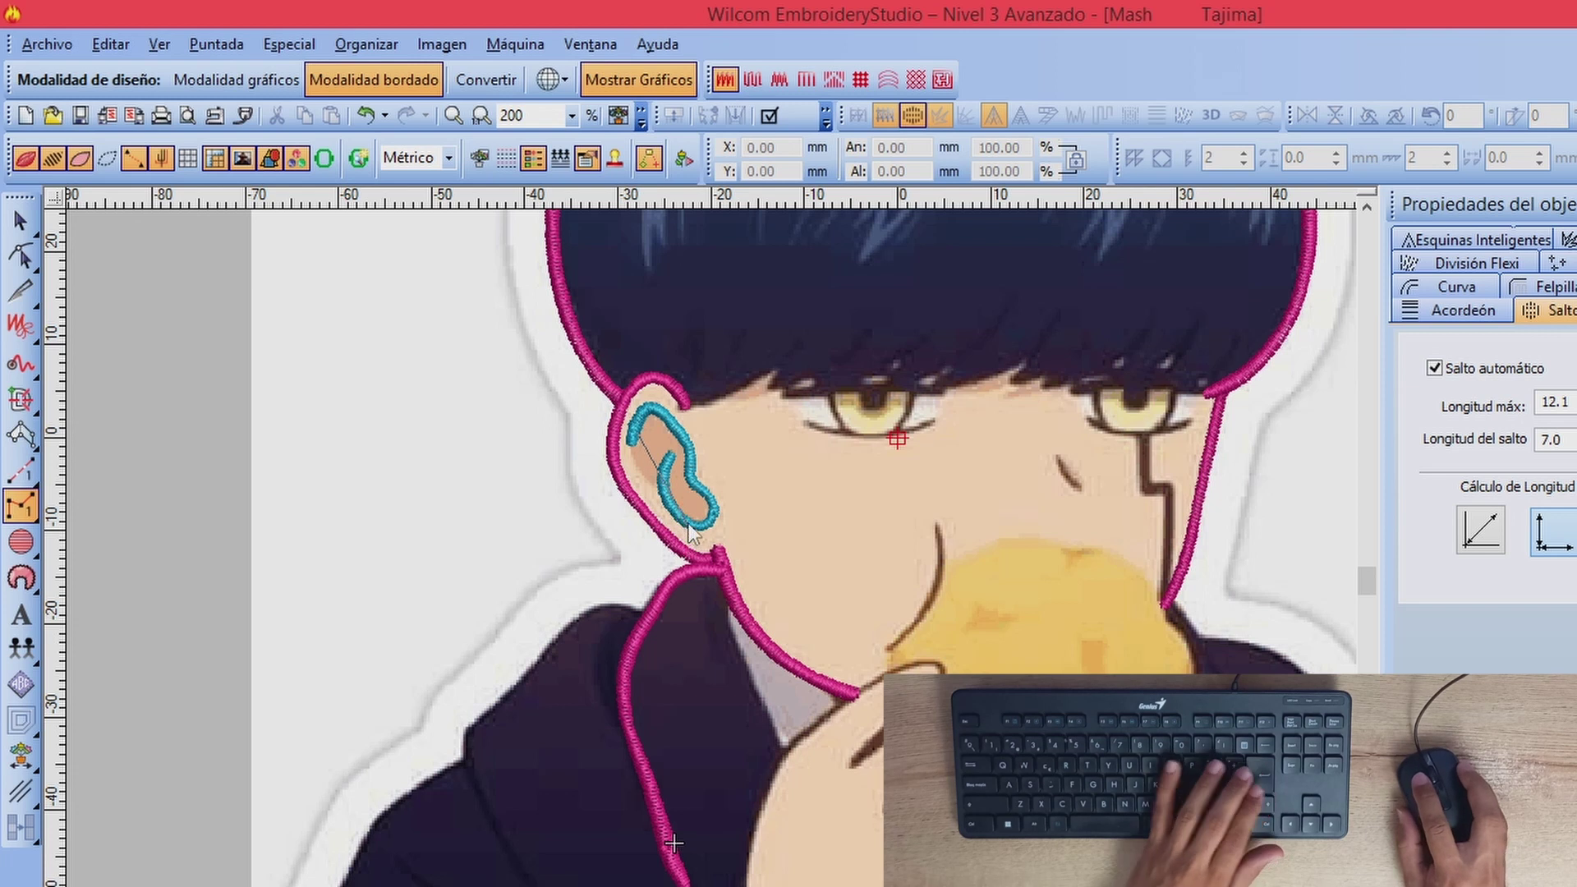
key(BackSpace)
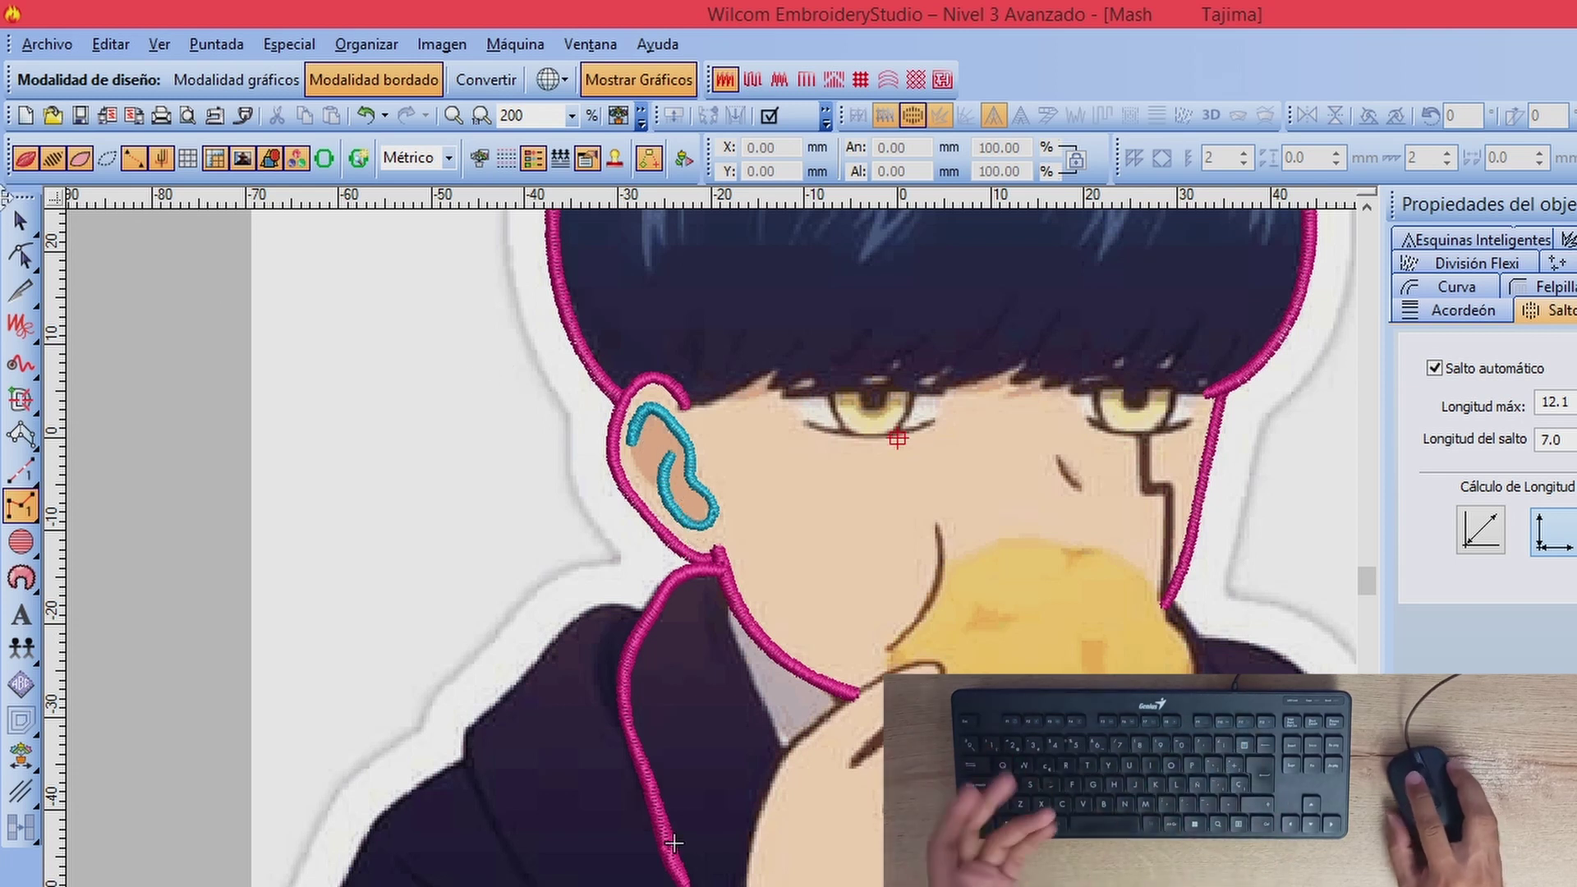
key(Escape)
click(21, 433)
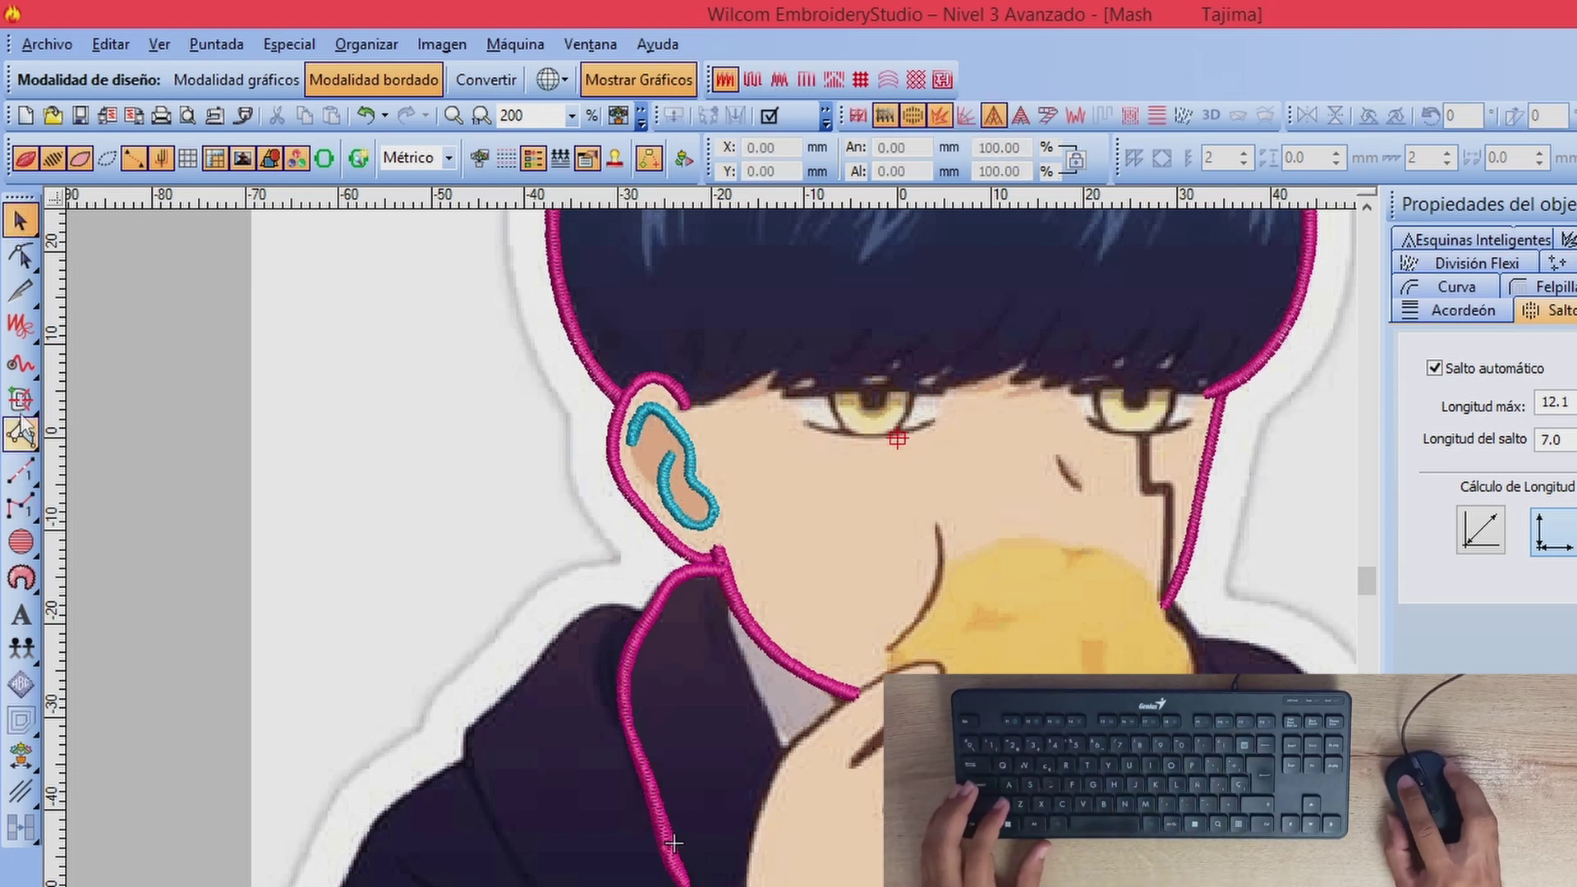
Step: Start a Fusion Fill shape for the outer hood contour, tracing its outer edge from the inner hood line down the slope
click(21, 399)
click(593, 649)
scroll(593, 649, down, 2)
scroll(698, 600, up, 3)
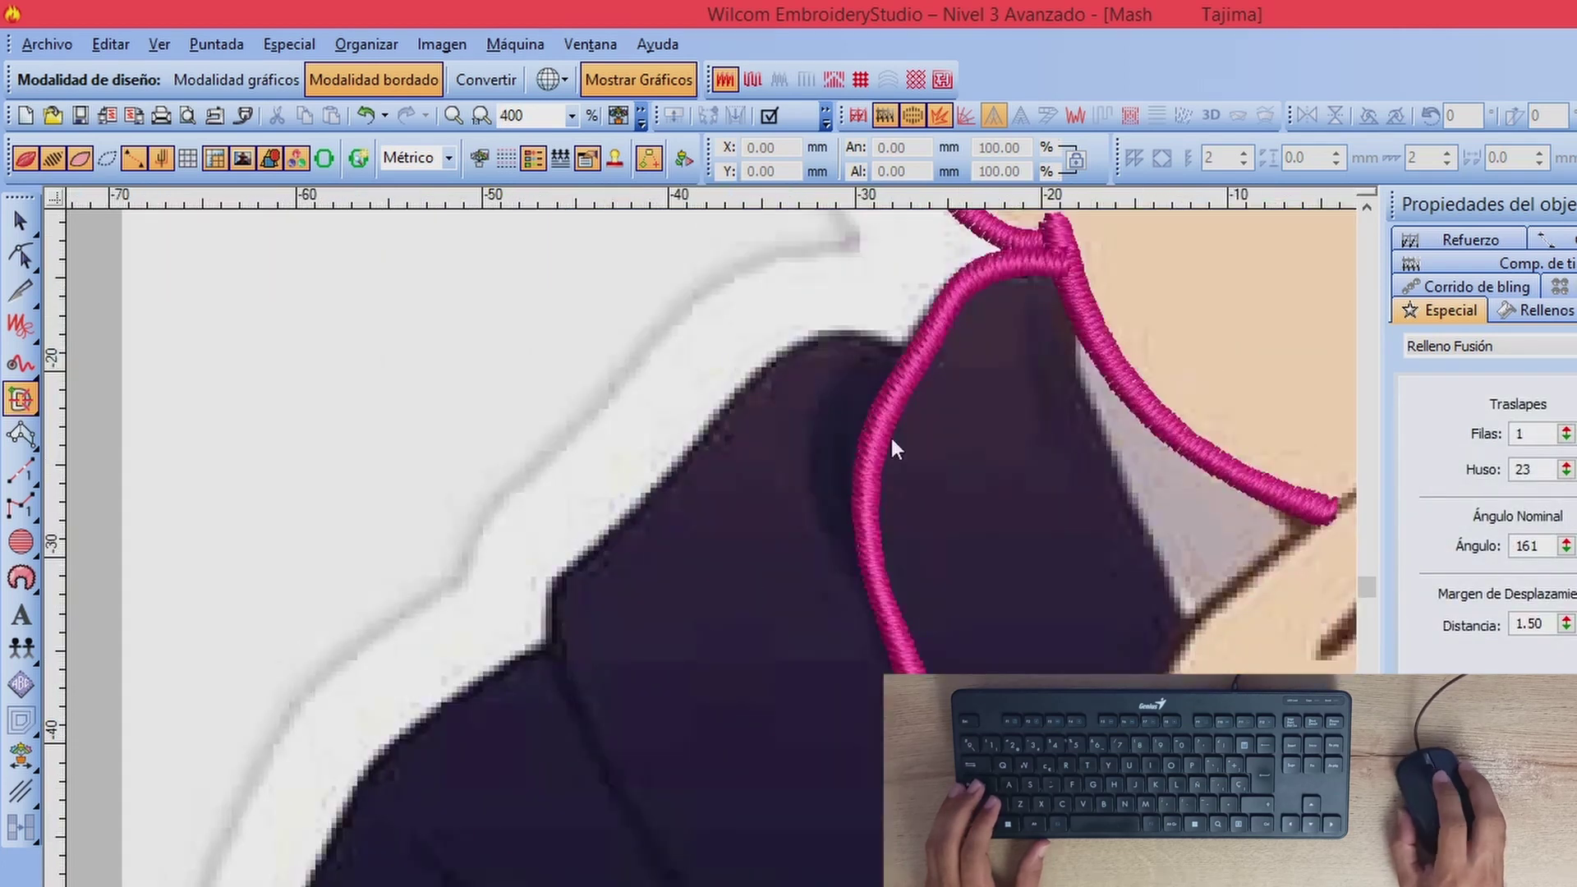
click(792, 340)
click(664, 471)
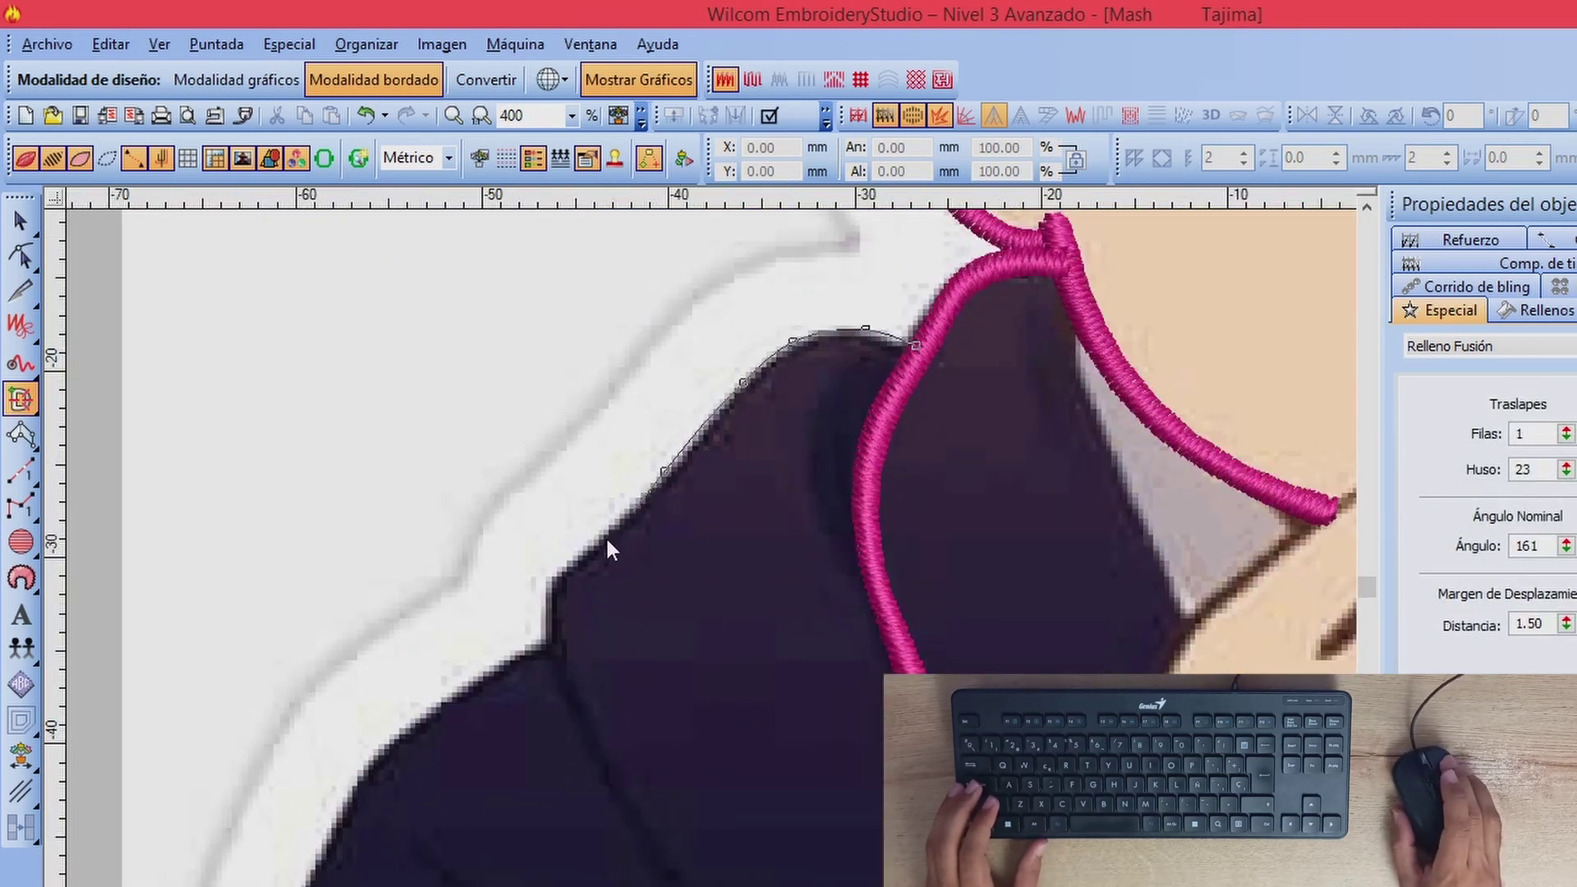
Step: Continue the outer hood contour's outer edge around the notch above the shoulder and down the fold to its lower end
click(581, 552)
click(554, 583)
click(545, 644)
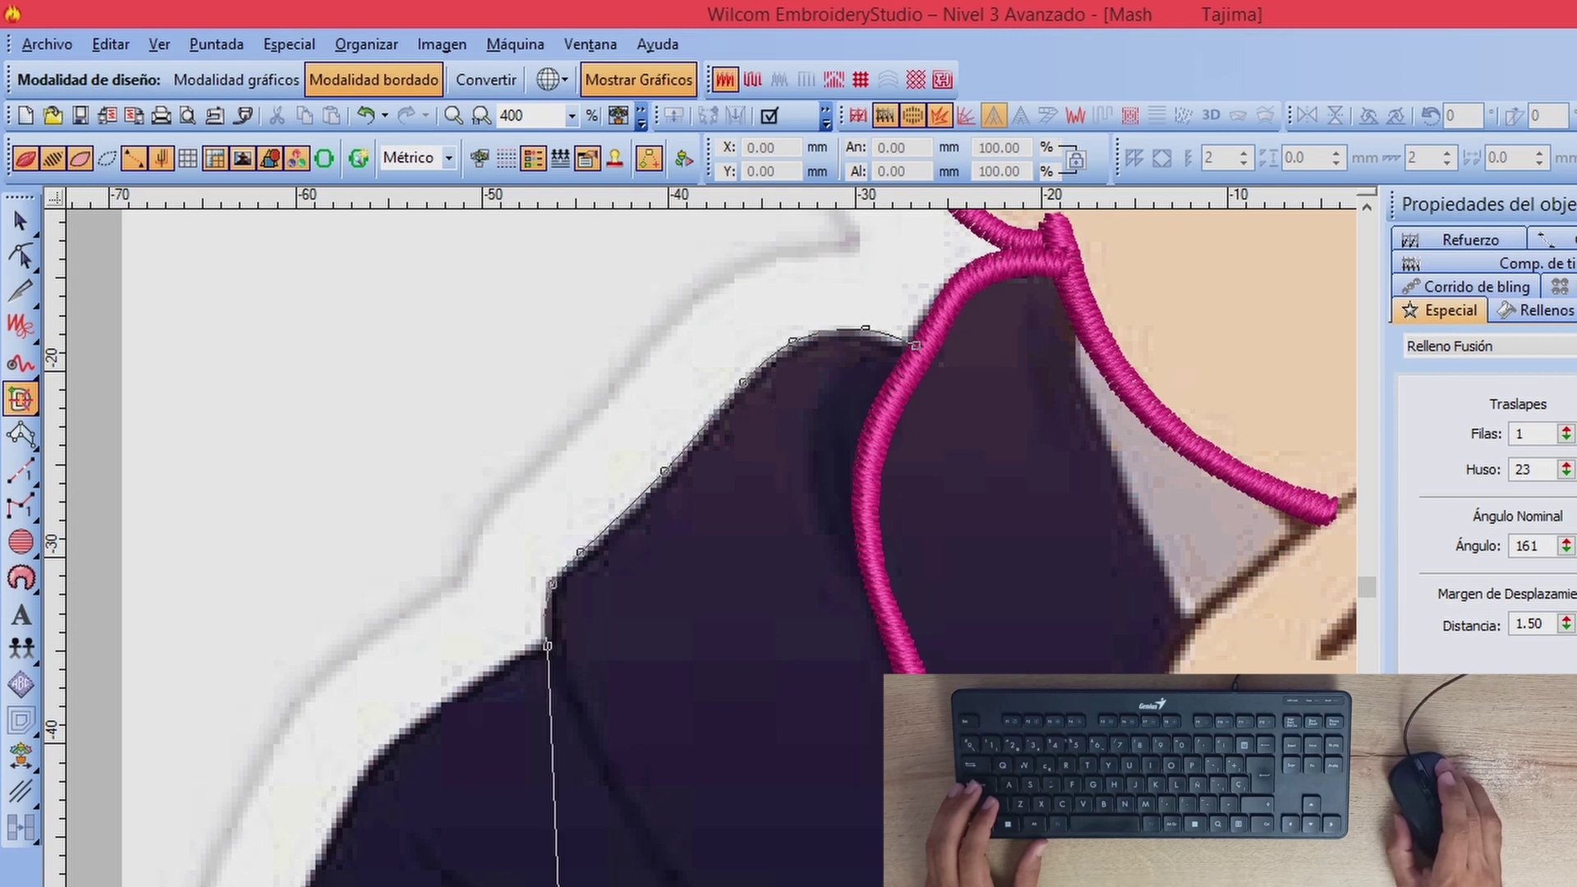
click(620, 529)
click(684, 657)
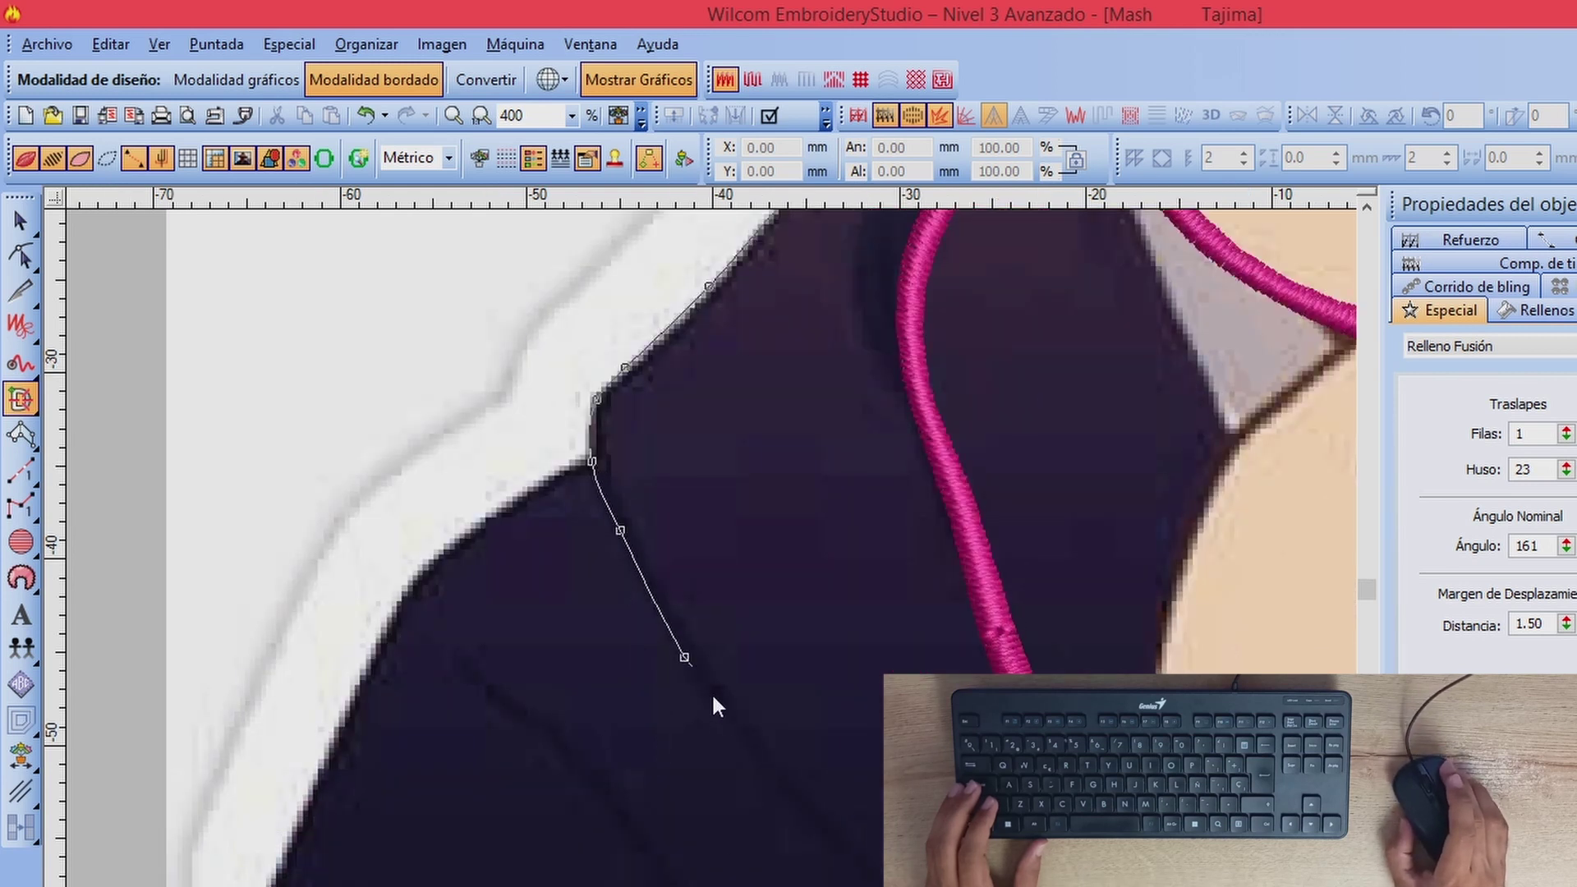
click(734, 725)
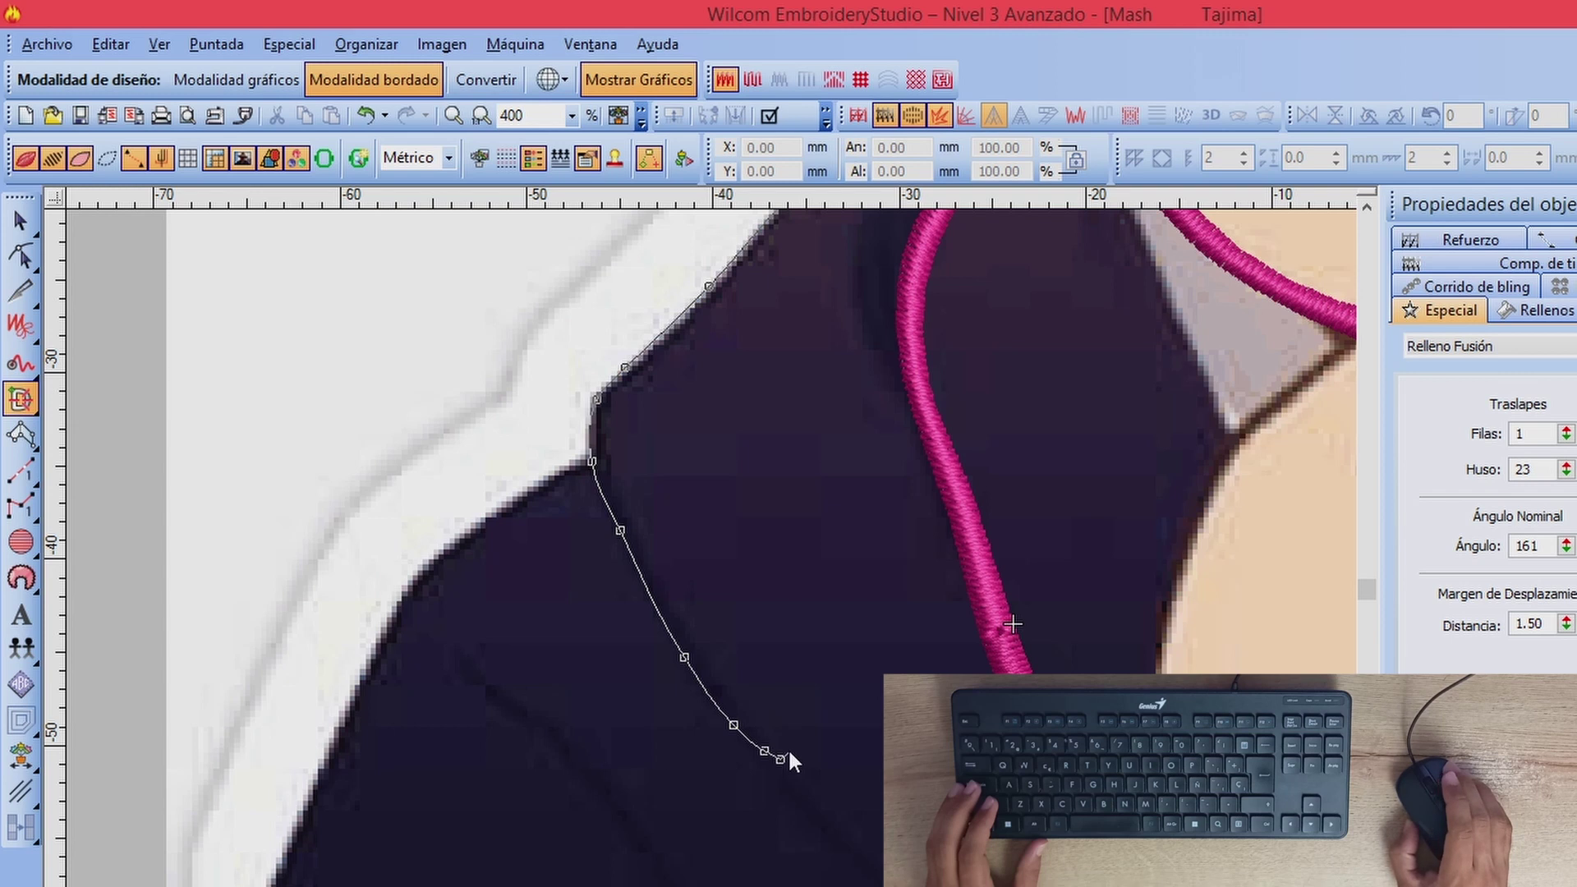
Step: Trace the outer hood contour's inner edge from the fold's lower end back up around the notch onto the slope
click(786, 742)
click(714, 656)
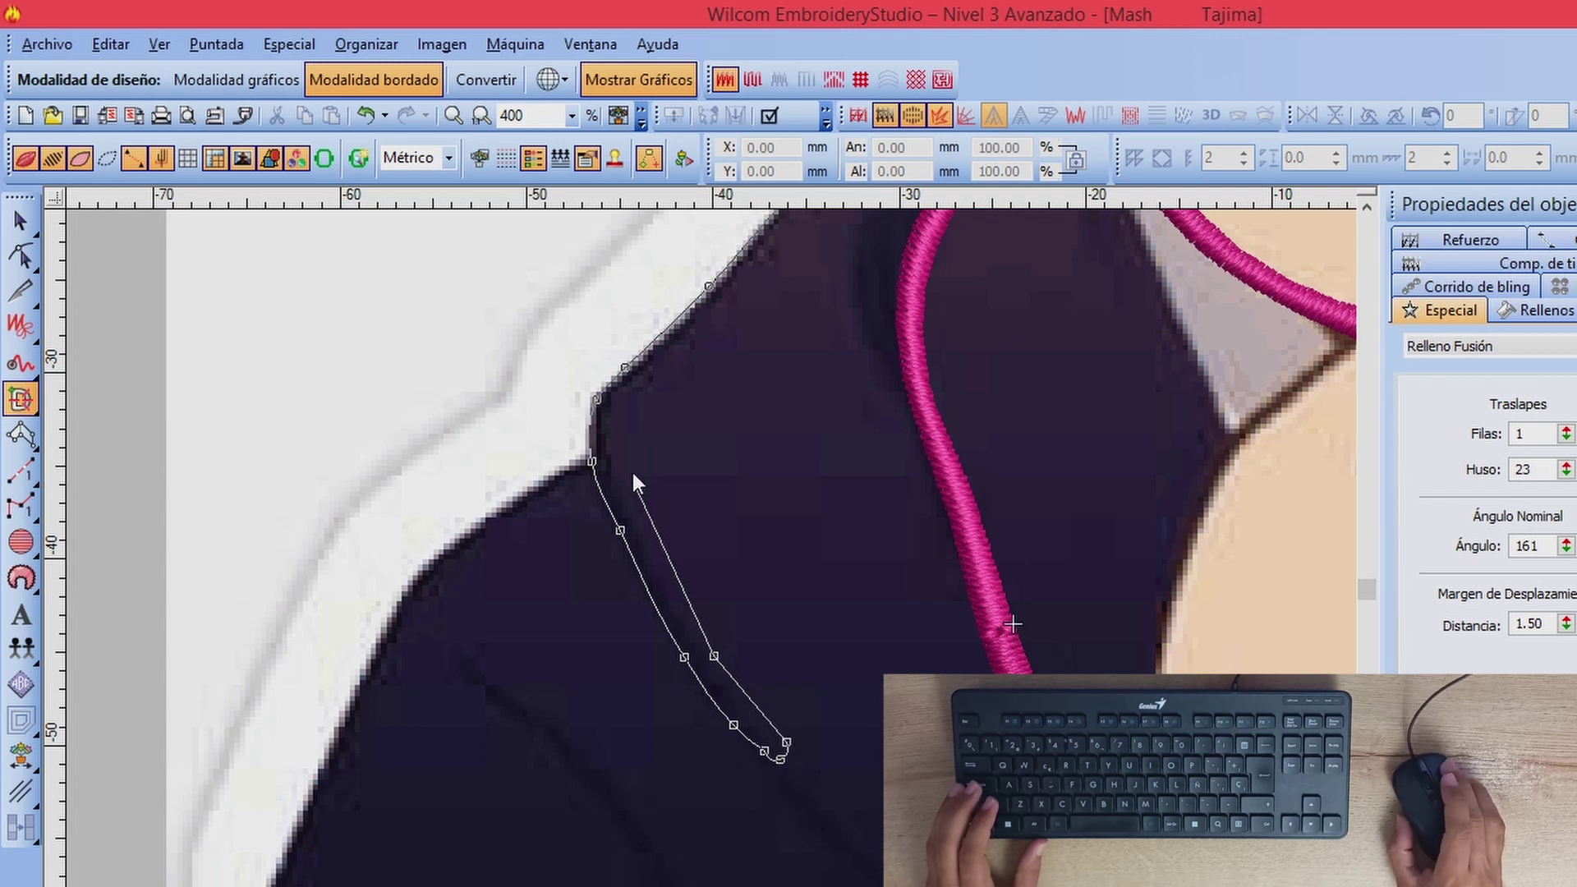
click(638, 489)
click(625, 424)
click(636, 396)
click(702, 332)
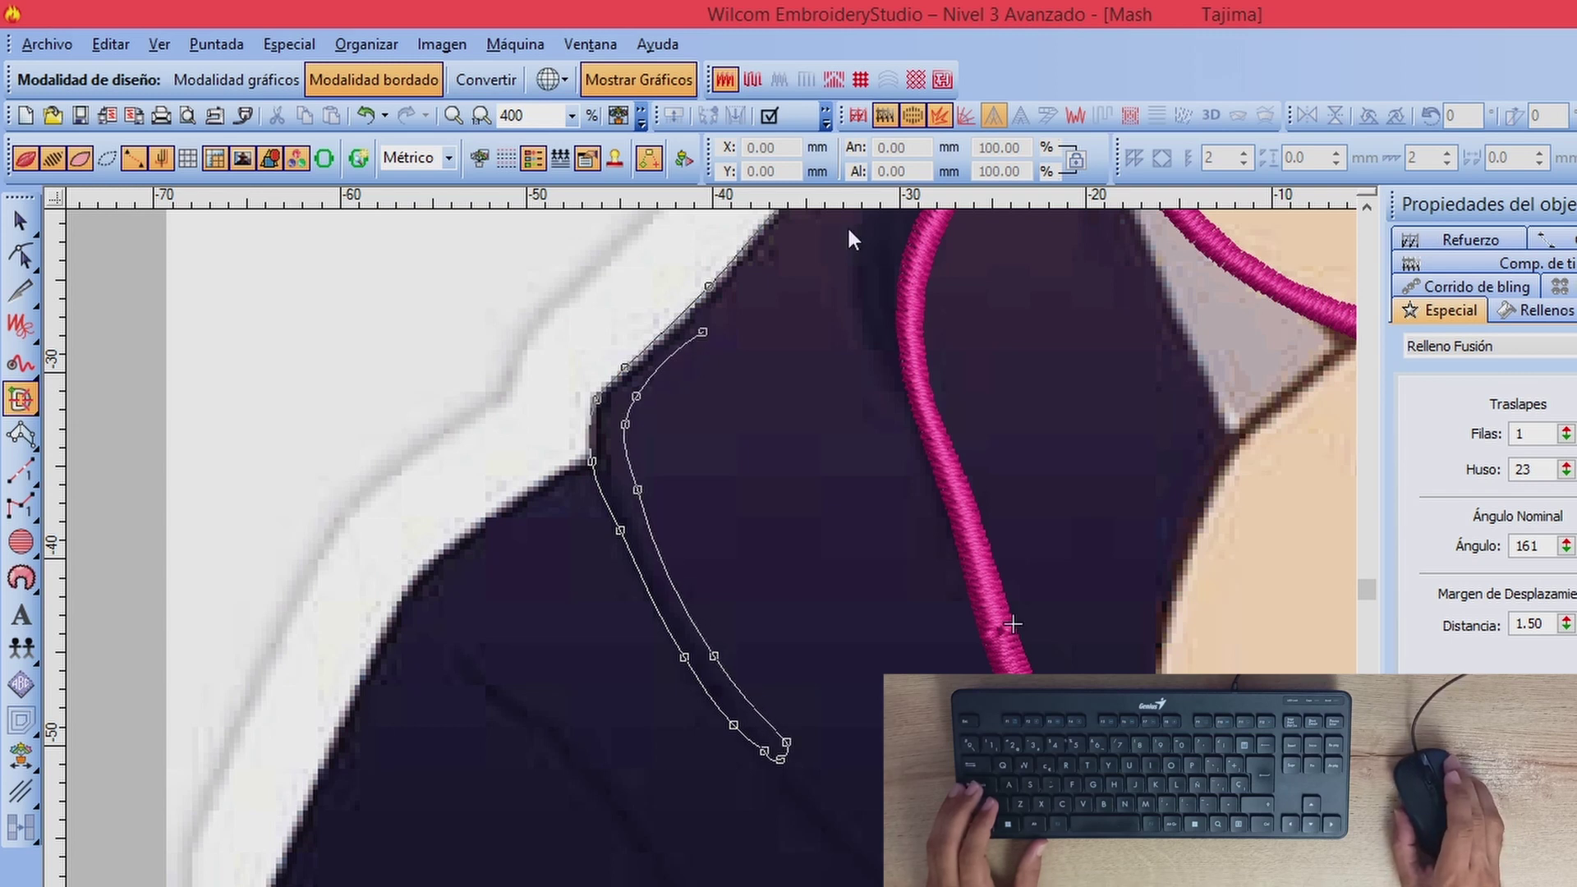
Step: Carry the outer hood contour's inner edge over the hood's top to the inner hood line and complete the shape
click(744, 388)
click(803, 343)
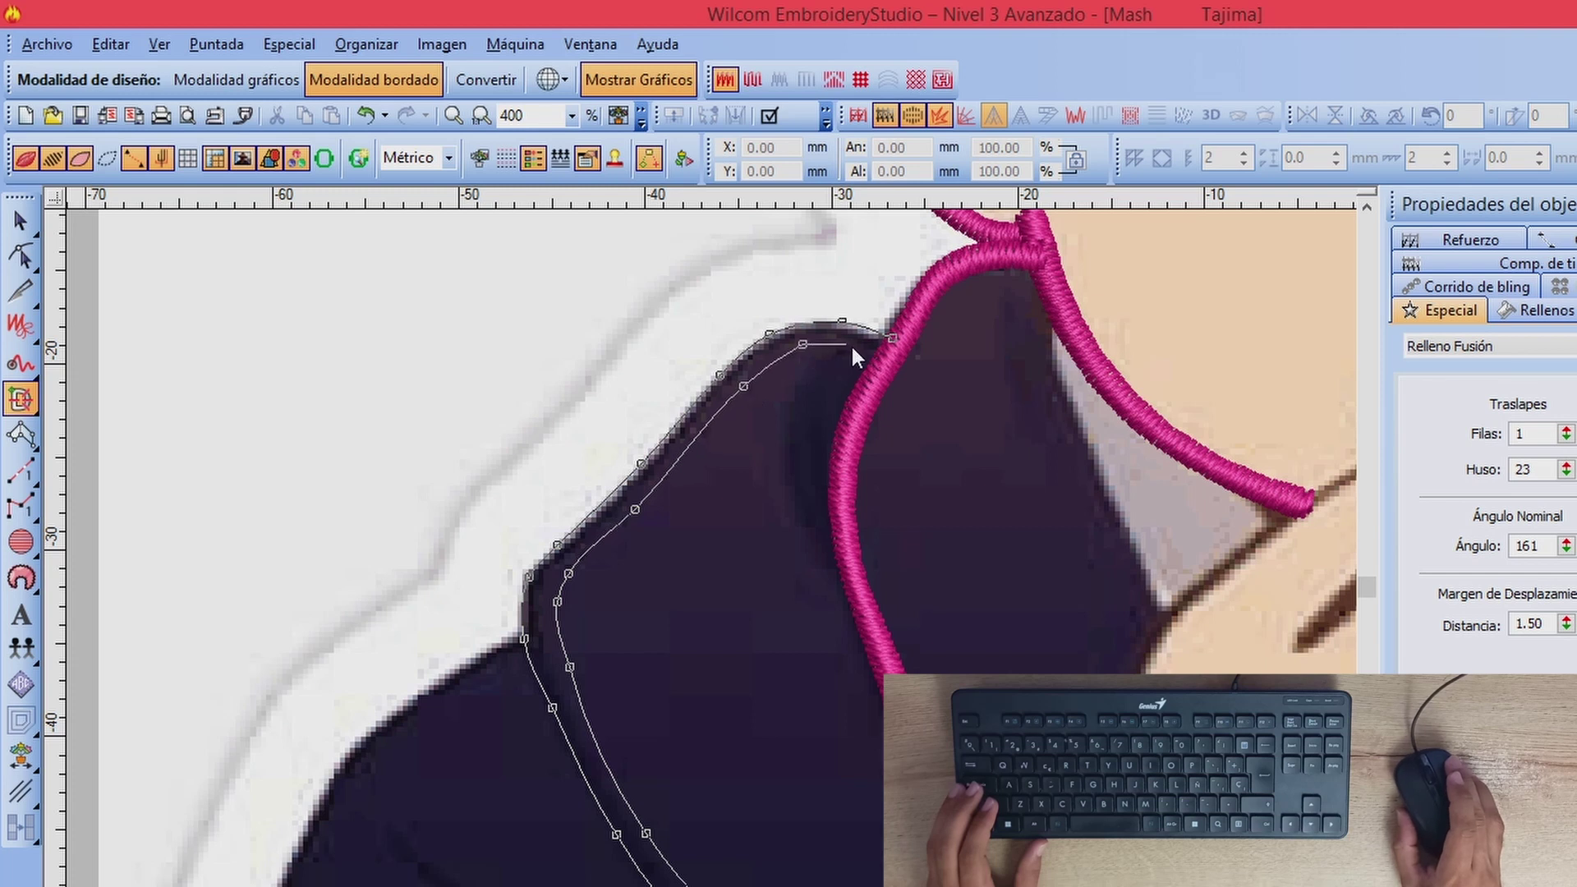
click(853, 345)
key(Return)
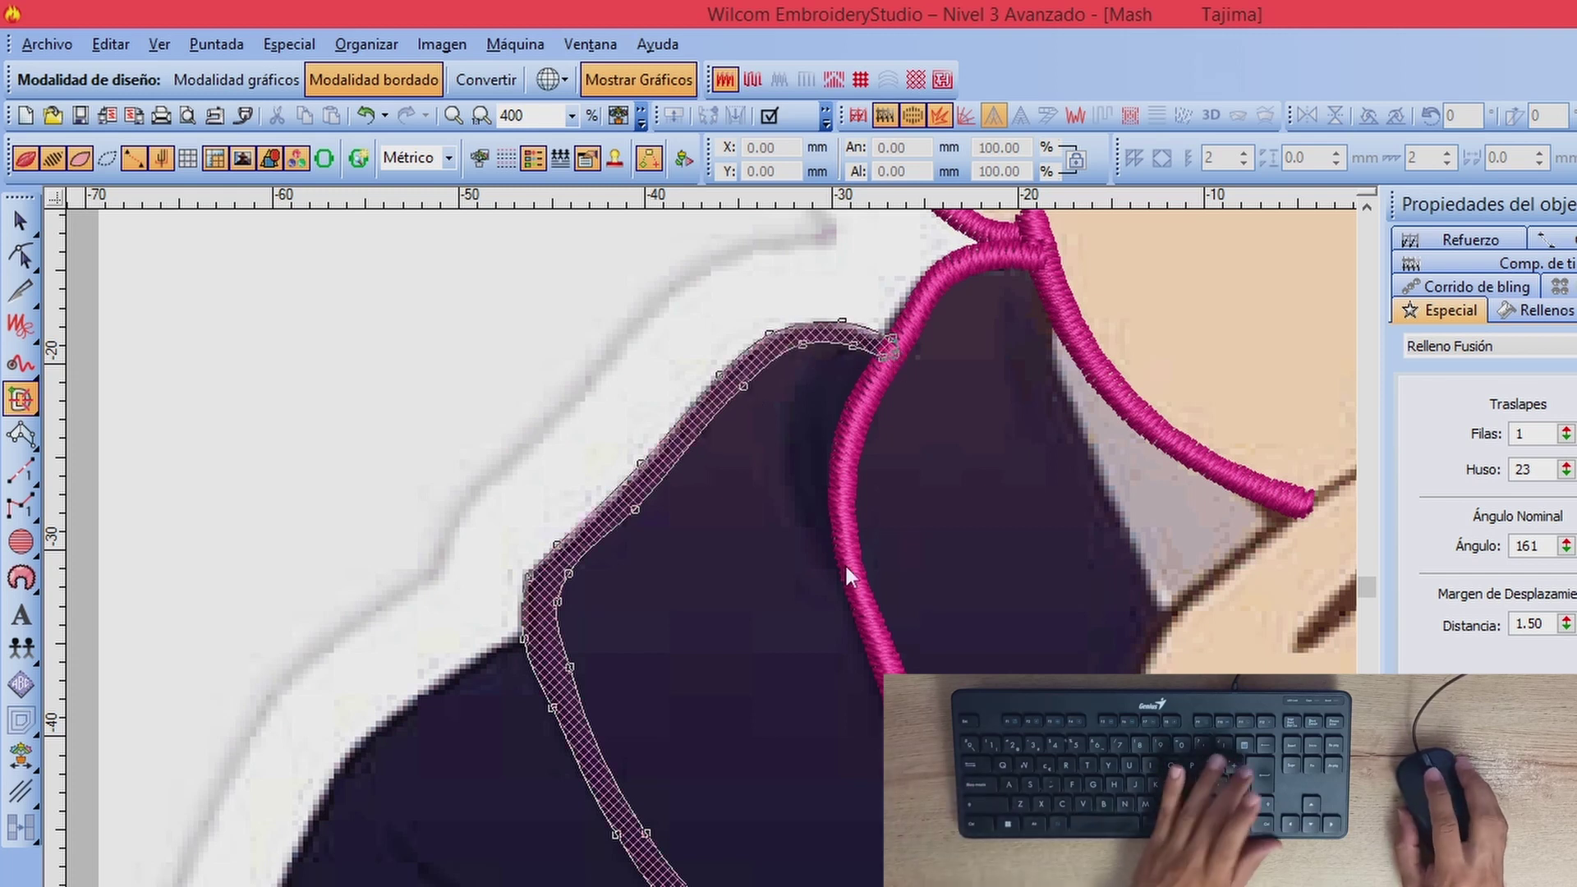
key(Return)
Step: Start a Fusion Fill shape for the ear-side shoulder, tracing its inner edge from the hood notch down to the jacket's bottom corner
scroll(667, 565, down, 1)
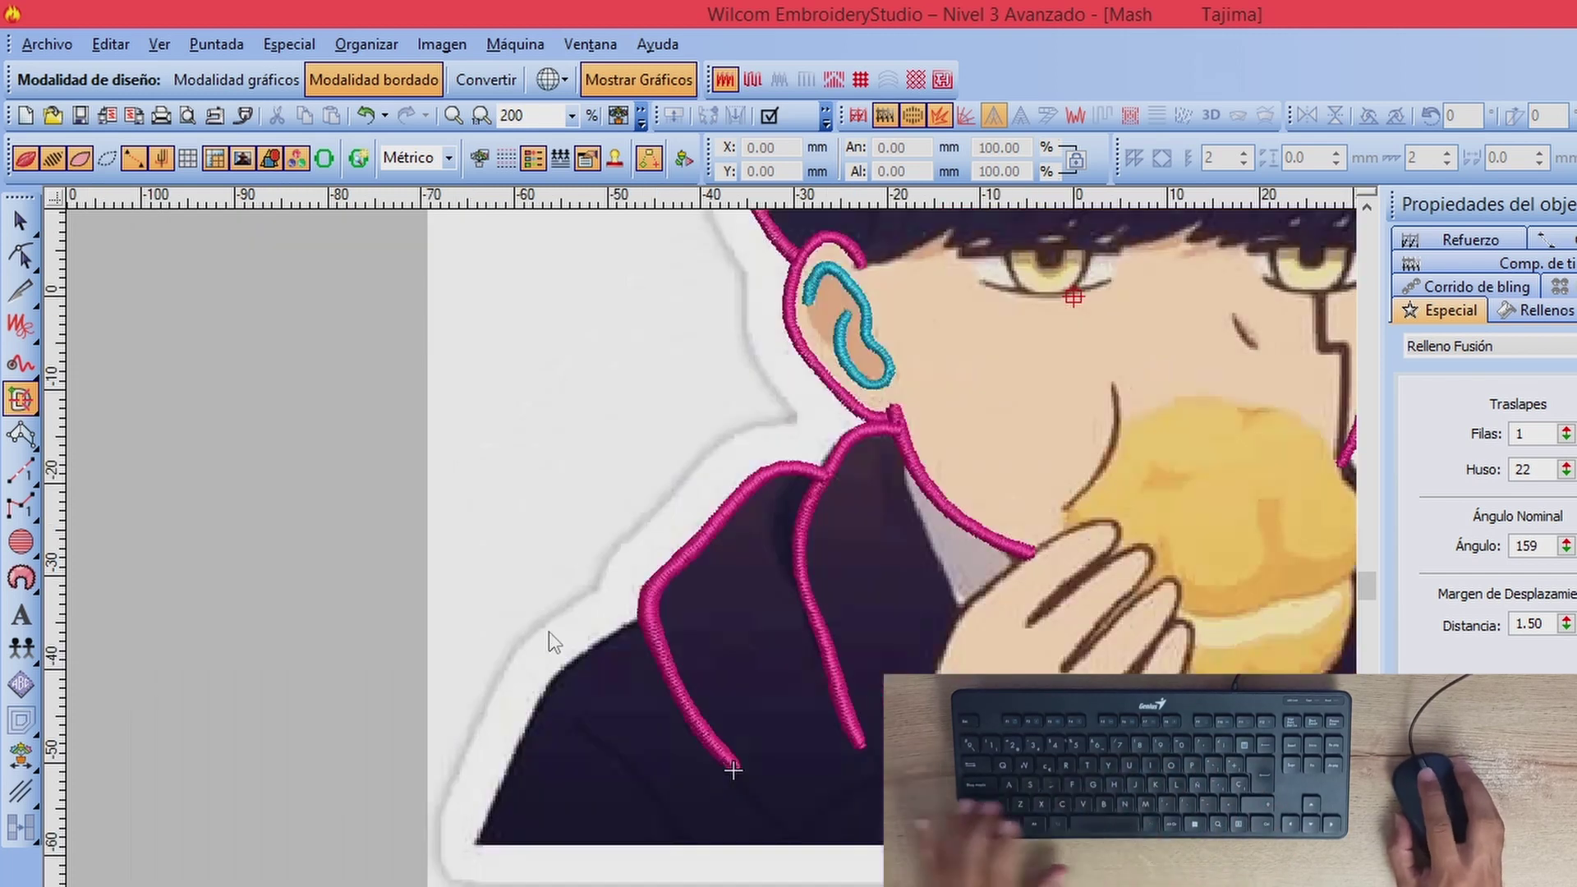
scroll(605, 660, up, 2)
scroll(780, 475, down, 1)
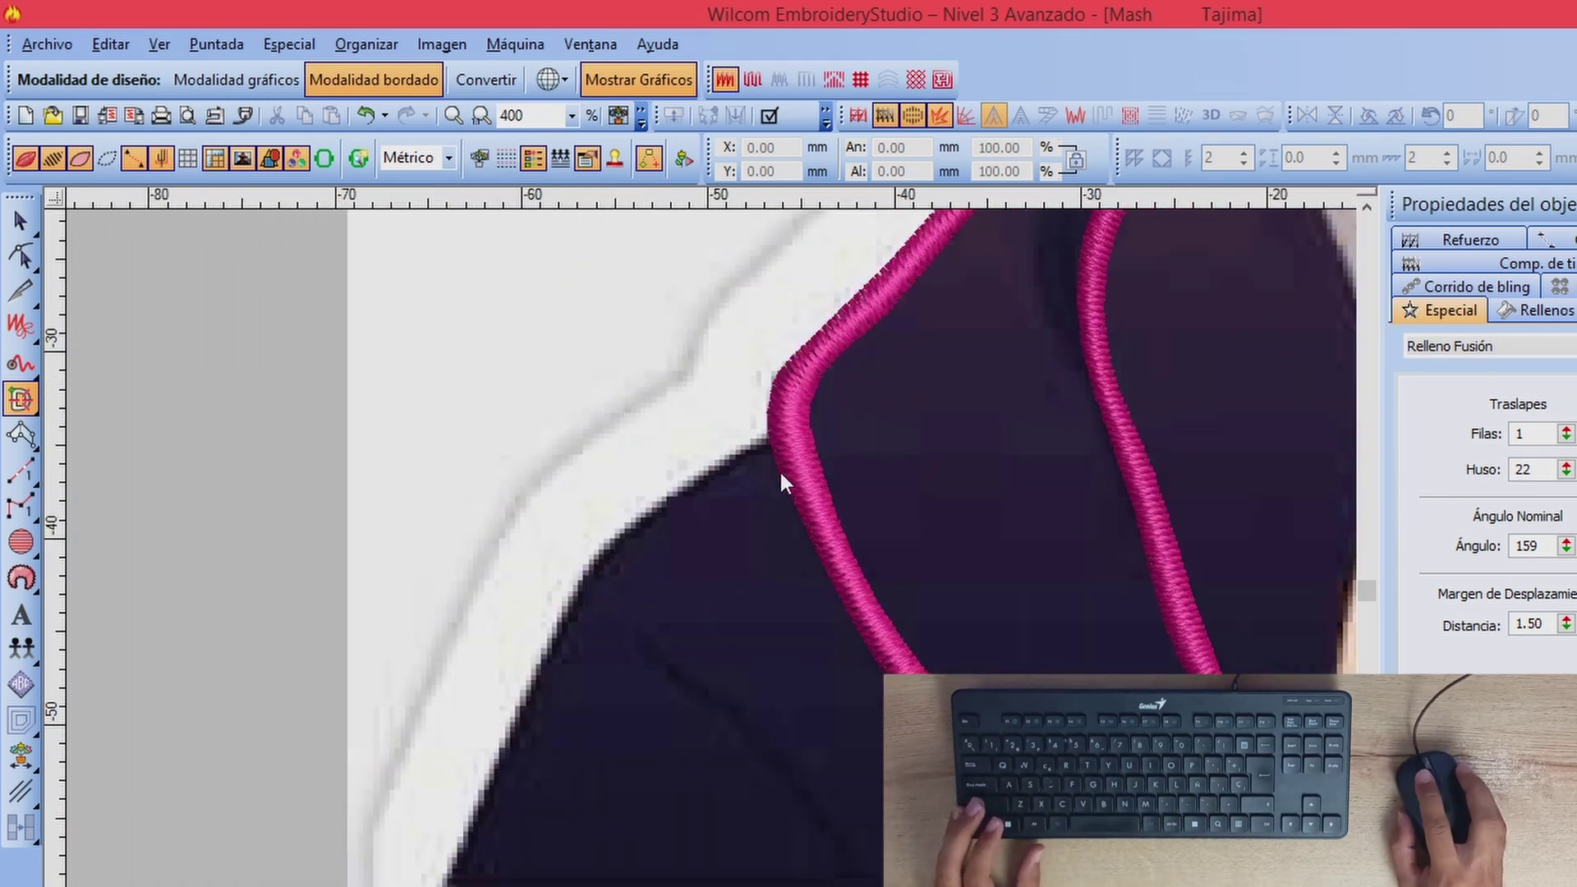
click(781, 446)
right_click(669, 525)
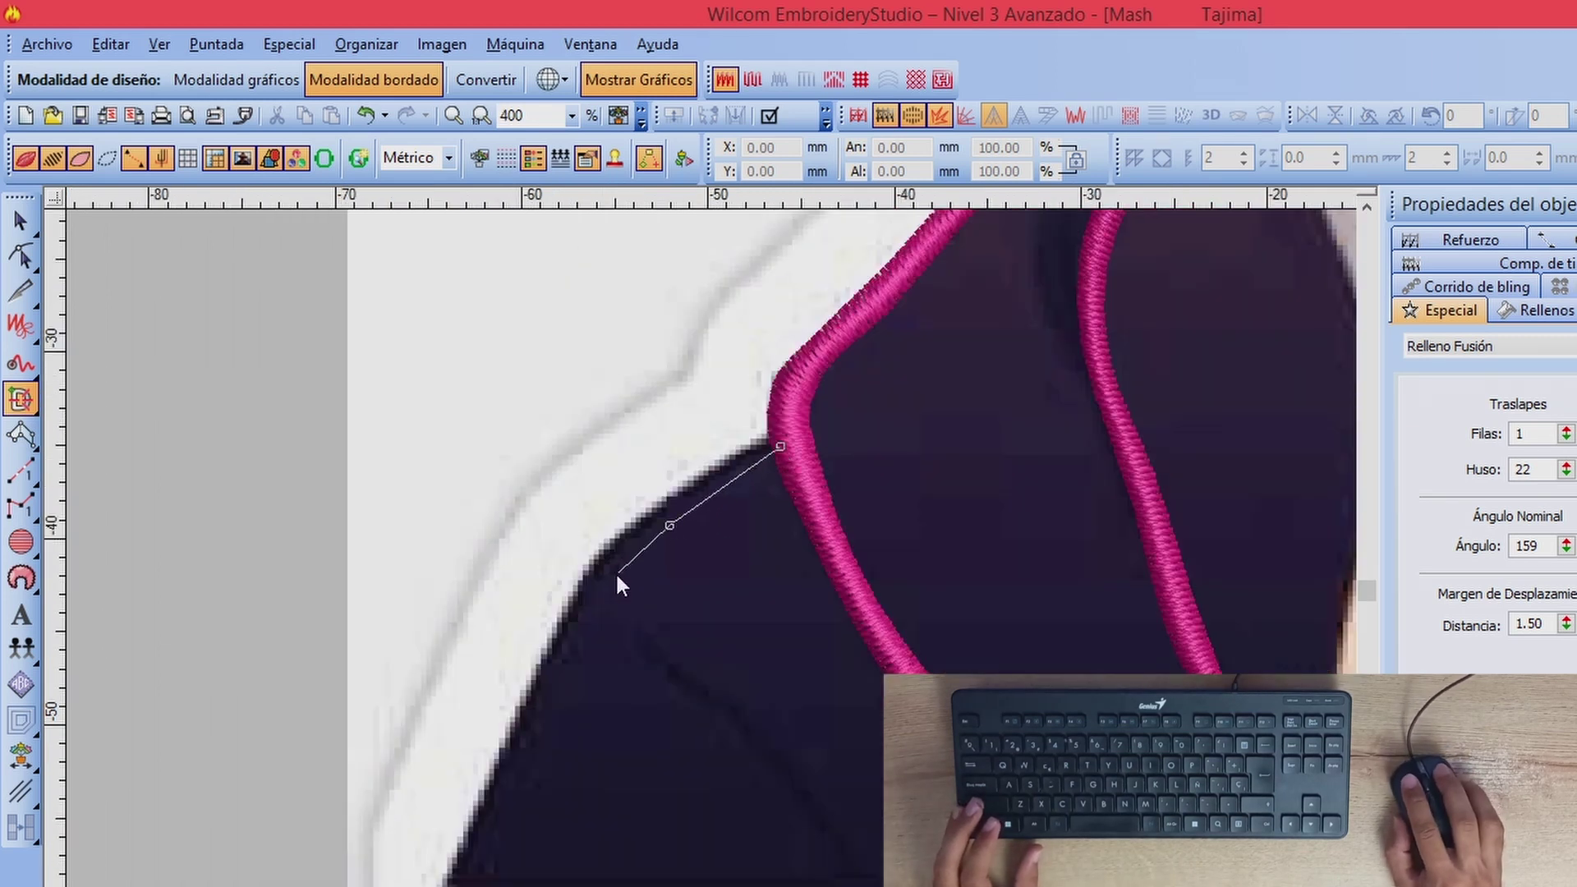
right_click(616, 574)
drag(516, 721, 630, 550)
click(697, 454)
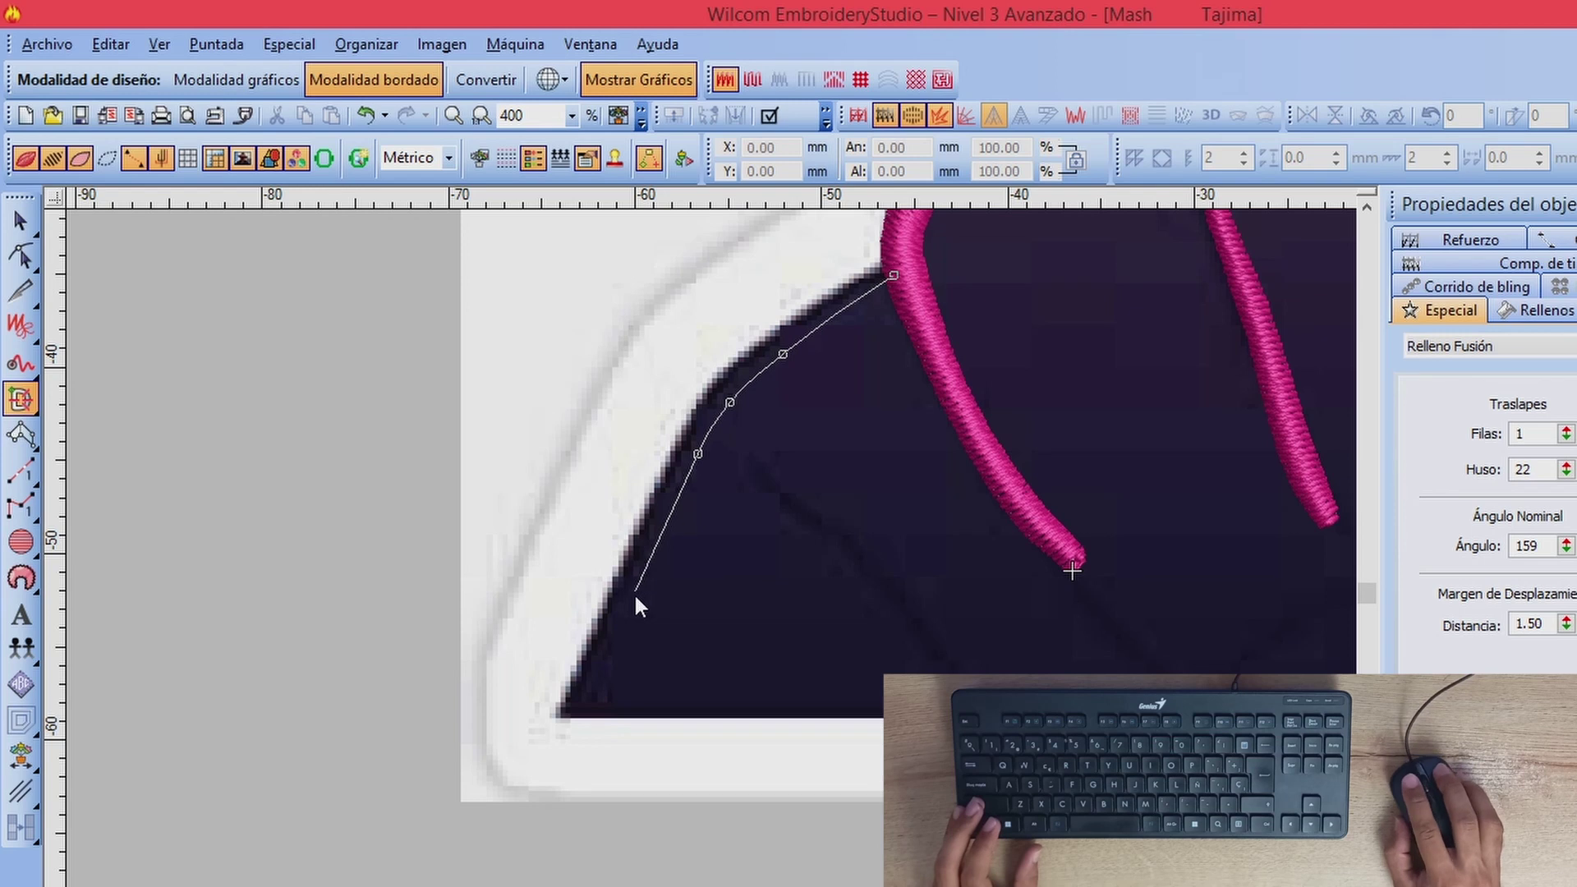
click(635, 593)
click(571, 716)
Step: Trace the ear-side shoulder's outer edge from the bottom corner back up to the hood line and complete the shape
right_click(555, 720)
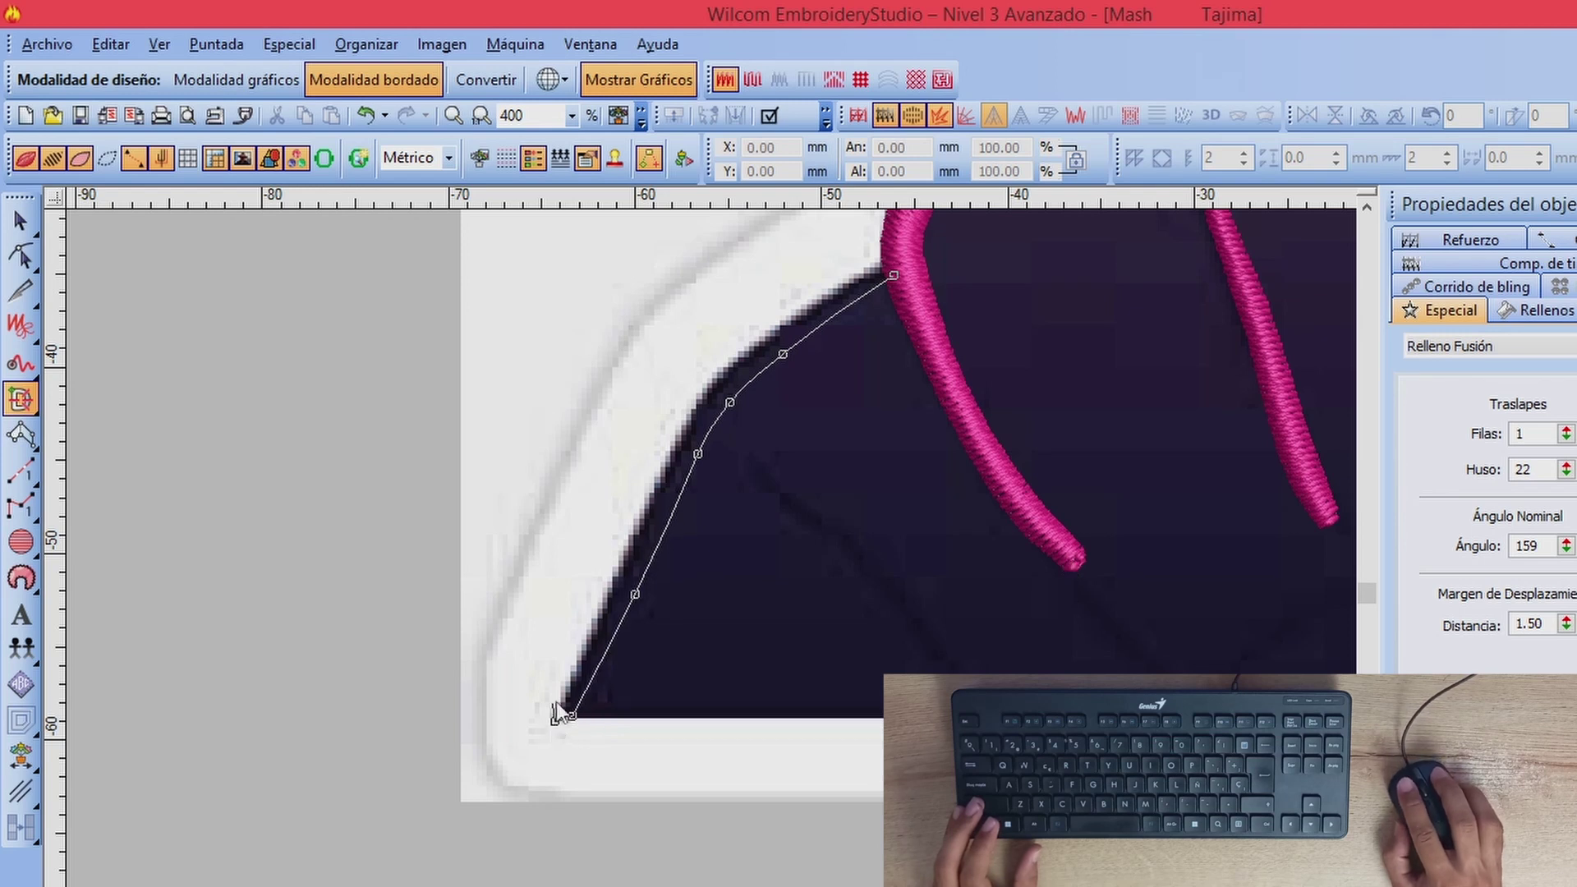
right_click(549, 690)
right_click(683, 422)
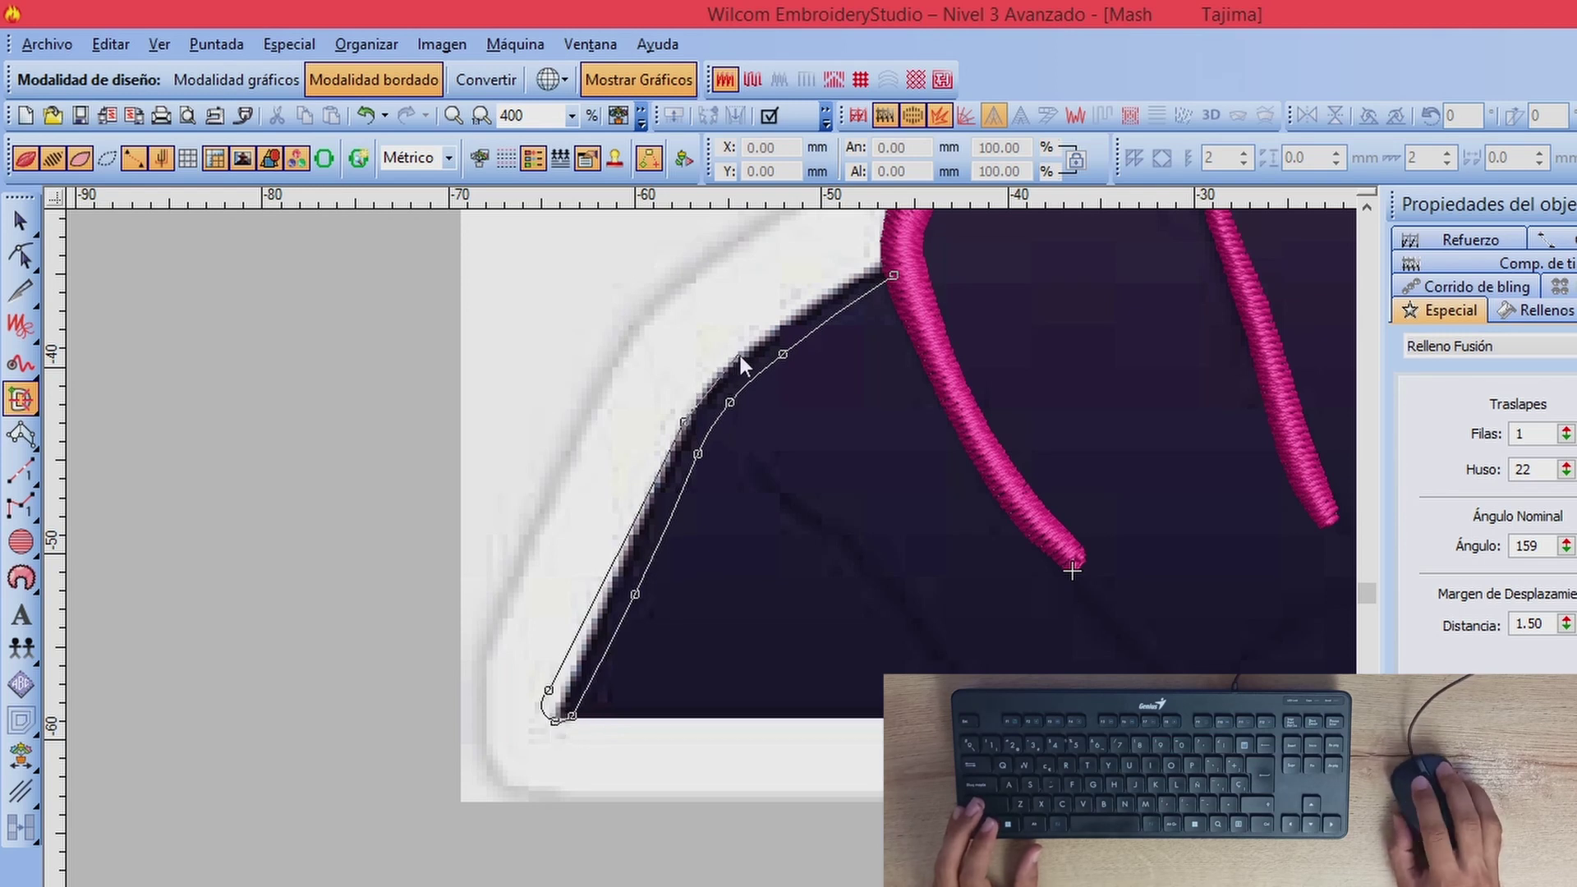
click(741, 355)
right_click(833, 281)
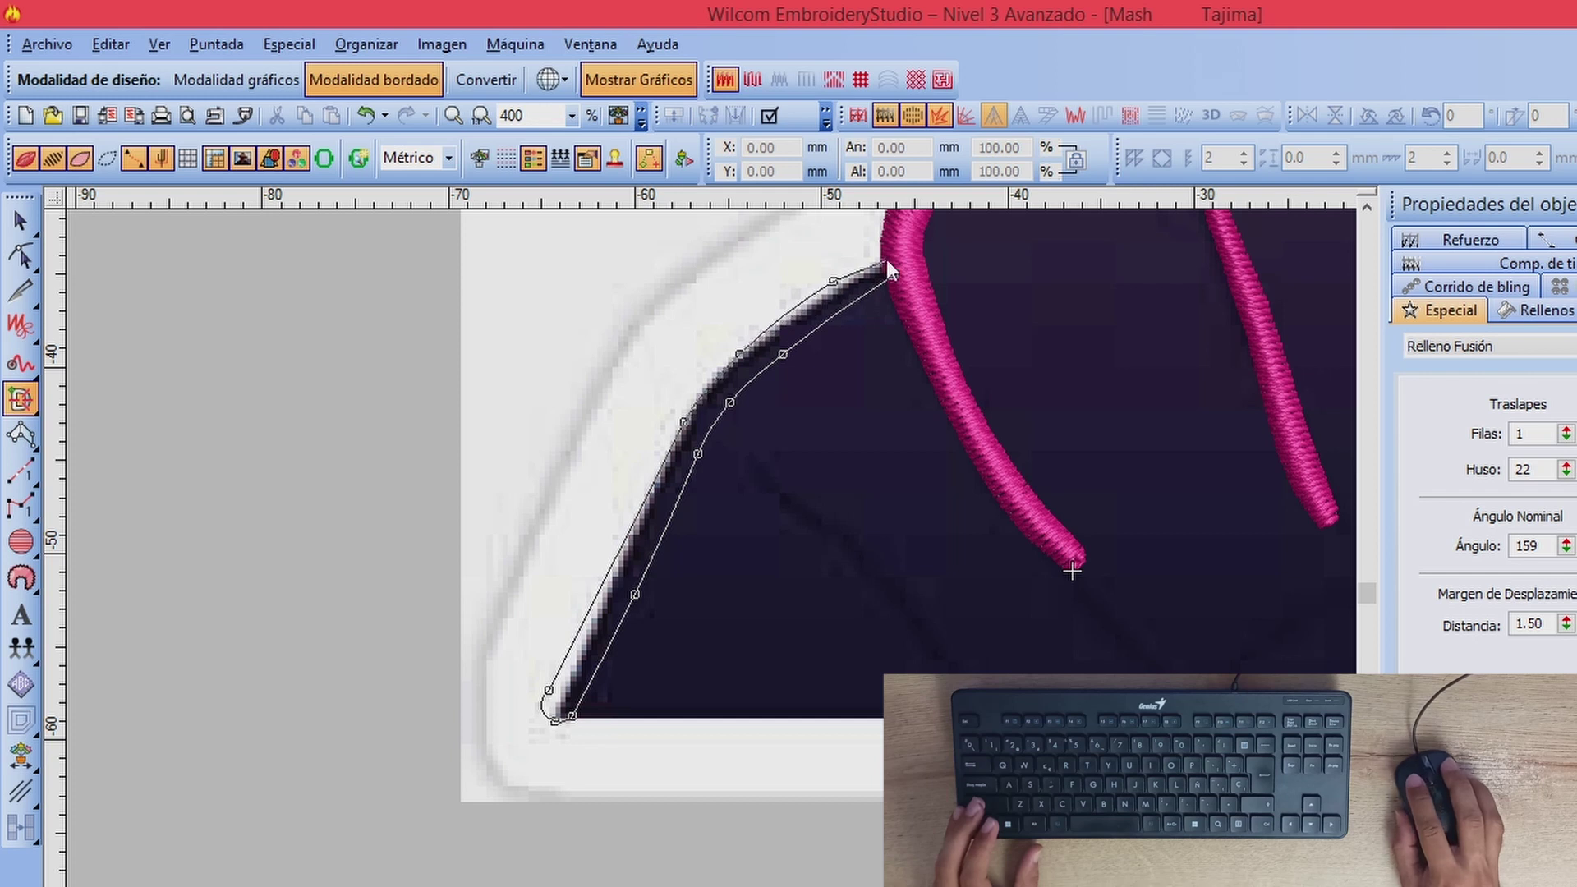
click(887, 261)
key(Return)
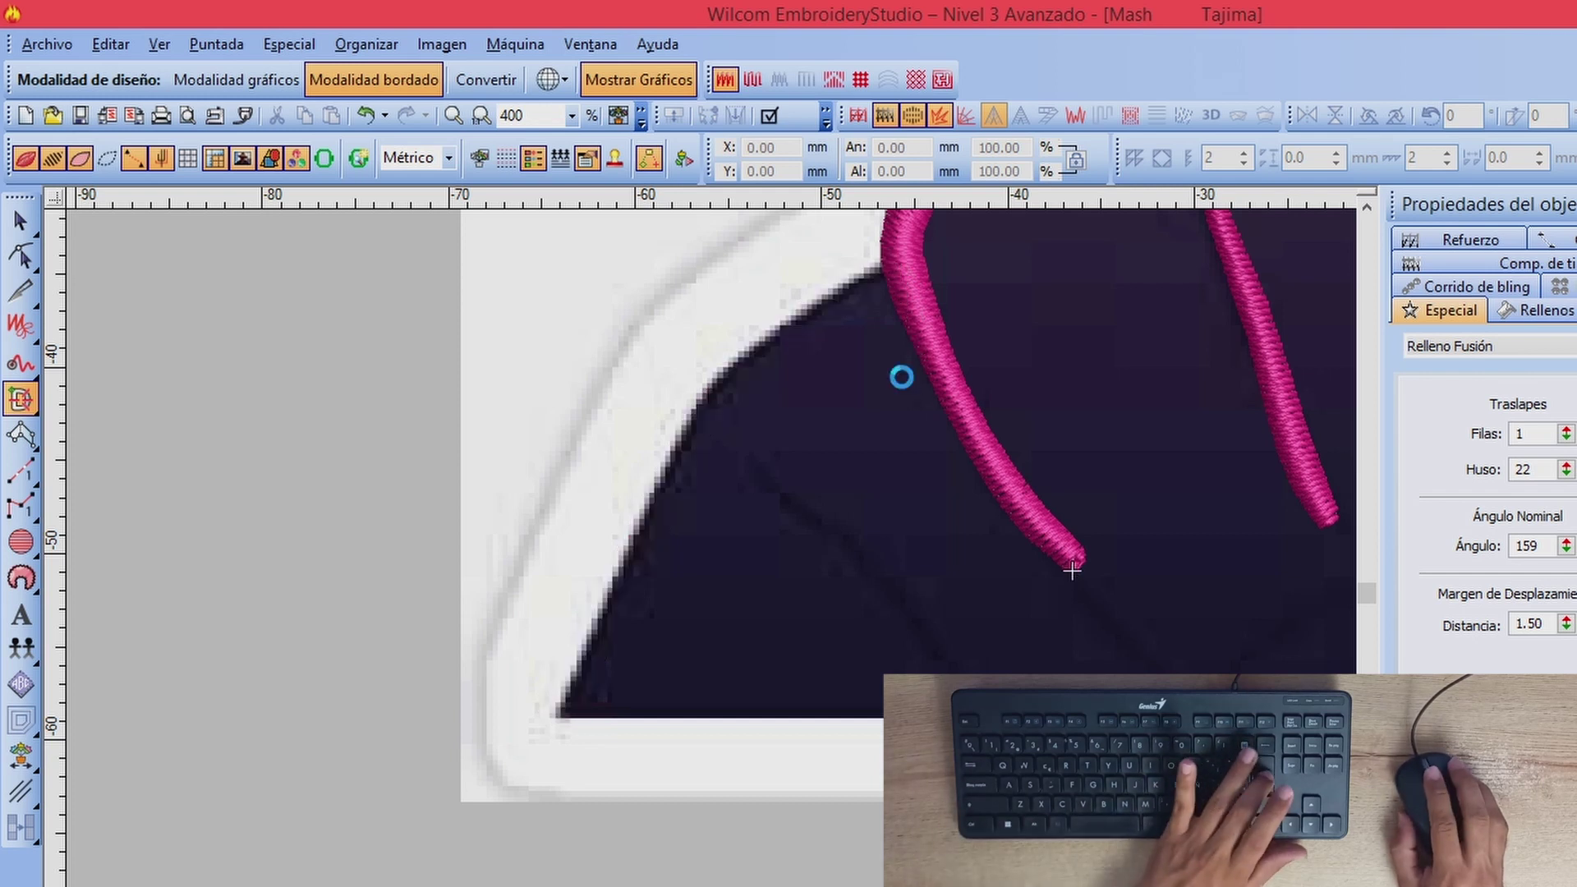
Step: Start a Fusion Fill shape at the jaw line's lower end, tracing along the bun's edge and down the jacket's front to the image's lower edge
scroll(820, 431, down, 2)
scroll(940, 546, up, 2)
scroll(968, 585, down, 2)
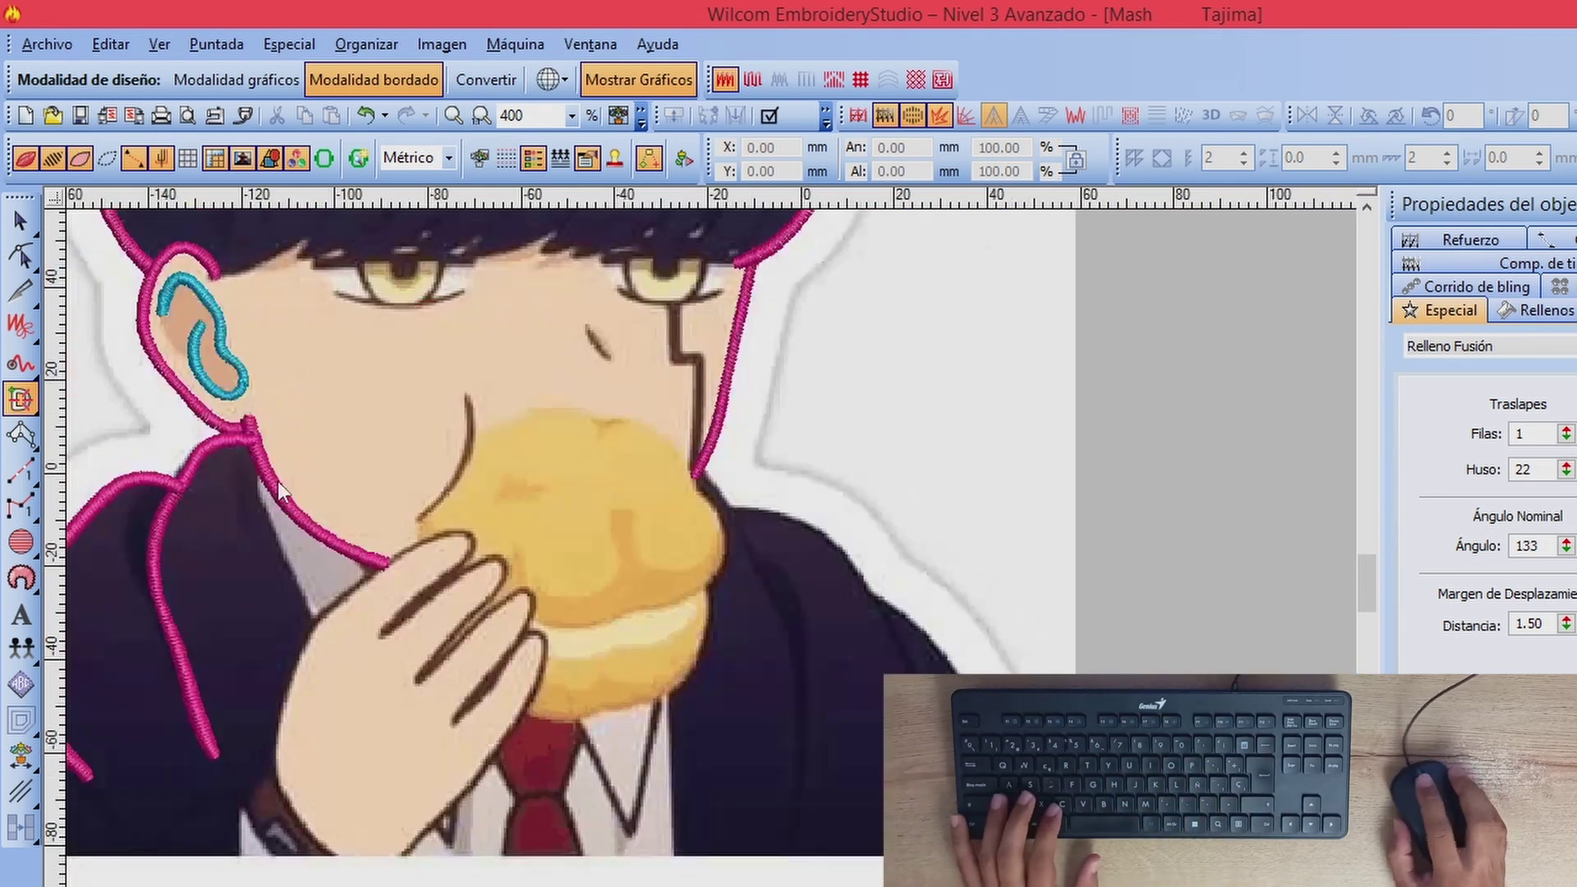
key(0)
scroll(870, 634, up, 5)
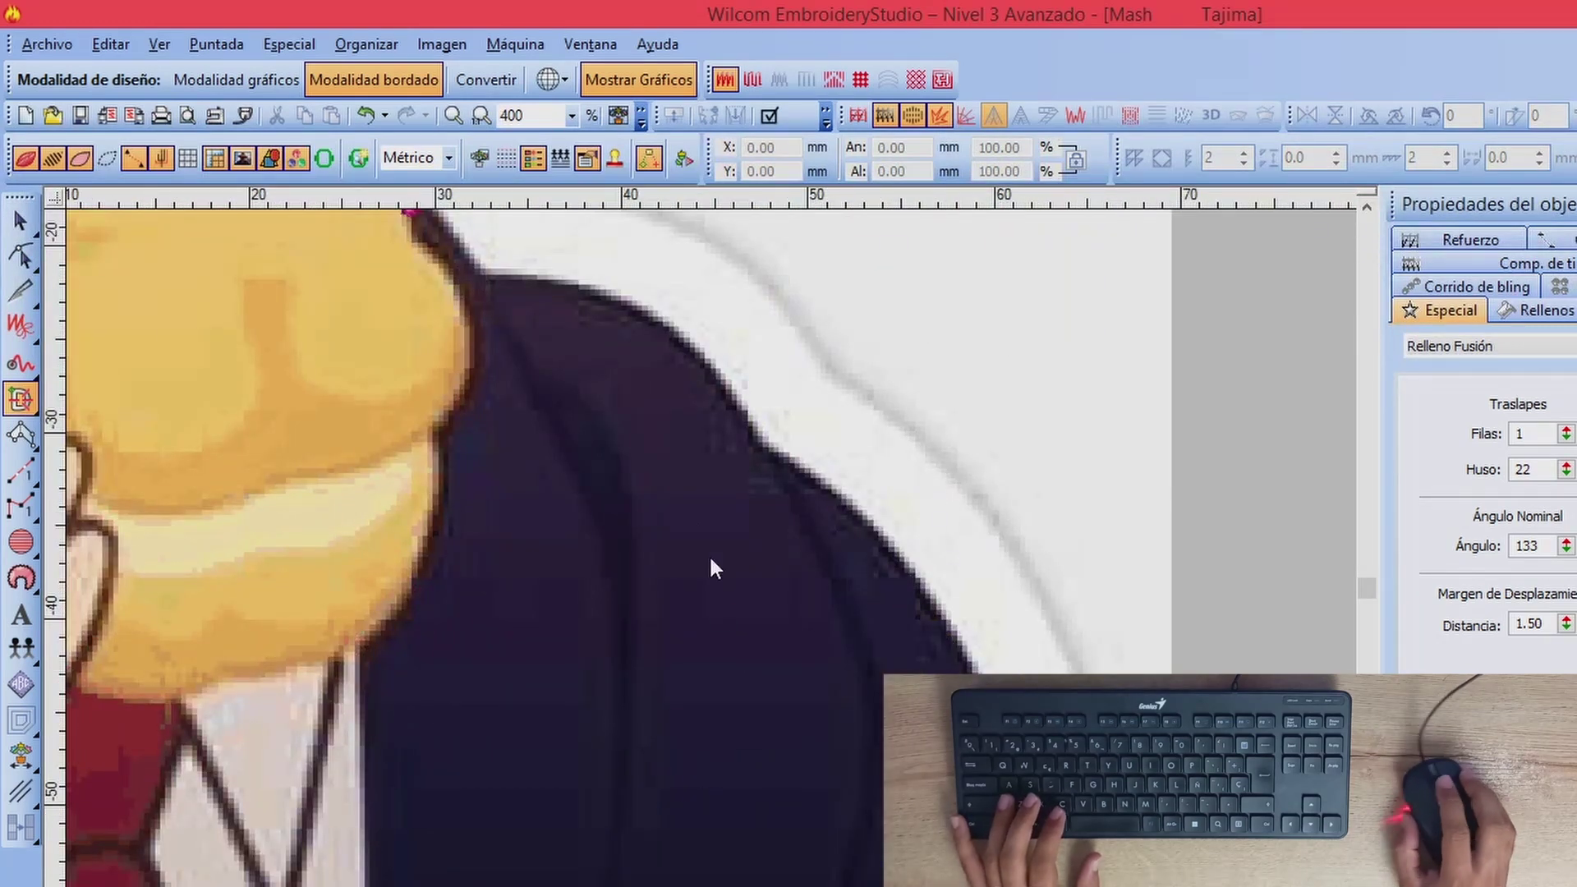
scroll(724, 552, down, 1)
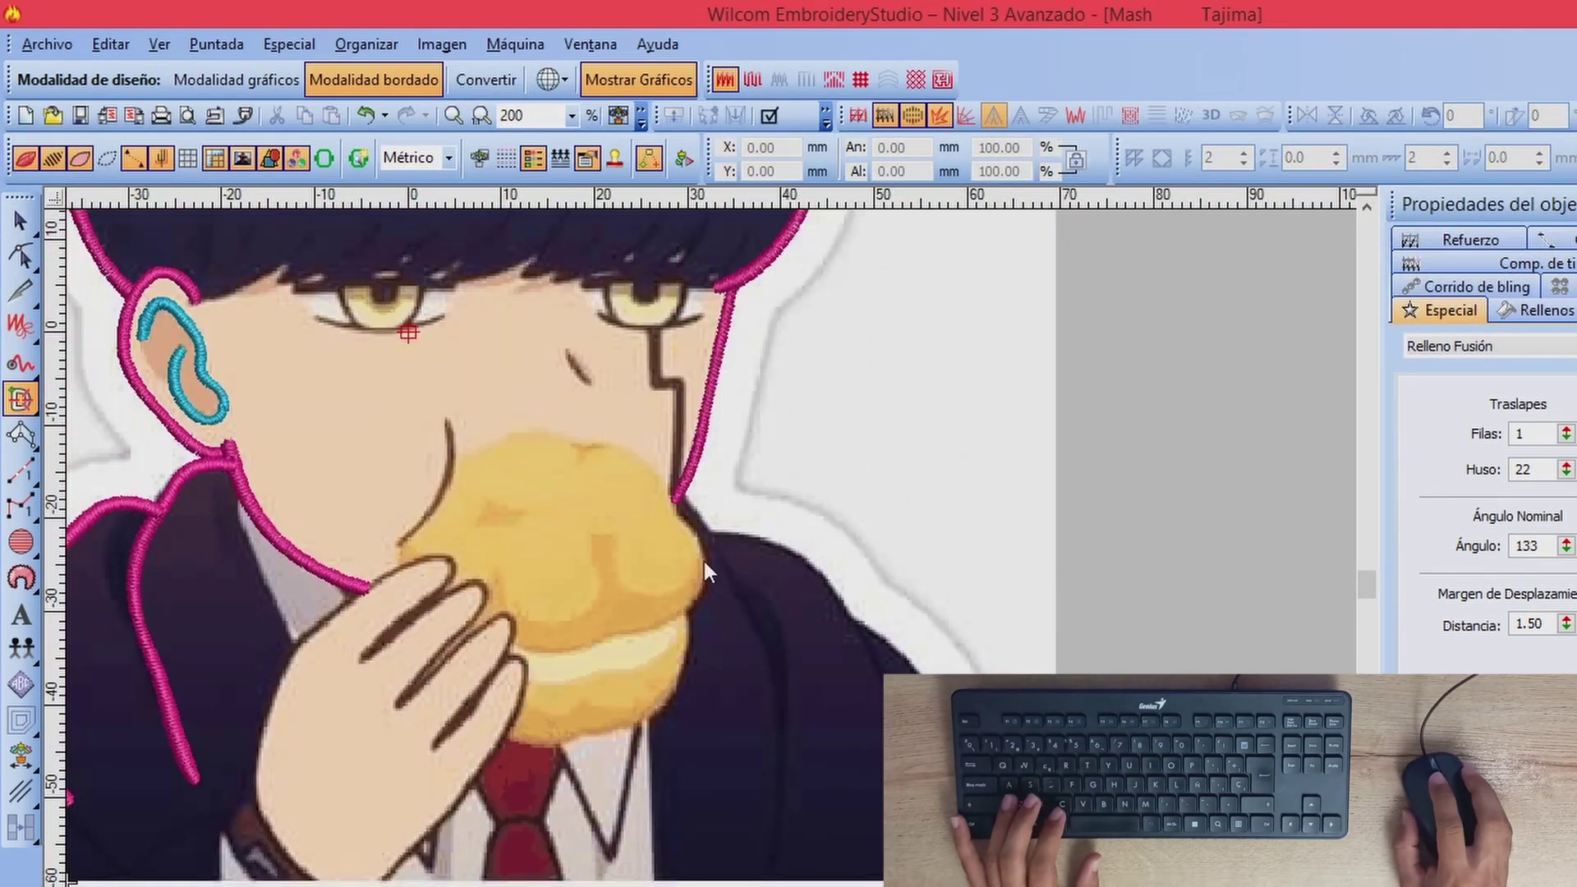
scroll(702, 587, up, 1)
scroll(687, 683, down, 1)
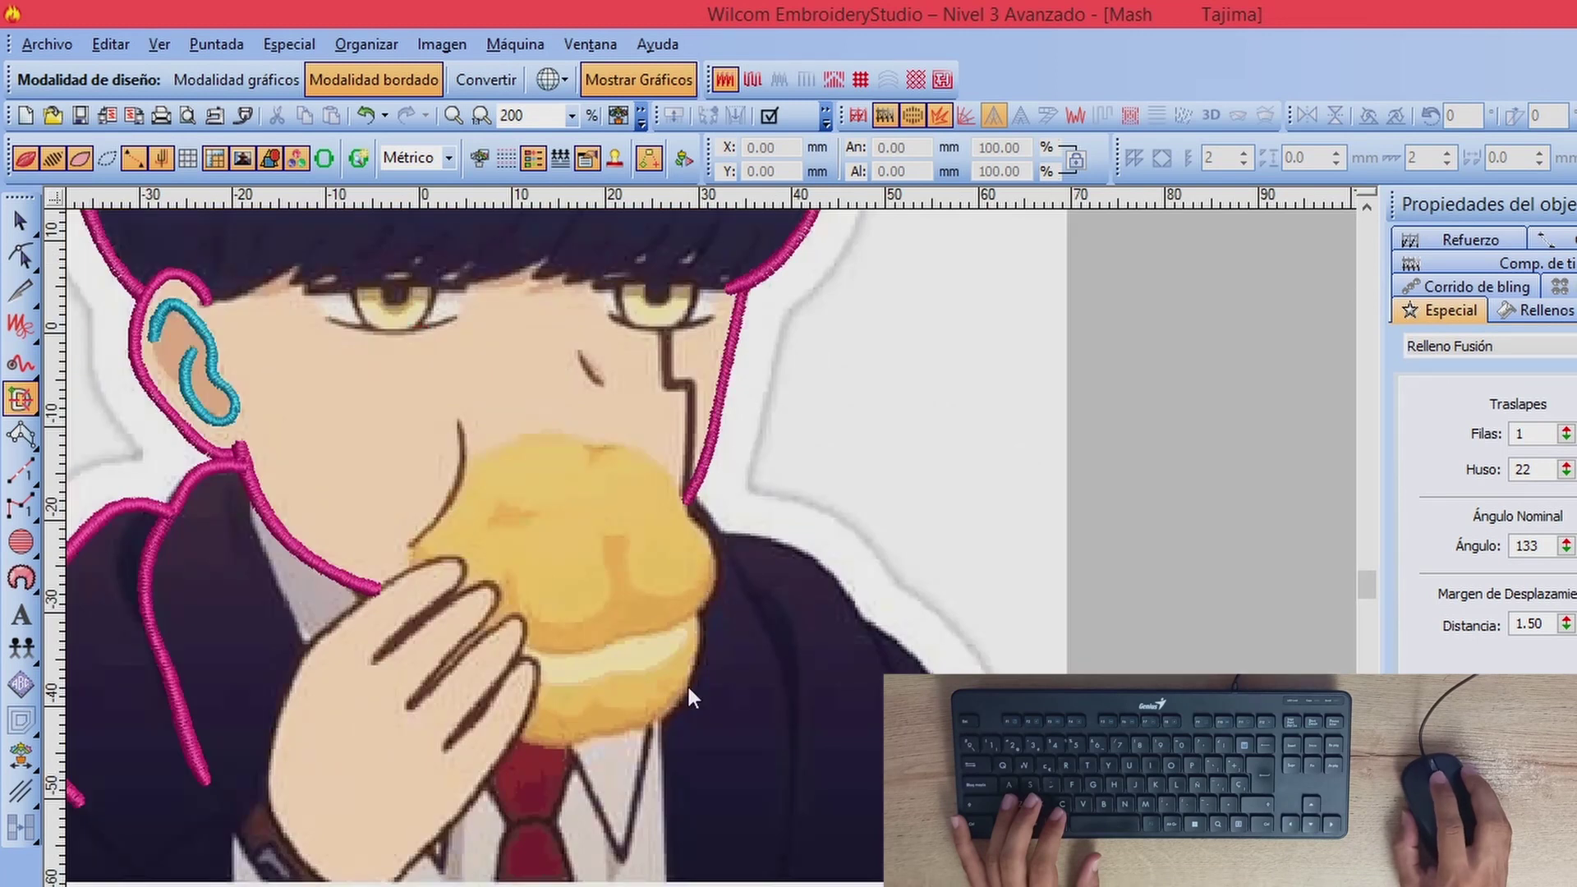
scroll(726, 560, up, 1)
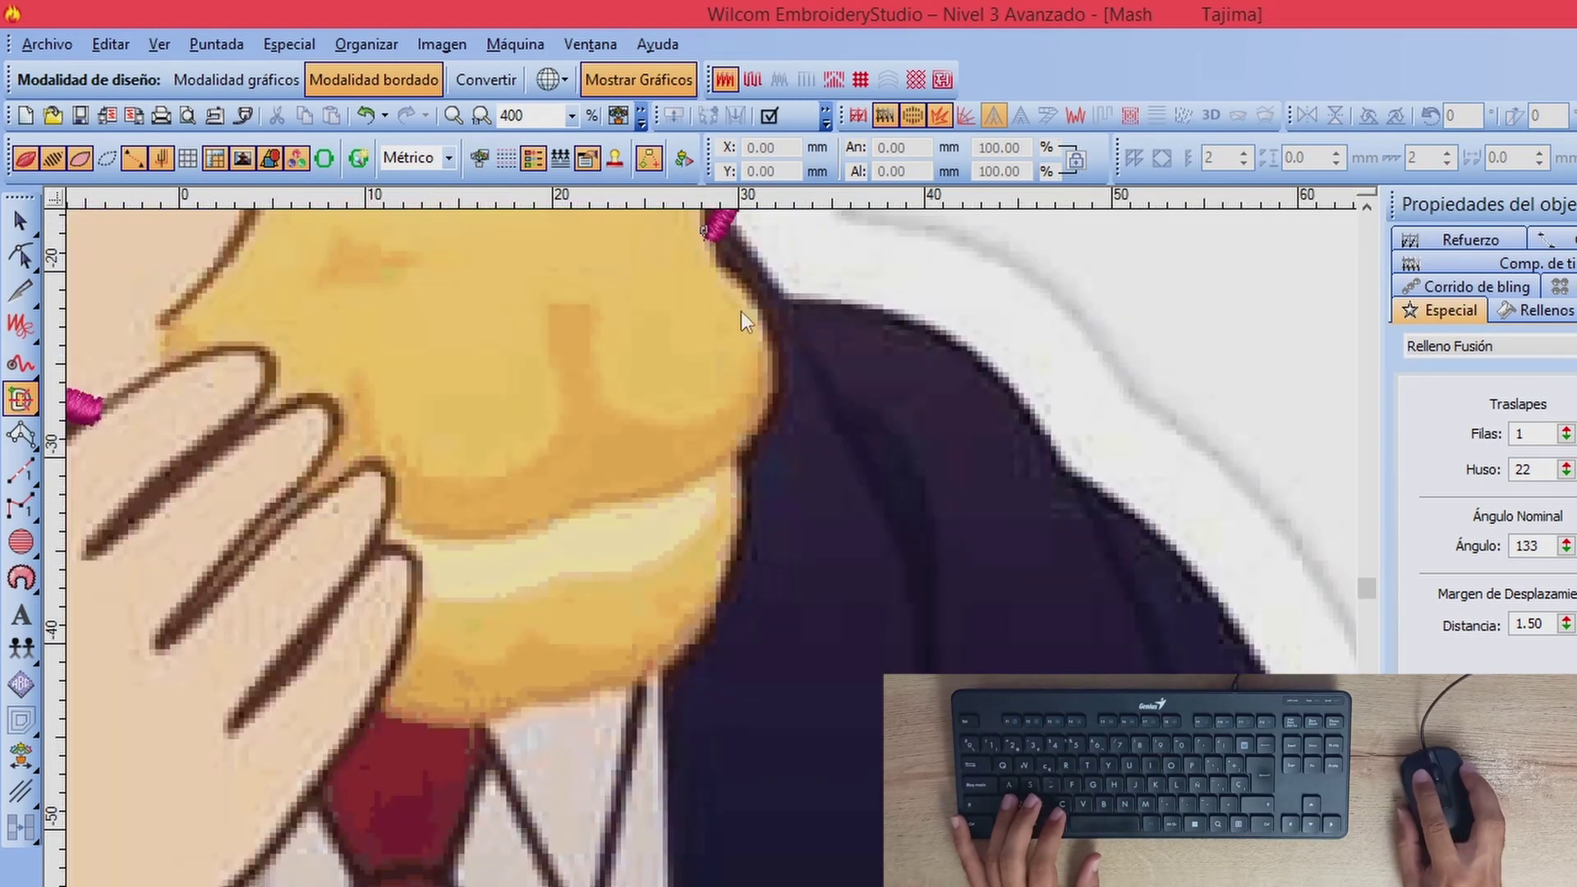
scroll(741, 312, down, 1)
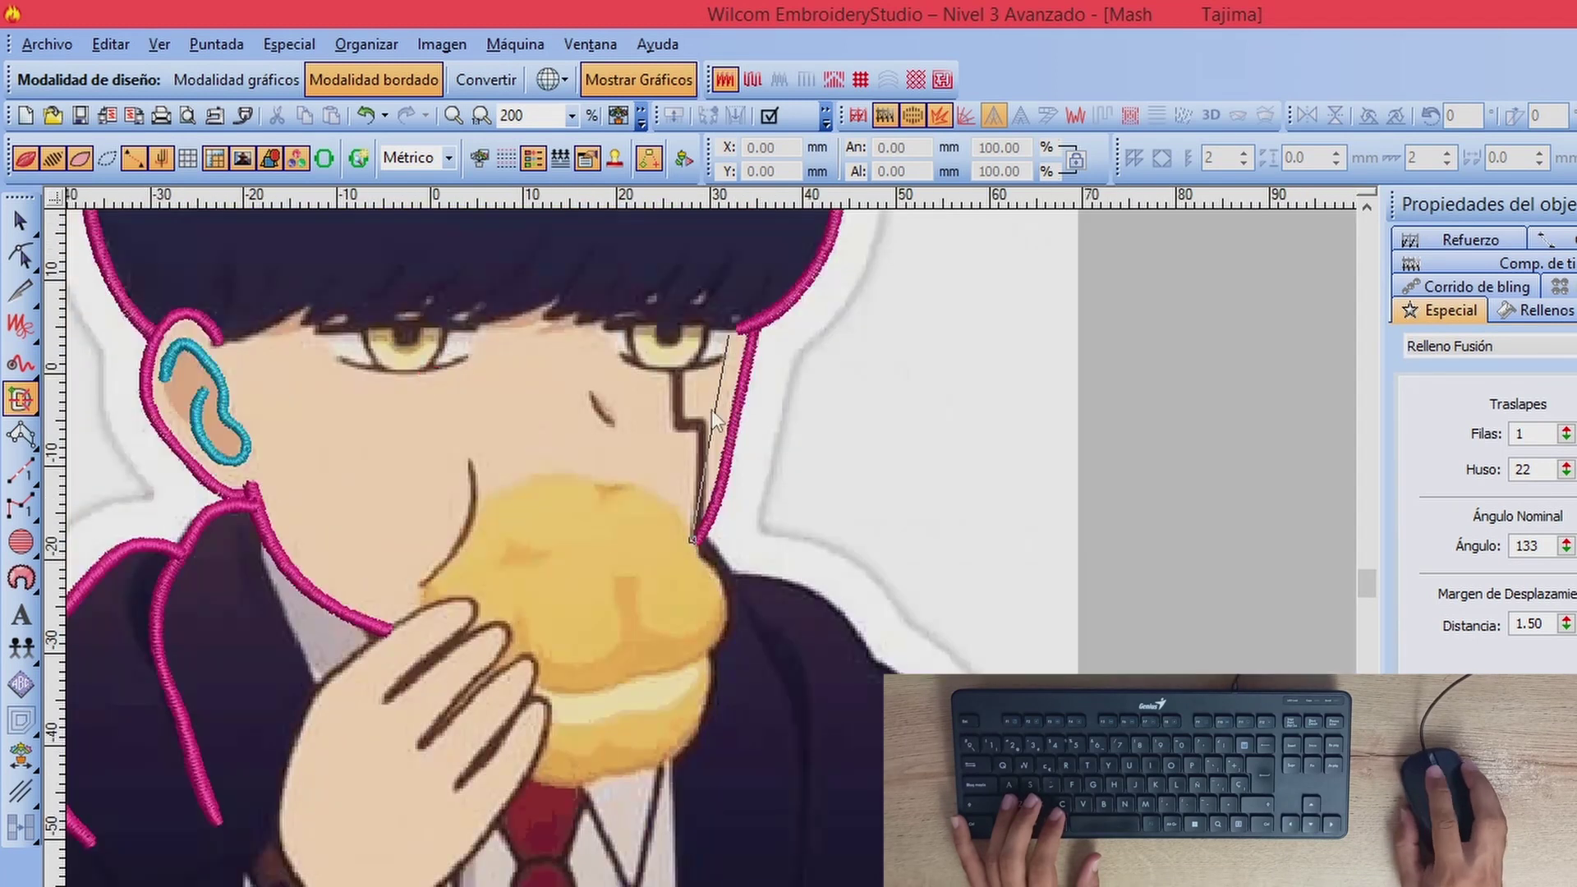
click(723, 616)
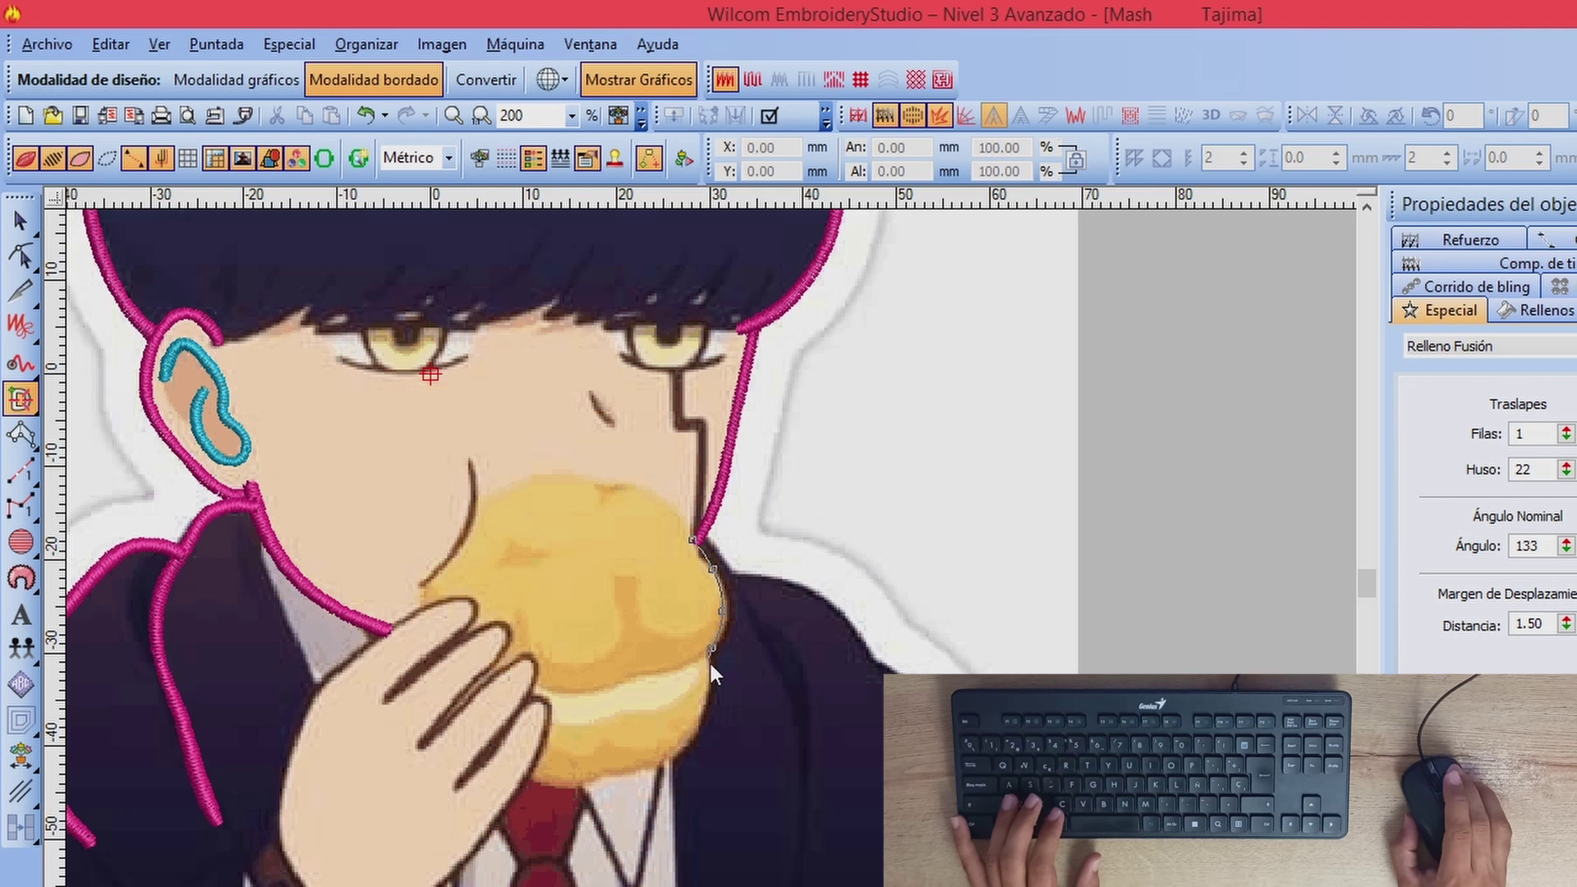
click(711, 664)
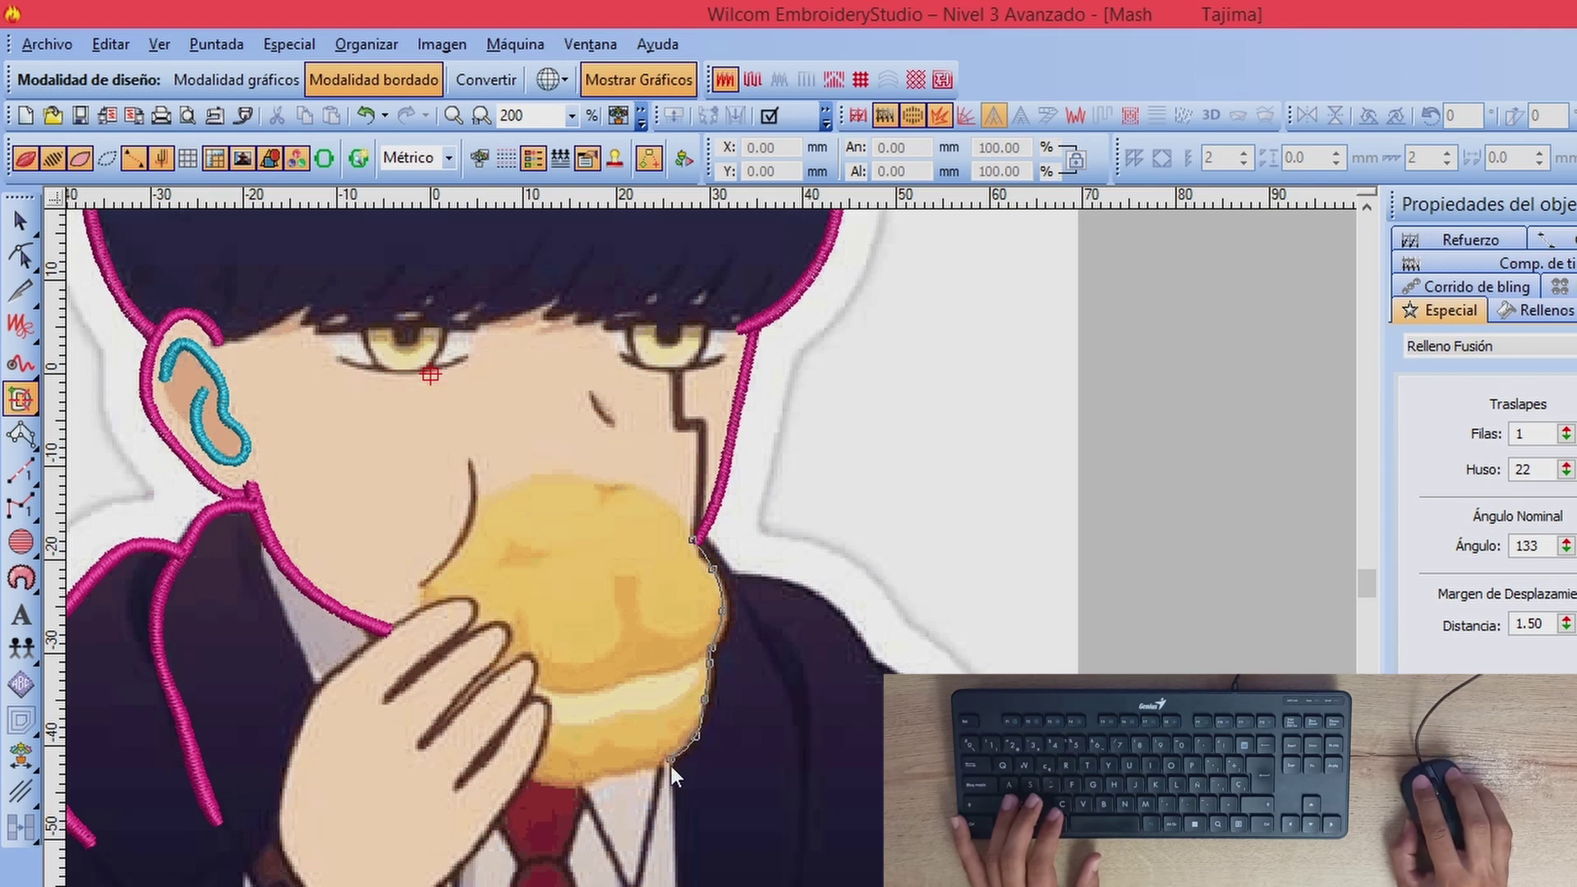
scroll(672, 767, down, 2)
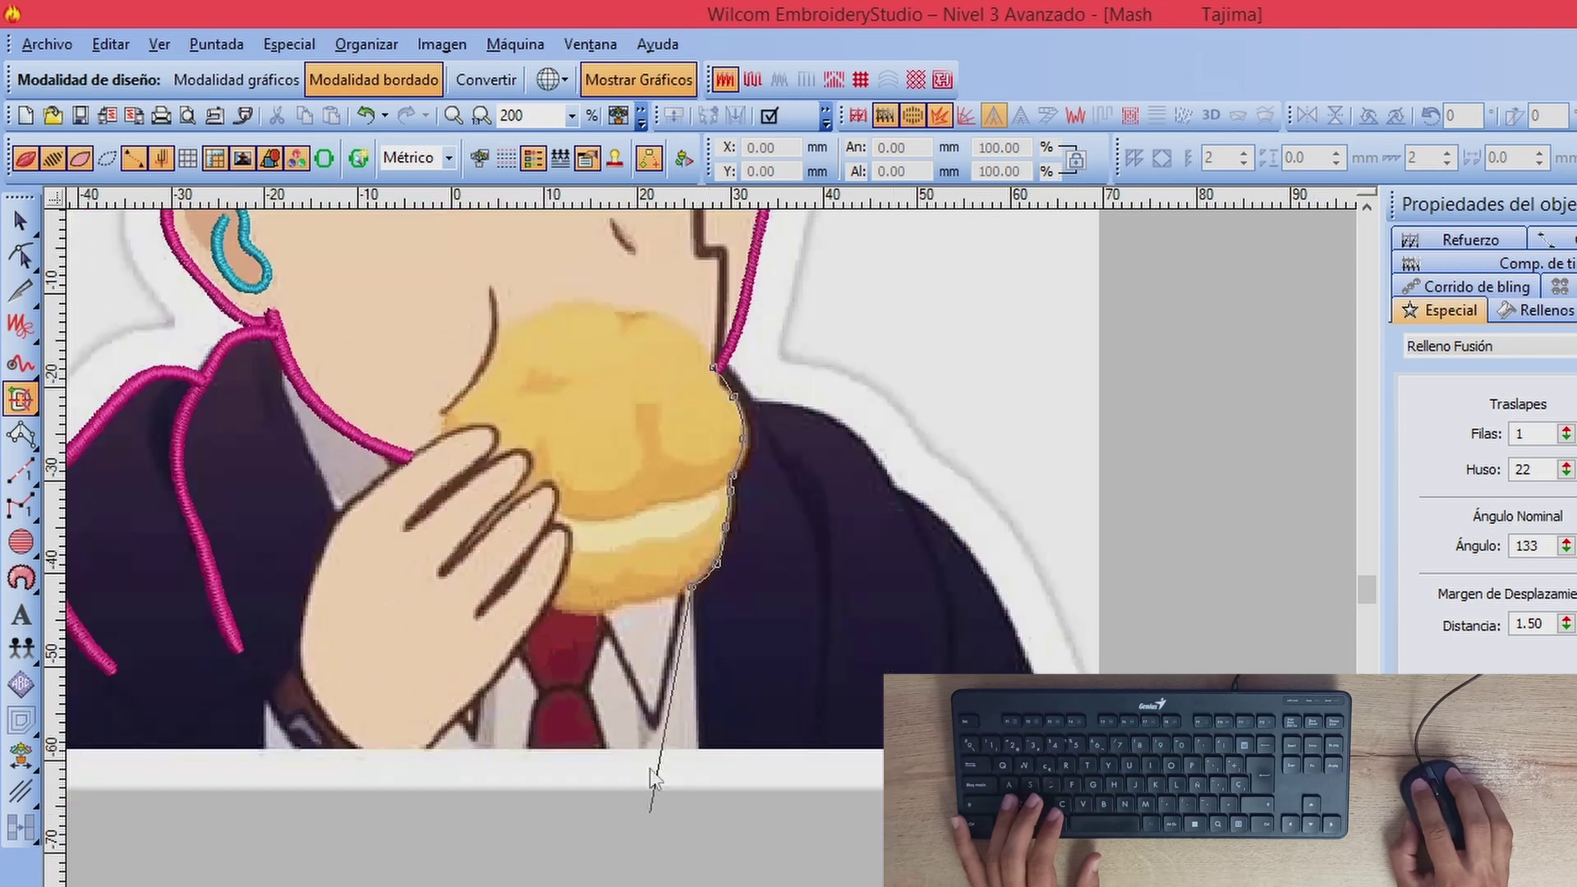
click(697, 750)
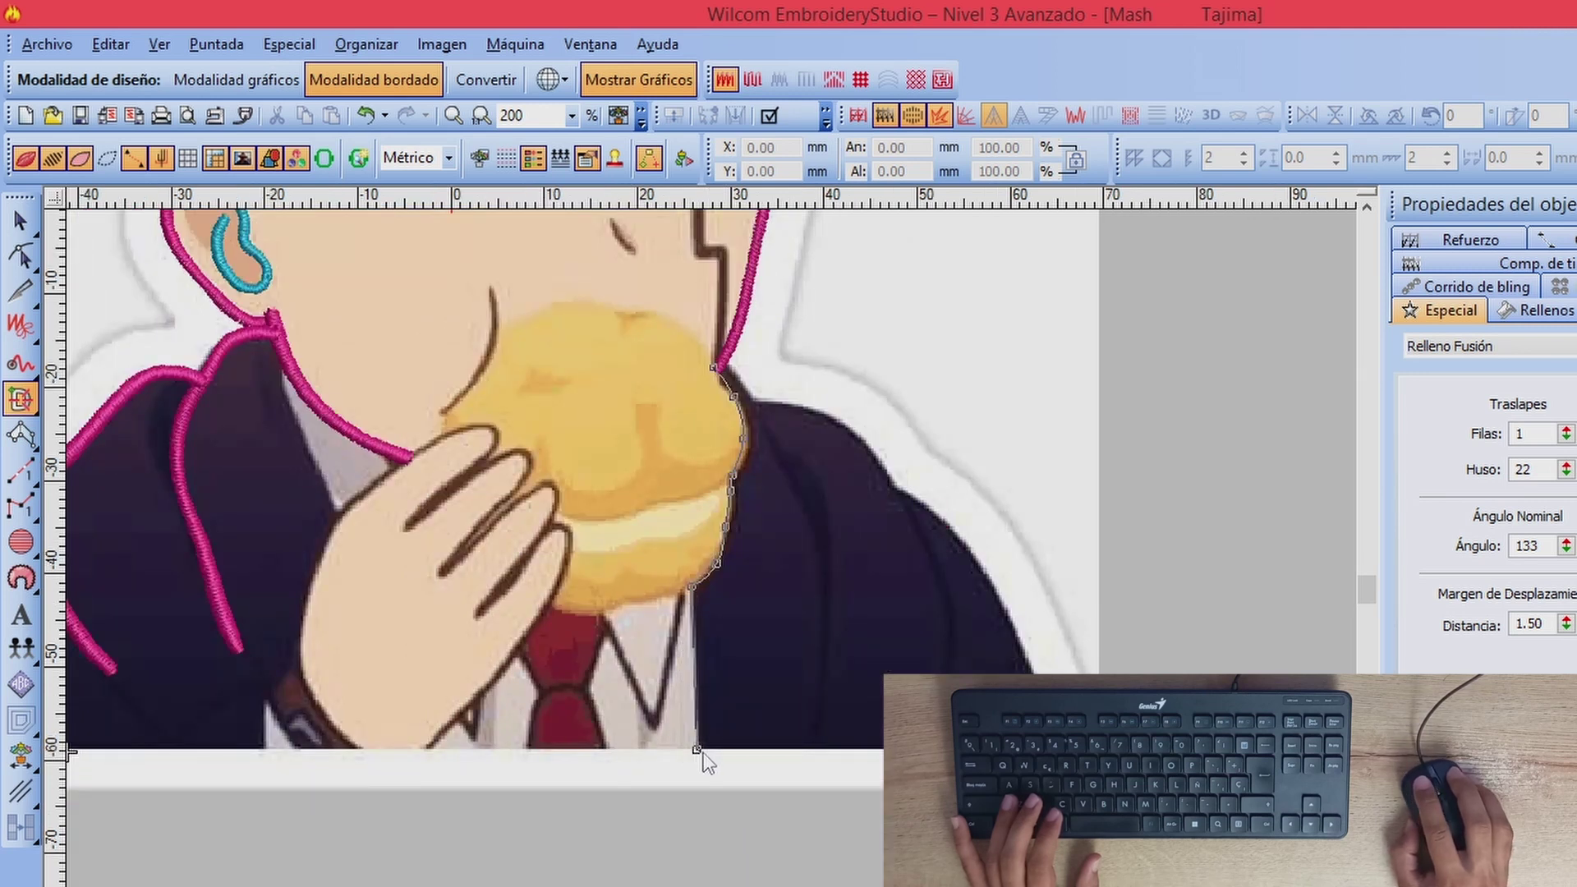
Step: Trace the jacket front and bun contour's opposite edge back up to the jaw line and complete the shape
click(722, 577)
click(742, 507)
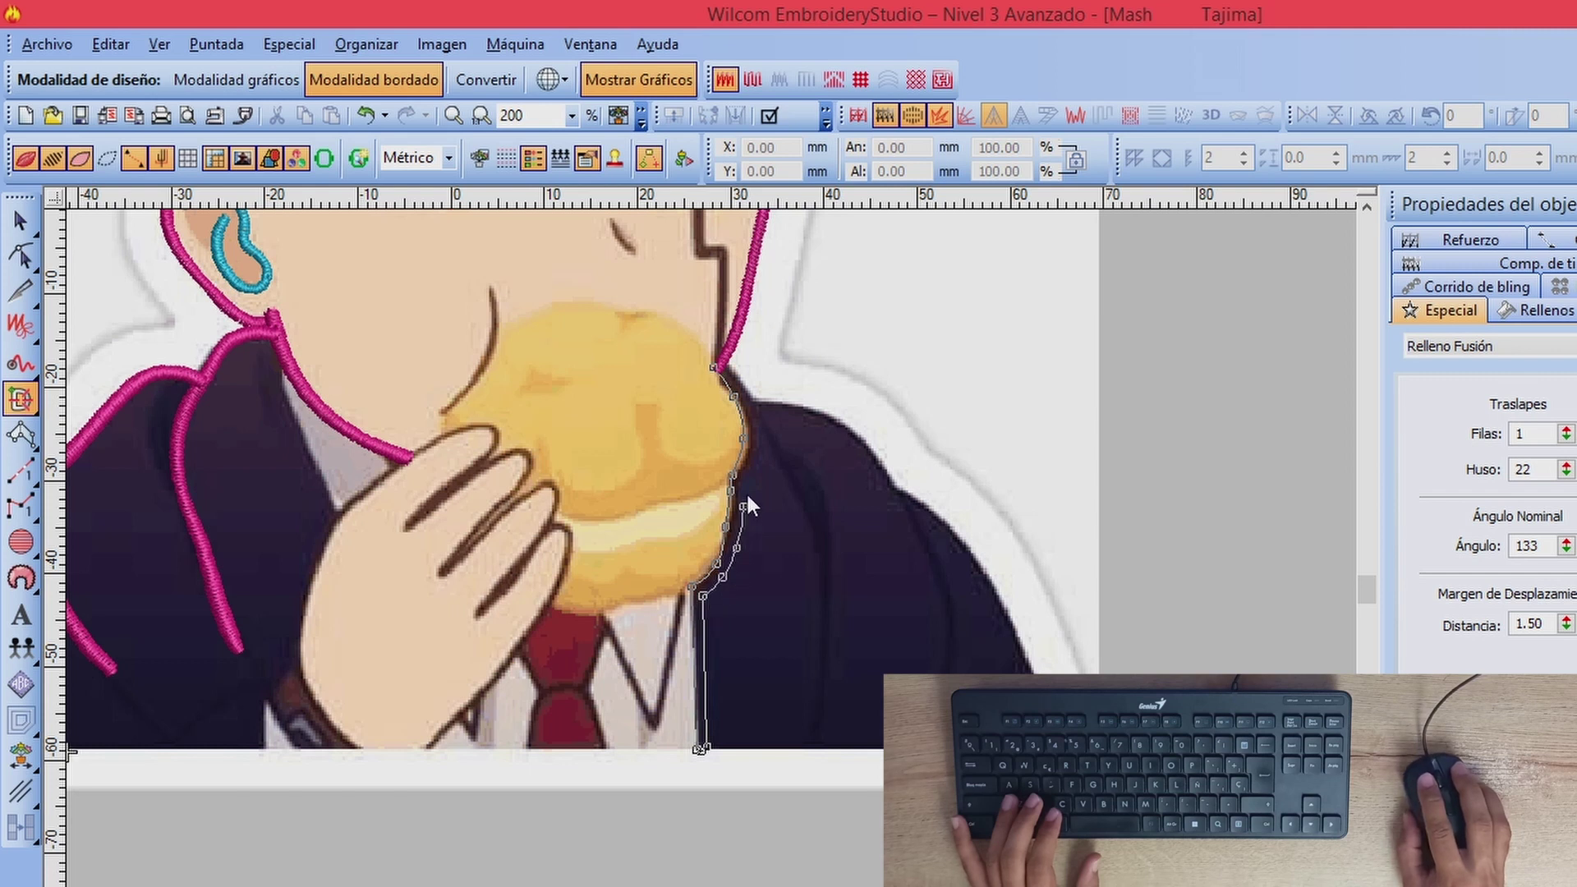
click(745, 483)
click(761, 429)
click(747, 384)
key(Return)
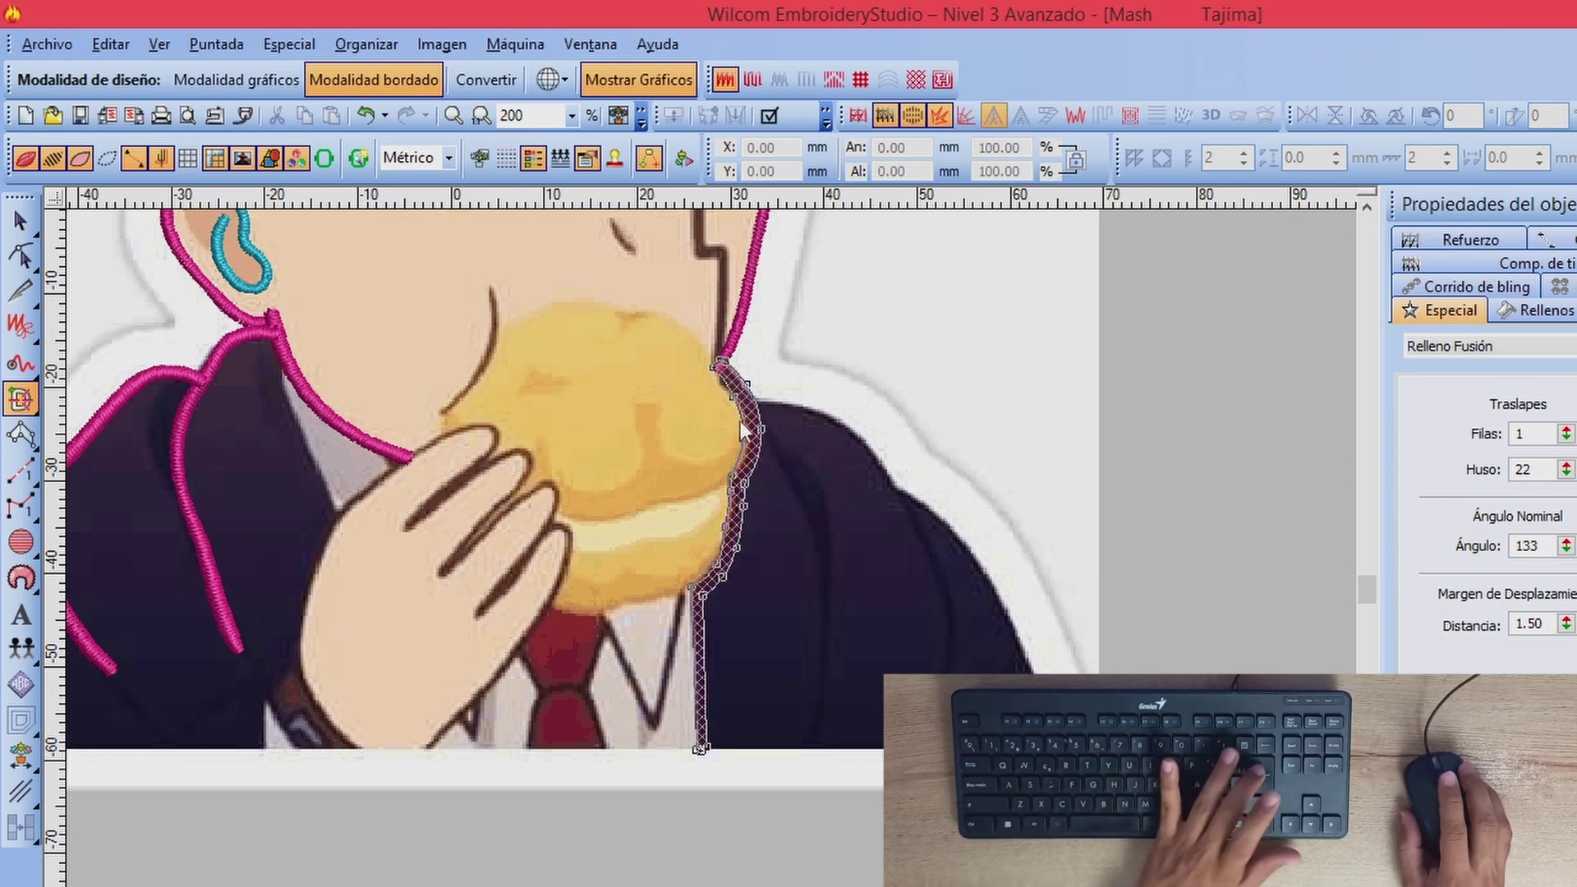
key(Return)
Step: Start a Fusion Fill shape for the bun-side shoulder, tracing its outer edge from the bun contour around the notch and down the sleeve
click(749, 398)
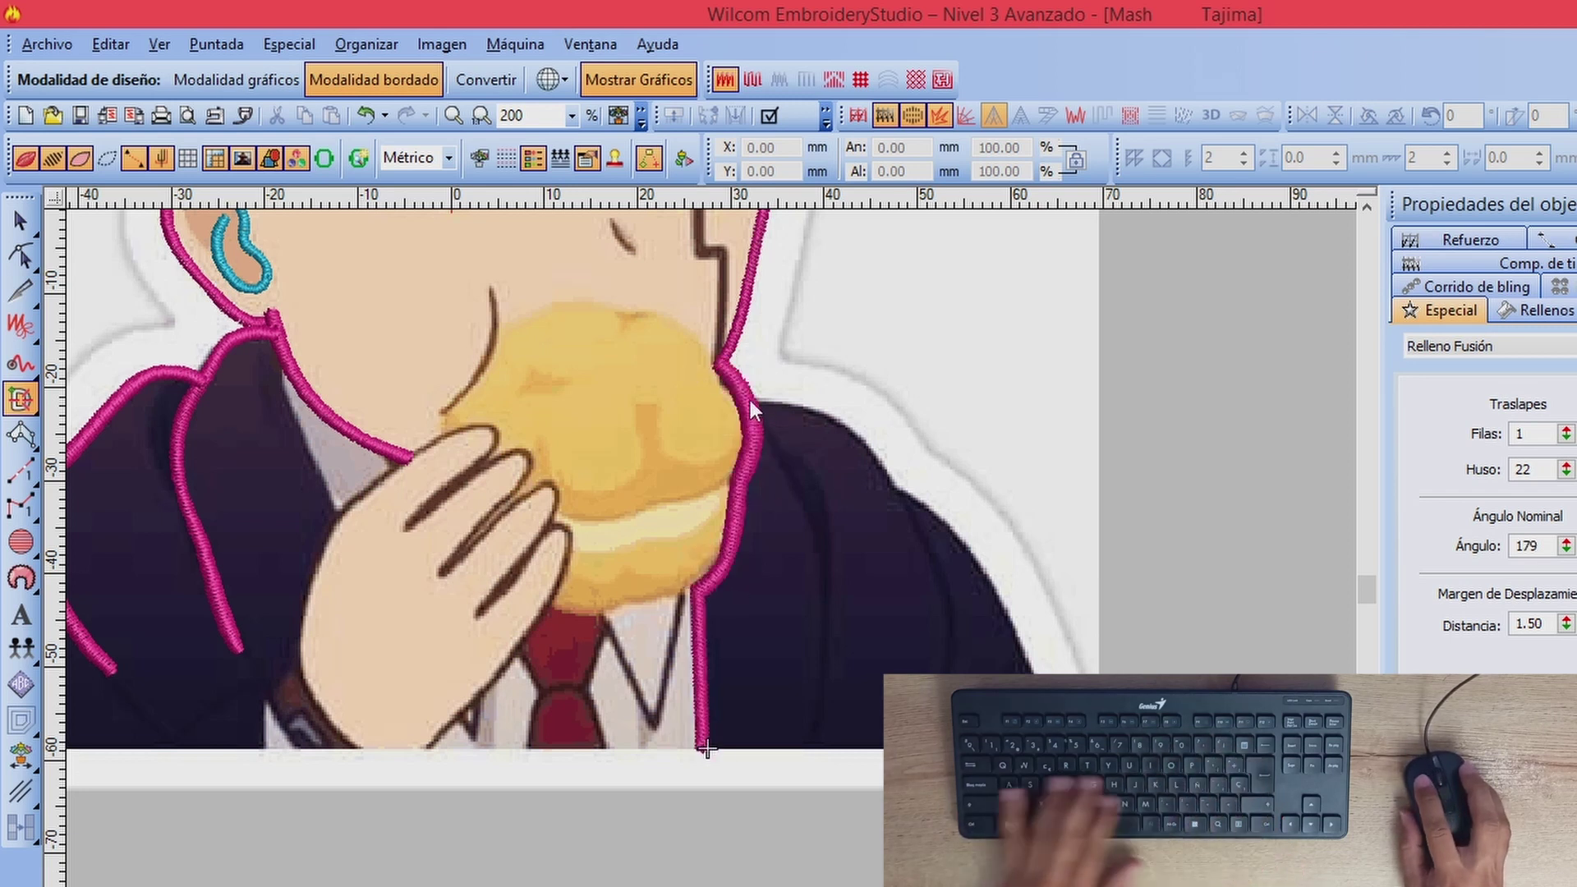
click(797, 401)
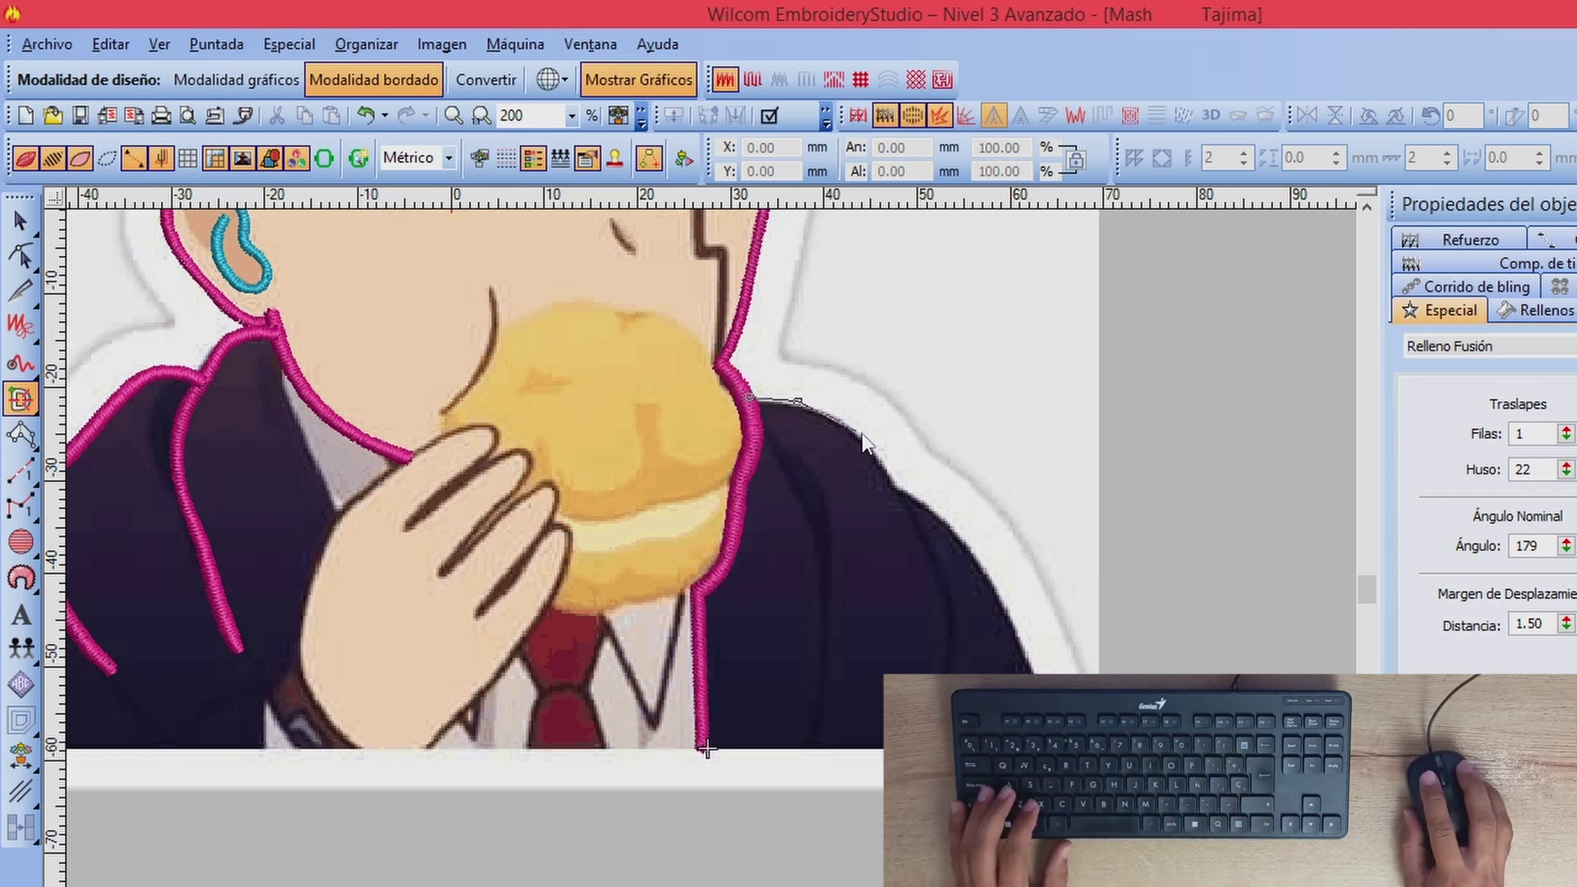
click(864, 434)
click(897, 485)
click(957, 525)
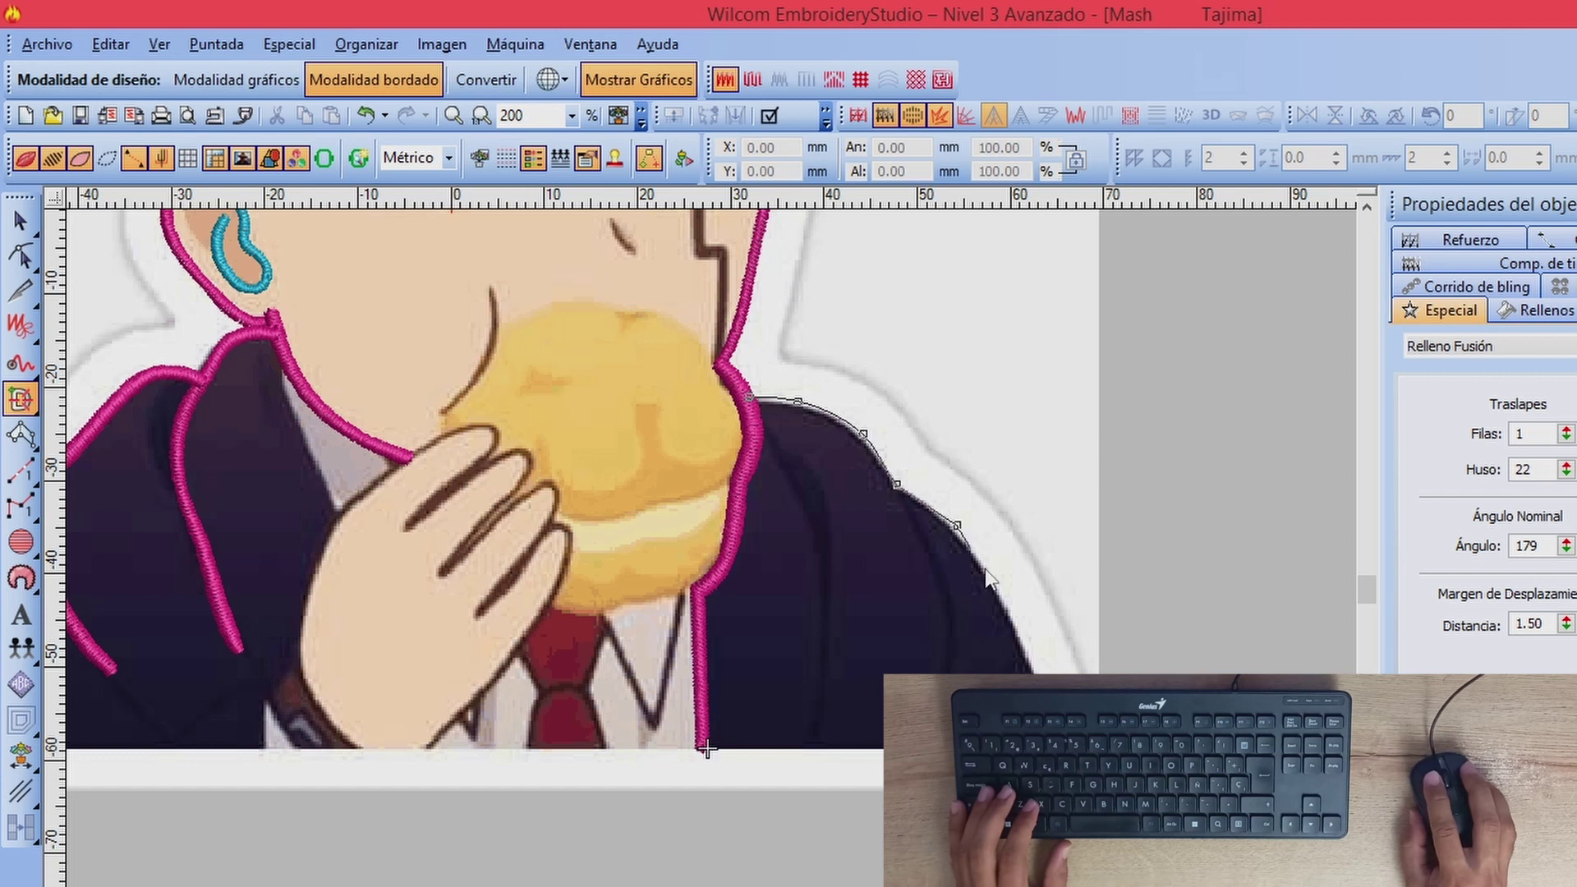
click(1005, 596)
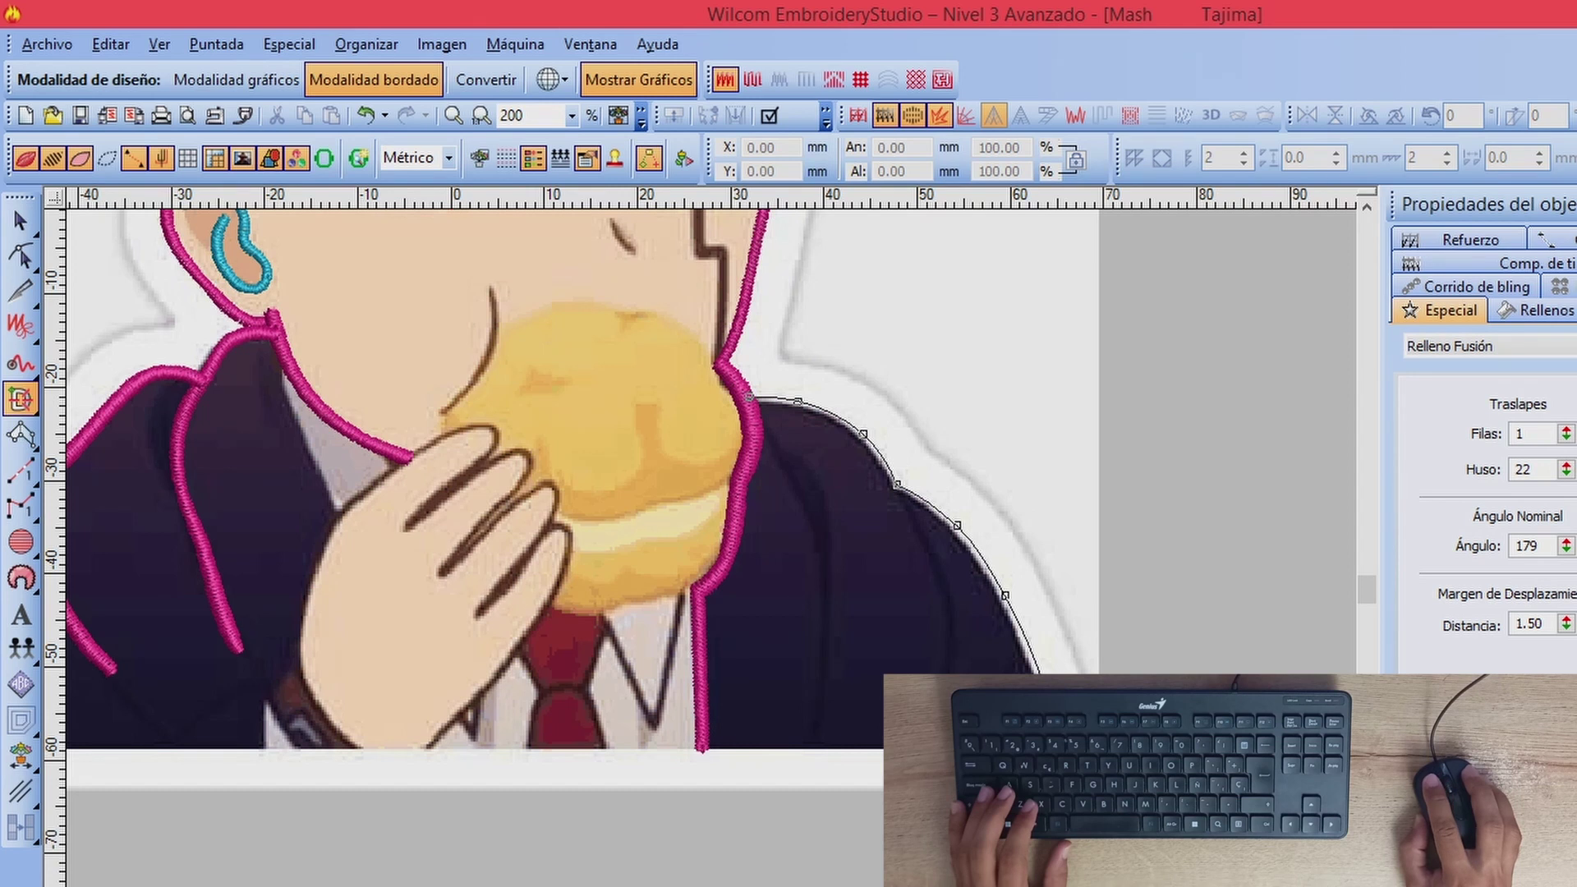
Step: Trace the bun-side shoulder's inner edge back up around the notch to the bun contour, complete the shape and leave the tool
right_click(1007, 636)
right_click(970, 562)
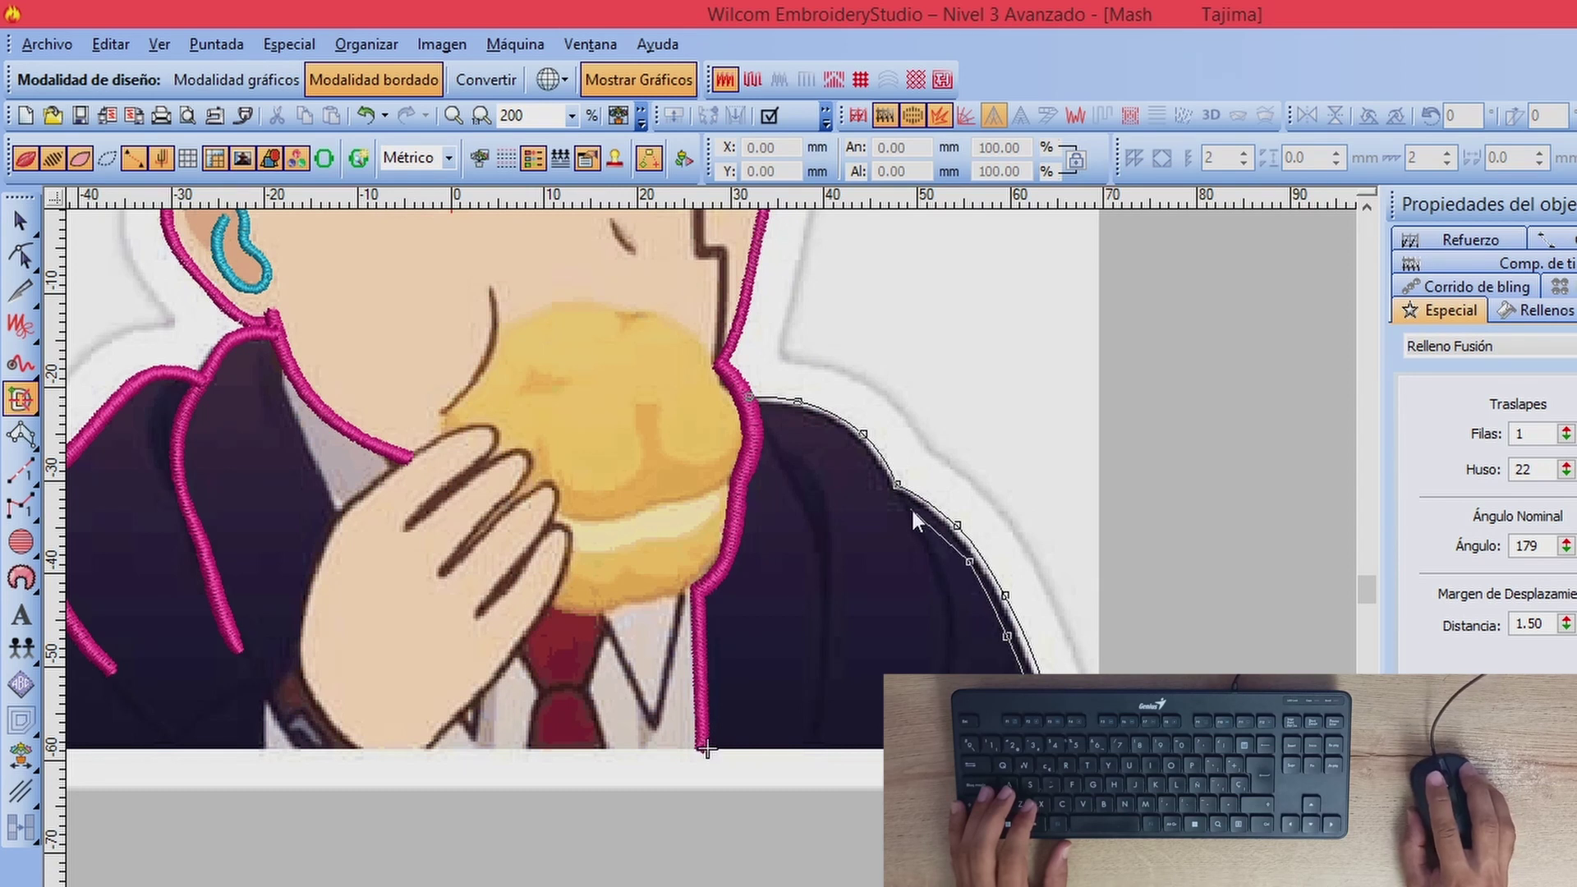
click(911, 507)
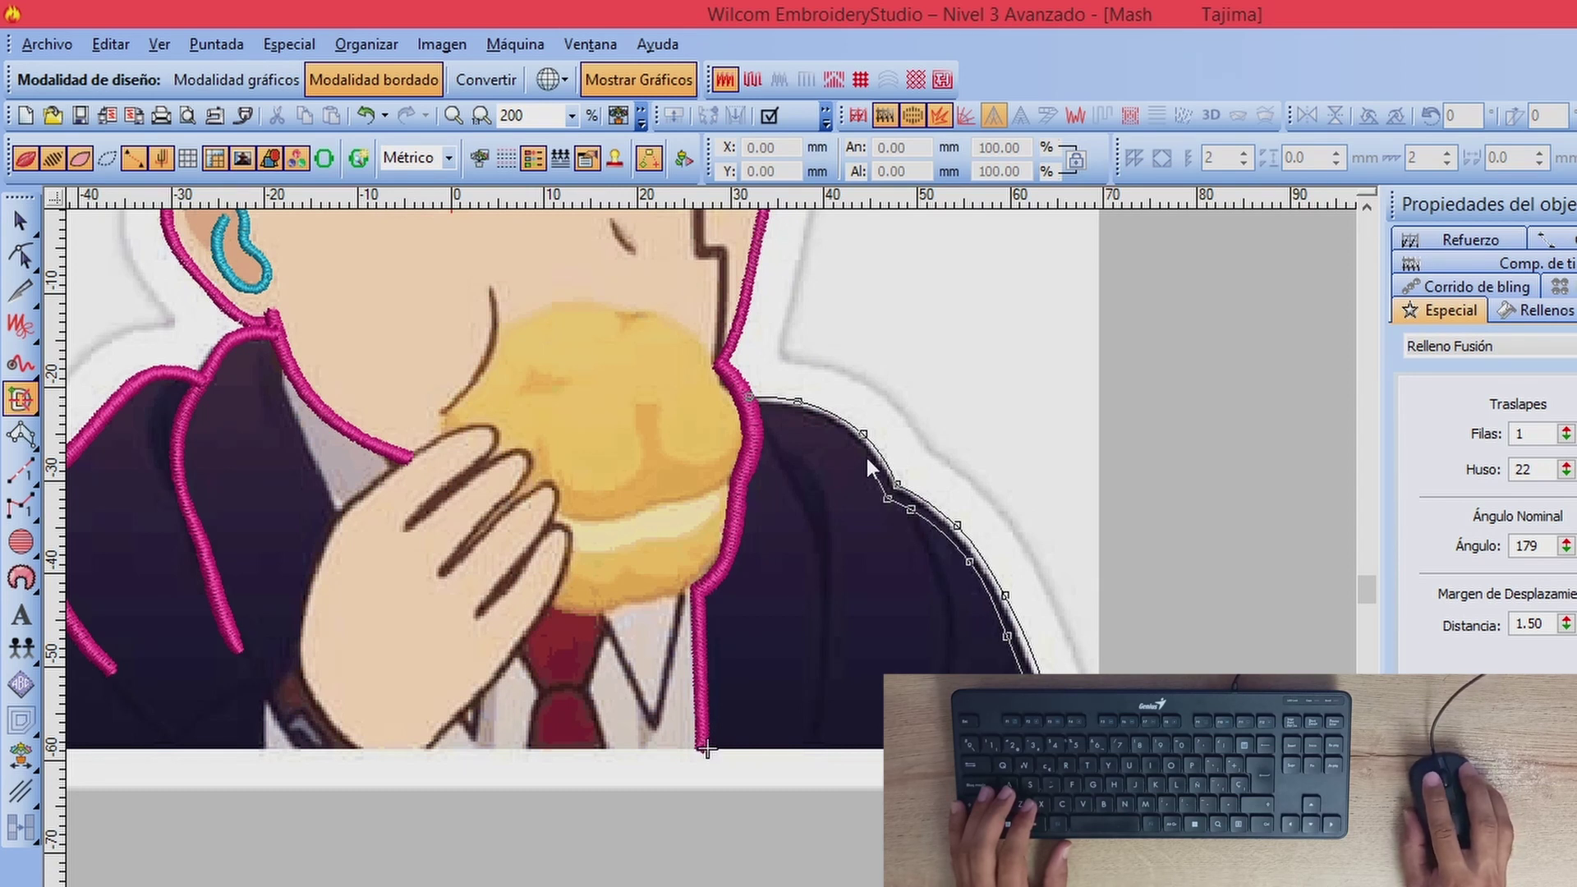
click(830, 427)
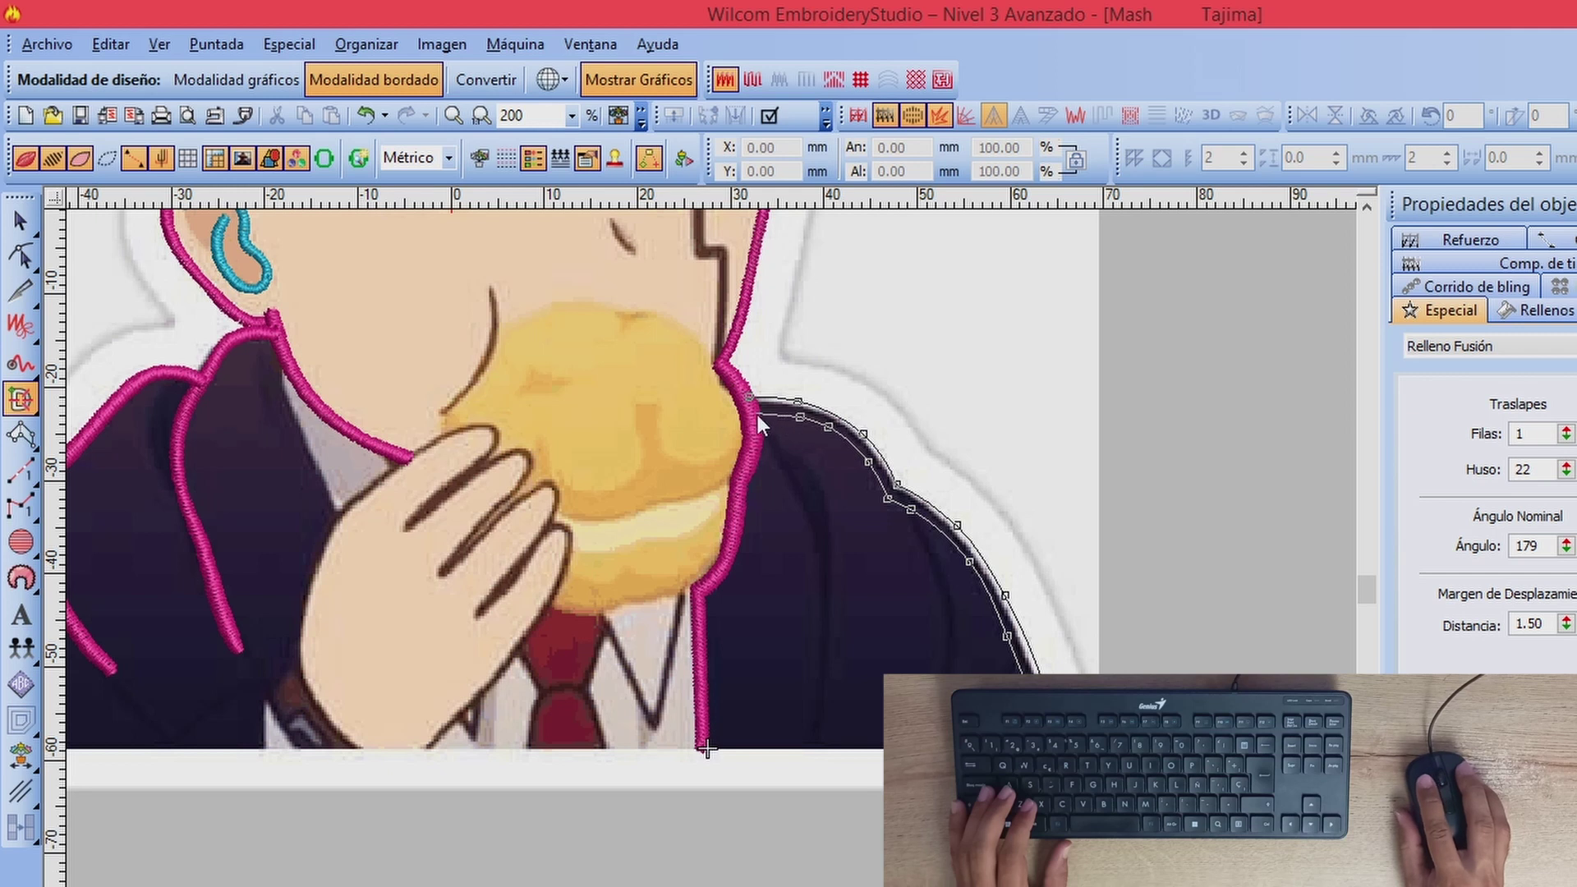
key(Return)
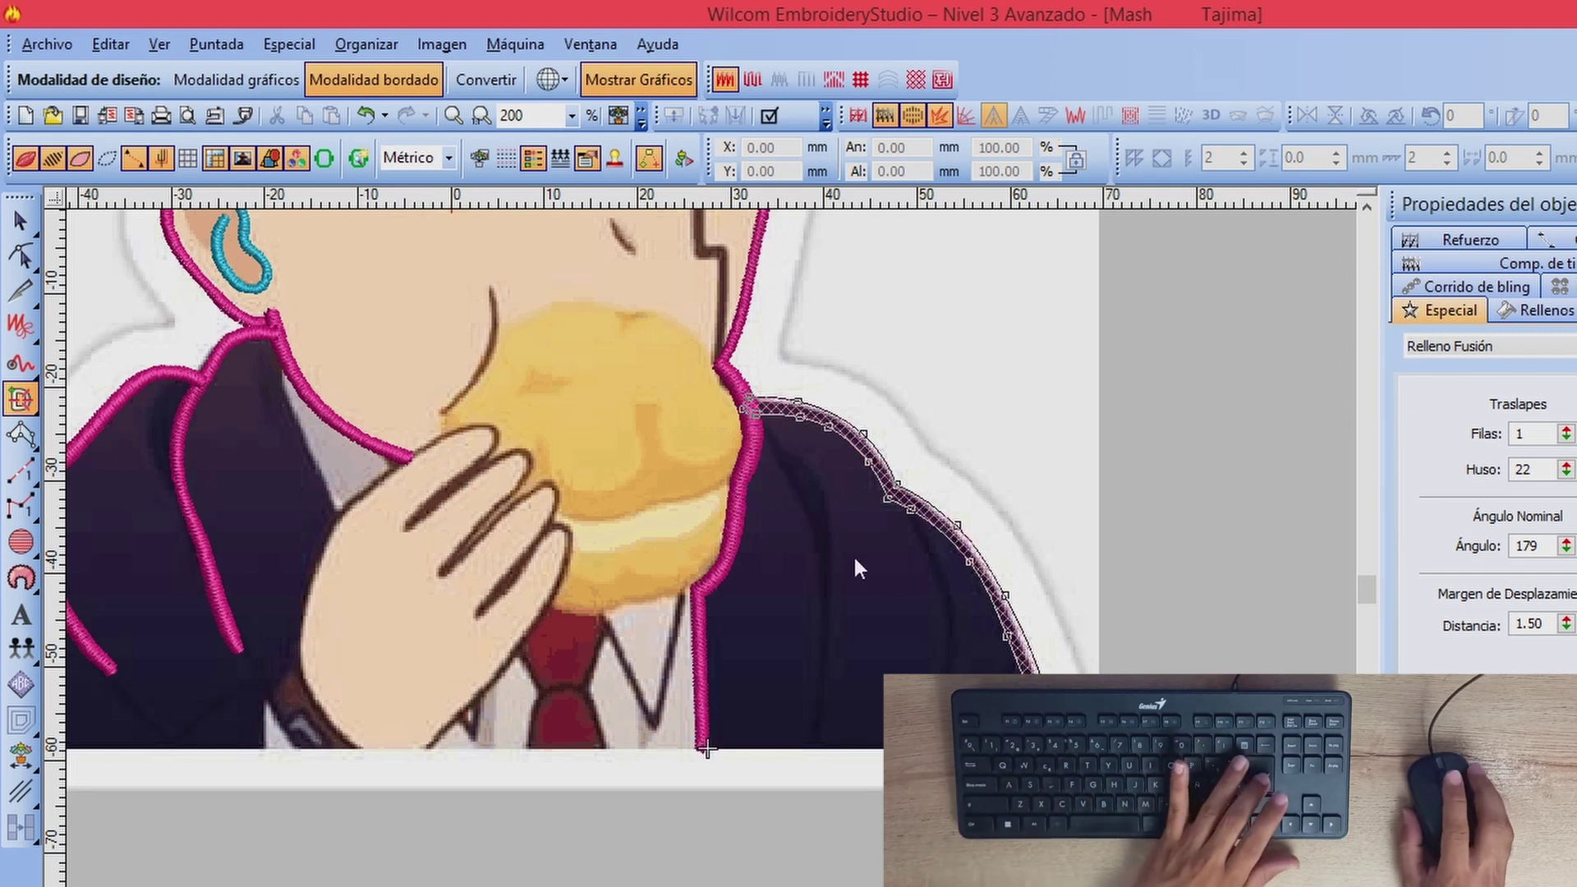
key(Return)
key(space)
Step: Examine the traced contours over the whole figure and around the hood, jacket and bun
scroll(805, 565, down, 1)
scroll(549, 513, down, 1)
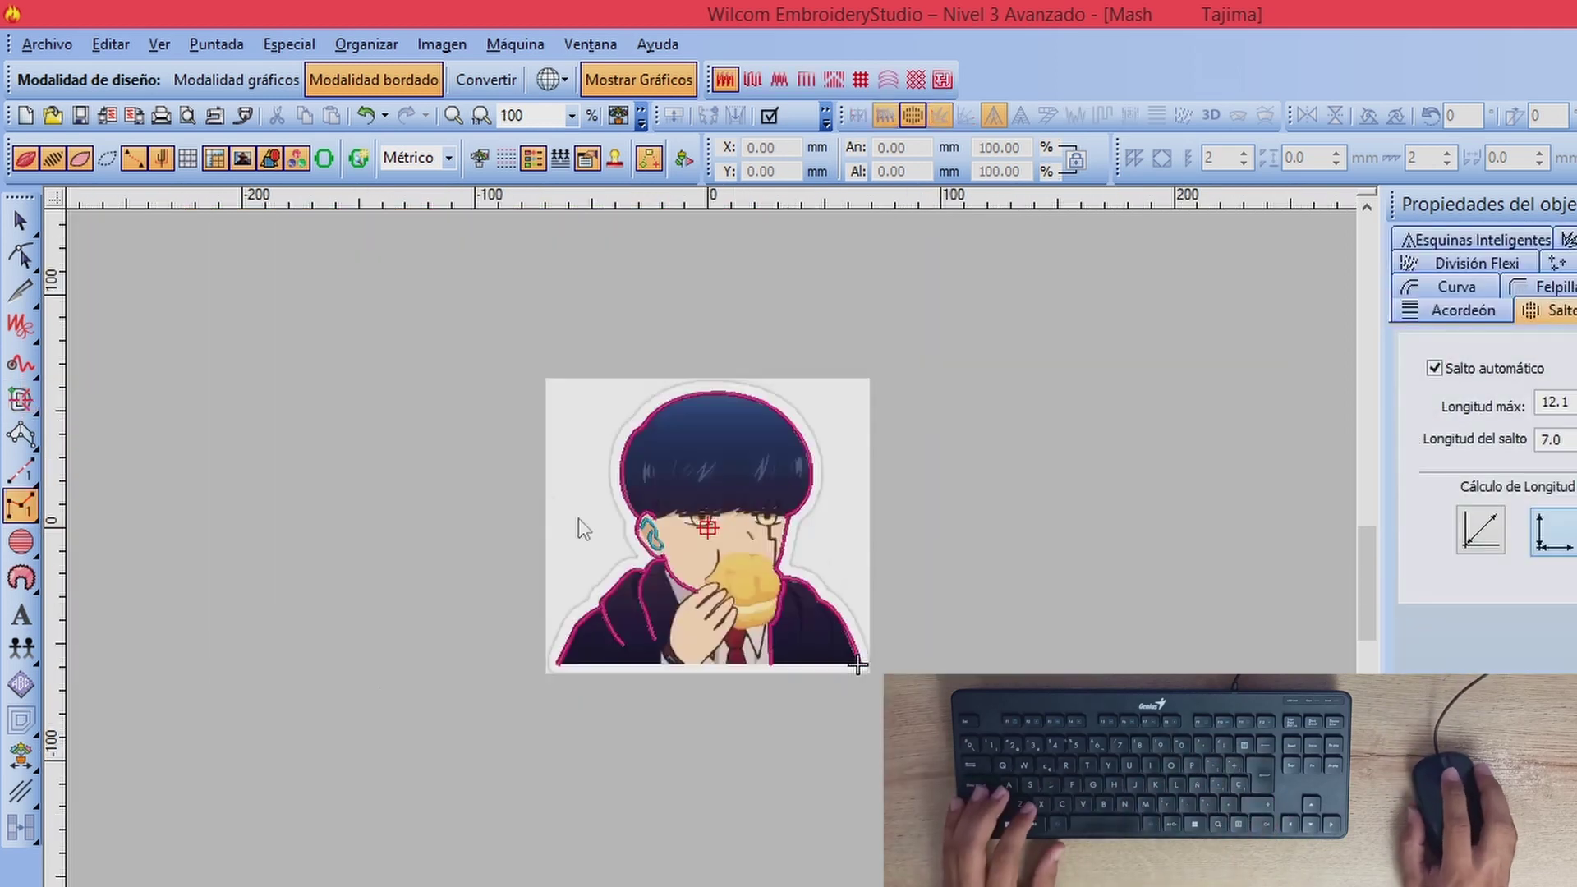
scroll(707, 567, up, 2)
scroll(739, 705, down, 1)
scroll(682, 624, up, 1)
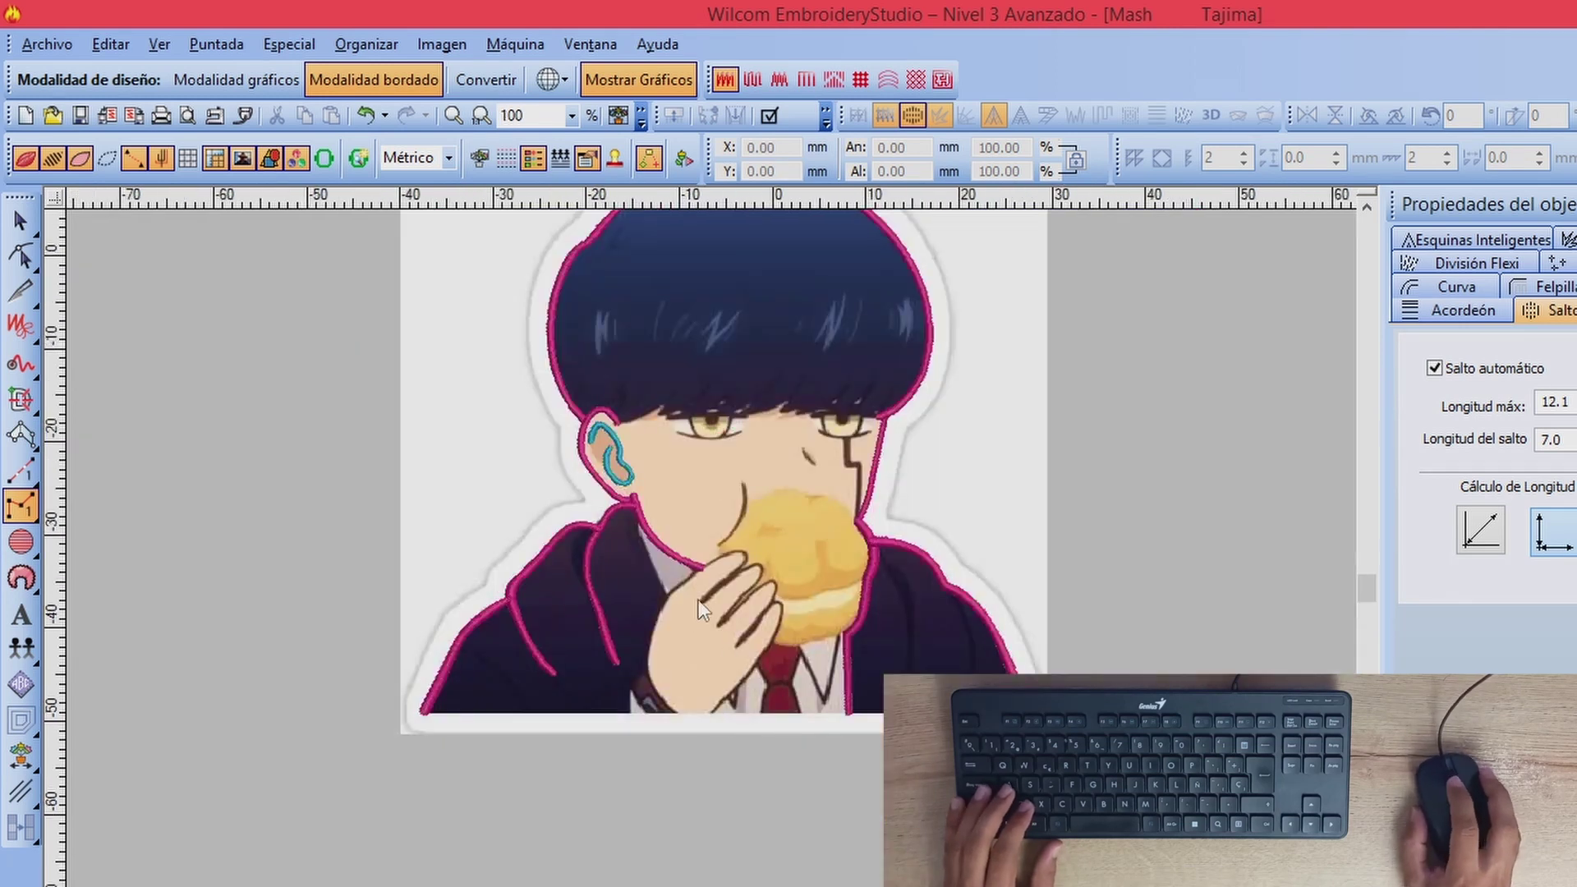
key(z)
key(z)
key(shift+z)
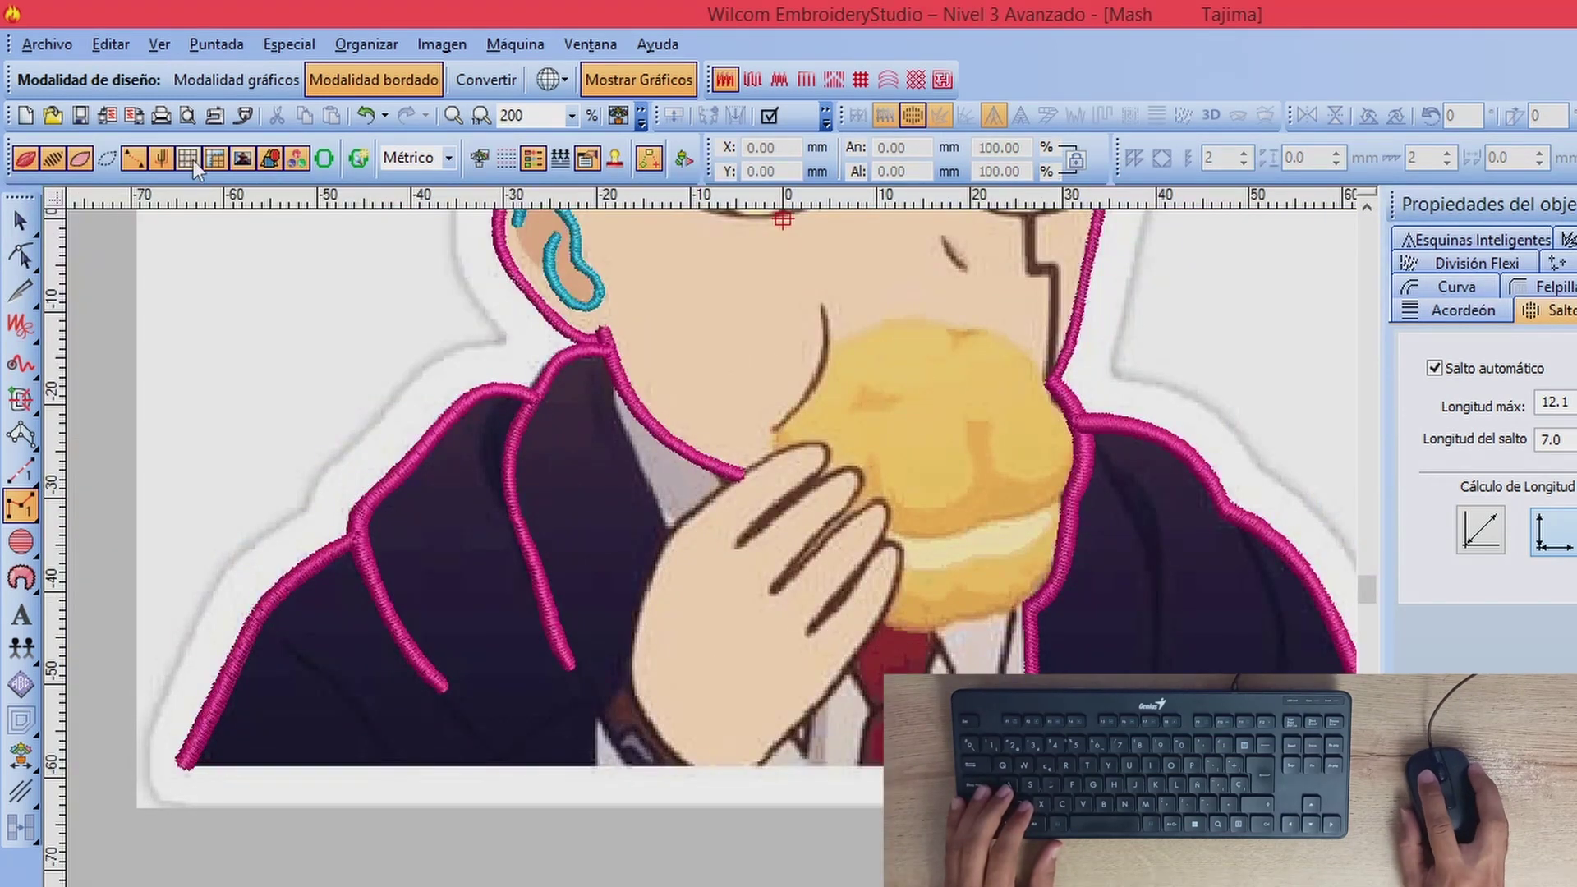
click(192, 159)
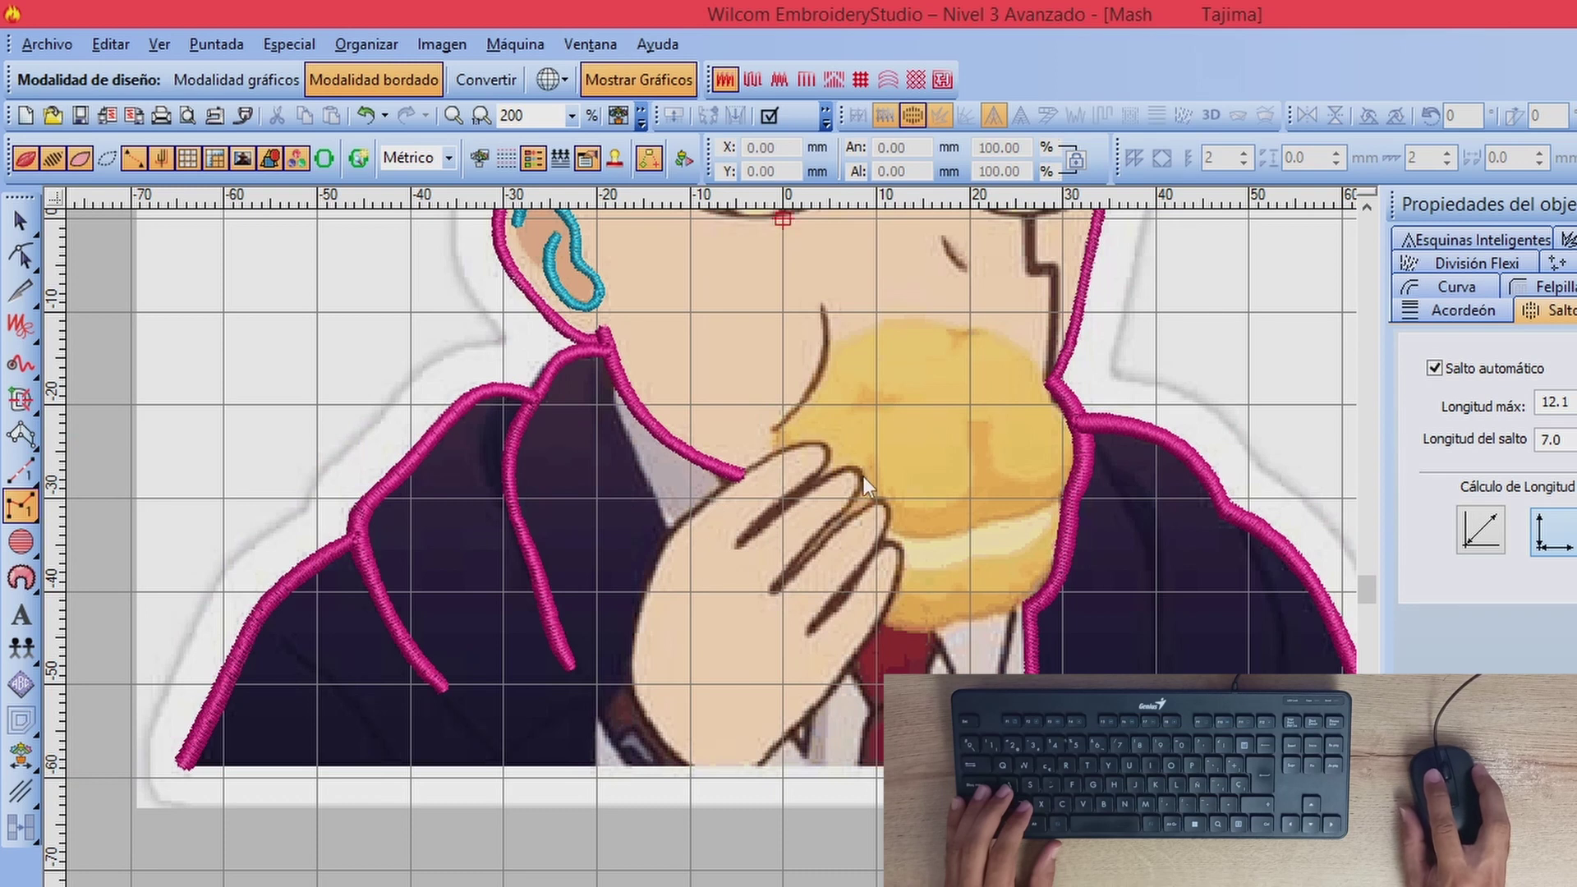
click(14, 220)
click(51, 167)
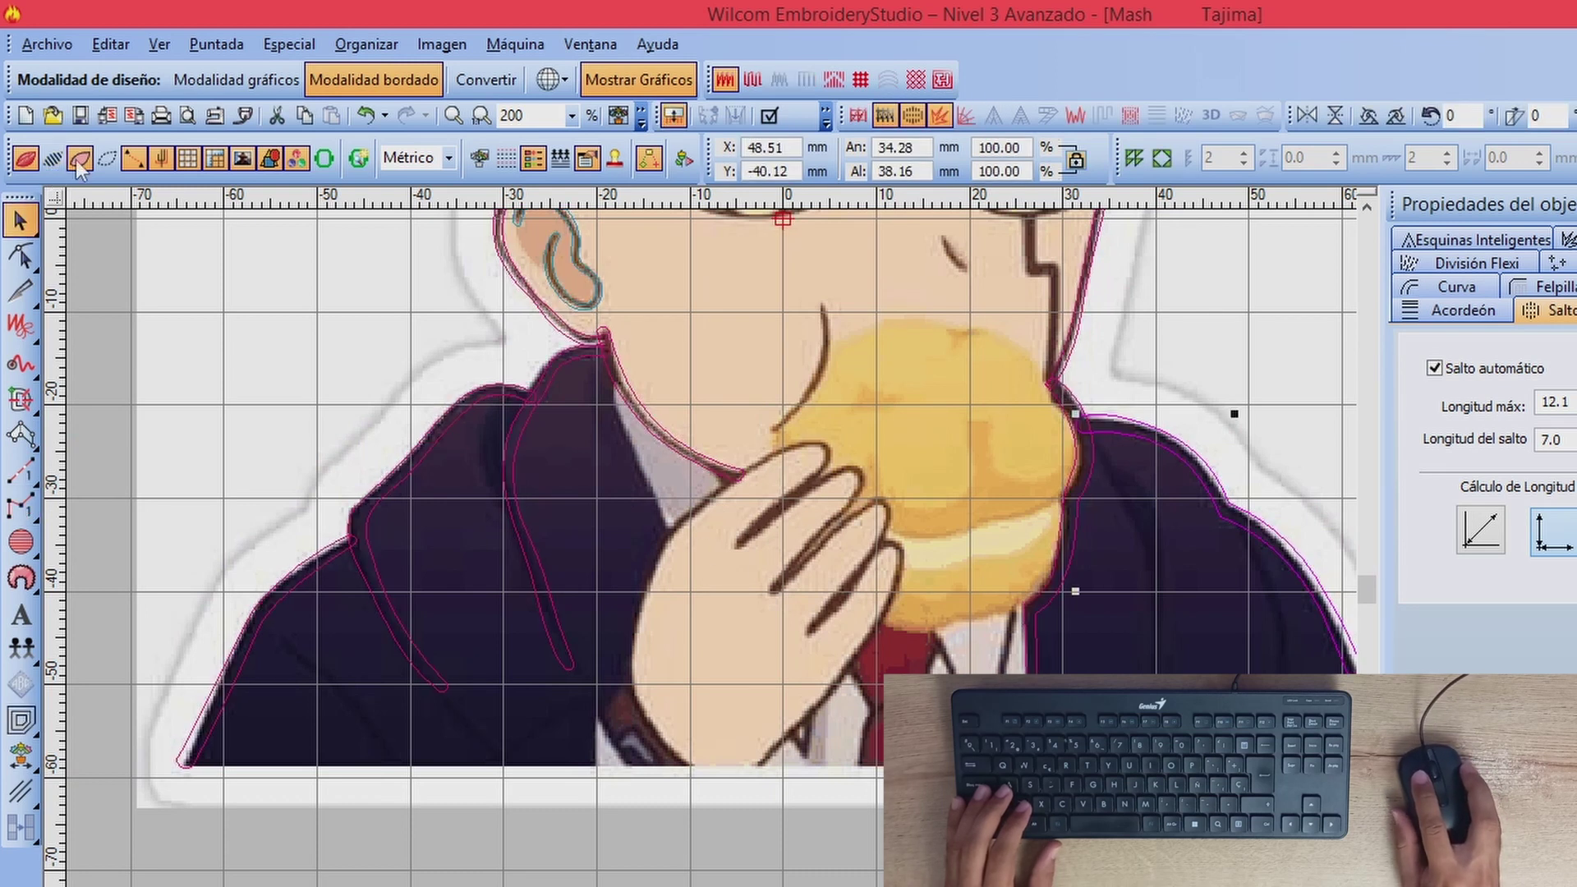
click(50, 161)
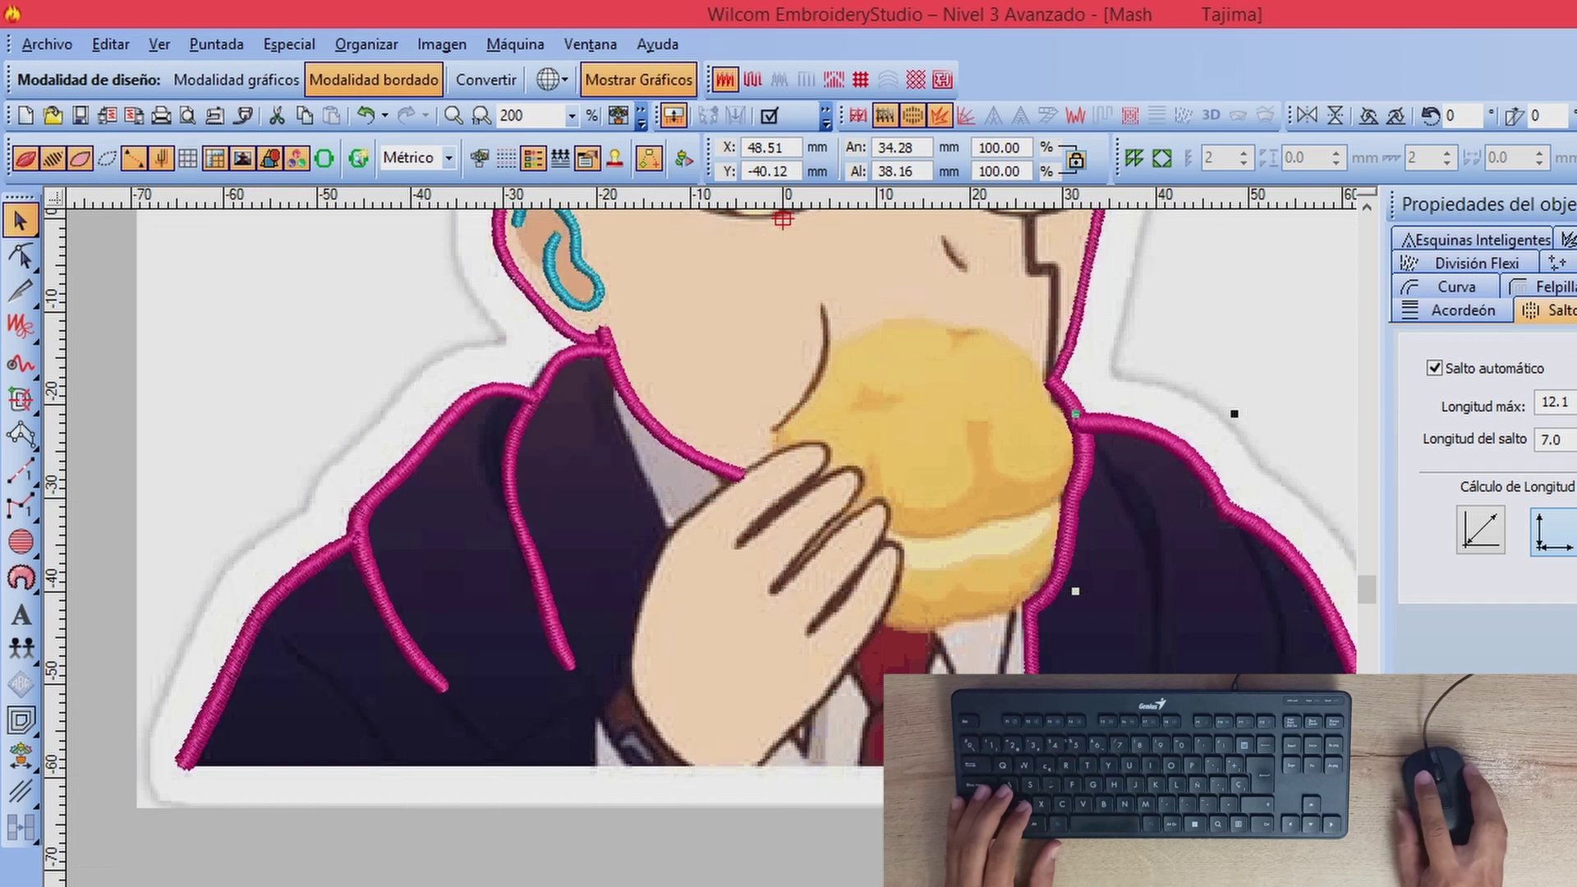
key(Escape)
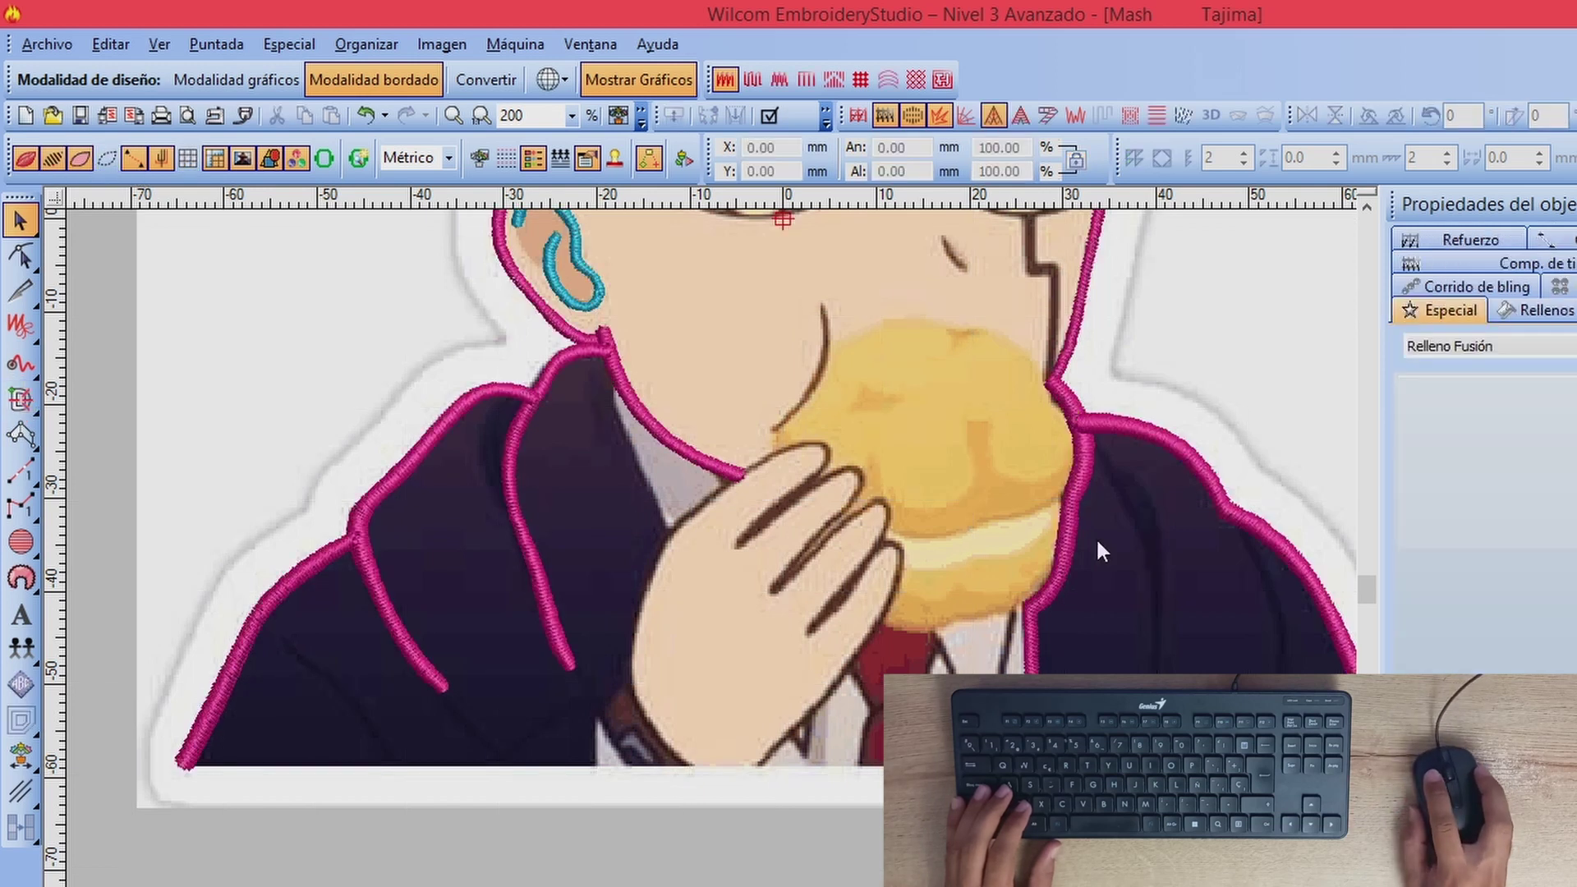
Step: Start a Fusion Fill shape for the hand's tie-side contour, tracing its inner edge from the image's bottom edge up around the lowest fingertip
key(space)
scroll(683, 683, up, 1)
click(852, 703)
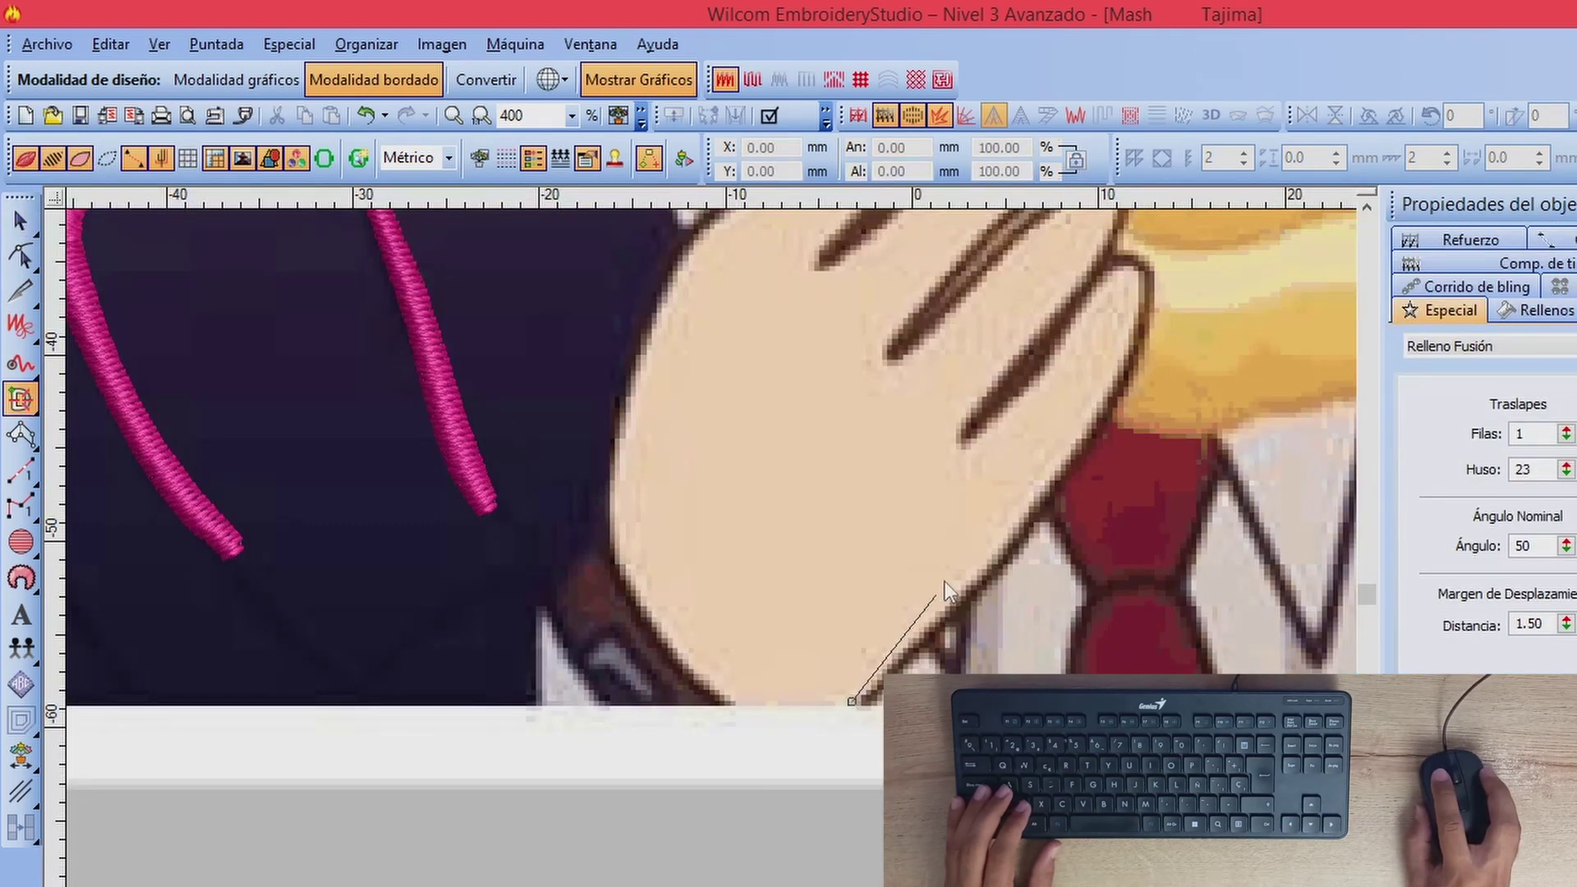
click(986, 566)
click(1101, 409)
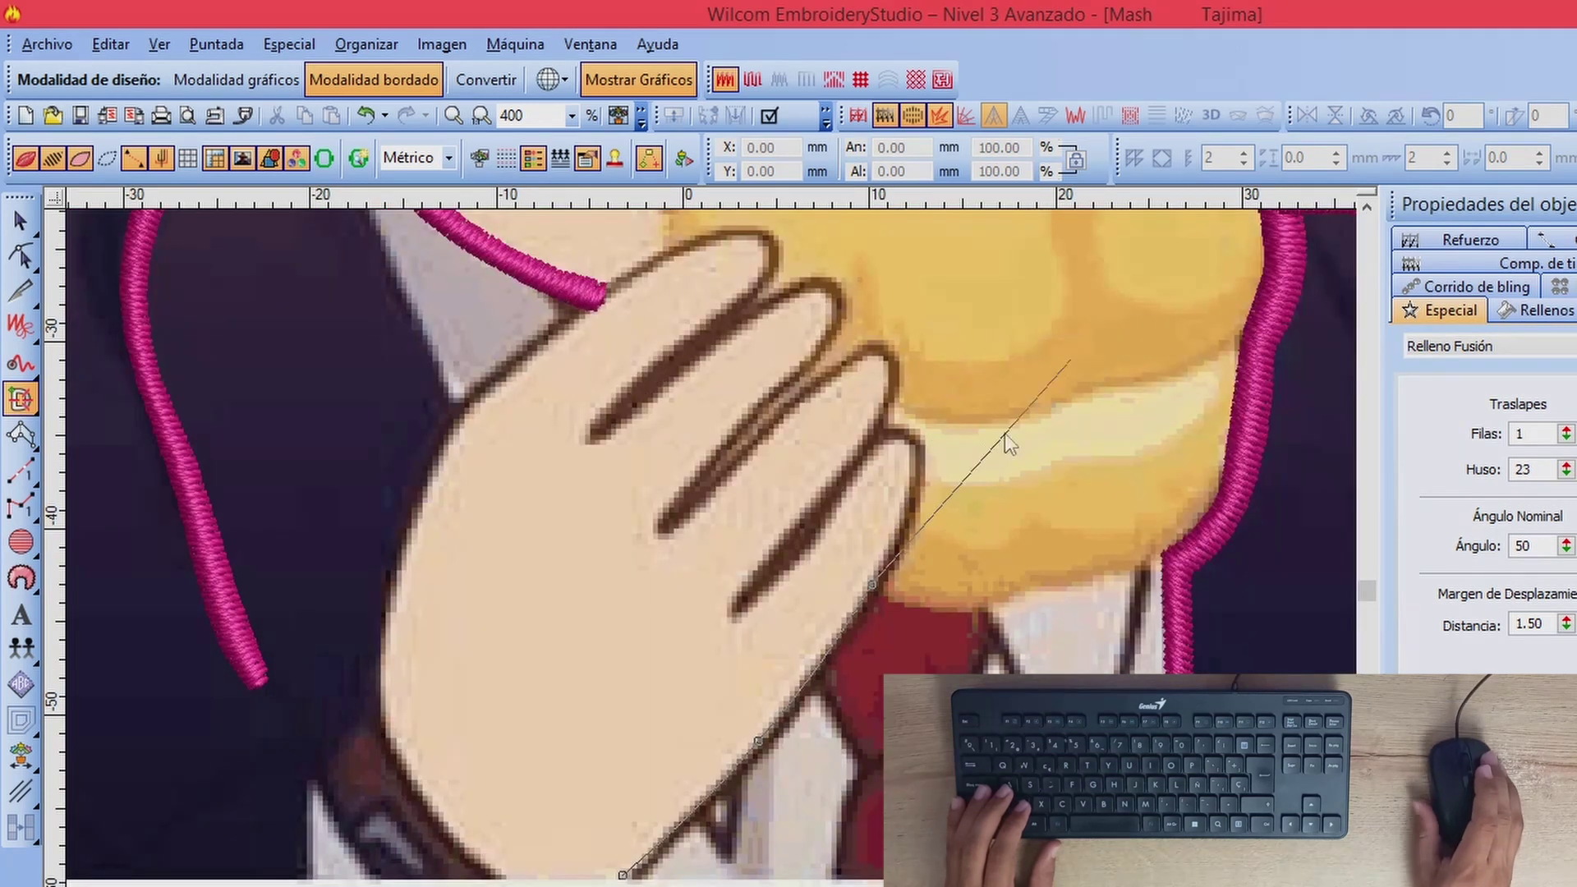
right_click(909, 479)
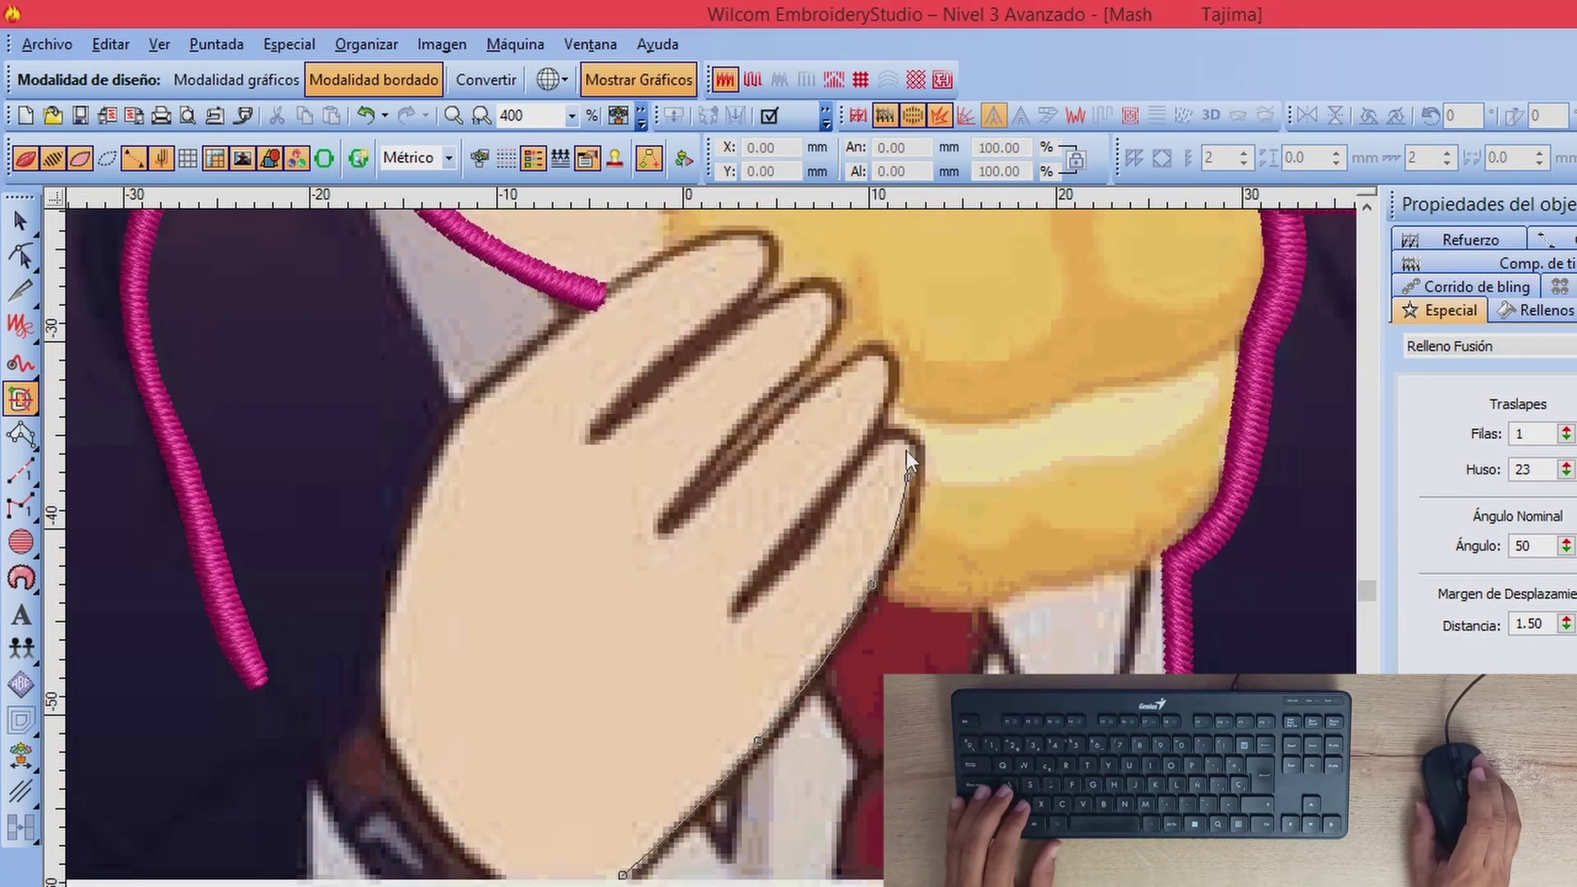
click(899, 446)
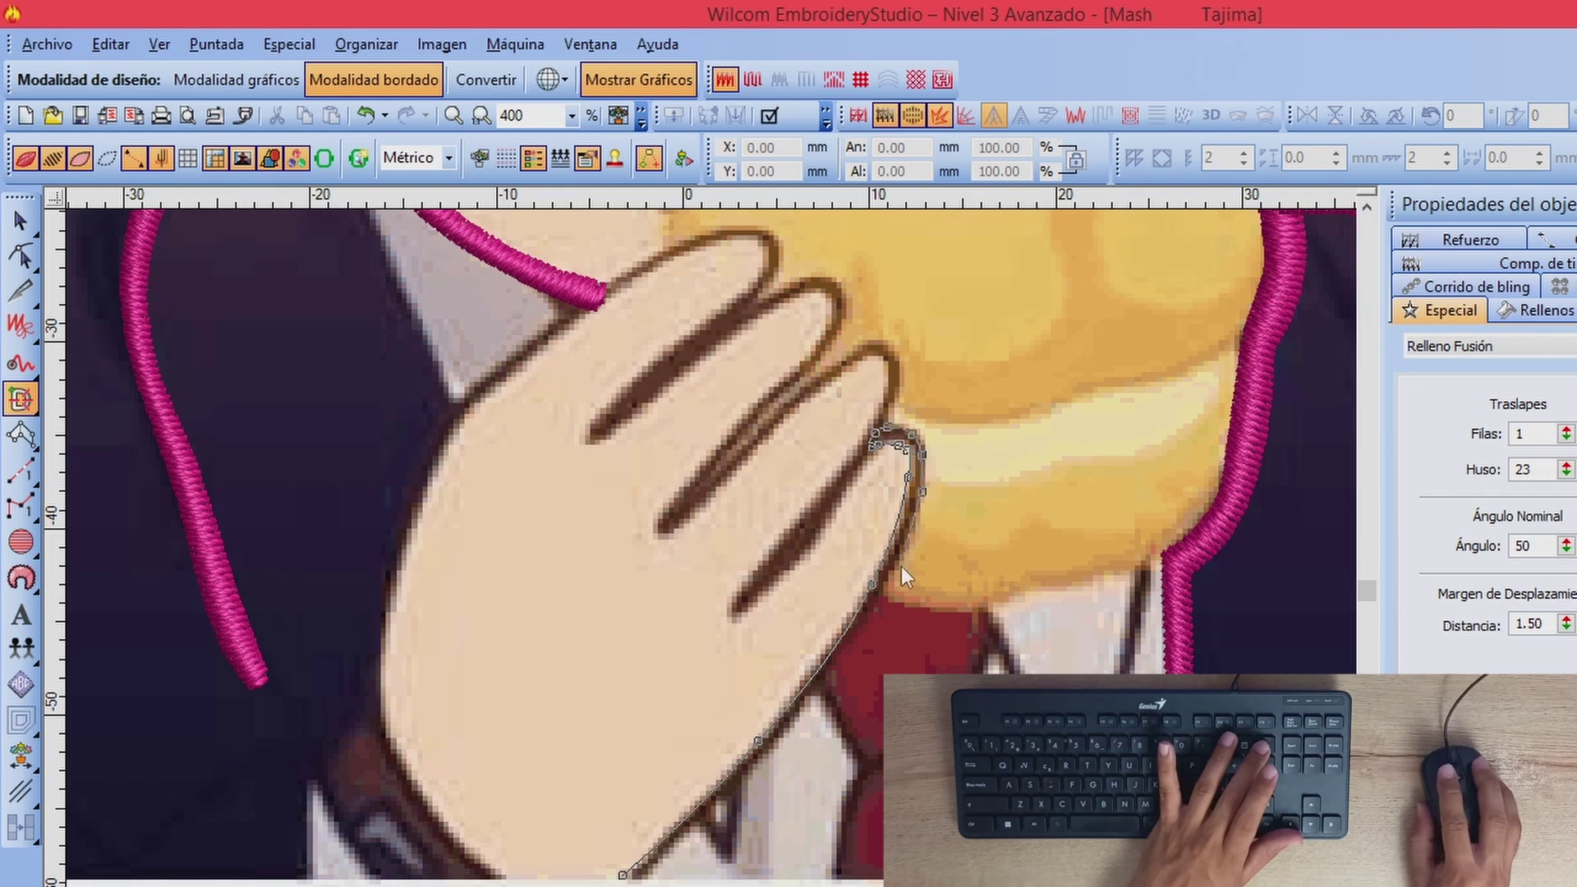
Step: Trace the outer edge of the hand's tie-side contour back down to the image's bottom edge and complete the shape
right_click(831, 669)
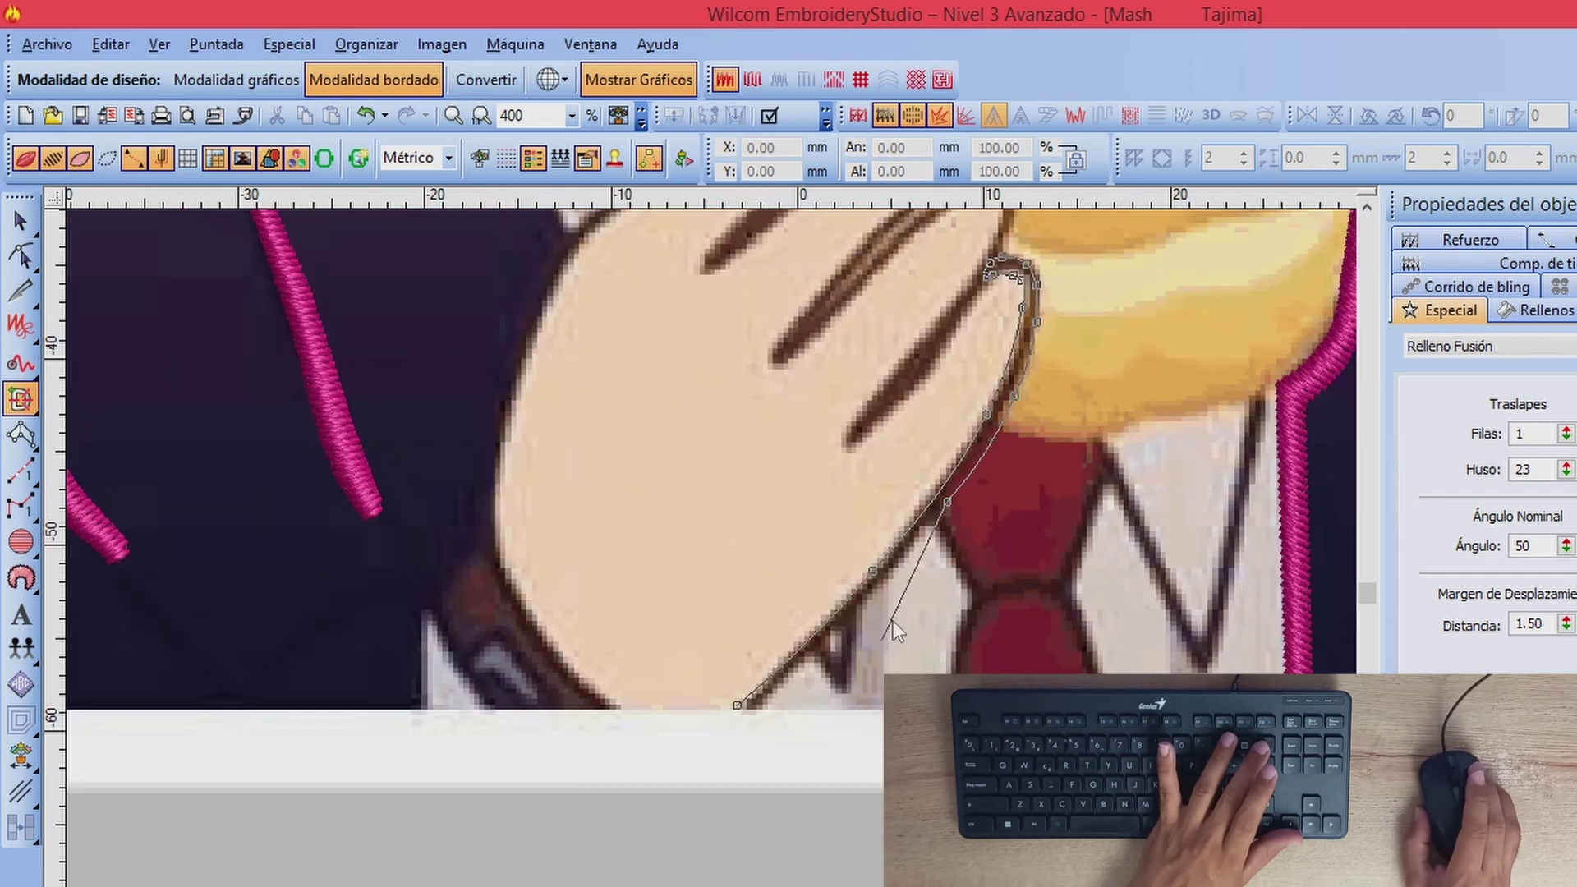
right_click(874, 603)
right_click(760, 709)
click(746, 714)
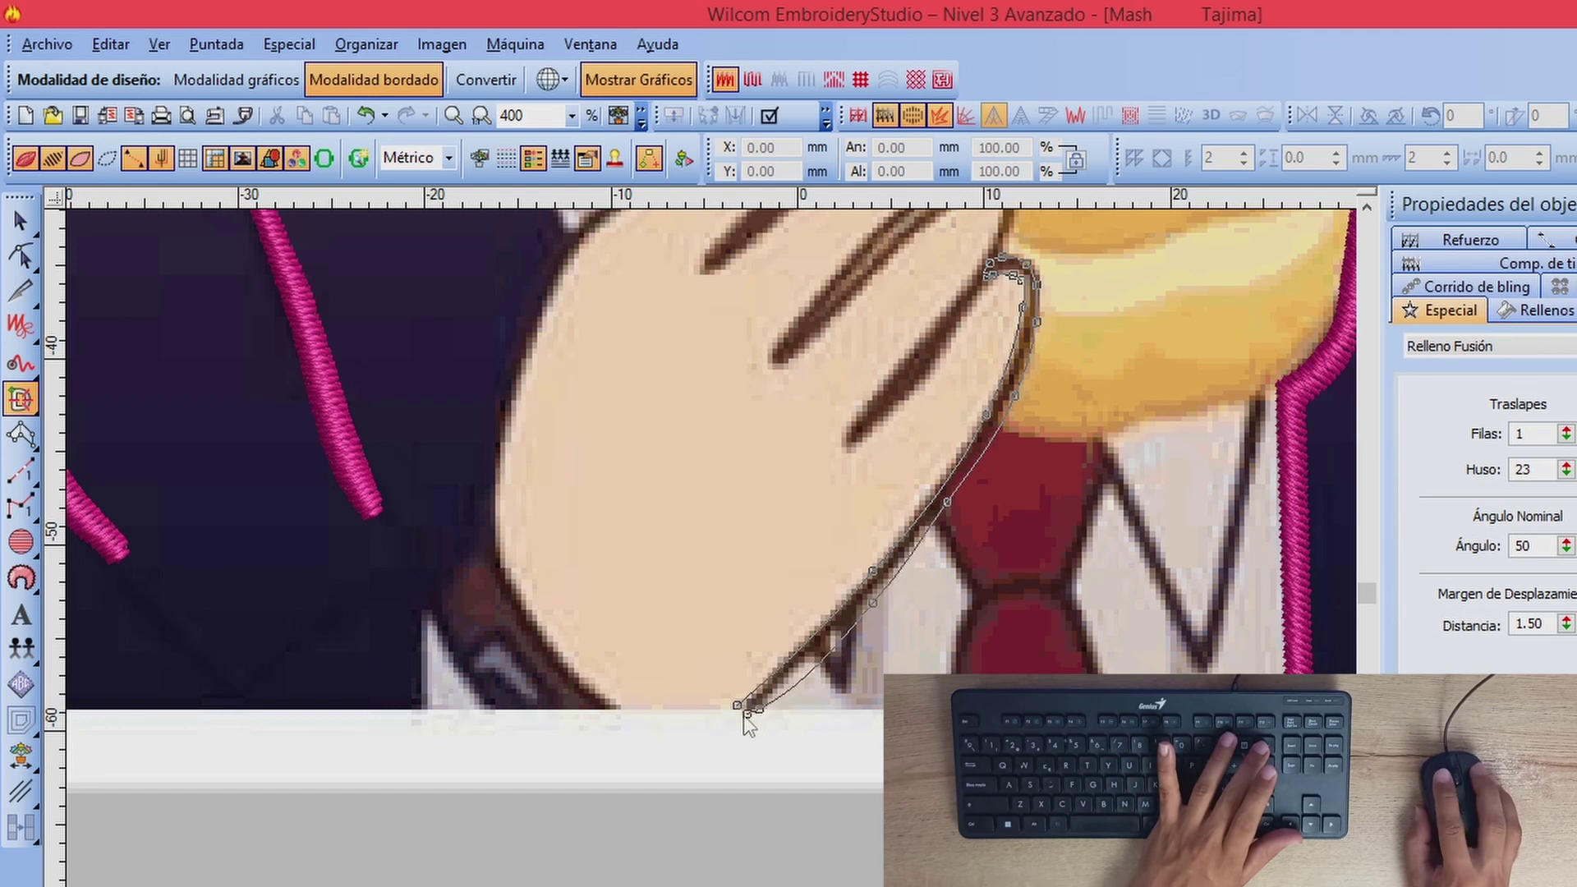
key(Return)
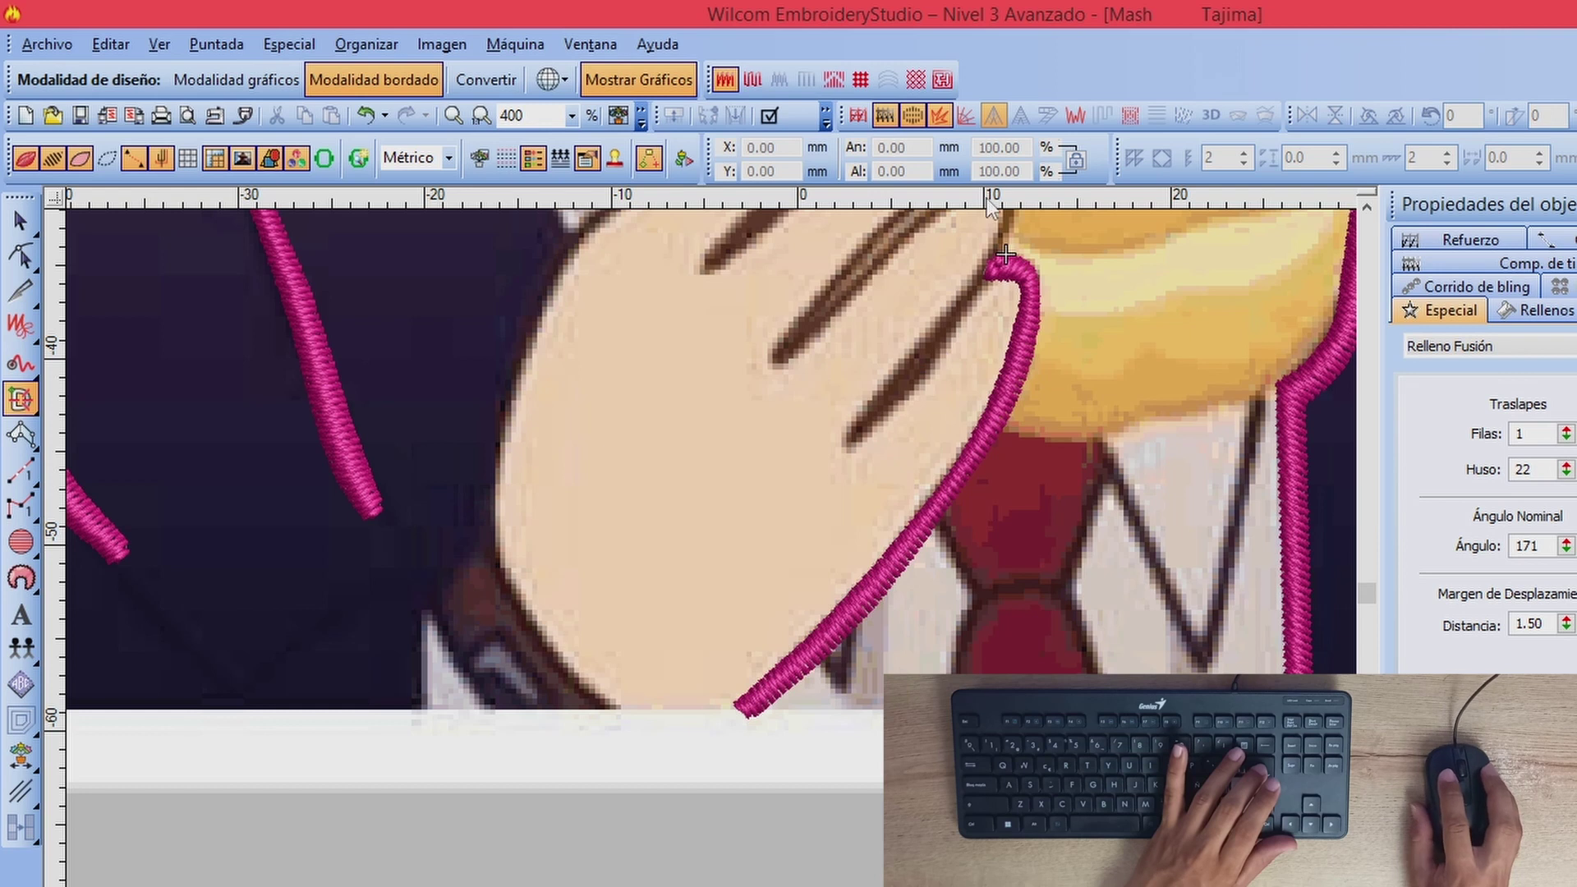
Step: Start a shape for the second-lowest finger's contour, tracing its inner edge from the lowest crease around the fingertip down to the middle crease
click(1366, 206)
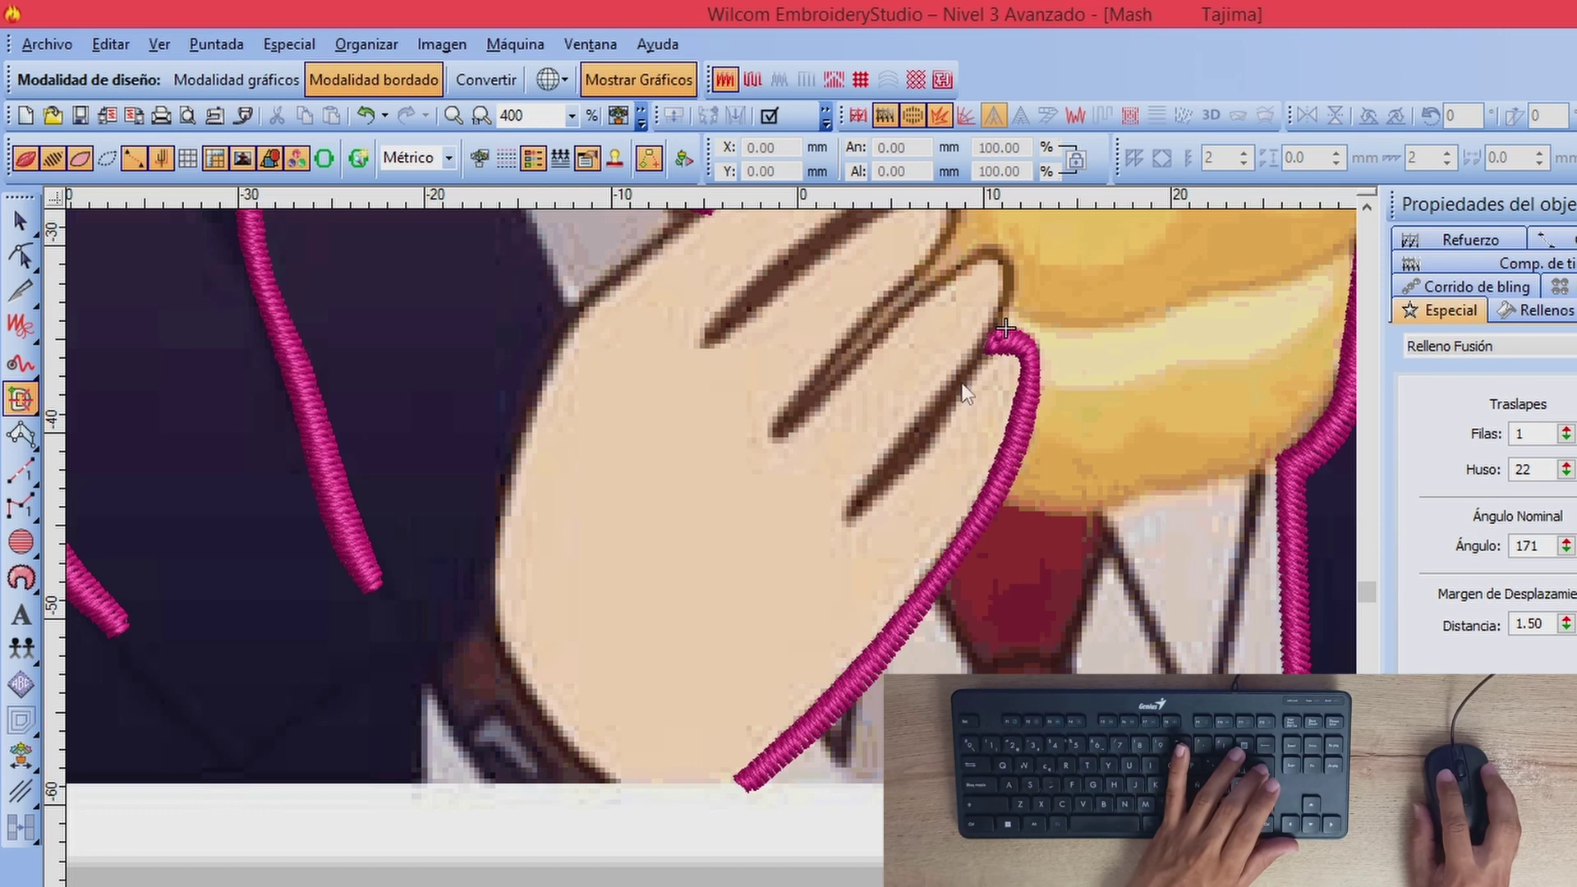
click(914, 428)
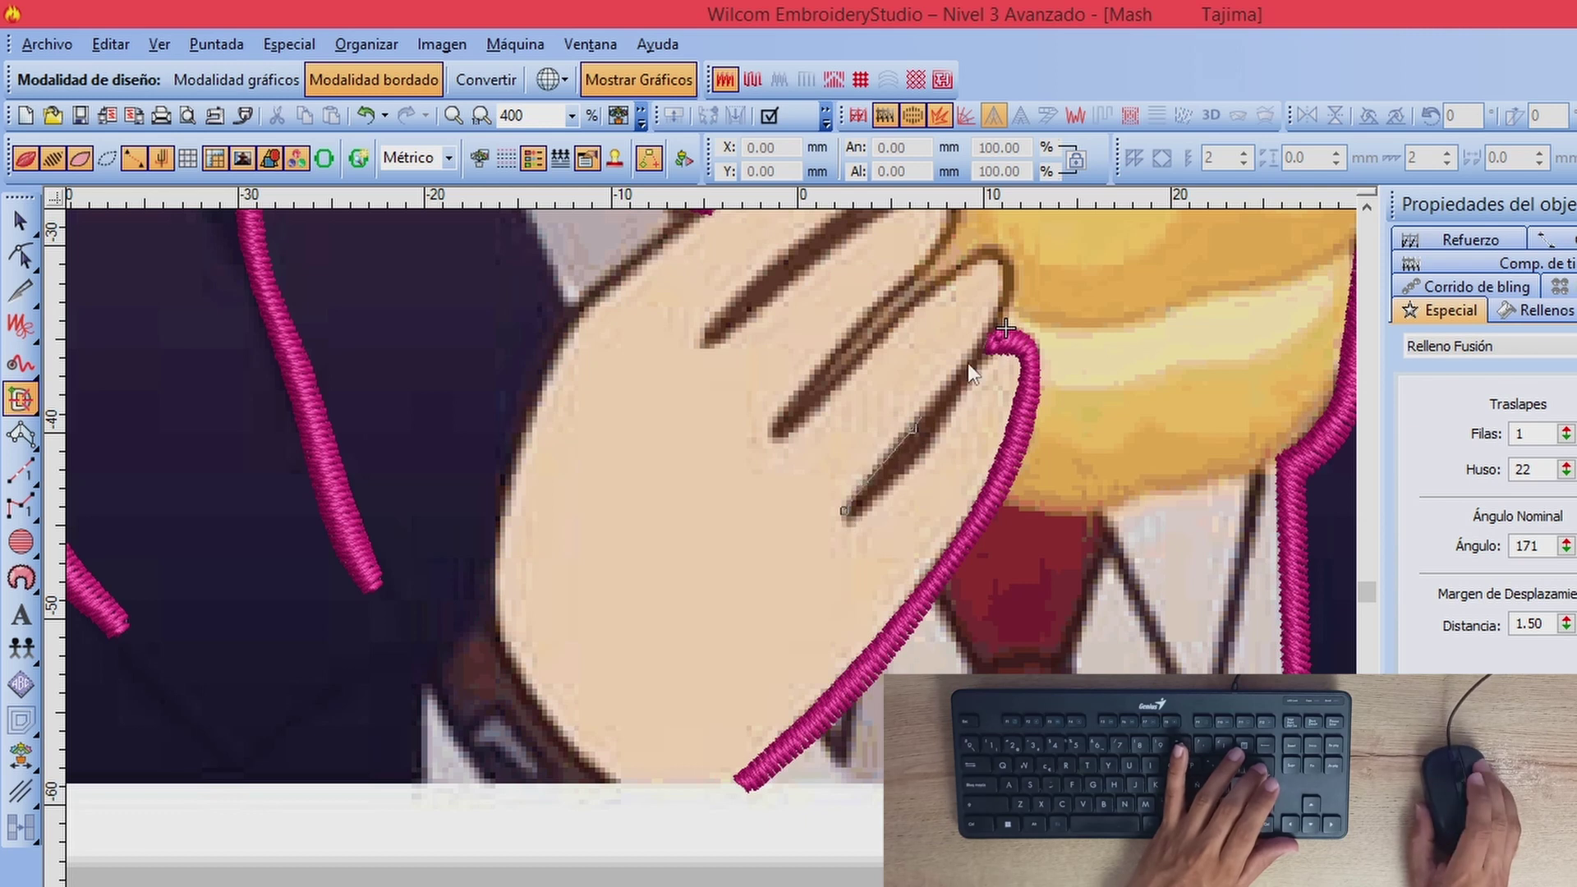
click(1001, 301)
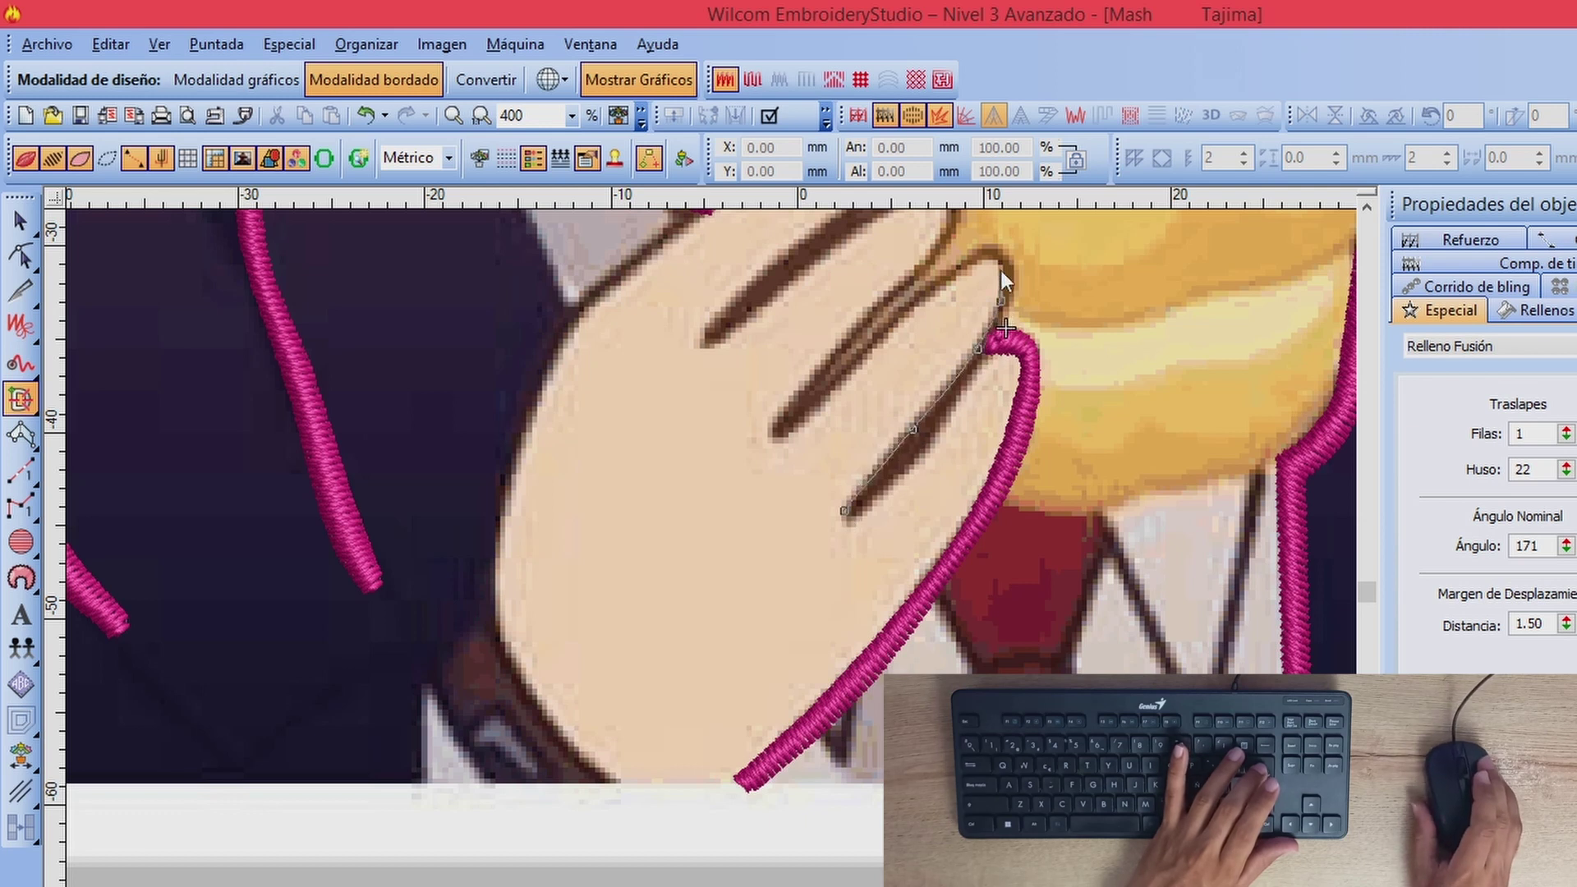
click(950, 282)
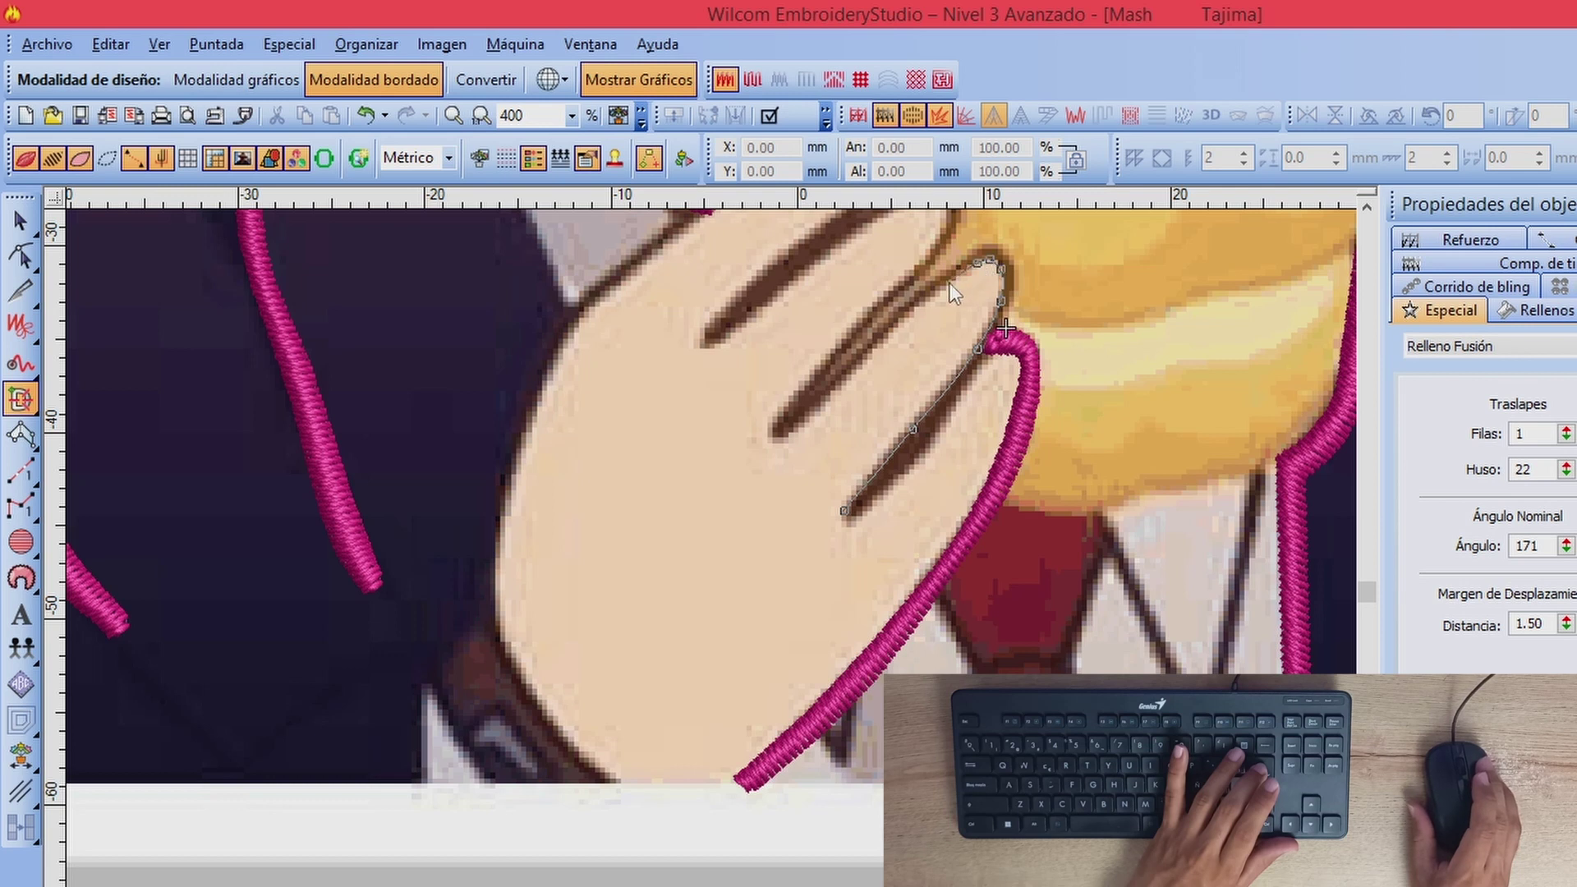
click(896, 326)
click(847, 379)
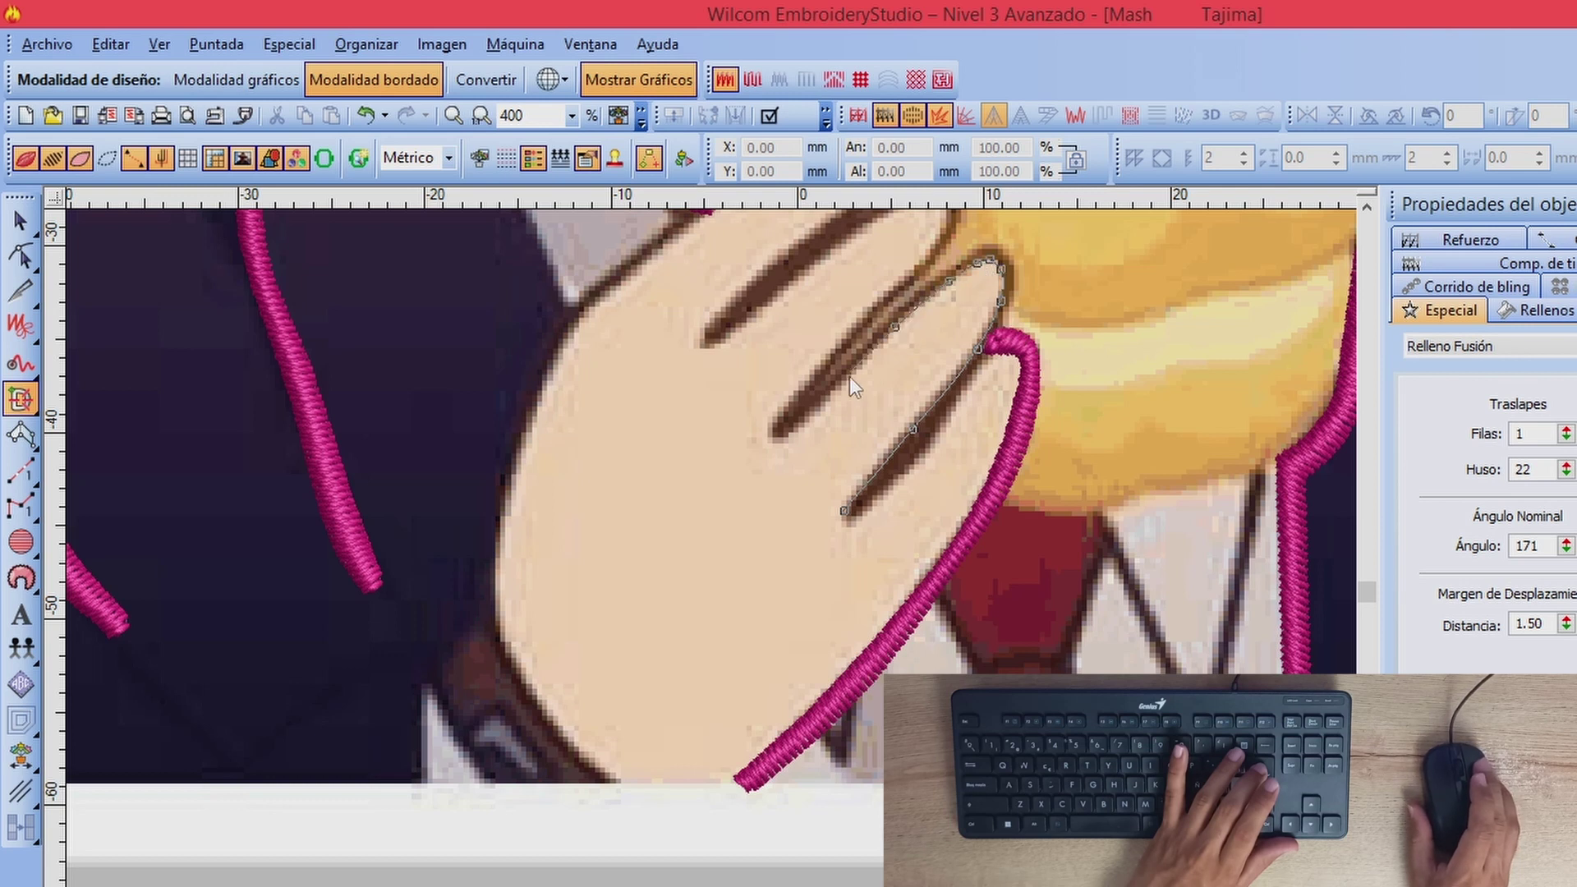
click(800, 426)
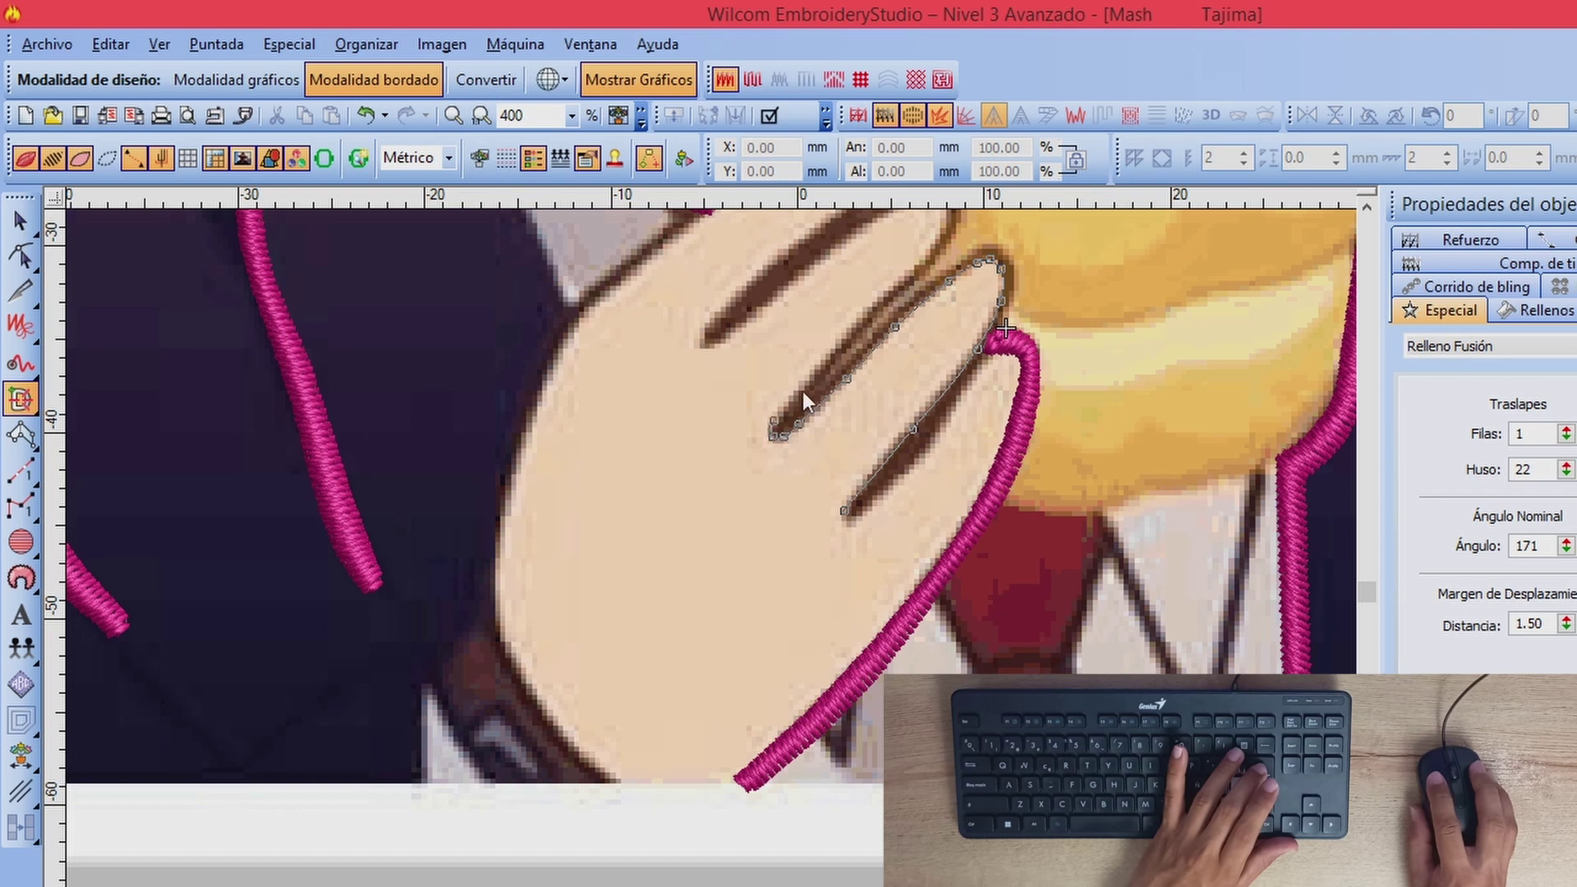
Step: Trace the second-lowest finger's outer edge back around the fingertip to the lowest crease and complete the shape
click(827, 385)
click(913, 296)
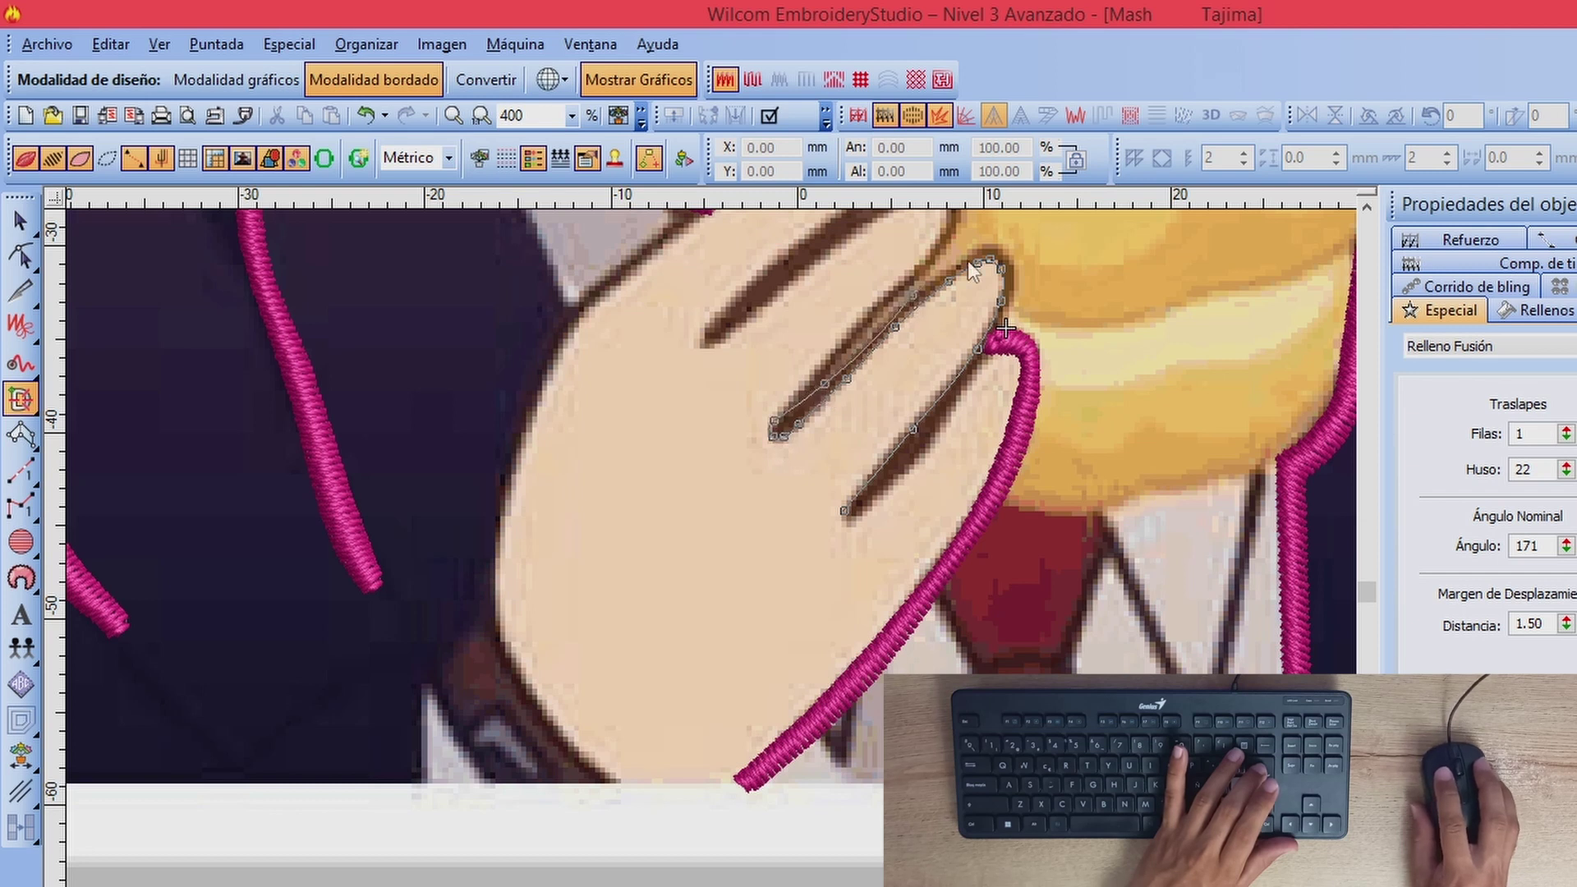
click(974, 249)
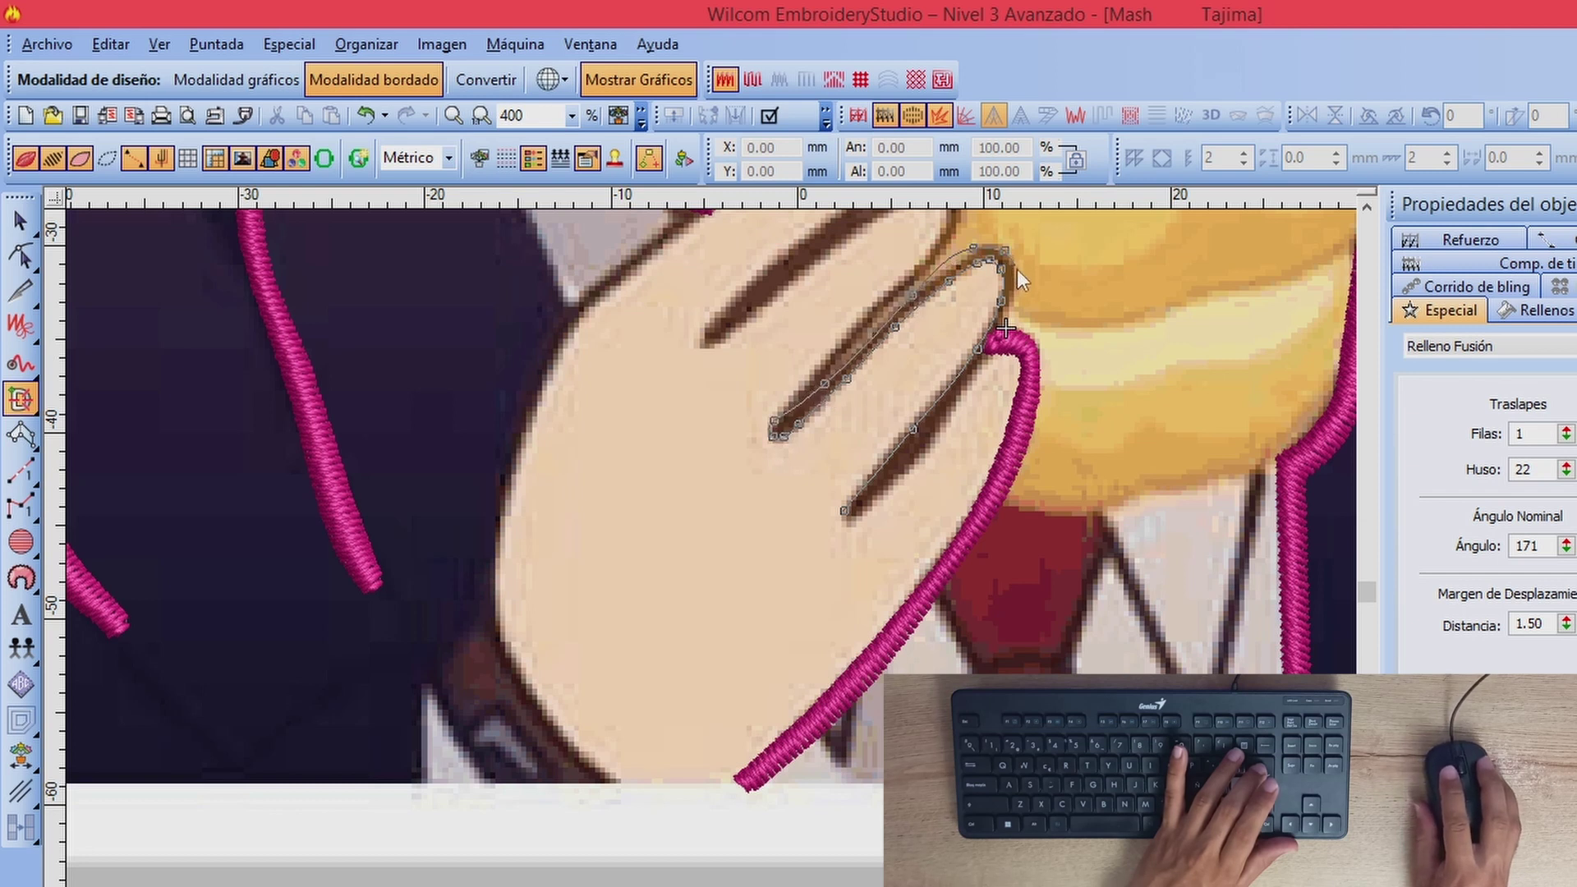
right_click(969, 387)
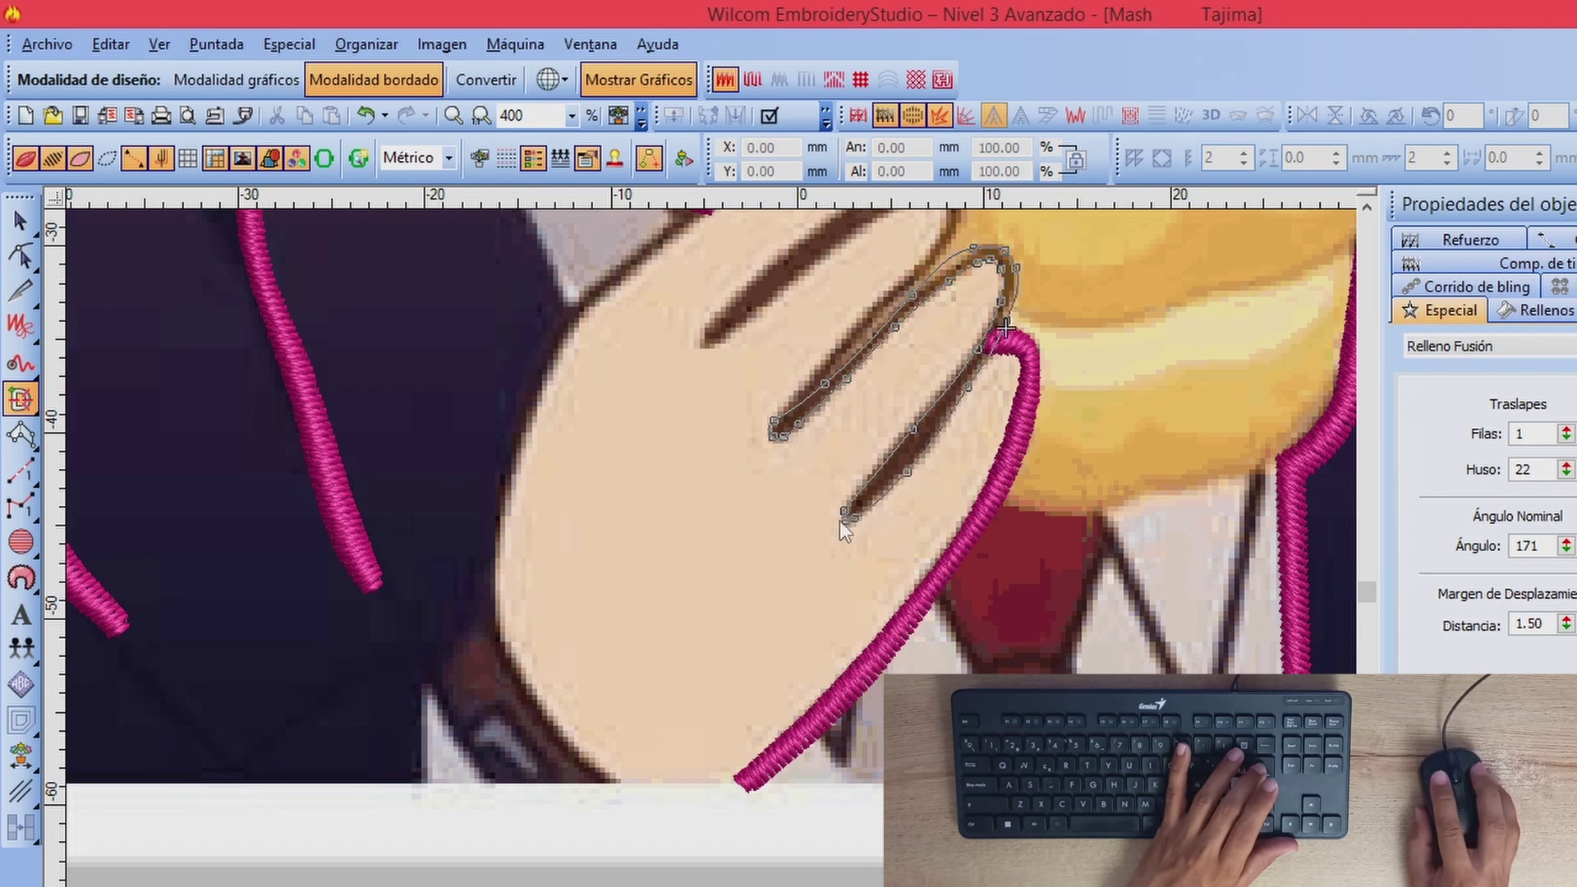
key(Return)
key(Return)
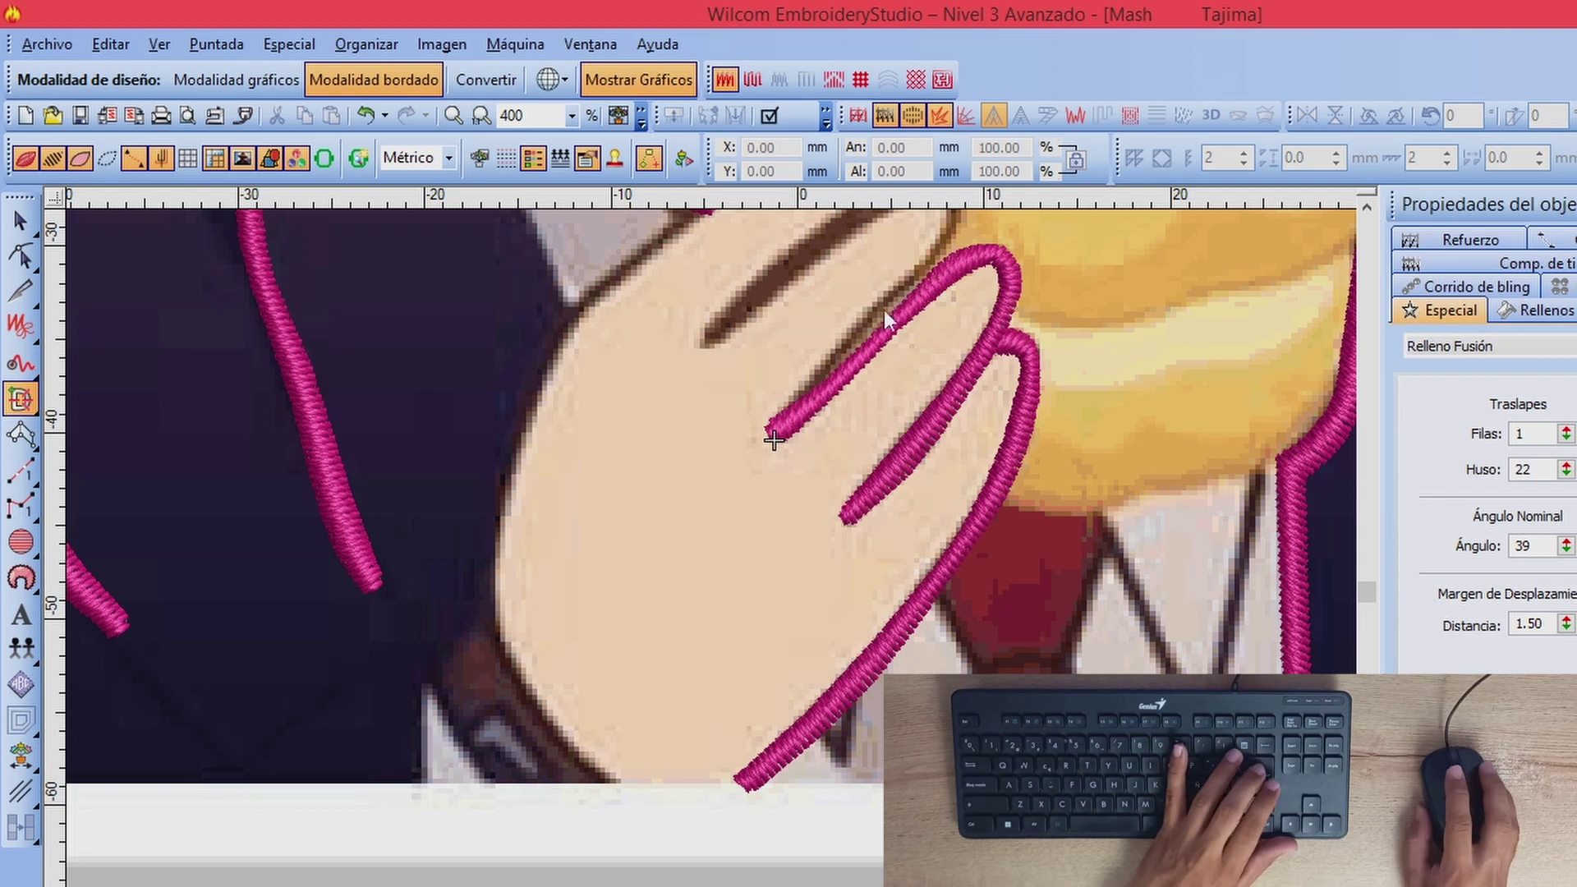
Step: Start a shape for the third finger from below, tracing its inner edge from the middle crease around the fingertip to the upper crease's end
scroll(884, 309, down, 1)
key(z)
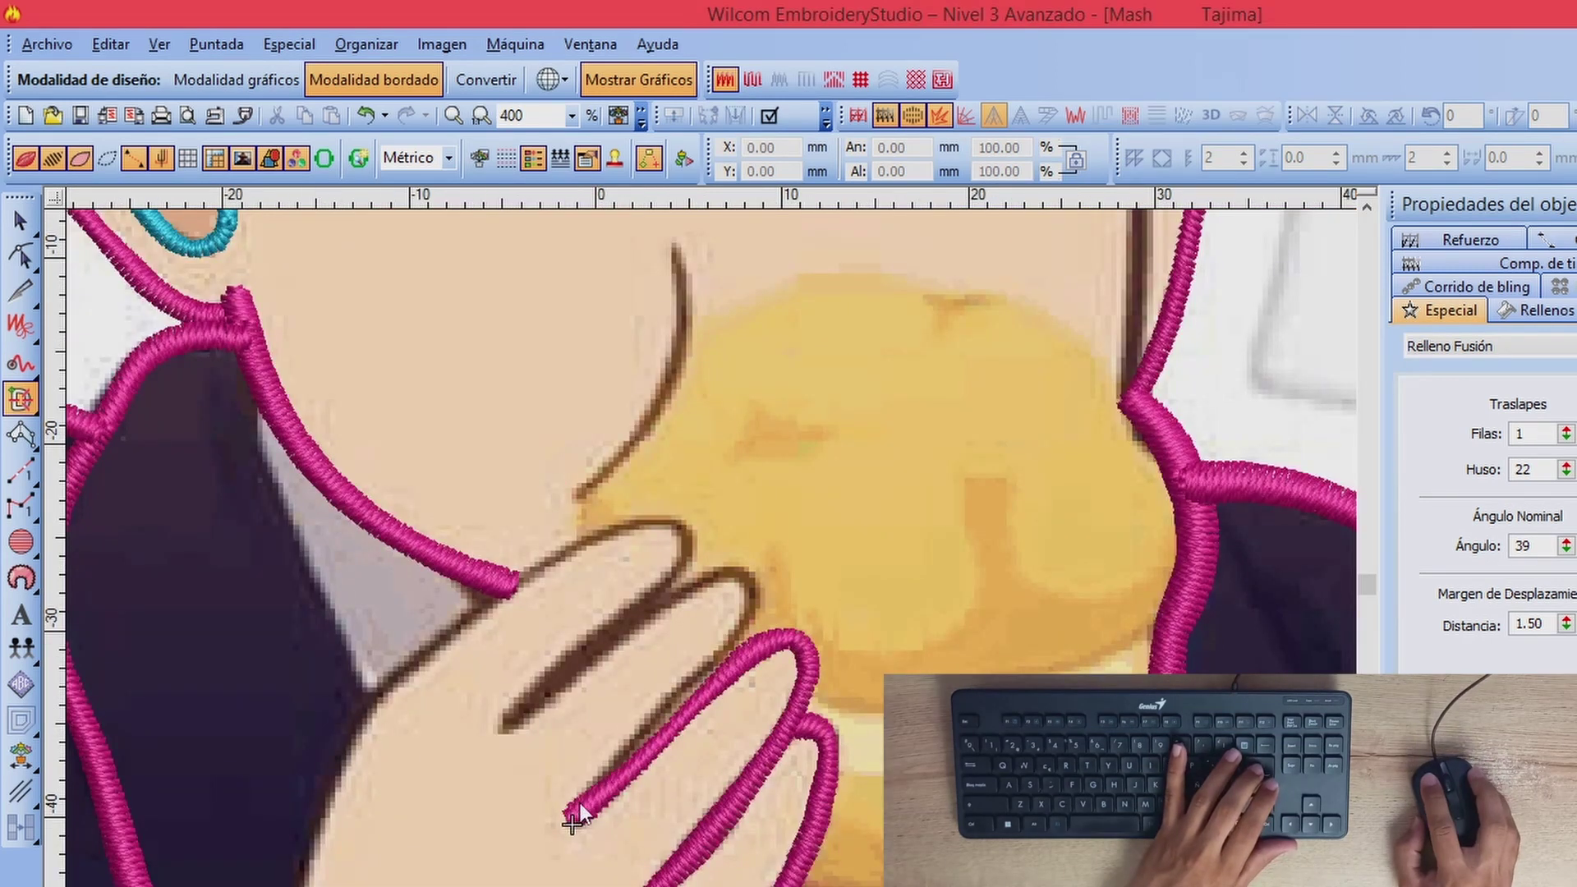
click(675, 689)
click(728, 635)
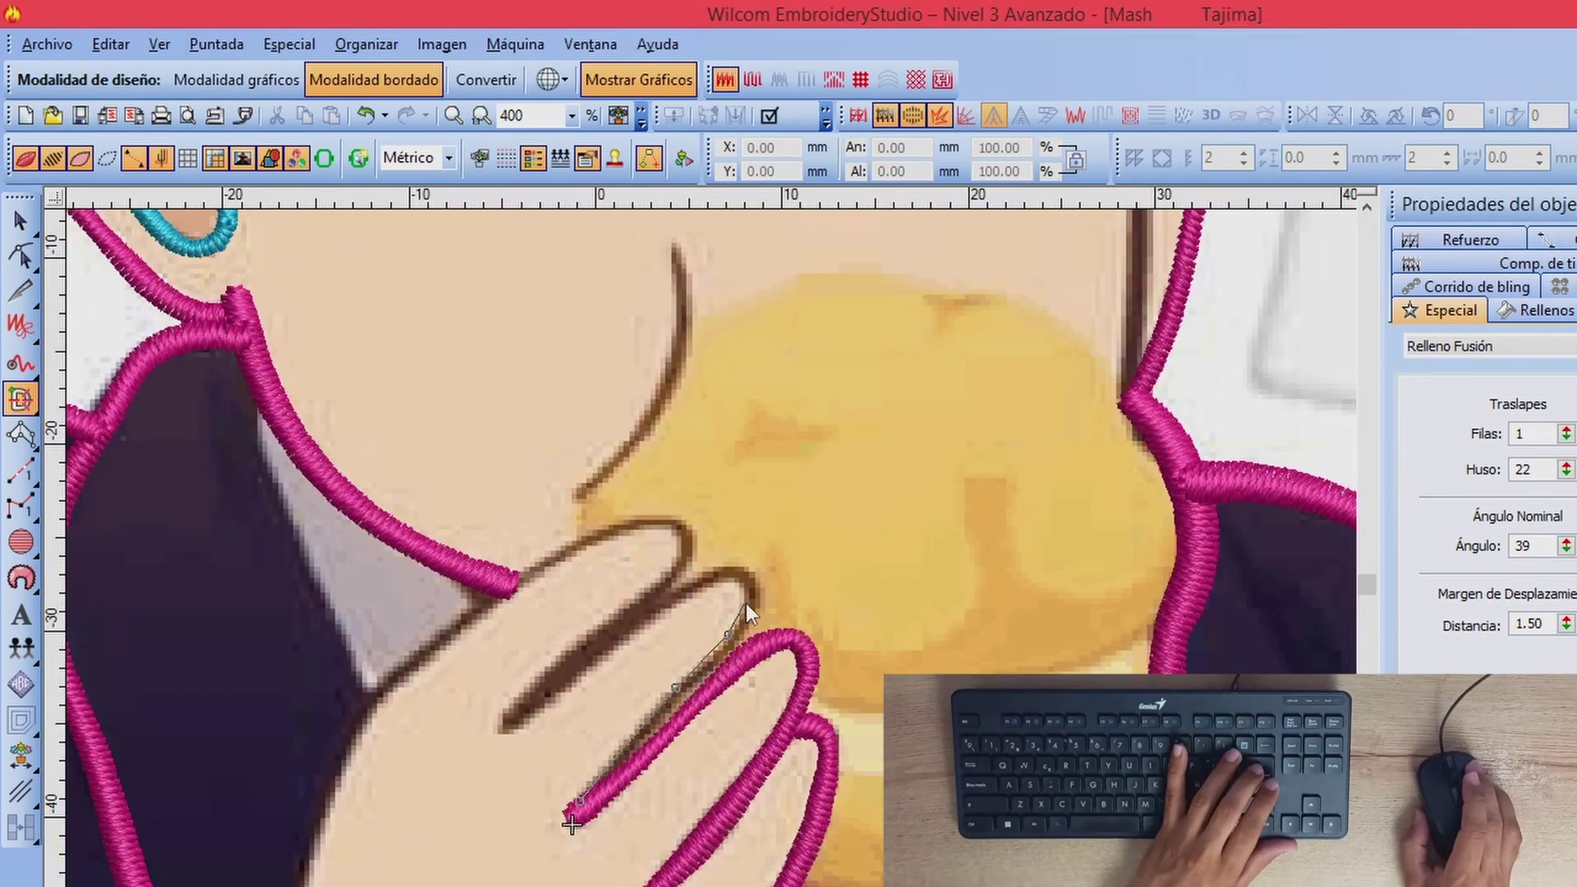
right_click(745, 601)
right_click(735, 583)
right_click(711, 587)
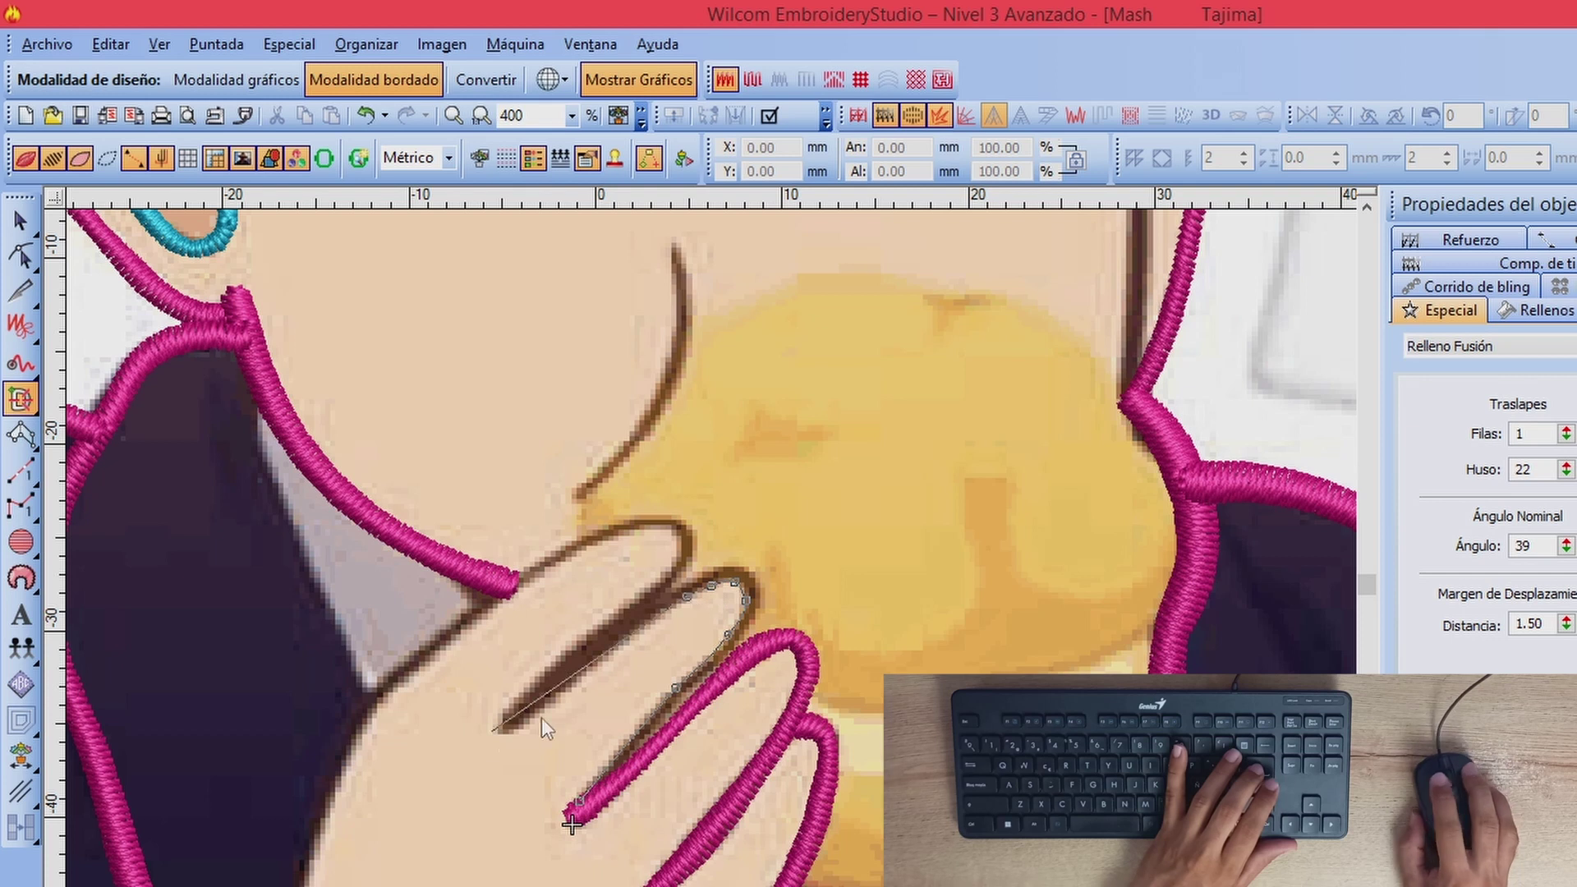
right_click(521, 726)
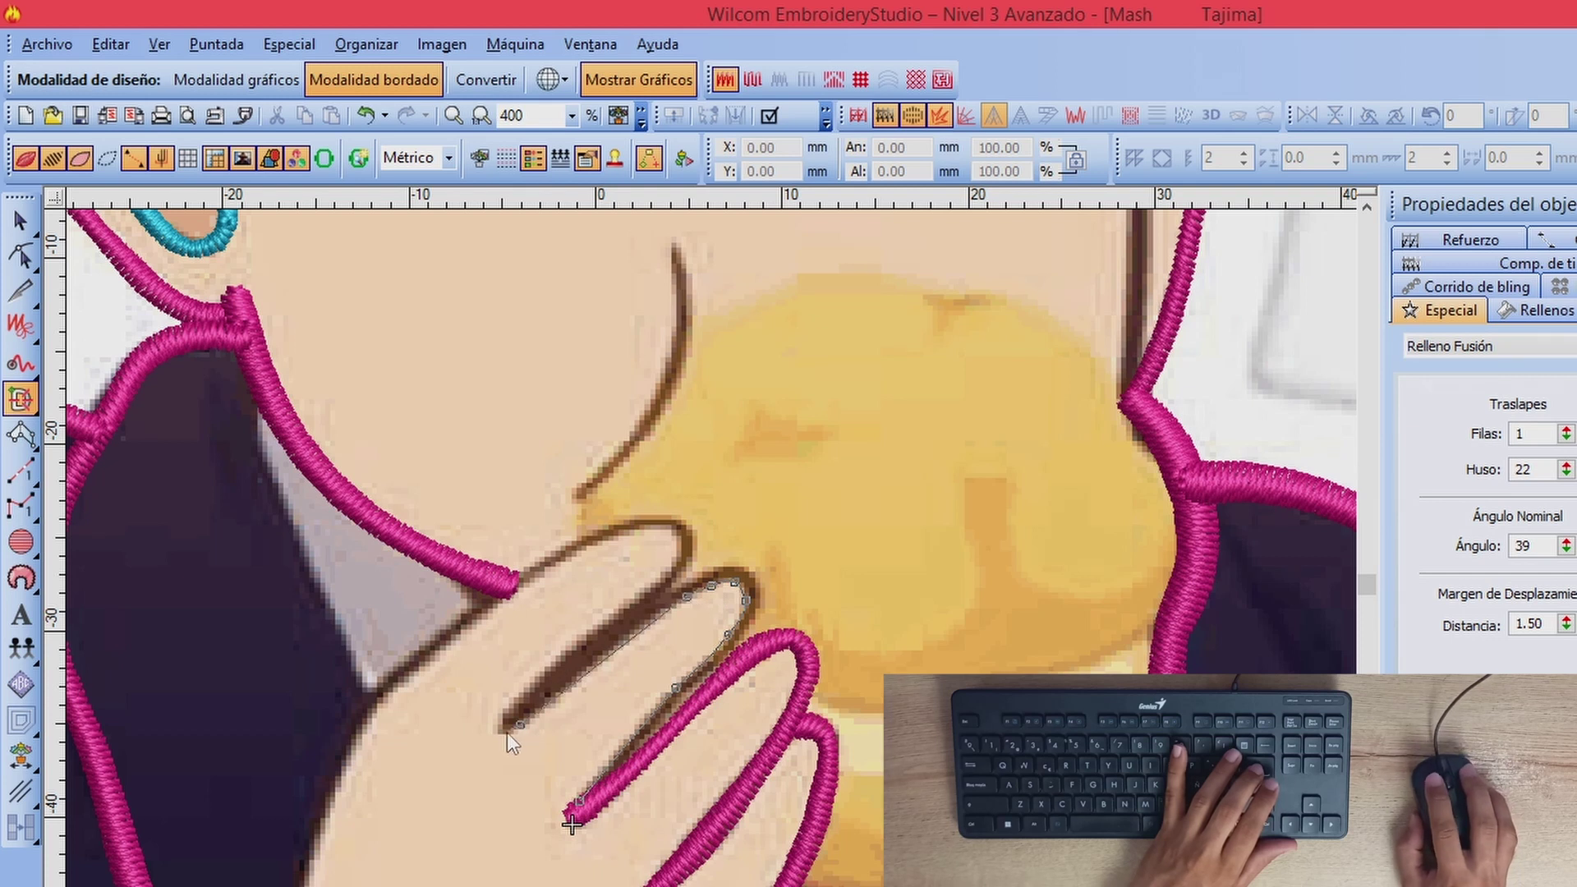
right_click(506, 732)
right_click(499, 716)
Step: Trace the third finger's outer edge back to the middle crease and complete the shape with its stitching ending at the upper crease
click(540, 682)
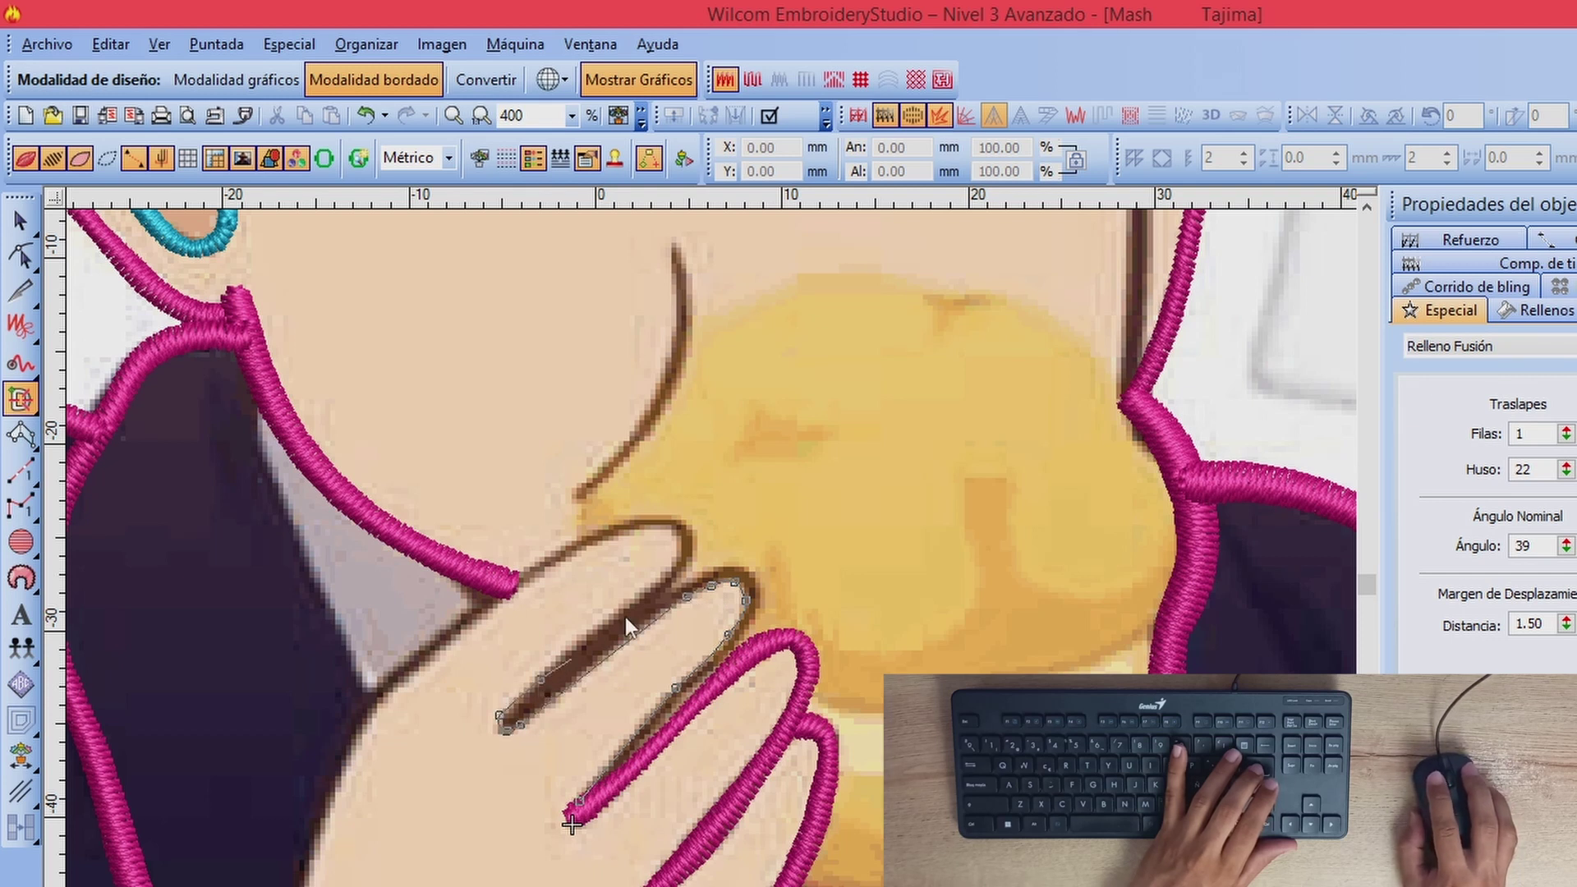
click(662, 596)
click(755, 575)
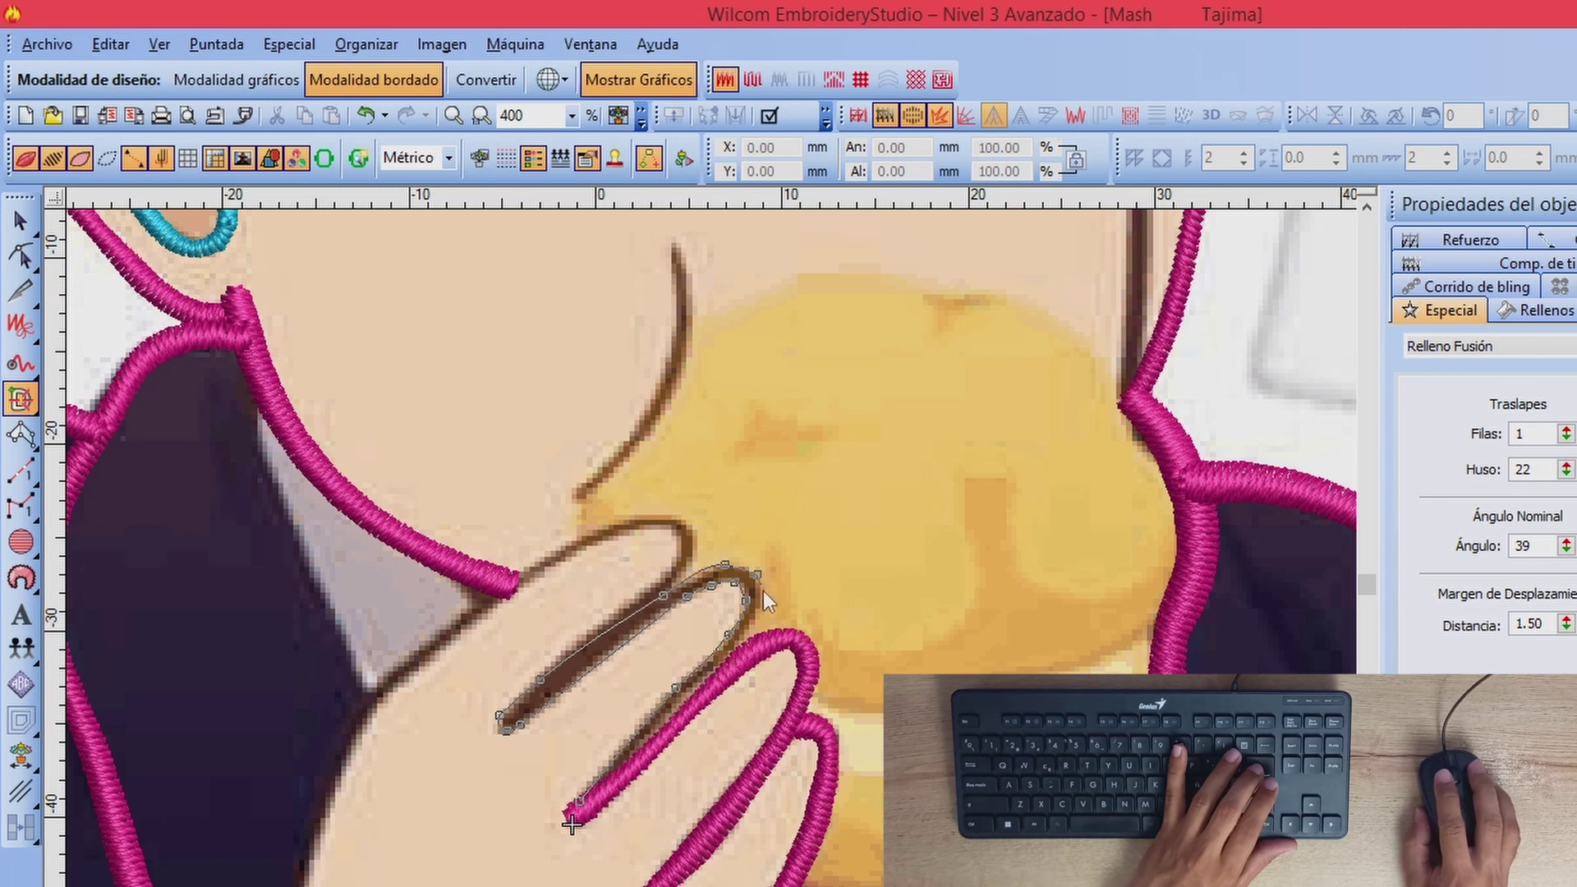
right_click(689, 690)
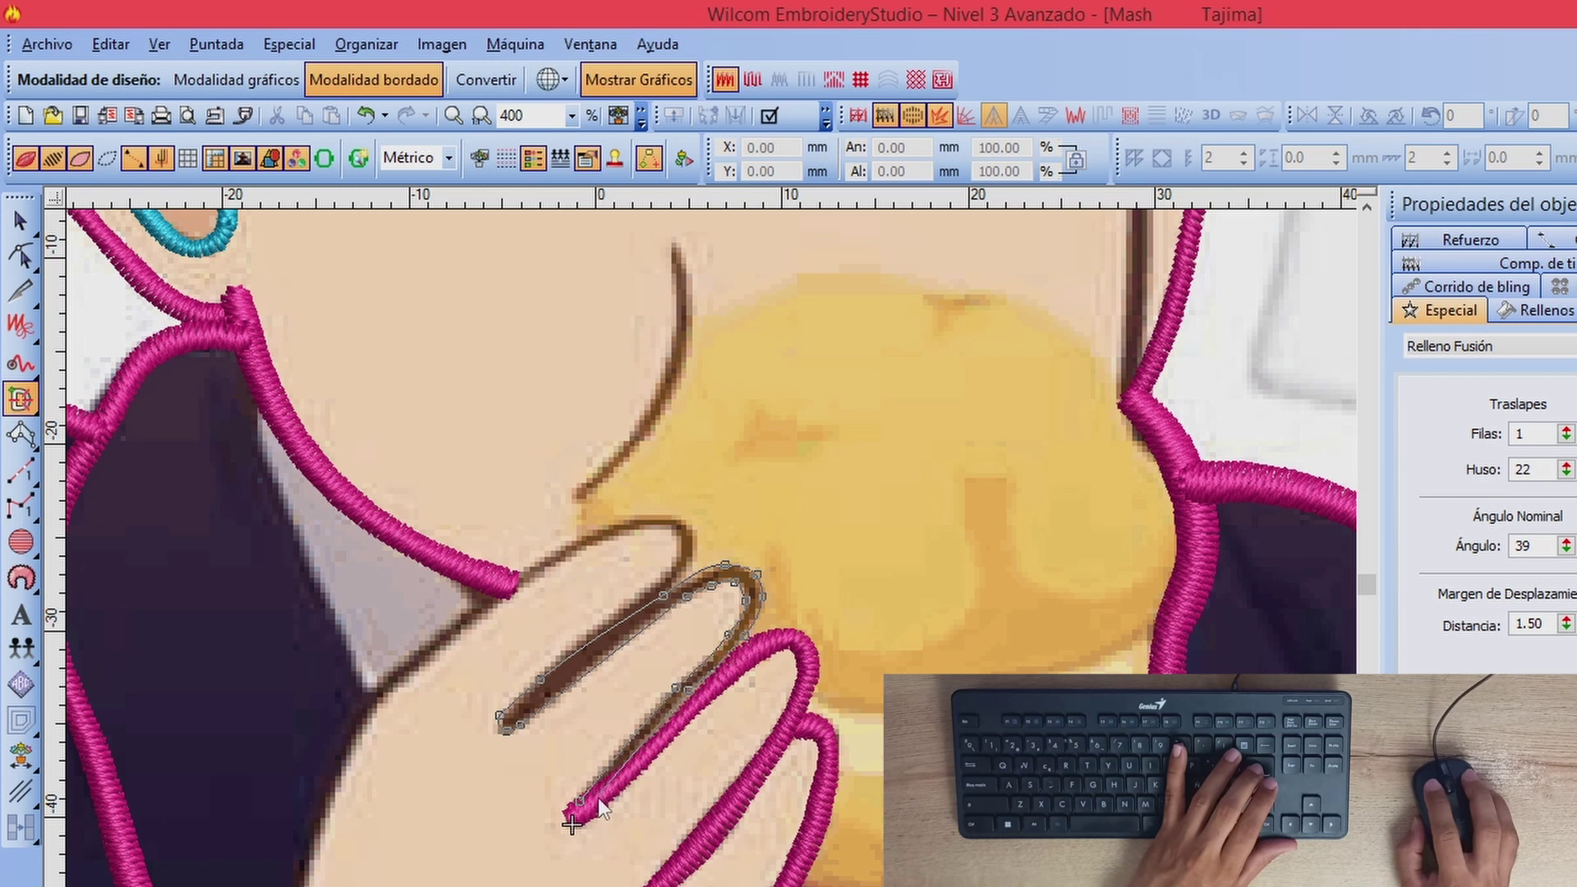
key(Return)
key(Return)
key(Return)
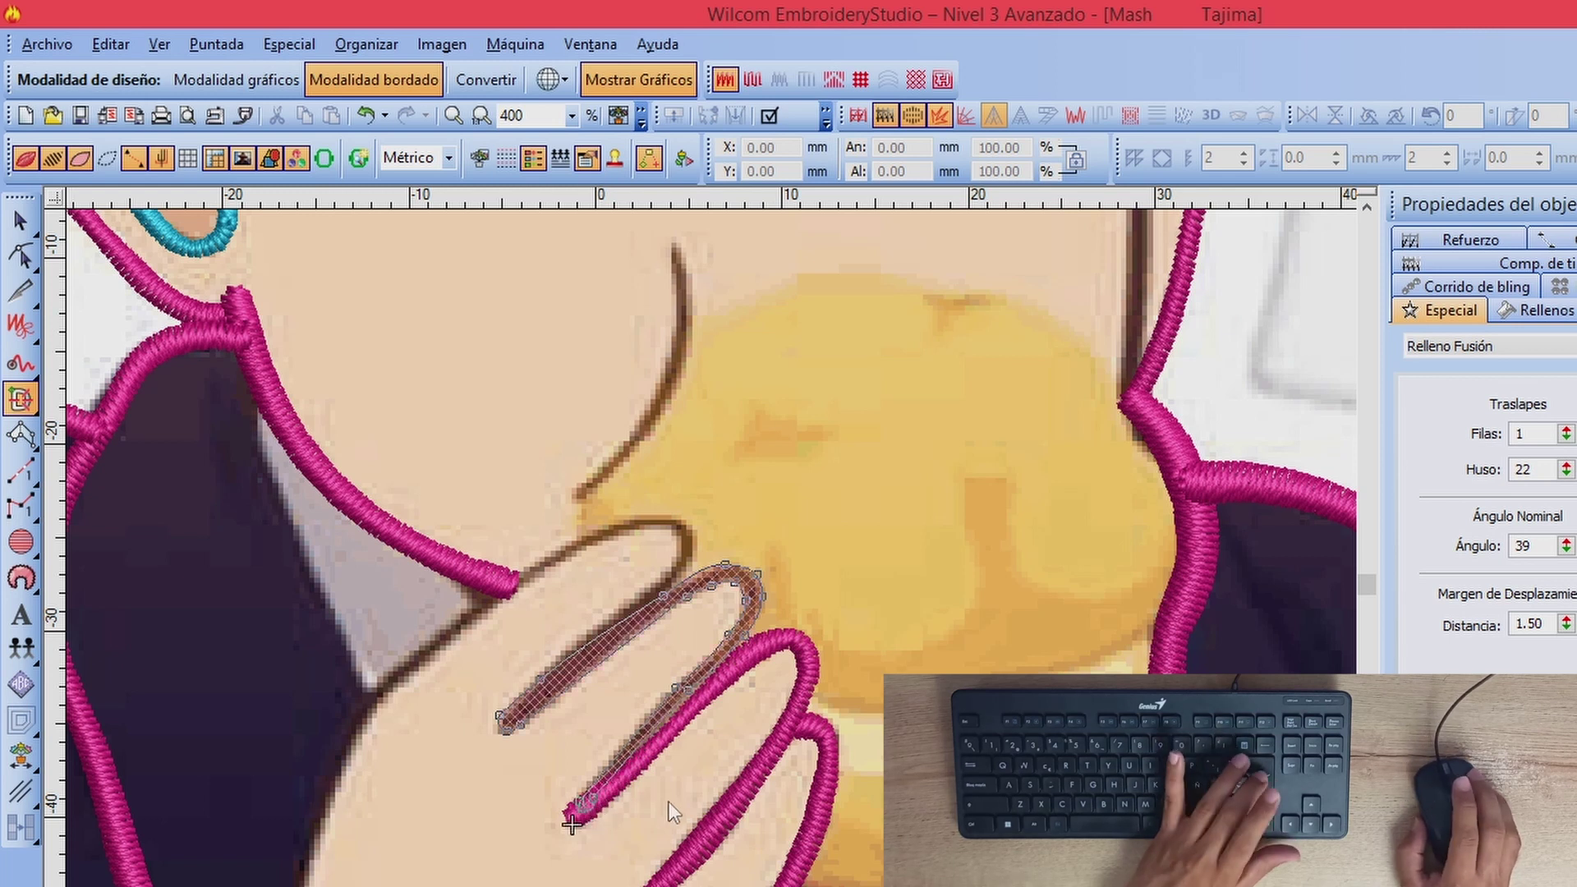
click(496, 713)
Step: Start a shape for the uppermost finger, tracing its outer edge from the upper crease around the fingertip and along the top of the hand
click(559, 671)
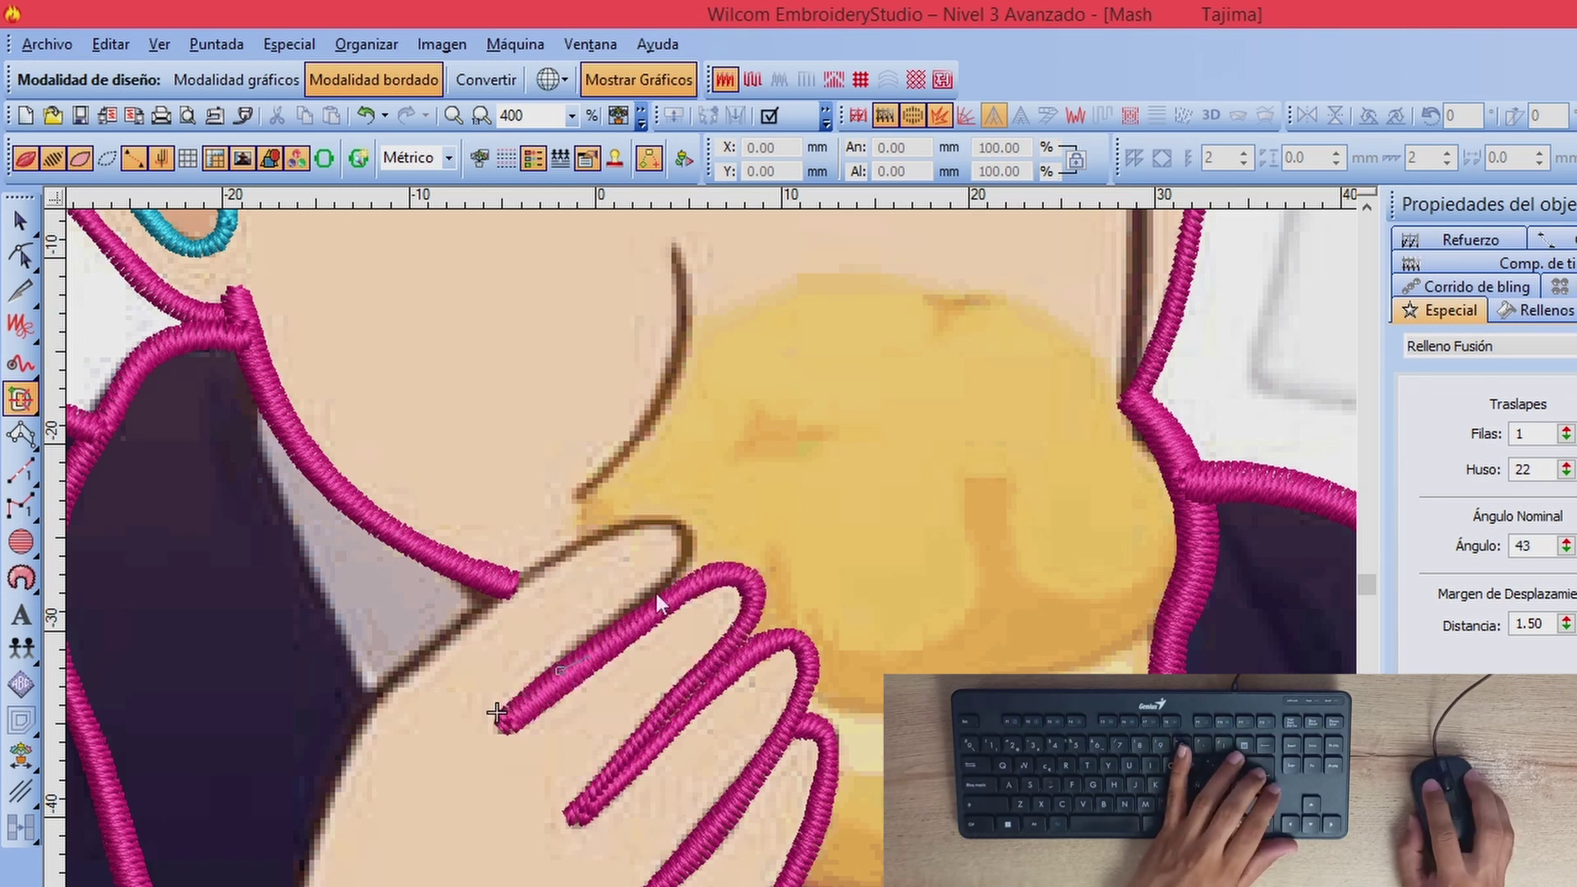
click(694, 549)
click(686, 520)
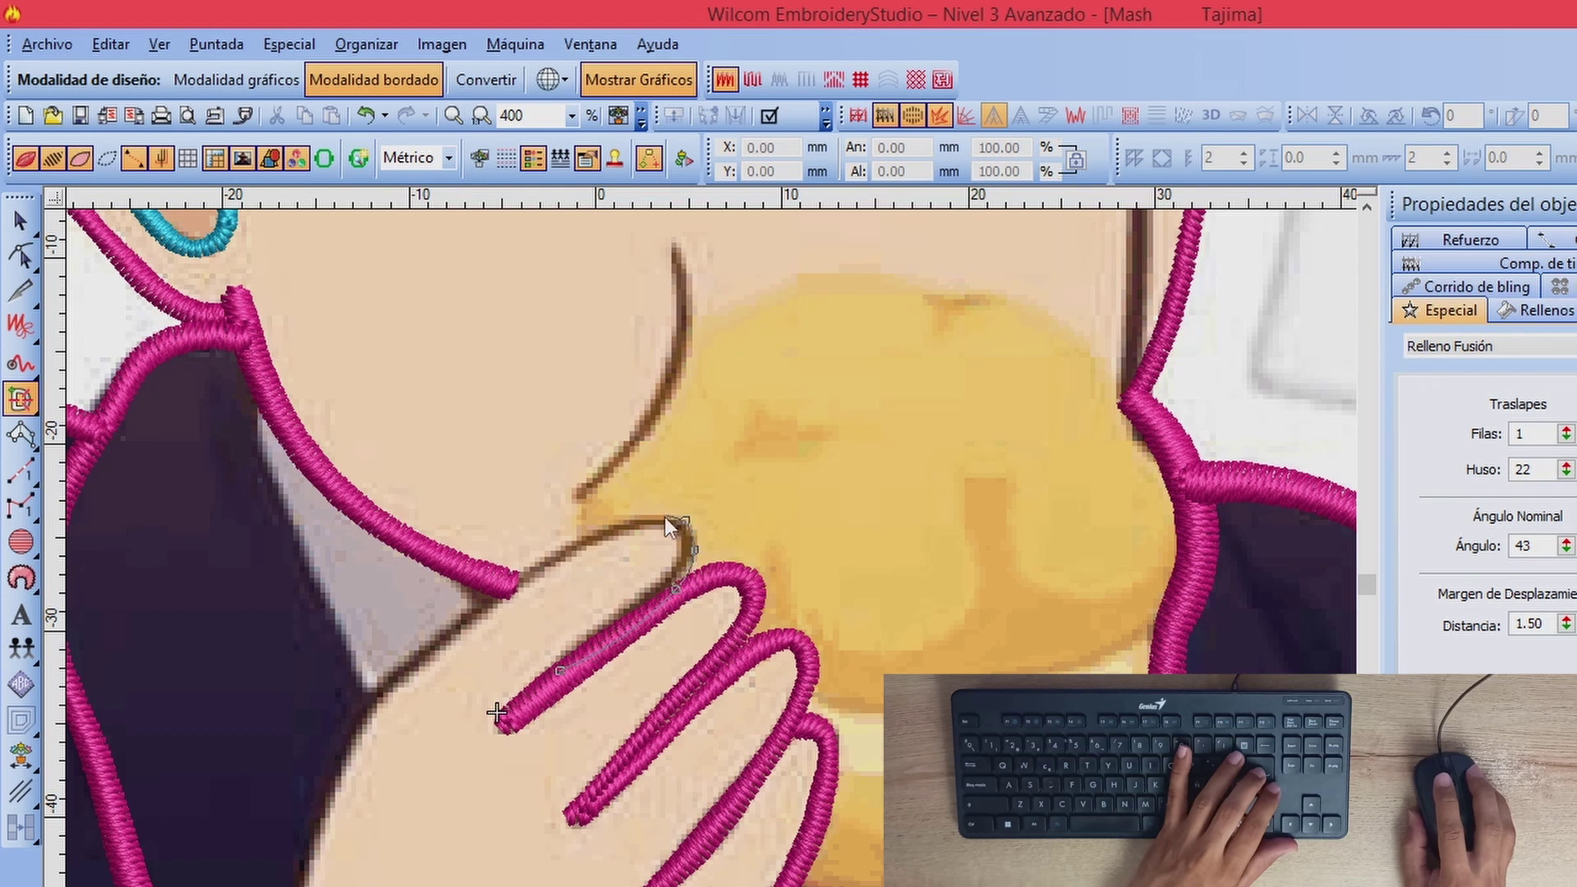
click(664, 516)
right_click(573, 542)
right_click(443, 625)
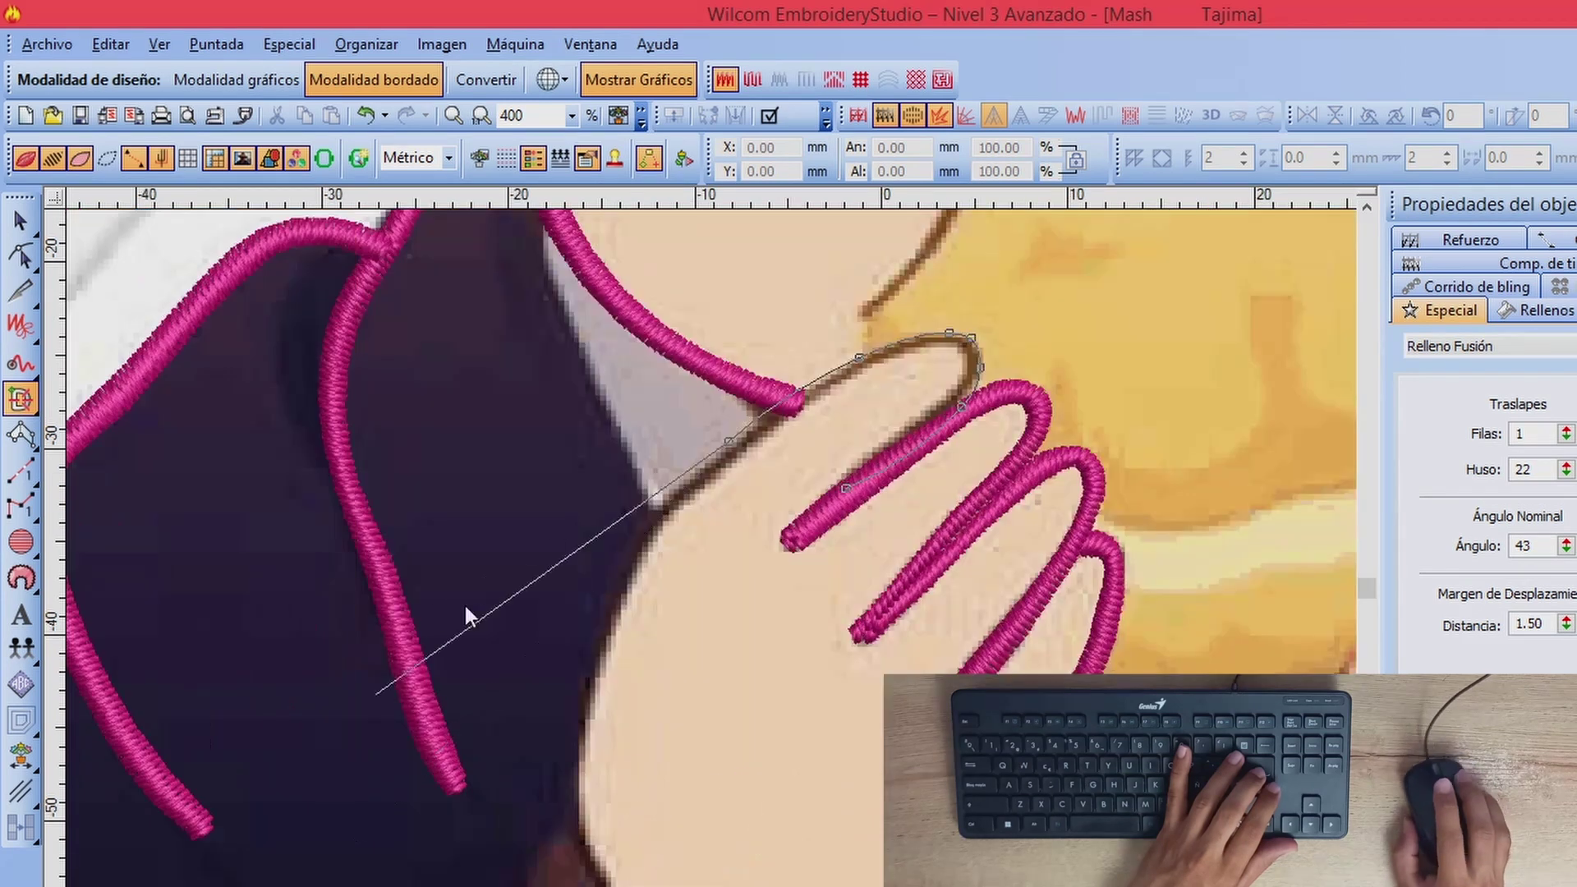
Step: Continue the outer edge down the back of the hand past the cuff to the wrist at the image's bottom edge
right_click(647, 529)
click(589, 677)
key(c)
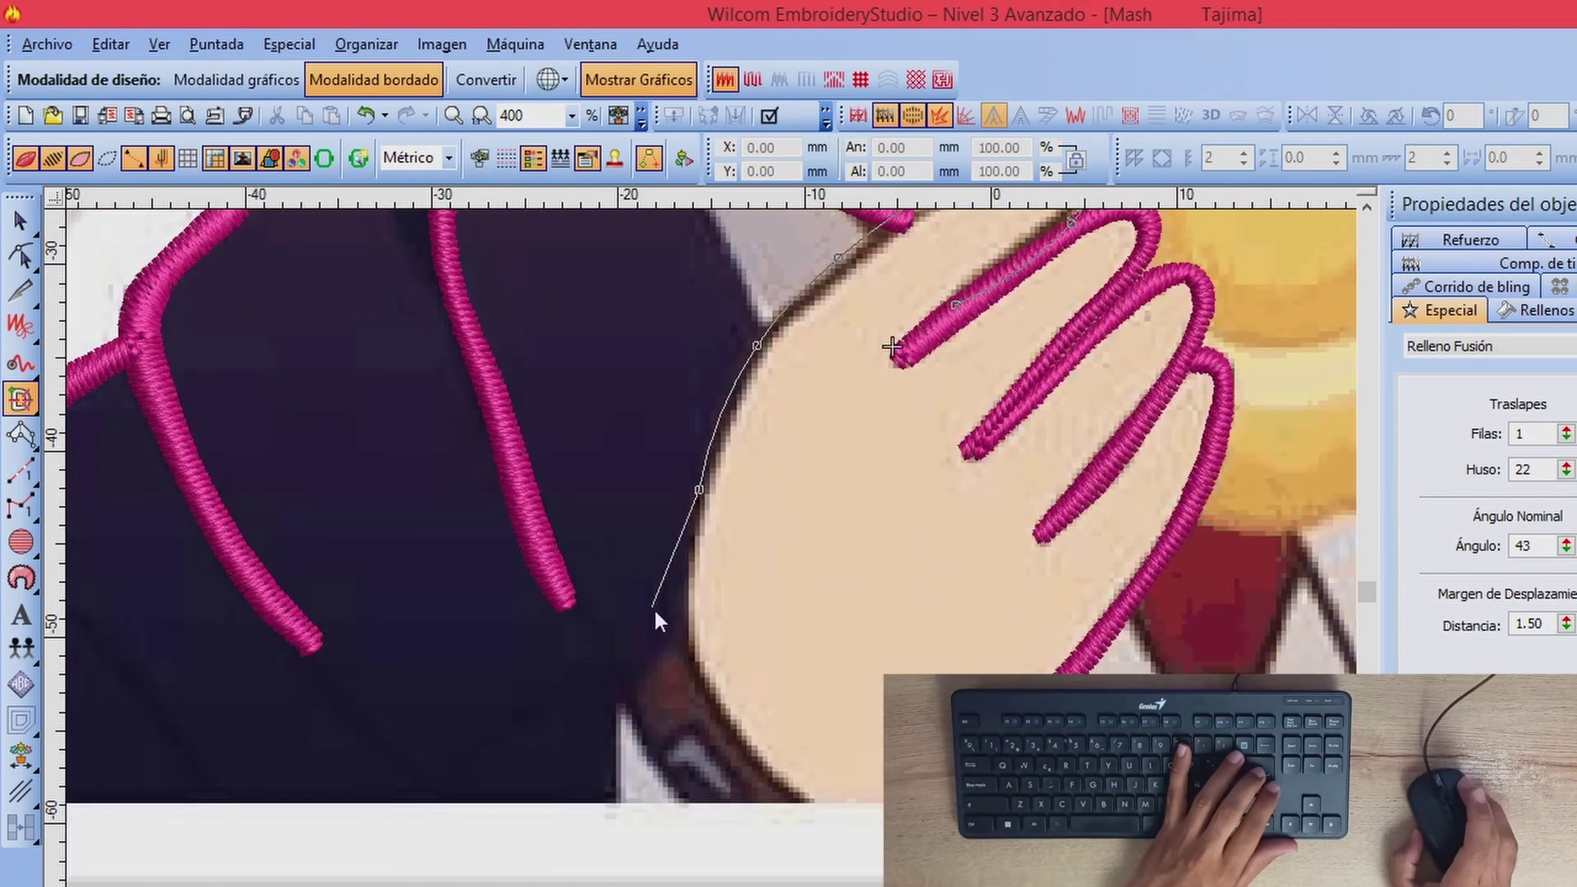
click(675, 631)
click(716, 731)
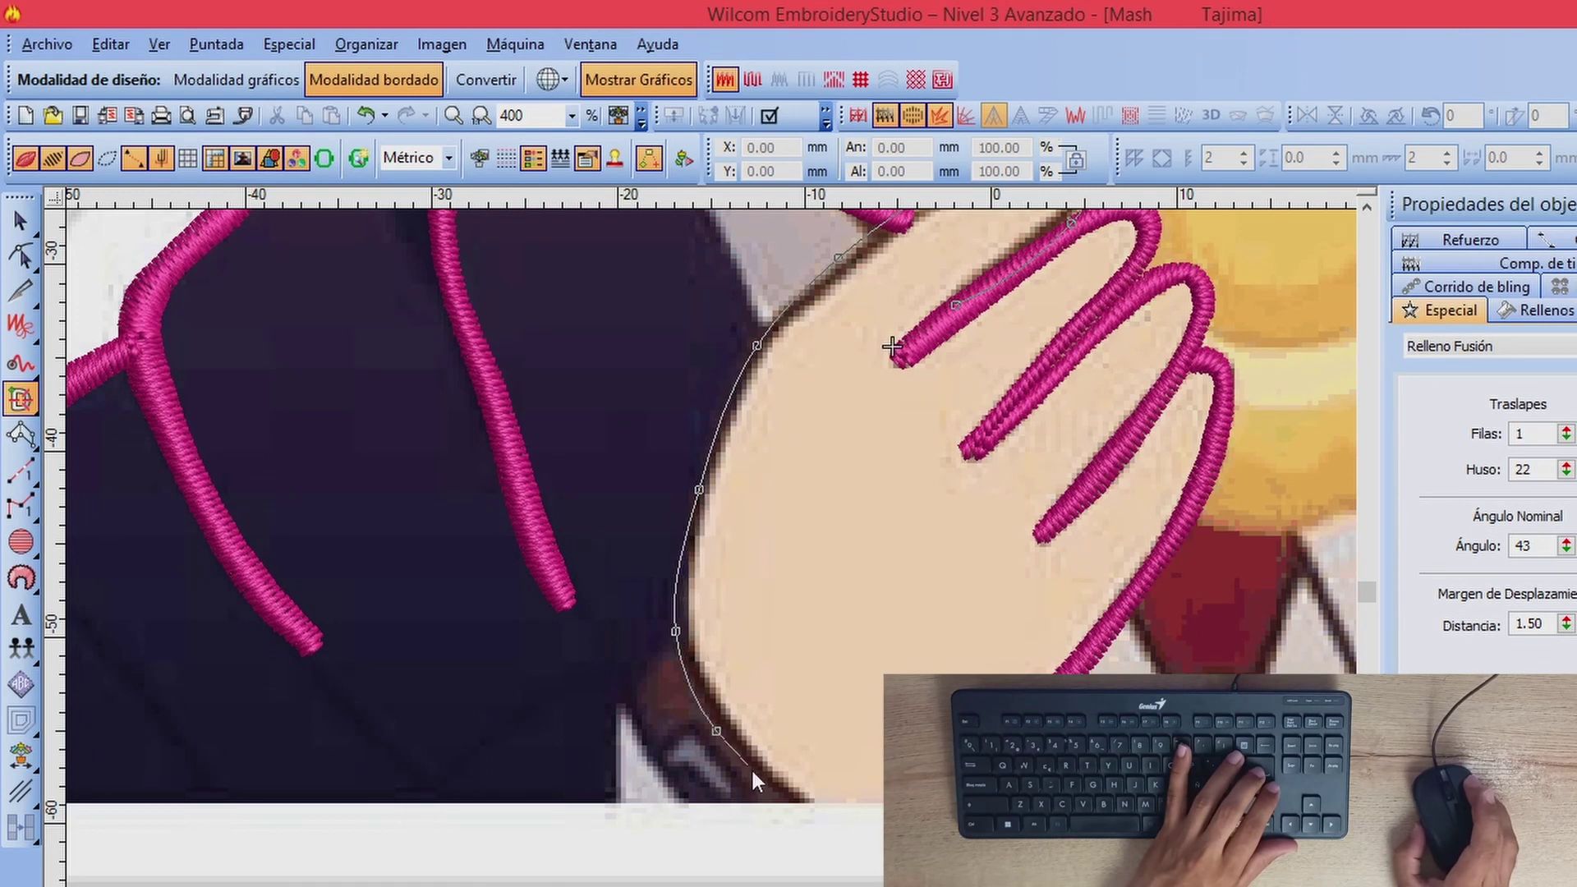
click(775, 796)
right_click(809, 799)
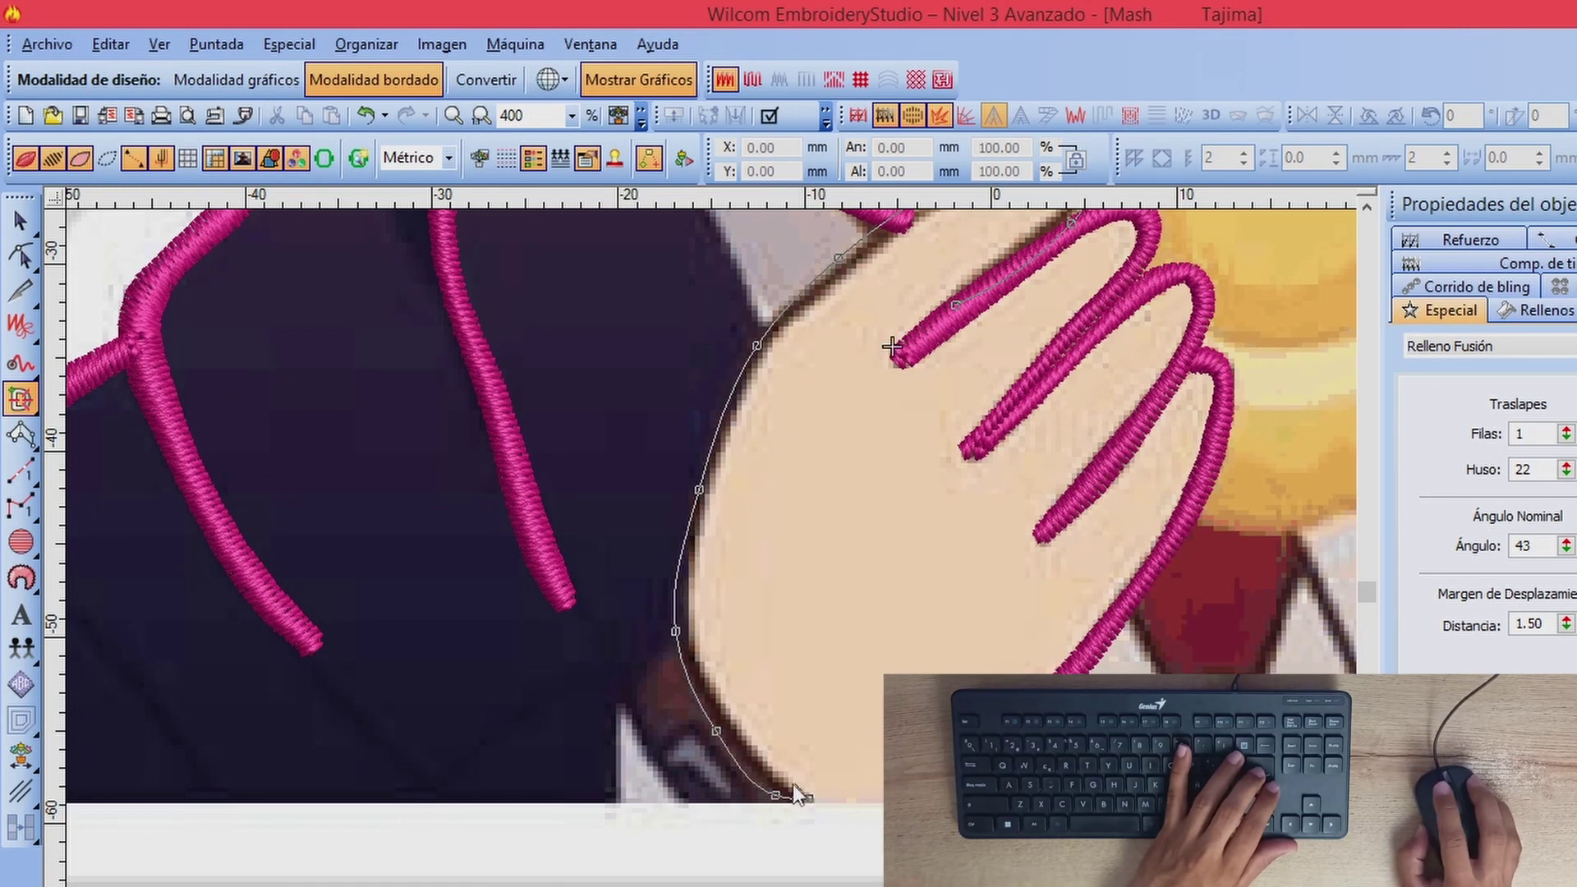
Step: Trace the uppermost finger shape's inner edge from the wrist at the image's bottom back up the back of the hand
right_click(792, 782)
click(698, 640)
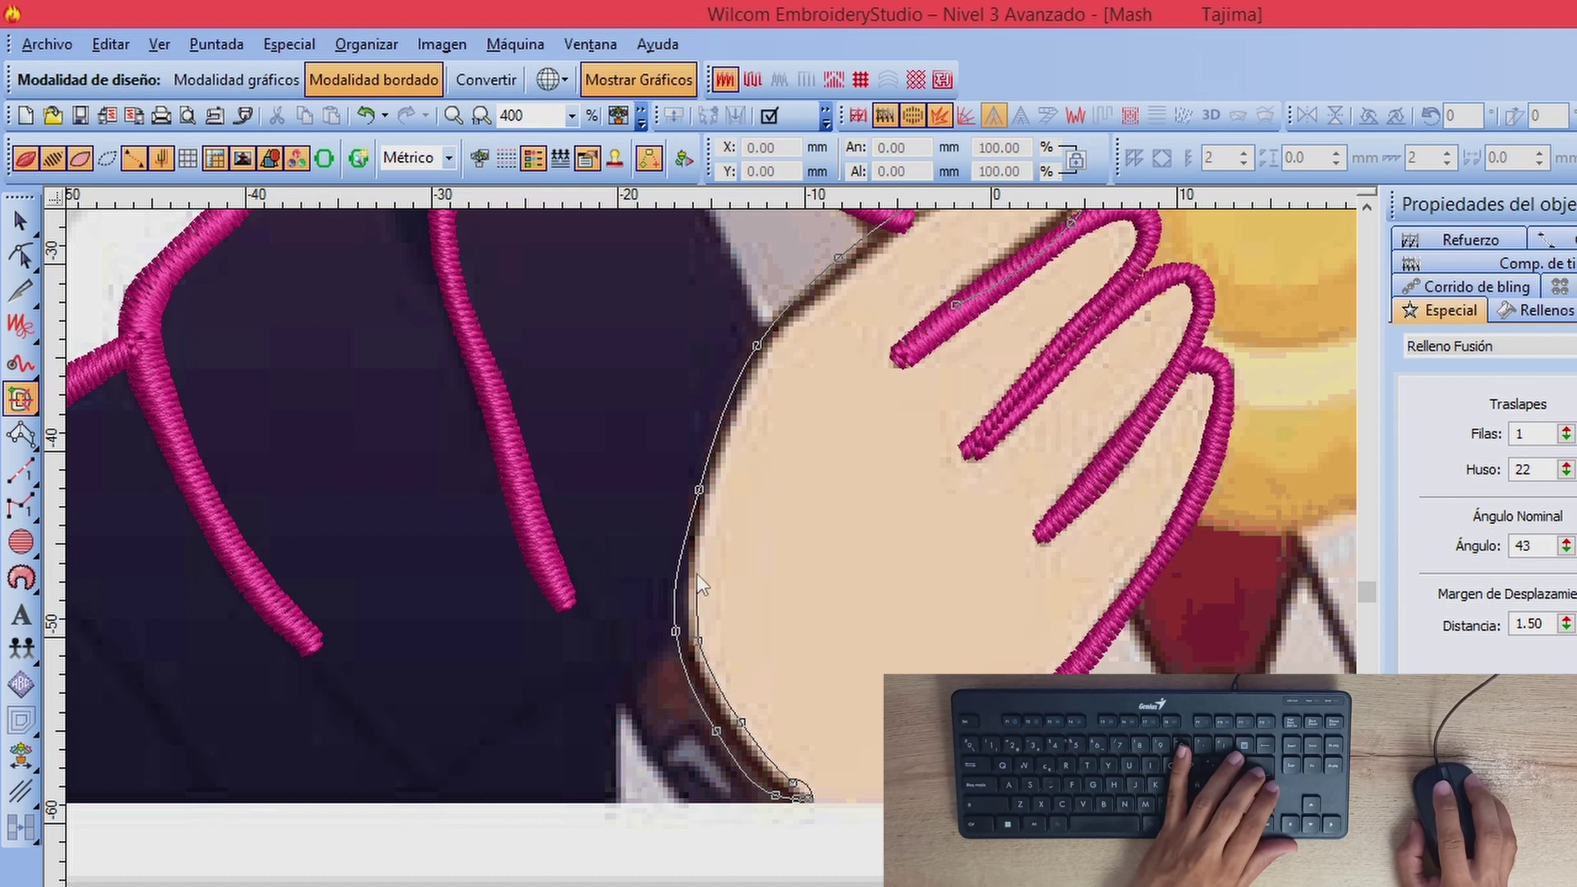
click(696, 554)
right_click(735, 428)
right_click(775, 342)
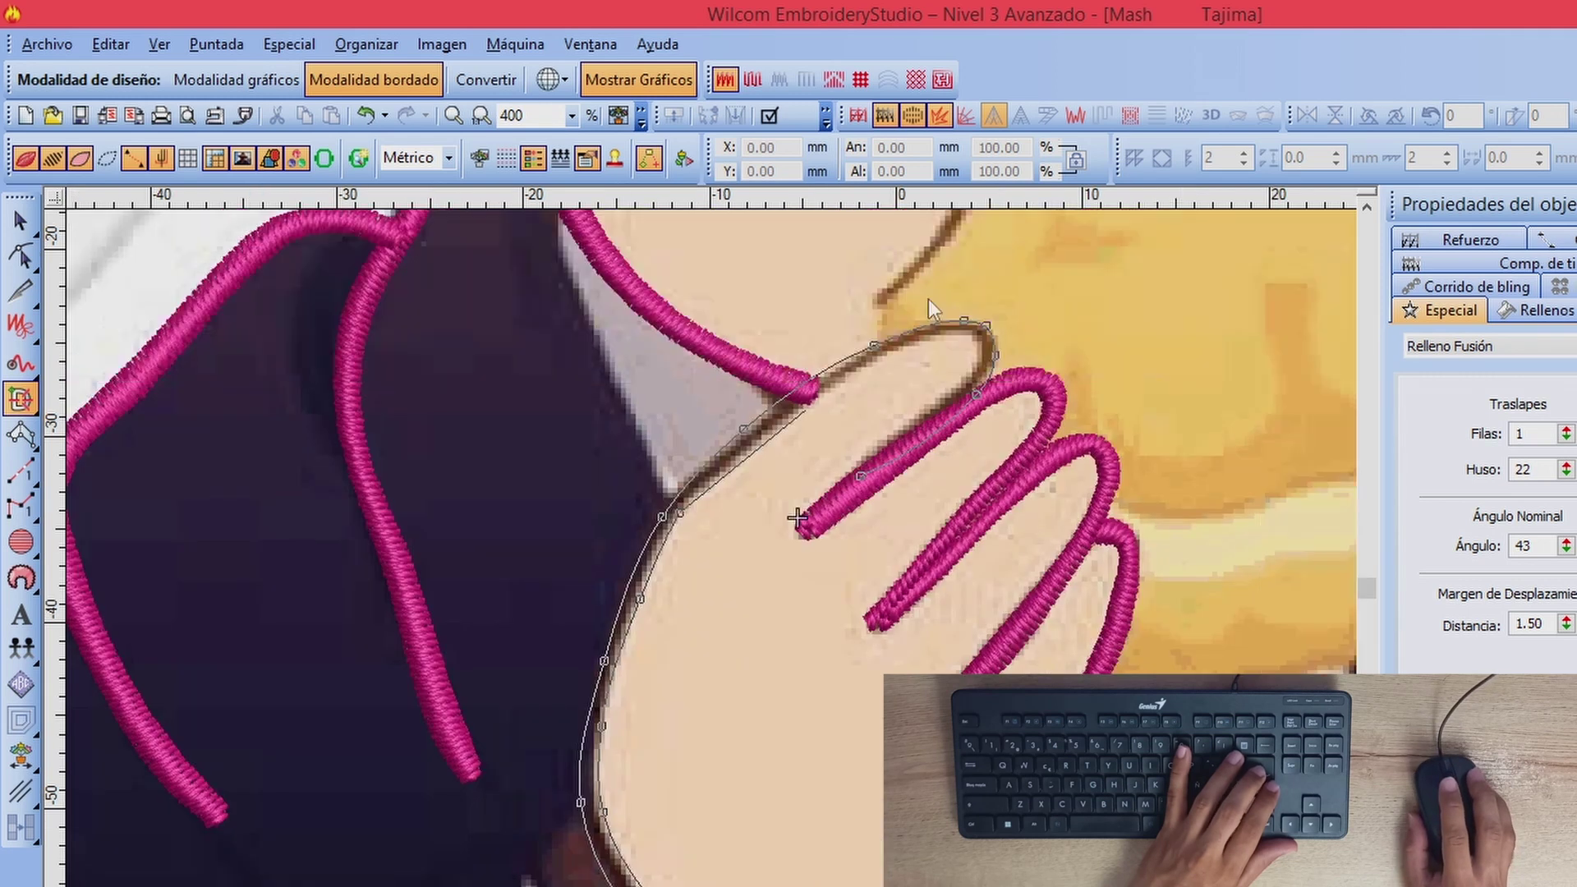
Step: Continue the inner edge around the fingertip to the upper crease and complete the hand shape with its stitching
click(796, 415)
click(877, 360)
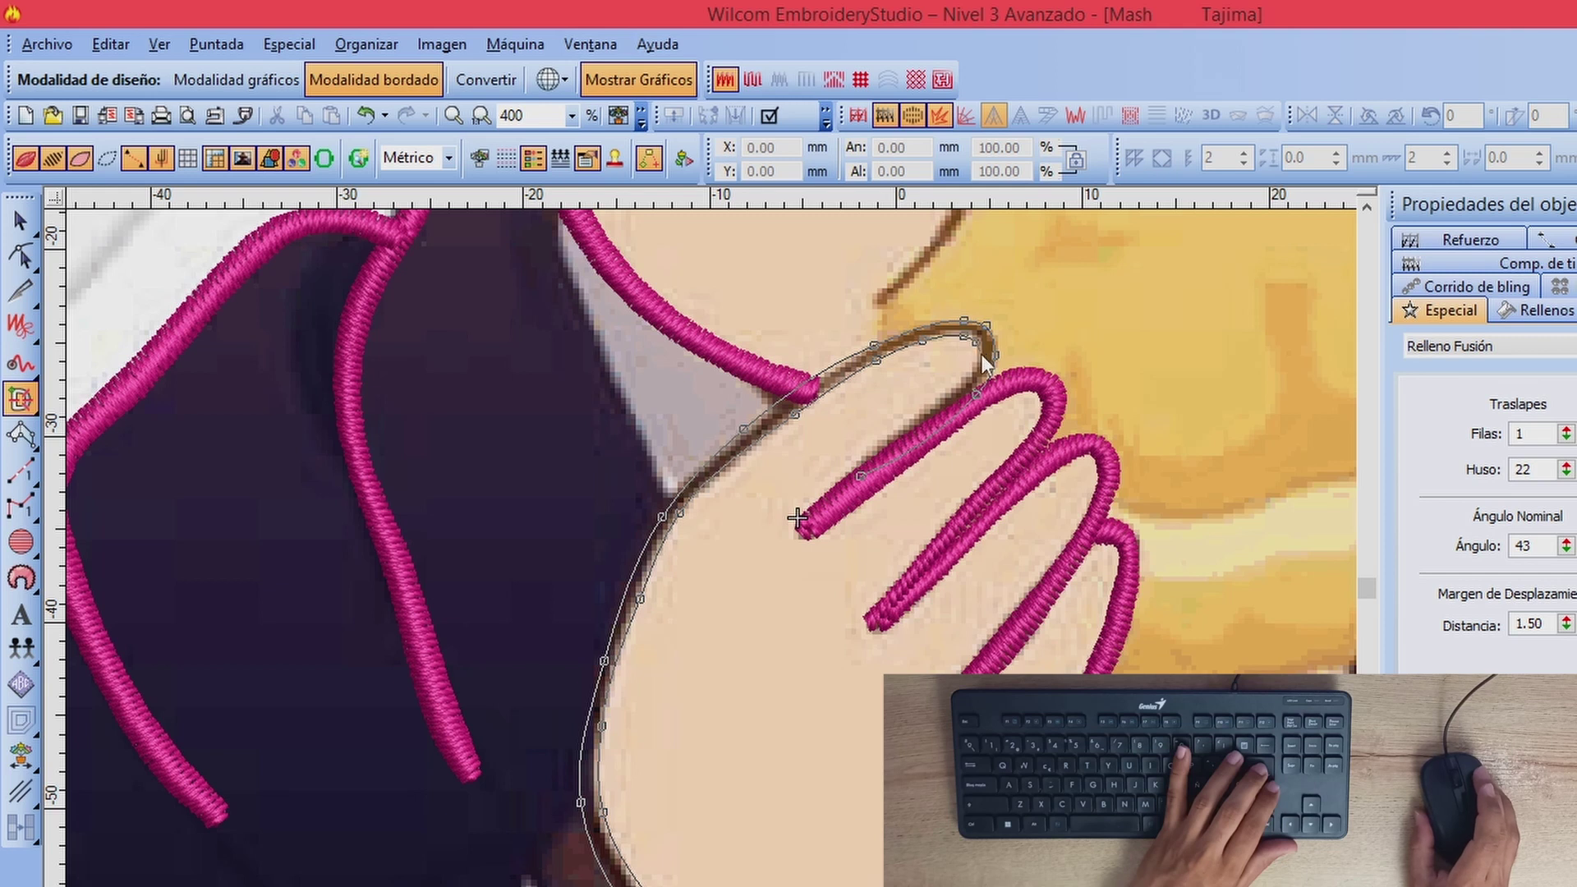
click(975, 393)
click(914, 424)
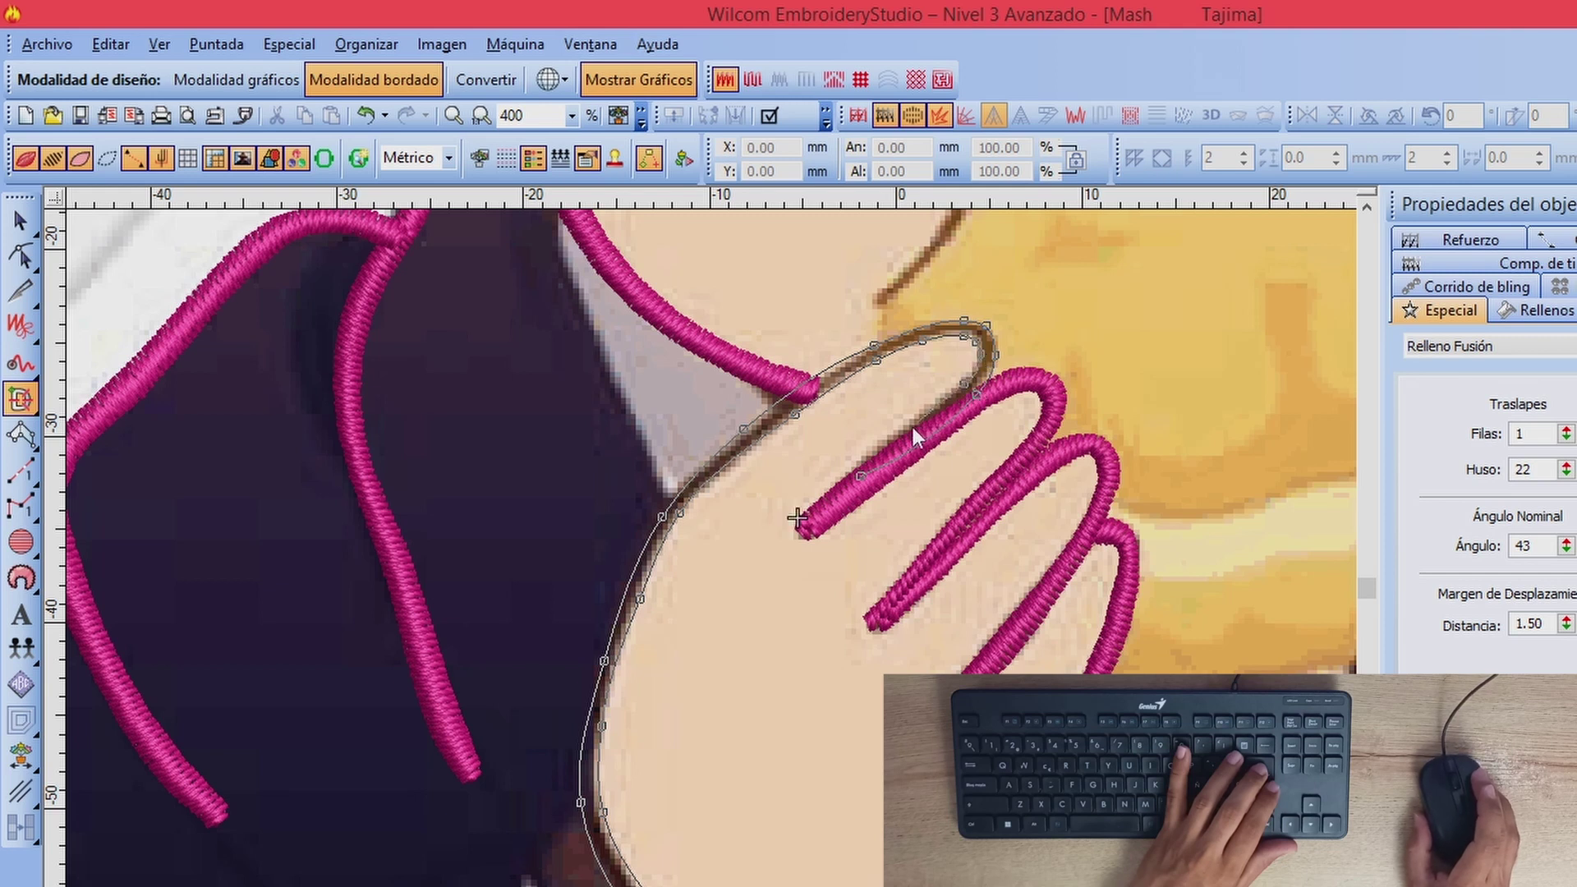
click(864, 462)
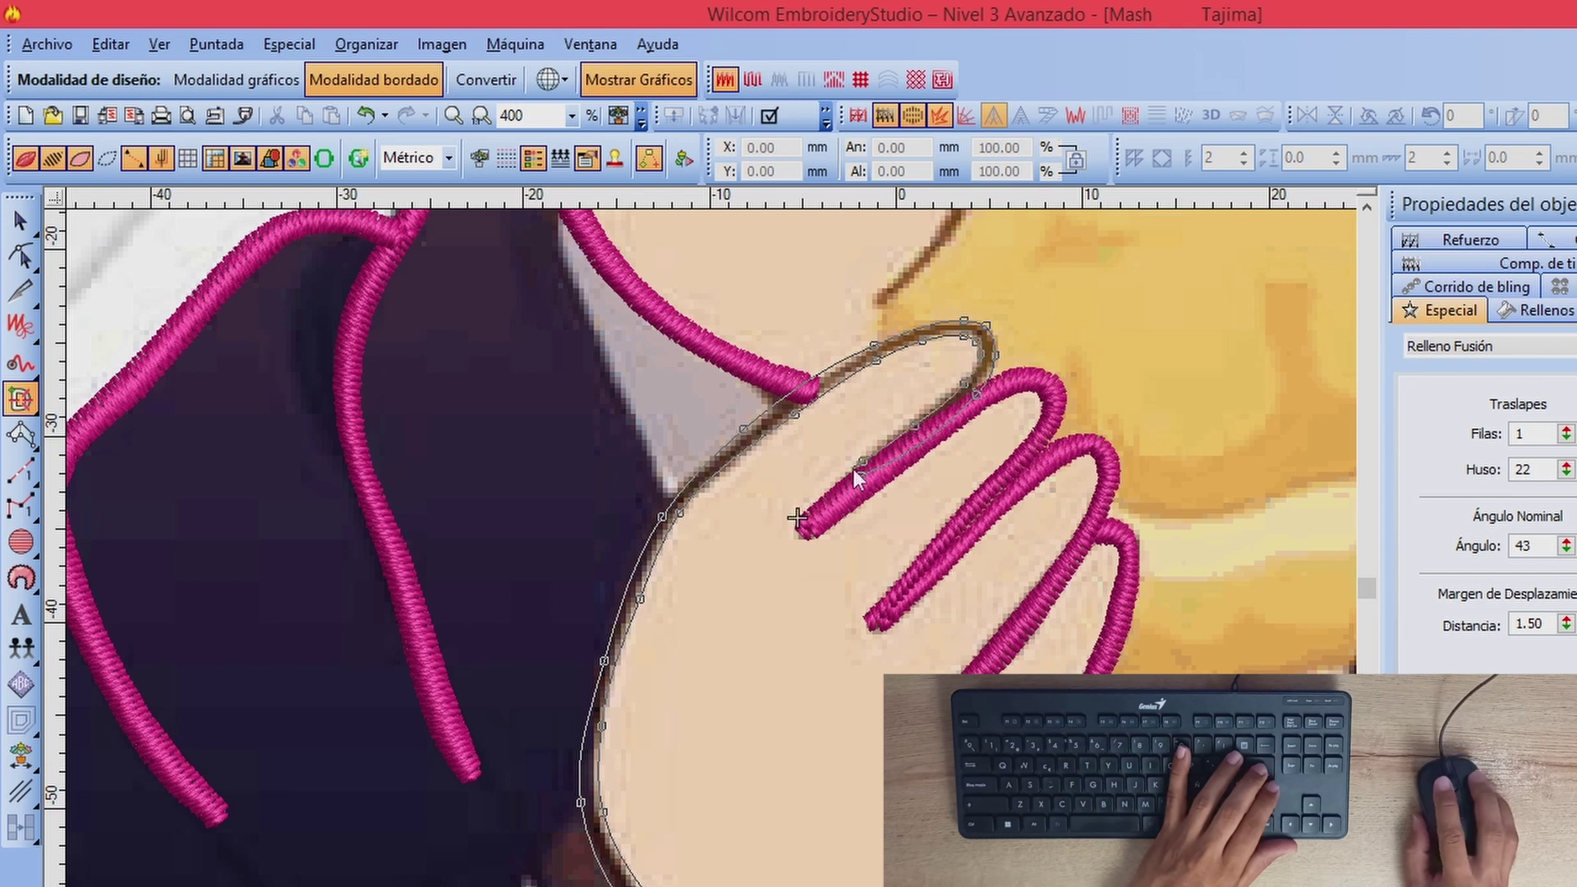
key(Return)
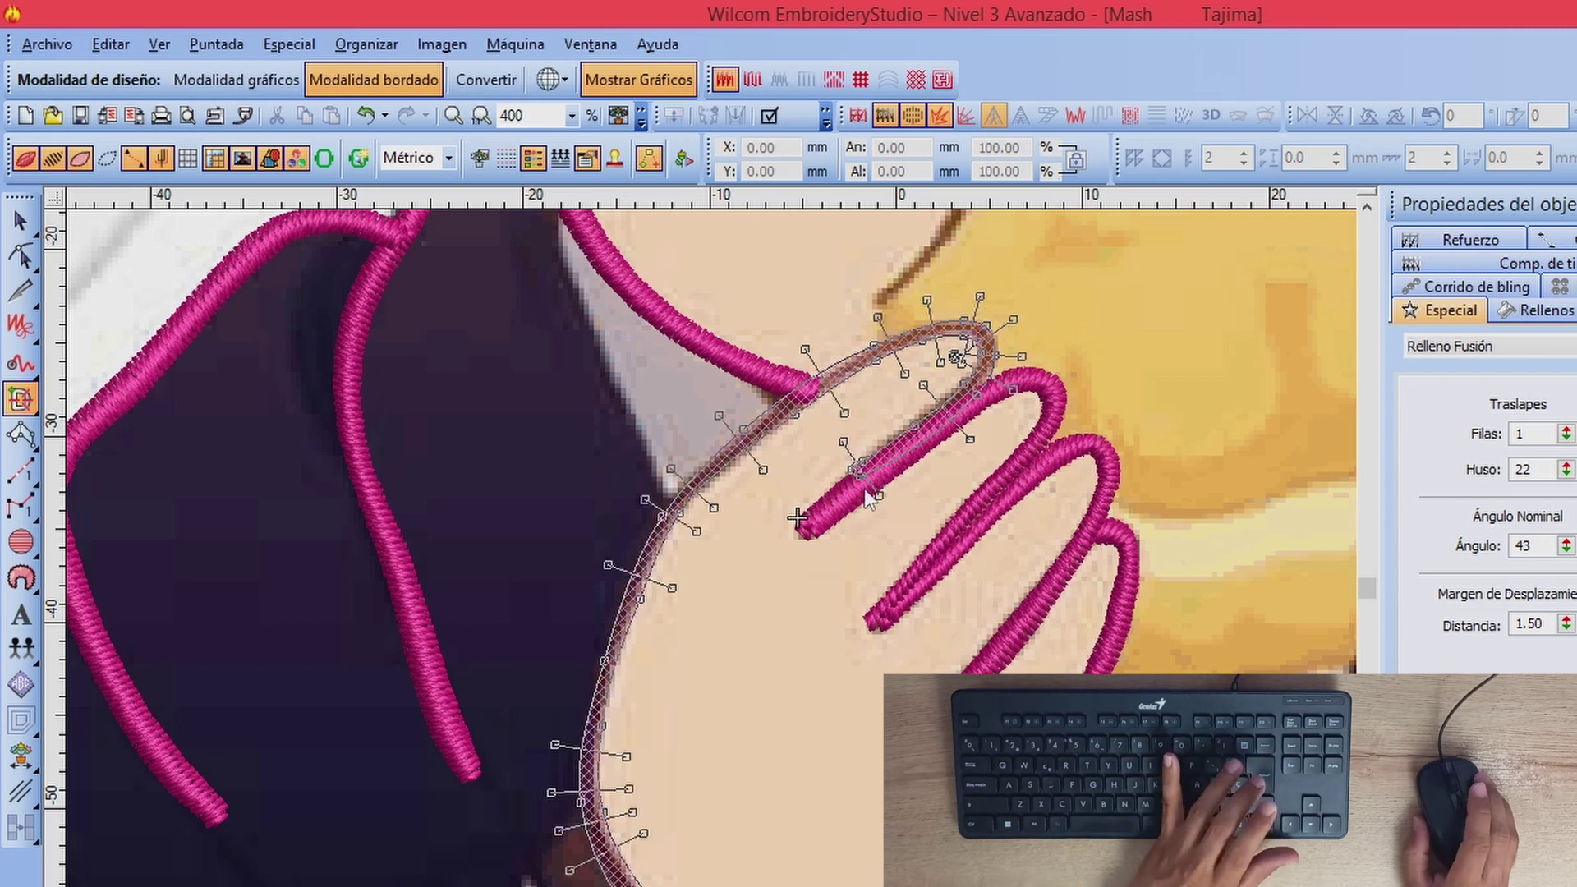
scroll(886, 491, down, 1)
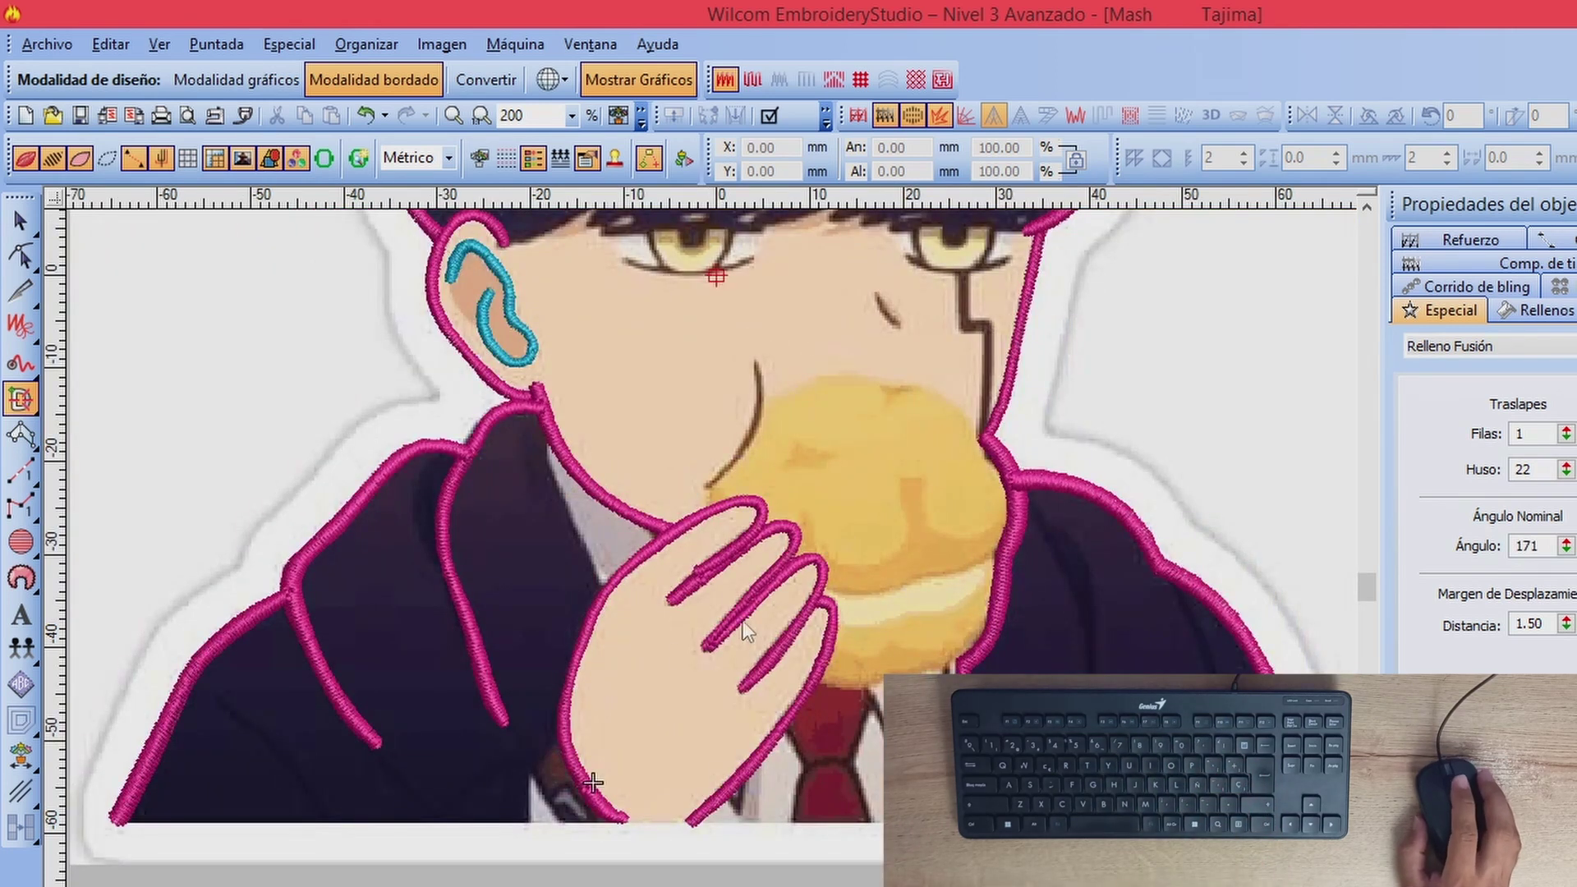
Step: Reshape the new hand contour at its wrist end on the image's bottom edge
scroll(742, 619, up, 2)
key(h)
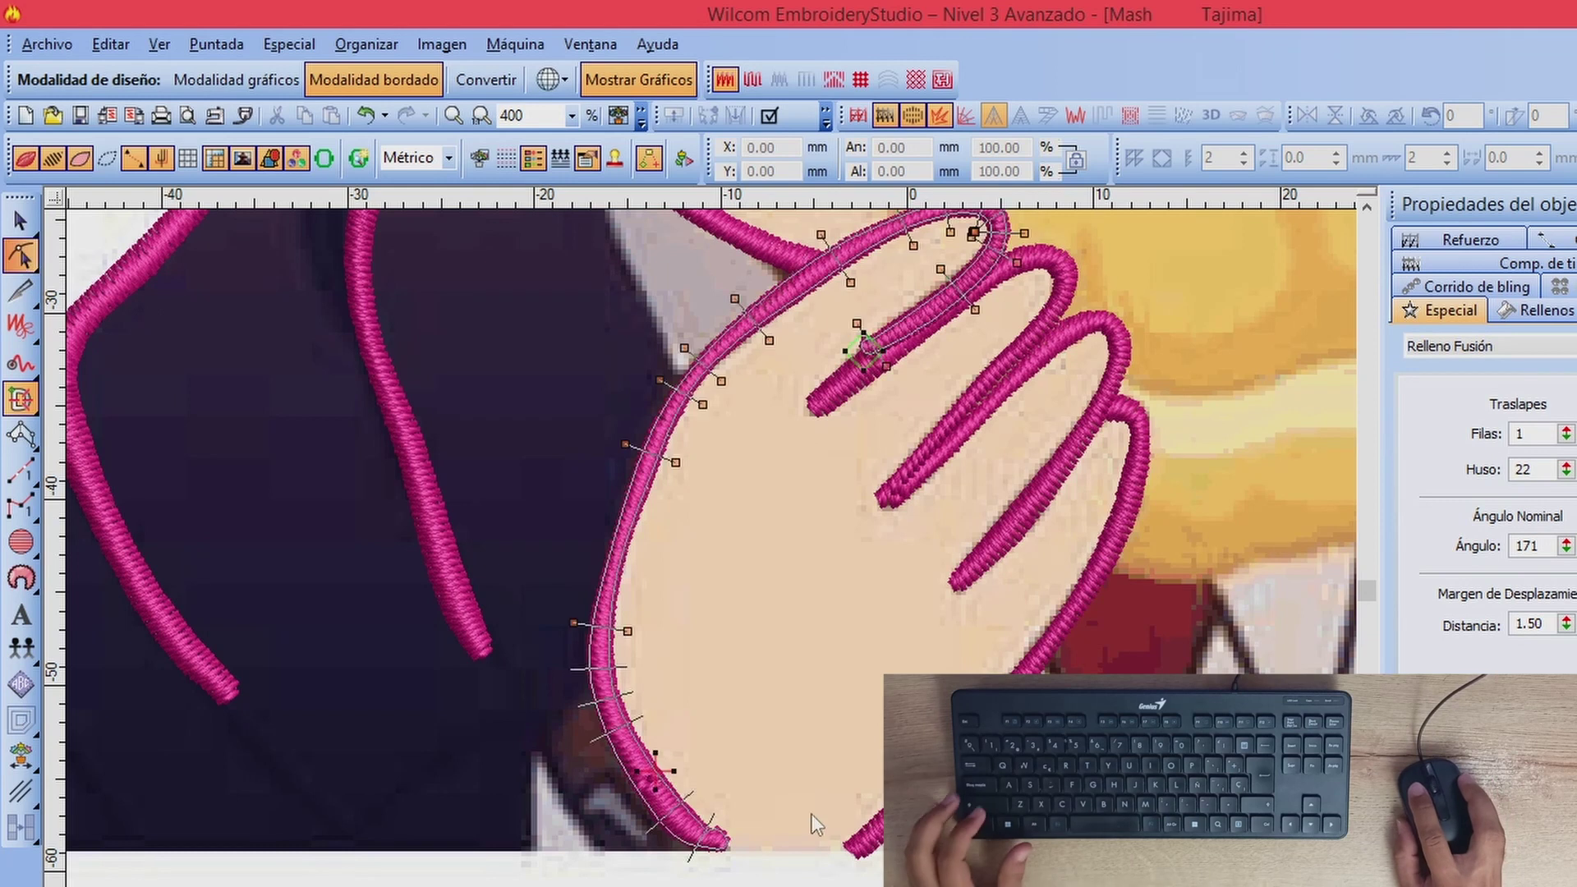
scroll(699, 832, up, 2)
scroll(727, 543, down, 2)
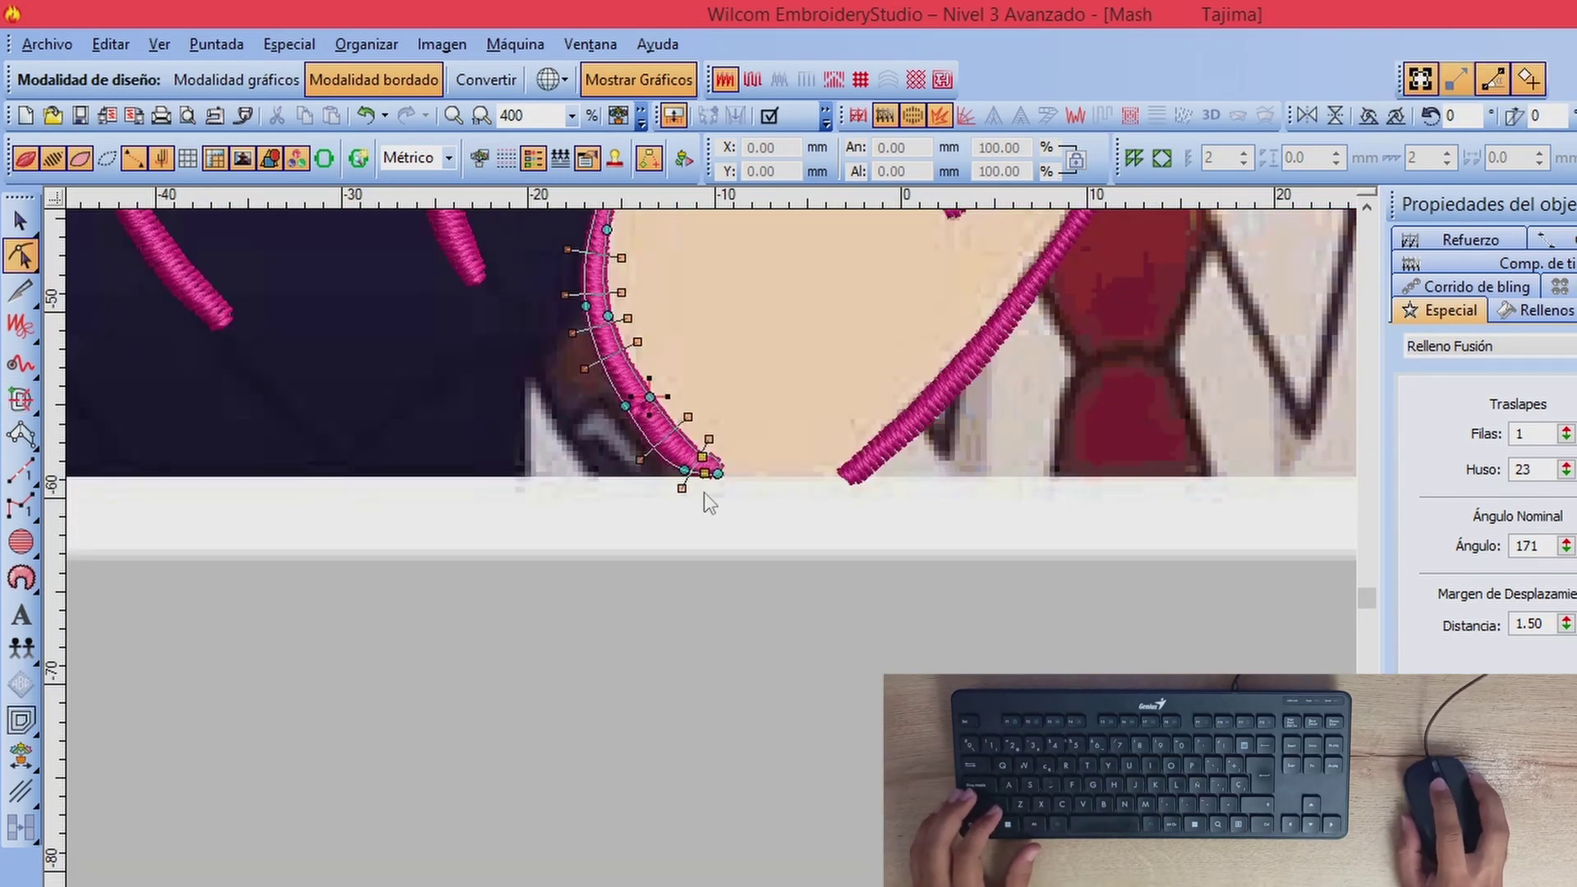
scroll(703, 493, up, 1)
drag(706, 515, 706, 555)
scroll(678, 509, down, 2)
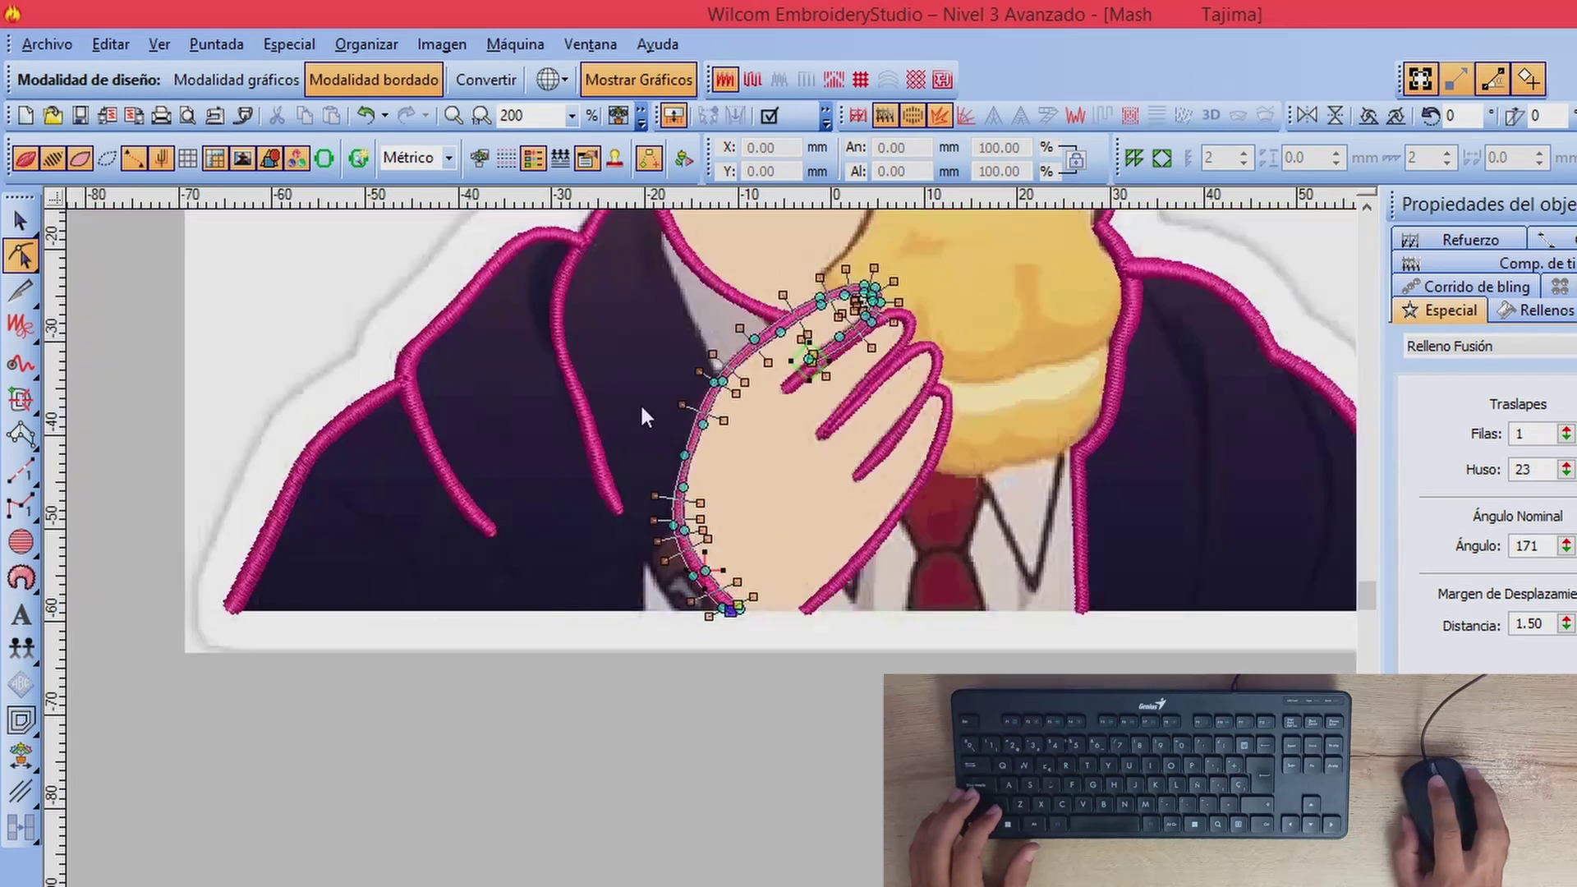
click(26, 233)
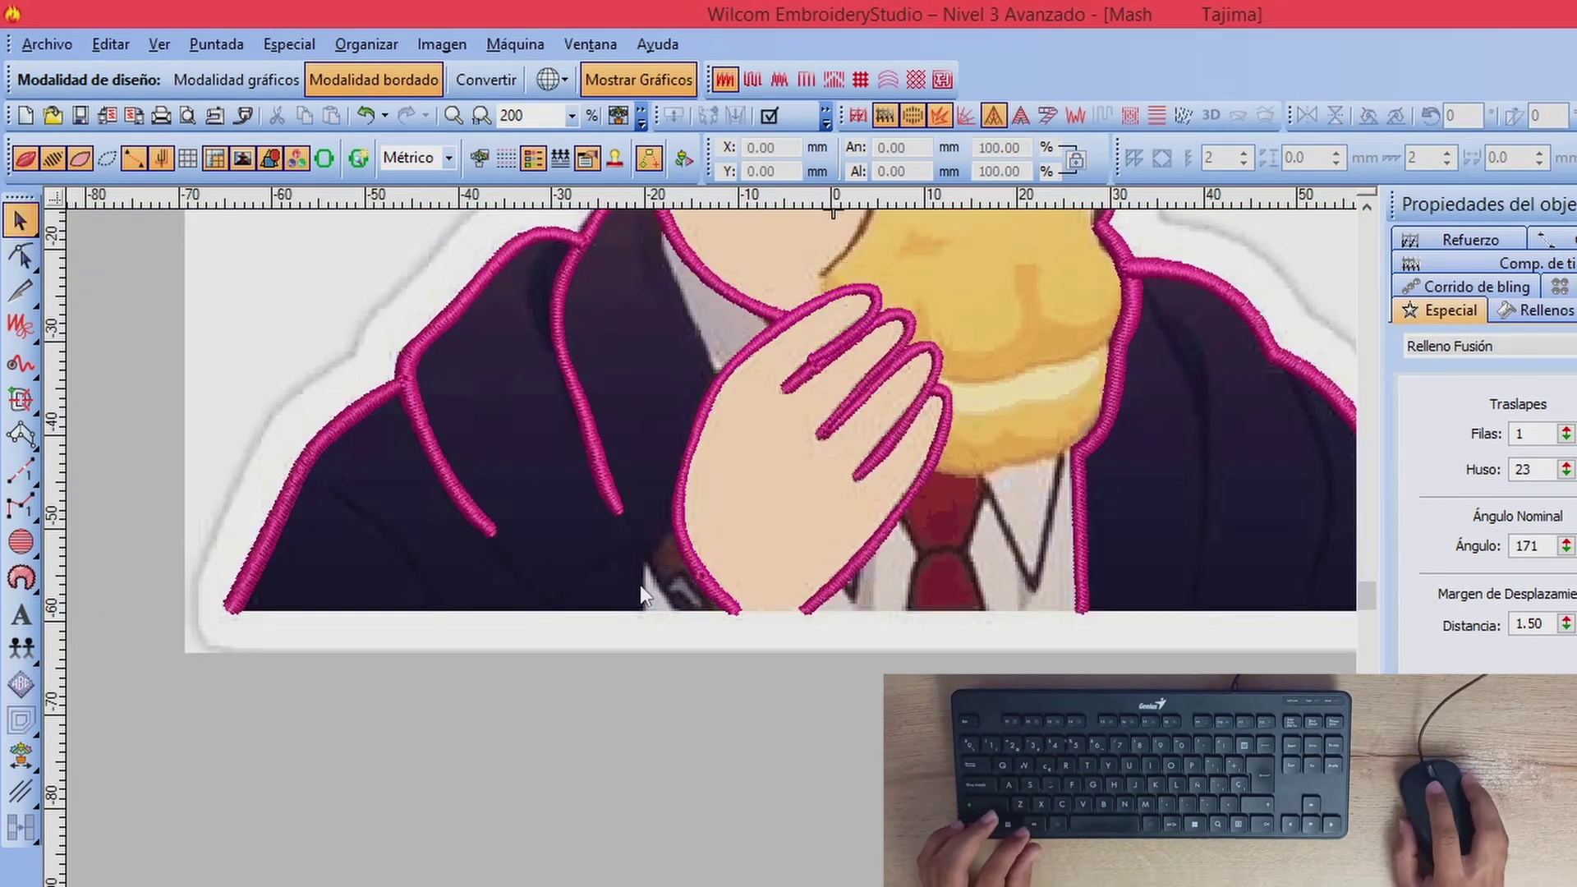
Step: Trace a Fusion Fill shape along the cuff's outline from the hand contour to the image's bottom edge and generate its stitches
scroll(640, 585, up, 1)
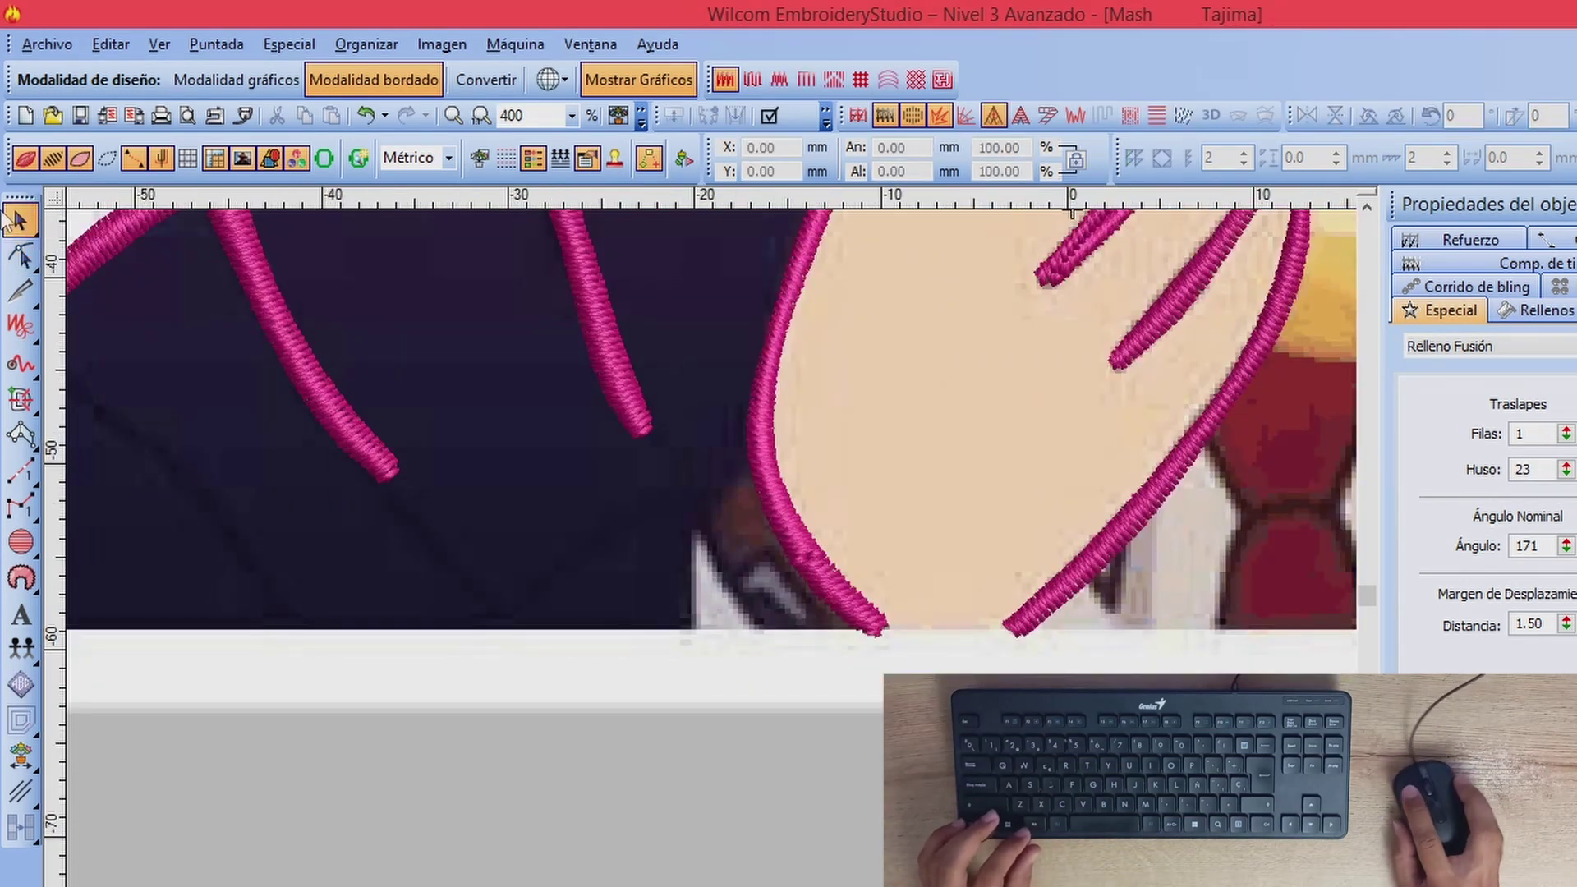
click(21, 401)
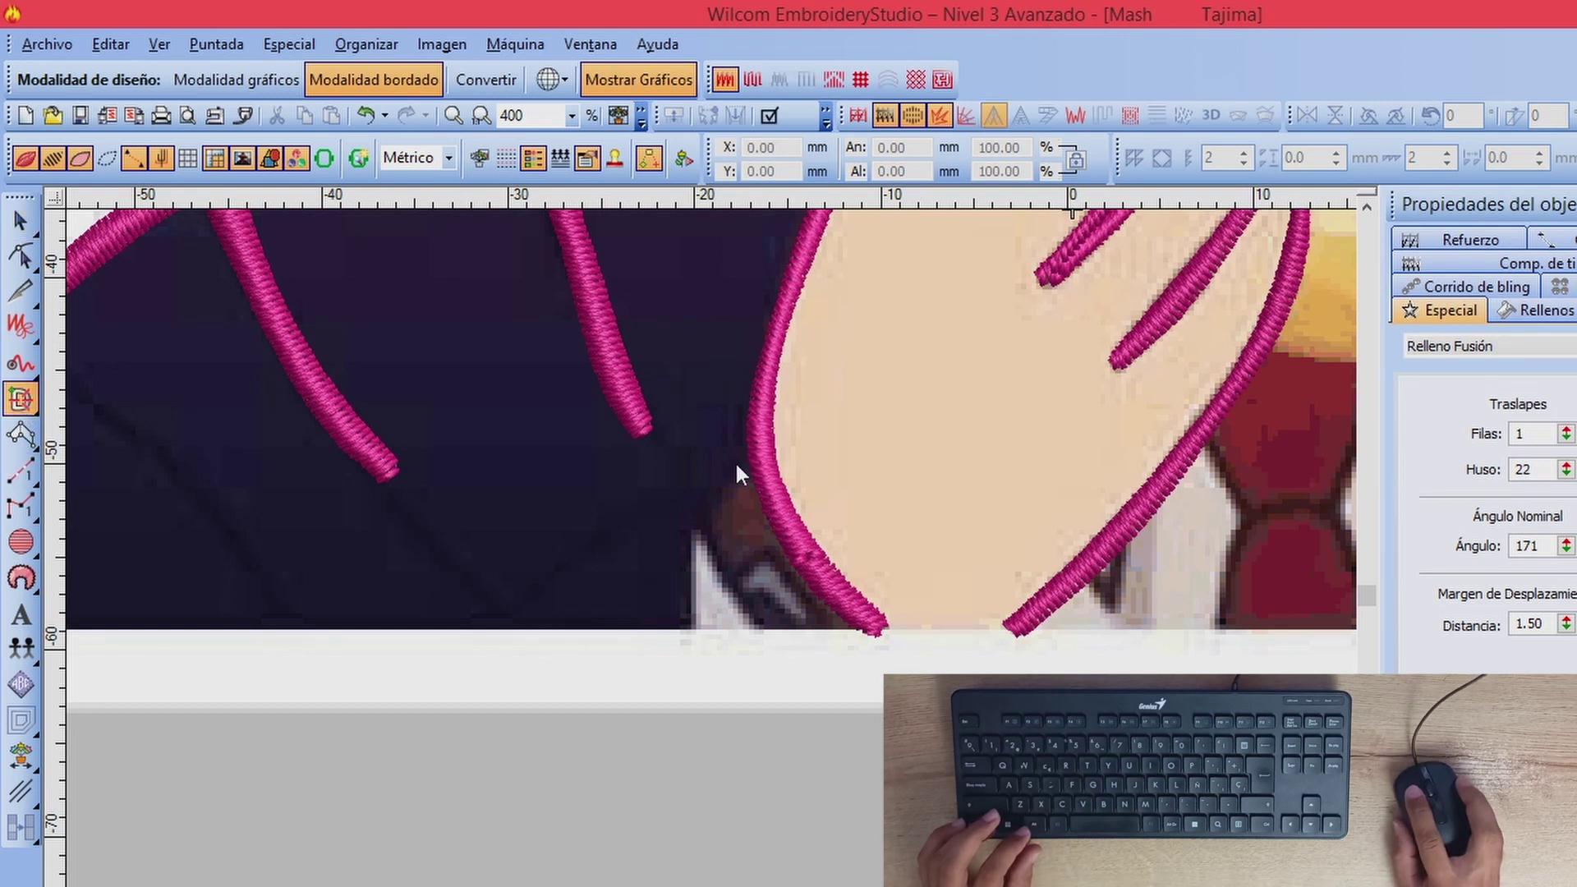
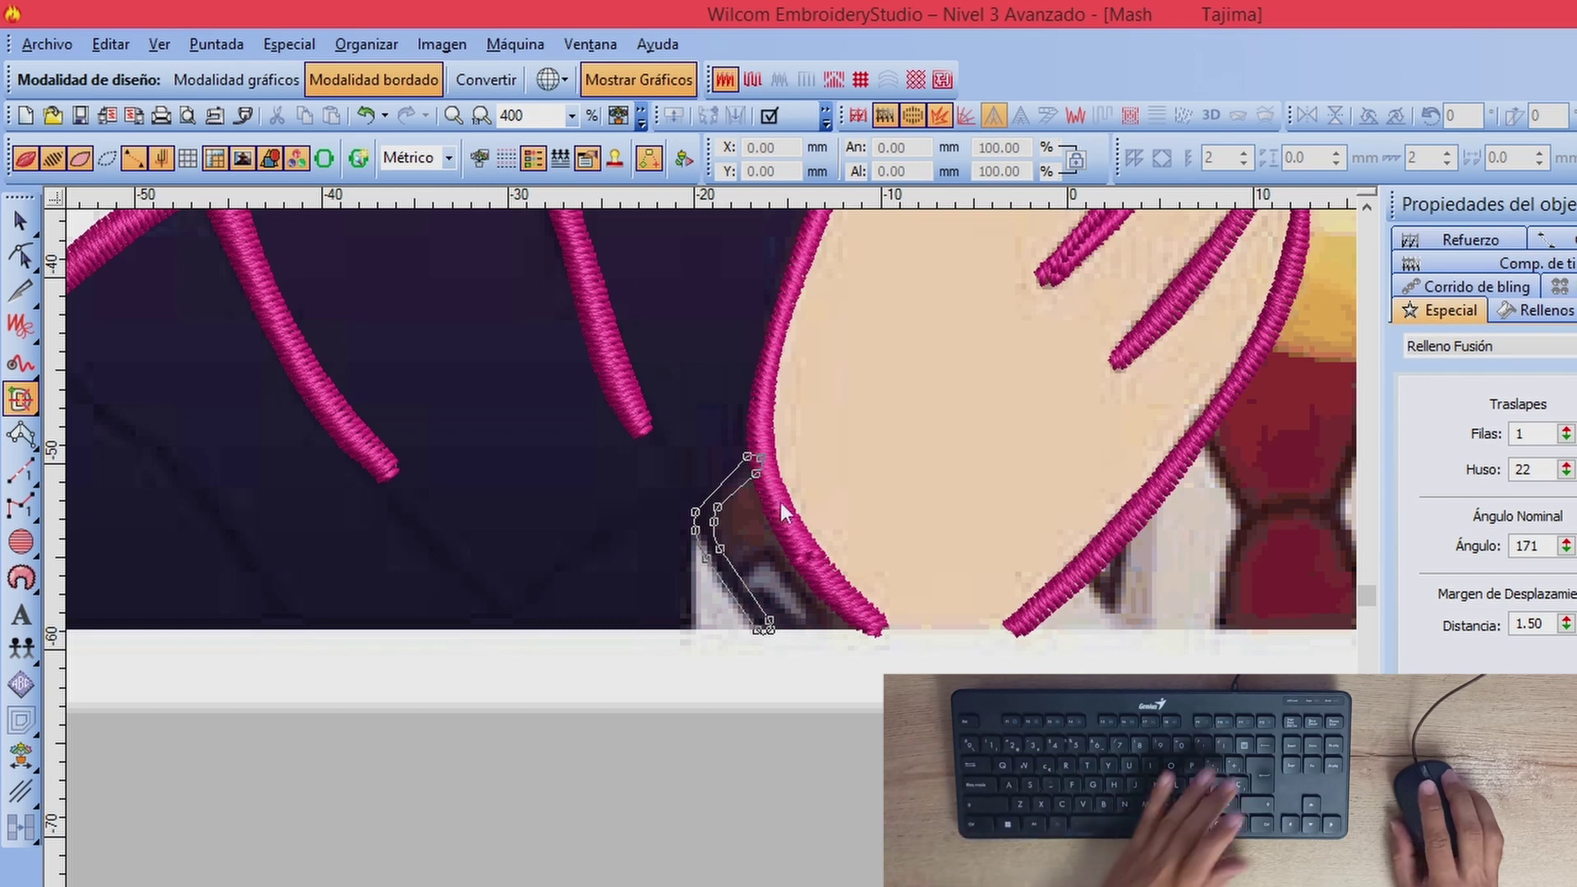
key(Return)
scroll(764, 481, down, 1)
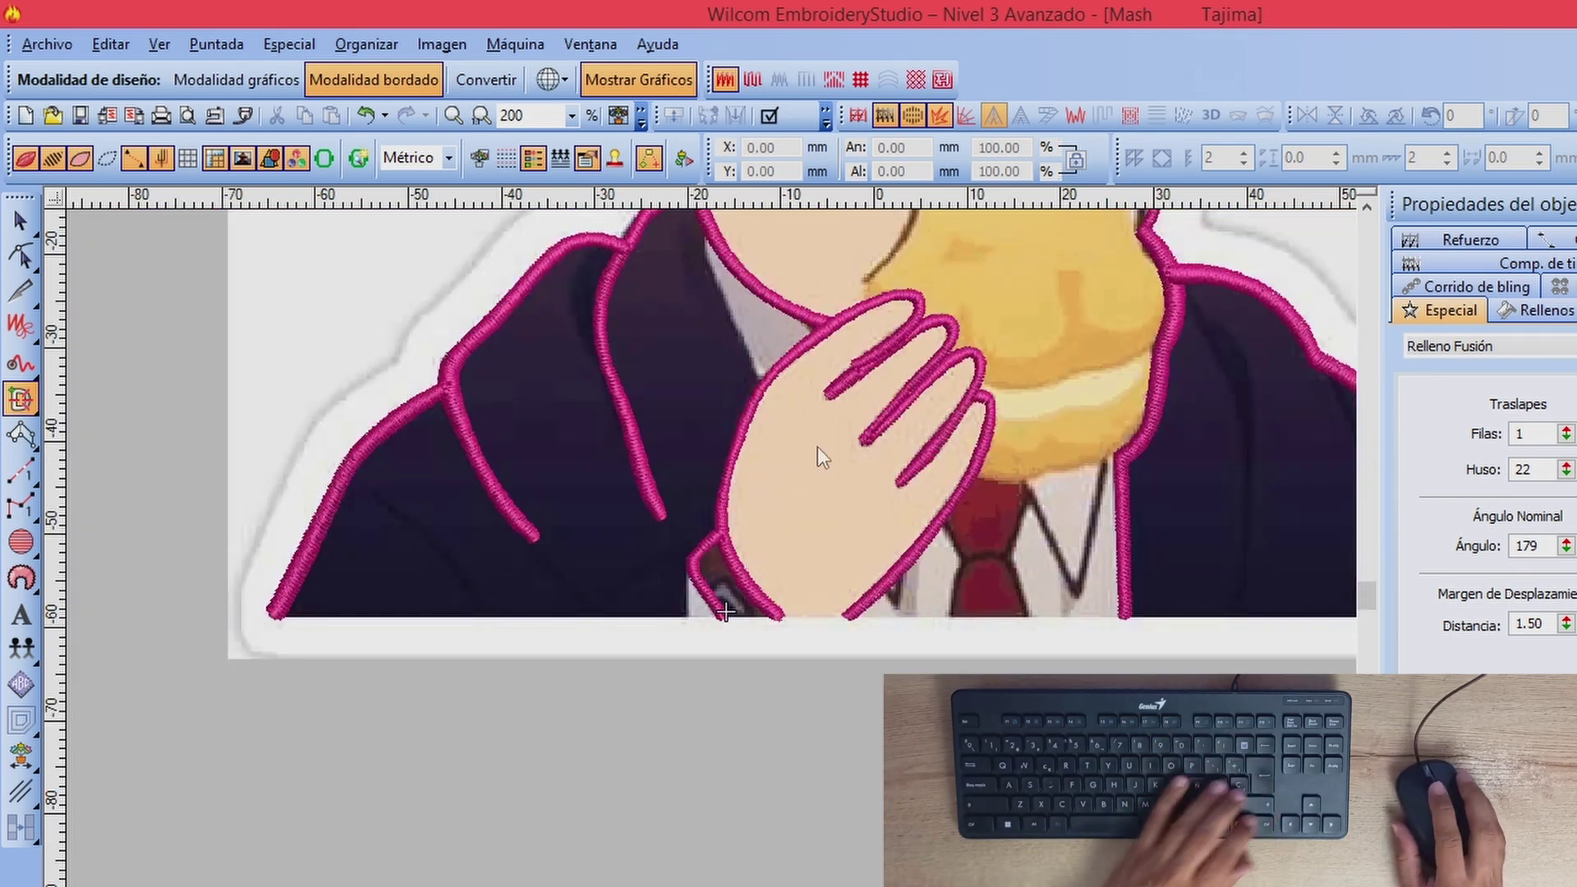
Step: Show the grid over the design and hide it again
scroll(816, 447, down, 2)
scroll(780, 635, up, 1)
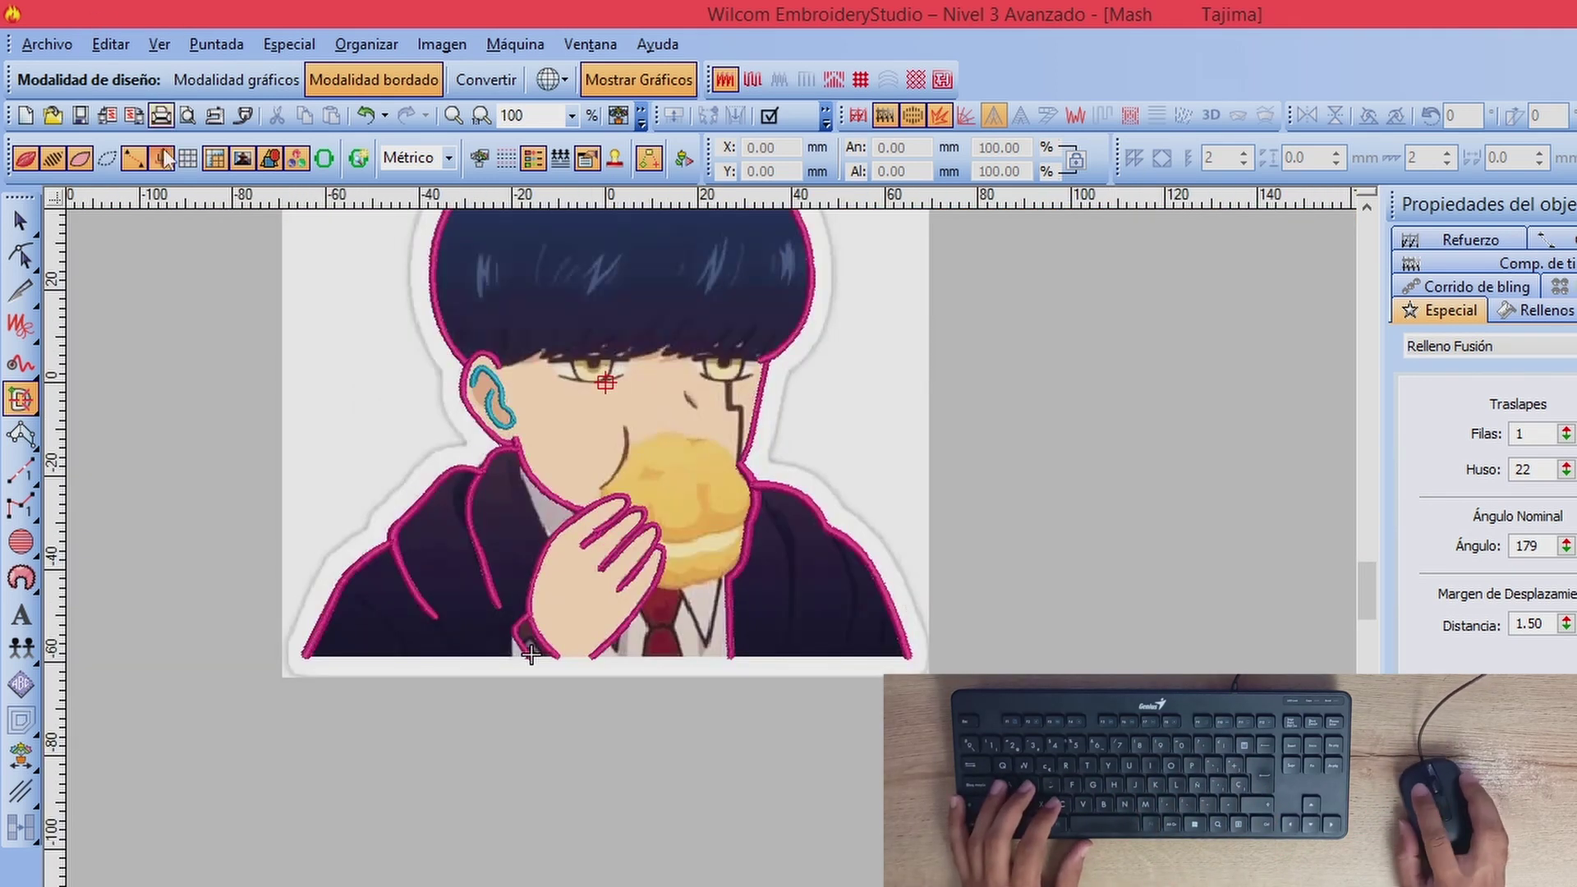
click(191, 158)
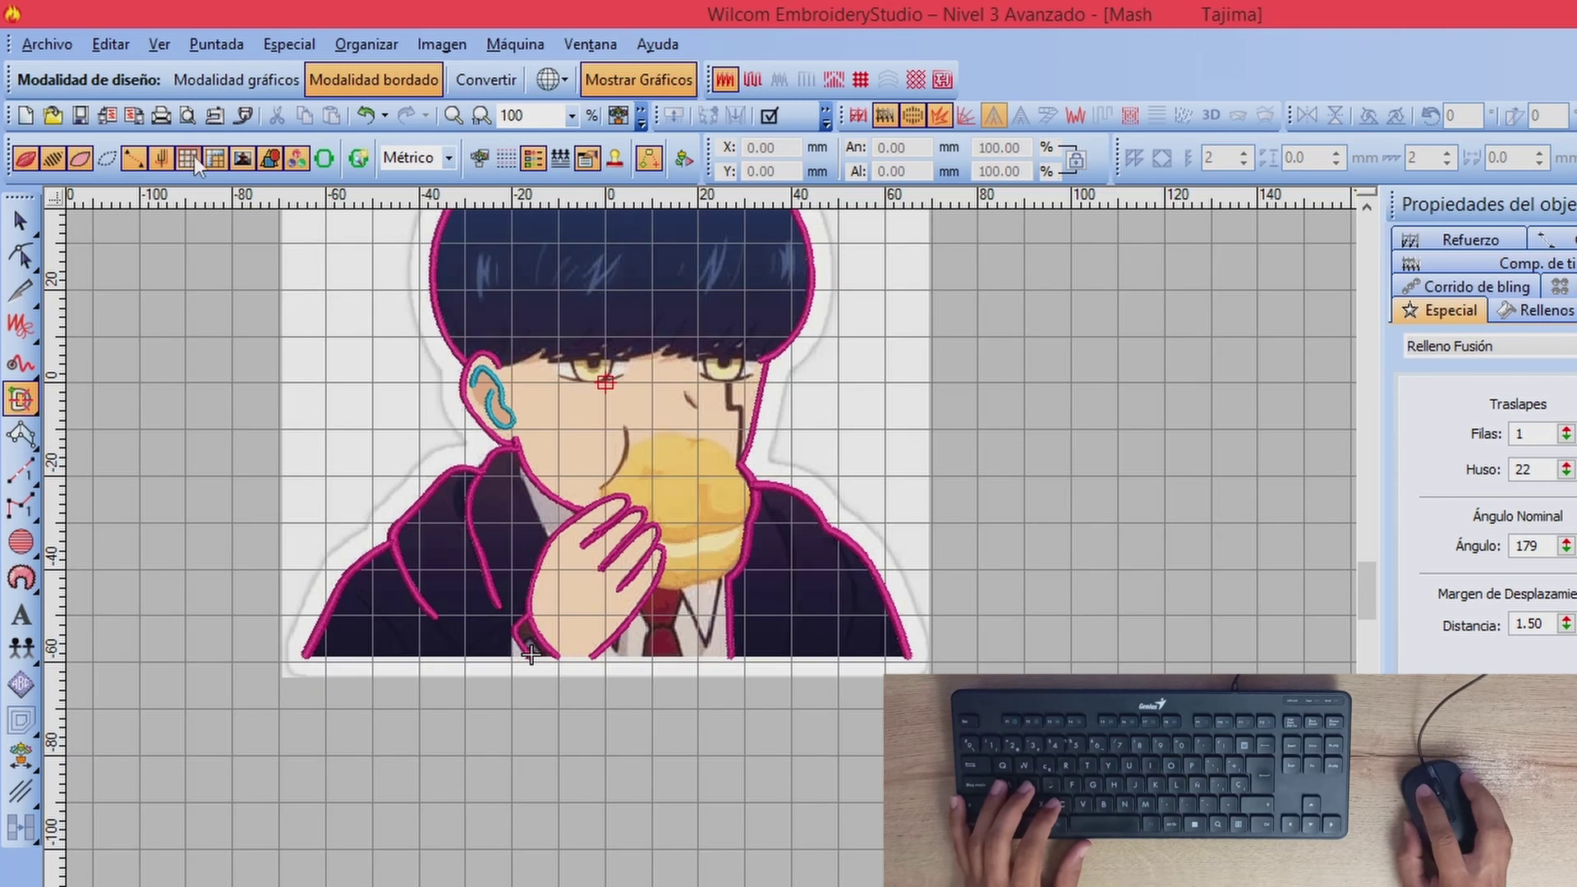
click(194, 155)
click(194, 154)
click(194, 155)
Step: Start a shape for the shirt collar, tracing one edge from beside the jacket down the V and up to the tie knot
scroll(718, 674, up, 1)
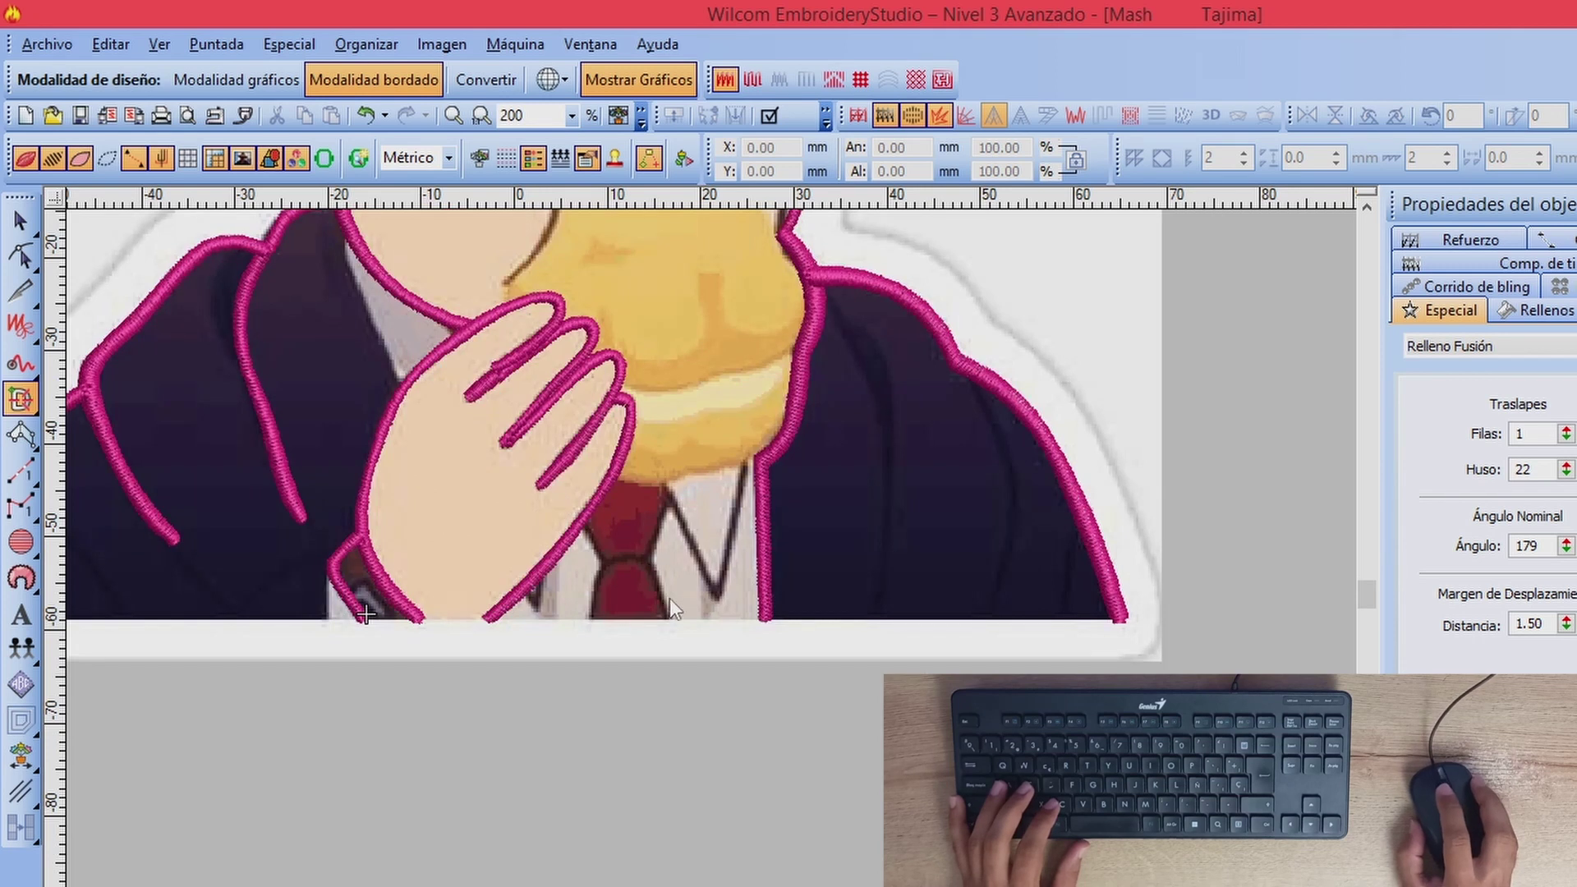
scroll(670, 600, up, 1)
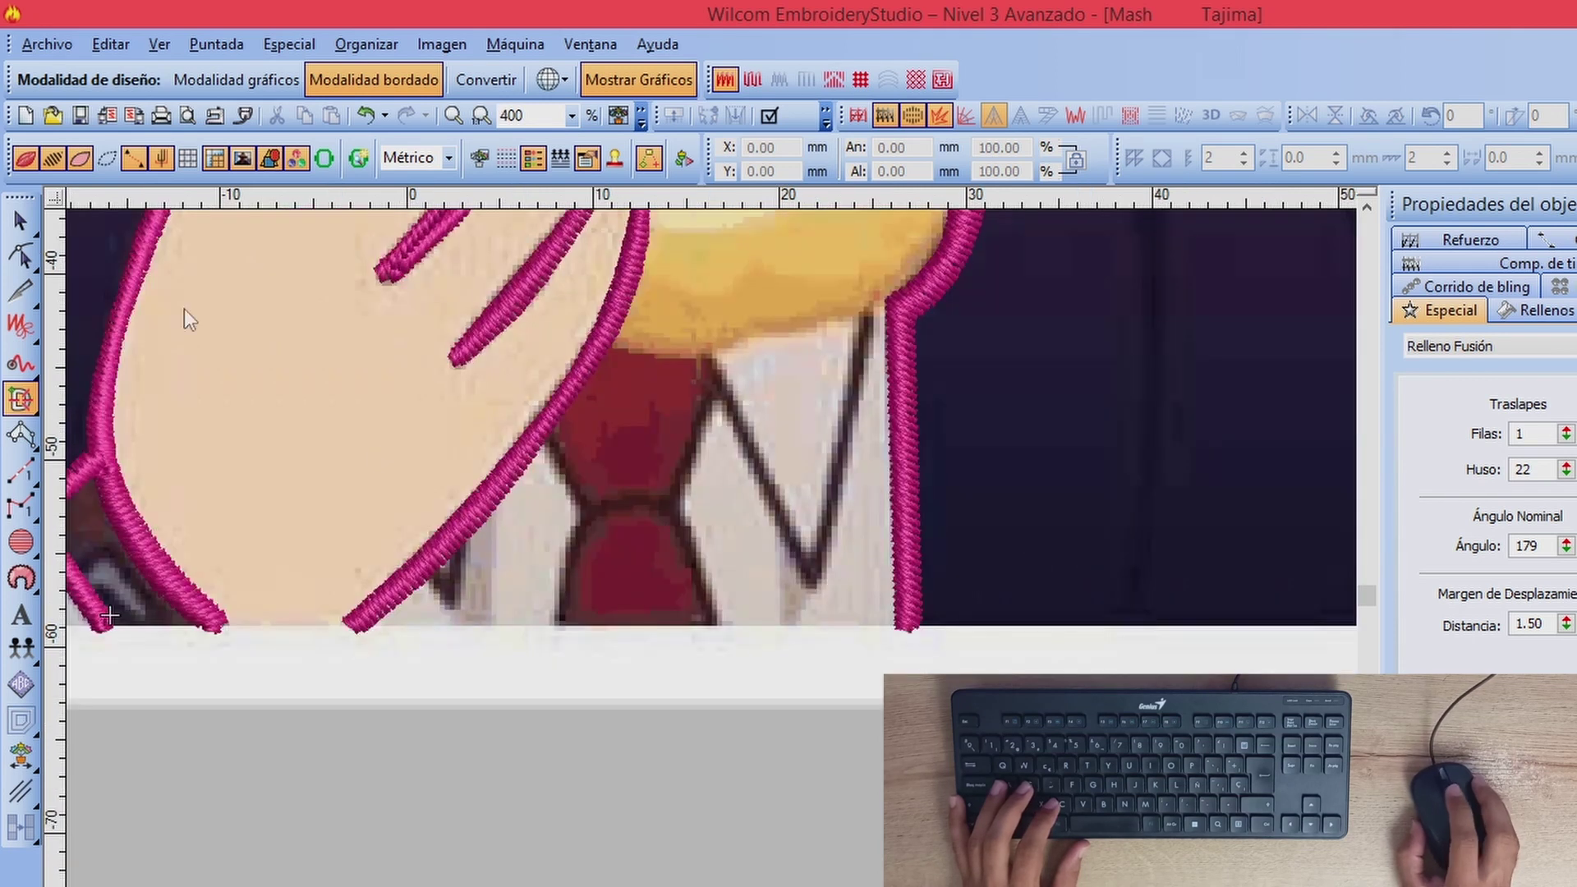
click(35, 400)
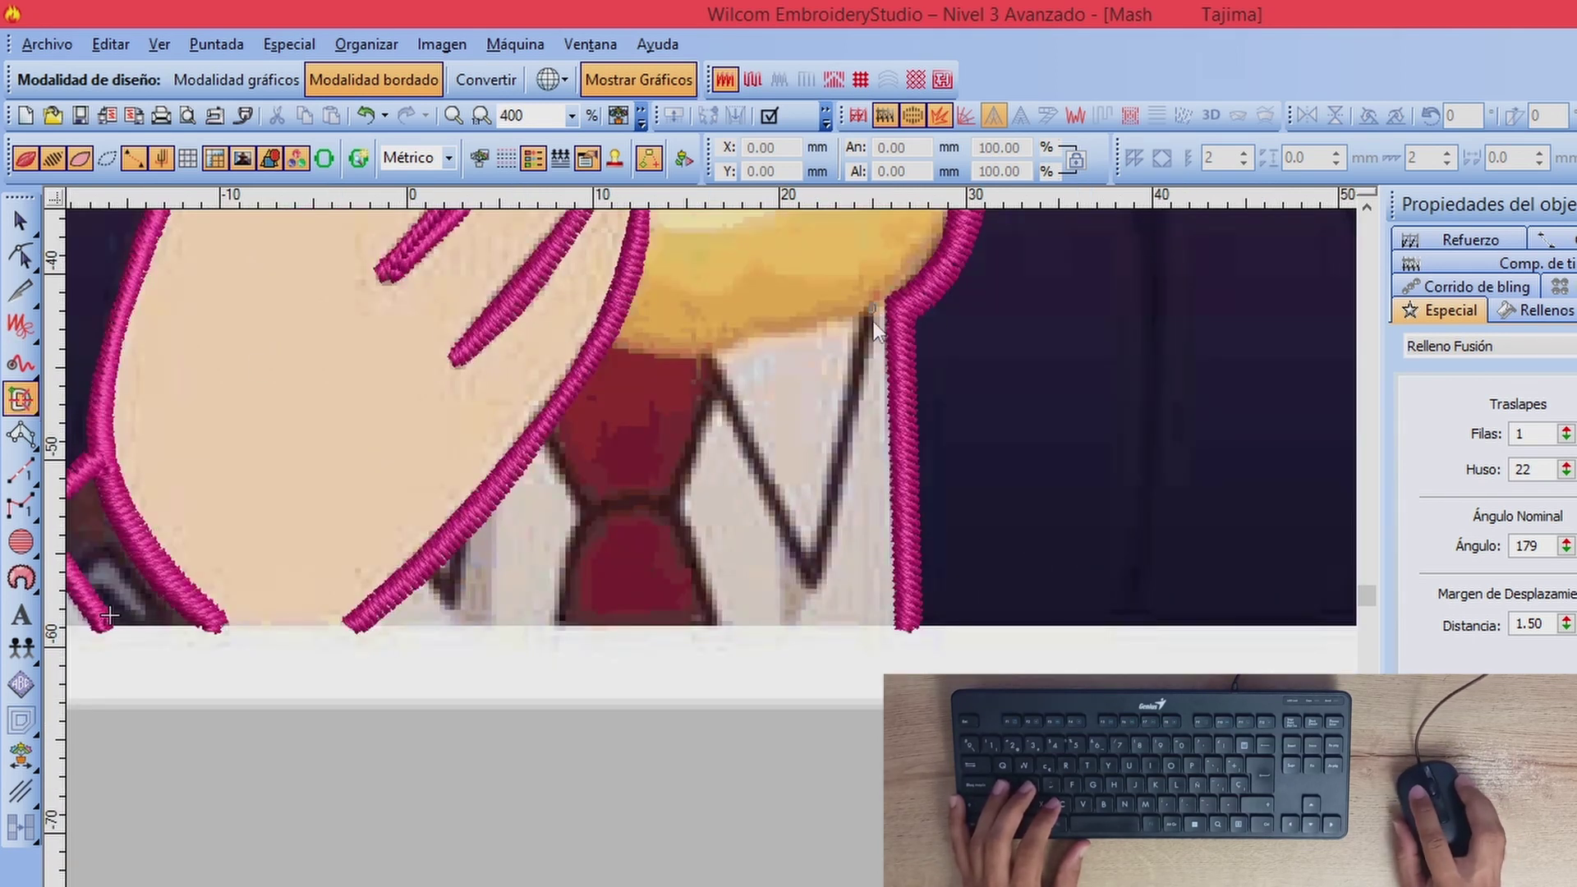
click(810, 594)
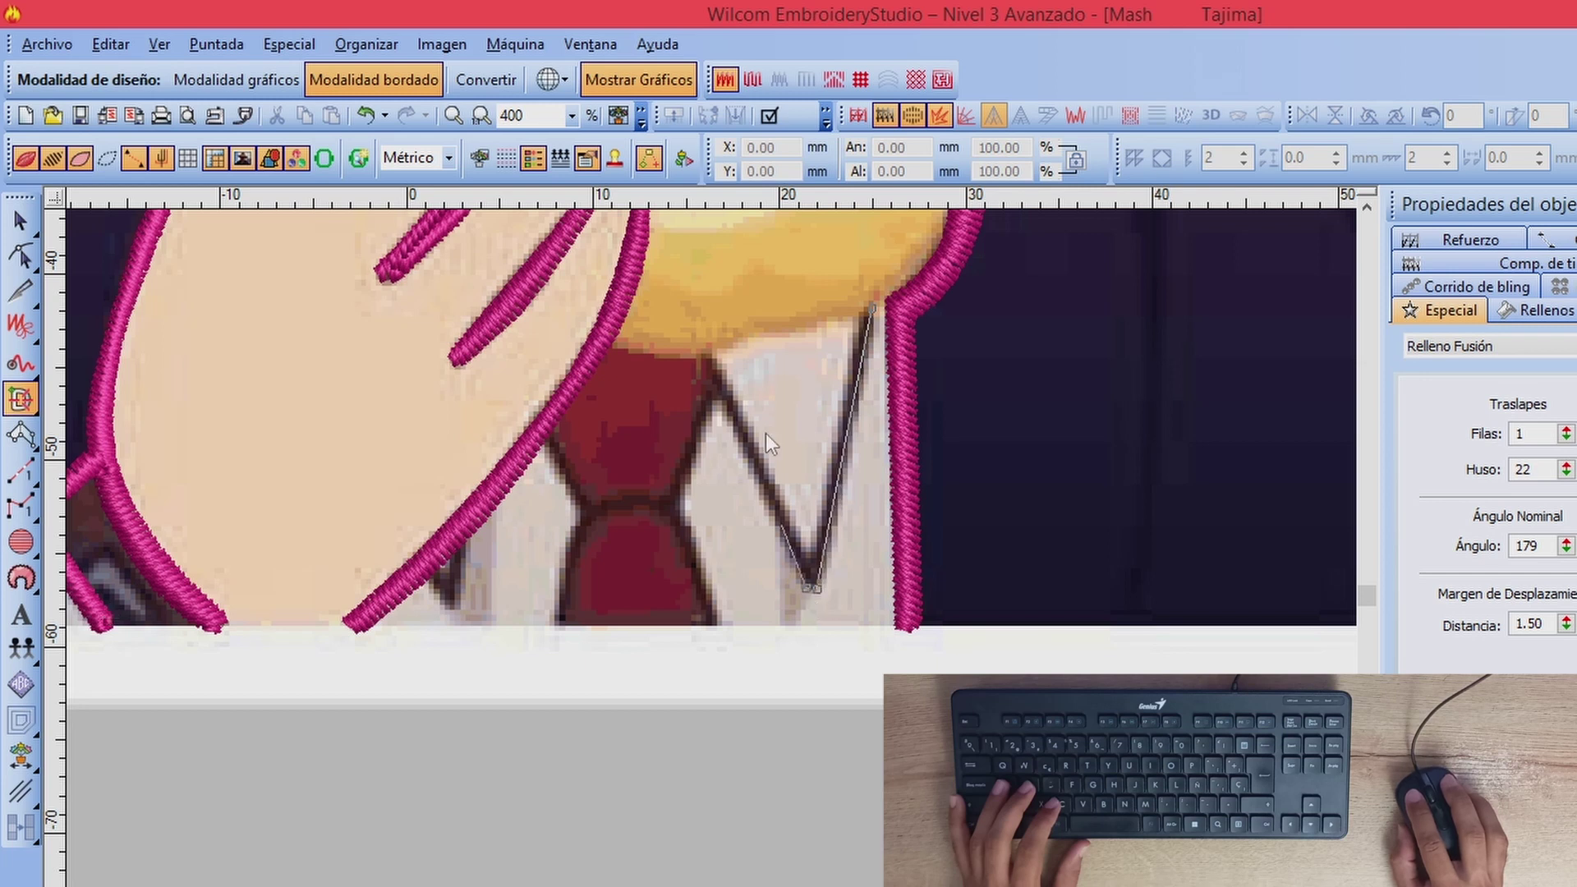
click(714, 387)
key(z)
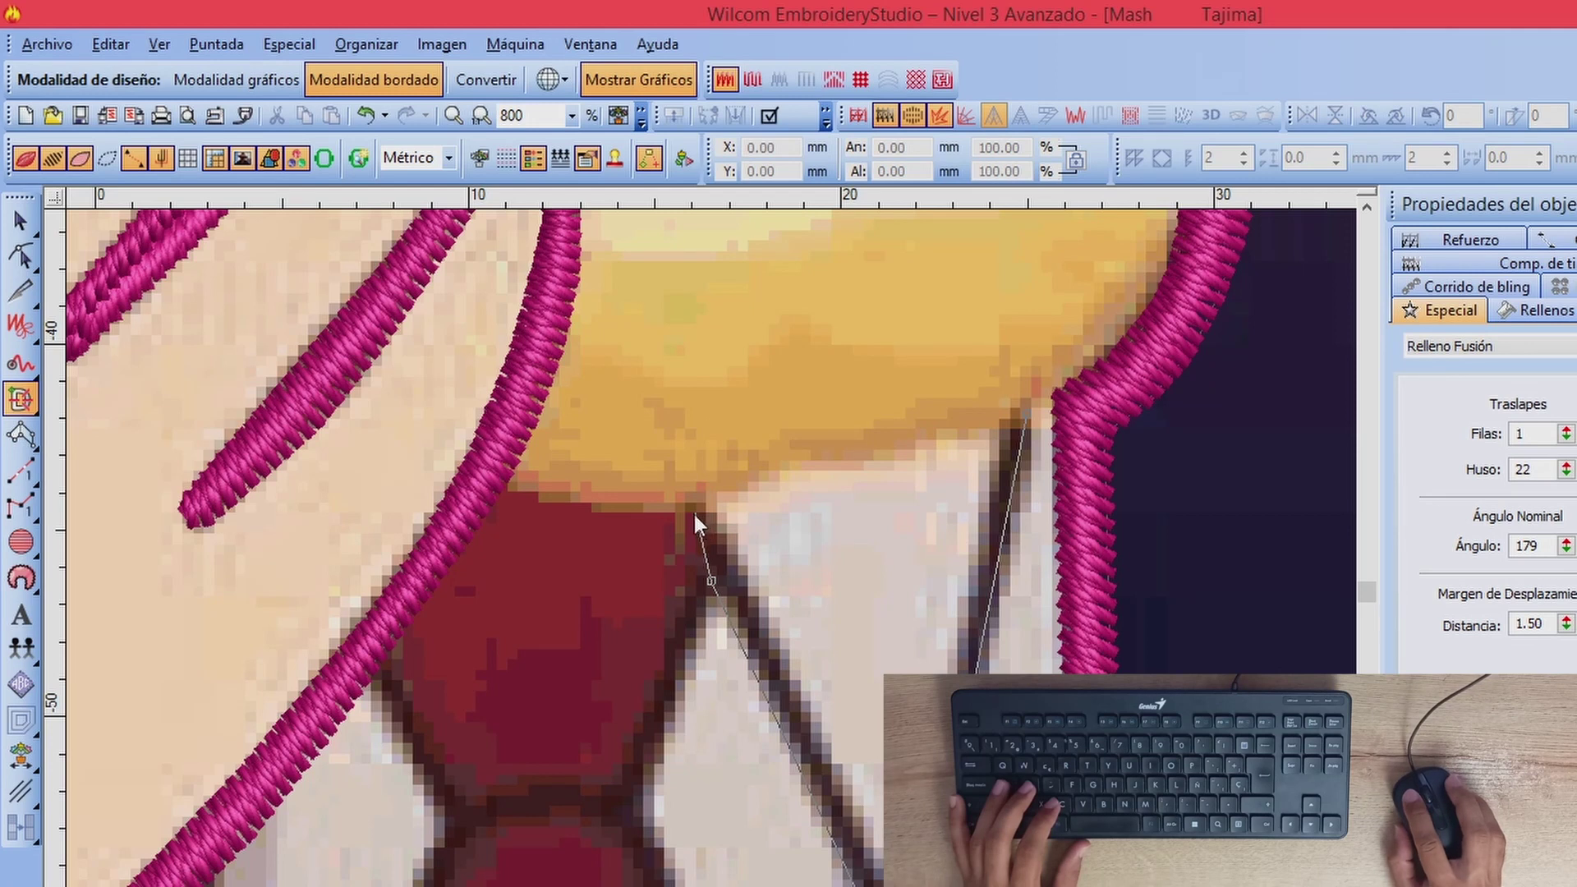
Step: Extend the collar shape down the tie knot's side nearest the collar, round its lower end and return to the bun
click(712, 580)
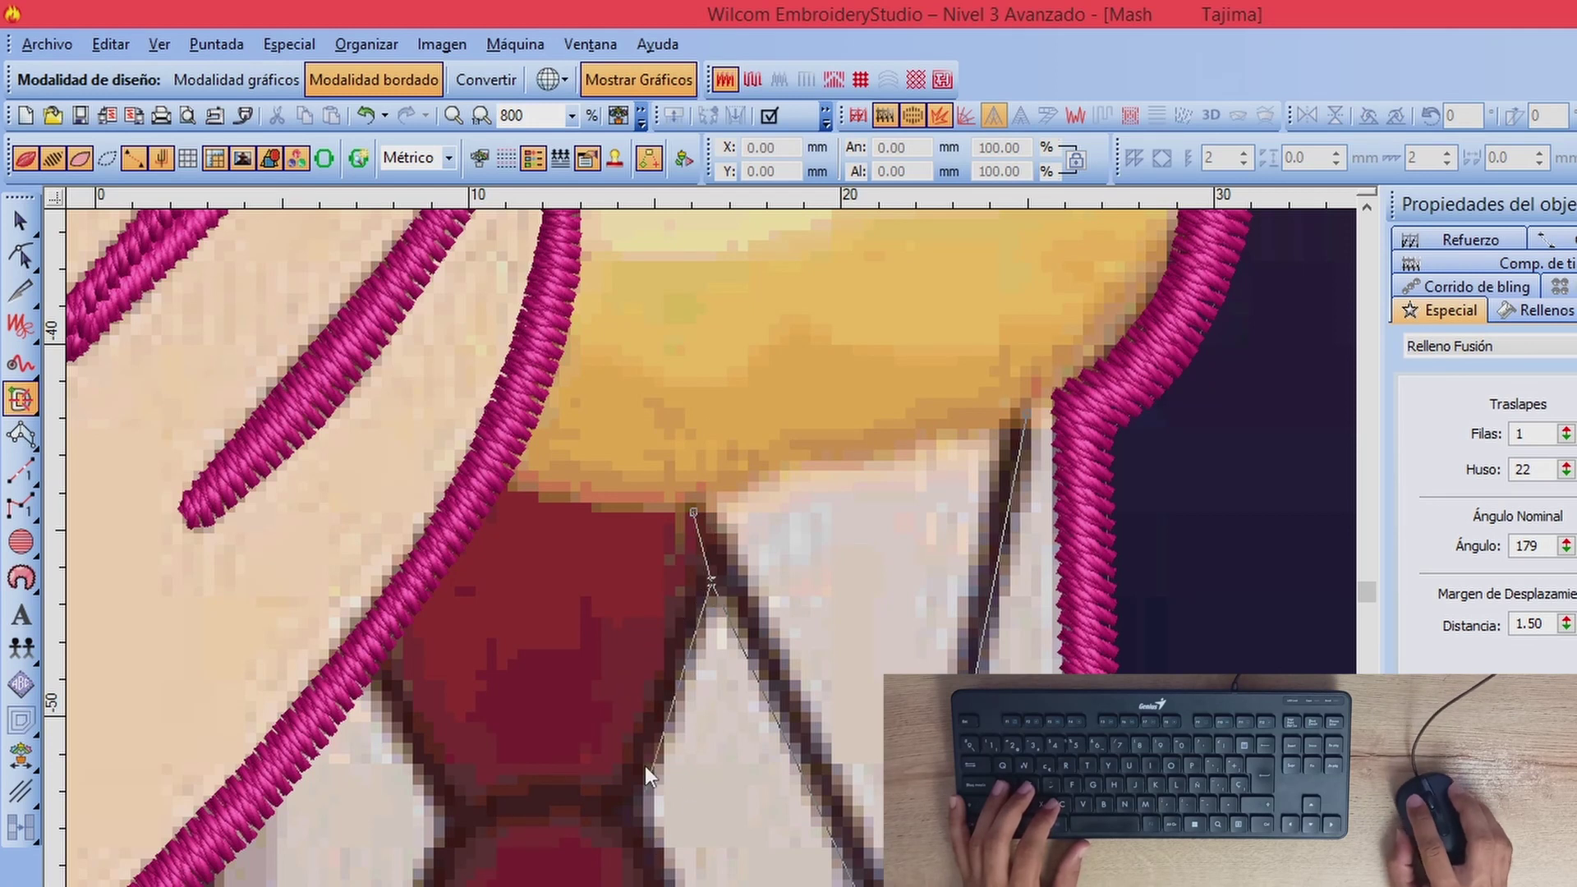
click(634, 801)
key(shift+z)
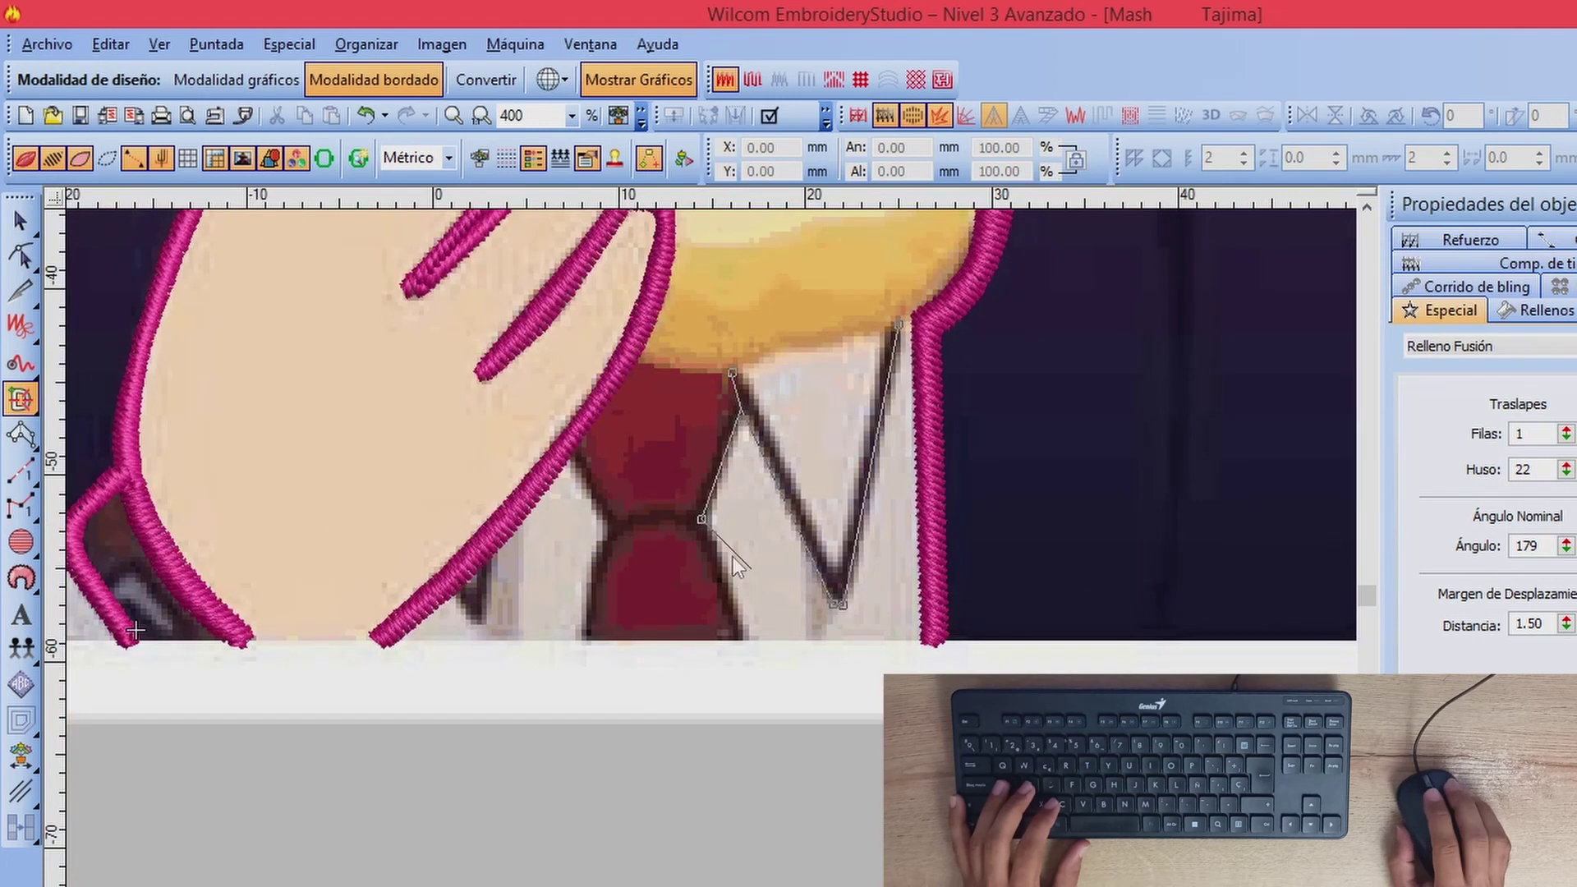
key(z)
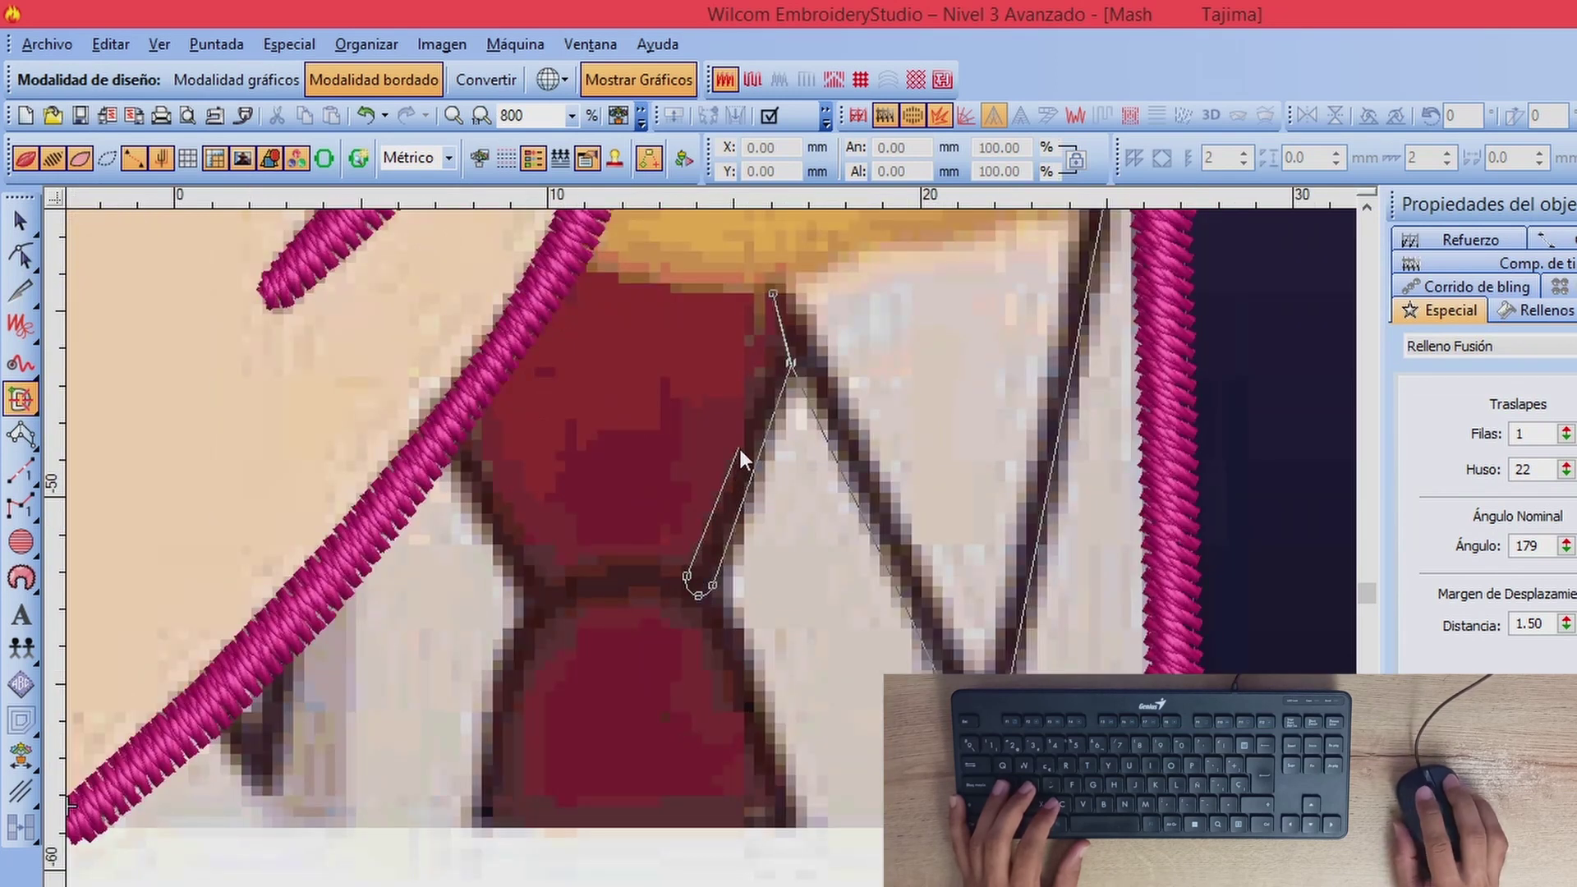
click(767, 359)
click(759, 290)
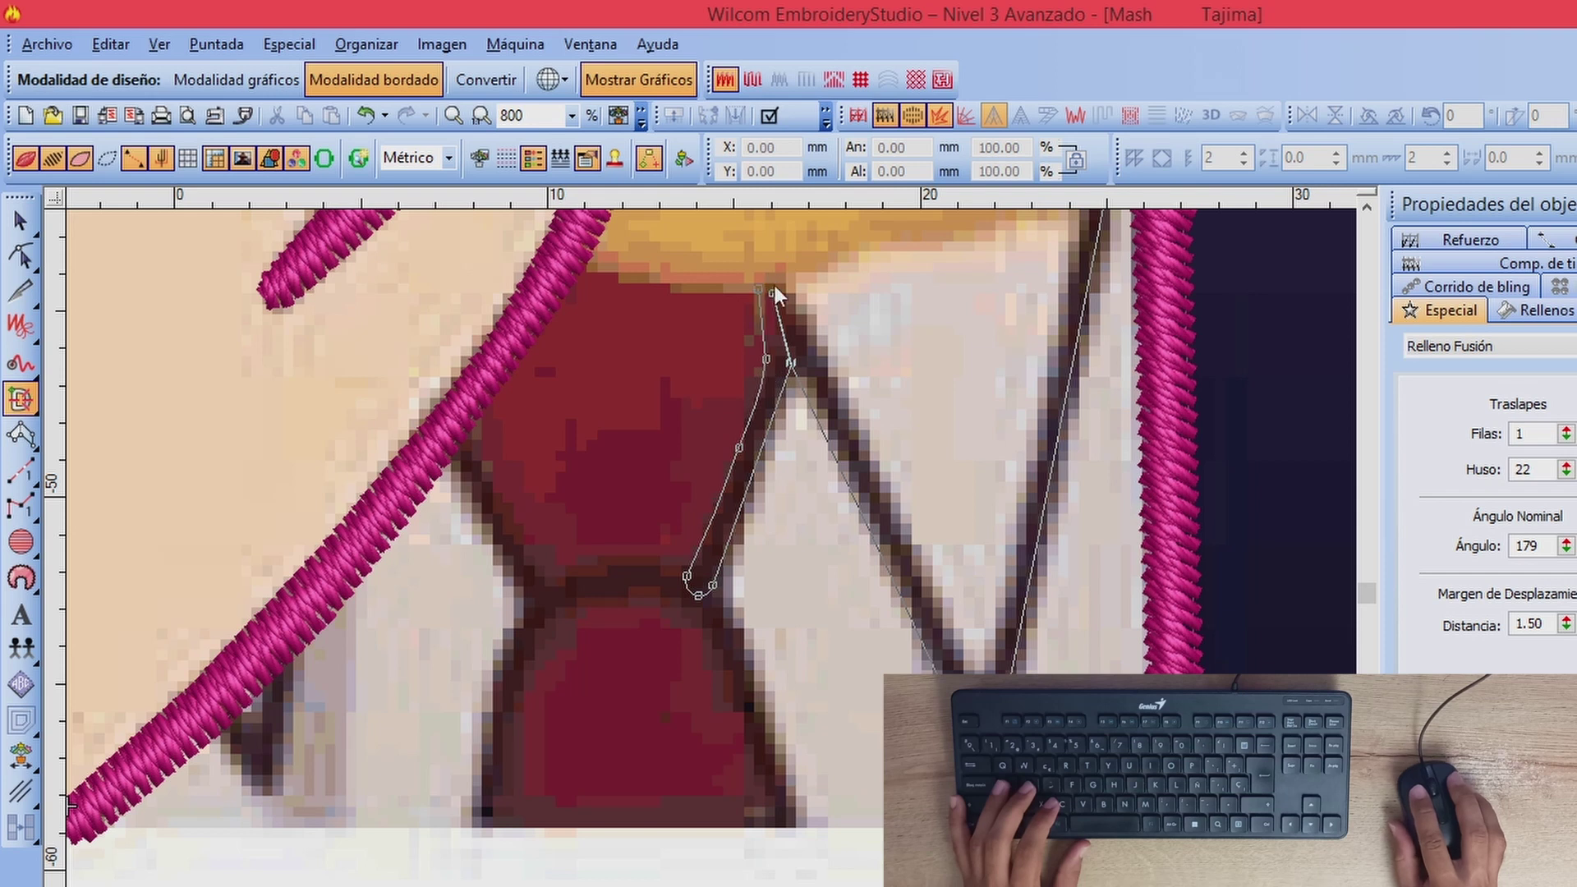
Step: Trace the collar V's remaining edge back to its upper end beside the jacket and close the outline
click(785, 285)
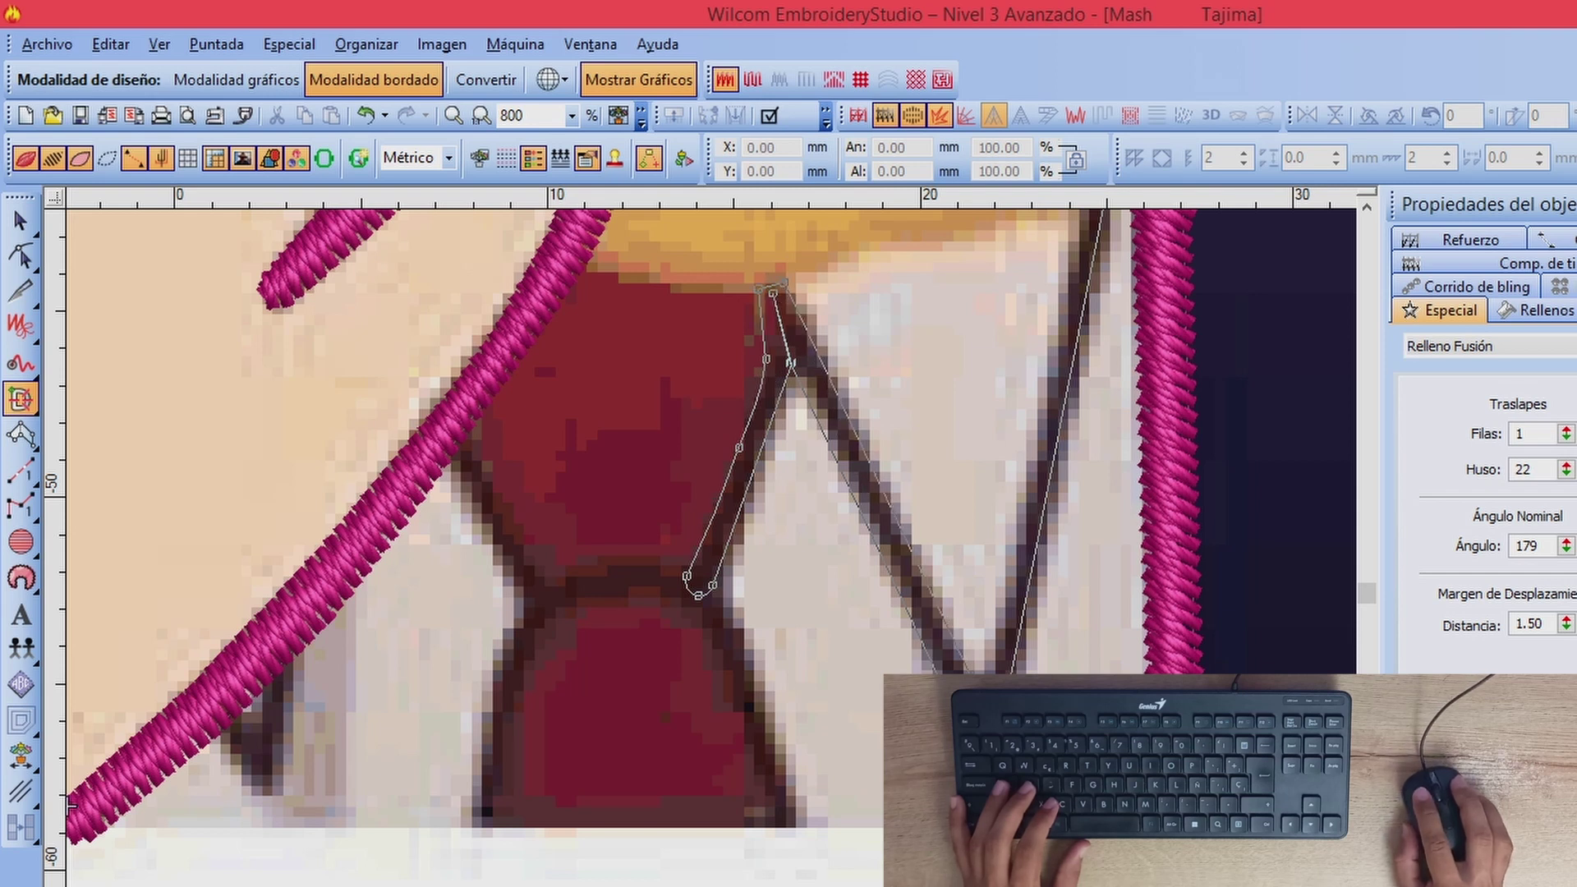
click(982, 690)
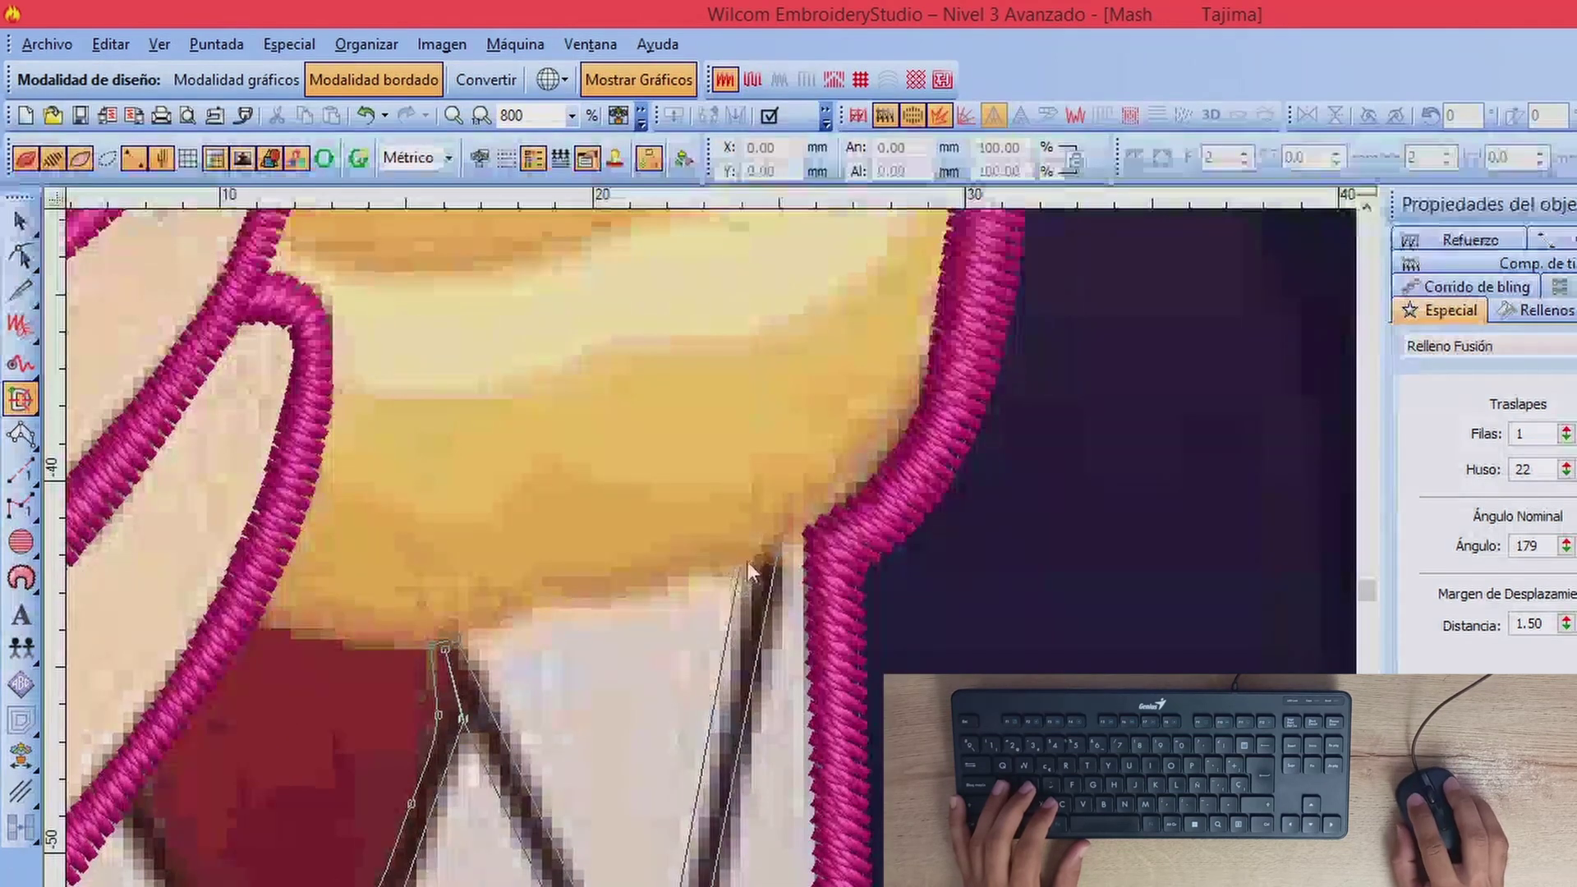
click(753, 561)
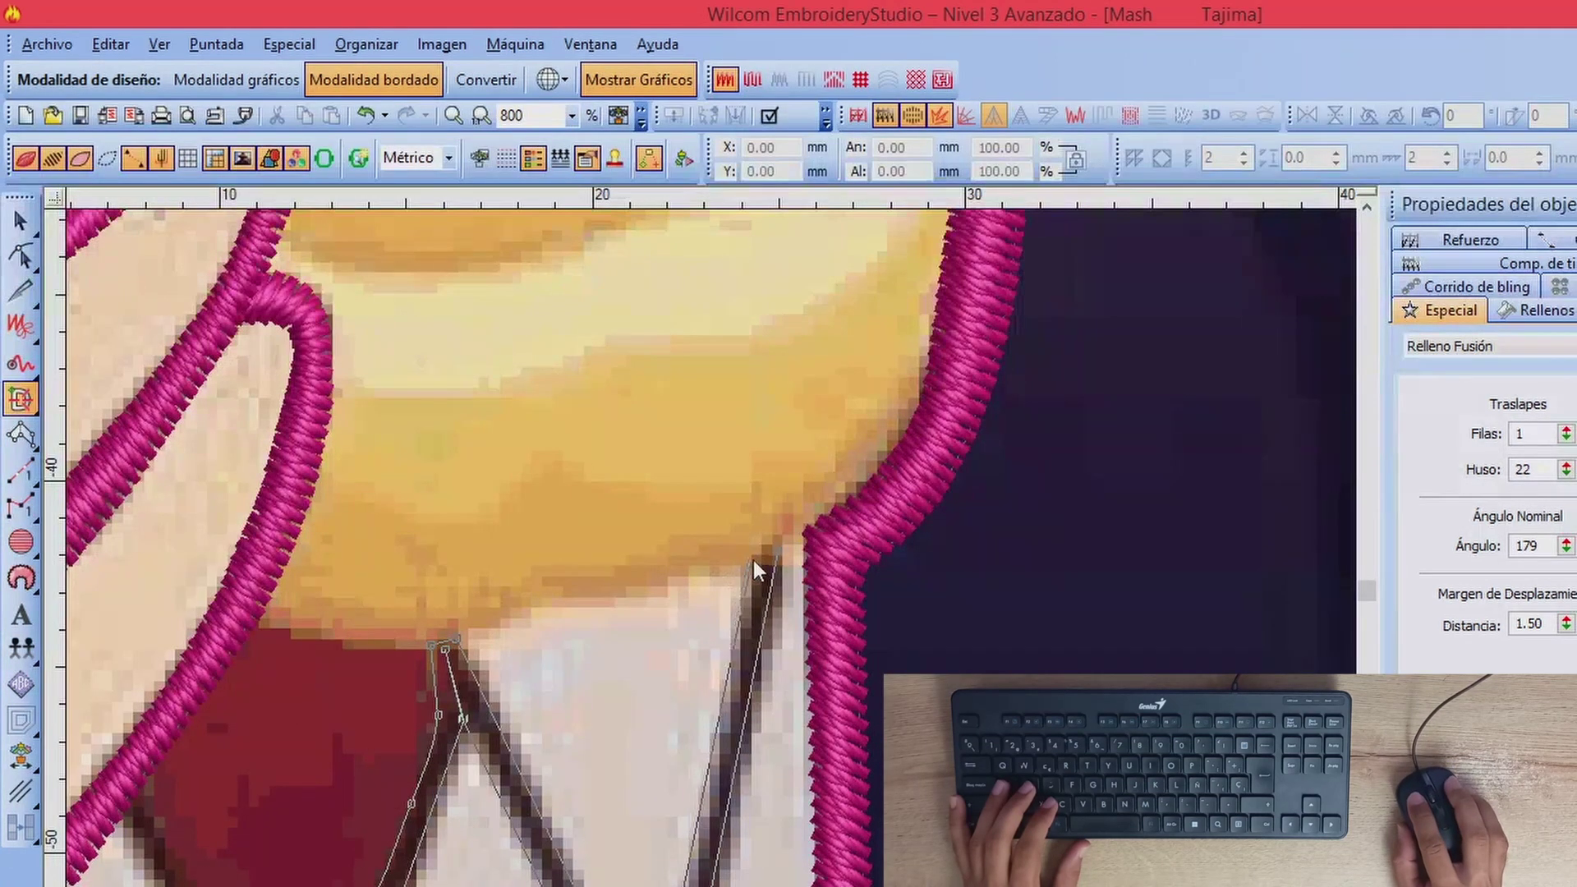
key(Return)
Step: Set stitch angles across the collar's V point, both upper ends and the tie knot's side, and generate the stitches
scroll(658, 624, down, 1)
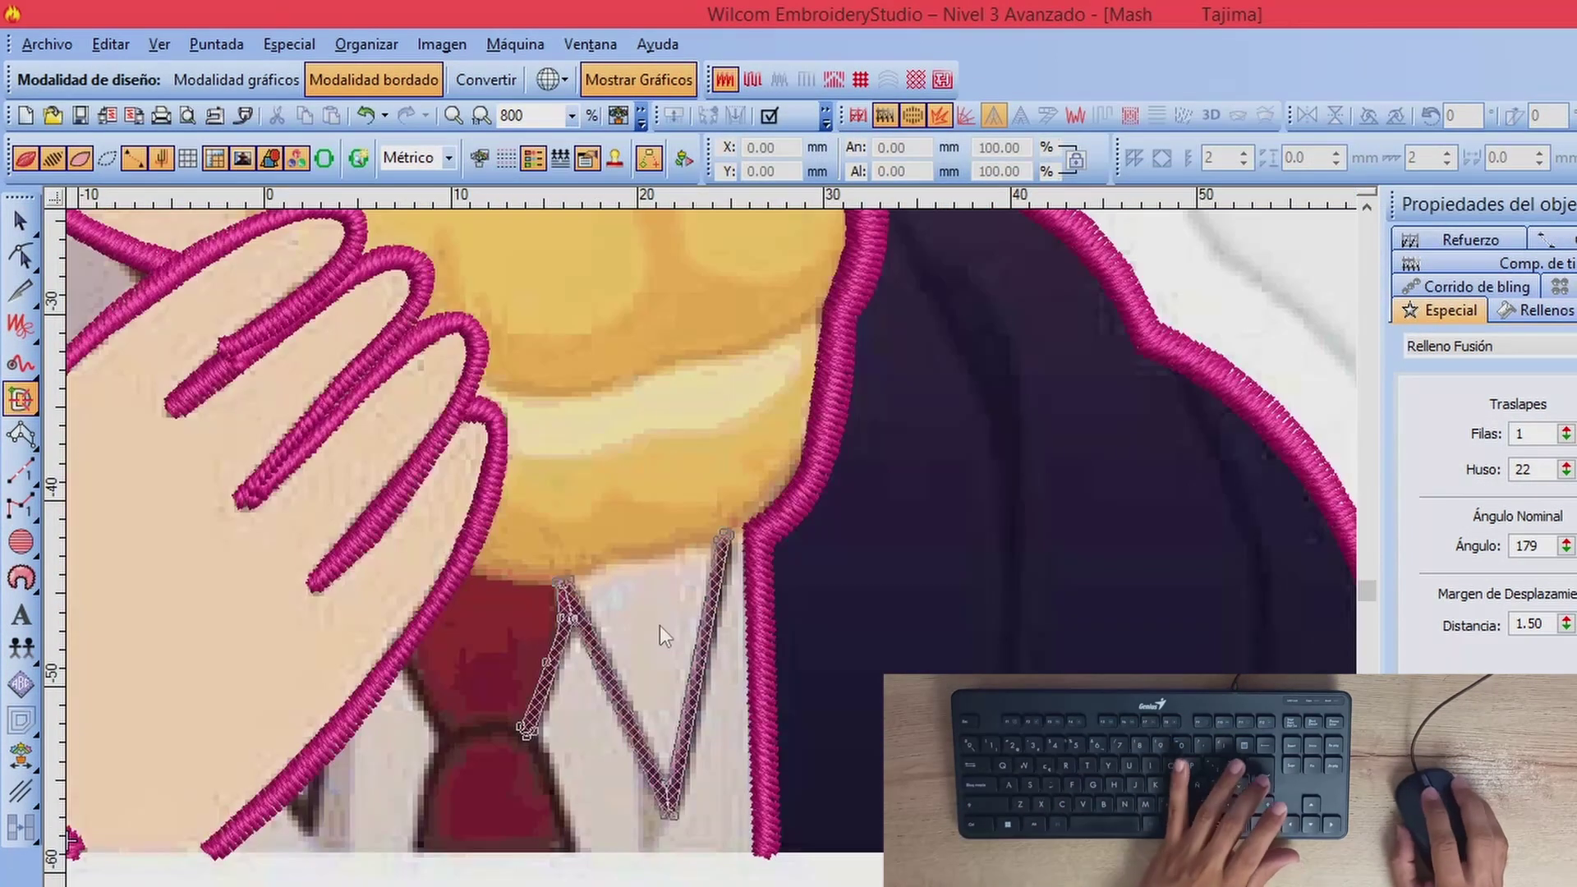
scroll(659, 683, up, 1)
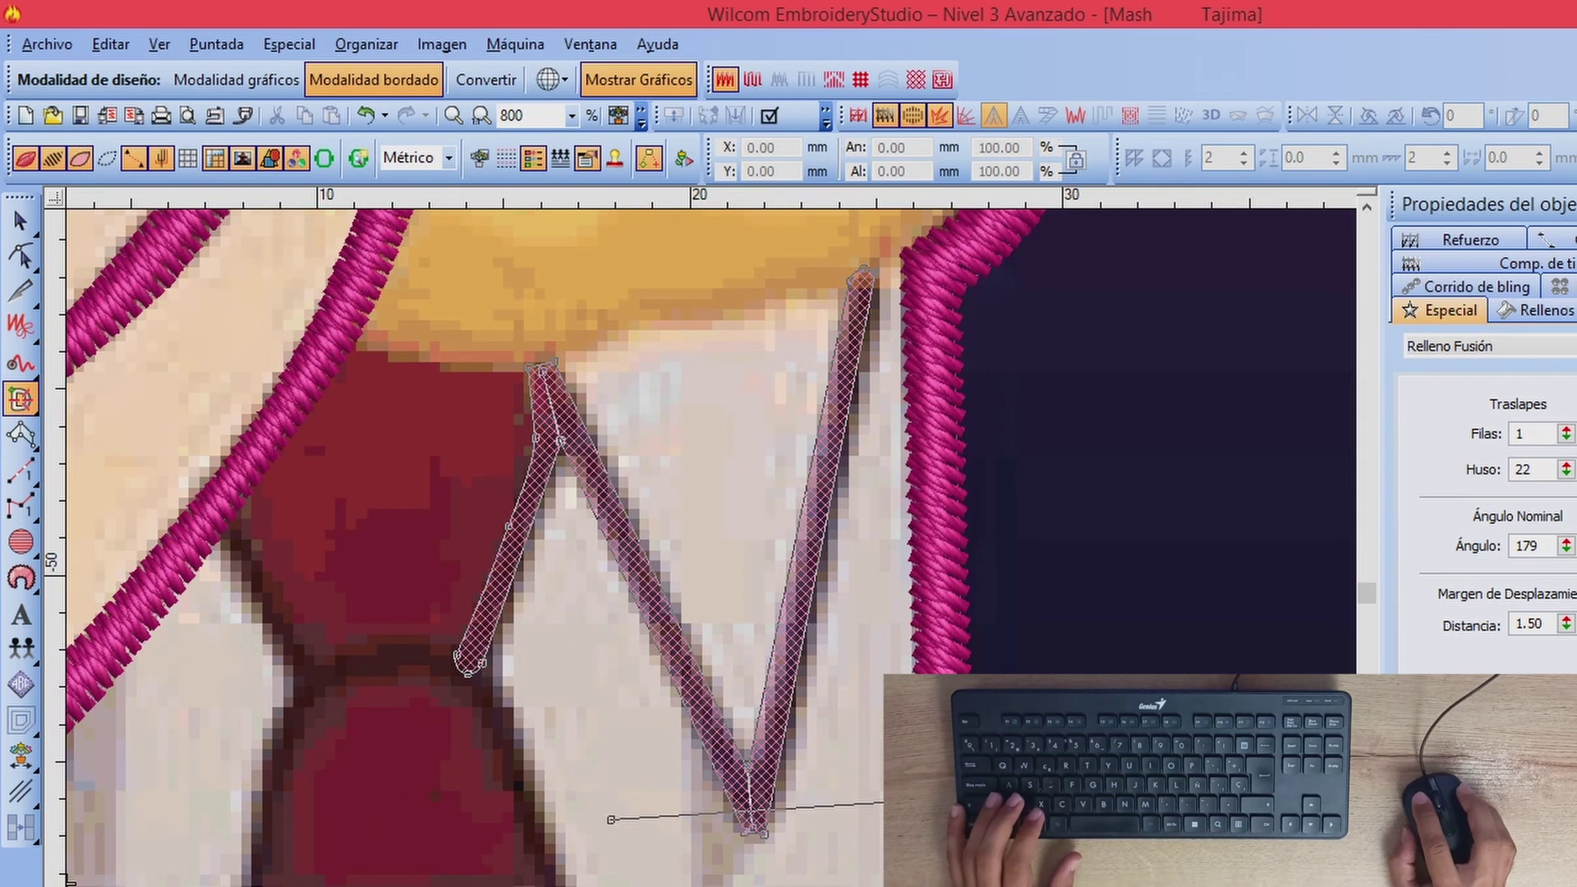
click(457, 420)
click(649, 386)
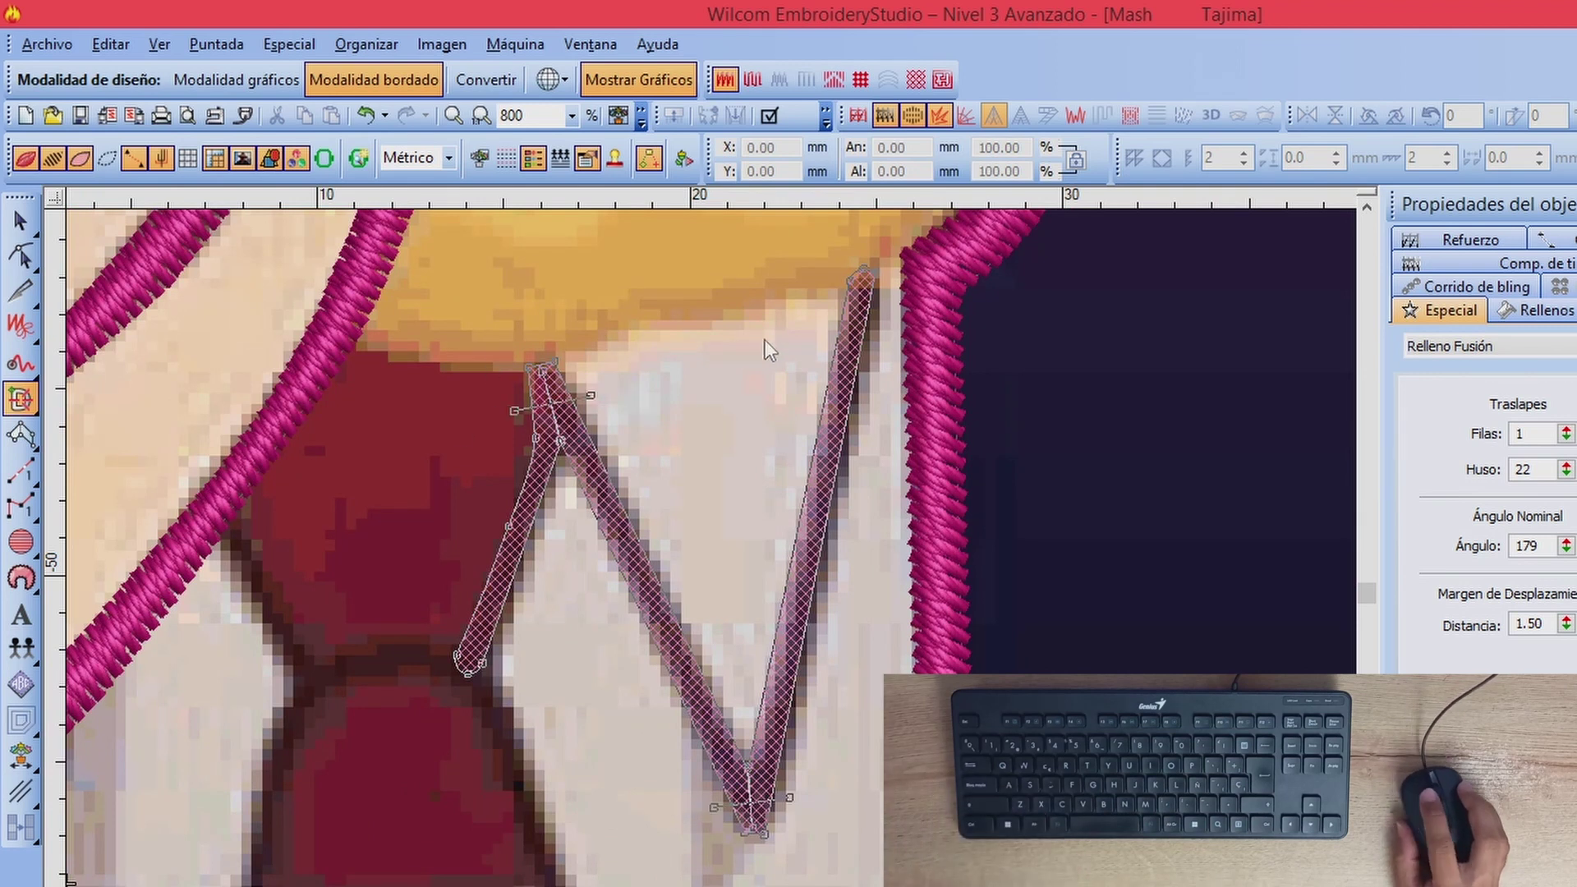
click(812, 299)
click(1075, 312)
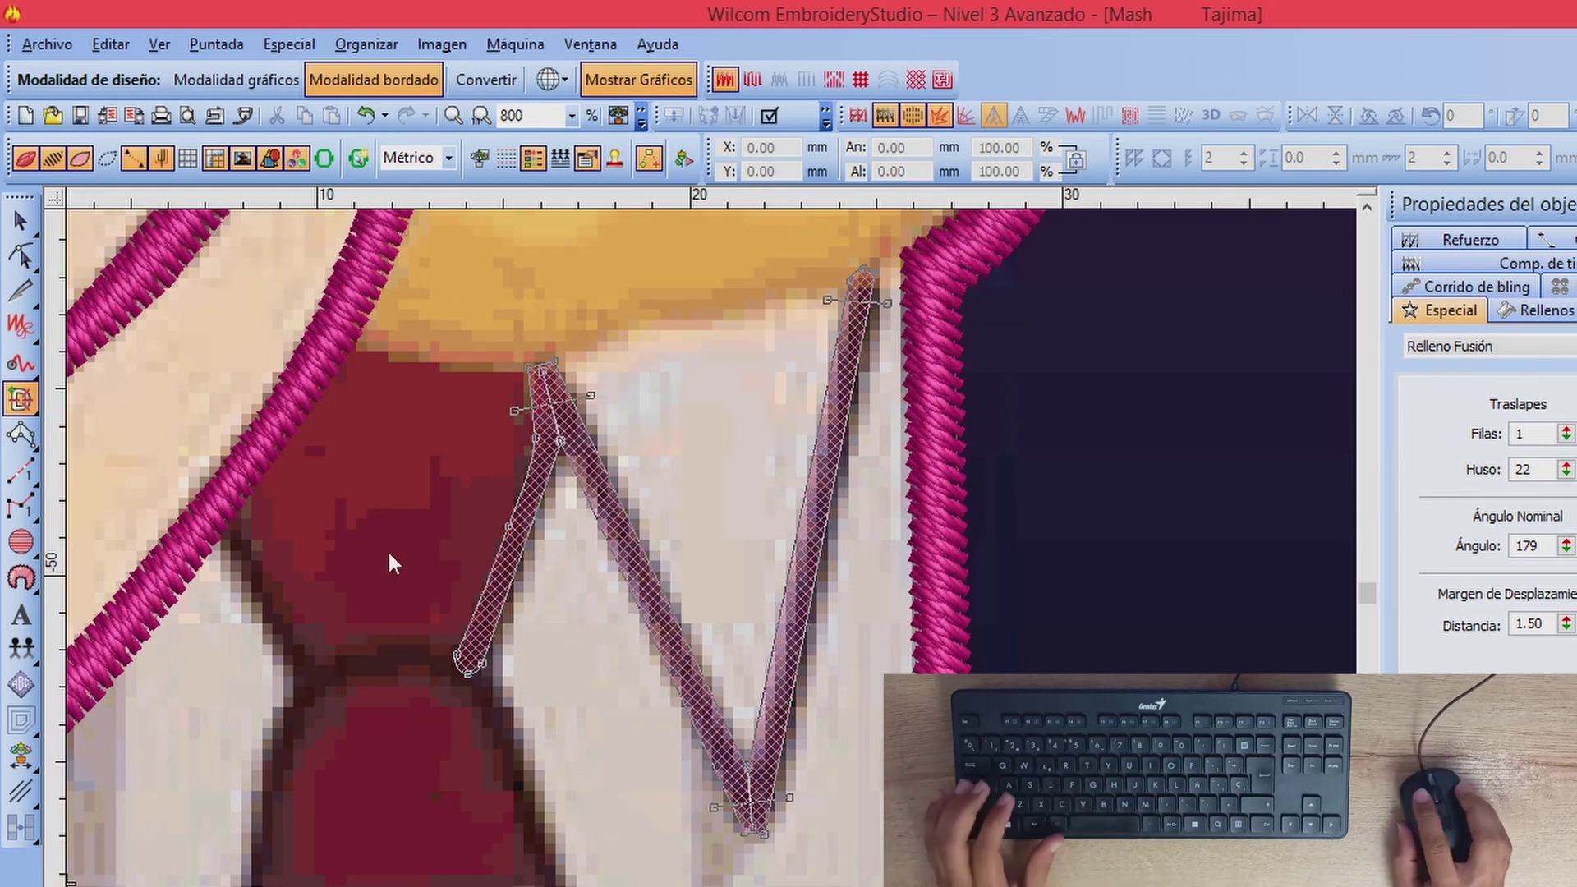
click(425, 557)
click(552, 580)
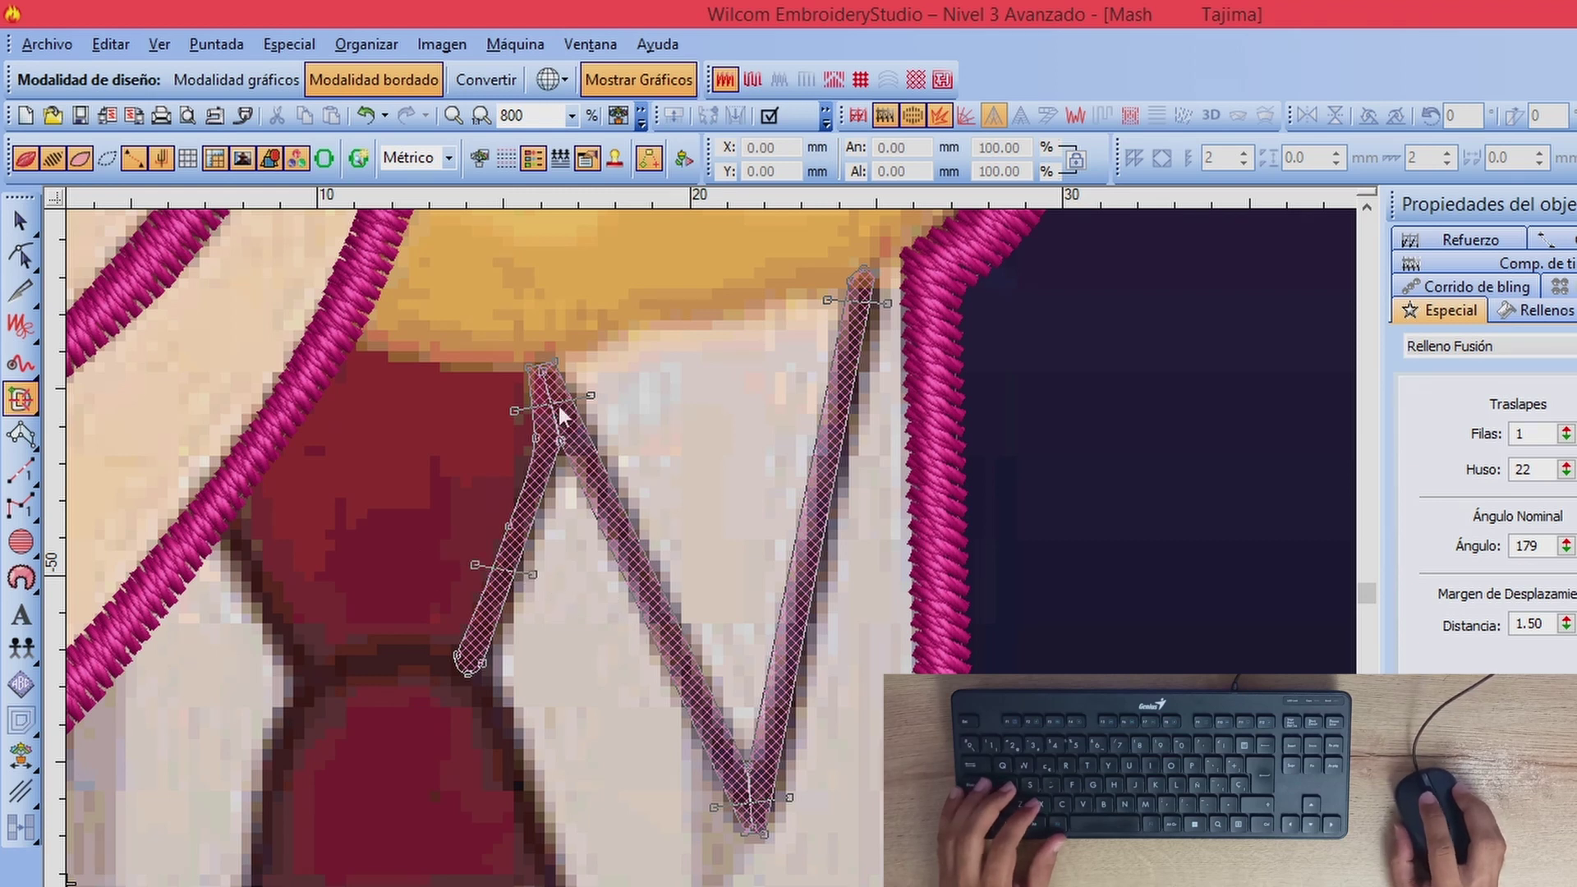
key(Return)
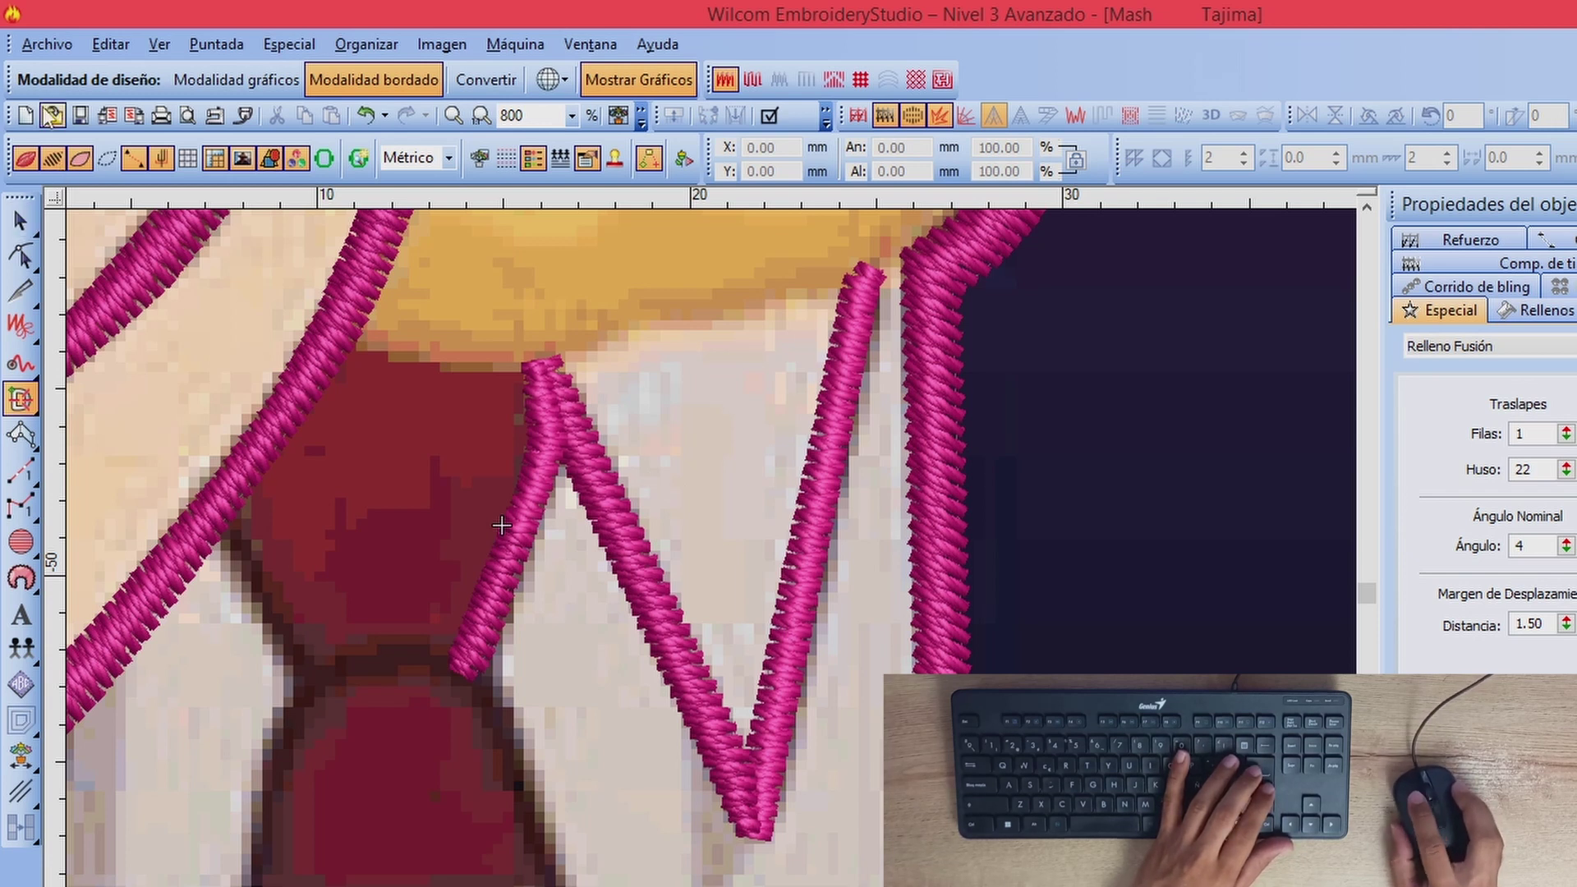
Step: Examine where the collar and tie knot stitches meet, comparing the plain outline view with the realistic stitch view
click(53, 157)
scroll(563, 428, up, 1)
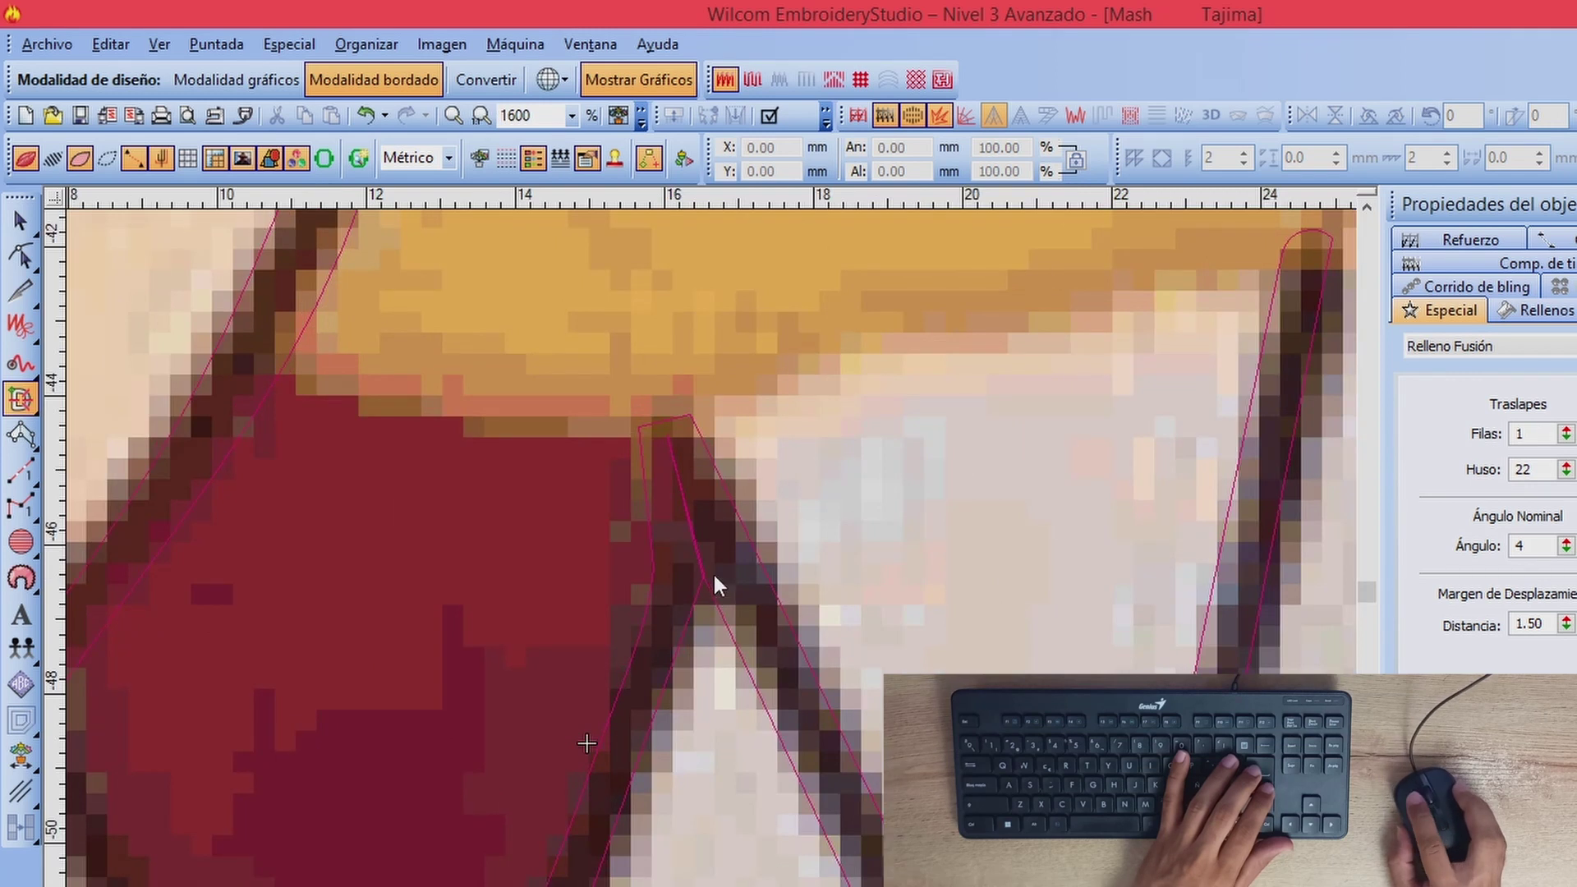
click(59, 163)
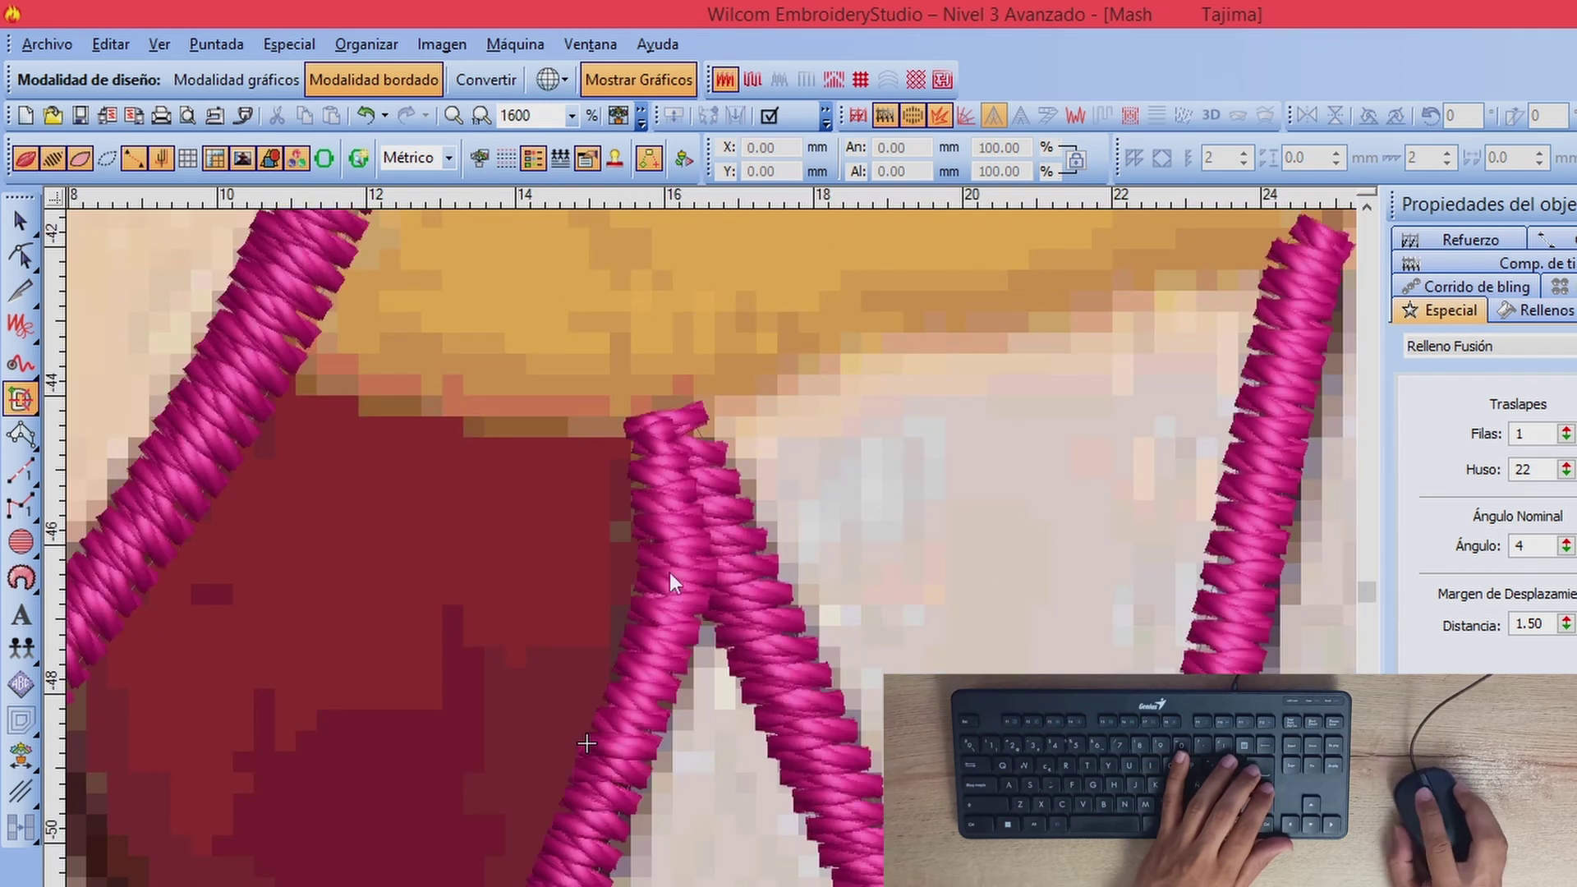
scroll(821, 524, down, 2)
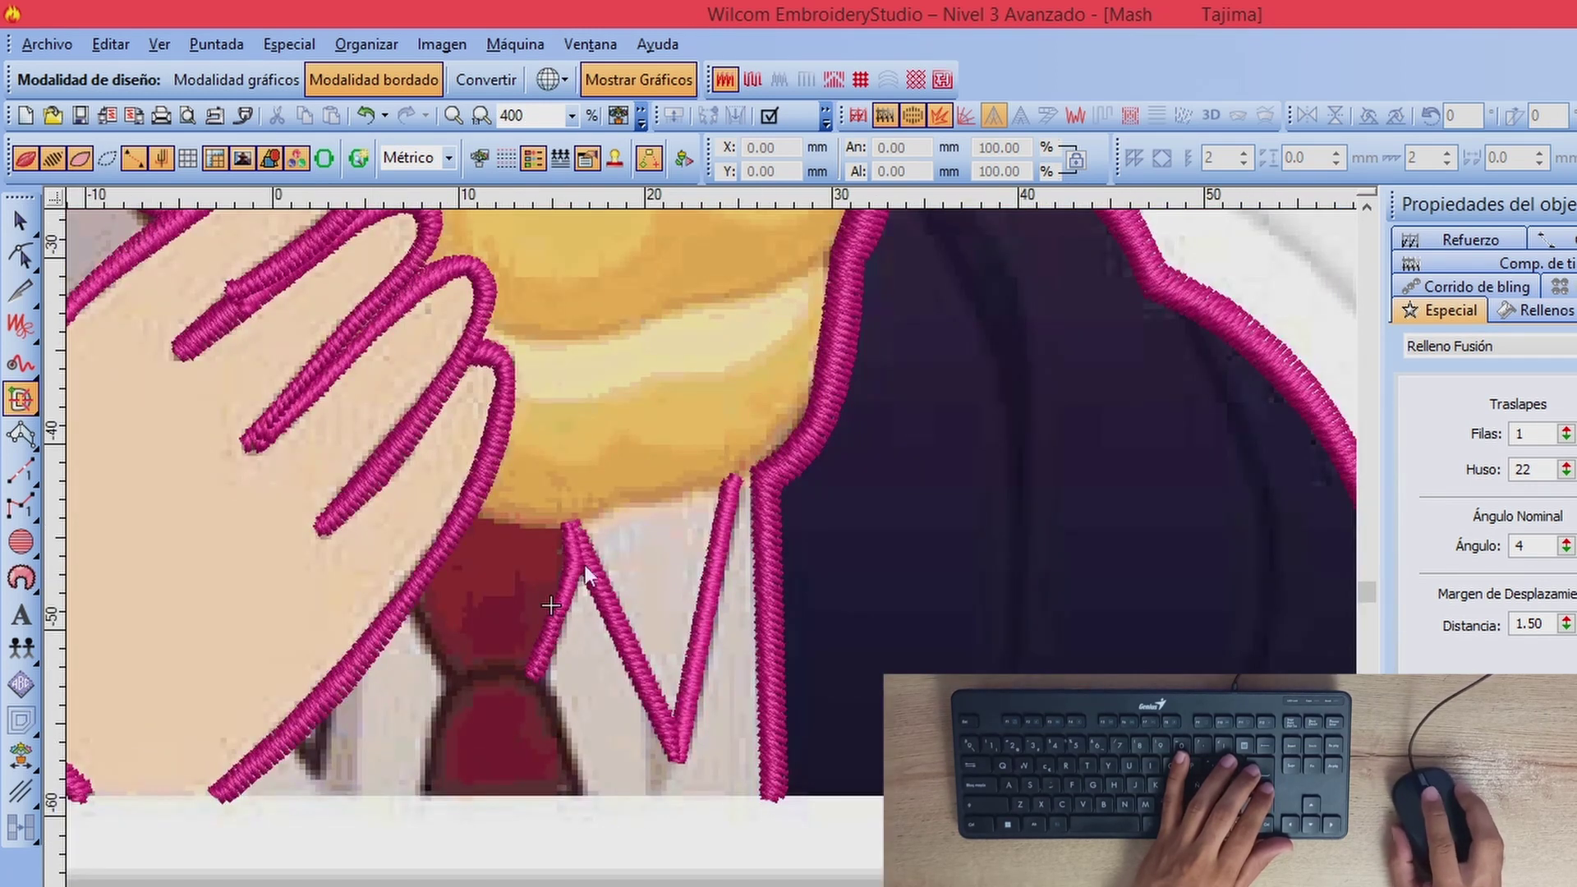
scroll(604, 563, up, 1)
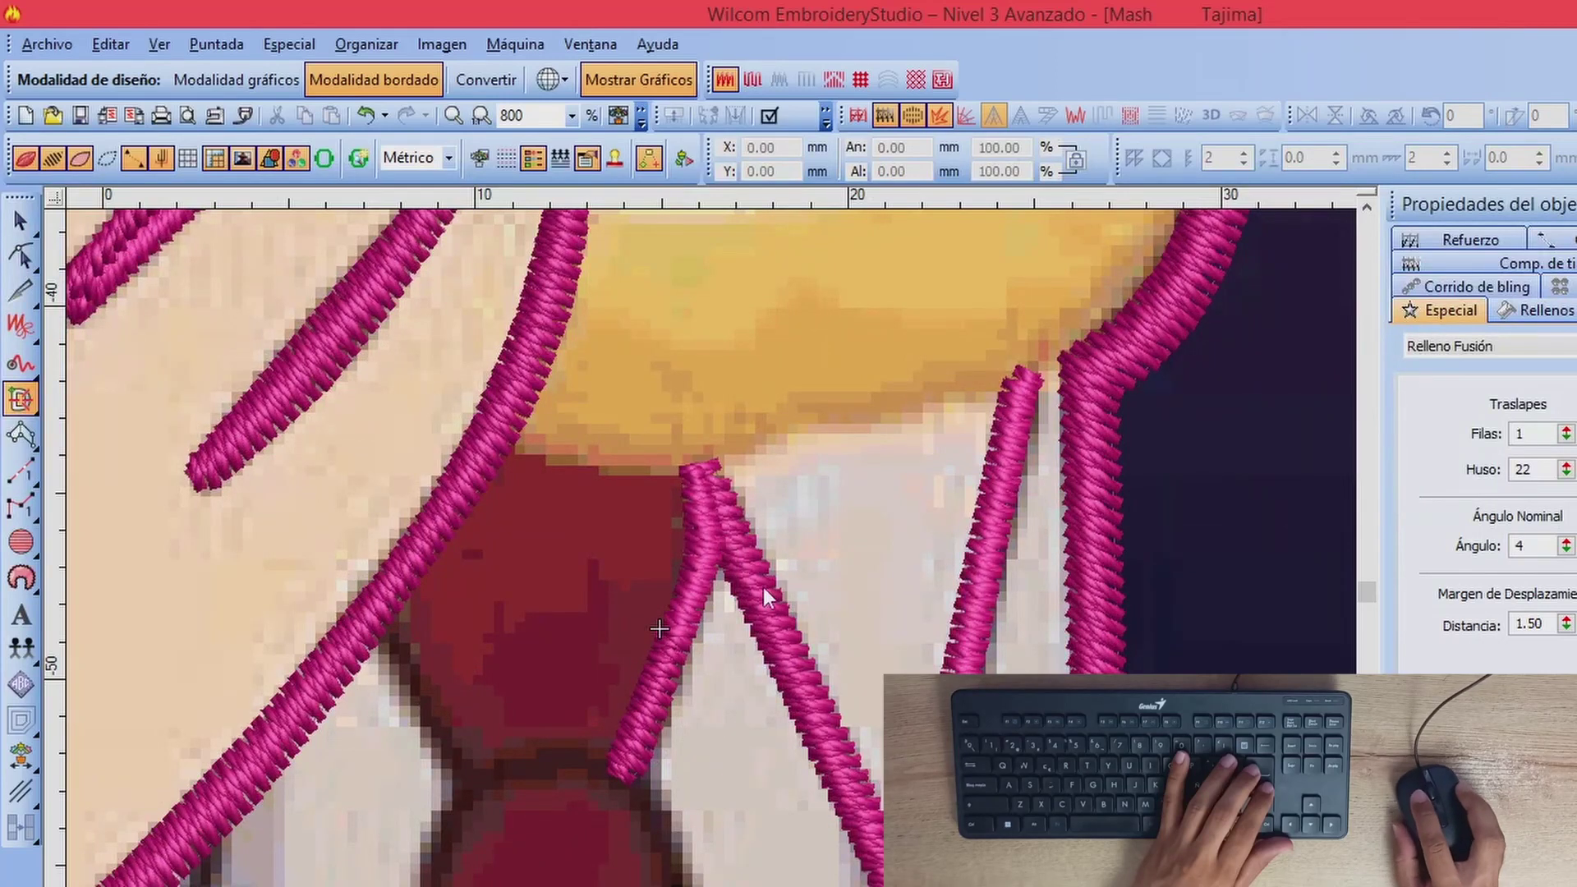
key(BackSpace)
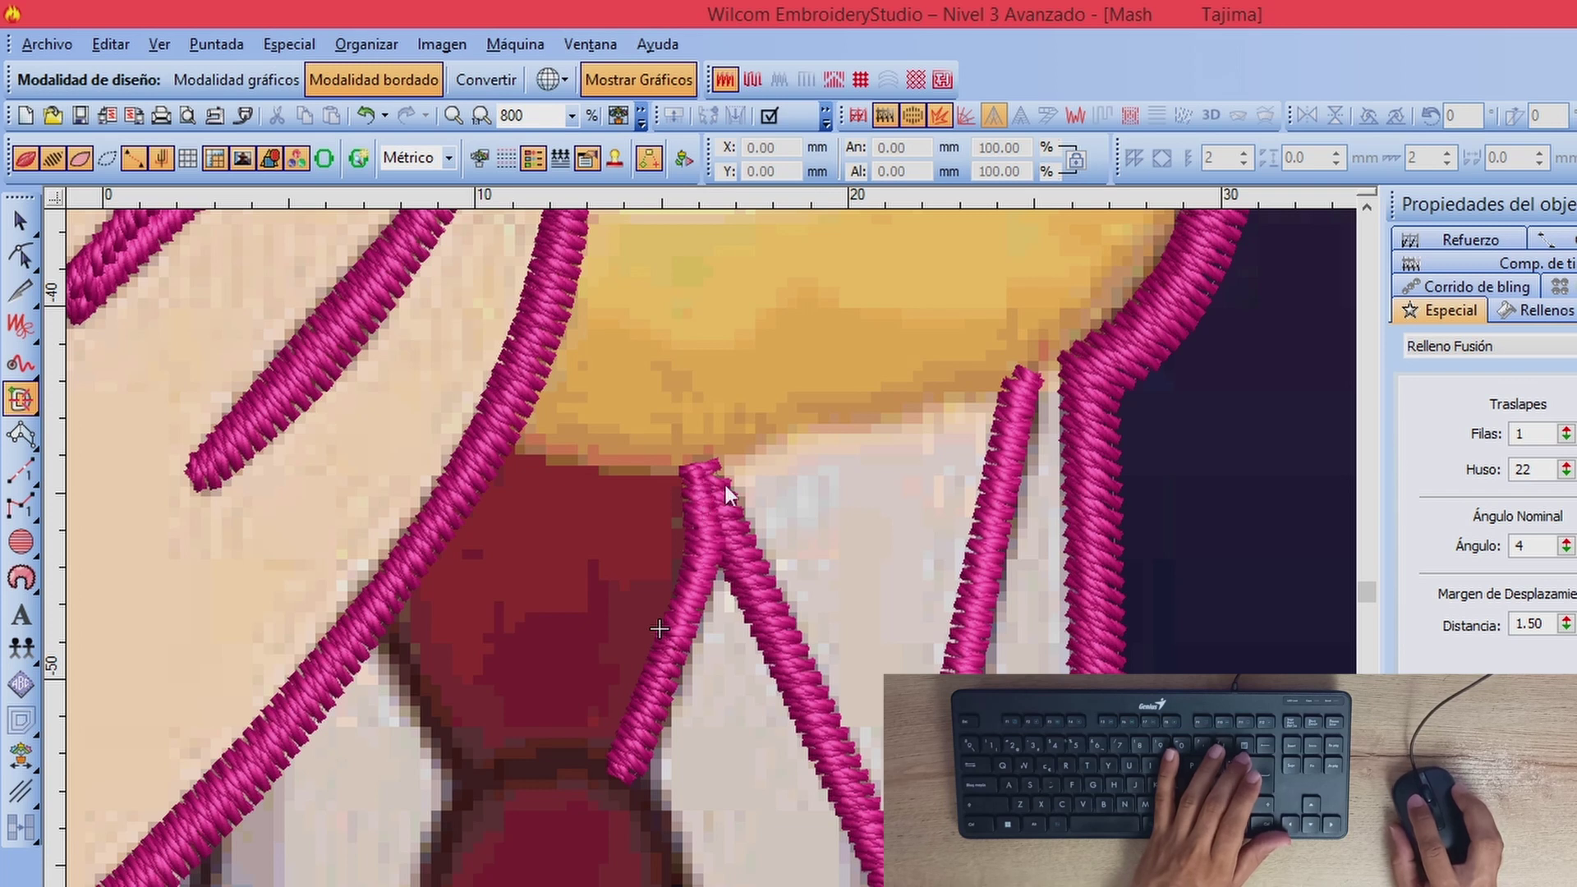
scroll(727, 493, down, 2)
scroll(649, 553, up, 1)
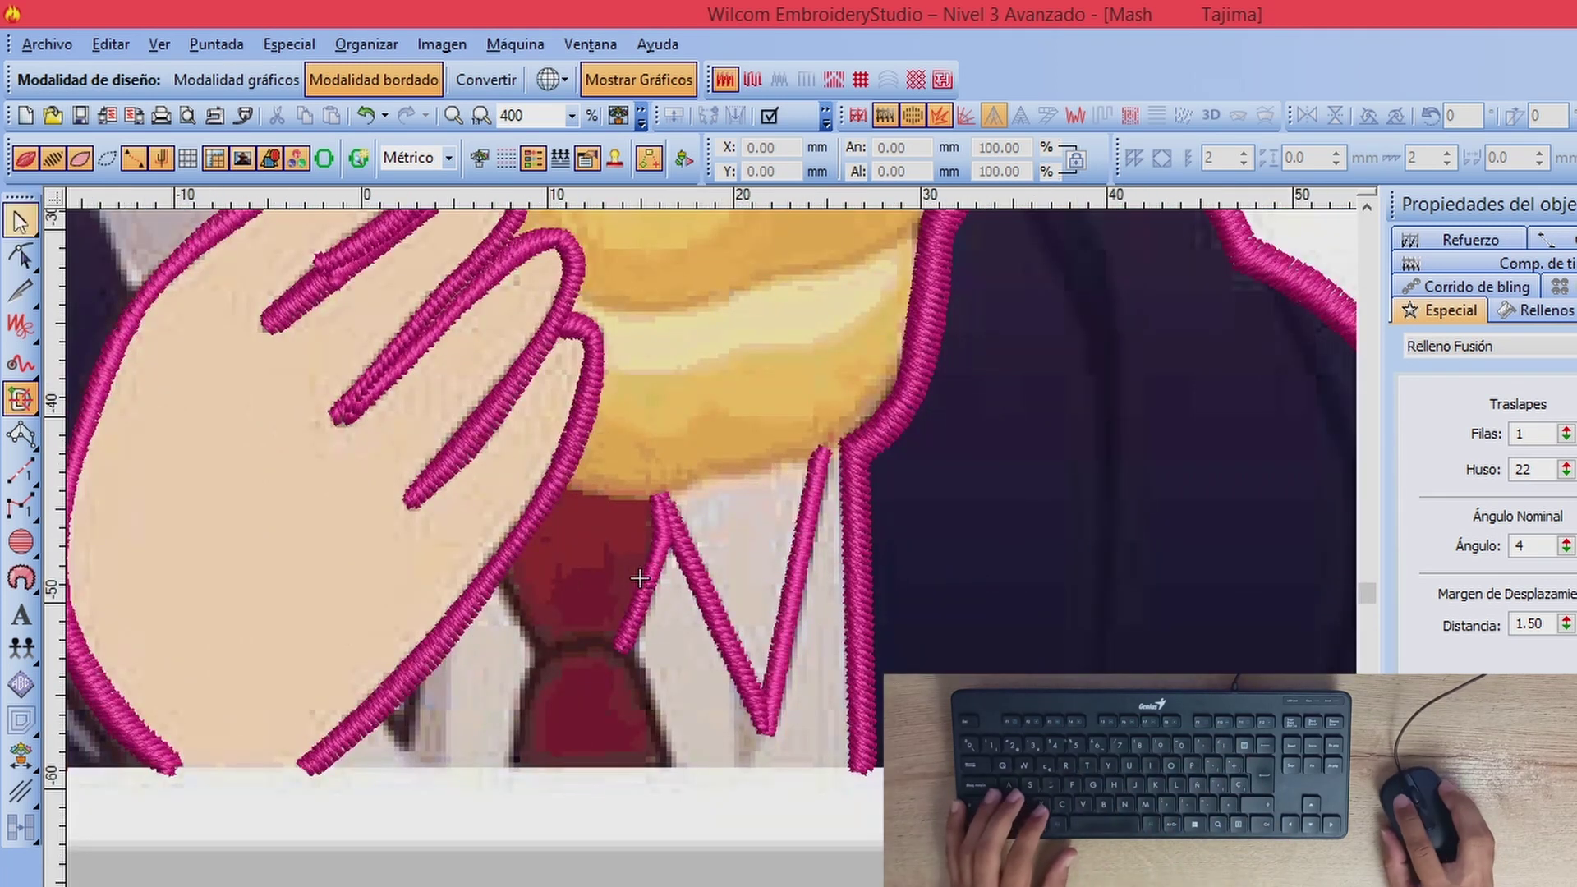
Step: Trace the tie knot's remaining side, from the hand contour down to the knot's lower end and back, and generate its stitches
click(20, 221)
click(717, 822)
click(26, 400)
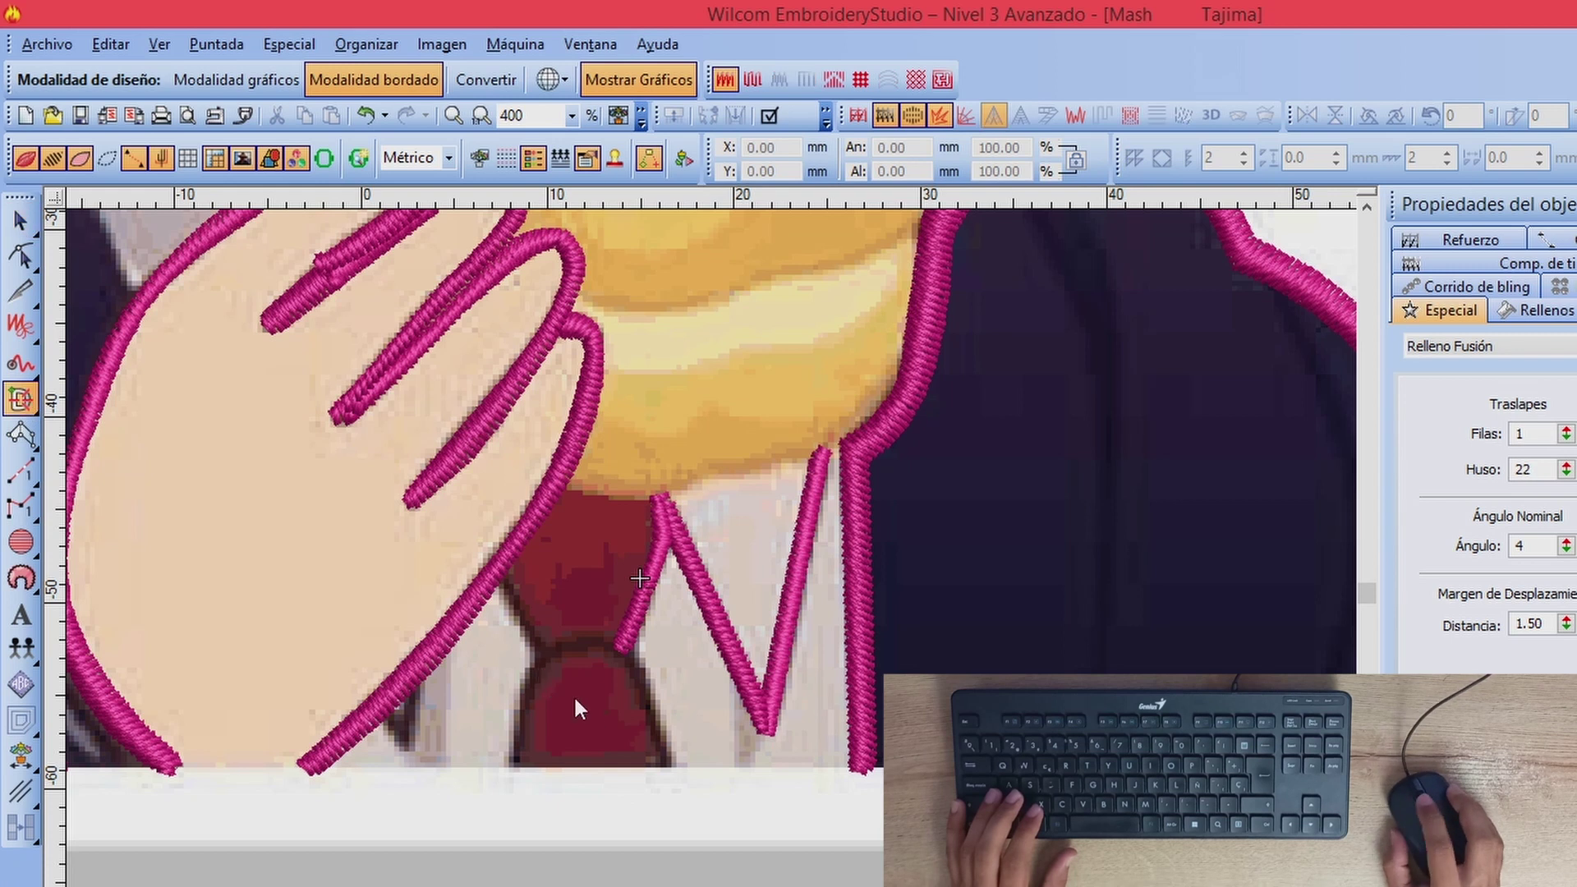
scroll(573, 695, up, 1)
click(569, 353)
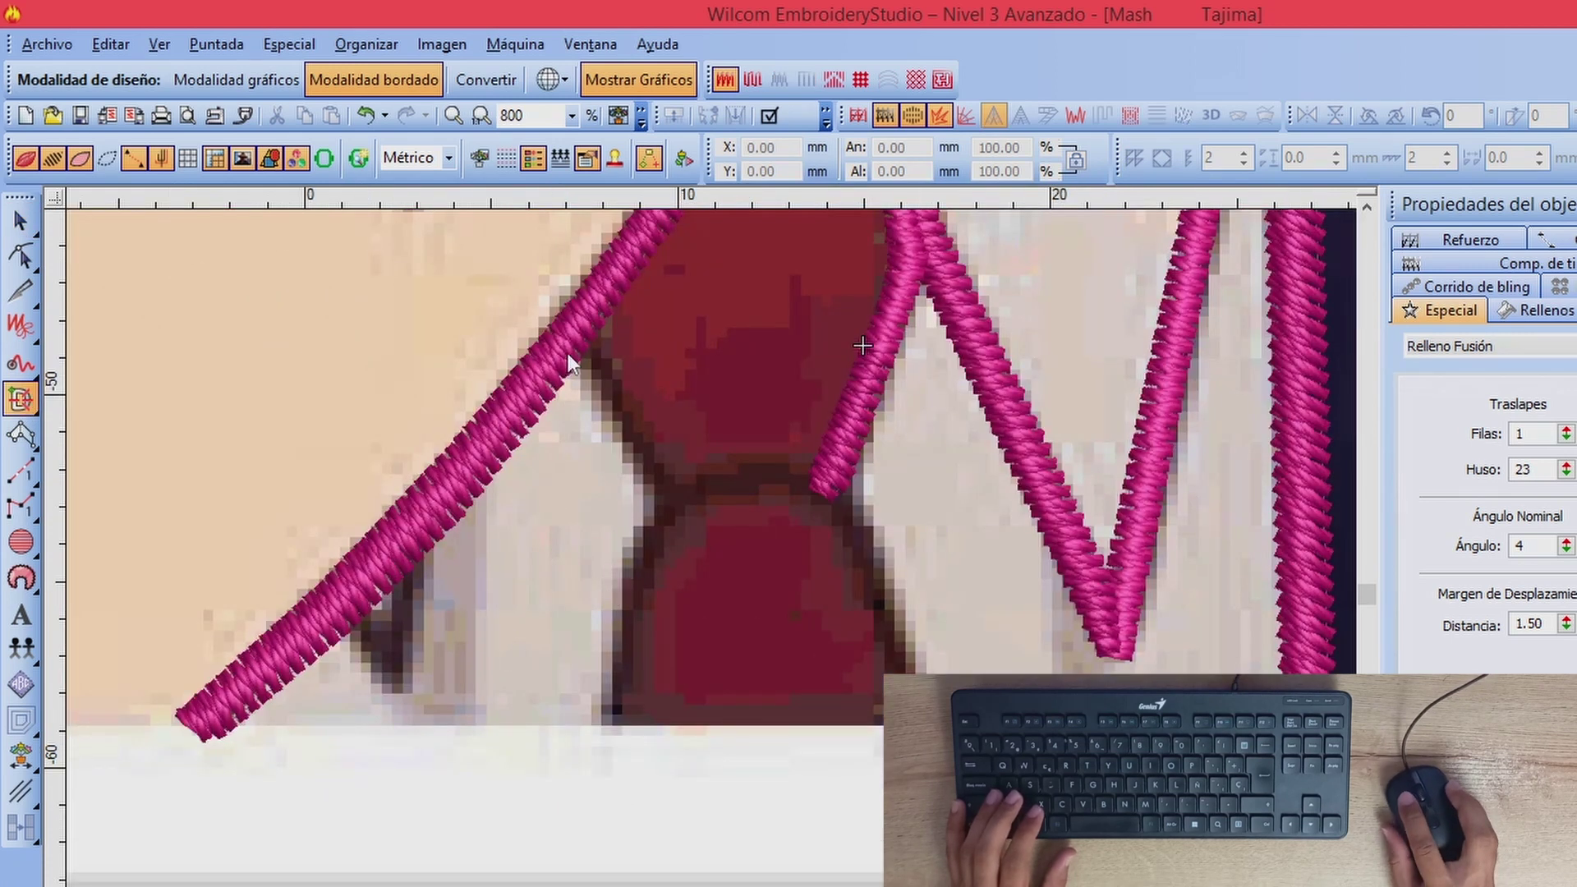
click(657, 497)
click(669, 495)
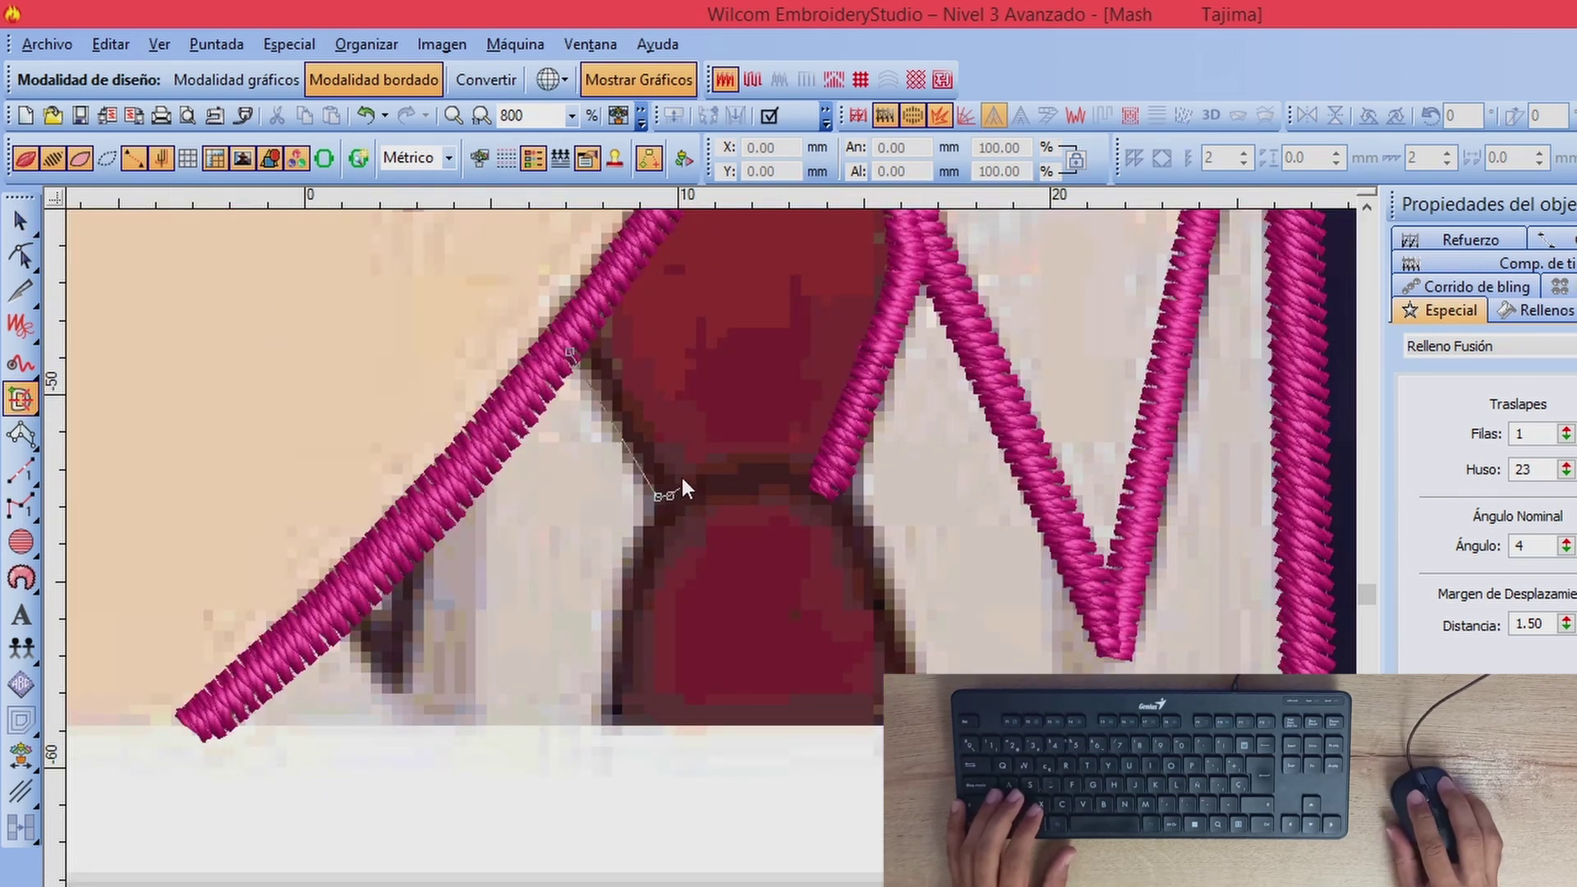
click(592, 334)
right_click(570, 335)
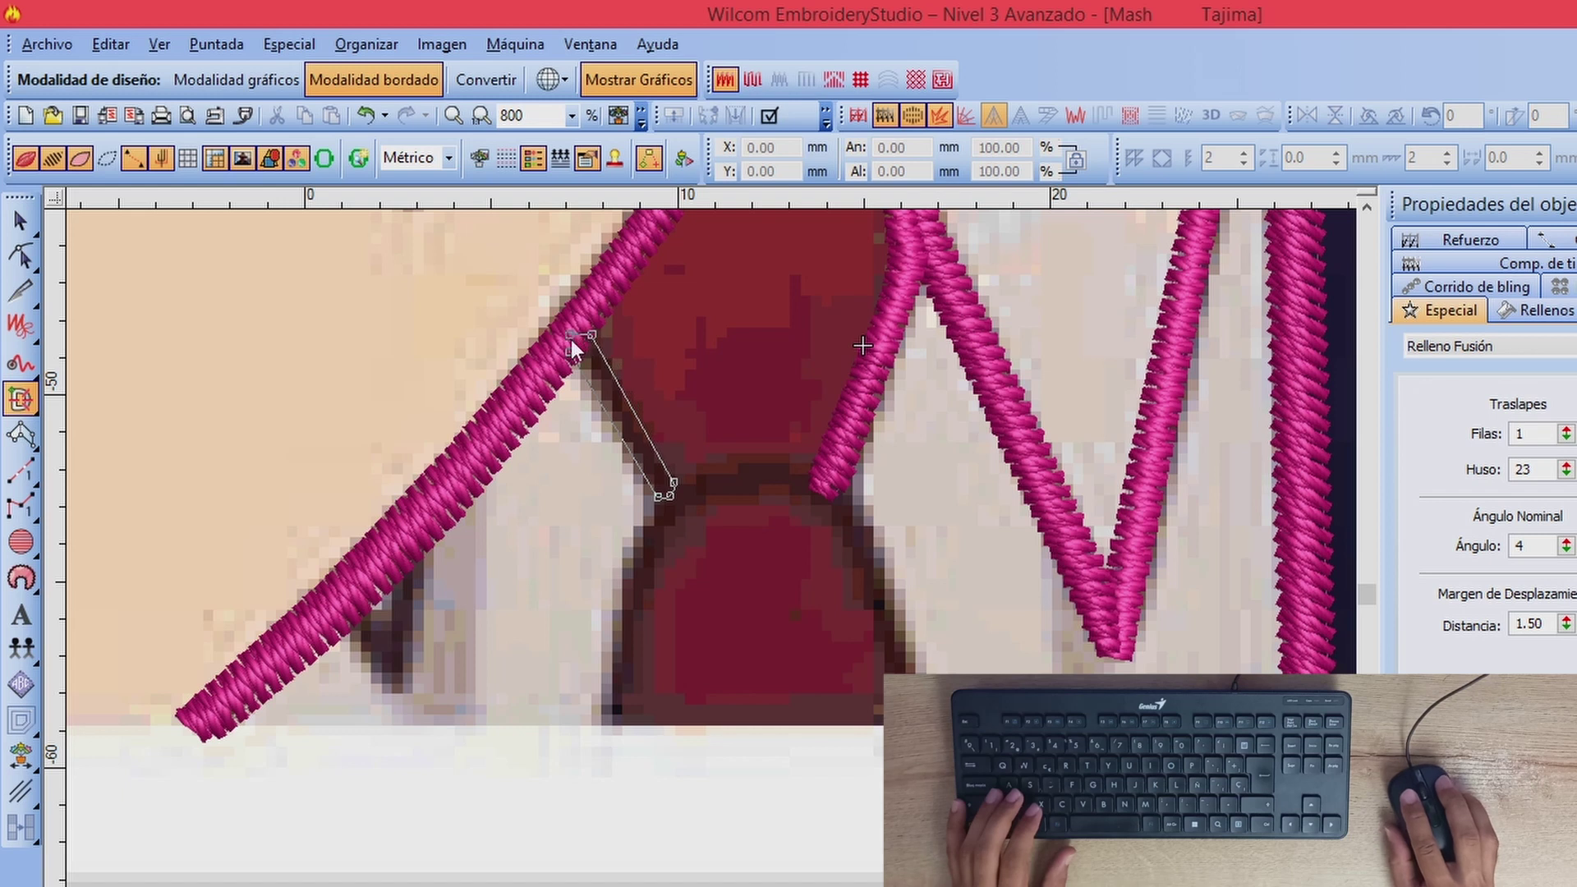
key(Return)
key(Return)
key(Return)
key(Return)
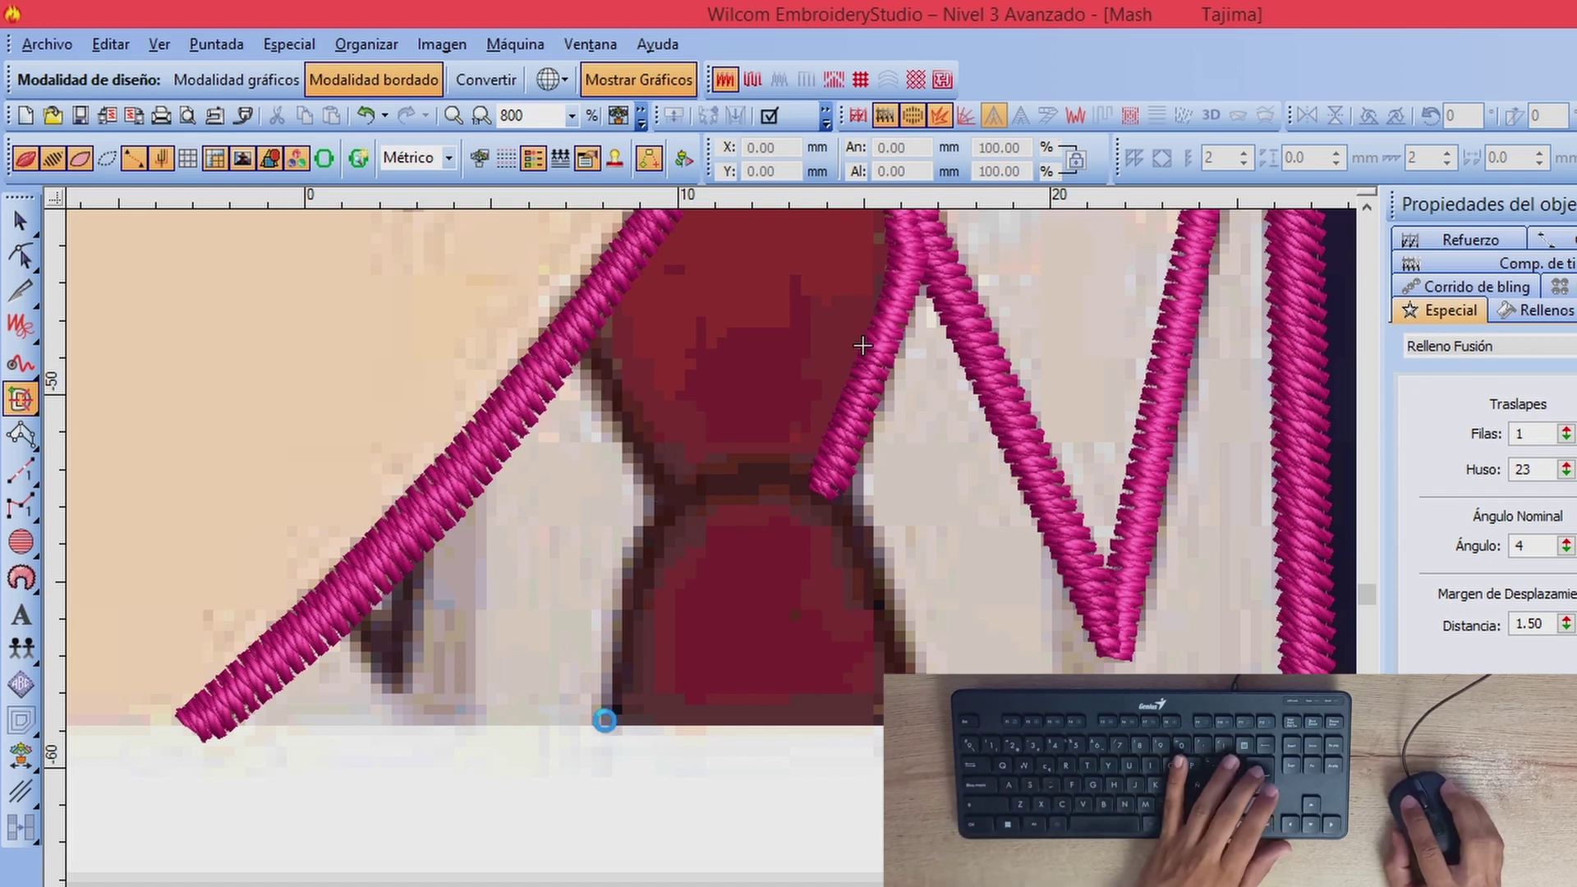
Step: Outline the lower tie as an arch with outer and inner edges, ending at the image's lower border, and generate its stitches
right_click(667, 497)
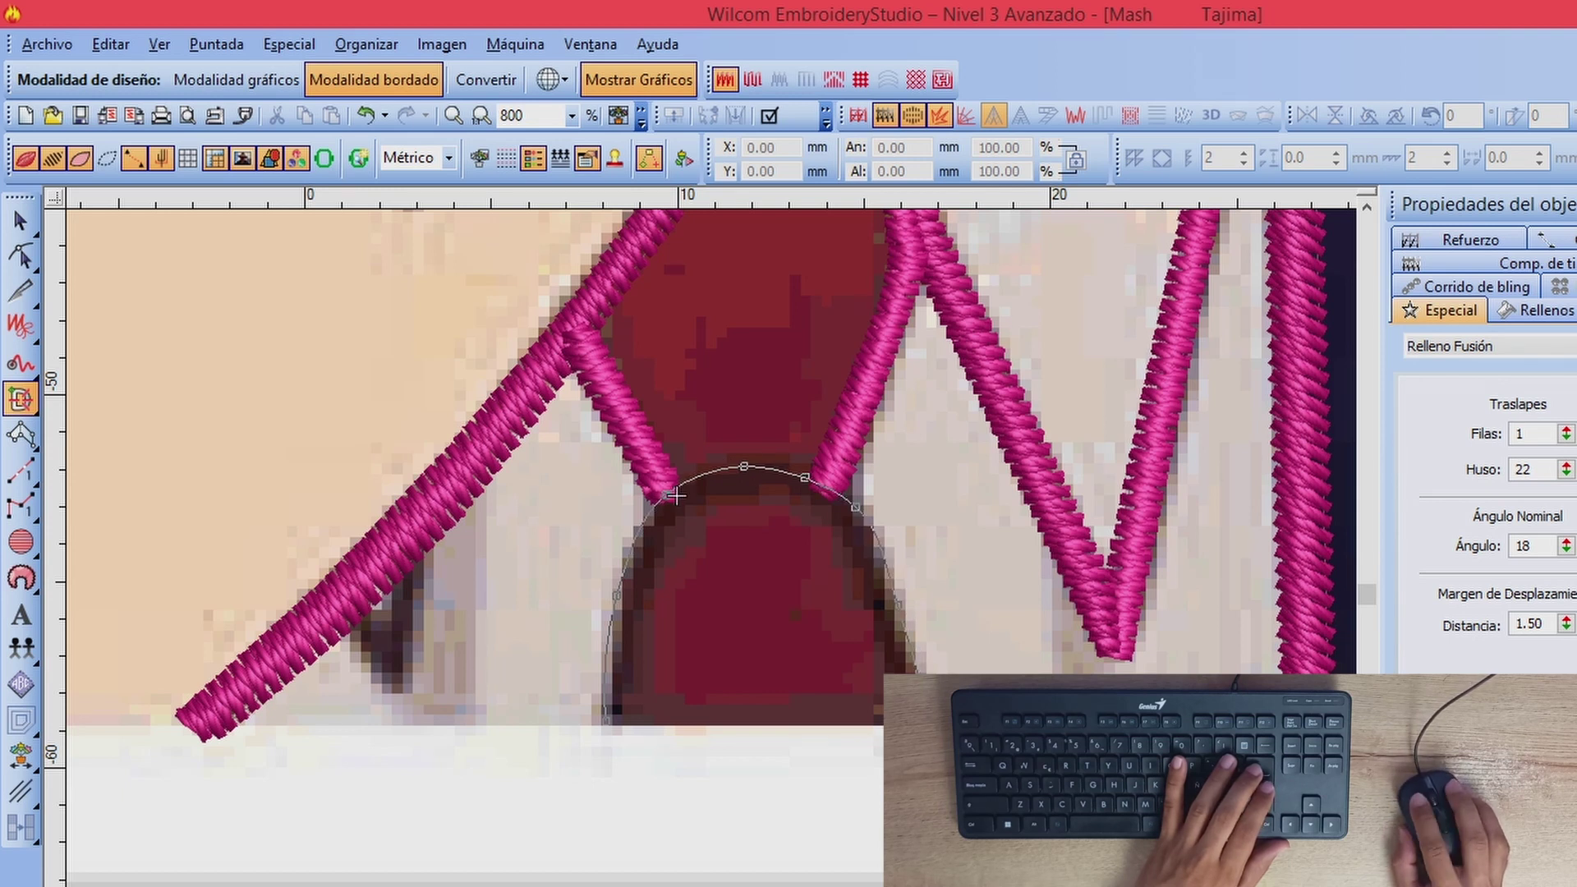
right_click(845, 552)
right_click(811, 512)
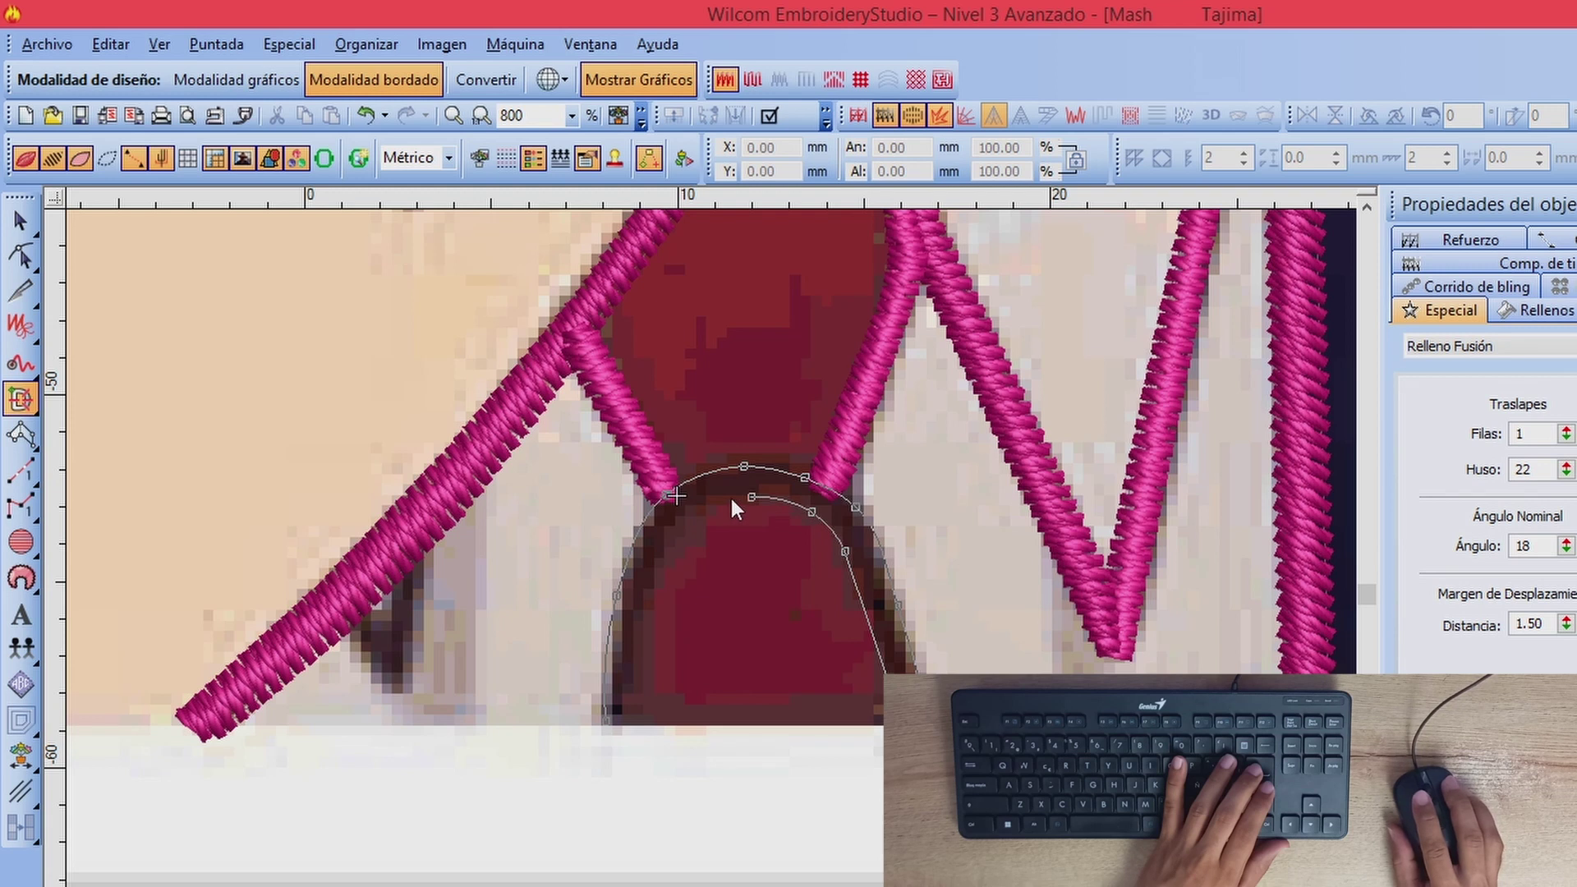
right_click(656, 552)
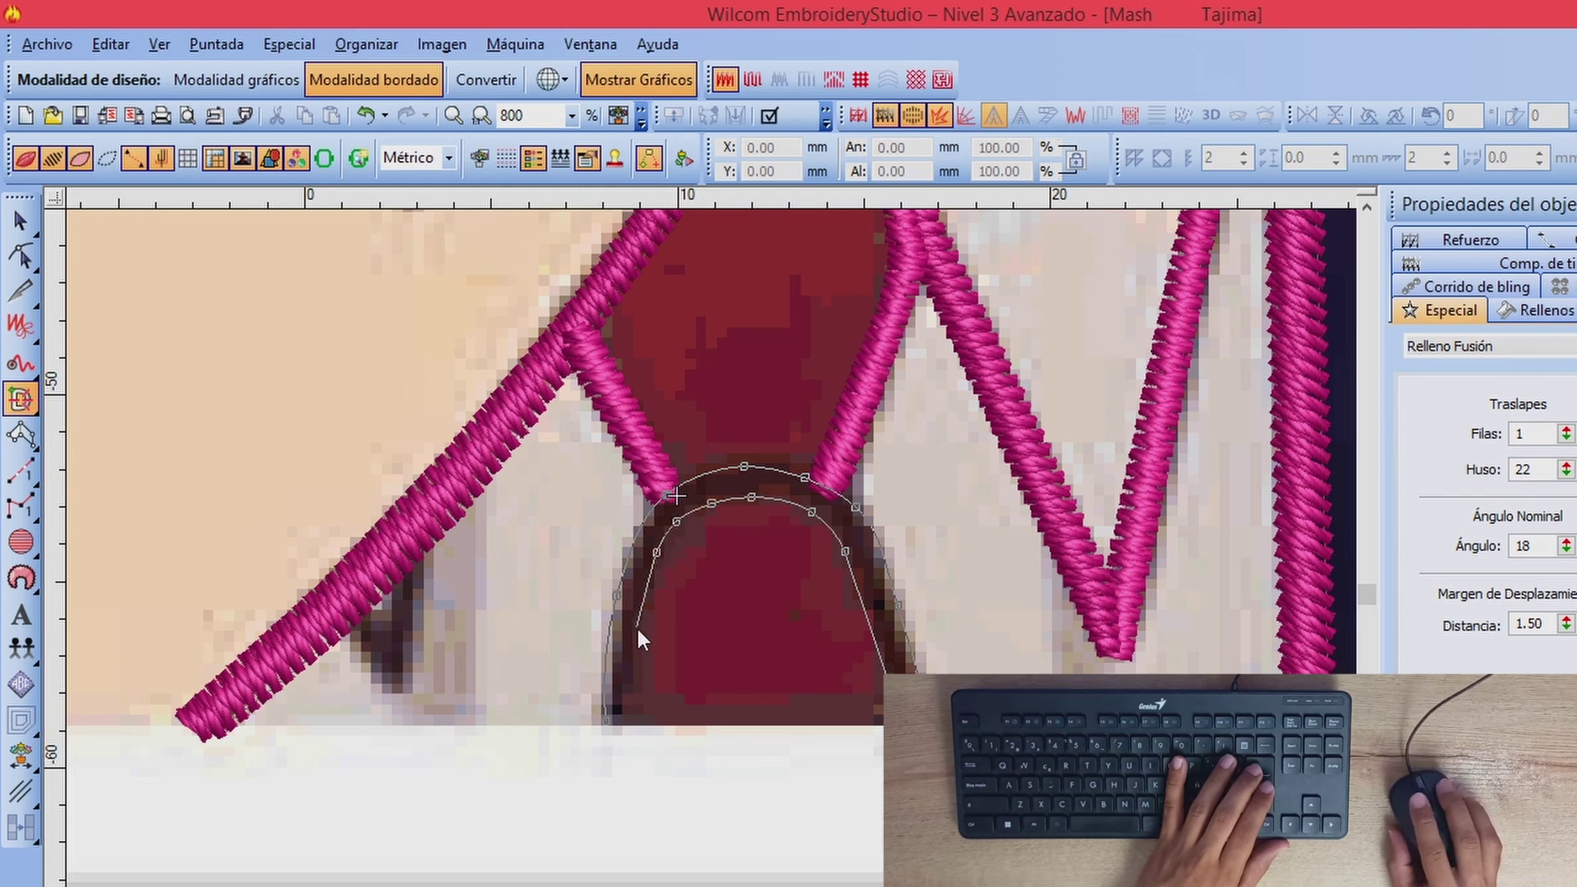
click(618, 733)
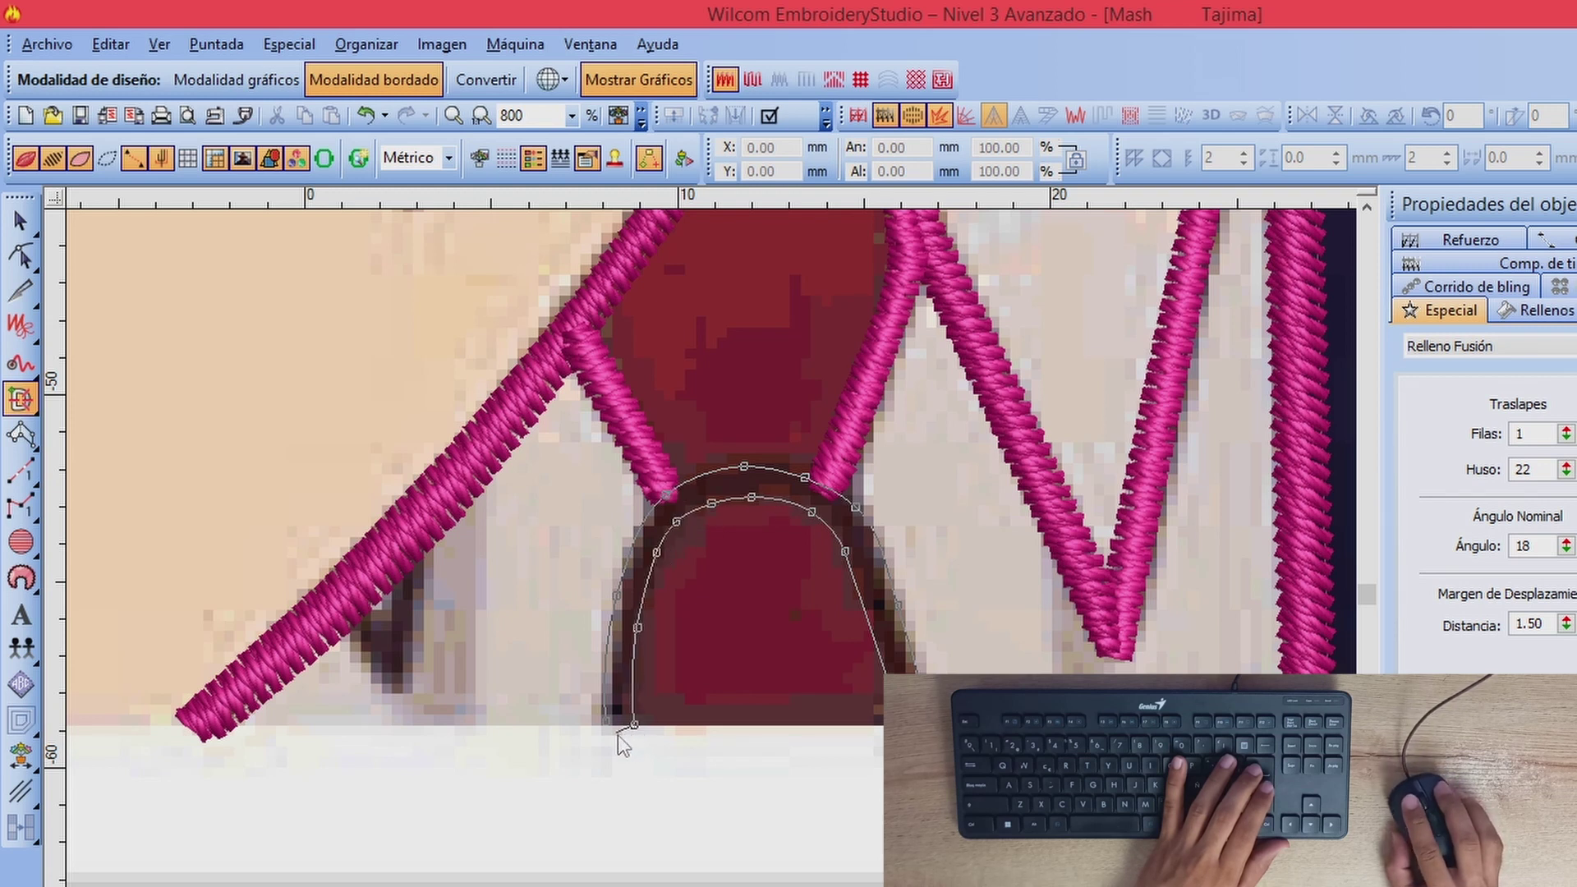
key(Return)
key(Return)
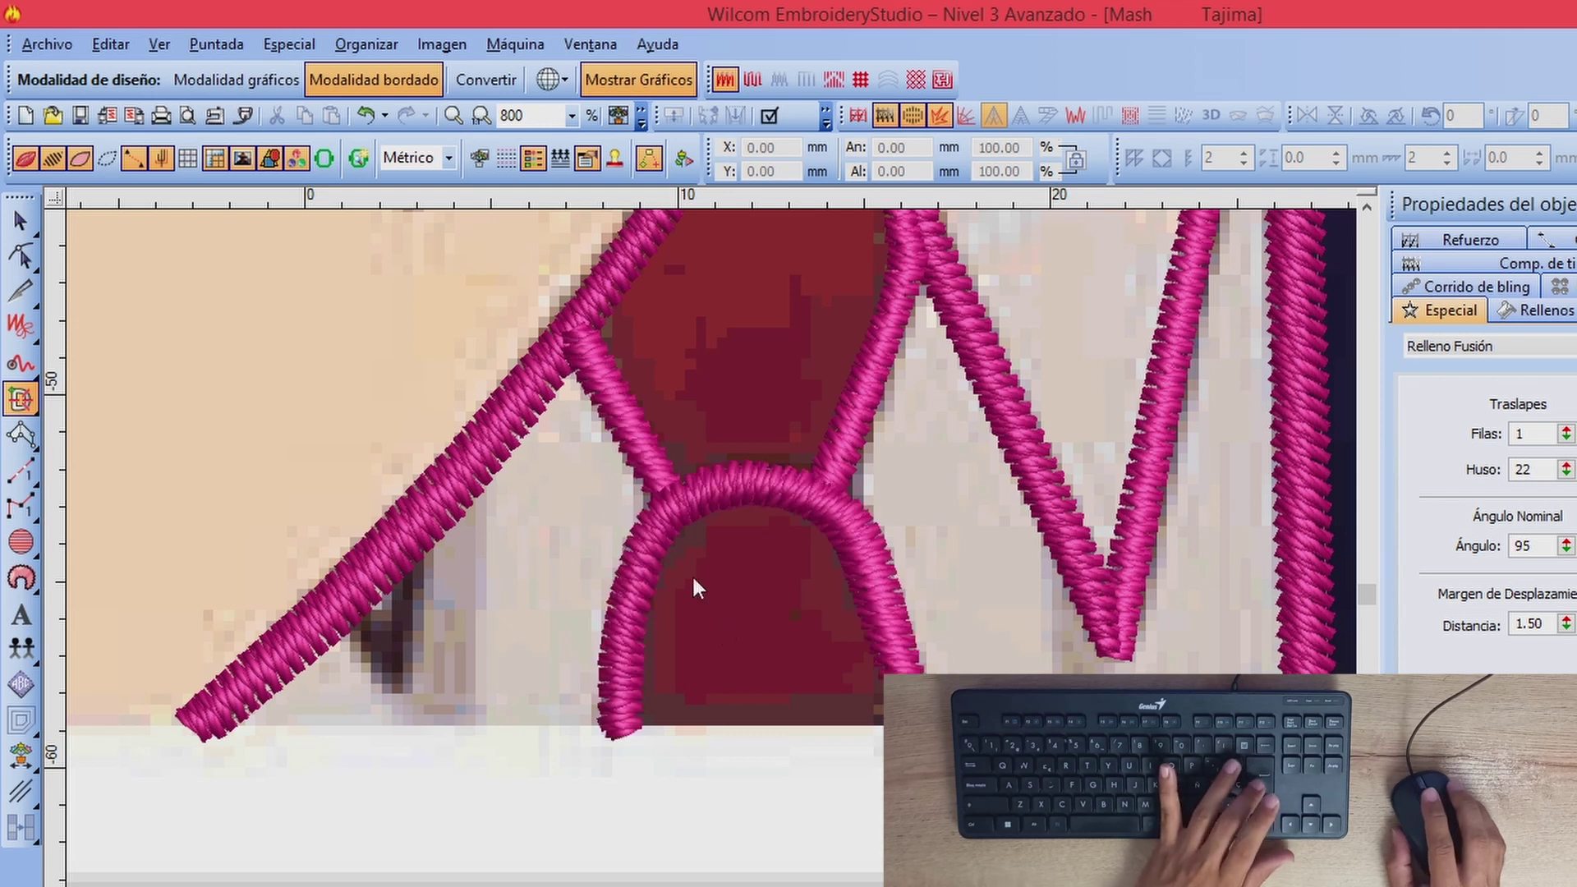
Step: Review the traced contours across the whole character, checking the face, jacket and collar for edges still lacking an outline
scroll(667, 551, down, 1)
click(6, 215)
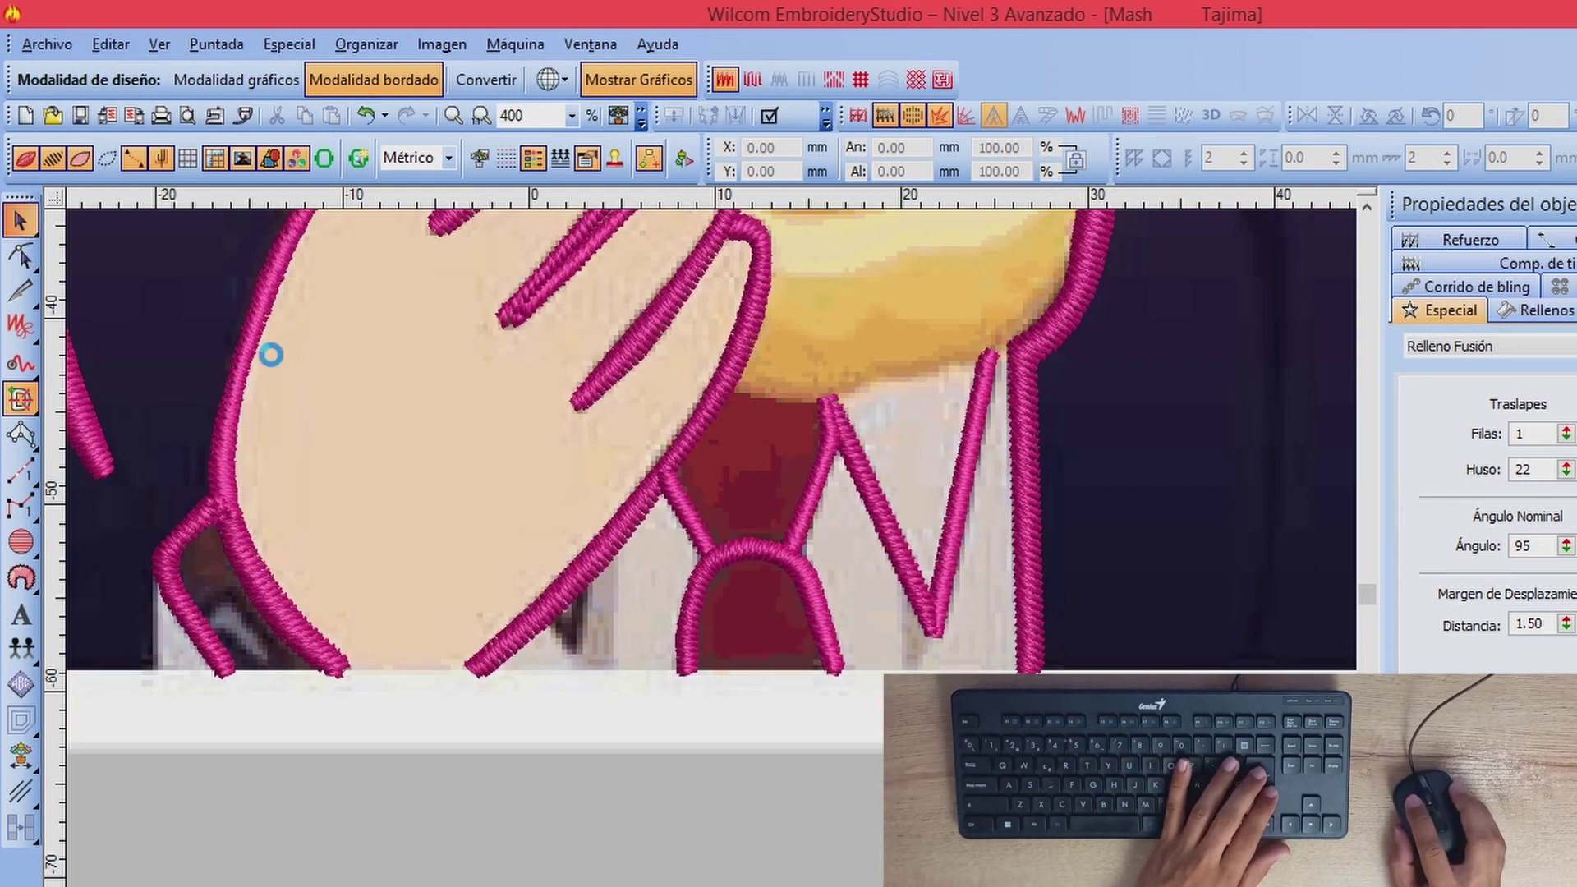
click(777, 757)
scroll(821, 515, down, 2)
scroll(693, 467, up, 1)
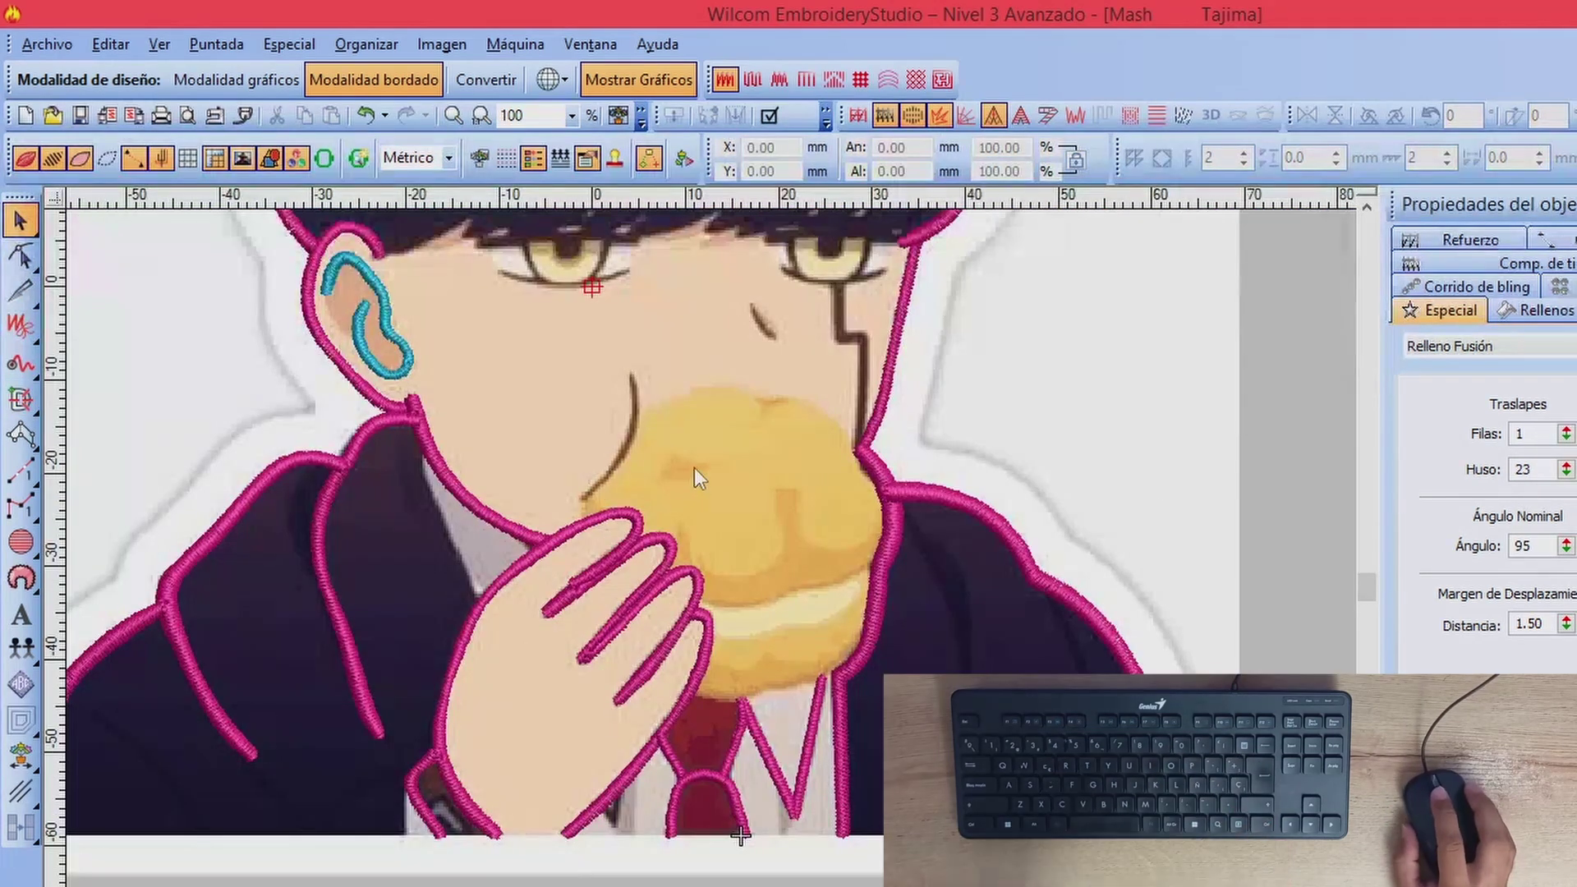
scroll(694, 467, down, 1)
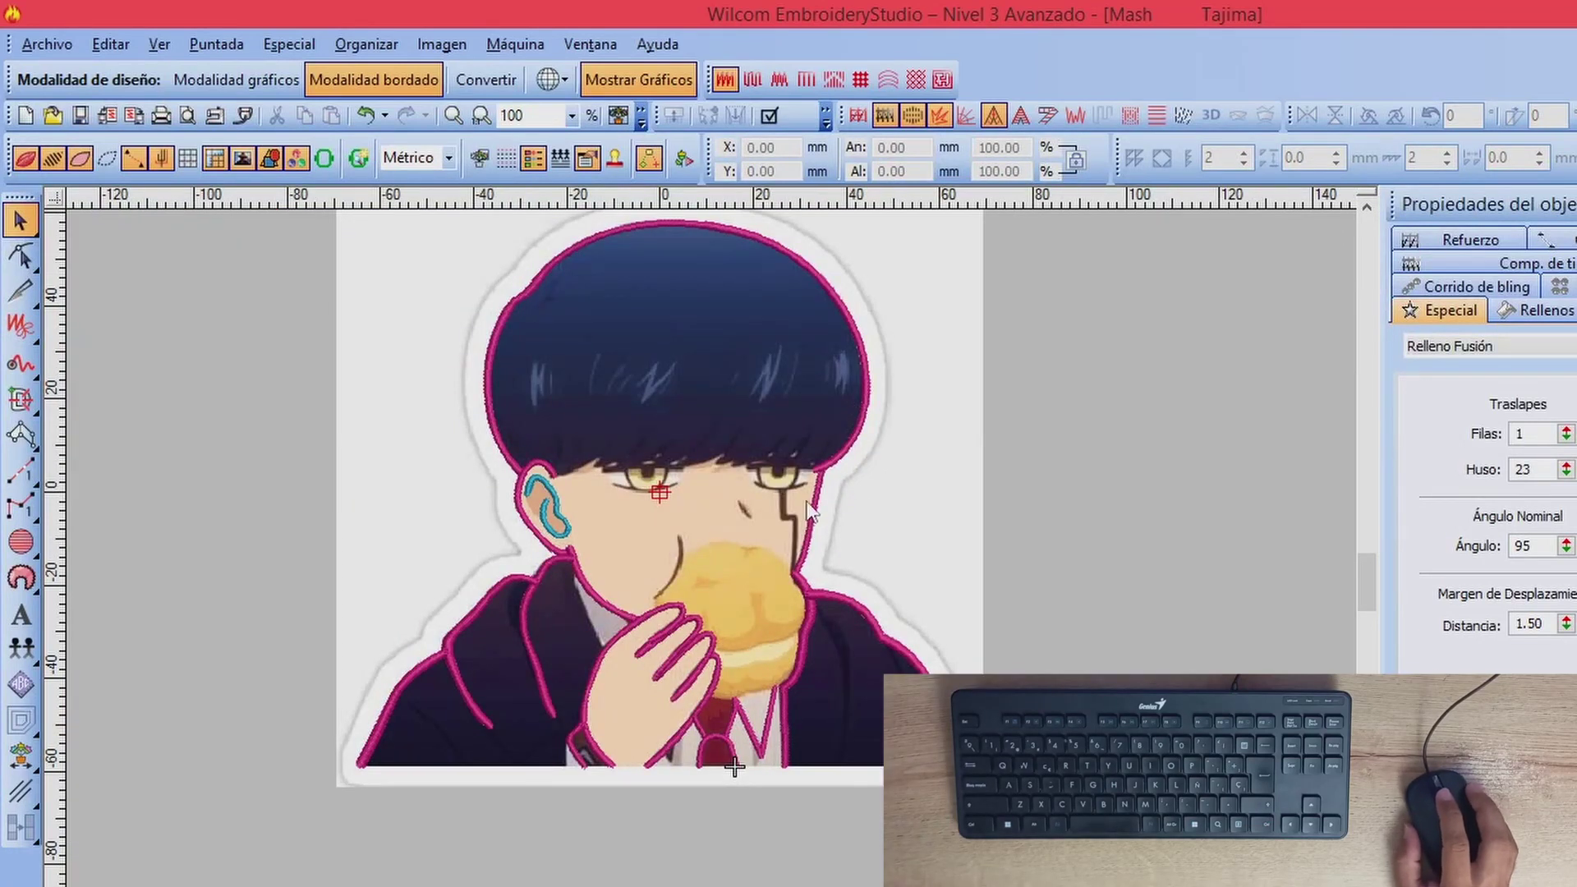
key(z)
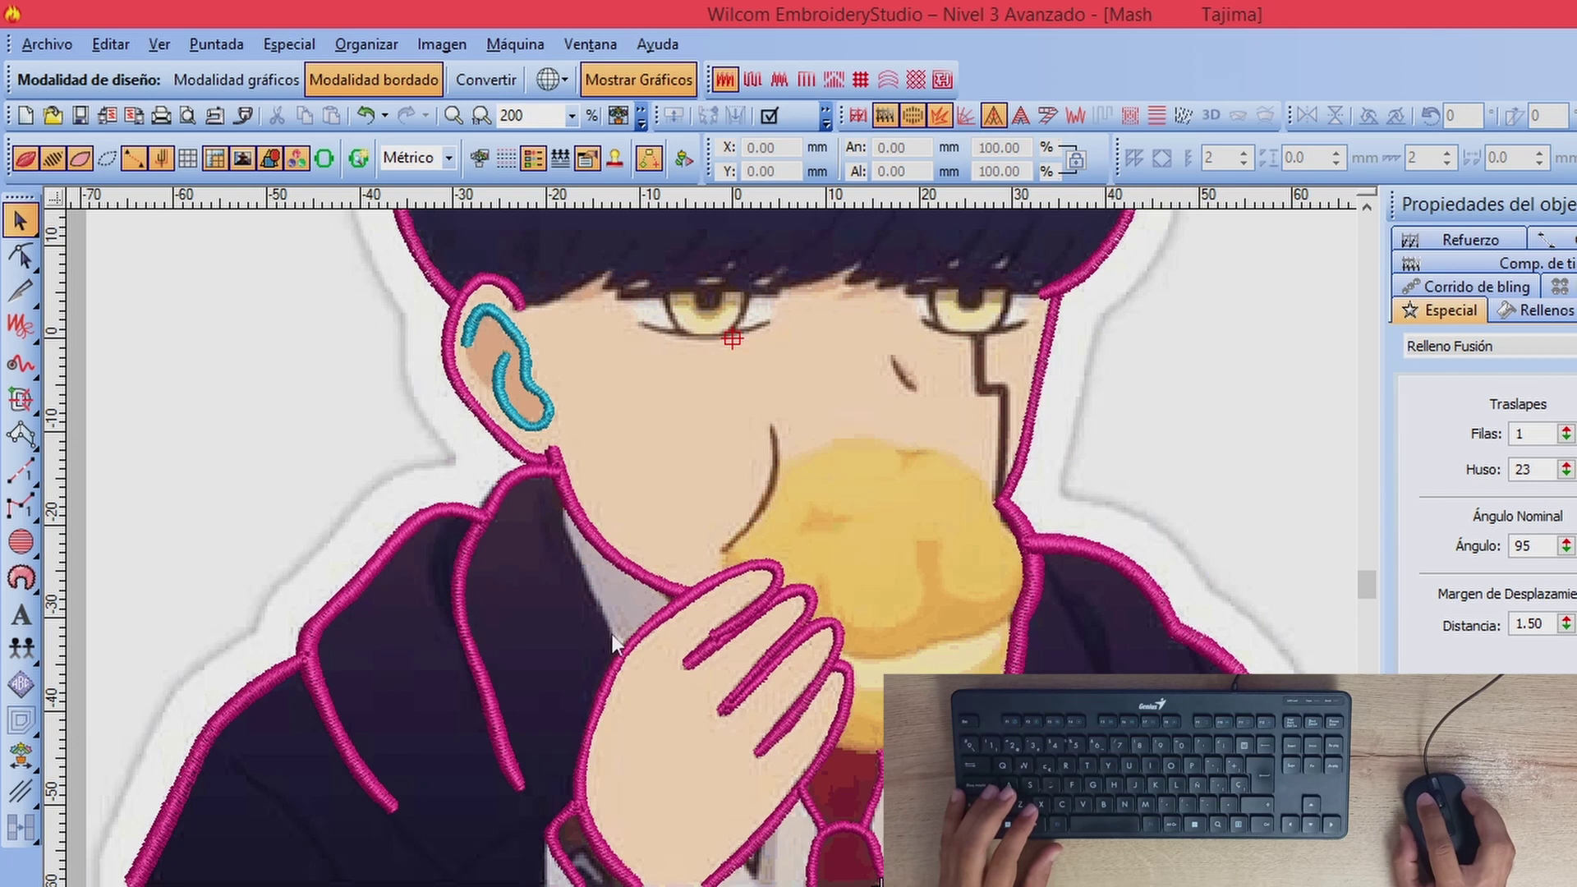
key(z)
Step: Trace the jacket lapel's edge along the white collar, from the hand up to the neck and back, and generate its stitches
click(695, 612)
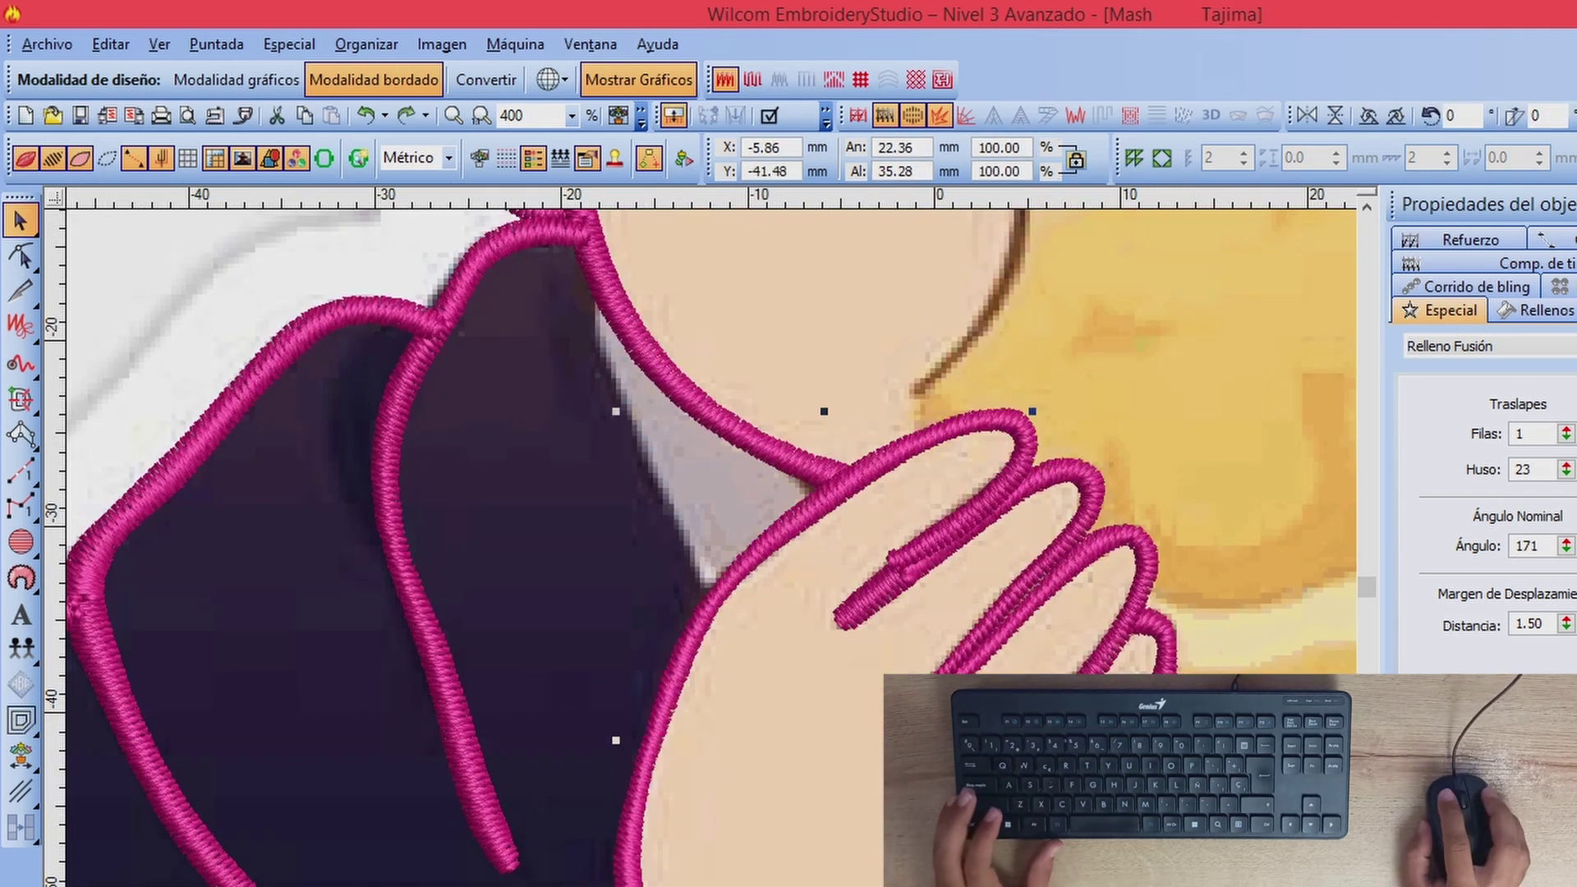
key(ctrl+z)
click(21, 400)
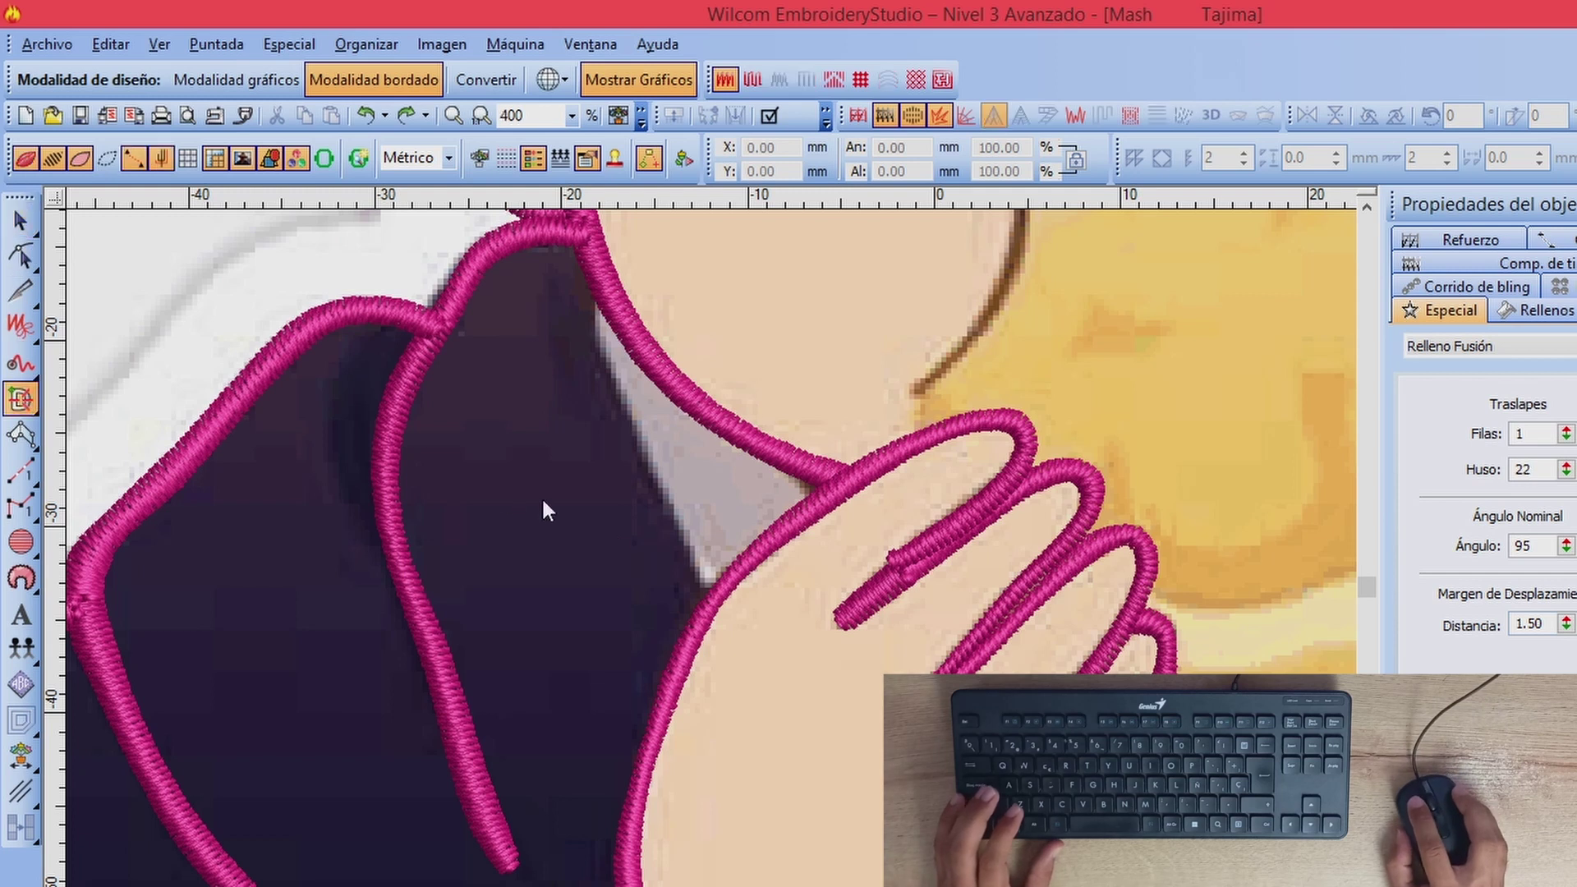
click(697, 612)
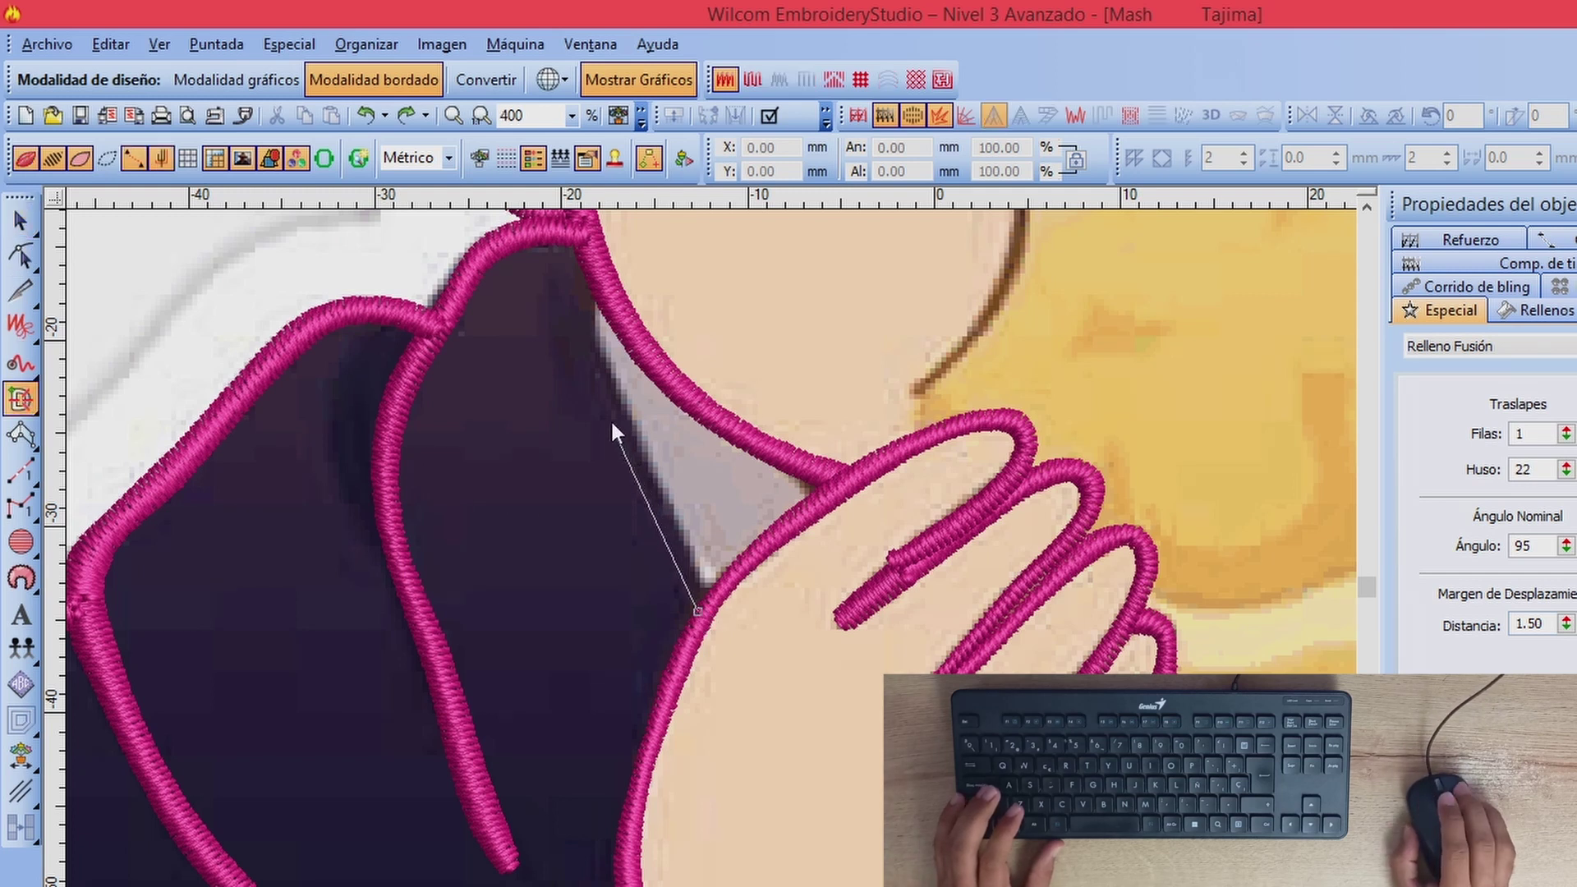
click(583, 342)
click(585, 282)
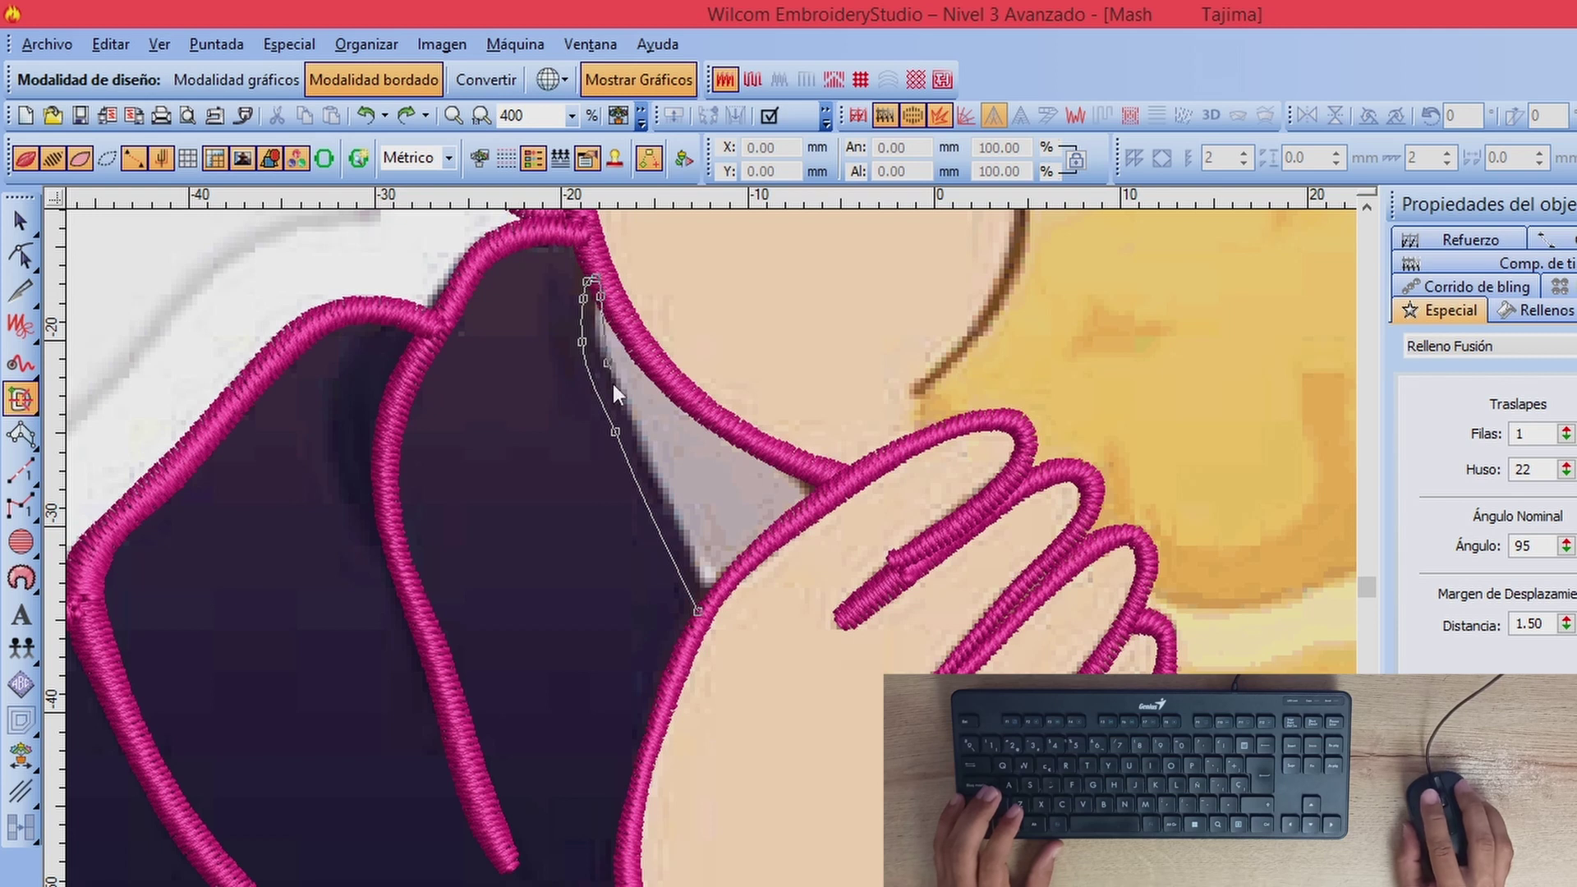
click(638, 447)
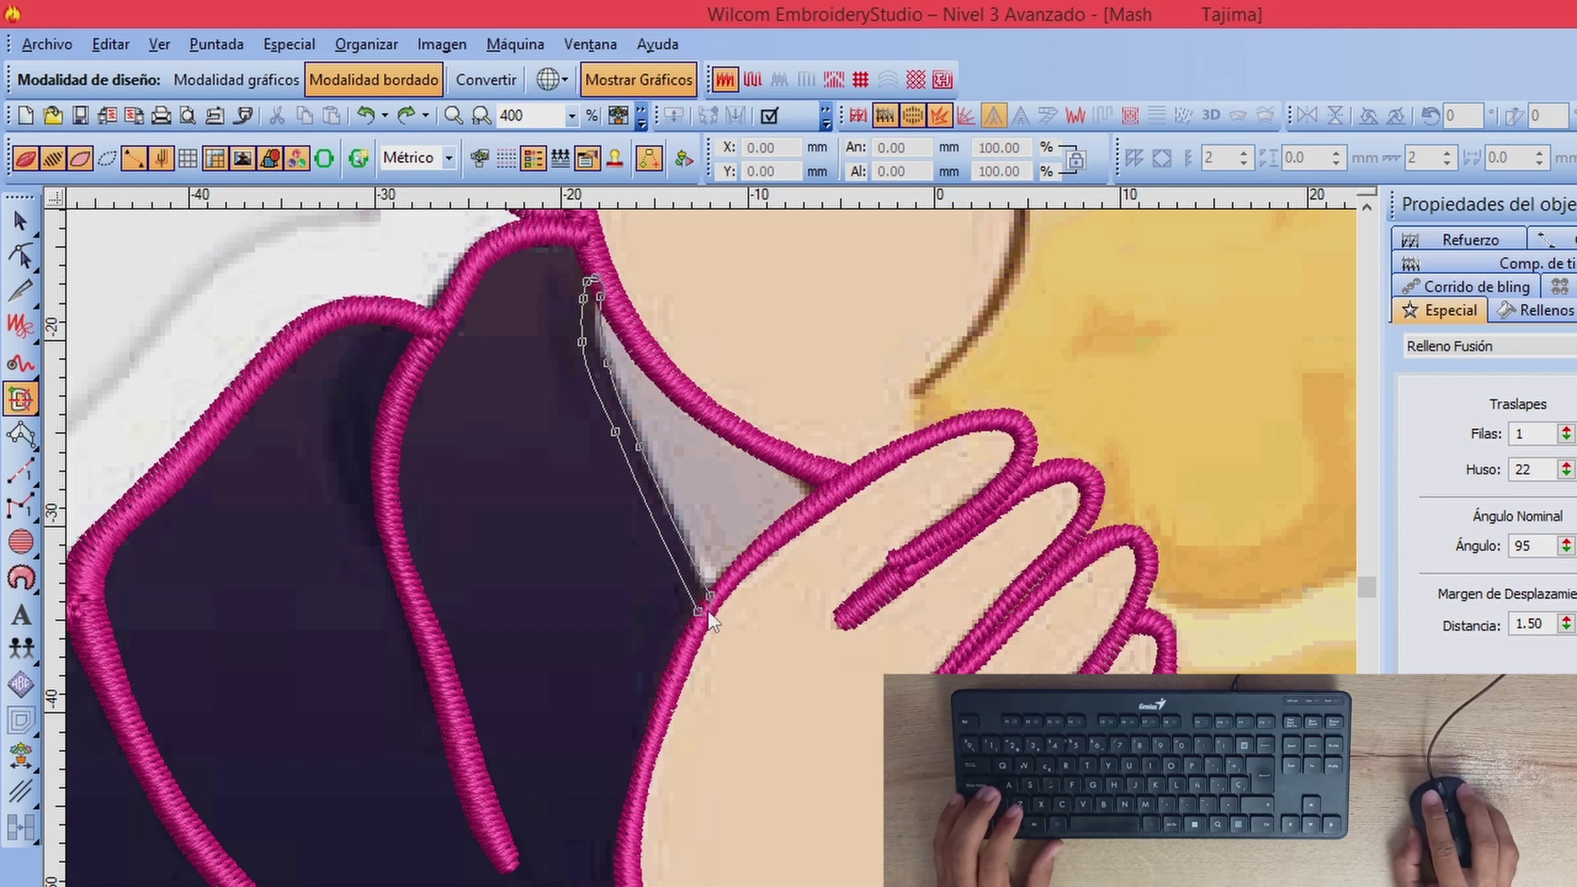
click(711, 595)
key(Return)
key(Return)
key(Return)
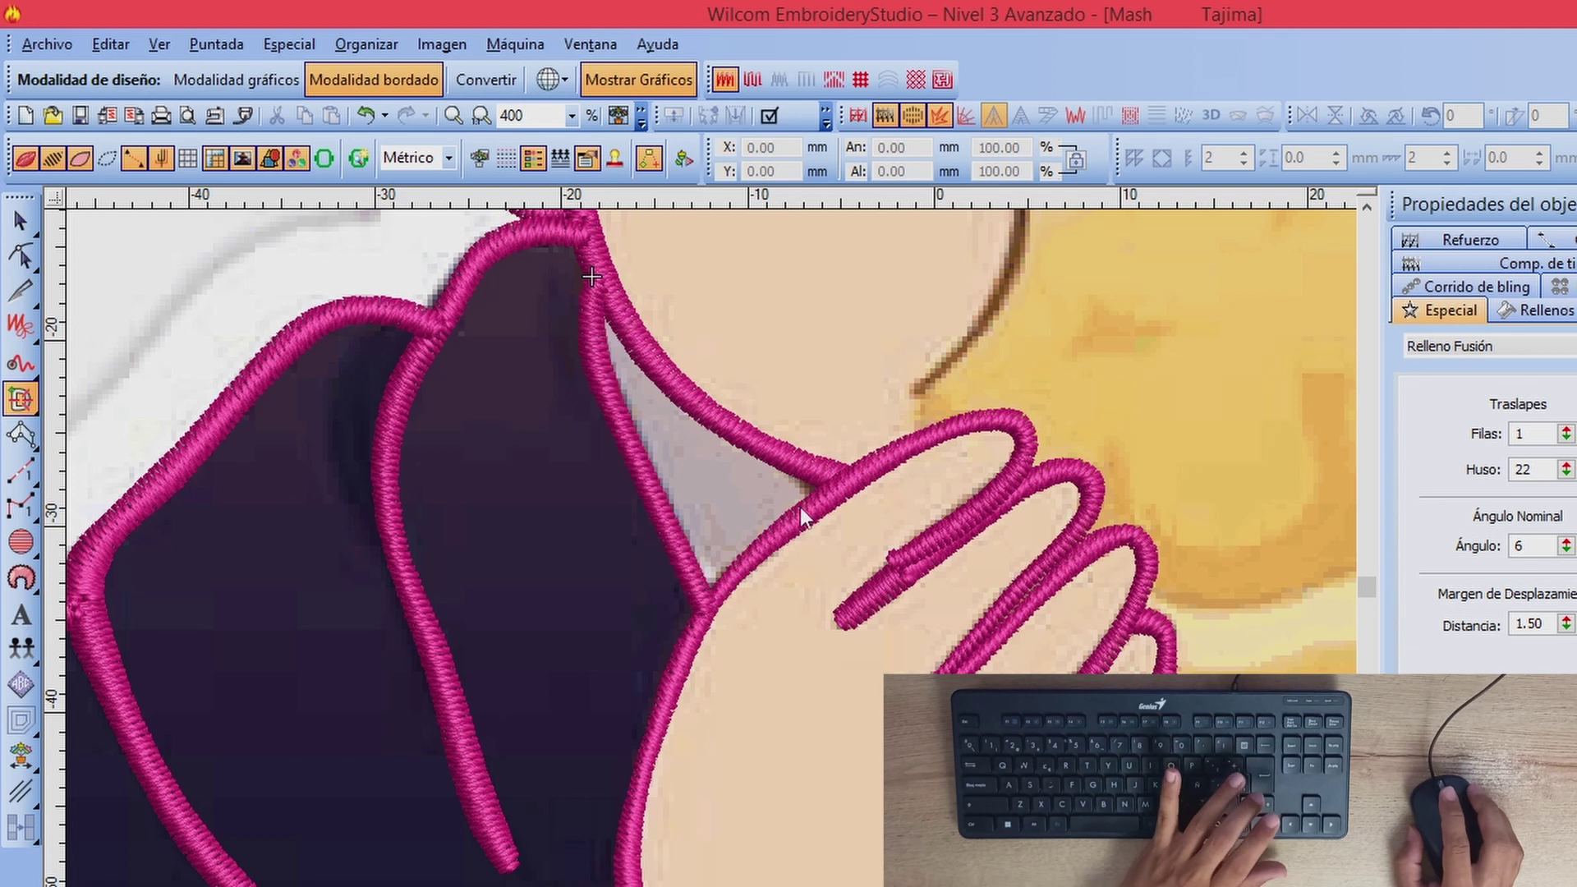
Step: Select all the magenta contours and branch them into one connected object, placing its start and end points
key(1)
key(Escape)
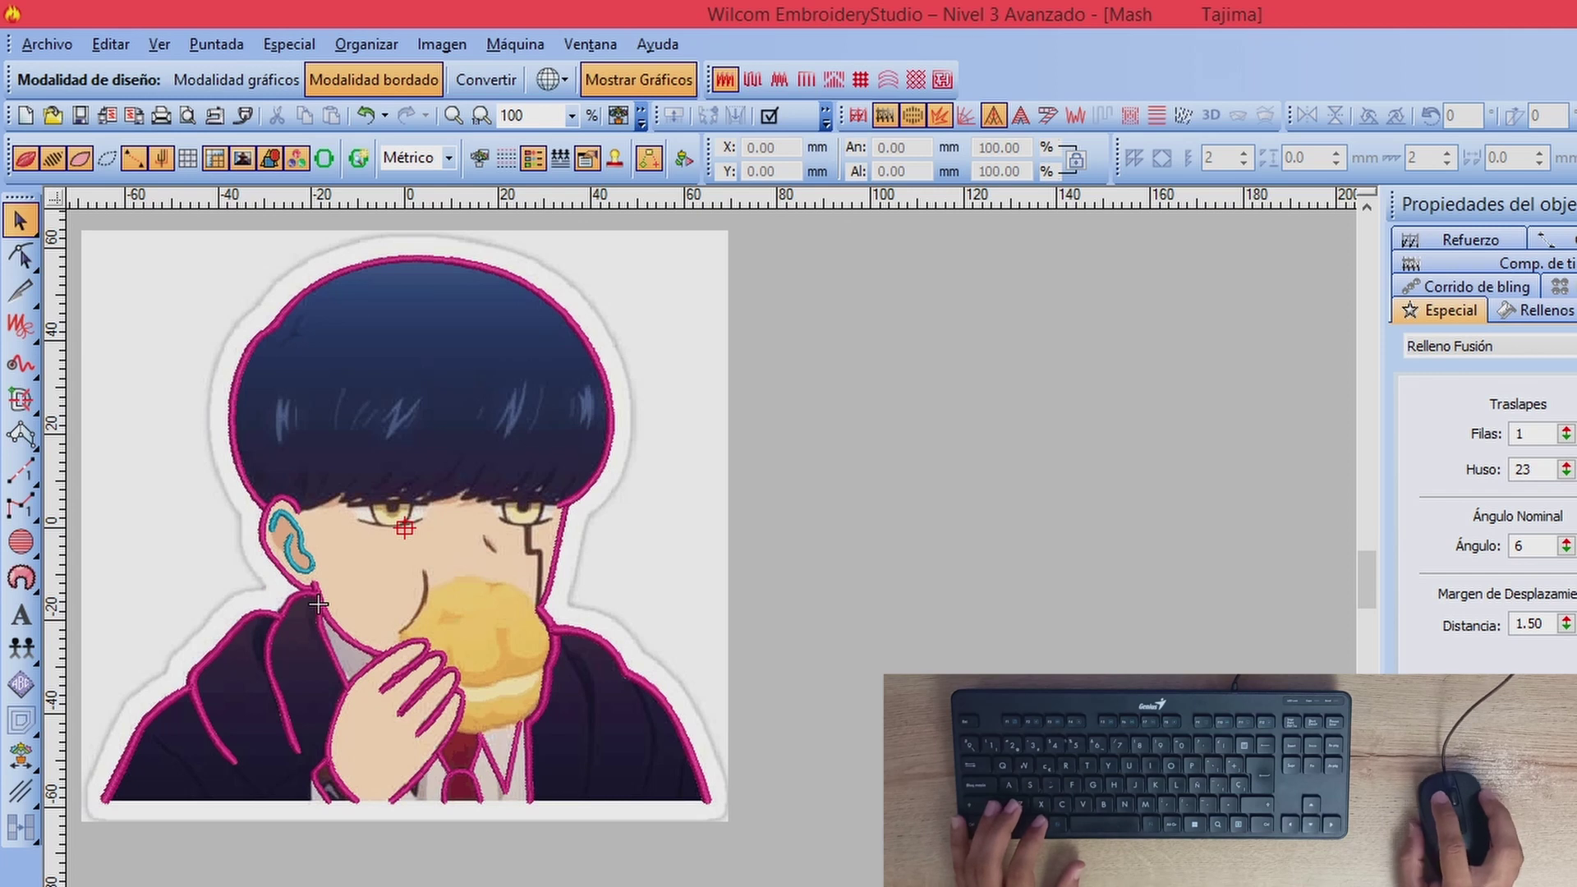
key(ctrl+a)
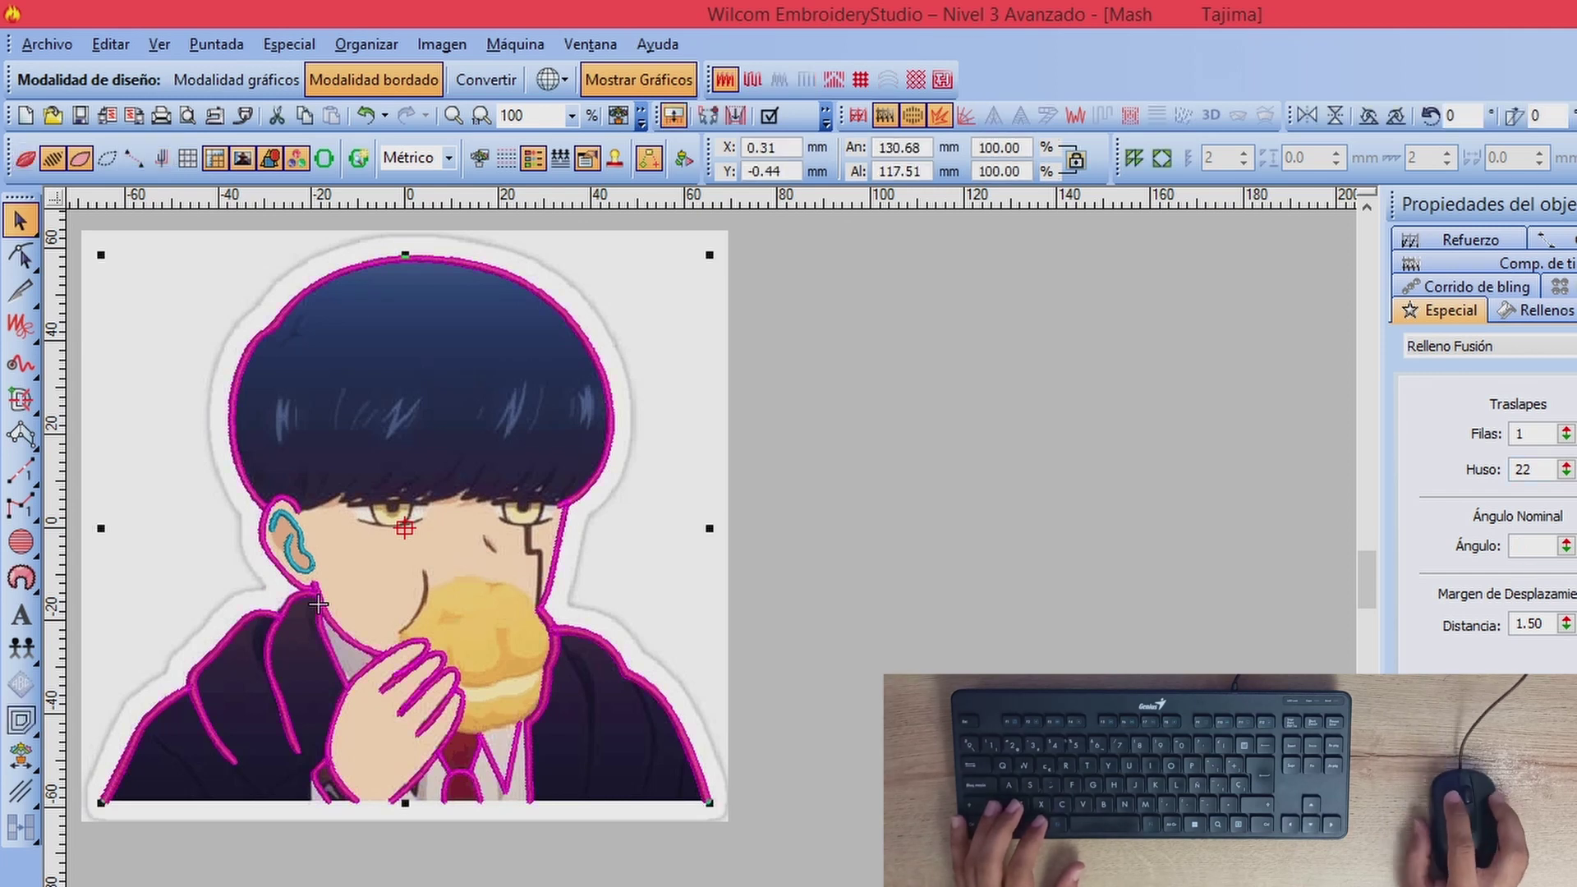
click(705, 122)
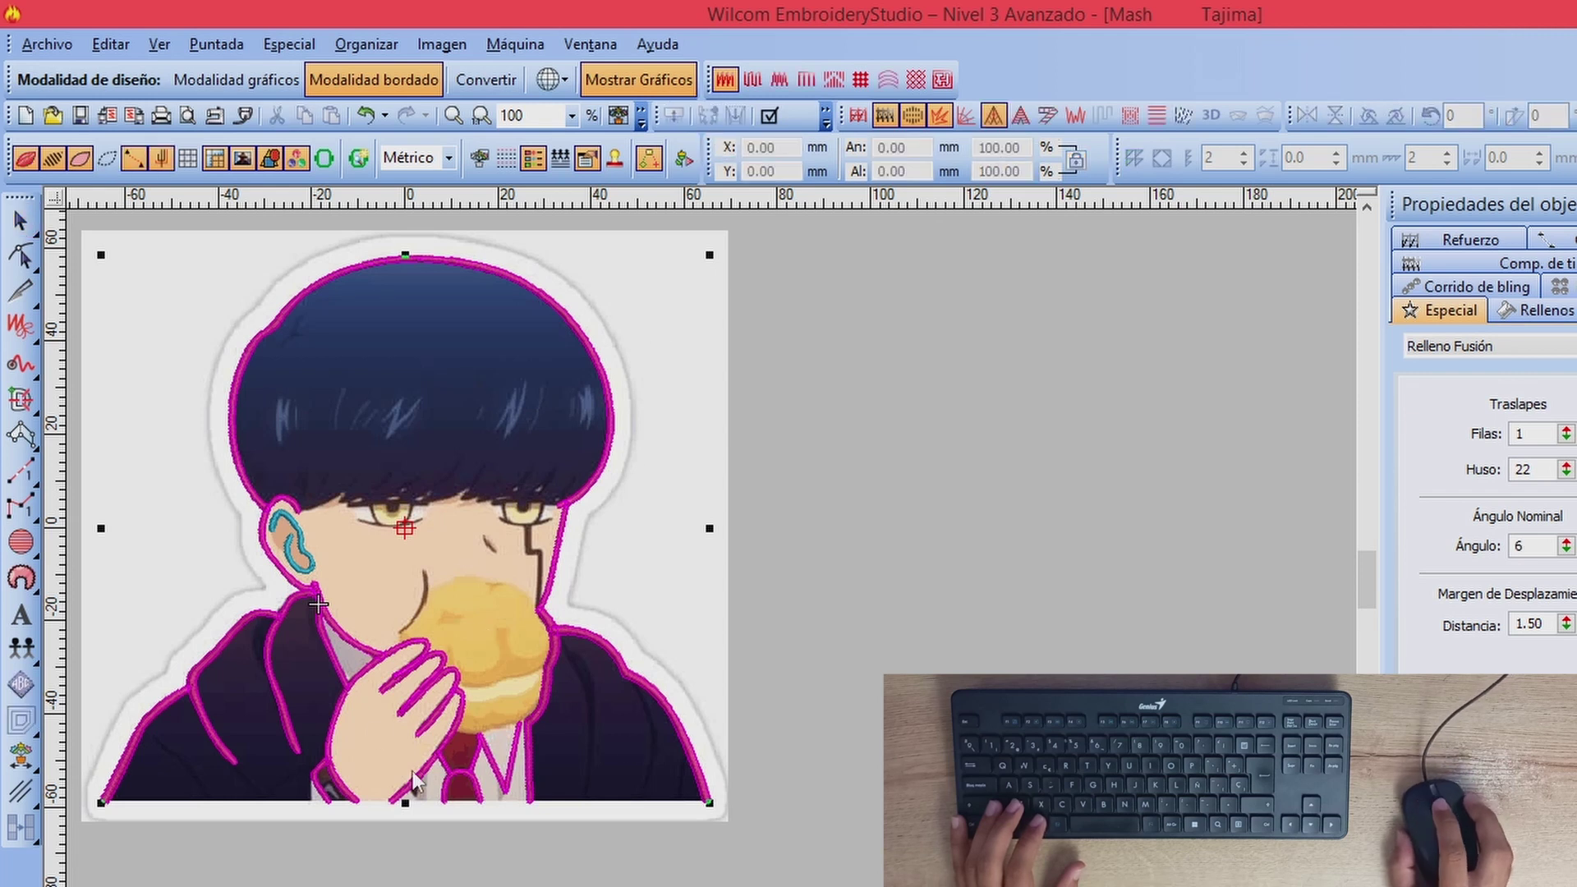
key(z)
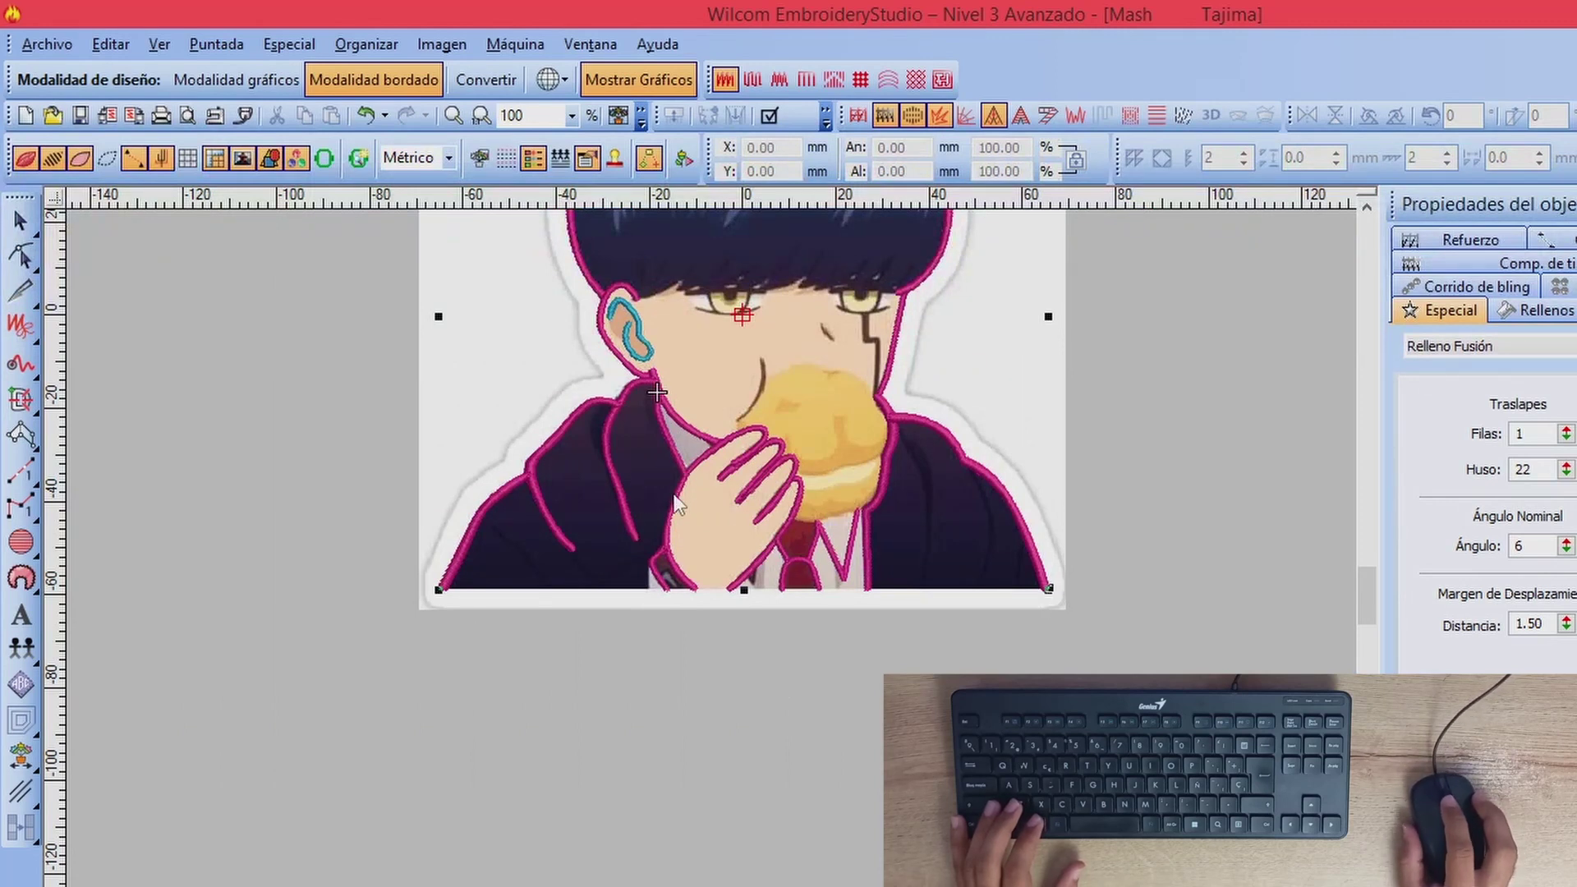
scroll(764, 483, up, 1)
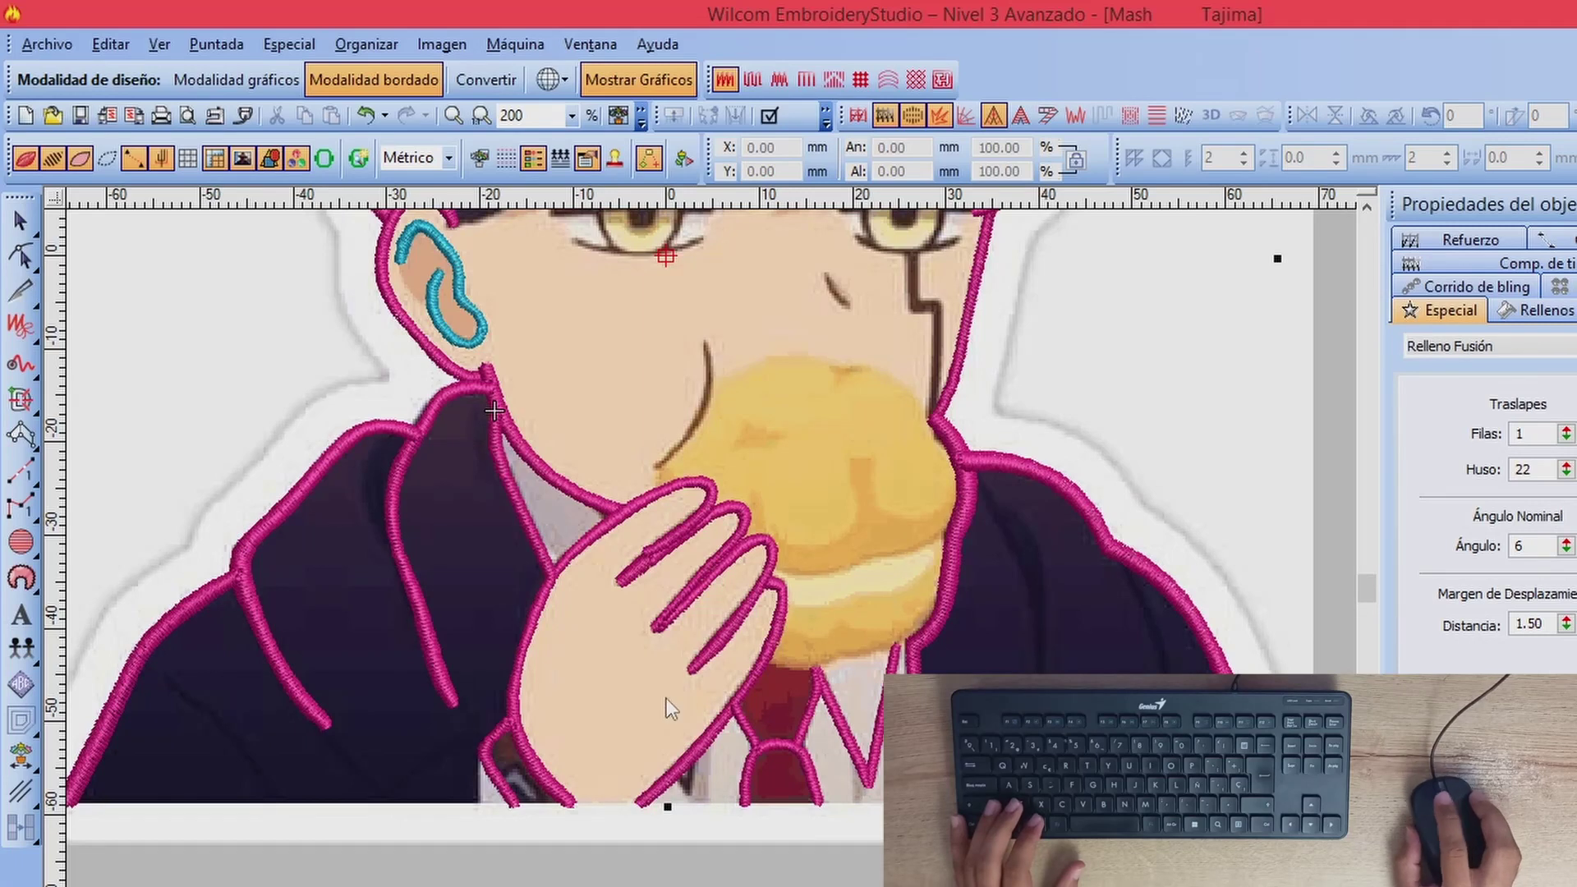
click(899, 642)
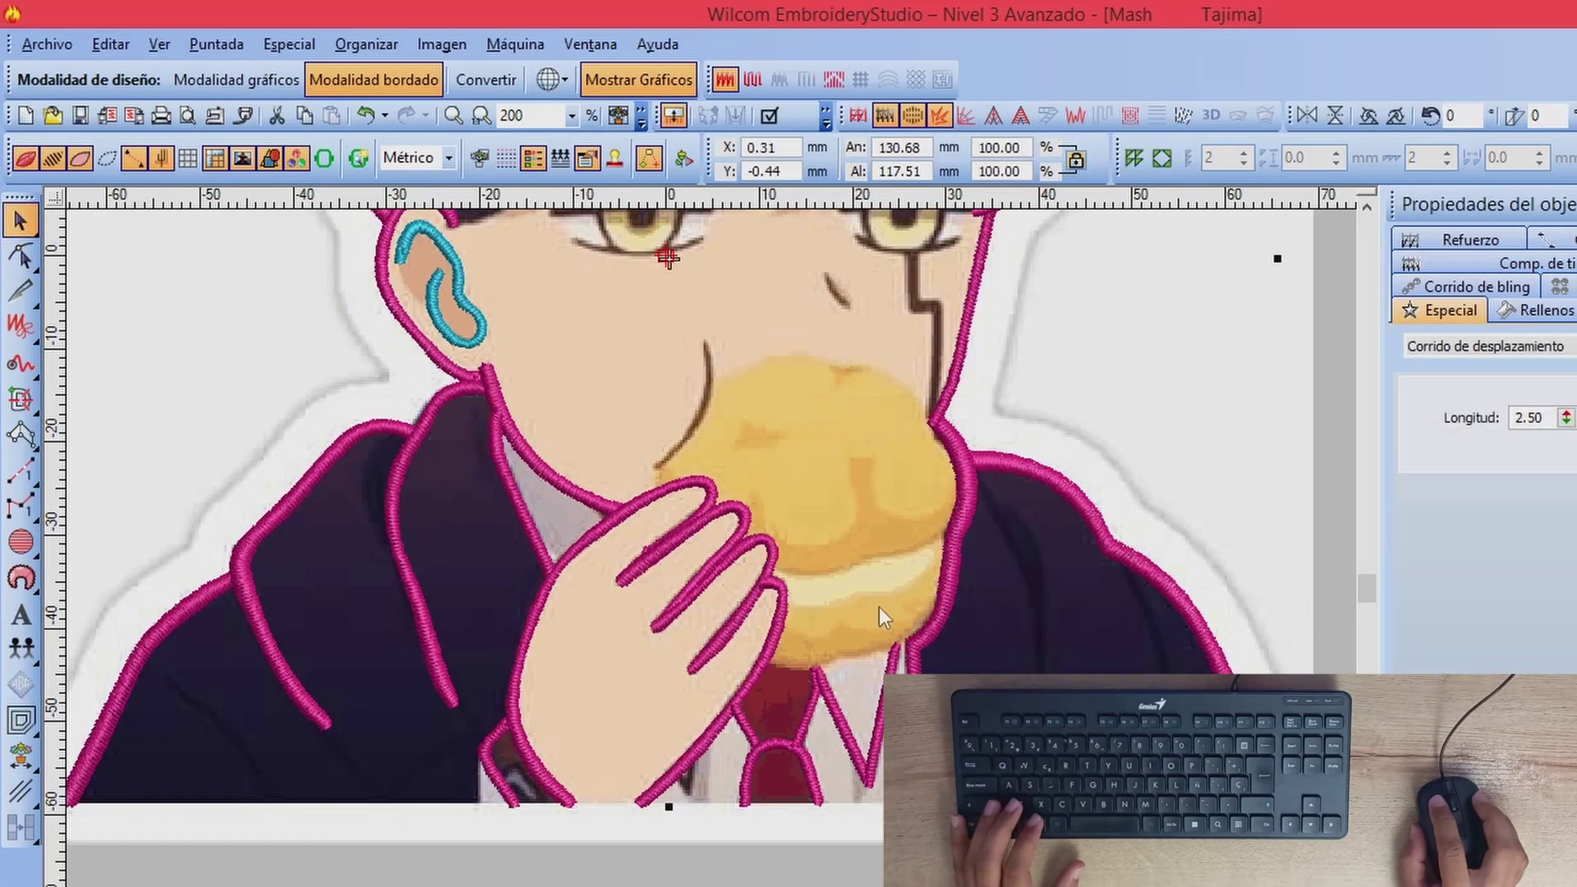
Step: Move the branched contours sideways off the character image to about X 78 mm, Y 1.7 mm
scroll(864, 610, down, 2)
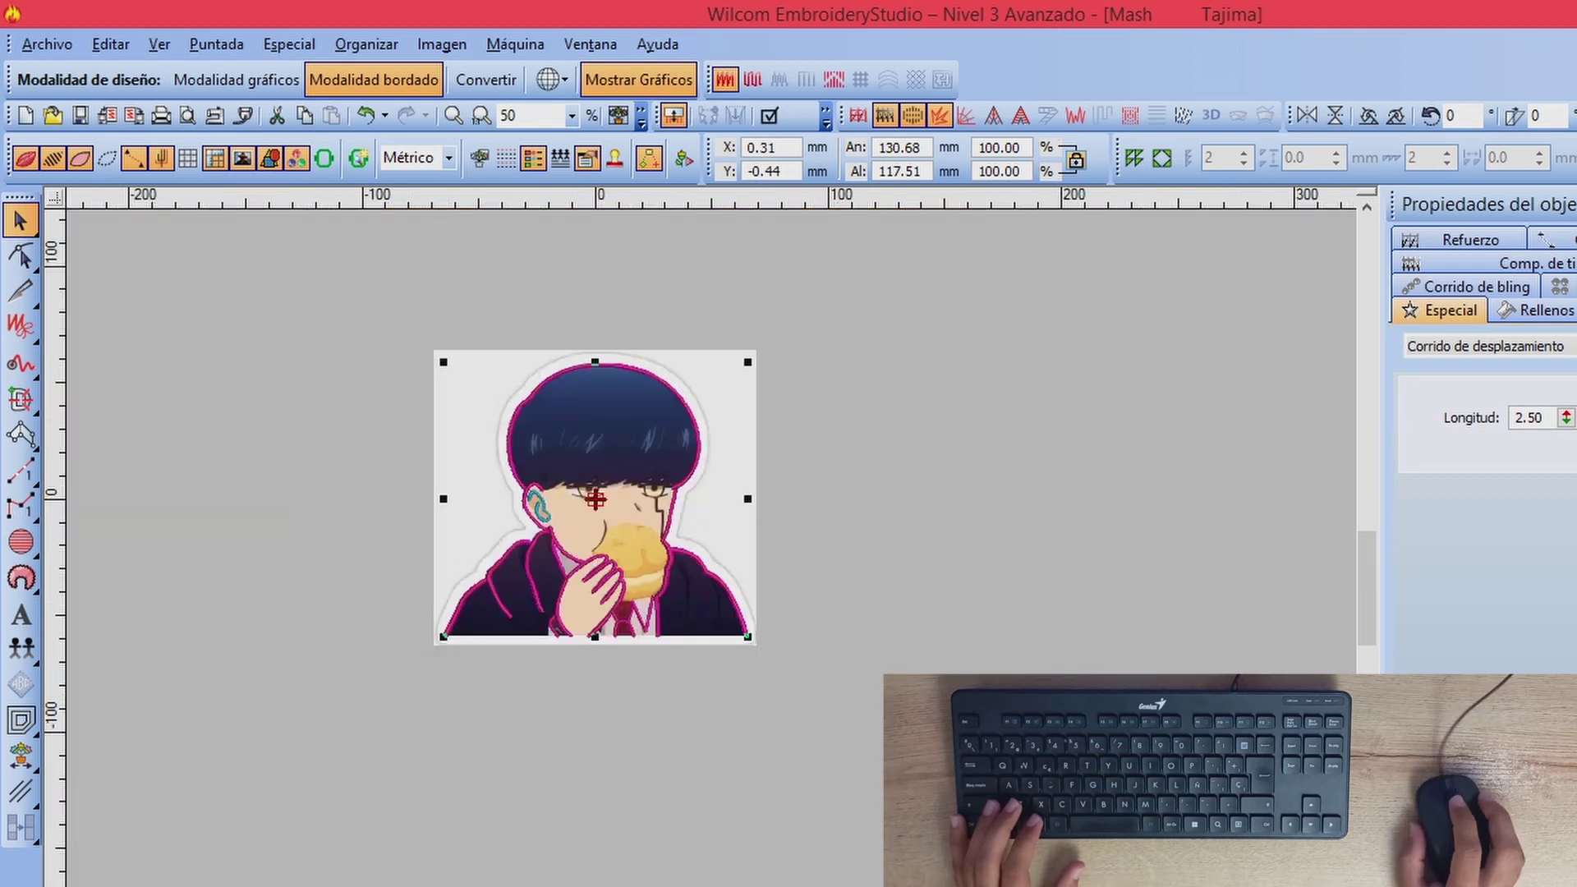
scroll(1152, 409, up, 1)
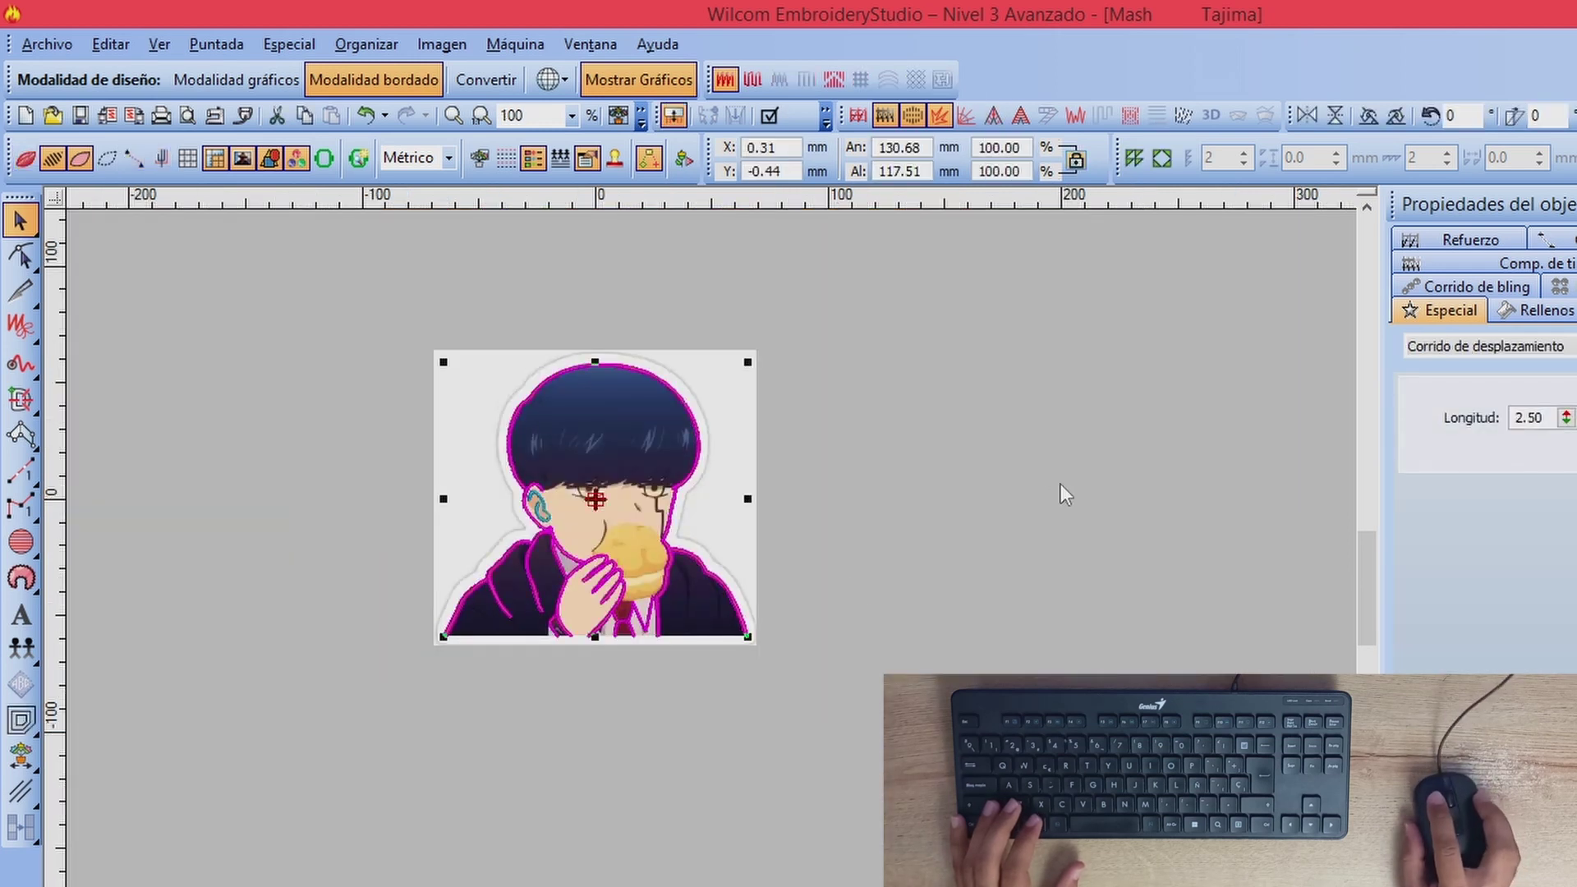
drag(693, 378, 875, 373)
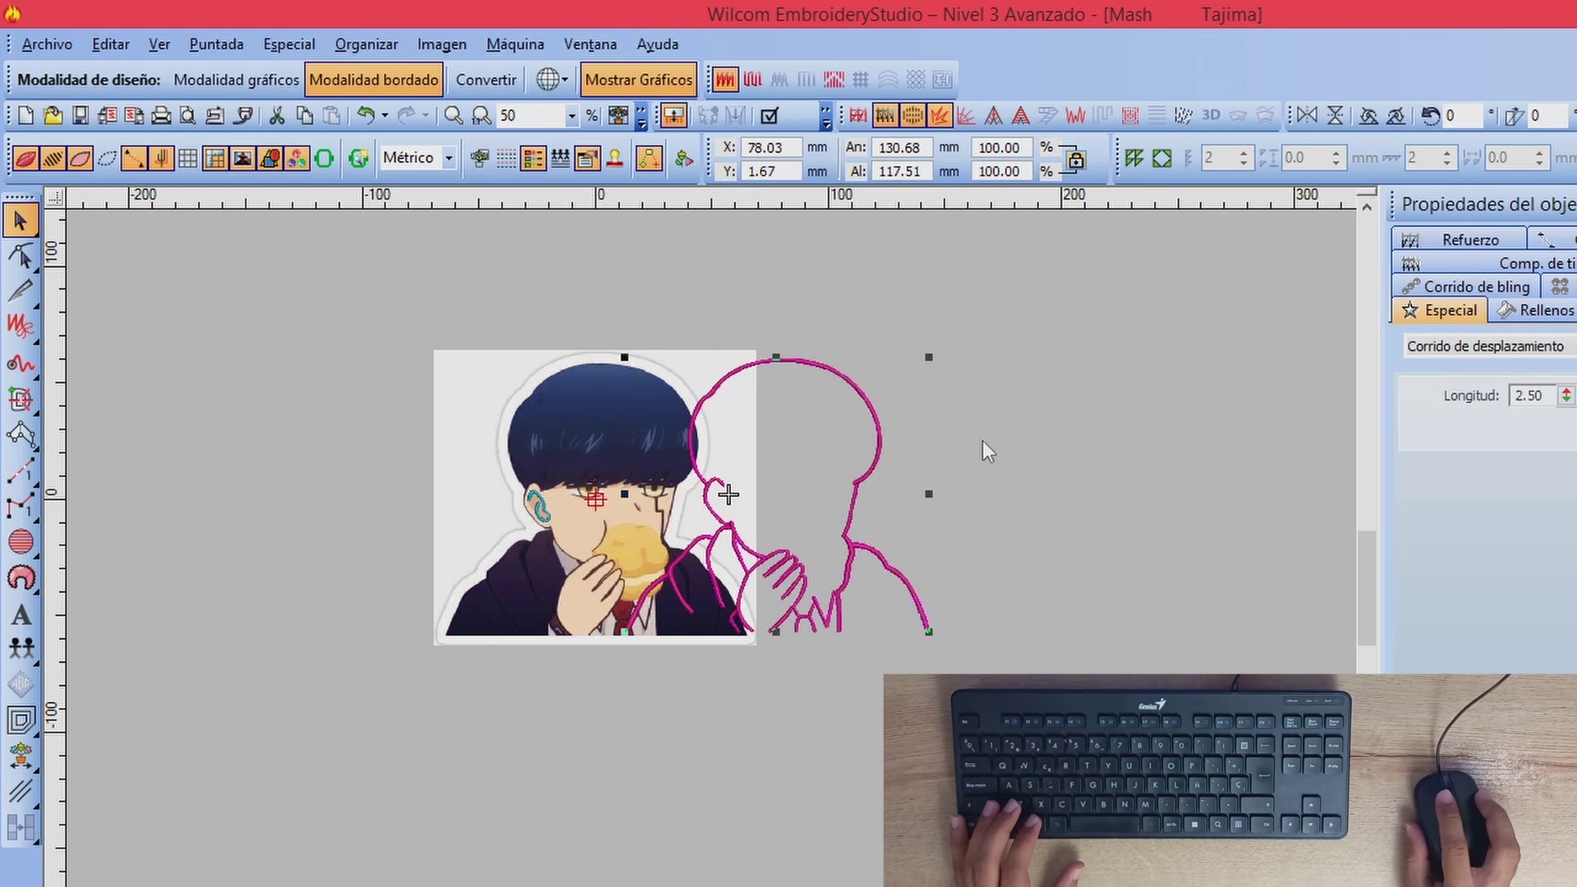
Step: Undo the sideways move of the branched contours so they lie over the character image, and deselect them
key(ctrl+z)
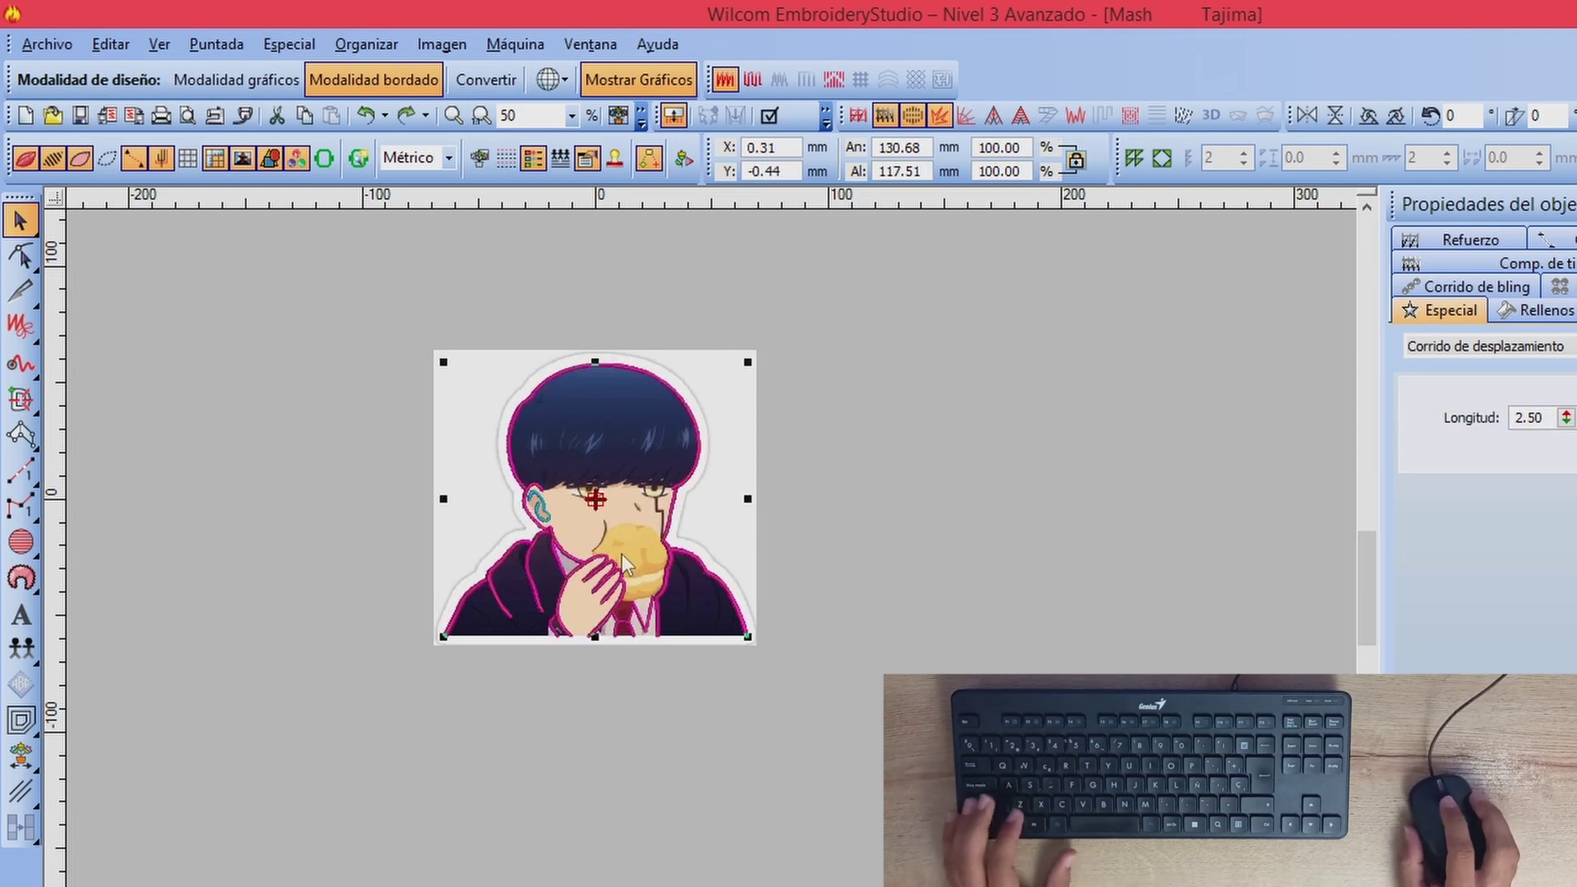
scroll(623, 554, up, 2)
scroll(619, 618, down, 2)
scroll(751, 539, up, 2)
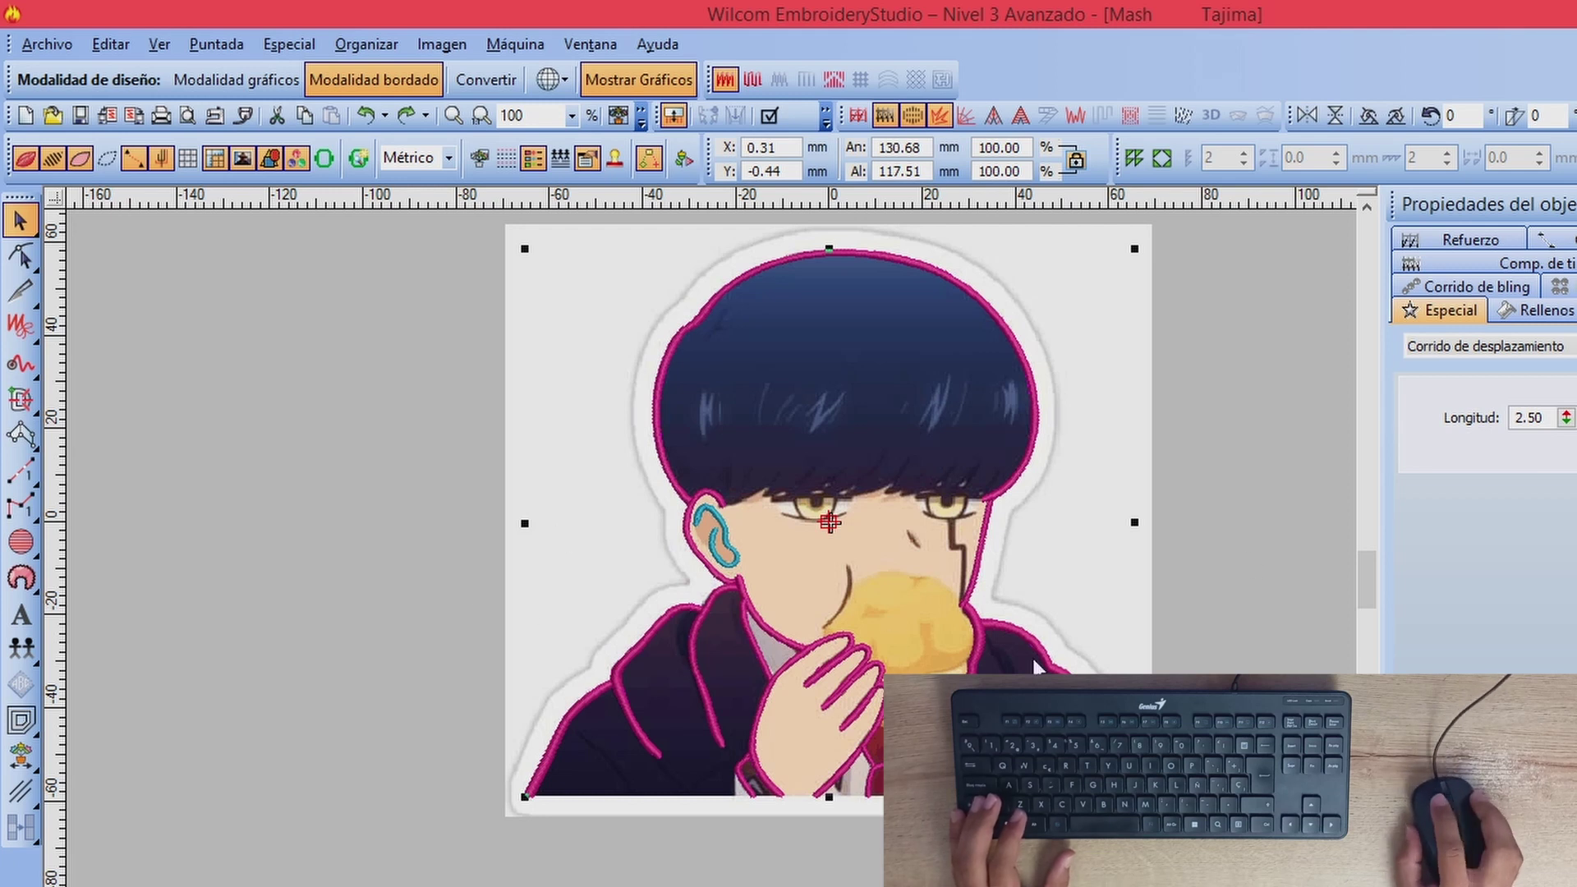
scroll(1036, 666, up, 2)
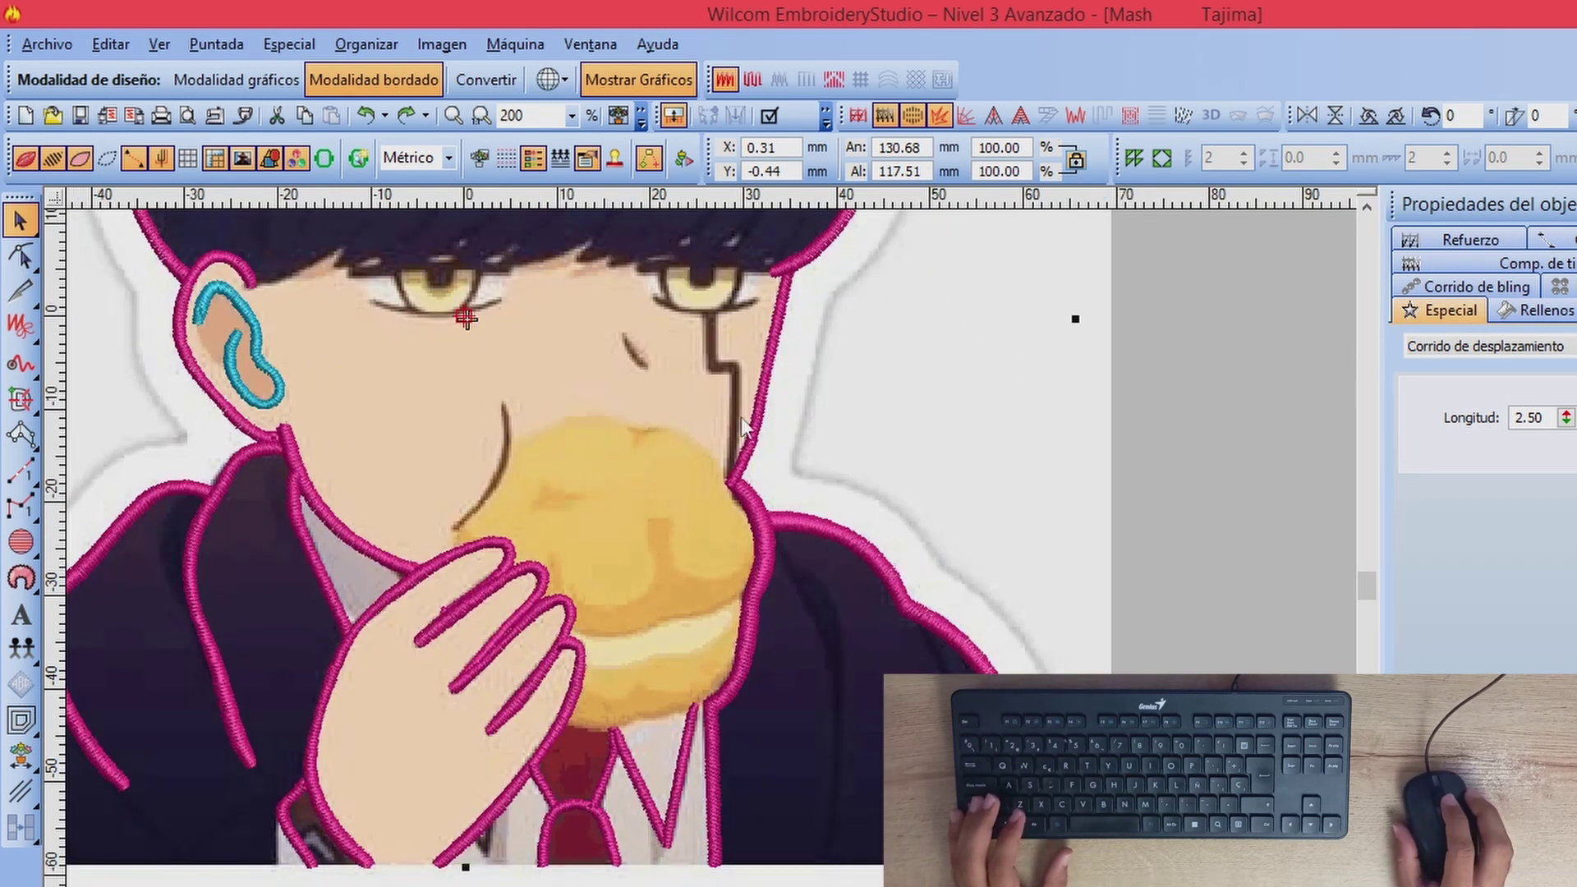
scroll(575, 633, down, 4)
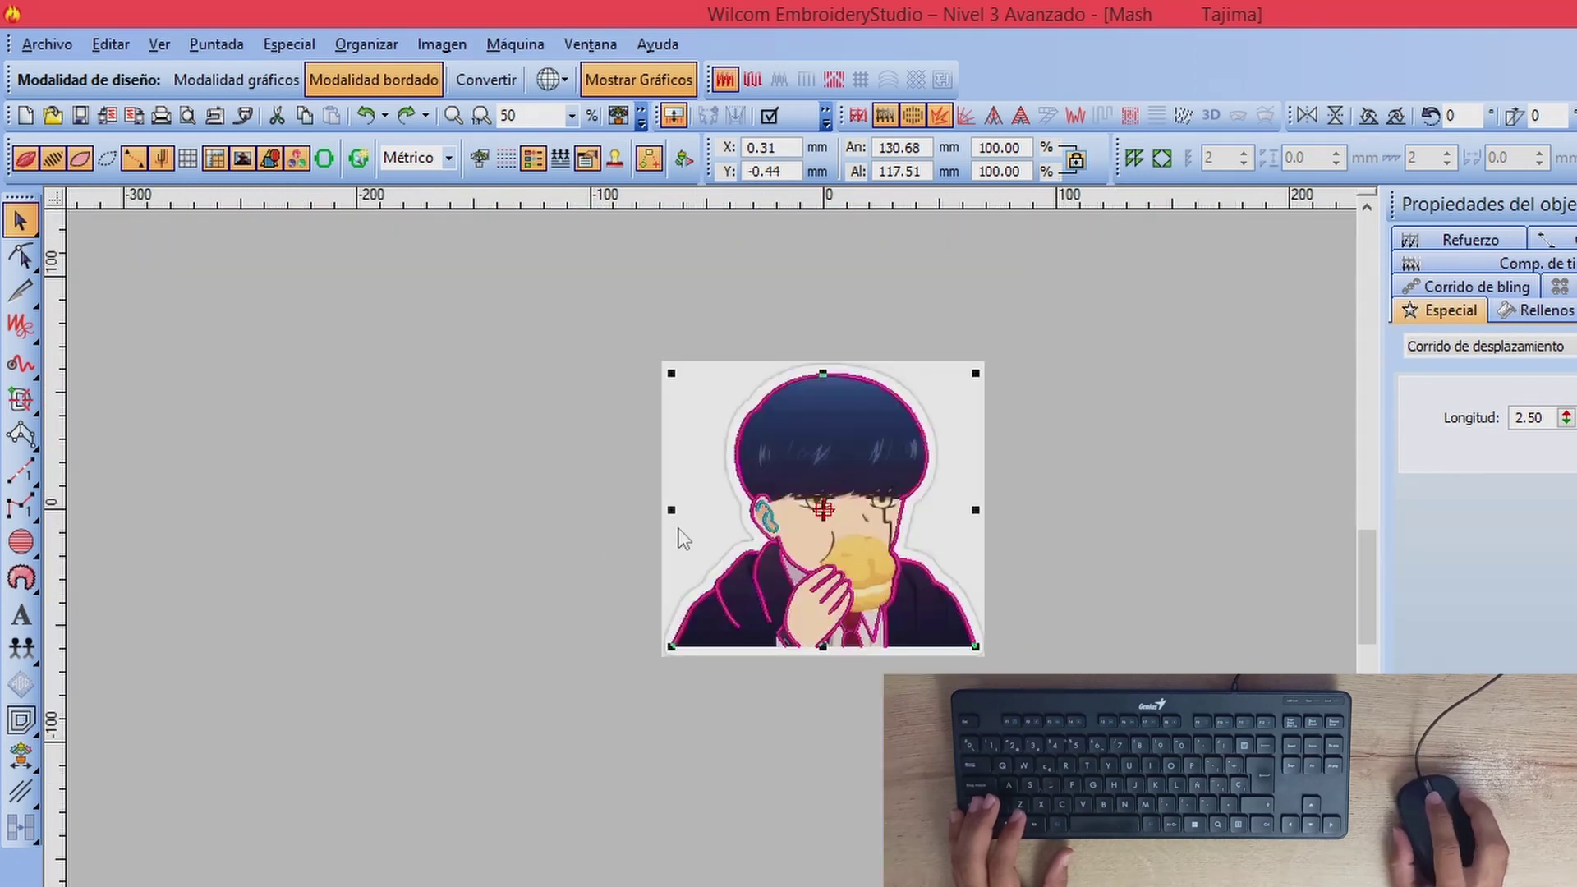
click(646, 377)
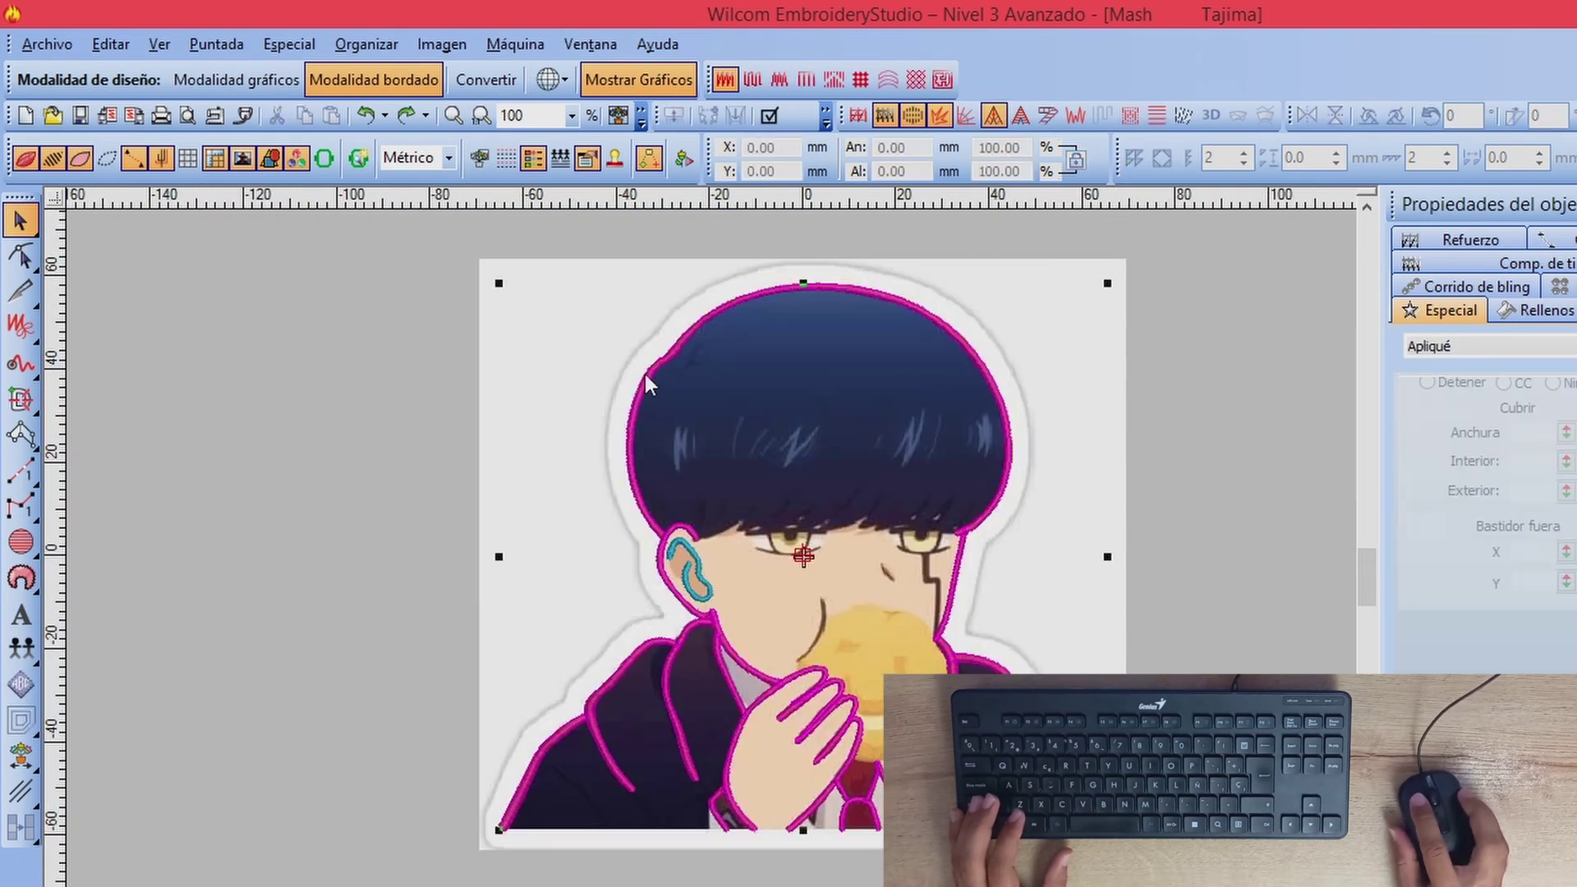
click(354, 443)
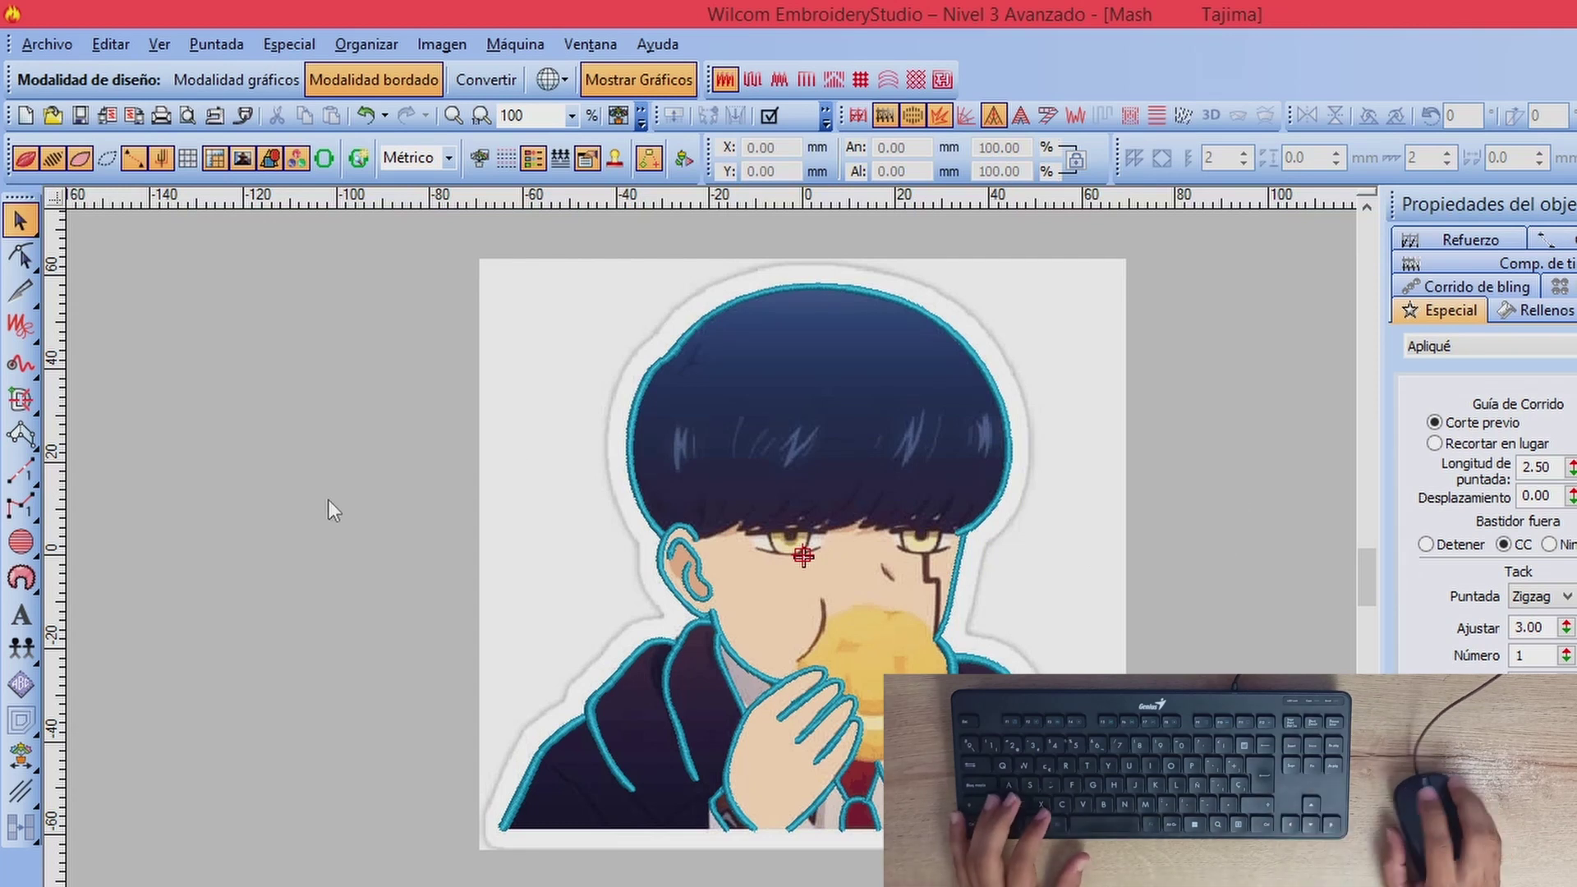
Step: Activate Complex Fill (Relleno Complejo) and set its fill type to Tatami
click(20, 400)
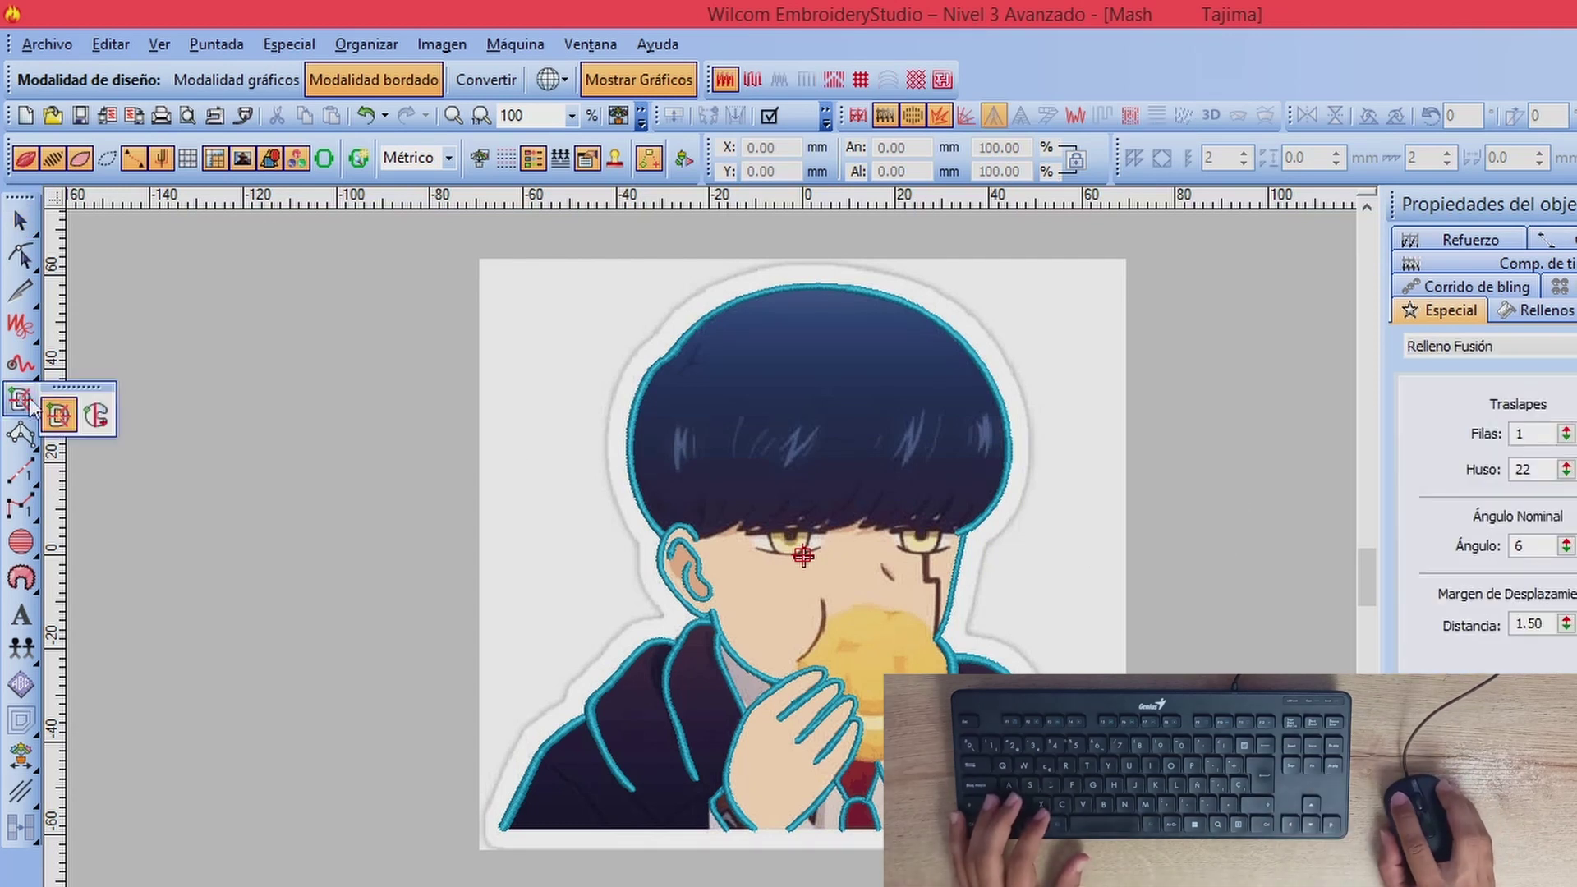
click(96, 415)
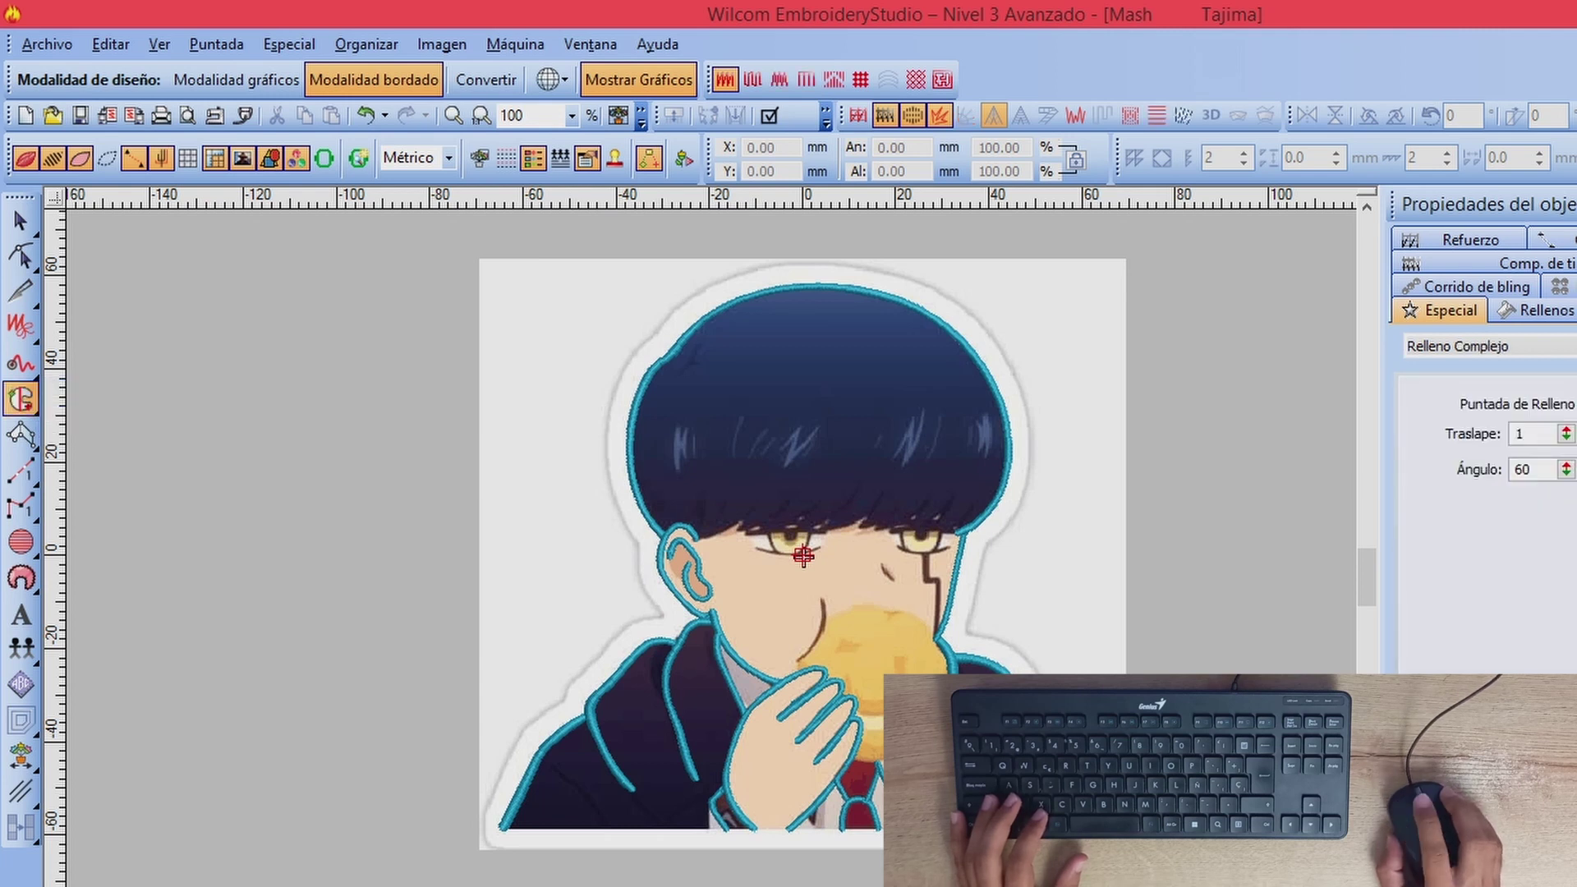
scroll(751, 623, up, 2)
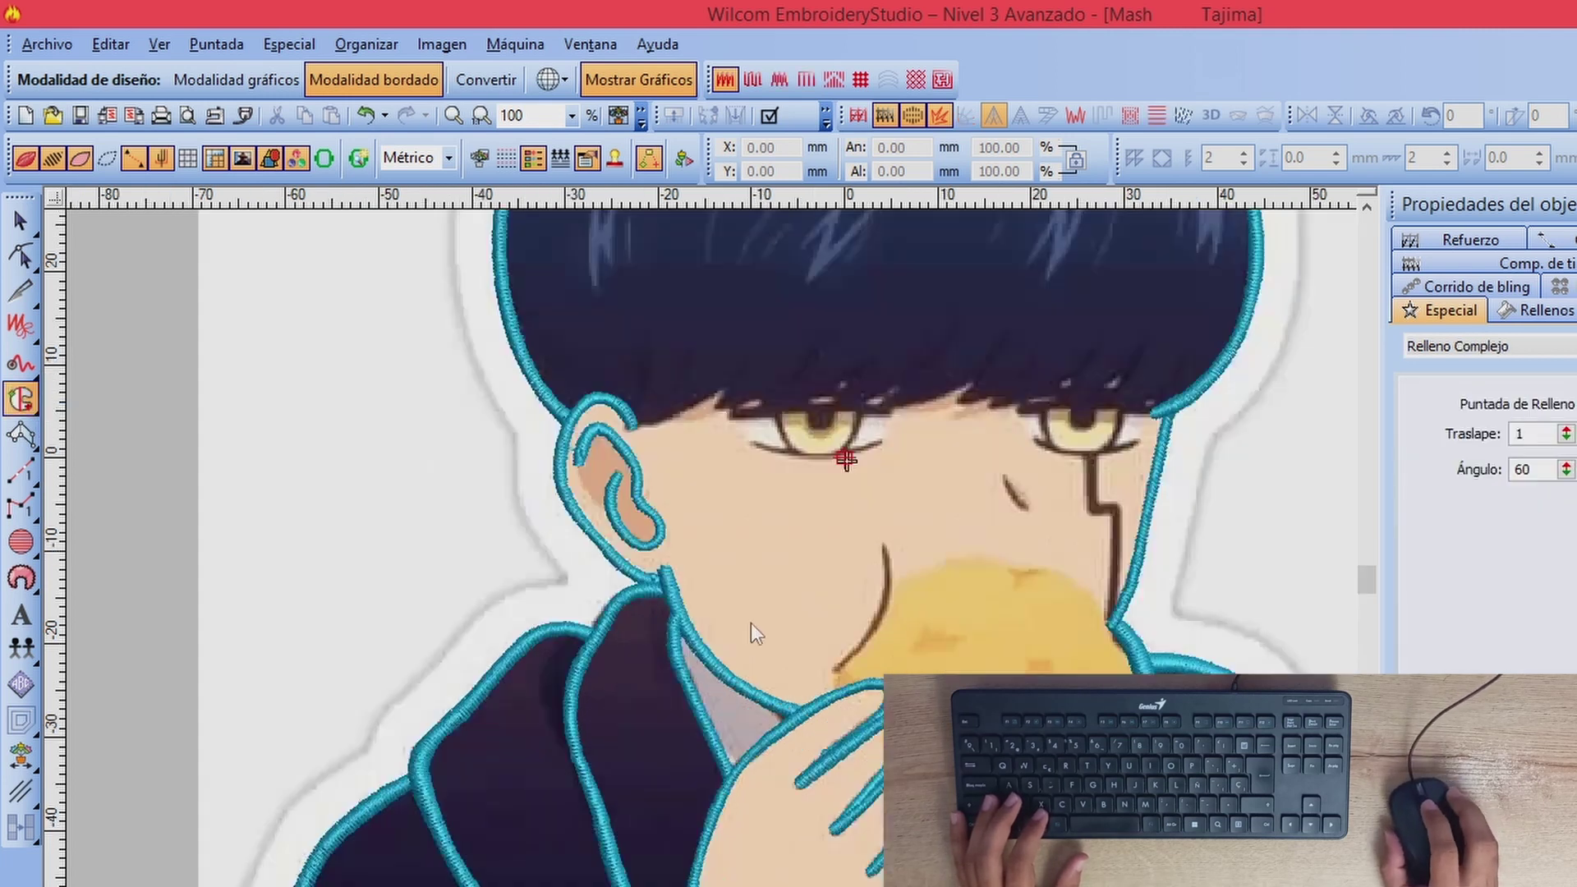
click(1541, 312)
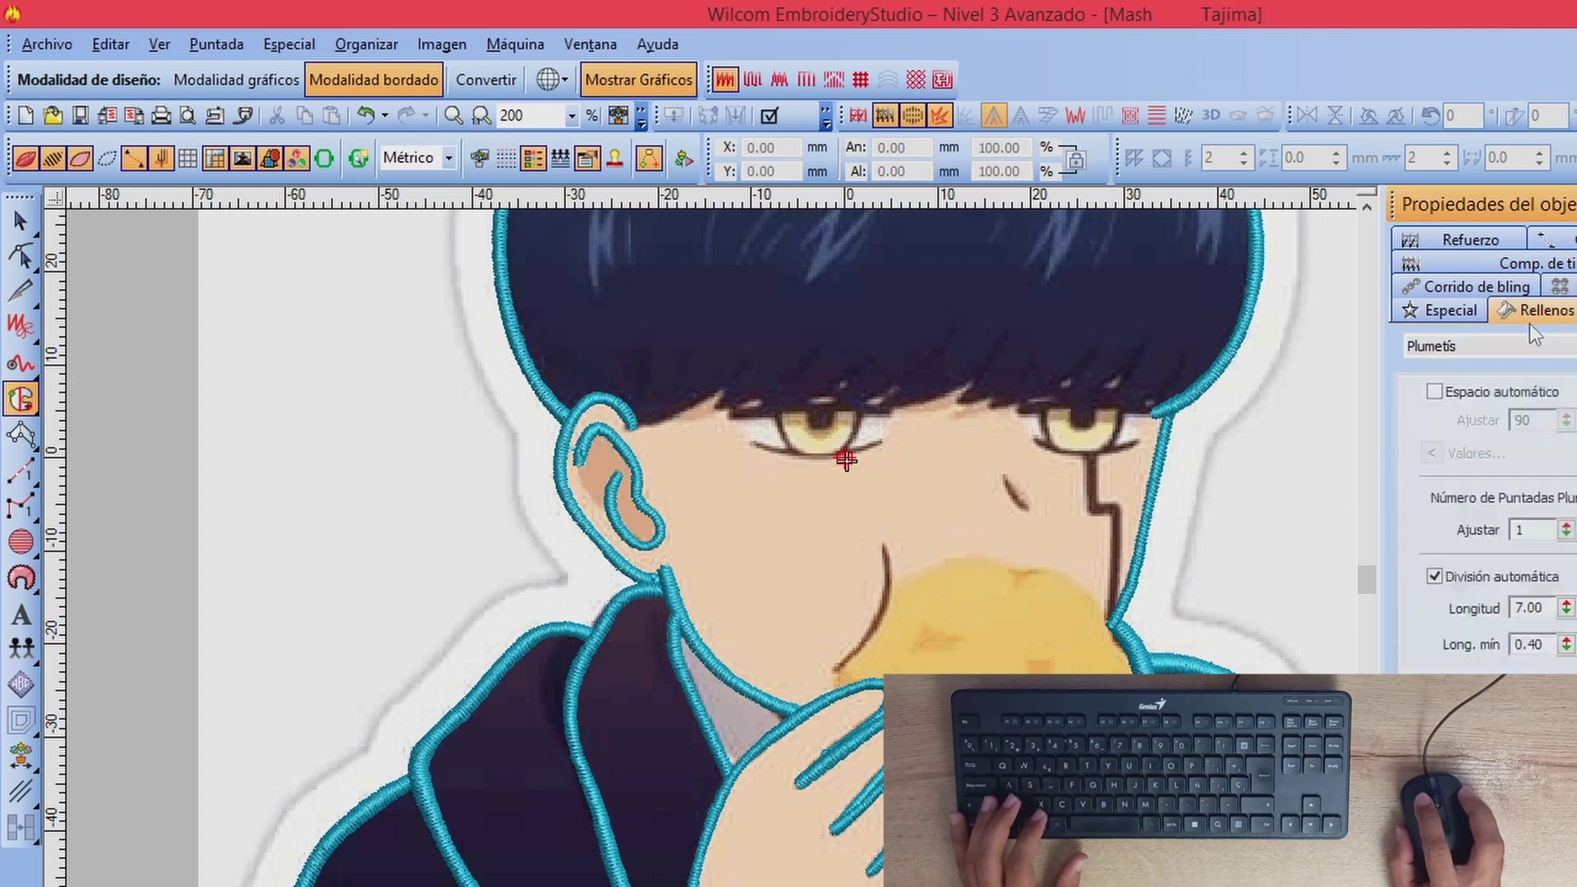
click(1471, 352)
click(1434, 385)
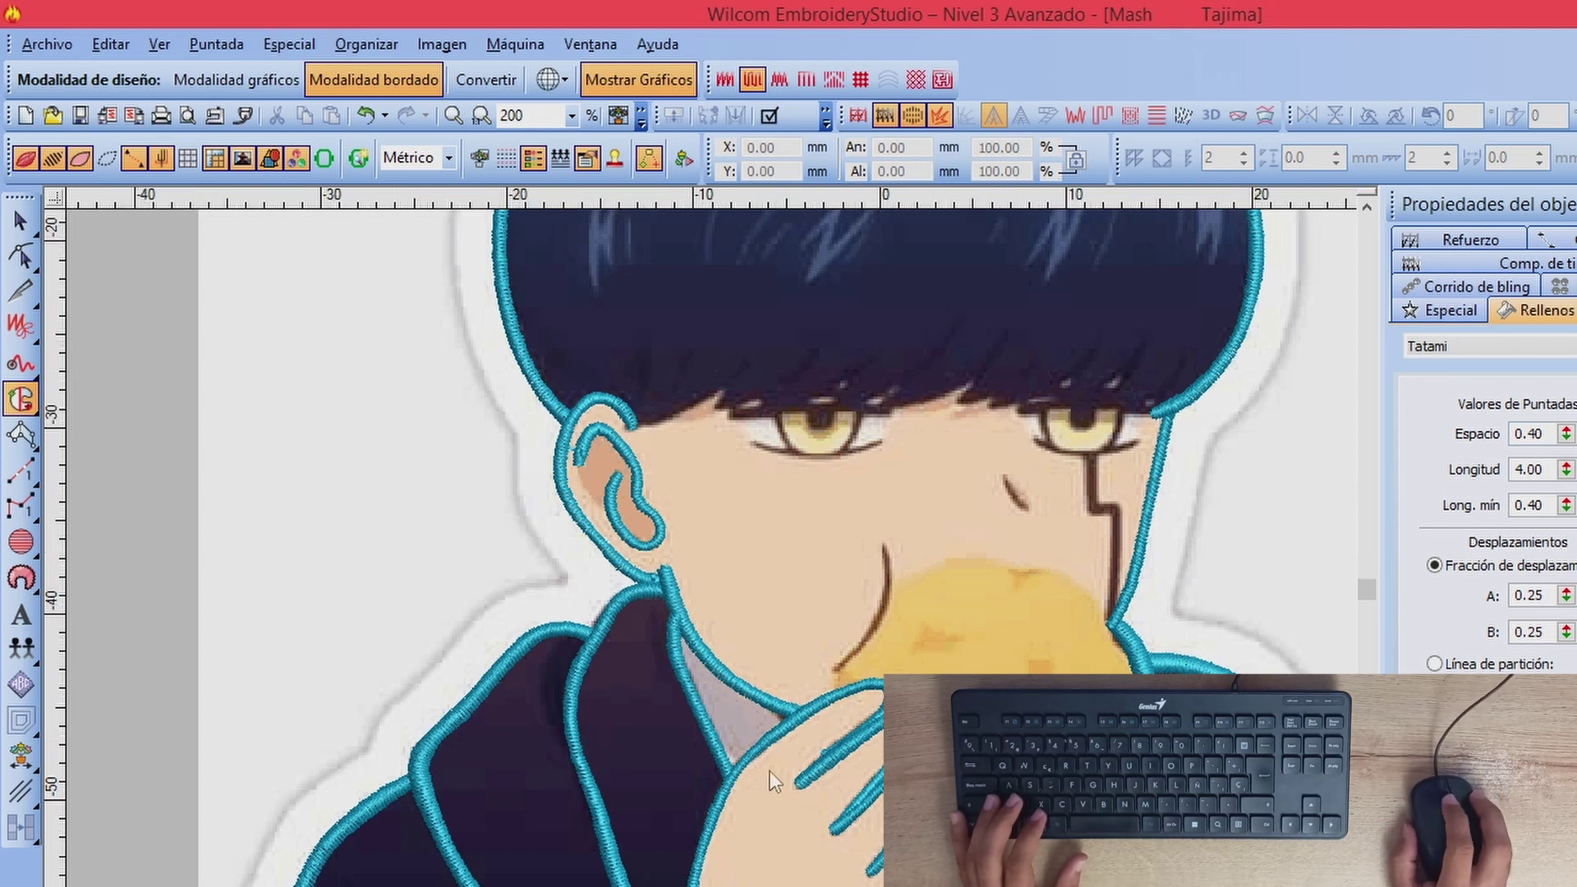
Step: Trace the skin fill's boundary from the hand up the jawline and around the outer edge of the ear to the hairline
scroll(771, 770, up, 1)
scroll(772, 456, down, 2)
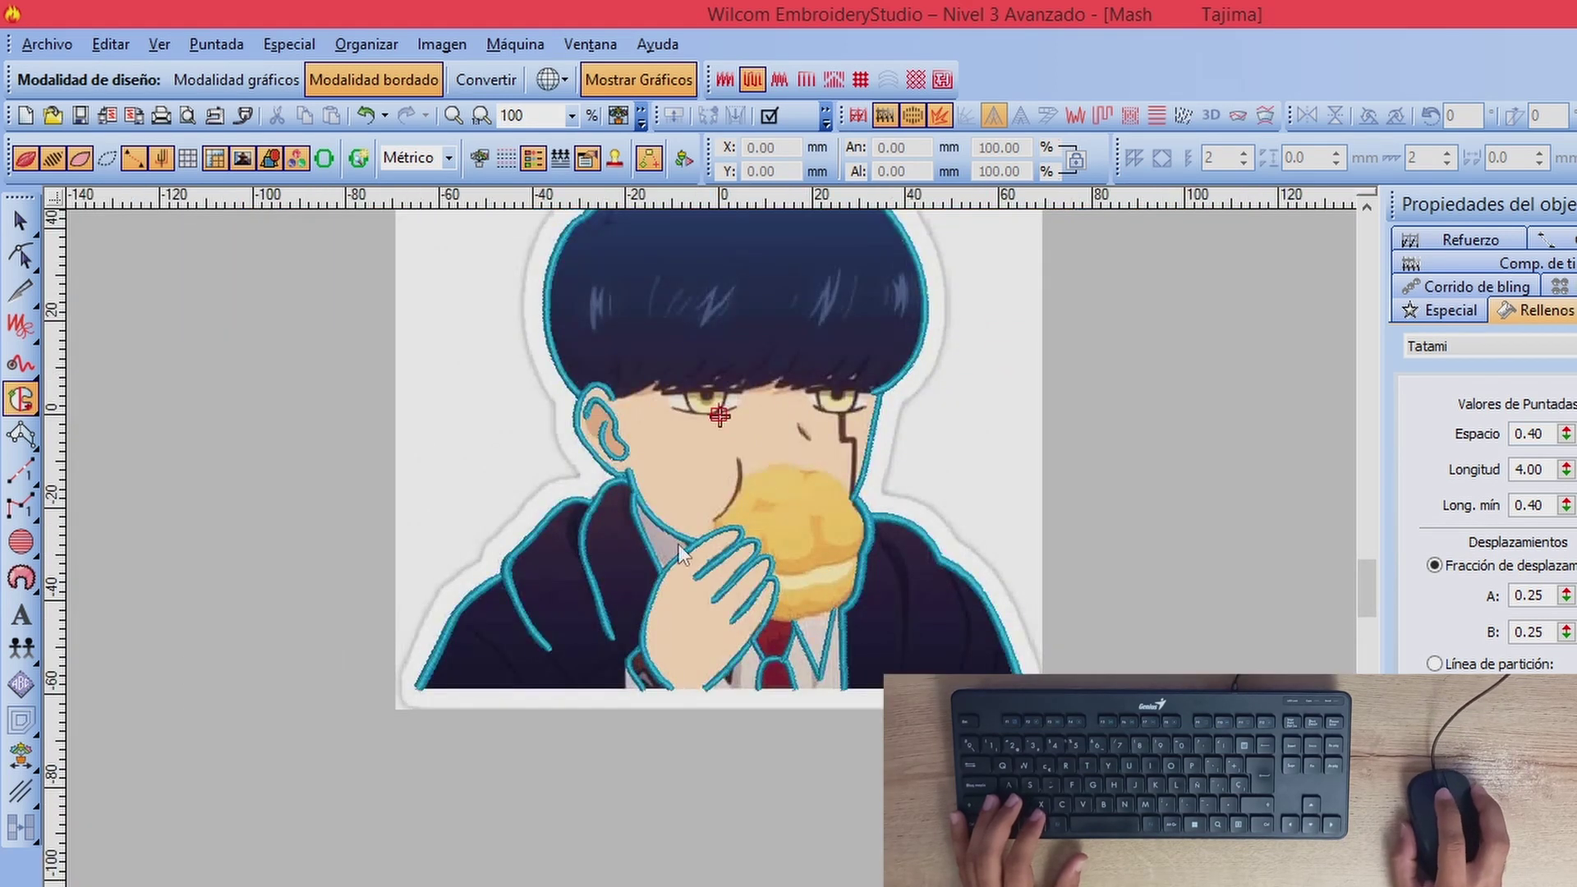
scroll(678, 544, up, 1)
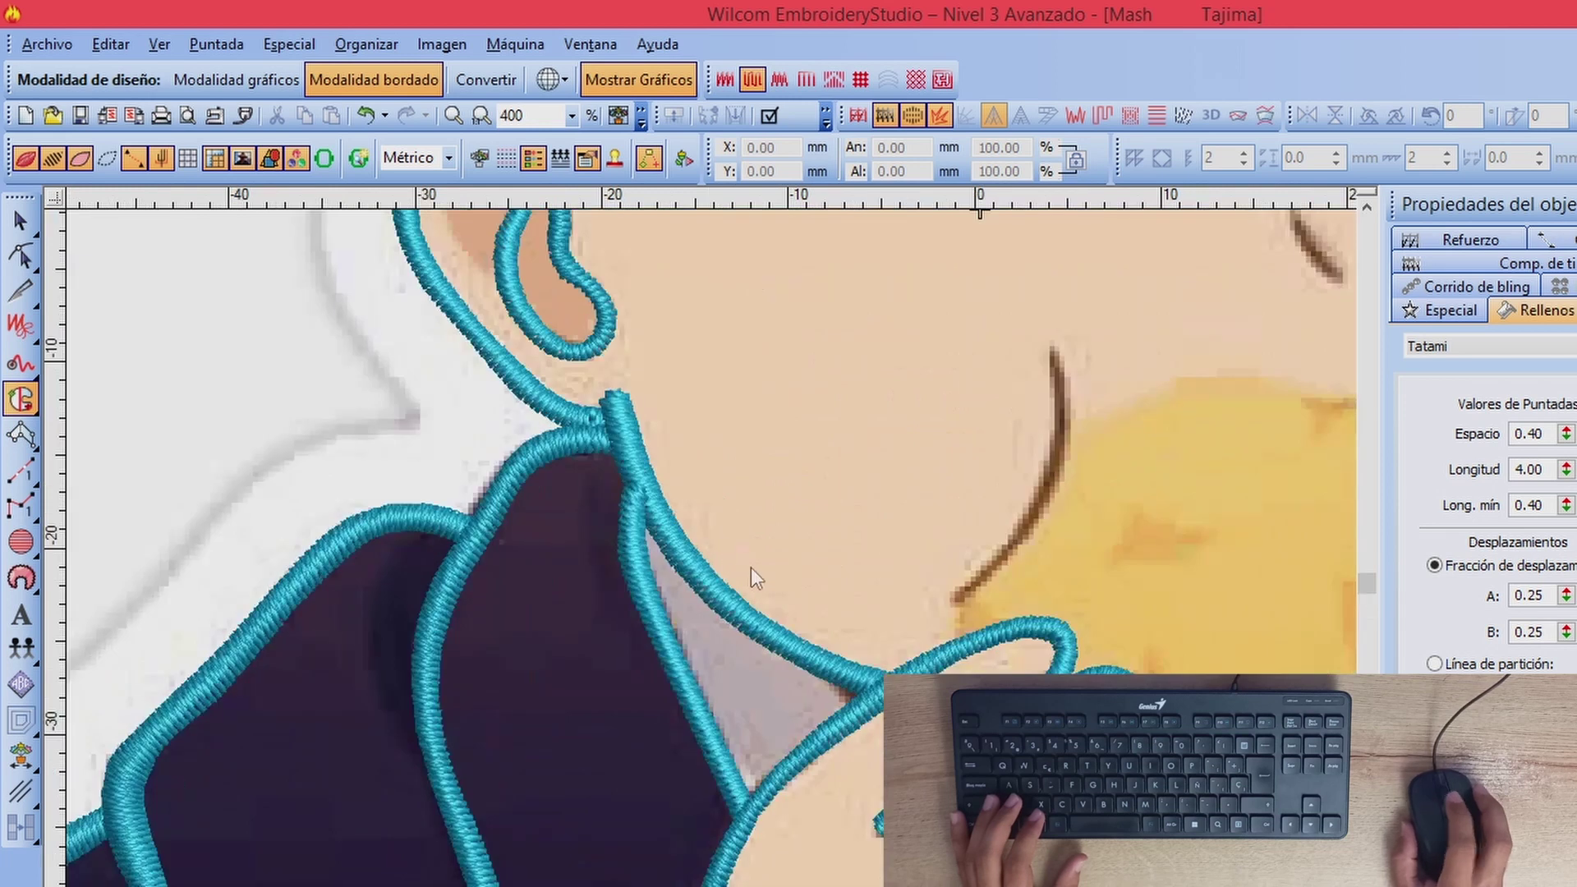
right_click(744, 618)
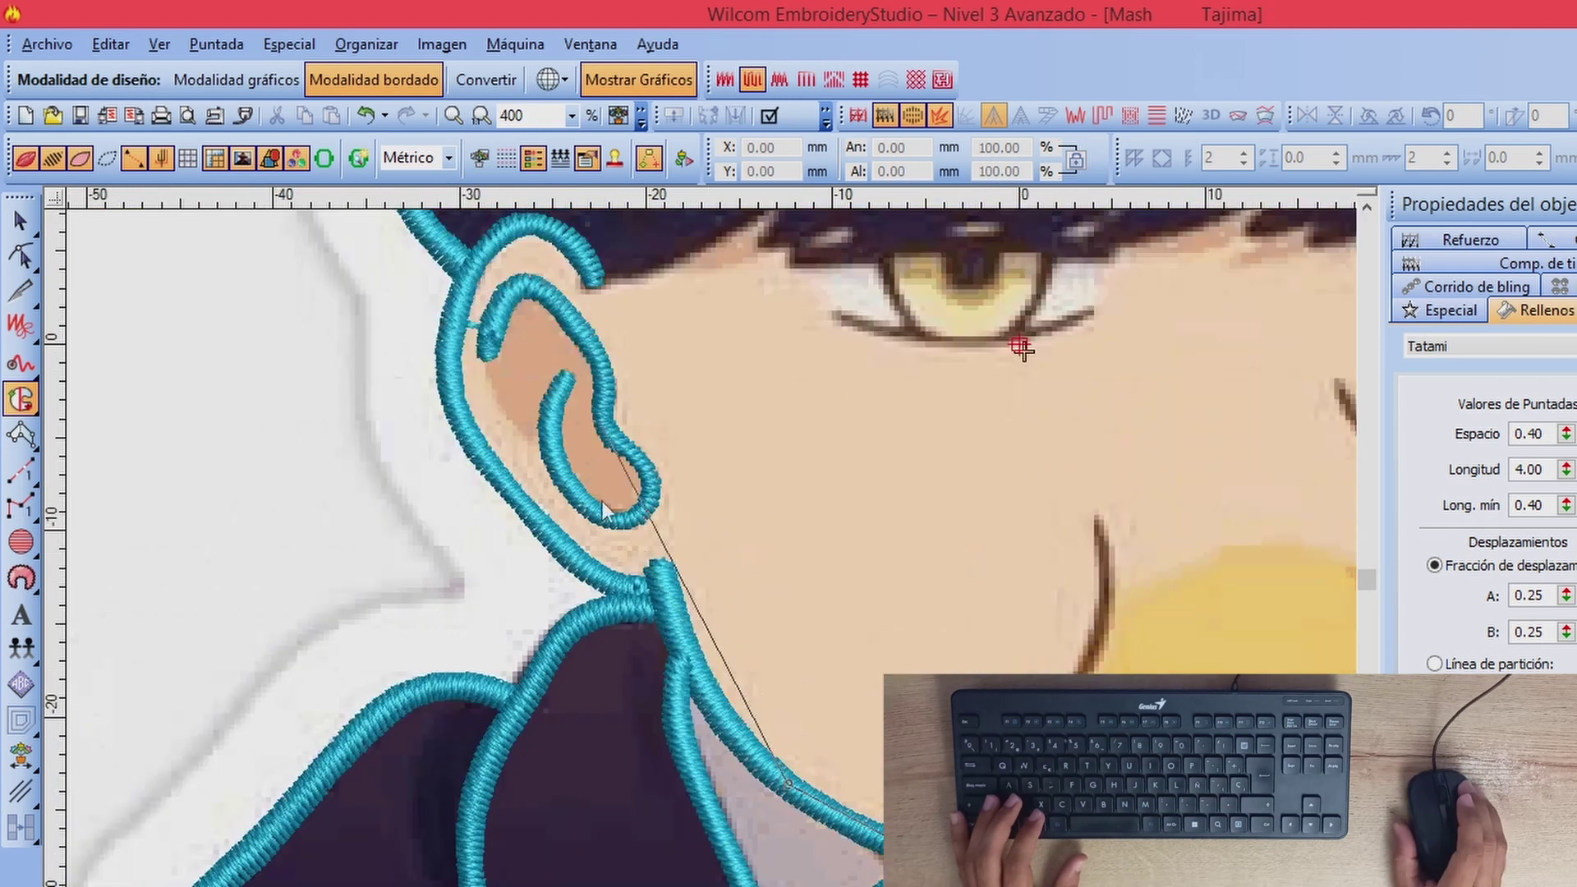
click(688, 657)
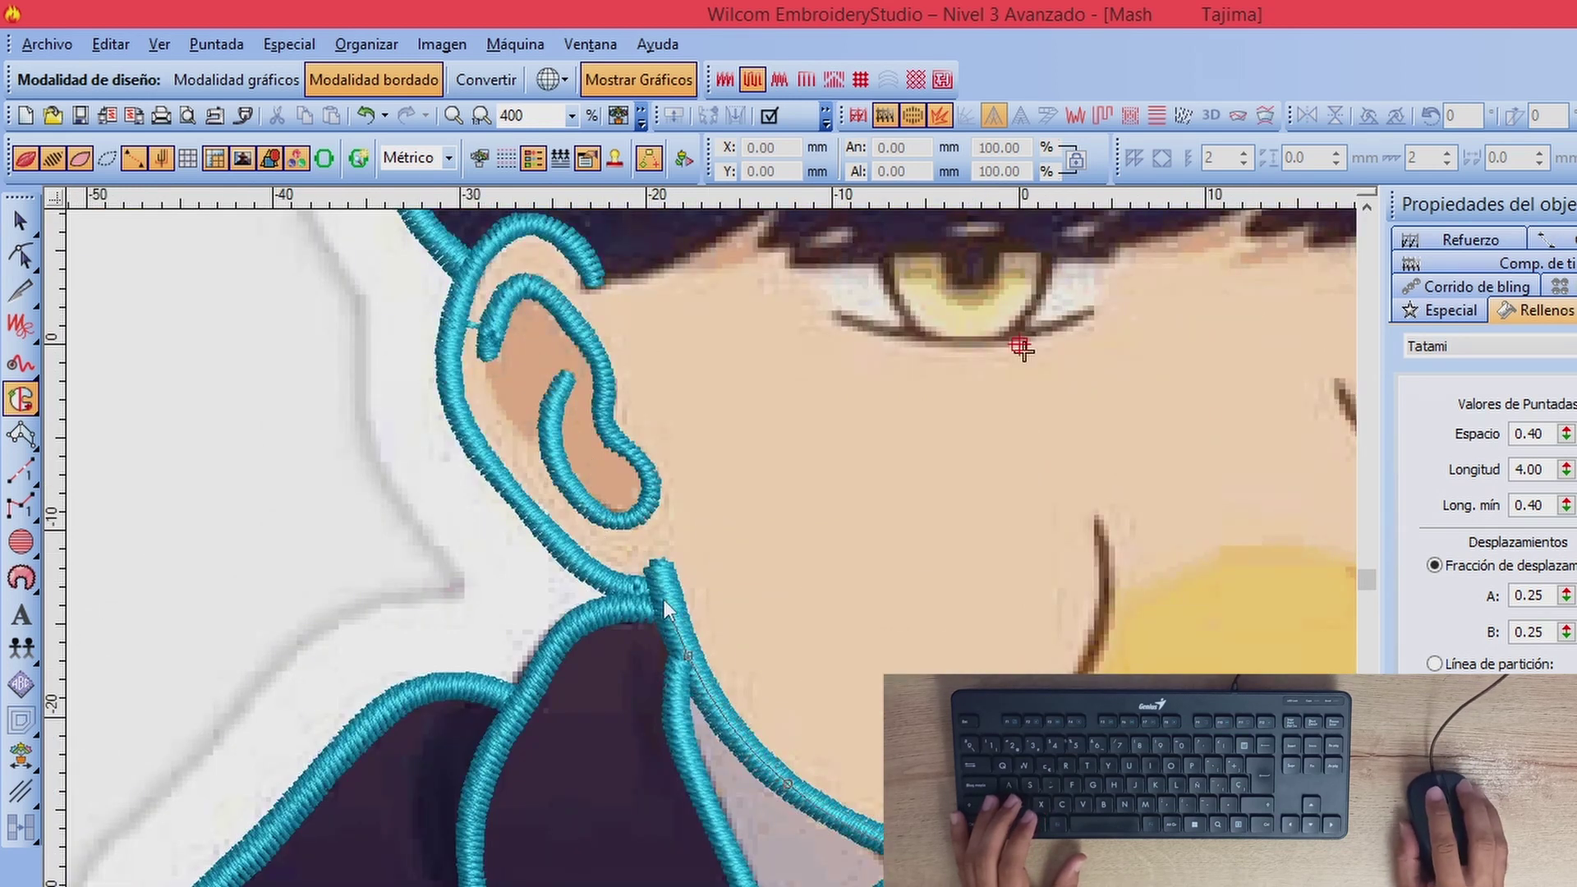
click(615, 582)
click(561, 545)
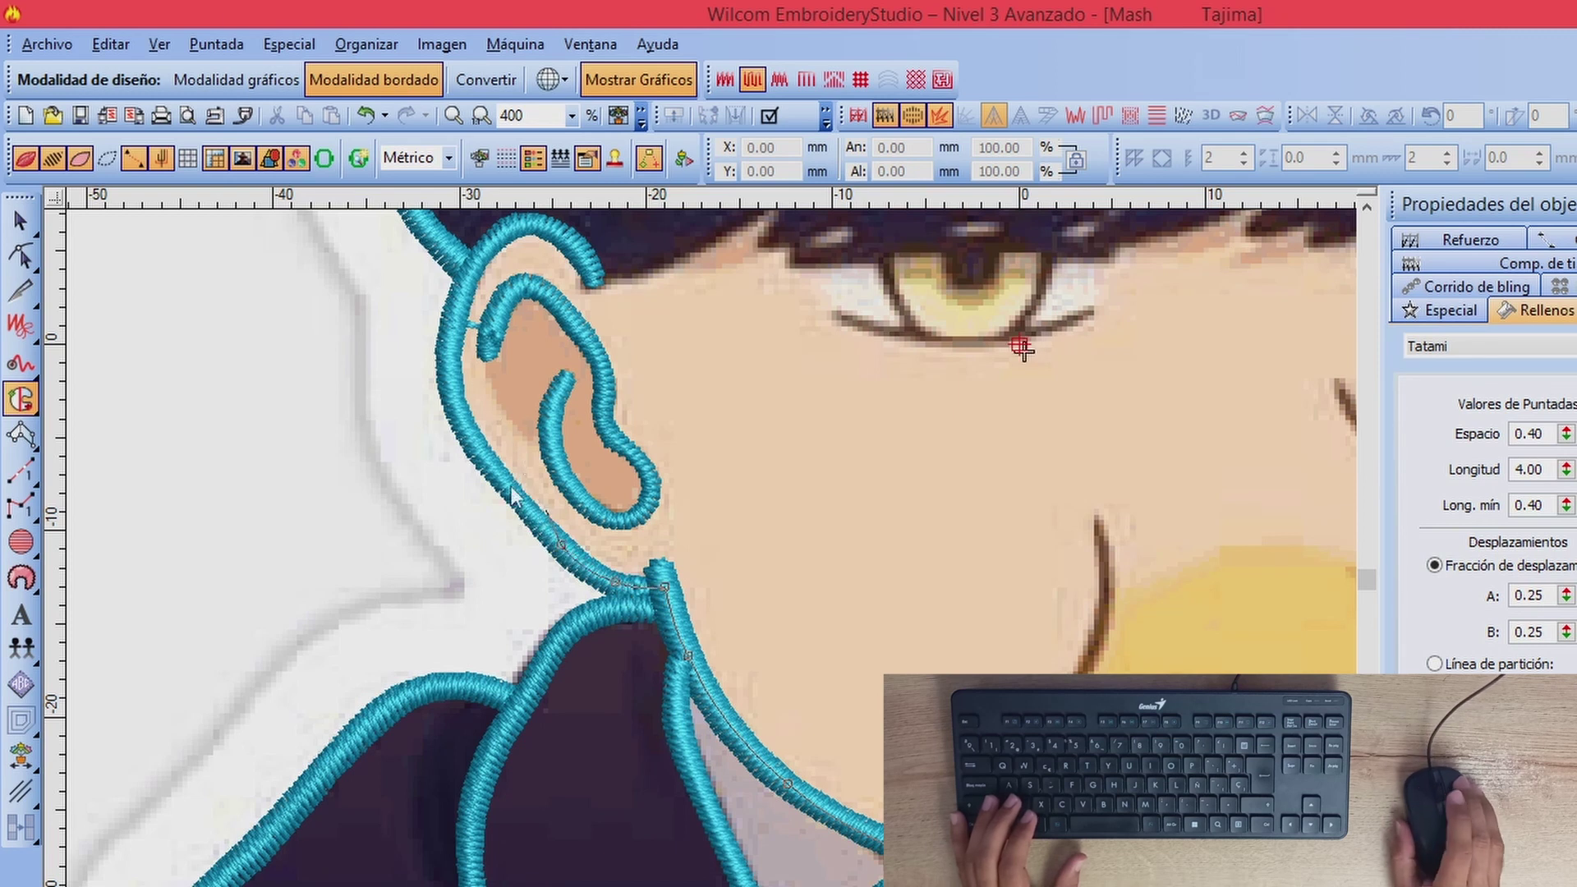
right_click(448, 346)
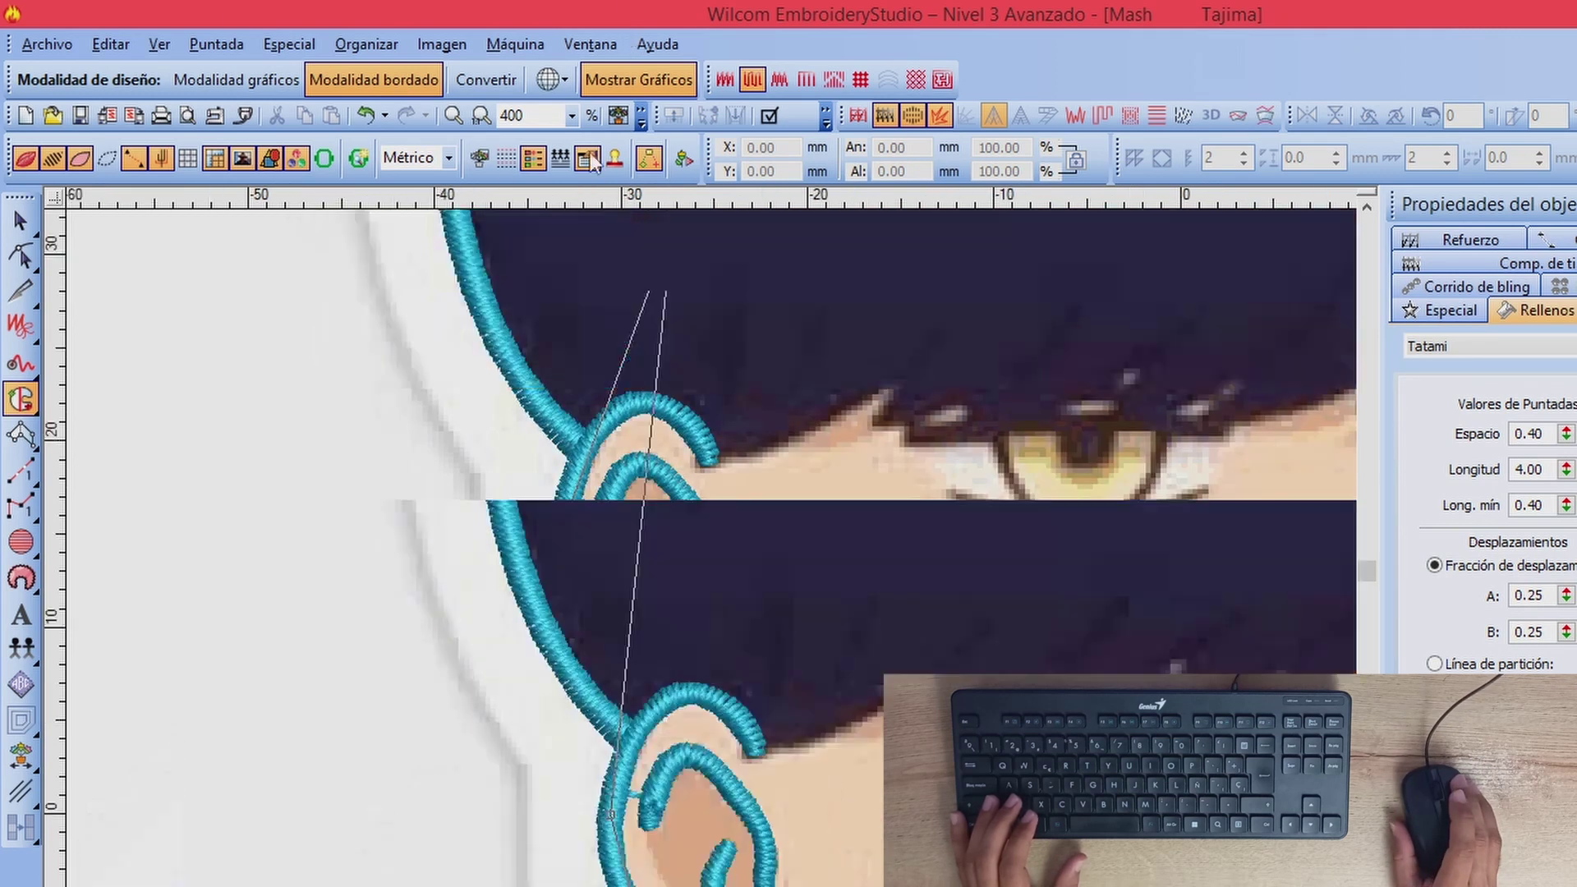
click(643, 727)
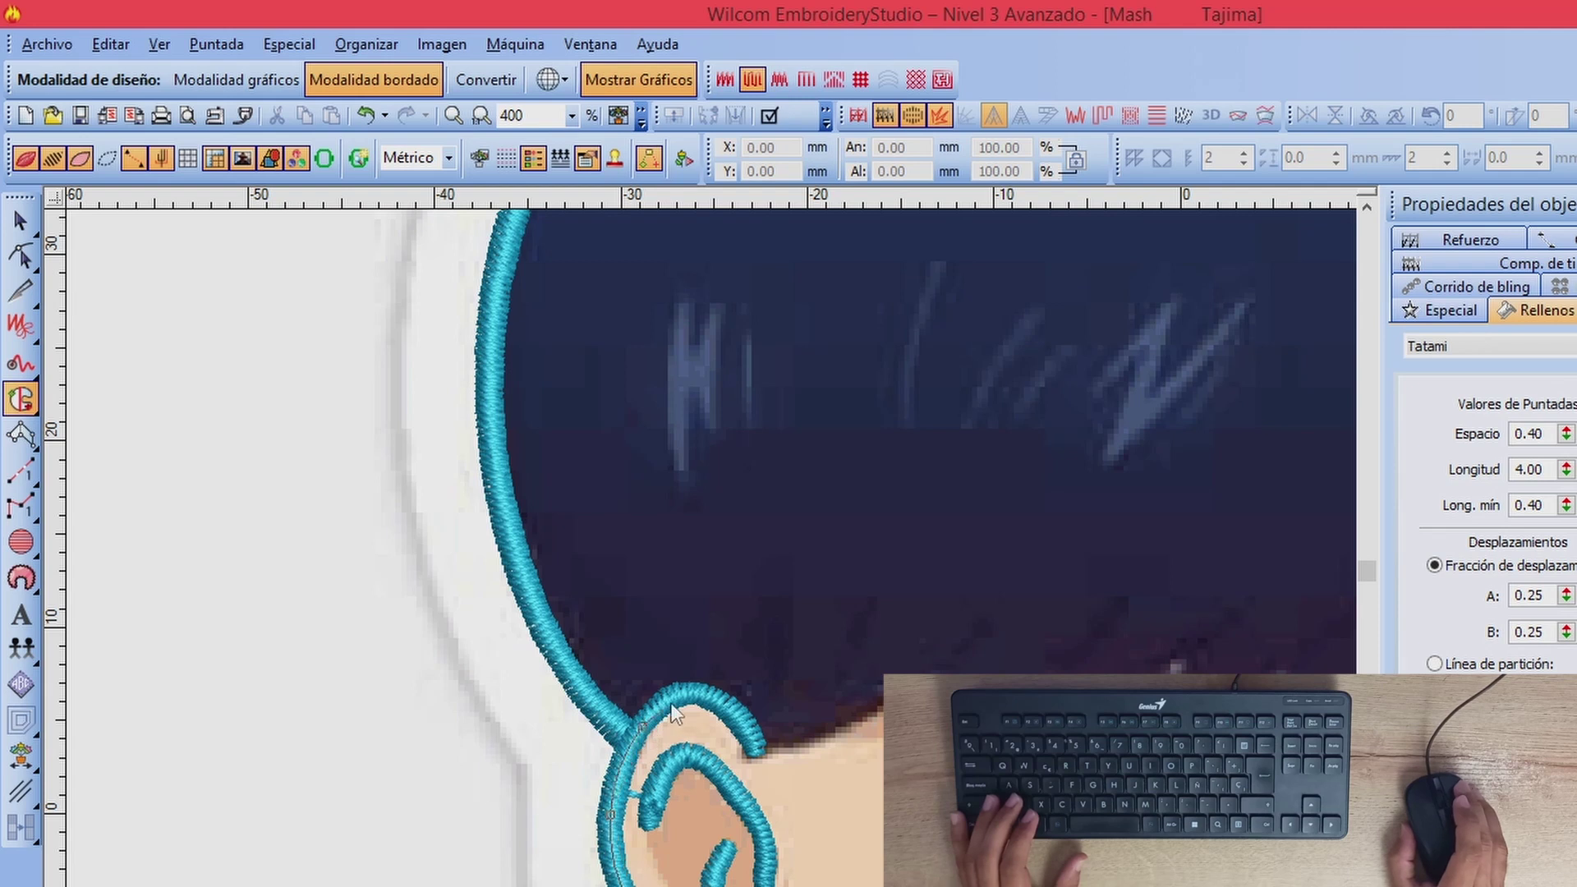
click(749, 730)
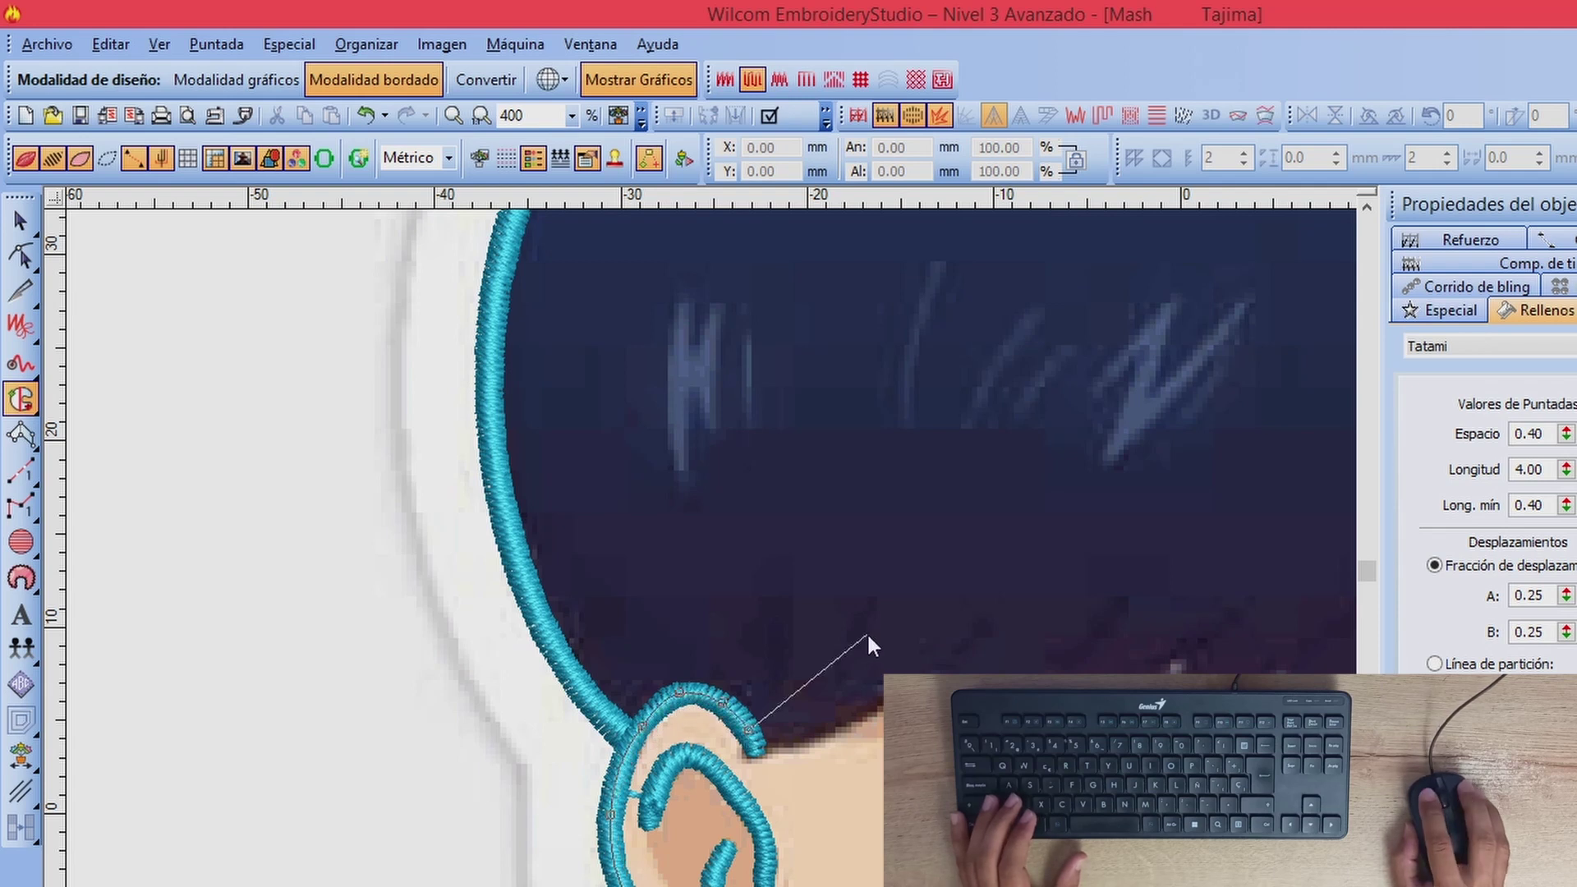
Step: Continue the skin boundary in a curve through the hair above the fringe, ending at the far temple's contour
click(879, 640)
right_click(1262, 604)
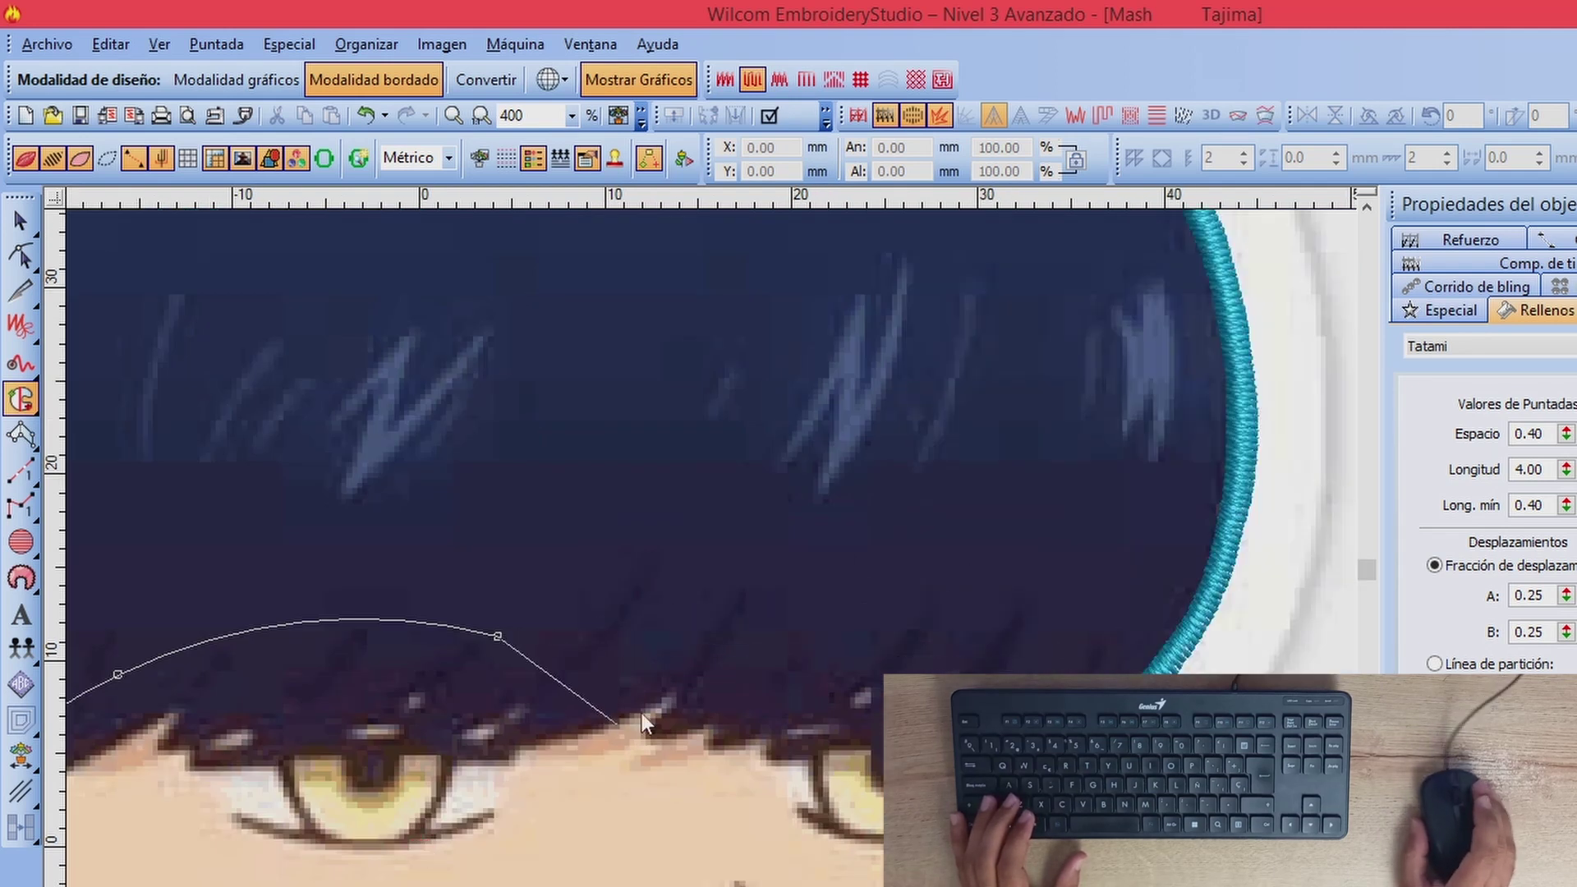
right_click(1001, 655)
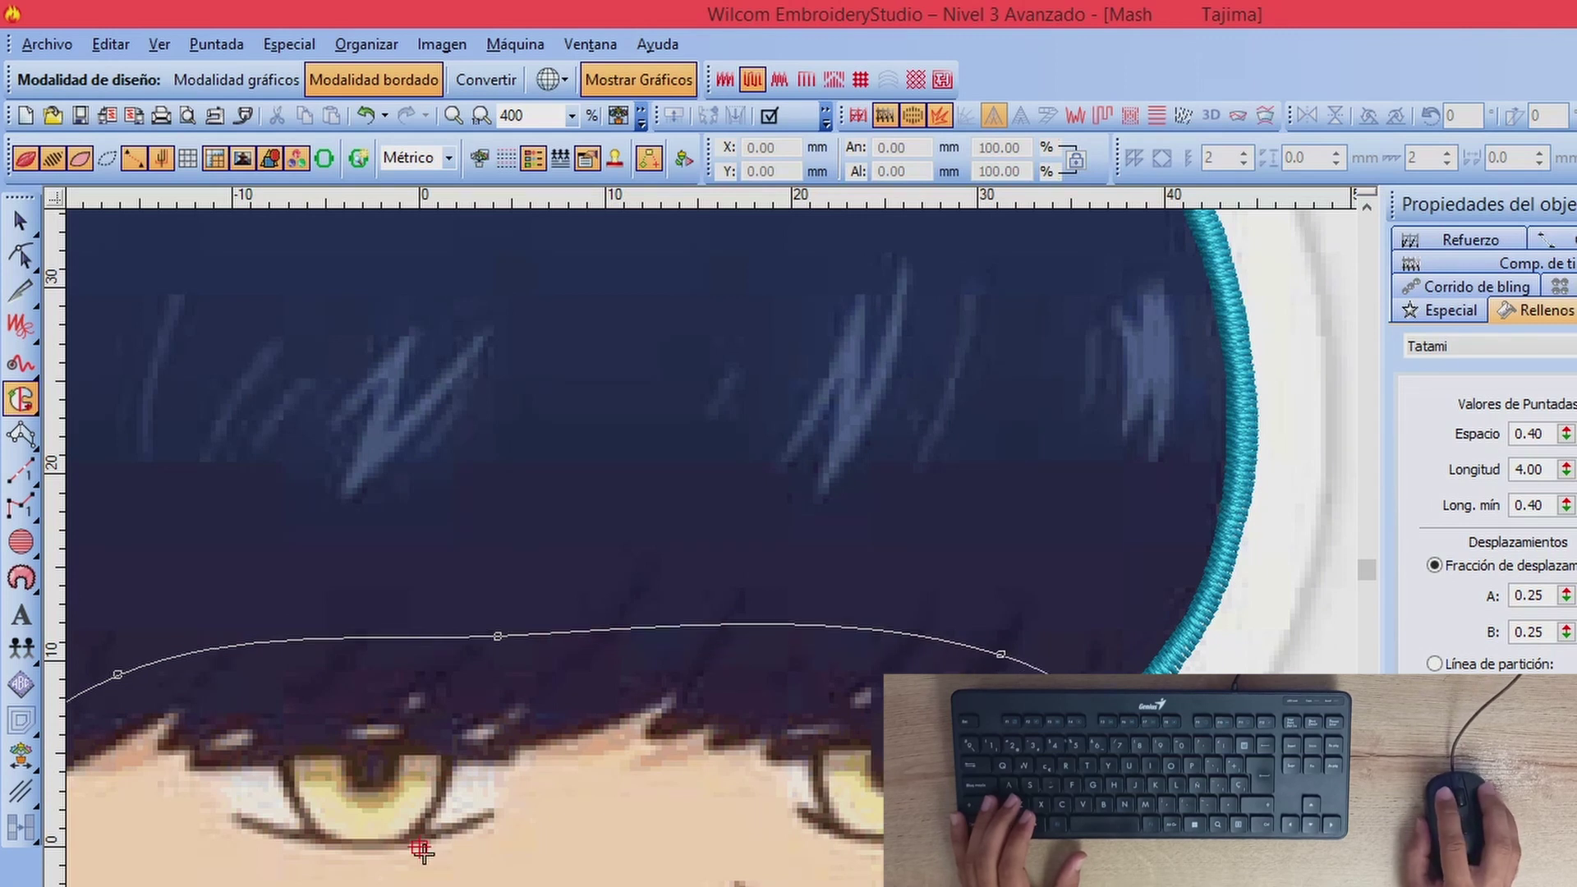
click(1062, 786)
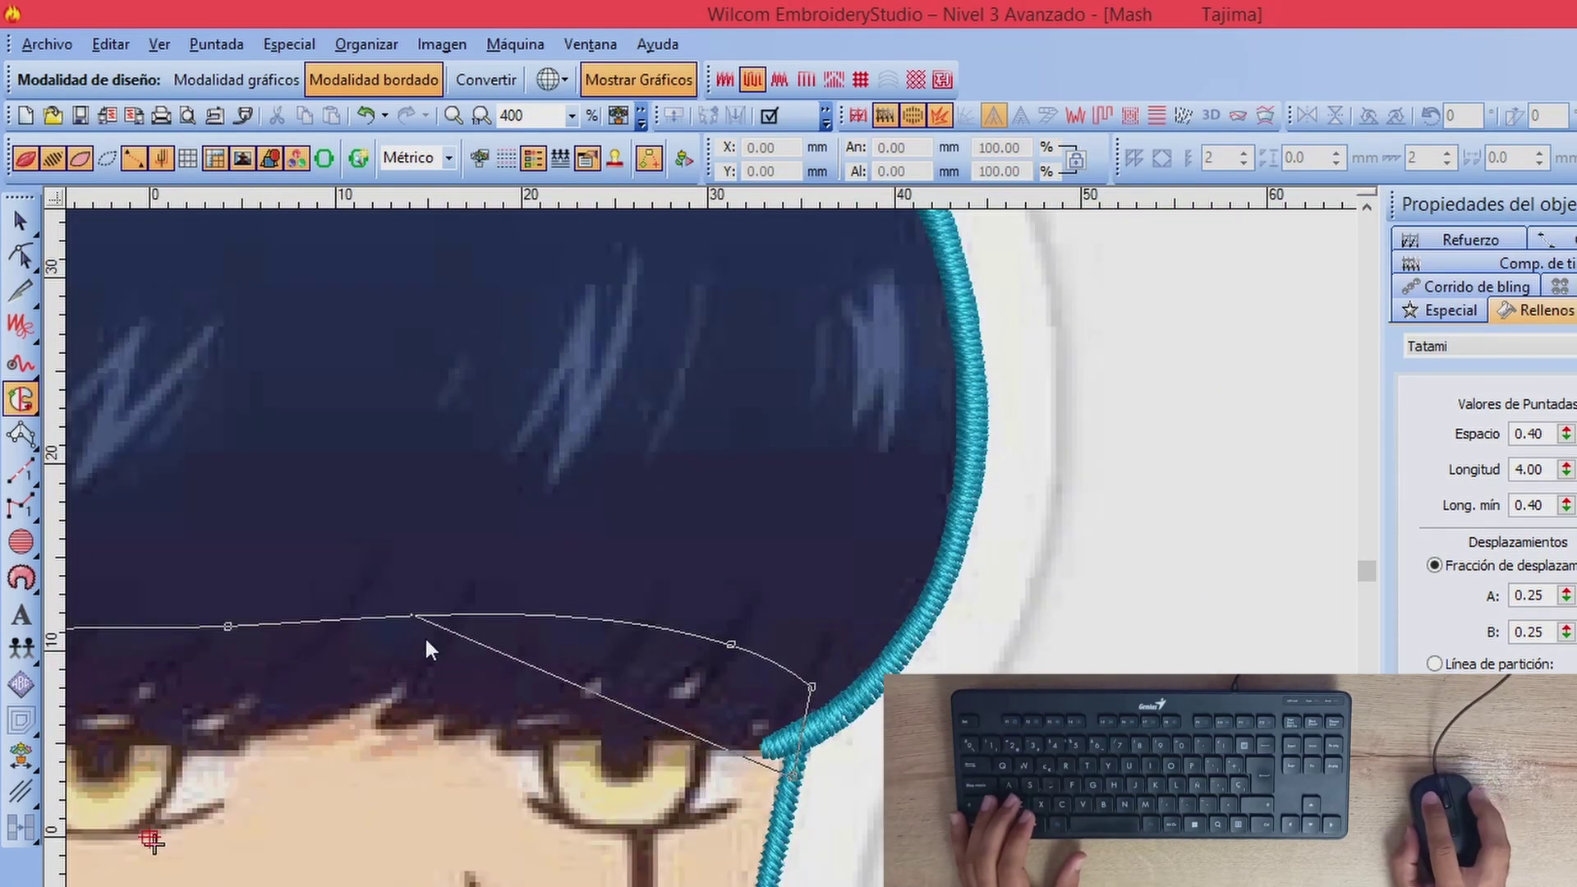
Step: Trace the skin boundary down the far cheek's contour from the temple to the edge of the bun
key(shift+z)
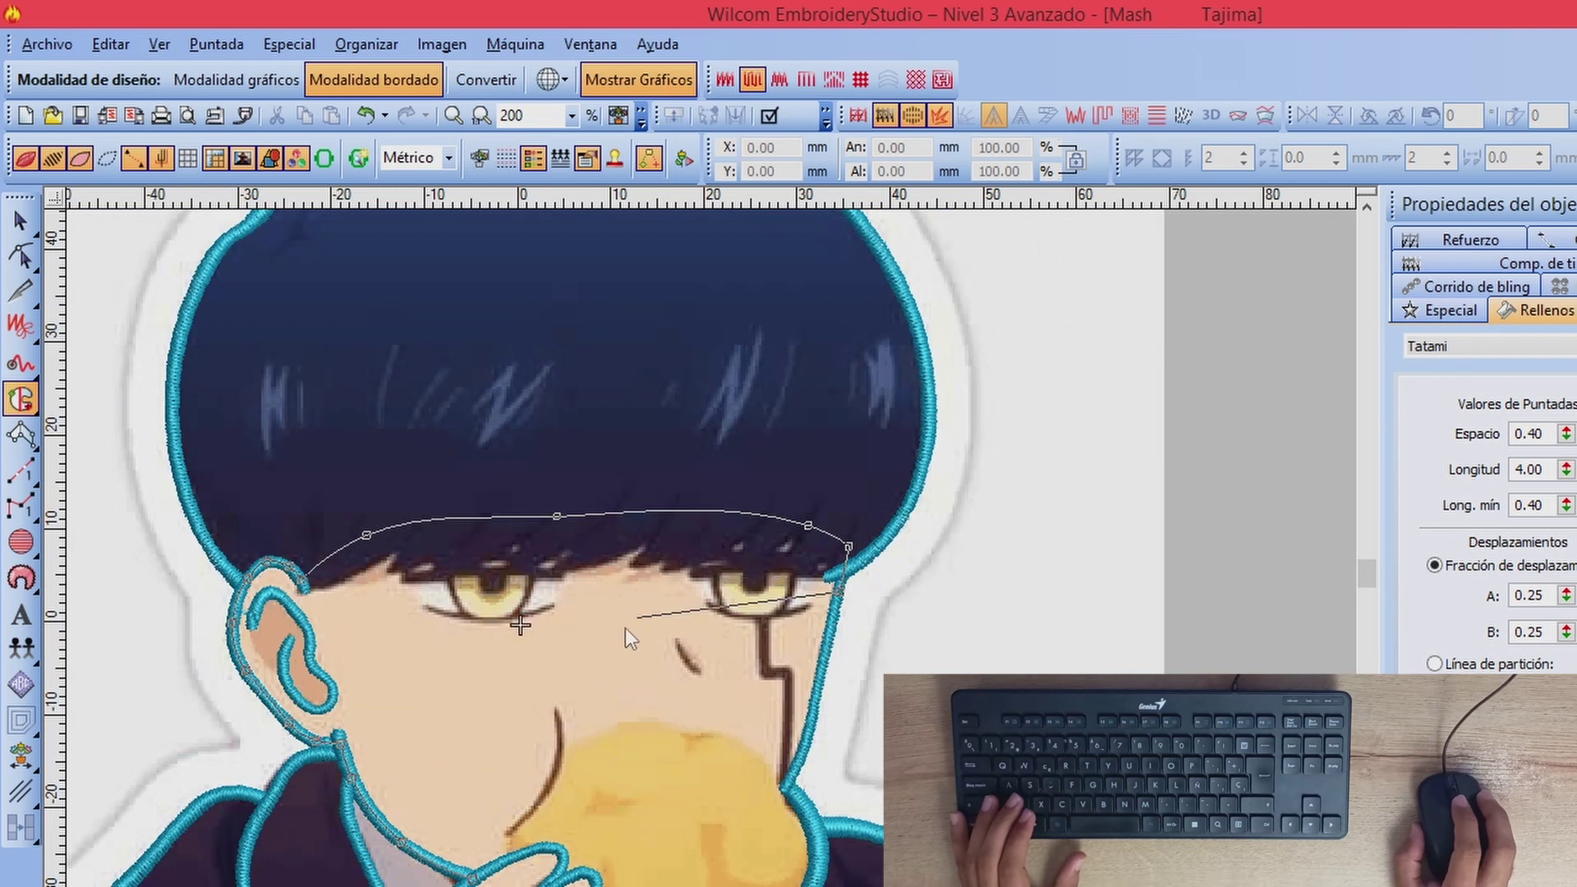
key(c)
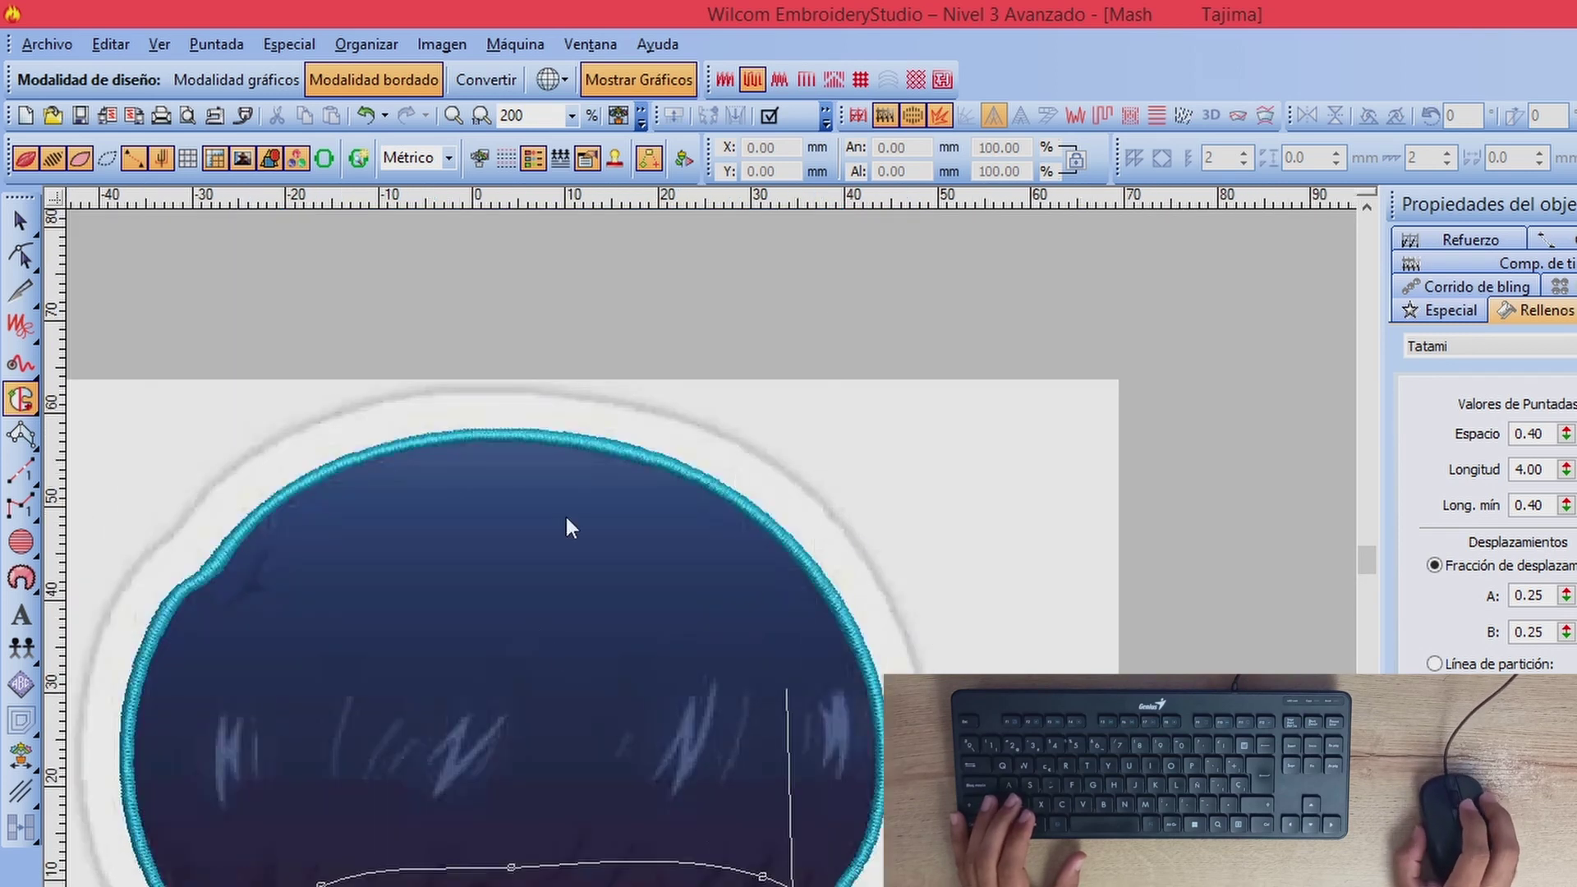
key(shift+z)
key(shift+z)
key(z)
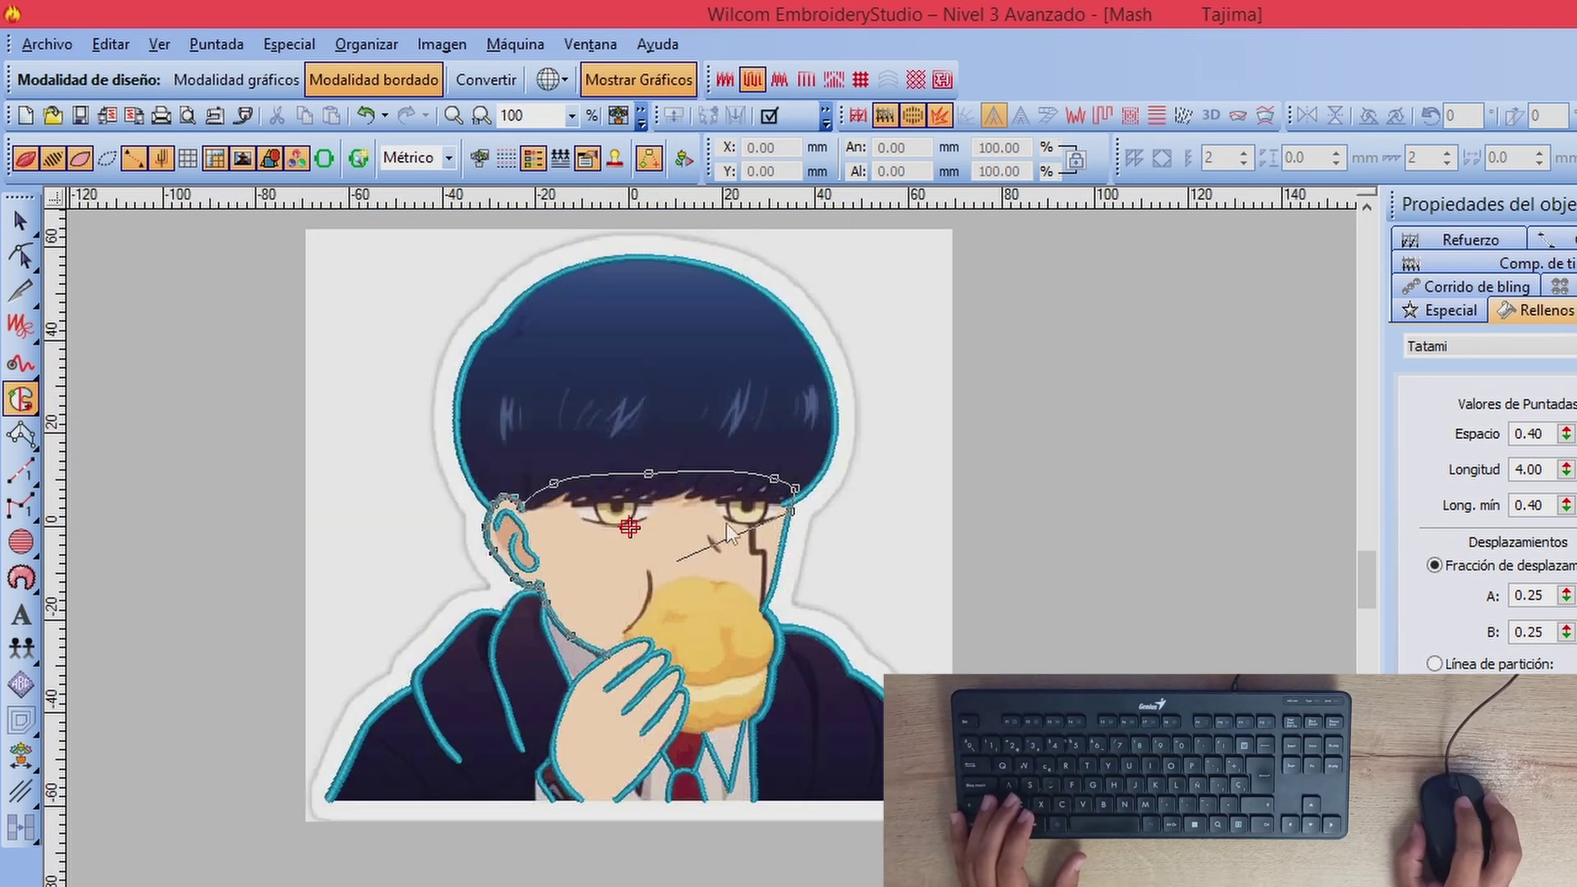
key(z)
key(z)
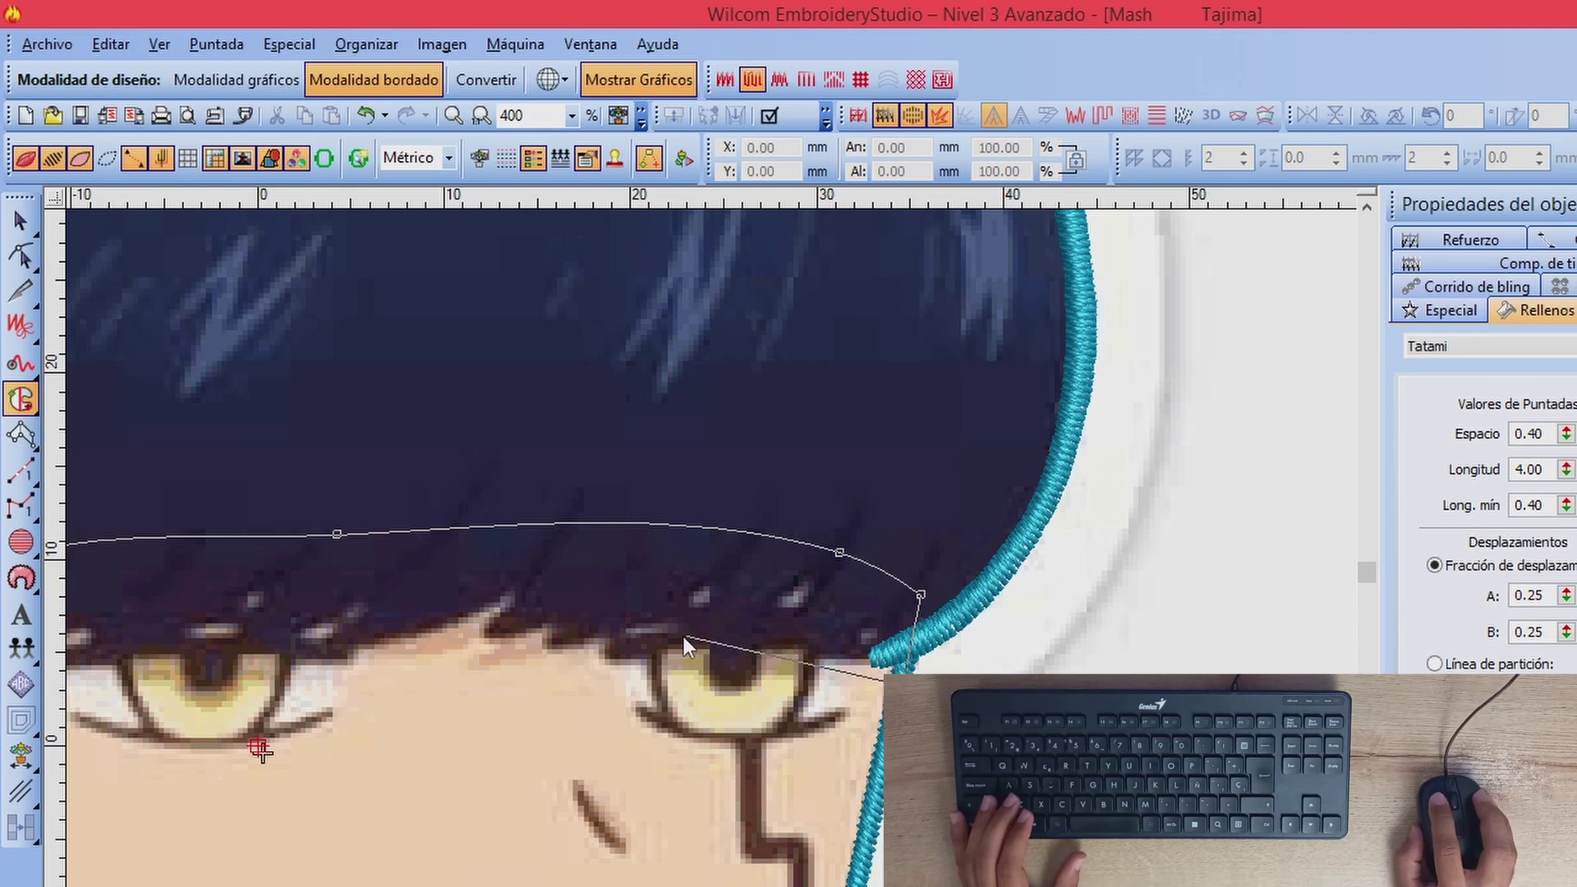
right_click(869, 828)
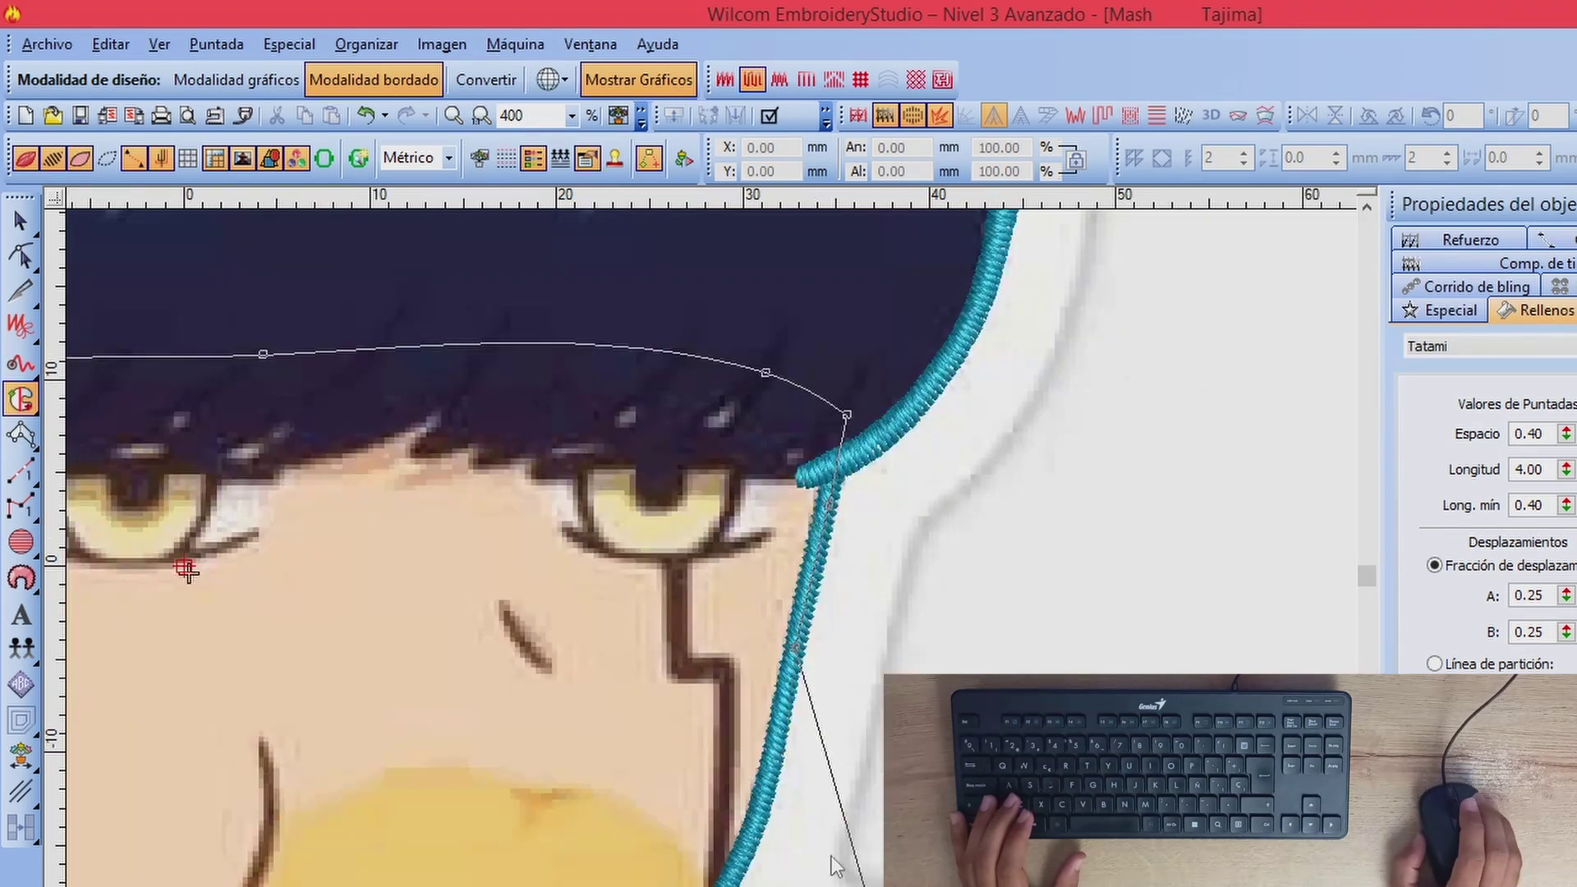
right_click(774, 753)
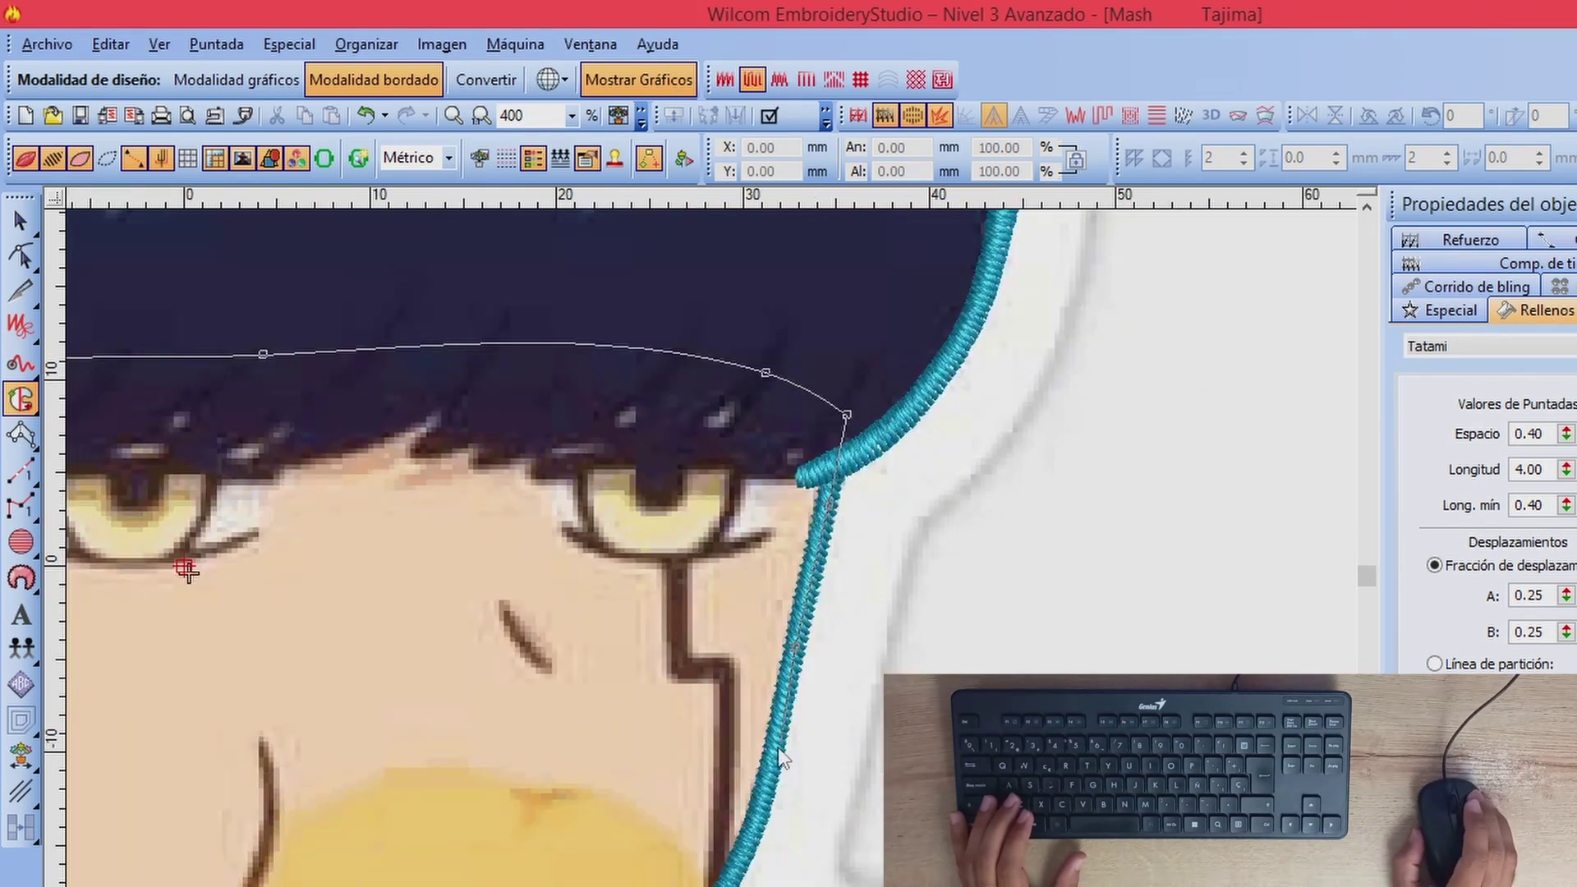
right_click(763, 801)
right_click(746, 847)
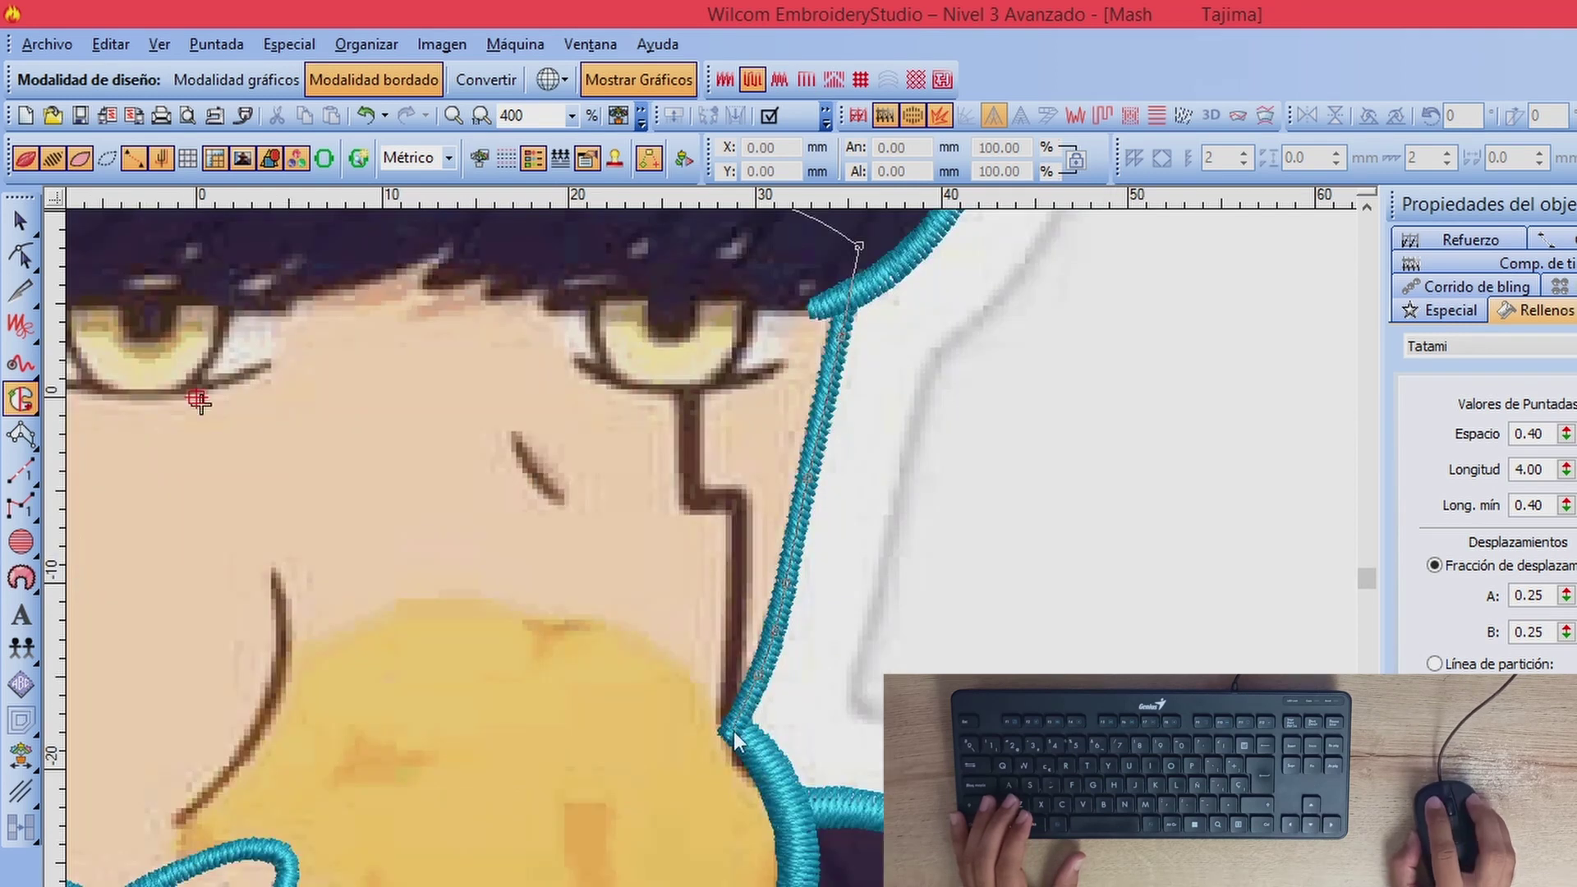
click(760, 754)
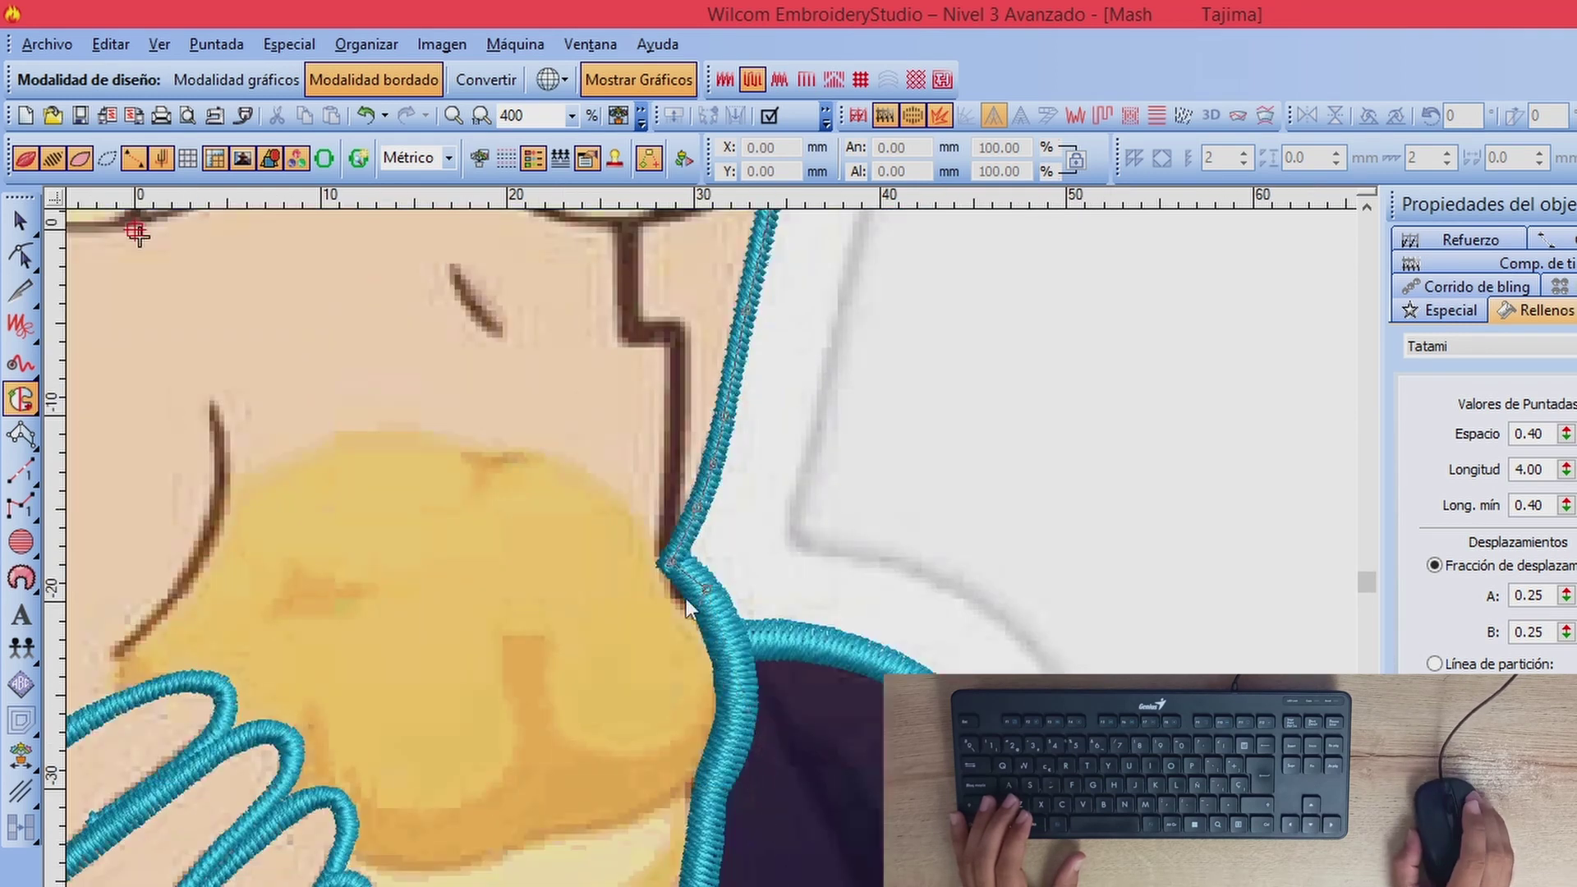
Step: Continue the skin boundary in an arc inside the bun's upper part, down to the fingers and back along the hand's contour
click(654, 620)
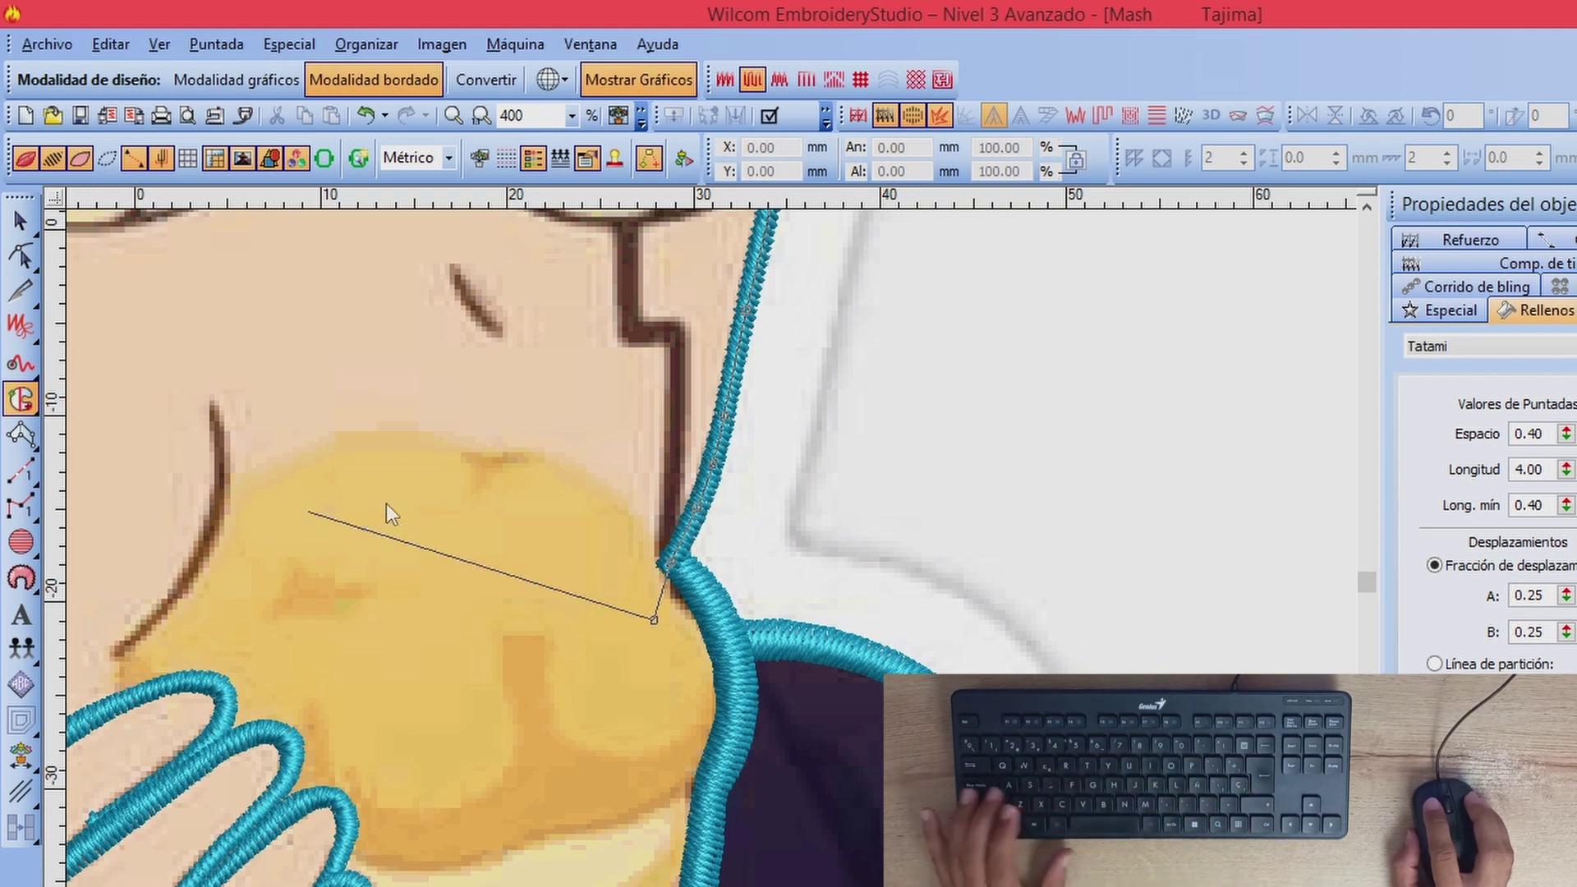
right_click(515, 528)
right_click(350, 525)
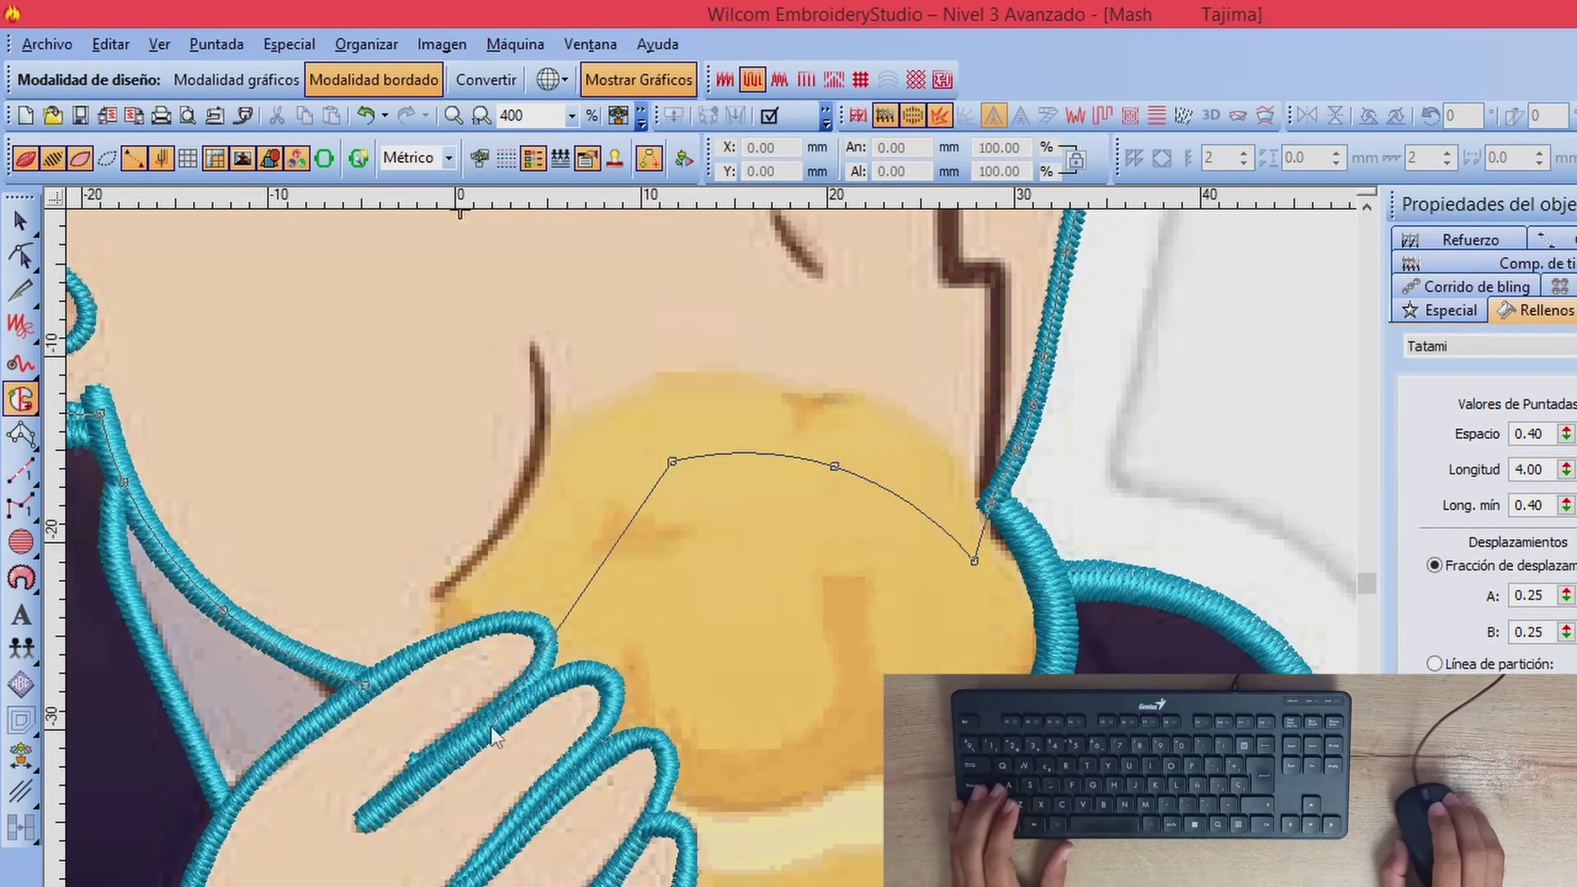
right_click(502, 578)
click(489, 635)
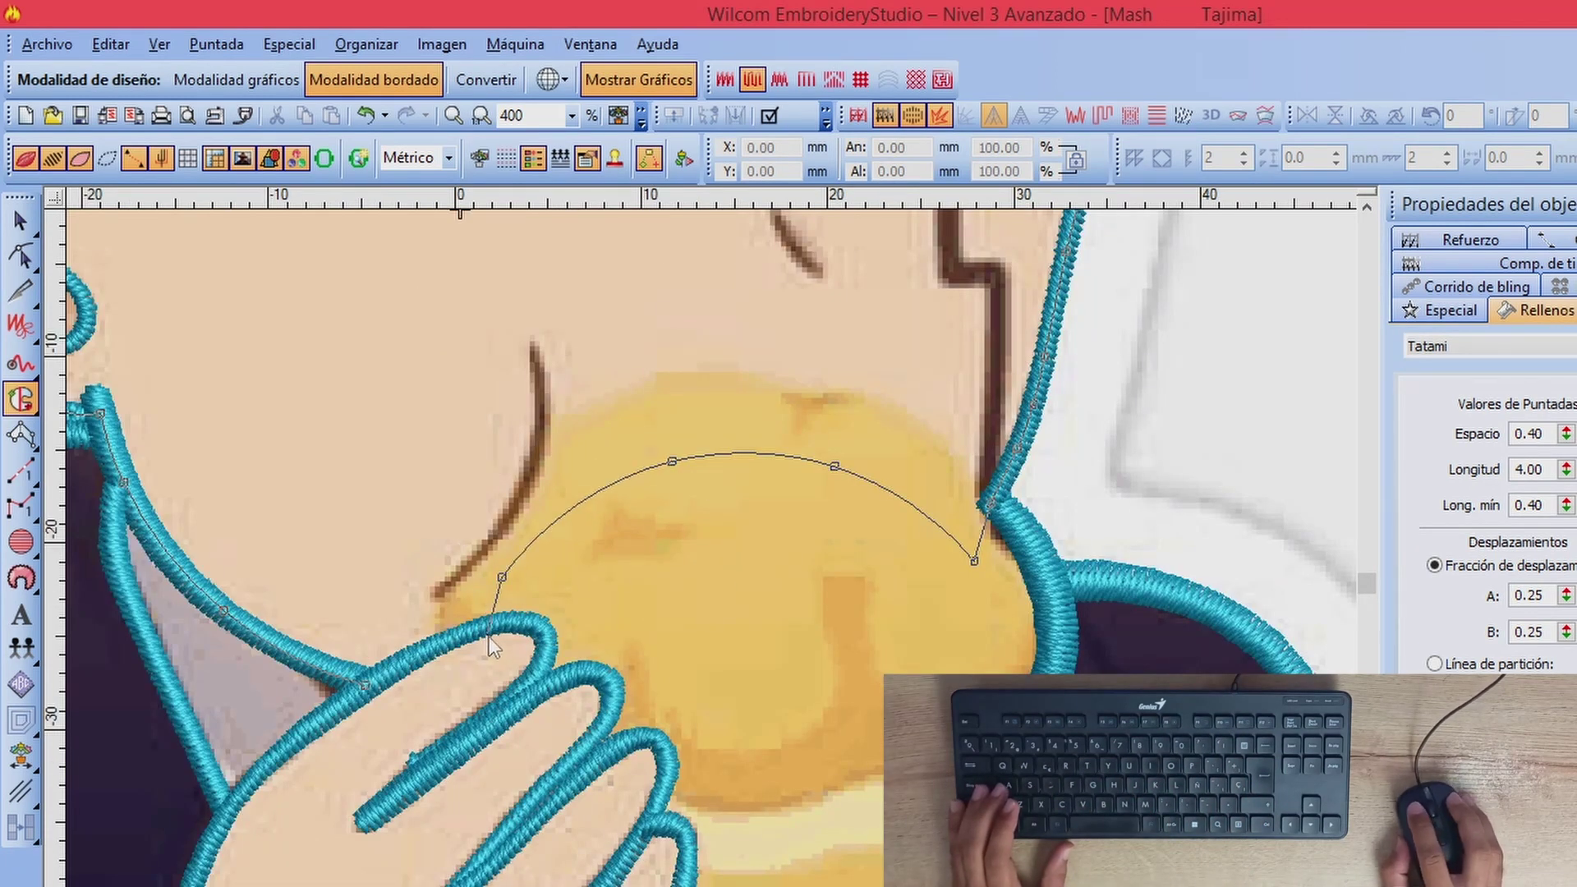
click(391, 692)
Step: Close the skin boundary and generate the face's Tatami fill with a vertical stitch angle
scroll(832, 561, down, 2)
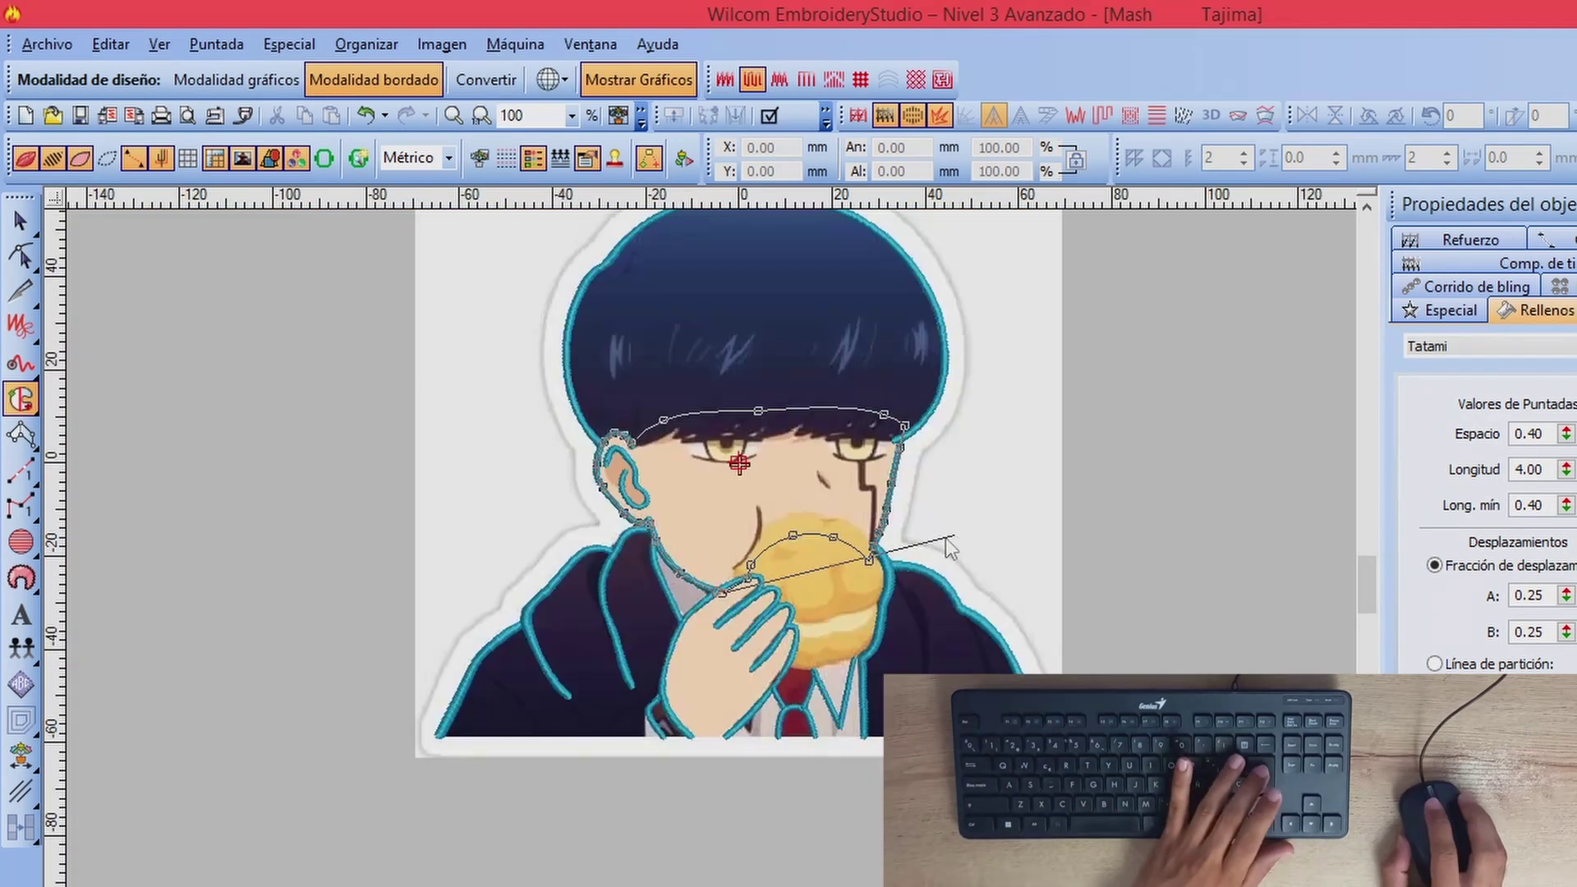
key(Return)
click(783, 327)
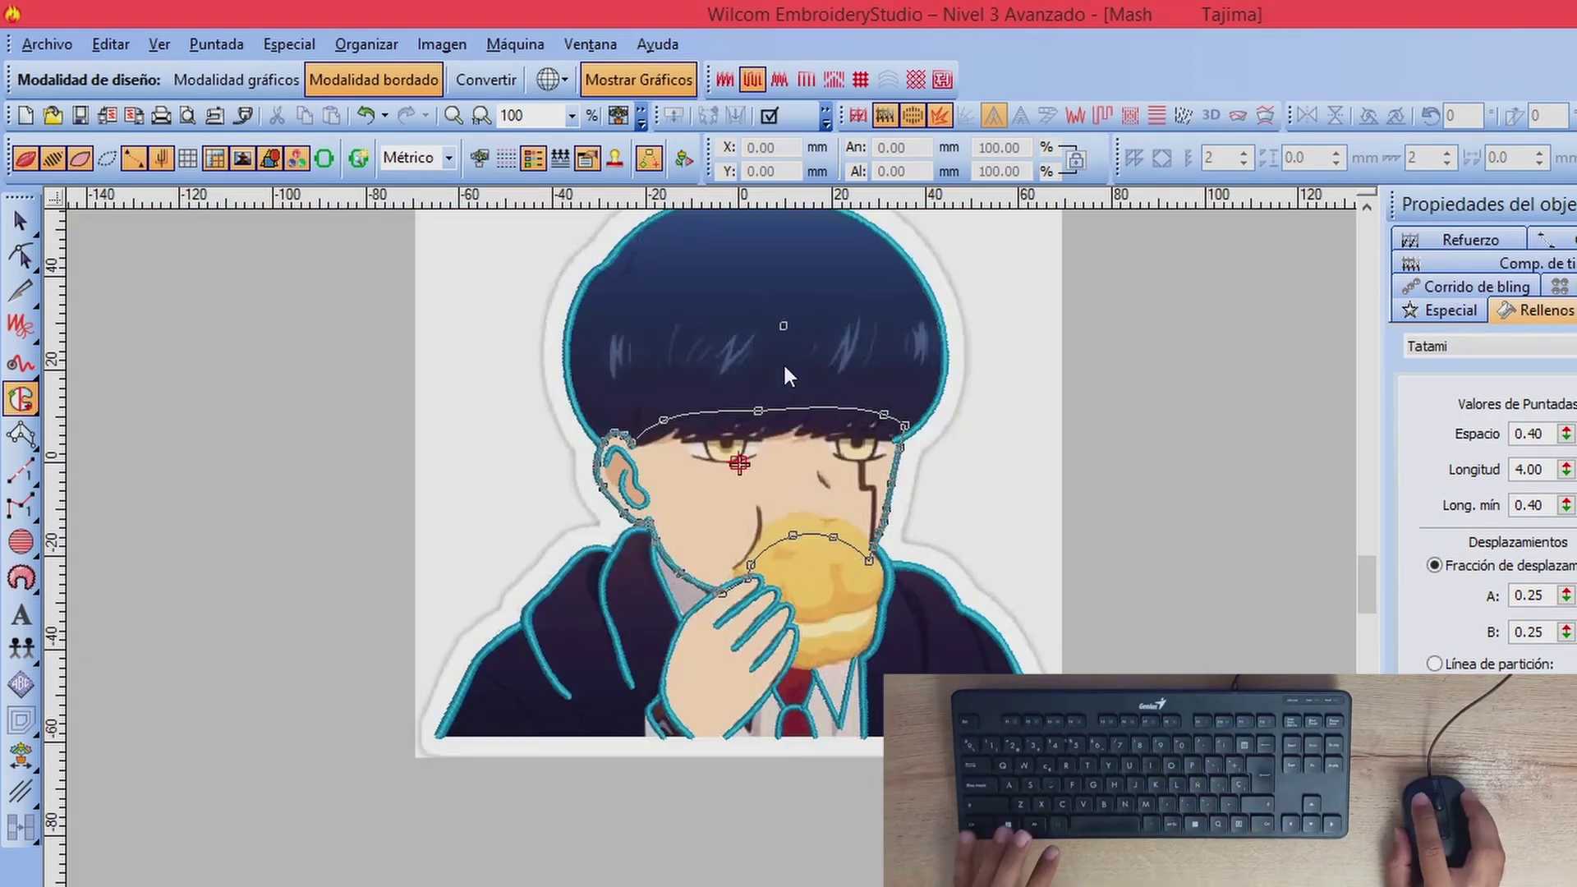
click(782, 672)
scroll(791, 544, up, 2)
scroll(746, 530, down, 1)
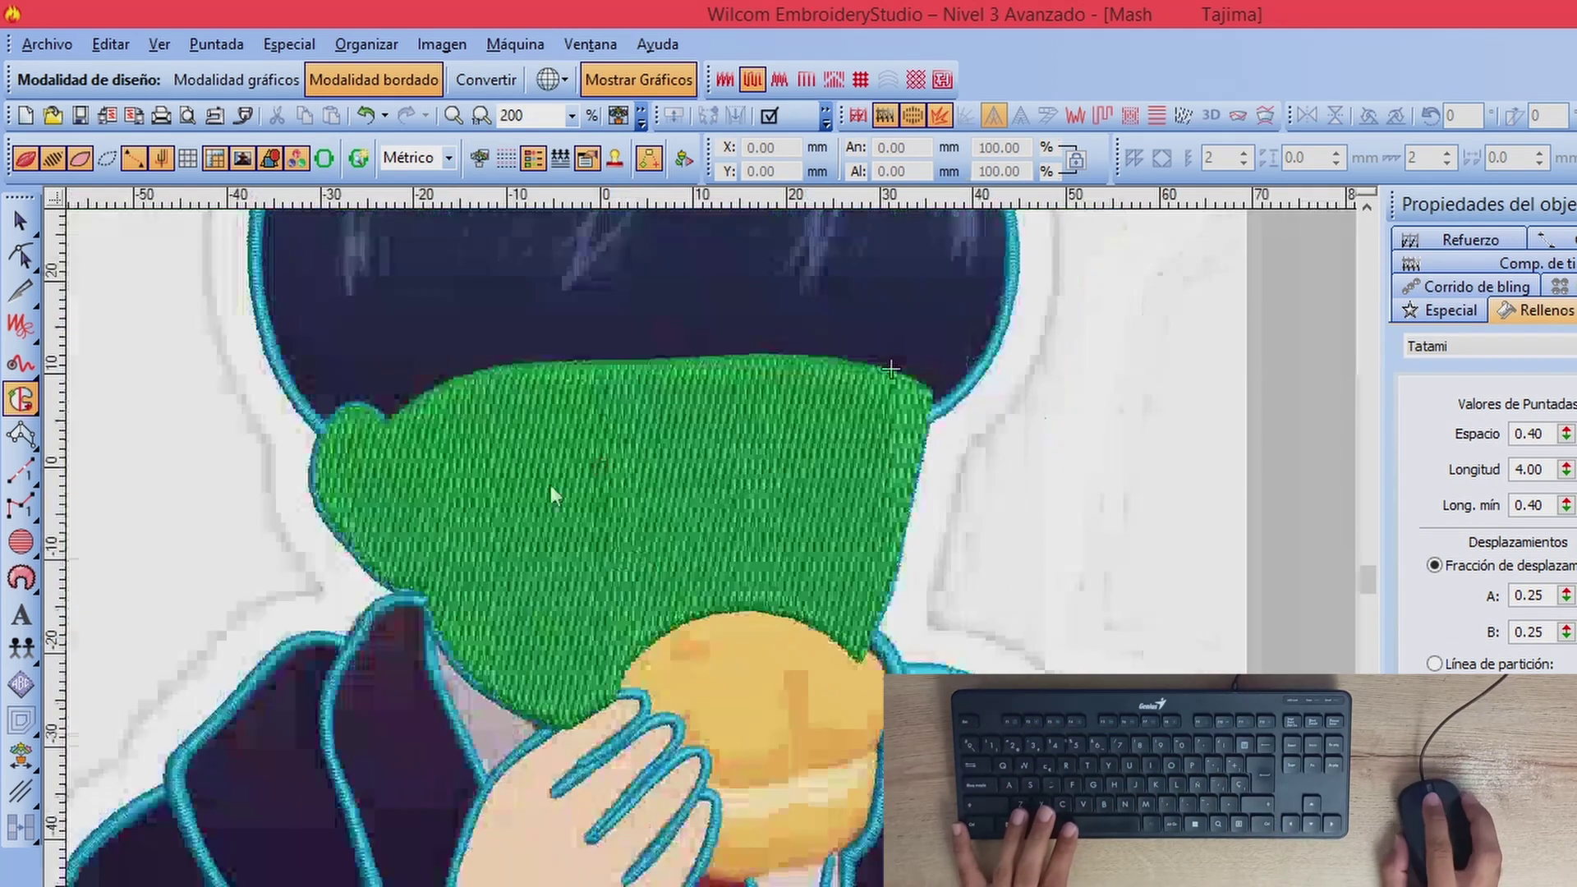
Step: Reshape the face fill, moving its start point to the far temple's contour and its stop point to the ear's outer edge
click(22, 256)
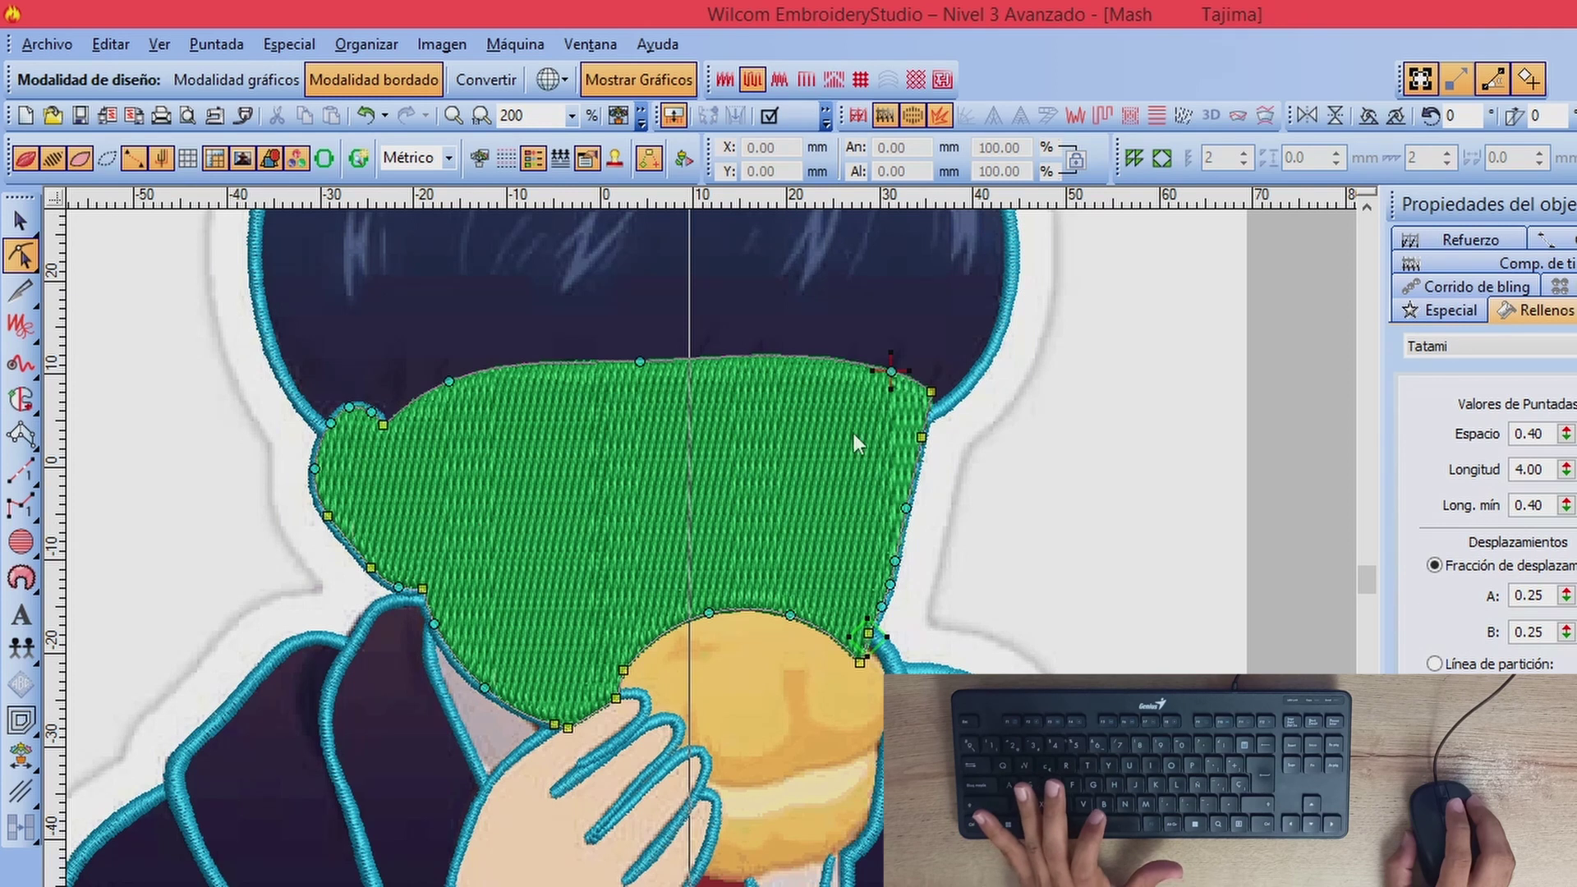
mouse_move(894, 363)
mouse_down()
mouse_move(330, 430)
mouse_move(303, 464)
mouse_move(880, 310)
mouse_move(890, 356)
mouse_up()
scroll(899, 406, up, 1)
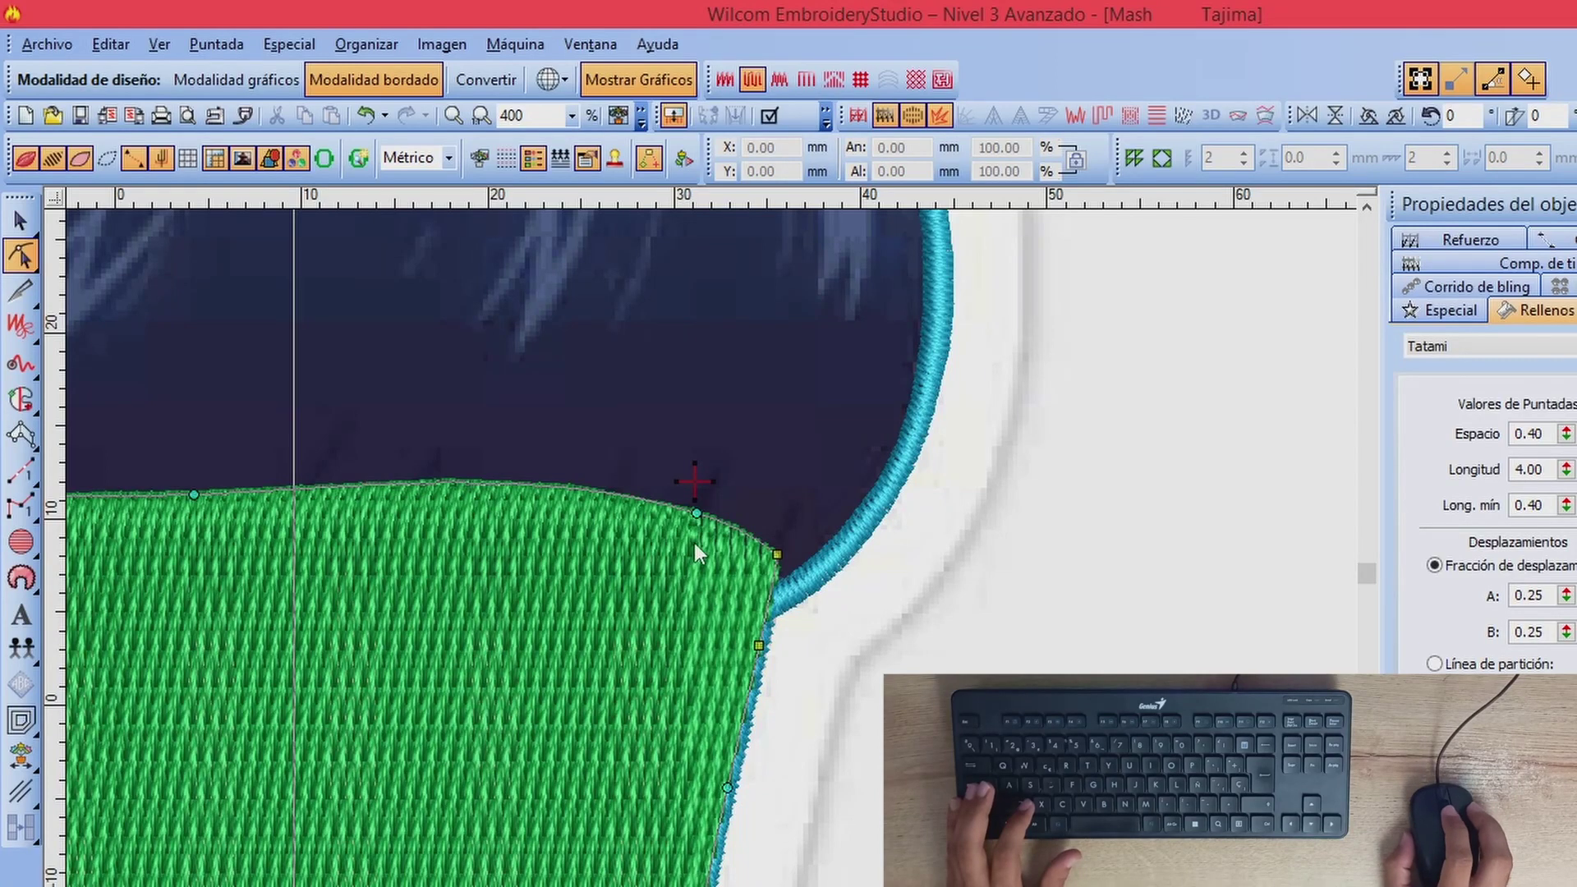
scroll(697, 547, down, 2)
scroll(699, 604, up, 1)
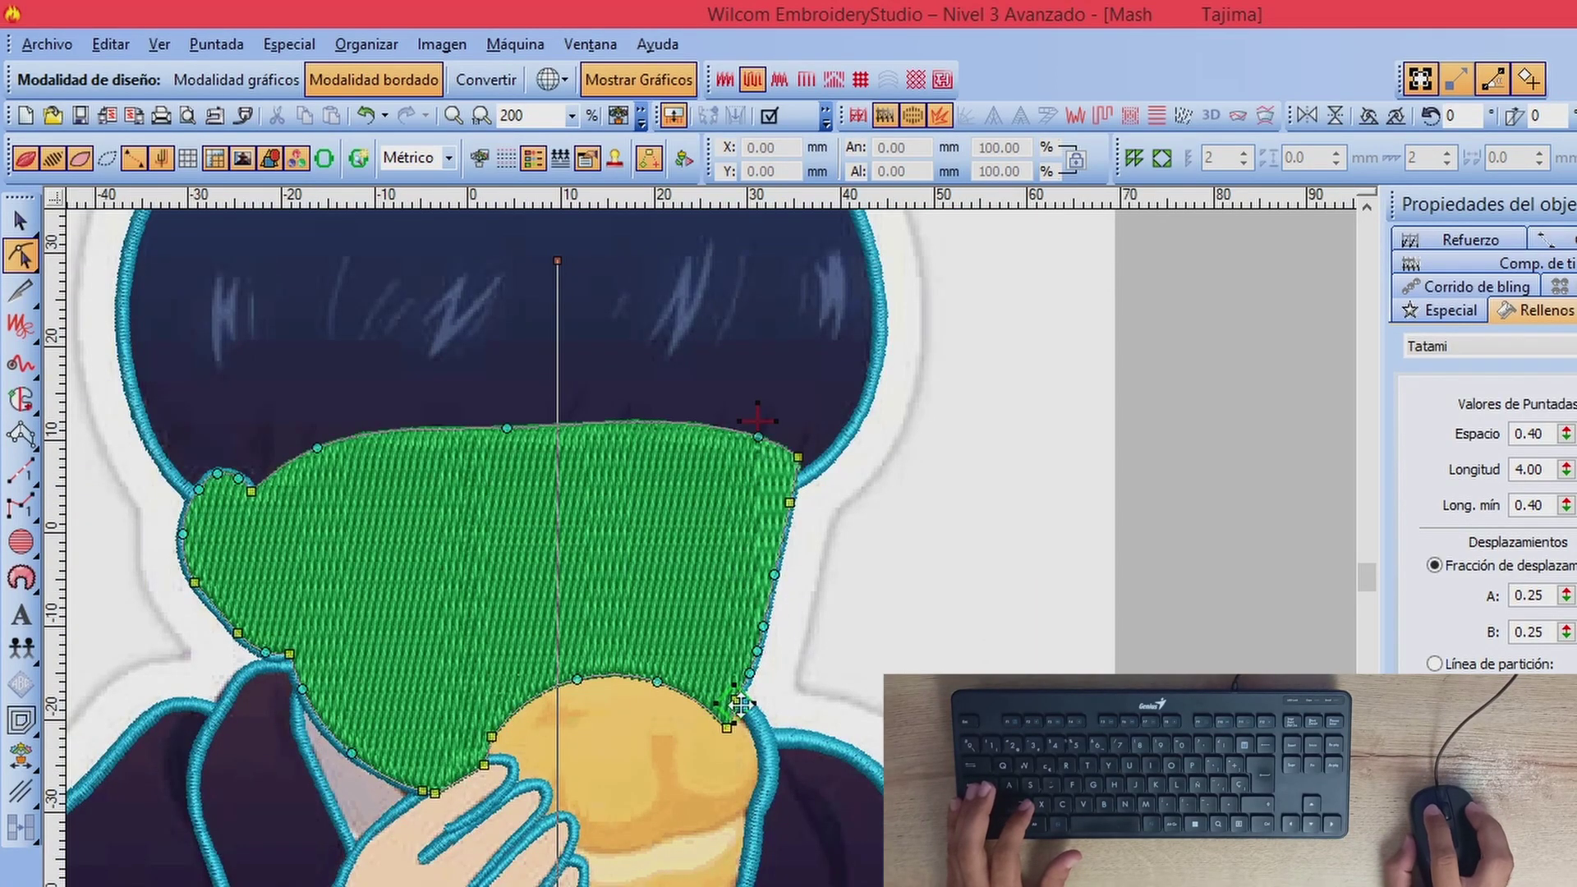
drag(746, 698, 817, 462)
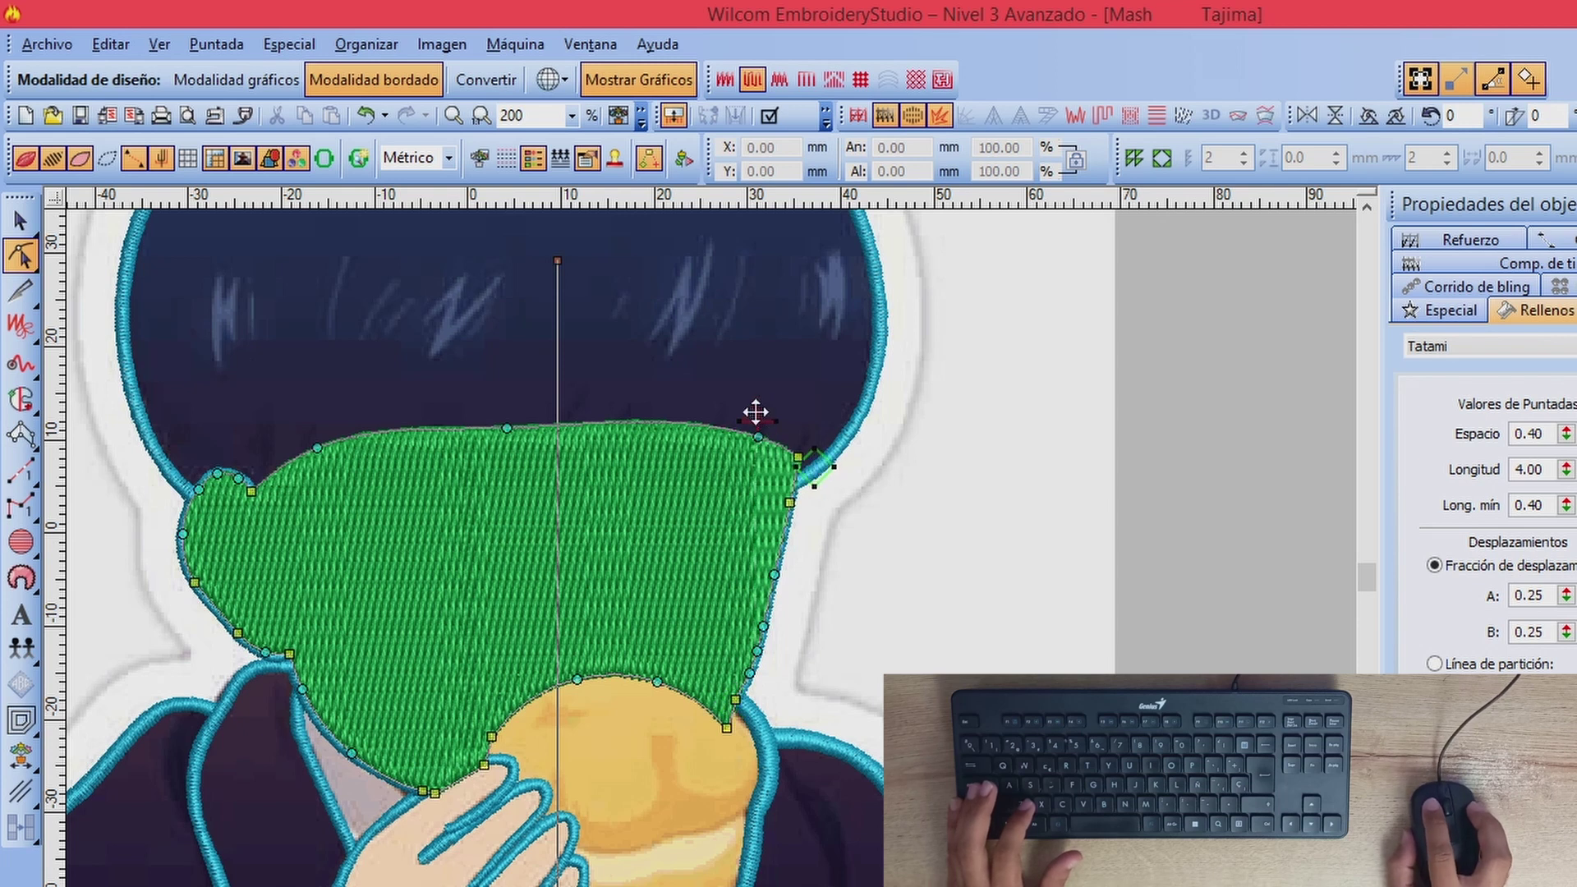
mouse_move(756, 415)
mouse_down()
mouse_move(163, 480)
mouse_move(181, 539)
mouse_up()
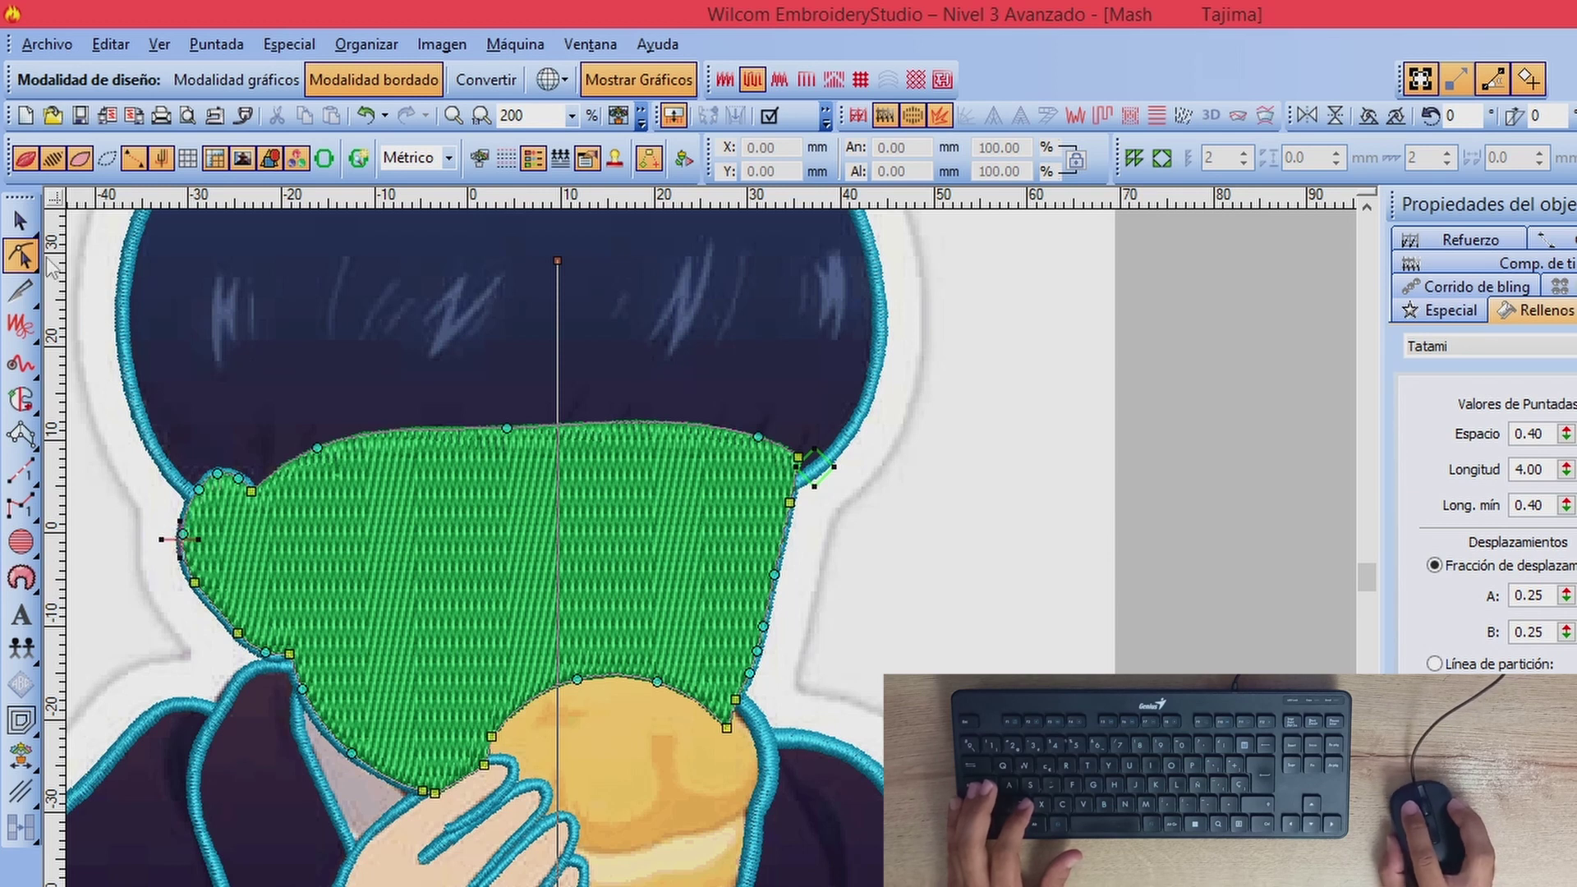
Step: Select the face fill and send it behind the ear and face contours
click(20, 221)
click(1204, 446)
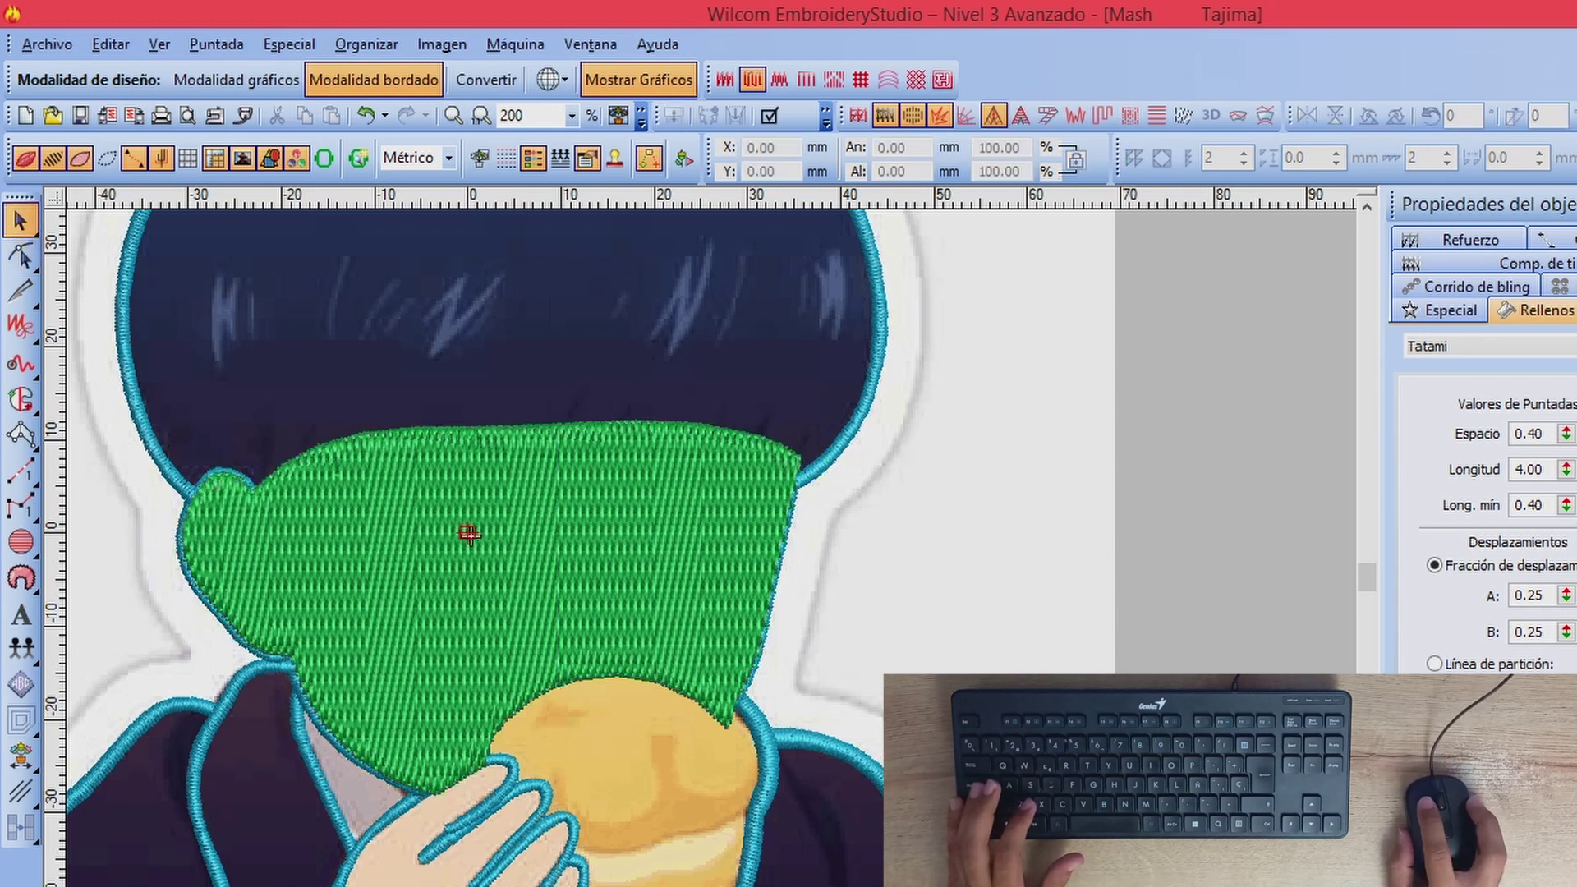
click(468, 534)
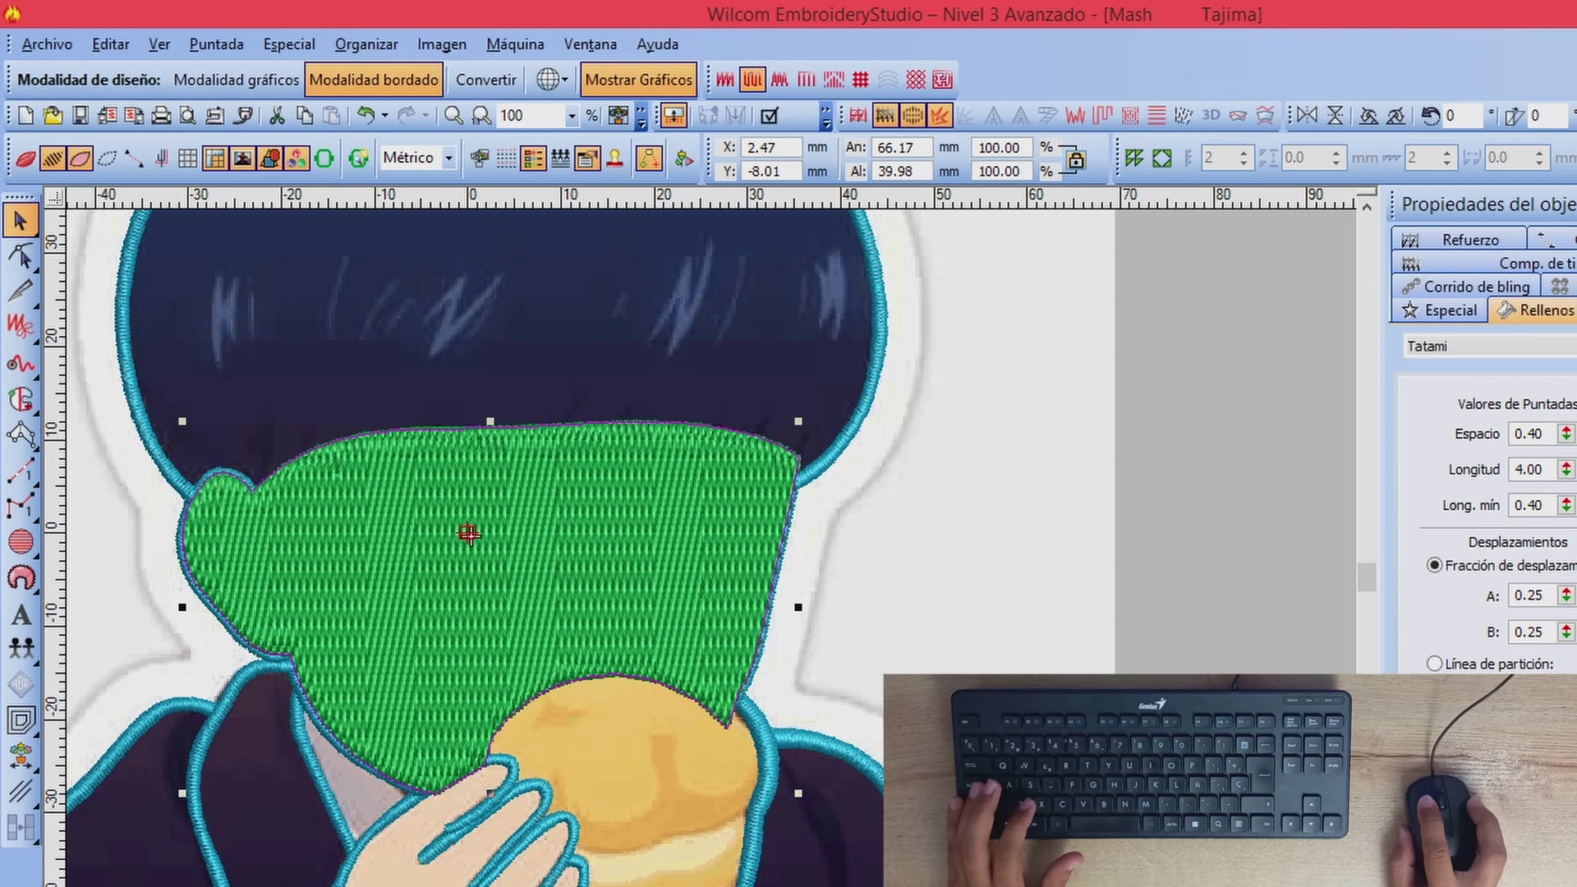
click(1270, 426)
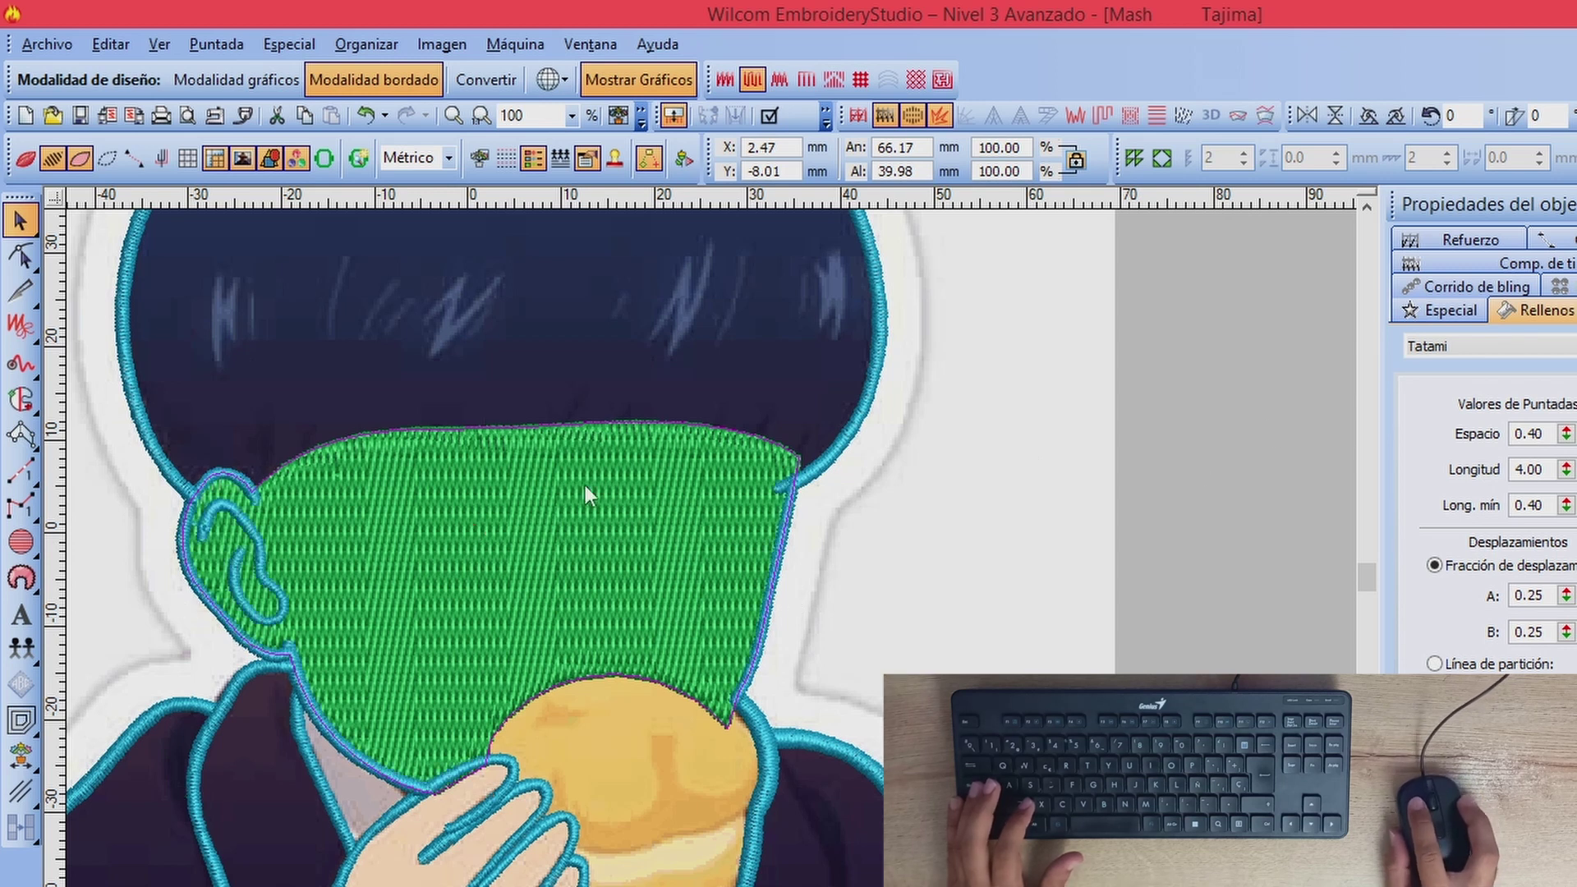
key(shift+z)
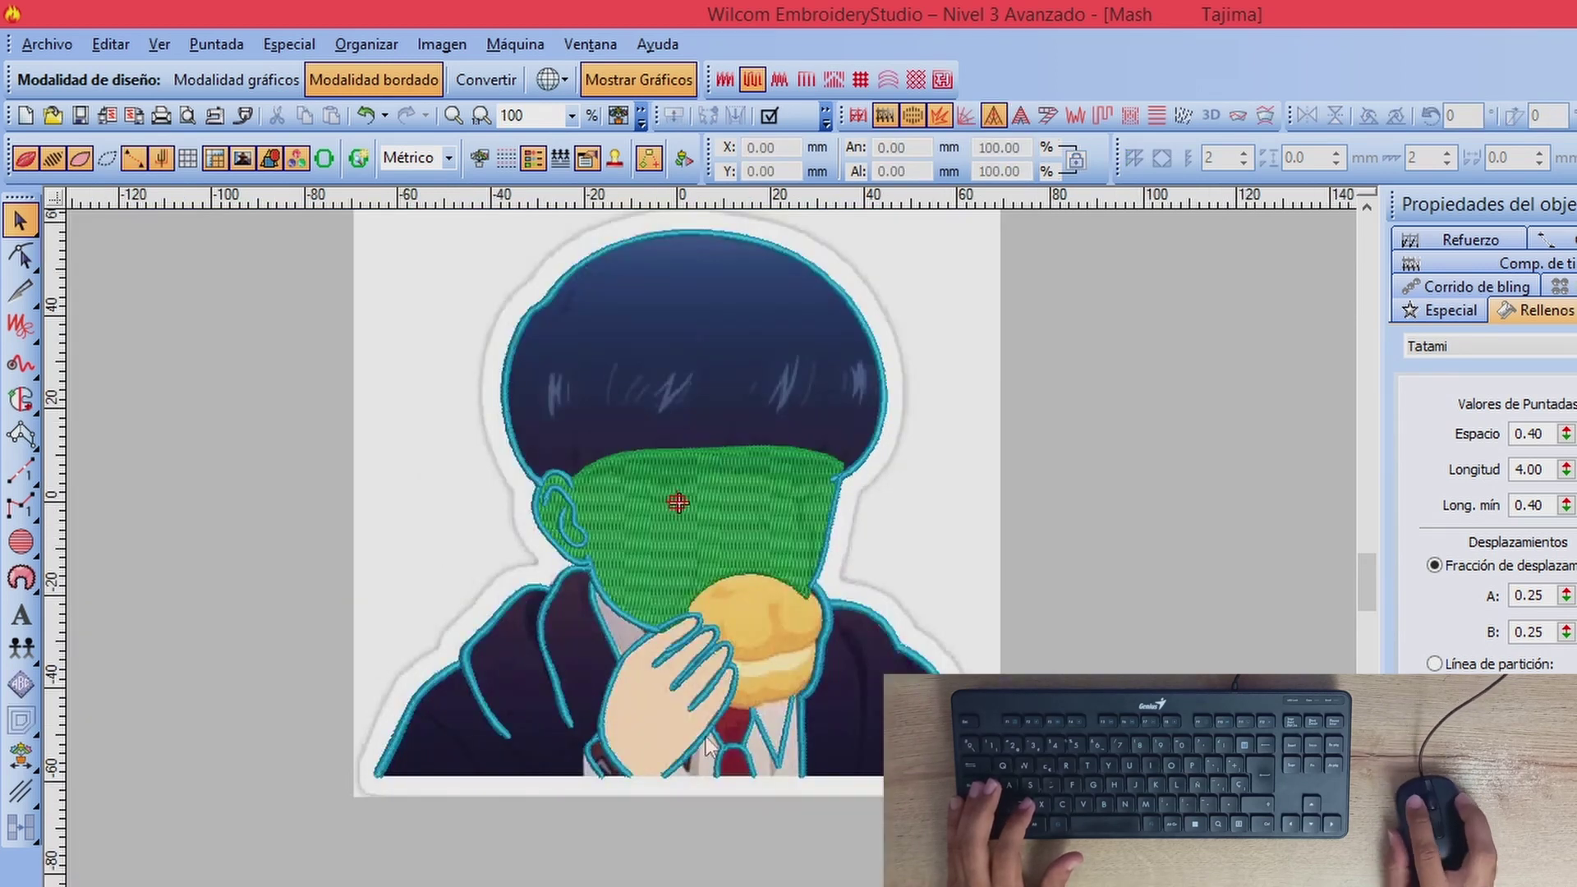
Step: Start a Complex Fill on the hand and trace its boundary from the wrist up around the little finger to the ring fingertip
key(z)
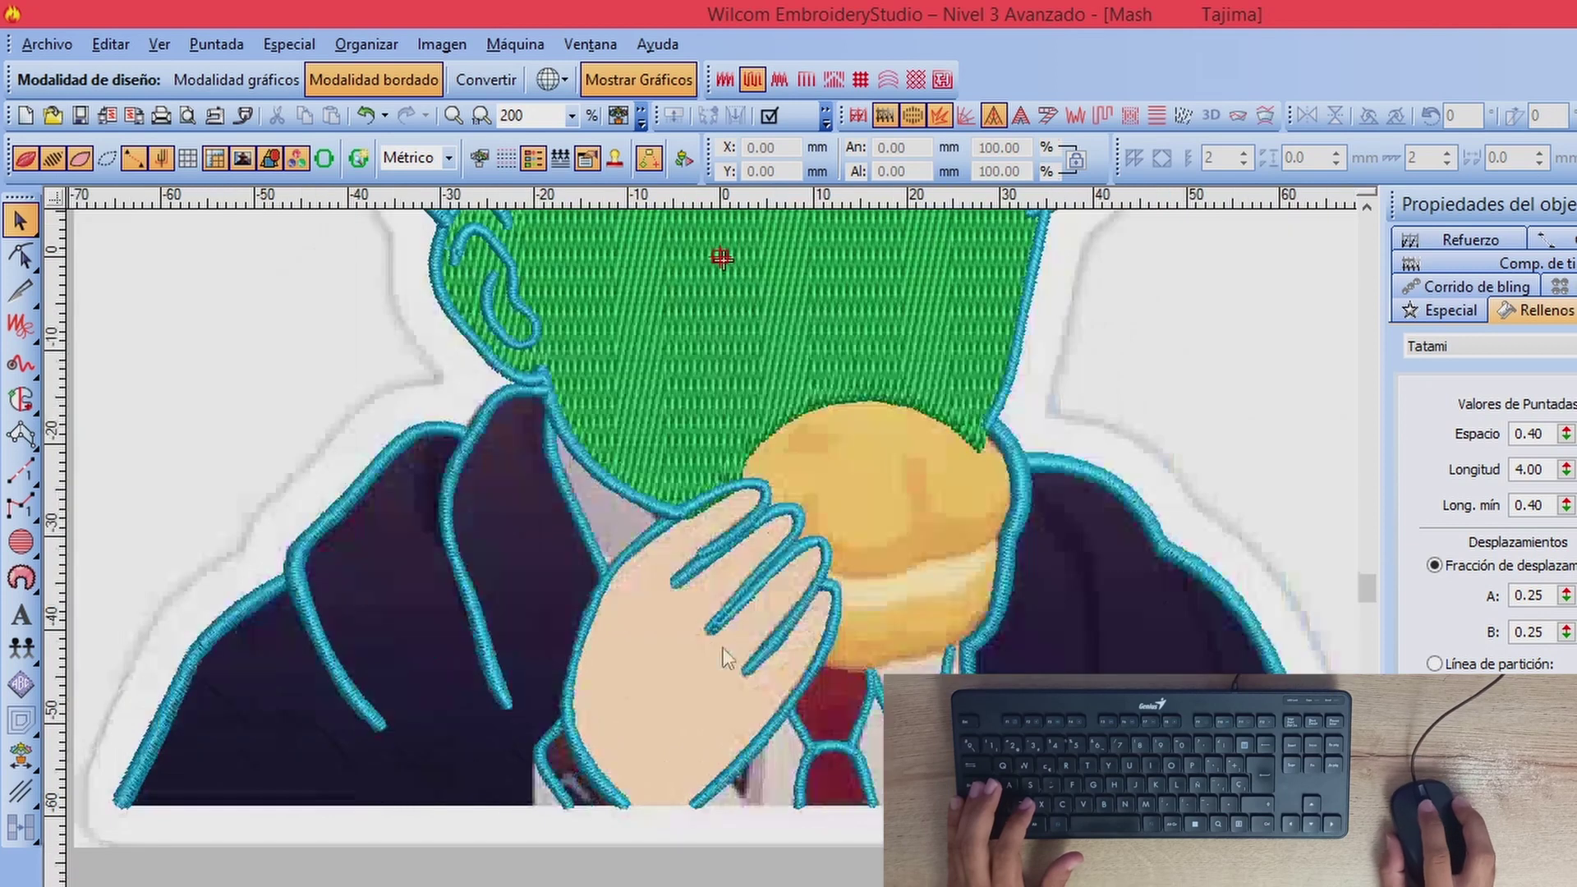
click(21, 400)
key(z)
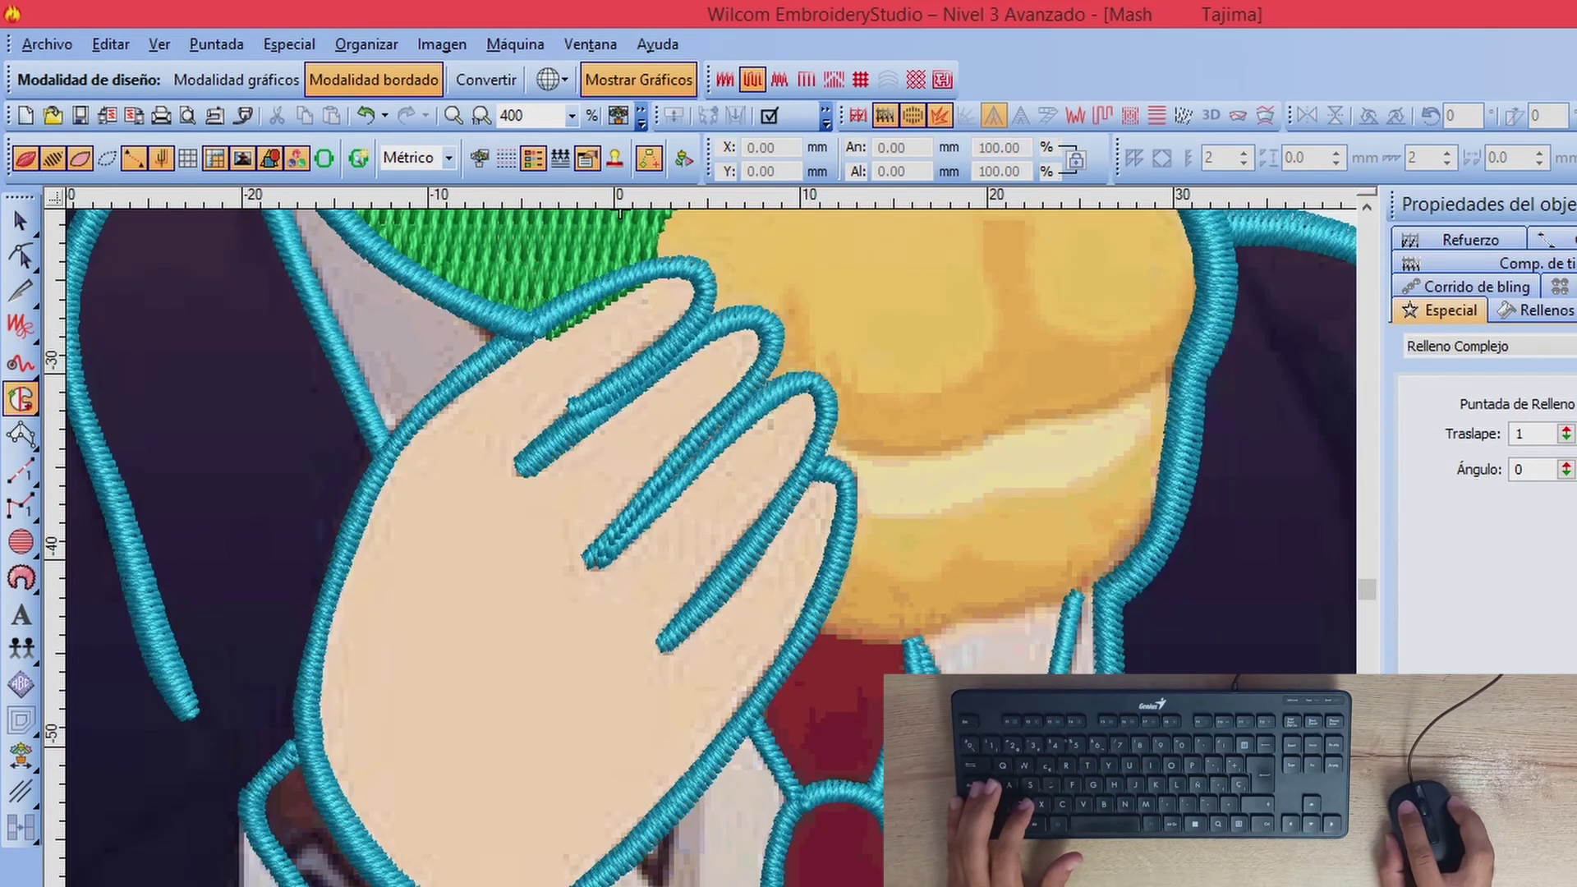
right_click(739, 733)
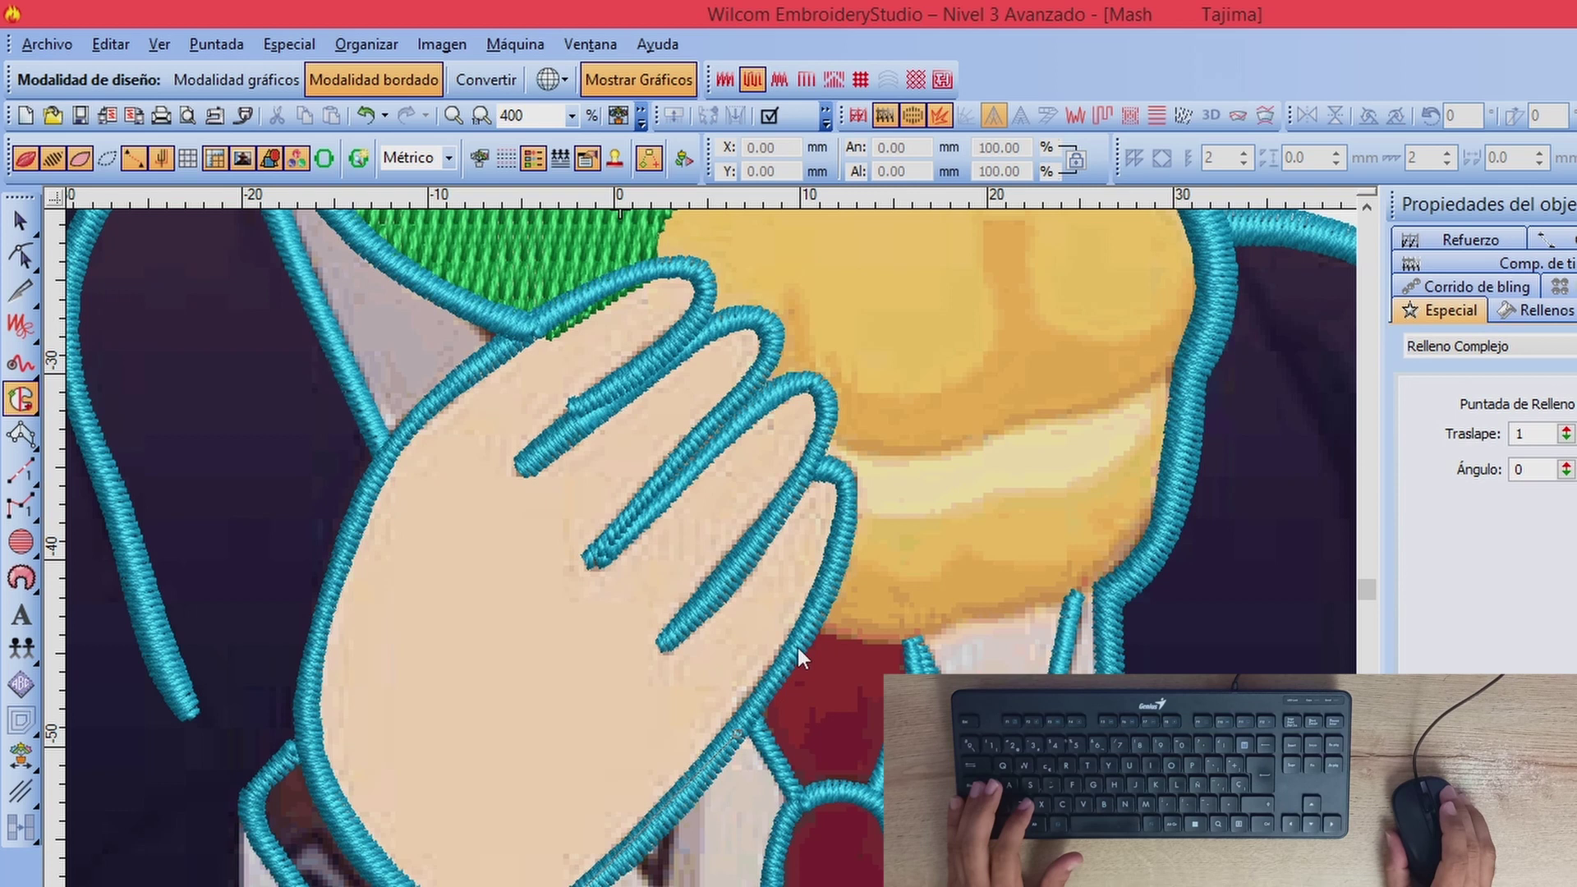
right_click(833, 592)
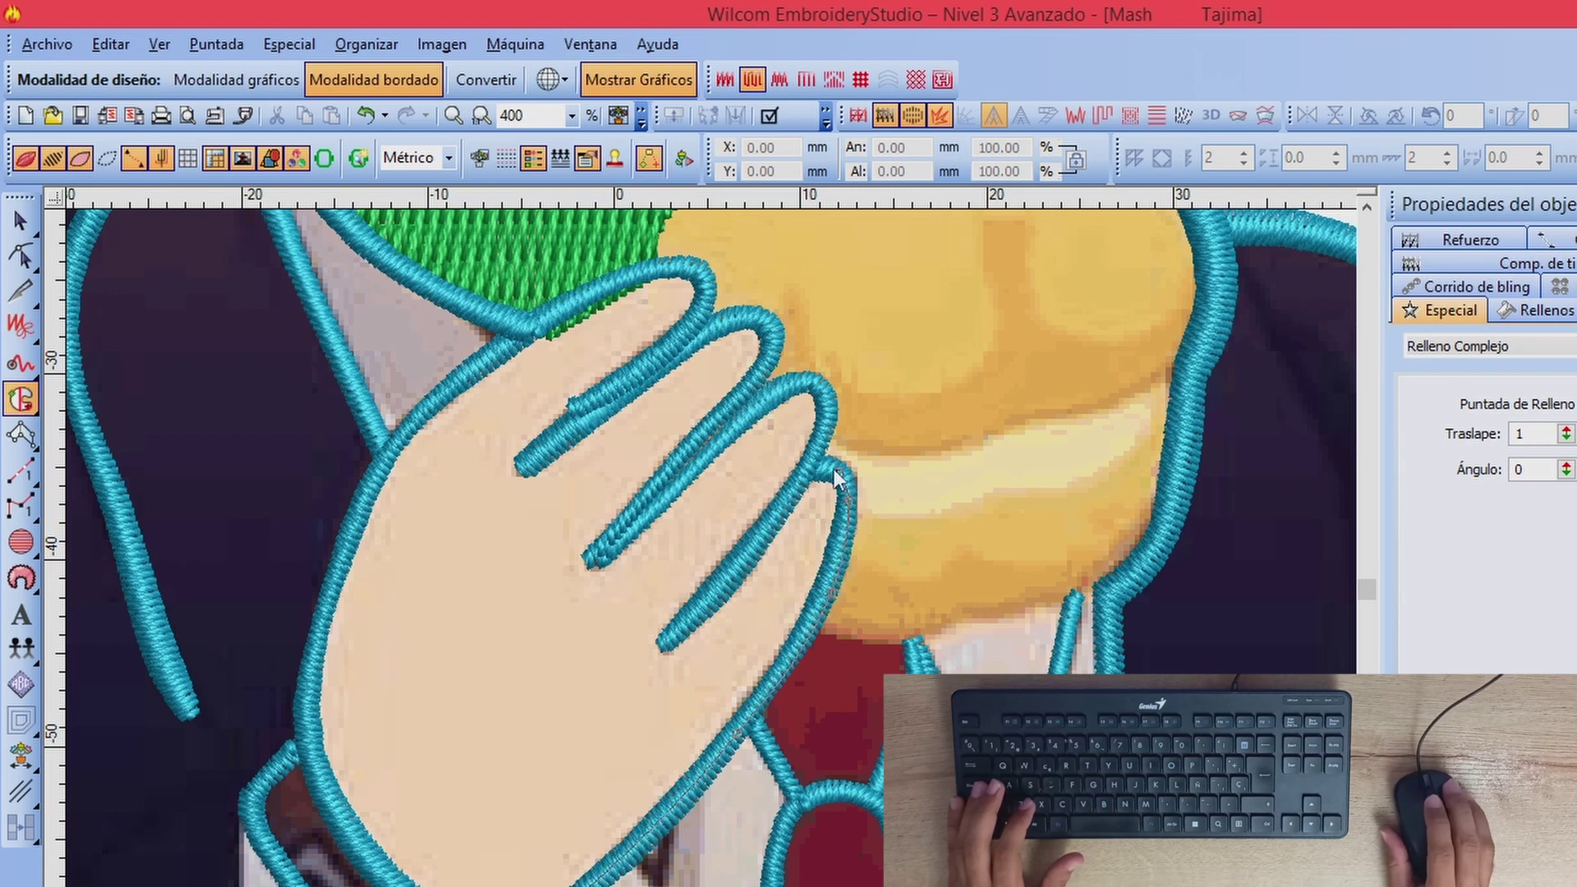
right_click(827, 422)
right_click(818, 385)
right_click(801, 382)
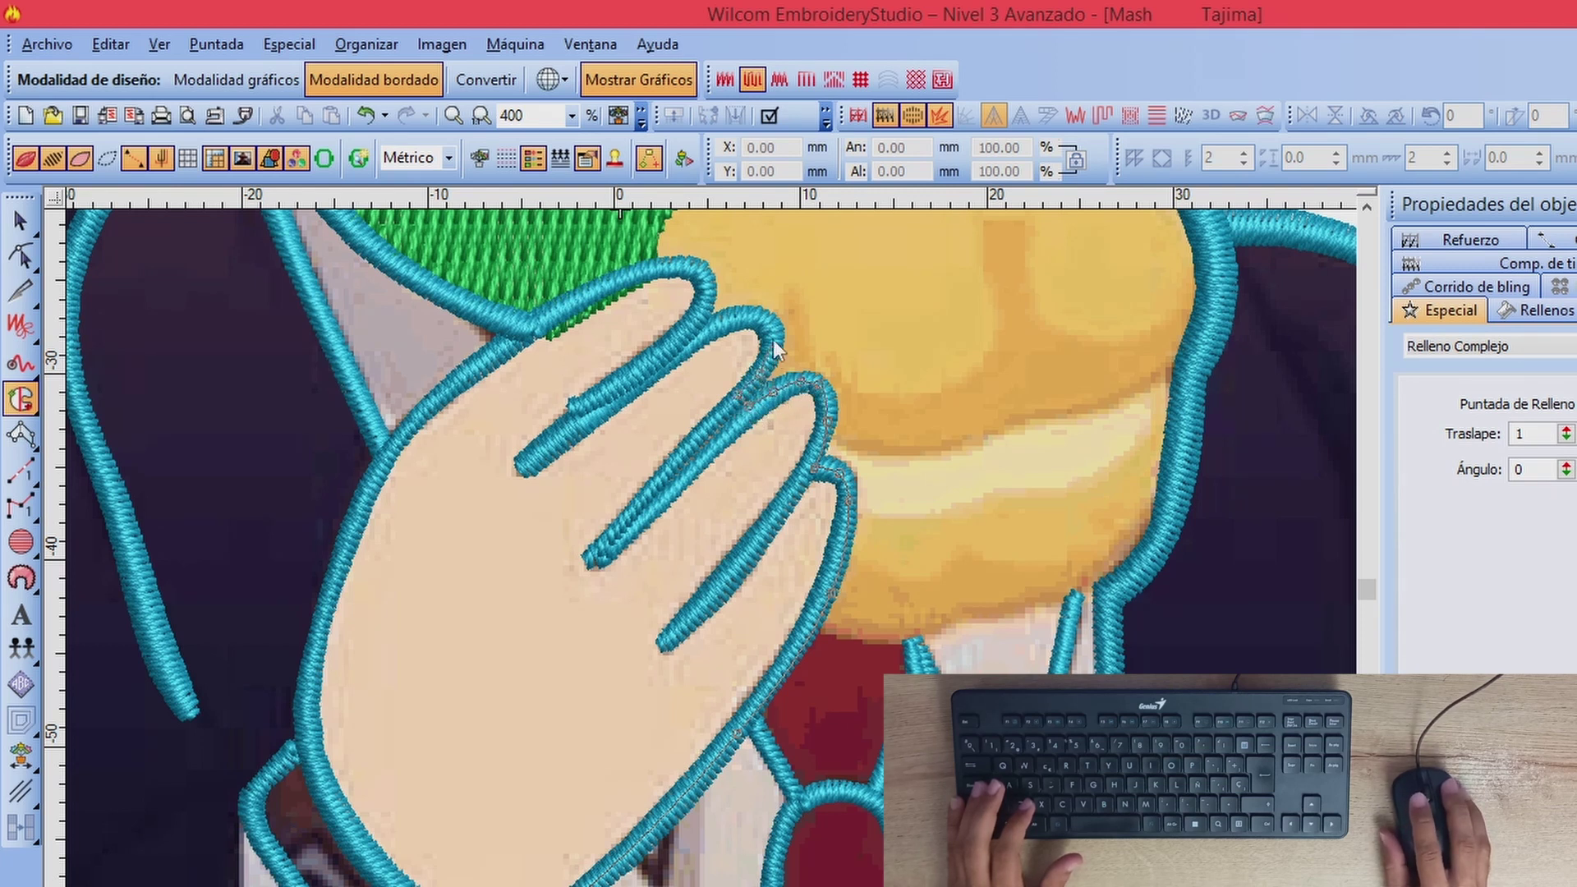
Step: Continue the hand boundary around the middle and index fingertips and along the index finger's contour toward the jaw
right_click(743, 320)
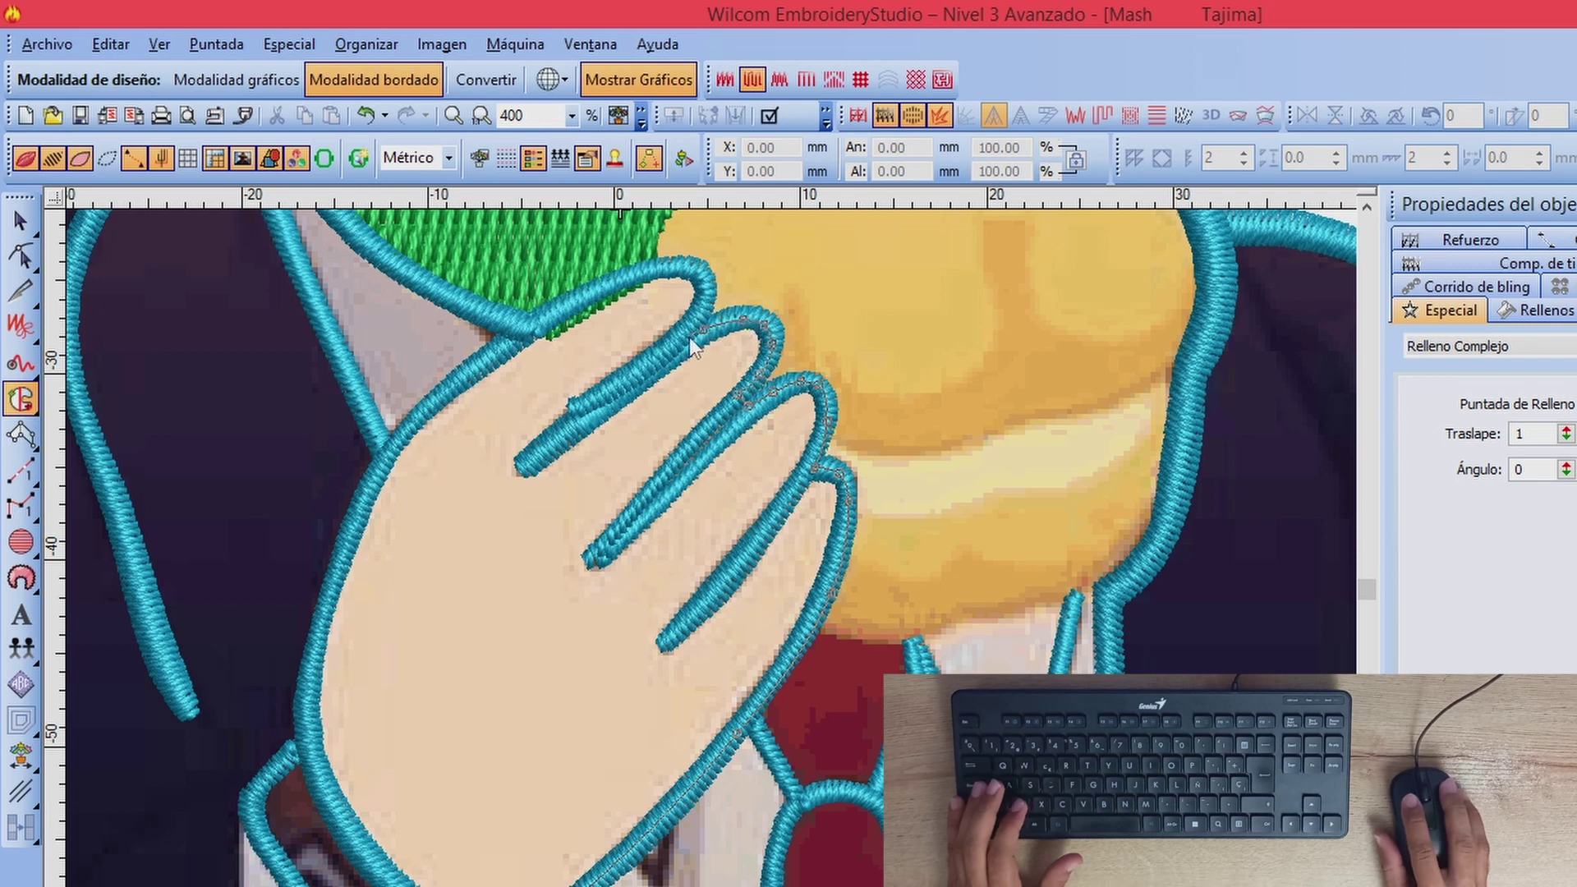
right_click(689, 335)
scroll(706, 292, up, 2)
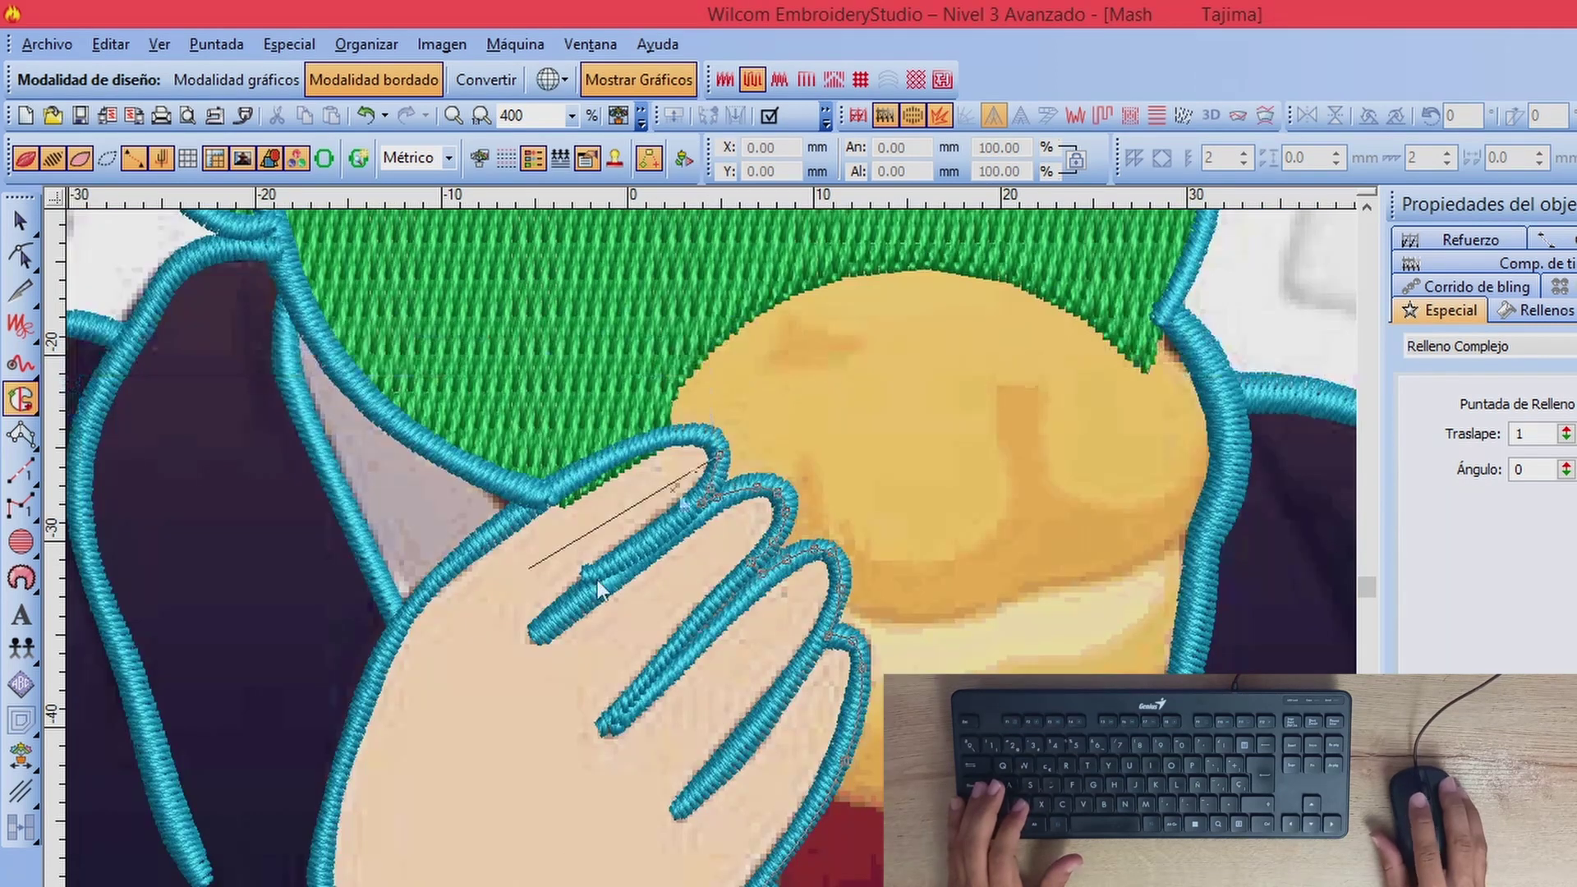
right_click(698, 435)
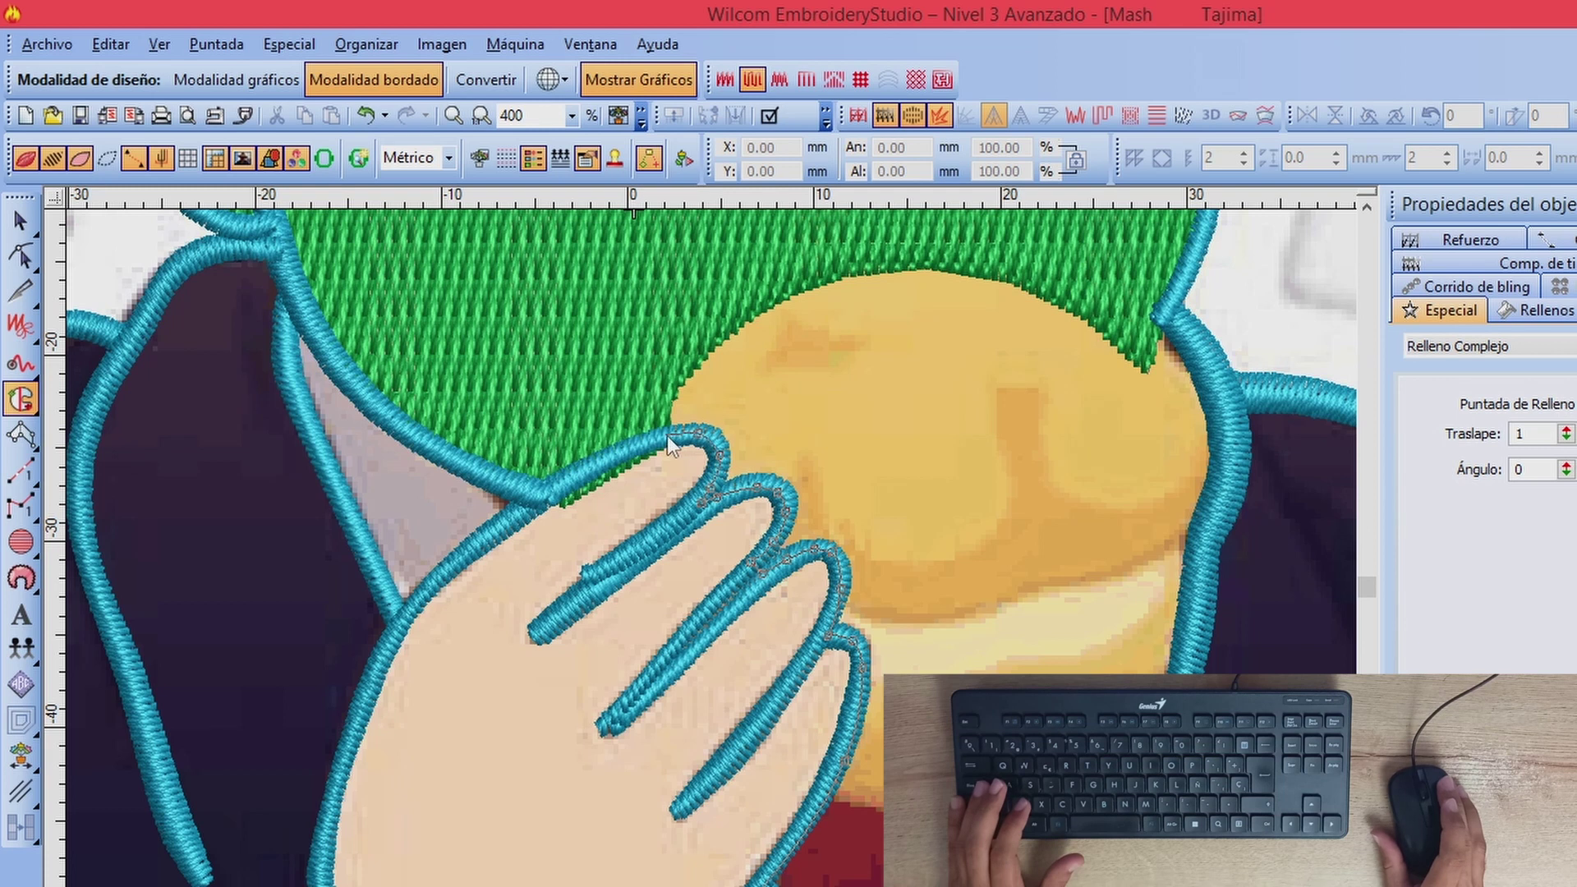
right_click(666, 436)
right_click(612, 462)
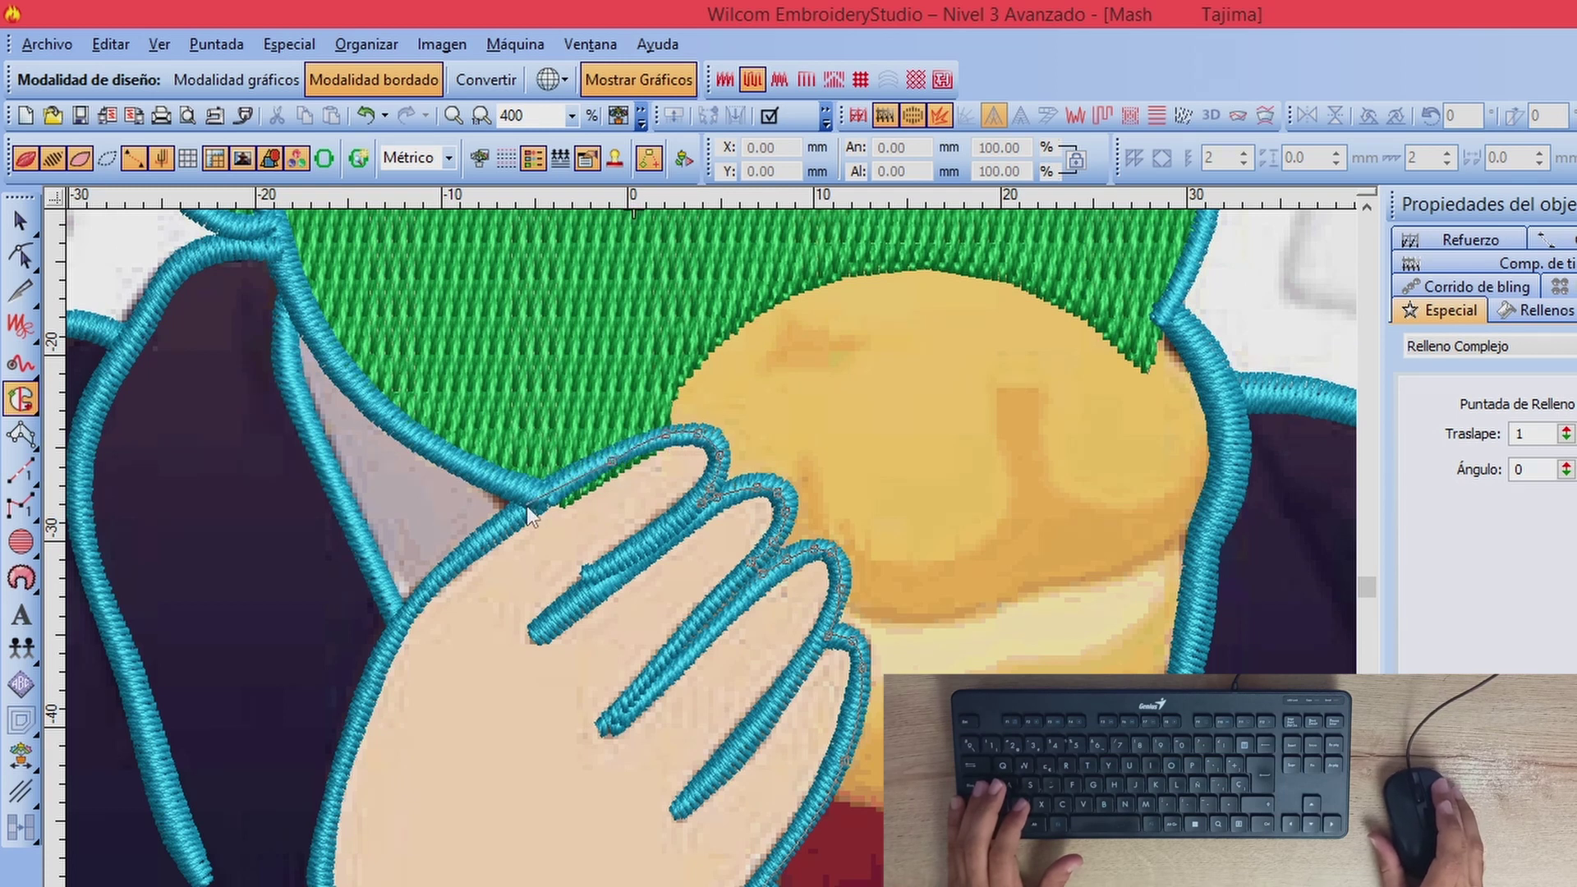
Step: Trace the rest of the hand boundary from the jaw down the back of the hand to the wrist's base at the image edge
click(528, 504)
click(479, 540)
click(403, 611)
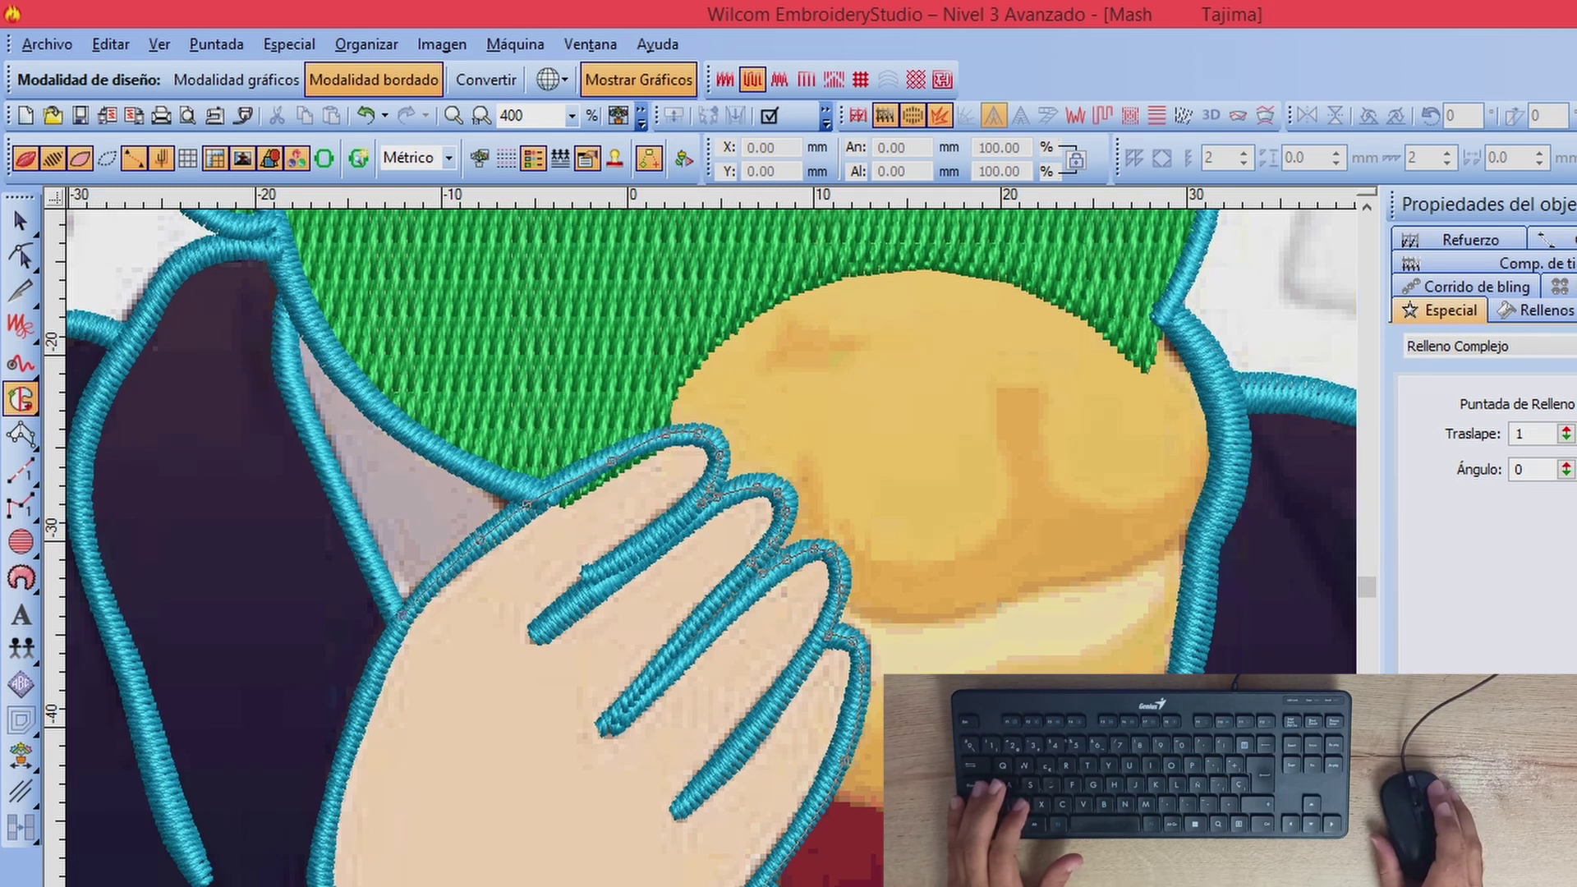
right_click(549, 613)
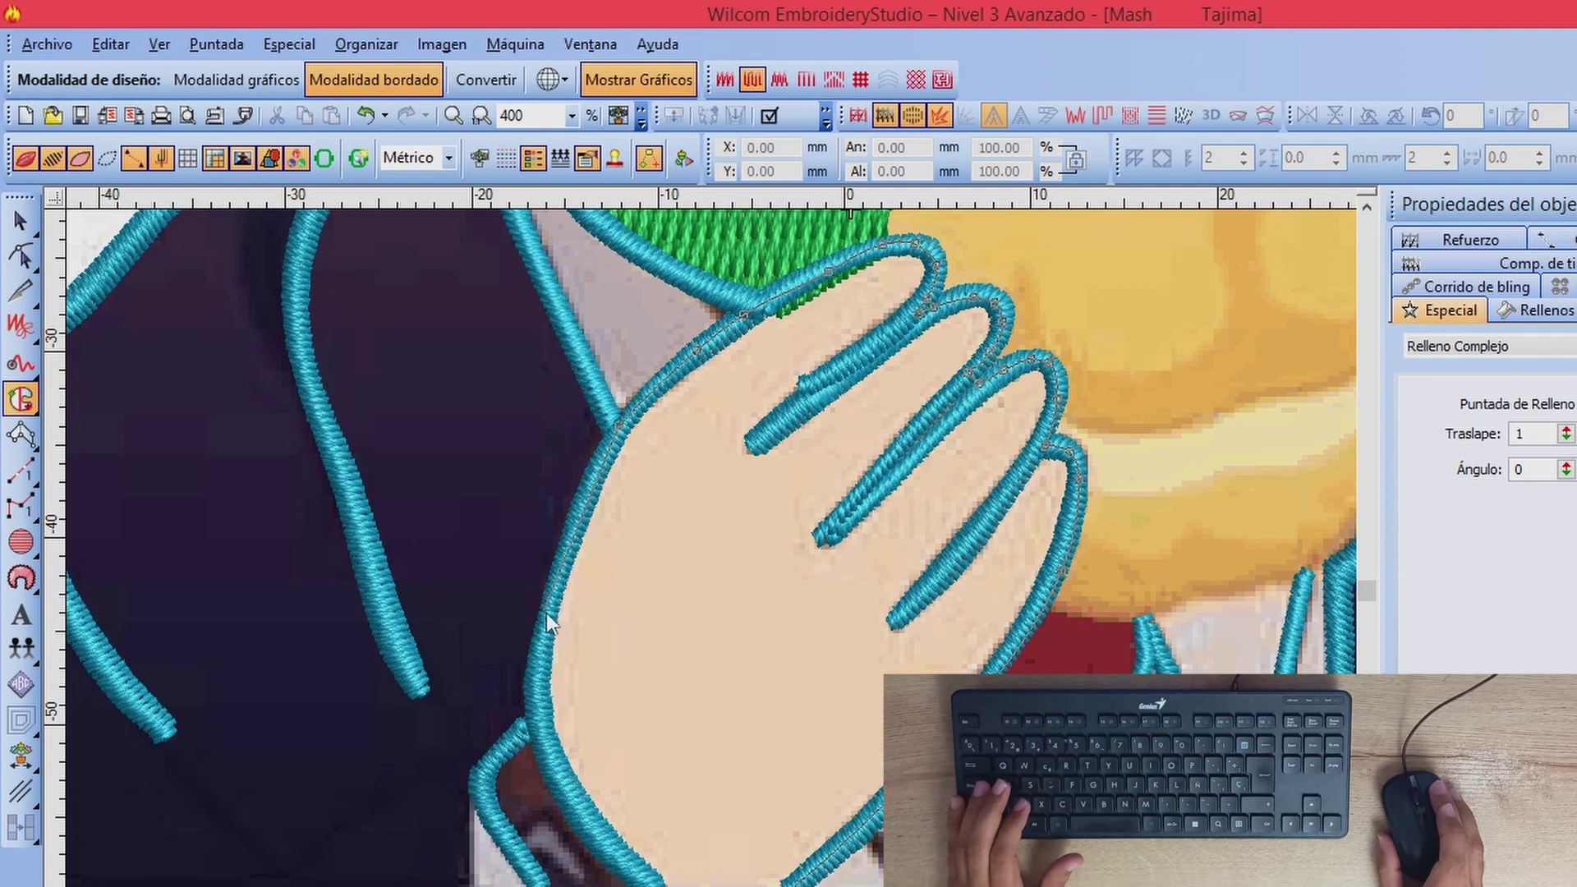
click(537, 716)
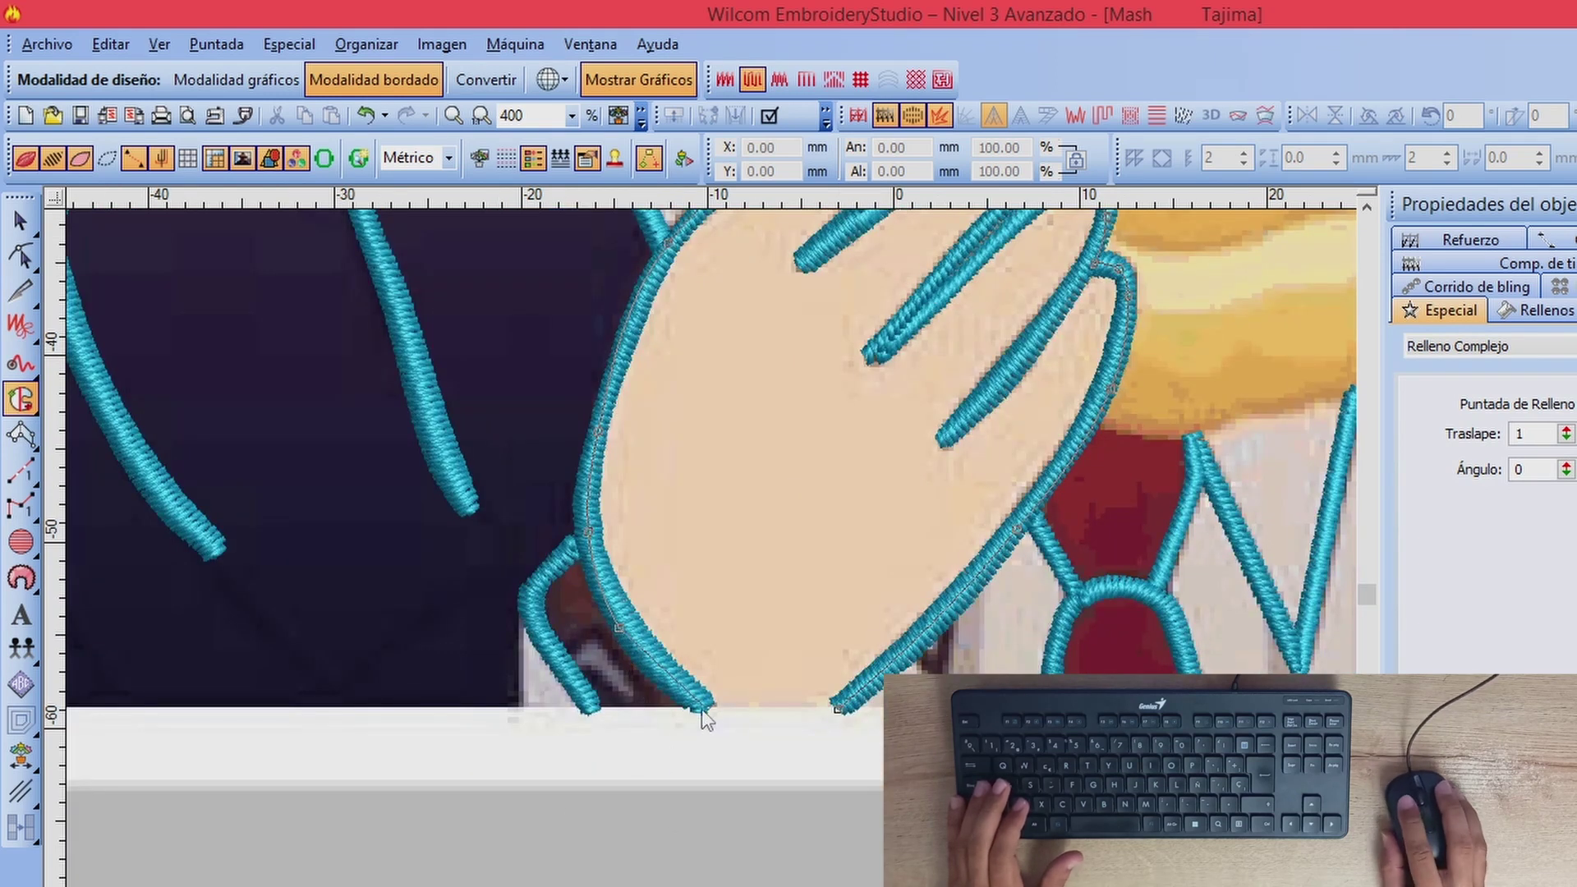
click(702, 708)
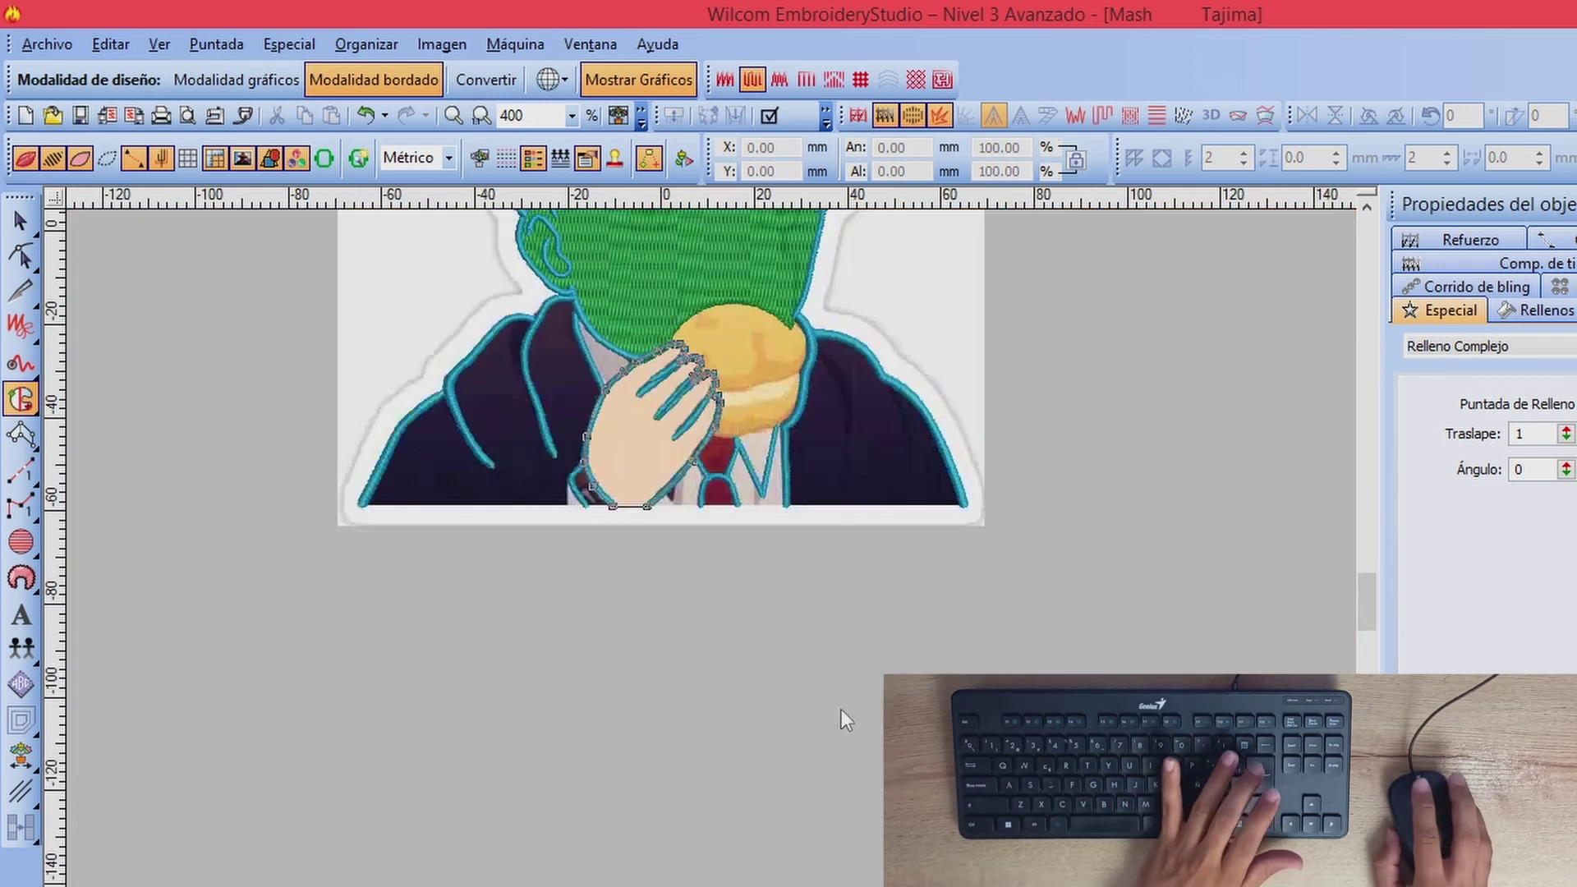
Step: Close the hand boundary and generate its fill with the default stitch angle of 0
key(1)
key(Return)
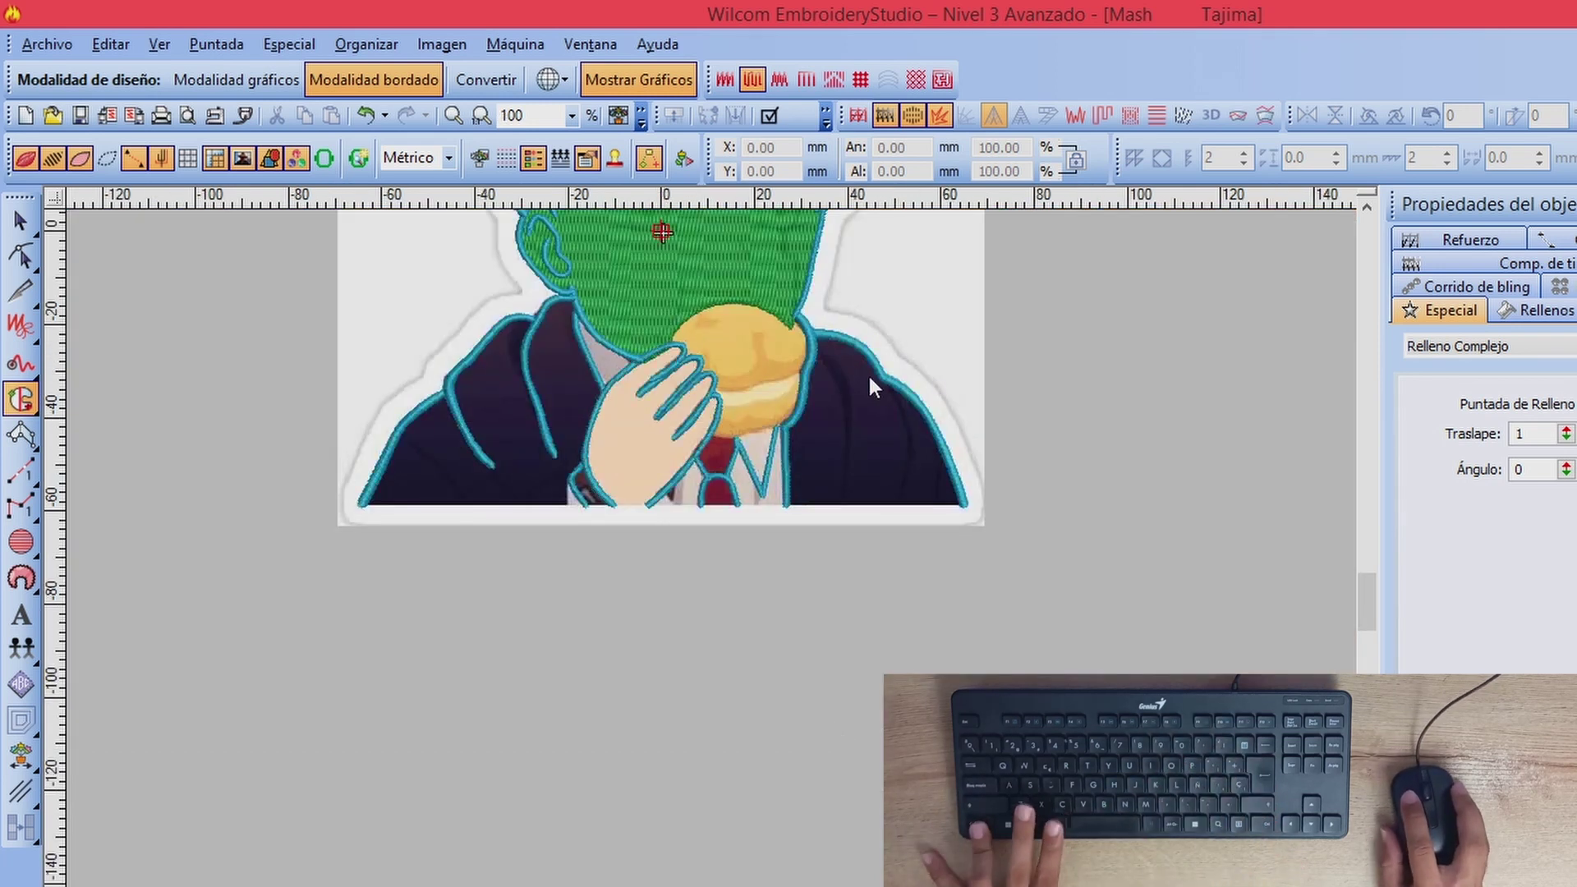
key(Return)
key(z)
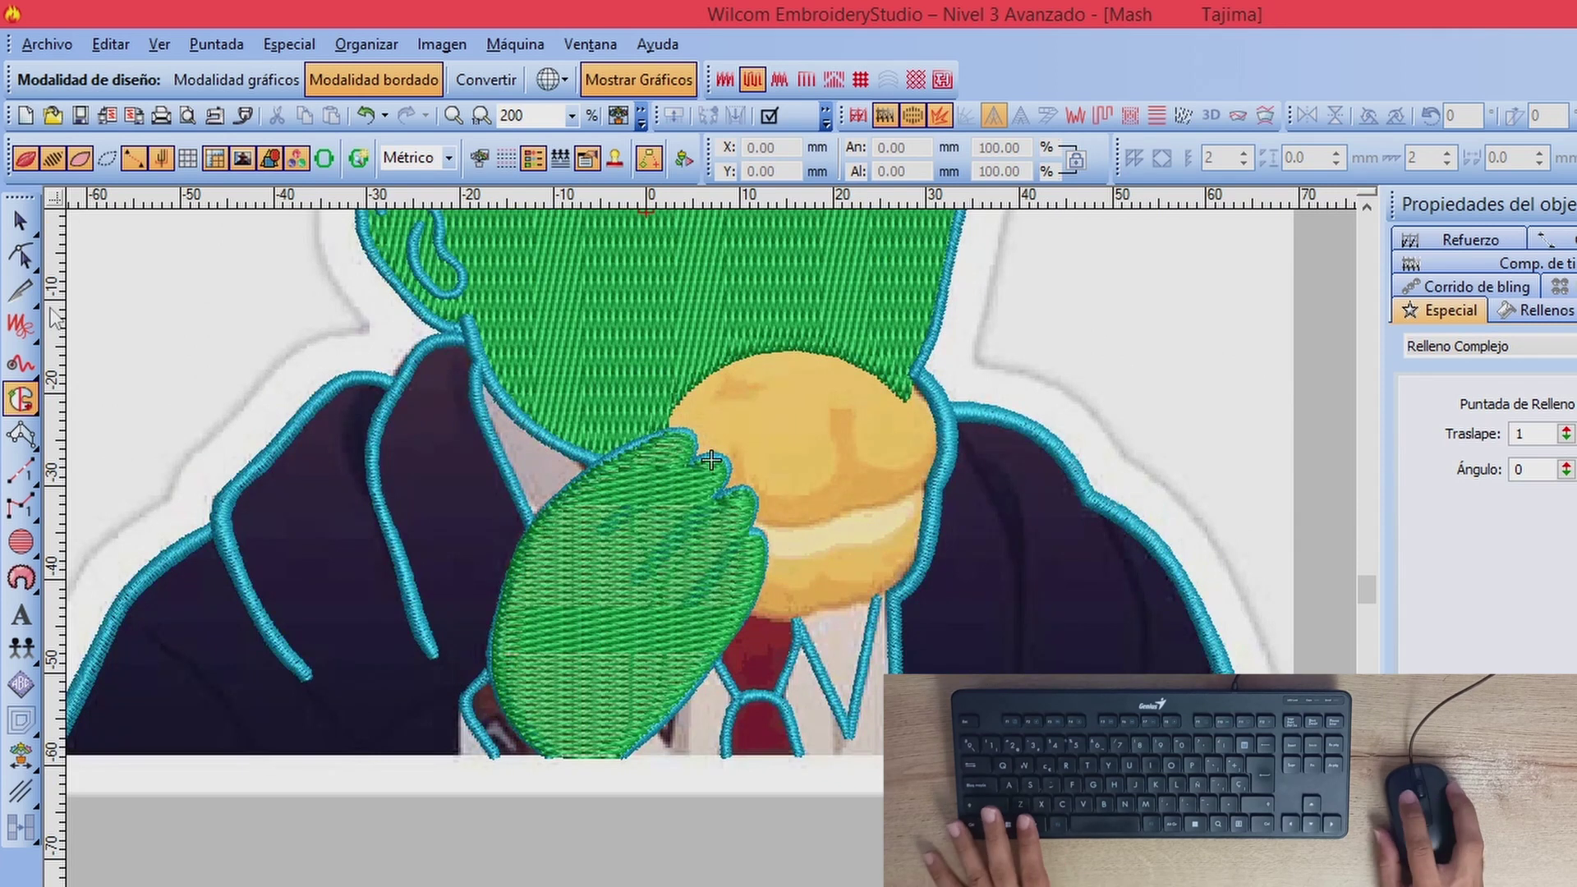
Step: Move the hand fill's stop point to the index fingertip and send the fill behind the finger contours
click(21, 256)
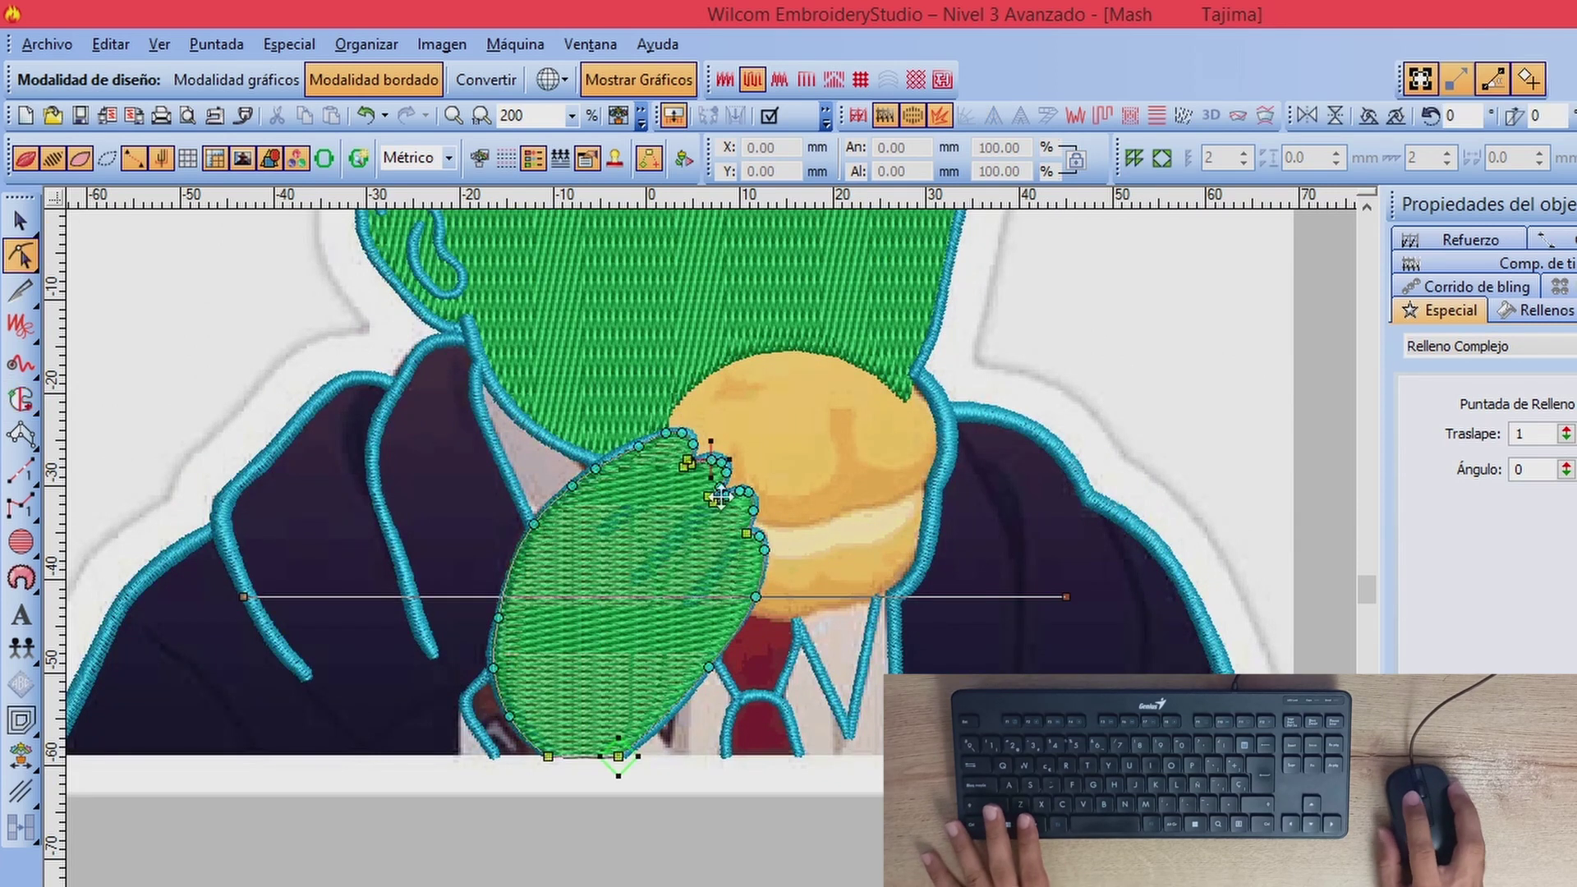
click(675, 423)
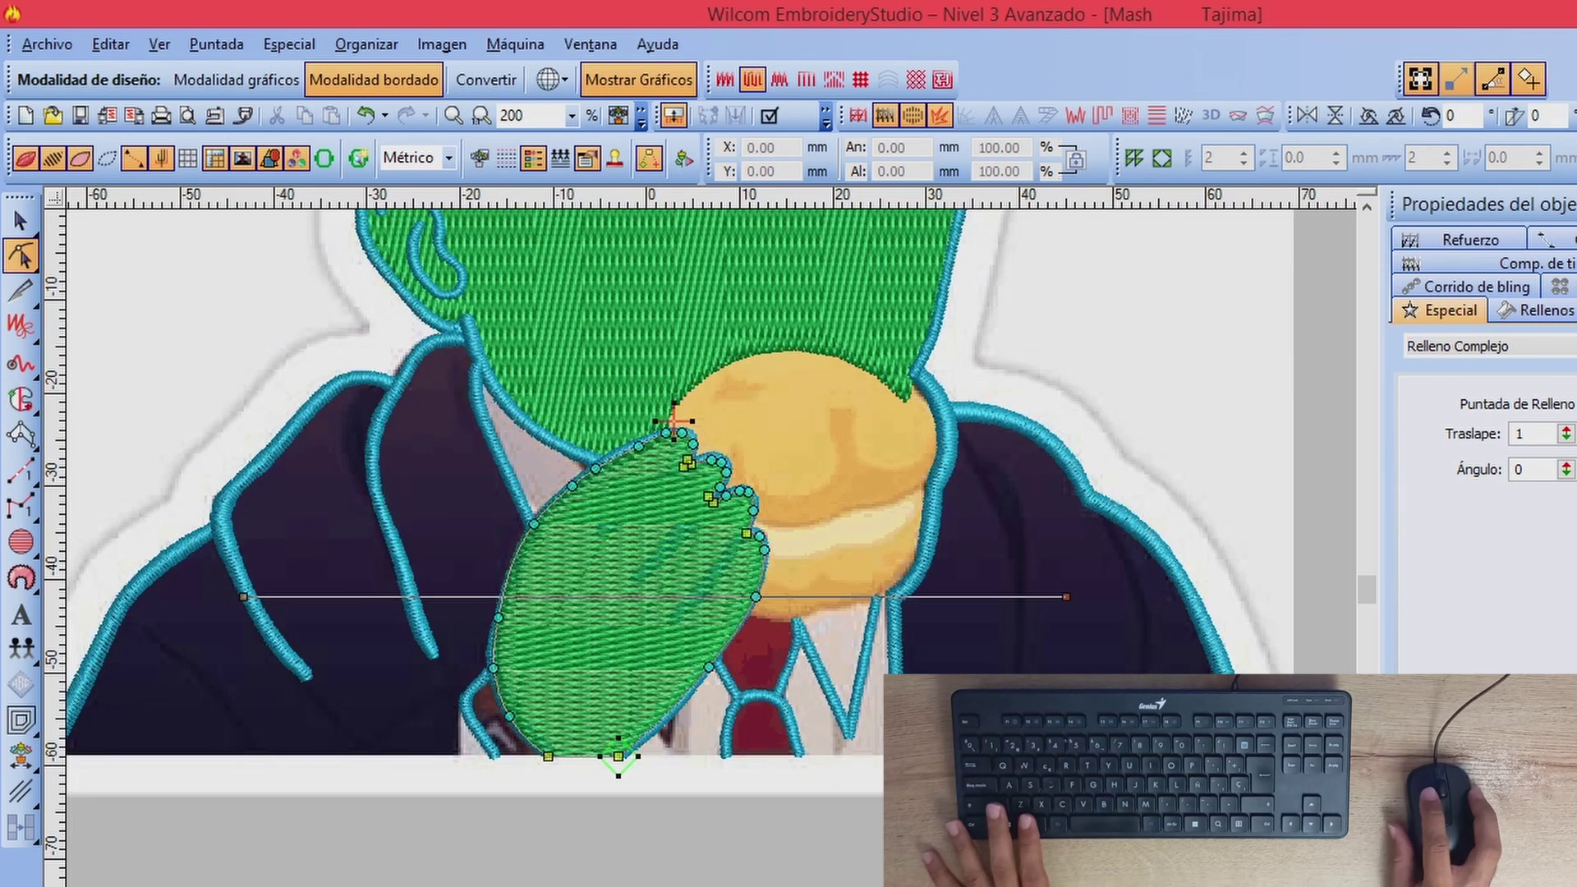
key(Escape)
click(743, 558)
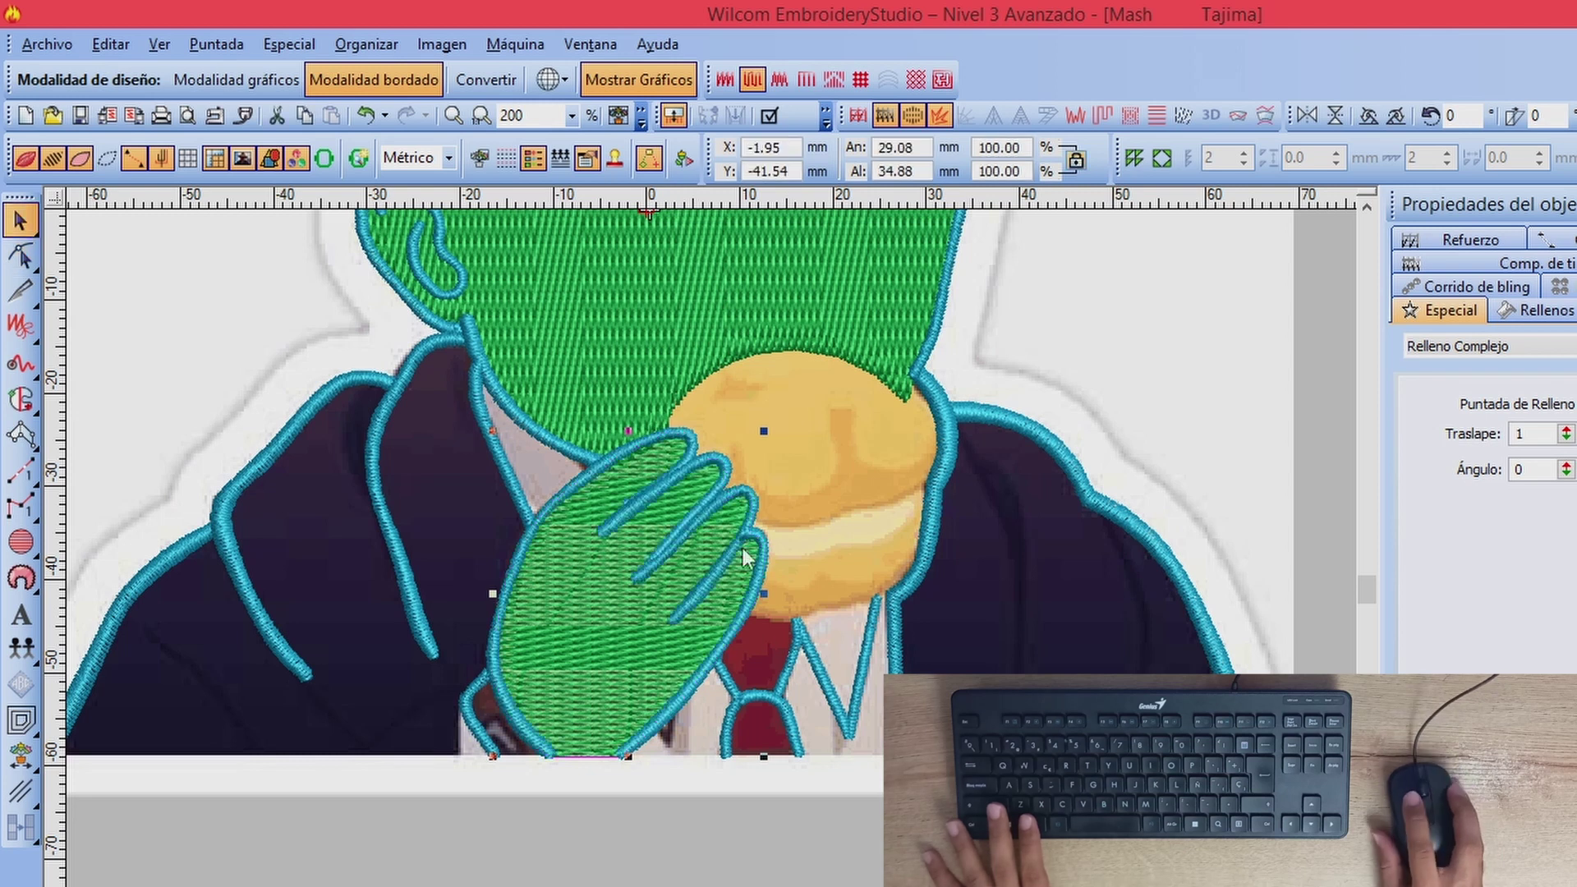
key(Escape)
Step: Examine the hand and face fills, including the face fill's nodes, stitch angle, and start and stop points
scroll(633, 530, down, 1)
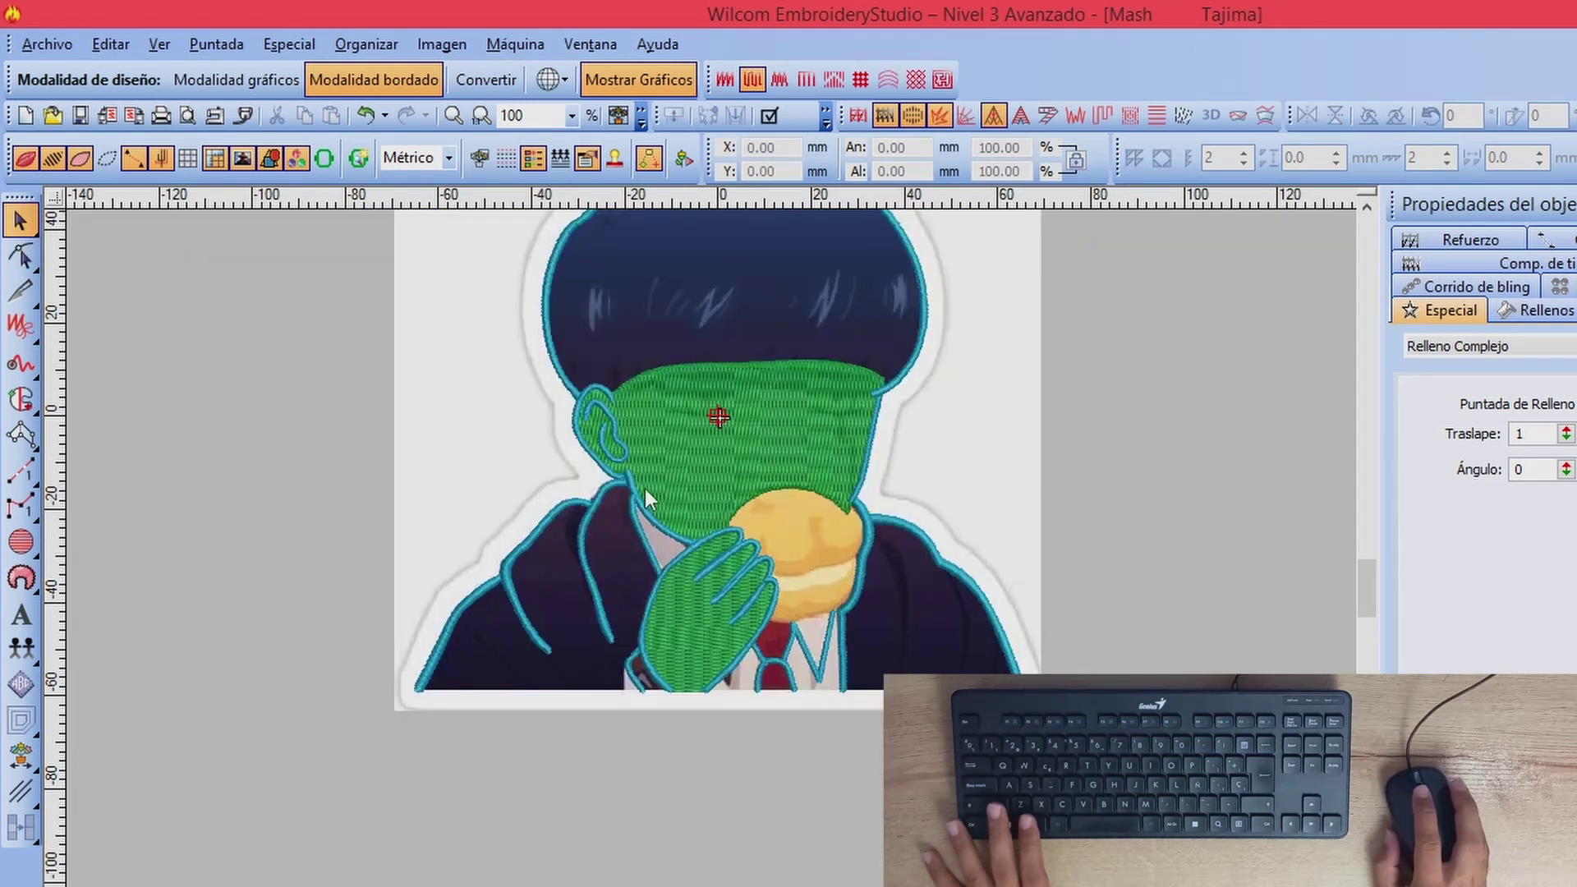
scroll(700, 606, up, 2)
scroll(702, 604, down, 1)
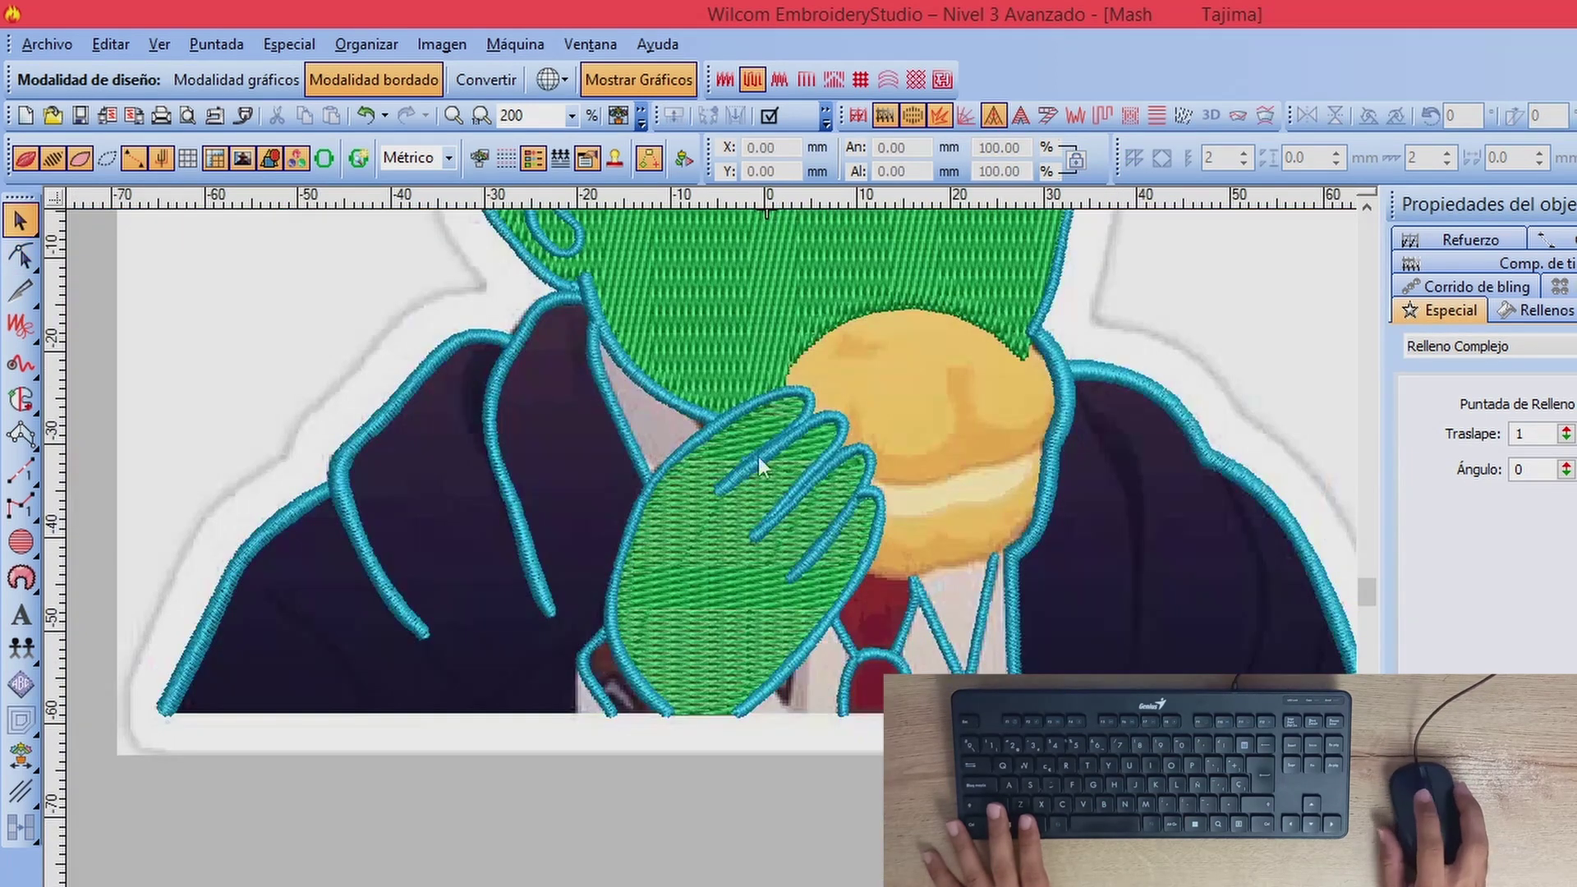
scroll(757, 457, down, 1)
click(769, 396)
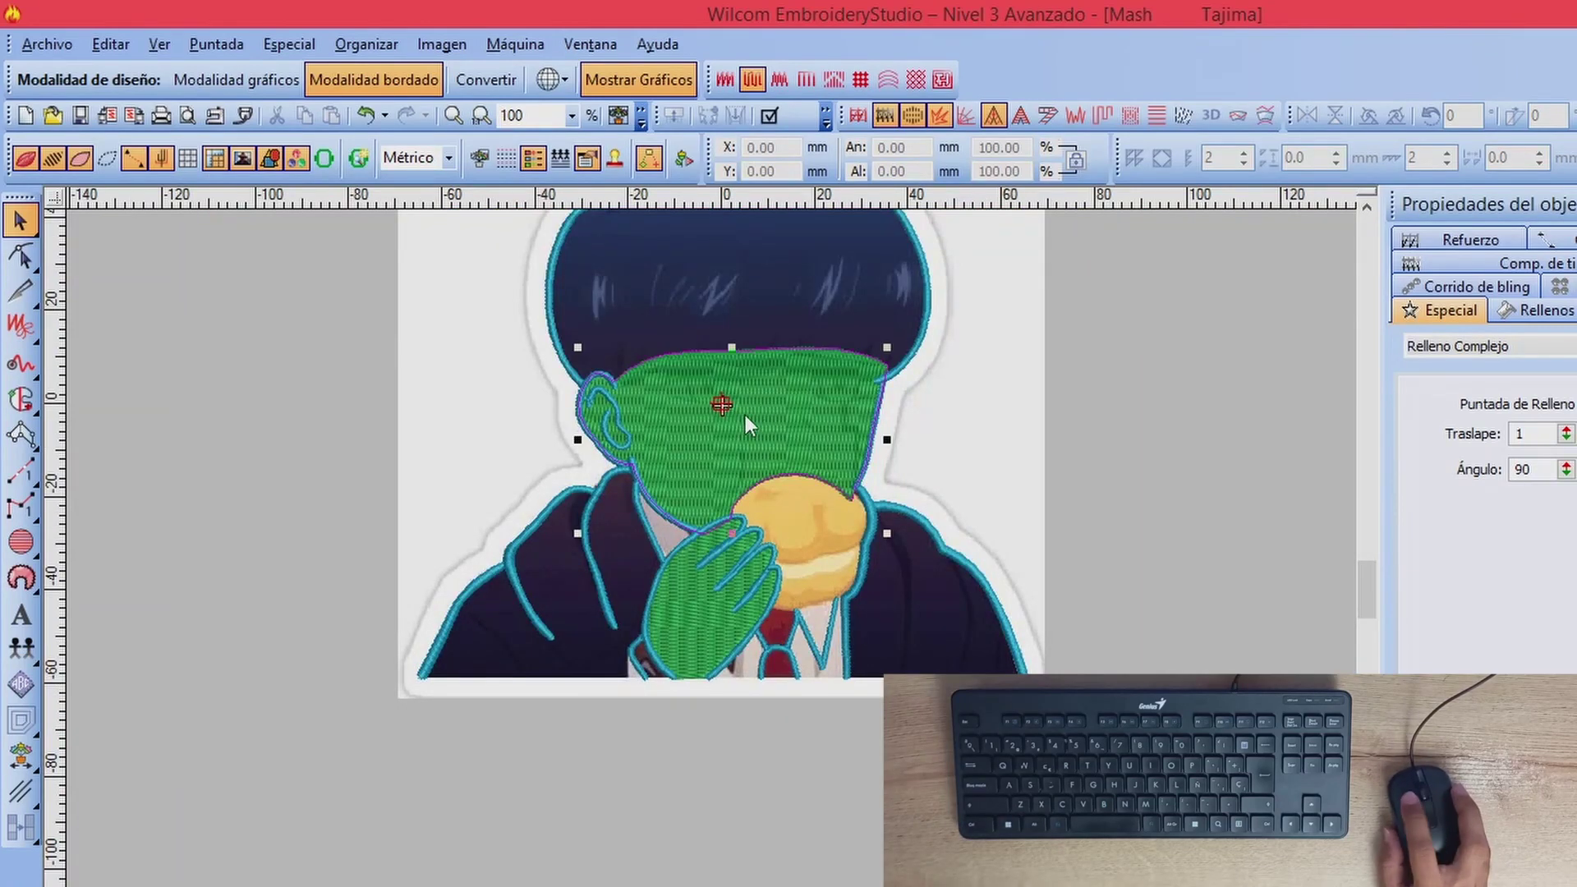
click(21, 256)
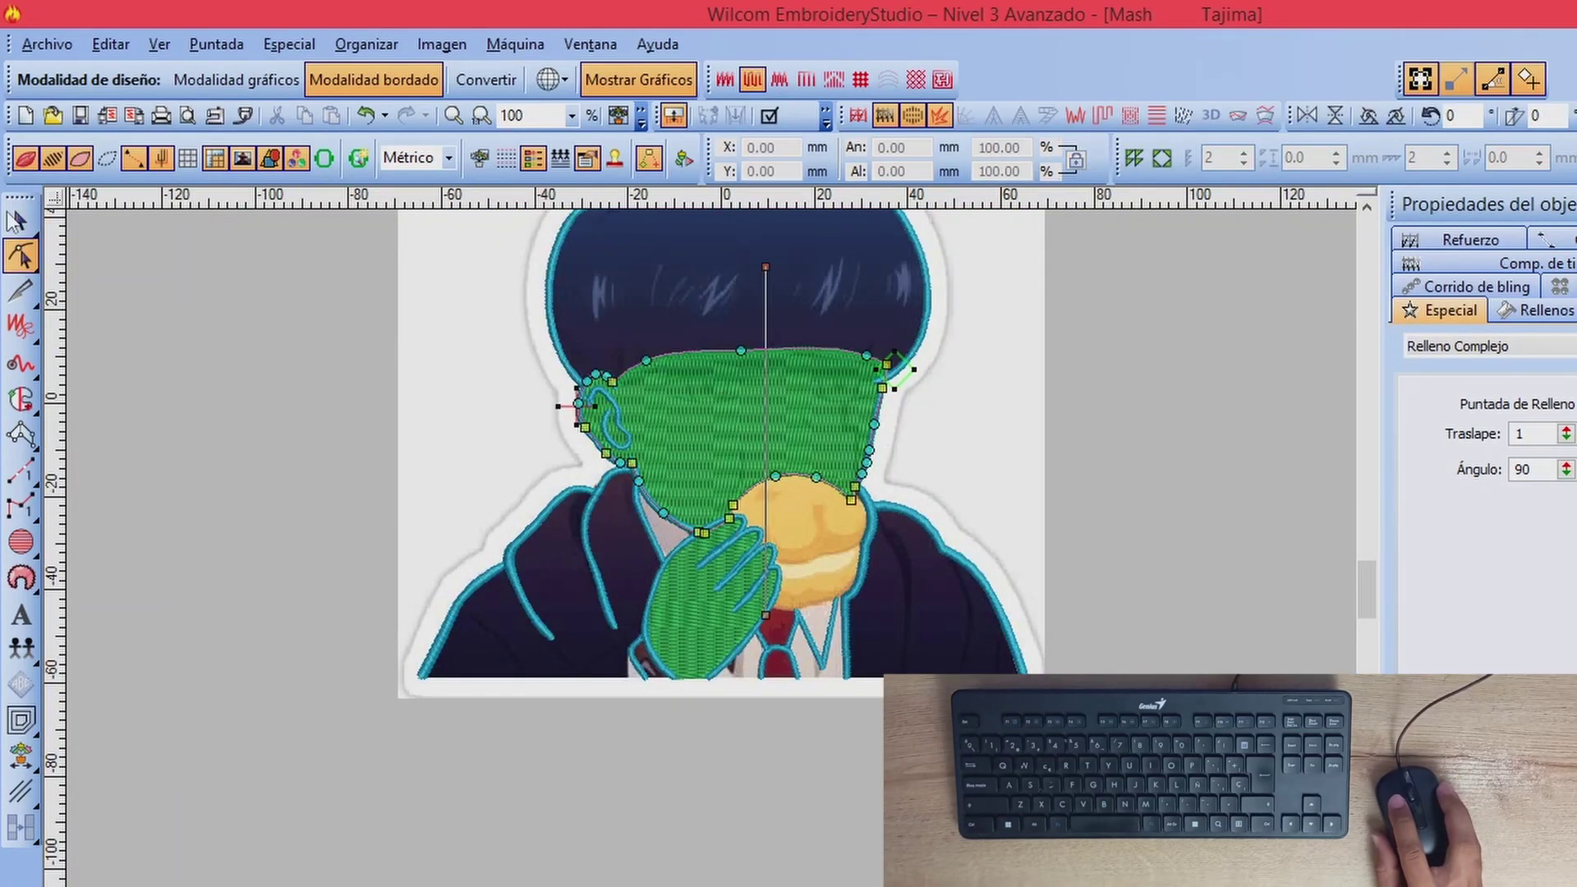
click(21, 220)
click(1249, 521)
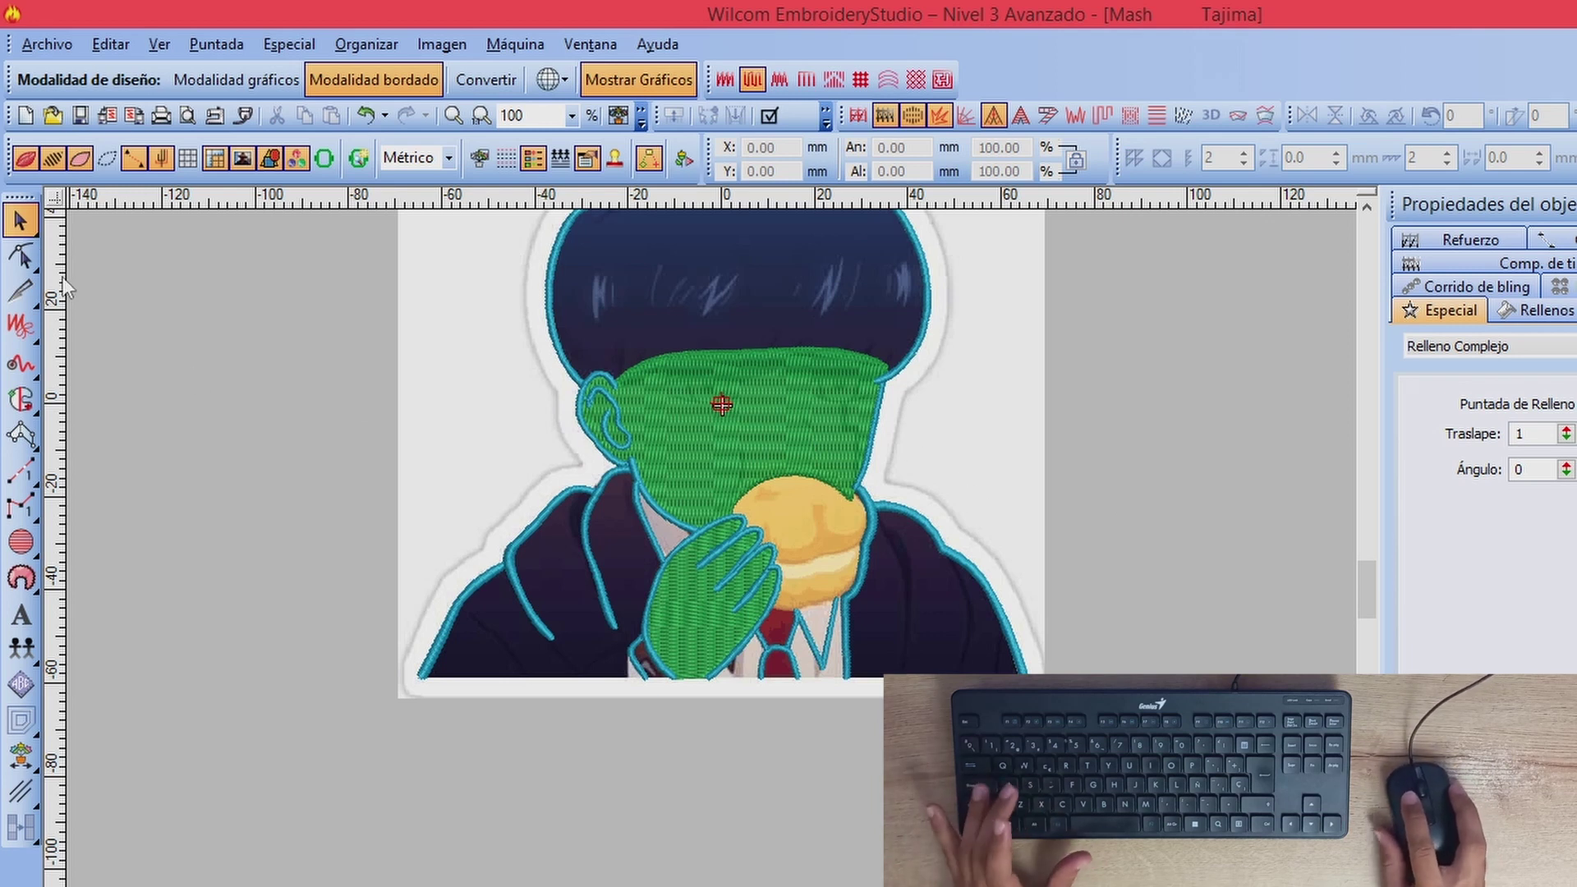
Step: Hide the fill stitches so that only the object outlines show over the artwork
key(s)
key(s)
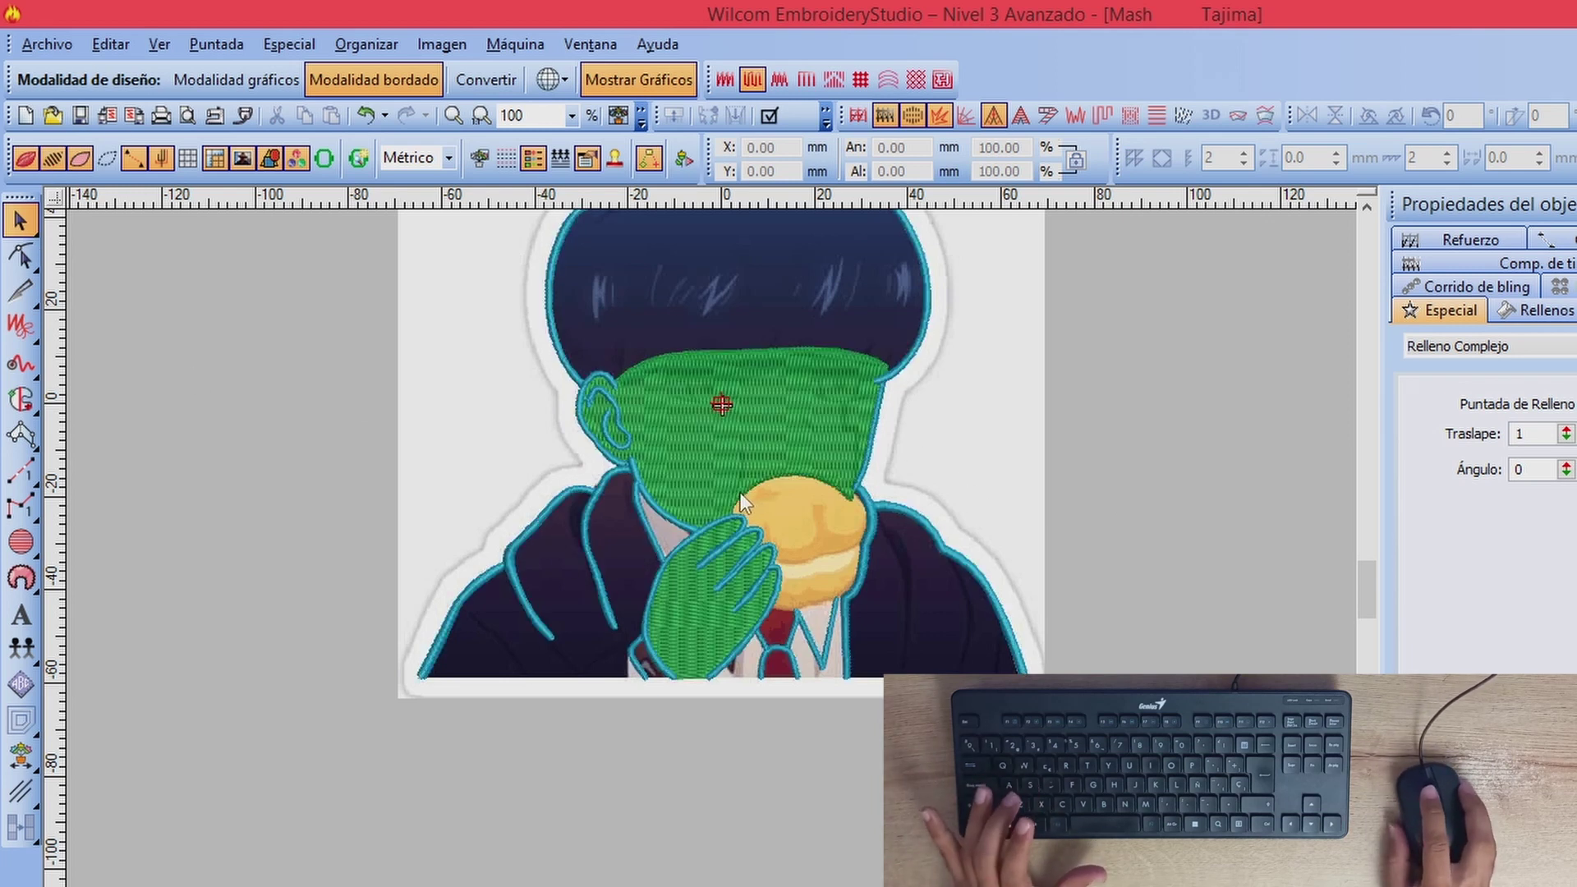
key(s)
key(s)
key(s)
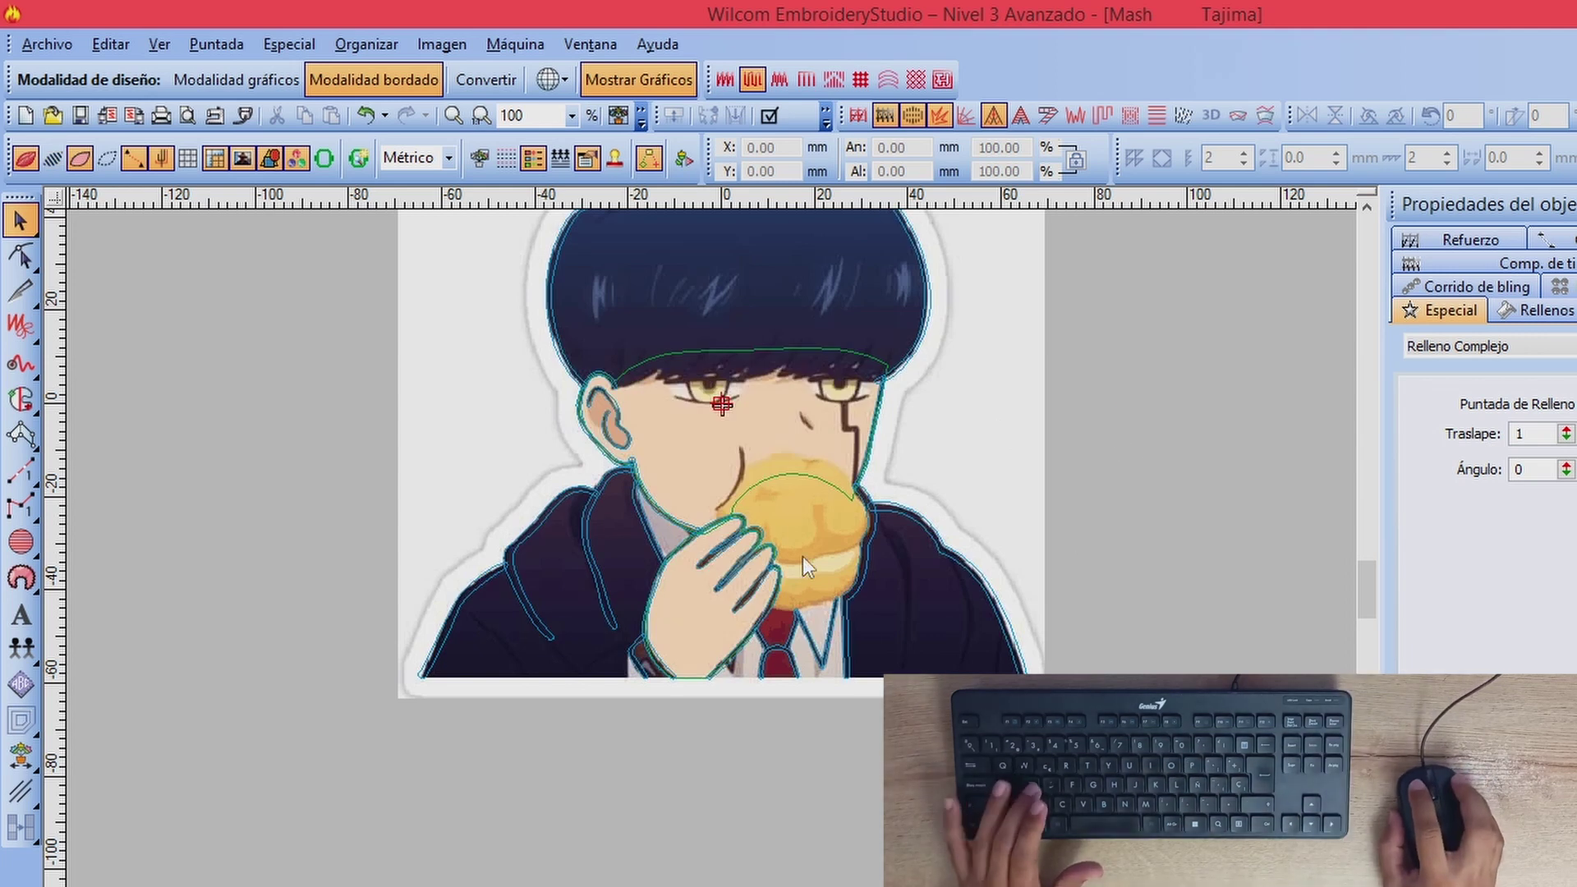
Step: Start a Complex Fill outline for the bun, tracing from the thumb-side finger along the cheek line and over the bun's upper edge
key(s)
key(s)
scroll(792, 503, up, 1)
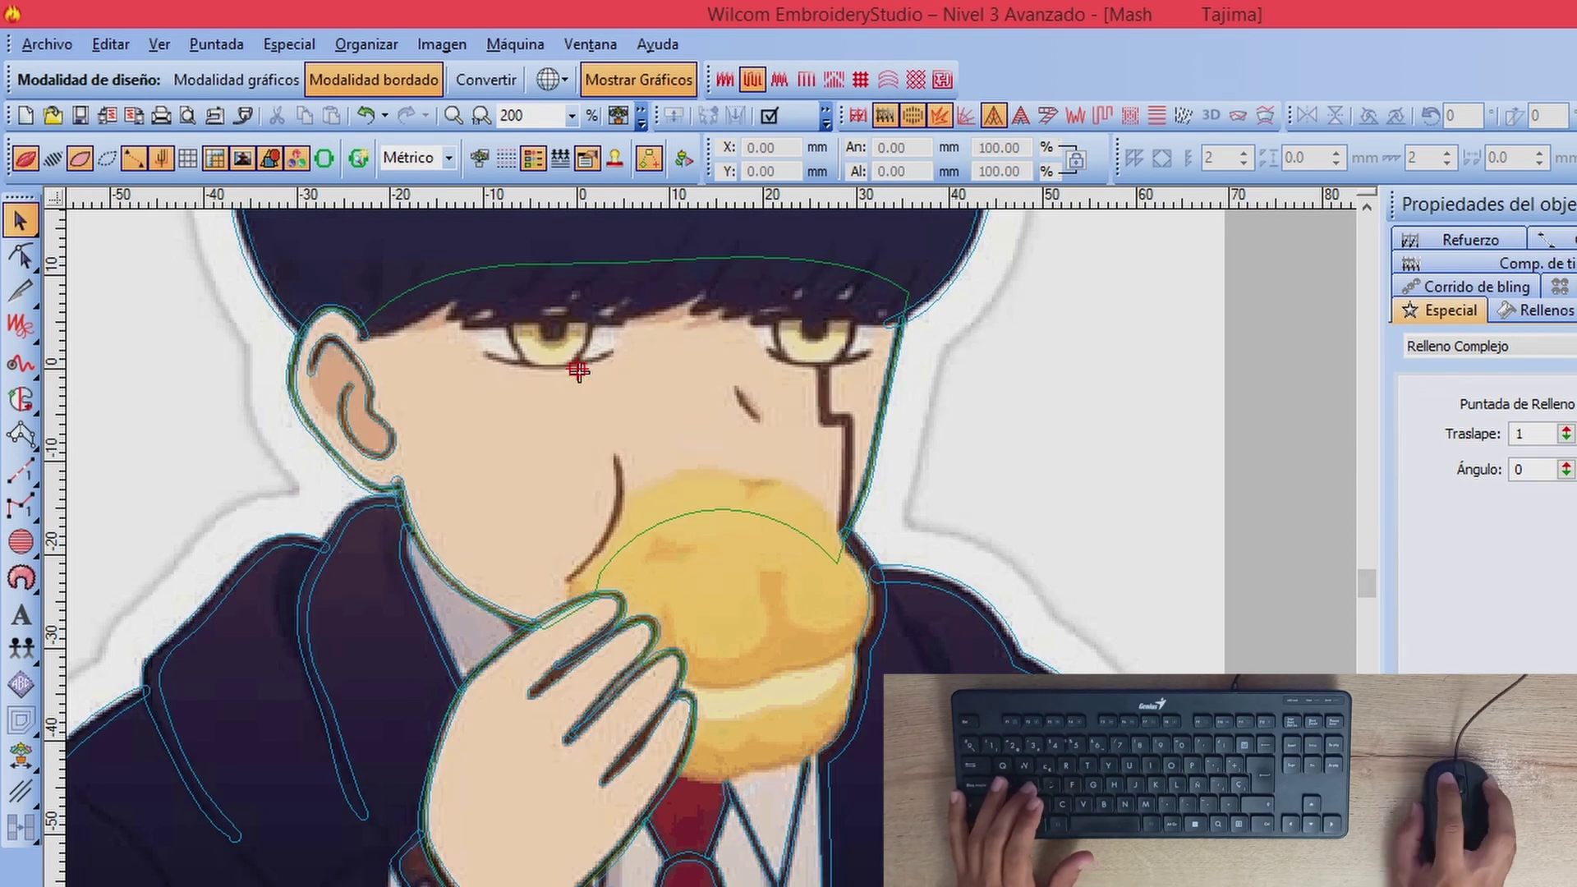
click(580, 372)
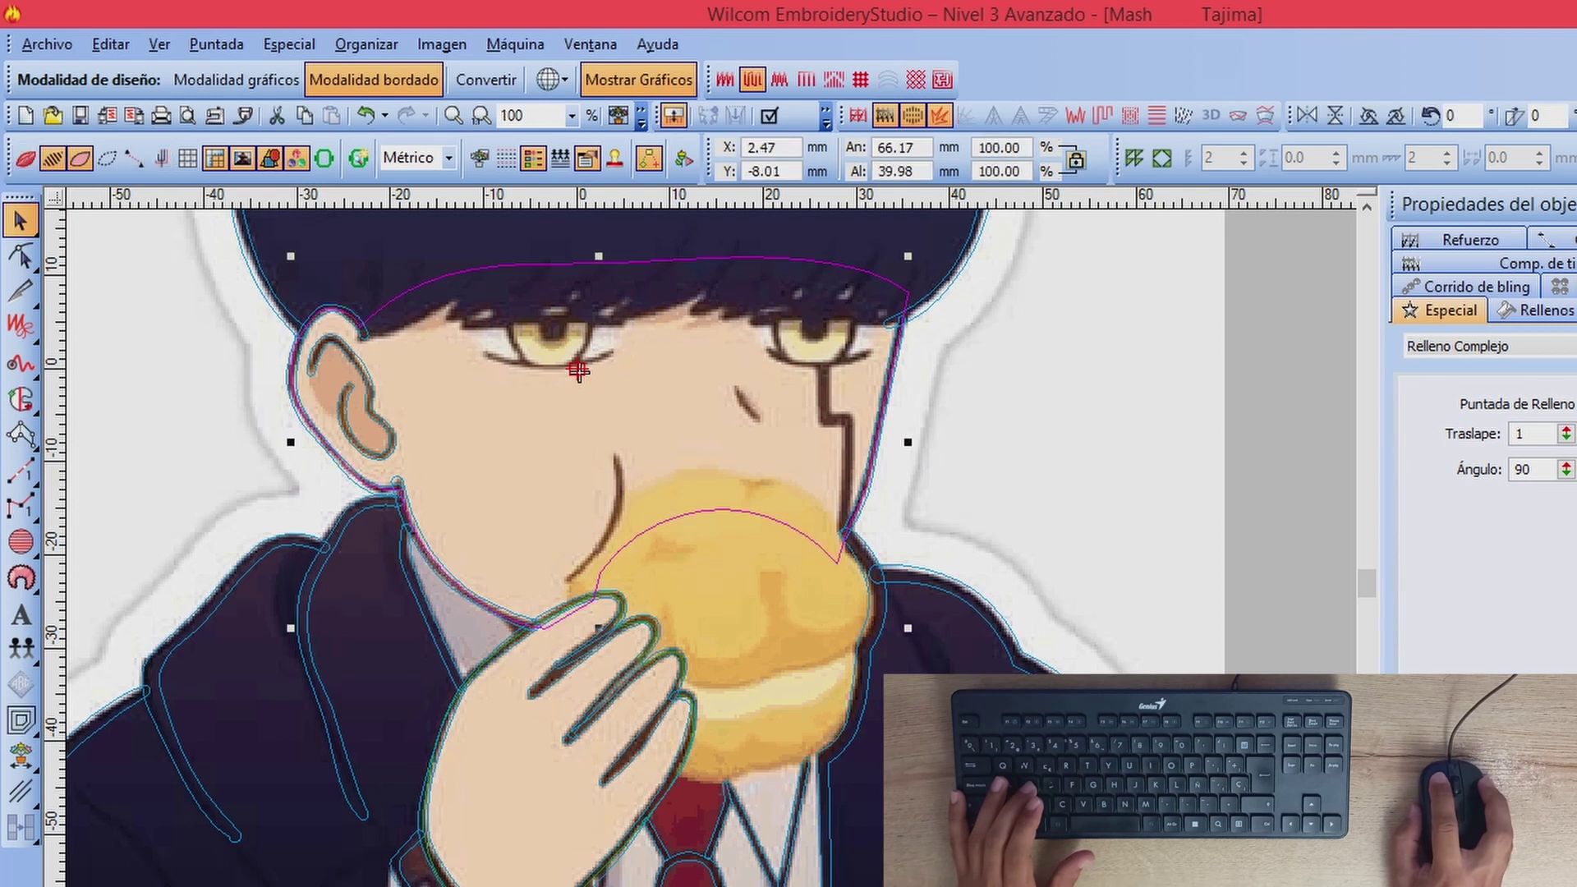
click(1194, 486)
click(20, 399)
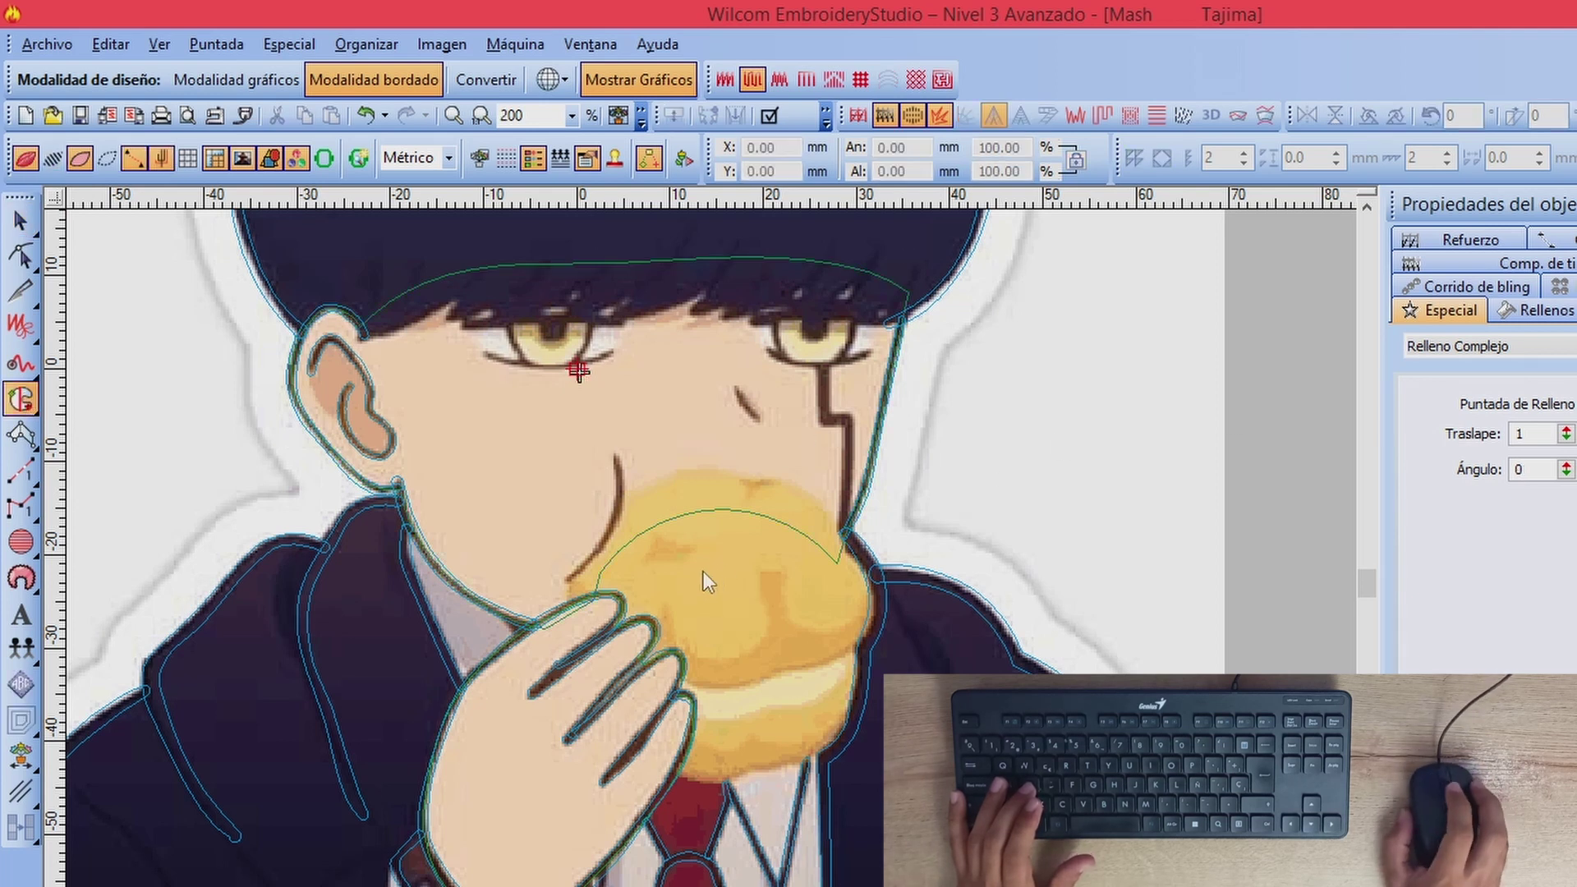
scroll(704, 562, up, 2)
scroll(866, 542, down, 1)
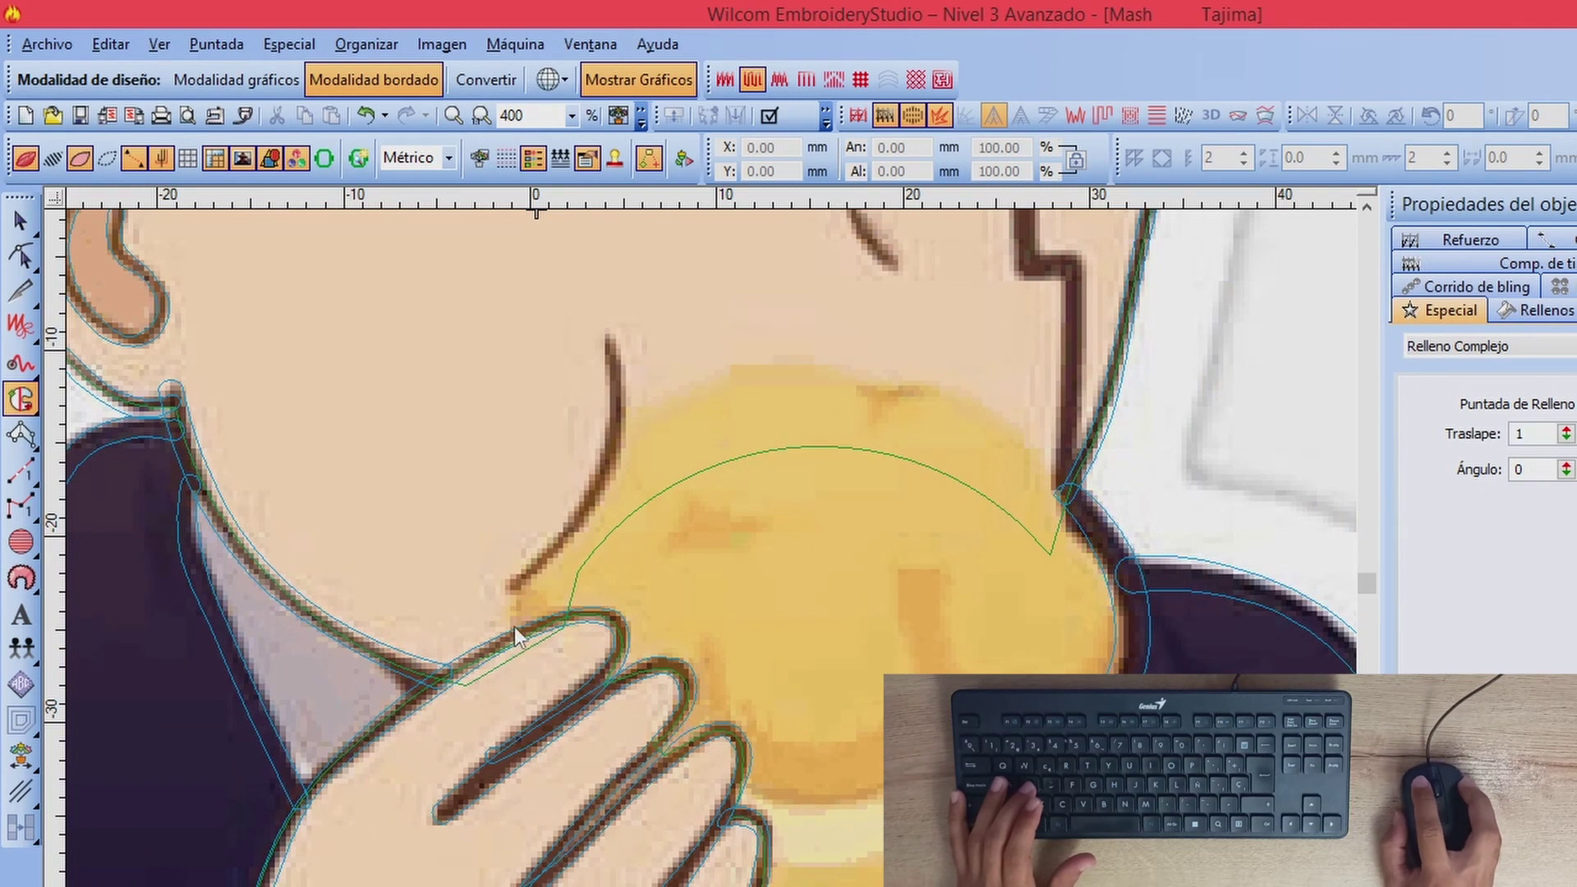
click(516, 581)
click(589, 507)
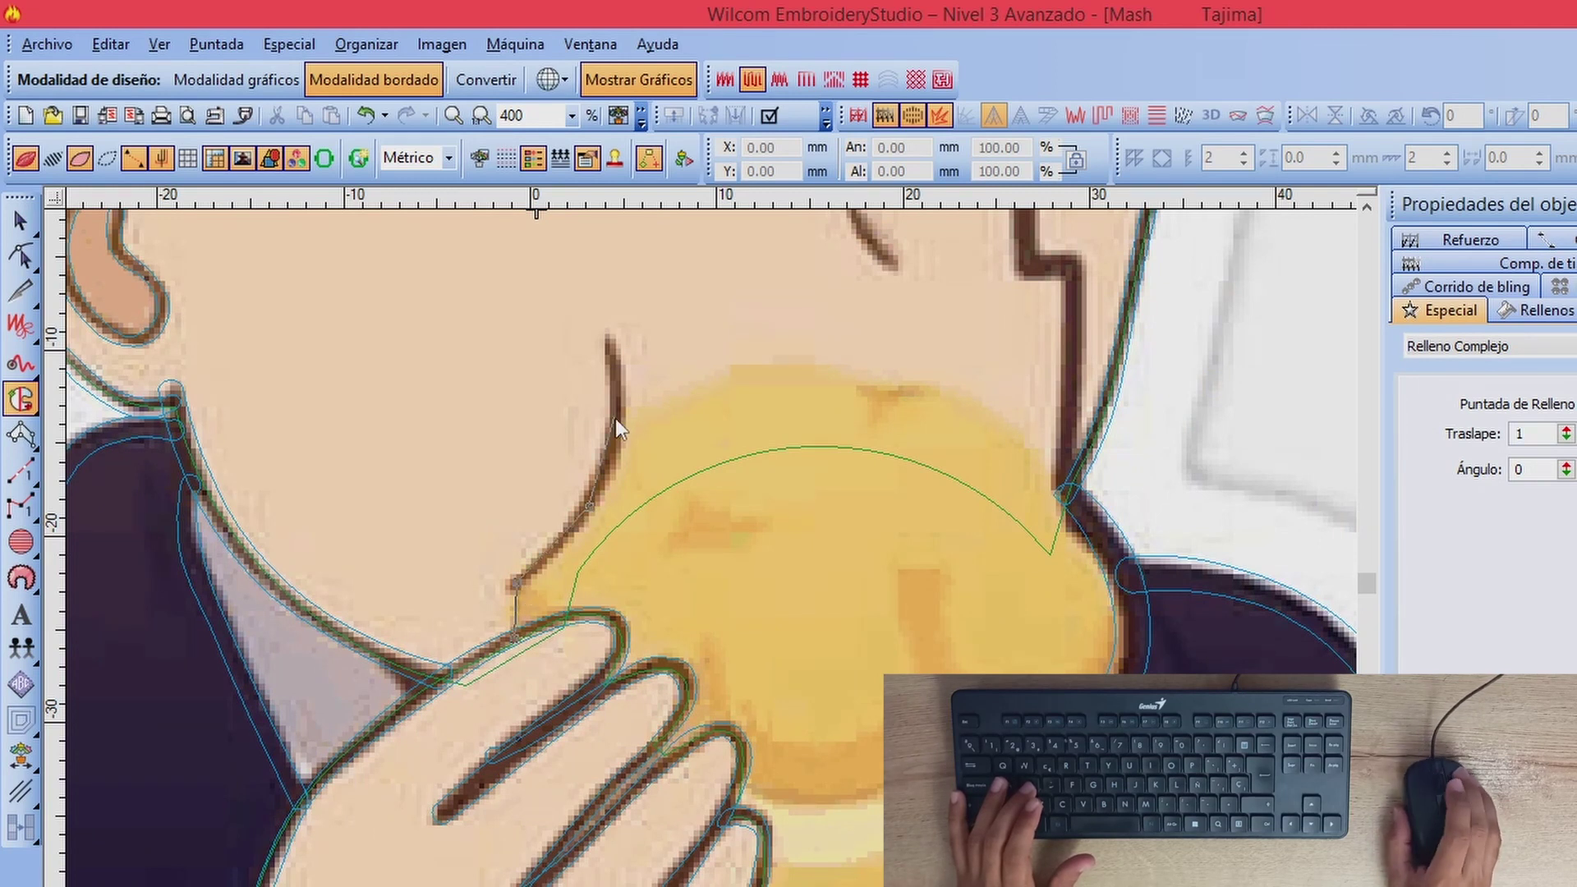
click(615, 417)
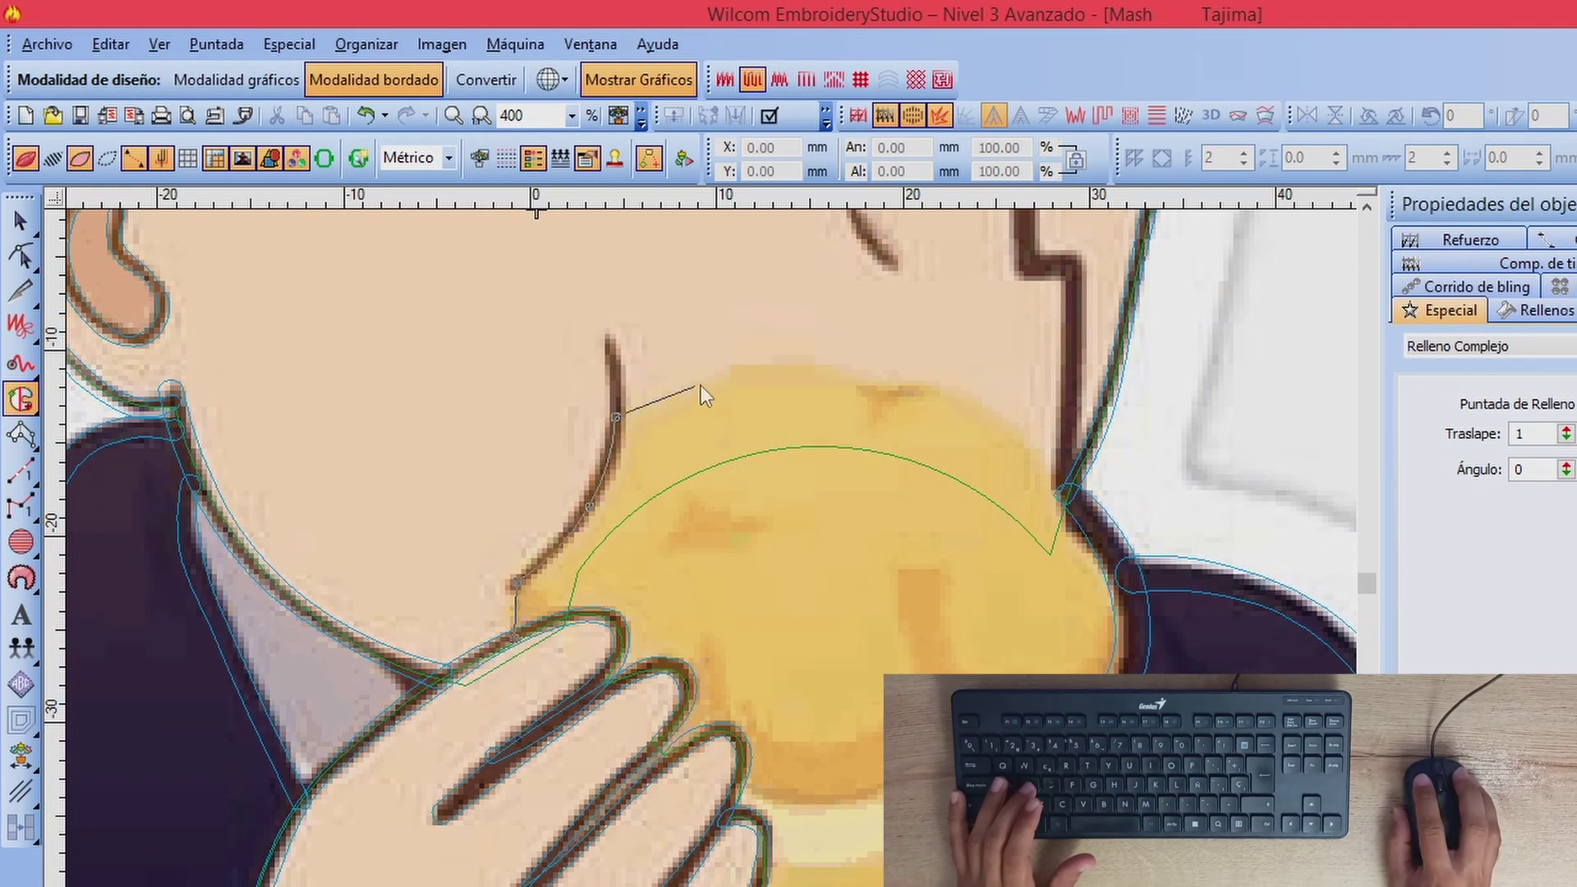
click(881, 381)
click(1009, 408)
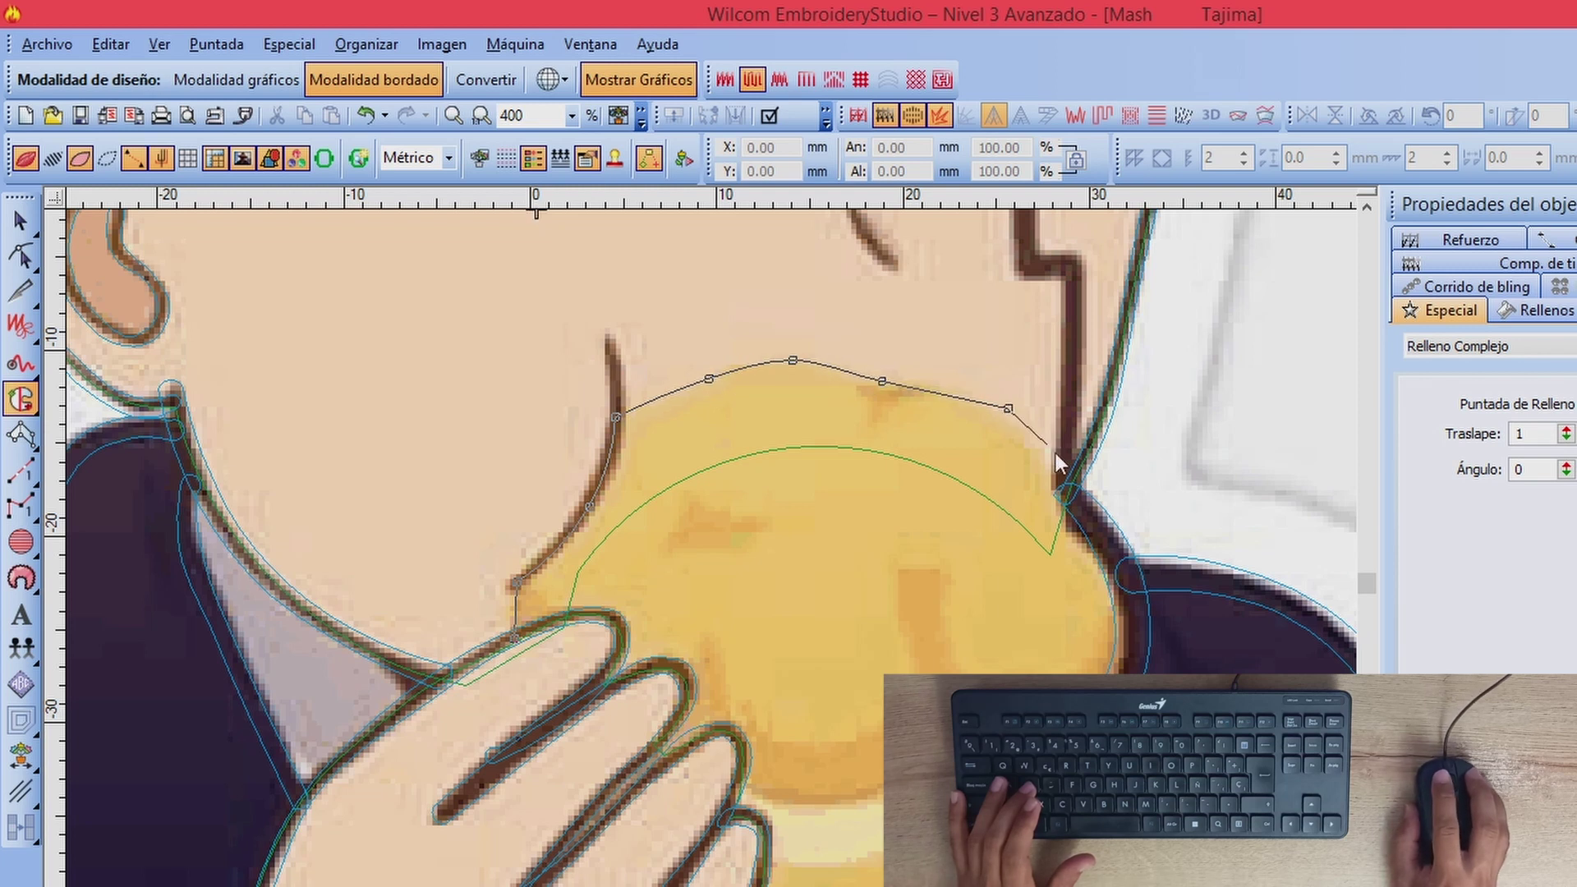
Step: Continue the outline down the bun's outer side, along its lower edge and beneath the fingers, and close the shape
click(1068, 496)
click(1129, 583)
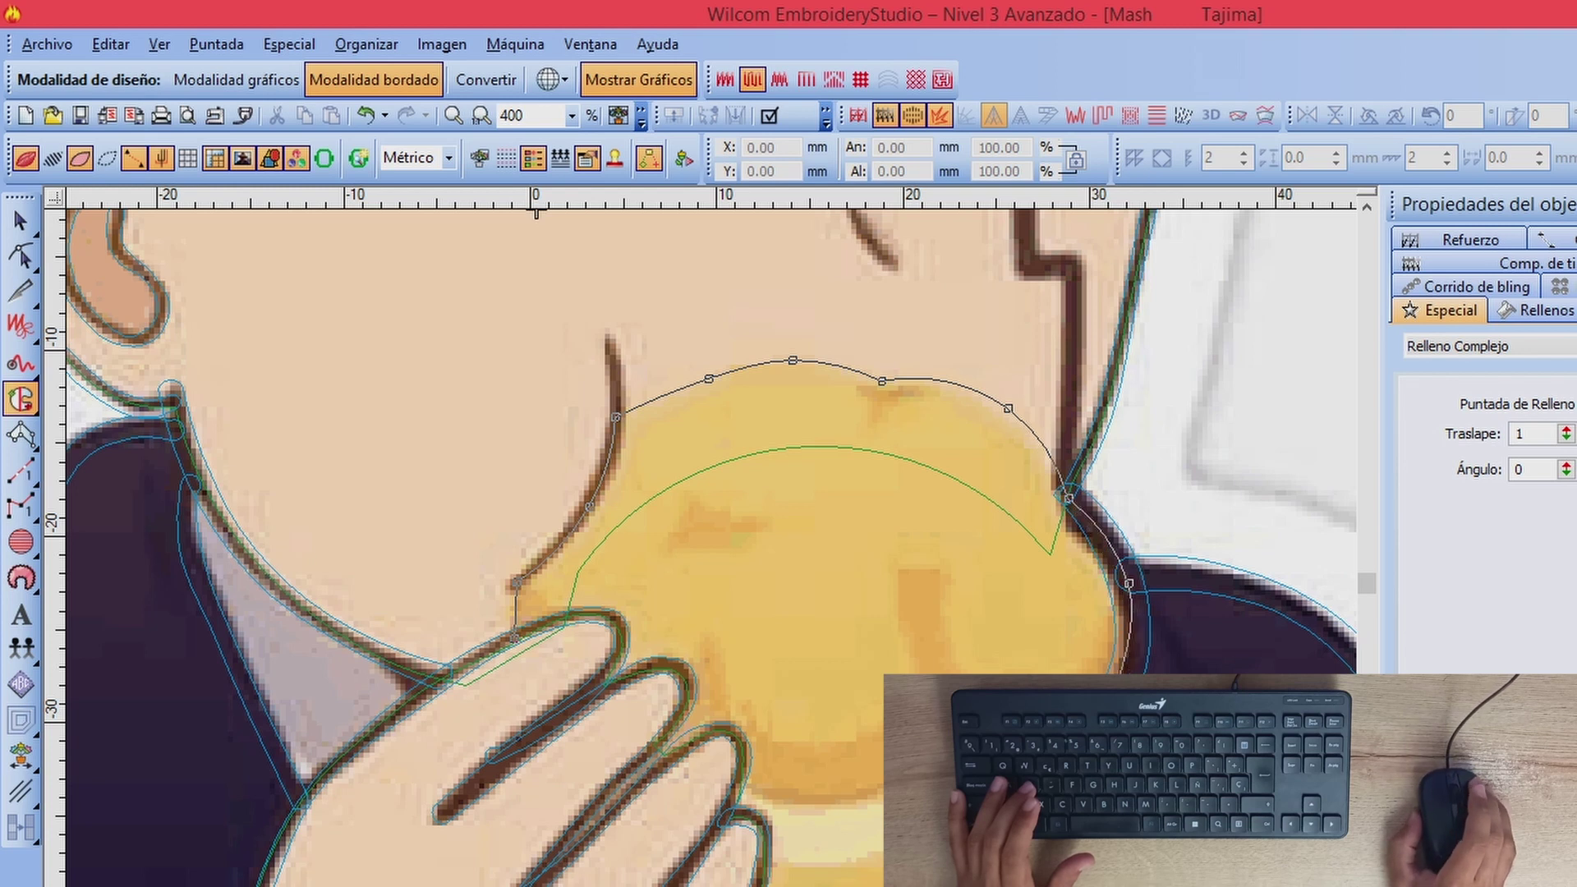
scroll(711, 546, down, 2)
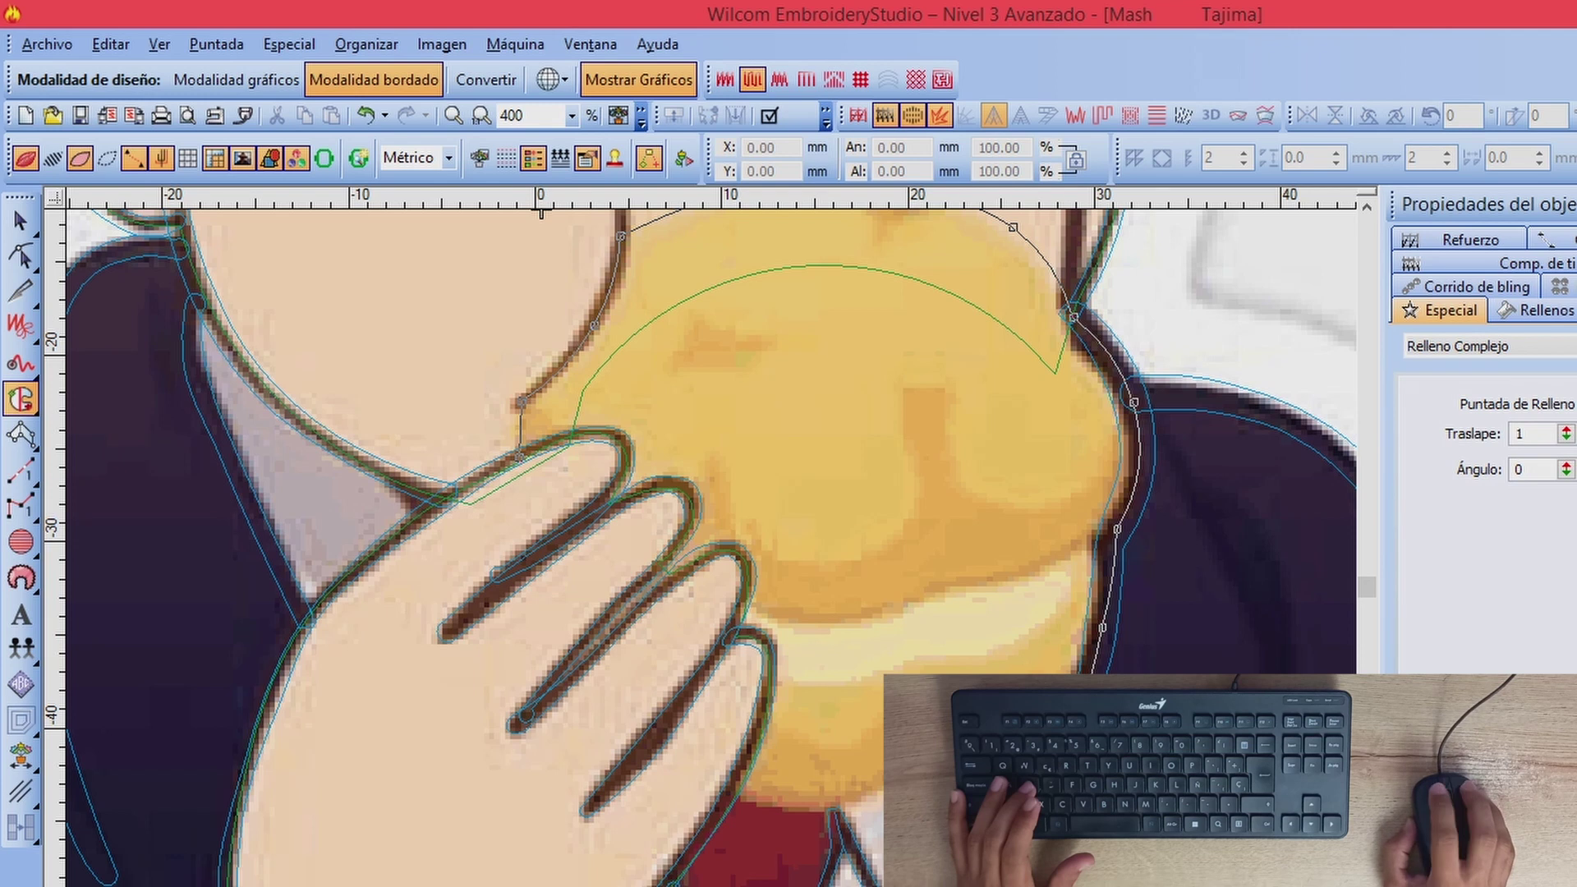
click(714, 784)
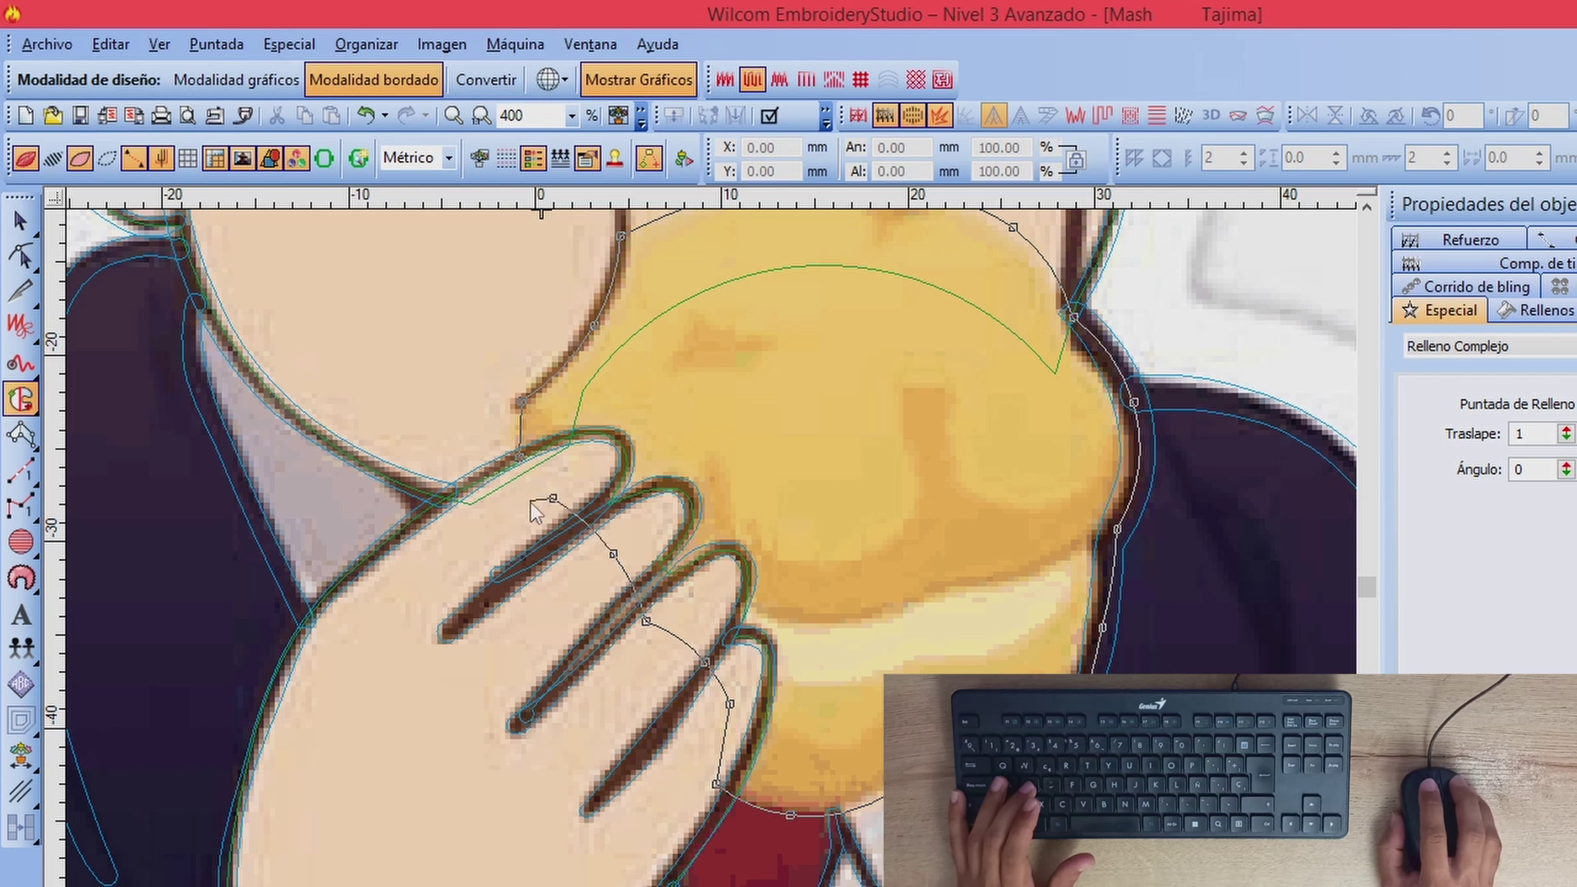
key(shift+z)
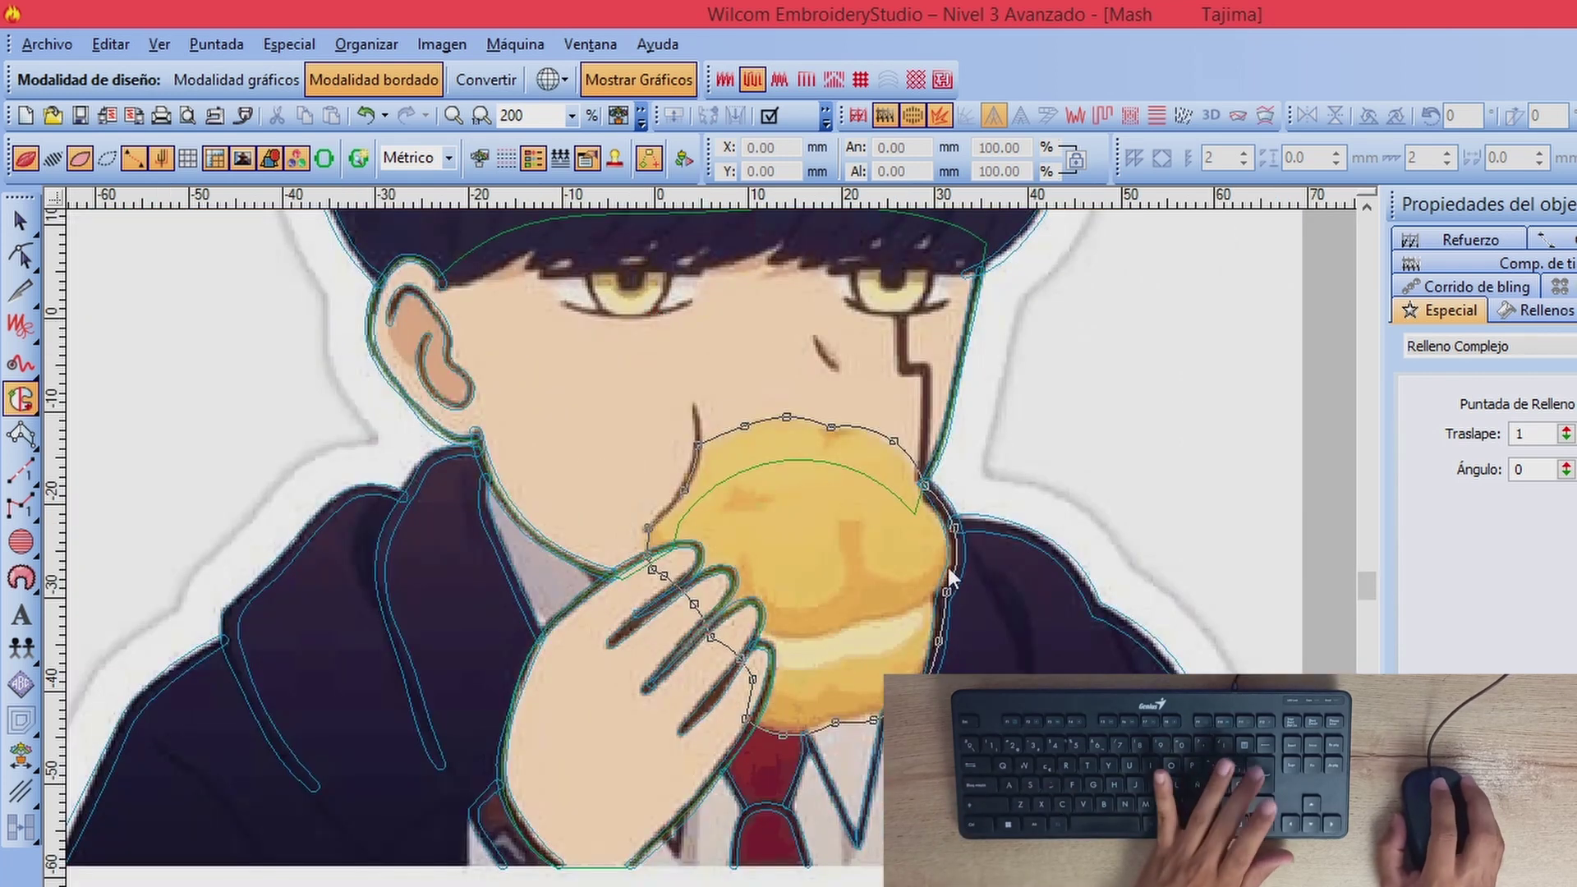
key(Return)
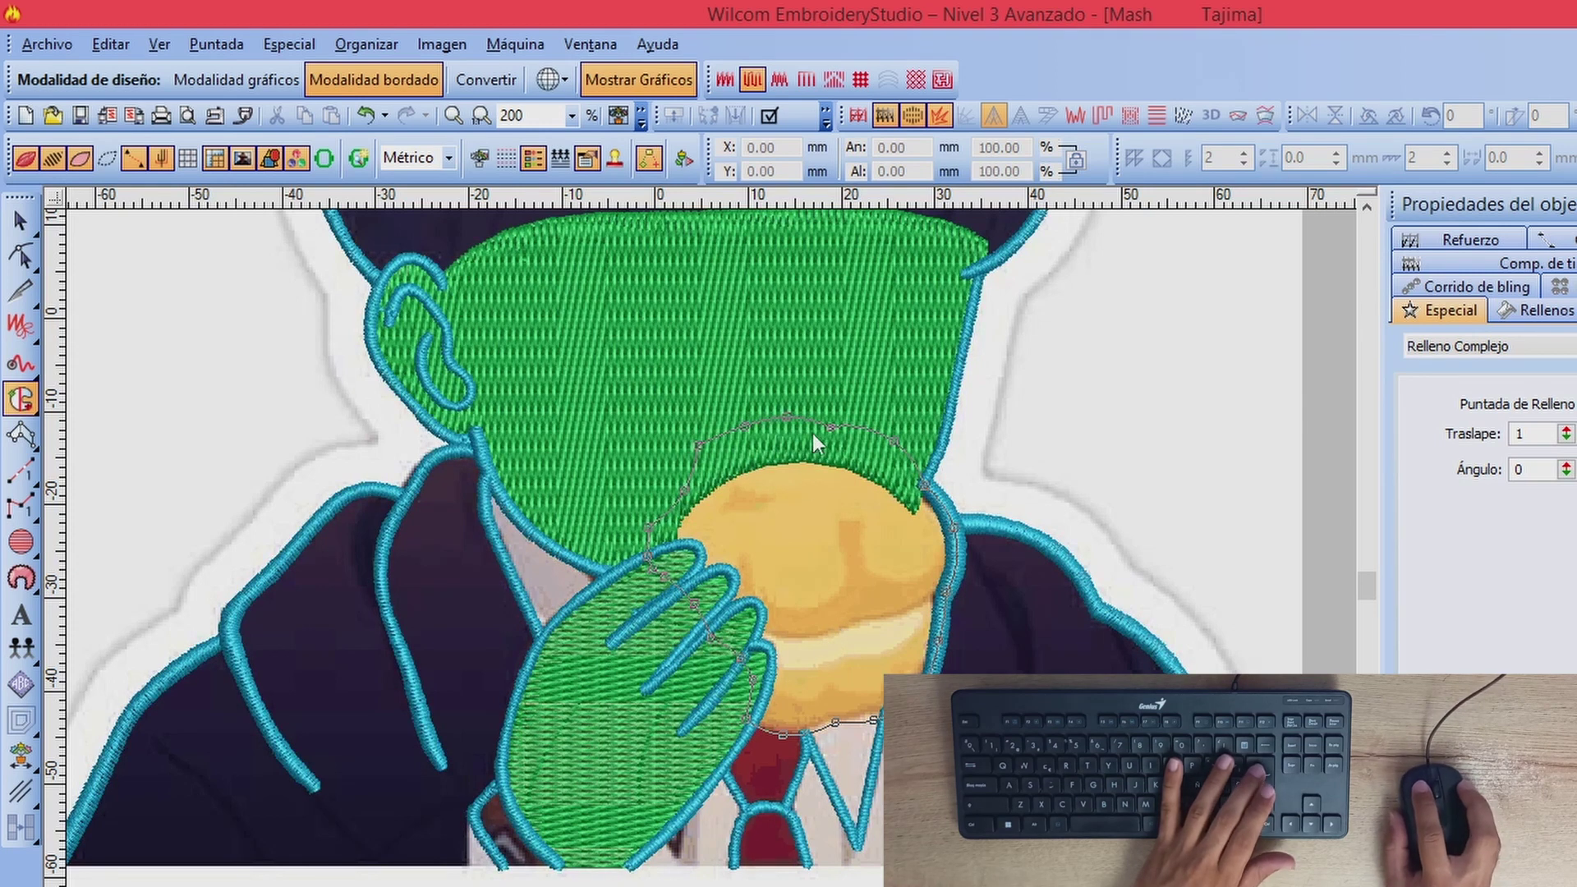
Step: Define a diagonal stitch angle of about 51 degrees for the bun fill and generate its stitches
click(649, 677)
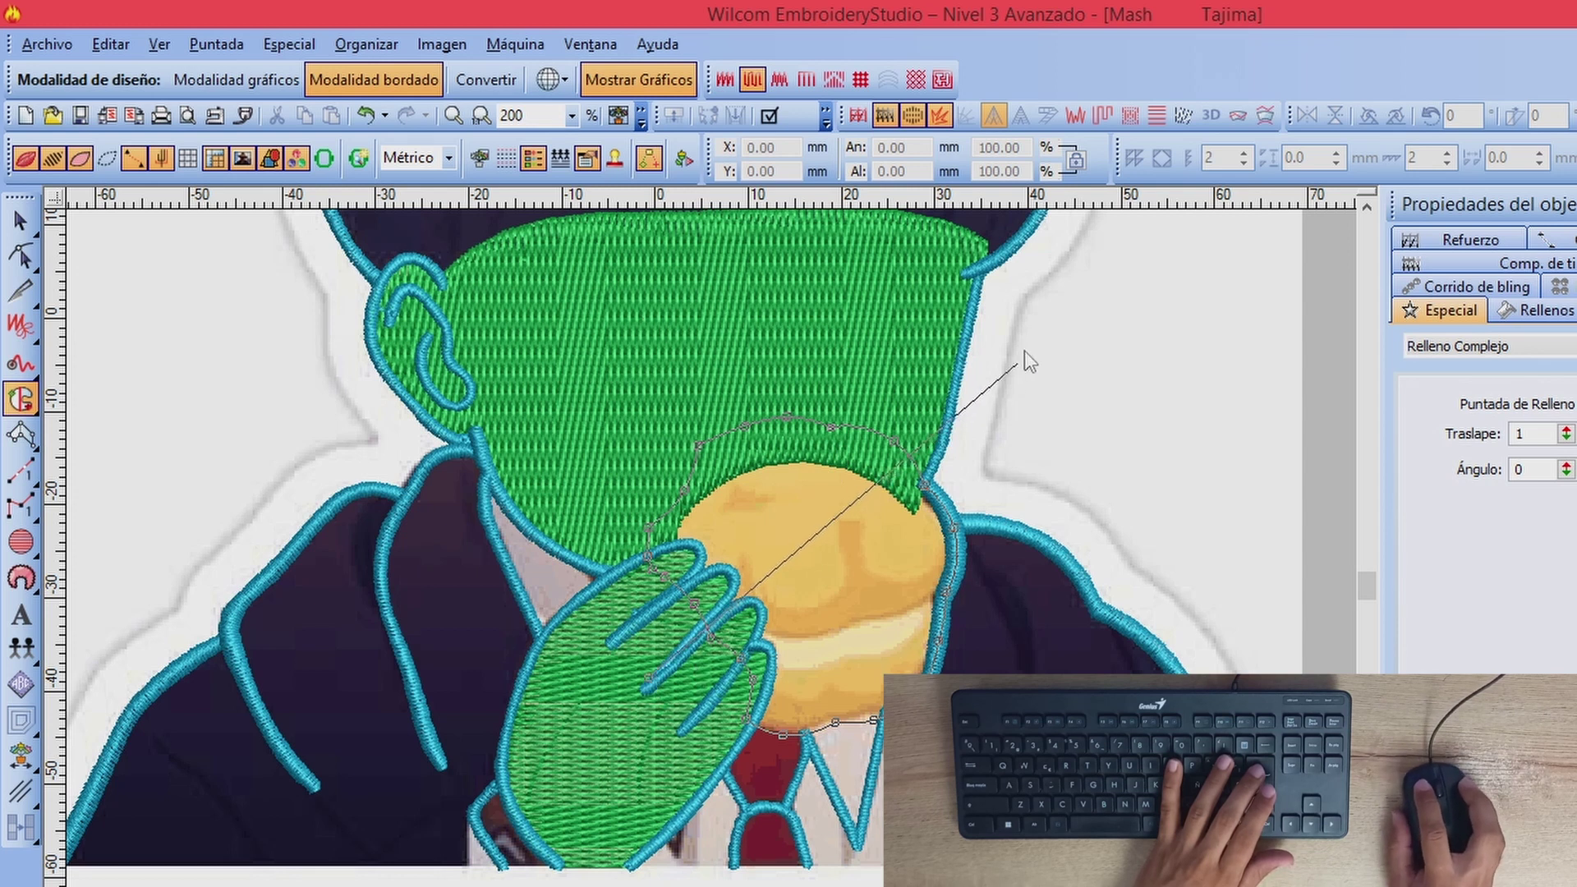
key(BackSpace)
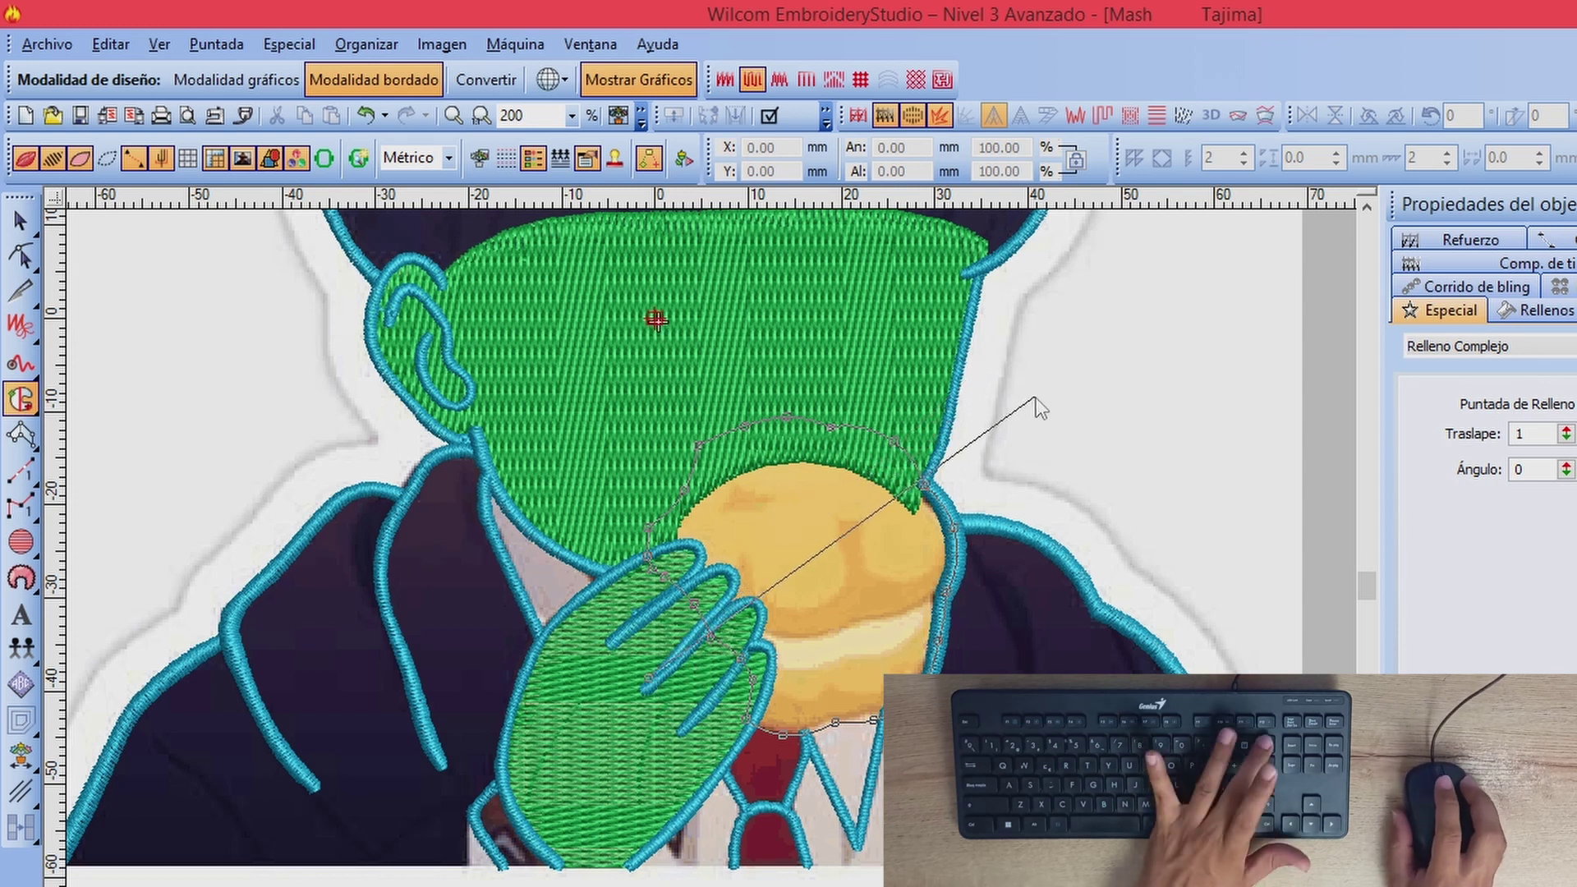
click(1043, 279)
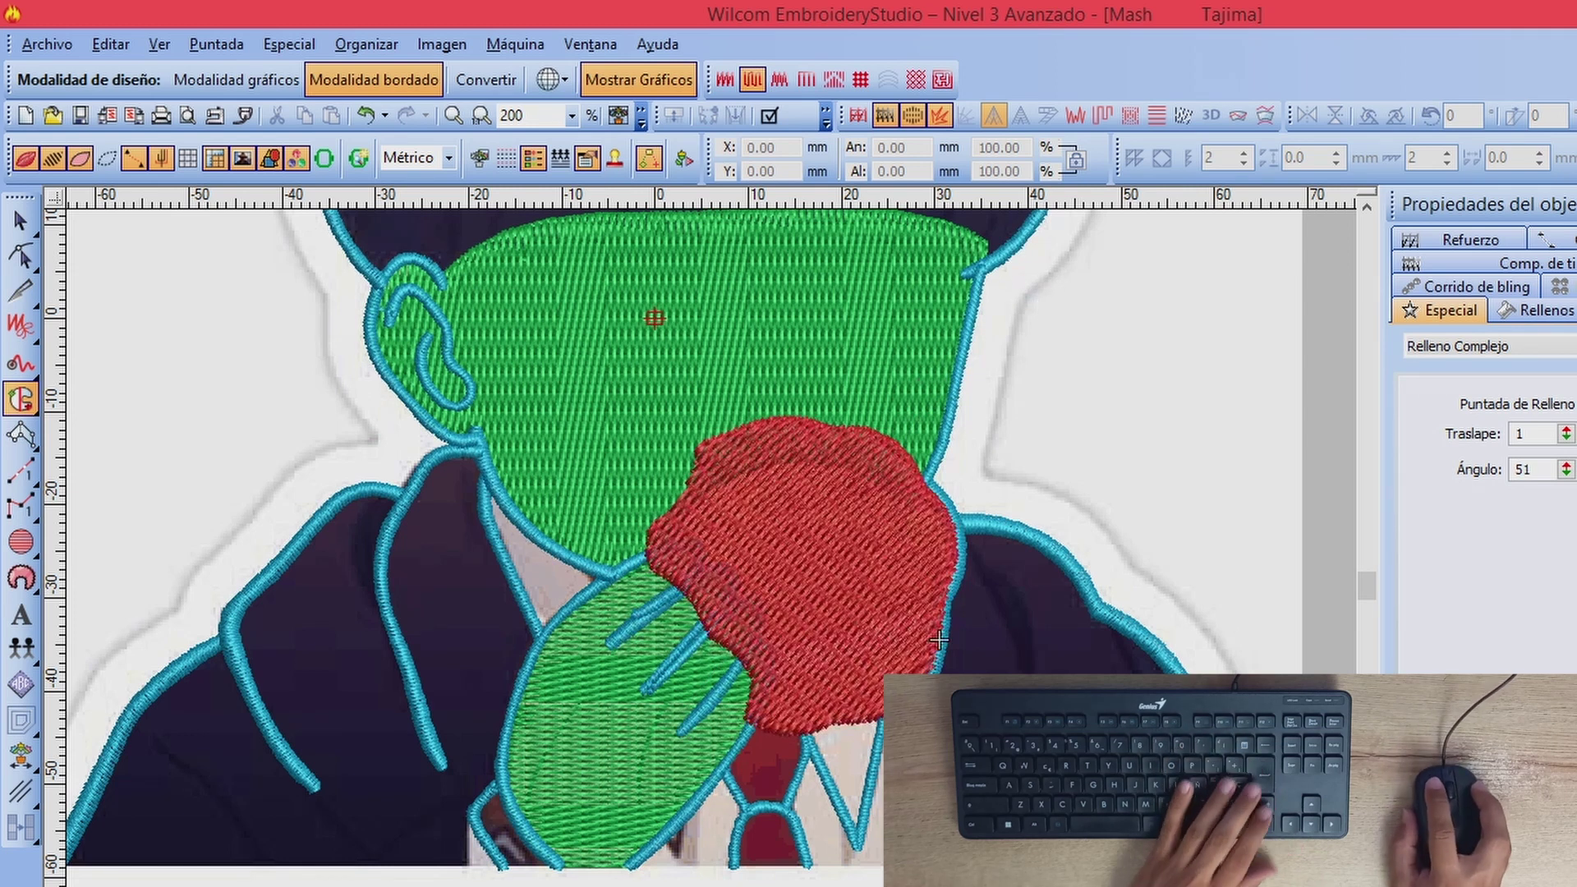
key(Escape)
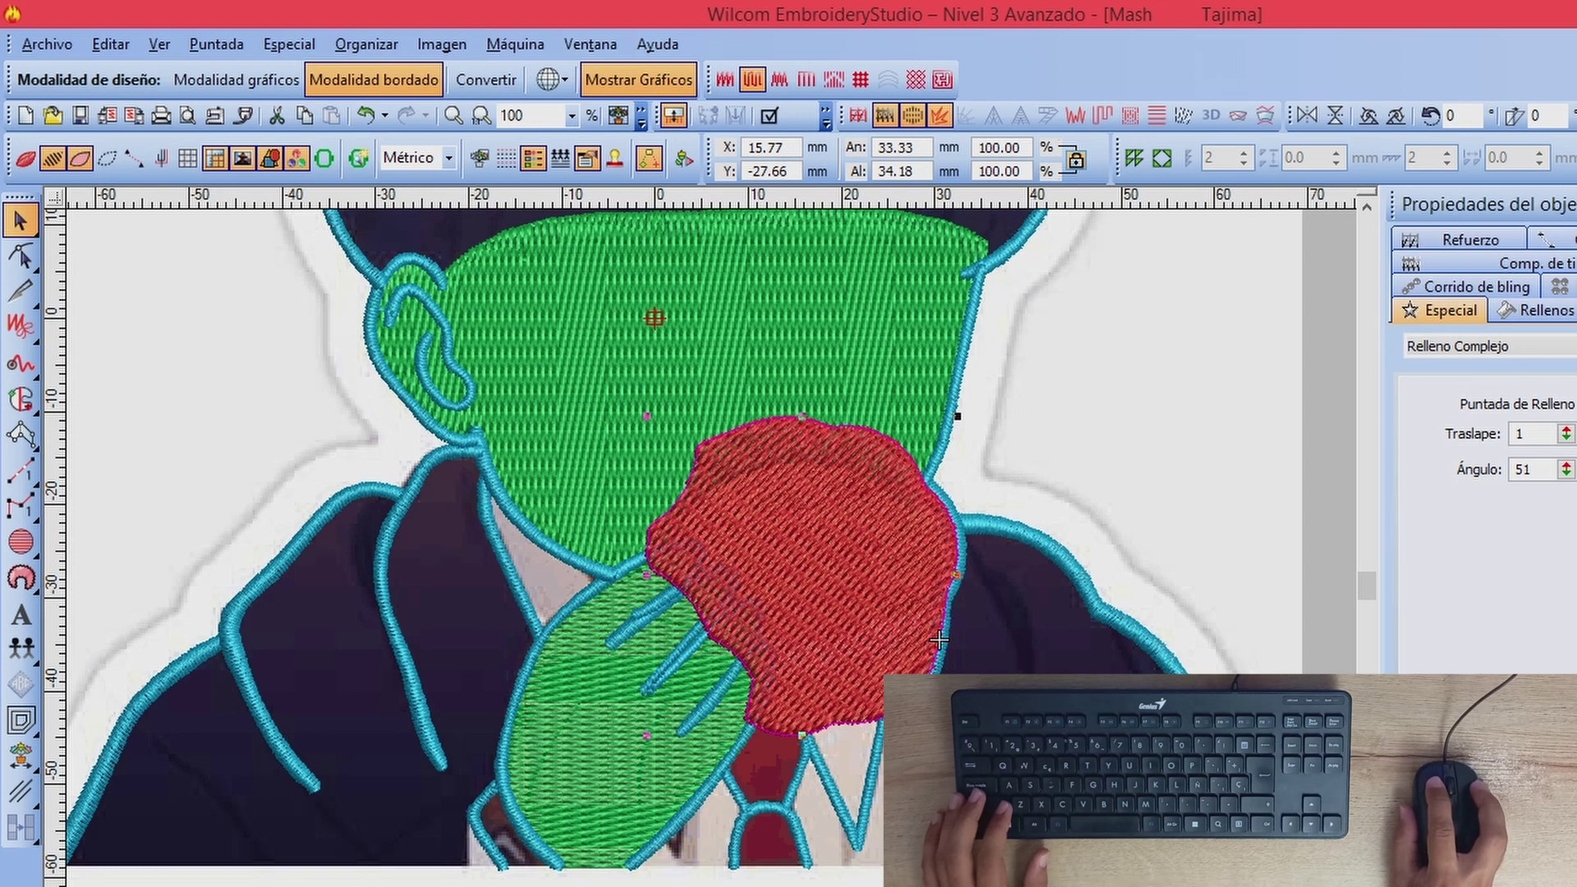
Step: Move the bun fill earlier in the stitching sequence, behind the hand fill and the outlines
key(ctrl+shift+Page_Up)
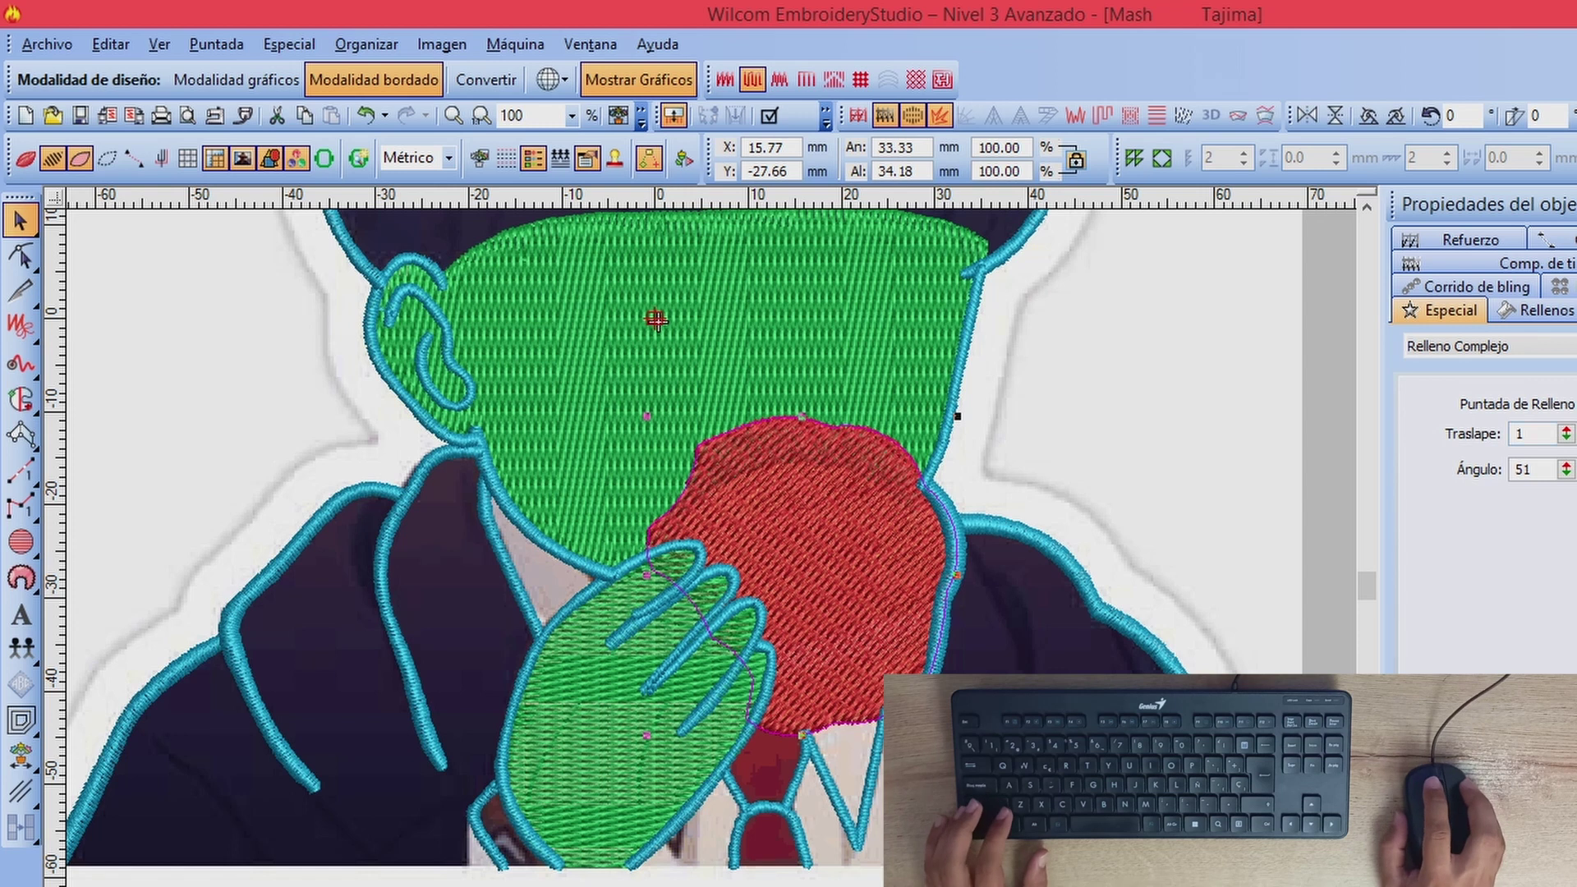
click(1027, 600)
click(889, 468)
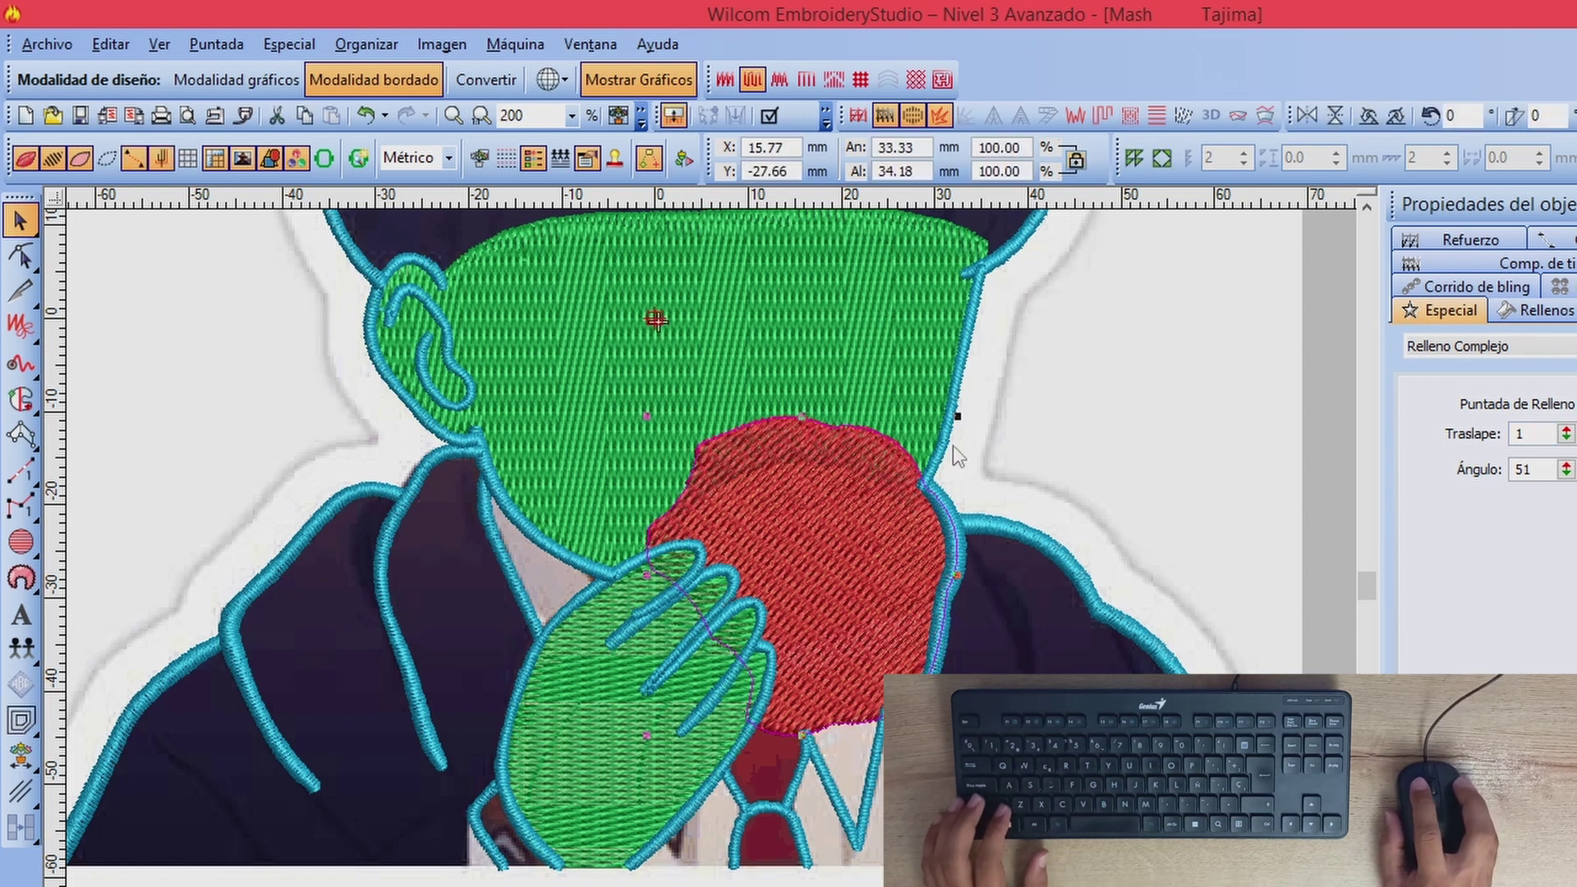
Step: Try the Plumetís fill type on the bun and switch it back to Tatami
click(1533, 311)
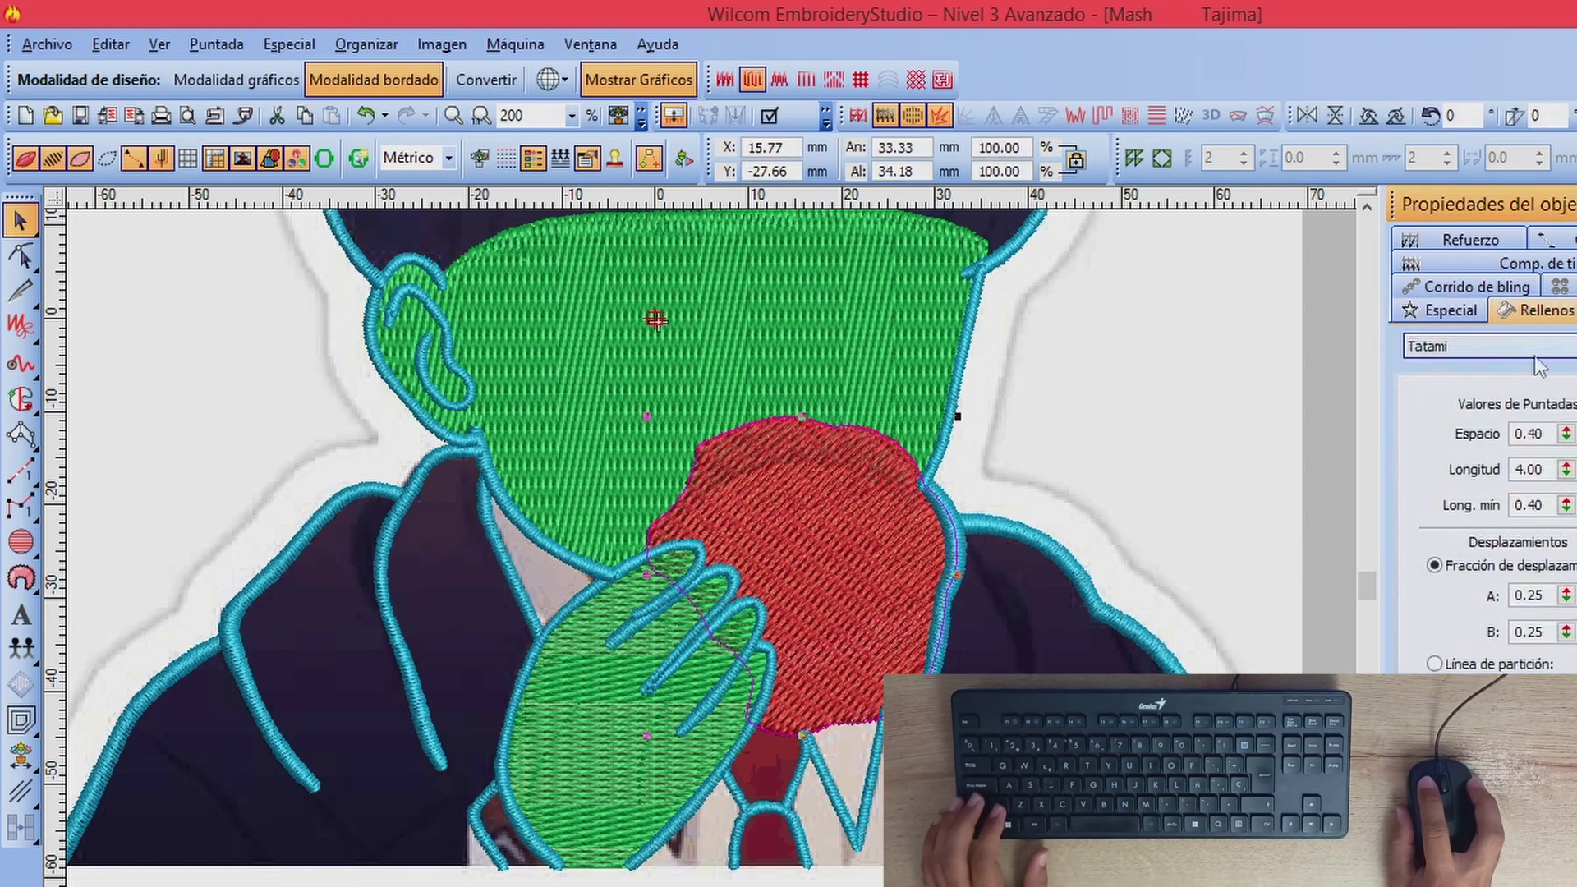
click(1479, 346)
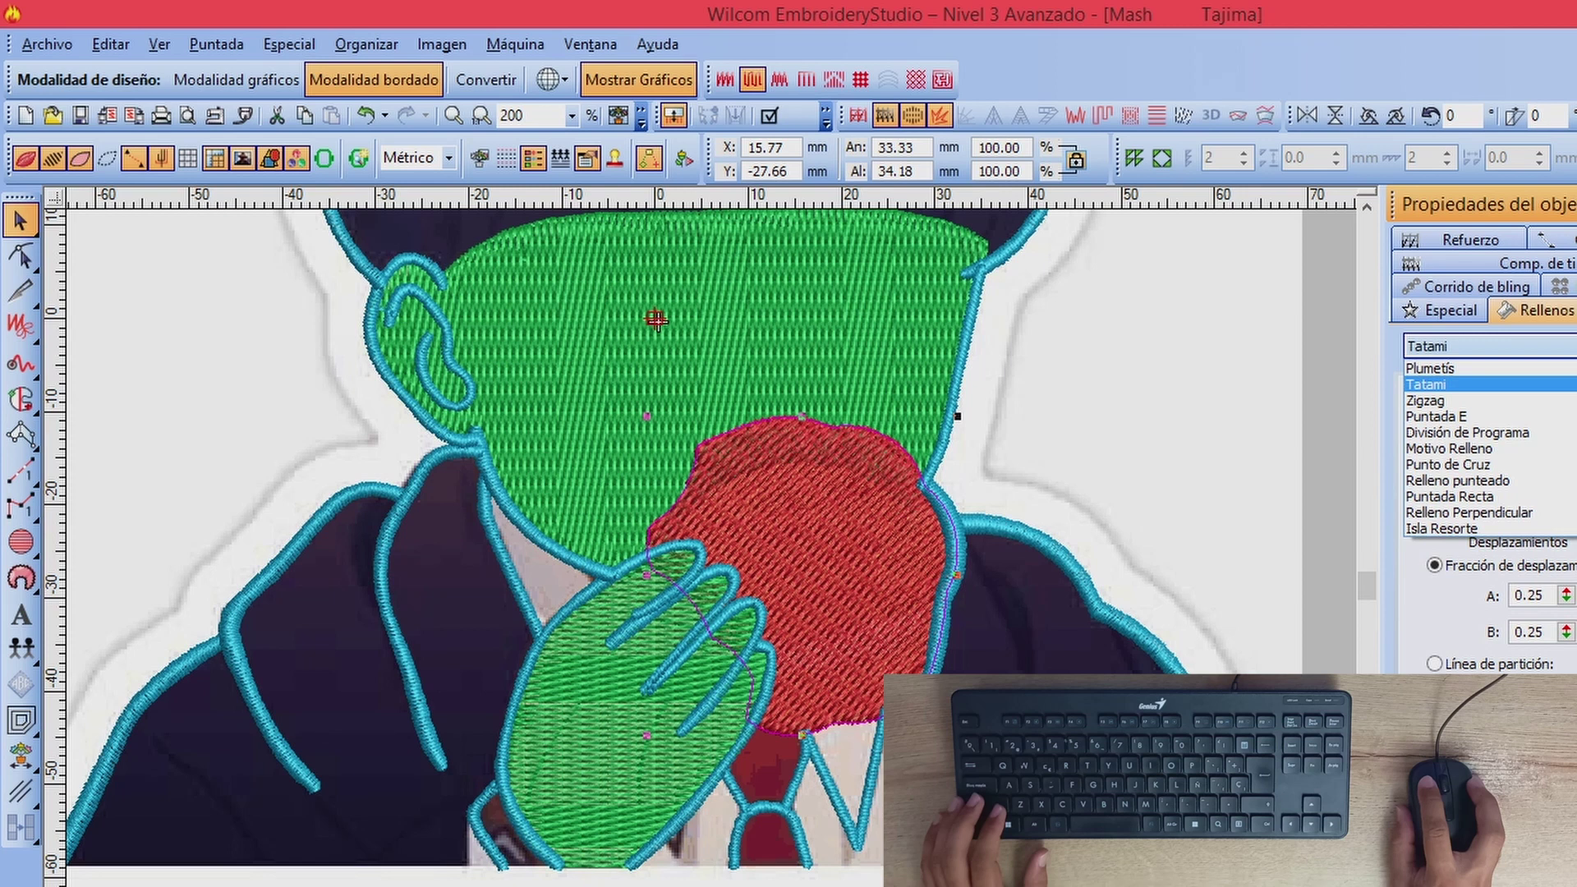
click(1433, 386)
click(1559, 347)
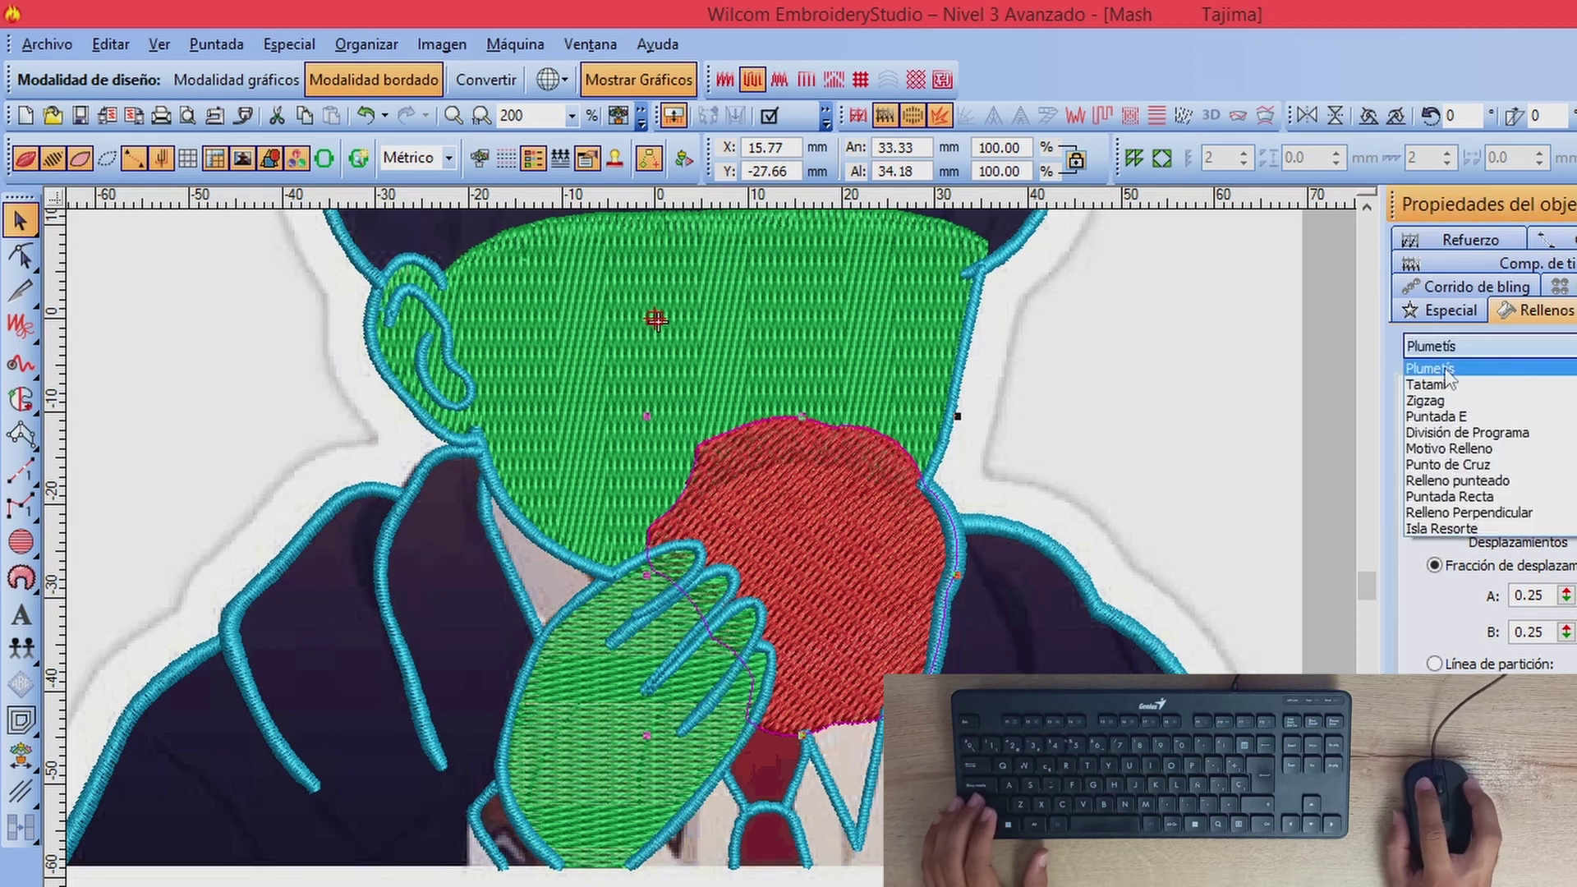
click(1446, 371)
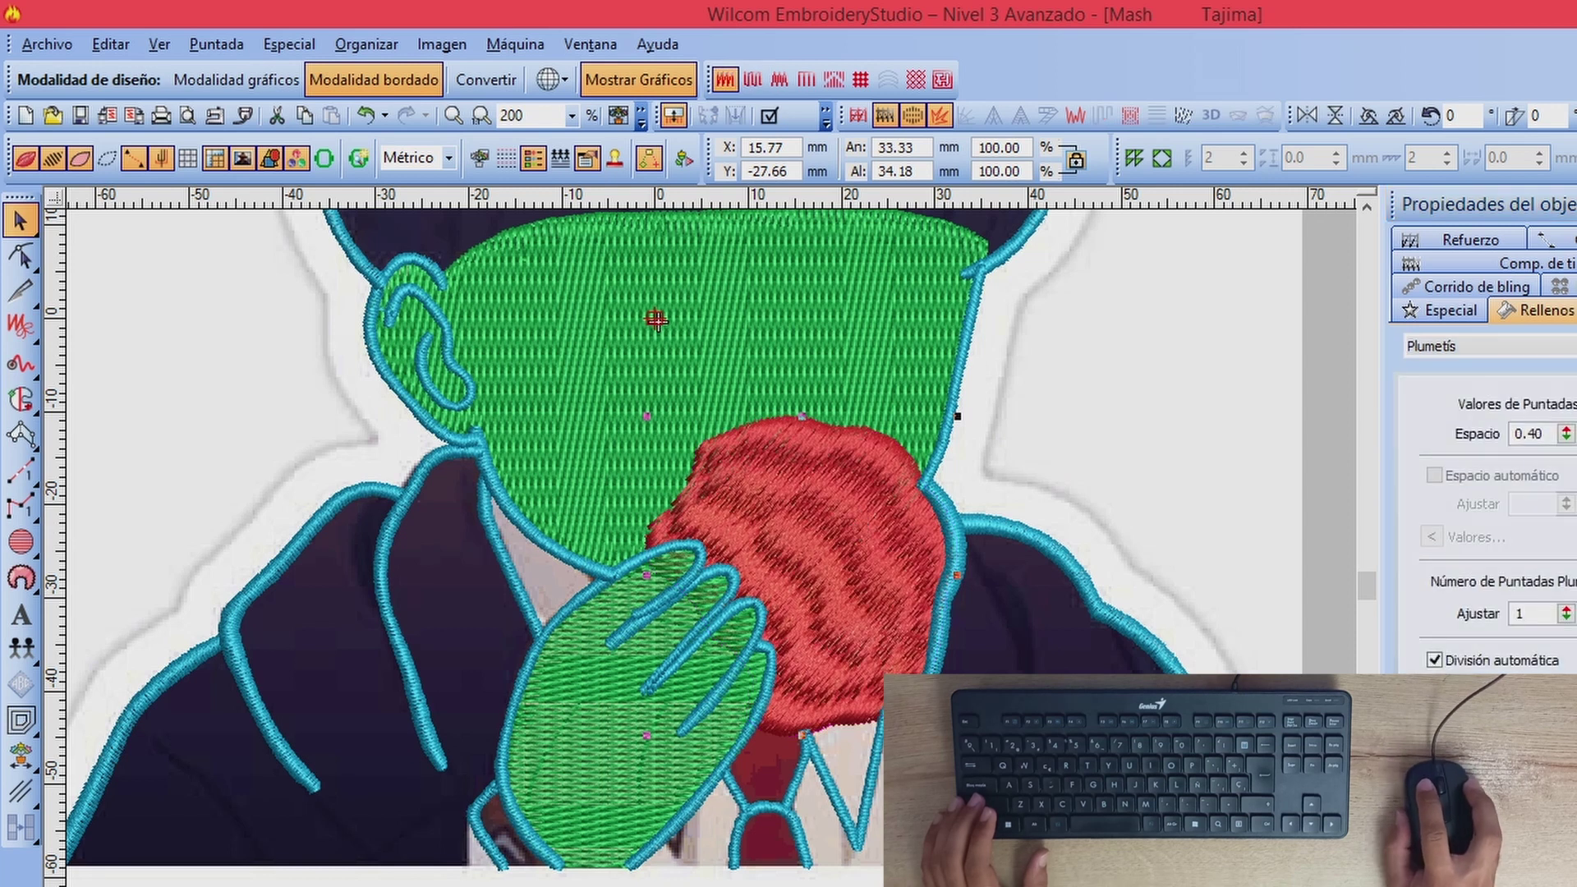
click(1479, 346)
click(1438, 390)
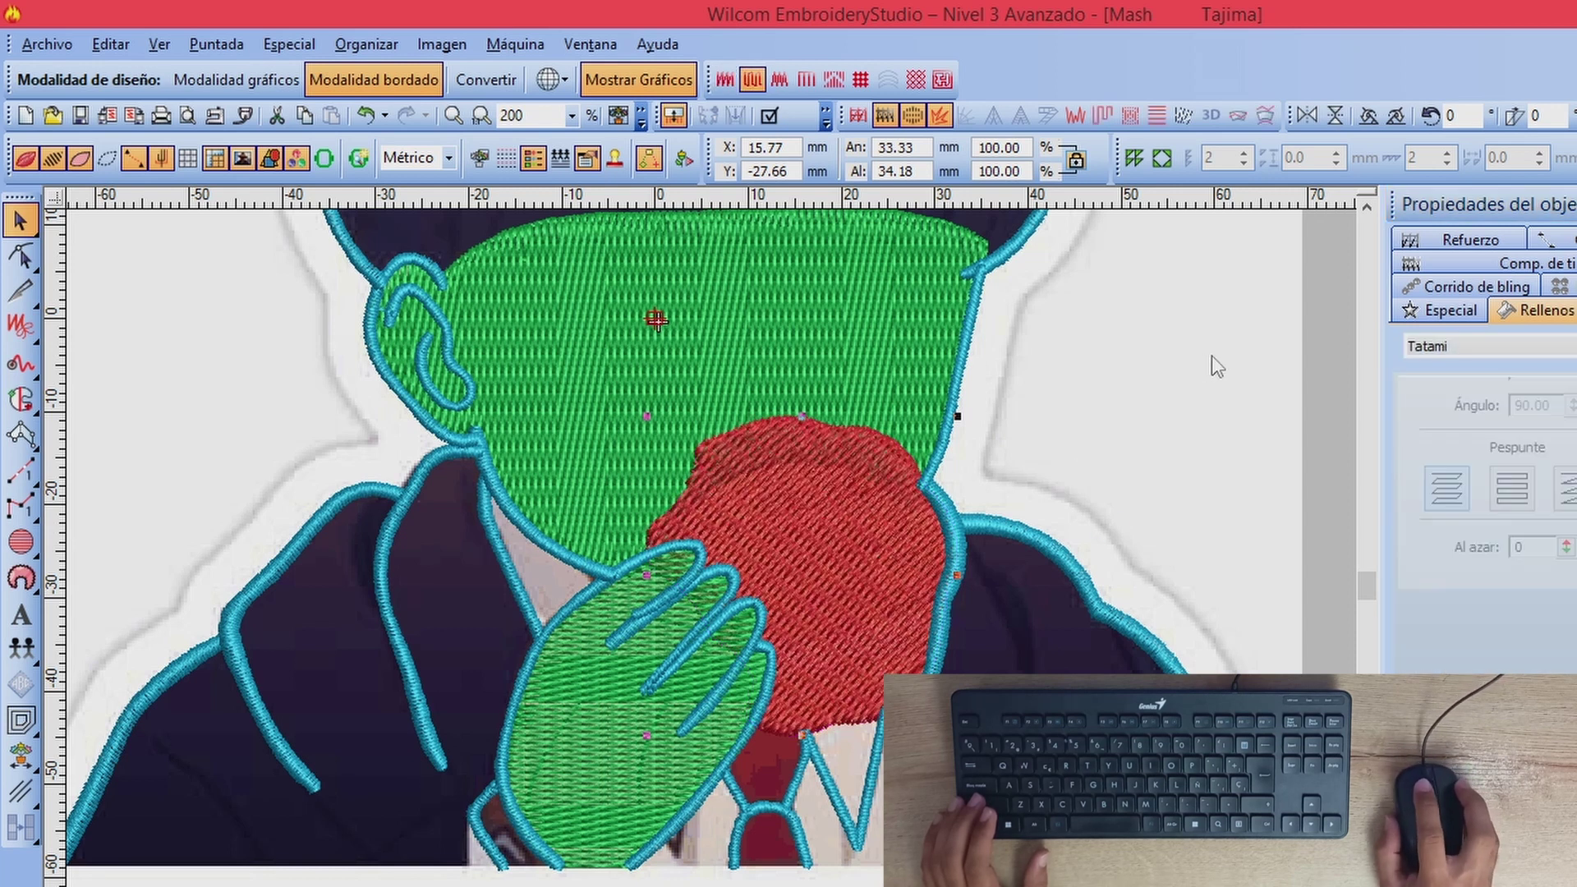
Step: Save the design with the bun fill in place
click(1233, 371)
scroll(731, 563, down, 3)
scroll(728, 580, up, 3)
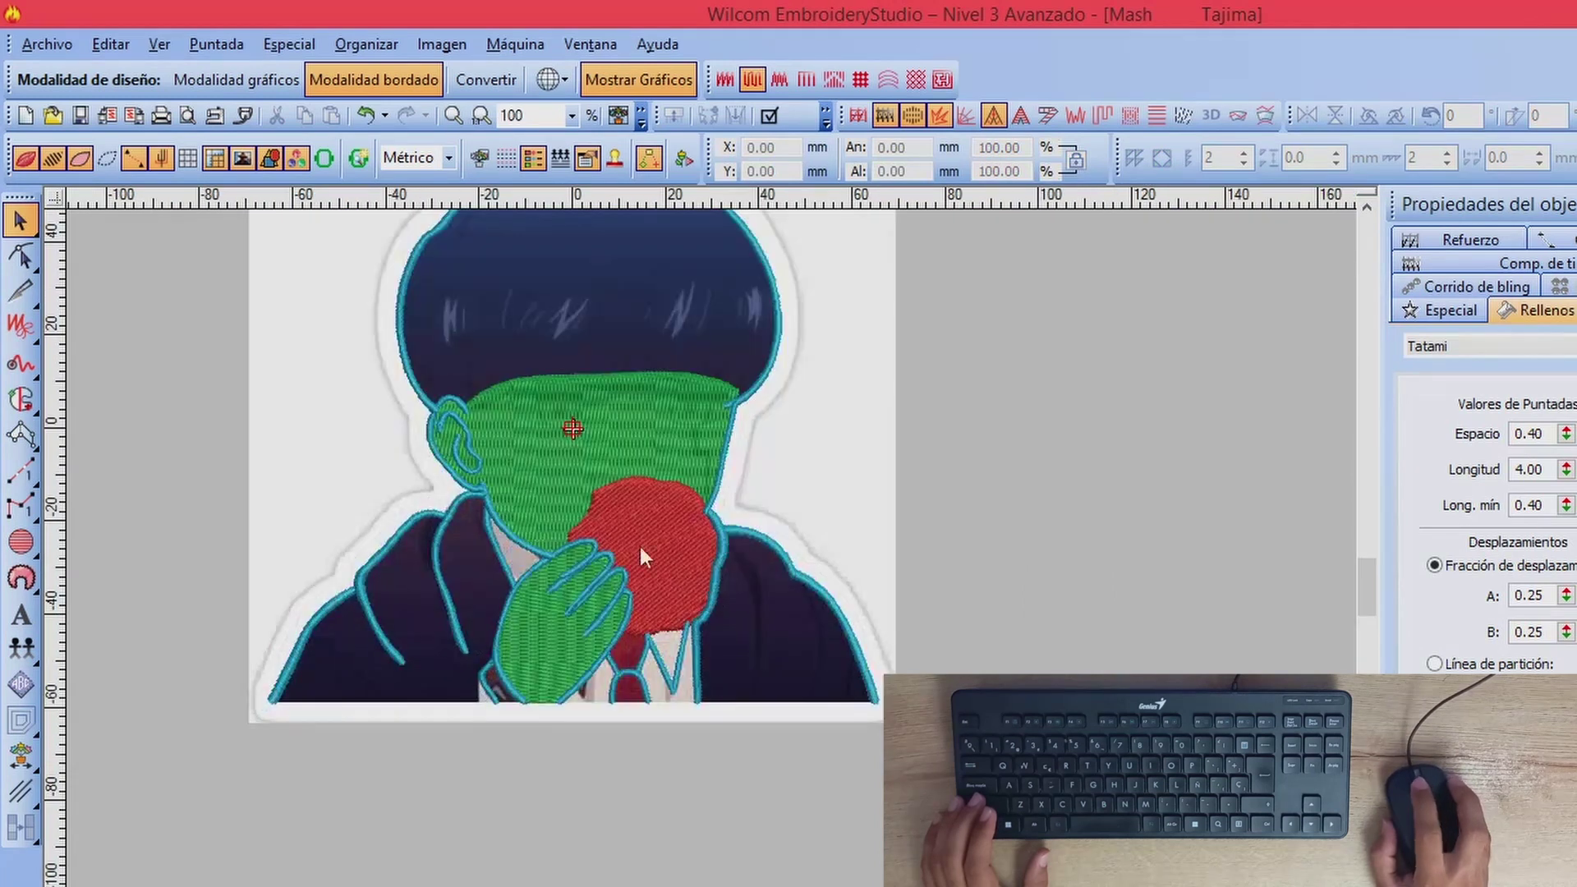
click(810, 534)
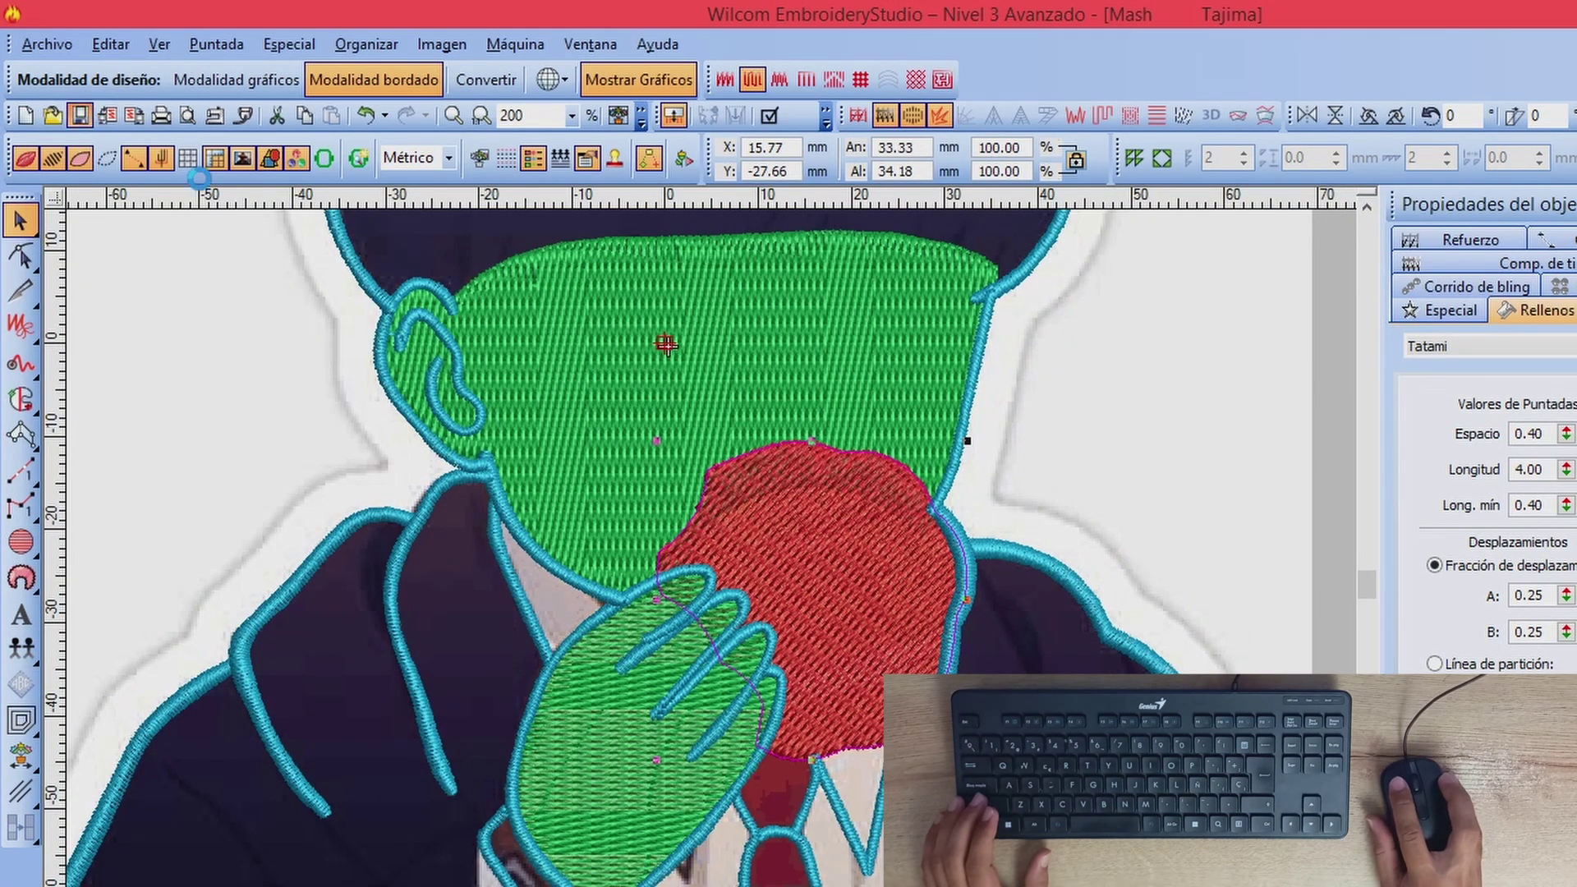
click(1214, 425)
scroll(827, 591, down, 1)
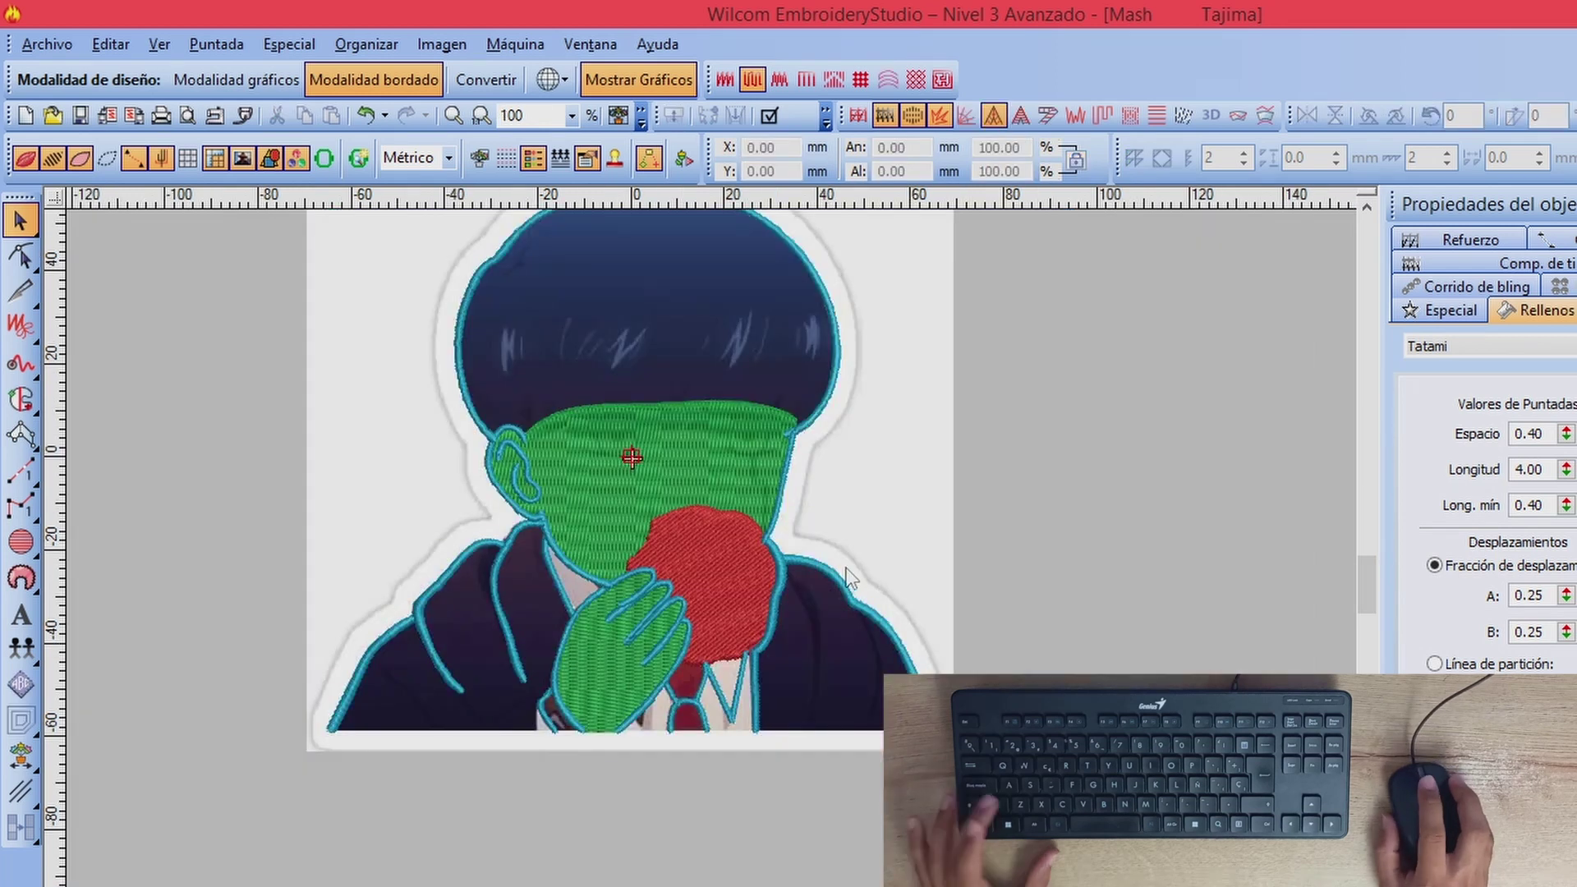
Step: Compare the design with and without stitches to examine which areas of the artwork still need fills
key(s)
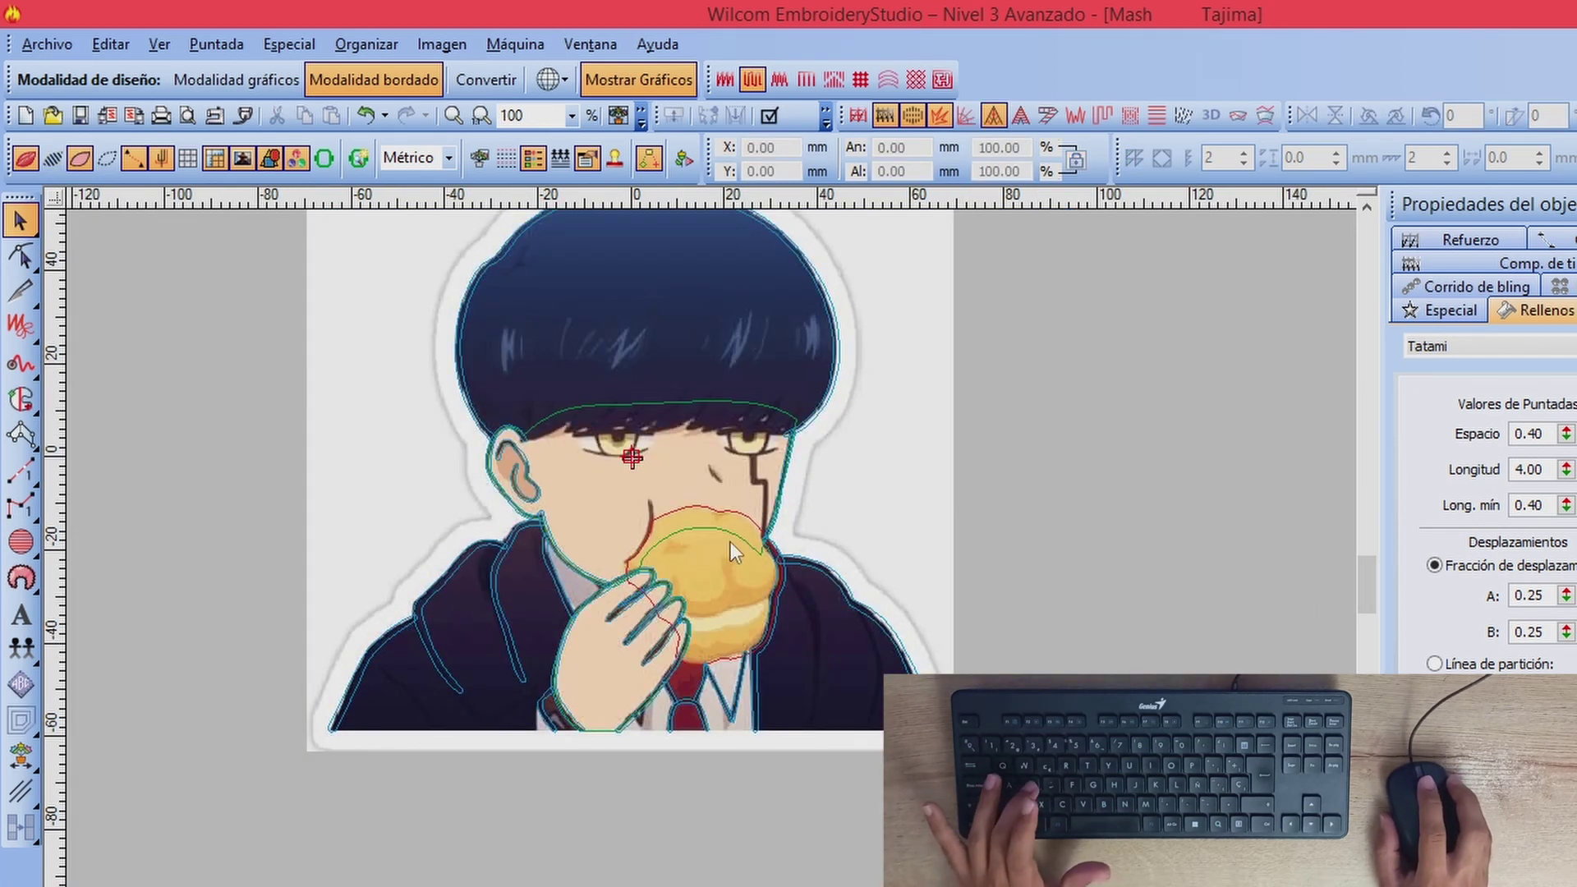
key(s)
scroll(634, 606, up, 1)
key(s)
scroll(723, 574, down, 1)
key(s)
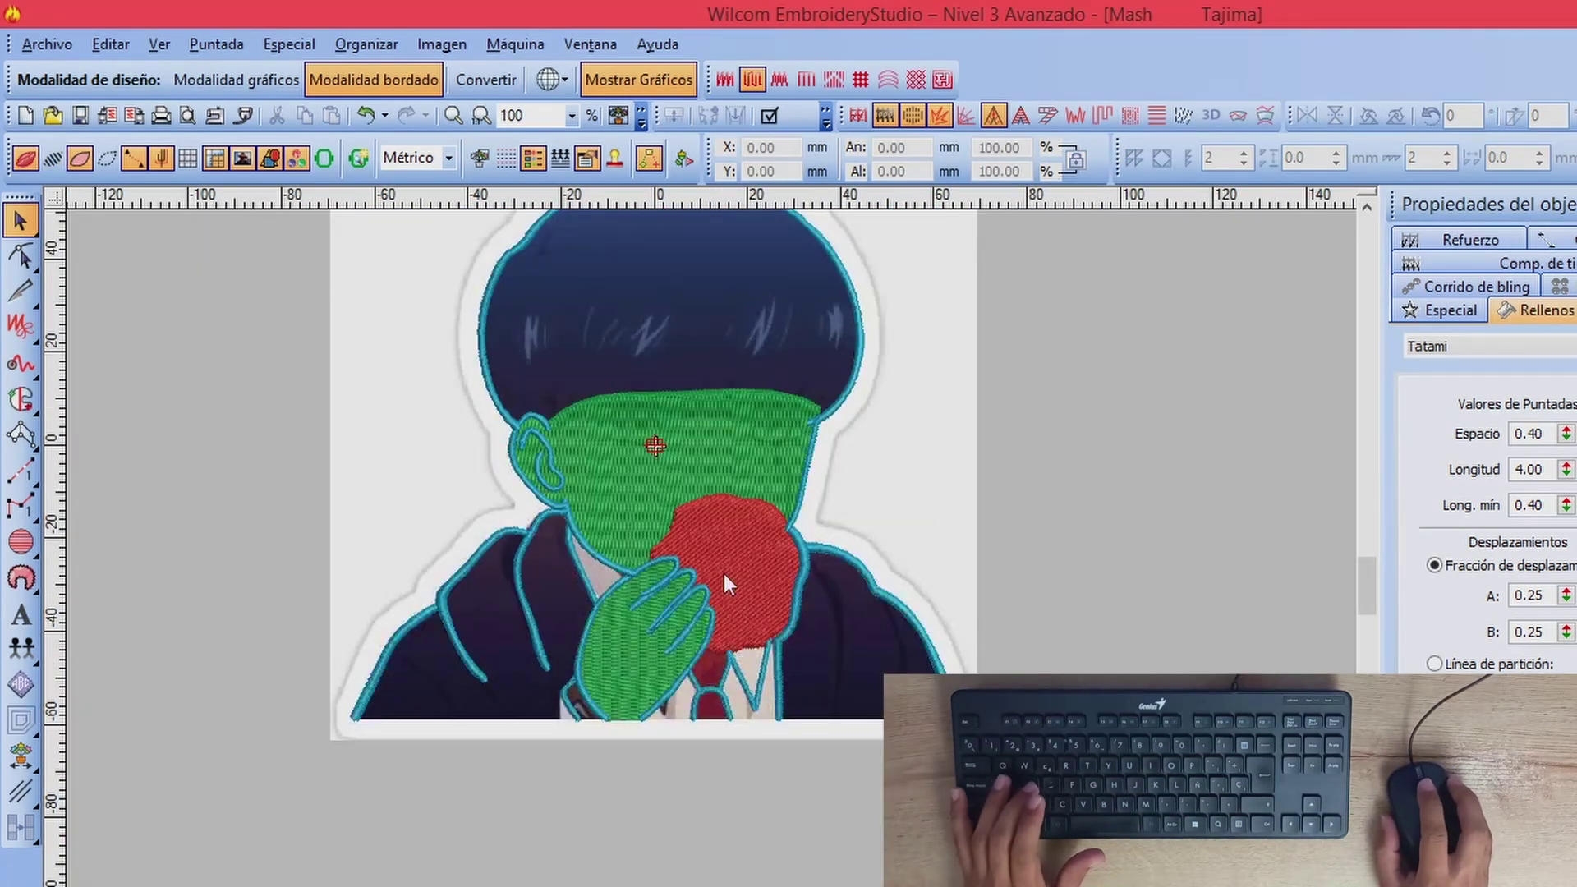
key(s)
key(s)
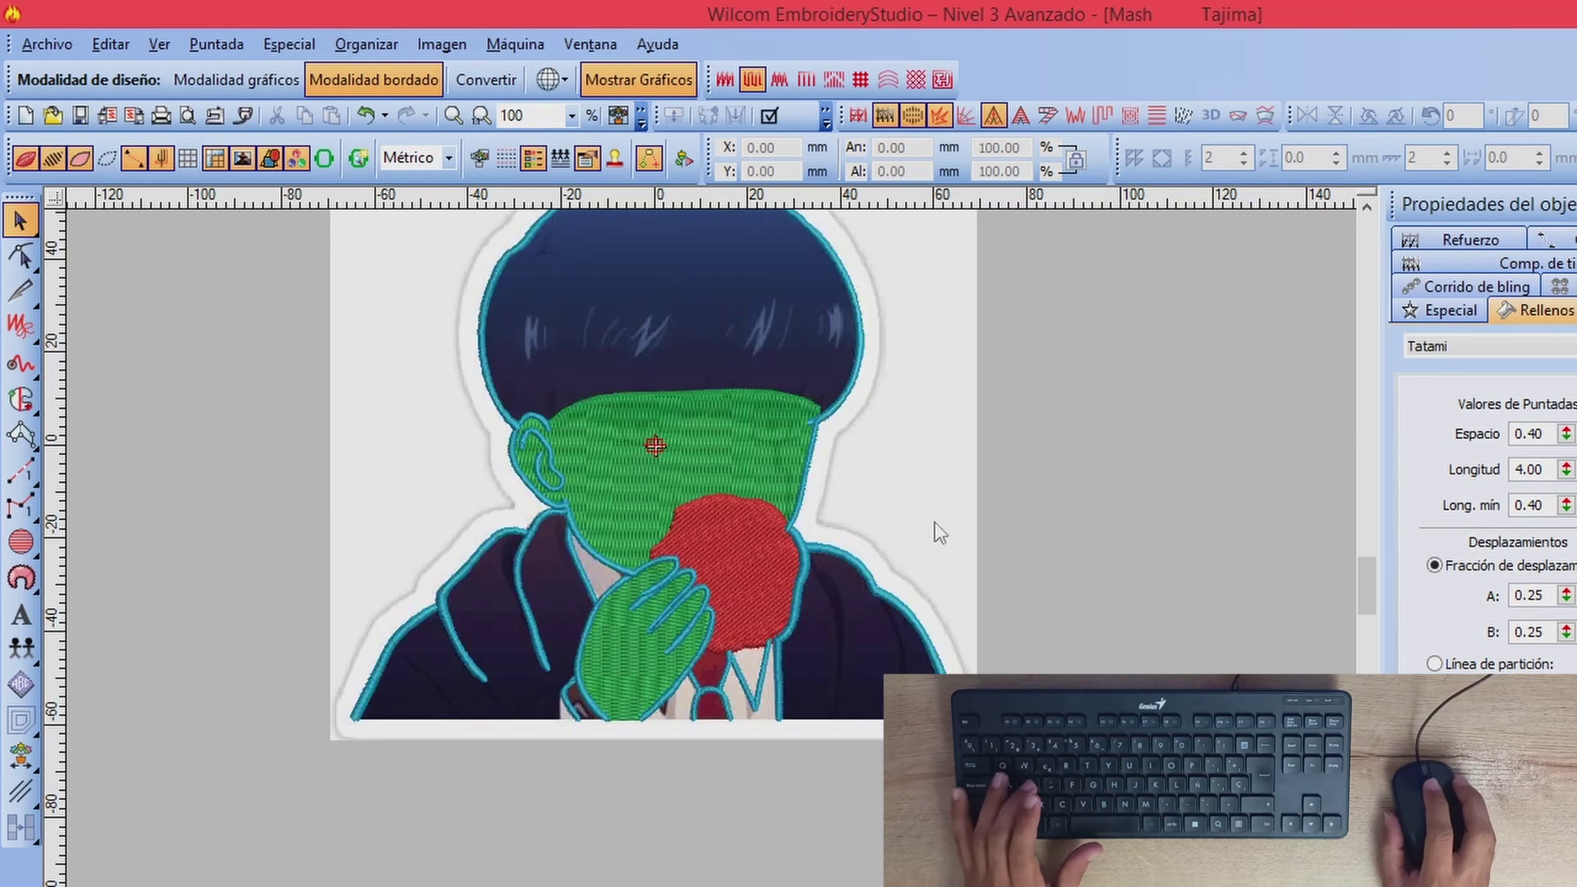
key(s)
scroll(726, 565, up, 1)
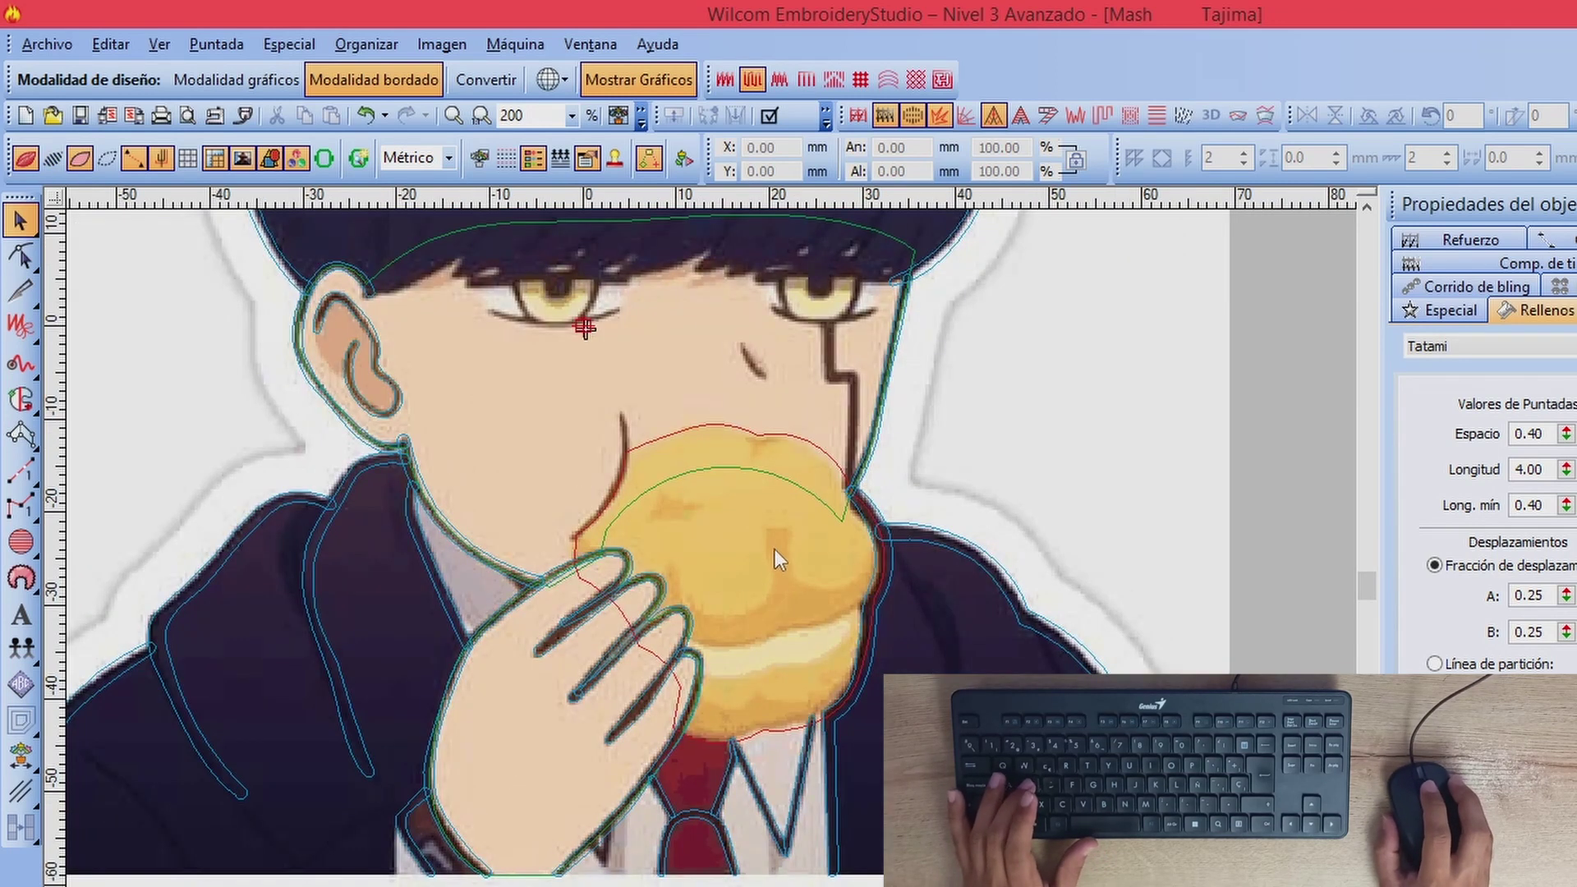
scroll(726, 639, down, 1)
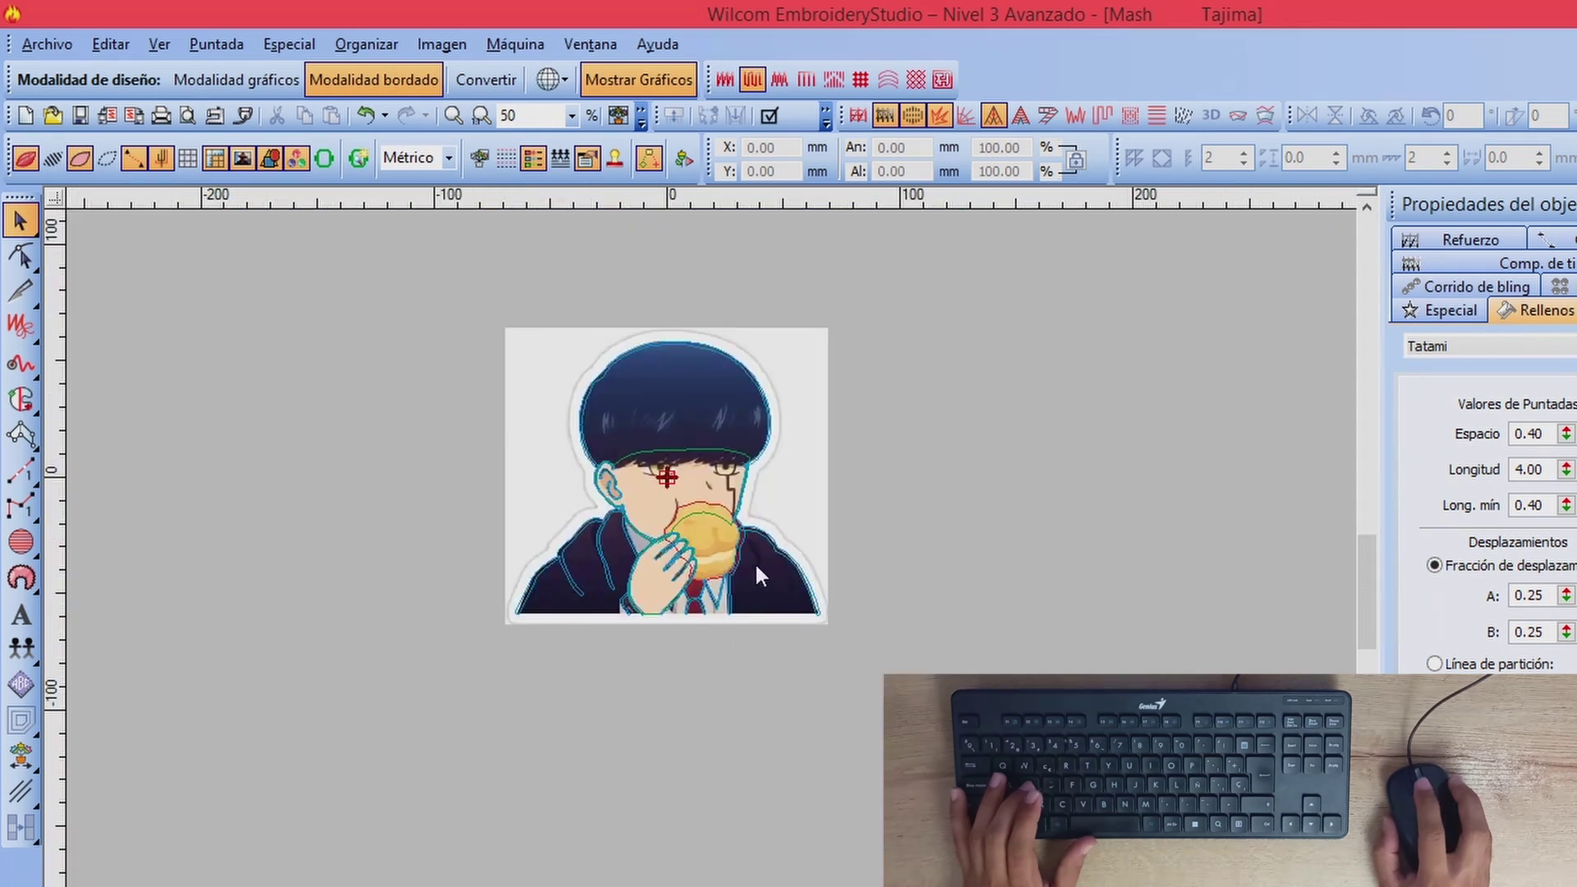
key(s)
scroll(679, 573, up, 1)
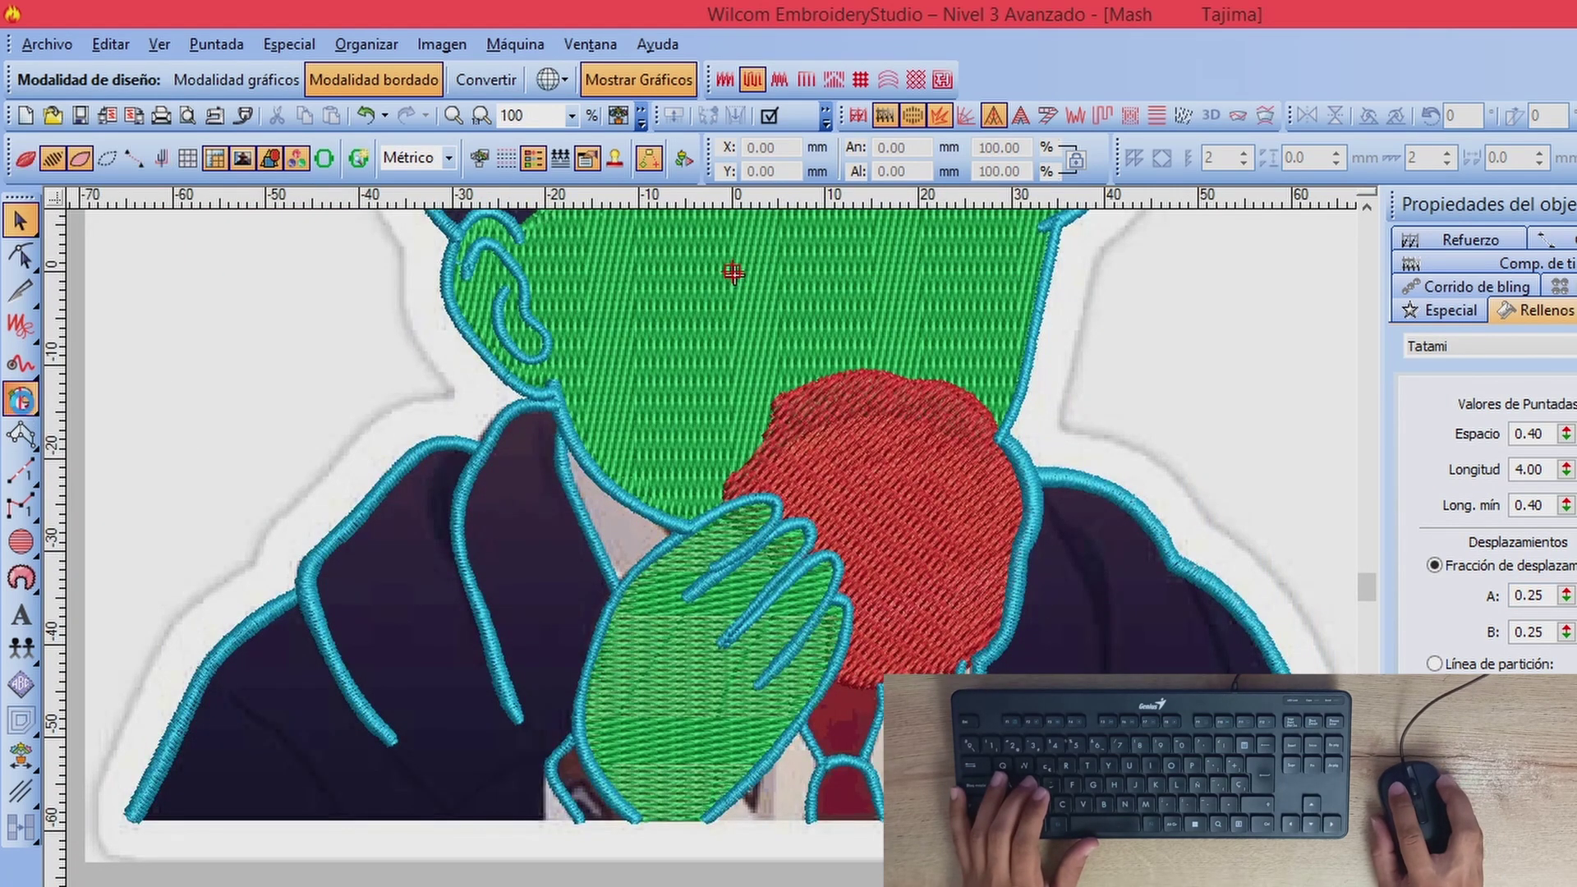
Step: Trace the shirt collar area between the jaw, the jacket lapel and the hand as a closed complex fill outline
click(21, 399)
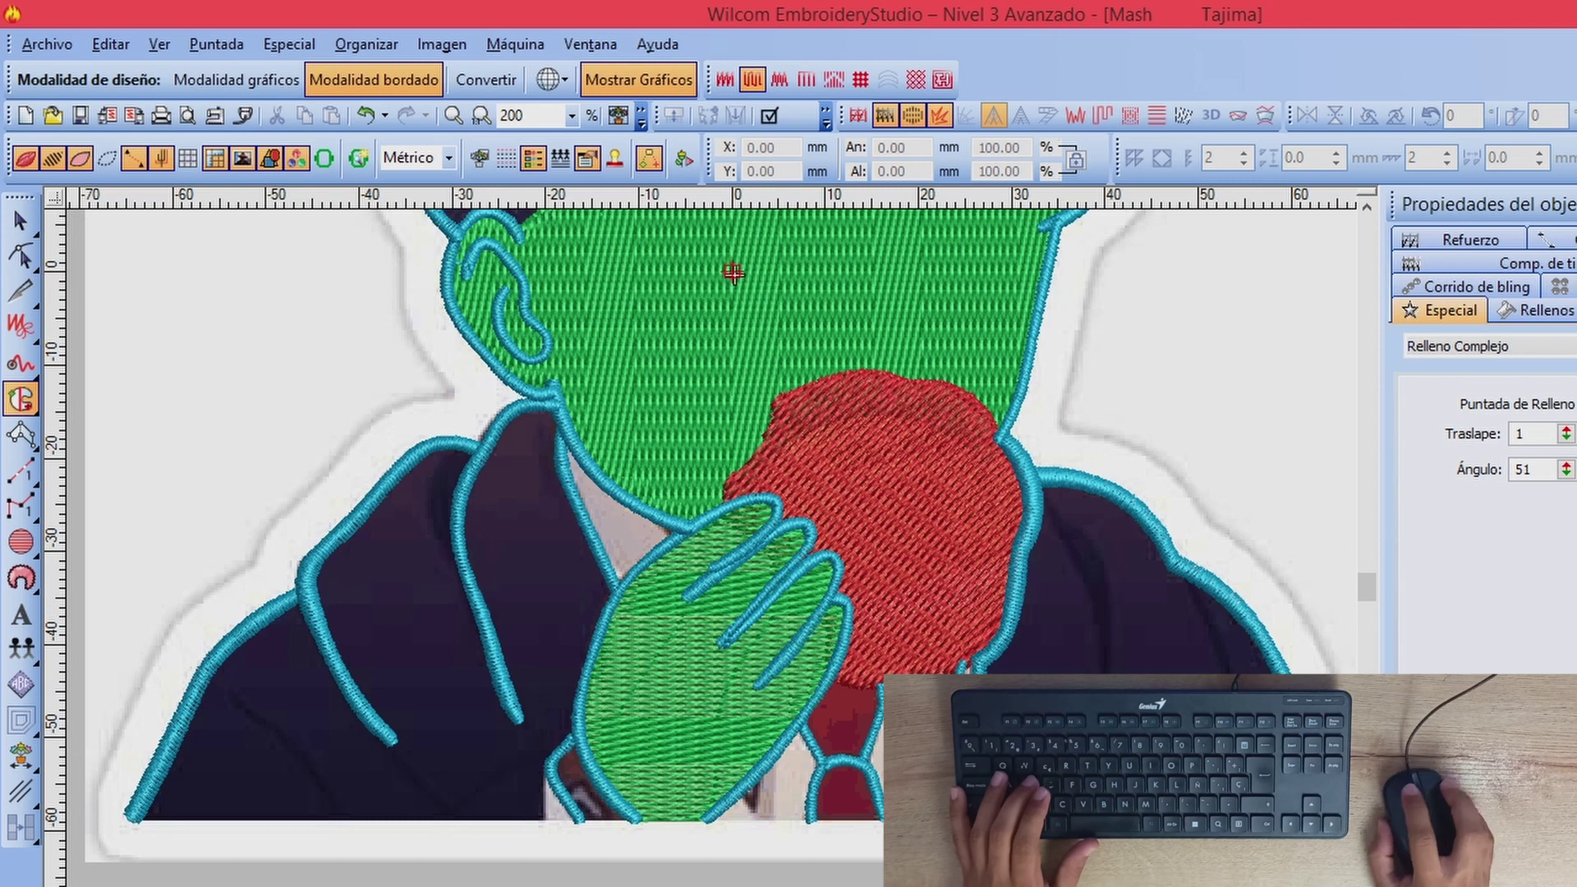
scroll(573, 366, up, 1)
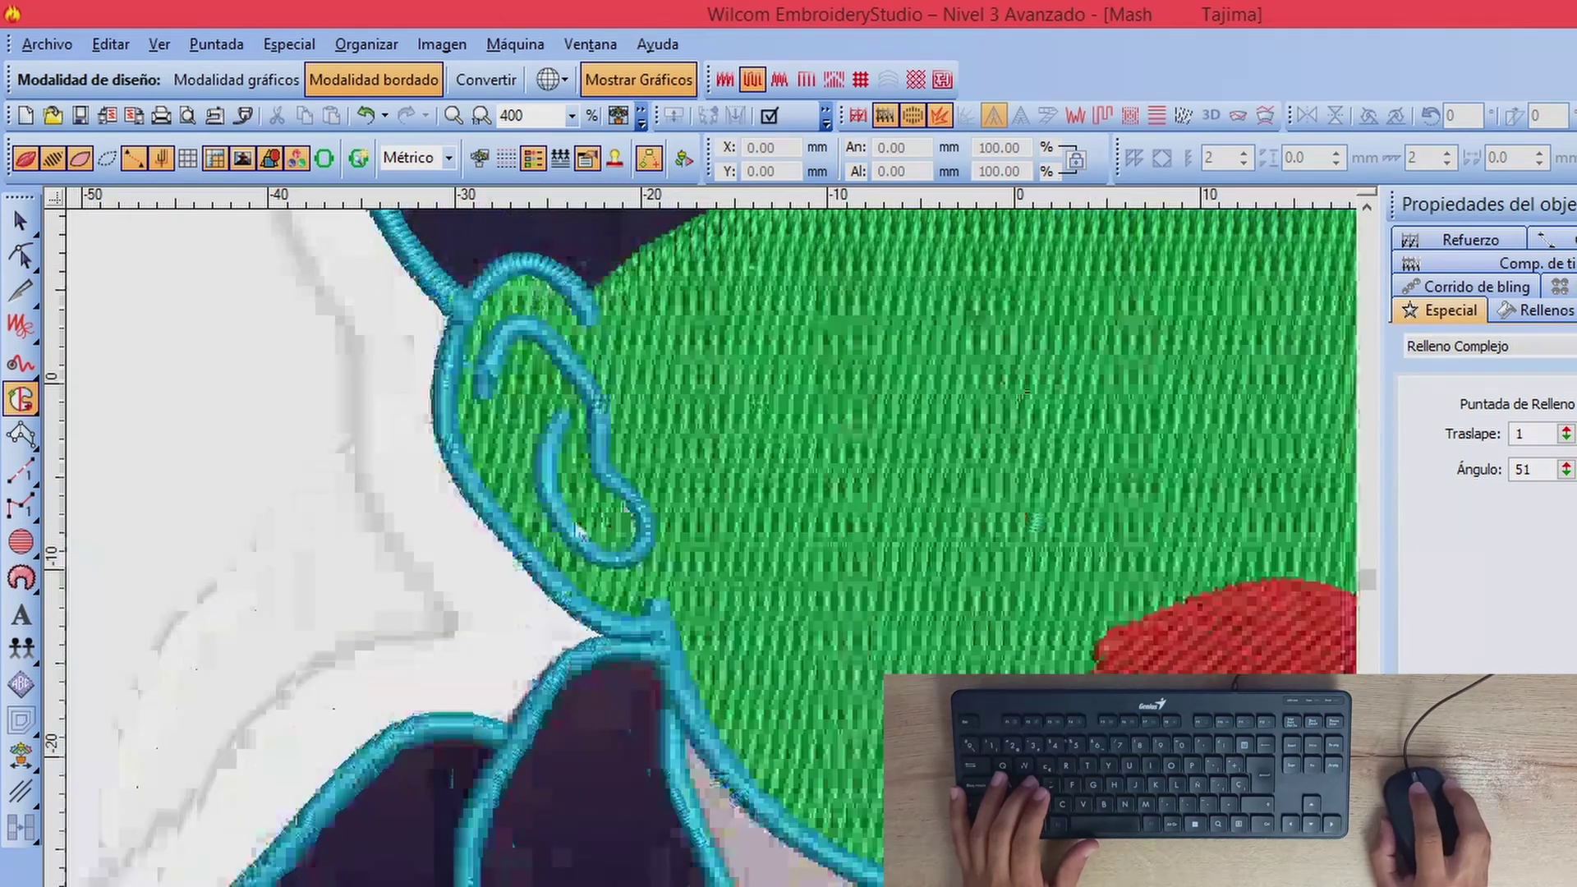
click(679, 688)
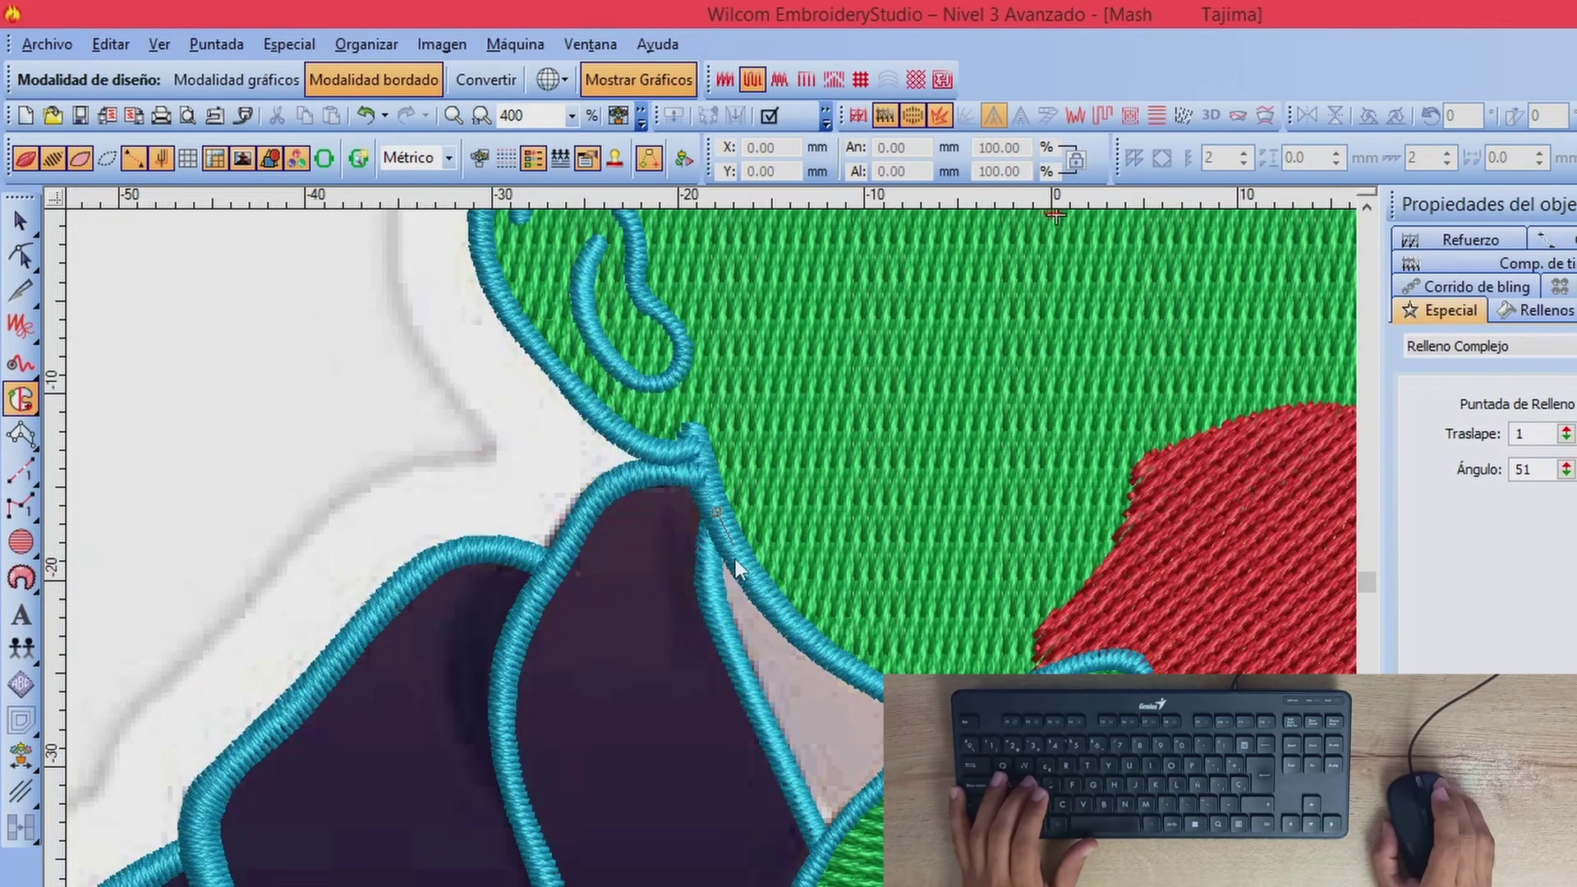
click(709, 575)
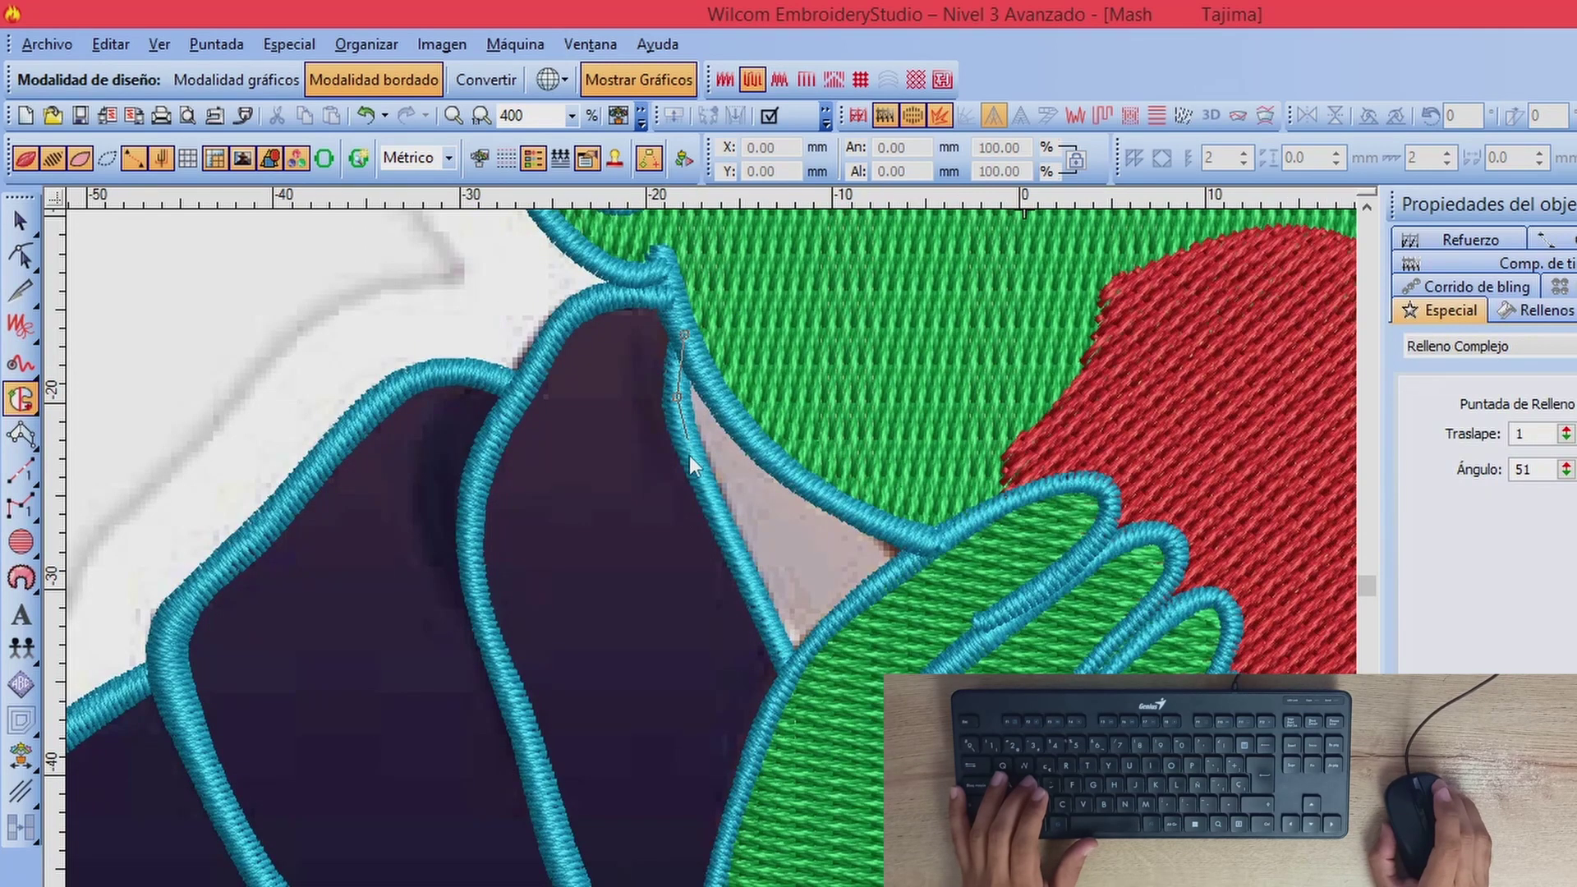
click(797, 690)
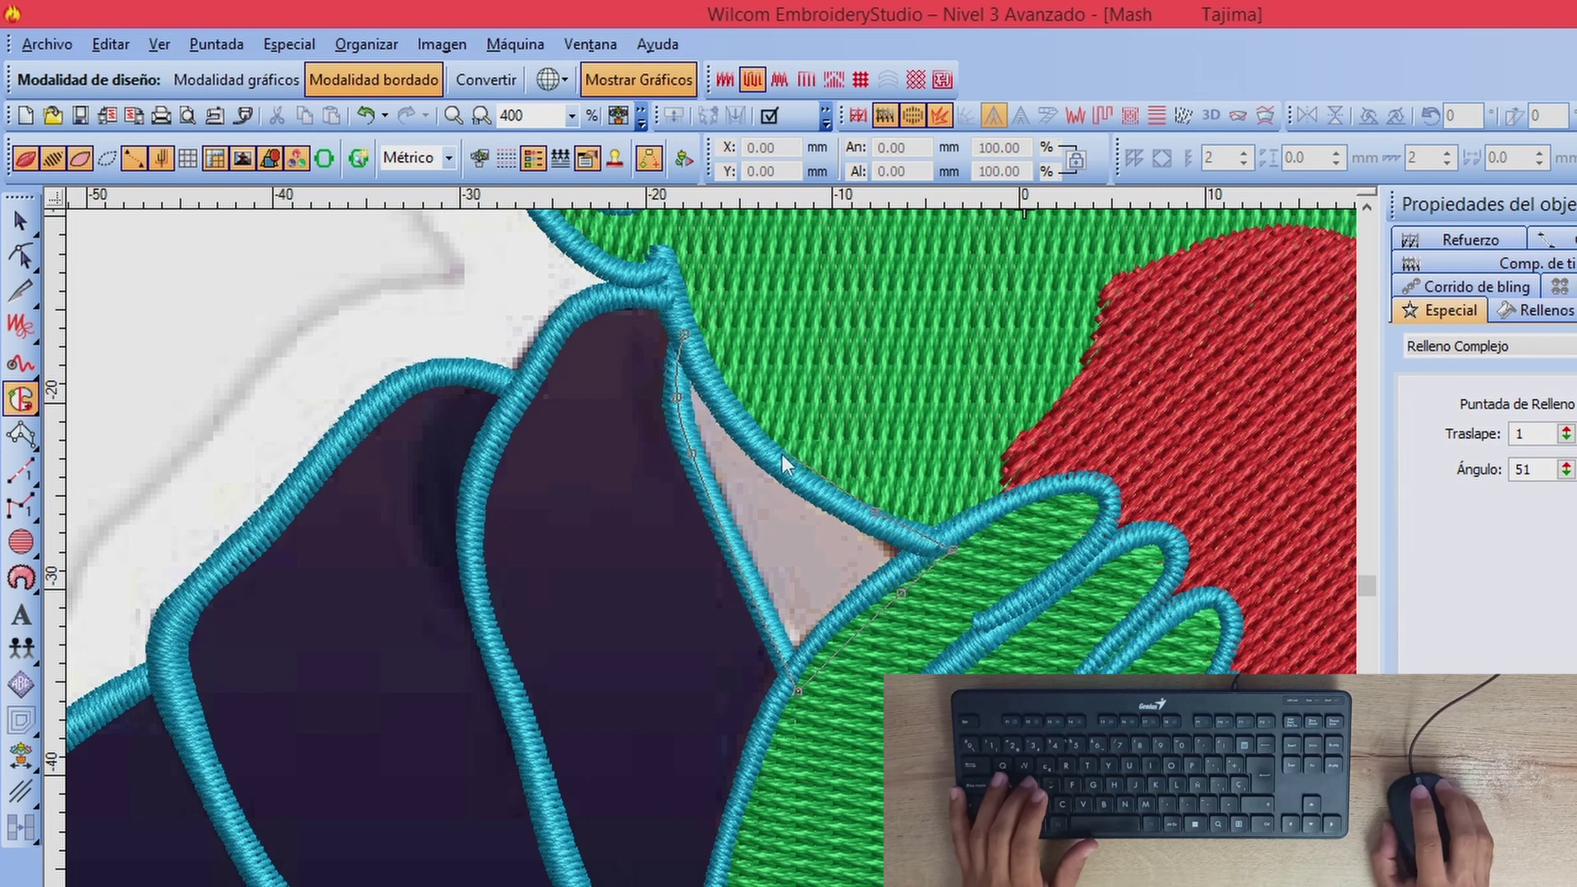
key(super)
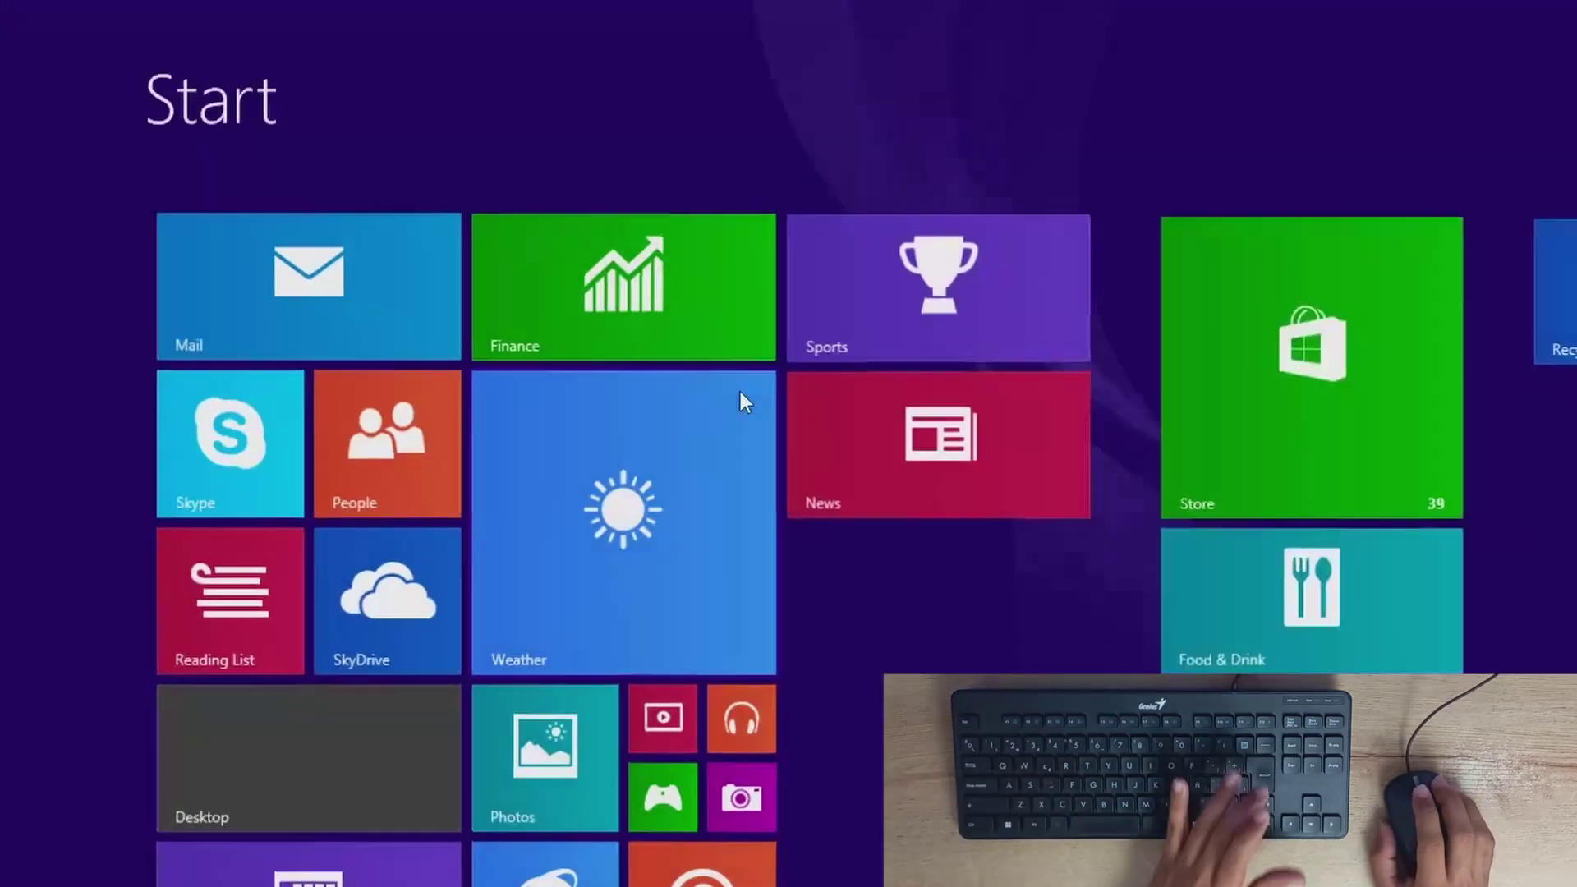
key(super)
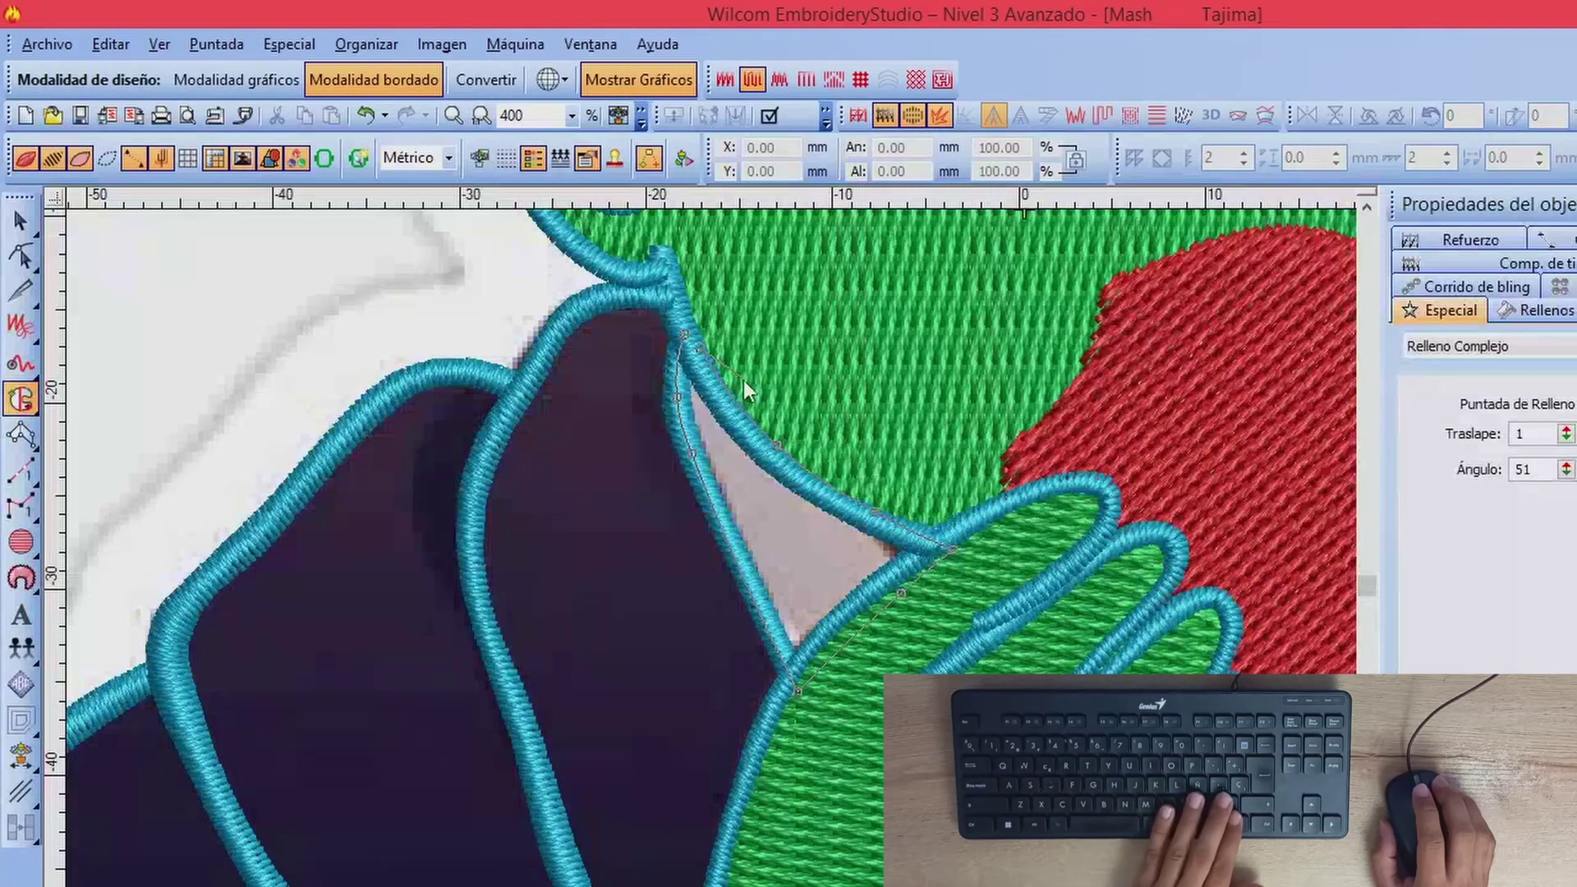
Step: Set a diagonal stitch direction across the traced collar area, sloping down toward the hand, and generate its fill
scroll(834, 450, down, 1)
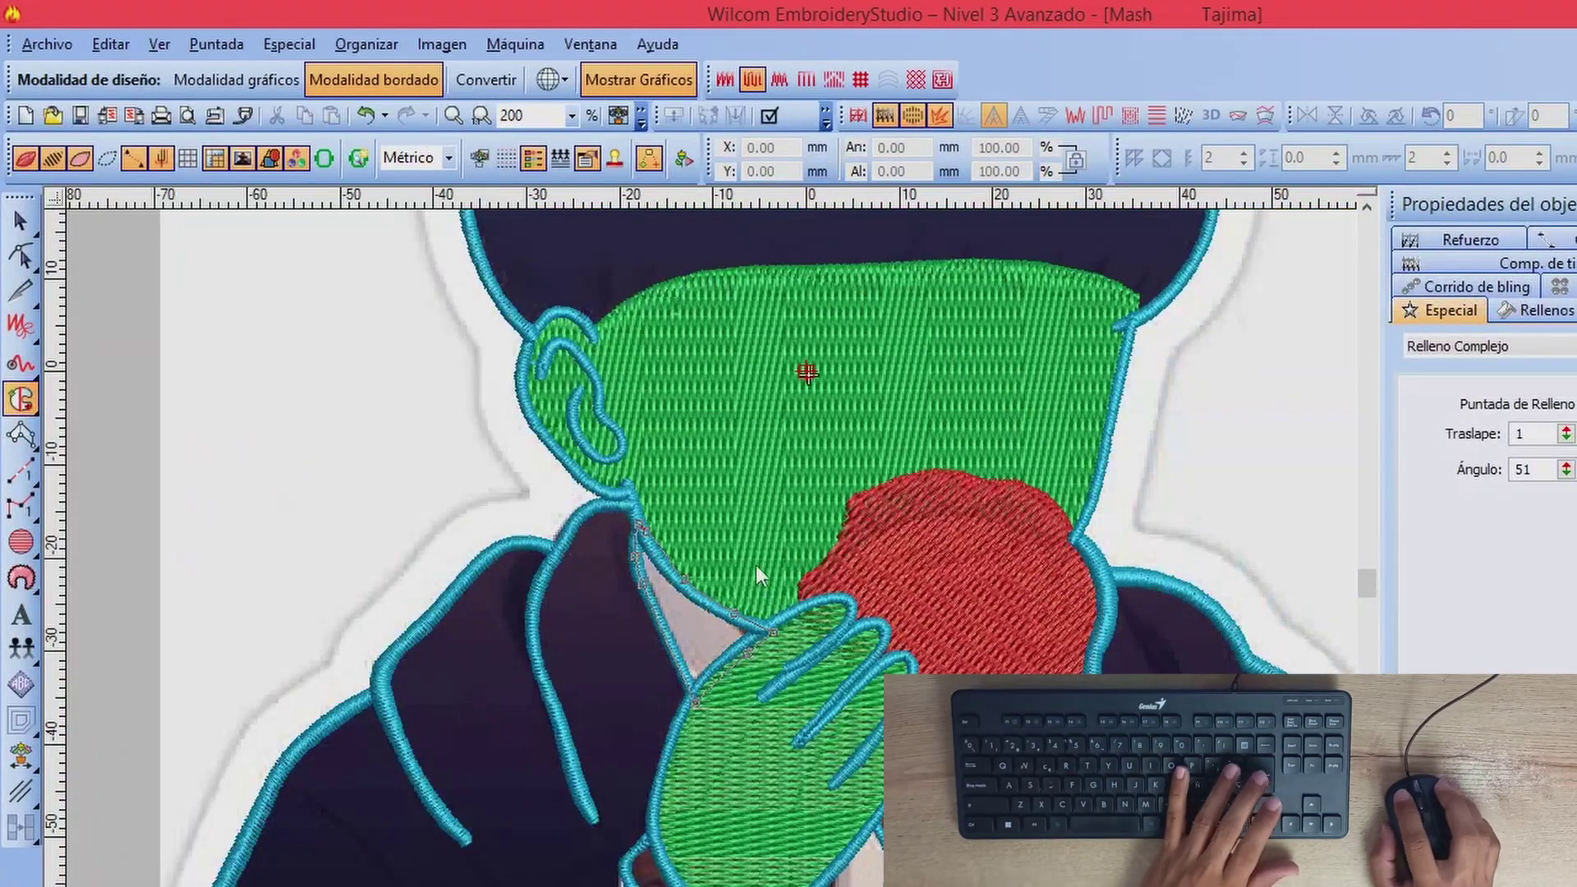
click(773, 535)
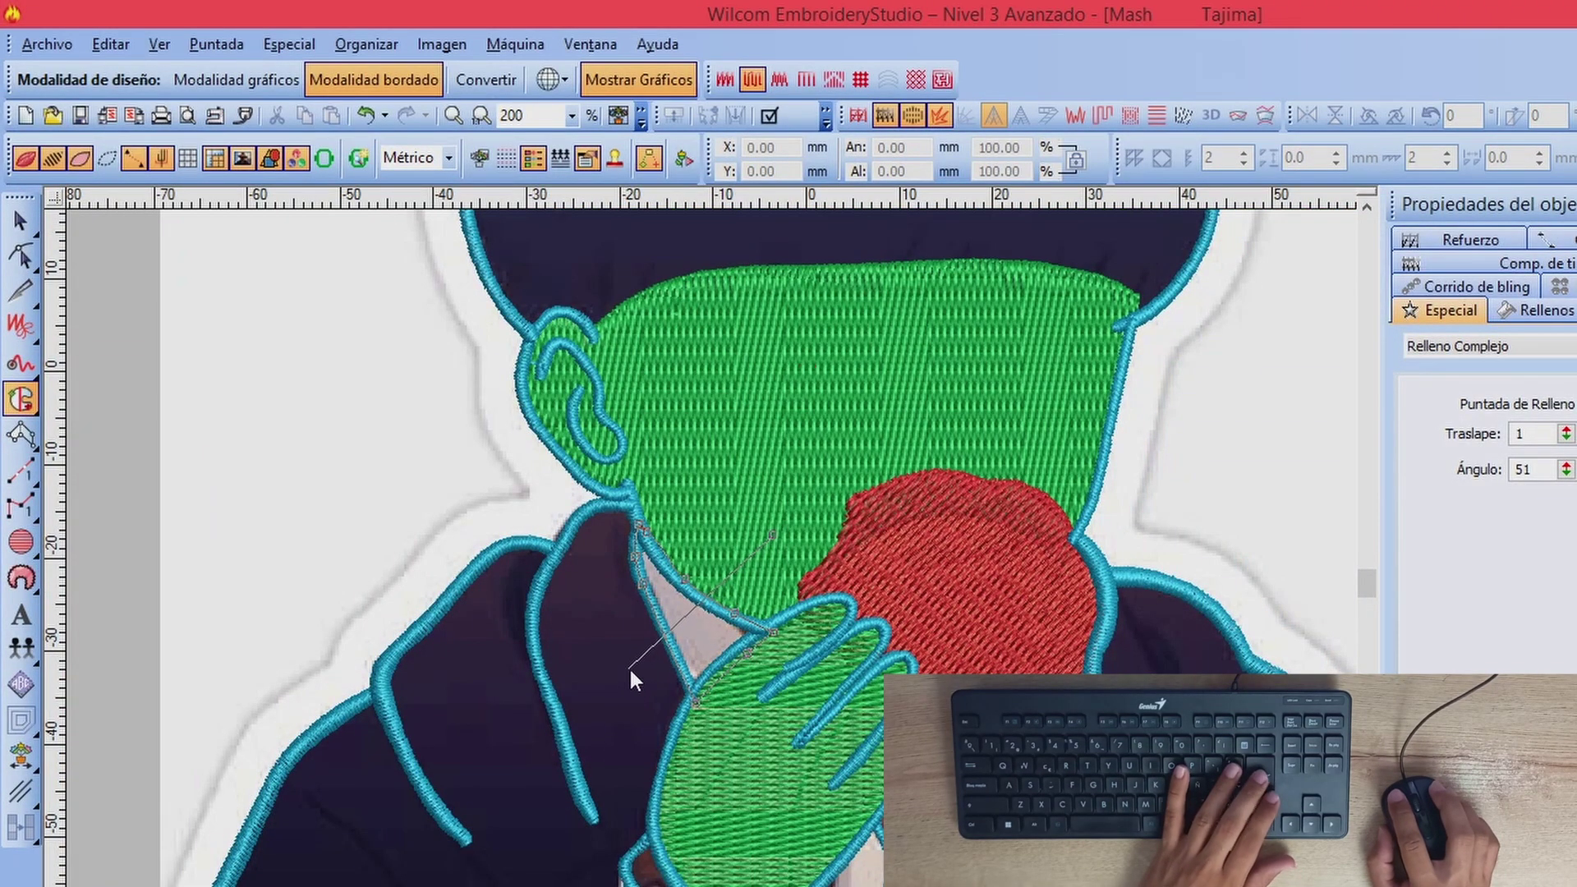
key(BackSpace)
click(554, 545)
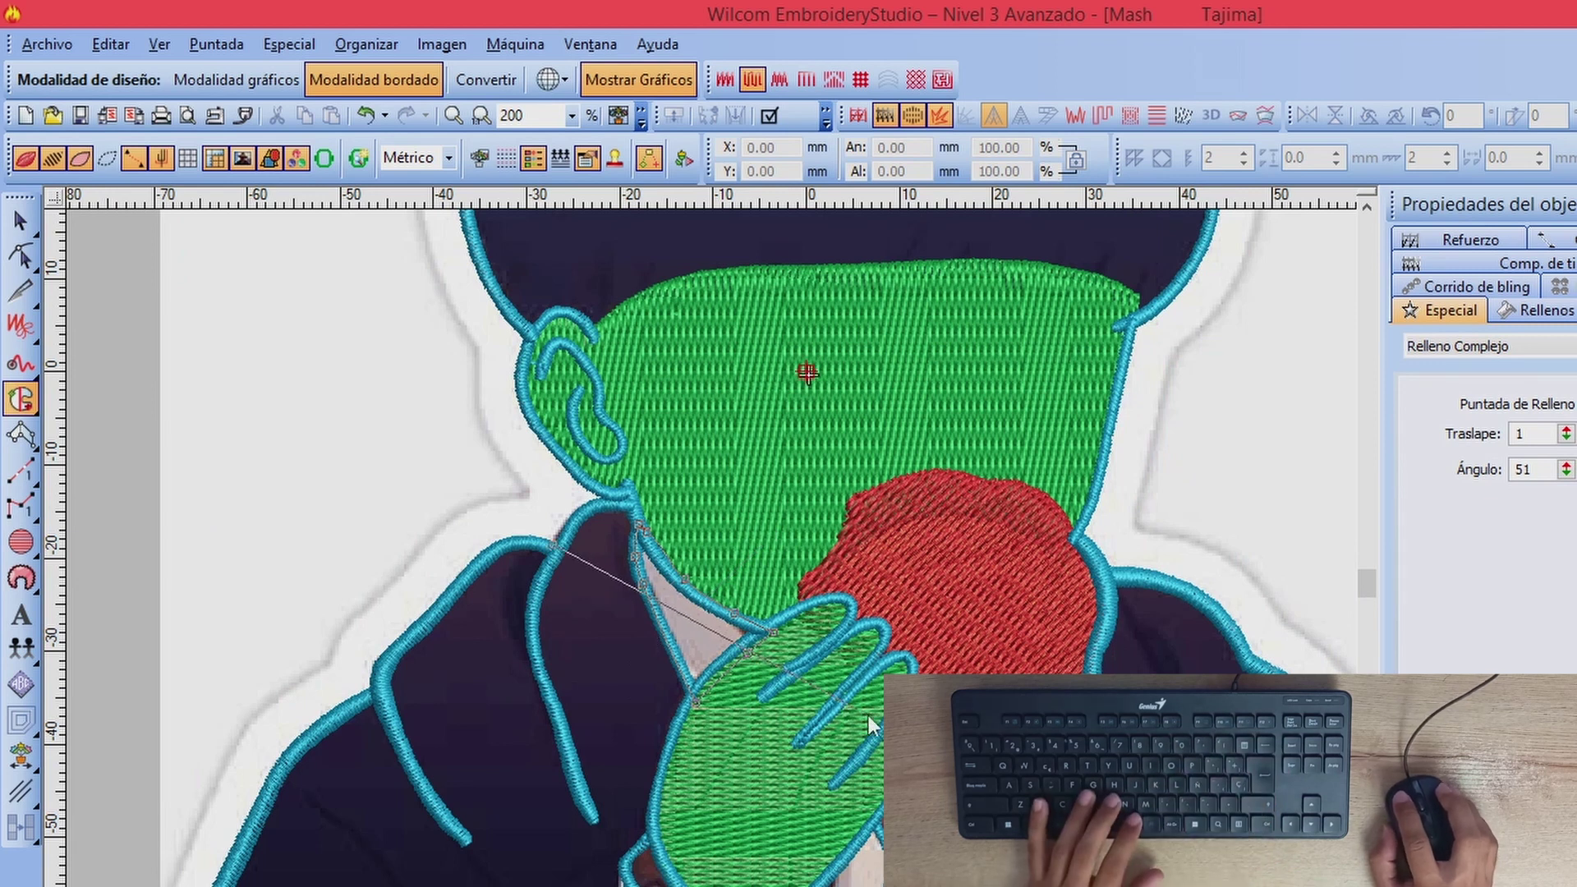
key(Return)
Step: Trace the shirt area between the tie and the dark jacket, below the bun, and generate its complex fill
key(shift+z)
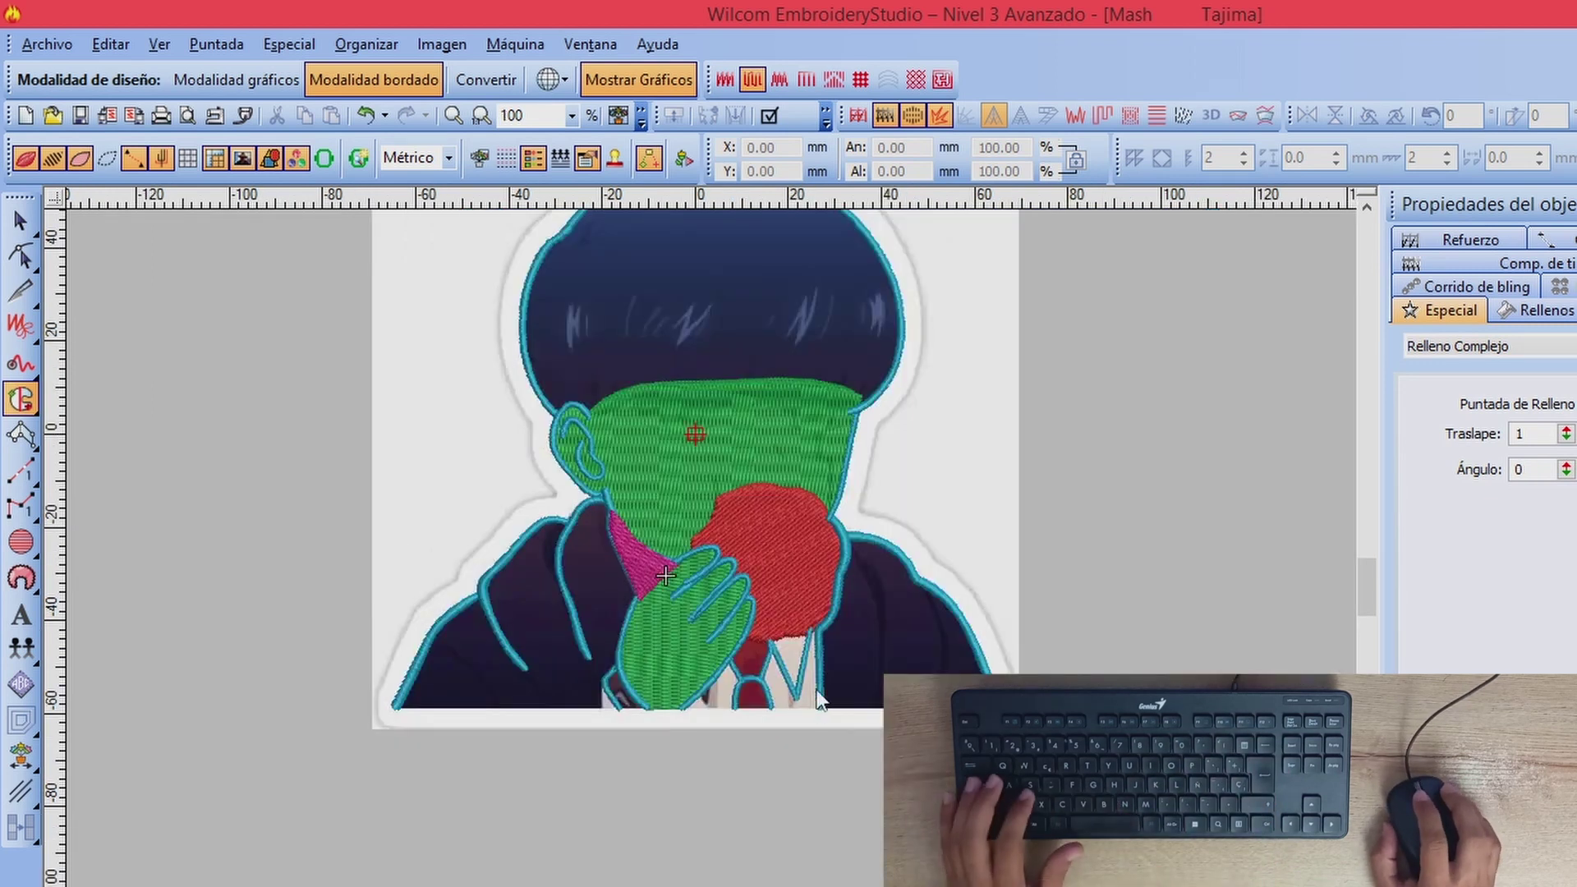
key(z)
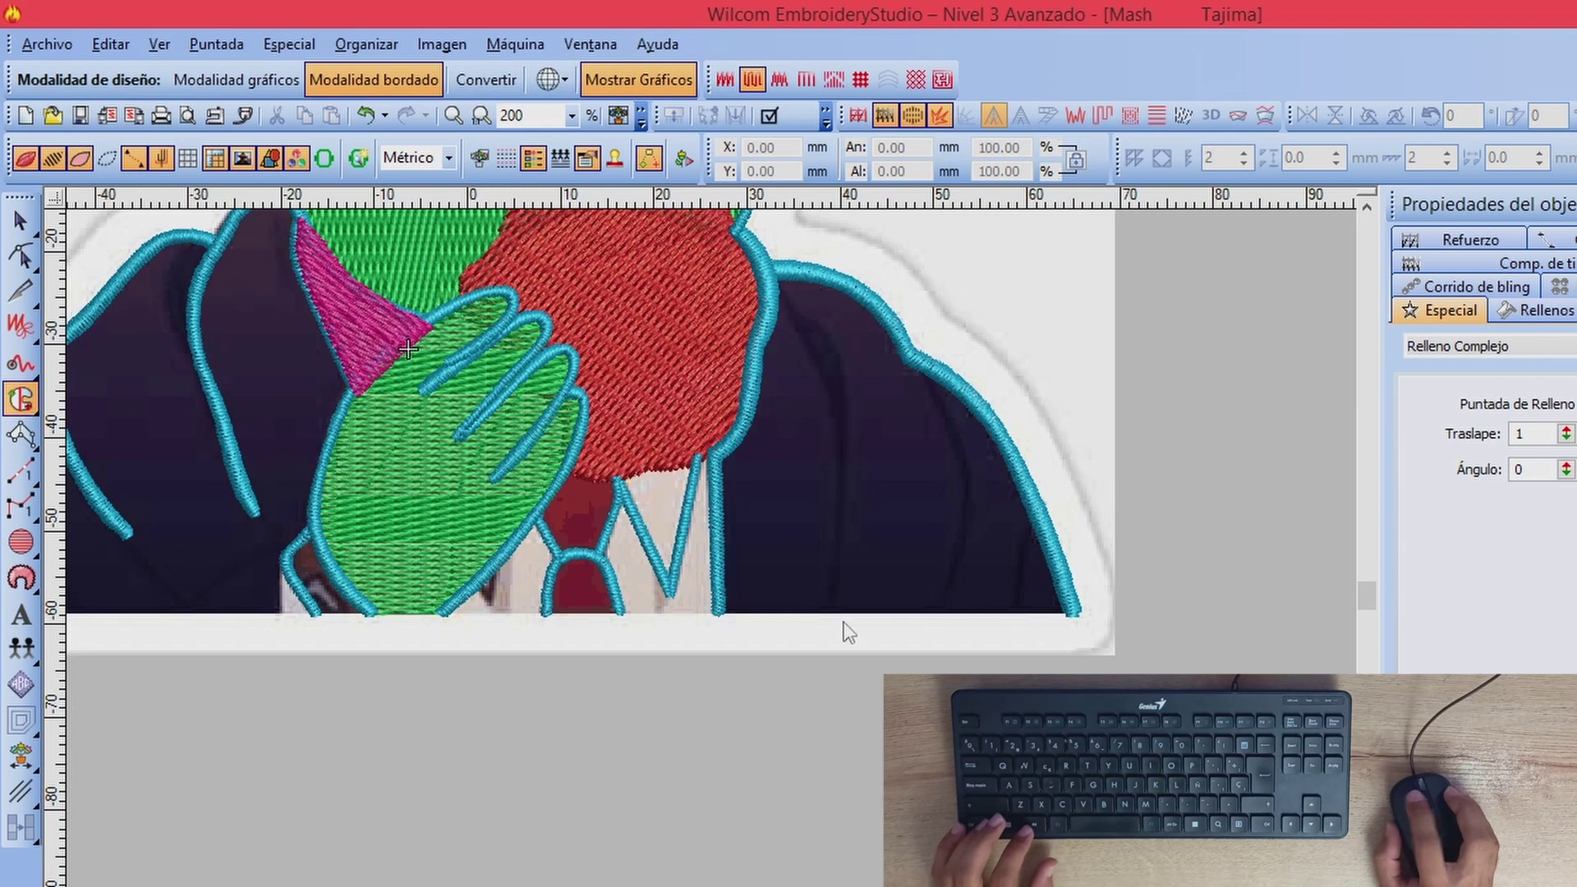
key(z)
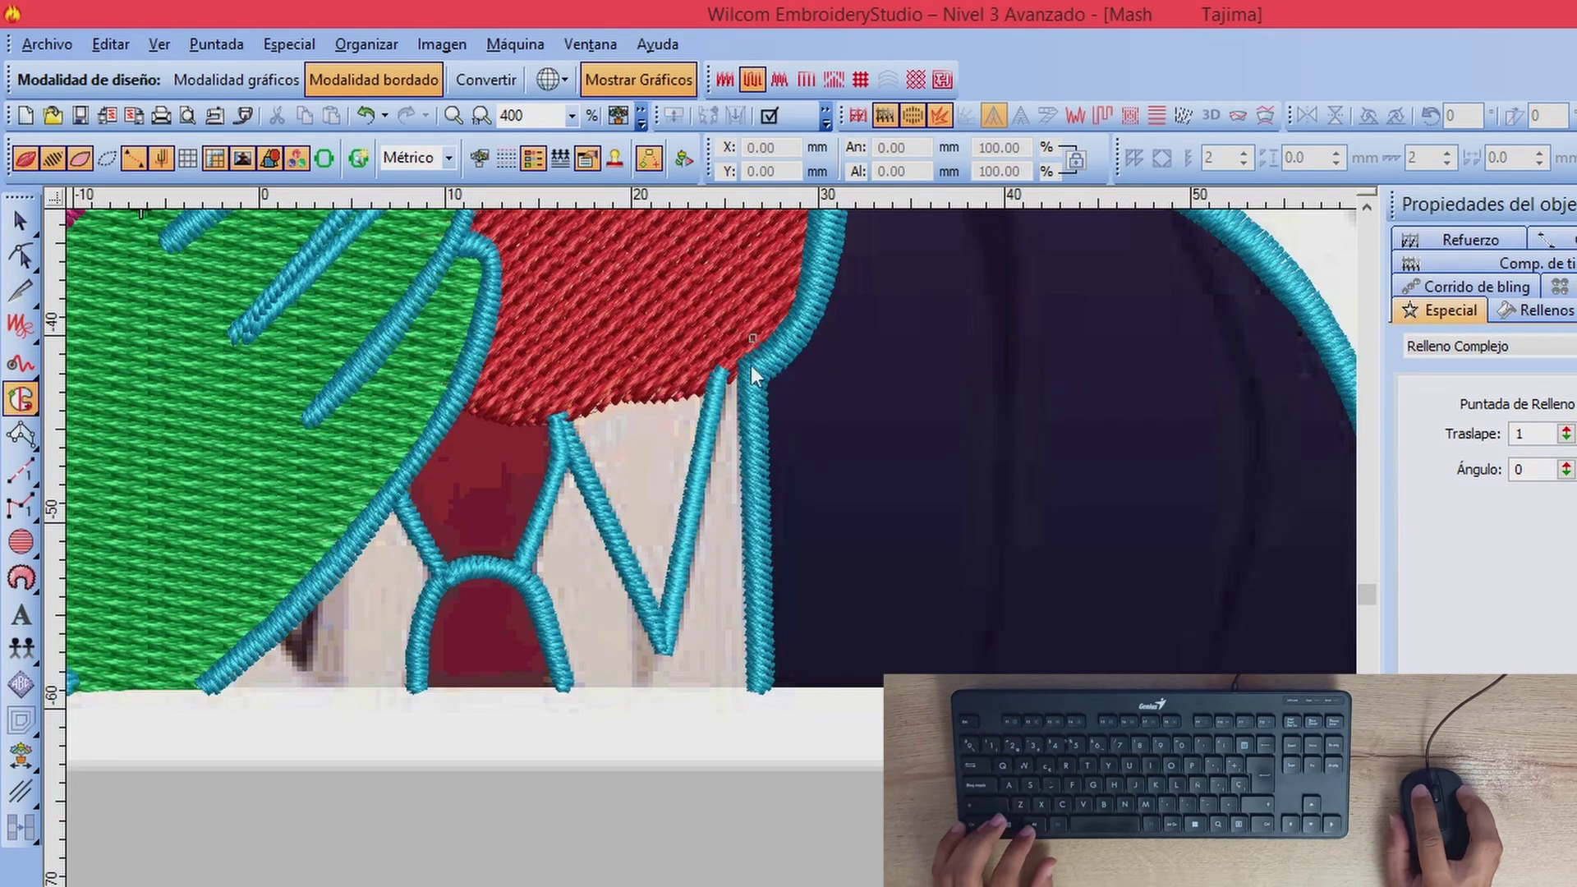
click(763, 689)
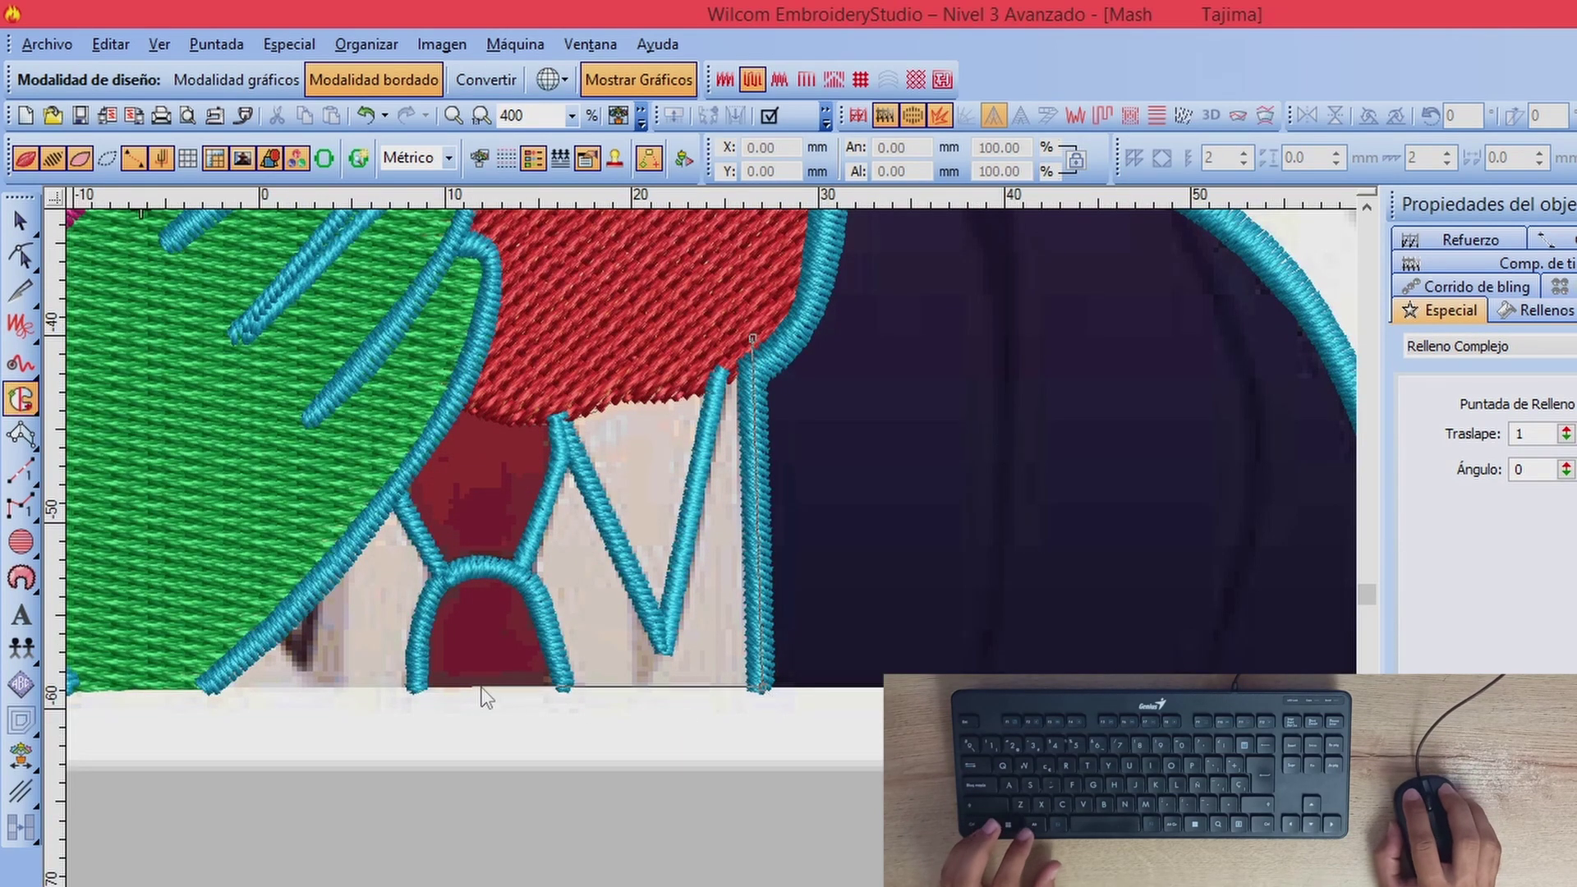
click(506, 572)
click(550, 455)
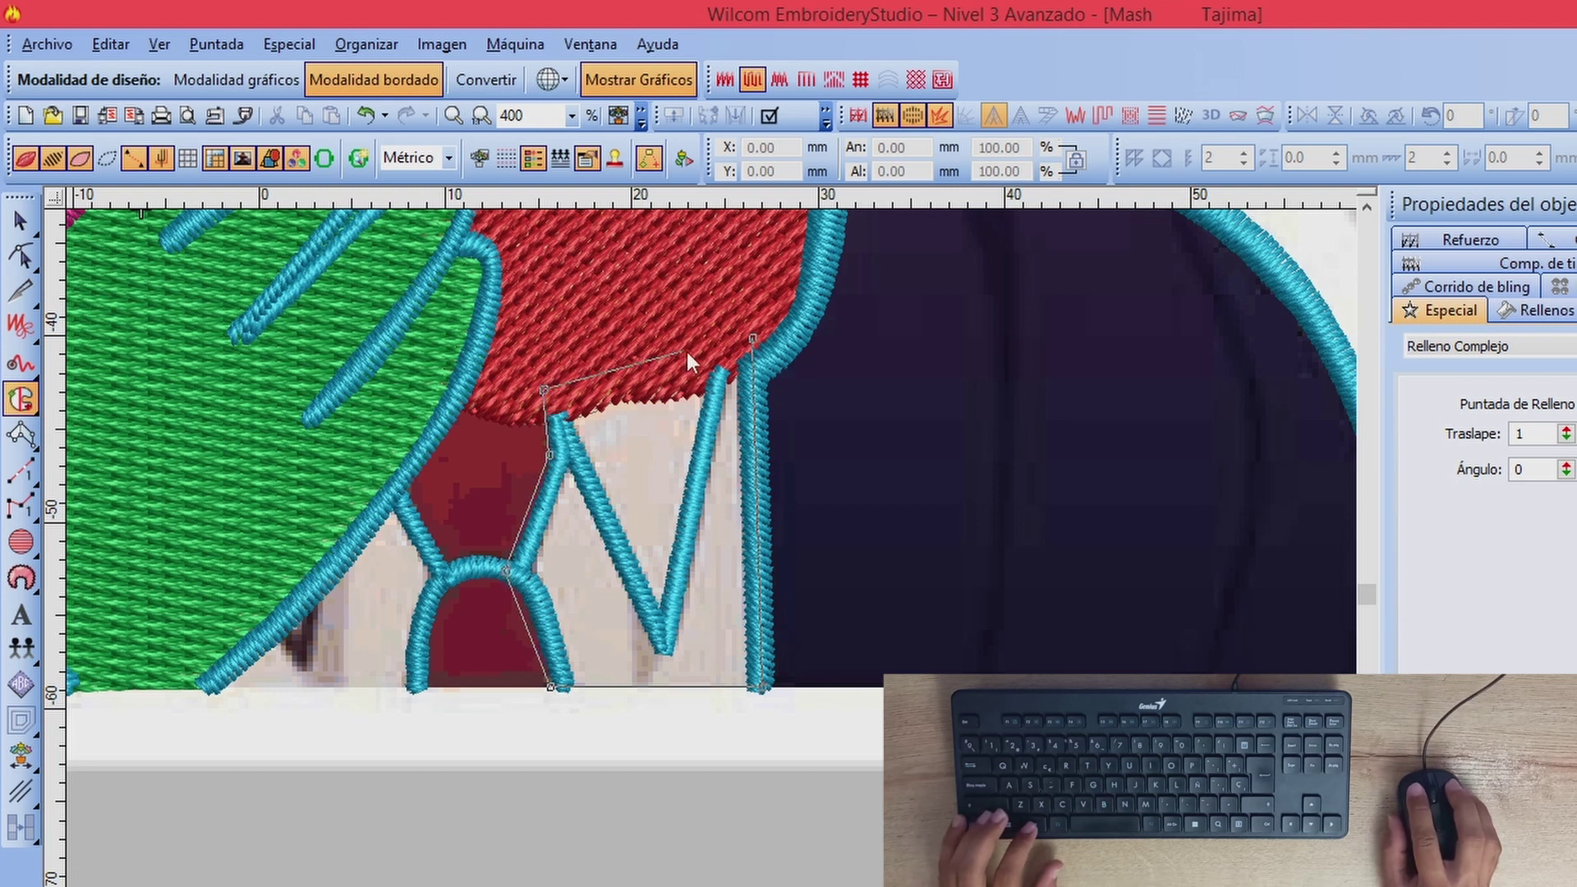
key(Return)
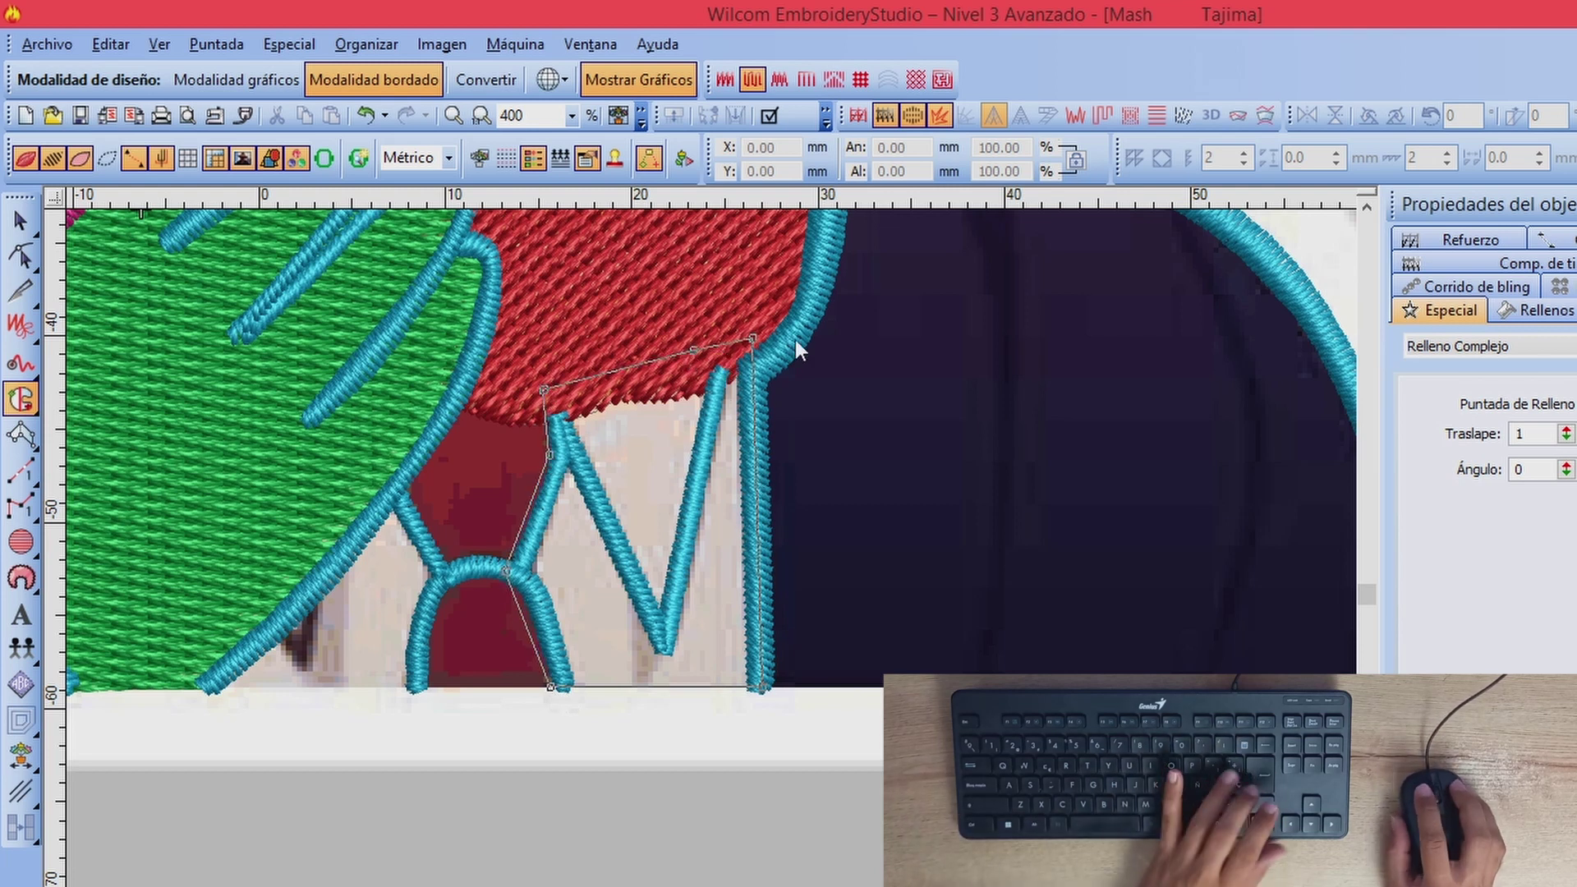
key(Return)
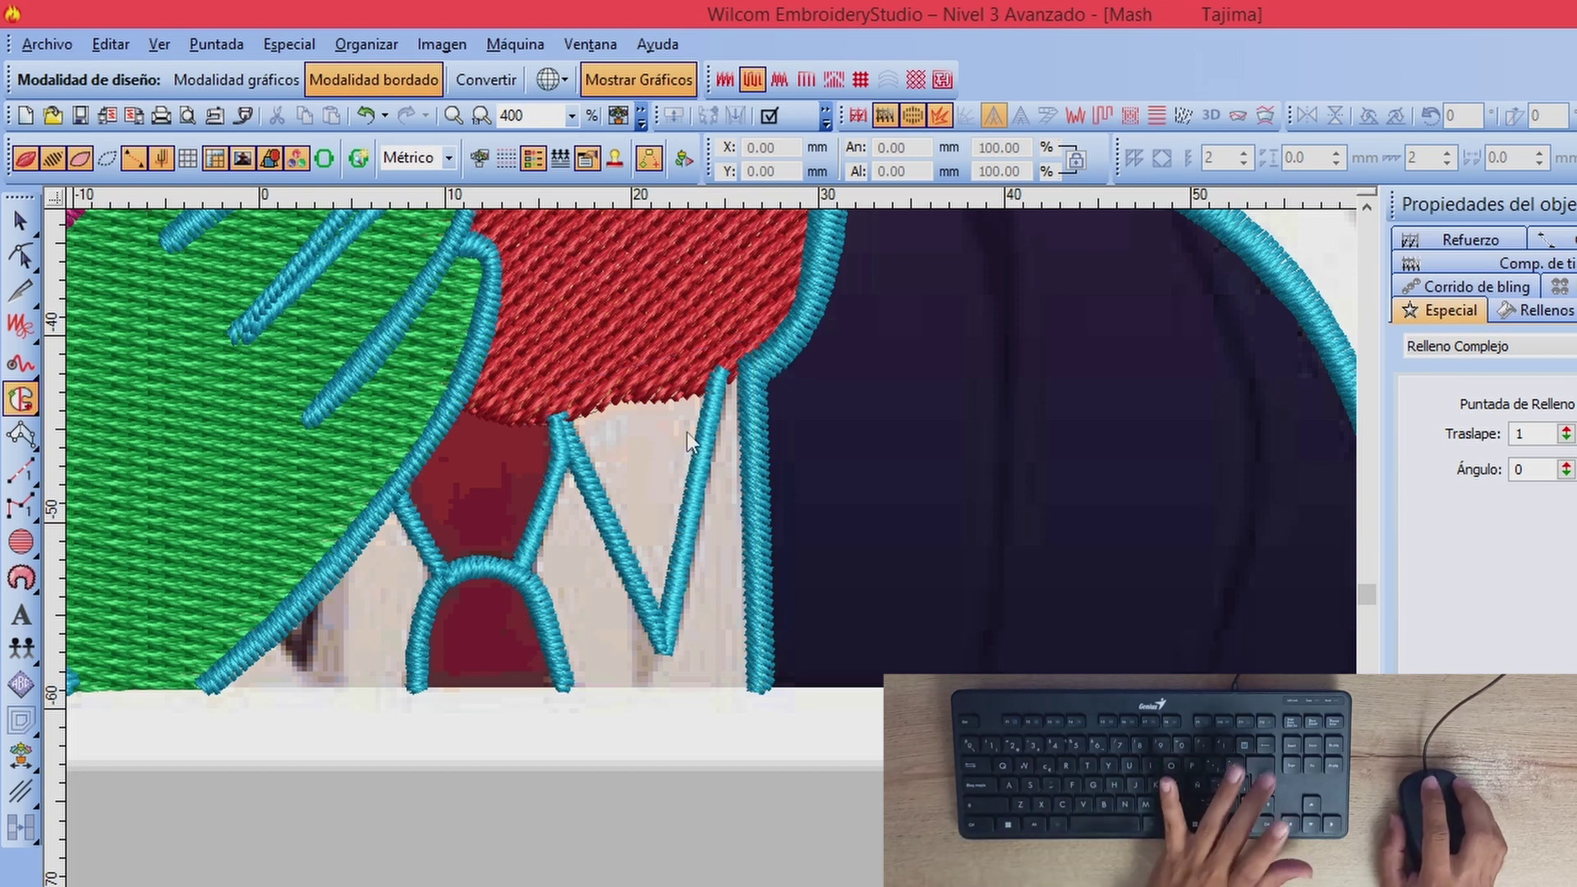
Step: Trace the shirt area between the lower edge of the hand and the tie, and generate its complex fill
scroll(687, 432, down, 2)
scroll(668, 633, up, 2)
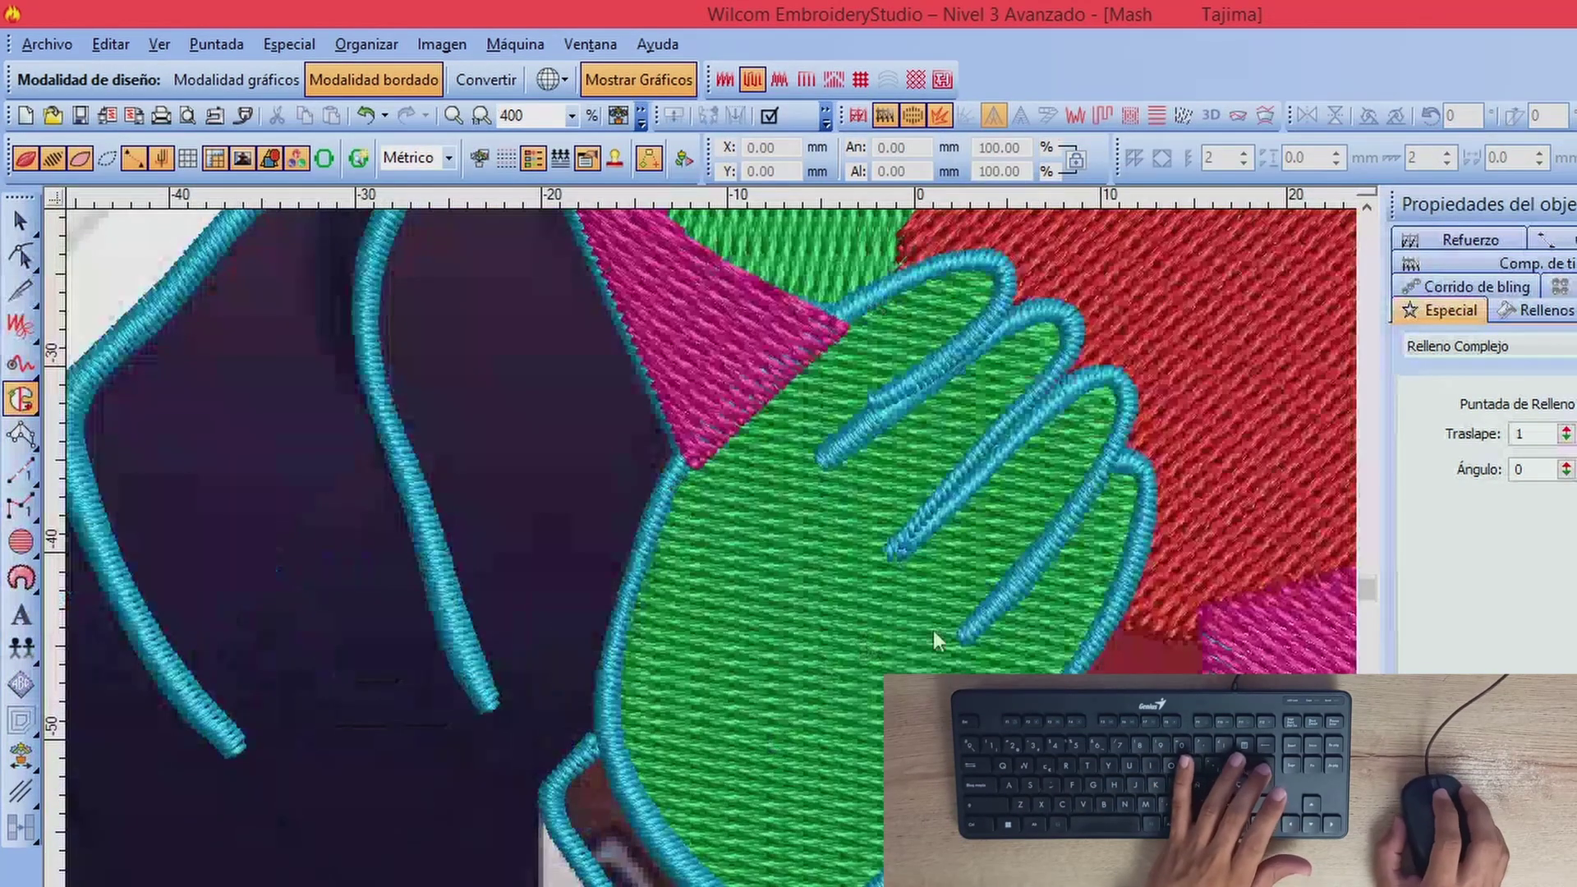
scroll(526, 460, down, 2)
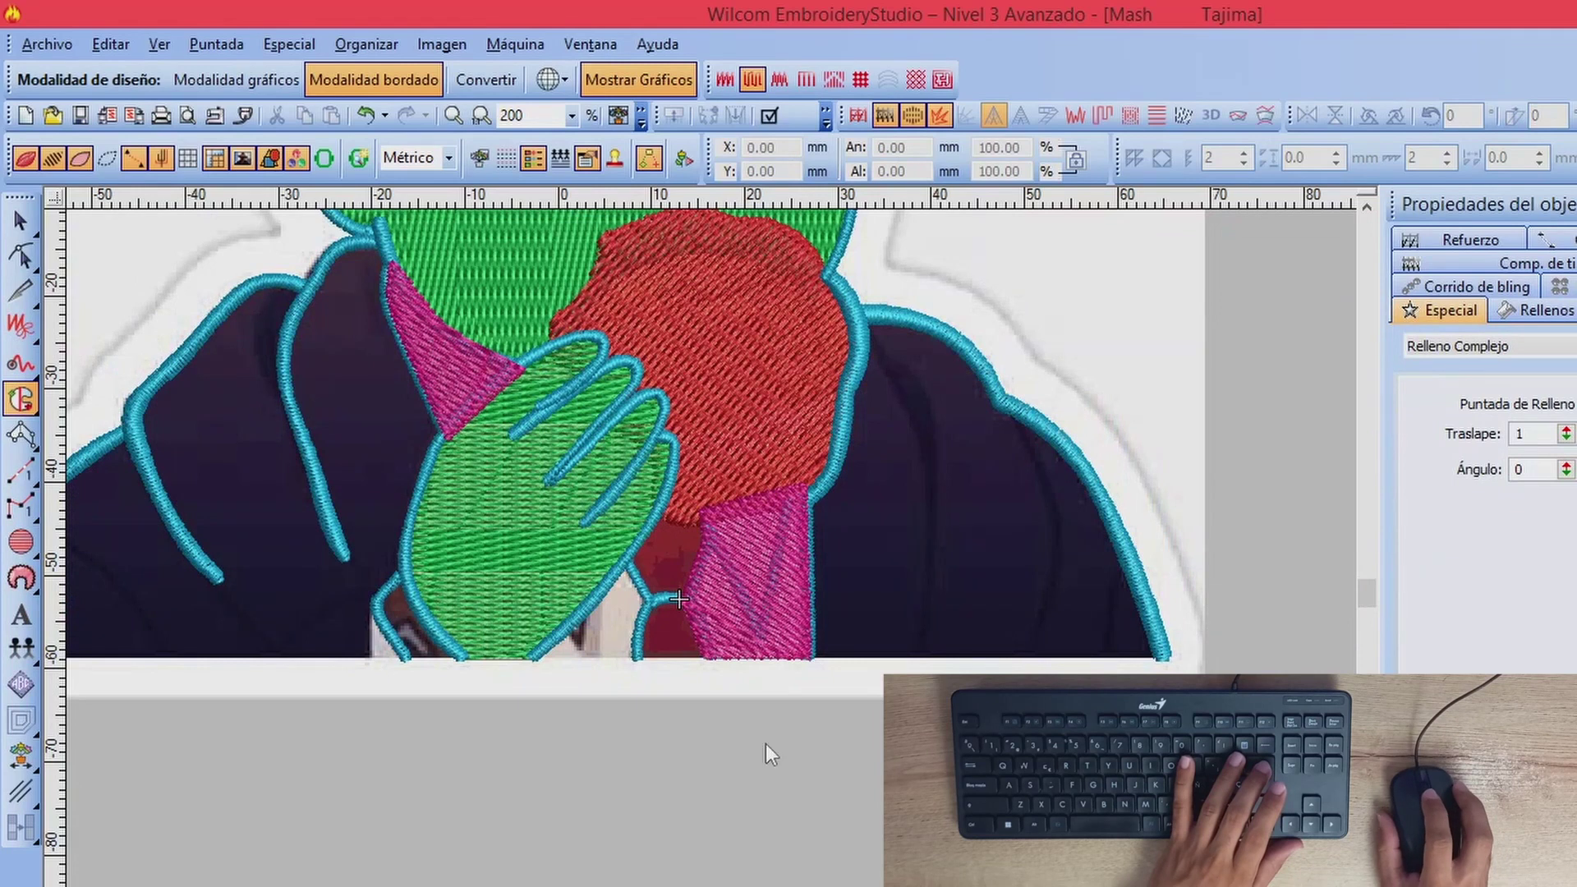
scroll(592, 587, up, 2)
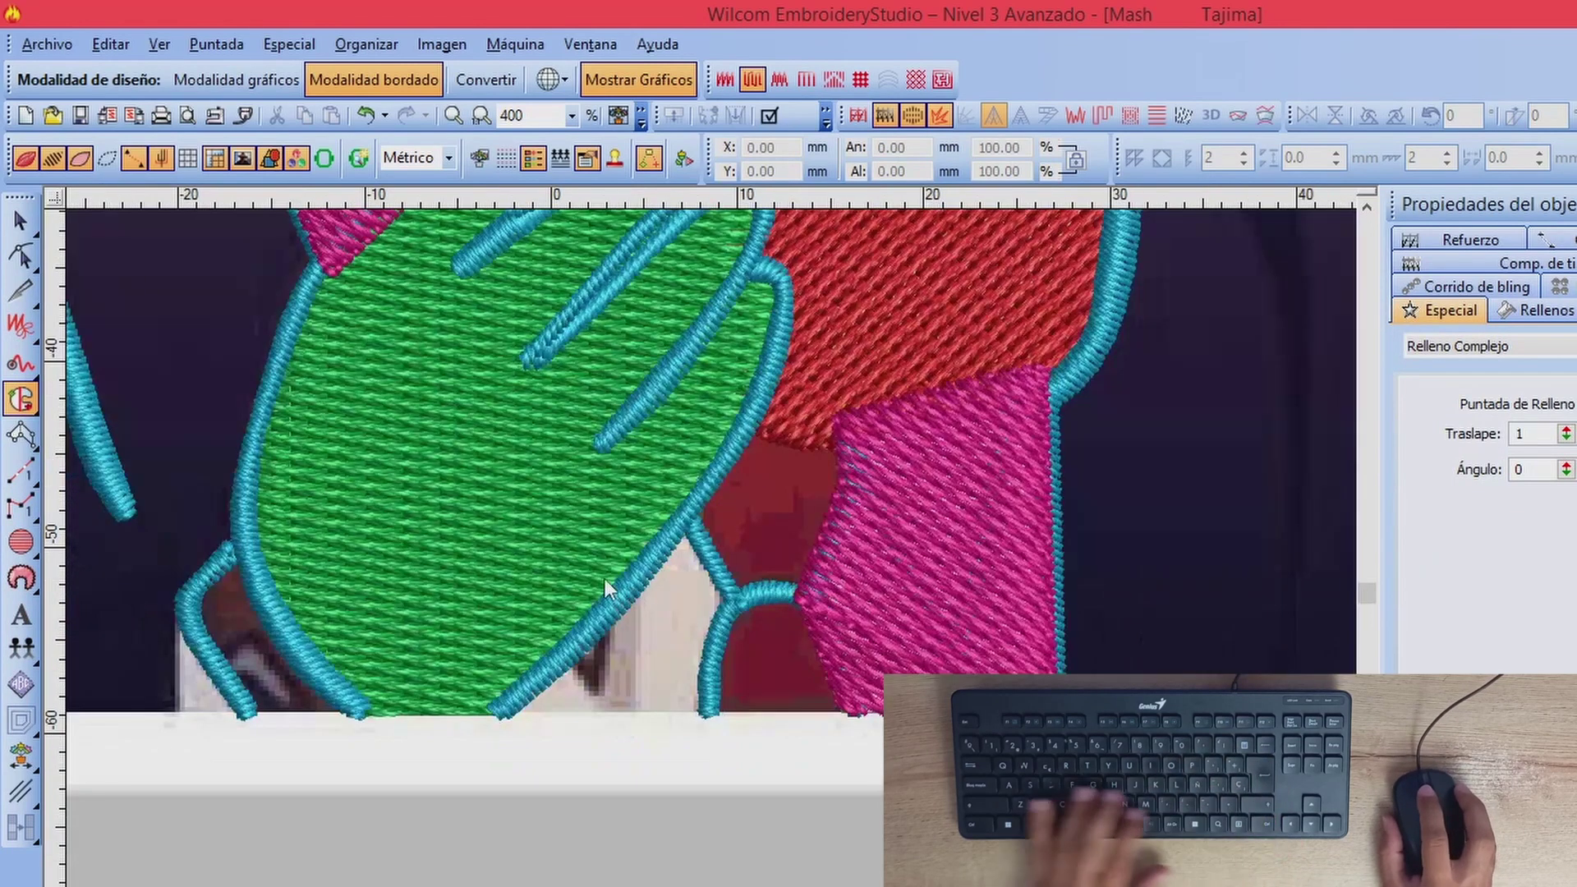
click(725, 653)
click(745, 597)
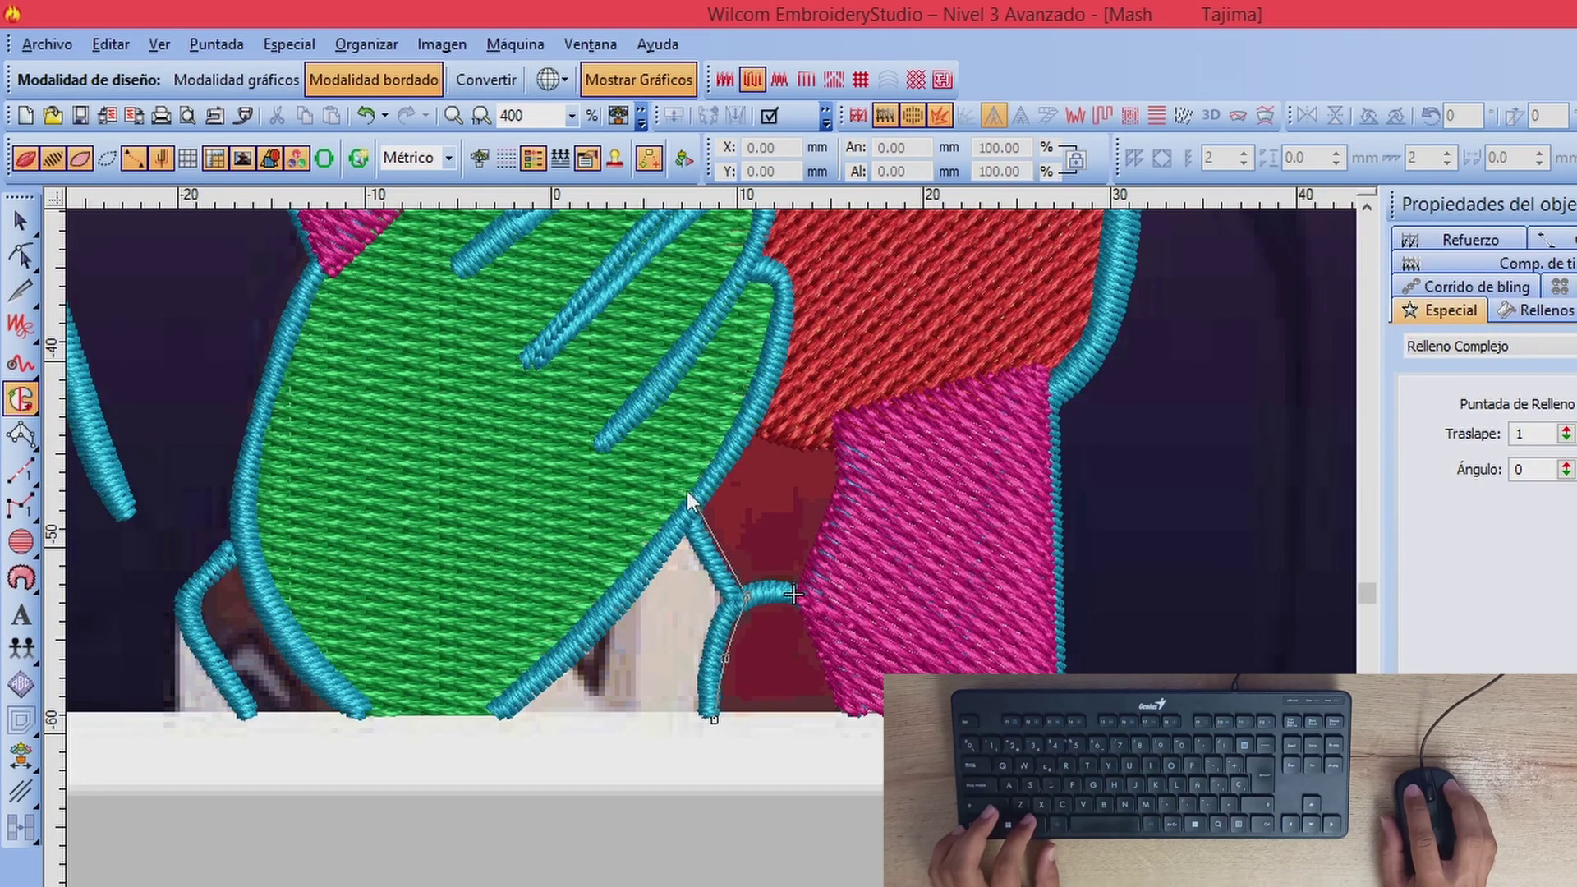
click(687, 491)
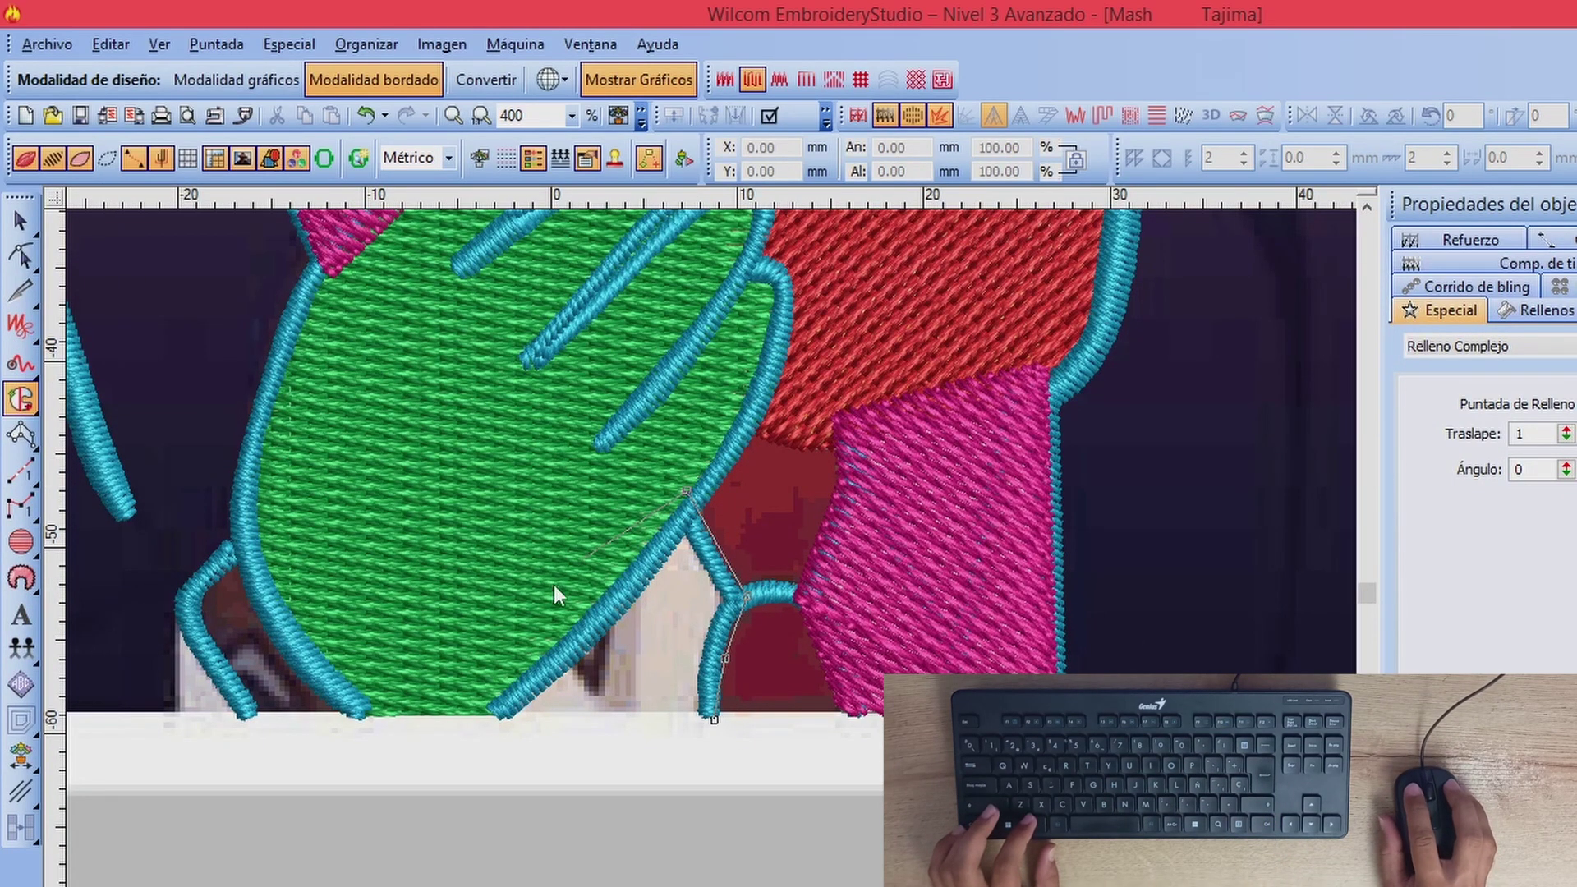
click(475, 716)
click(714, 720)
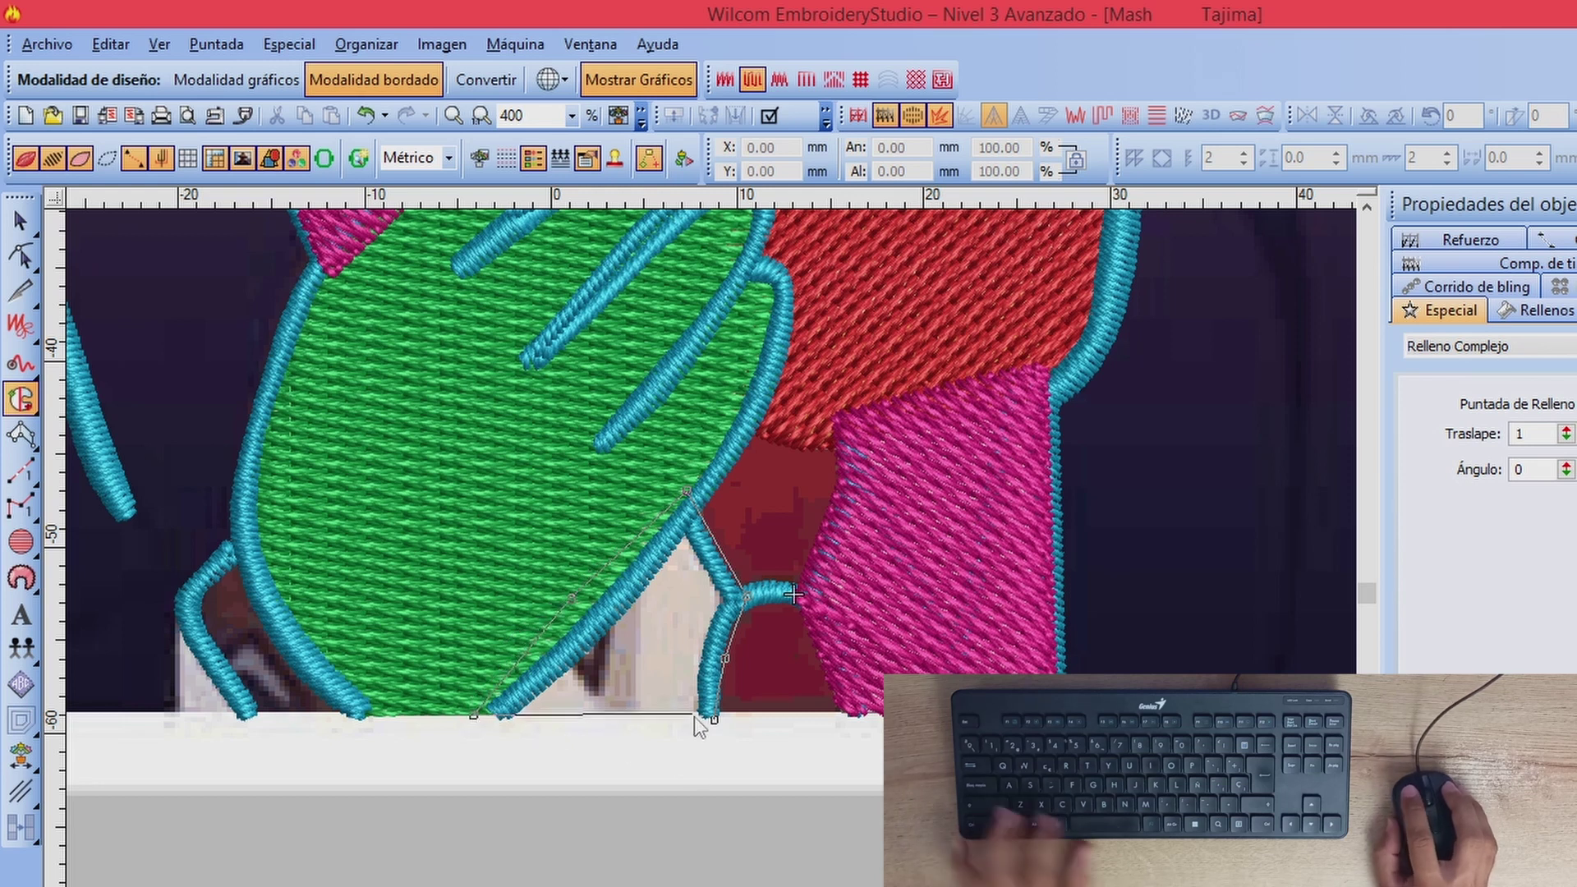
key(Return)
scroll(753, 608, down, 2)
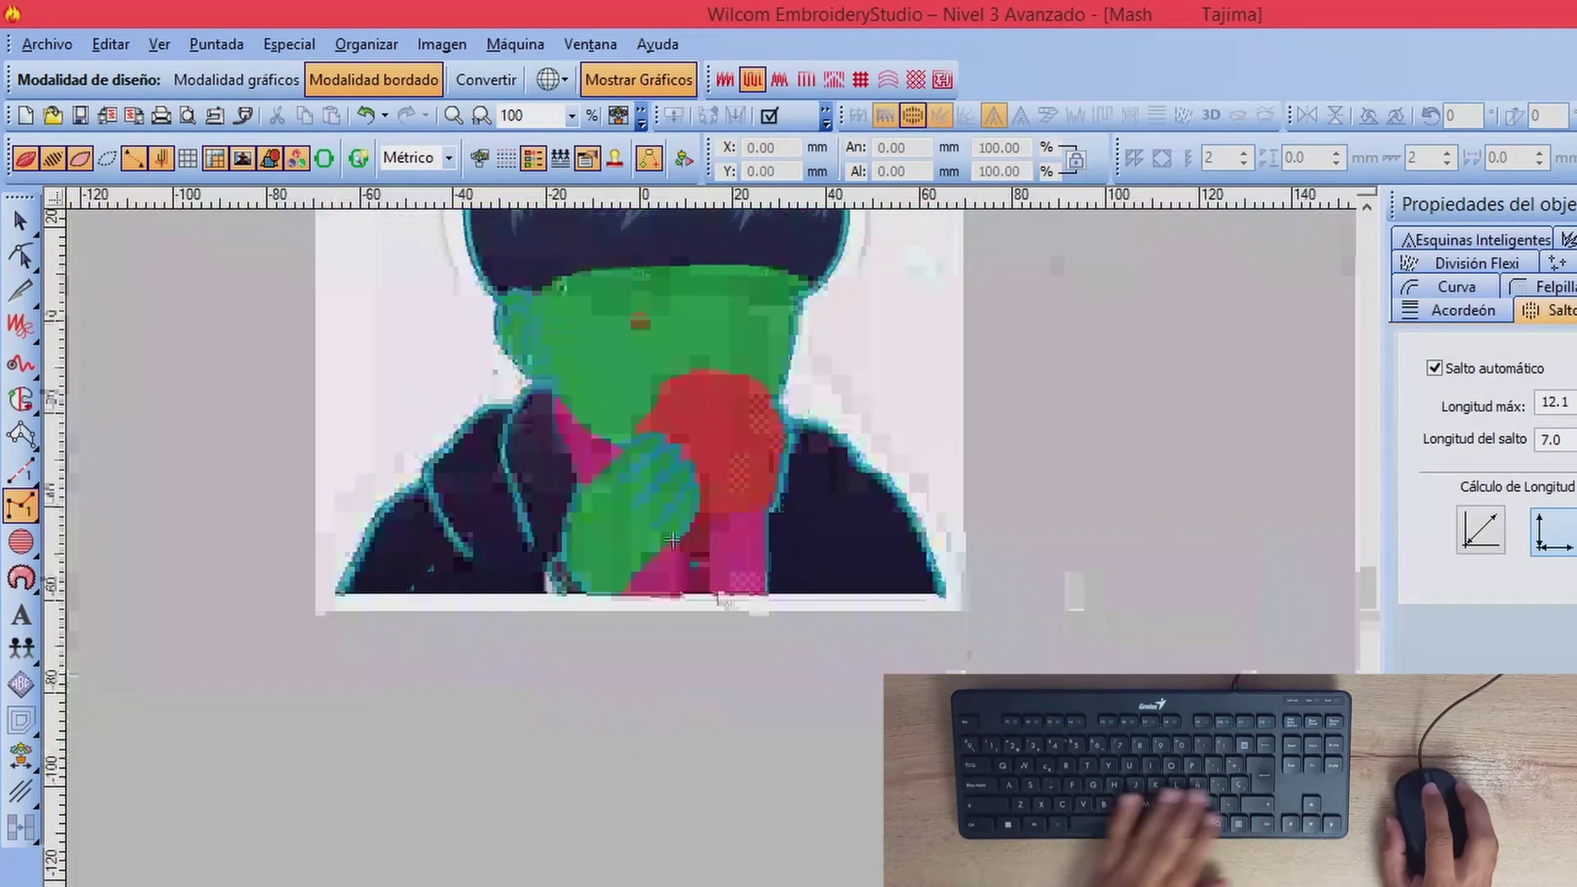
Step: Select the three shirt fills, move them to the start of the stitching sequence and recolor them lime green
click(20, 220)
click(673, 543)
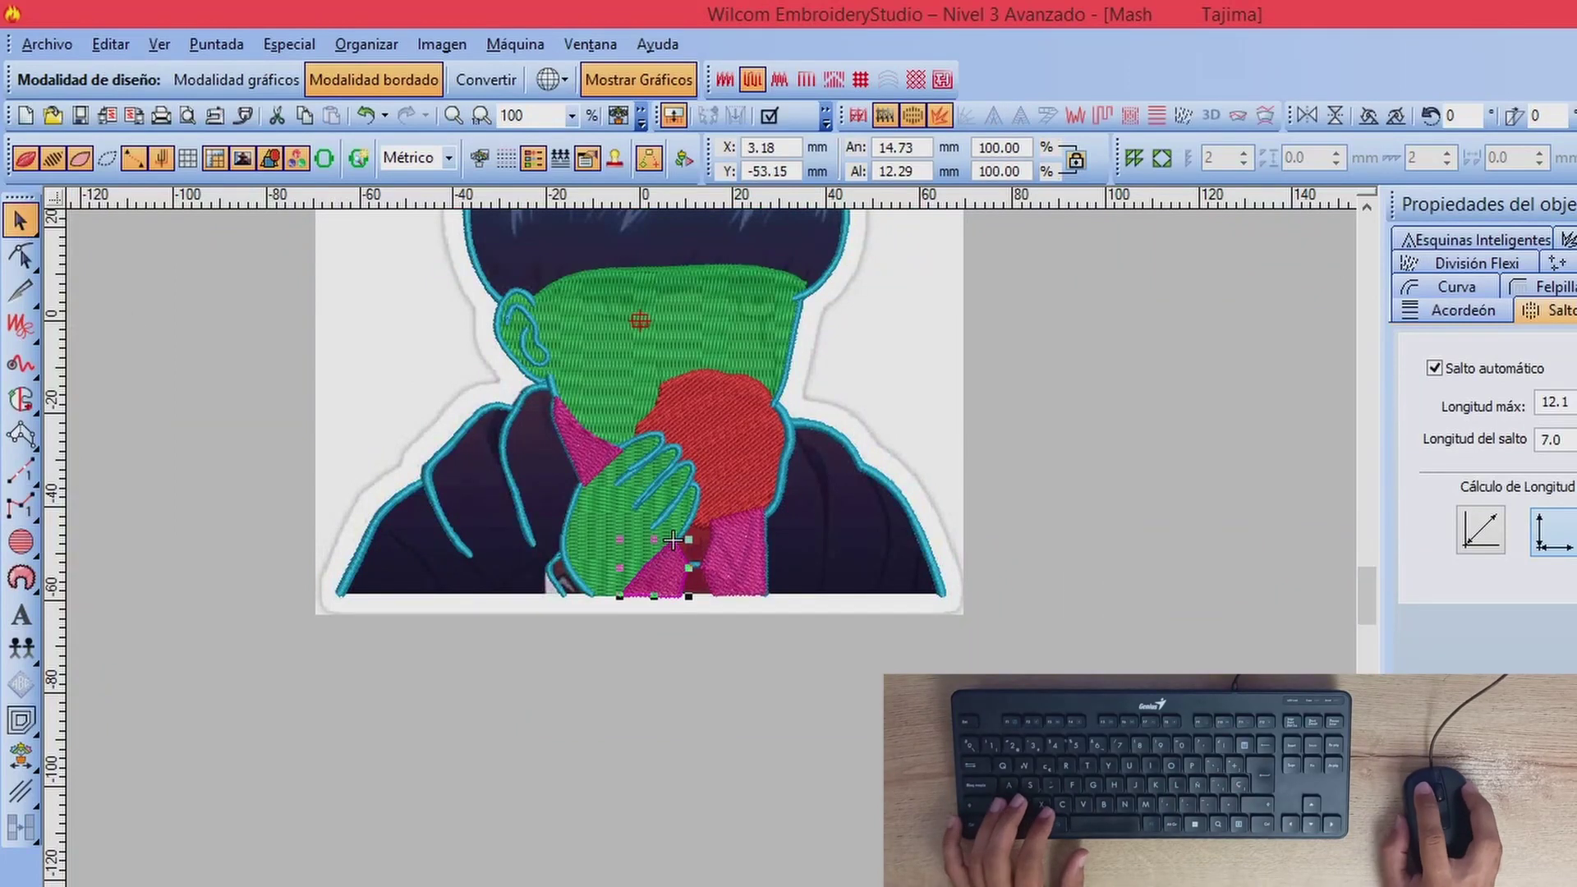
key(Tab)
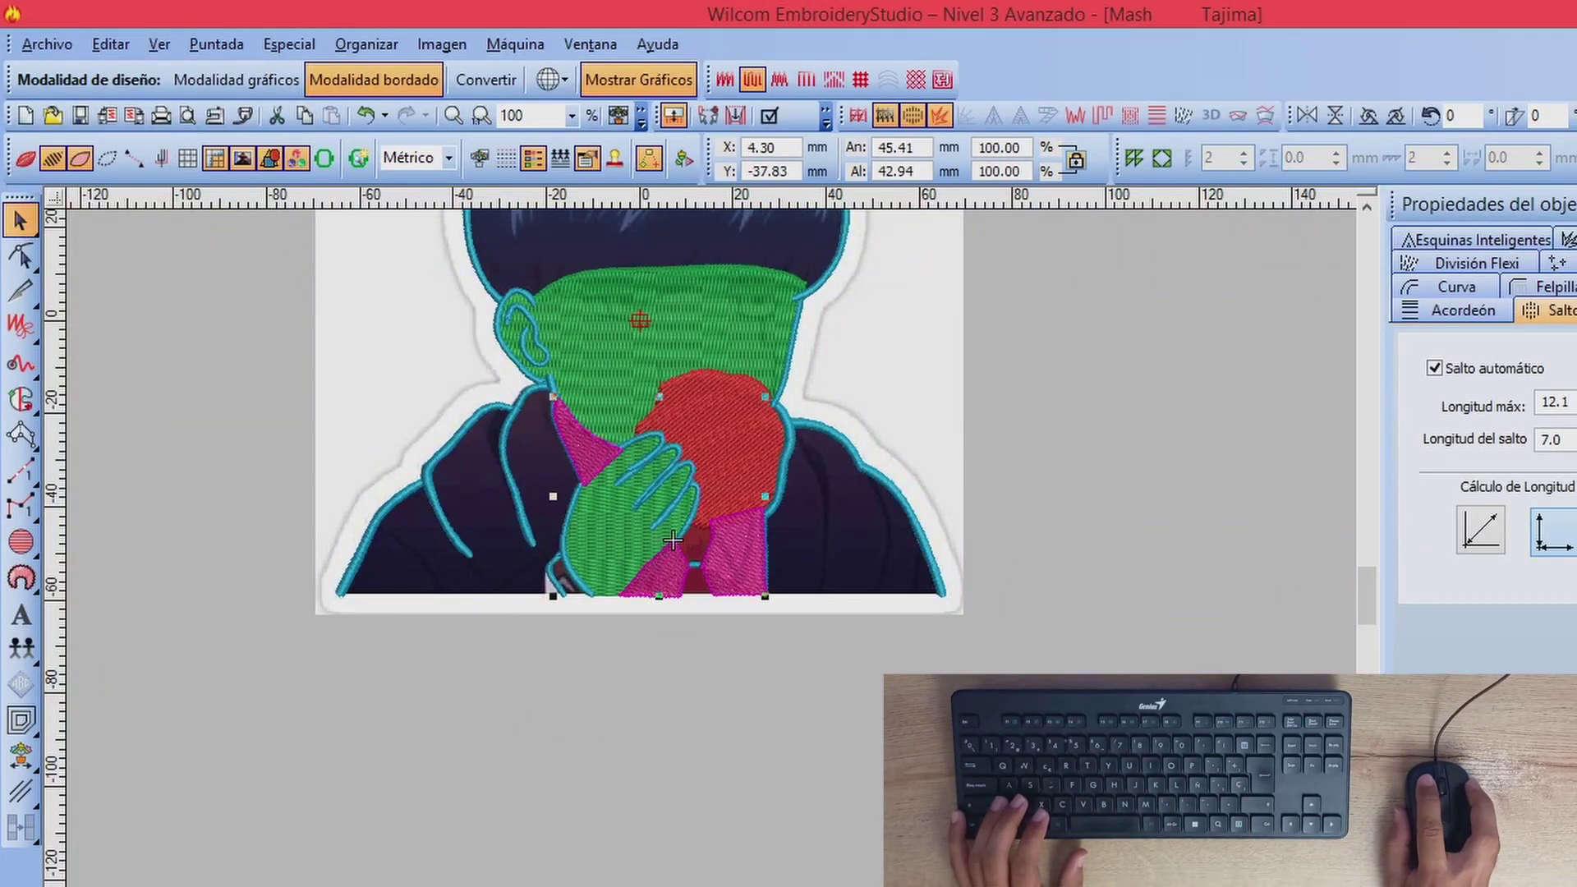
key(ctrl+Home)
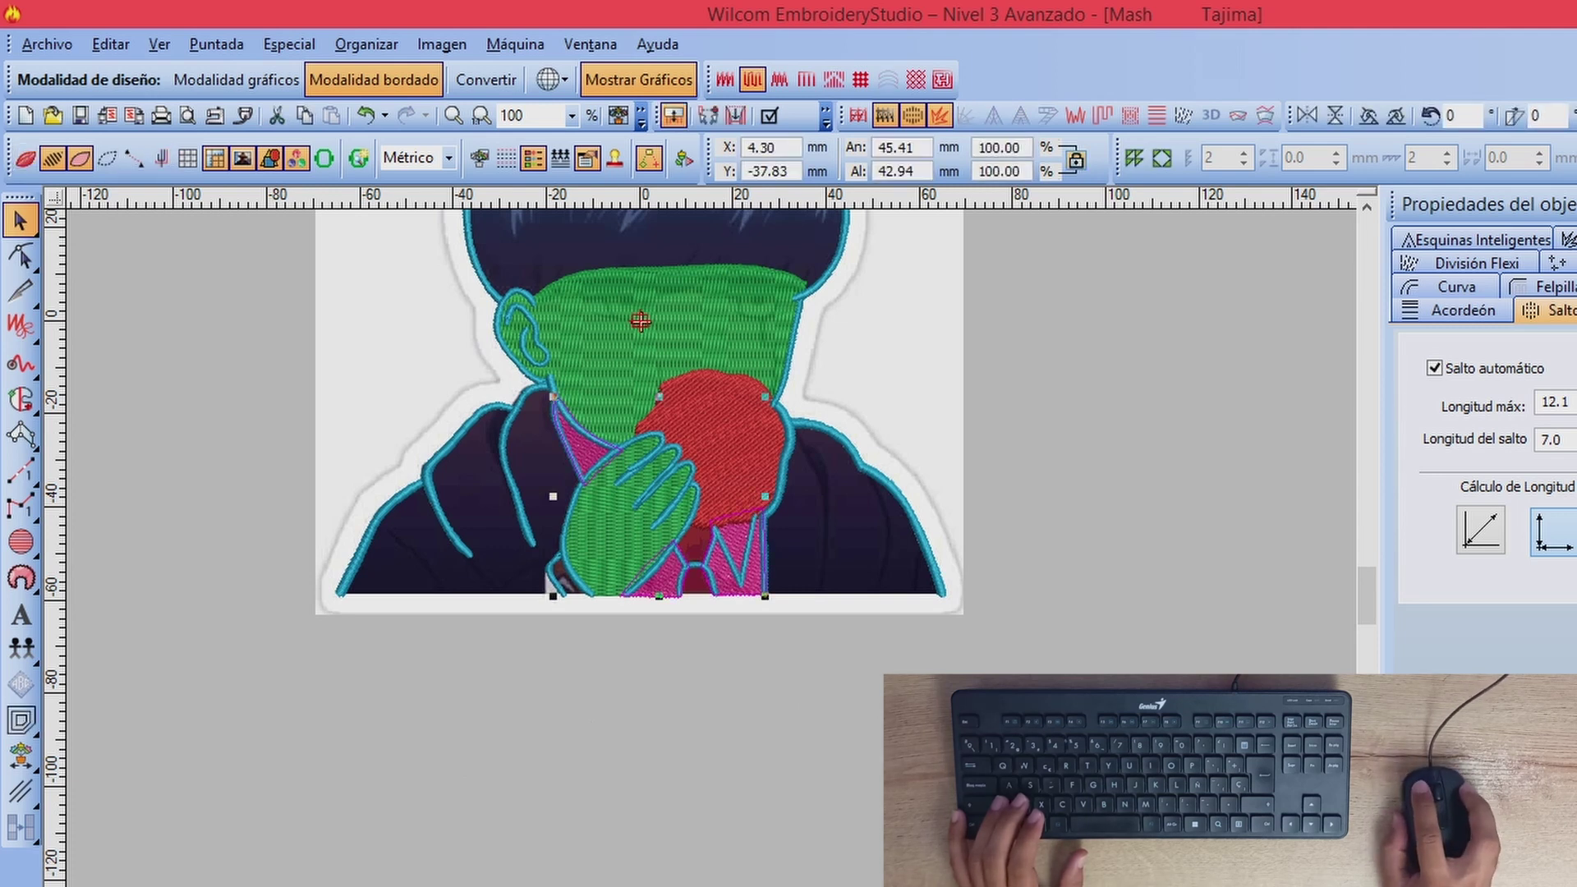
click(1091, 623)
scroll(733, 526, up, 1)
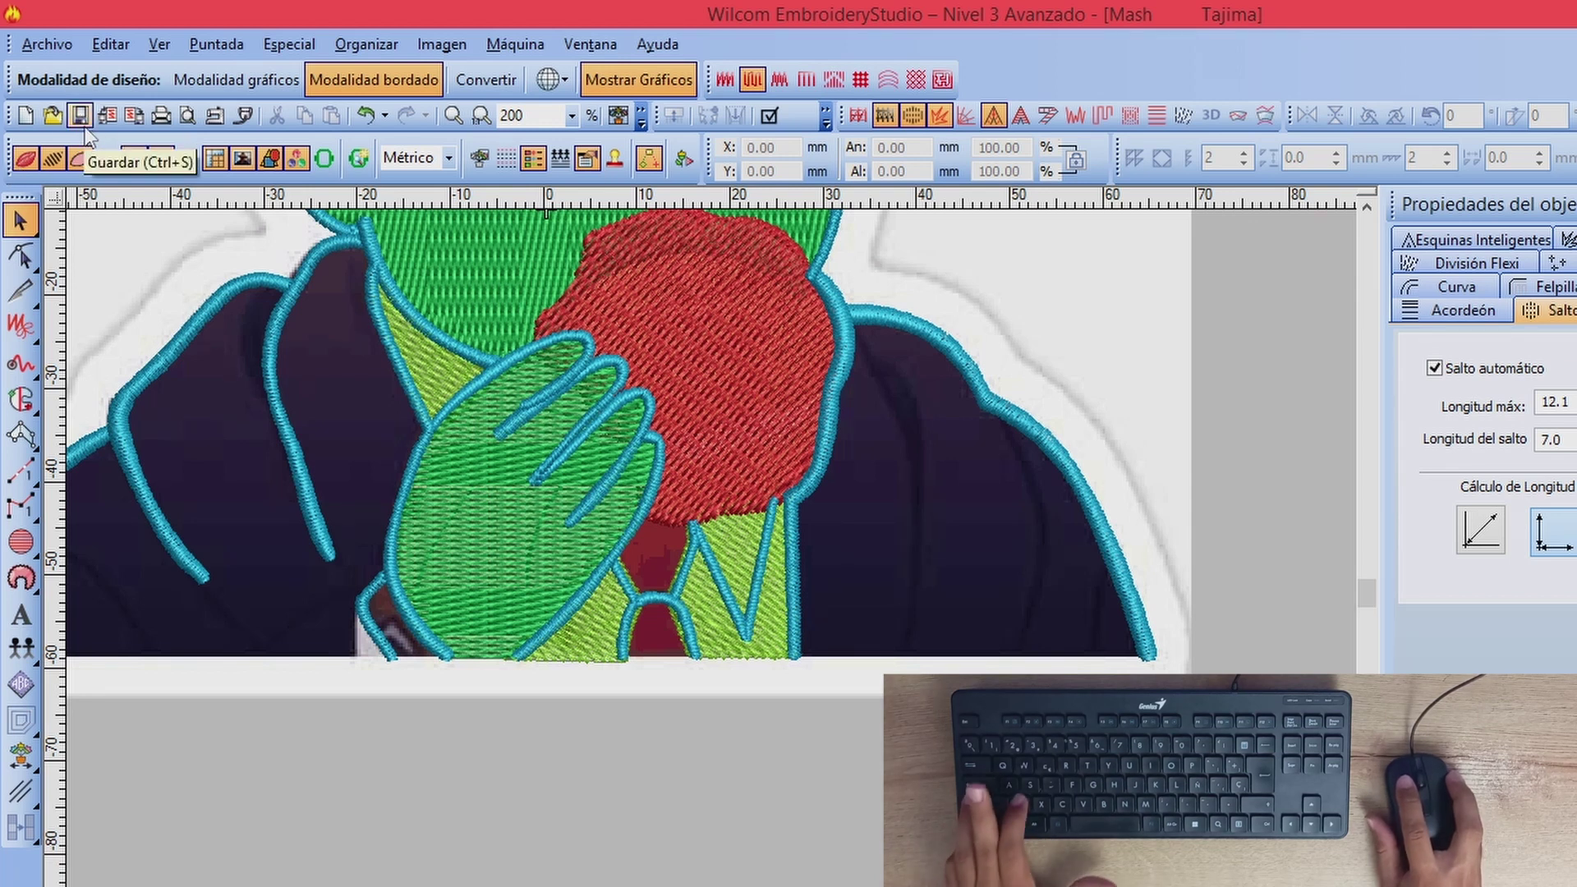
Step: Compare the design with and without stitches to check the new shirt fills against the artwork and look for unfilled areas
scroll(762, 619, down, 2)
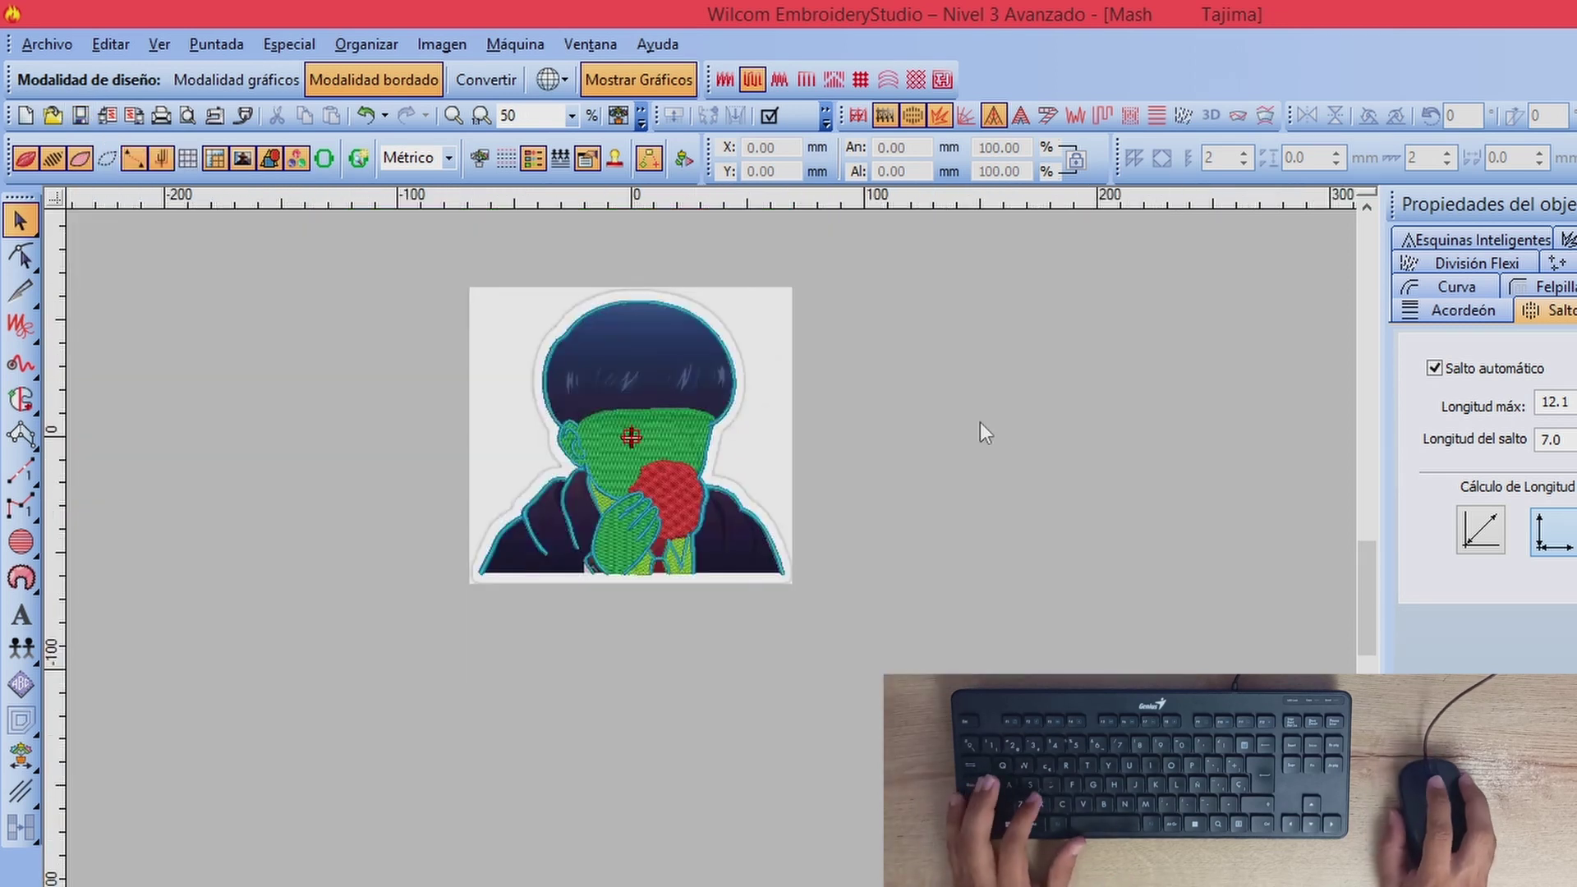
scroll(672, 510, up, 1)
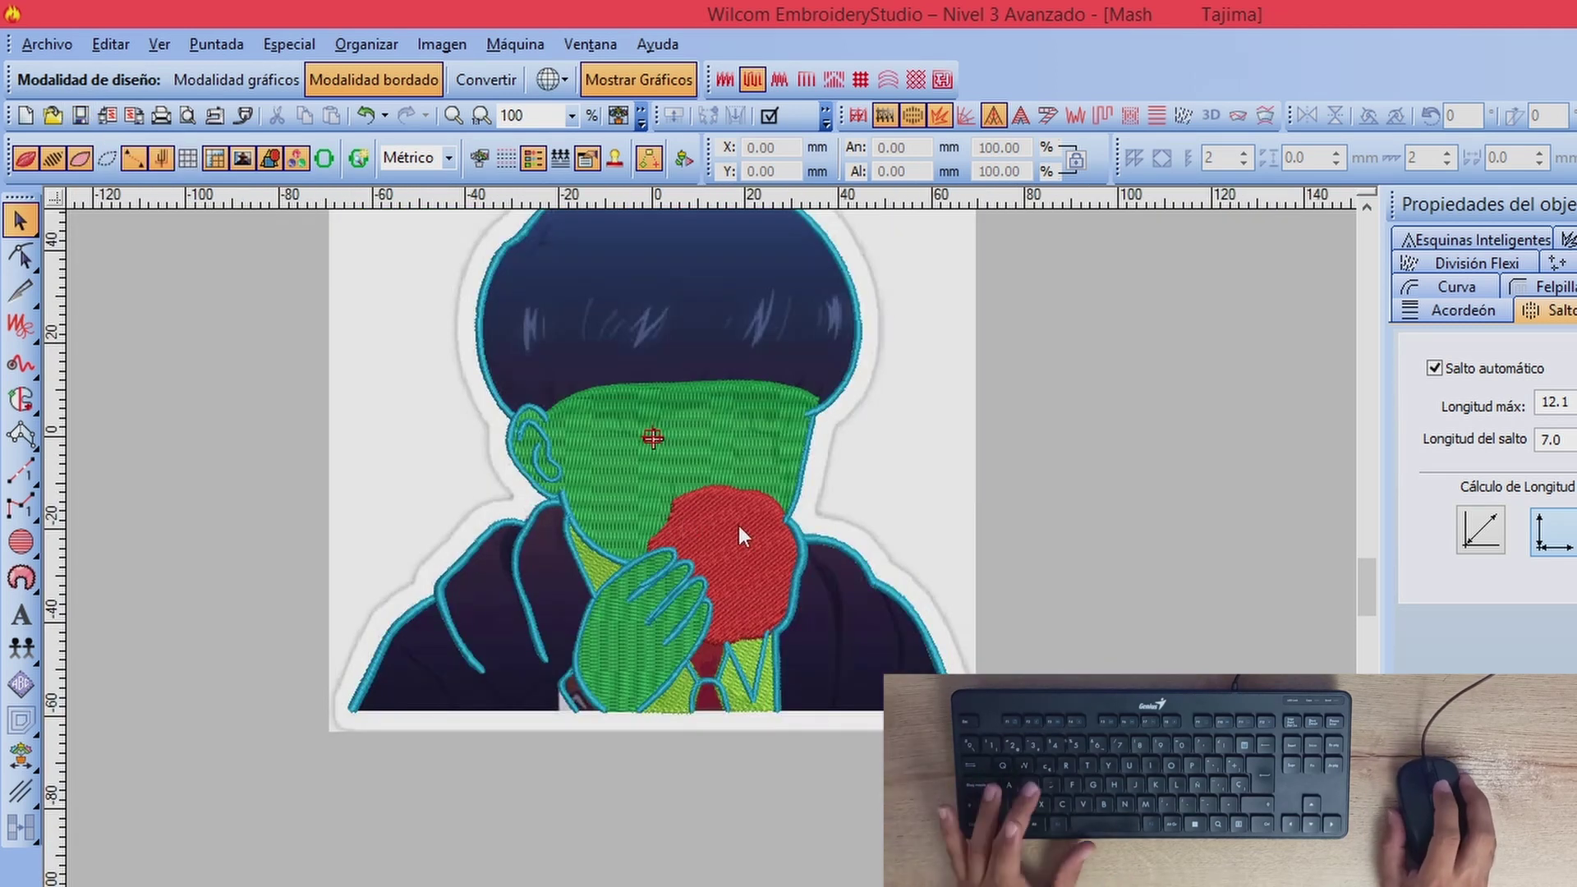
key(s)
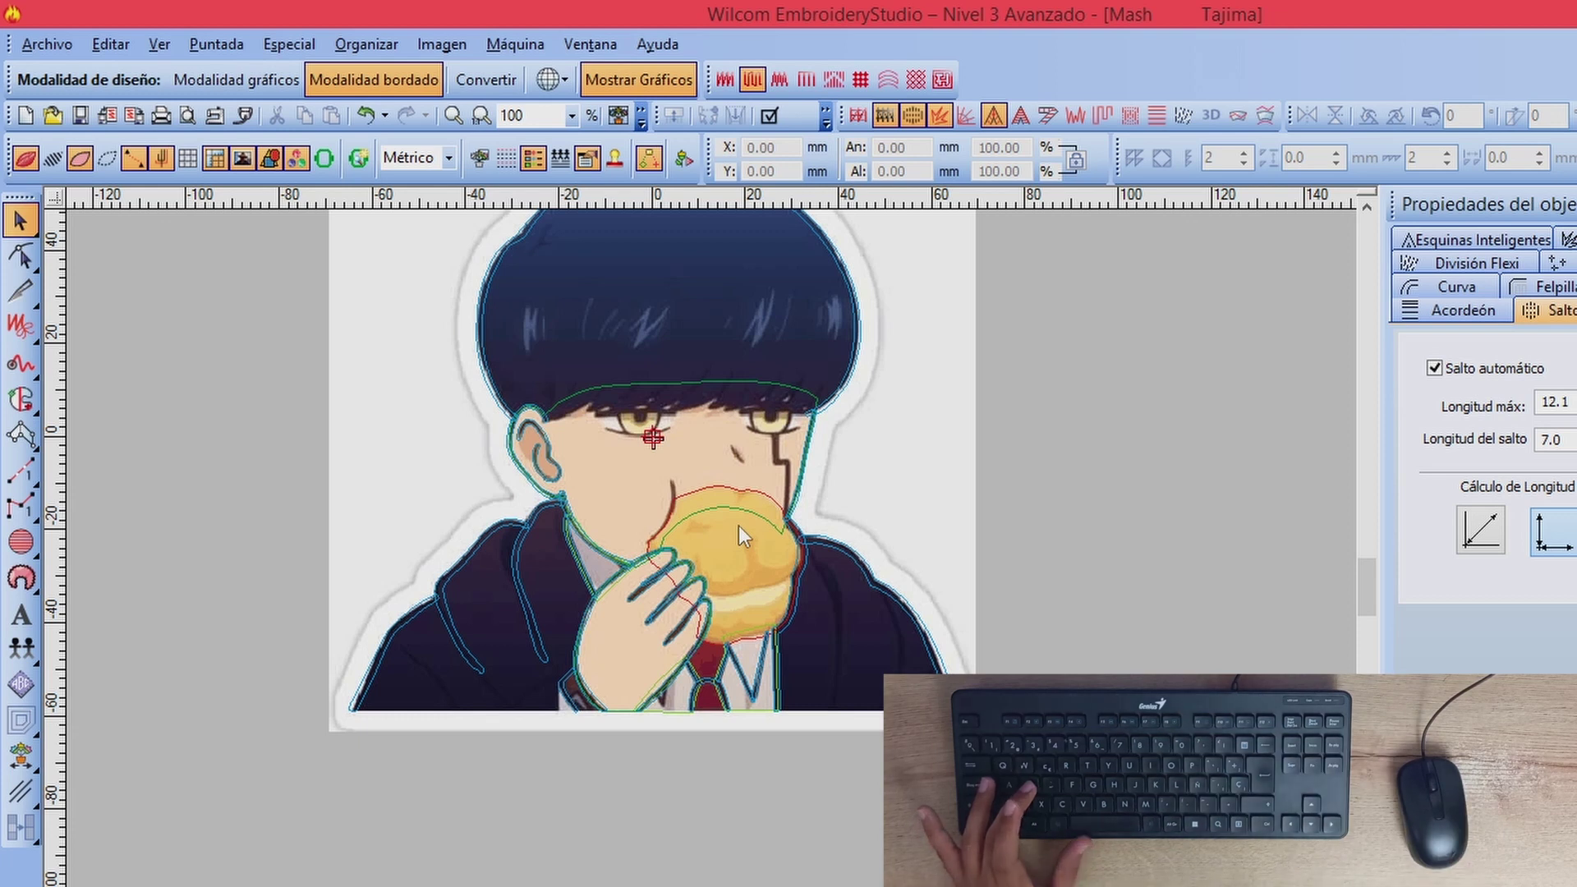
key(s)
key(s)
key(s)
key(s)
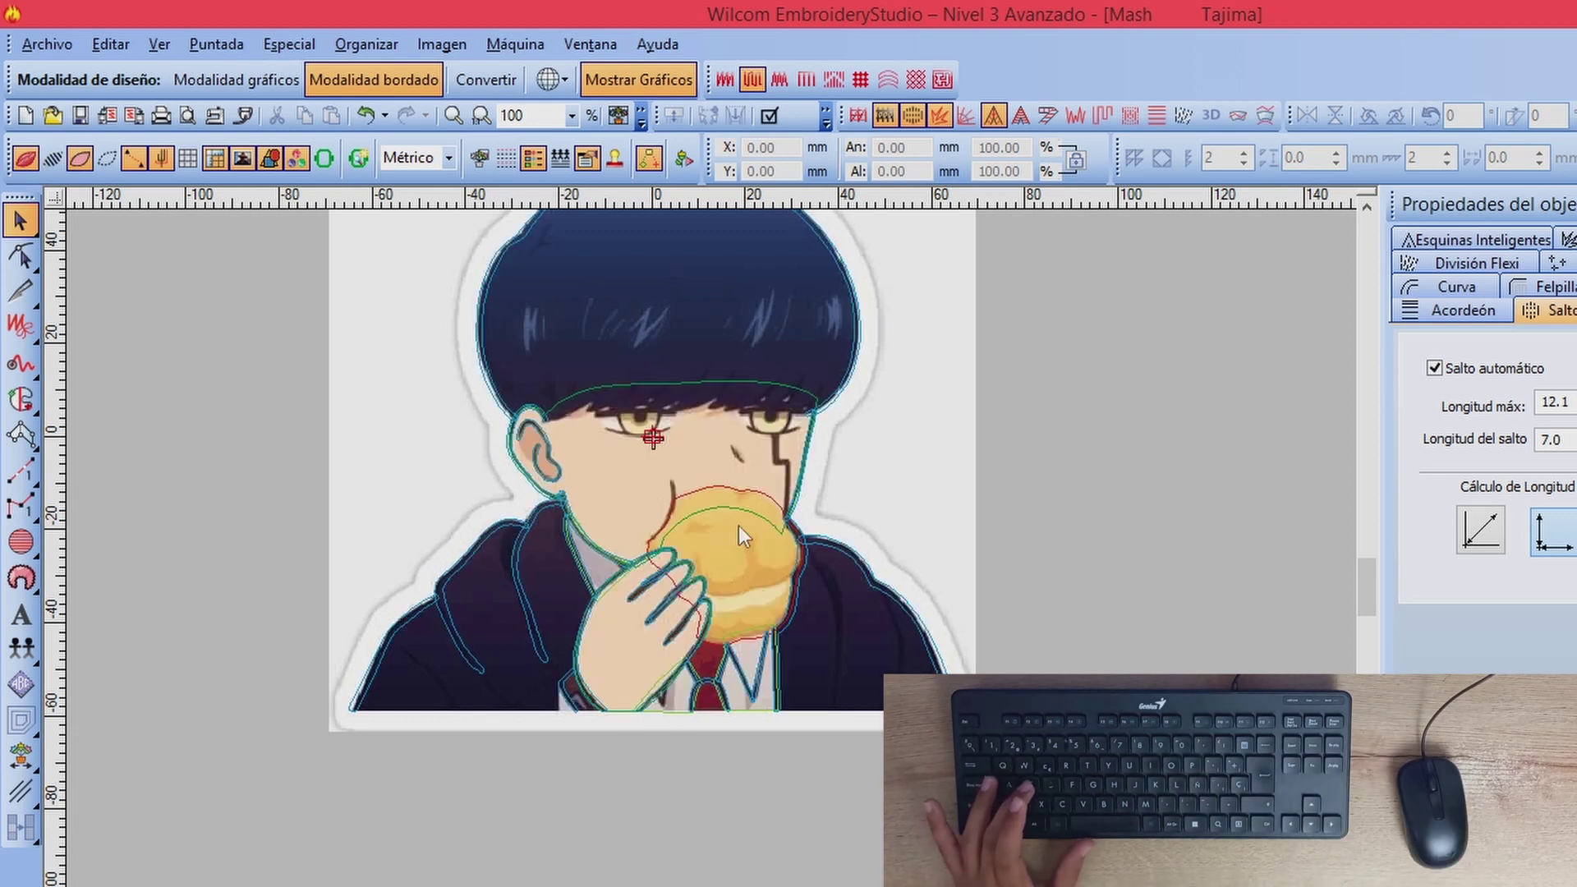
key(s)
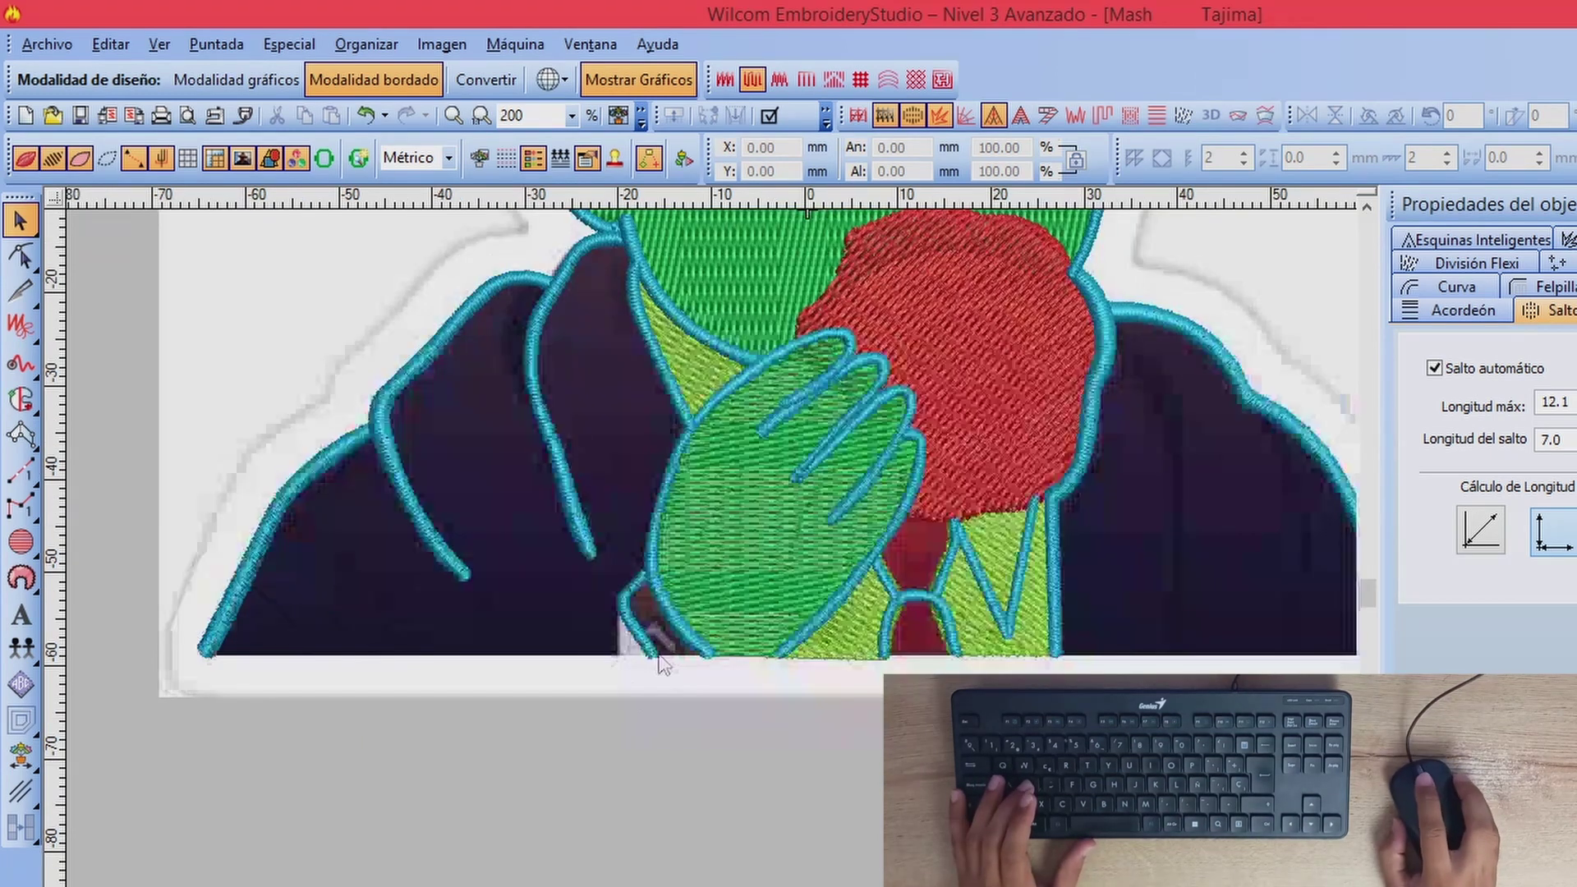
Step: Trace the small shirt patch beside the wrist at the jacket's lower edge and generate its complex fill
key(z)
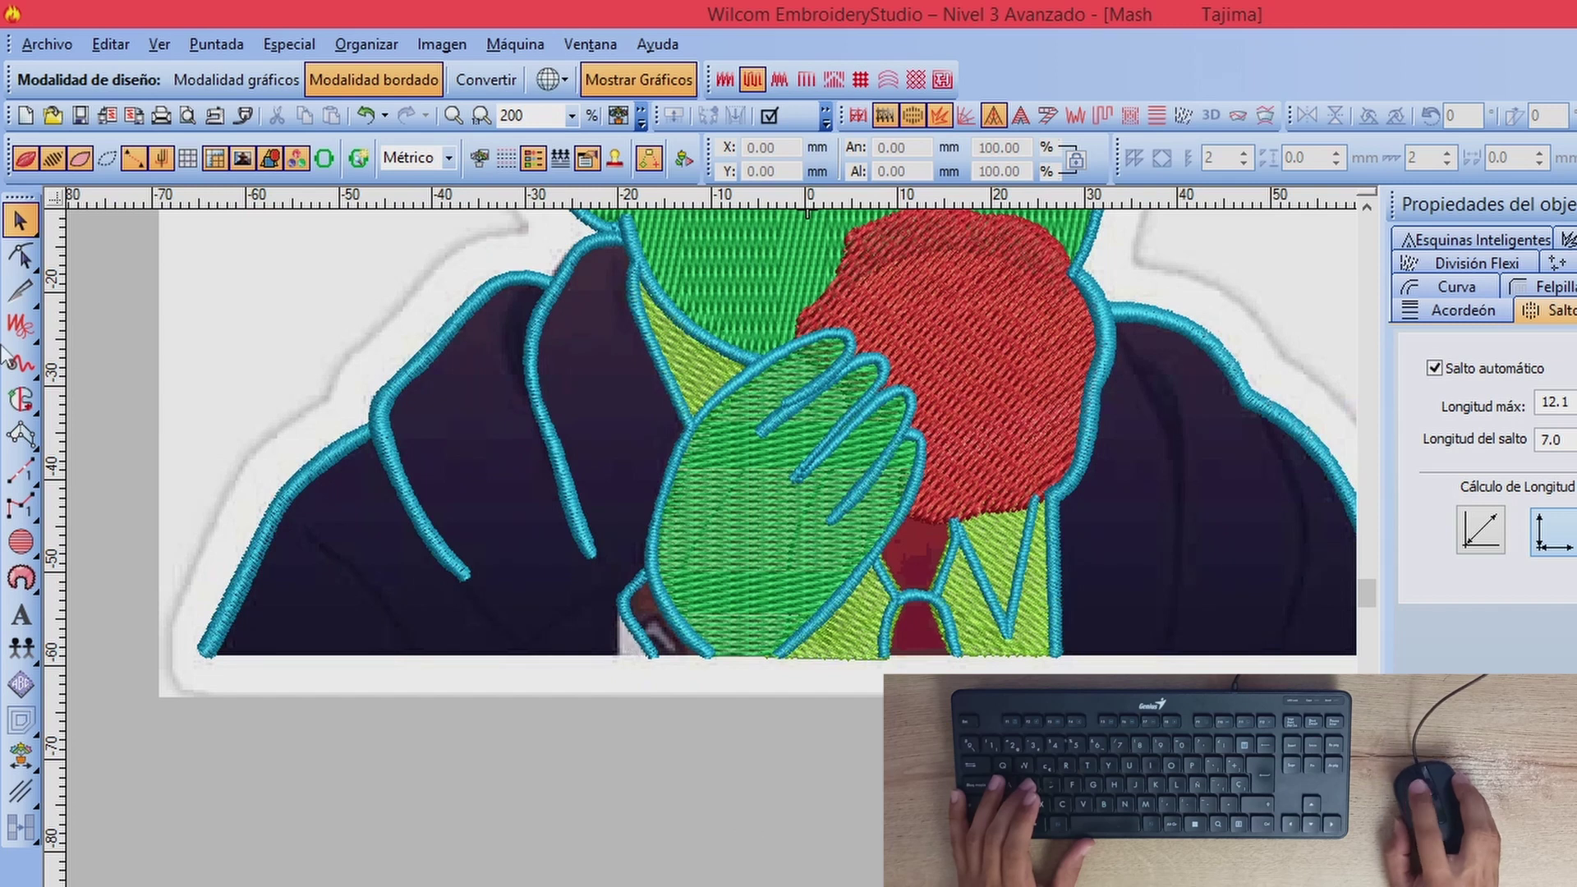
click(20, 399)
key(z)
key(z)
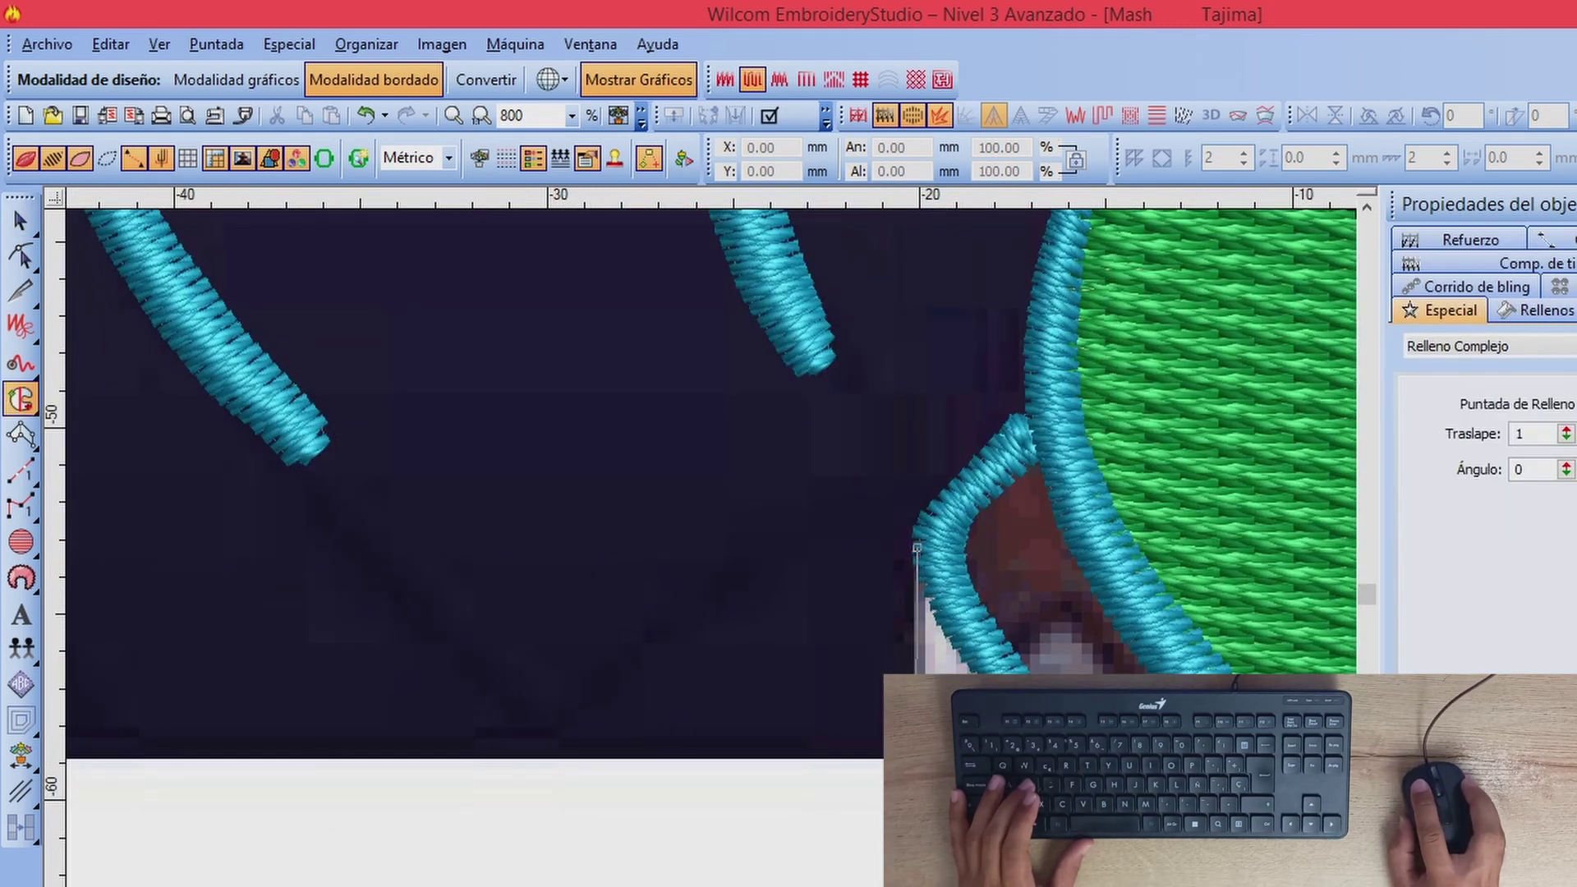
click(935, 561)
key(Return)
key(Return)
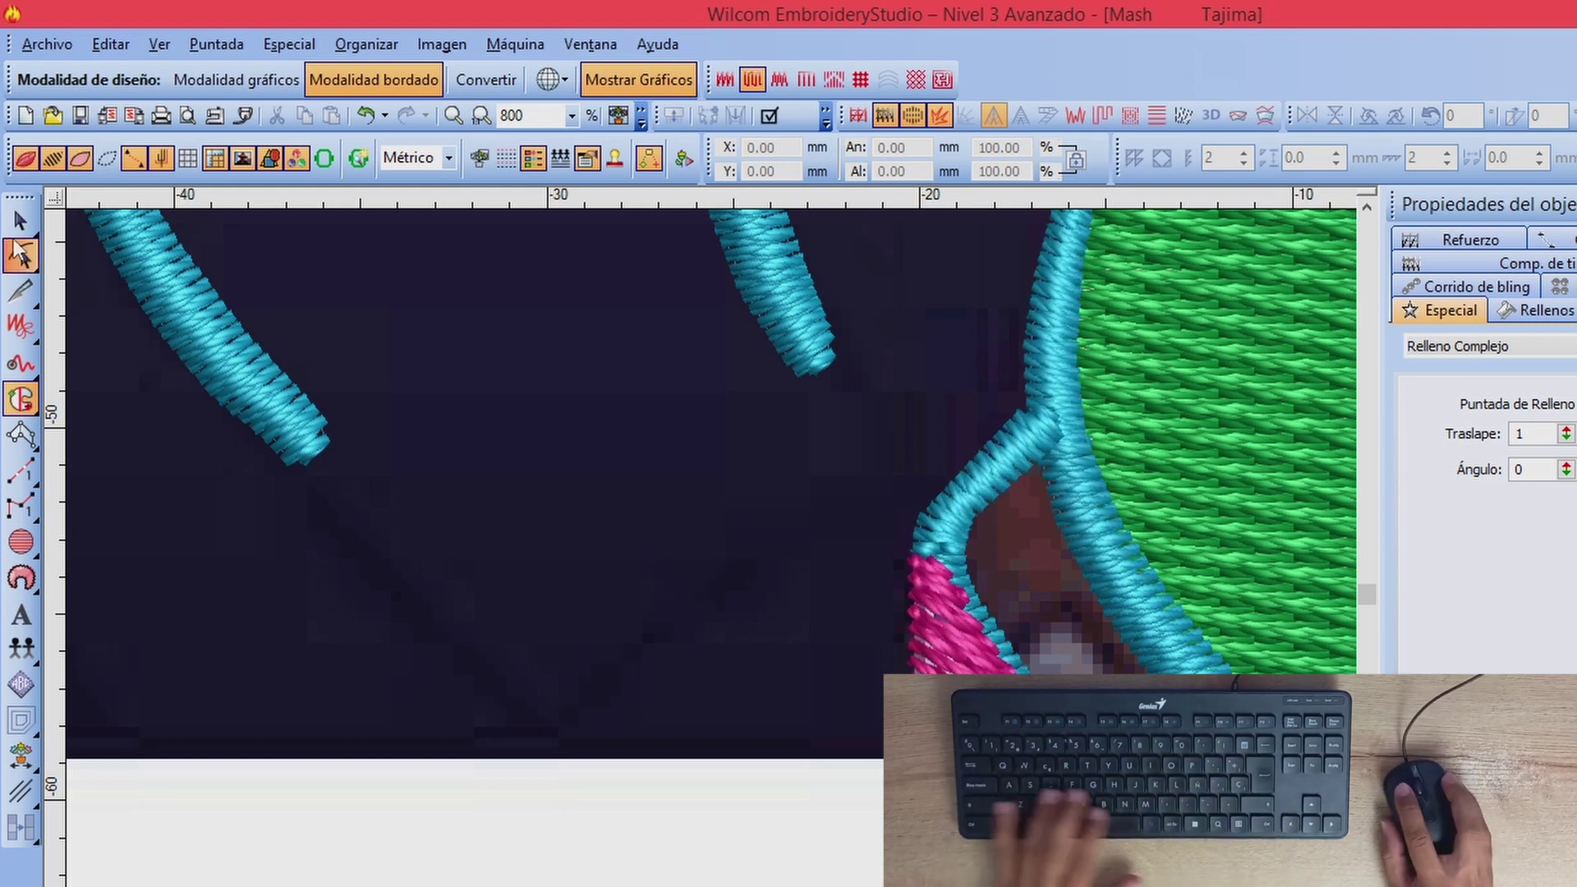
Step: Recolor the new fill beside the wrist lime green and move it to the start of the stitching sequence
click(21, 255)
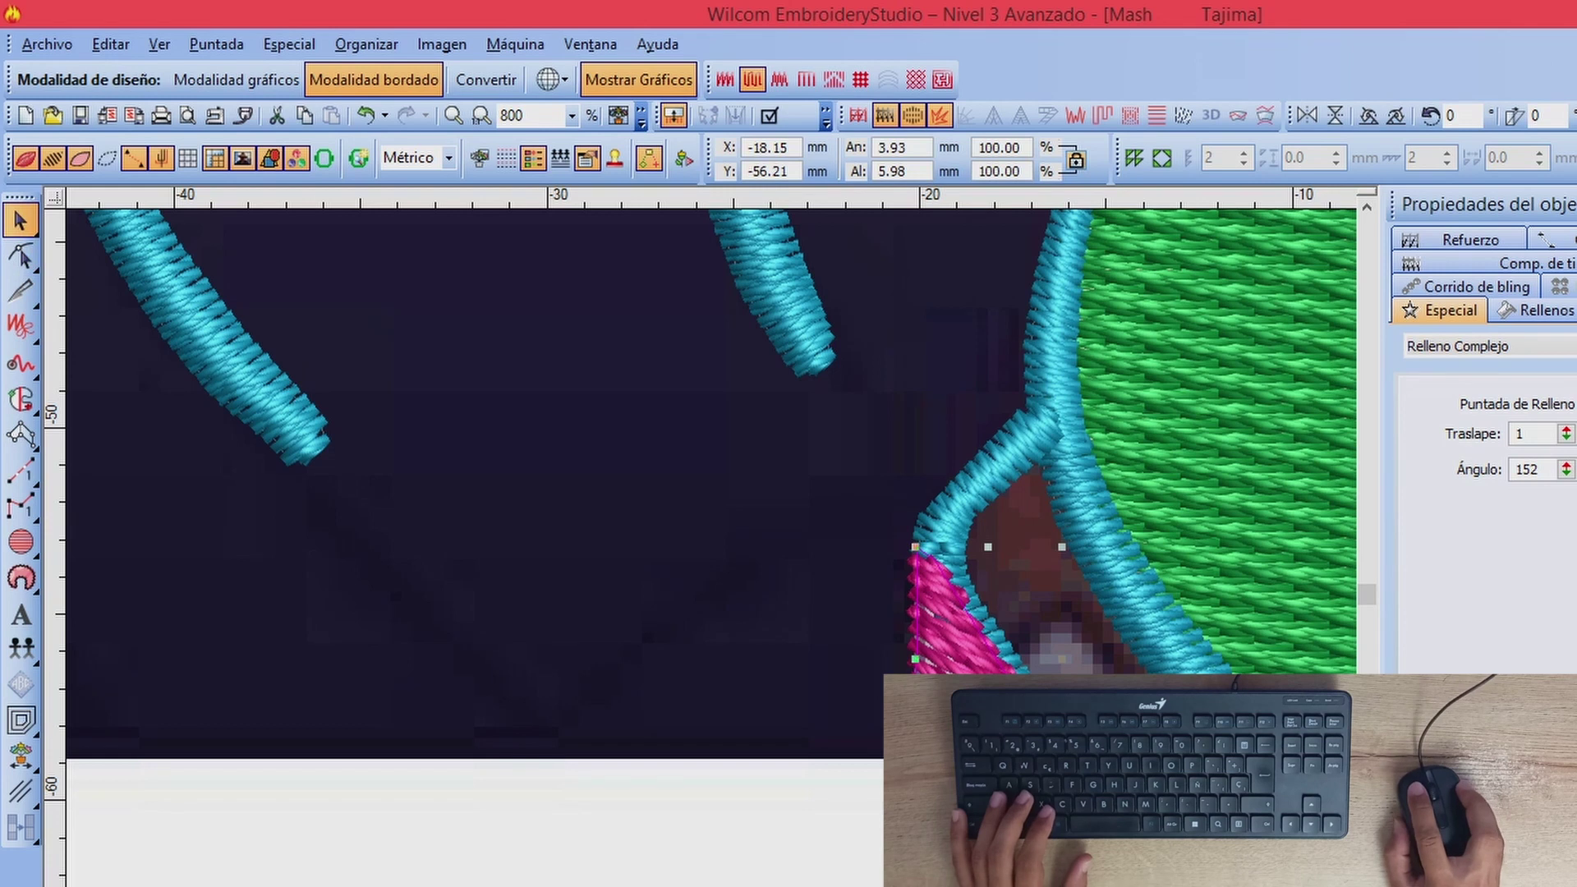
text(100)
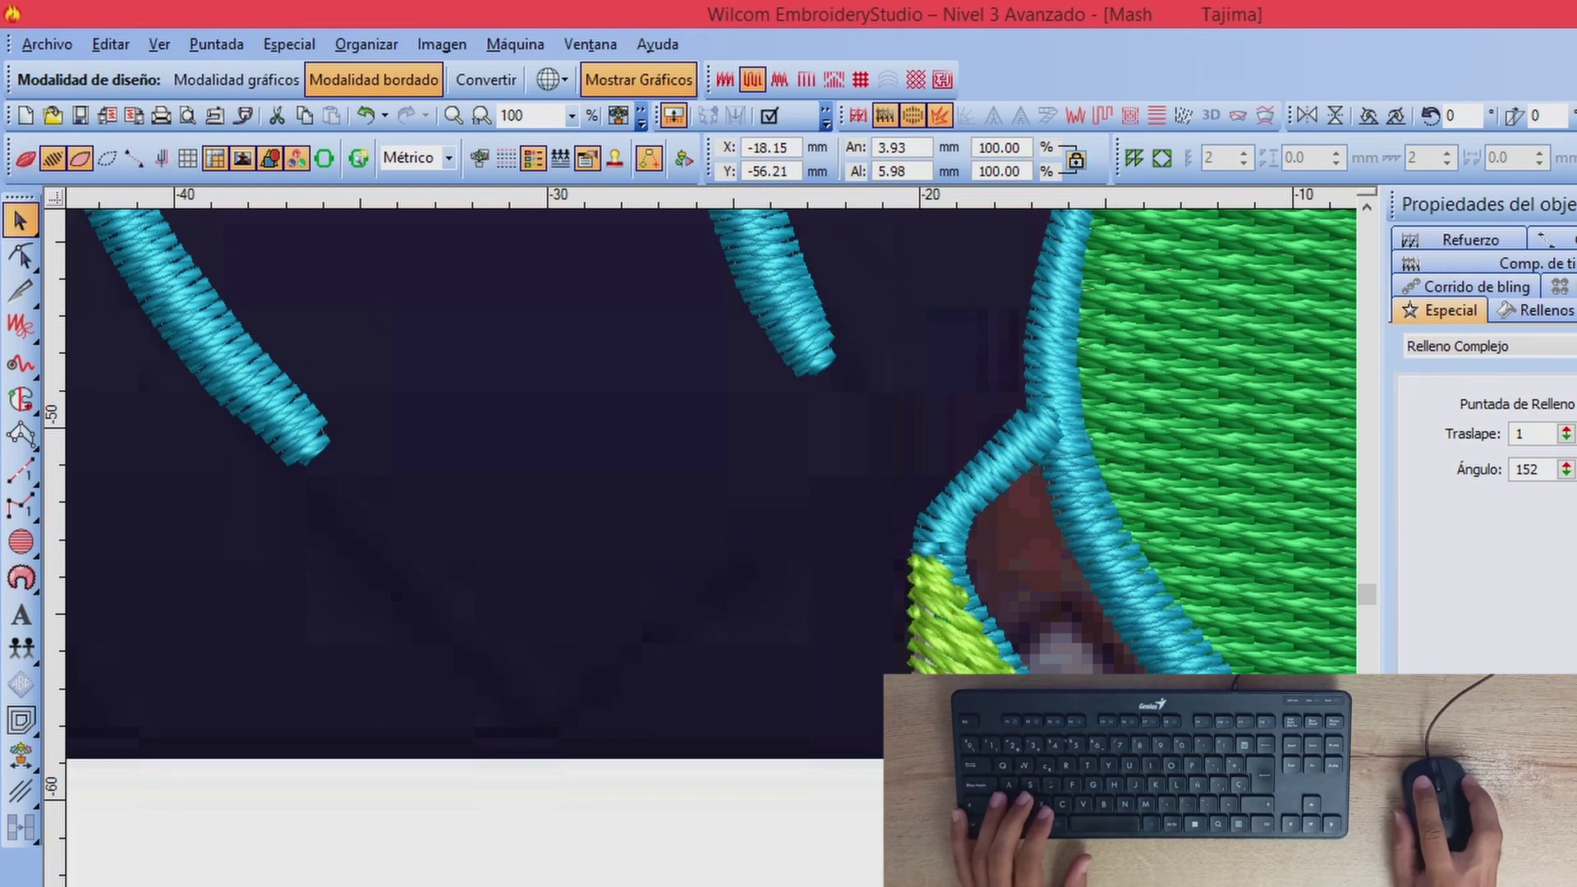
key(Escape)
Step: Compare the whole design with and without stitches to look for areas of the artwork still without a fill
scroll(815, 781, down, 2)
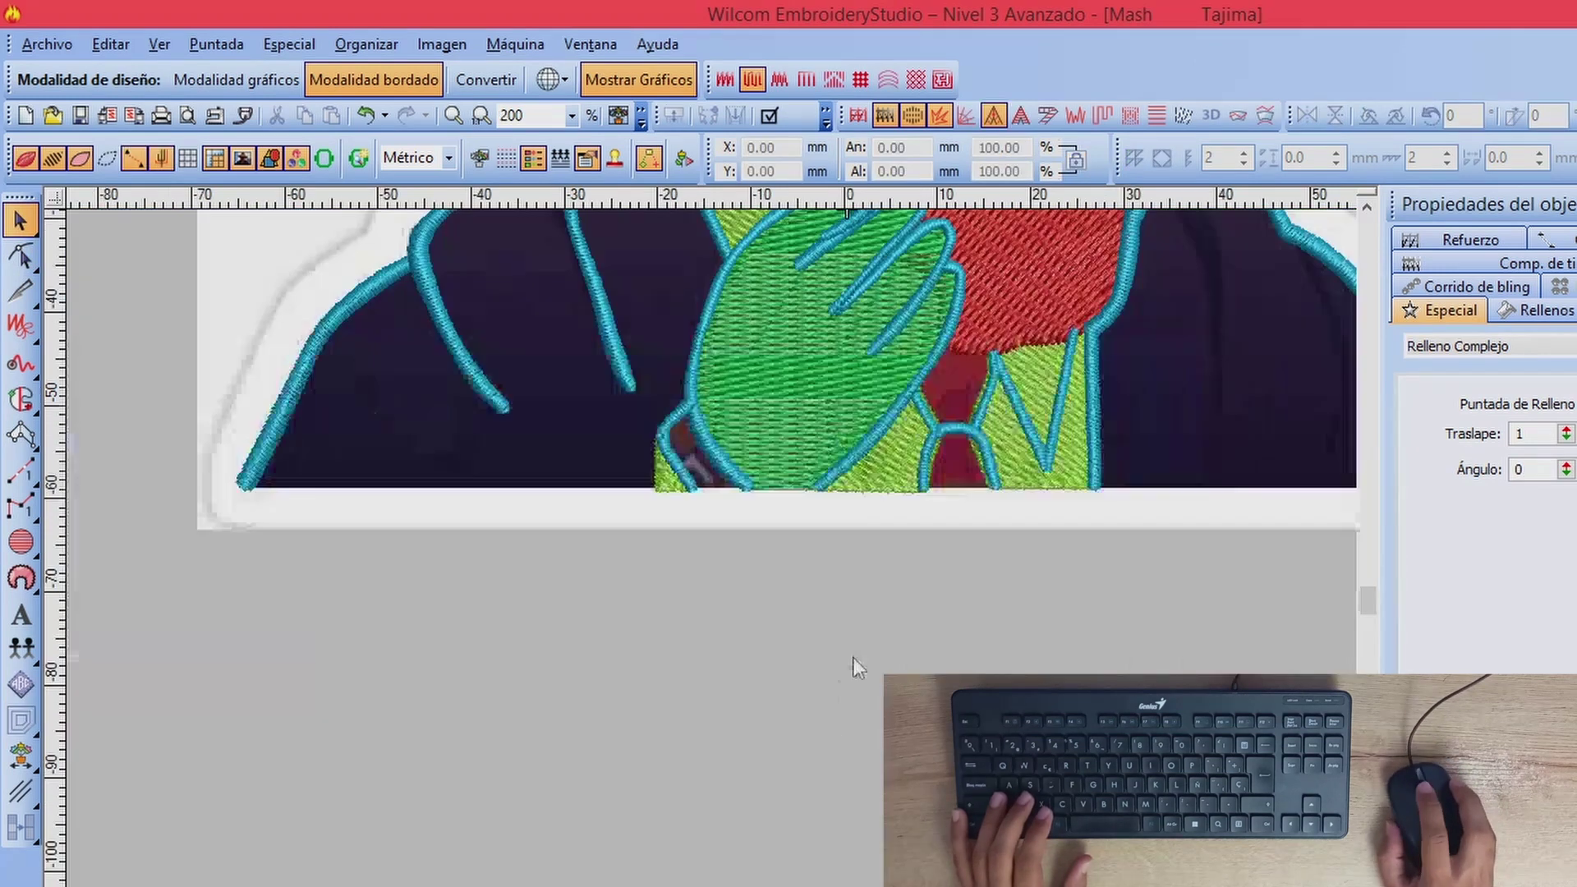
scroll(787, 600, down, 1)
scroll(787, 554, up, 1)
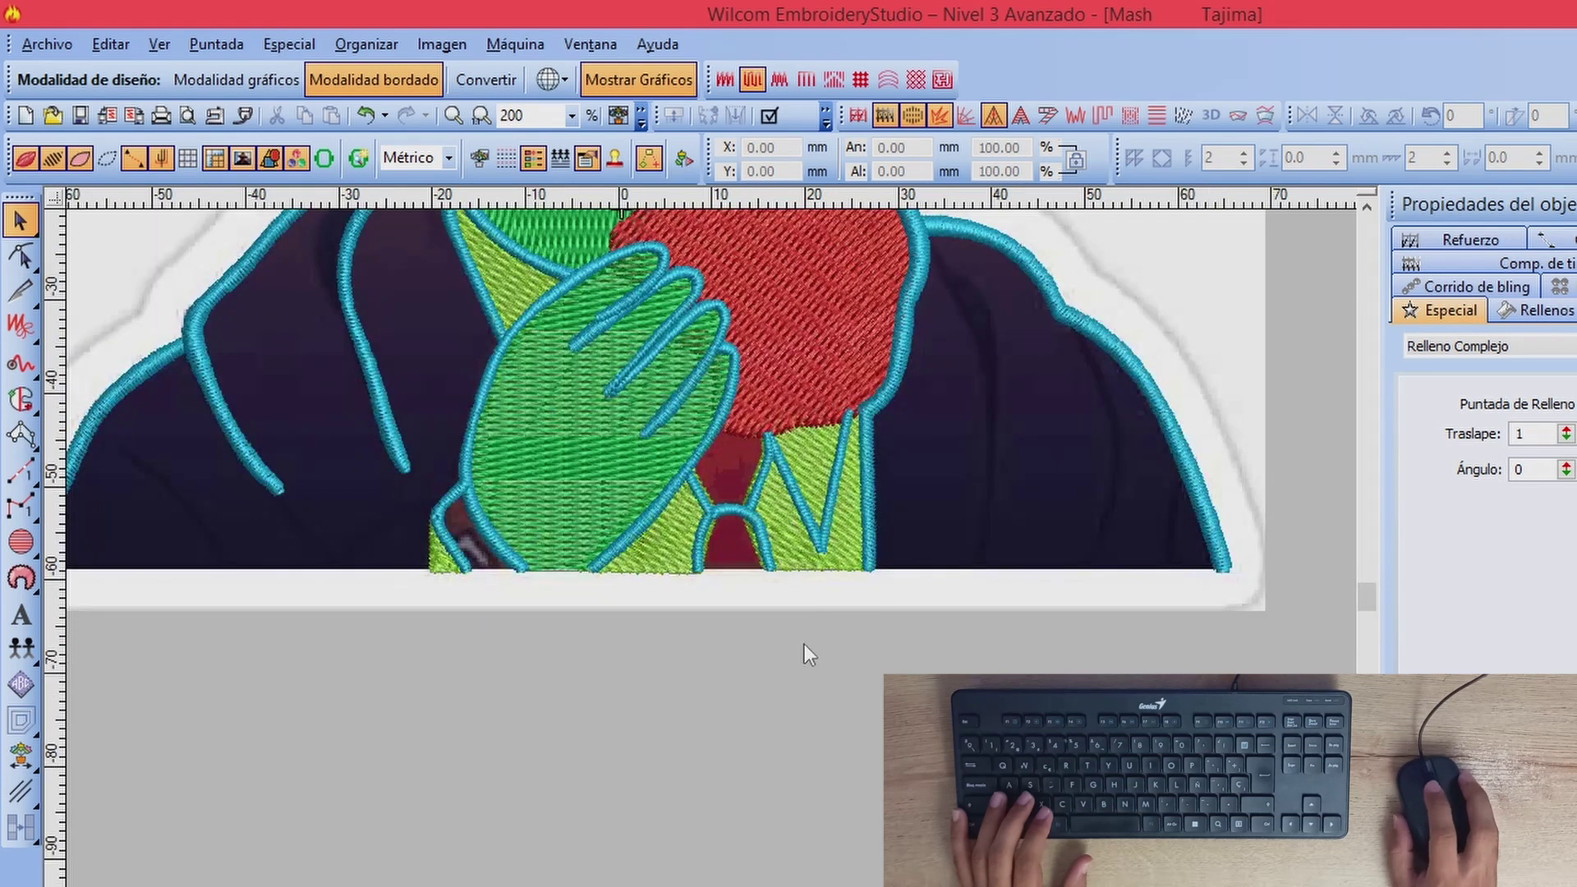
scroll(698, 514, down, 2)
key(s)
scroll(753, 561, up, 2)
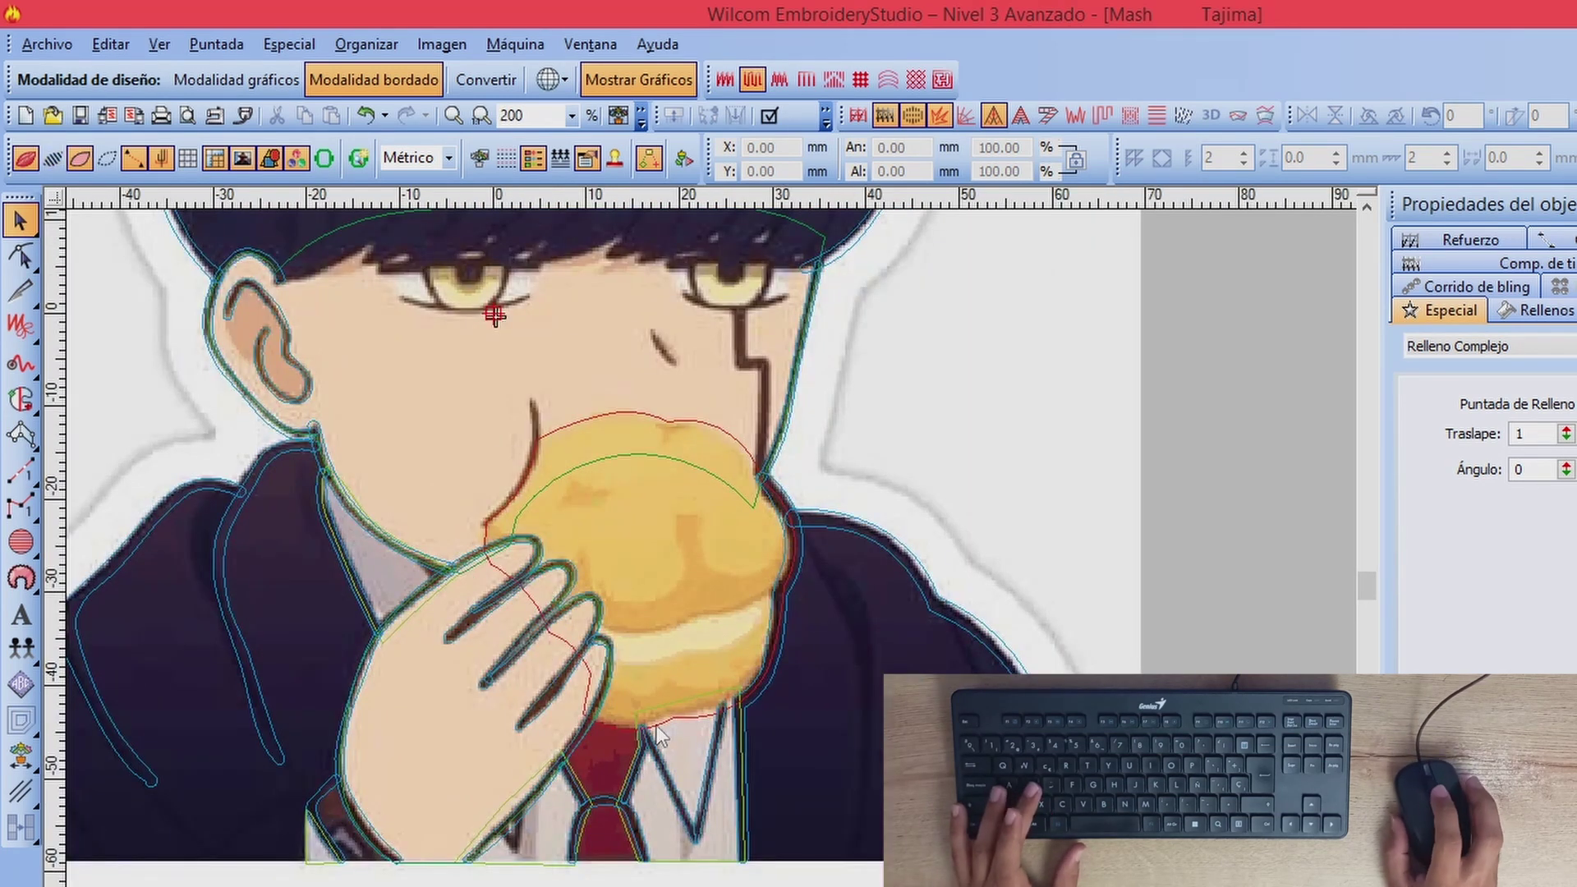
key(s)
key(shift+z)
key(s)
key(s)
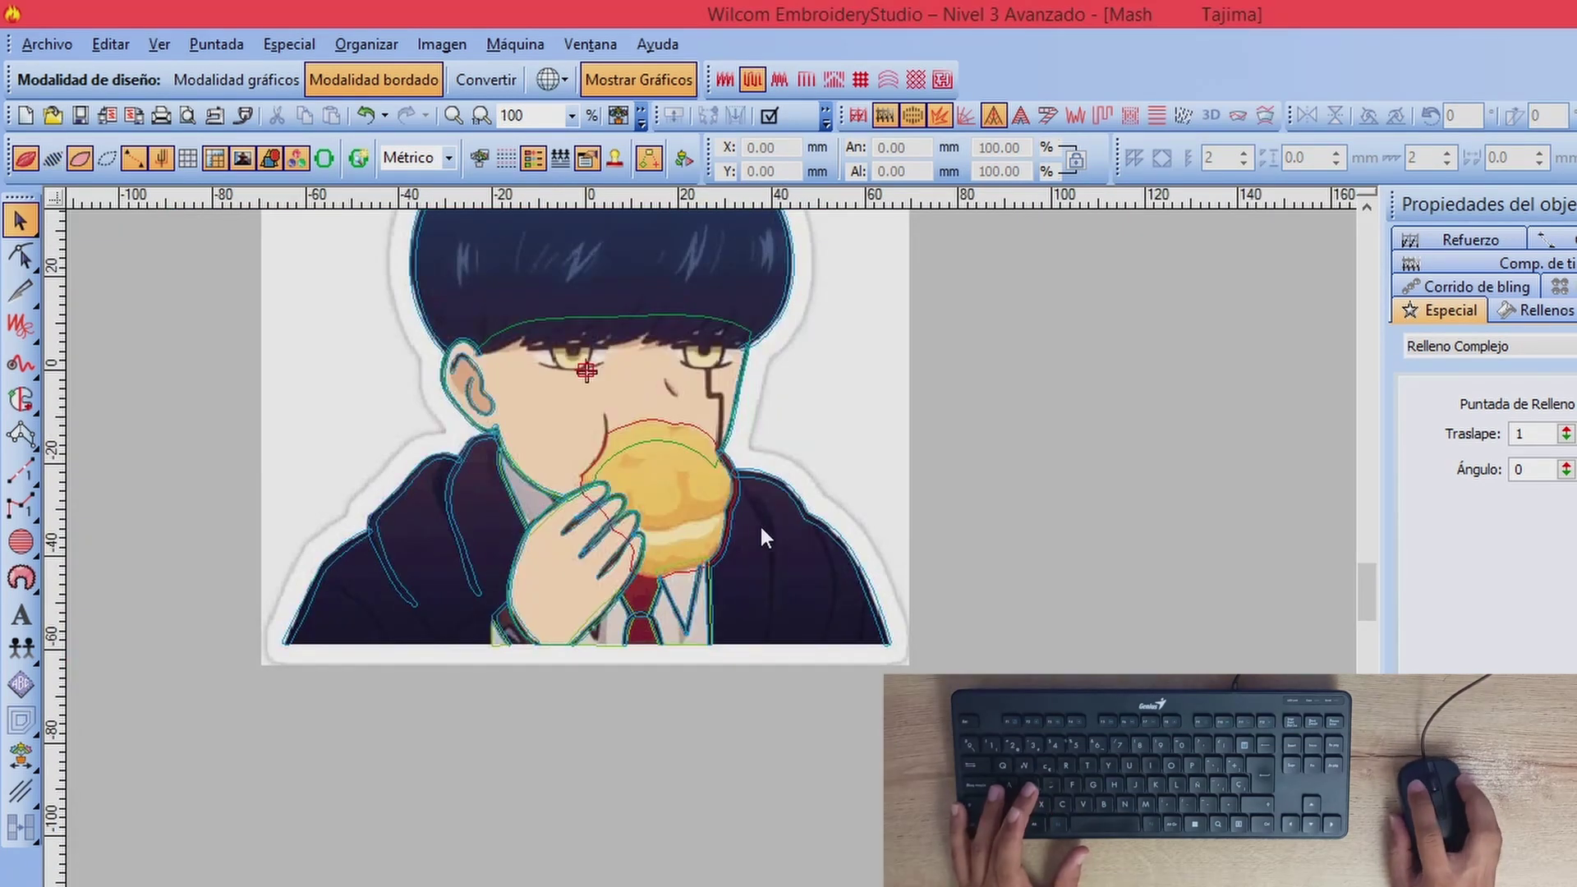
key(s)
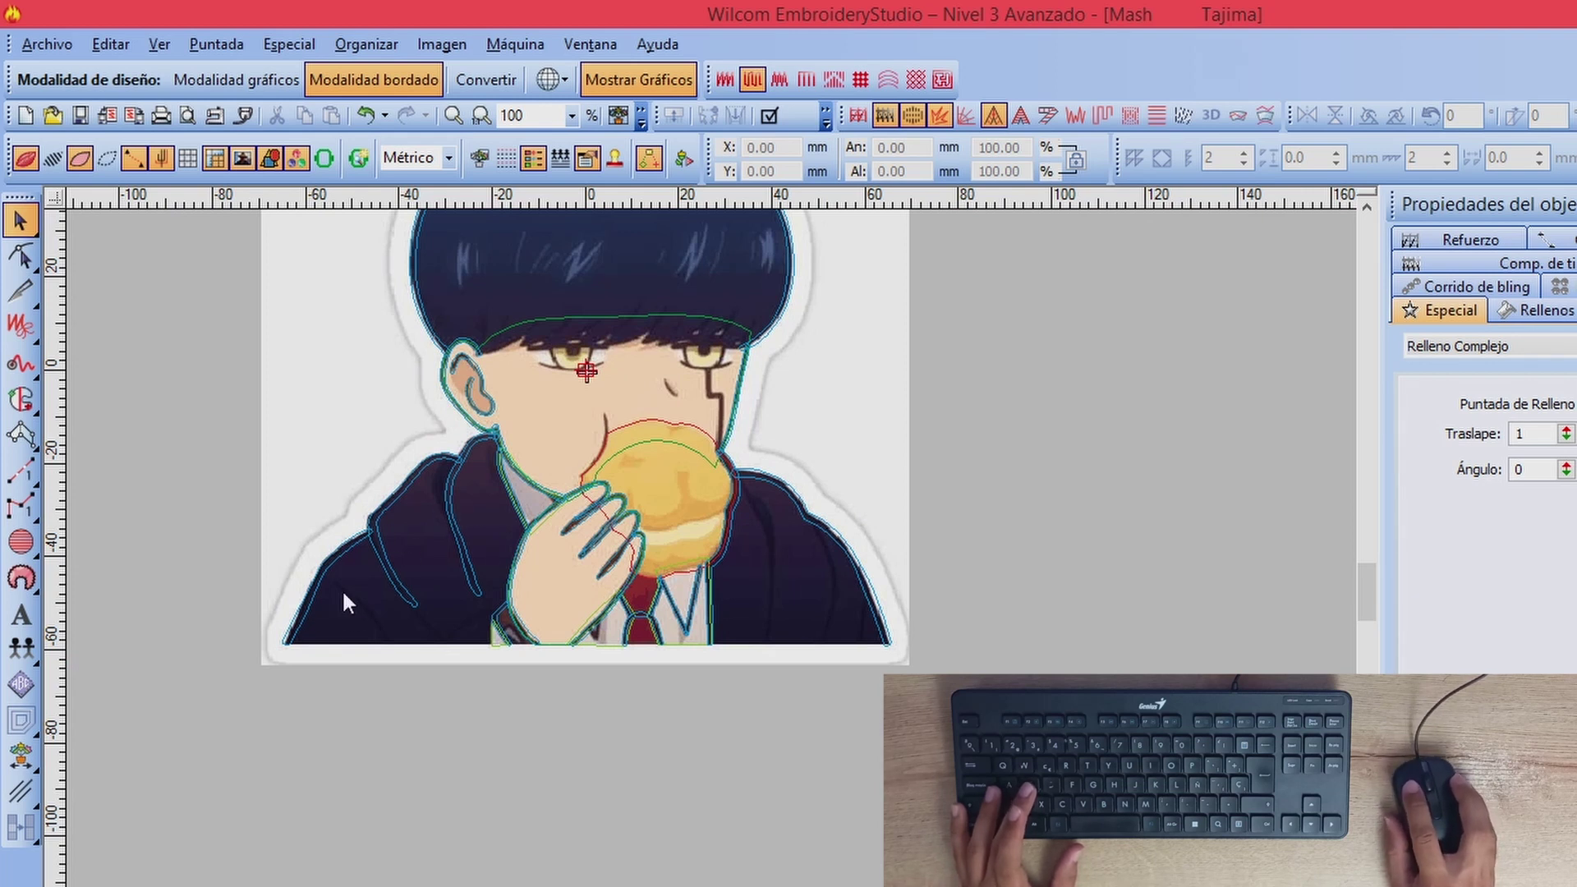
key(s)
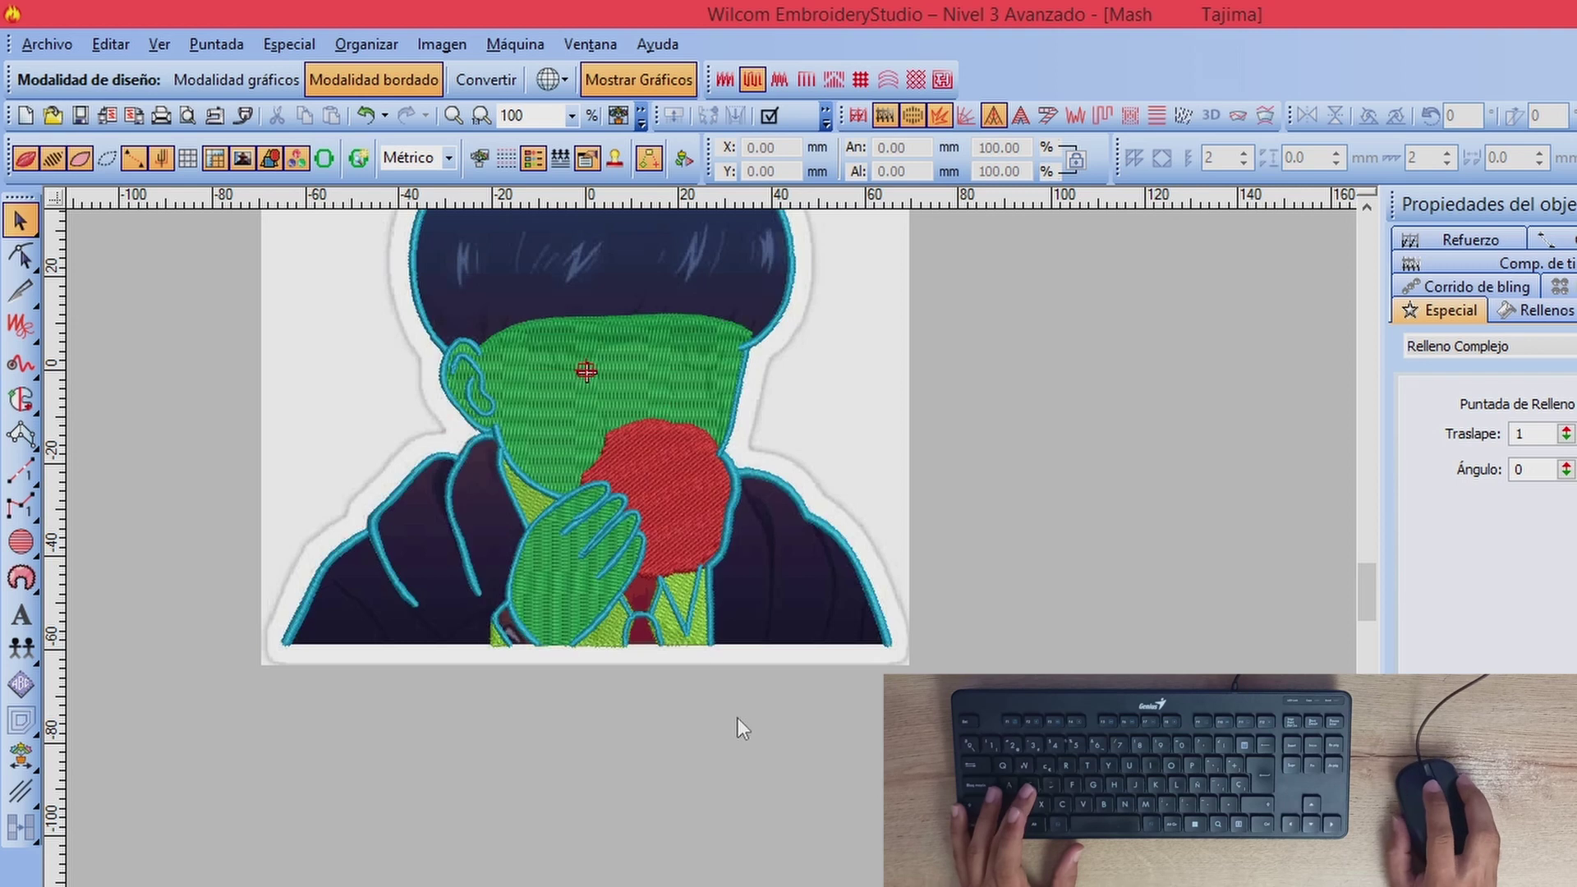
key(shift+z)
key(s)
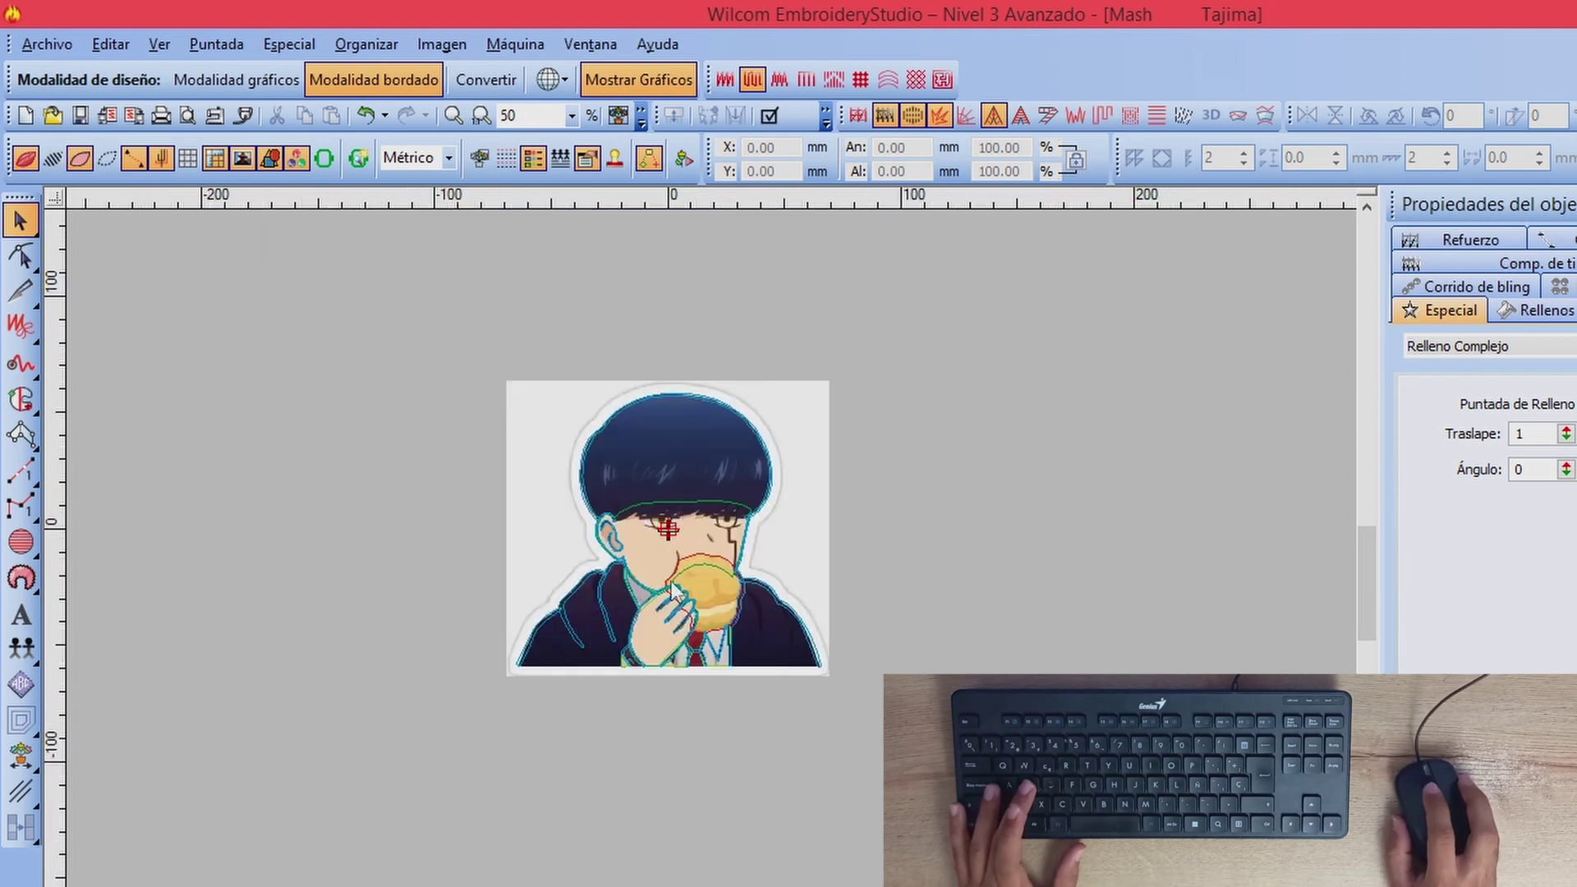
key(z)
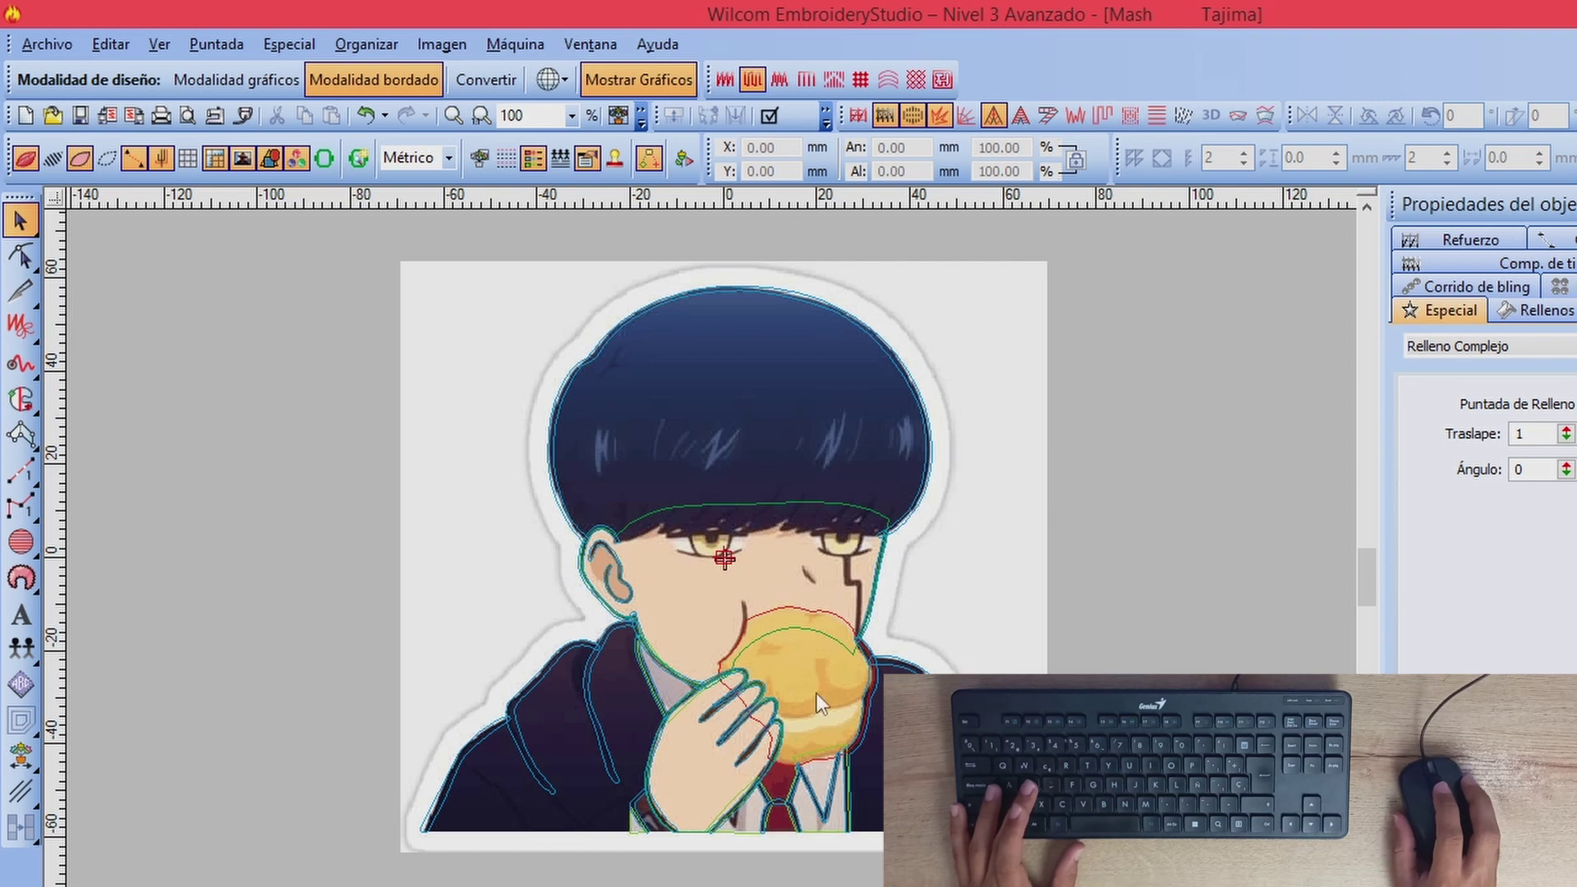
key(s)
key(z)
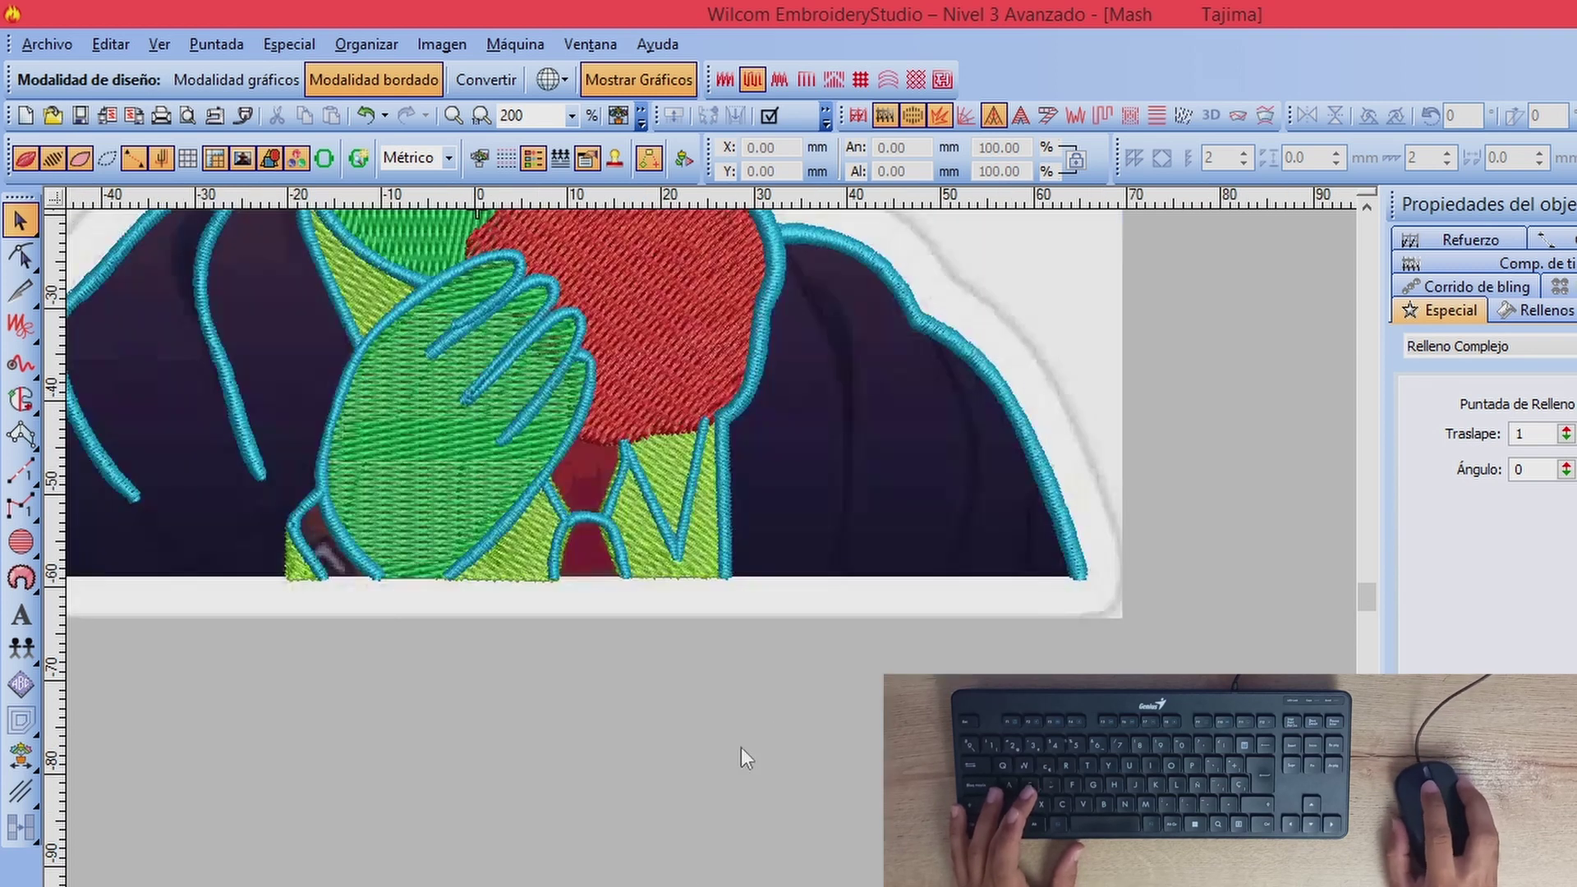
Step: Trace the tie from the lower edge of the bun down to the bottom of the artwork and generate its complex fill
click(21, 400)
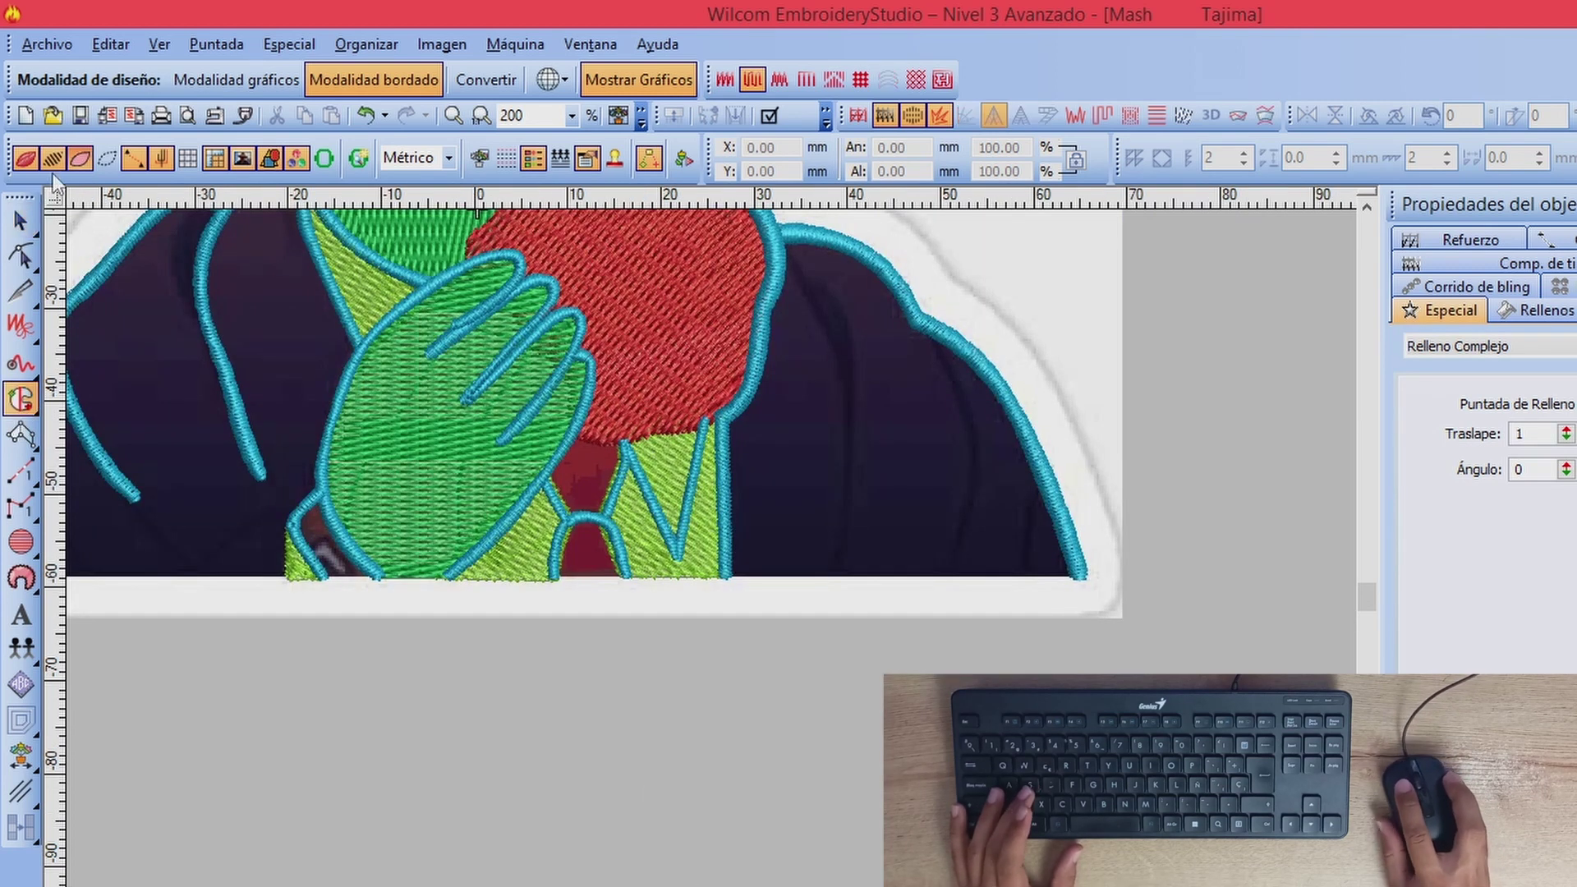
key(s)
key(z)
key(z)
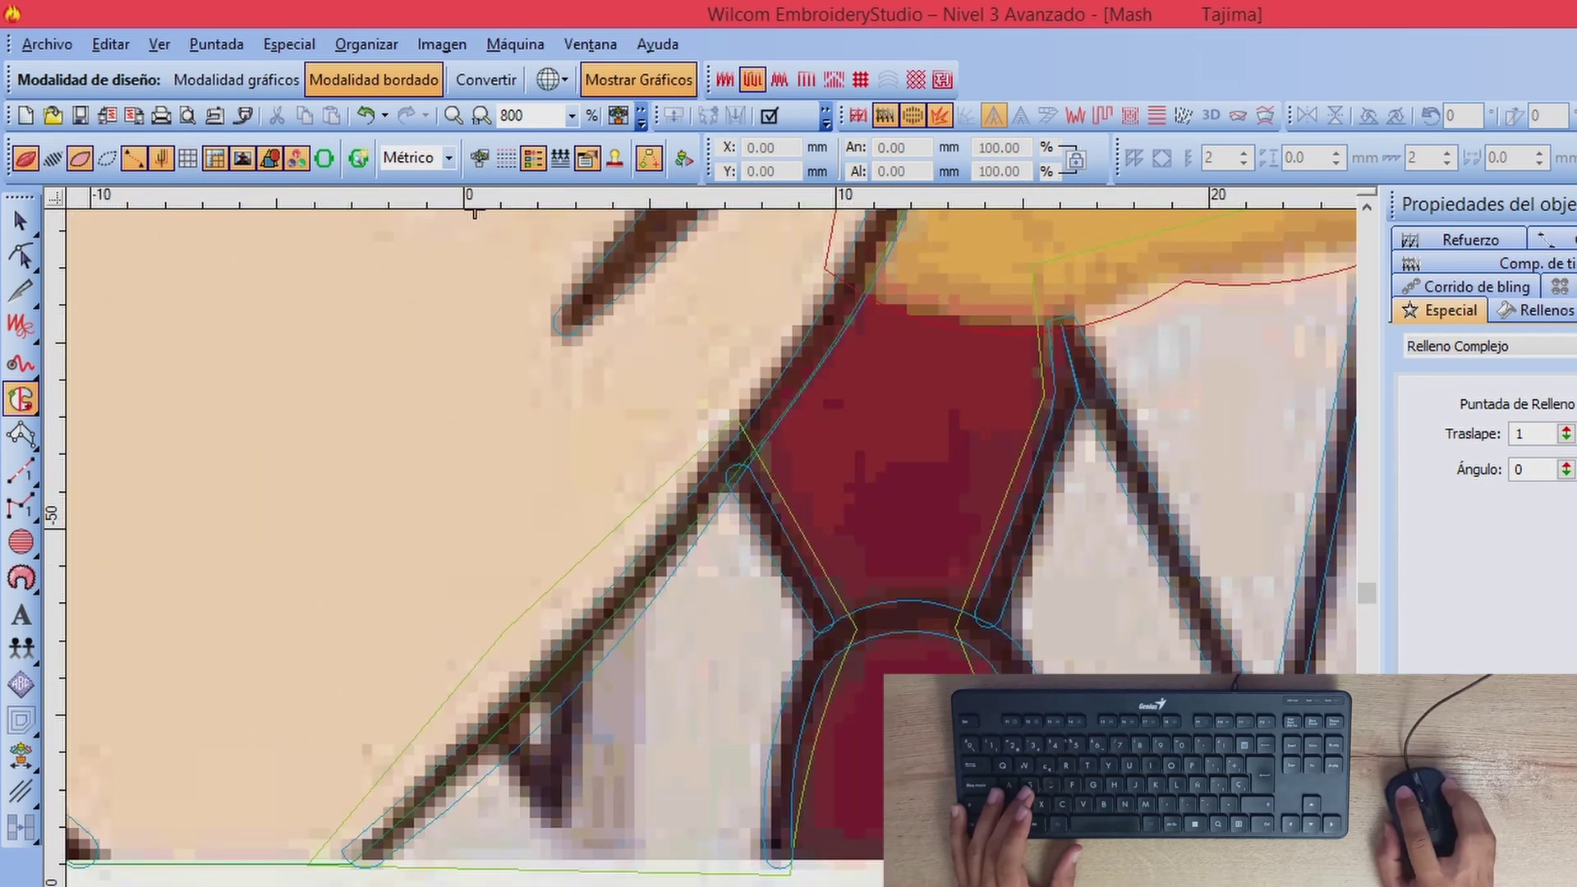
click(729, 458)
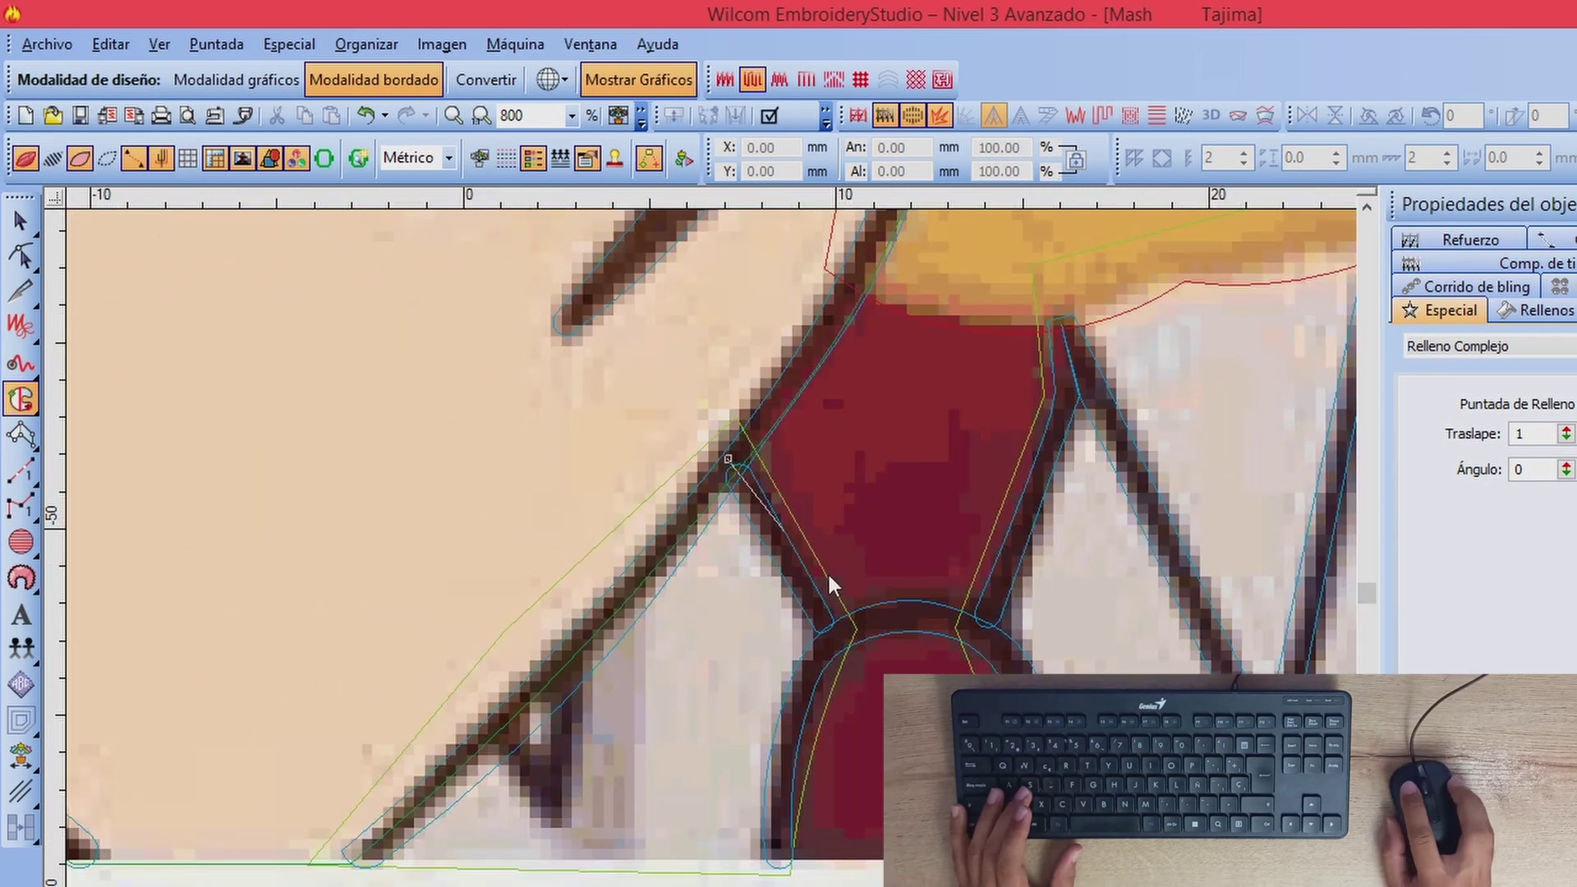
click(827, 635)
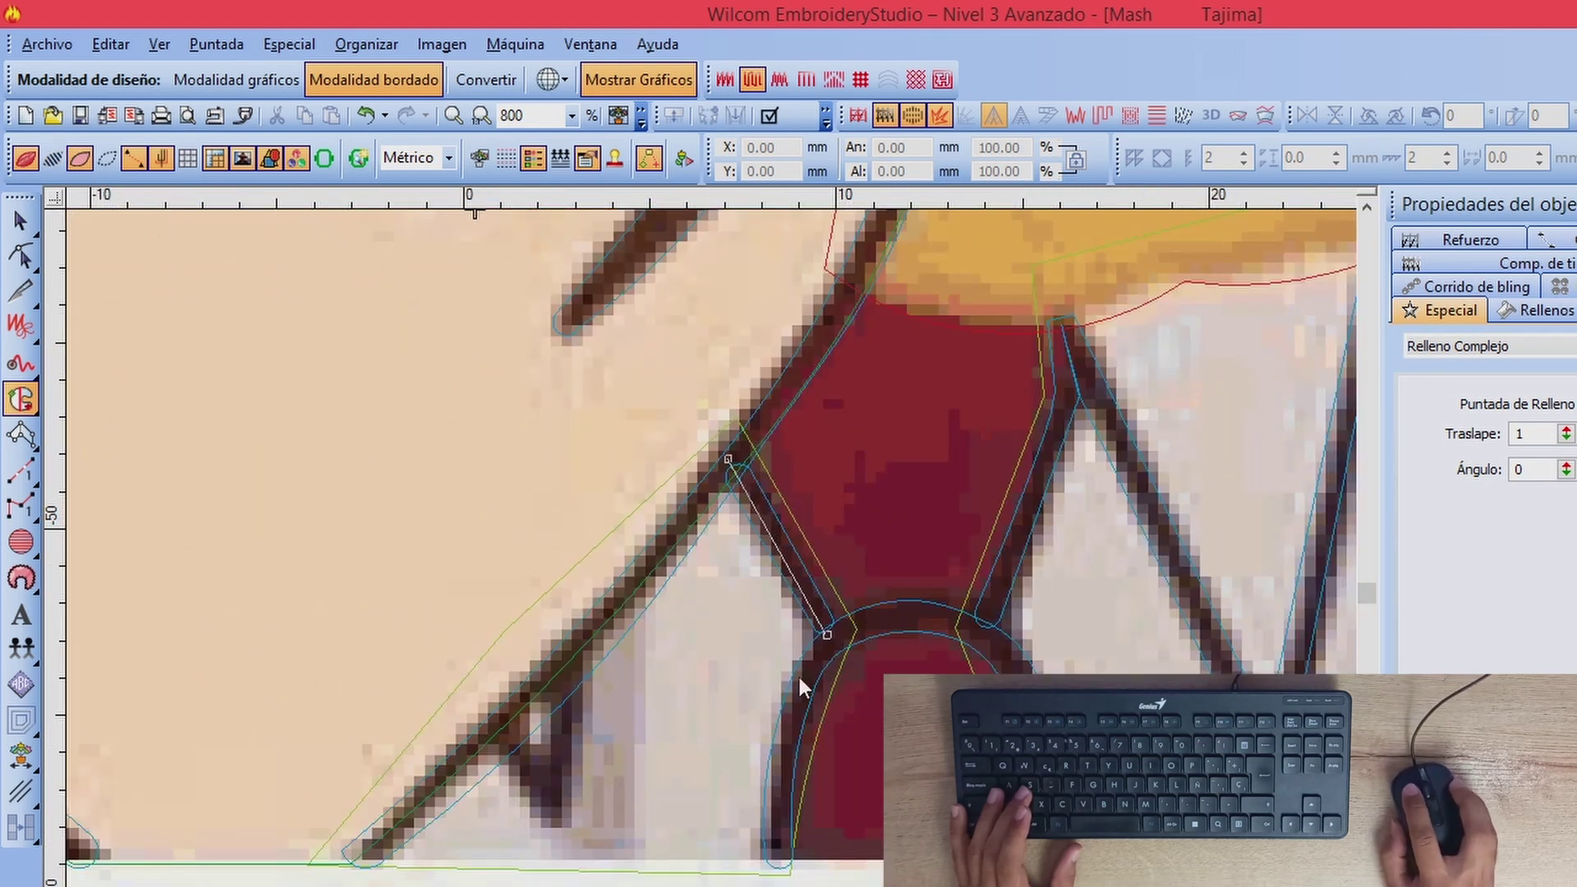
click(782, 775)
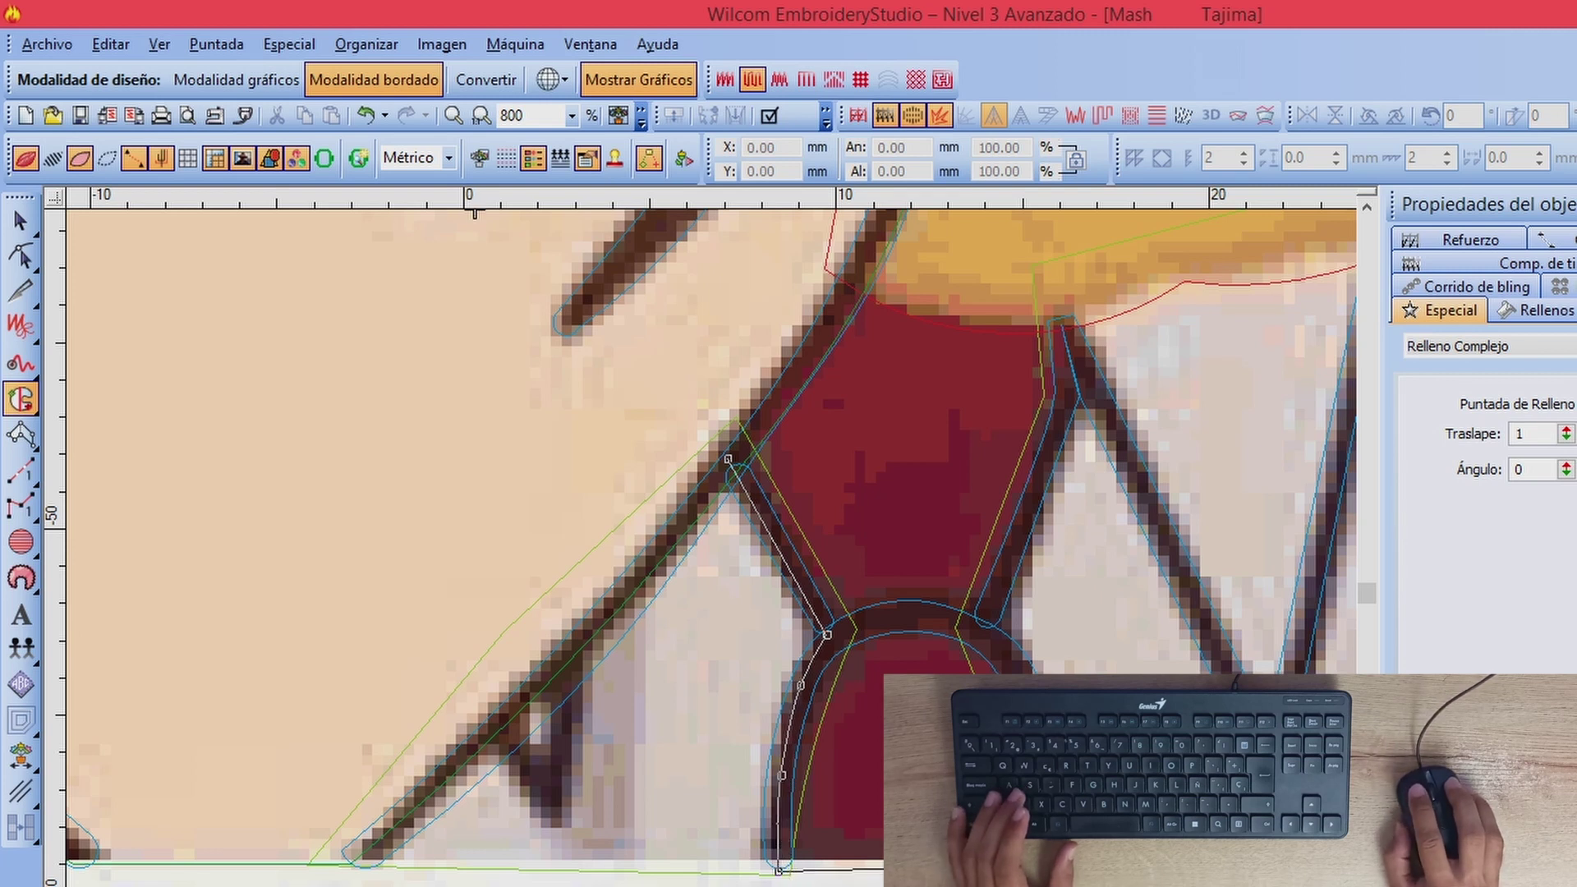
click(1016, 540)
click(1072, 396)
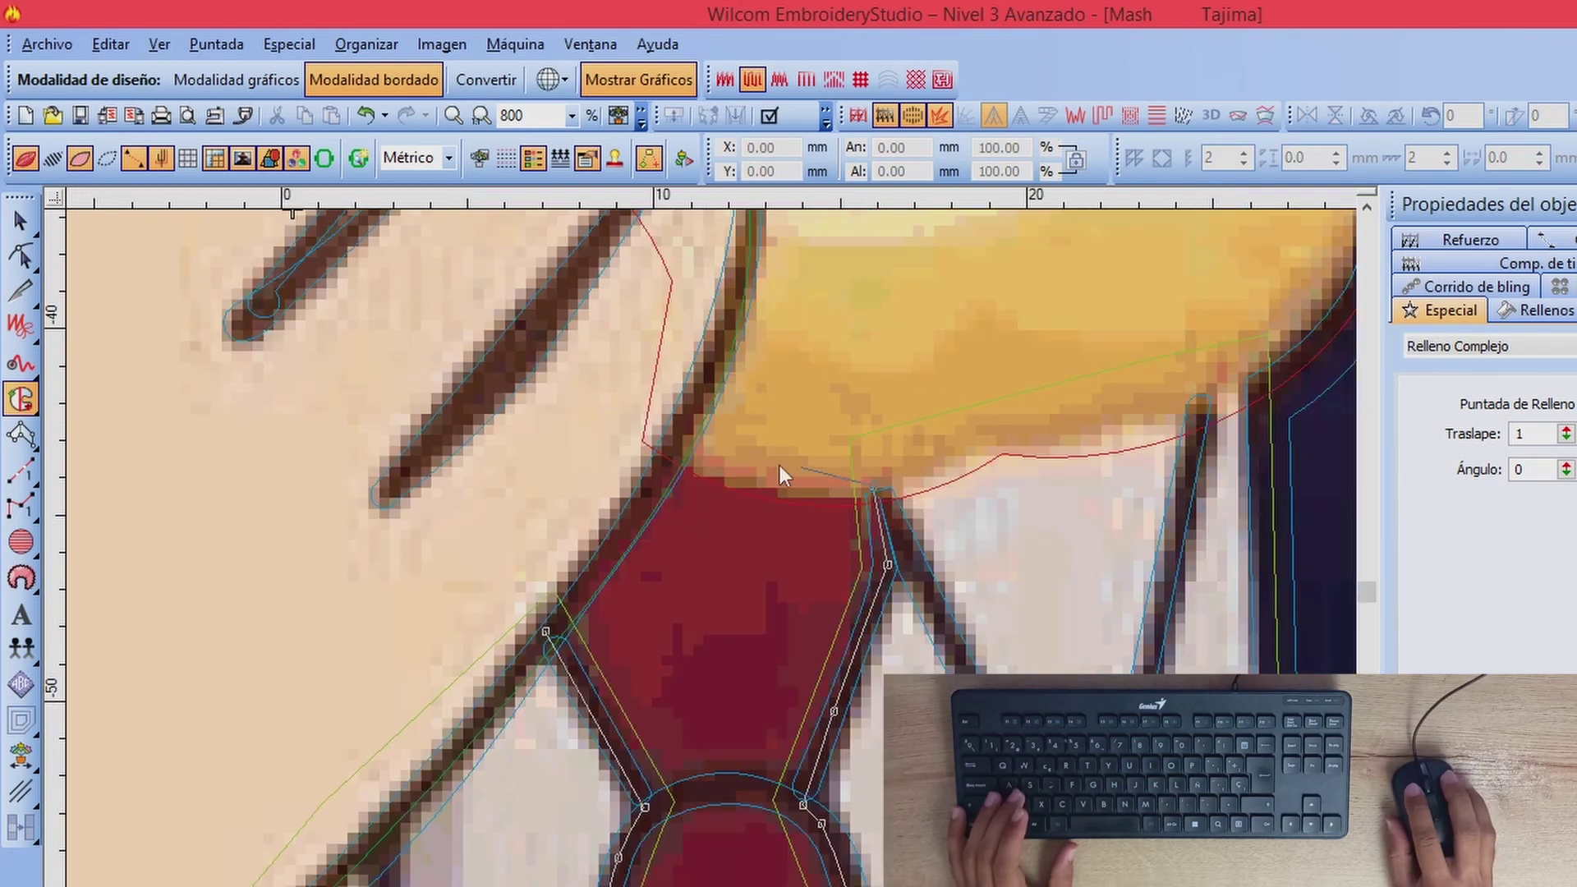
click(756, 470)
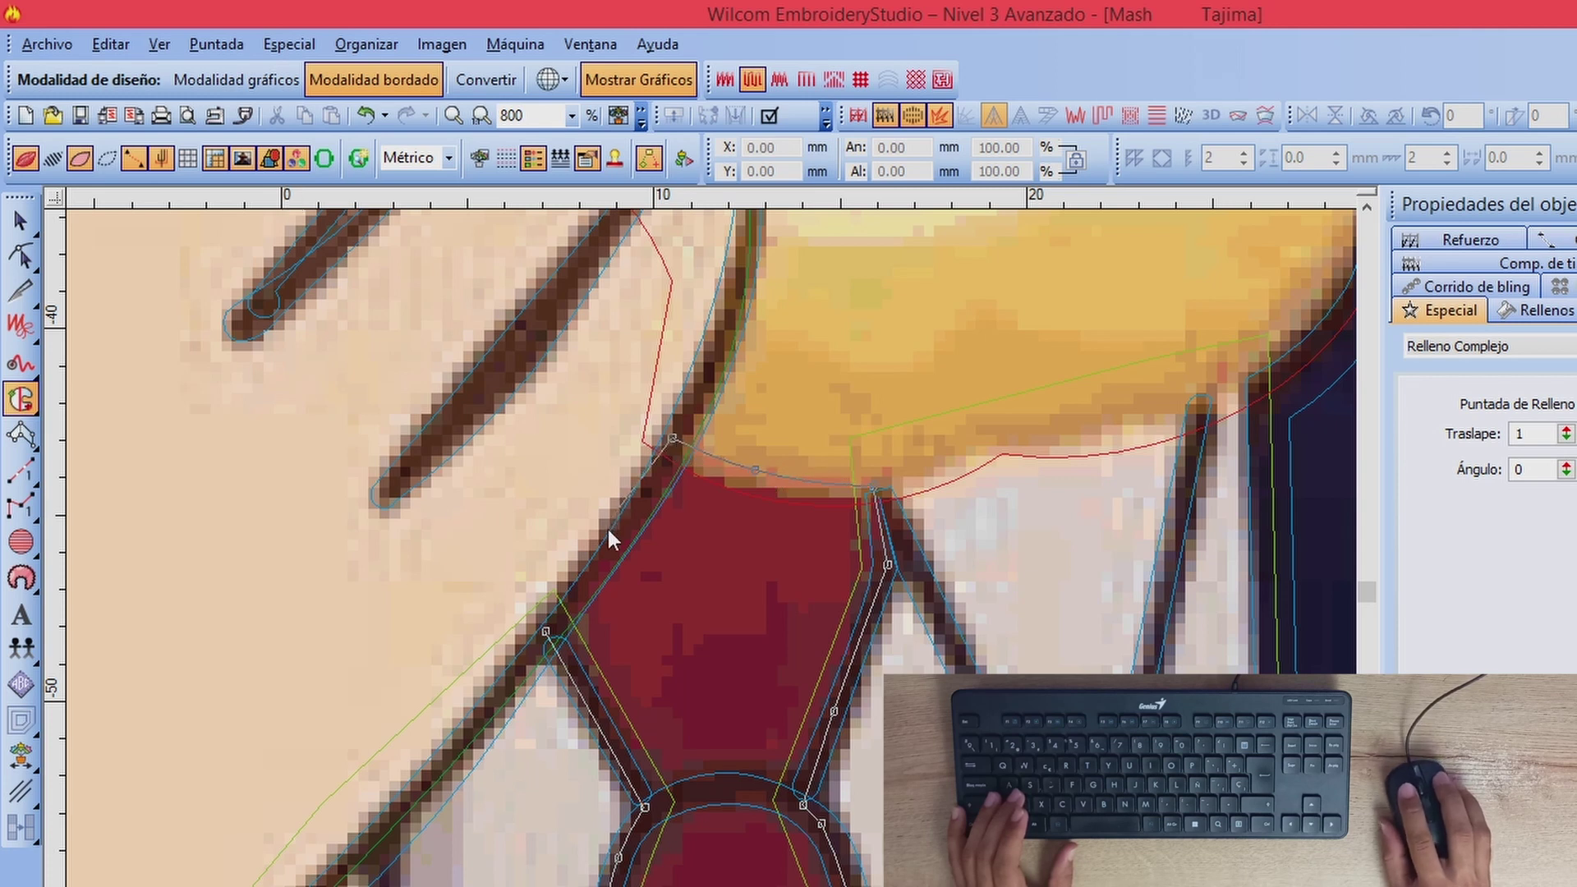
key(Return)
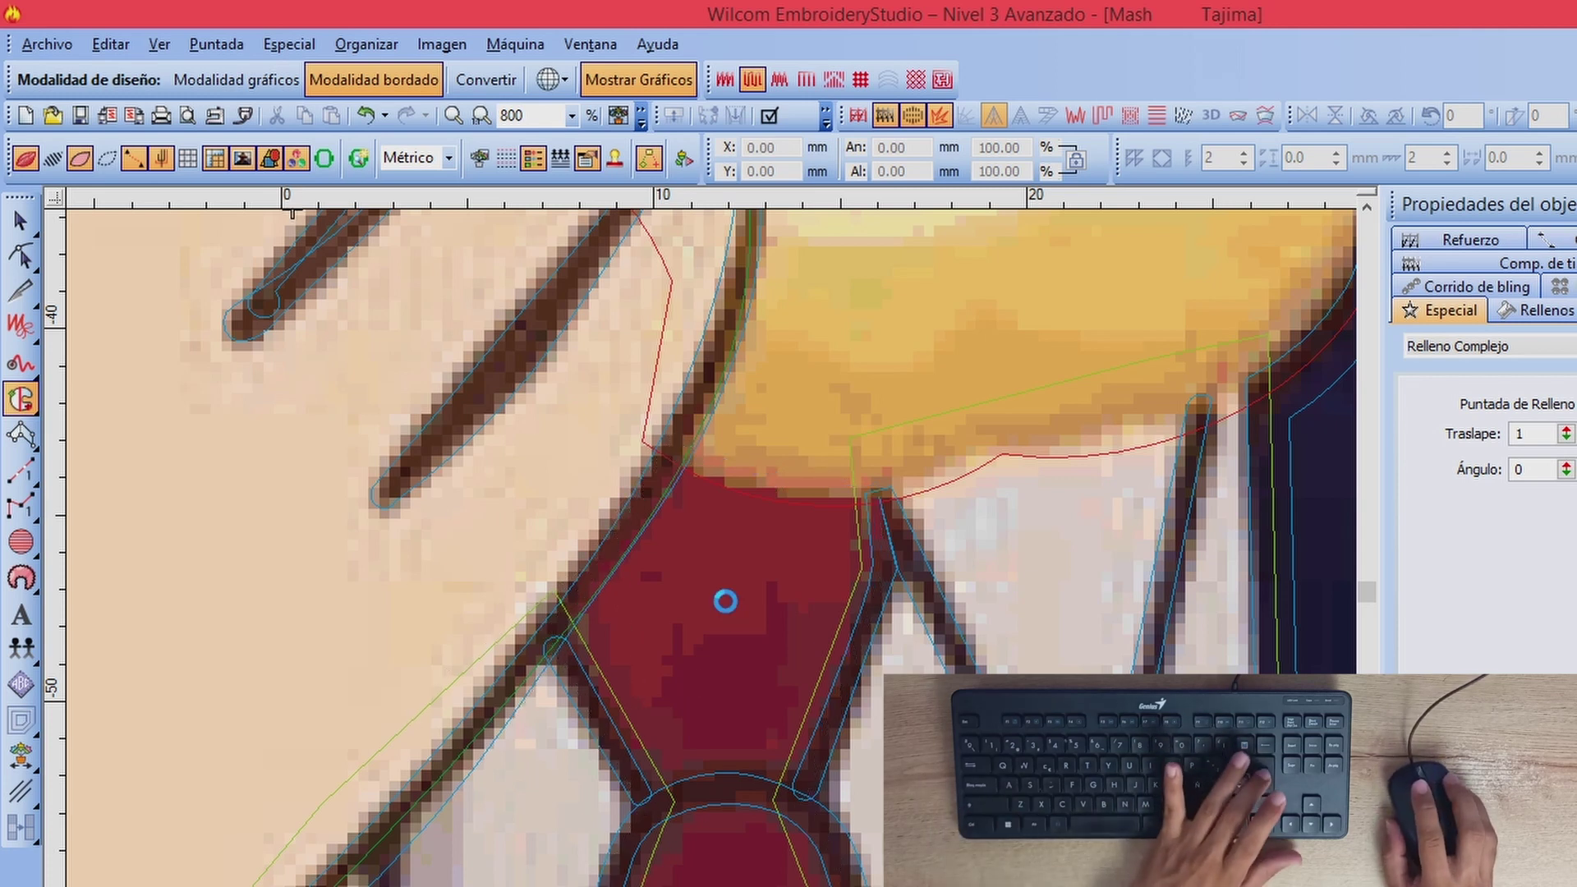
key(s)
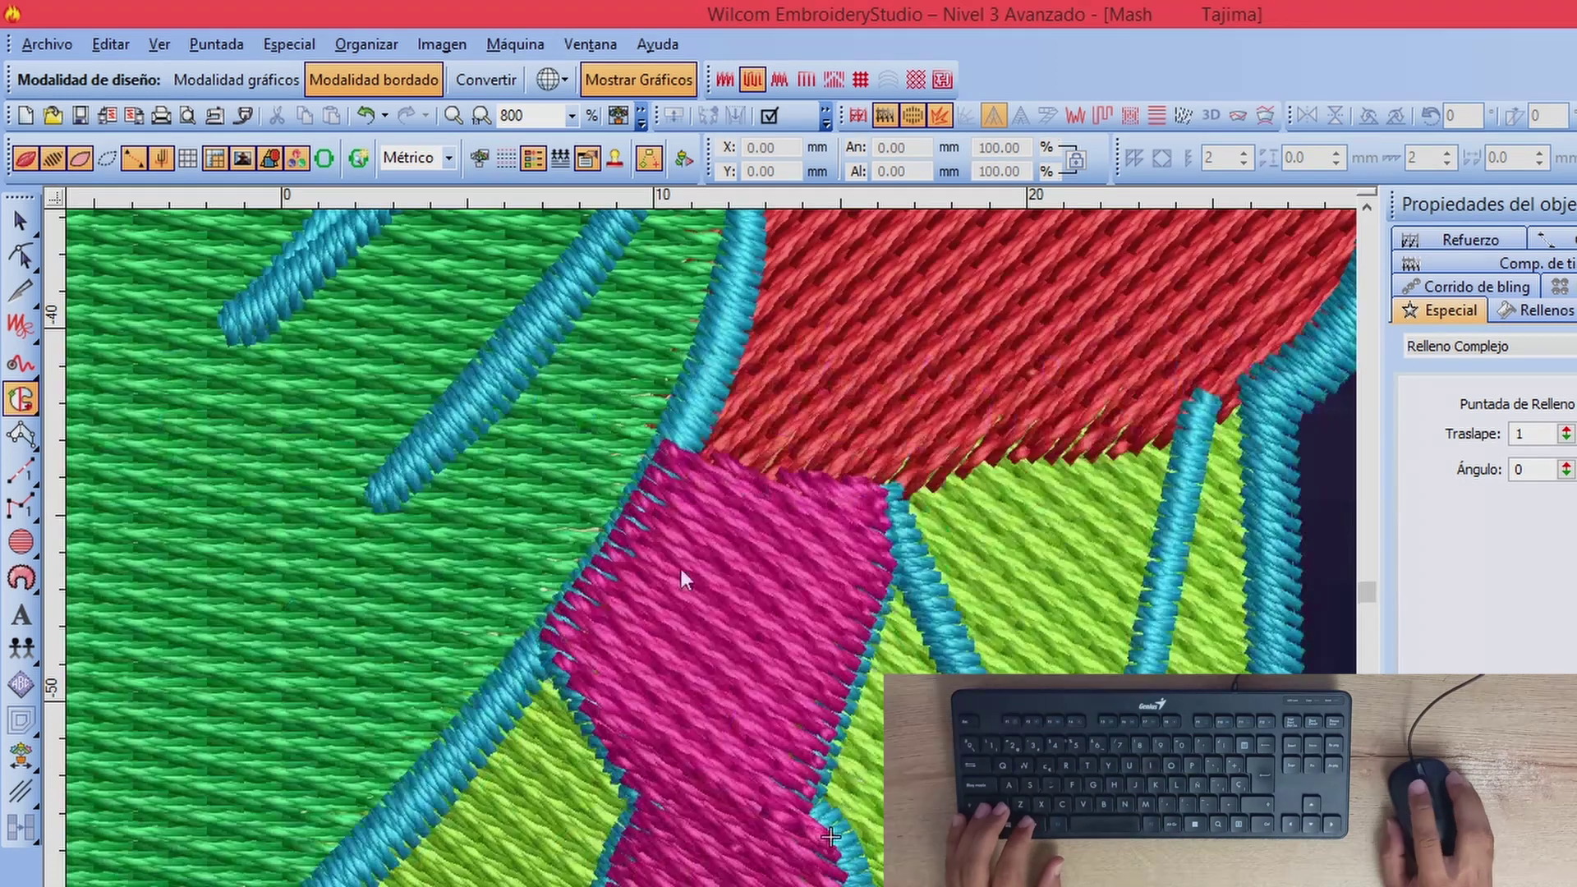
Step: Rotate the tie fill's stitch angle to 180° and move the fill to the start of the stitching sequence
scroll(752, 572, down, 1)
click(22, 256)
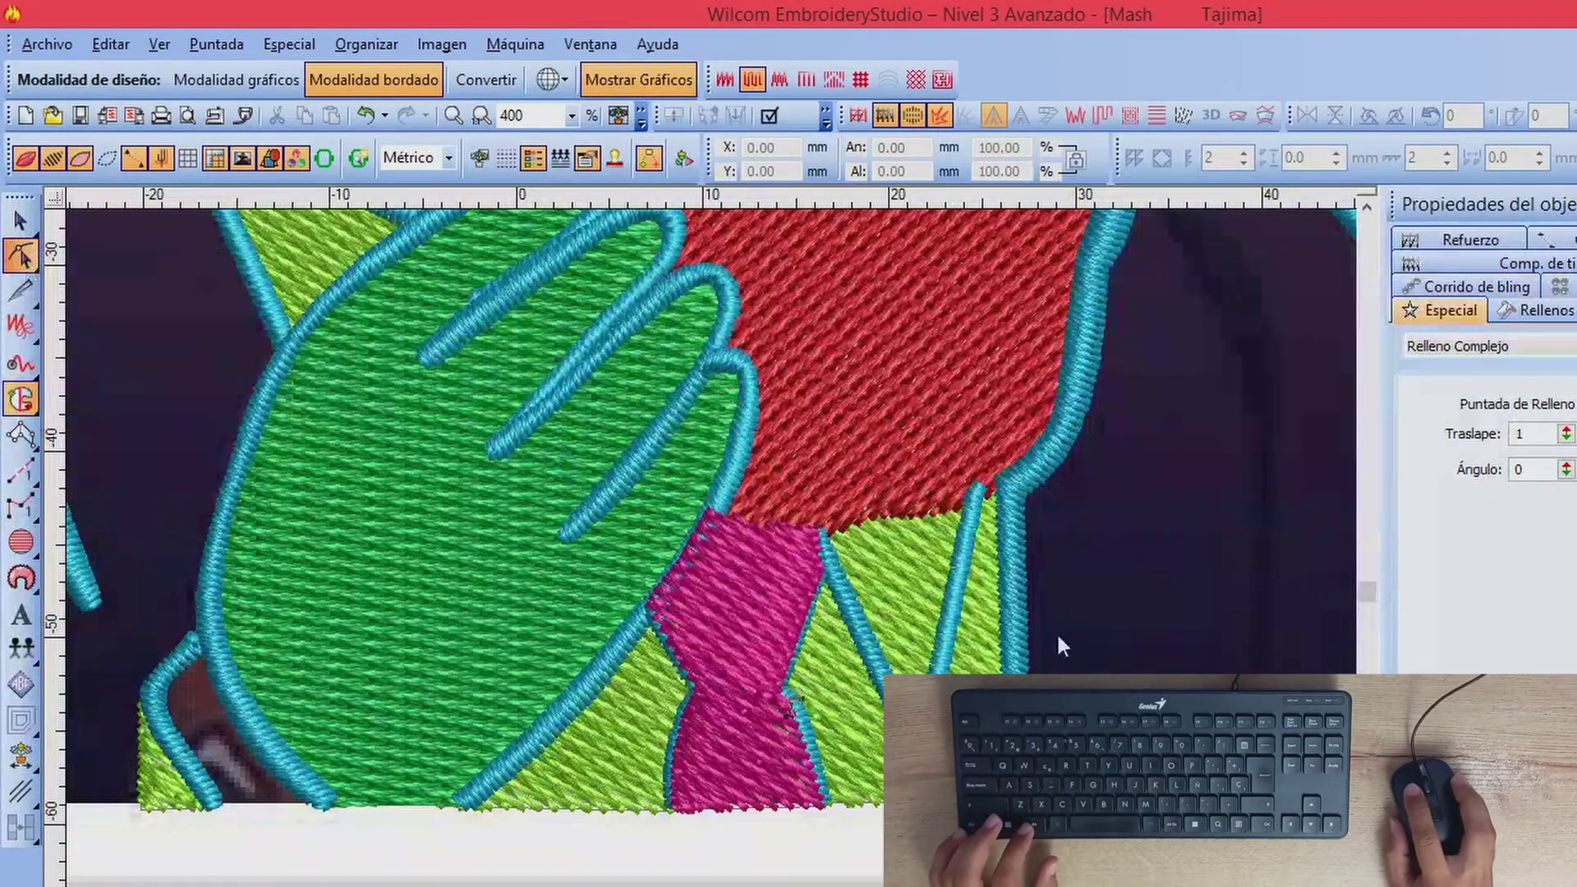
click(740, 657)
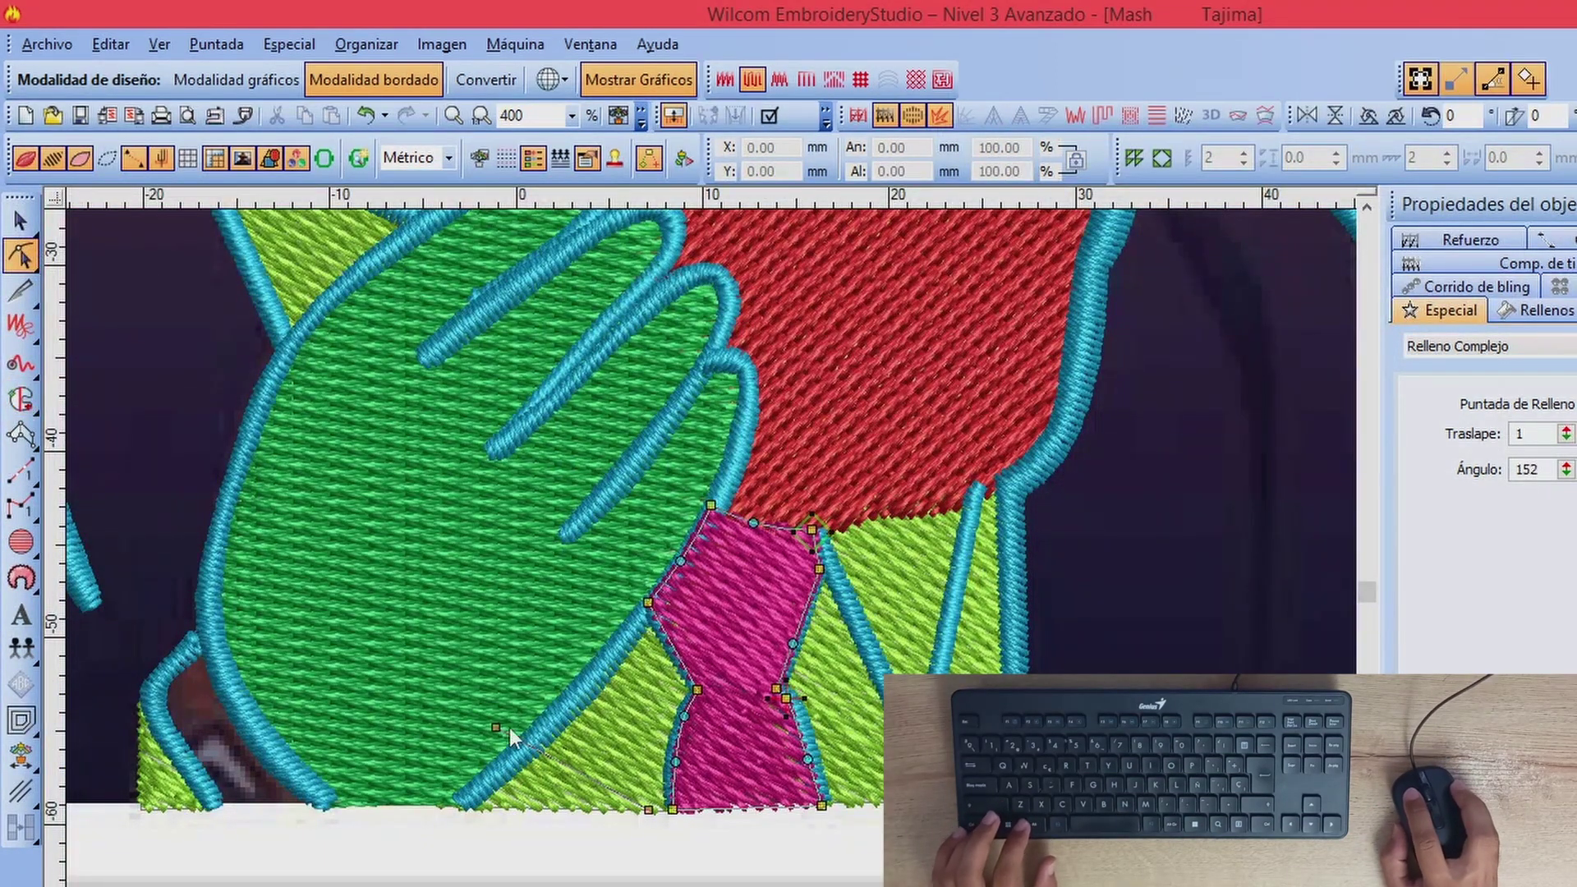
drag(510, 728, 440, 809)
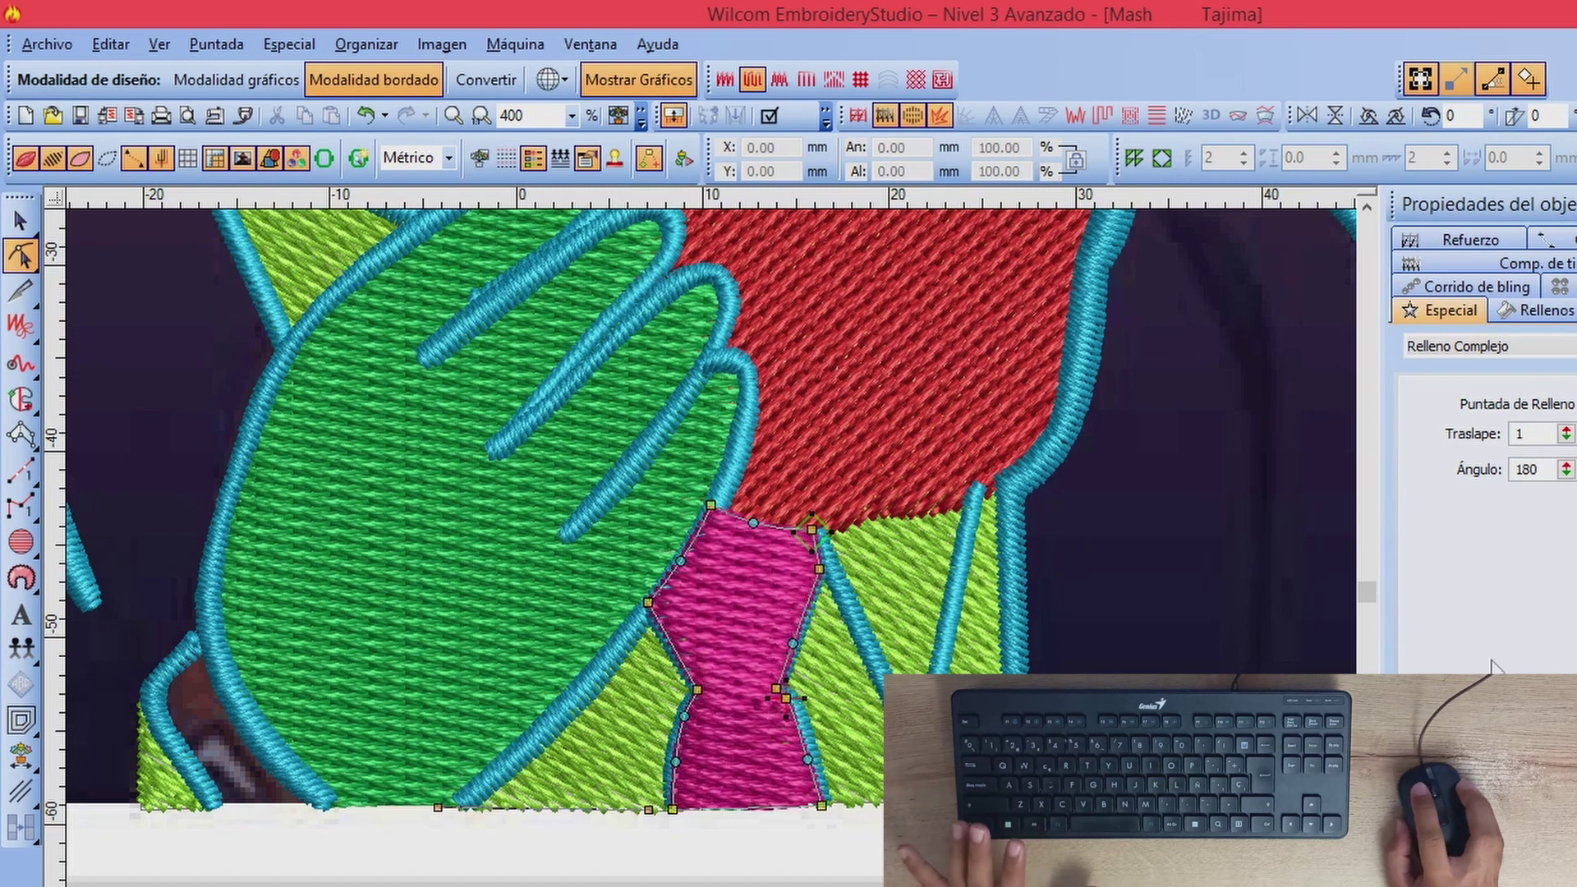
key(Escape)
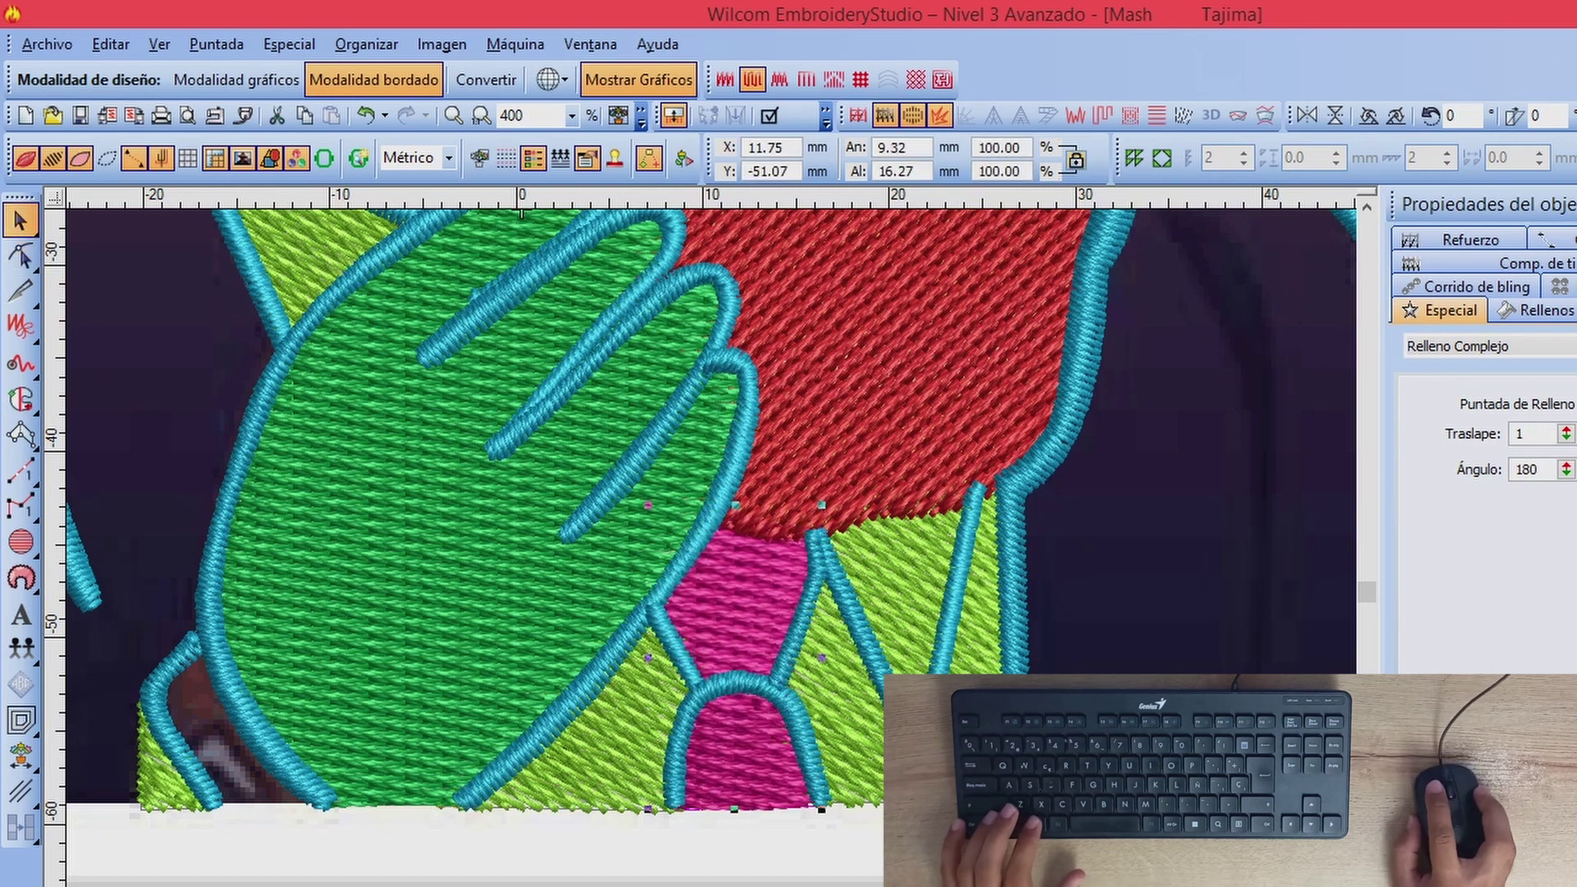
Step: Recolor the tie fill yellow
click(860, 811)
key(shift+z)
key(shift+z)
key(shift+z)
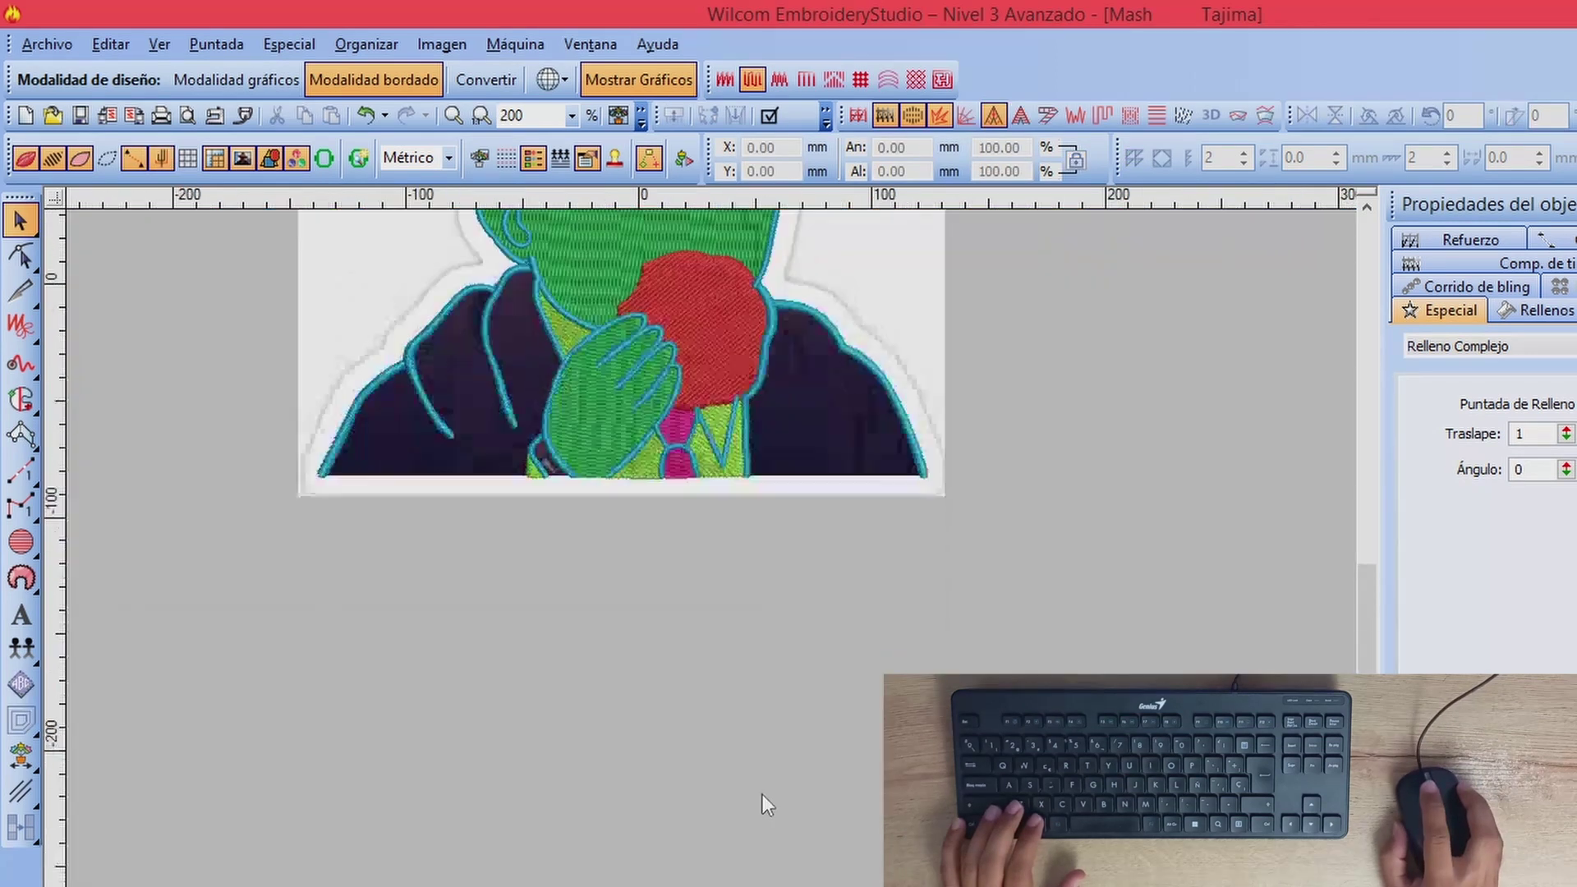
key(1)
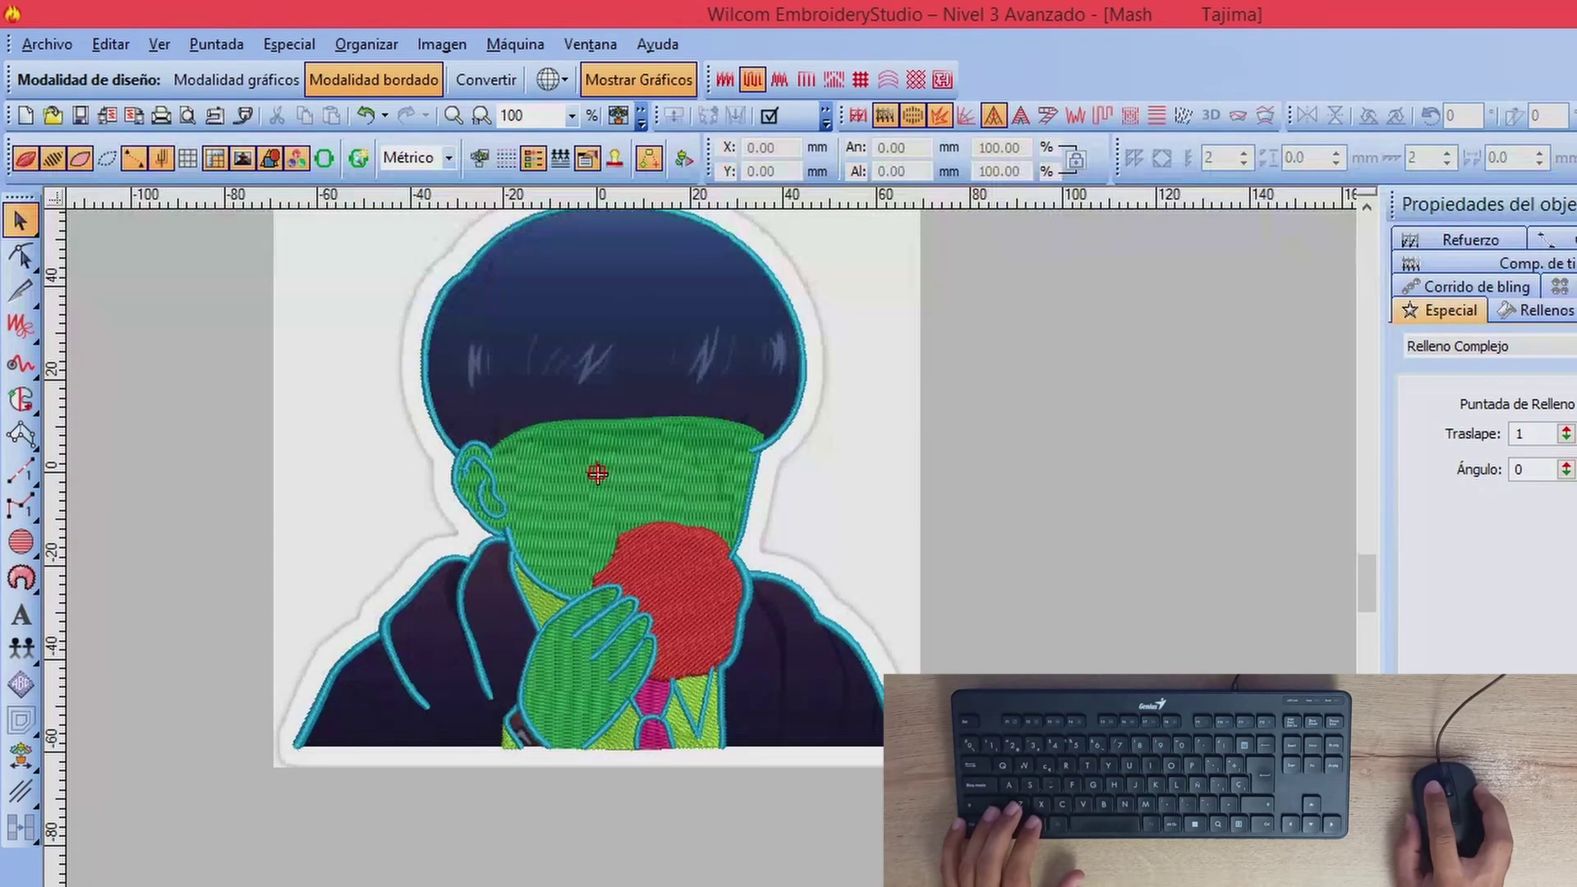
click(653, 696)
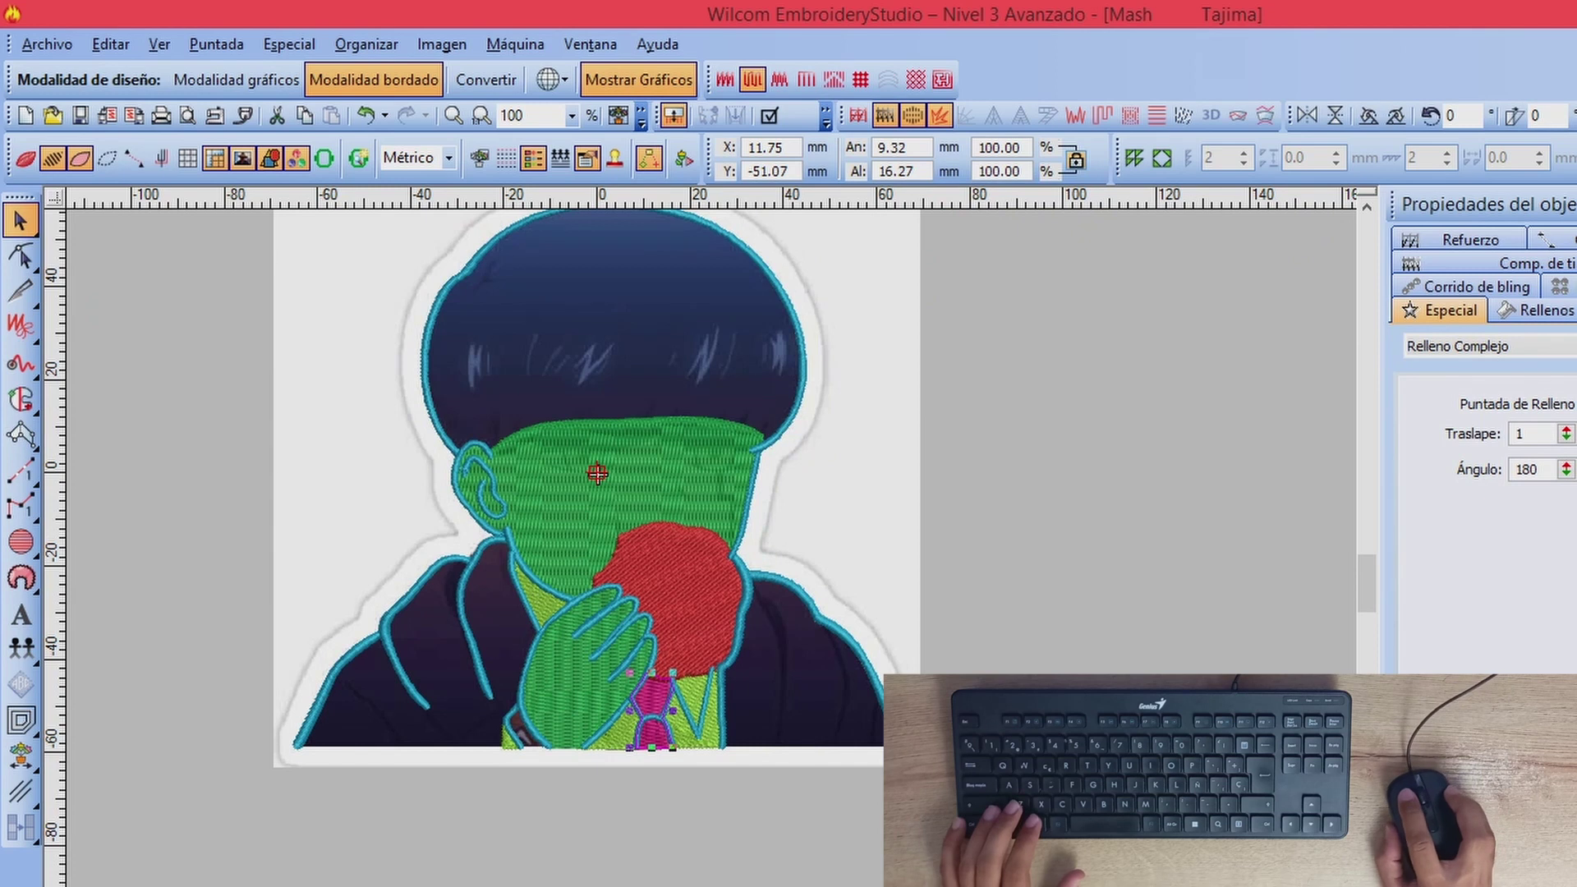
key(Escape)
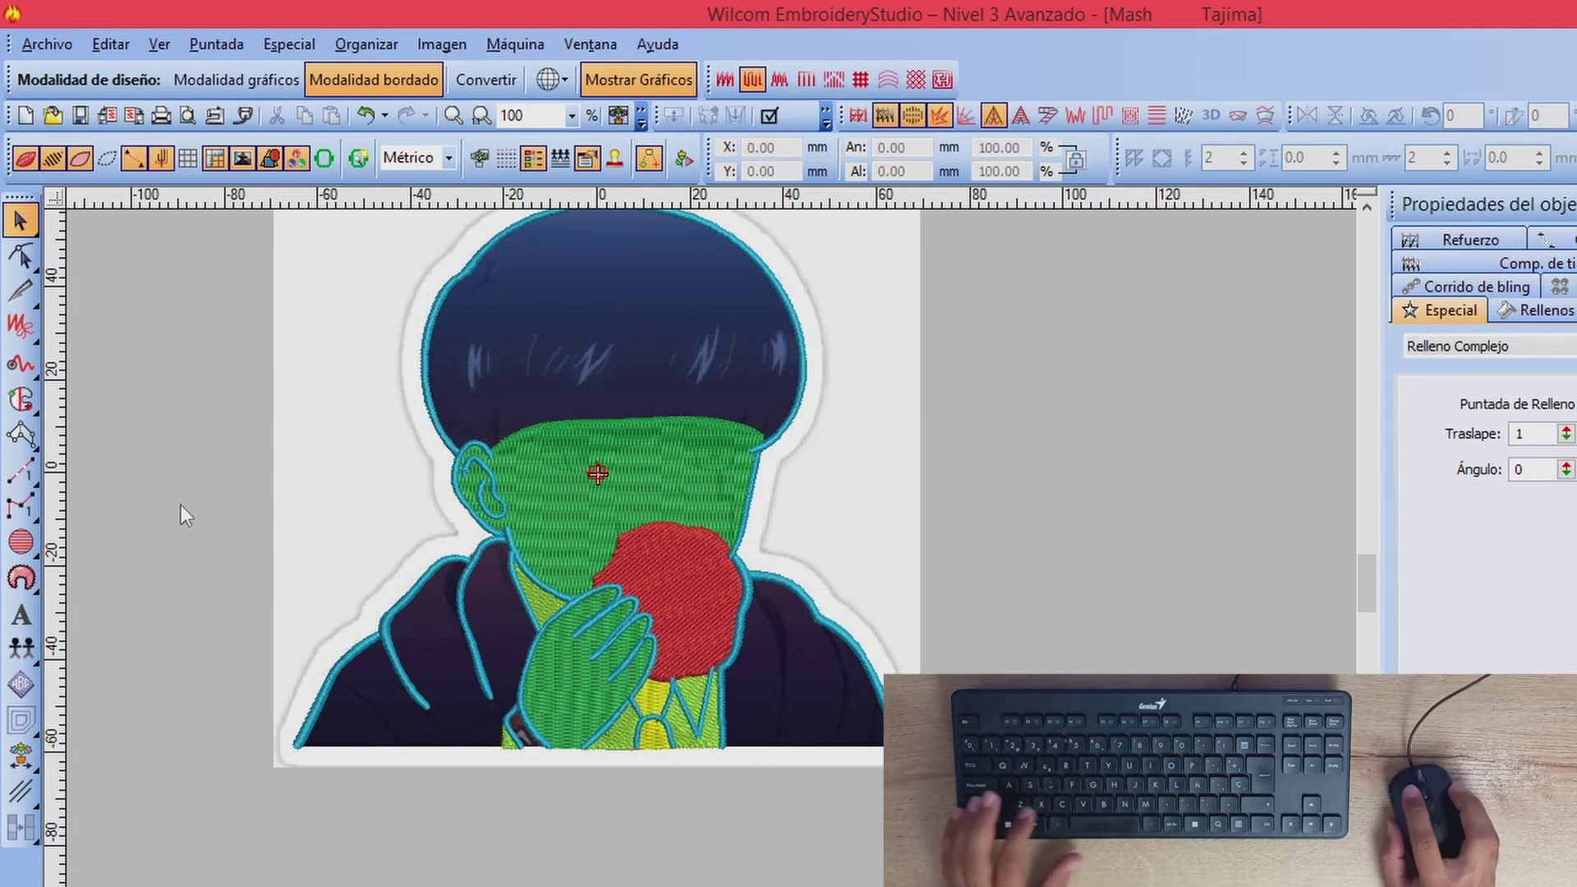
Step: Start a new complex fill and set its fill type to Plumetís
click(22, 400)
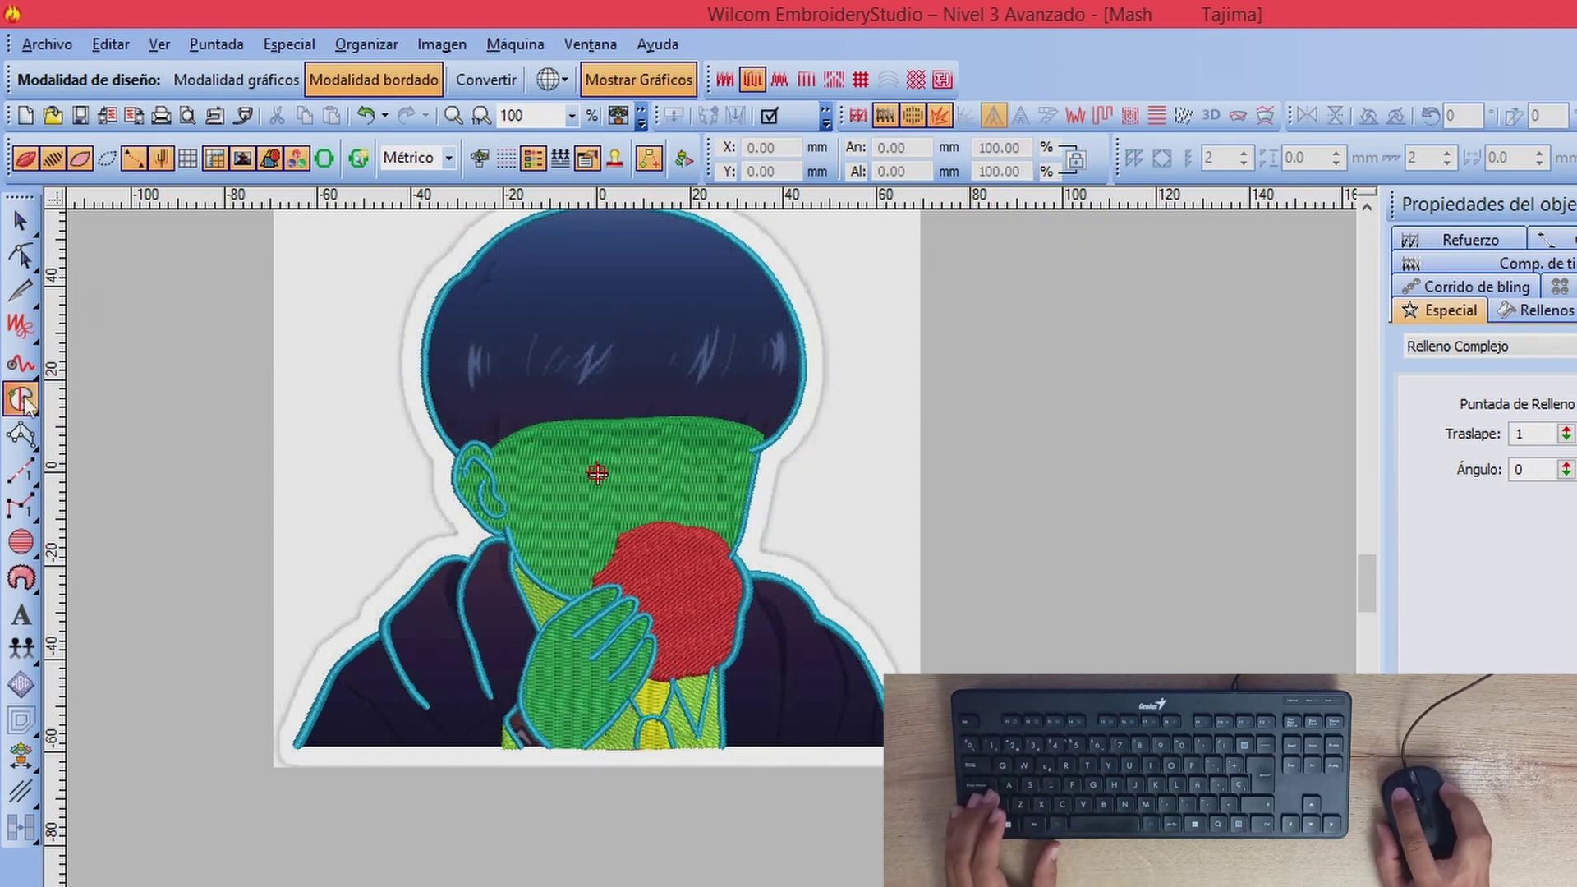
click(1548, 310)
click(1482, 351)
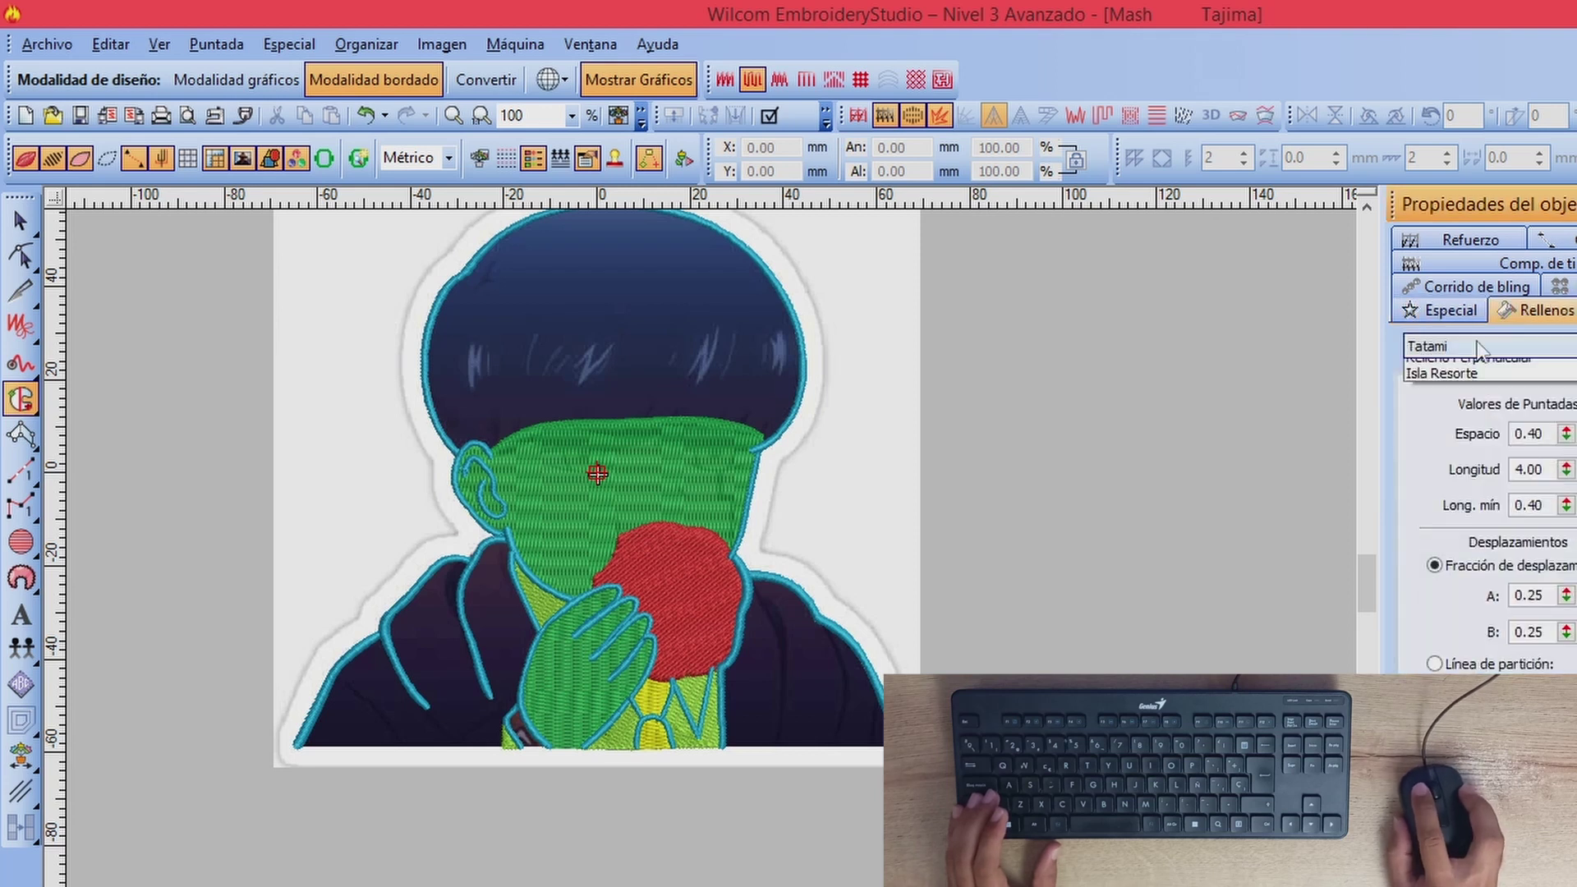
click(1003, 511)
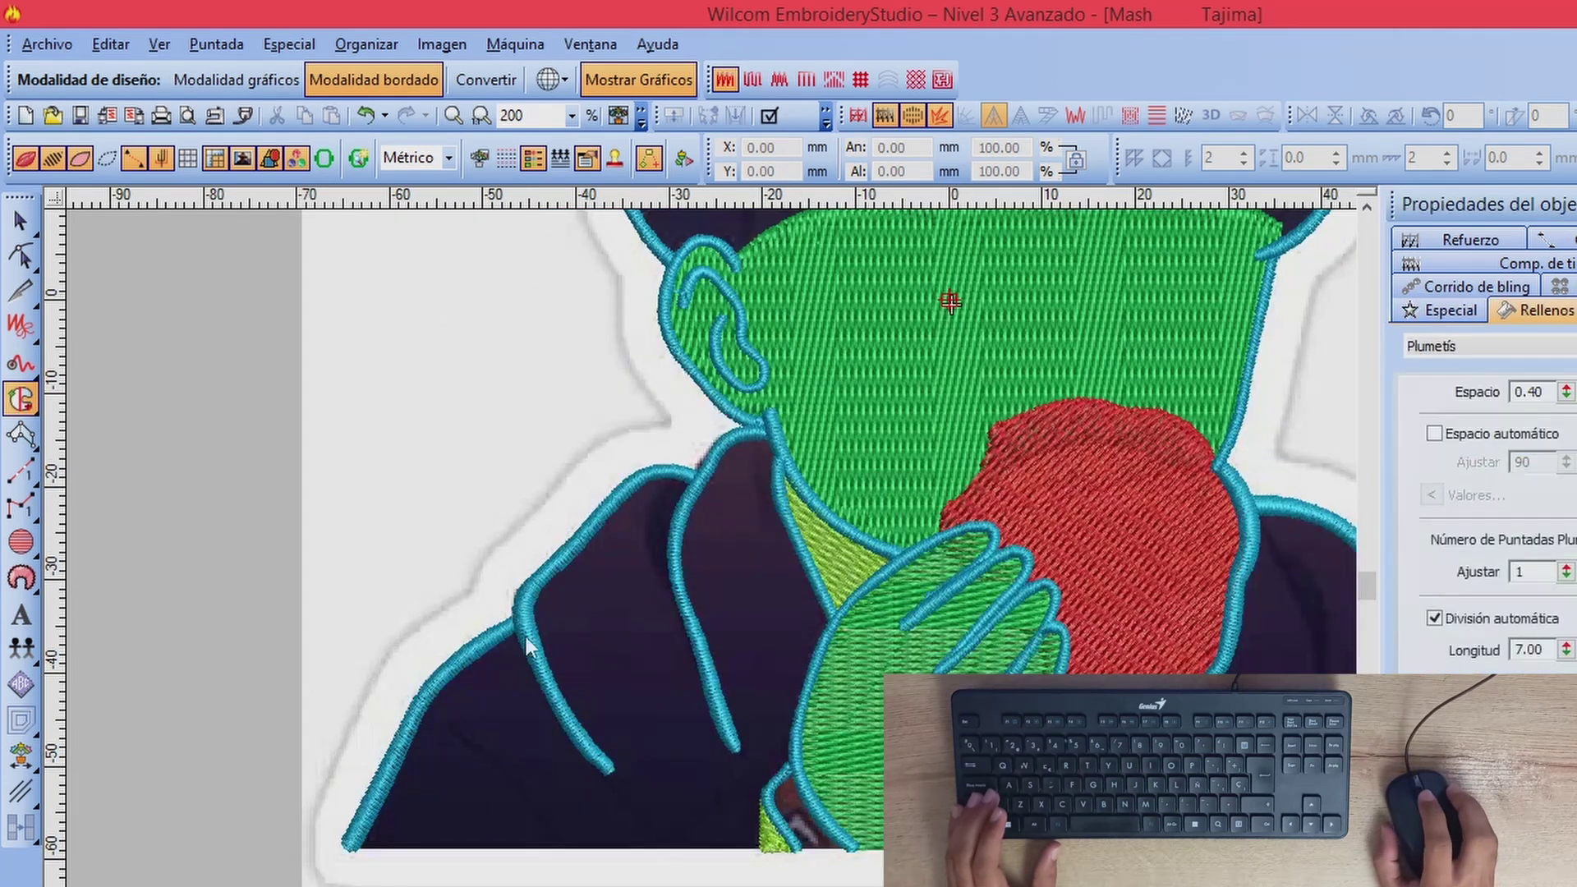
key(s)
key(s)
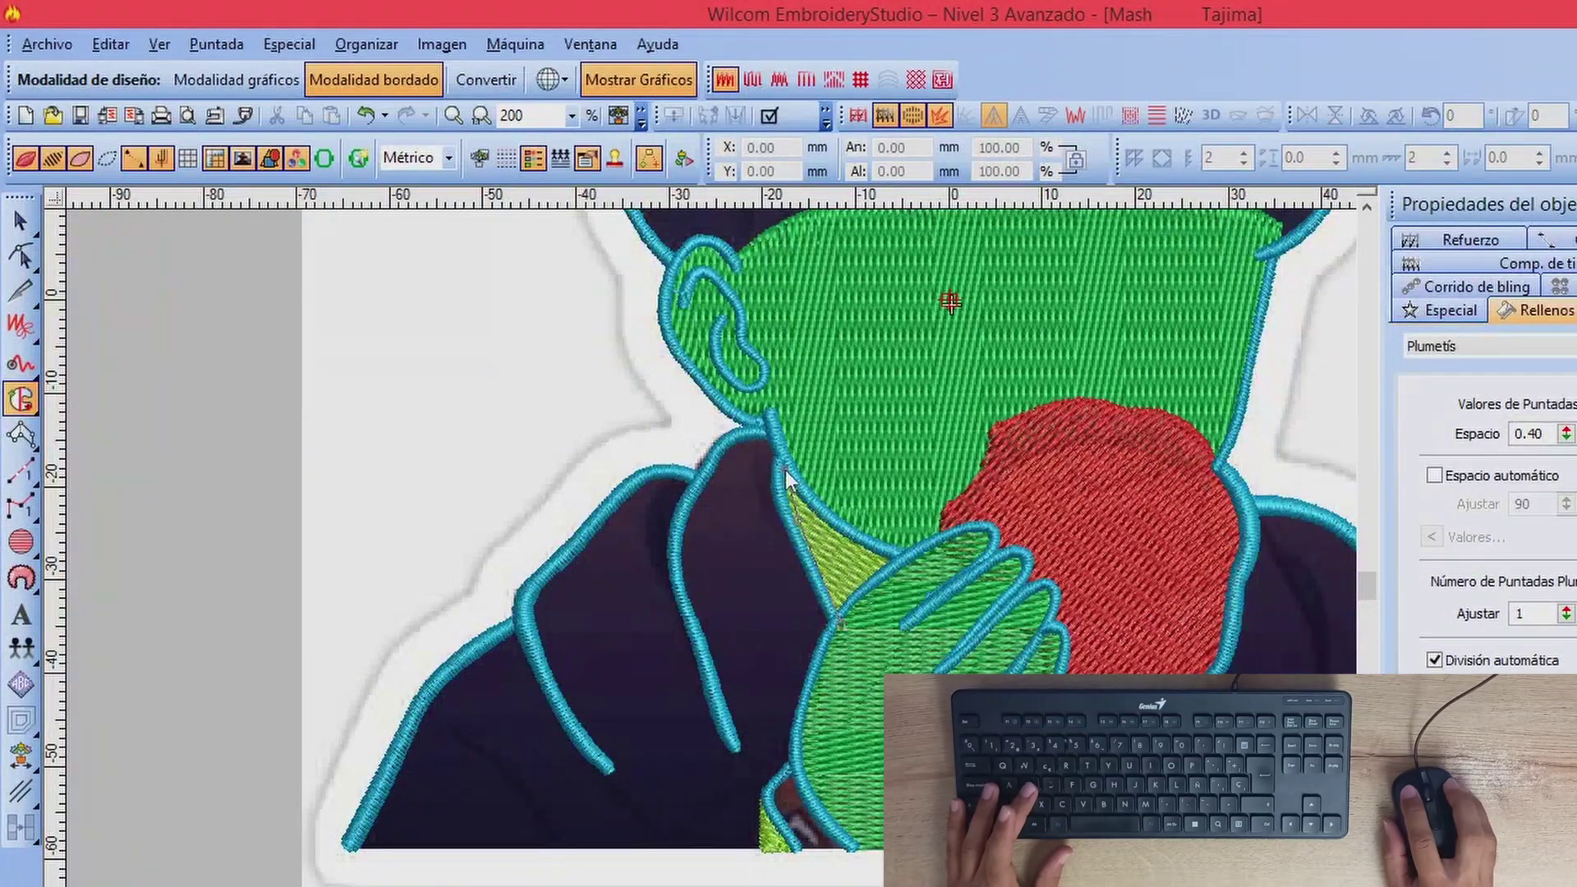
Step: Trace the outer edge of the jacket's left half from the neck over the shoulder folds and down the sleeve
key(z)
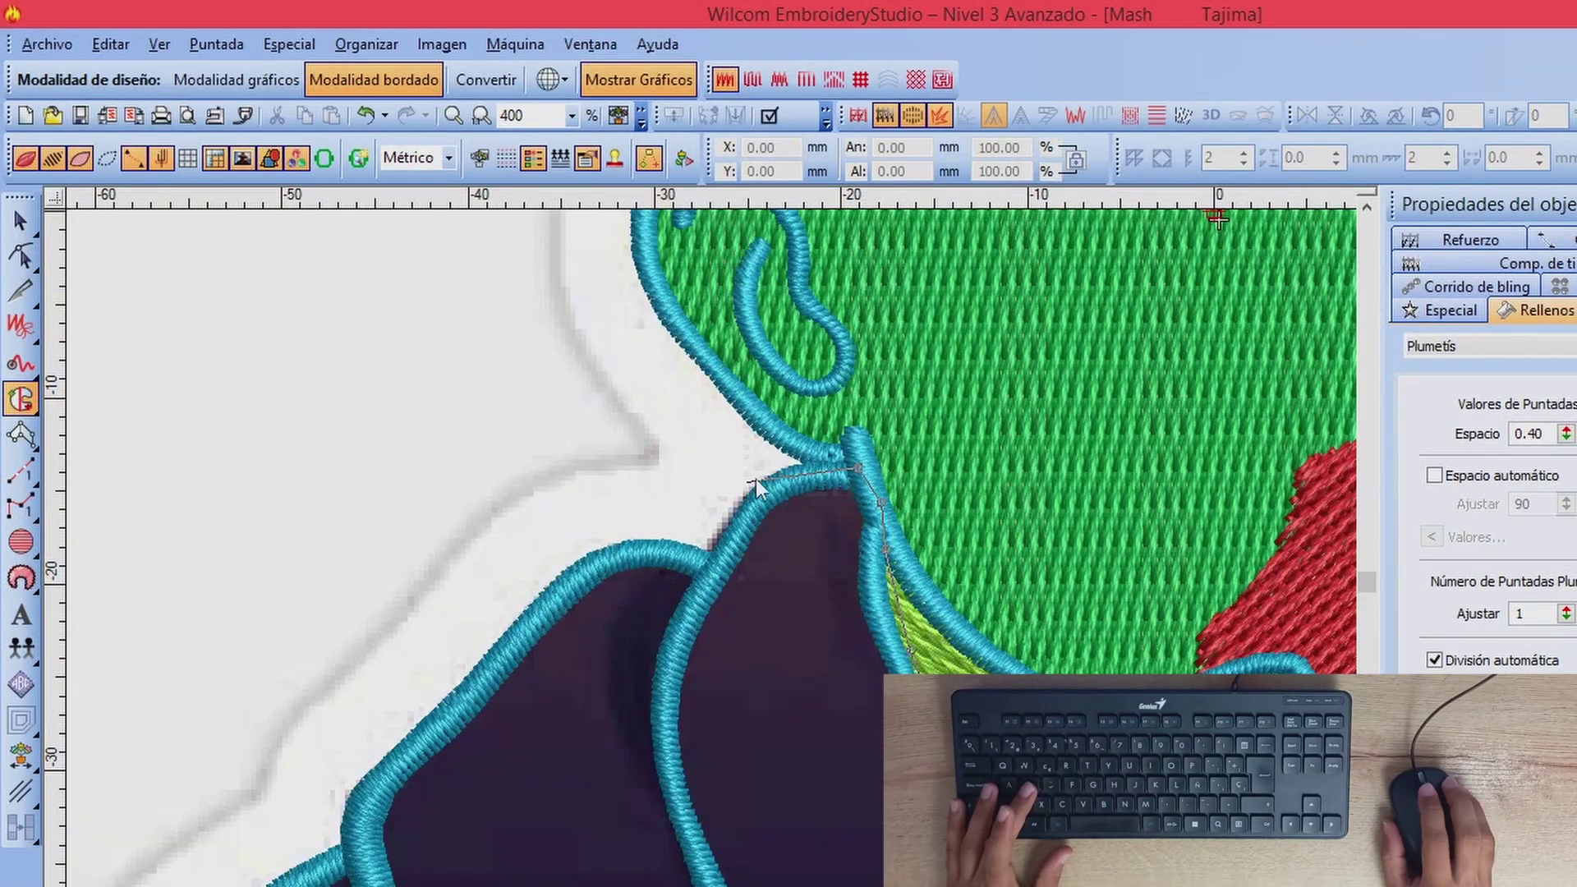
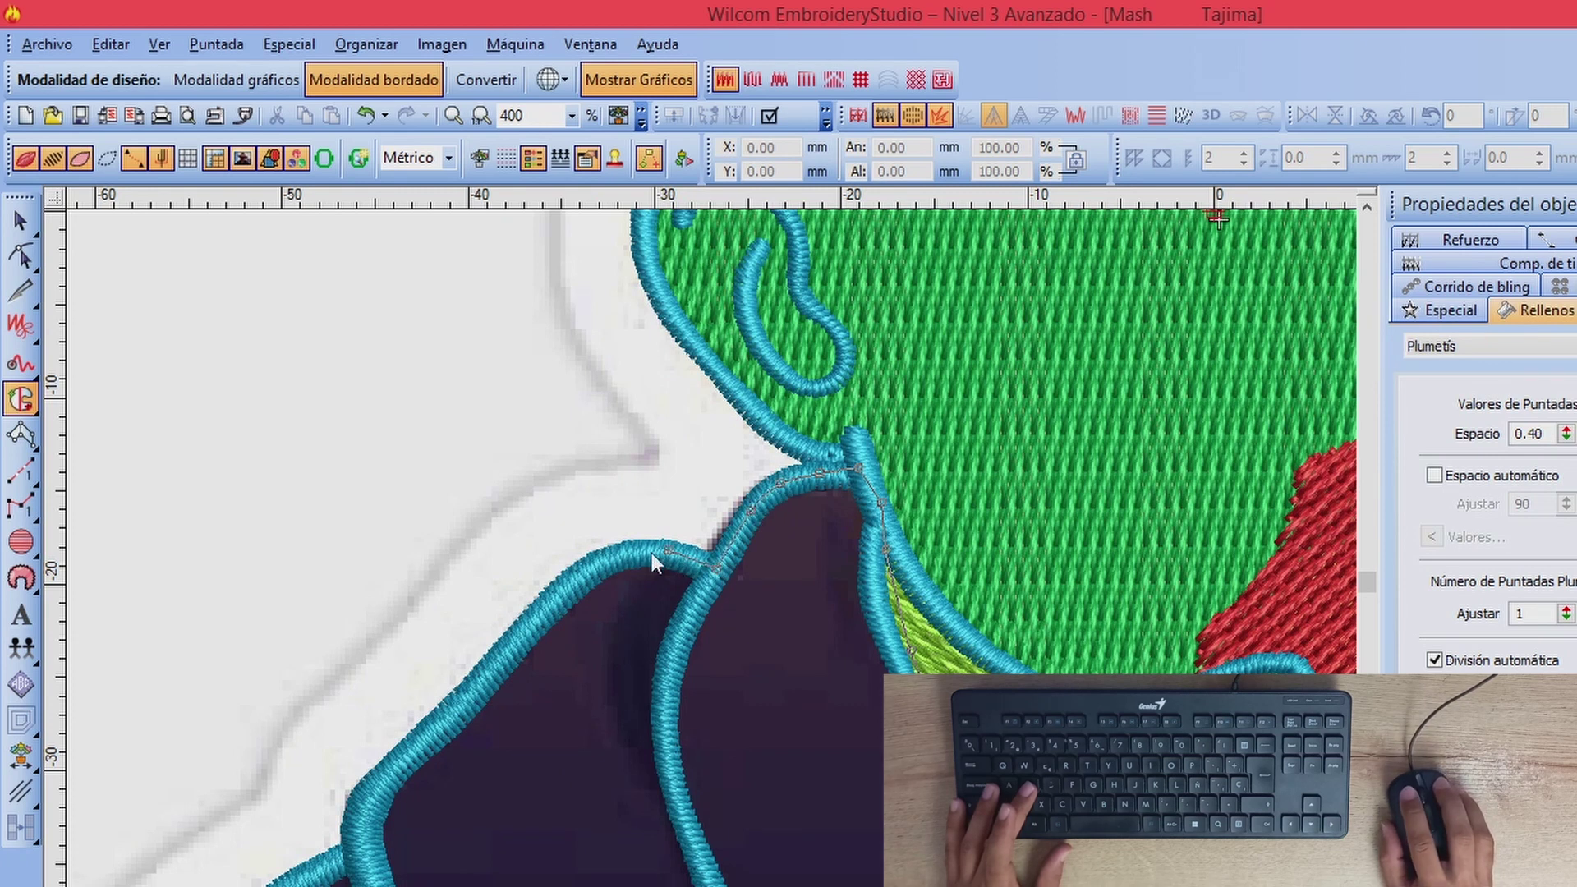
right_click(565, 592)
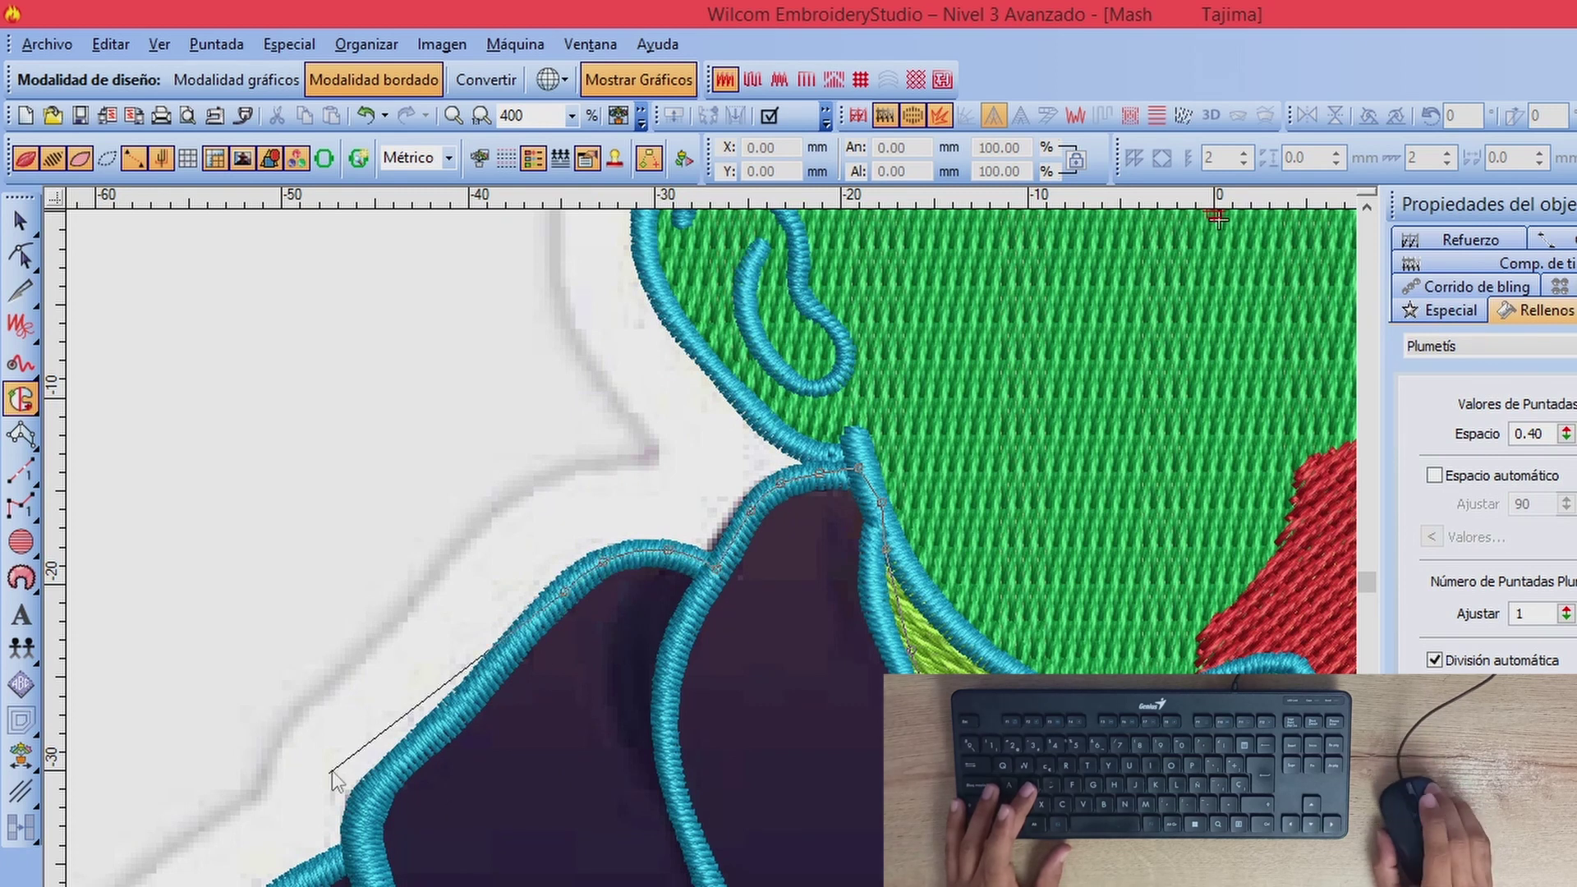
right_click(491, 676)
key(BackSpace)
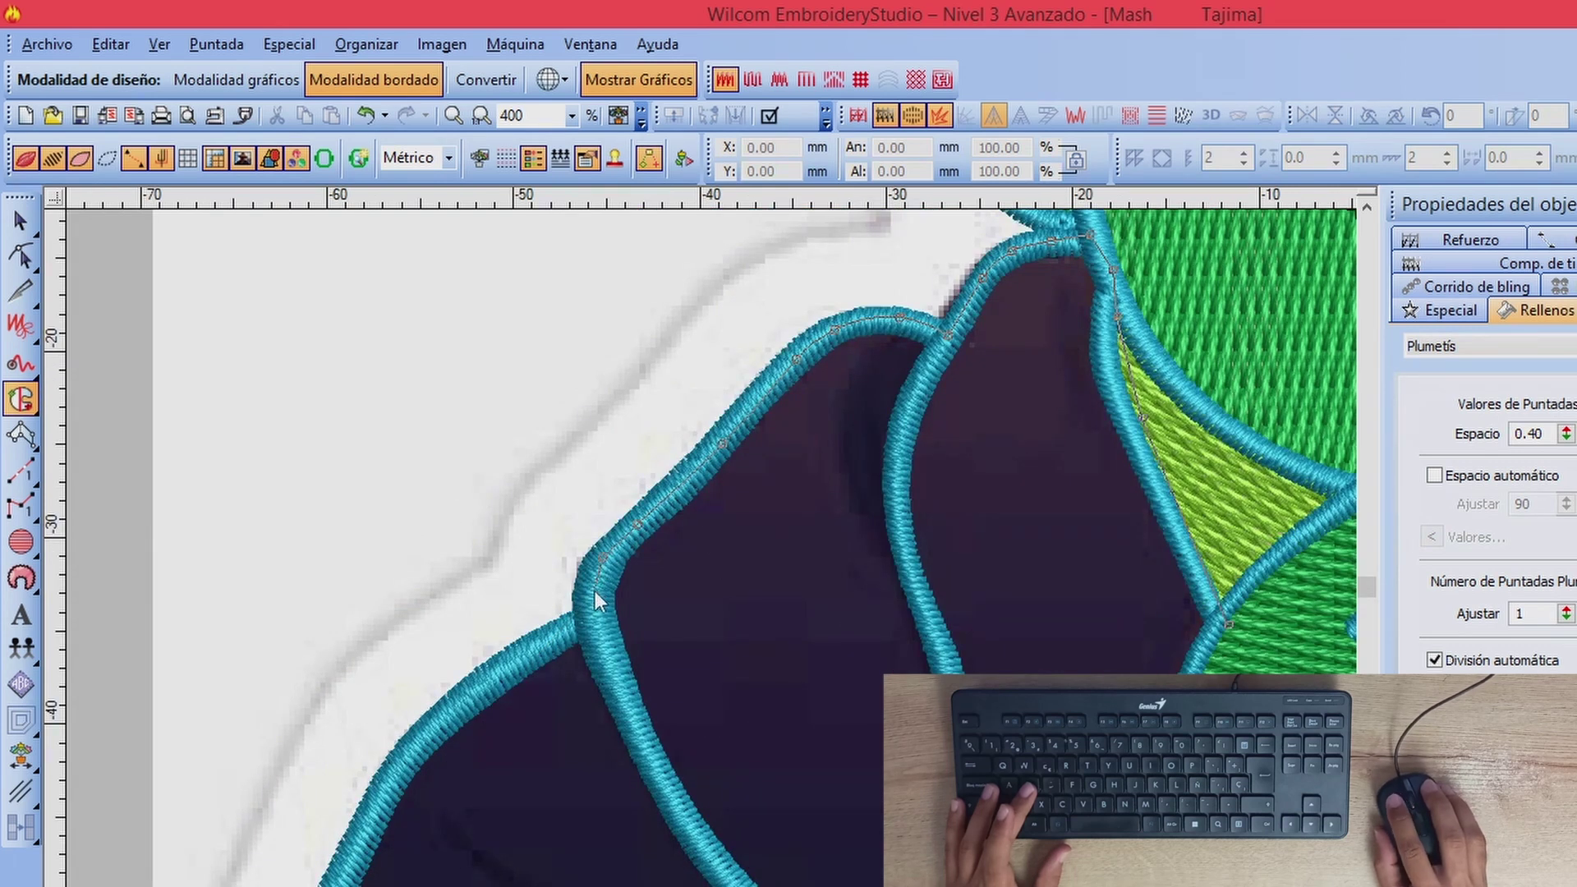
click(489, 682)
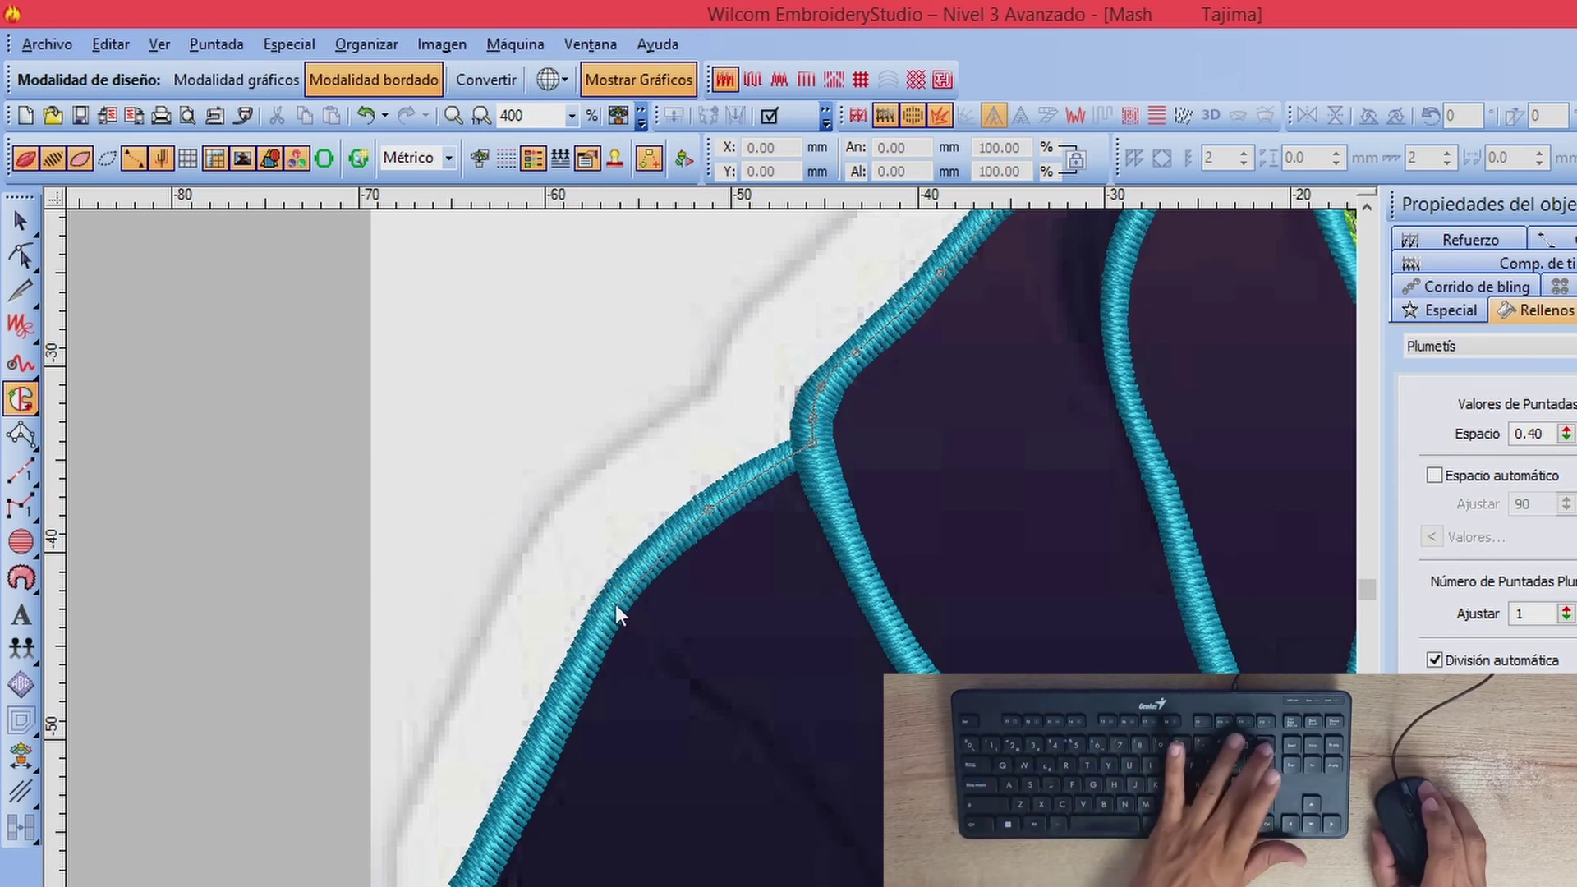
click(593, 643)
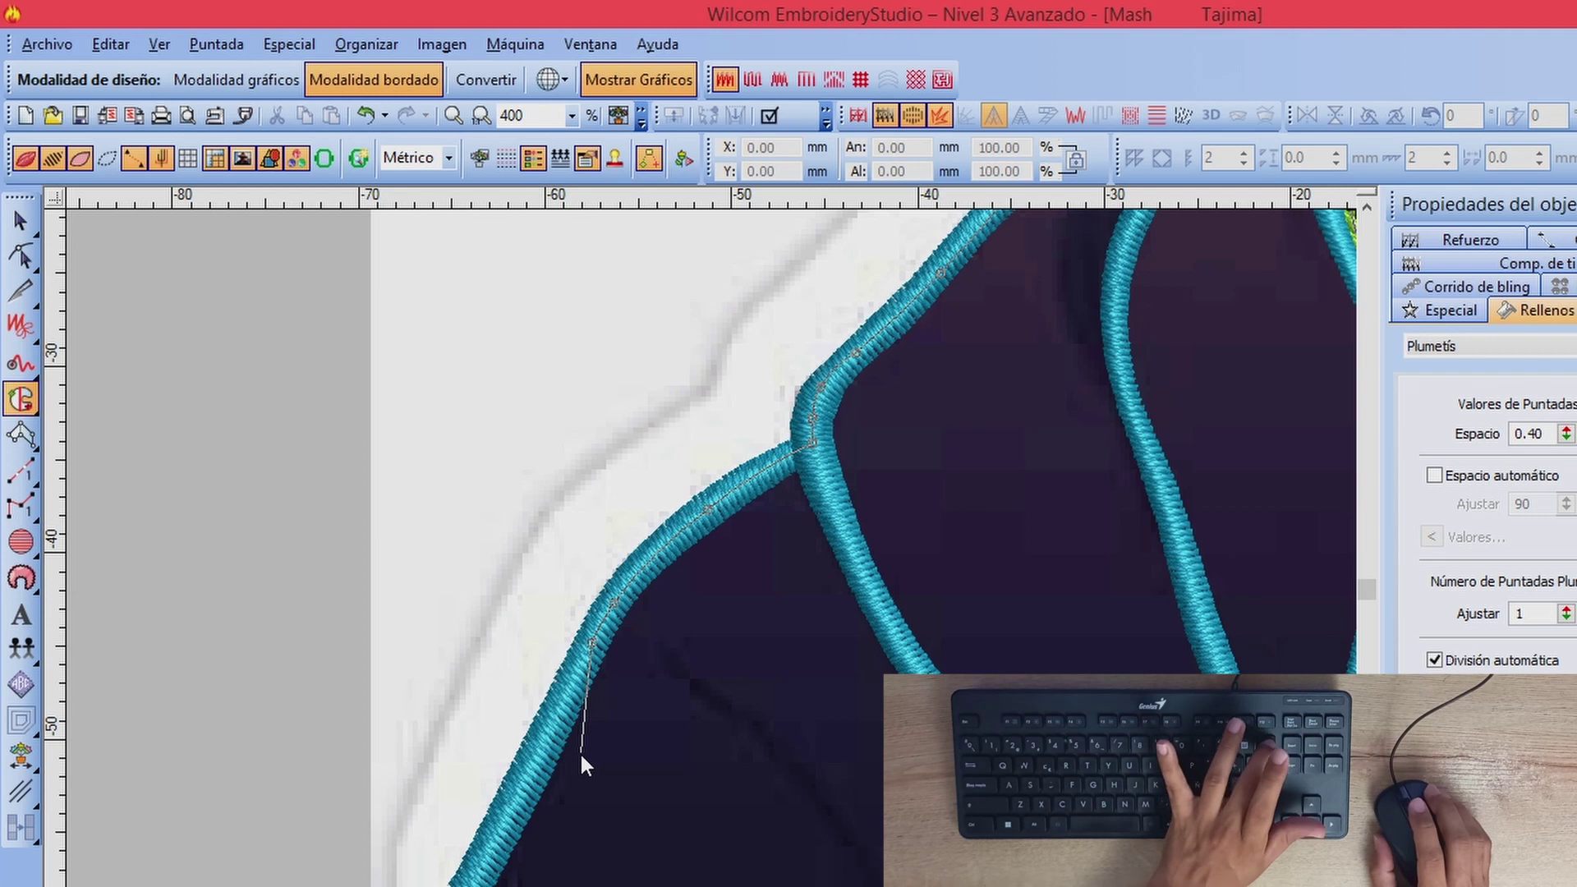
key(BackSpace)
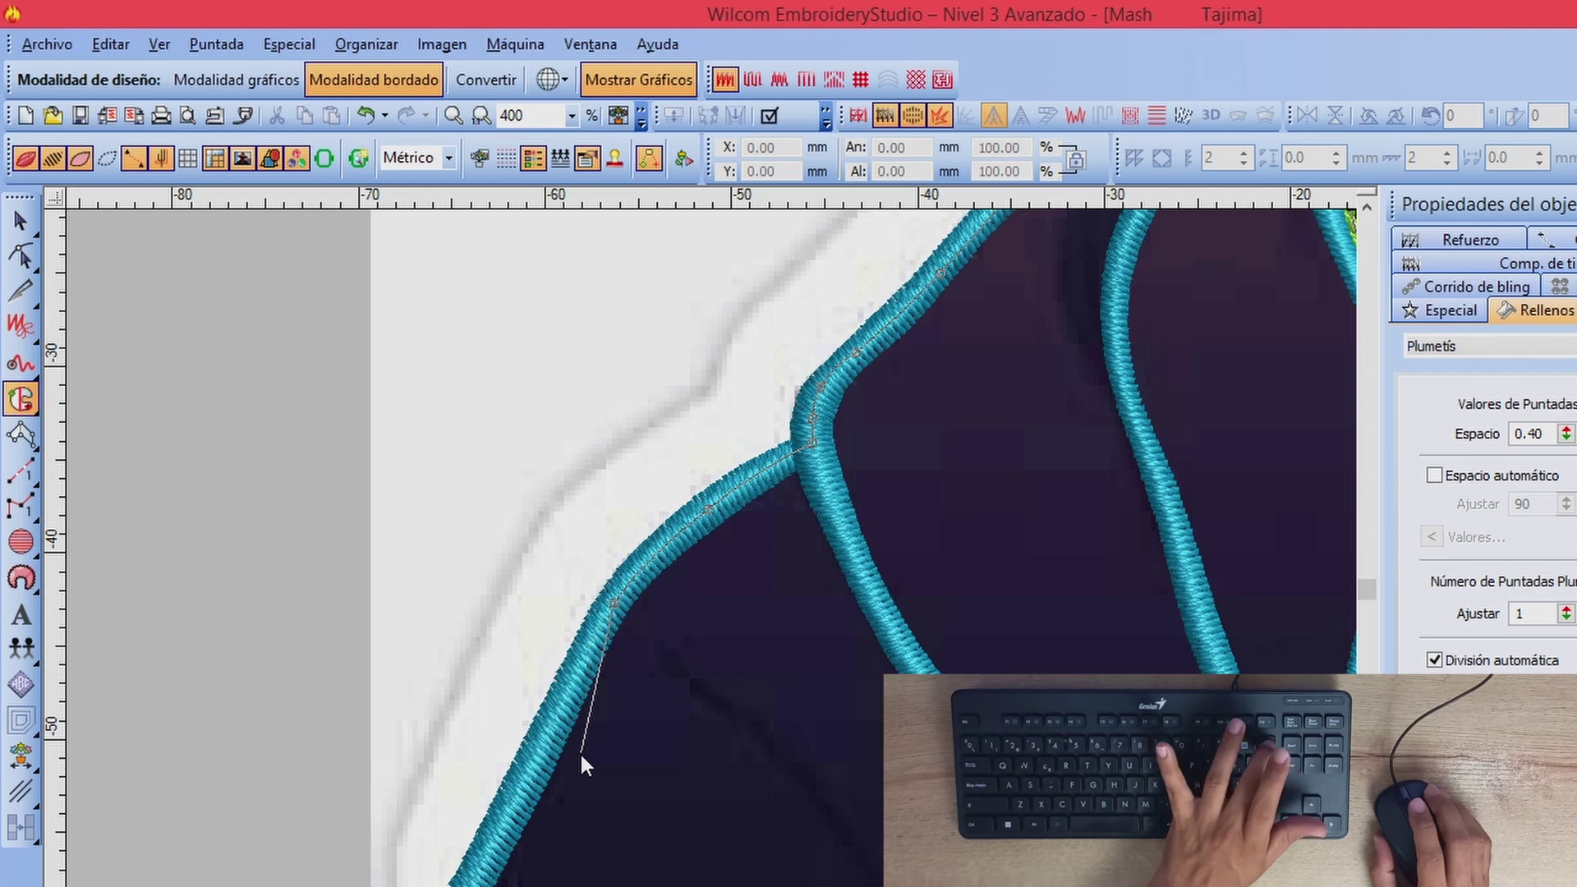
click(588, 649)
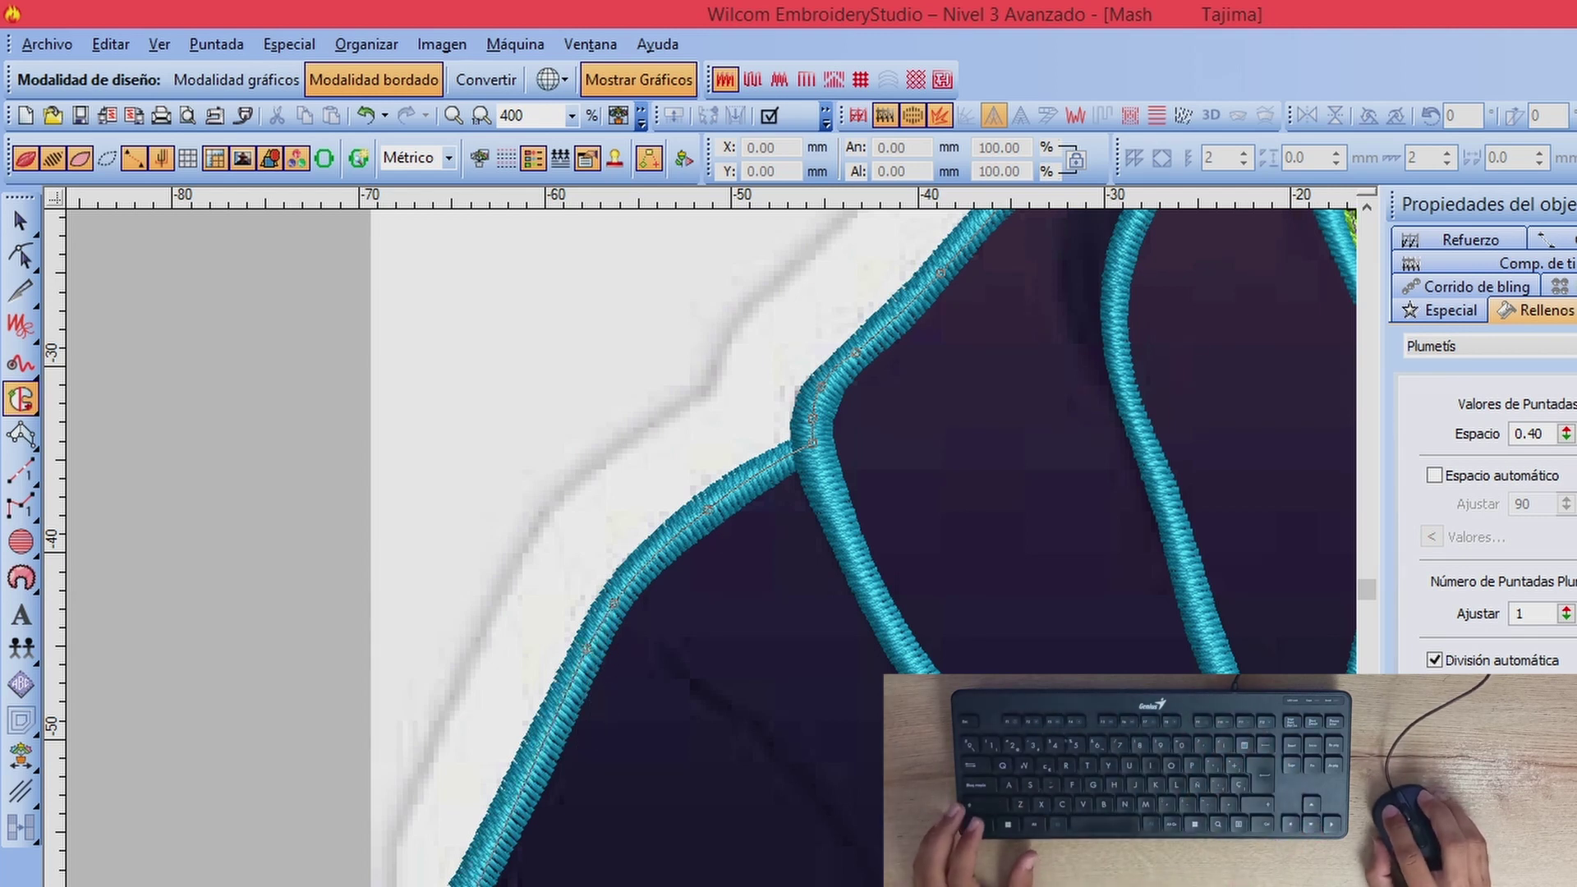
click(465, 885)
Step: Continue the outline along the jacket's lower edge and up beside the cuff and hand, closing it to generate the complex fill
click(915, 579)
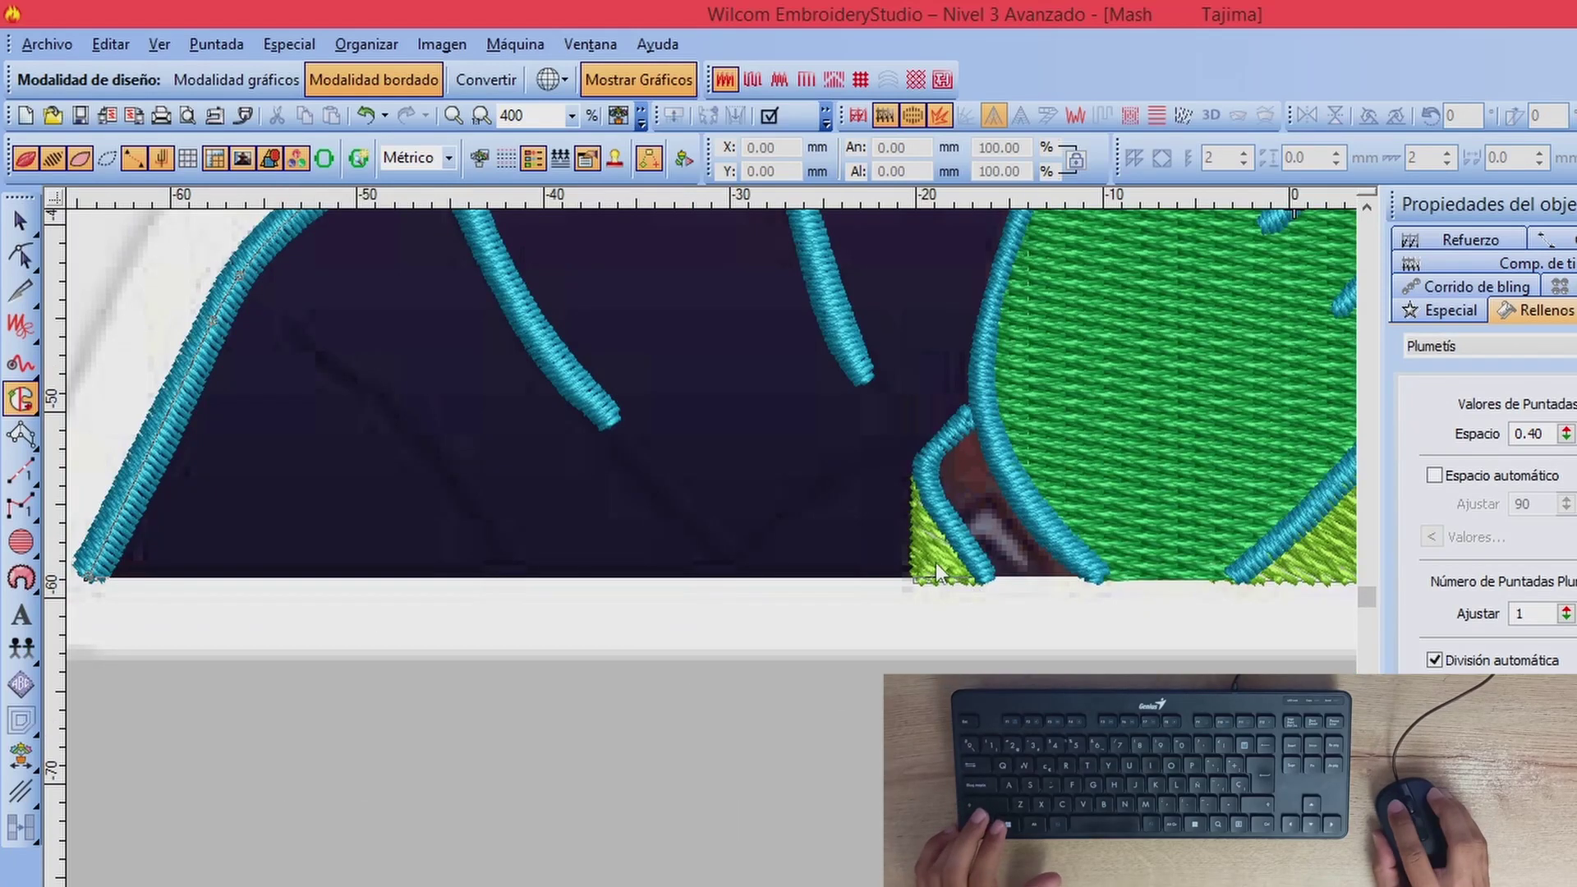
right_click(928, 485)
right_click(941, 445)
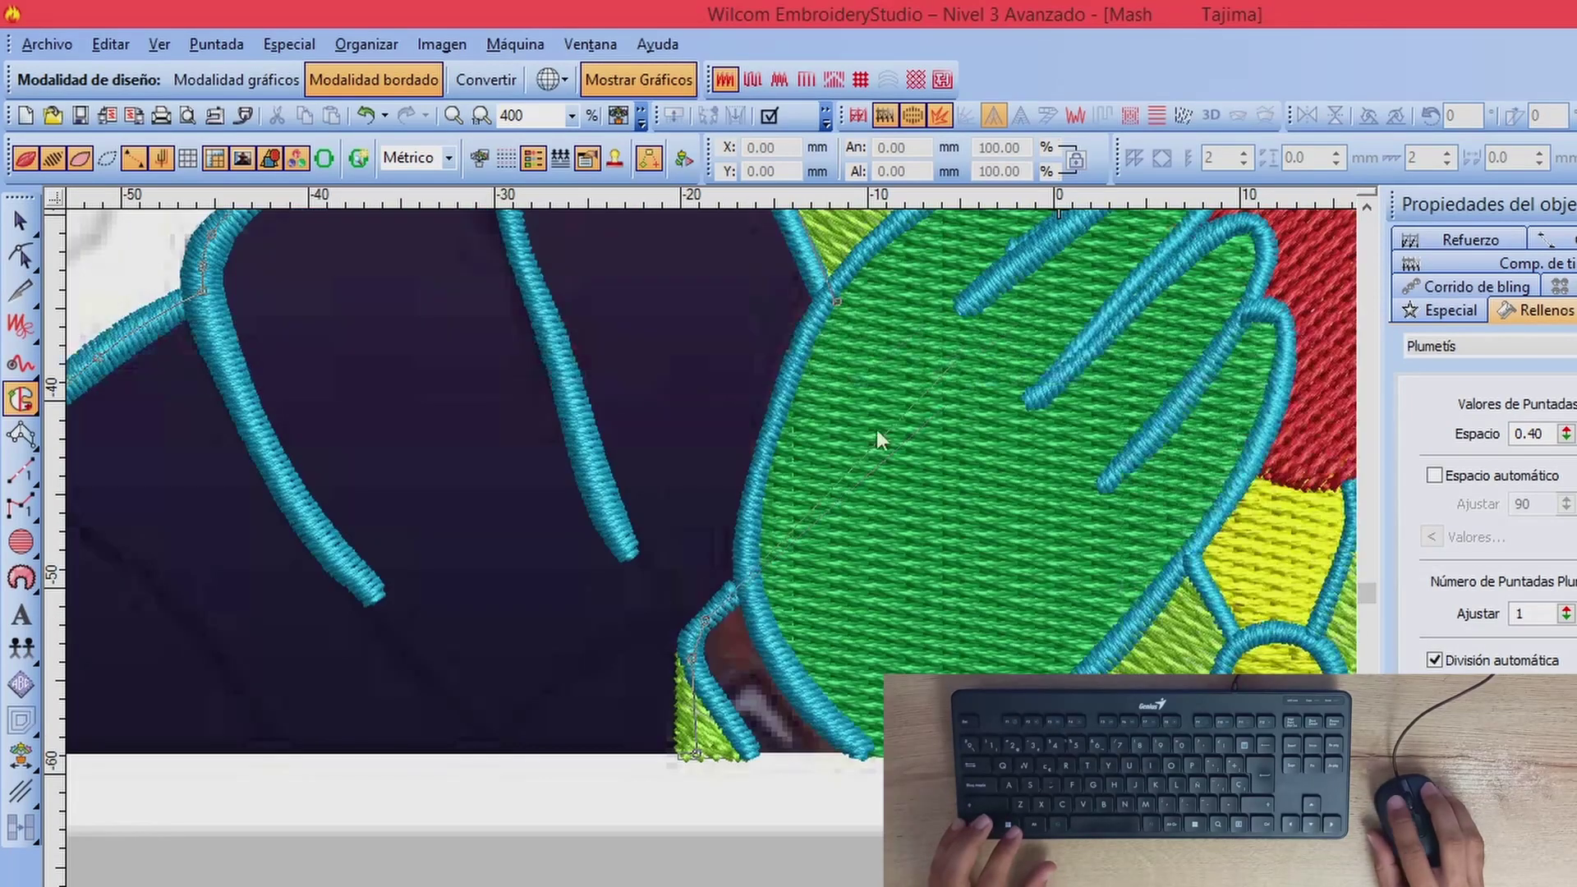
click(747, 579)
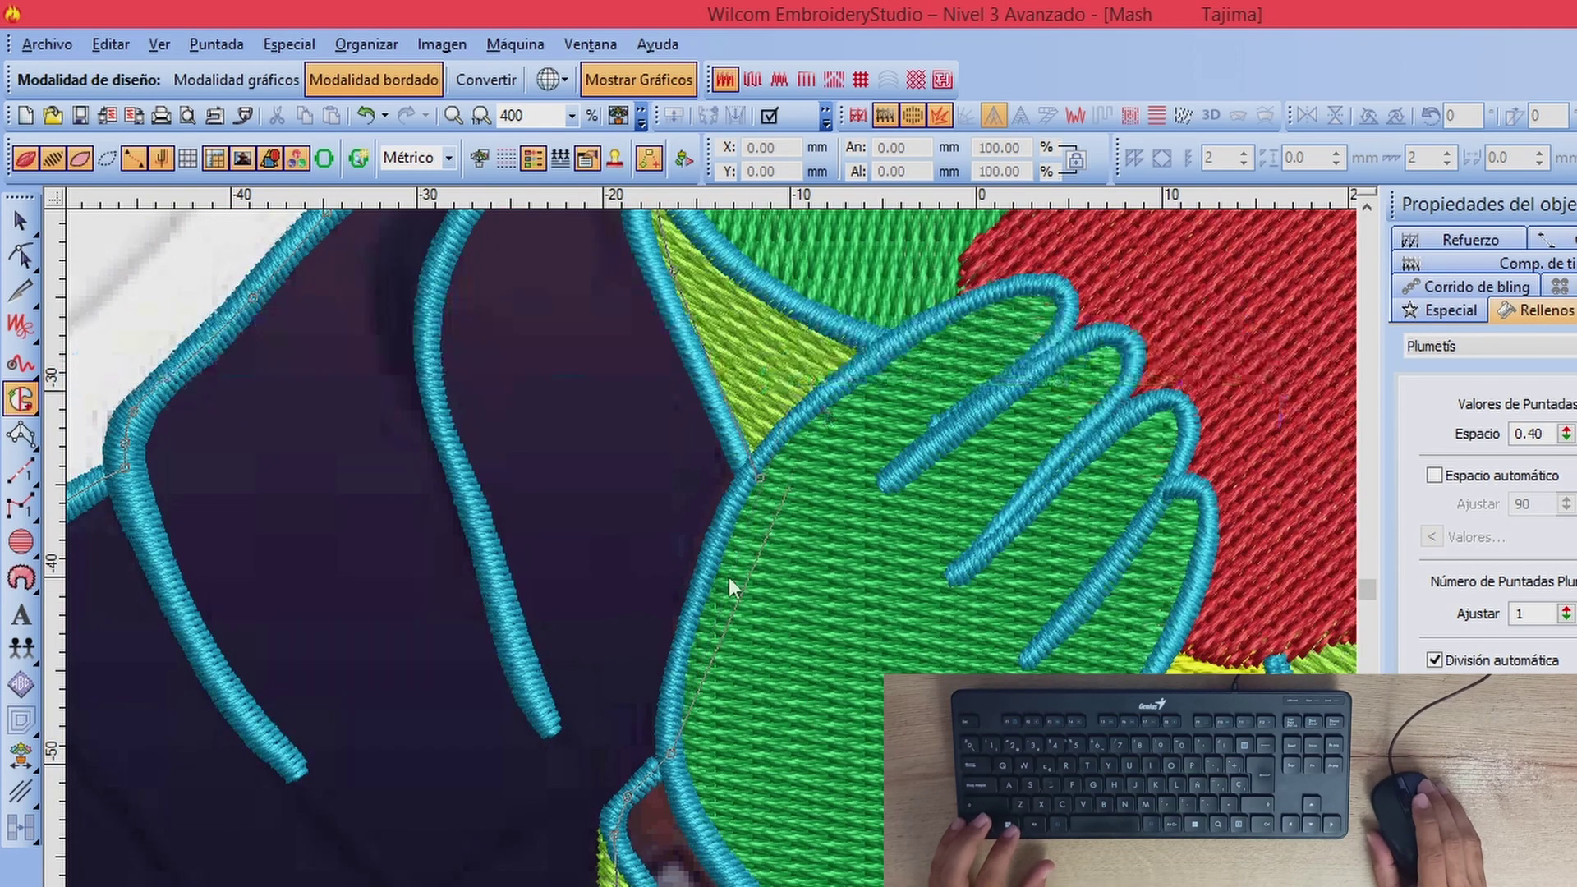
click(736, 530)
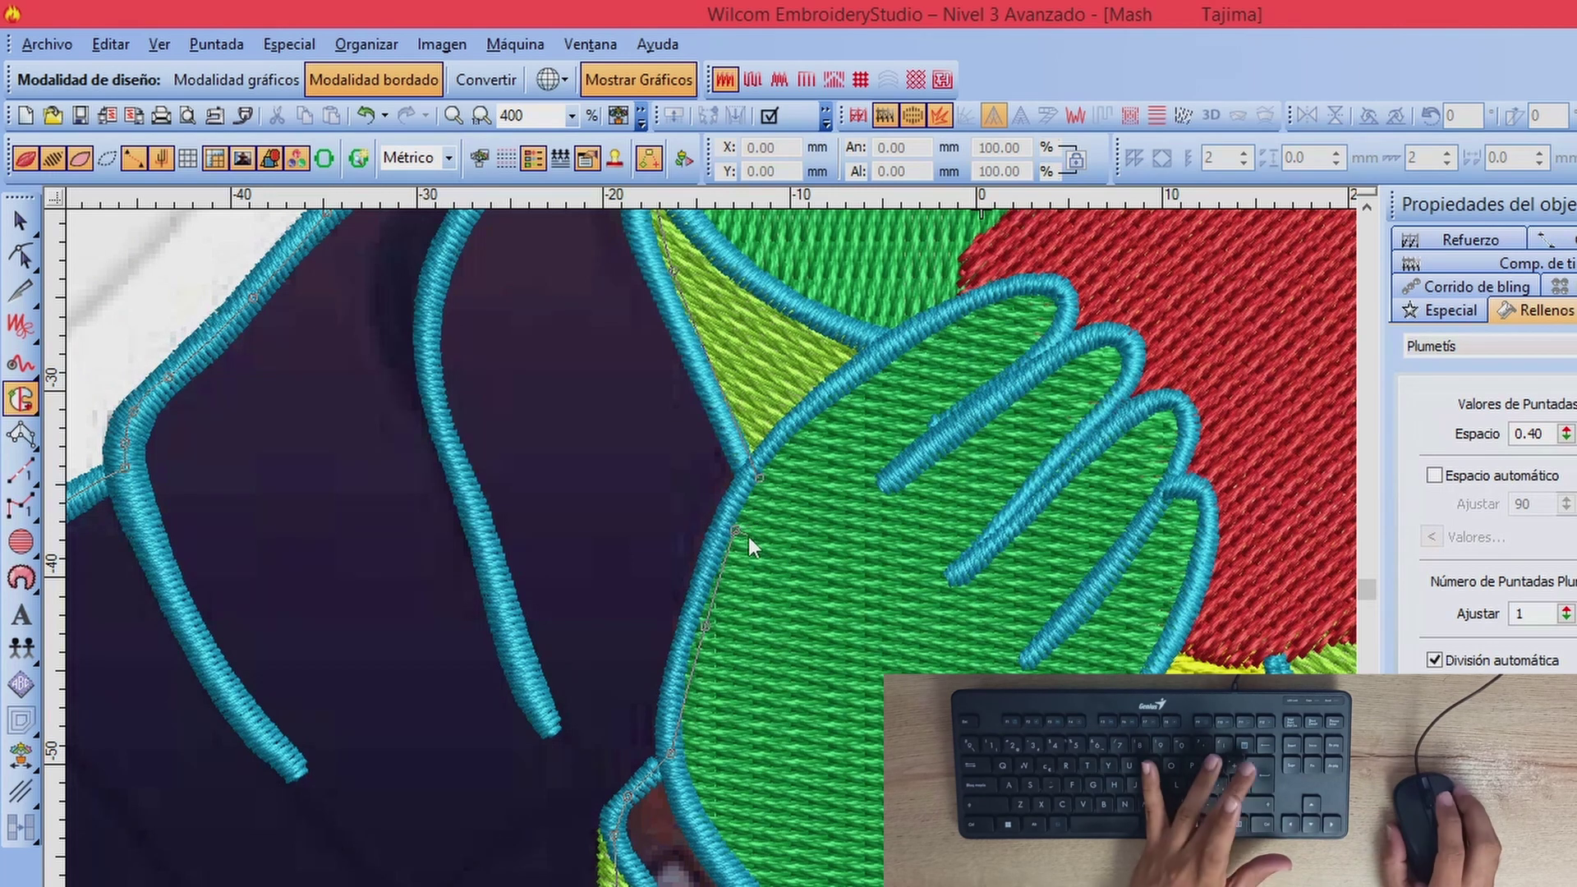
scroll(748, 536, down, 3)
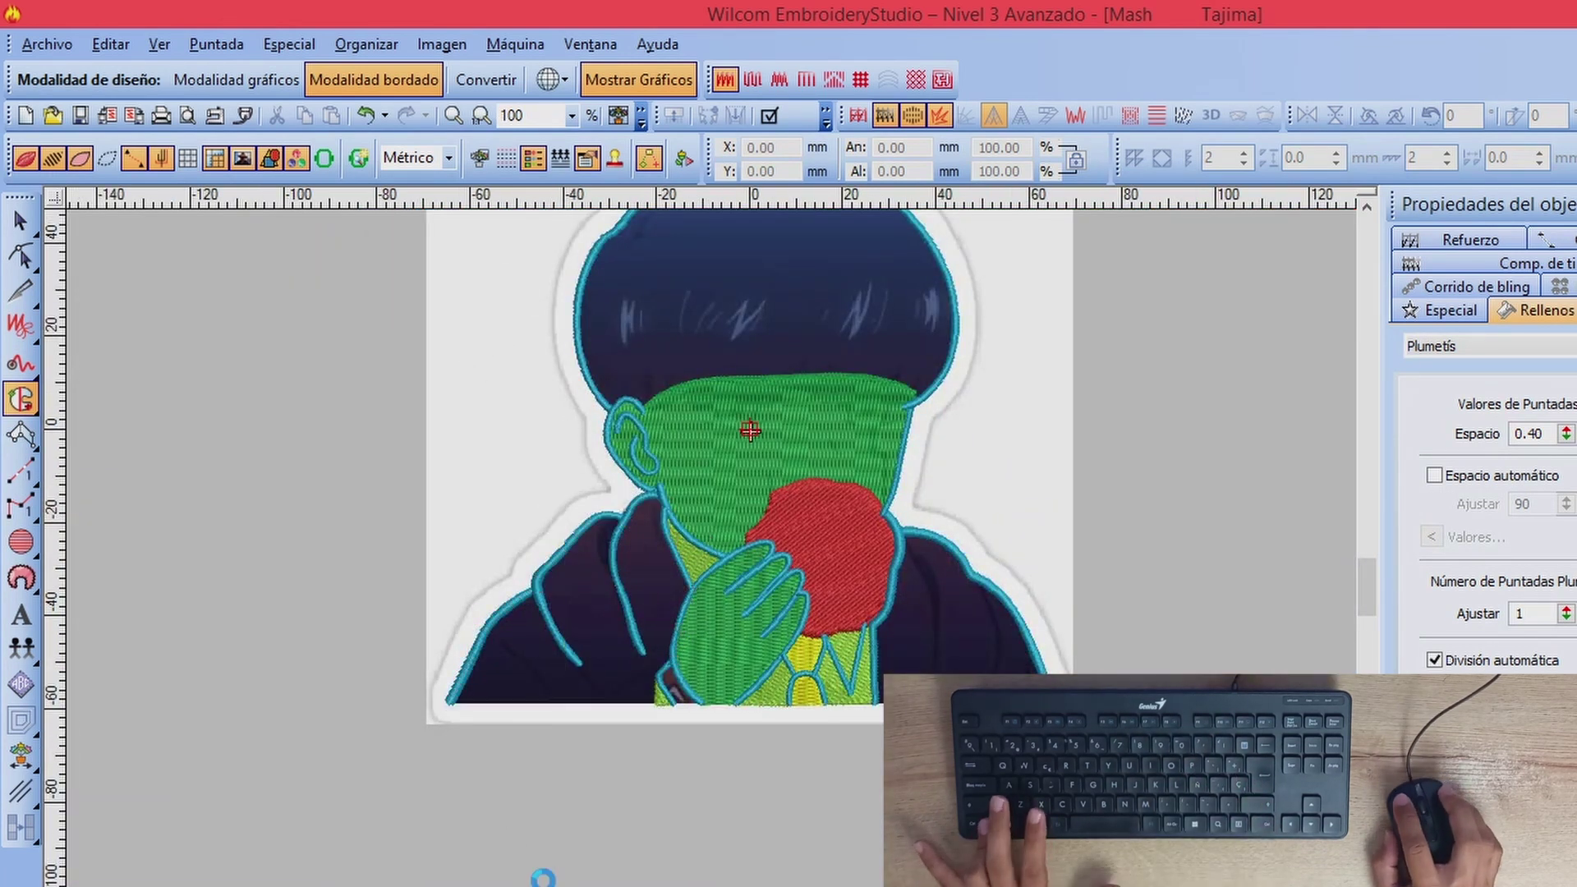
key(Return)
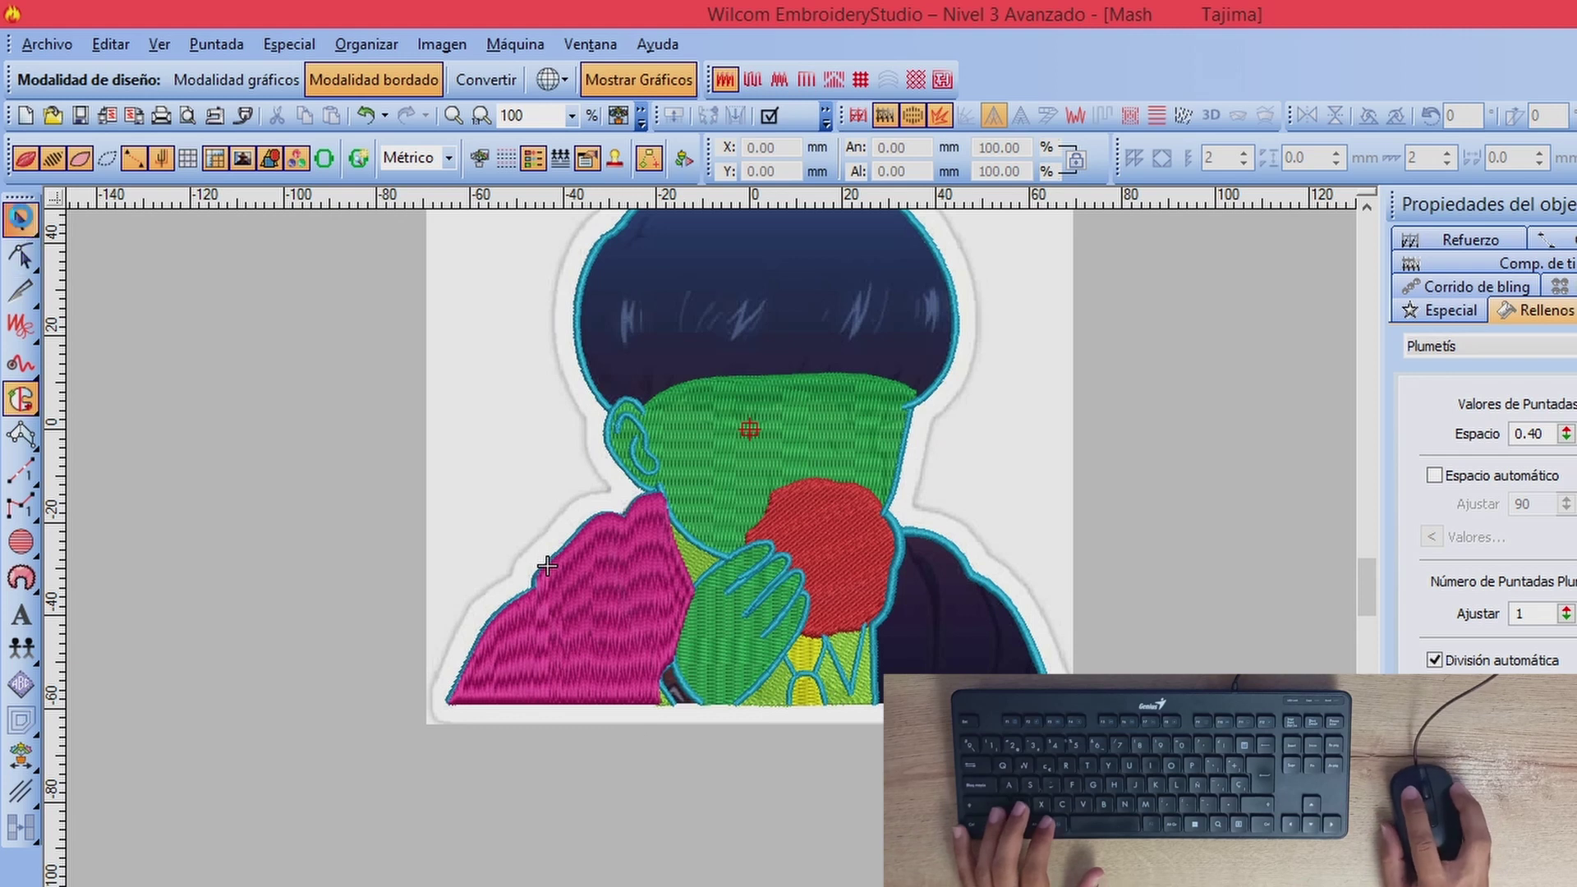
Step: Change the left jacket fill's stitch type to Tatami
key(Escape)
click(1560, 346)
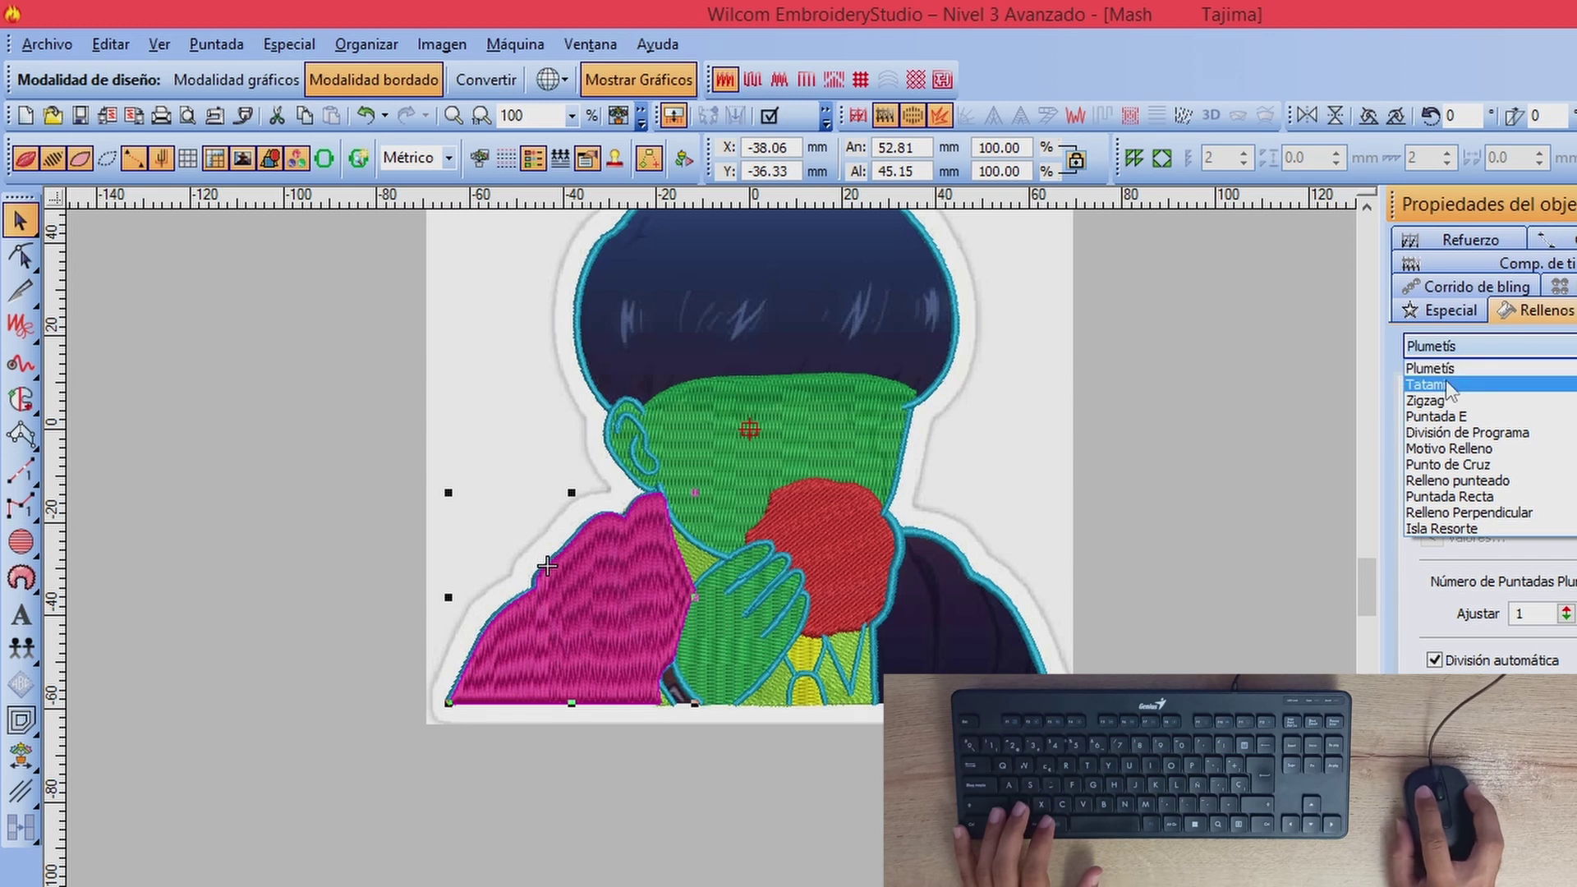
click(1429, 384)
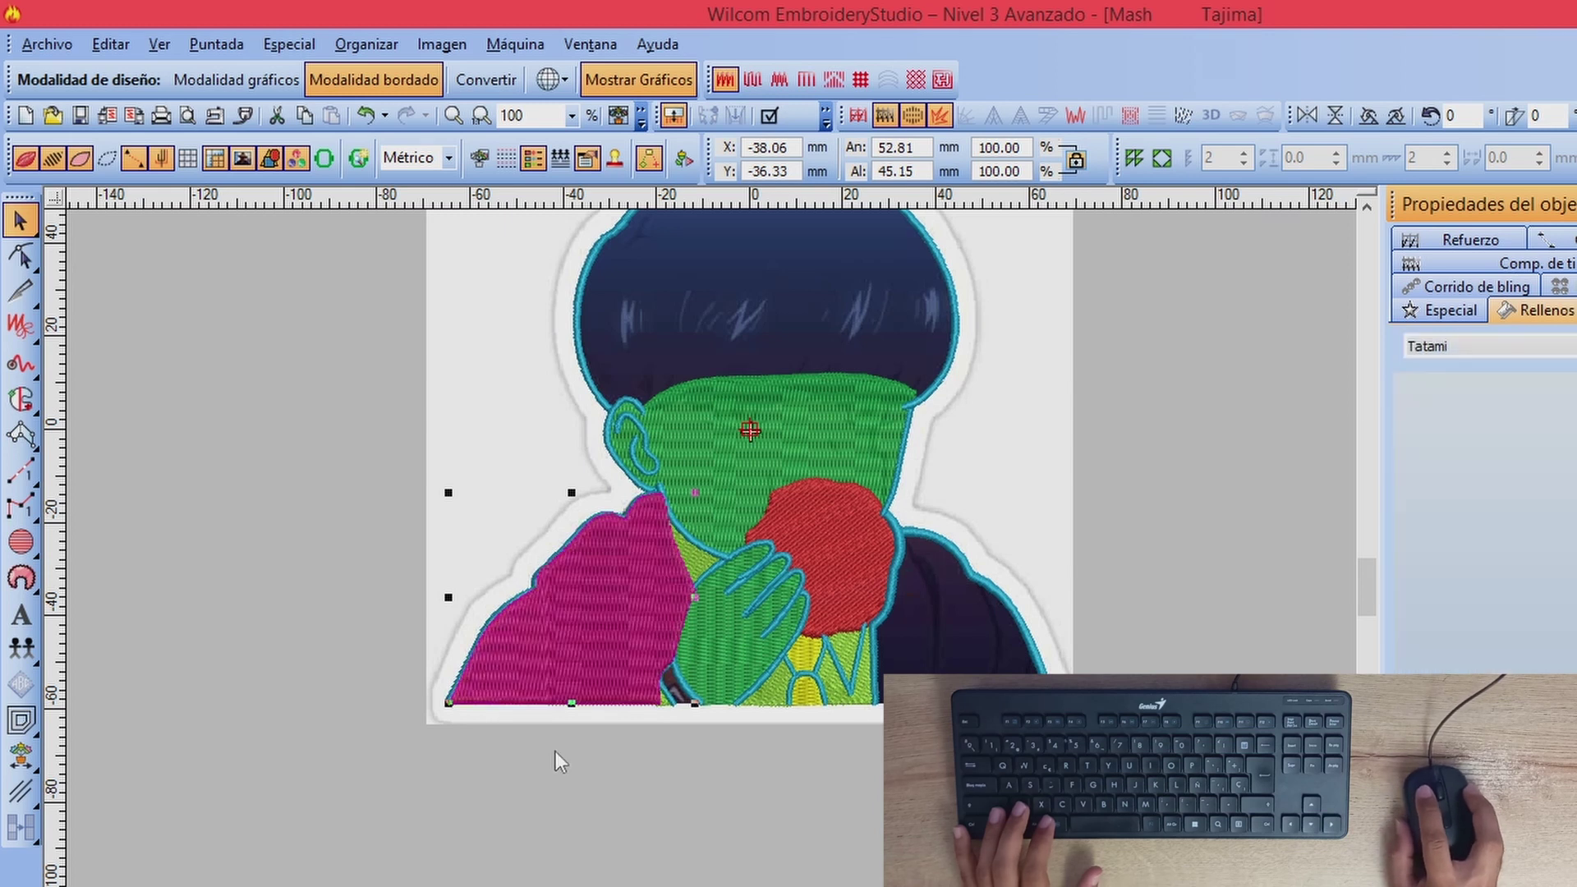
Step: Move the left jacket fill's entry point to its lower outer corner and its exit point beside the hand
click(21, 255)
click(448, 703)
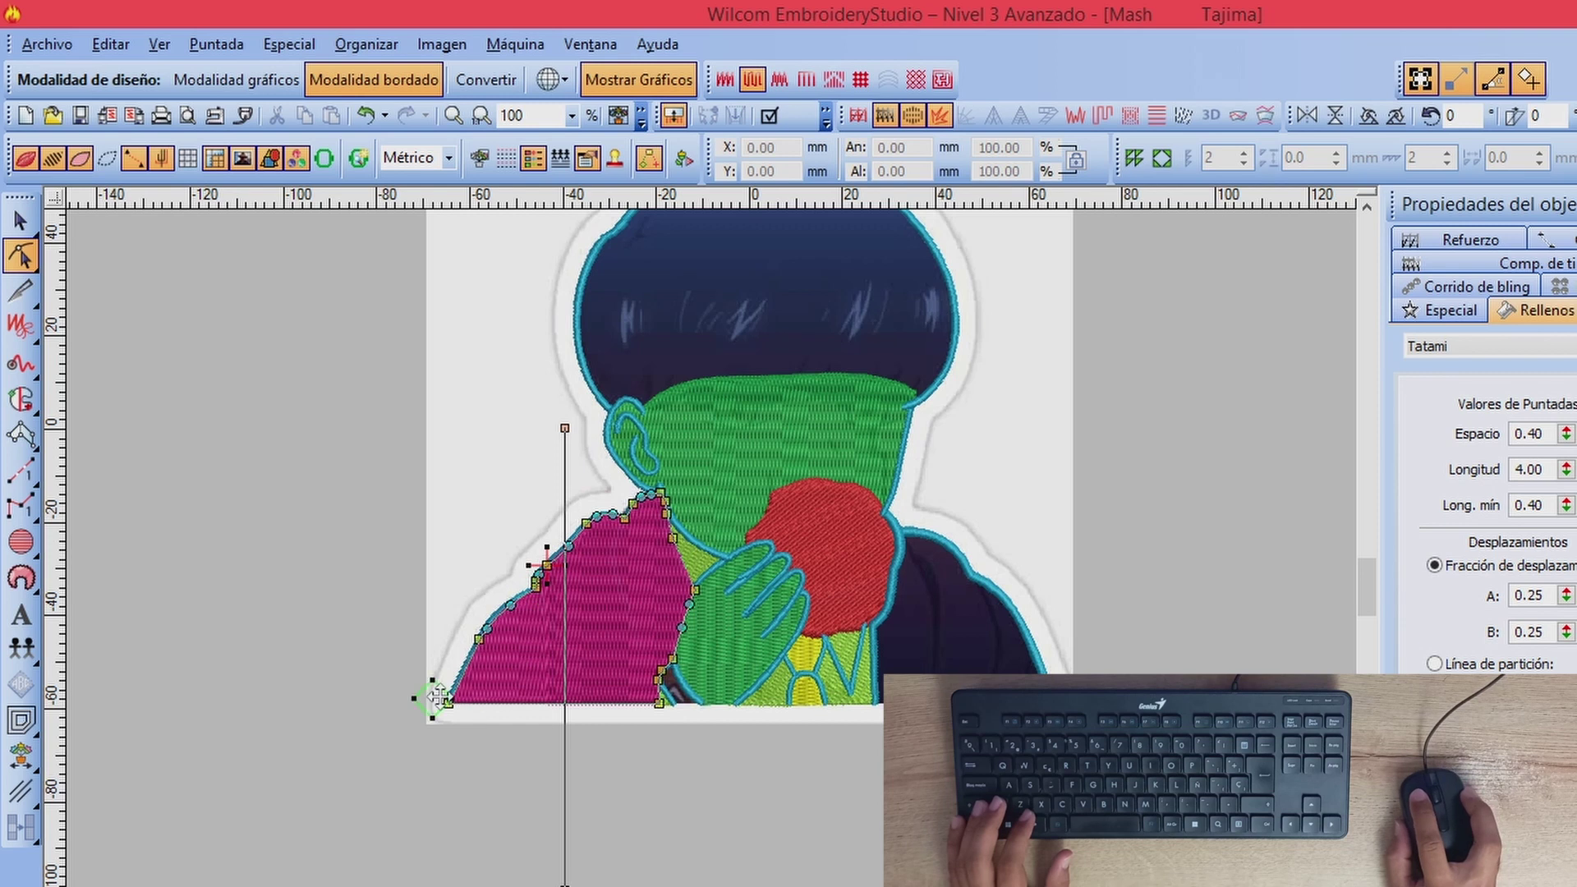
drag(716, 613, 721, 585)
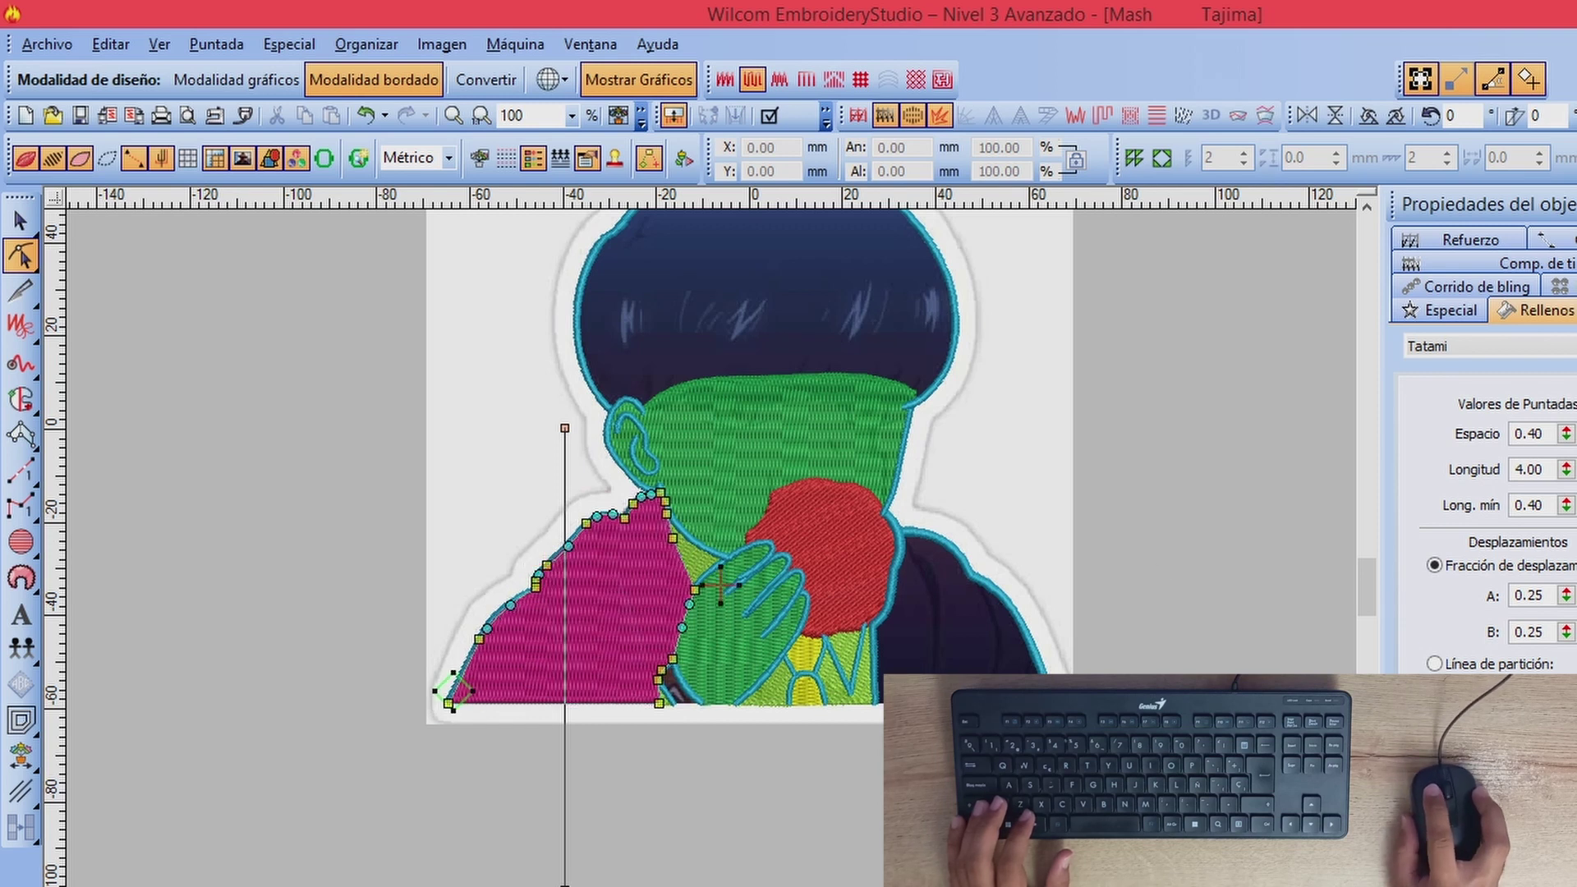
key(Escape)
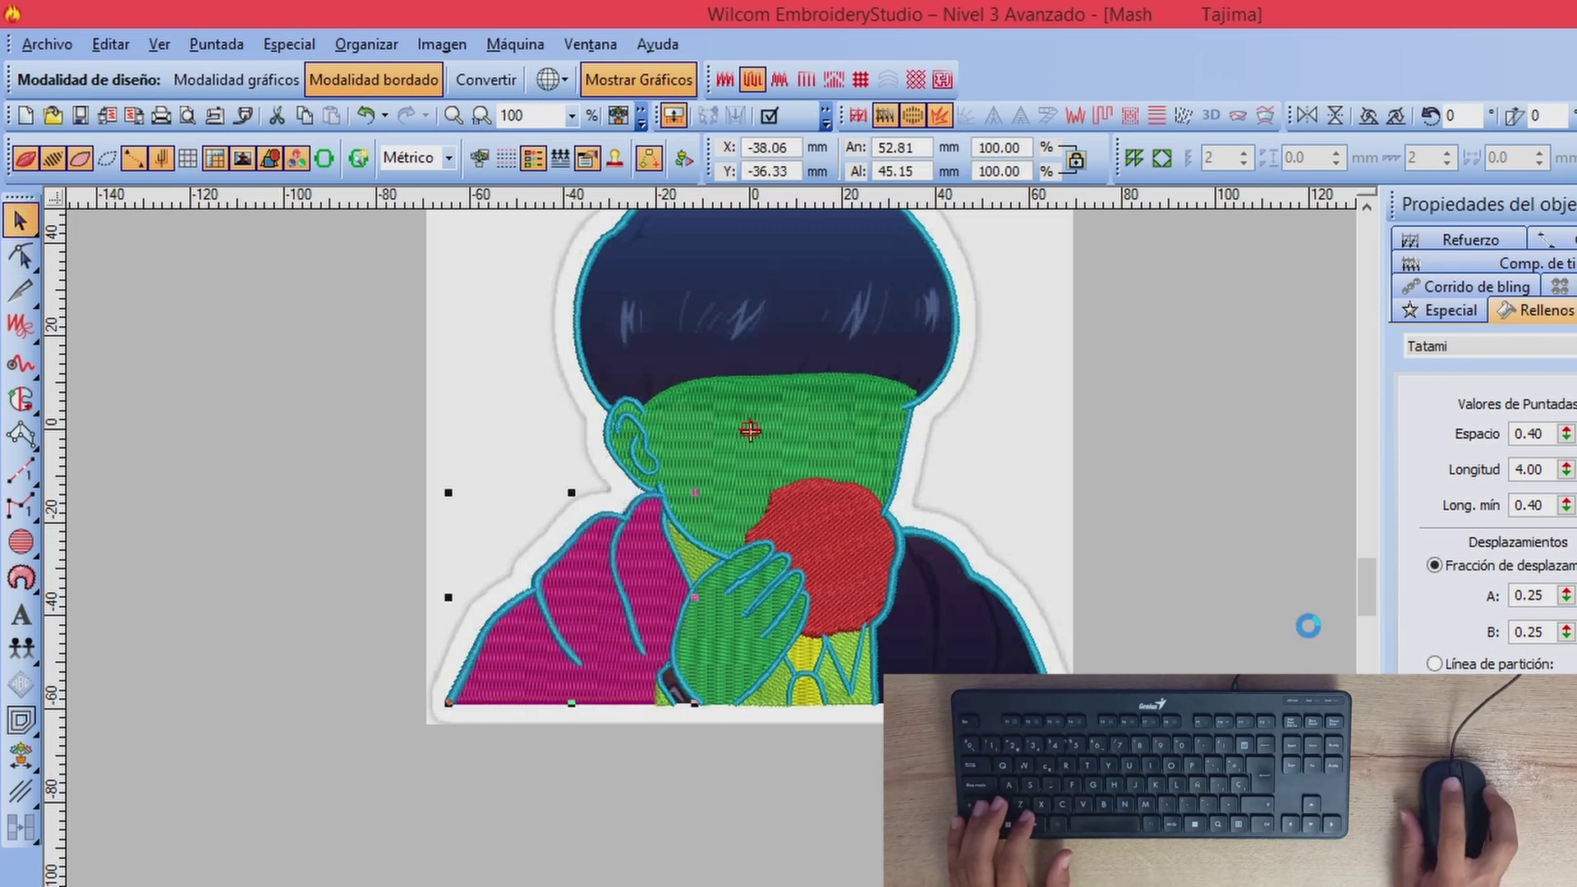
click(885, 634)
key(z)
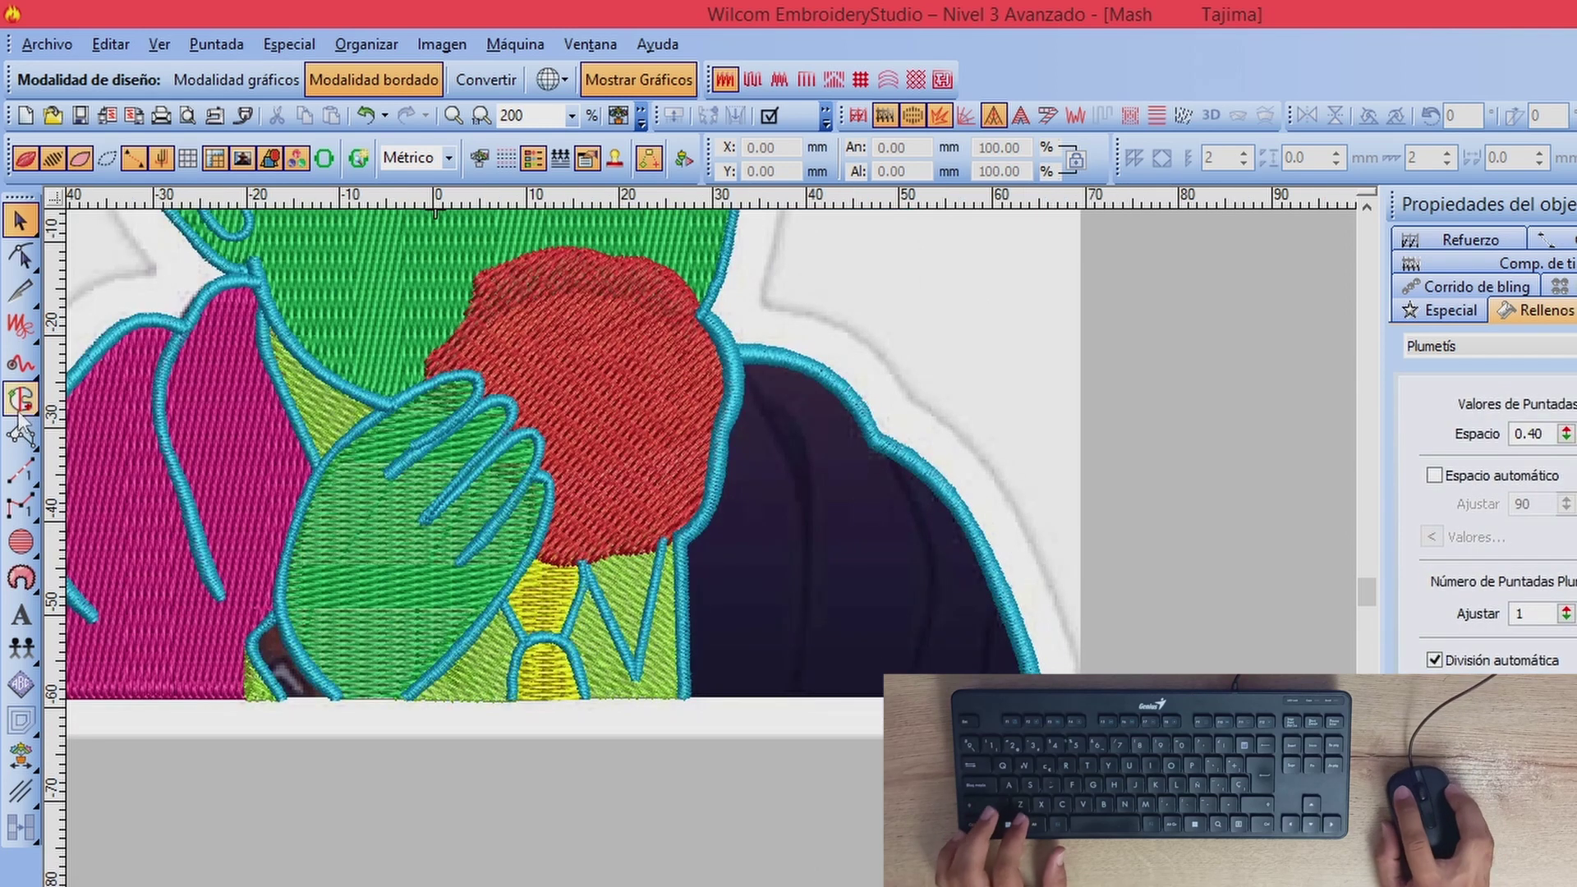
click(21, 401)
key(c)
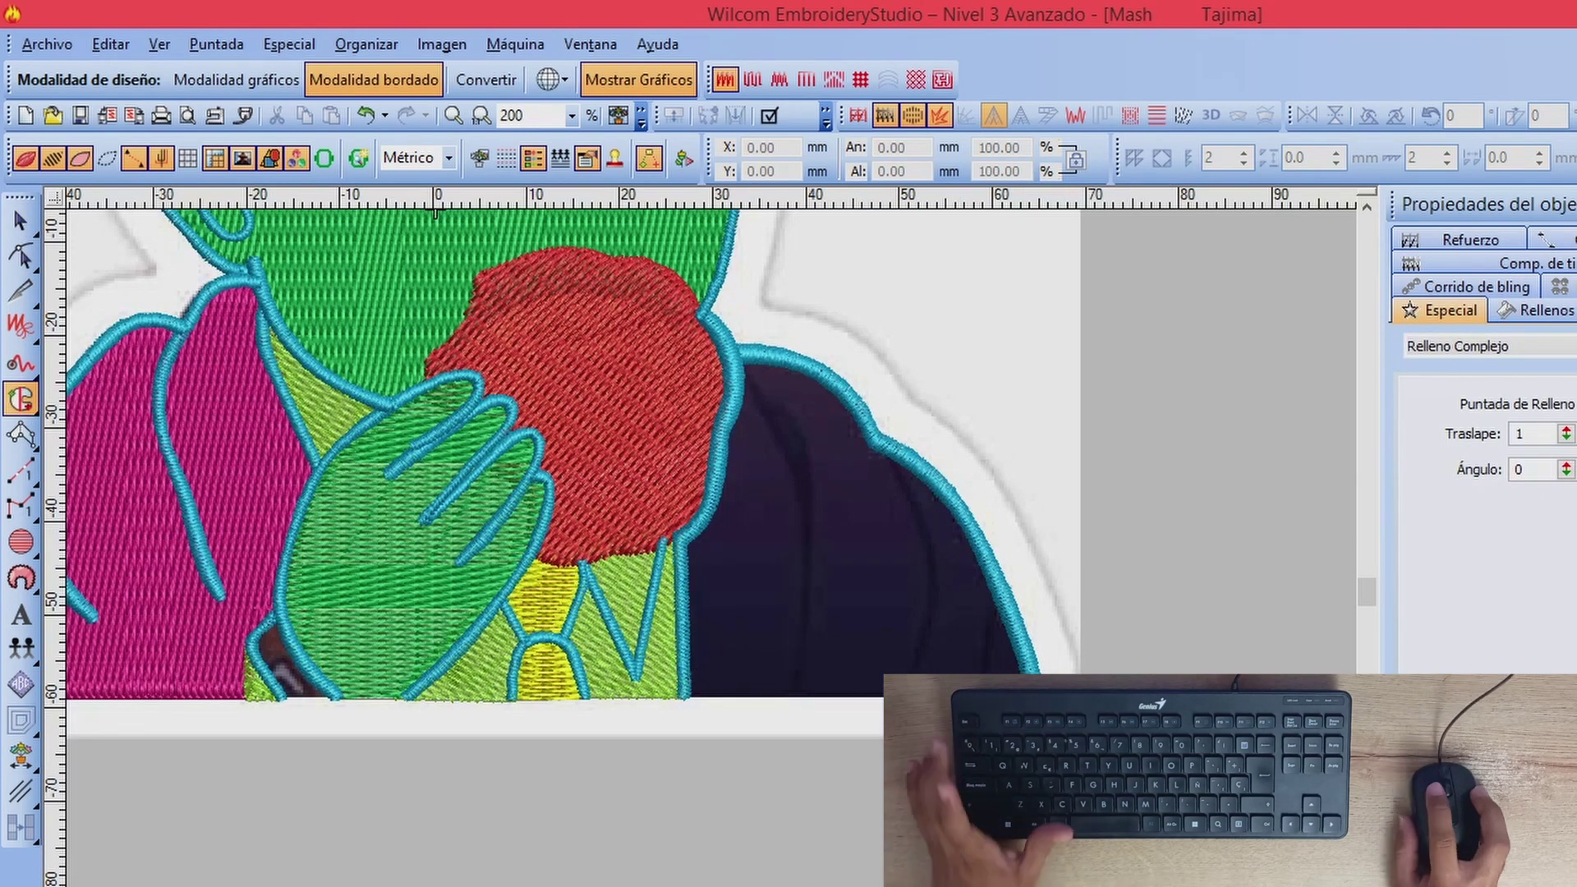
click(1547, 311)
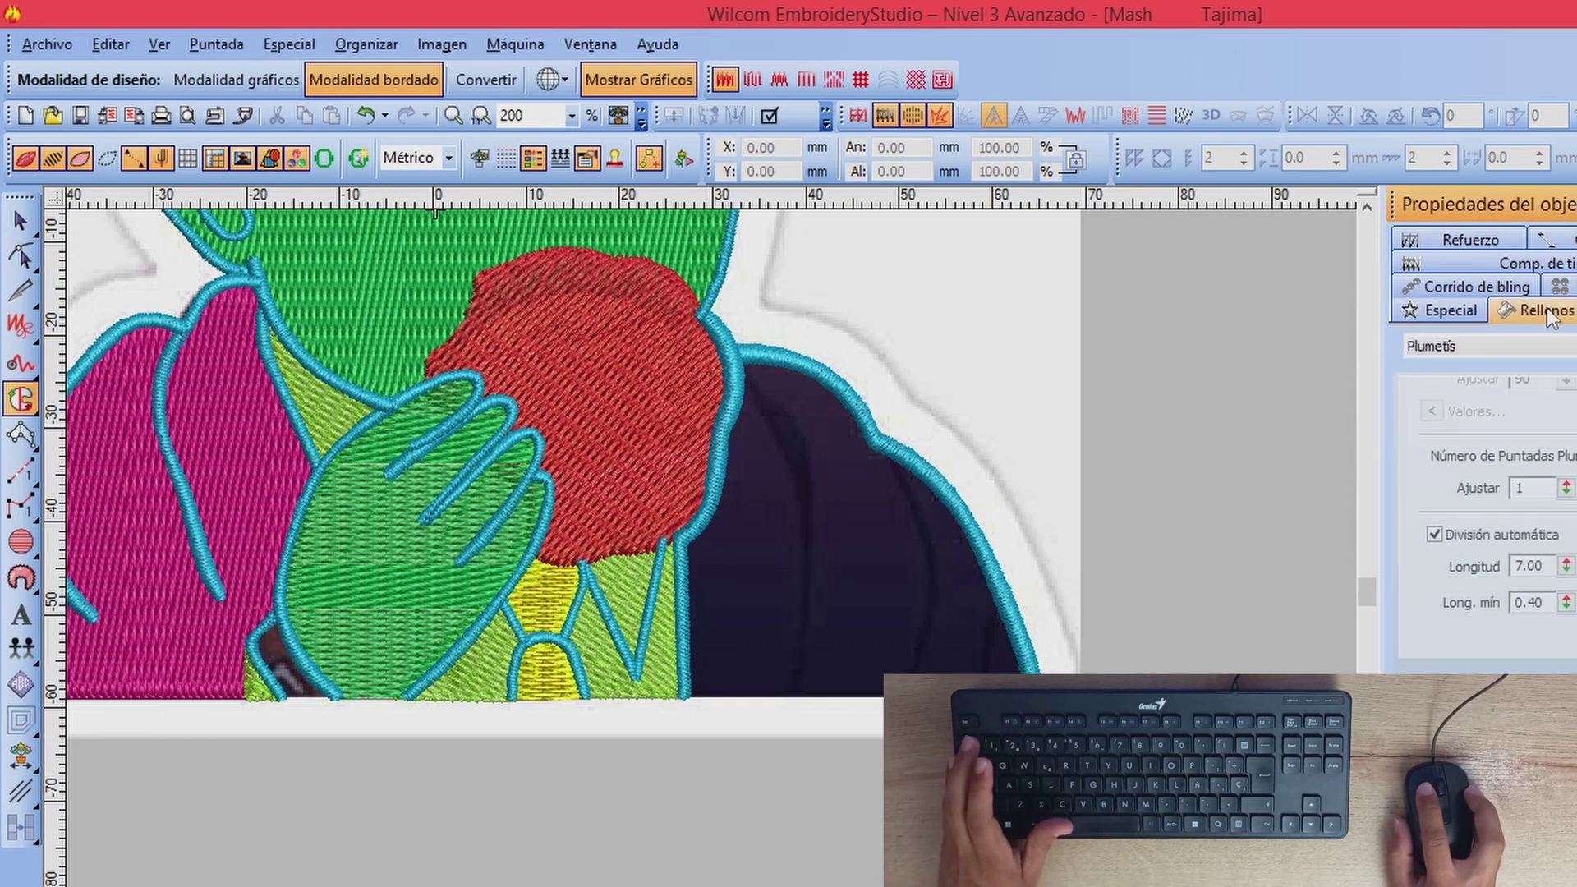
key(Escape)
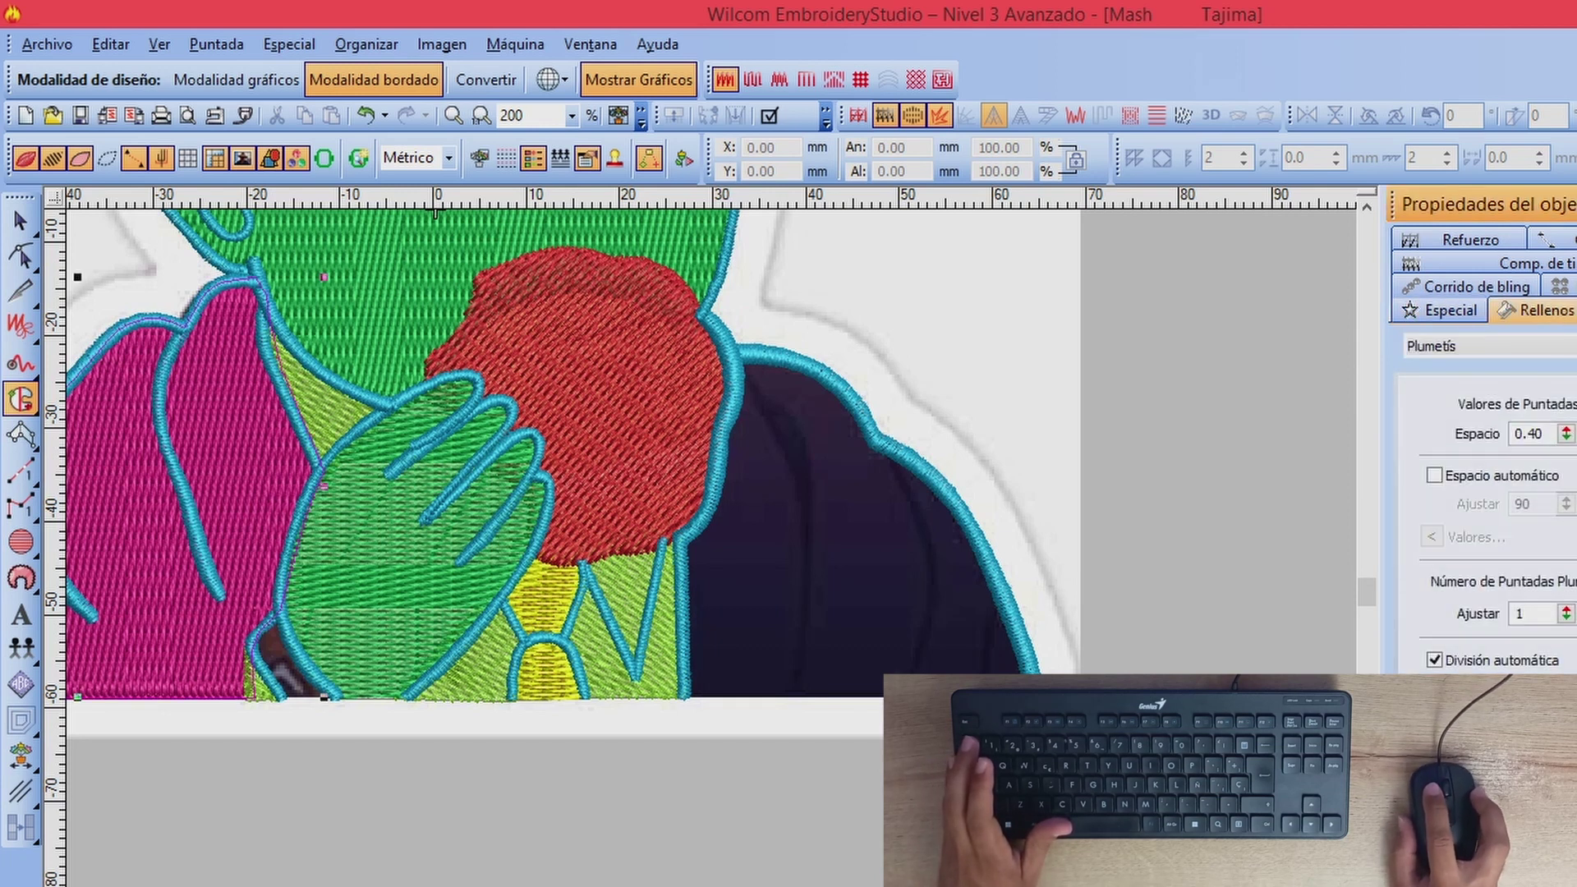
key(Escape)
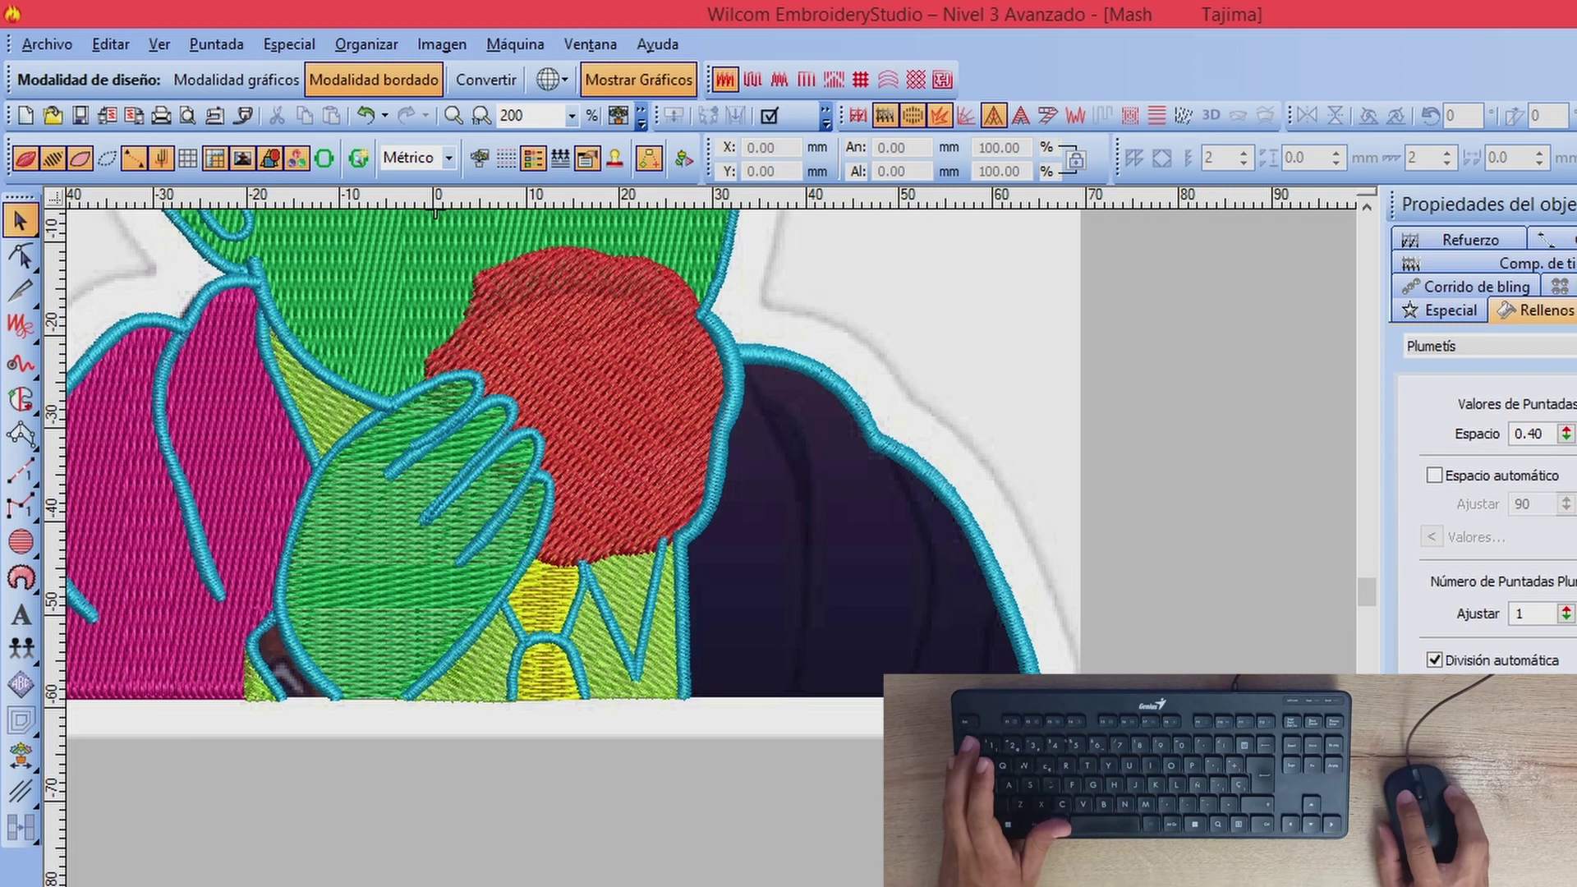
Step: Set the fill type for new objects to Tatami with no object selected
click(1561, 345)
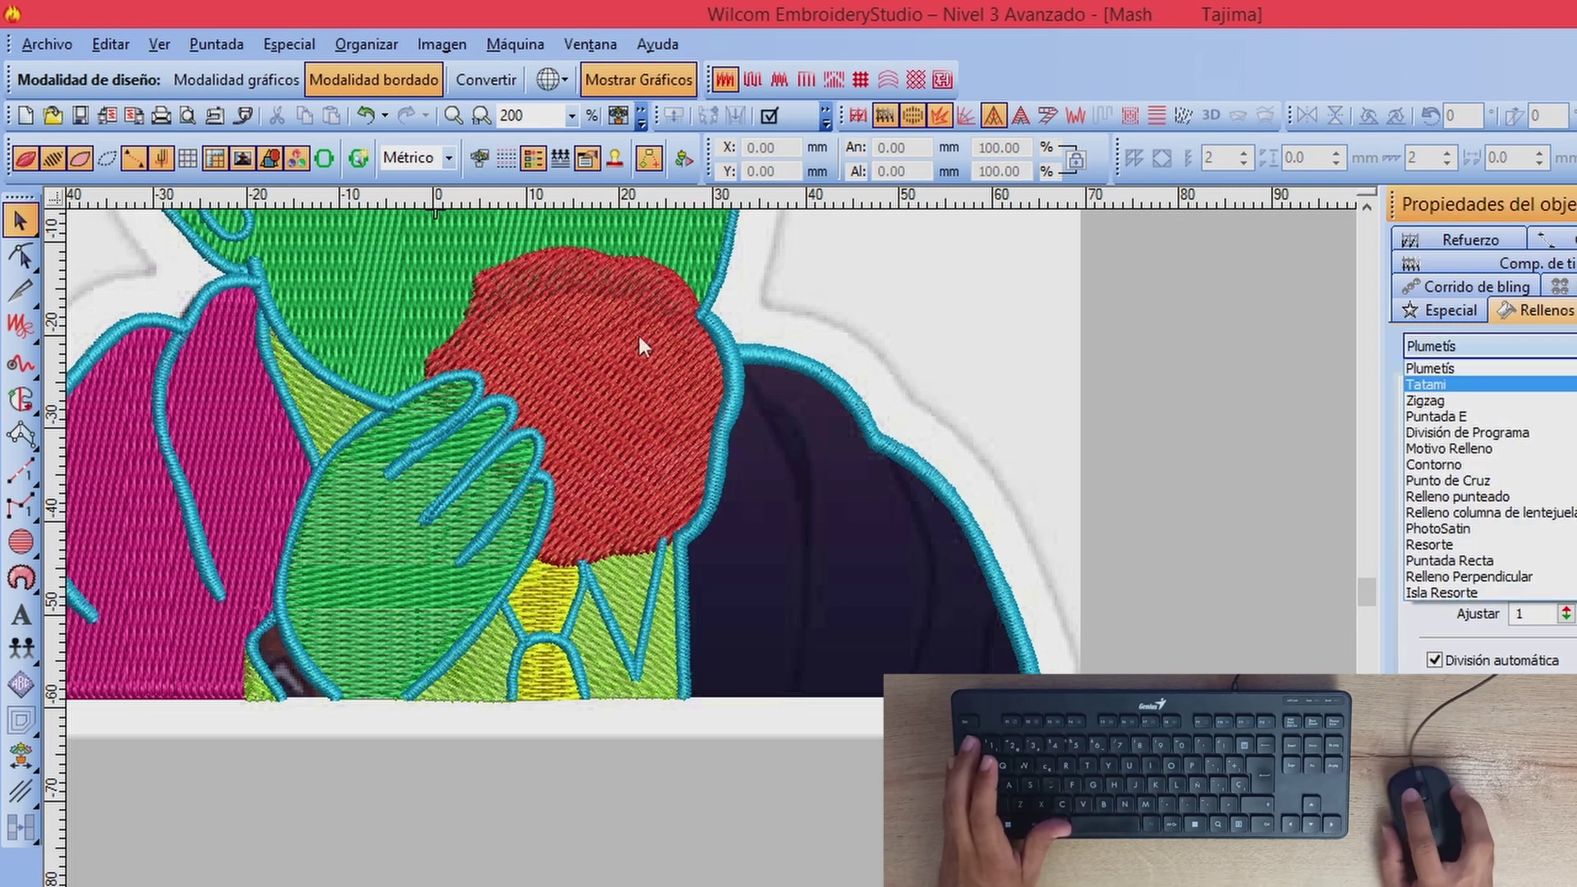
click(1264, 384)
click(1219, 430)
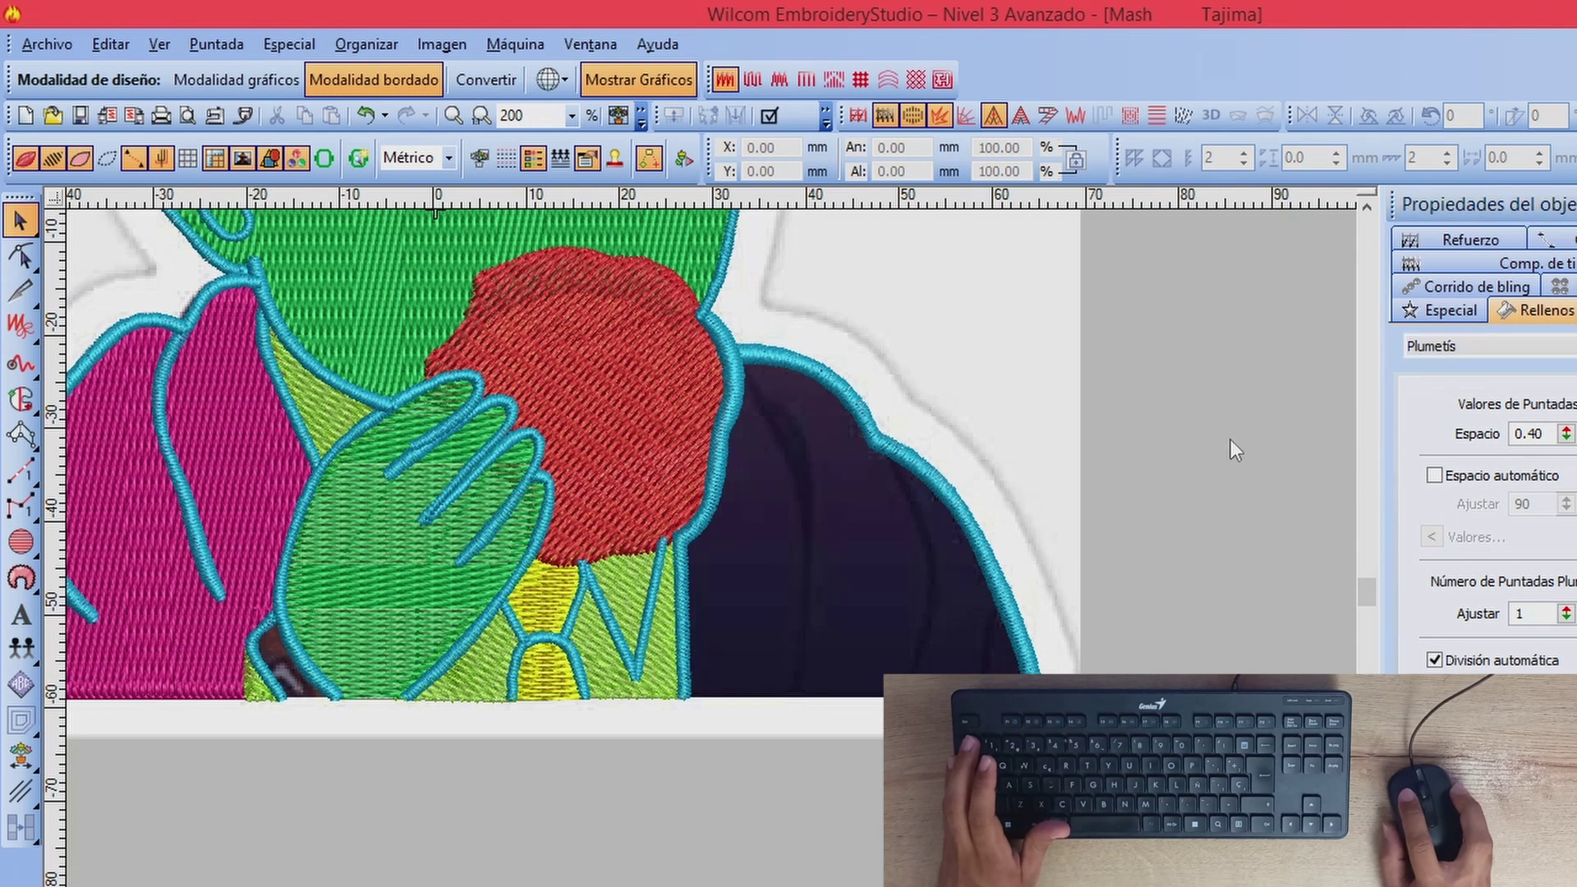
click(1438, 346)
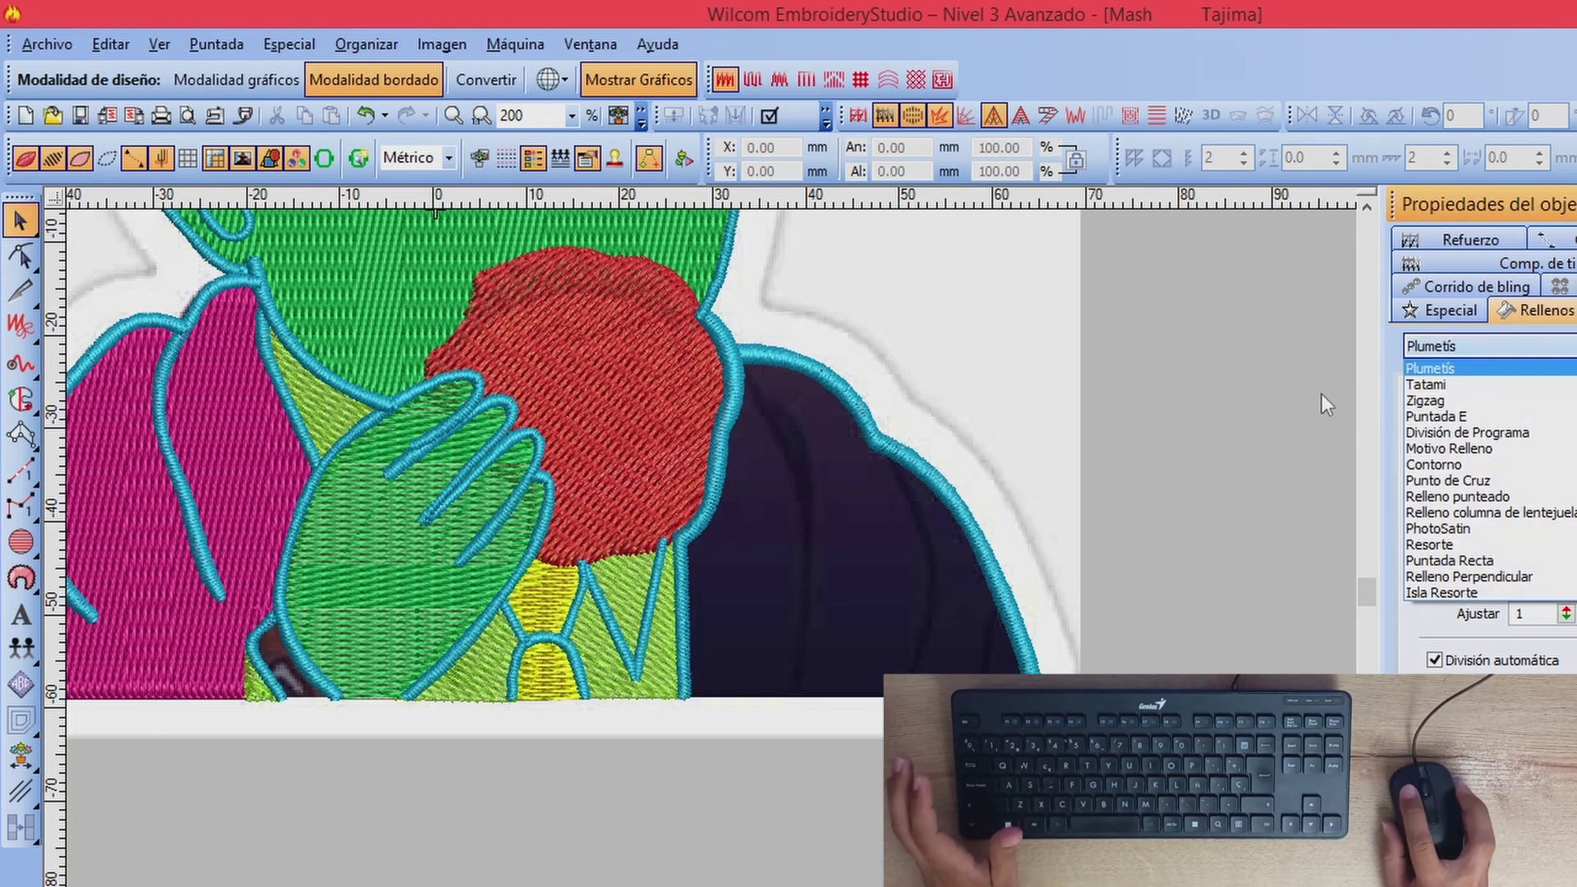
click(1426, 384)
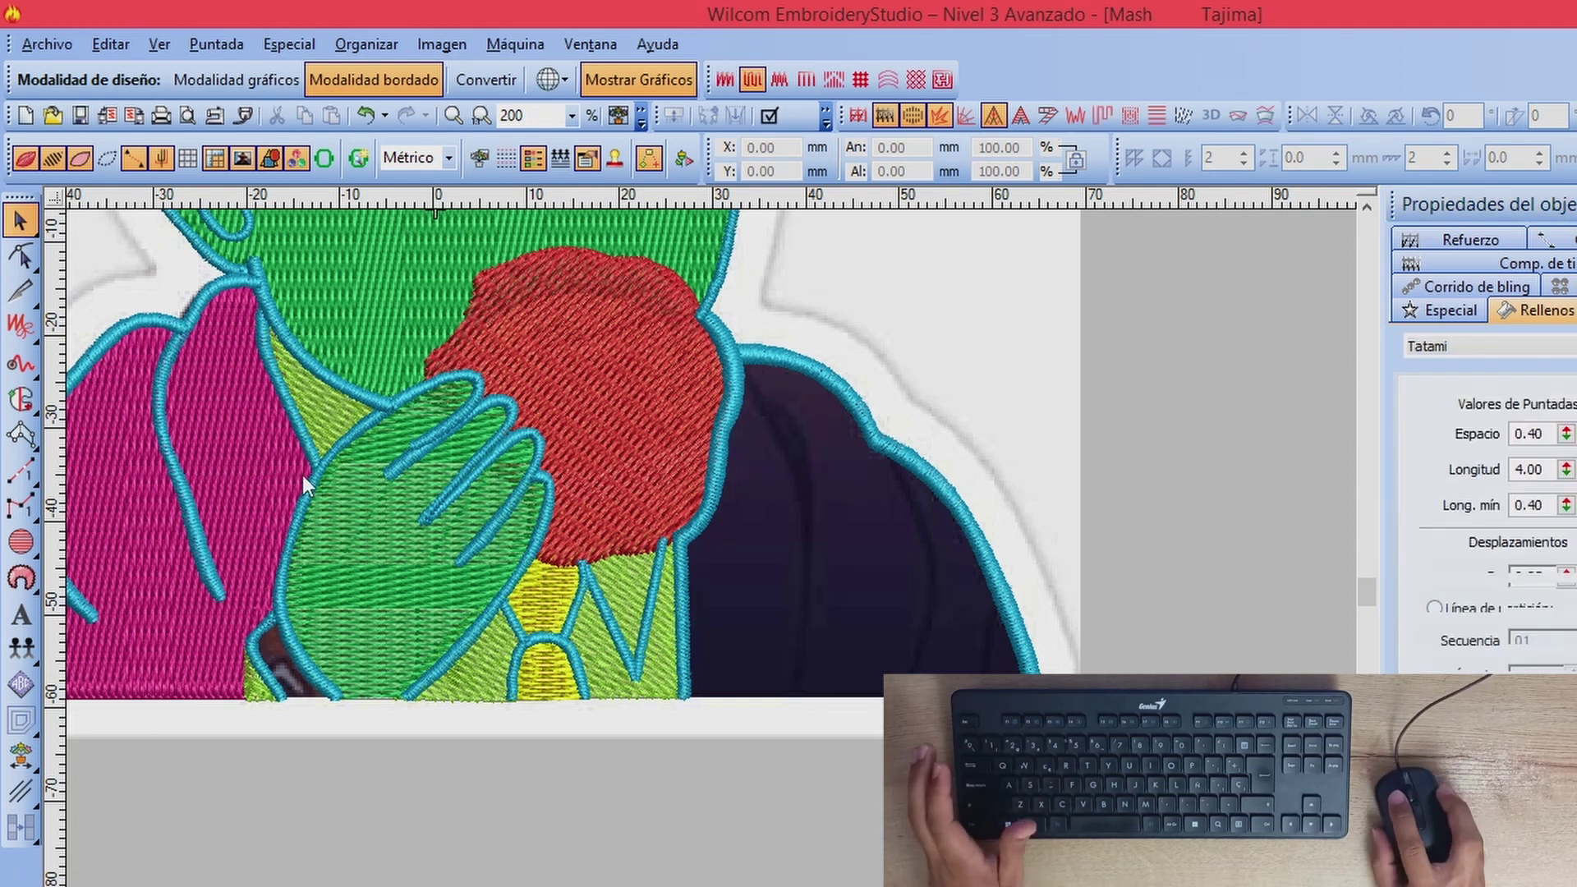
Step: Trace the jacket's right half from the bun over the shoulder to the artwork's lower edge and generate a complex fill at 90°
click(19, 402)
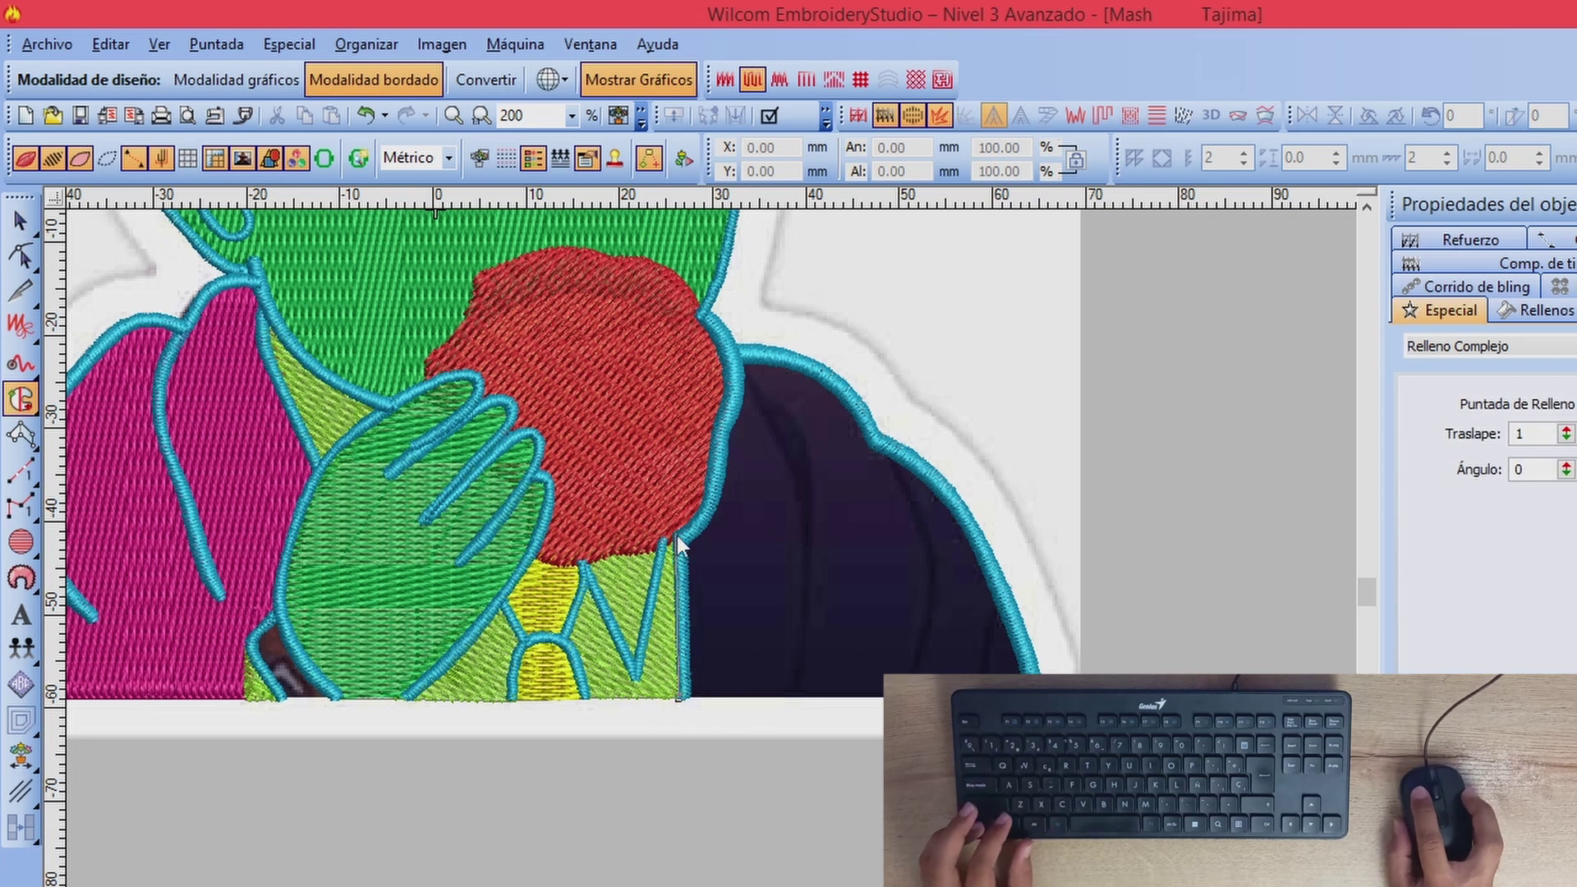
click(723, 358)
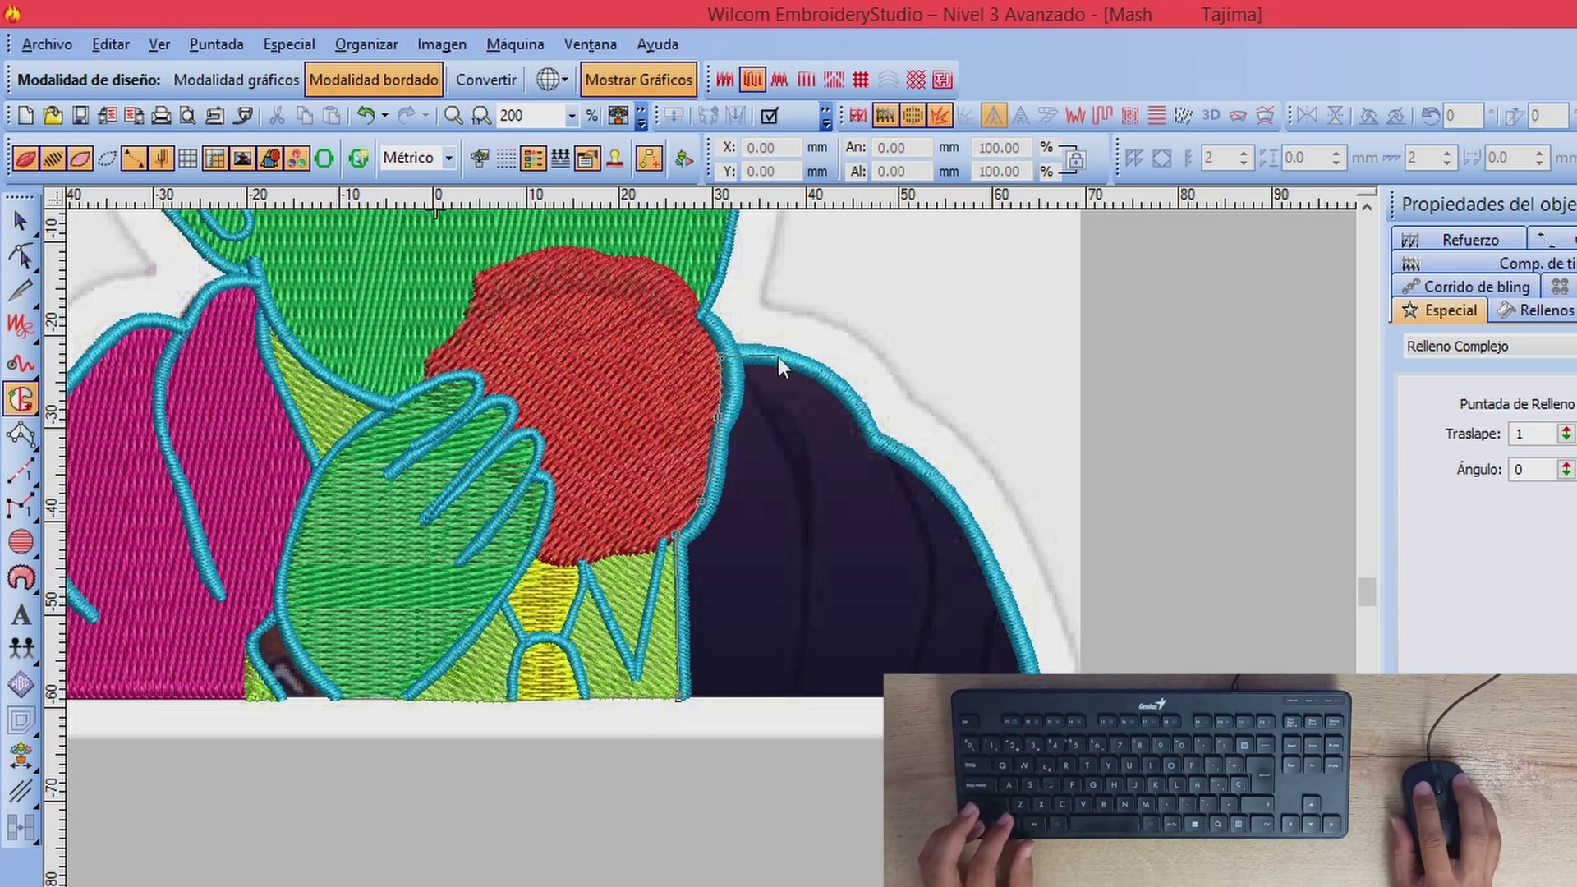
click(876, 436)
click(951, 498)
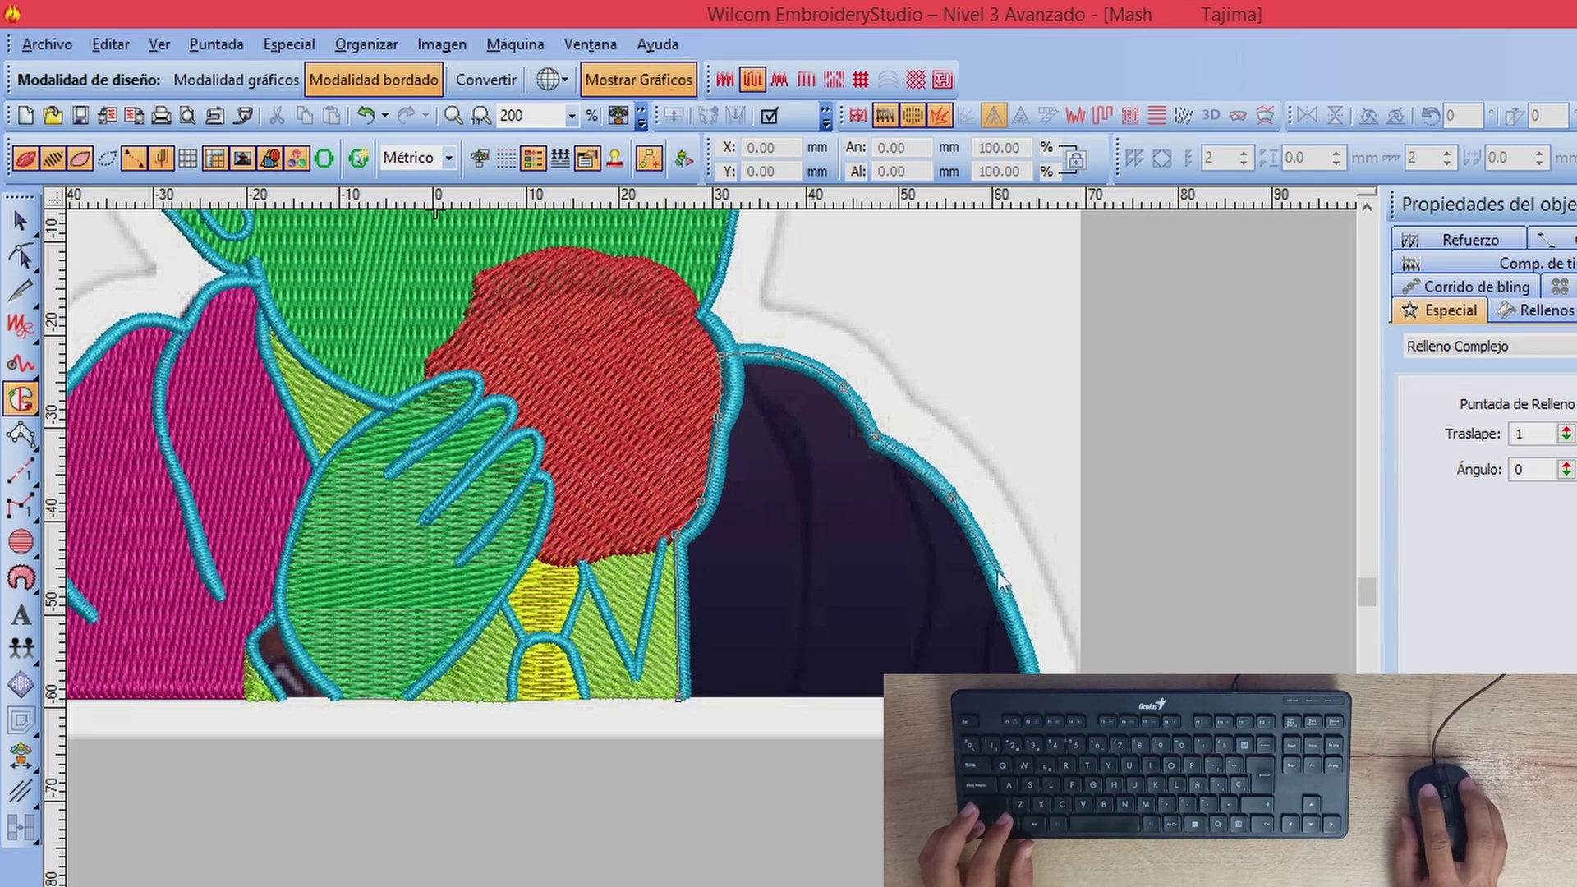
click(996, 572)
click(1041, 698)
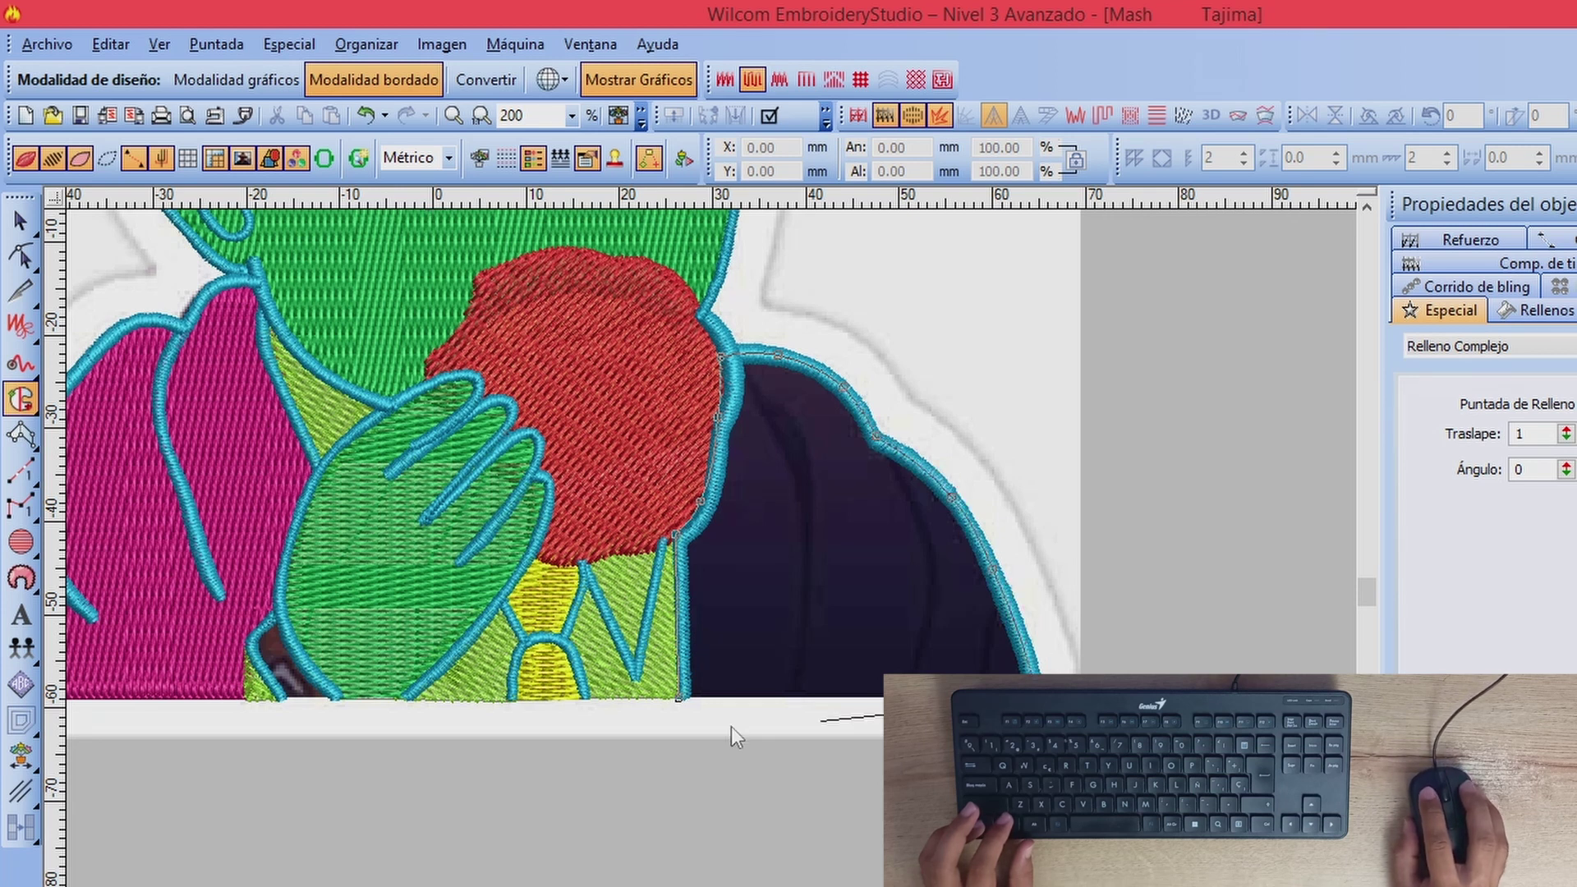
key(Return)
click(889, 243)
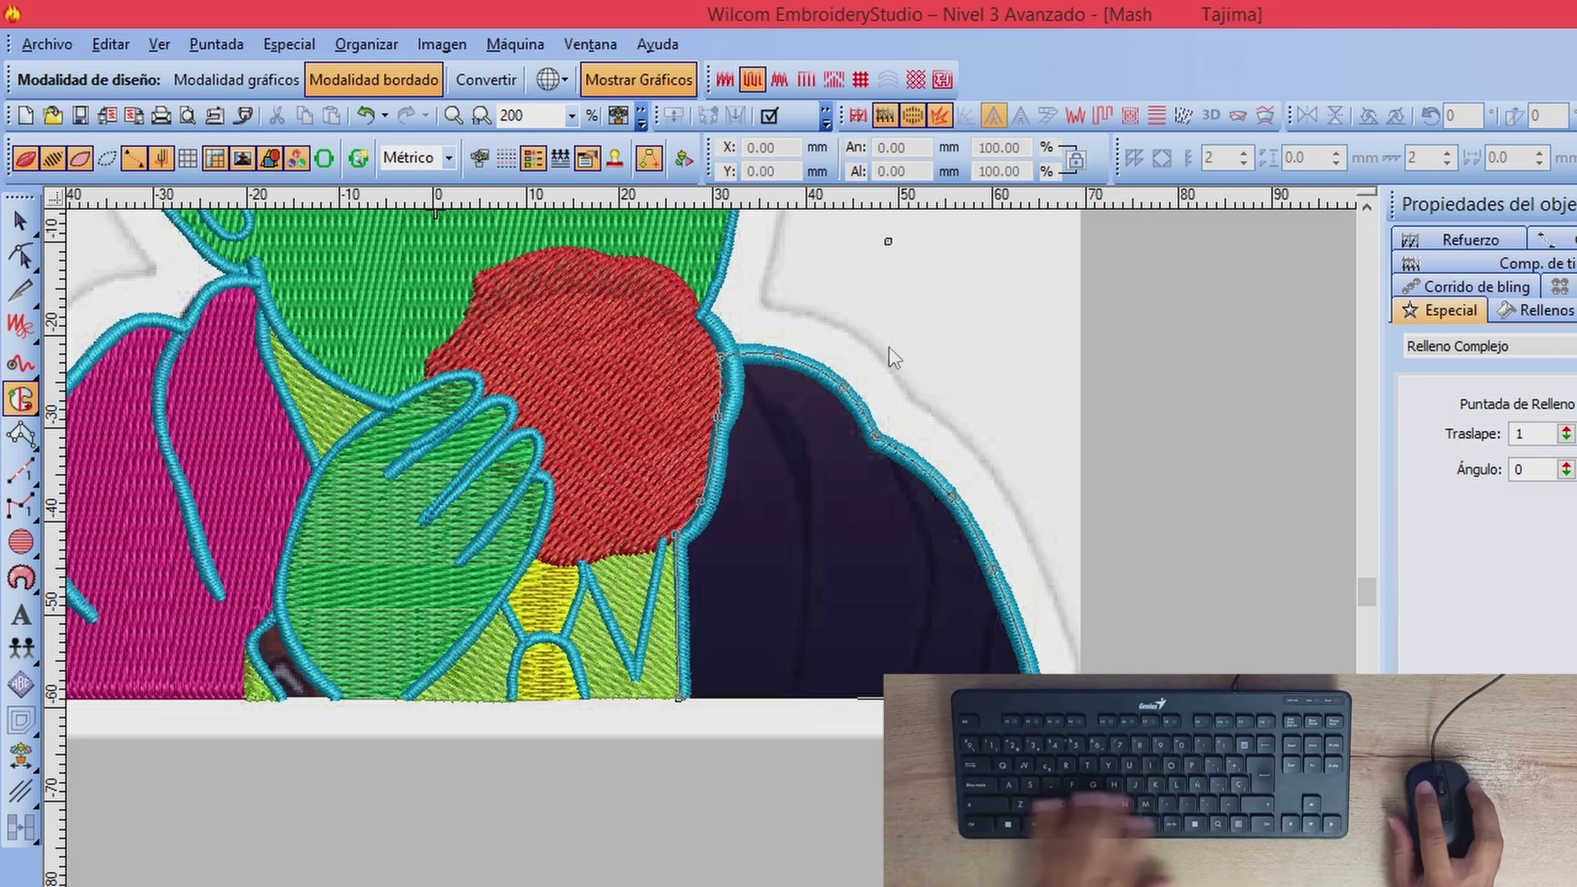
click(889, 589)
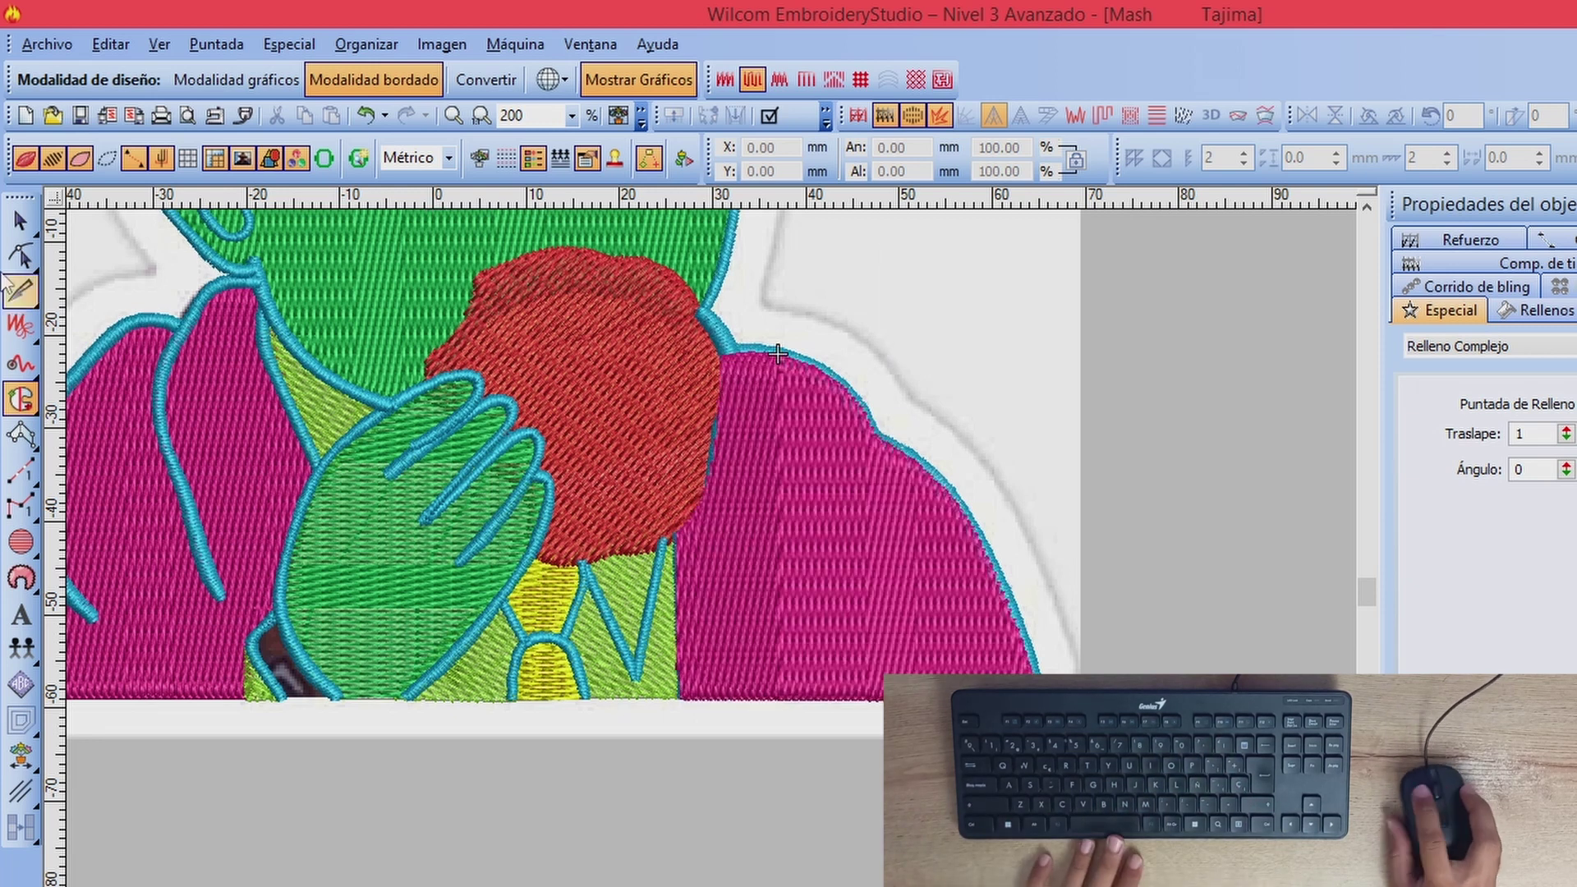
Step: Reshape the right jacket fill so its entry and exit points sit near its lower inner and outer corners
click(20, 255)
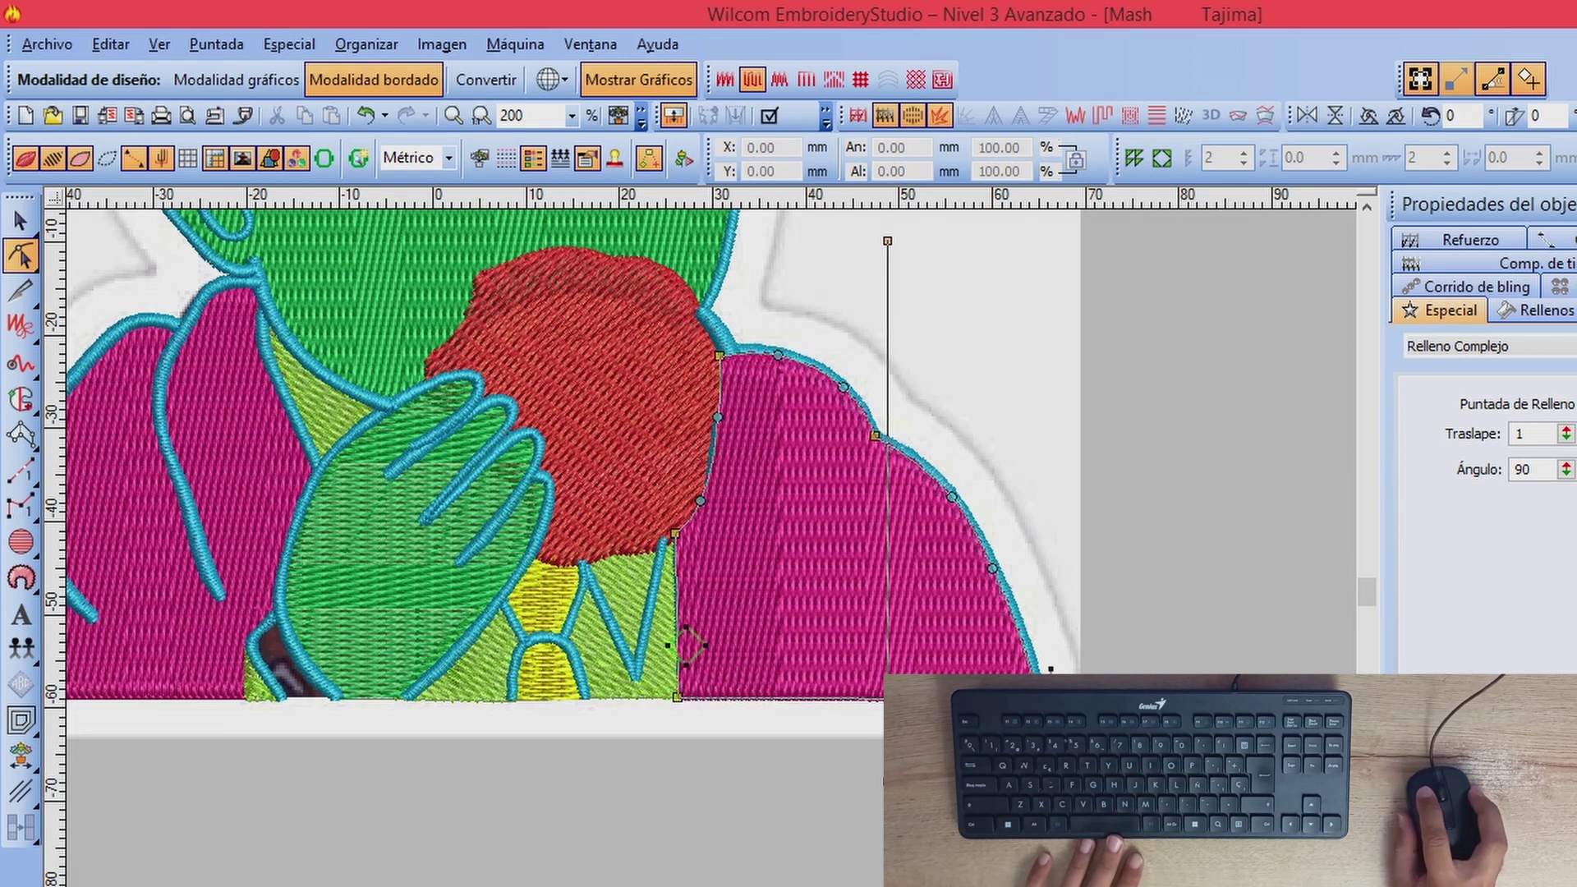
drag(1051, 688, 1057, 685)
key(Escape)
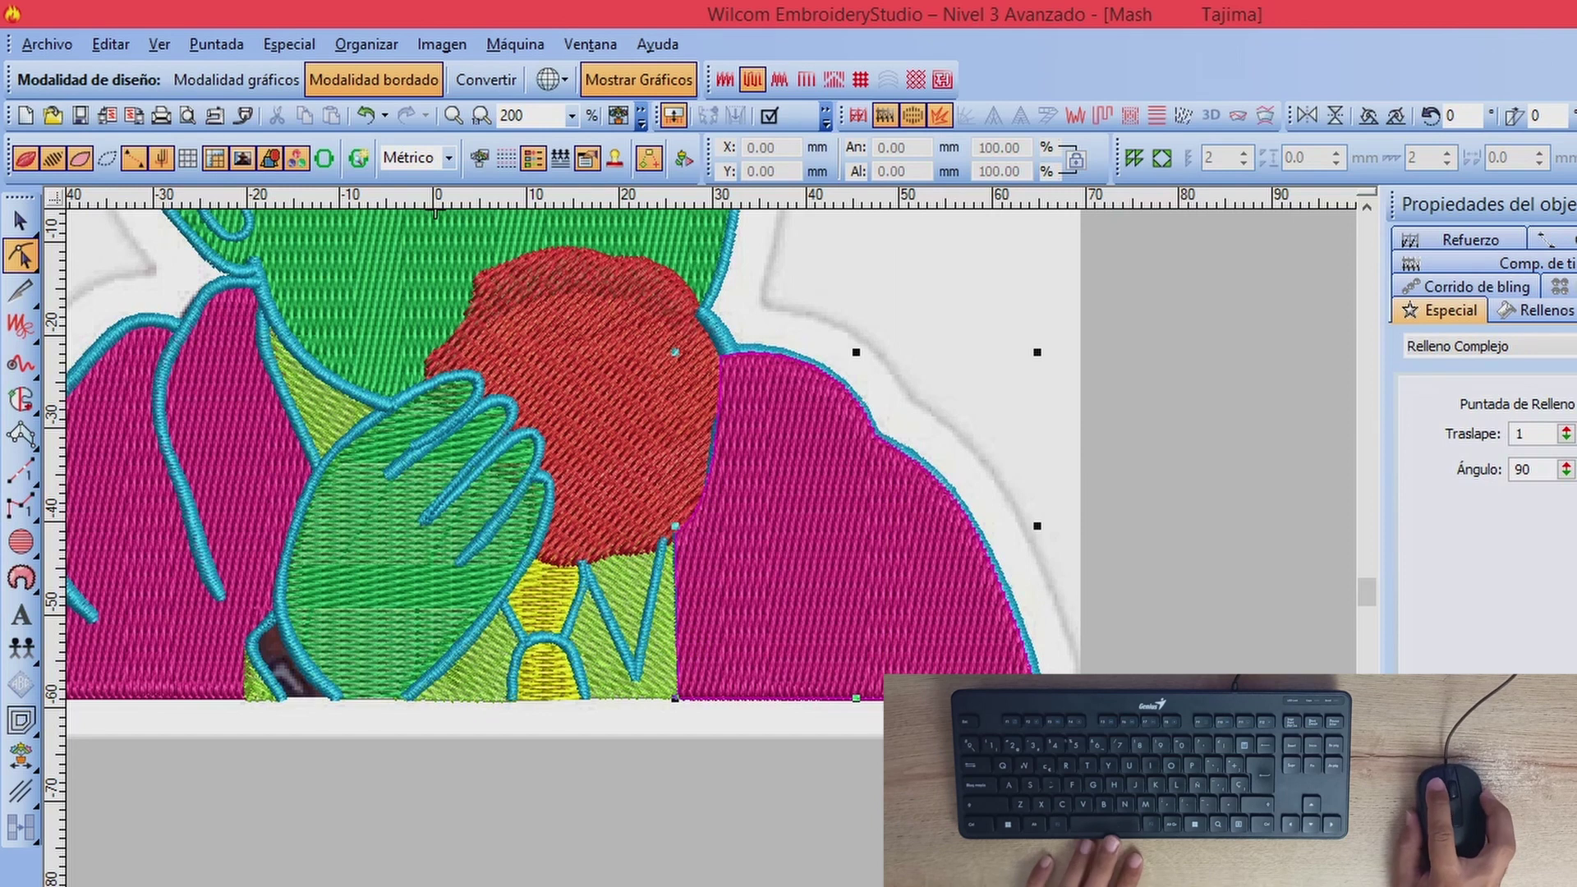
key(Escape)
Step: Compare the stitched fills with the artwork around the face, hand and jacket, and examine the area beside the wrist
scroll(678, 519, down, 4)
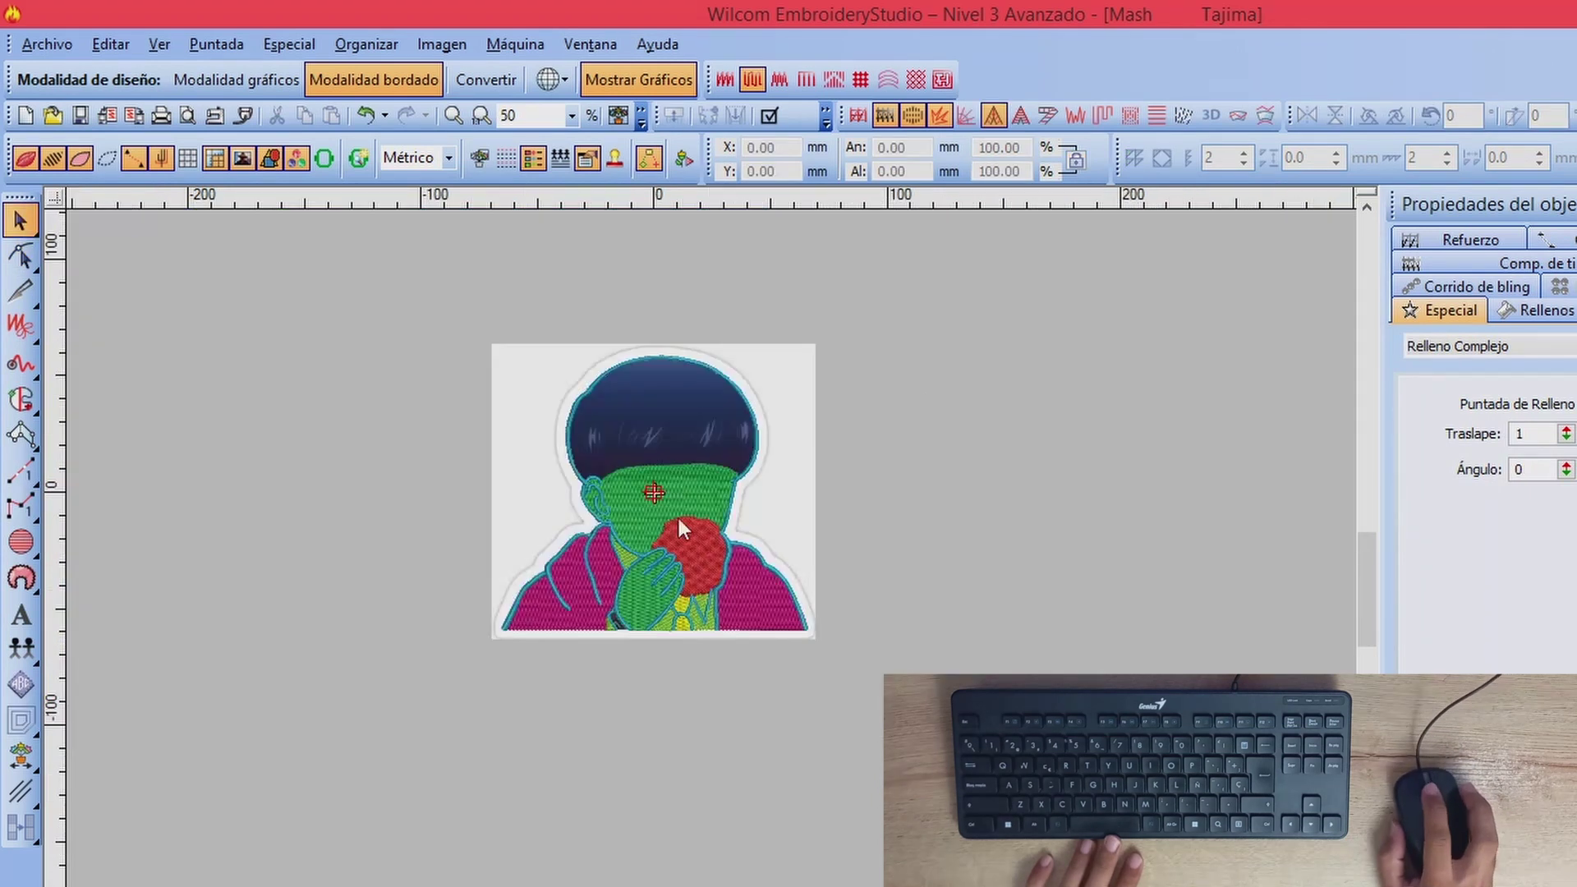
scroll(699, 546, up, 2)
key(s)
key(s)
key(s)
key(s)
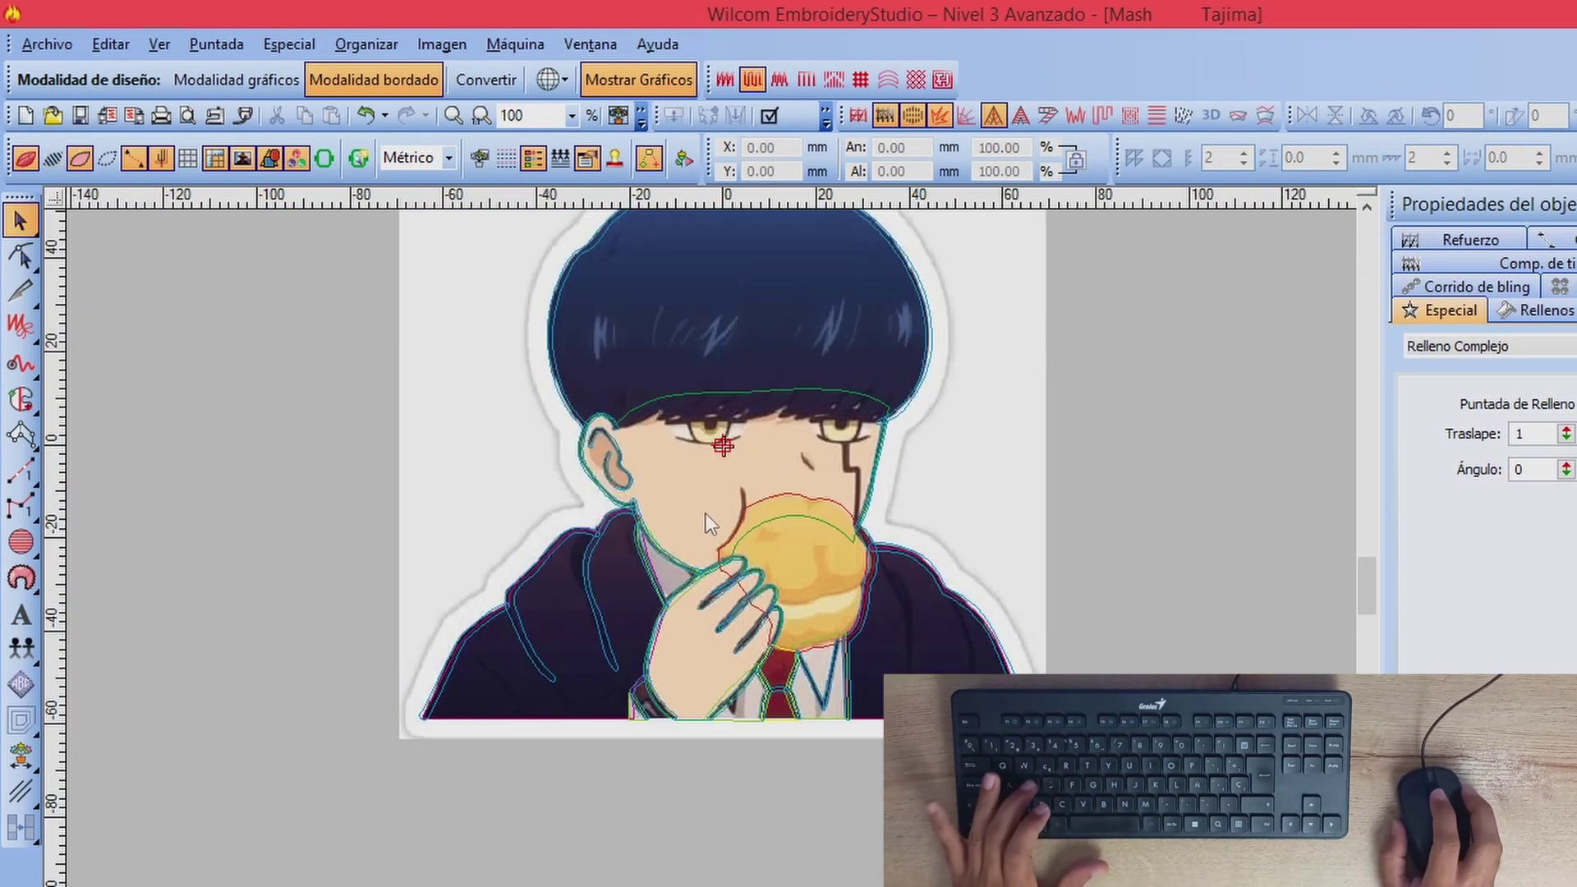
key(s)
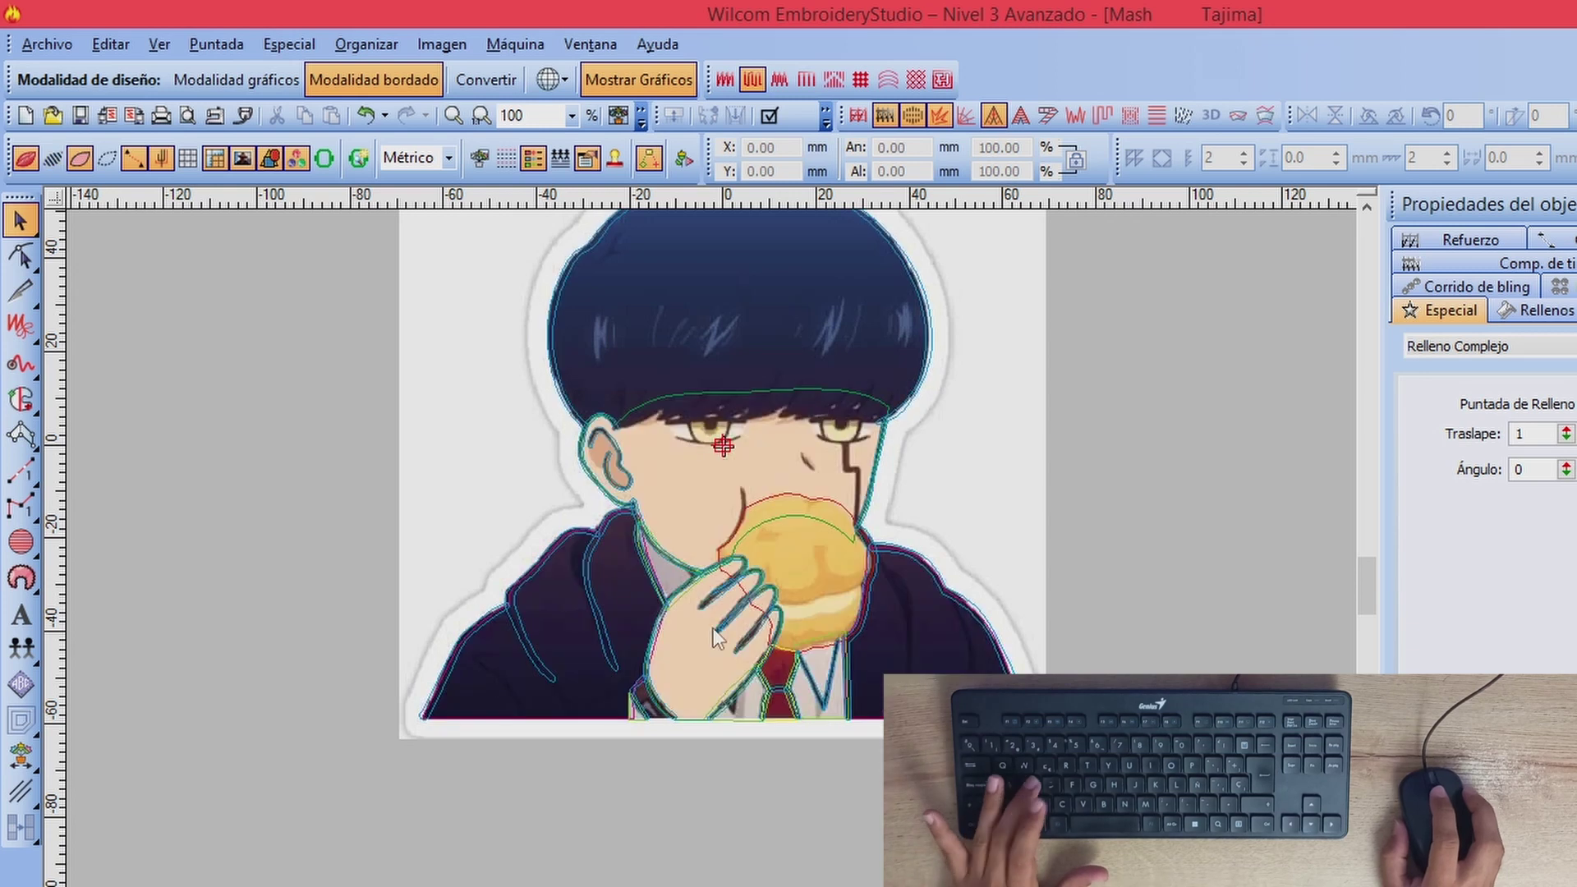
scroll(696, 693, up, 2)
key(s)
scroll(603, 701, down, 2)
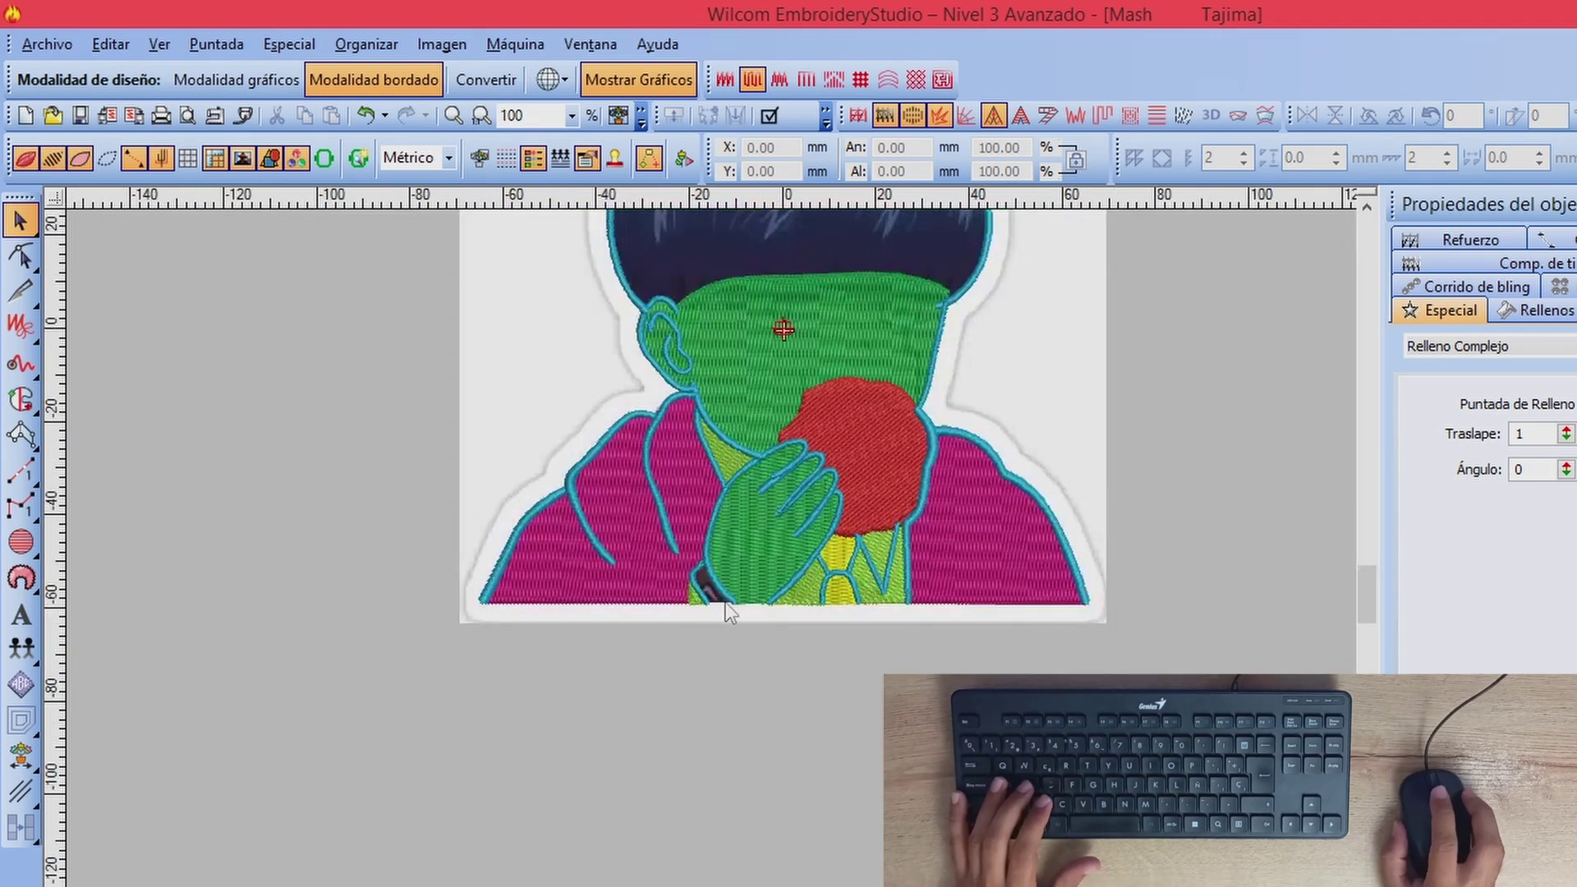
scroll(726, 603, up, 4)
key(s)
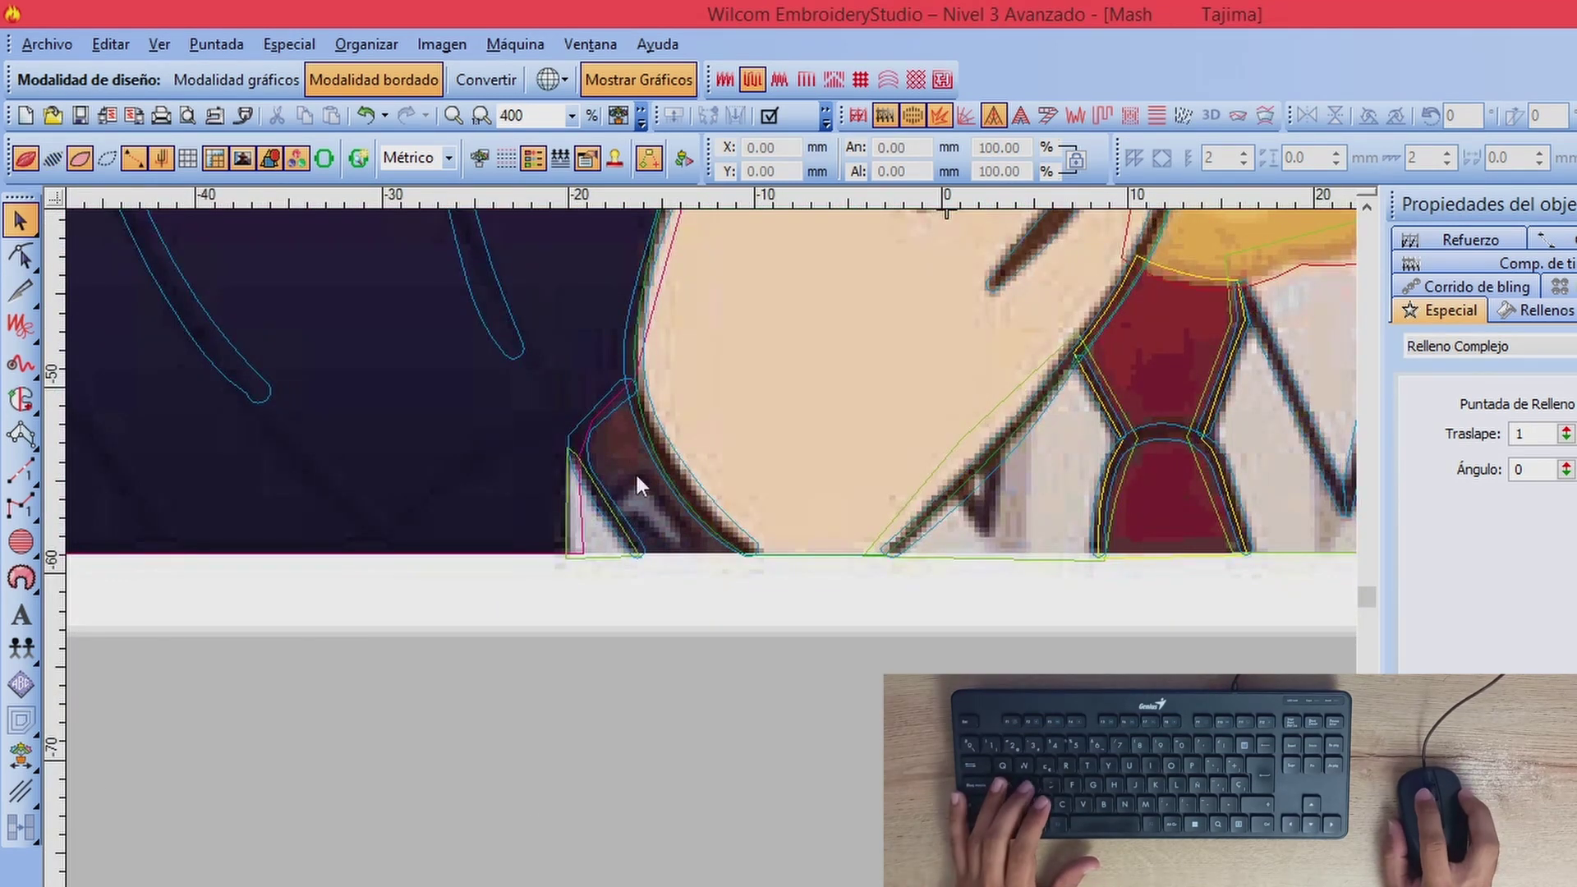
scroll(654, 467, down, 3)
scroll(777, 575, down, 3)
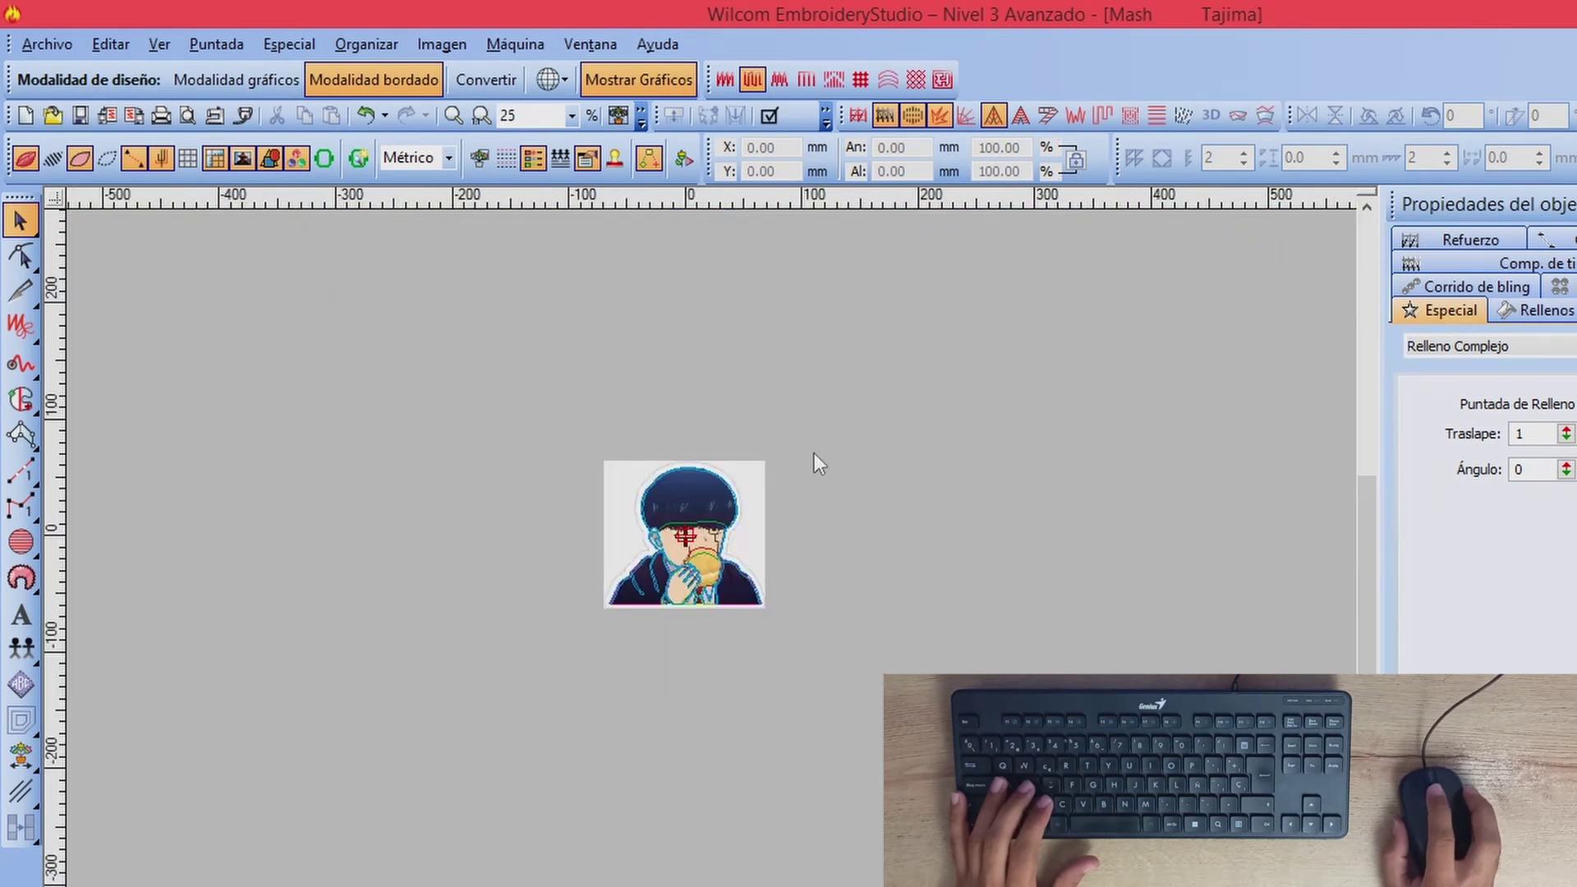
scroll(693, 559, up, 3)
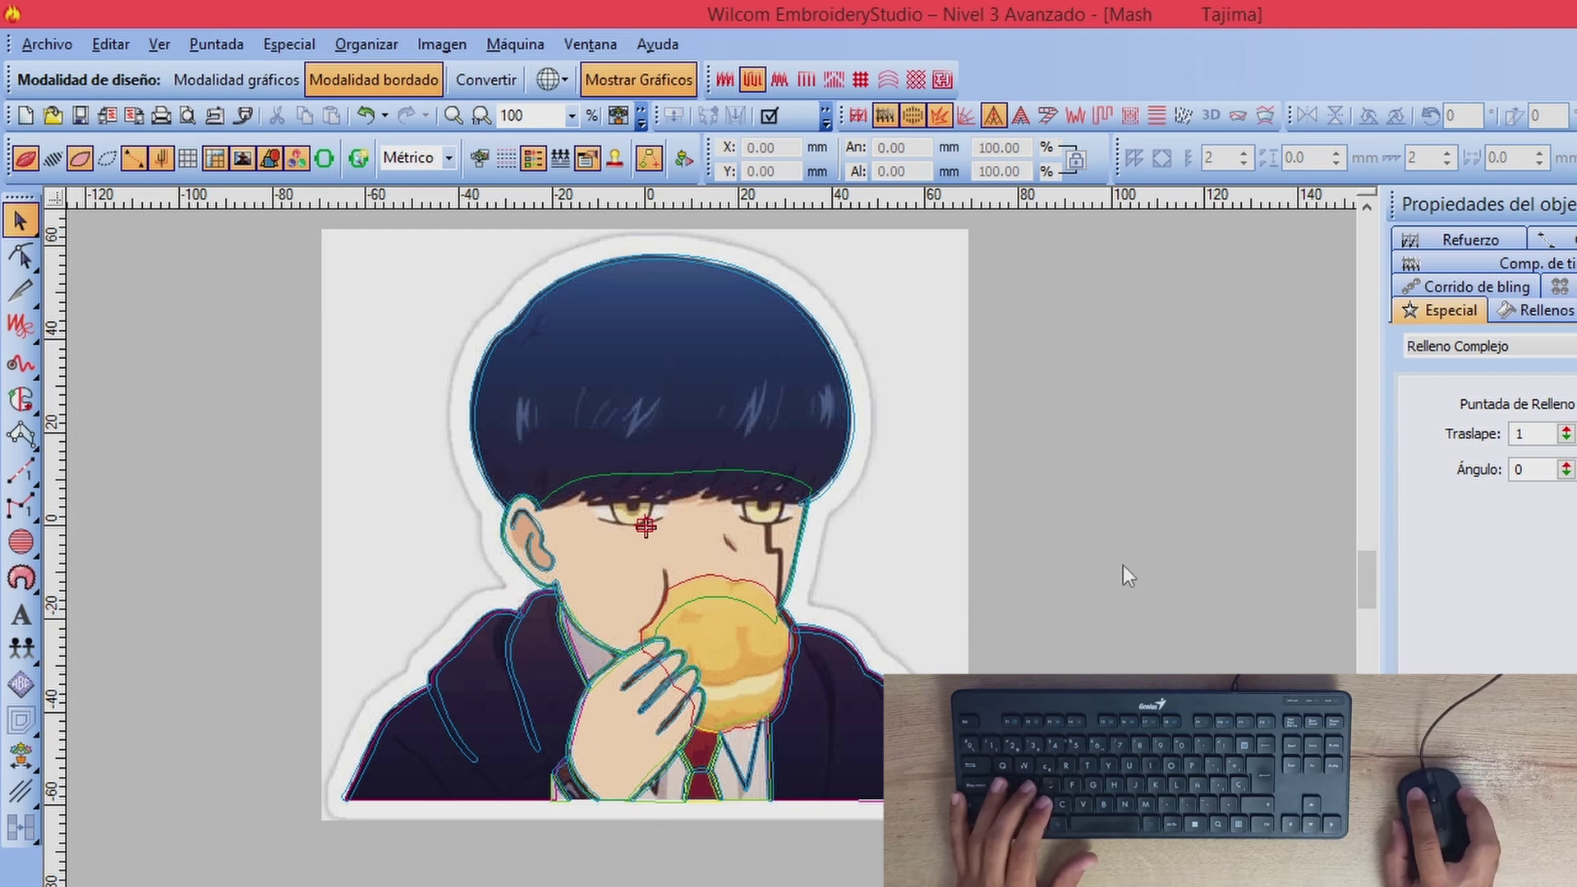
key(s)
scroll(605, 733, up, 1)
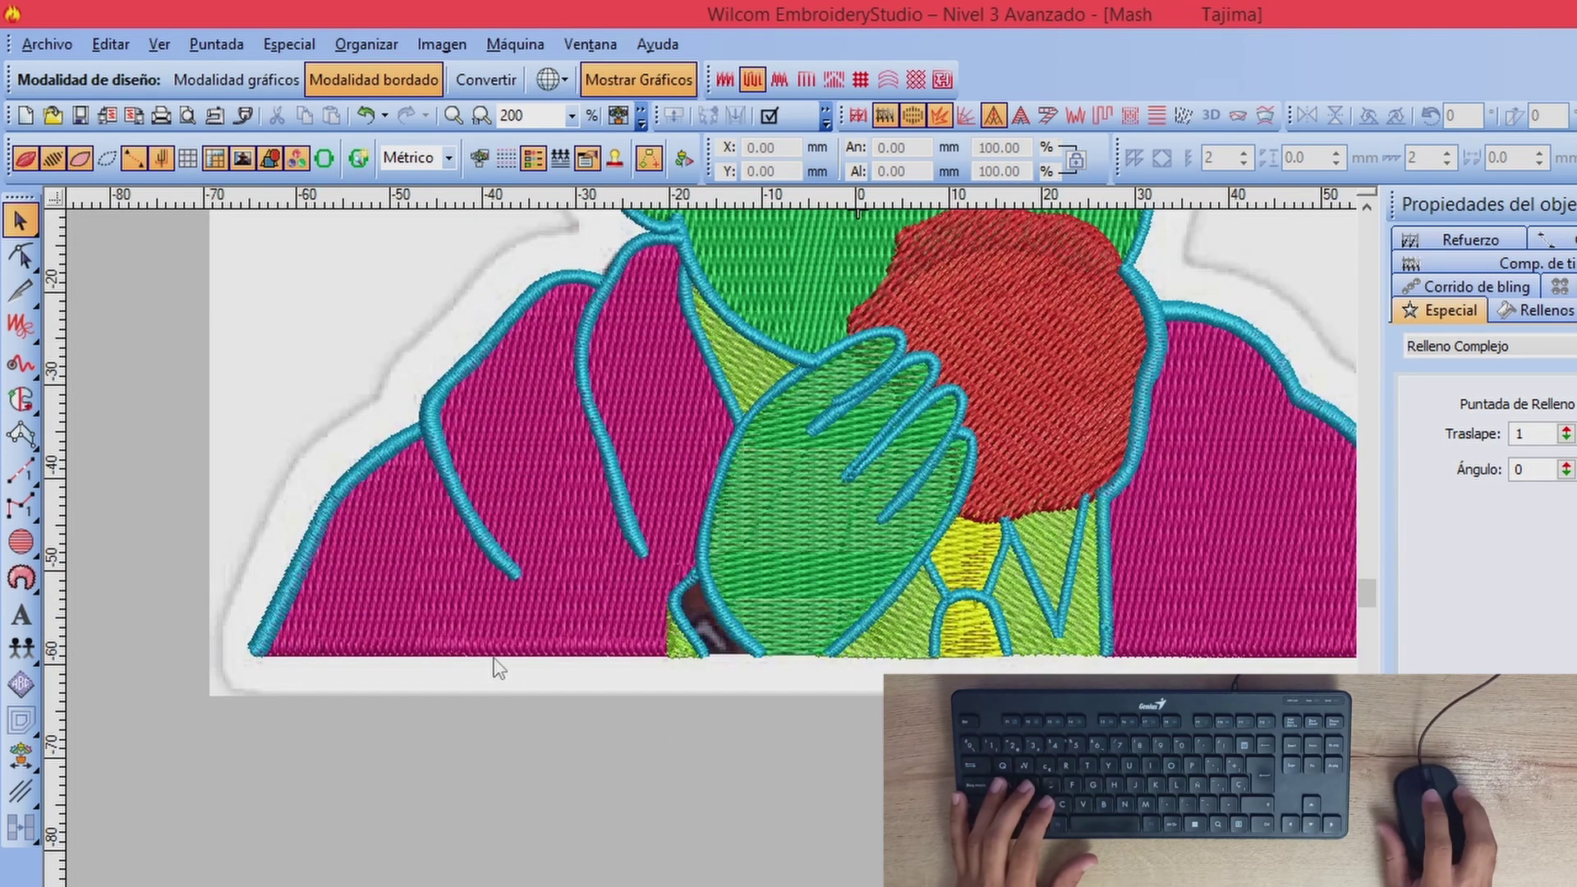
scroll(861, 694, down, 2)
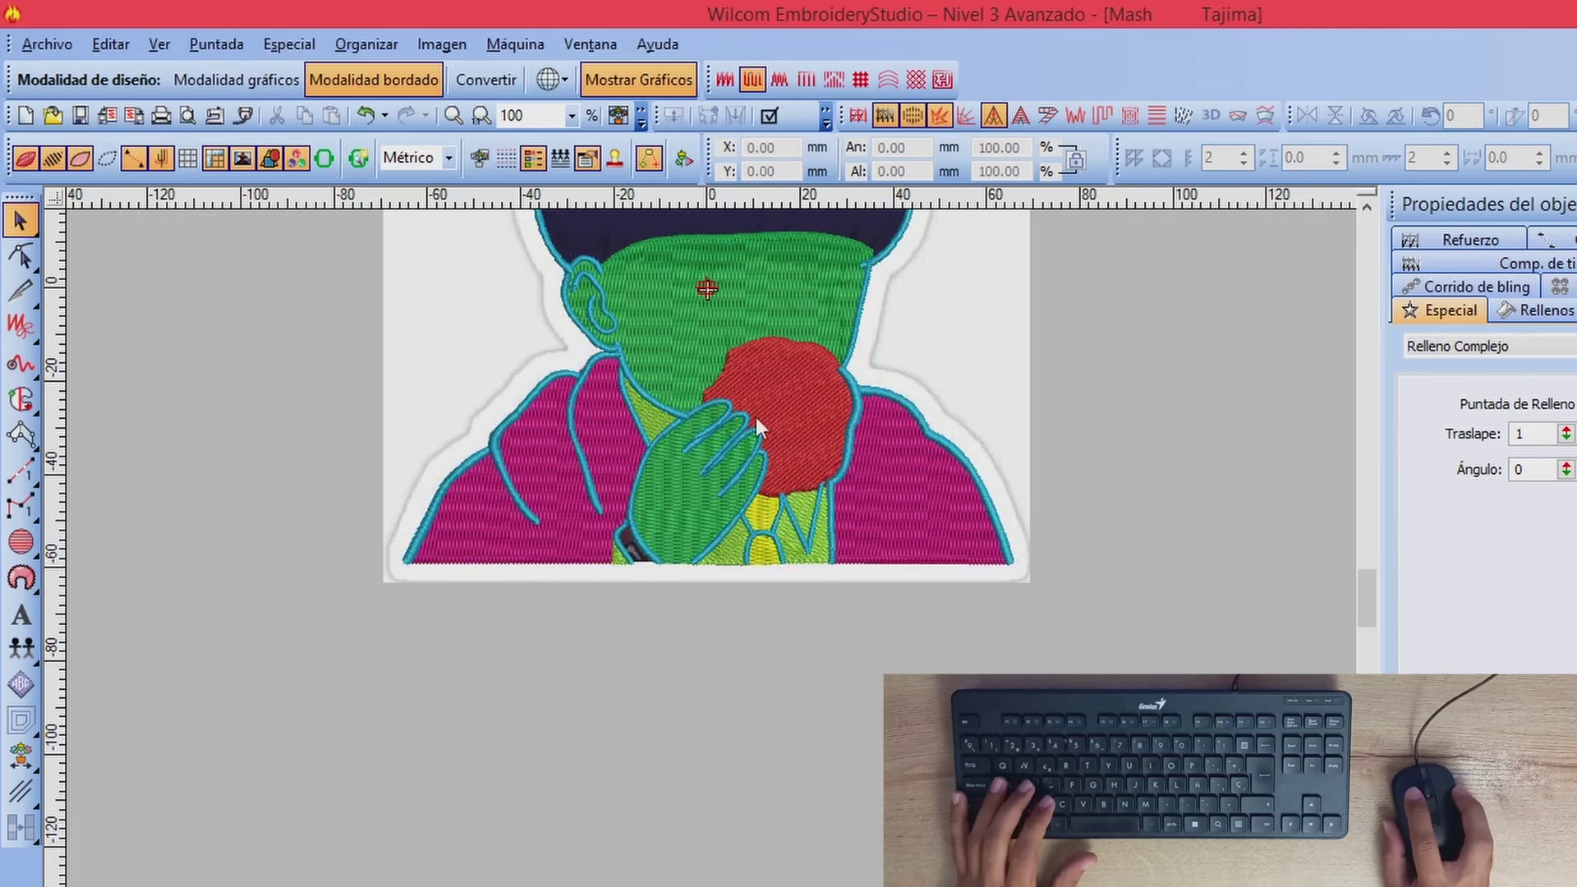
scroll(752, 613, down, 1)
scroll(713, 472, up, 2)
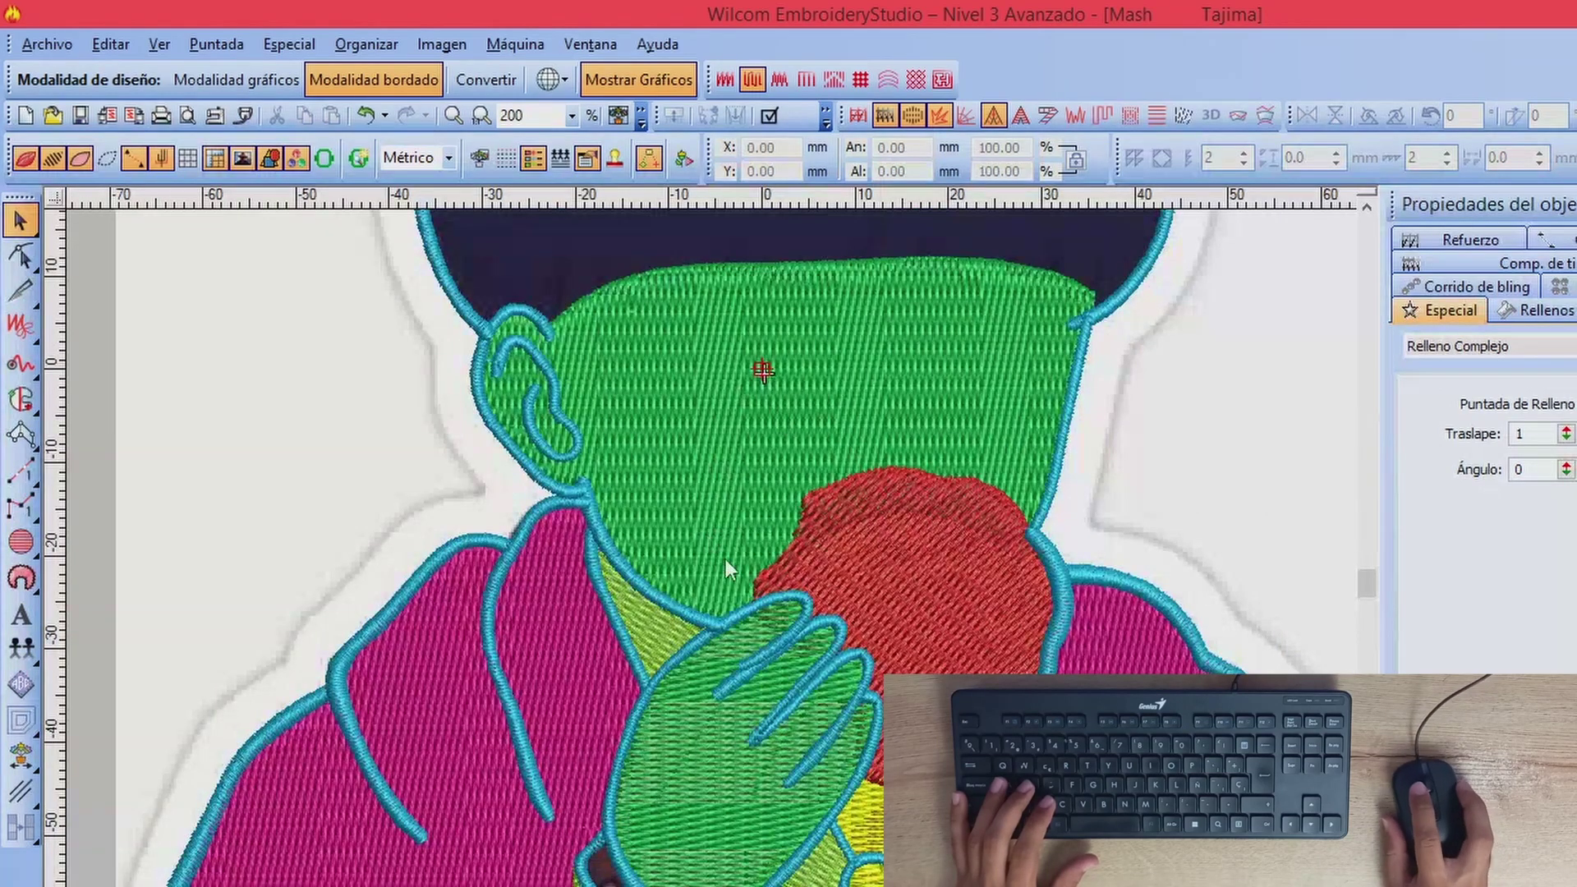
scroll(727, 560, down, 2)
scroll(679, 613, up, 1)
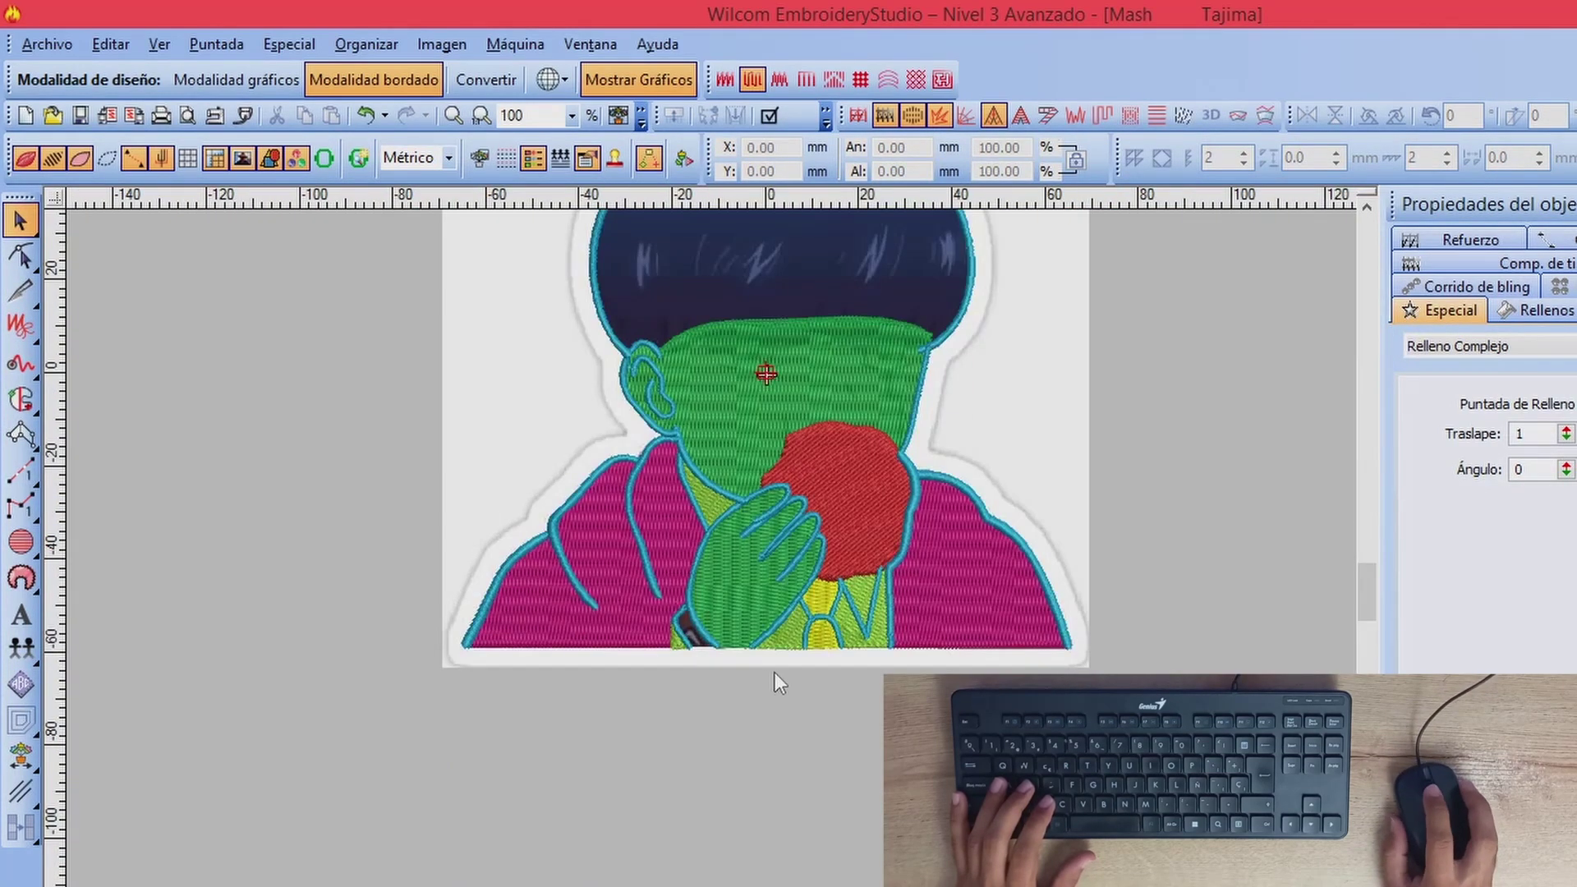
scroll(723, 499, up, 1)
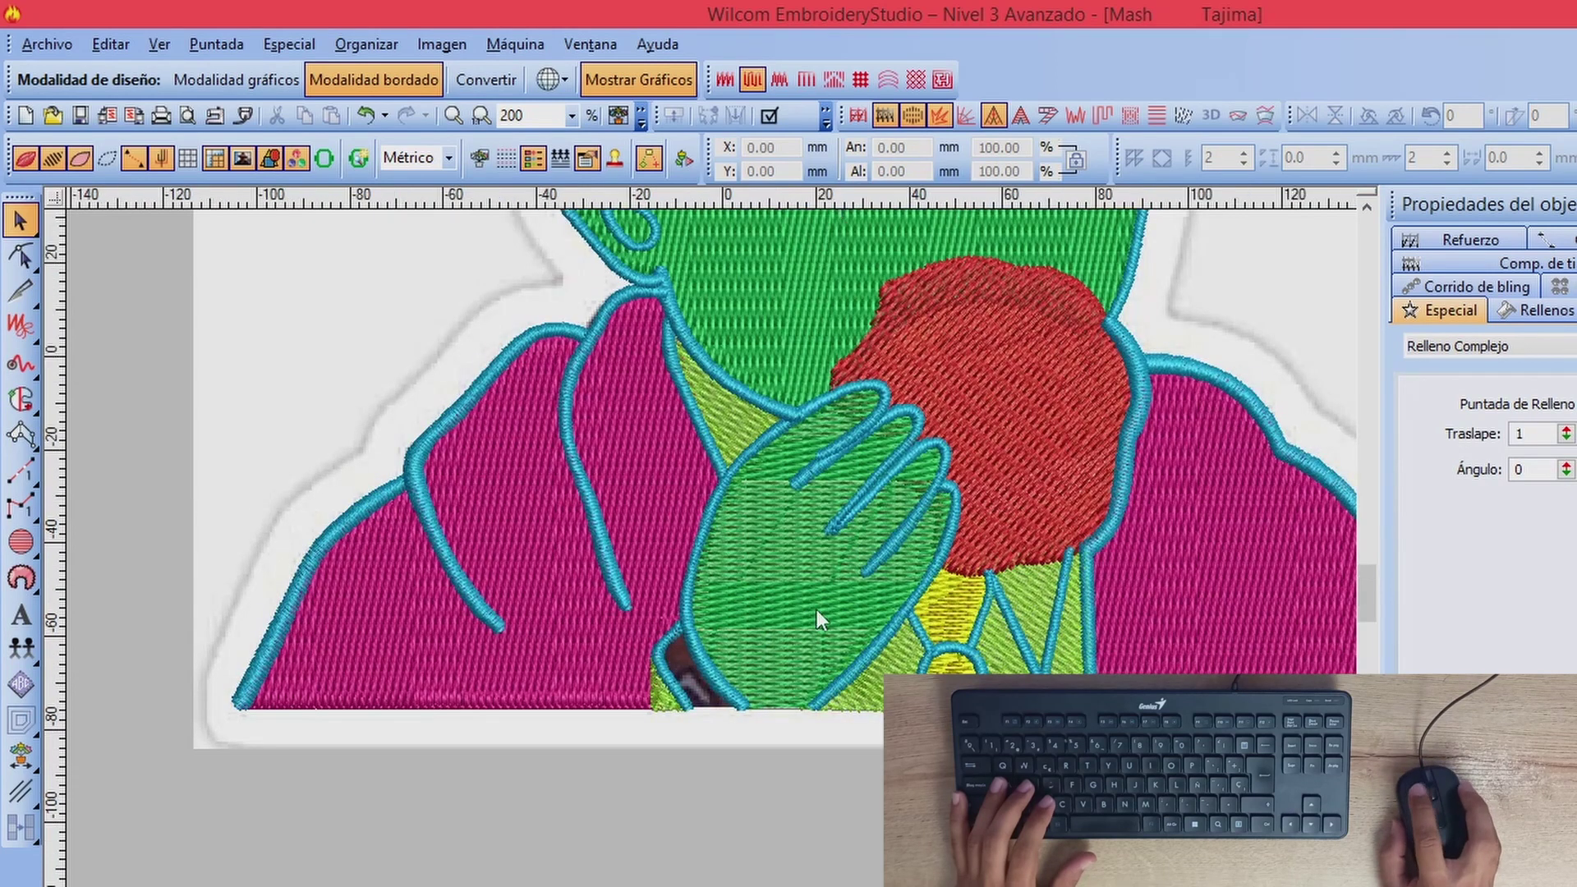
scroll(678, 487, down, 2)
scroll(678, 529, up, 2)
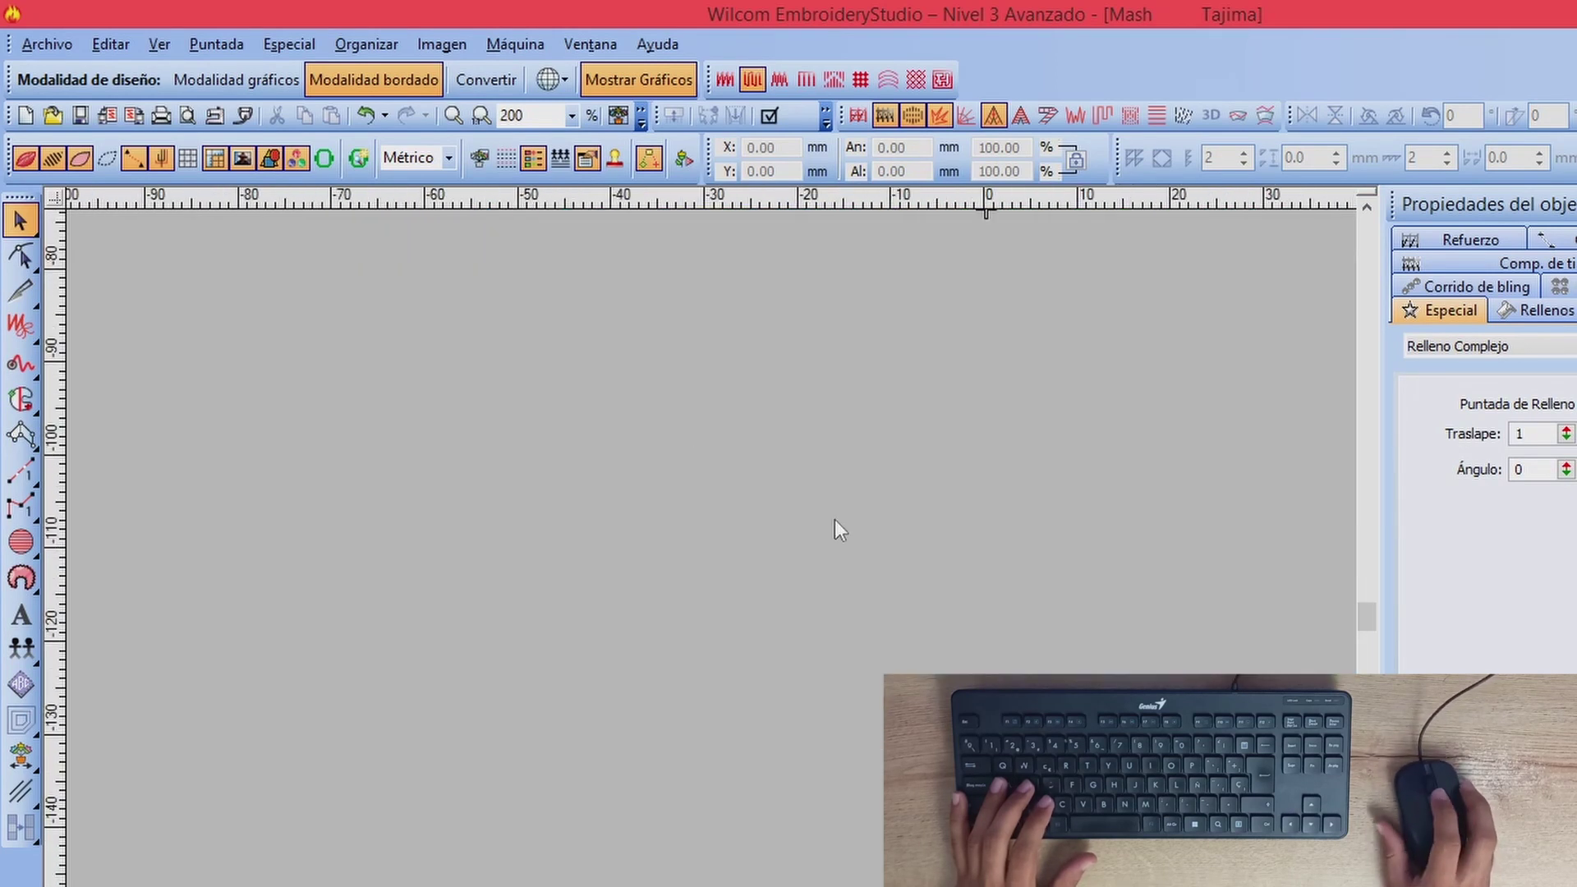
scroll(834, 519, down, 2)
Step: Trace the dark cuff area between the jacket and the hand down to the artwork's lower edge and generate a complex fill at 39°
scroll(733, 391, up, 1)
scroll(639, 602, up, 2)
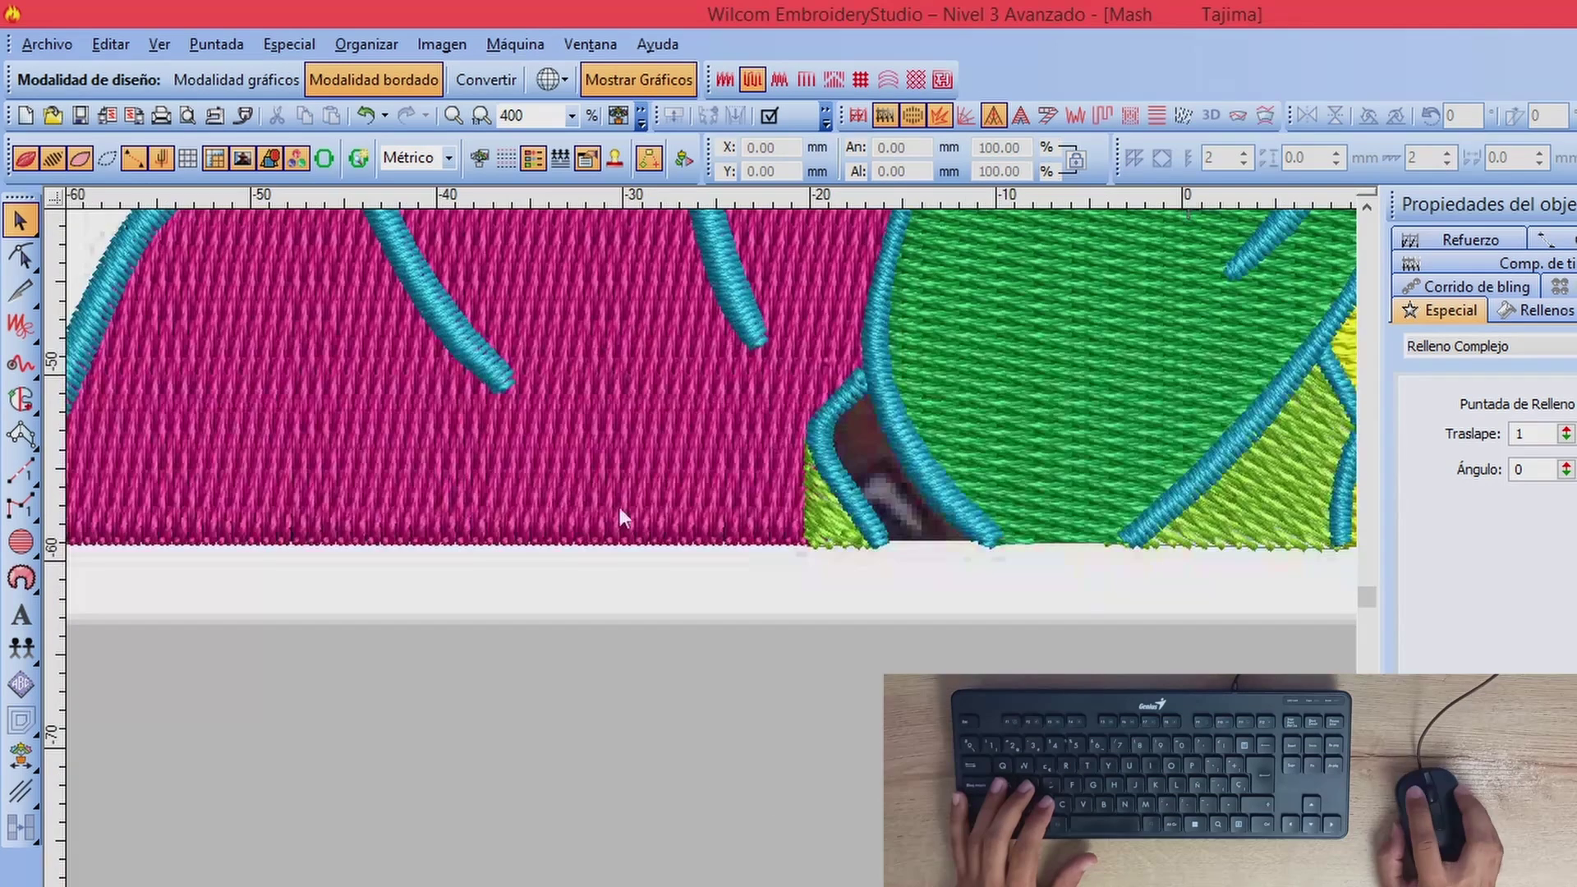
click(21, 399)
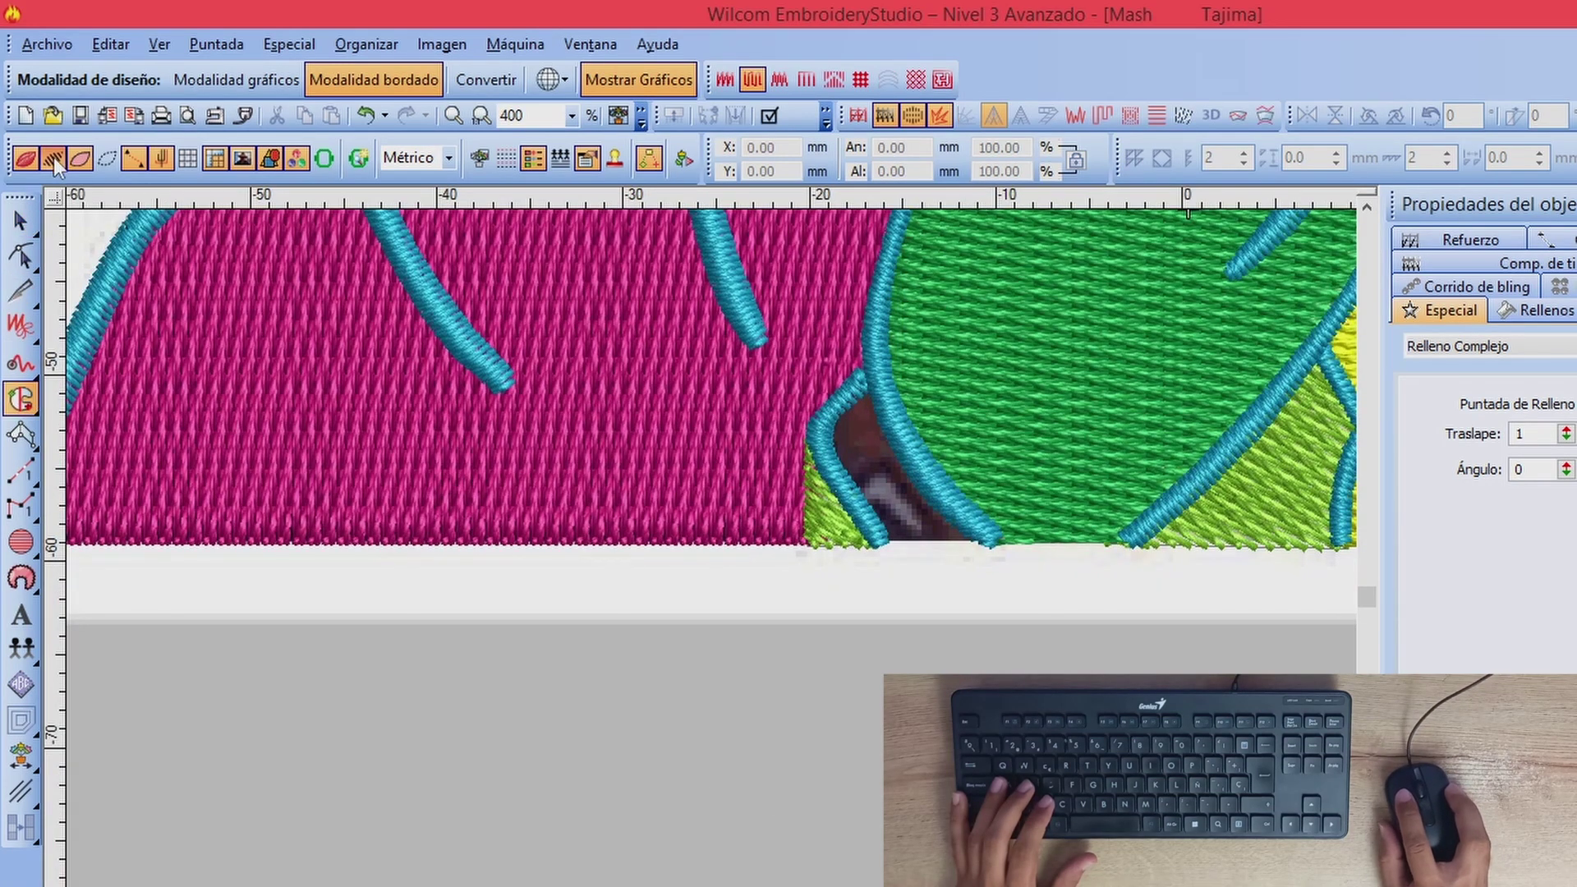
click(53, 156)
click(818, 444)
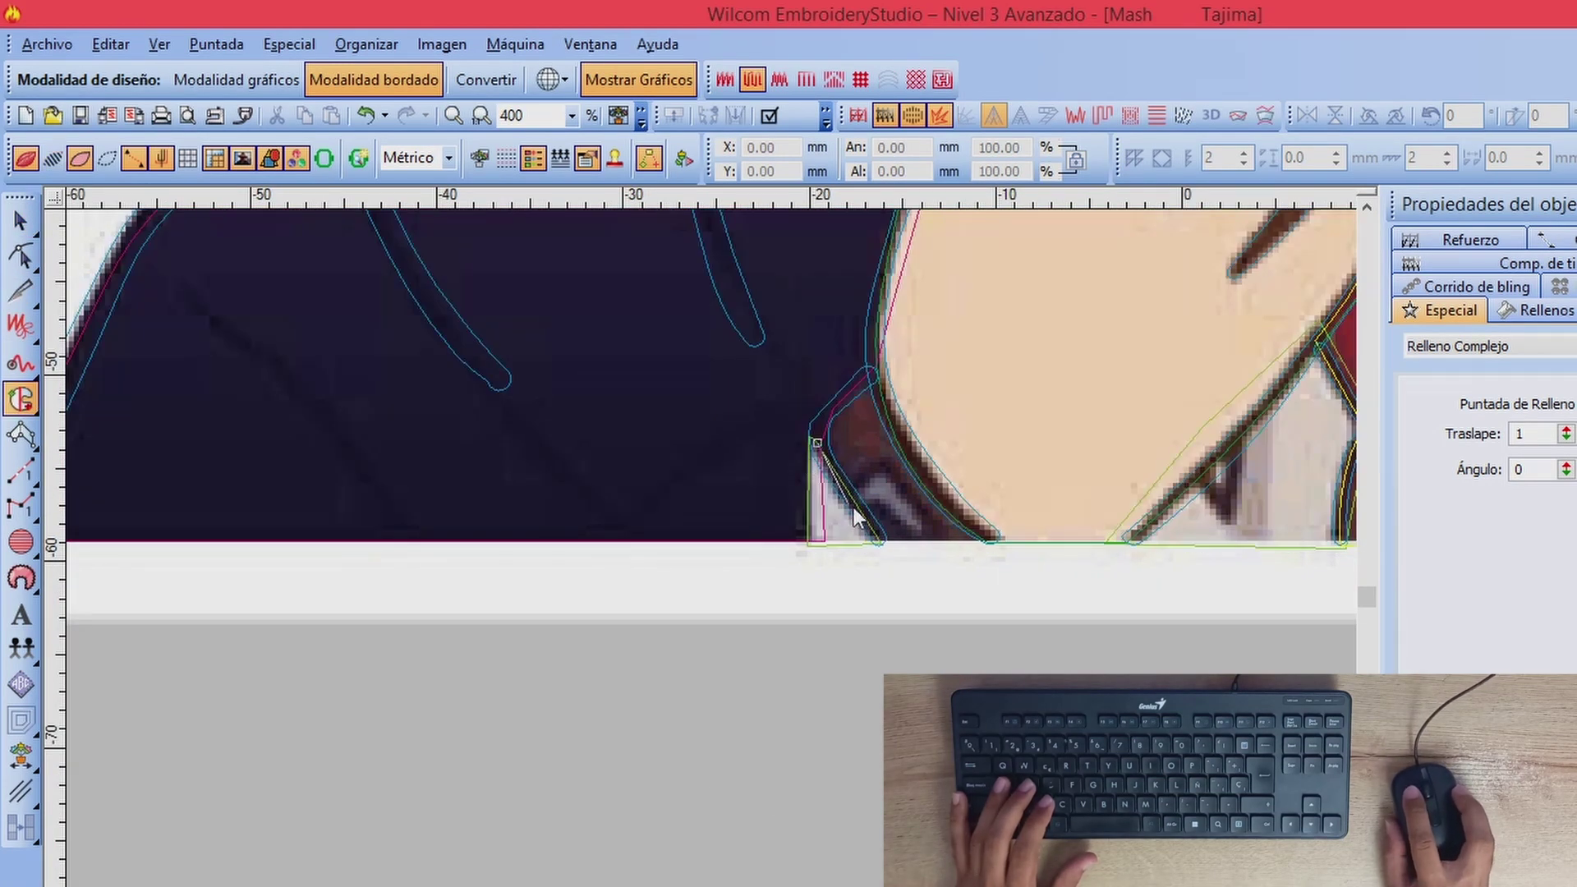
click(882, 540)
click(996, 543)
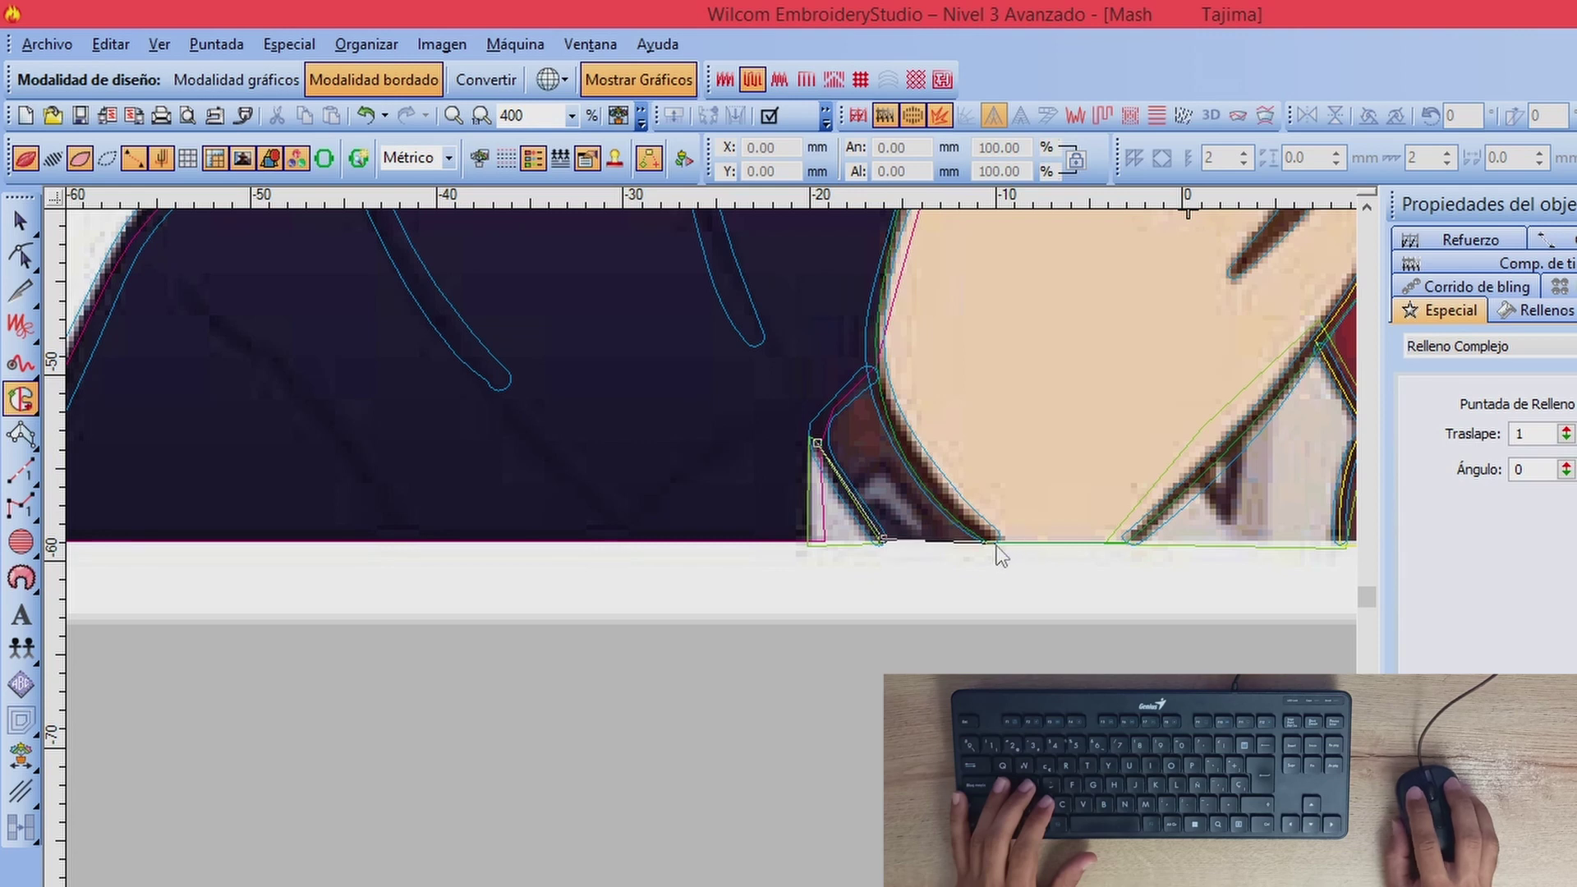
click(936, 488)
click(874, 371)
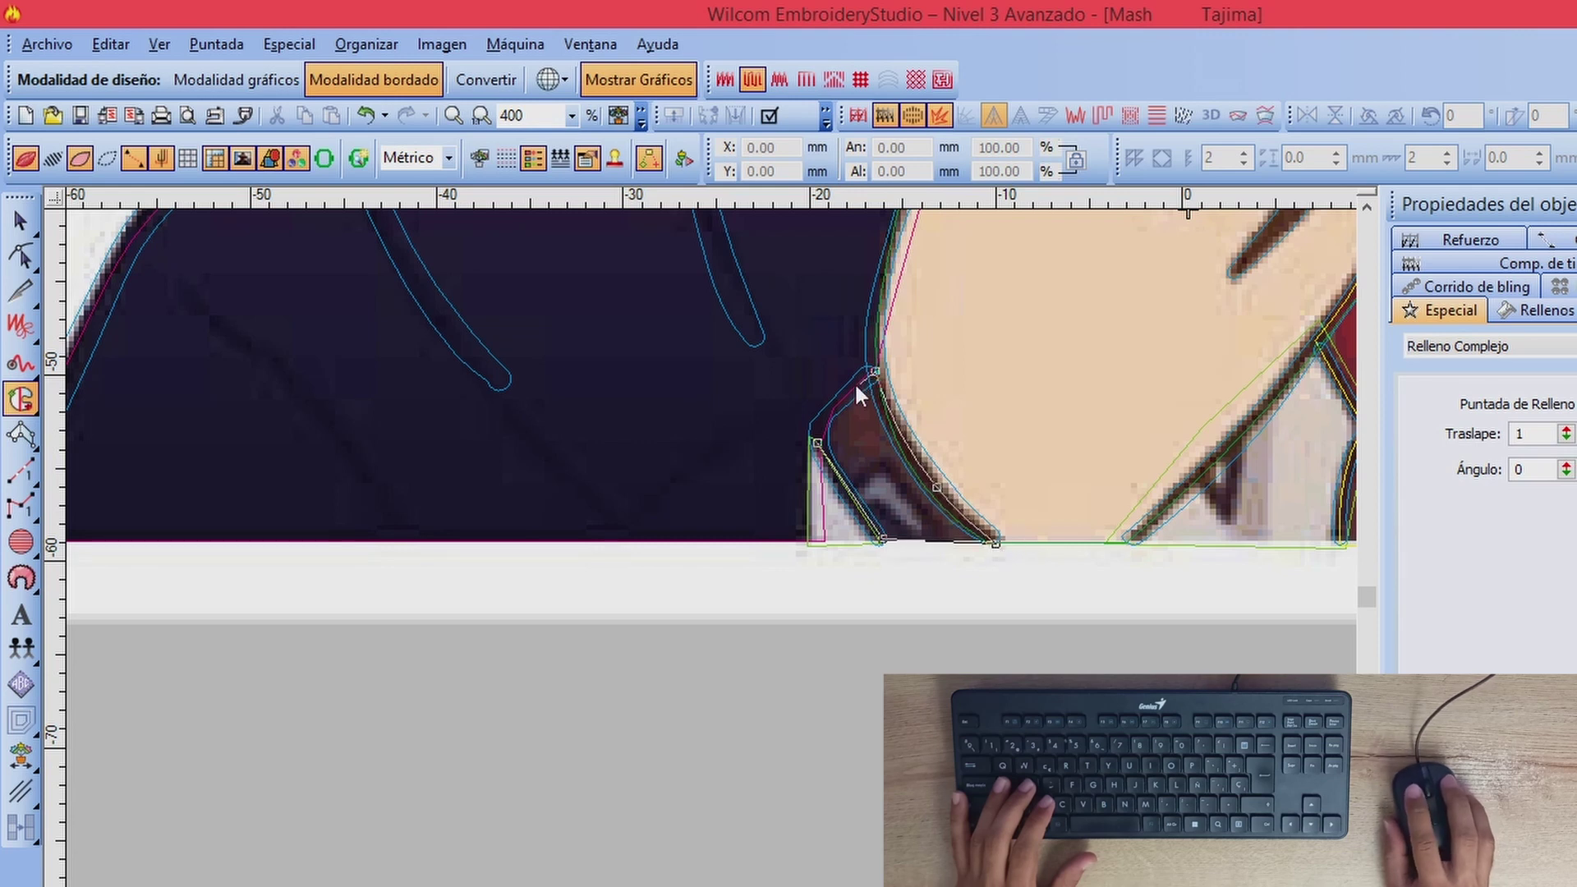
key(s)
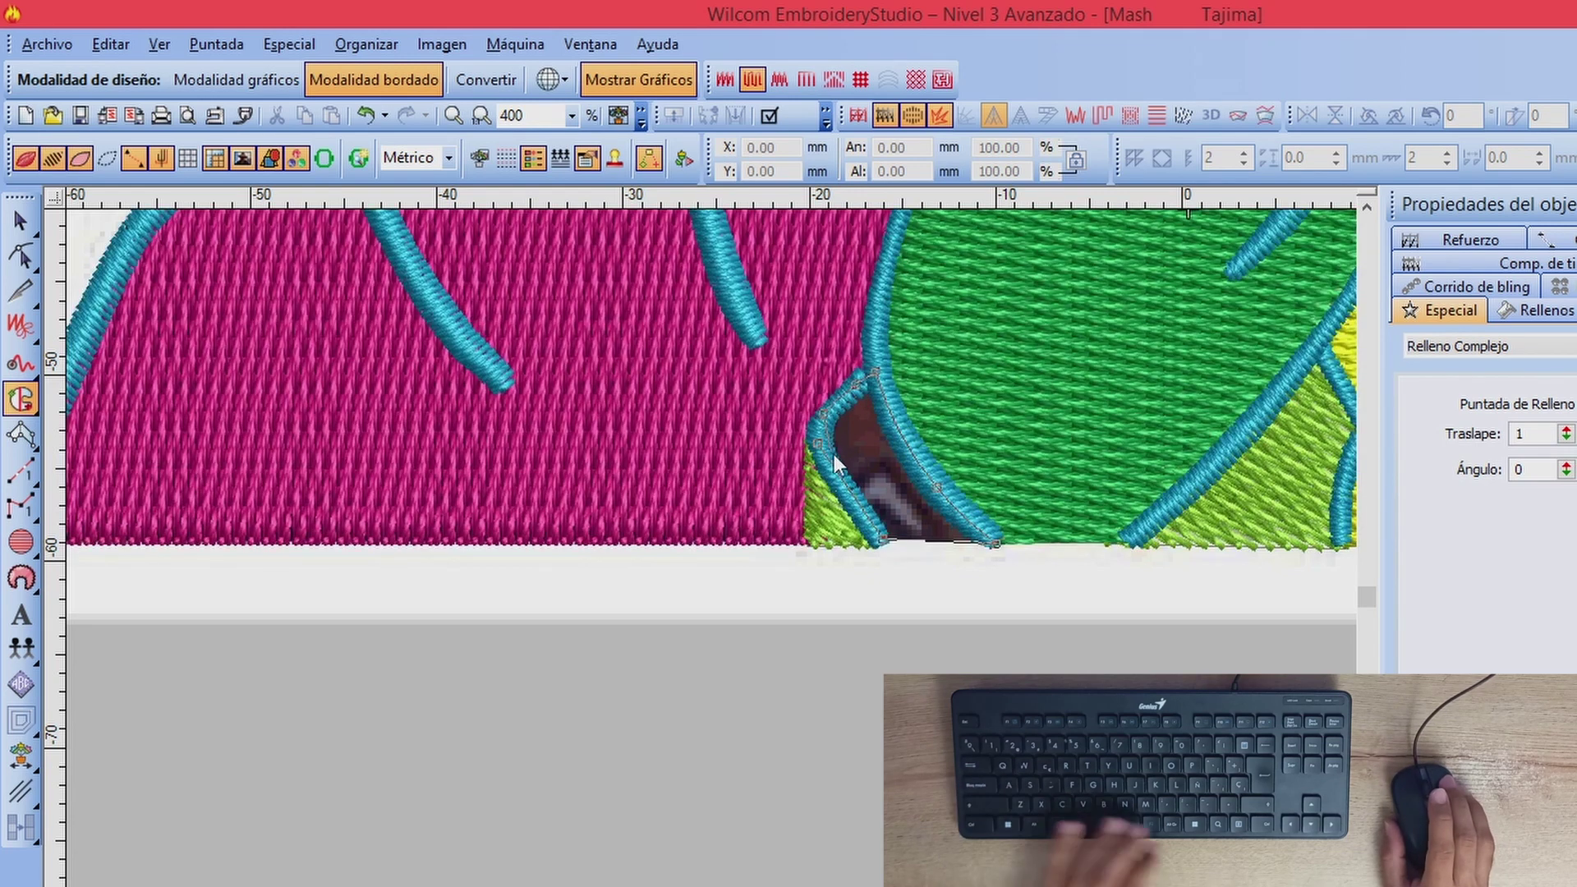
key(Return)
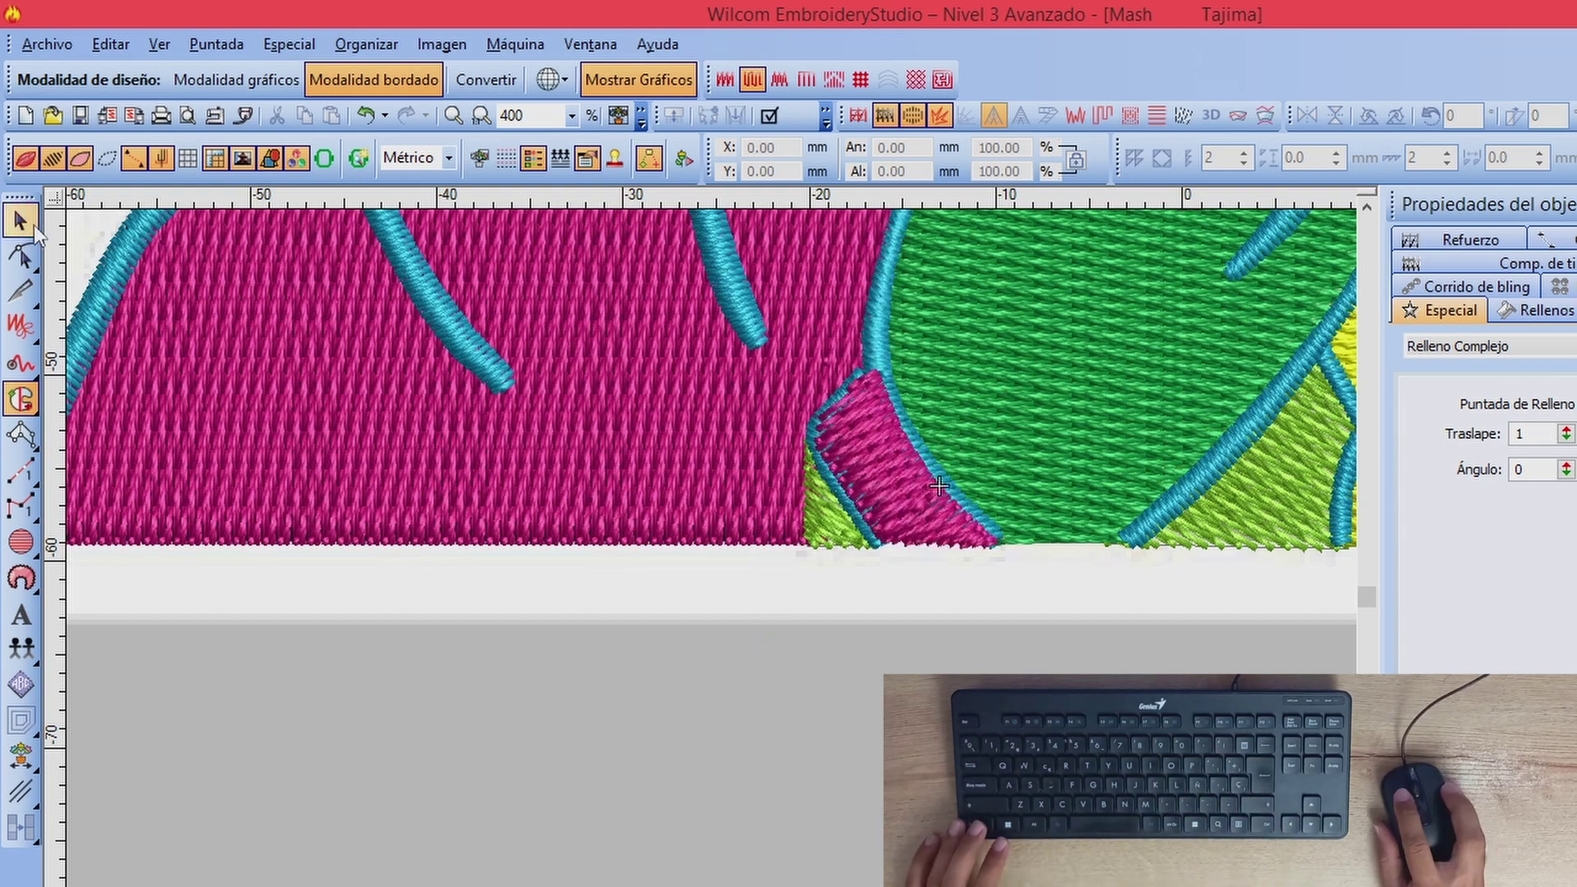
Step: Recolour the new cuff fill brown and deselect it
key(Escape)
click(1188, 873)
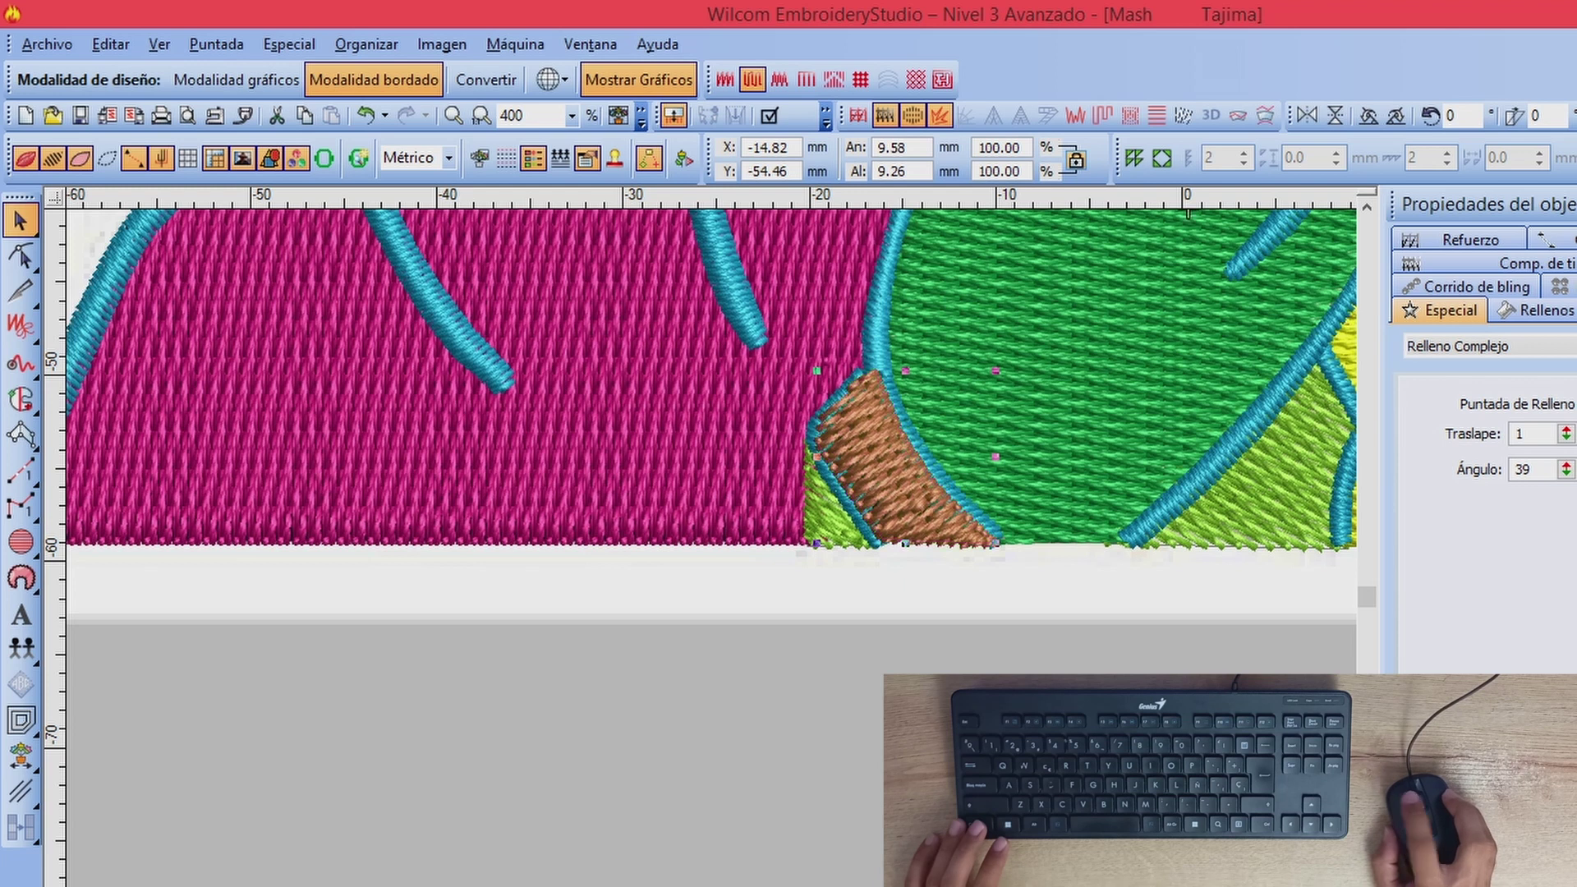
click(946, 552)
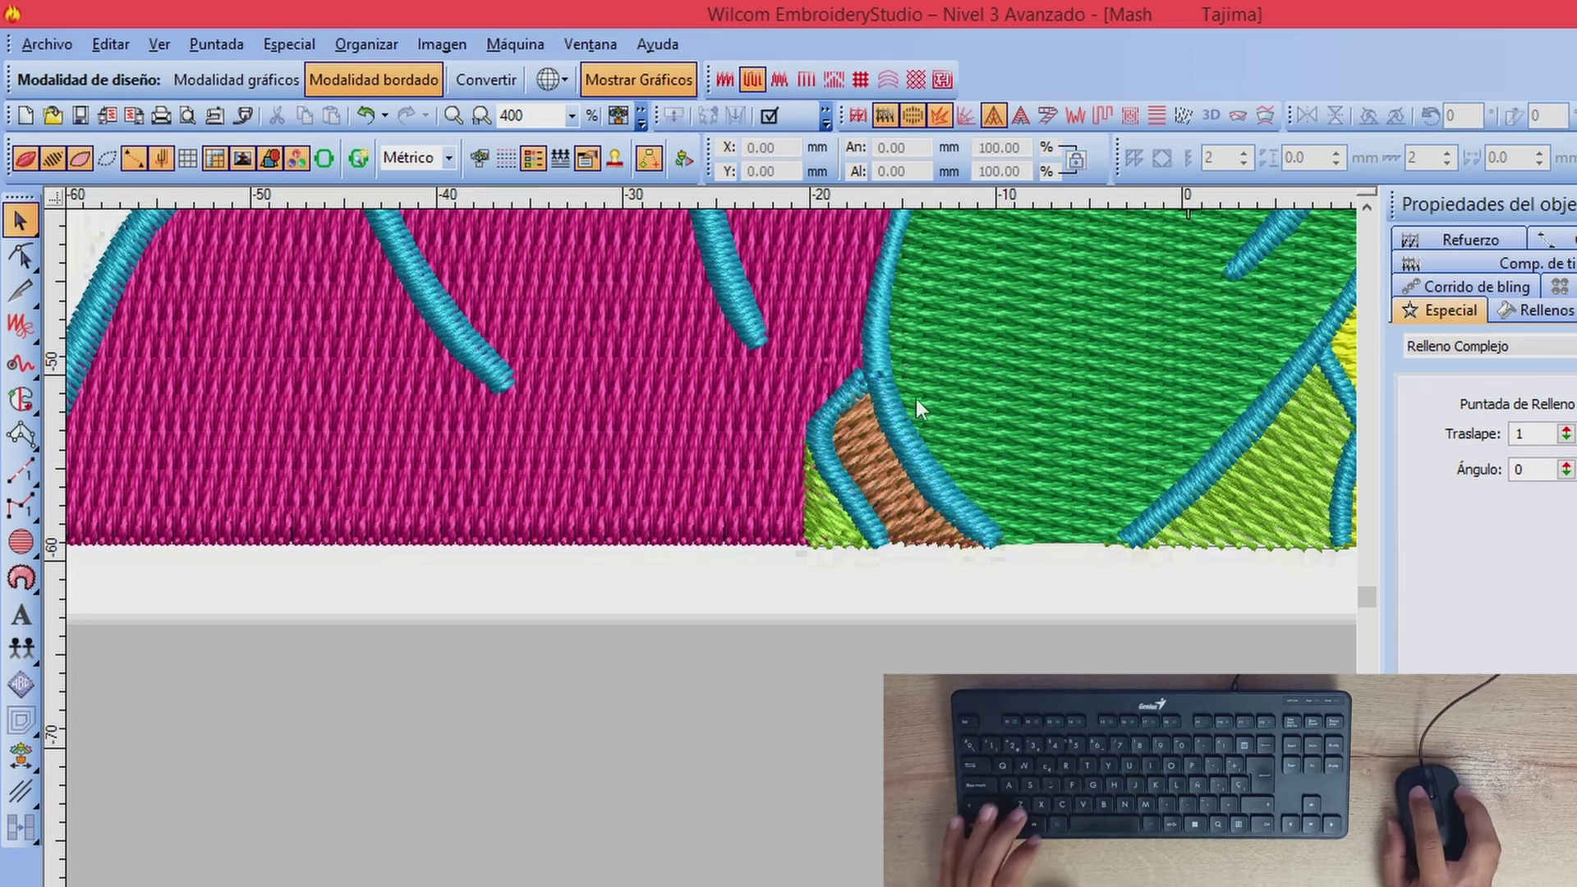
Step: Start a new complex fill for the cuff's inner detail and set its fill type to Plumetís
key(s)
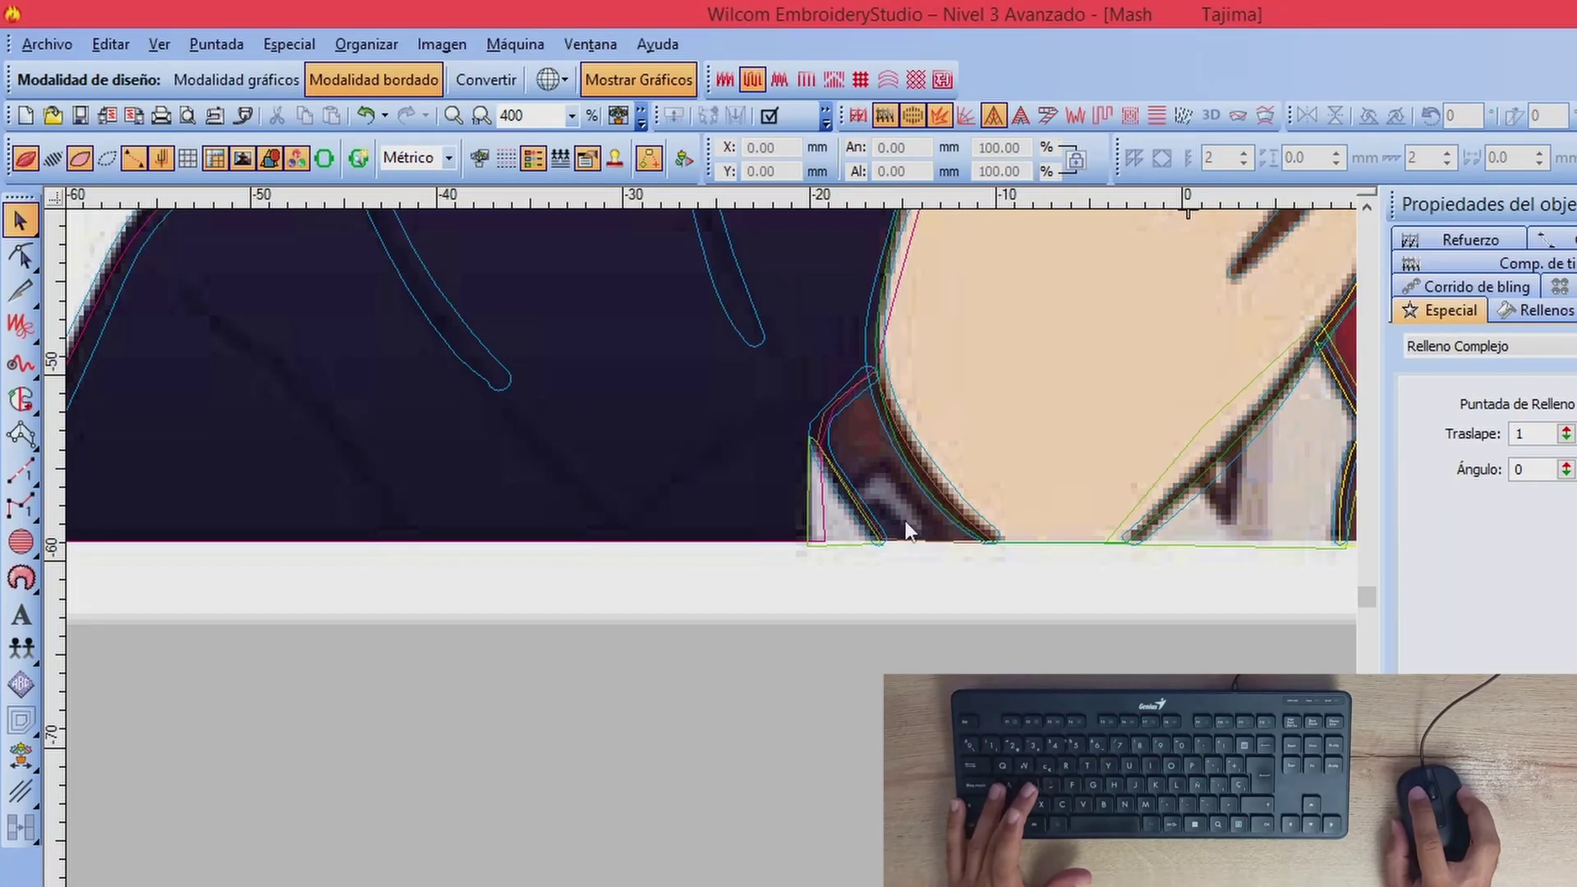
key(s)
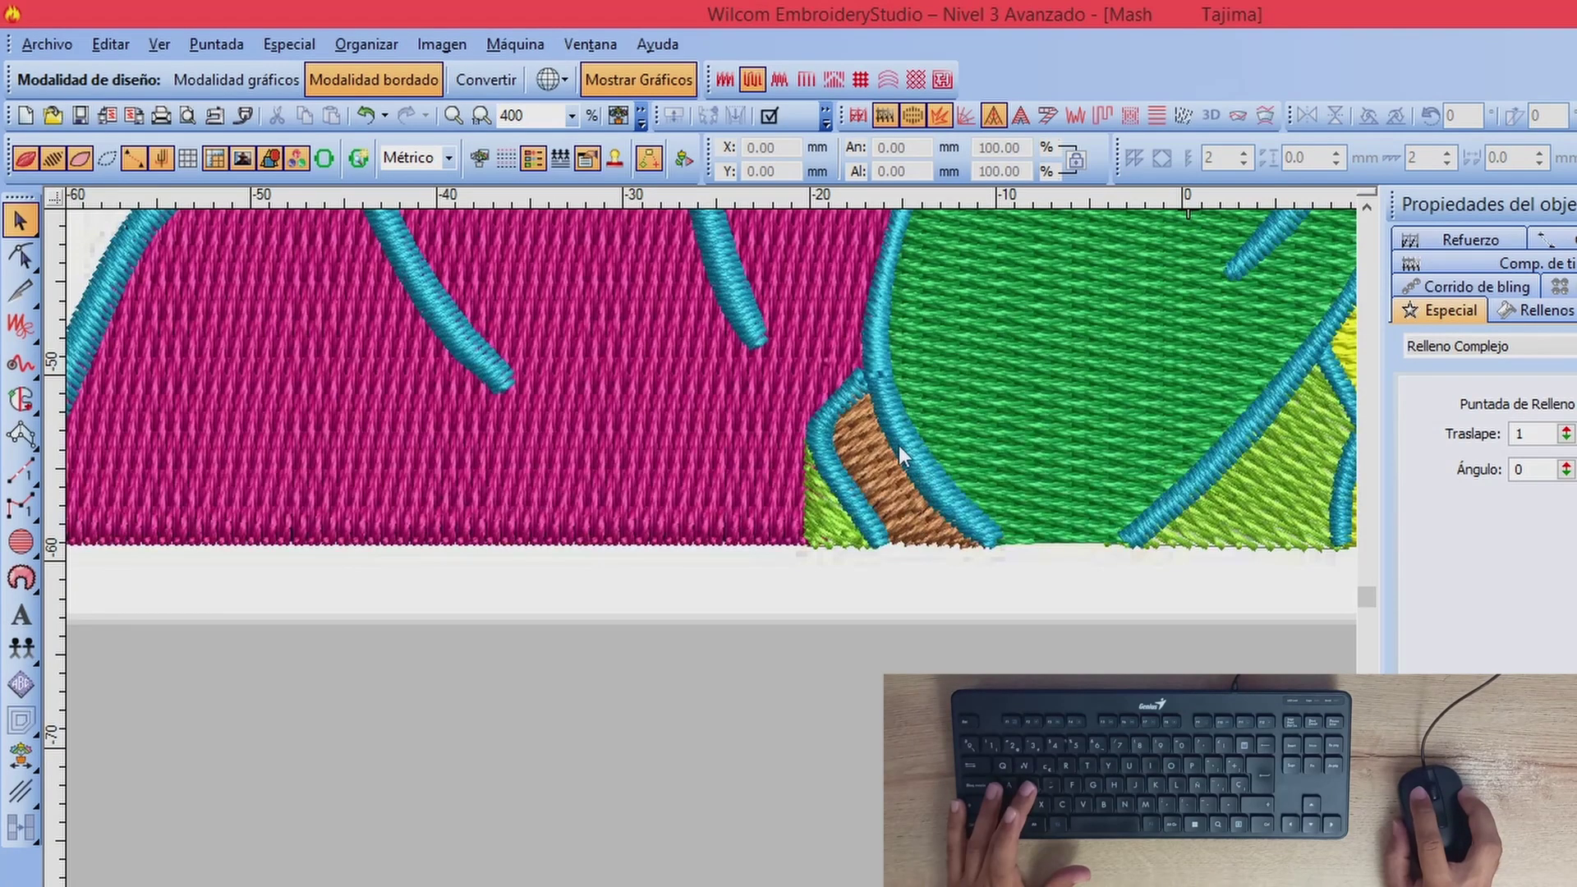
key(s)
key(s)
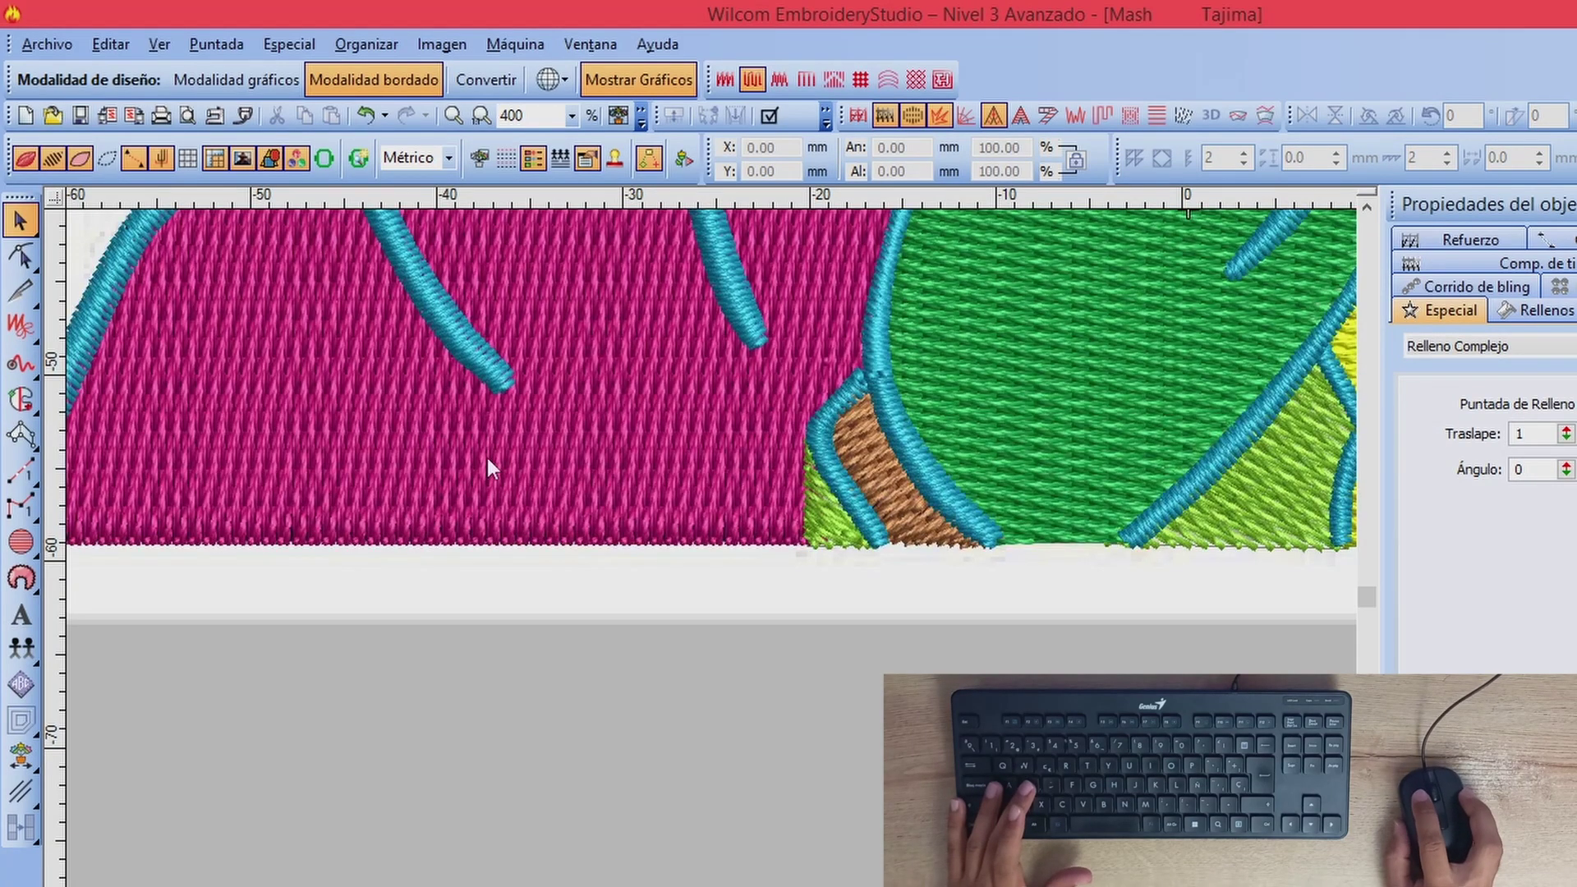
click(27, 398)
key(z)
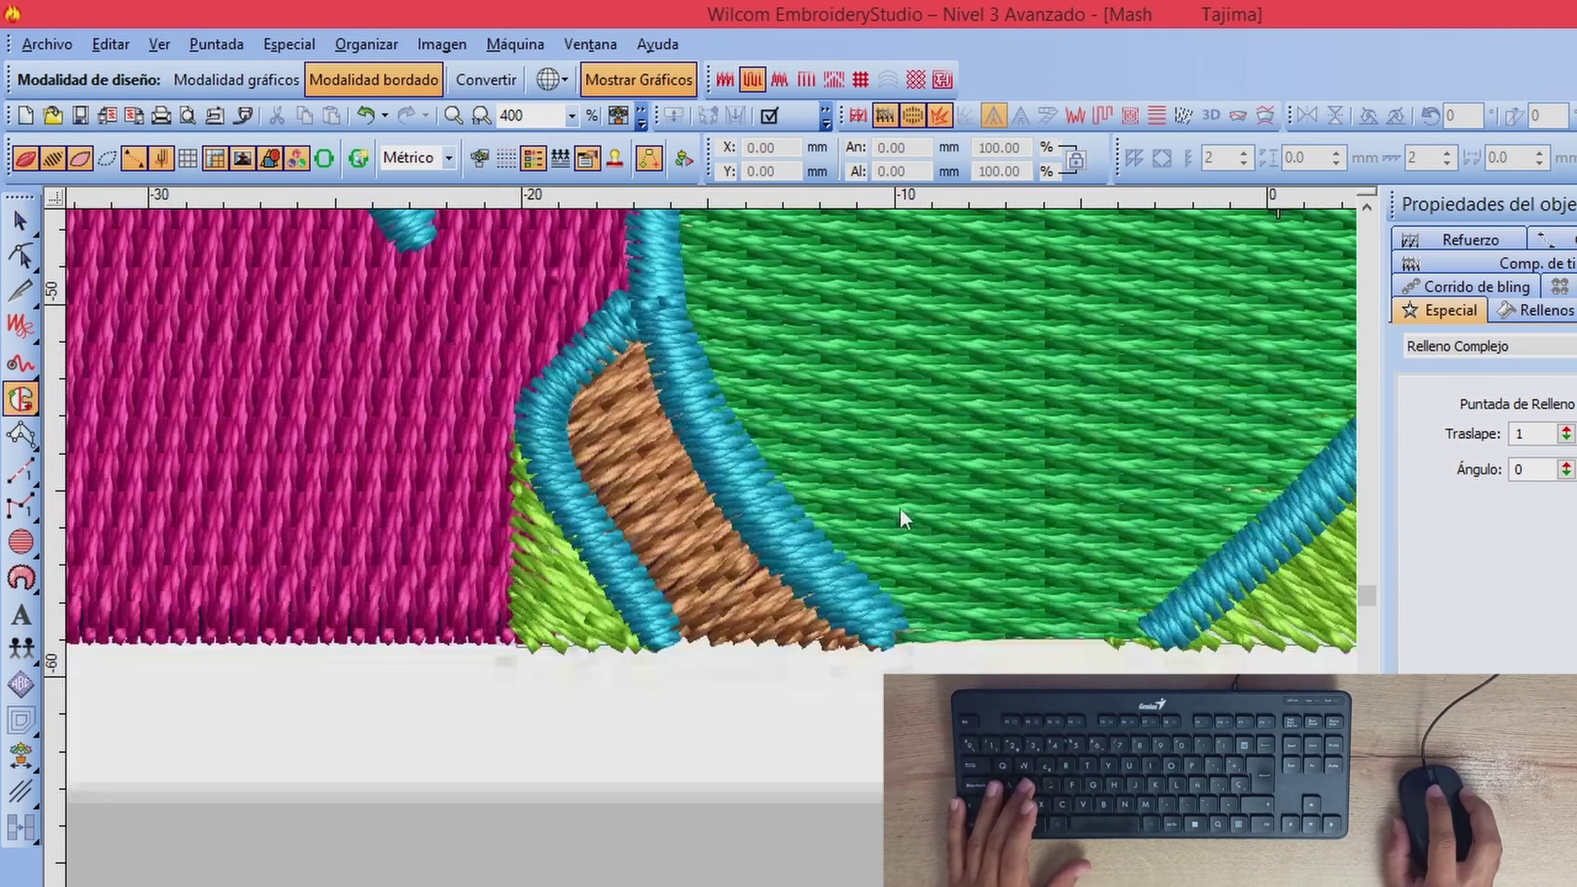
click(1542, 310)
click(1454, 346)
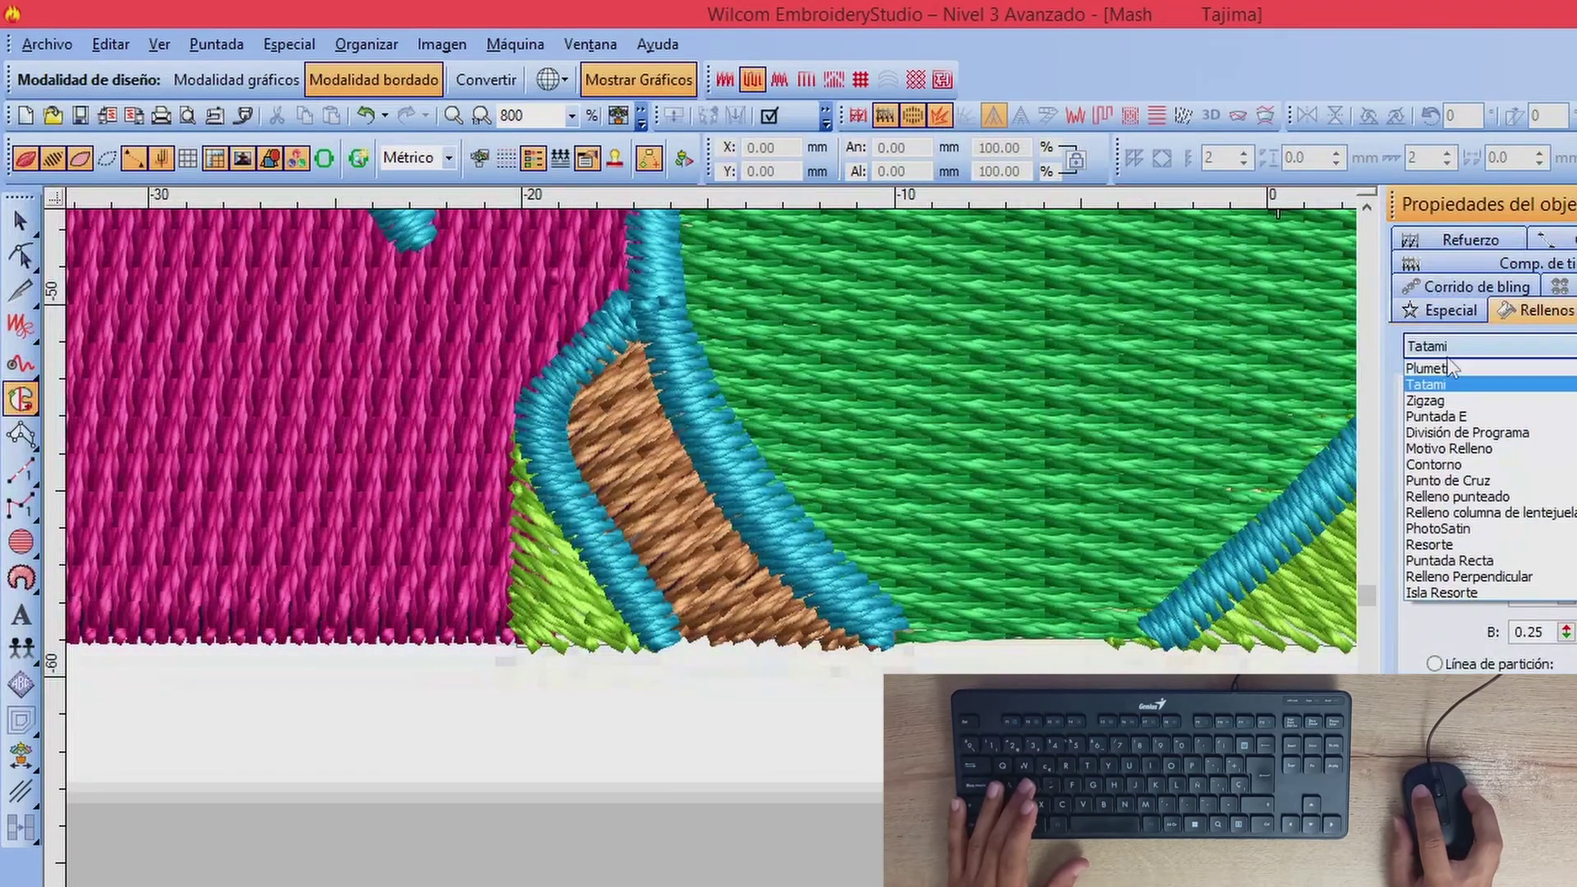
click(1452, 367)
Step: Trace the dark rounded detail in the lower part of the cuff down to the artwork's edge and generate its Plumetís fill
key(s)
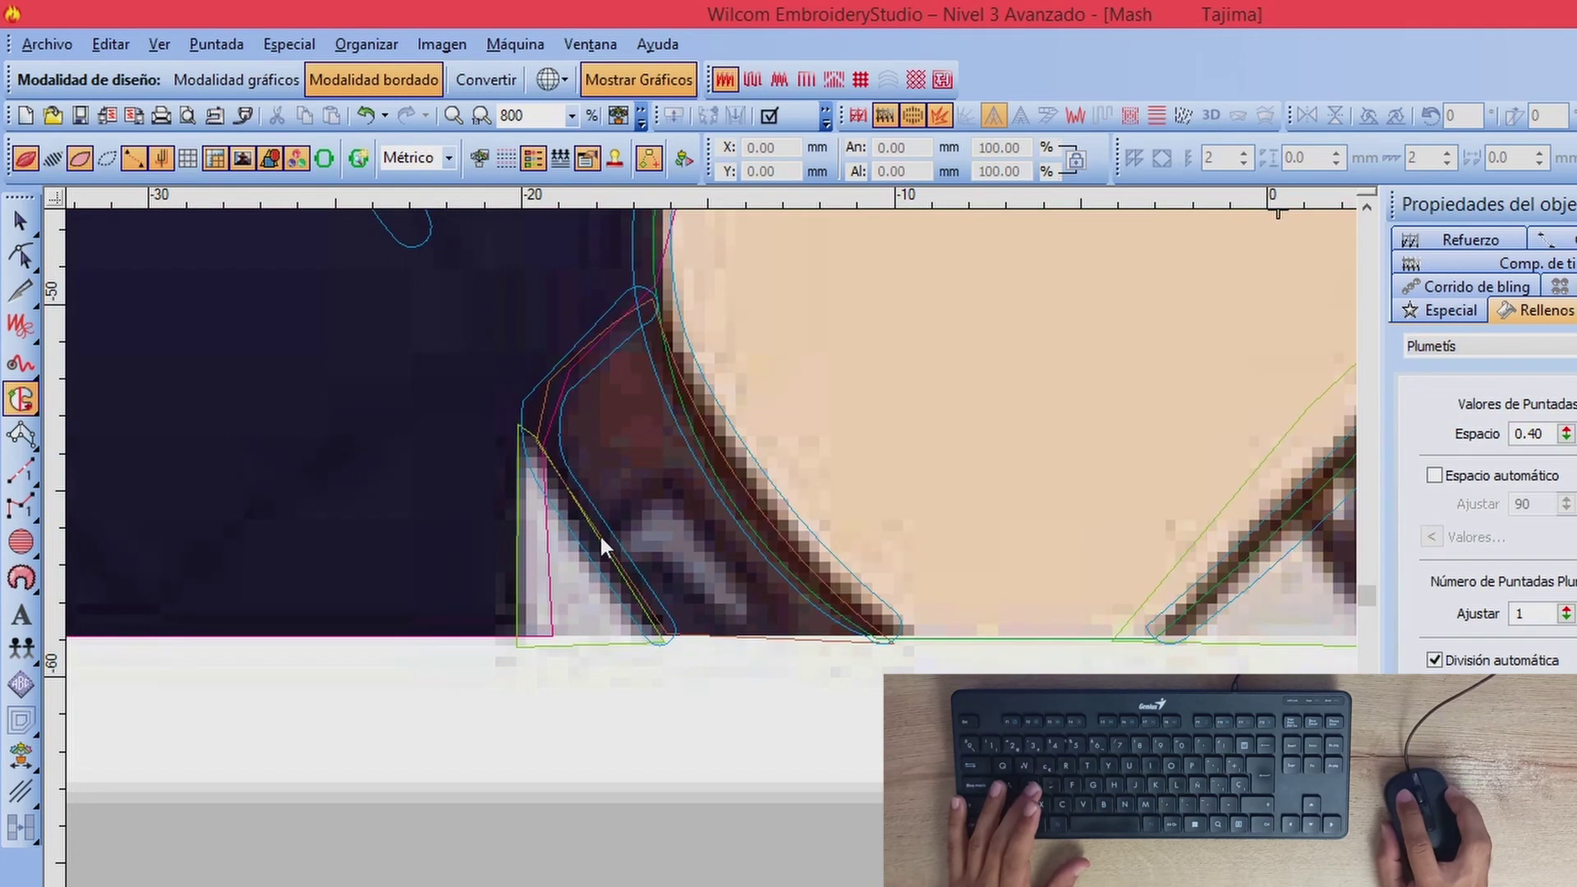
click(687, 501)
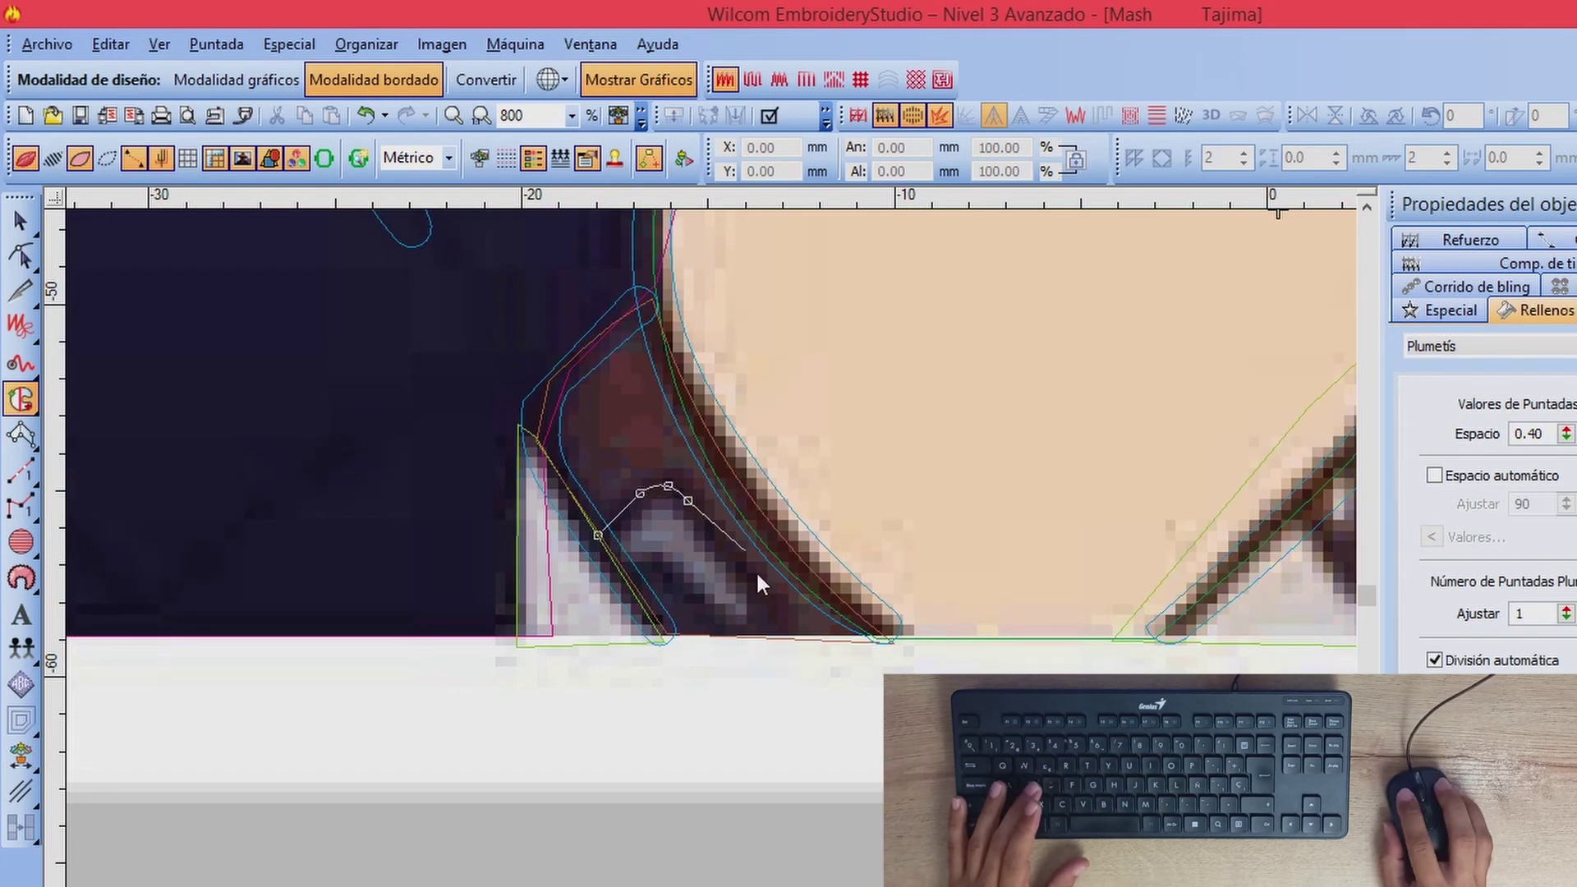
click(786, 612)
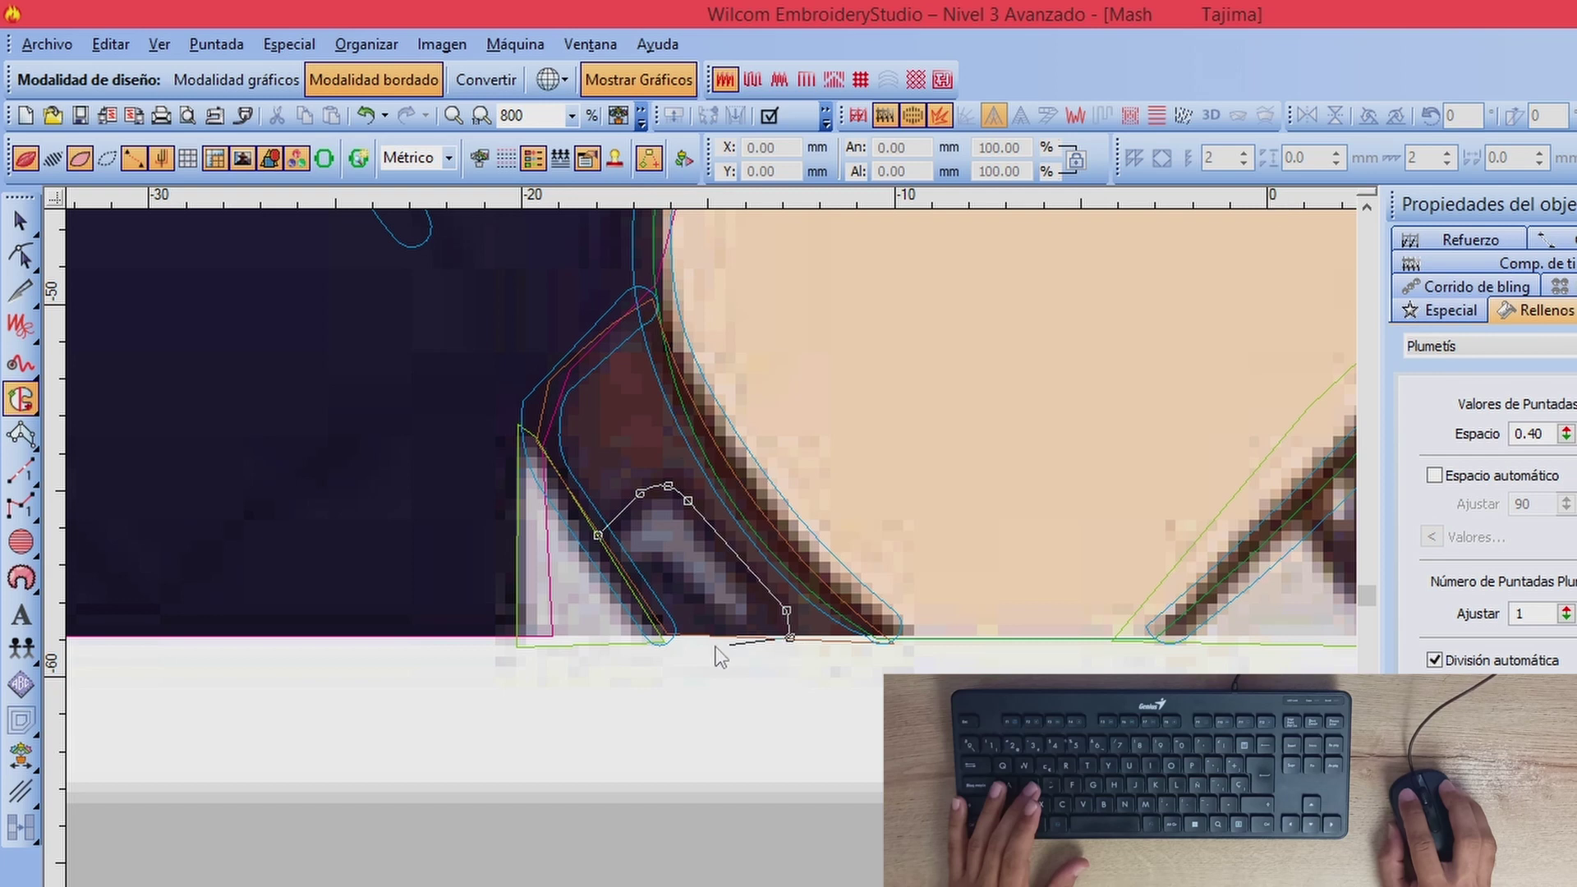
click(664, 640)
key(Return)
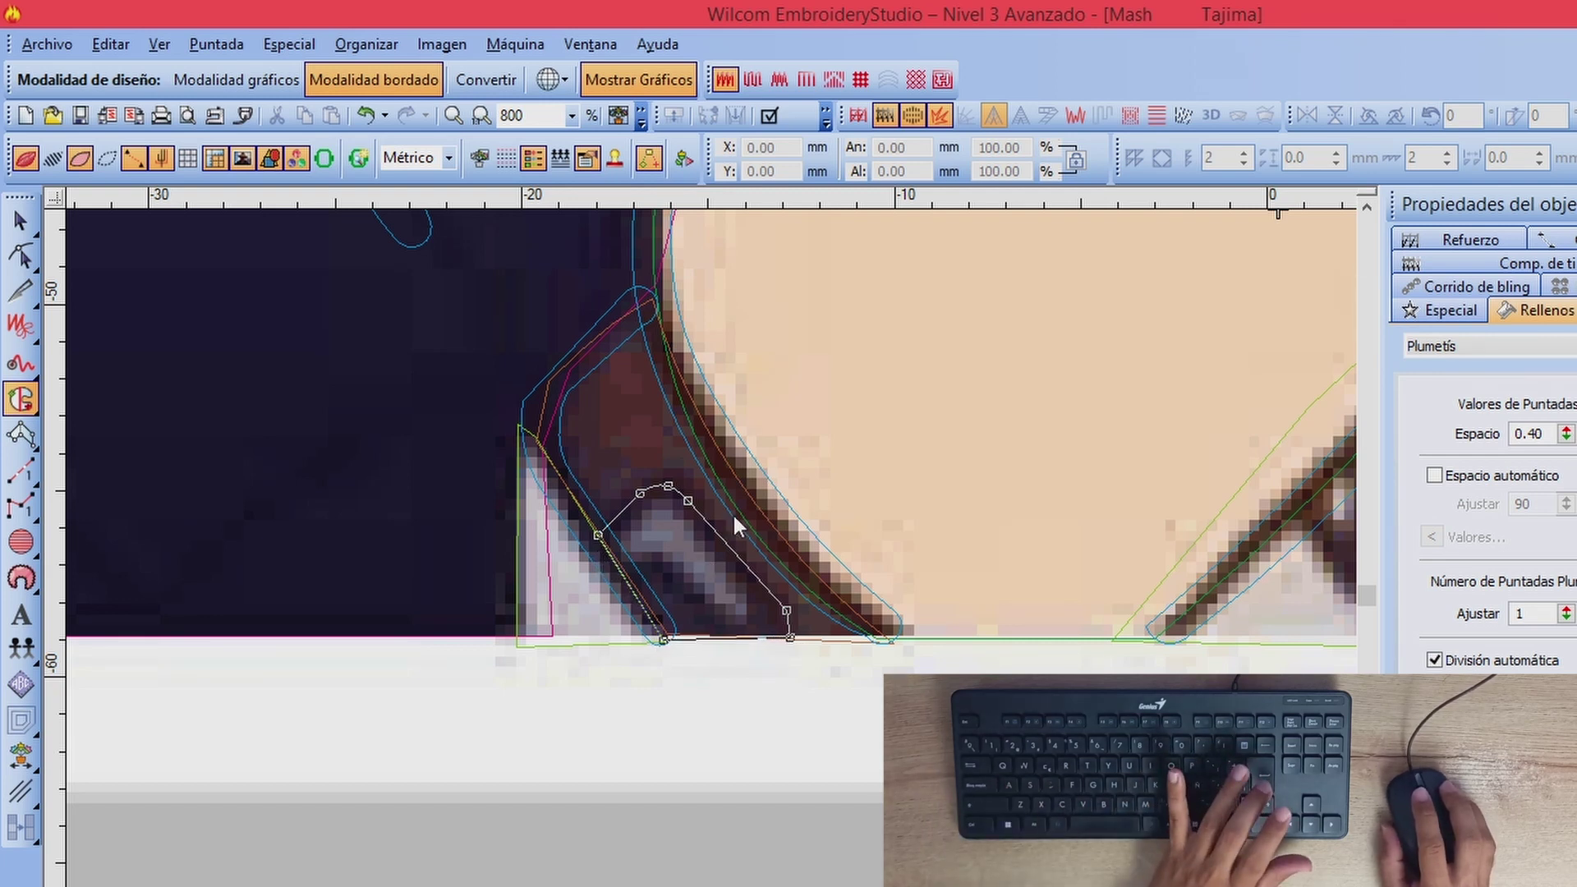
key(t)
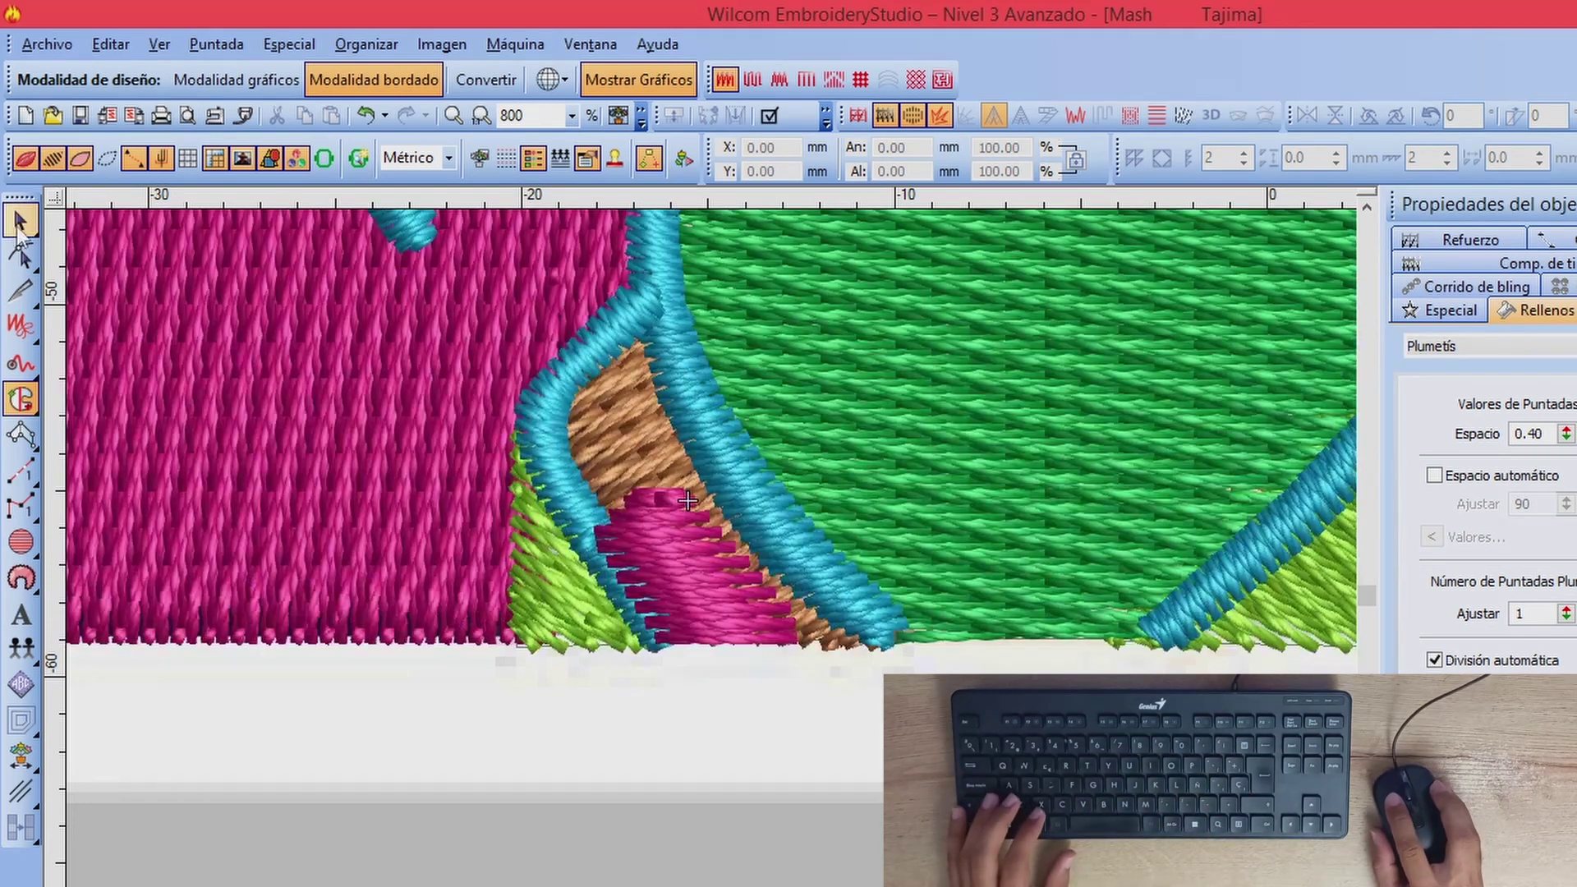
Step: Reshape the cuff's inner Plumetís detail by tilting its stitch angle away from horizontal, sloping up toward the hand
click(20, 228)
click(20, 257)
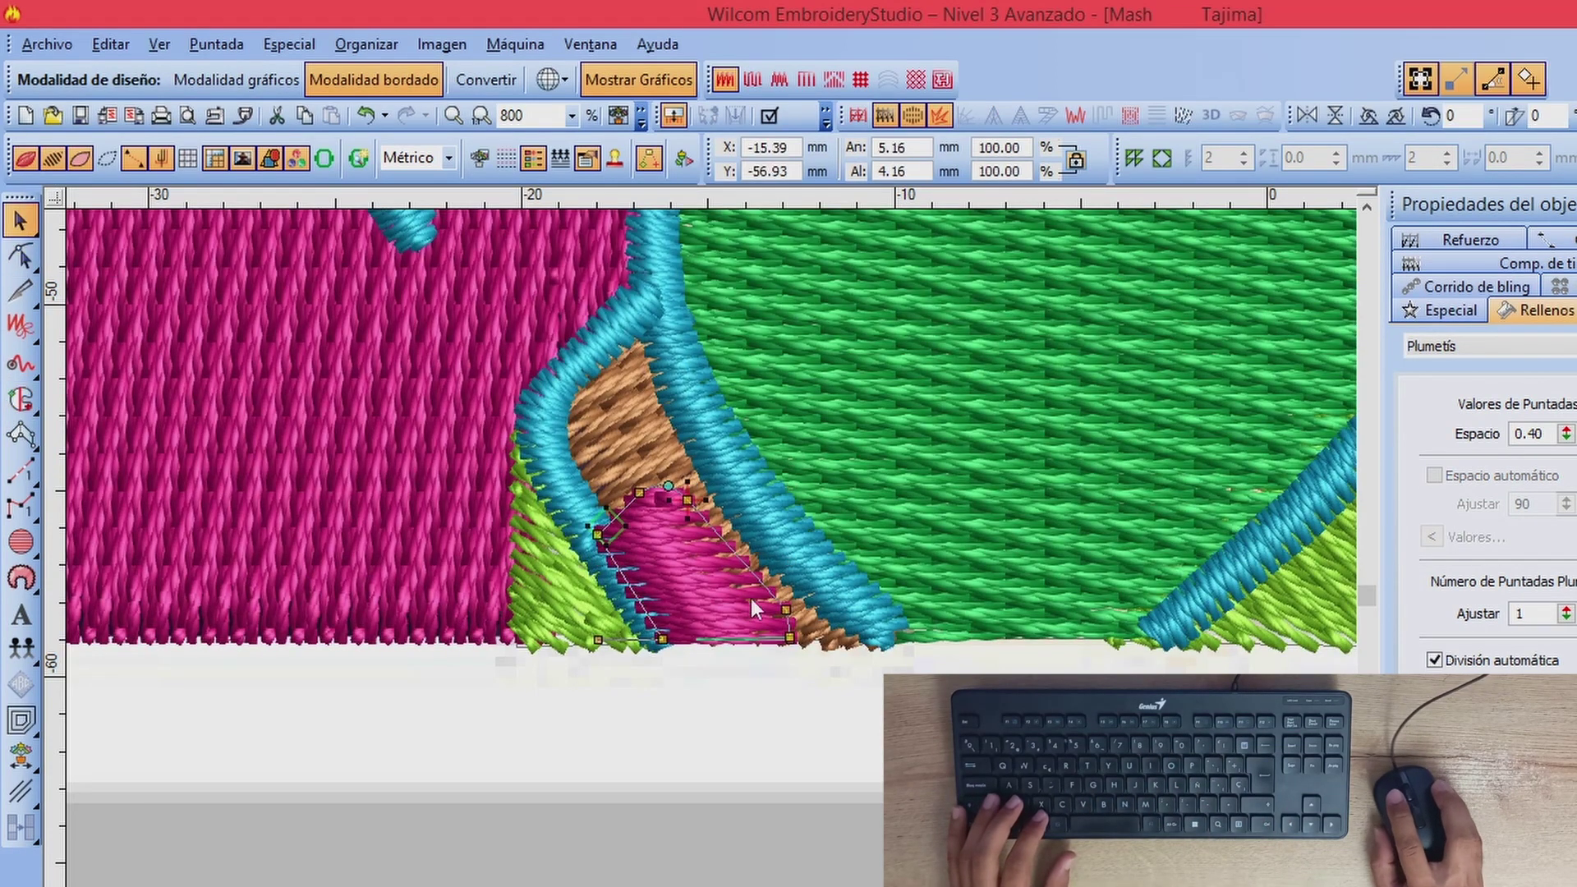
key(h)
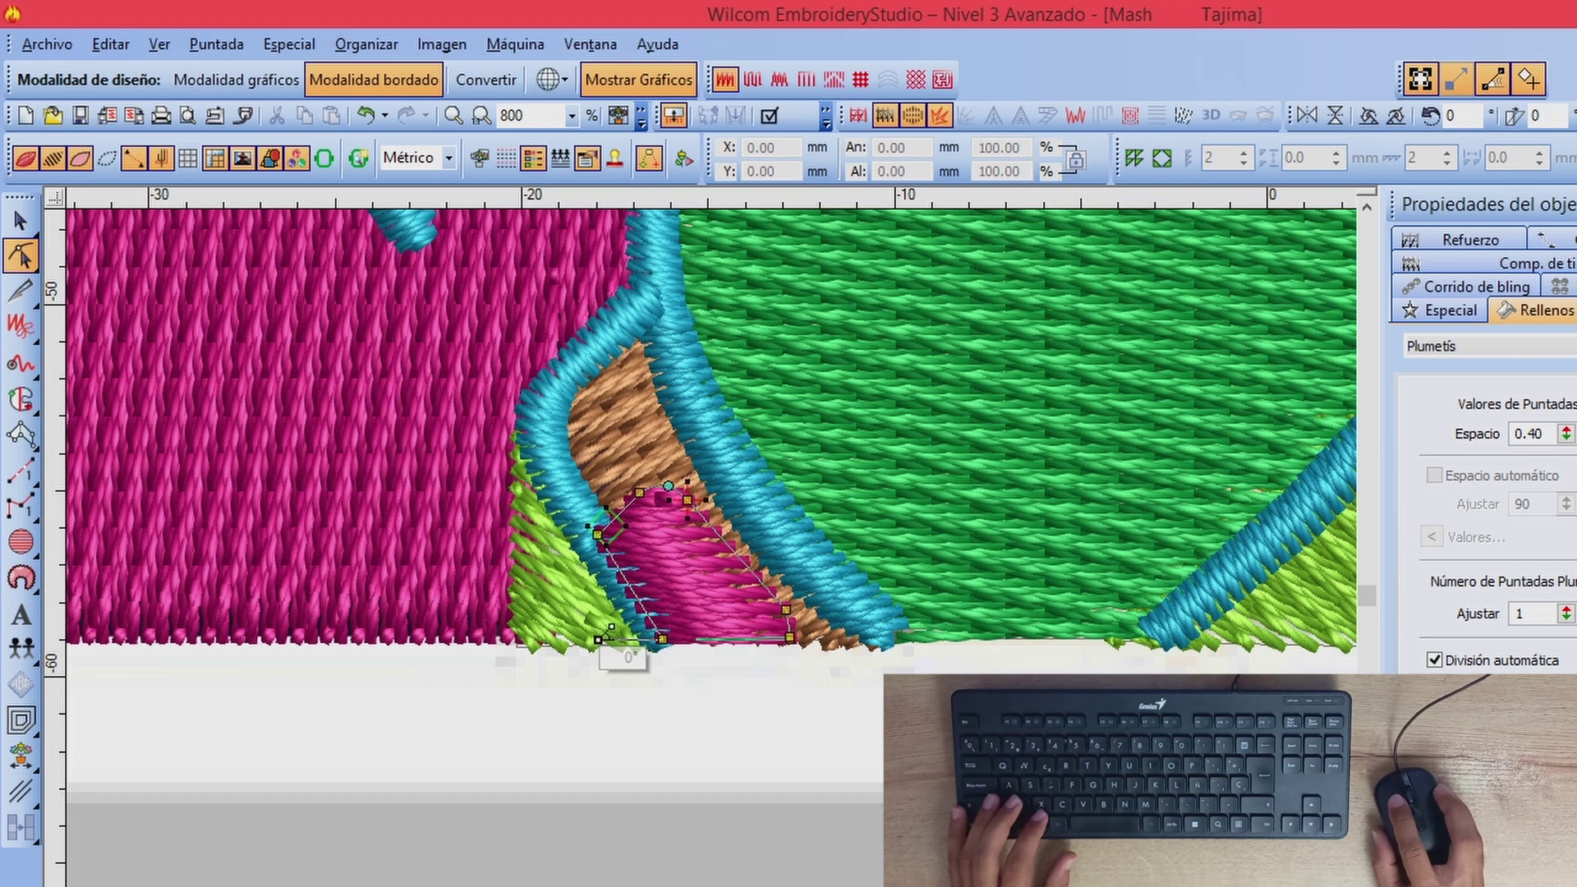
drag(603, 636, 621, 700)
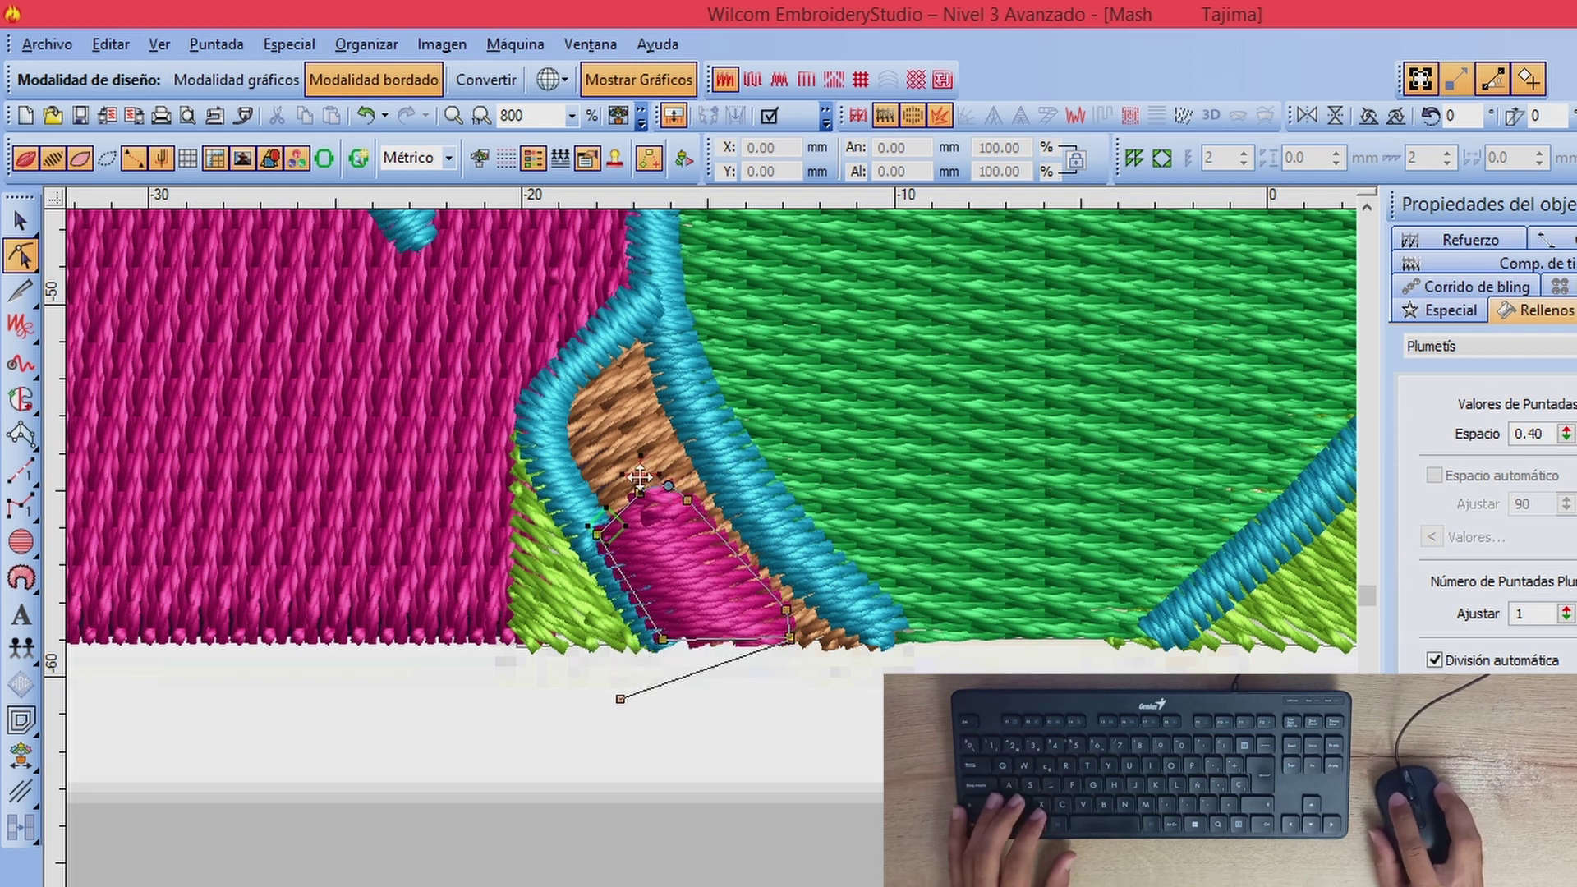
click(20, 220)
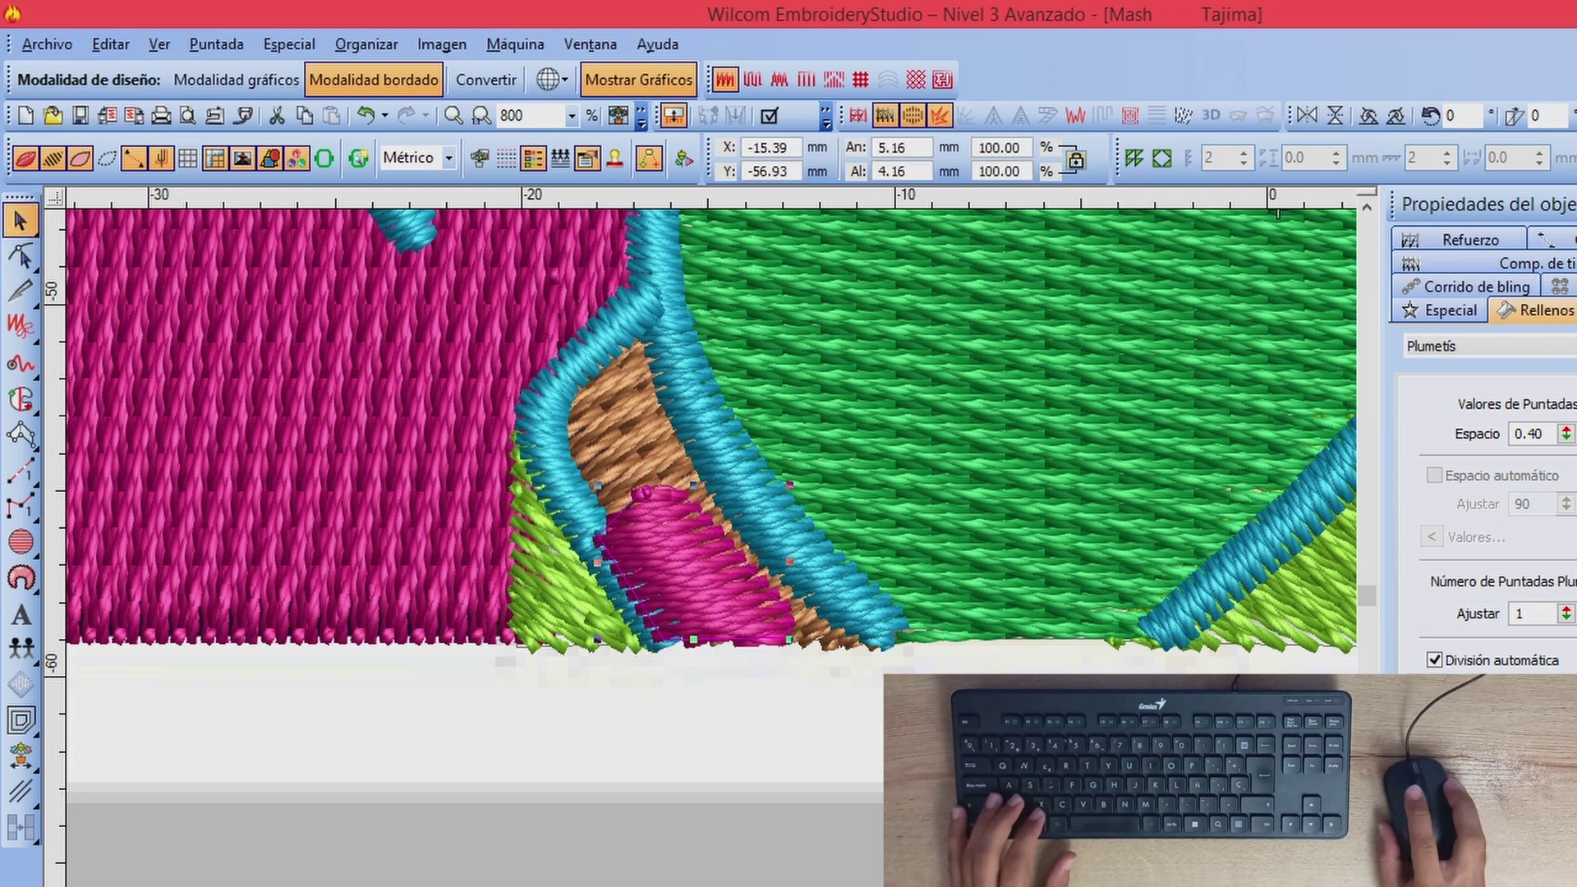
Step: Recolour the cuff's inner detail with the same cyan as the outlines and deselect it
key(1)
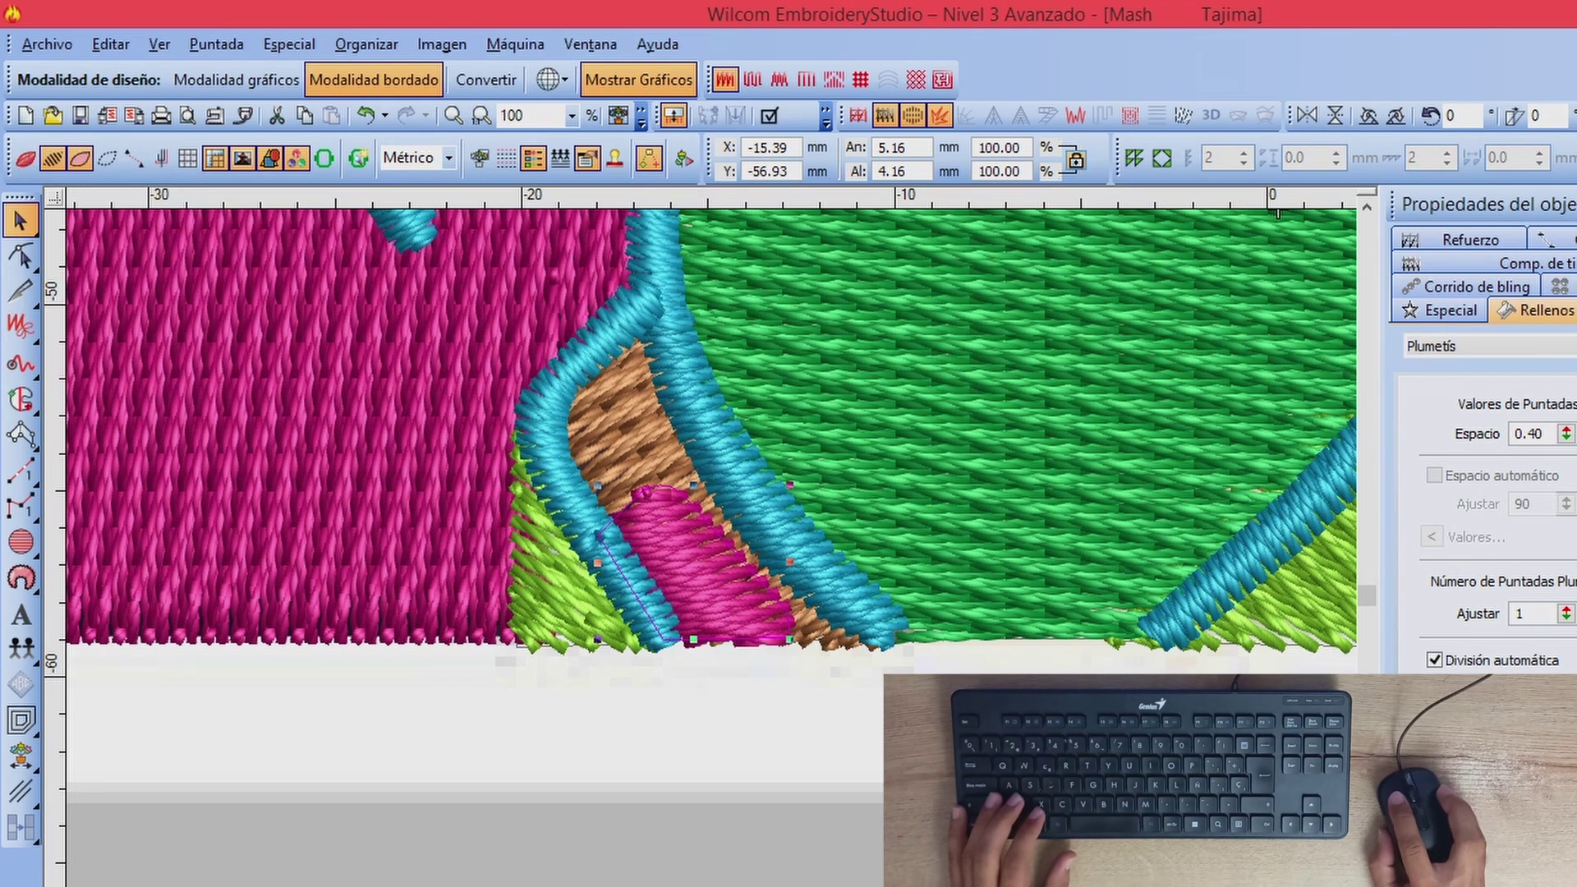
click(394, 885)
click(590, 792)
Step: Check the traced cuff shapes against the artwork with the stitches hidden, and examine the whole design with the stitches shown
key(s)
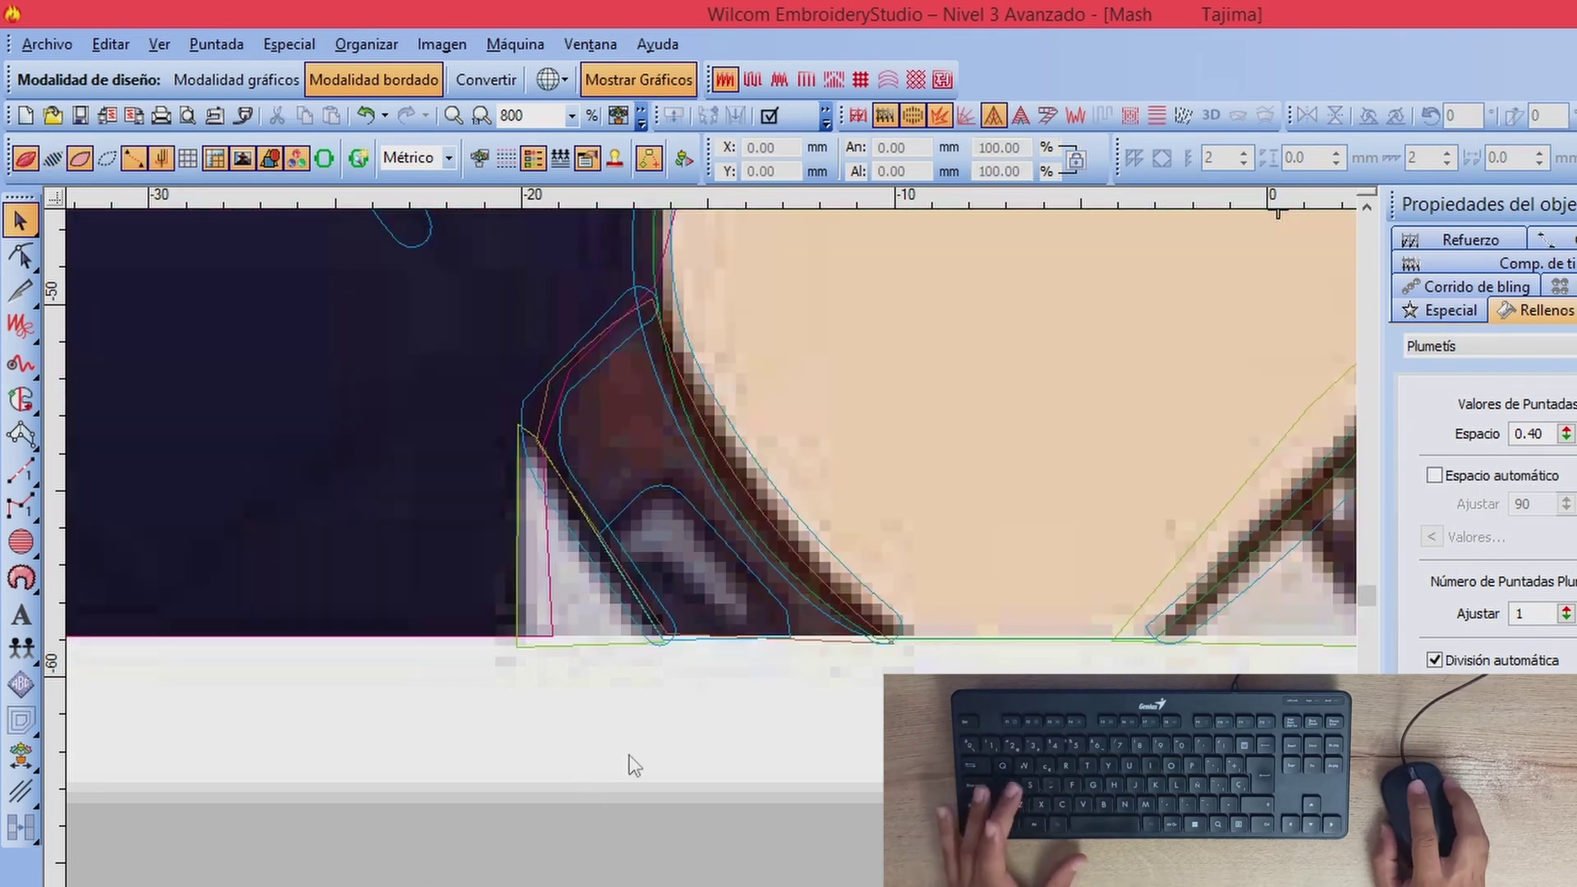
key(s)
scroll(703, 386, down, 1)
key(s)
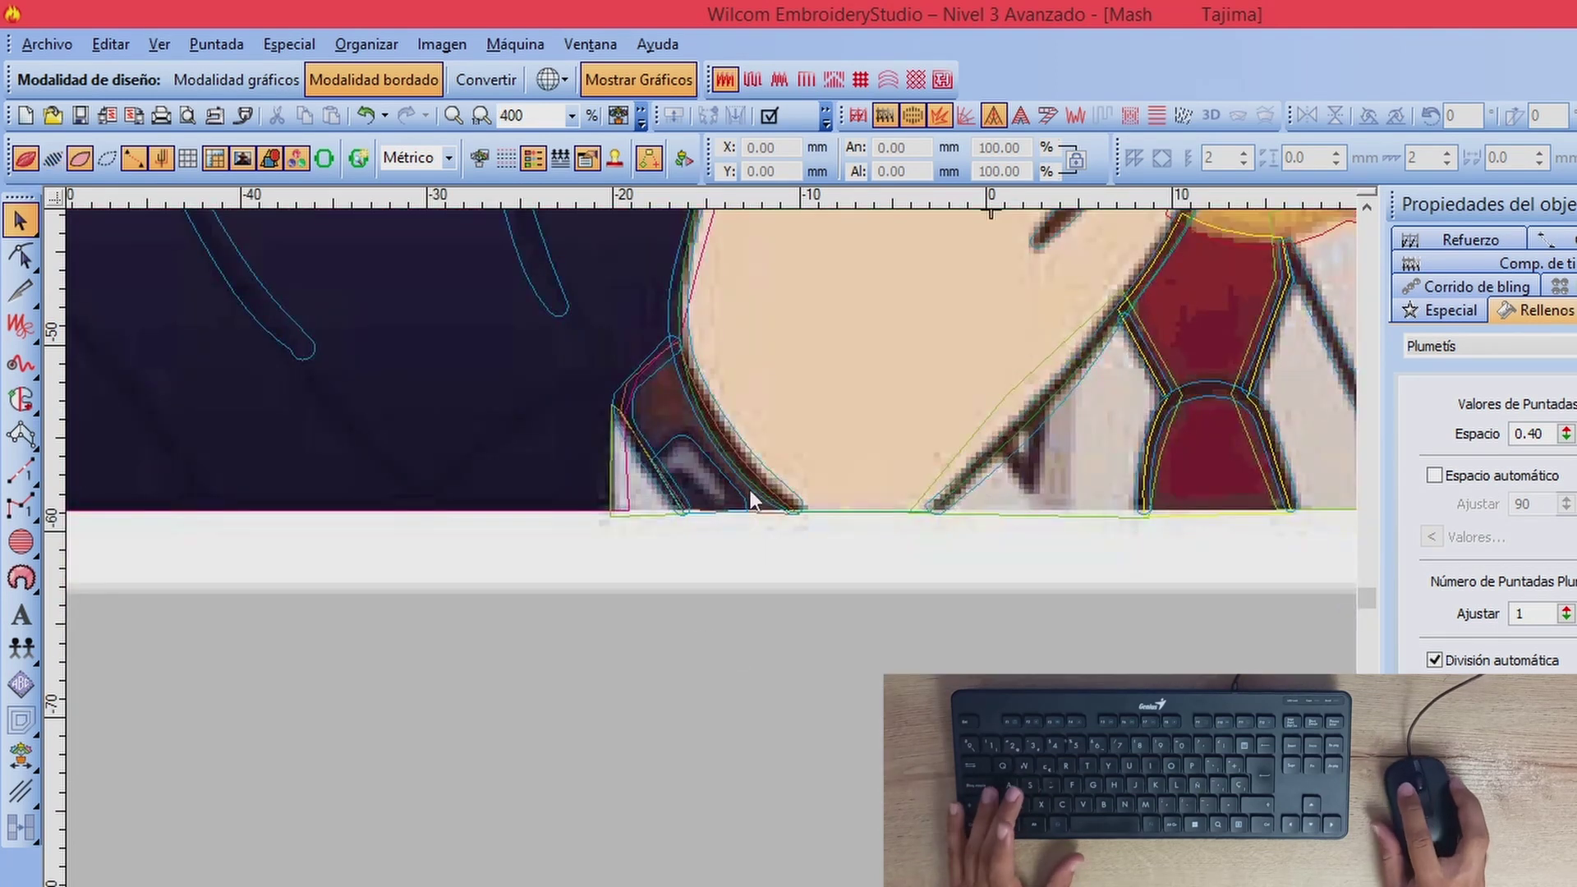
key(s)
key(shift+z)
key(shift+z)
key(shift+z)
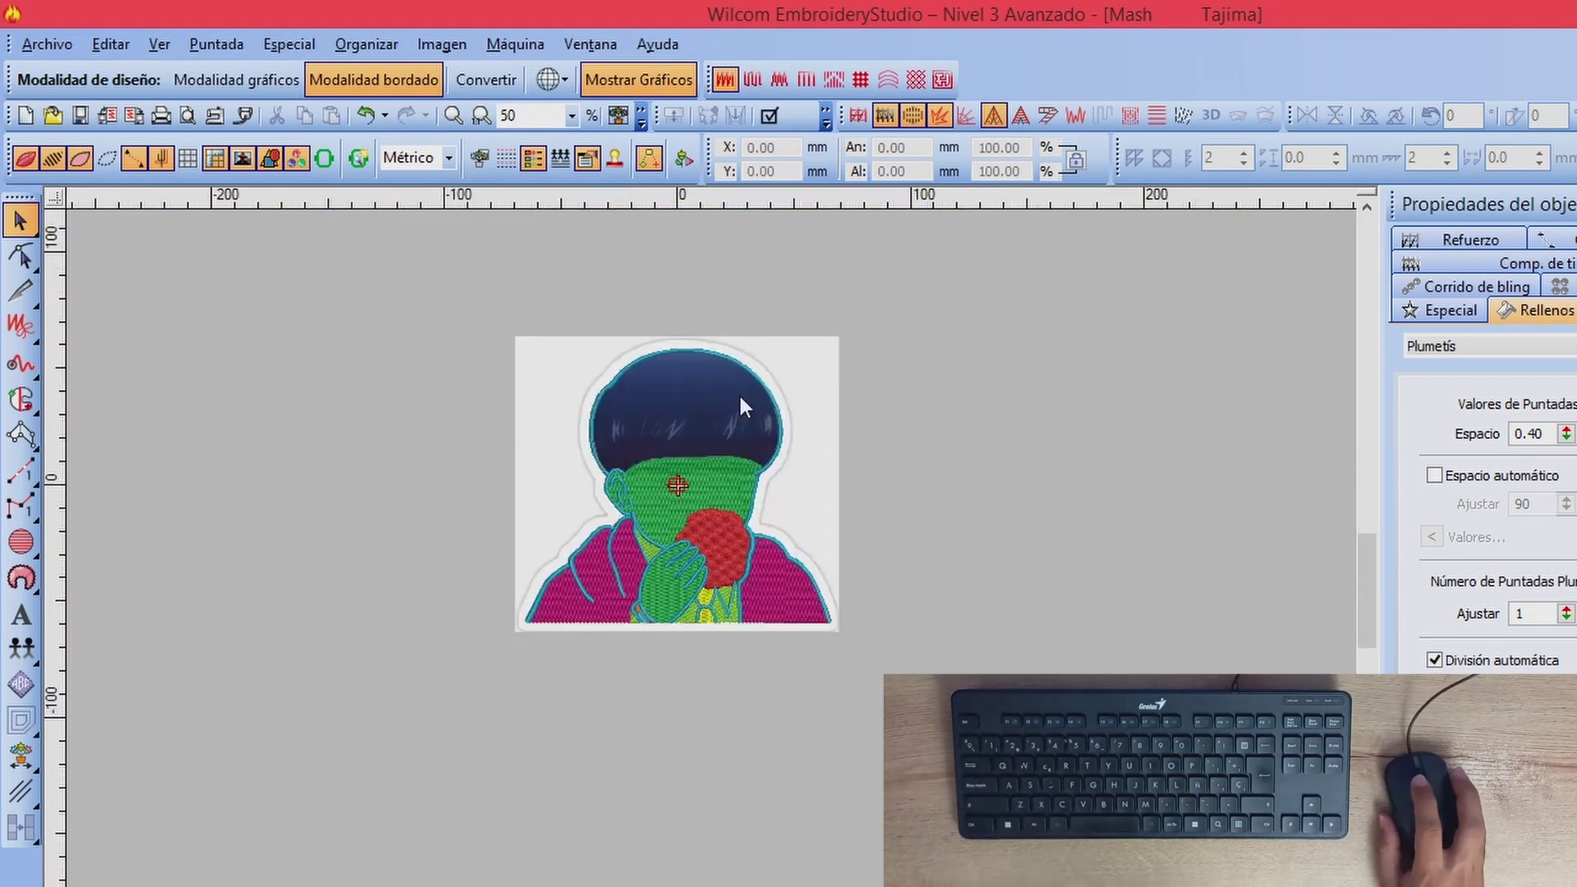
scroll(684, 491, up, 2)
scroll(711, 637, down, 2)
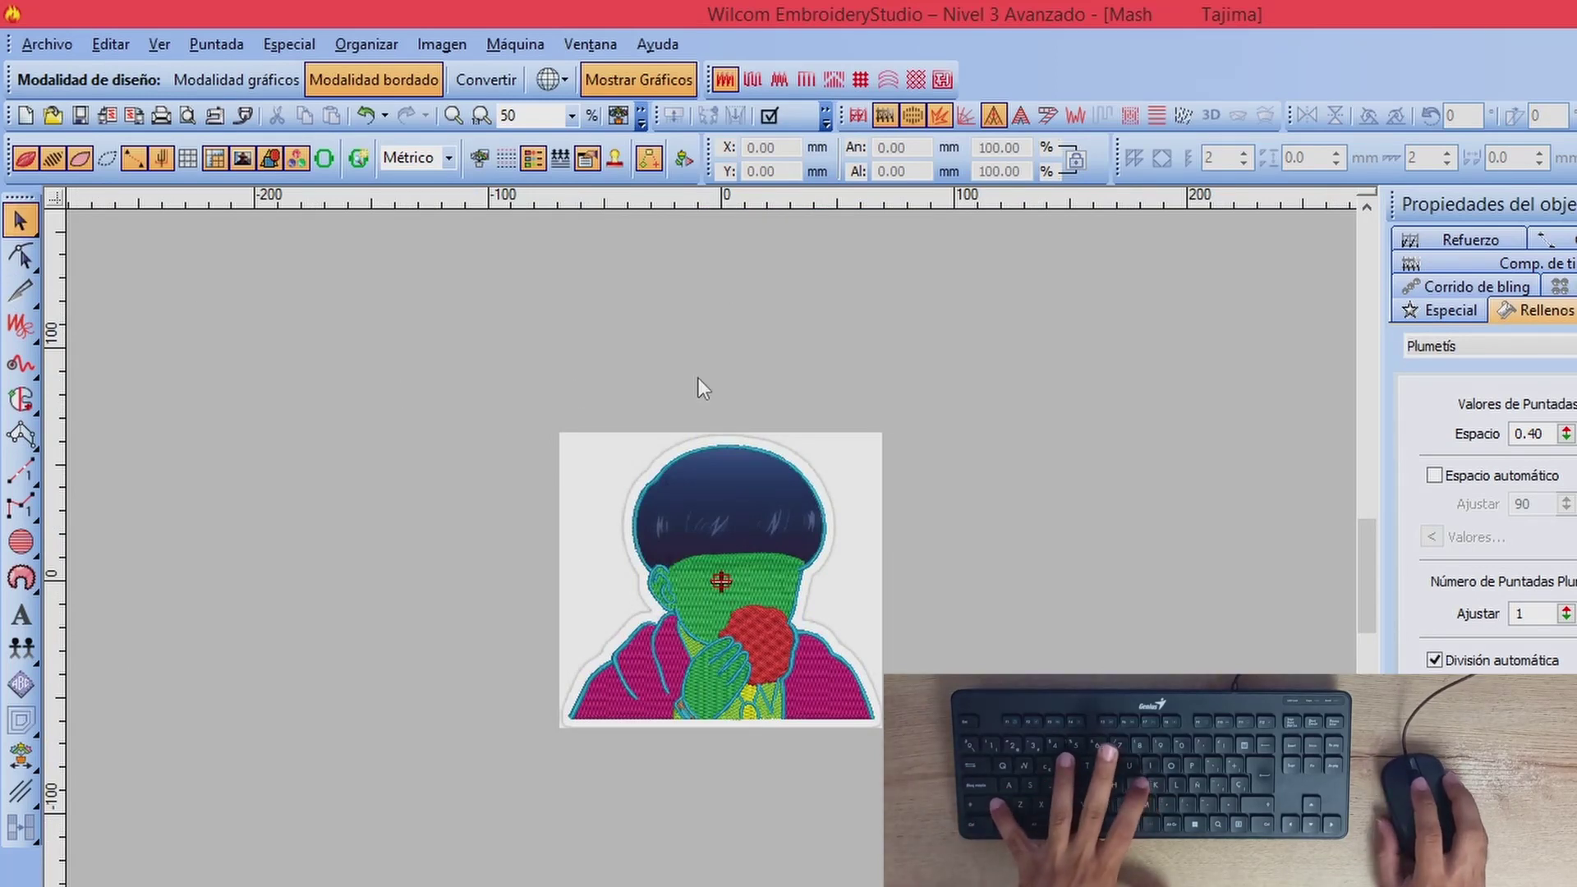
Step: Select the background artwork image and place a copy beside the embroidery, centred at about X 145 mm, as a colour reference
key(ctrl+a)
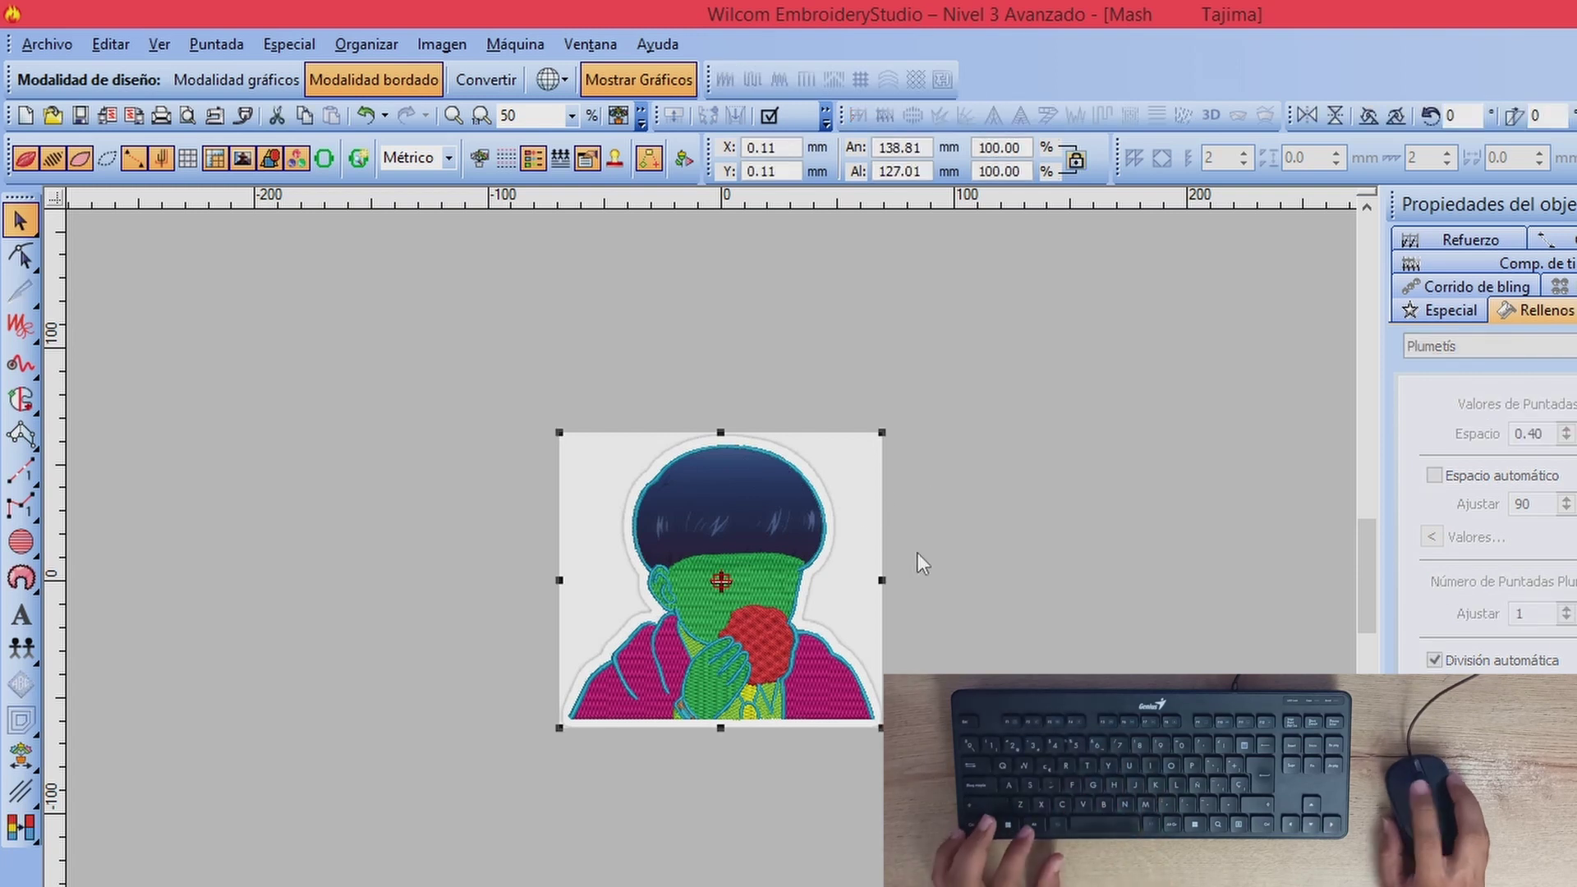
right_click(855, 482)
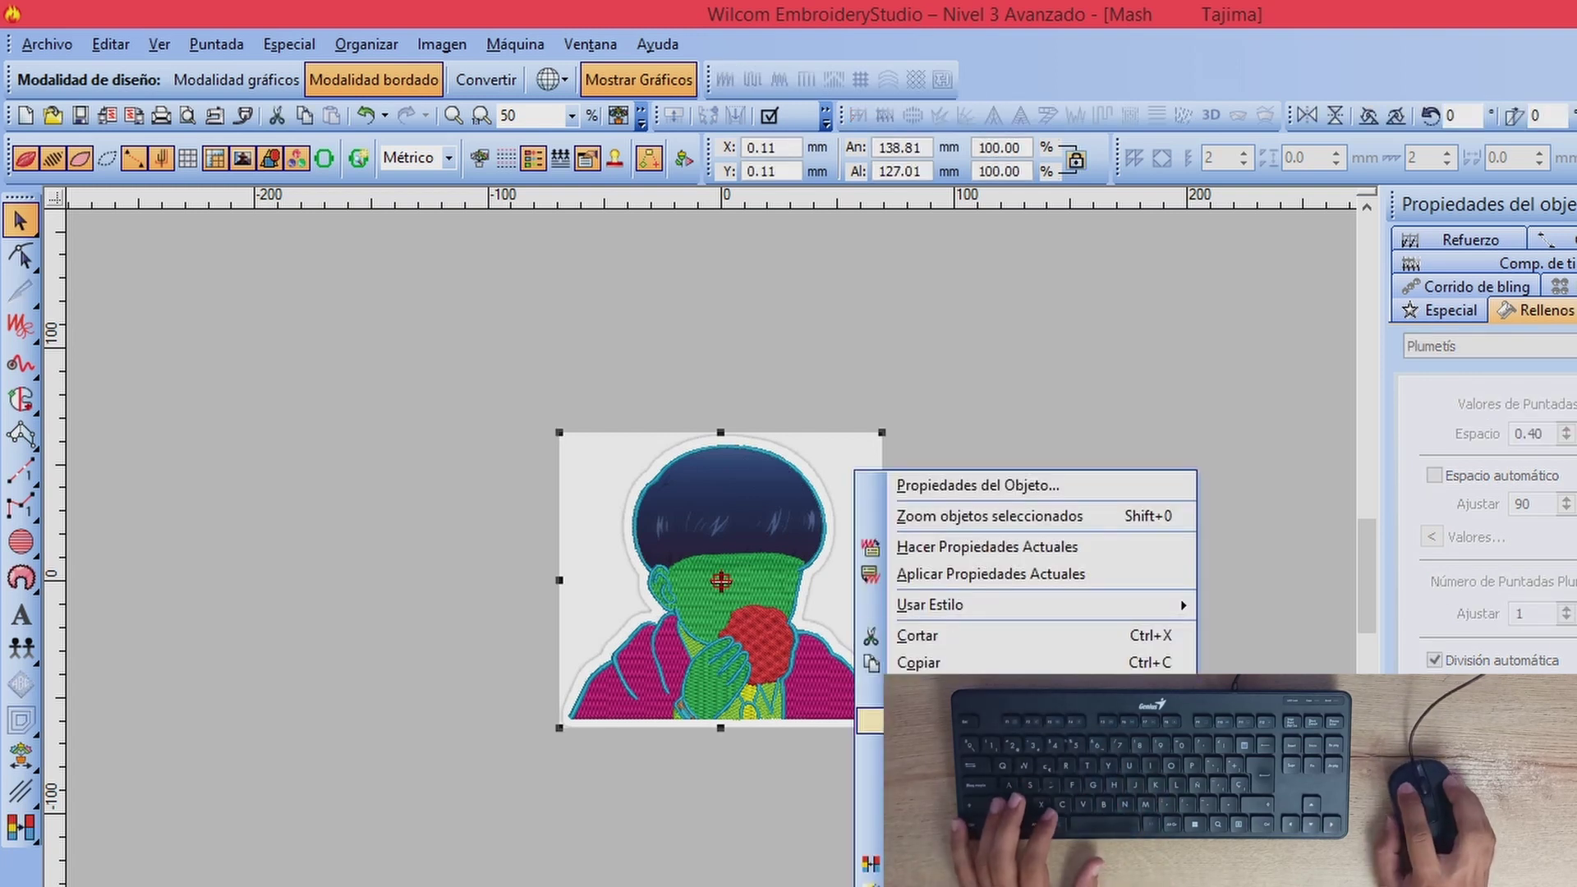
click(951, 661)
drag(750, 480, 1081, 480)
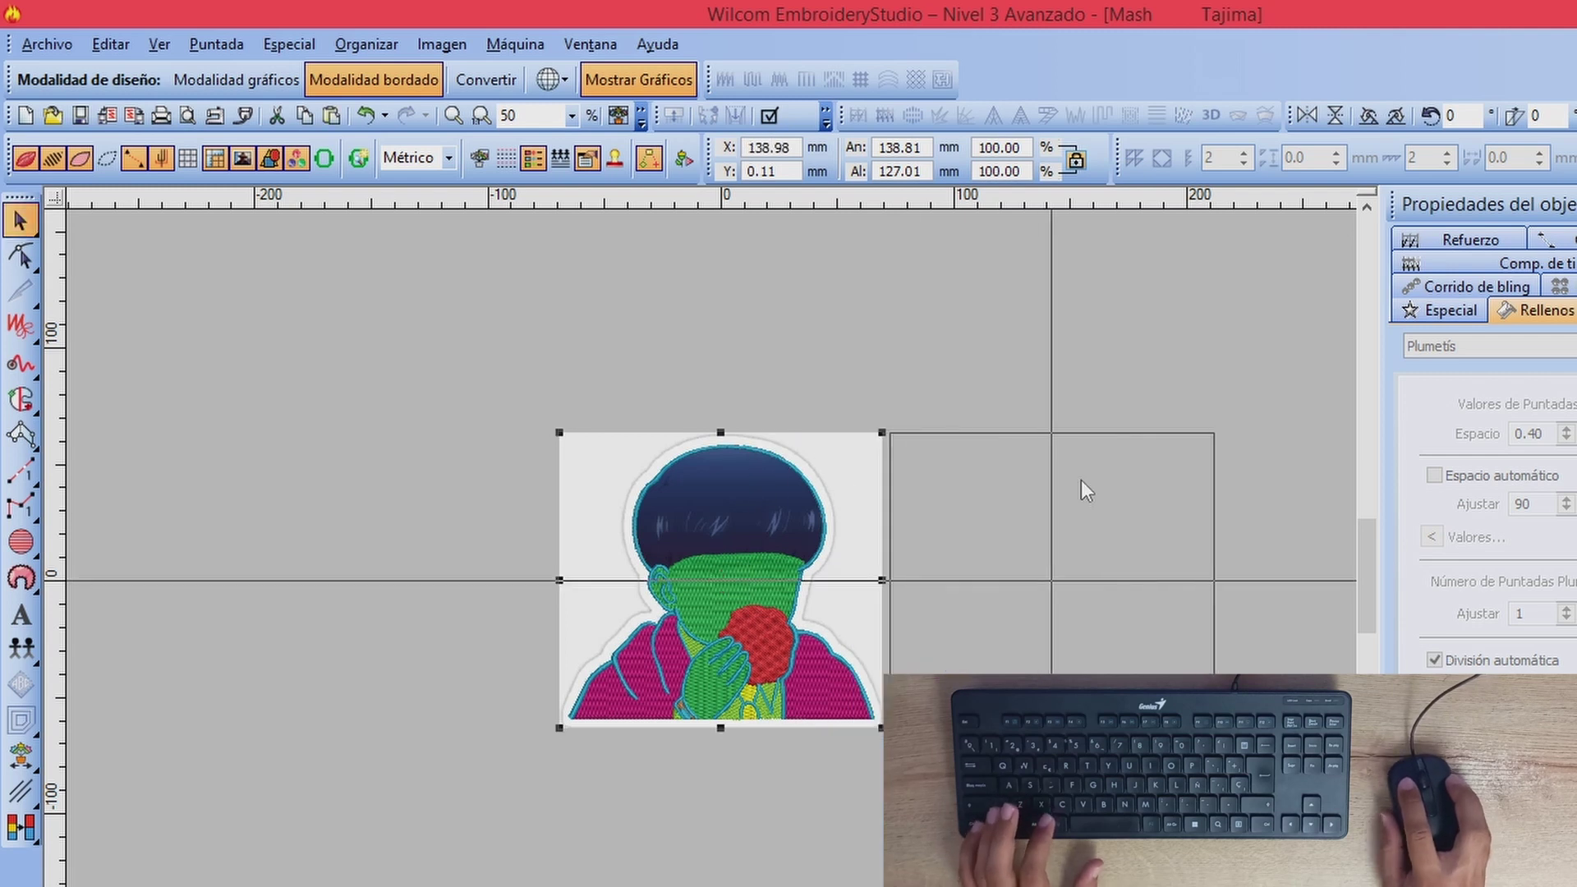
click(1061, 480)
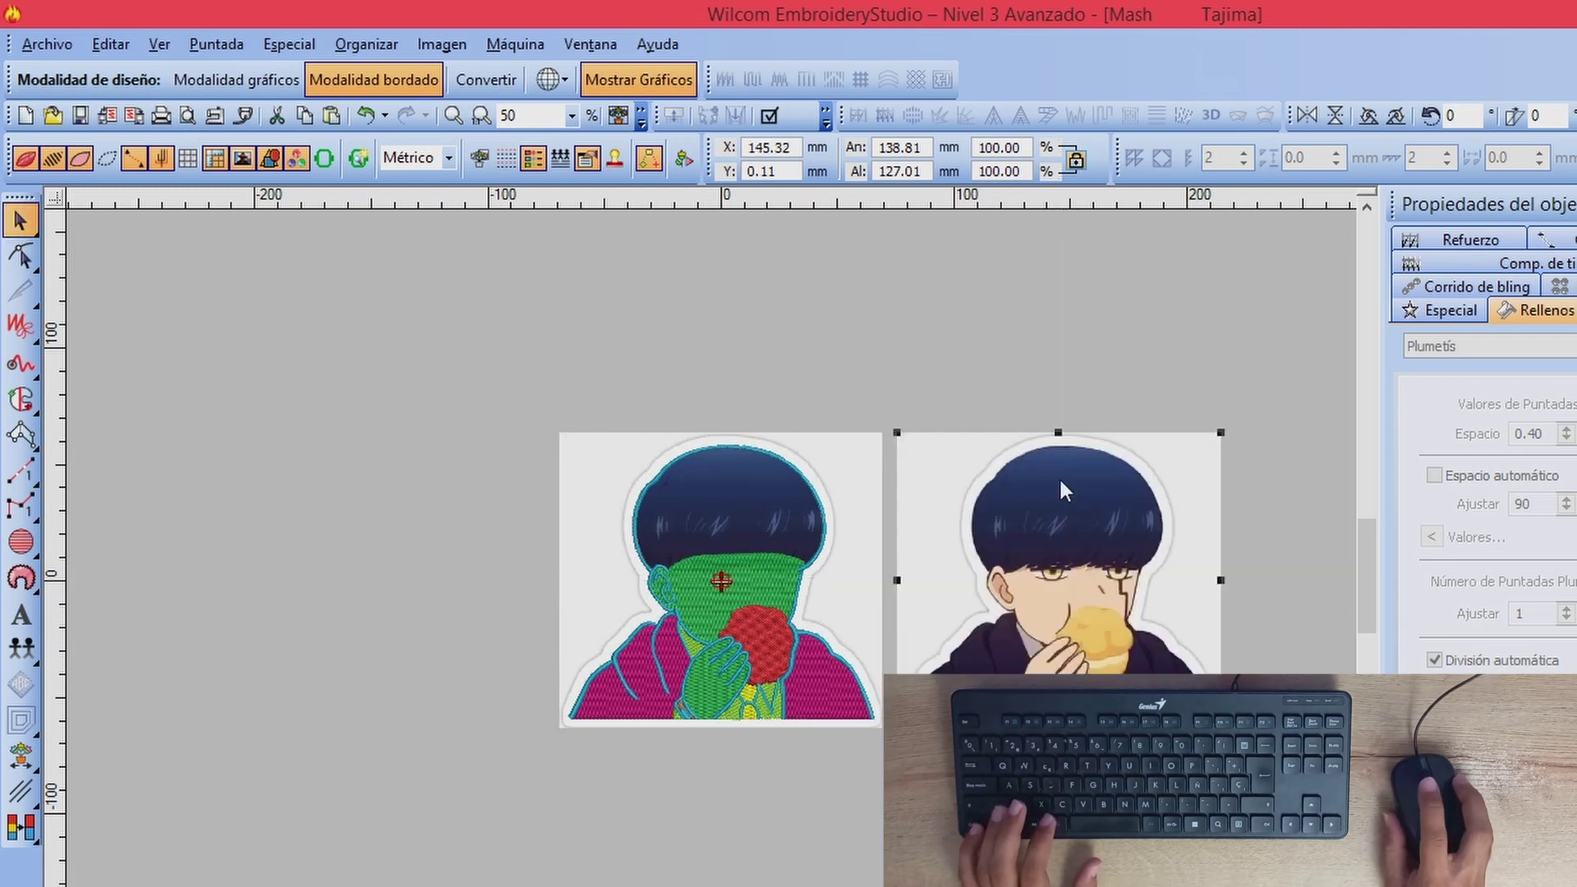
click(1127, 376)
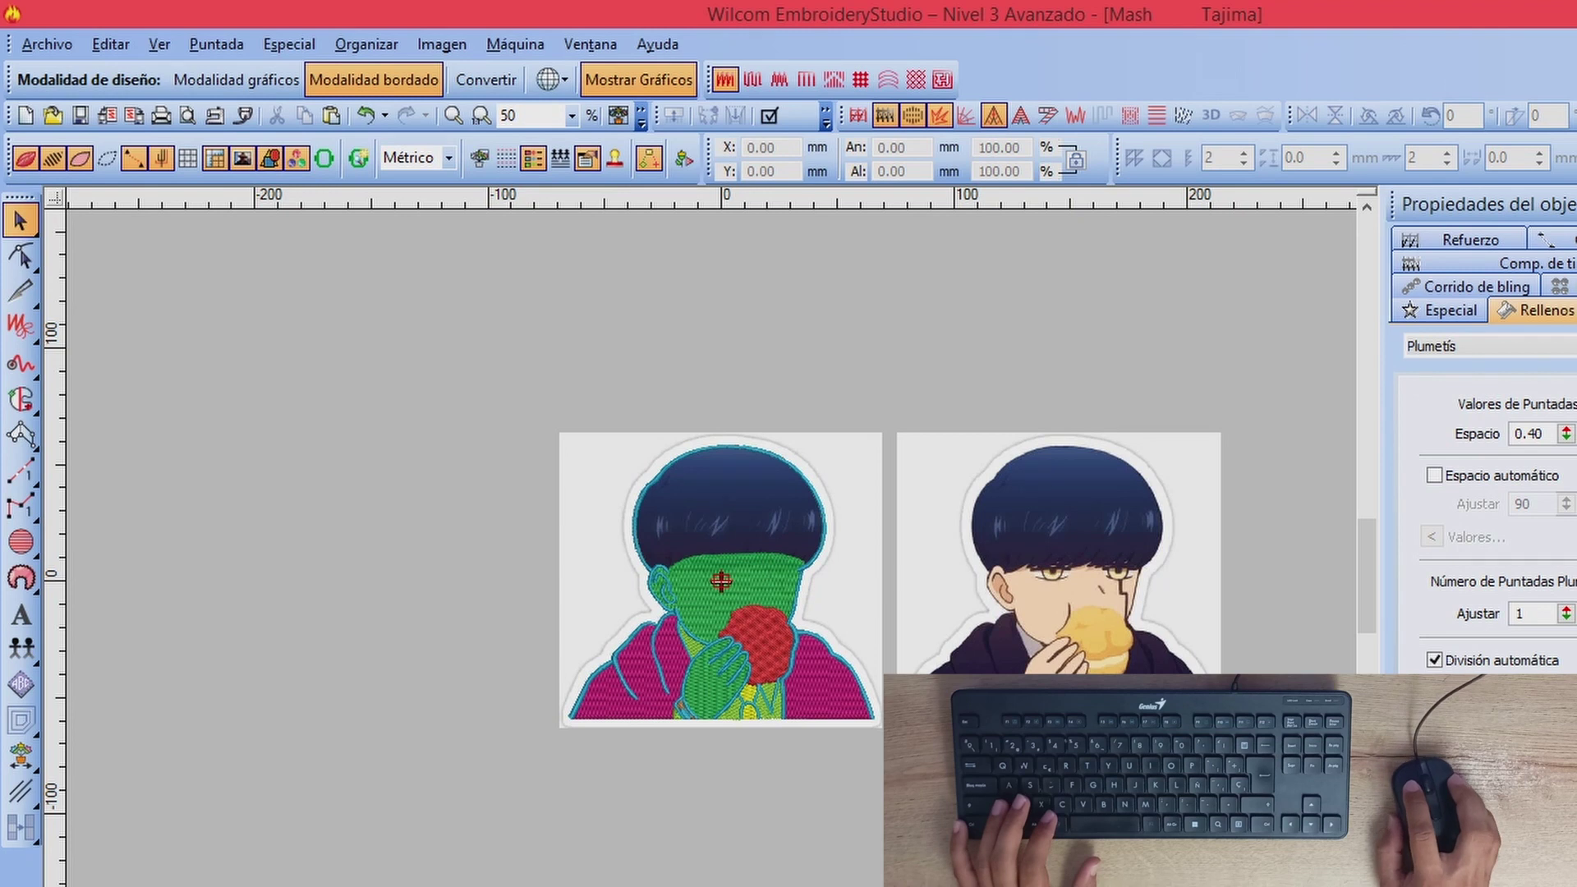
Step: Examine the stitched design next to the reference artwork and fit both images in view
key(ctrl+a)
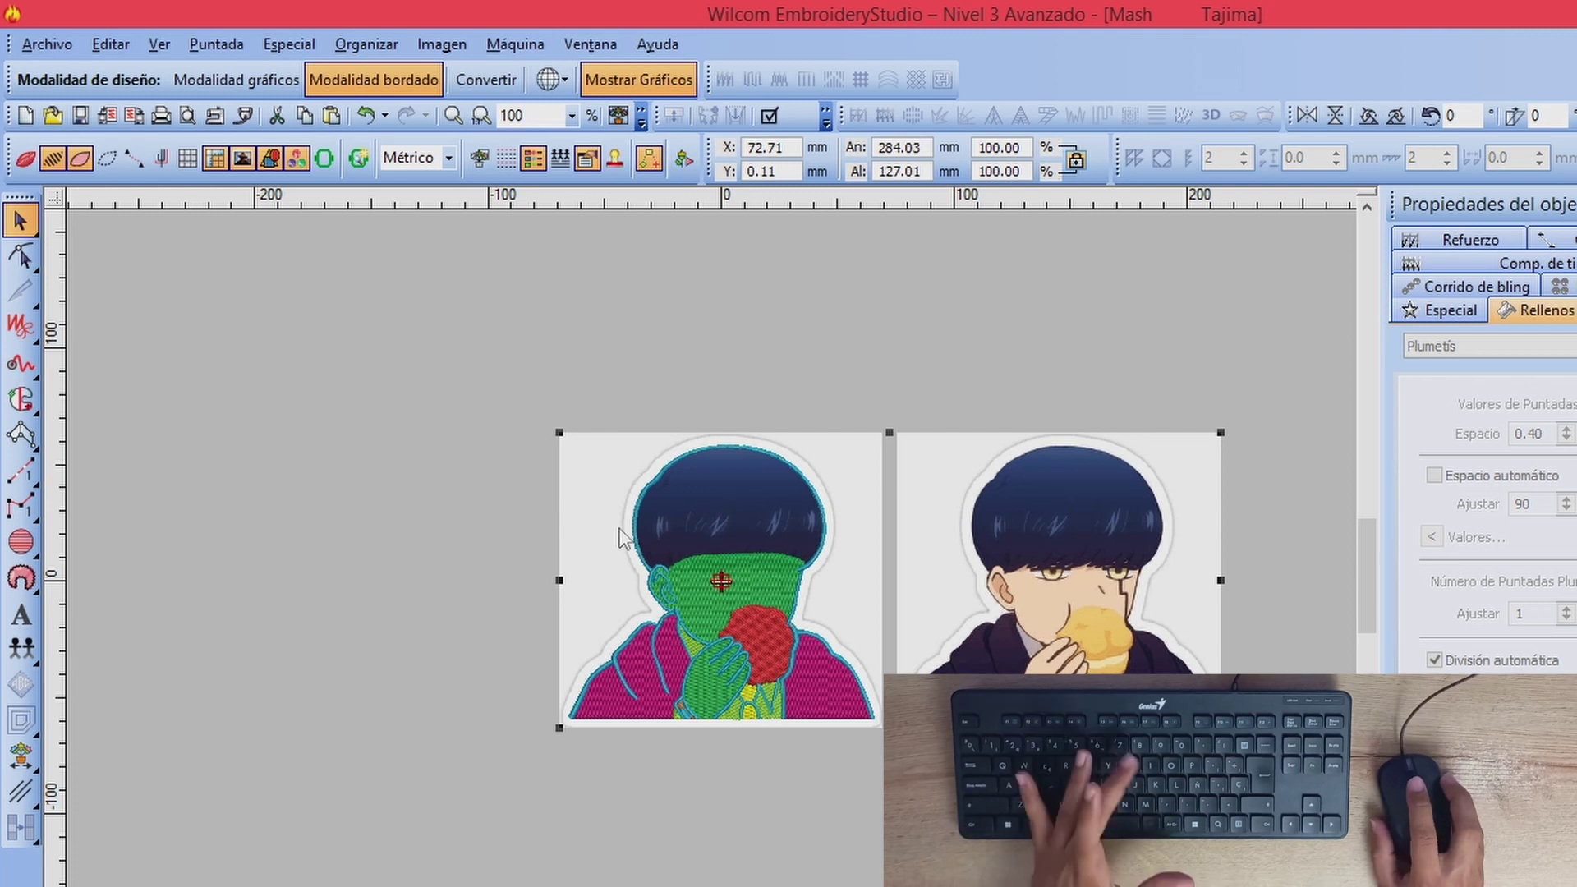
click(428, 456)
scroll(866, 540, up, 3)
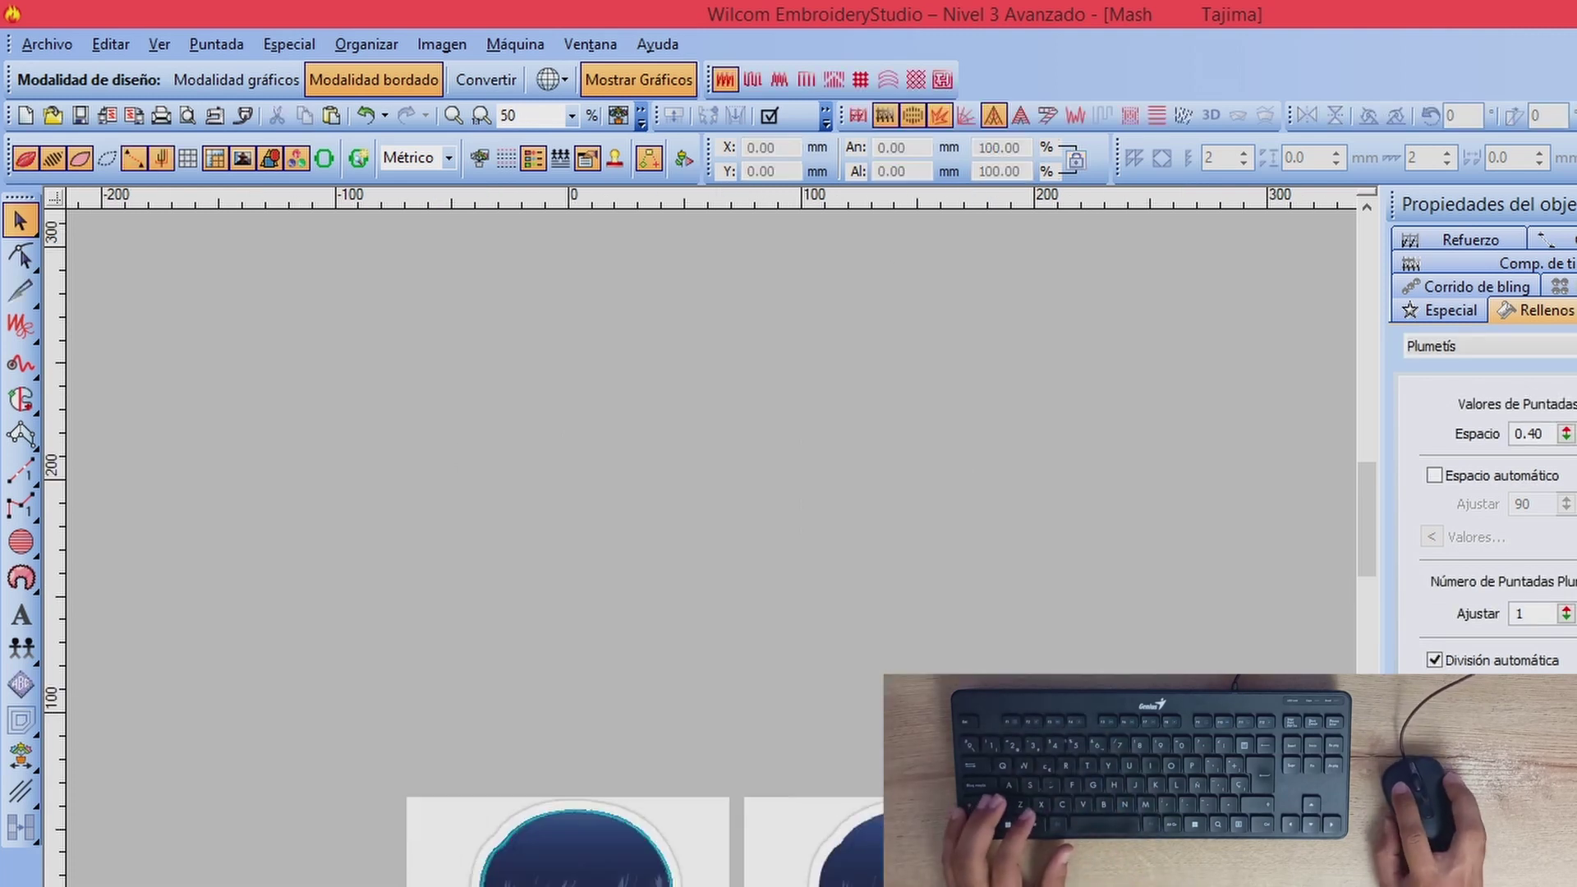
scroll(733, 584, down, 1)
scroll(690, 739, up, 2)
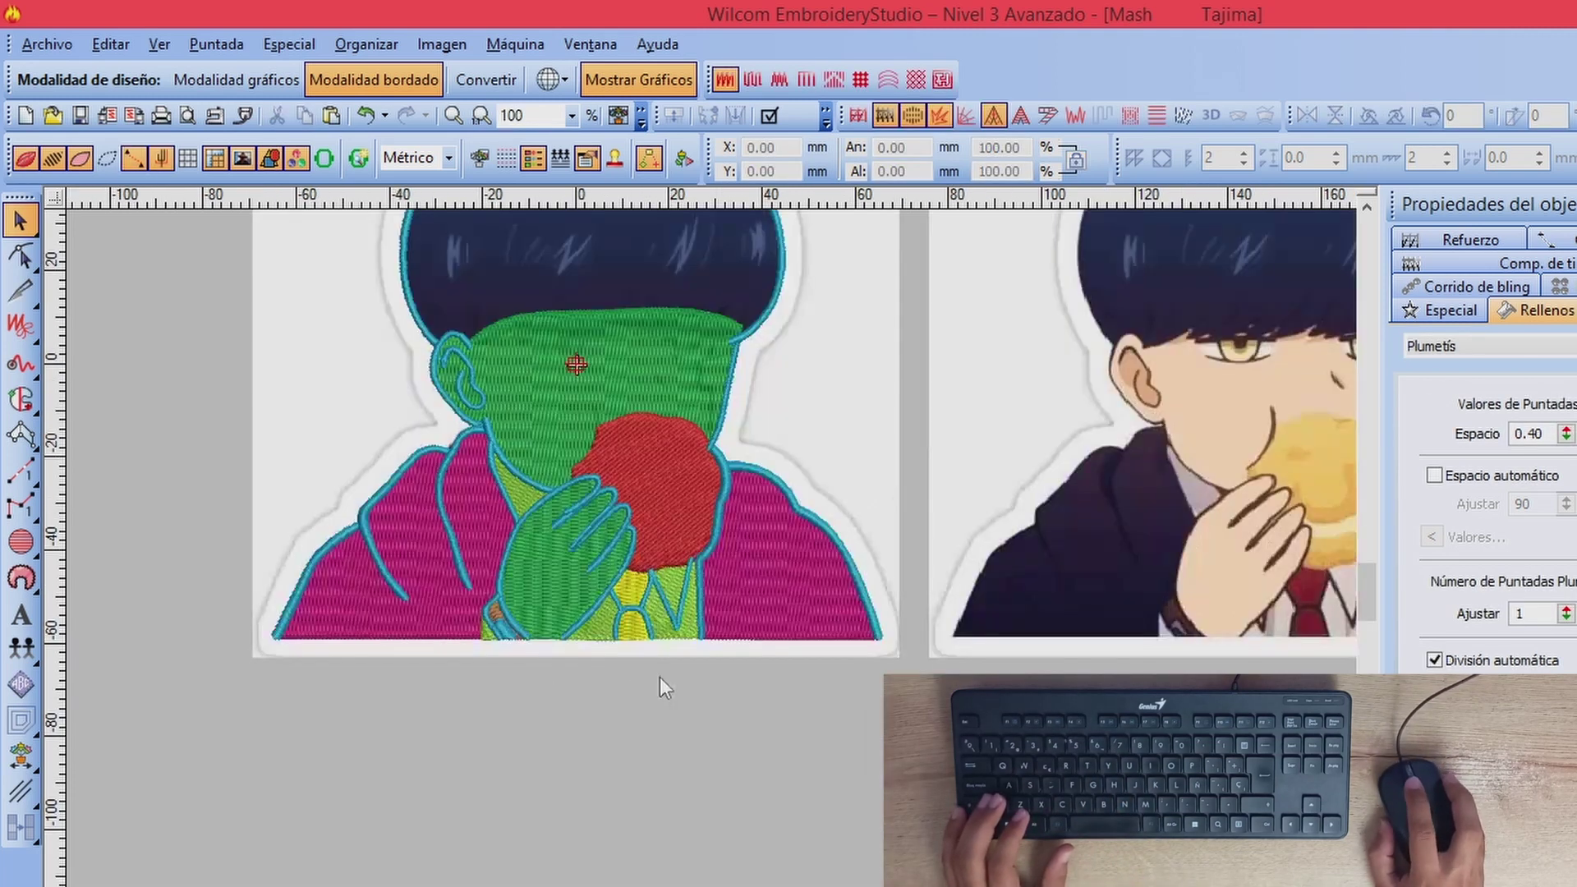
scroll(617, 562, down, 1)
scroll(842, 495, up, 1)
scroll(841, 494, up, 1)
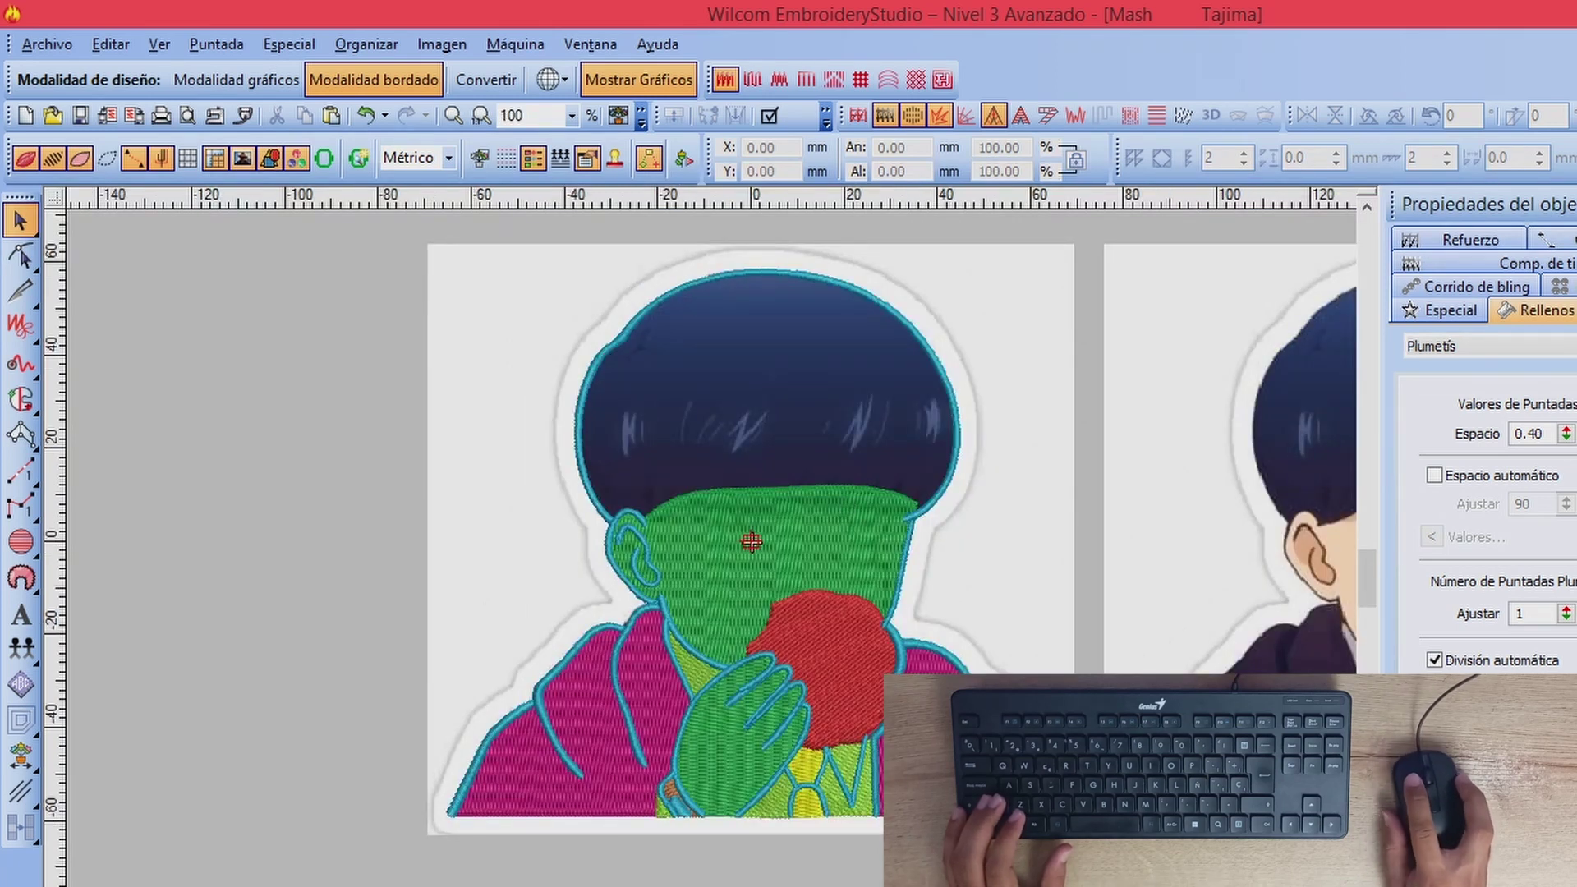
key(t)
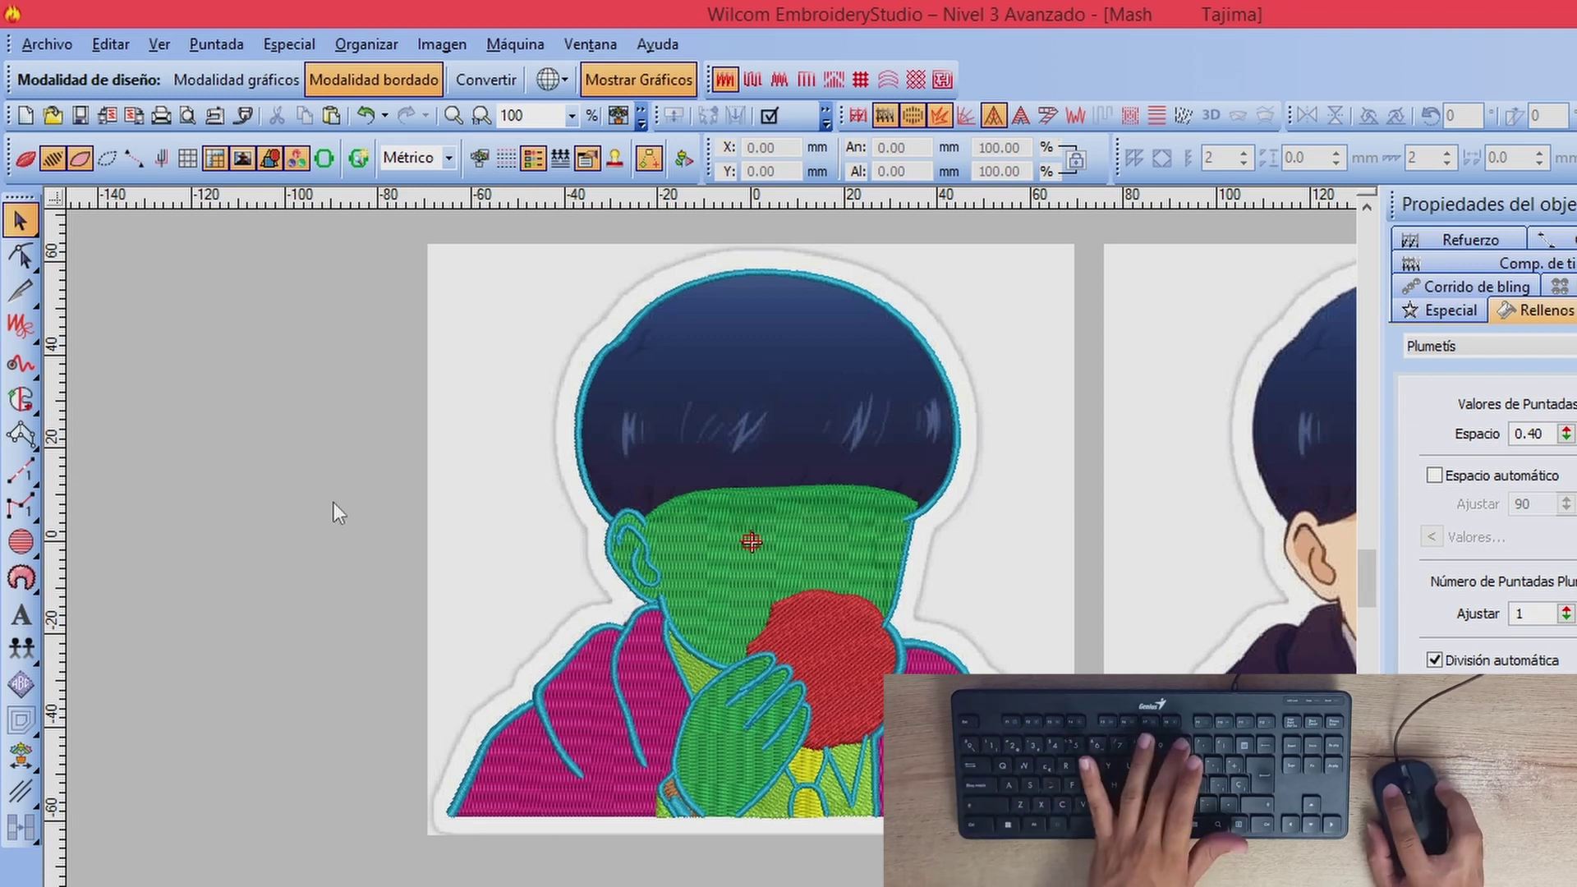
key(t)
key(0)
key(0)
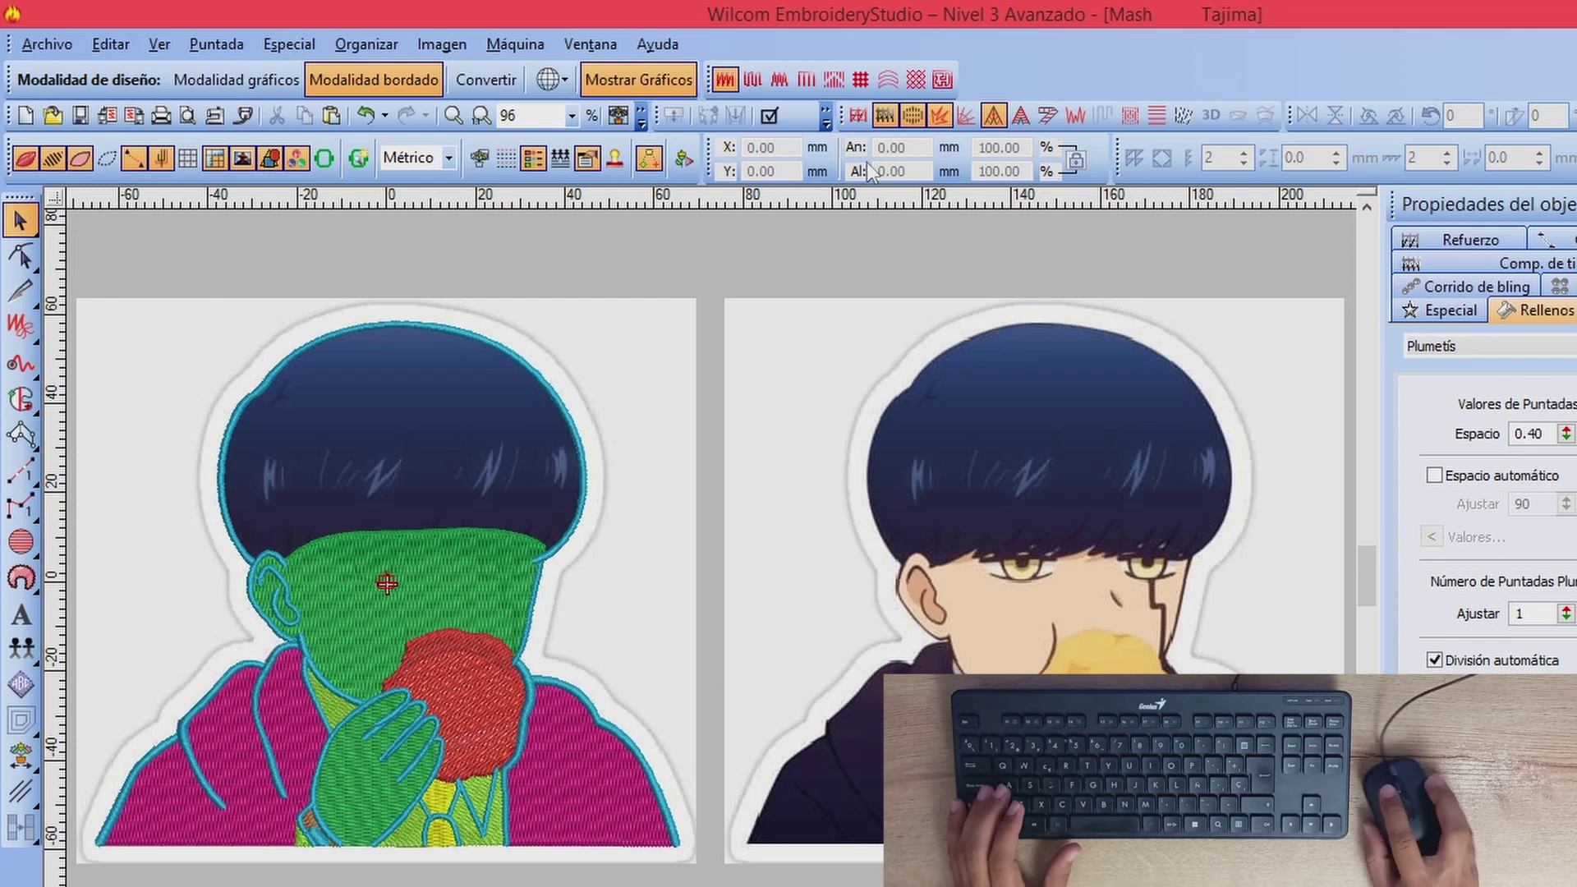
Step: Recolour the cyan outlines near-black and the green face, ear and hand fill in a beige skin tone
key(ctrl+s)
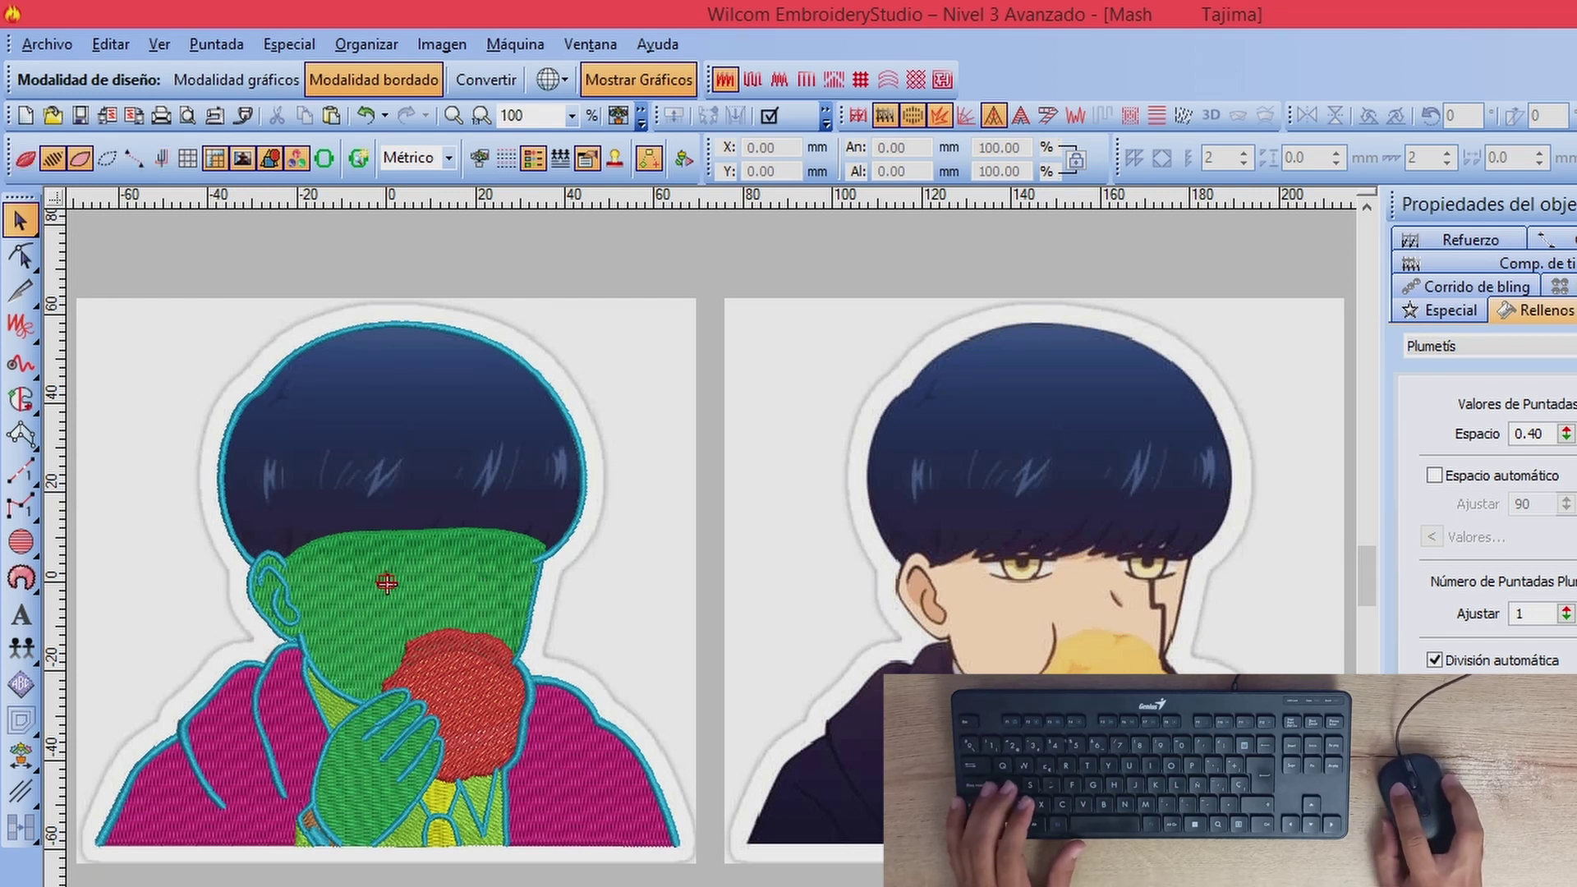
key(ctrl+a)
key(Escape)
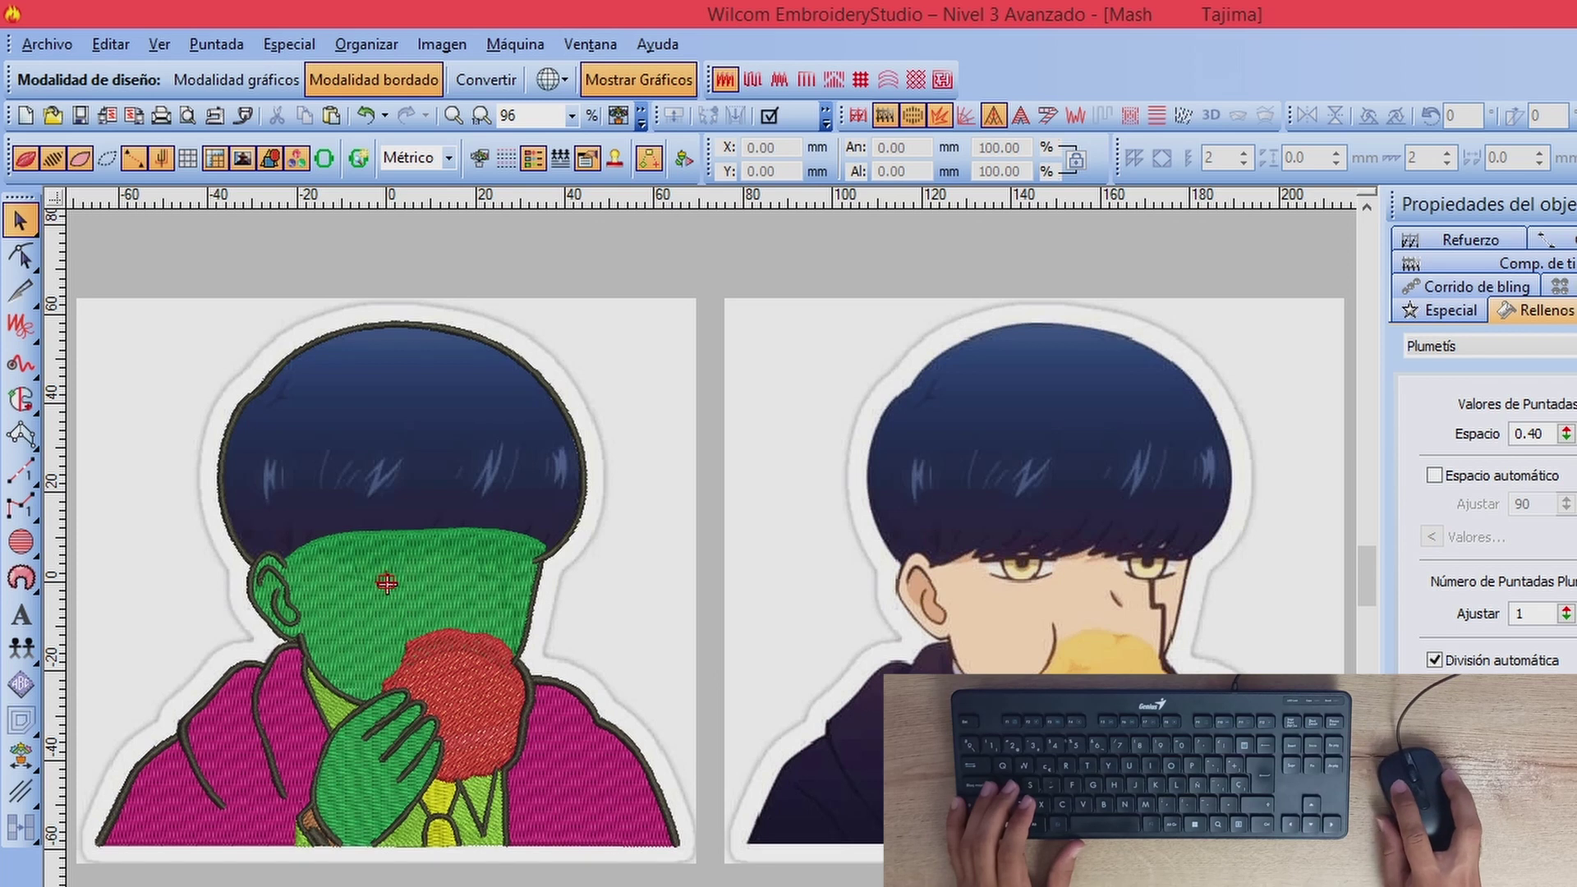
click(387, 582)
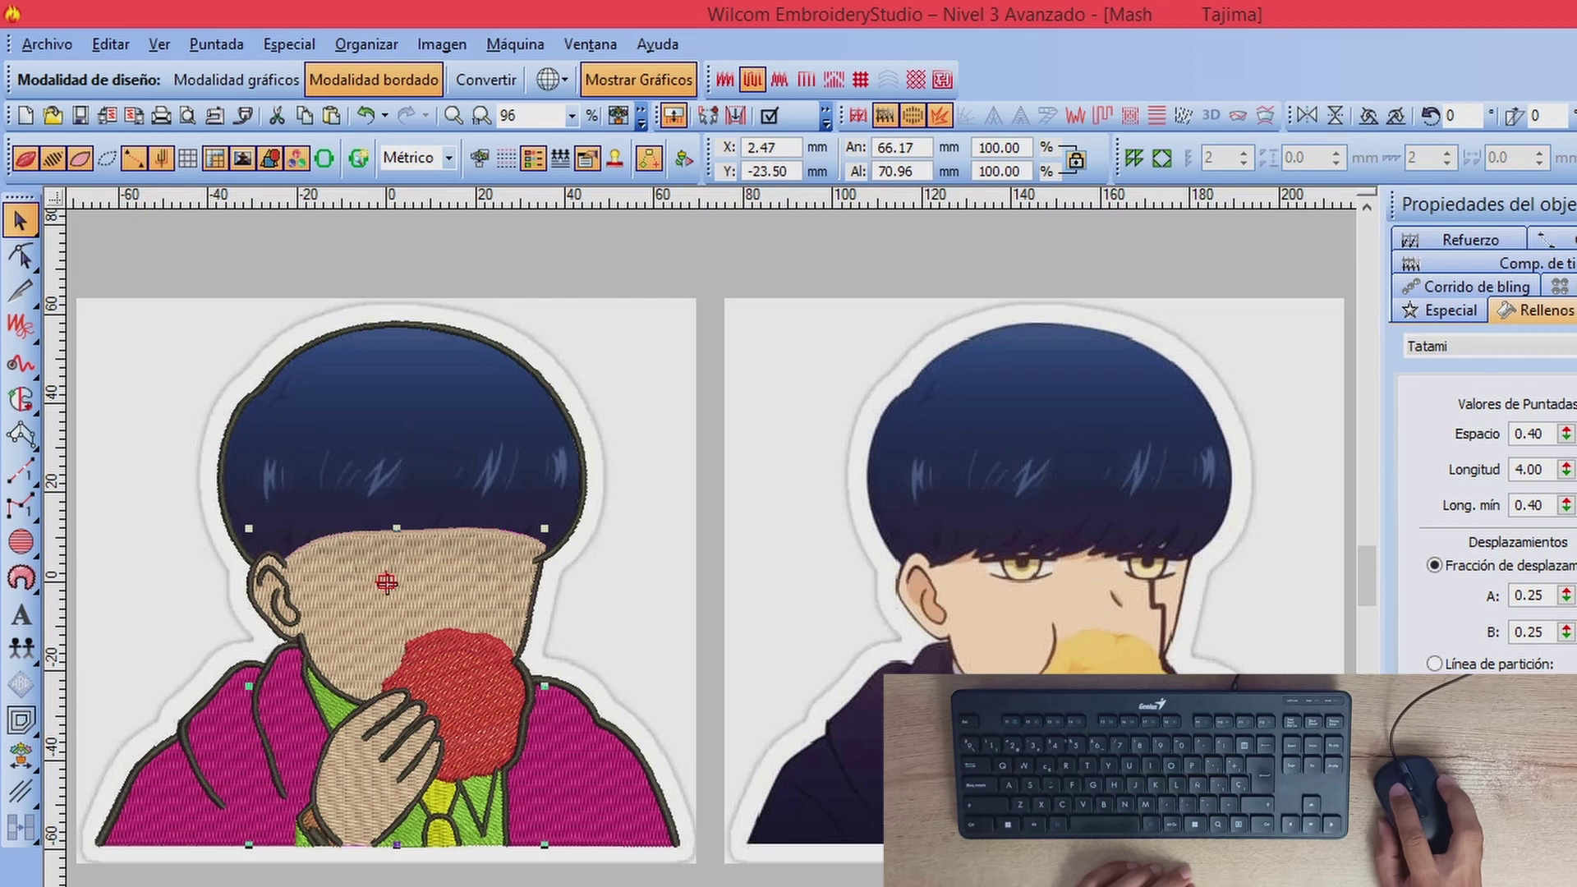
click(703, 431)
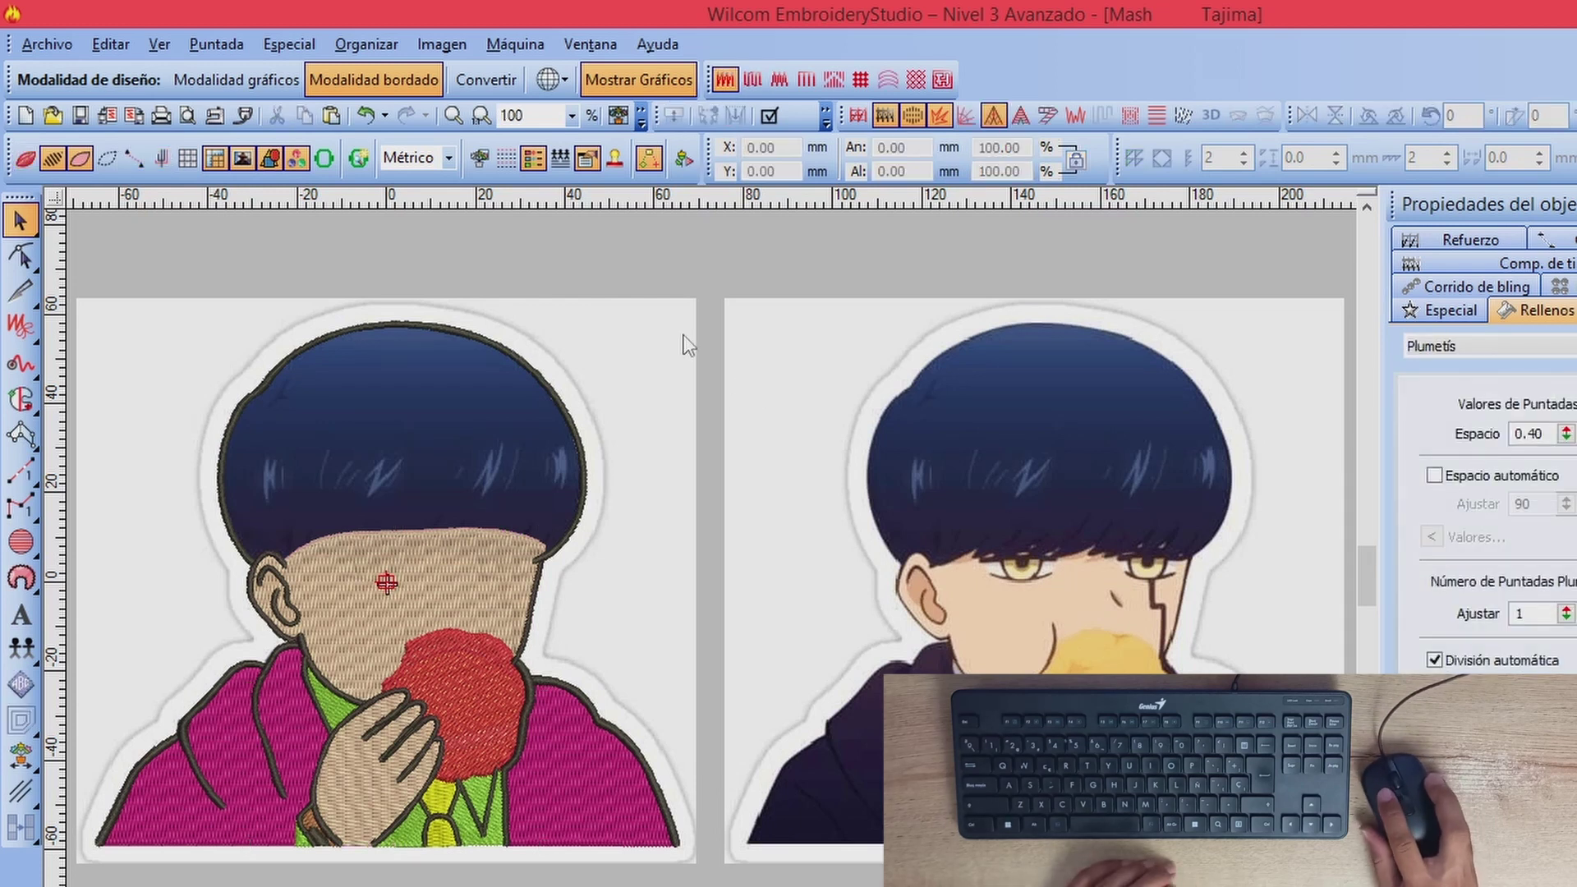
Step: Recolour the green shirt fill off-white and the yellow tie fill red
click(402, 824)
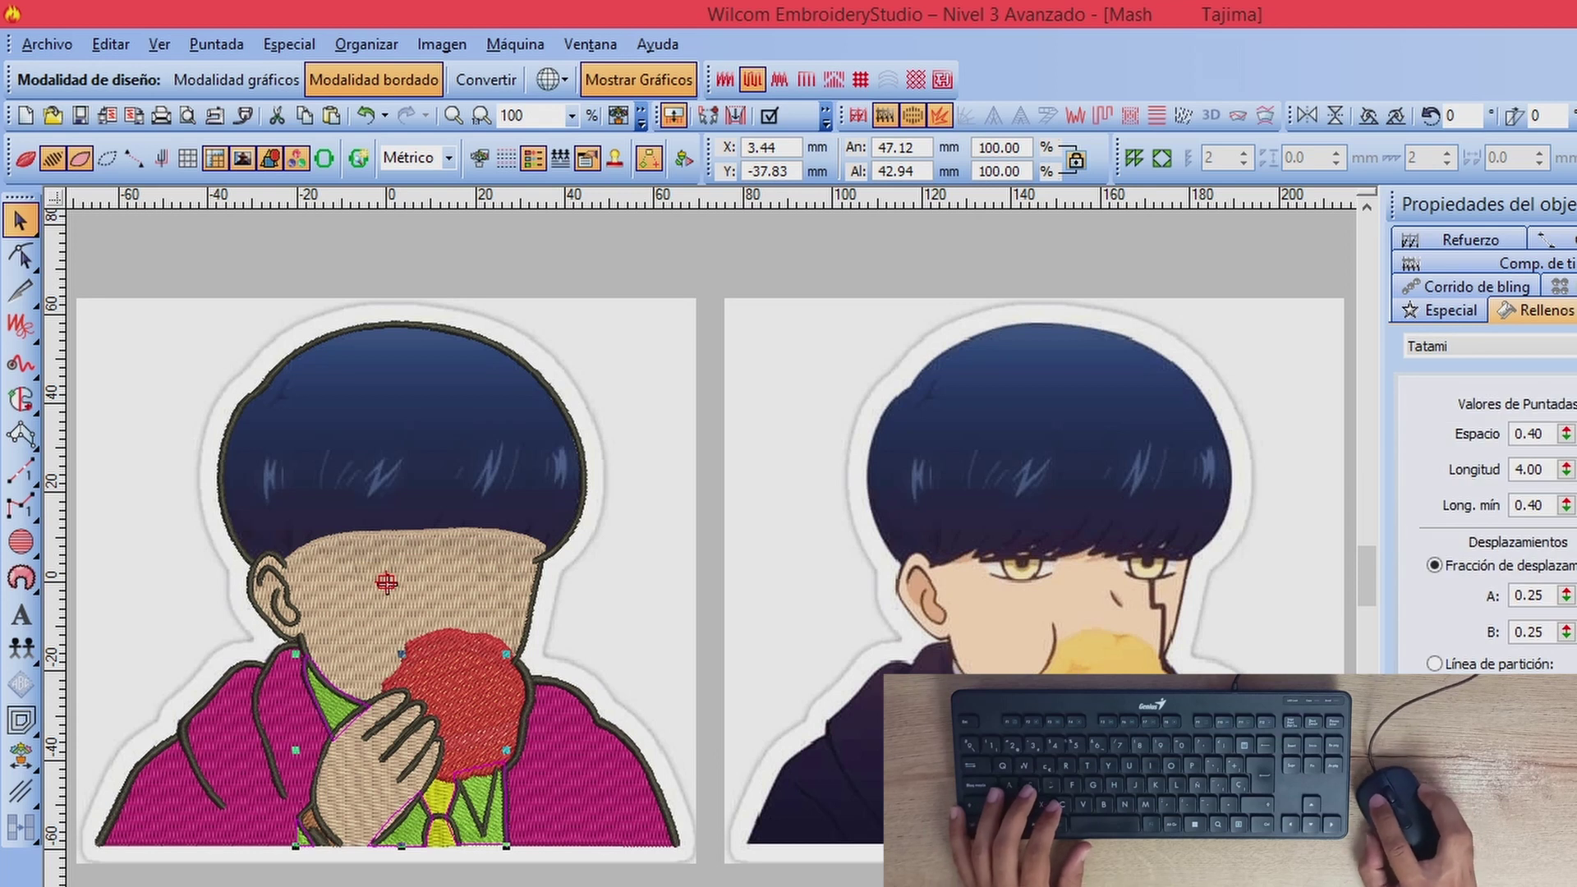
click(622, 258)
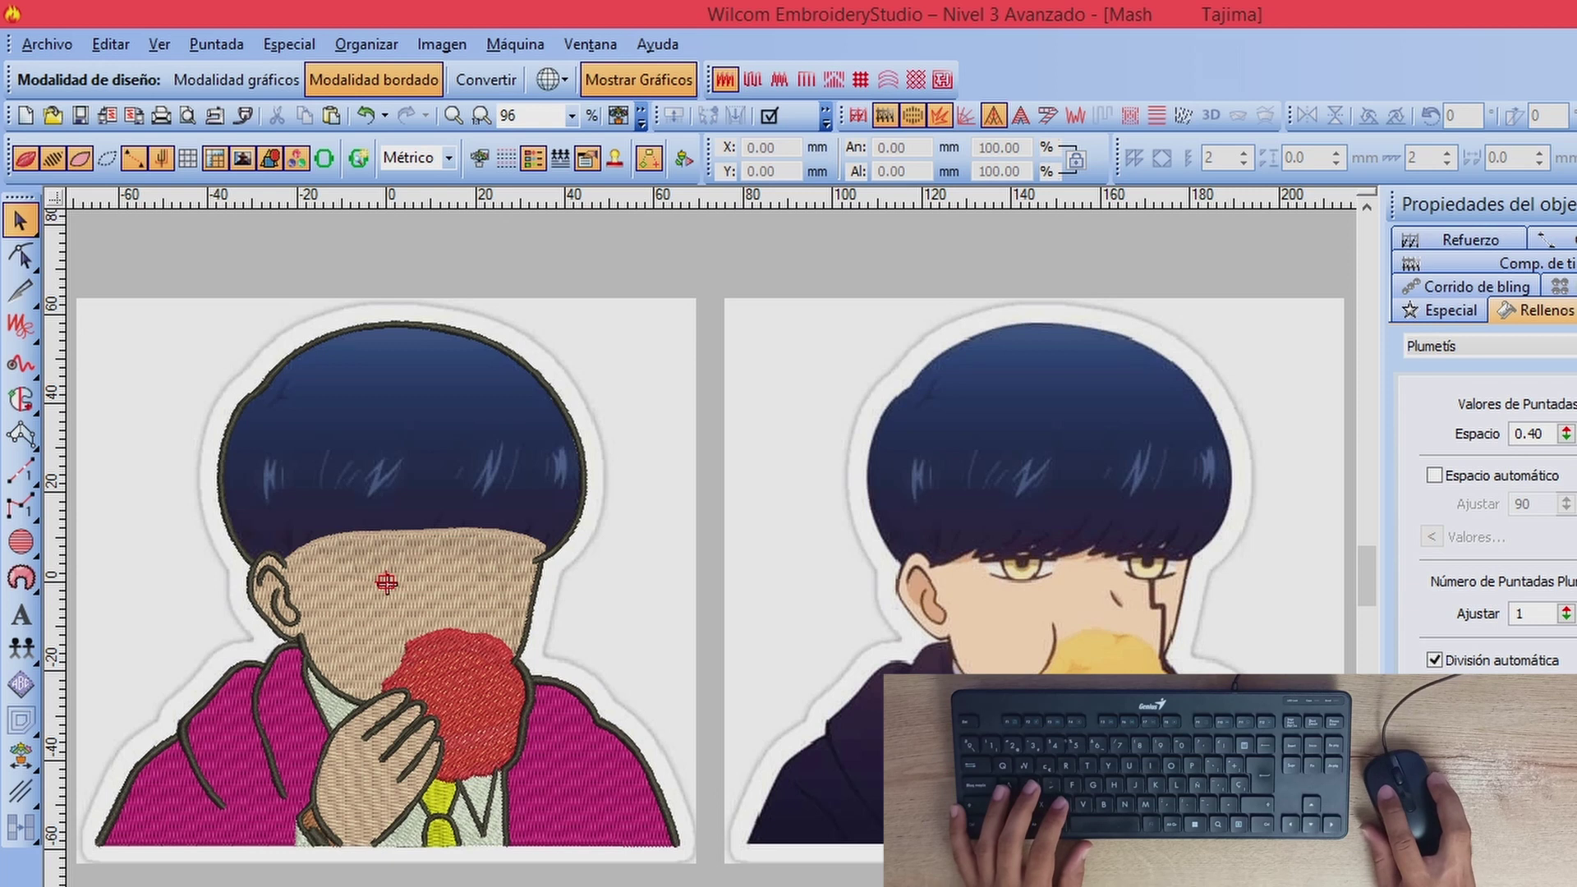
key(Tab)
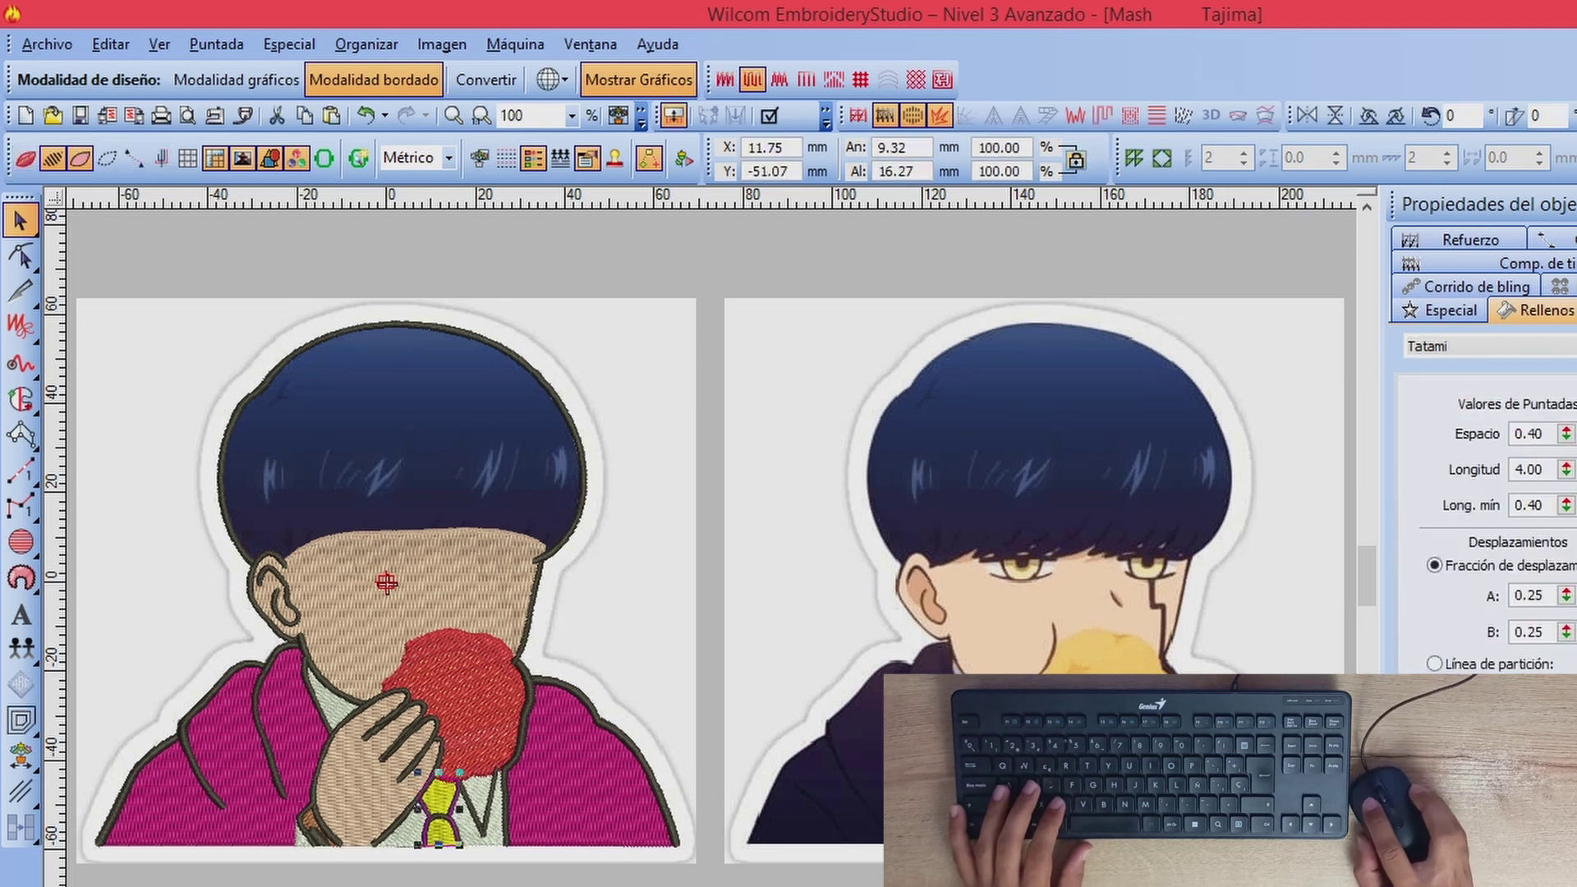
click(408, 884)
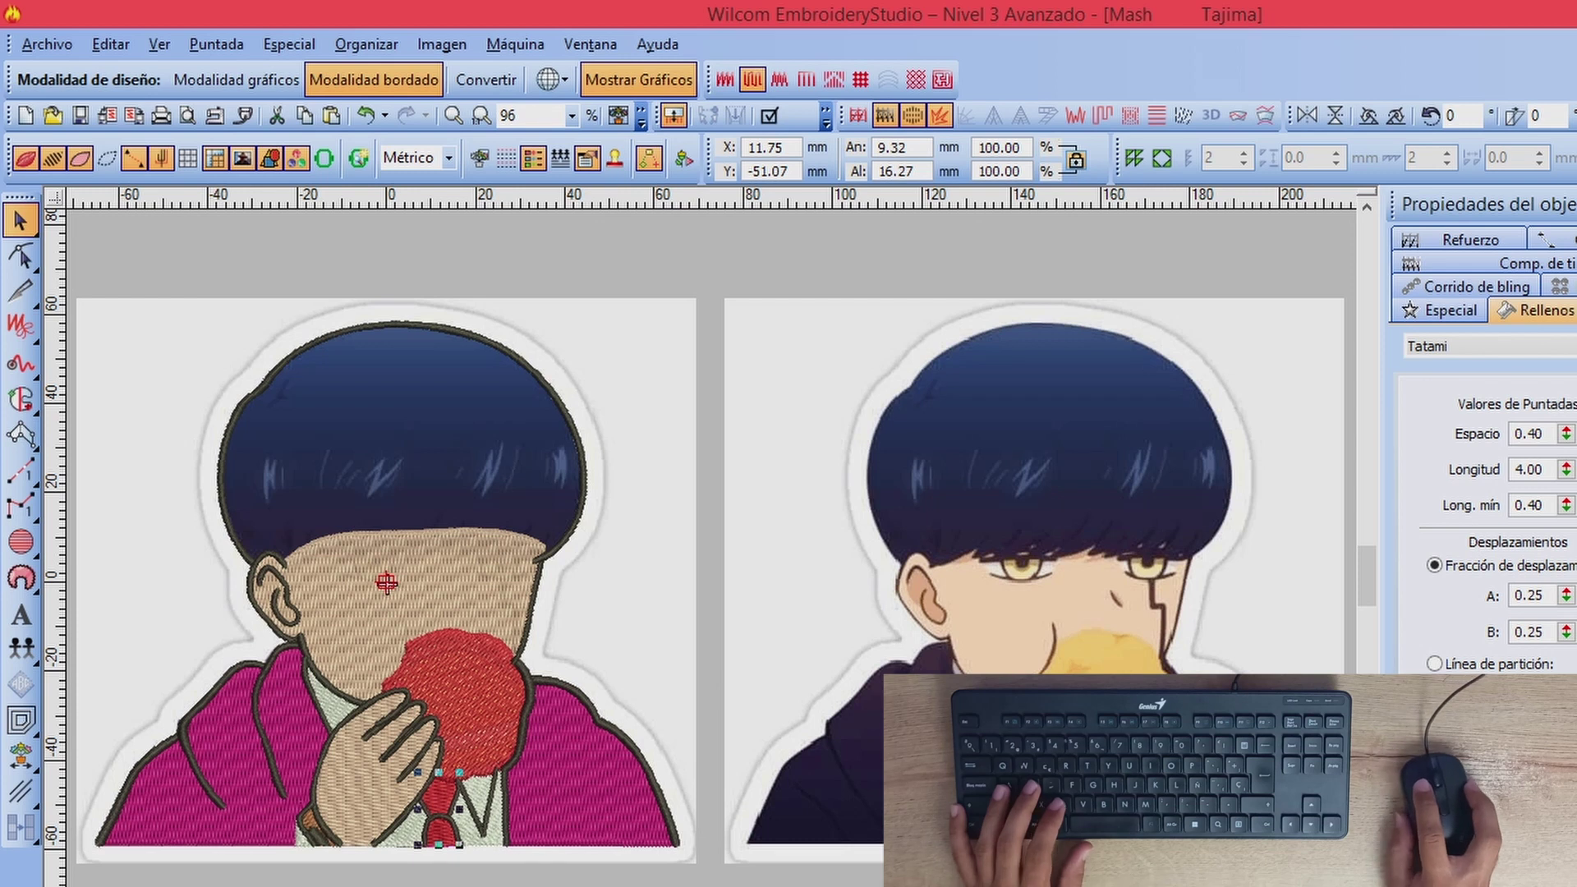
key(Tab)
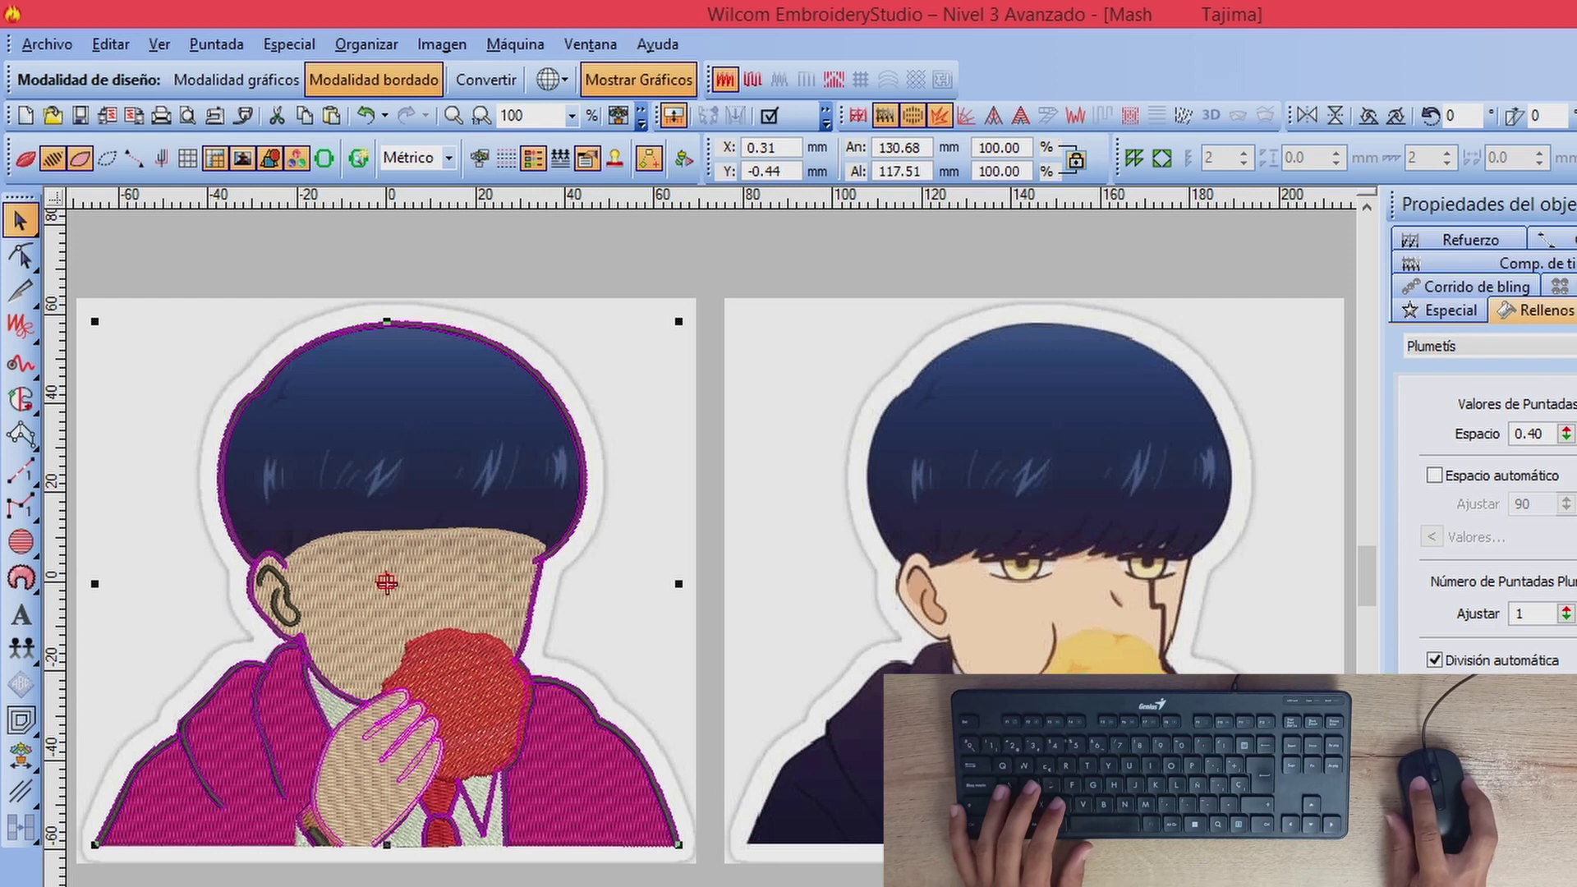
key(ctrl+z)
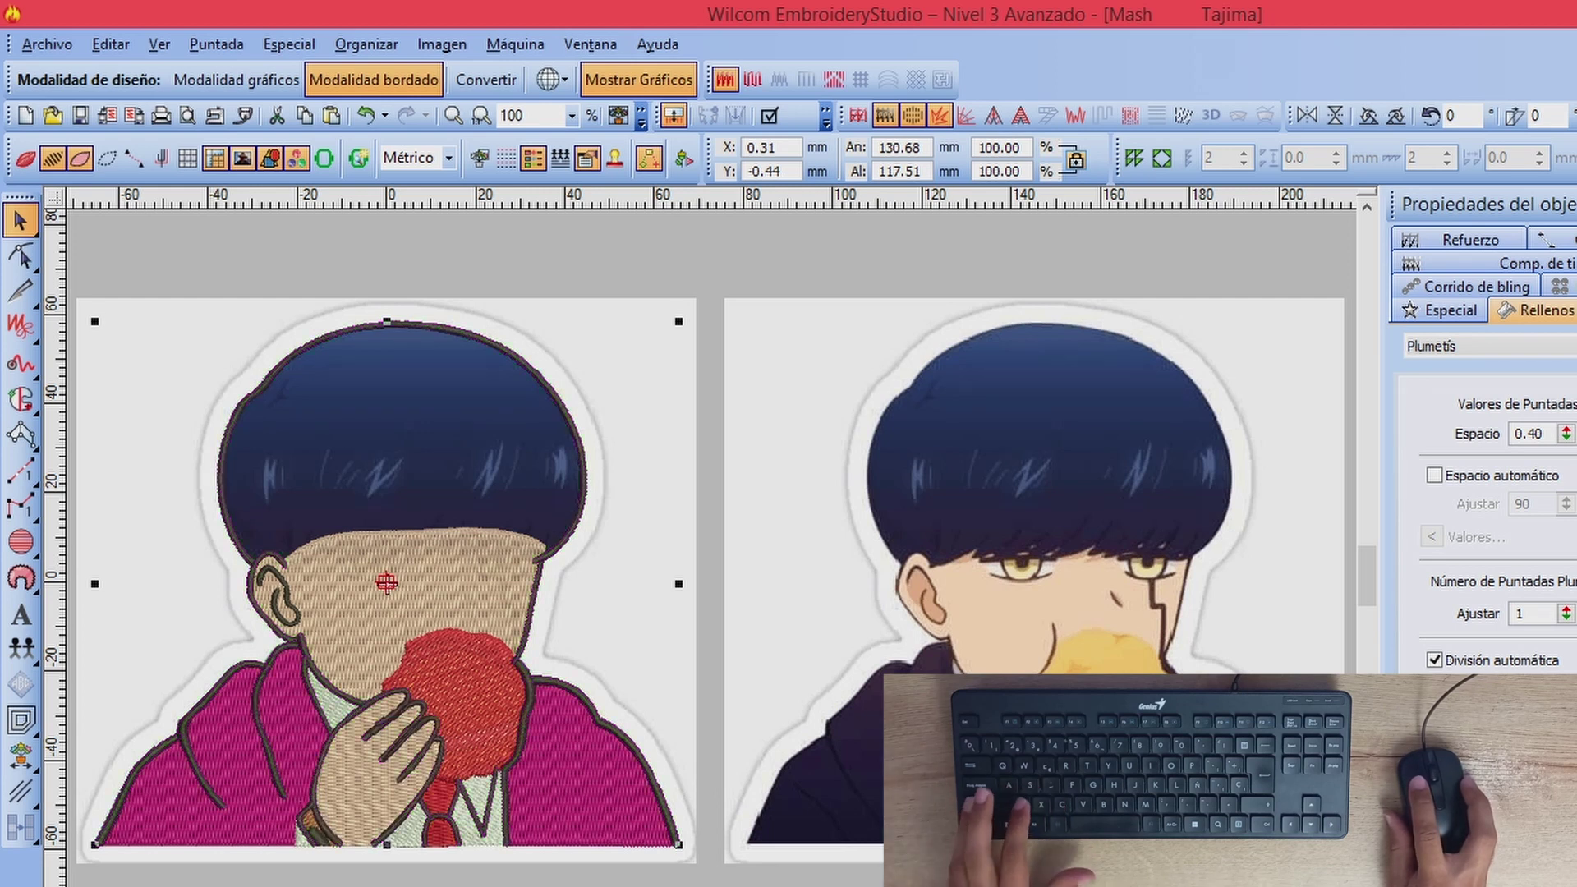
key(ctrl+z)
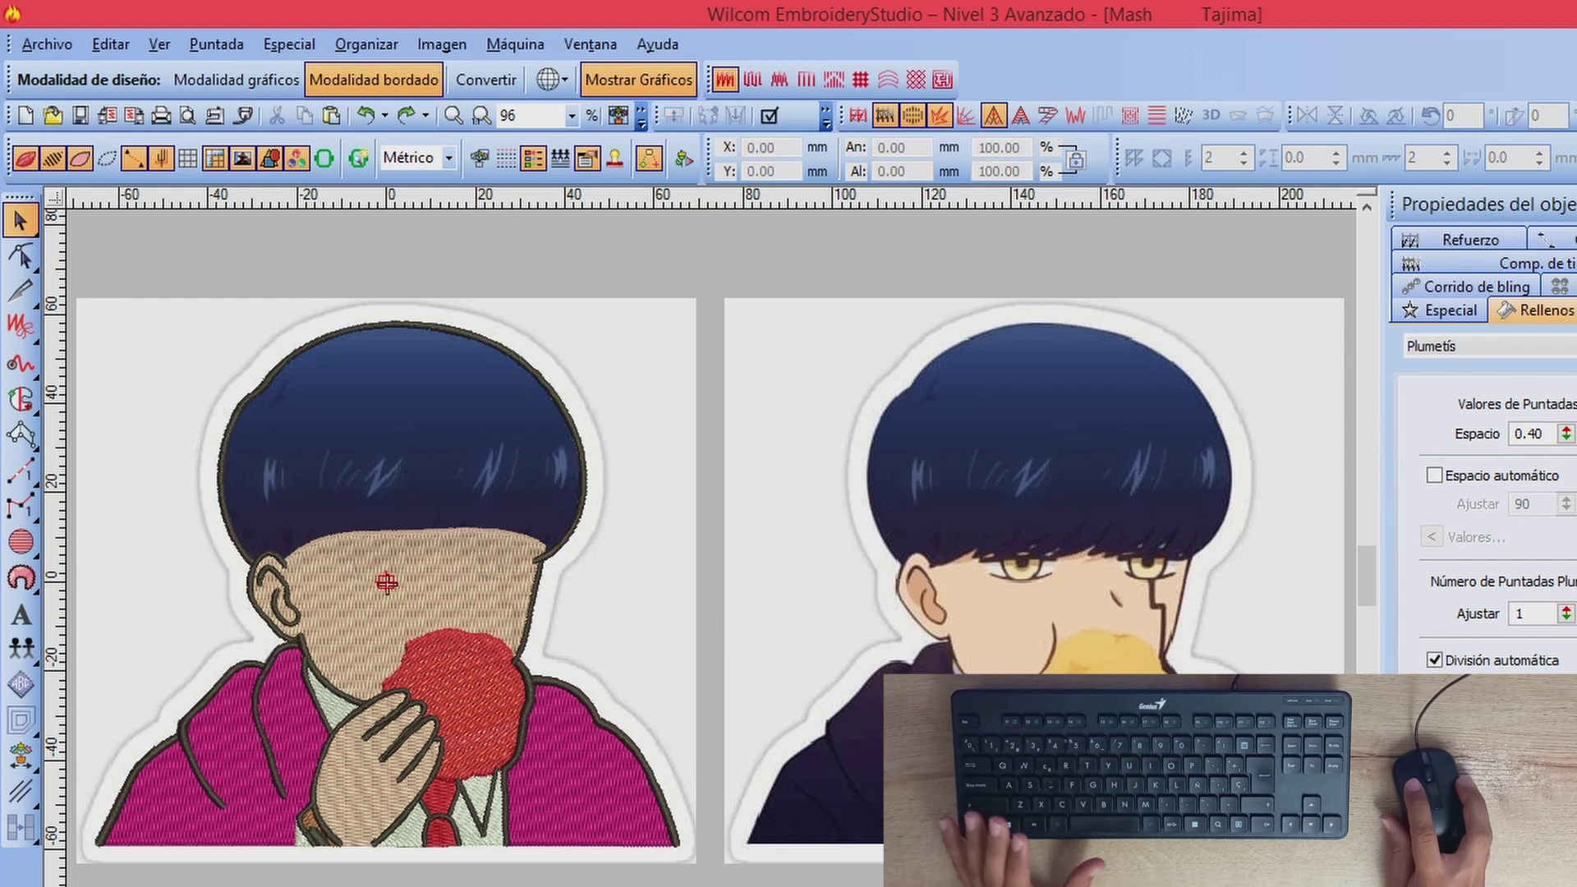
Step: Recolour the red bun fill golden orange to match the reference artwork and deselect it
key(ctrl+y)
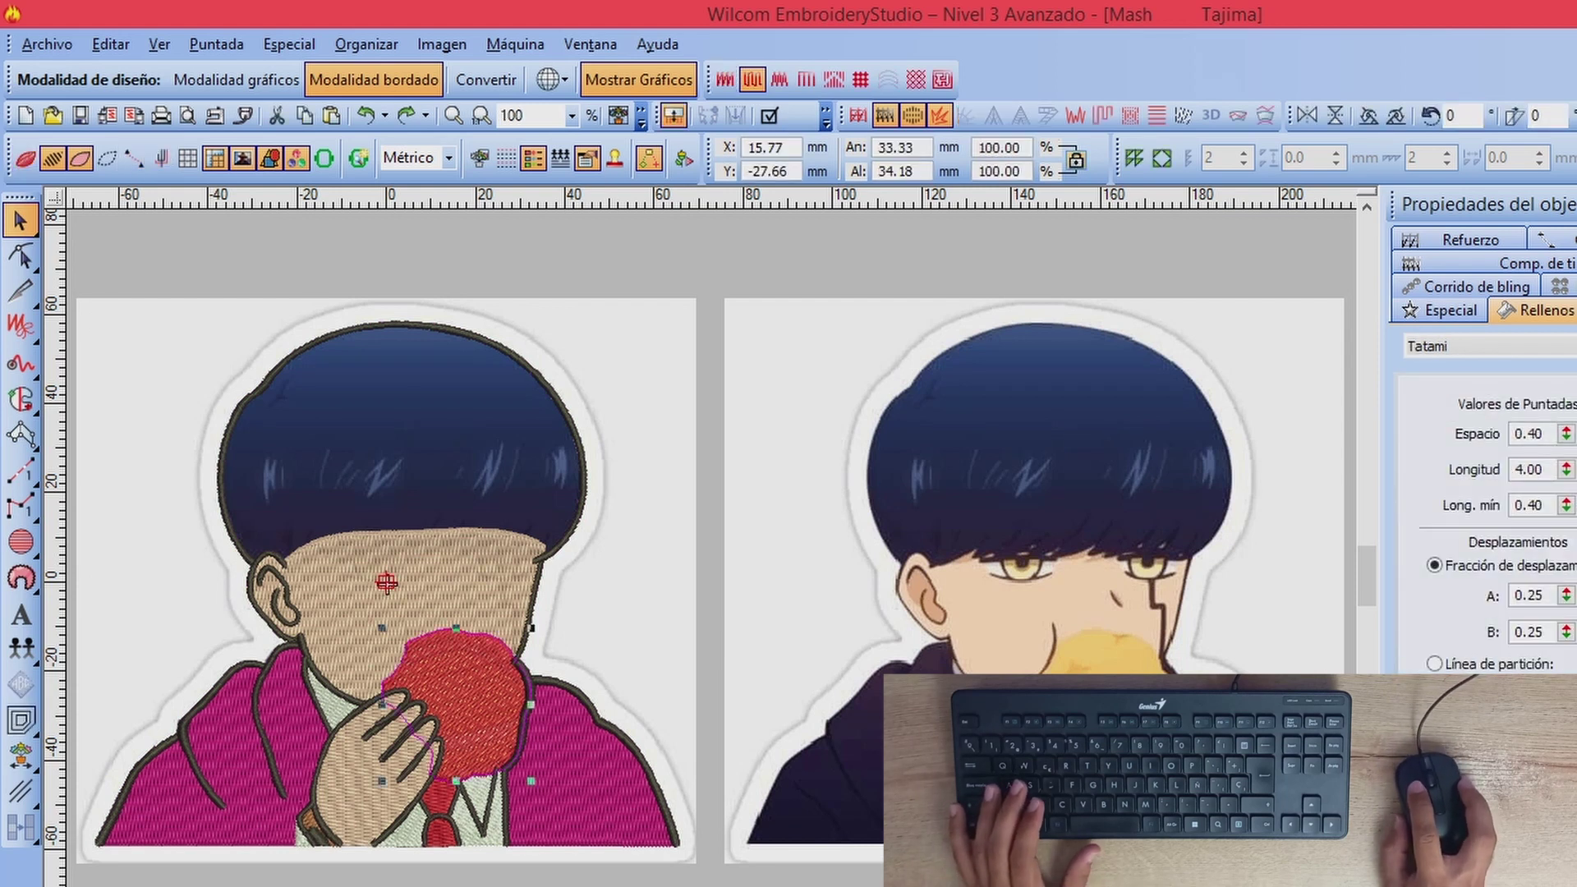
key(ctrl+y)
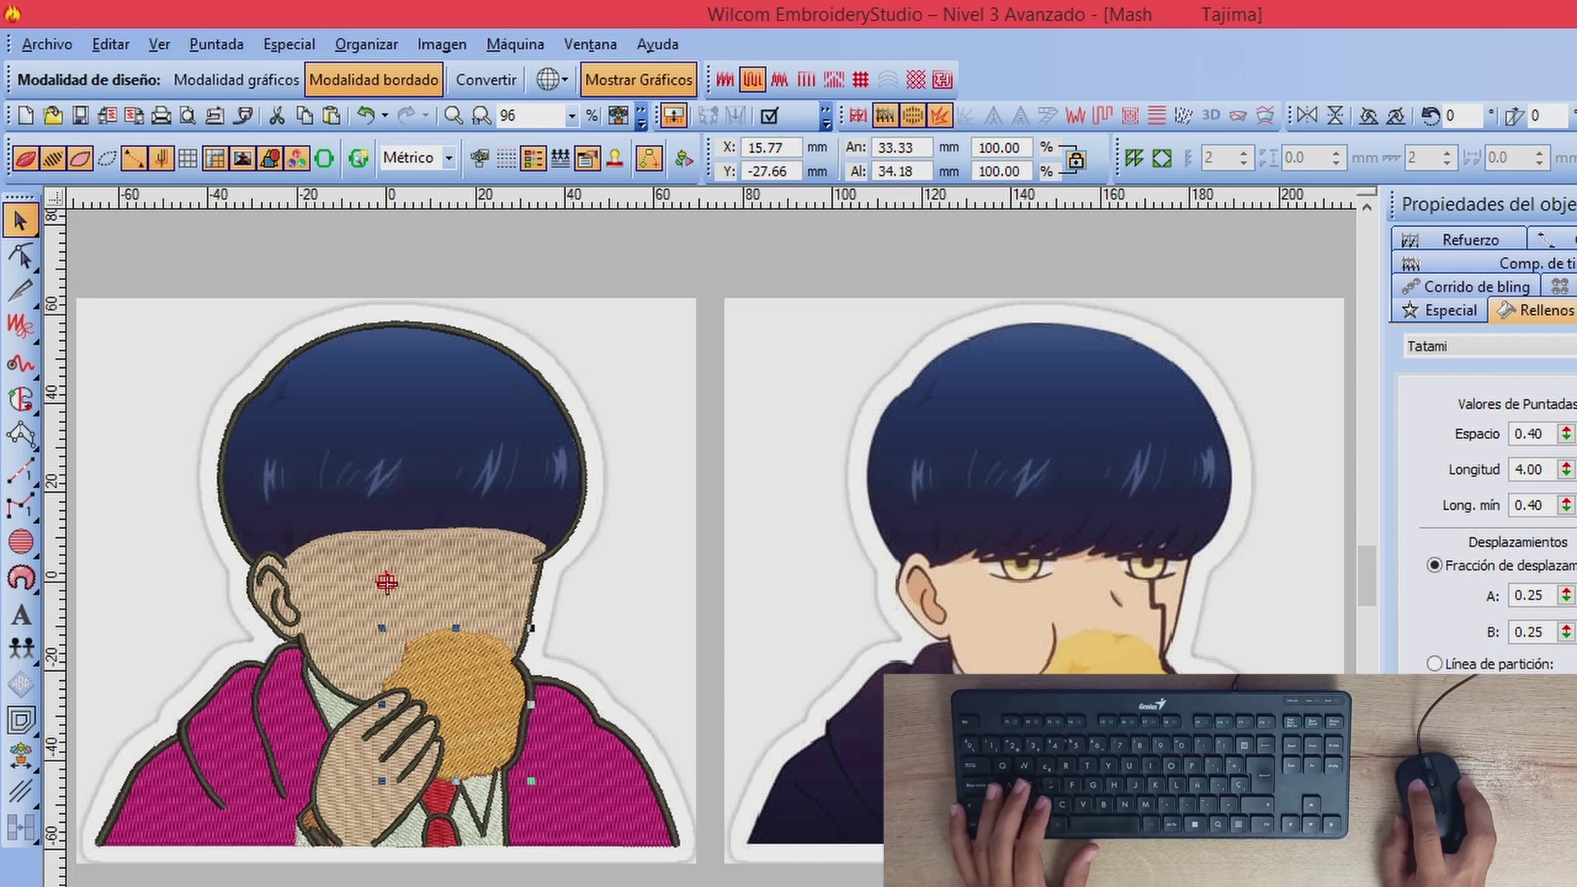
click(679, 881)
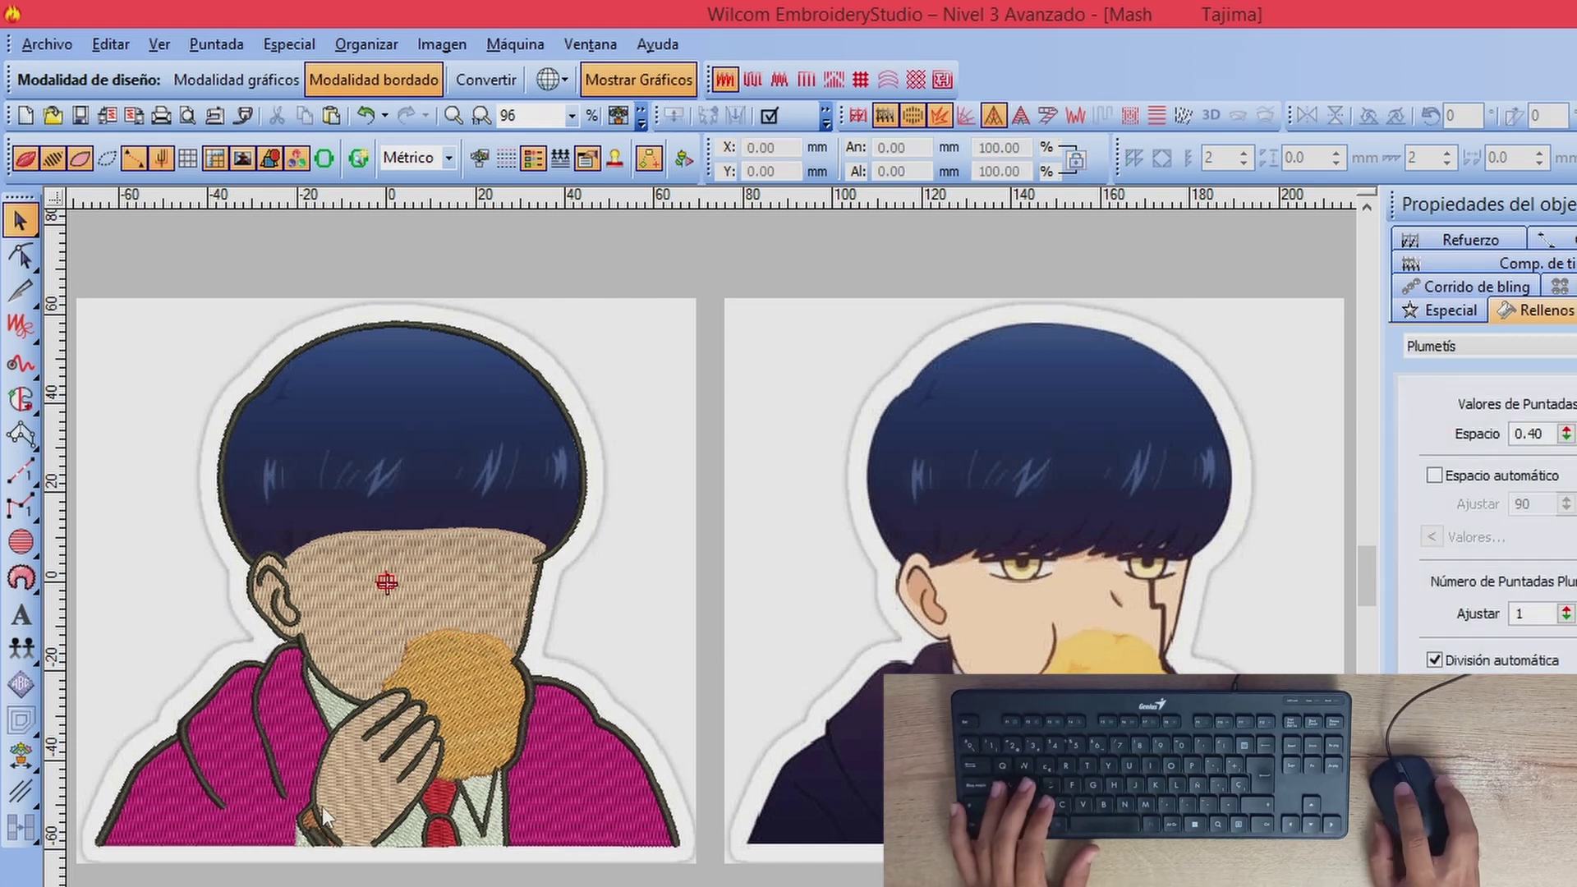
Step: Recolour the small wristband fill beneath the hand red-brown and deselect it
key(z)
click(679, 615)
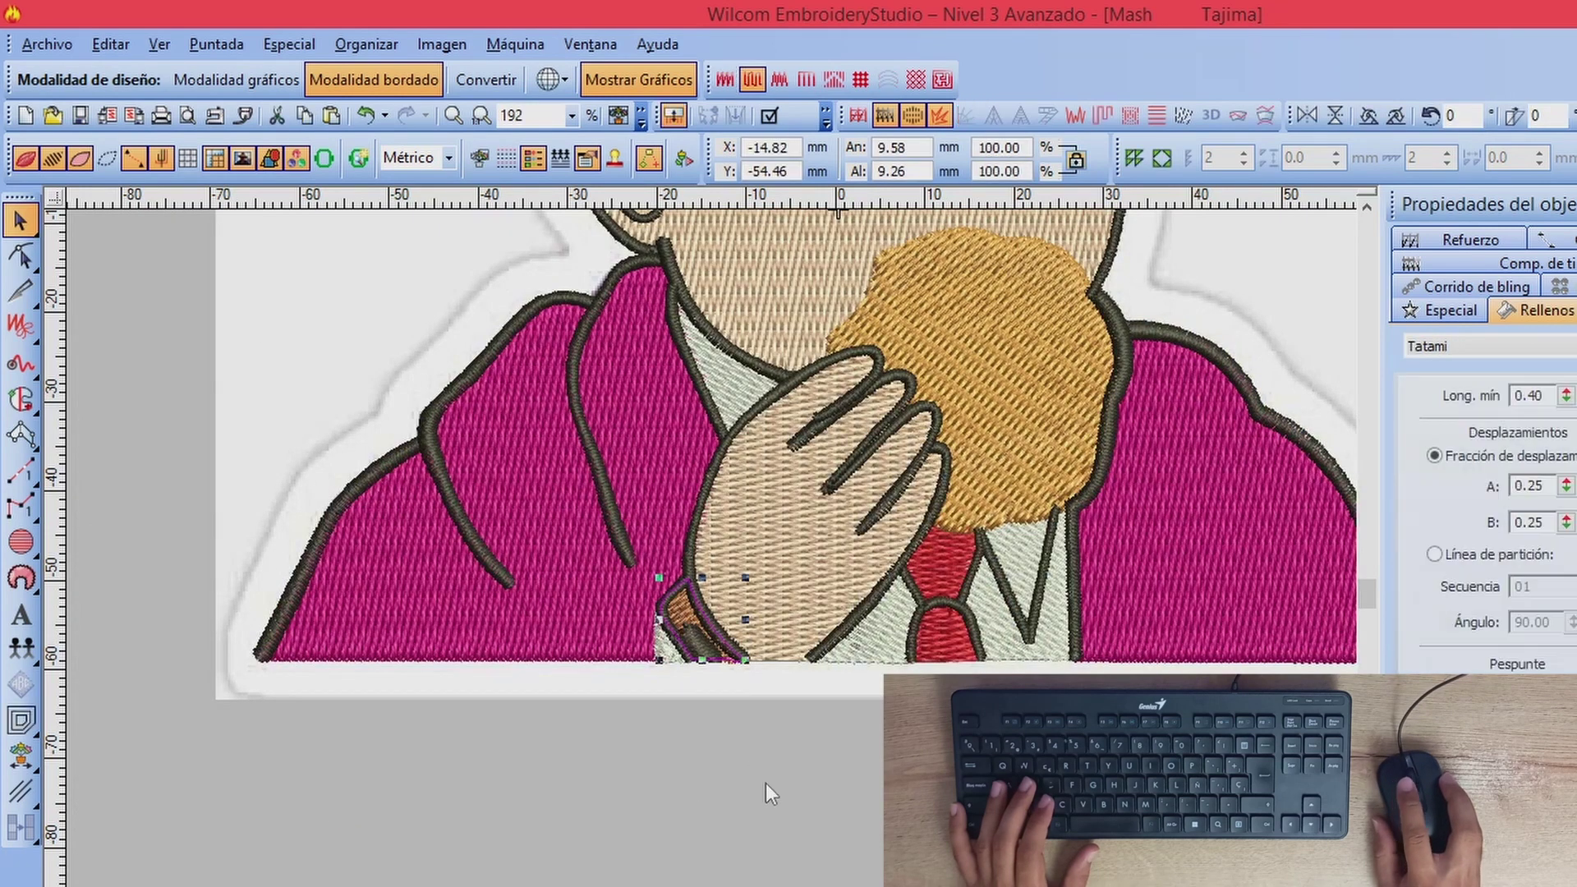
key(shift+z)
key(shift+z)
key(z)
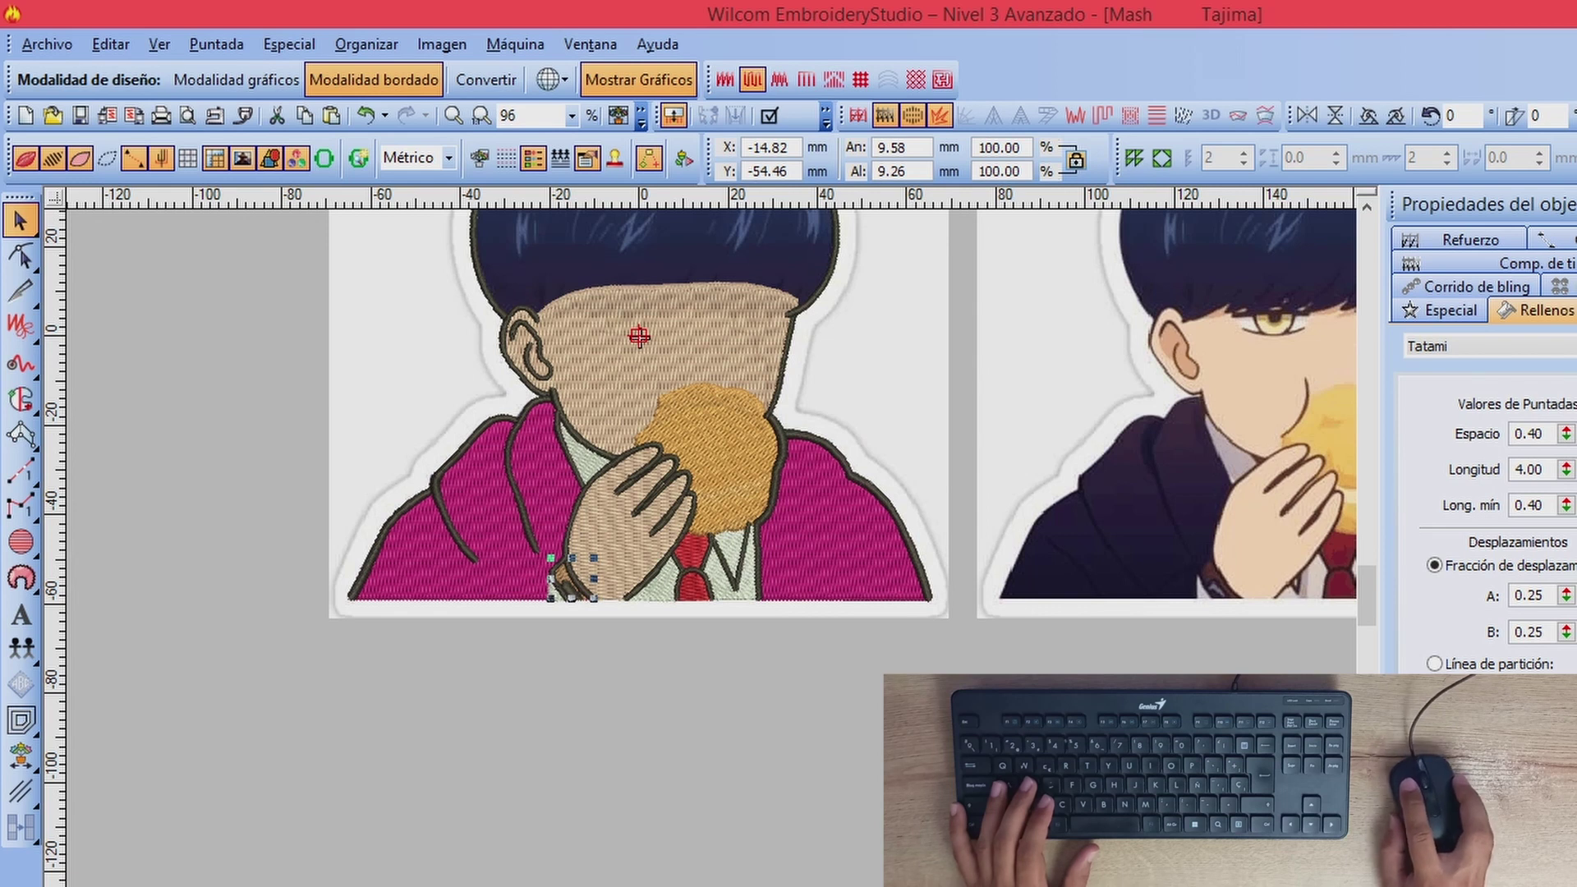
click(896, 644)
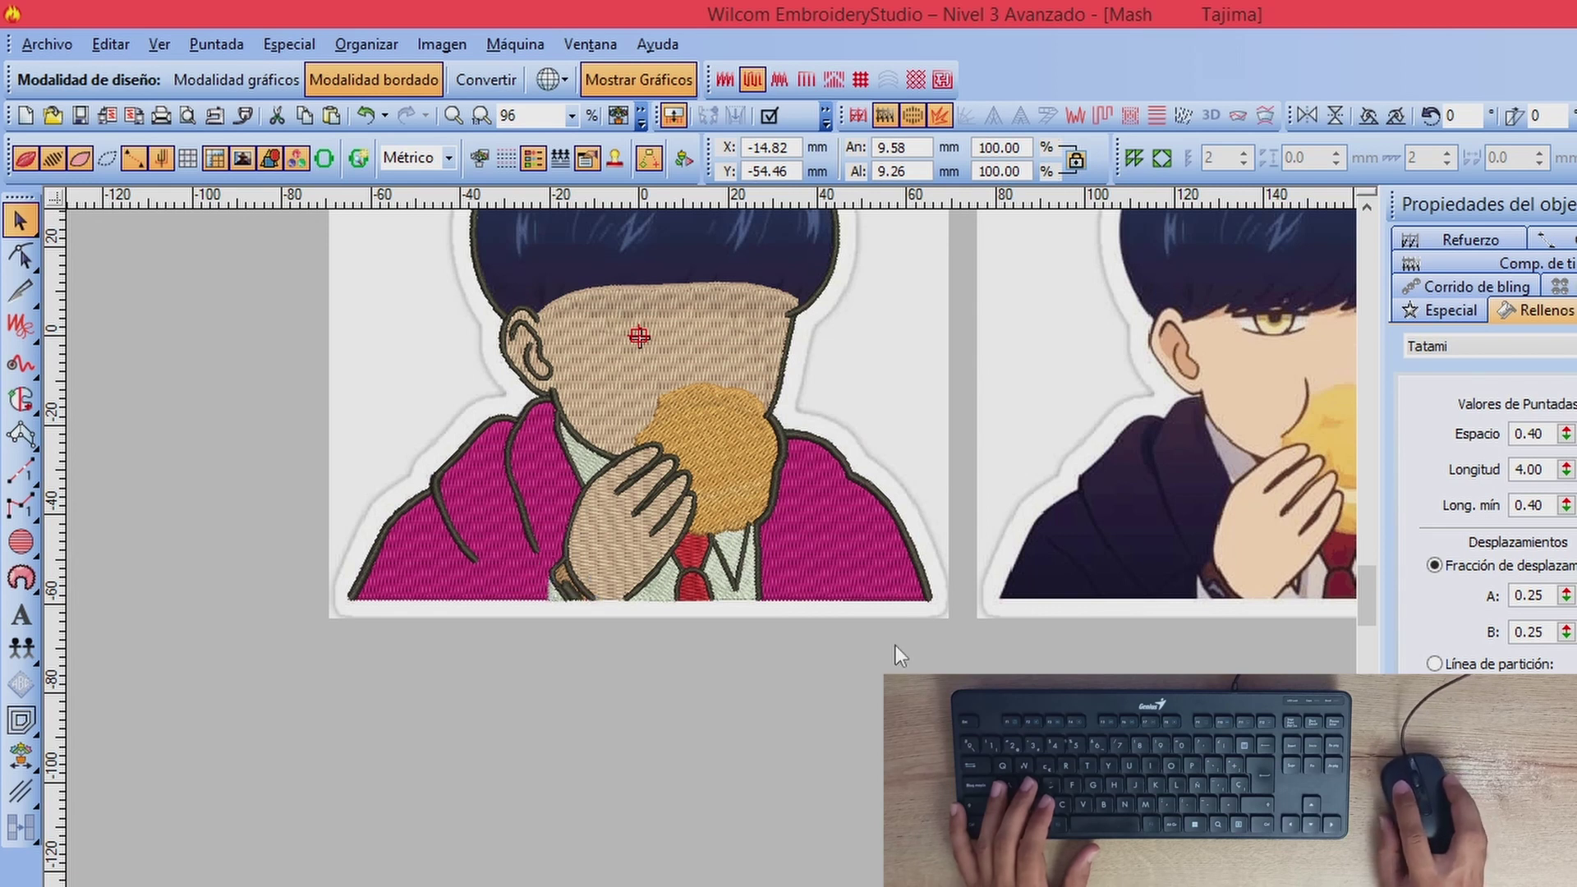
Step: Recolour the magenta jacket fill blue to approach the reference artwork and deselect it
key(shift+z)
key(shift+z)
key(z)
key(z)
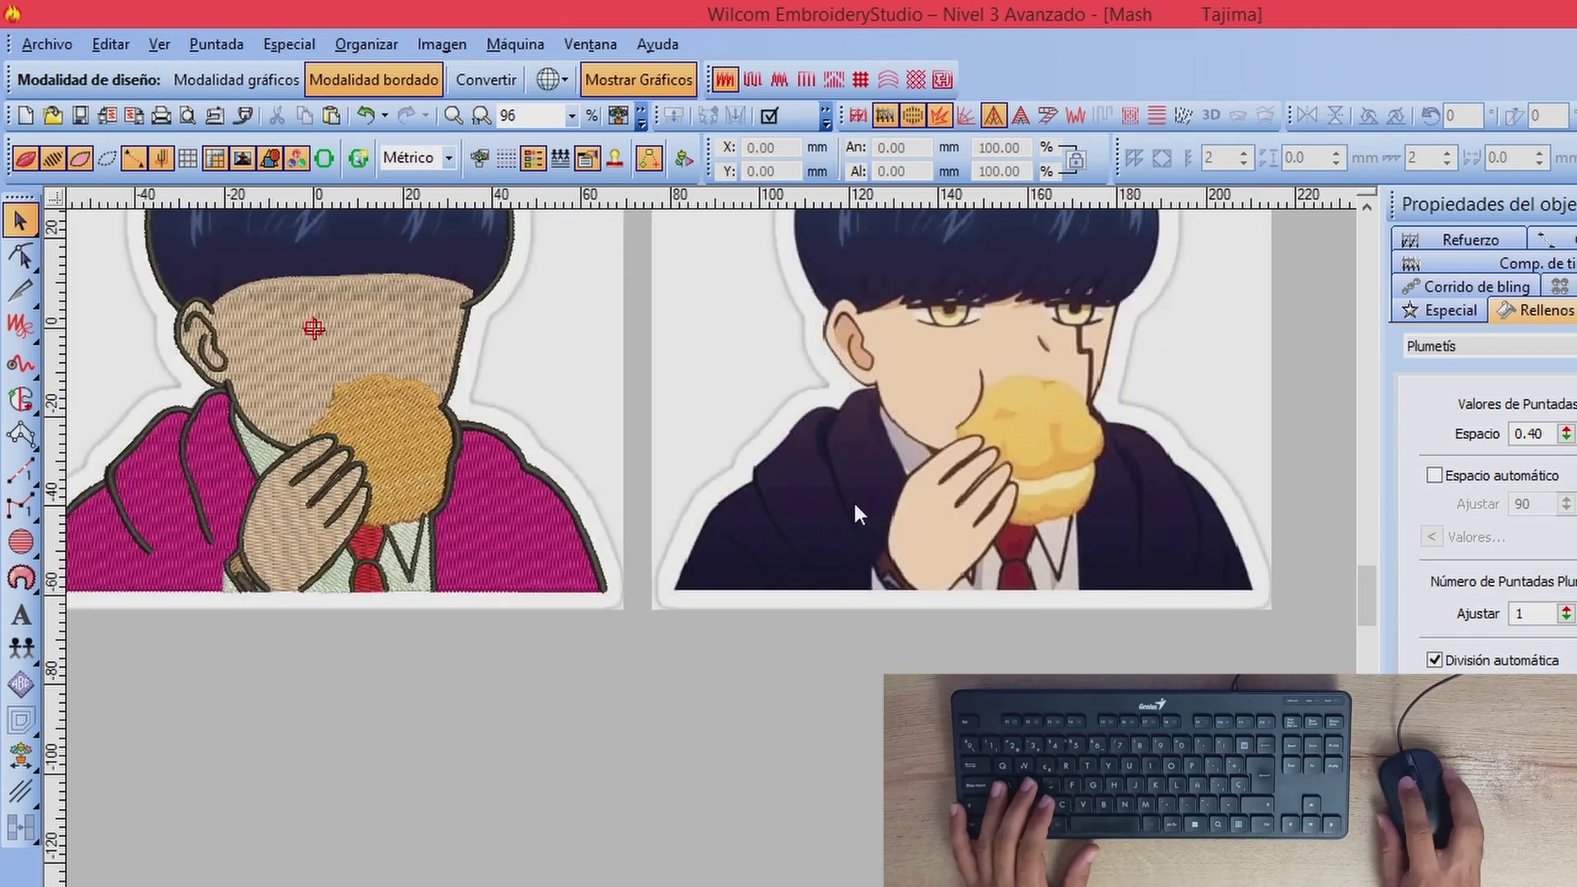
click(165, 493)
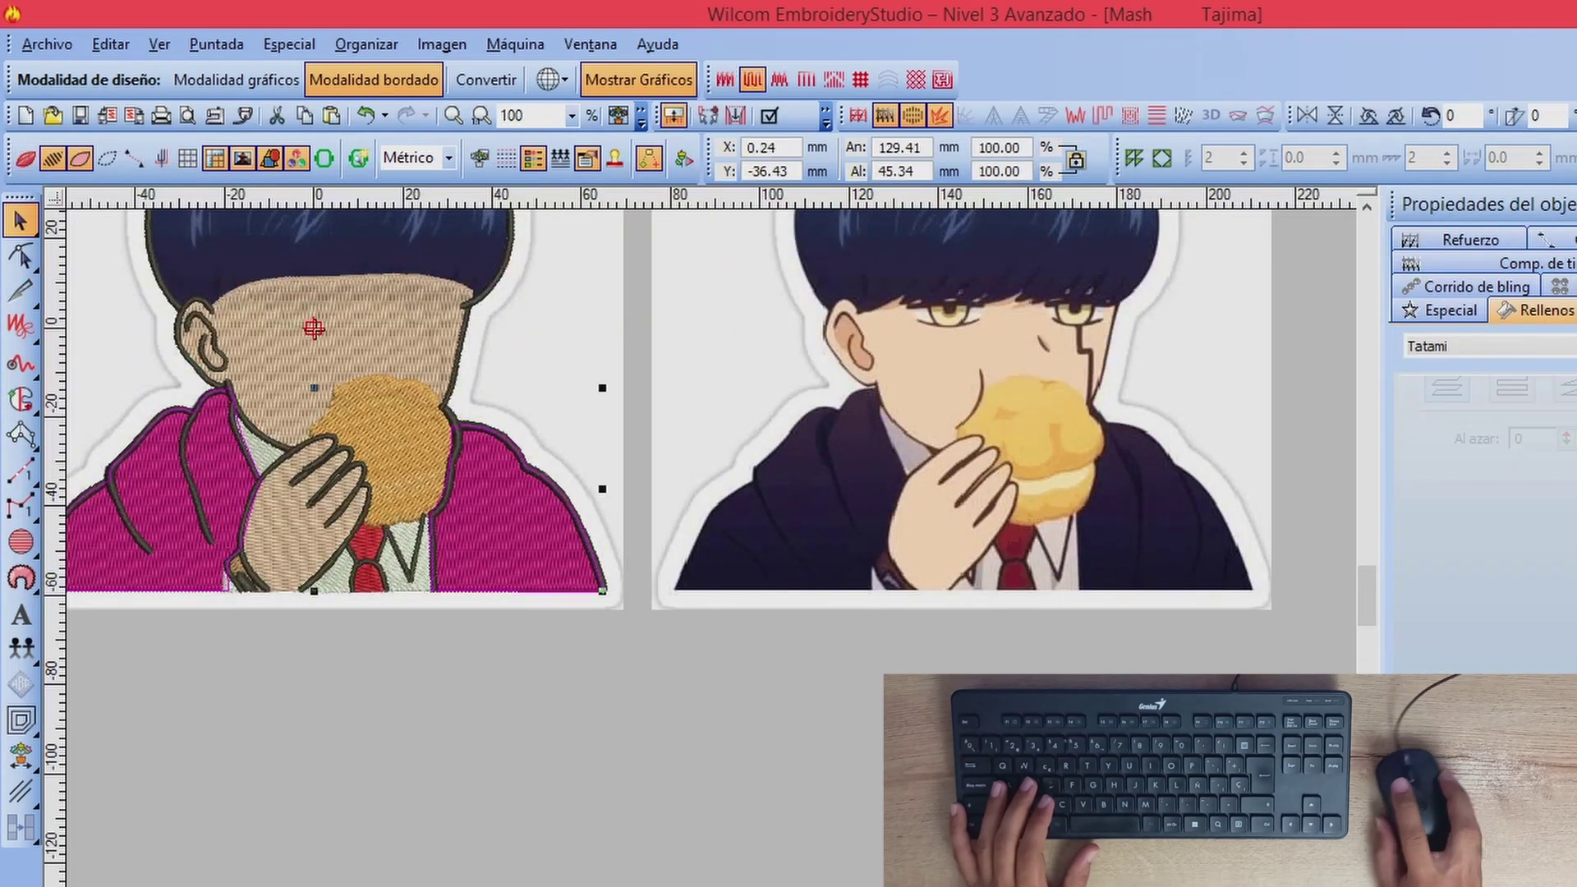
click(593, 728)
key(shift+z)
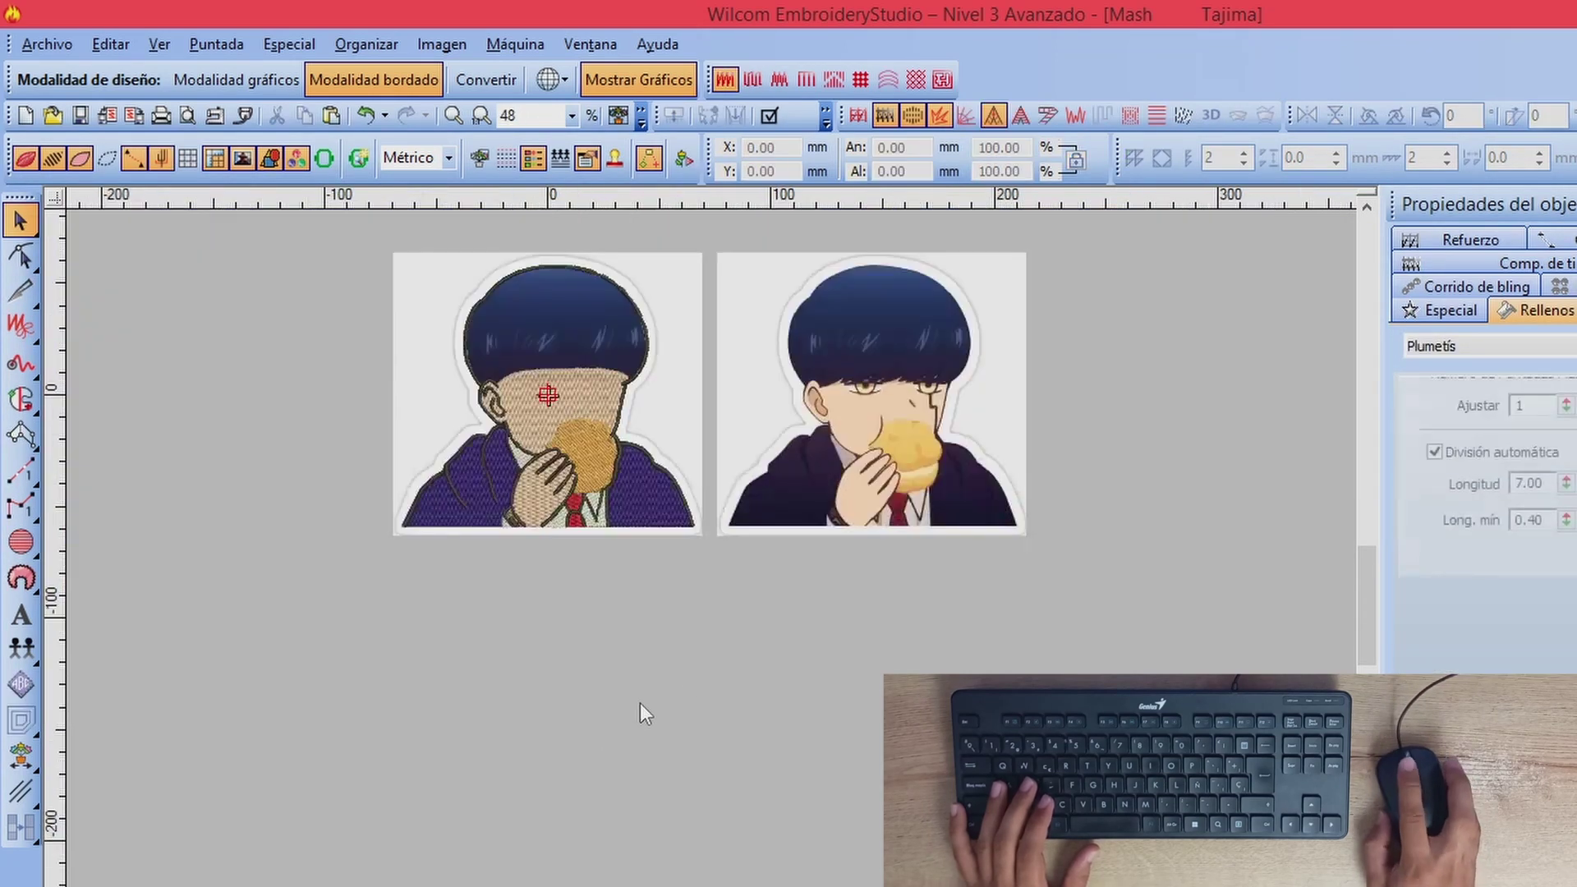
key(z)
key(shift+z)
key(shift+z)
key(z)
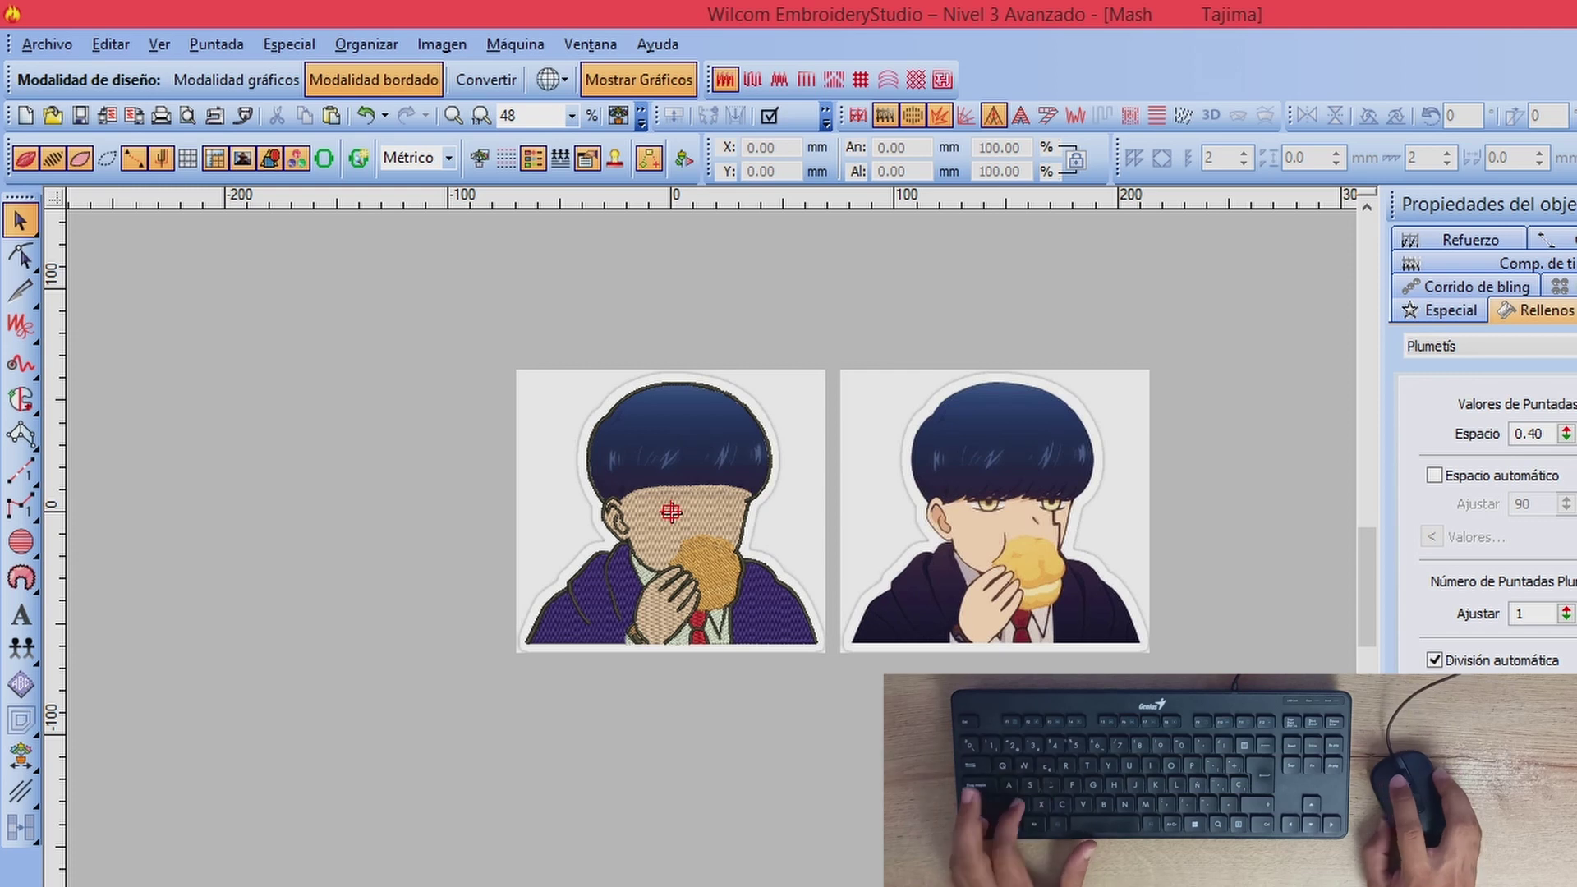
key(ctrl+z)
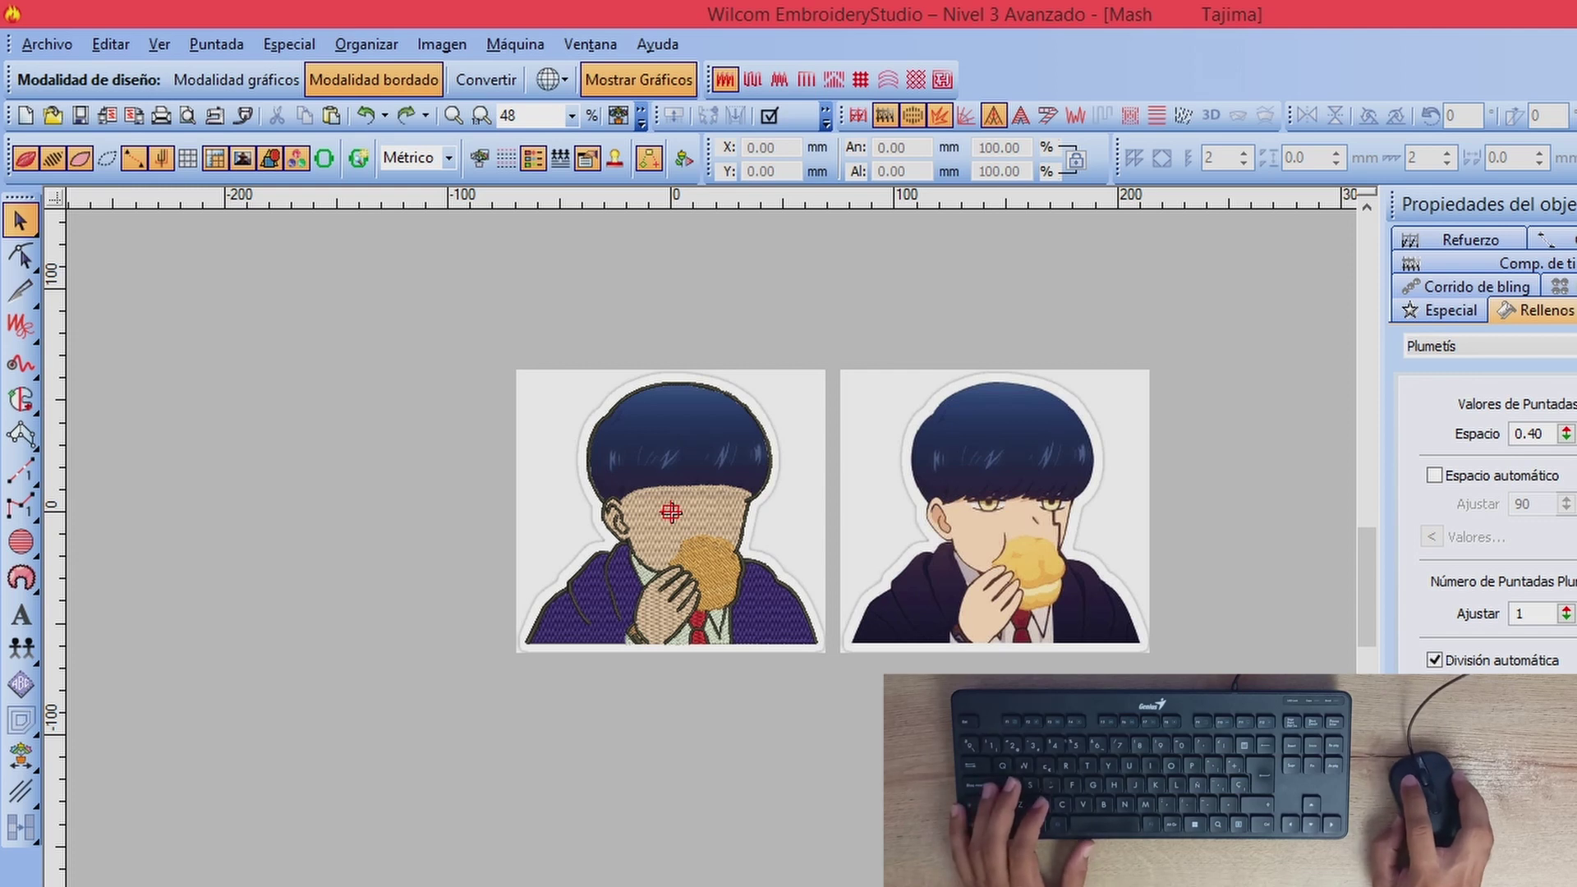
Step: Change palette thread 1 (Blue), used for the jacket, to a custom dark navy with RGB 16, 9, 48
key(shift+c)
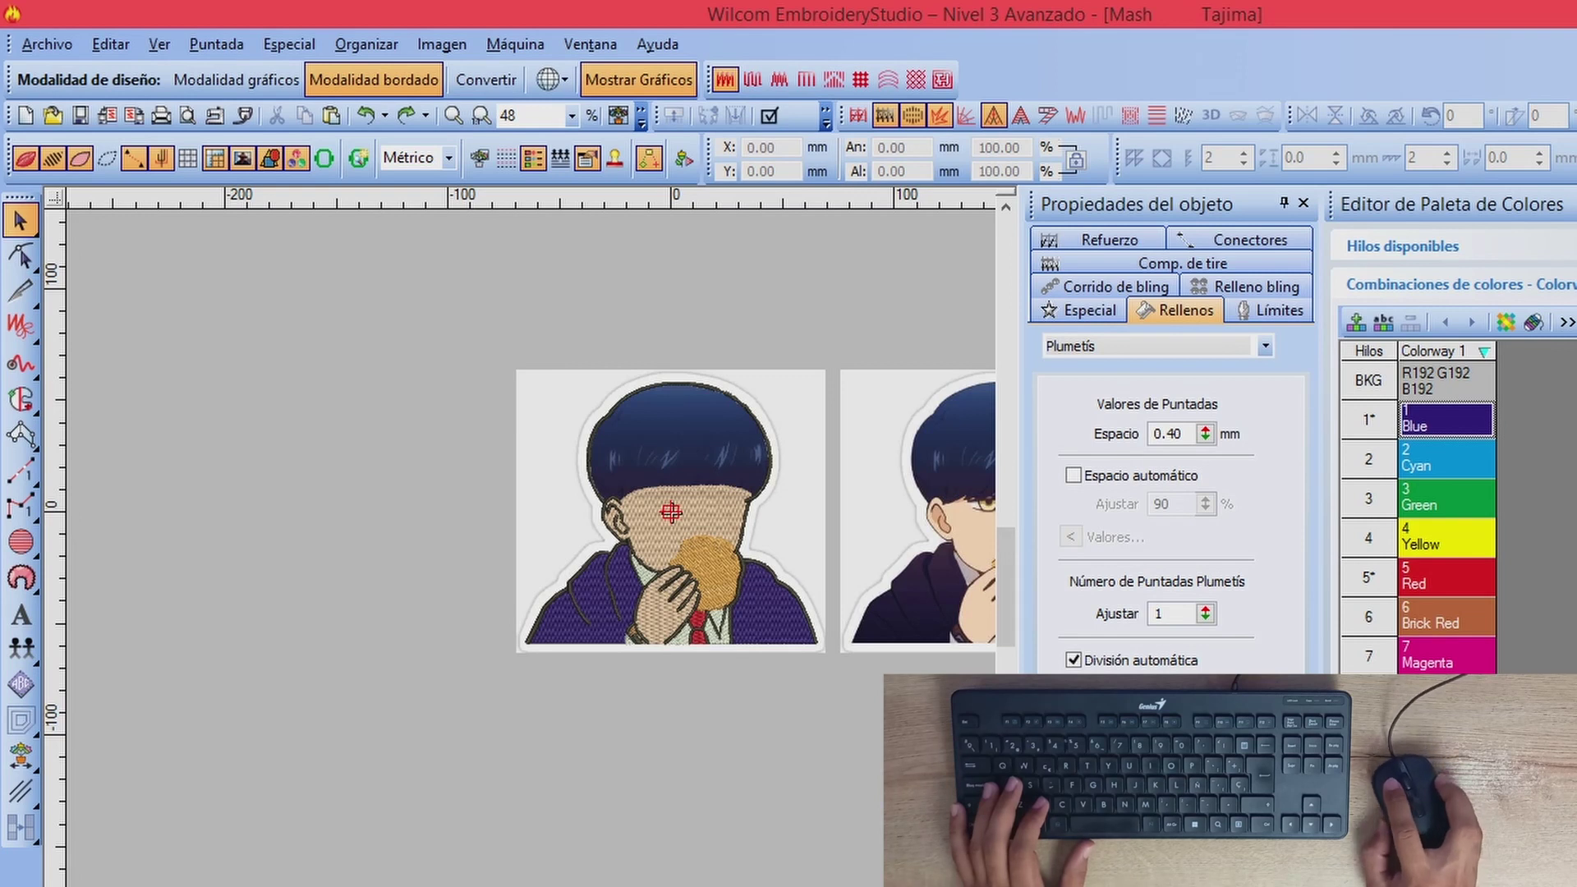
scroll(531, 511, right, 2)
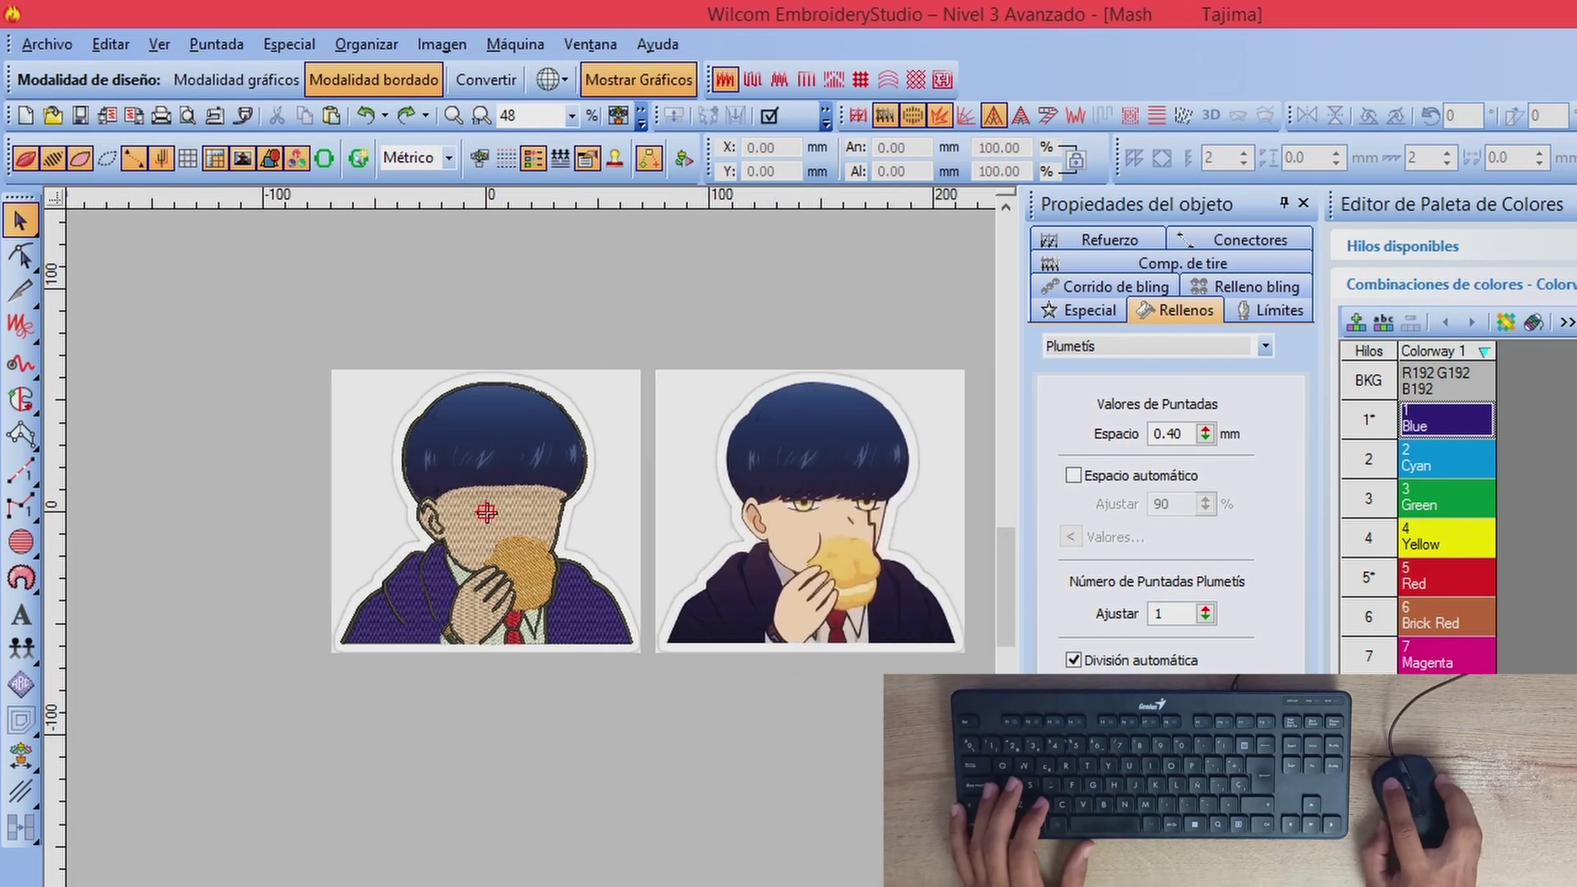
double_click(1453, 417)
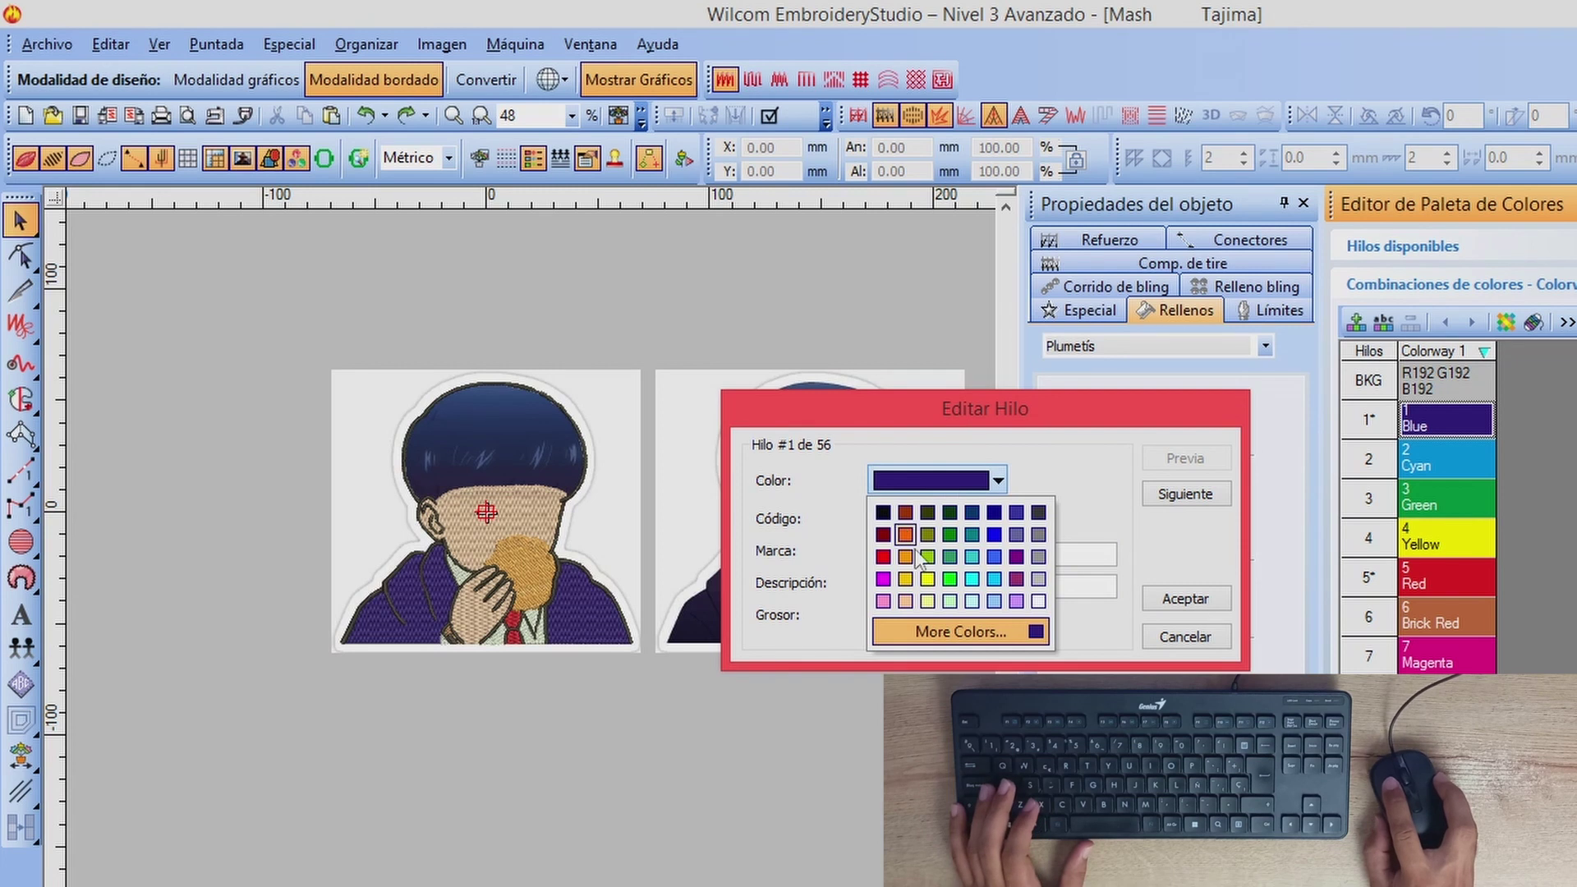
click(968, 640)
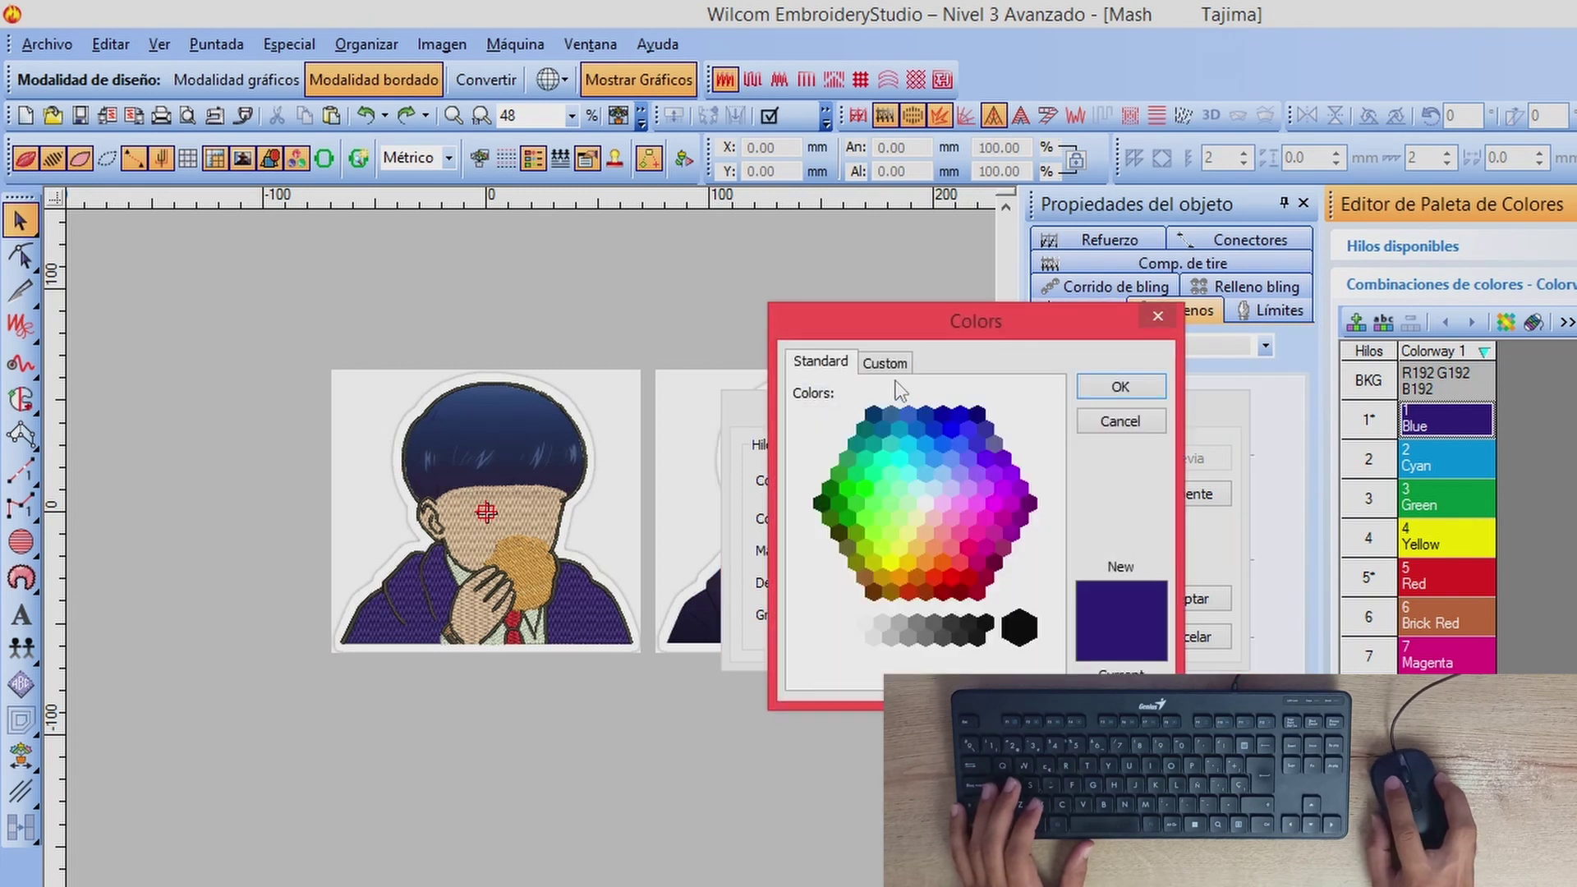
click(877, 365)
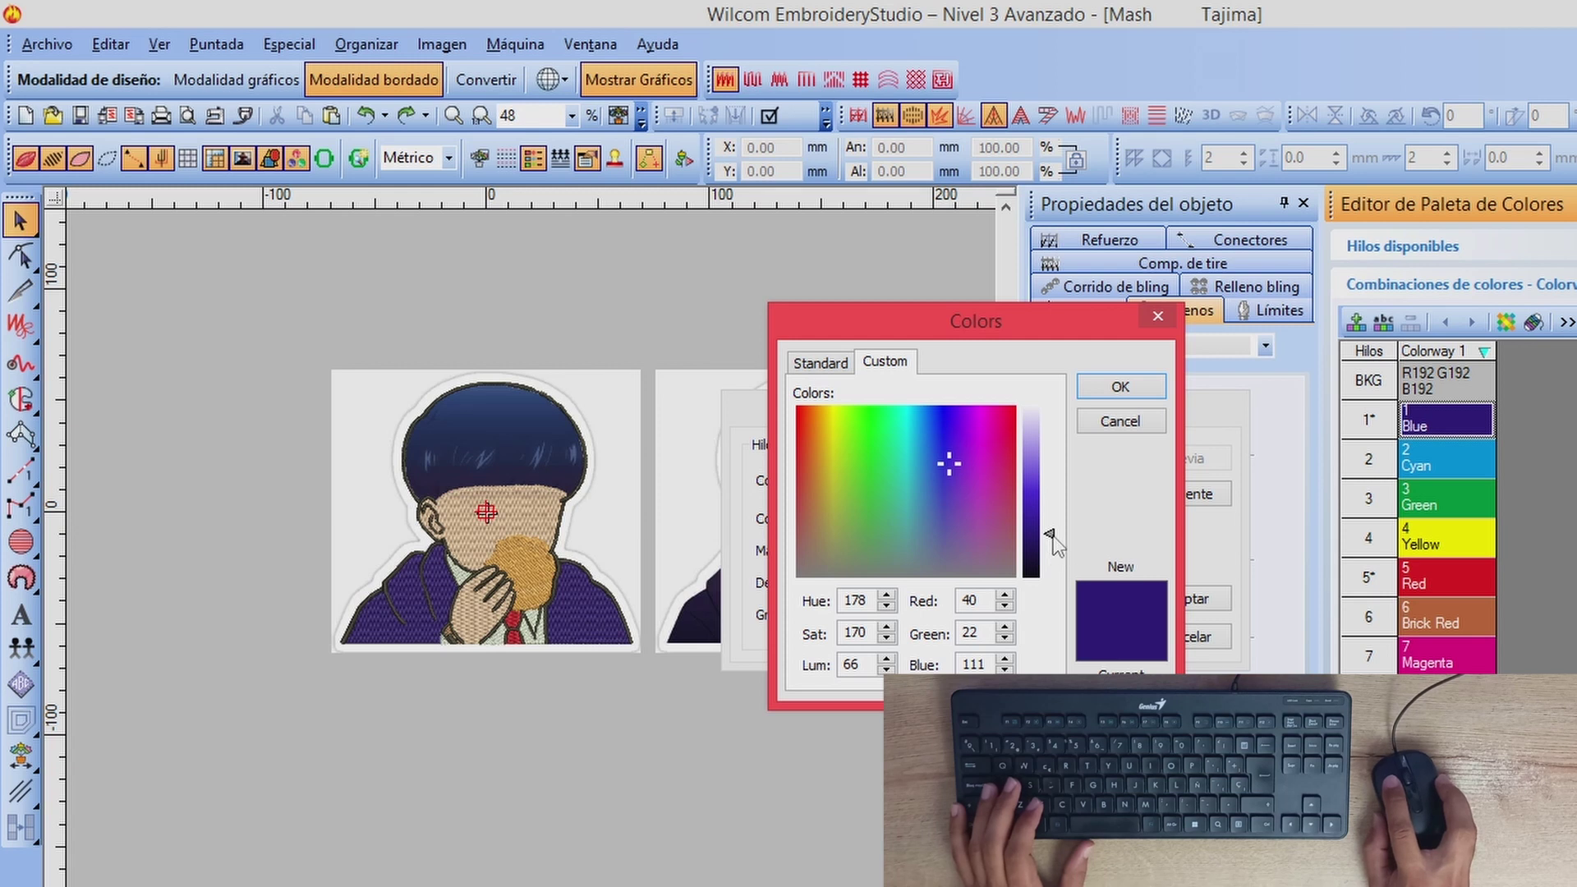
mouse_move(1051, 532)
mouse_down()
mouse_move(1051, 565)
mouse_move(1048, 450)
mouse_move(1058, 557)
mouse_move(1044, 562)
mouse_up()
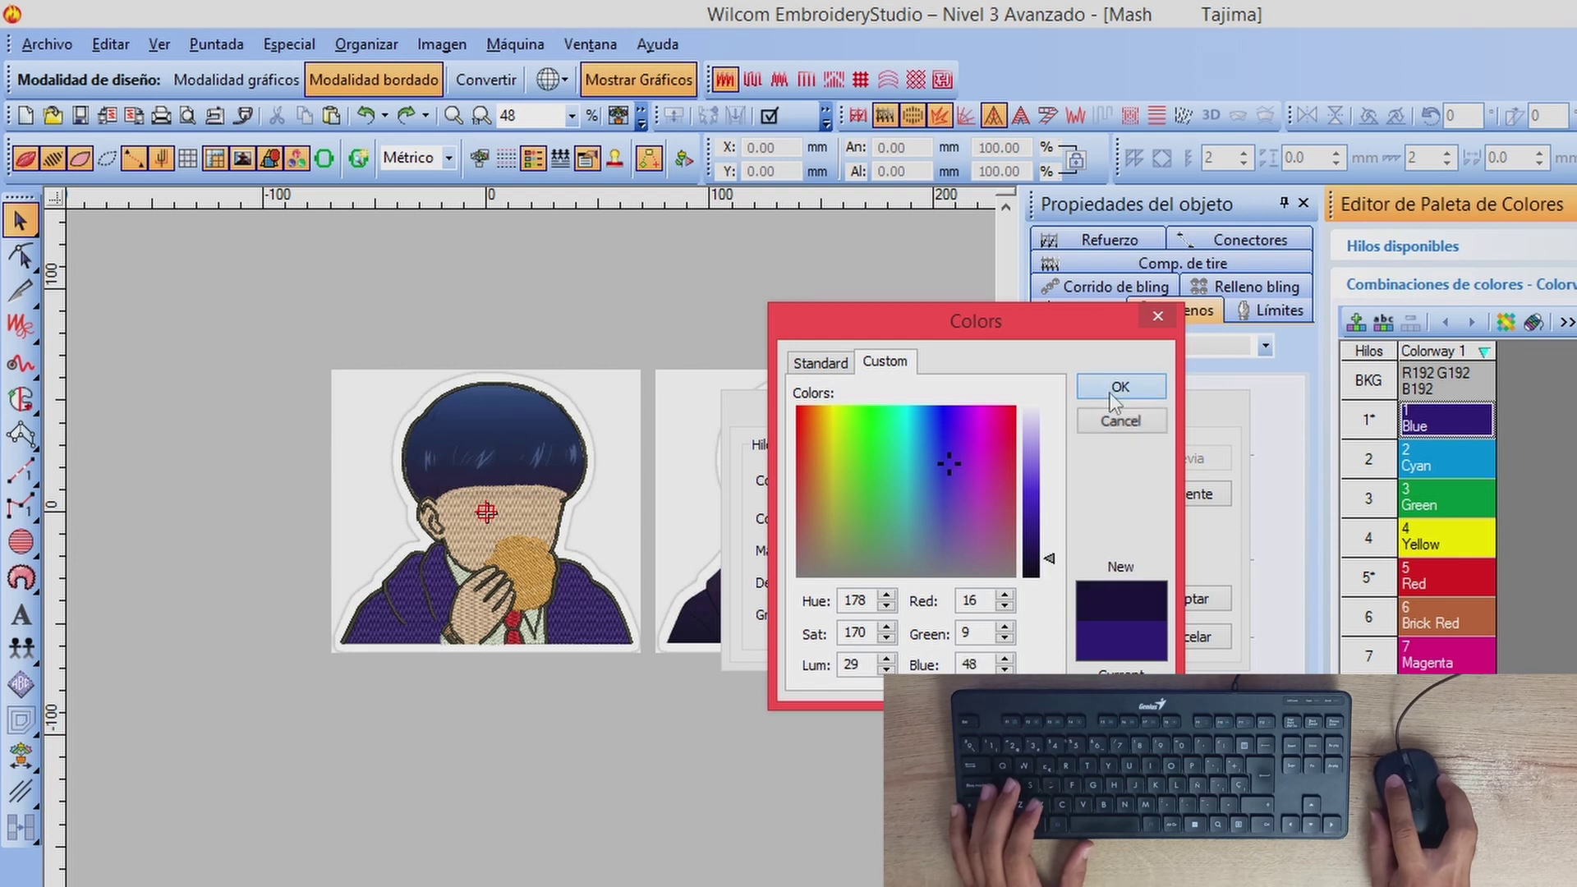
click(1111, 393)
click(1186, 599)
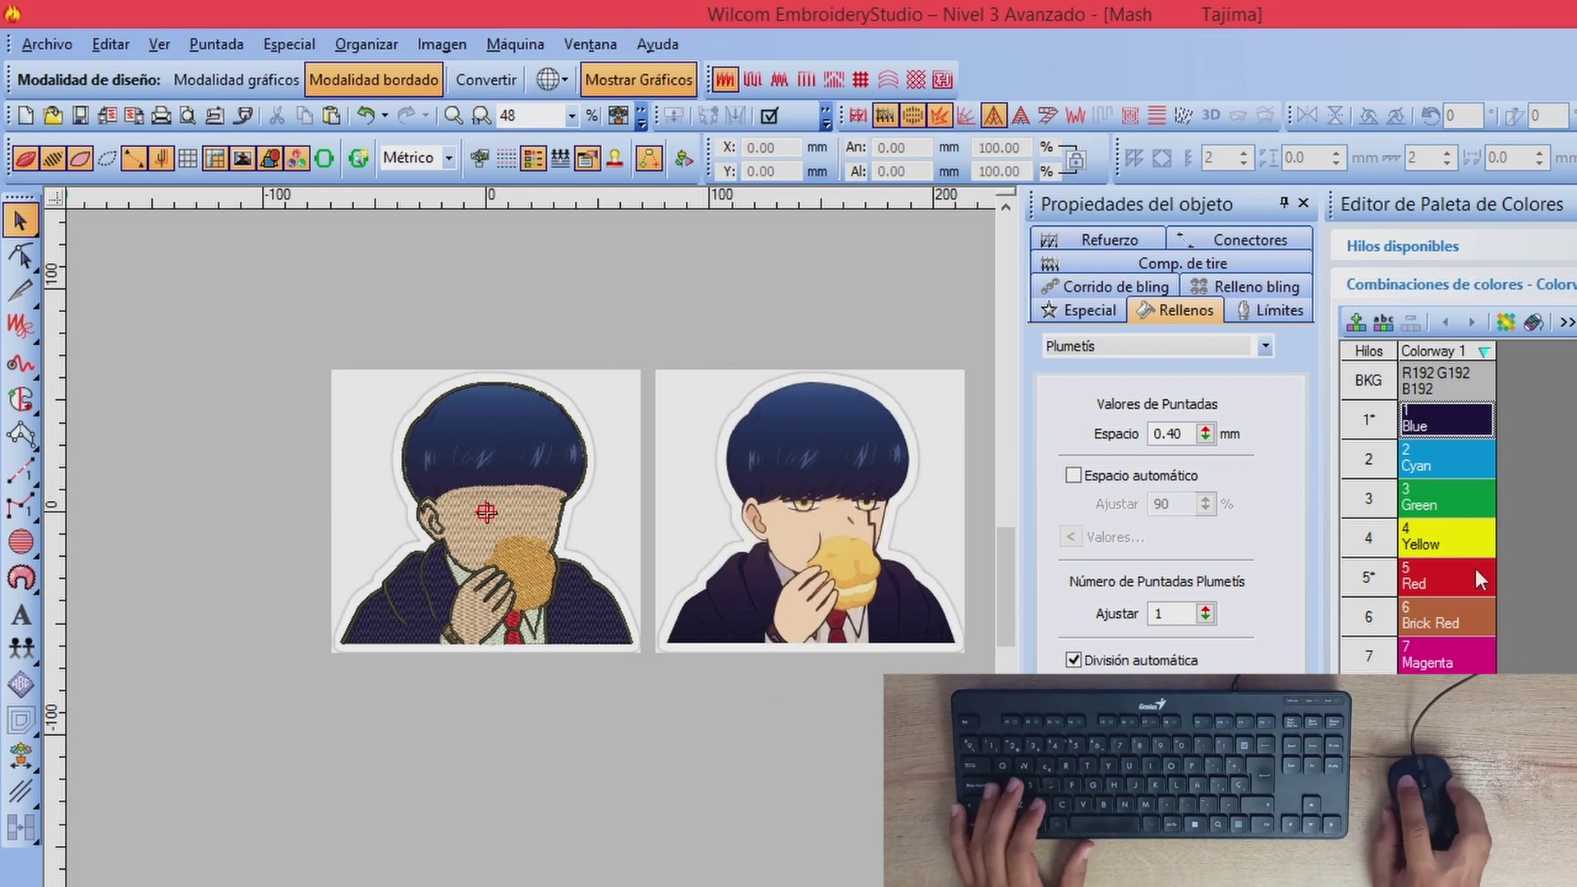
Step: Change palette thread 5 (Red), used for the tie, to a custom dark red with RGB 108, 13, 15
click(1438, 572)
double_click(1436, 568)
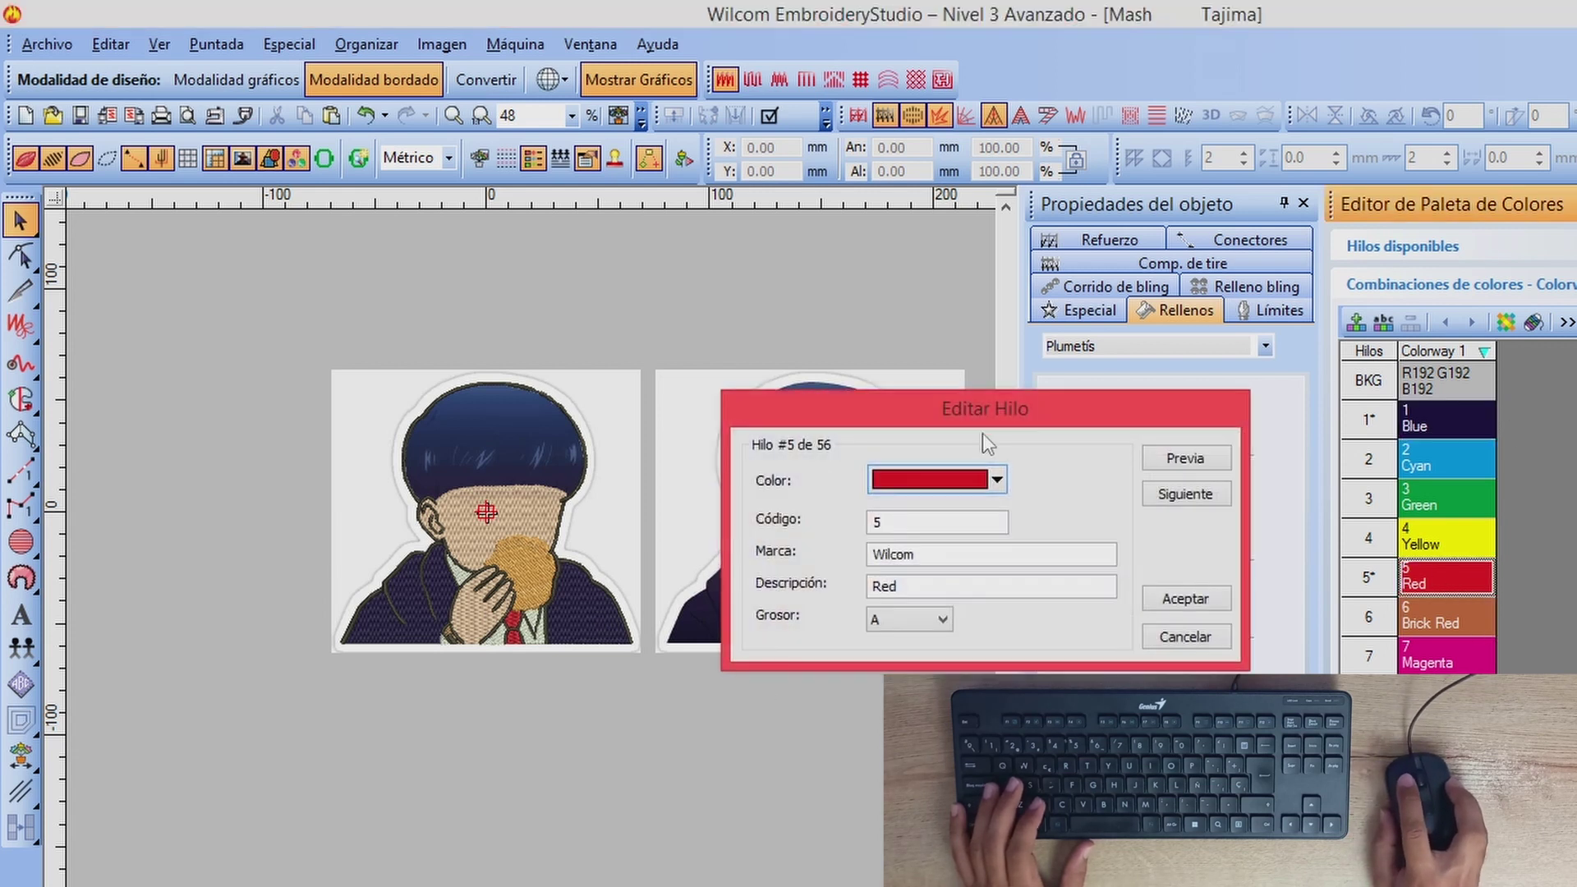
click(997, 480)
click(1010, 662)
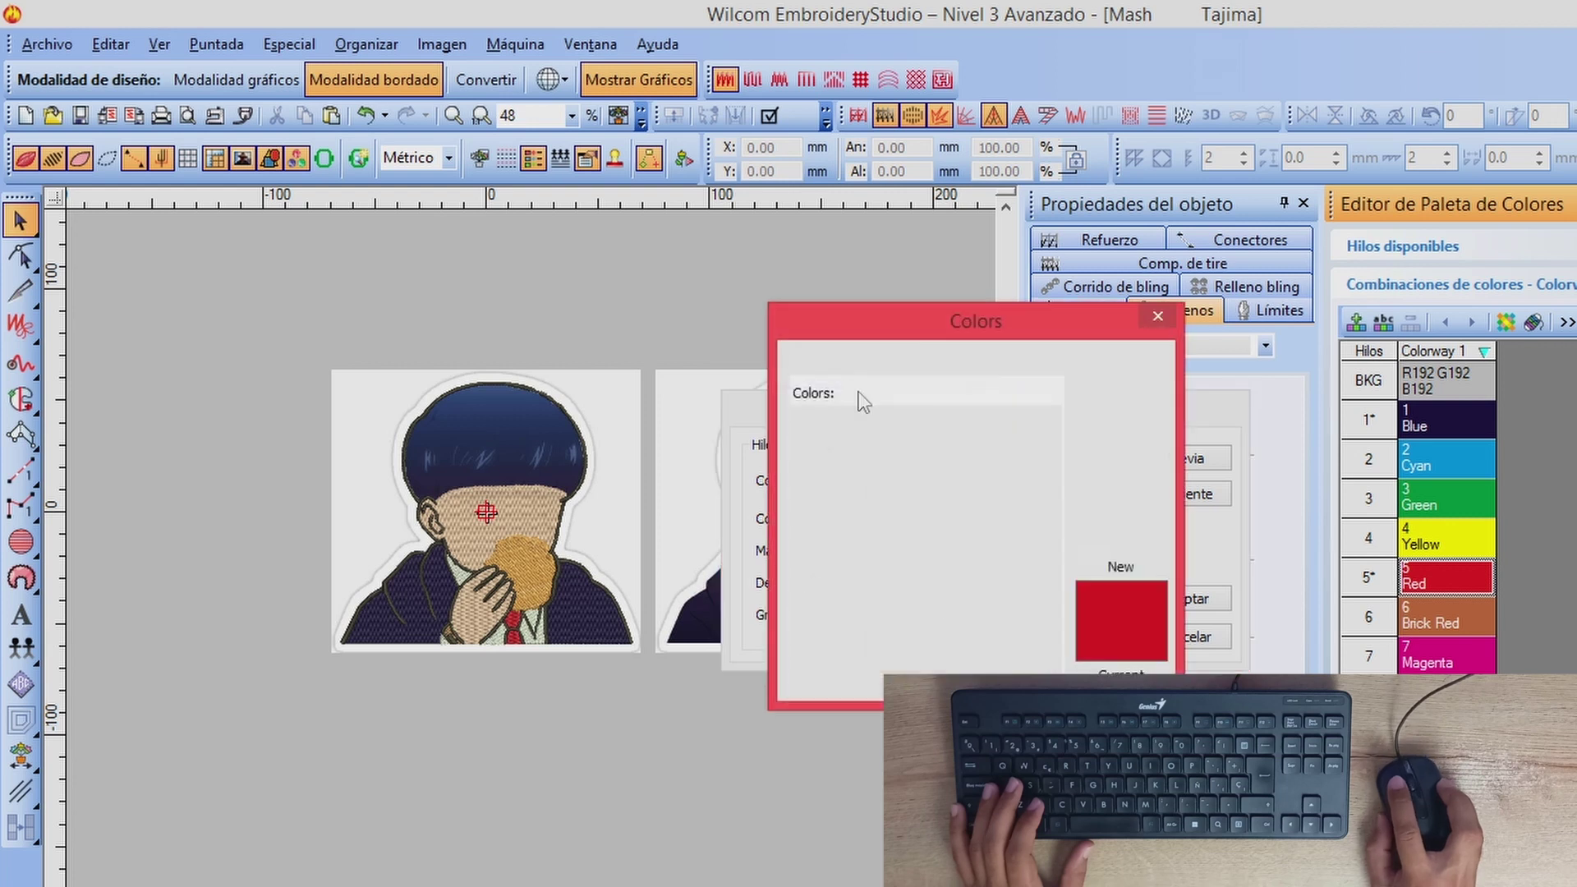
click(884, 362)
drag(1051, 496, 1043, 537)
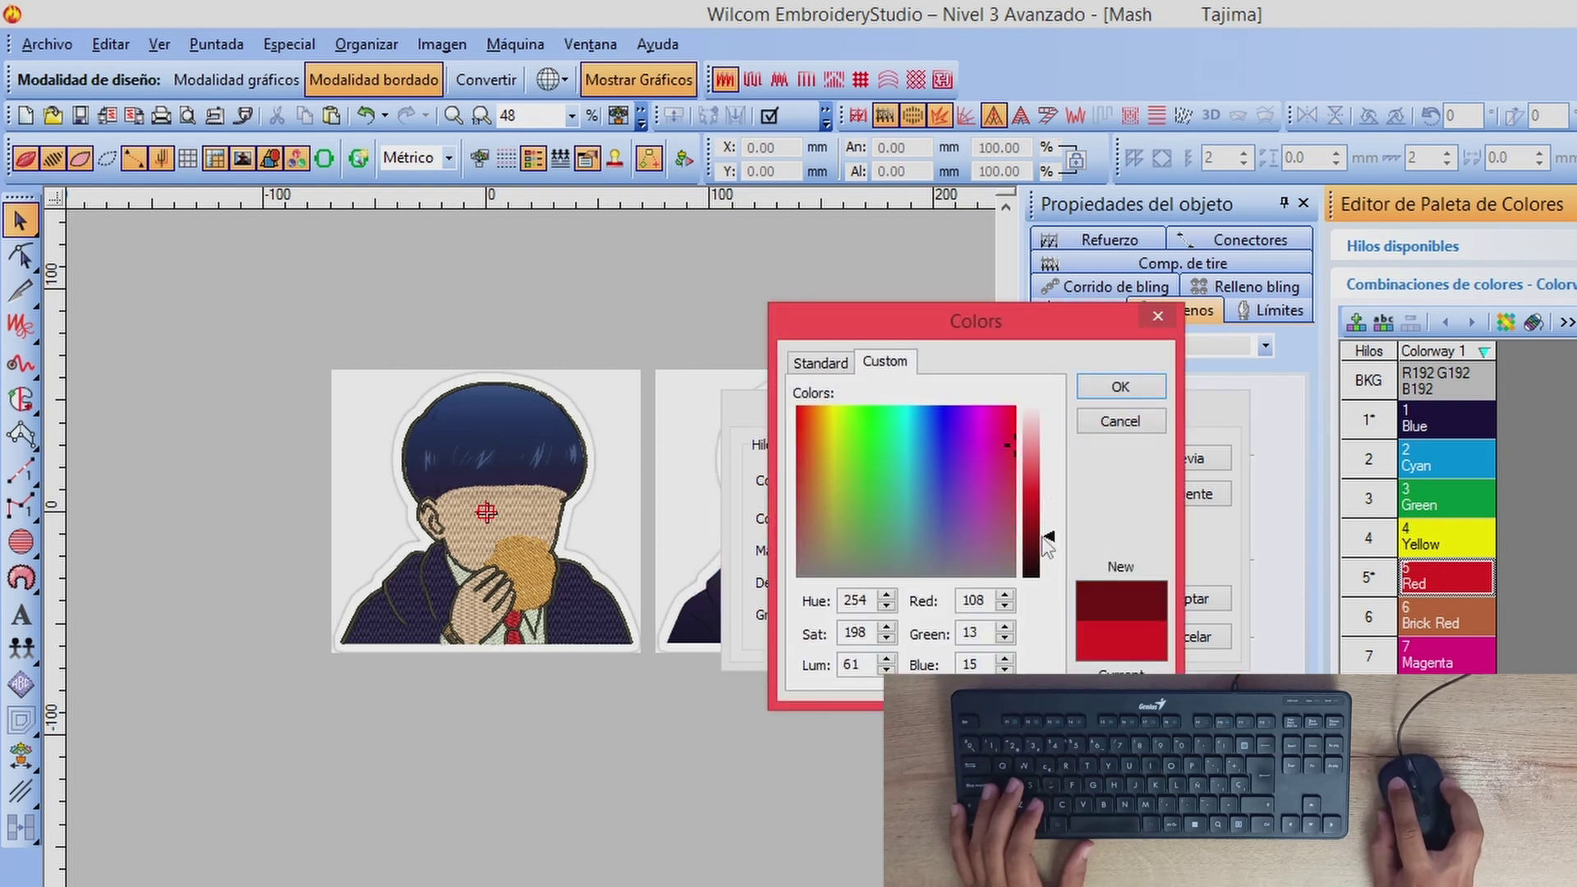
click(1121, 386)
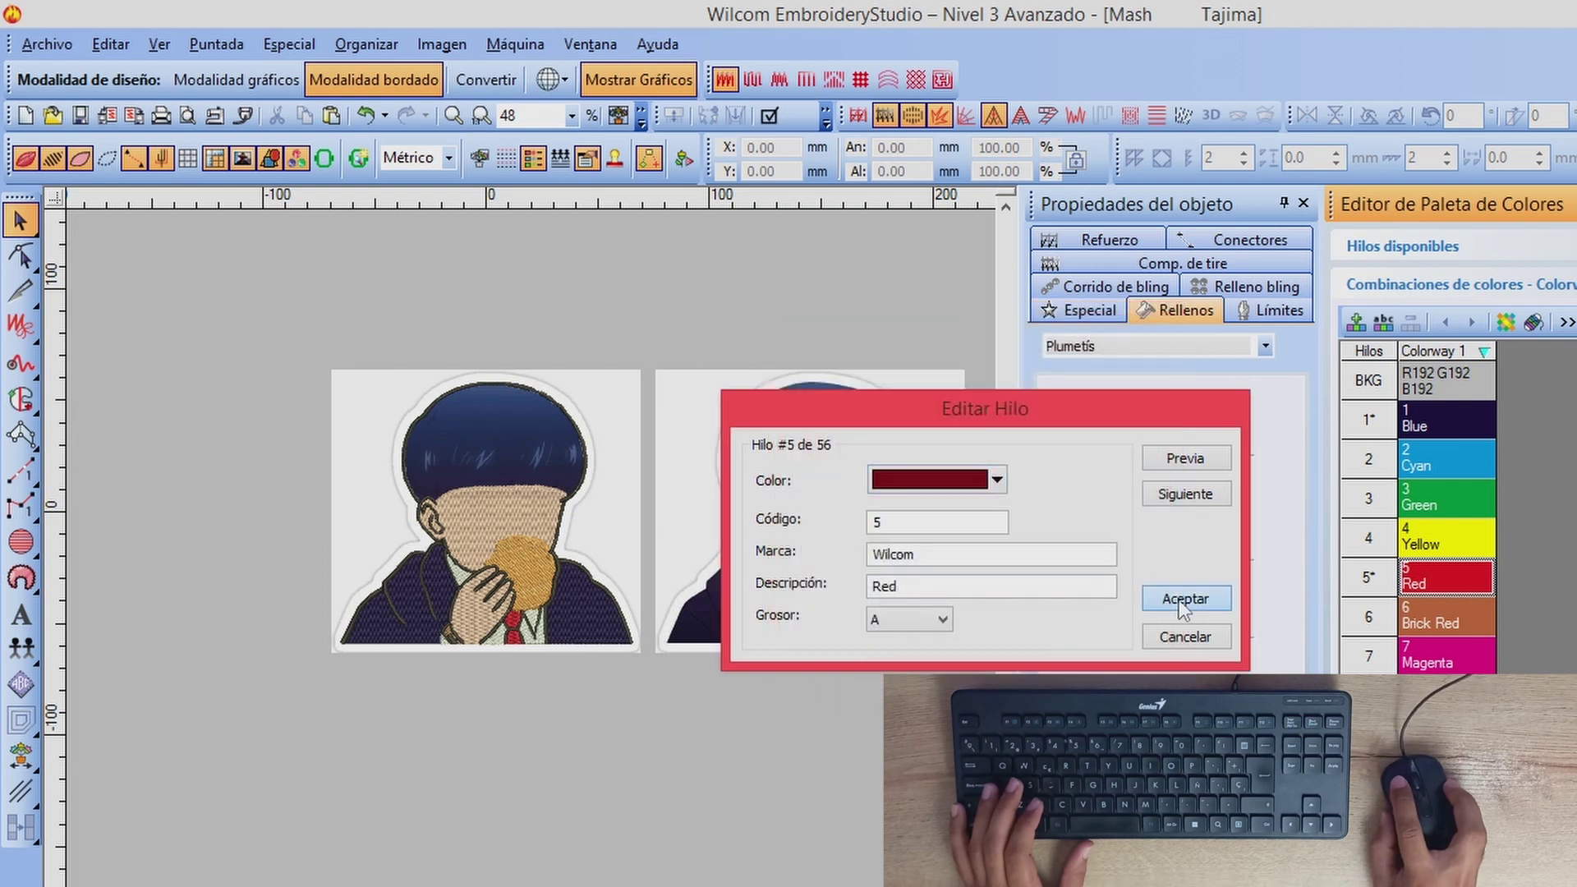
click(1184, 598)
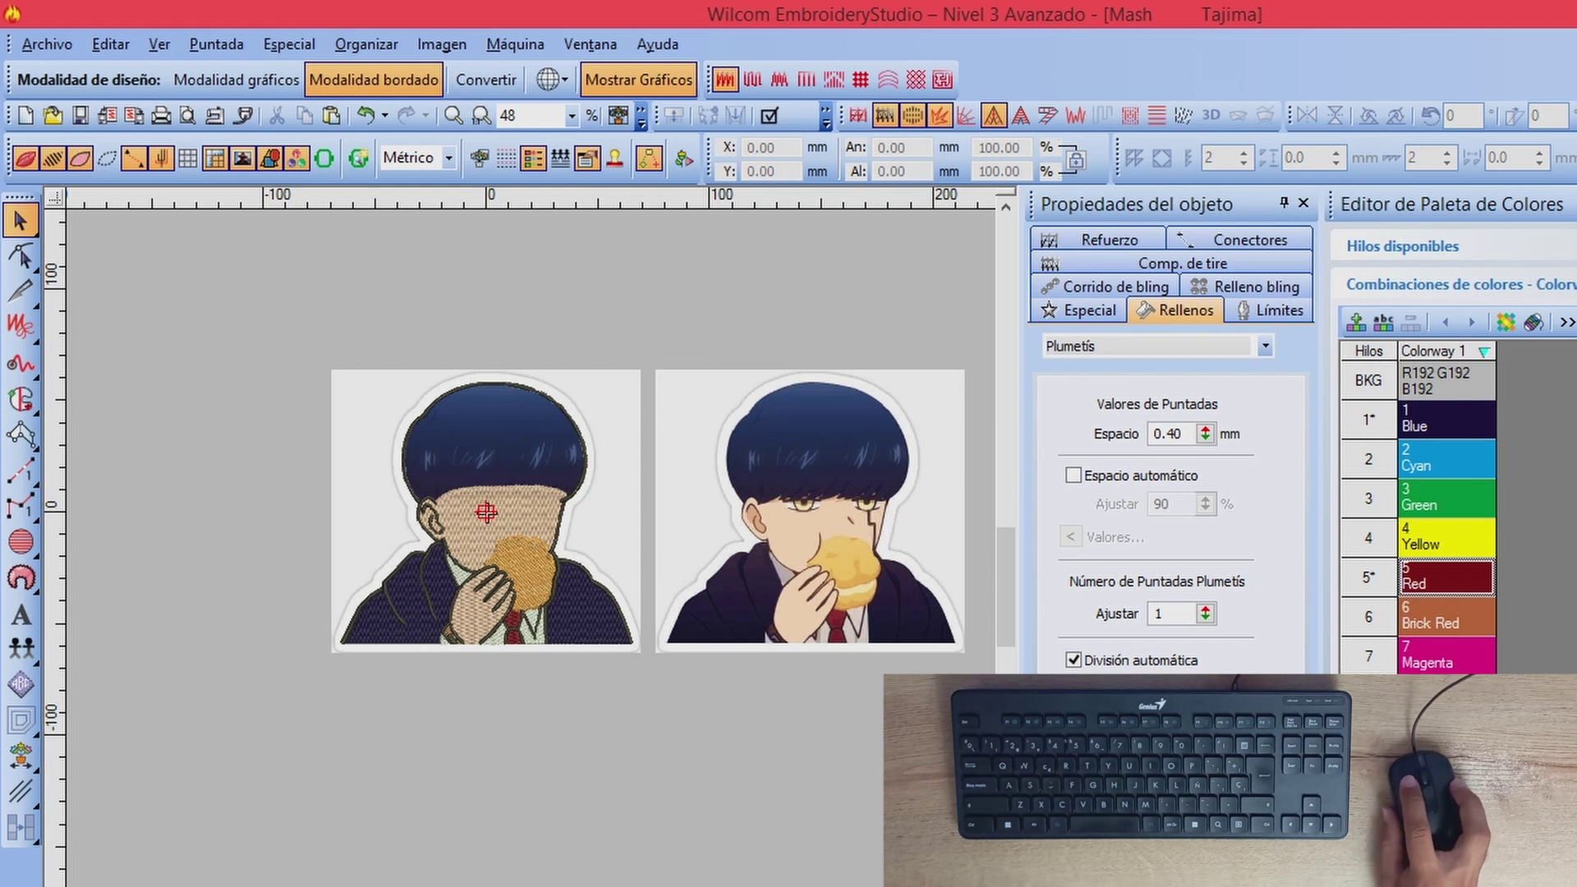
Step: Change palette thread 13 (Black), used for the outlines, to pure black
scroll(1419, 517, down, 5)
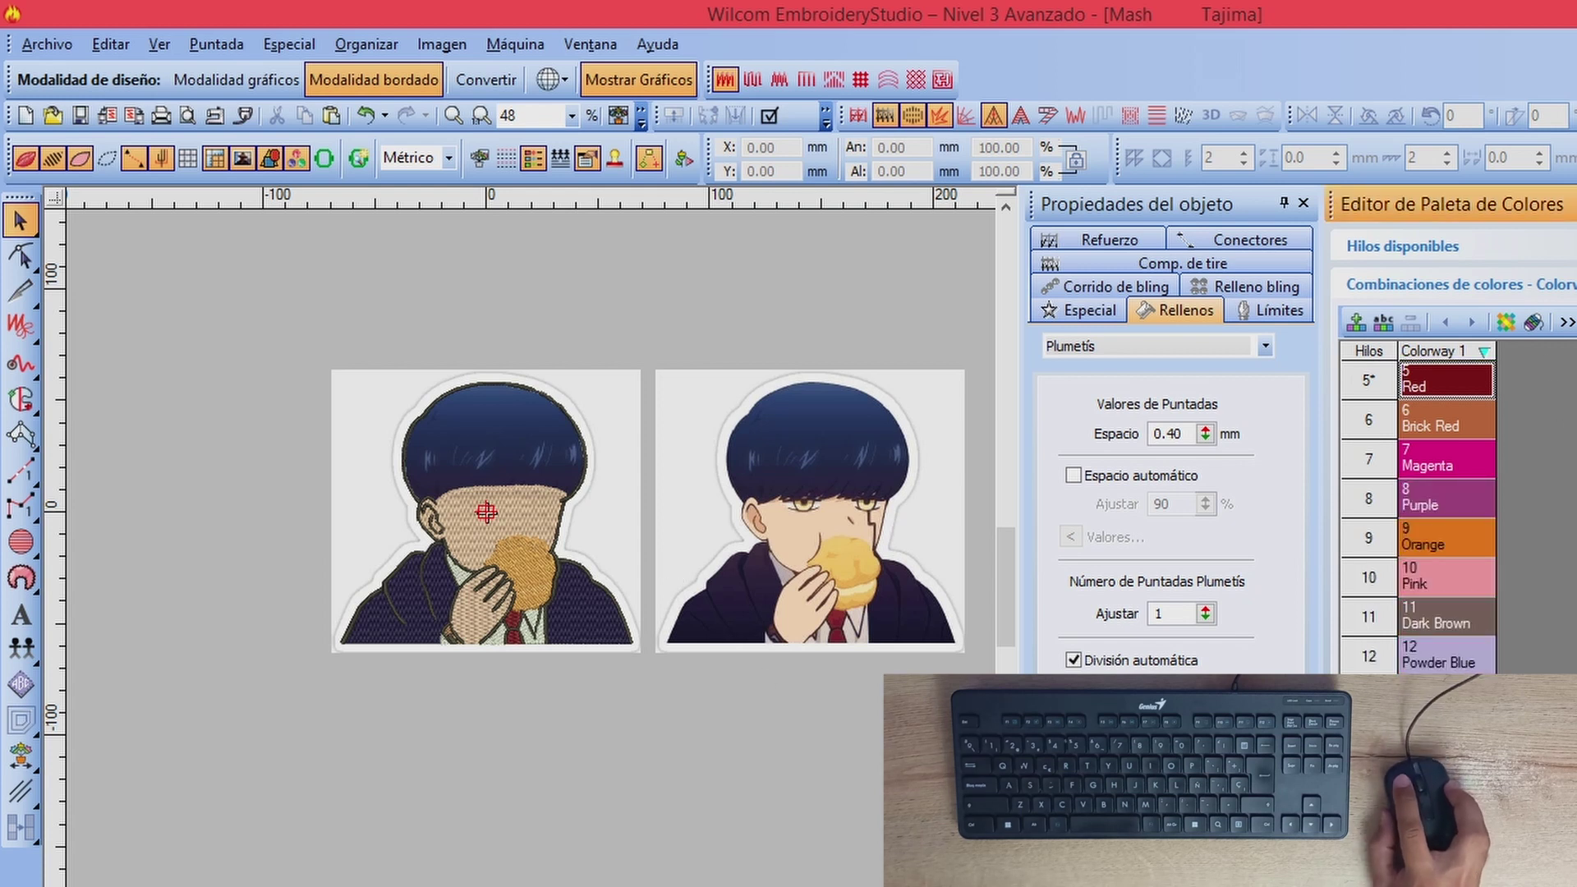
double_click(1445, 695)
click(963, 482)
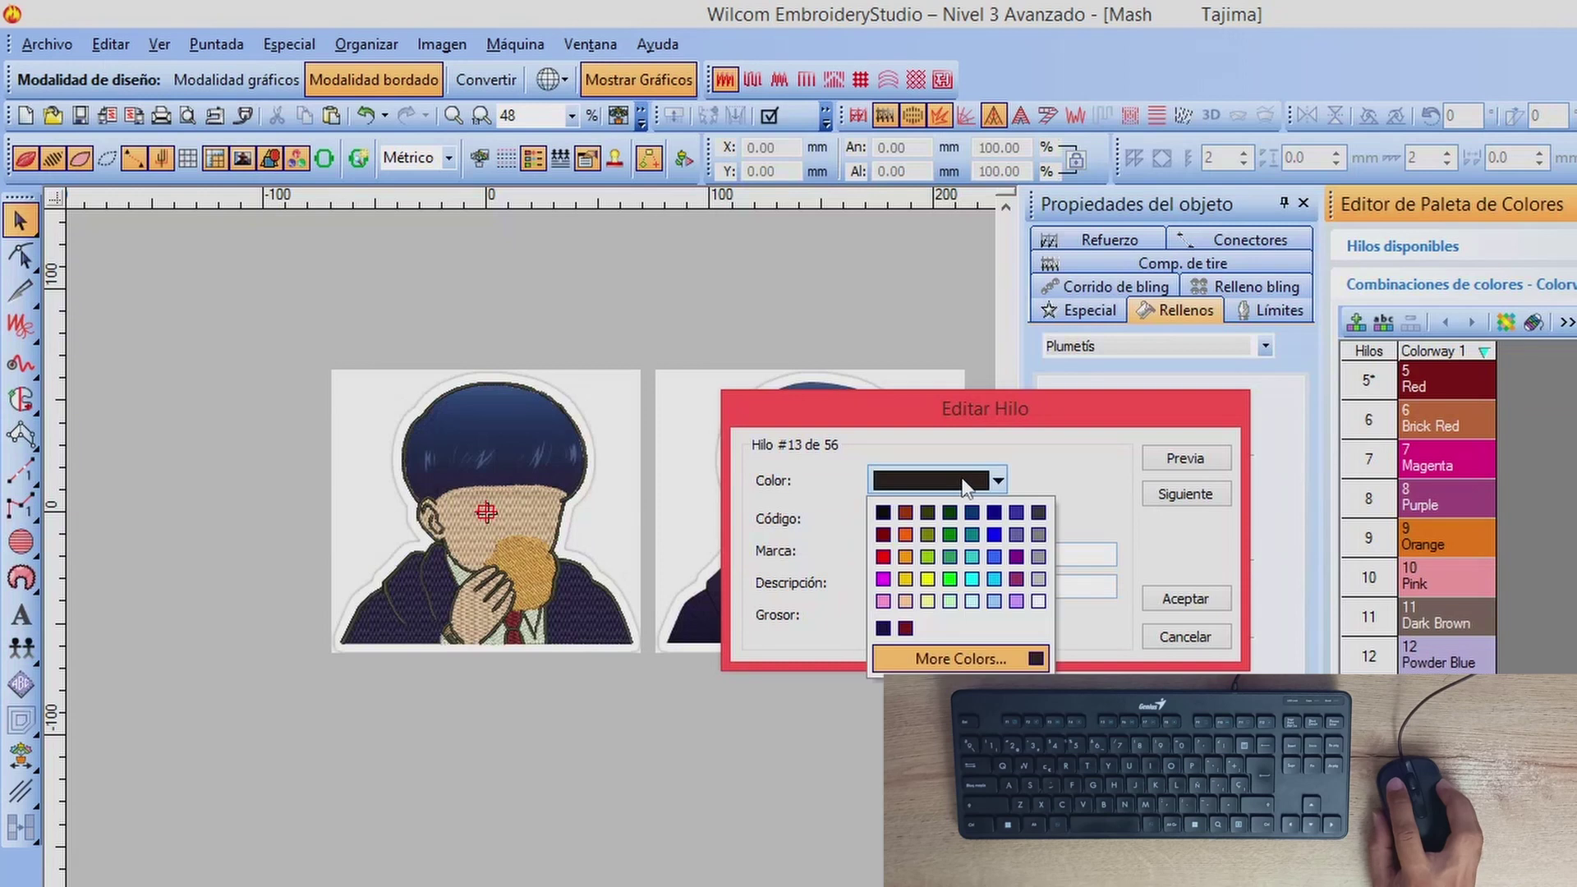
click(884, 513)
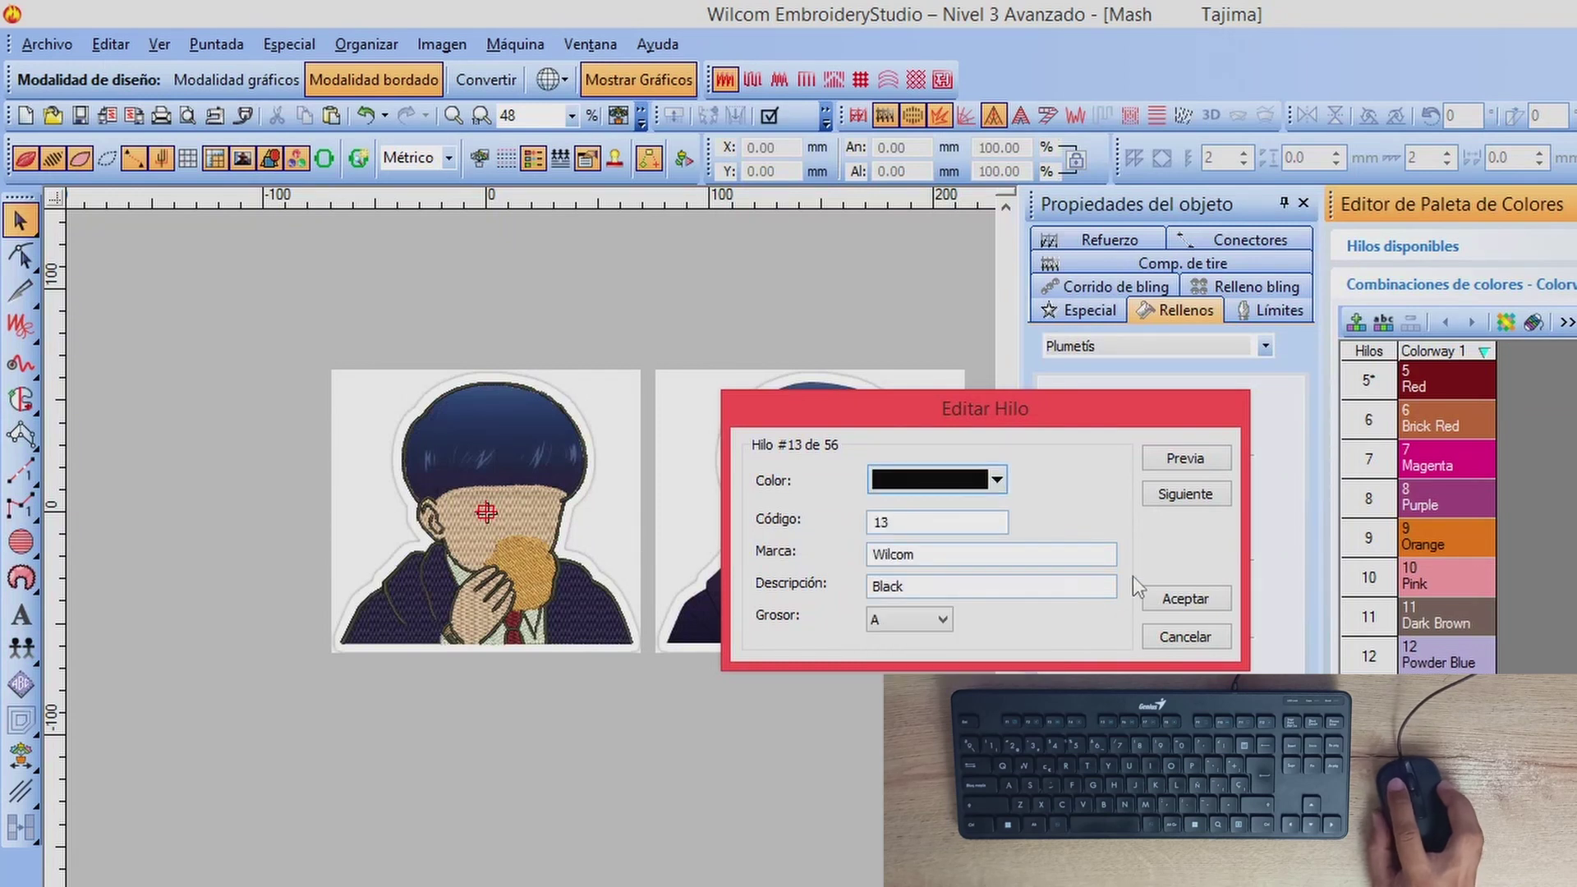
click(1183, 600)
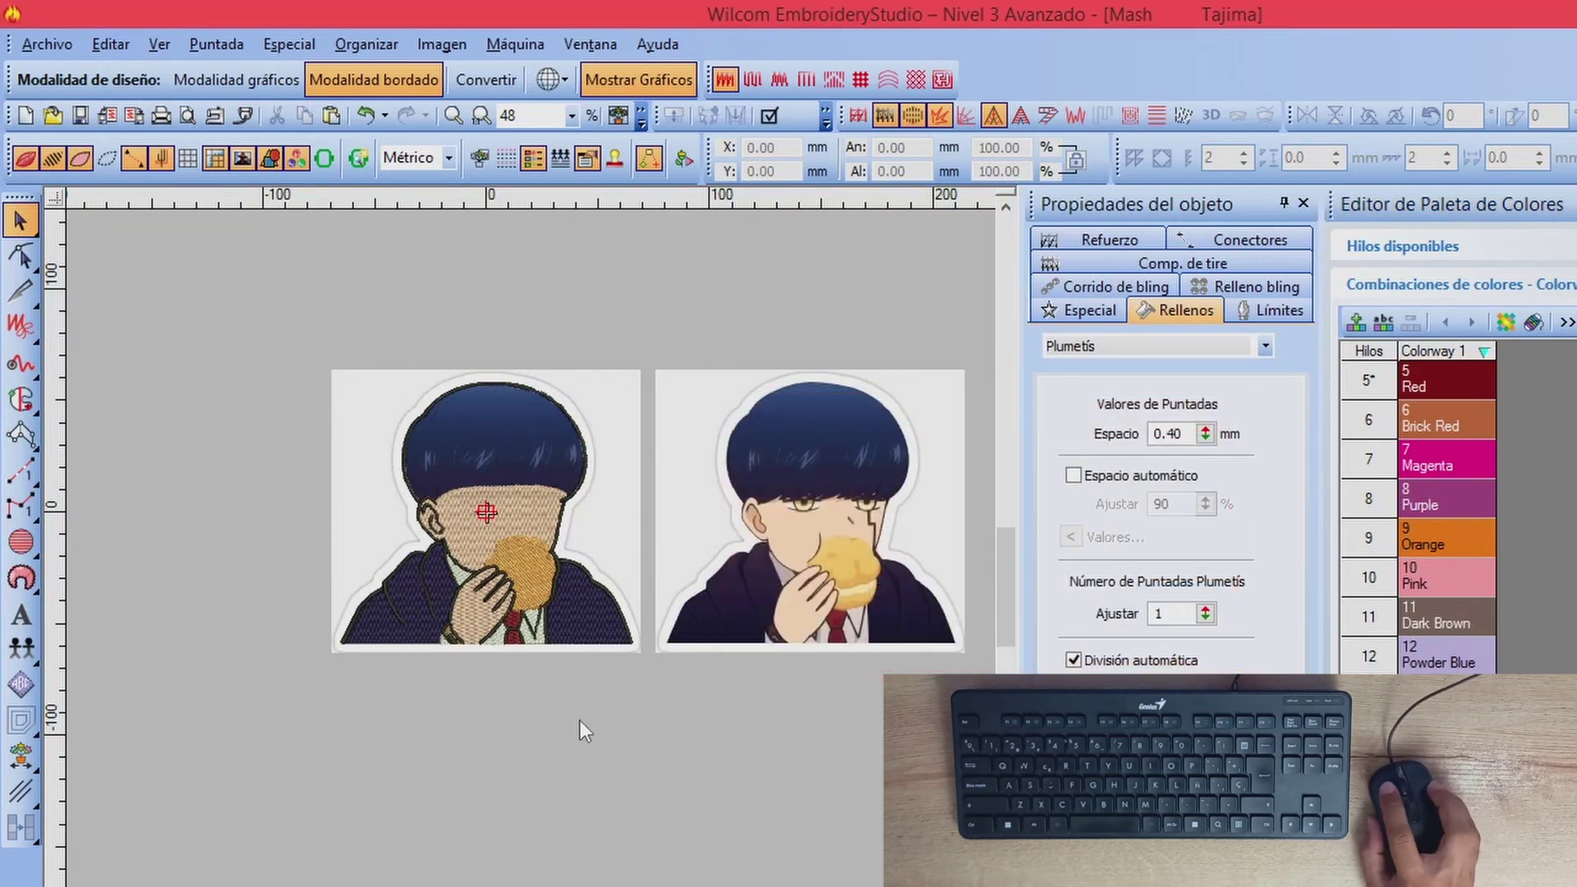
Step: Darken palette thread 44 (Red Brown), used for the wristband, to a custom dark brown
scroll(484, 593, up, 2)
scroll(536, 587, down, 1)
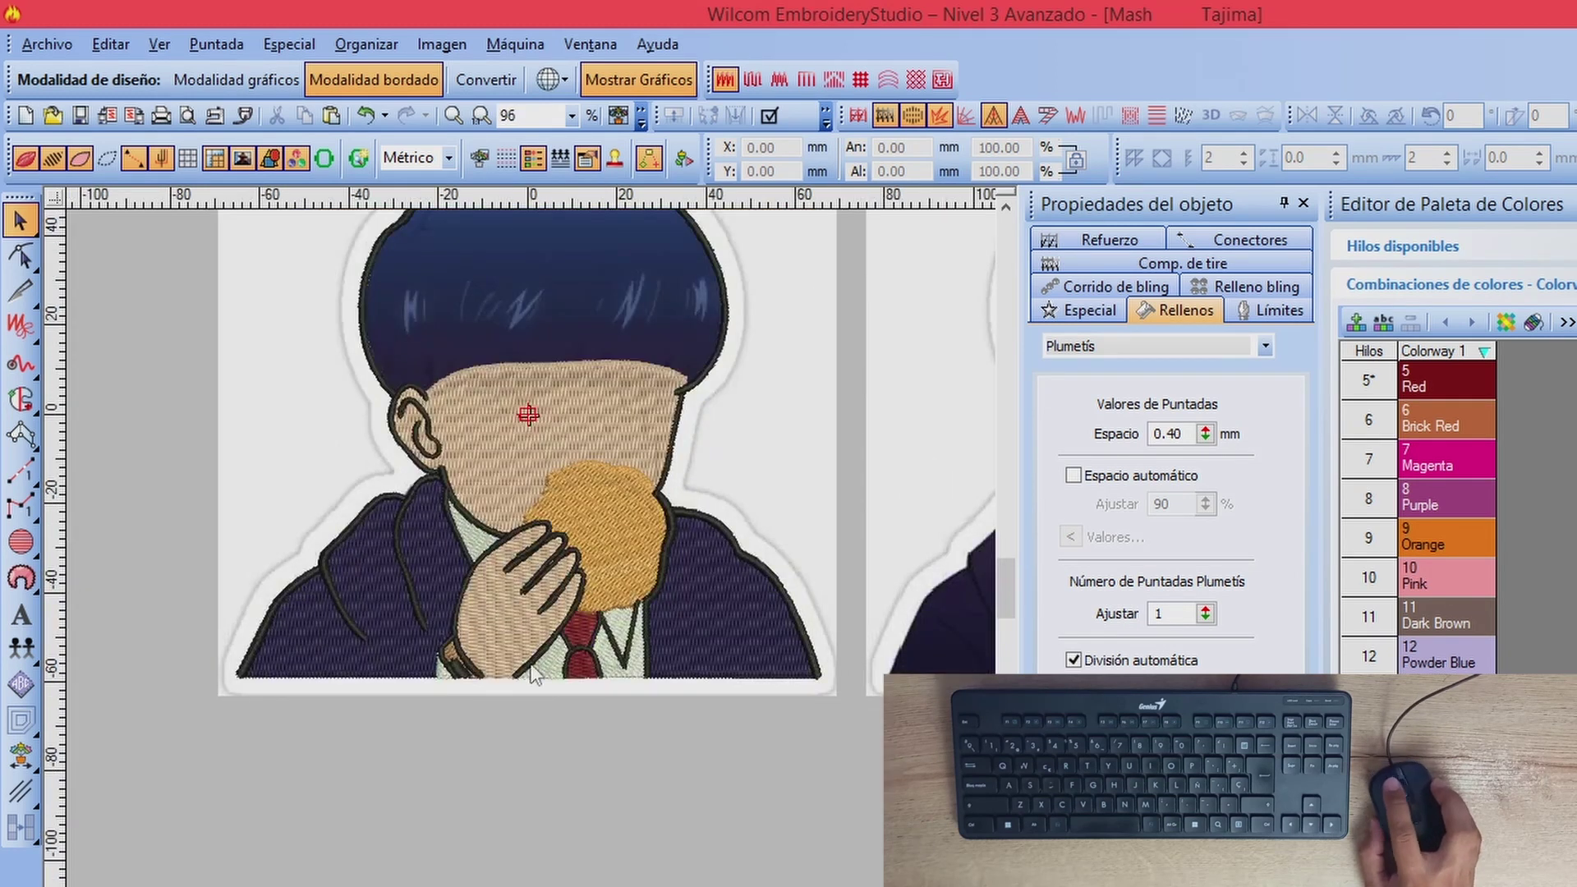
scroll(532, 674, down, 3)
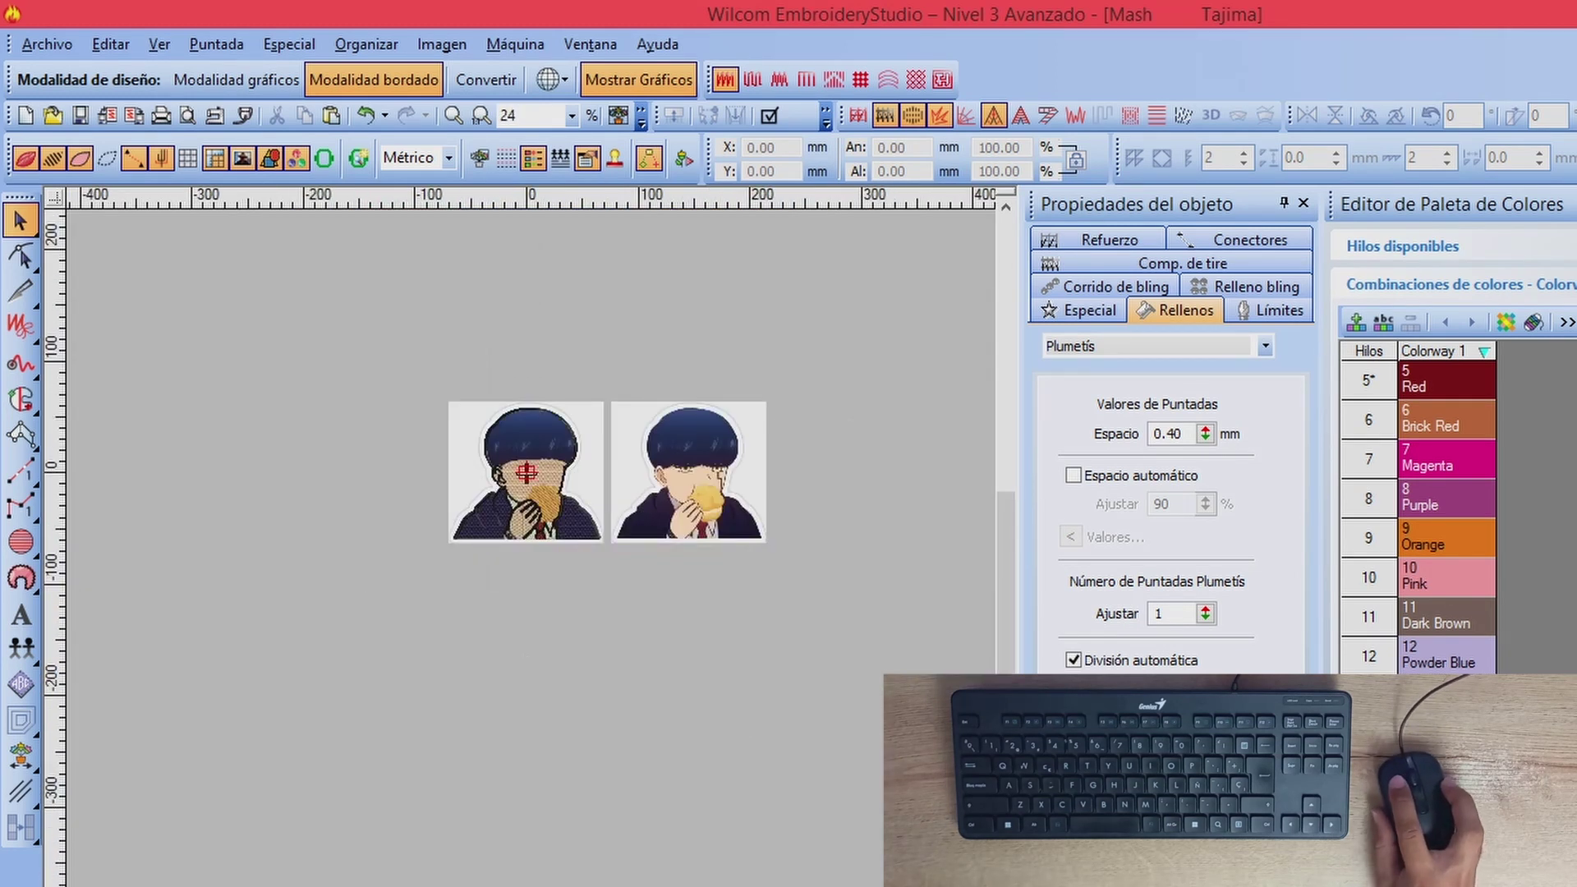
scroll(668, 432, up, 1)
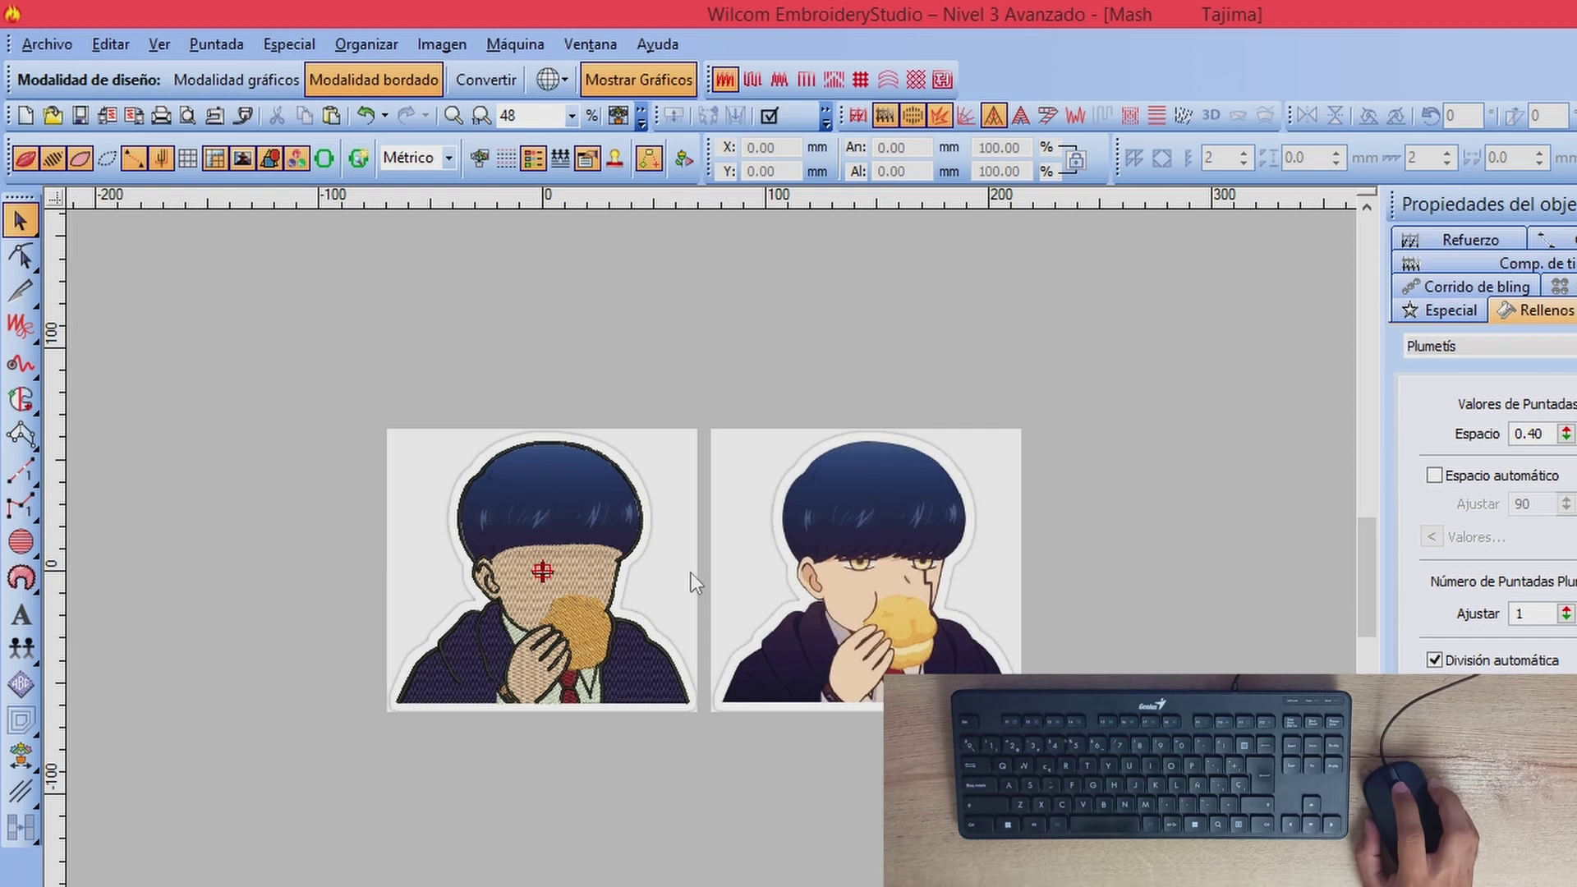
scroll(692, 574, up, 1)
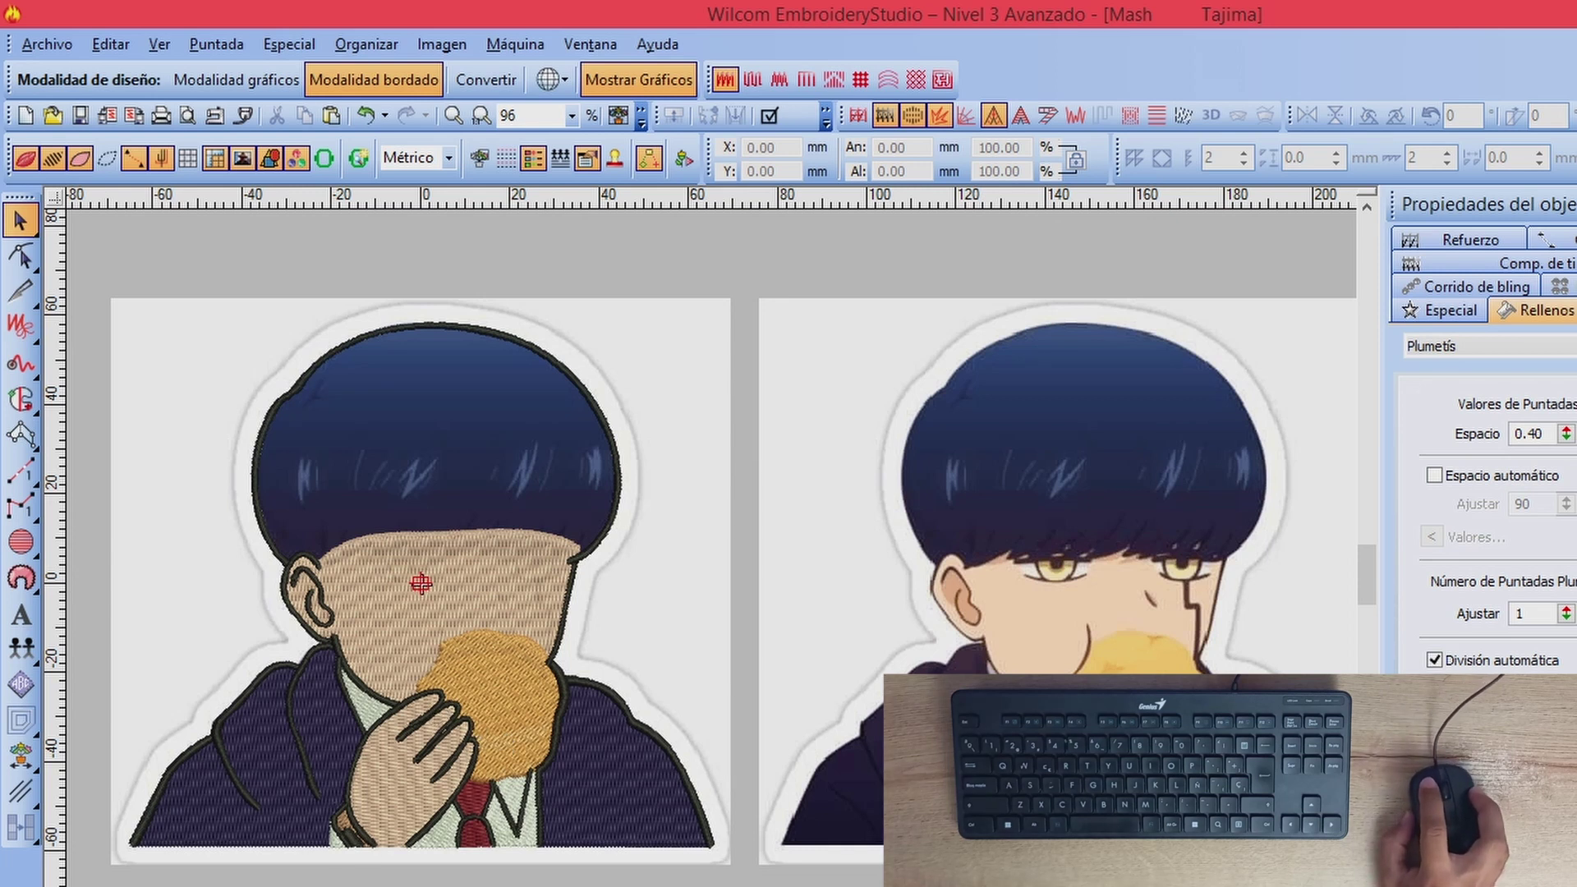
scroll(1446, 510, down, 10)
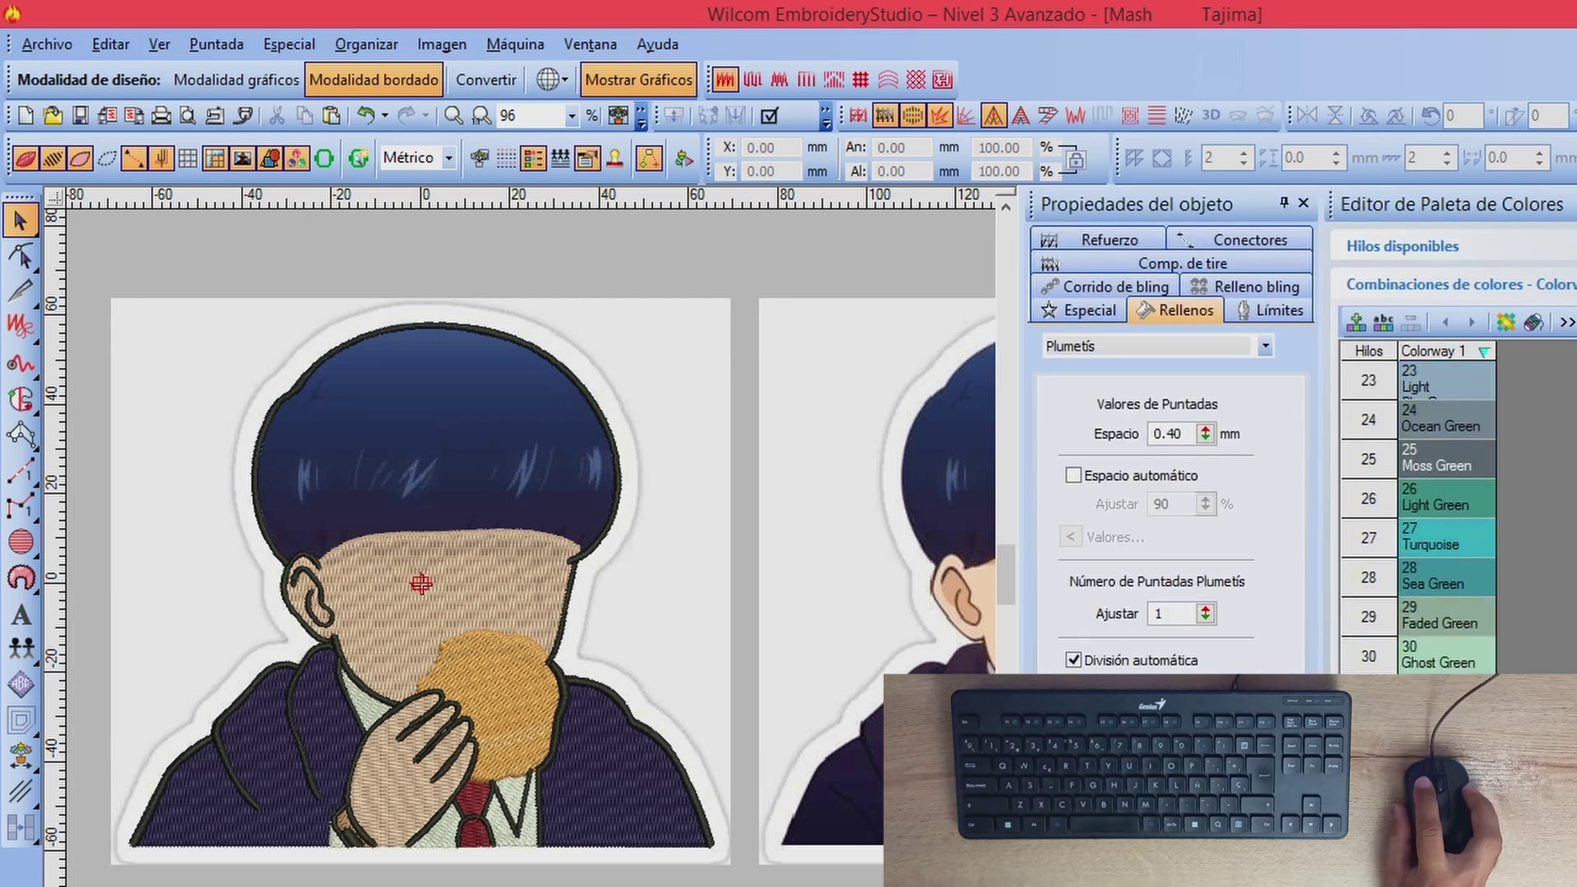
double_click(1446, 695)
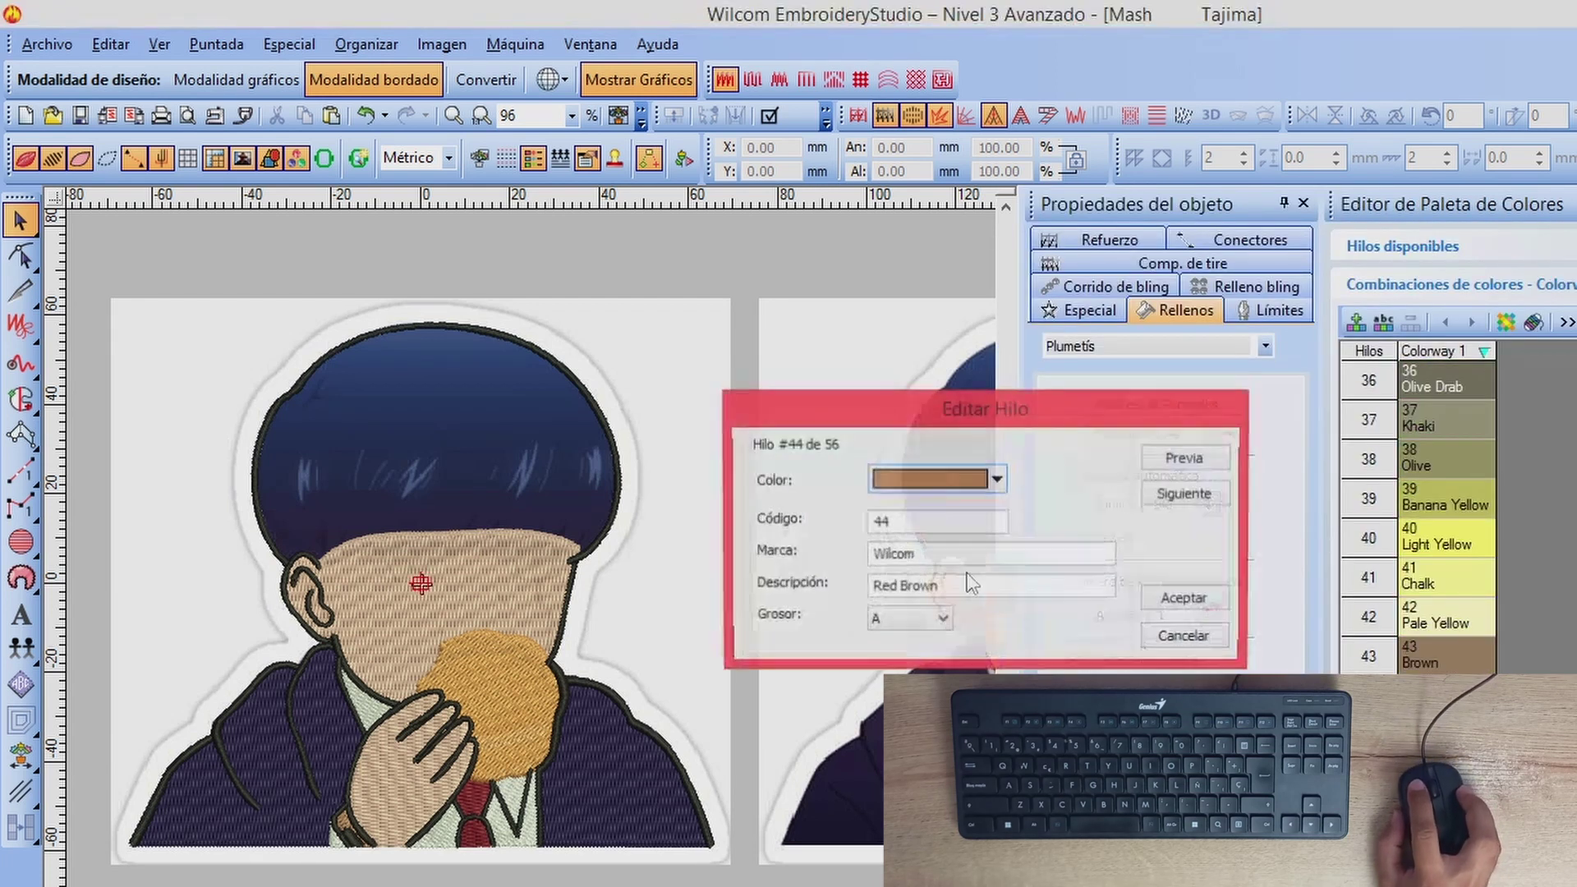
click(933, 478)
click(933, 644)
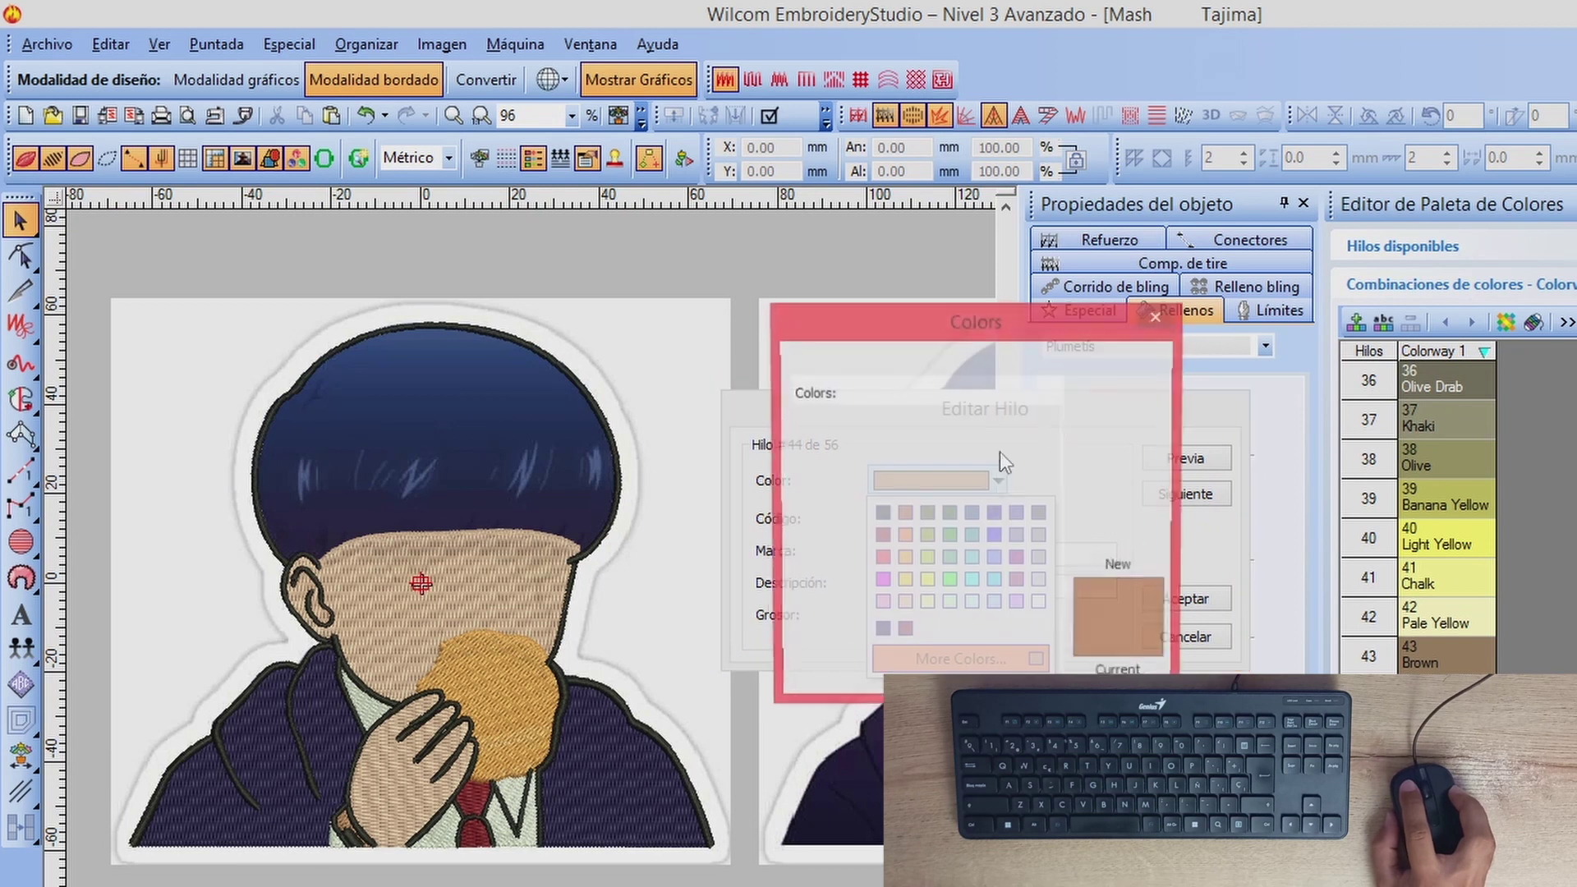
click(904, 366)
drag(1057, 491, 1057, 540)
click(1122, 386)
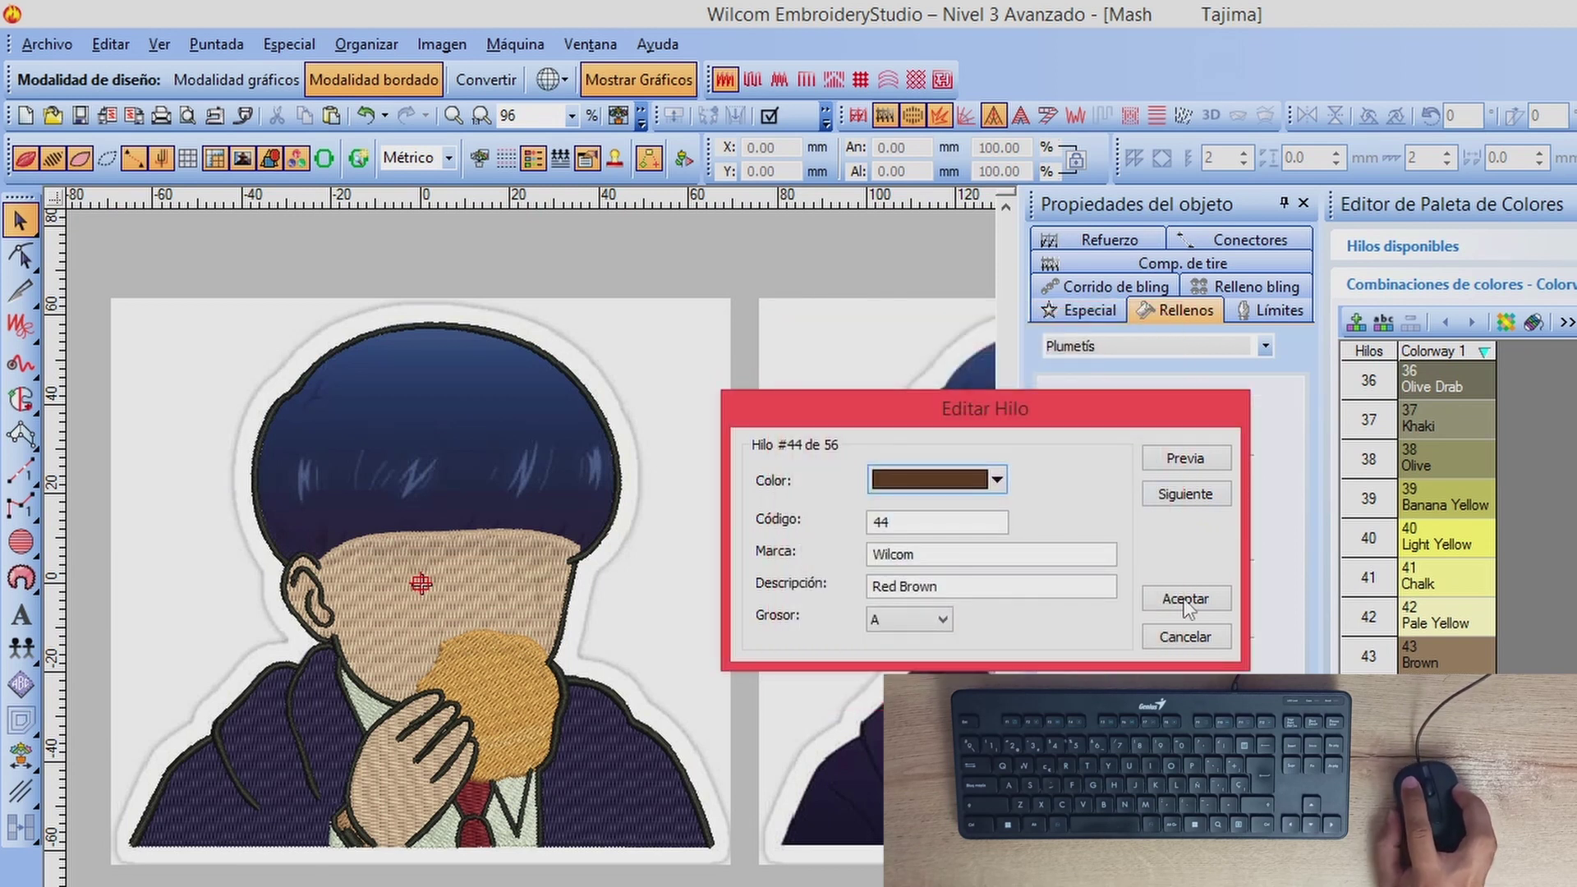
click(1204, 599)
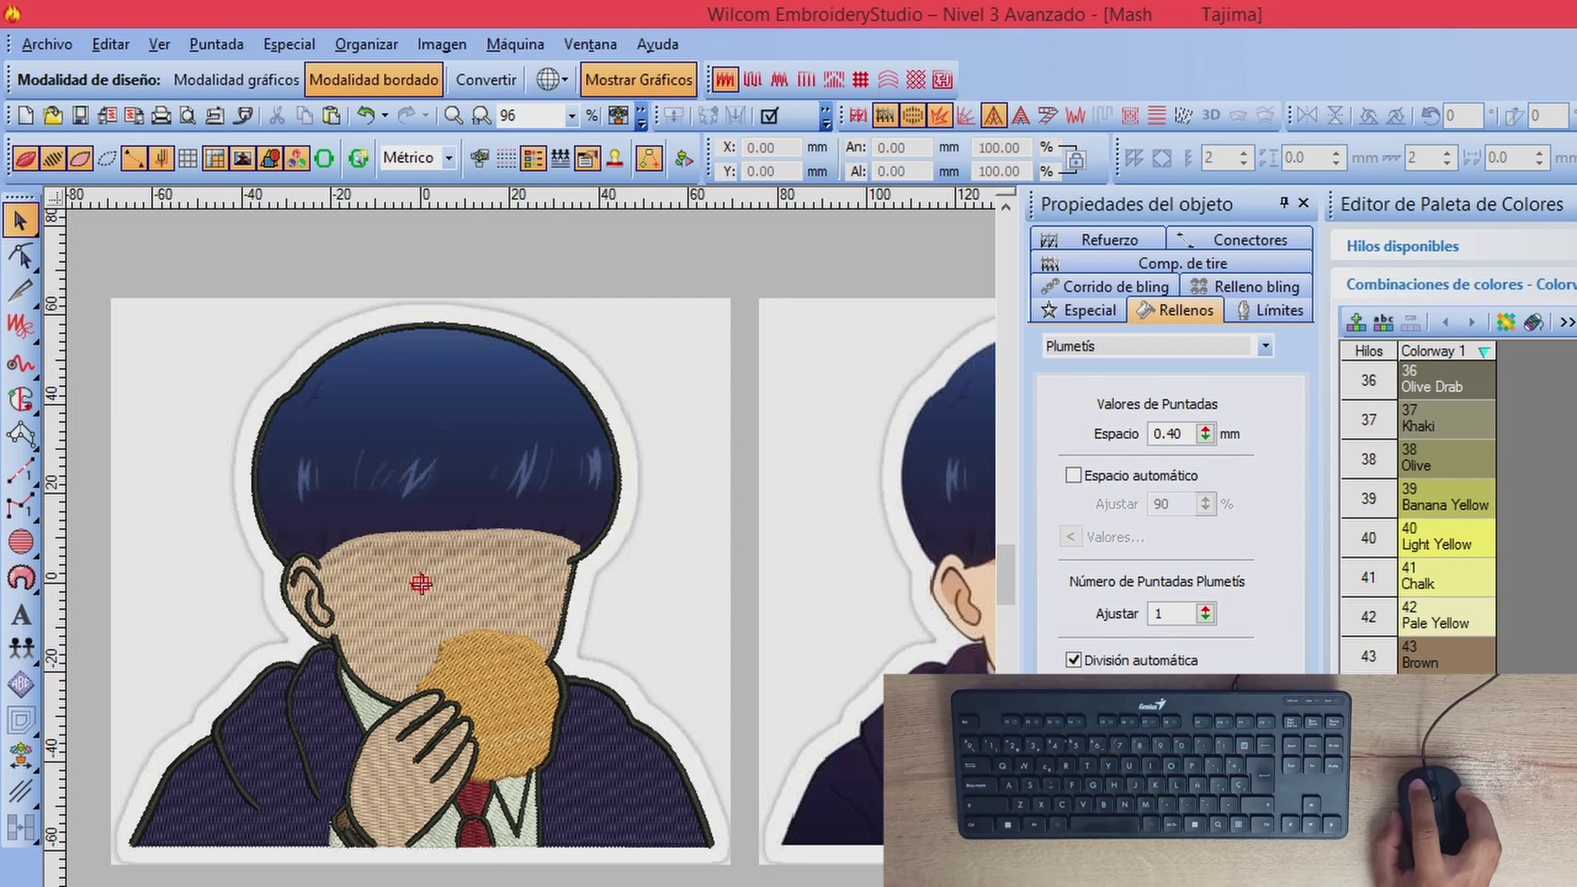
Step: Change palette thread 44 (Red Brown), used for the wristband, to a custom dark reddish brown with RGB 86, 41, 37
scroll(530, 581, right, 2)
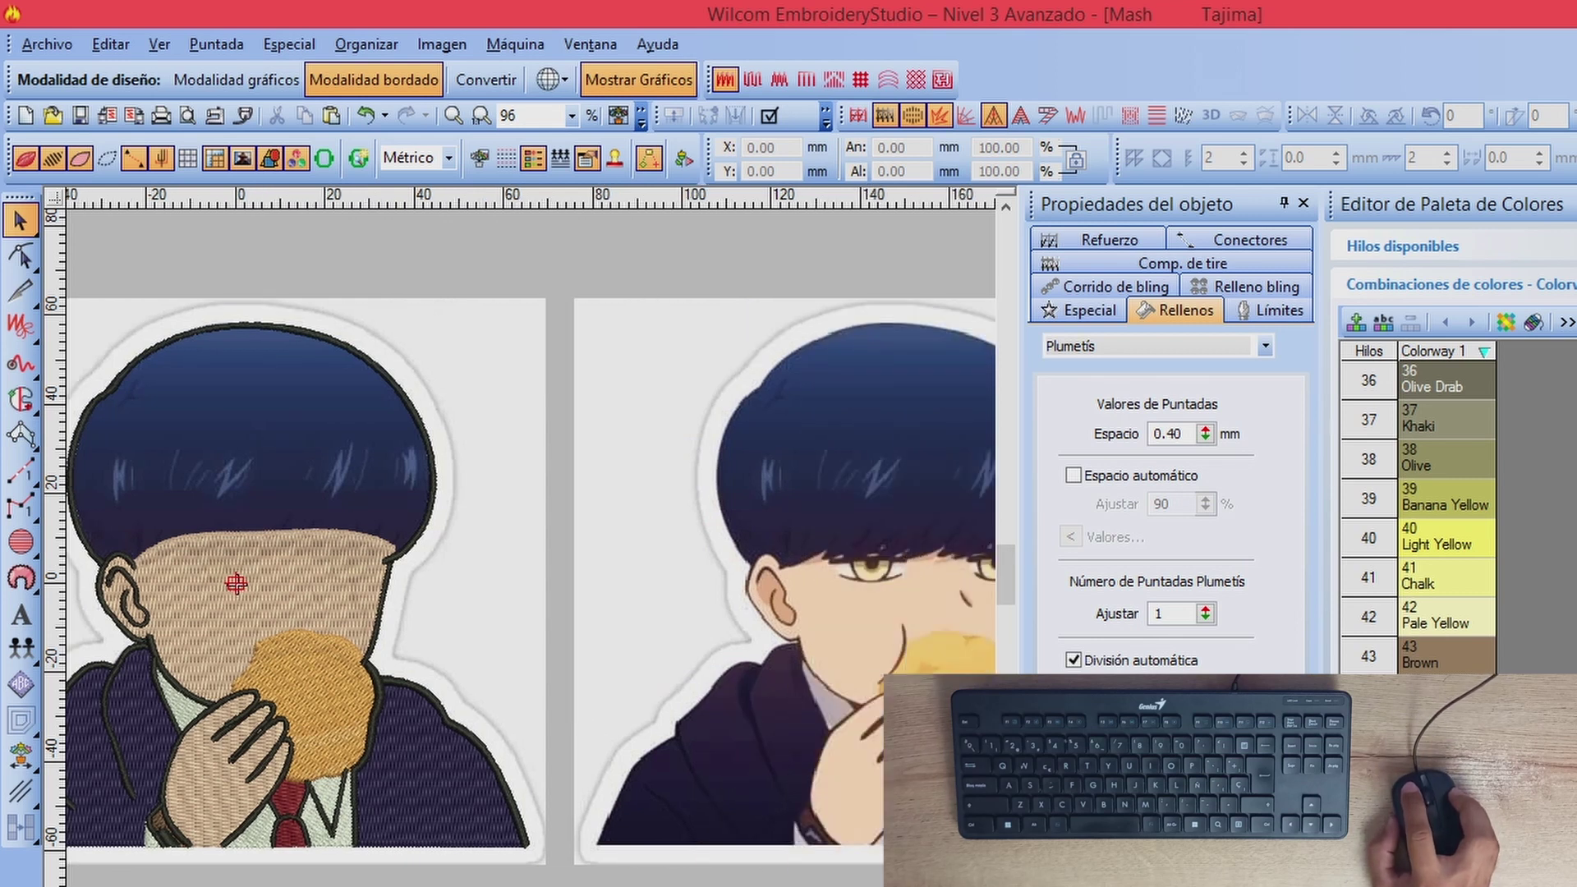
double_click(1446, 696)
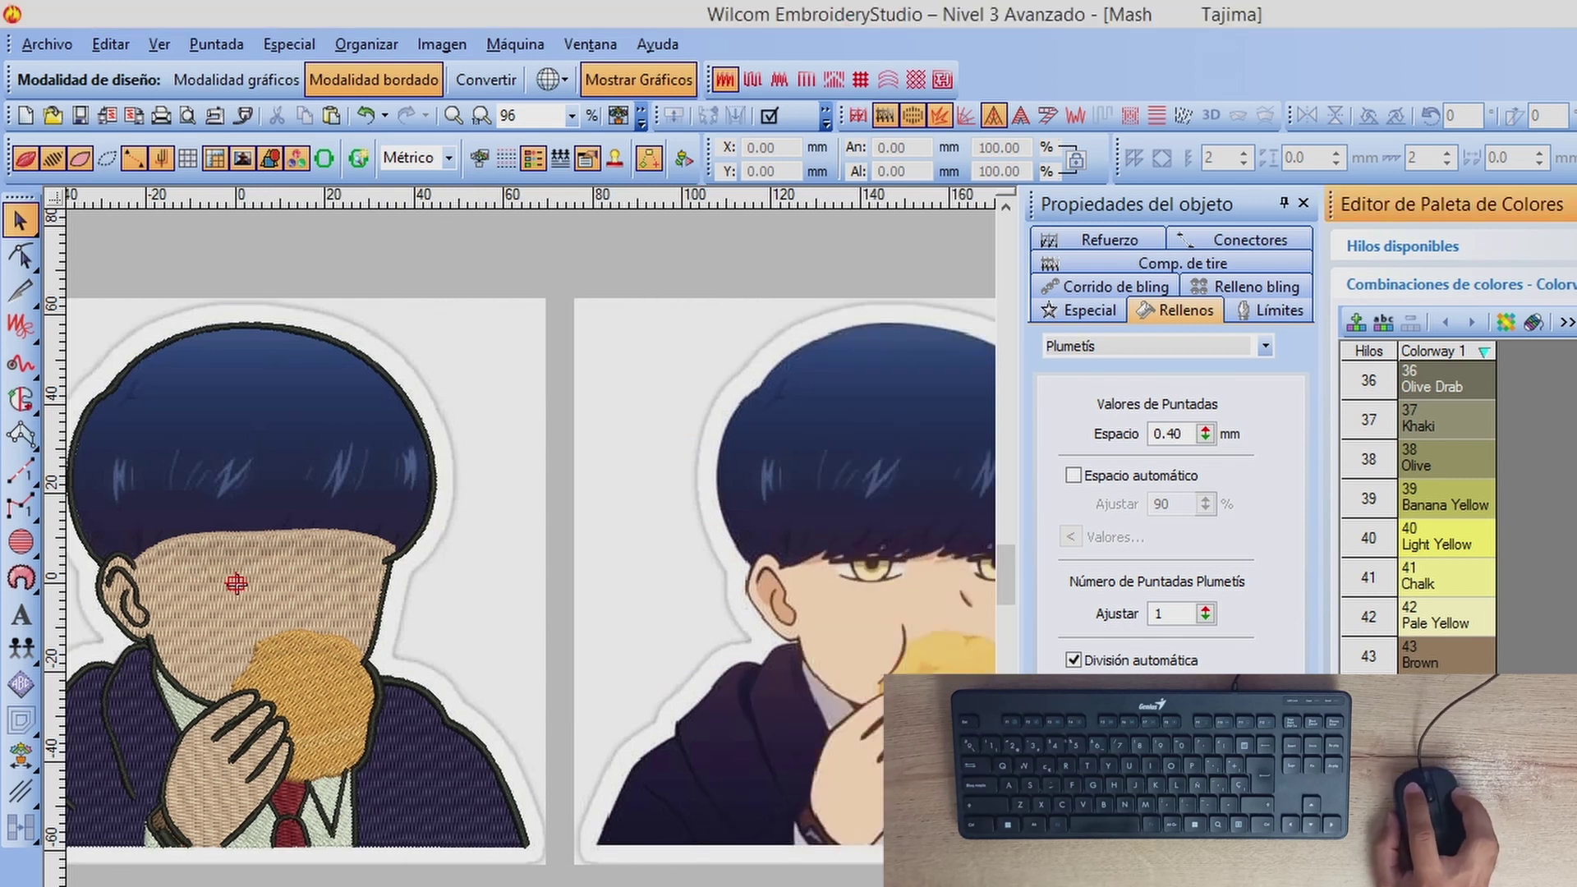
click(950, 485)
click(938, 664)
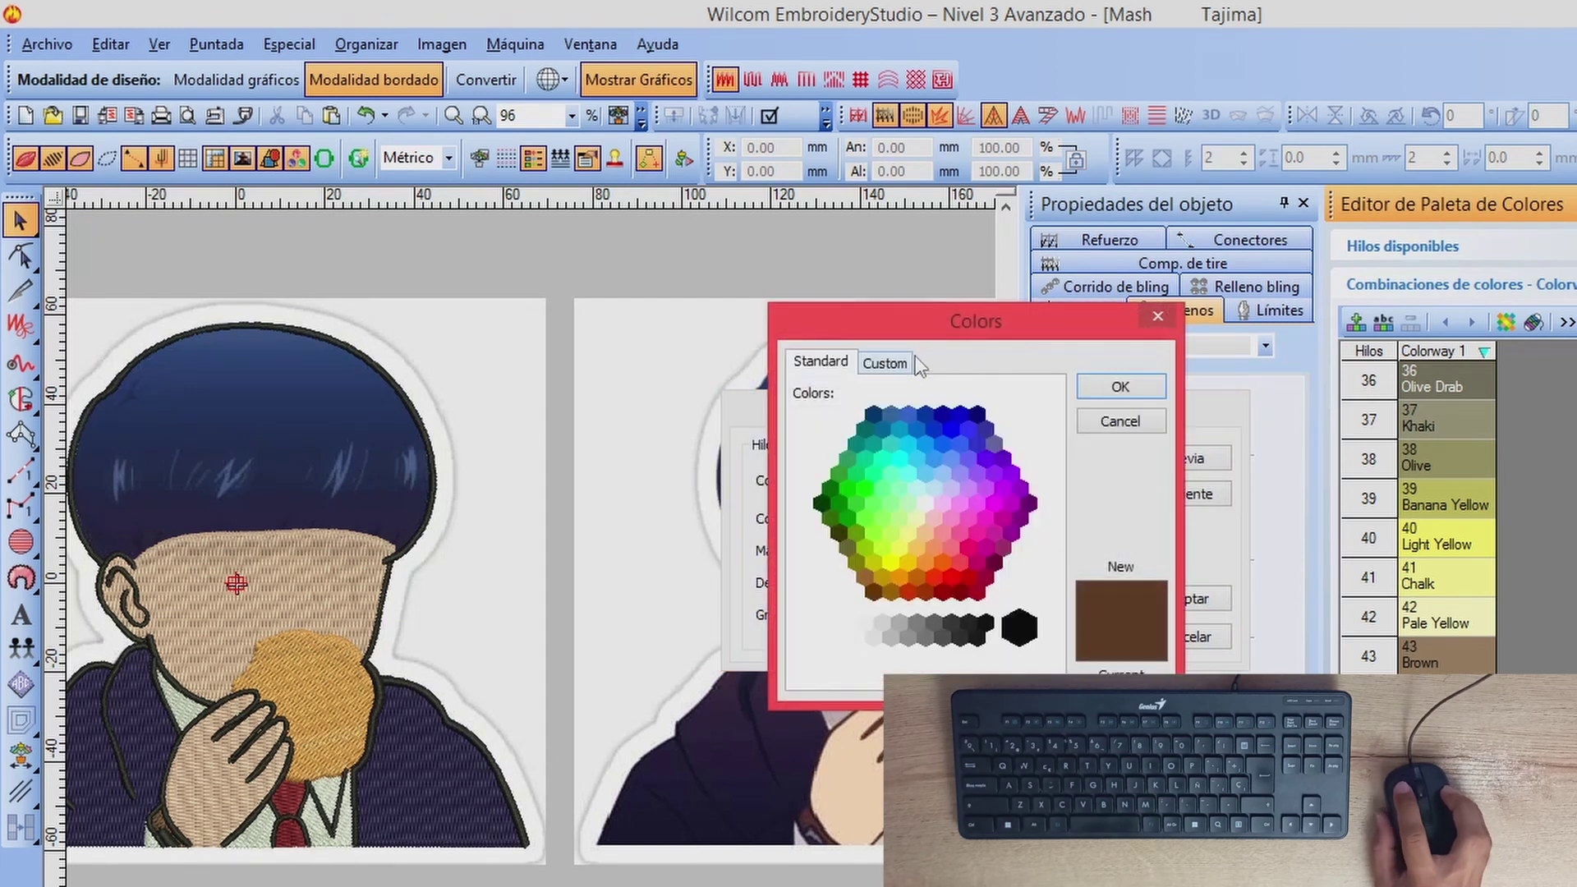
click(884, 361)
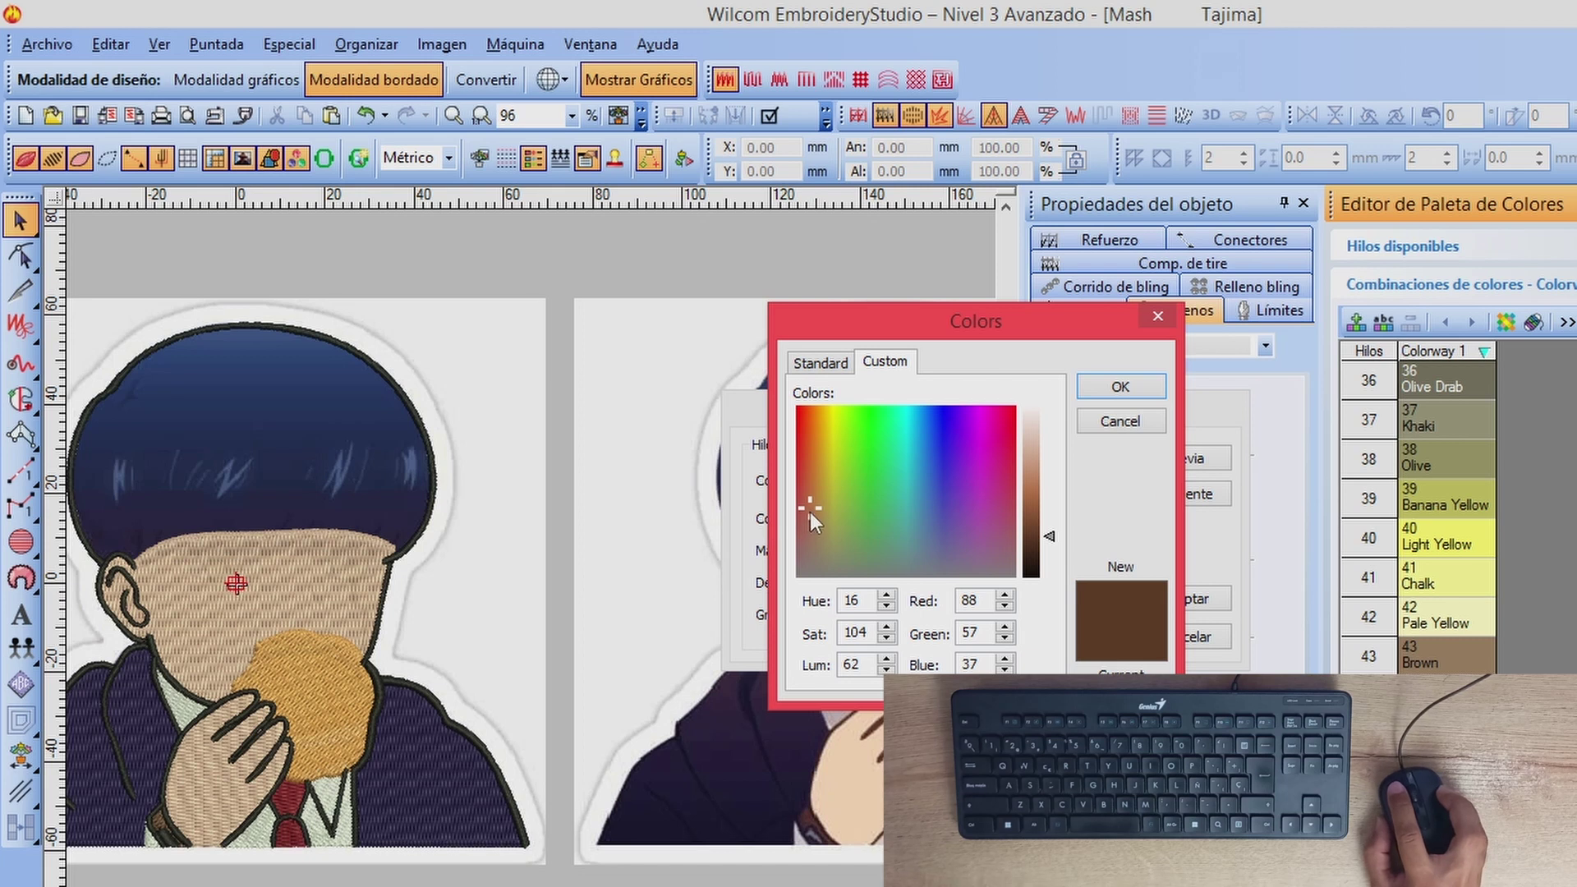
drag(810, 511, 801, 510)
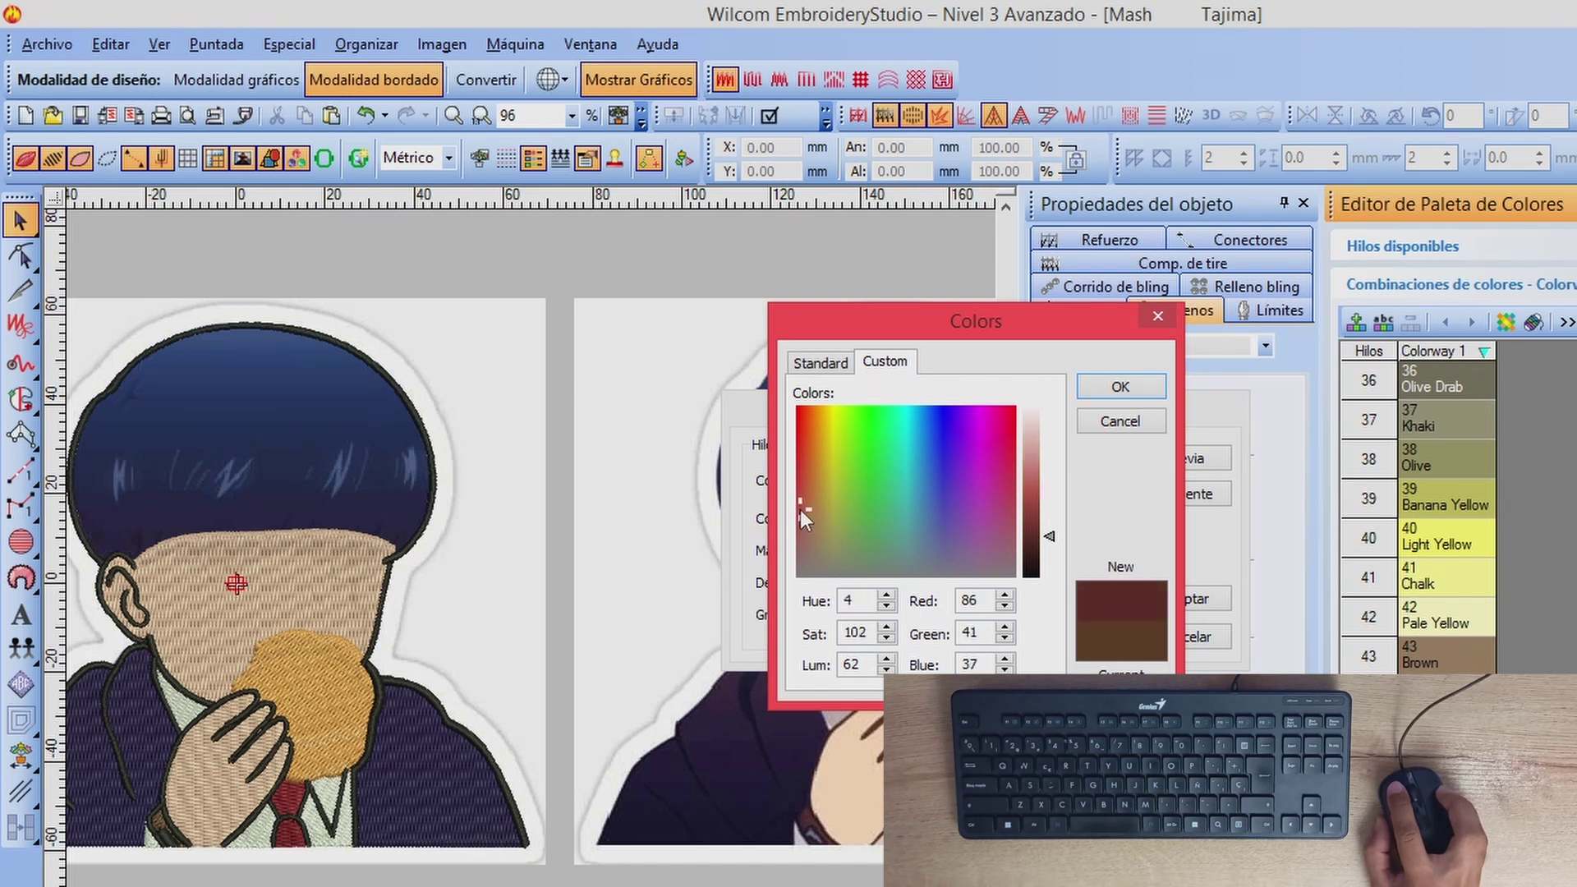
click(1138, 386)
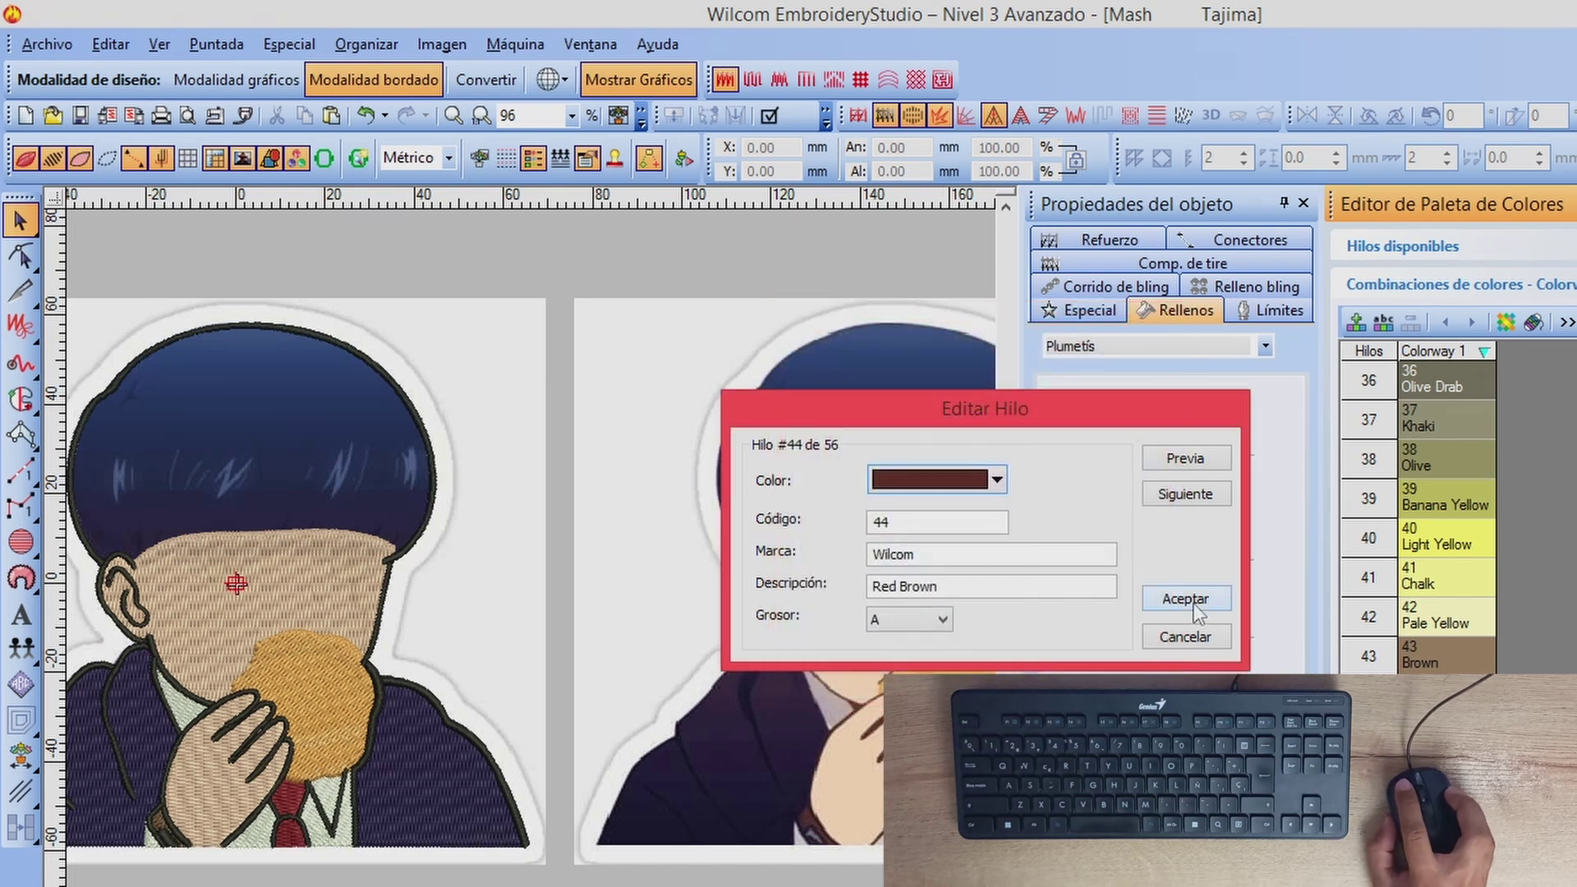
click(1193, 597)
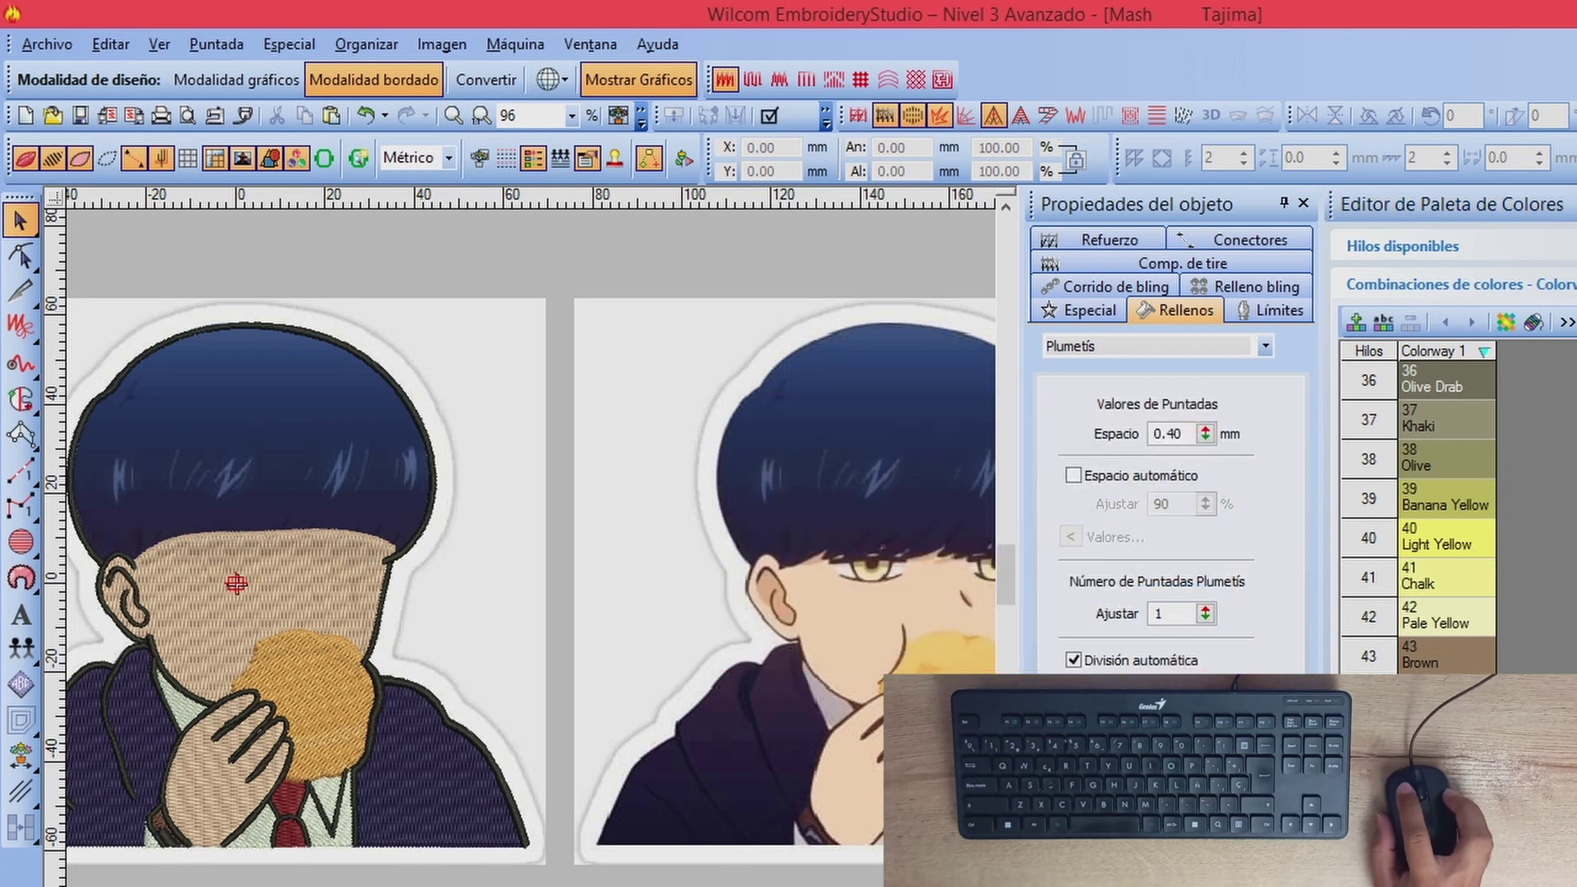
Step: Compare the design with the underlying artwork, with stitches shown and hidden, examining the face, hair and wristband for details still to digitize
scroll(598, 544, down, 1)
scroll(599, 544, up, 1)
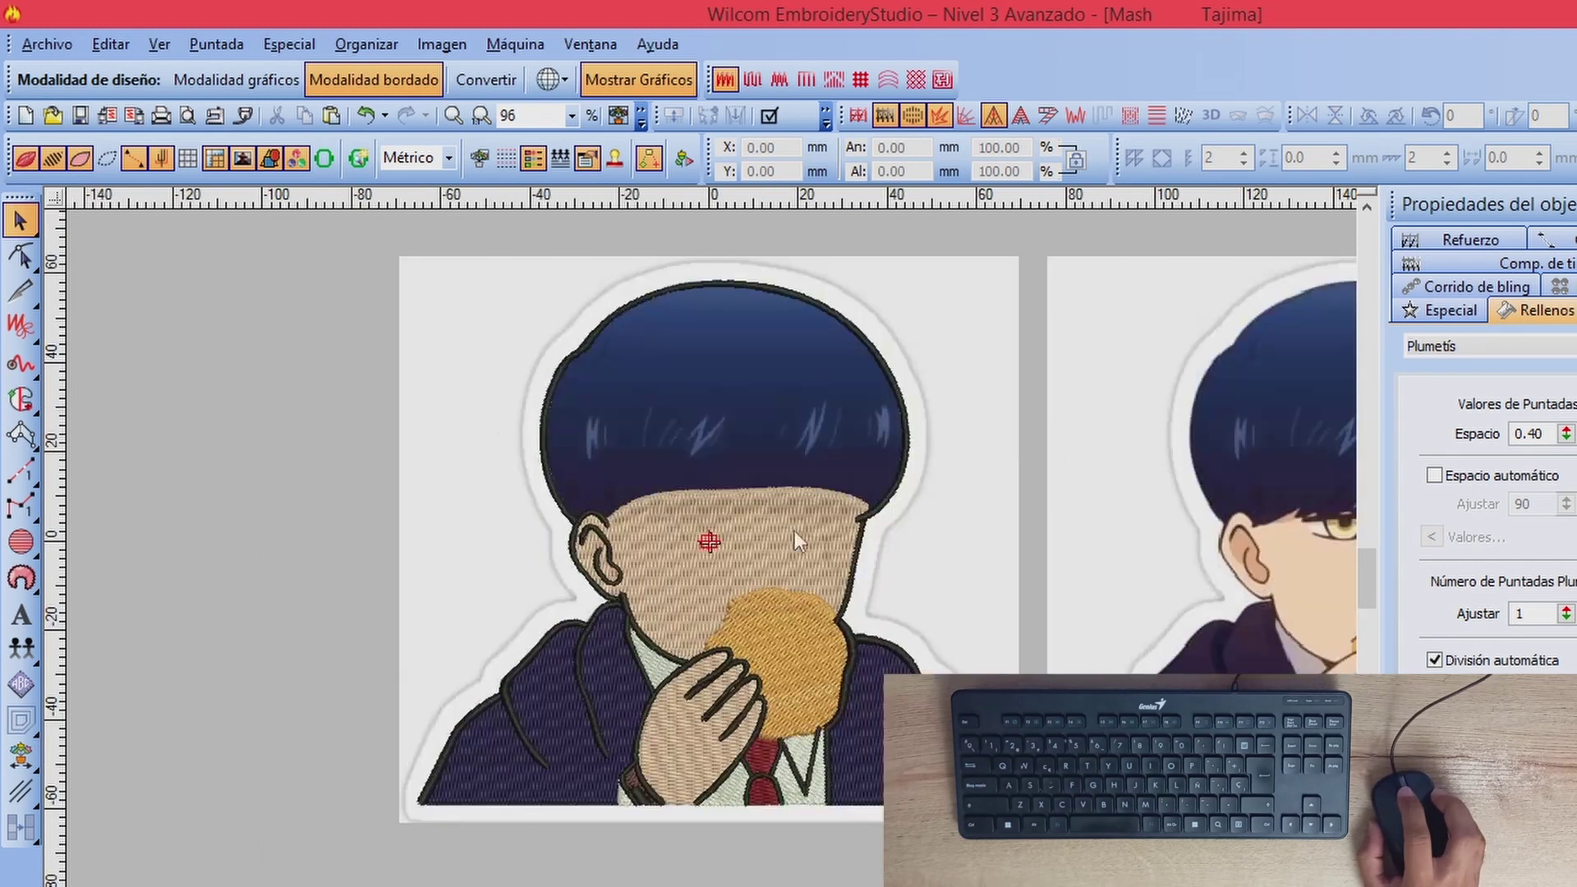
scroll(761, 475, up, 1)
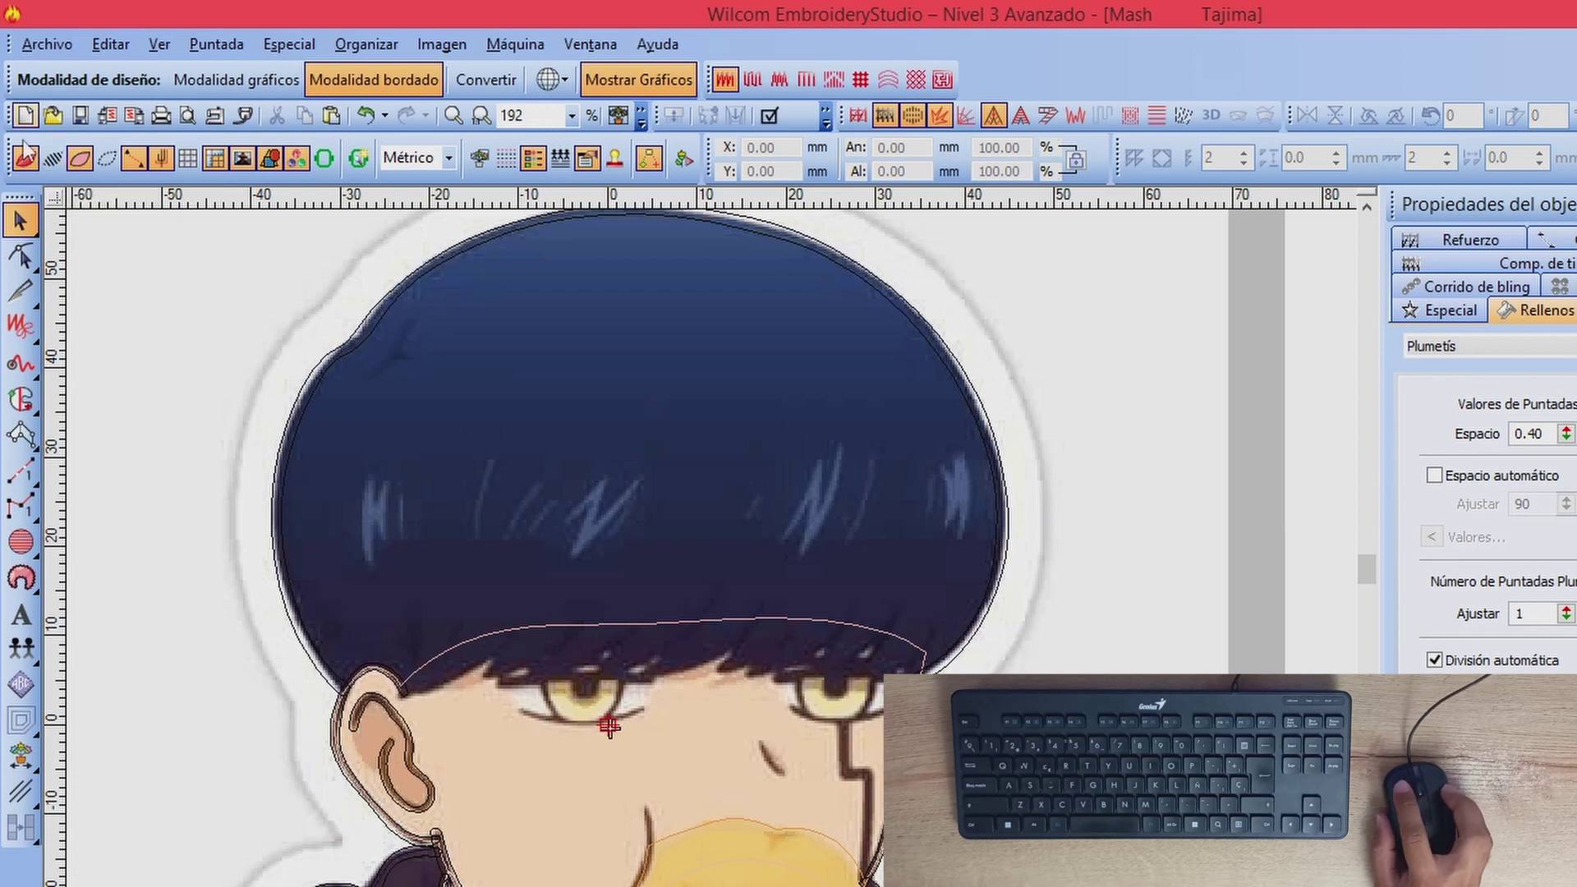
click(54, 157)
click(54, 158)
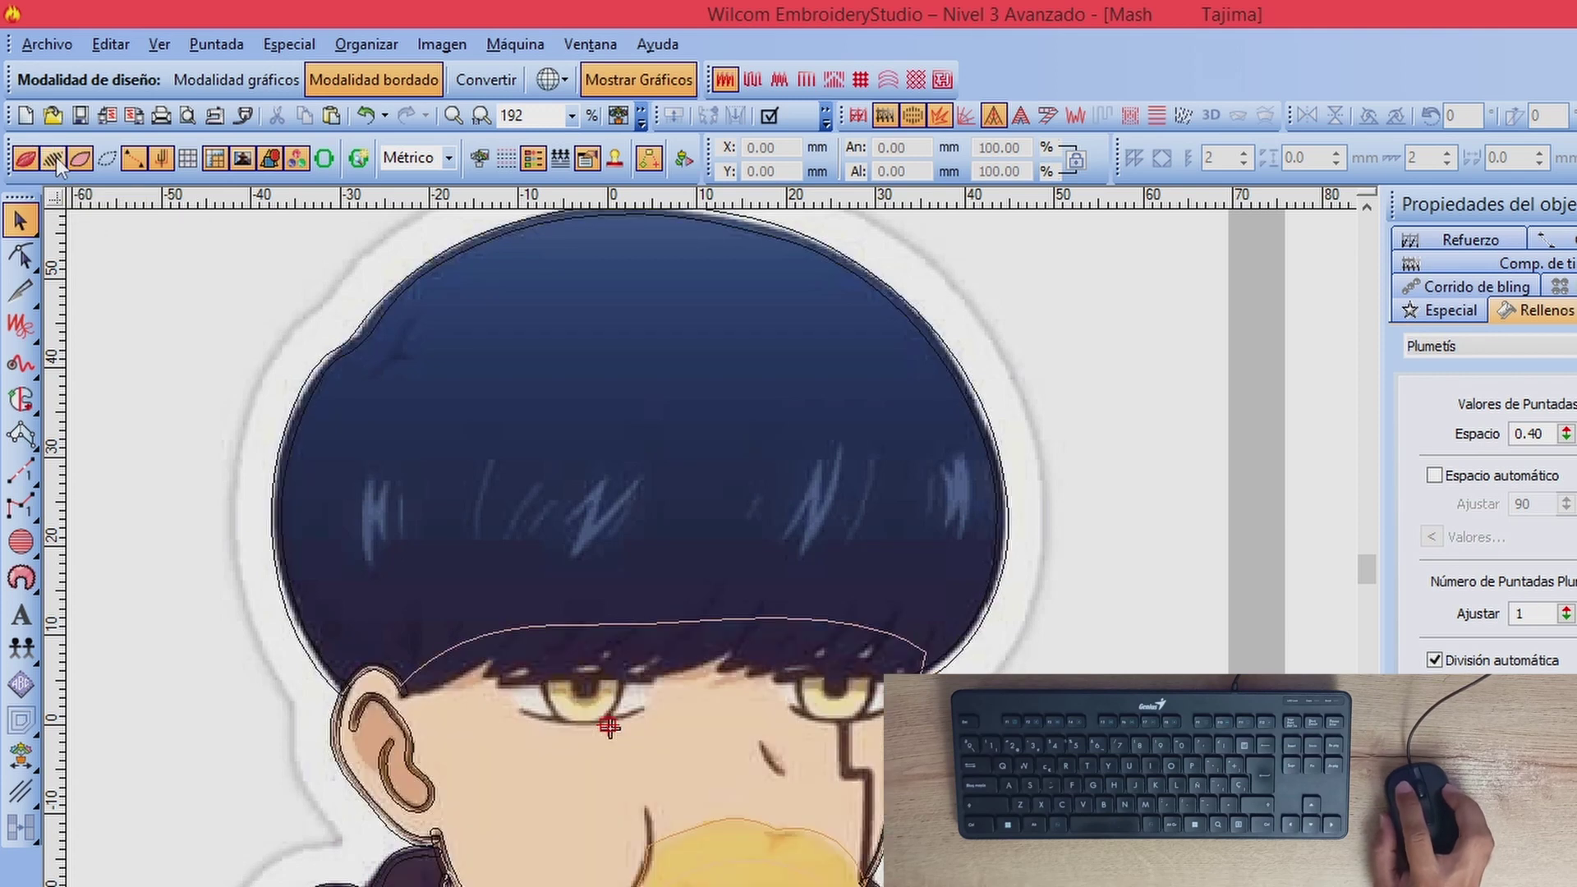
click(54, 158)
click(54, 157)
scroll(588, 570, down, 1)
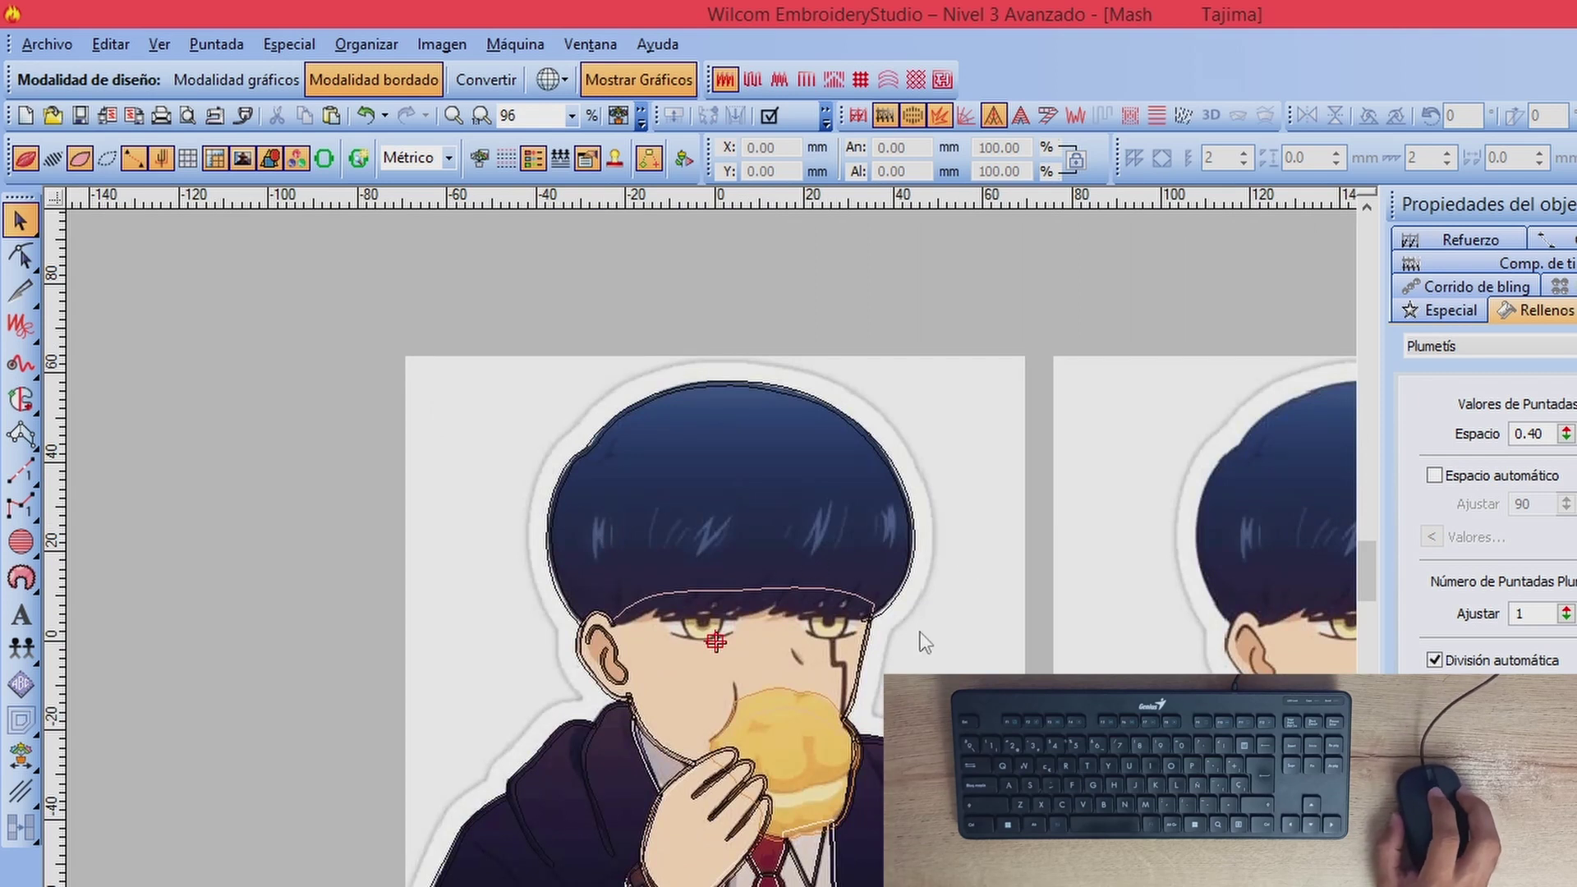
scroll(736, 696, up, 1)
scroll(735, 694, down, 1)
scroll(733, 681, up, 2)
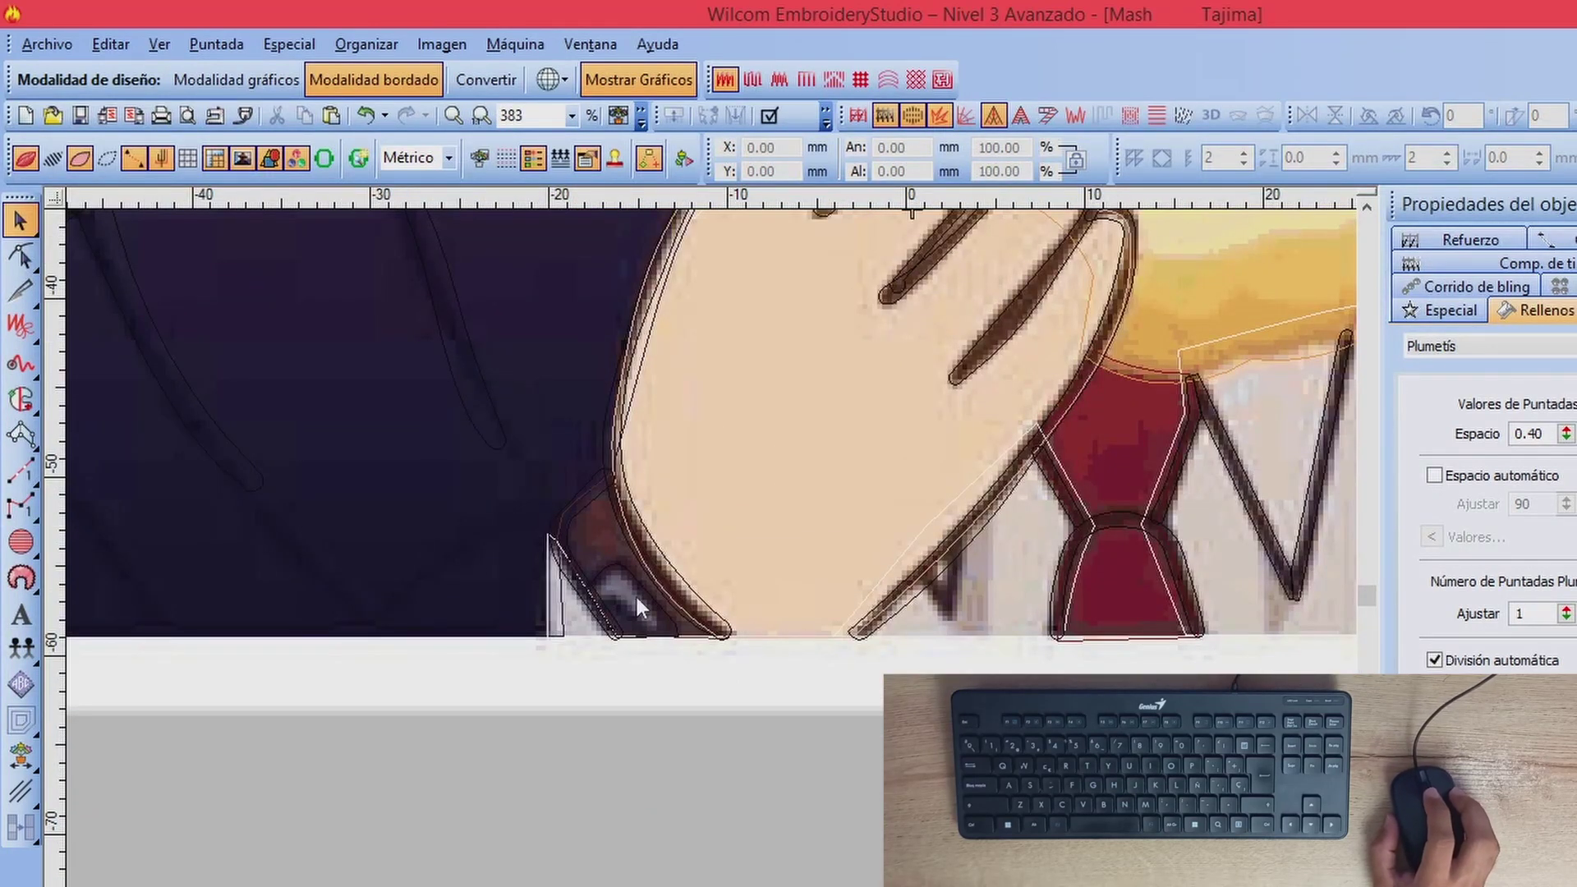
scroll(728, 600, down, 3)
scroll(767, 473, up, 2)
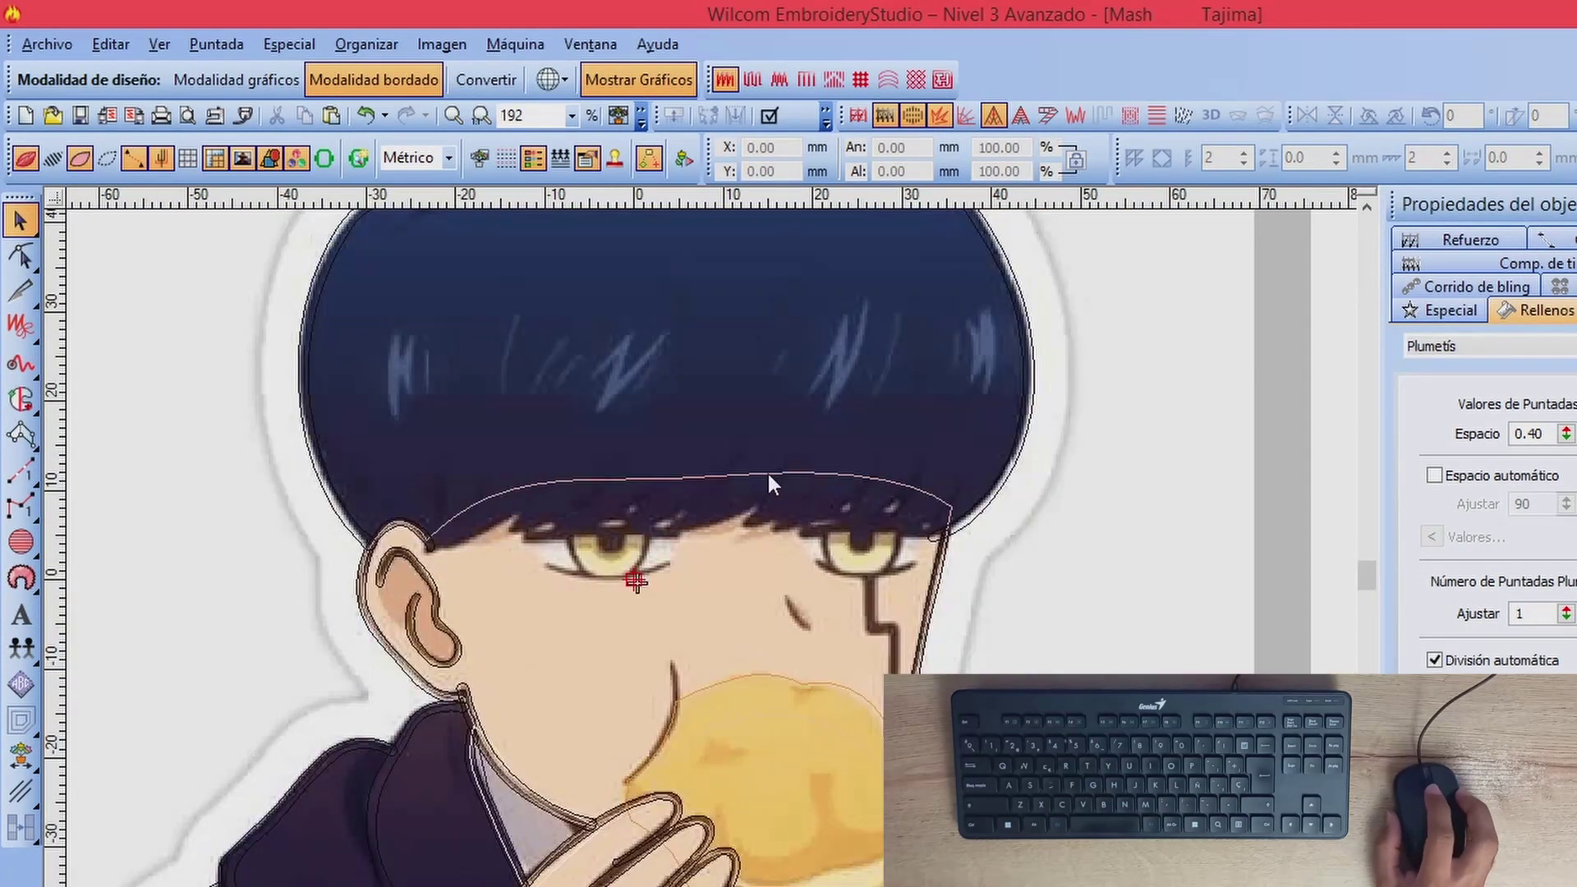
scroll(735, 471, down, 1)
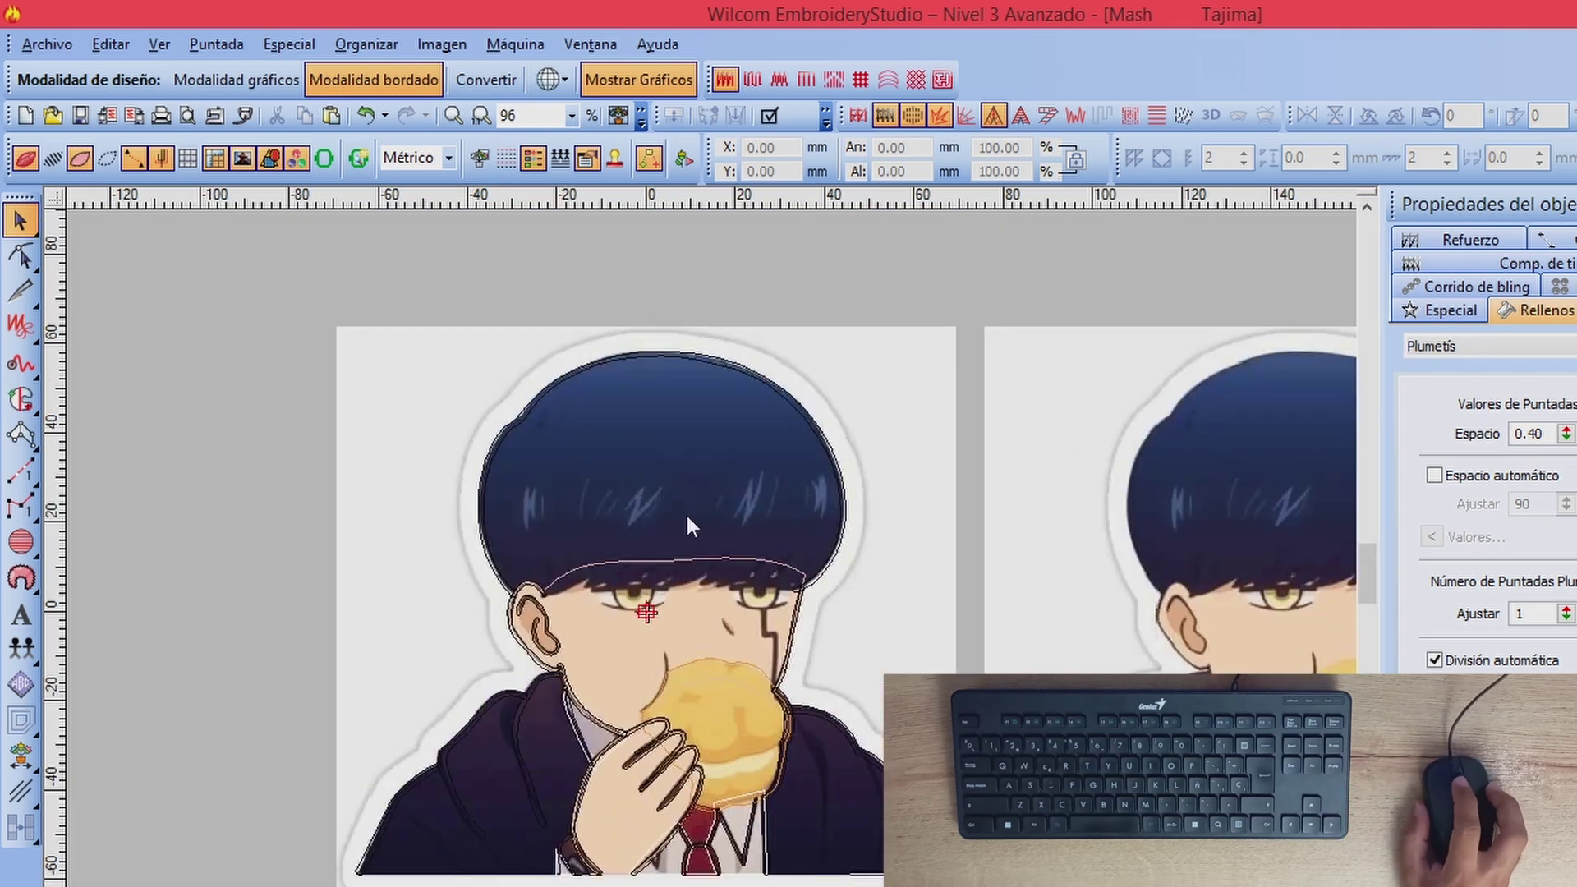
scroll(686, 514, up, 1)
scroll(687, 526, down, 1)
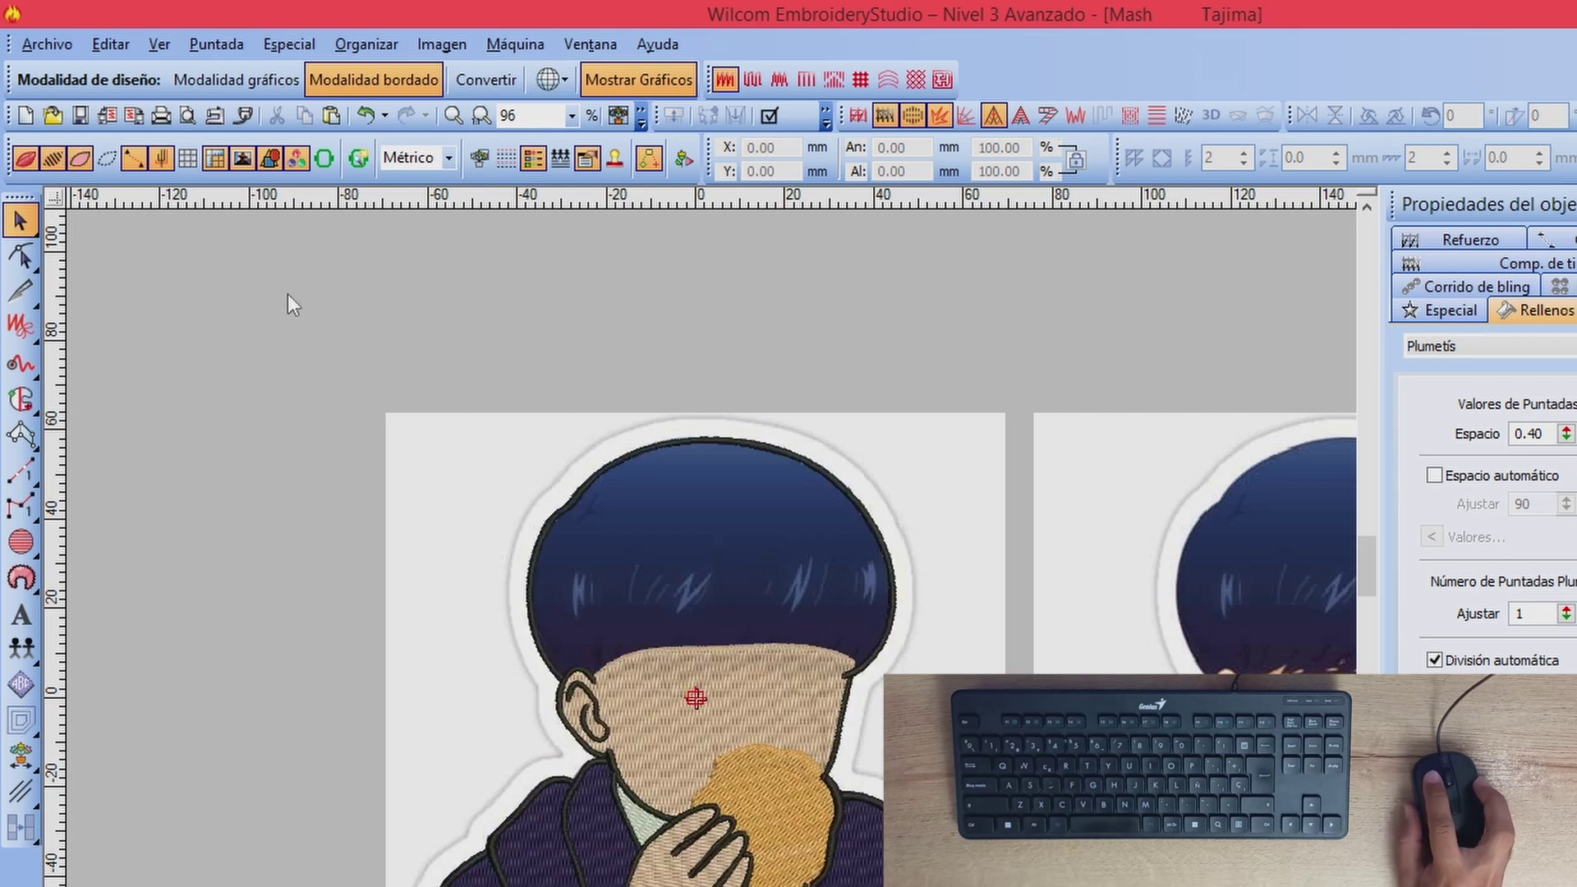
scroll(713, 792, down, 1)
scroll(718, 600, up, 1)
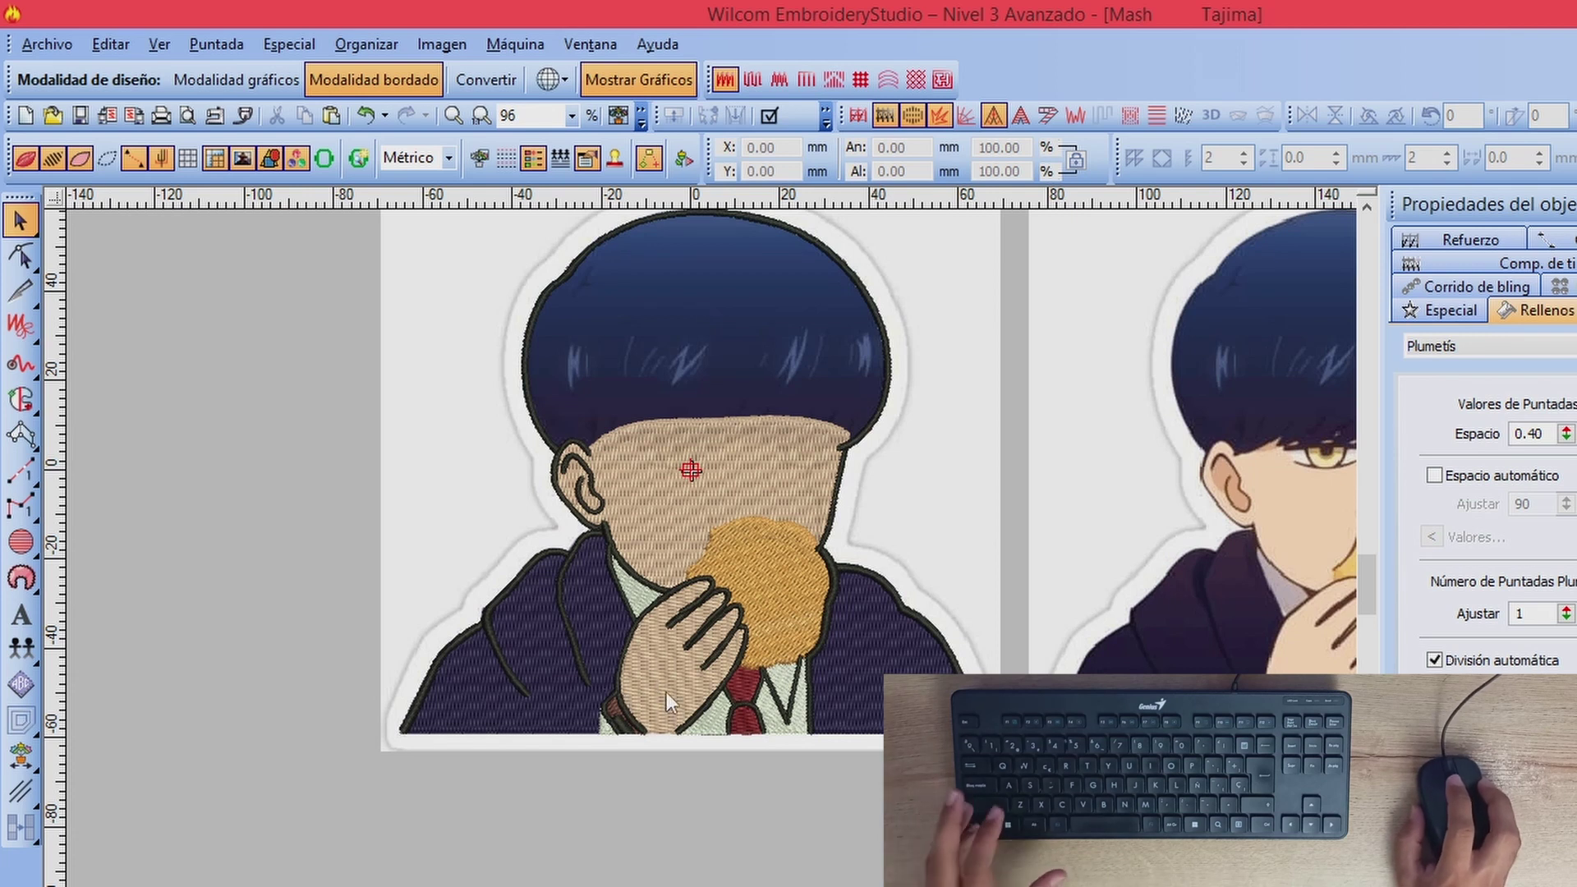
Step: Select all embroidery objects, hide their stitches so the artwork shows through, and lock them against selection
key(shift+z)
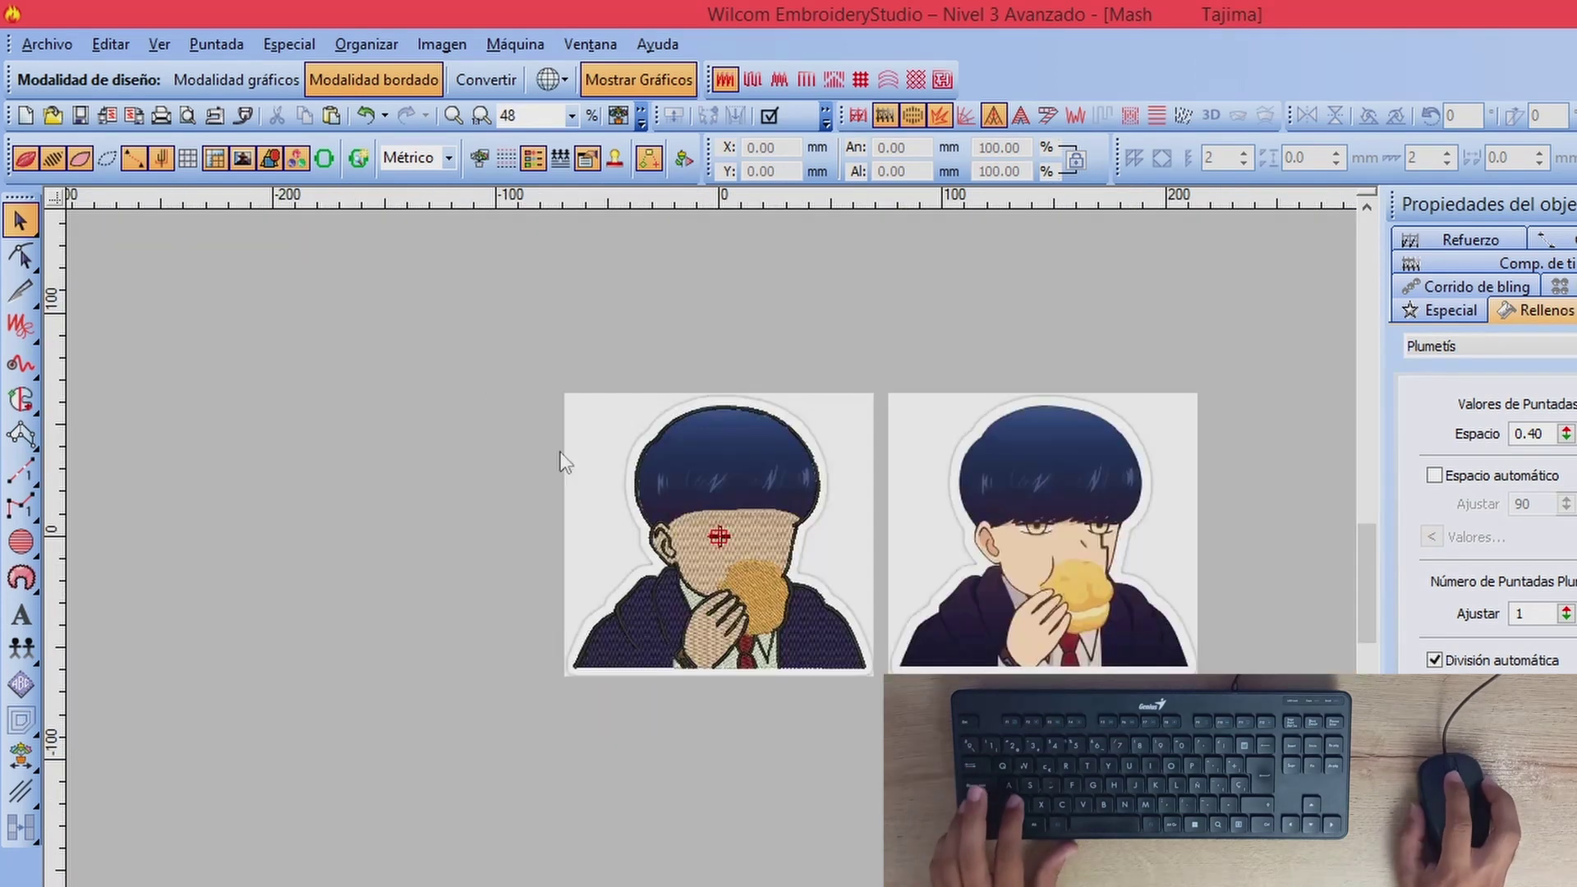
drag(451, 328, 974, 753)
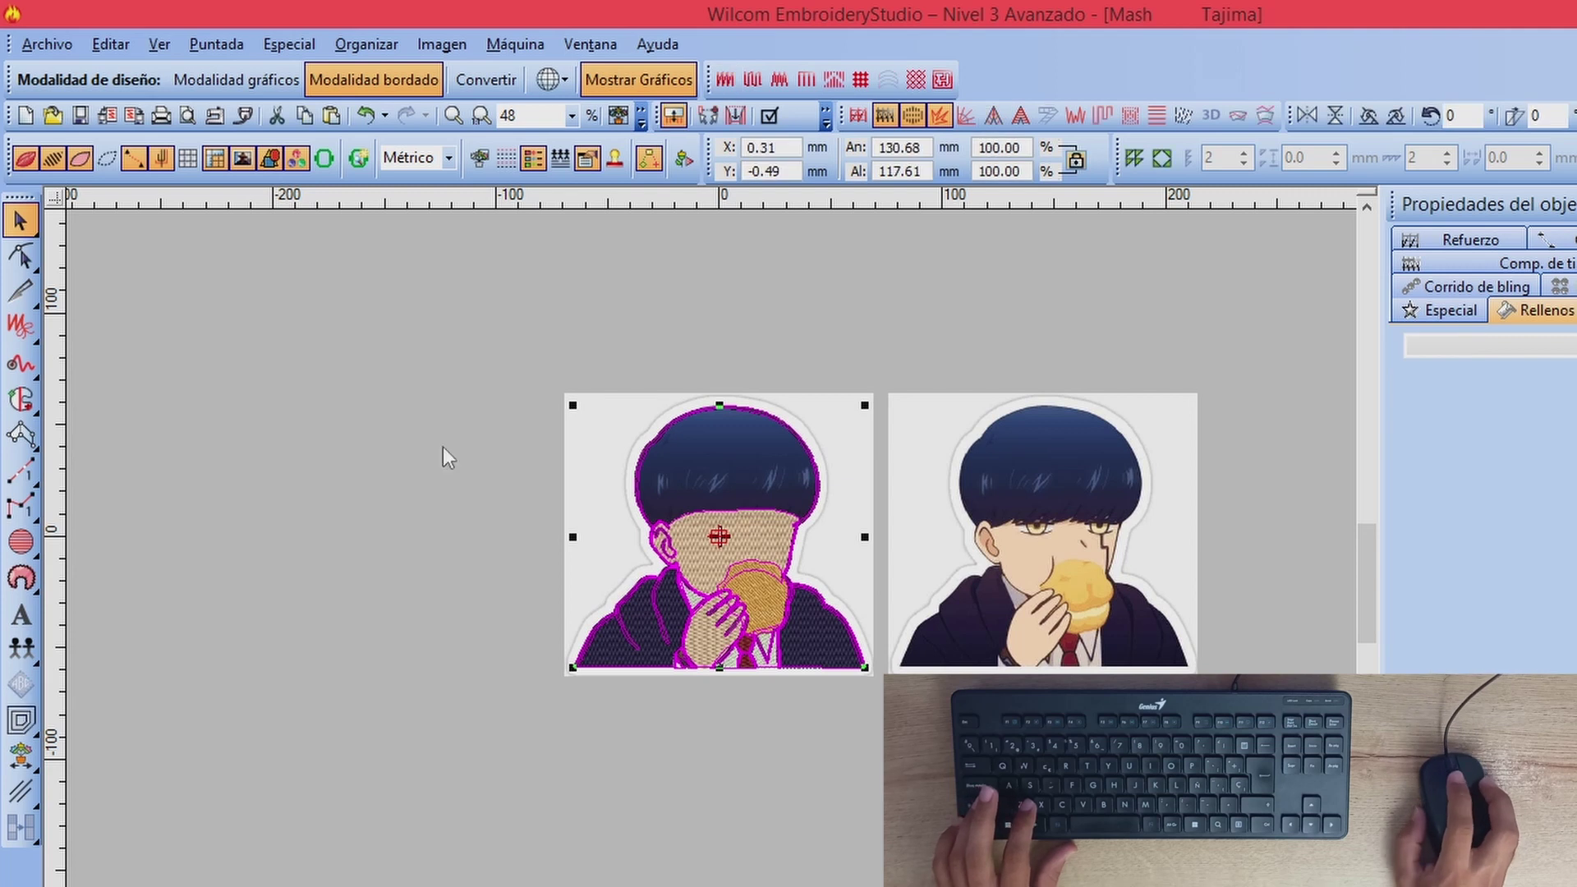
click(398, 418)
key(ctrl+a)
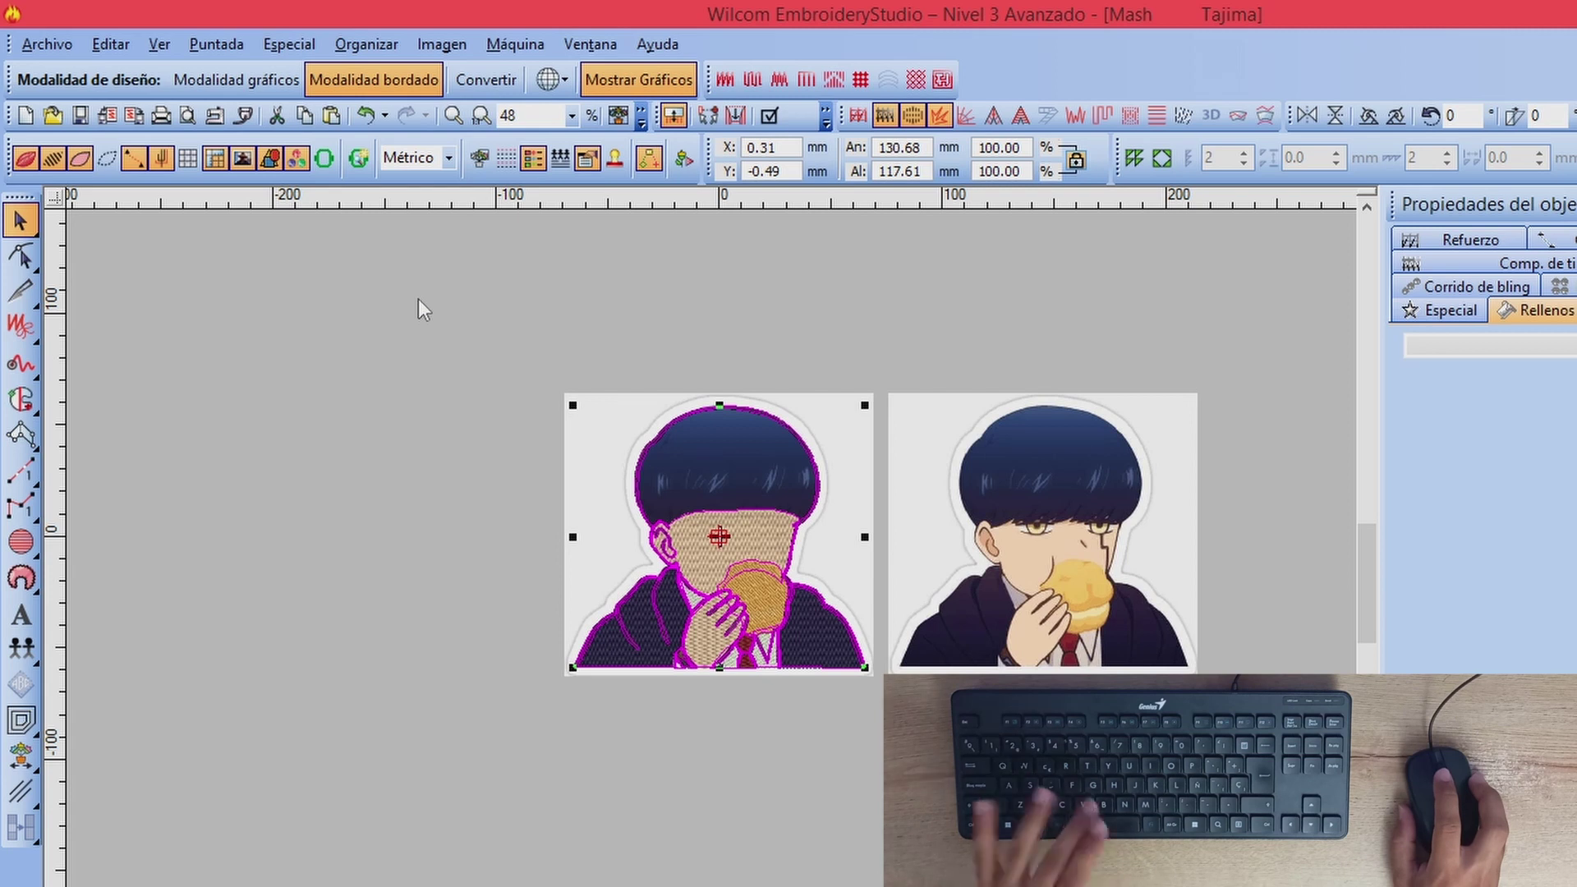
key(g)
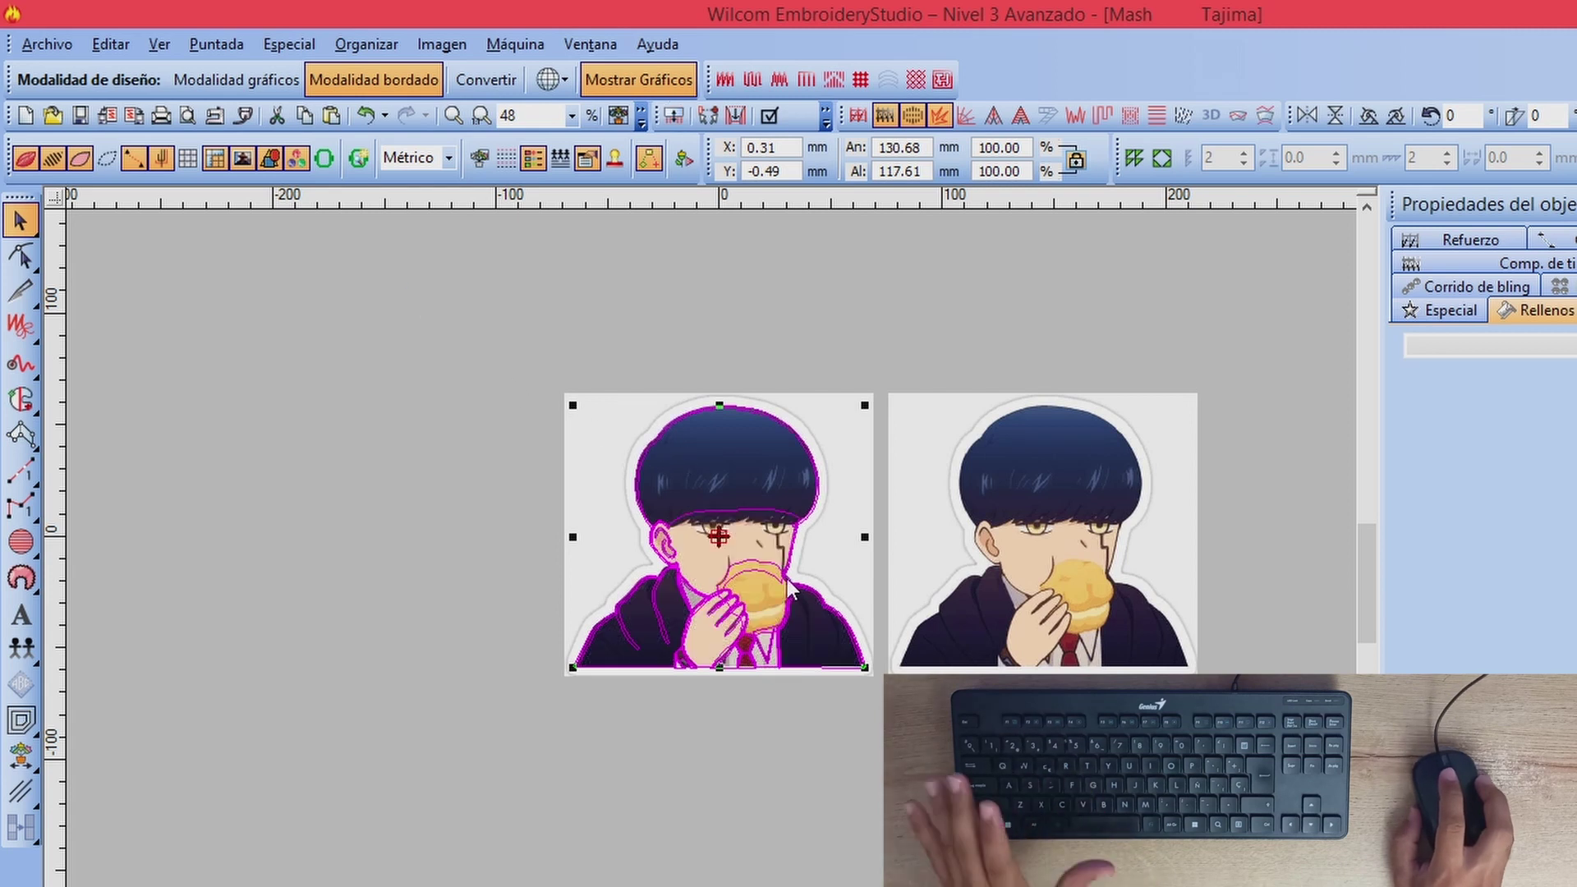
scroll(740, 575, up, 2)
scroll(731, 569, down, 2)
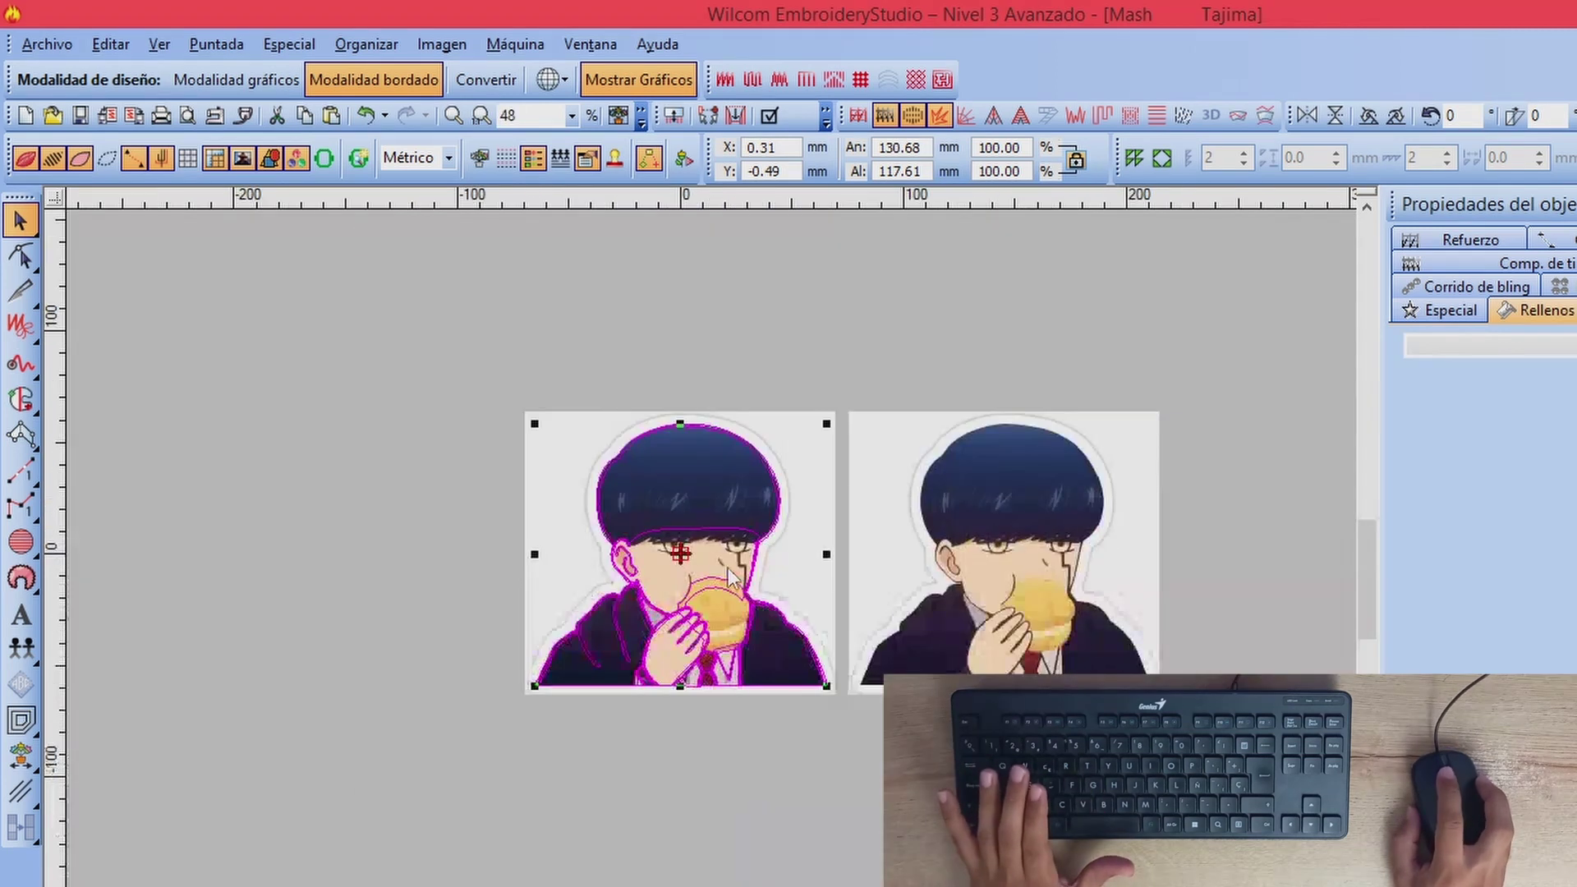
click(521, 324)
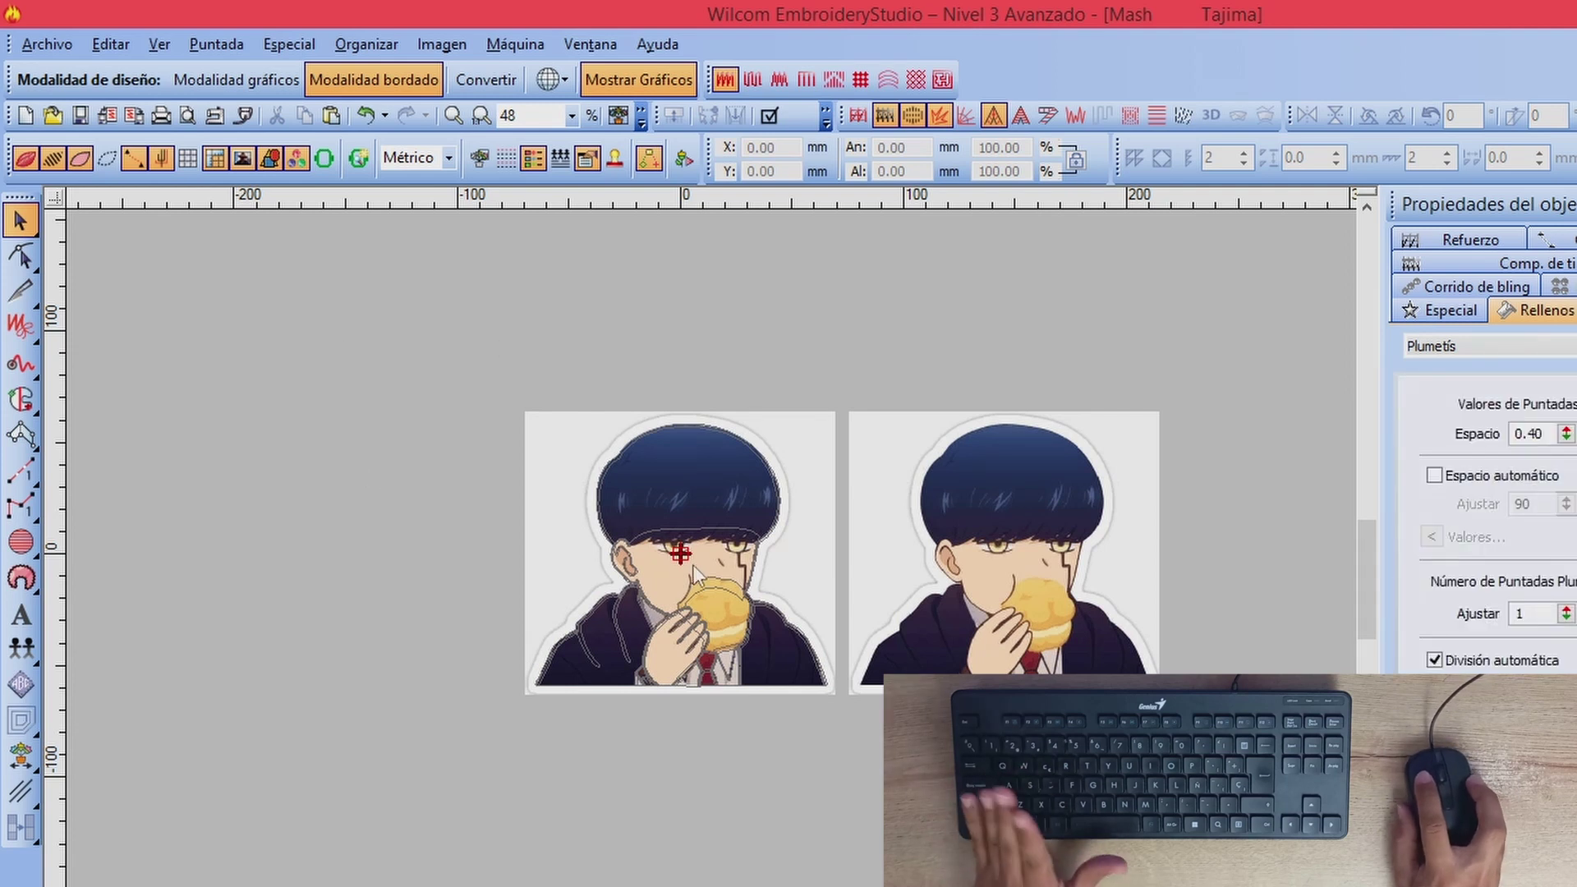
click(622, 590)
click(474, 366)
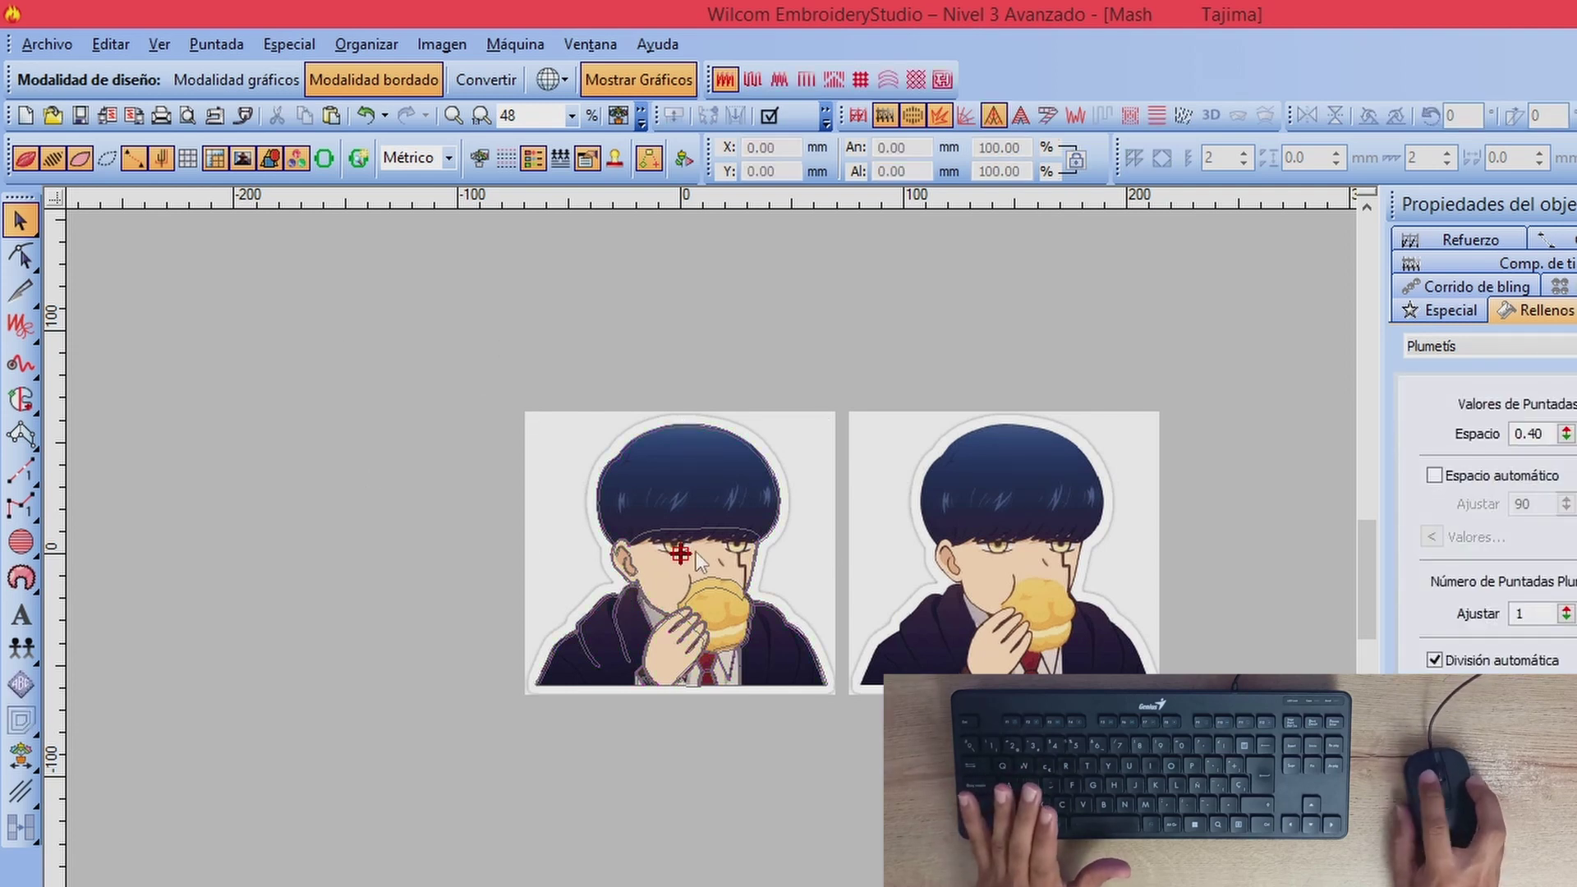
Step: Start the open-line digitizing tool with the Run (Corrido) stitch type
scroll(634, 596, up, 2)
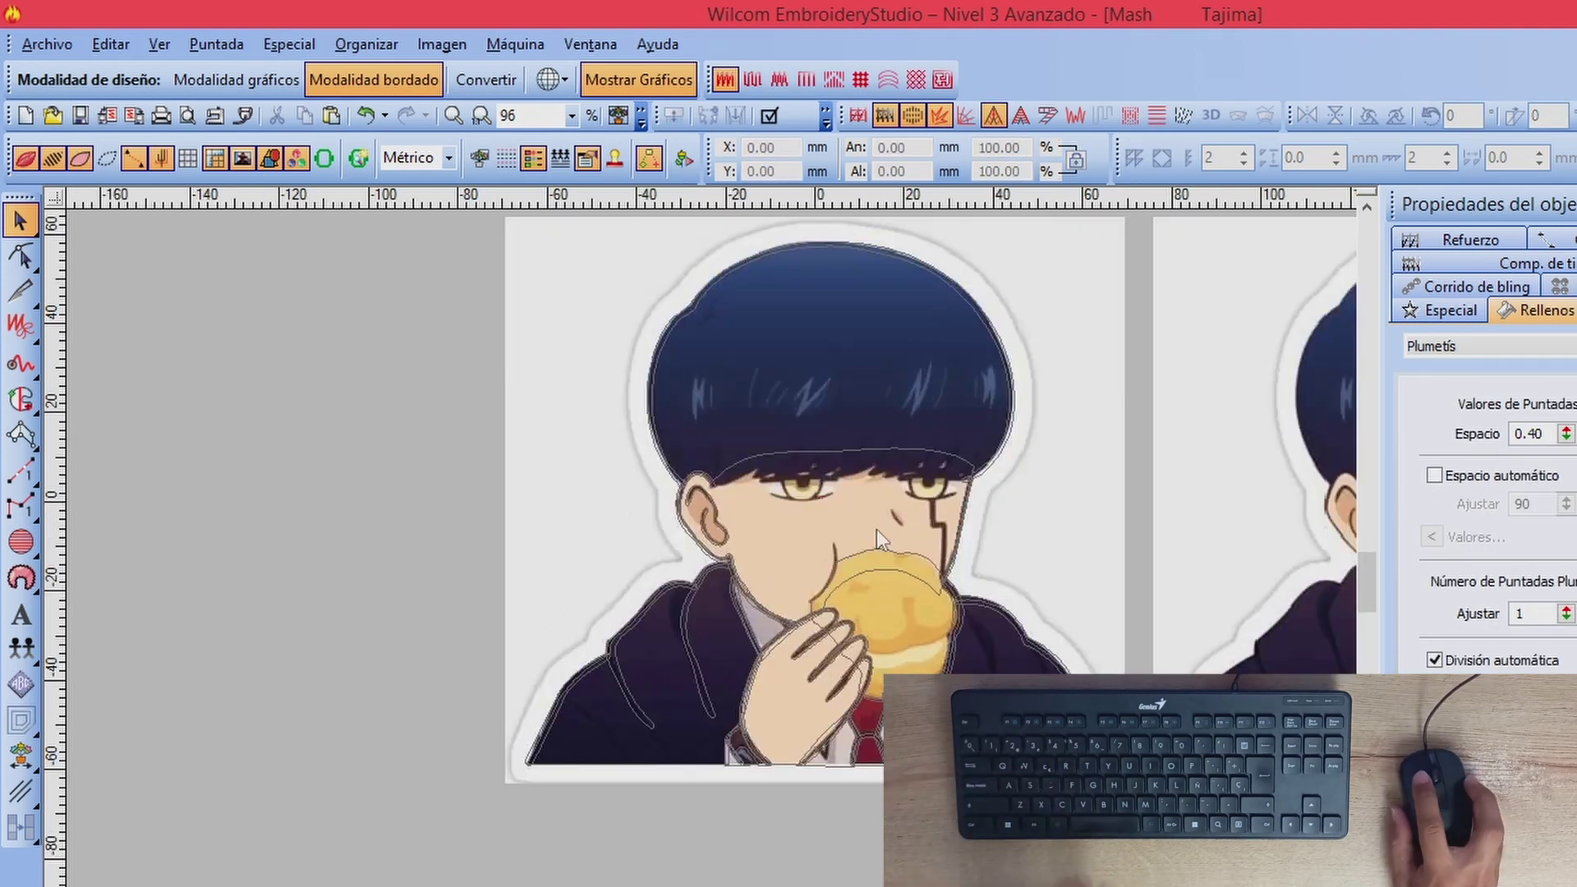
scroll(779, 664, up, 2)
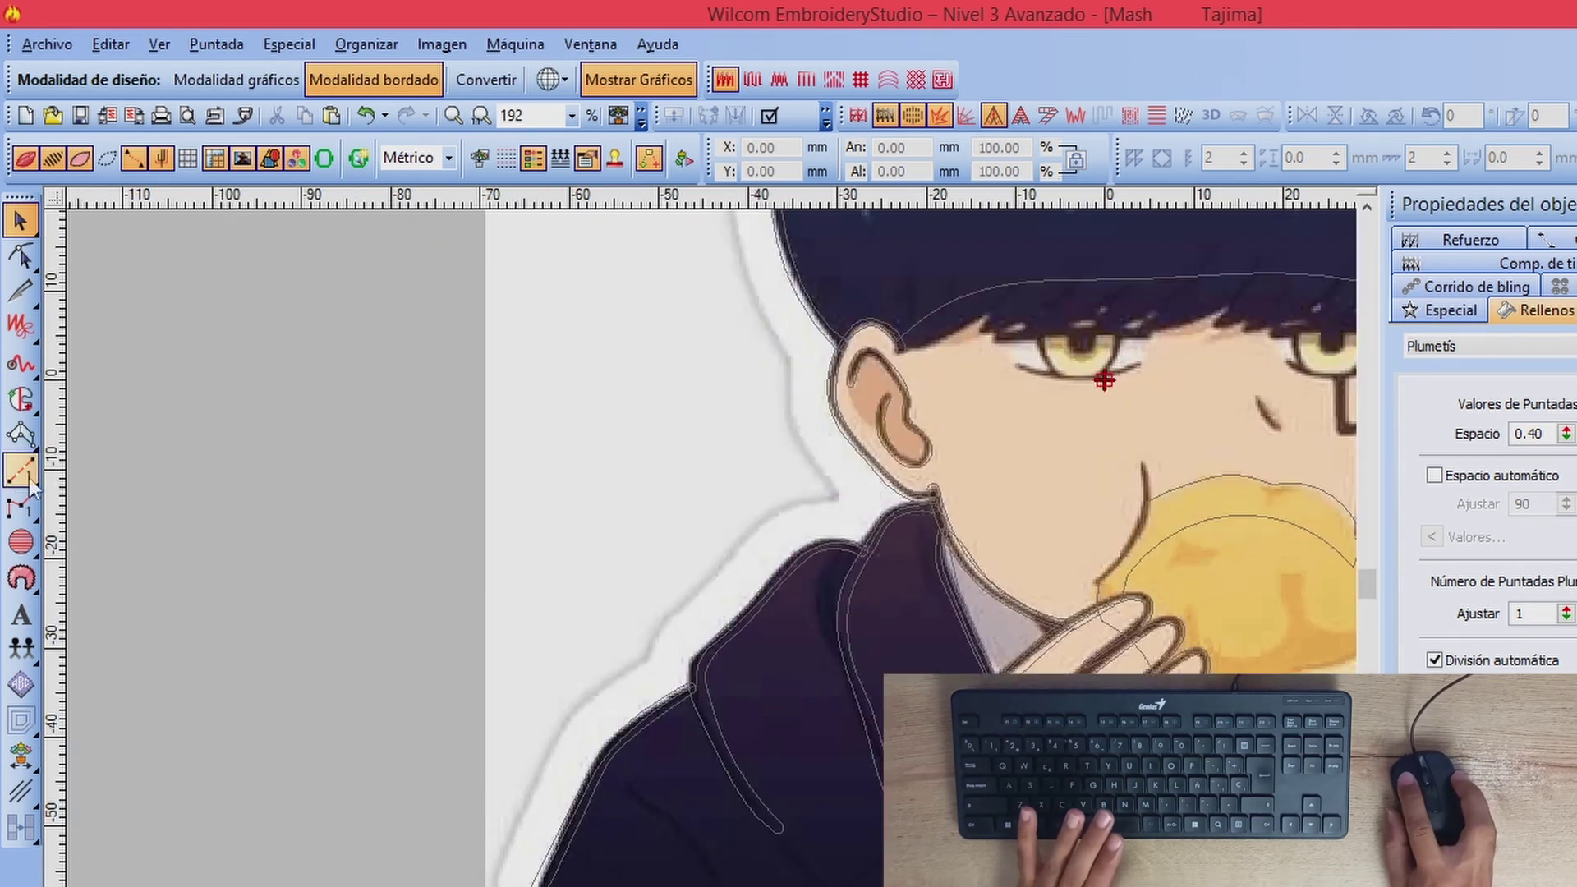
click(24, 473)
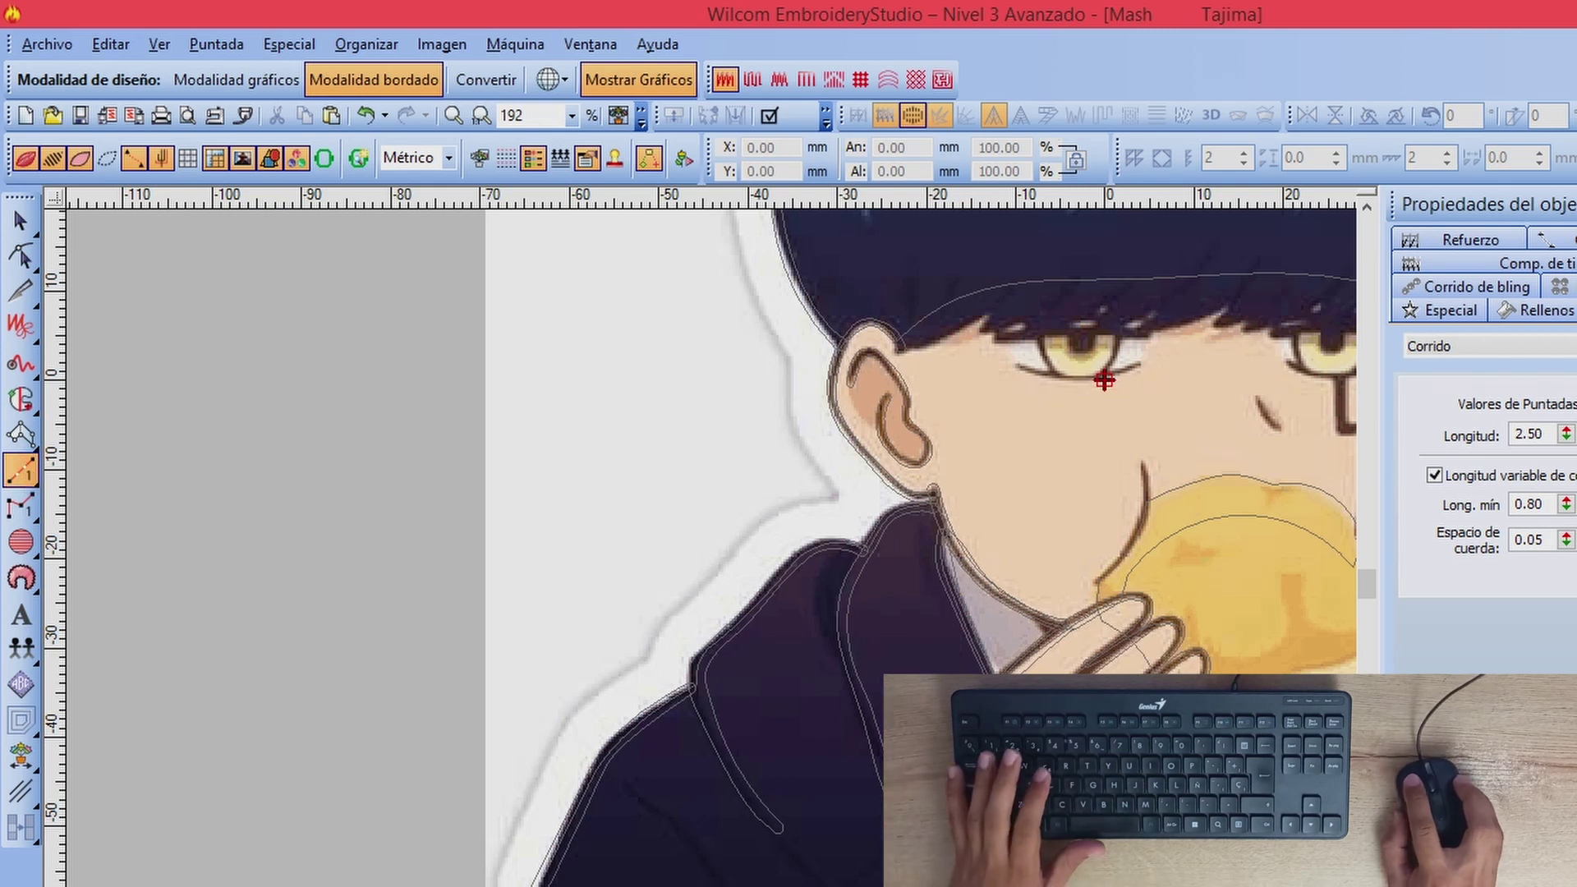
scroll(589, 446, down, 1)
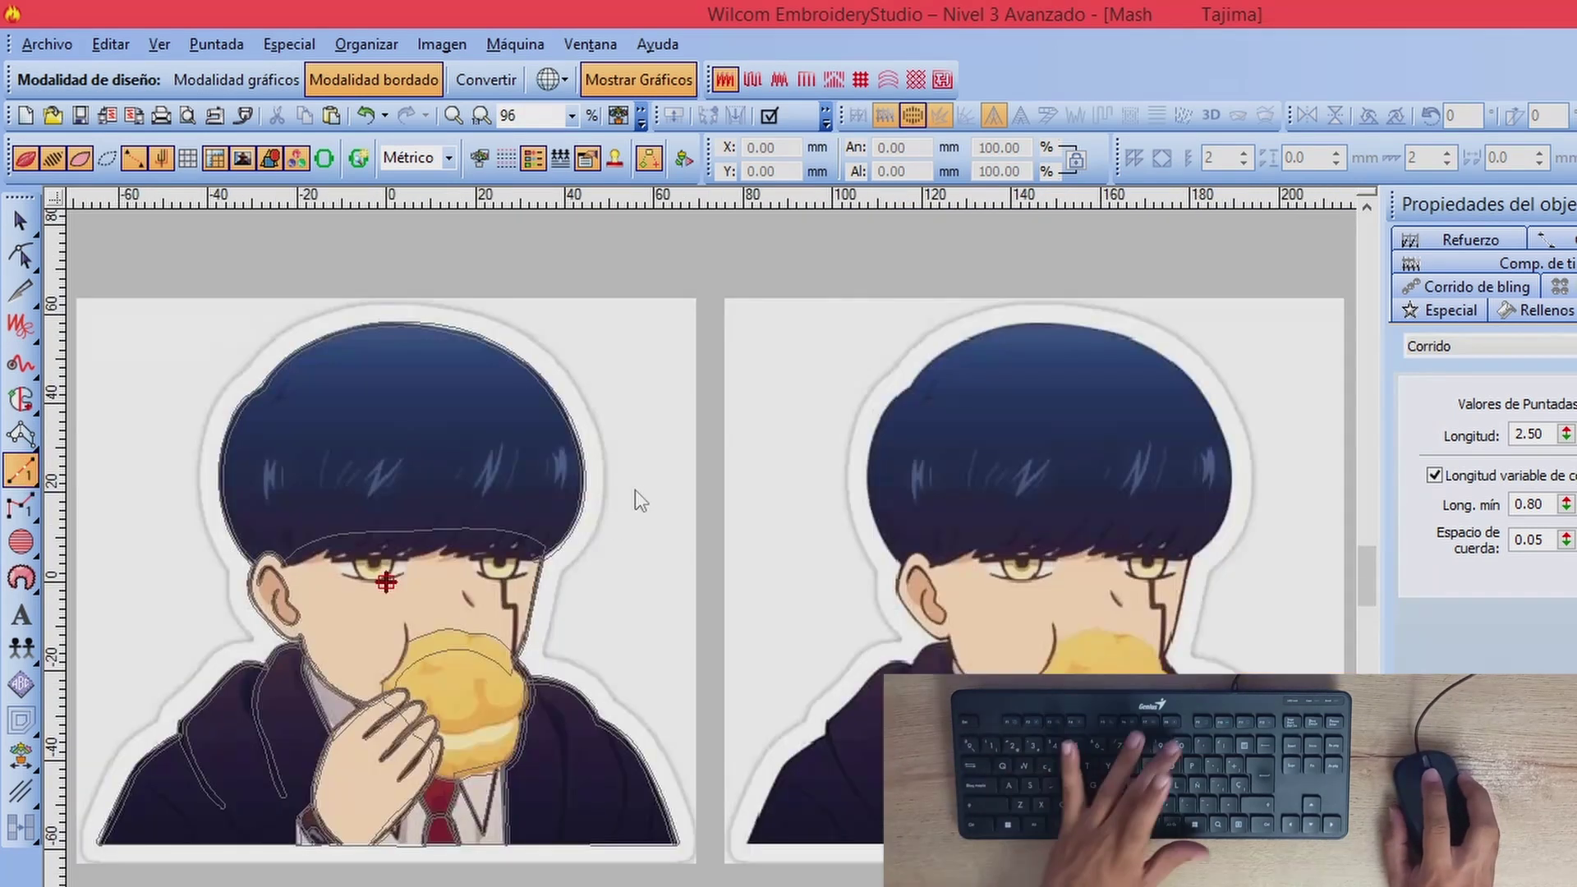
key(z)
key(shift+z)
key(shift+z)
key(shift+z)
key(shift+z)
key(shift+z)
key(shift+z)
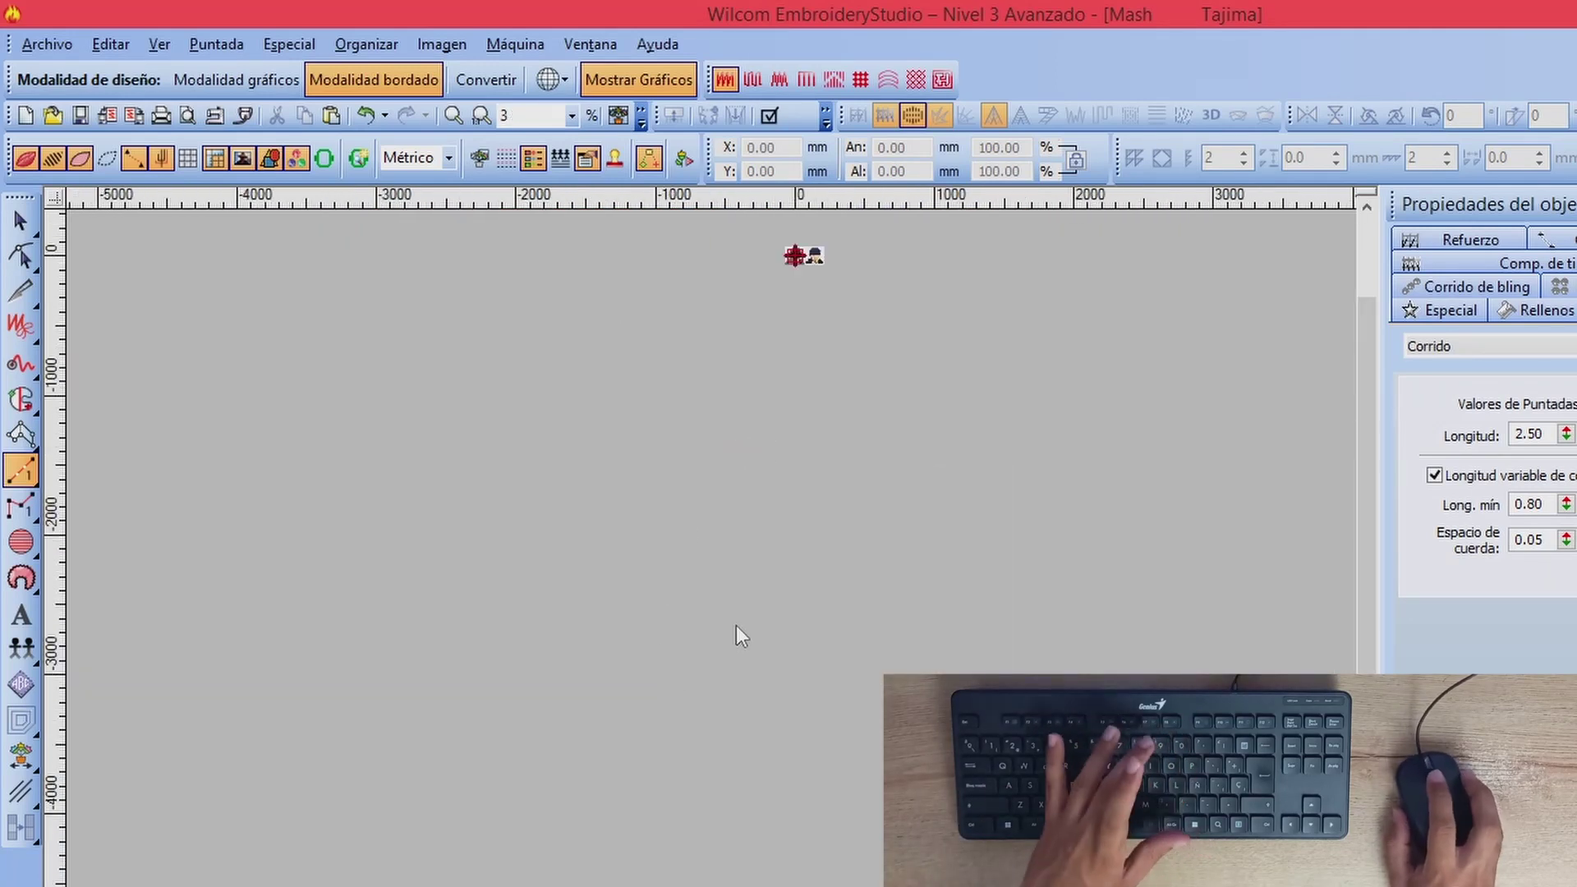
key(0)
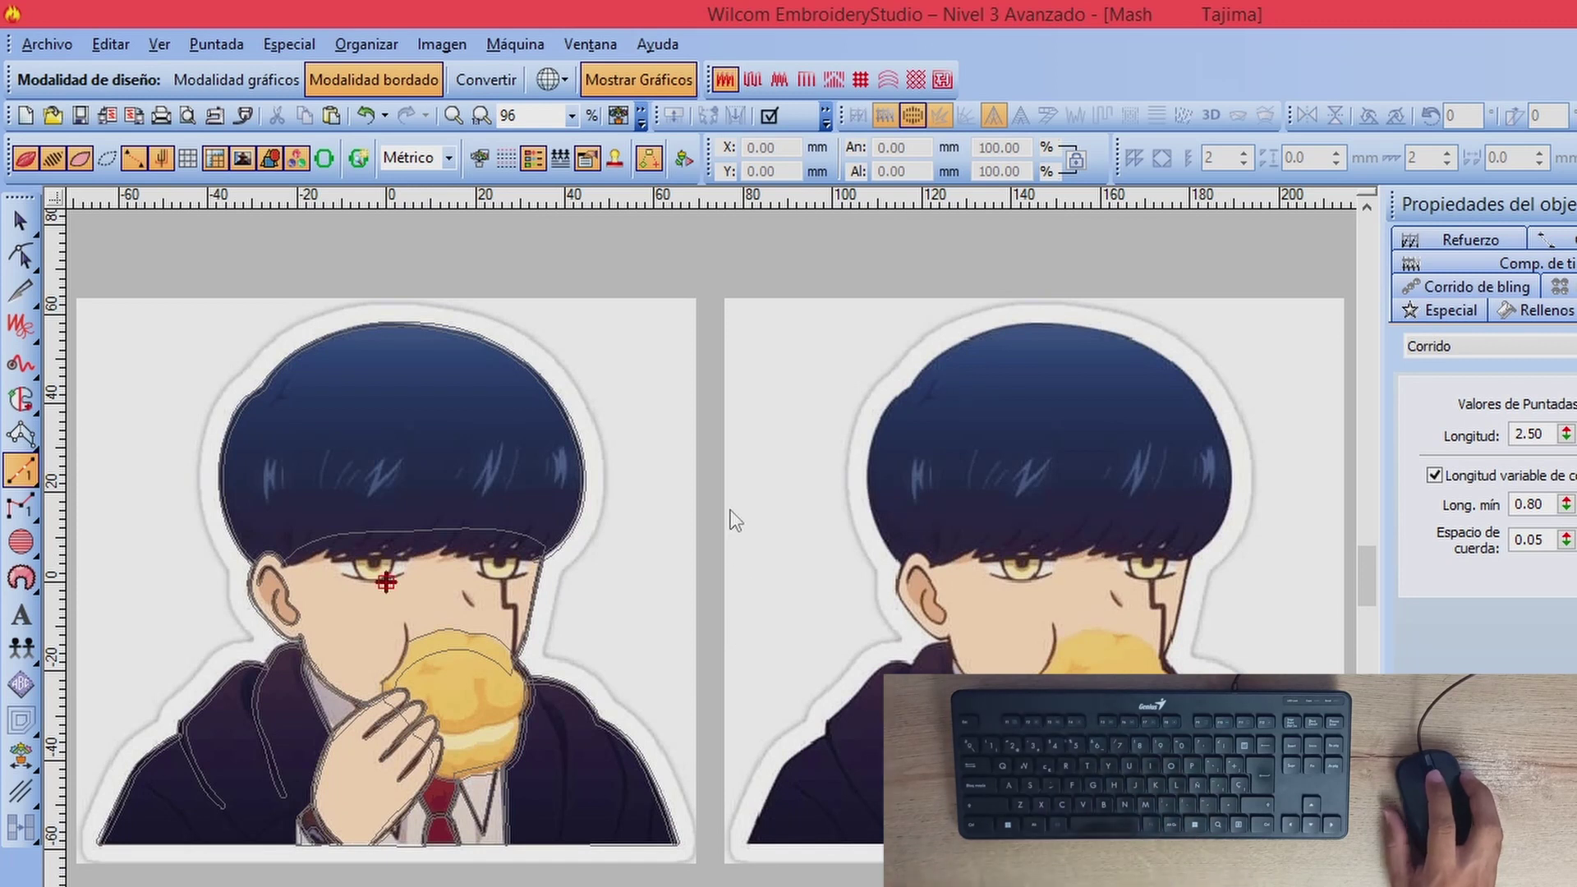
Step: Digitize a short angled run-stitch line over the grey highlight of the wristband beside the hand
key(z)
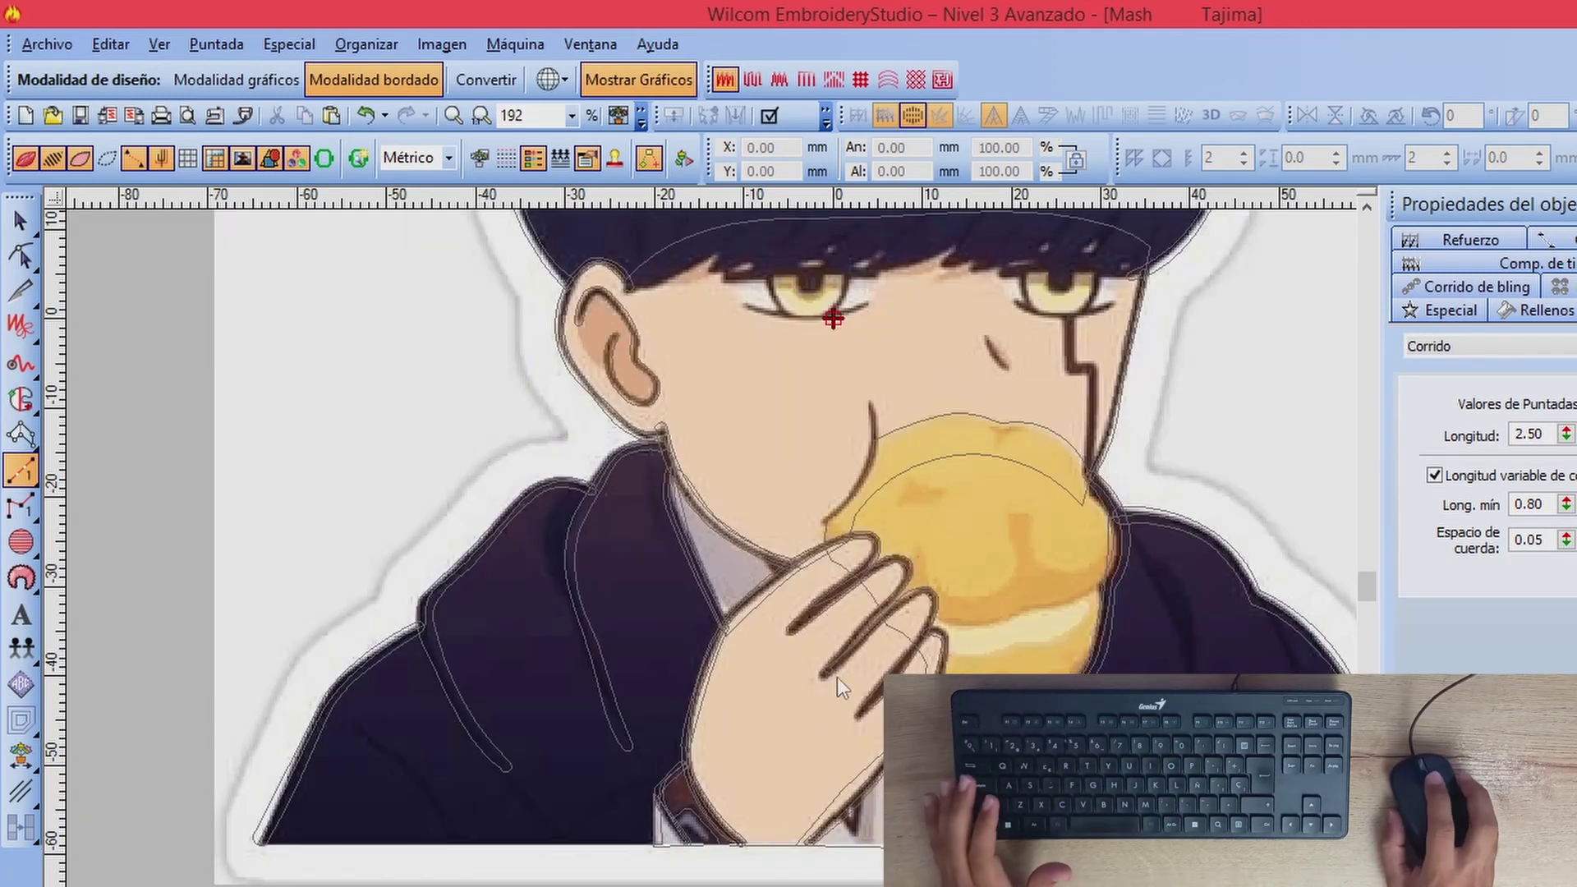
key(z)
click(694, 688)
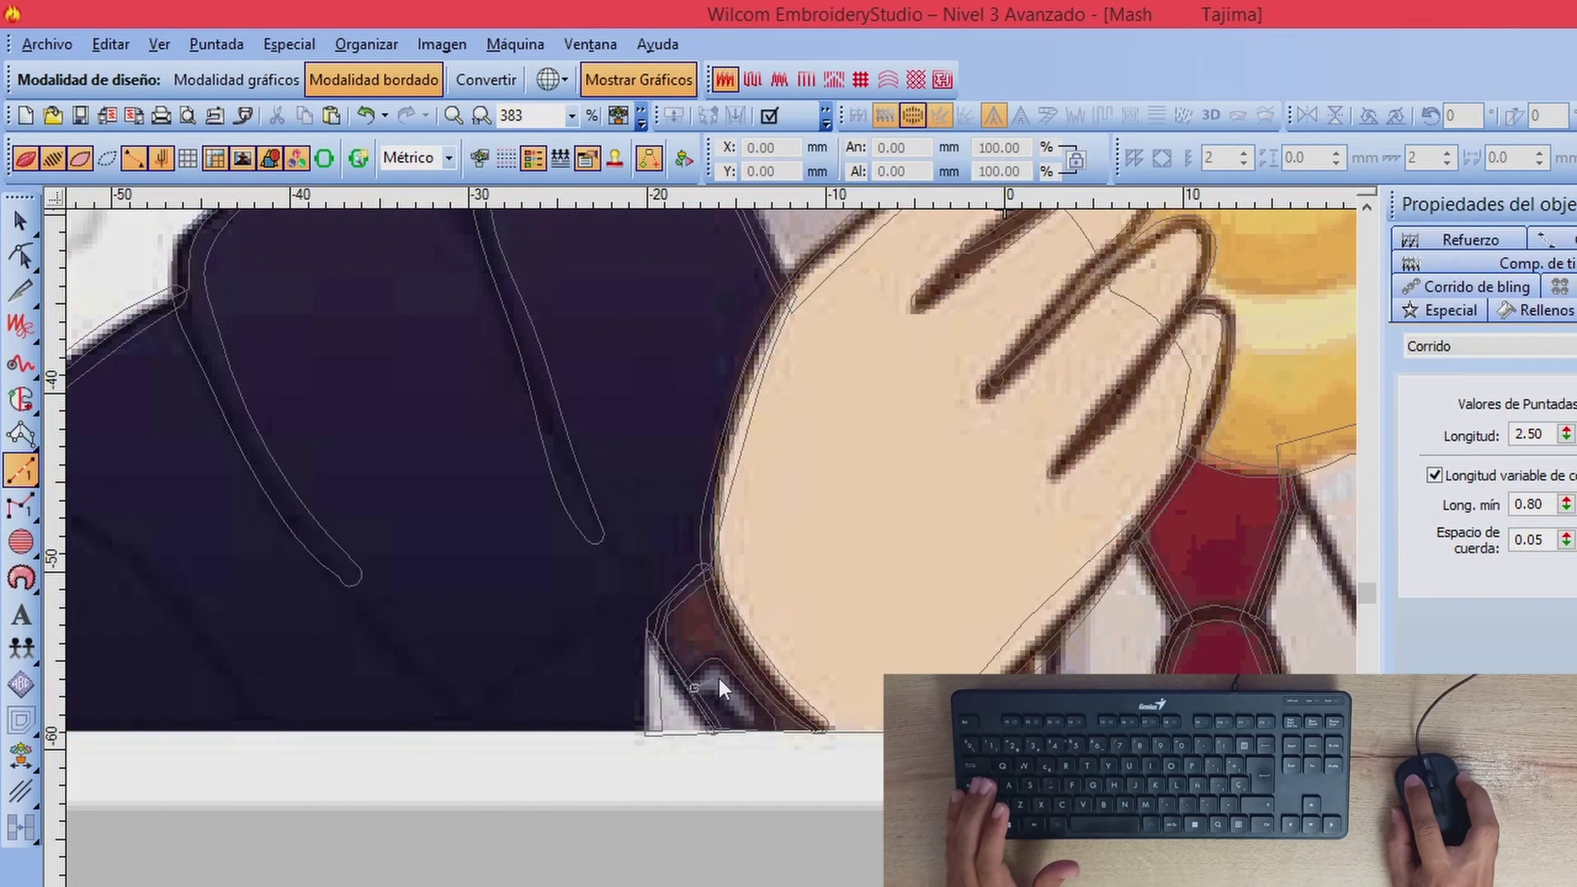
click(711, 676)
click(754, 725)
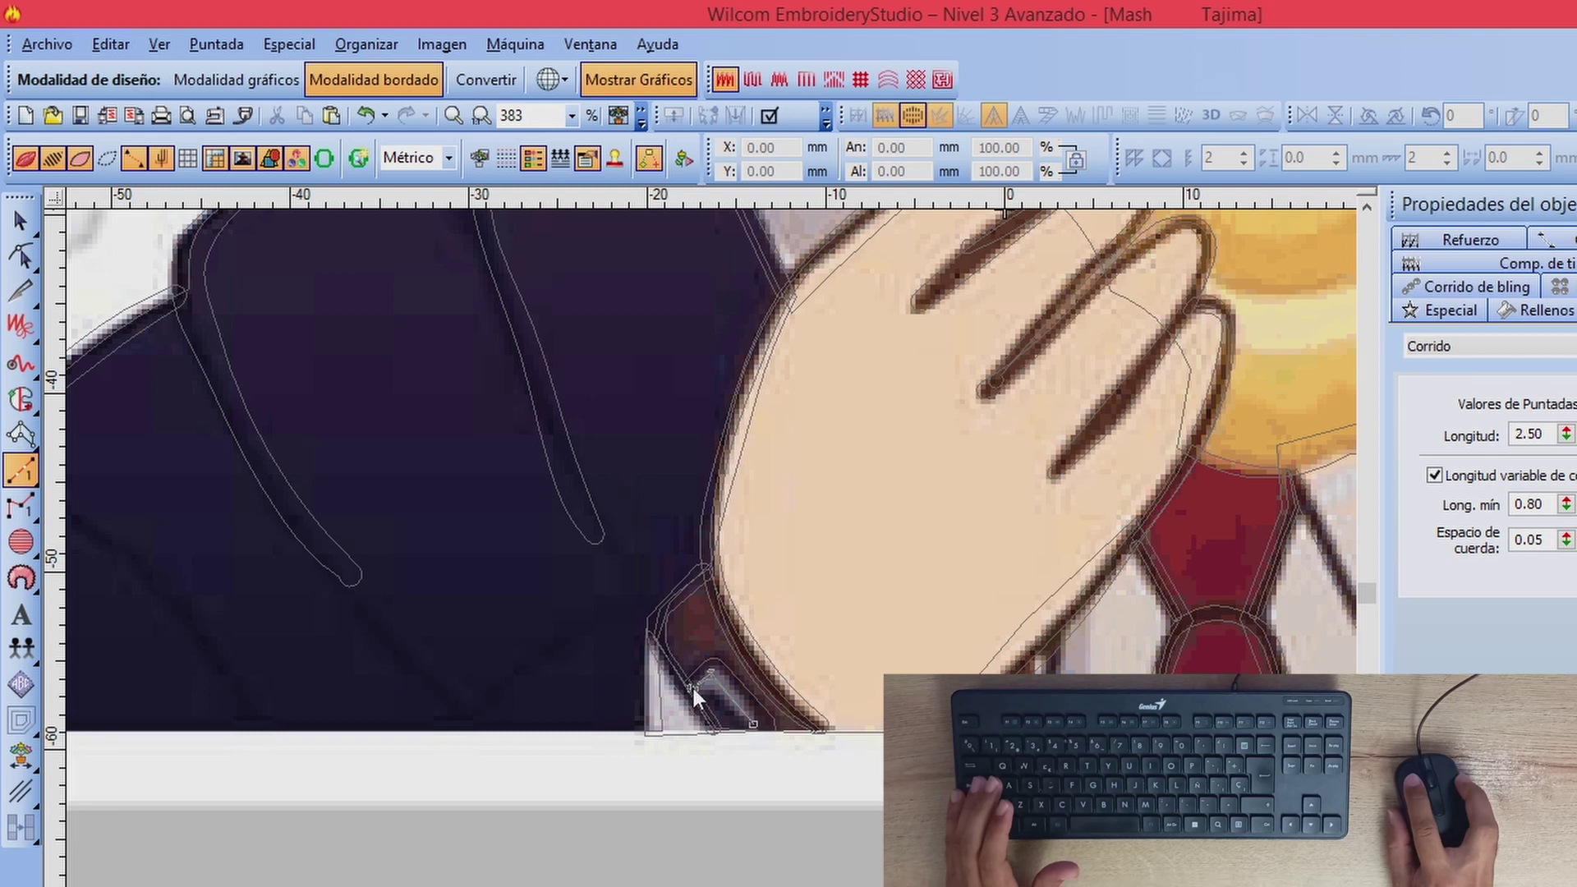
key(Return)
scroll(720, 730, up, 4)
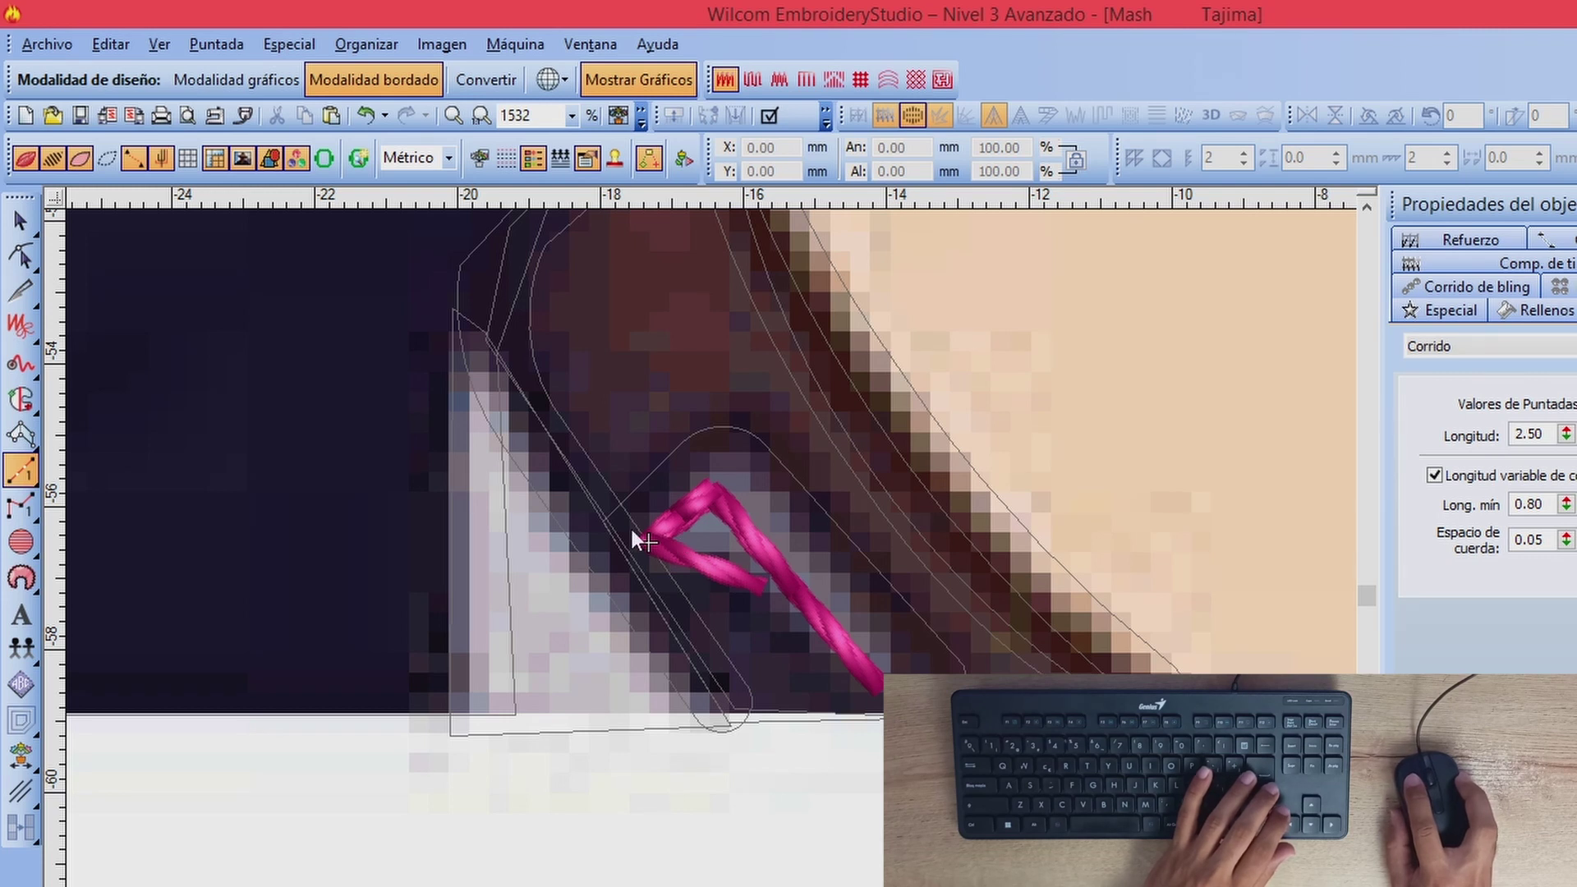
scroll(703, 570, down, 4)
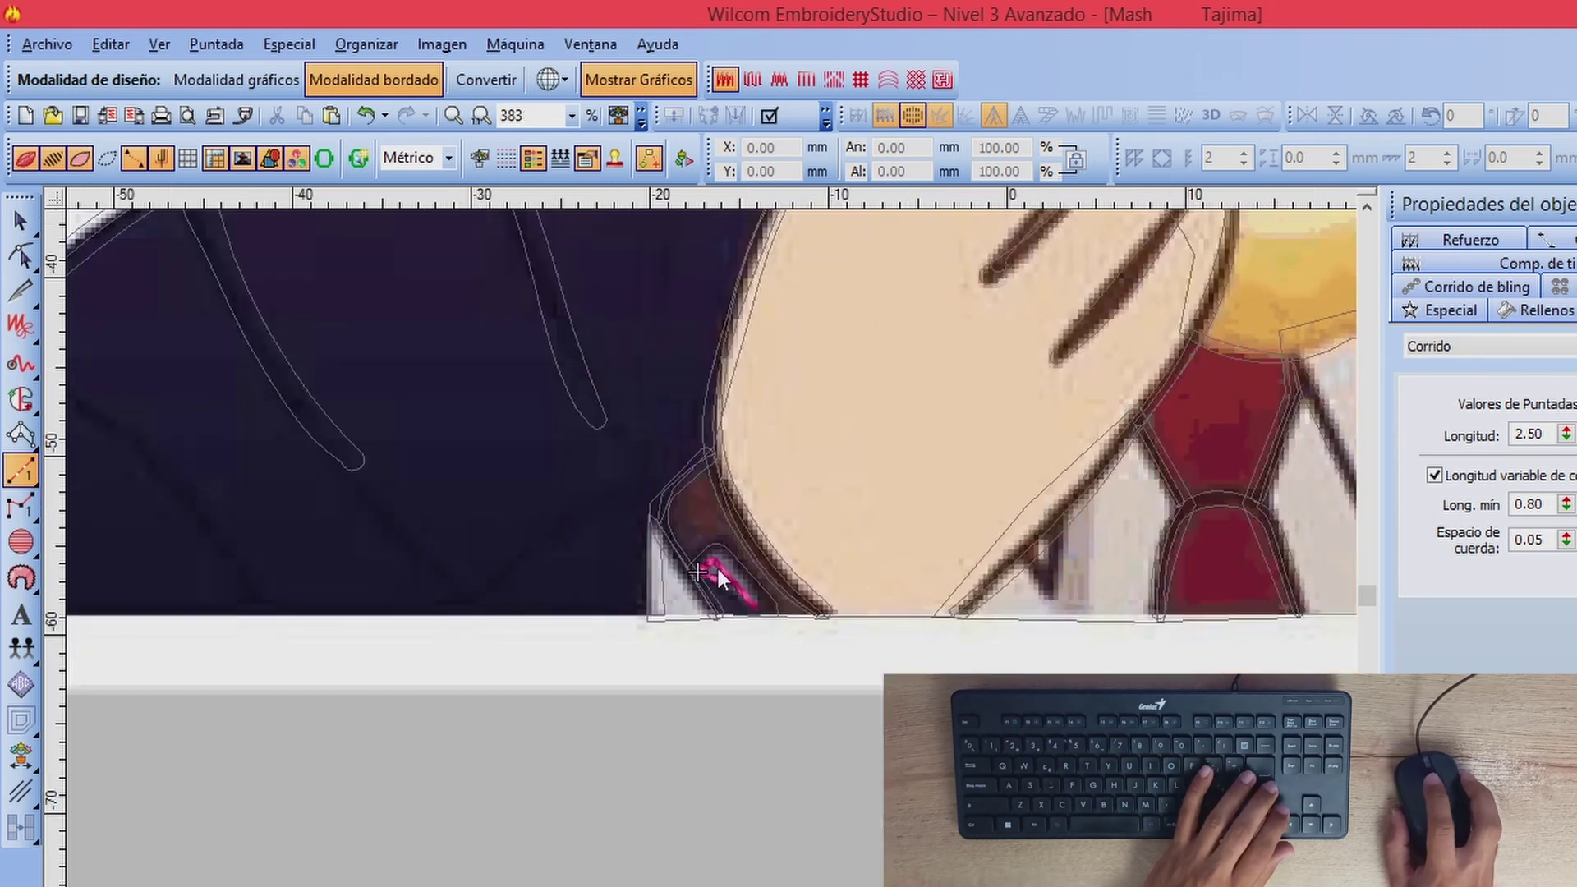
scroll(717, 565, up, 2)
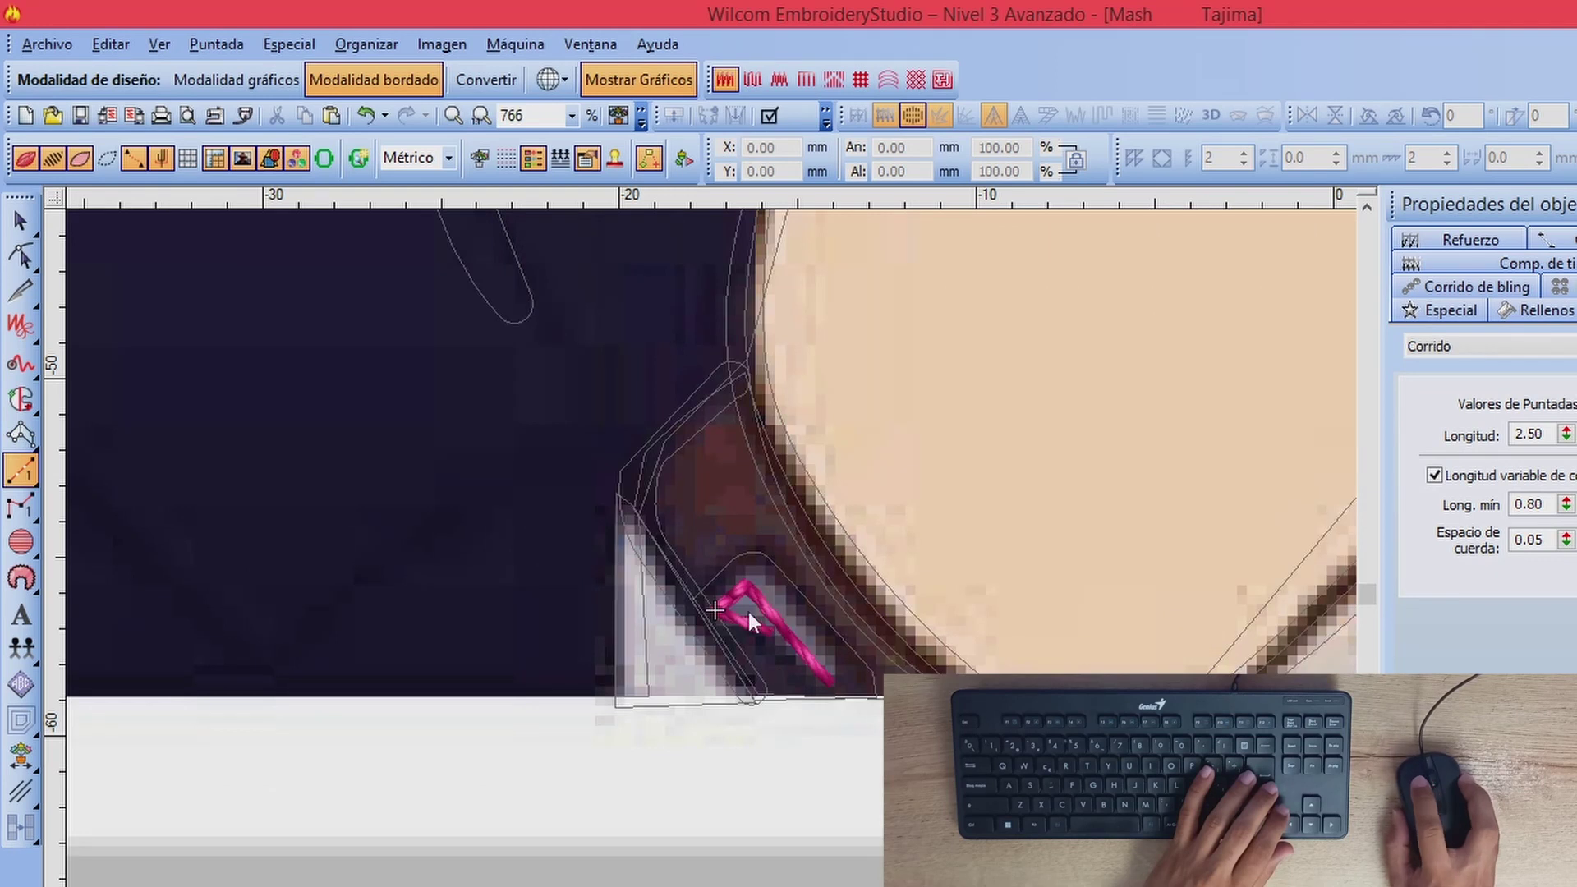
Step: Digitize an N-shaped run-stitch line over the hair highlight nearest the ear
scroll(748, 613, down, 3)
scroll(722, 441, up, 1)
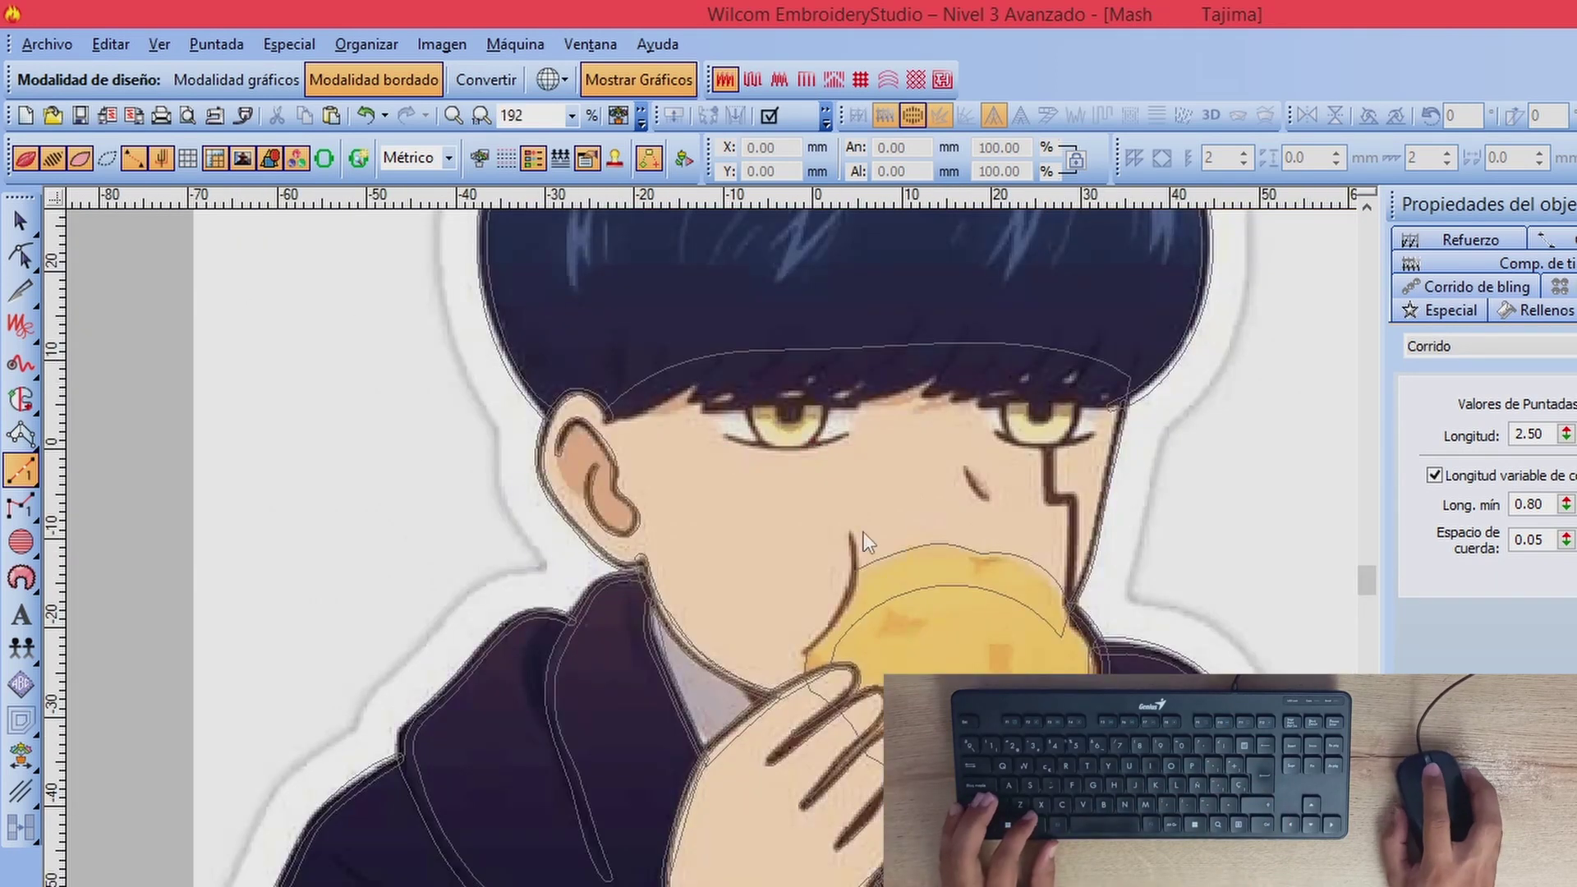
scroll(821, 427, down, 1)
scroll(676, 471, up, 2)
scroll(521, 625, up, 1)
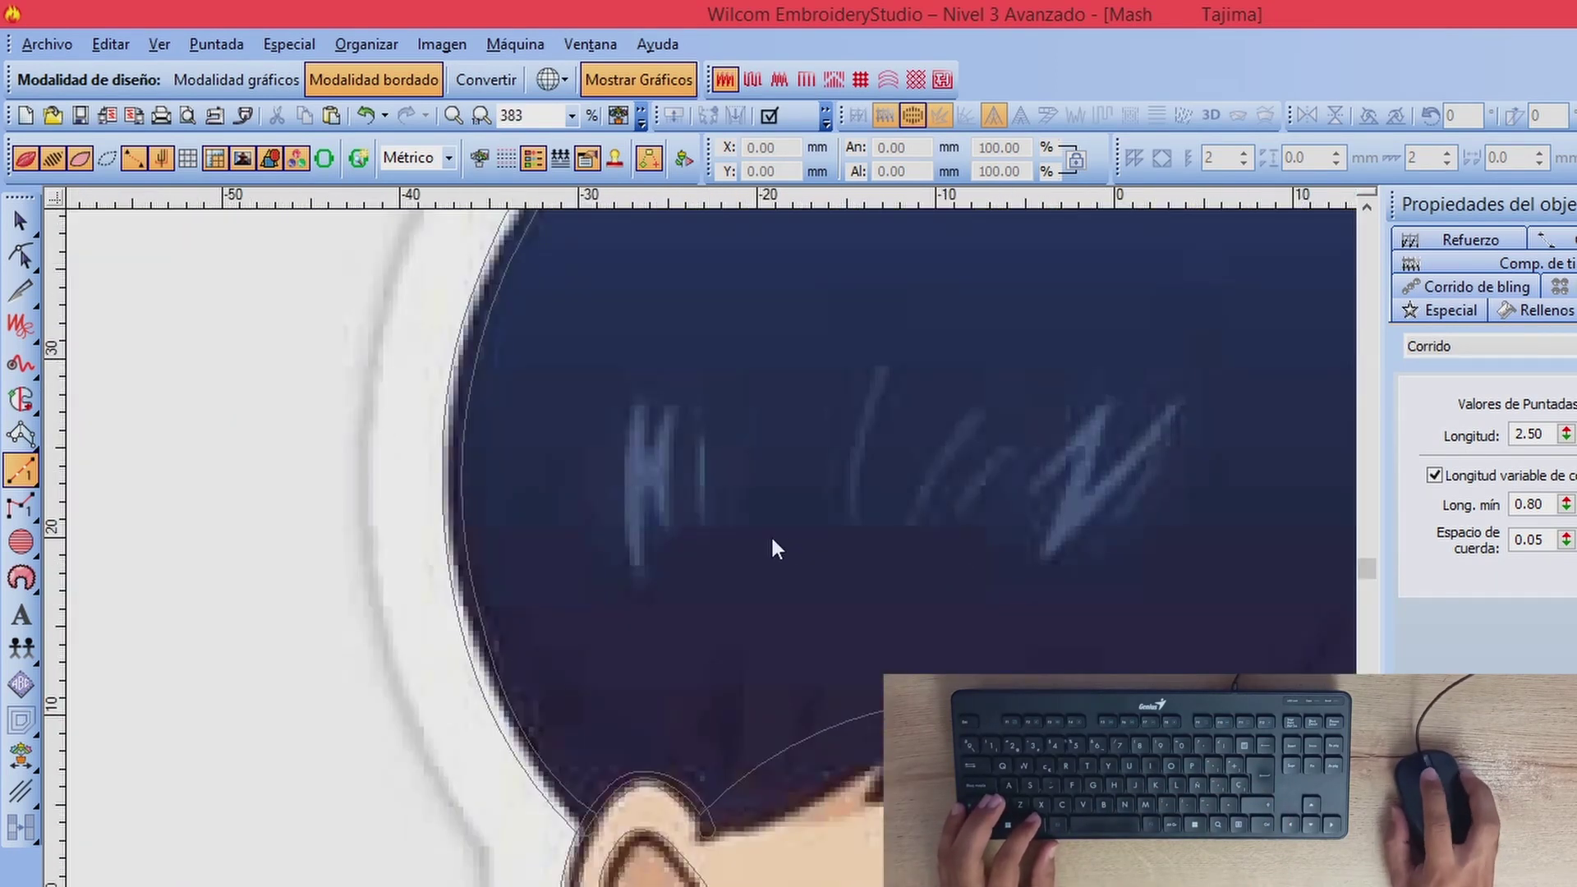
click(631, 562)
right_click(628, 471)
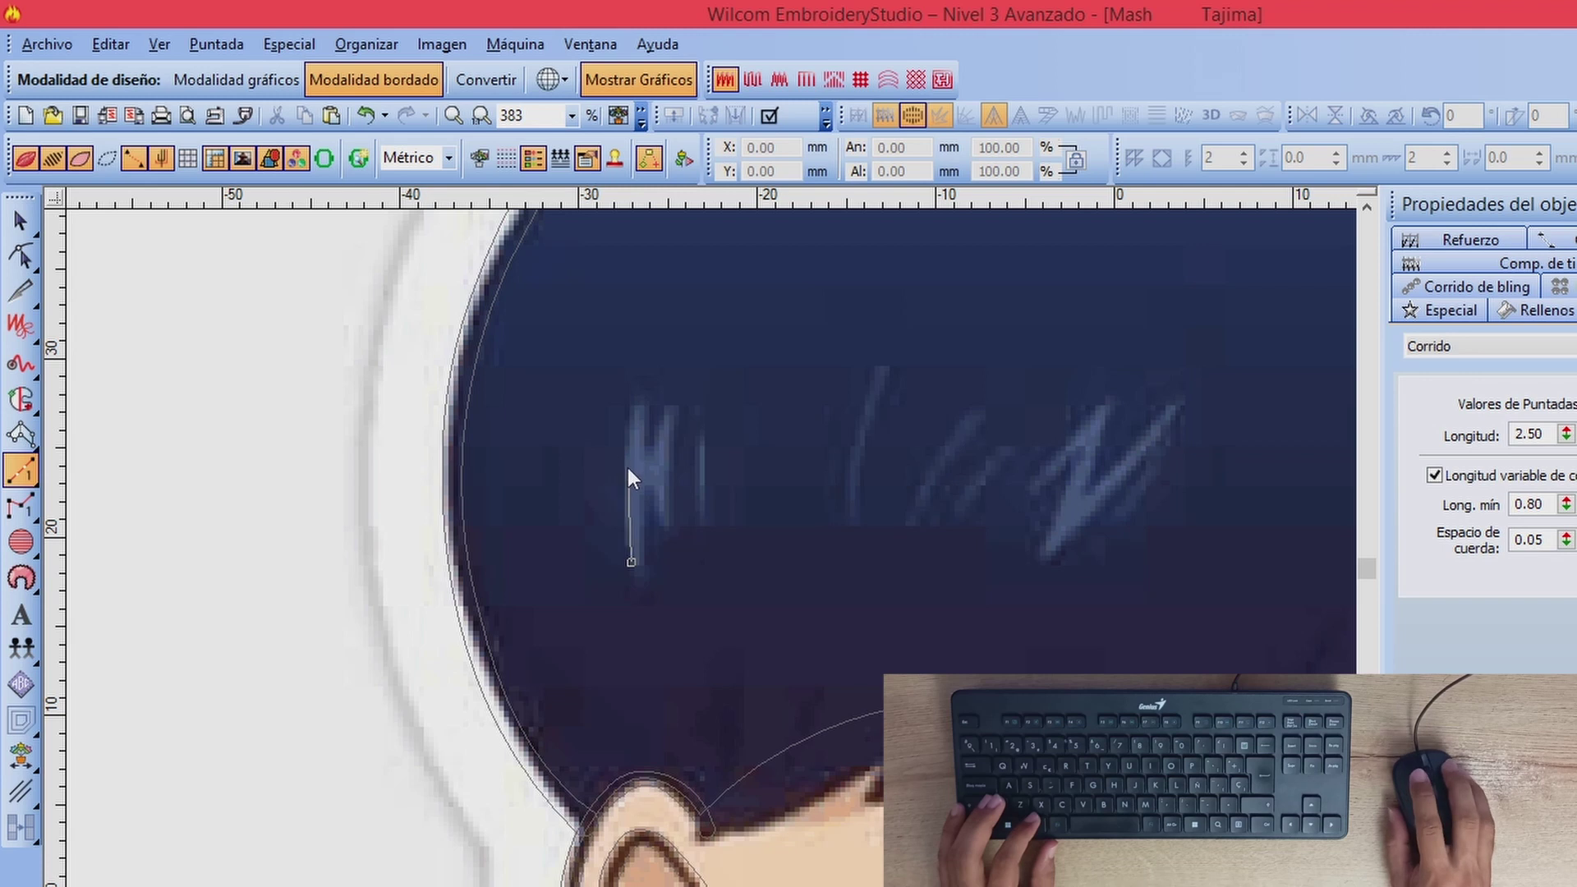
click(637, 403)
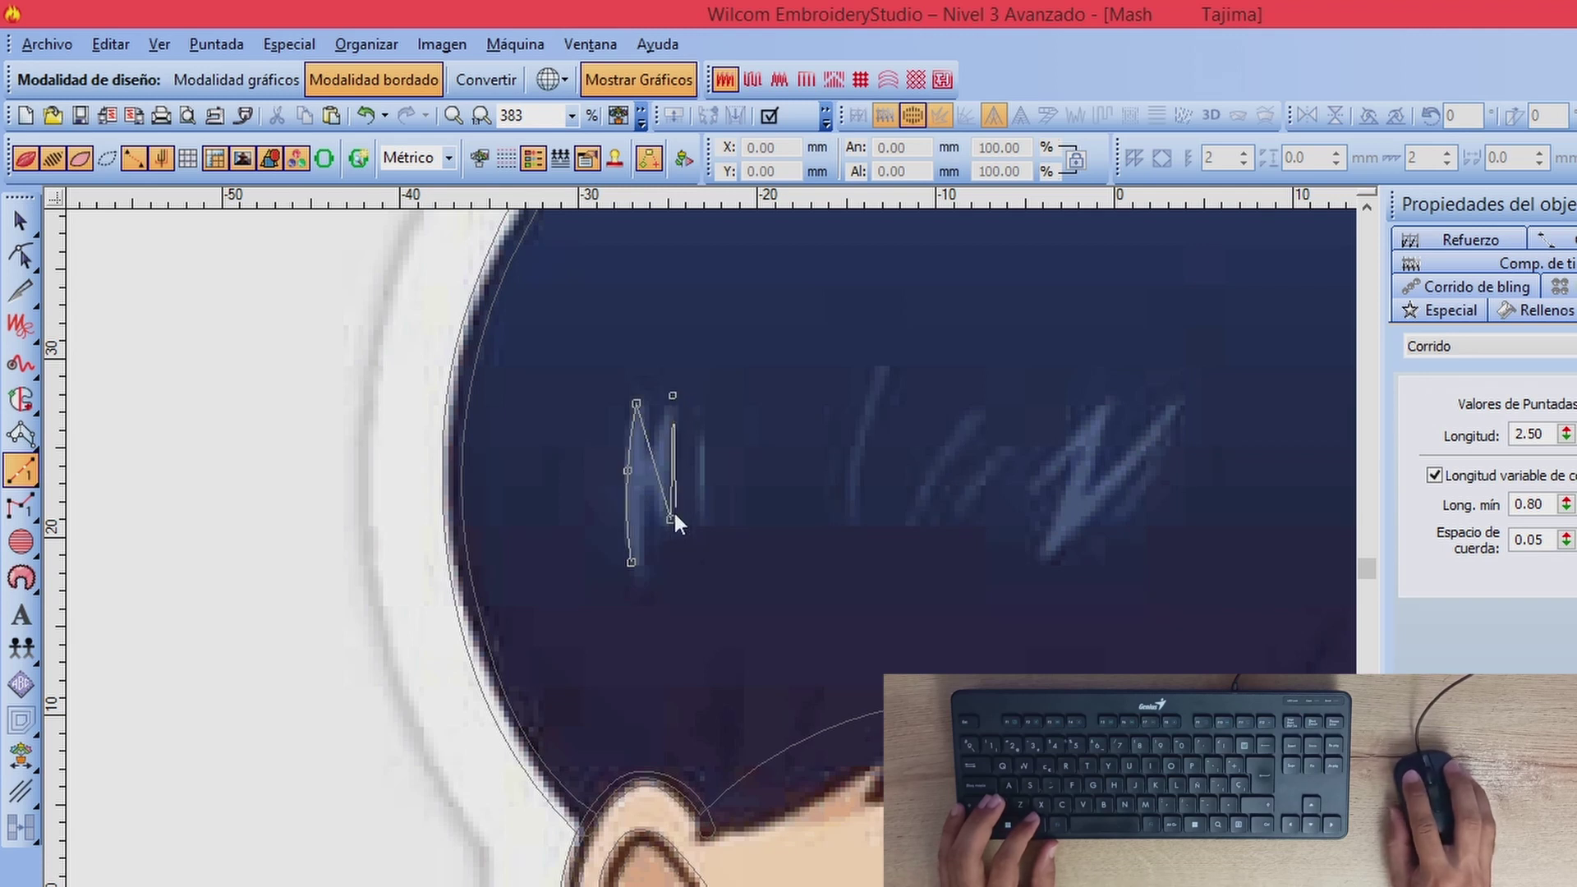
click(629, 562)
key(Return)
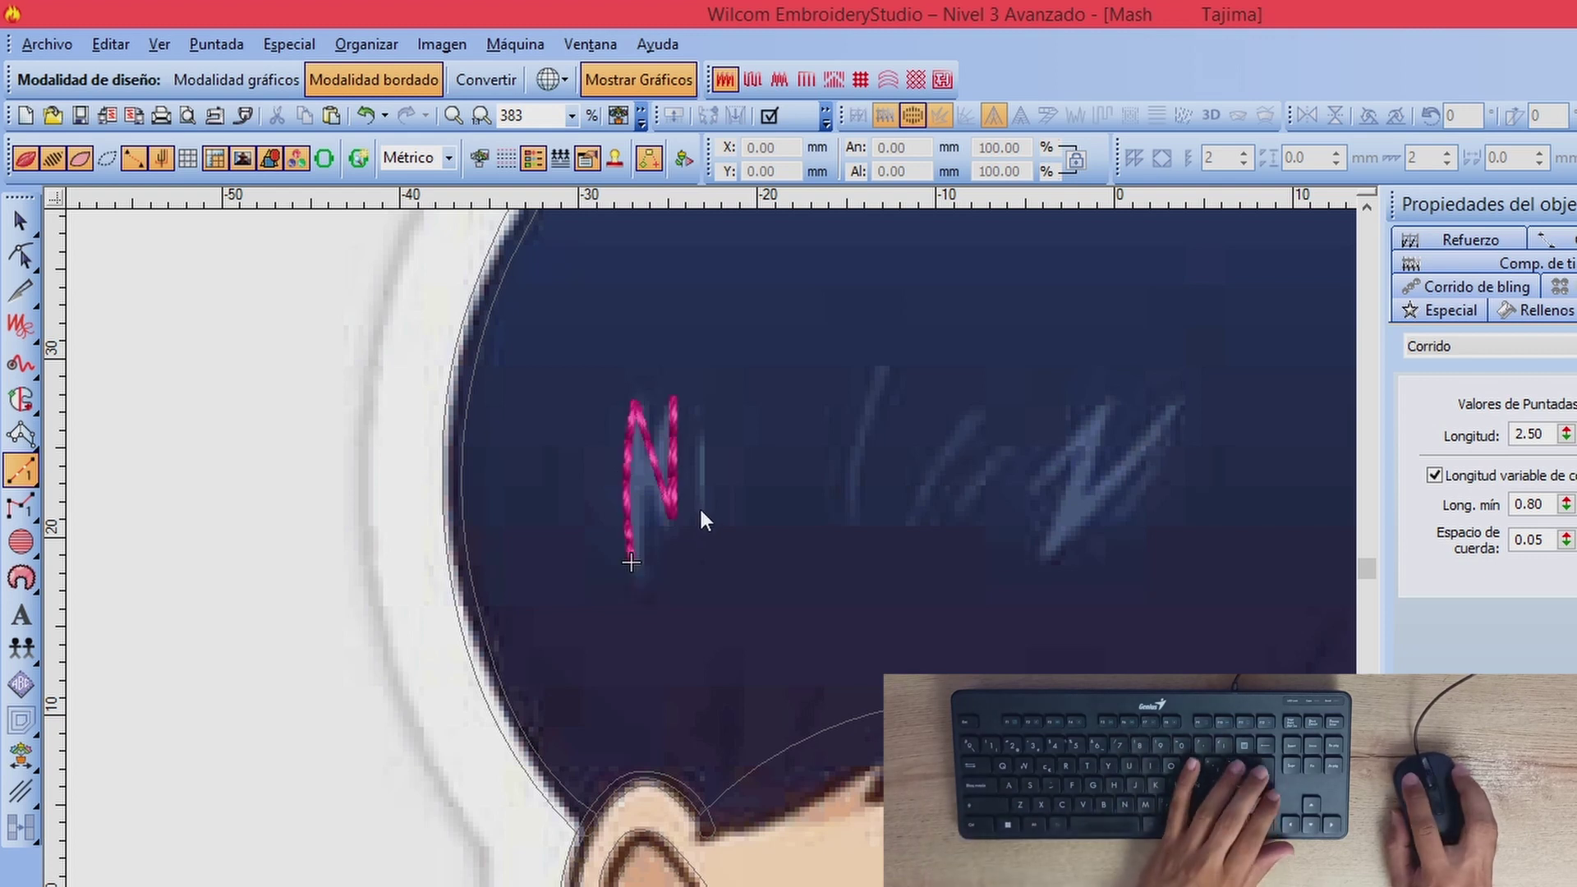
Step: Digitize a short vertical run-stitch line beside the N-shaped highlight and a curved one over the next hair strand highlight
click(702, 398)
click(702, 515)
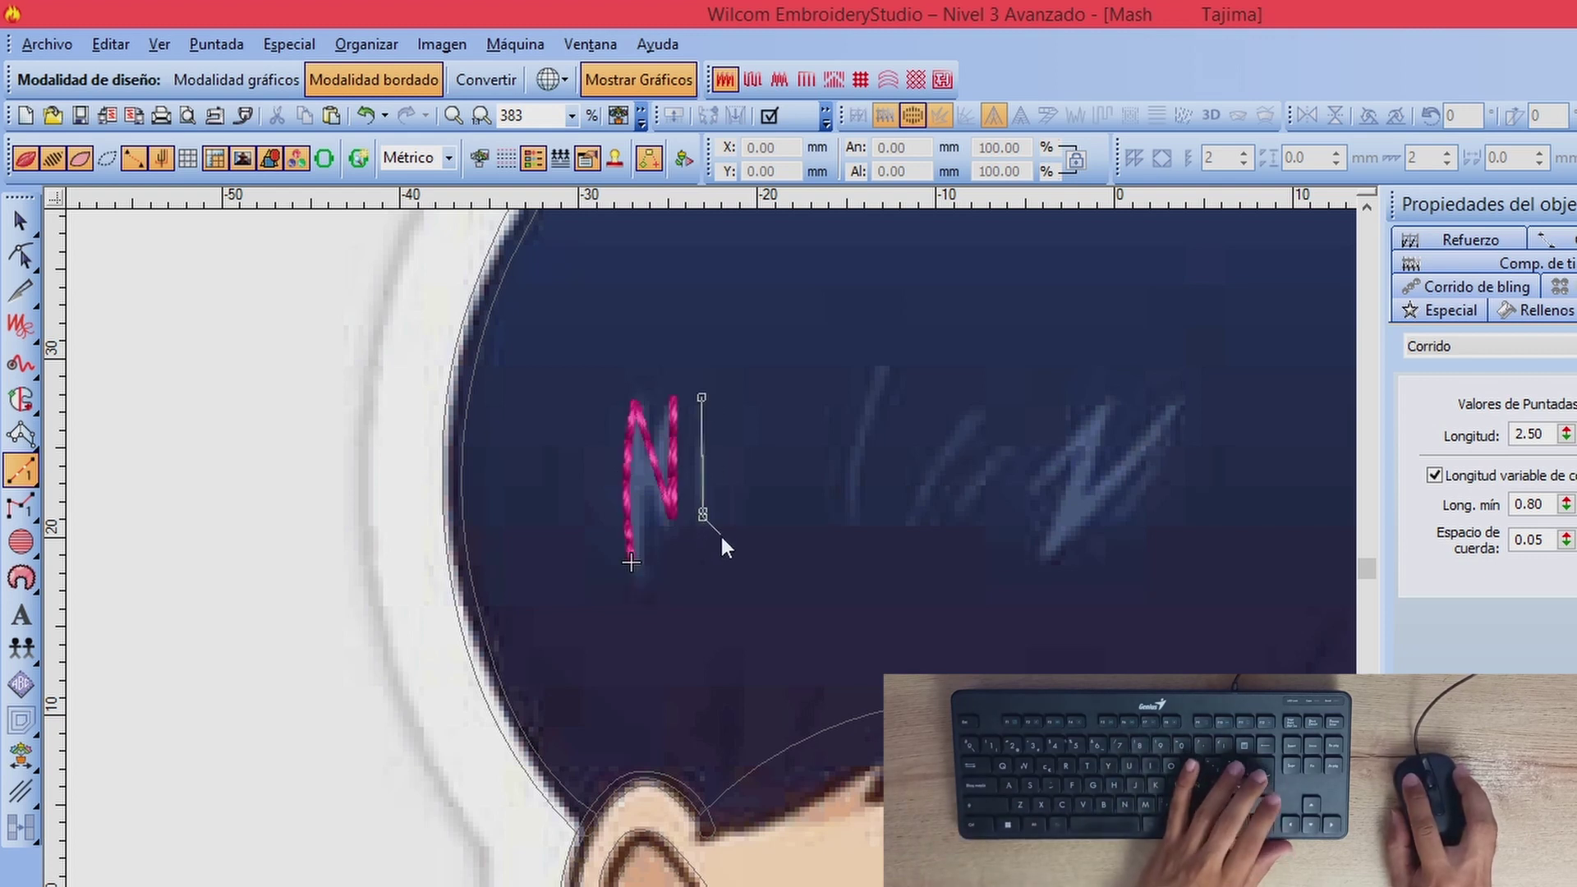
key(Return)
click(855, 515)
click(862, 429)
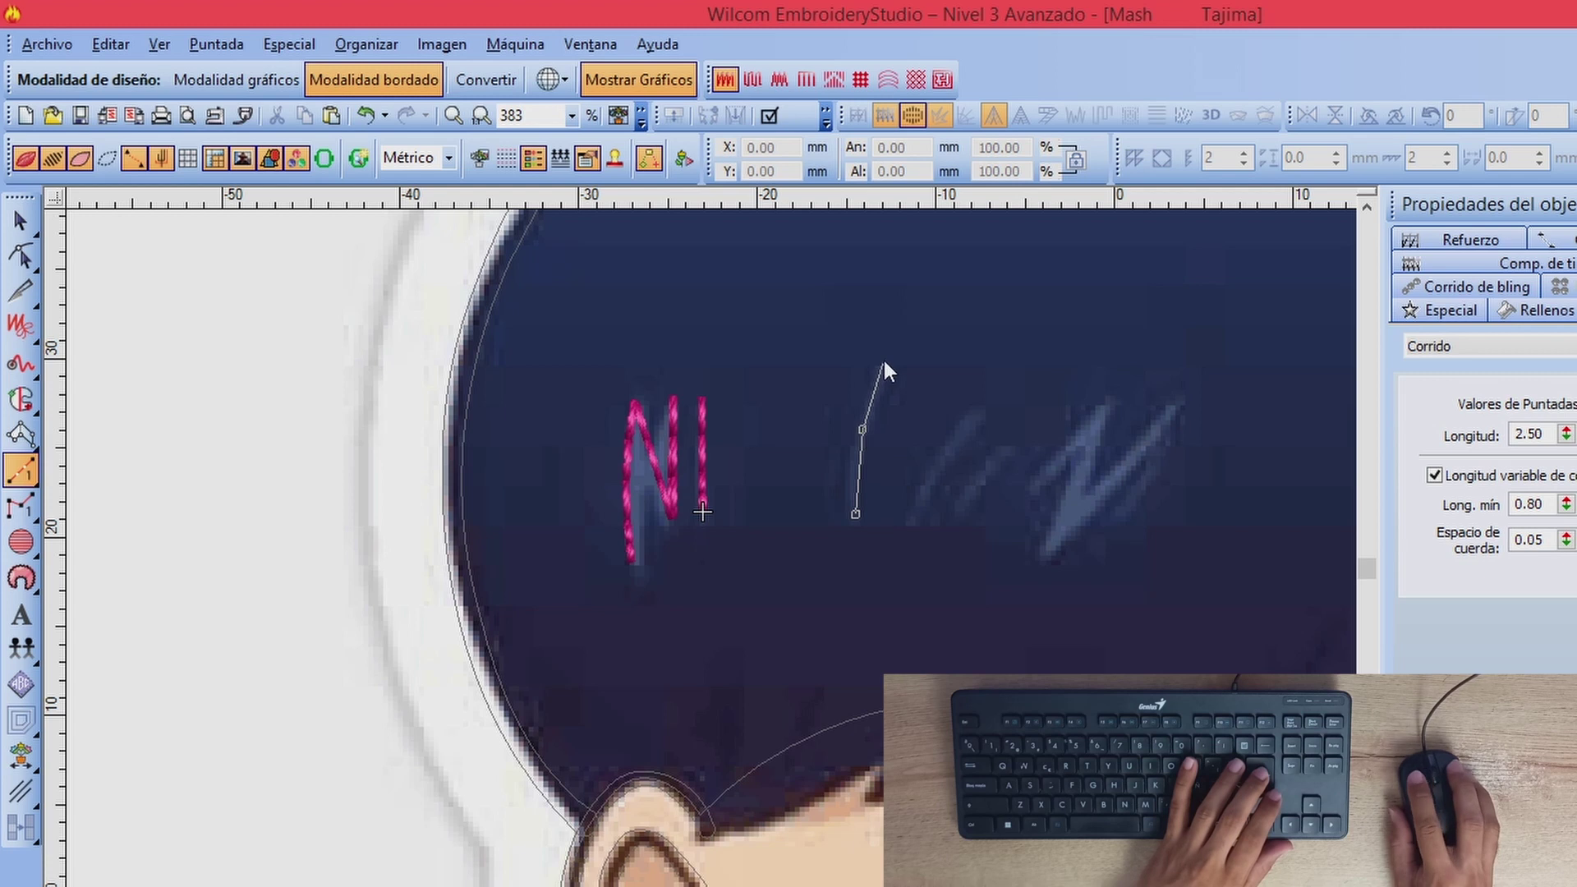
click(883, 362)
key(Return)
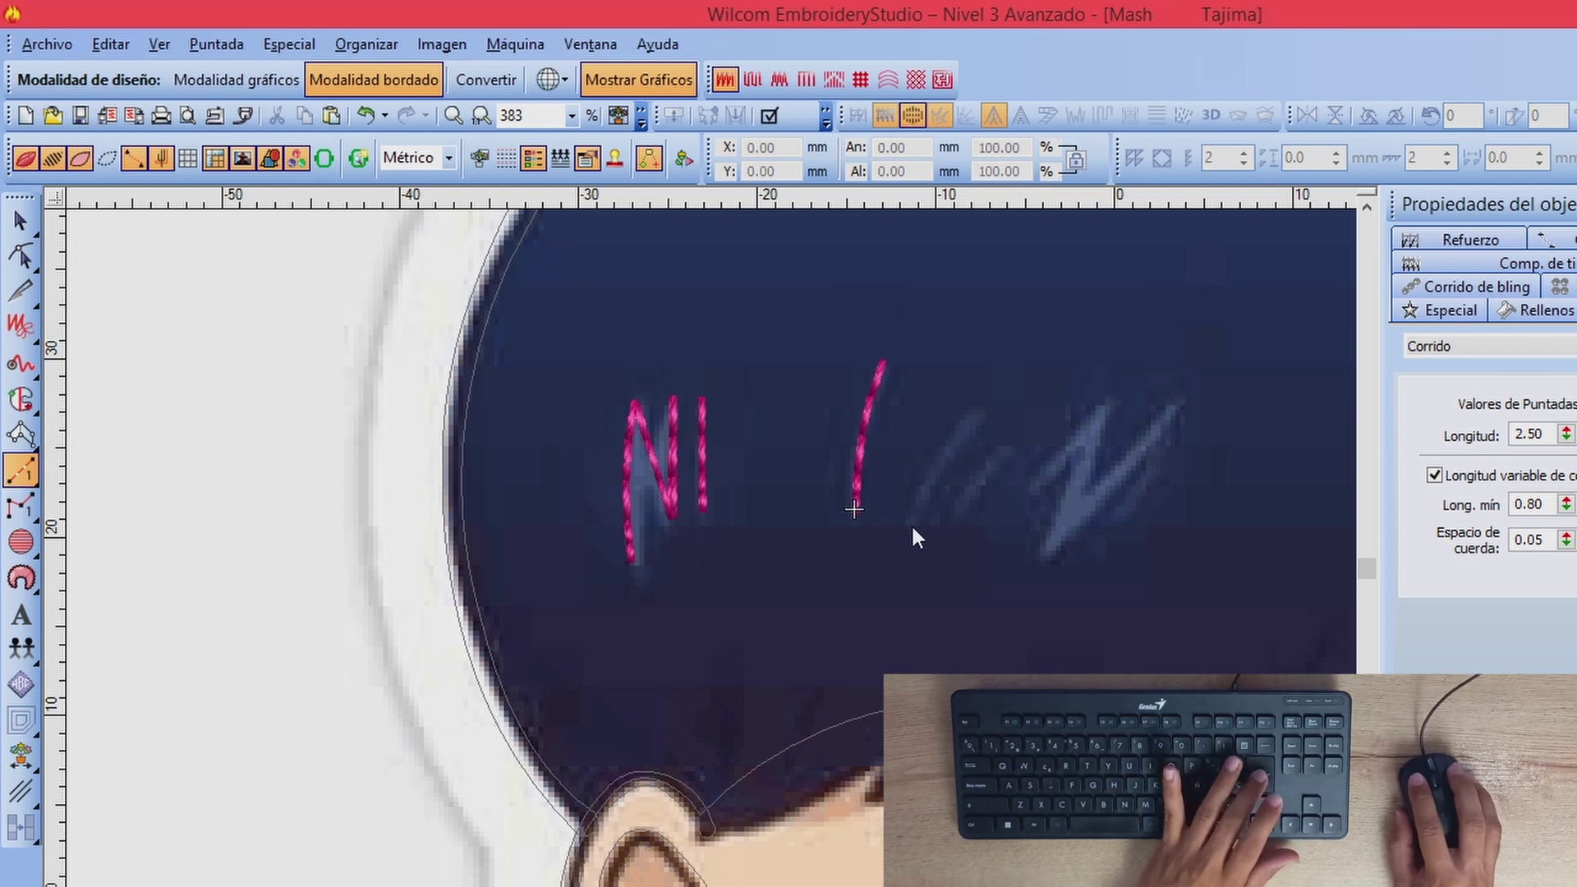
Step: Digitize a slanted run-stitch stroke and a small W-shaped line over the pair of faint highlights beside the curved strand
click(911, 519)
click(949, 445)
click(983, 402)
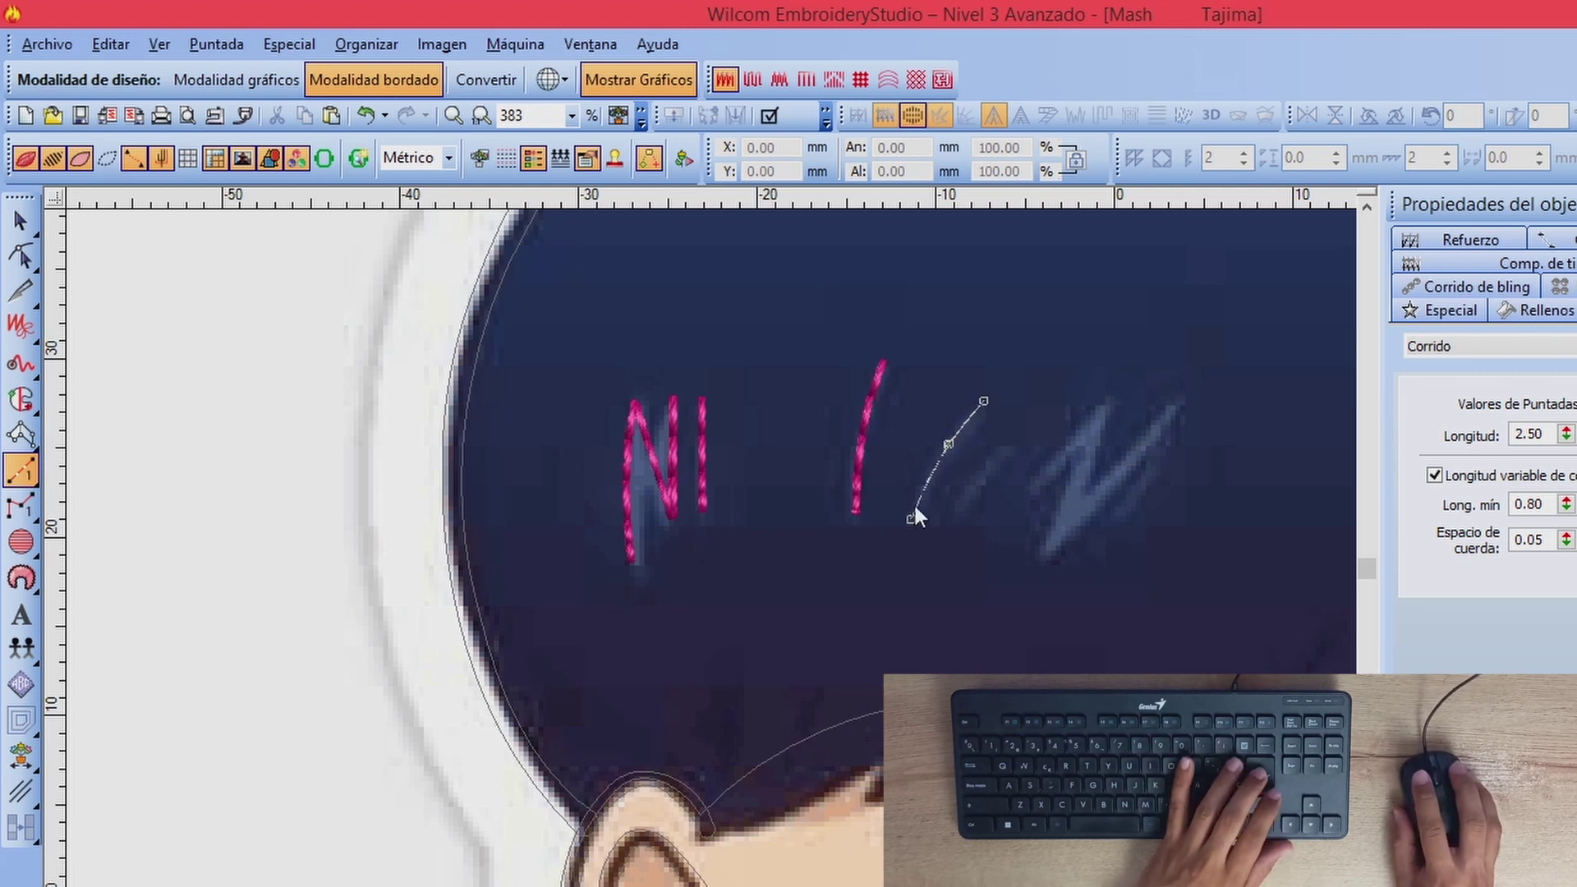
key(Return)
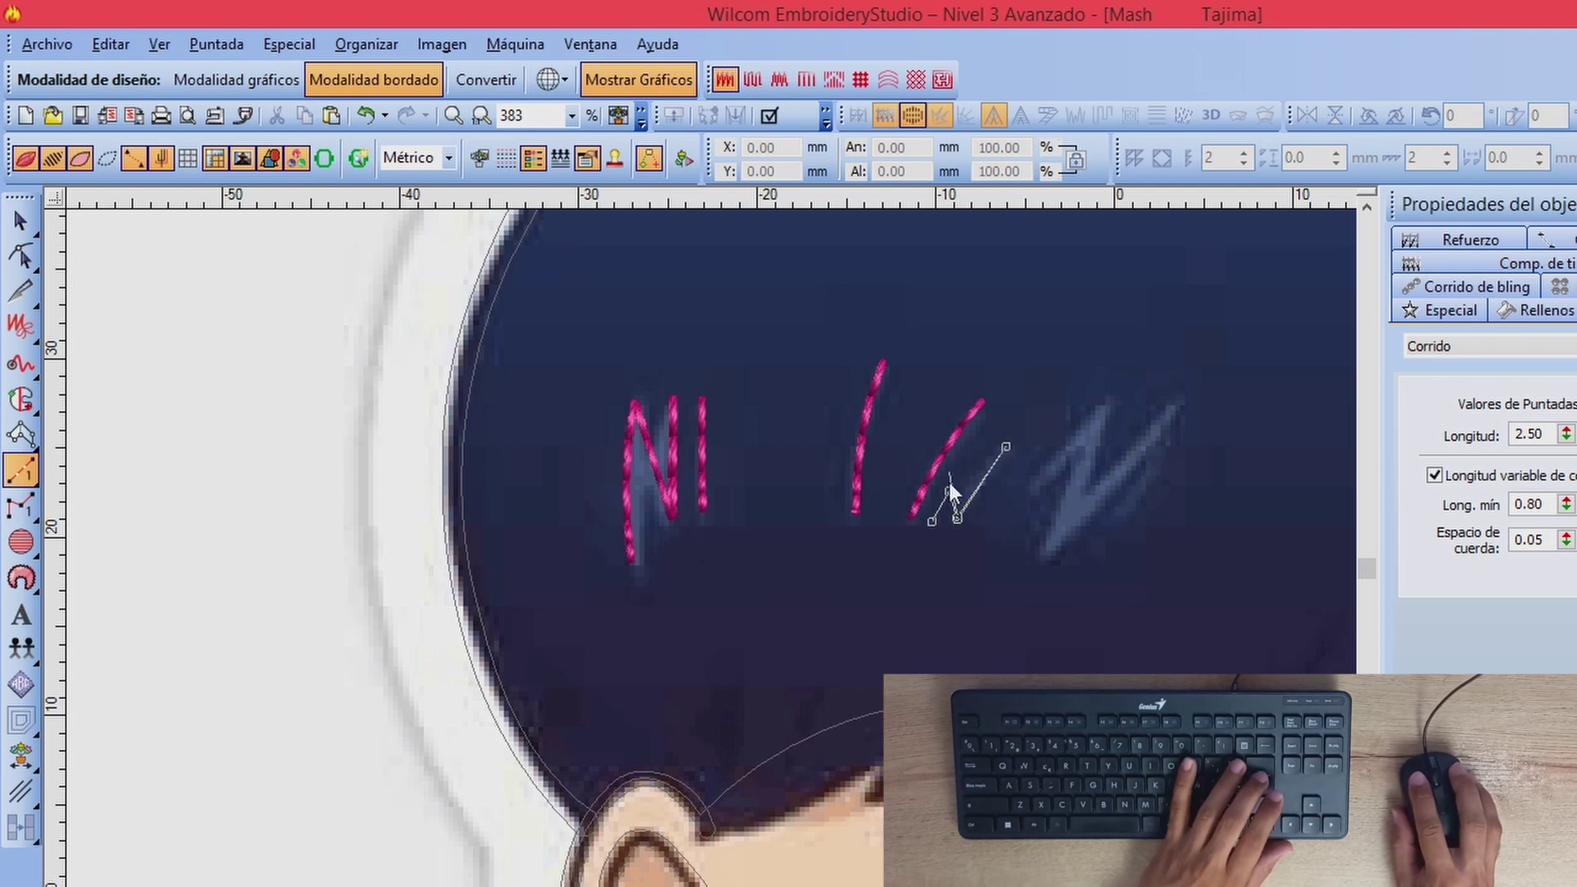
key(Return)
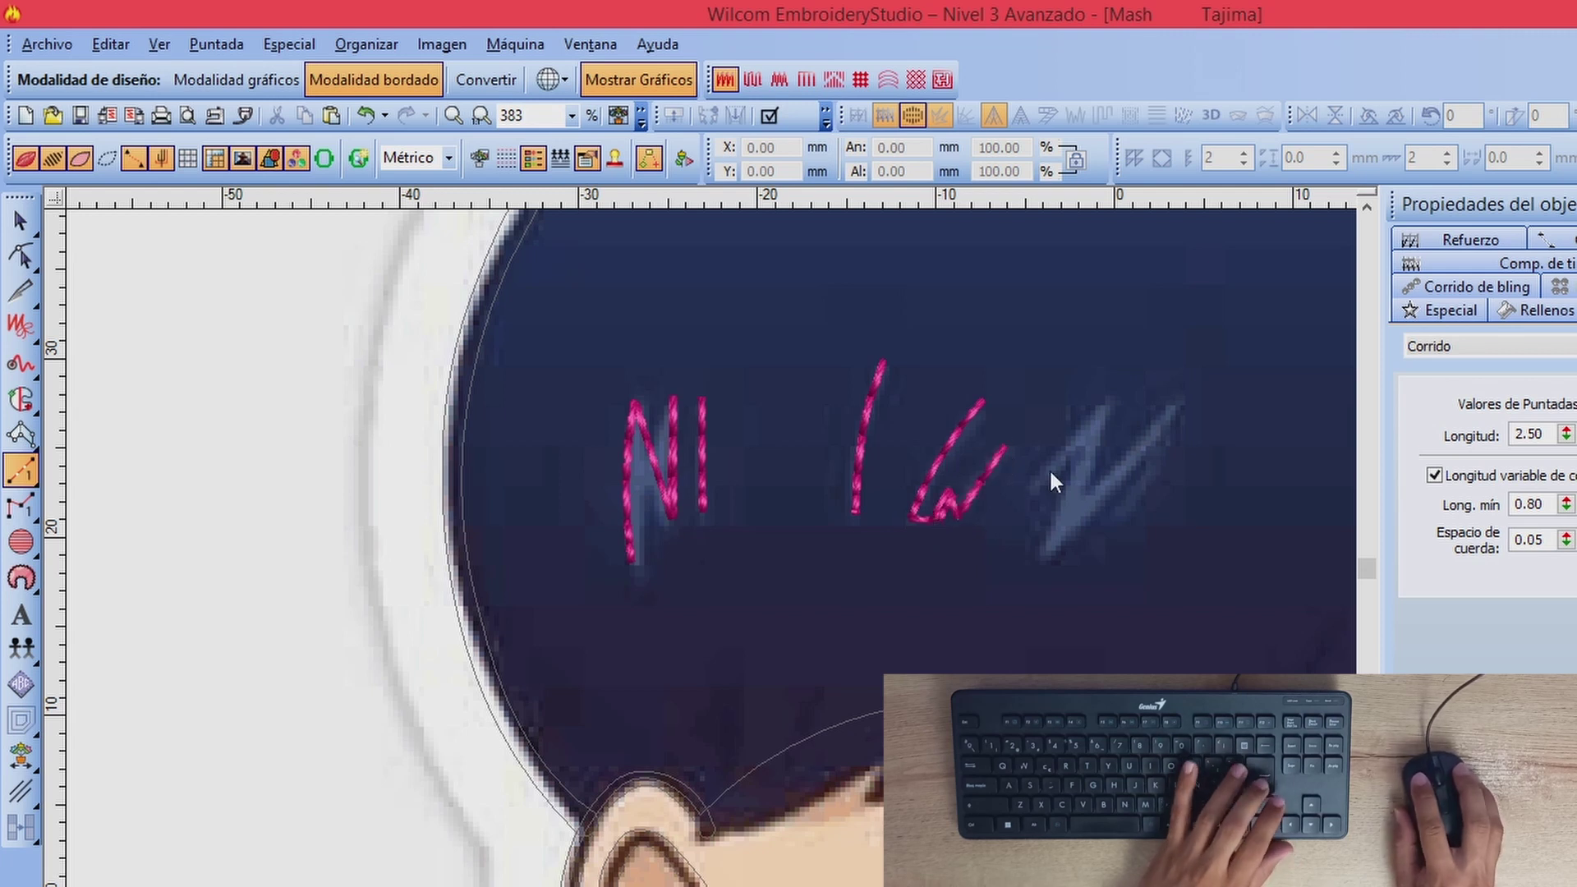
Step: Digitize a zigzag run-stitch line over the bright central hair highlight, retracing it back to its starting point
click(1044, 473)
click(1105, 394)
click(1046, 552)
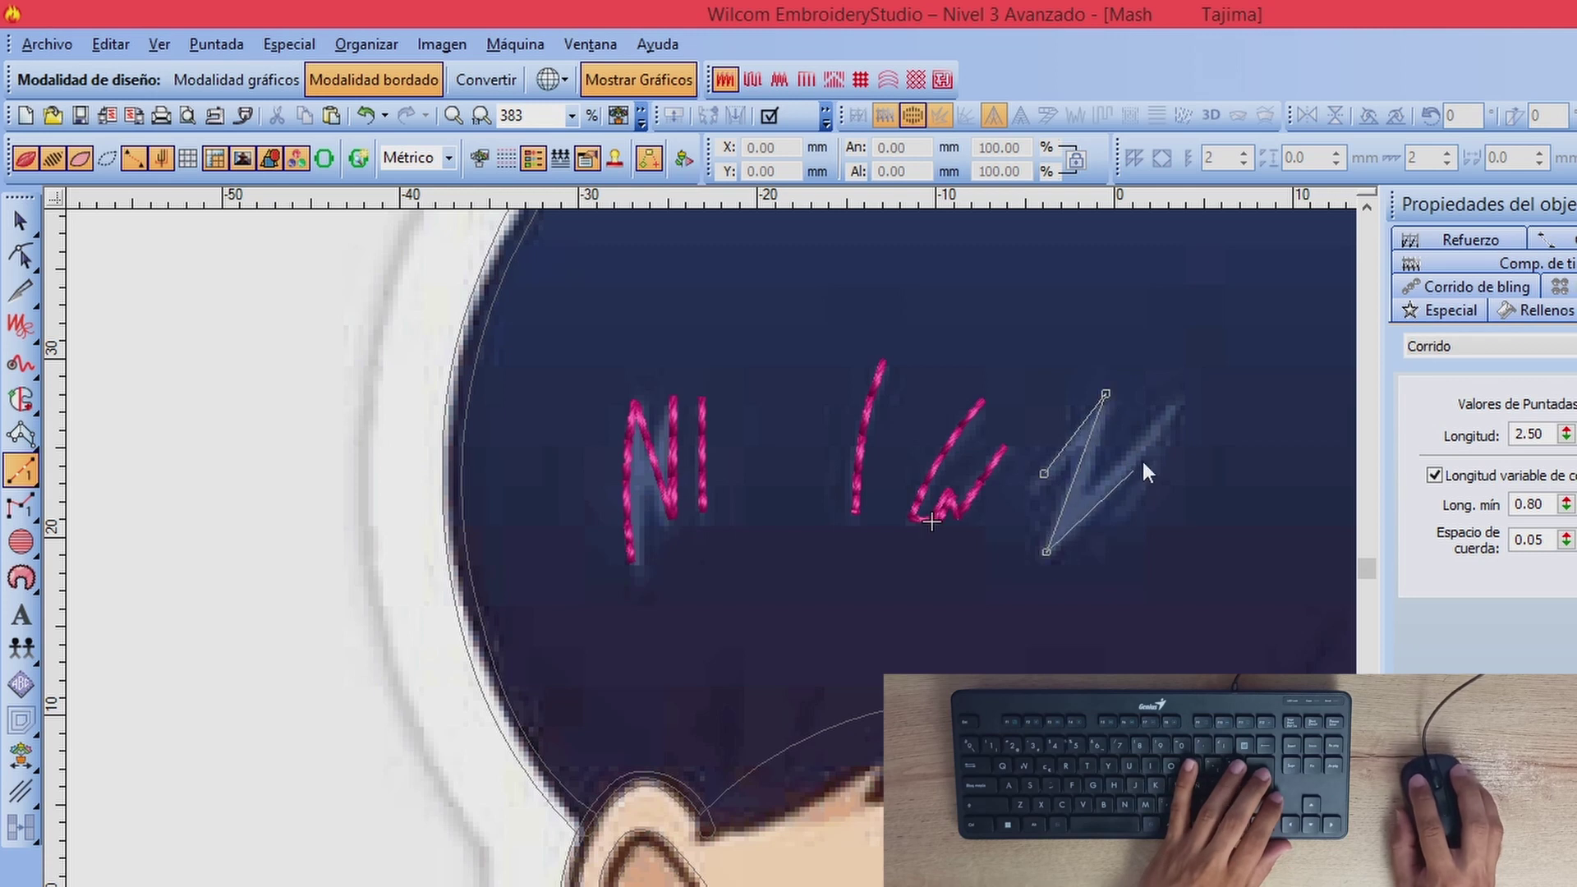
click(1048, 551)
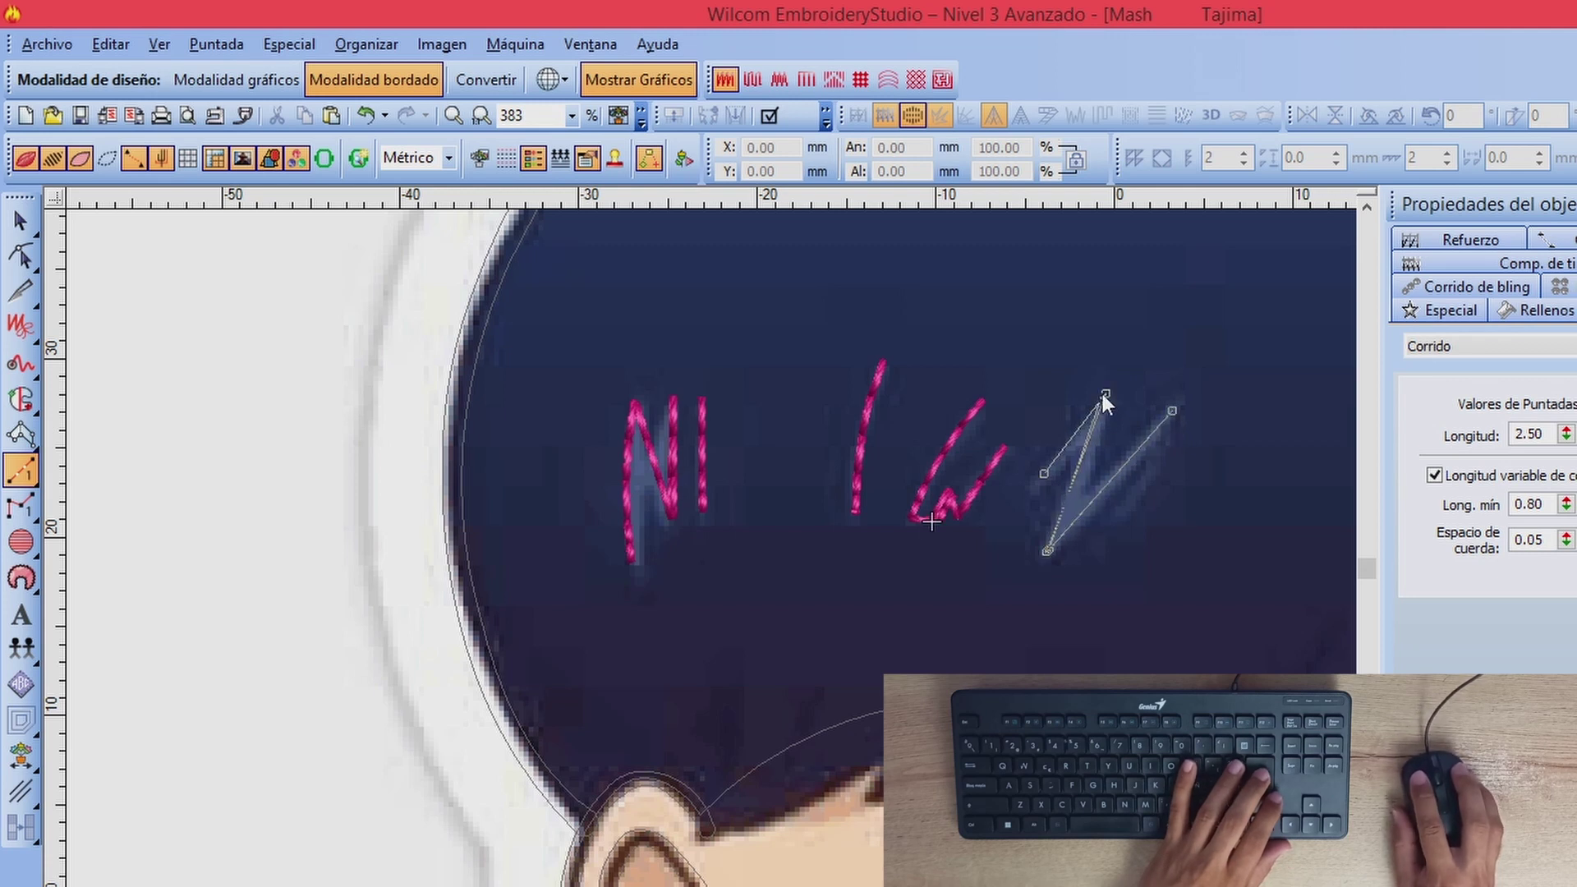
click(1104, 395)
click(1044, 473)
key(Return)
Step: Digitize a short slanted run-stitch dash past the central highlight and a retraced zigzag line over the next bright hair highlight
scroll(1063, 479, down, 2)
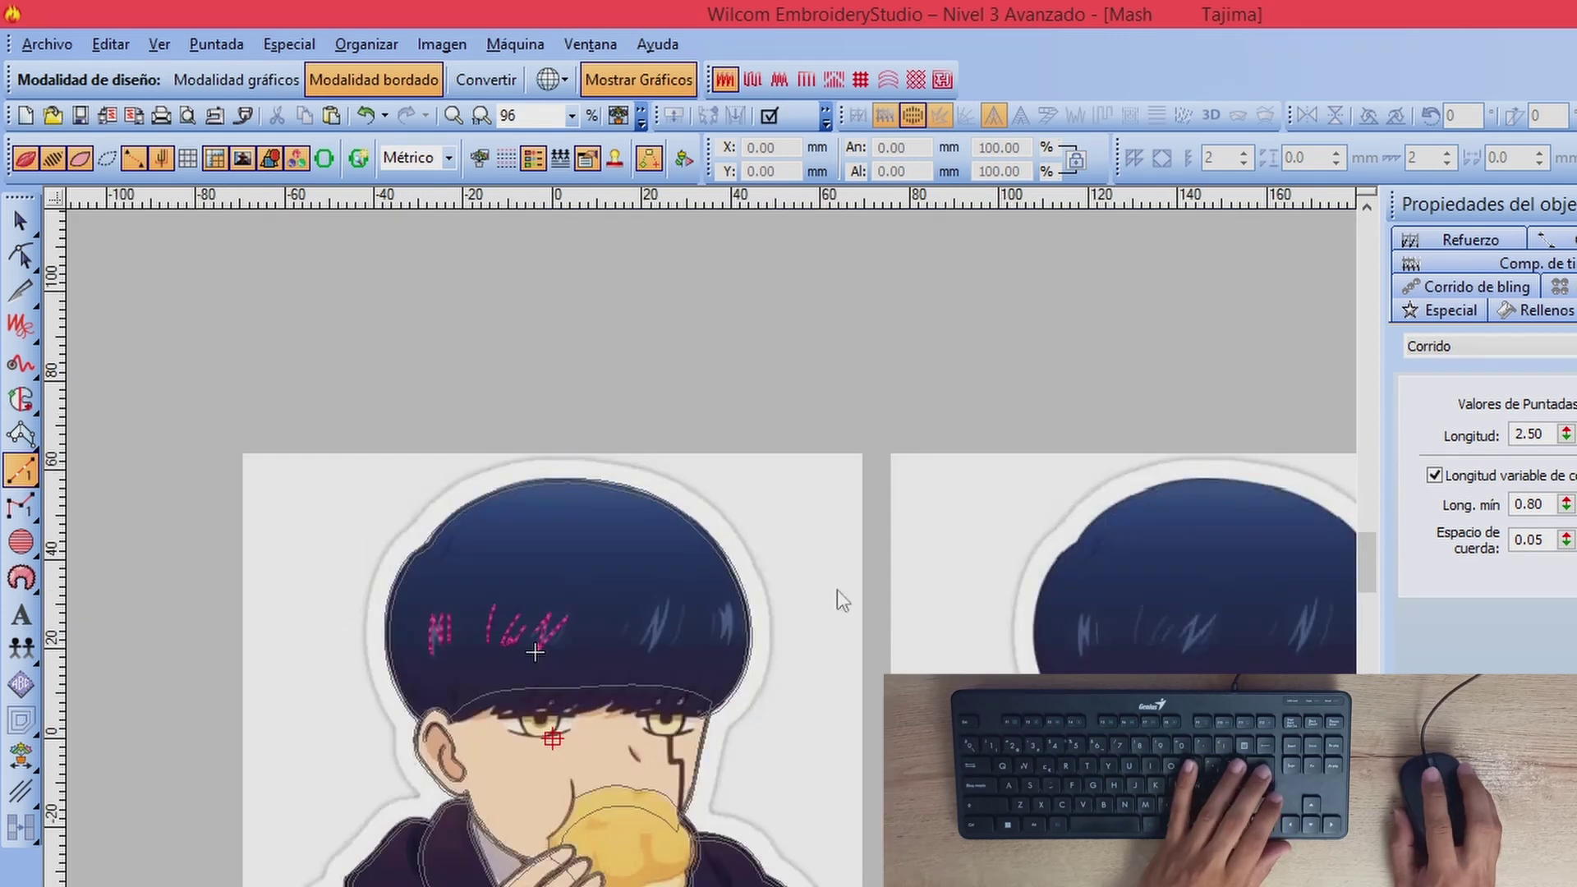
scroll(668, 627, up, 2)
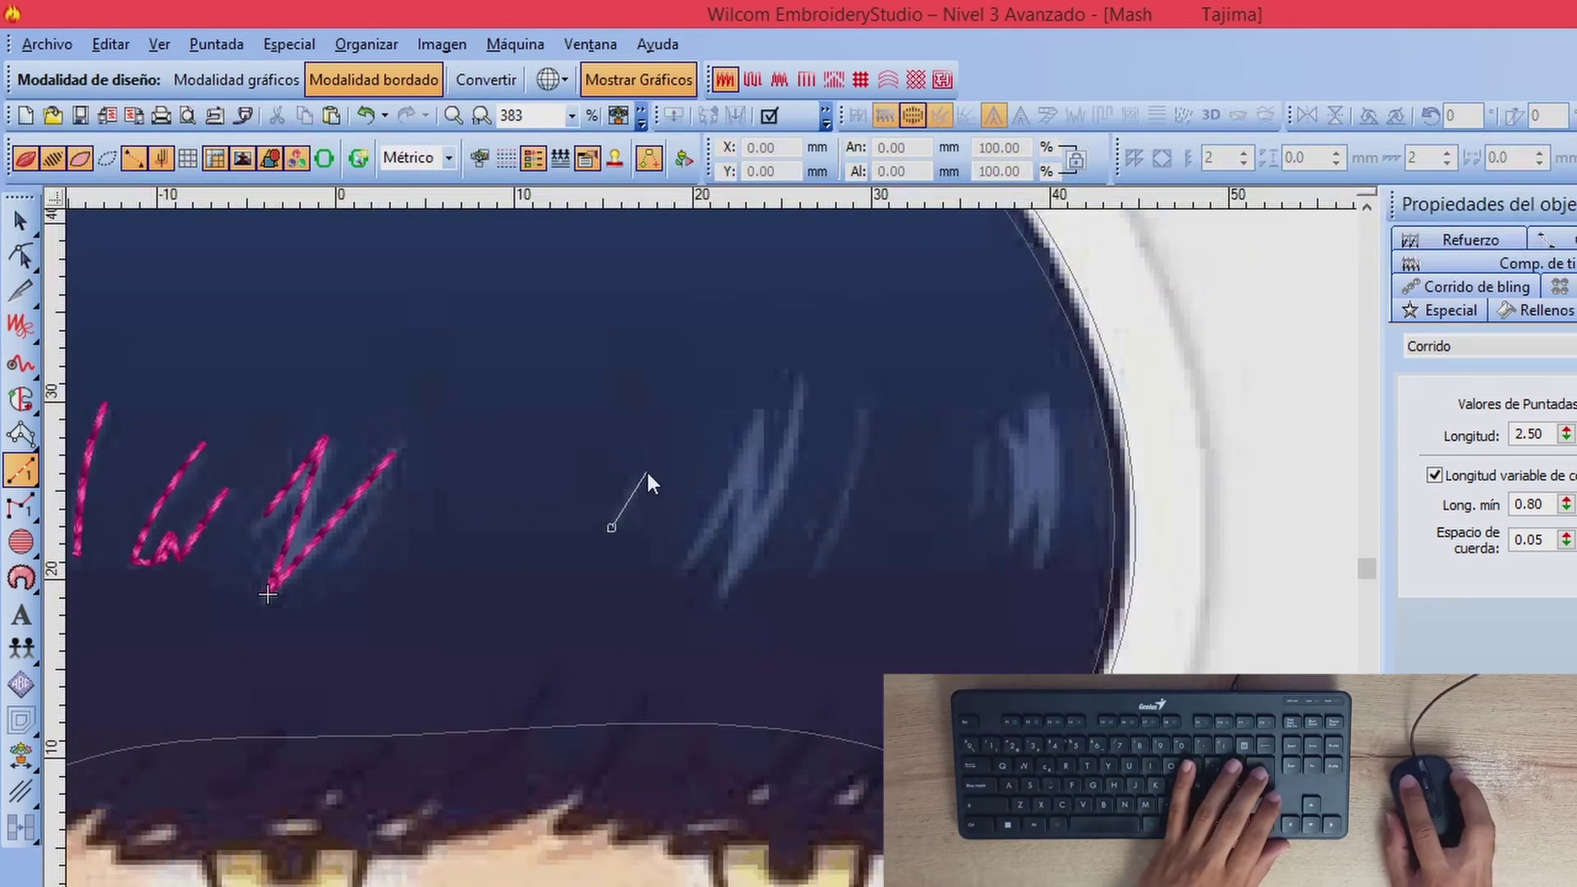
key(Return)
click(690, 570)
click(758, 406)
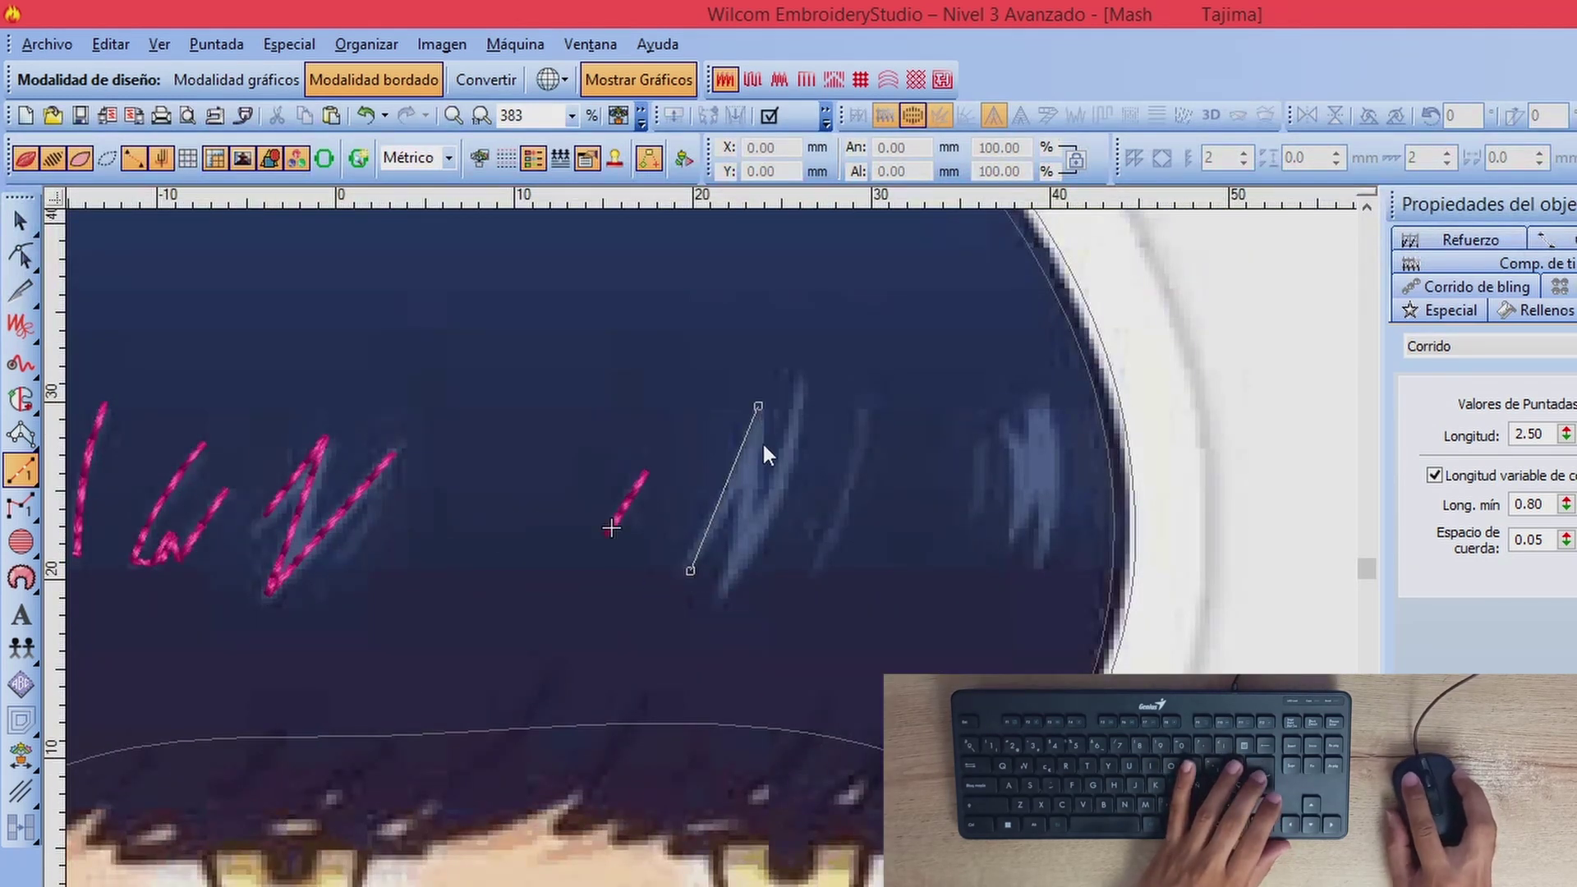
right_click(774, 498)
click(802, 372)
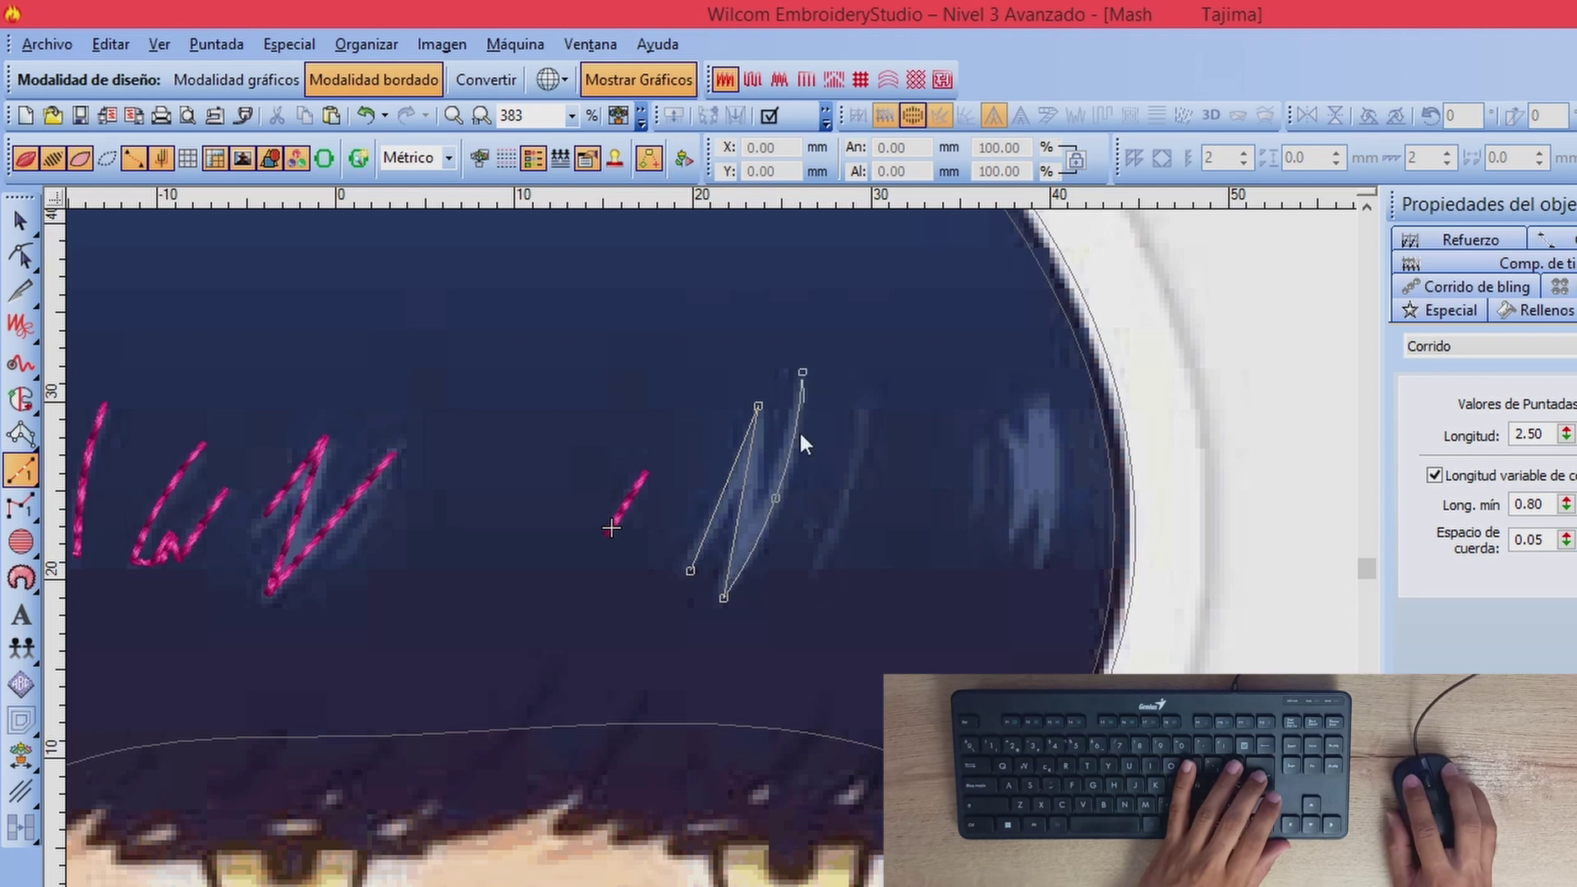
right_click(723, 598)
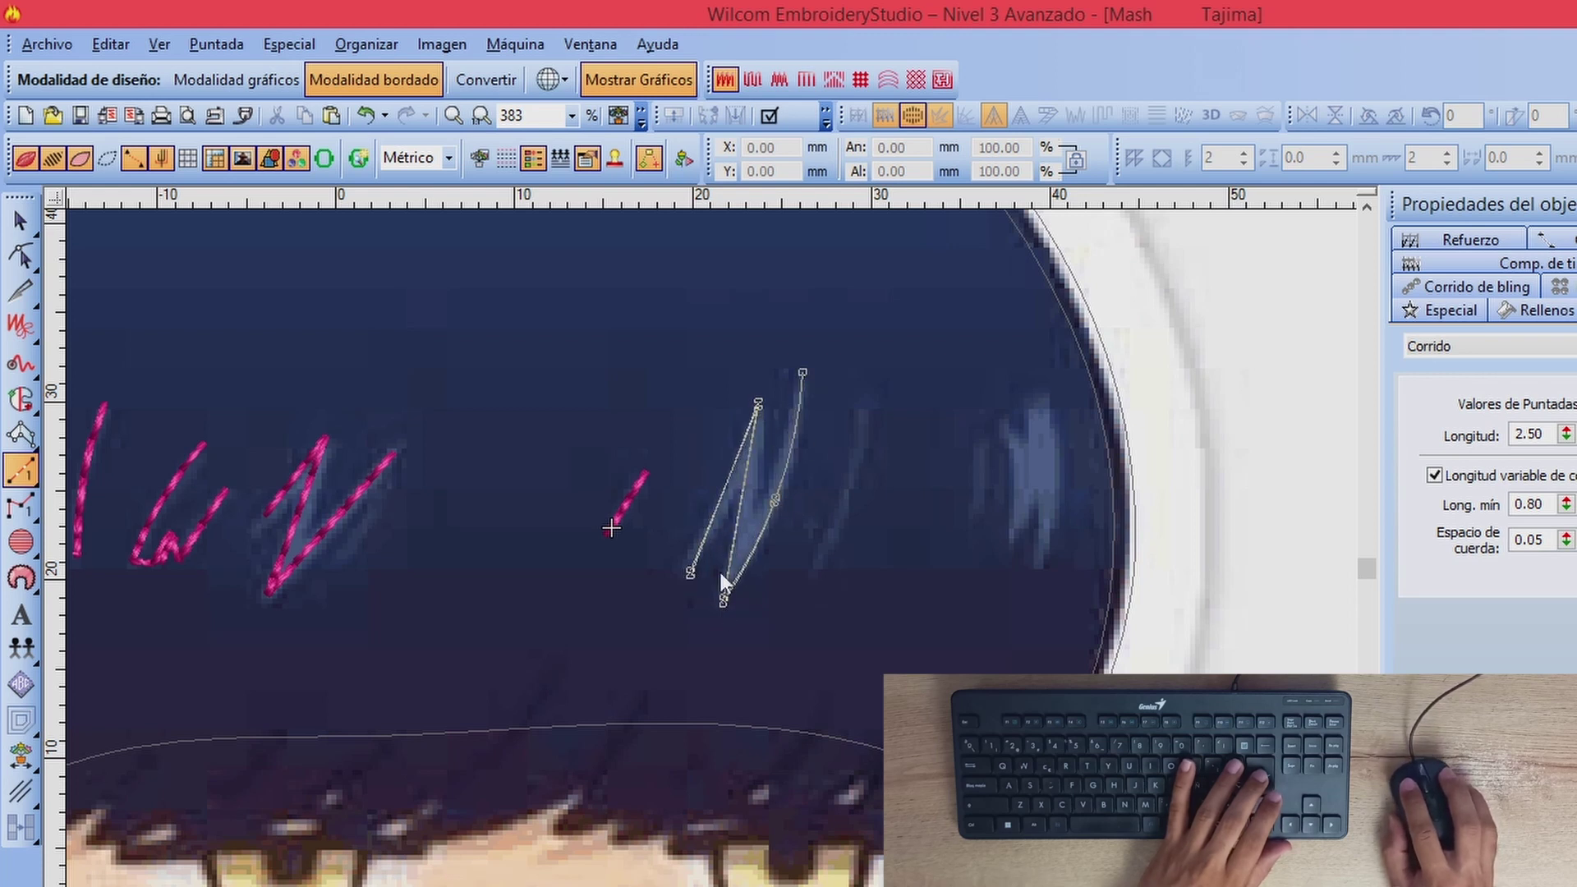
key(Return)
Step: Digitize a curved run-stitch line beside the second zigzag and a short upright one near the hair's far edge
click(811, 574)
click(866, 403)
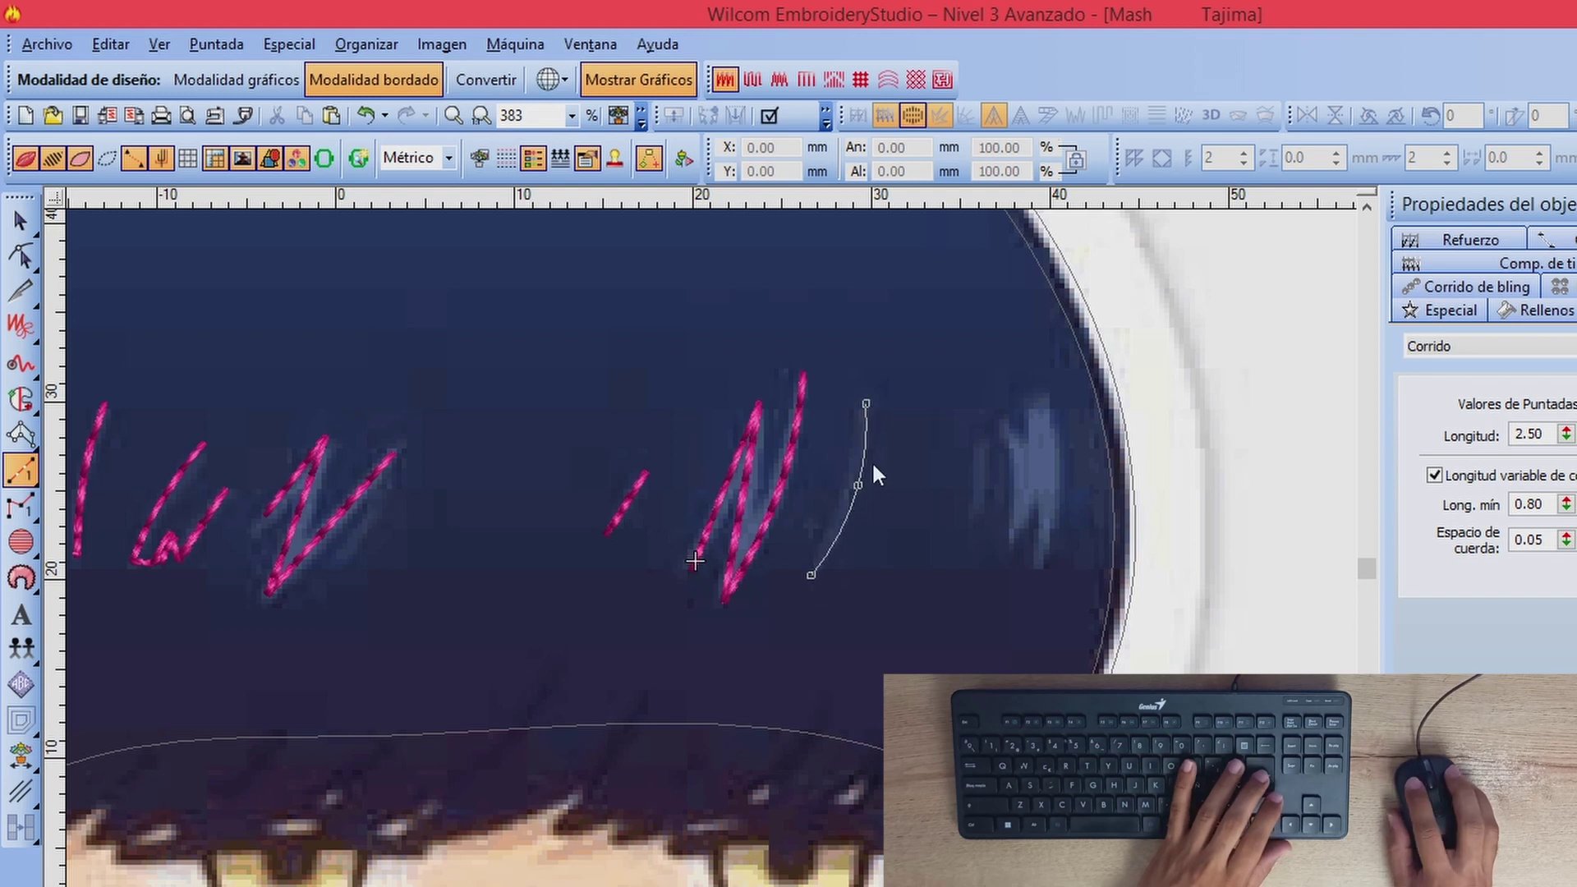
key(Return)
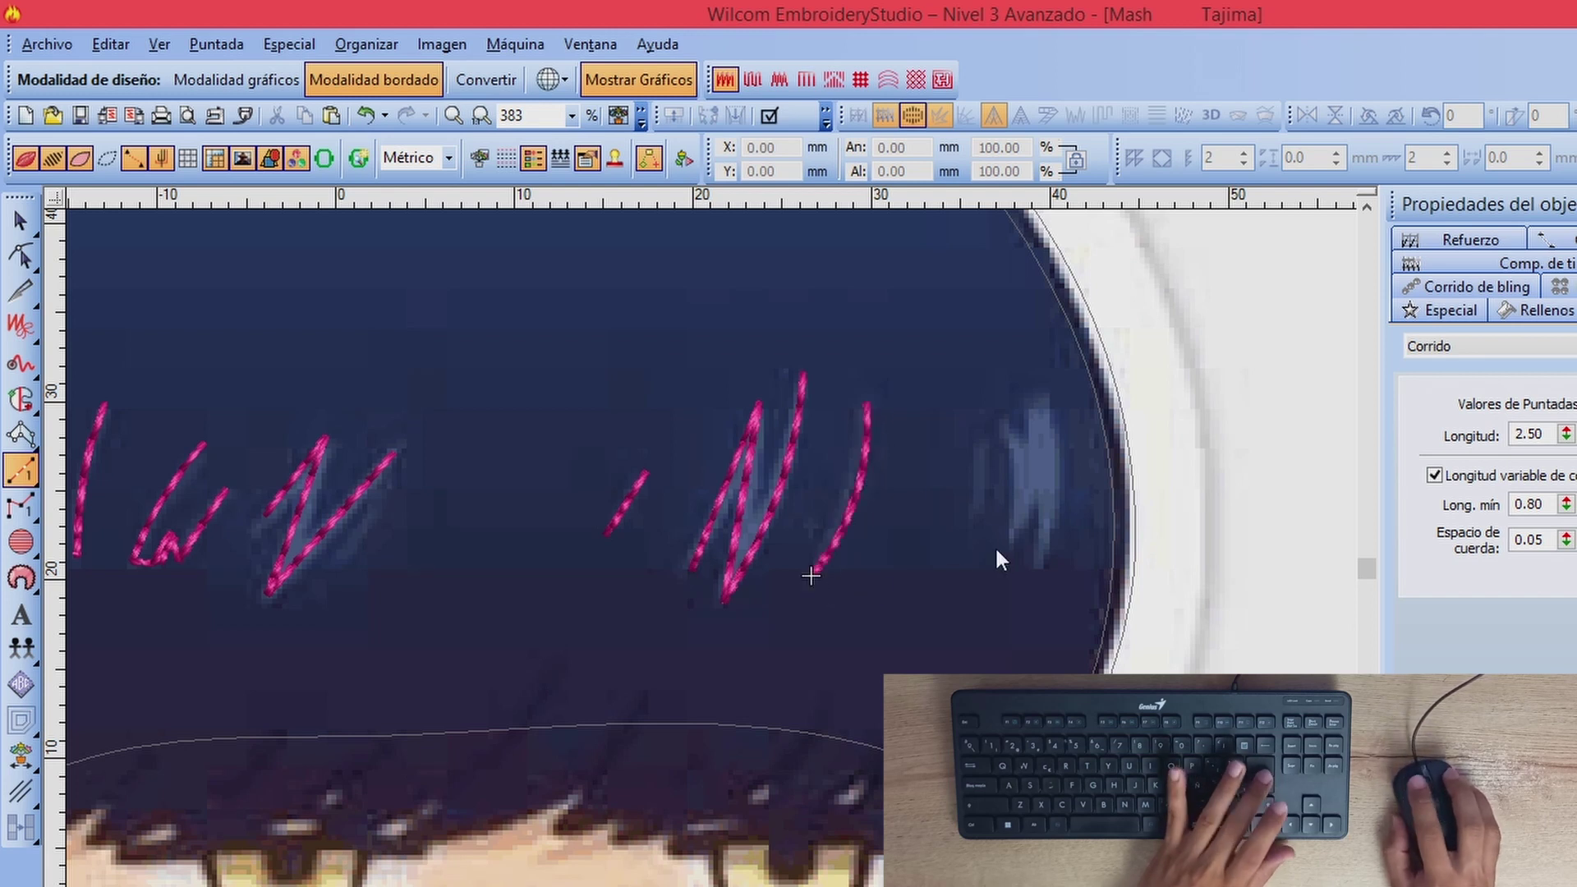
click(983, 417)
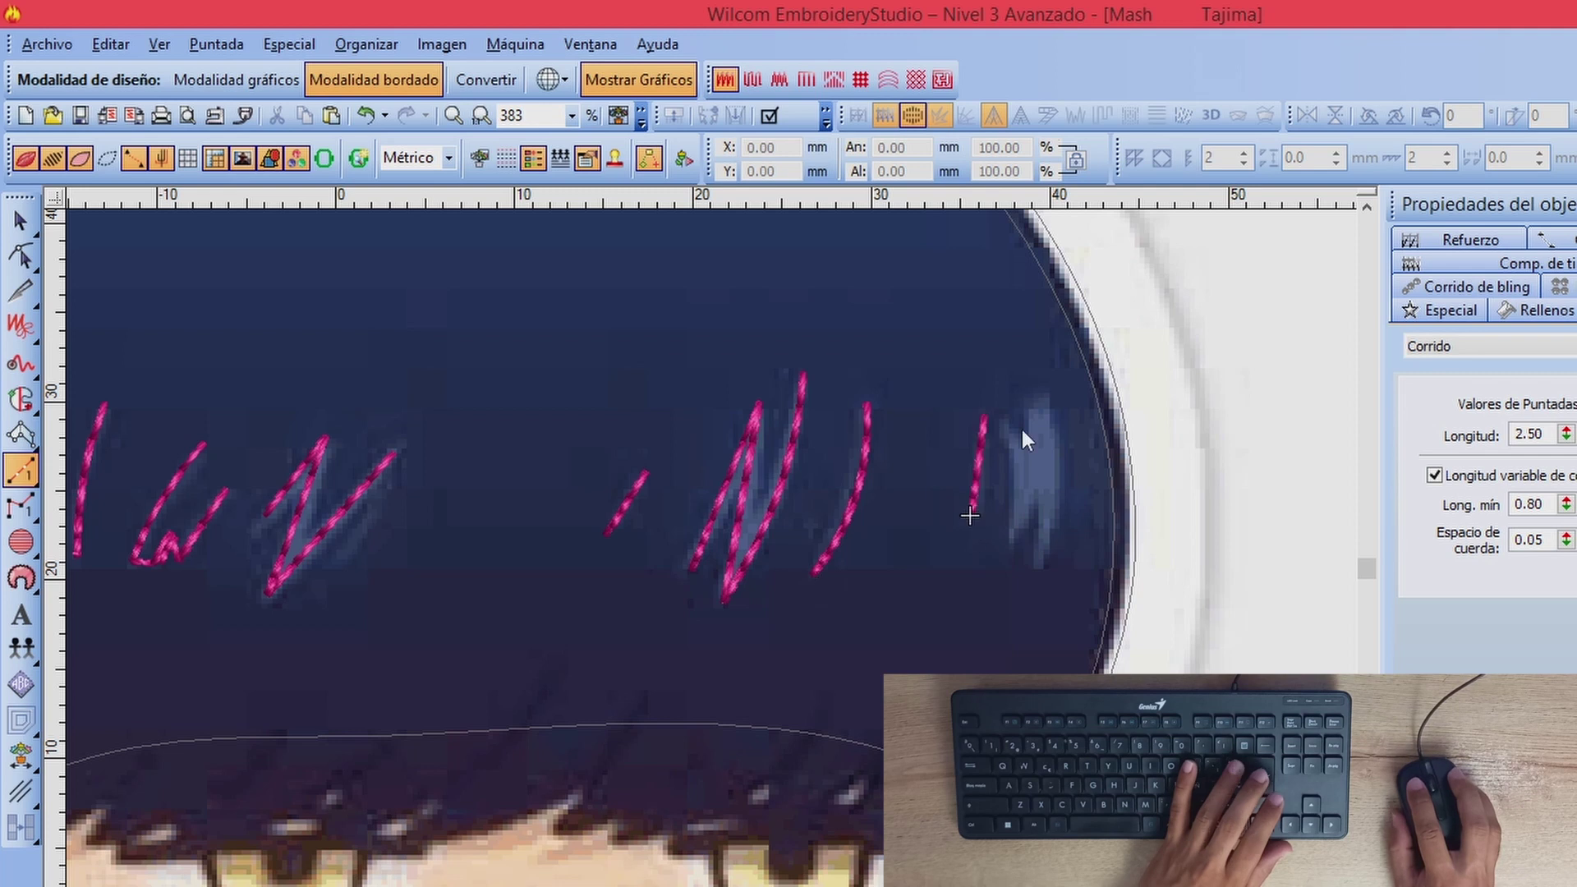
key(Return)
Step: Digitize a narrow zigzag run-stitch line over the last hair highlight at the far edge of the hair
click(1015, 535)
click(1010, 419)
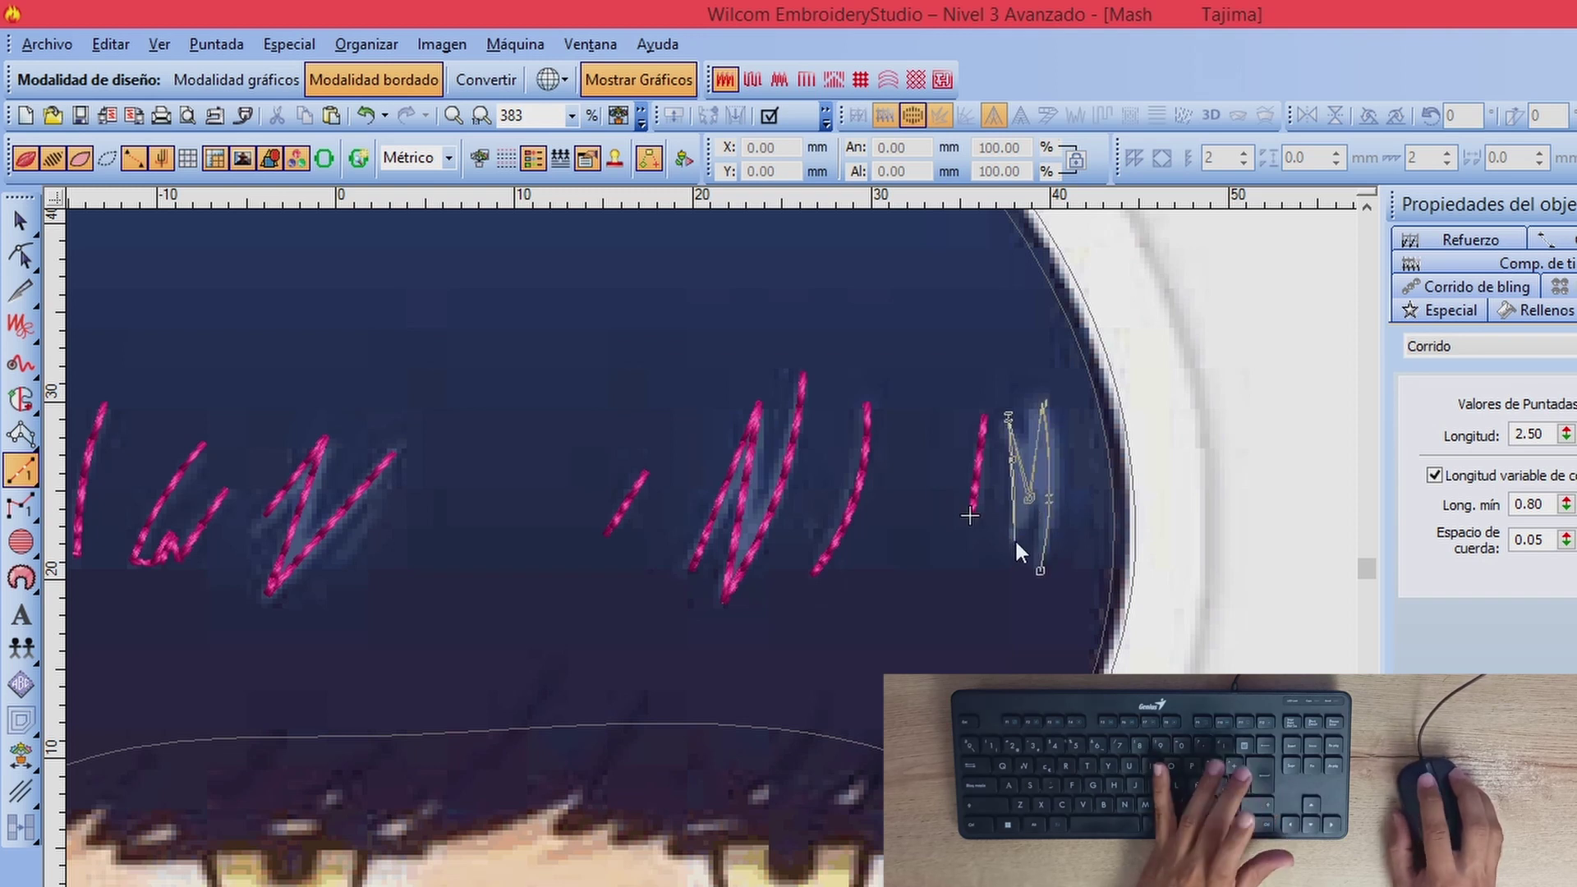
key(Return)
Step: Select all the hair and wristband run-stitch highlights and recolour them with a white thread
key(shift+z)
click(21, 220)
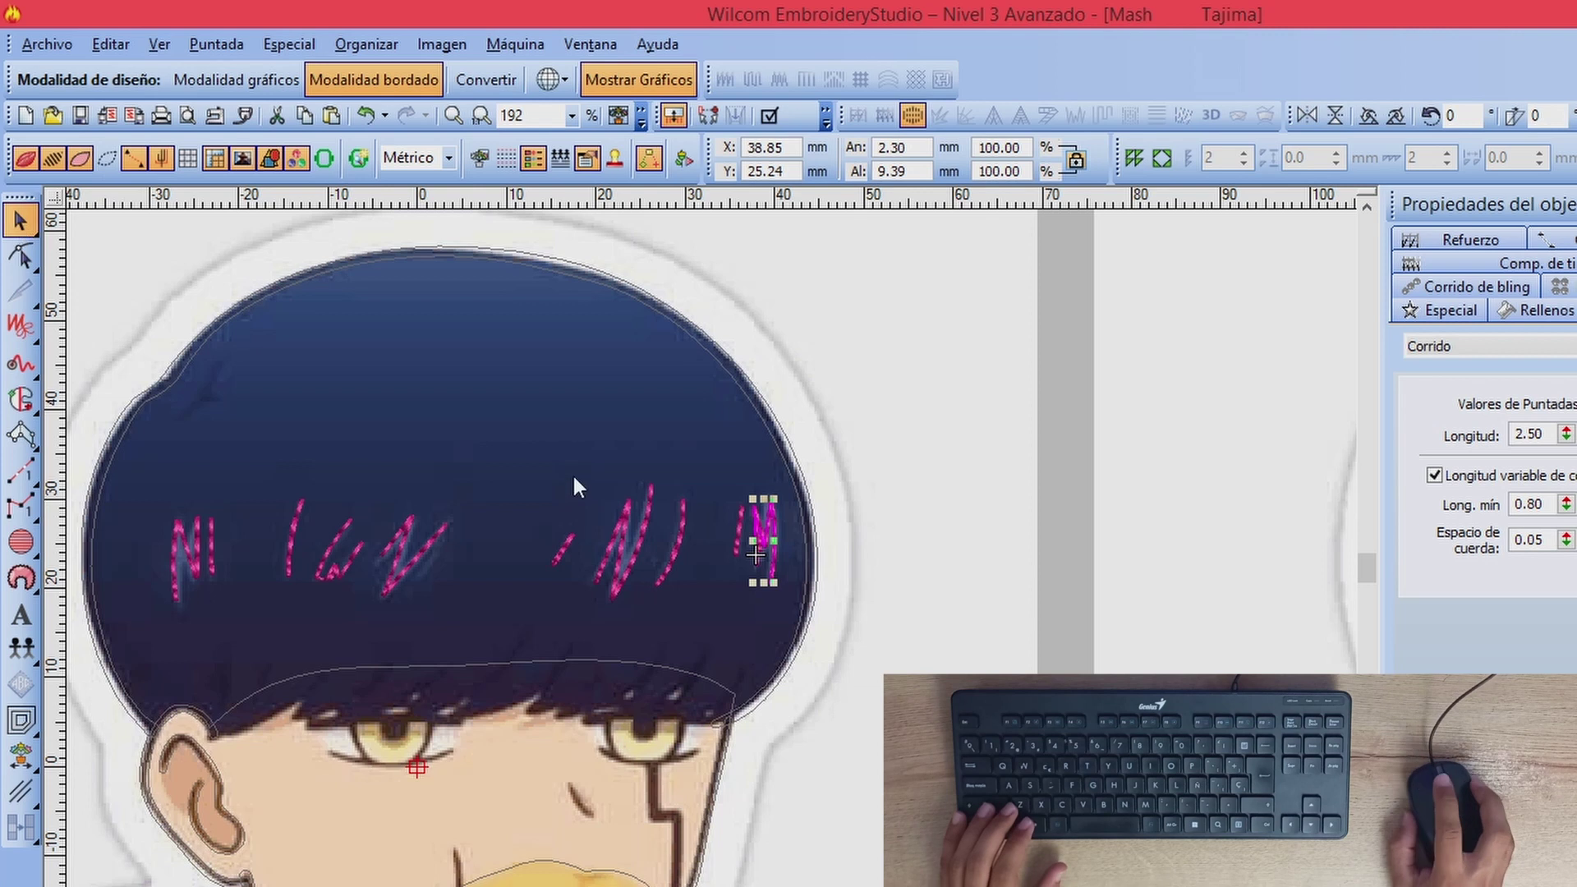
key(shift+z)
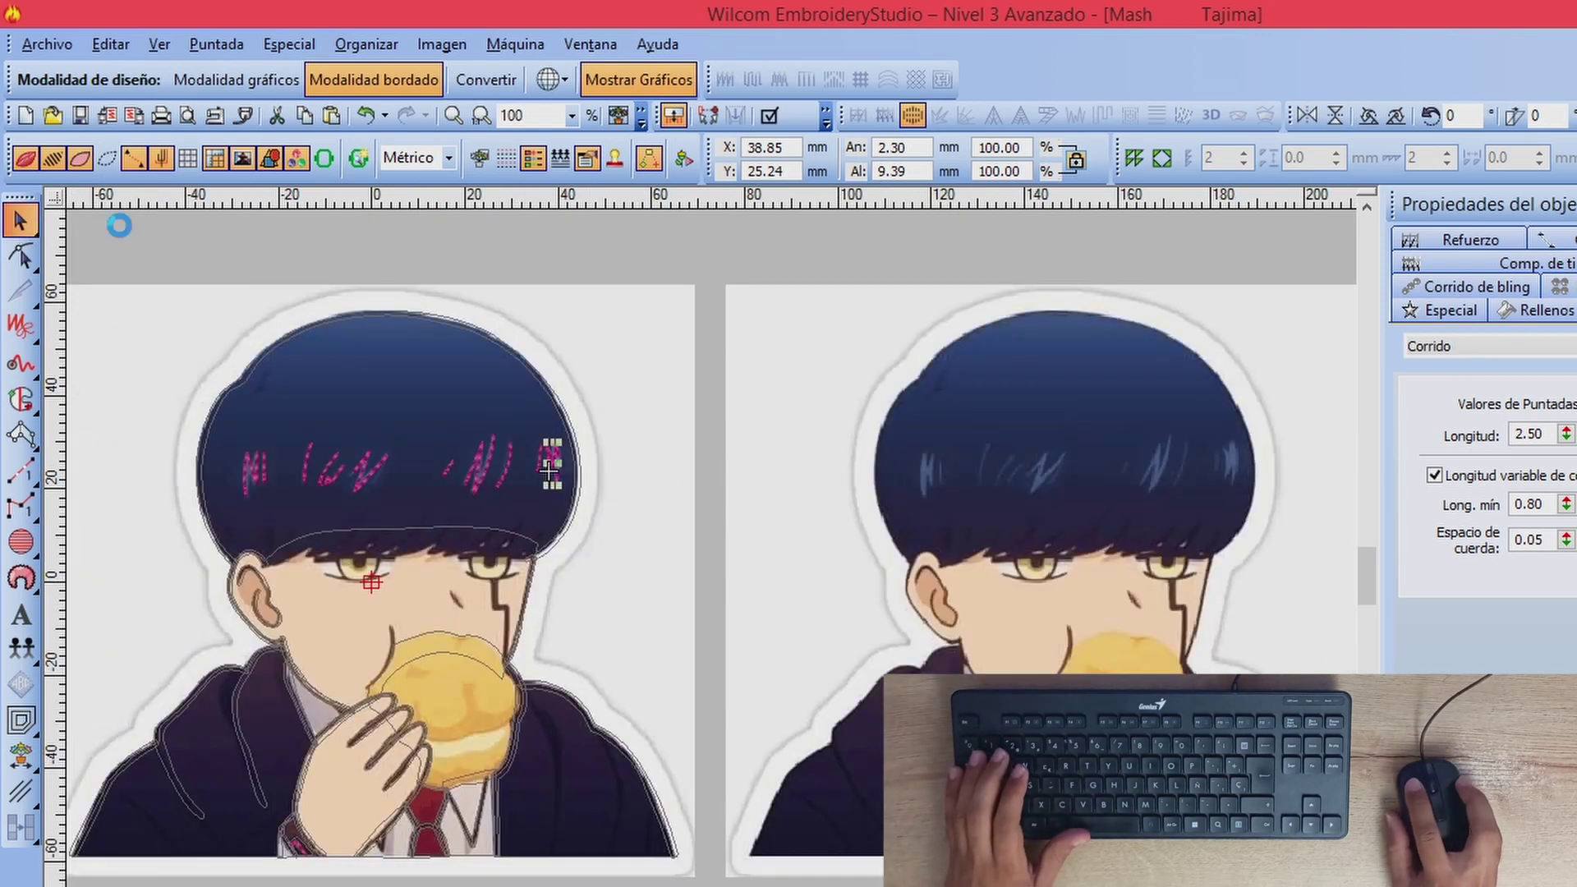
click(173, 265)
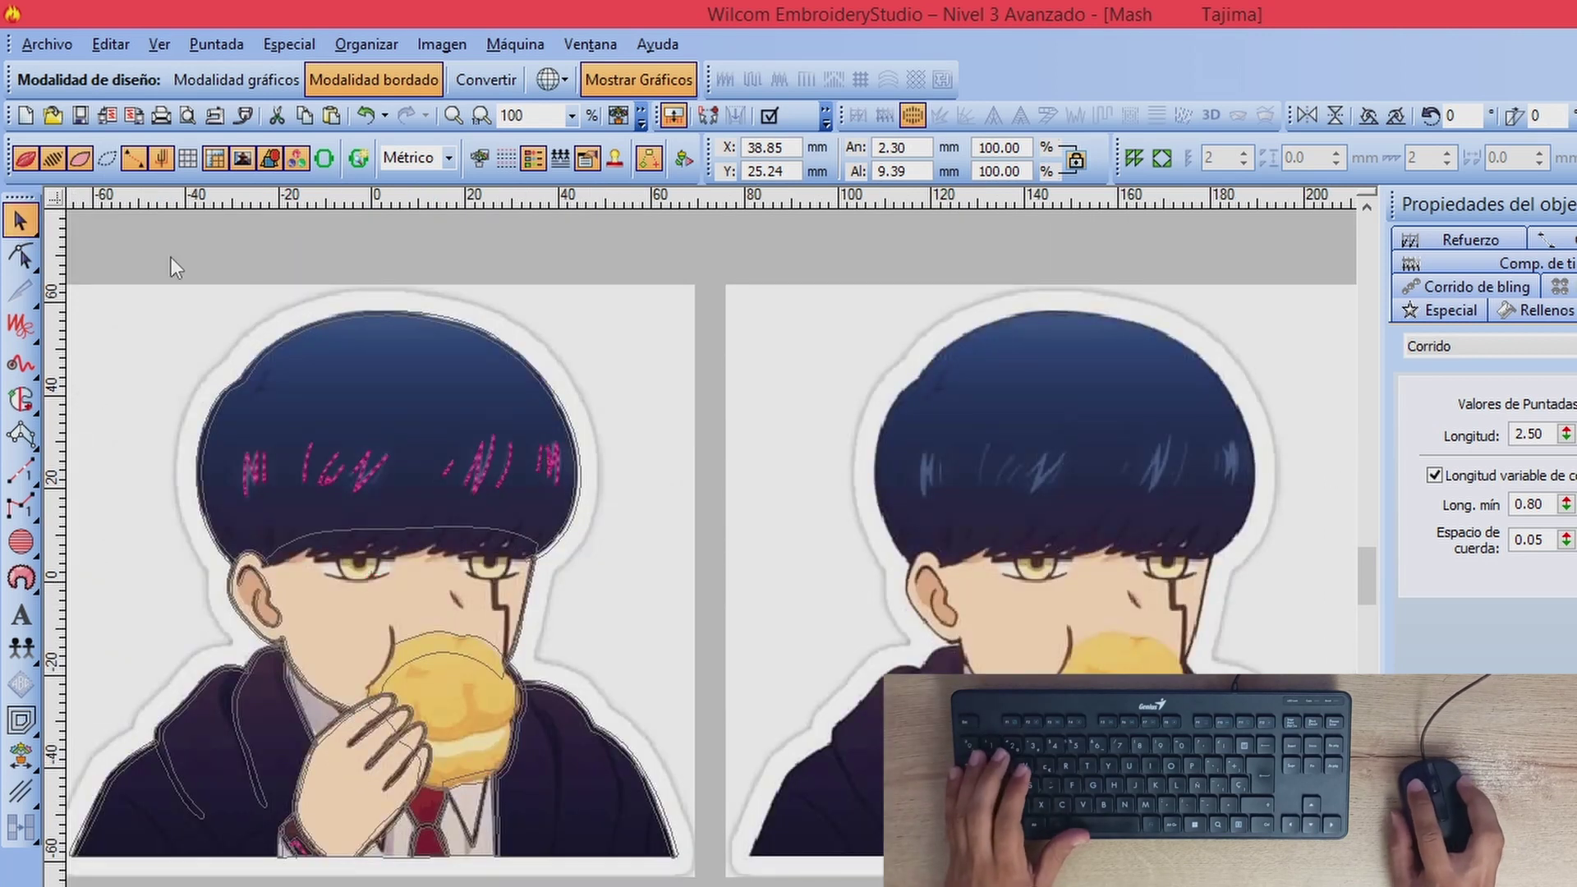
click(549, 471)
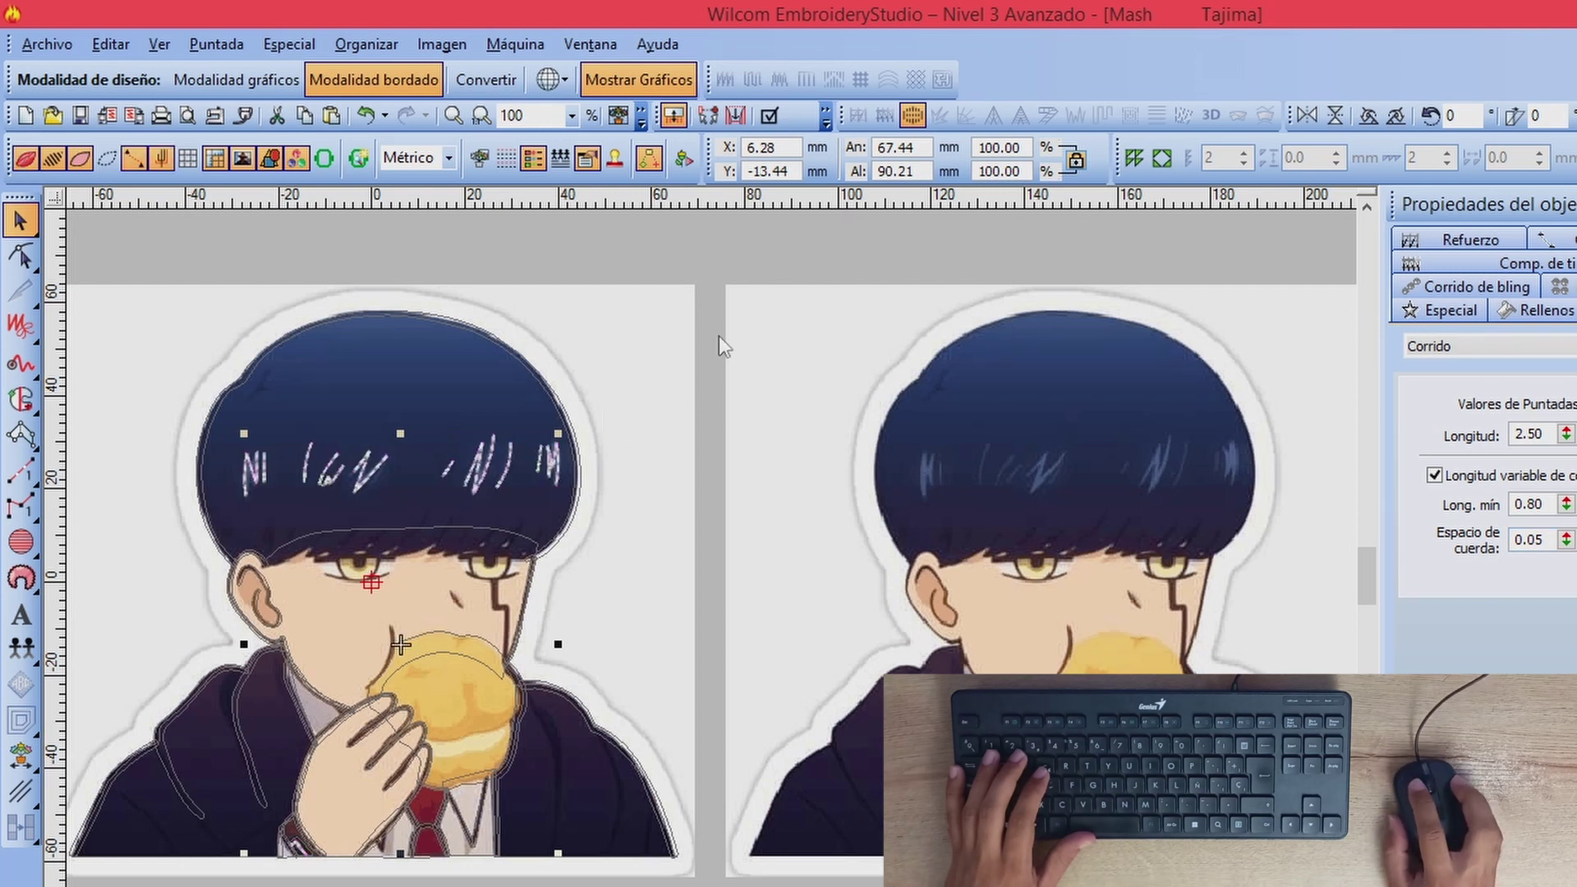
Step: Select only the hair highlight lines and recolour them with a pale grey-green thread
key(Tab)
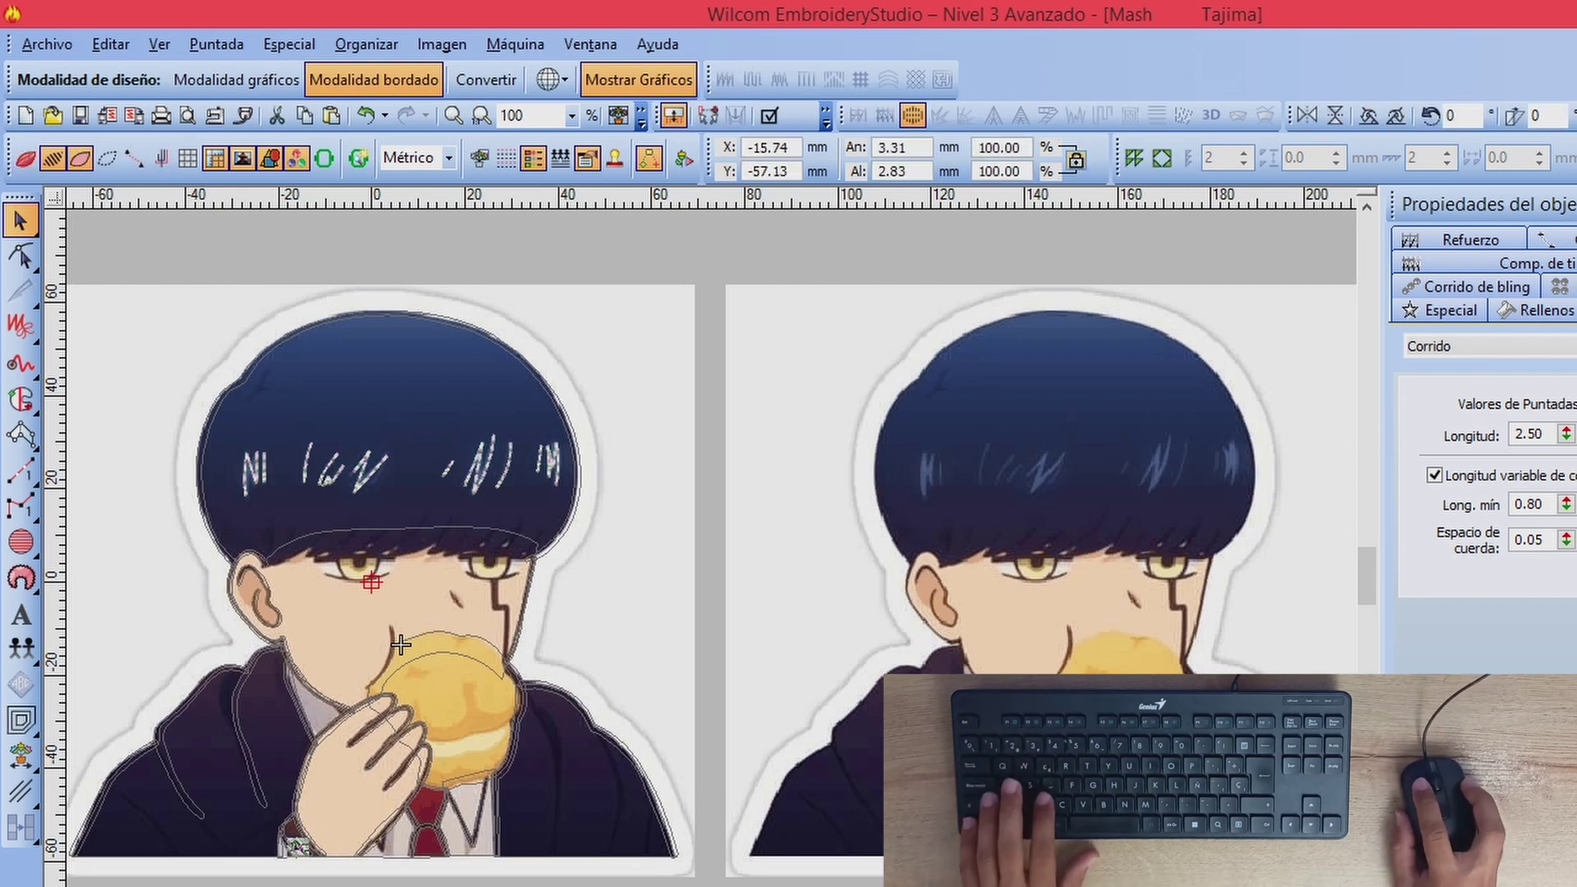
key(Tab)
key(Tab)
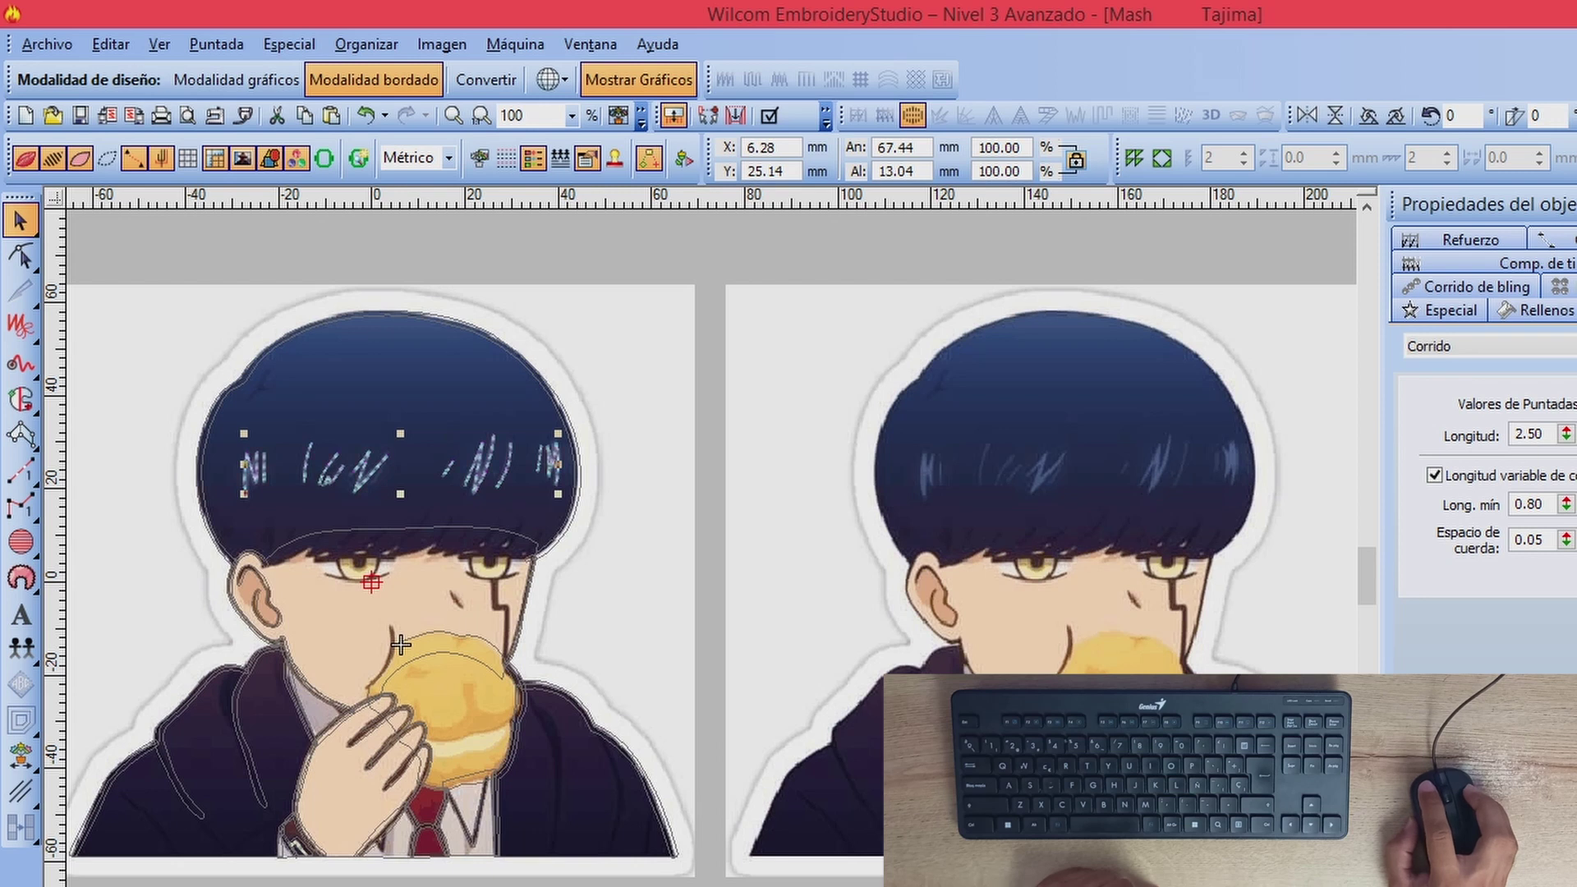
click(640, 347)
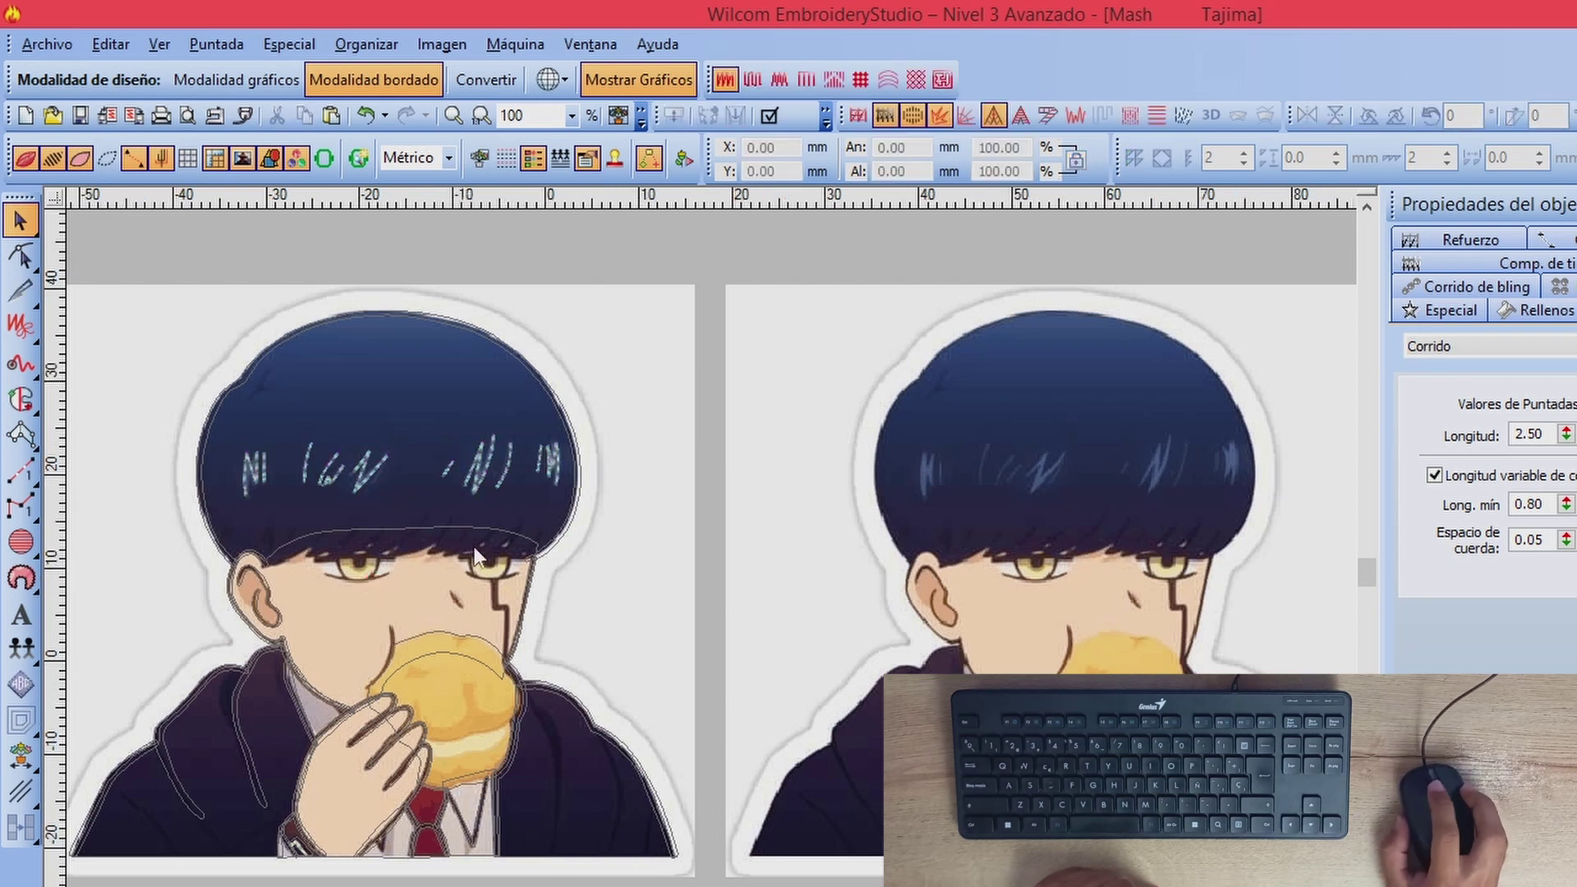
Step: Start the closed-shape digitizing tool with a Tatami fill
scroll(461, 544, up, 2)
scroll(542, 588, down, 1)
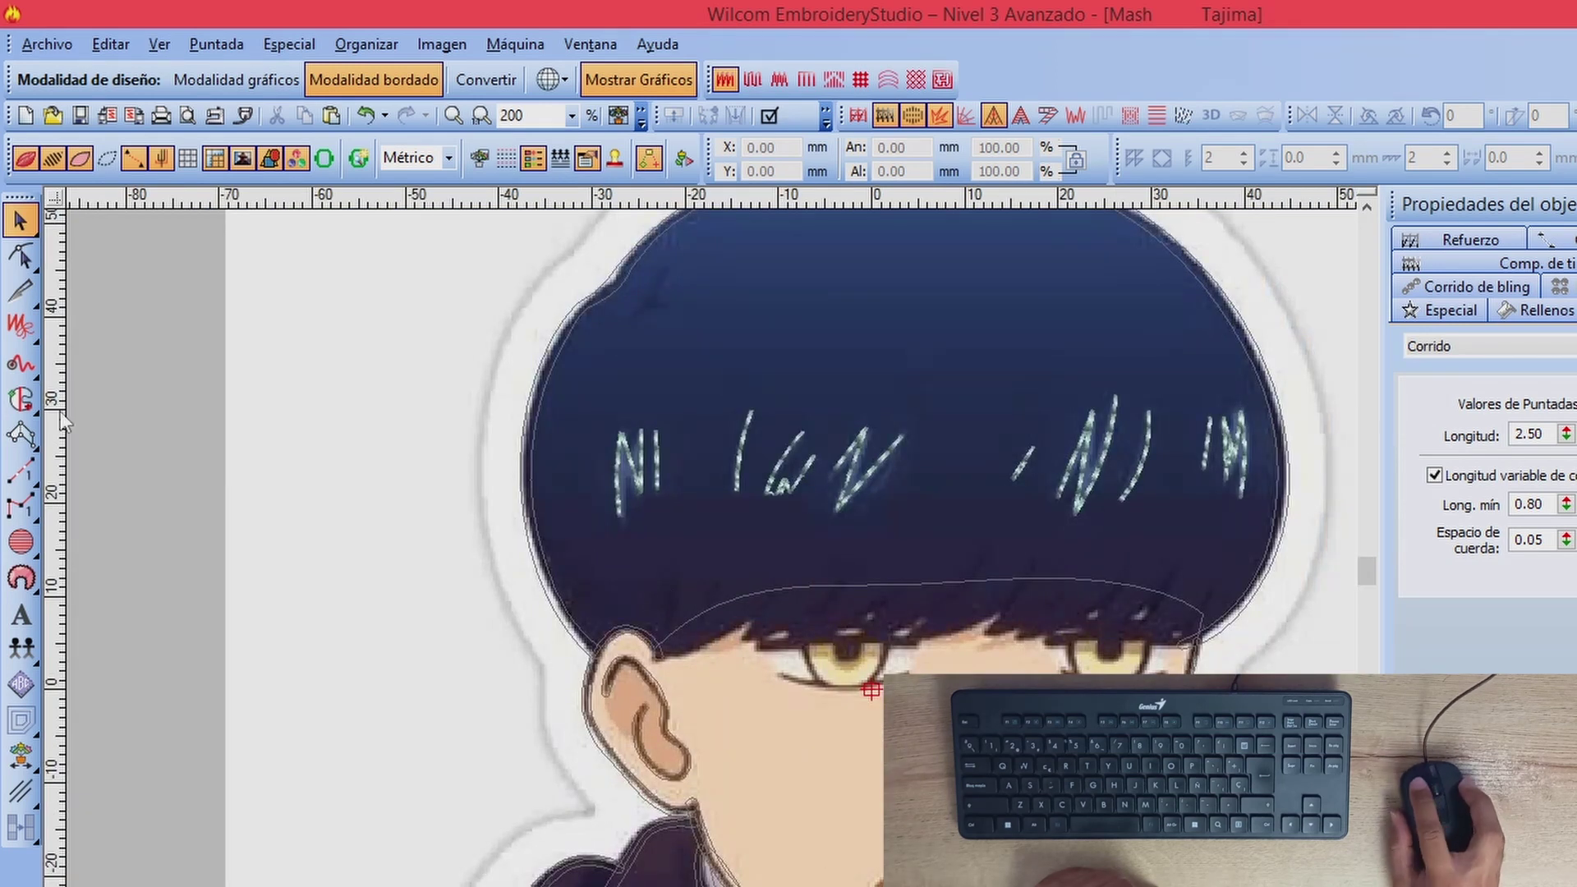
click(21, 399)
click(1546, 312)
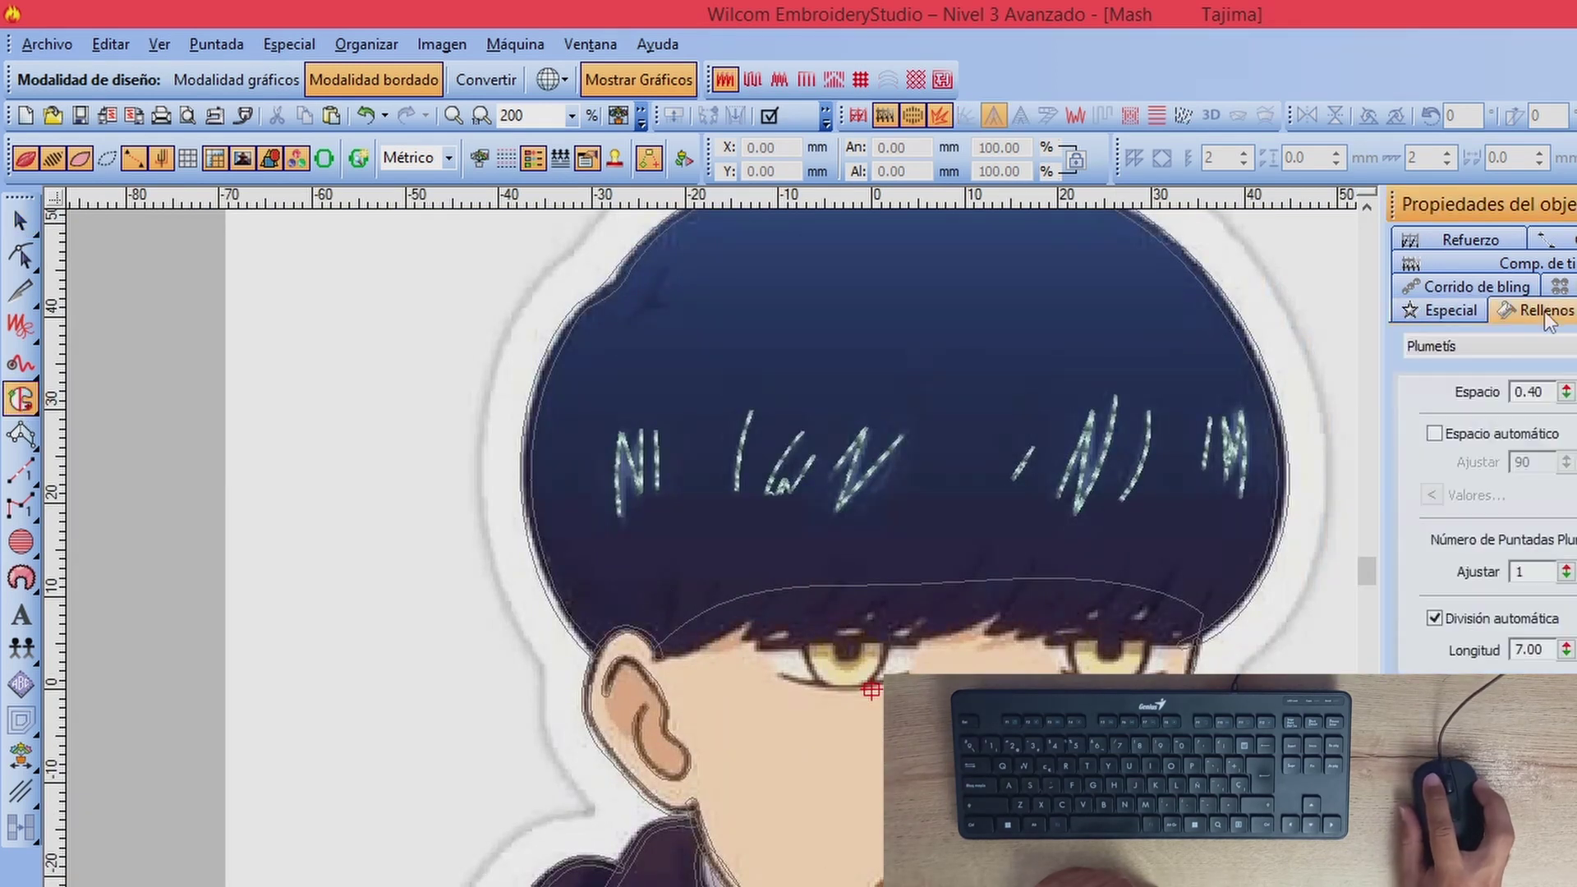
click(1492, 347)
click(1450, 385)
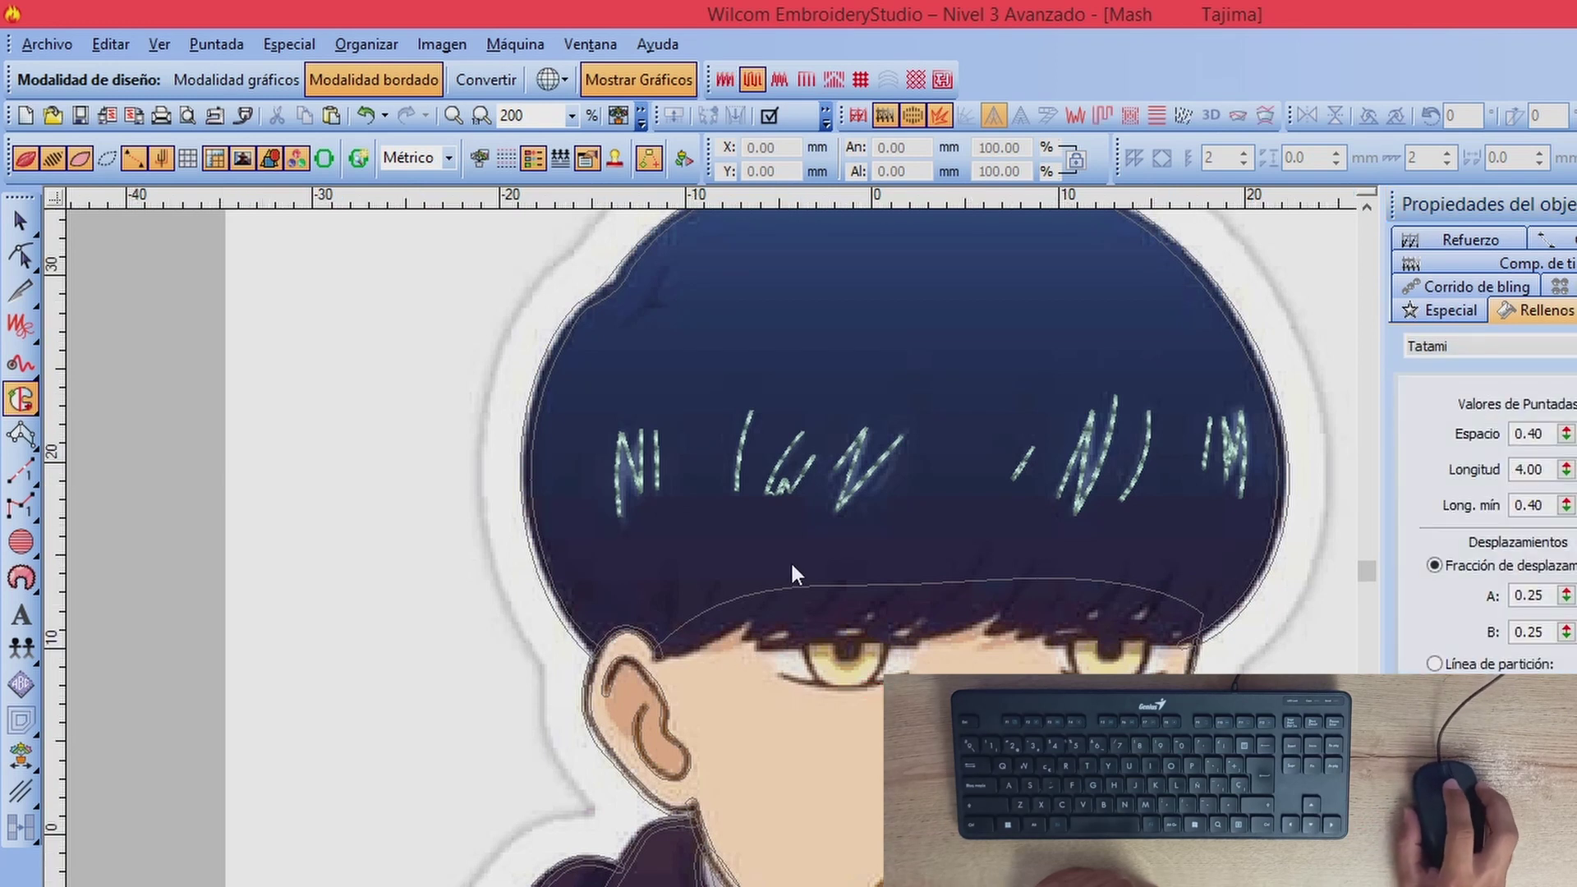
Step: Trace the jagged lower edge of the fringe from beside the ear, over the first eye, to the middle of the forehead
scroll(871, 543, up, 1)
click(447, 775)
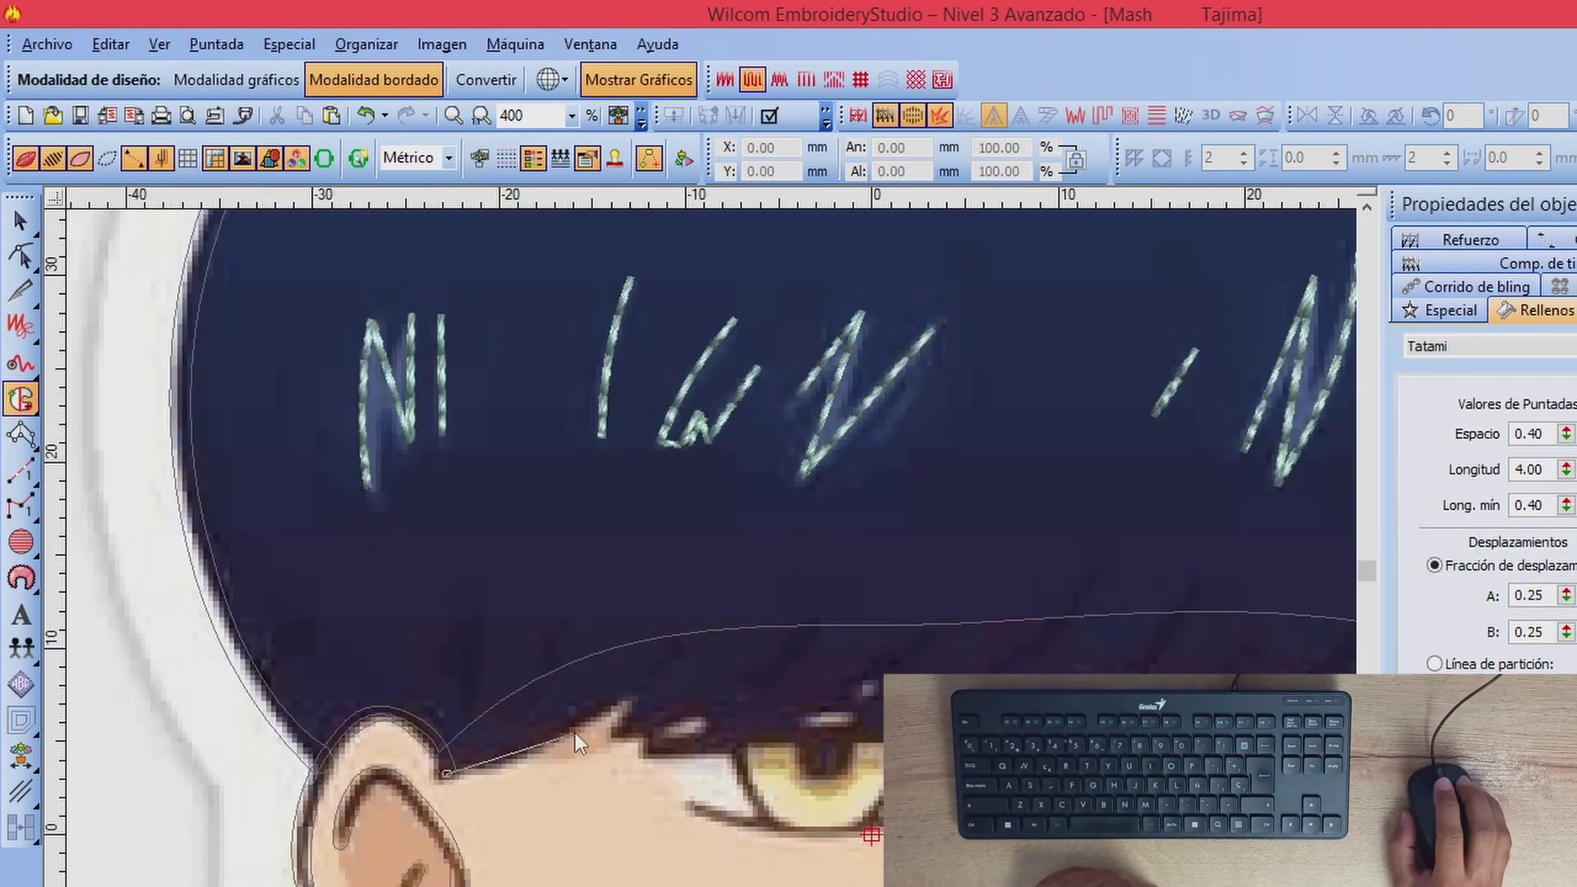
click(646, 679)
click(665, 735)
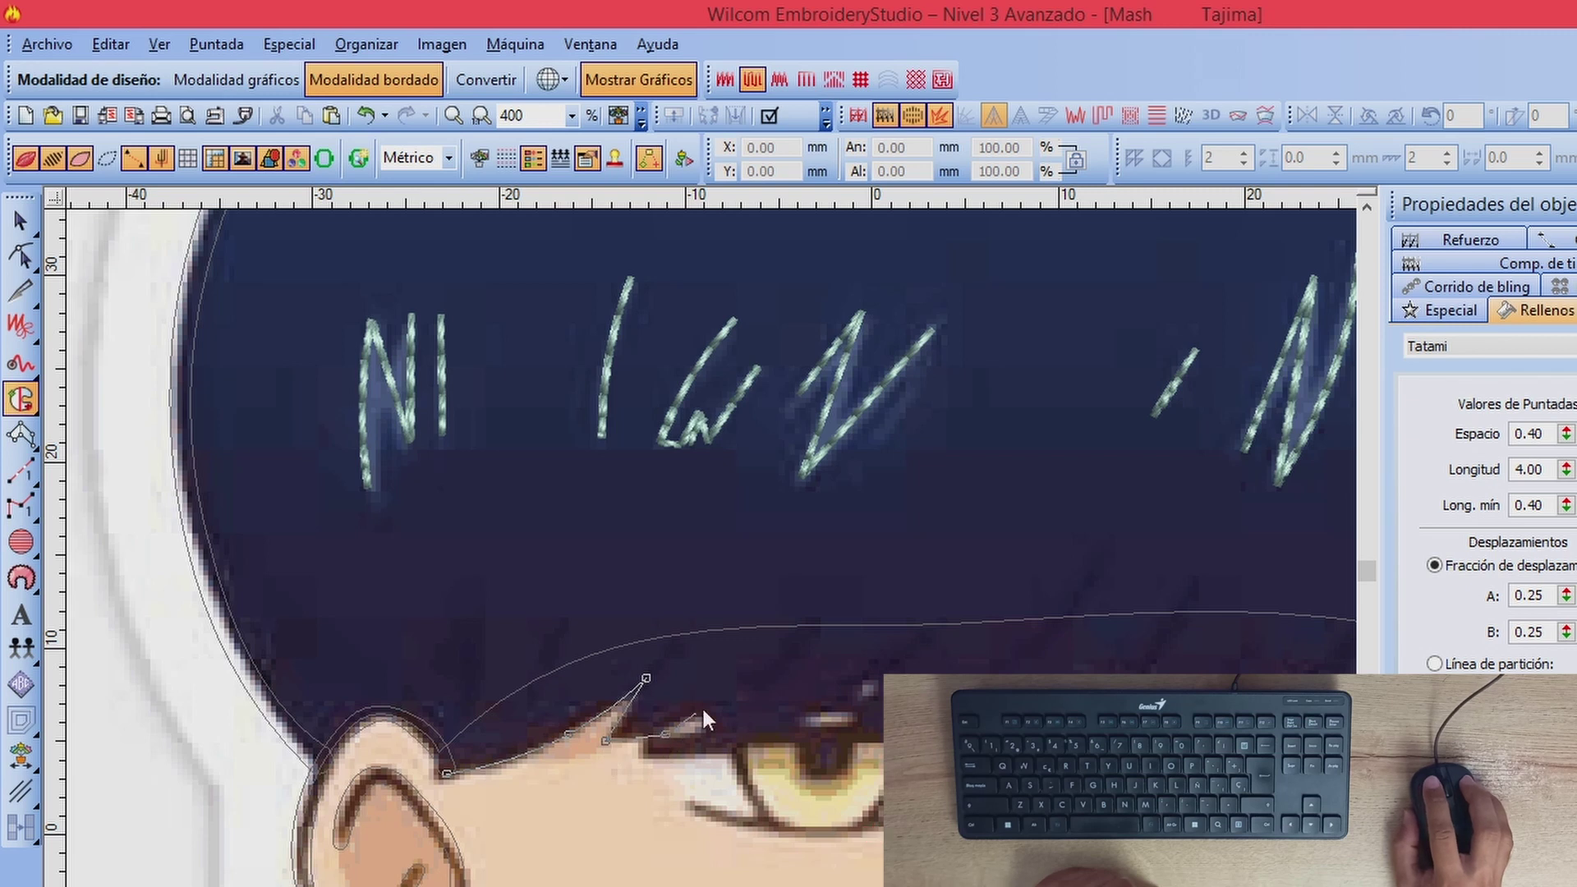
click(724, 688)
click(702, 743)
click(802, 715)
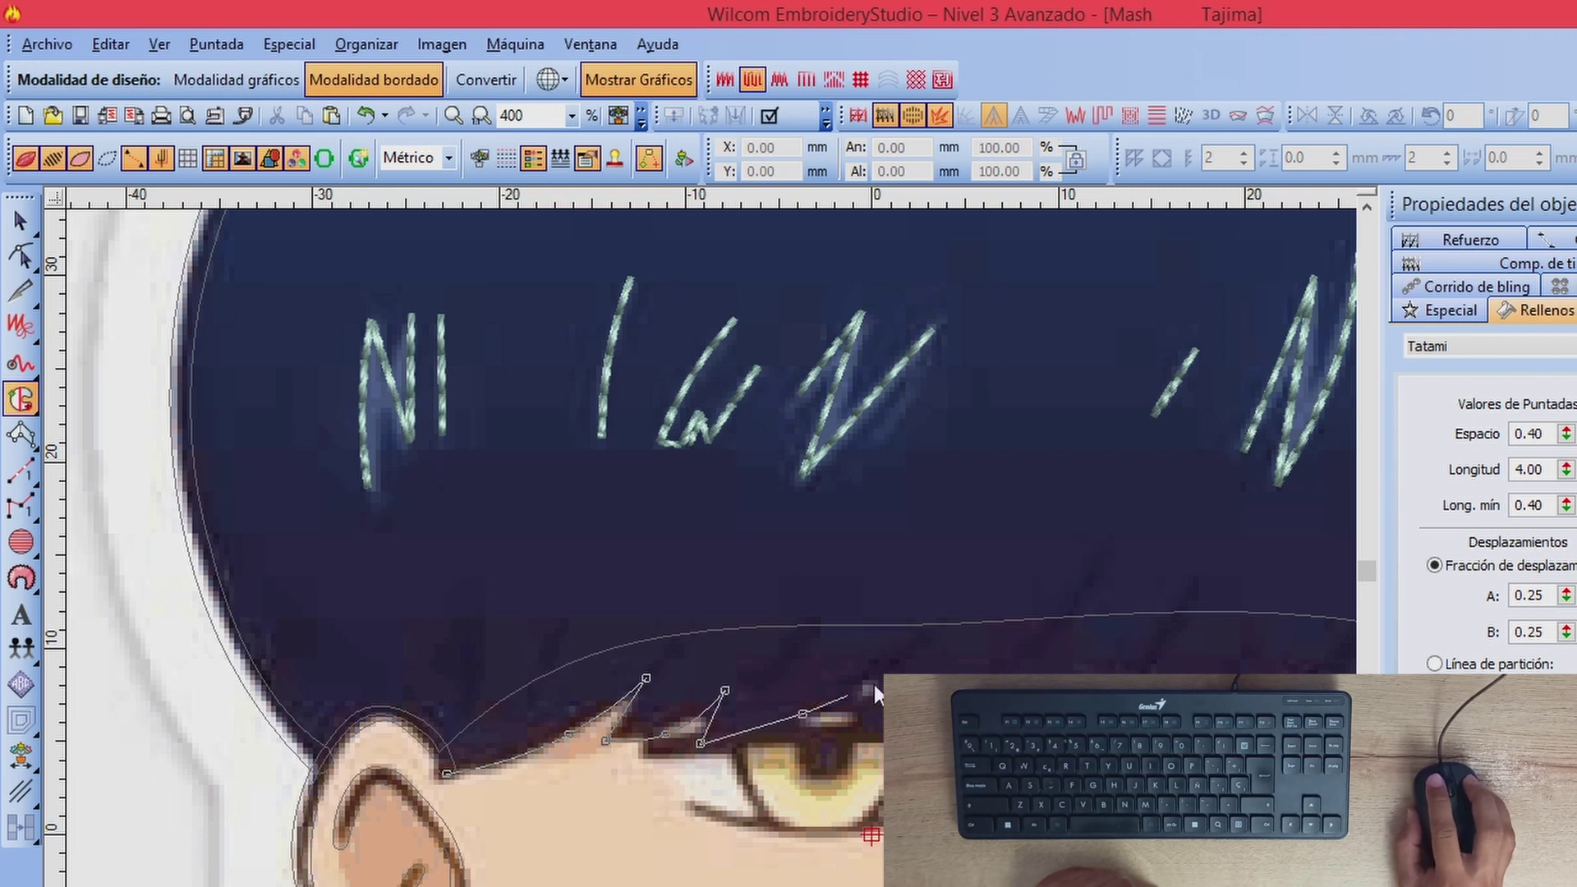
click(903, 662)
click(844, 734)
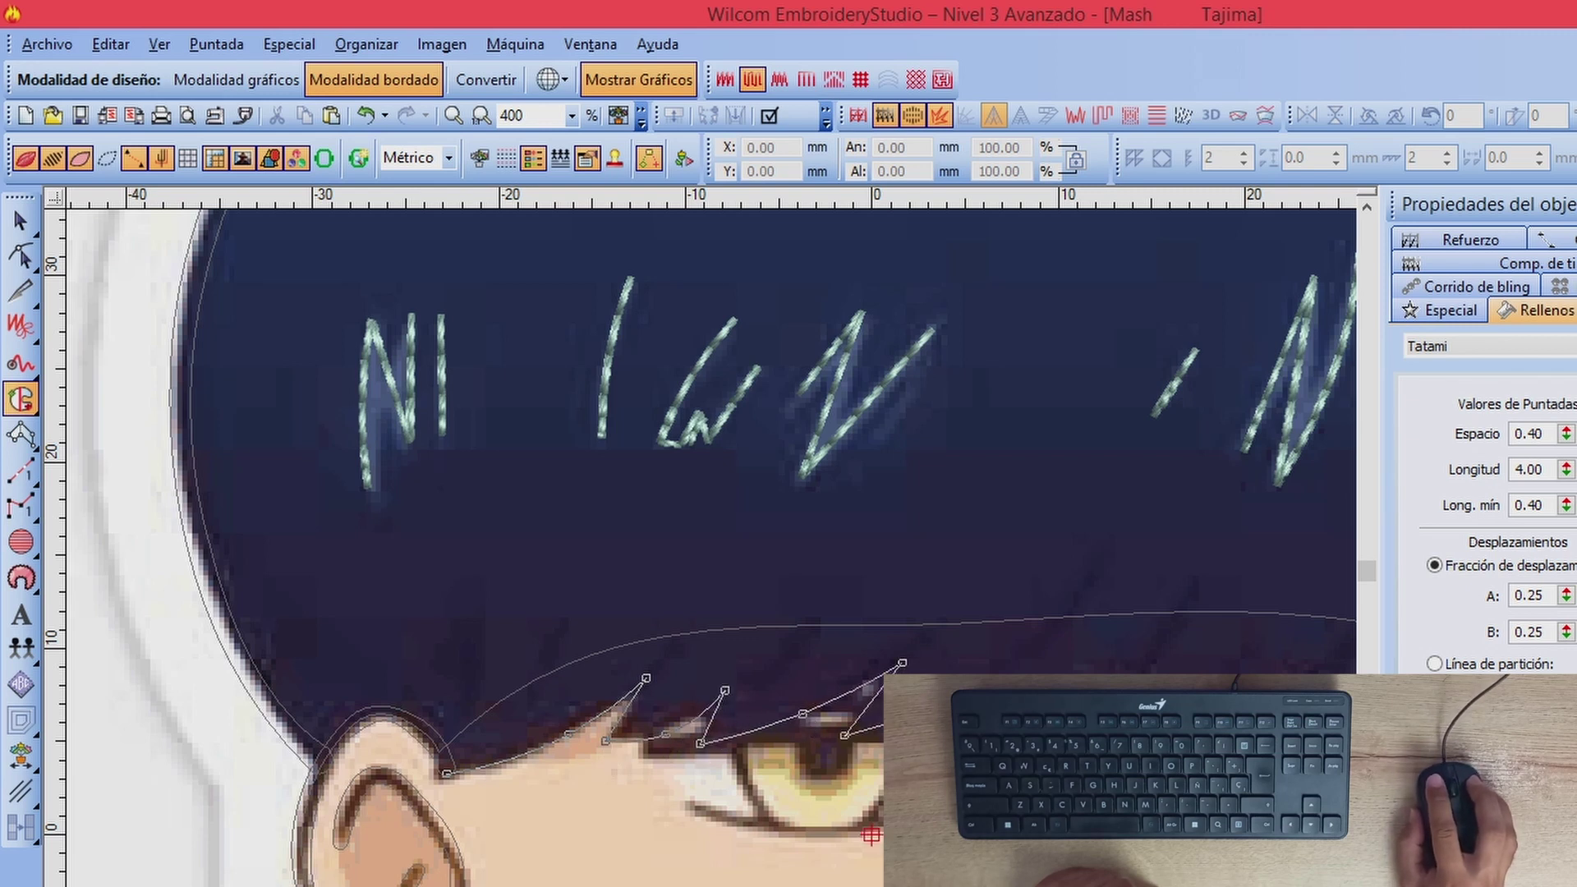
click(998, 670)
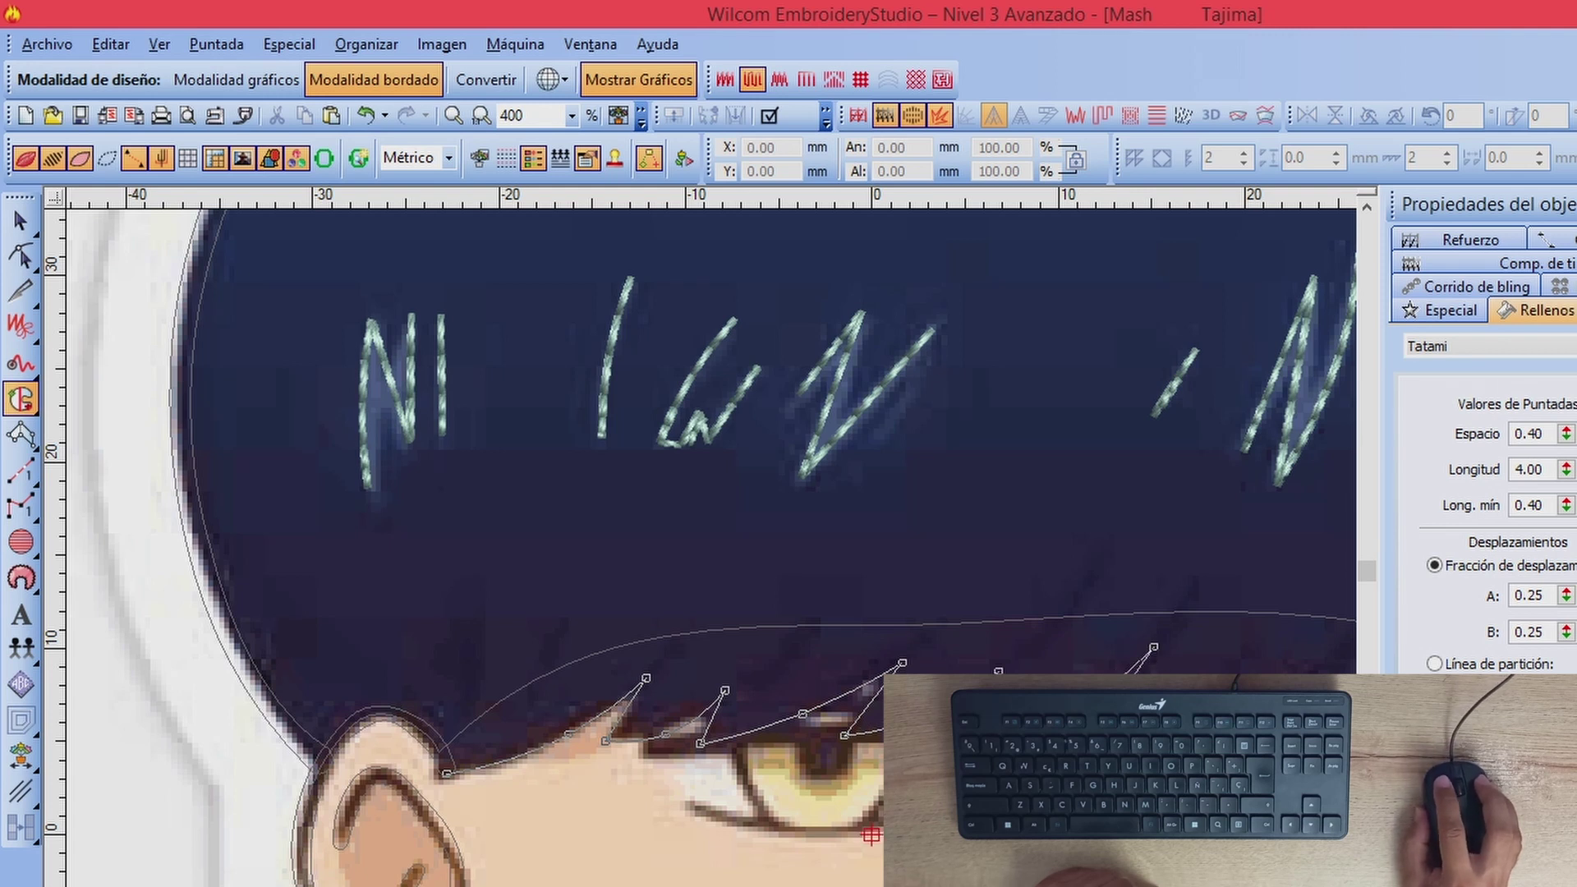
click(1163, 735)
right_click(889, 680)
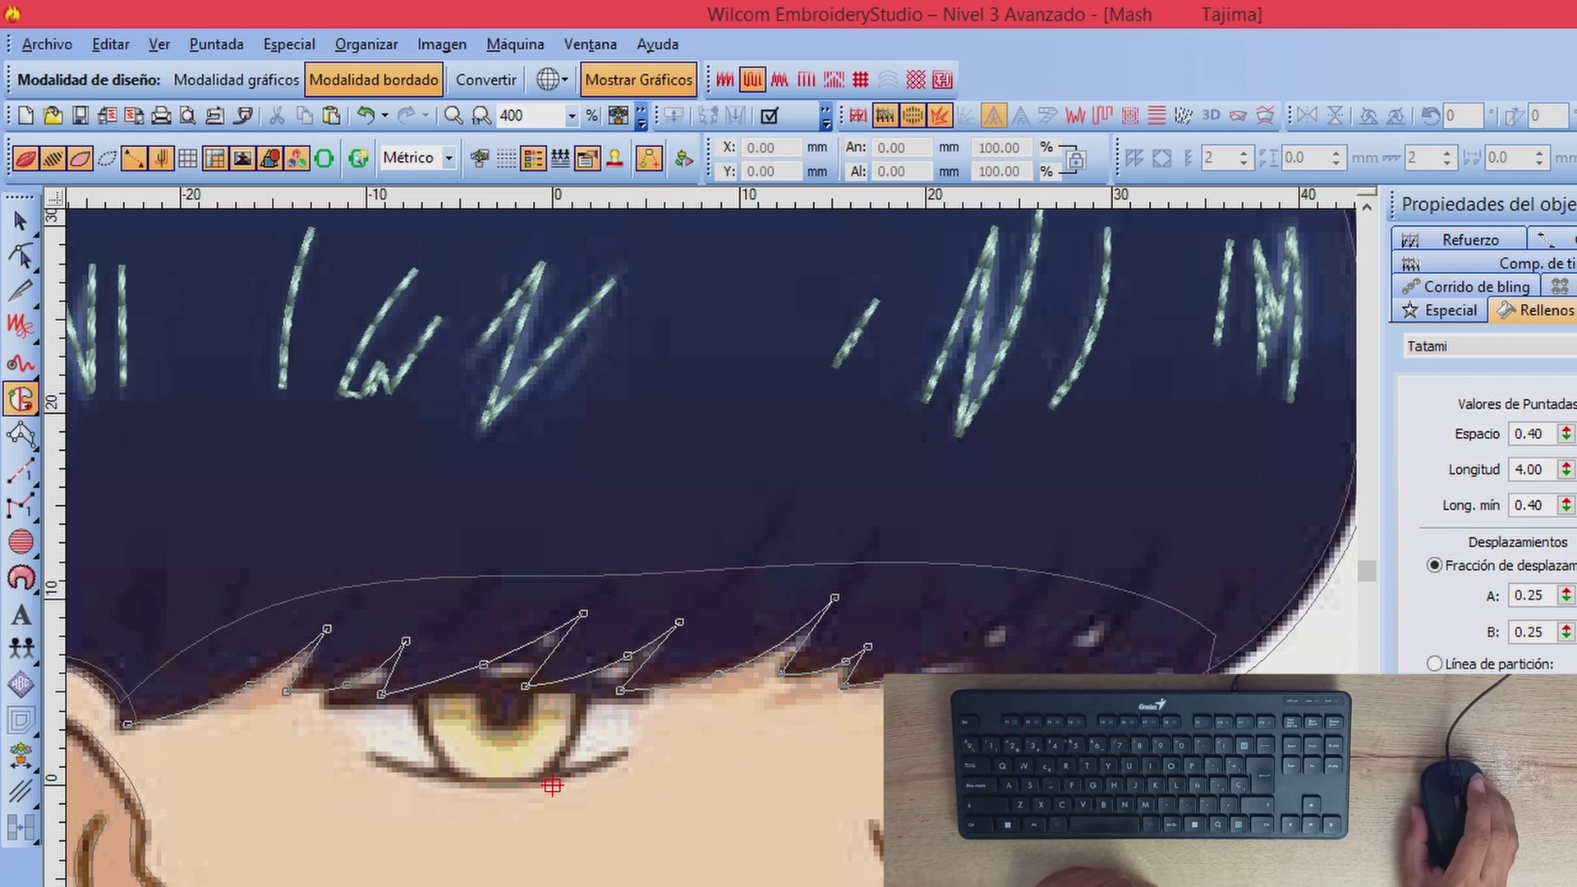
Step: Continue the outline along the remaining fringe spikes above the second eye, replacing the misplaced points there
click(925, 657)
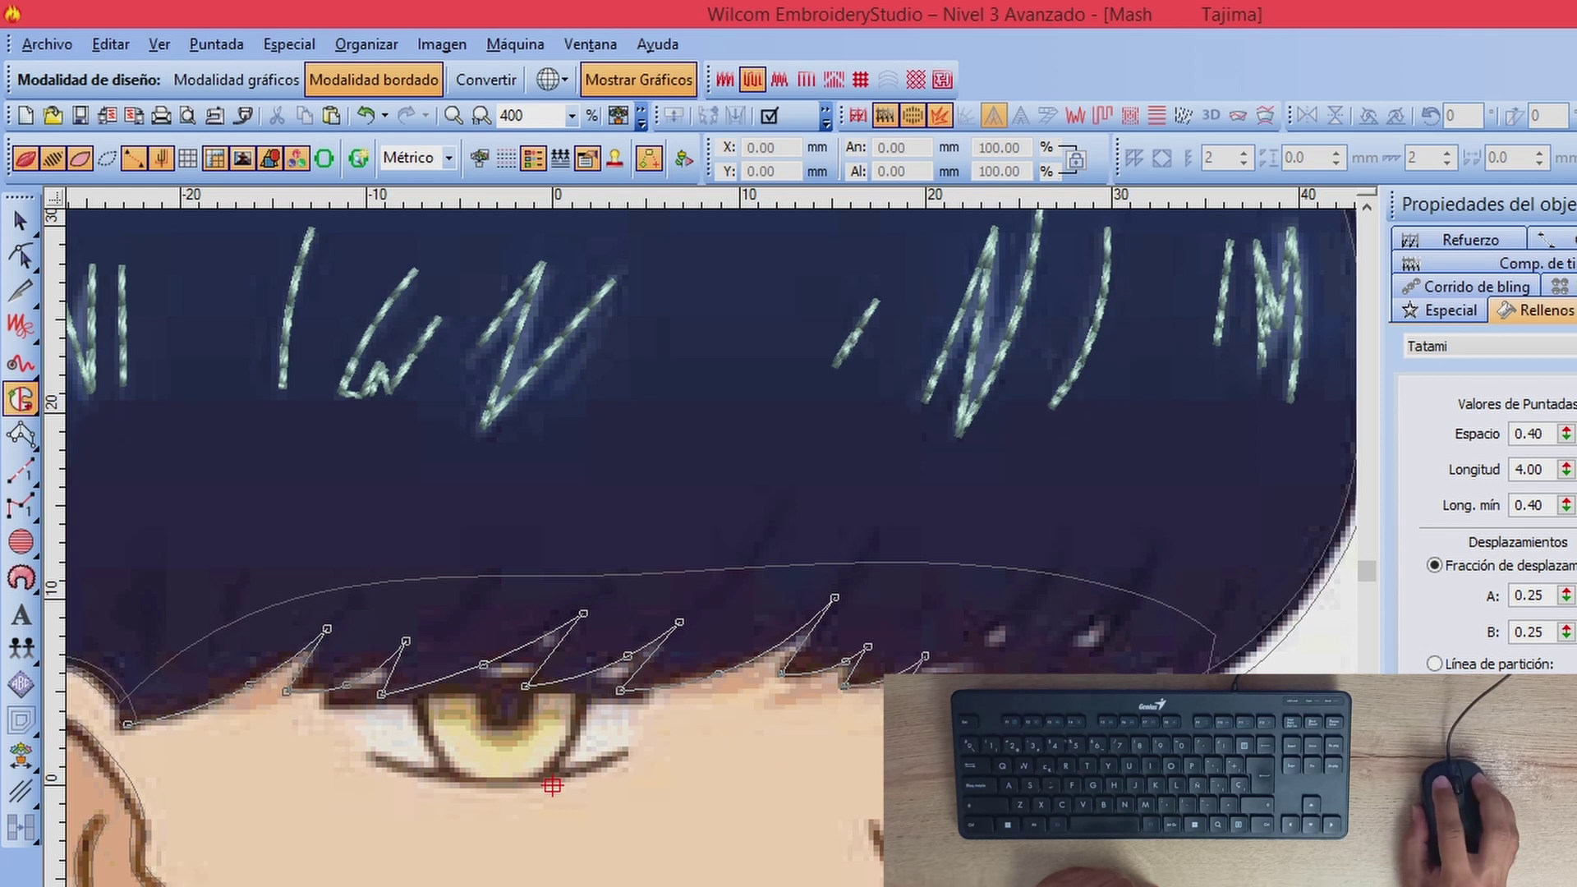
click(1006, 663)
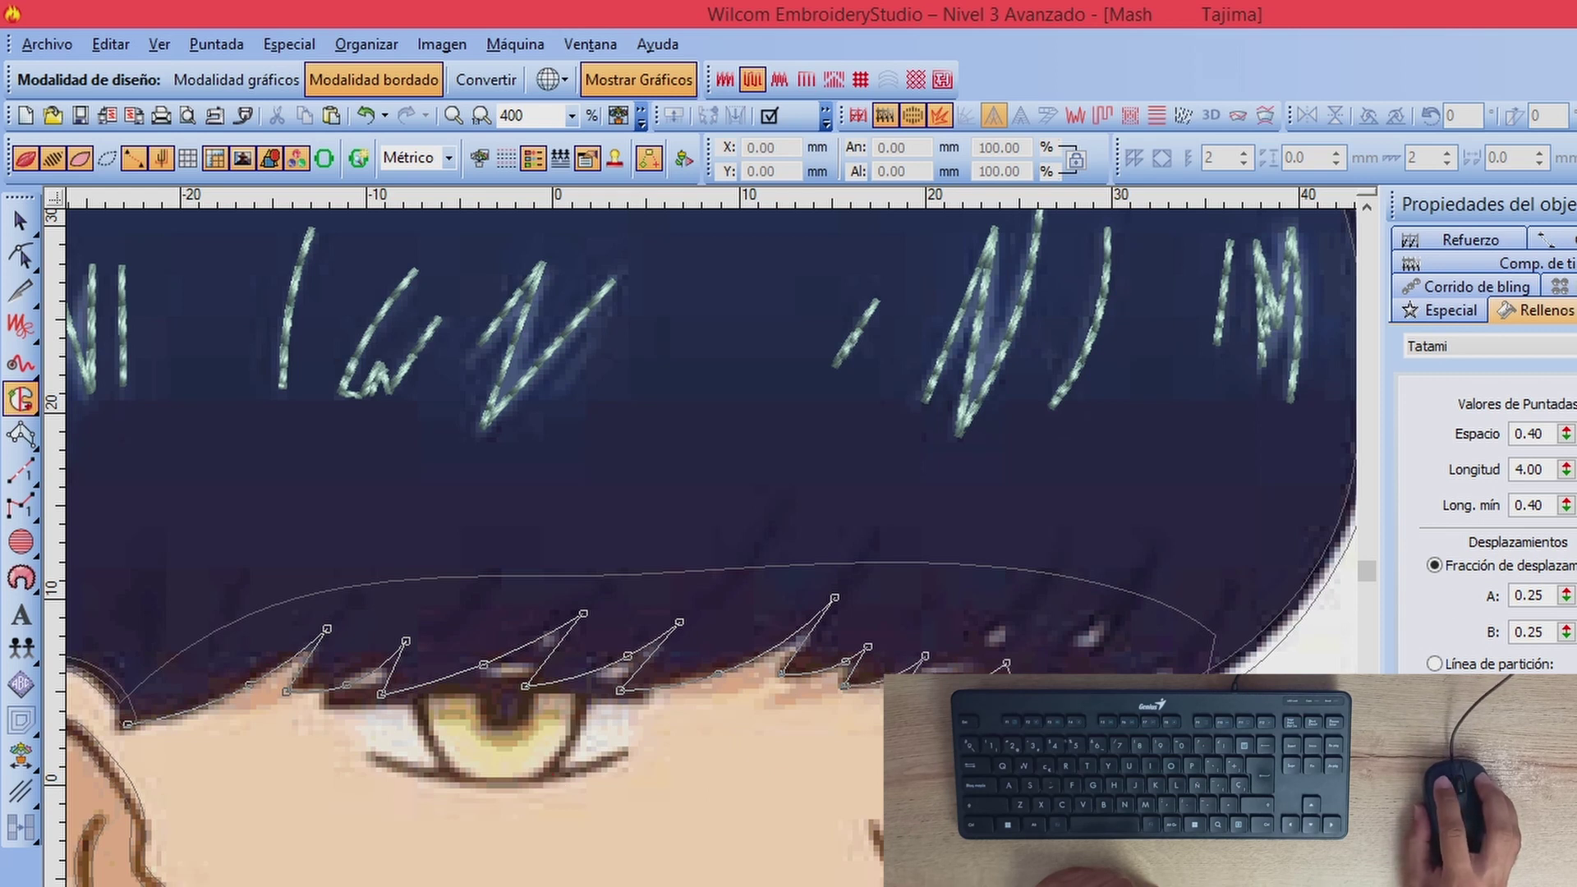
click(1119, 662)
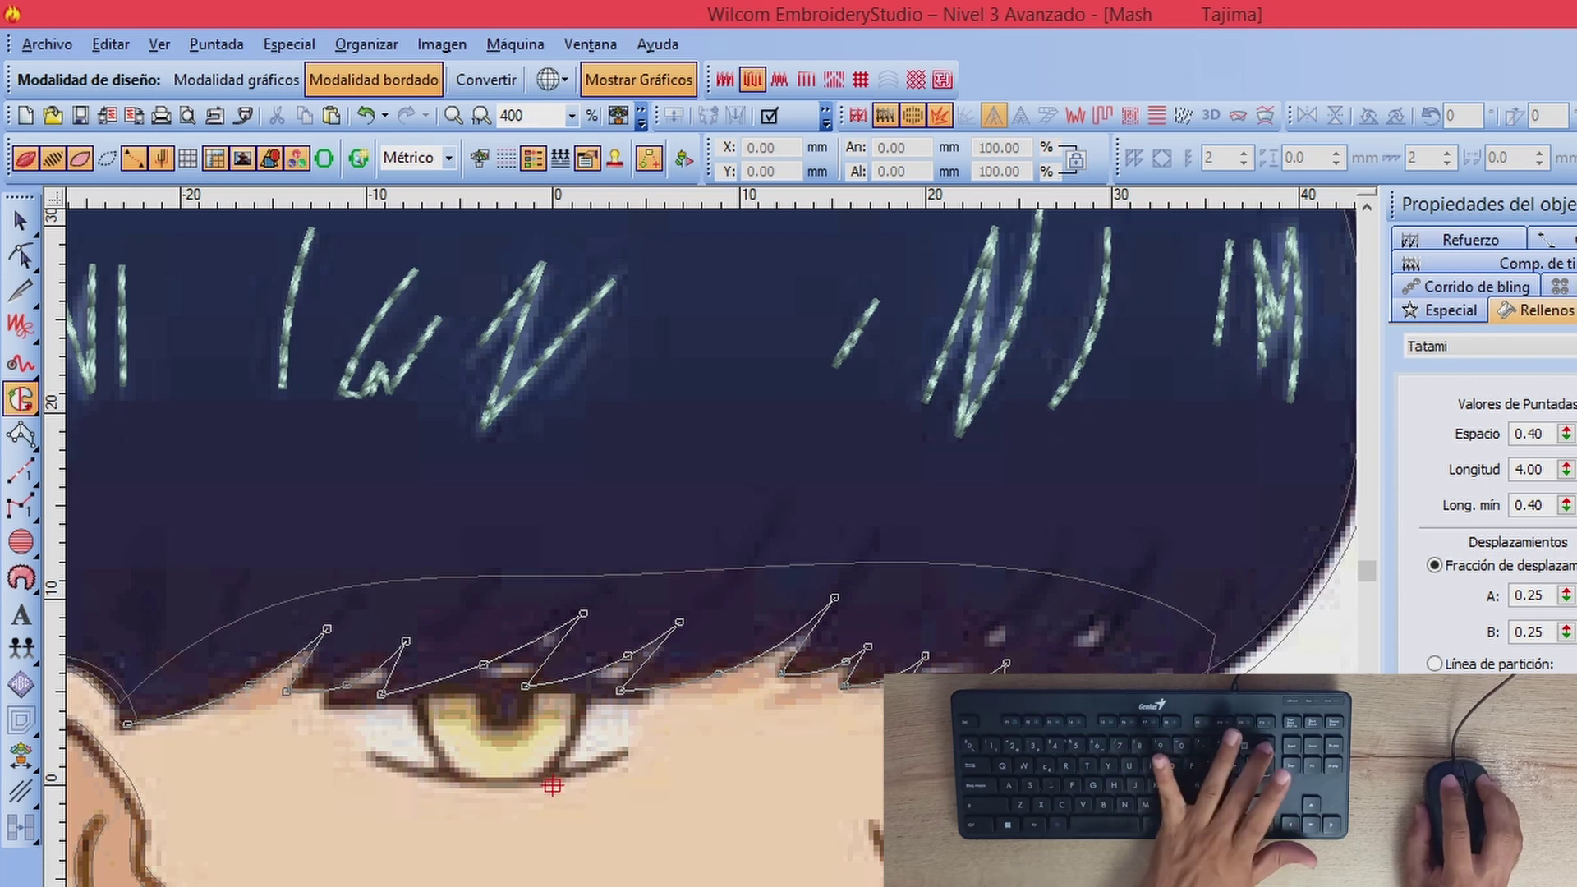
key(BackSpace)
key(BackSpace)
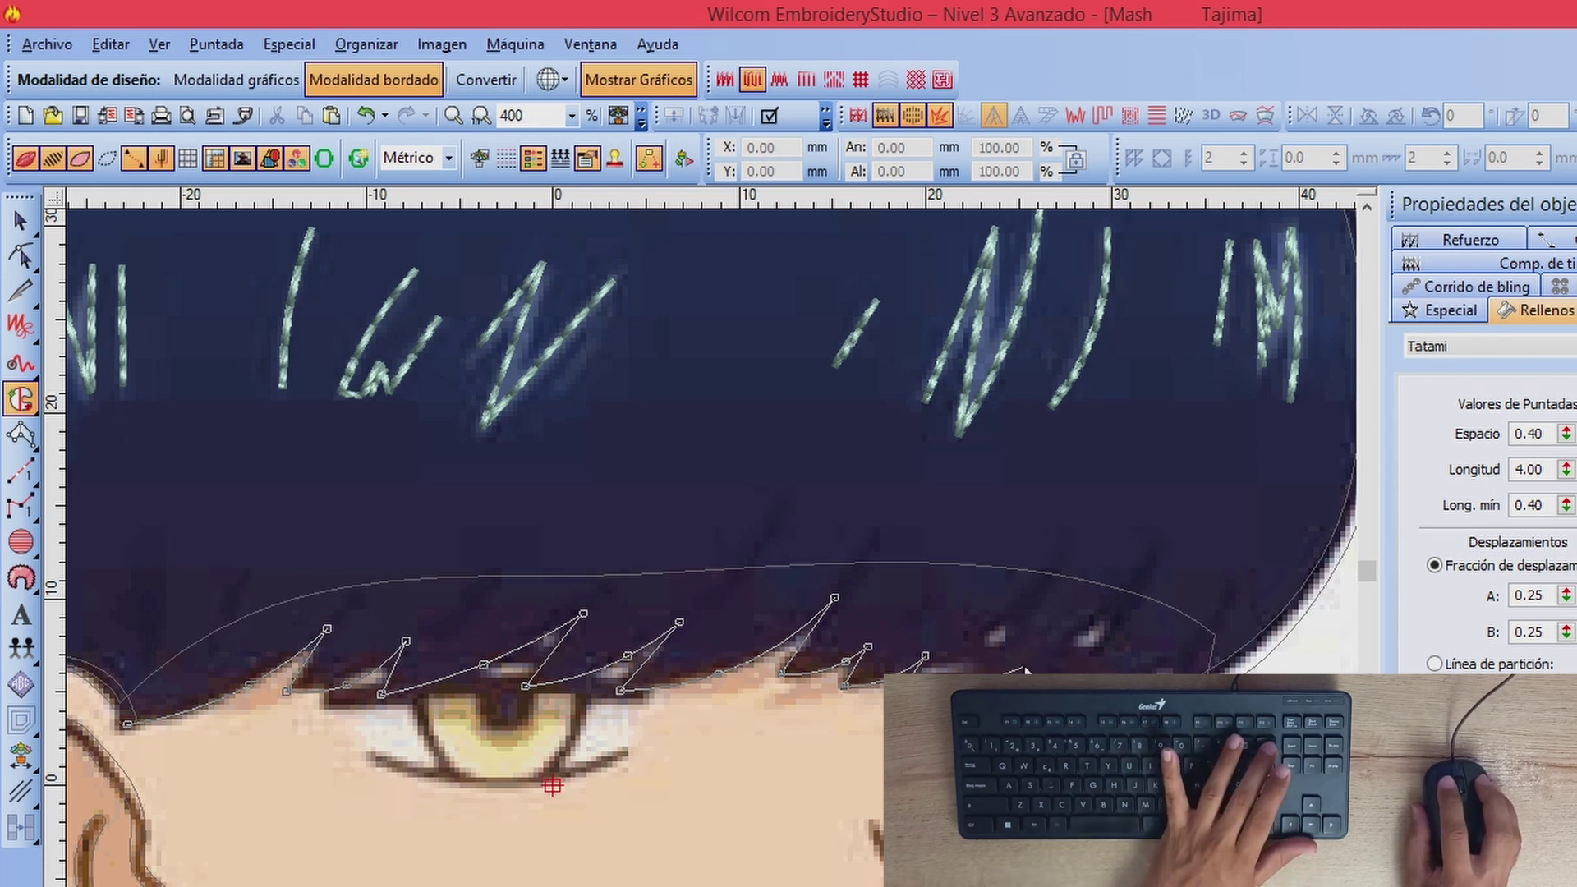
right_click(1024, 667)
click(1116, 601)
right_click(1112, 629)
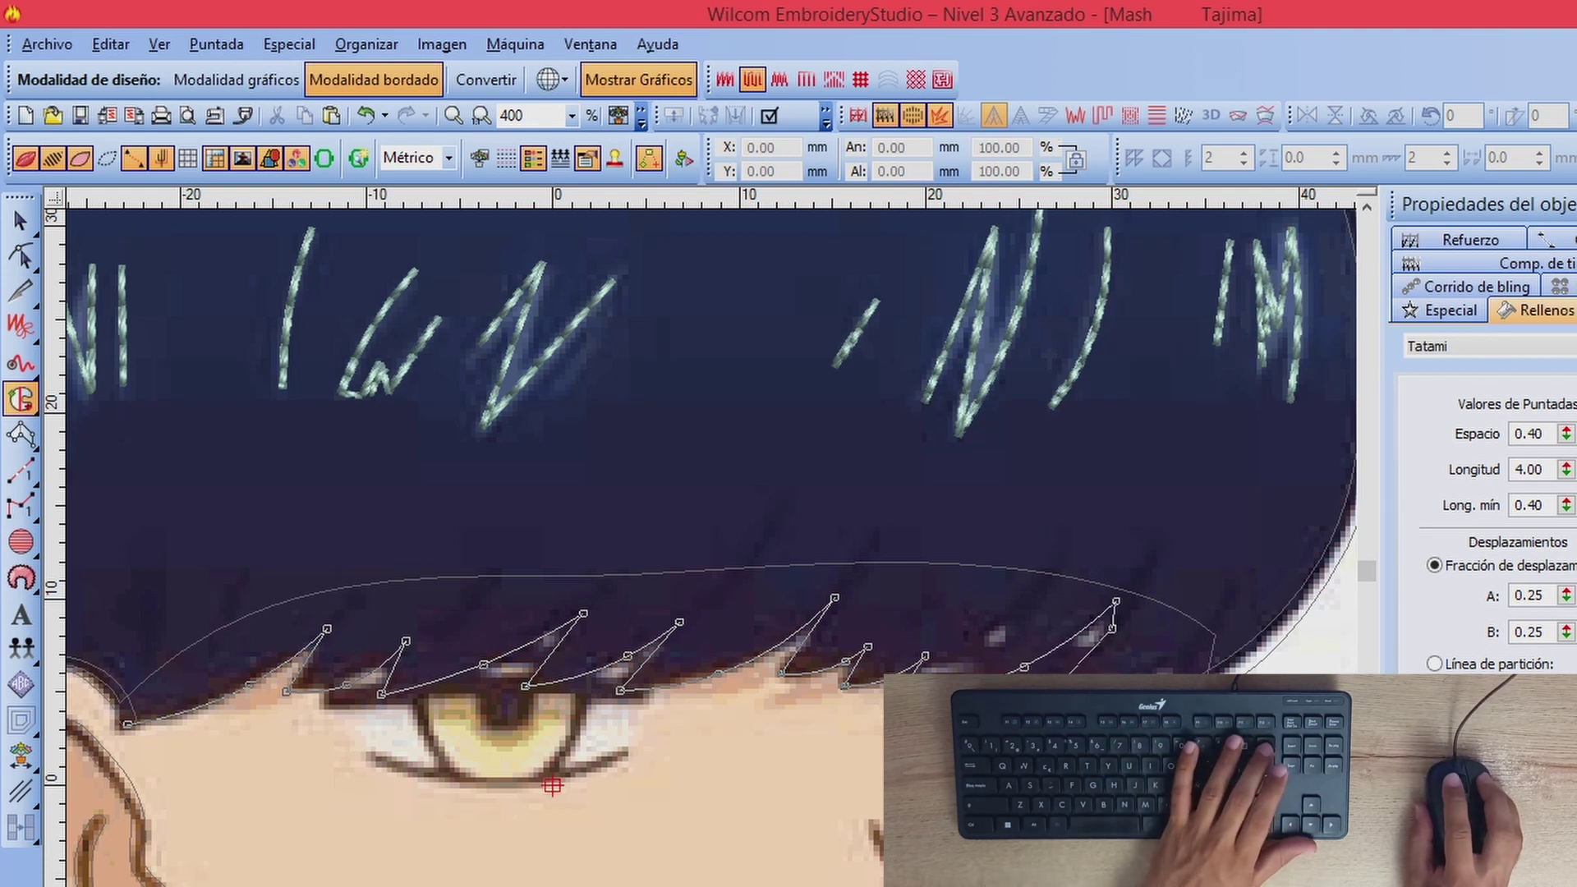
click(1058, 689)
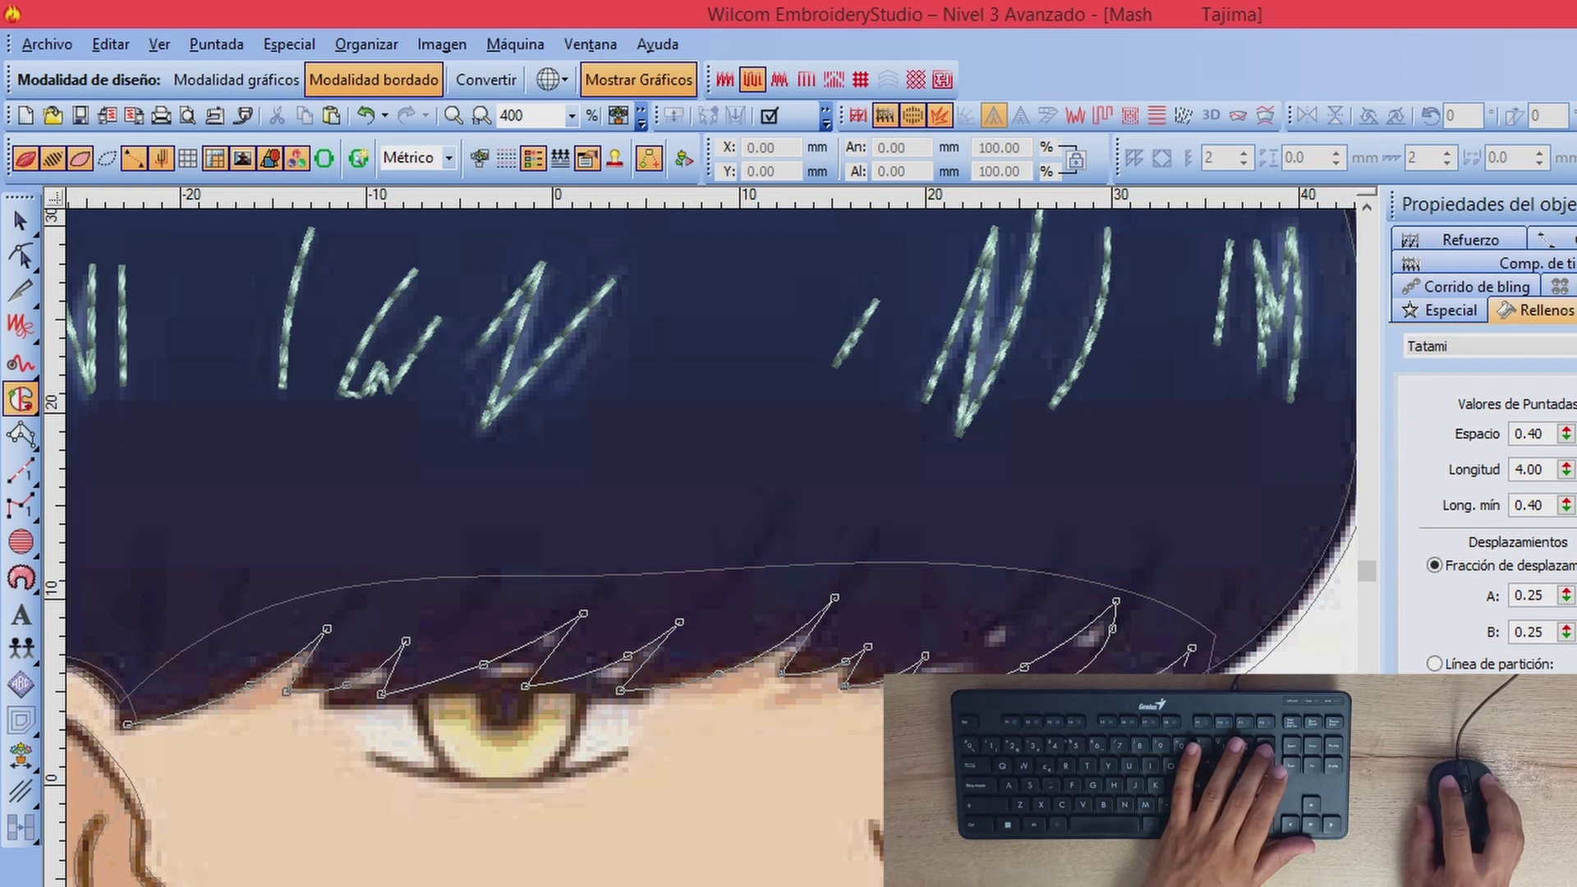
click(1191, 648)
click(1161, 694)
Step: Trace the hair outline with curve points from the far end of the fringe up the side opposite the ear
right_click(1232, 667)
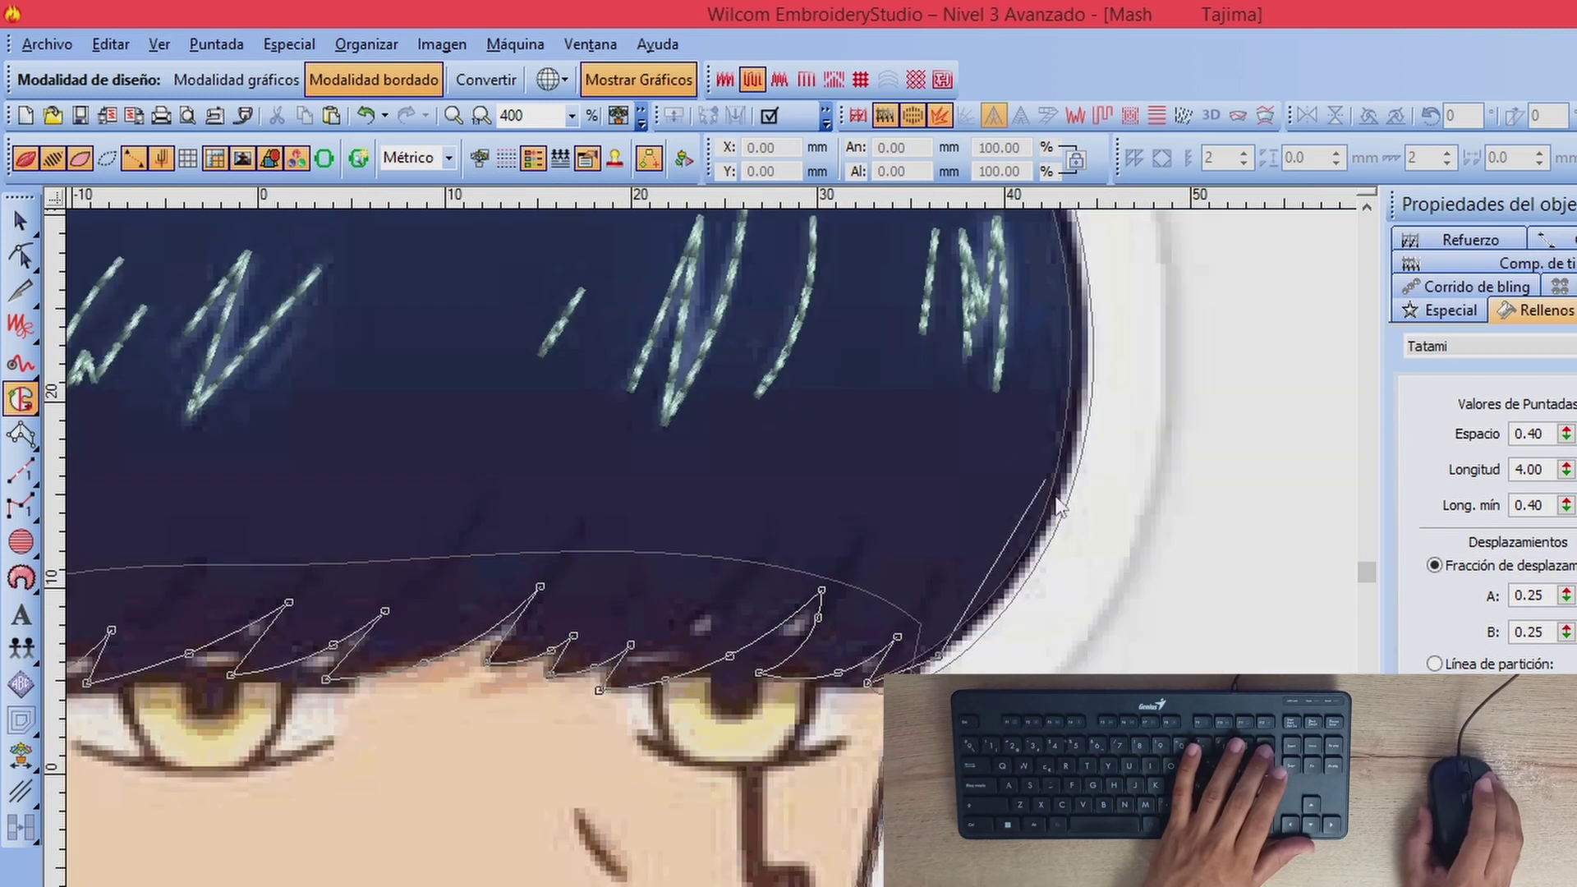
right_click(1039, 553)
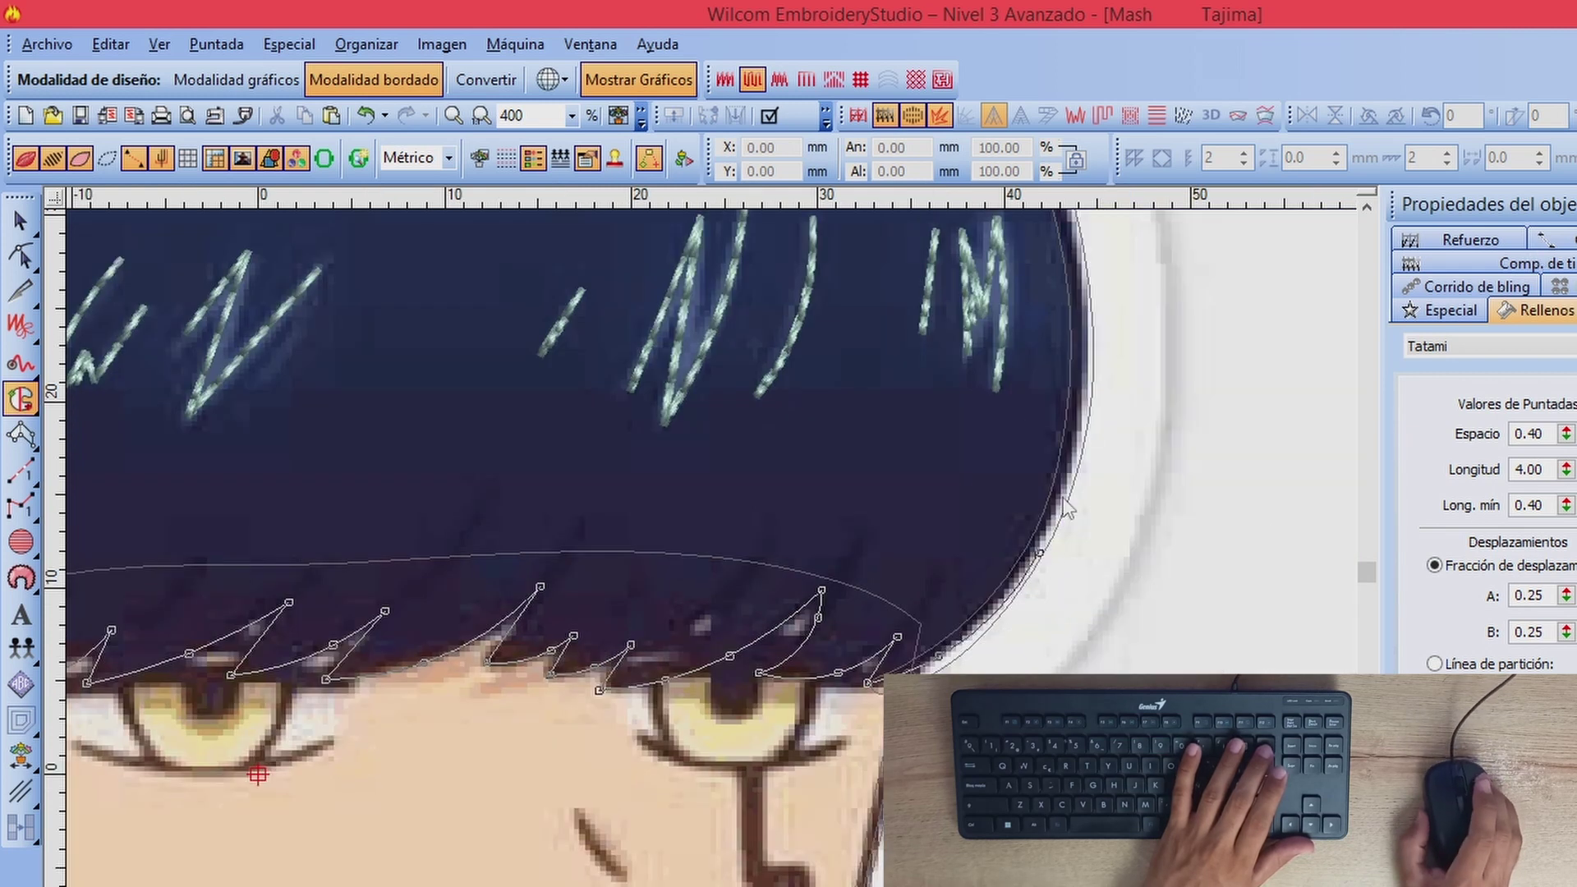
click(991, 606)
right_click(1077, 431)
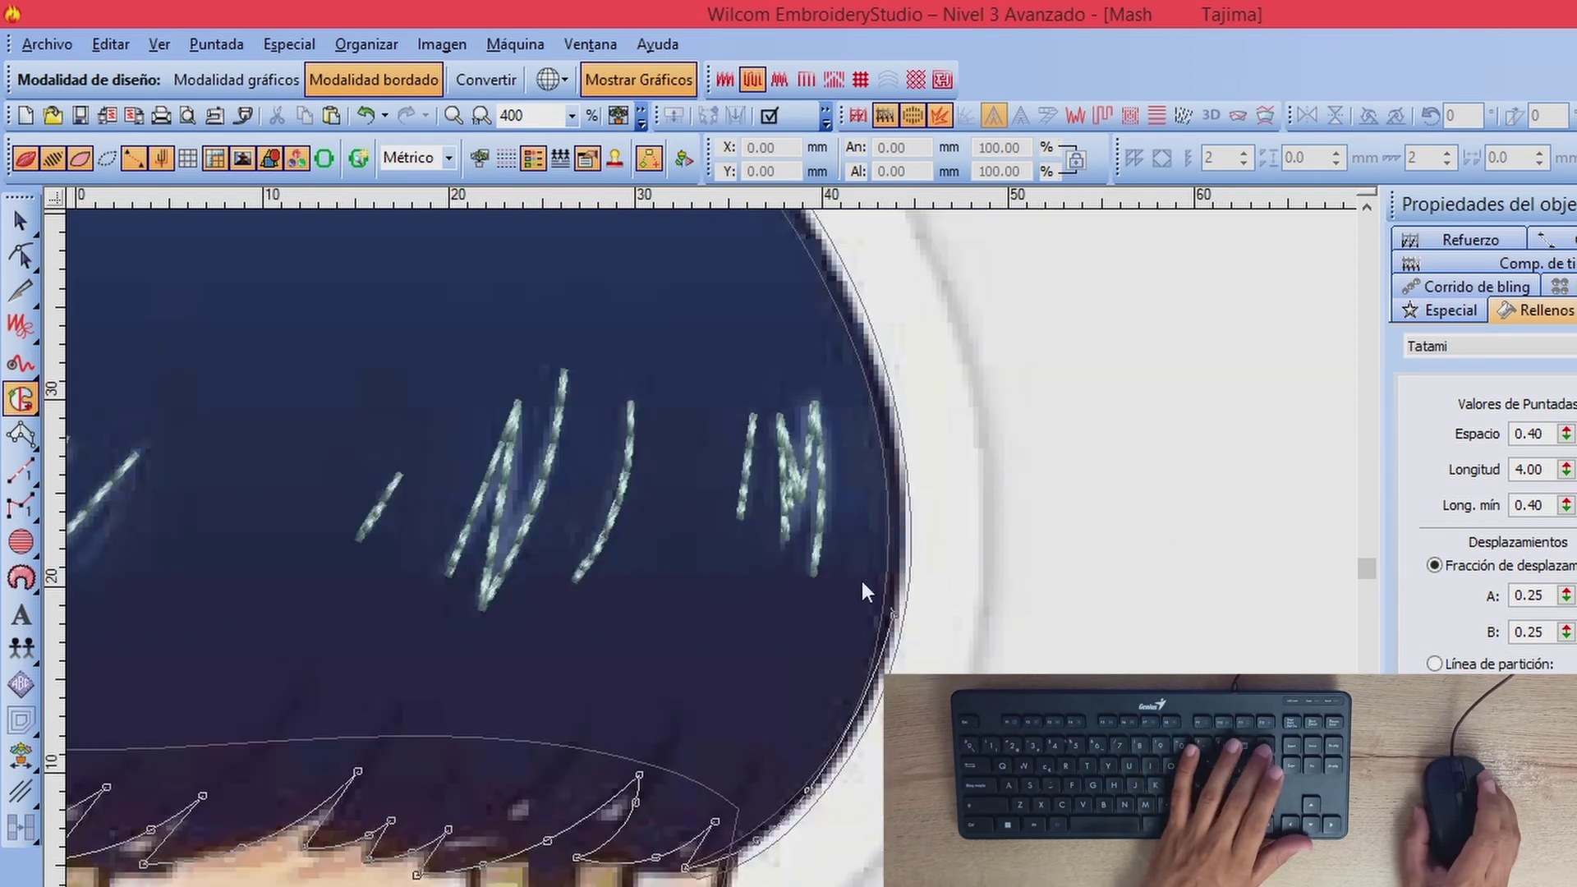
right_click(892, 449)
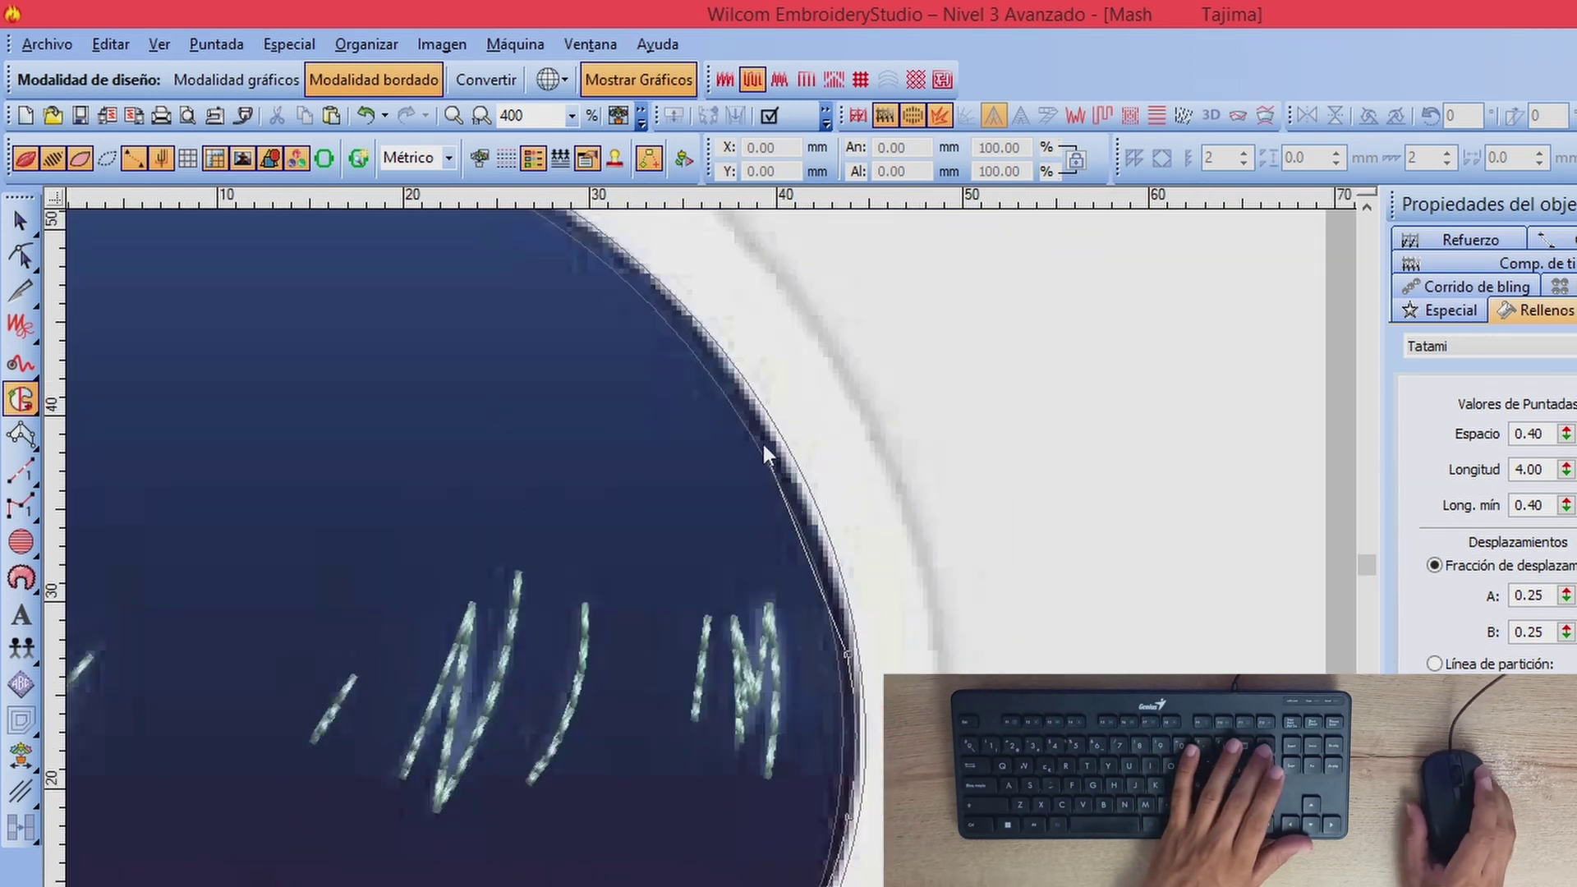
right_click(759, 414)
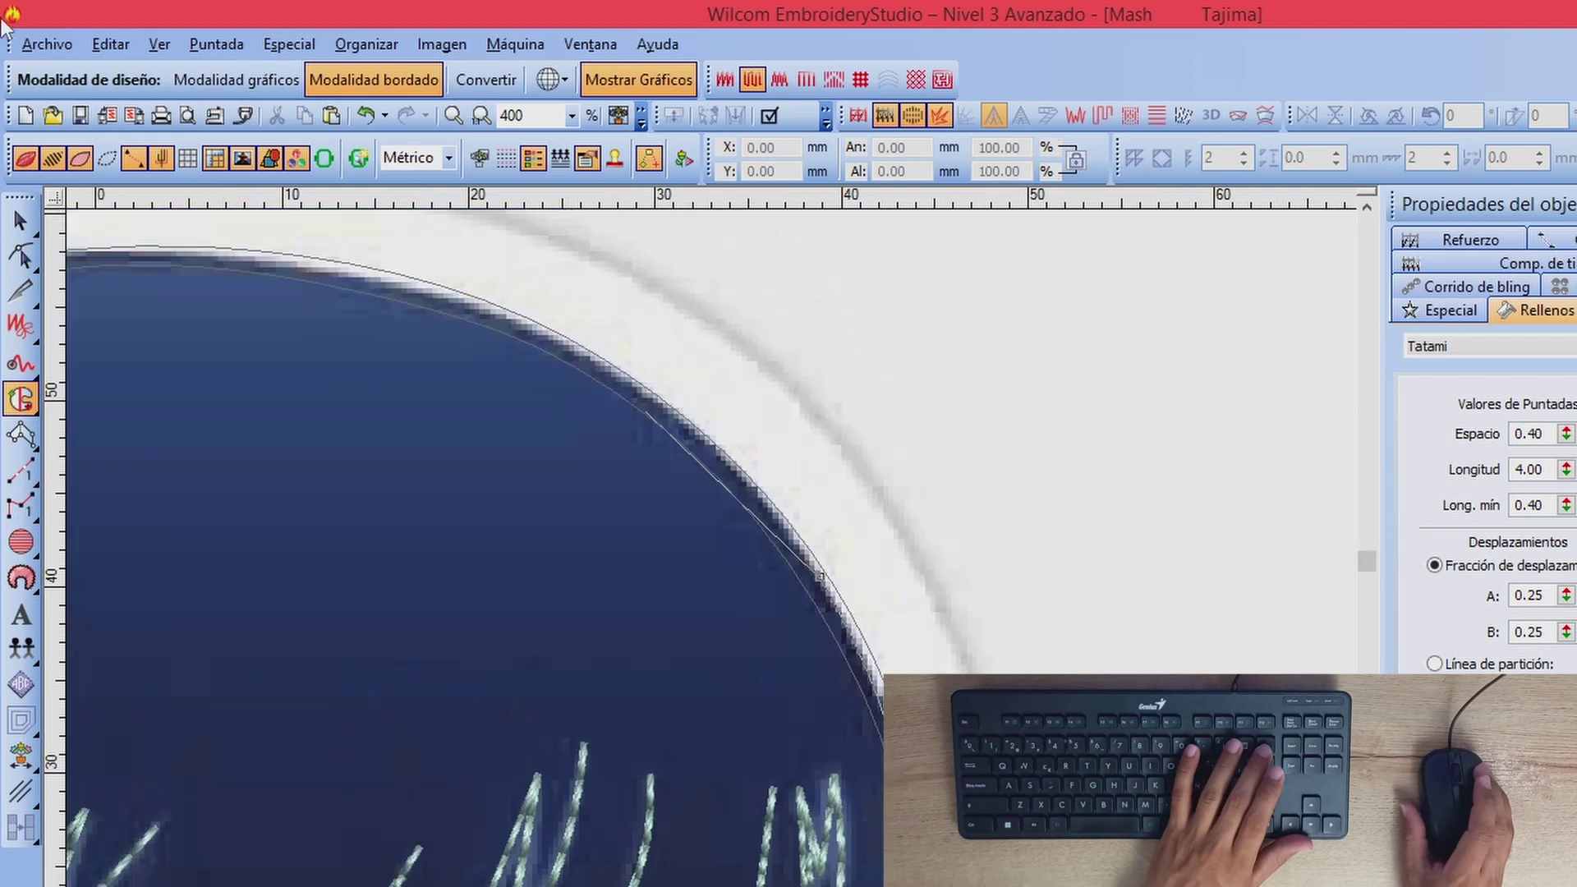
Step: Continue the hair outline over the crown and down to the small notch on the ear side
click(608, 375)
key(Left)
key(Up)
right_click(495, 451)
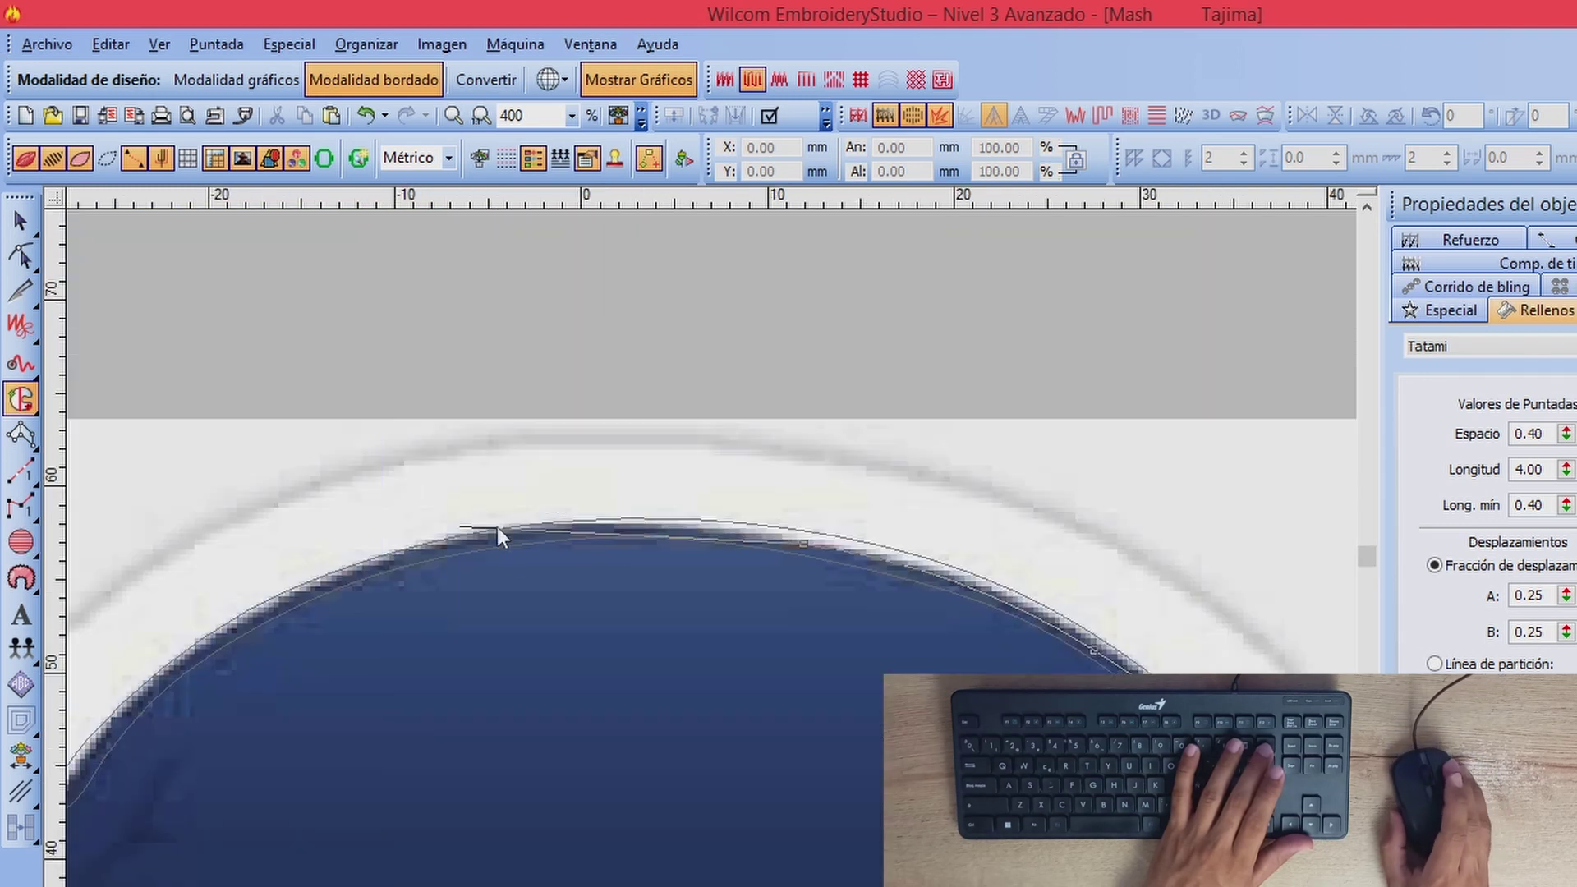
right_click(536, 535)
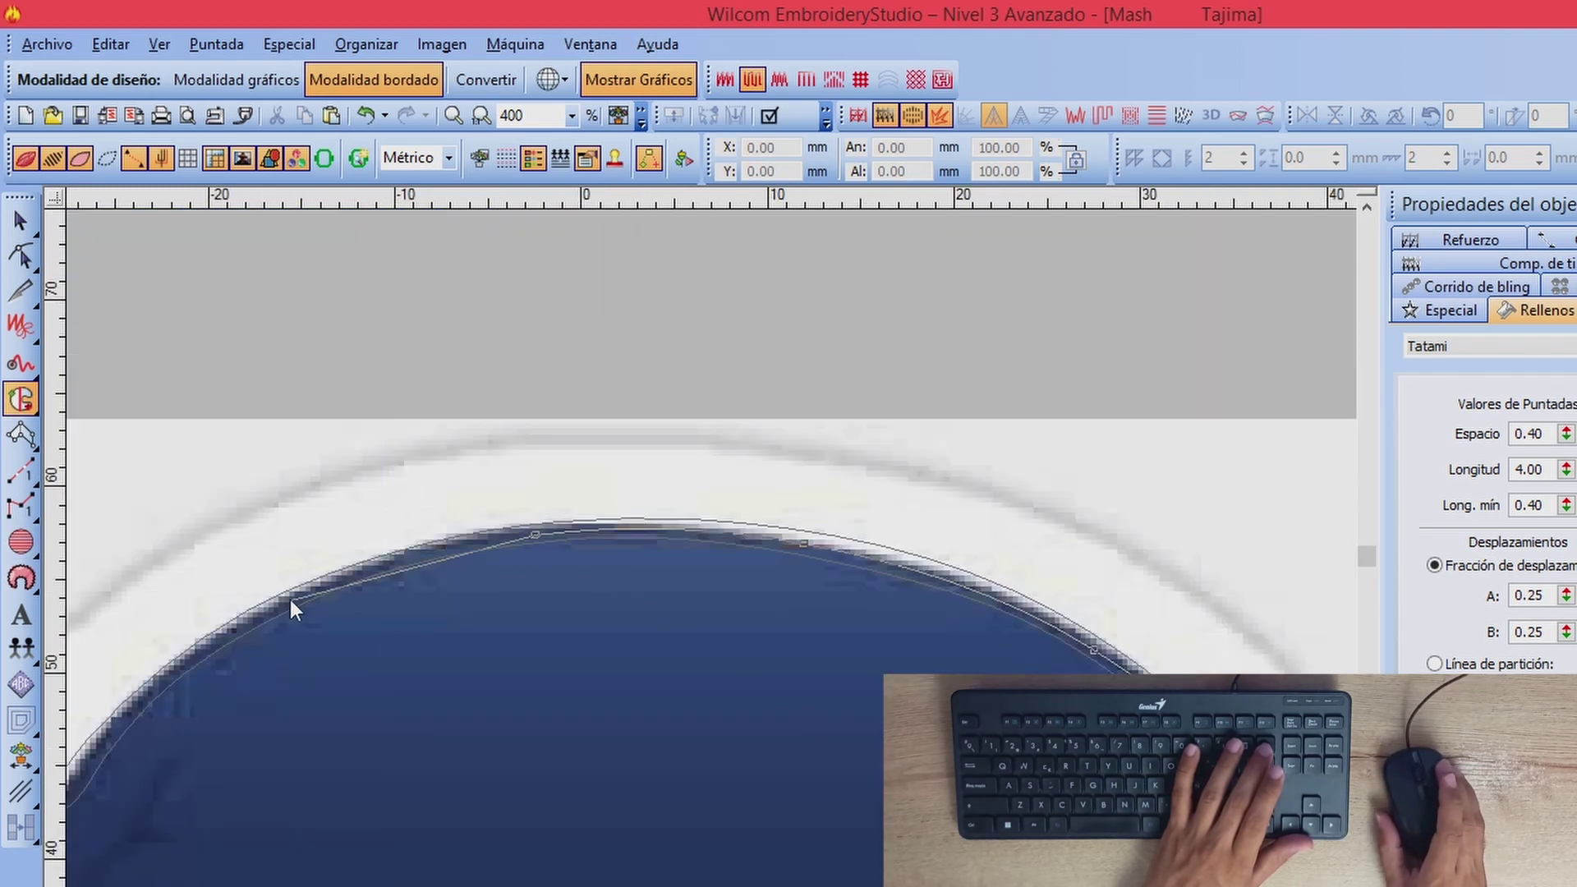
right_click(289, 599)
click(768, 566)
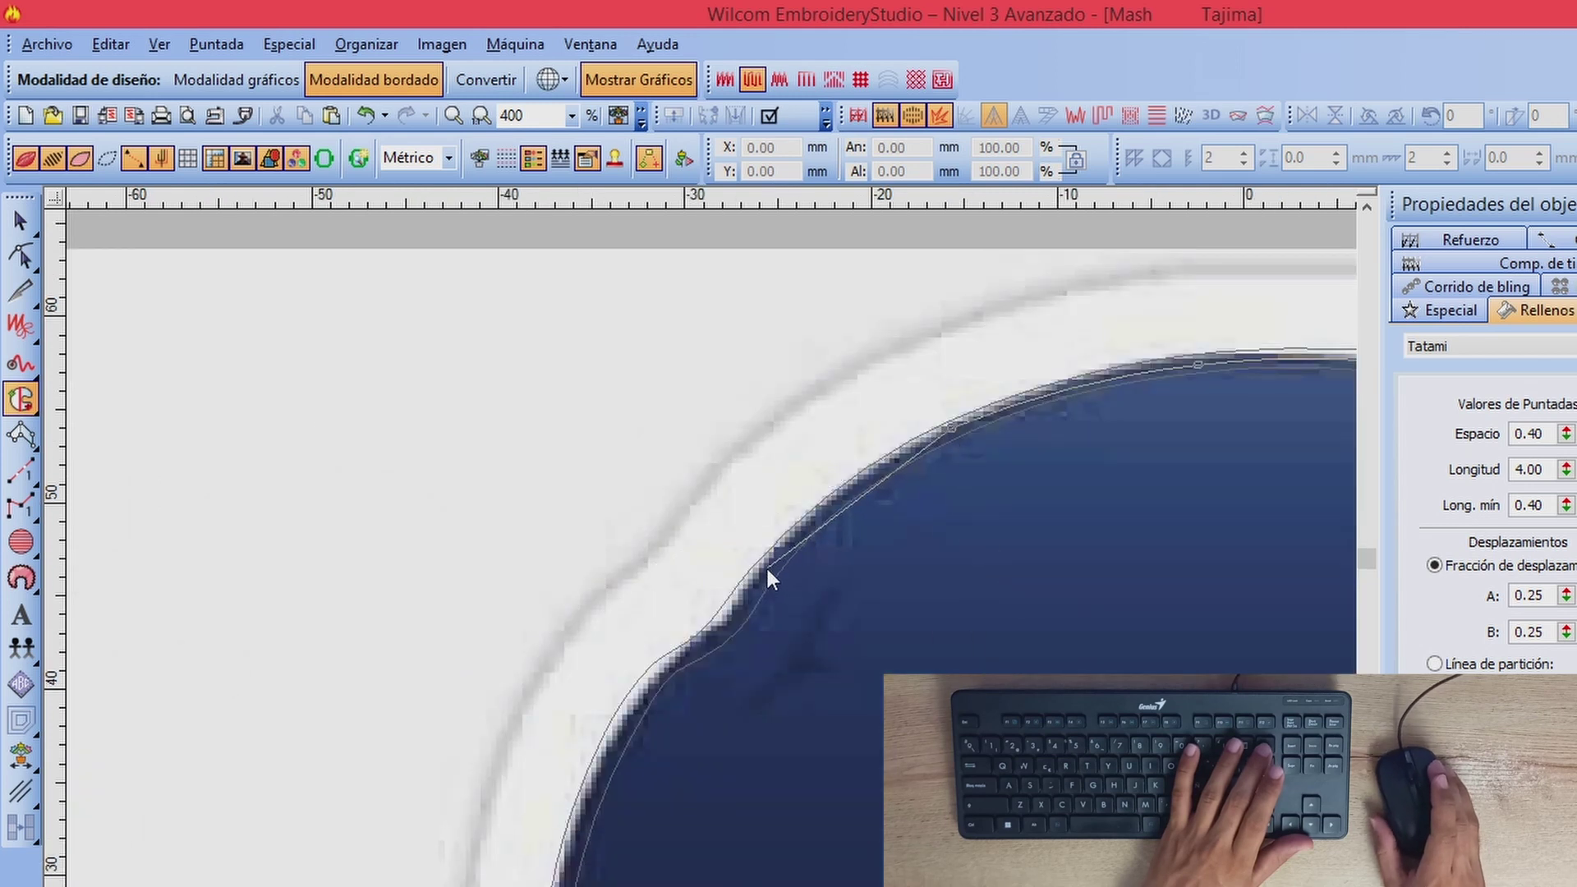
key(c)
click(921, 461)
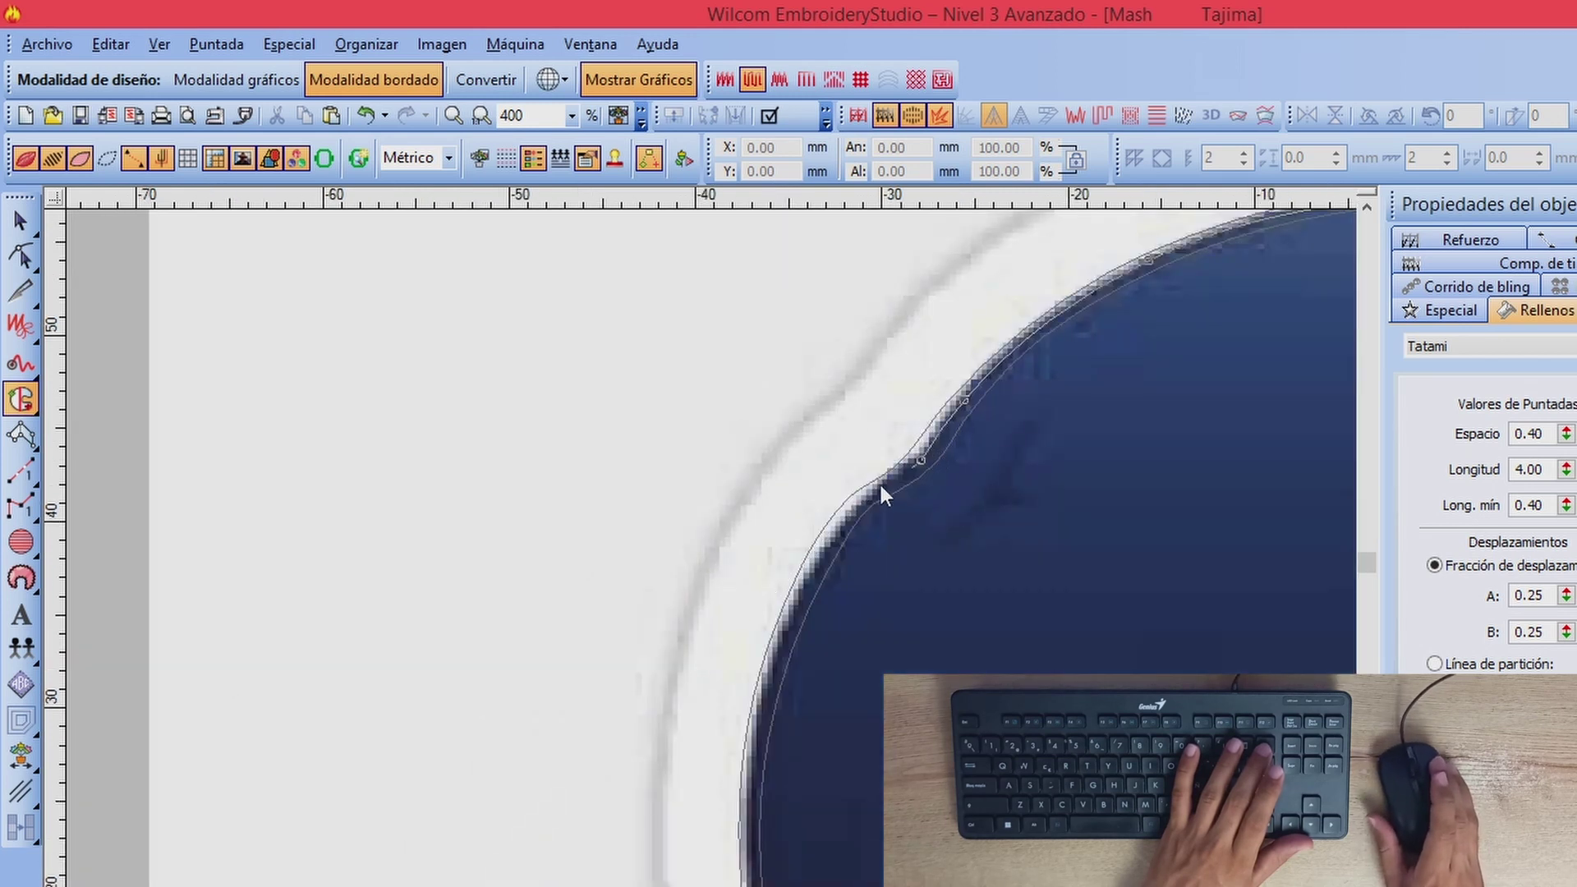
click(876, 485)
click(845, 511)
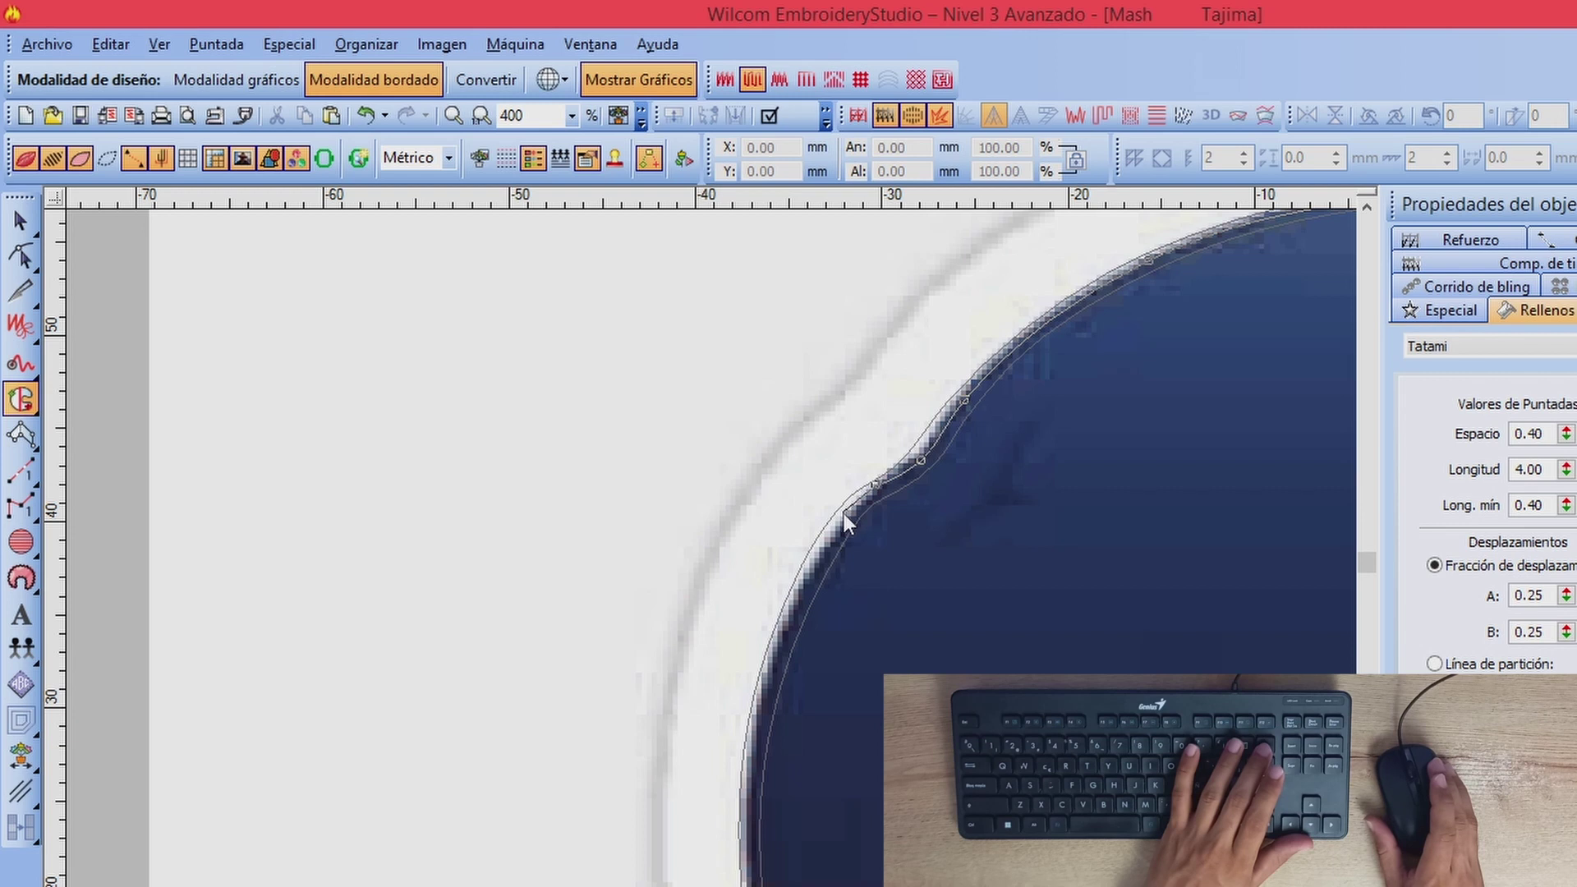
key(c)
click(836, 486)
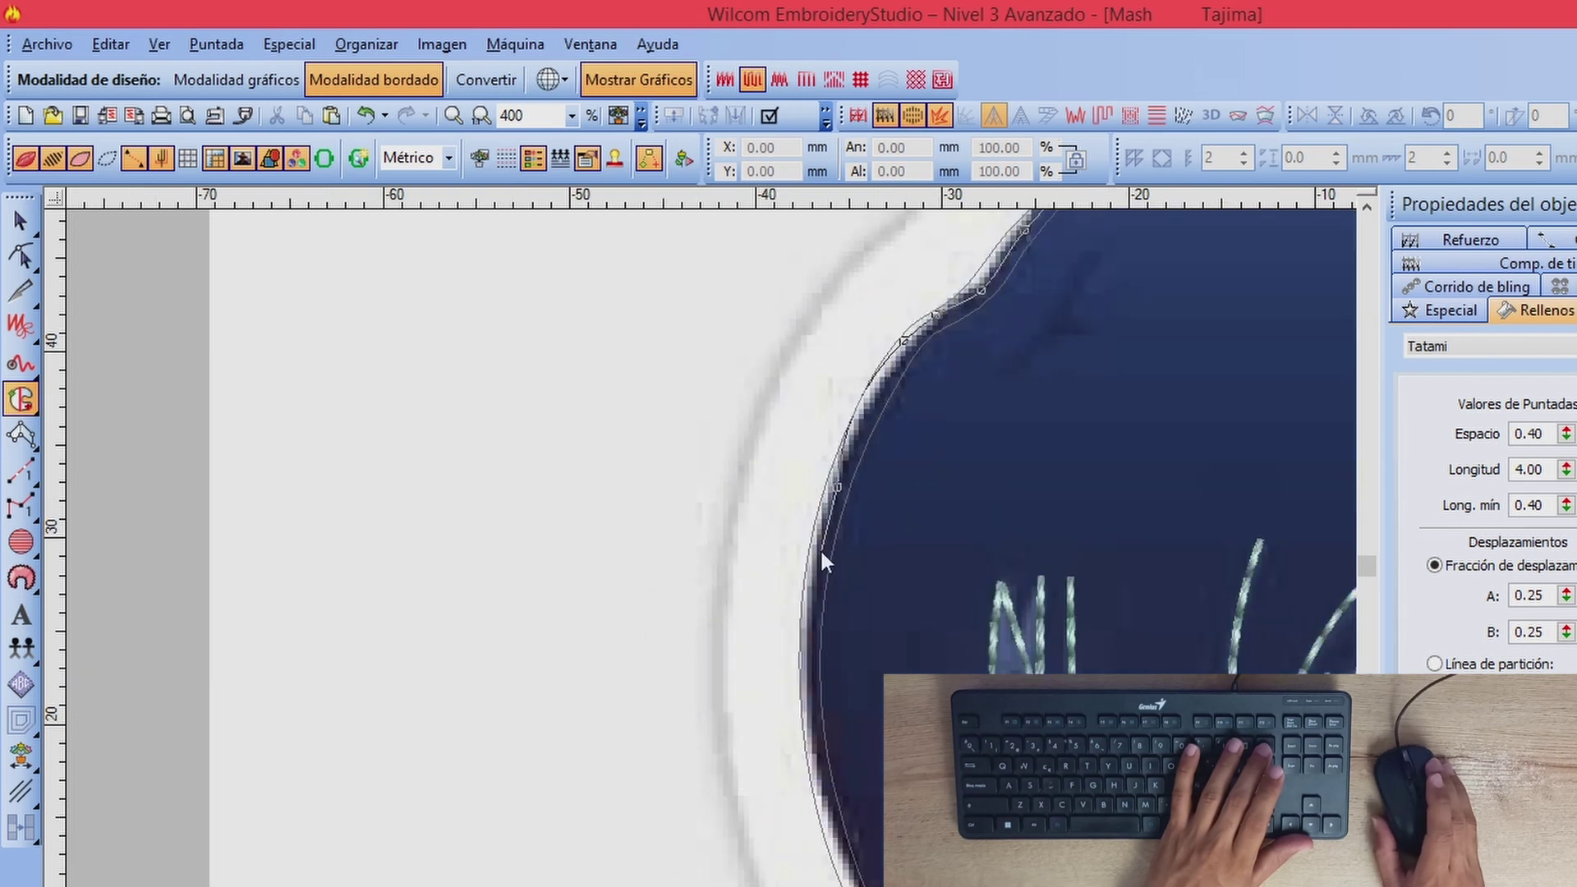
key(BackSpace)
key(BackSpace)
key(BackSpace)
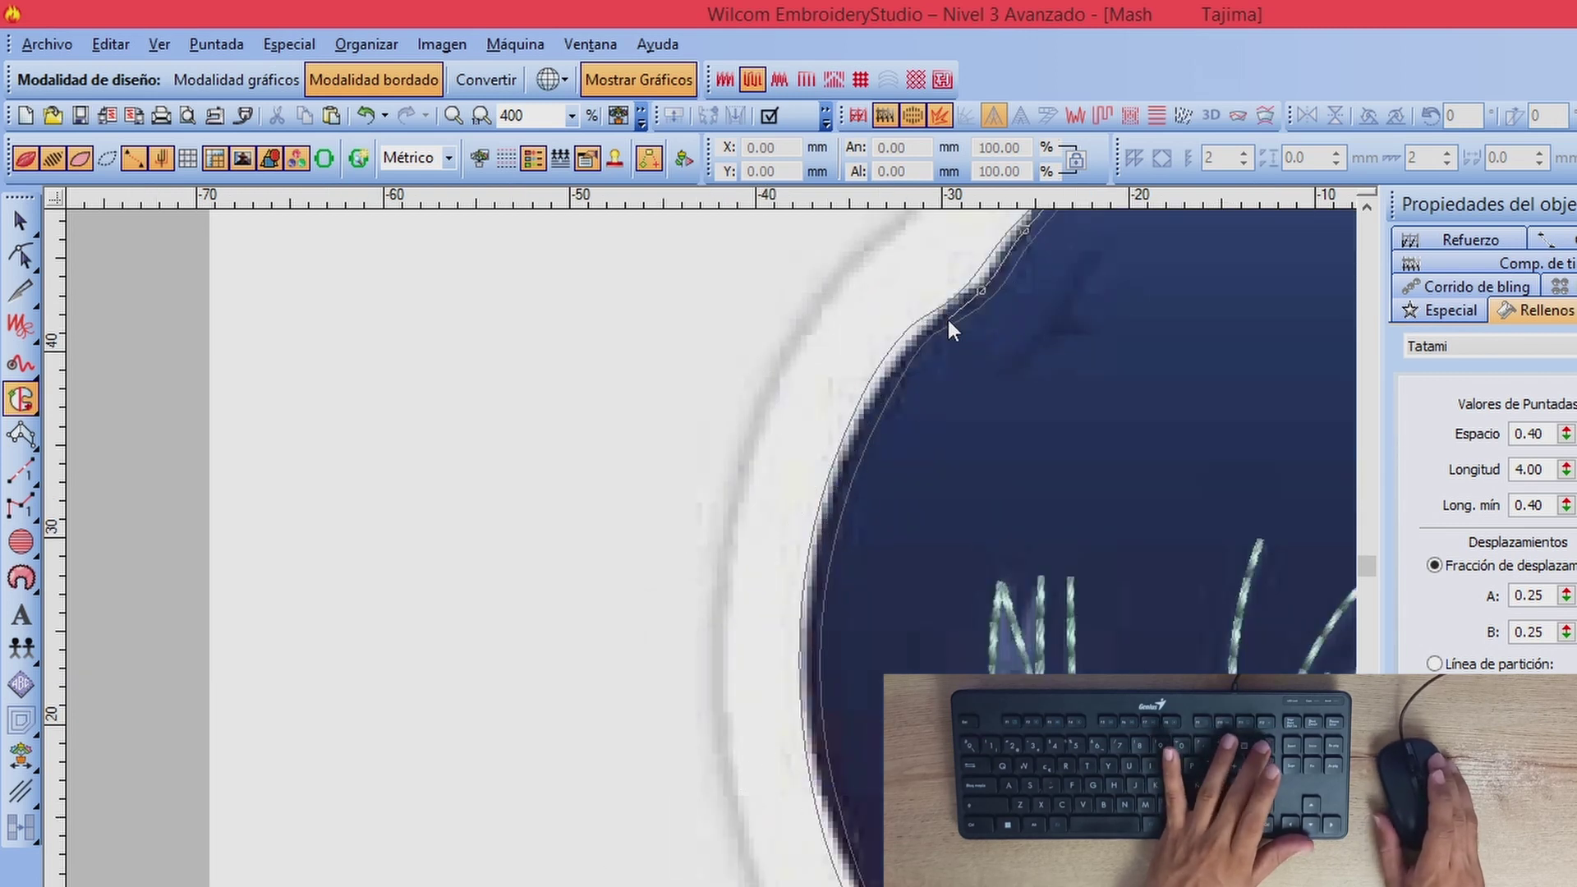
Step: Trace the hair outline from the notch down the ear-side edge of the head to just above the ear
click(941, 319)
click(919, 333)
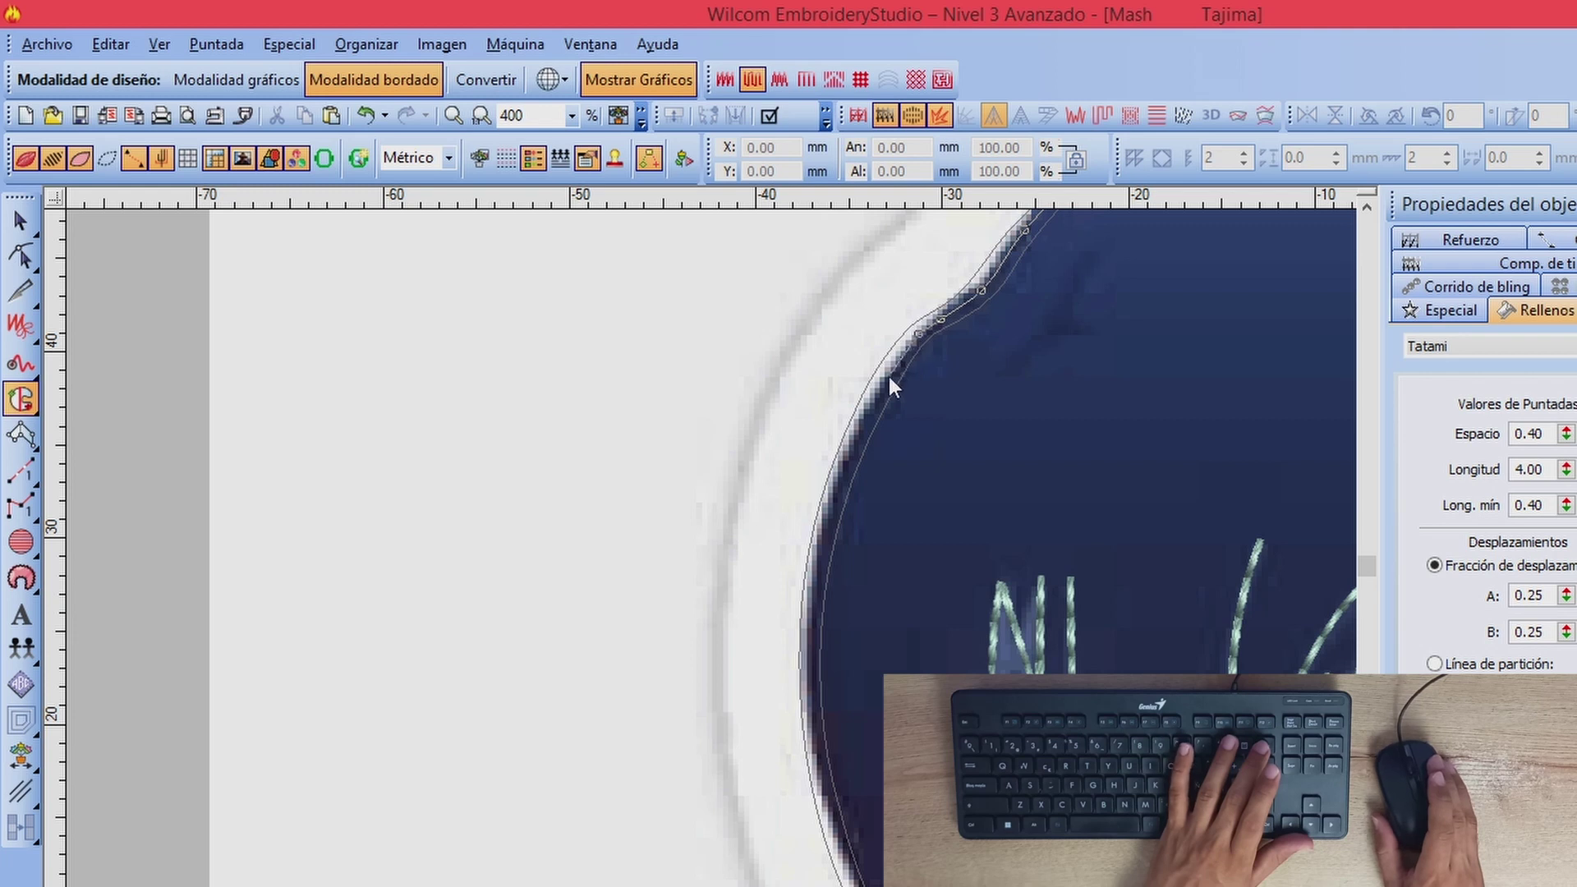
click(855, 444)
click(813, 597)
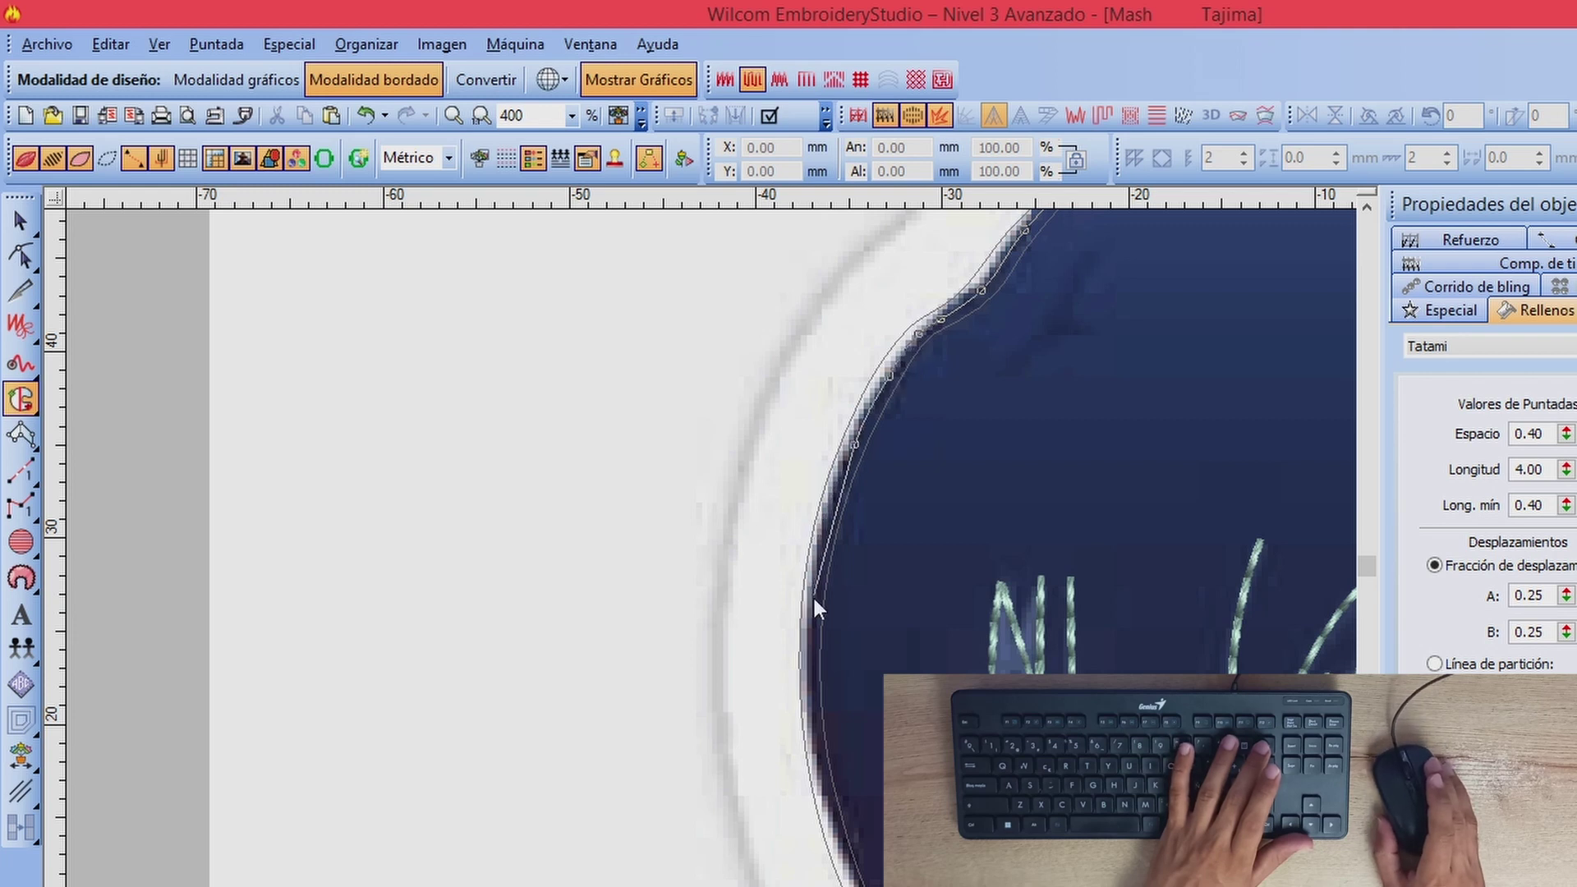
click(821, 771)
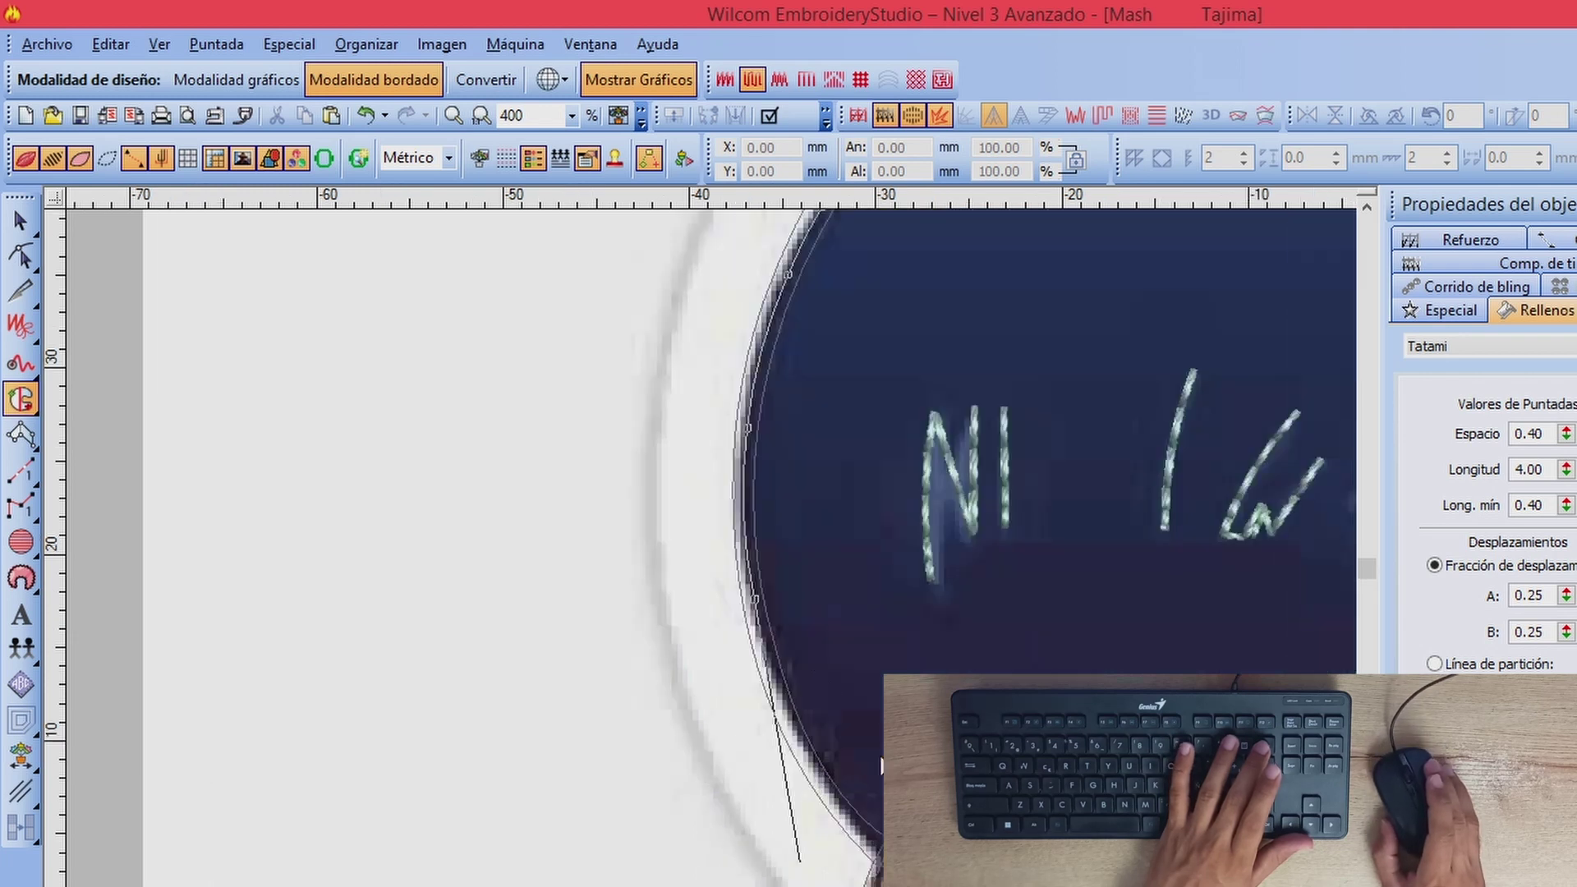
click(796, 733)
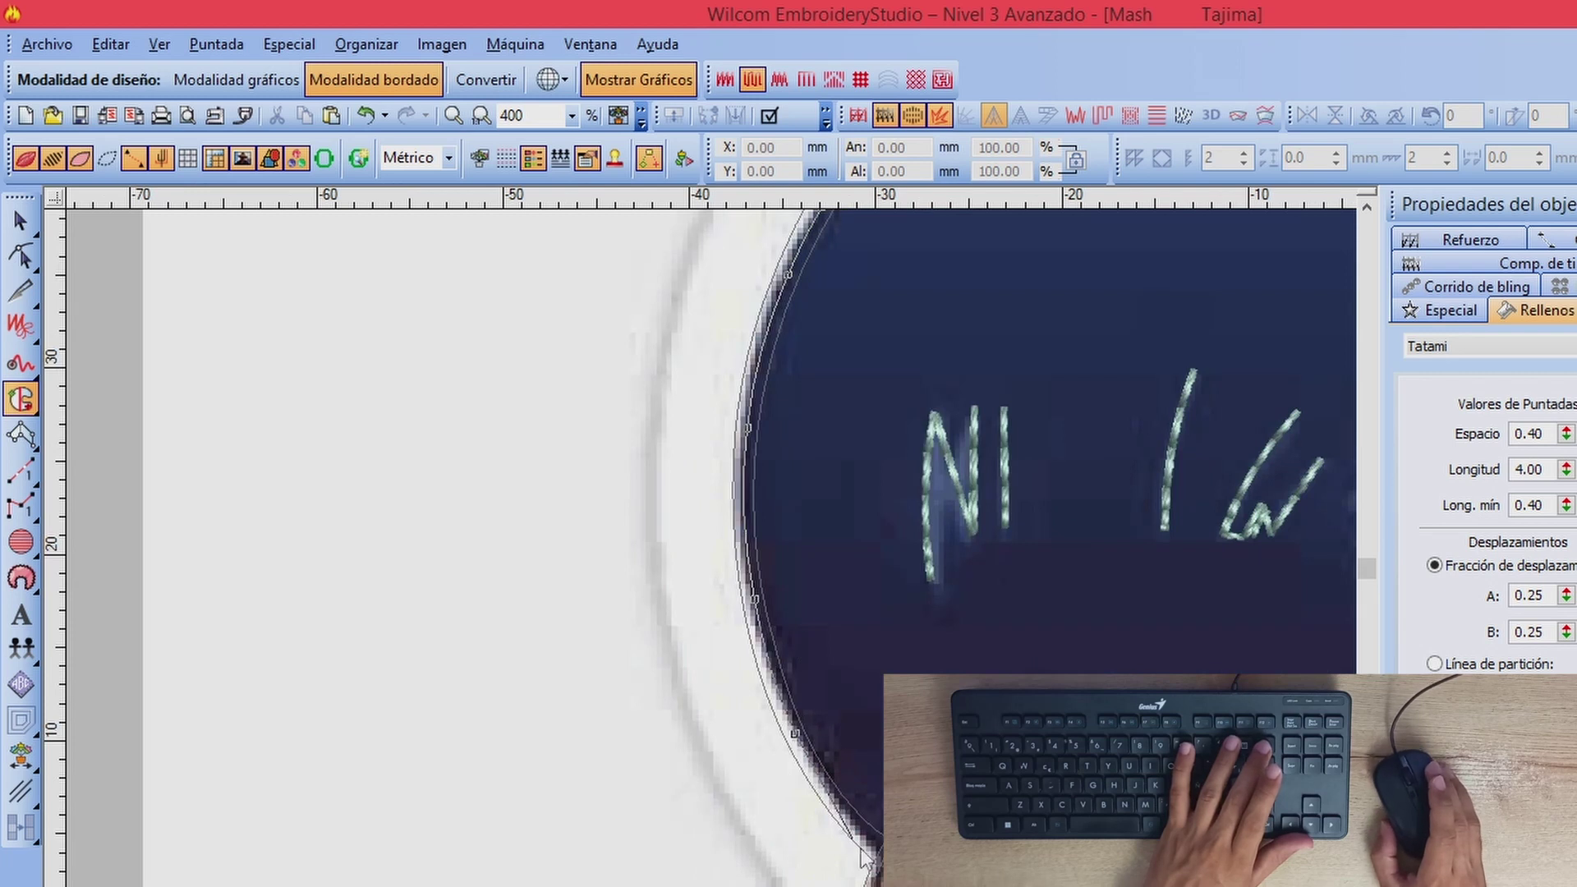
right_click(859, 837)
Step: Trace the hair edge over the top of the ear and close the shape to generate its Tatami fill
scroll(806, 665, up, 1)
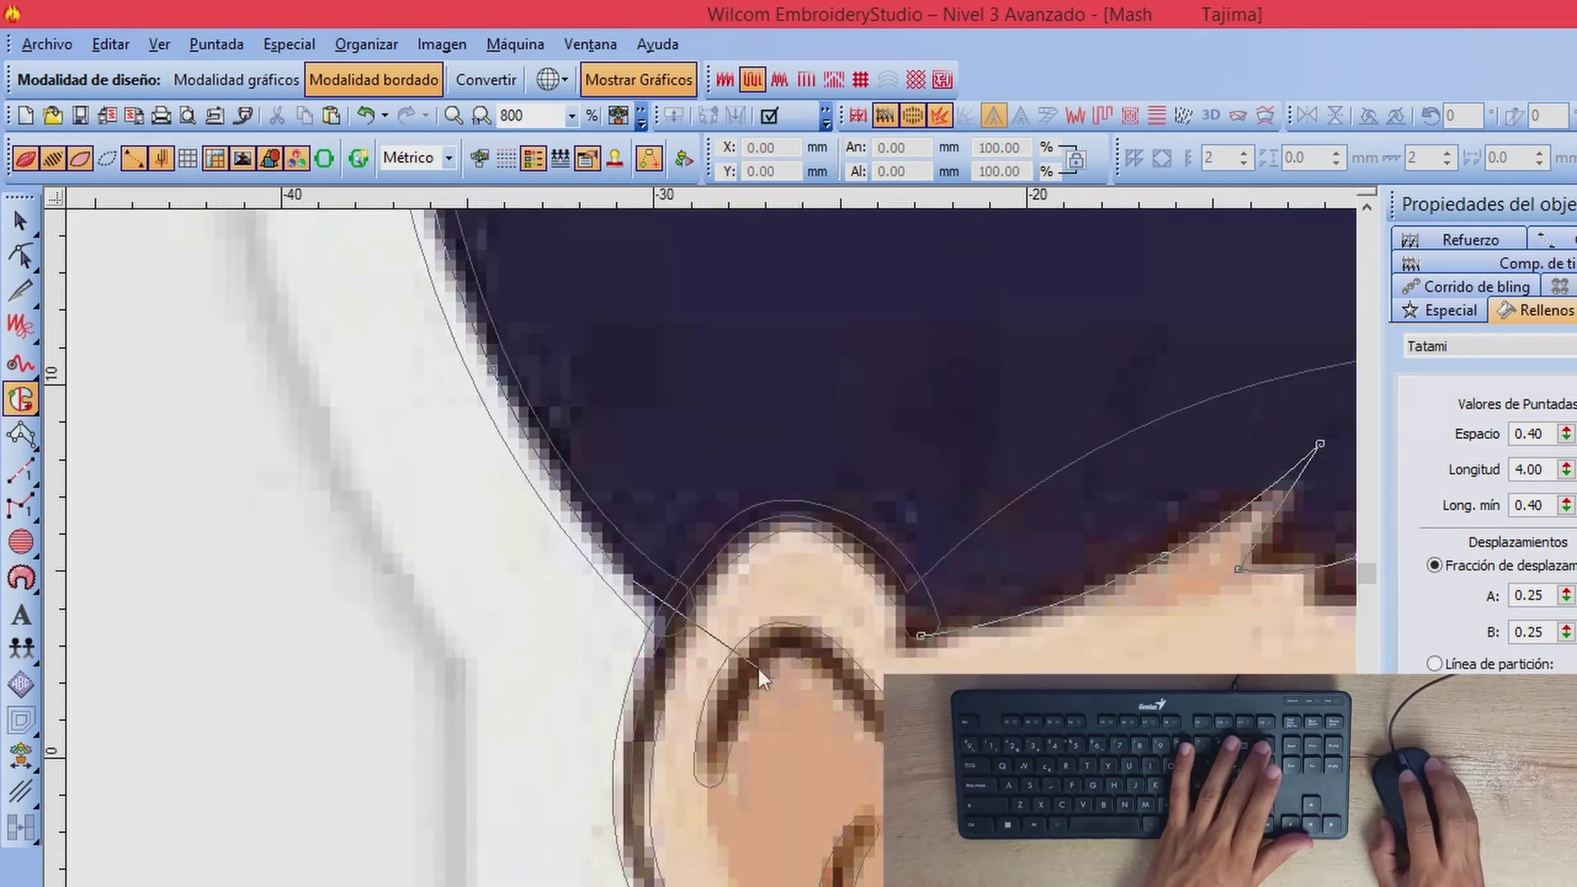
click(670, 612)
click(728, 544)
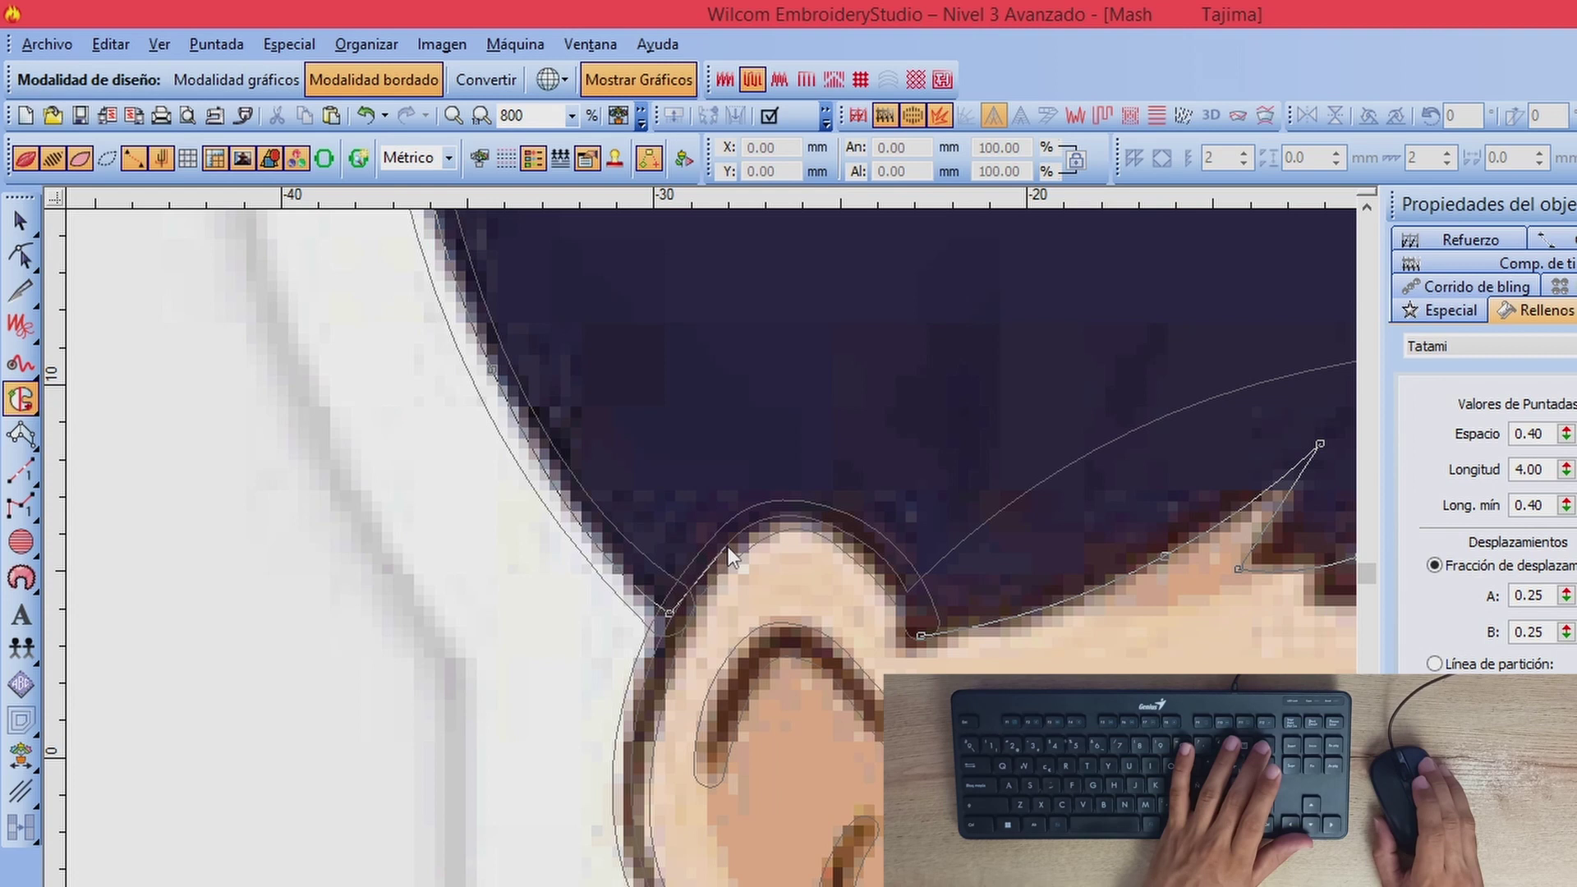
click(804, 518)
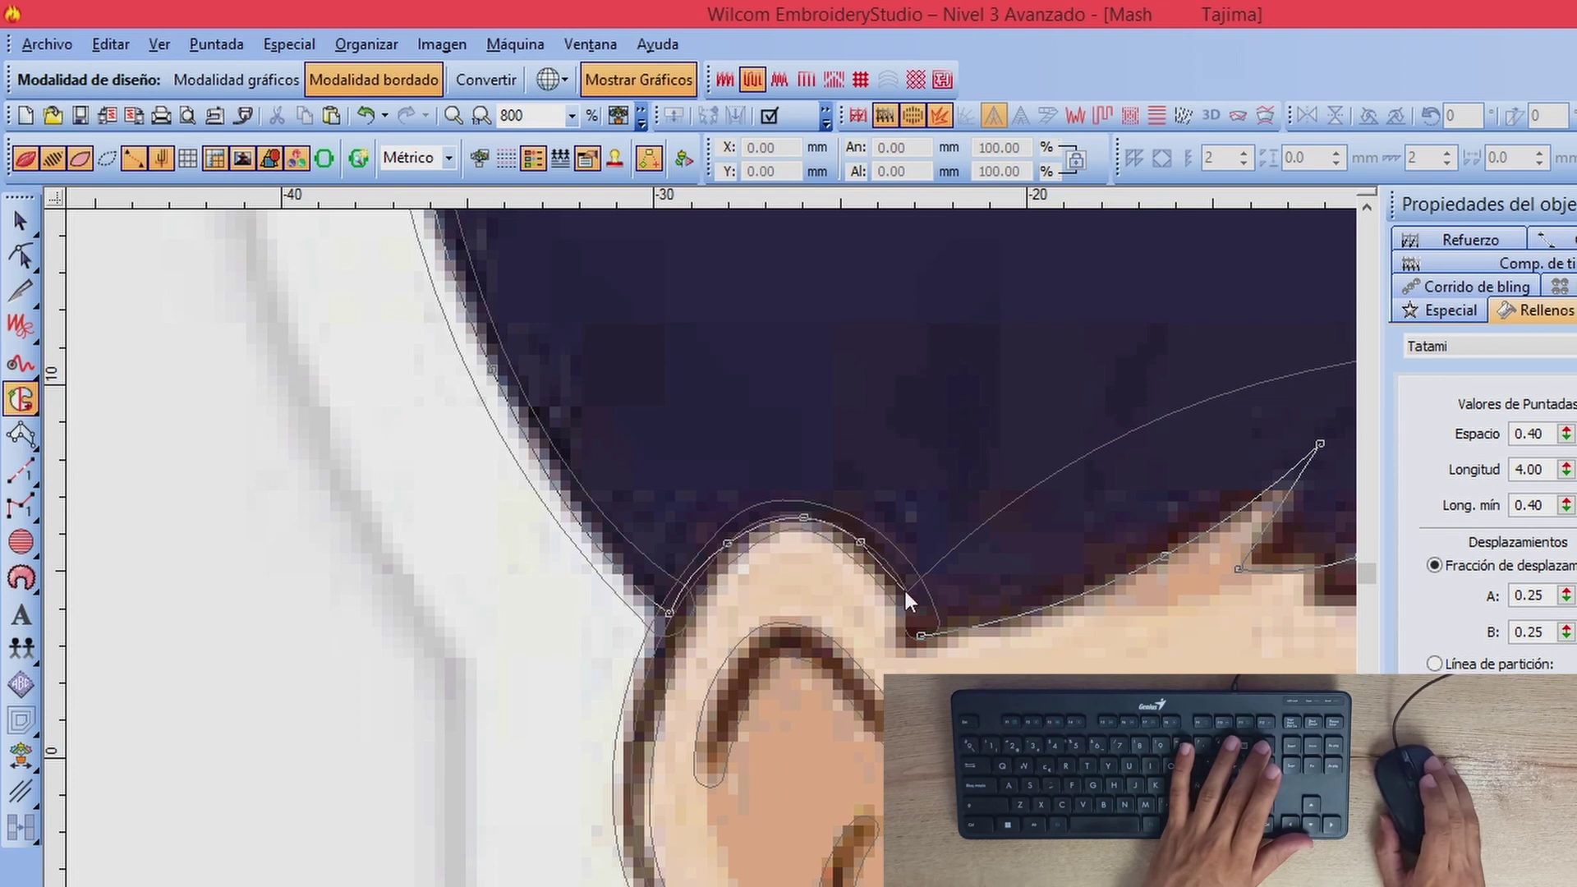
scroll(920, 619, down, 2)
key(Return)
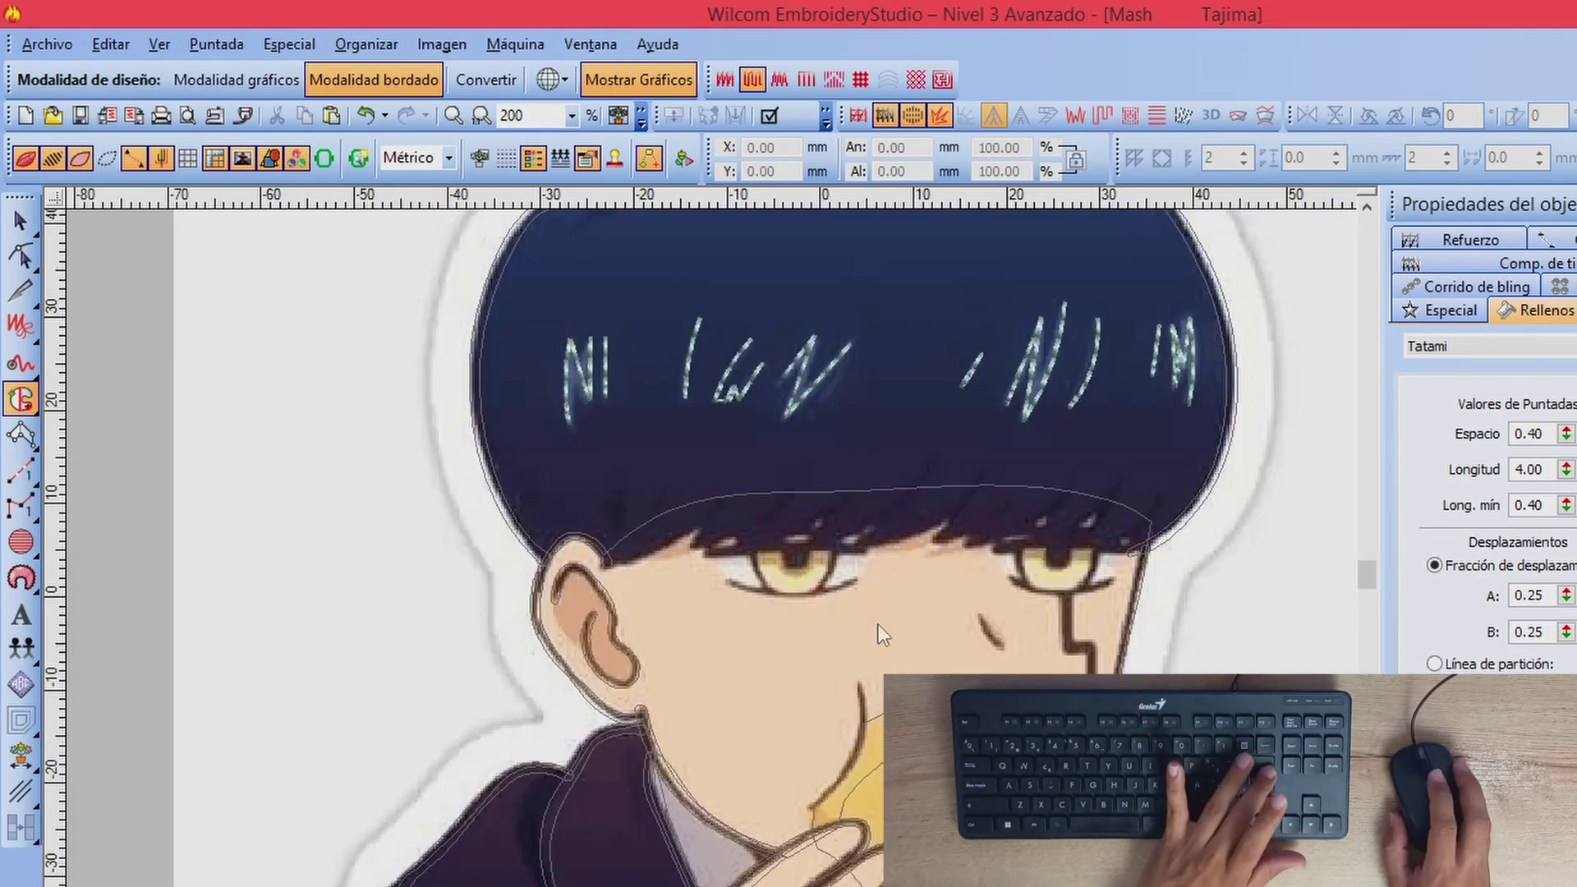
Step: Reshape the hair fill's stitch angle to a steep diagonal, running from the cheek up to the far side of the crown
scroll(965, 368, down, 1)
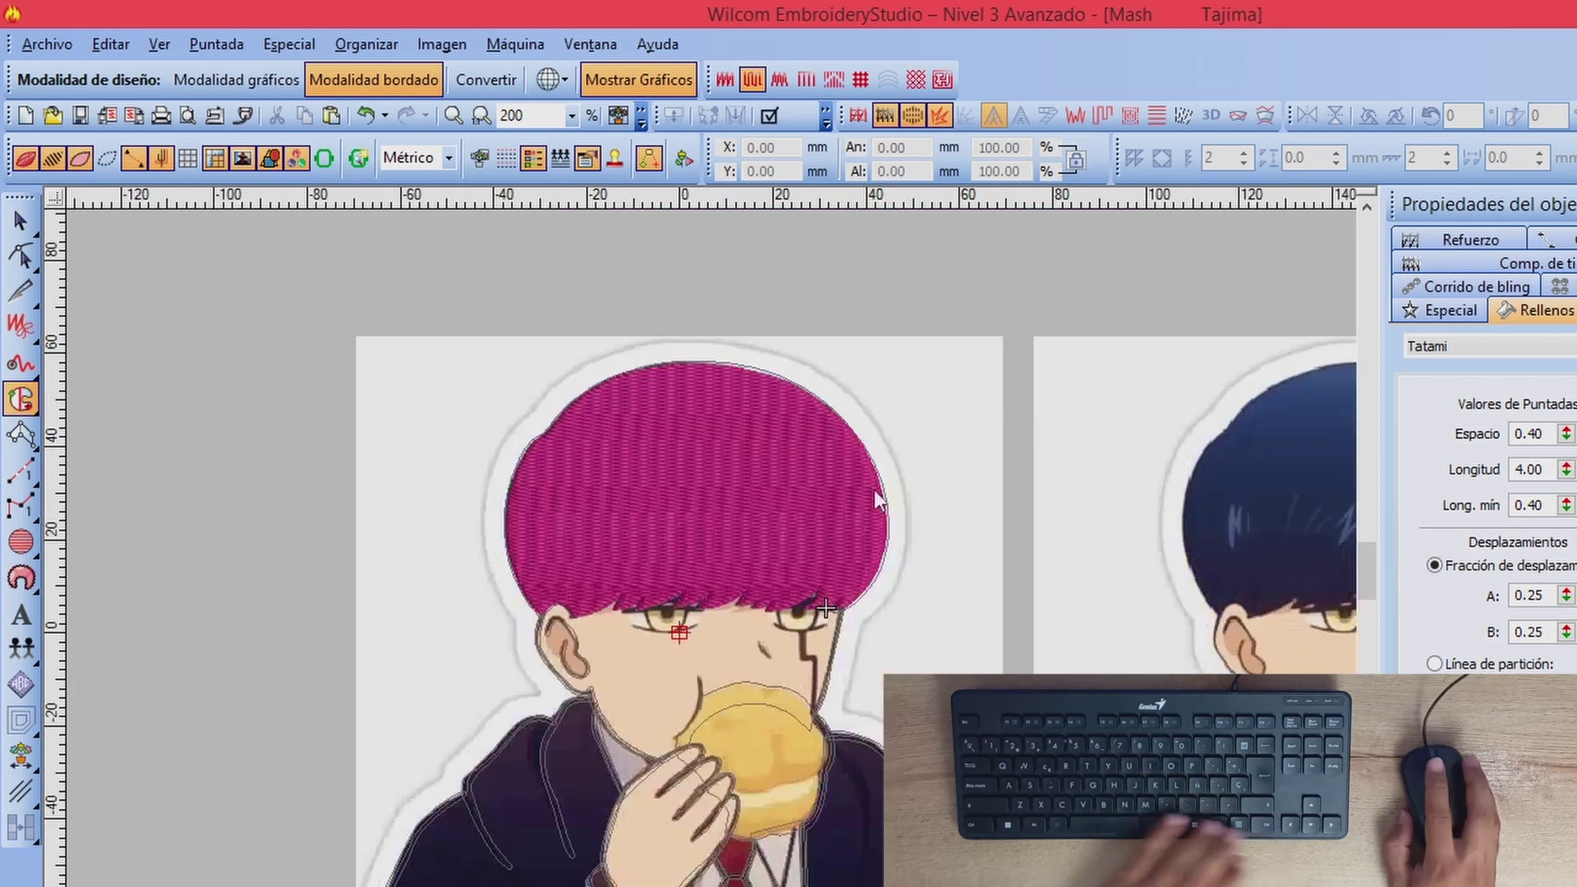
click(22, 255)
scroll(699, 554, up, 1)
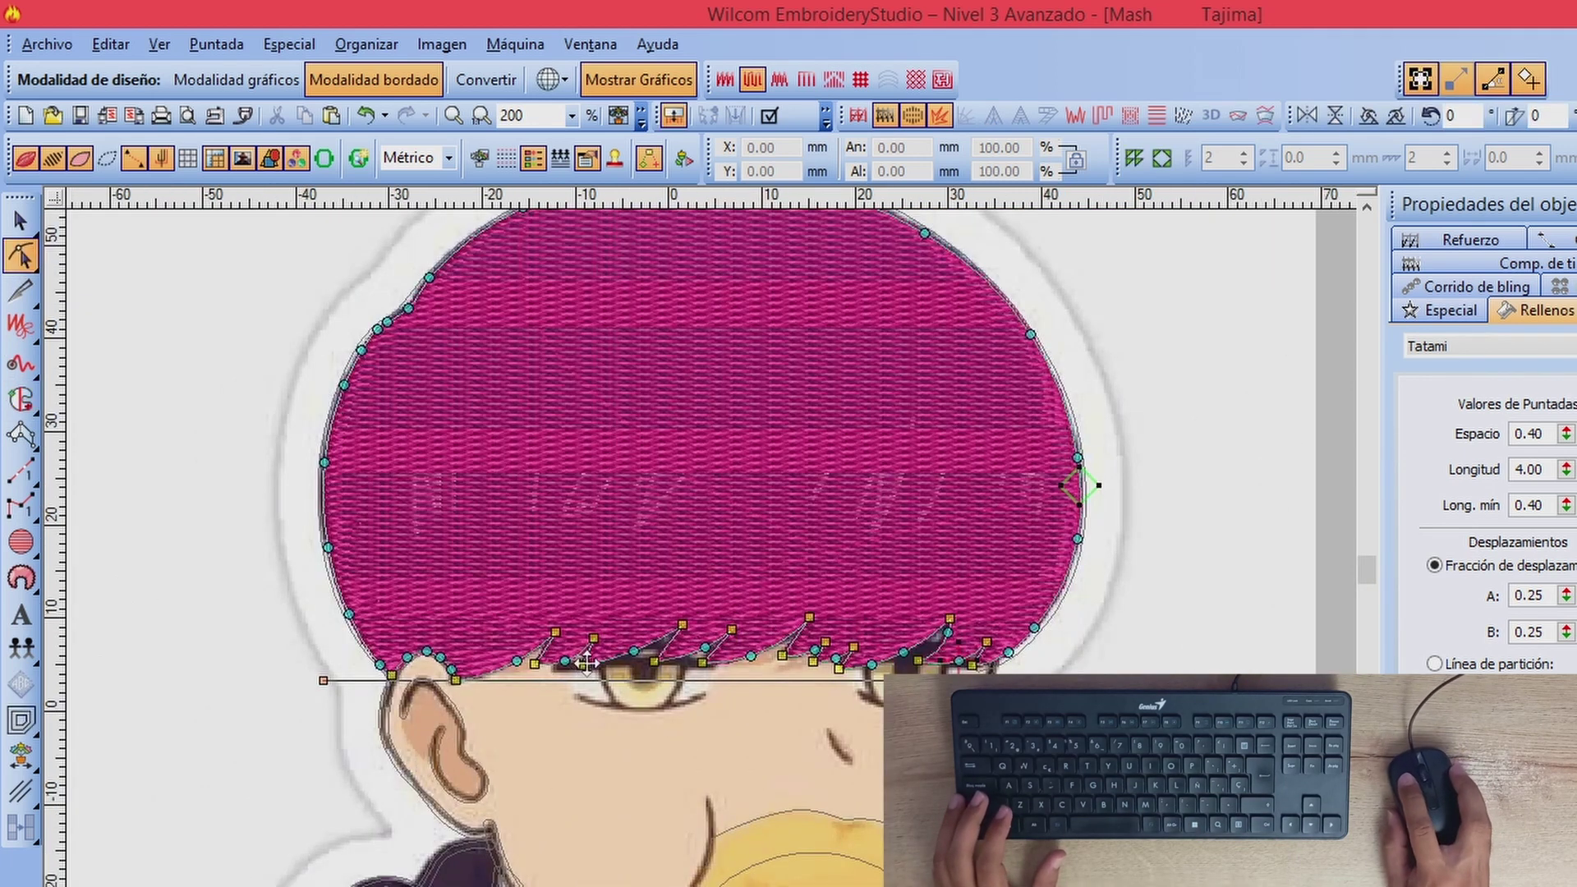
drag(1098, 675, 1013, 310)
drag(323, 680, 611, 813)
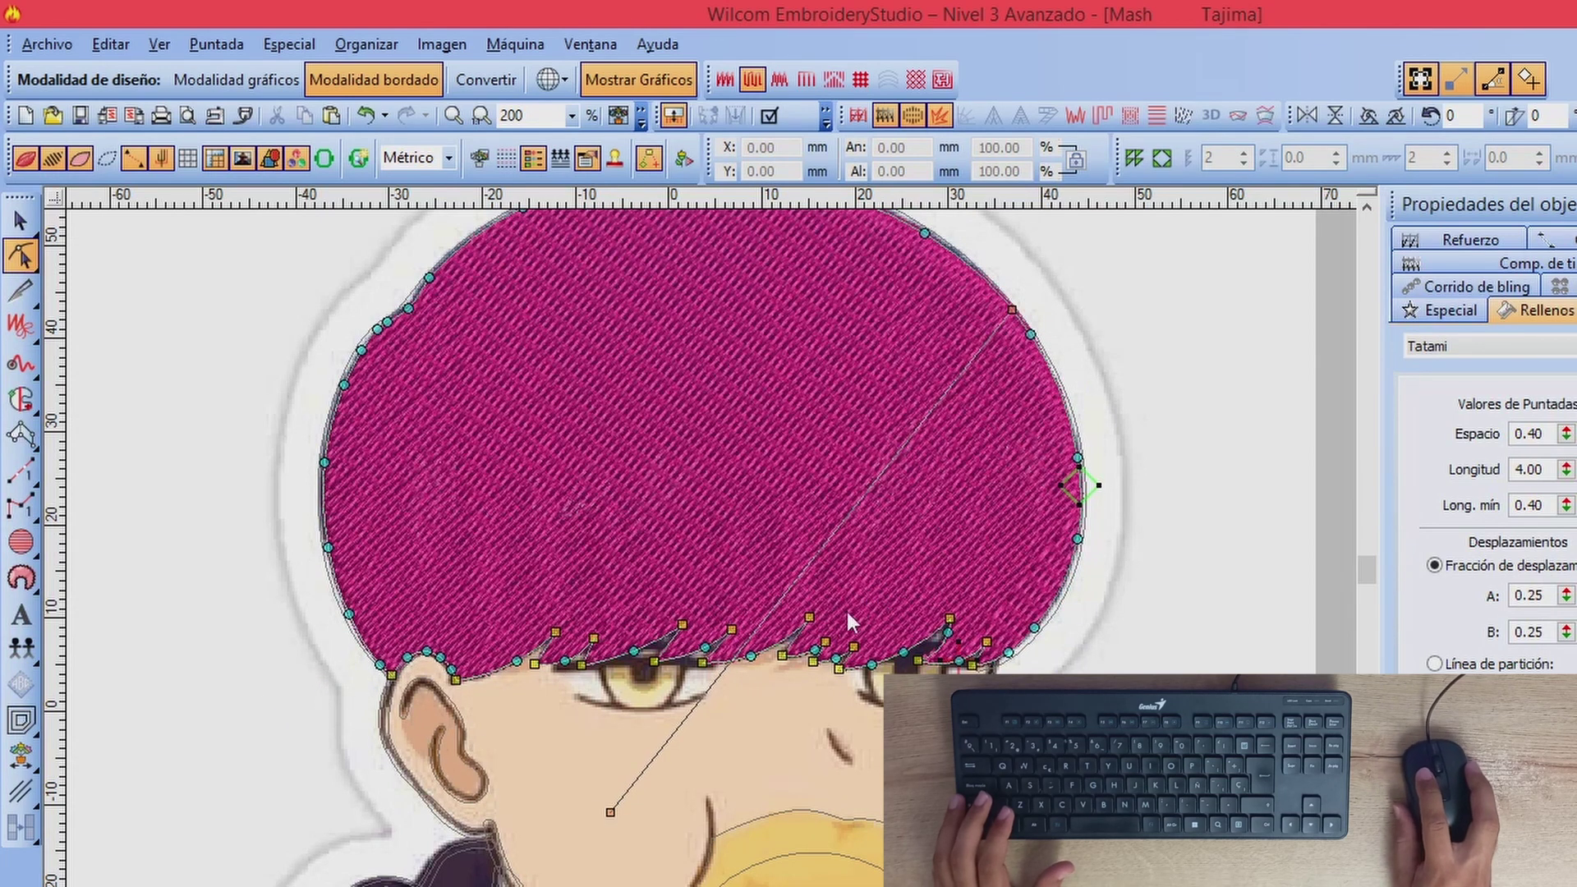
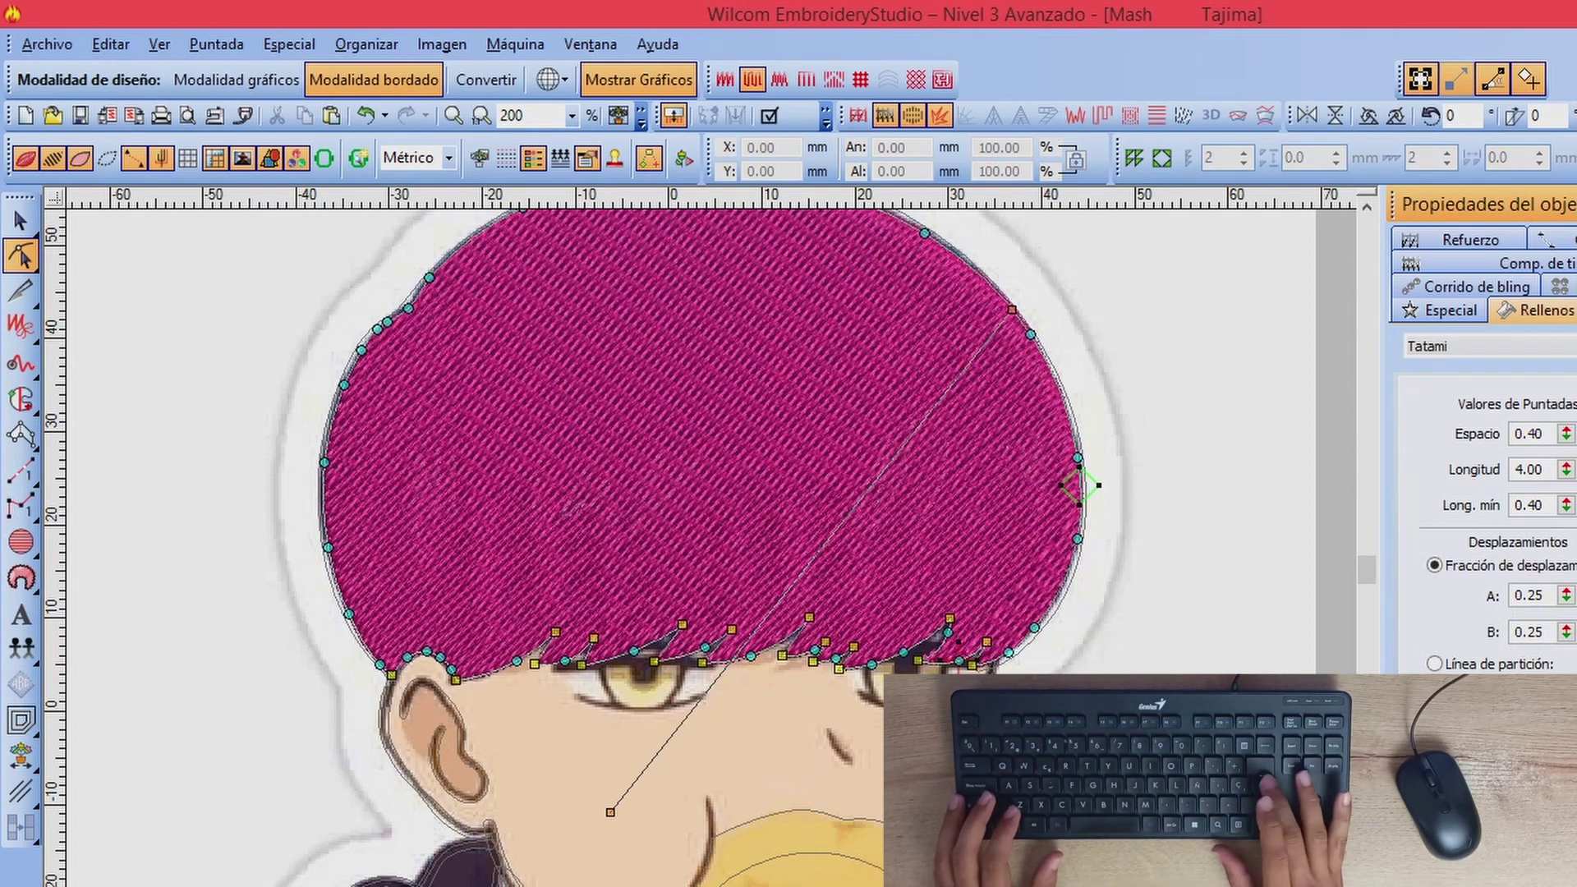
Step: Generate the hair fill's diagonal Tatami stitches and finish reshaping the shape
key(Return)
scroll(684, 506, down, 1)
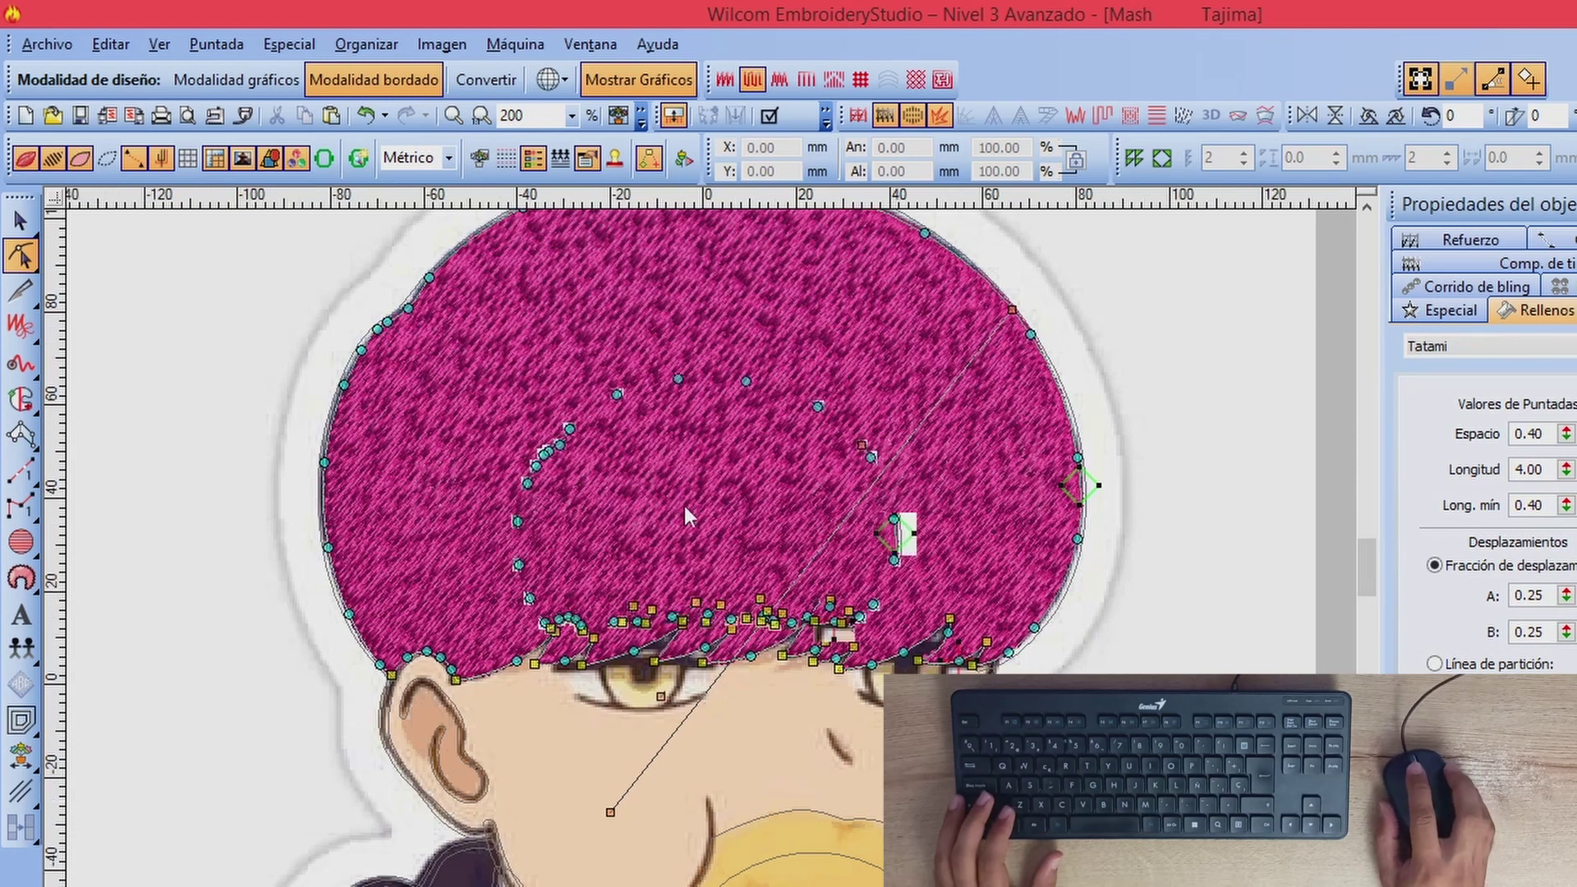
scroll(696, 599, up, 1)
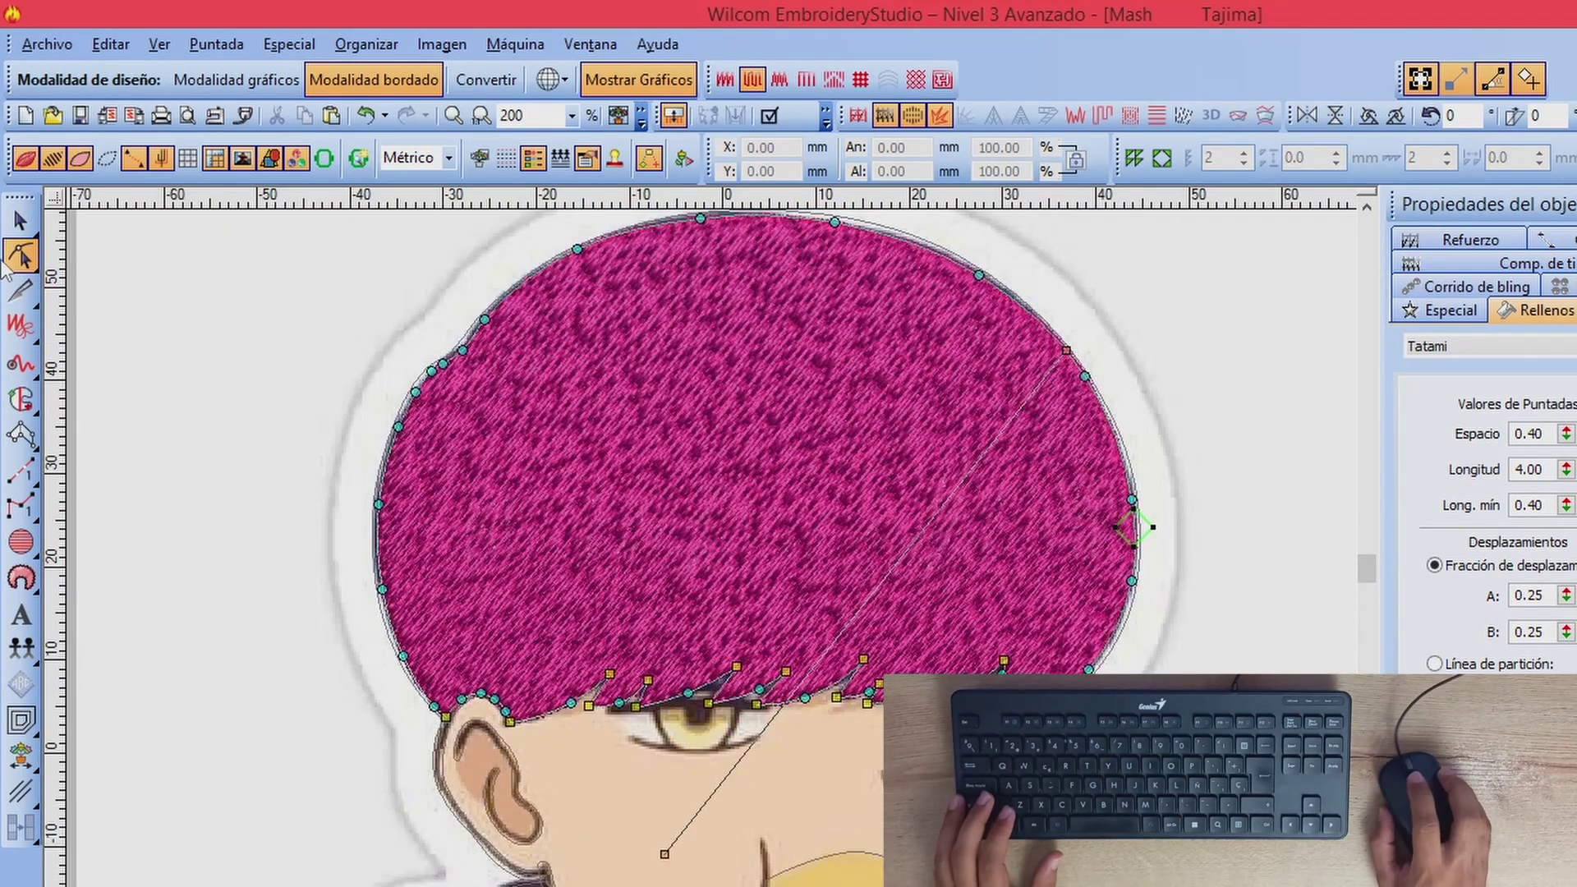
click(18, 220)
key(Escape)
scroll(767, 546, down, 1)
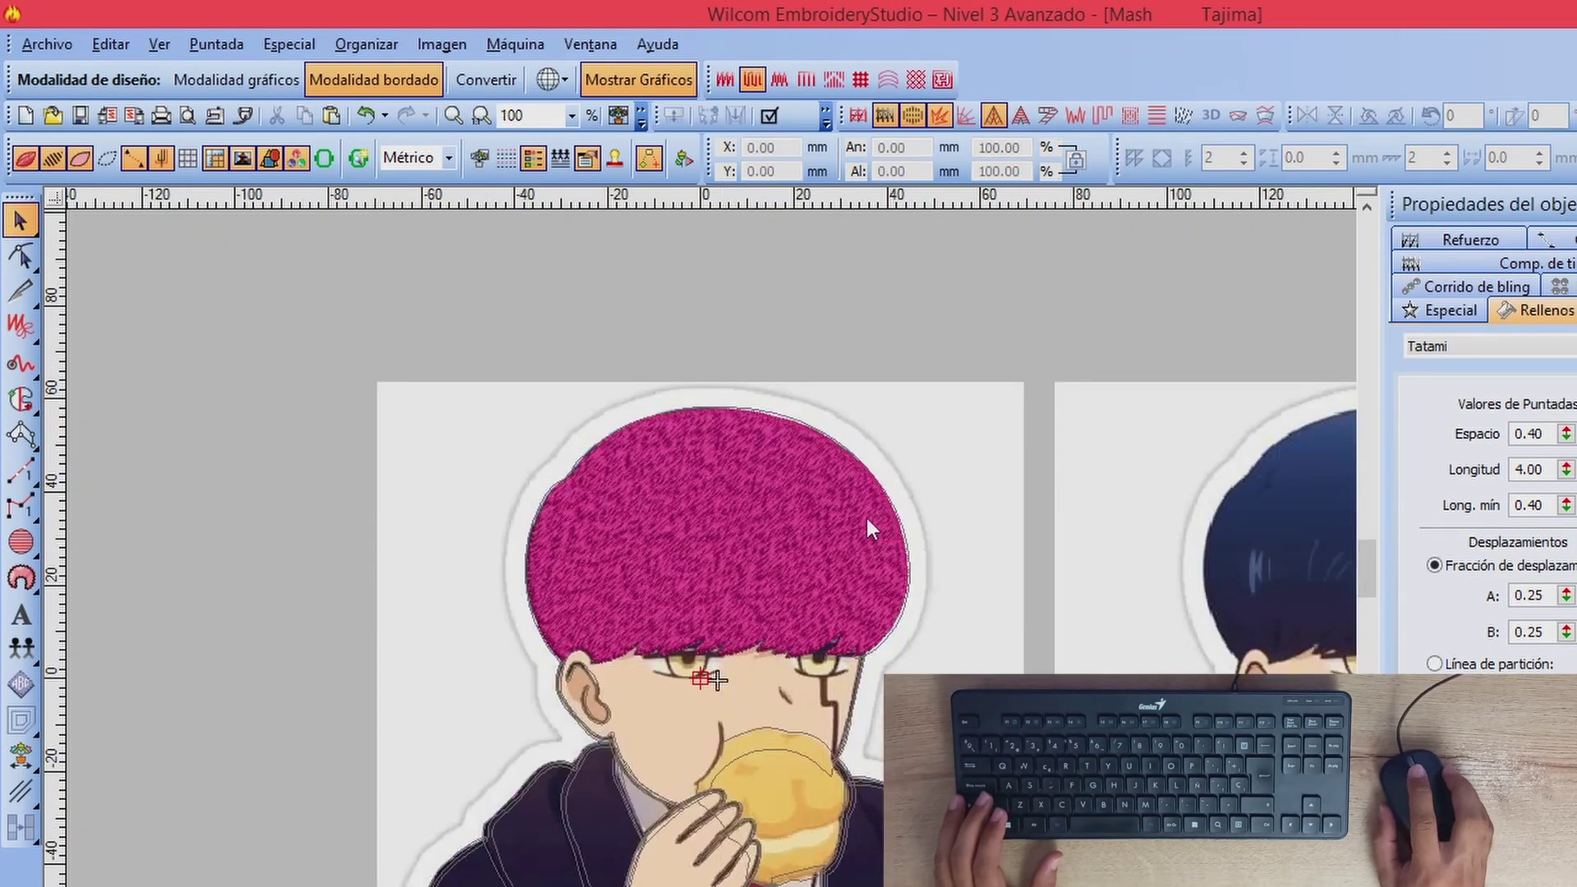
Step: Select every object in the design and display all of their stitches over the artwork
key(ctrl+a)
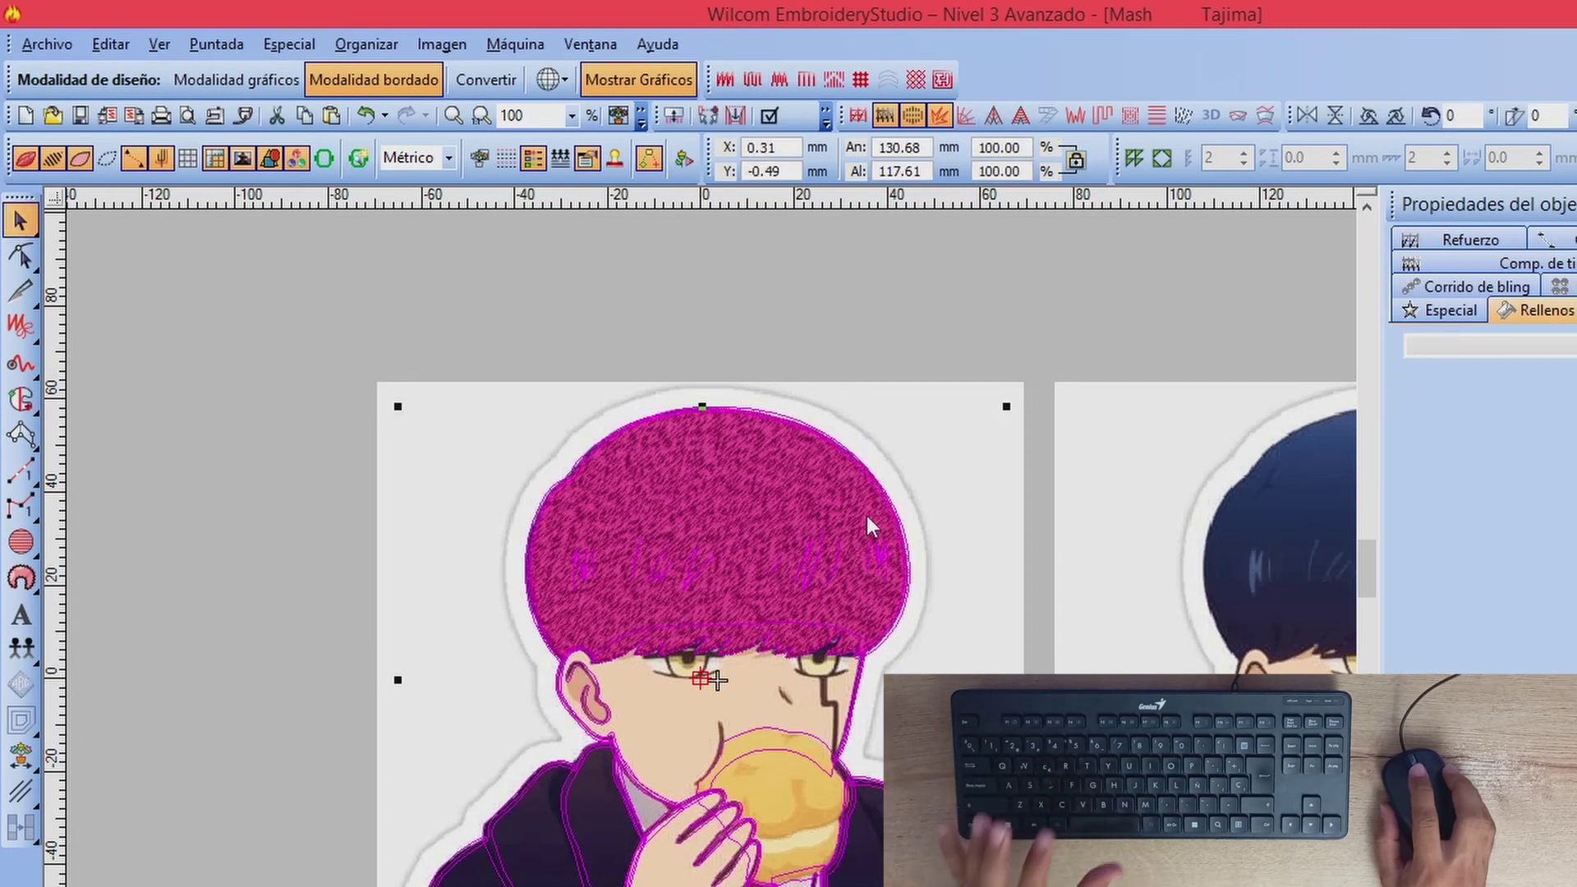
key(t)
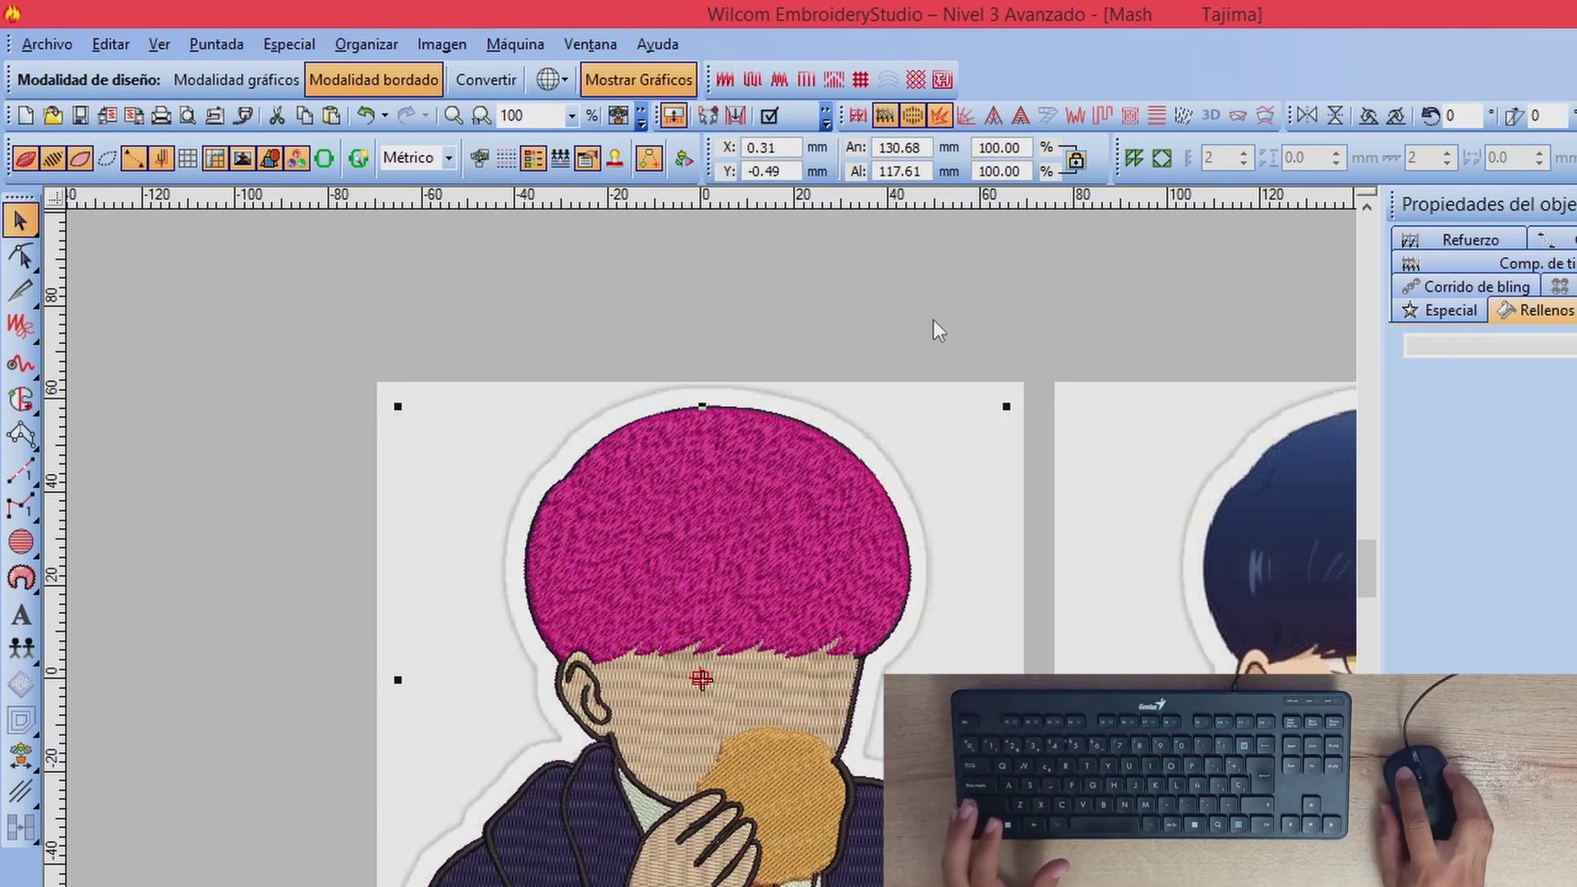
key(Escape)
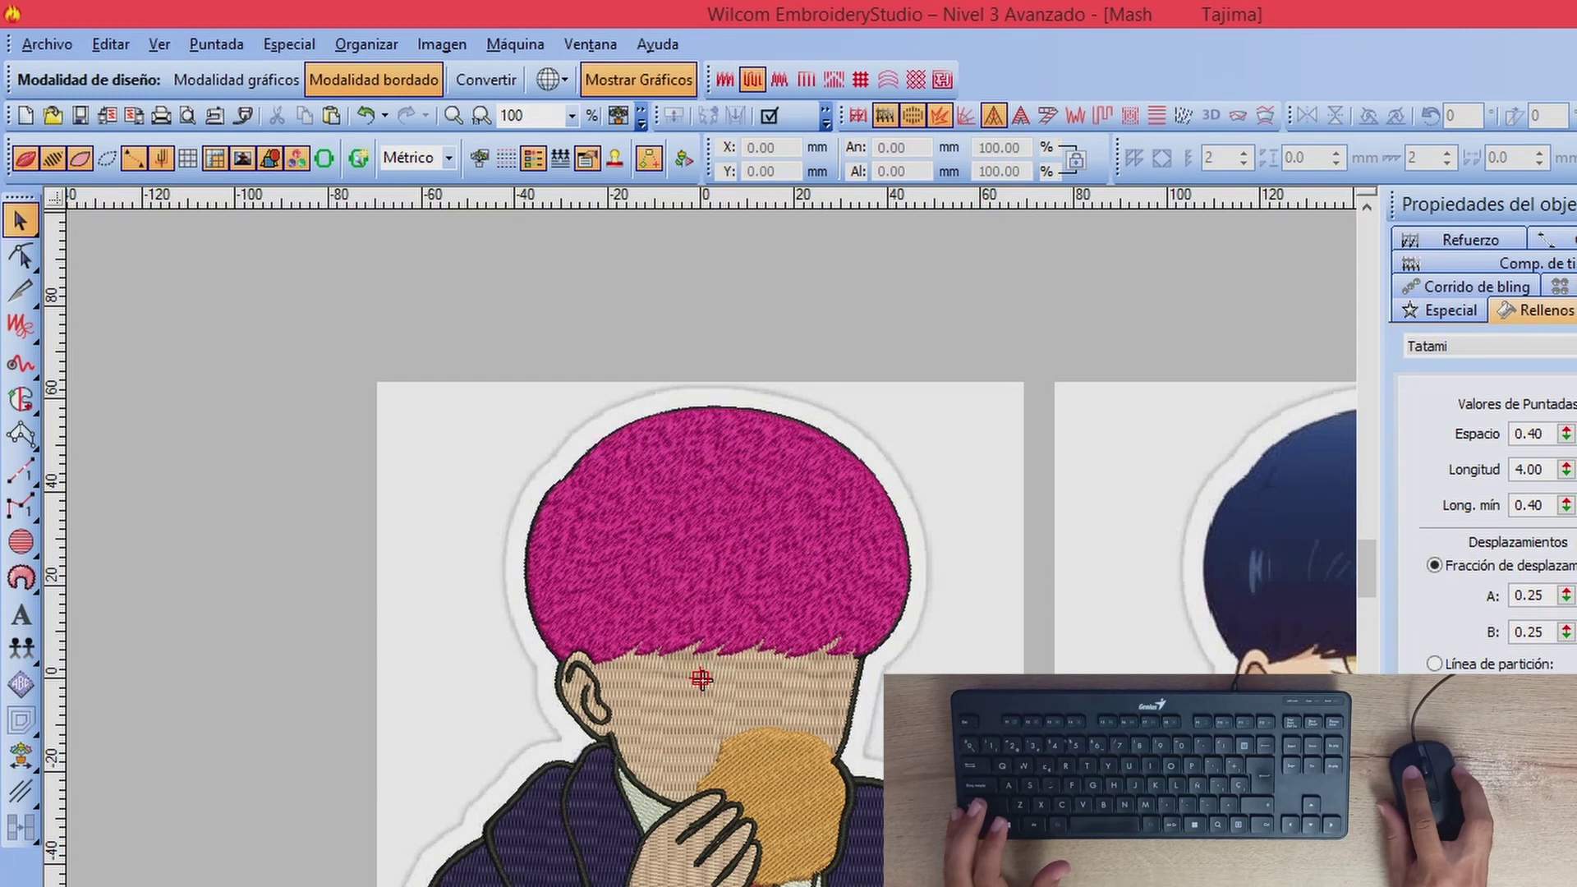
Step: Place the hair fill behind the highlight strokes and outlines, and recolour it in the jacket's dark blue
click(717, 535)
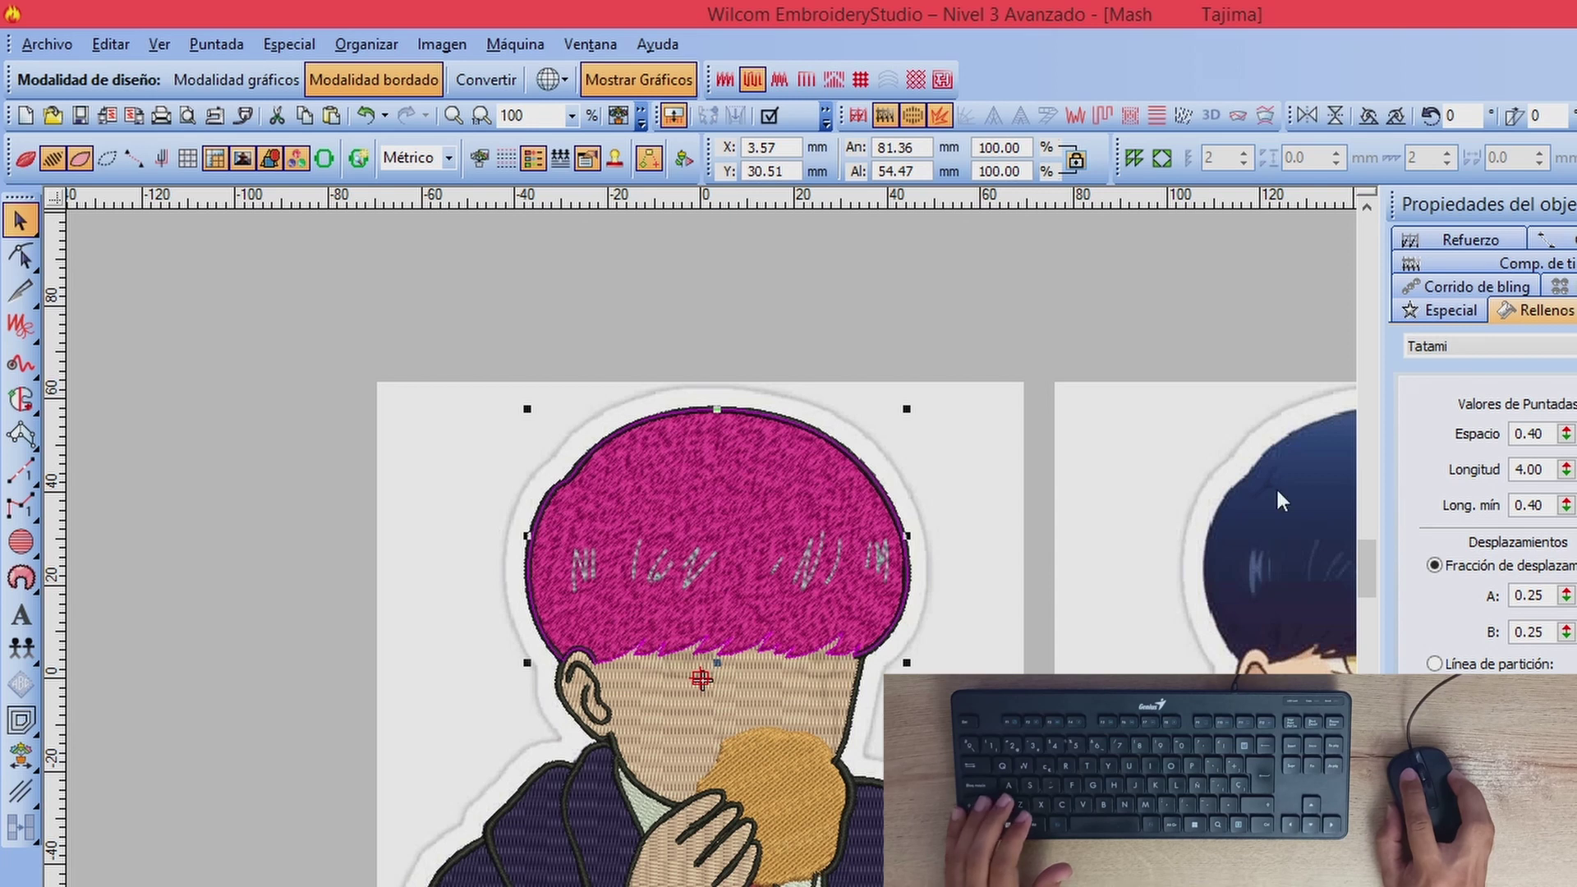
click(974, 301)
click(787, 473)
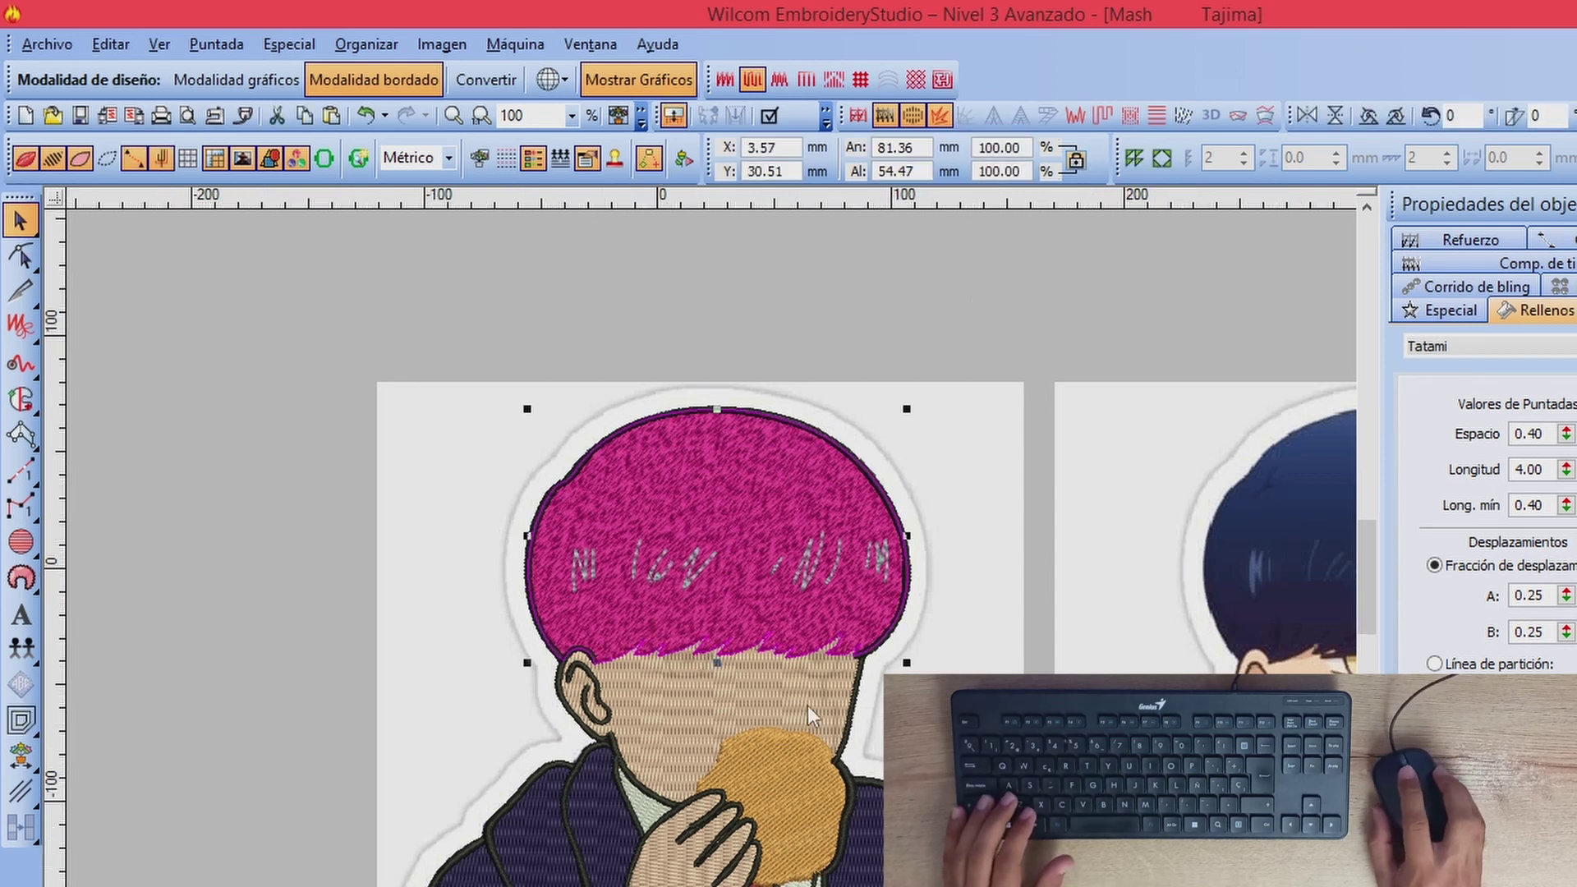
key(shift+z)
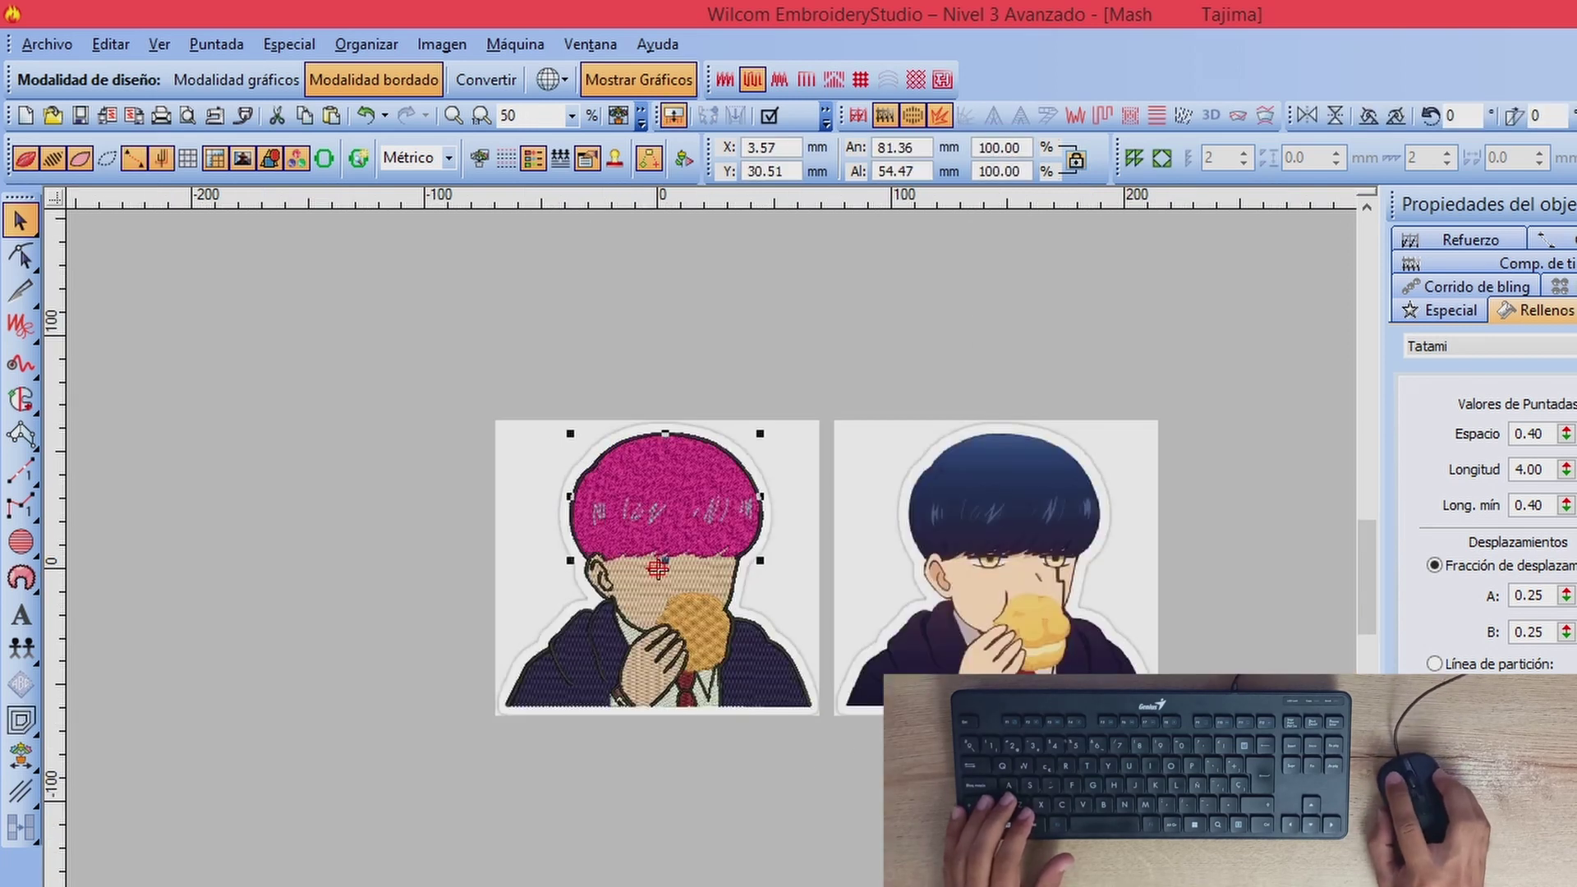
click(308, 490)
Step: Compare the stitched hair's colour with the hair in the reference artwork beside it
scroll(662, 562, up, 1)
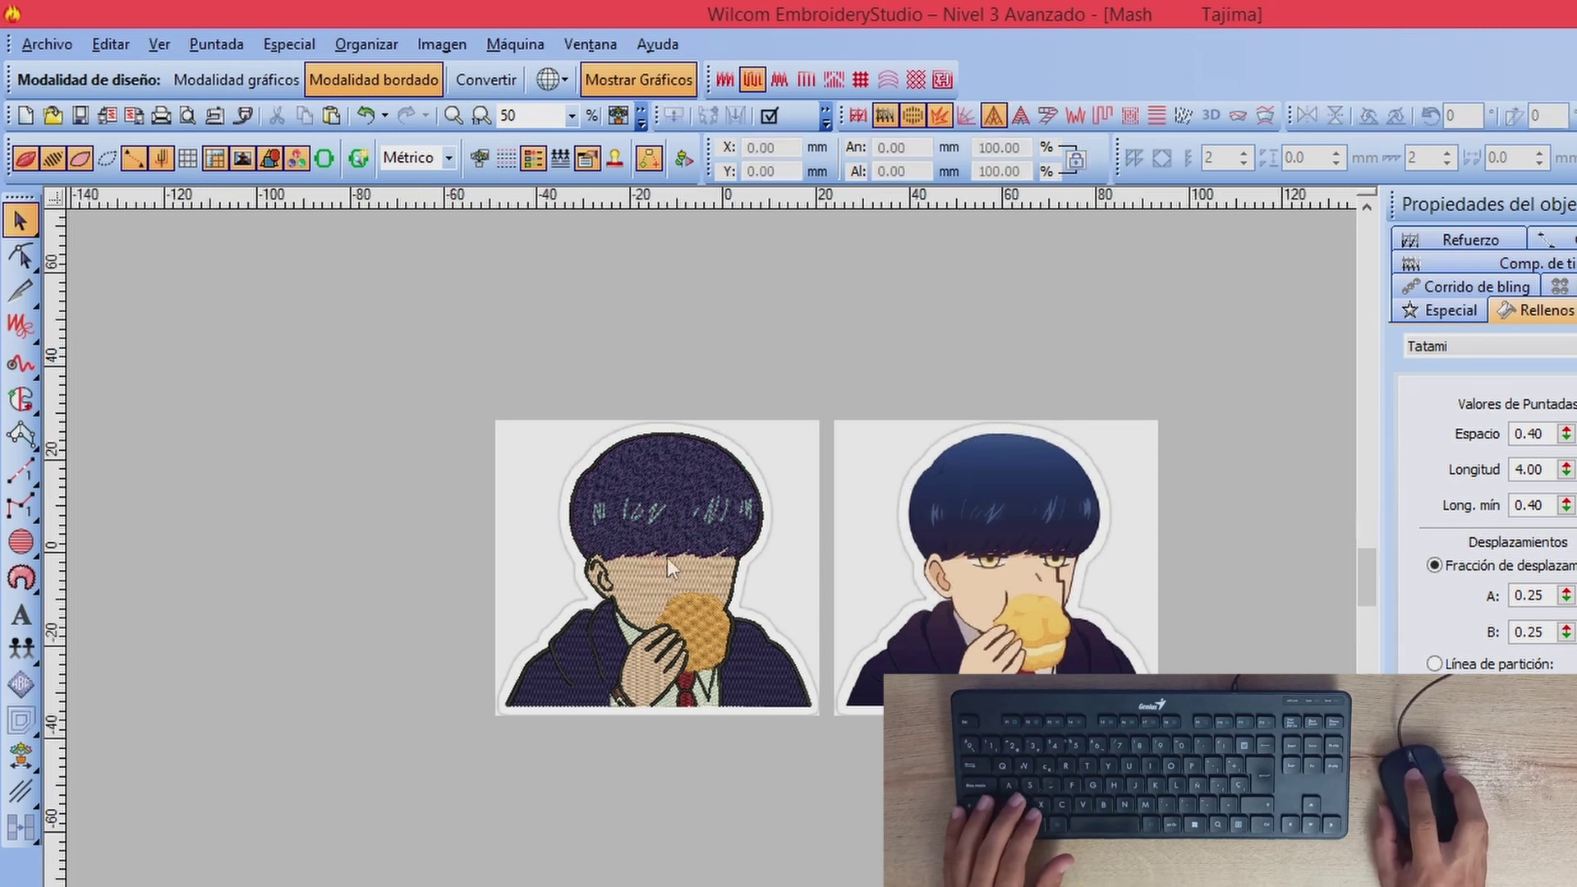
scroll(797, 563, down, 1)
key(z)
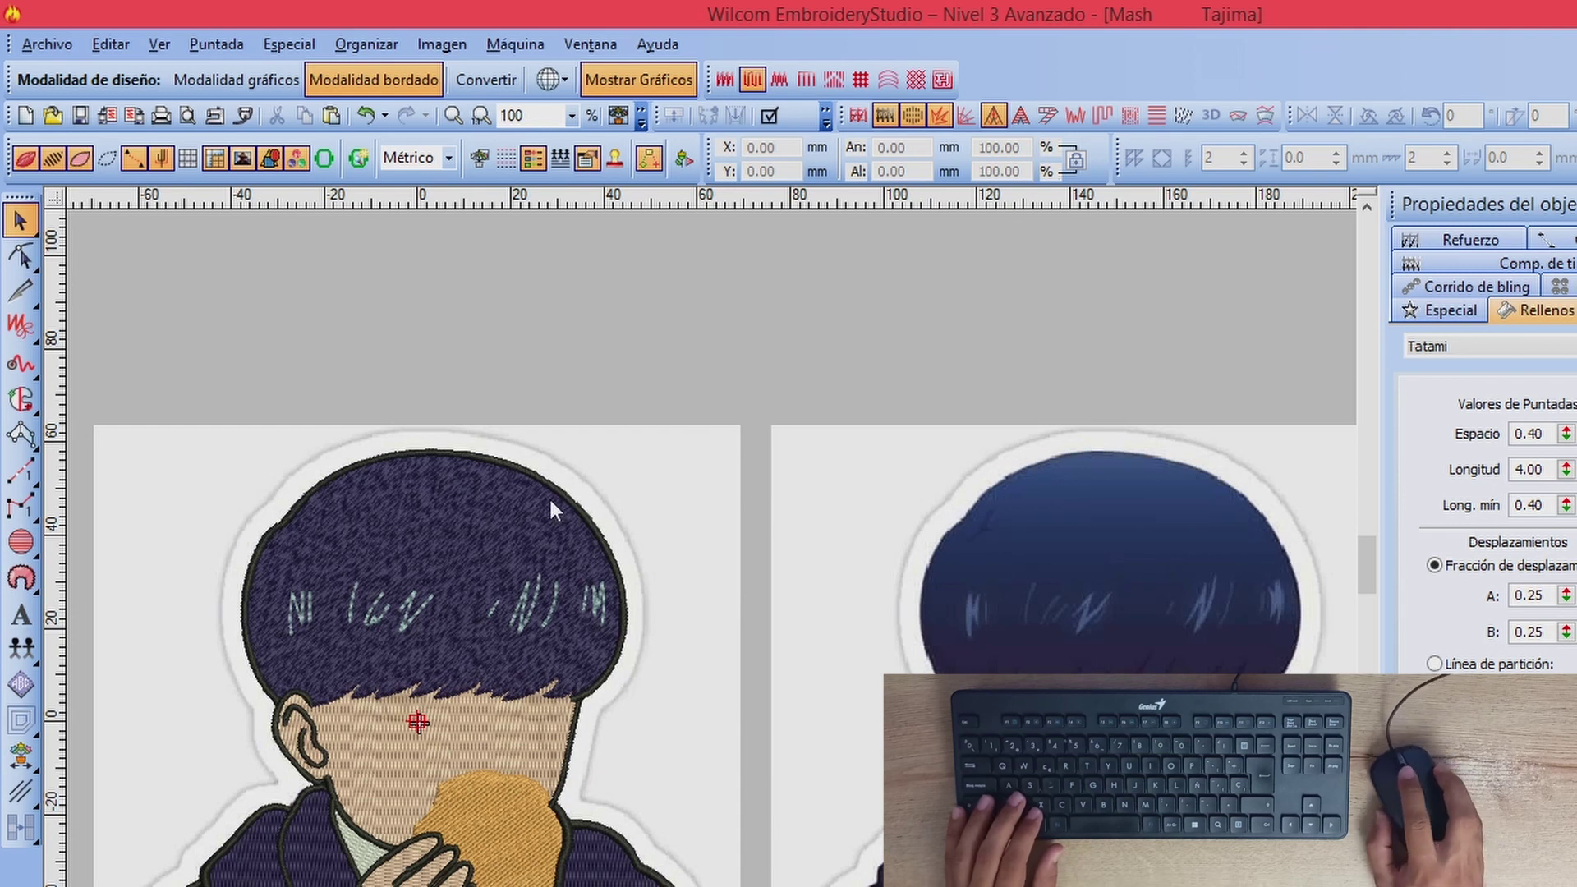
scroll(989, 600, up, 2)
scroll(715, 563, down, 2)
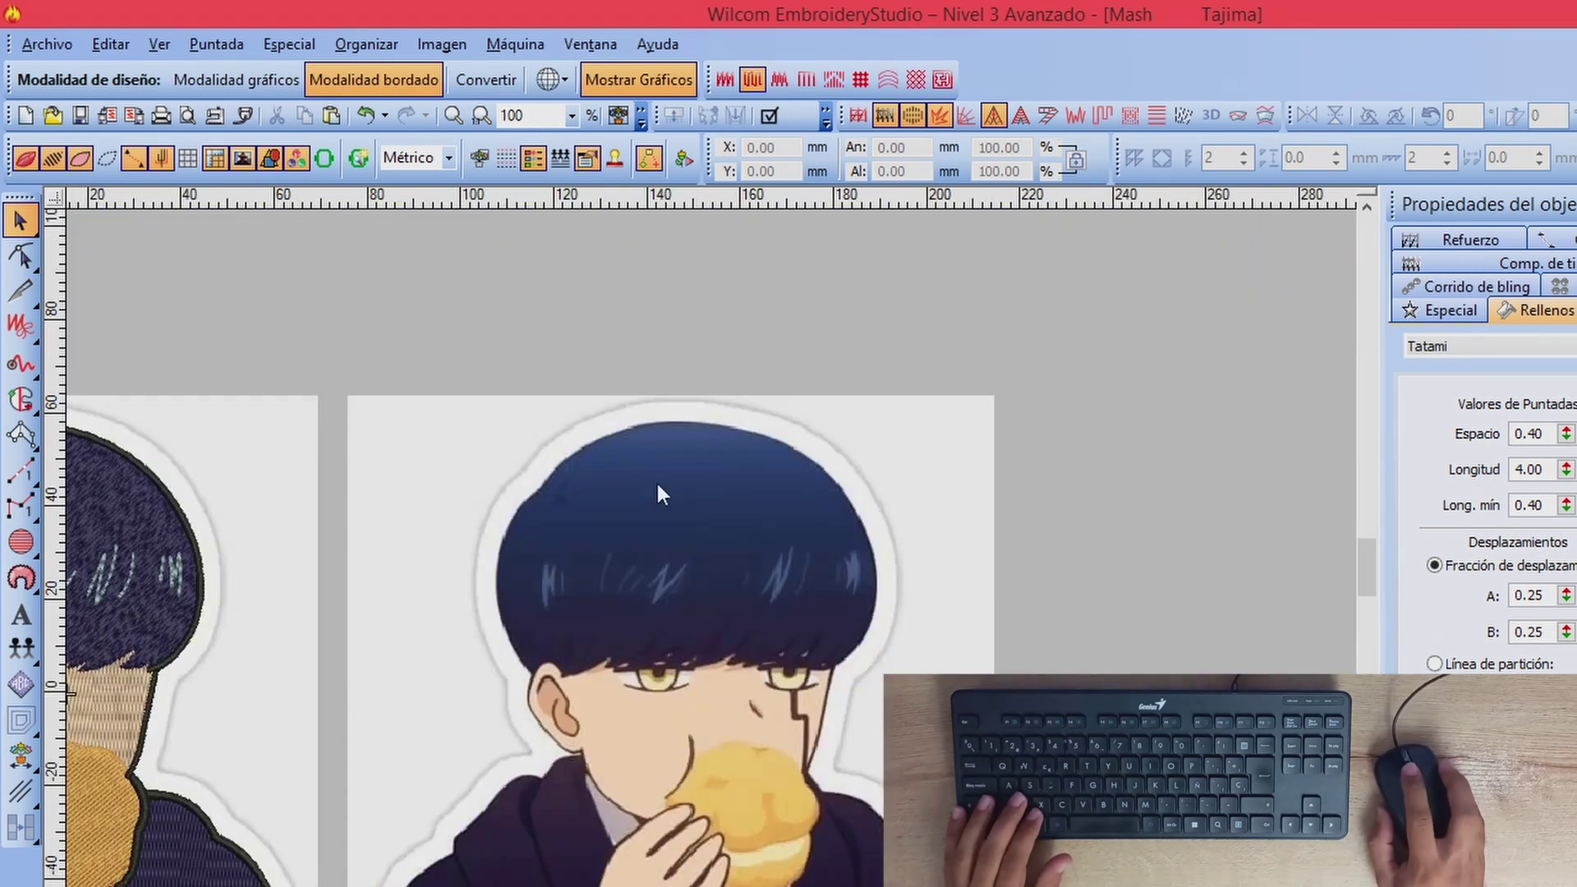
scroll(446, 667, down, 2)
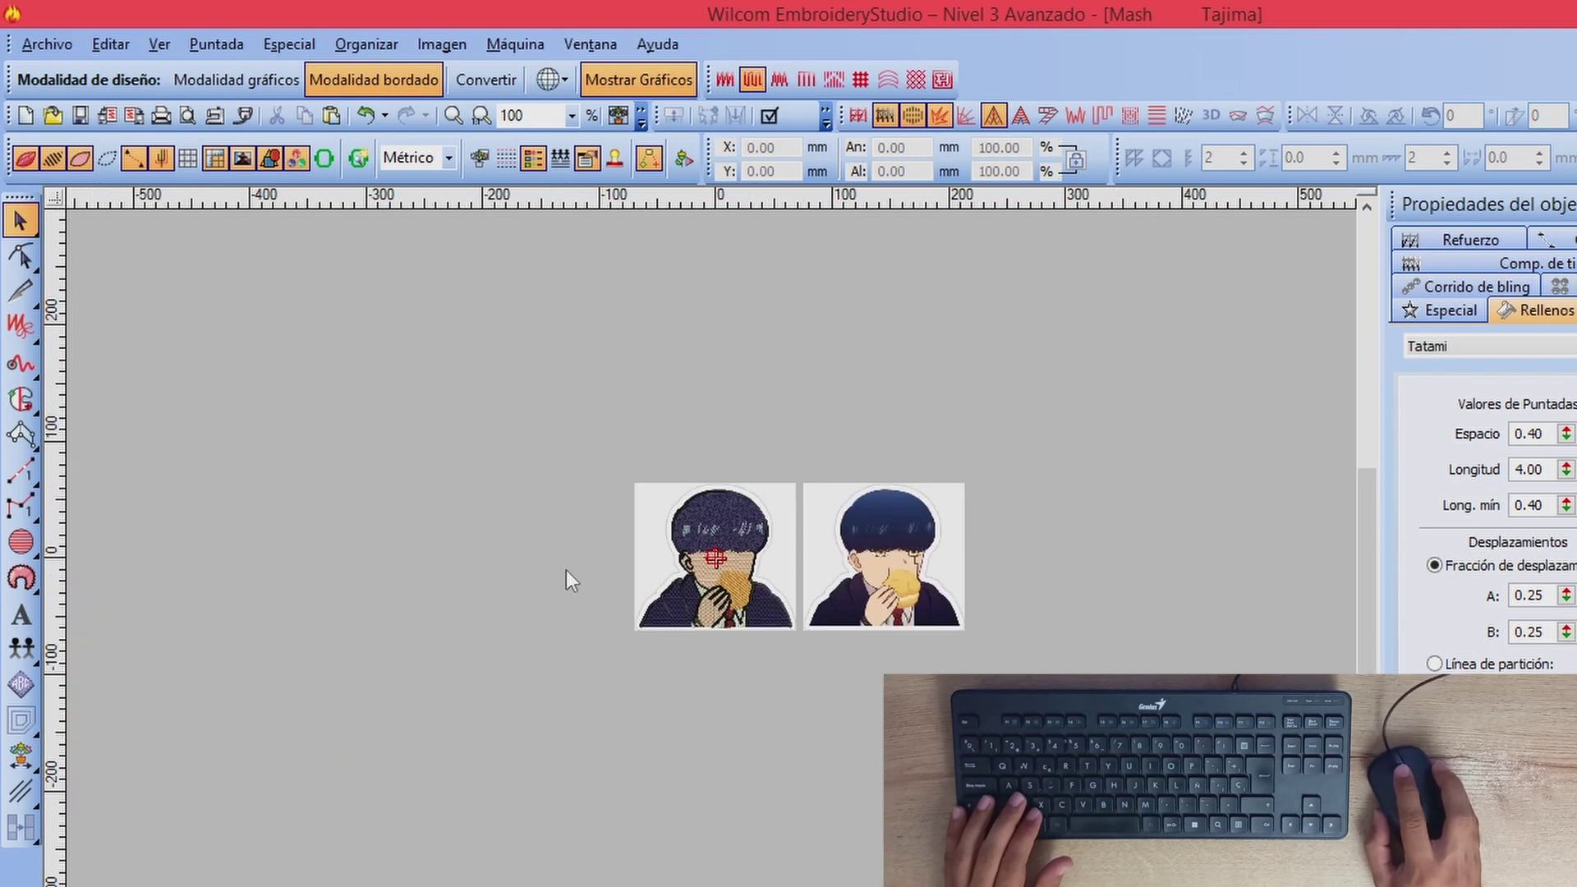
scroll(816, 526, up, 2)
scroll(603, 681, down, 2)
scroll(602, 690, down, 1)
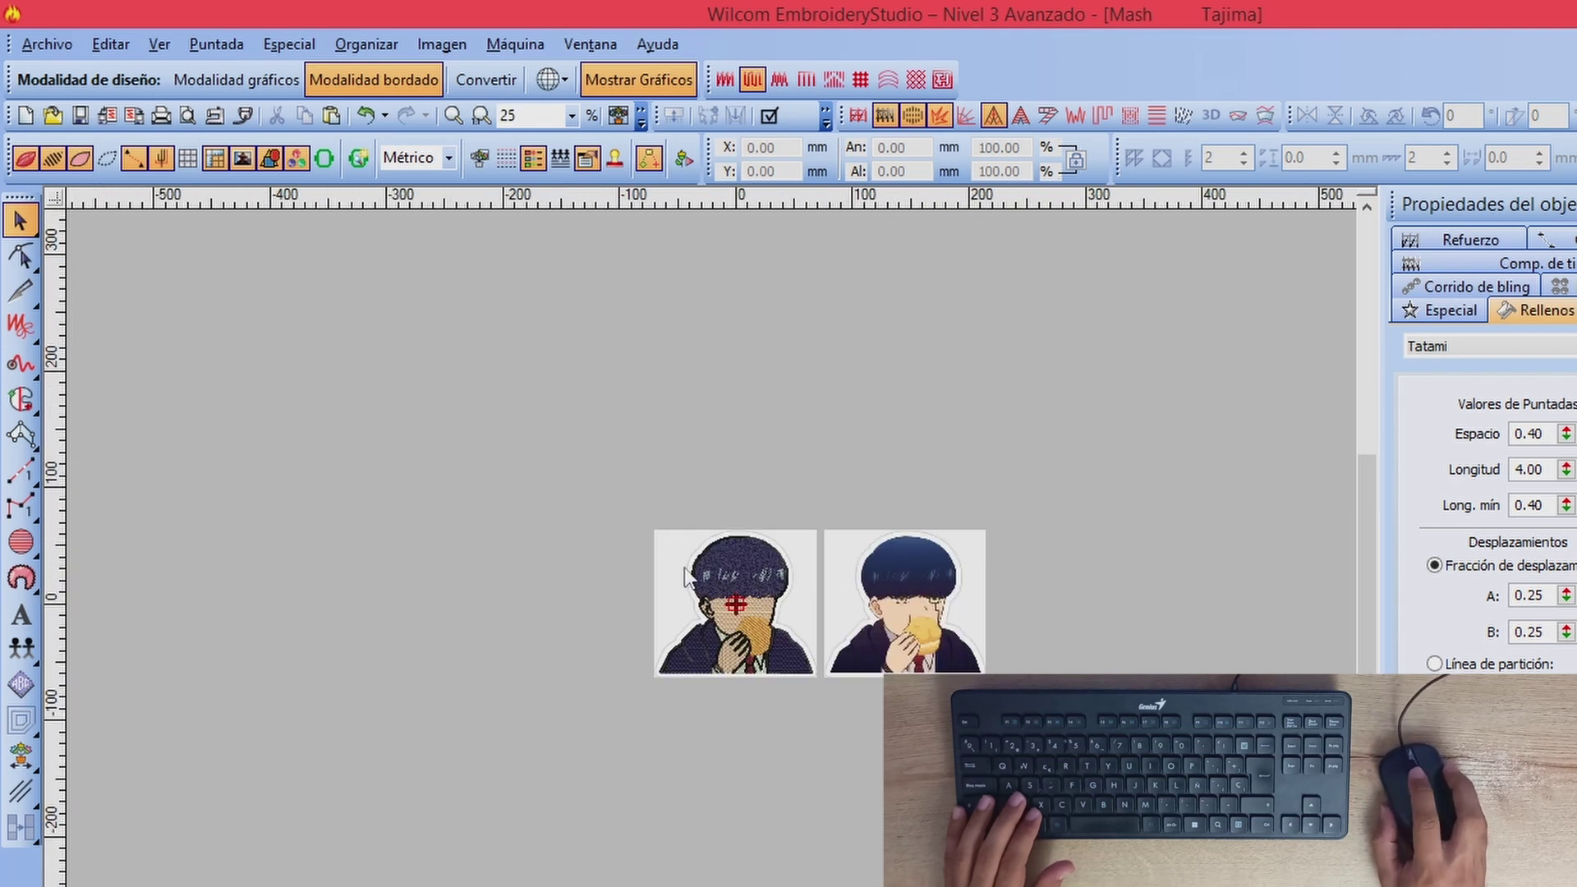
scroll(776, 546, up, 5)
Step: Assign thread 2 (Cyan) to the hair fill and redefine its colour as dark indigo, RGB 33, 19, 102
click(623, 411)
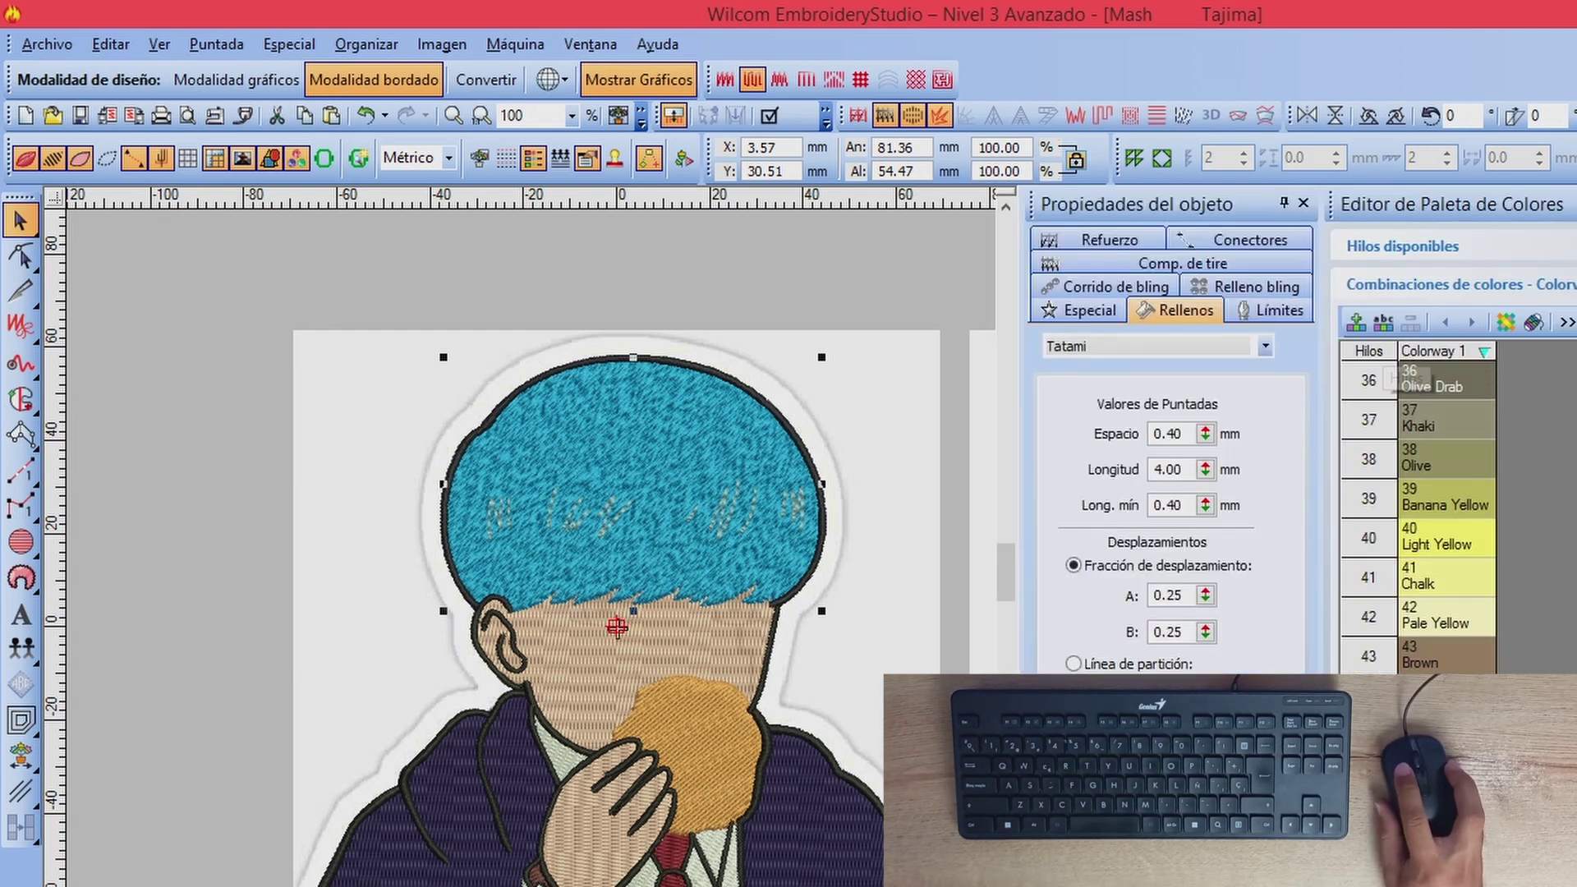
scroll(1430, 493, up, 12)
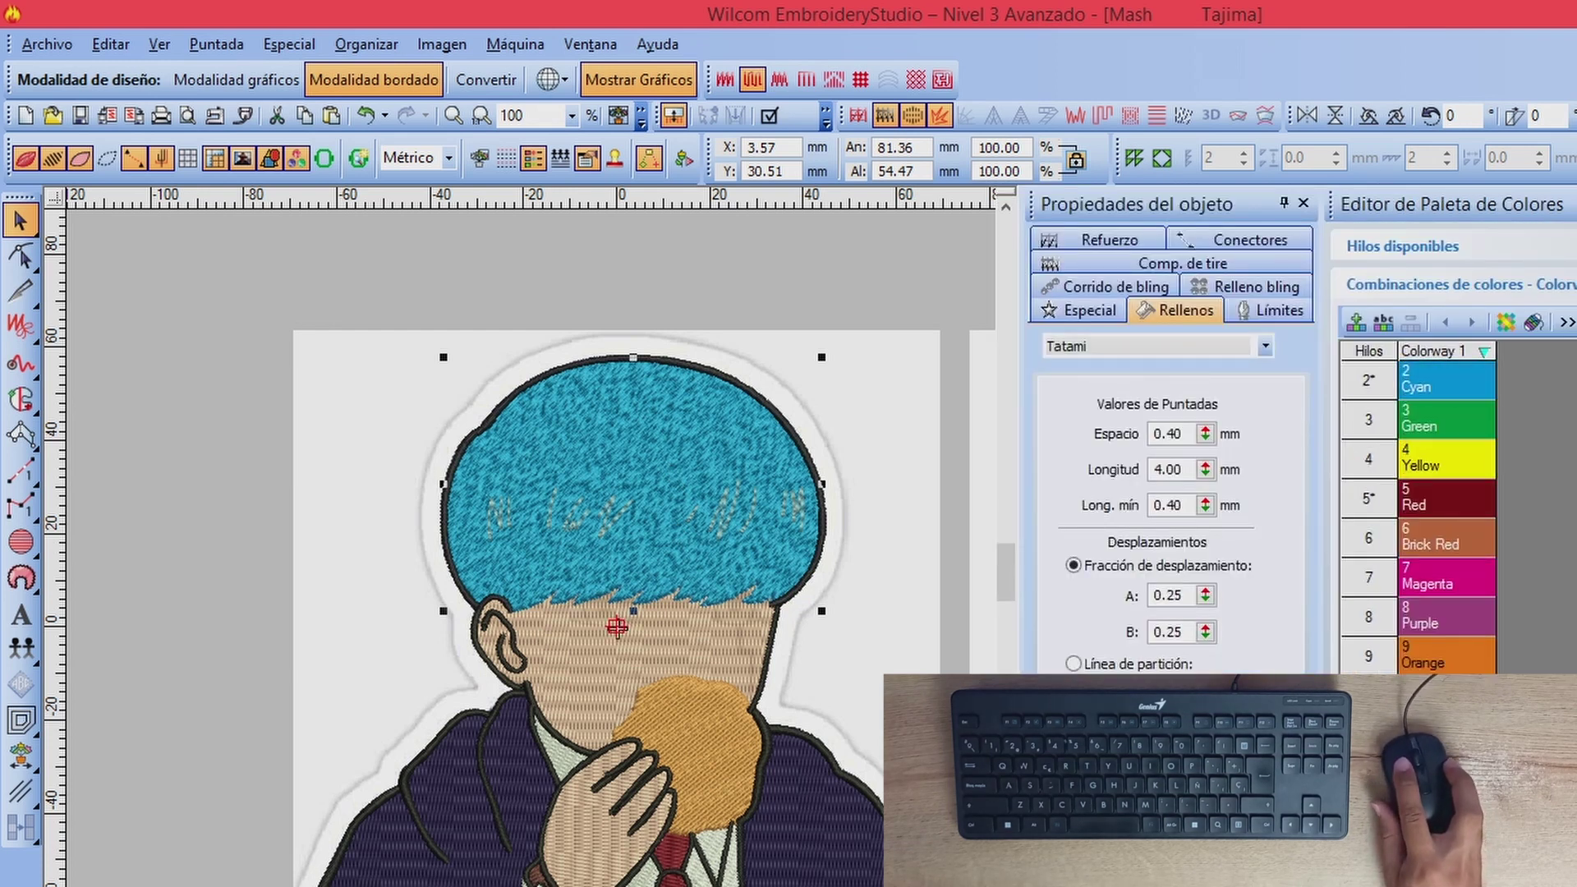
double_click(1440, 468)
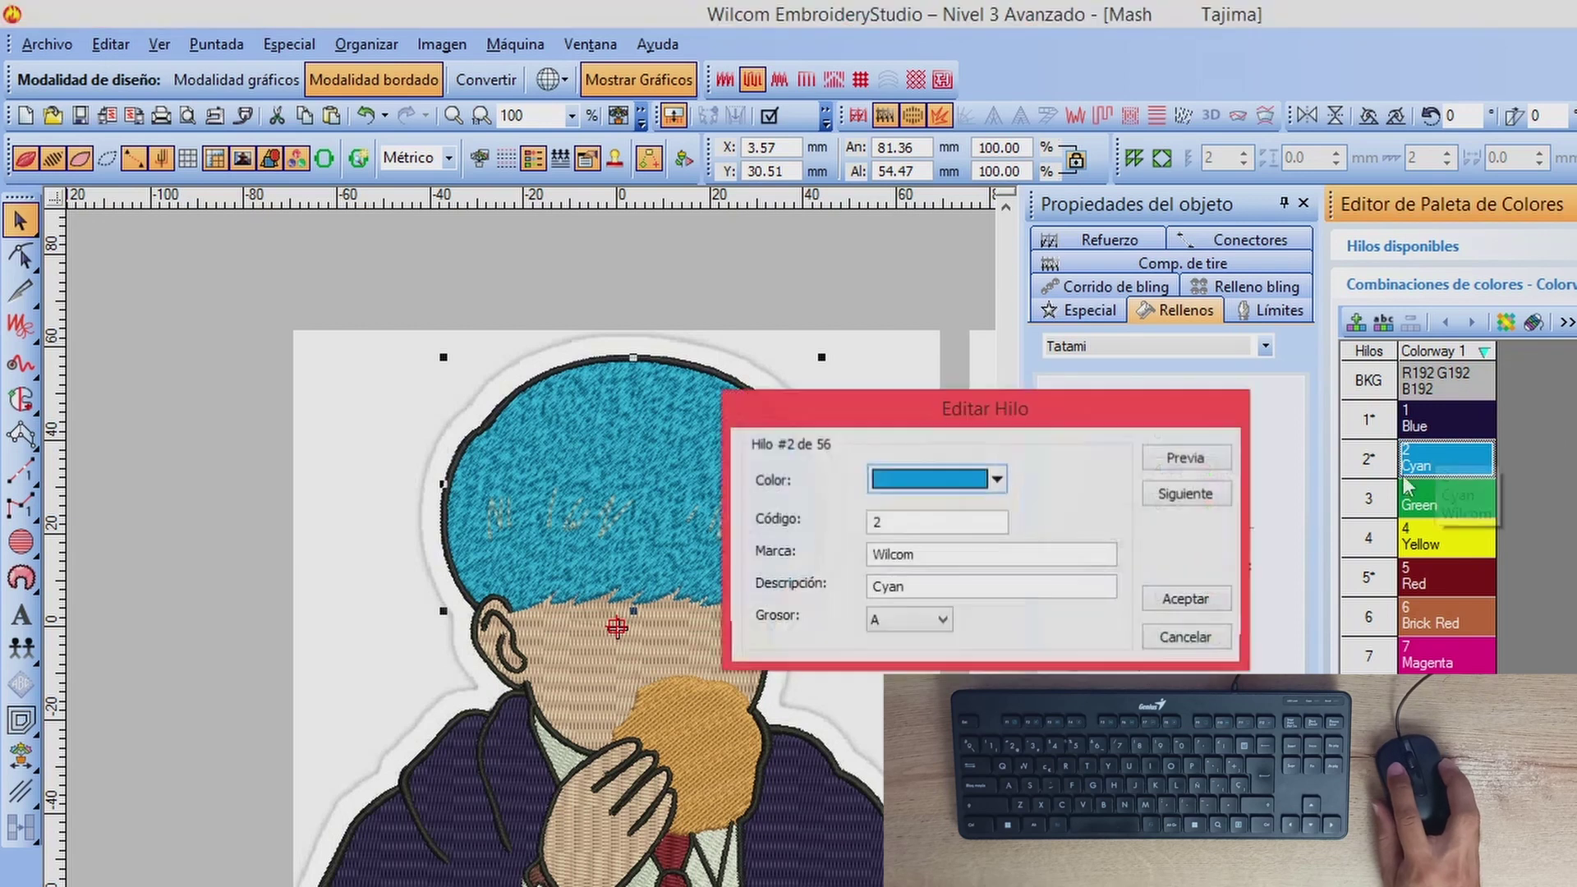
click(971, 483)
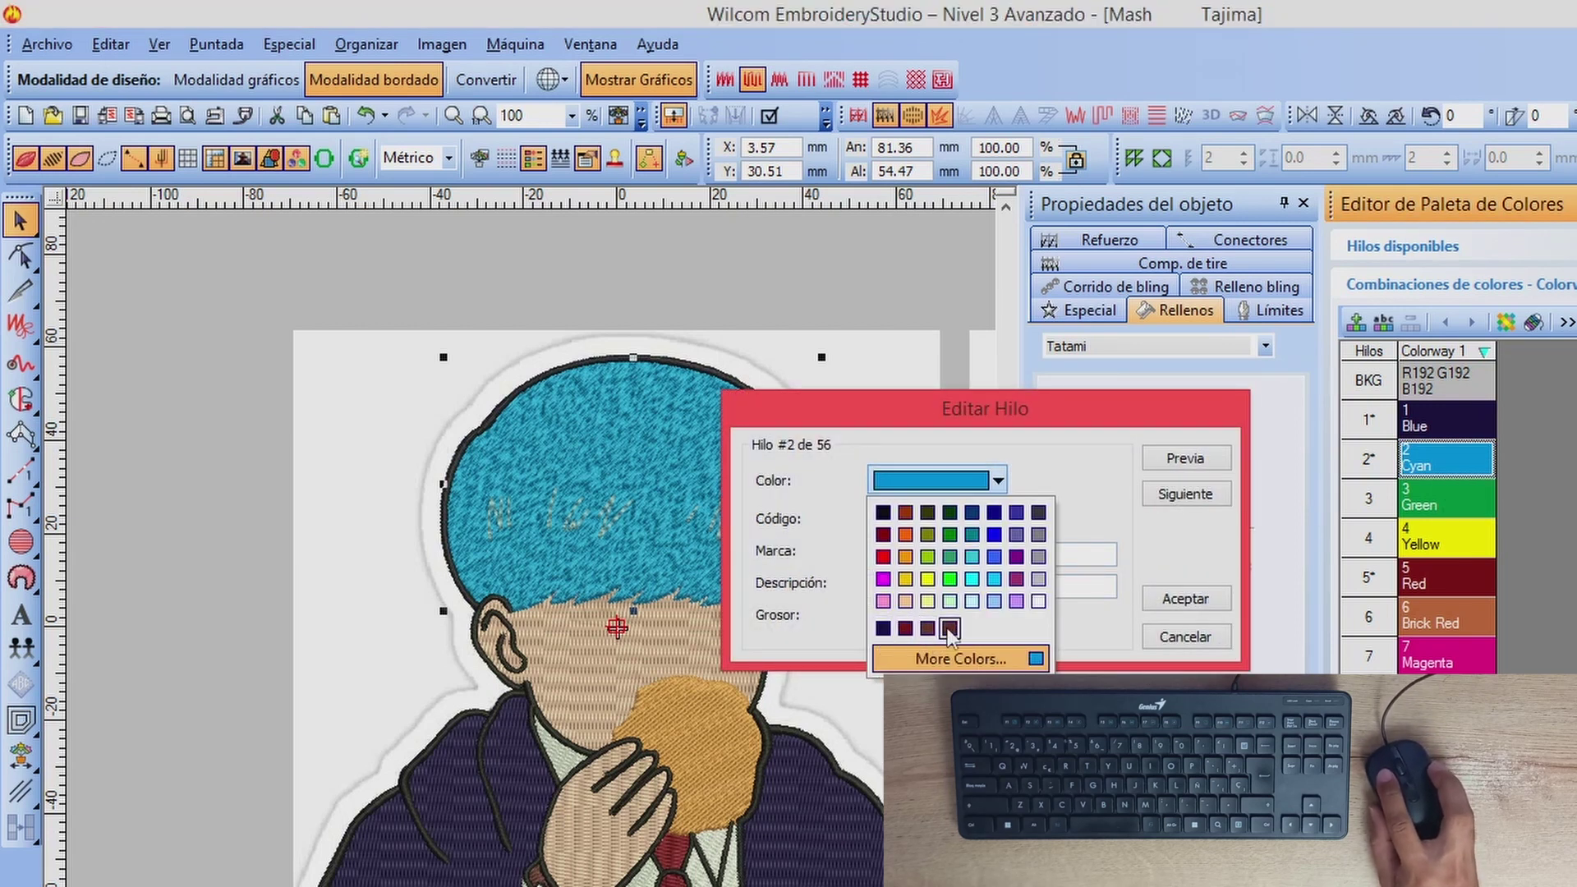
click(884, 629)
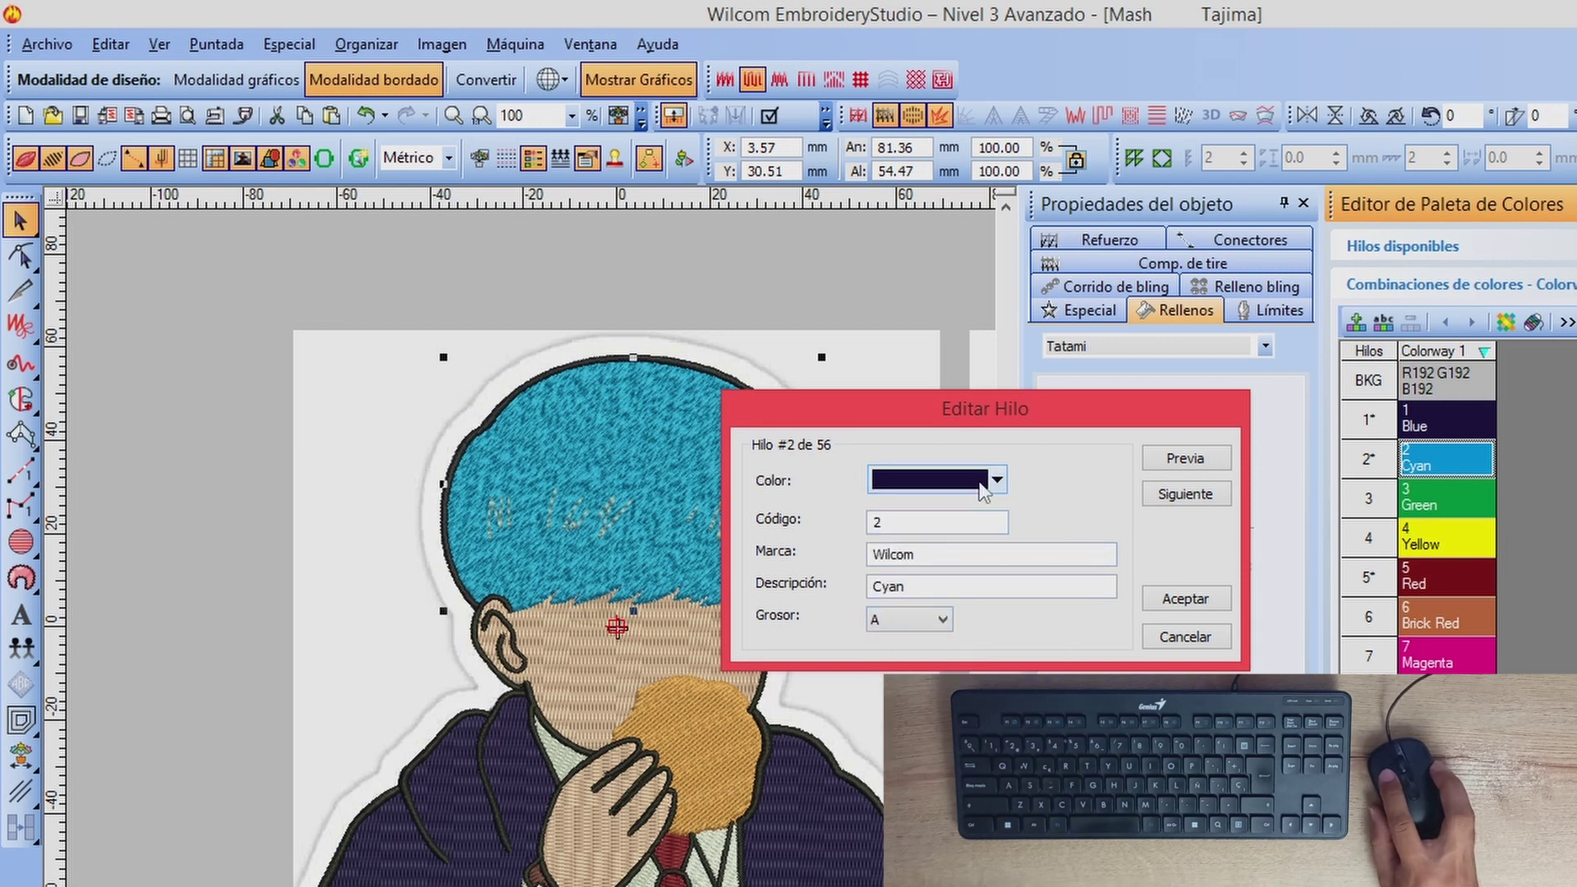
click(997, 481)
click(974, 659)
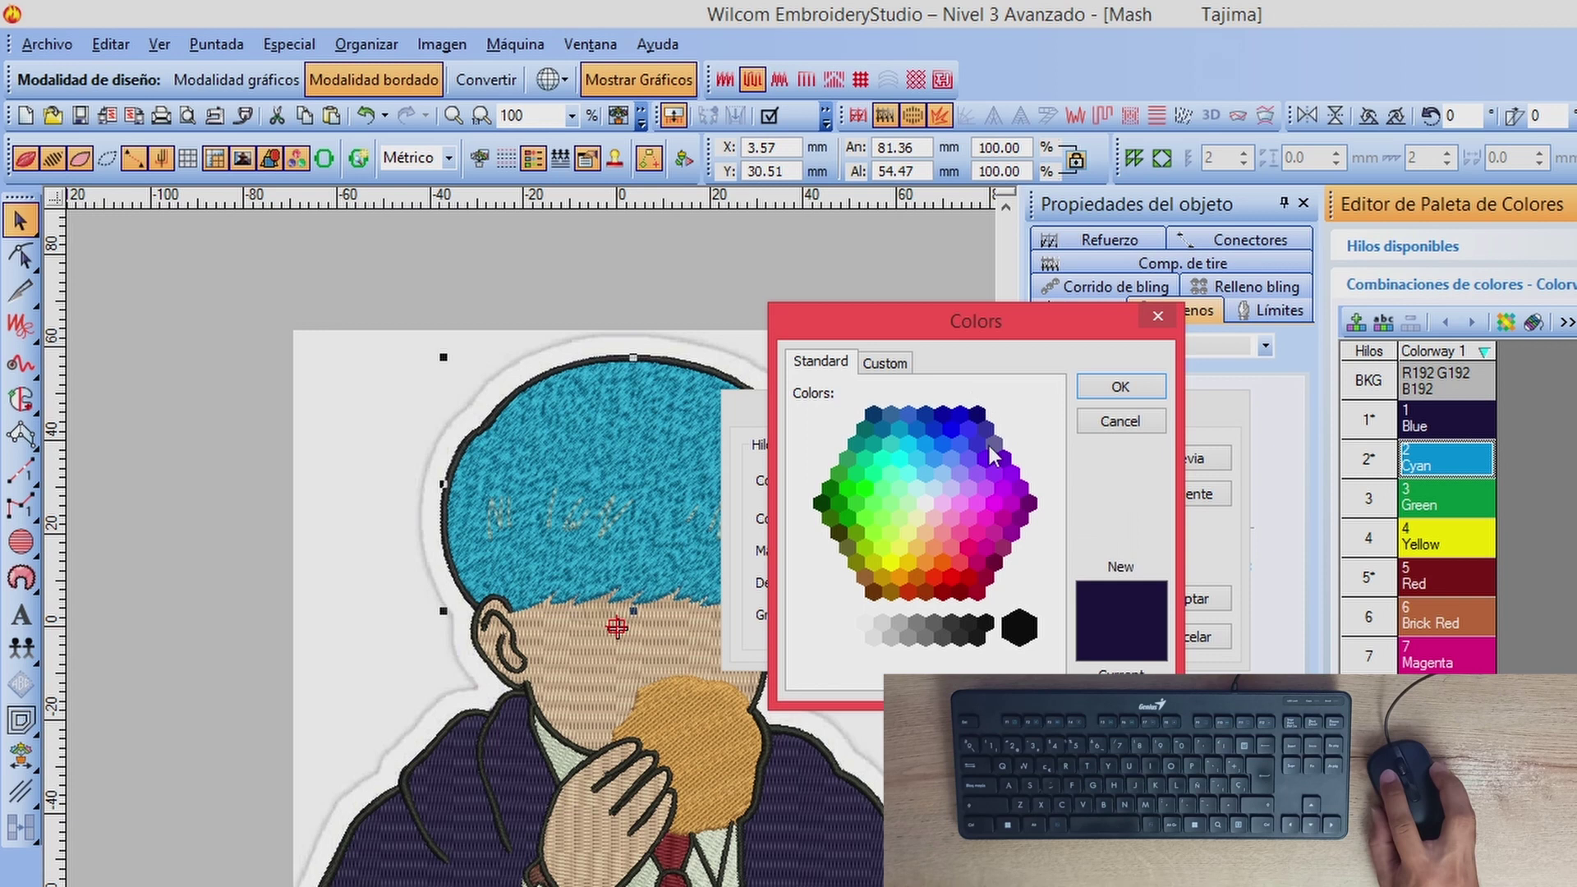
click(894, 367)
drag(1055, 563, 1054, 535)
click(1120, 386)
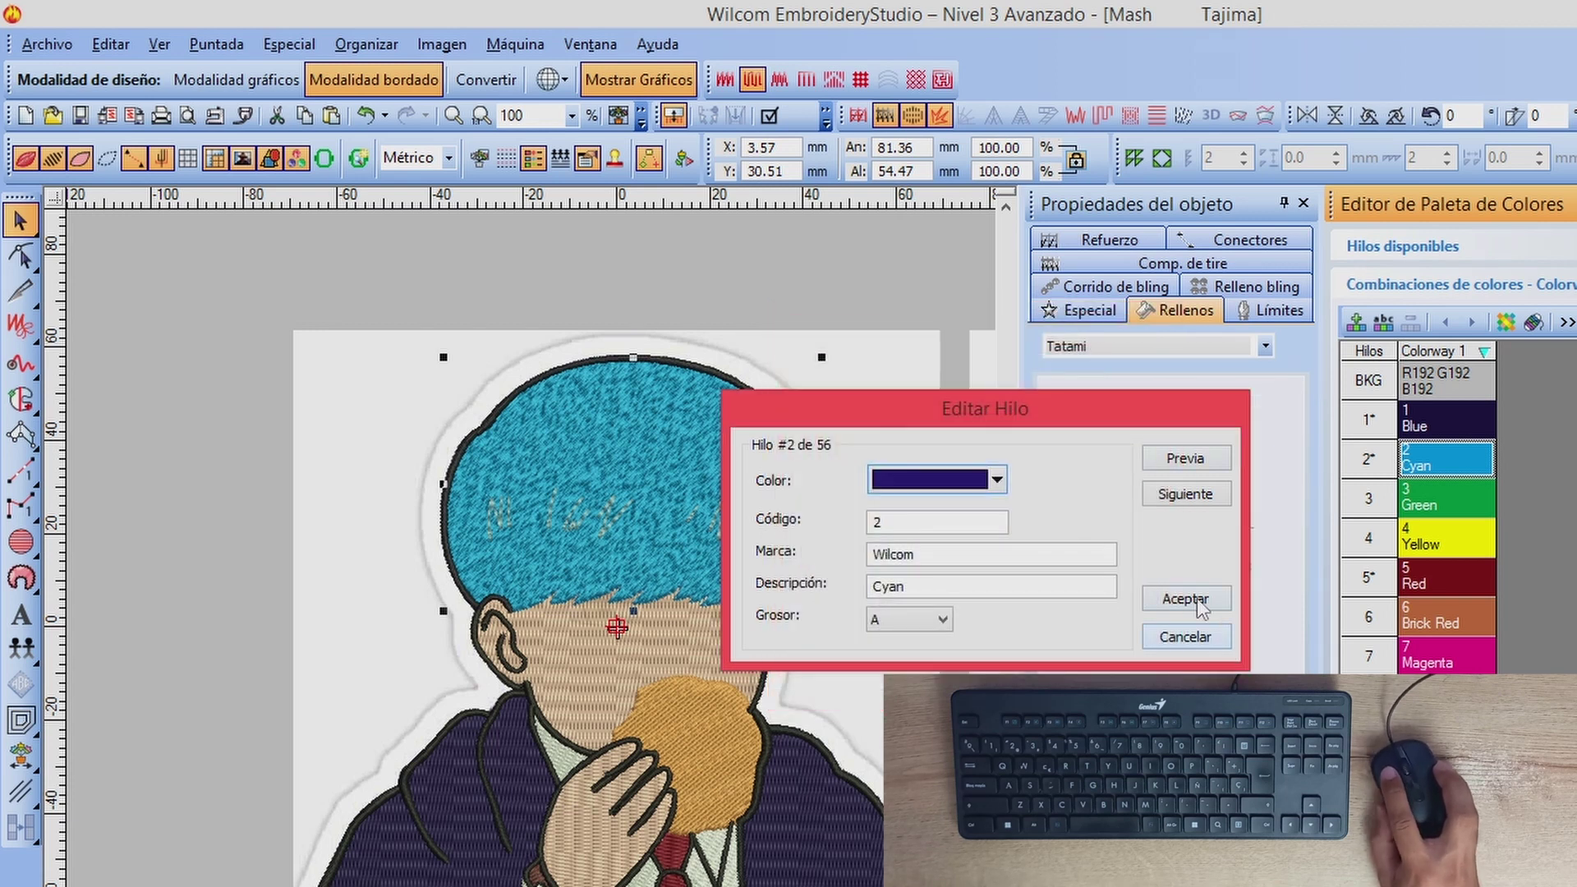
click(1199, 599)
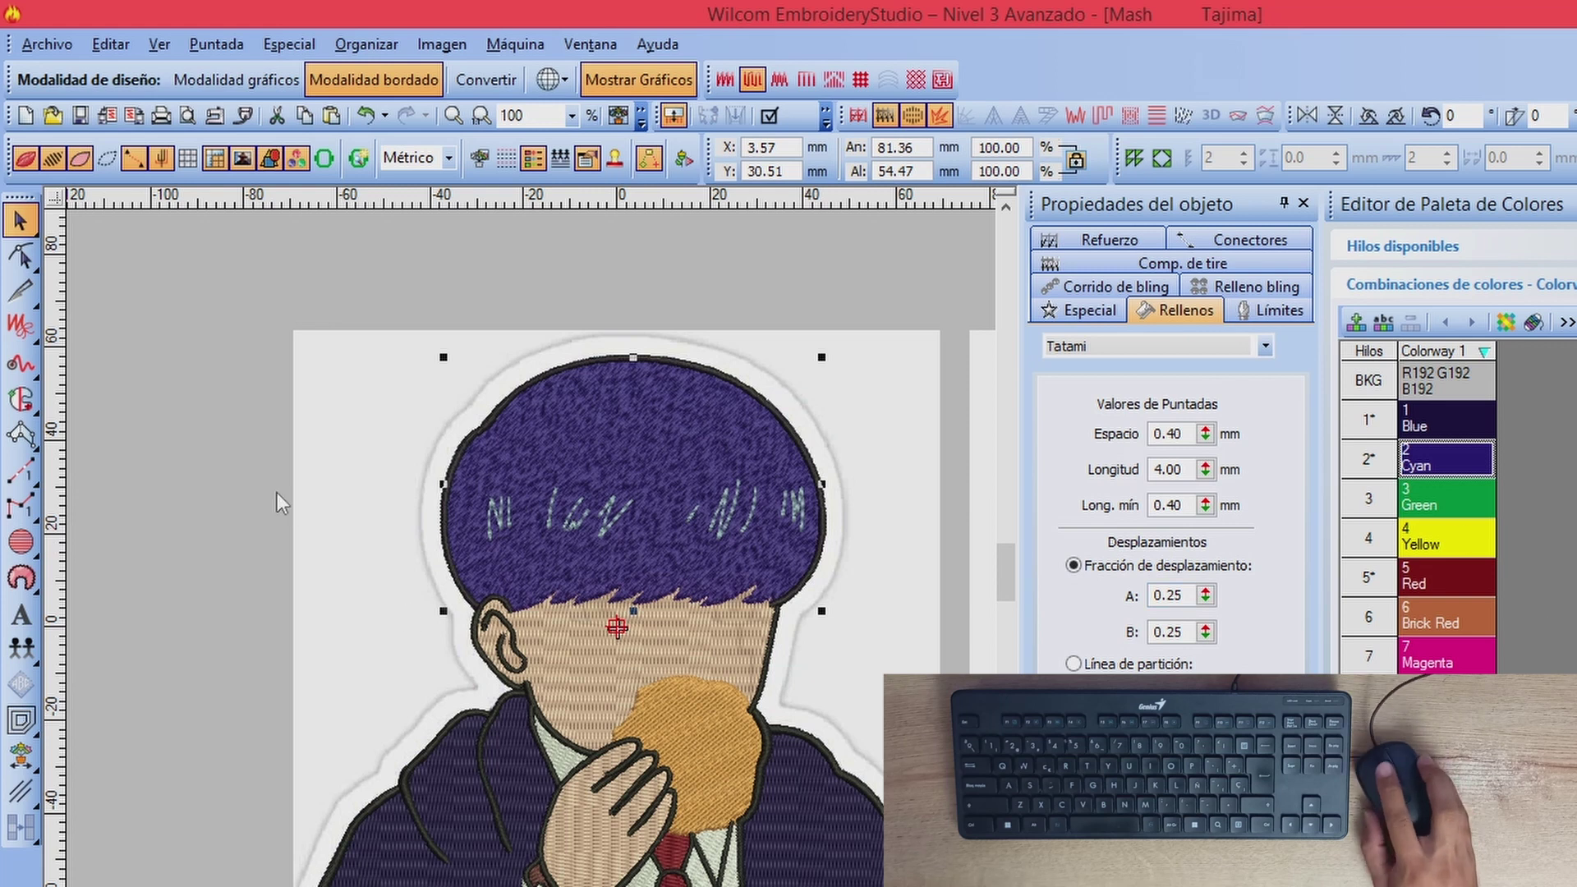
Step: Compare the hair with the reference and darken thread 2 to RGB 22, 13, 68
click(388, 604)
scroll(441, 591, down, 2)
scroll(518, 465, up, 1)
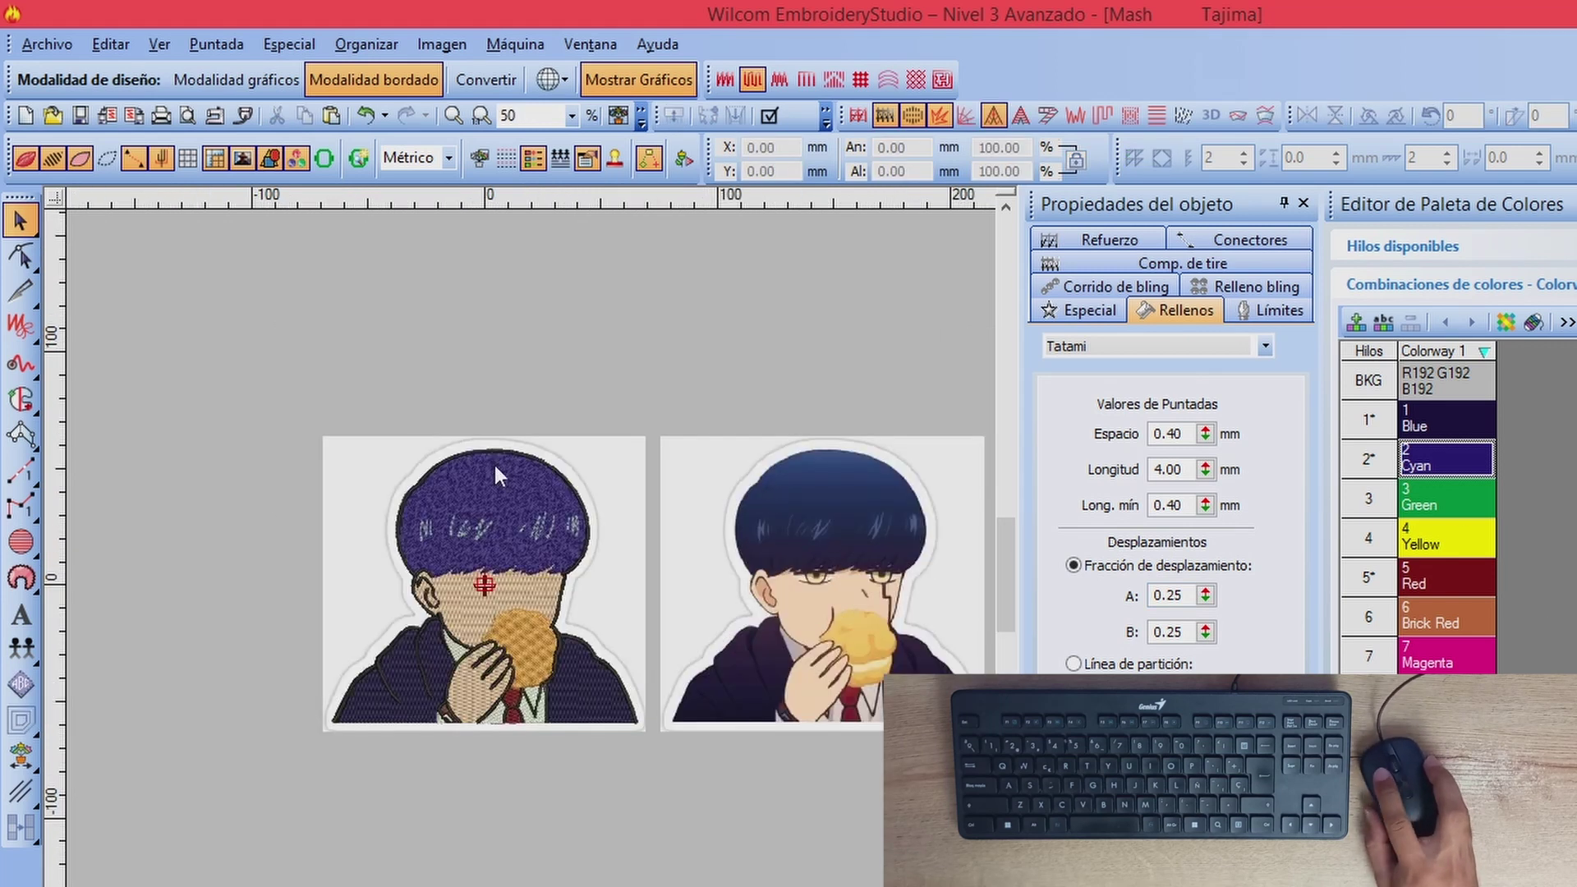
click(496, 468)
double_click(1446, 460)
click(997, 480)
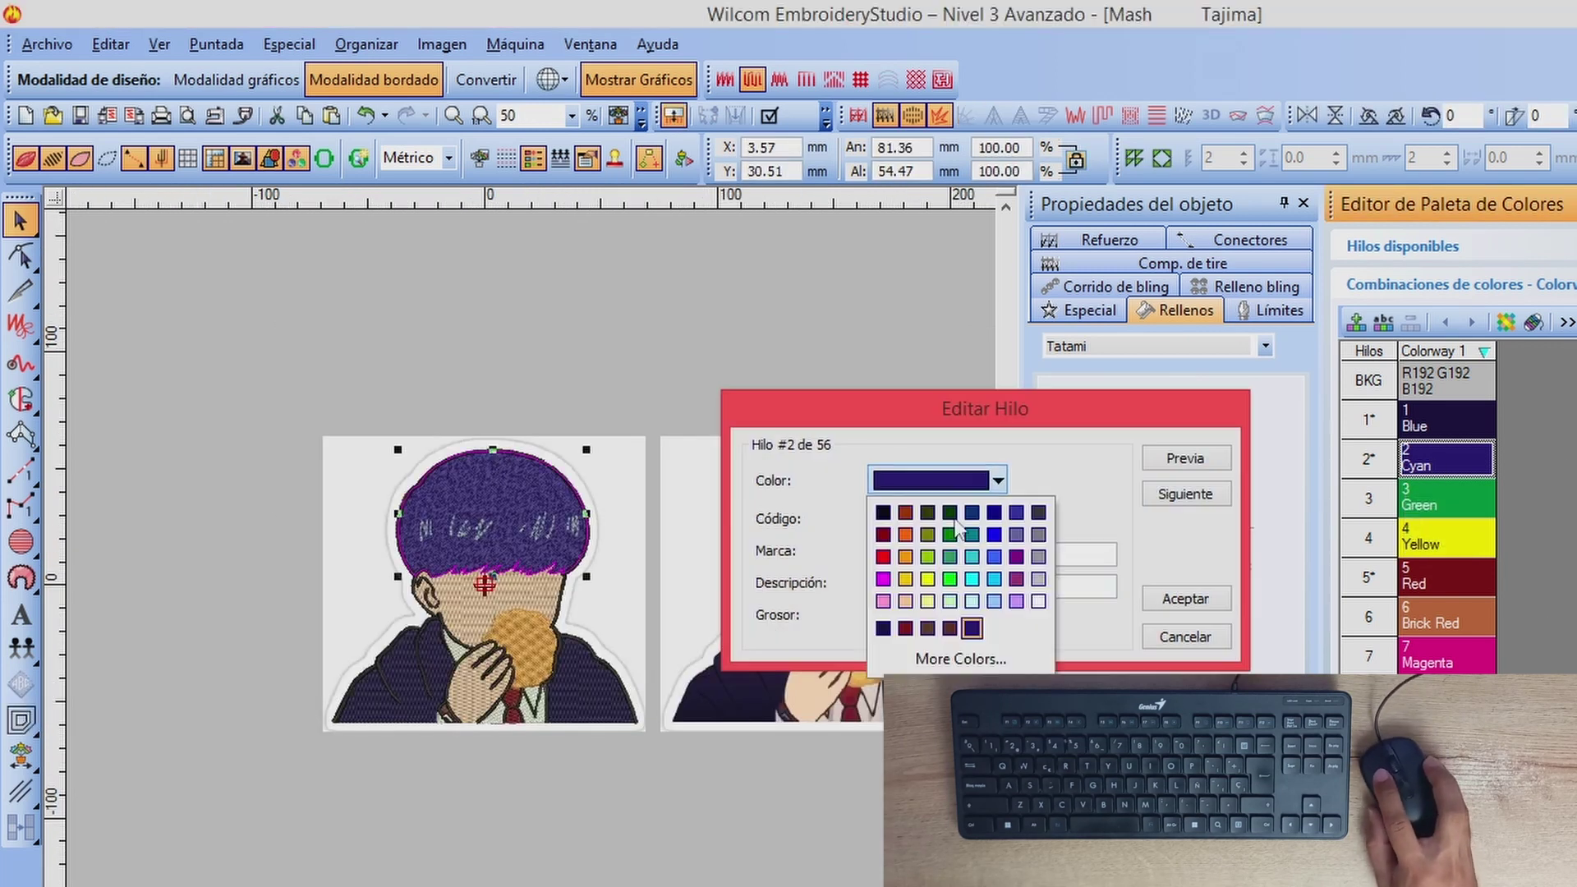
click(961, 659)
click(885, 362)
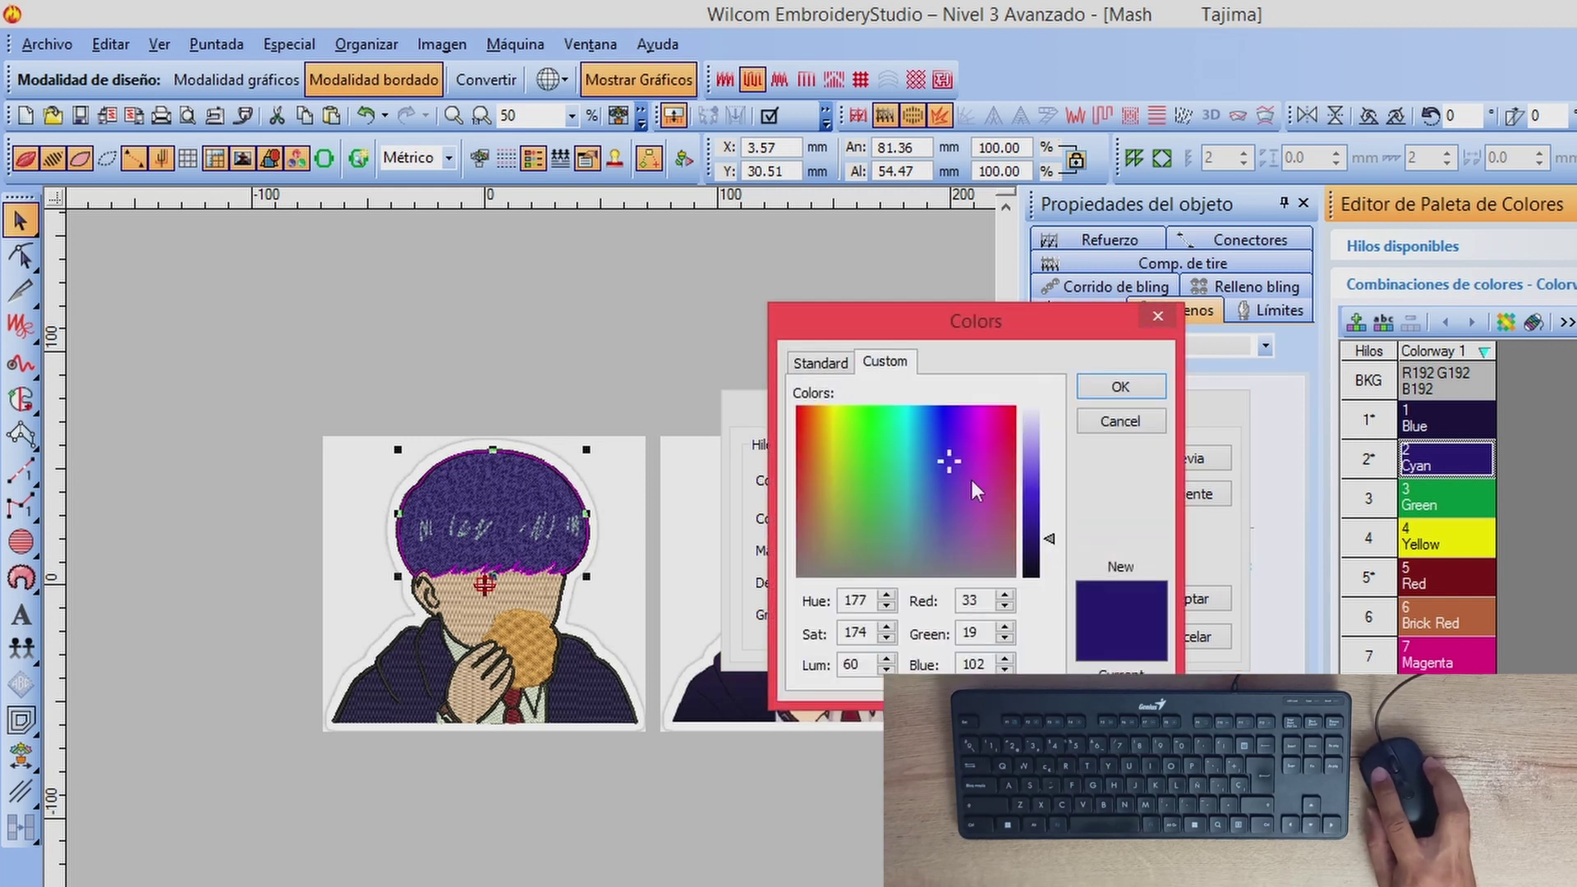
drag(1054, 541, 1053, 550)
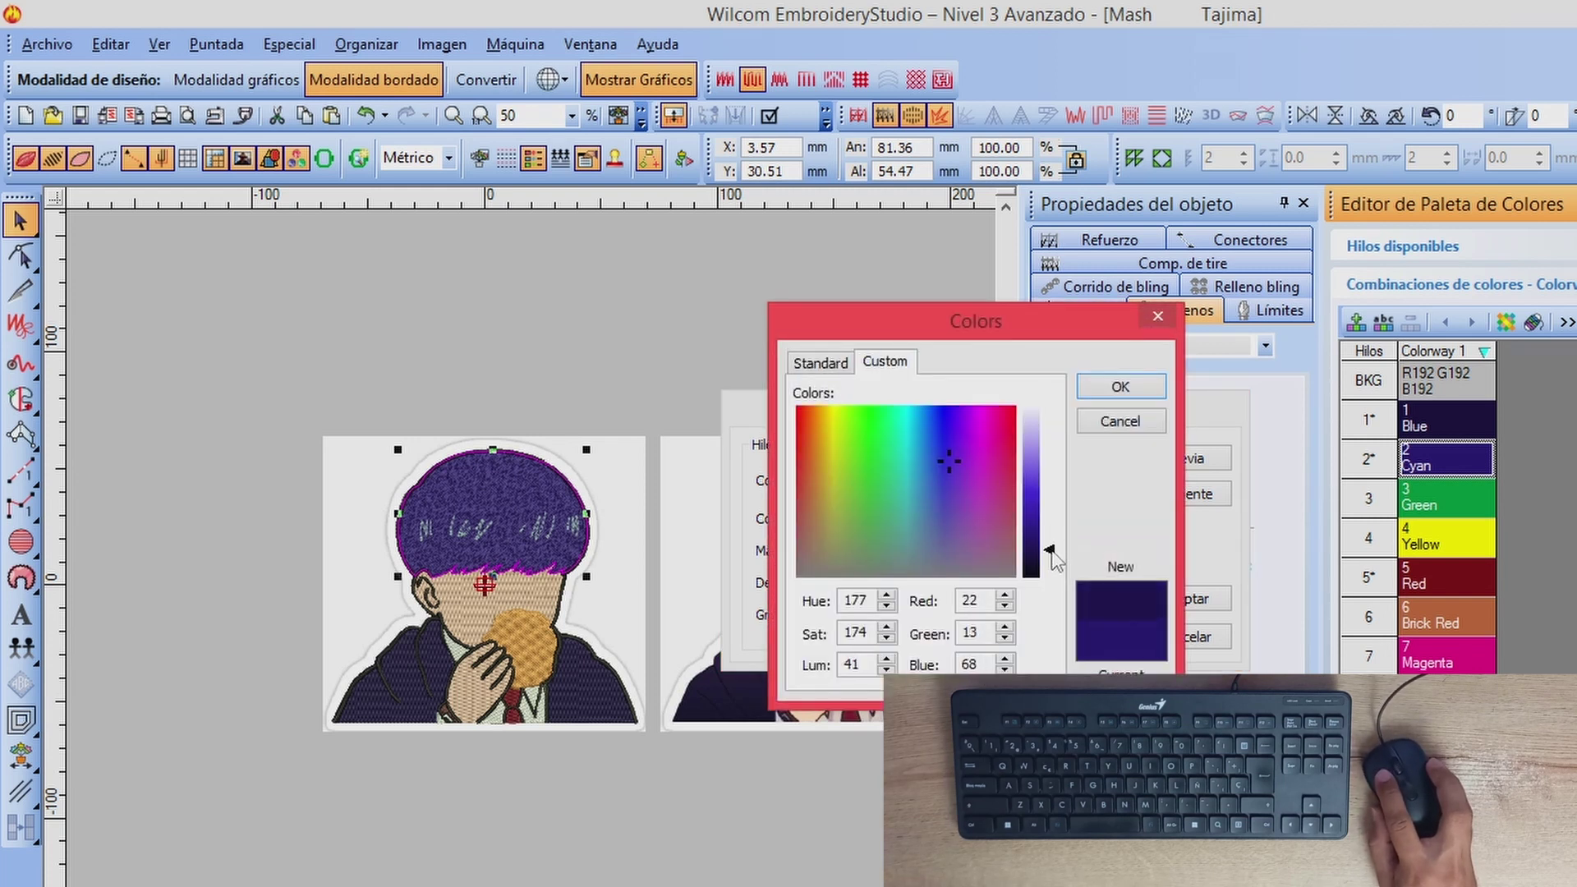
click(1118, 386)
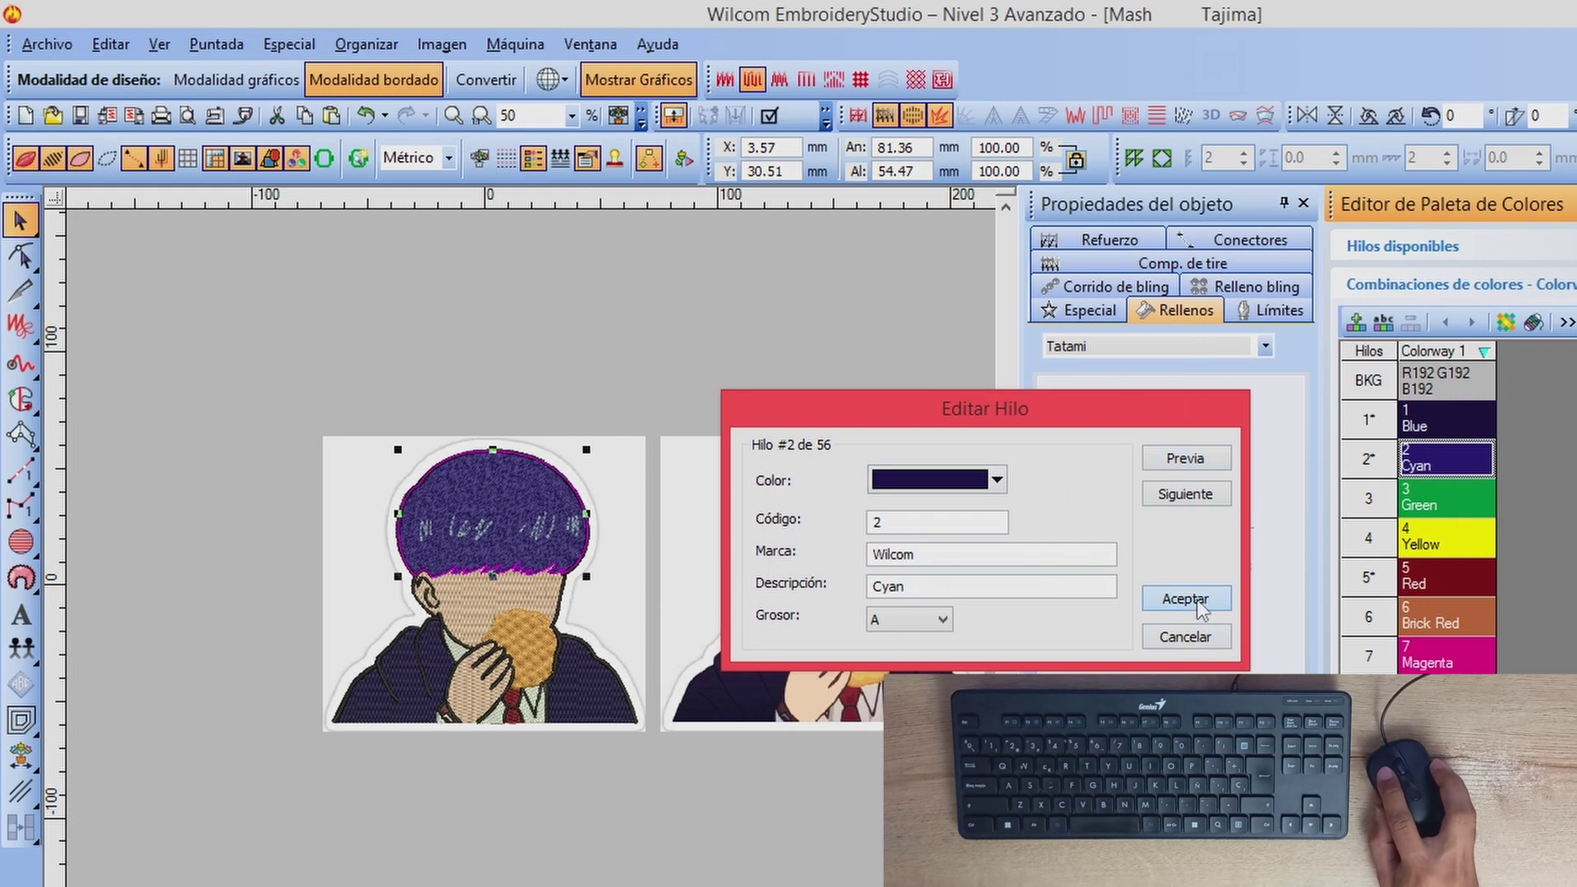
click(1191, 607)
click(598, 346)
Step: Examine the recoloured hair, fringe and face stitching close up and against the whole reference artwork
scroll(534, 580, up, 2)
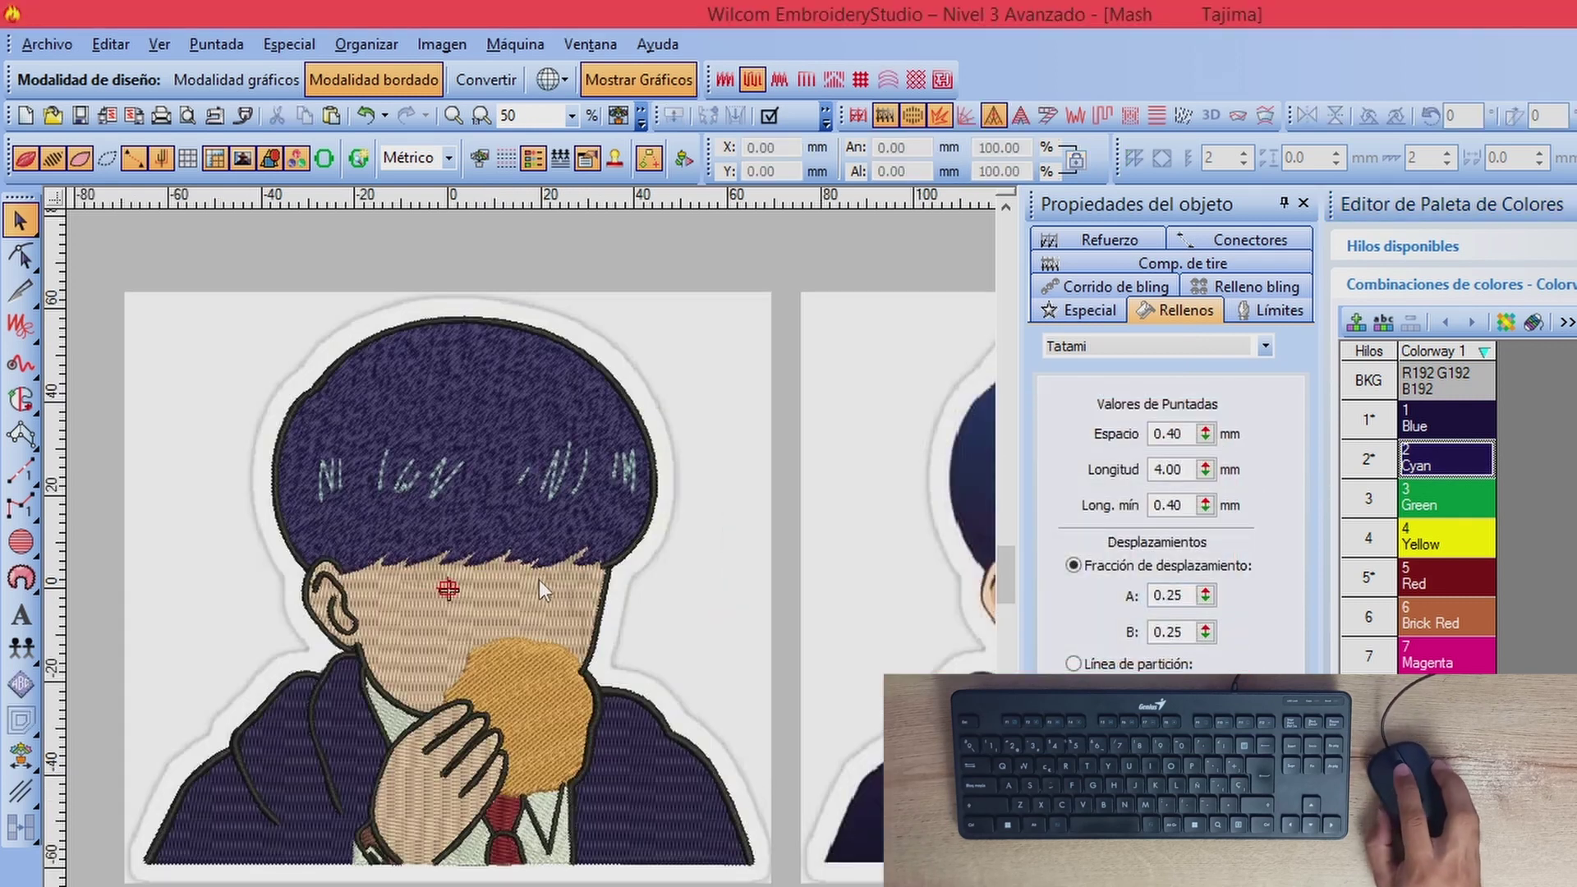
scroll(478, 588, up, 2)
scroll(475, 531, down, 3)
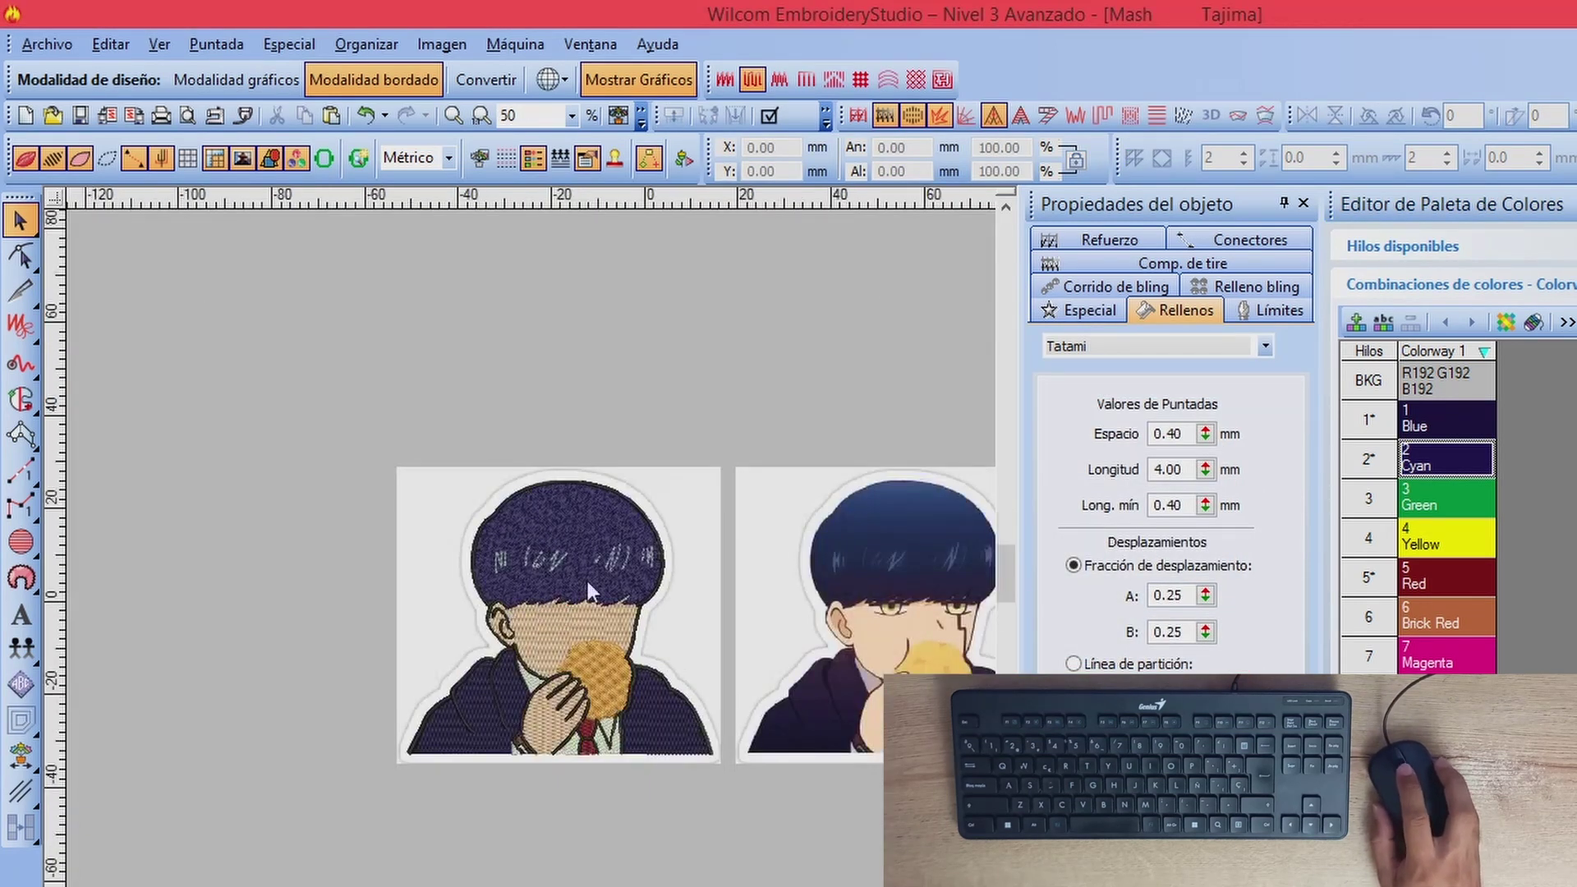
scroll(588, 580, up, 3)
scroll(736, 578, down, 1)
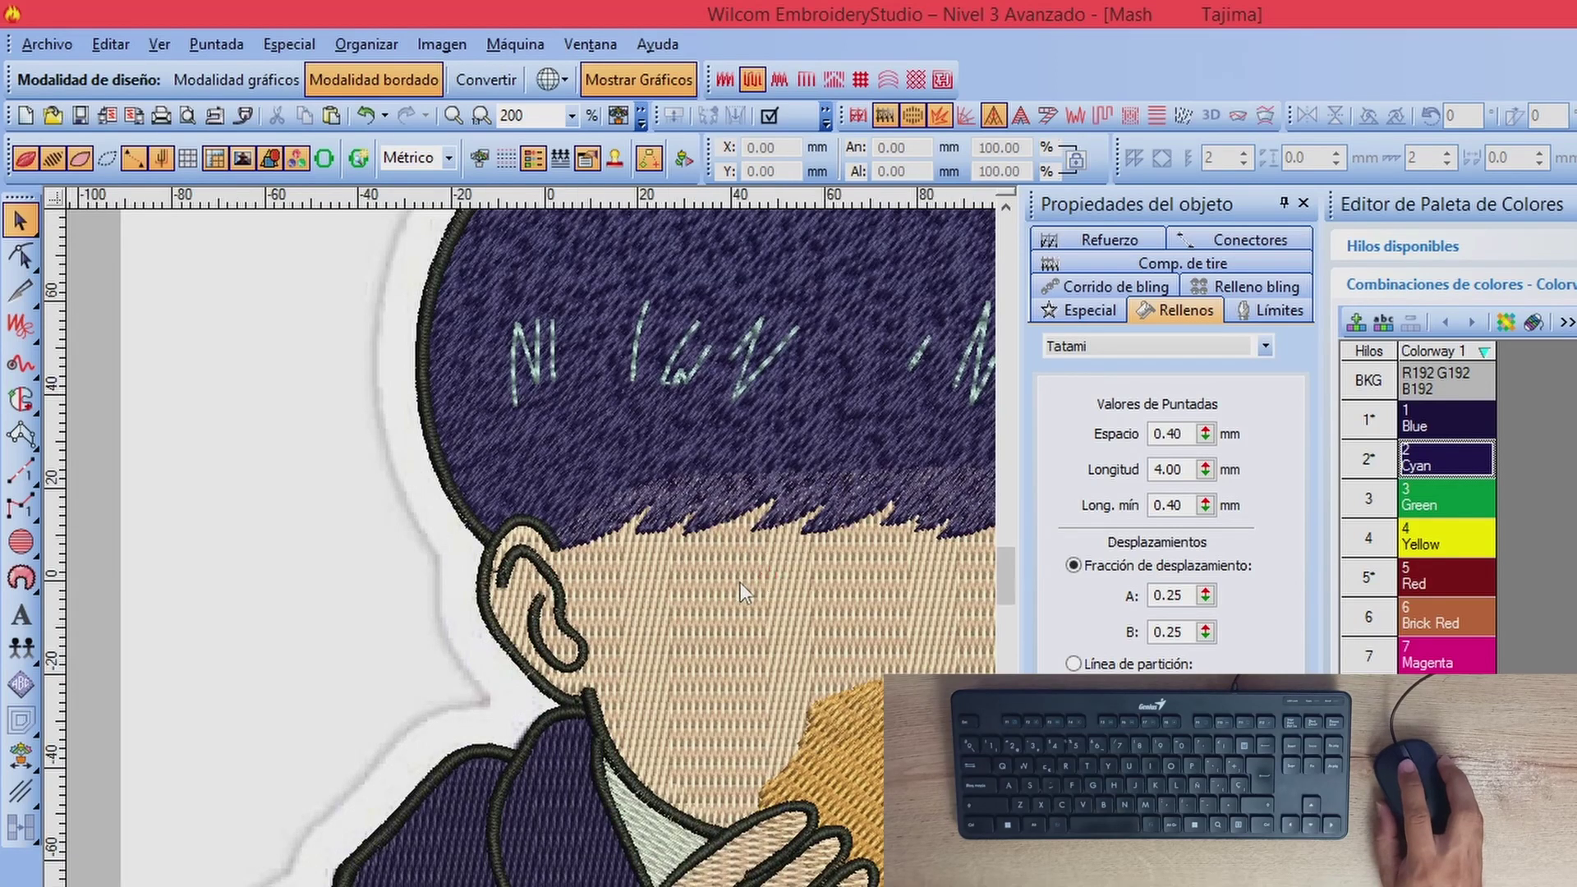
scroll(741, 583, down, 3)
scroll(471, 575, up, 2)
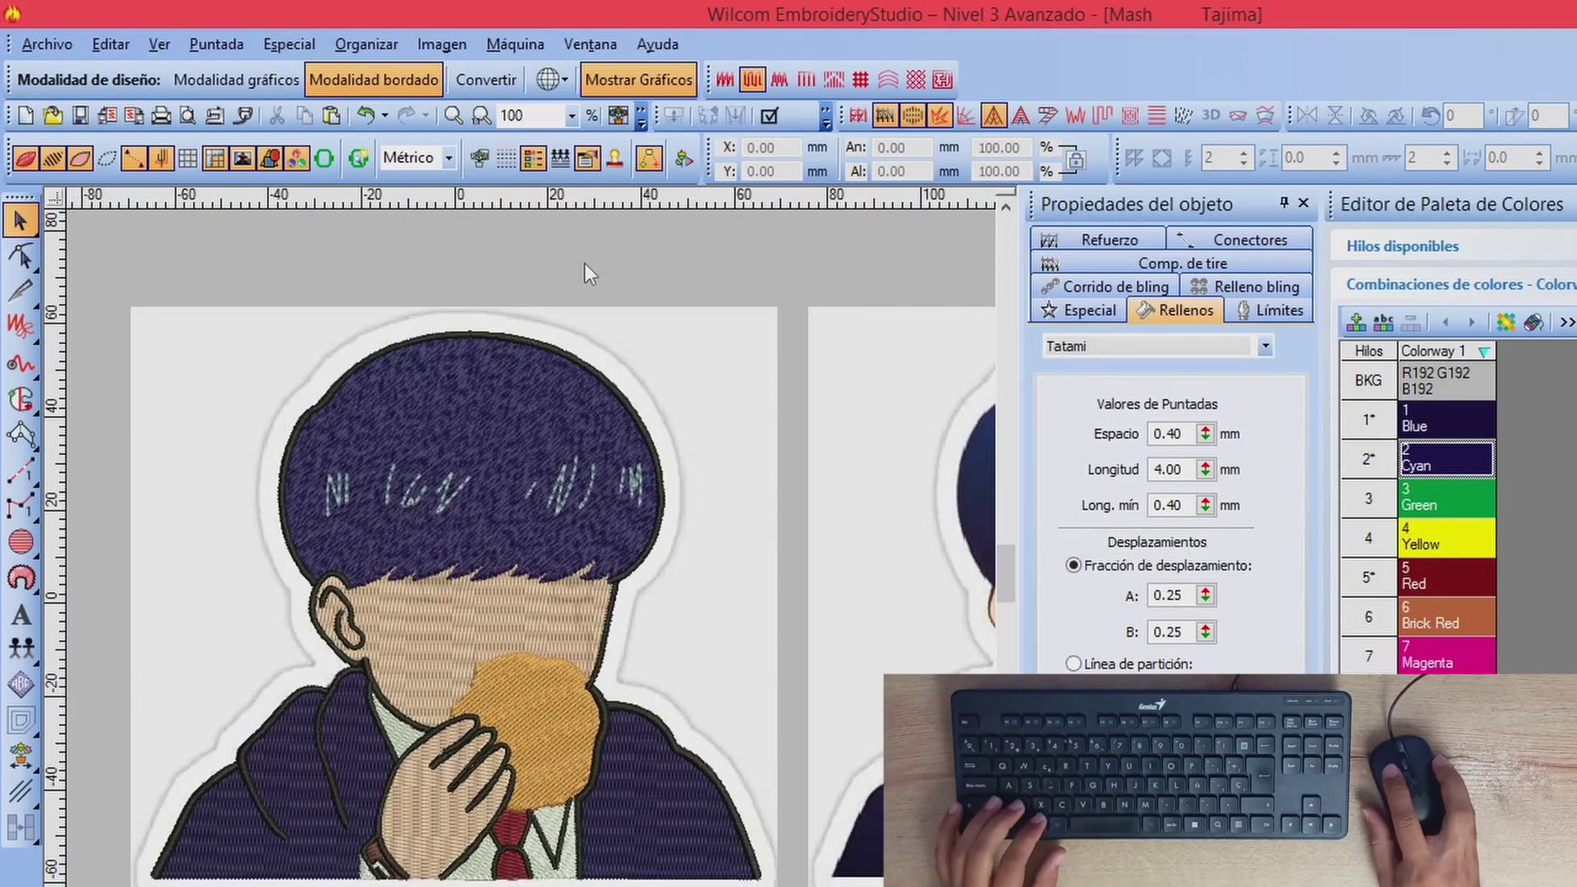
scroll(460, 470, down, 2)
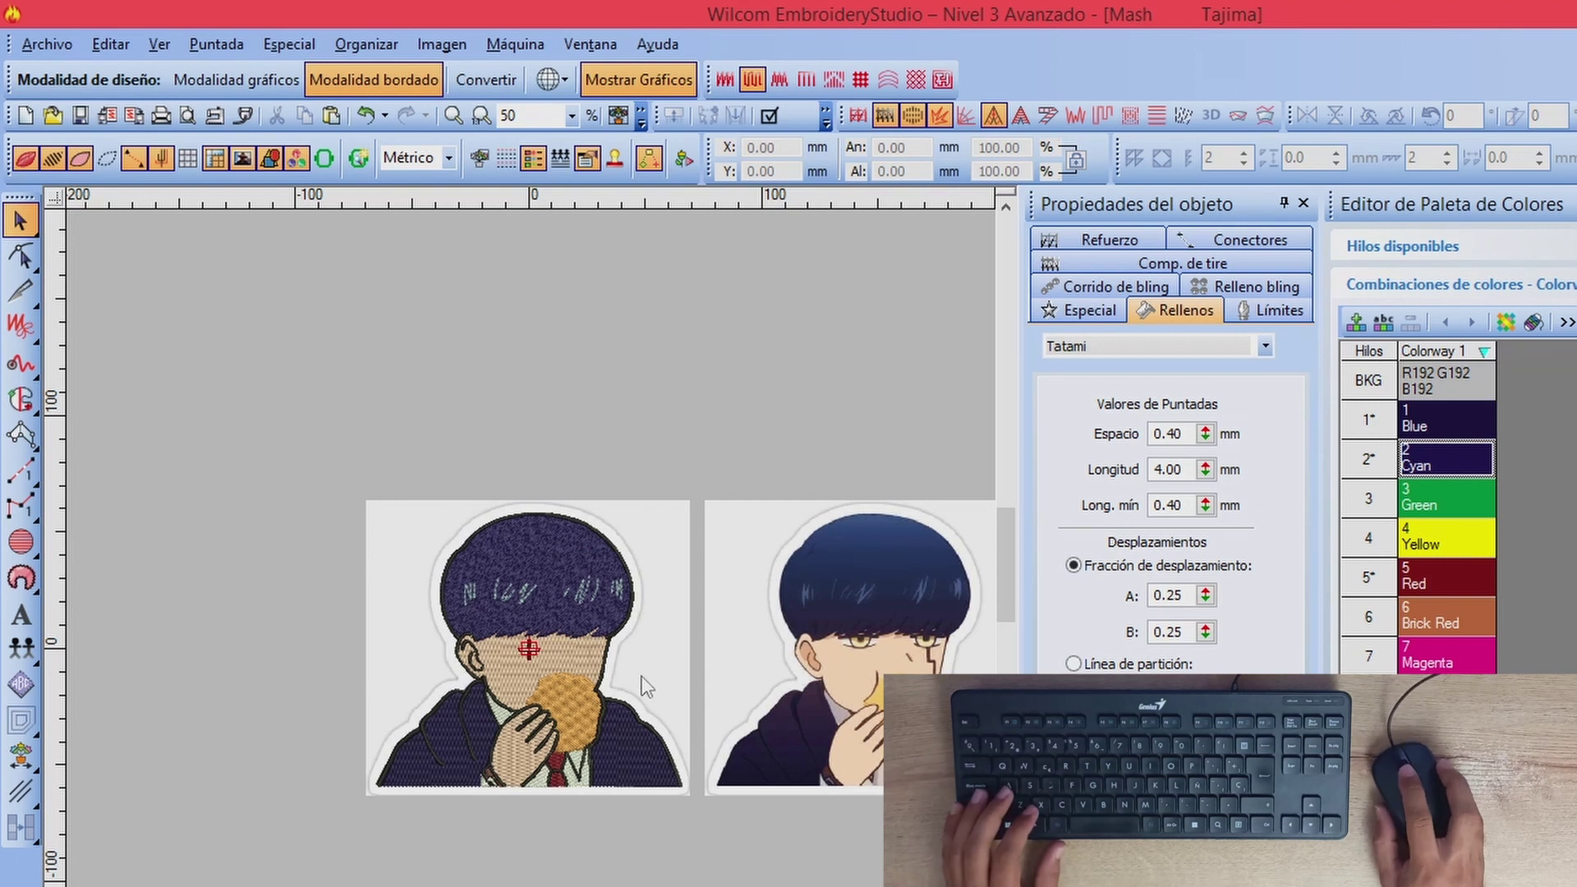
scroll(643, 677, up, 2)
scroll(491, 578, up, 2)
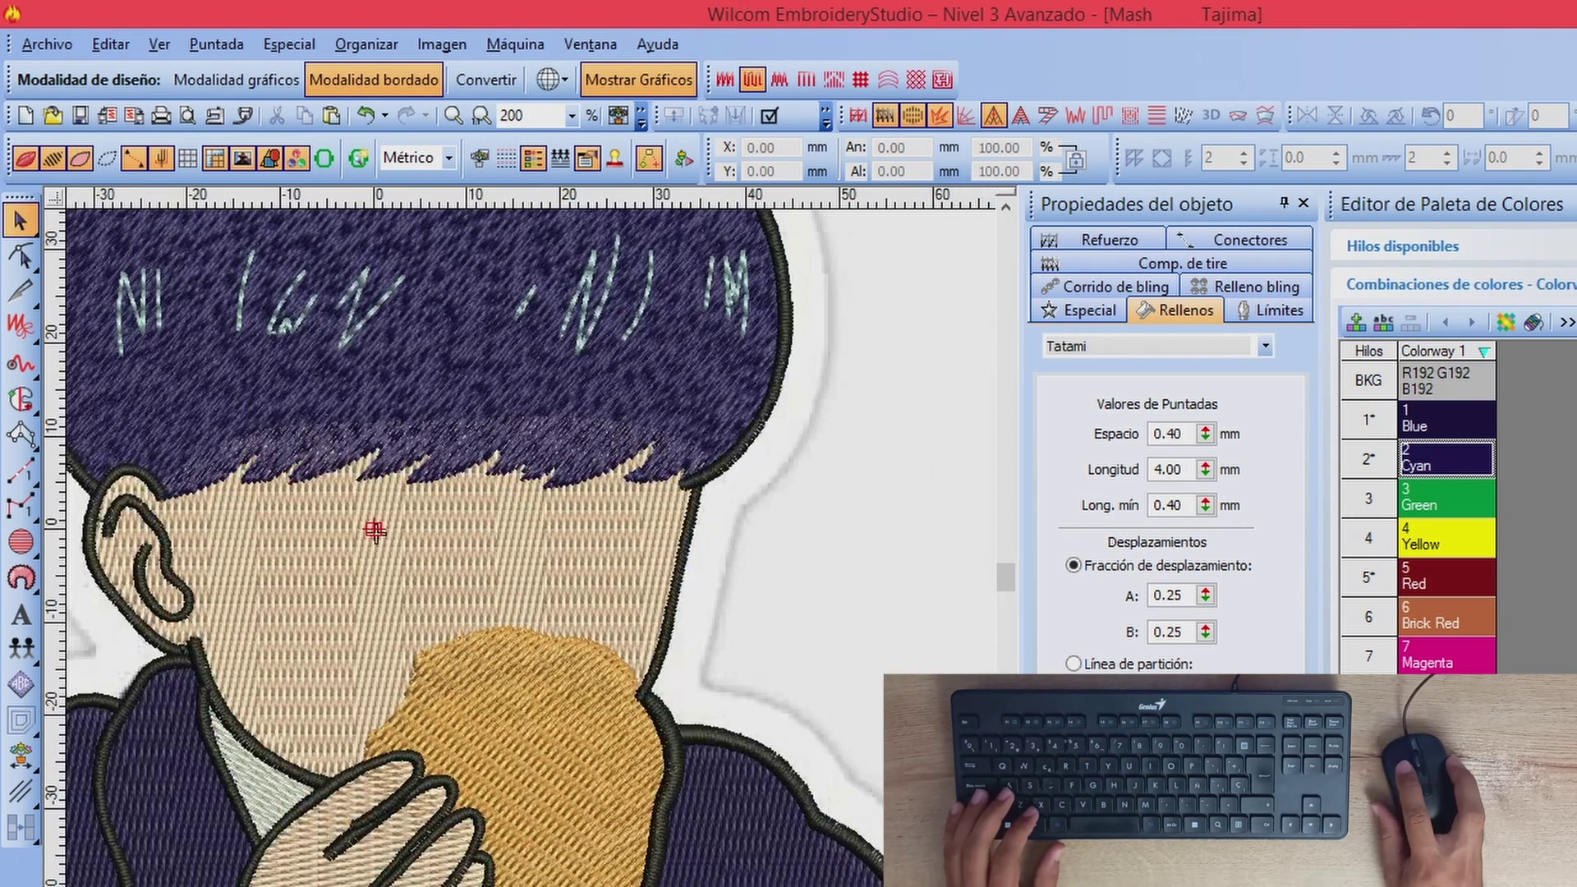
scroll(504, 639, down, 3)
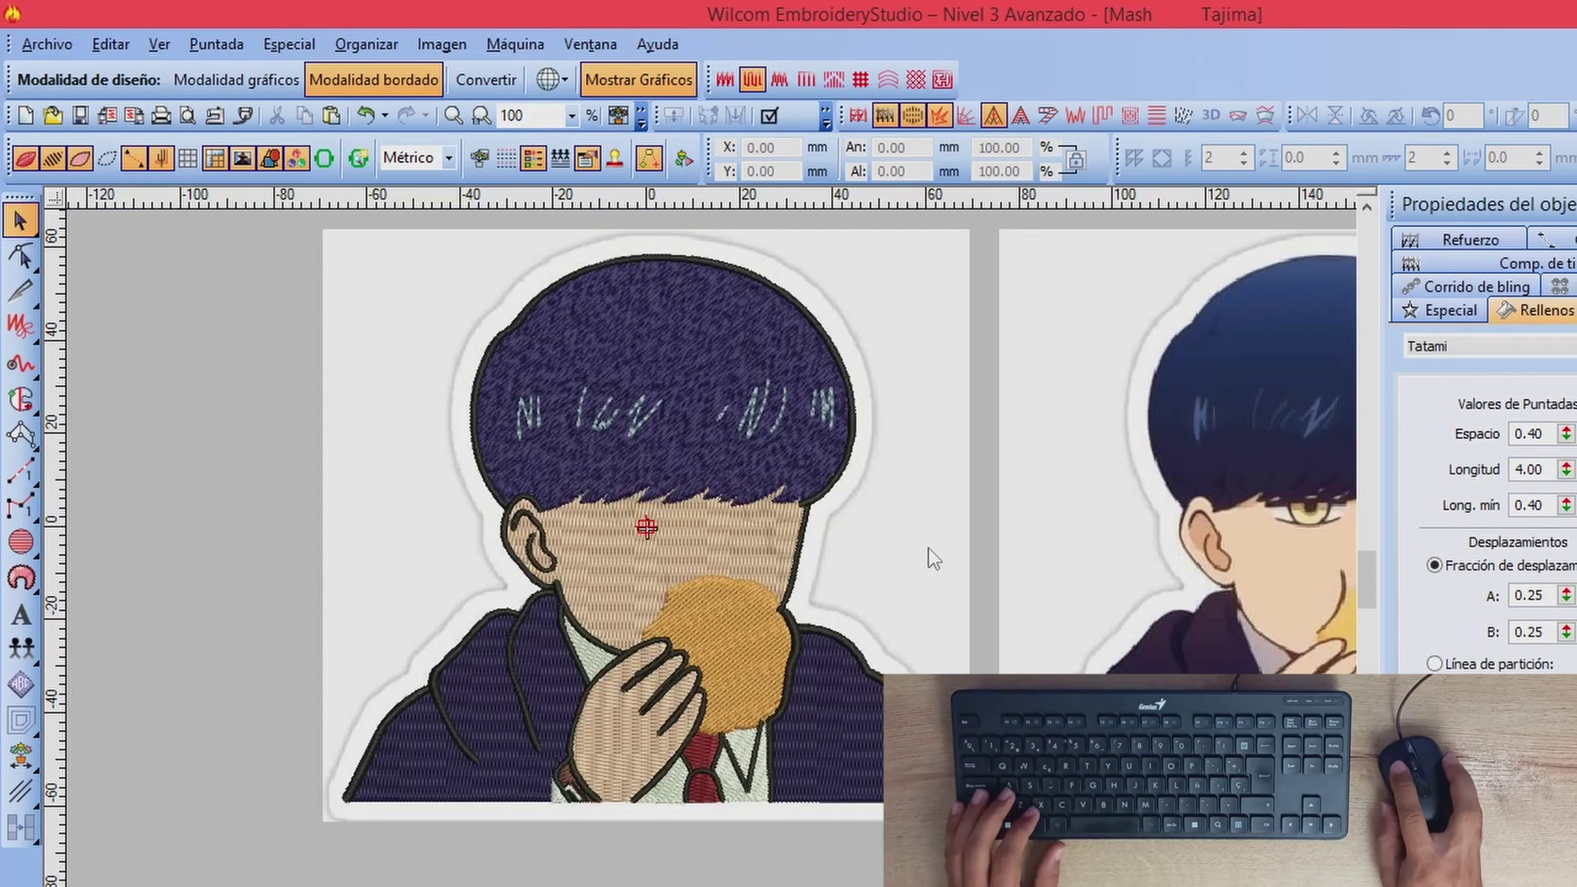
Step: Hide the stitches to reveal the face in the artwork and start a Complex Fill object
scroll(703, 600, up, 2)
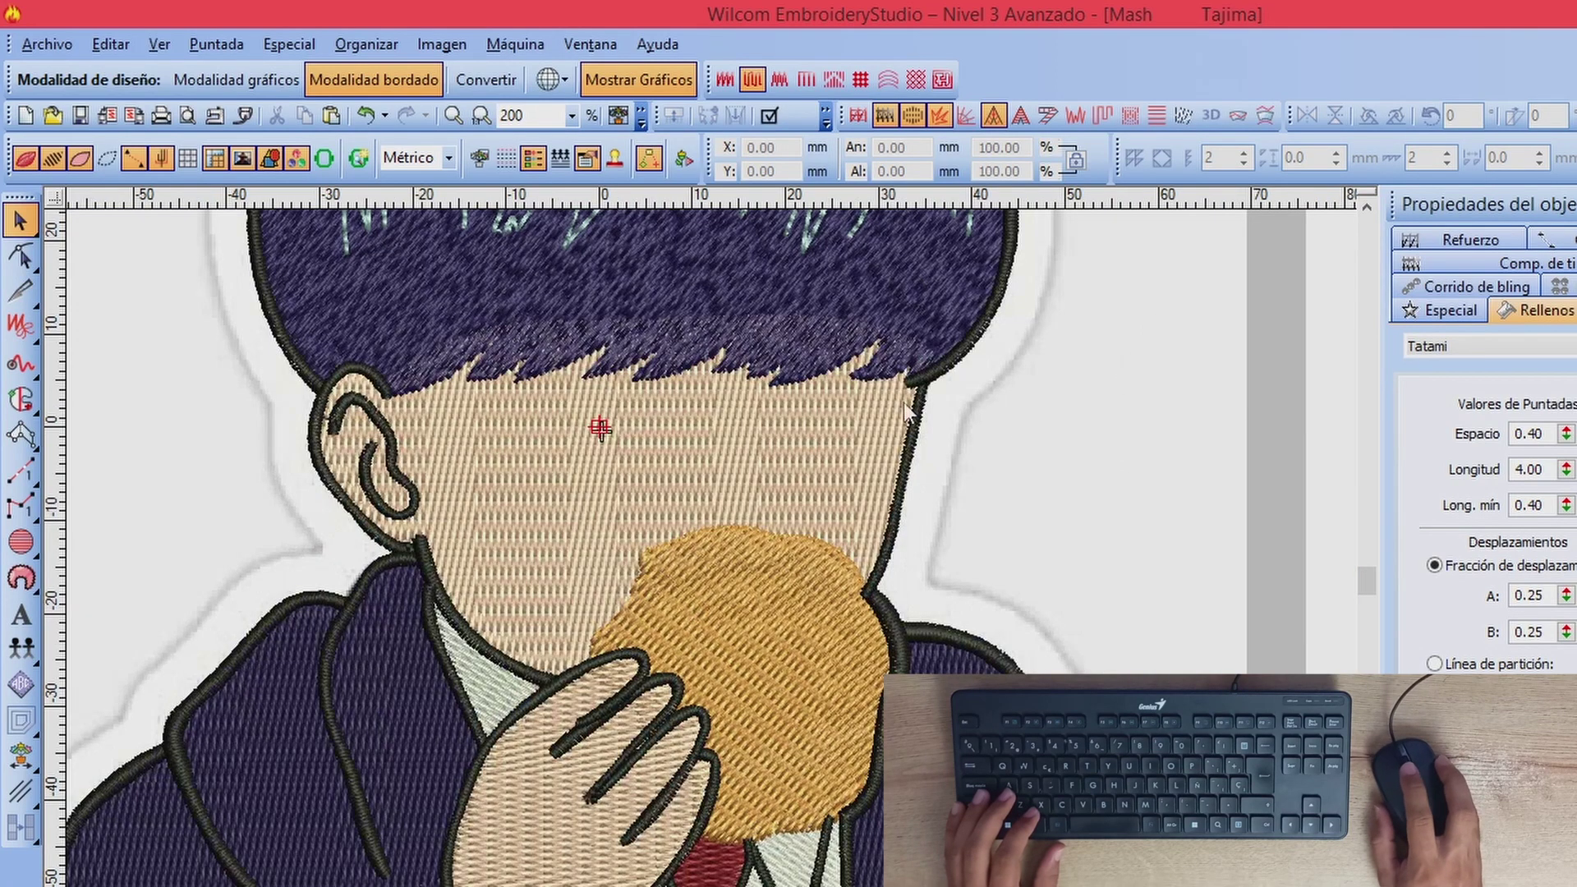
click(54, 156)
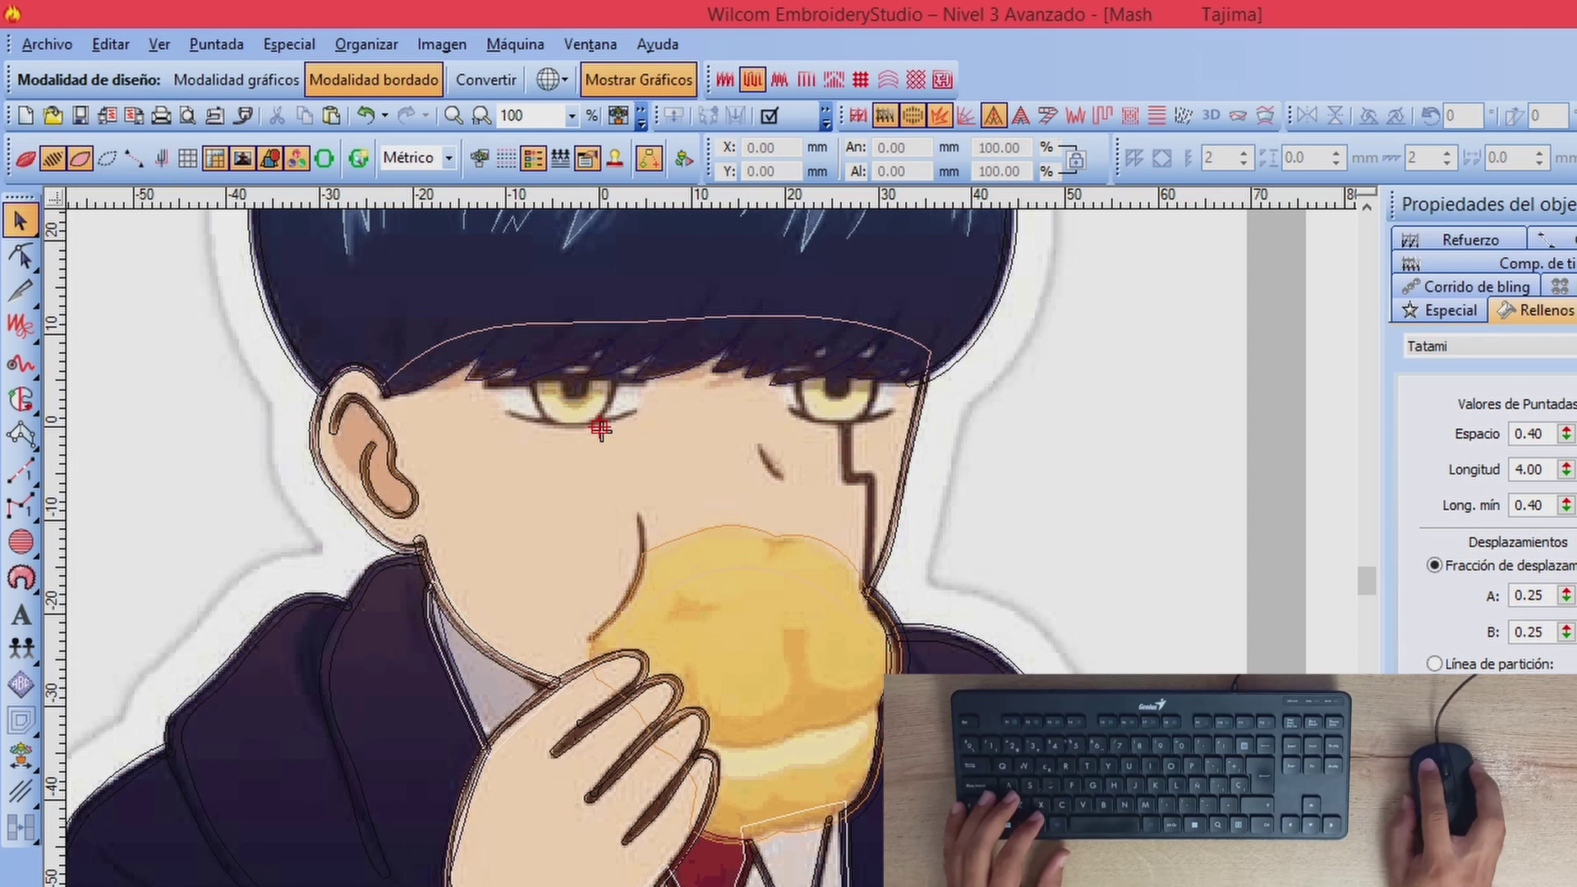
click(20, 364)
click(20, 400)
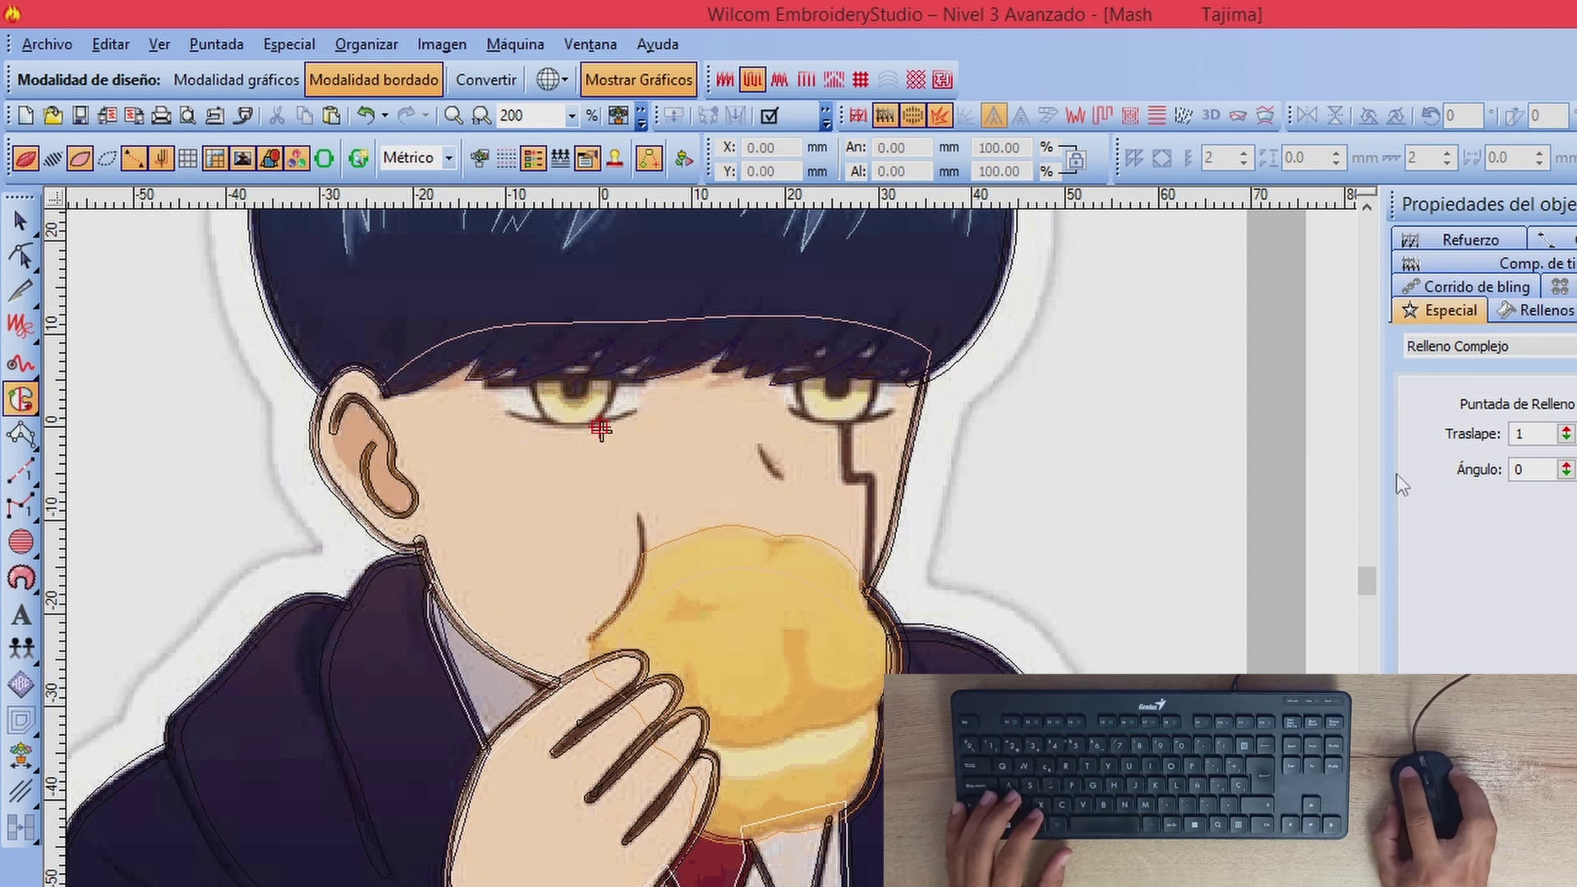
Step: Set the Complex Fill stitch type to Plumetís with a spacing of 0.50 mm for digitizing on the bun
click(1532, 310)
click(1487, 353)
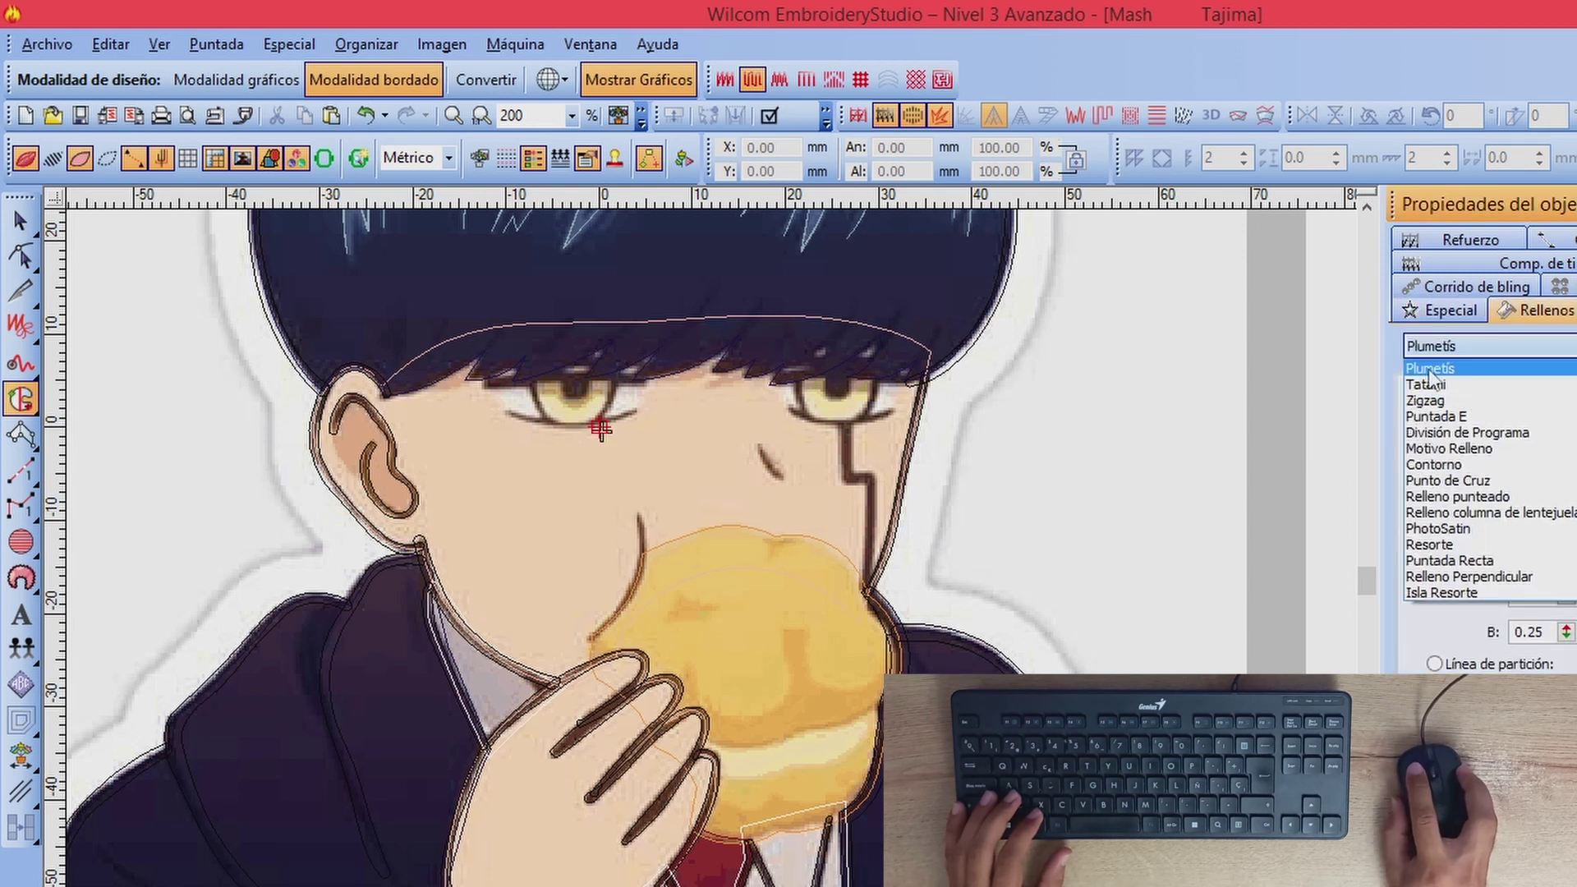
click(1433, 369)
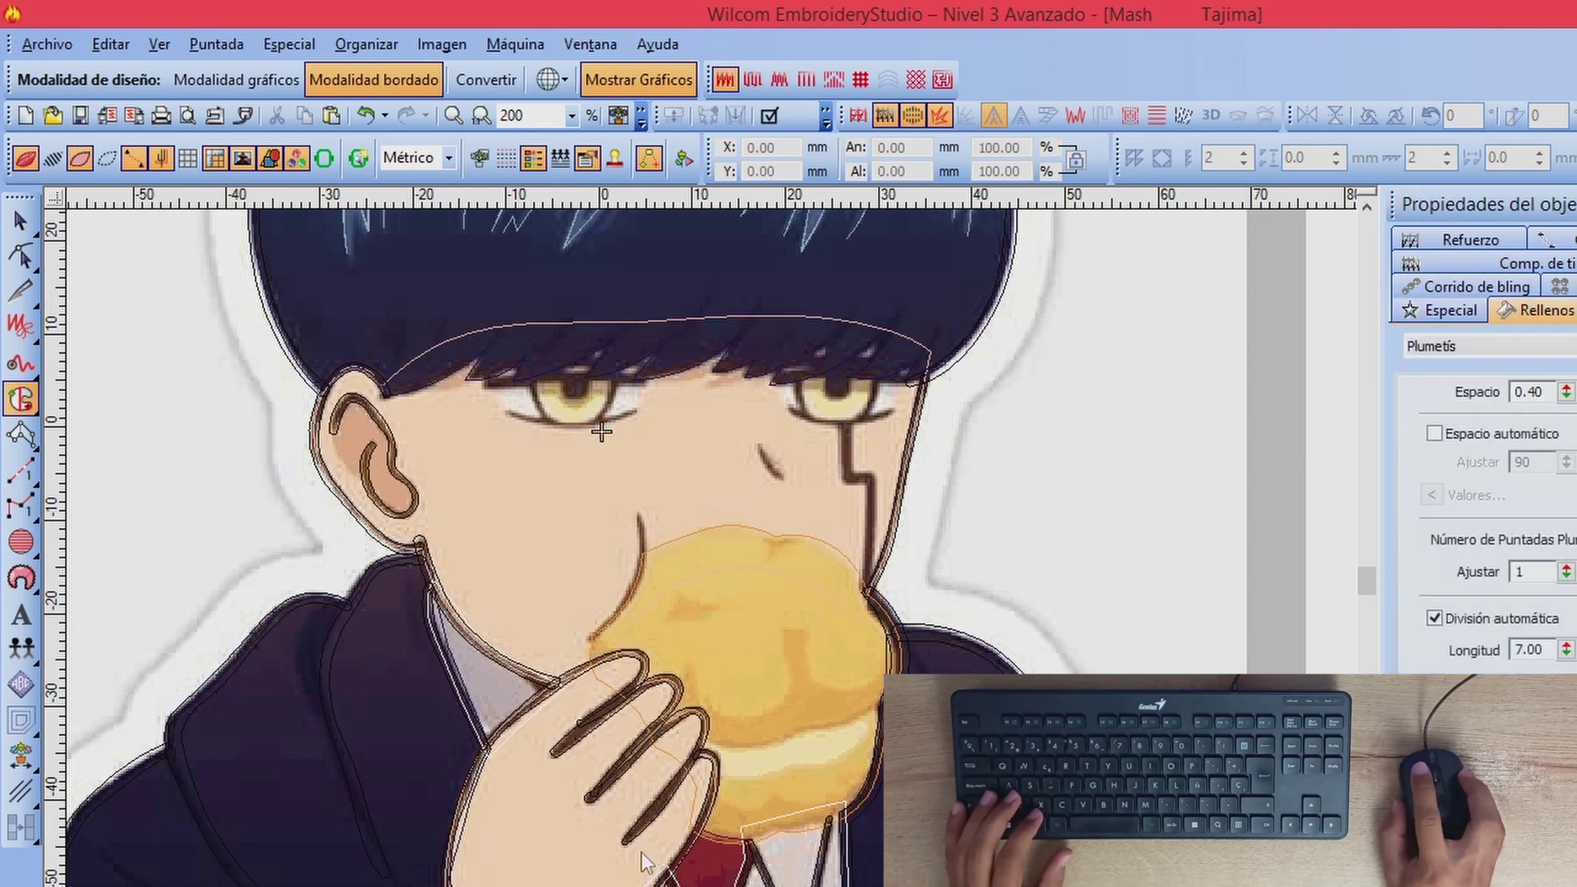
click(21, 399)
click(1553, 309)
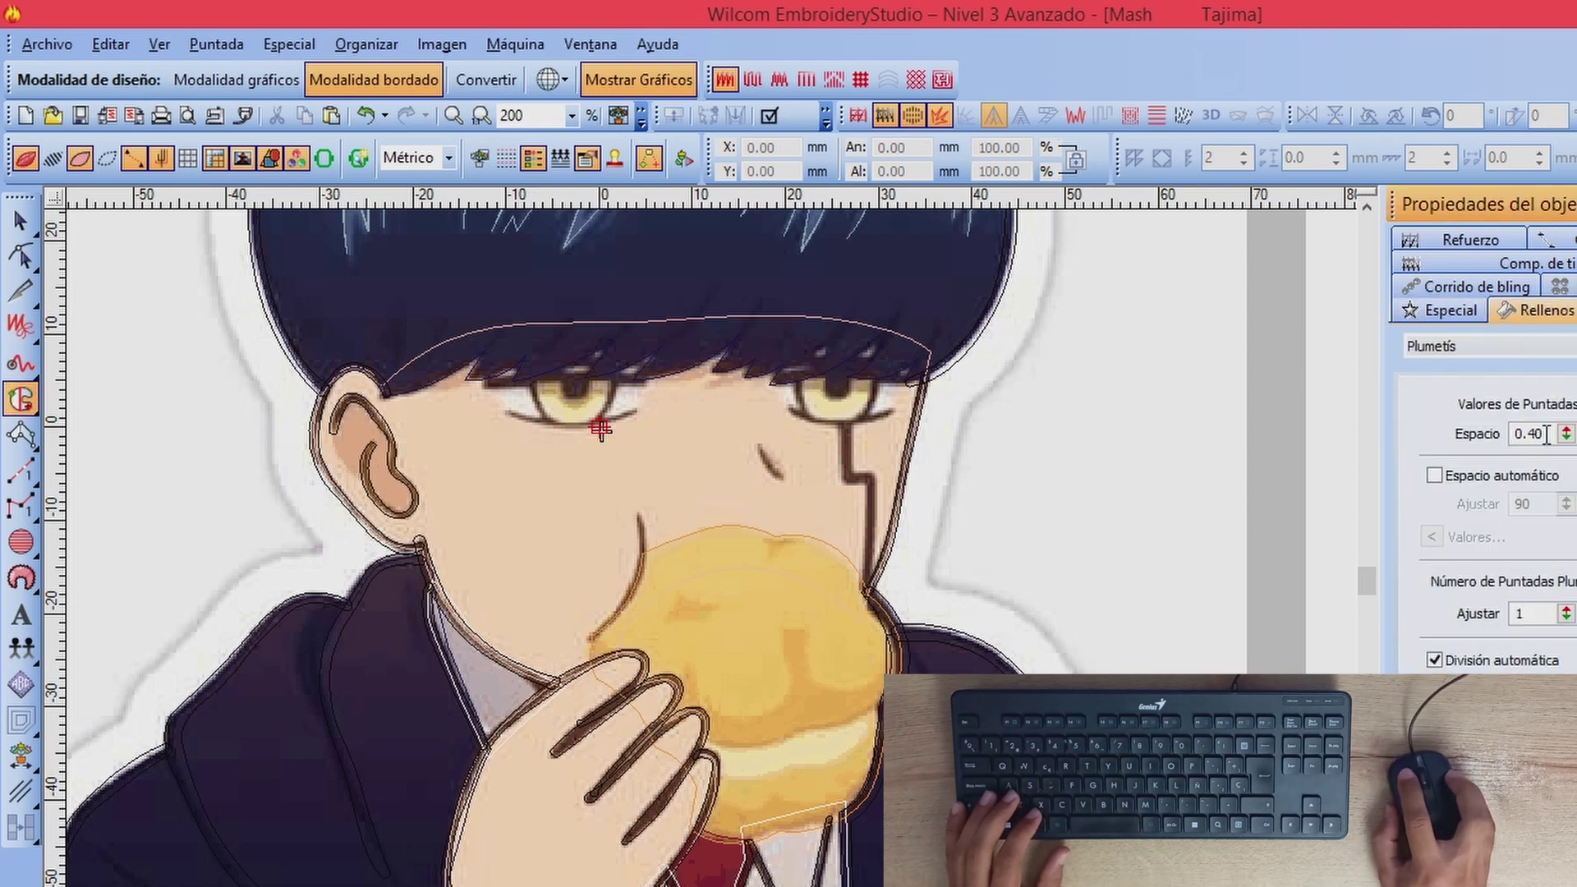
drag(1544, 434, 1529, 436)
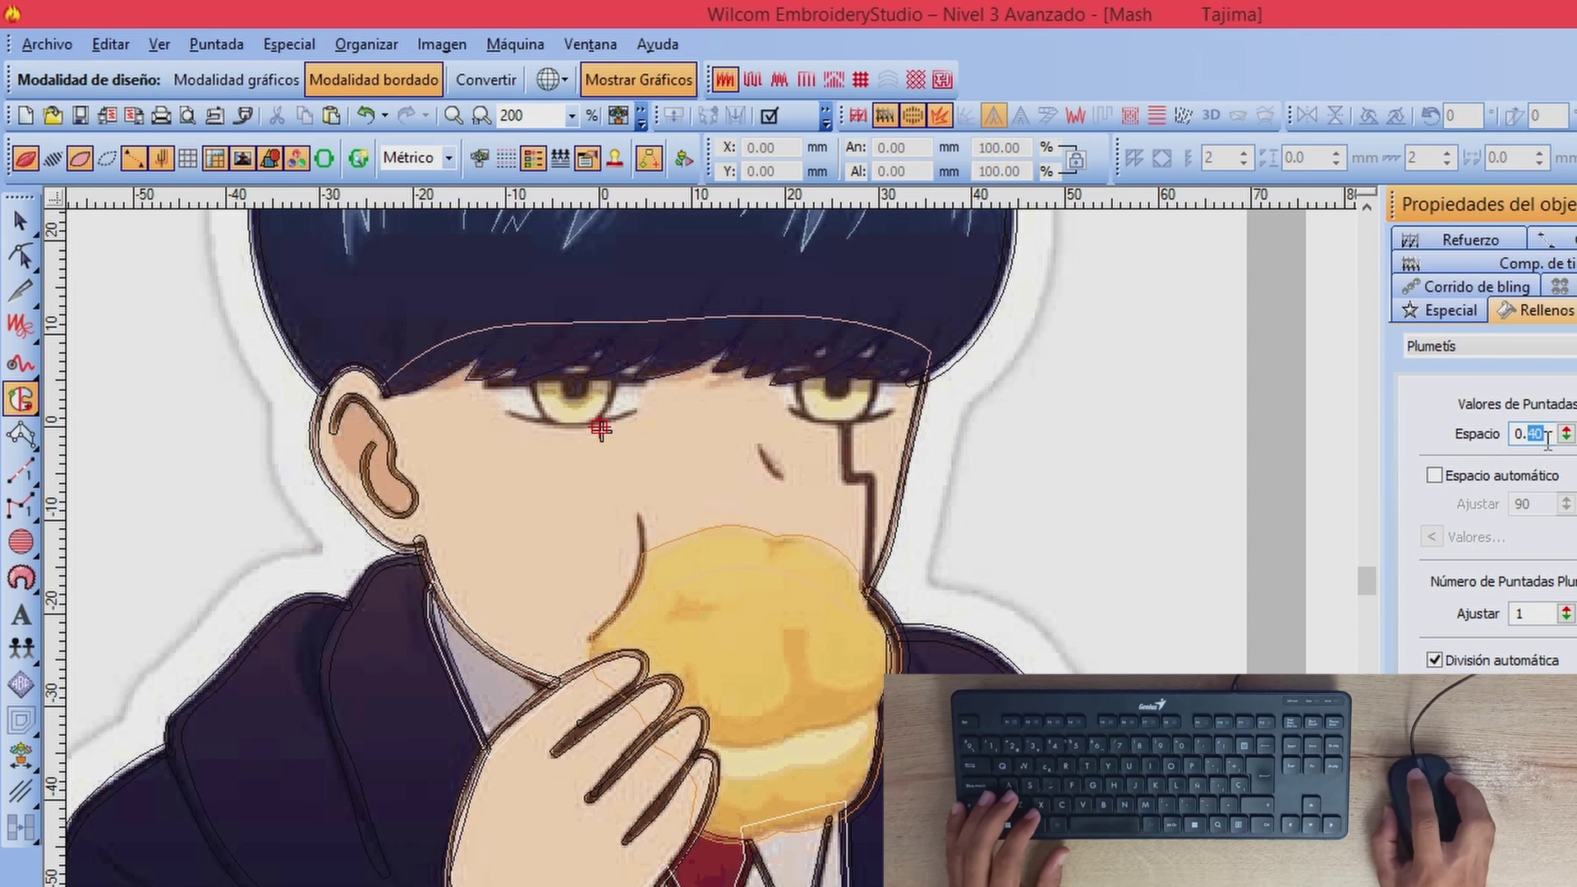
text(5)
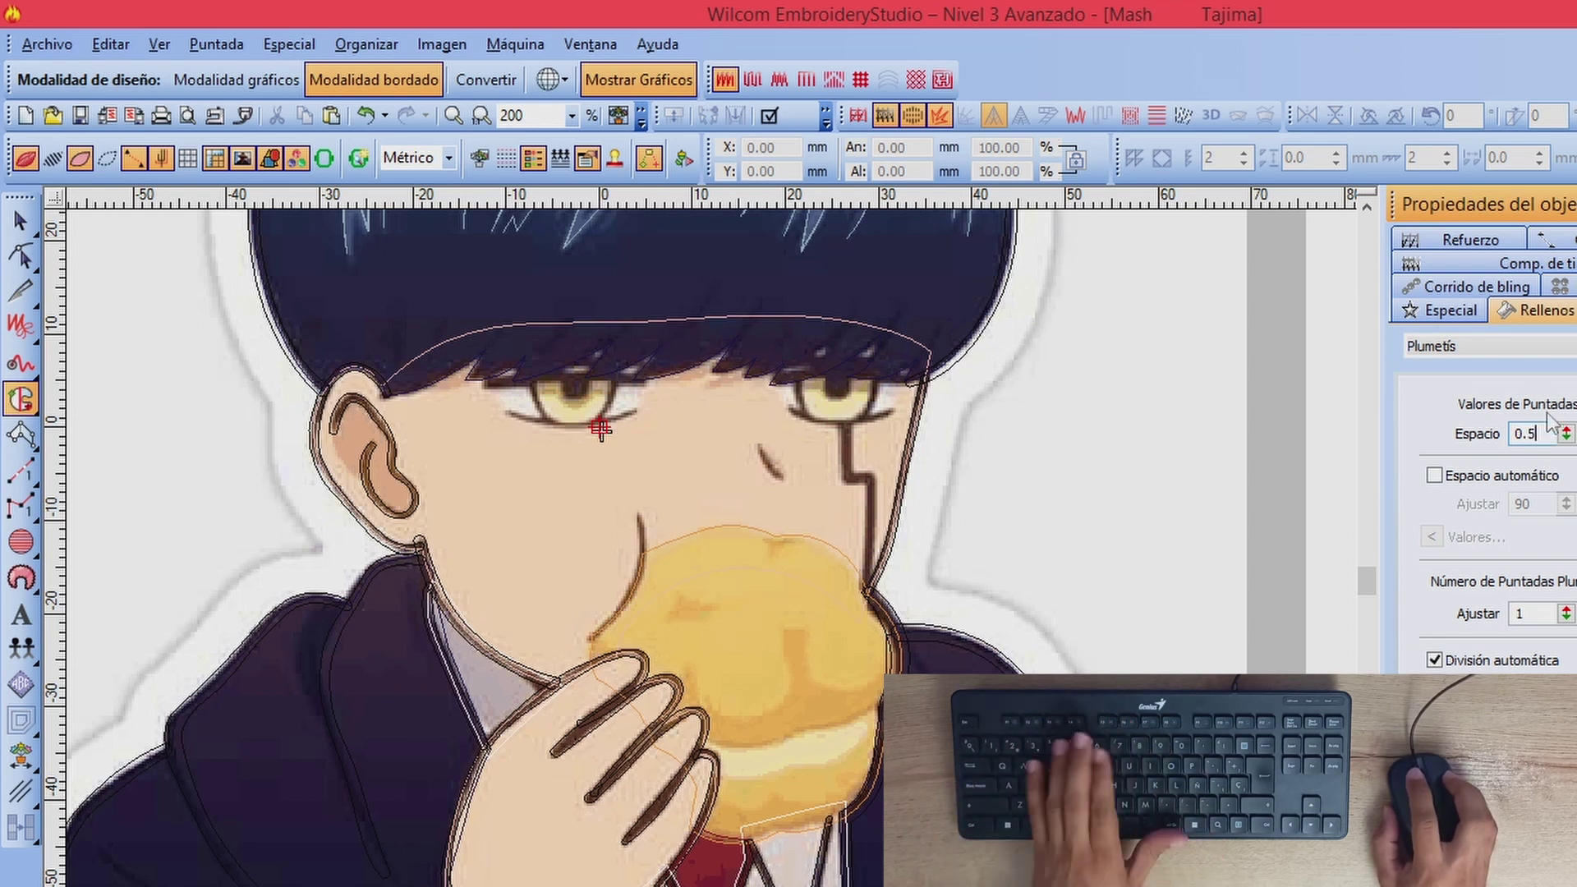
key(Return)
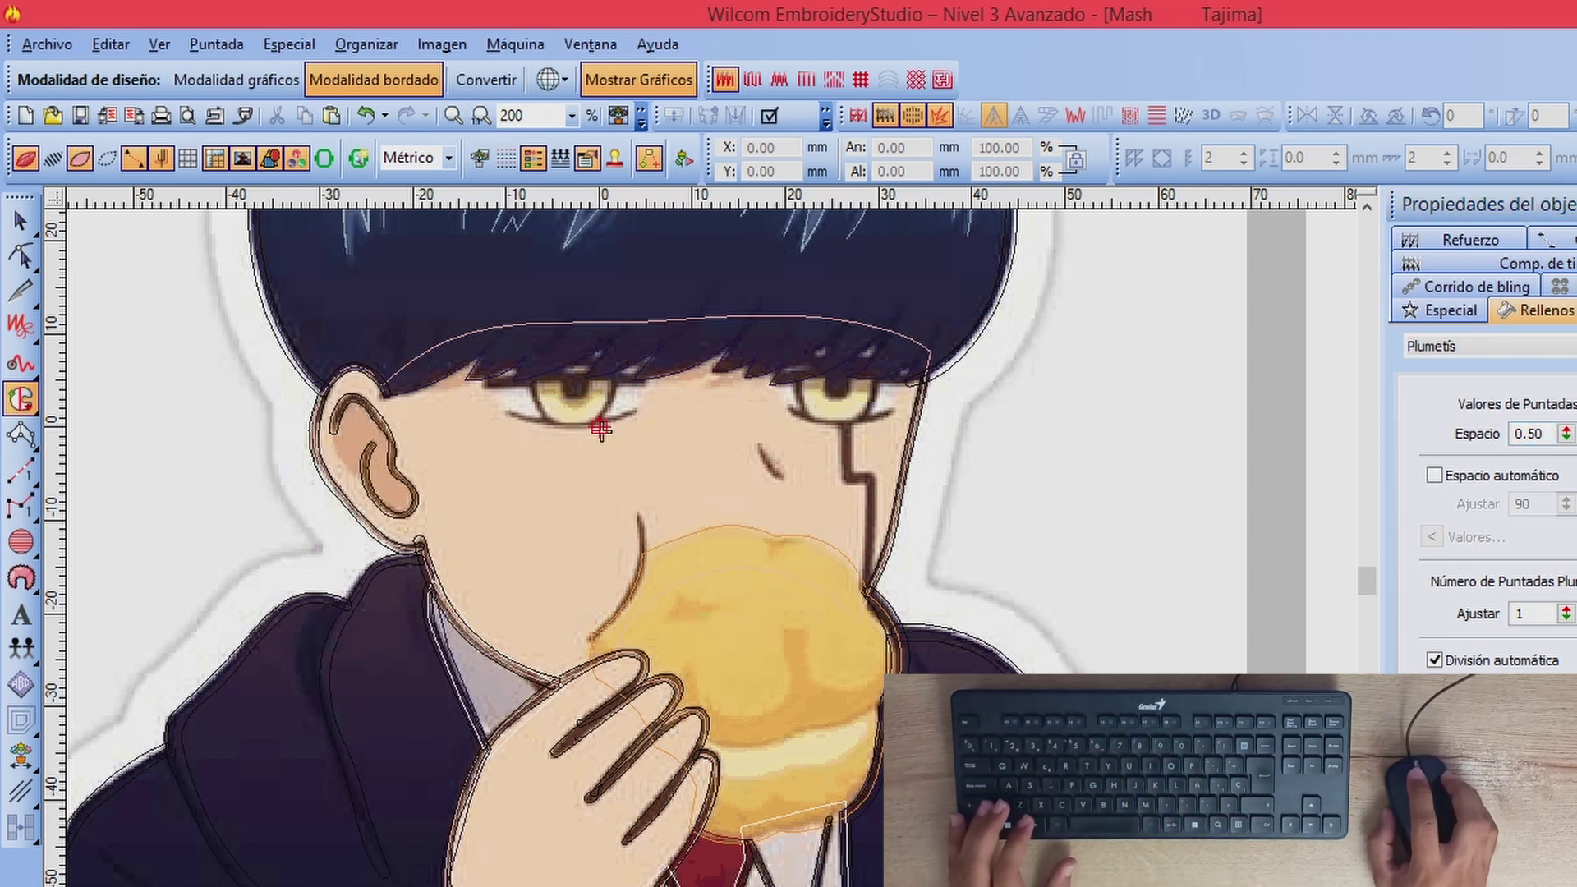
key(shift+z)
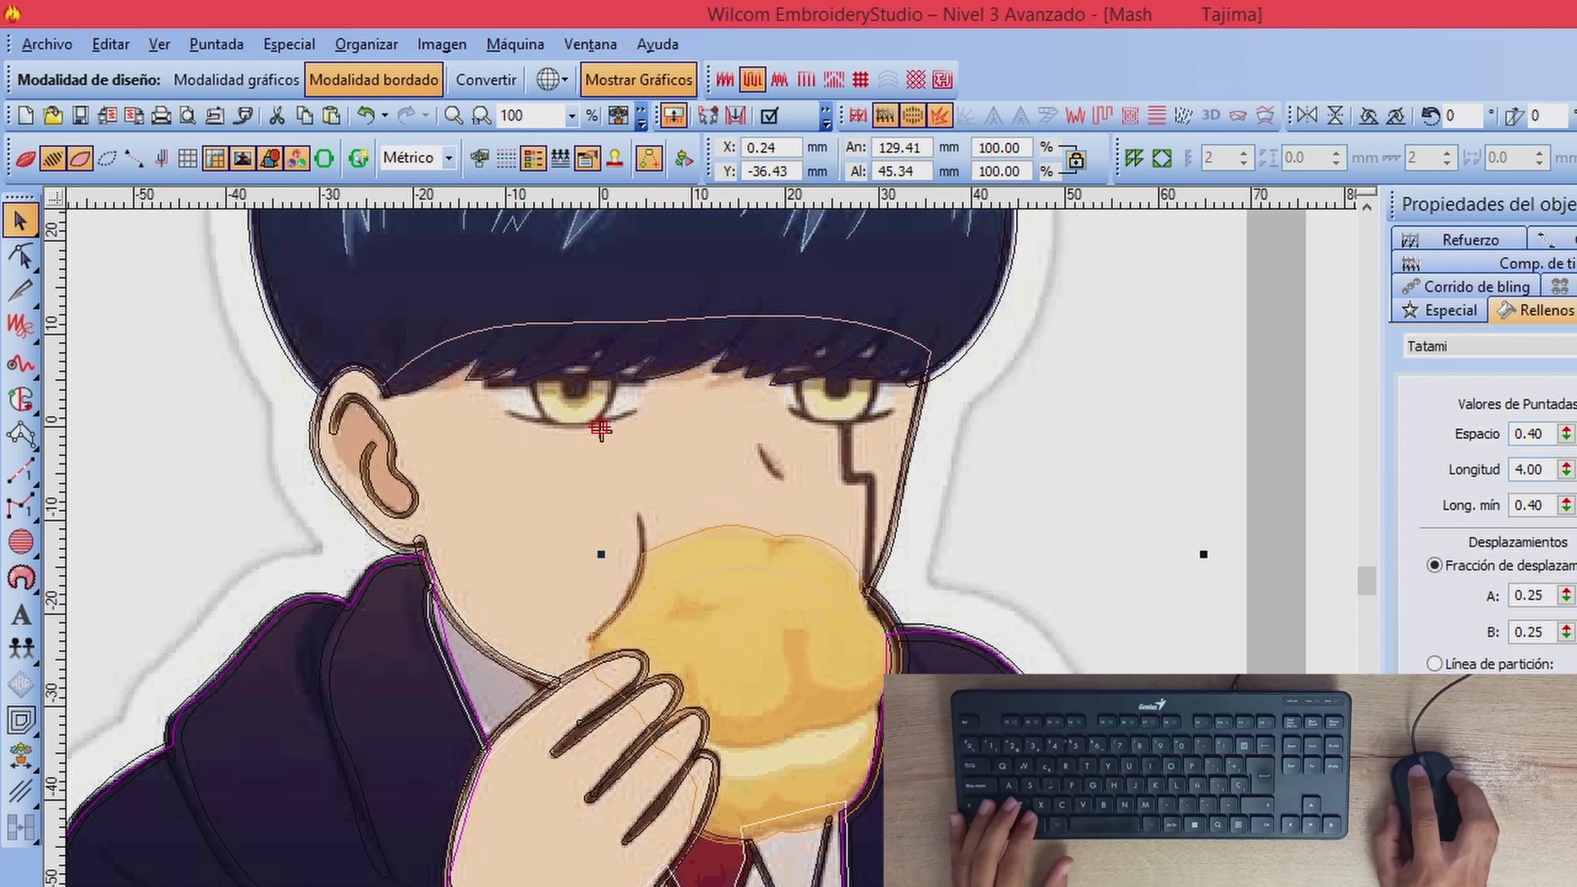
key(Escape)
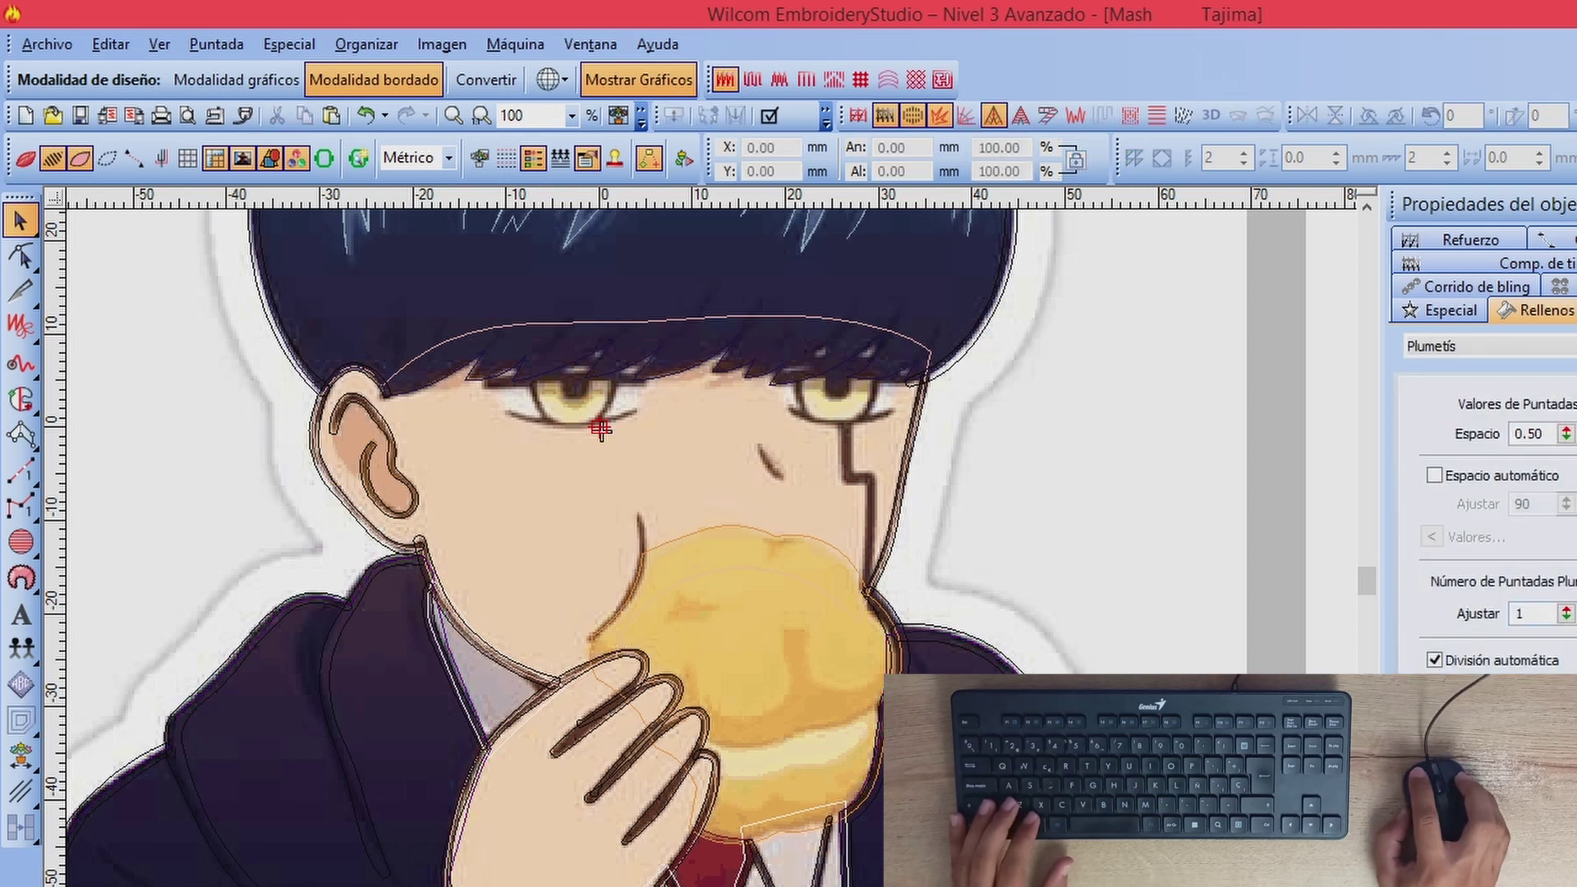
click(21, 400)
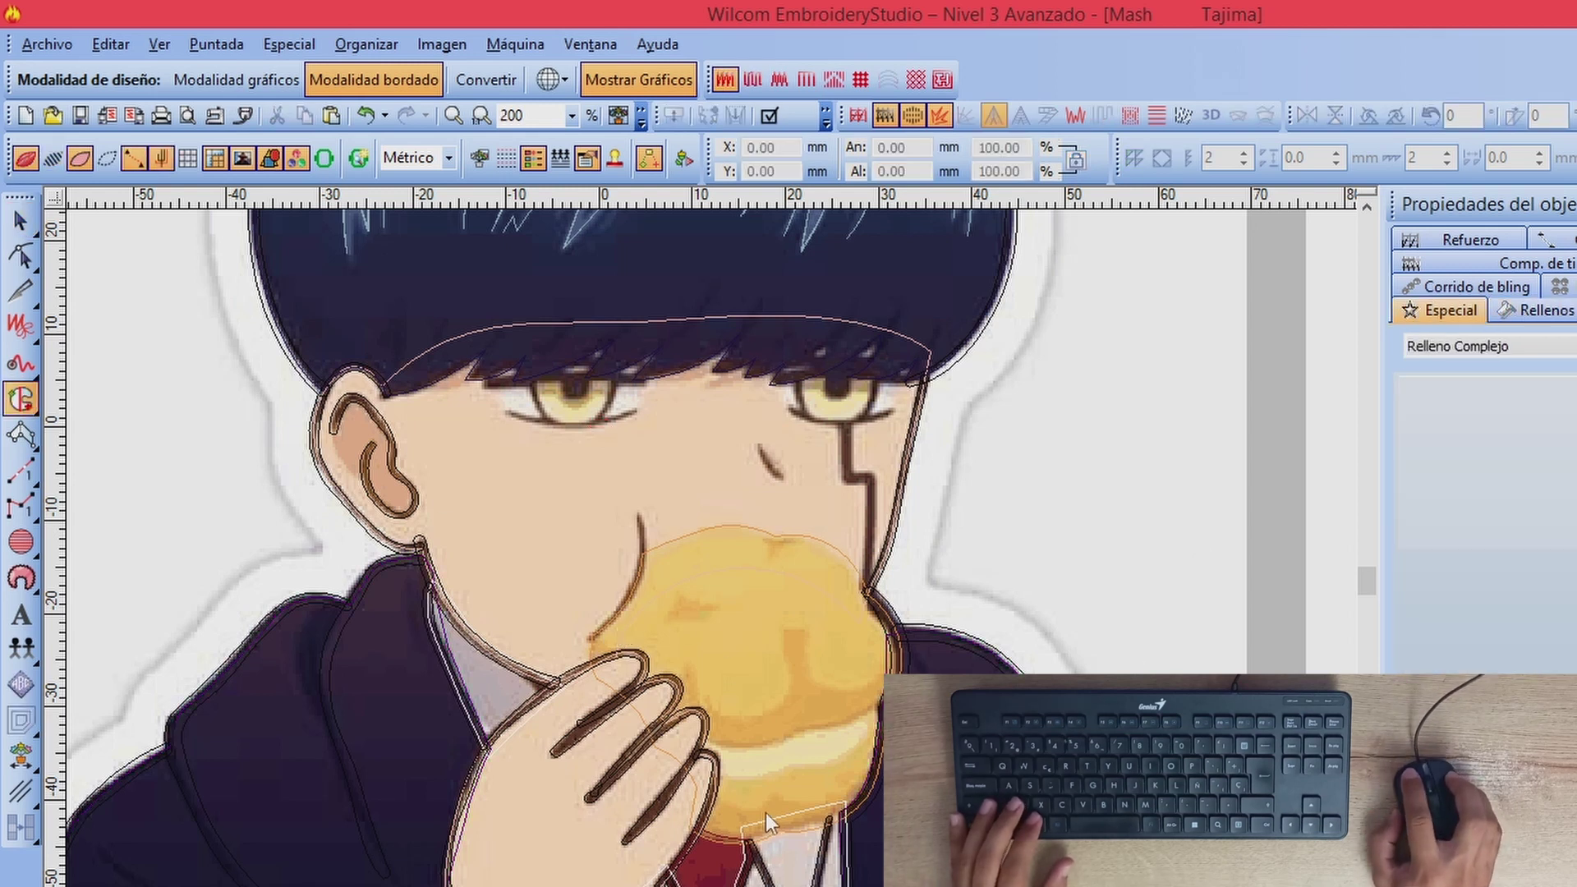
key(z)
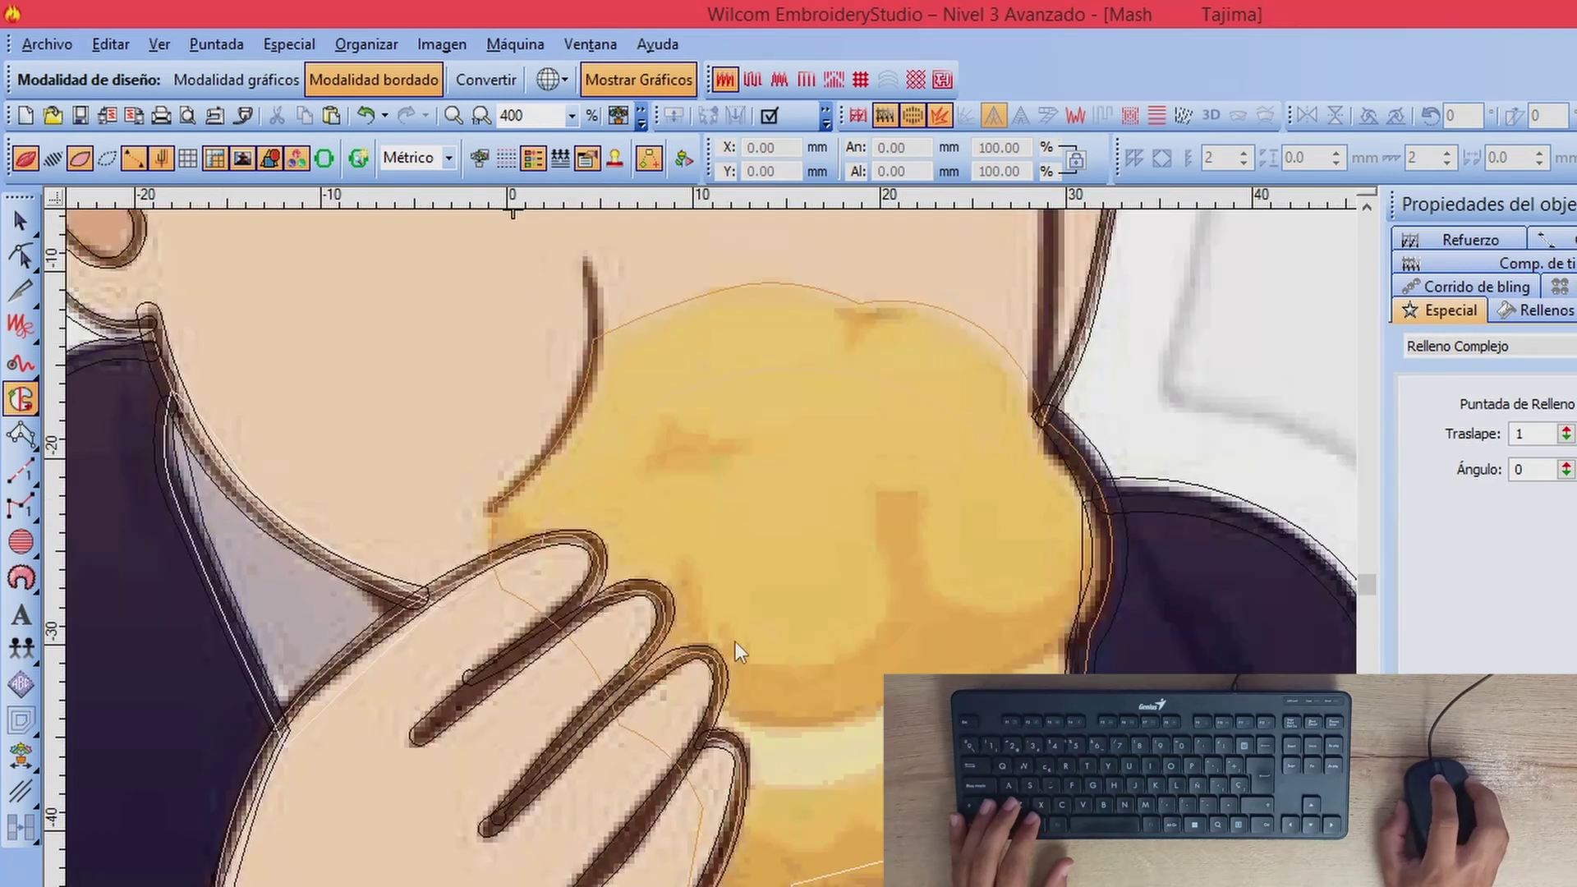
click(749, 455)
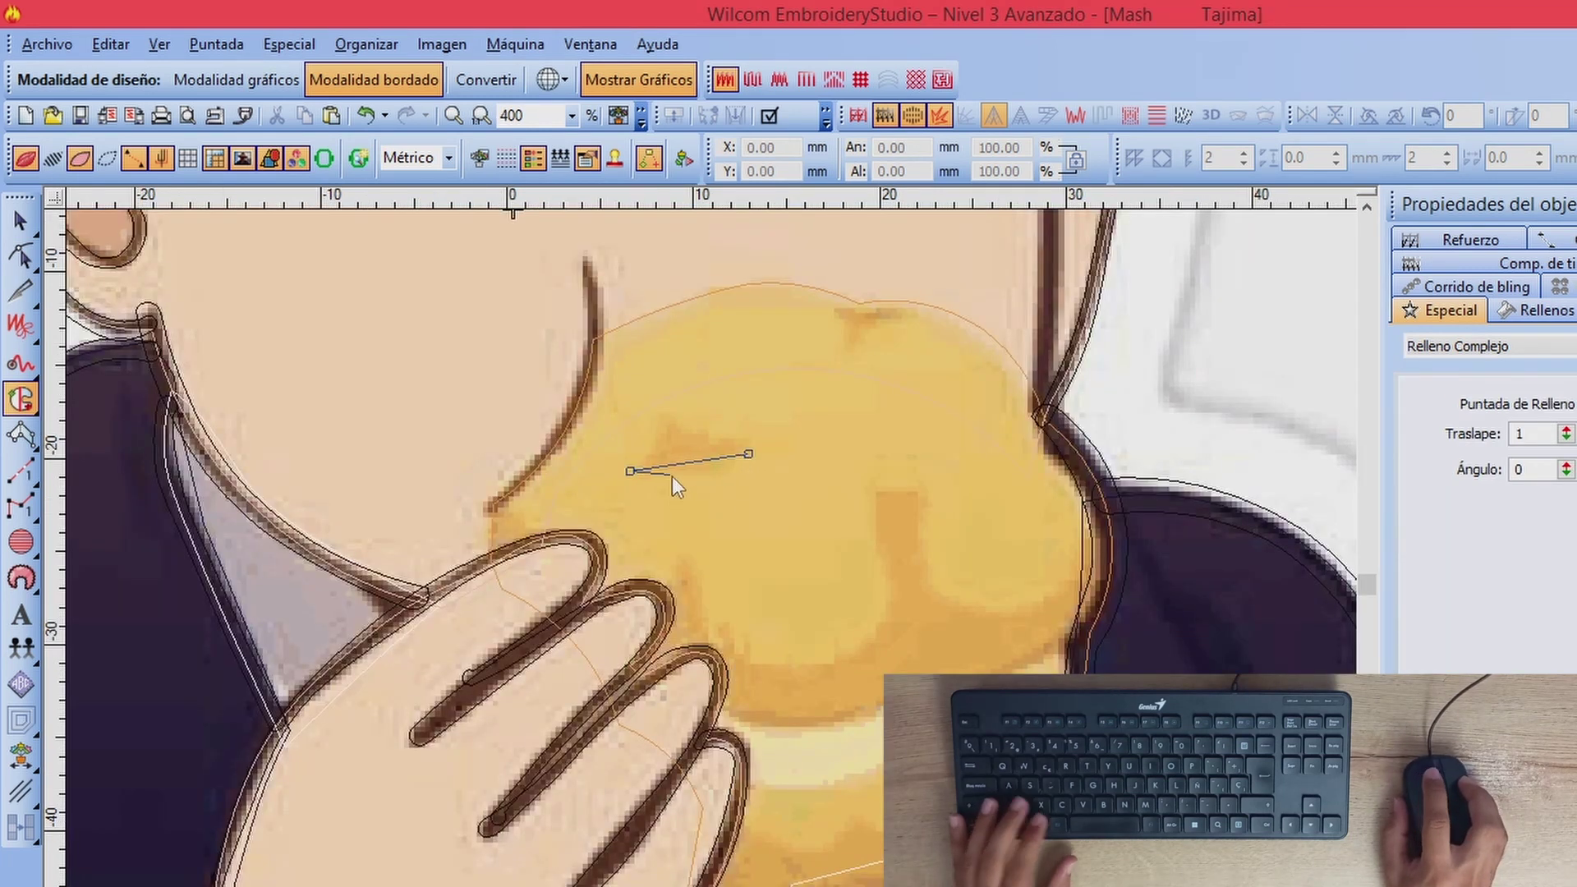
key(BackSpace)
key(BackSpace)
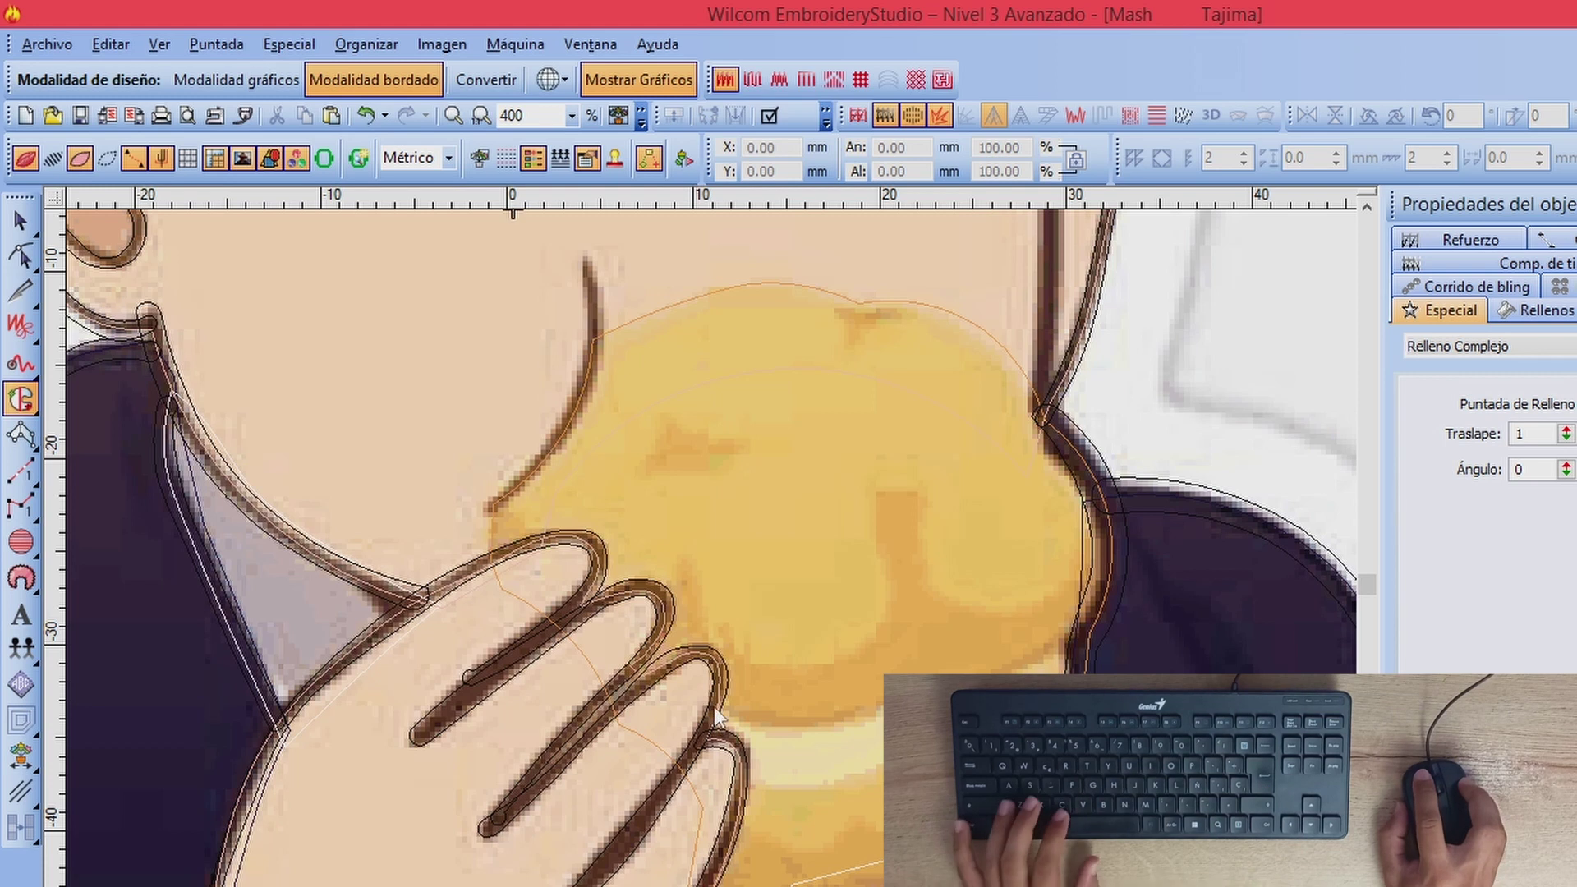
Step: Digitize the bun's cream band as a closed satin fill running from the fingers to the bun's right outline
click(712, 707)
click(864, 720)
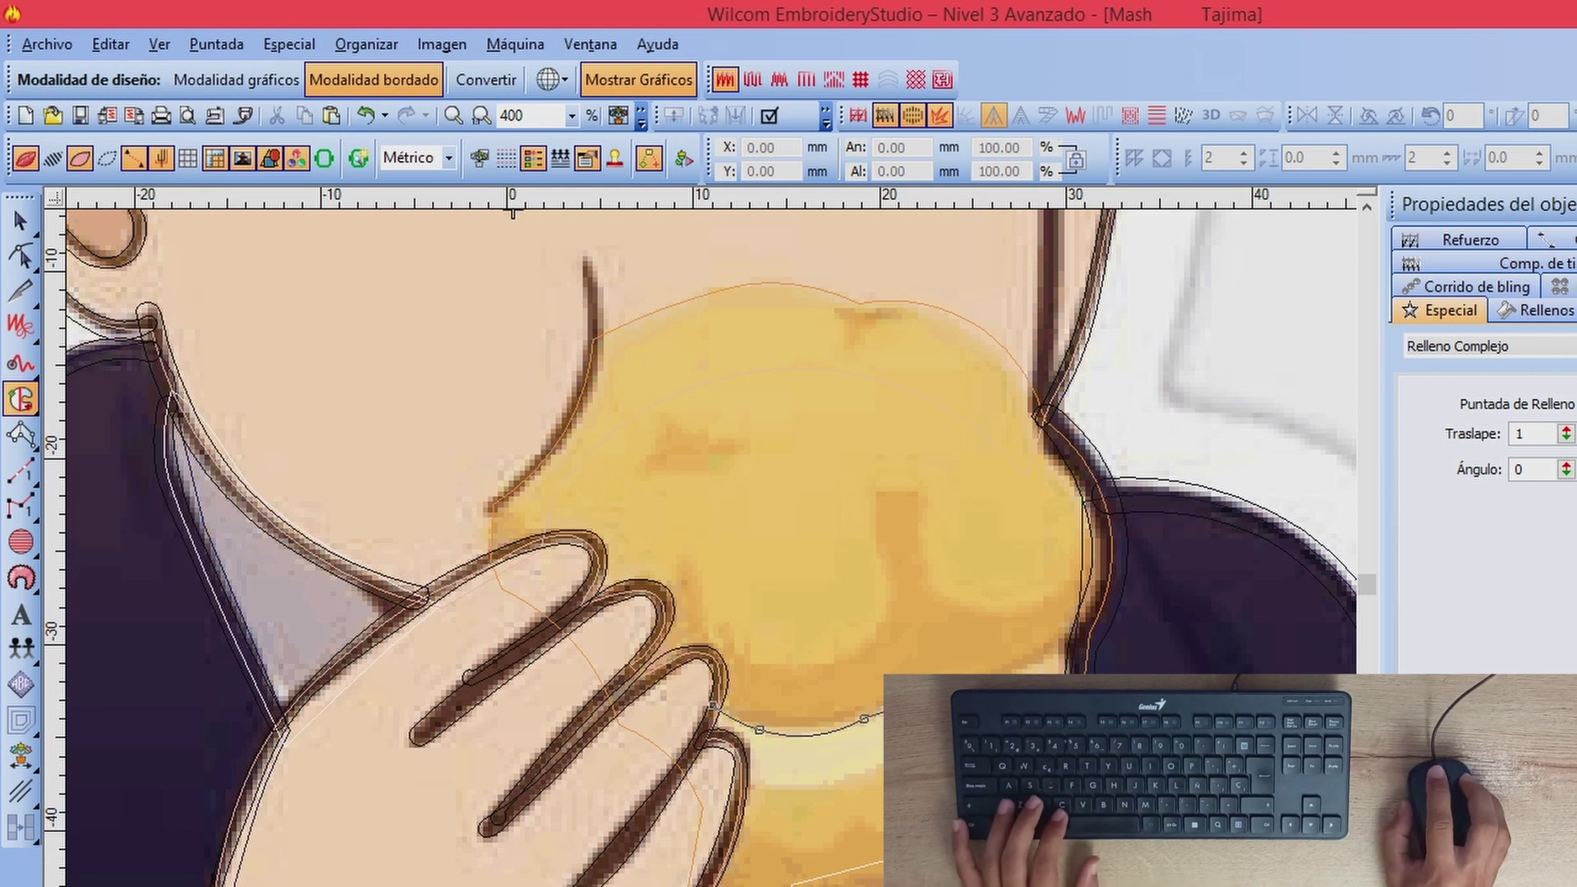
click(1067, 645)
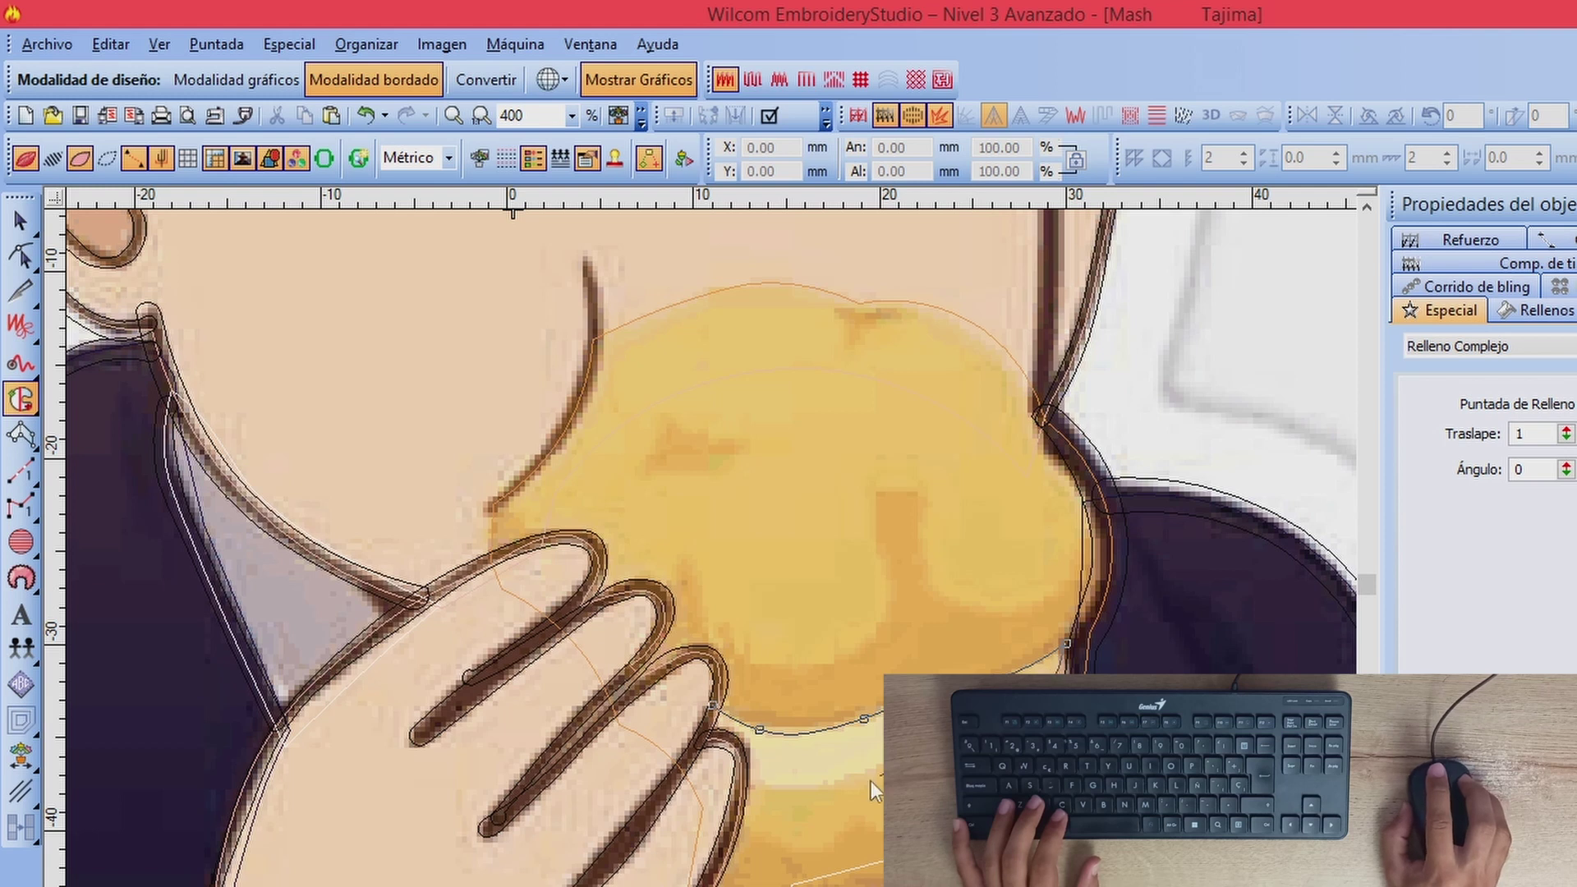
click(771, 790)
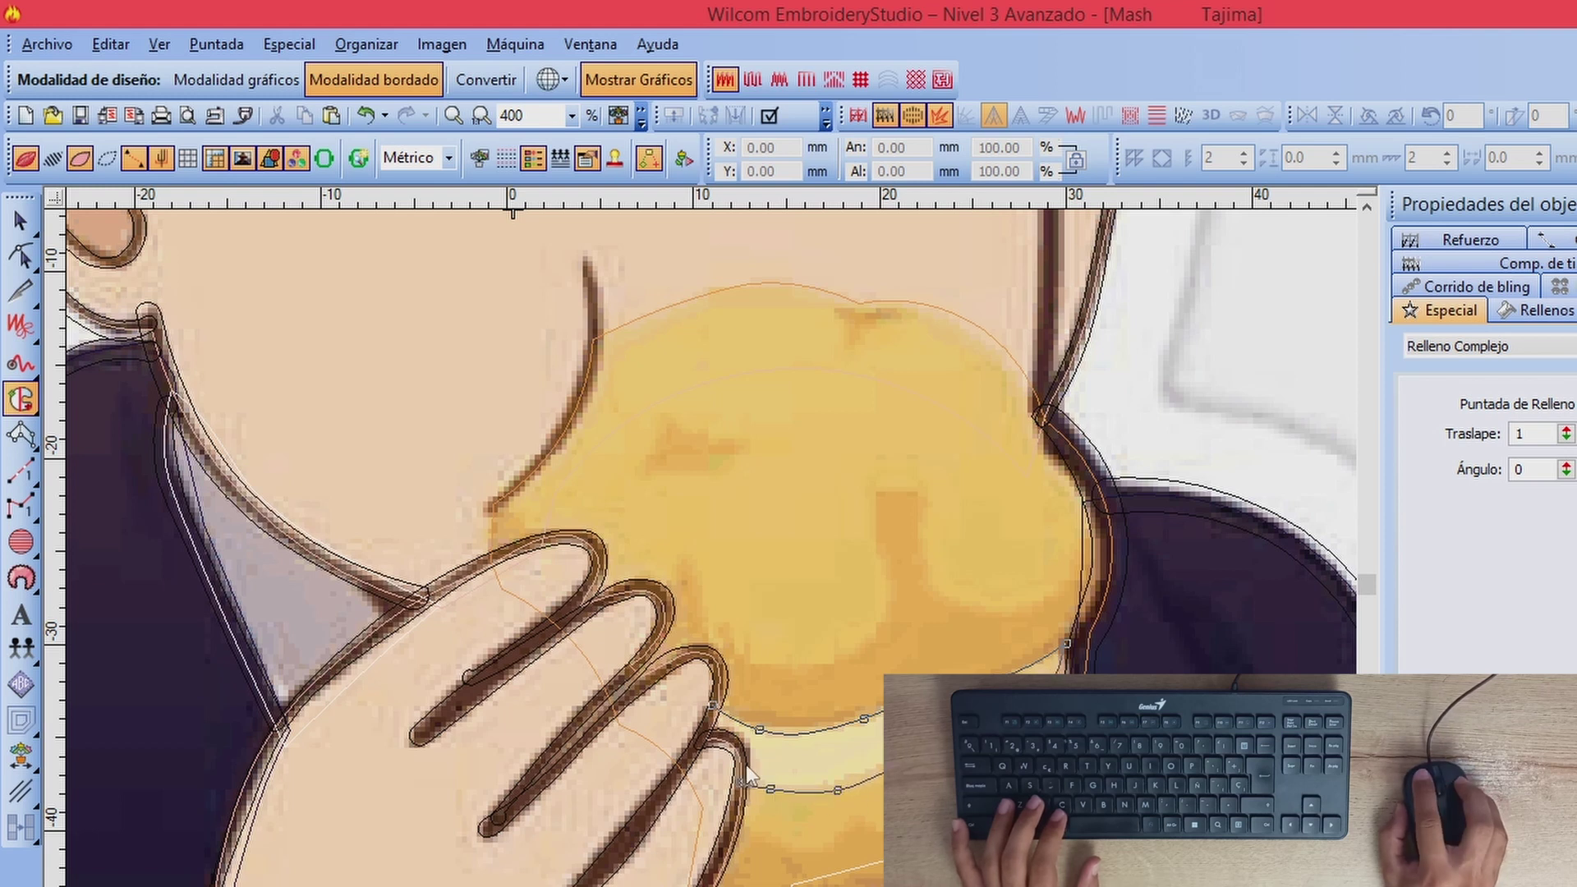
click(741, 755)
click(727, 738)
click(708, 736)
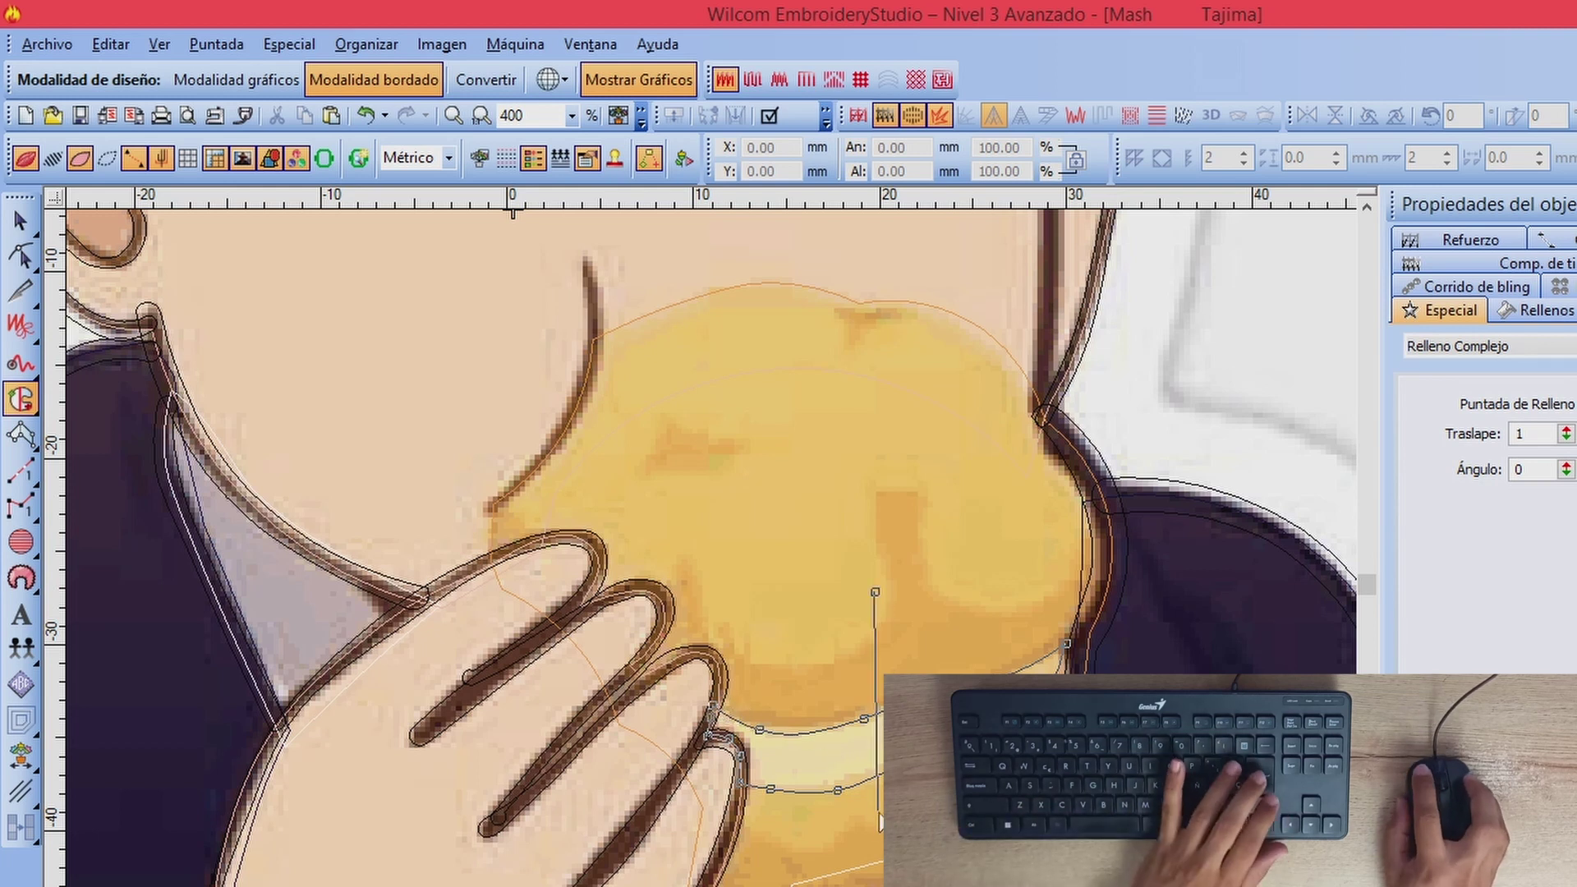
key(Return)
key(s)
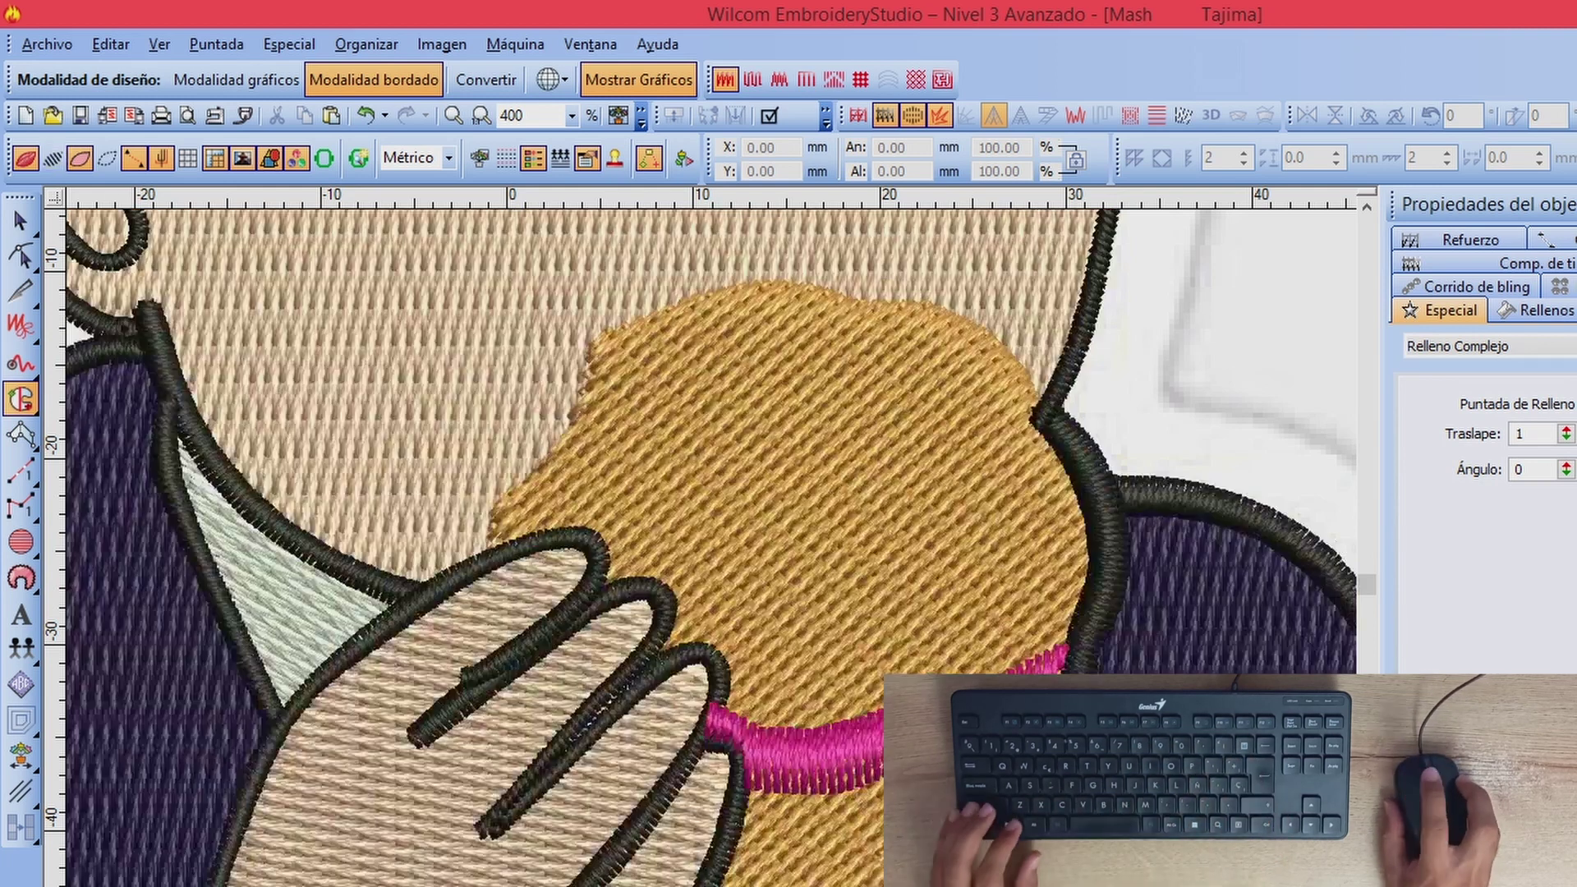
Step: Recolour the bun's cream band pale yellow and compare the stitched preview with the outline view
key(Escape)
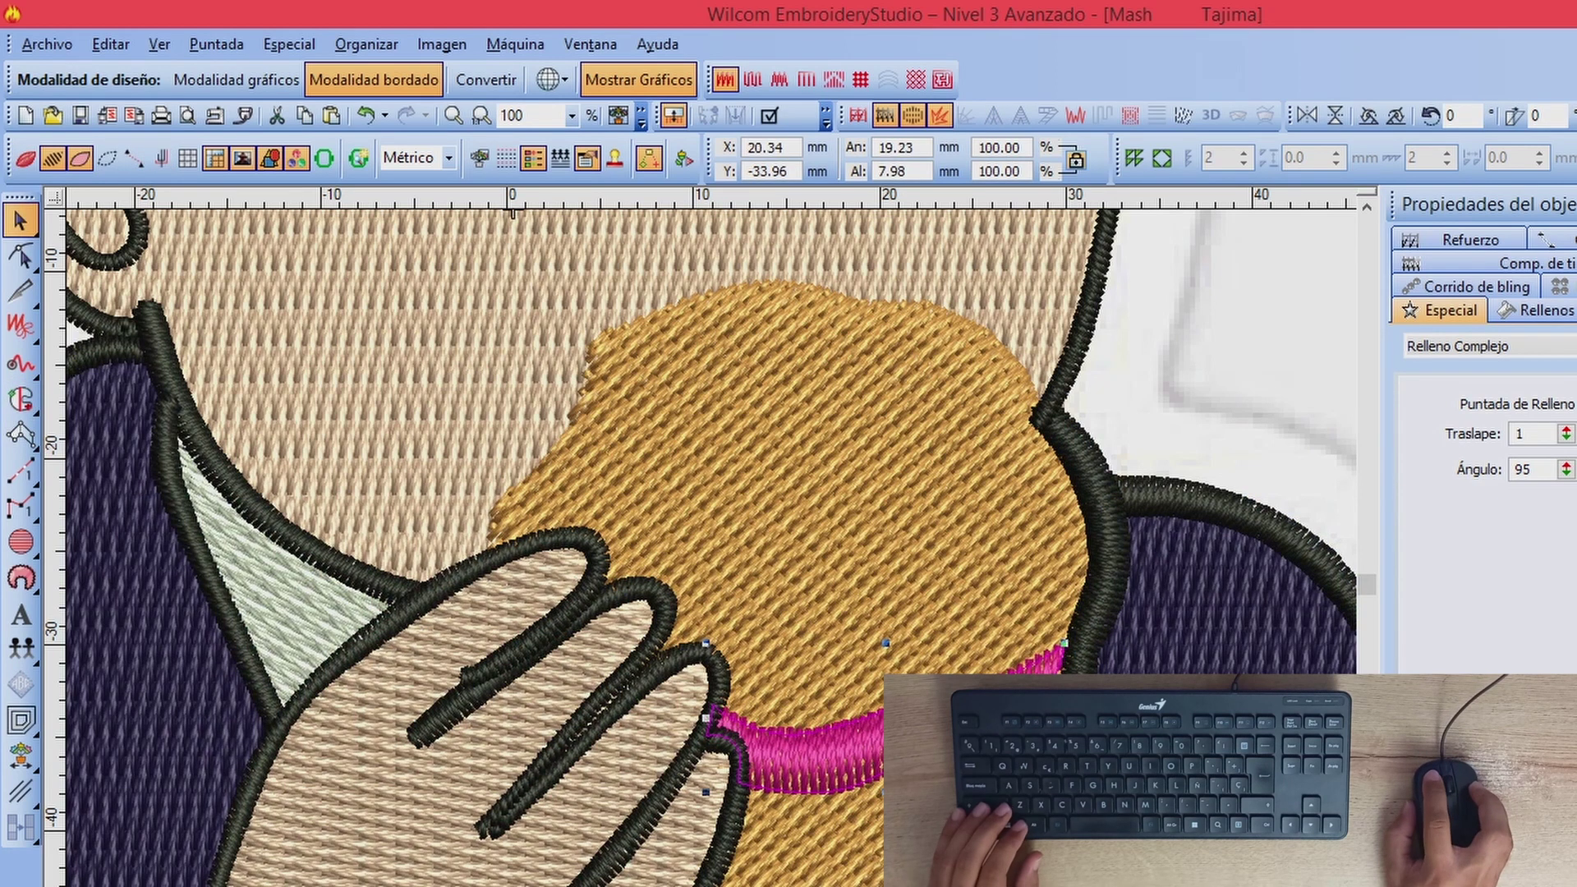
key(d)
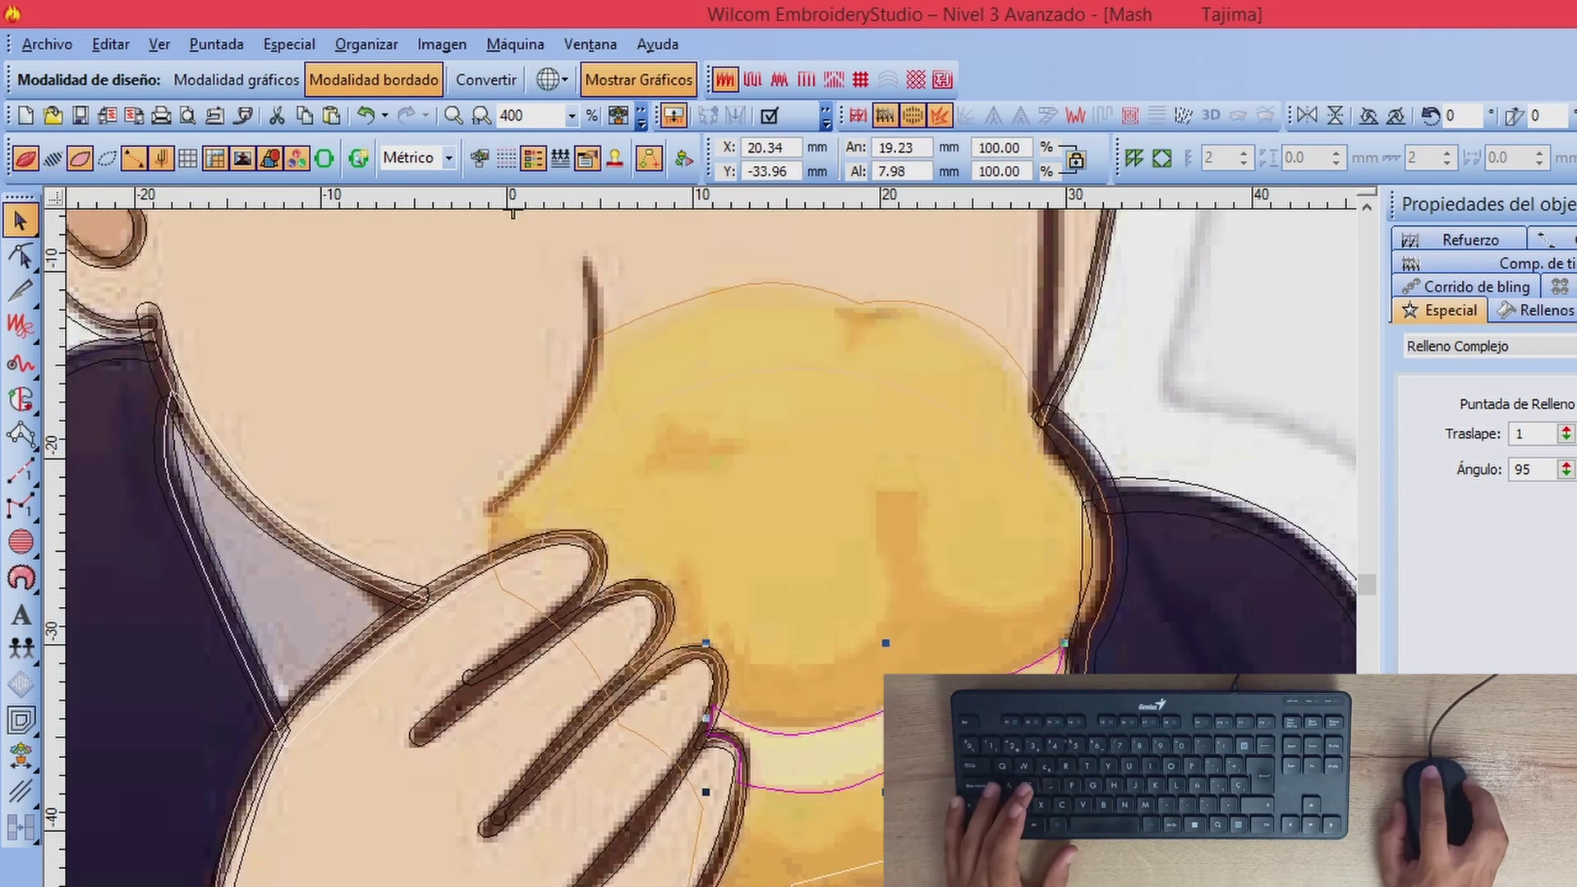
key(s)
key(s)
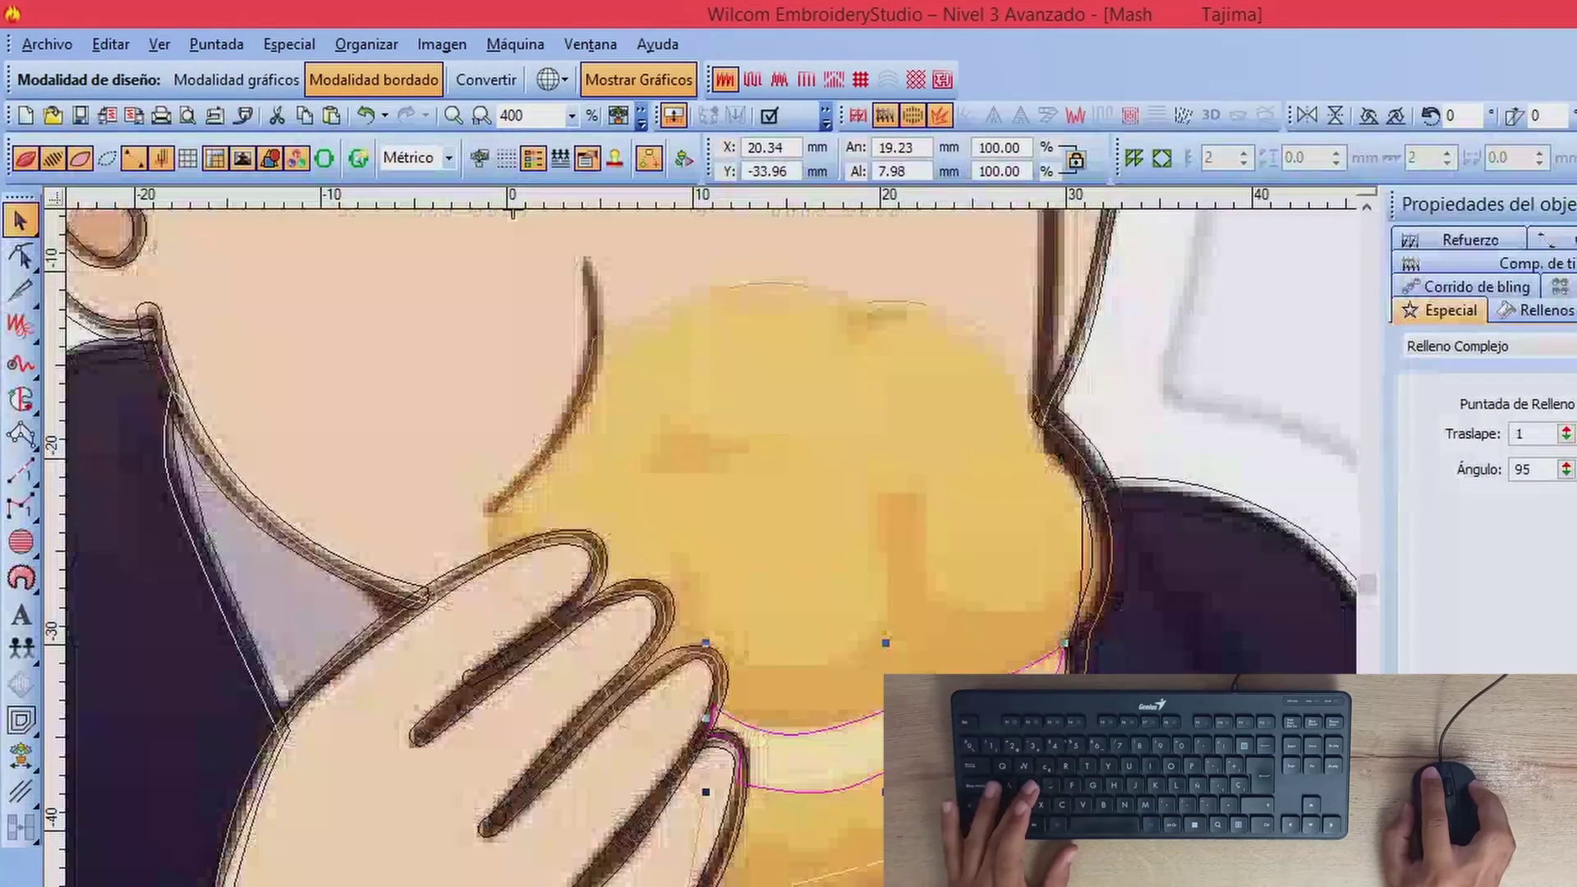
key(d)
key(Escape)
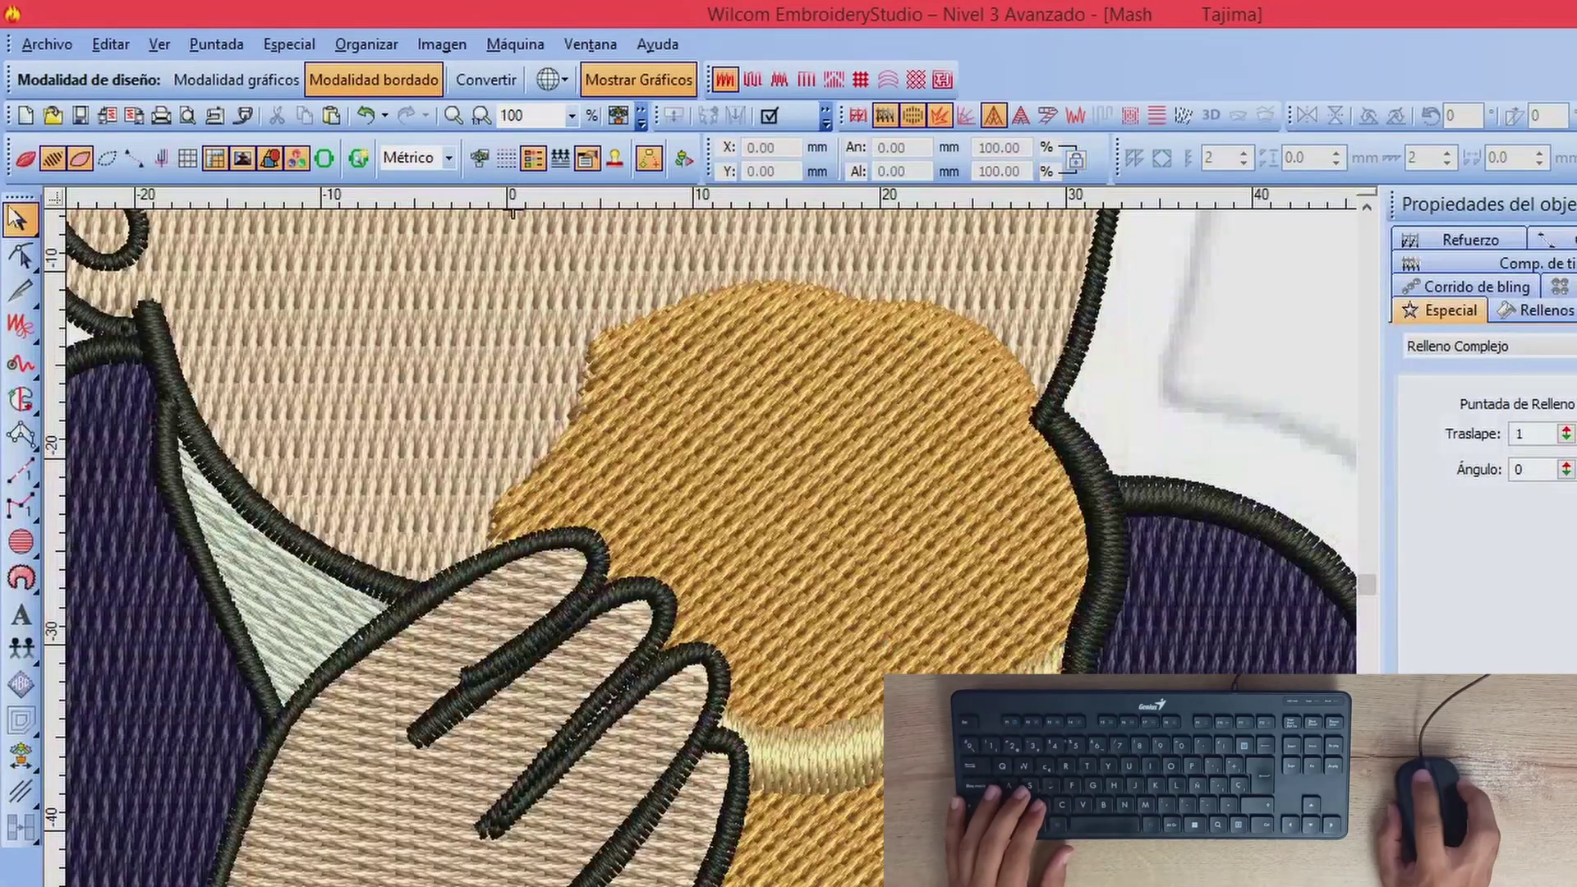
Step: Restart Complex Fill over the reference artwork with the Tatami stitch type and a spacing of 0.70 mm
click(21, 400)
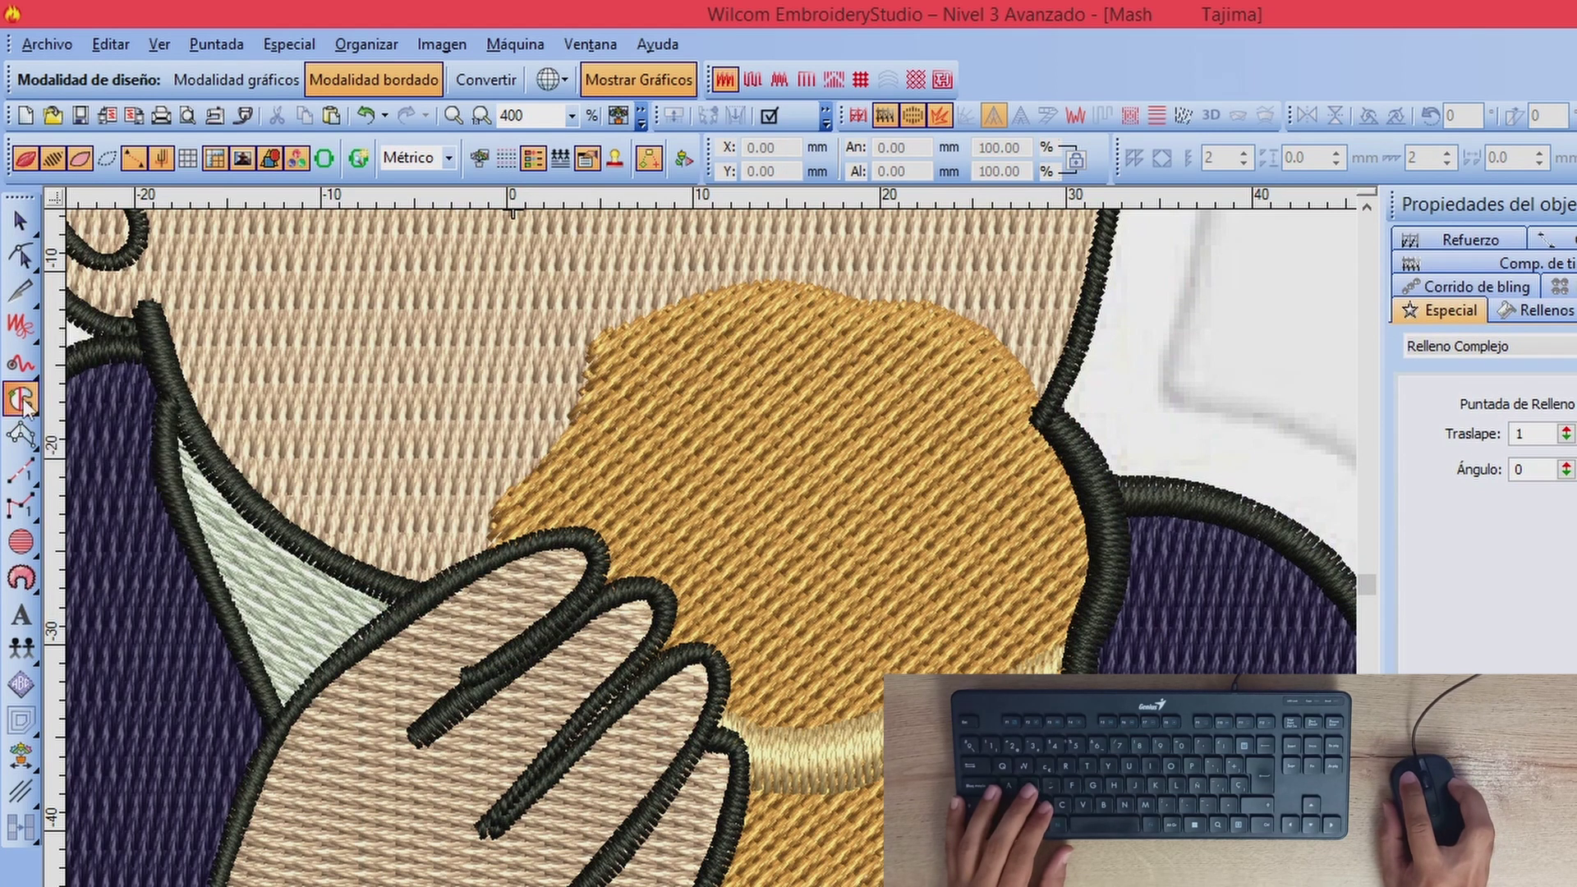
click(52, 161)
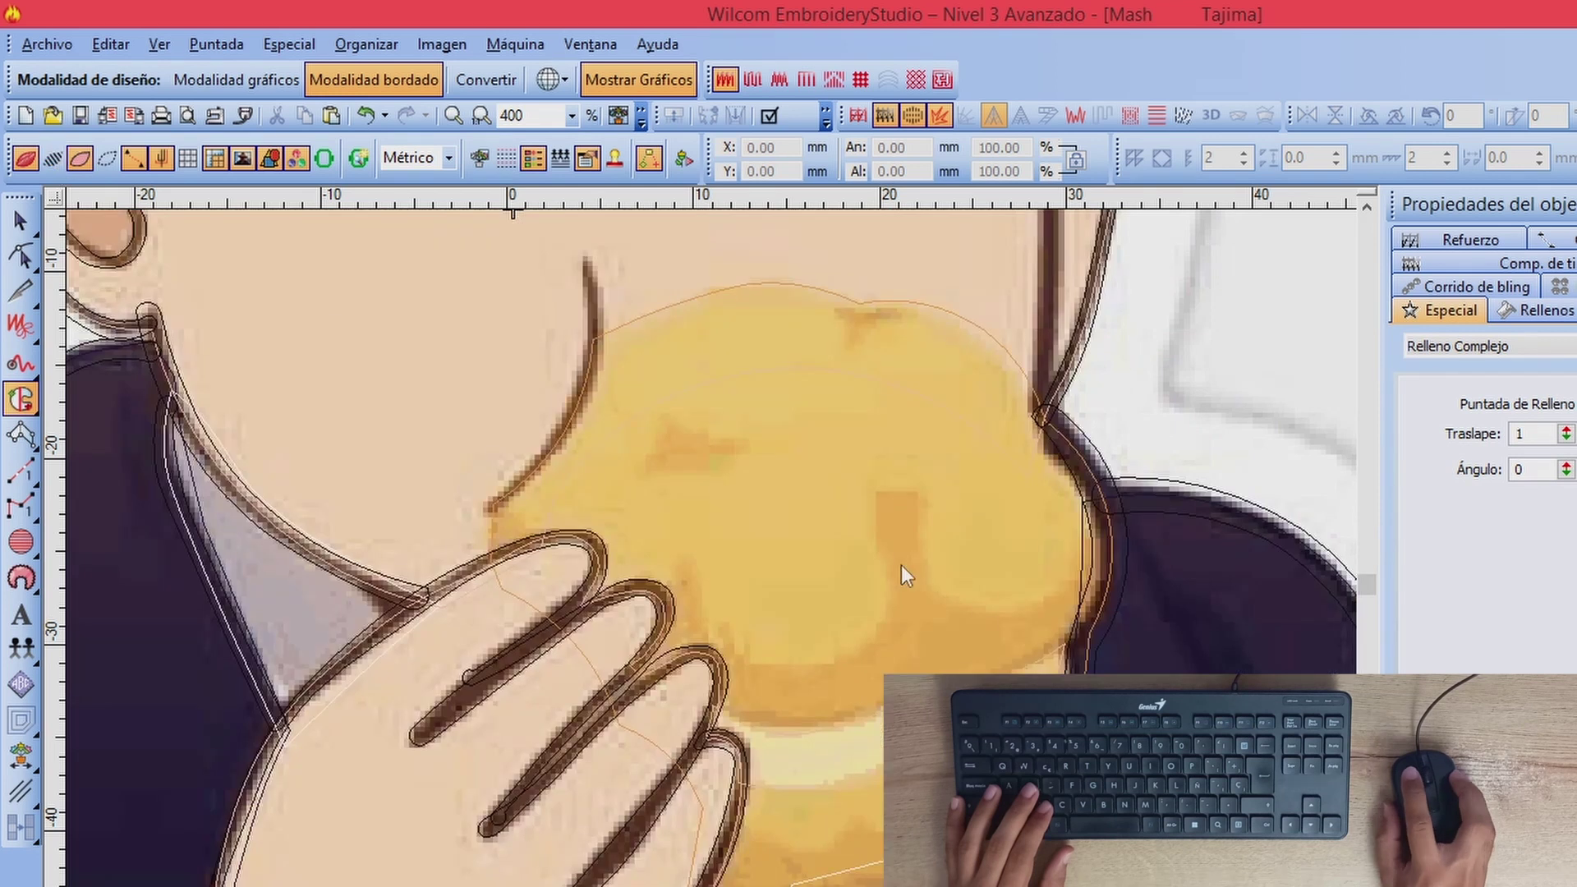
click(1550, 323)
click(1486, 348)
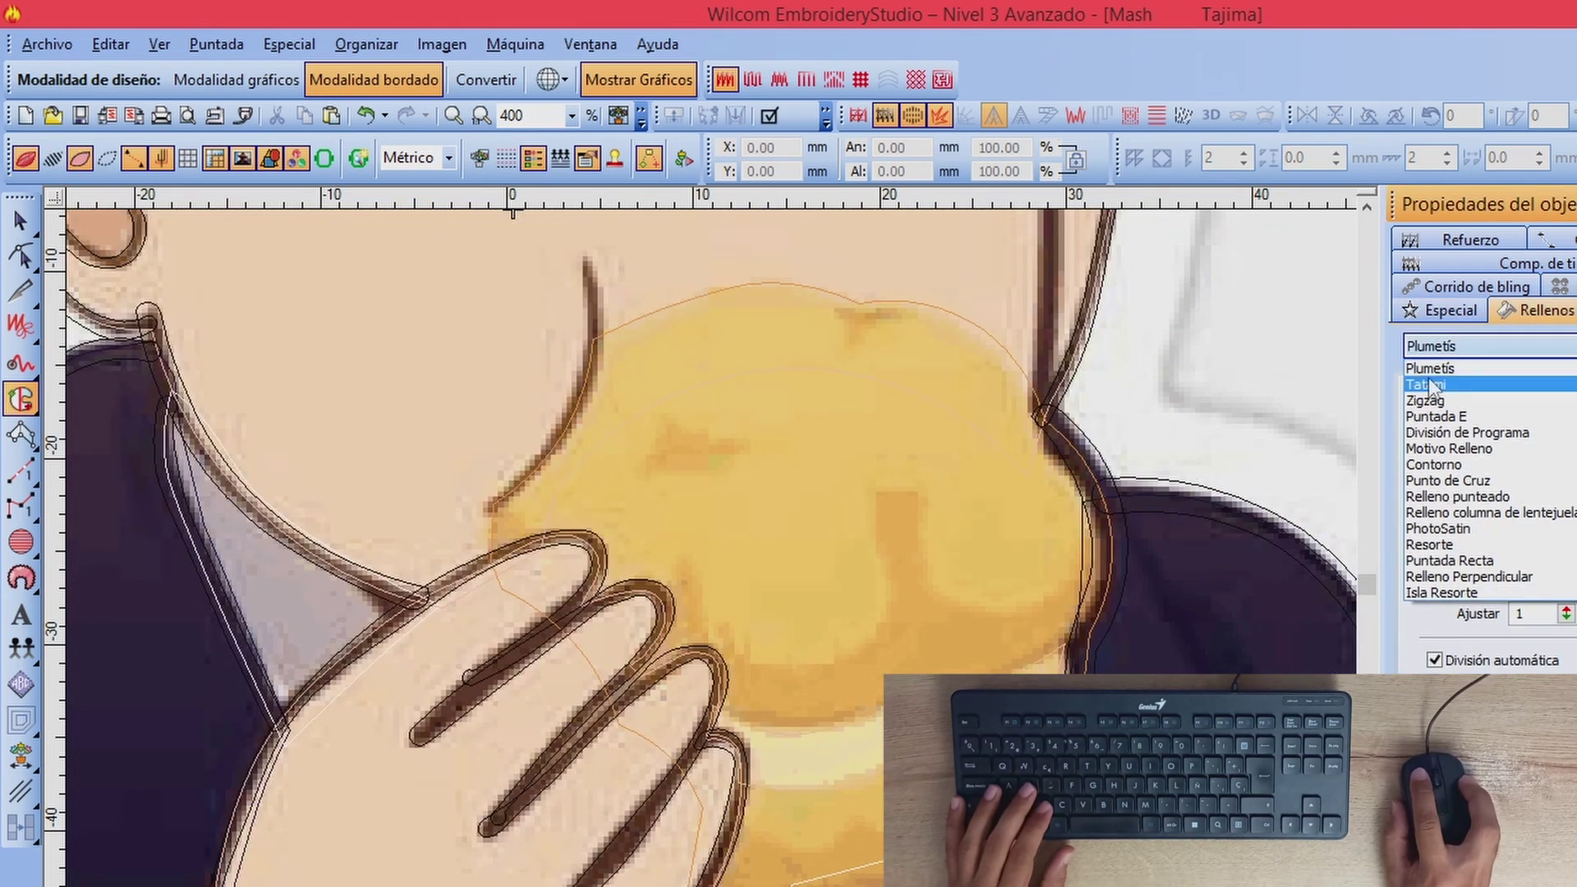
click(1430, 381)
drag(1549, 433, 1530, 435)
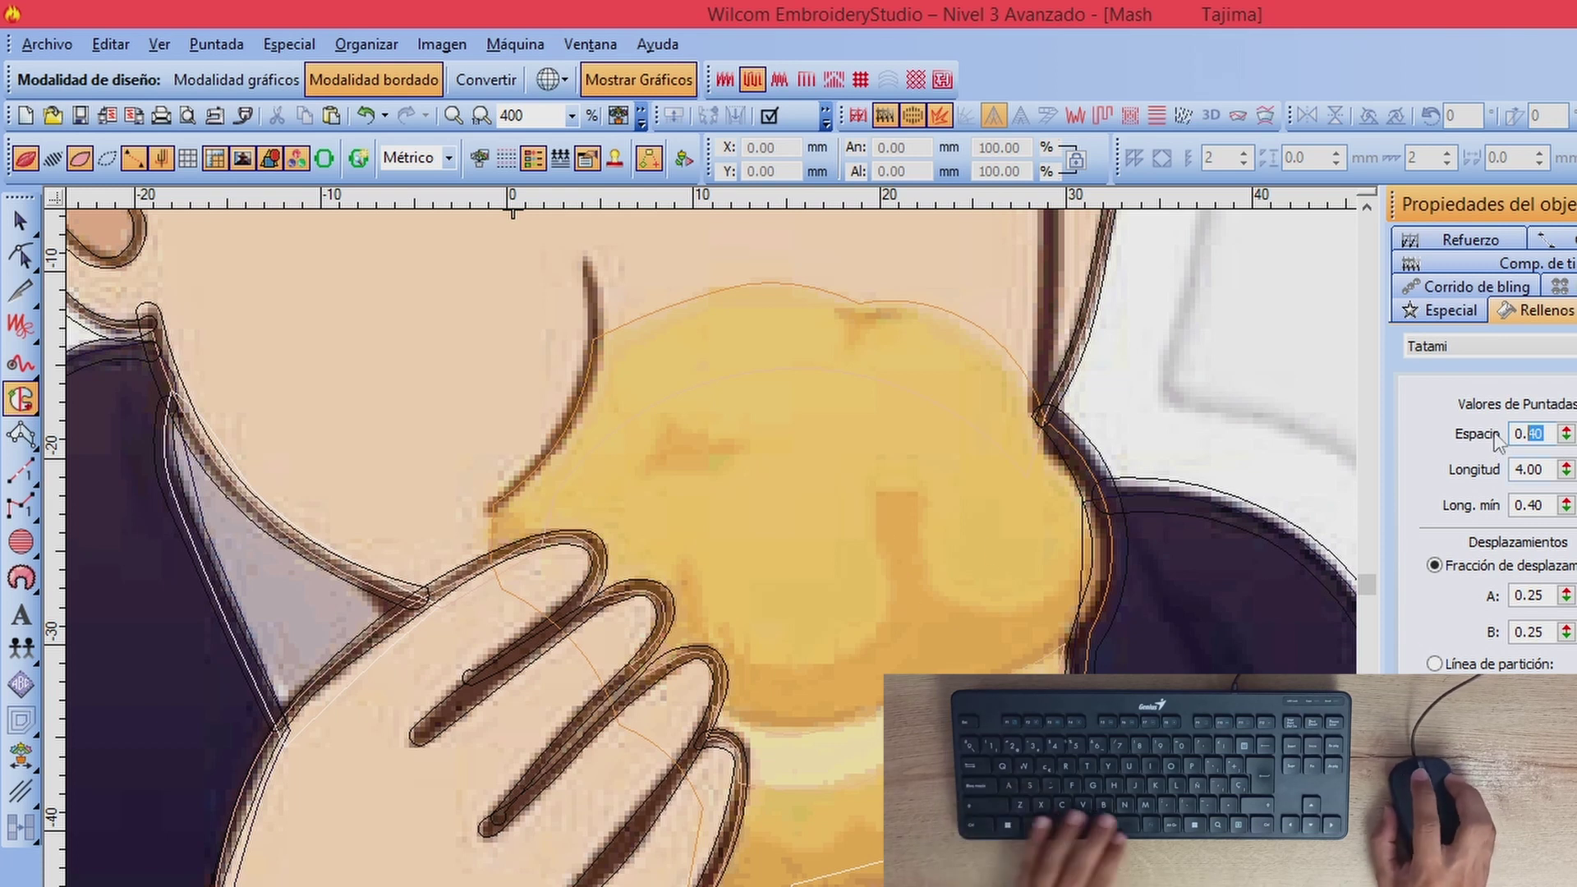
text(6)
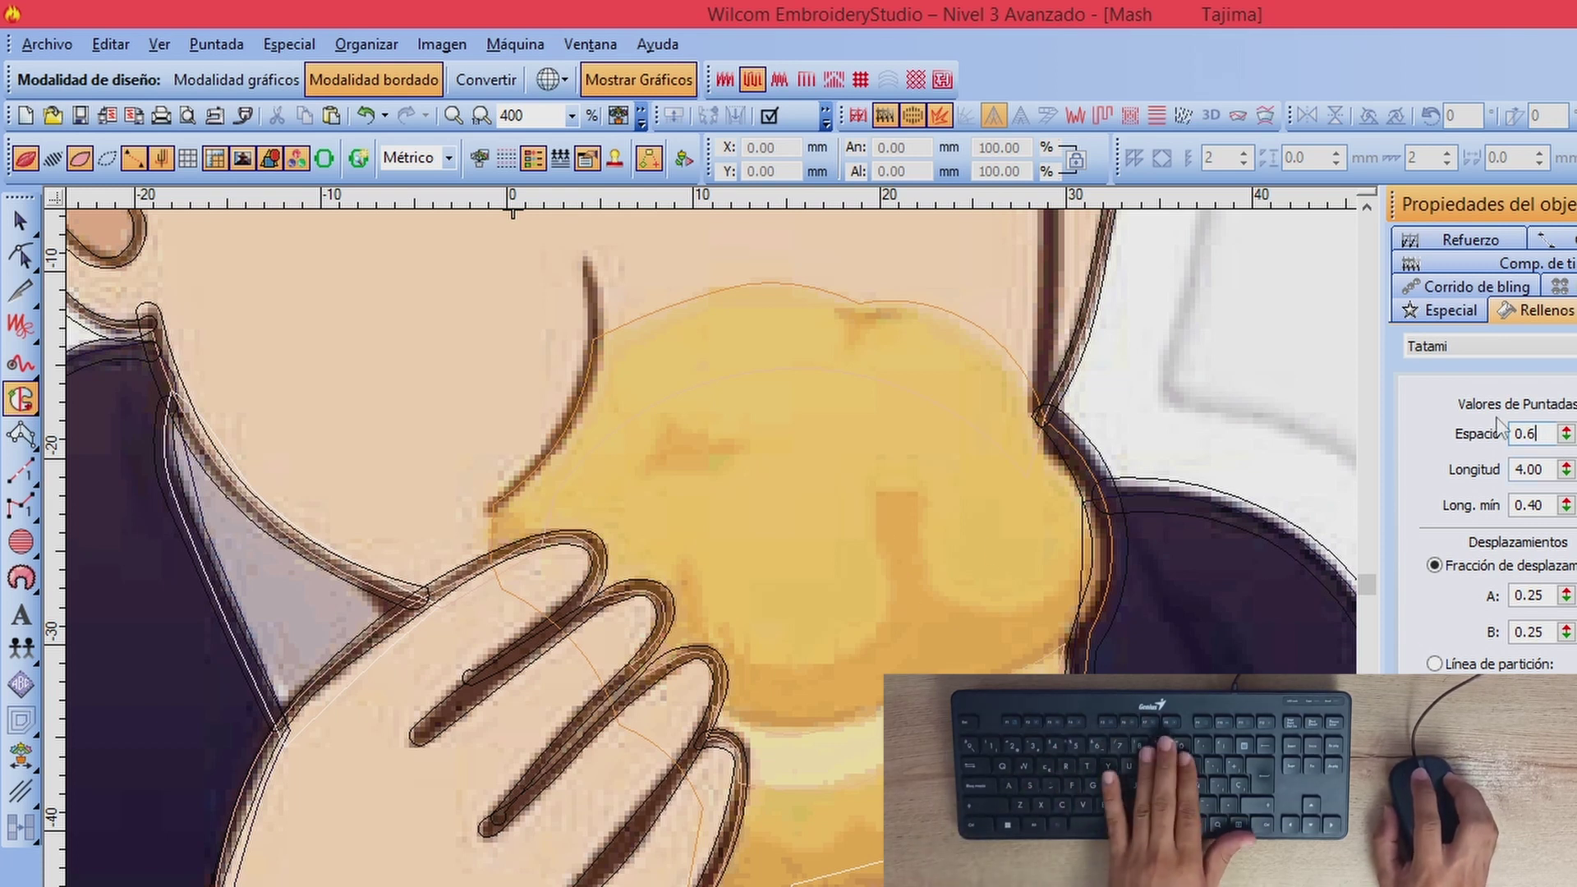
key(BackSpace)
text(7)
key(Return)
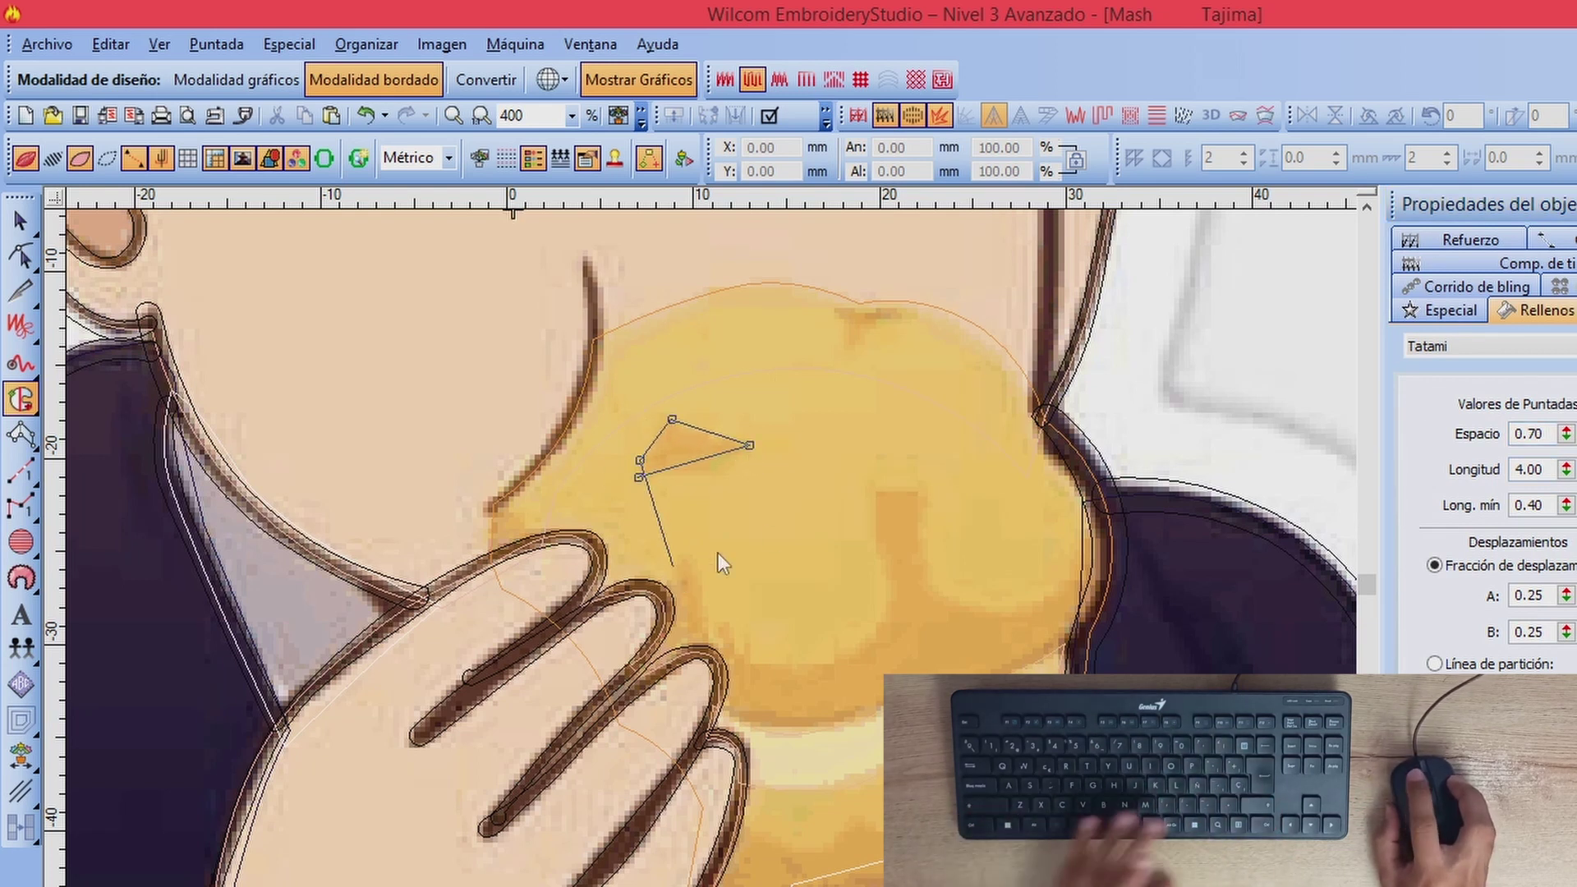
Step: Digitize three small shadow patches on the bun: the upper-left wedge, the triangle at its top edge and the corner above the fingers
key(Return)
click(851, 349)
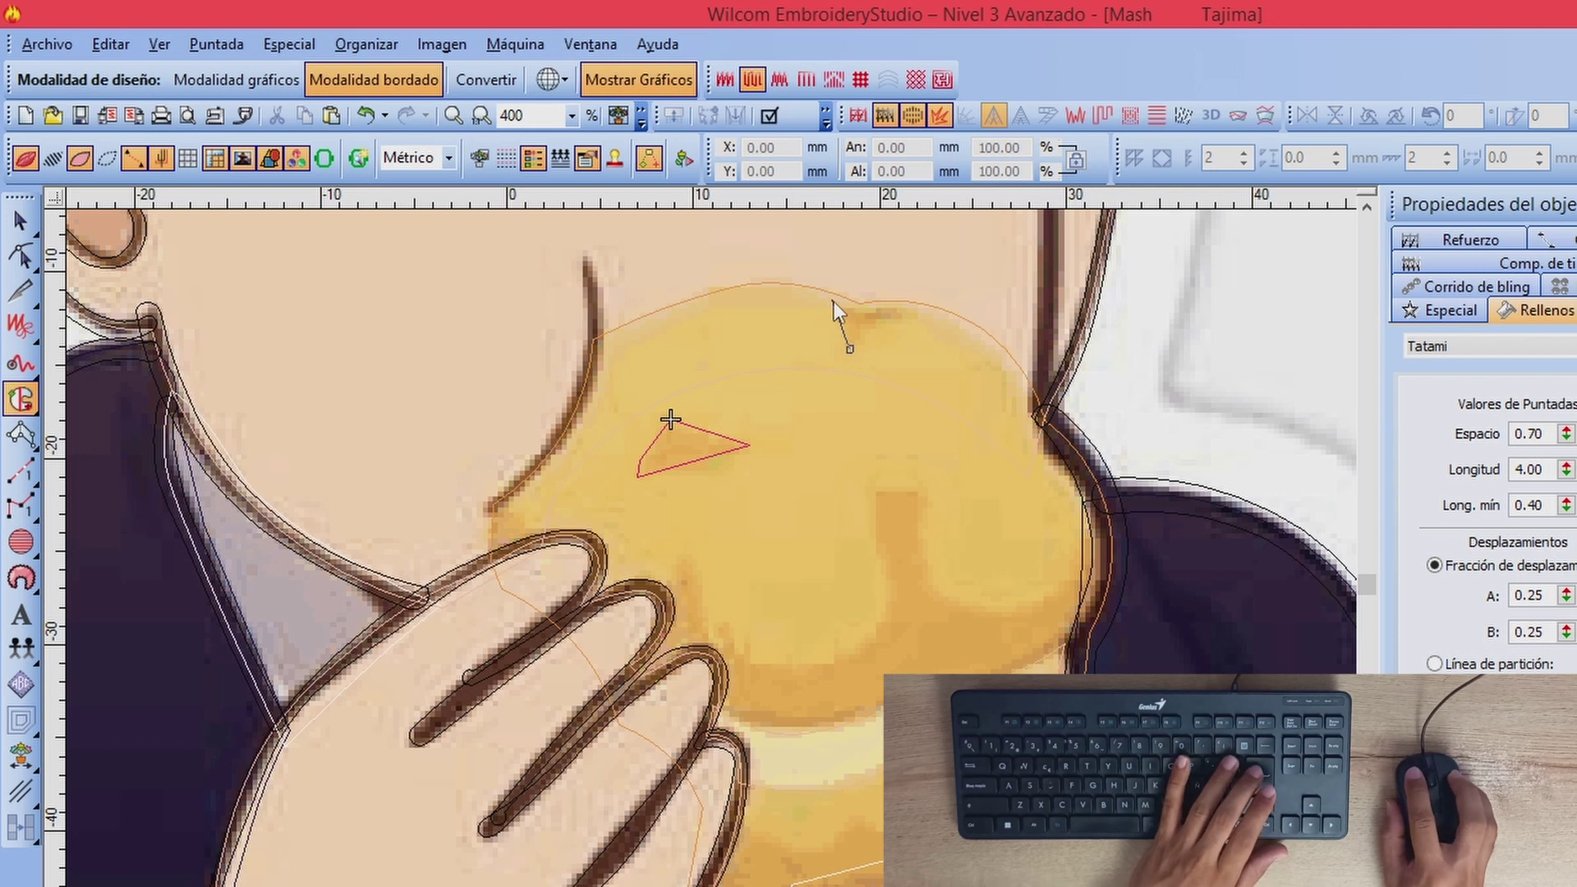
click(905, 309)
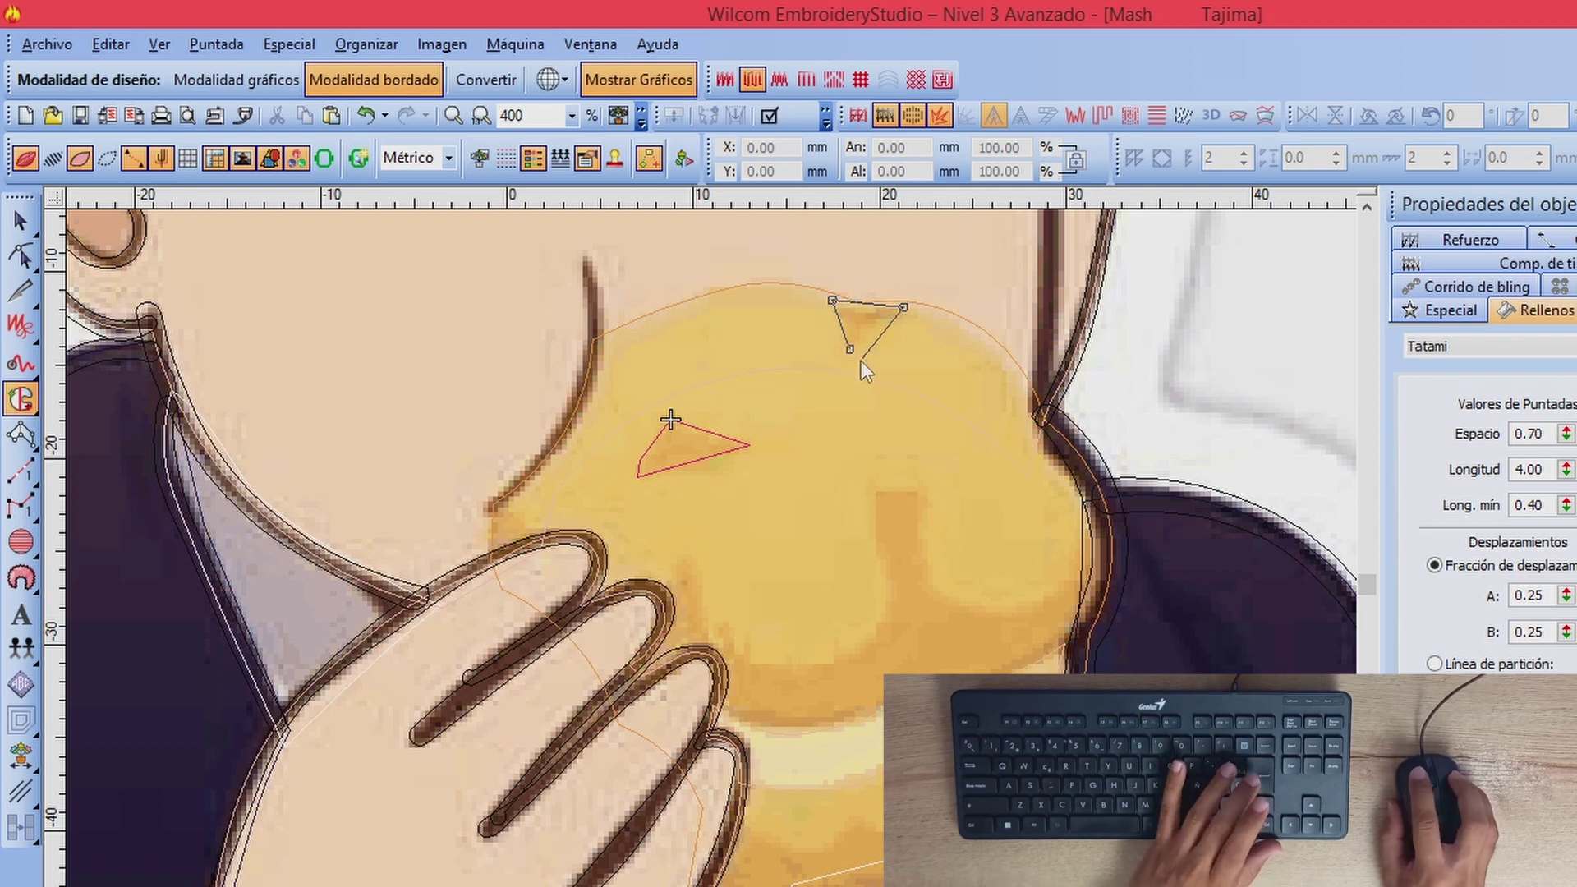
key(Return)
click(509, 501)
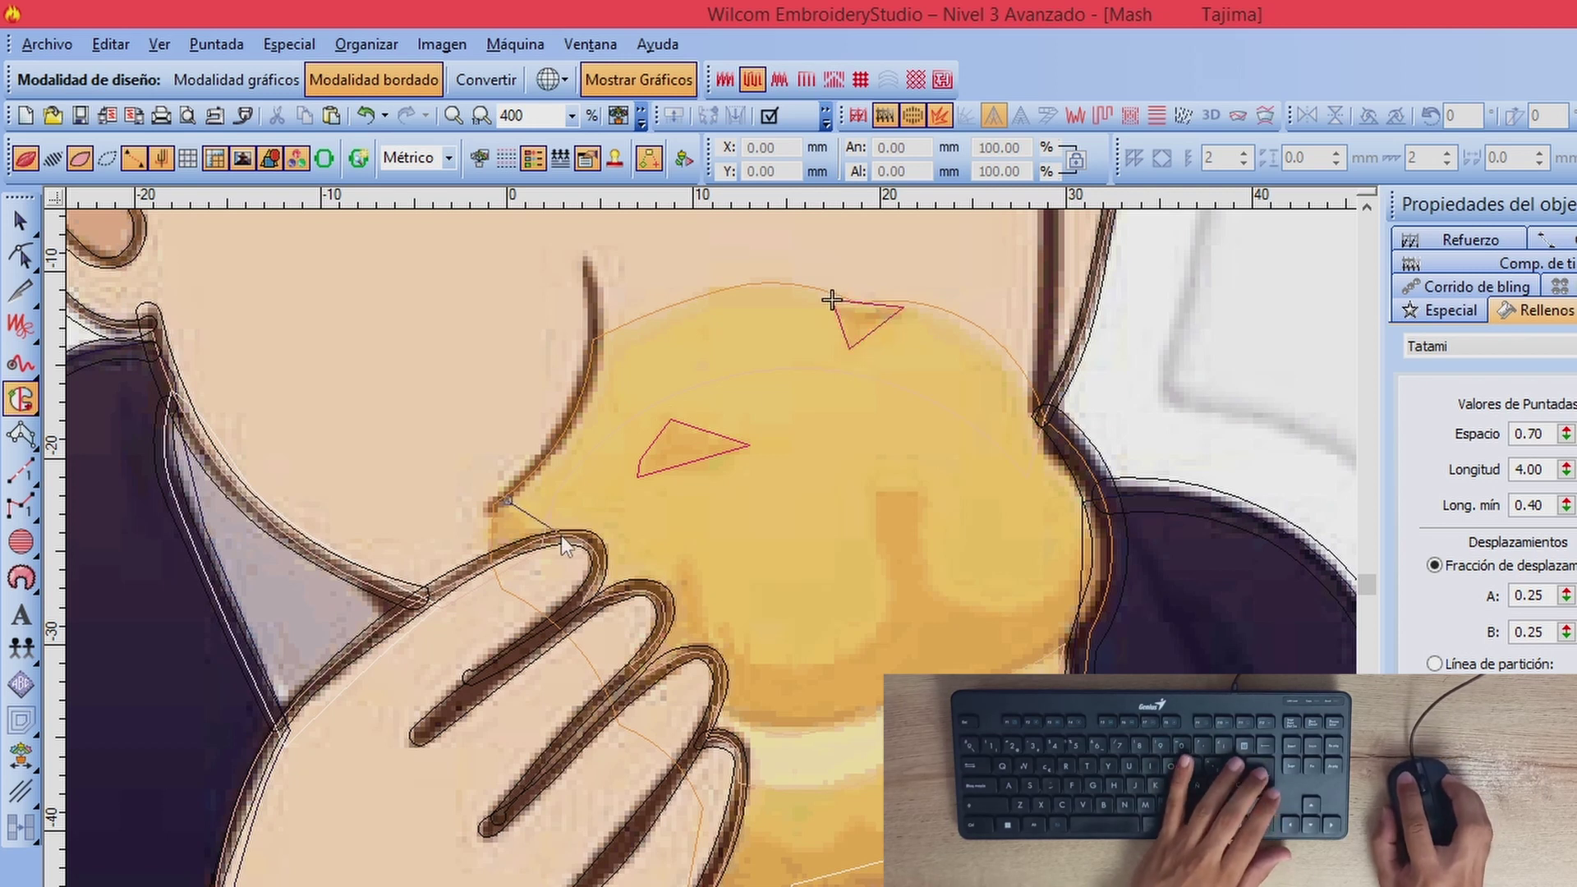
click(556, 534)
click(492, 564)
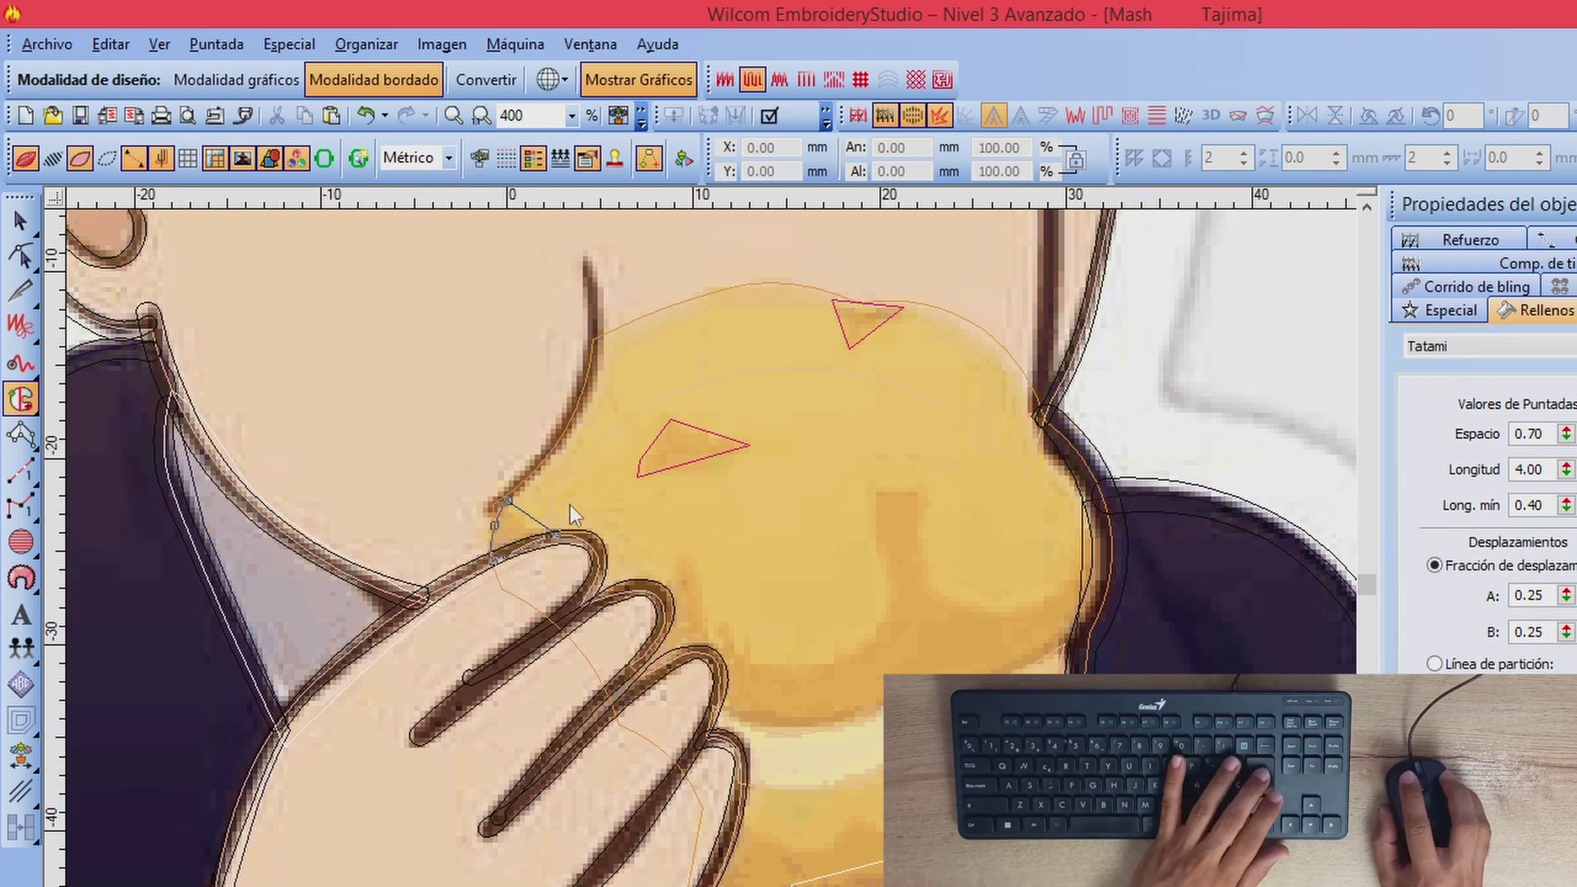
key(Return)
Step: Digitize the bun's large middle shadow as a closed Complex Fill running along the fingers, the right outline and the scalloped upper edge
key(o)
click(683, 556)
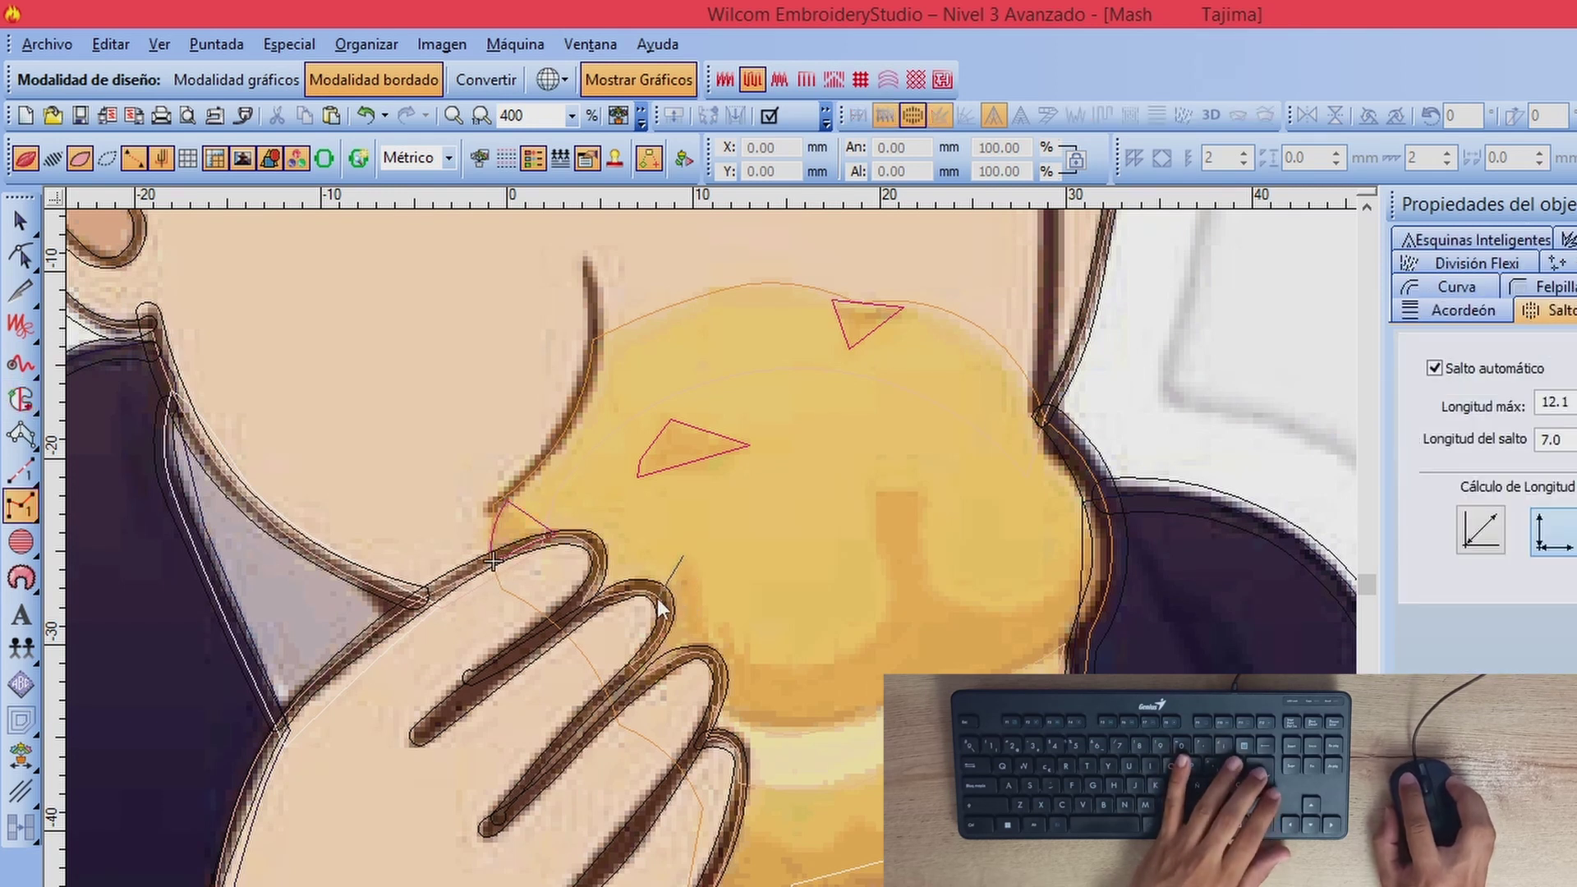
key(Return)
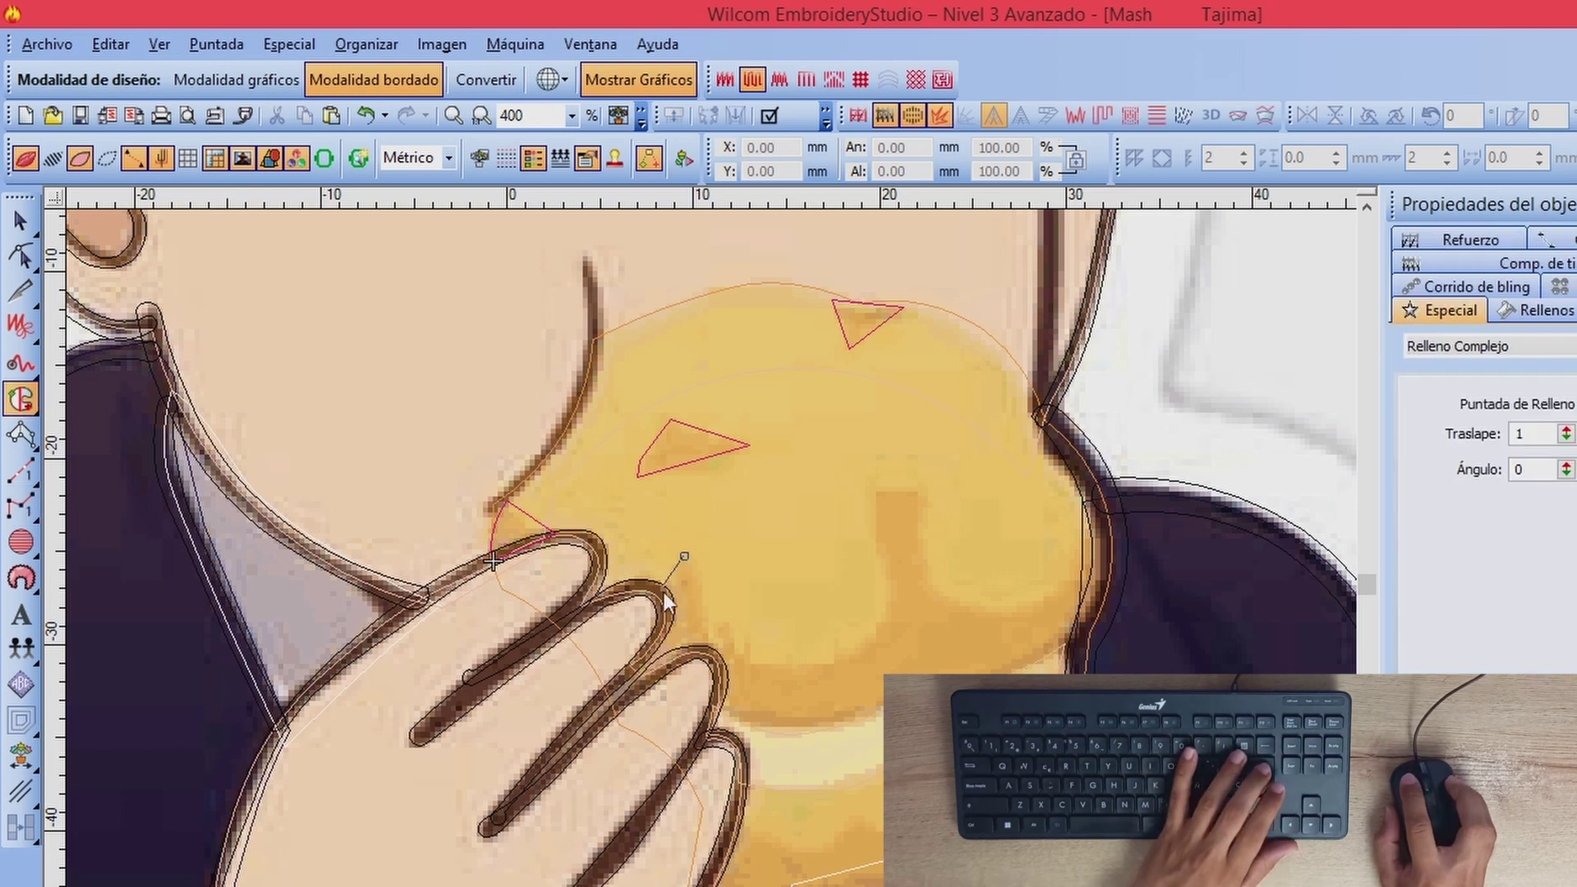
click(664, 618)
click(656, 643)
click(662, 663)
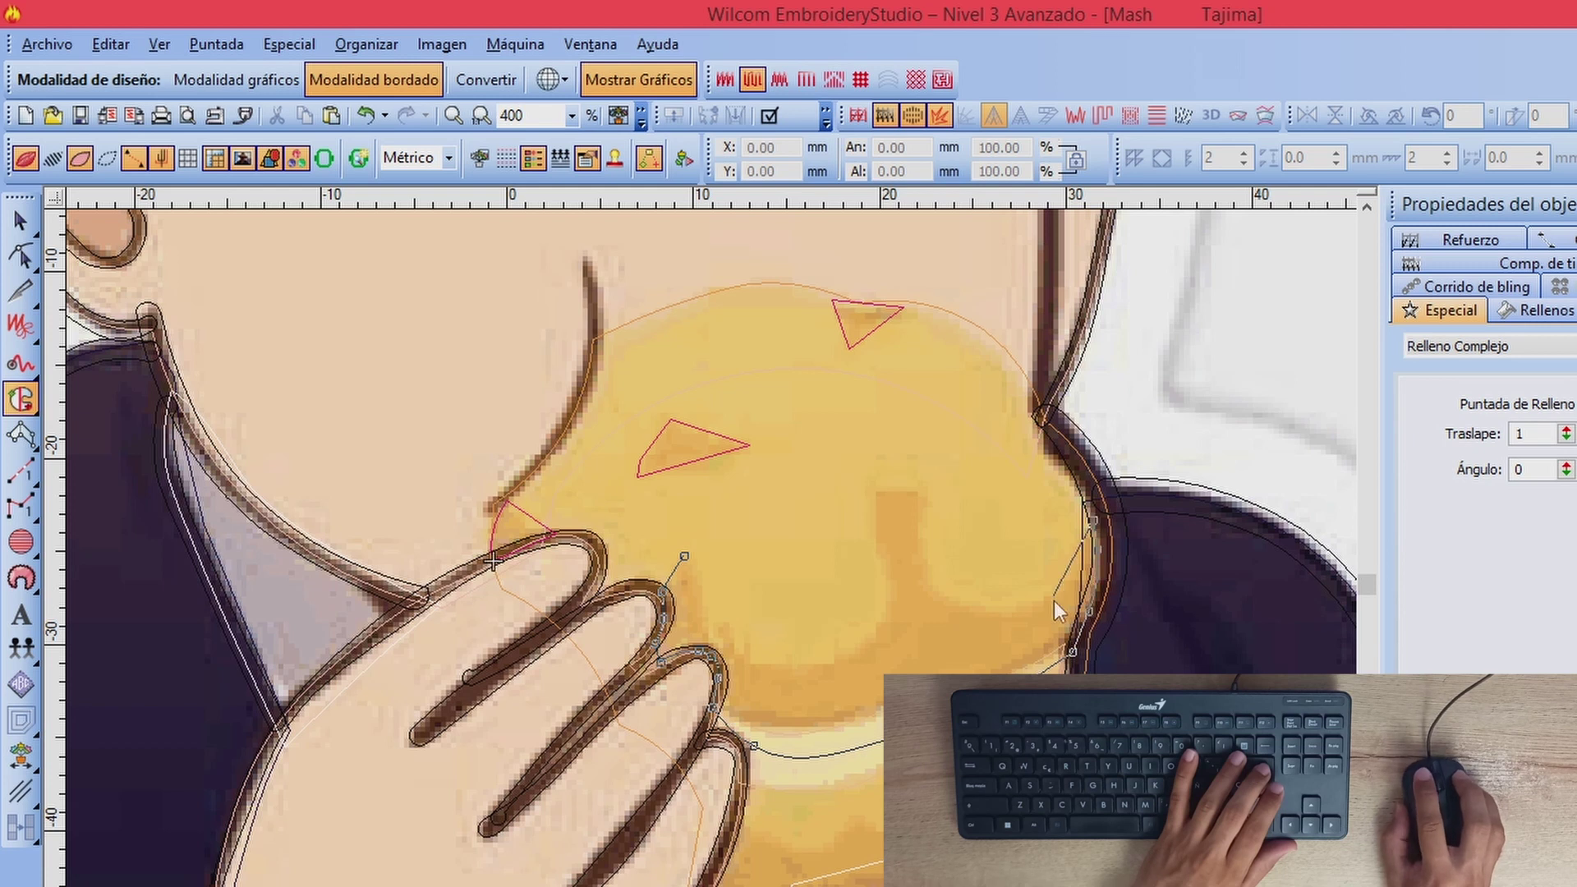
click(1049, 602)
click(925, 489)
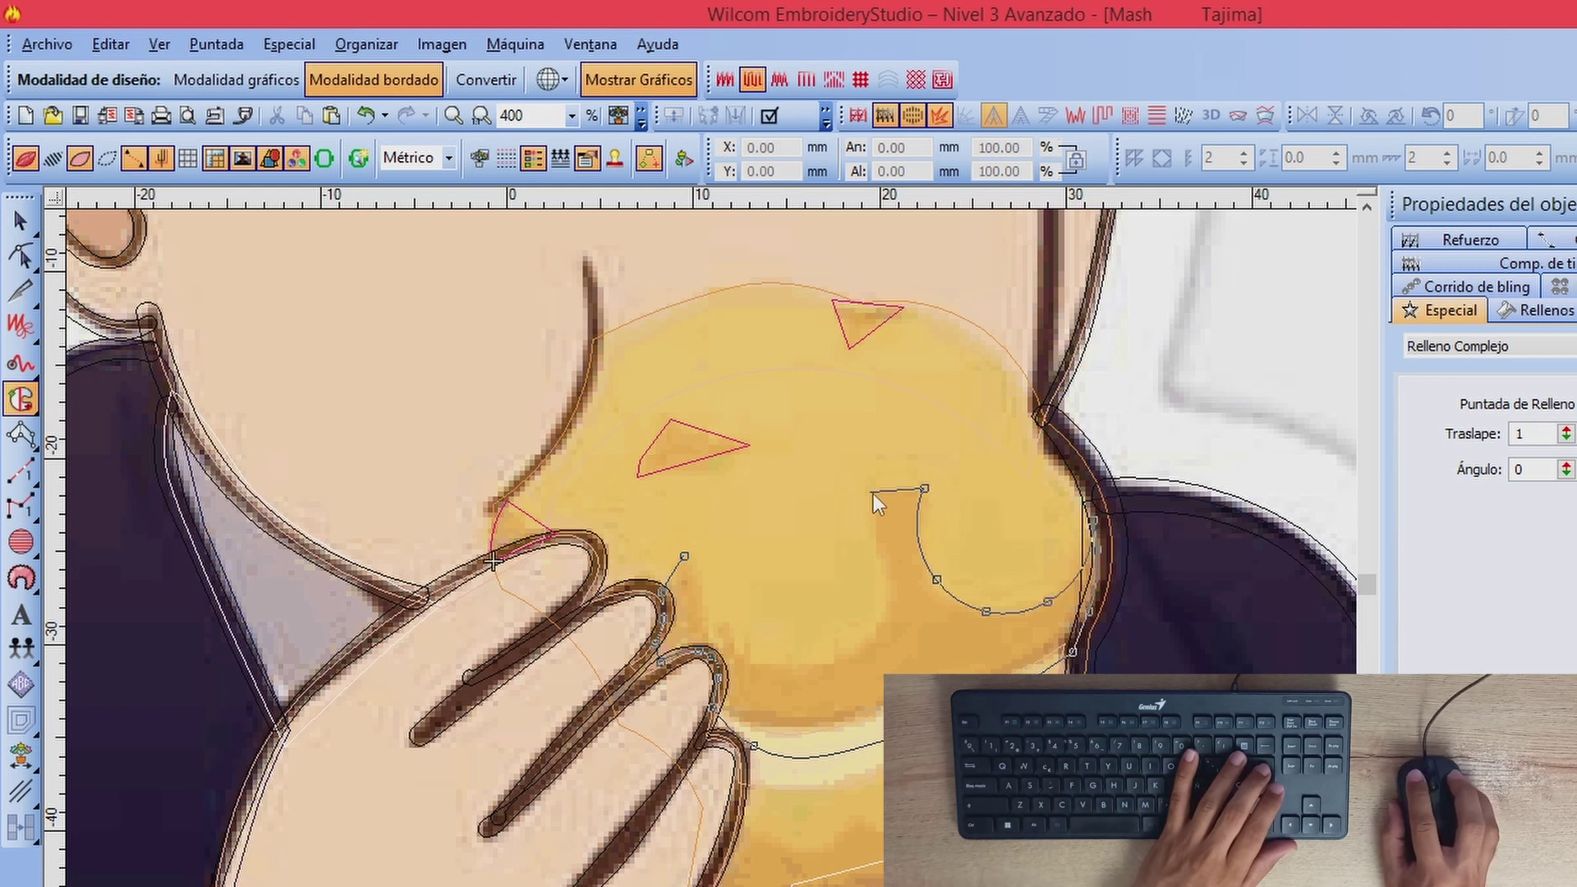
right_click(716, 635)
right_click(699, 597)
key(Return)
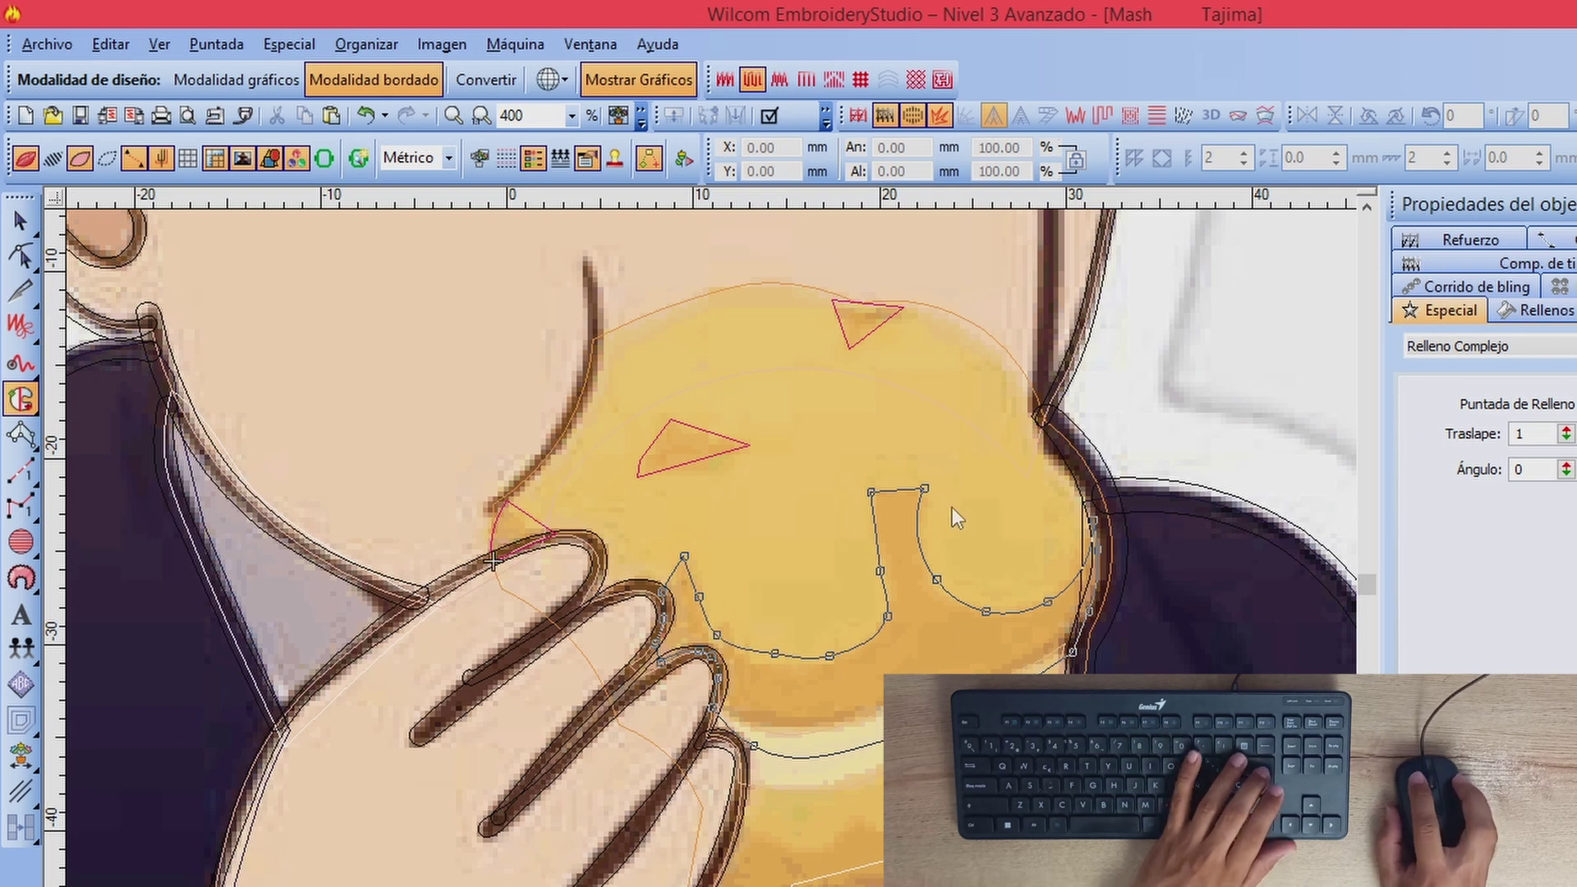
click(740, 782)
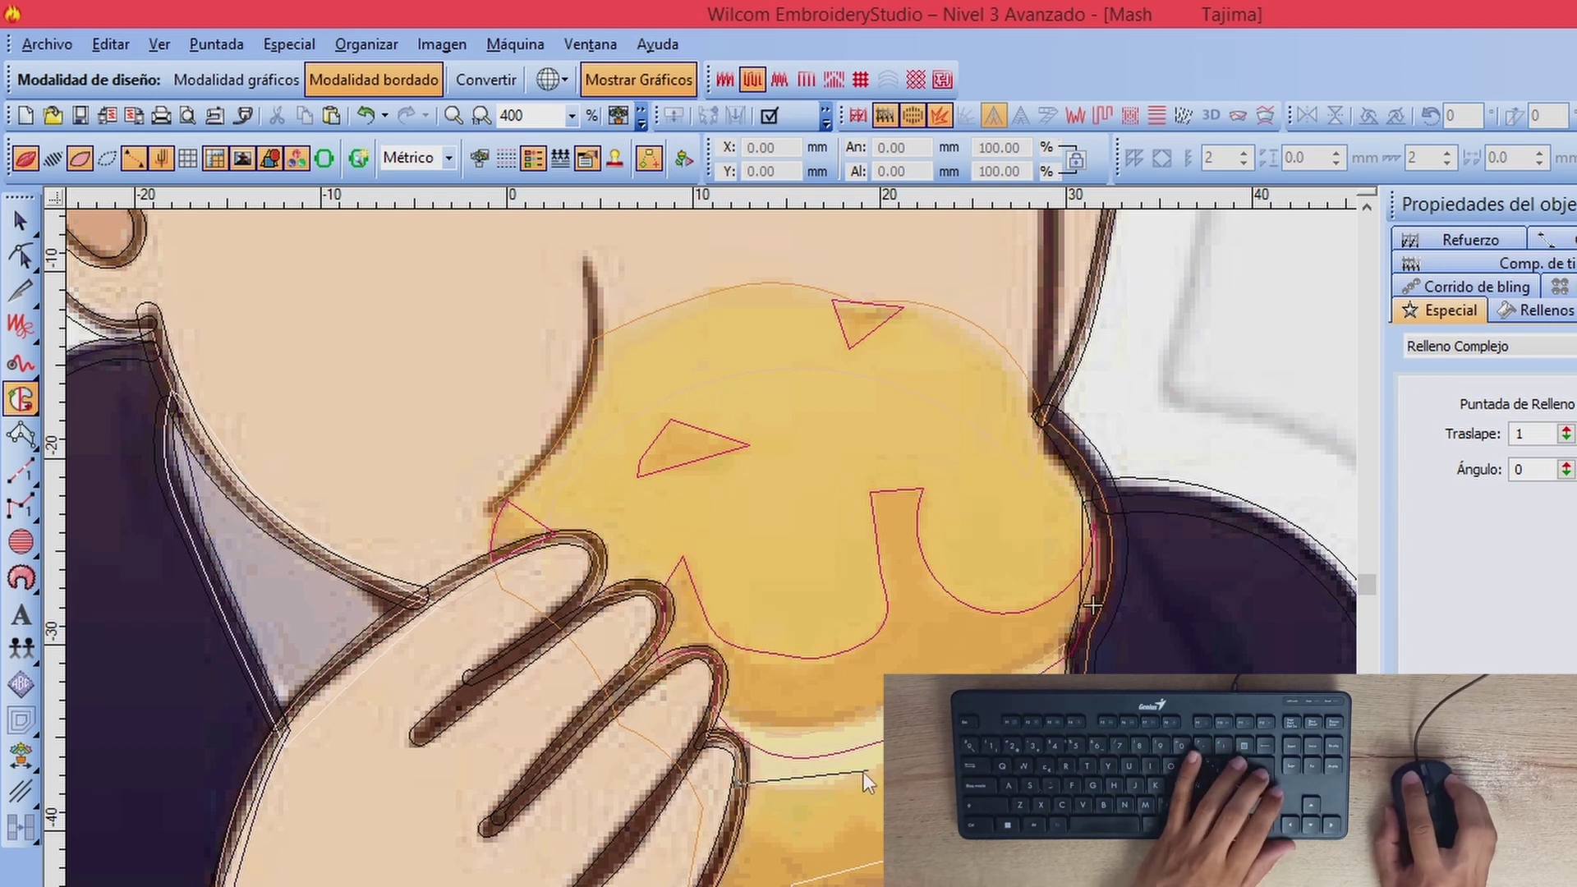
right_click(826, 769)
key(BackSpace)
key(BackSpace)
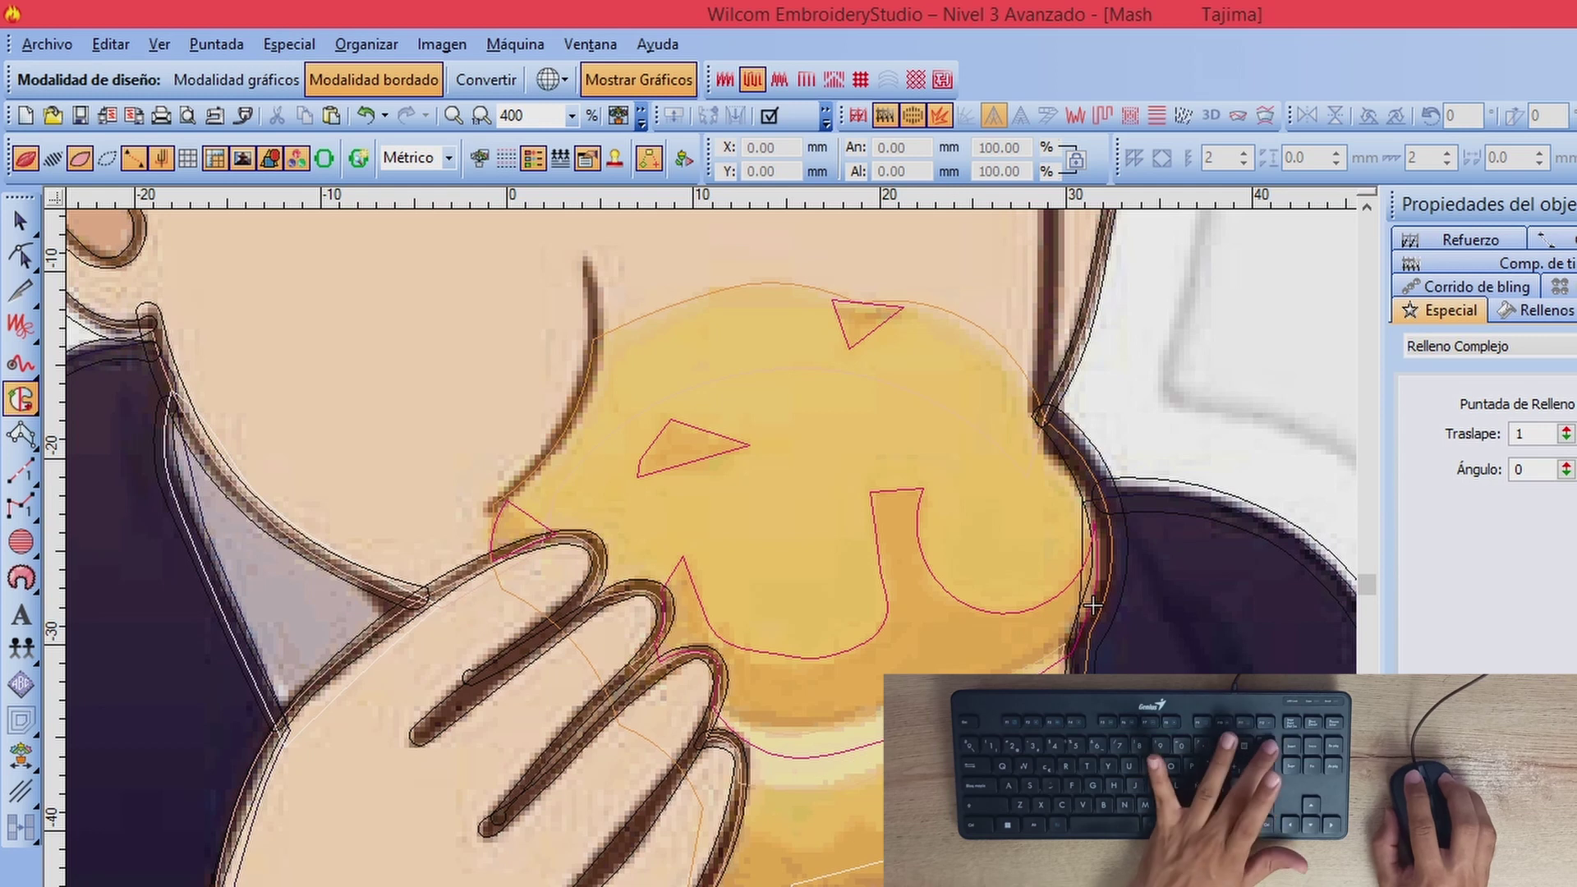
Step: Digitize the shadow strip along the bun's bottom edge as a closed Complex Fill from the fingers to the right outline
click(733, 818)
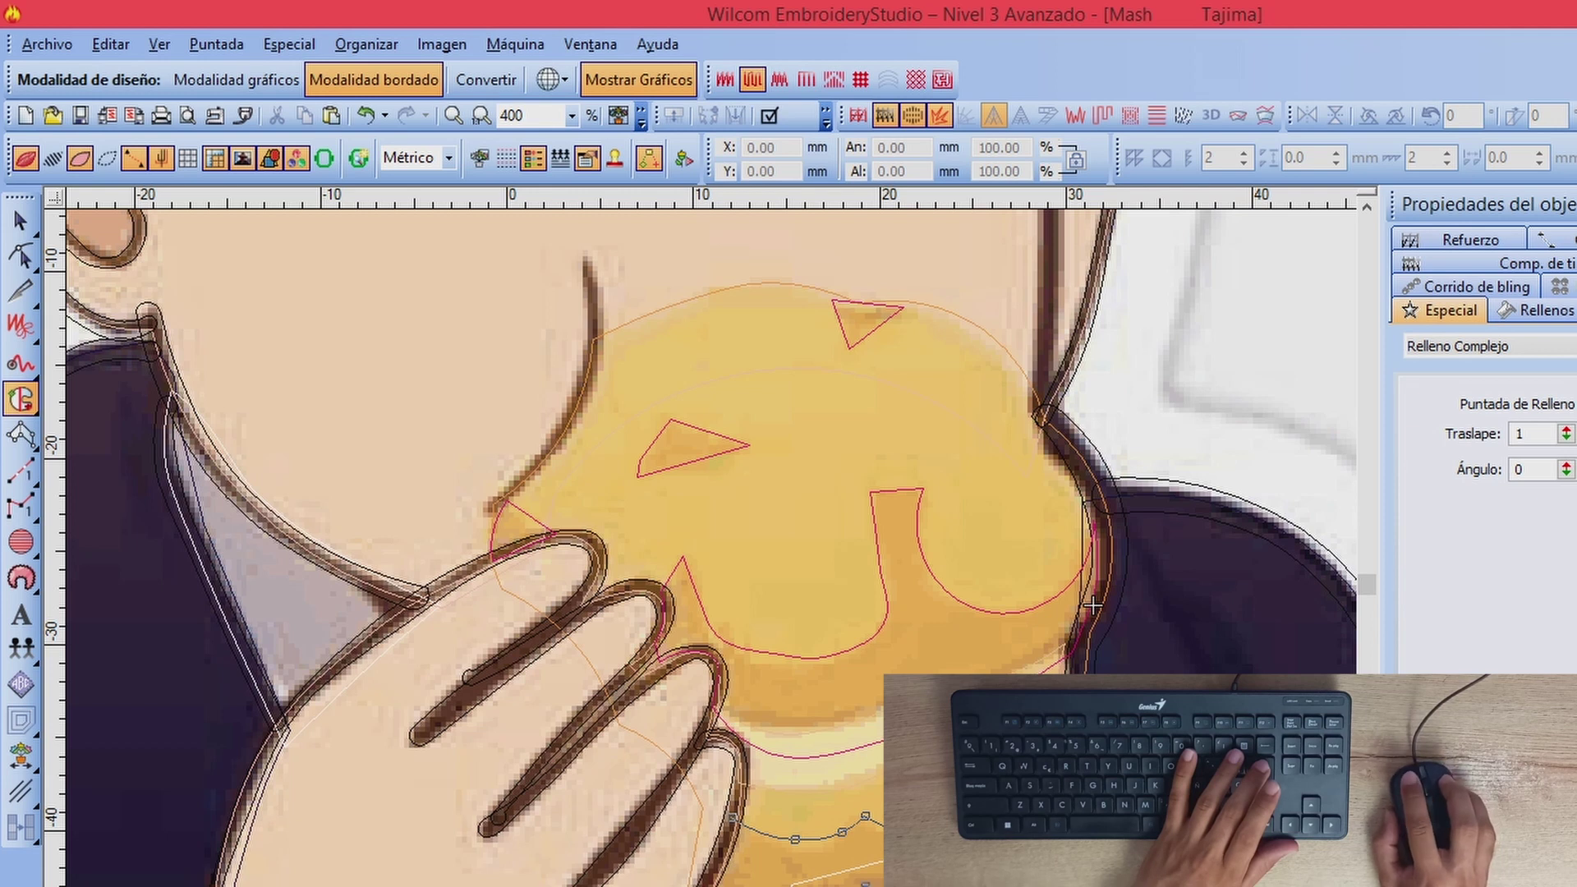
scroll(740, 795, down, 2)
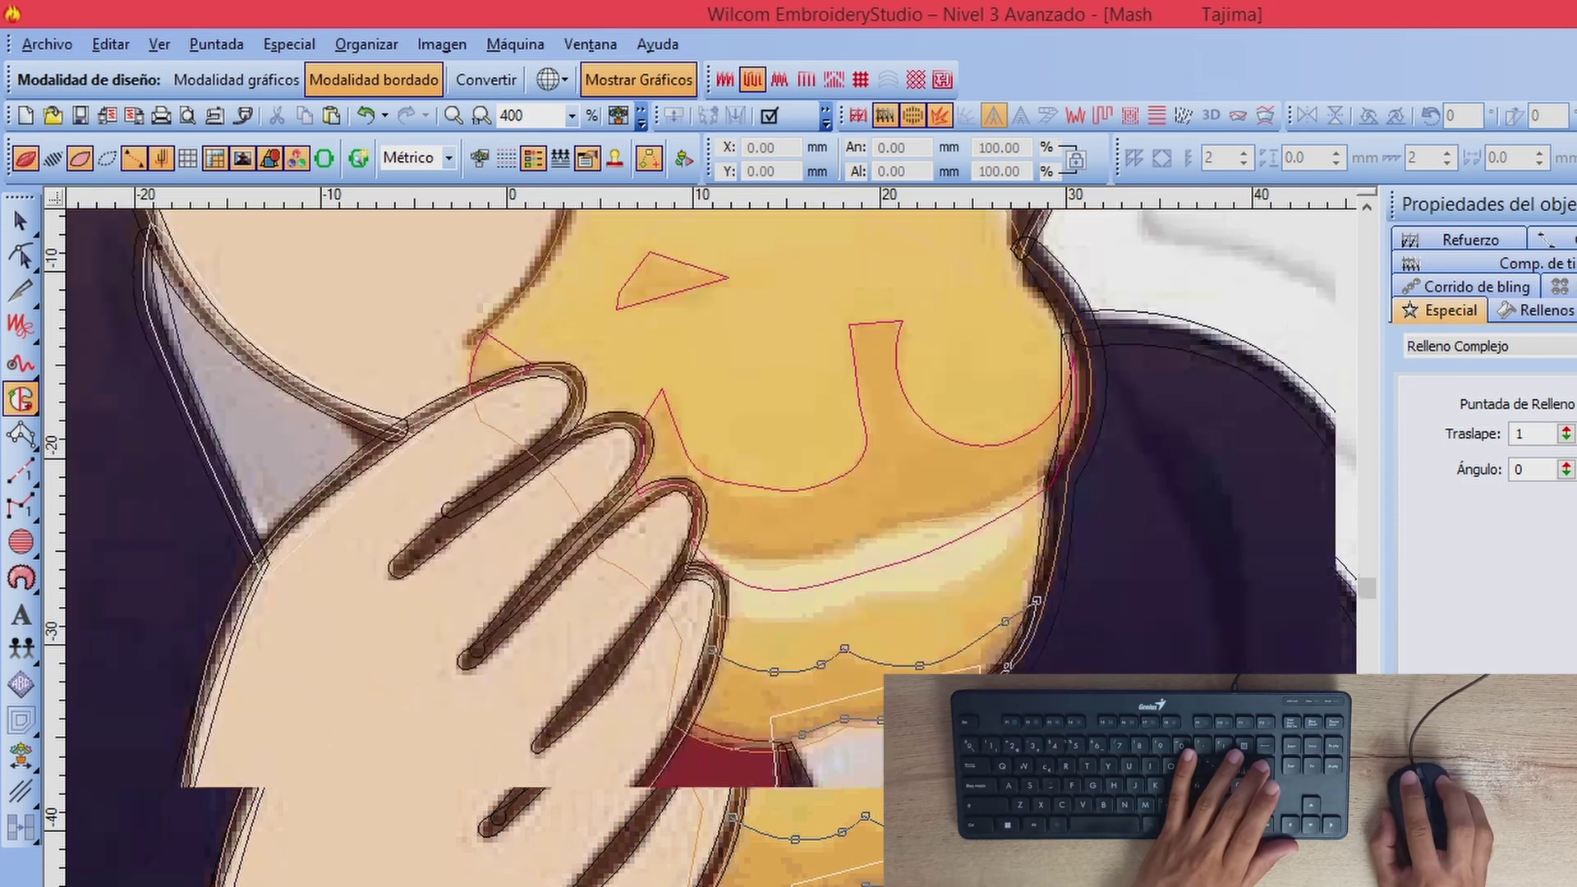
click(744, 735)
click(689, 720)
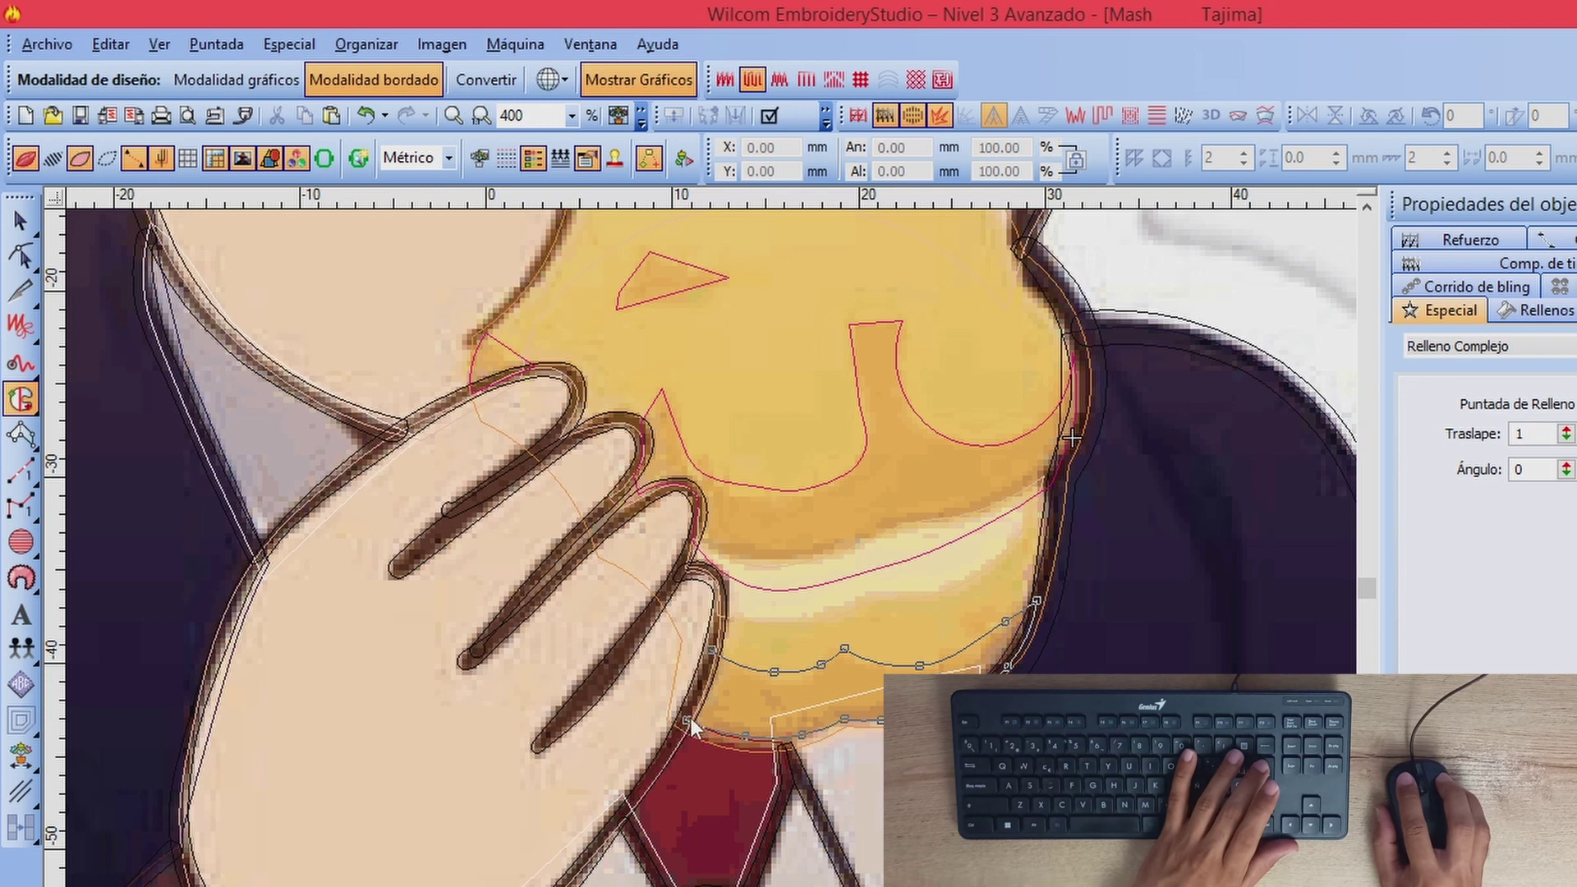
key(Return)
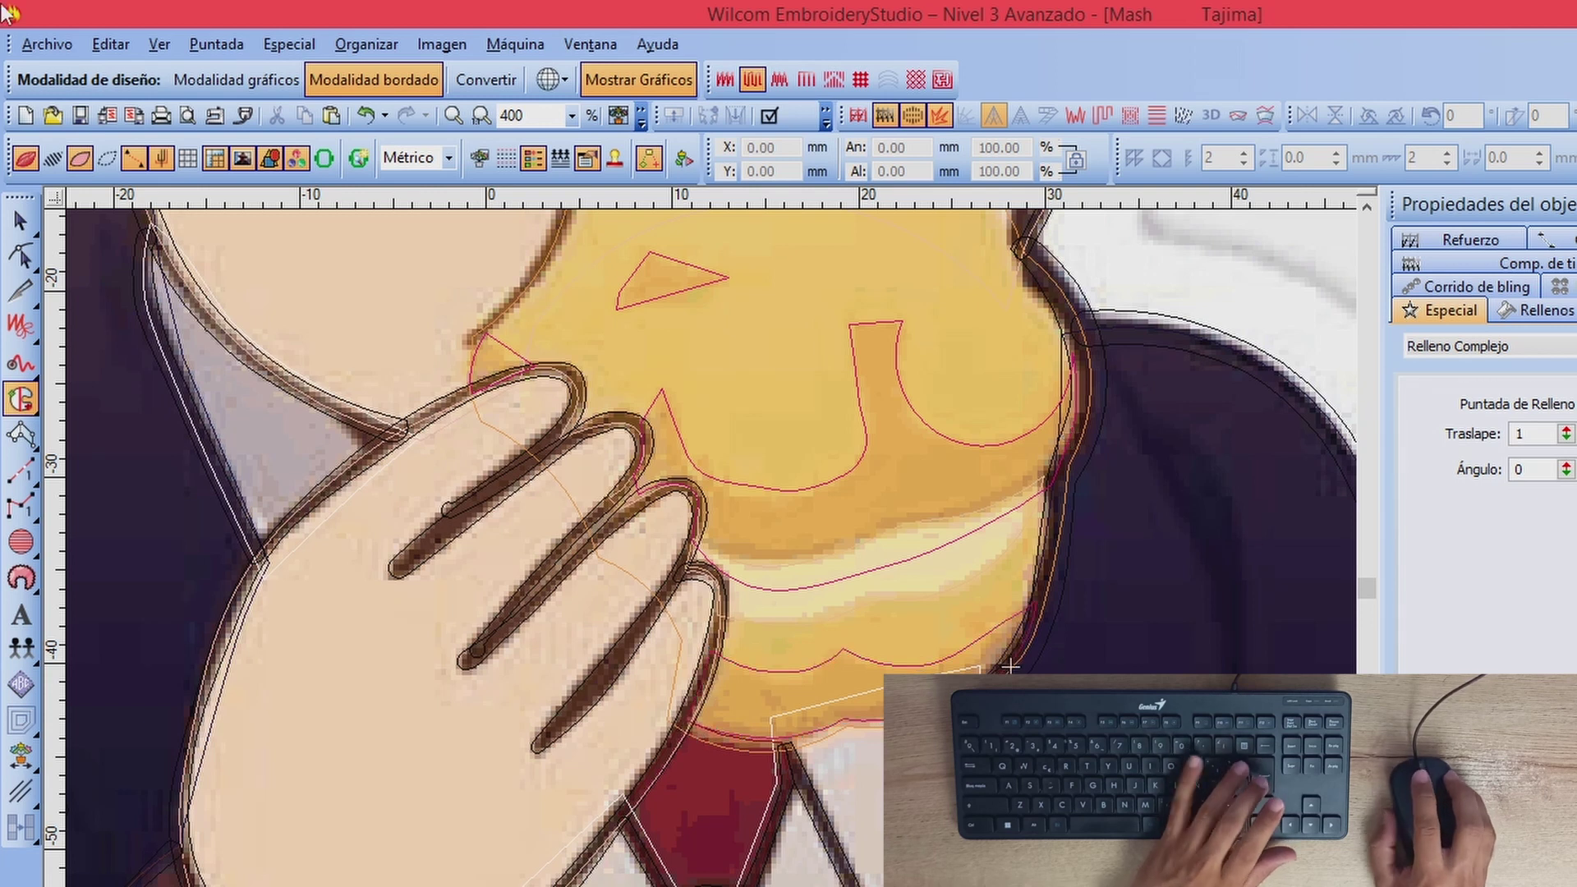
Step: Preview the stitches, select the bun's shadow fills and resequence them so the cream band stitches over them
click(53, 157)
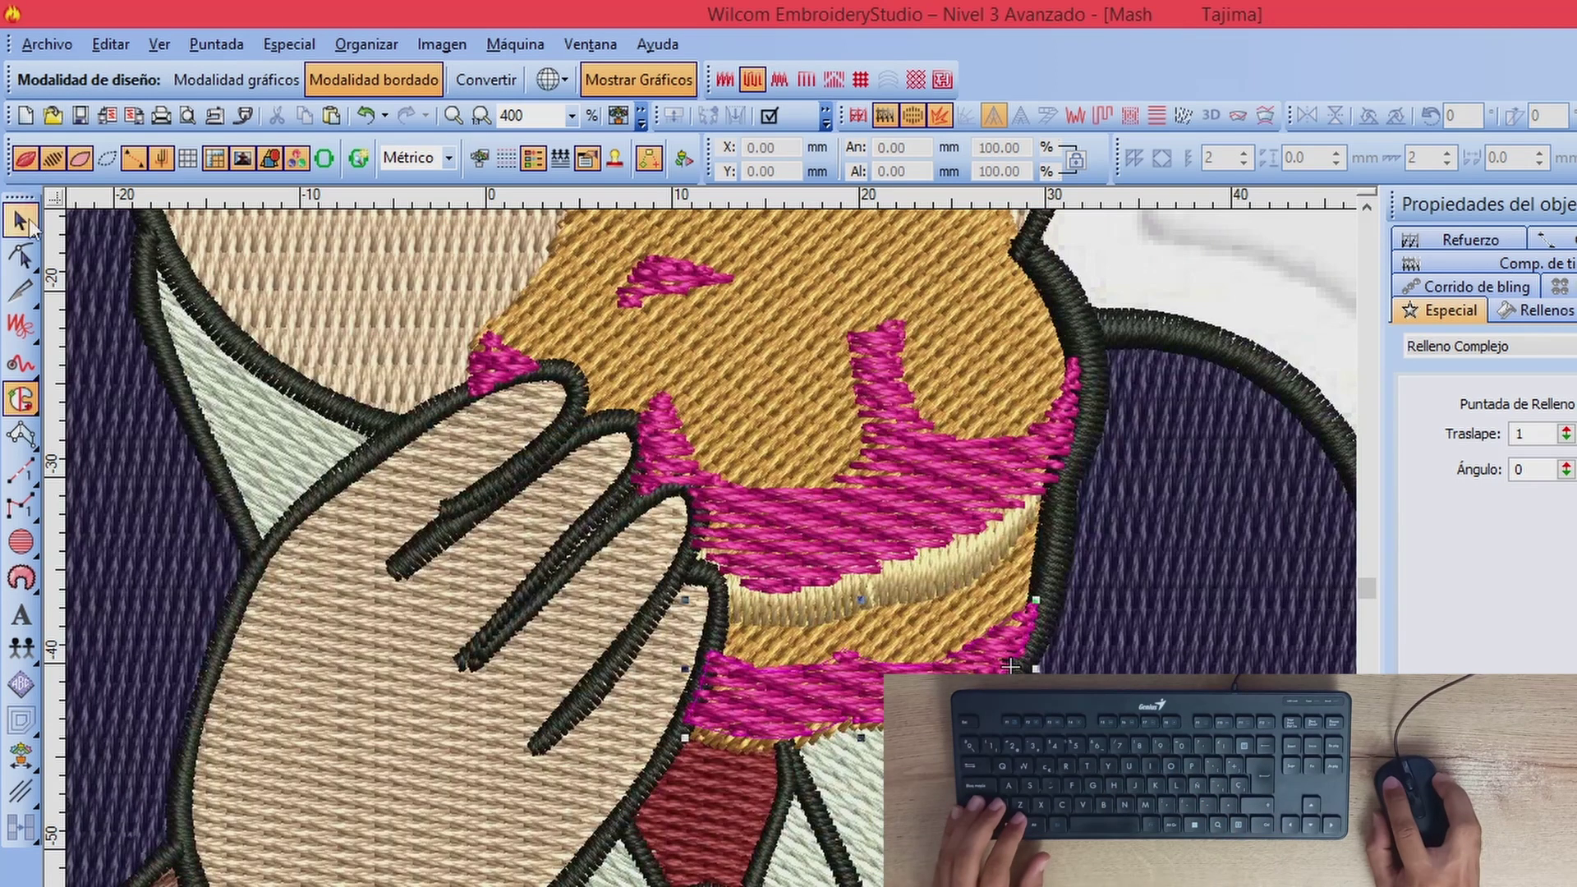
click(20, 220)
ctrl+click(1010, 667)
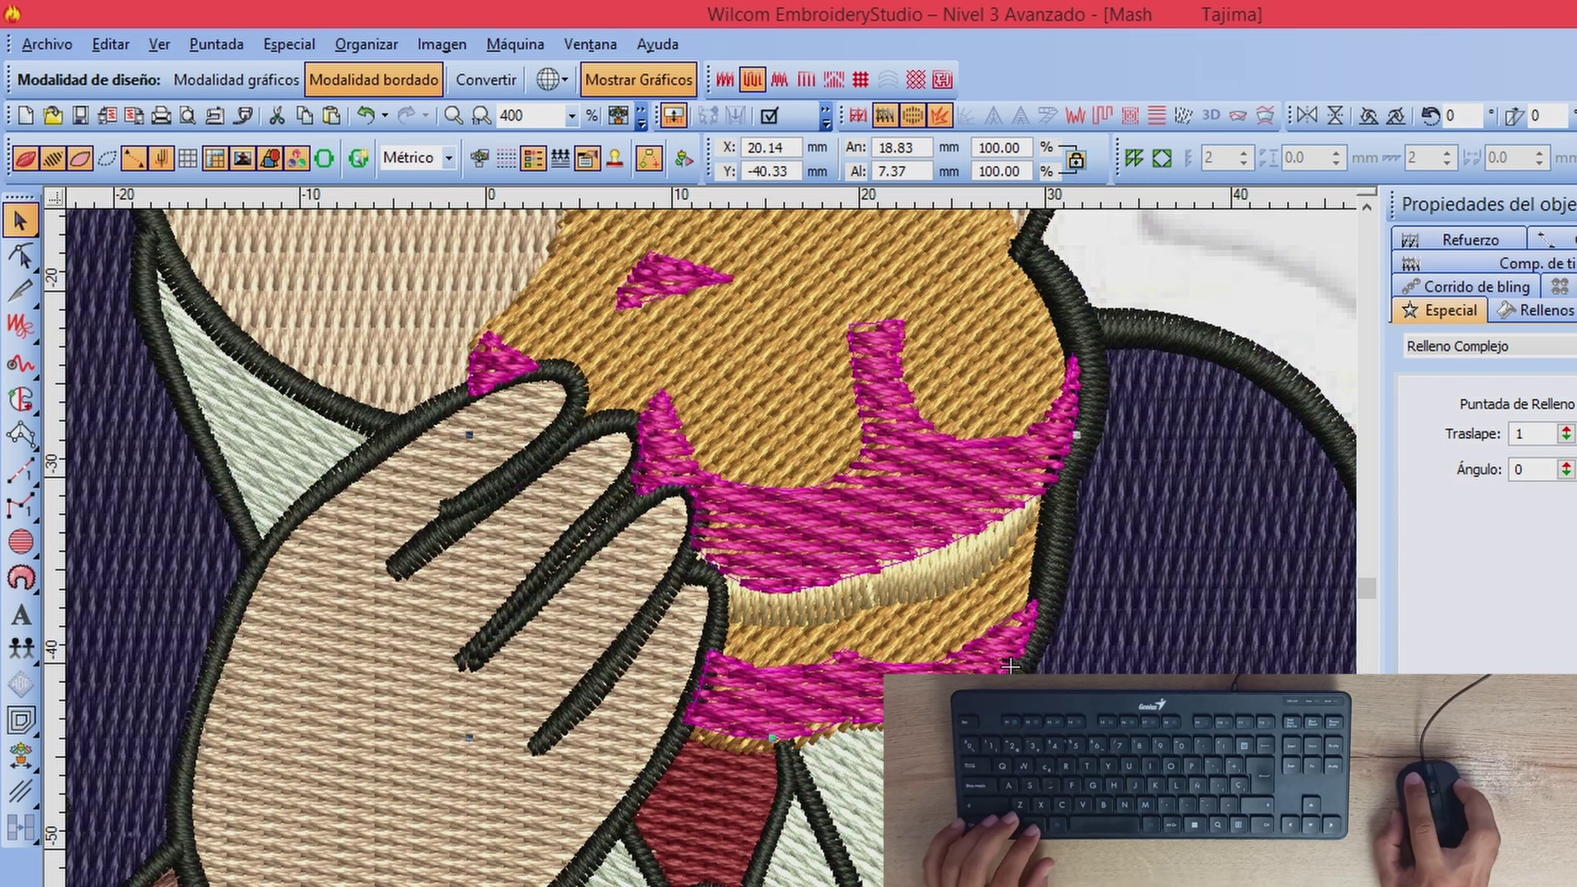
key(Tab)
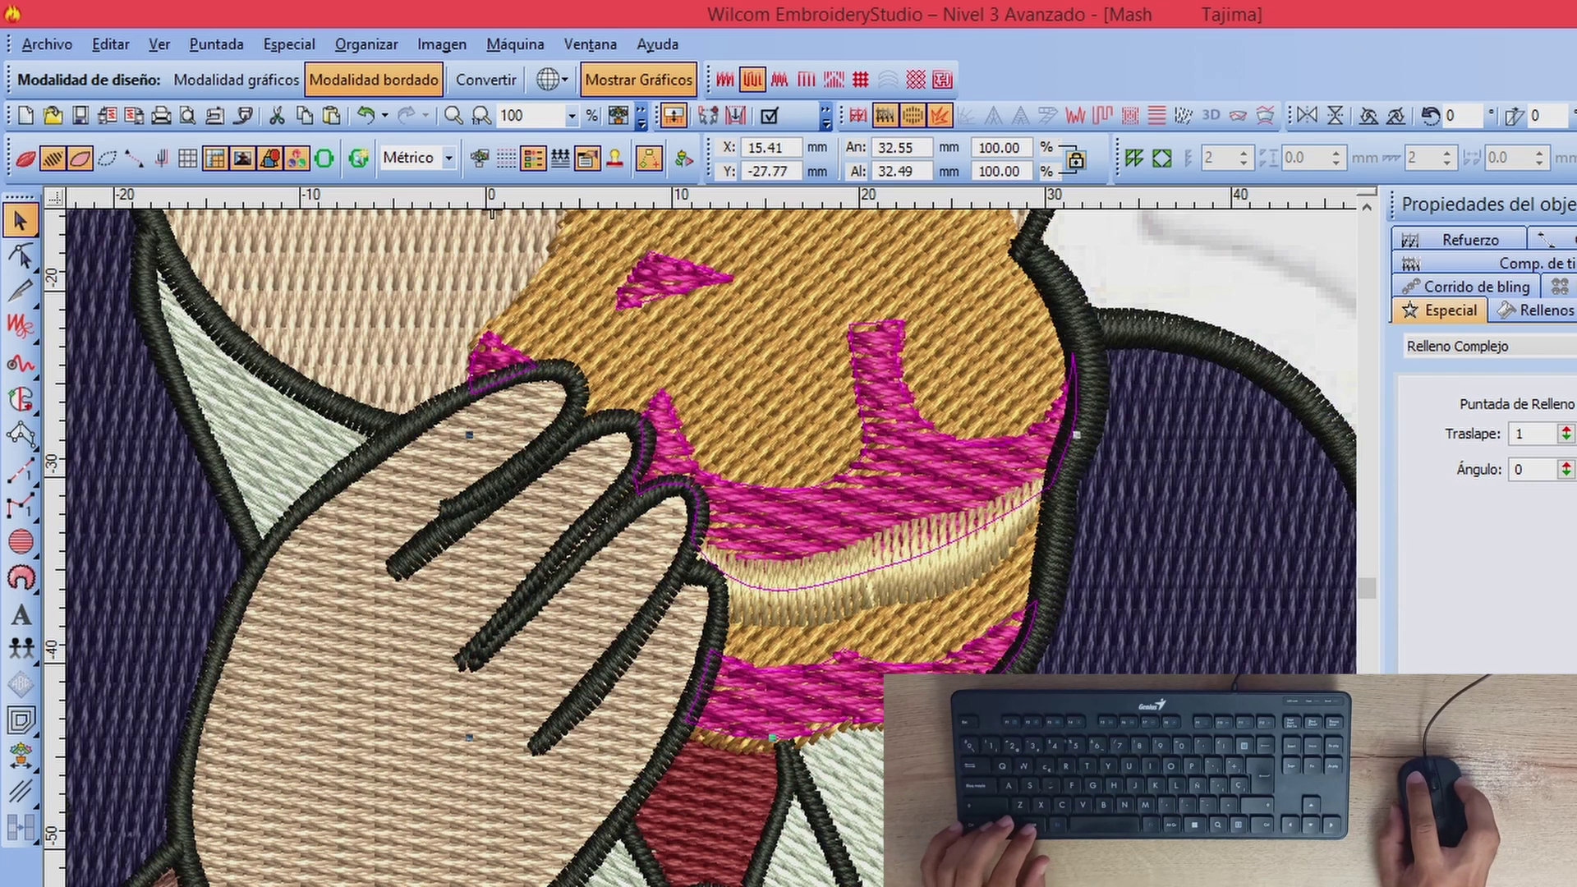
key(Tab)
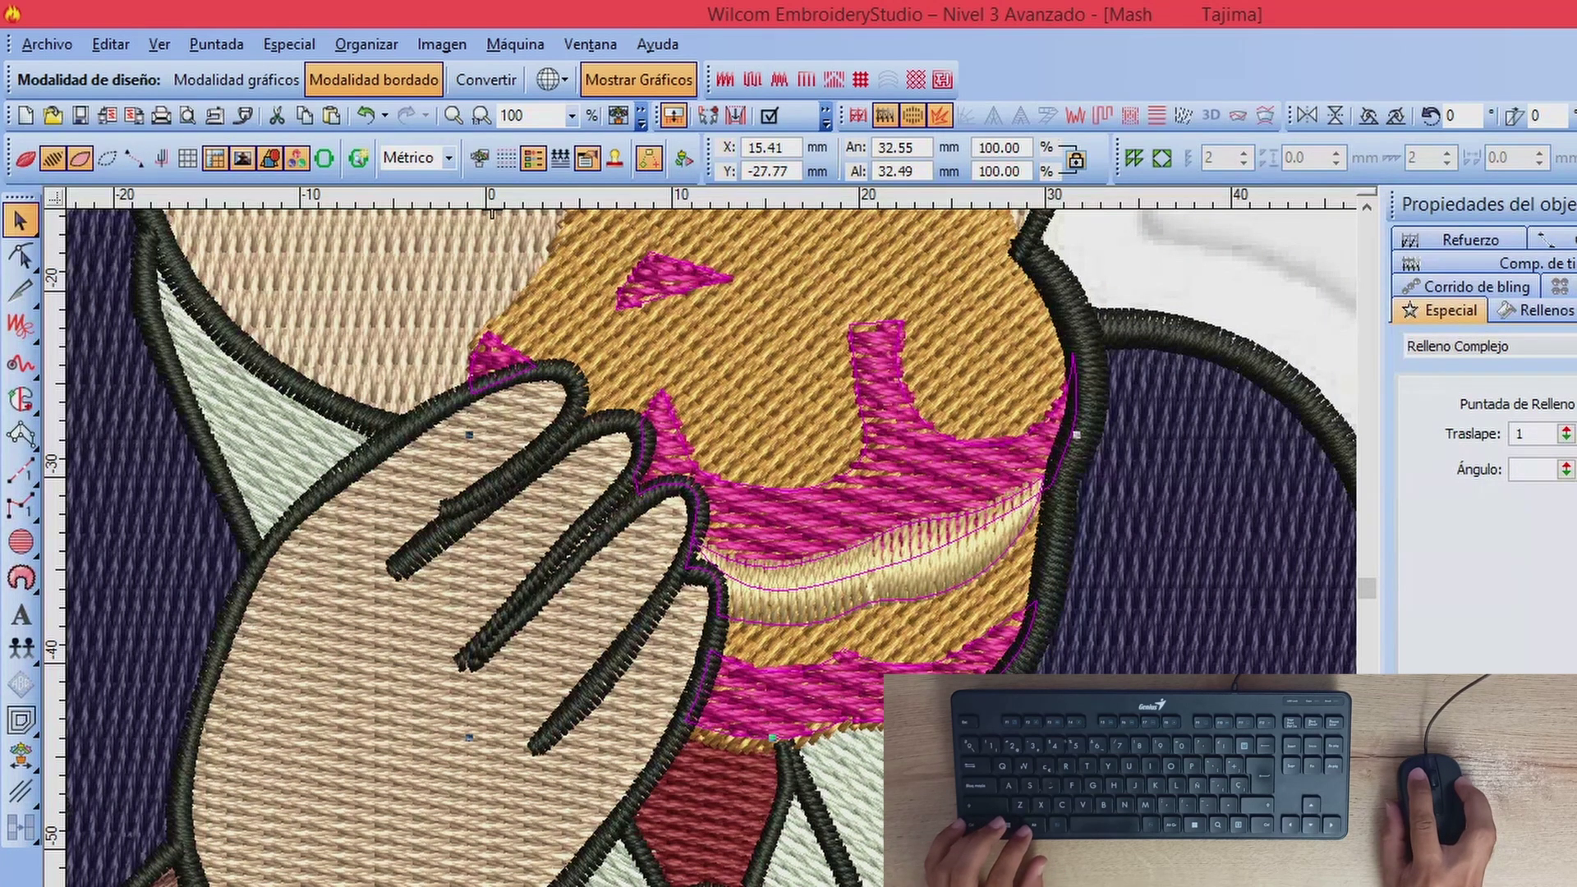
key(Tab)
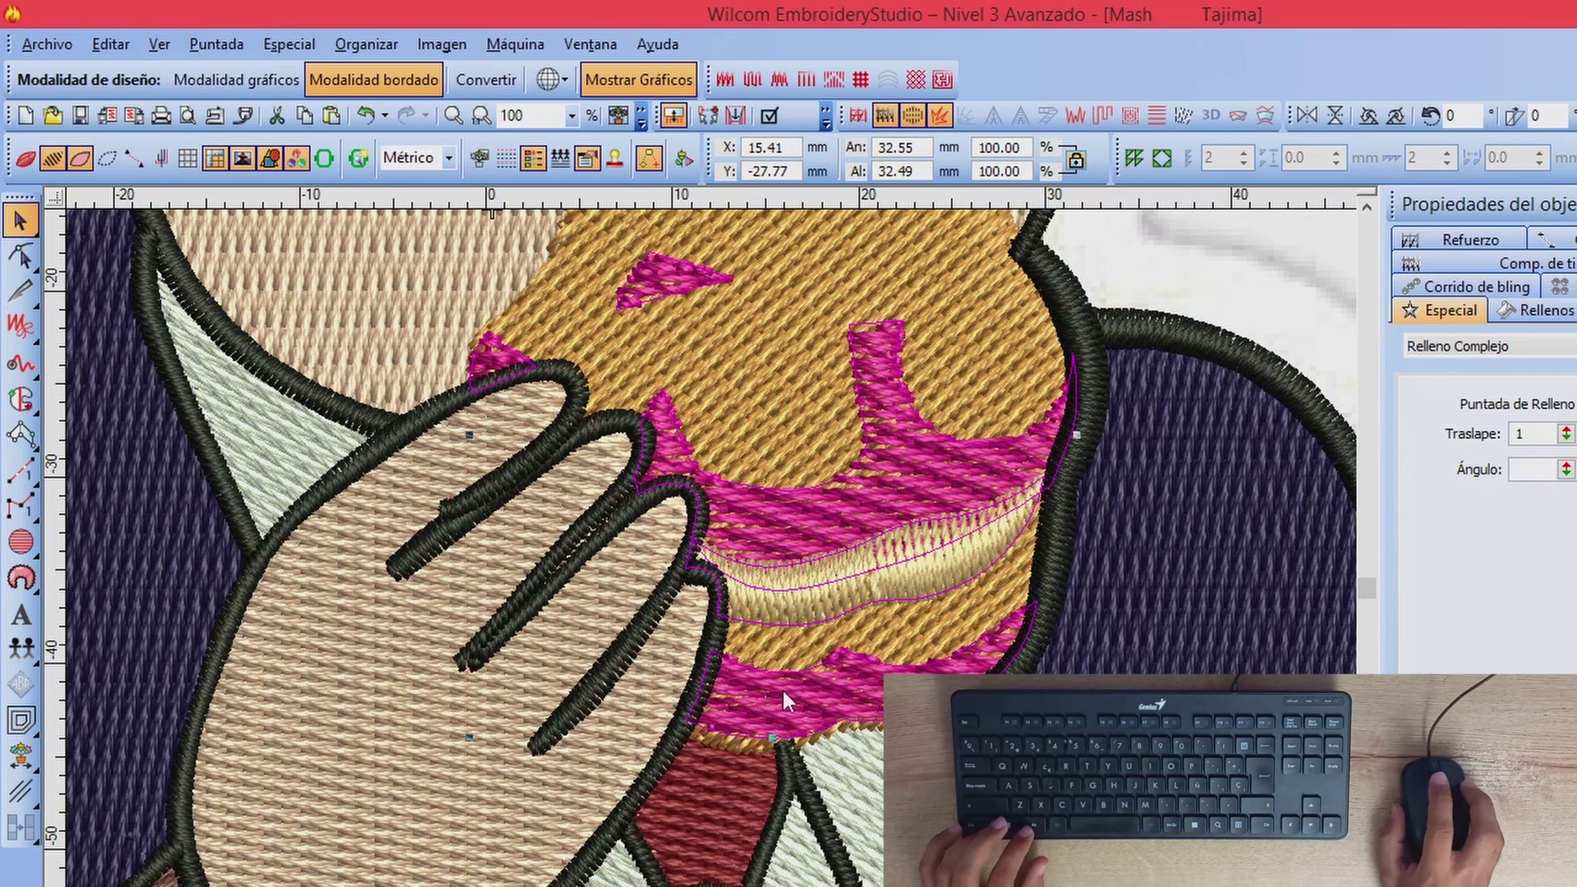
click(52, 159)
key(s)
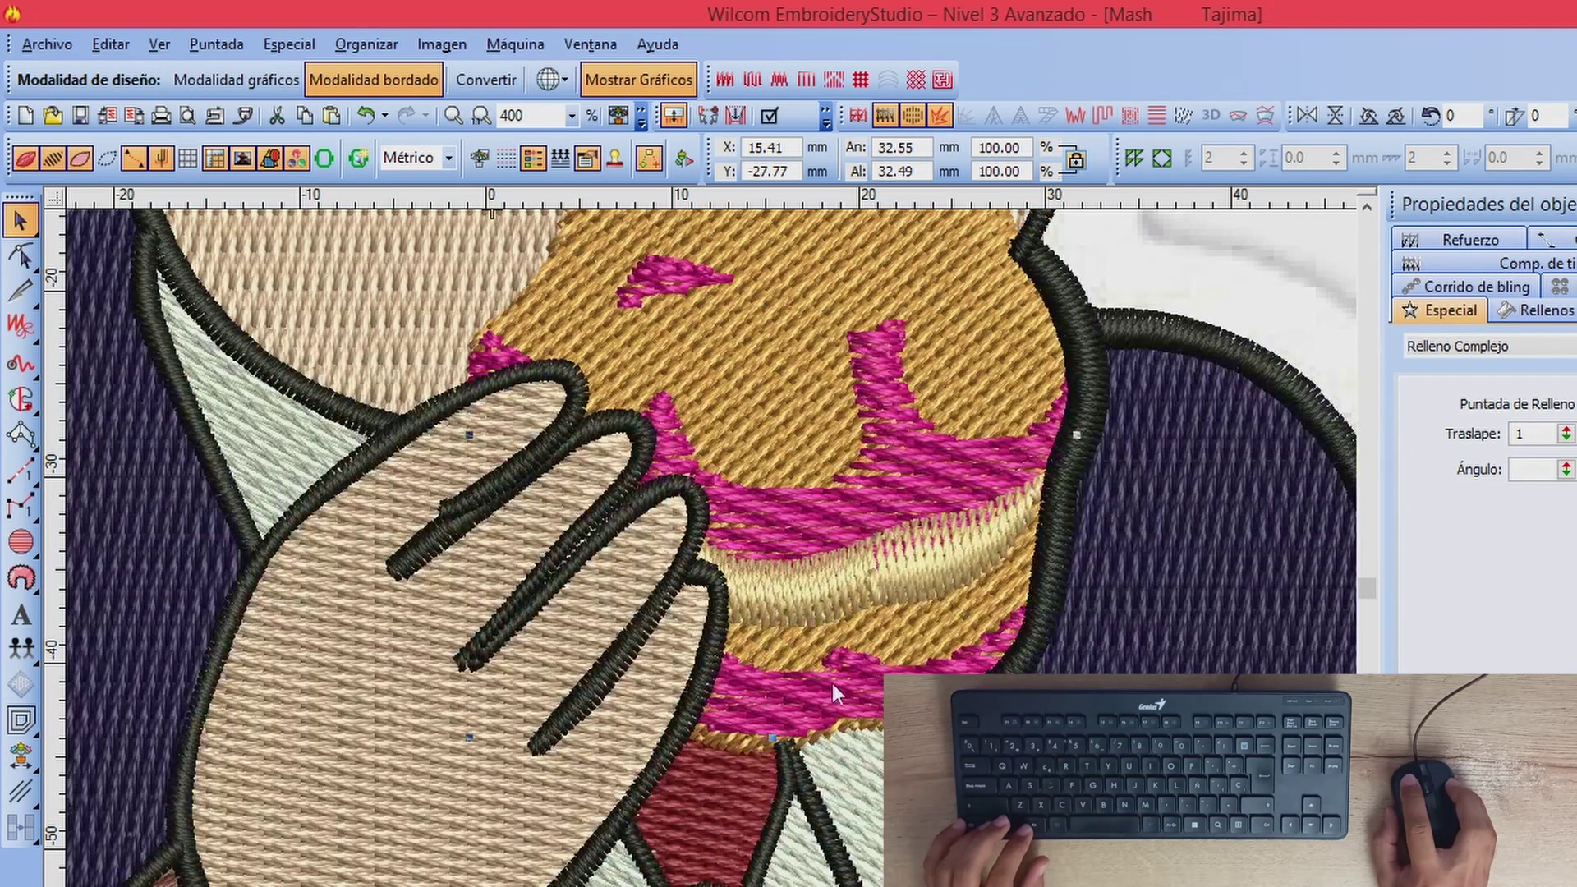
Step: Rotate the stitch direction of the bun's bottom shadow strip and large middle shadow to an upward diagonal
click(822, 827)
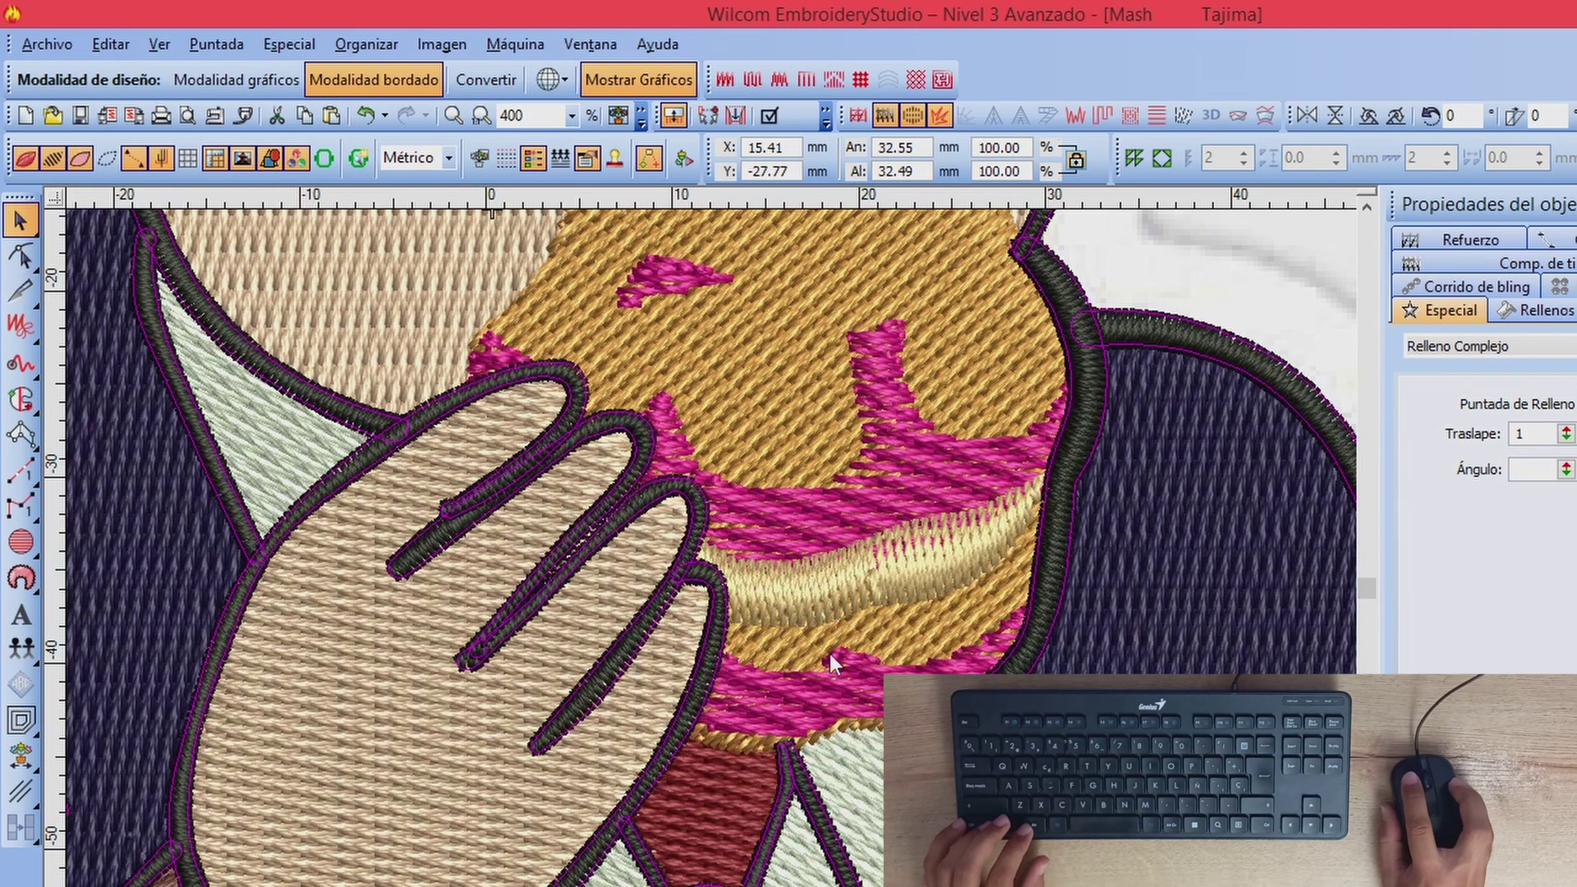
click(830, 654)
click(850, 658)
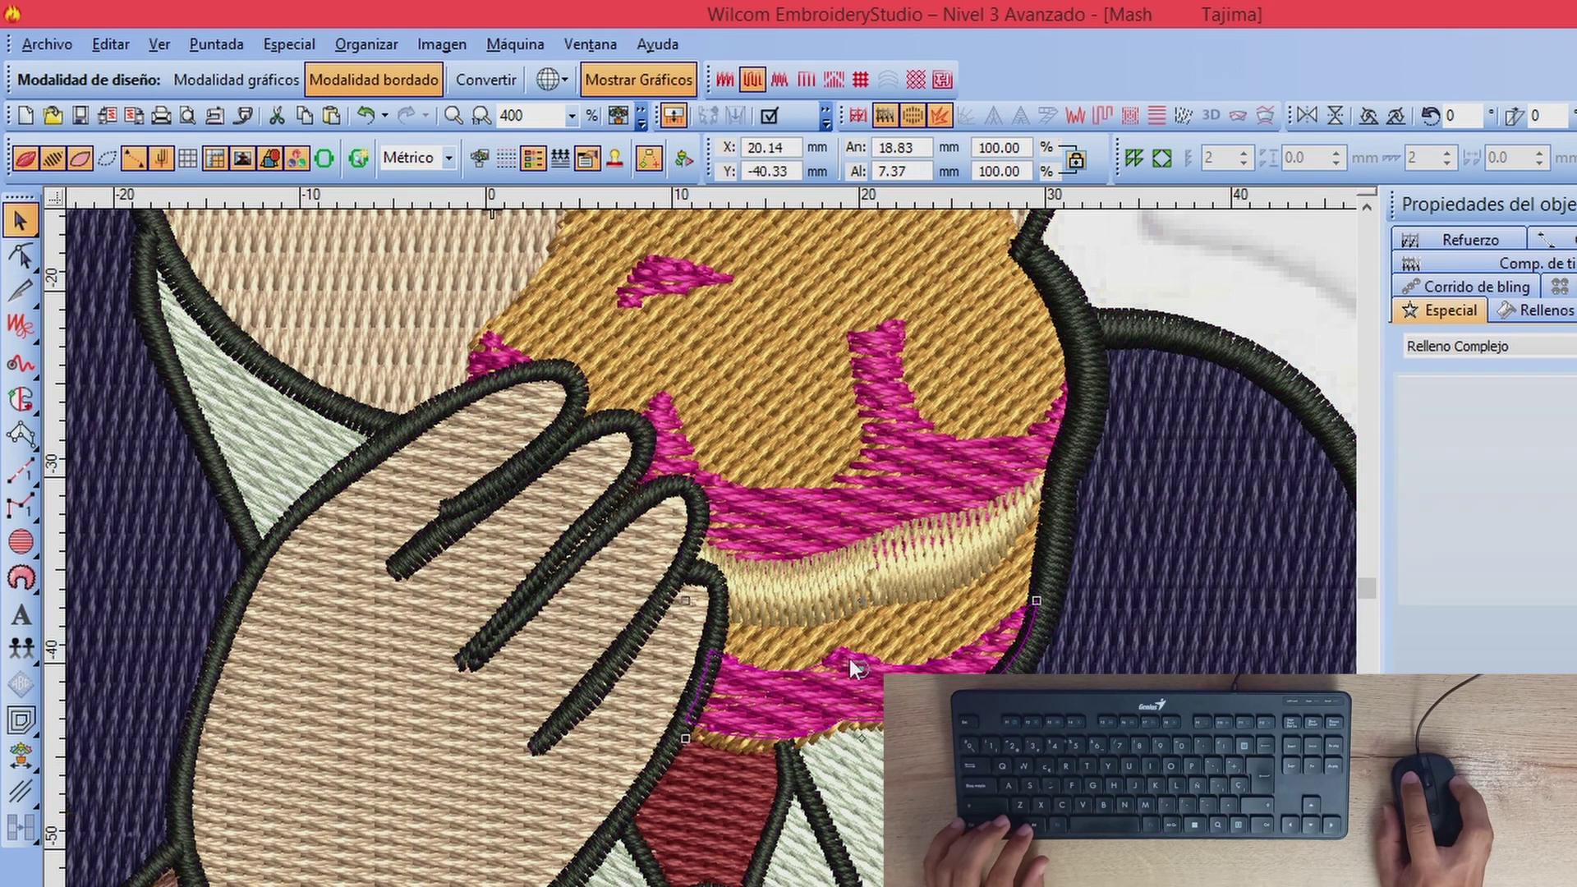
click(20, 256)
drag(737, 742, 690, 726)
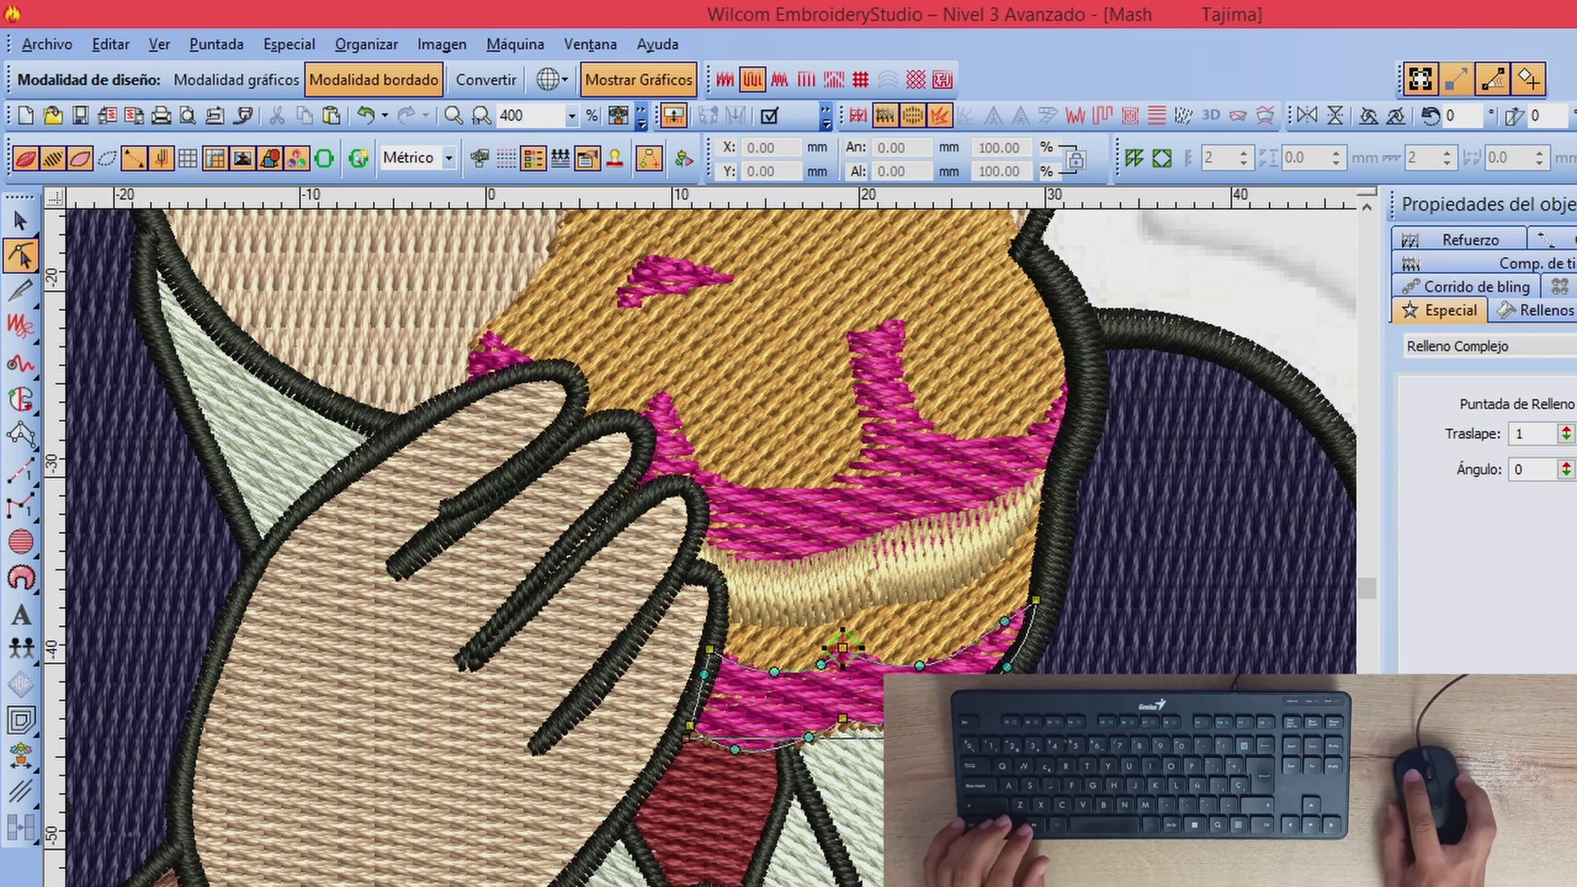
drag(980, 738, 896, 531)
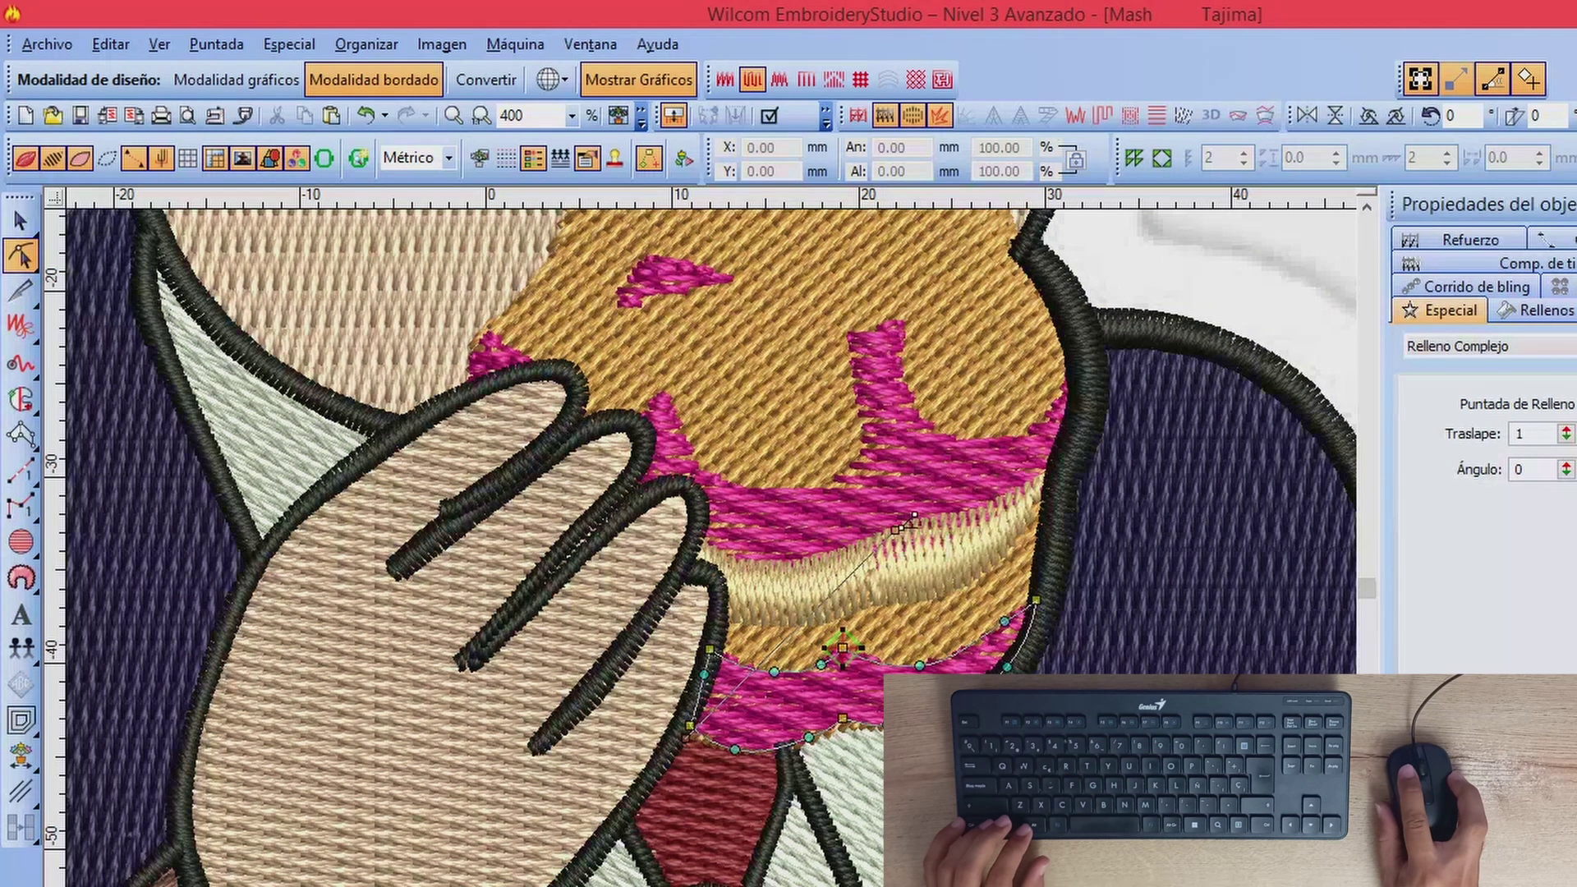
click(920, 412)
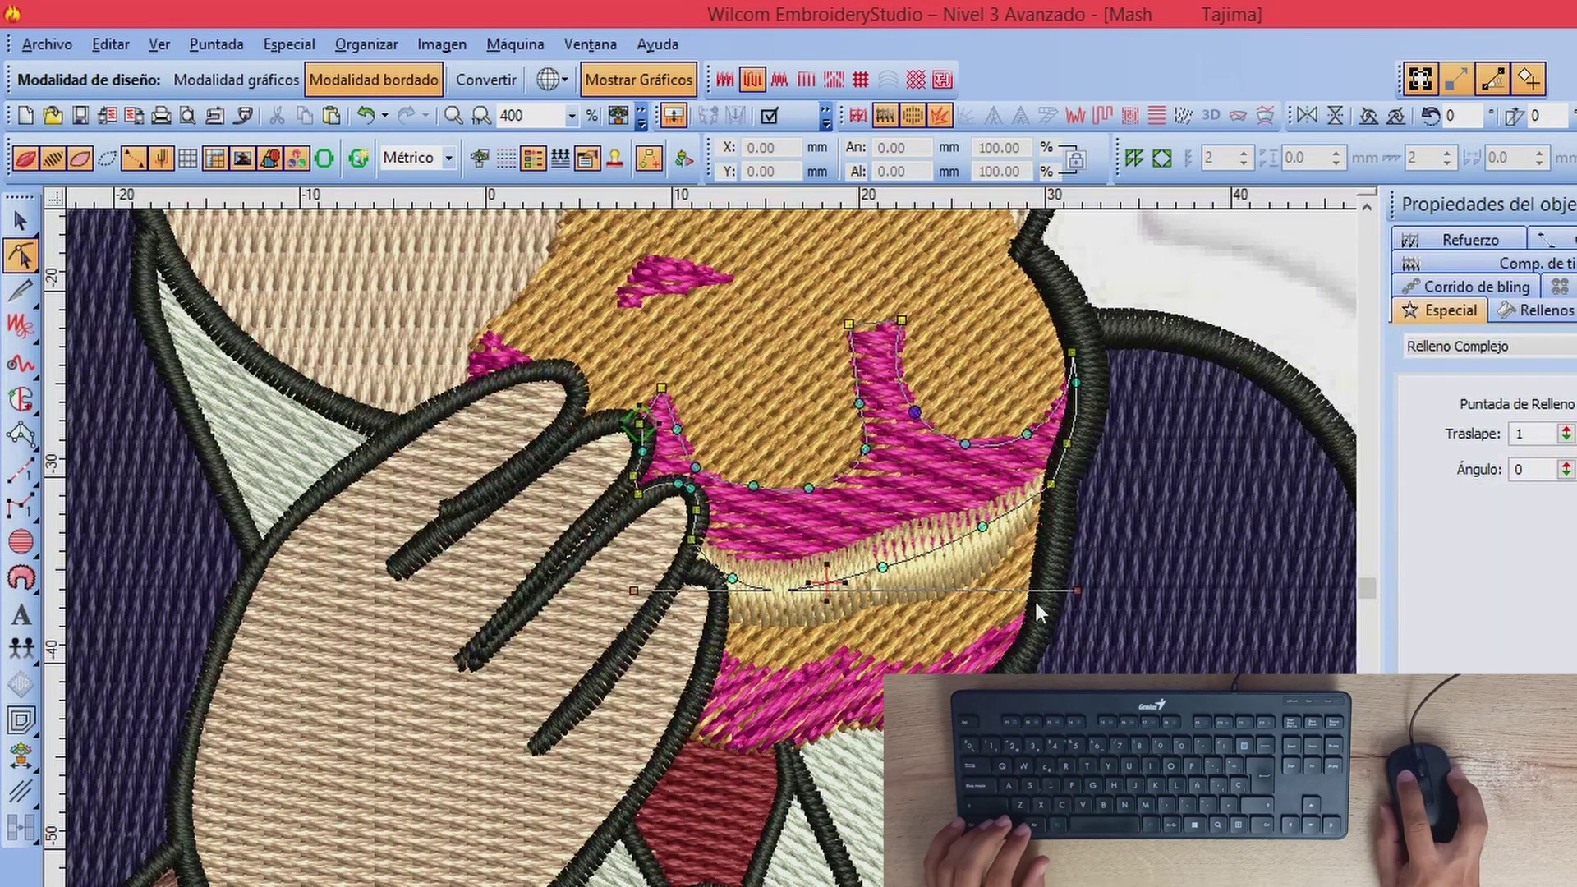
drag(1077, 591, 809, 575)
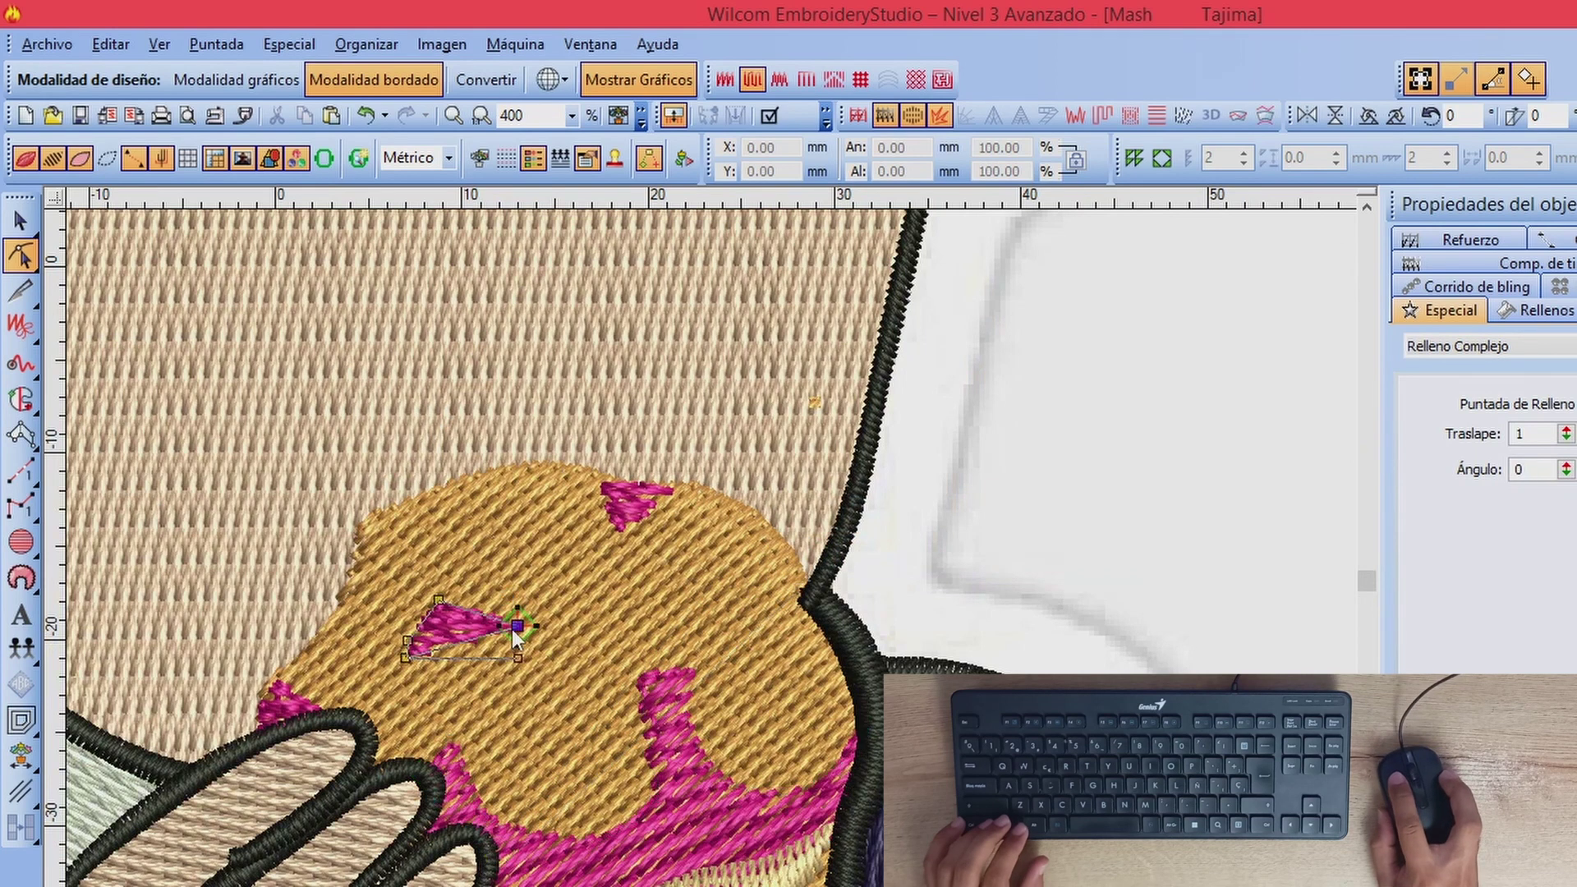
Step: Tilt the stitch direction of the bun's upper-left wedge, top triangle and the corner patch above the fingers, the corner to 43°
click(513, 630)
drag(518, 663, 472, 572)
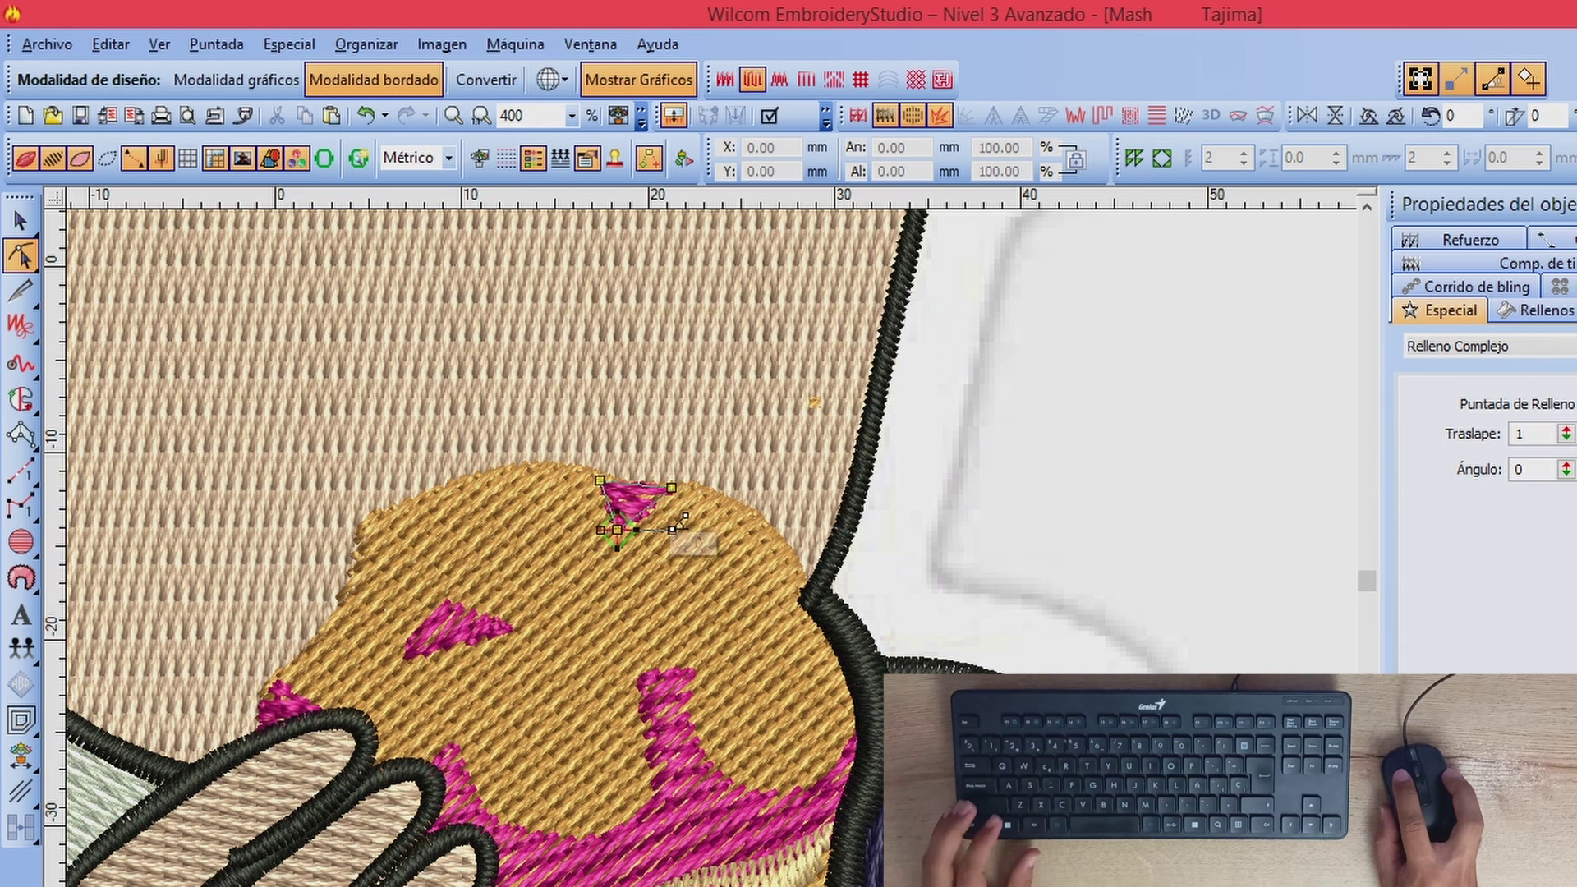
click(669, 495)
click(294, 693)
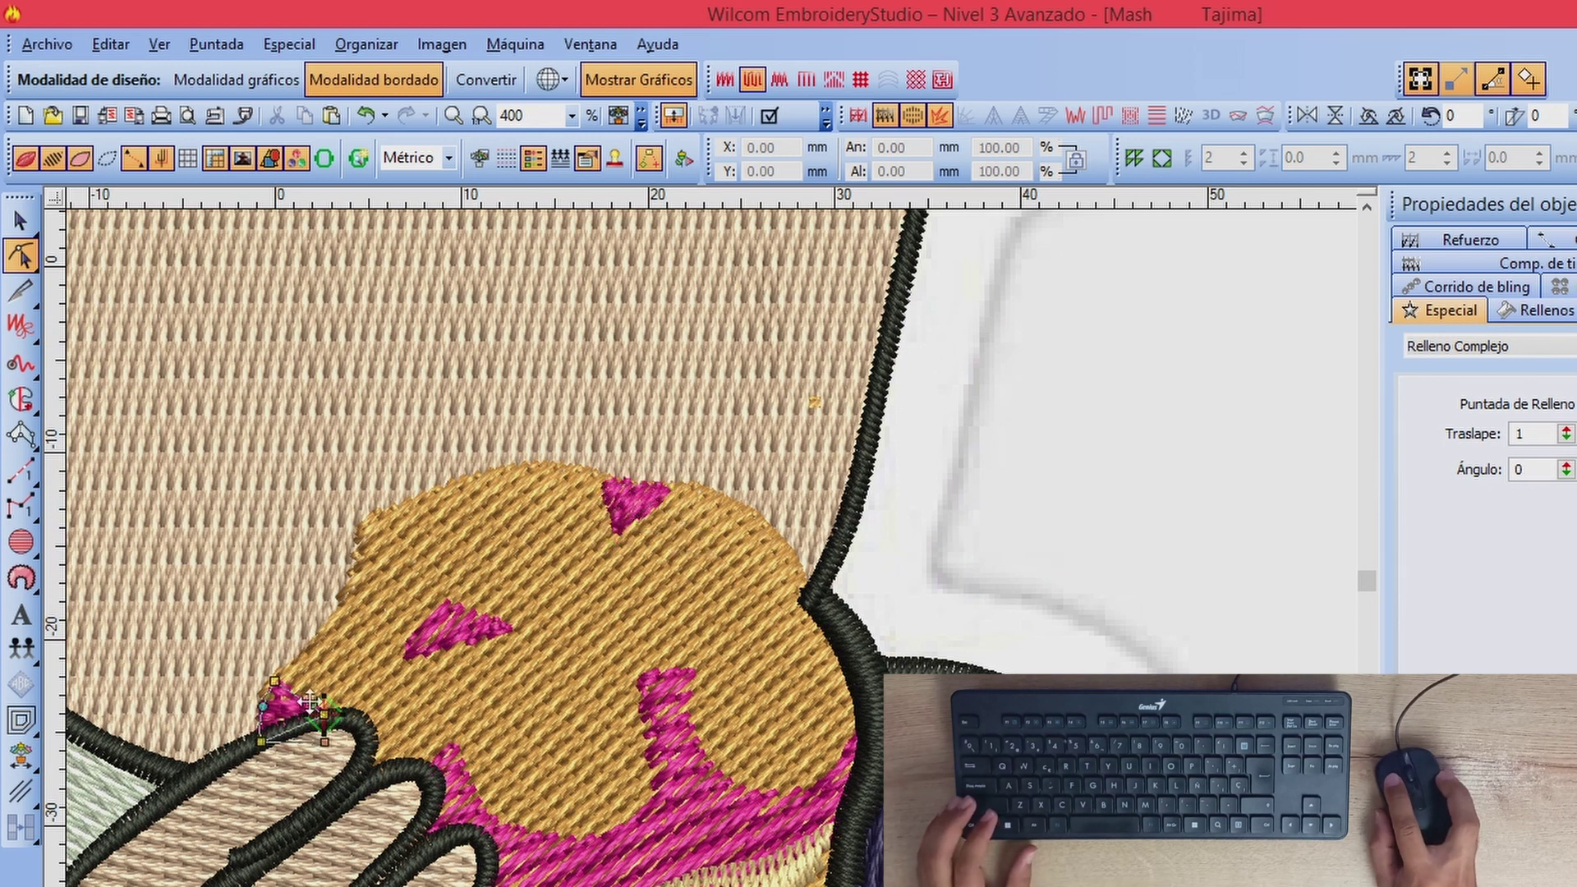
drag(325, 744, 341, 667)
Step: Select all the bun's shadow fills, recolour them orange and compare the stitched preview with the artwork
click(21, 220)
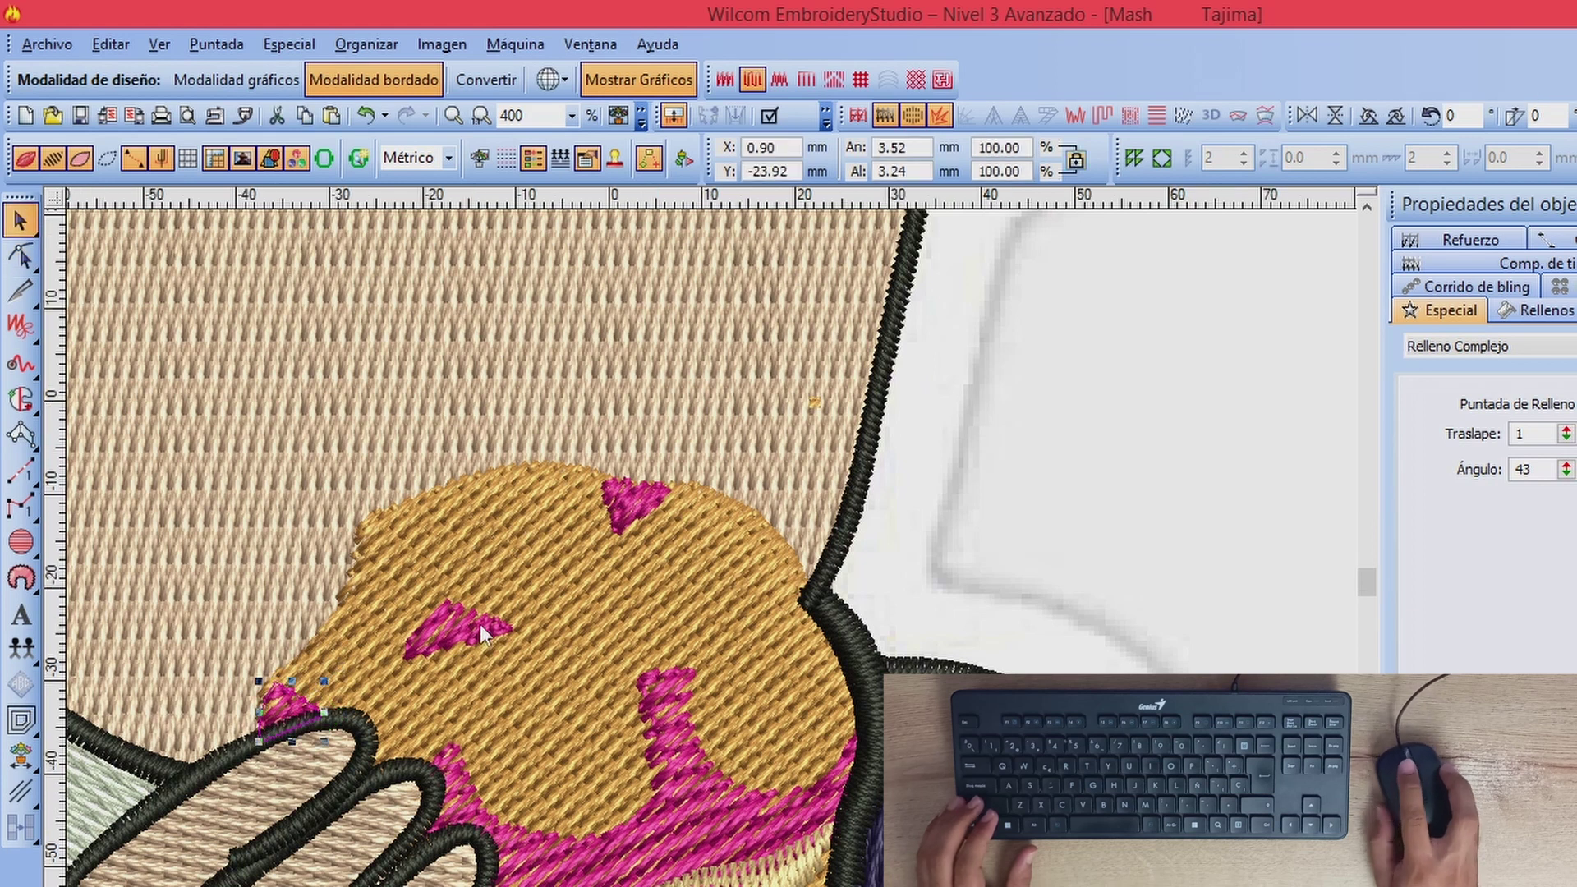
key(1)
click(777, 580)
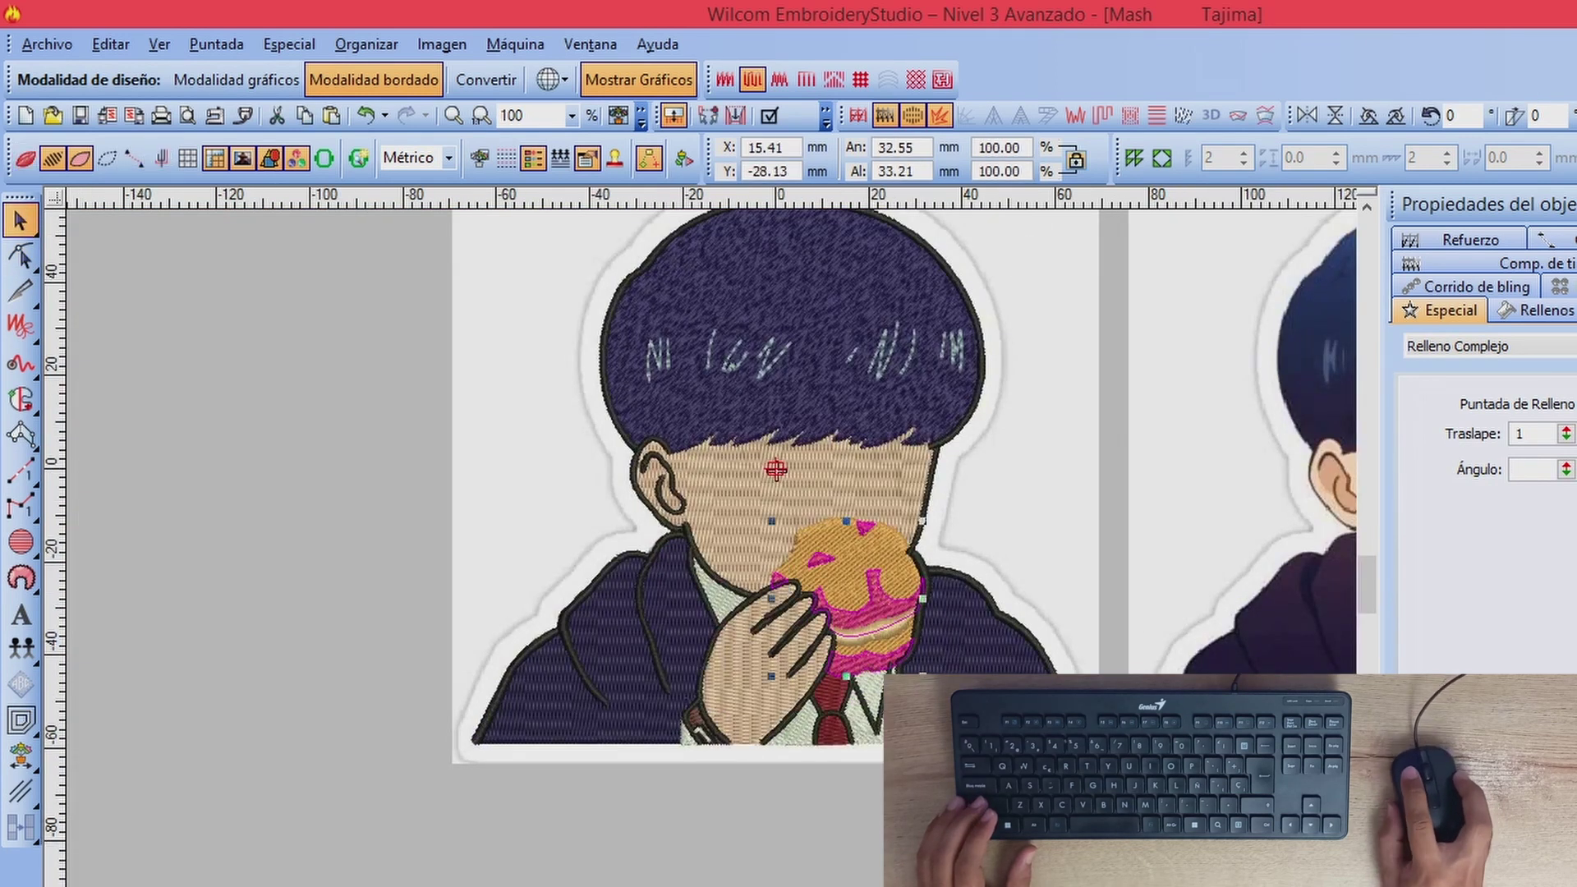
key(Delete)
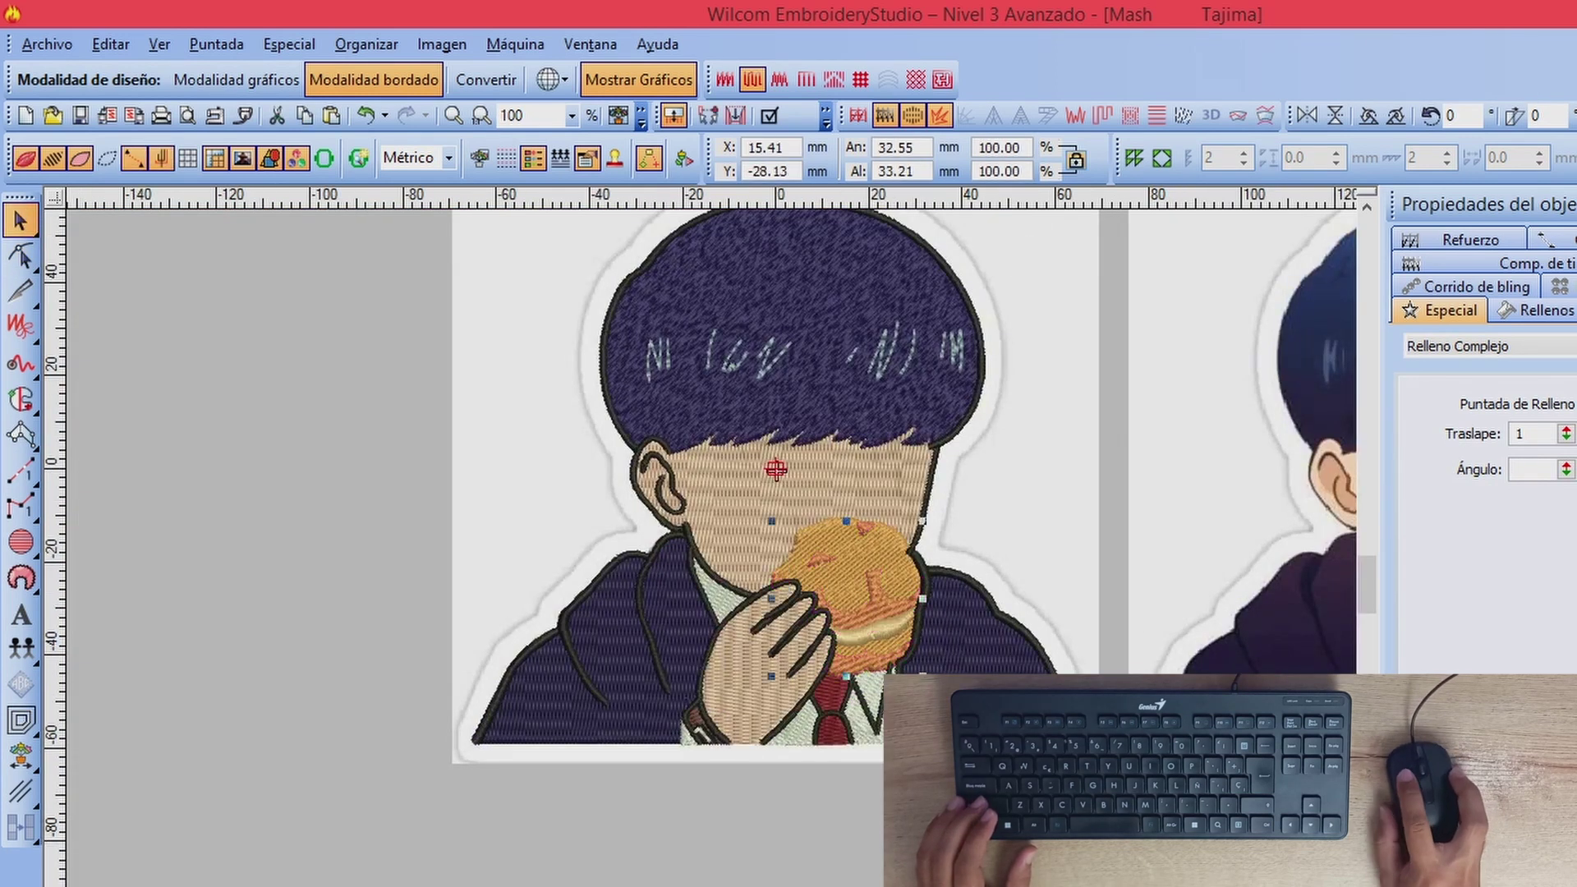
scroll(879, 633, up, 1)
key(s)
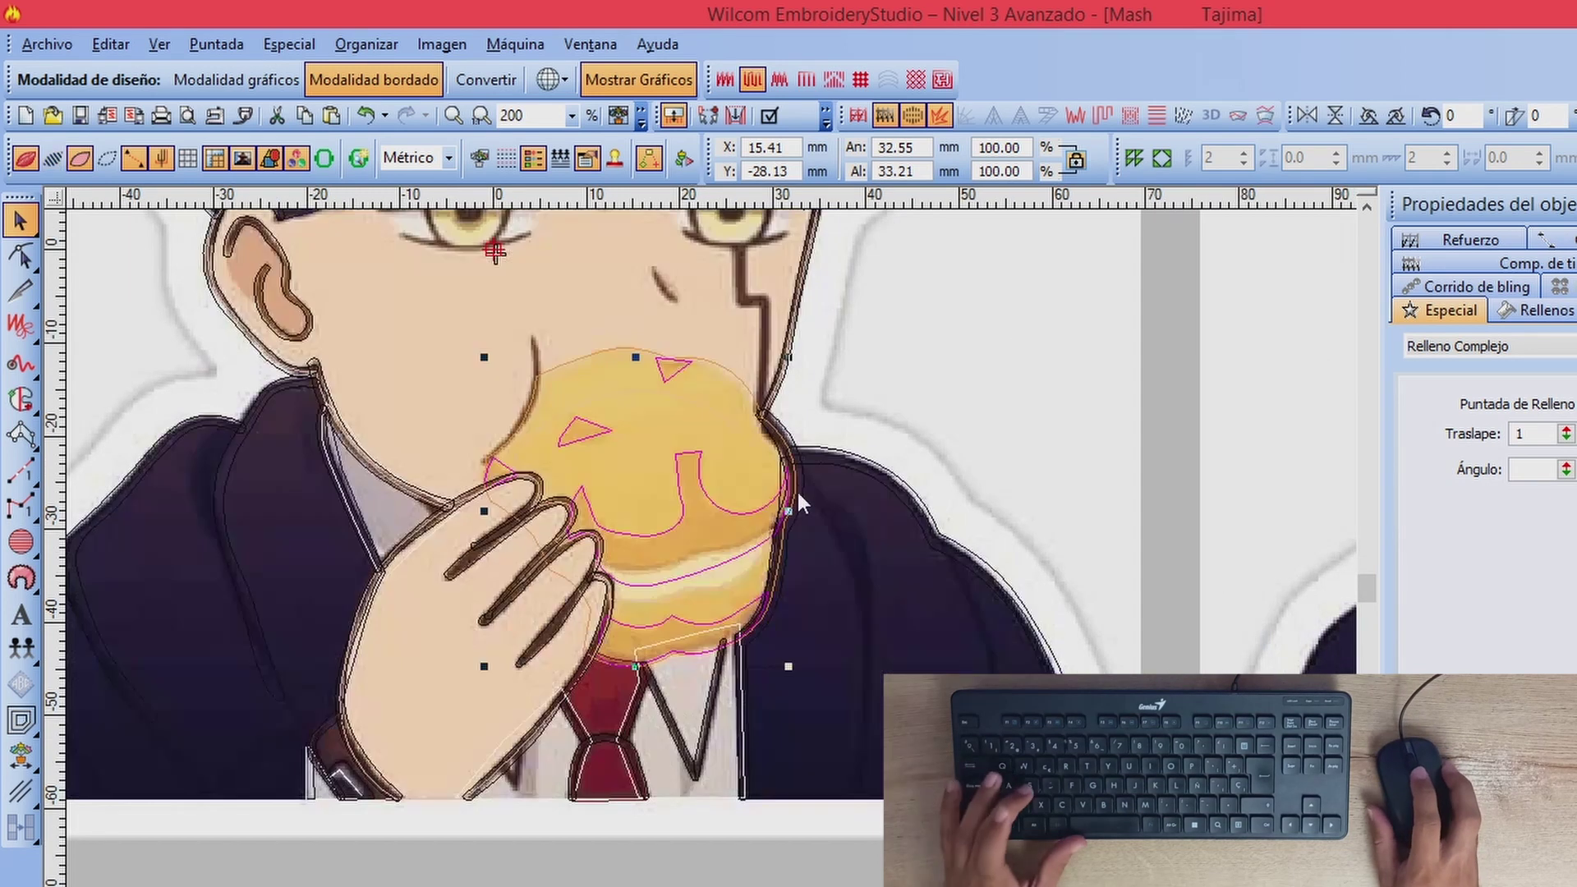
key(shift+s)
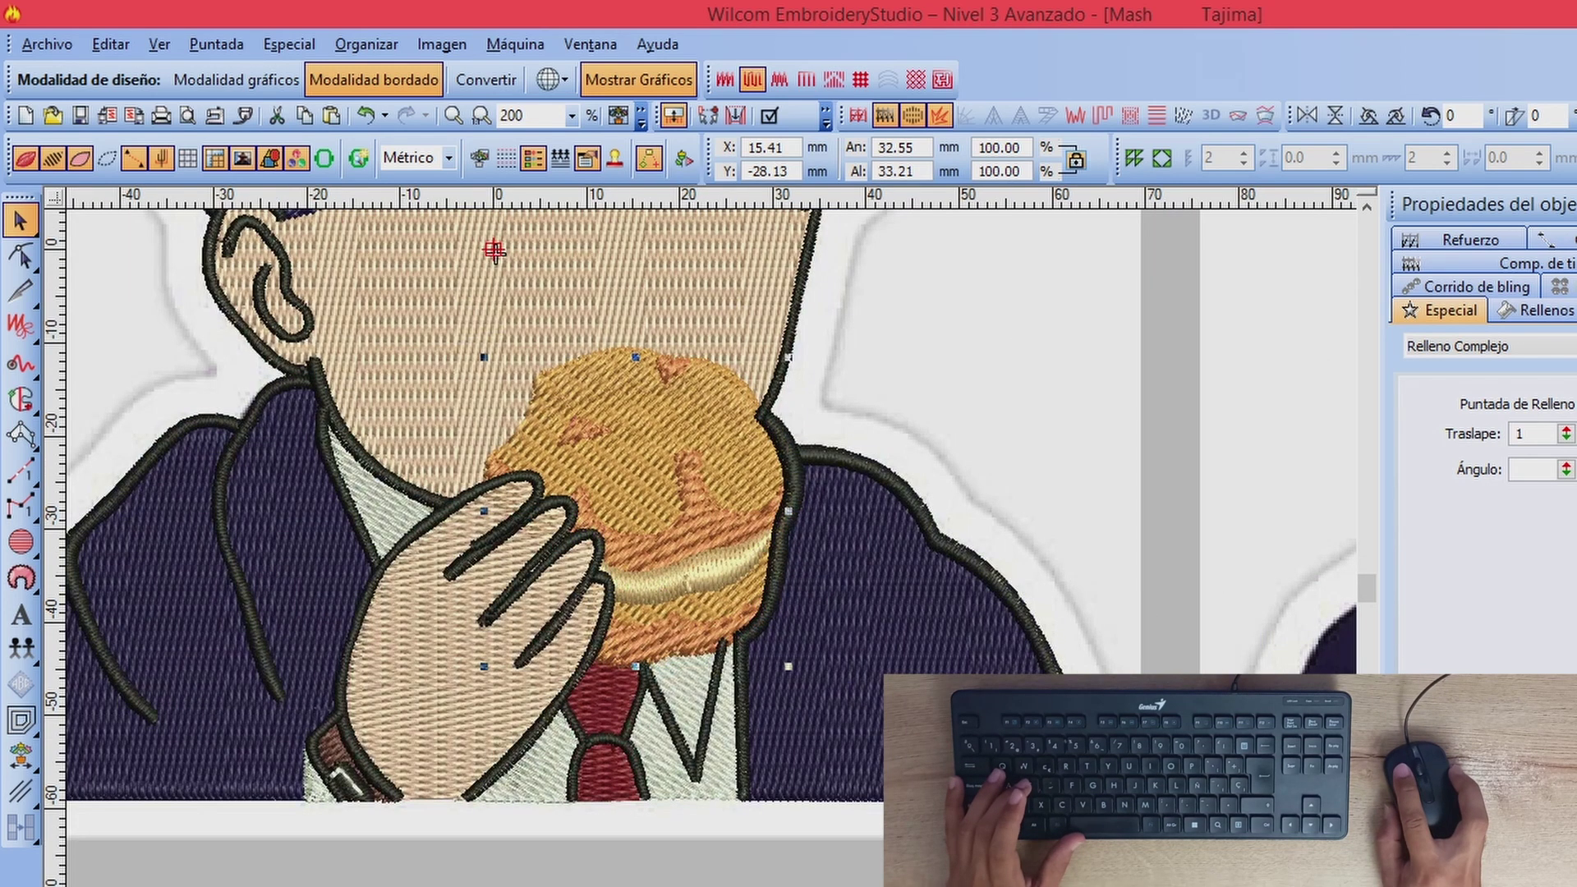
Step: Try tan and brown tones on the bun's shadow fills, settle on golden brown and view the whole design beside the reference
key(shift+s)
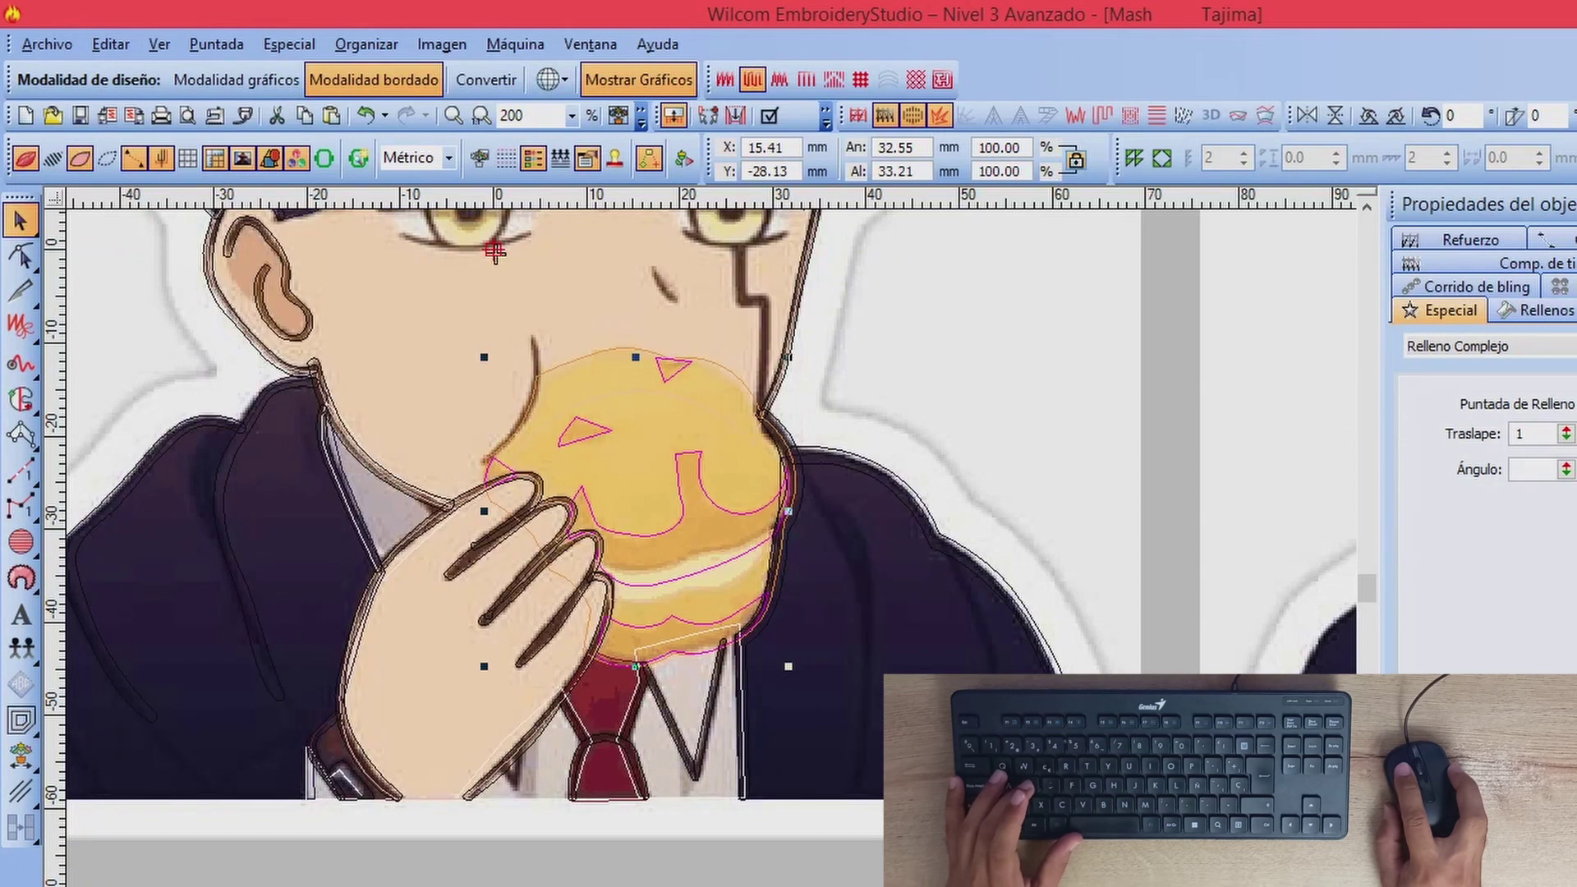
key(shift+s)
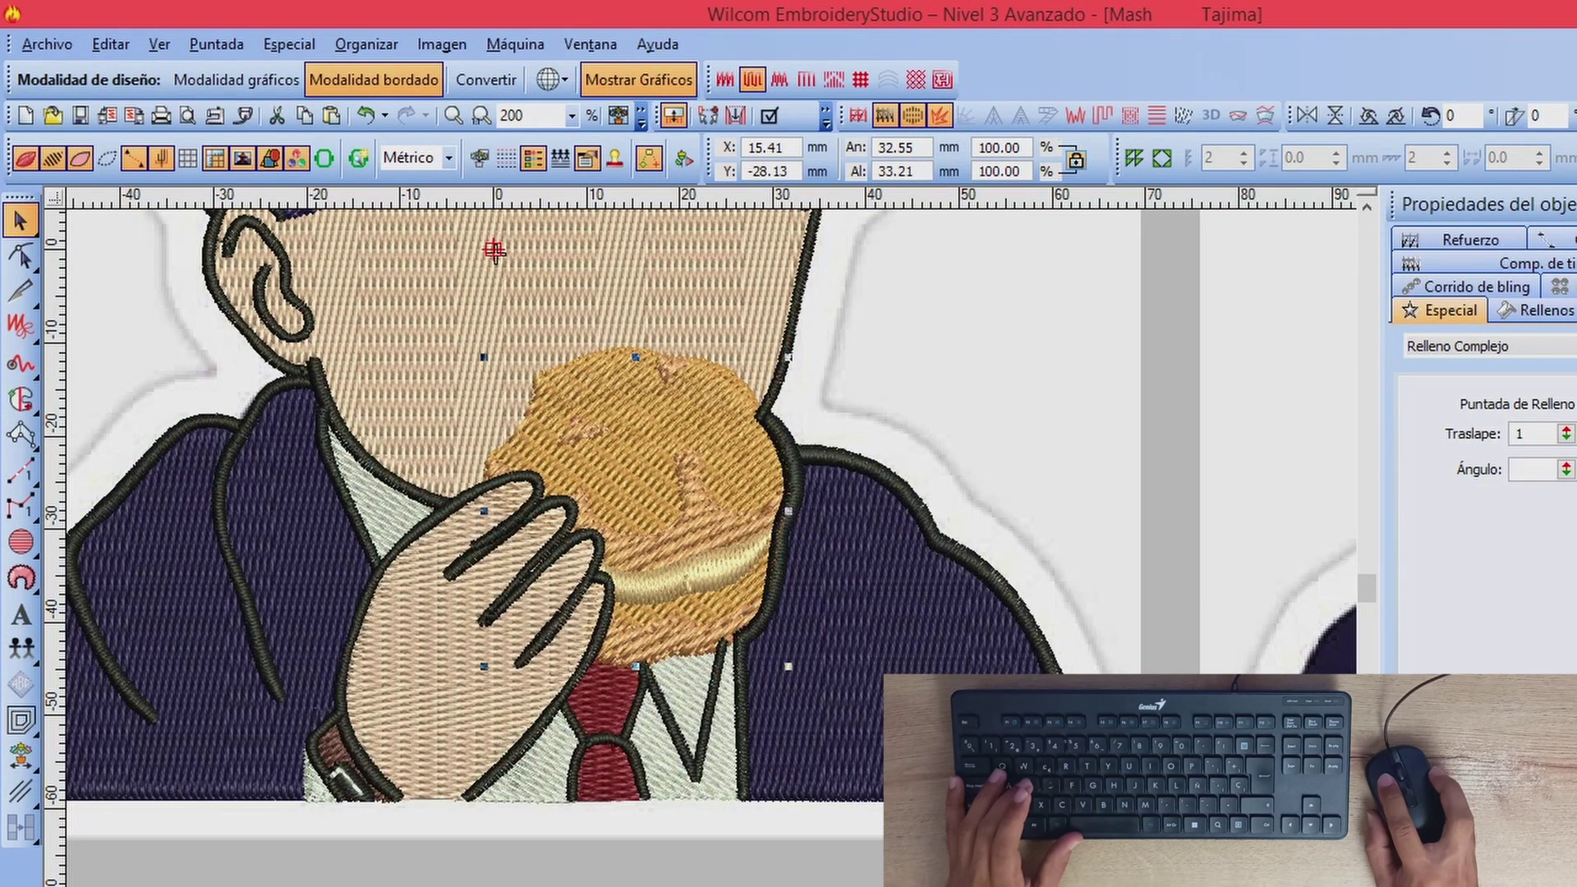
key(shift+s)
key(shift+s)
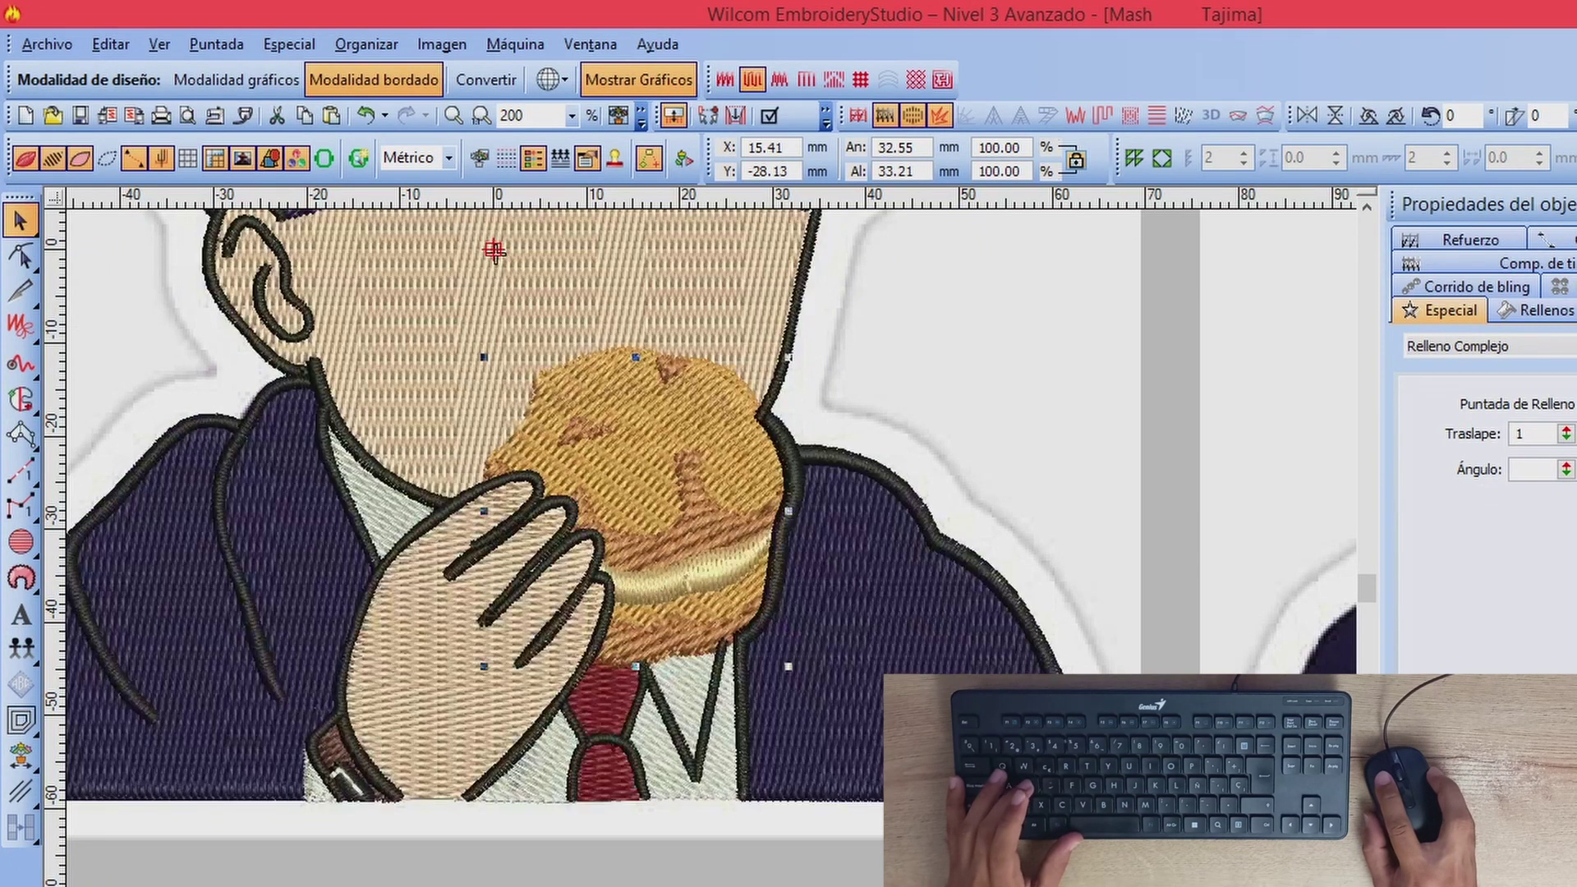
key(shift+s)
key(shift+s)
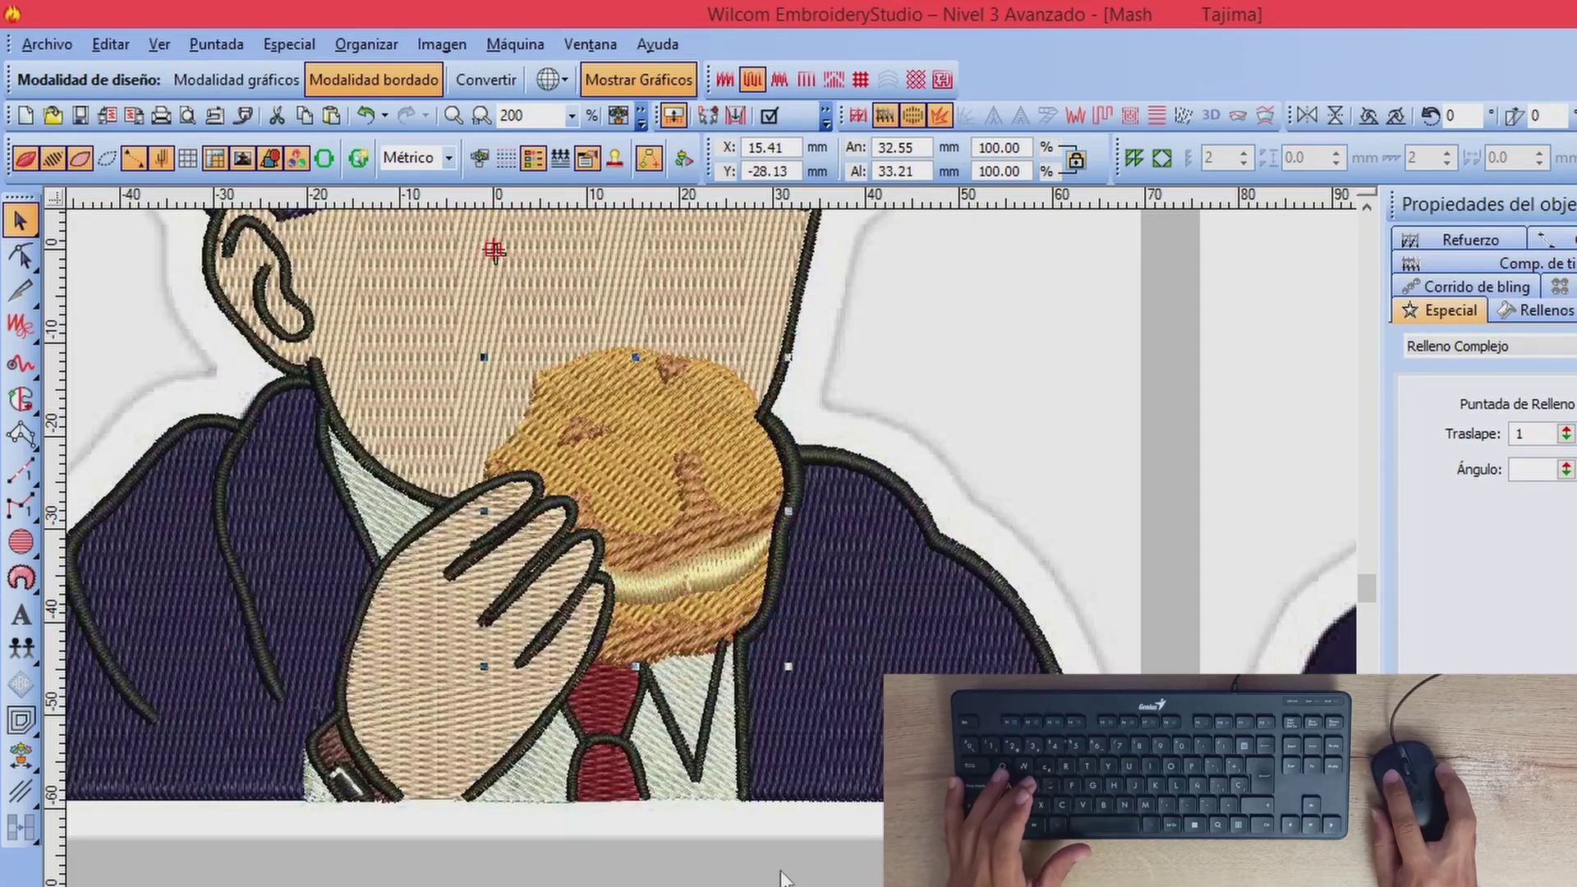
key(Escape)
key(shift+z)
key(shift+z)
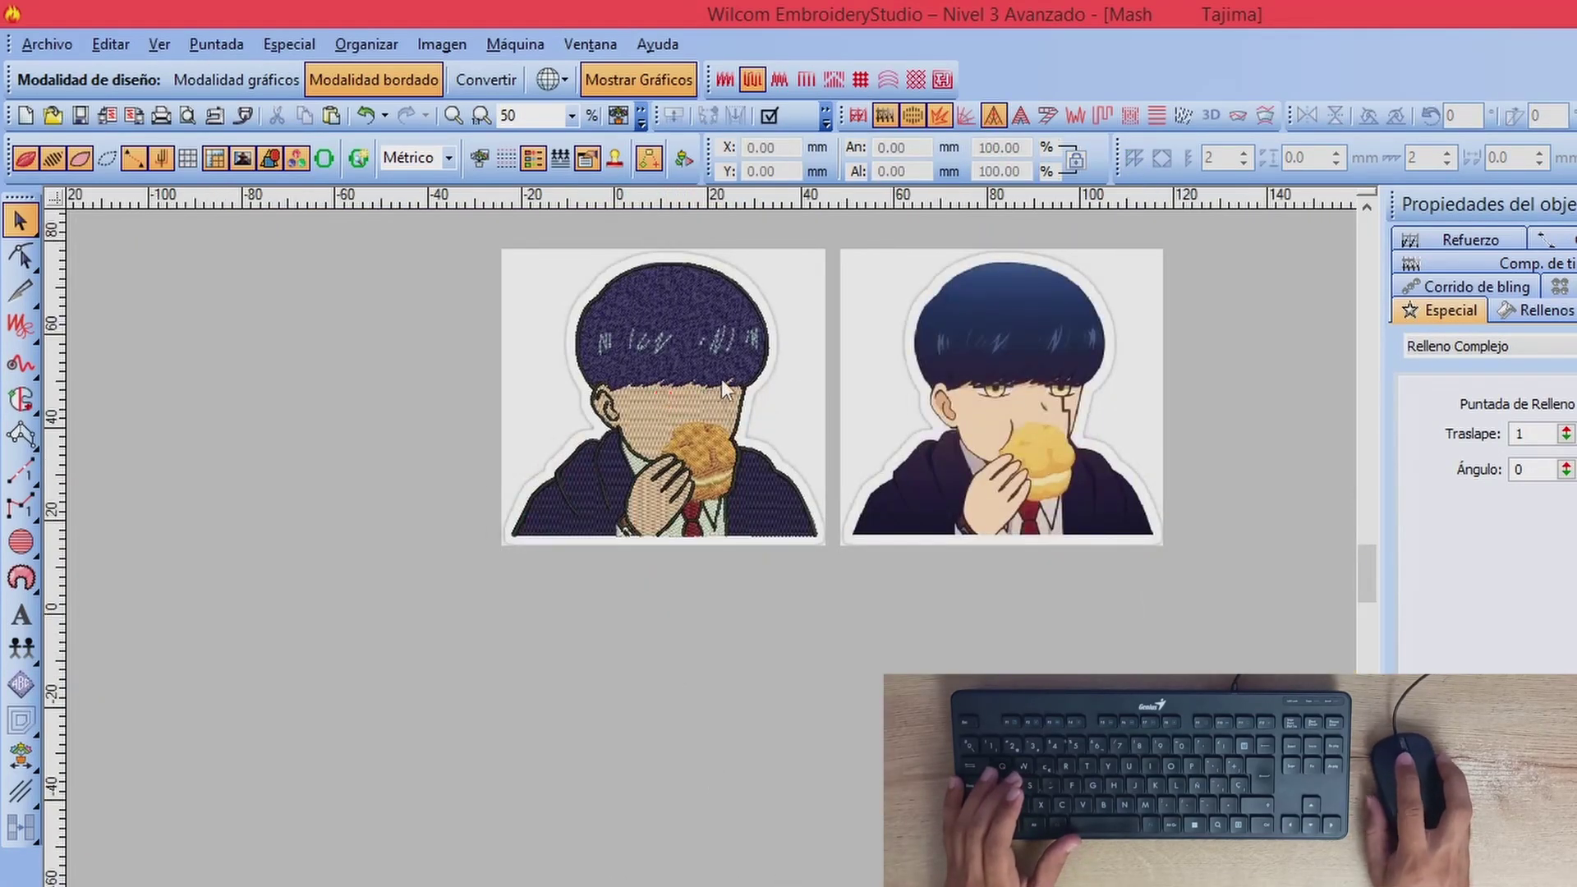
Step: Examine the outline nodes and stitch direction of the face's skin fill up close
key(z)
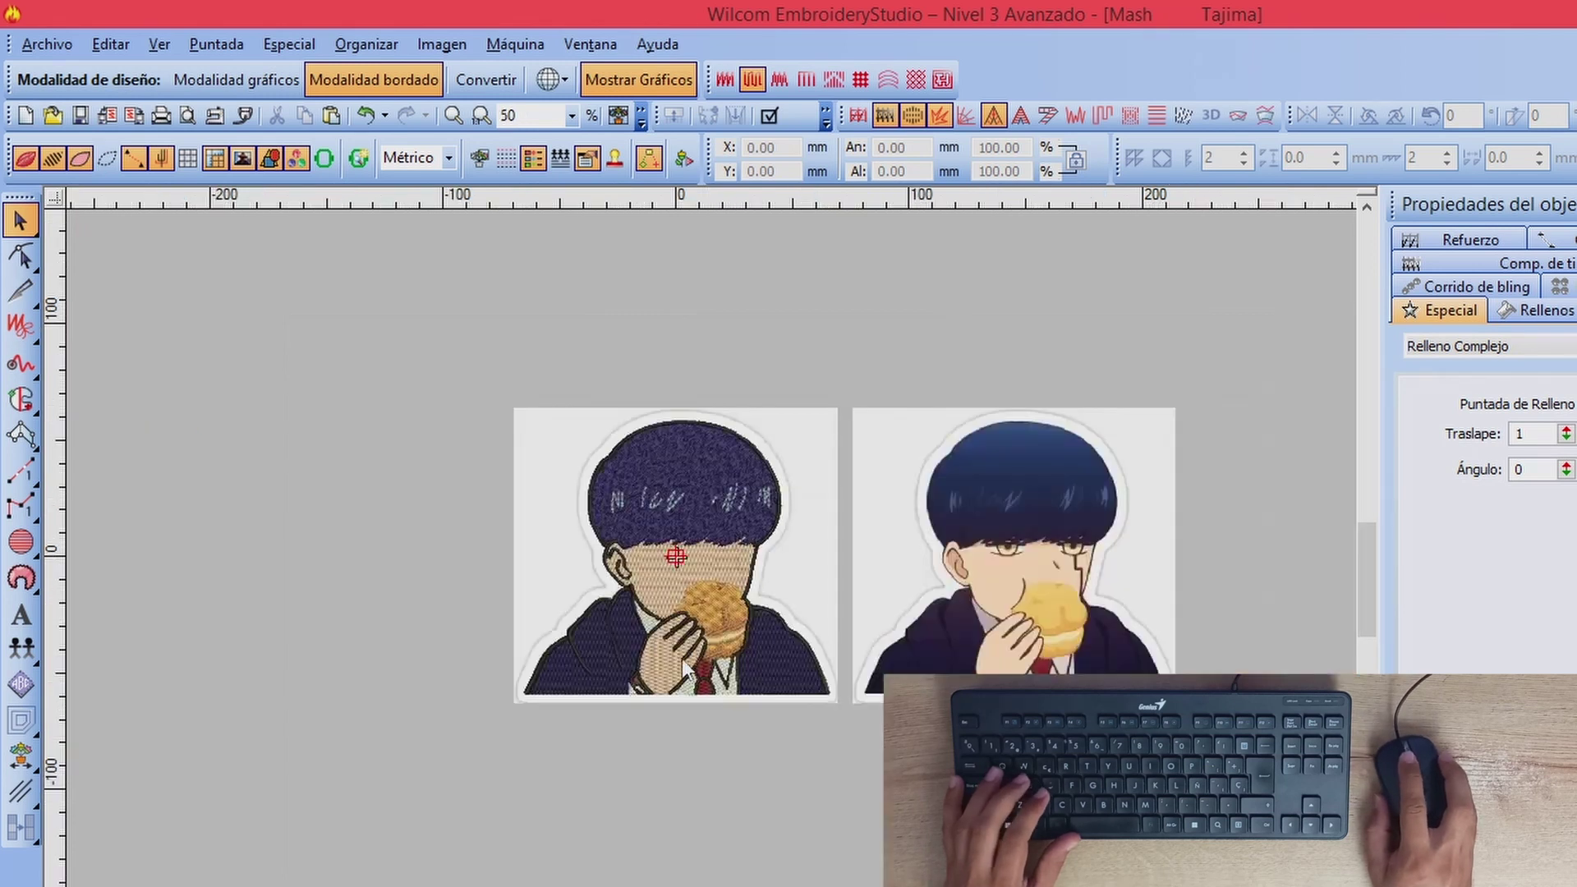
key(shift+z)
key(z)
key(z)
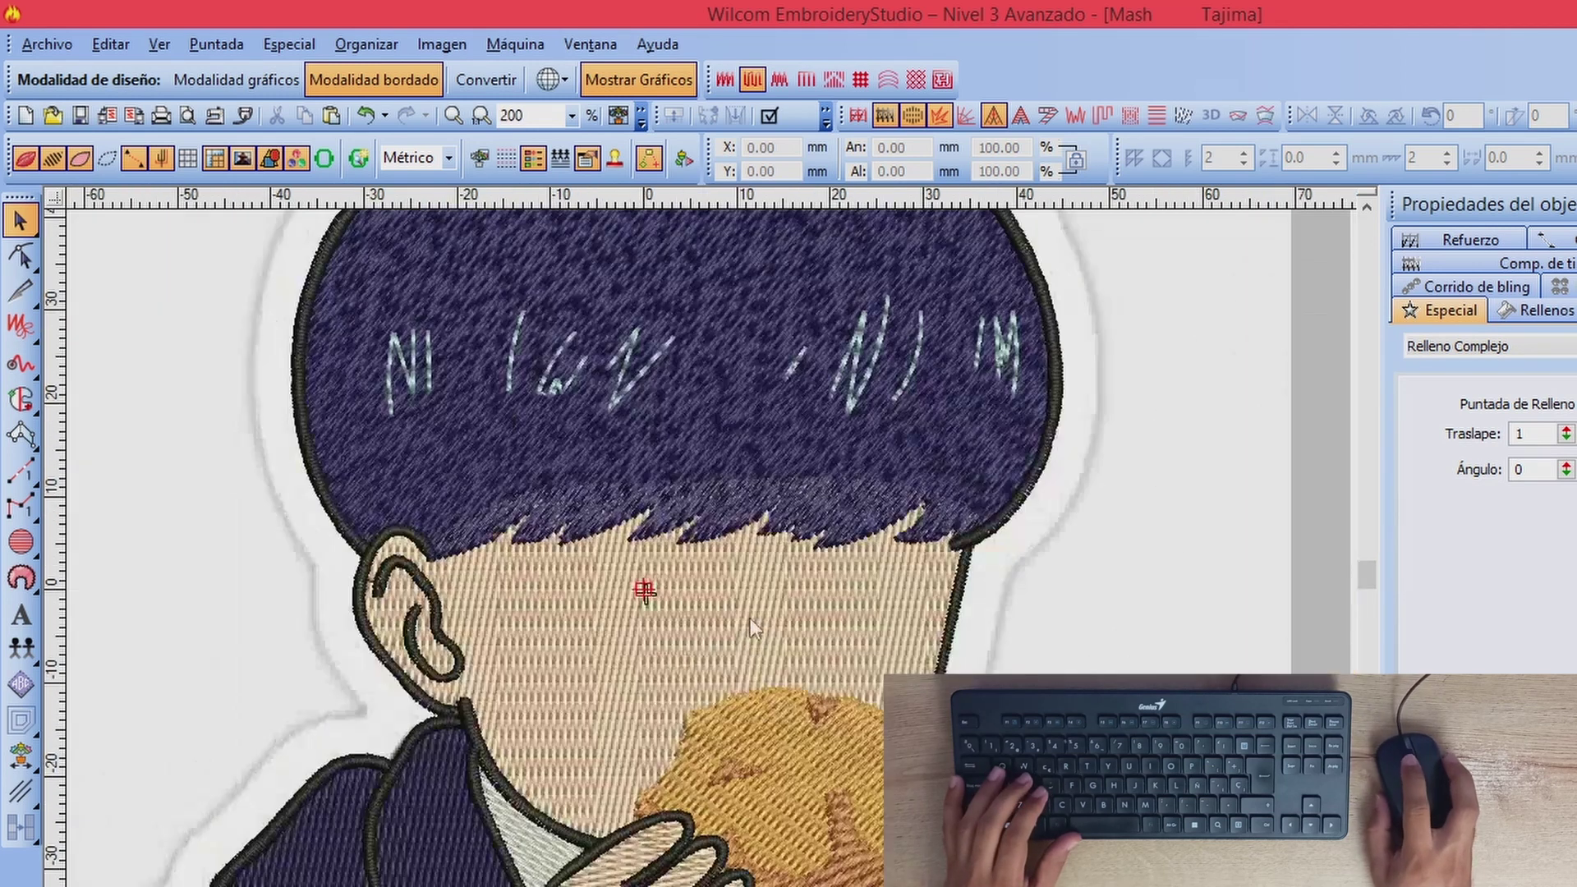
click(632, 608)
click(21, 255)
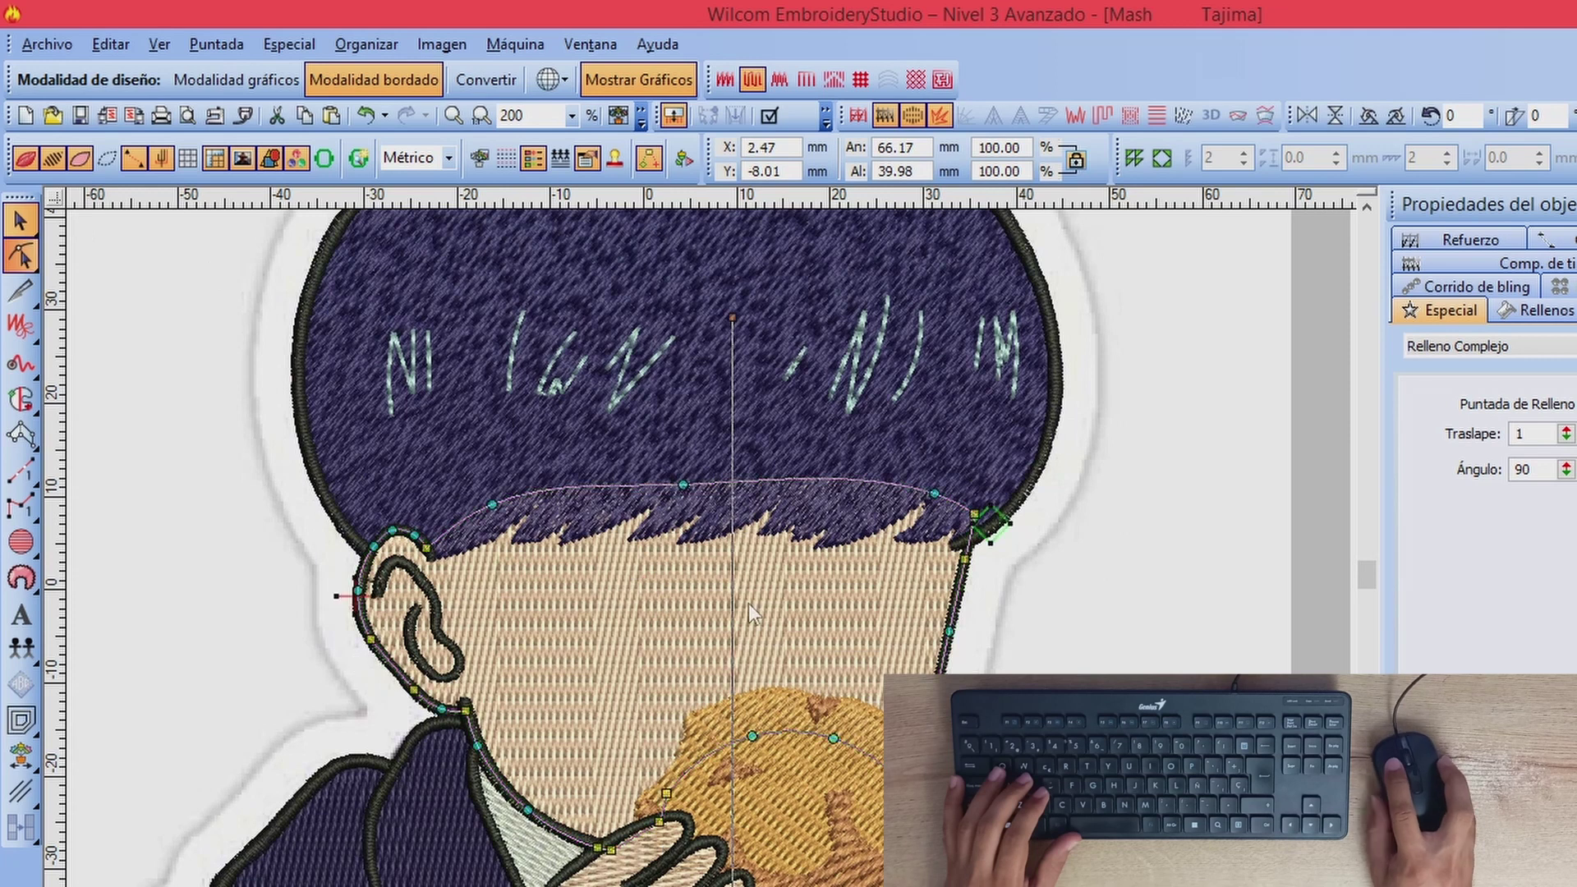
click(20, 220)
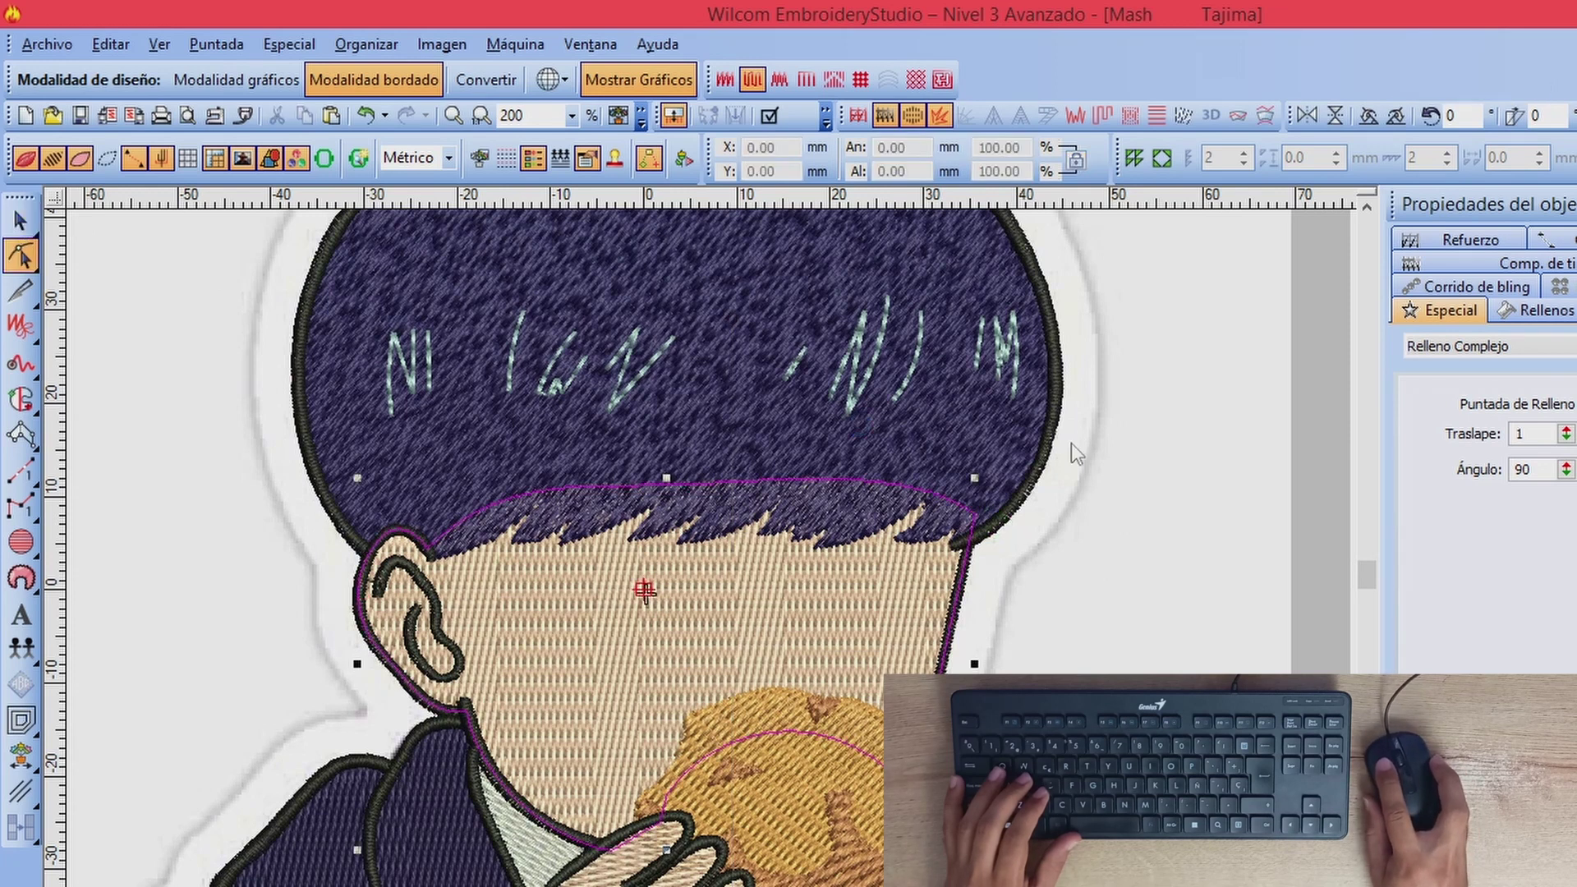
click(1153, 486)
Step: Compare the stitched face with the artwork's eyes, nose mark and curved cheek line
key(s)
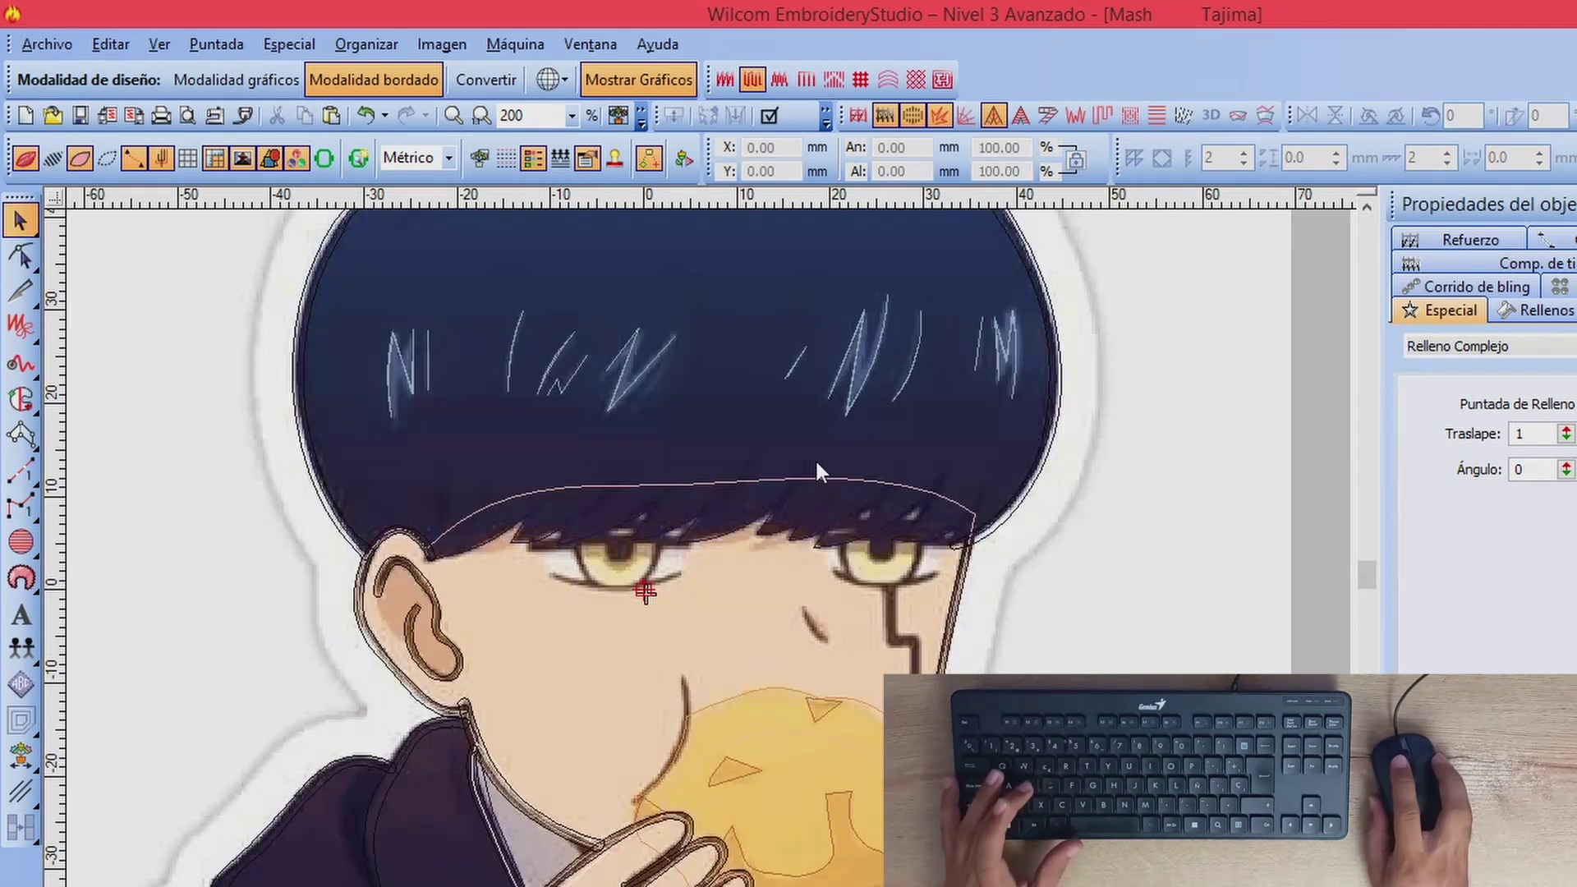
key(s)
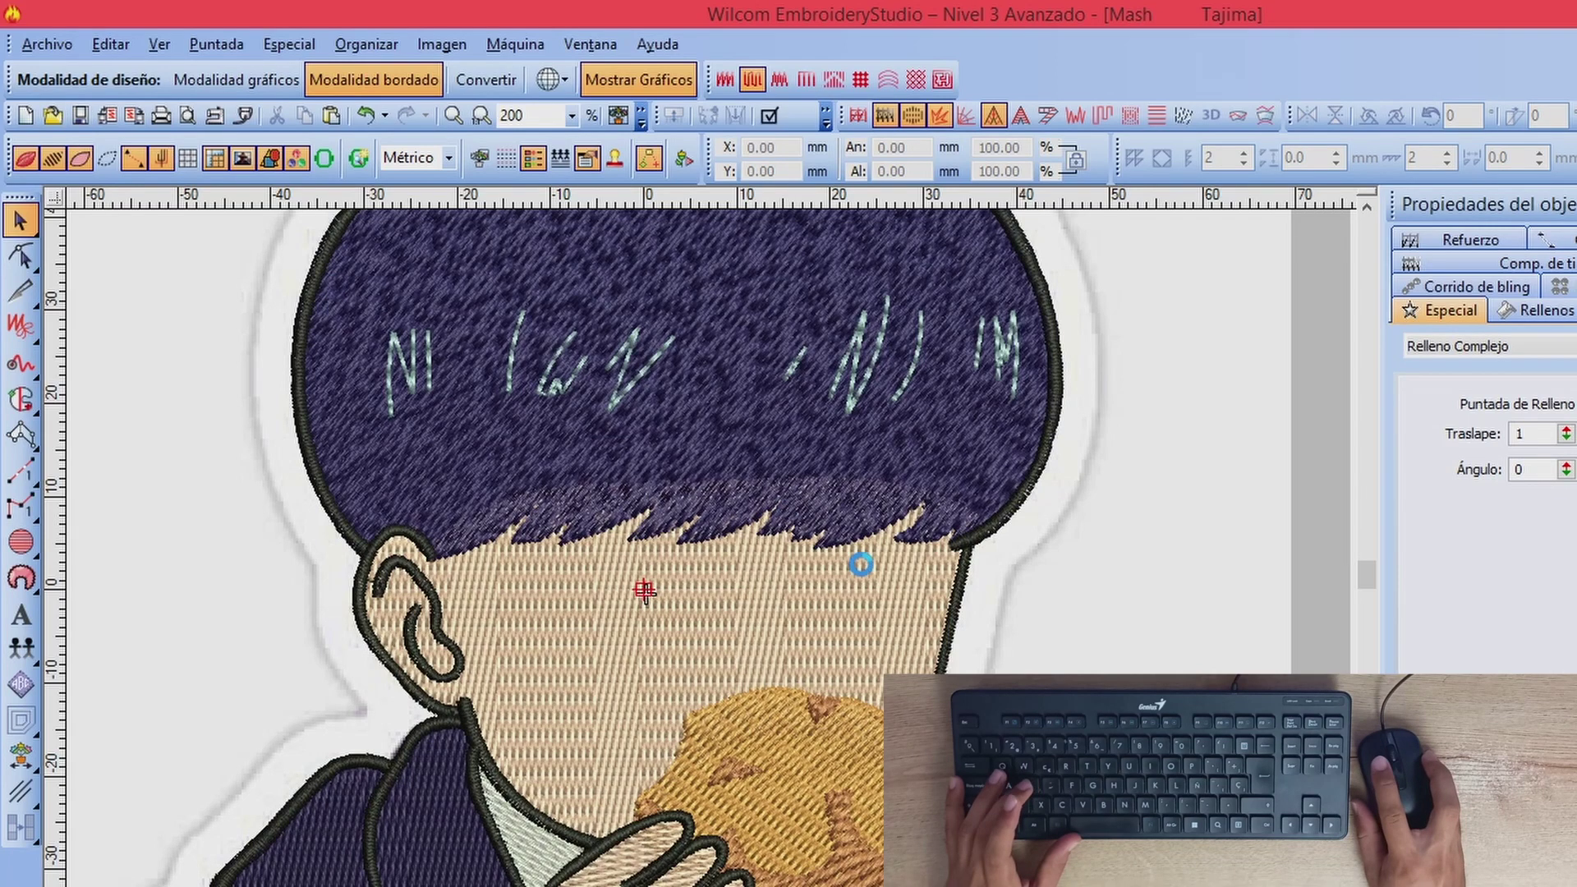
key(s)
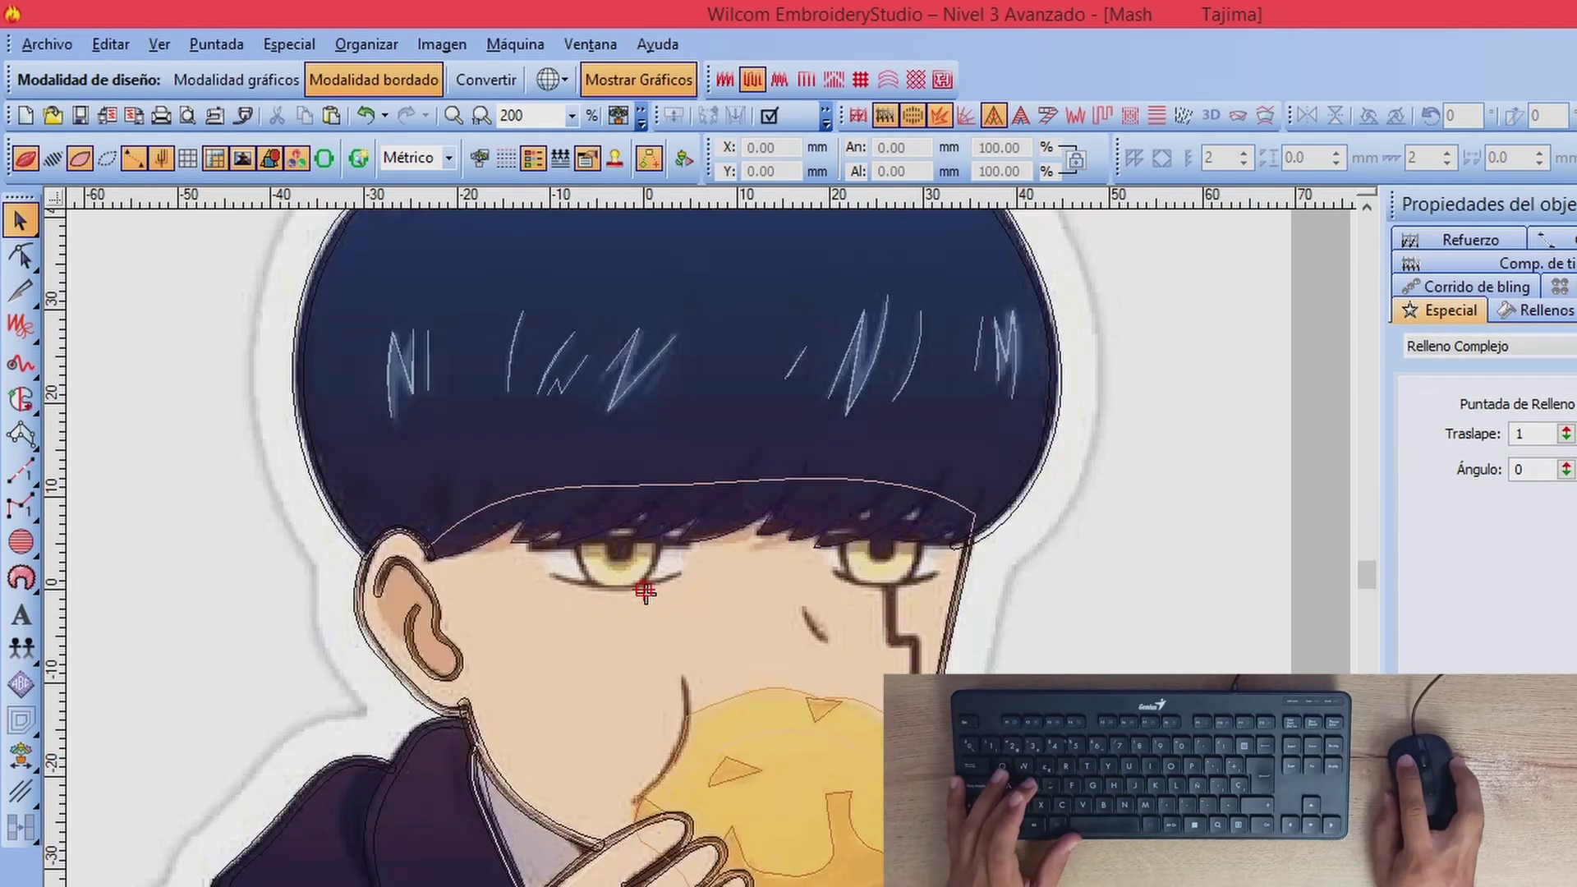
key(1)
key(2)
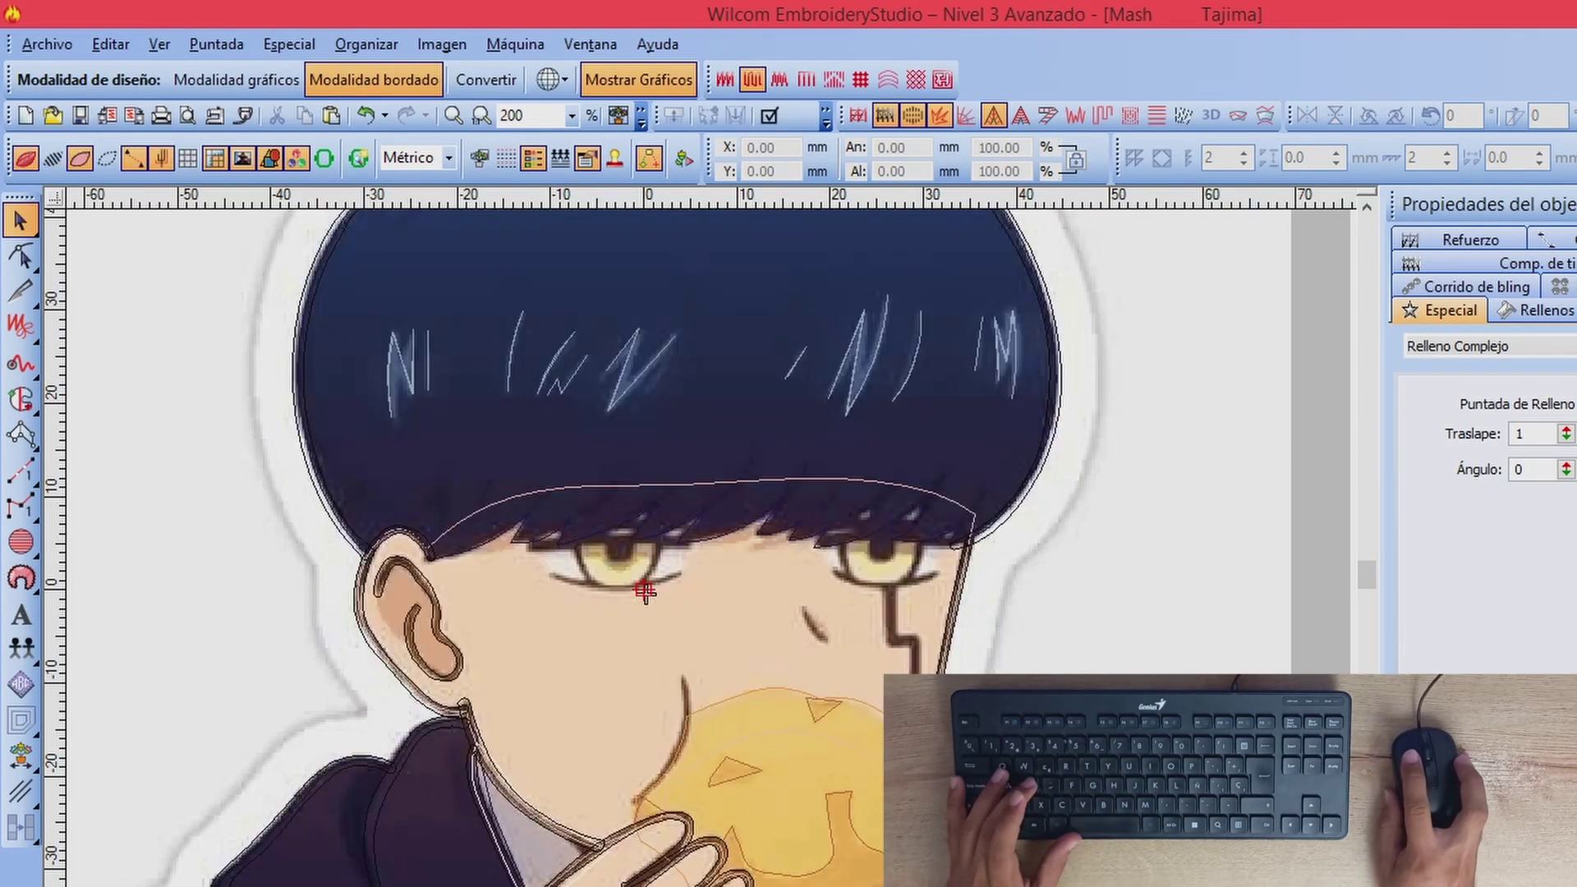
key(1)
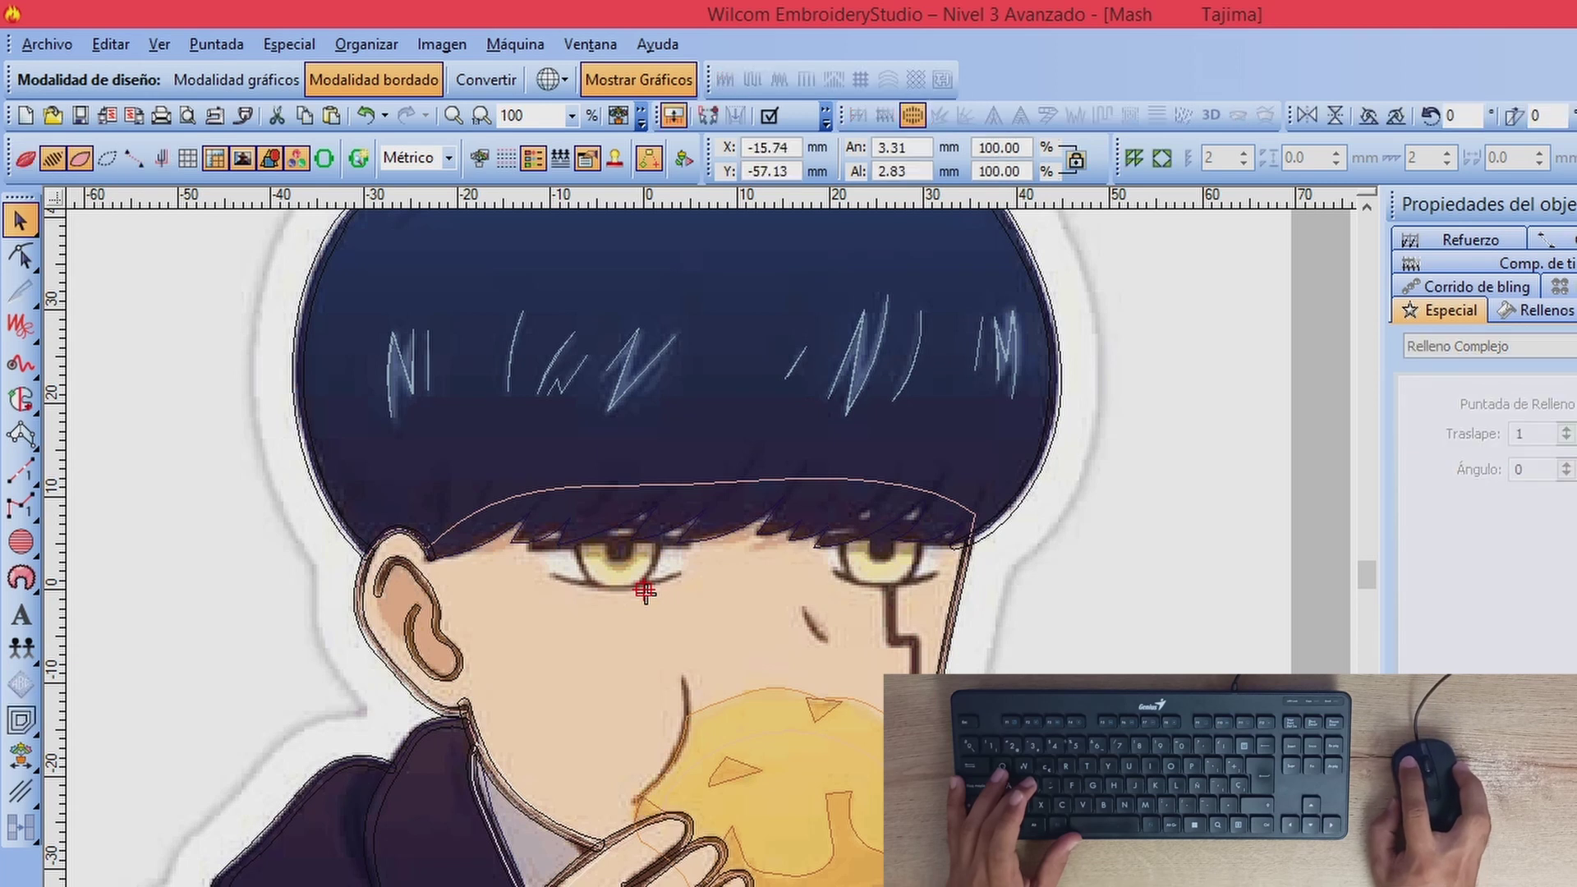
key(Escape)
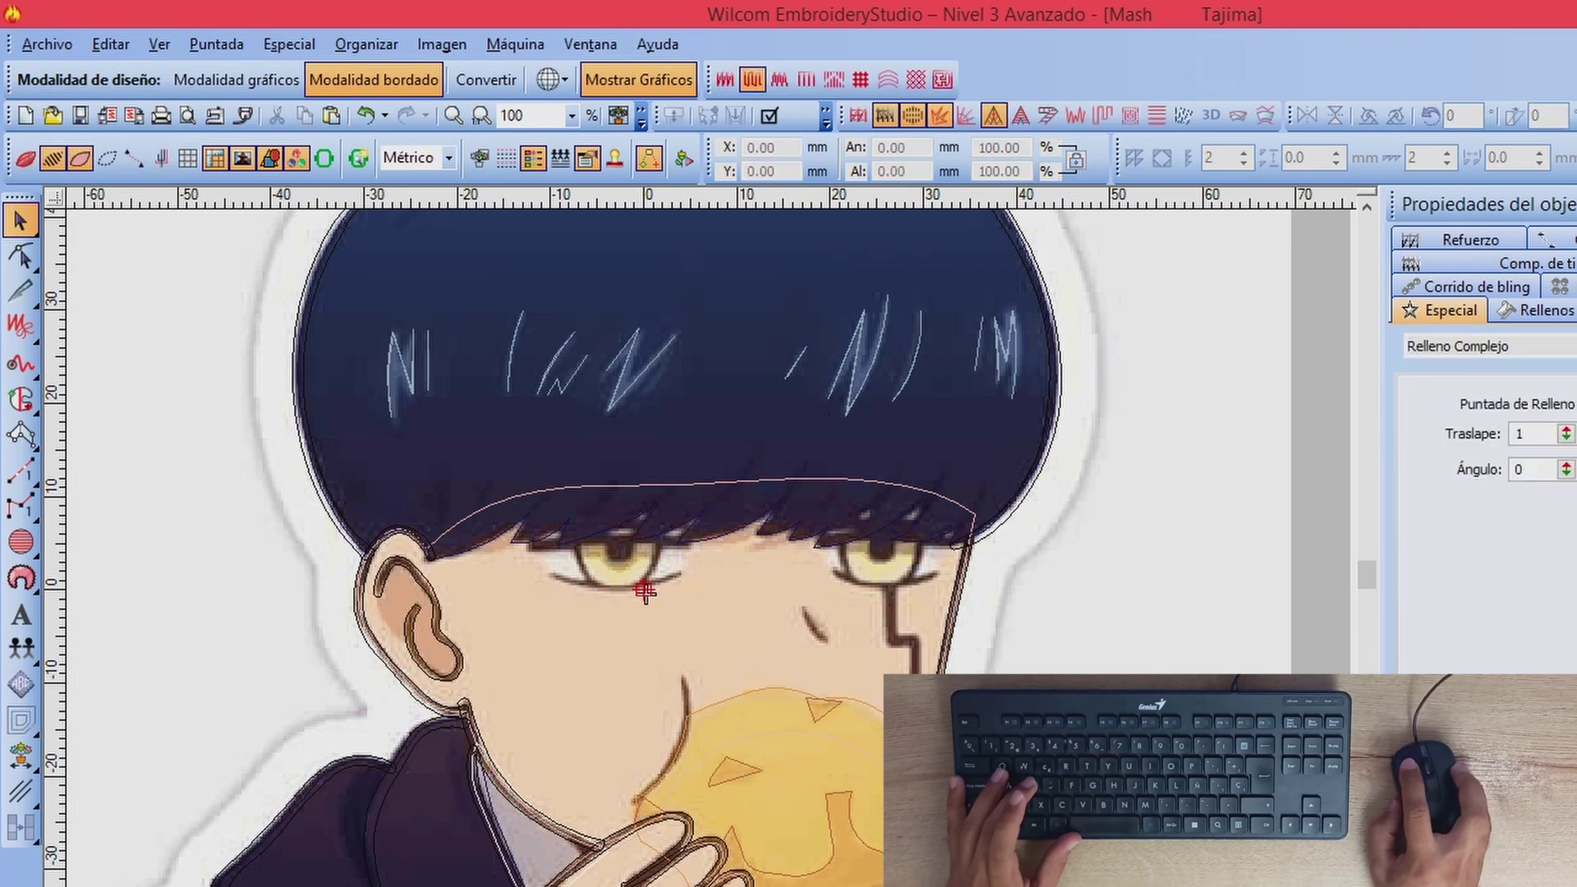
click(31, 479)
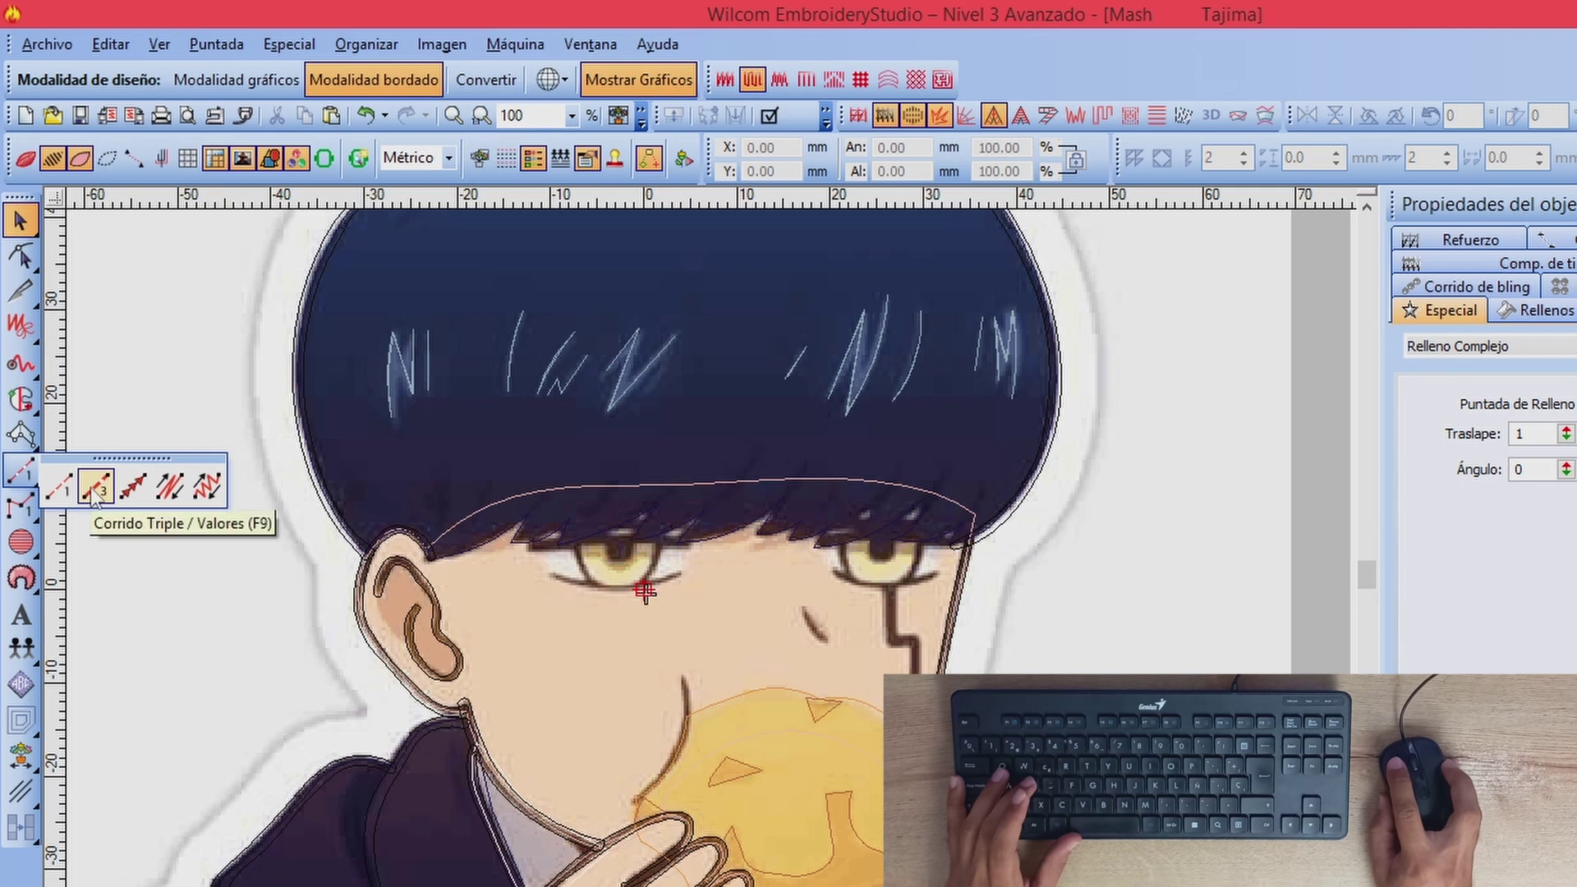
click(96, 489)
scroll(698, 716, up, 2)
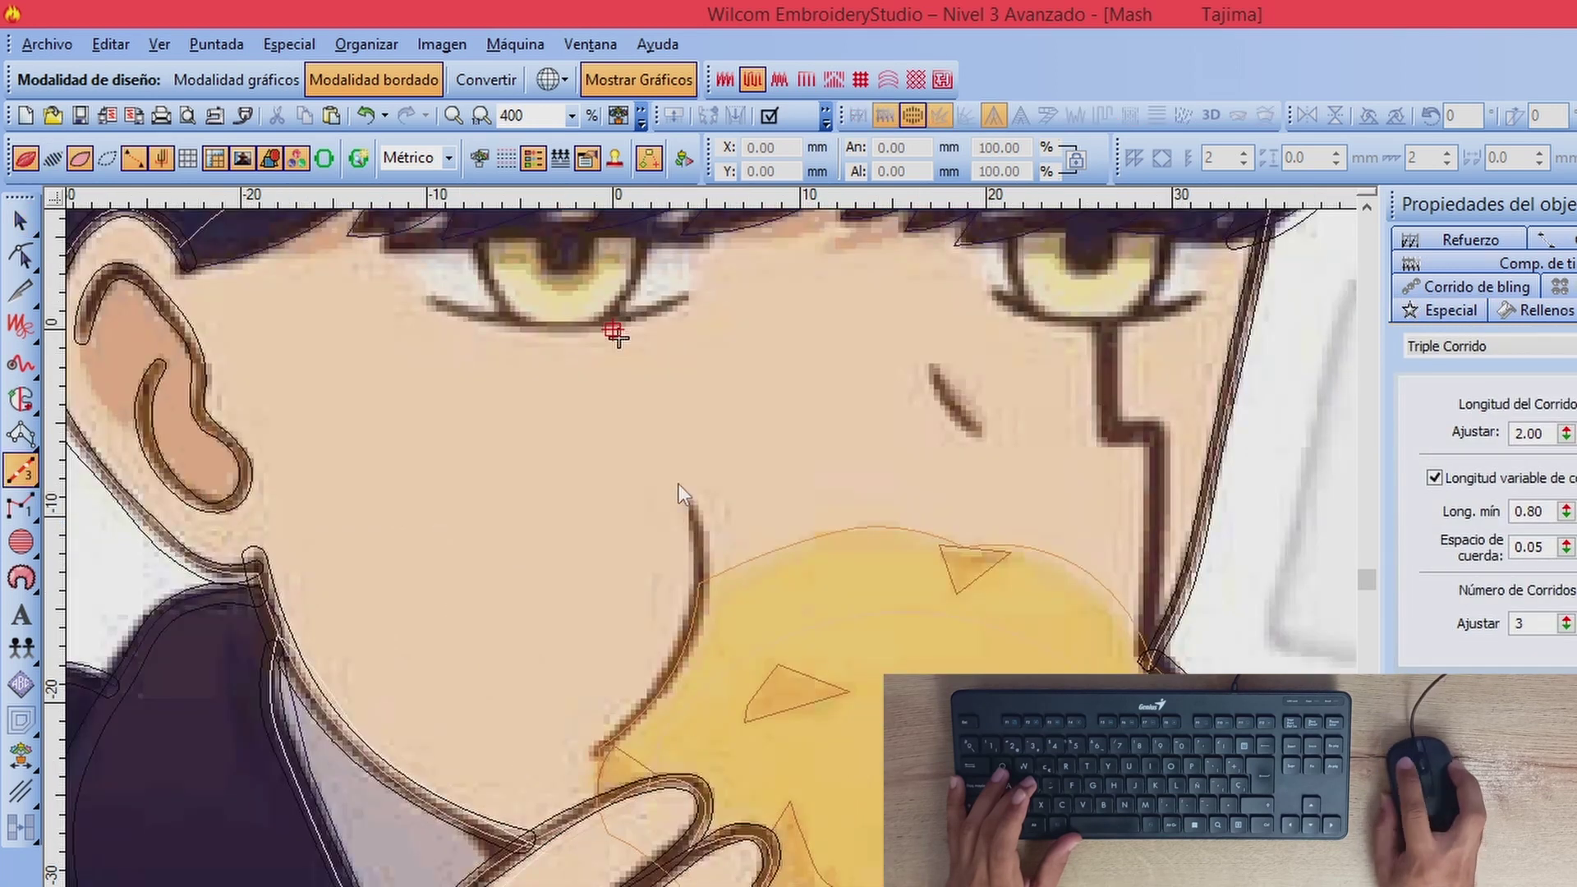
click(187, 158)
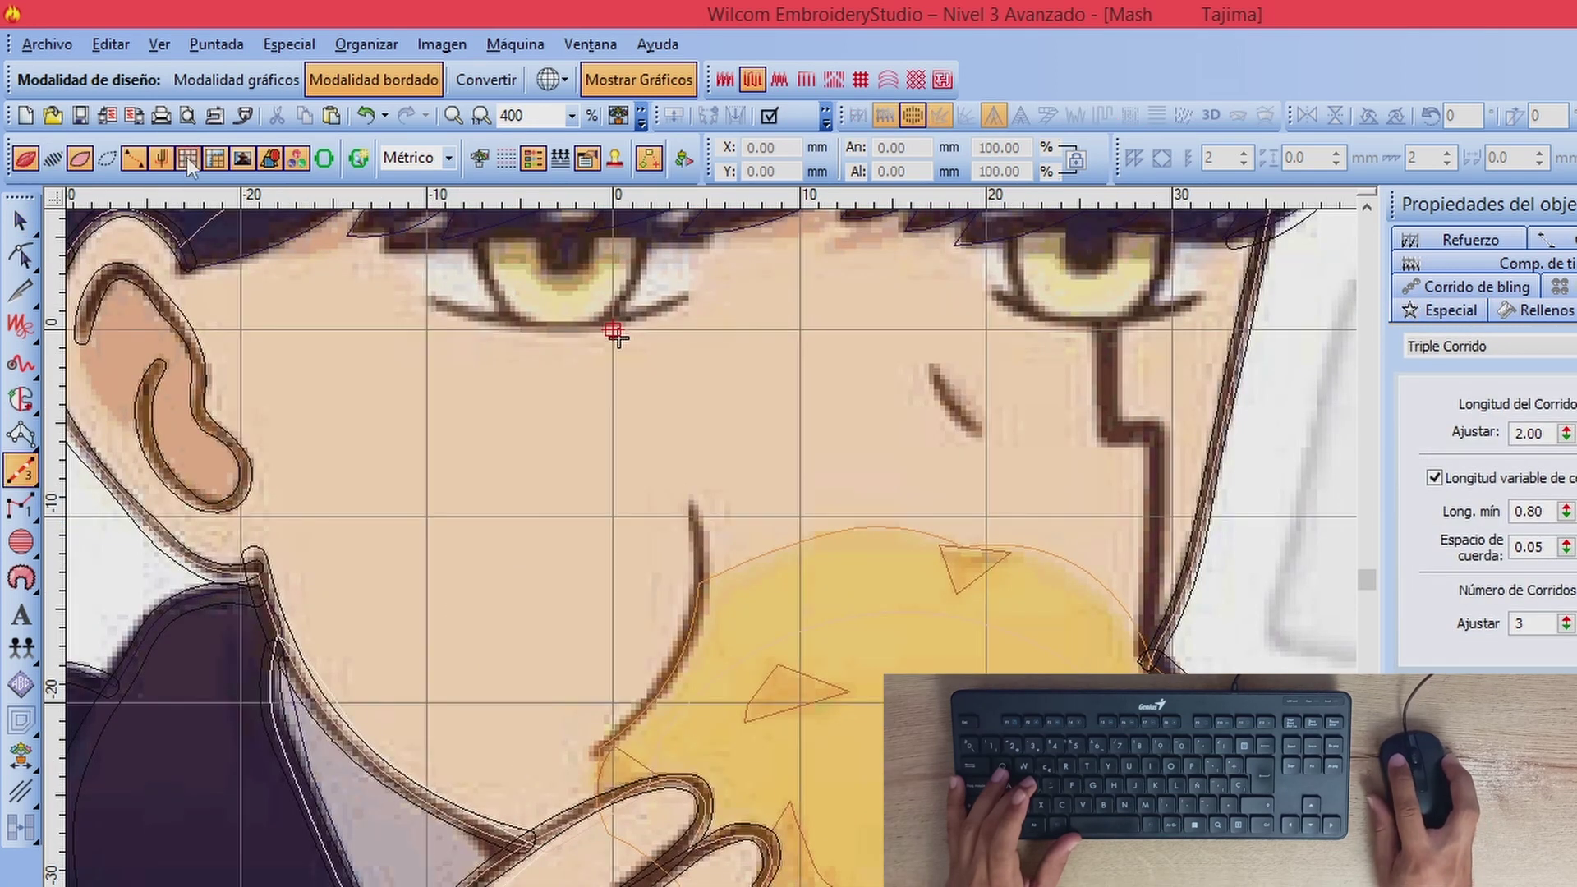
click(187, 158)
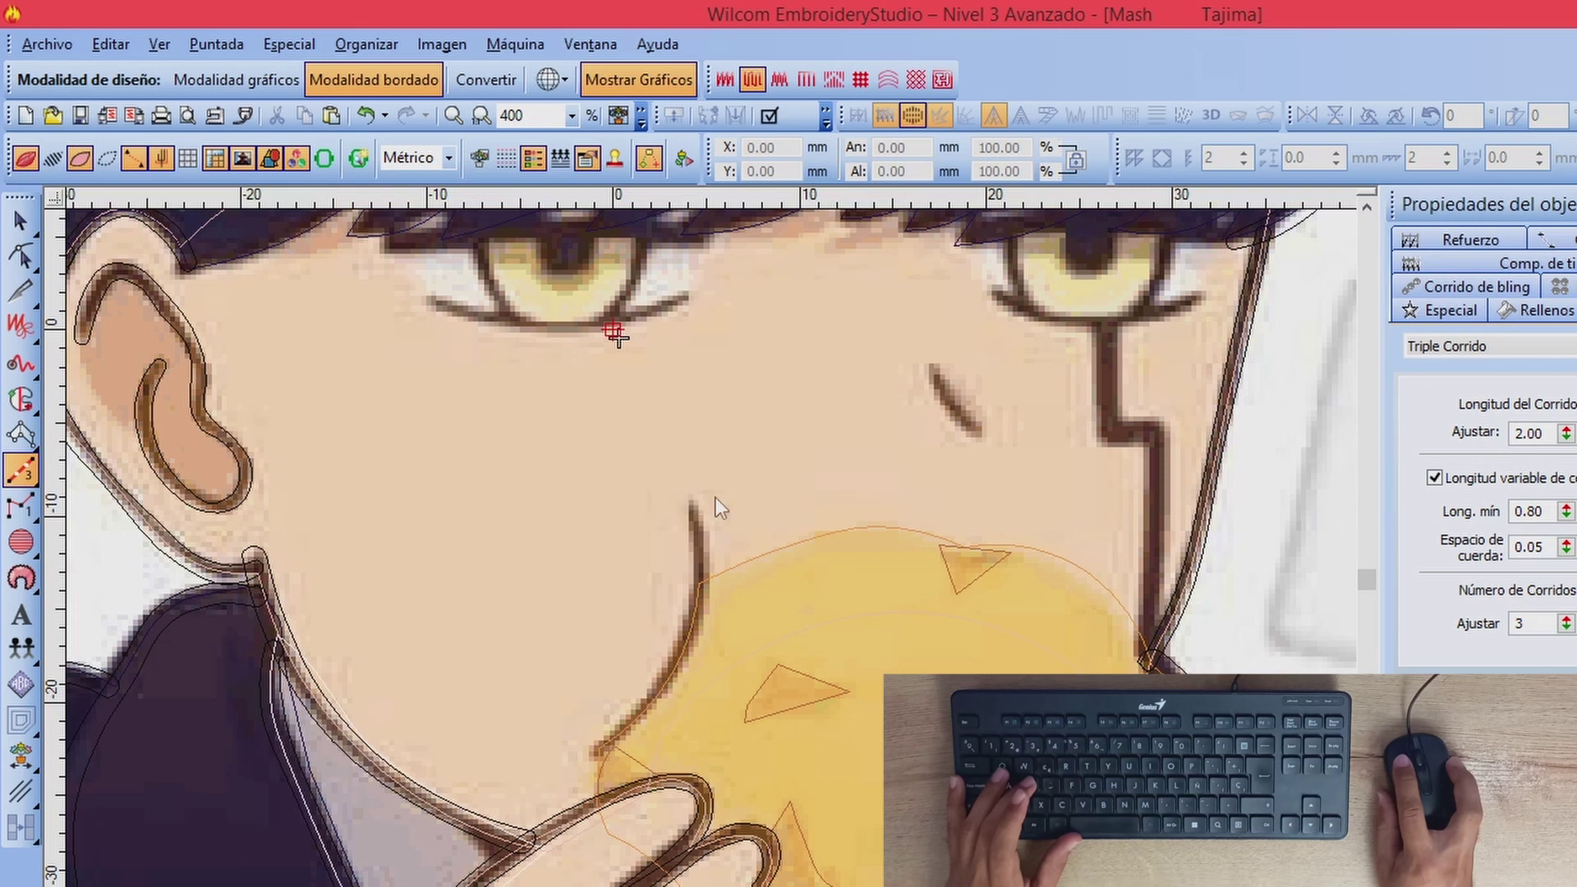
scroll(726, 541, down, 1)
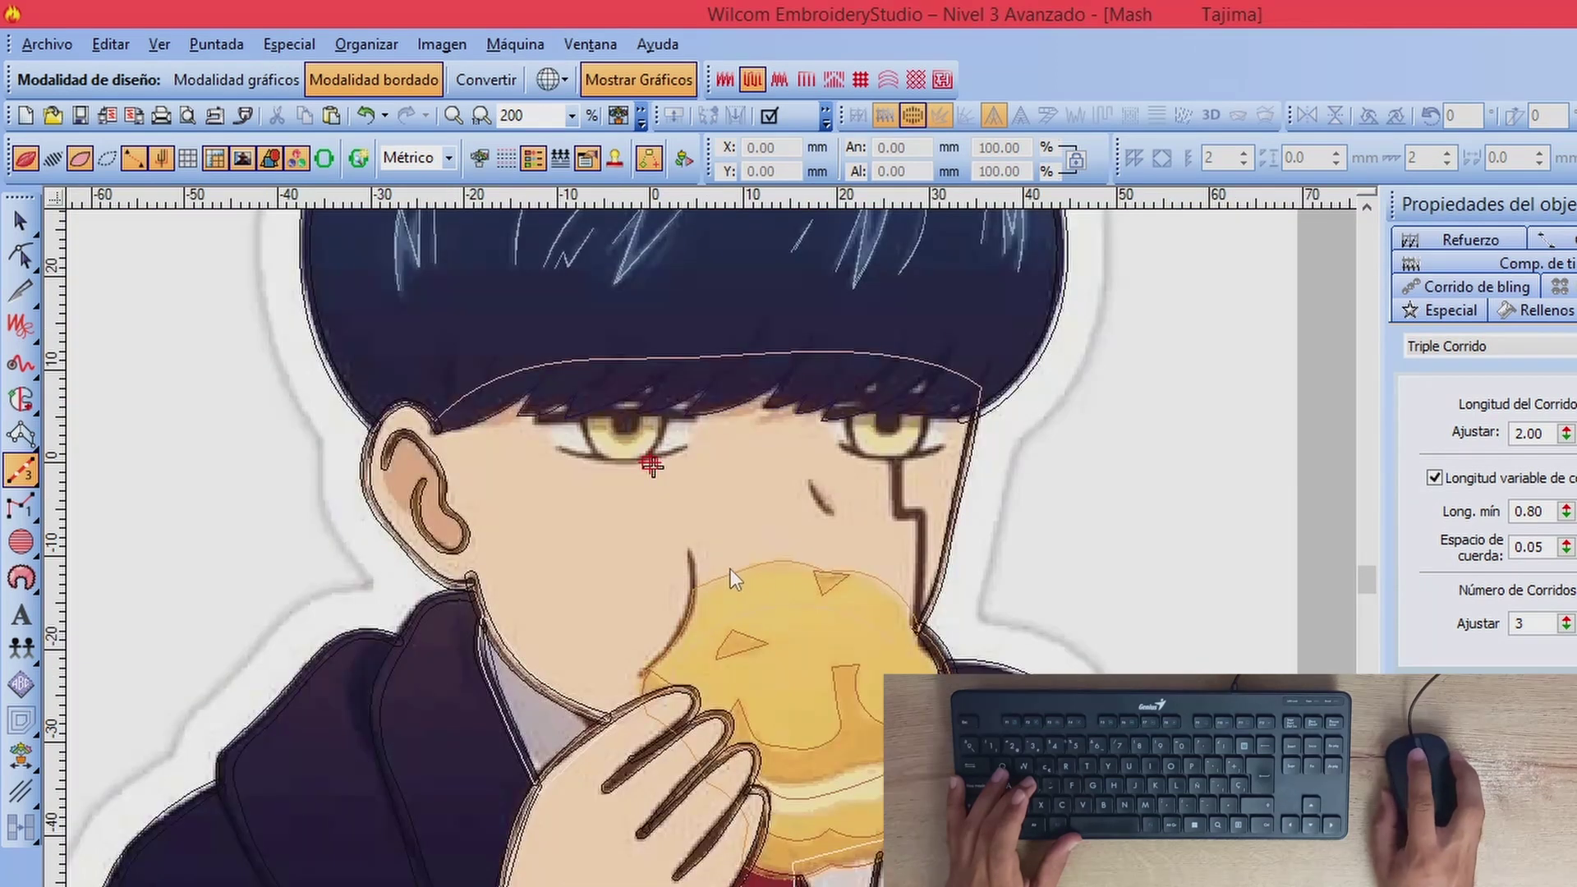
click(689, 503)
scroll(698, 568, up, 1)
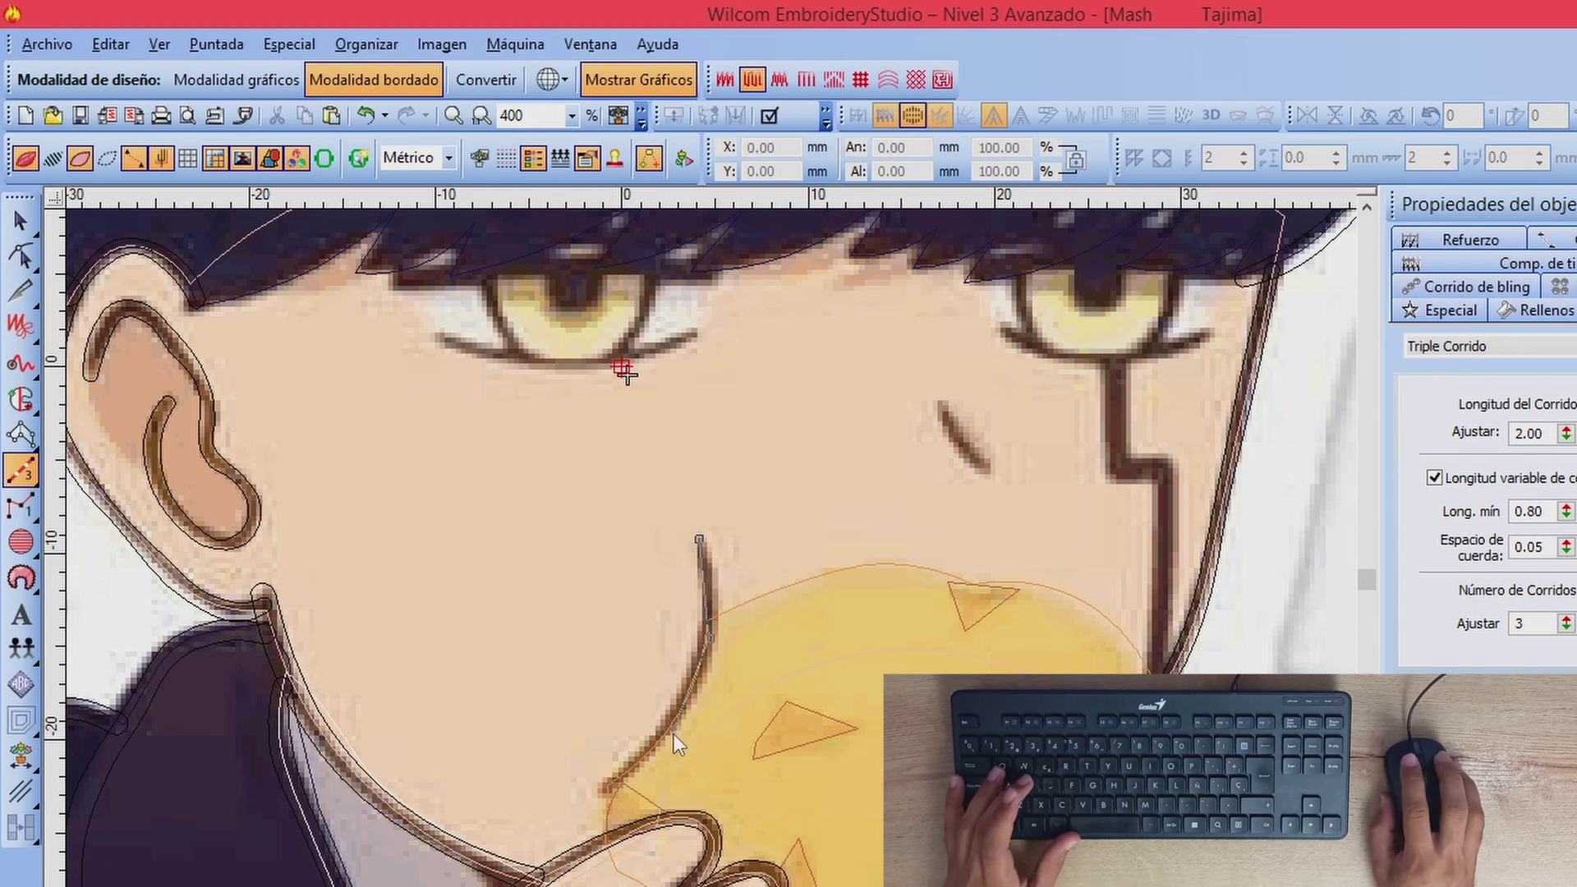
scroll(673, 733, down, 1)
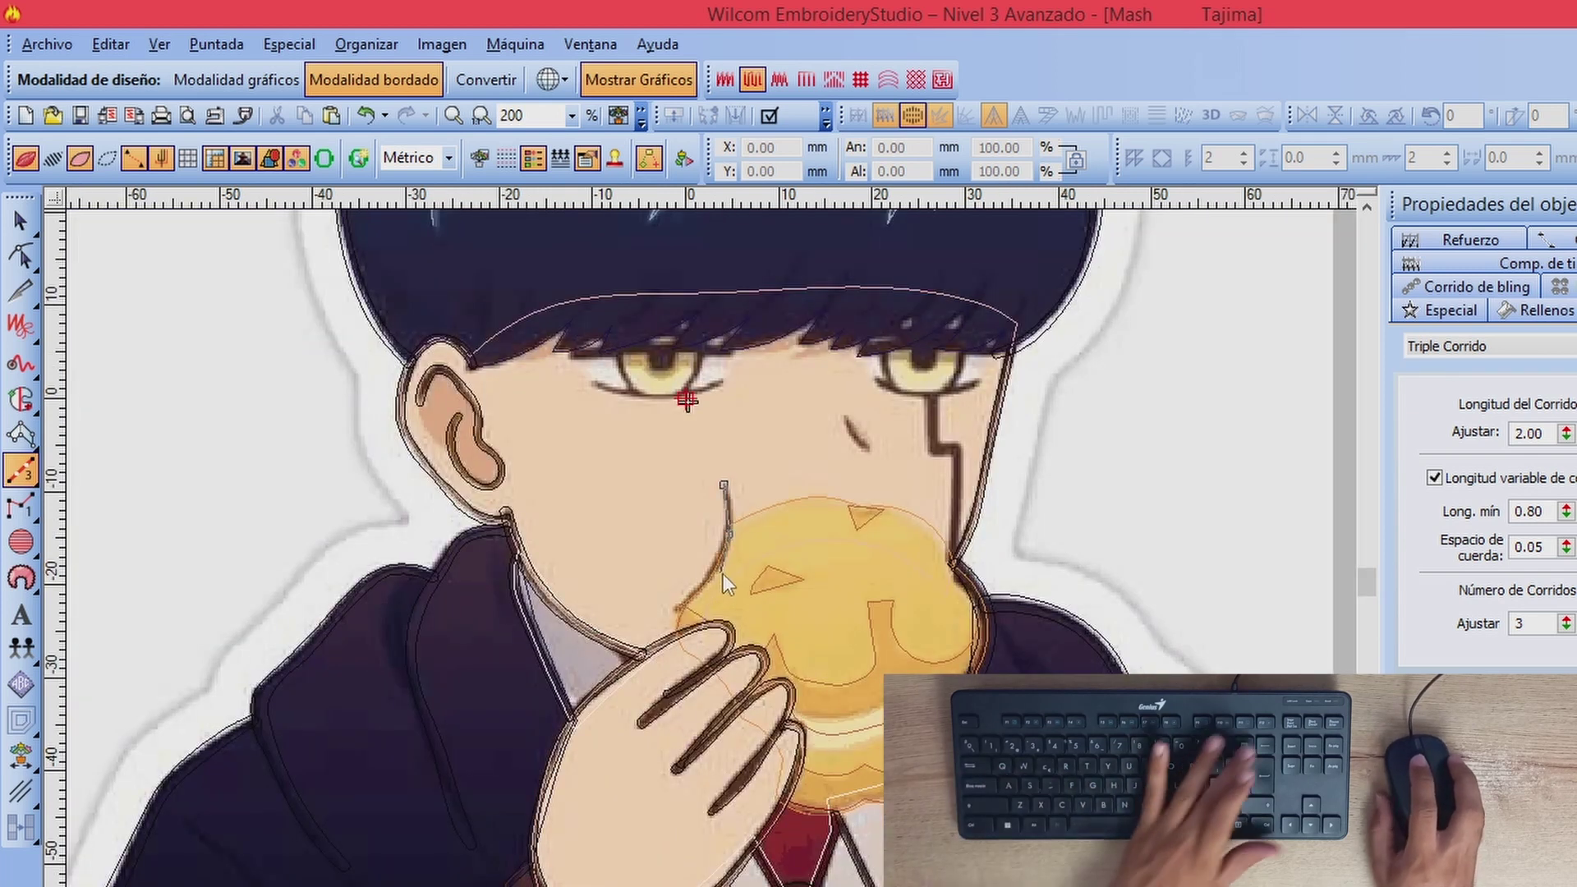
key(p)
drag(654, 417, 888, 584)
scroll(921, 567, up, 1)
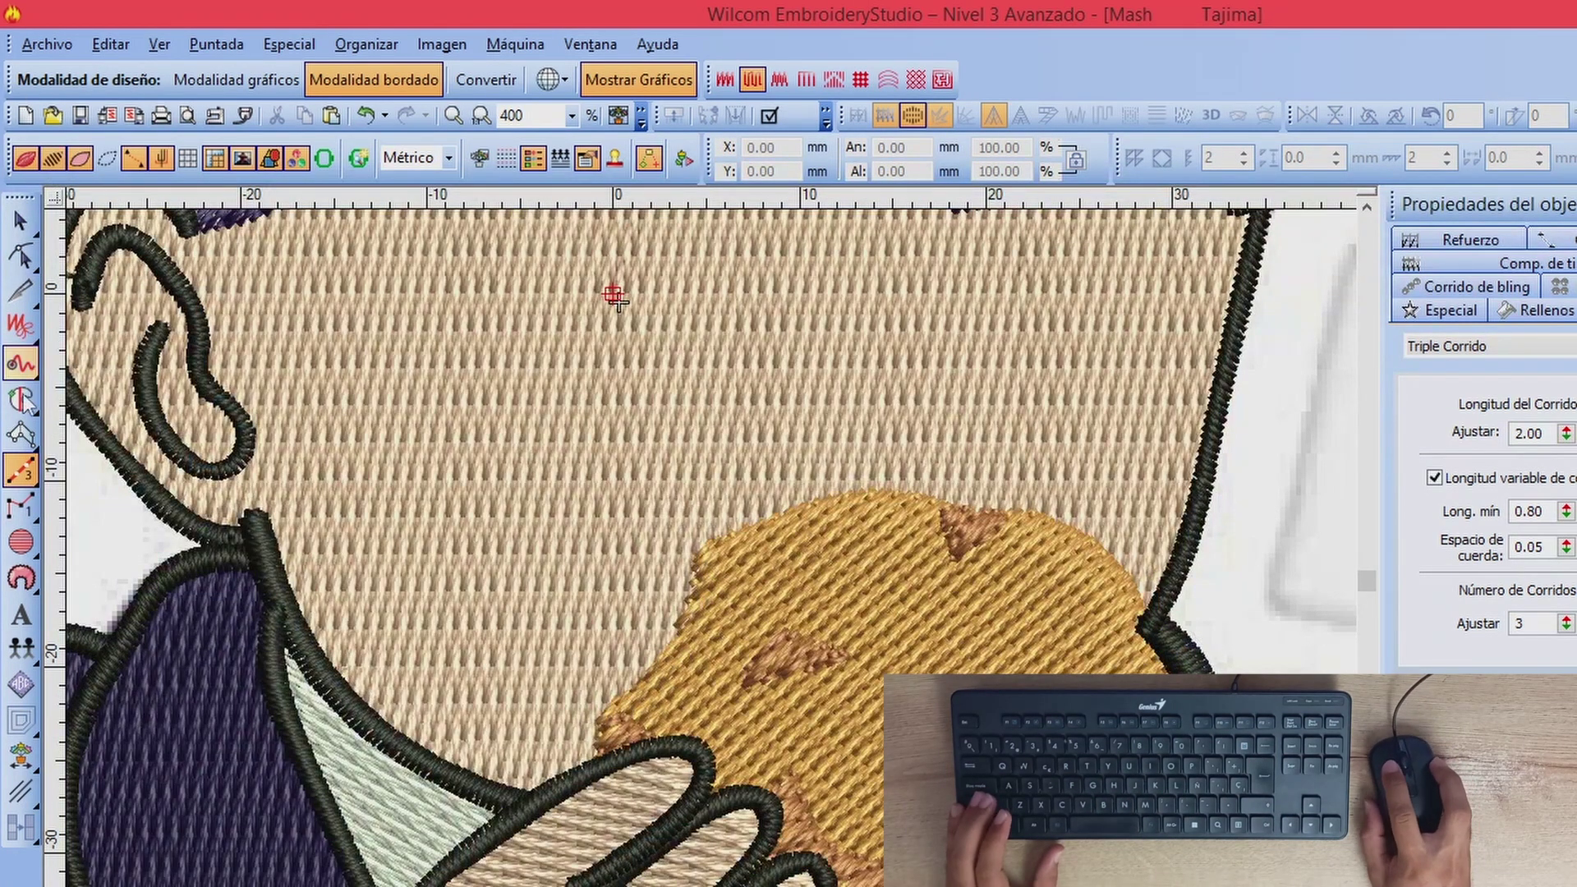
key(ctrl+Tab)
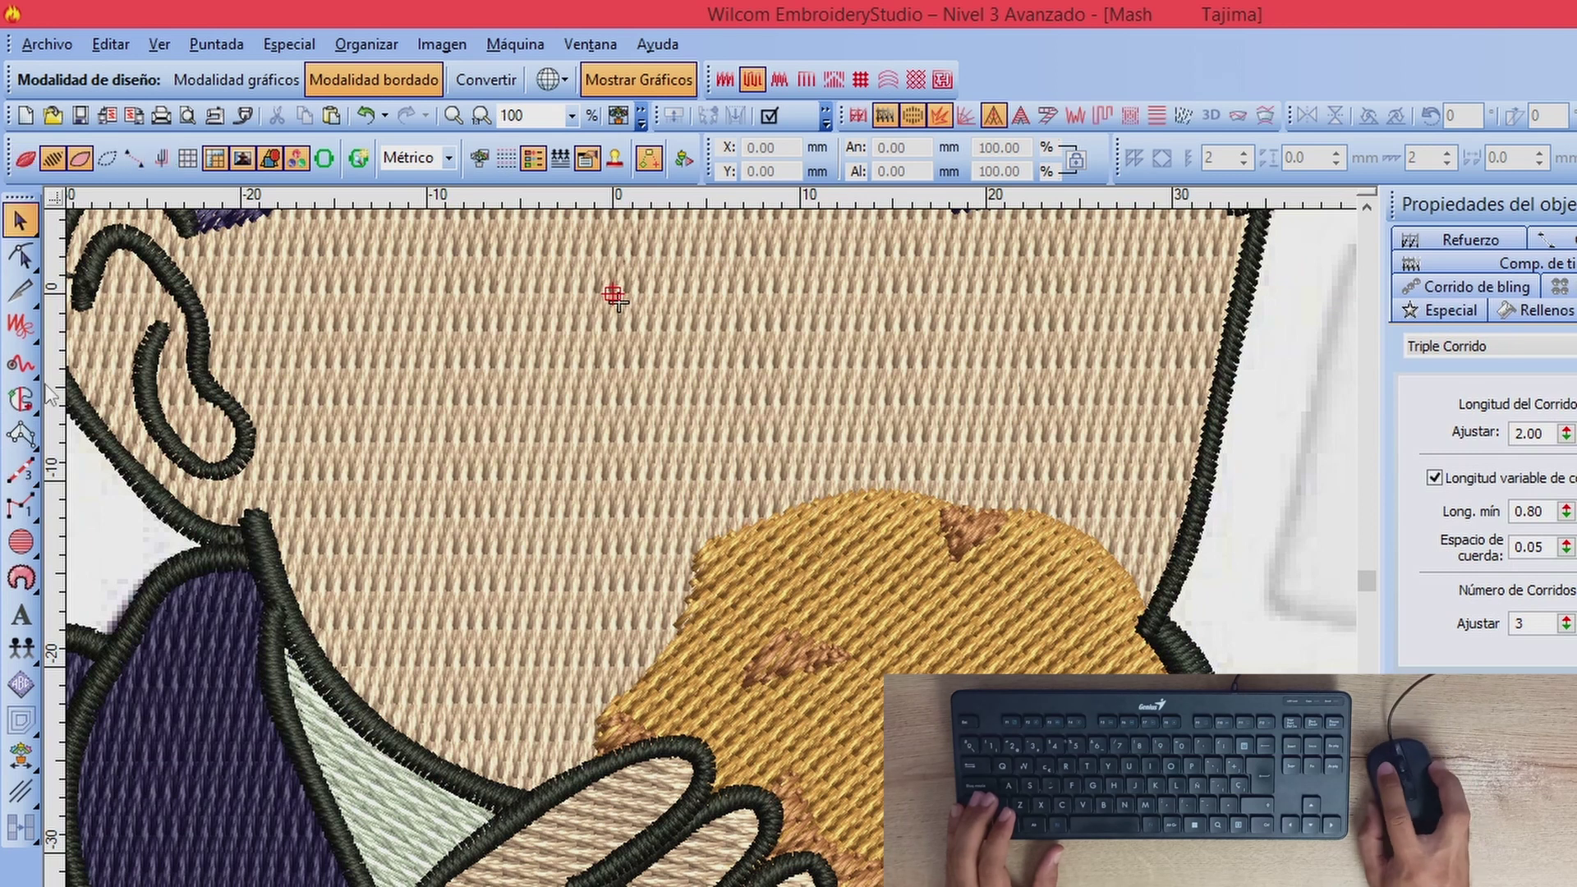
Step: With Relleno Fusión, trace the inner, face-side edge of the curved cheek line down to its lower end beside the bun
click(21, 400)
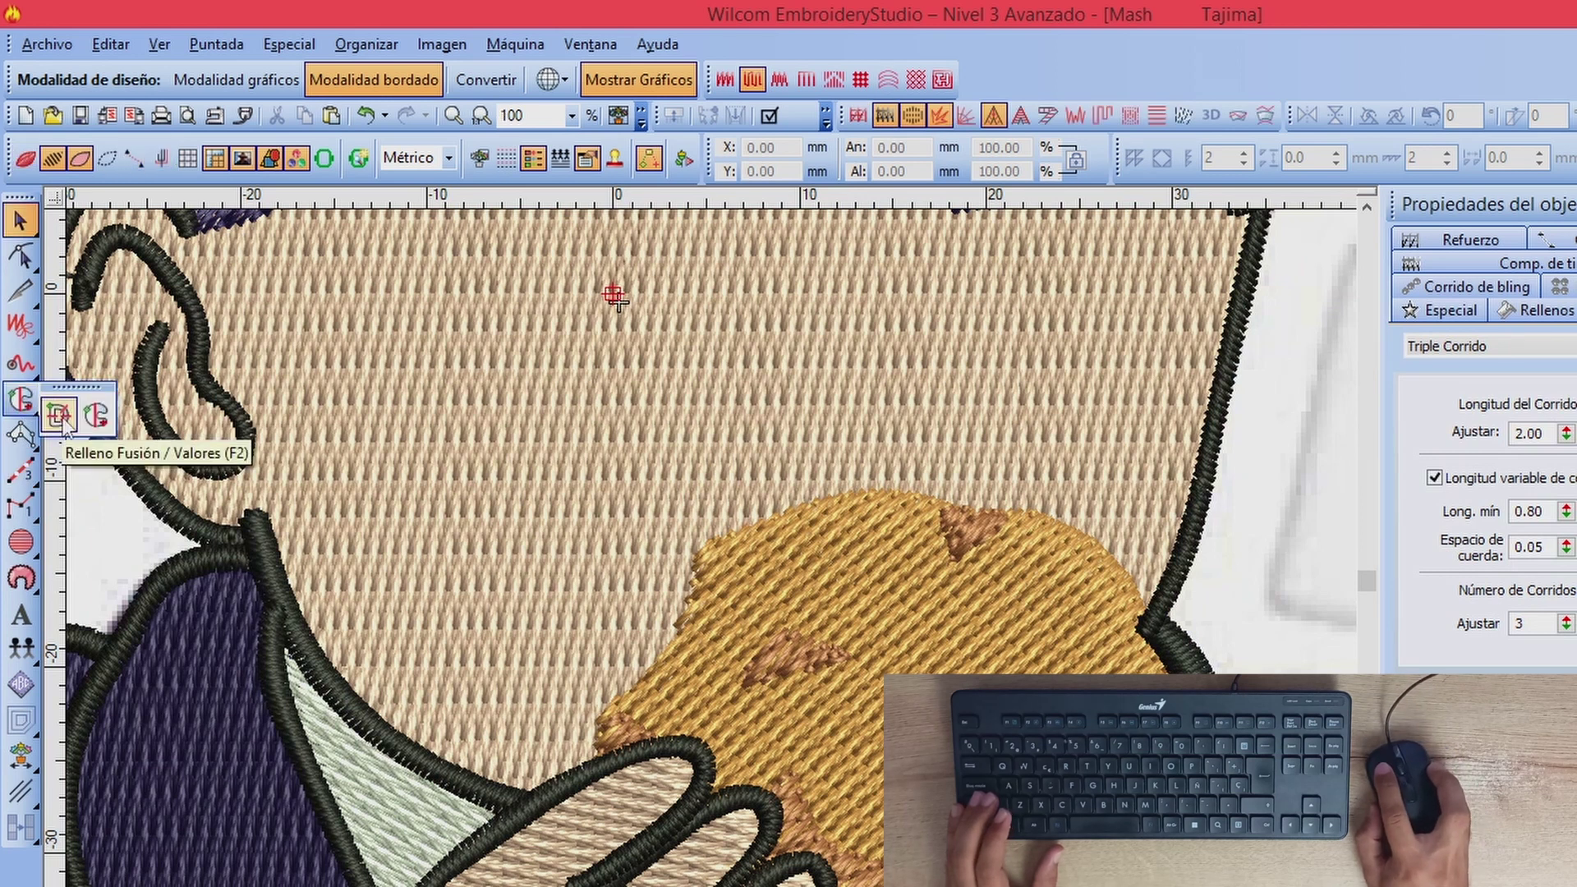
click(59, 416)
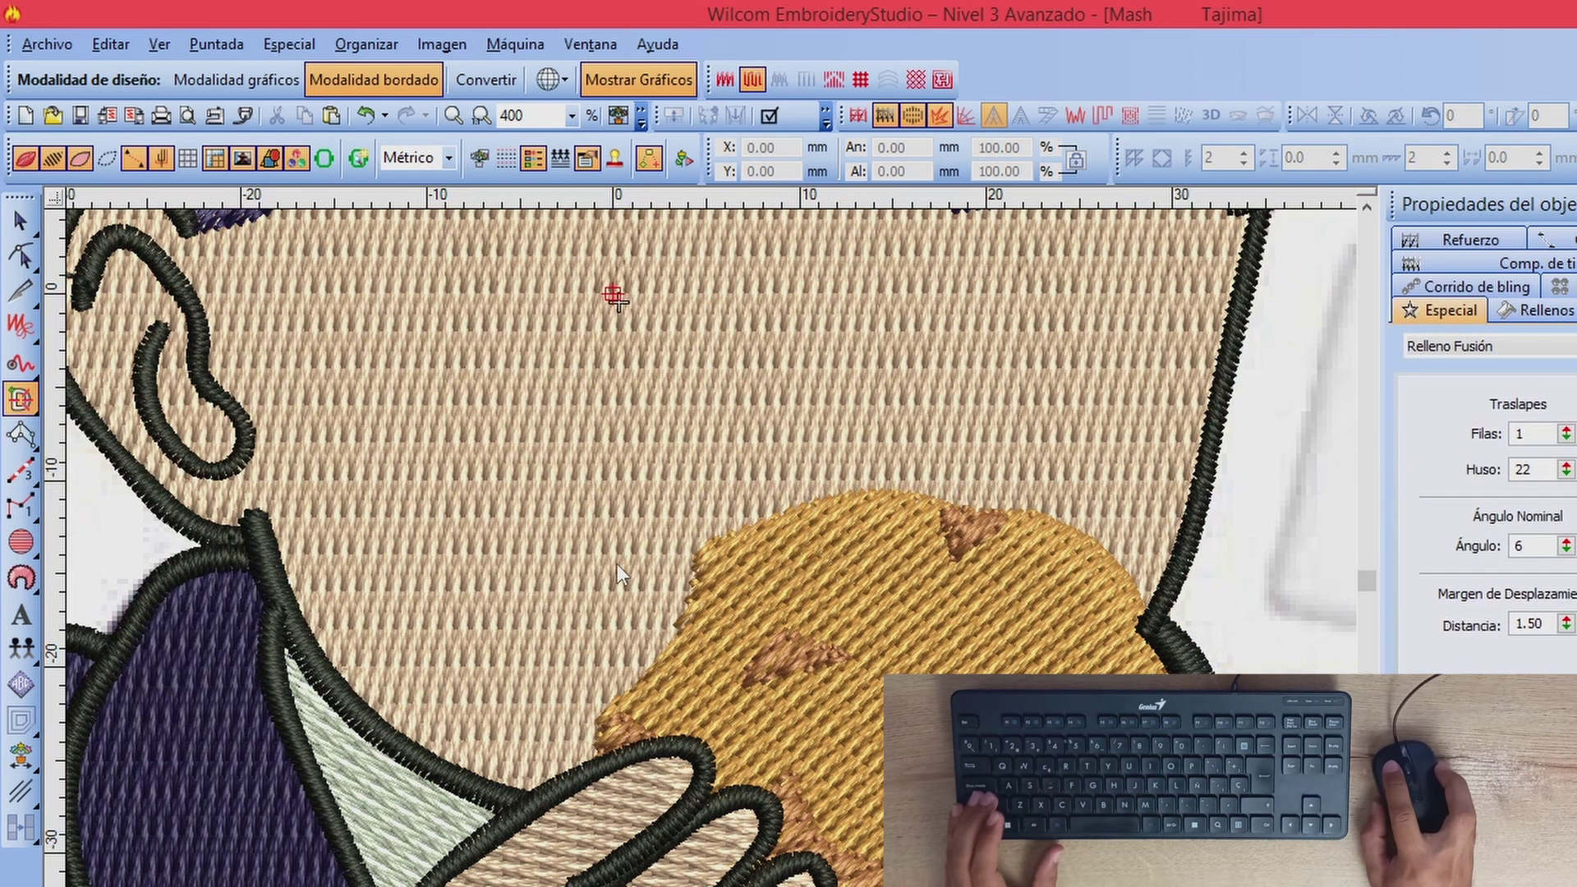
key(s)
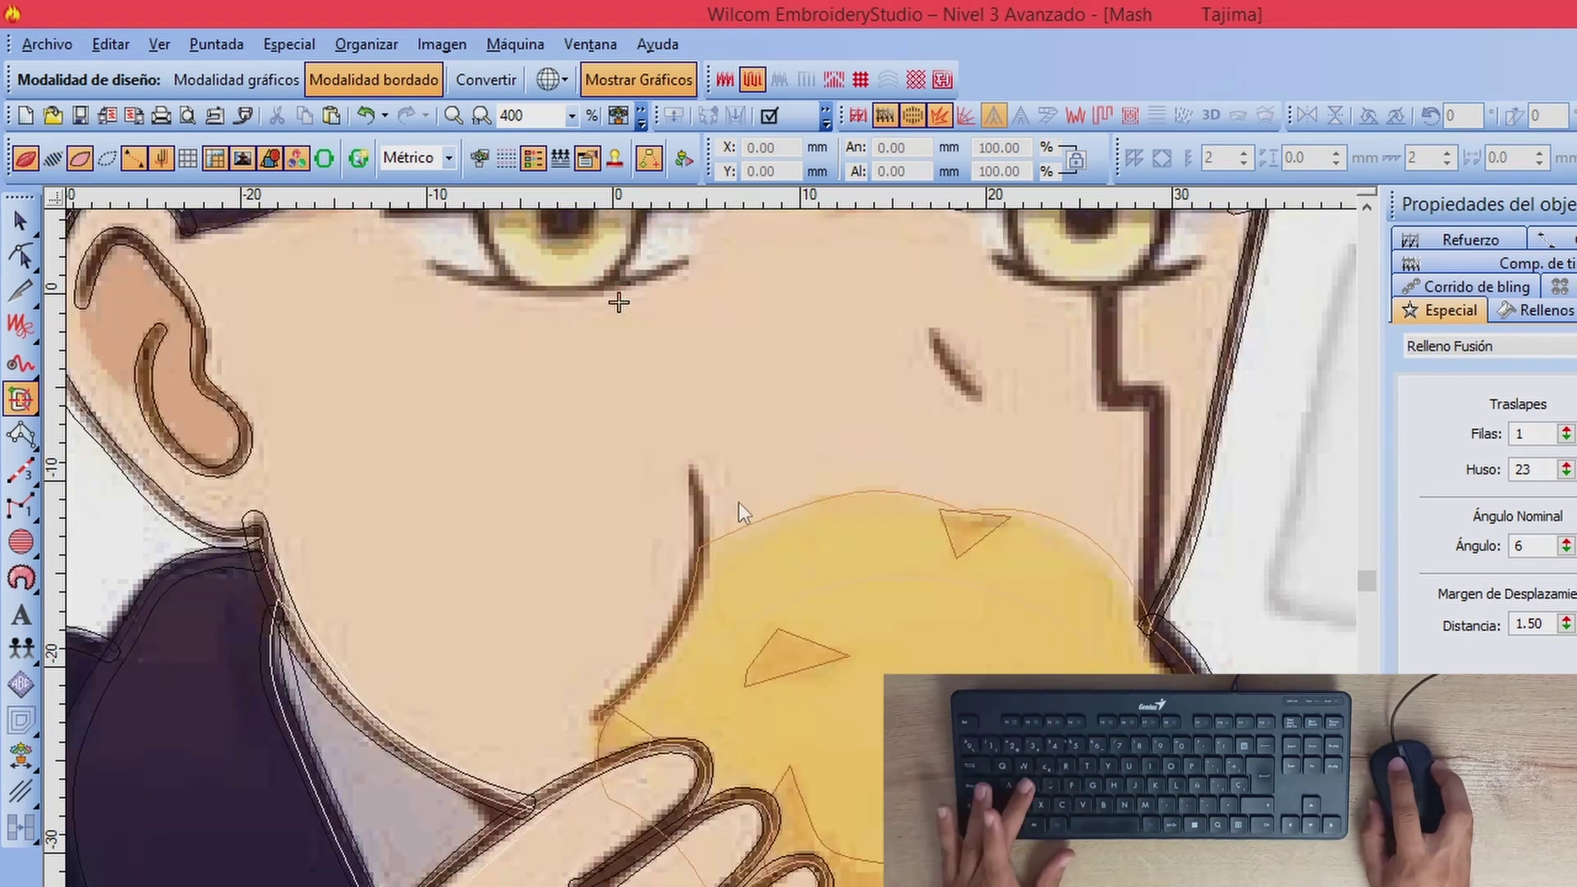
click(686, 471)
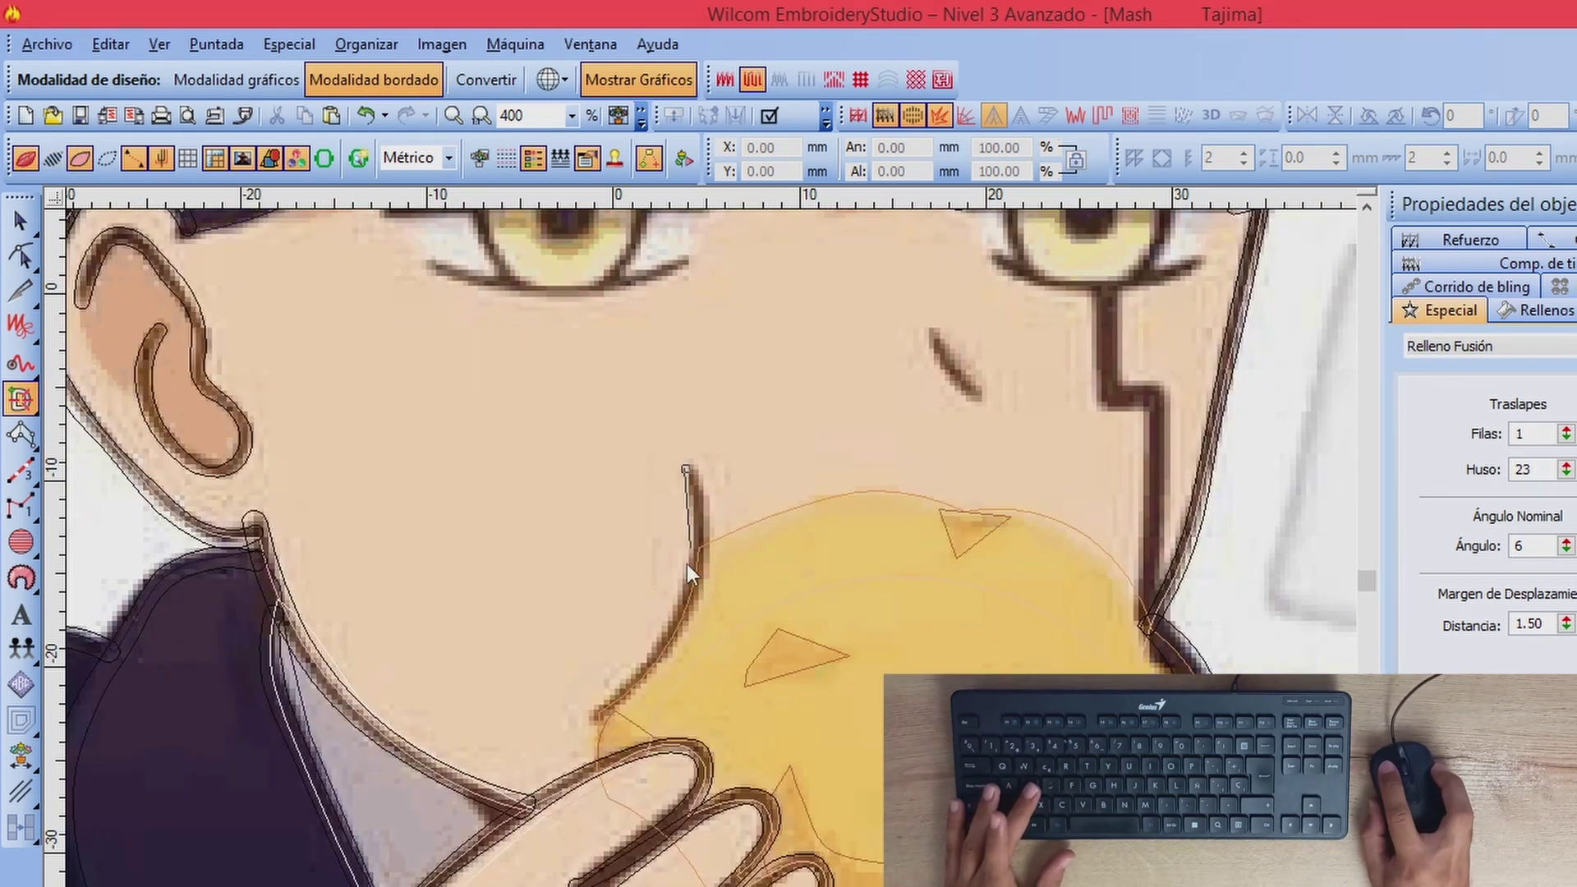
right_click(626, 681)
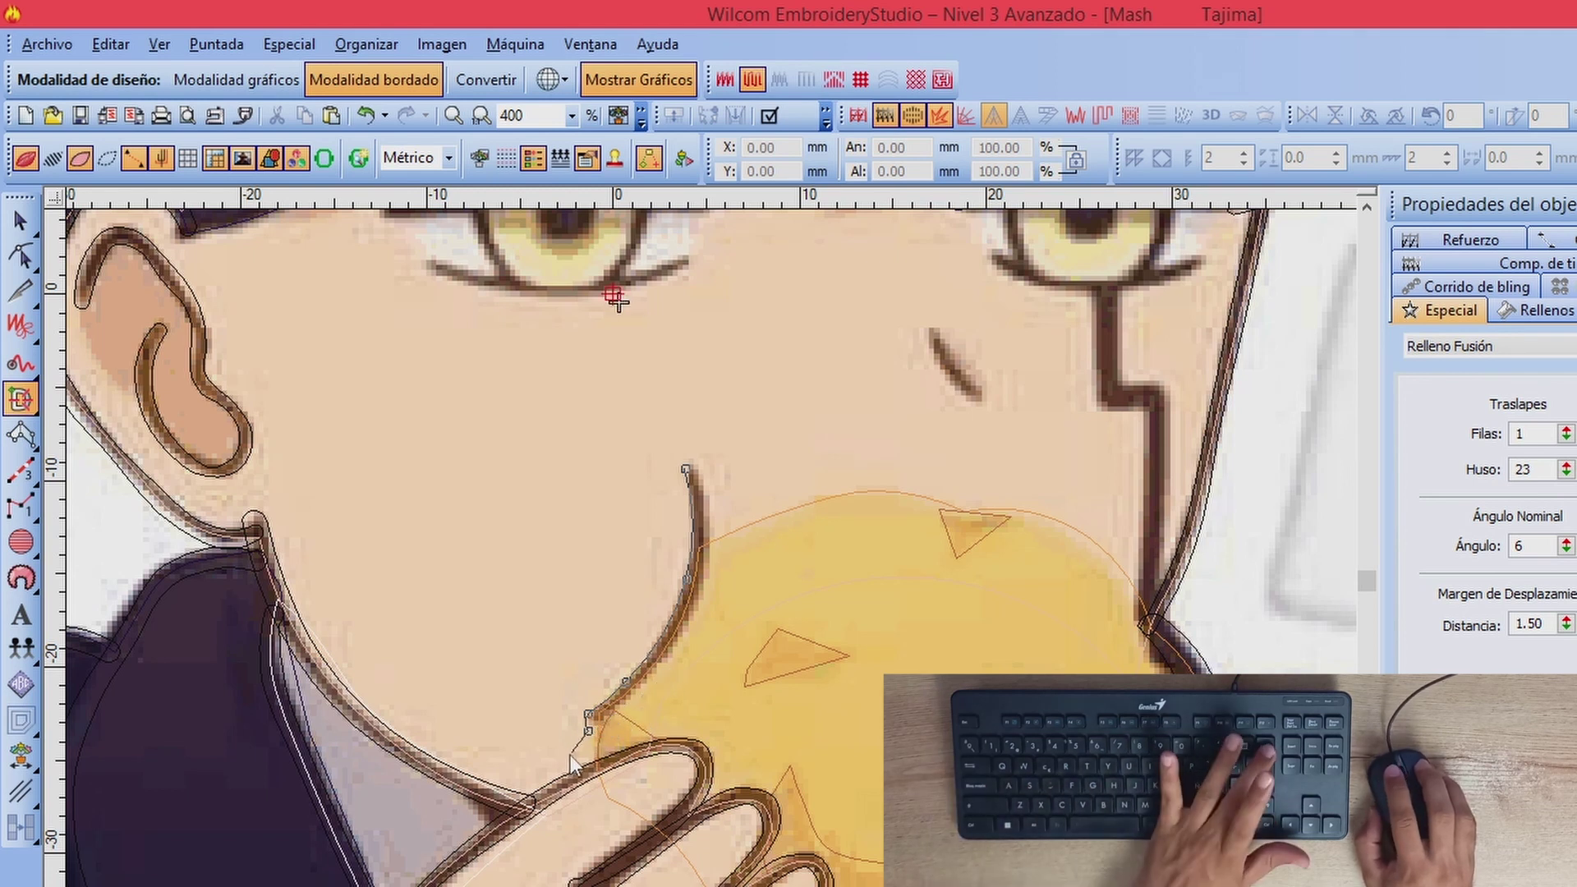
key(z)
click(708, 602)
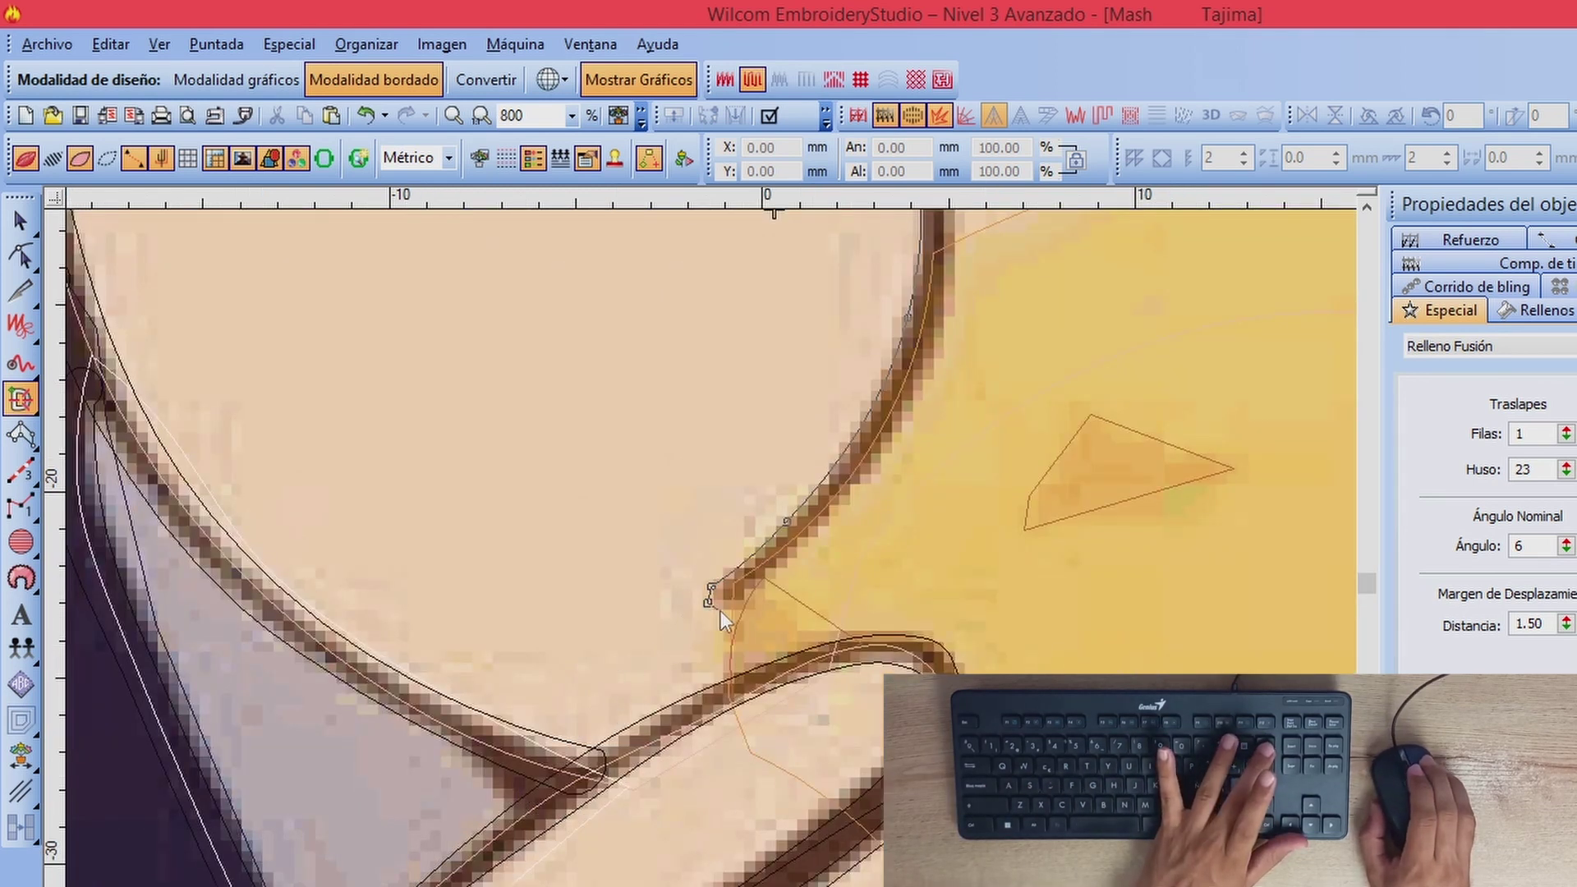
Step: Trace the cheek line's outer, bun-side edge back up with curve points and around its upper tip
right_click(806, 556)
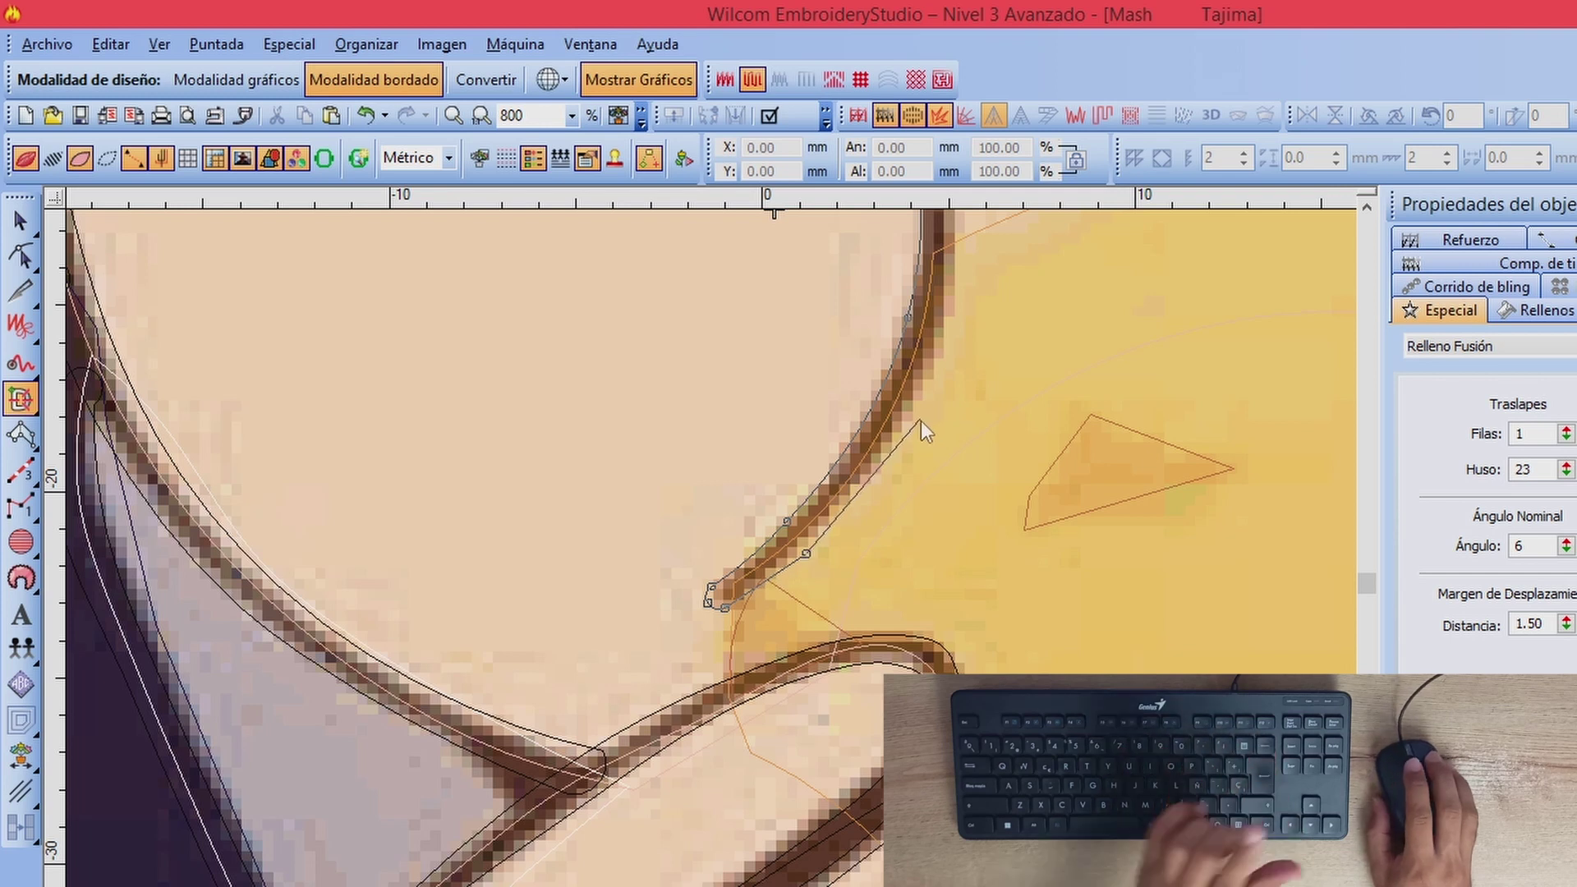
right_click(920, 388)
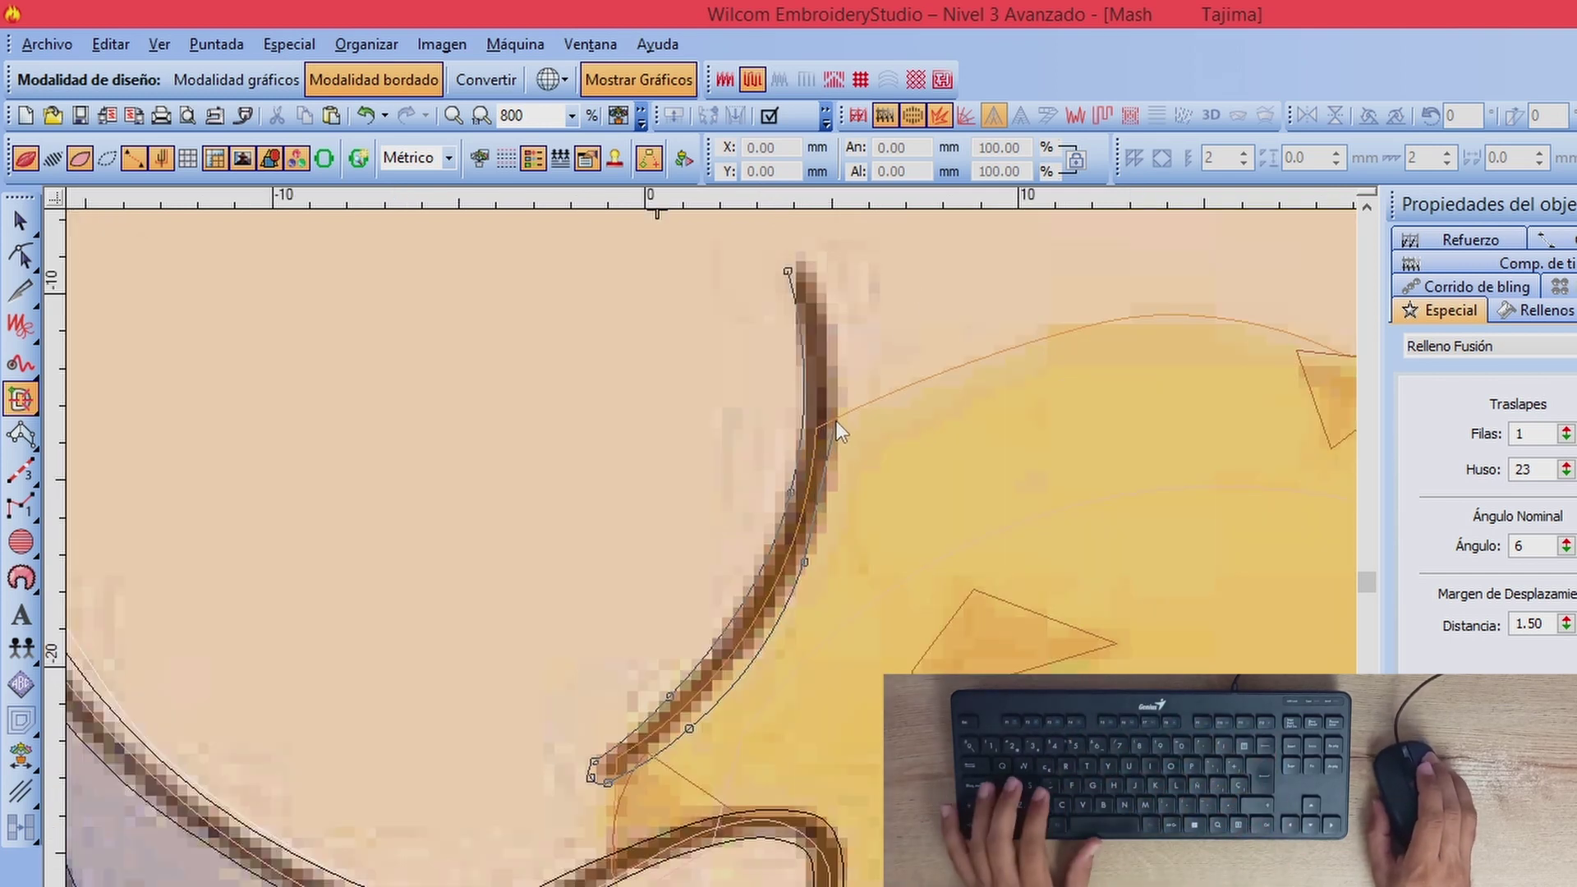
click(836, 422)
click(807, 265)
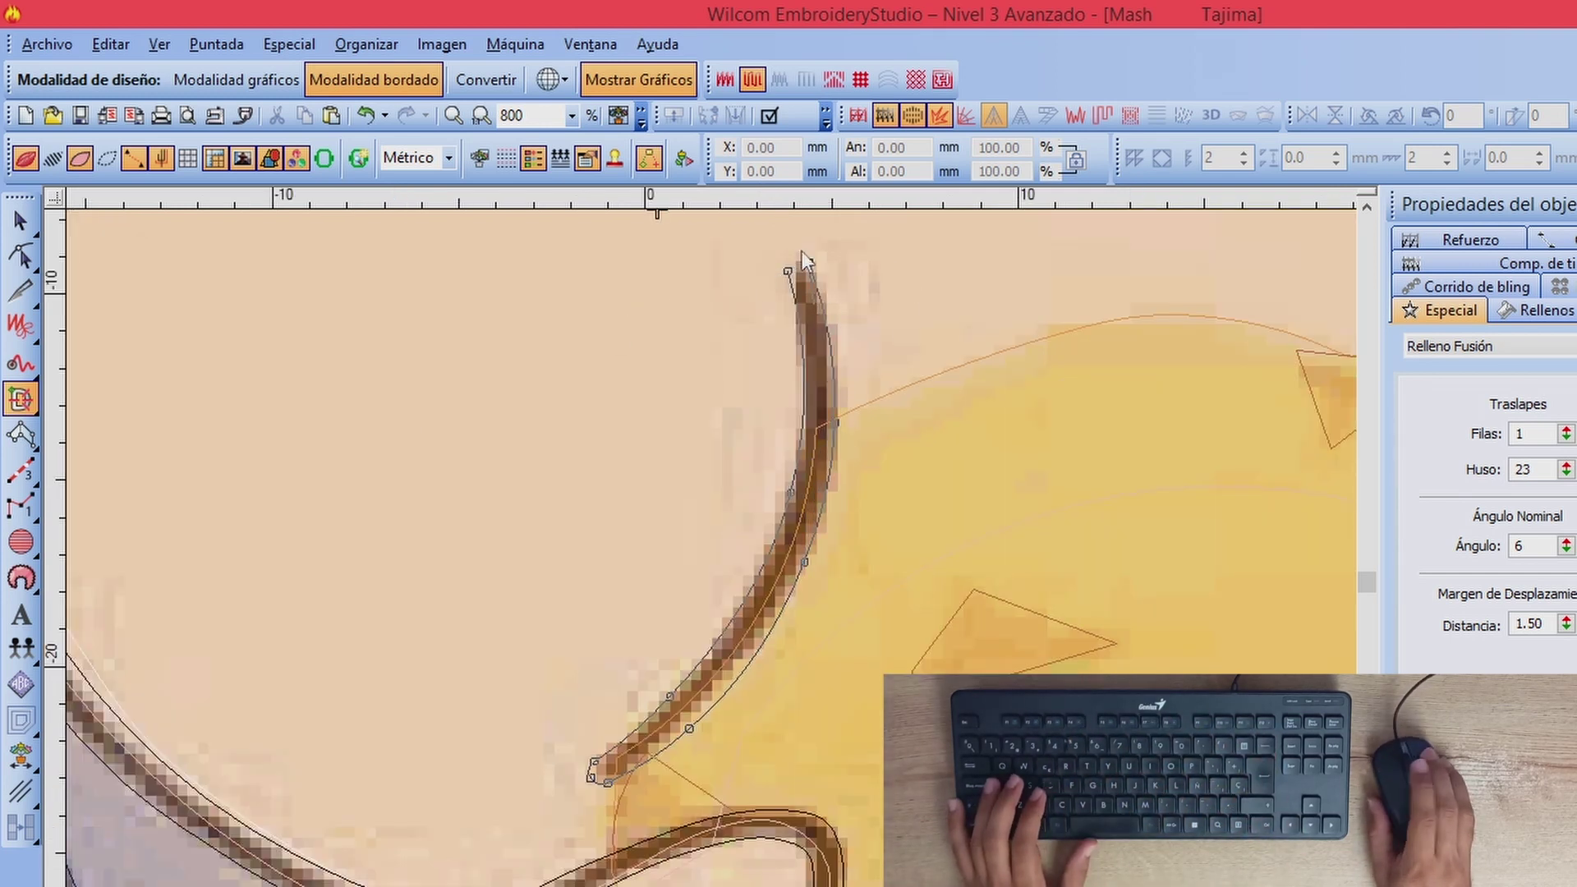
key(c)
click(756, 427)
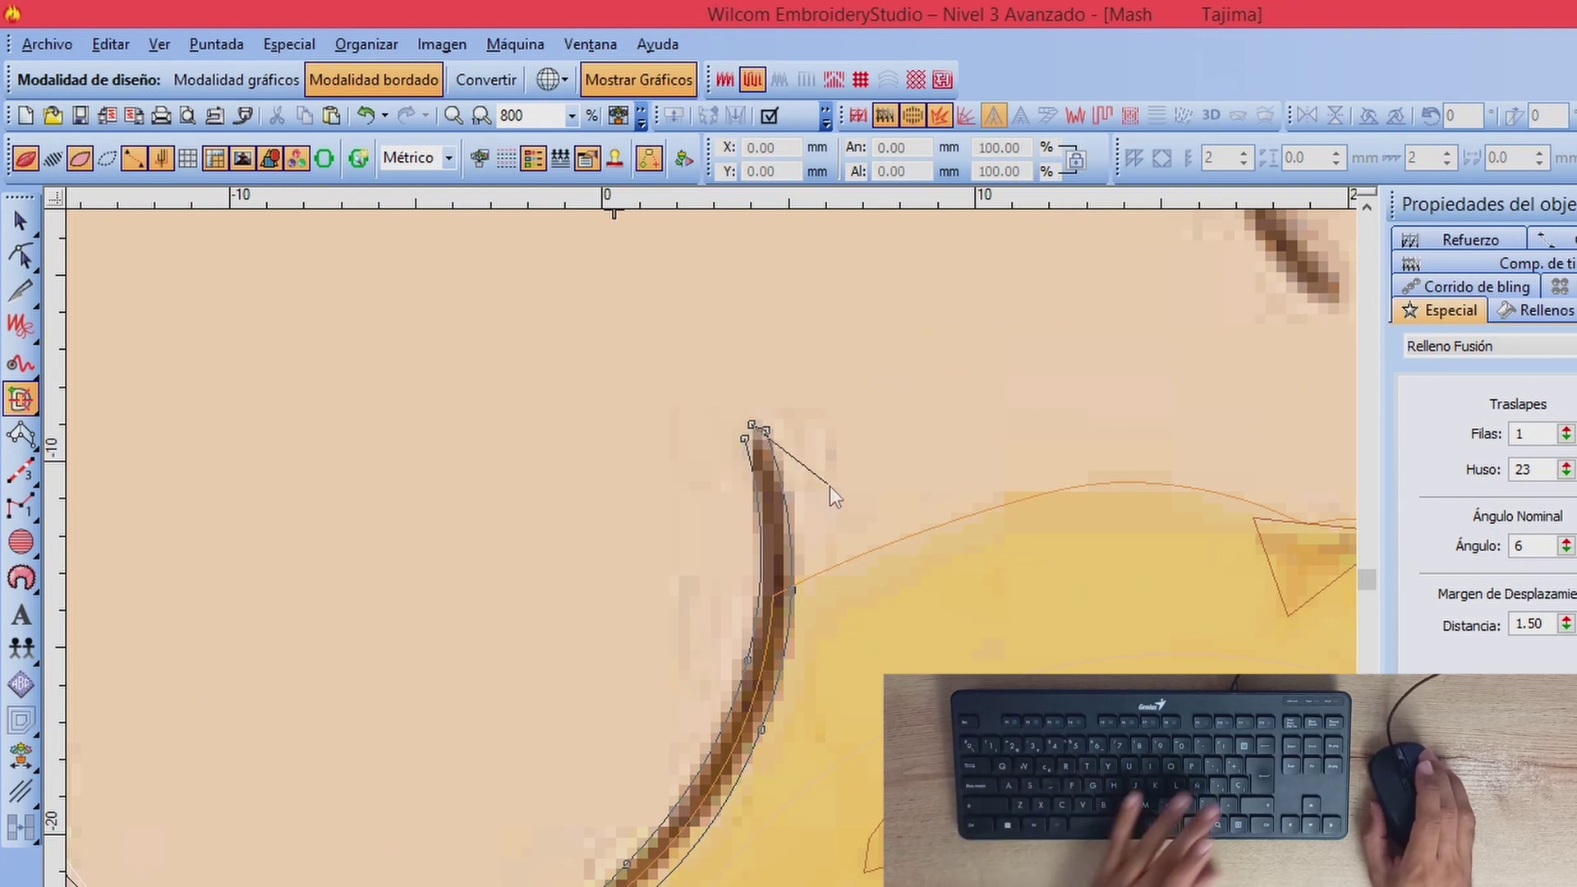
Step: Close the cheek line shape, set stitch directions across it near its upper and lower ends, and generate the fill
key(Return)
click(681, 496)
click(909, 457)
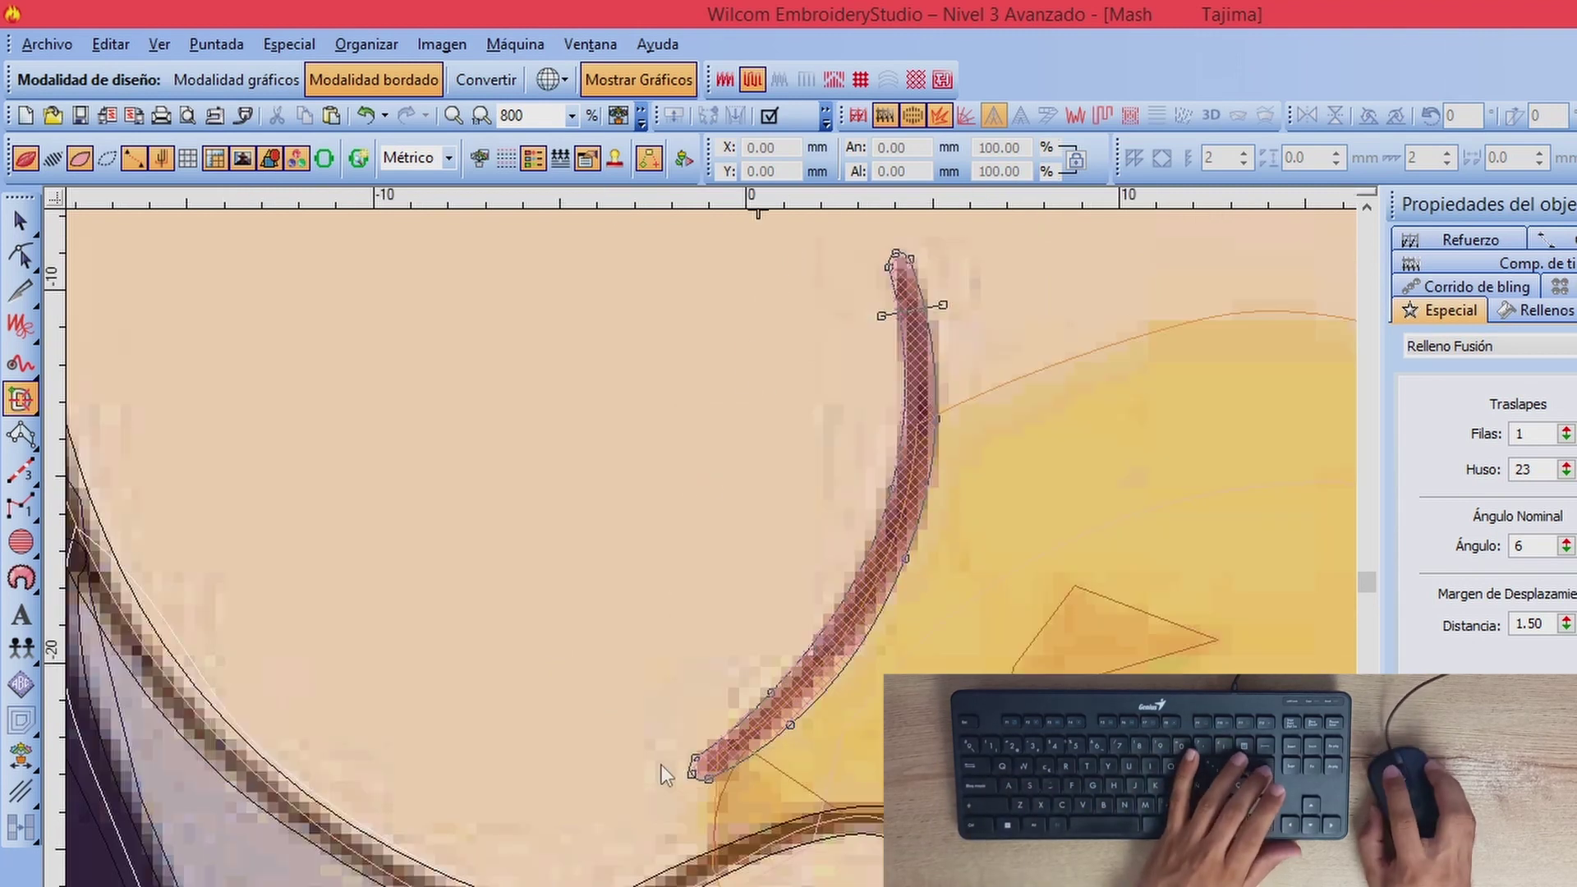
click(731, 653)
click(883, 789)
key(Return)
scroll(856, 637, down, 2)
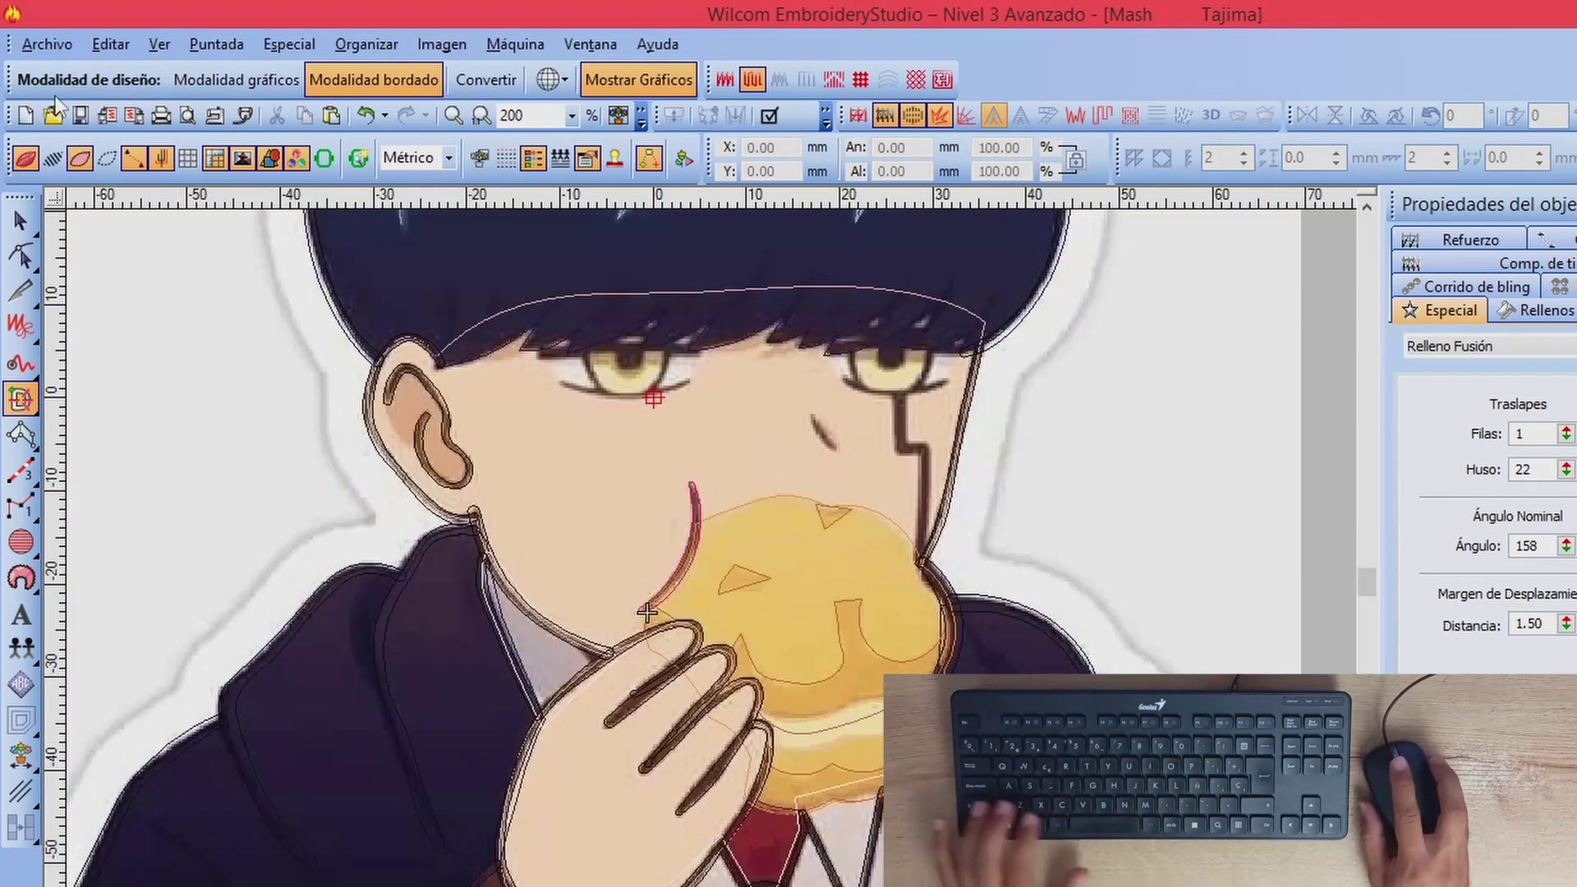
Step: Show the stitches, change the cheek line's fill type to Plumetís and recolour it black like the other outlines
click(52, 157)
key(z)
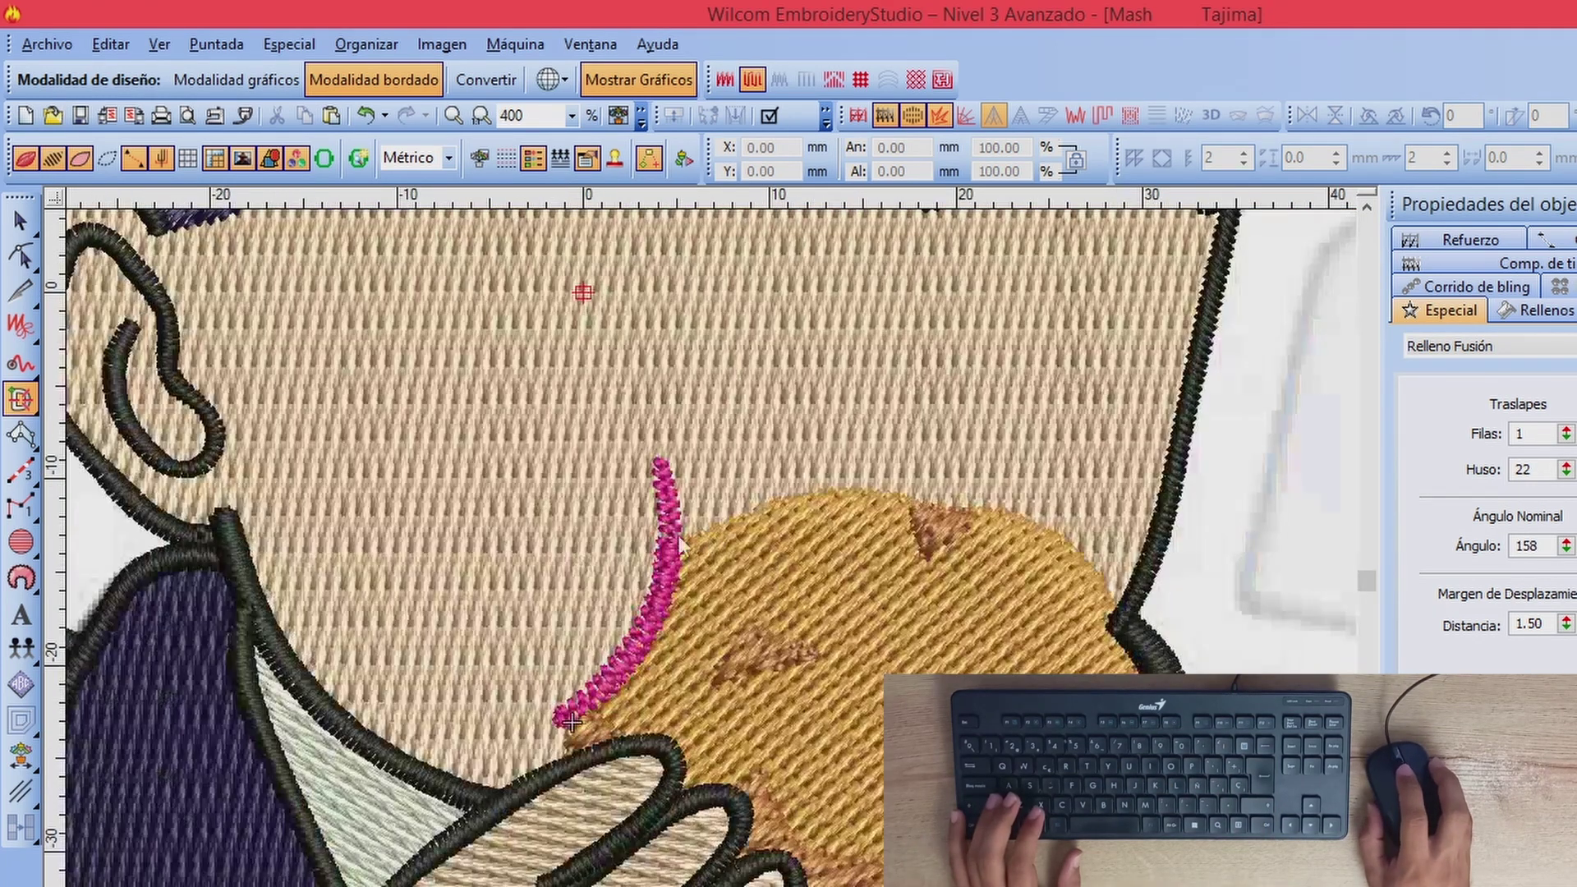
key(Escape)
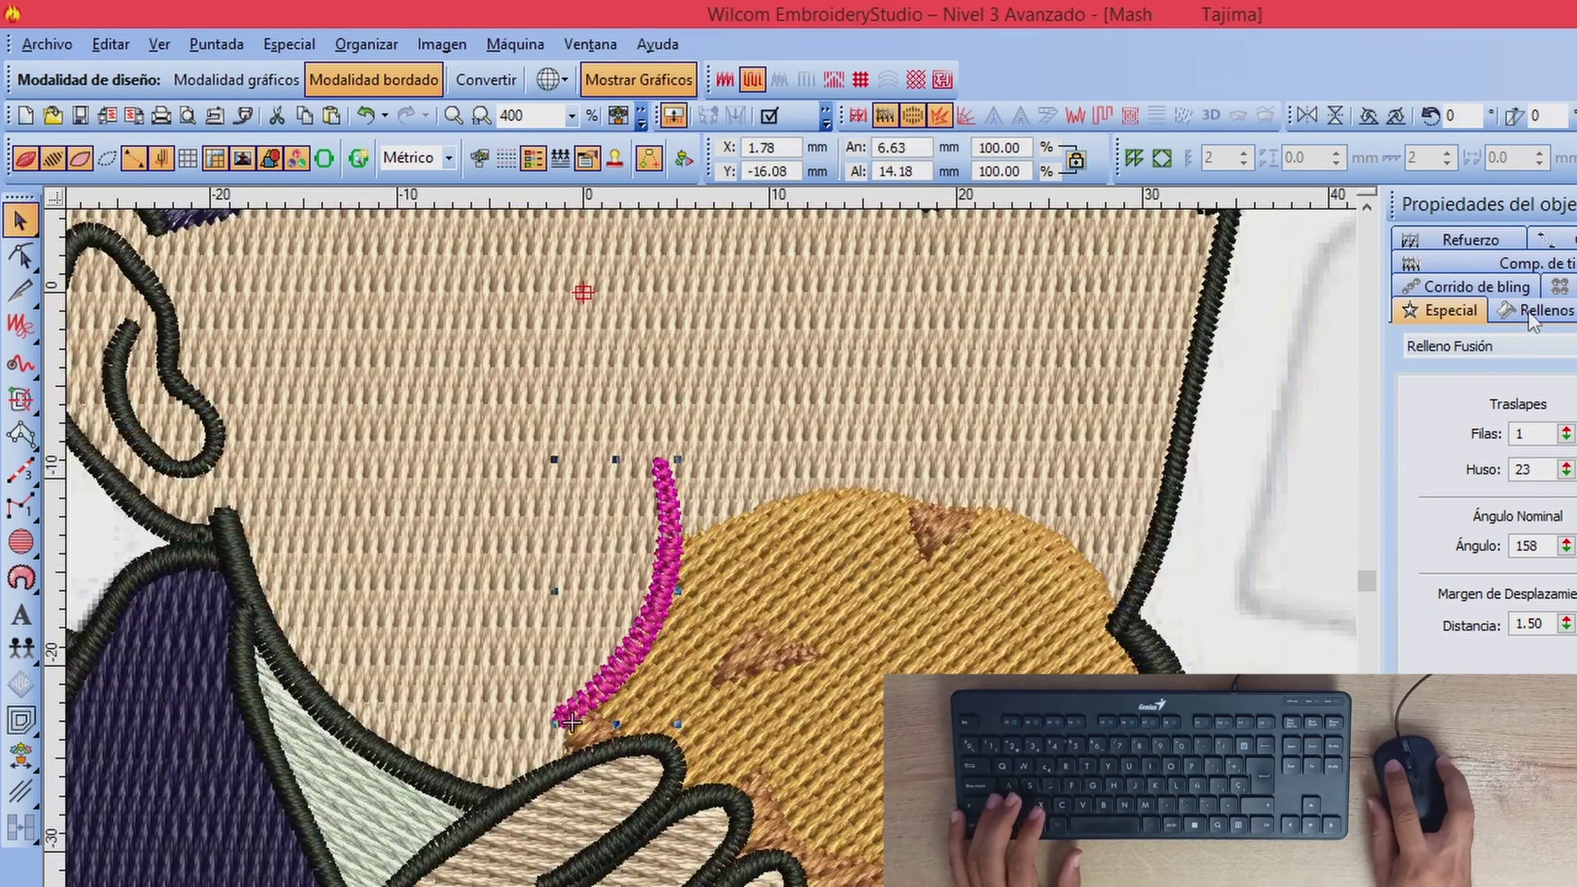
click(1538, 310)
click(1459, 346)
click(1458, 371)
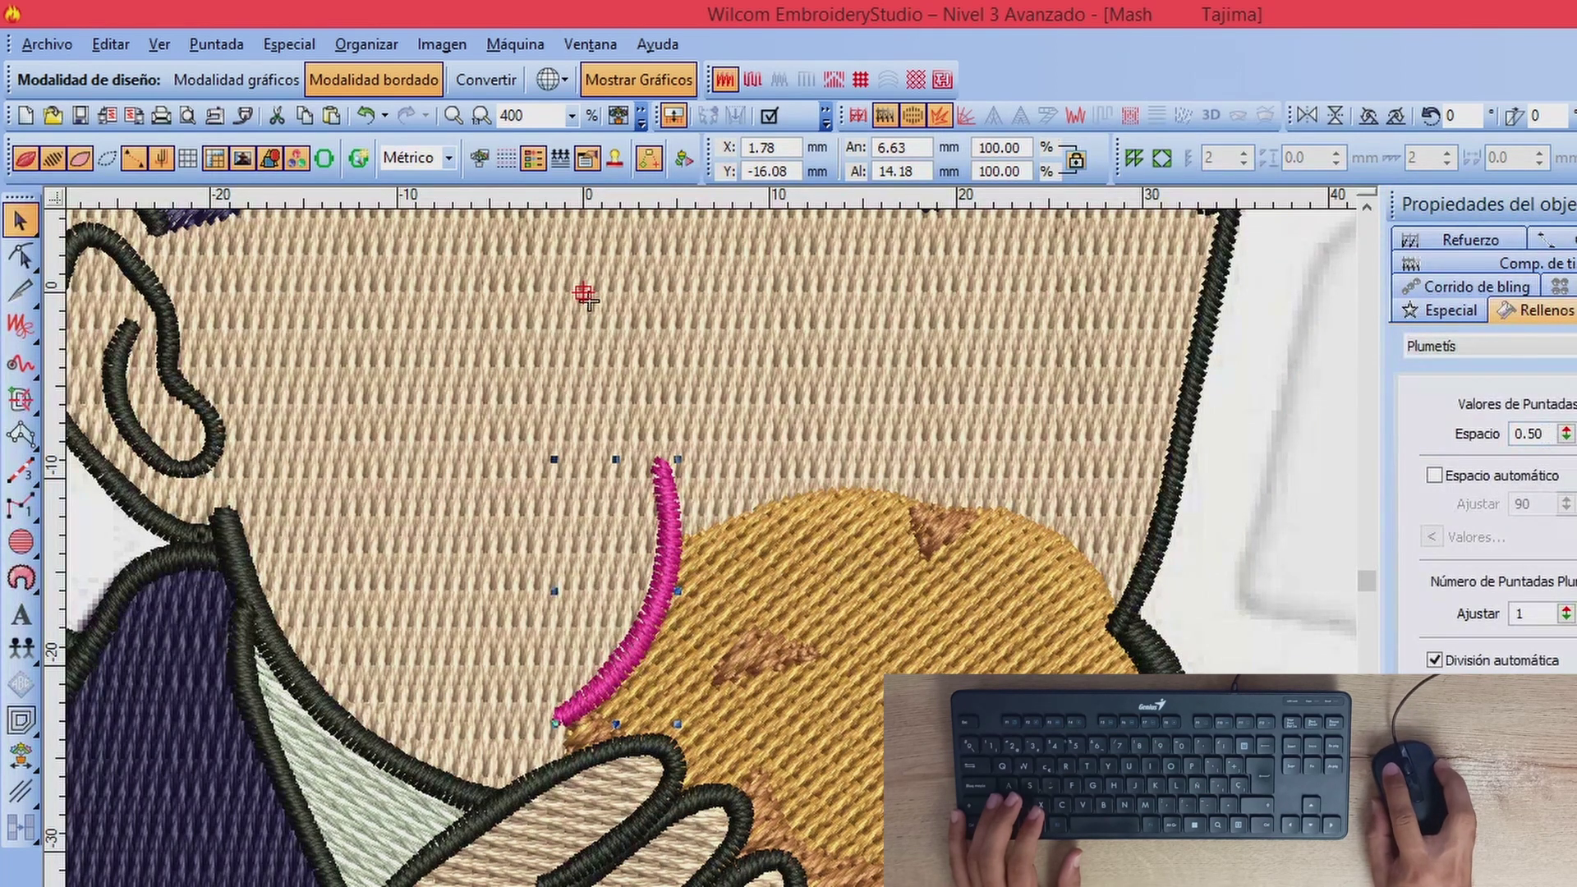
key(ctrl+s)
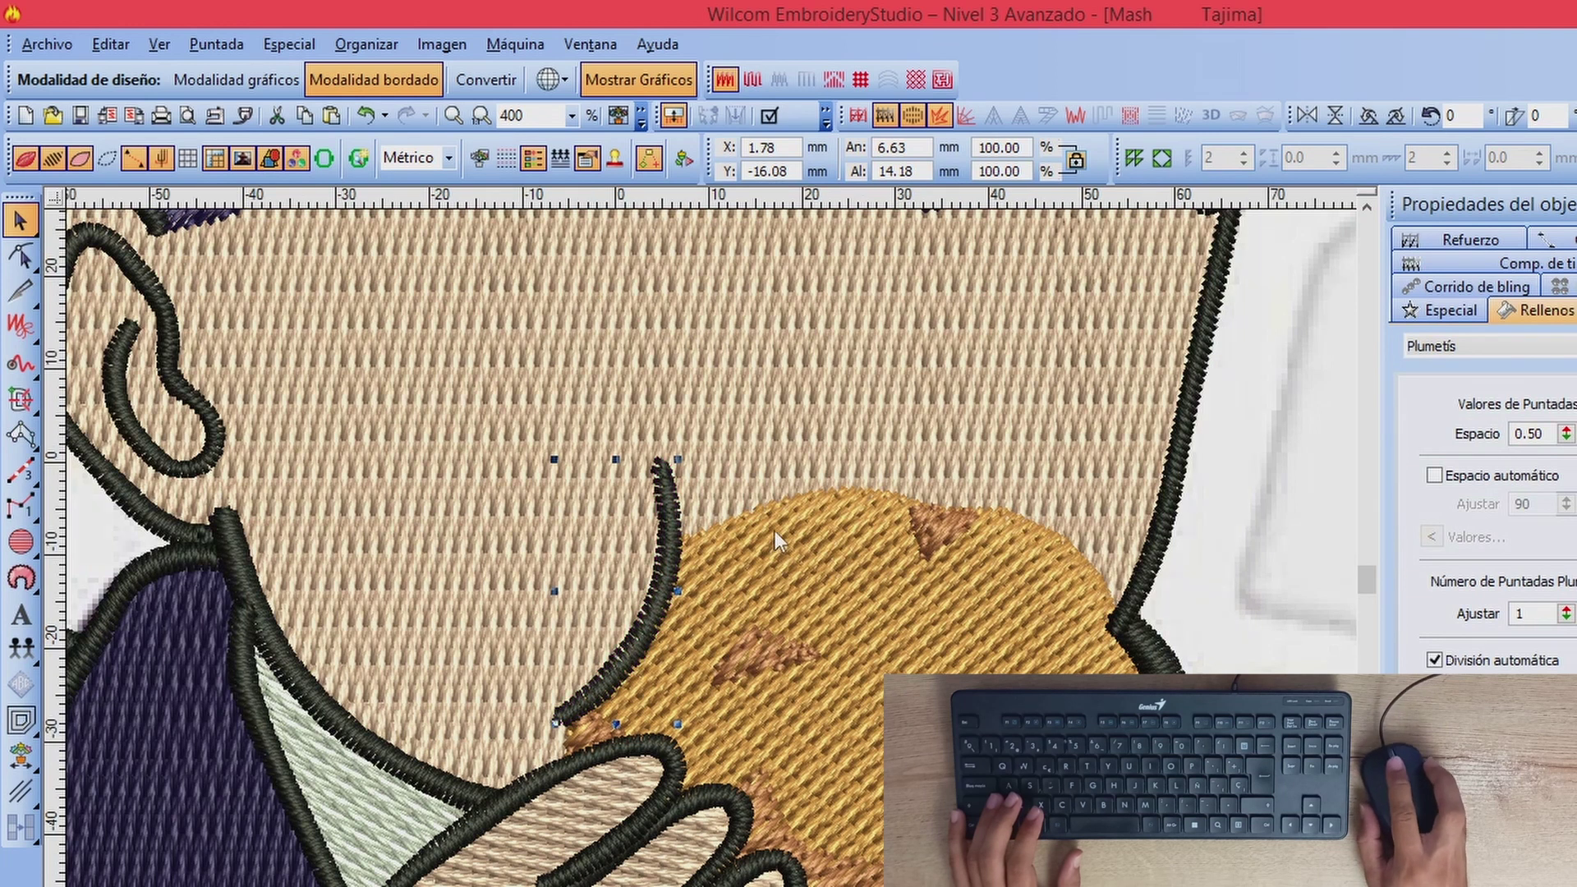
Step: Digitize the short diagonal nose line between the eyes and the bun as a Triple Corrido run and generate its stitches
key(shift+z)
key(s)
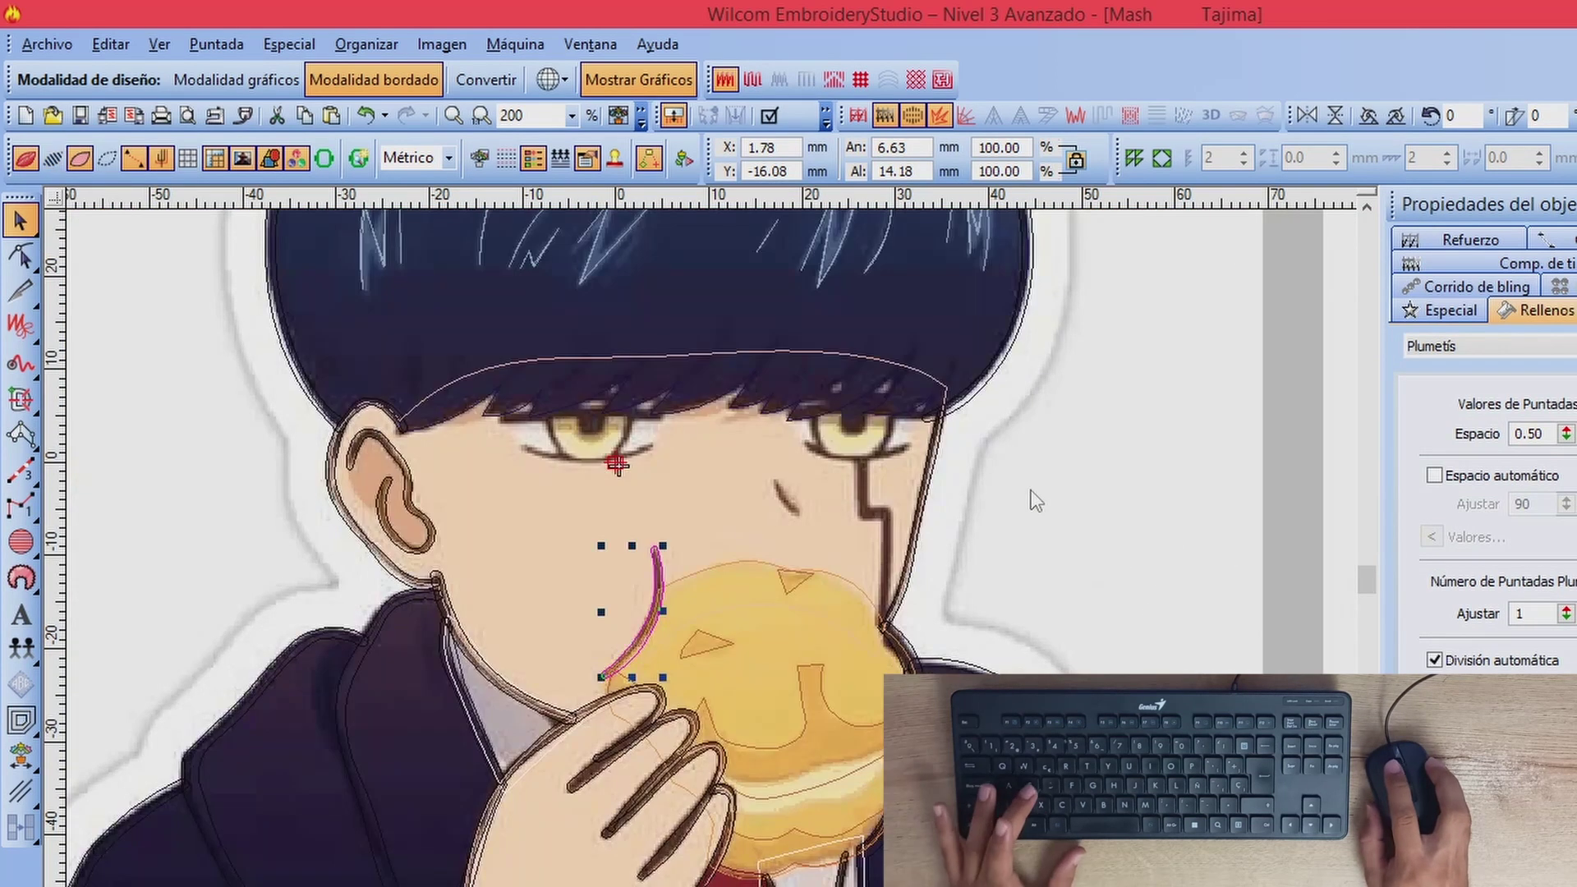
click(1067, 468)
key(s)
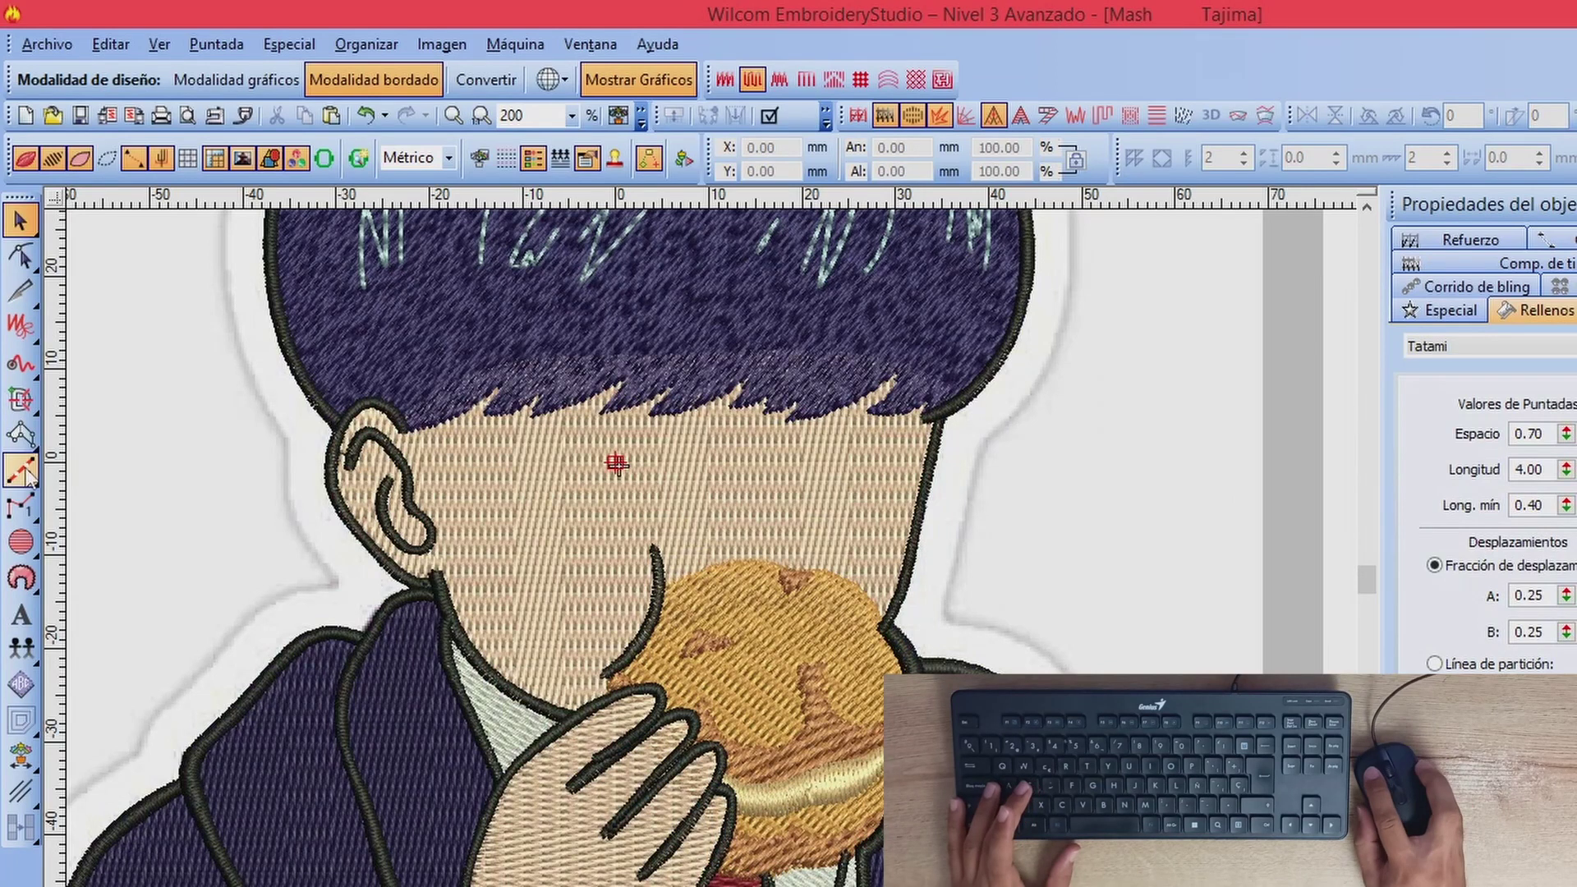
click(21, 470)
key(s)
scroll(786, 516, up, 1)
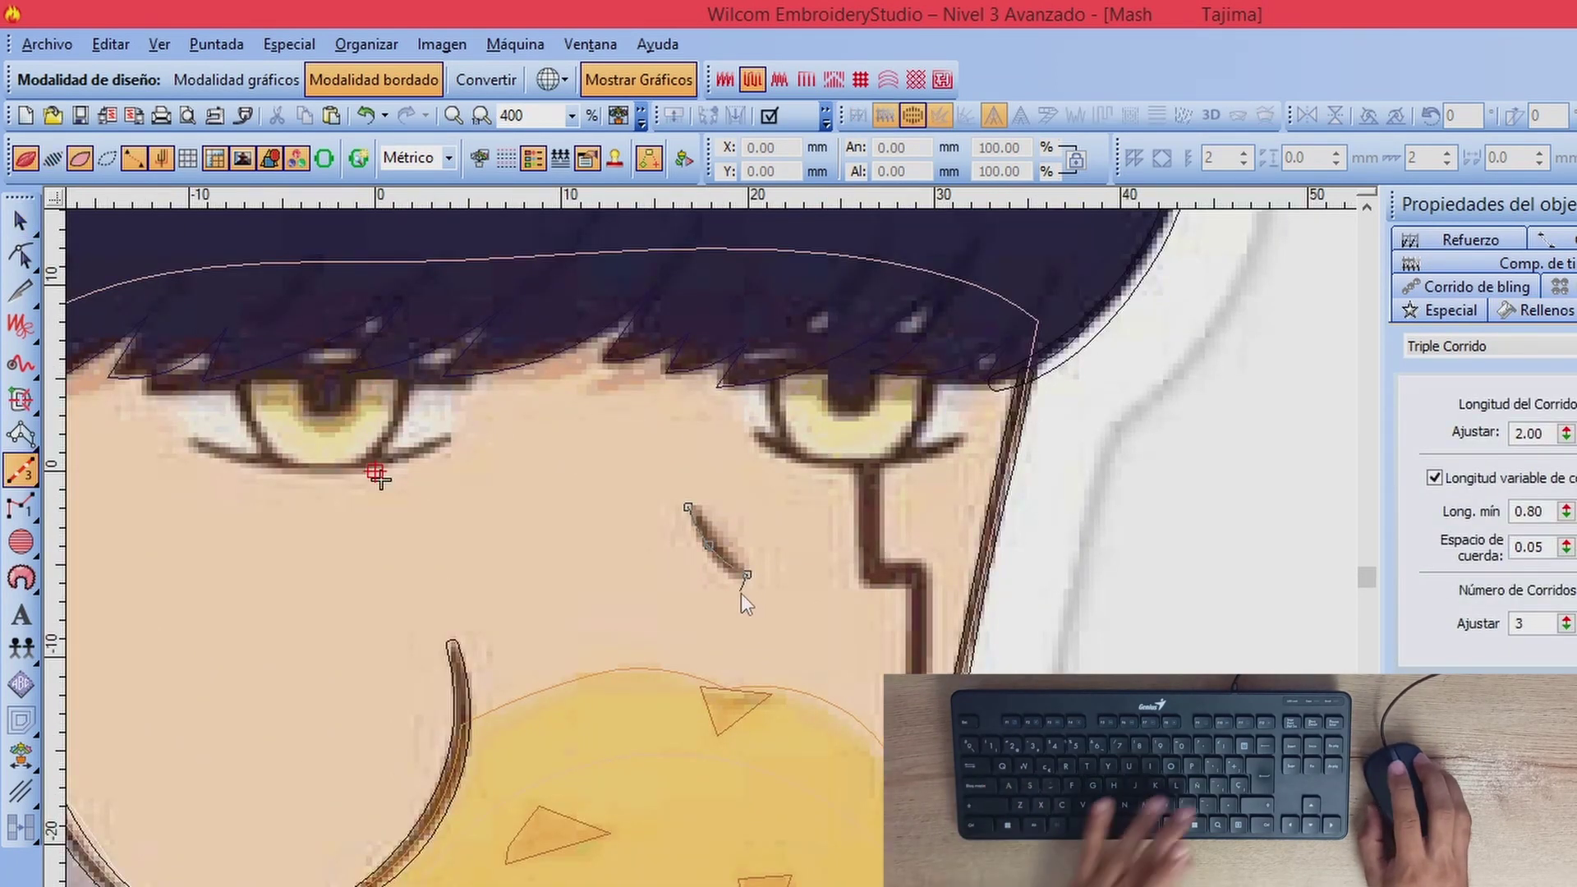
key(Return)
key(s)
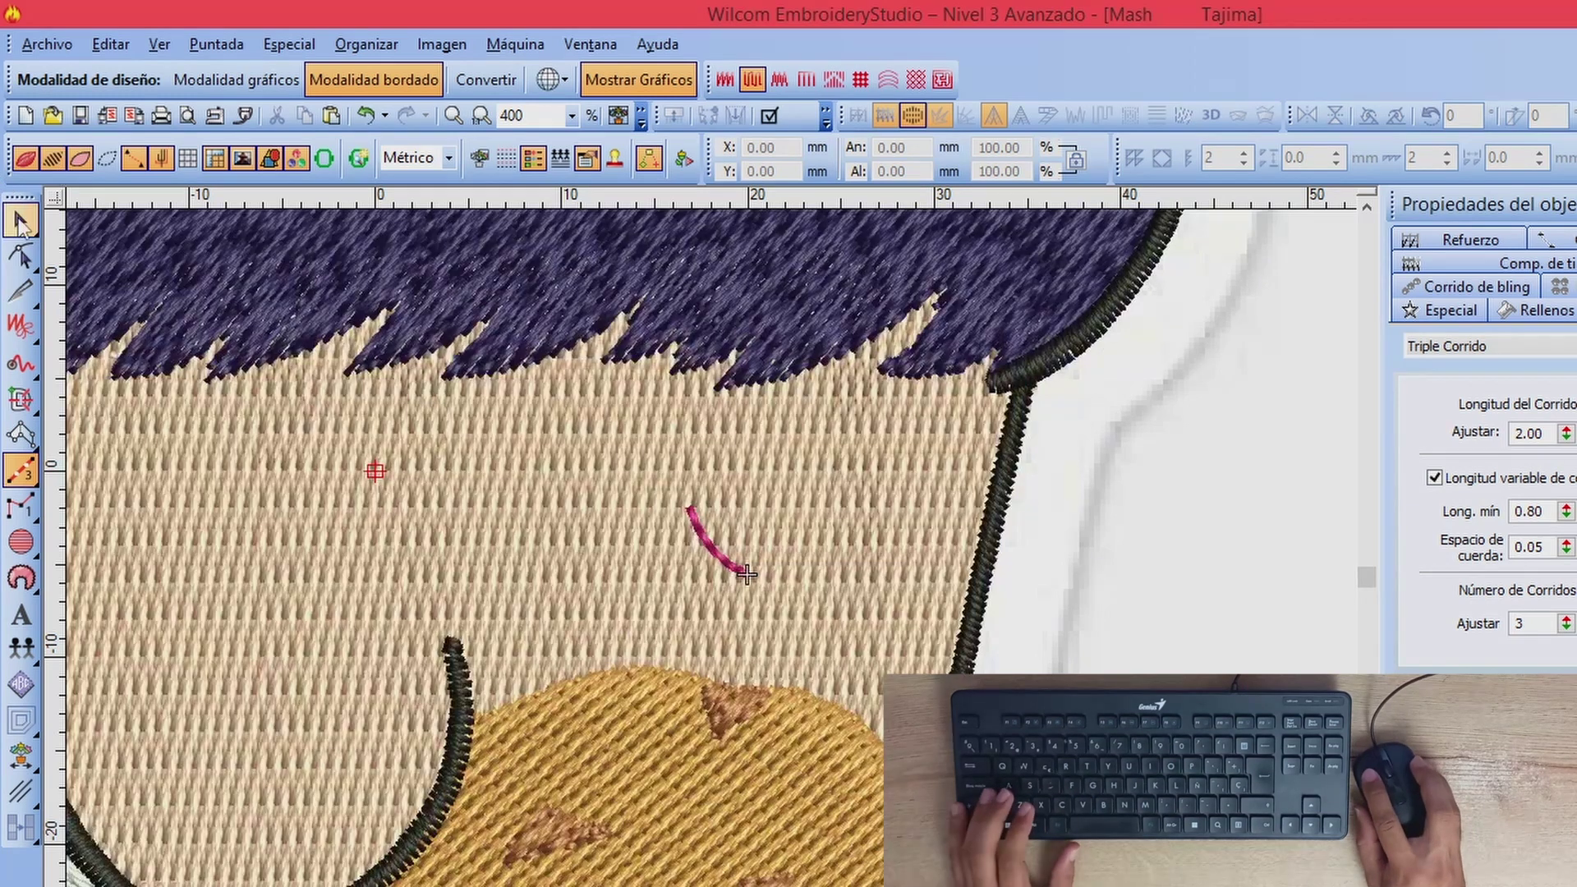
key(Escape)
key(Escape)
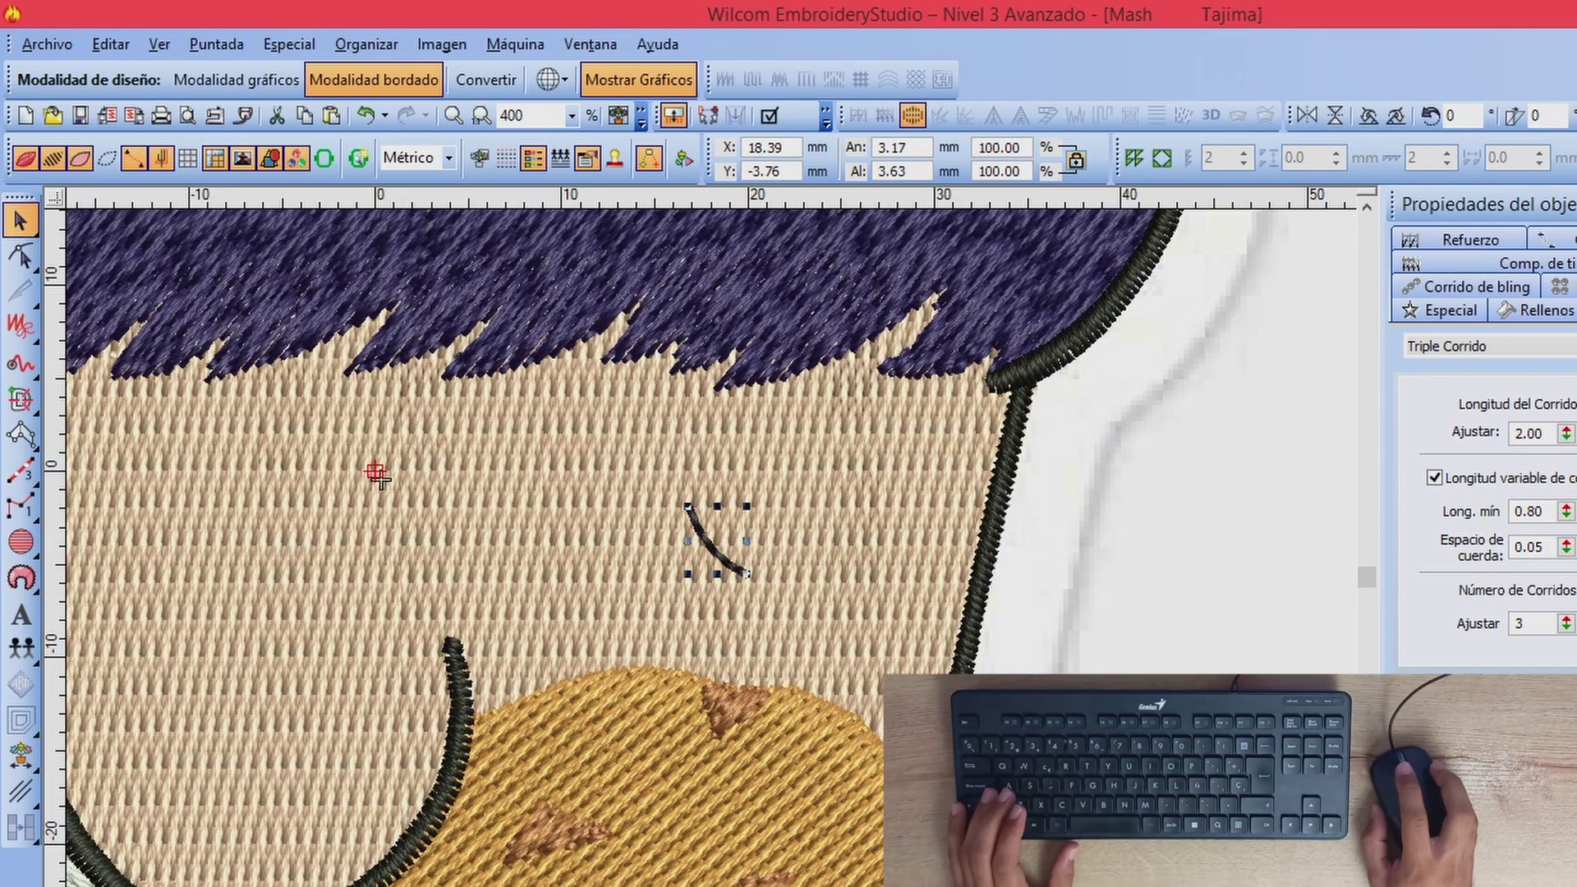
Step: Activate Relleno Fusión with Plumetís as the fill type for the stepped mark under the eye nearest the face's edge
key(shift+z)
key(s)
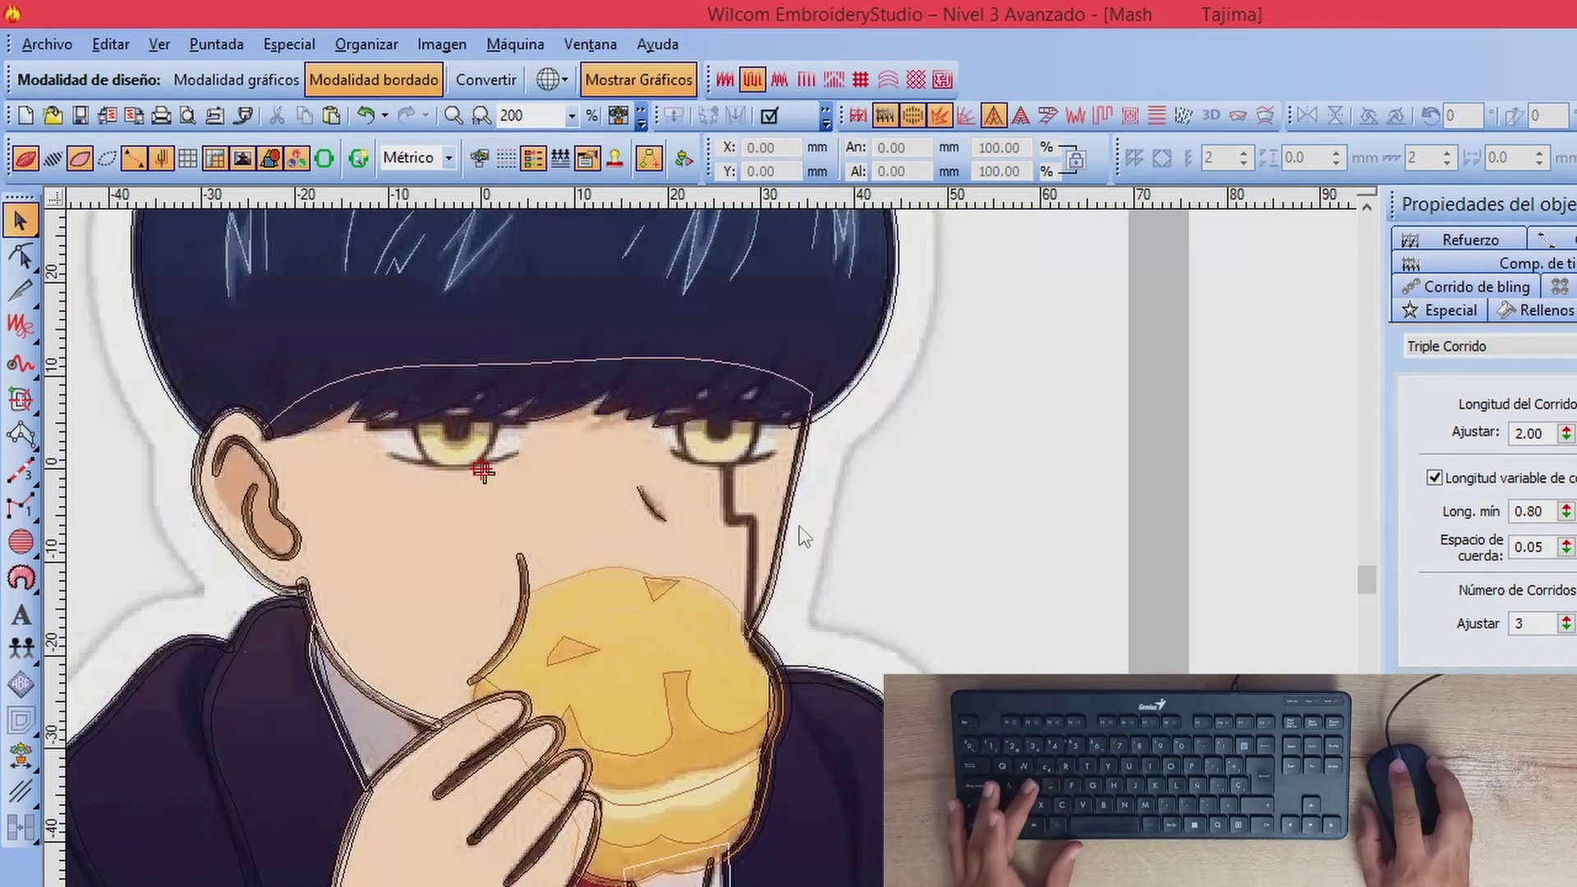
key(s)
key(s)
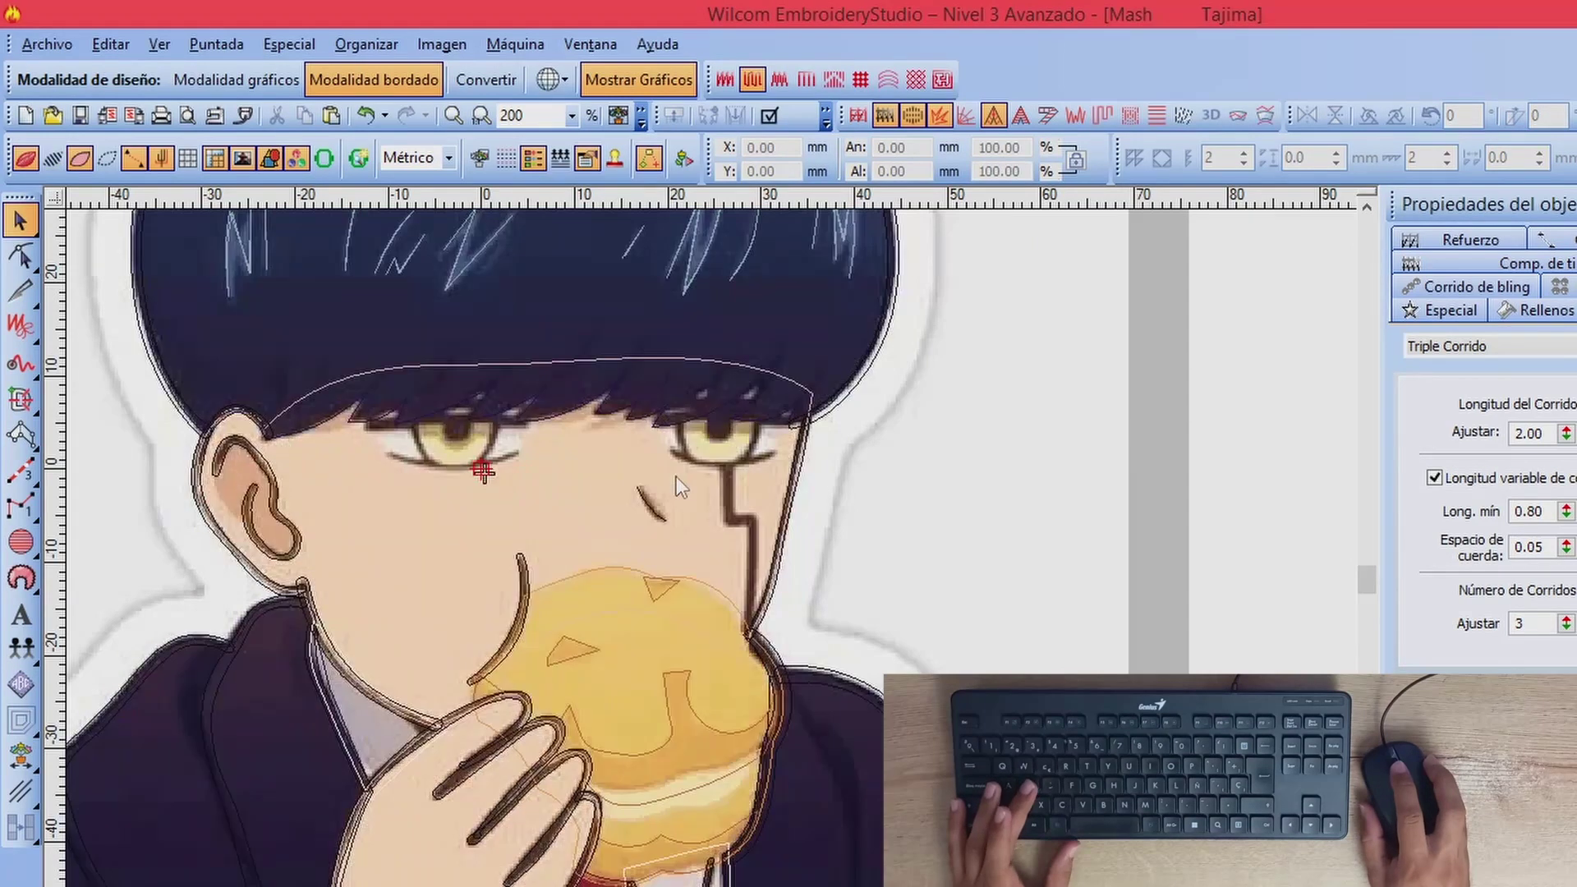
key(z)
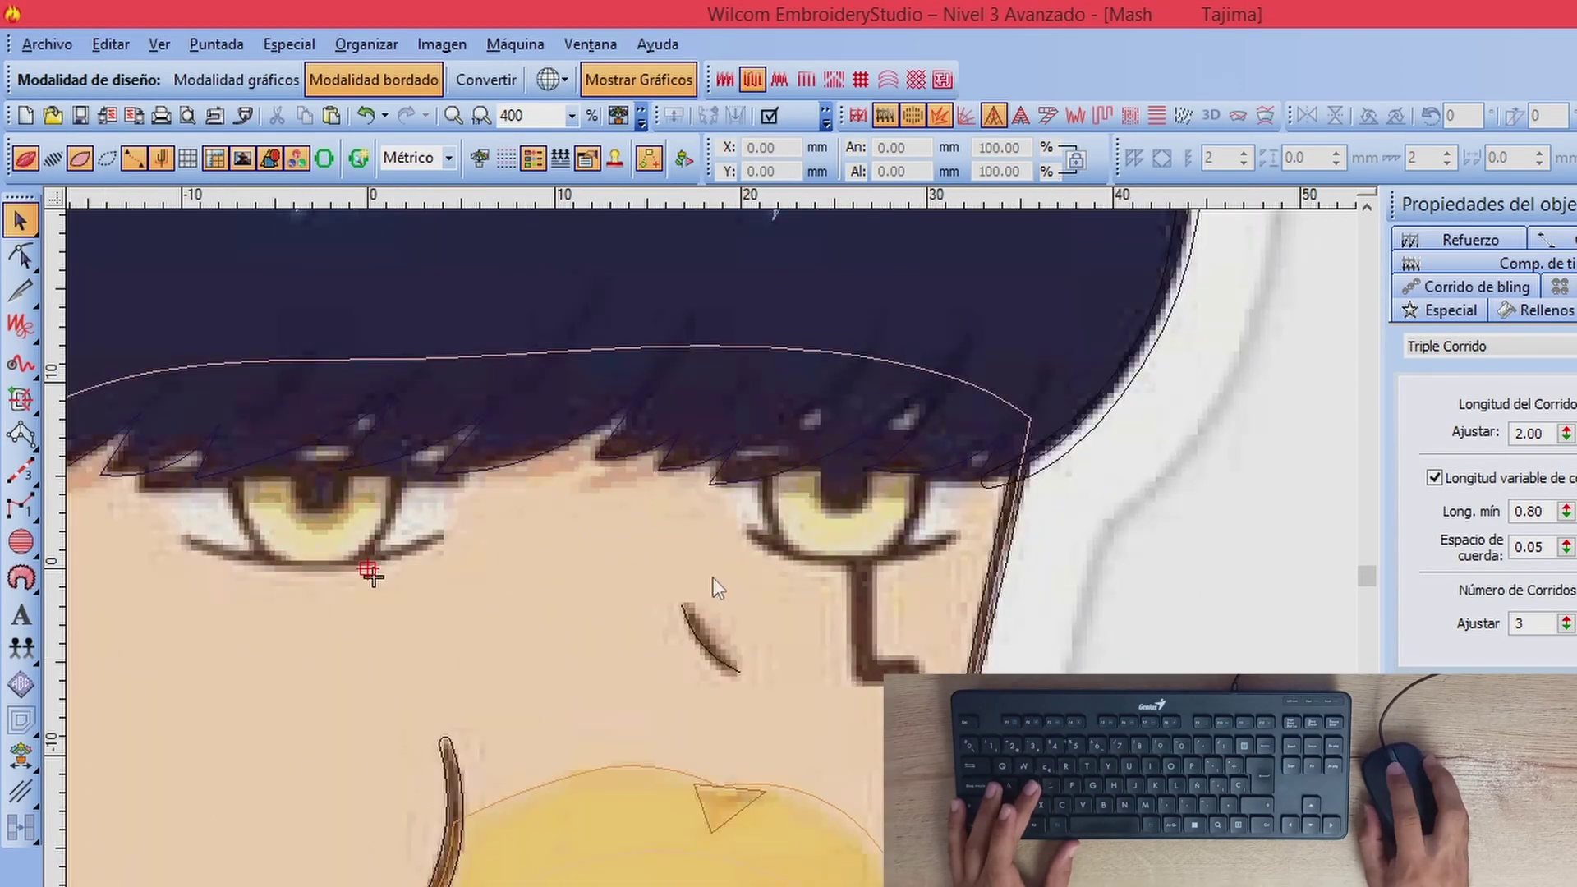
key(s)
key(s)
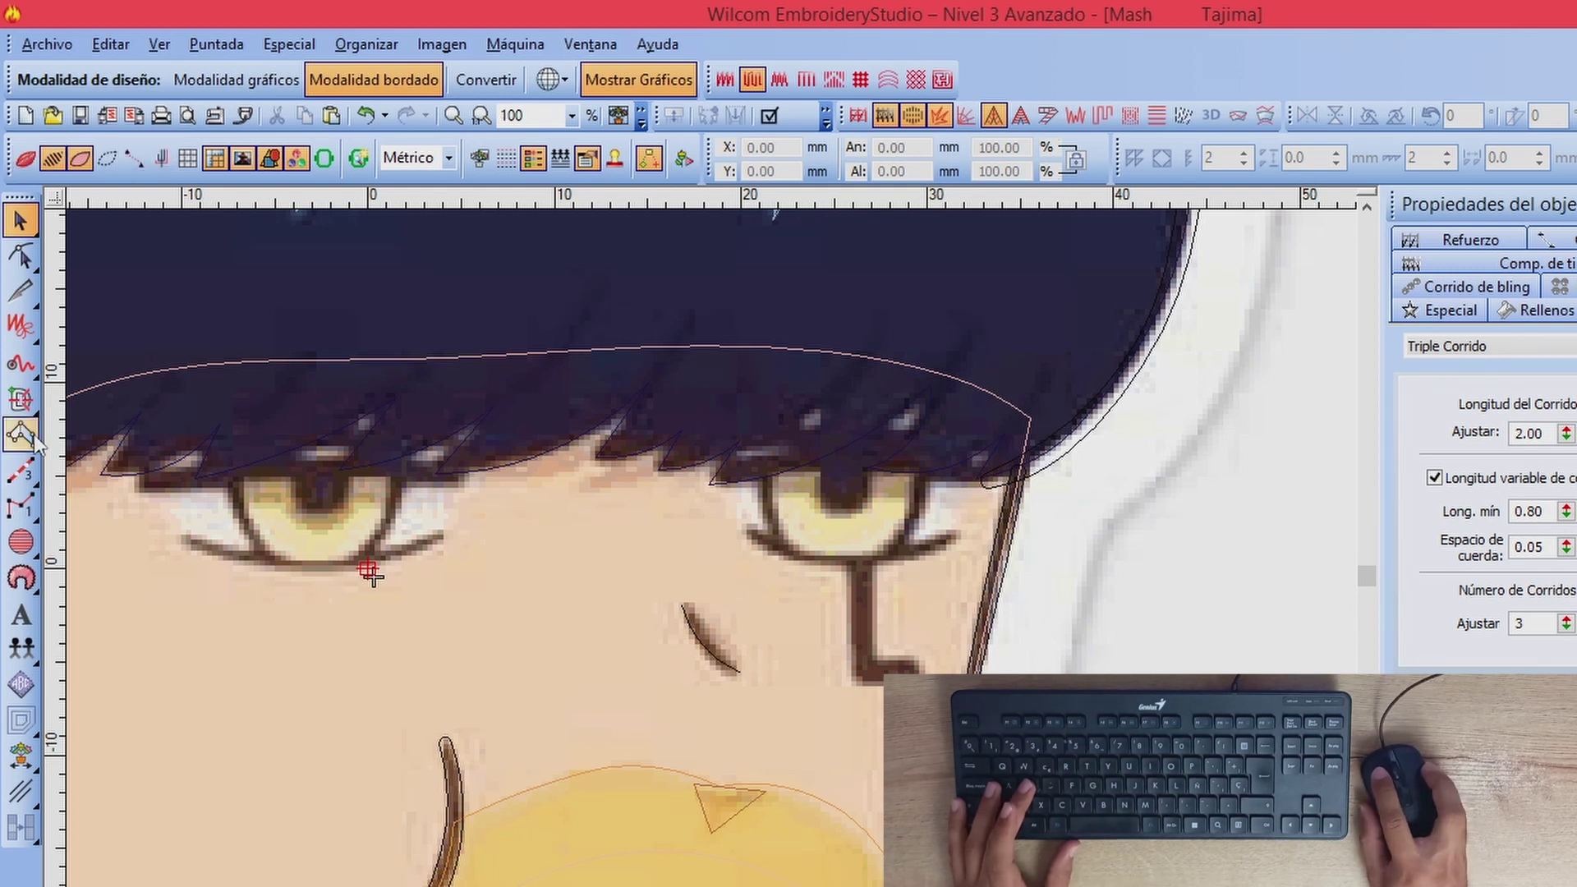
click(21, 399)
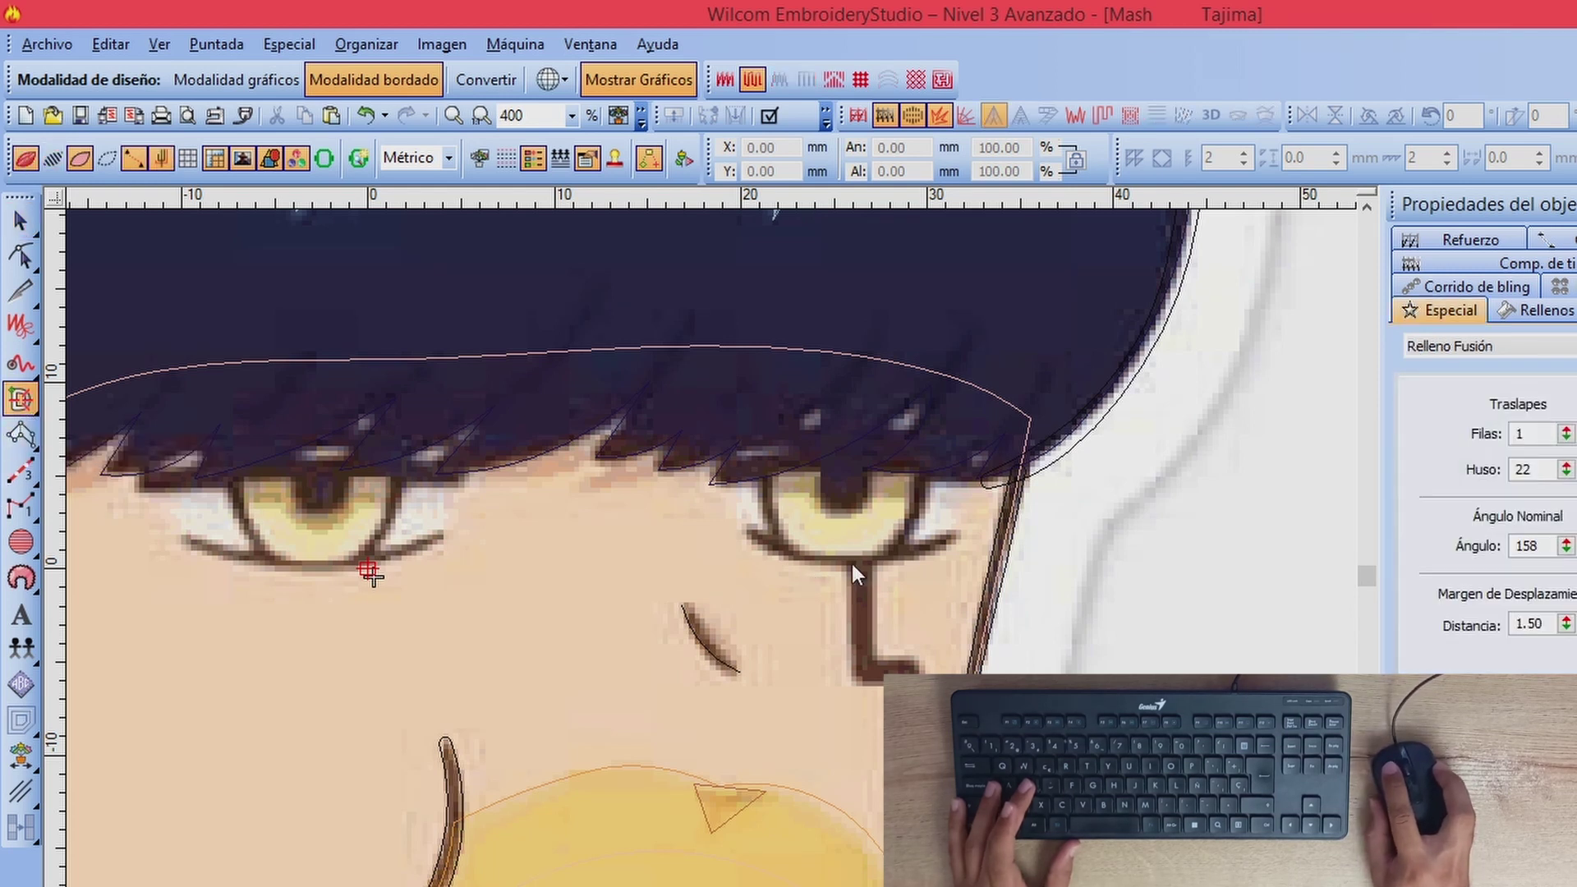
click(1539, 313)
click(1485, 353)
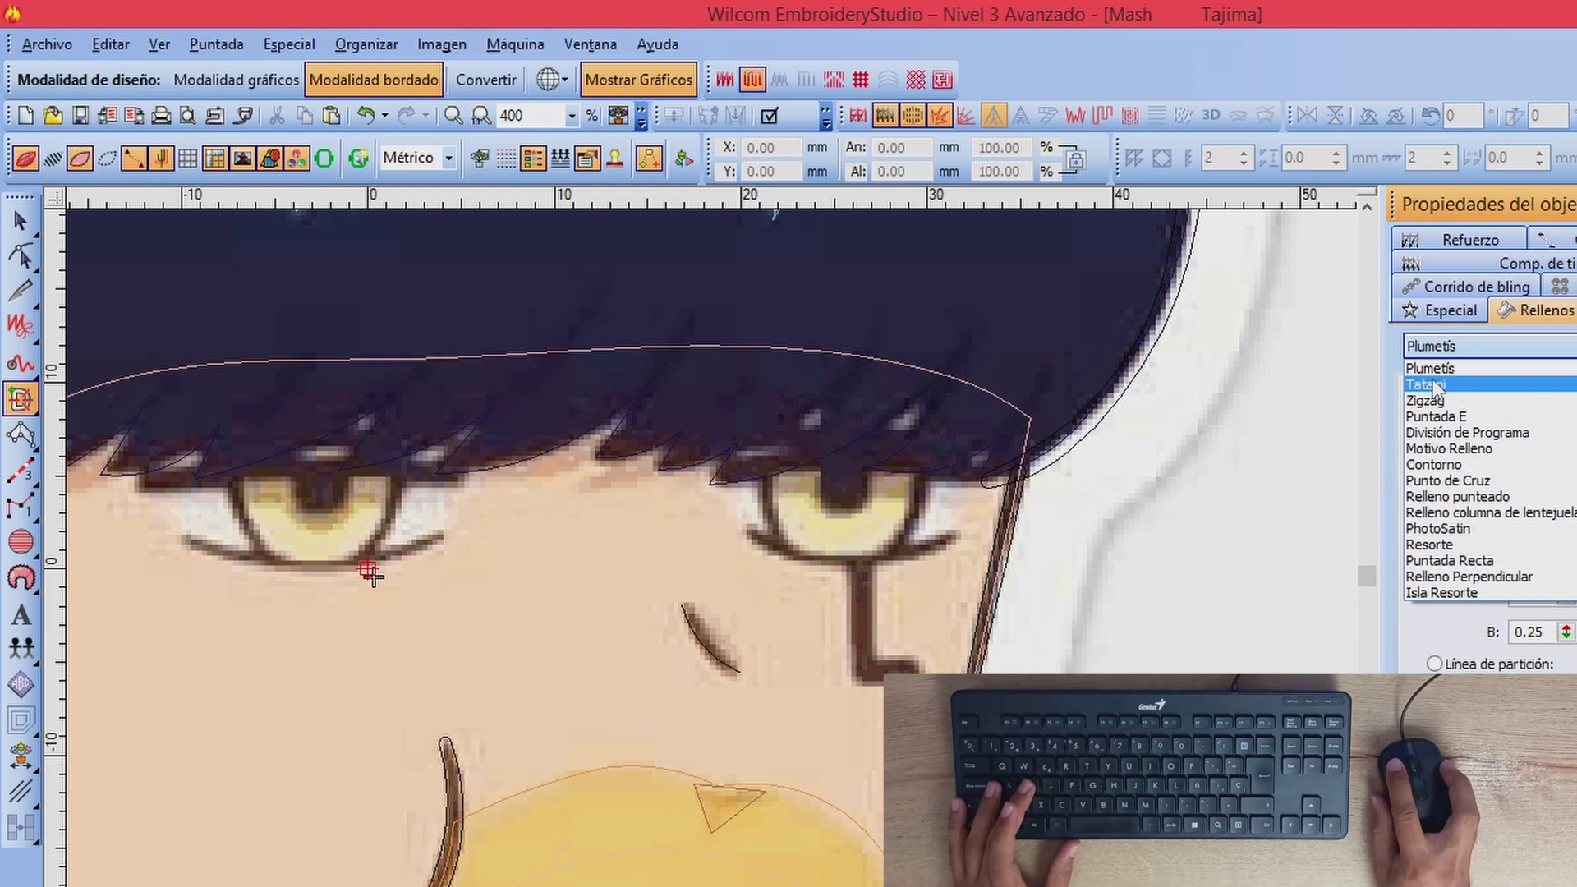
click(1446, 367)
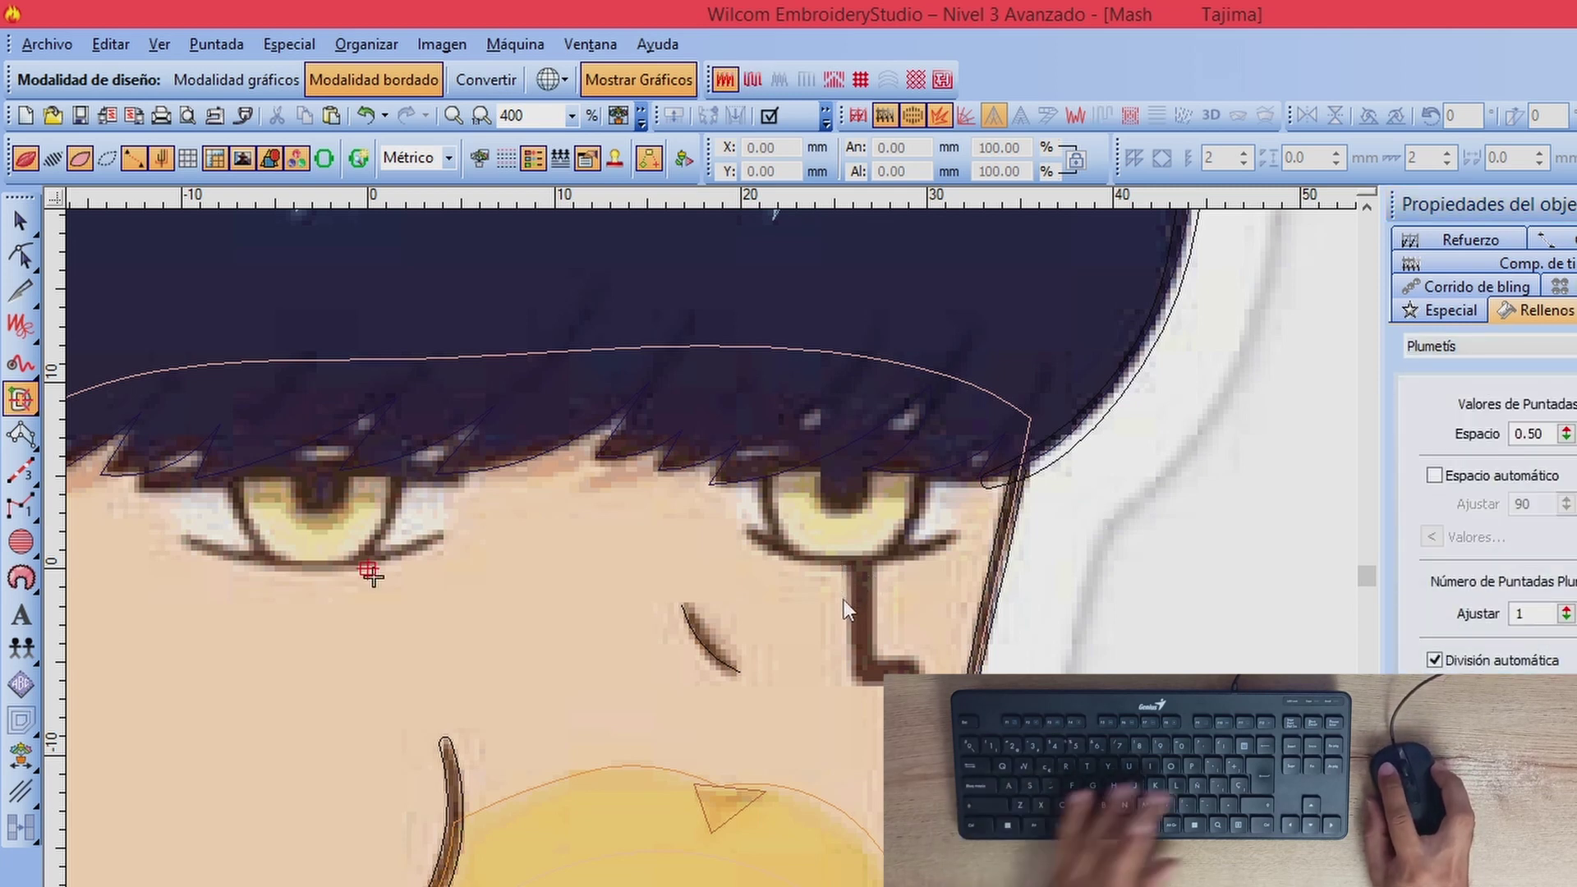
Step: Trace the stepped mark's outline from under the eye down to the bun and back up, and close the shape
key(shift+t)
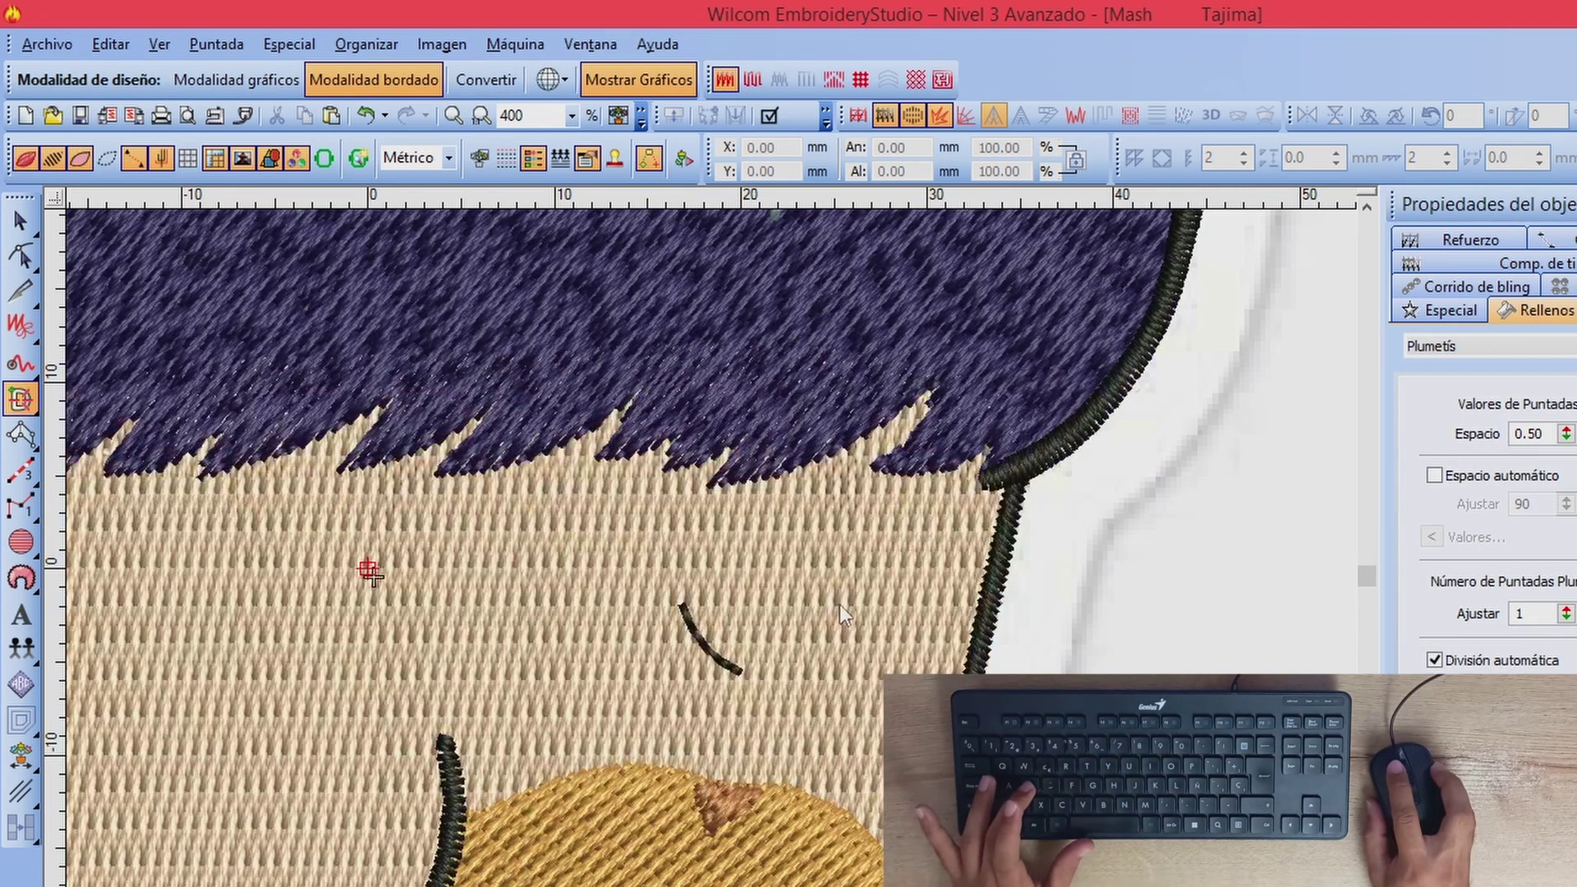
key(shift+t)
key(shift+t)
key(shift+t)
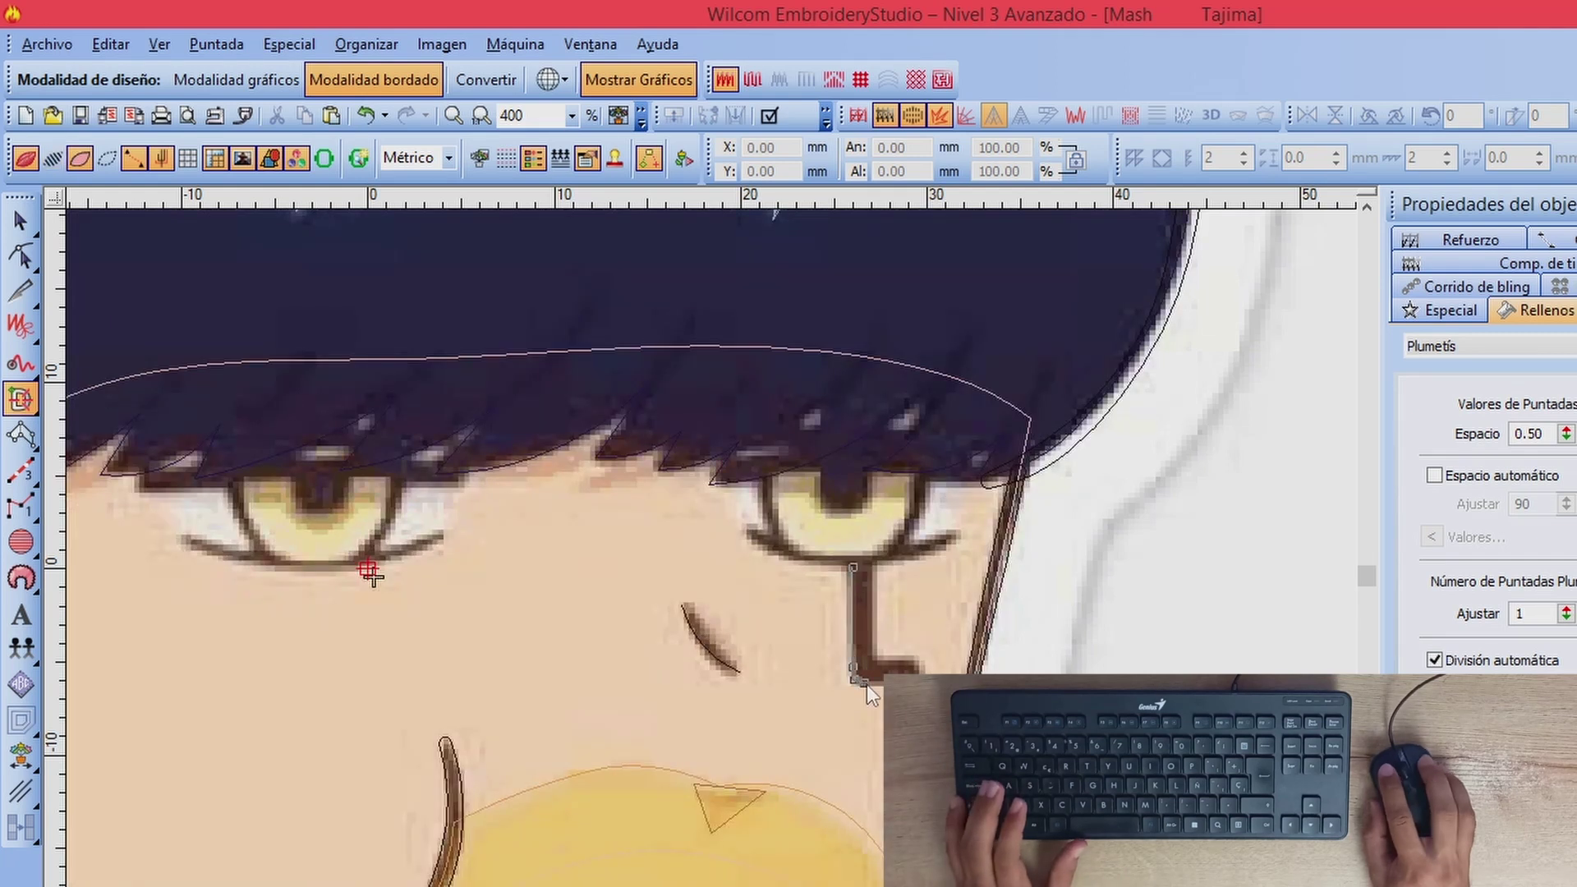
click(903, 683)
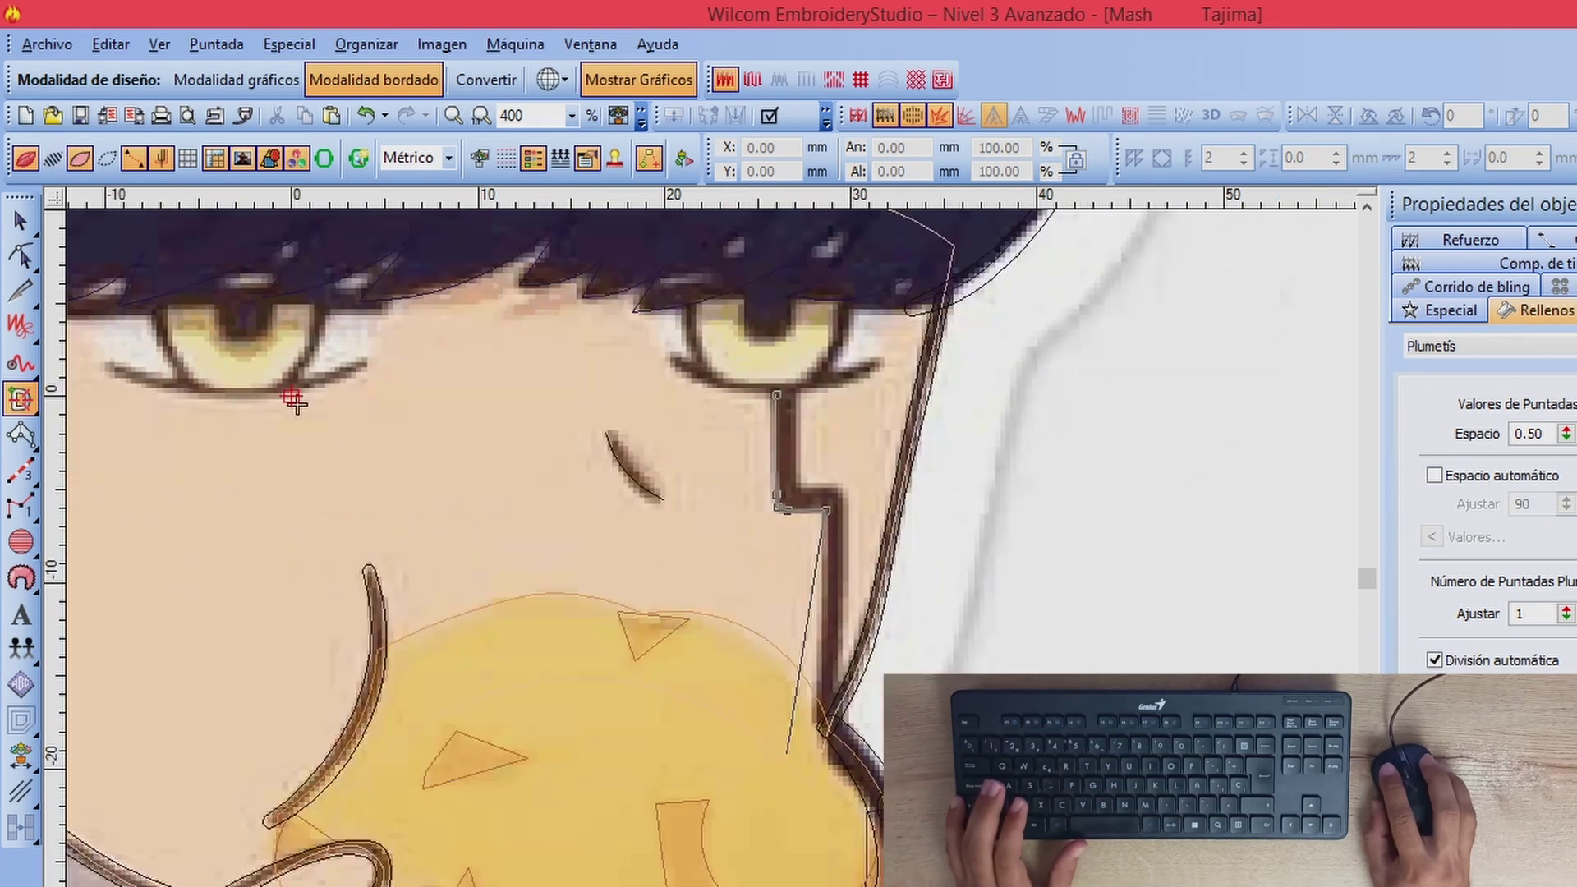
click(826, 713)
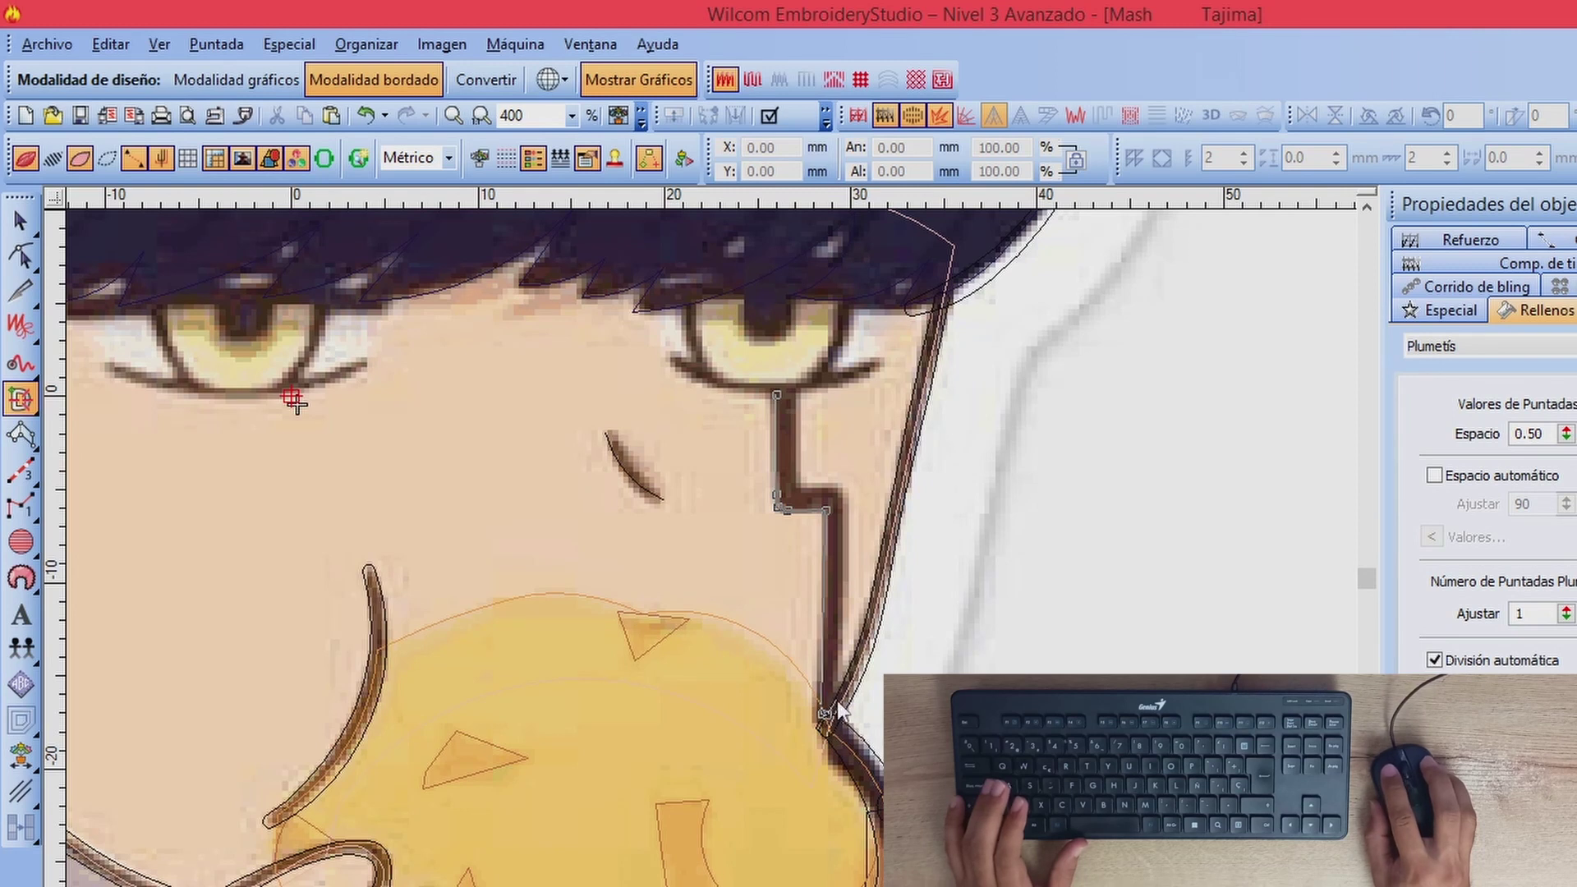
click(835, 490)
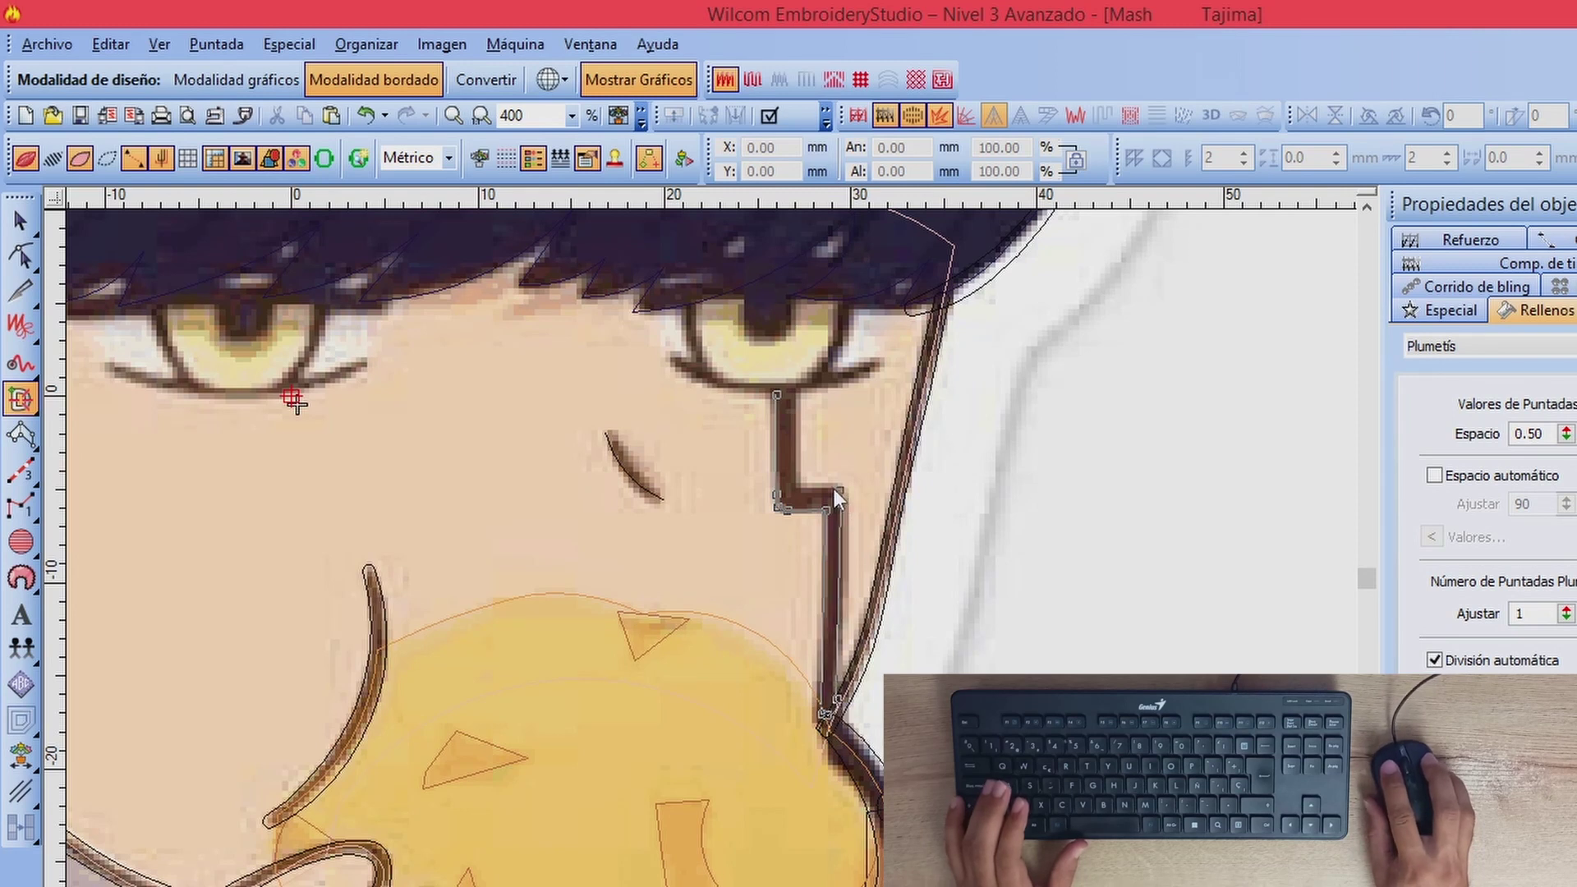
click(797, 490)
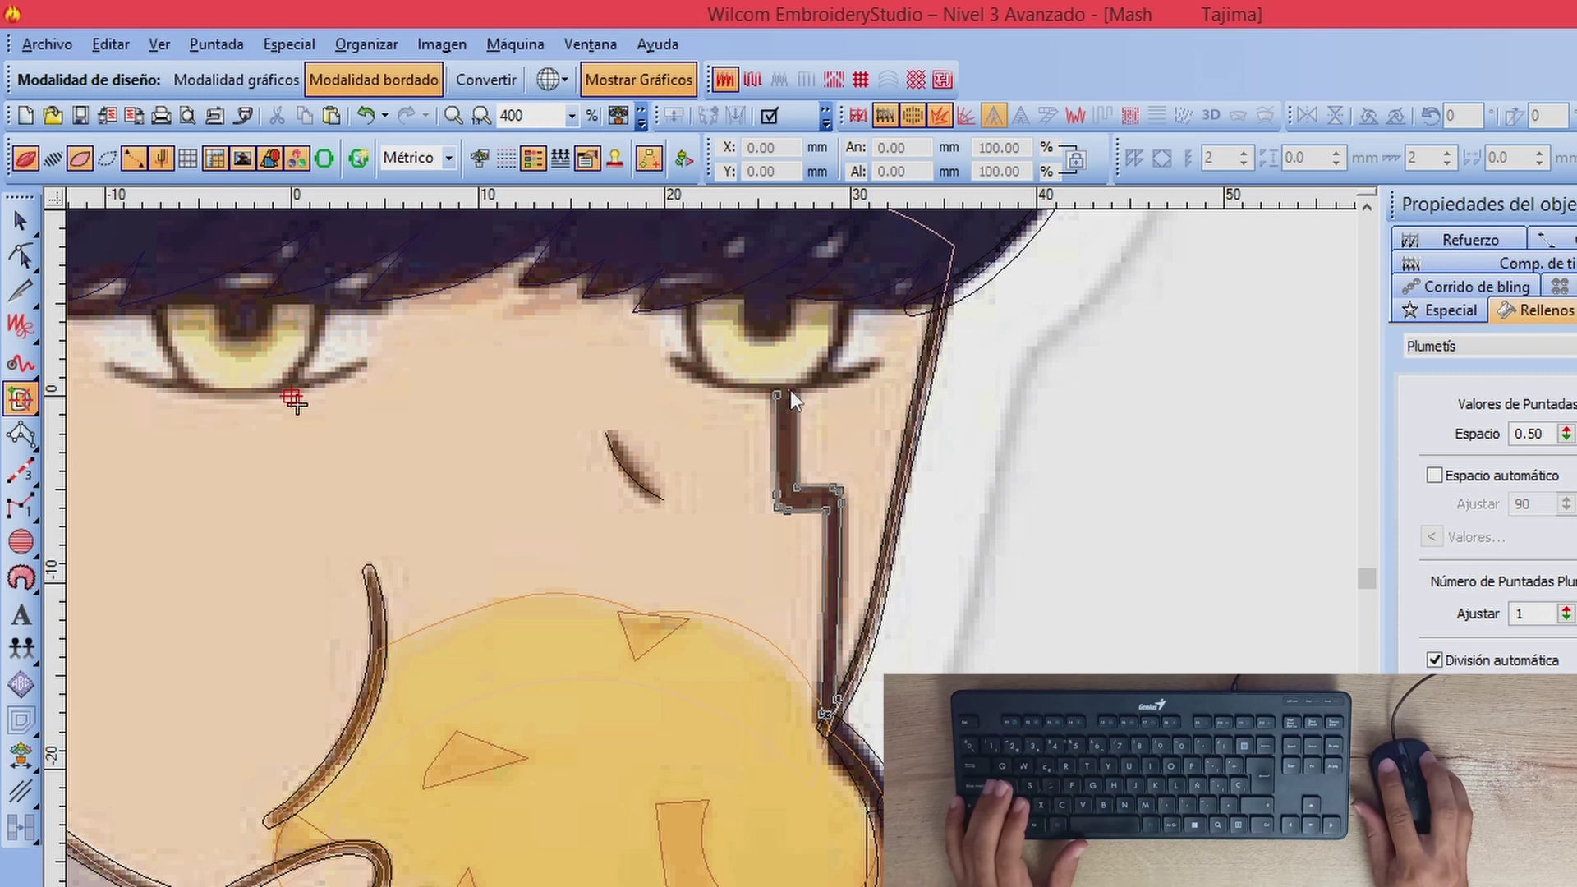
key(Return)
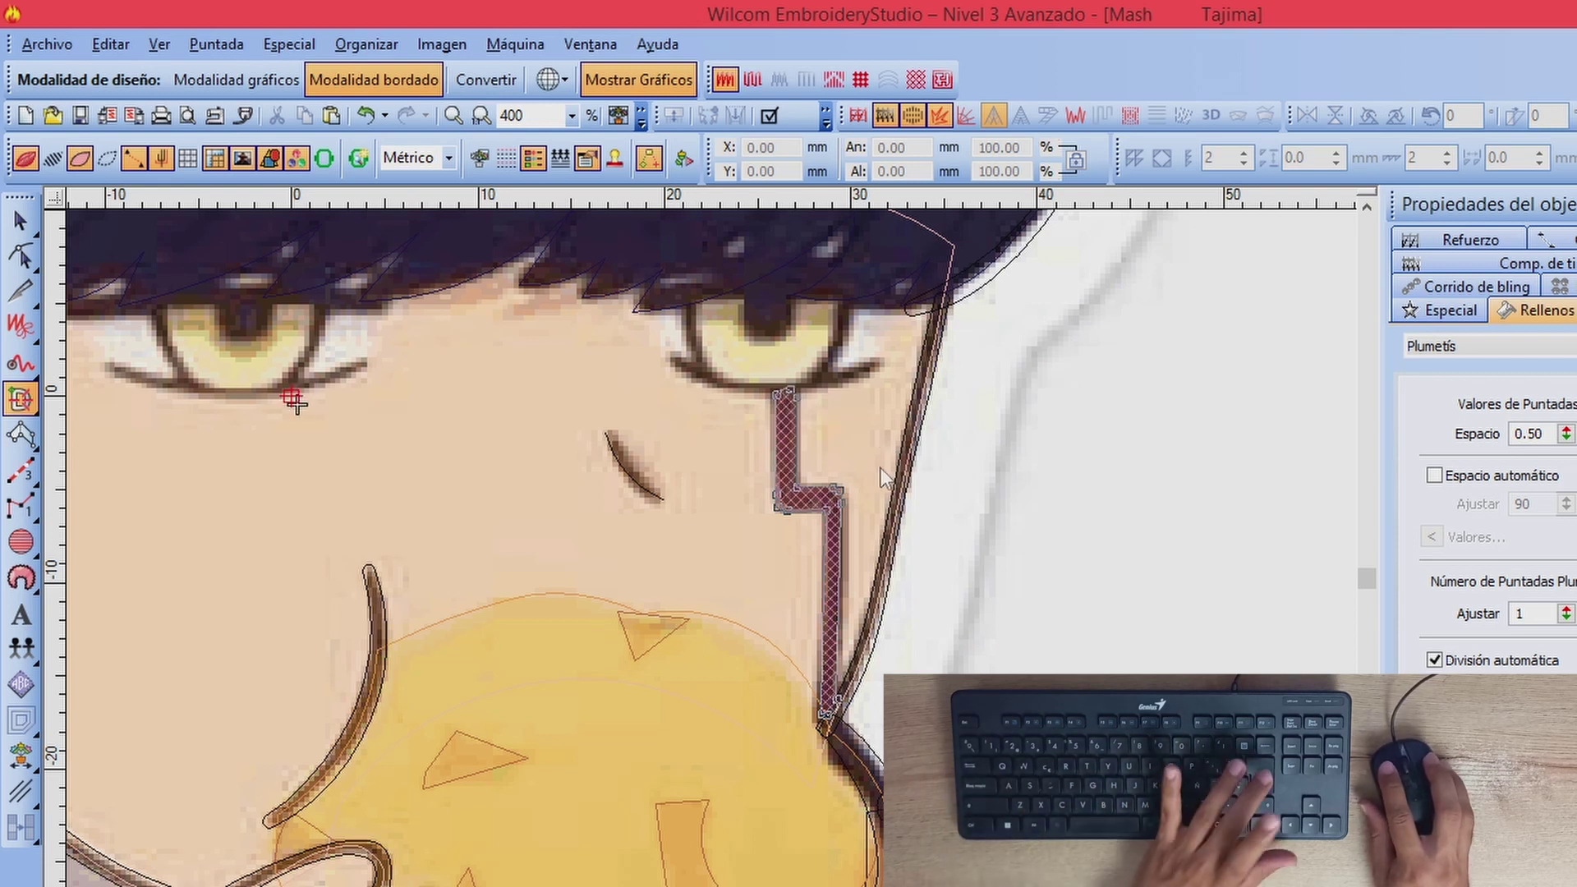
Step: Set stitch directions across the stepped mark's straight segments and diagonally at its corners, generate the fill and show its stitches
click(846, 420)
click(667, 422)
click(820, 461)
click(728, 576)
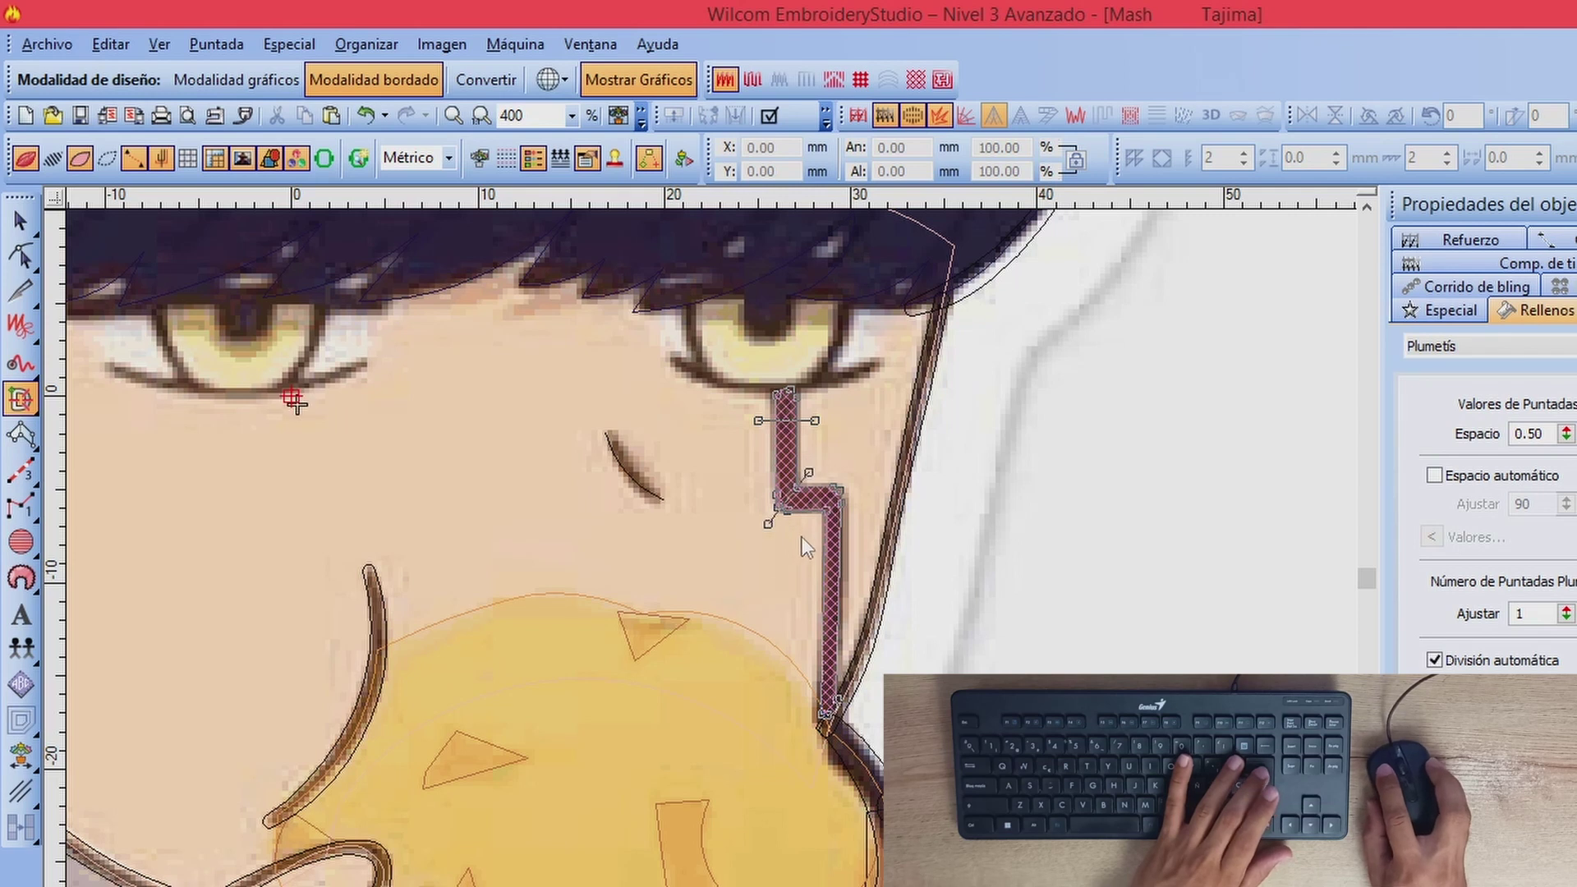
click(802, 536)
click(902, 448)
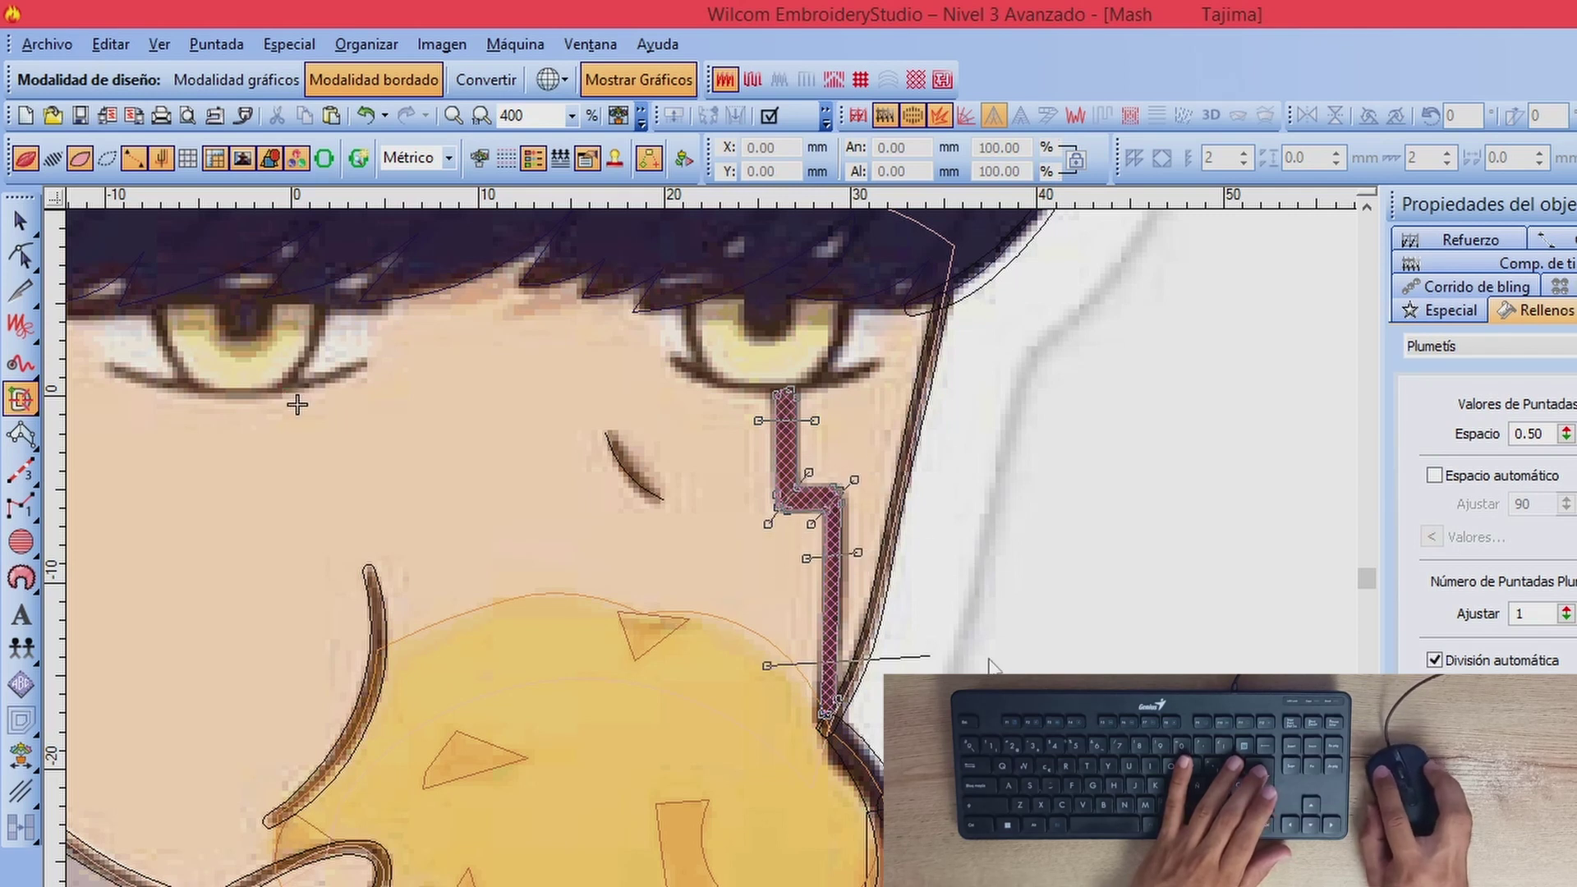
key(Return)
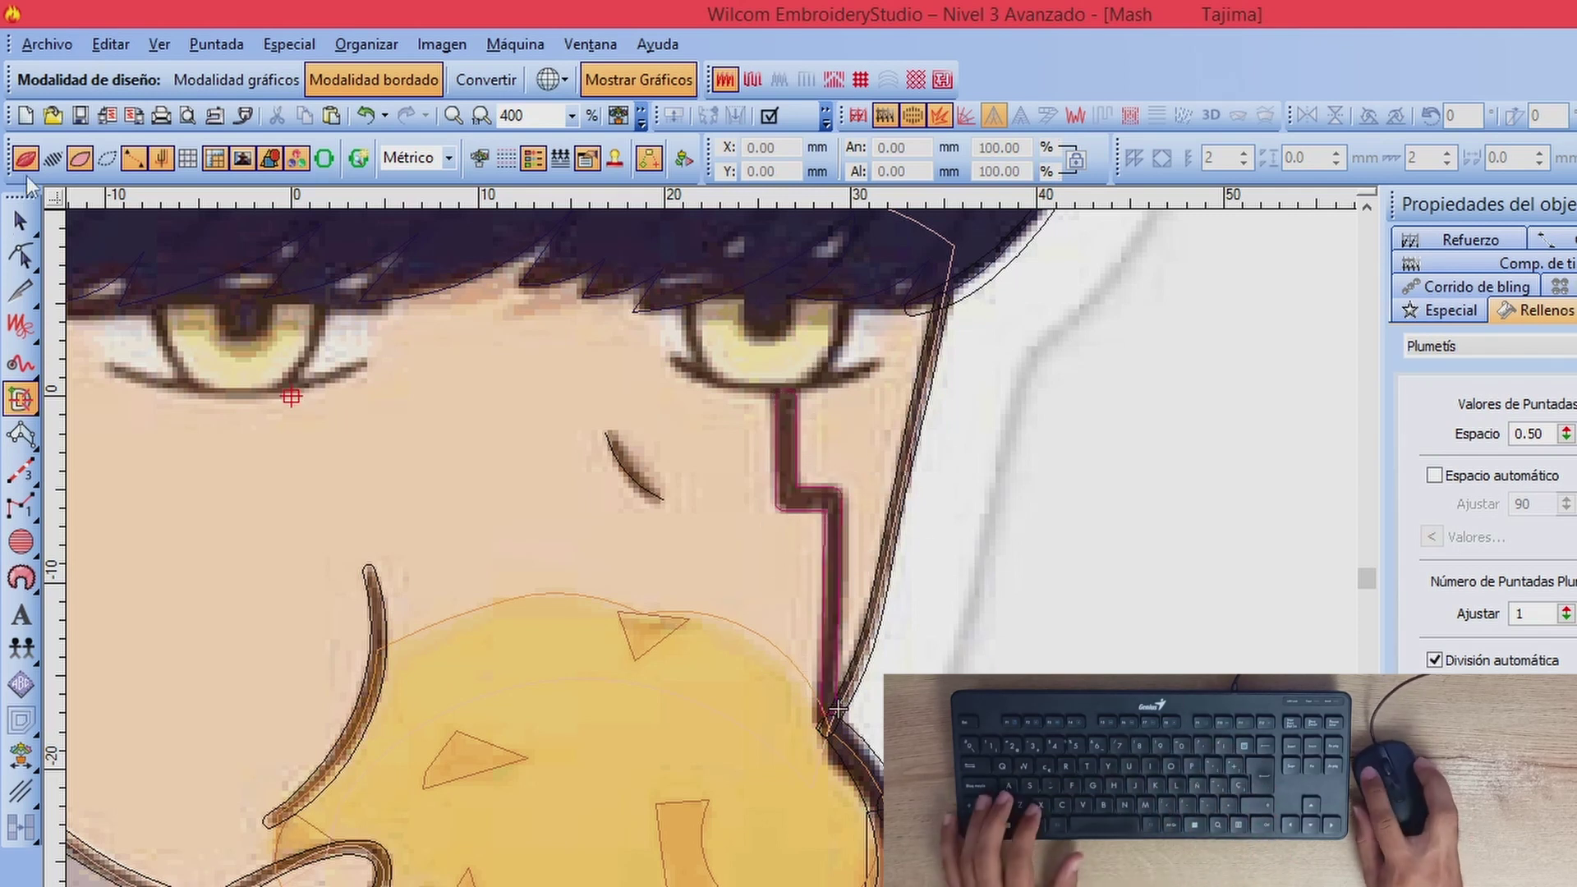
click(20, 220)
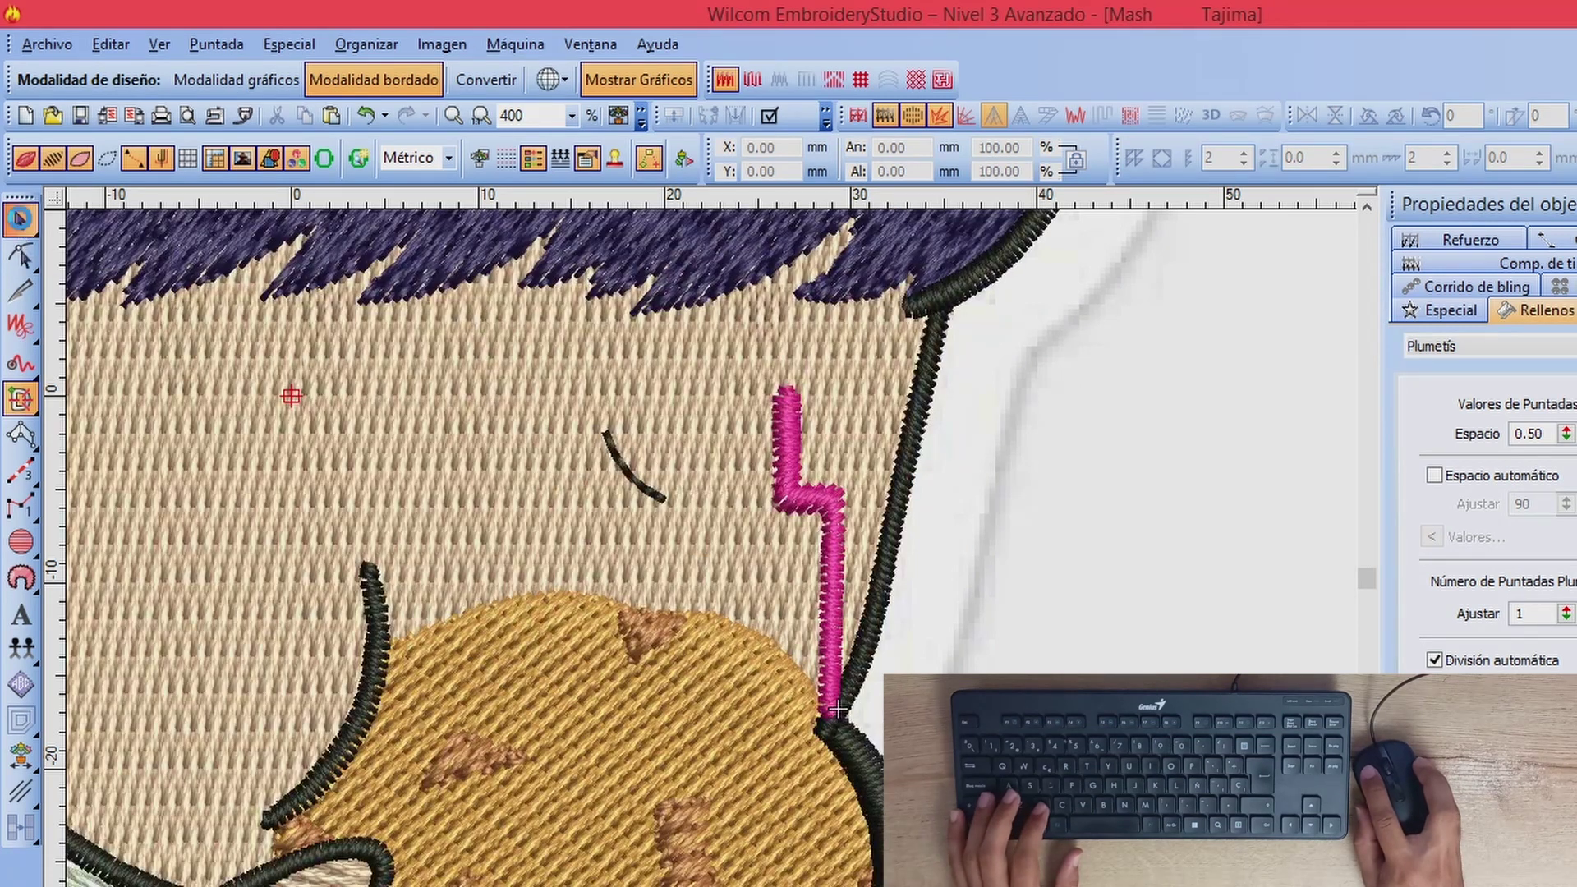
click(838, 708)
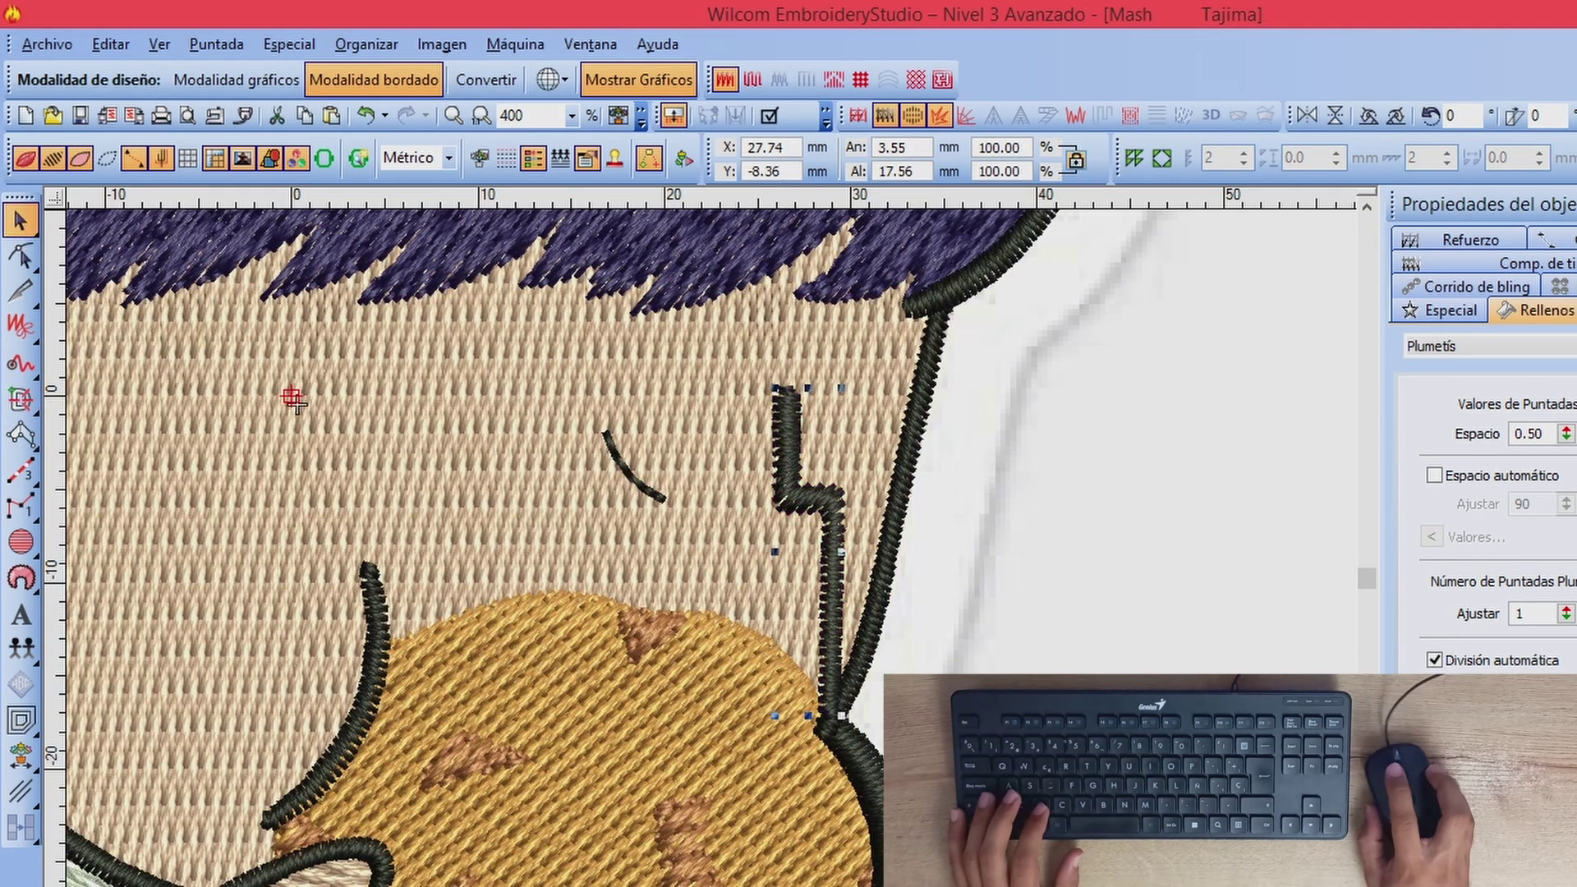
Step: Hide the stitches to expose the reference artwork and turn on the grid
click(53, 157)
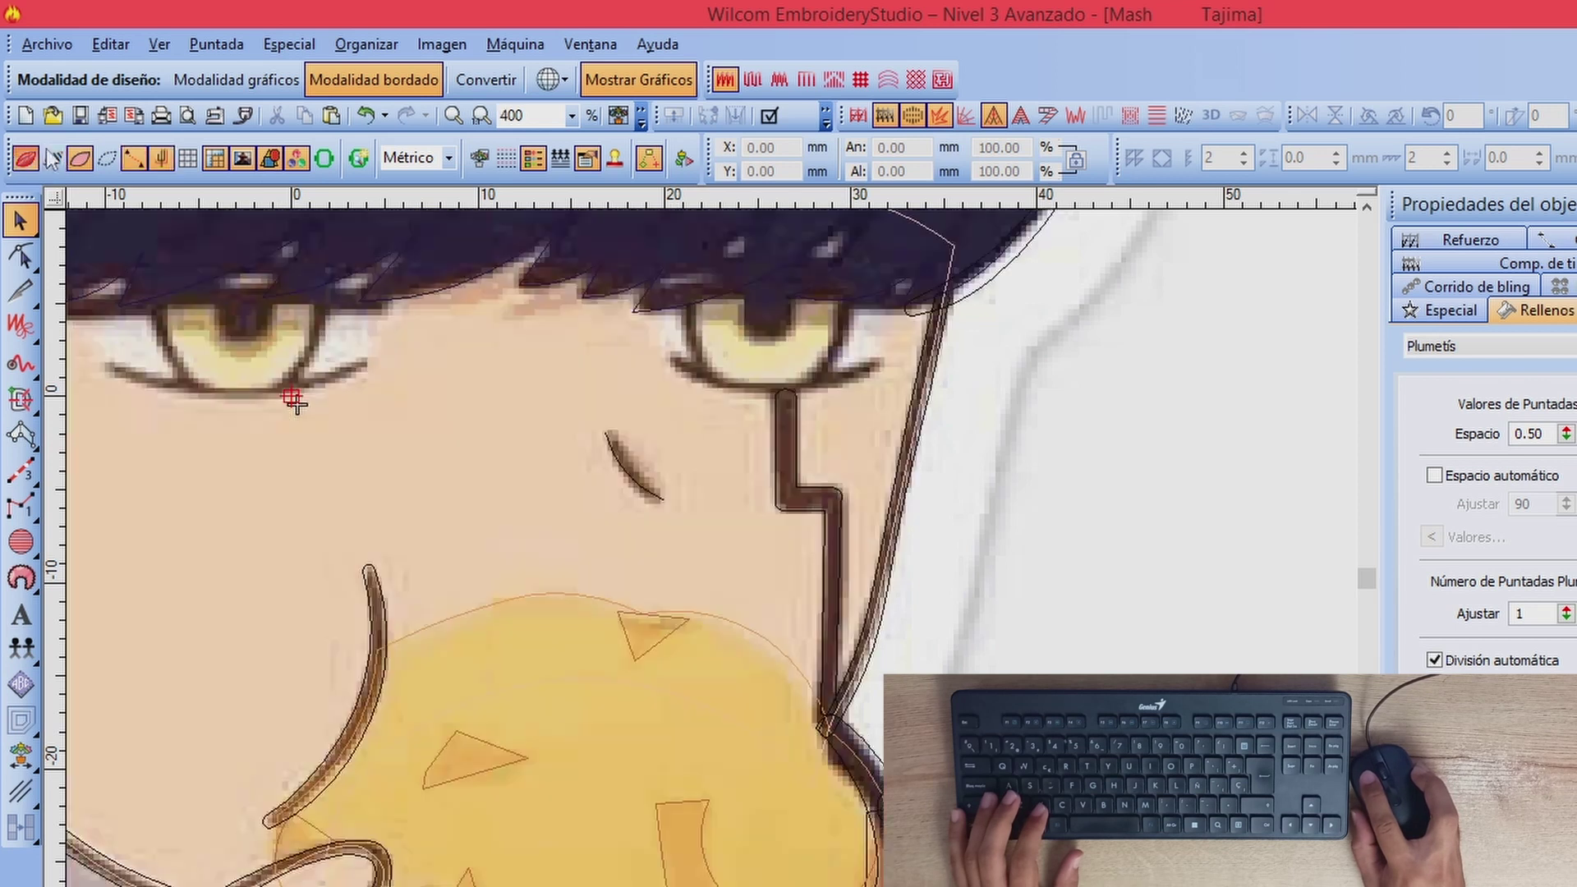
click(50, 152)
click(51, 153)
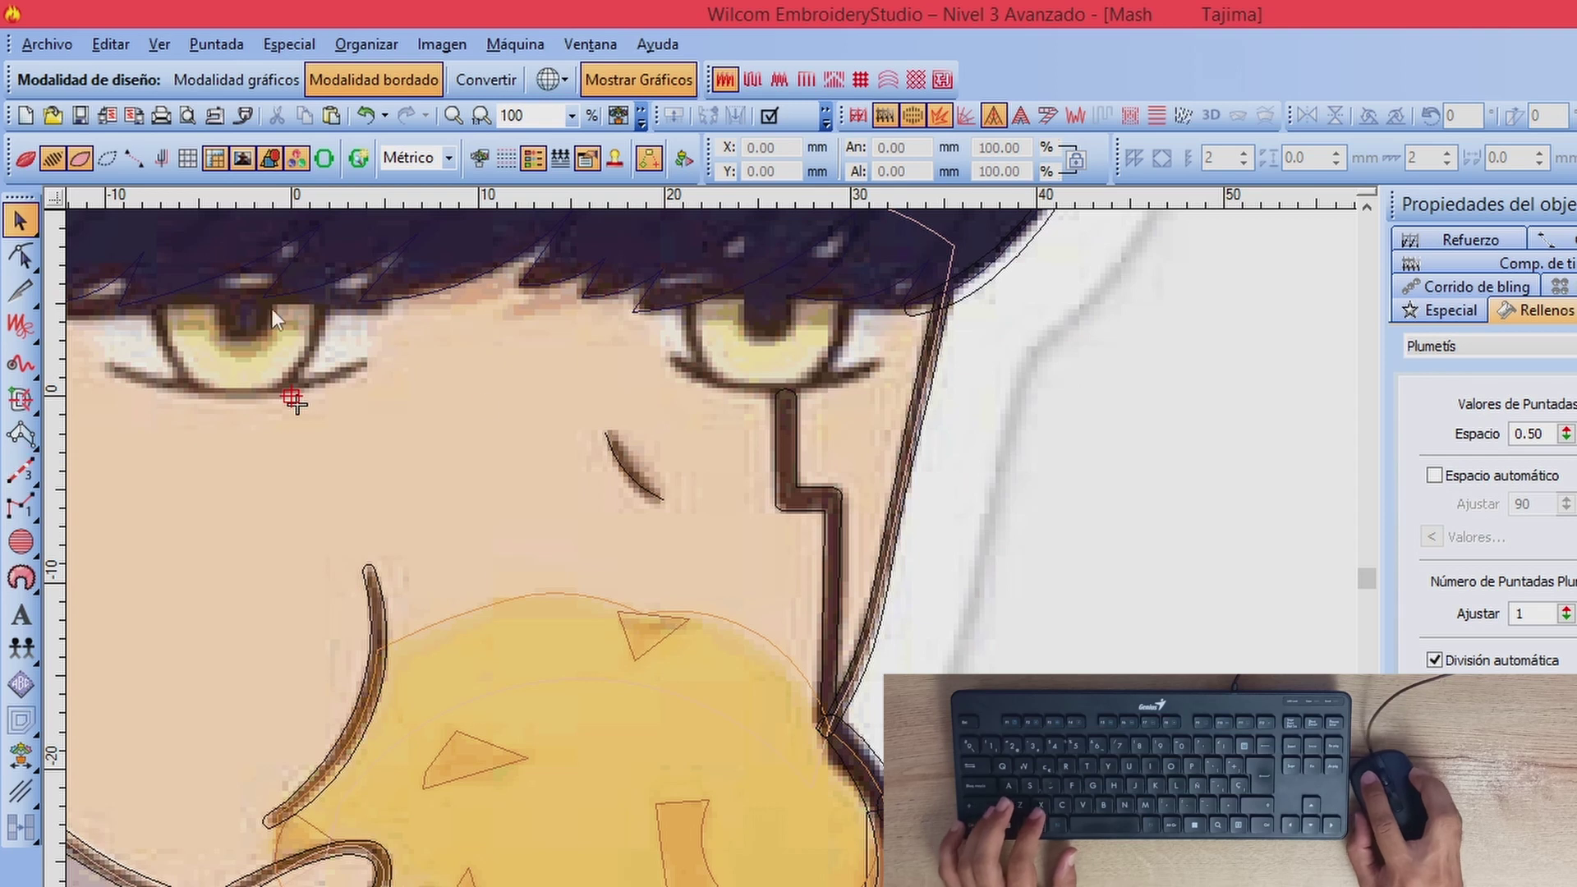
click(185, 159)
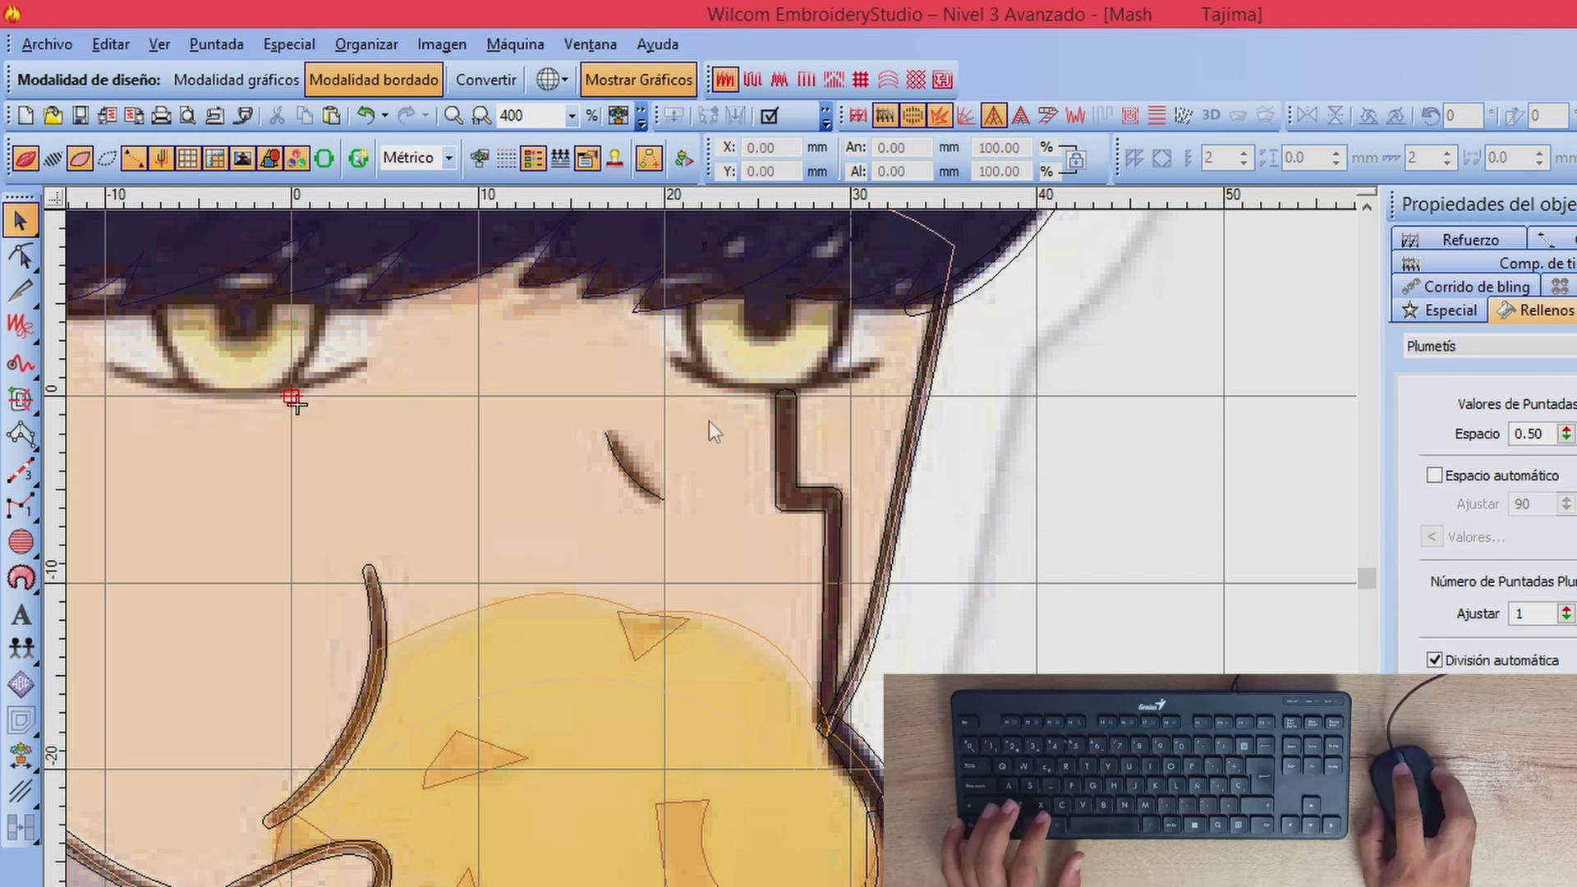
Step: Digitize the curved lower eyelid line above the stepped mark as a Triple Corrido run, from its inner corner to its outer tip
click(31, 473)
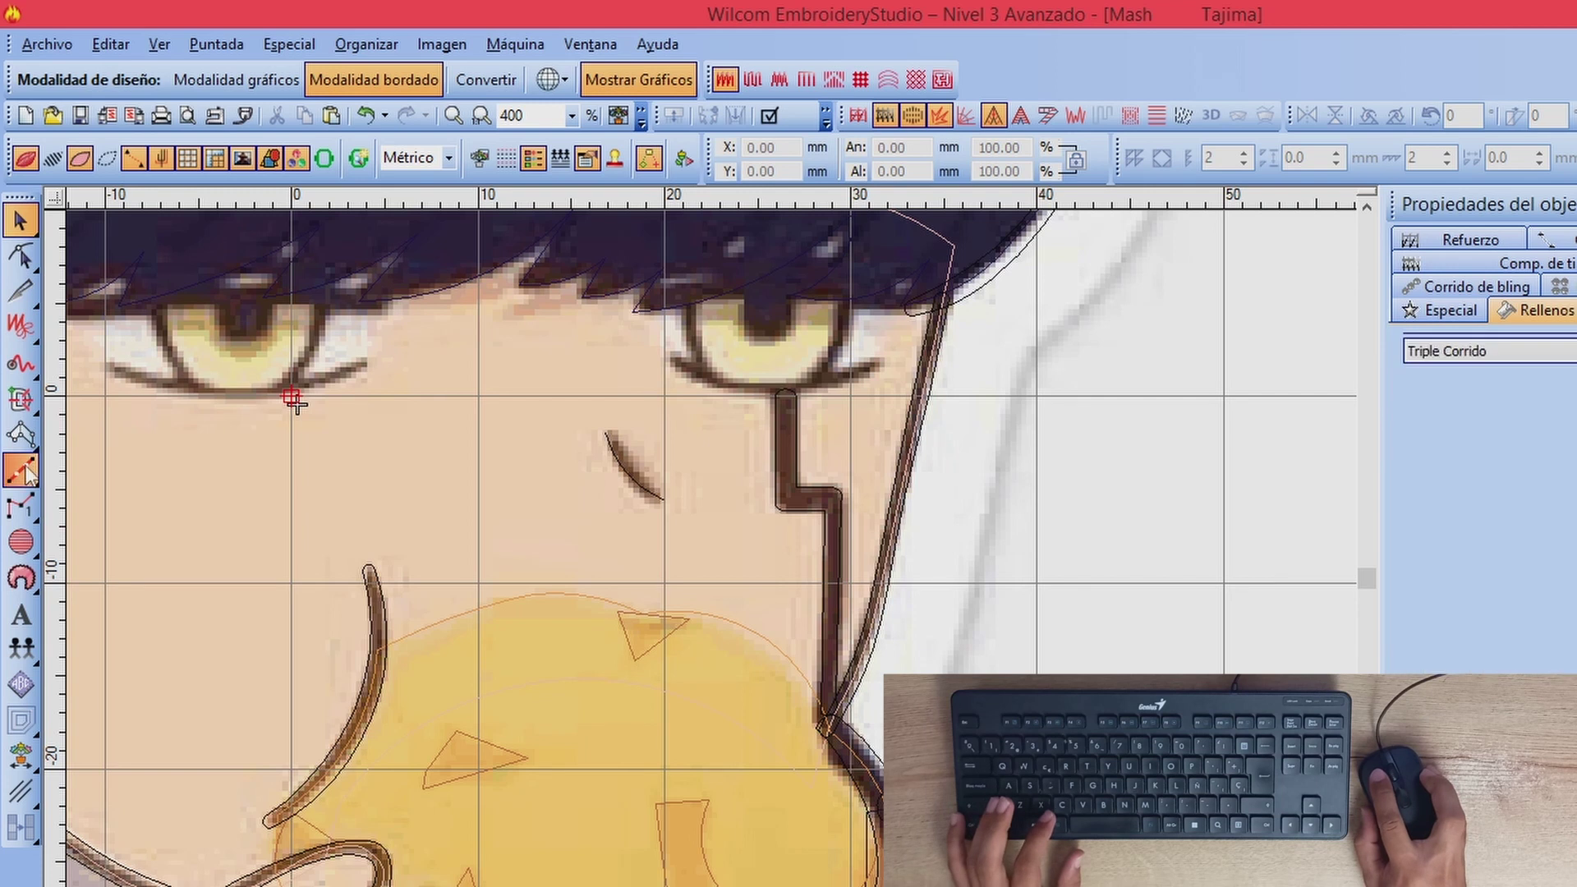
key(z)
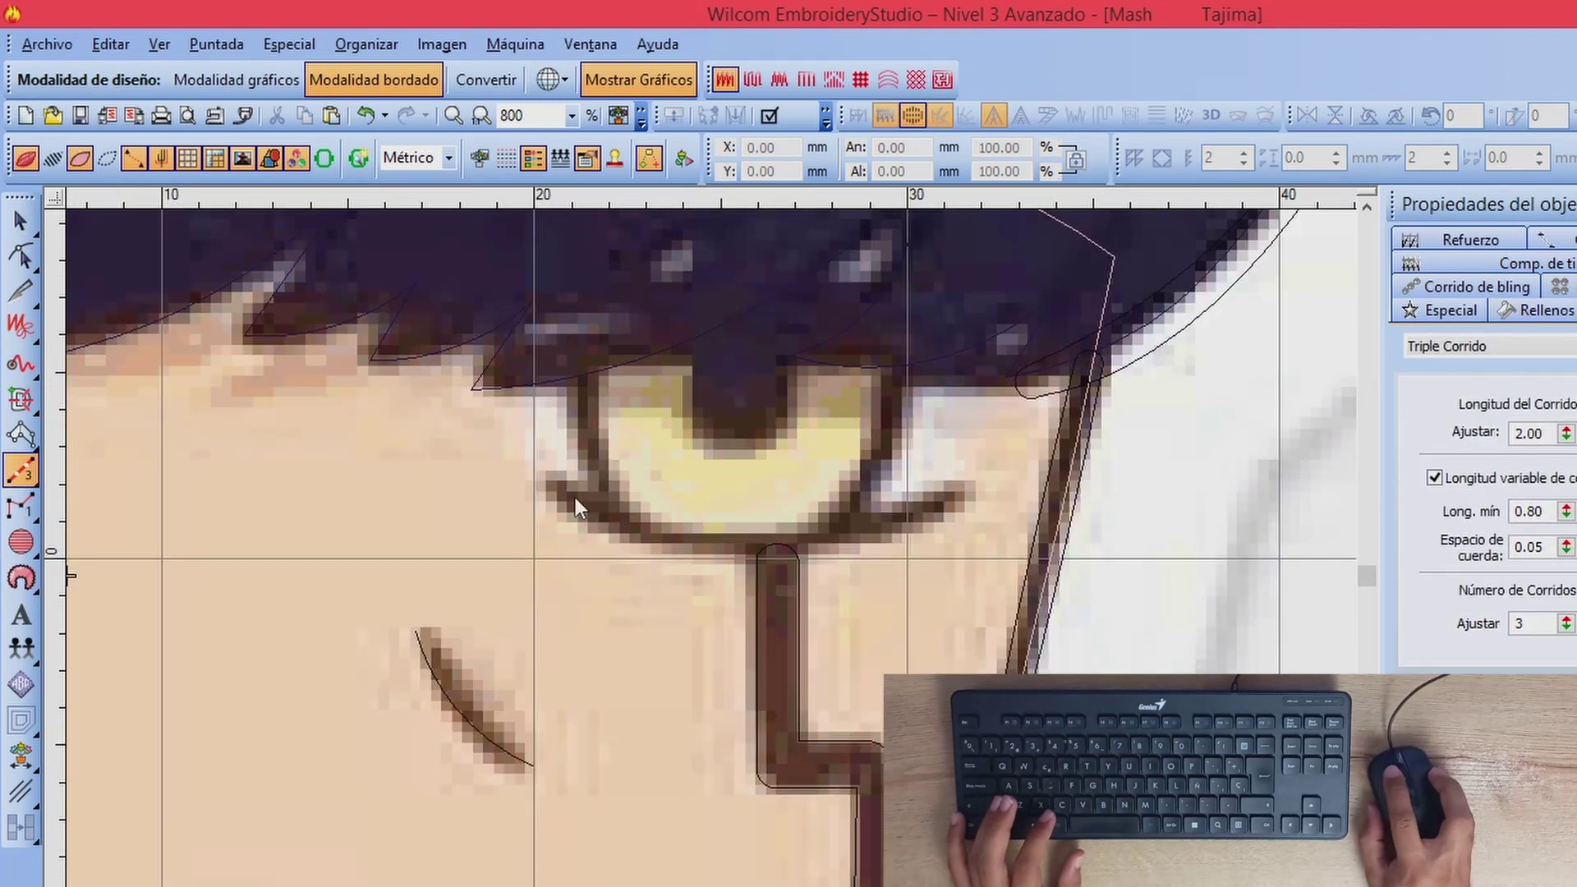
click(550, 487)
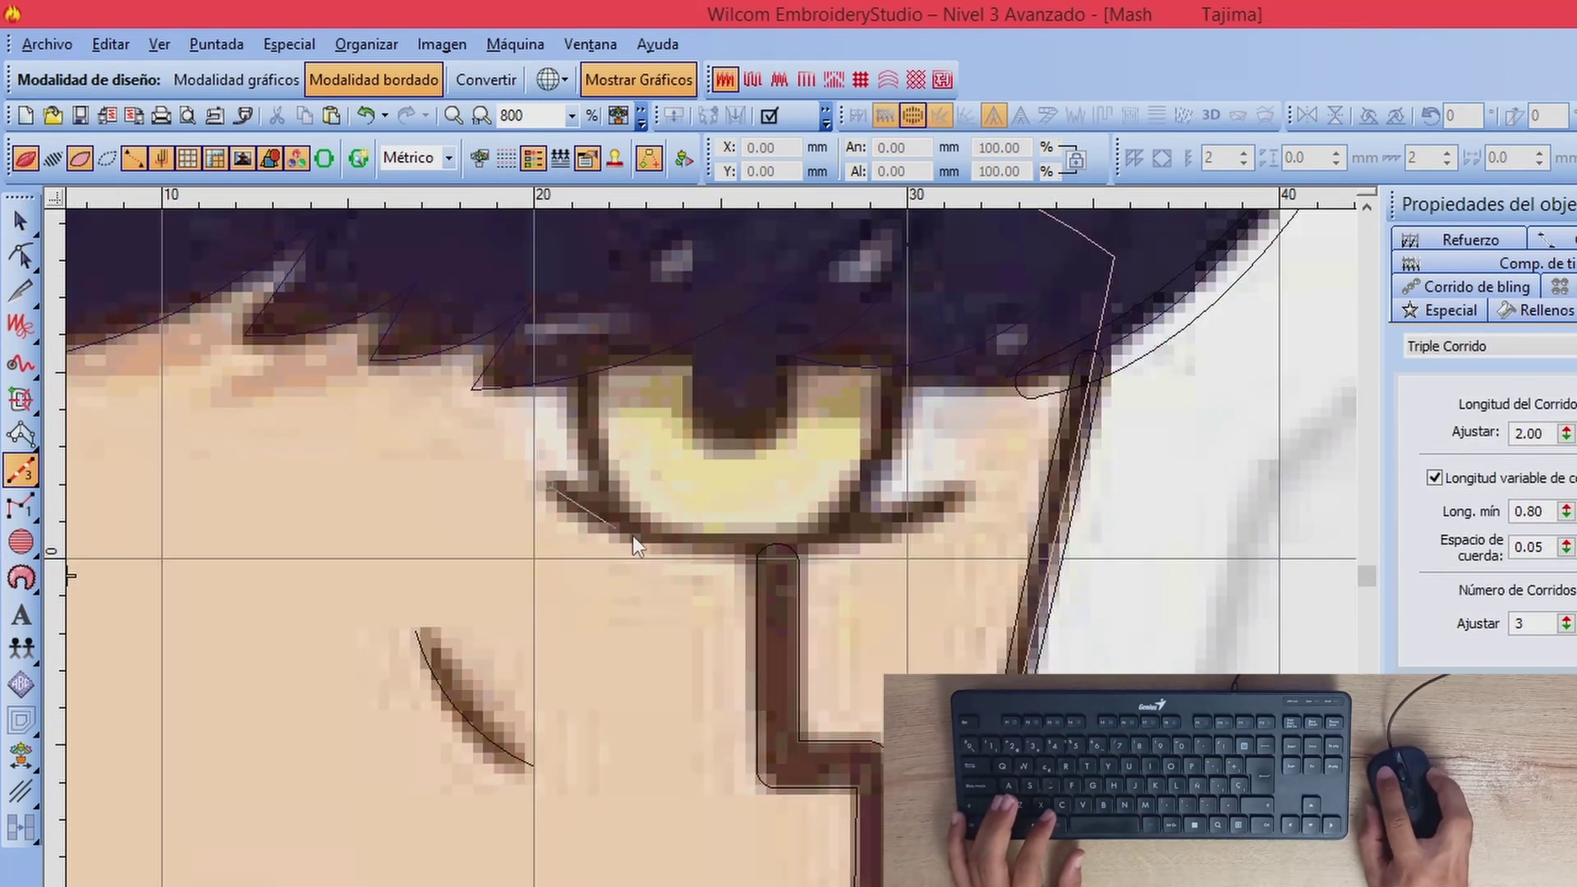
click(675, 546)
click(958, 495)
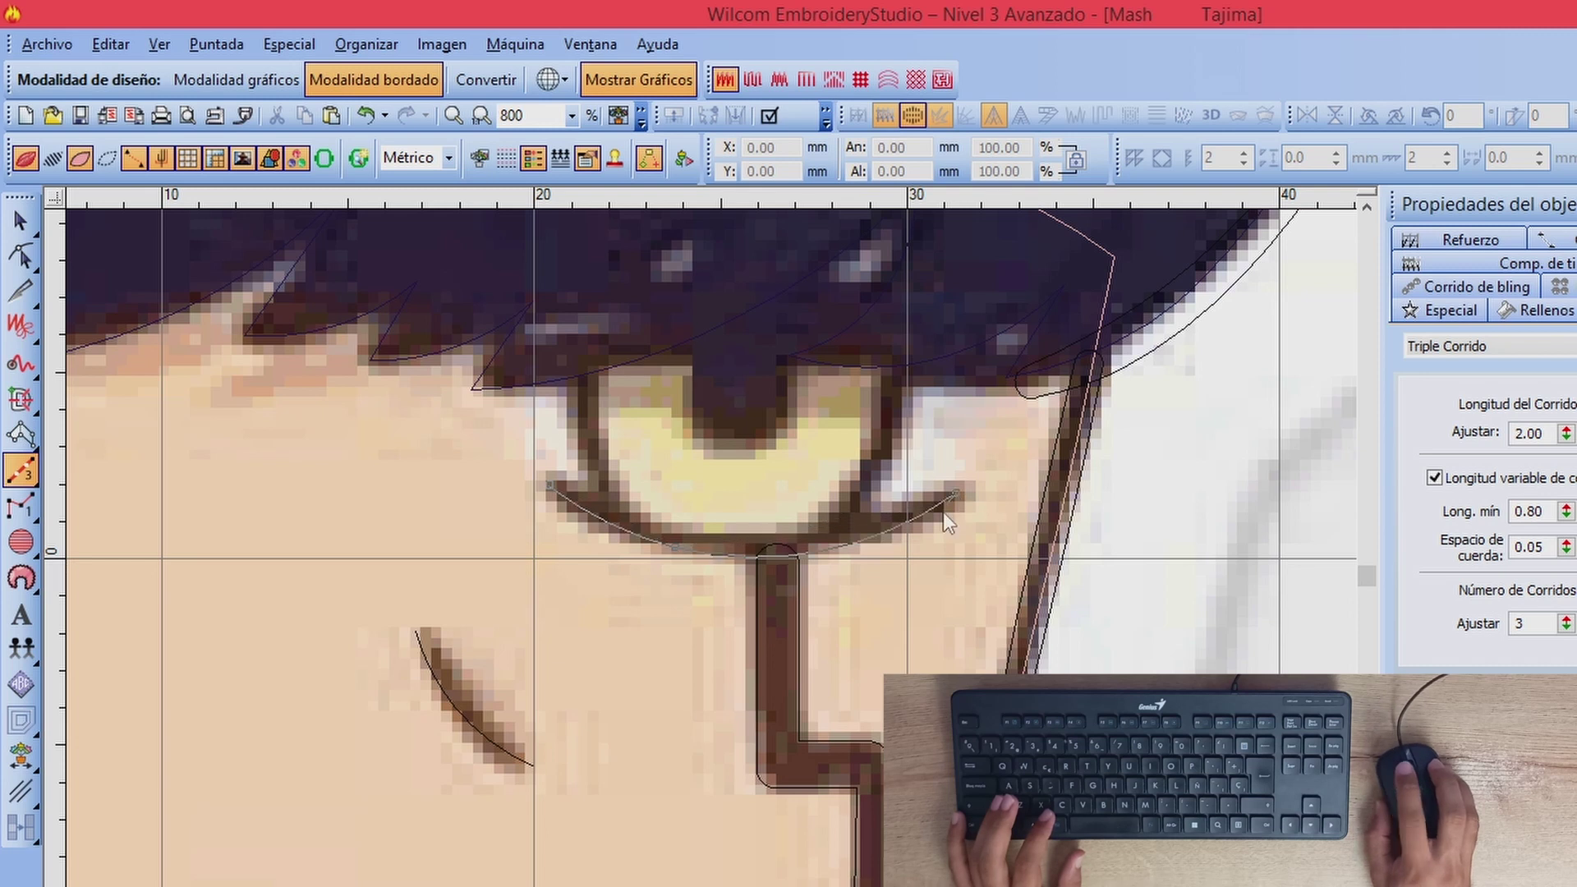
key(BackSpace)
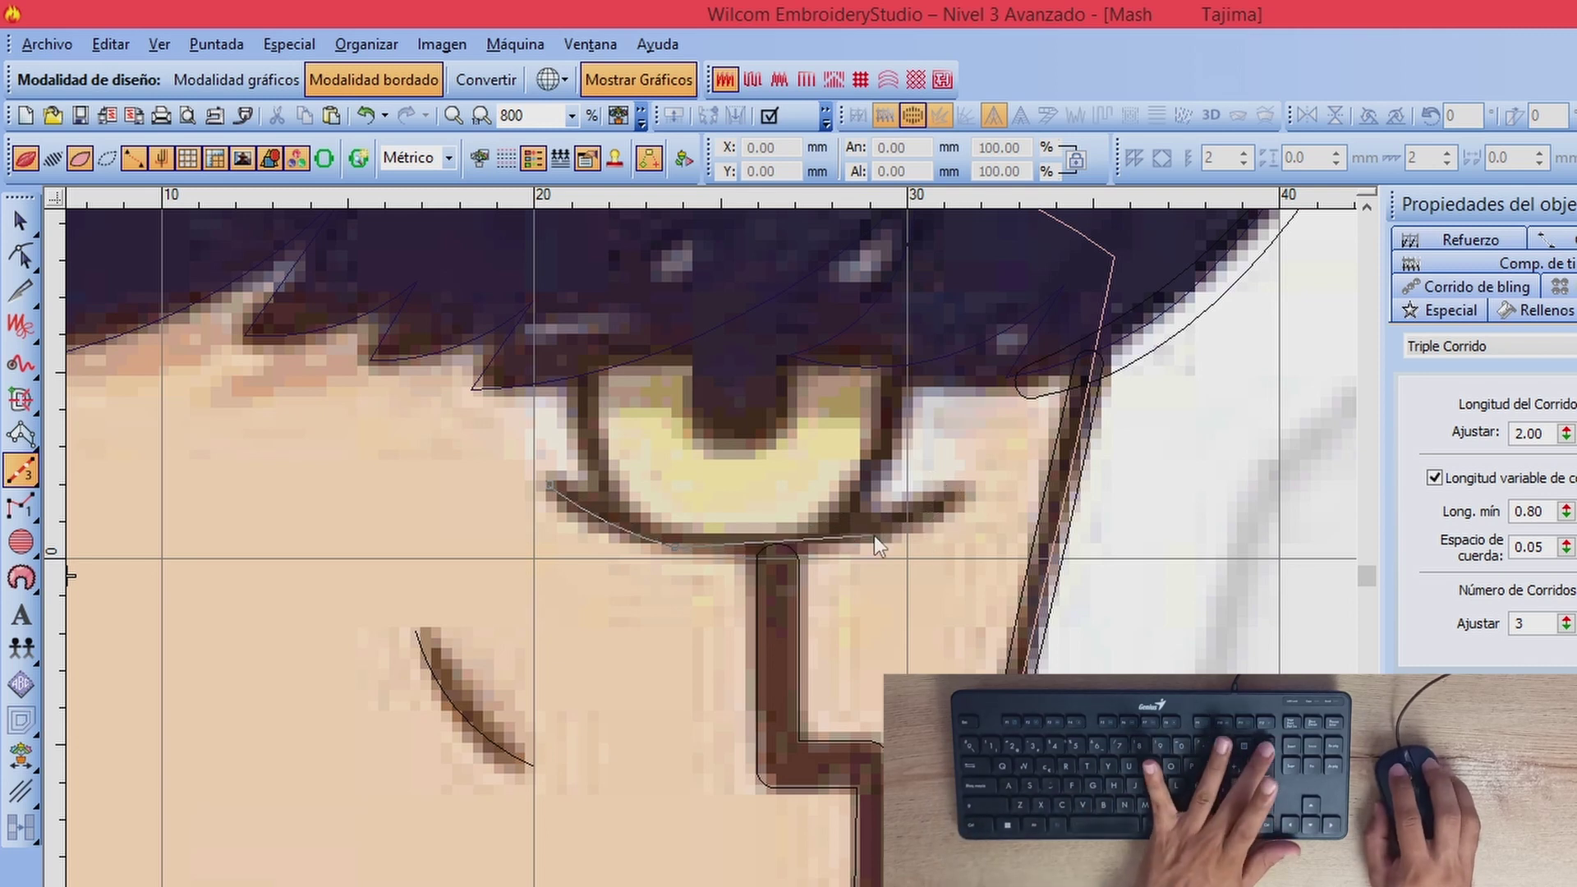
right_click(850, 534)
click(955, 495)
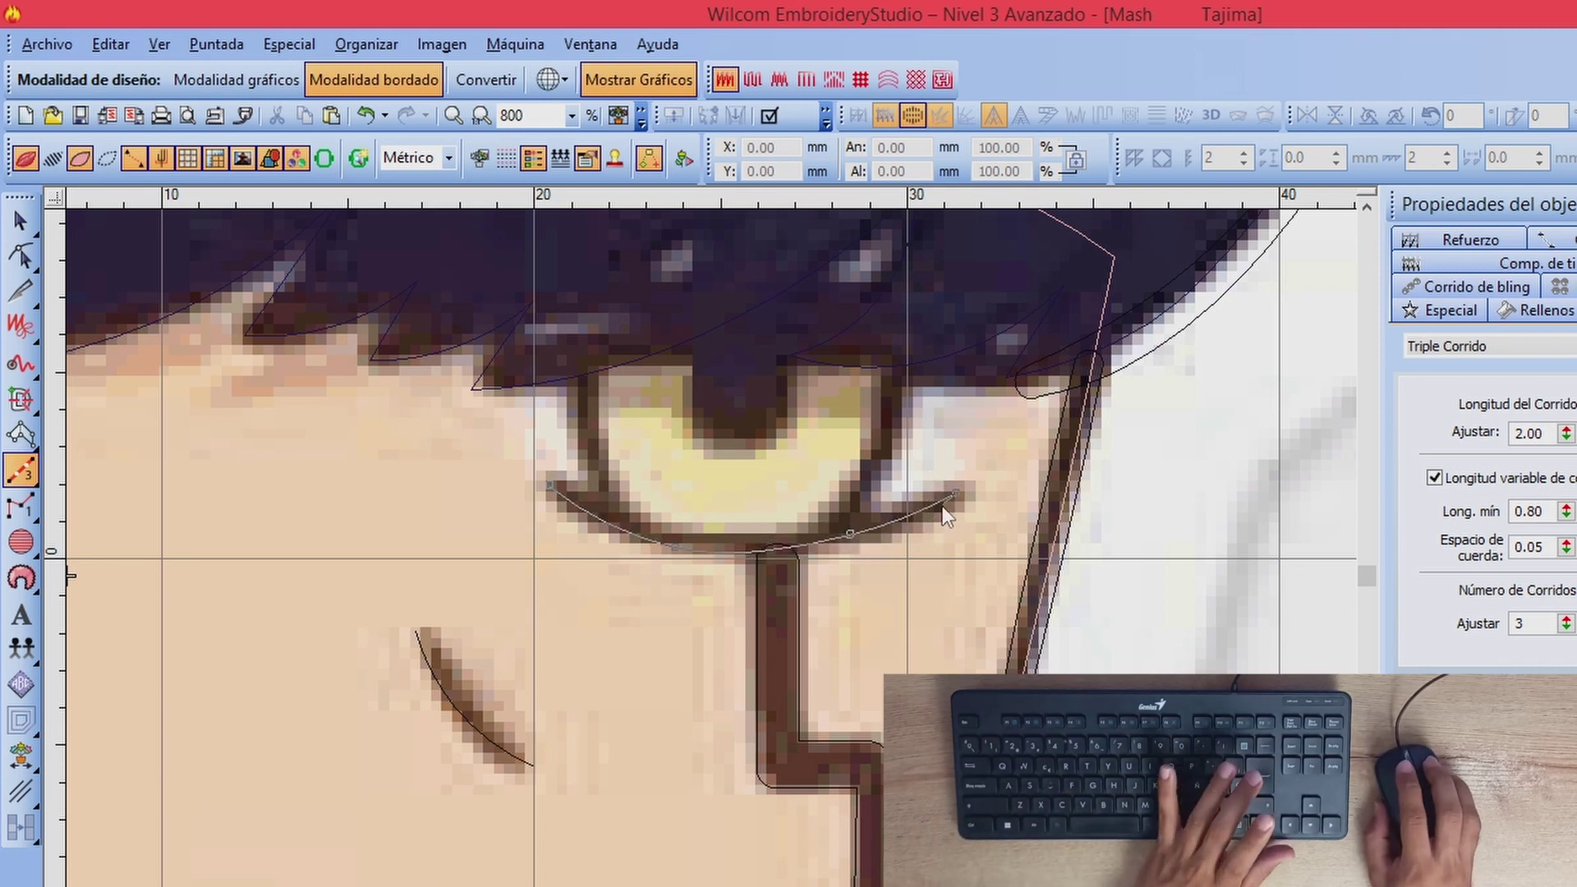
key(Return)
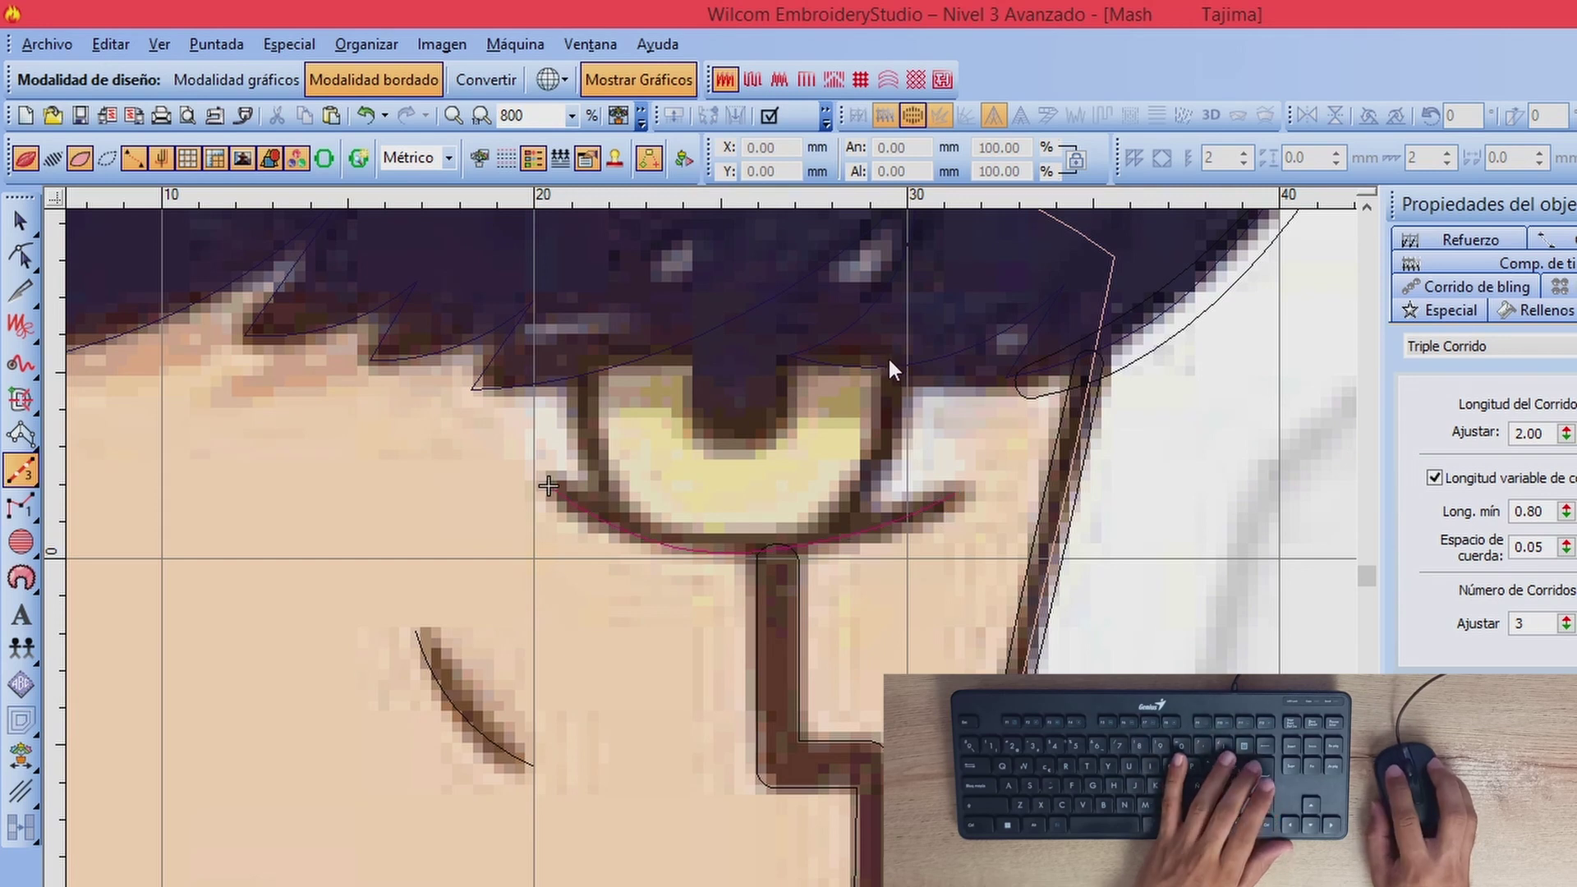
Step: Digitize the curved iris outline of the eye above the stepped mark as a Triple Corrido run between its two upper ends
click(888, 359)
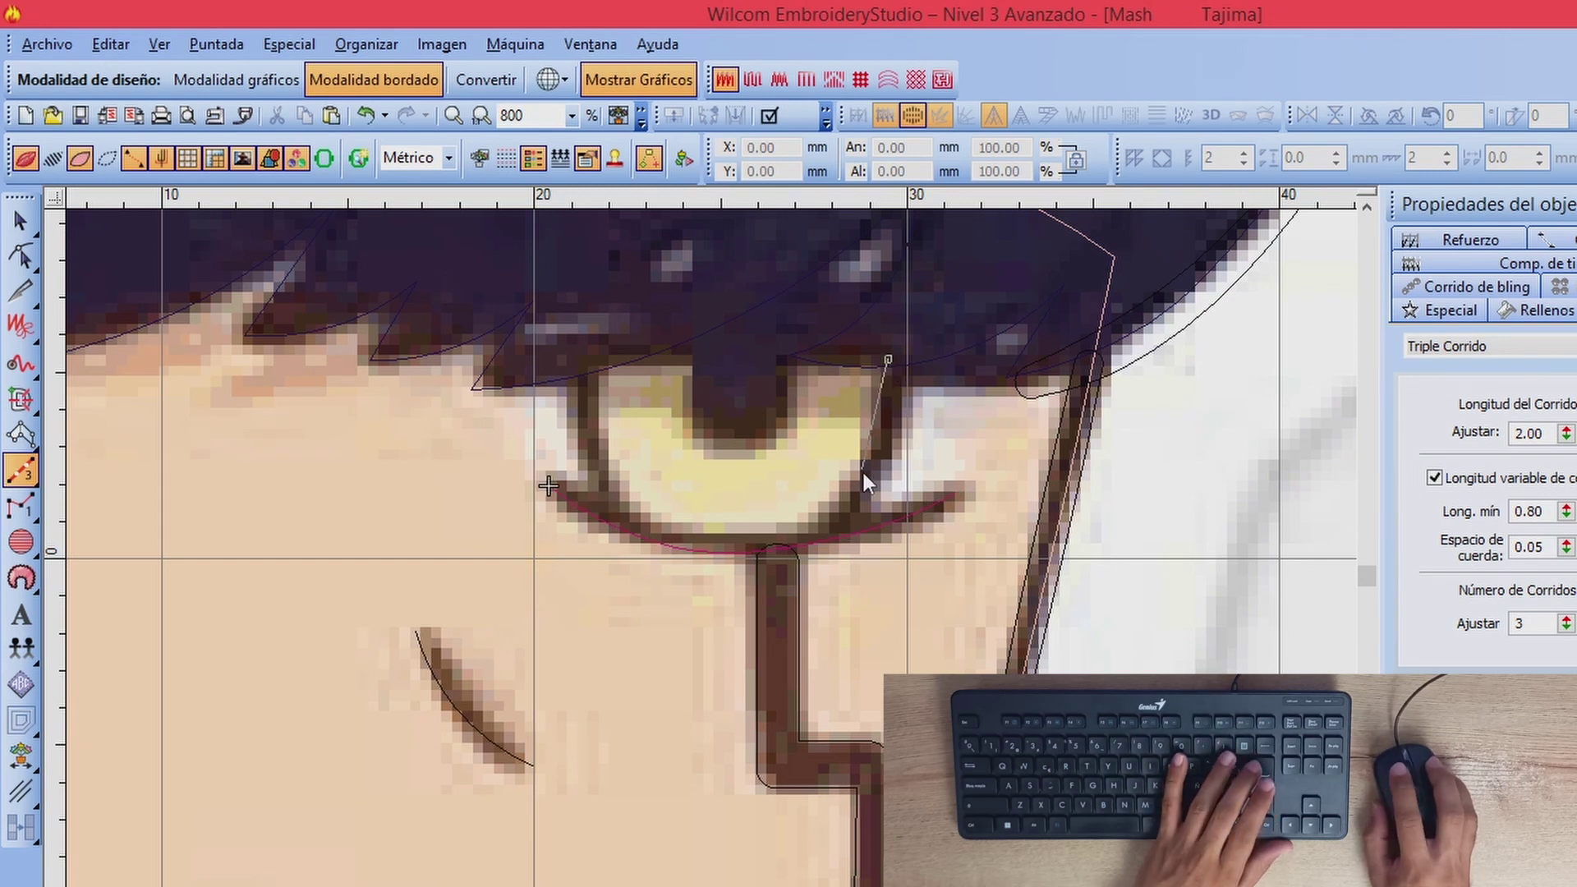
click(745, 550)
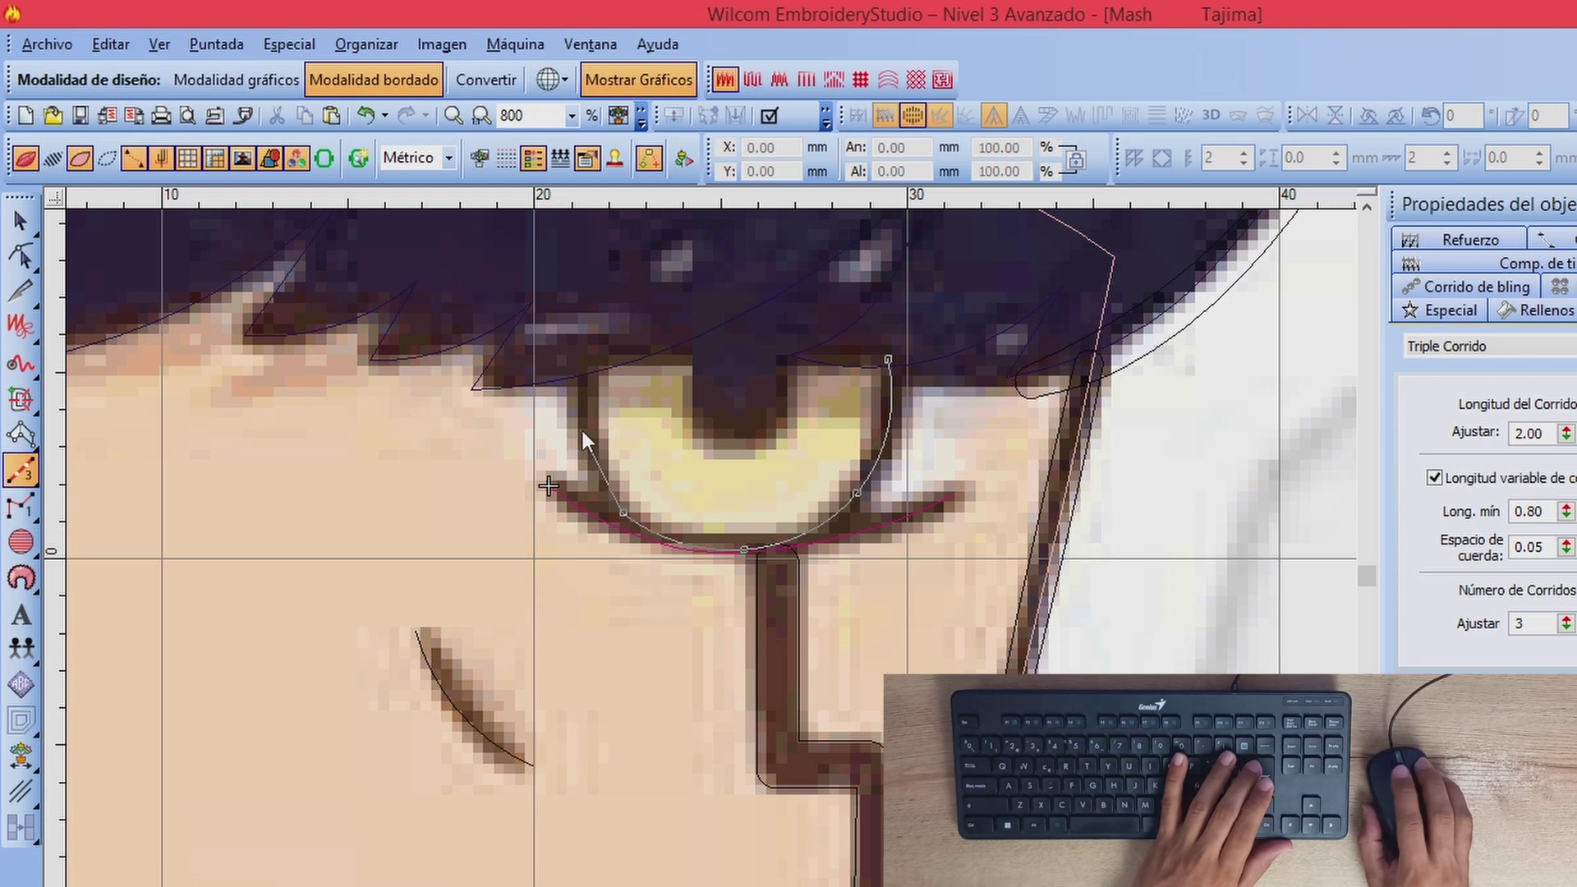
click(578, 349)
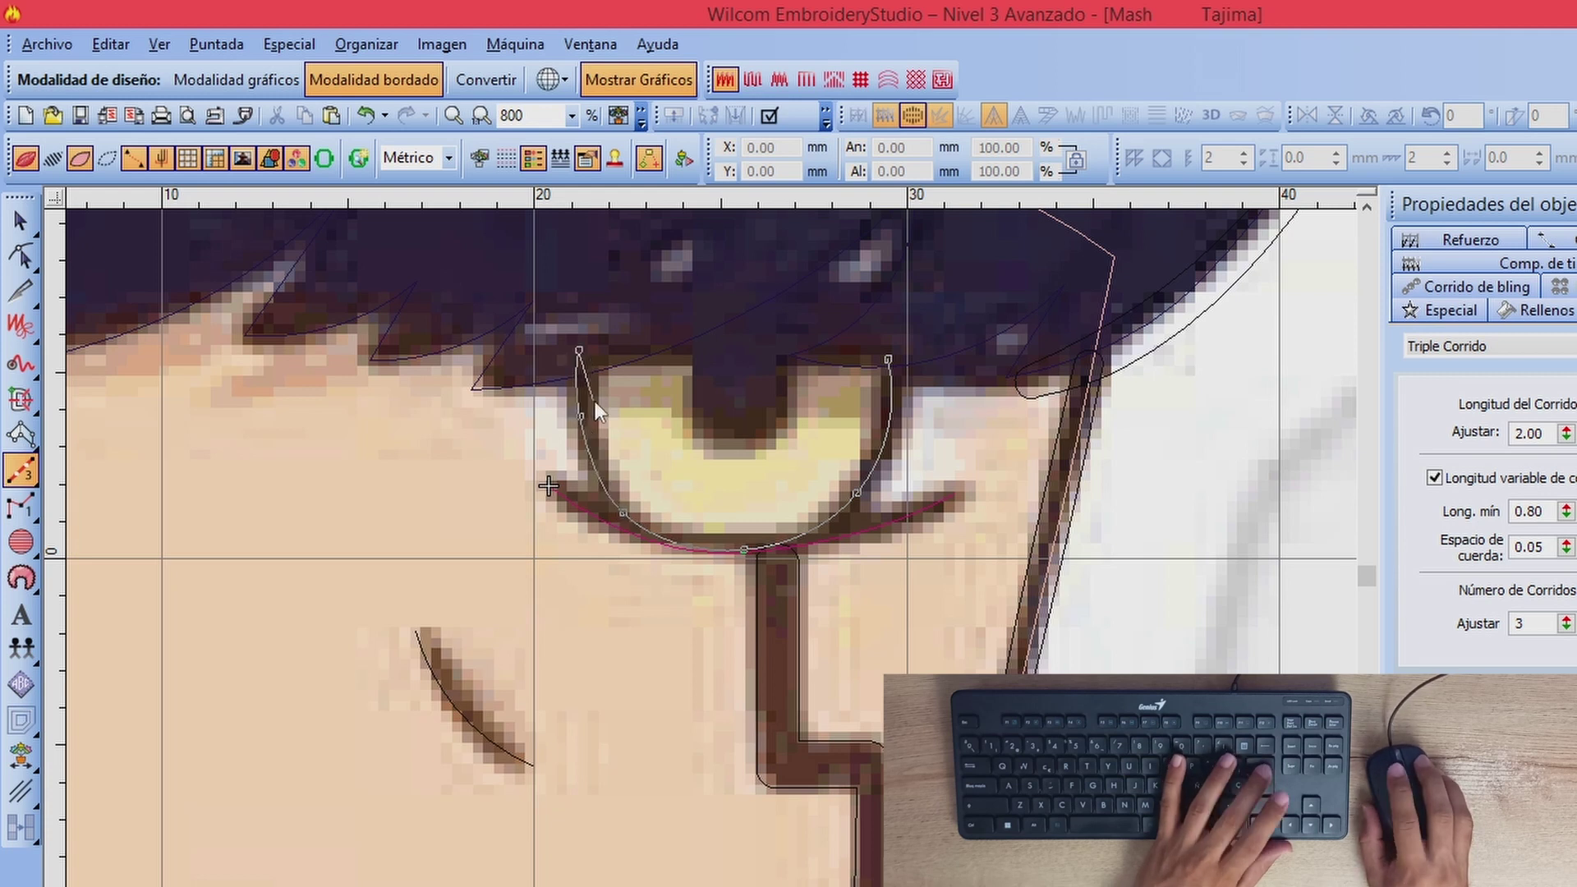
key(Return)
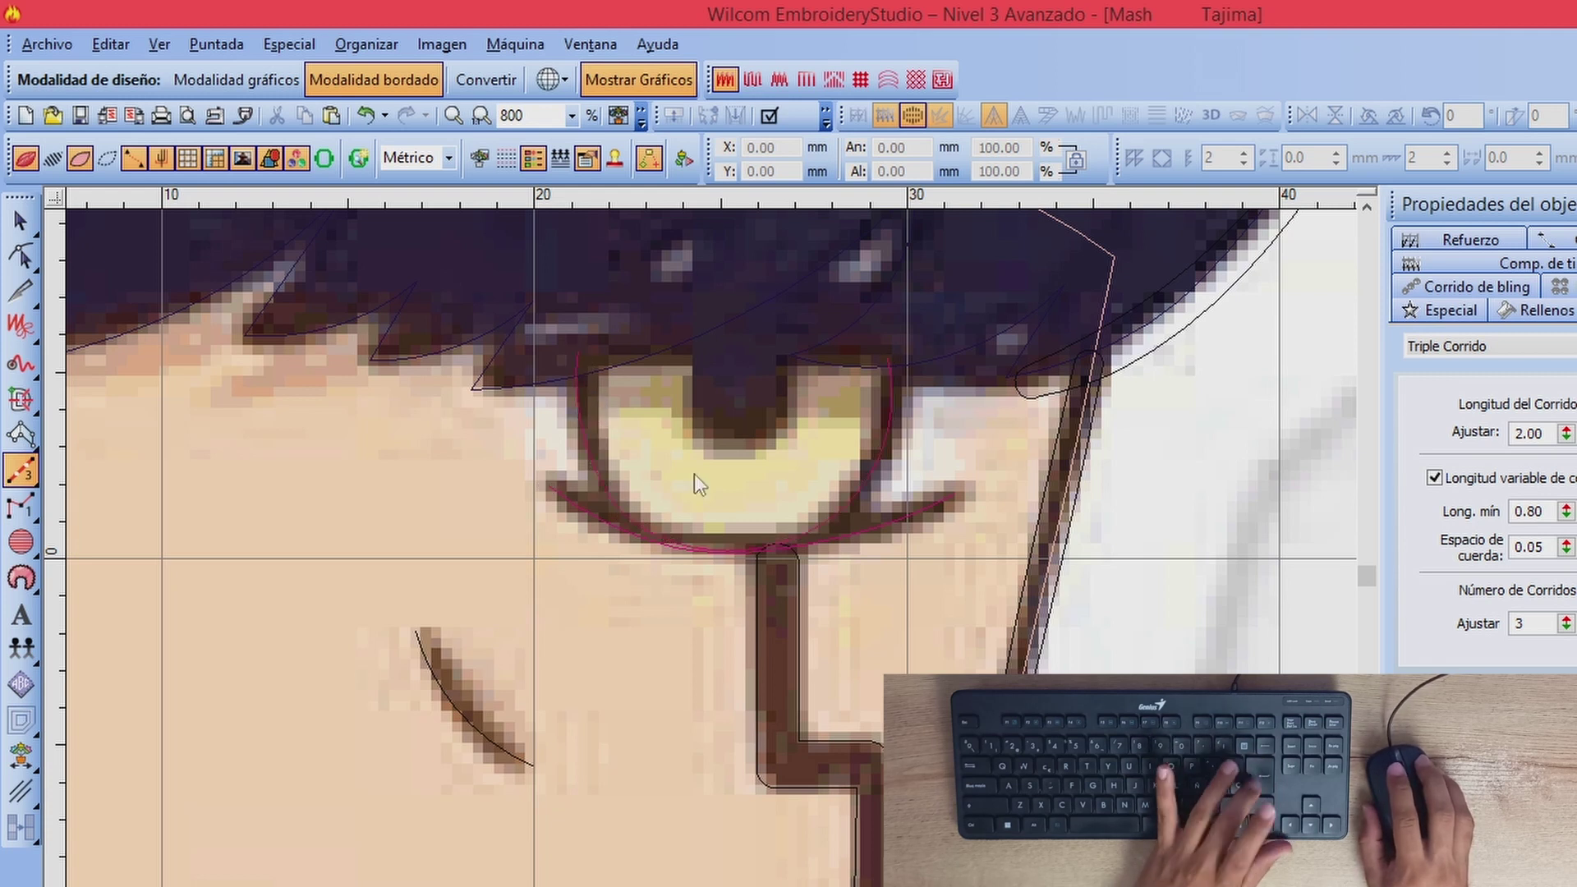
Step: Trace the thick upper eyelid above that iris as a closed Relleno Fusión shape with curved edges and rounded ends
scroll(693, 474, down, 1)
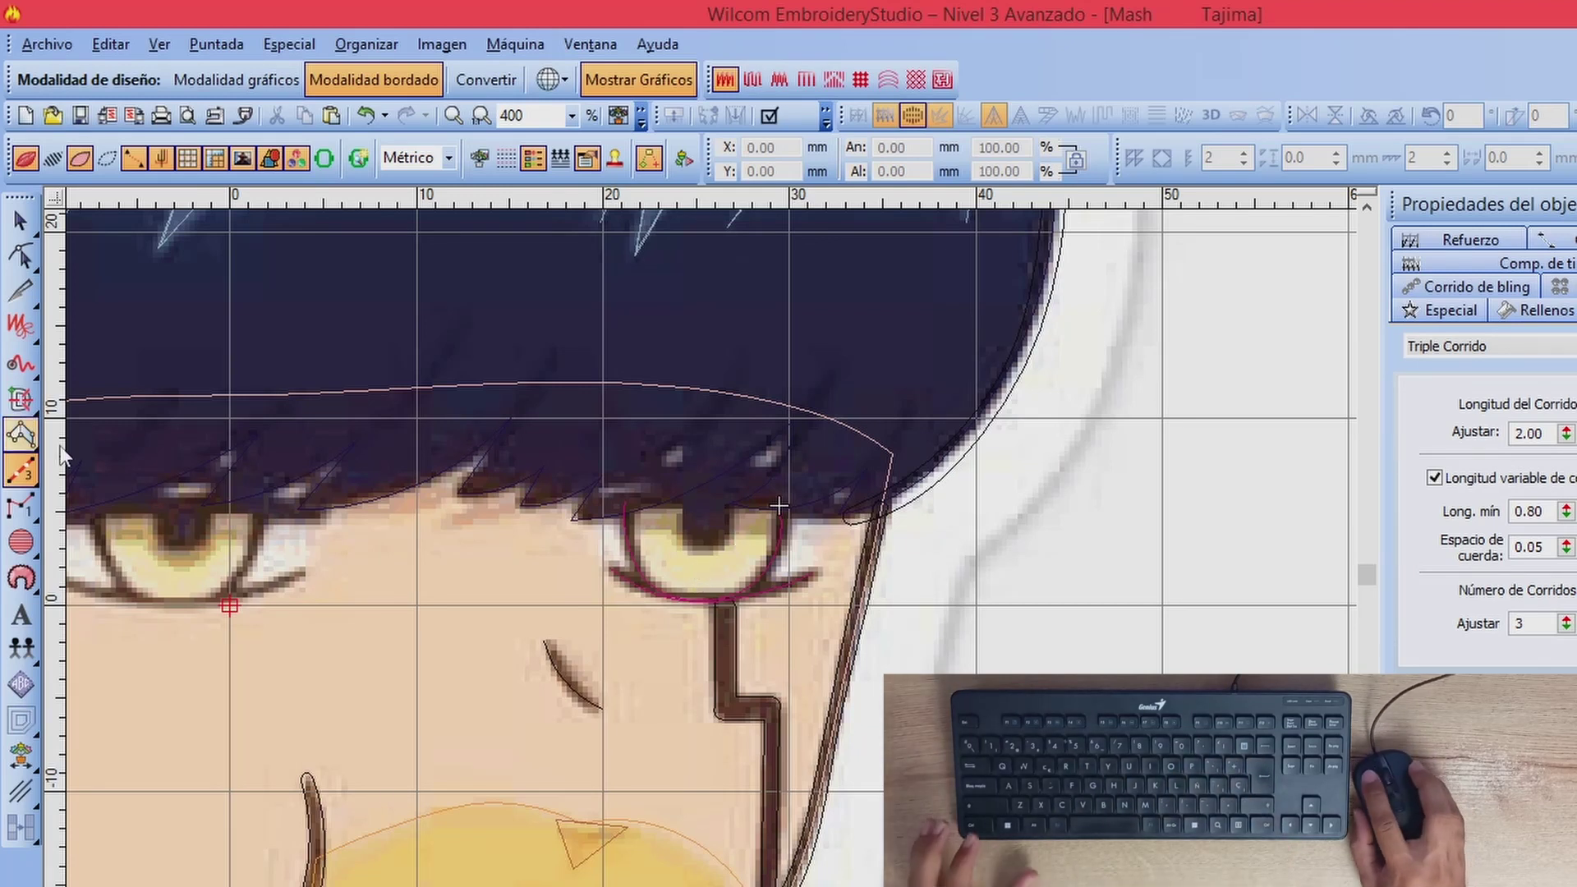
click(22, 400)
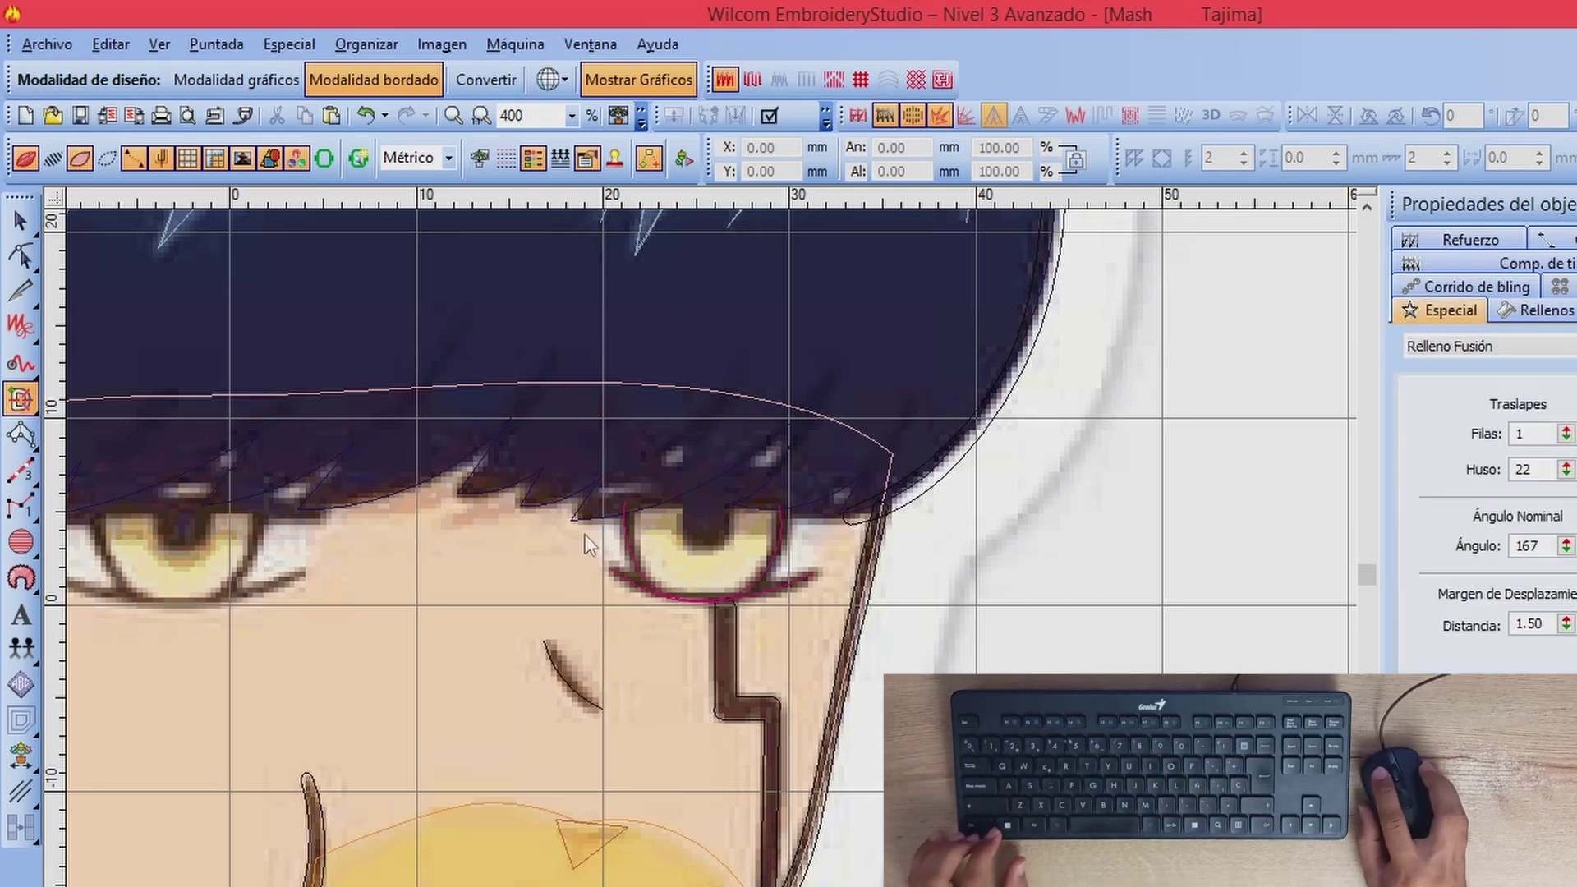
right_click(687, 504)
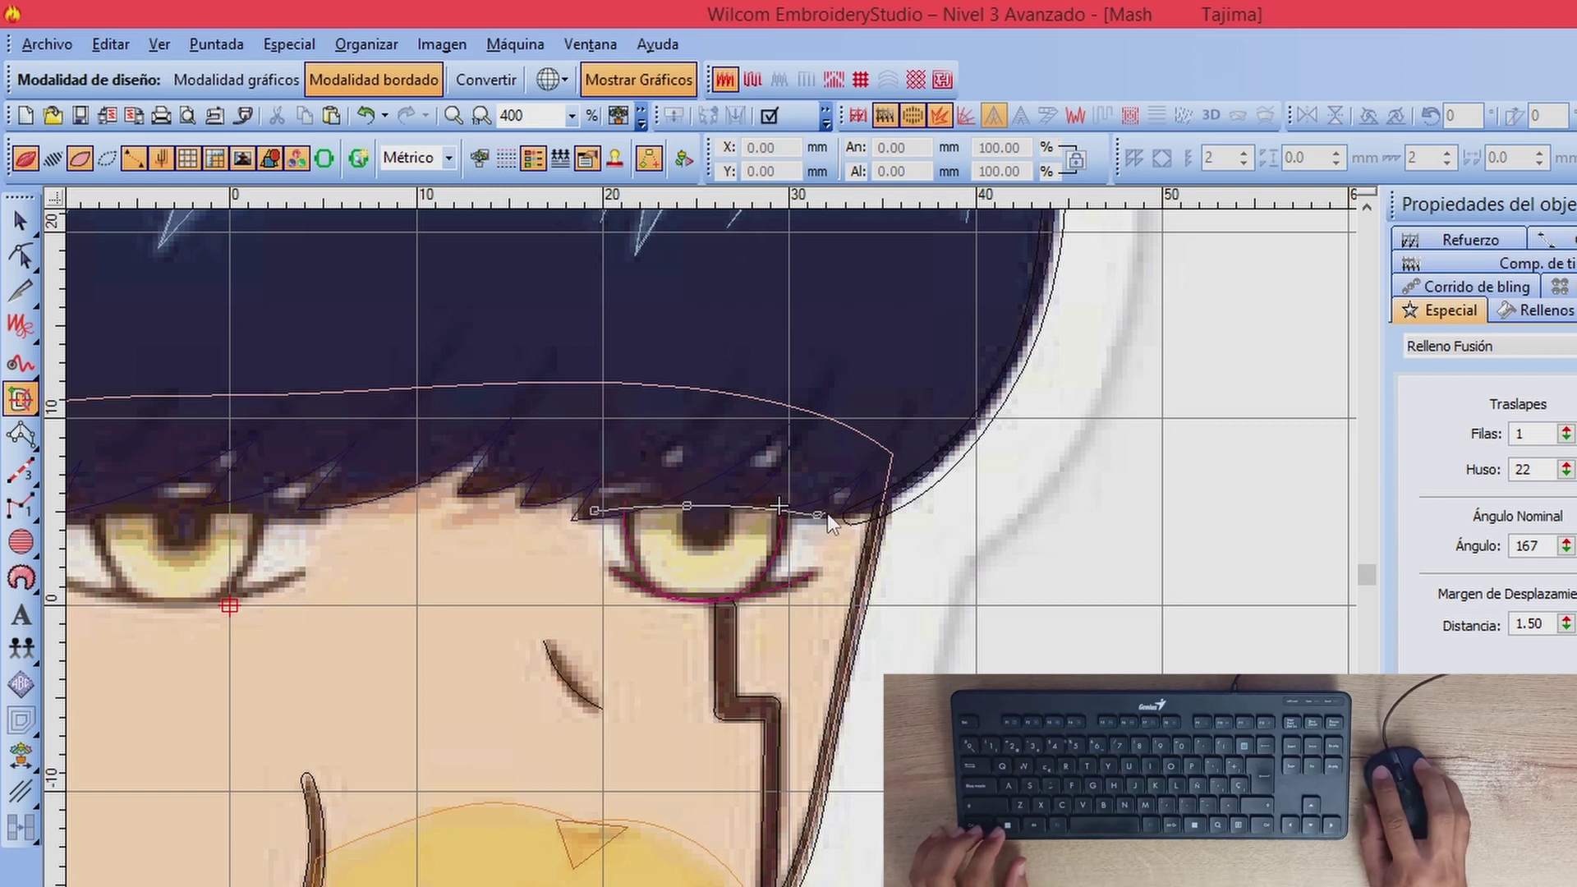
right_click(818, 514)
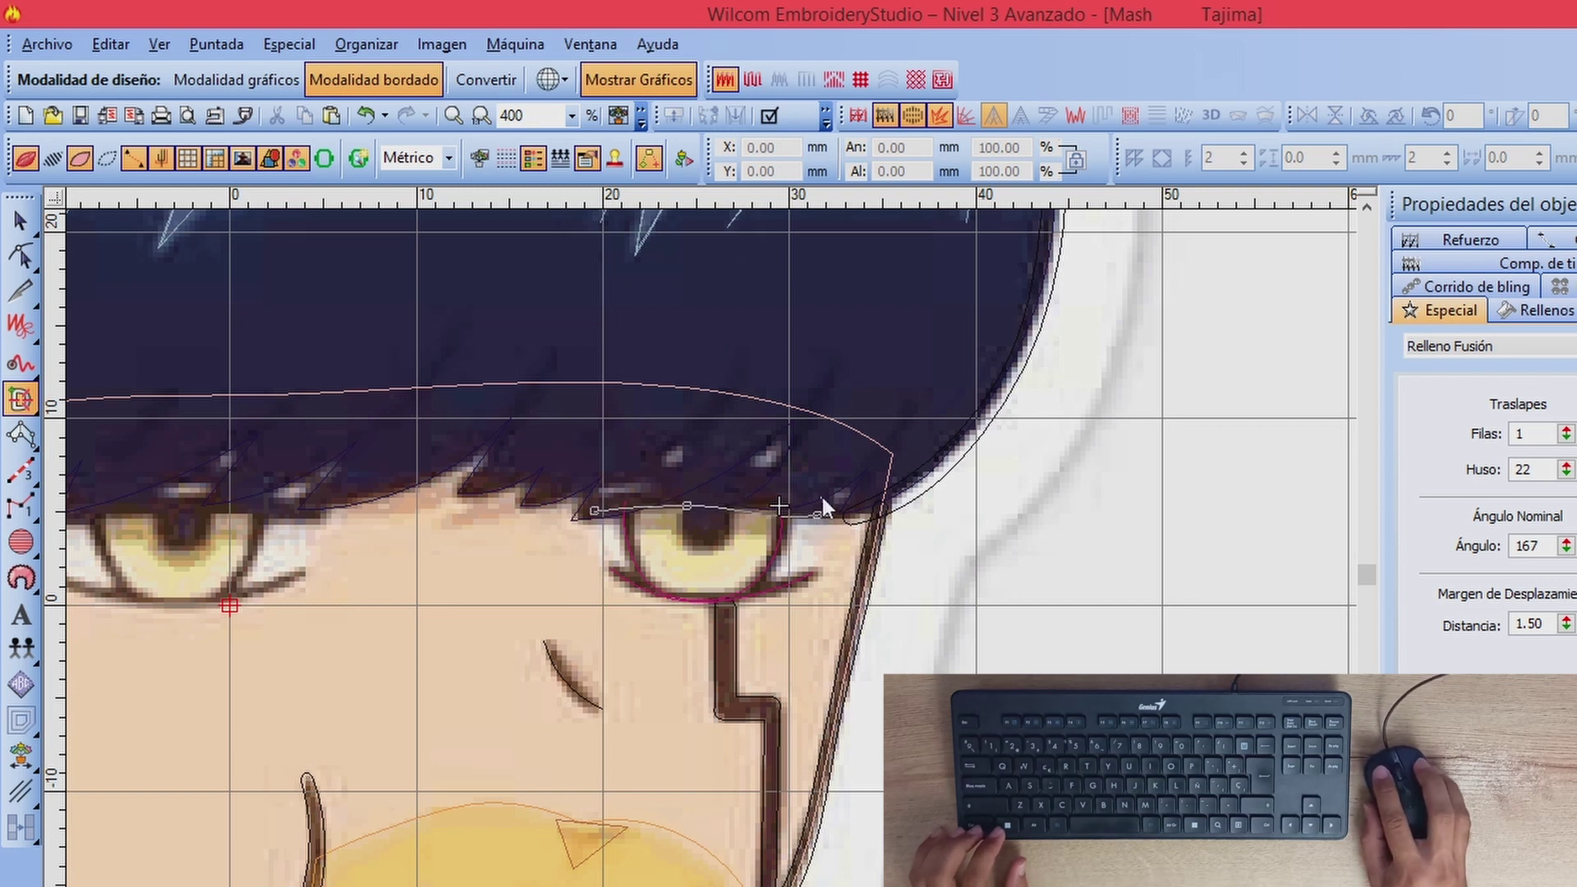
right_click(625, 483)
click(593, 493)
right_click(586, 507)
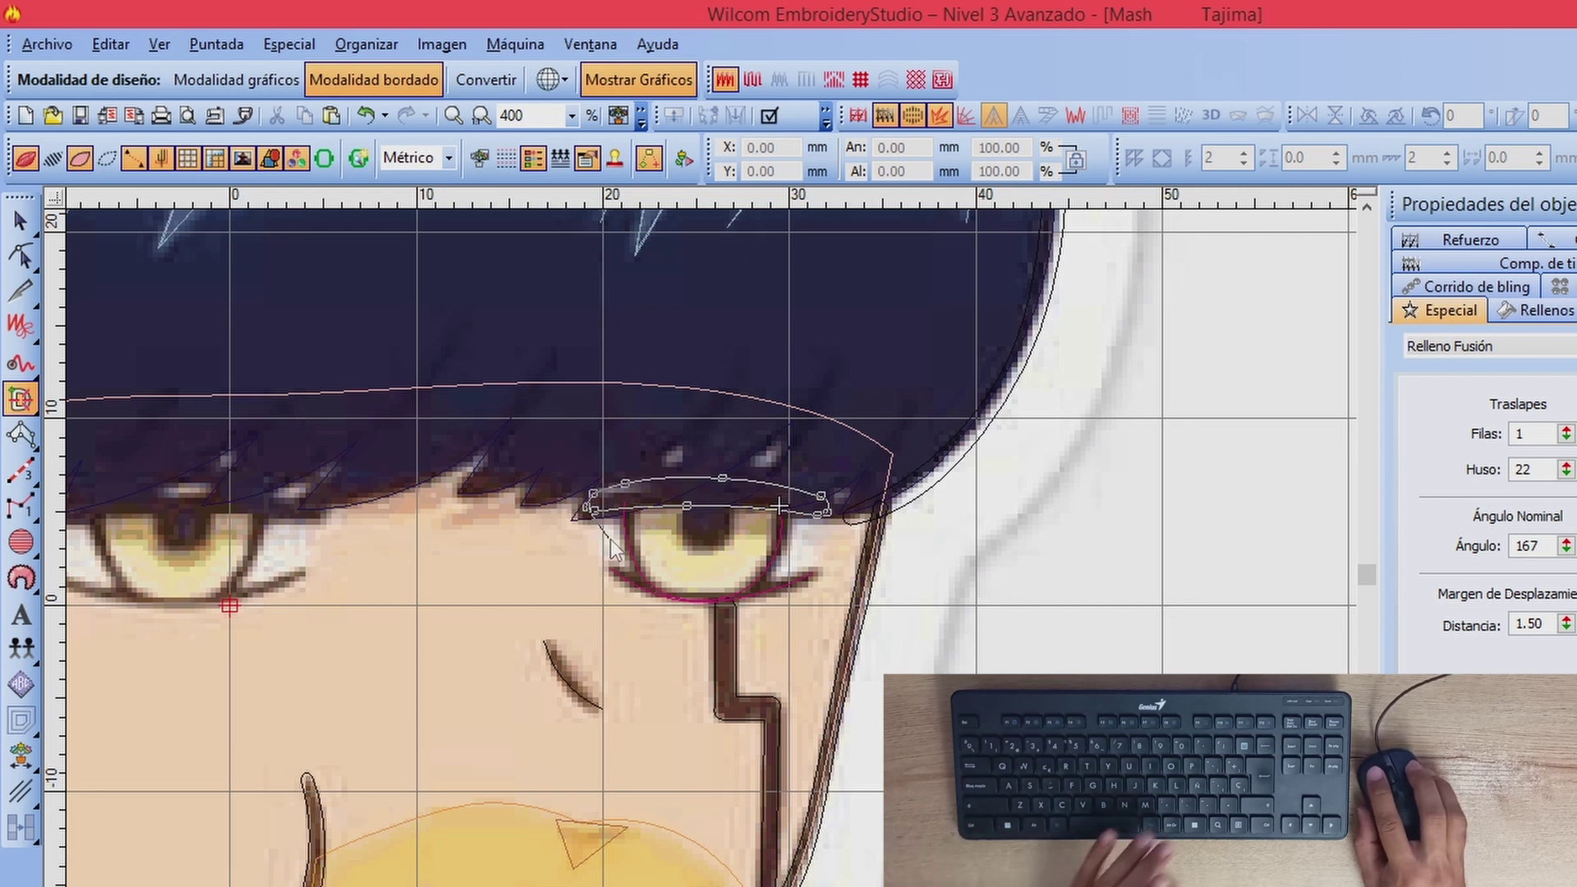
key(Return)
Step: Generate the upper eyelid fill with a nearly vertical stitch angle of 86° and show its stitches
click(620, 500)
click(826, 500)
key(Return)
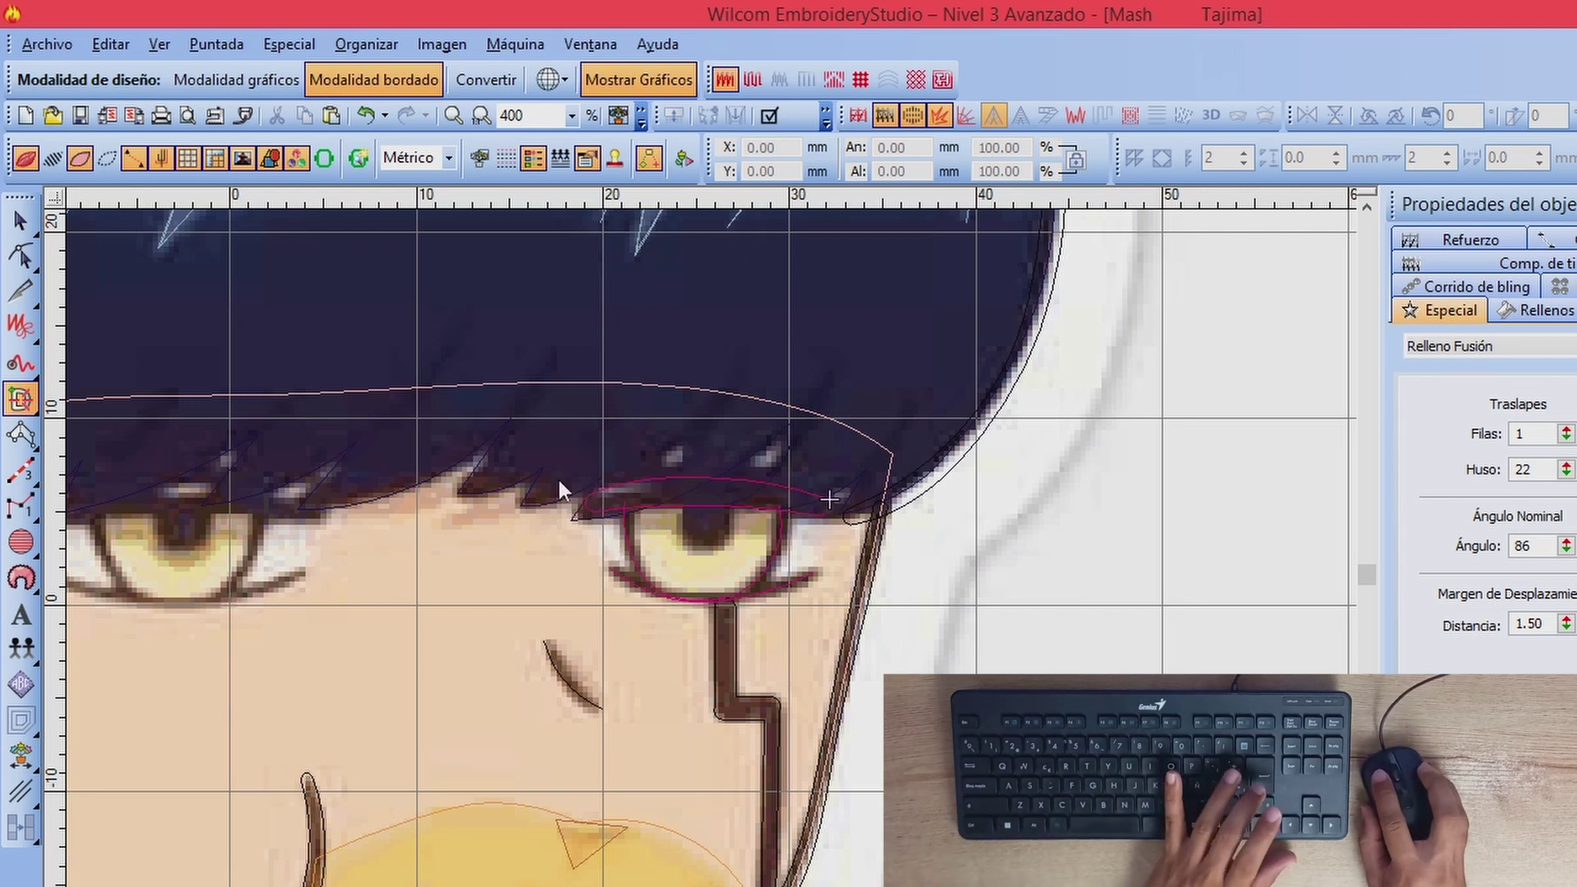
click(51, 156)
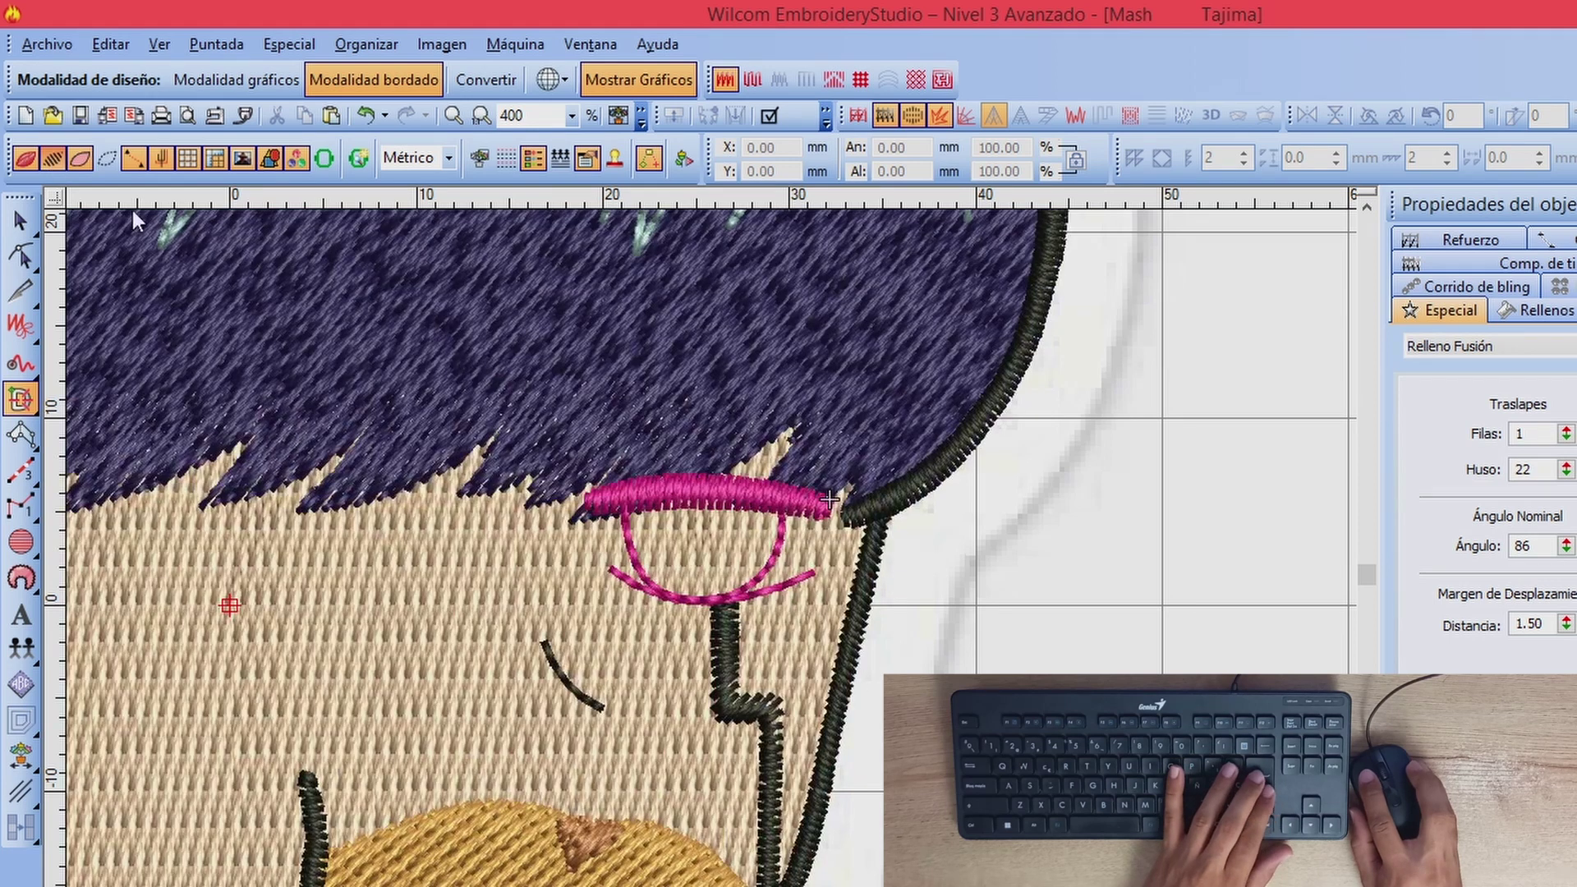
Step: Hide the stitches and trace the pupil below the upper eyelid as a closed, rounded Relleno Fusión shape
key(s)
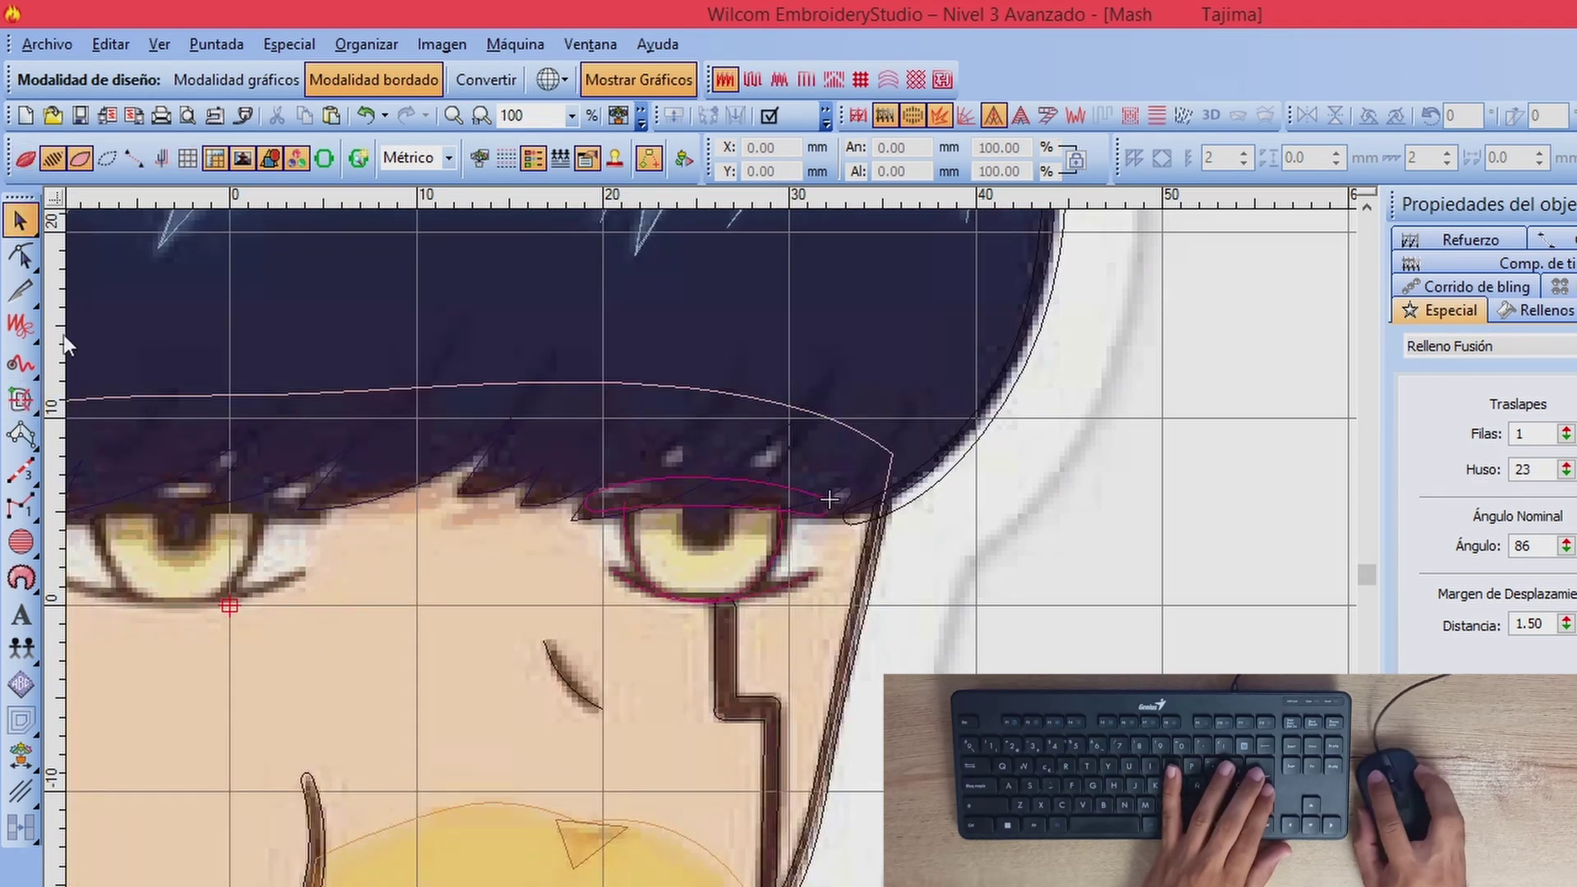
scroll(766, 444, up, 1)
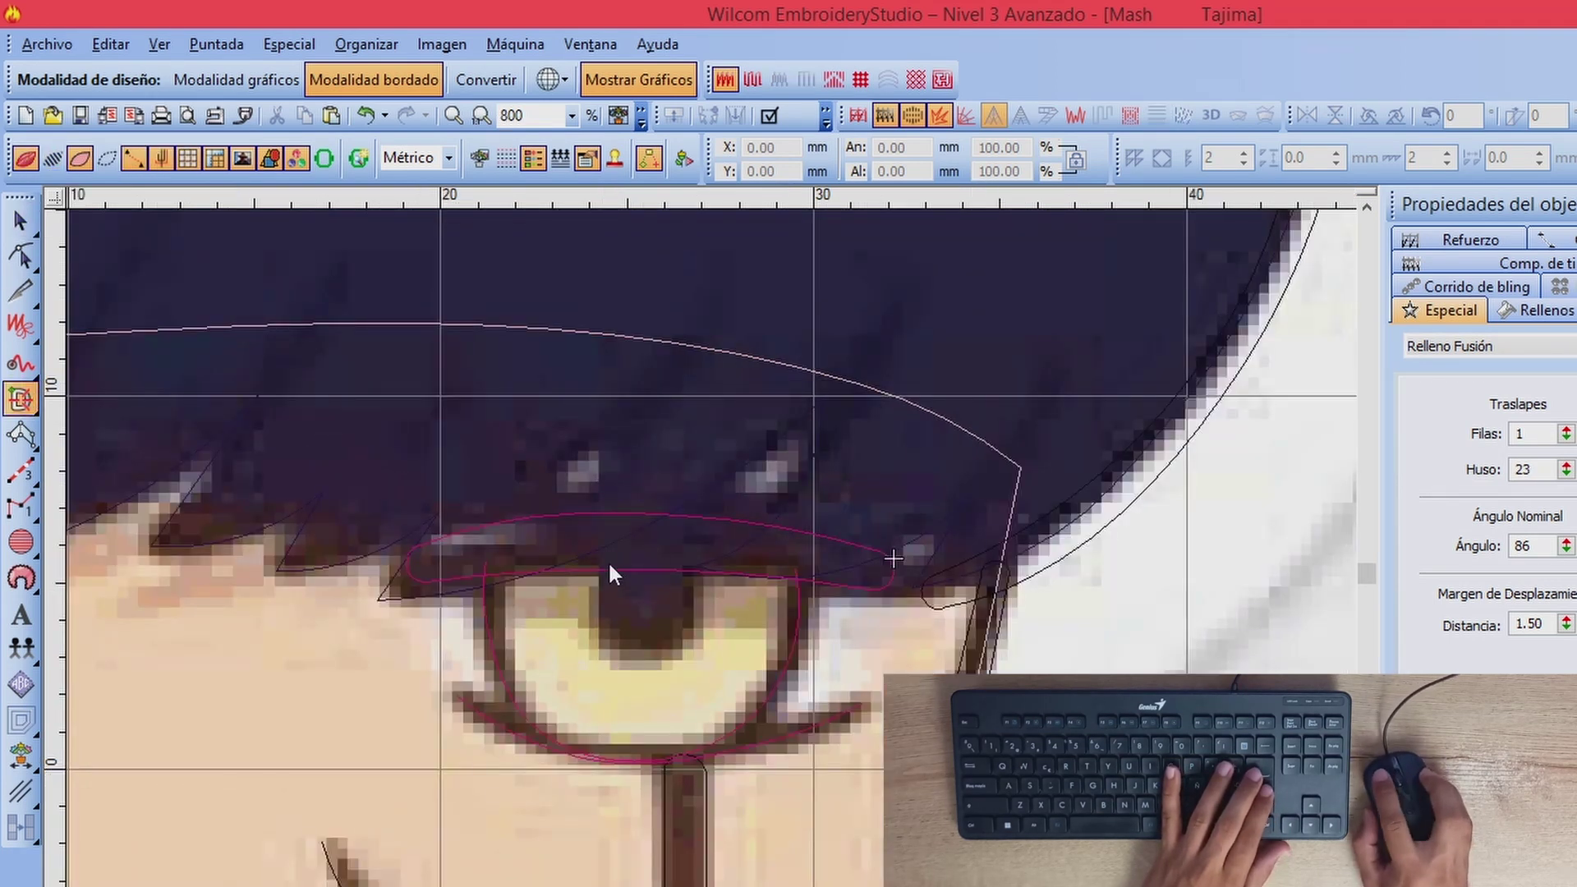
right_click(624, 649)
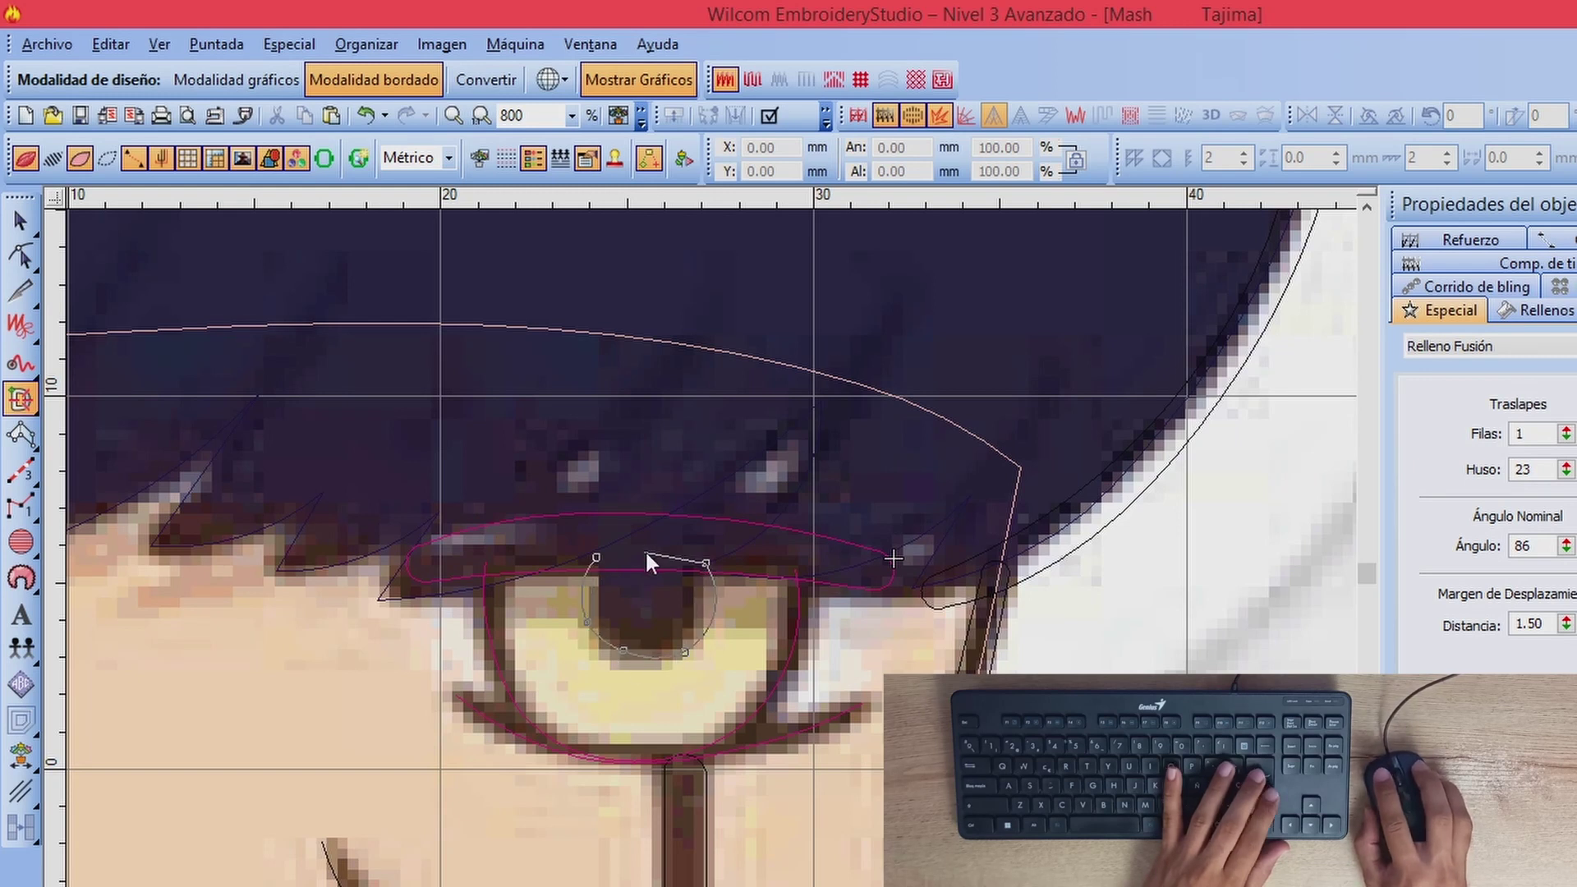
click(649, 554)
key(Return)
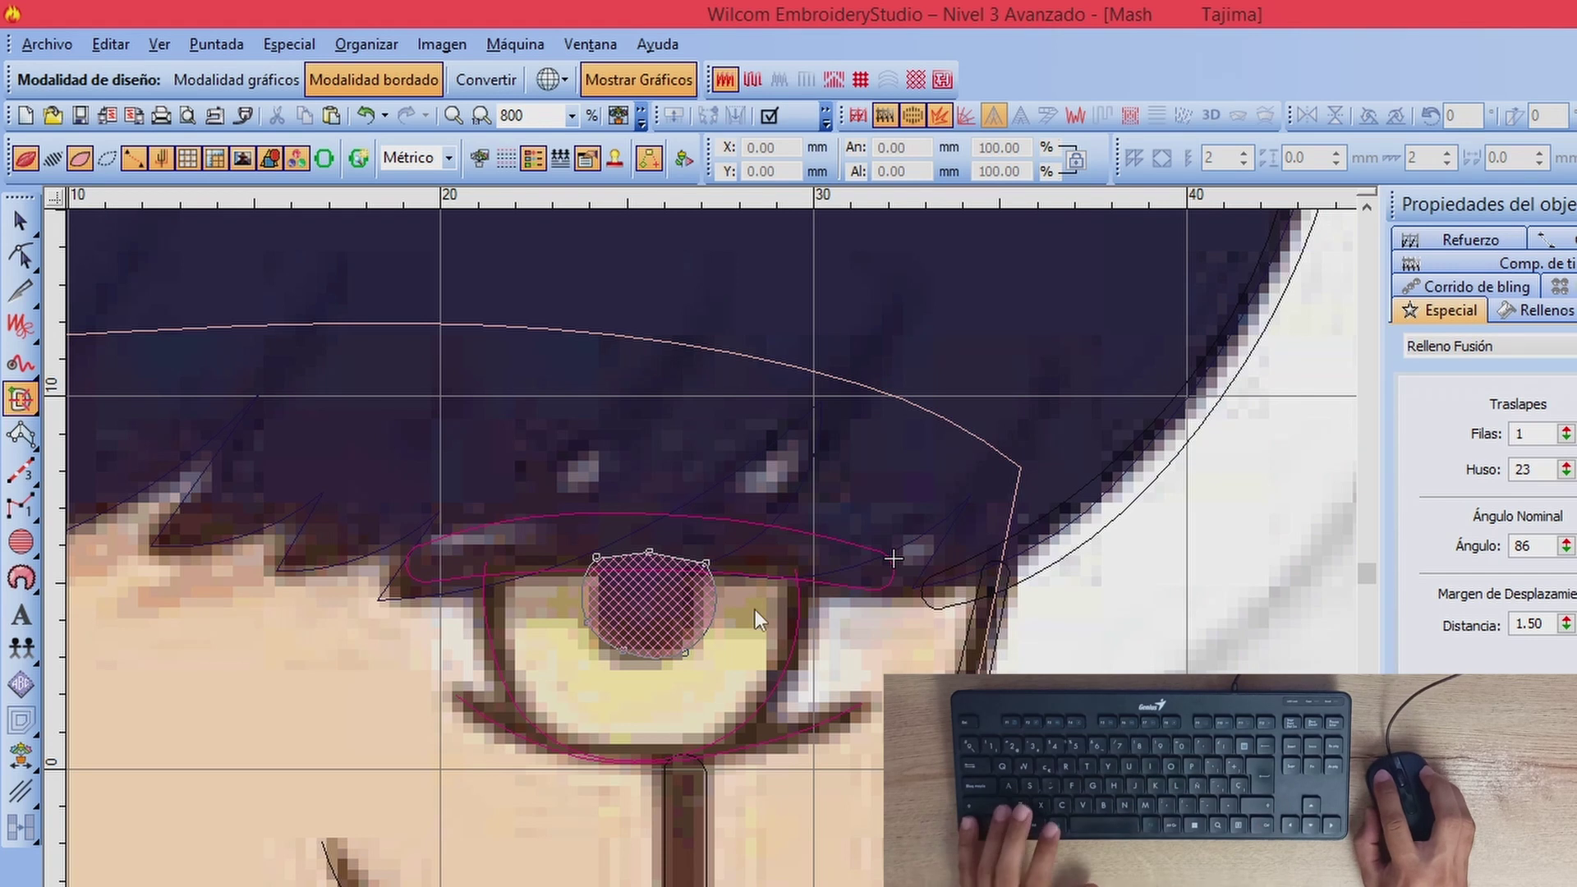
Step: Give the pupil a horizontal stitch angle of 180°, generate its fill and show the stitches
click(733, 598)
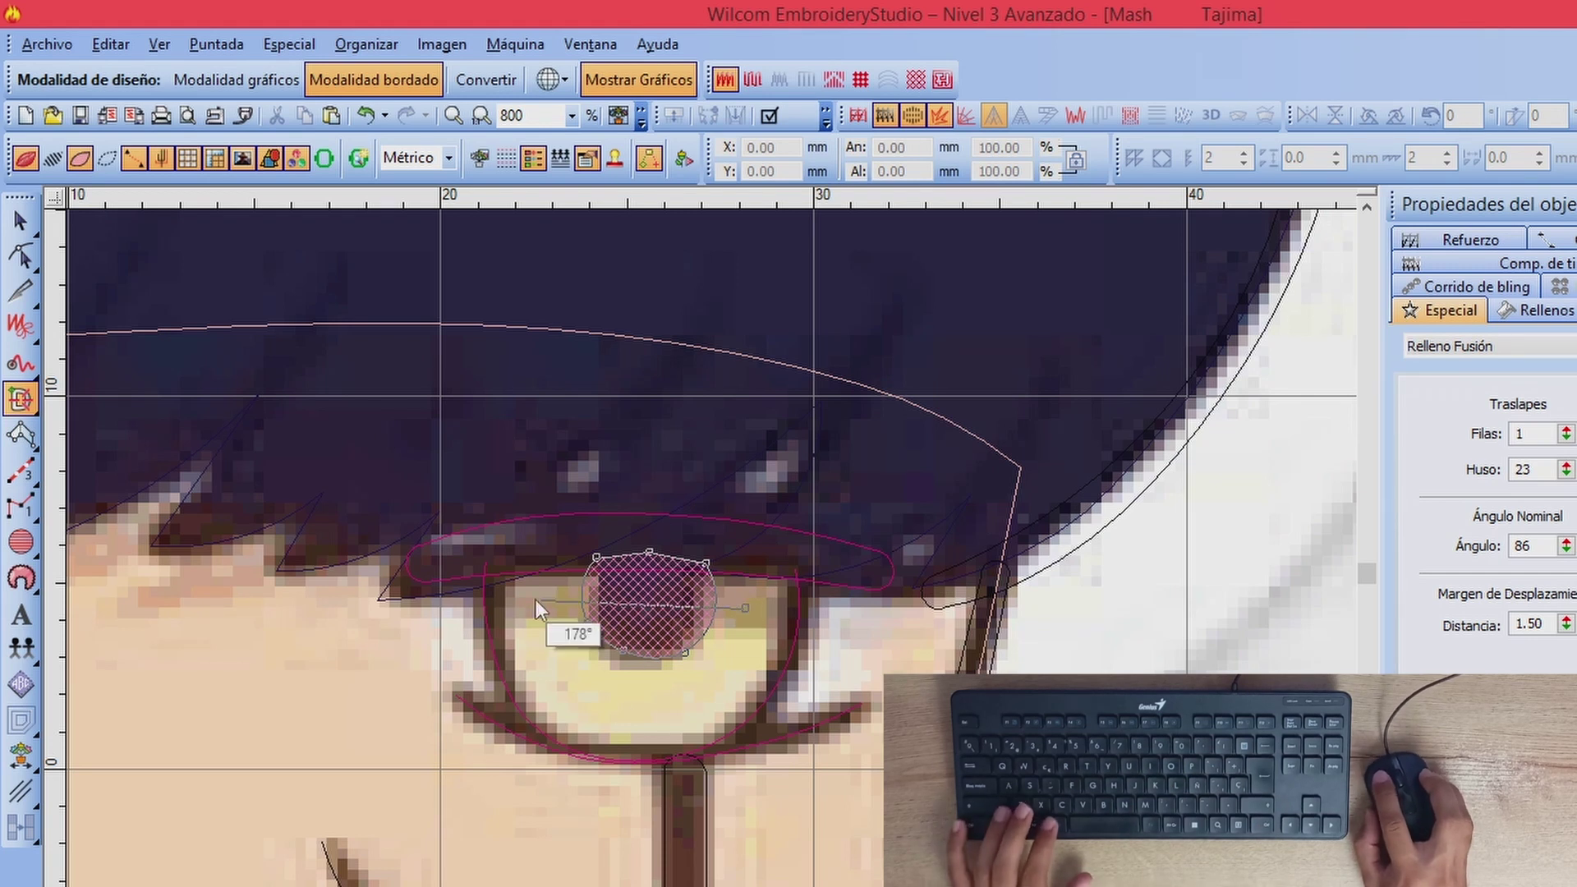
click(535, 600)
key(Return)
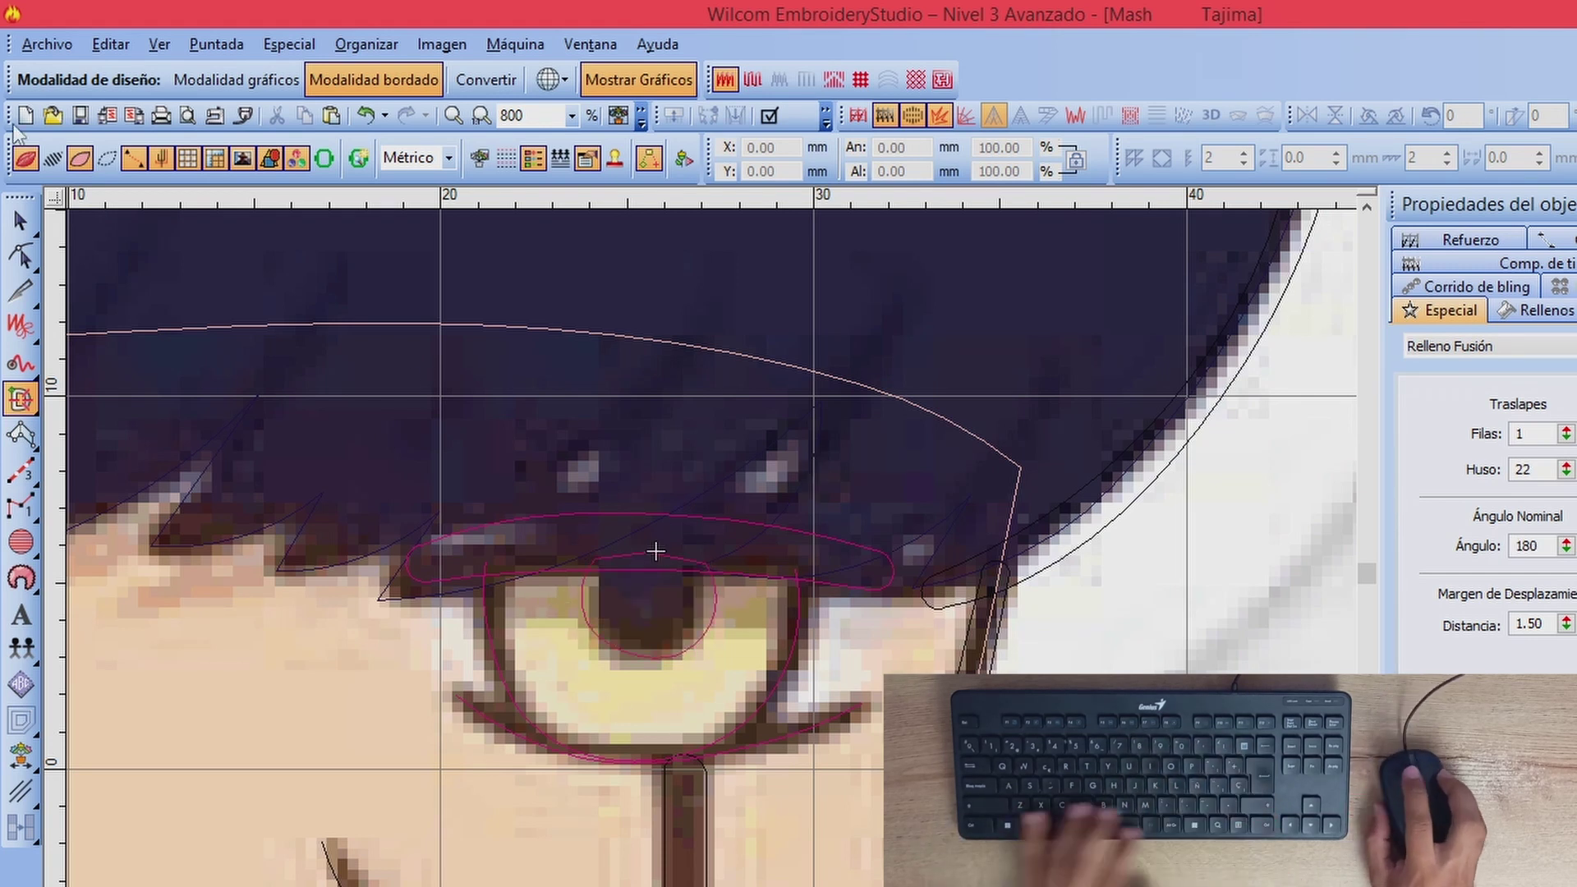
click(52, 157)
Step: Reshape the upper eyelid fill by moving its stitch connection point from the middle to the end nearer the other eye
click(20, 220)
click(655, 550)
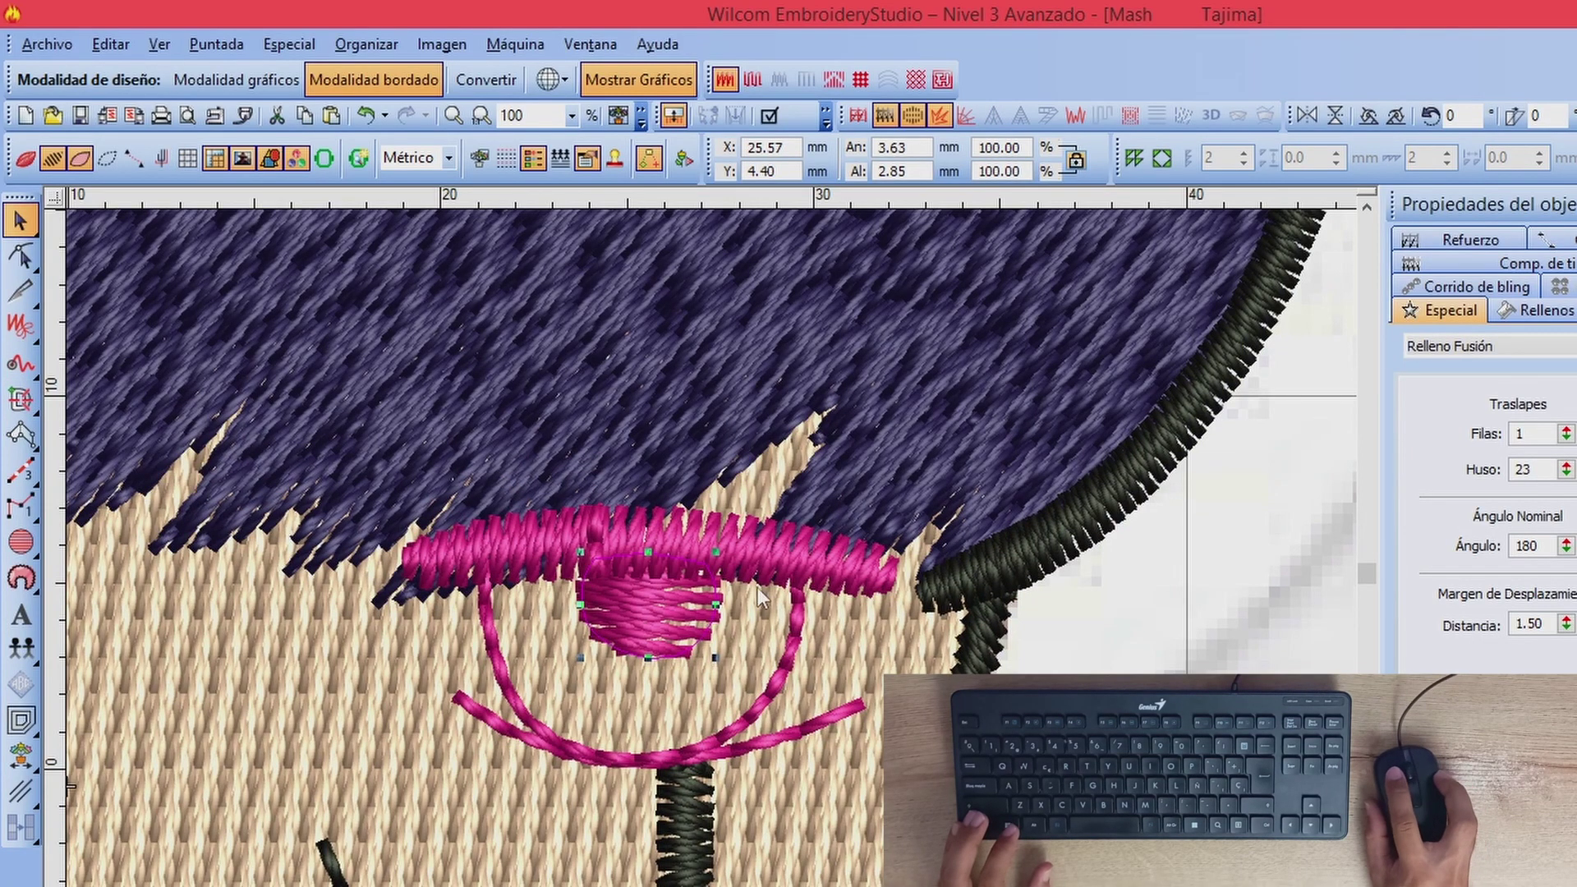
click(475, 531)
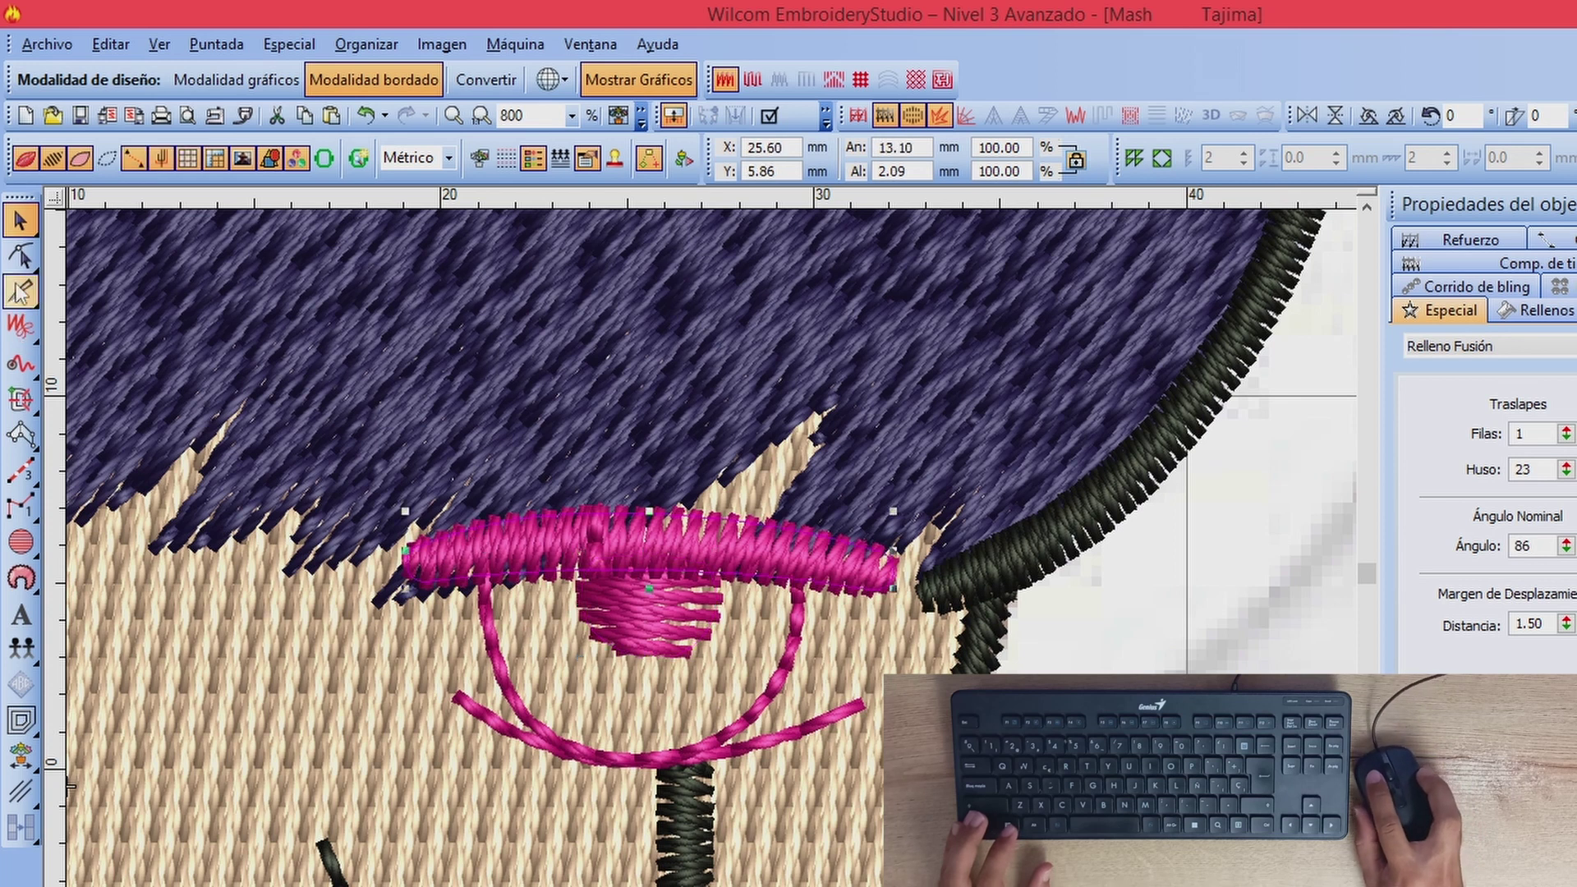
click(21, 256)
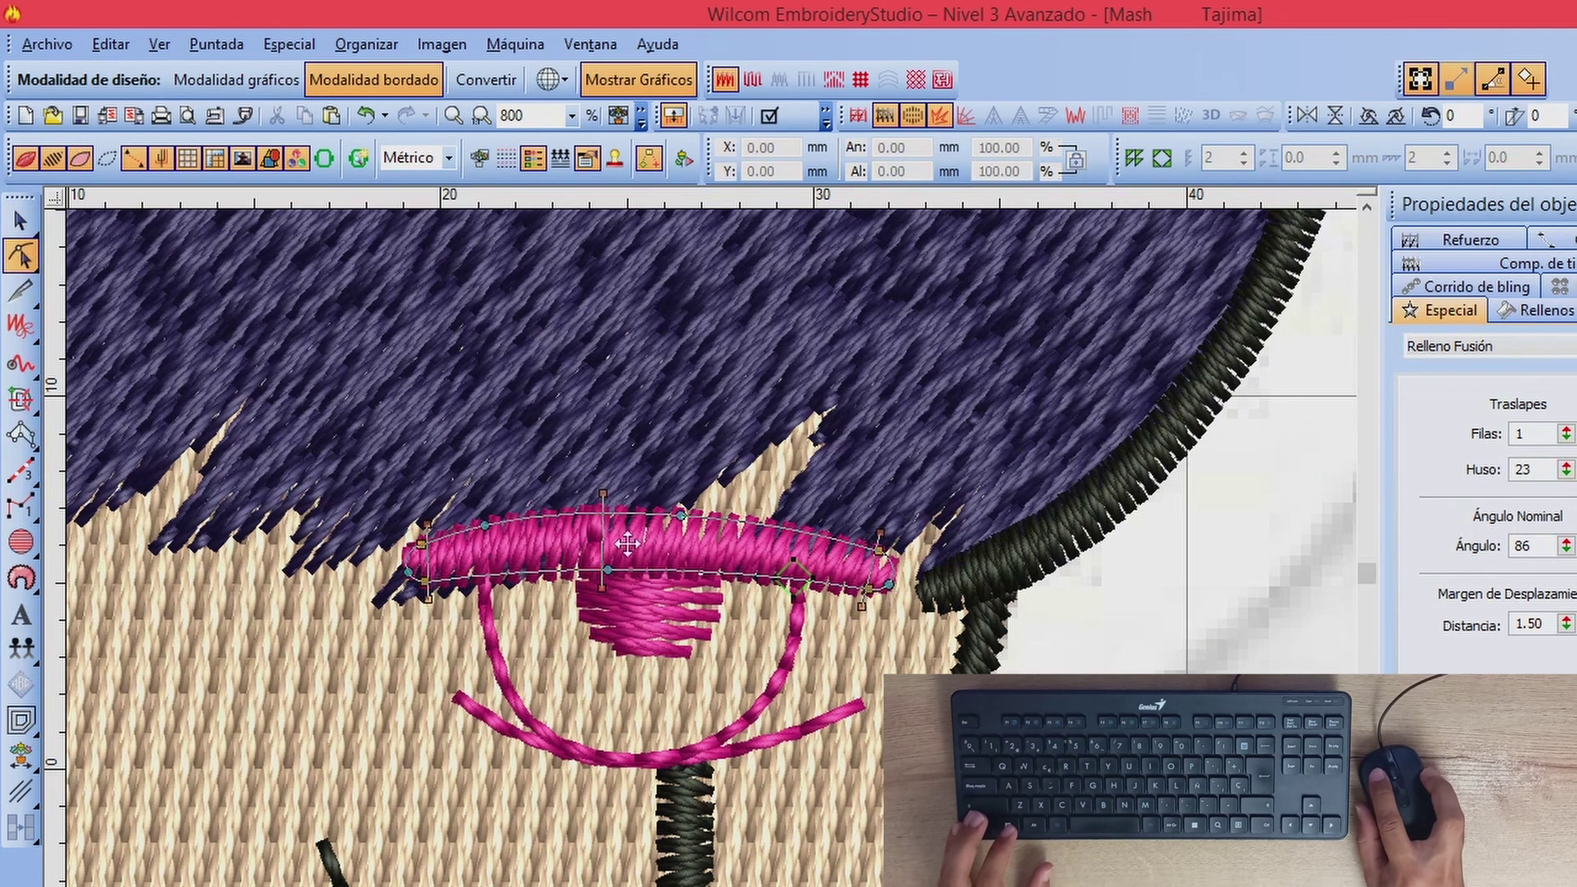
drag(403, 559, 399, 557)
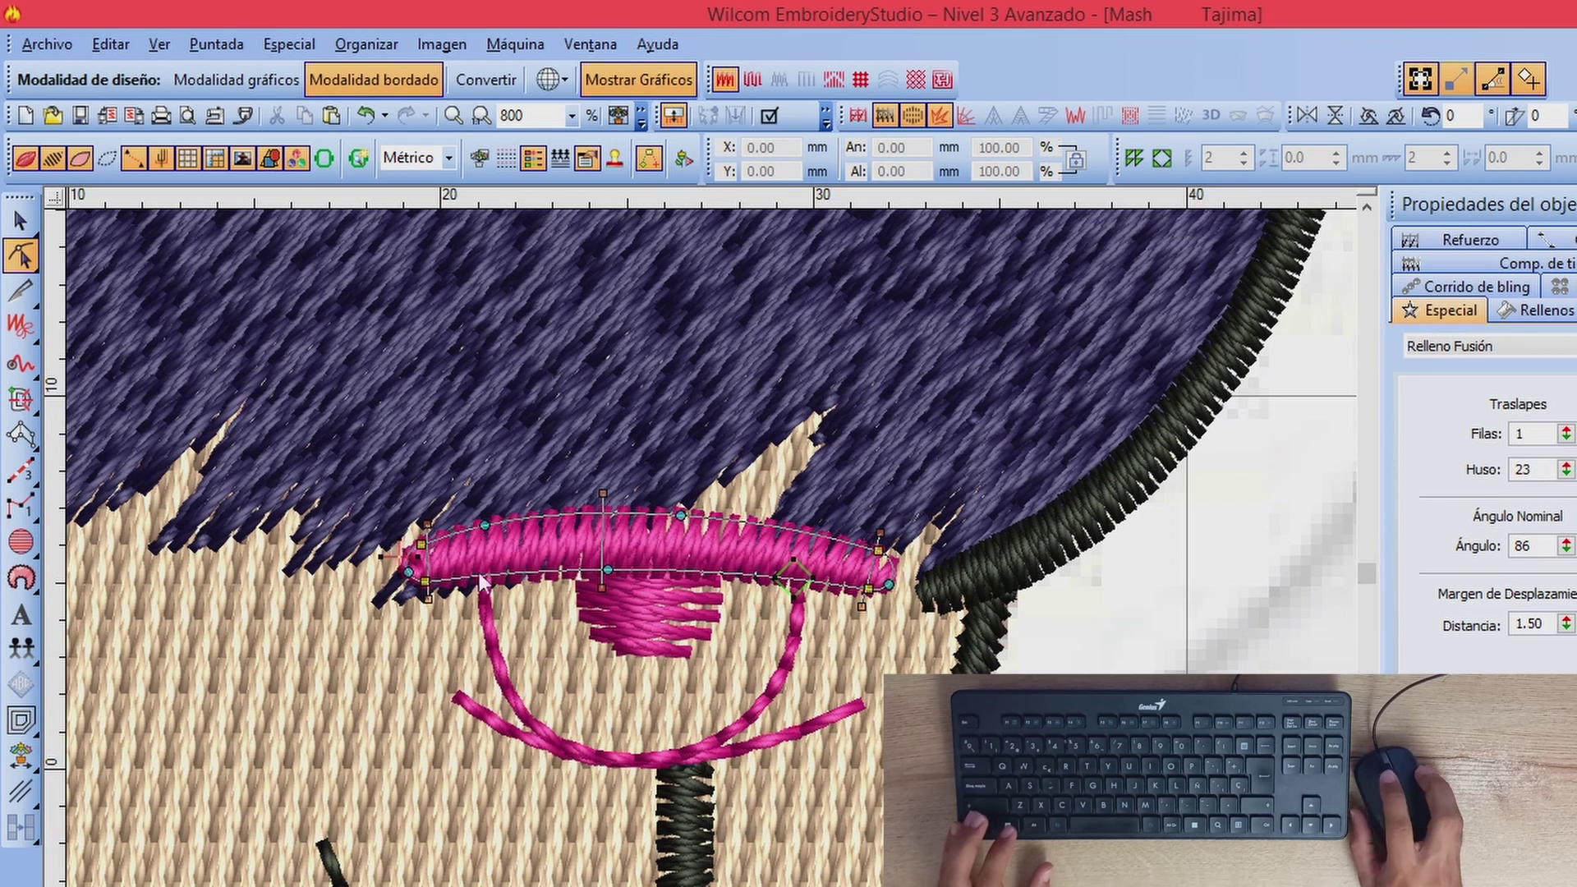
click(20, 220)
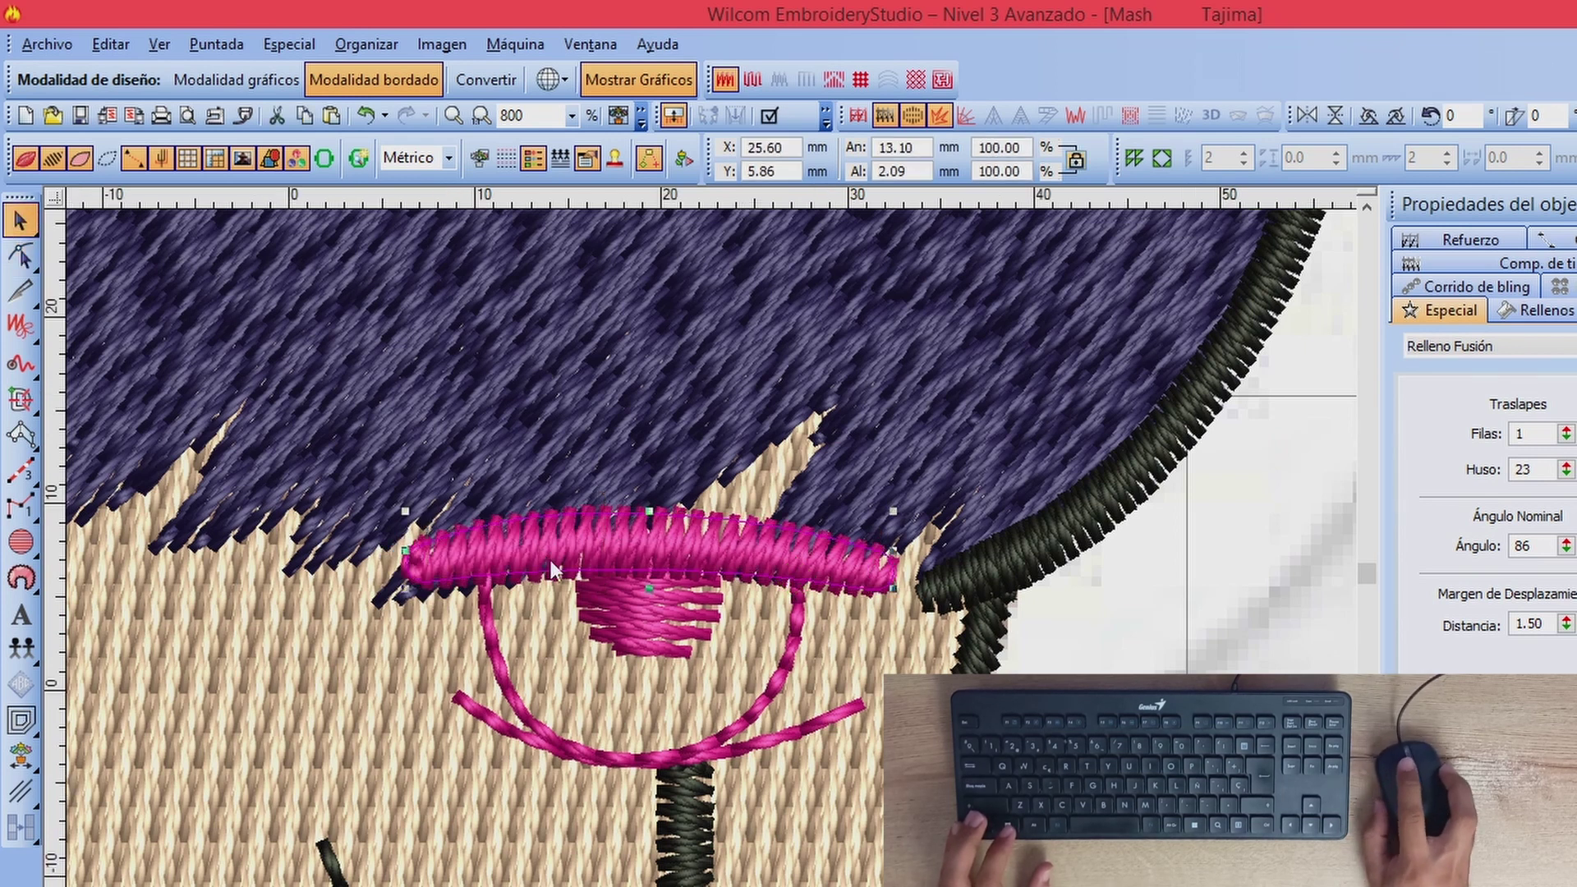
Step: Hide the stitches to expose the reference artwork of both eyes and copy the digitized eye's line and fill objects
scroll(802, 696, down, 2)
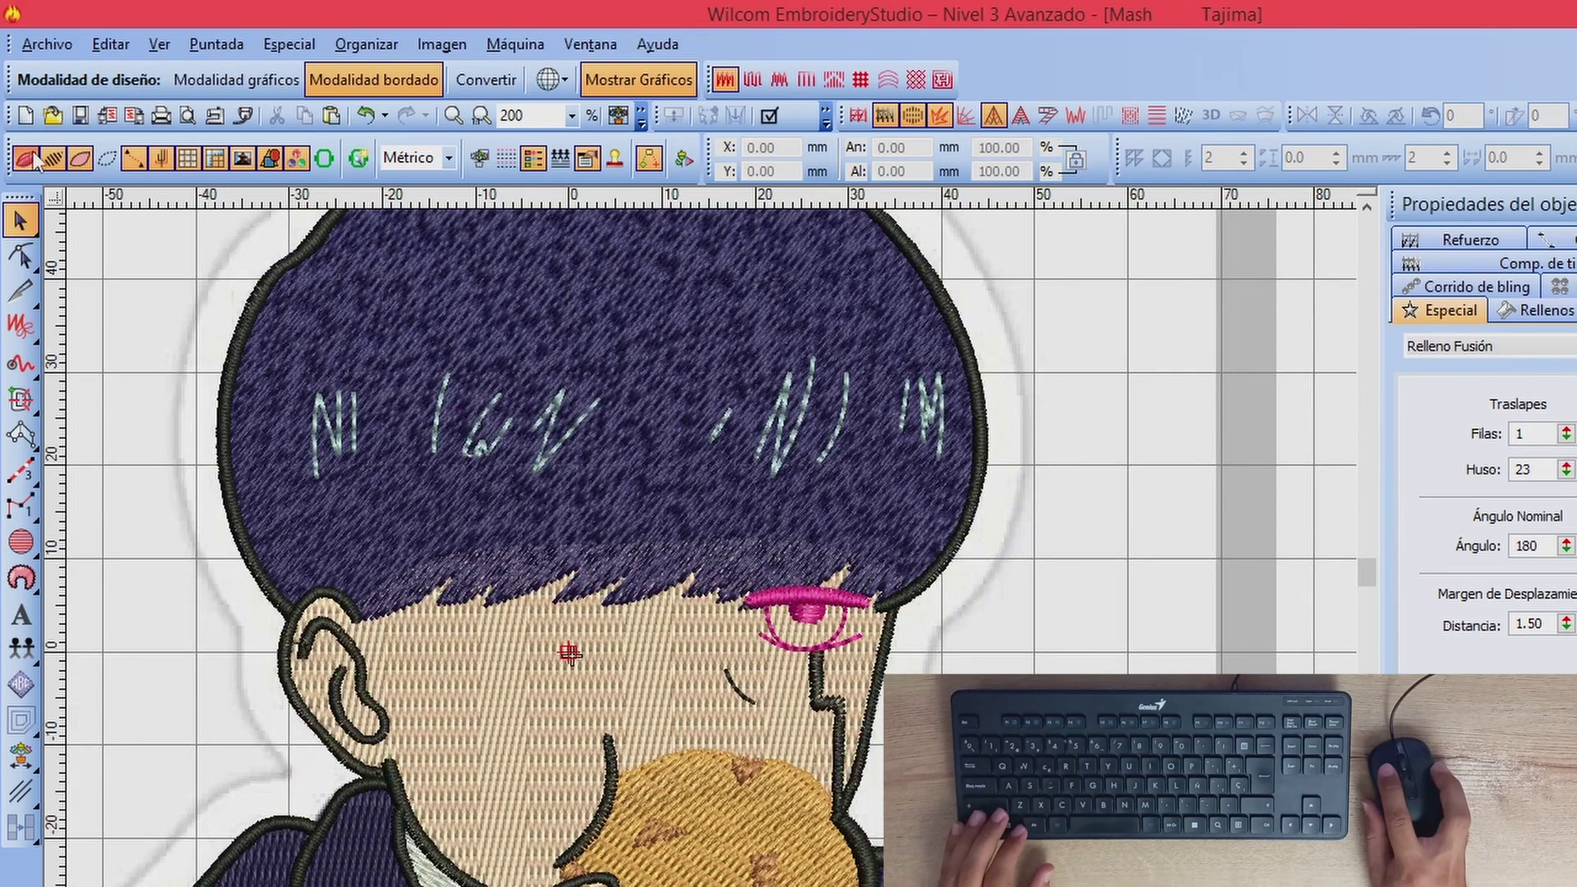
click(53, 157)
scroll(612, 631, up, 1)
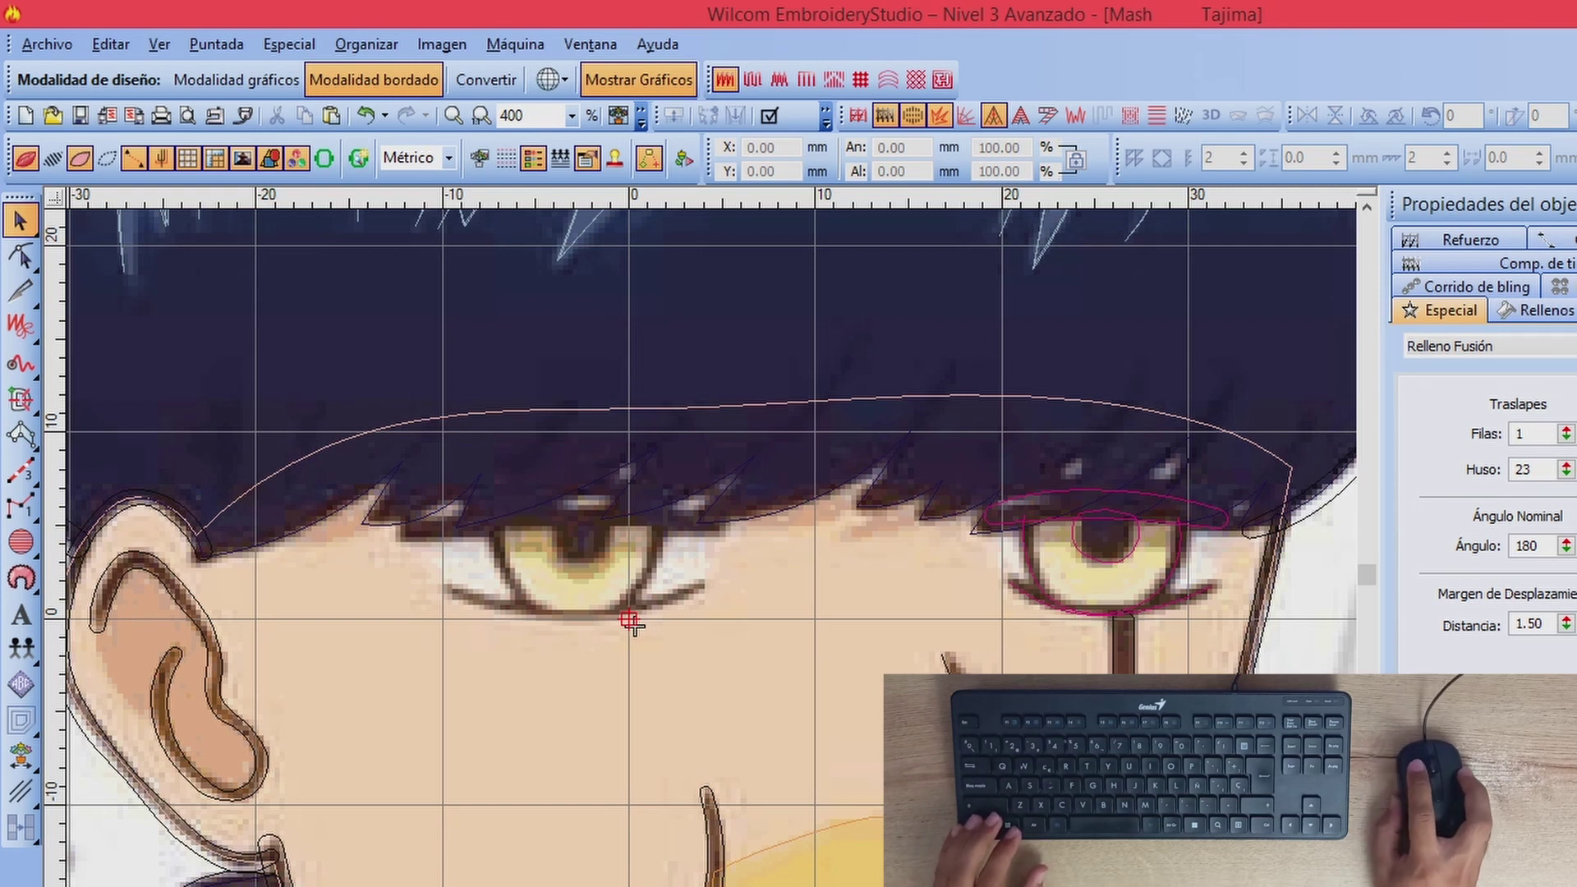
key(s)
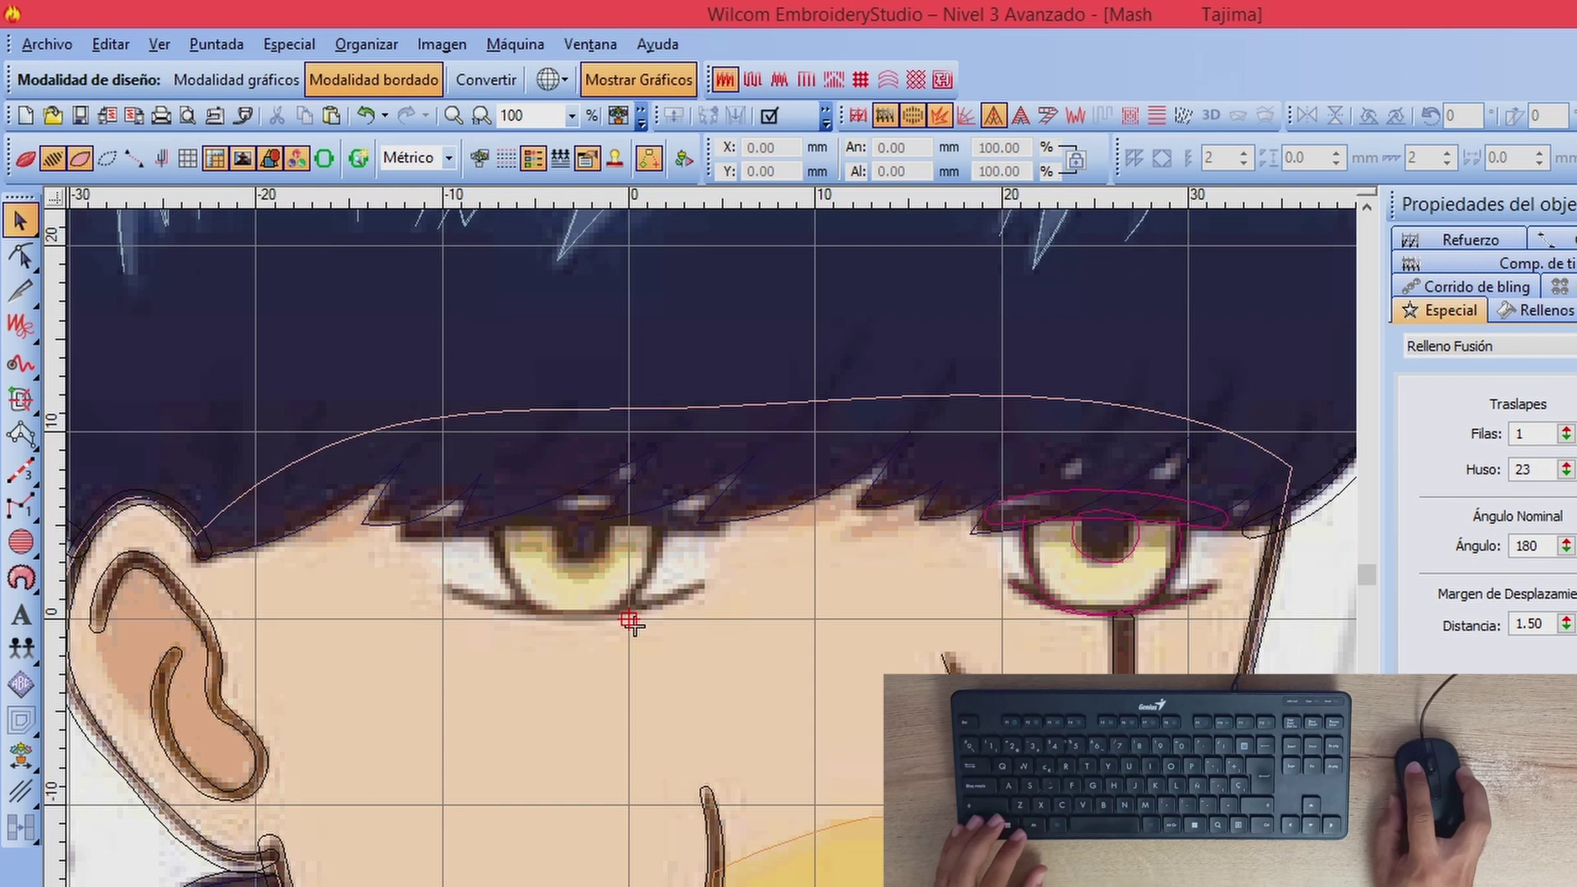
right_click(1099, 511)
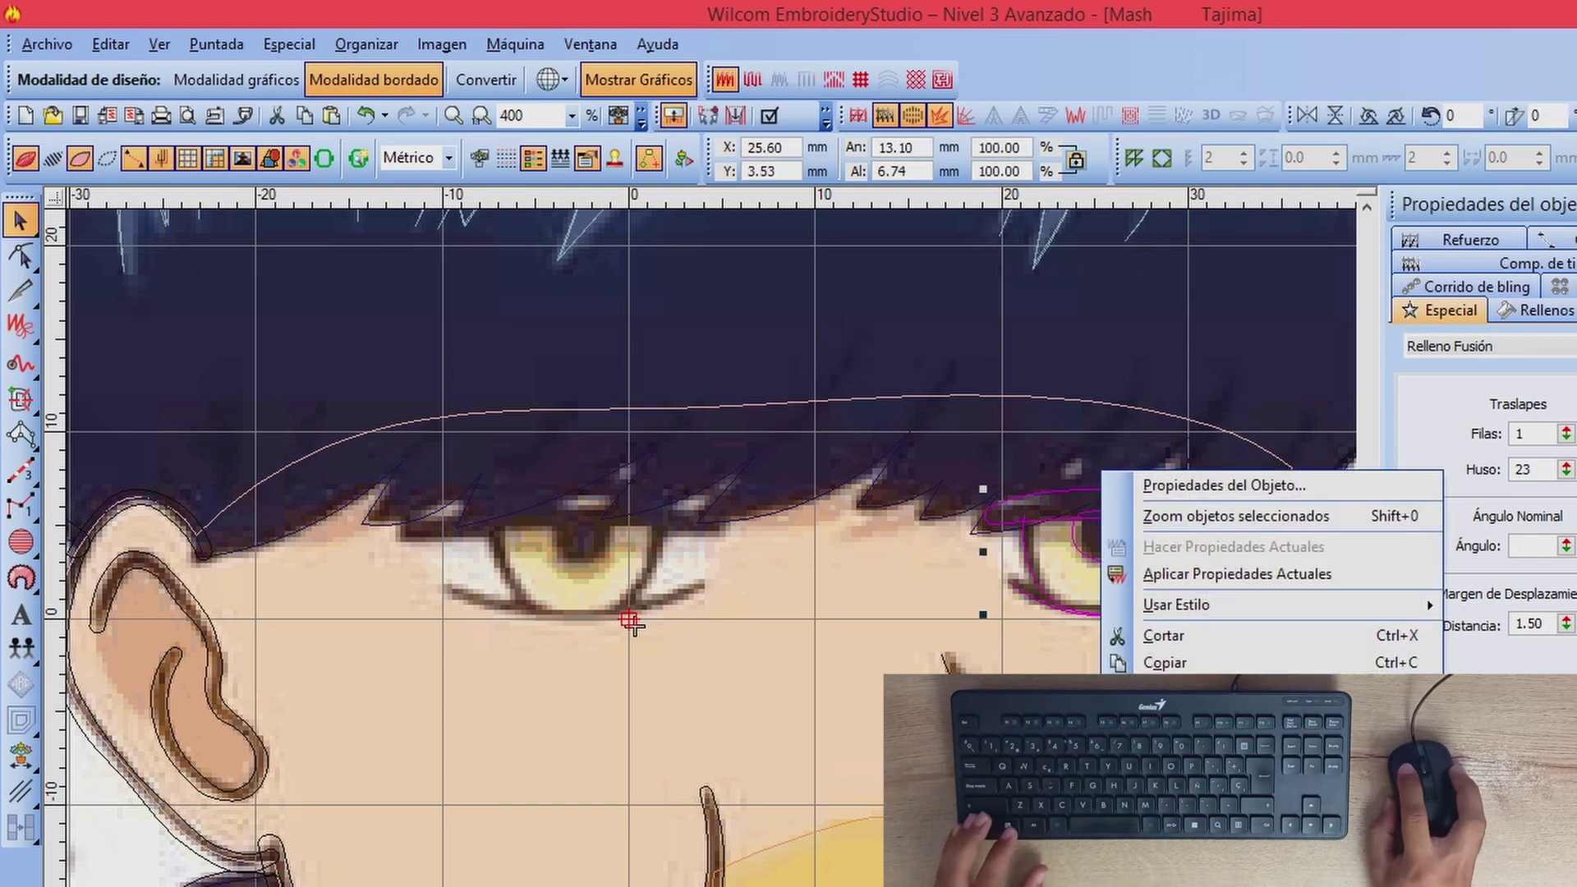
click(1165, 662)
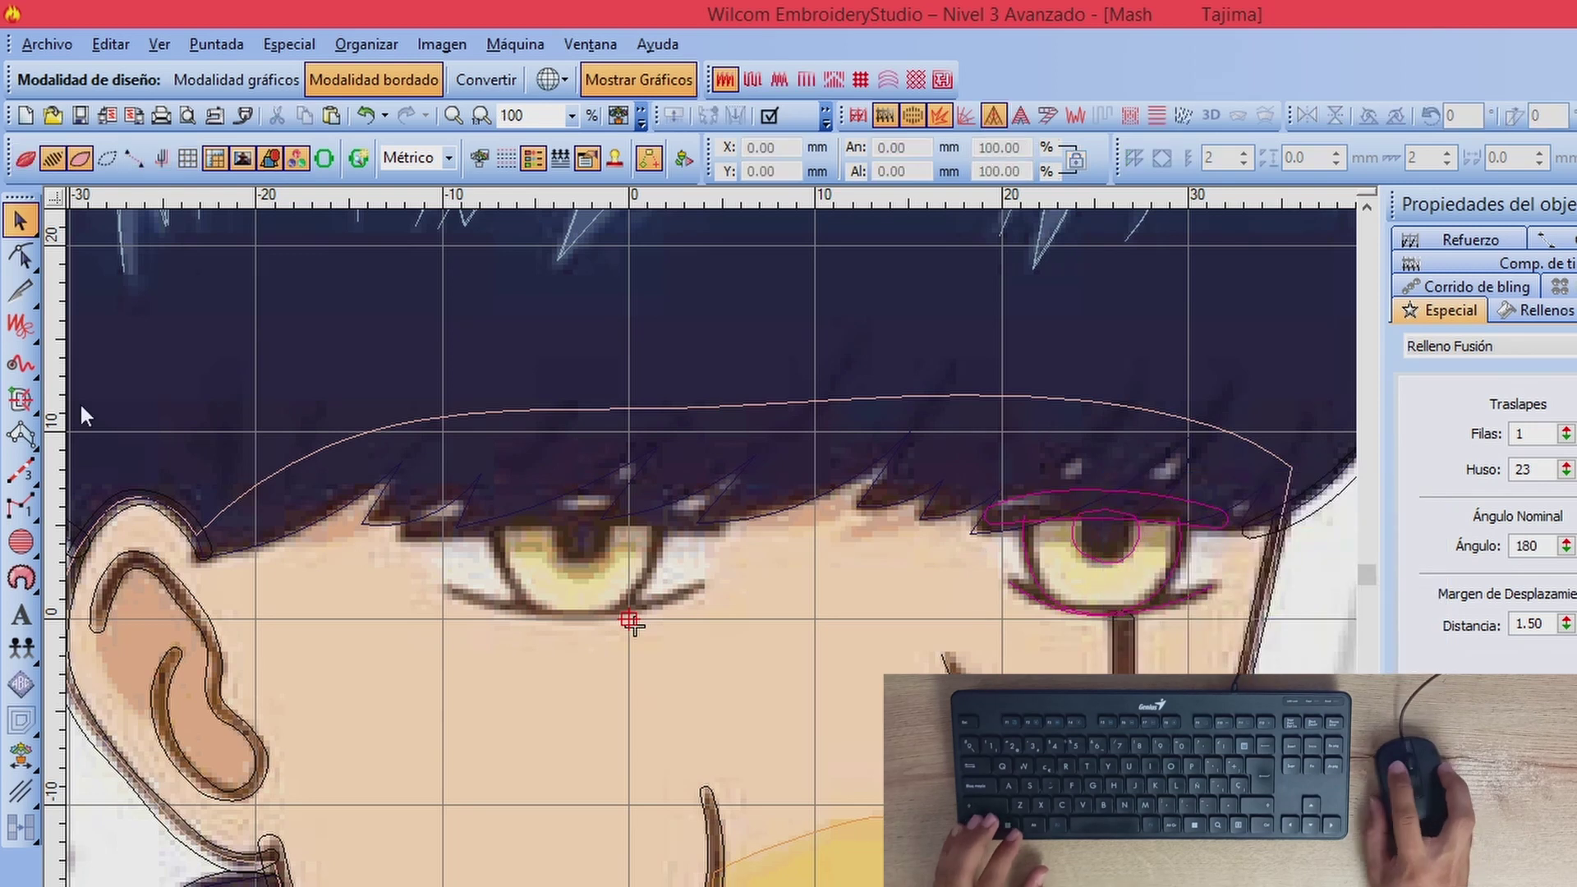
Step: Digitize the second eye's curved lower eyelid line as a Triple Corrido run, from the nose side to the ear side
click(21, 470)
click(708, 585)
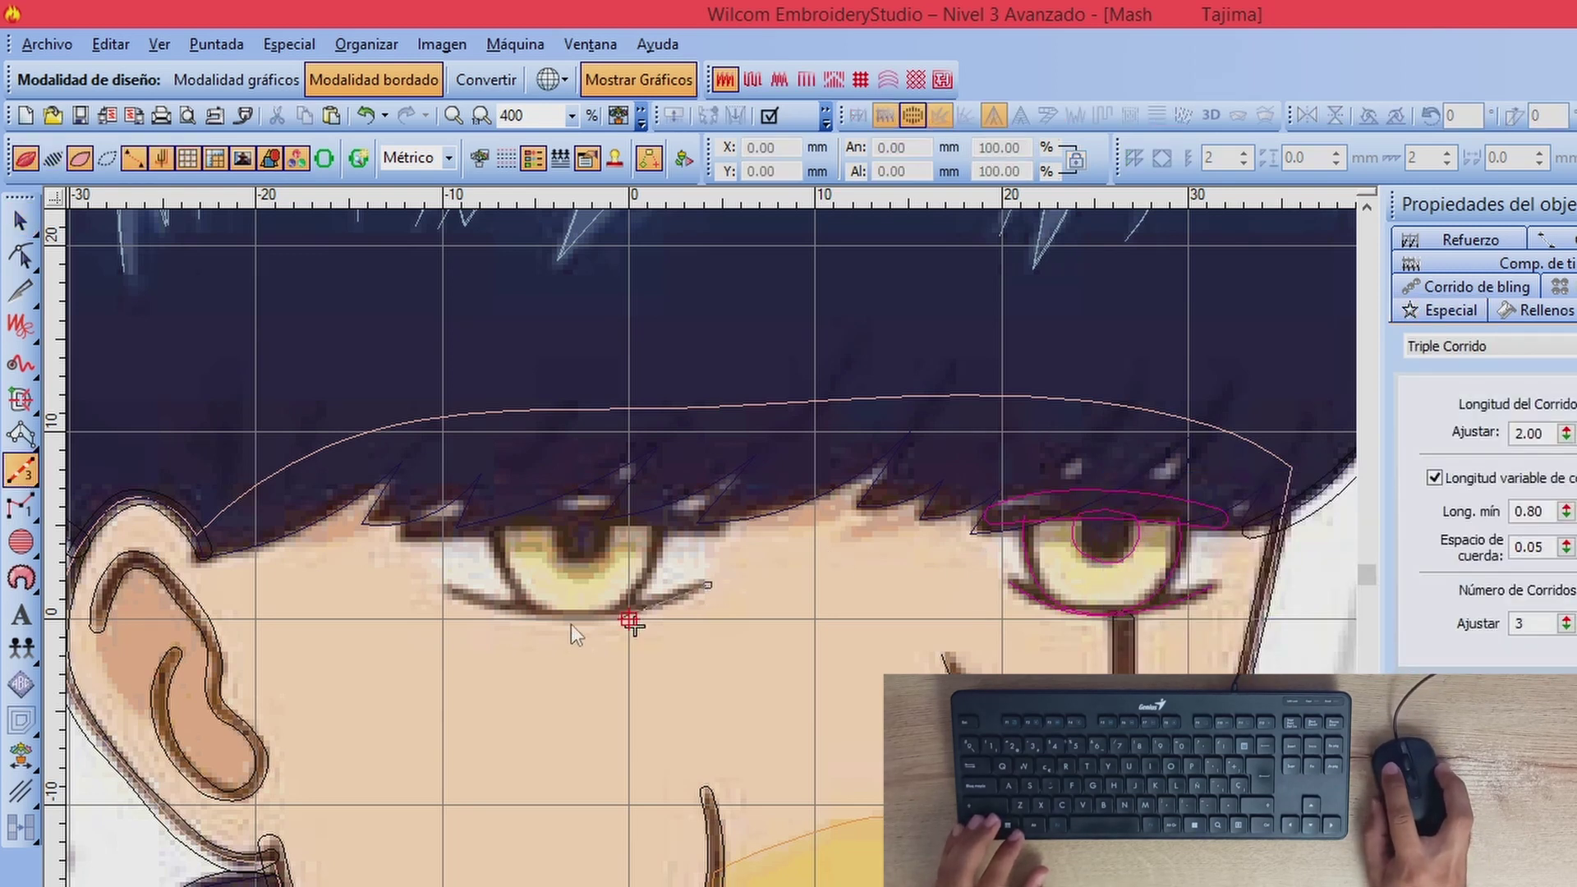
right_click(562, 615)
click(449, 593)
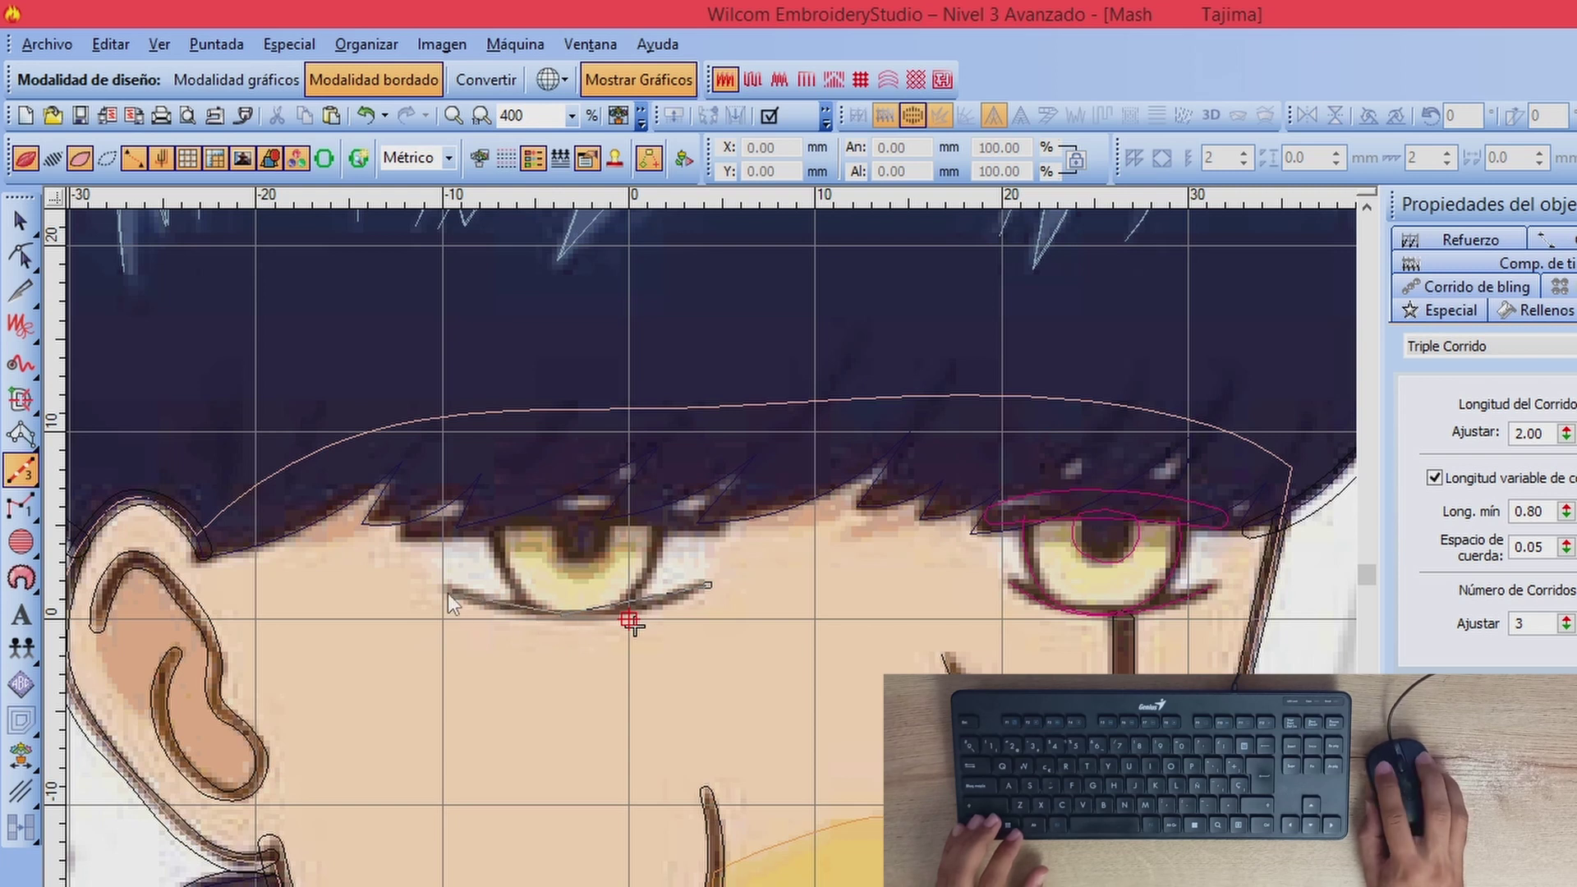
key(Return)
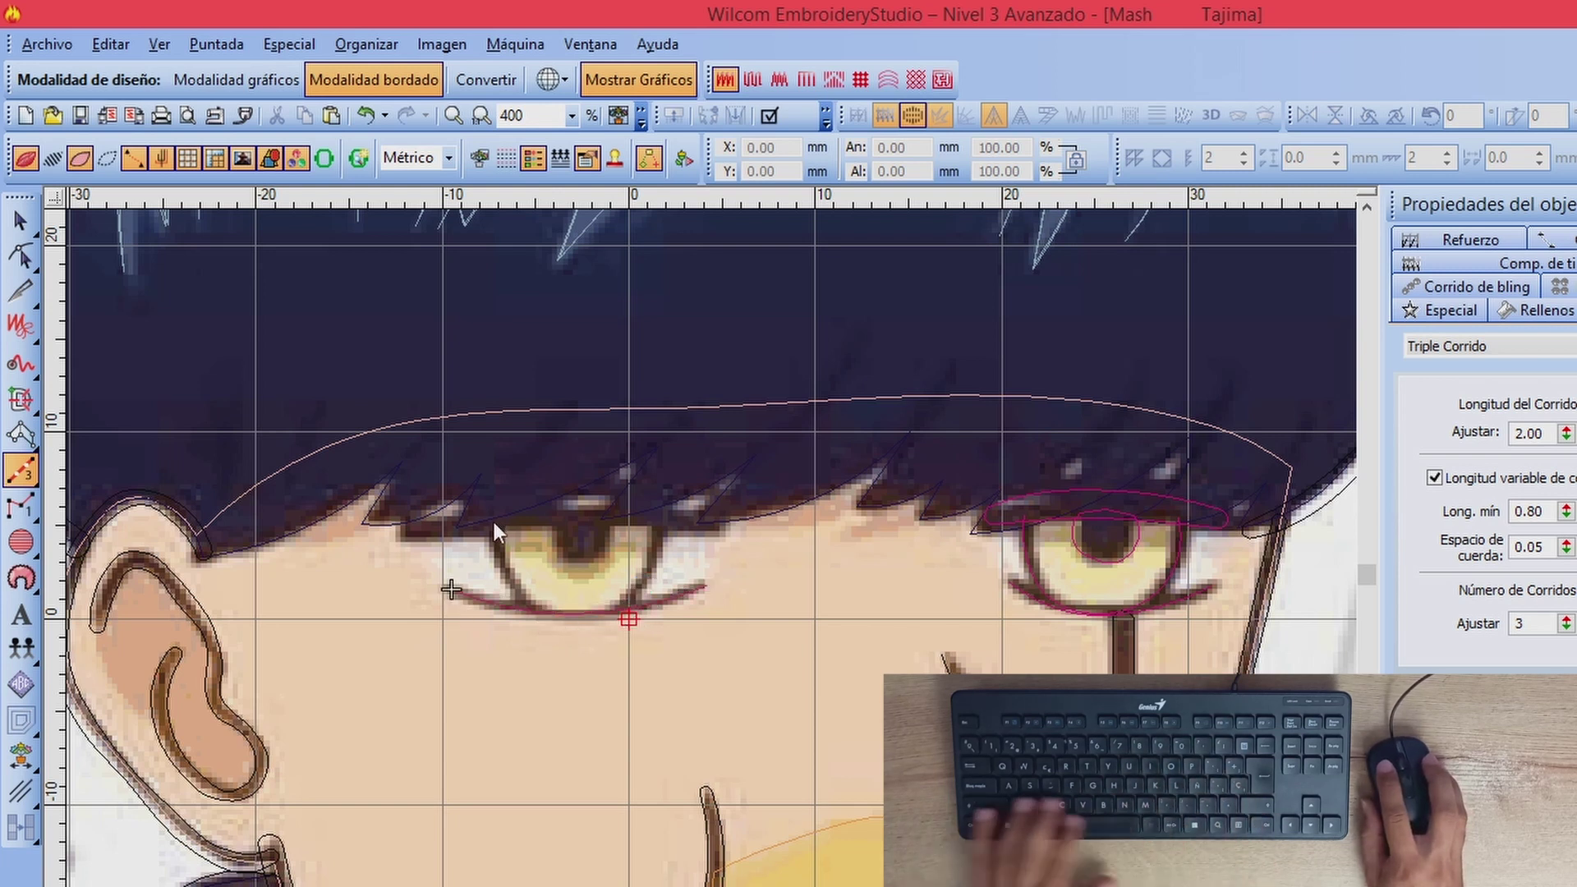
Step: Digitize the second eye's rounded iris outline as a Triple Corrido run between its two upper ends
click(494, 521)
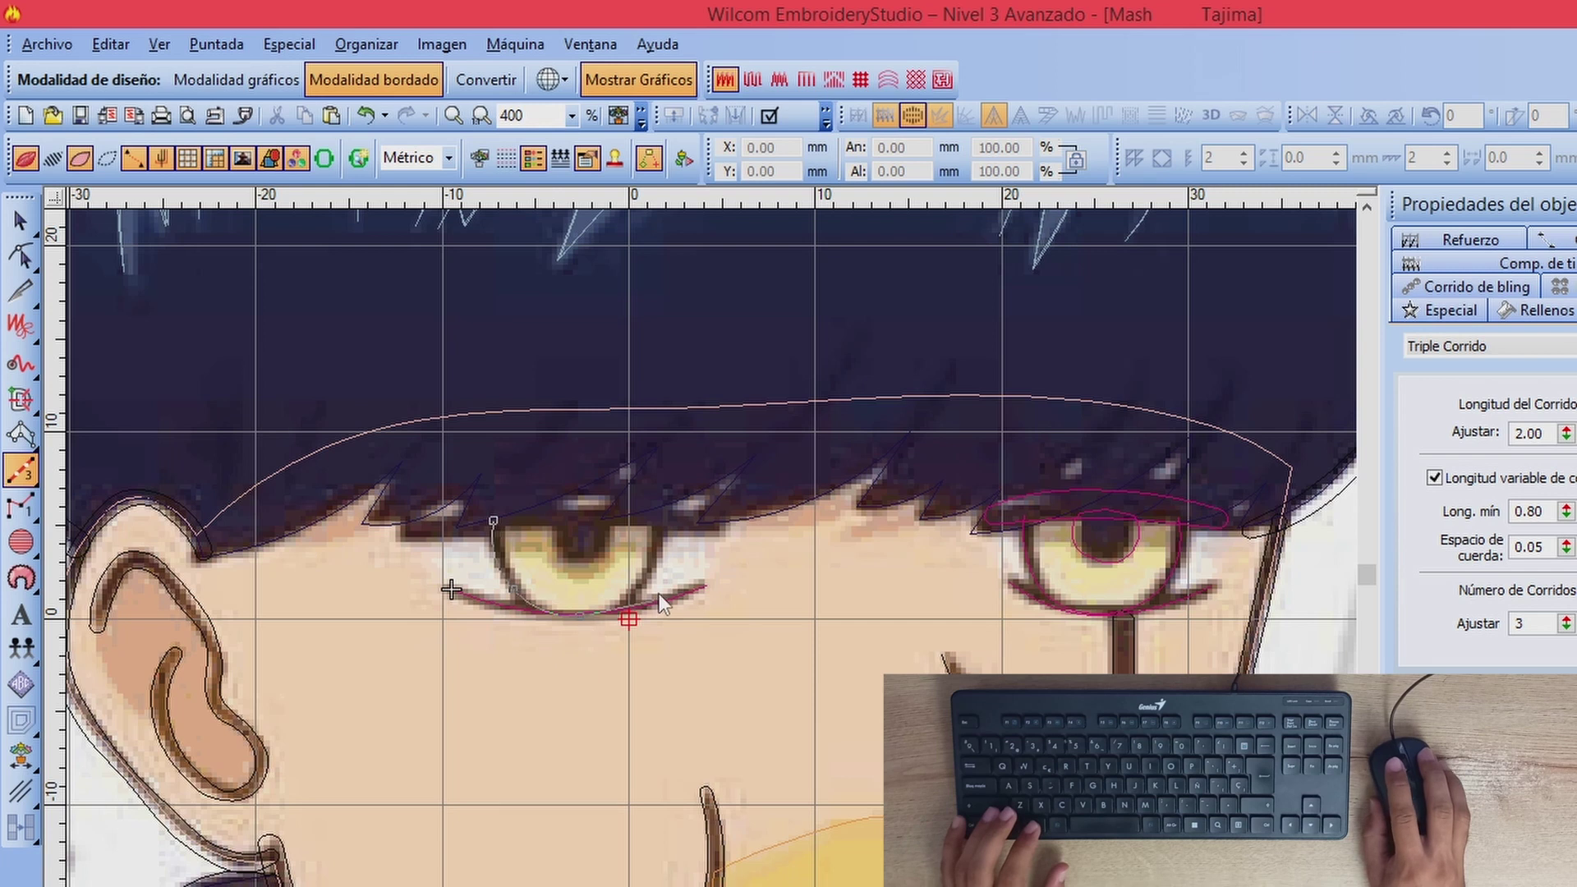
click(659, 516)
key(Return)
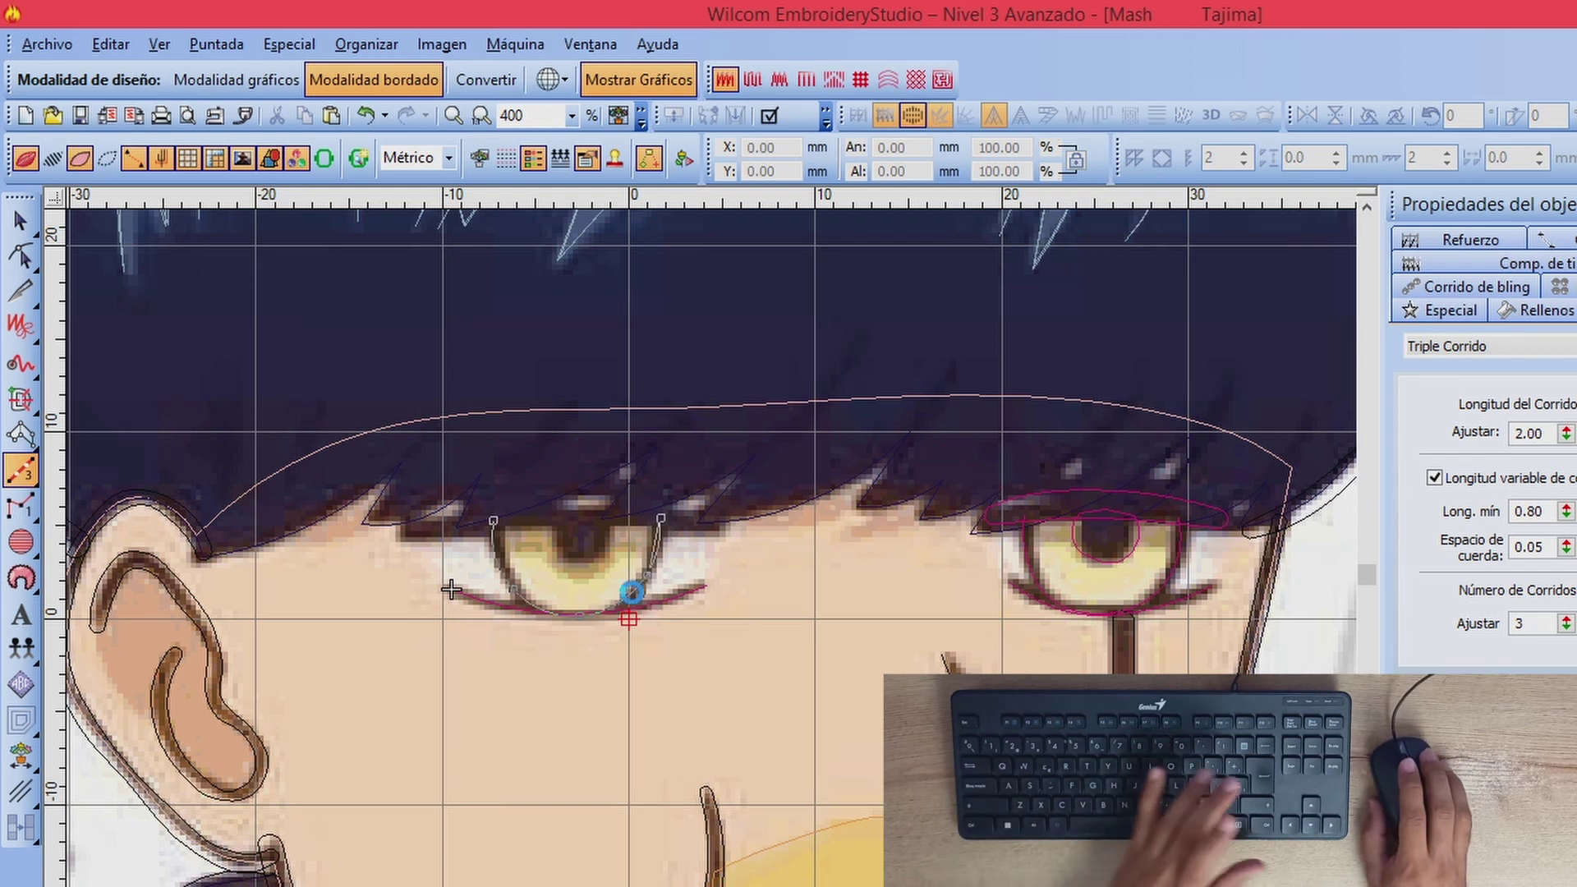
Step: Digitize the second eye's pupil as a fill with rounded lower edge, flat top and horizontal stitch angle
click(20, 399)
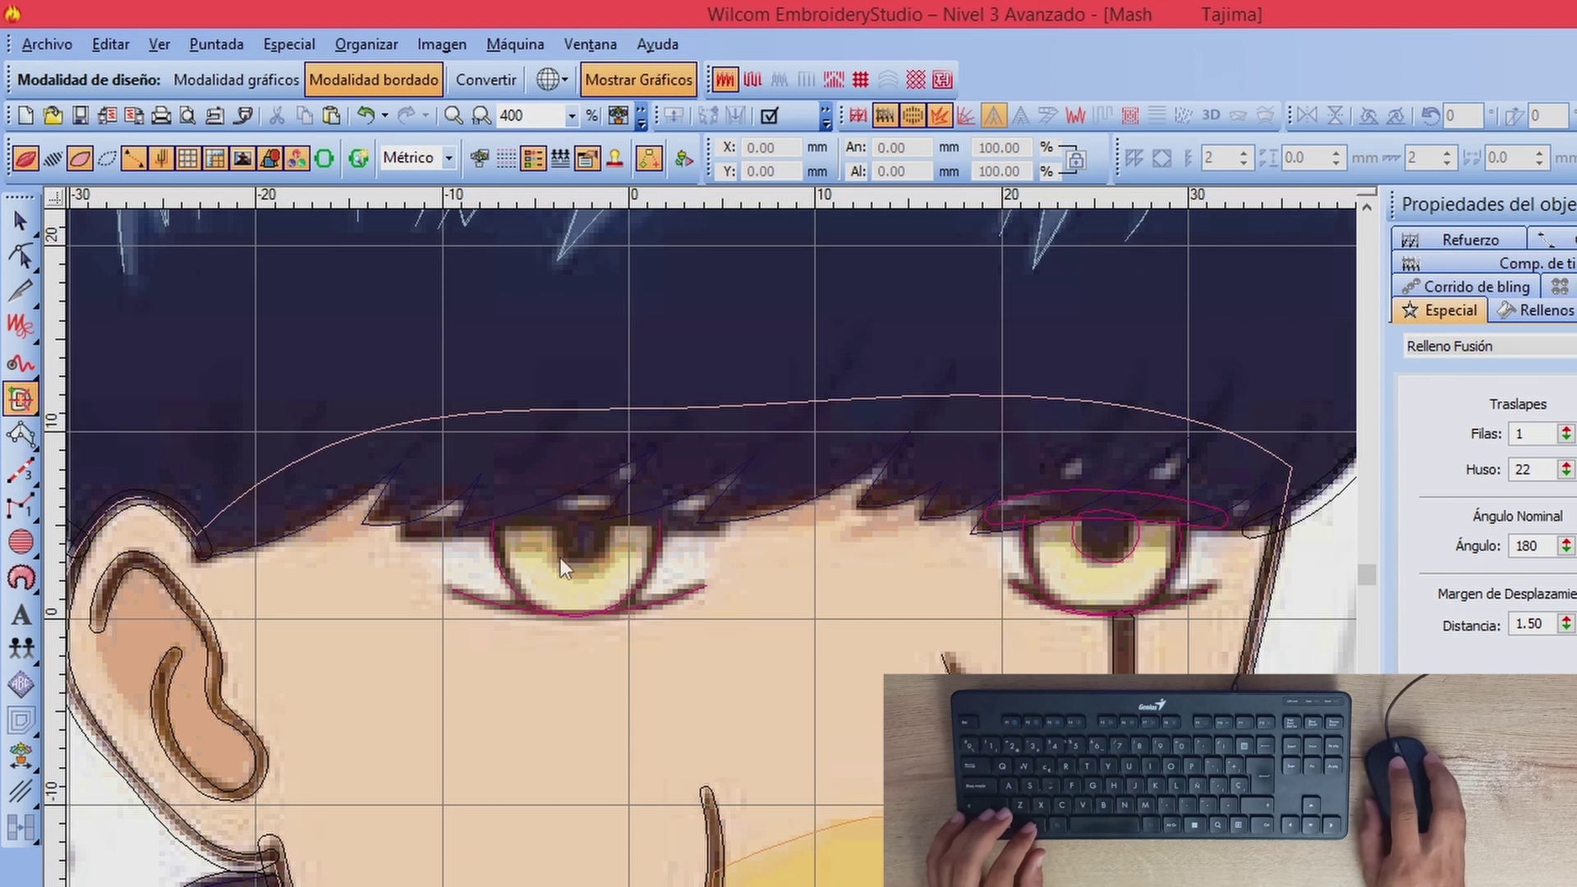
scroll(569, 537, up, 1)
right_click(698, 588)
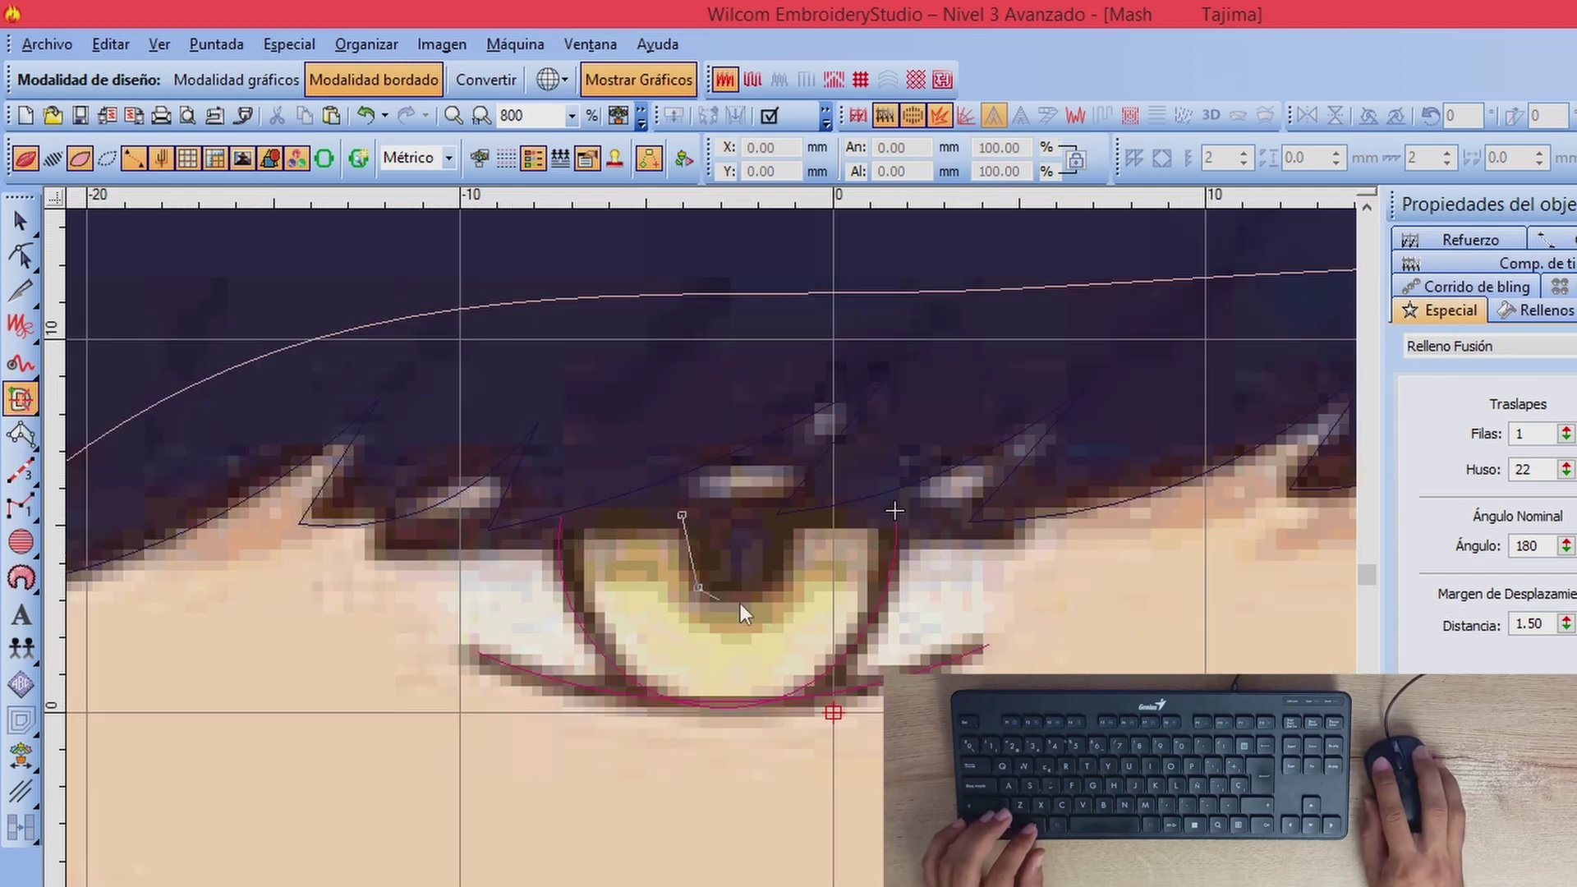
right_click(752, 601)
click(796, 517)
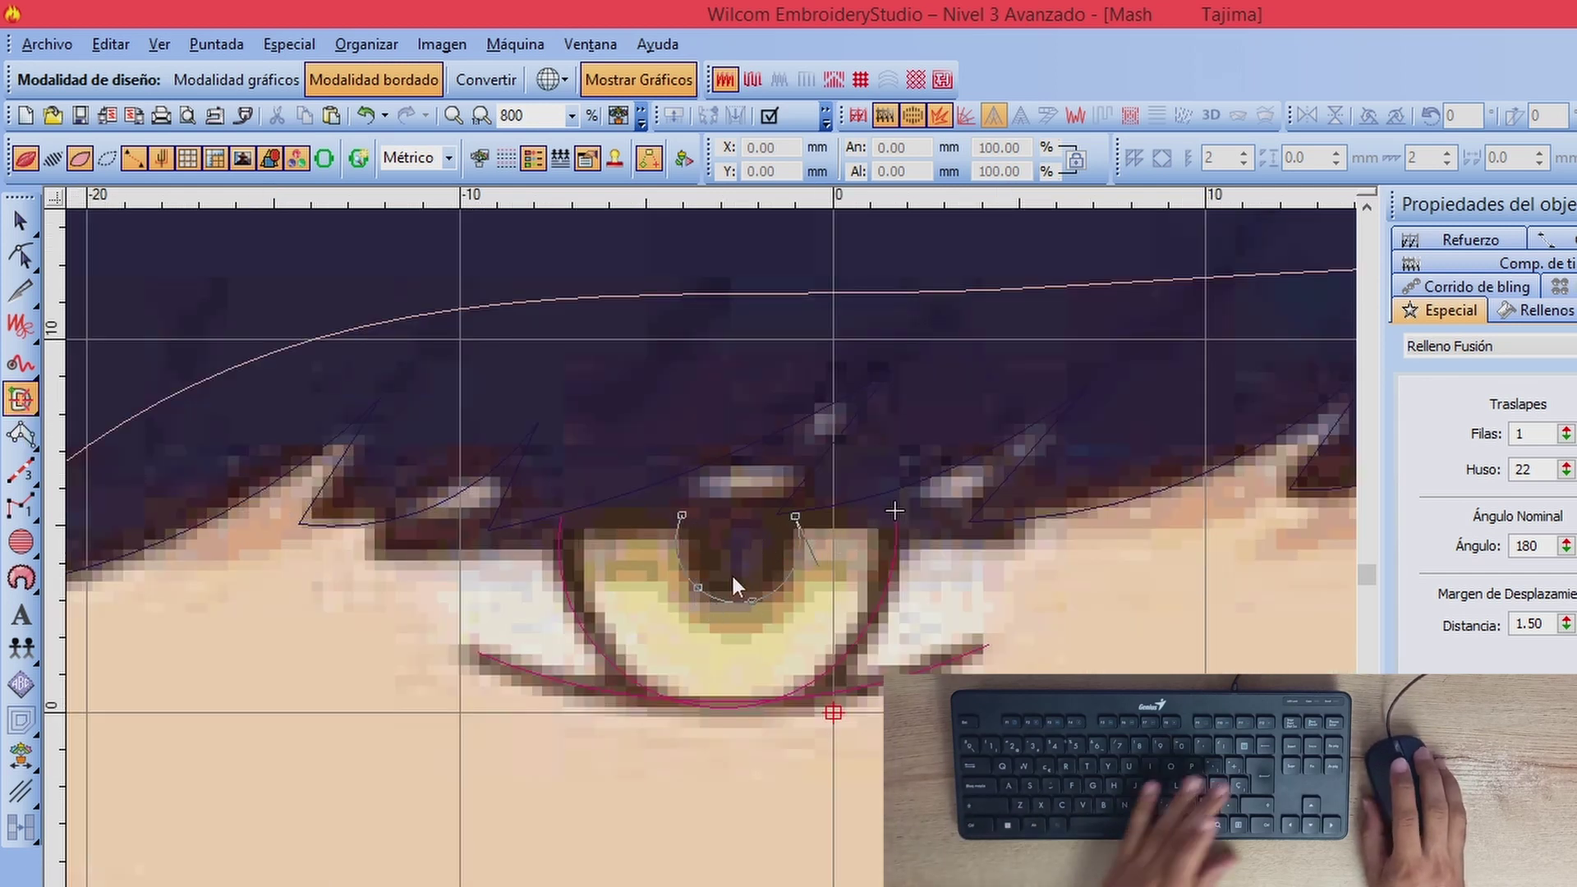
key(Return)
click(570, 560)
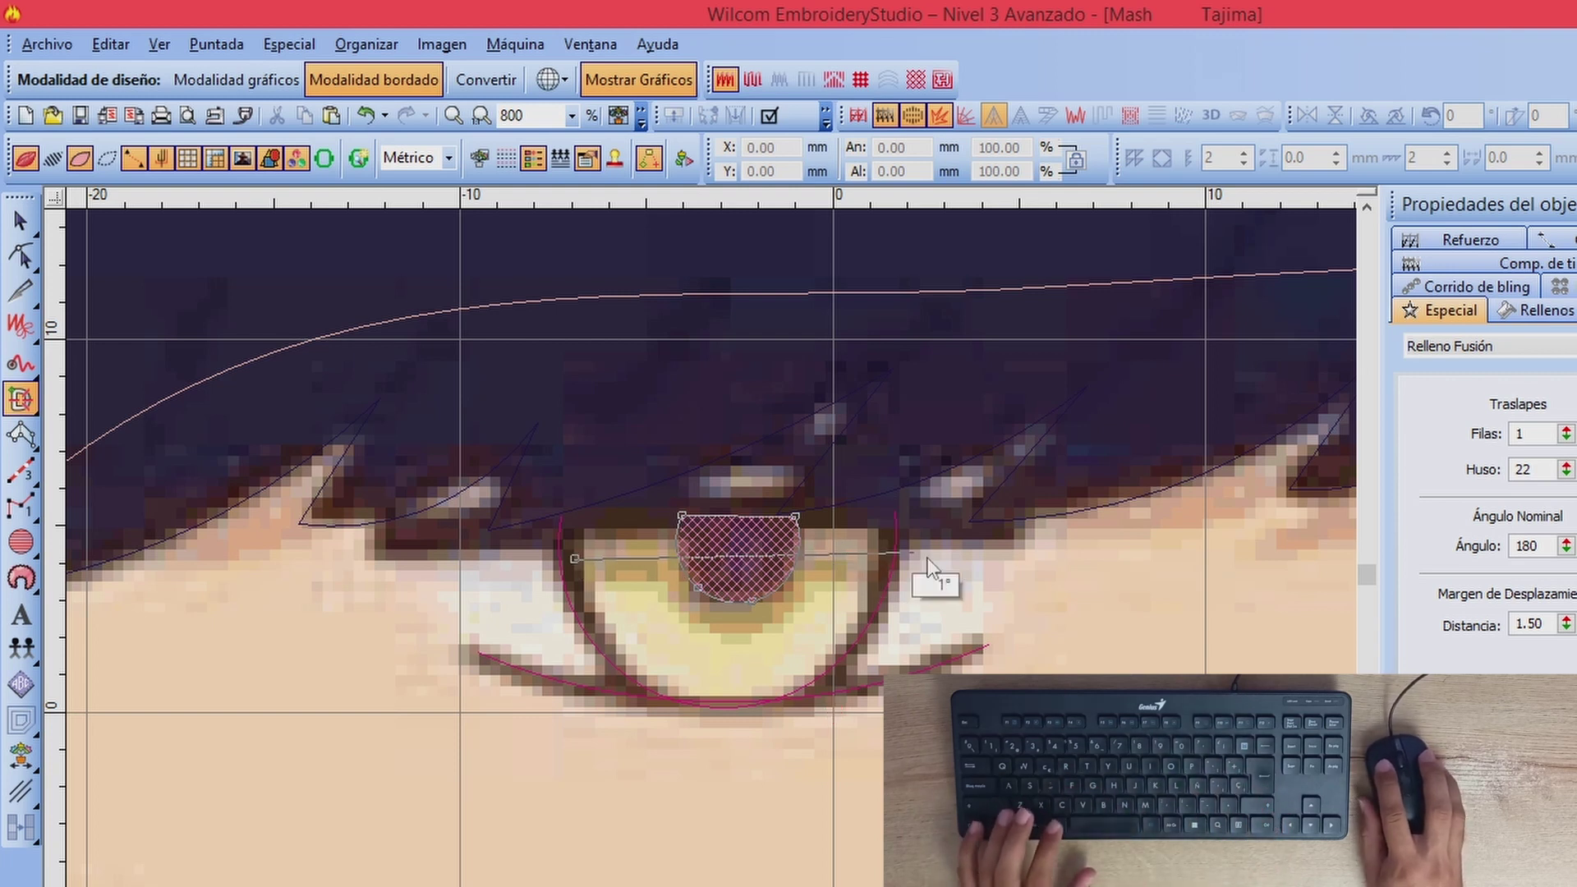
click(928, 557)
key(Return)
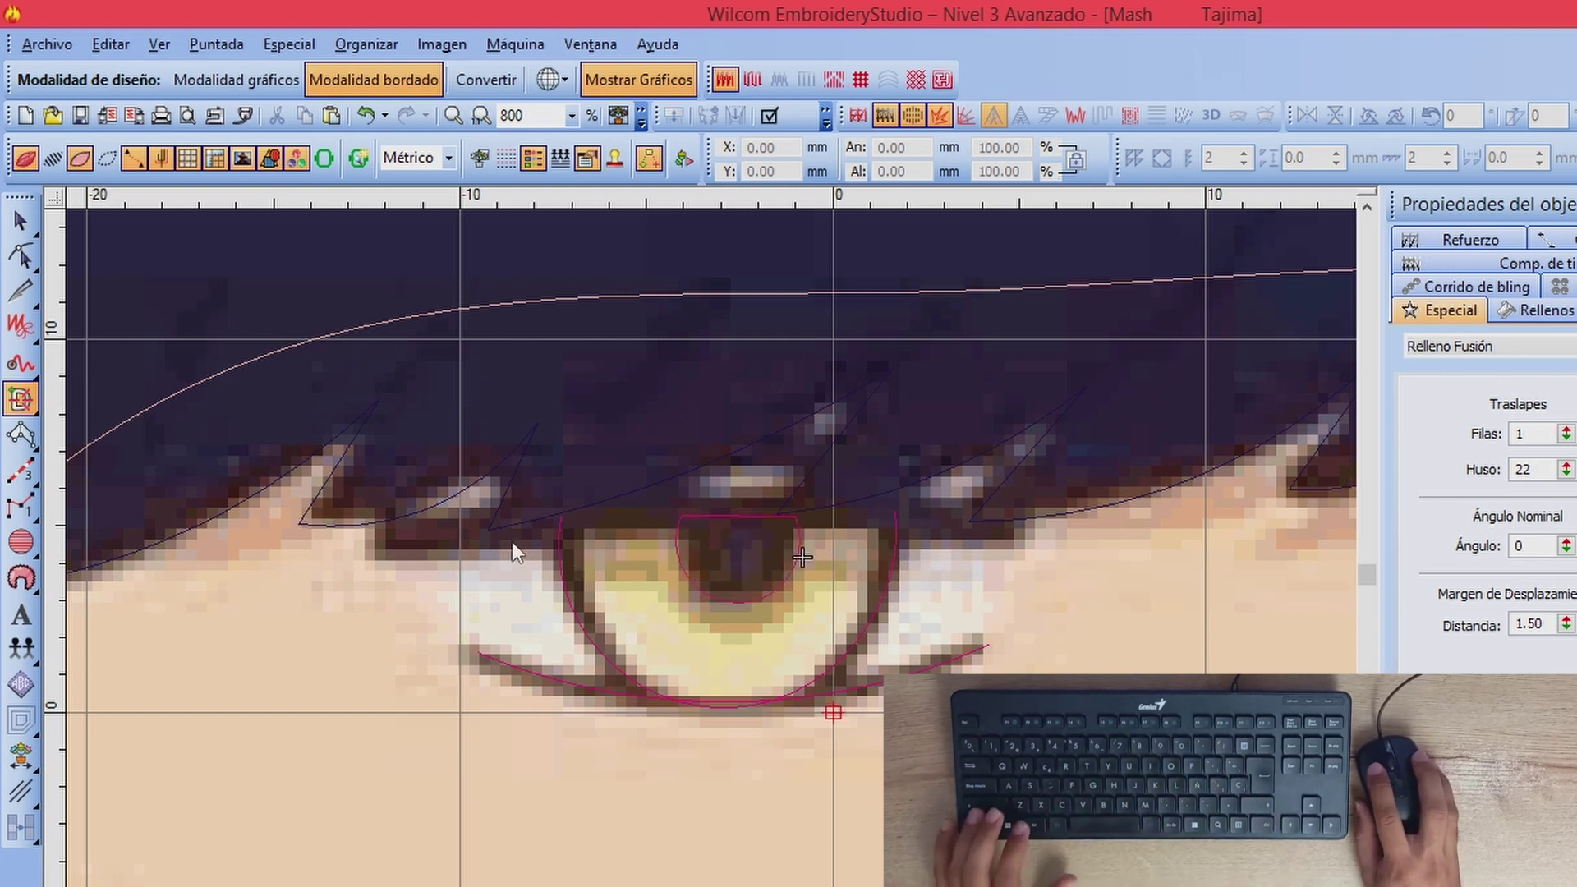
Step: Trace the second eye's upper eyelid as a long, narrow closed fill shape extending toward the ear
click(506, 539)
click(765, 531)
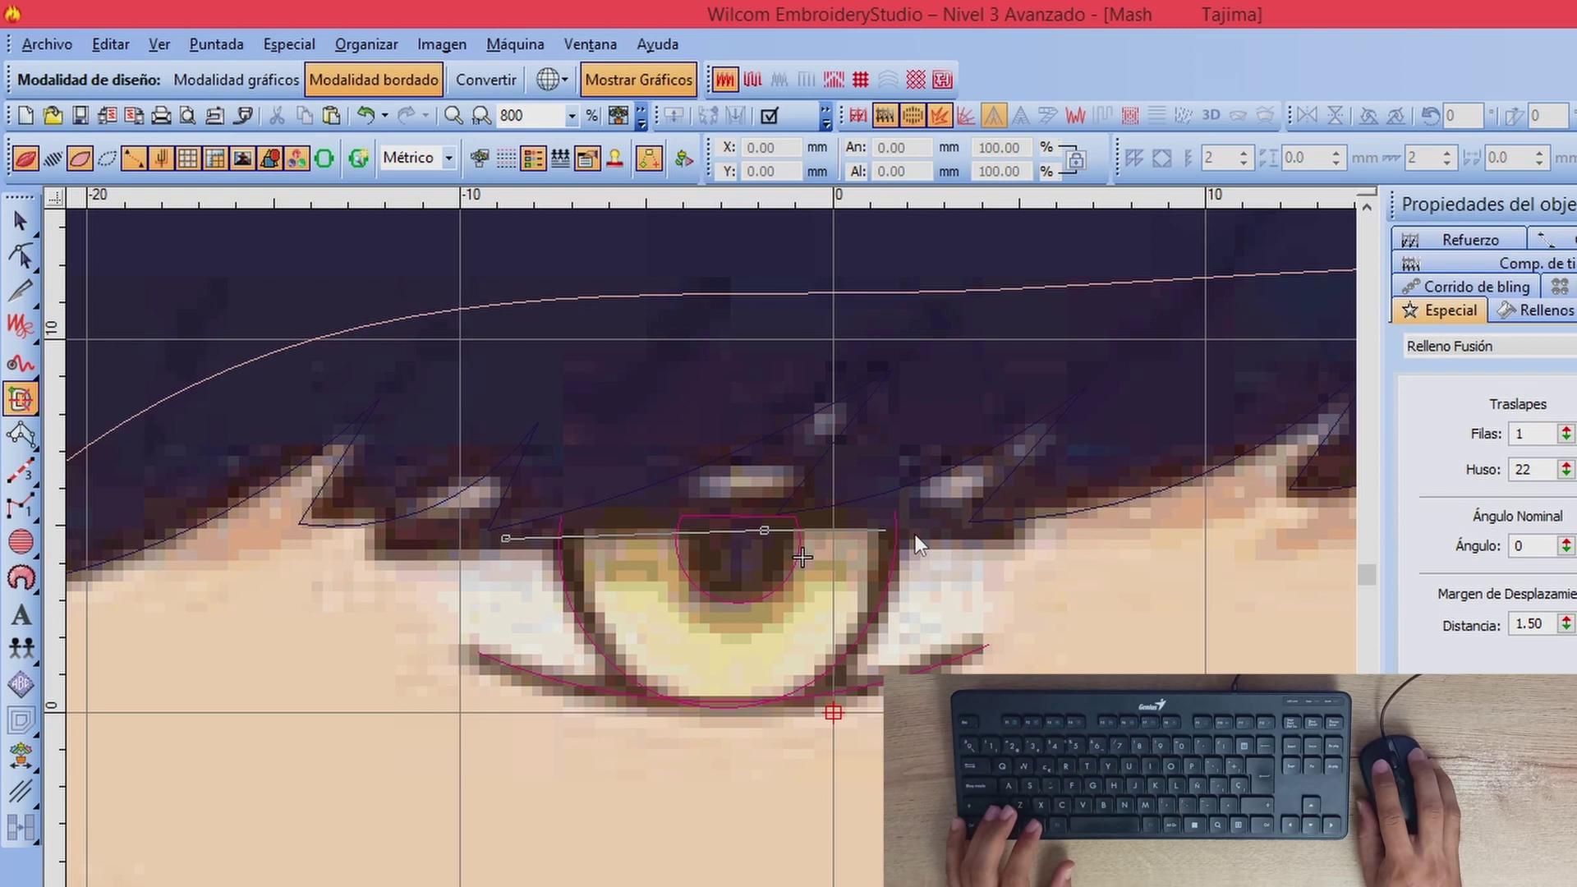
click(982, 538)
right_click(972, 490)
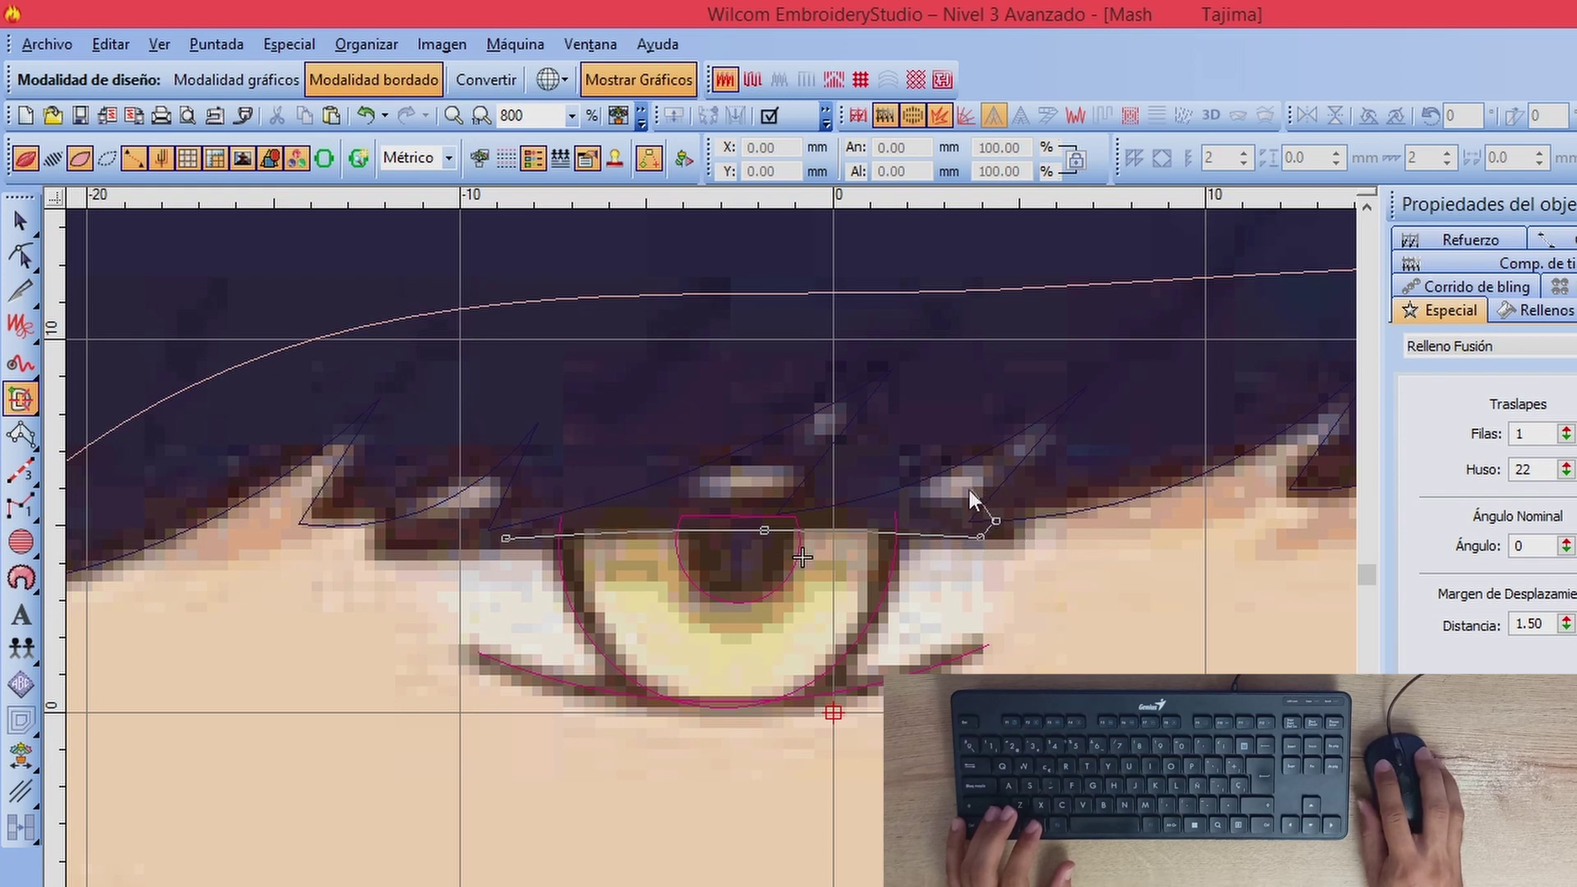
right_click(738, 483)
click(575, 495)
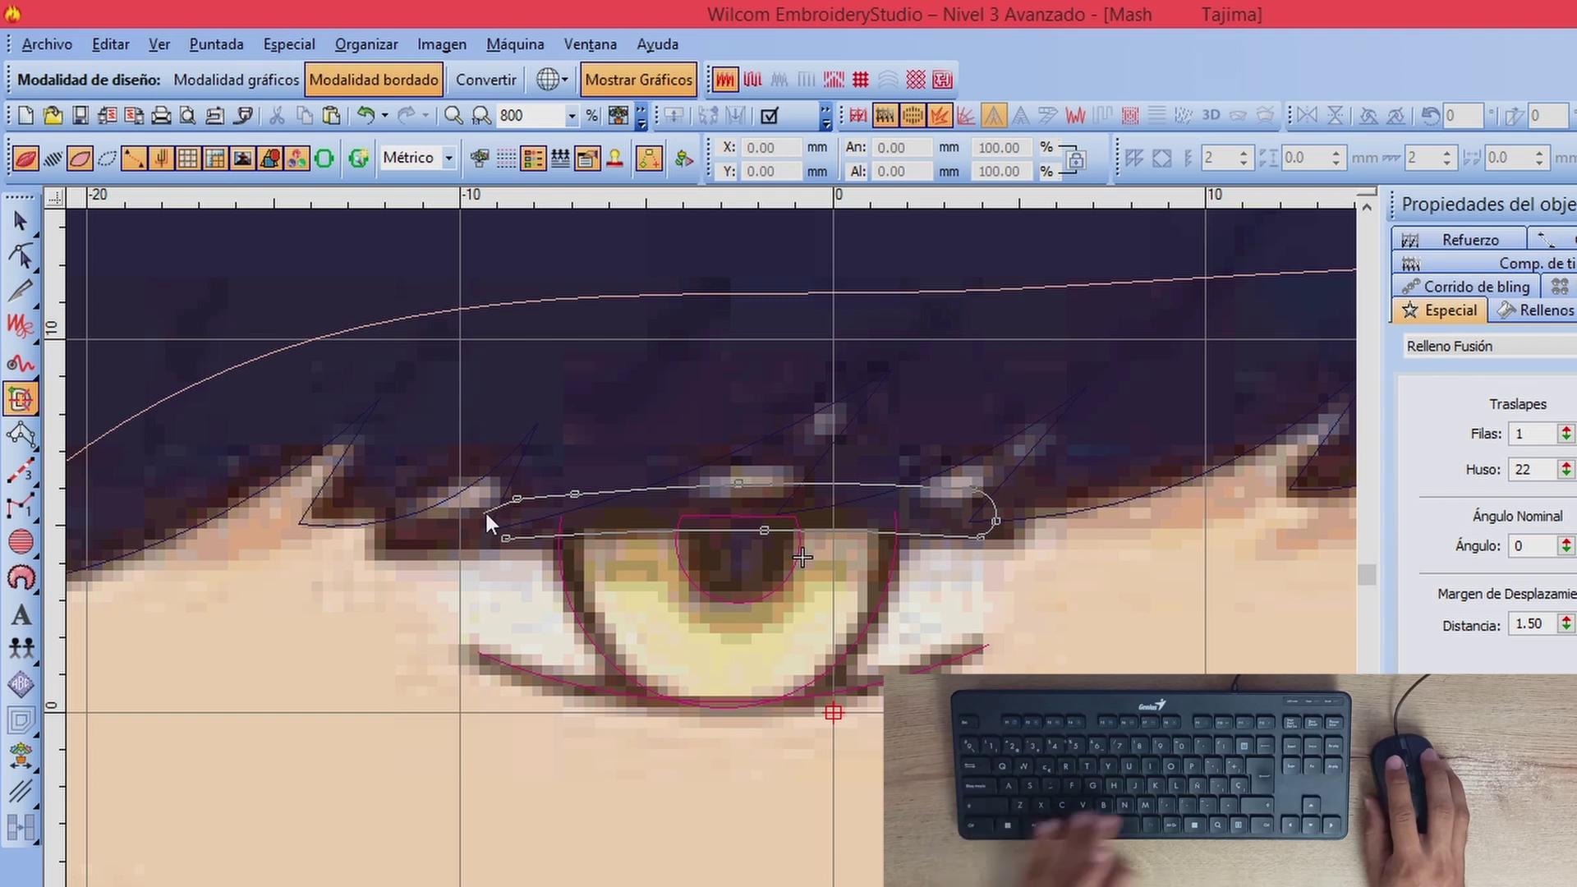
key(BackSpace)
right_click(465, 503)
click(388, 519)
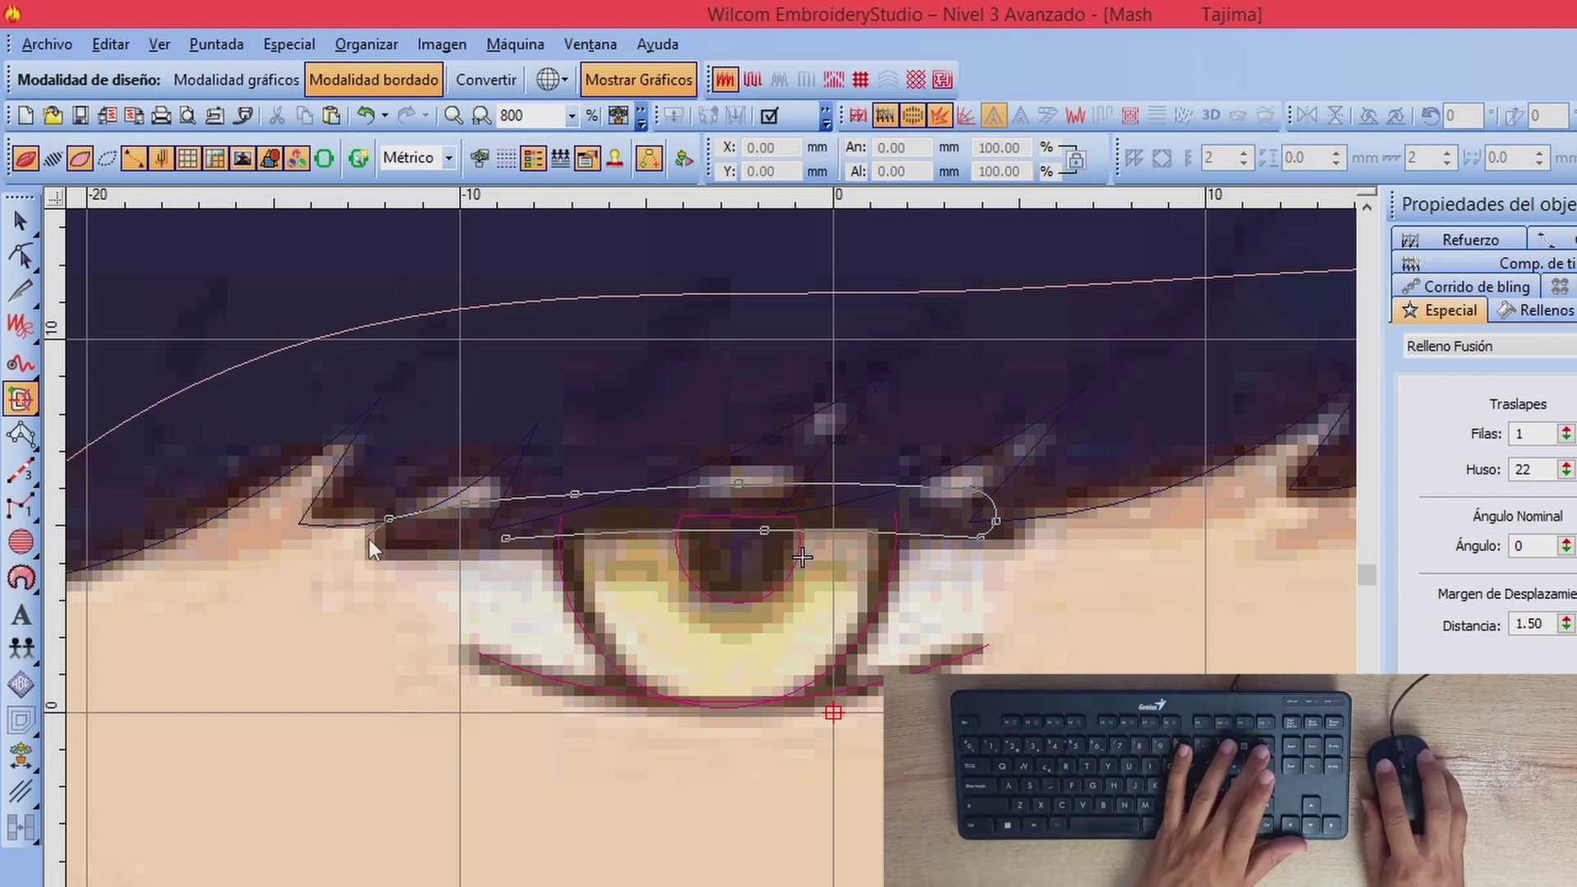
click(392, 551)
click(468, 544)
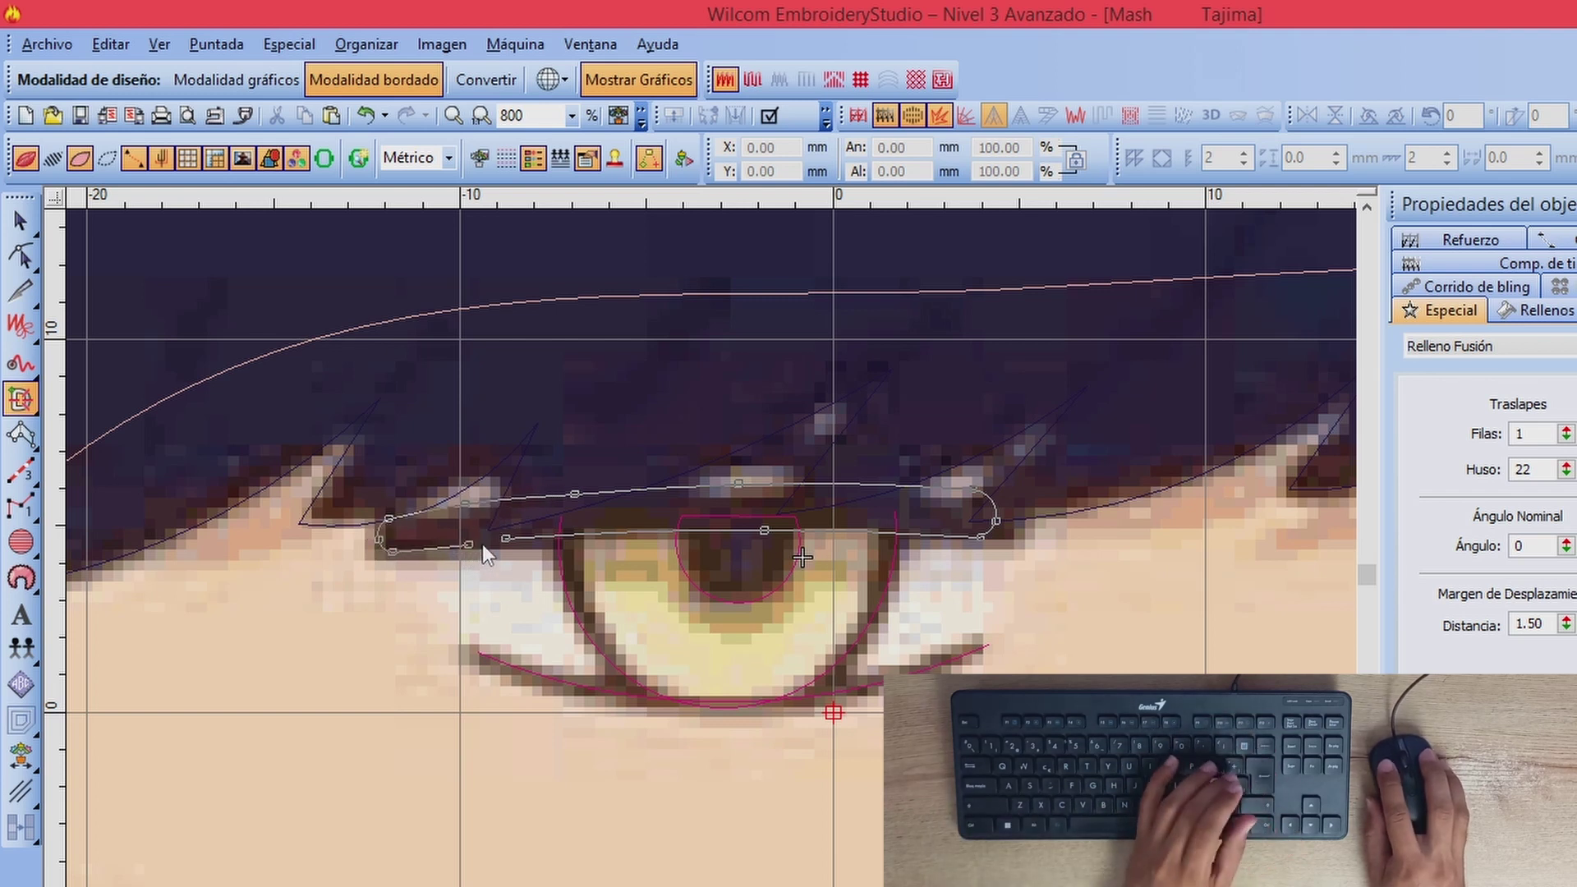
key(Return)
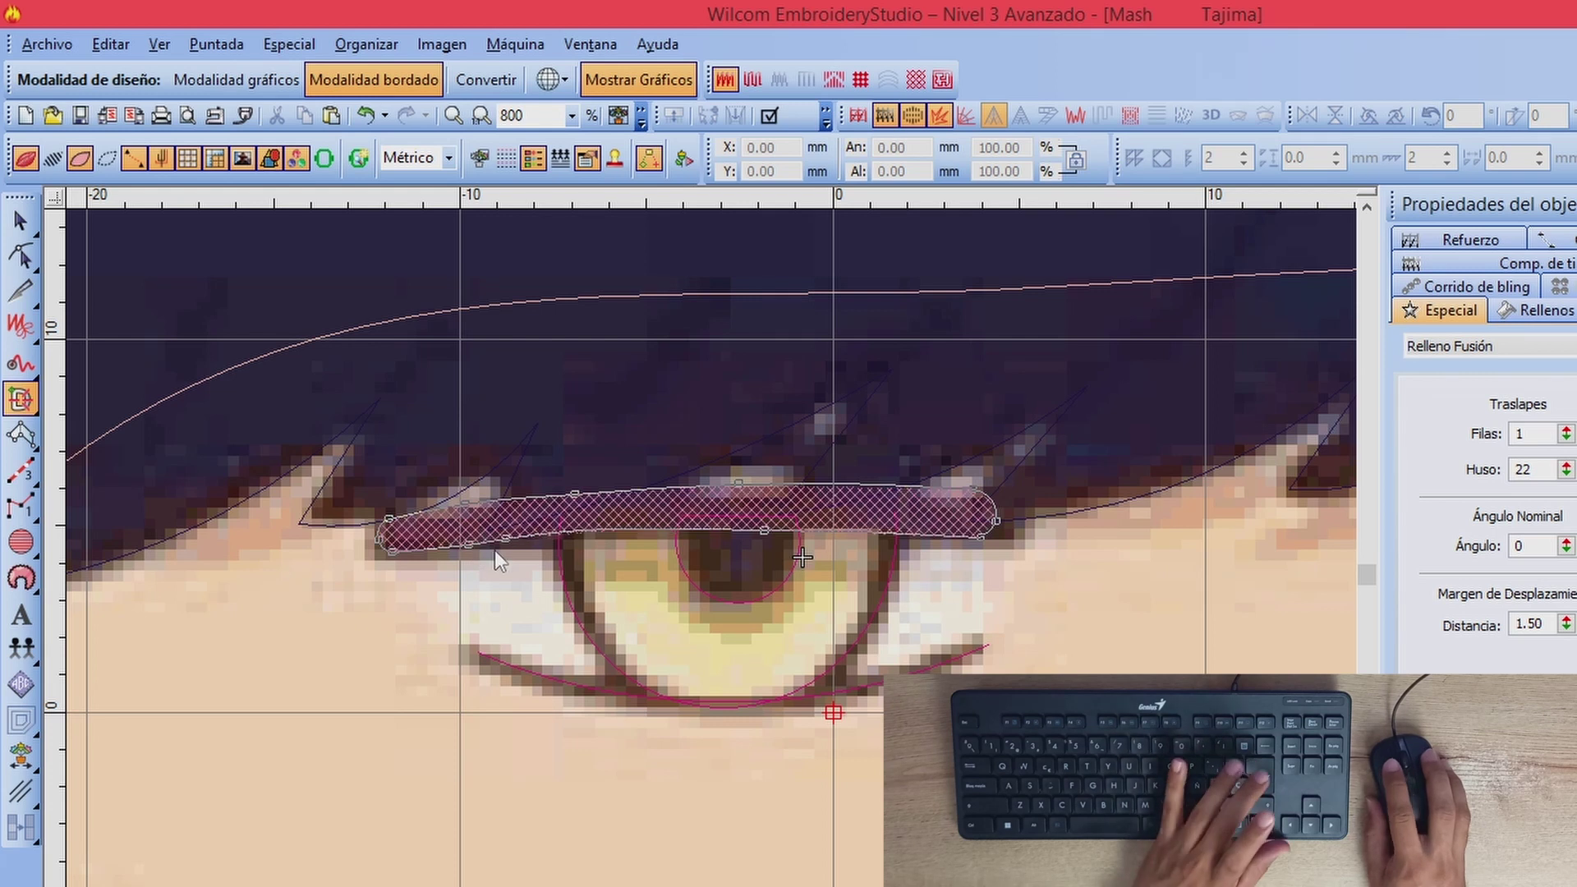
Step: Set the second eye's upper eyelid fill to a near-vertical stitch angle of 96 and generate it
click(610, 429)
click(638, 661)
key(Return)
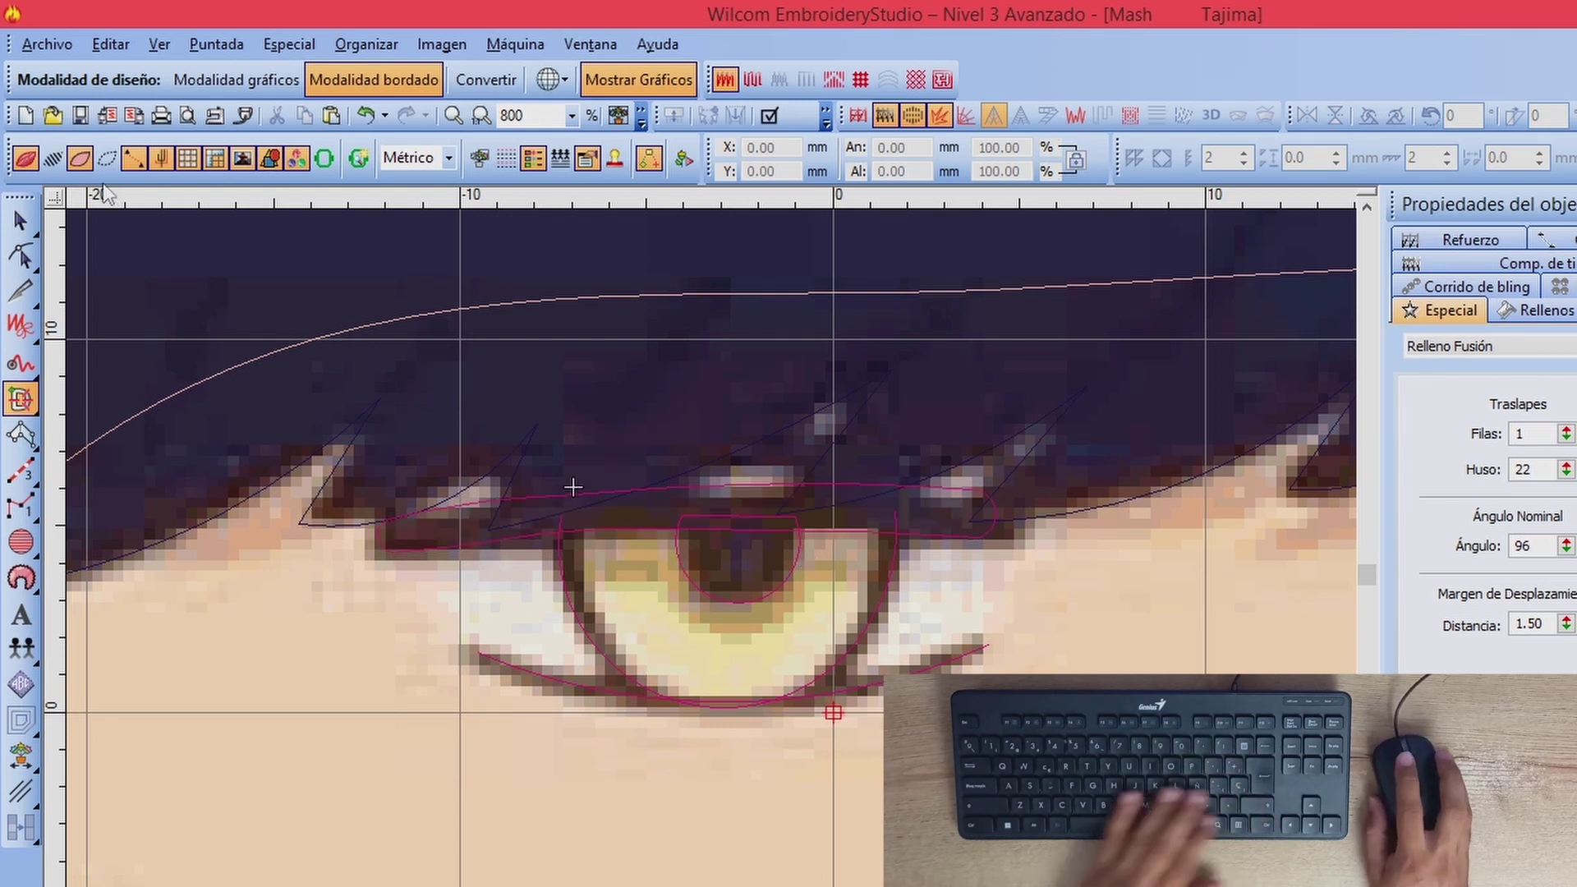
Step: Show the stitches and shorten the second eye's upper eyelid fill from its ear-side end to a width of 15.08 mm
click(58, 168)
scroll(694, 547, down, 2)
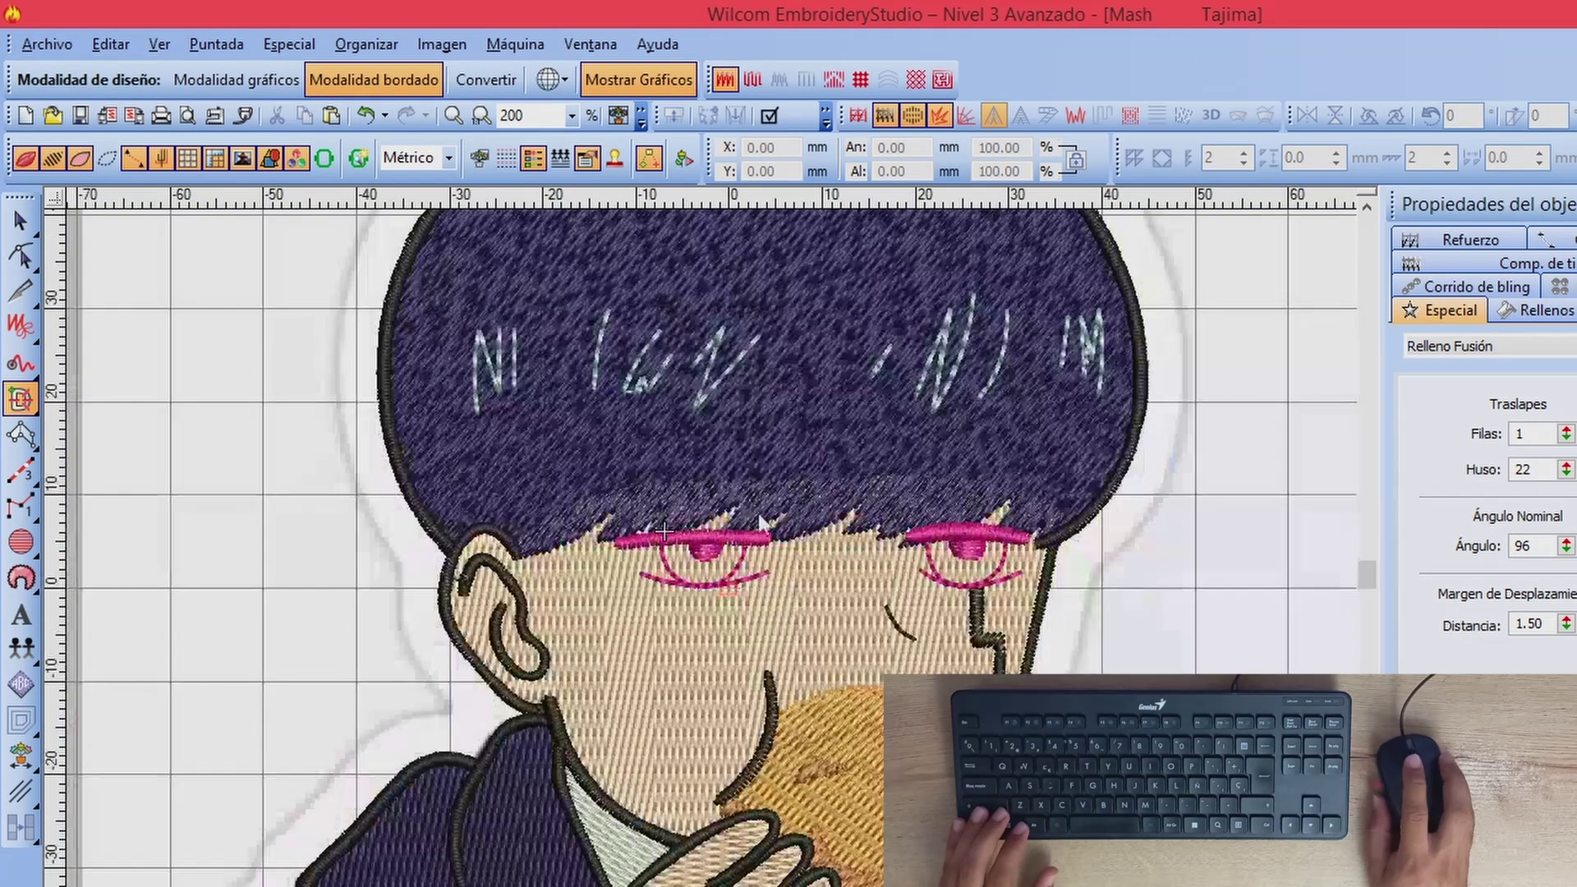
scroll(715, 542, up, 1)
key(Escape)
click(539, 582)
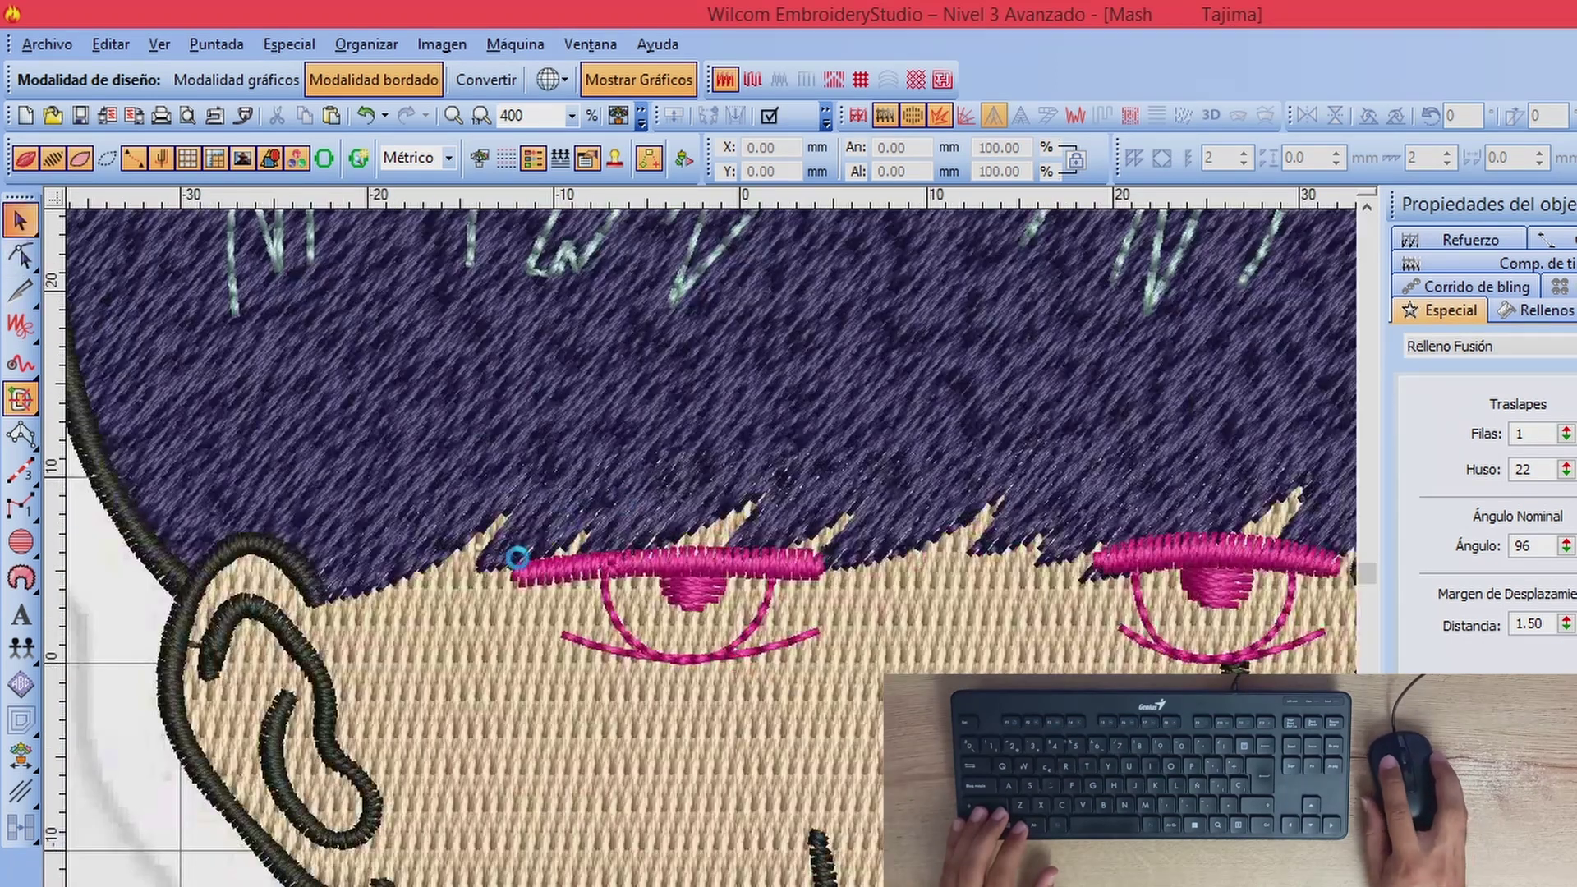
drag(513, 566, 550, 567)
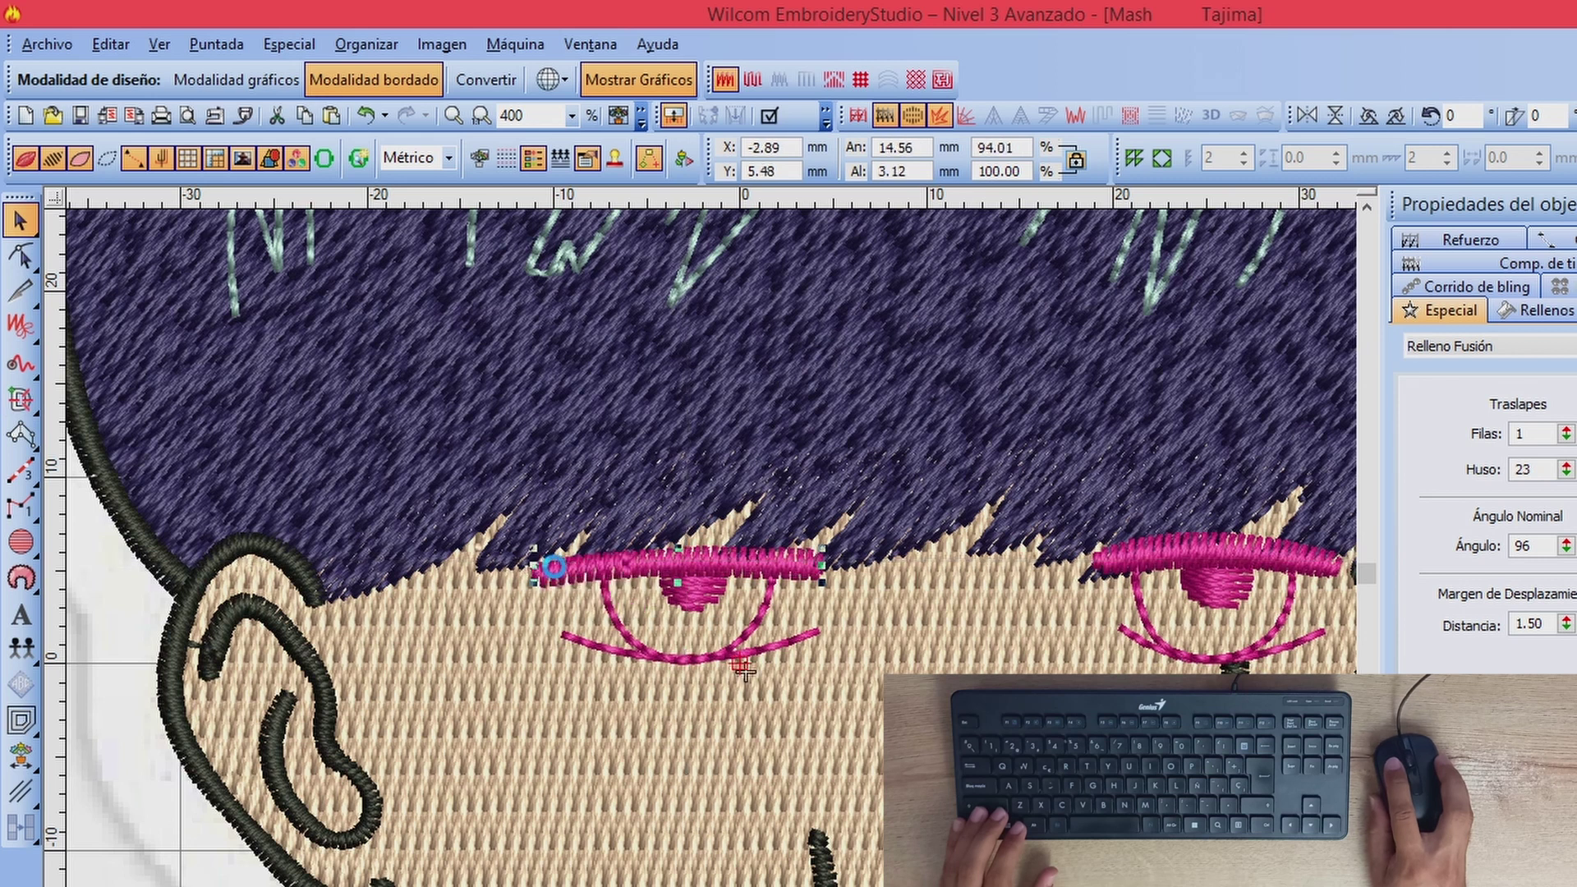
drag(553, 566, 539, 566)
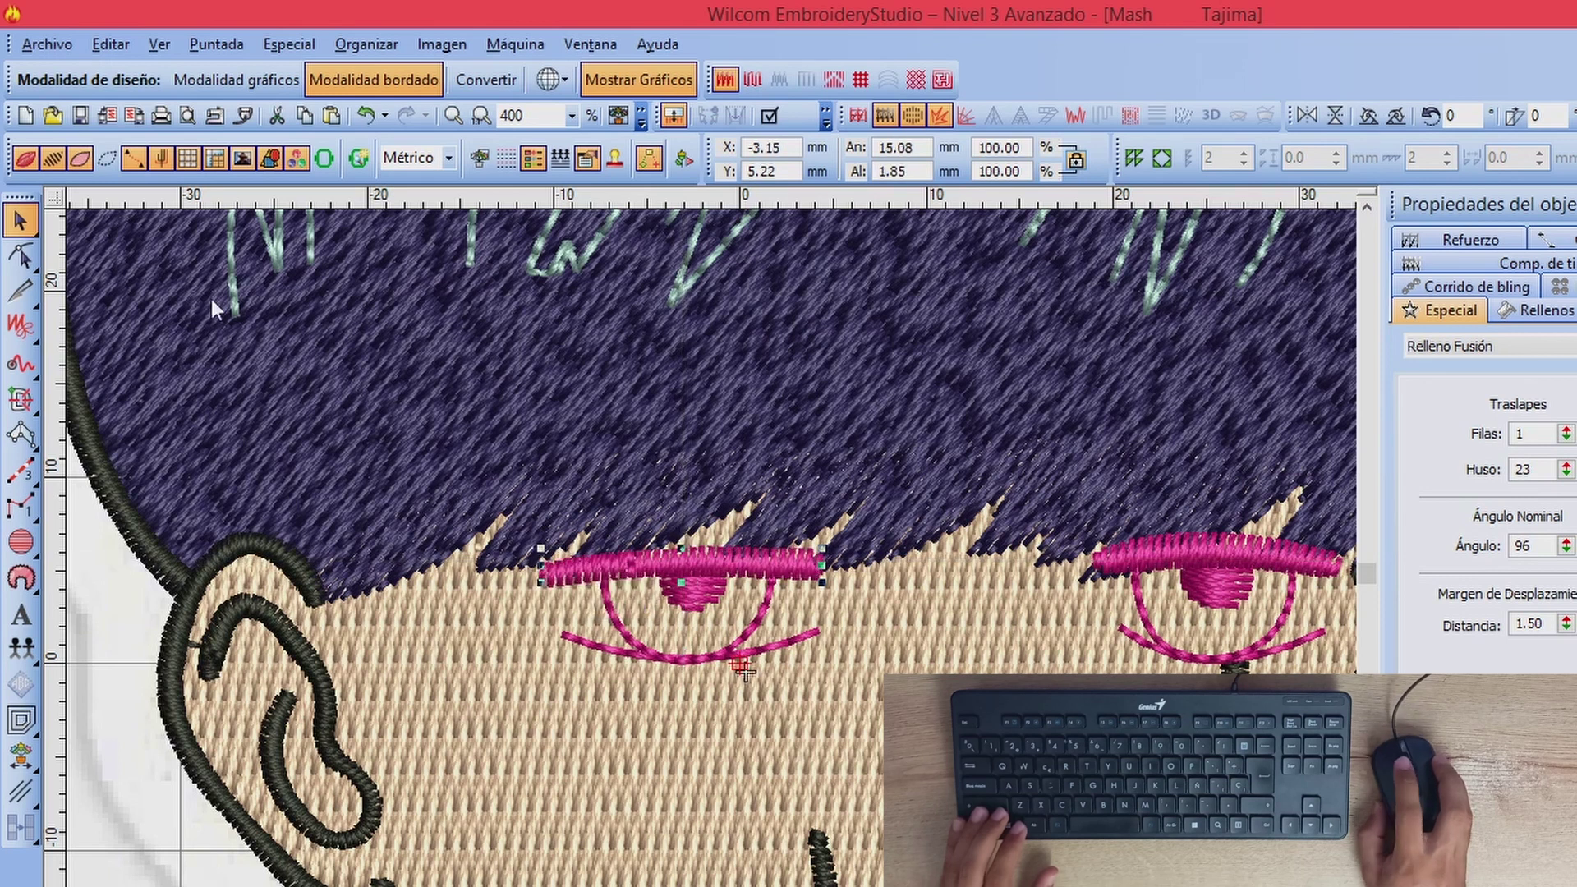
Step: Deselect the eyelid fill and hide the stitches to expose the reference artwork of the eye nearer the ear
scroll(682, 622, down, 2)
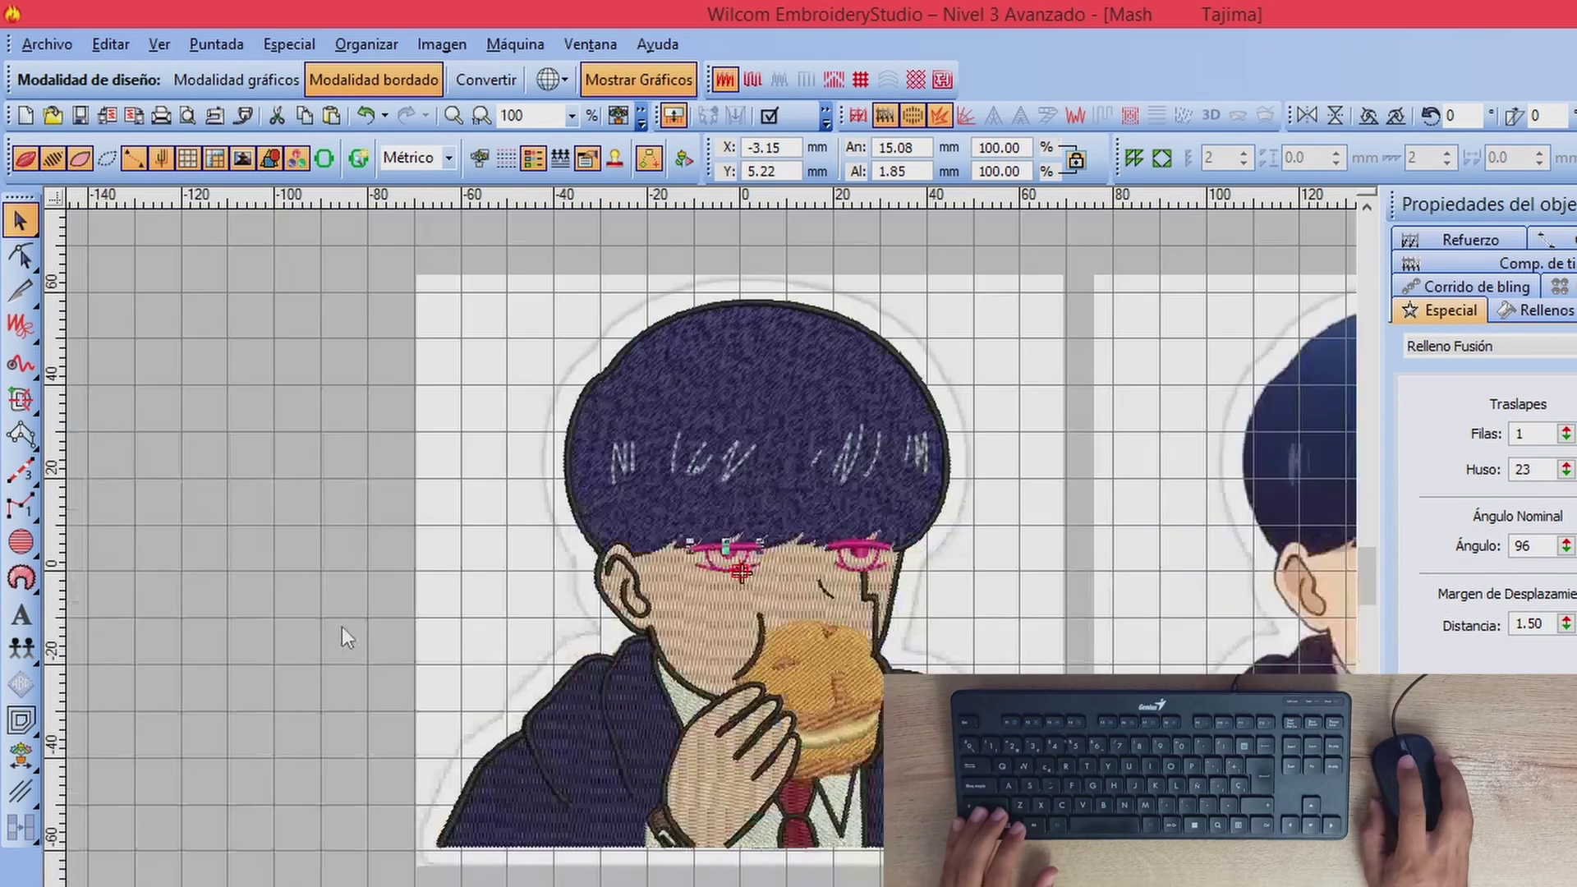
click(978, 556)
scroll(772, 563, up, 1)
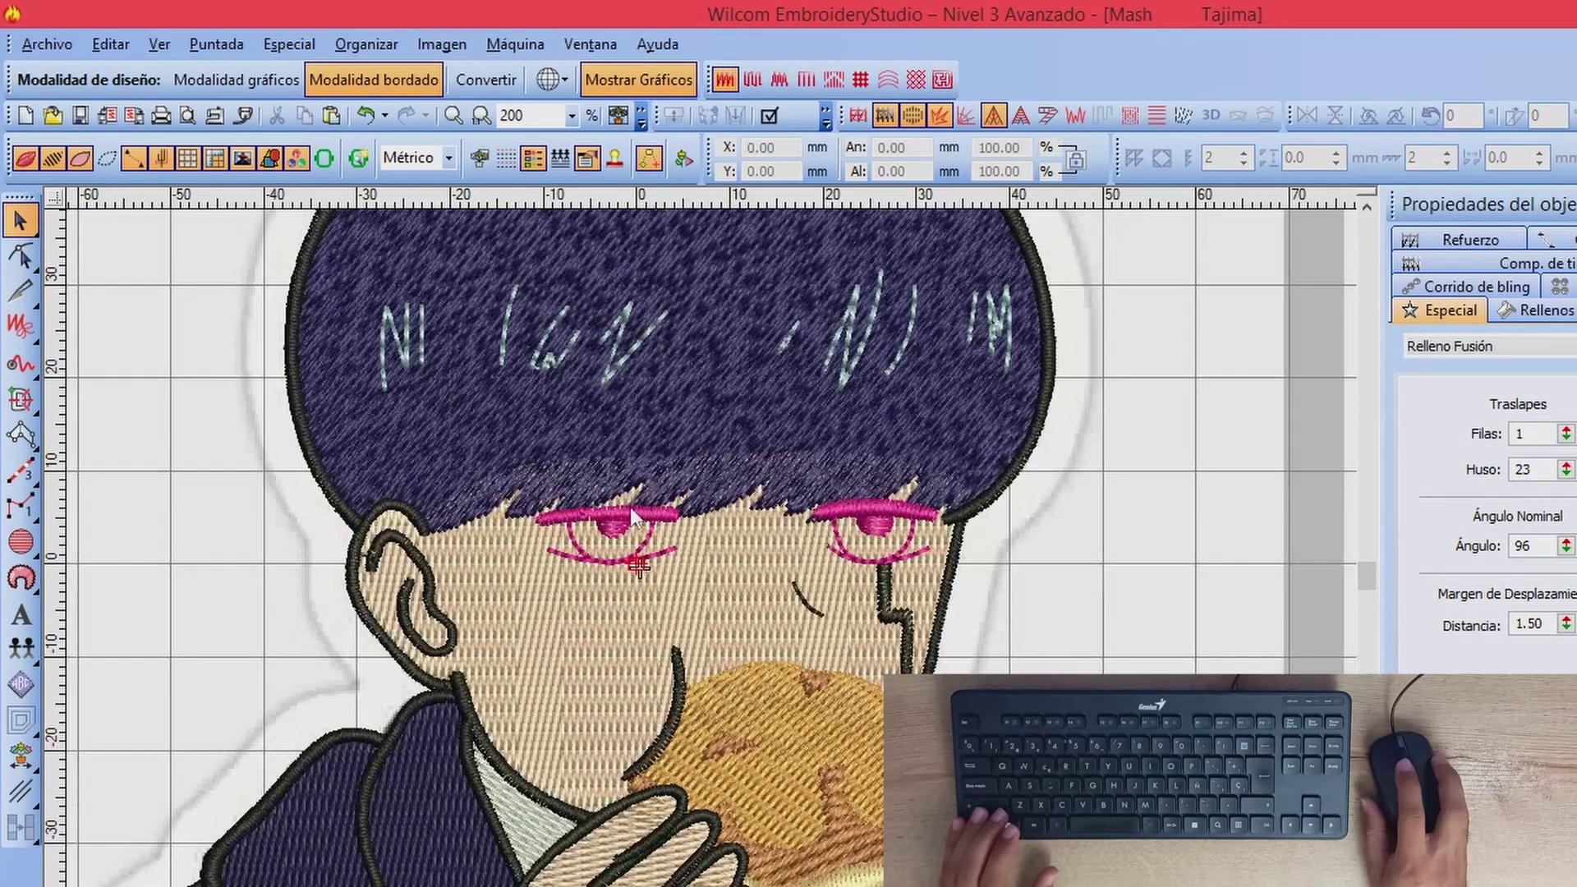
click(55, 156)
click(55, 155)
click(56, 155)
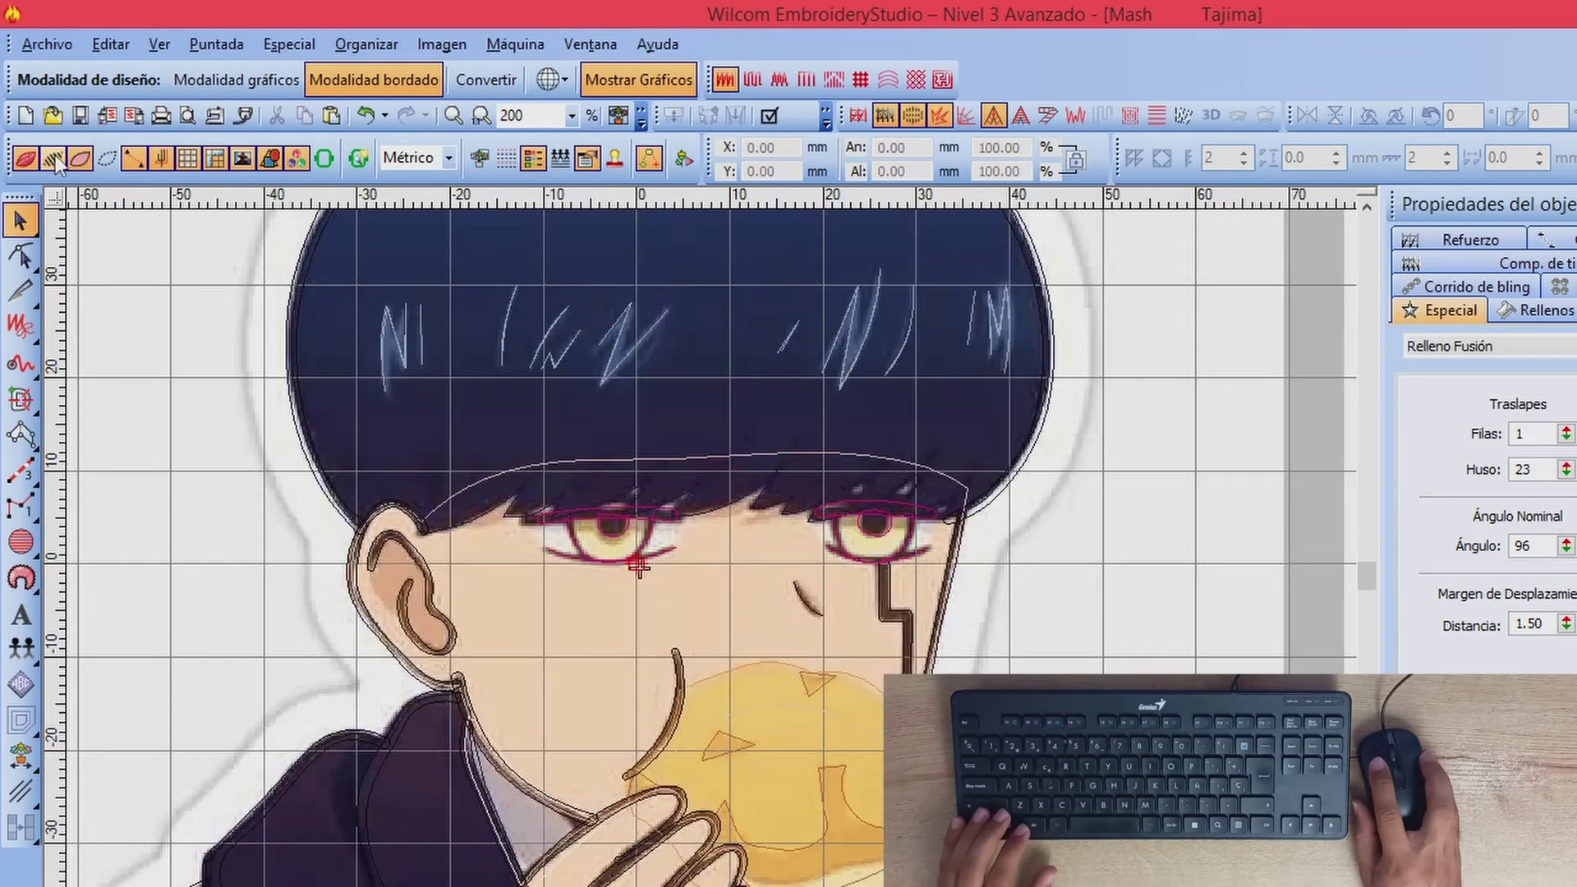
key(s)
key(s)
key(z)
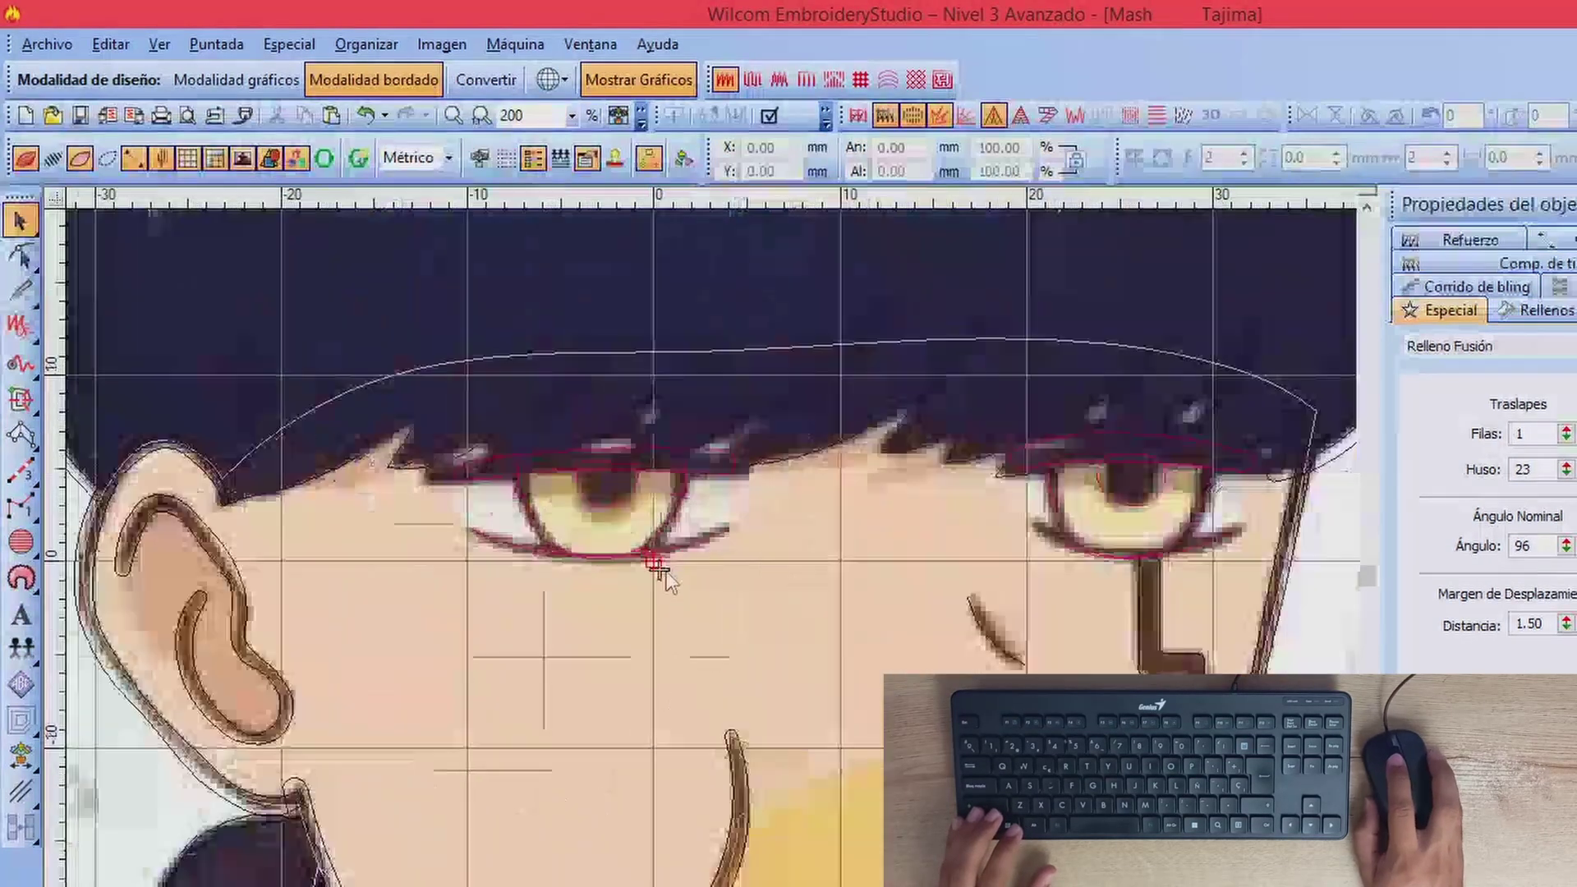
key(z)
key(Escape)
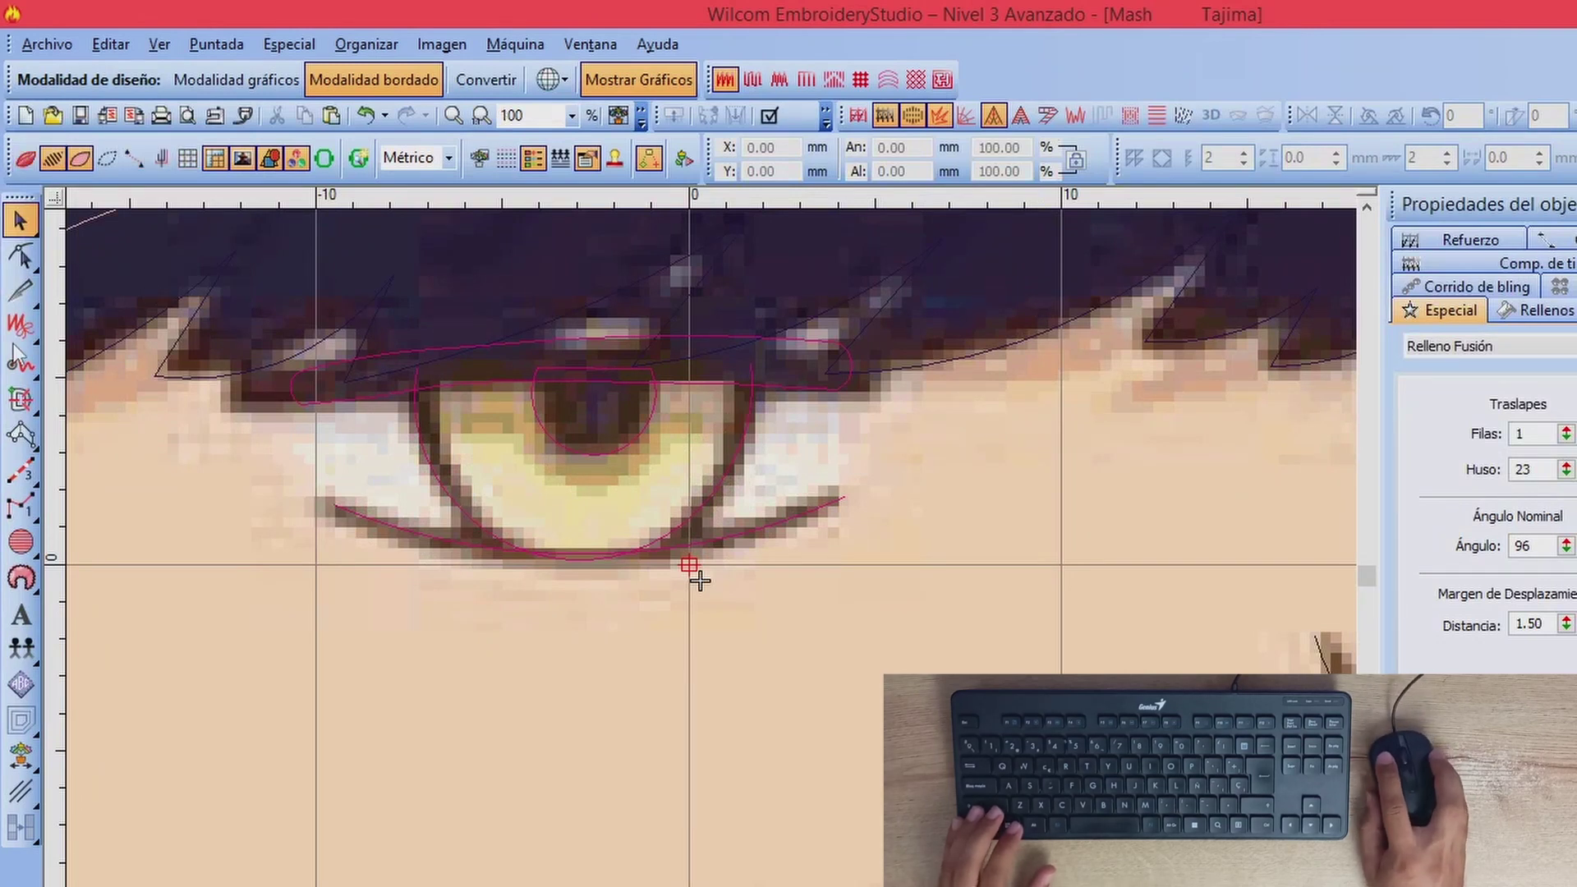
Step: Trace the second eye's iris in green as a closed fill shape, following its rounded outline and leaving out the pupil
click(20, 398)
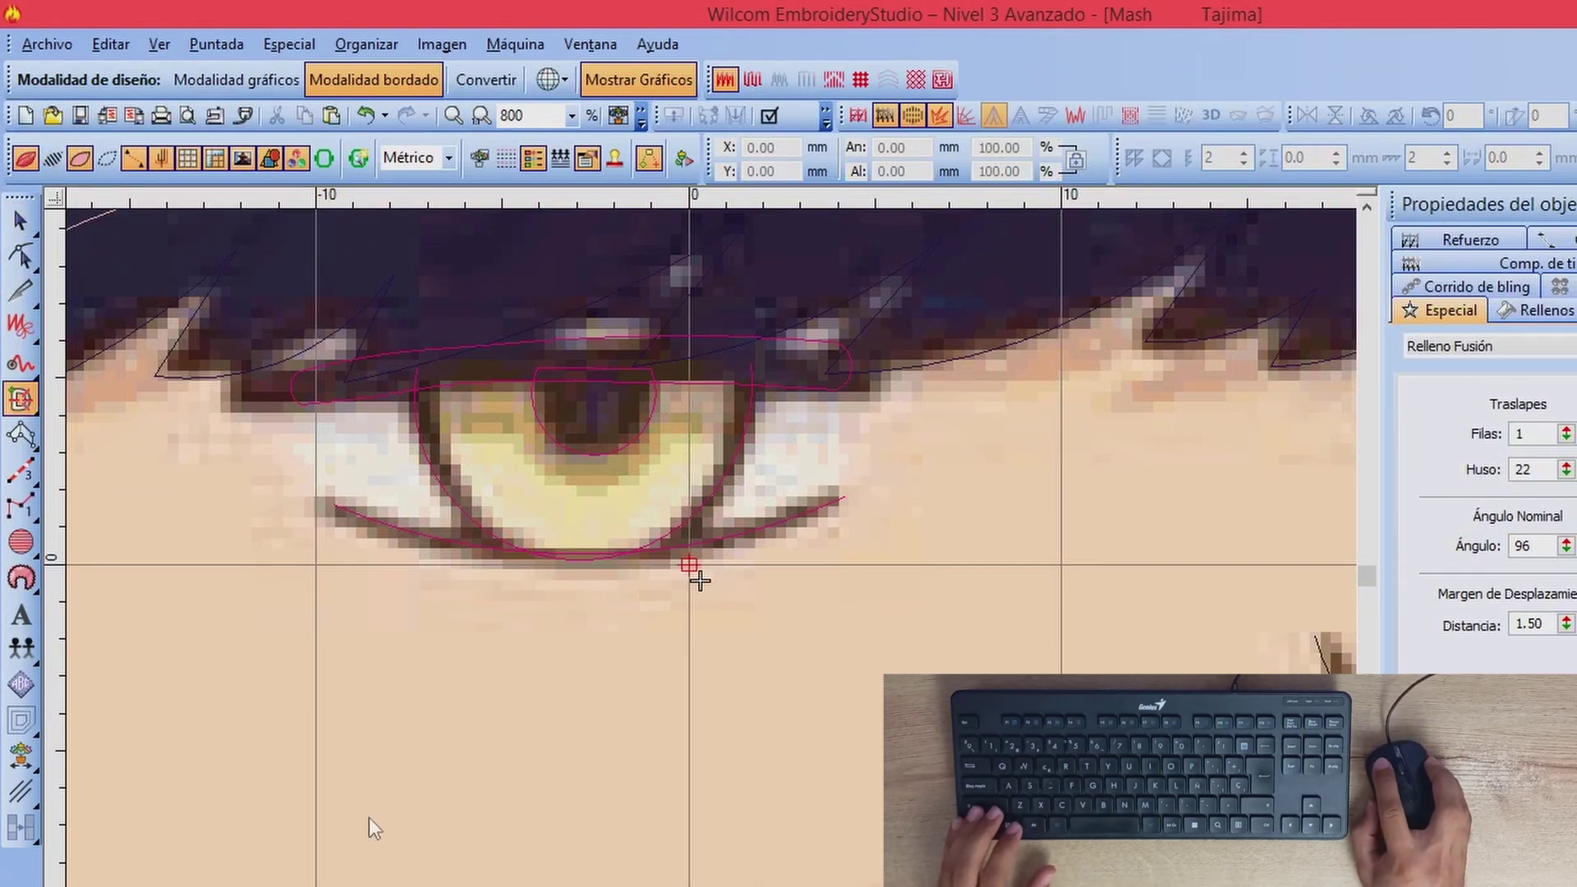
click(414, 379)
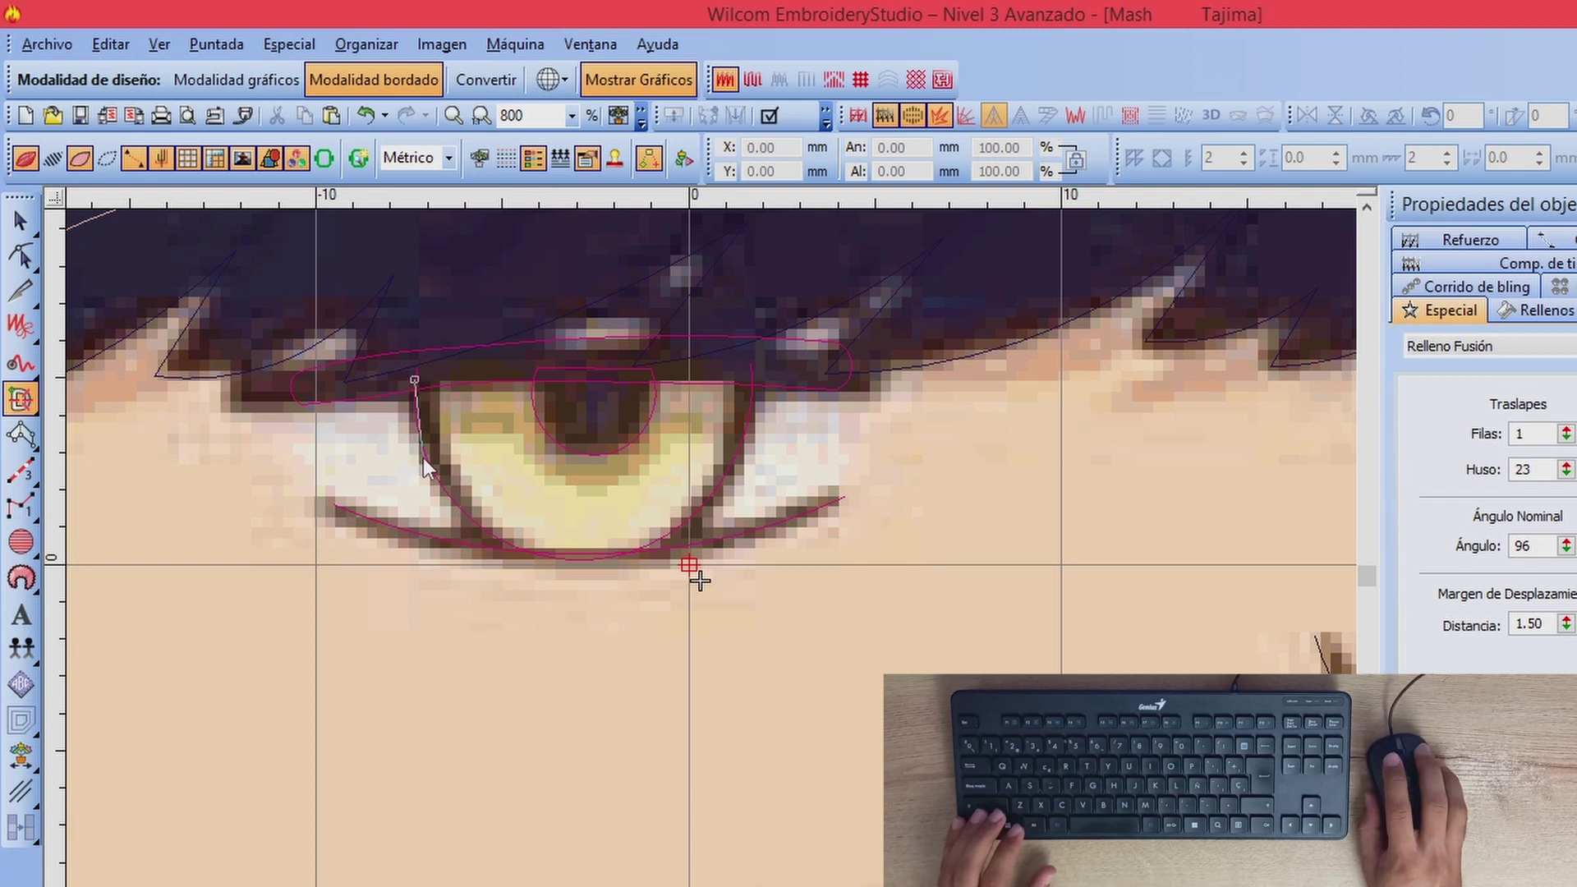
right_click(423, 457)
right_click(517, 551)
right_click(621, 559)
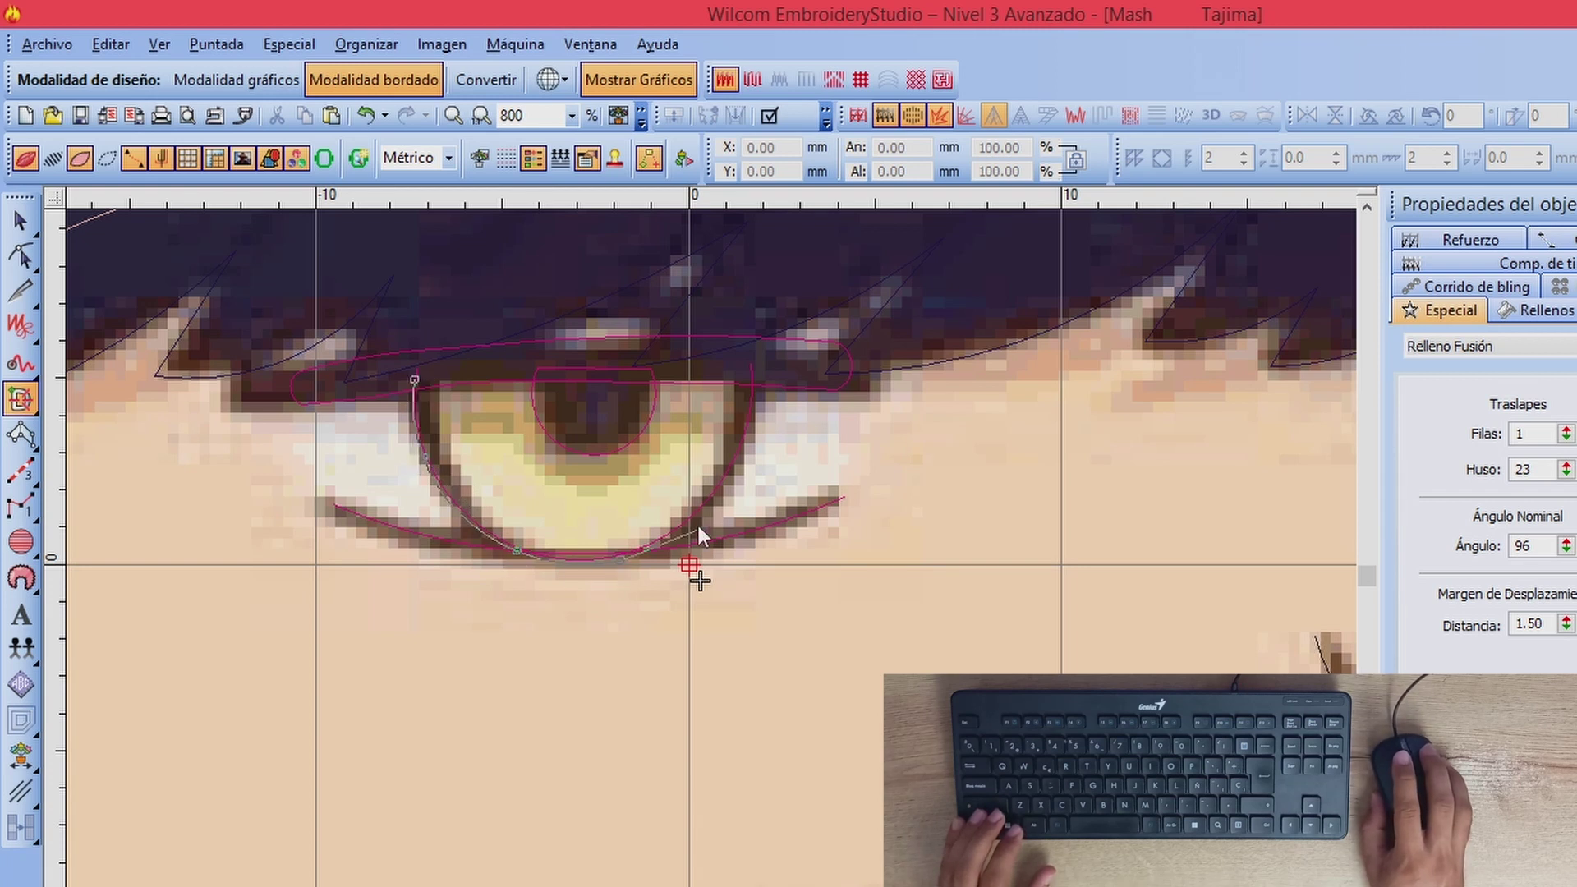
right_click(722, 483)
click(757, 371)
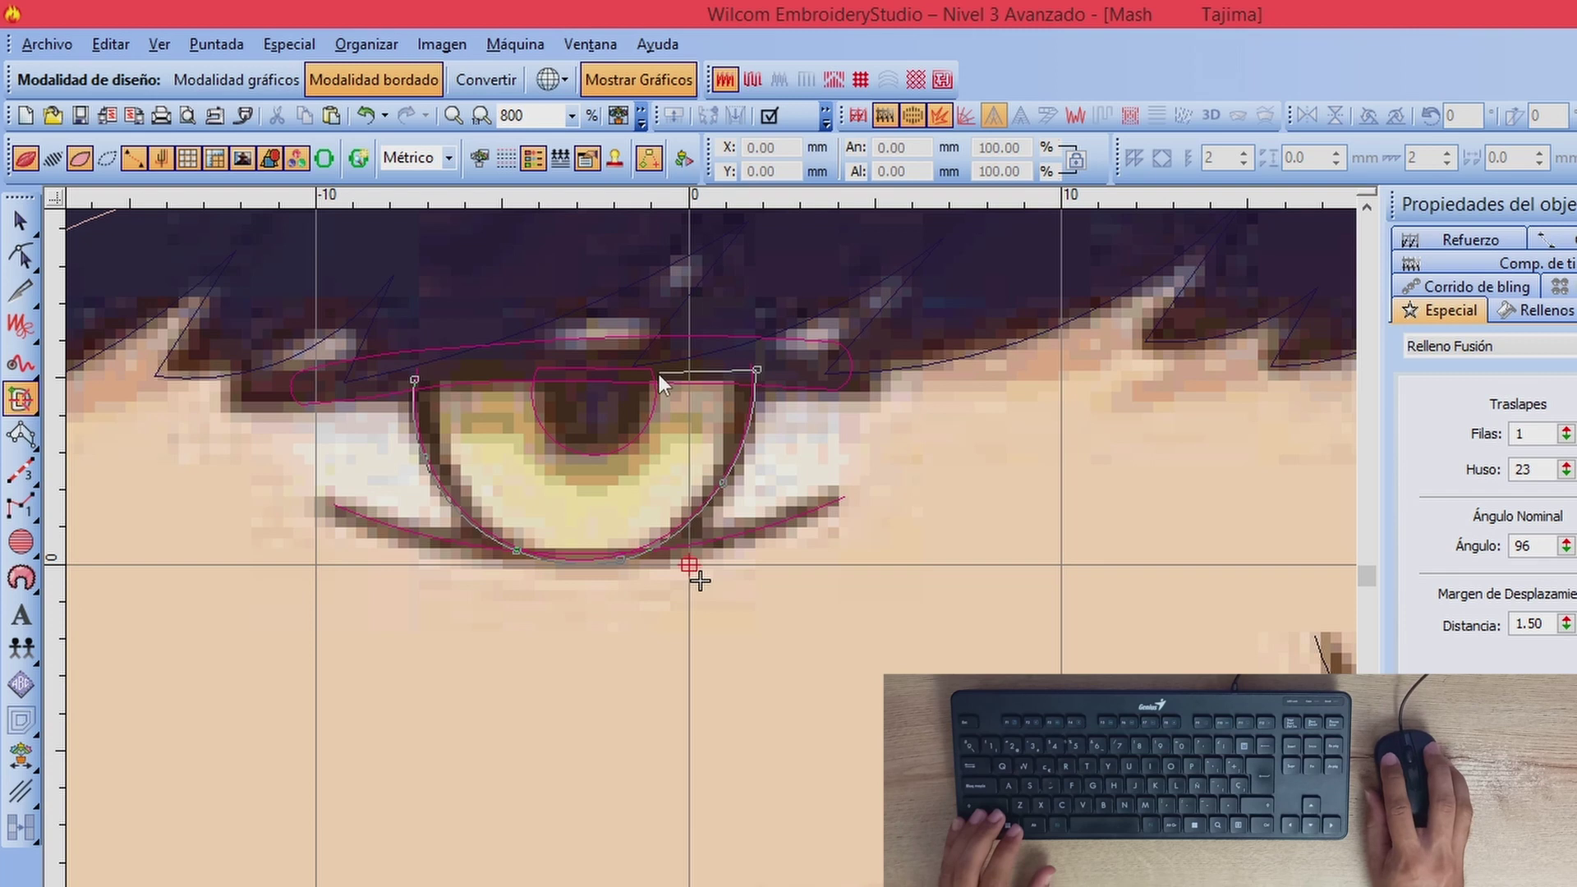
right_click(630, 428)
right_click(570, 427)
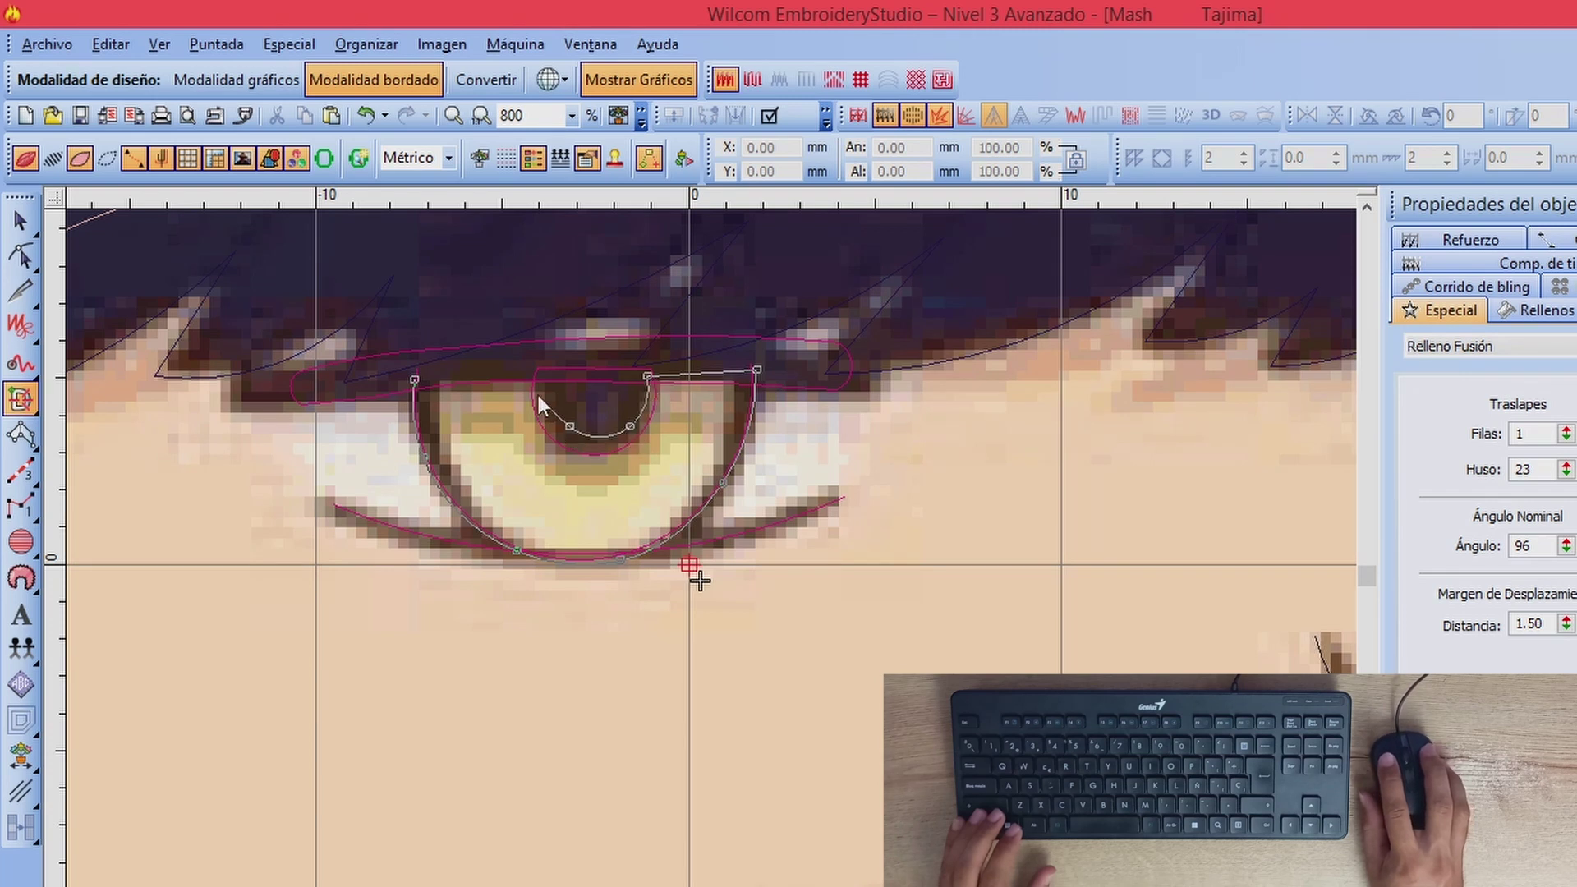
click(540, 372)
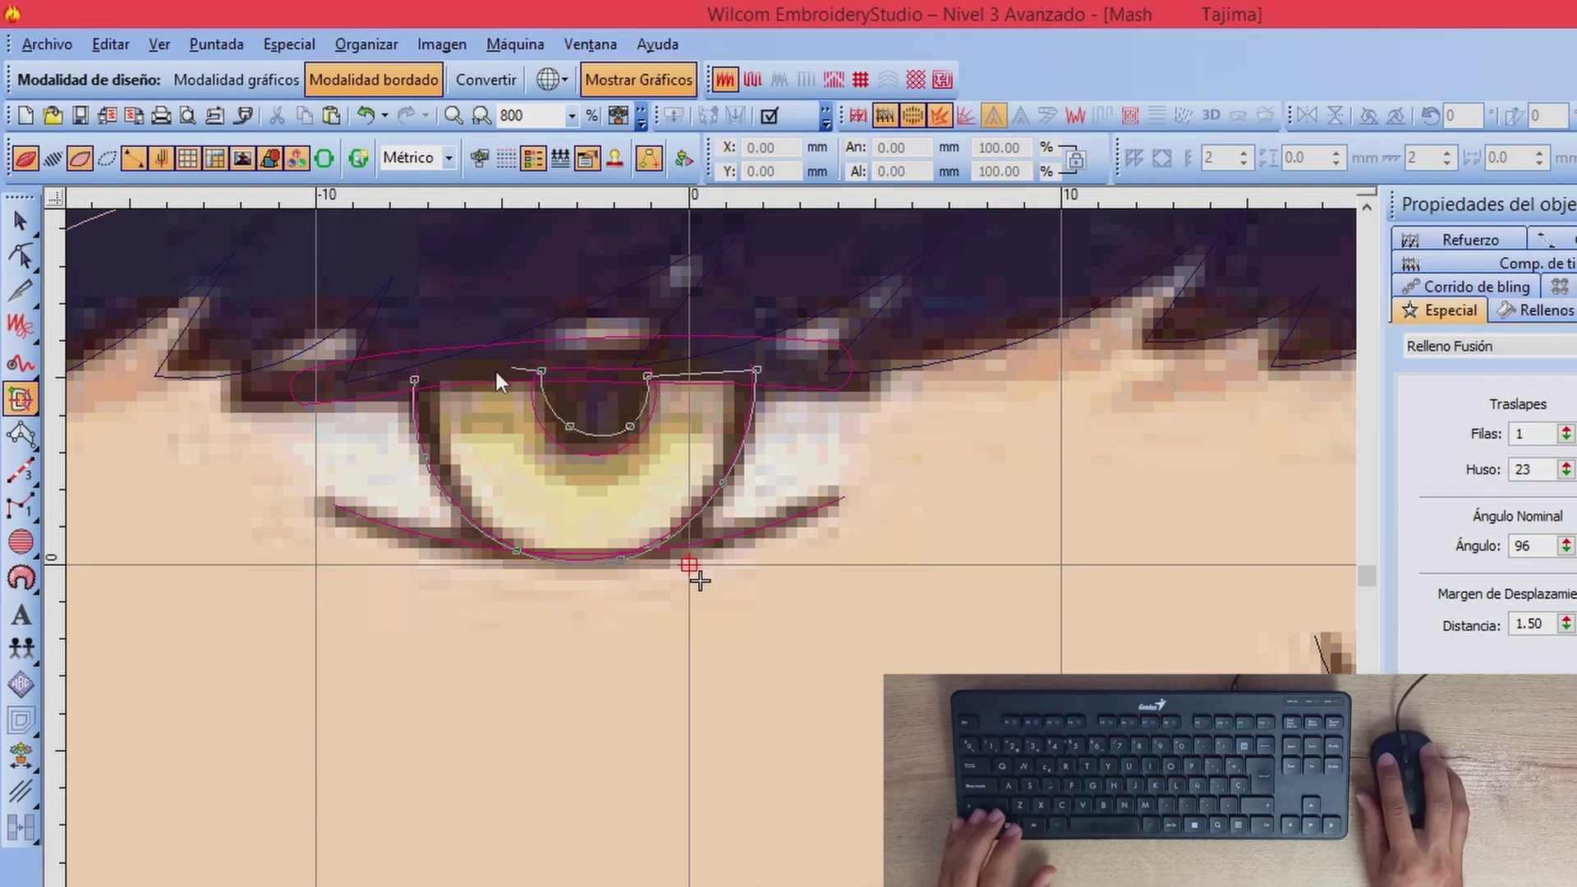
click(455, 377)
key(Return)
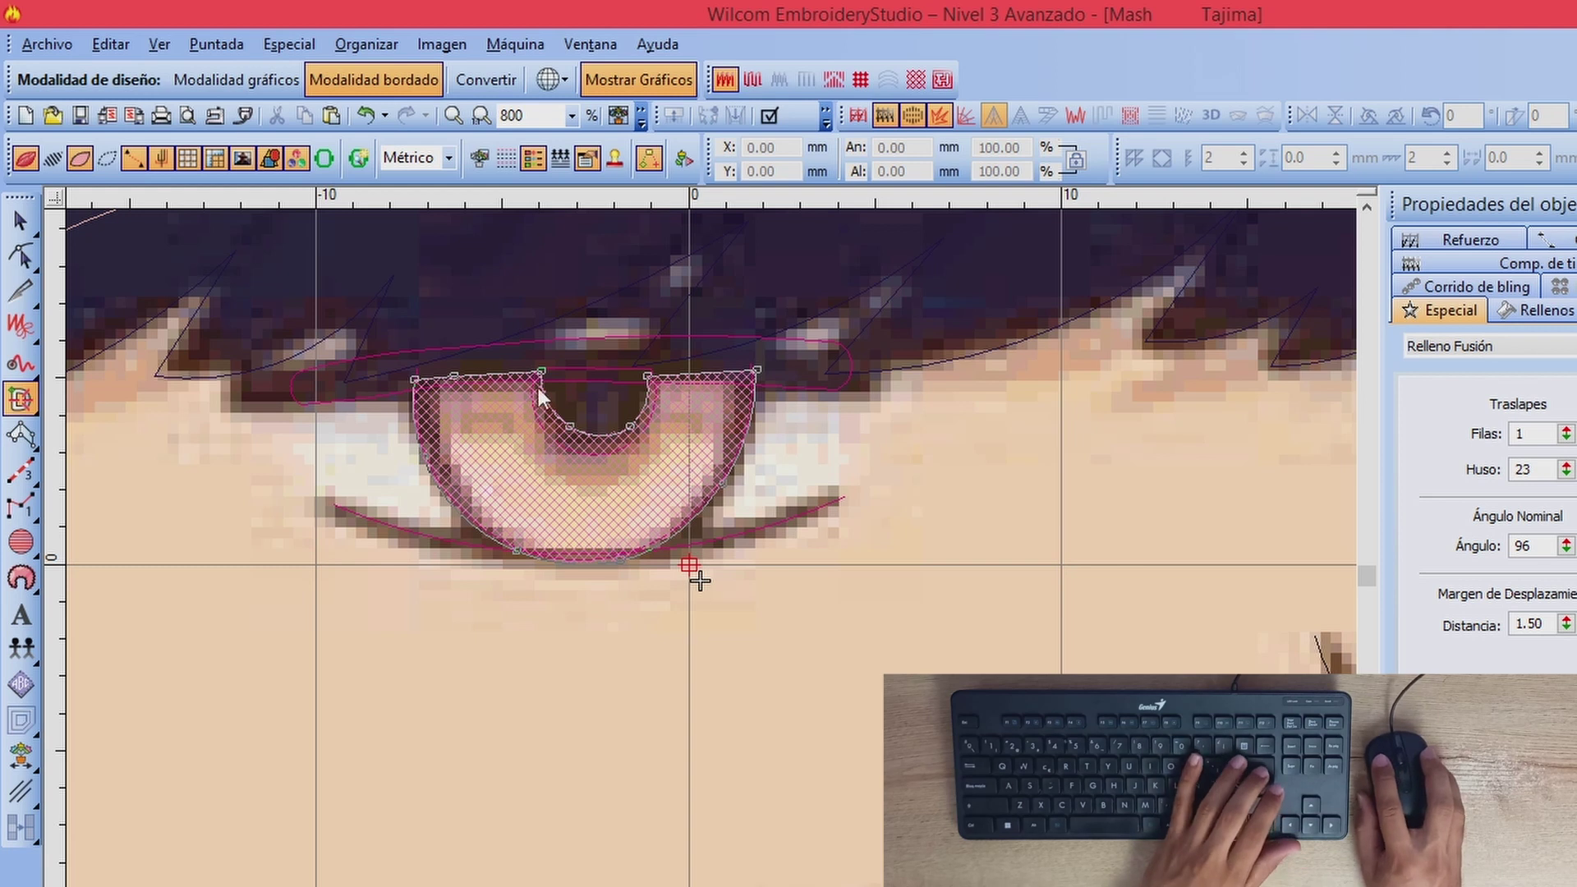
Step: Give the iris fill two stitch angle lines, one from the pupil toward the ear side and one straight down, and generate it
click(561, 389)
click(394, 410)
click(603, 417)
click(603, 581)
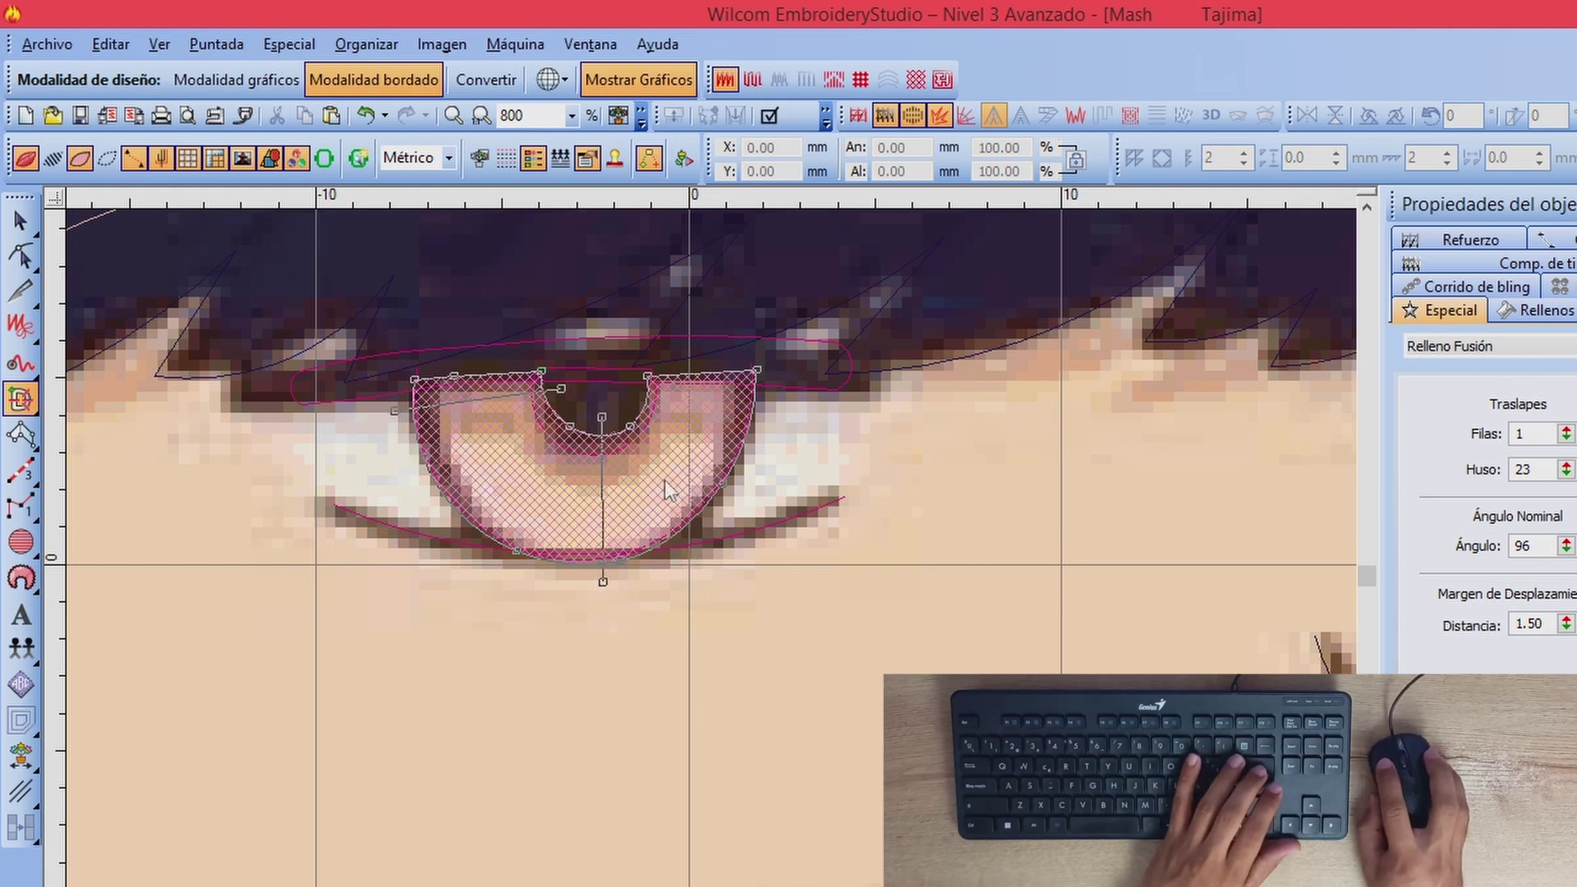
key(Return)
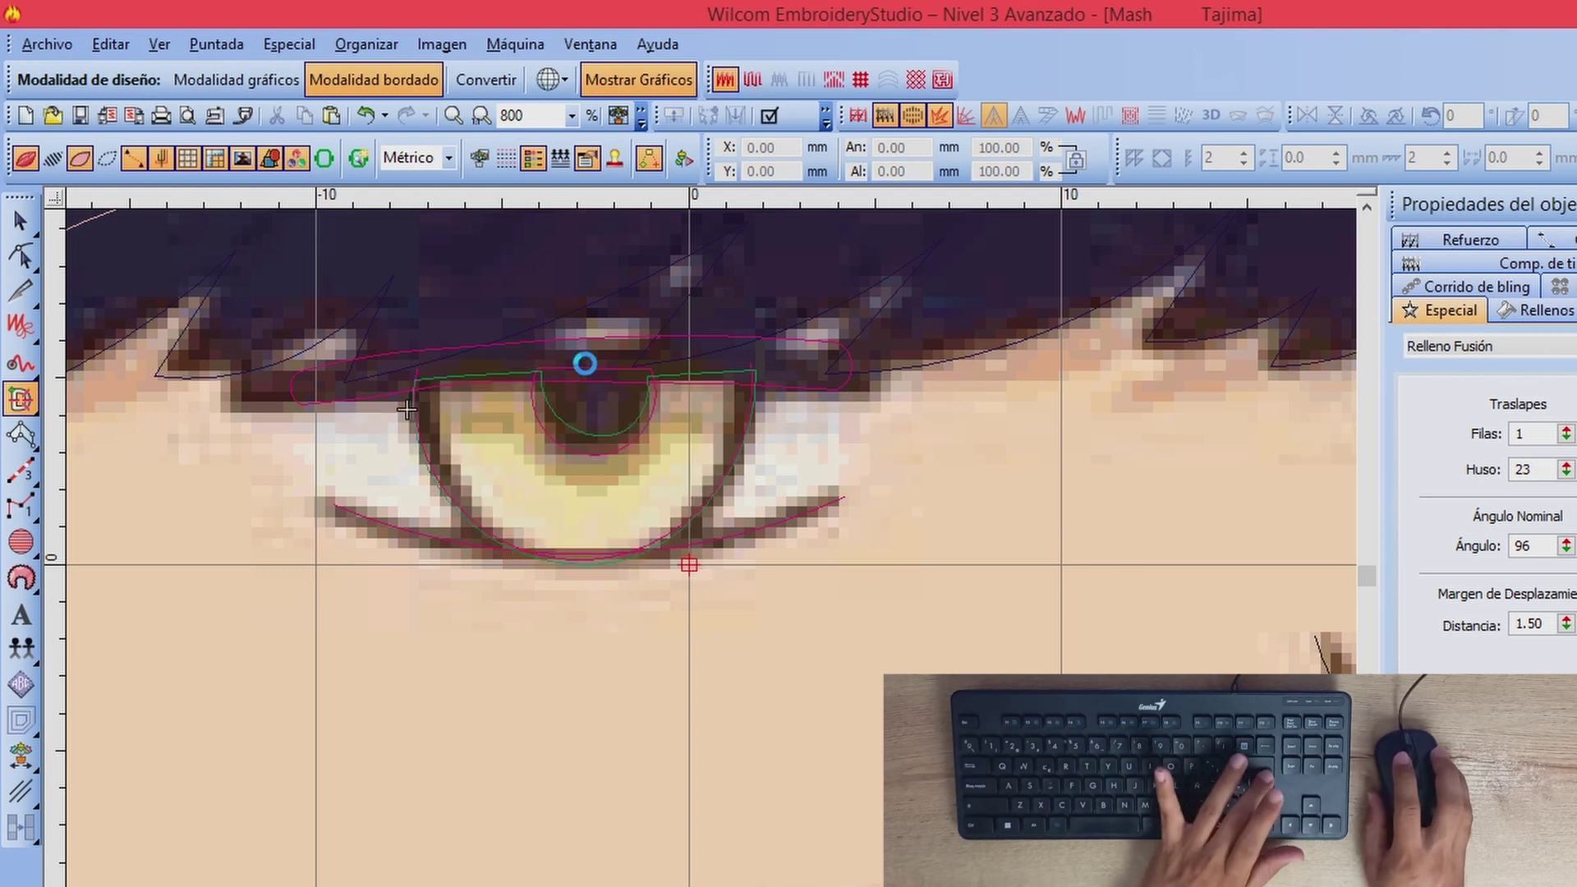
Step: Show the stitches and set the satin (Plumetís) spacing of the green iris fill to 0.70 mm
key(r)
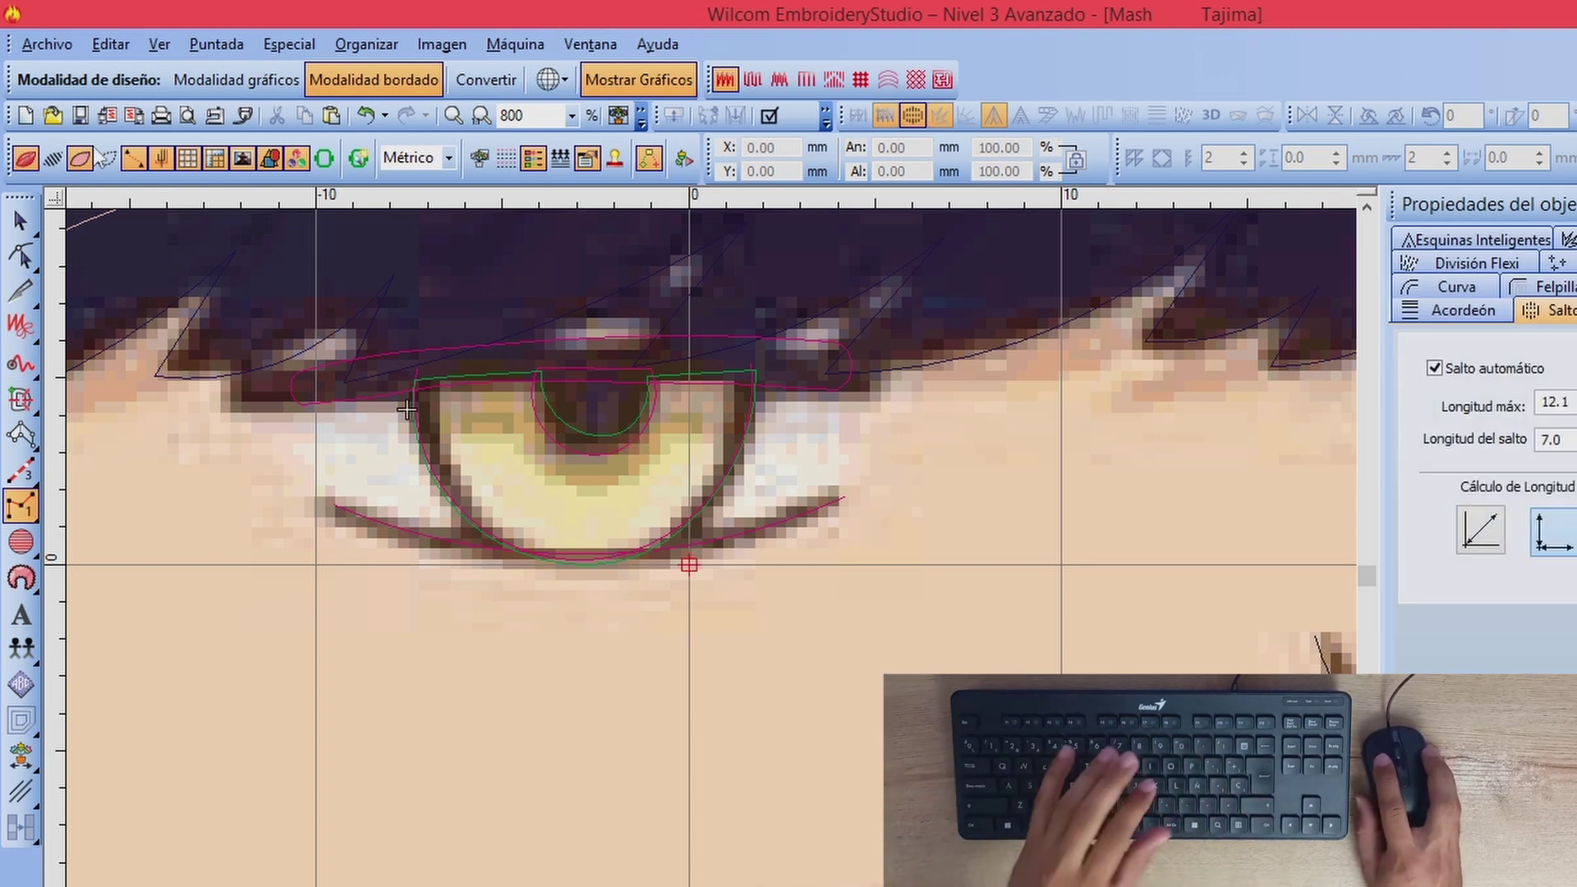
key(t)
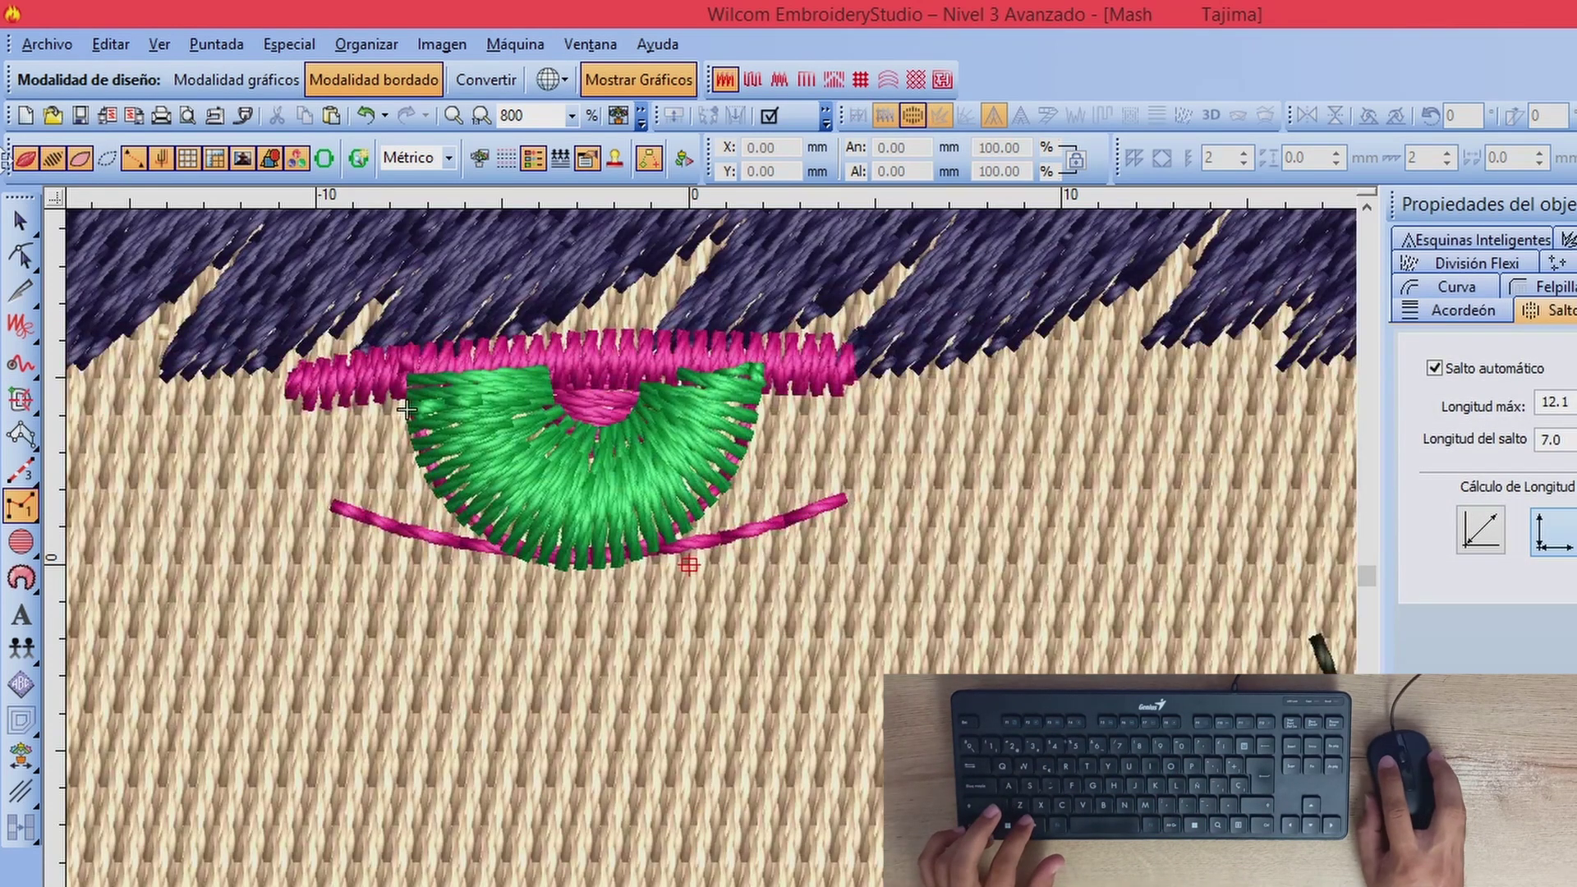
key(Escape)
click(628, 453)
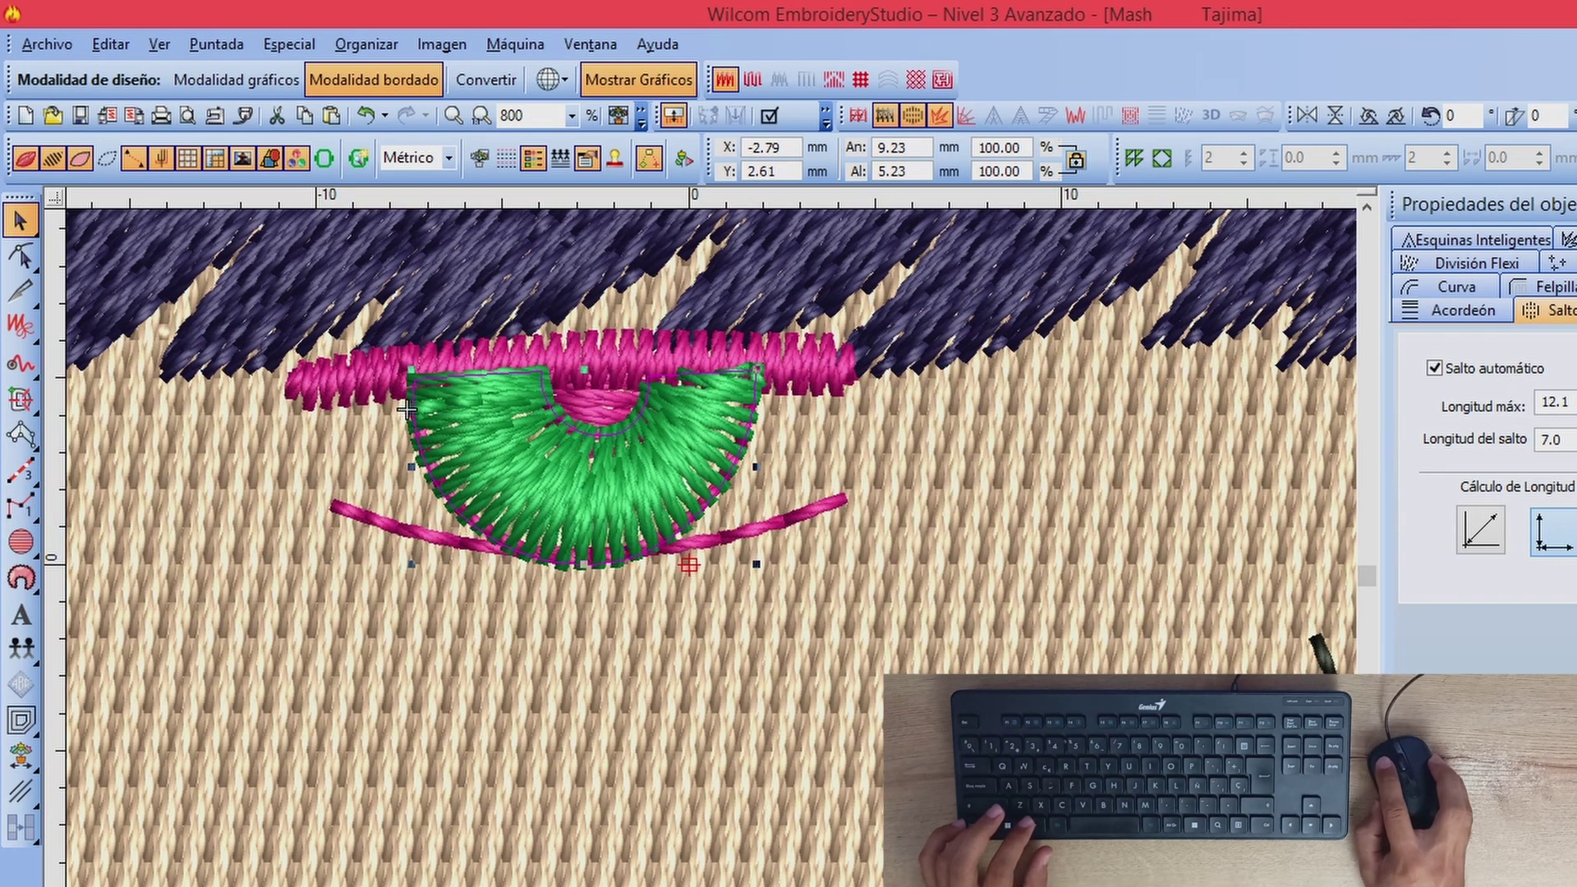
click(1529, 361)
click(1542, 313)
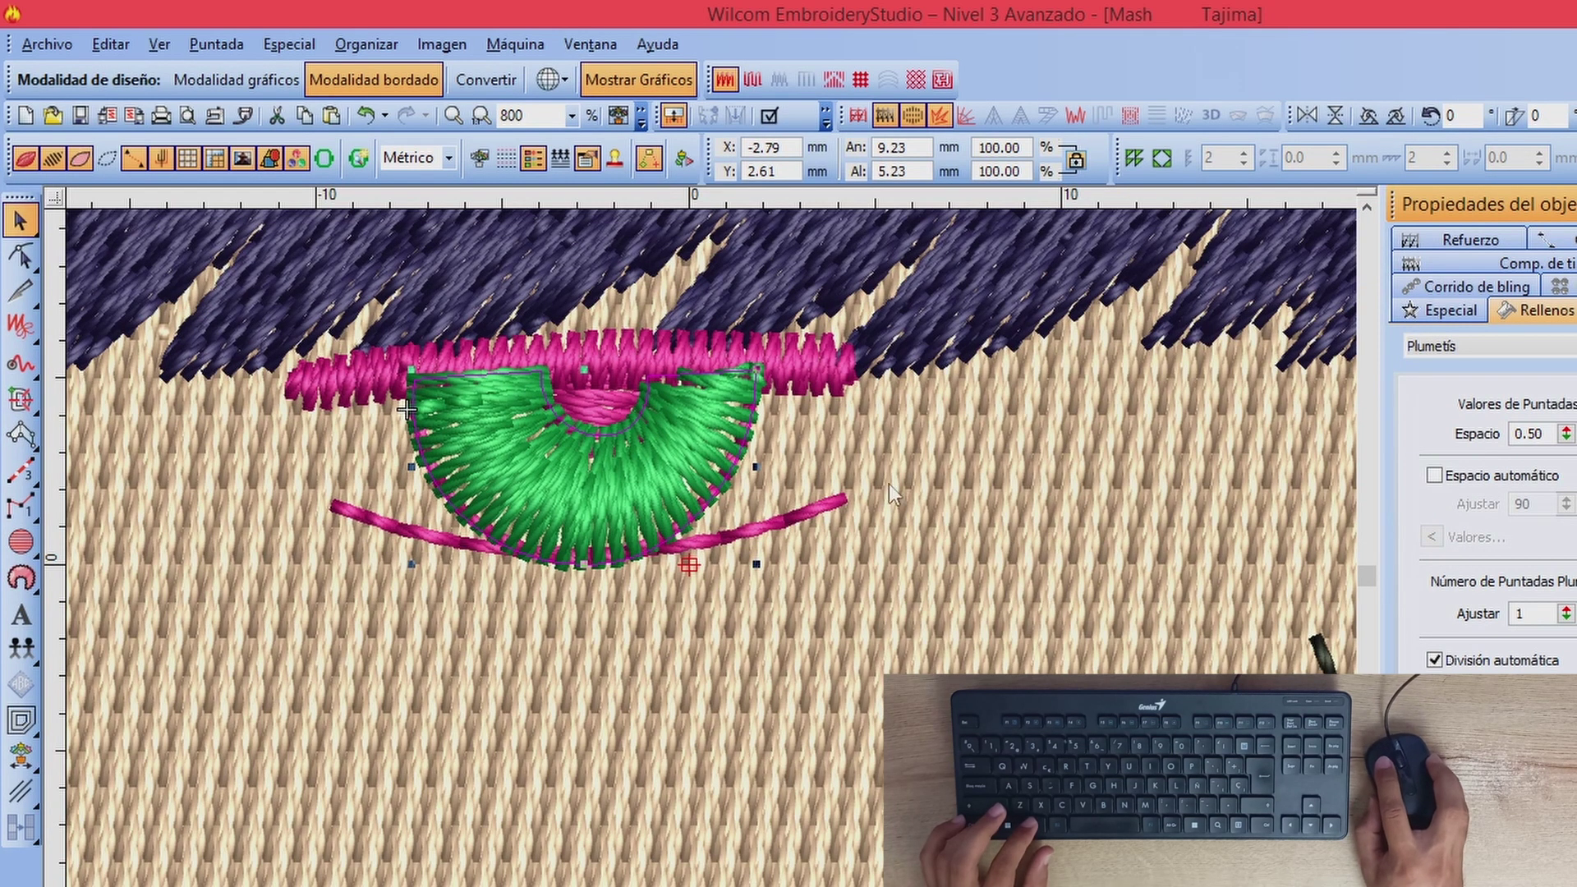
drag(1547, 435, 1537, 434)
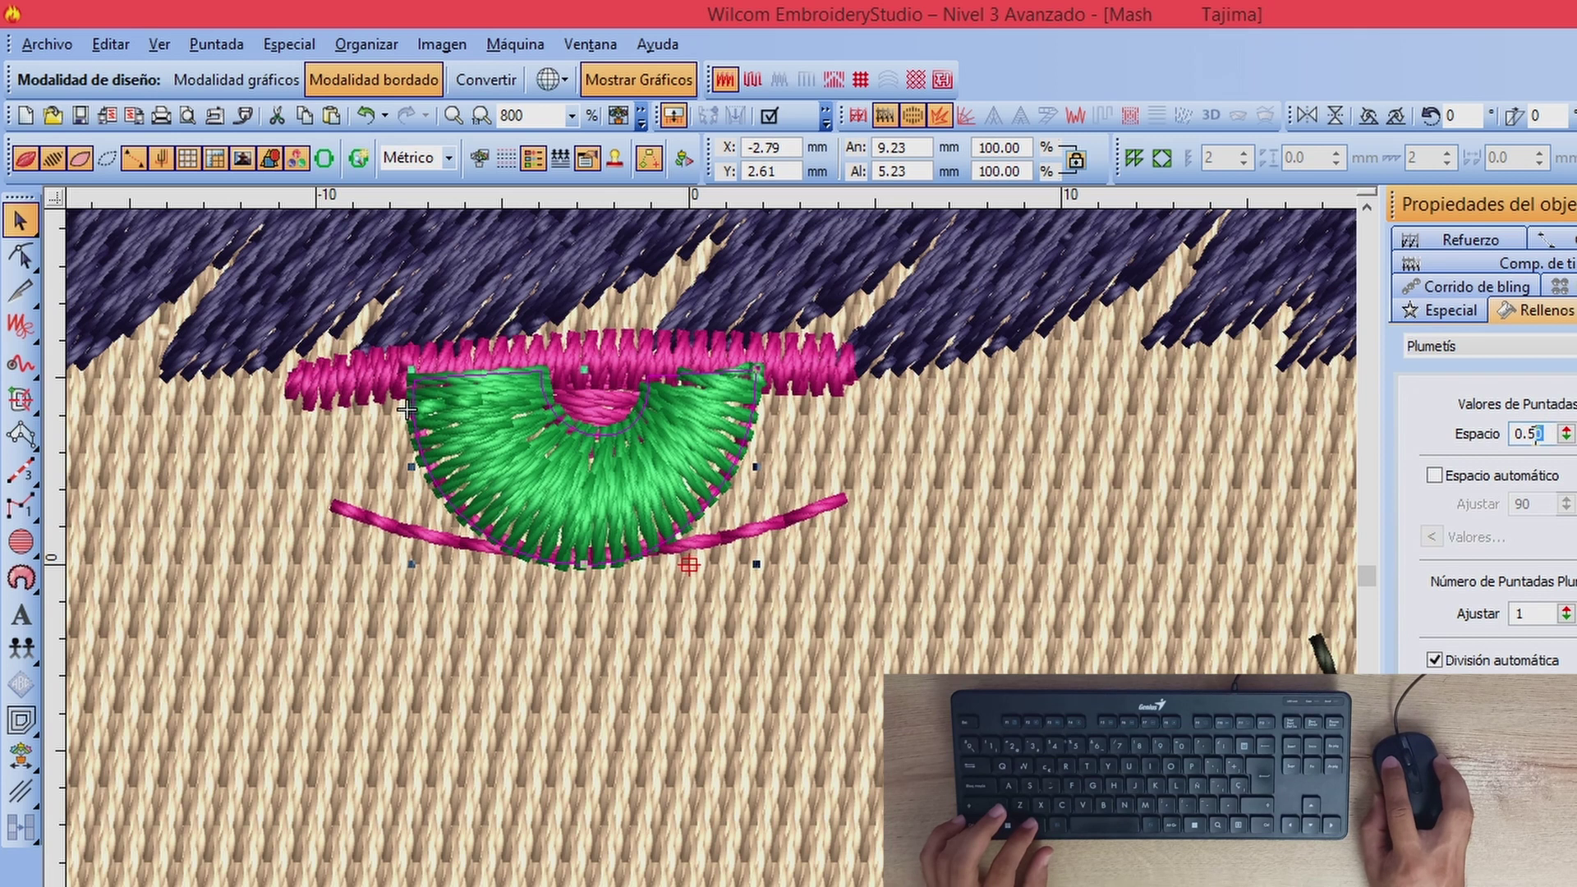
text(70)
key(Return)
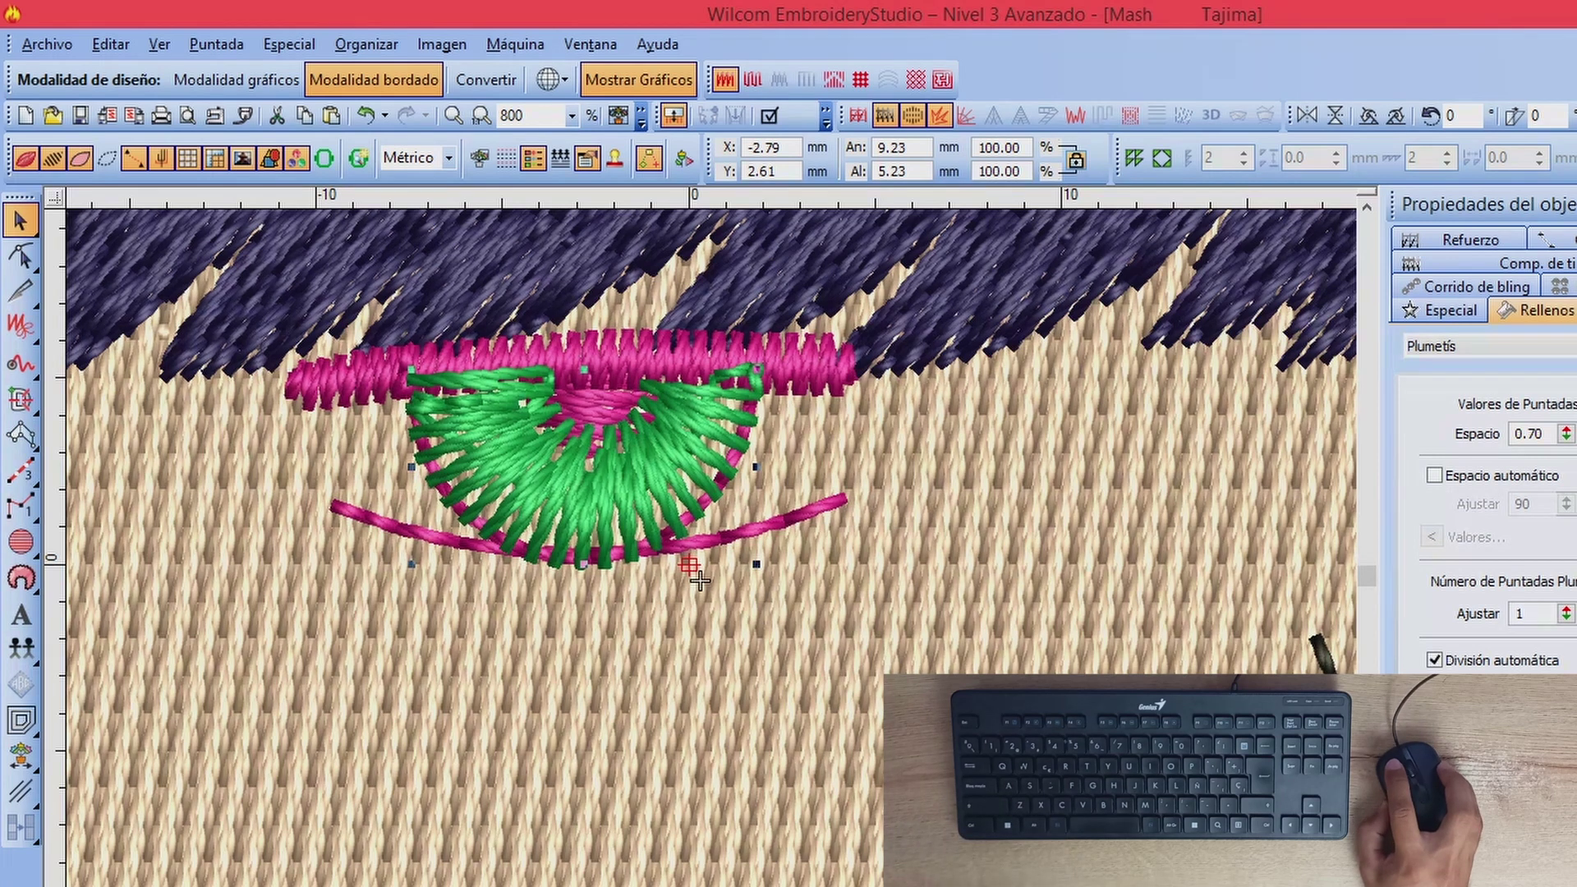
Step: Move the iris fill behind the eye's pink pupil, outline and eyelid in the stitching order, and deselect it
key(ctrl+z)
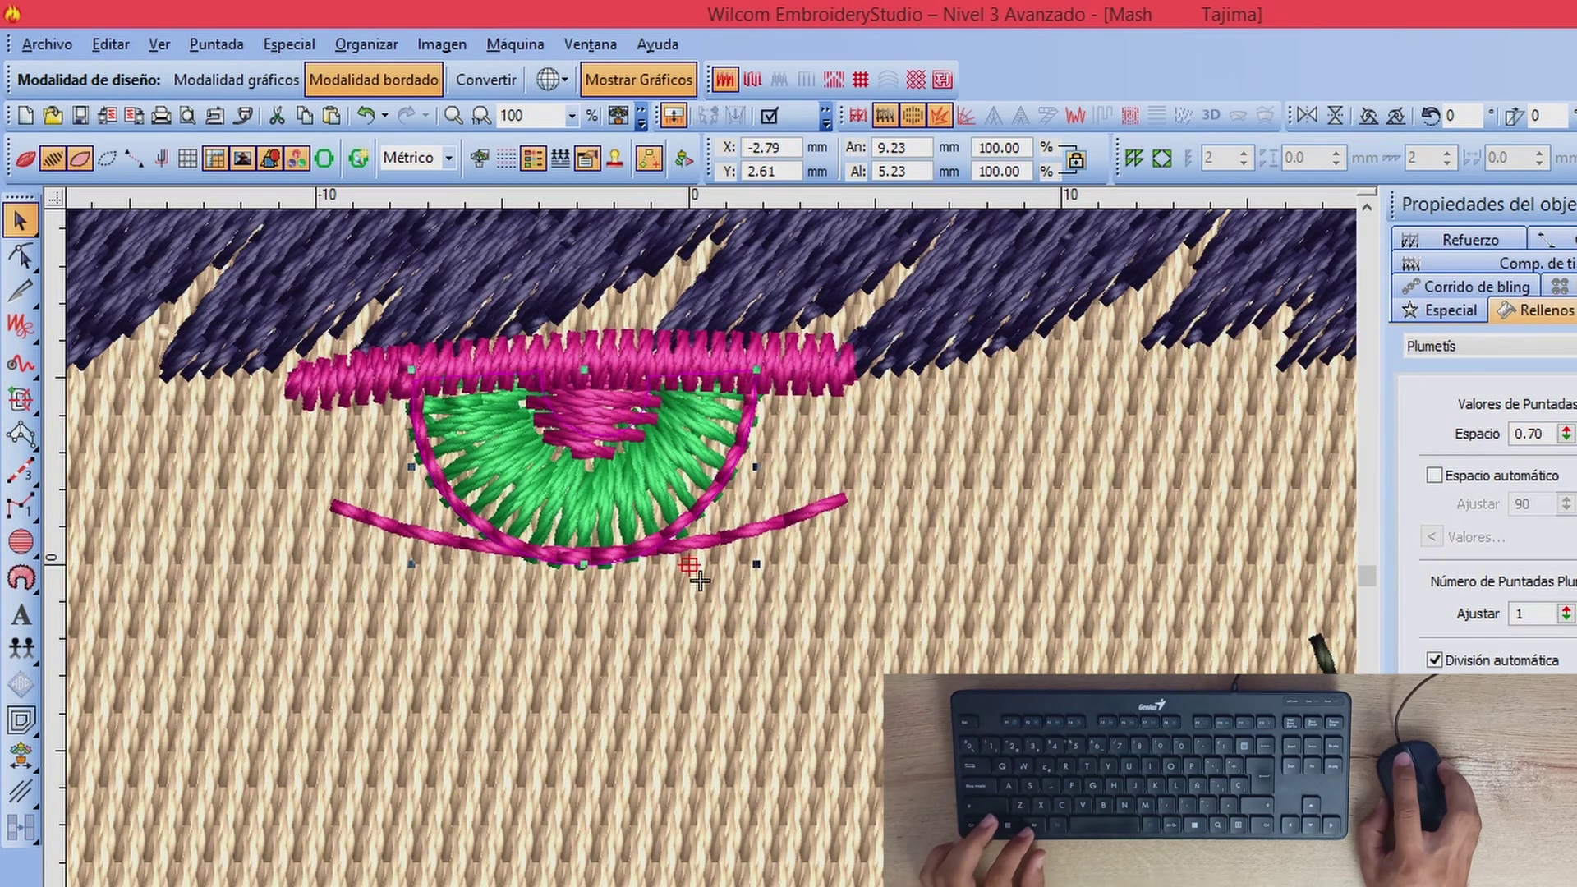
click(672, 506)
scroll(583, 452, down, 1)
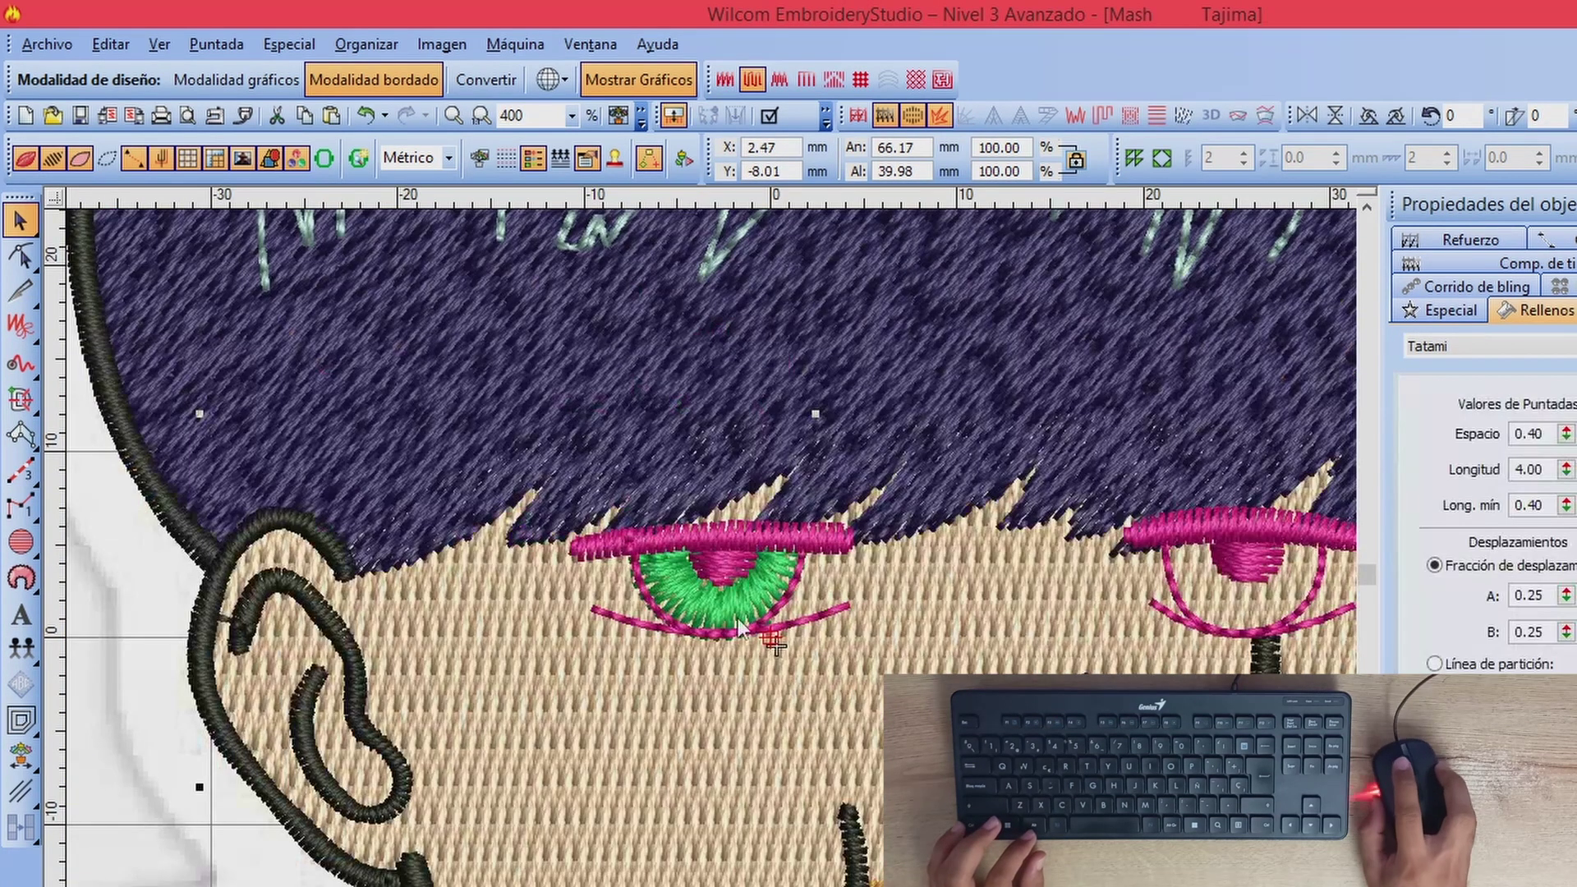
key(Escape)
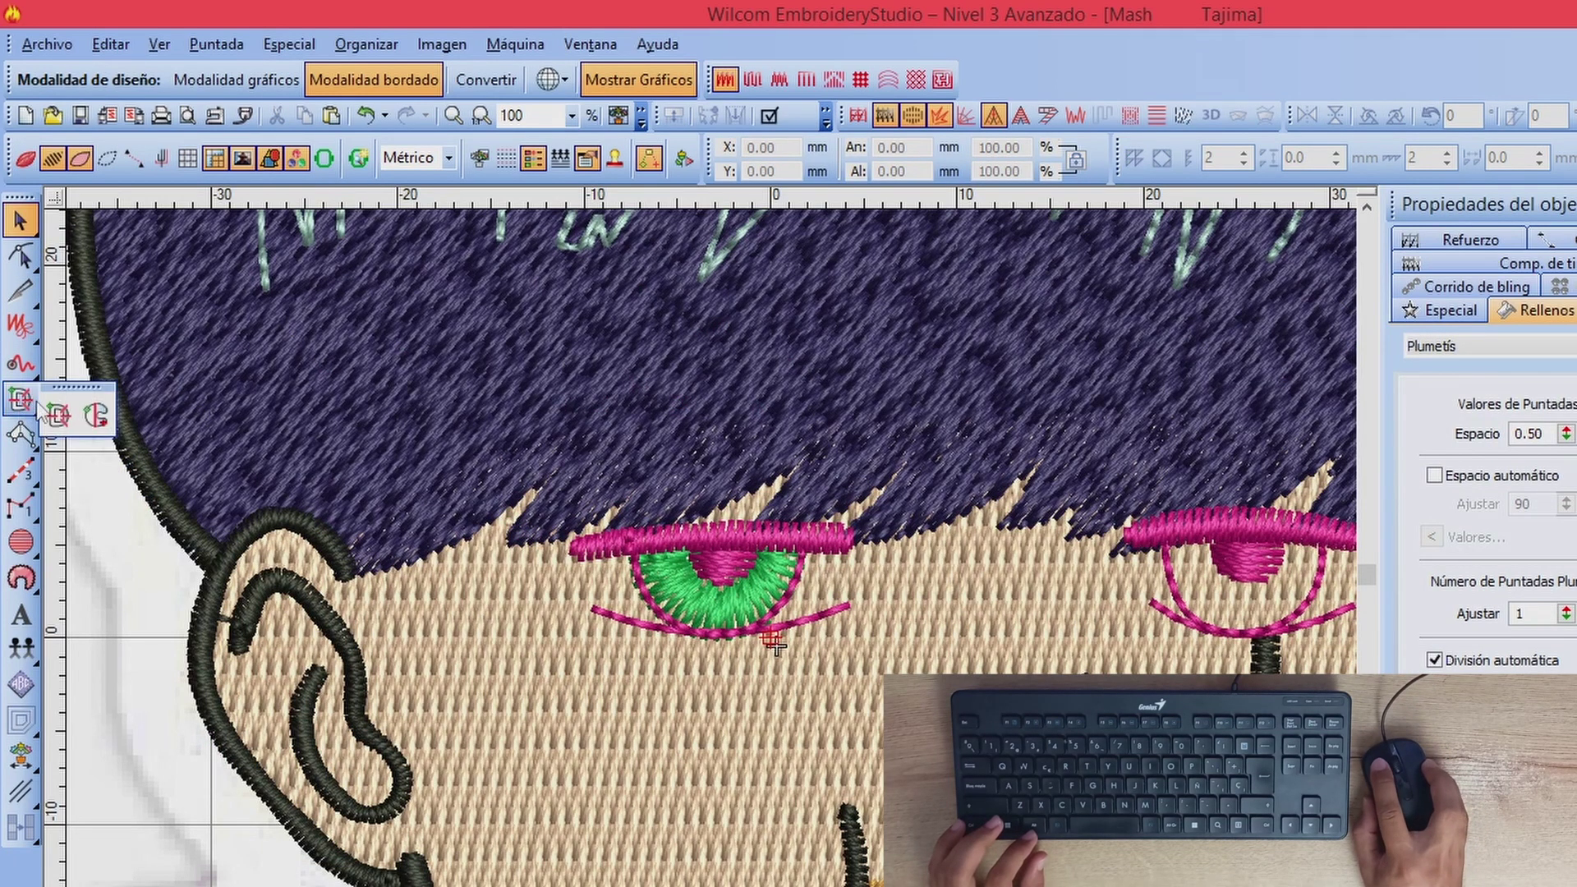
Step: Prepare a complex fill (Relleno Complejo) with Tatami stitches at 0.70 mm spacing
click(103, 425)
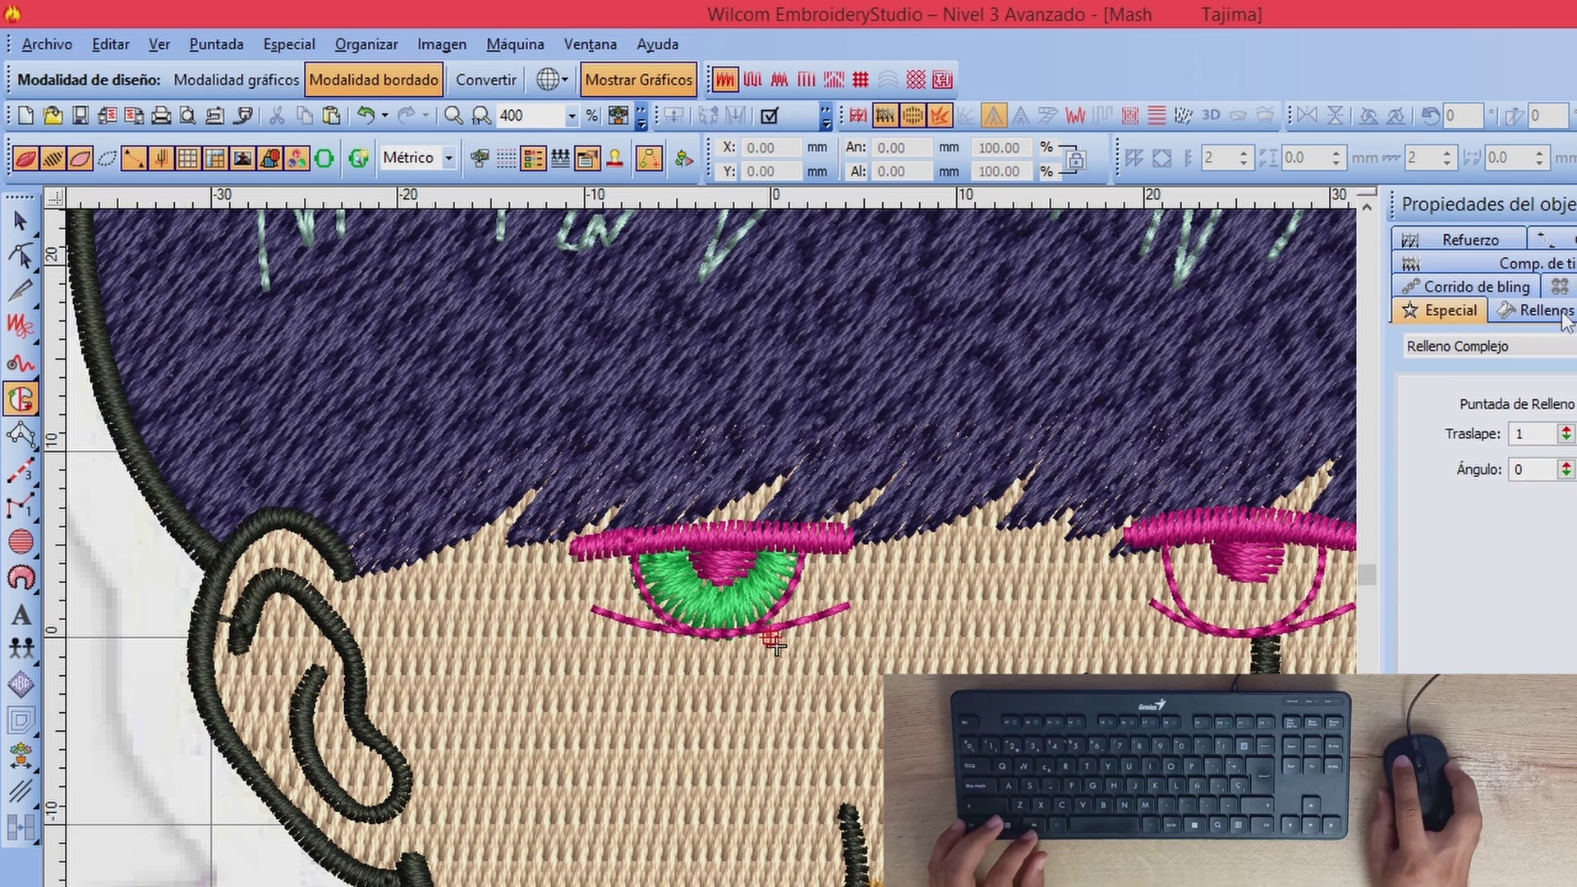
click(1536, 309)
click(1479, 345)
click(1448, 384)
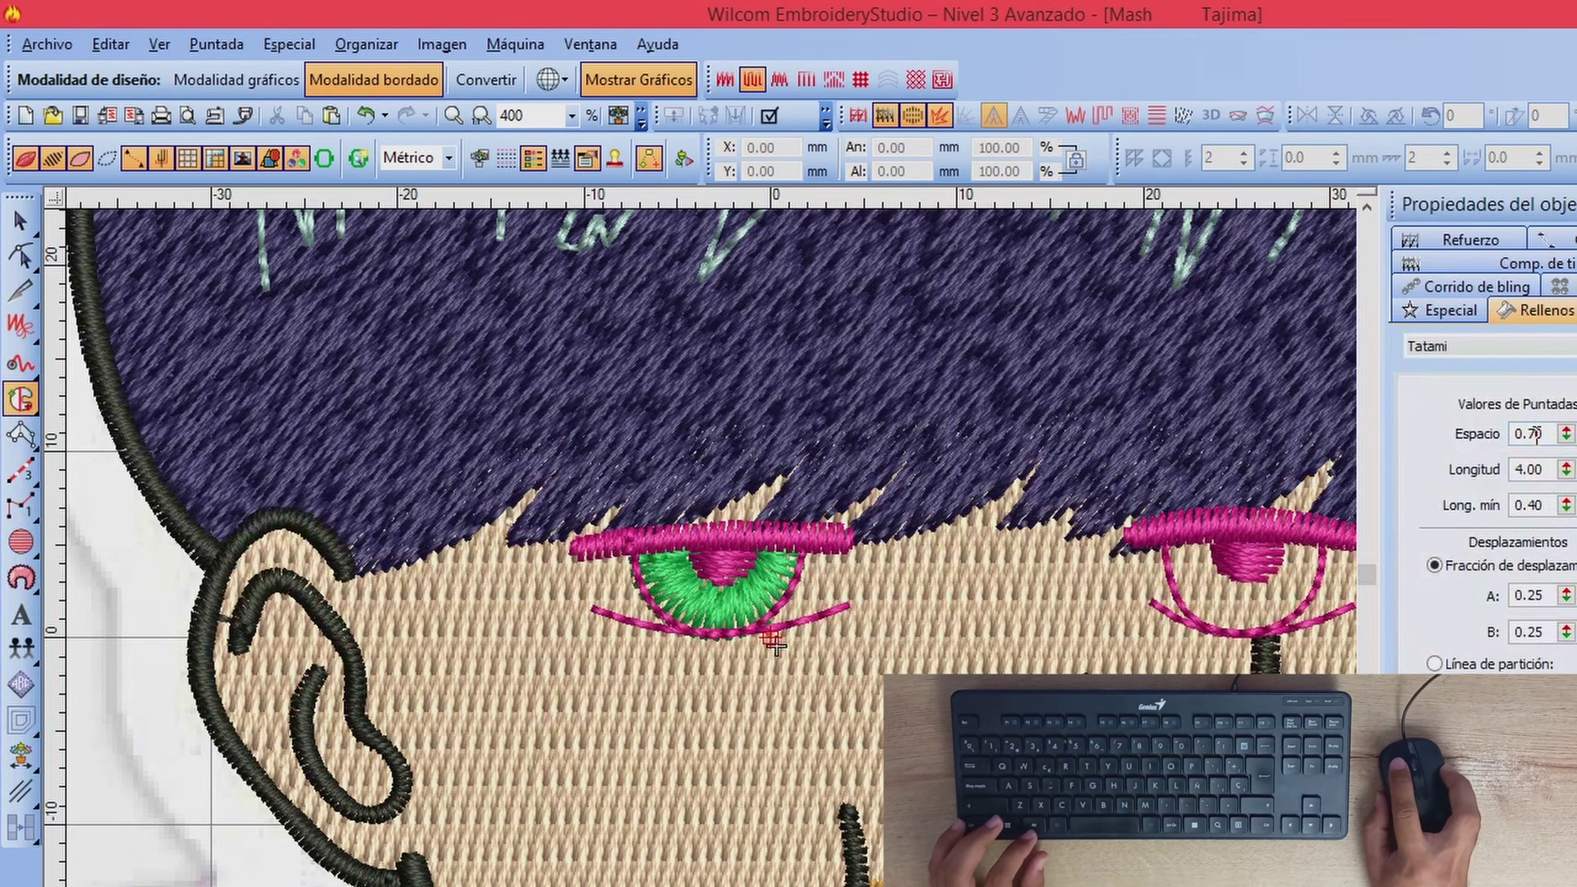
Step: Trace the whole visible eyeball of the ear-side eye as a fill about 14.6 × 5.7 mm with a nearly vertical stitch angle
click(52, 157)
scroll(704, 583, up, 2)
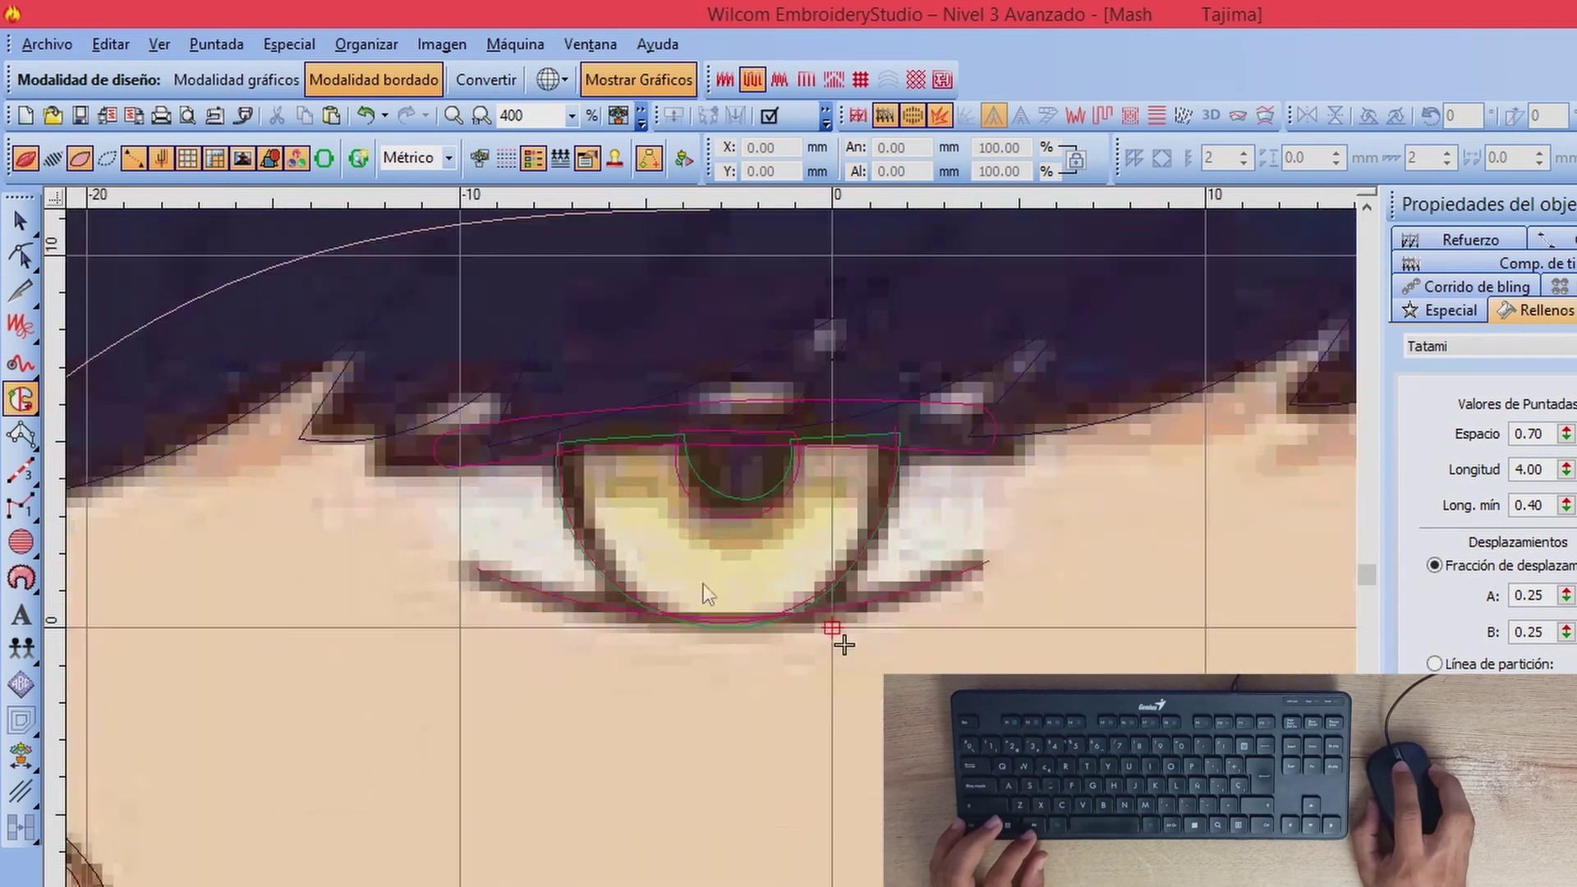
click(452, 455)
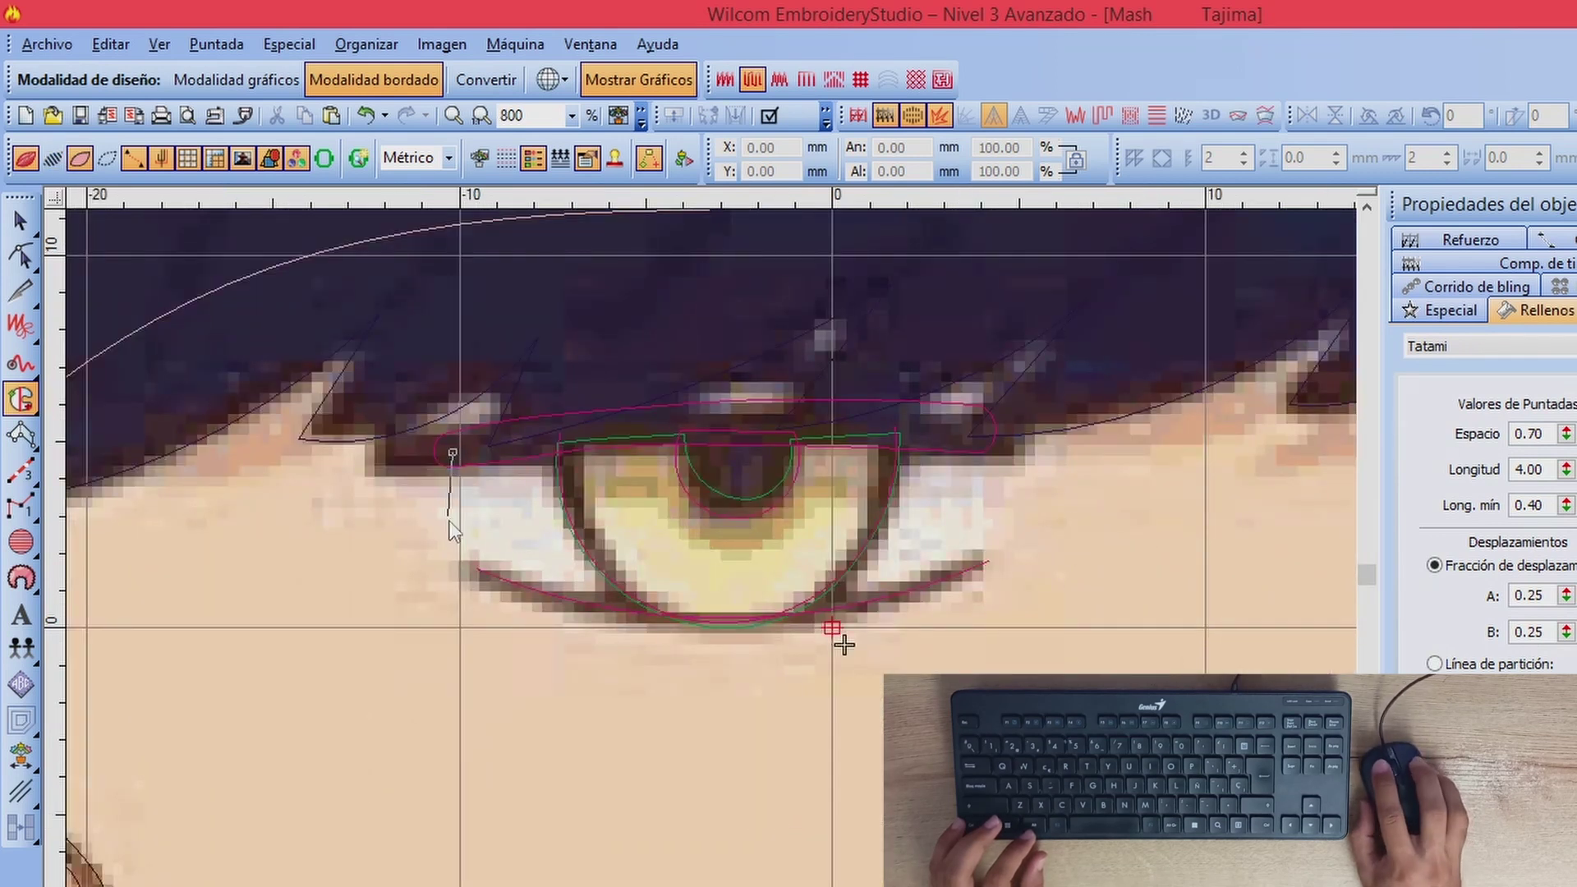
click(483, 585)
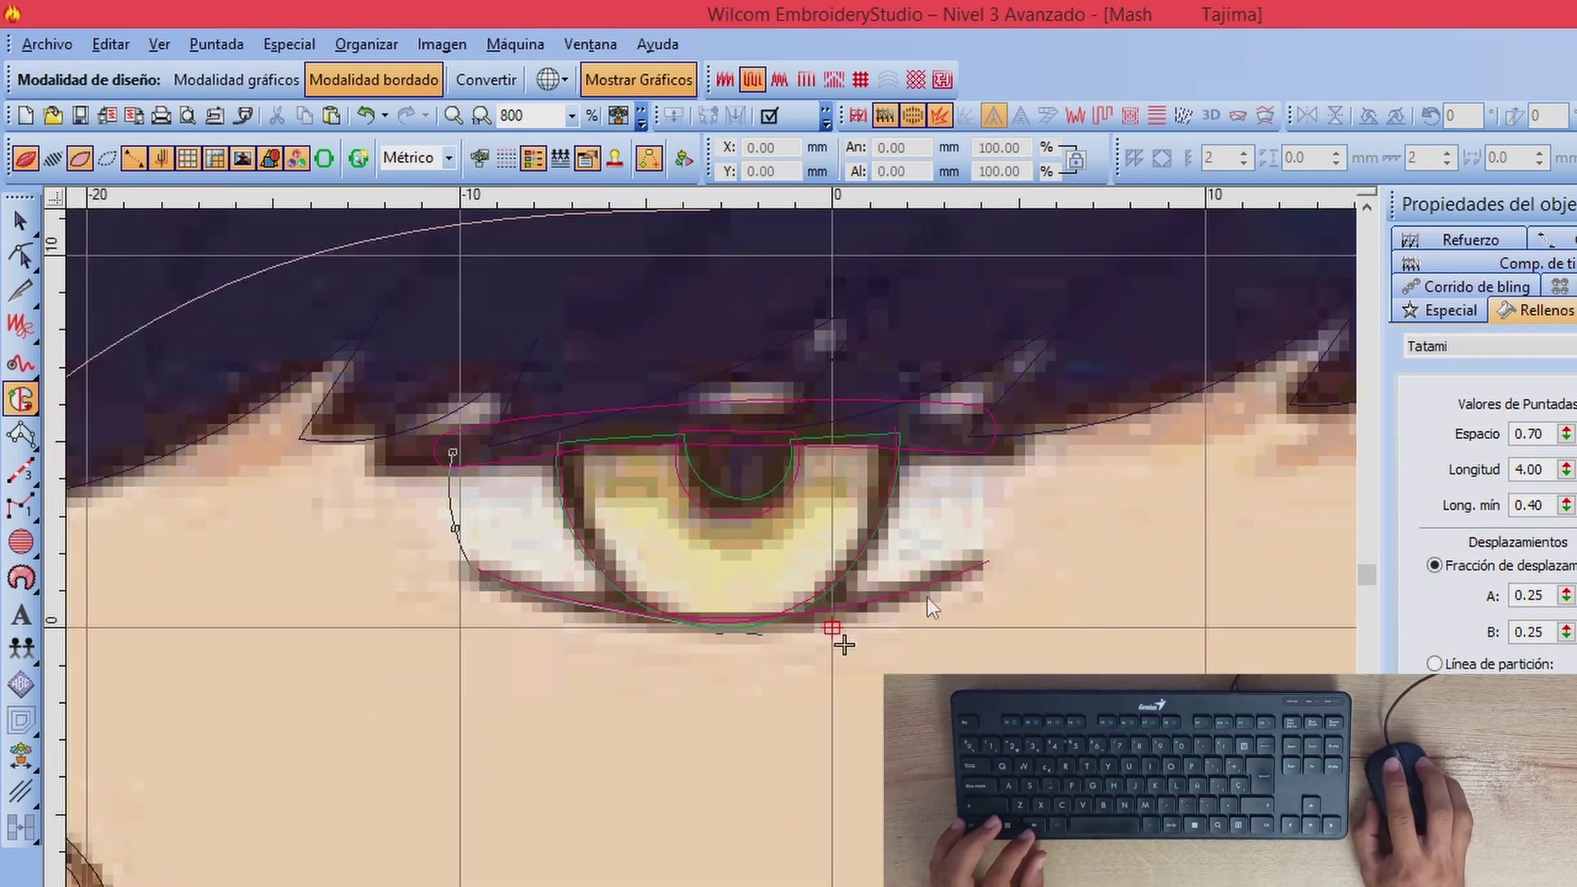
click(983, 579)
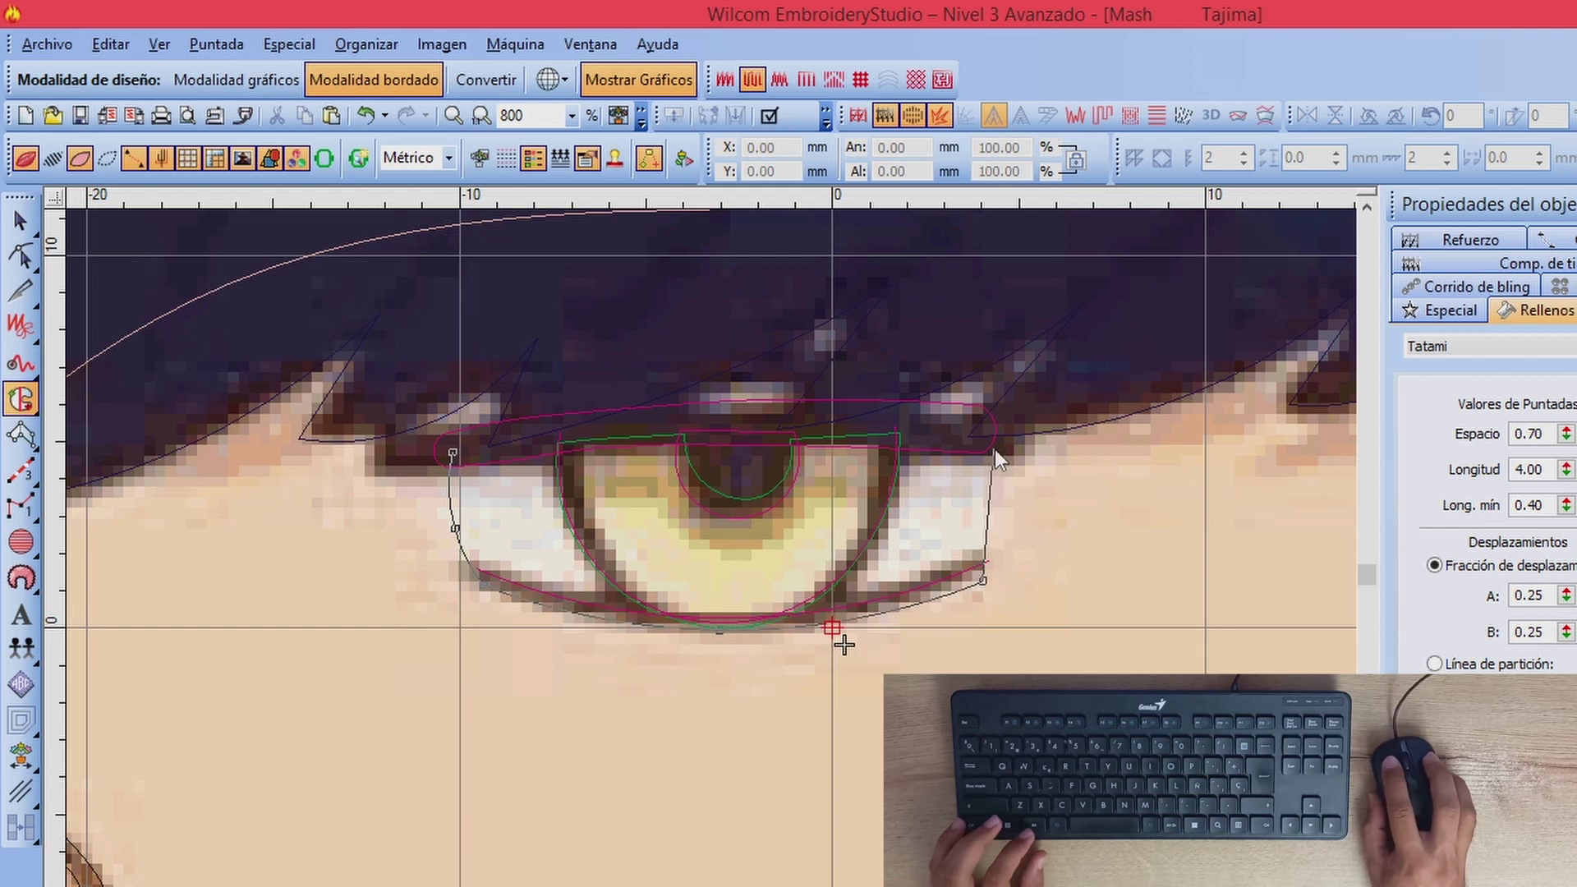
click(637, 424)
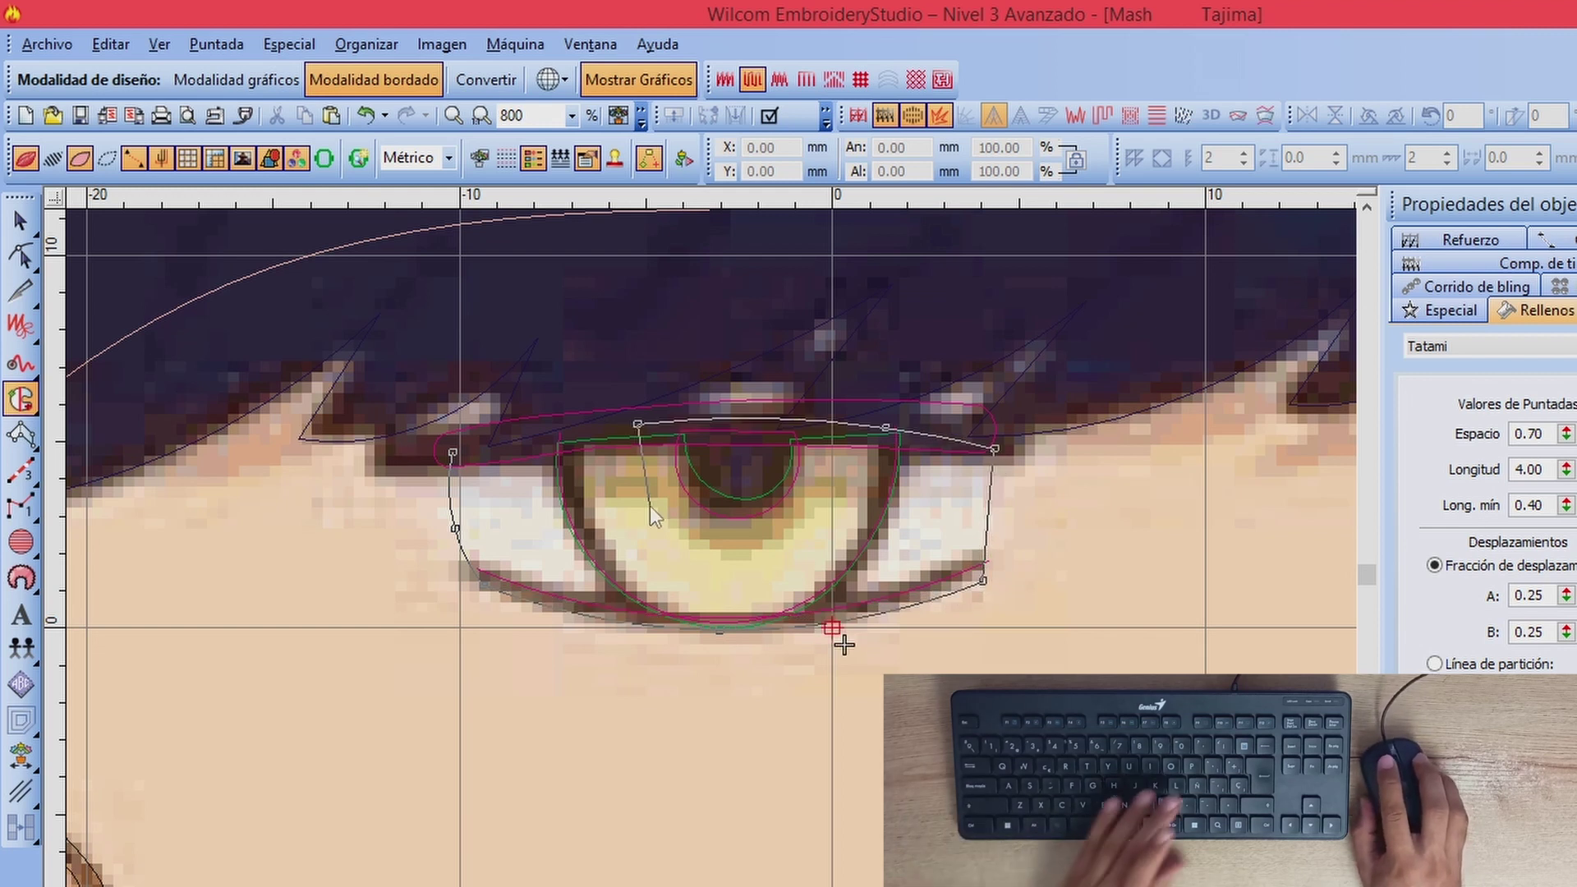
key(Return)
click(717, 325)
click(695, 717)
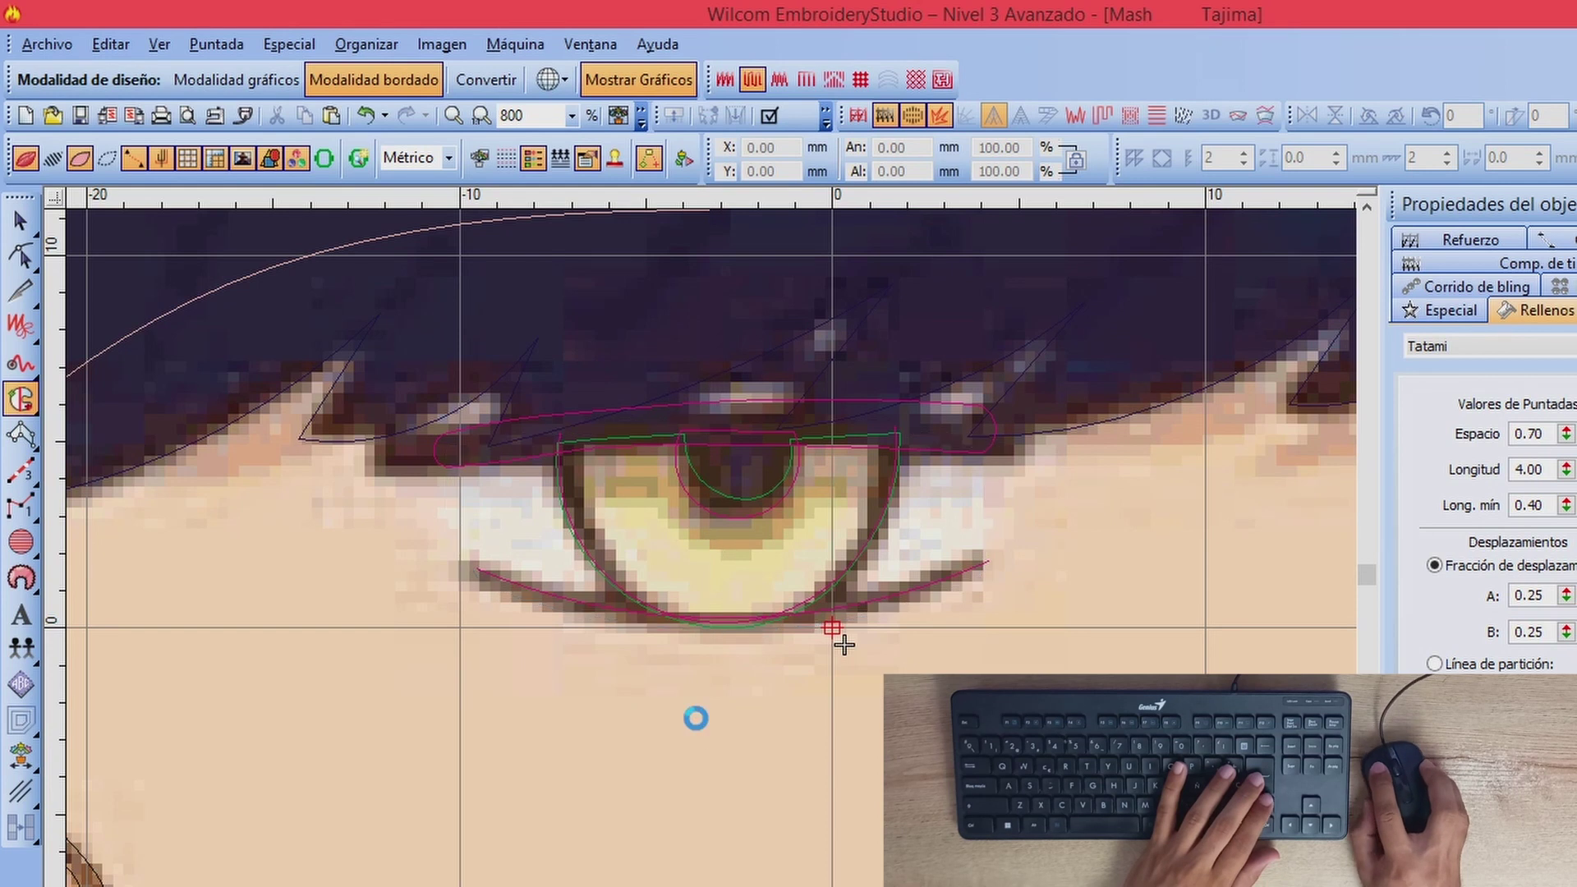
Step: Show the stitches and place the eyeball fill behind the eye's other parts in an off-white thread colour
click(56, 161)
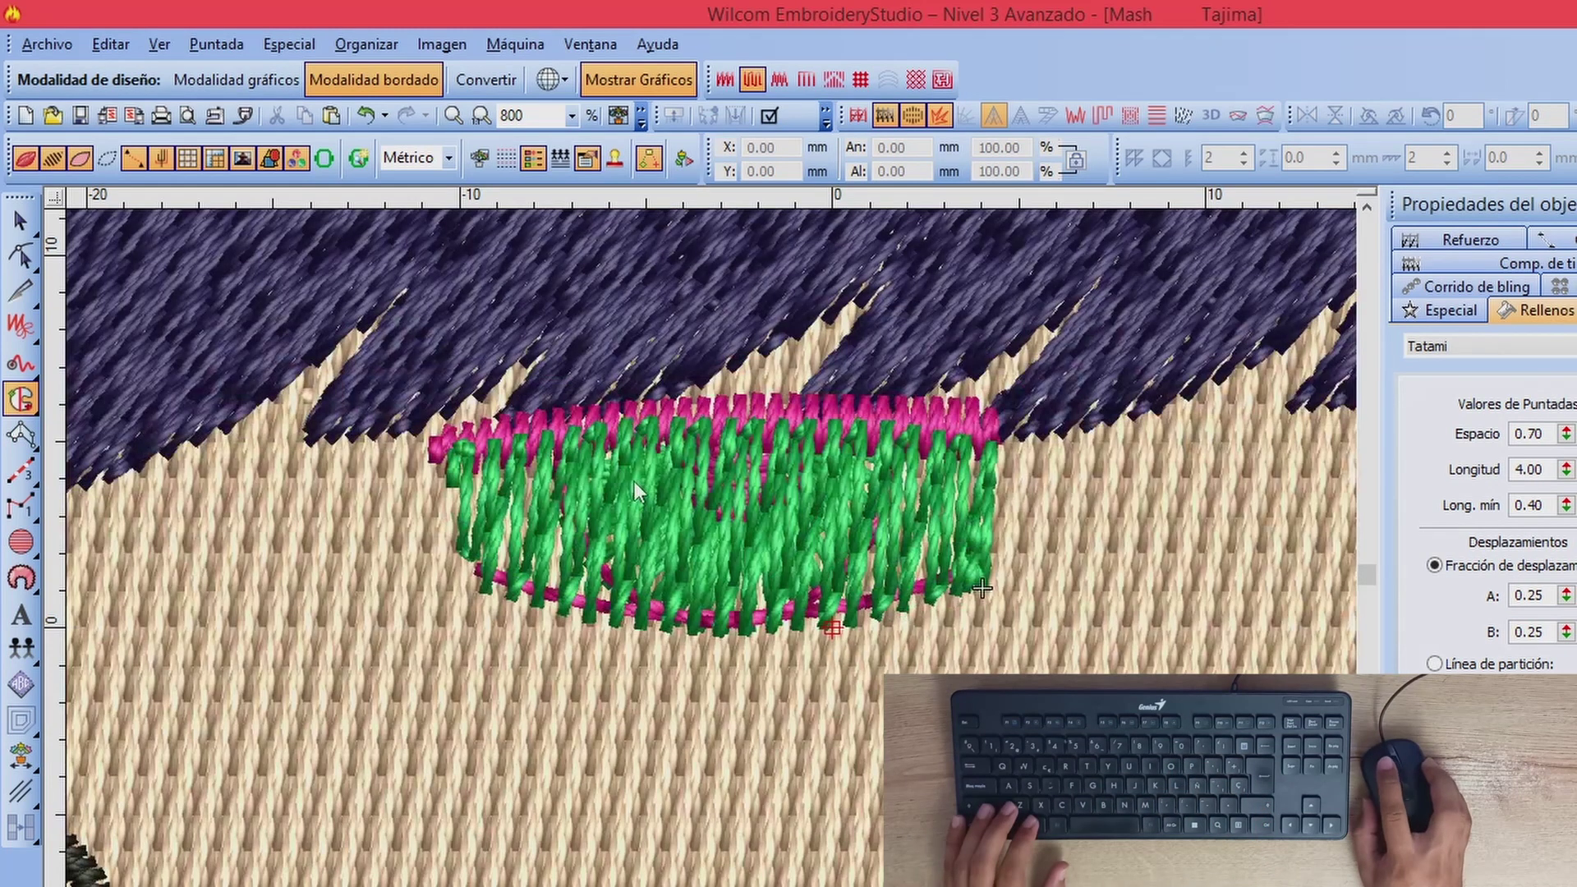
key(Escape)
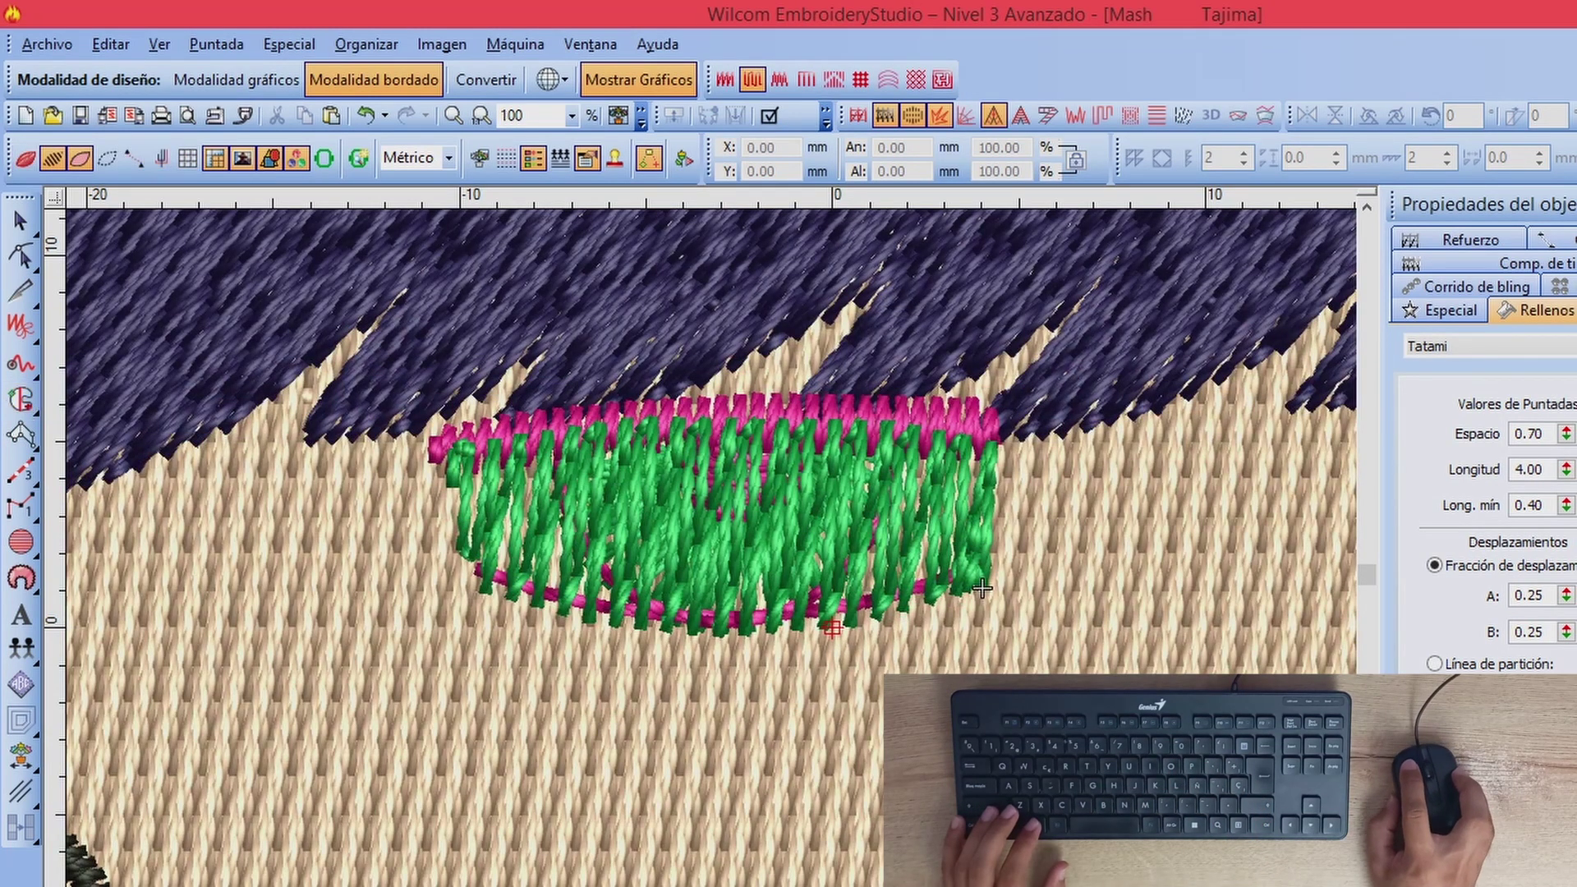
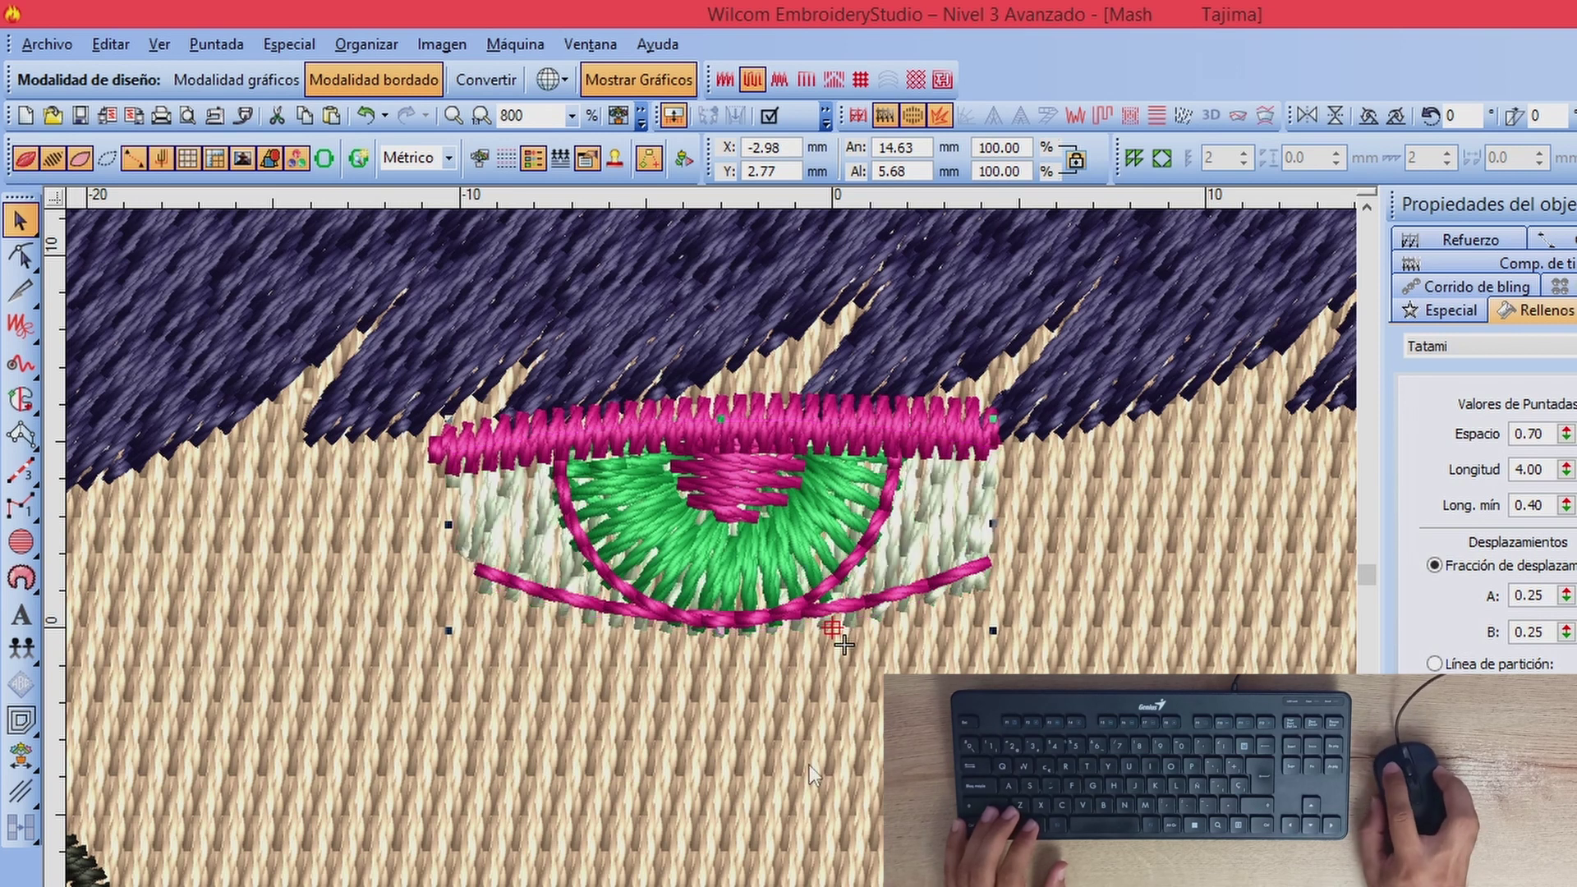
click(791, 672)
scroll(790, 672, down, 2)
click(273, 511)
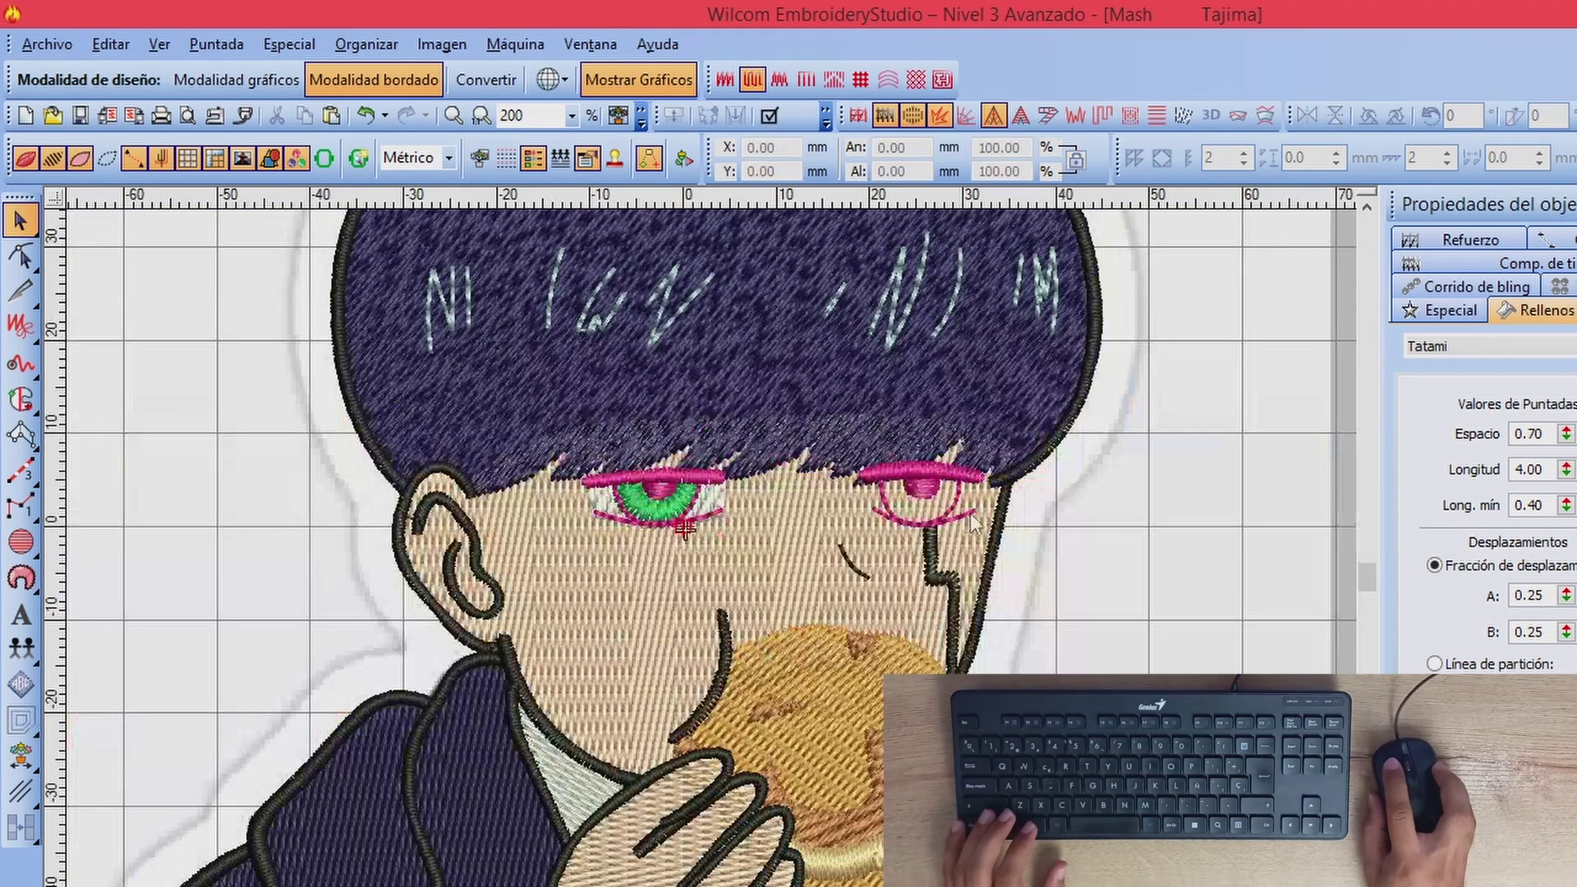
Step: Compare the stitched iris with the reference artwork and try golden yellow, lemon yellow and pale lime on its fill
key(s)
key(s)
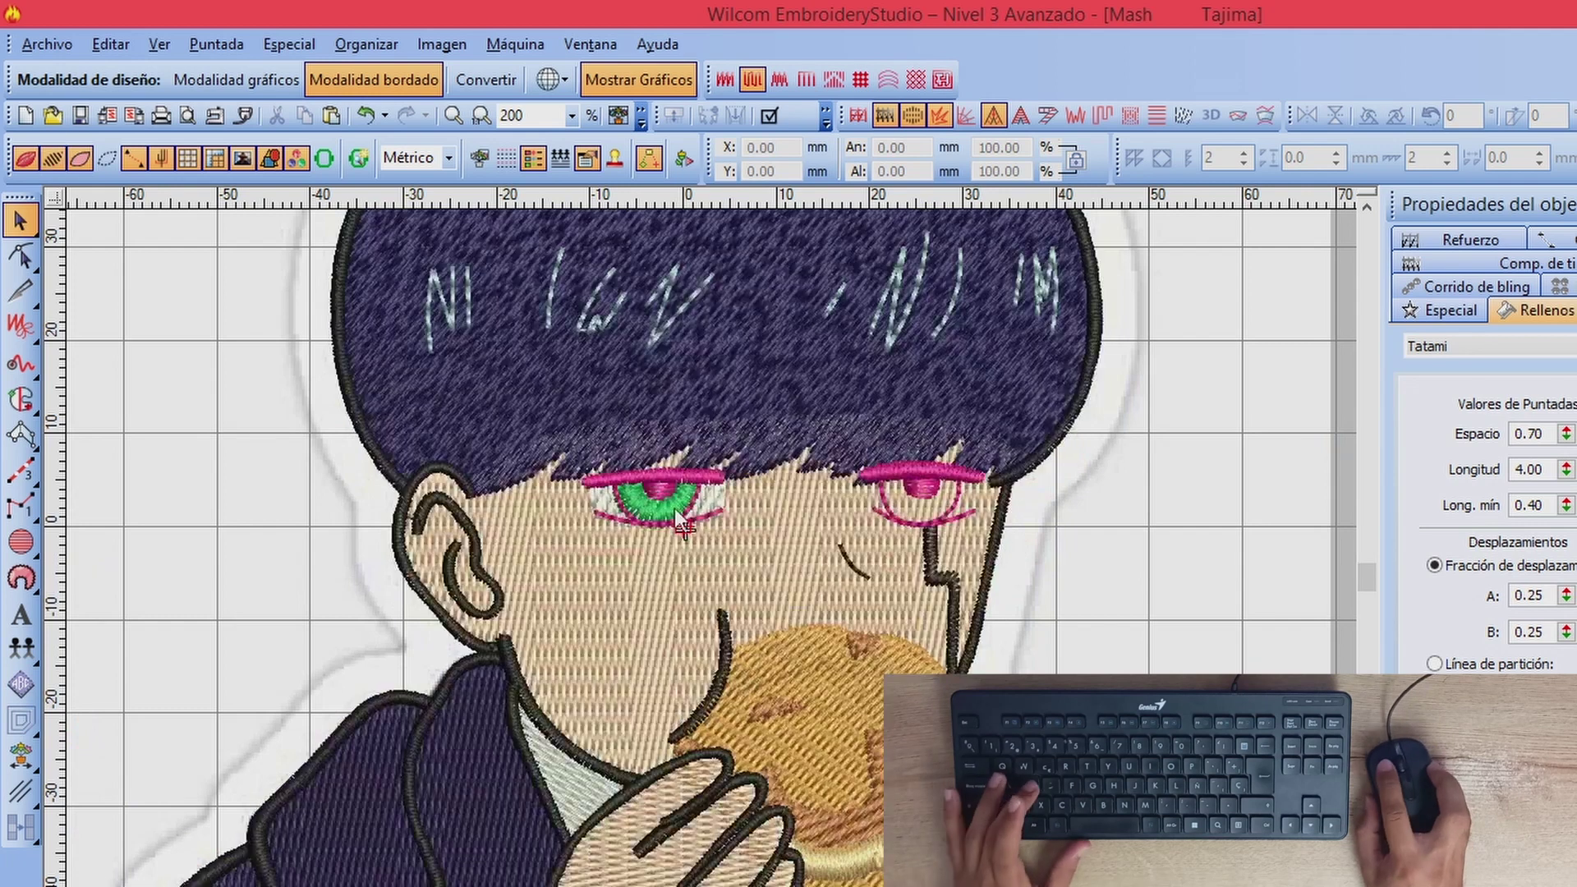
key(s)
key(s)
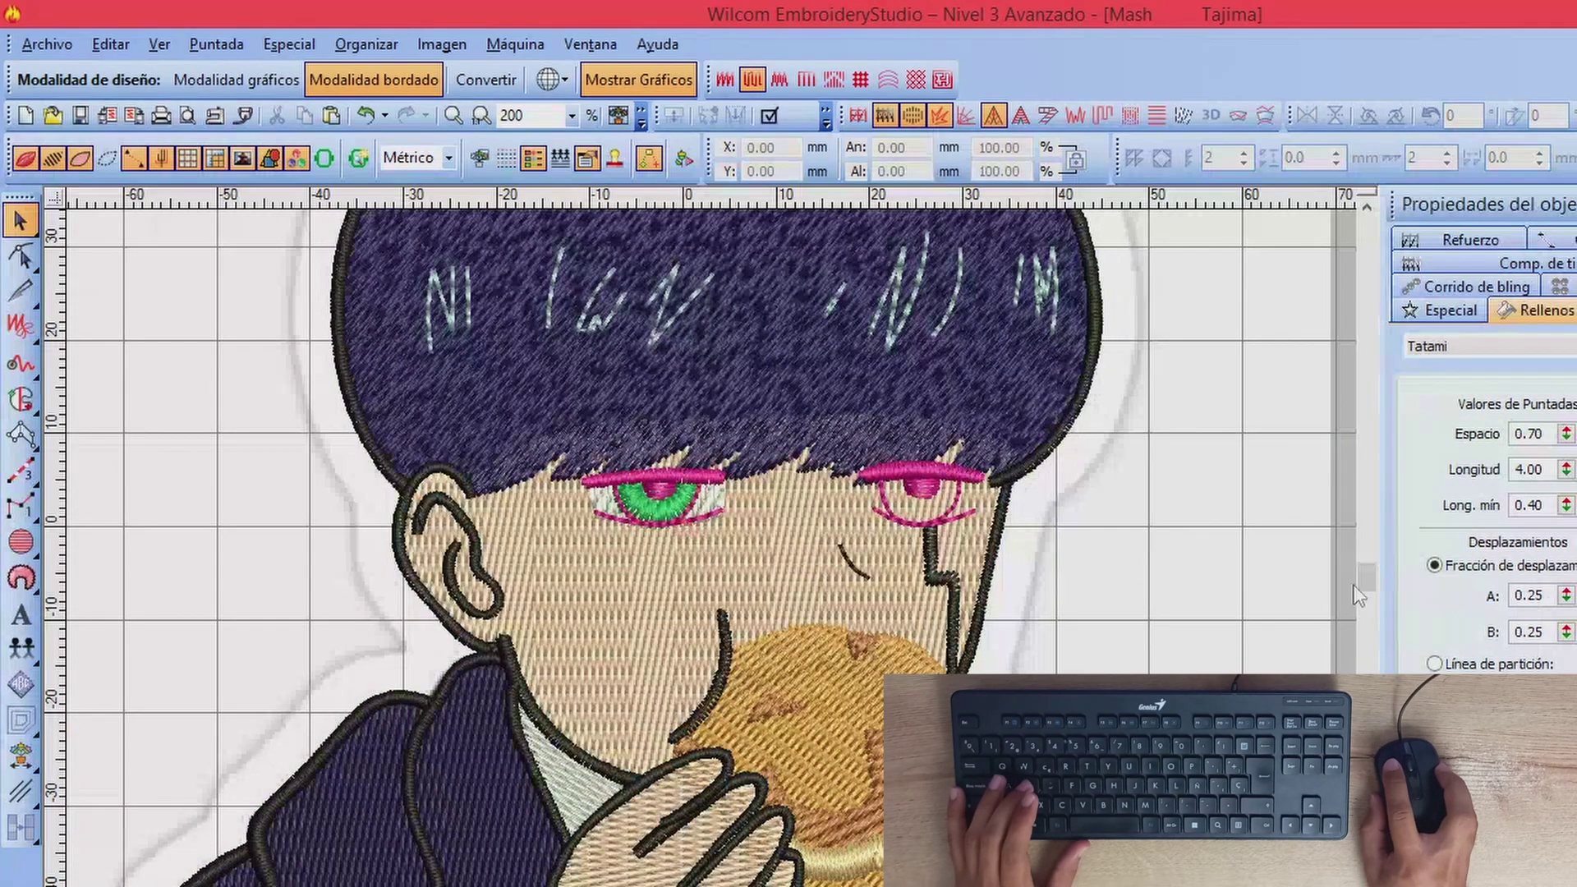
click(685, 530)
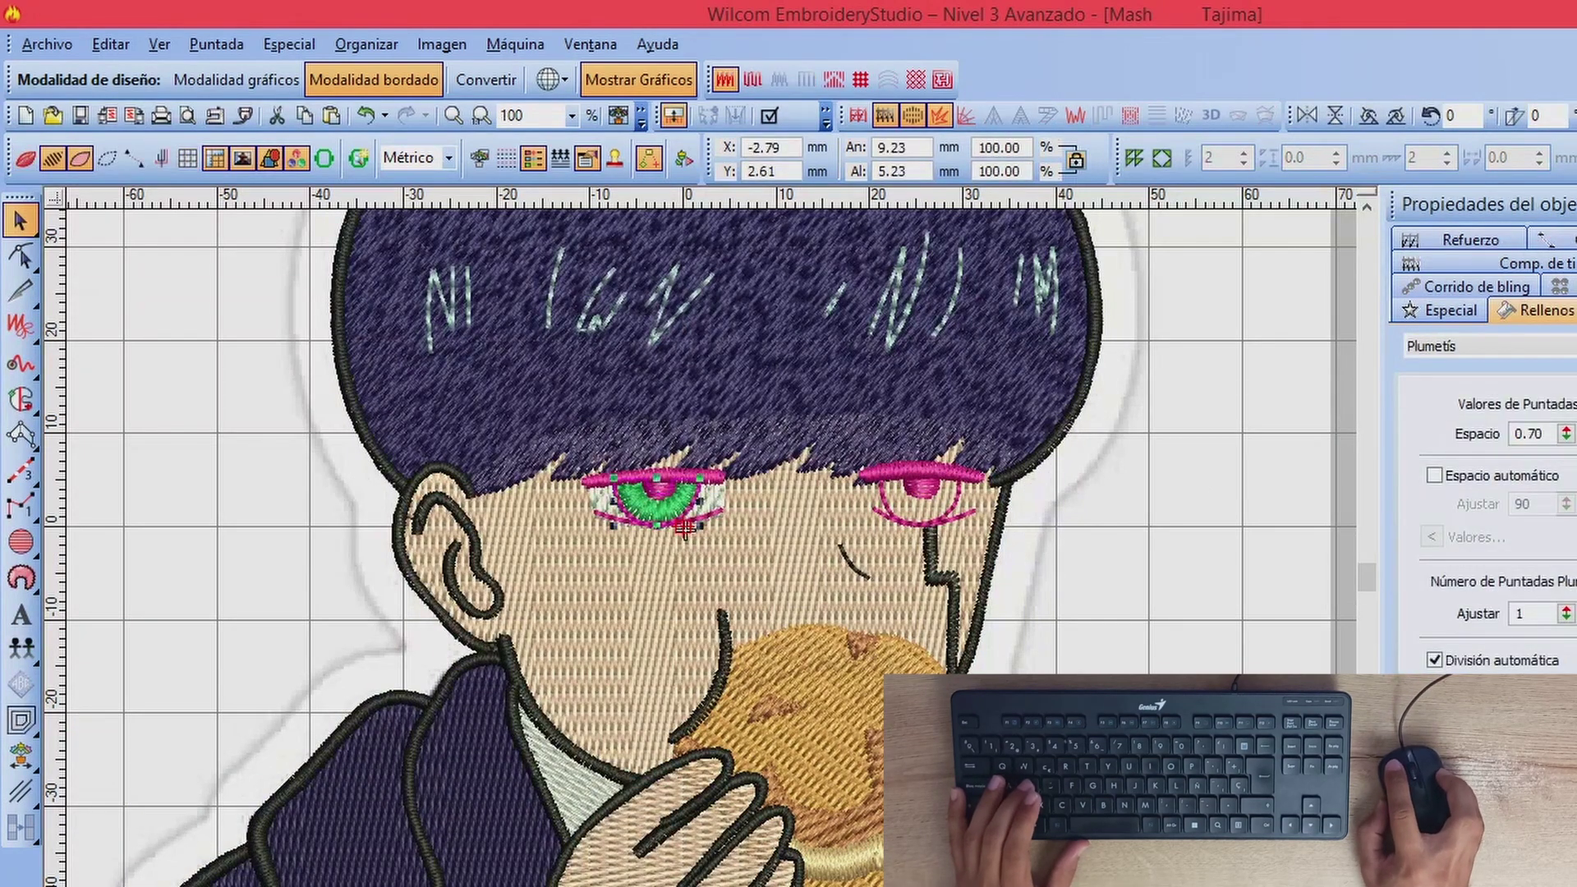
key(s)
key(s)
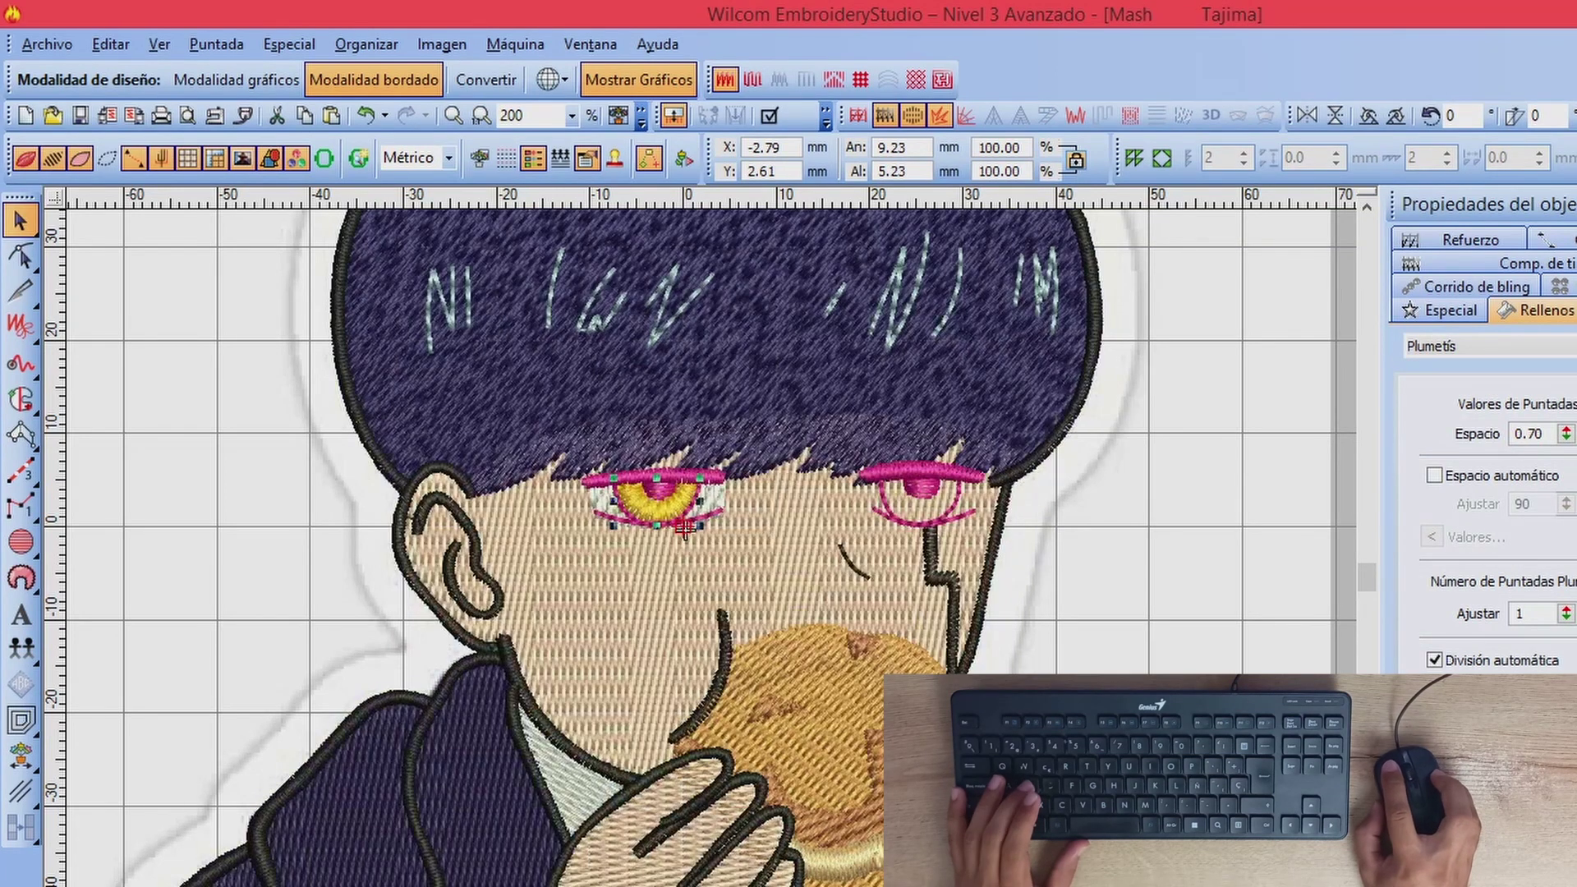
key(s)
key(s)
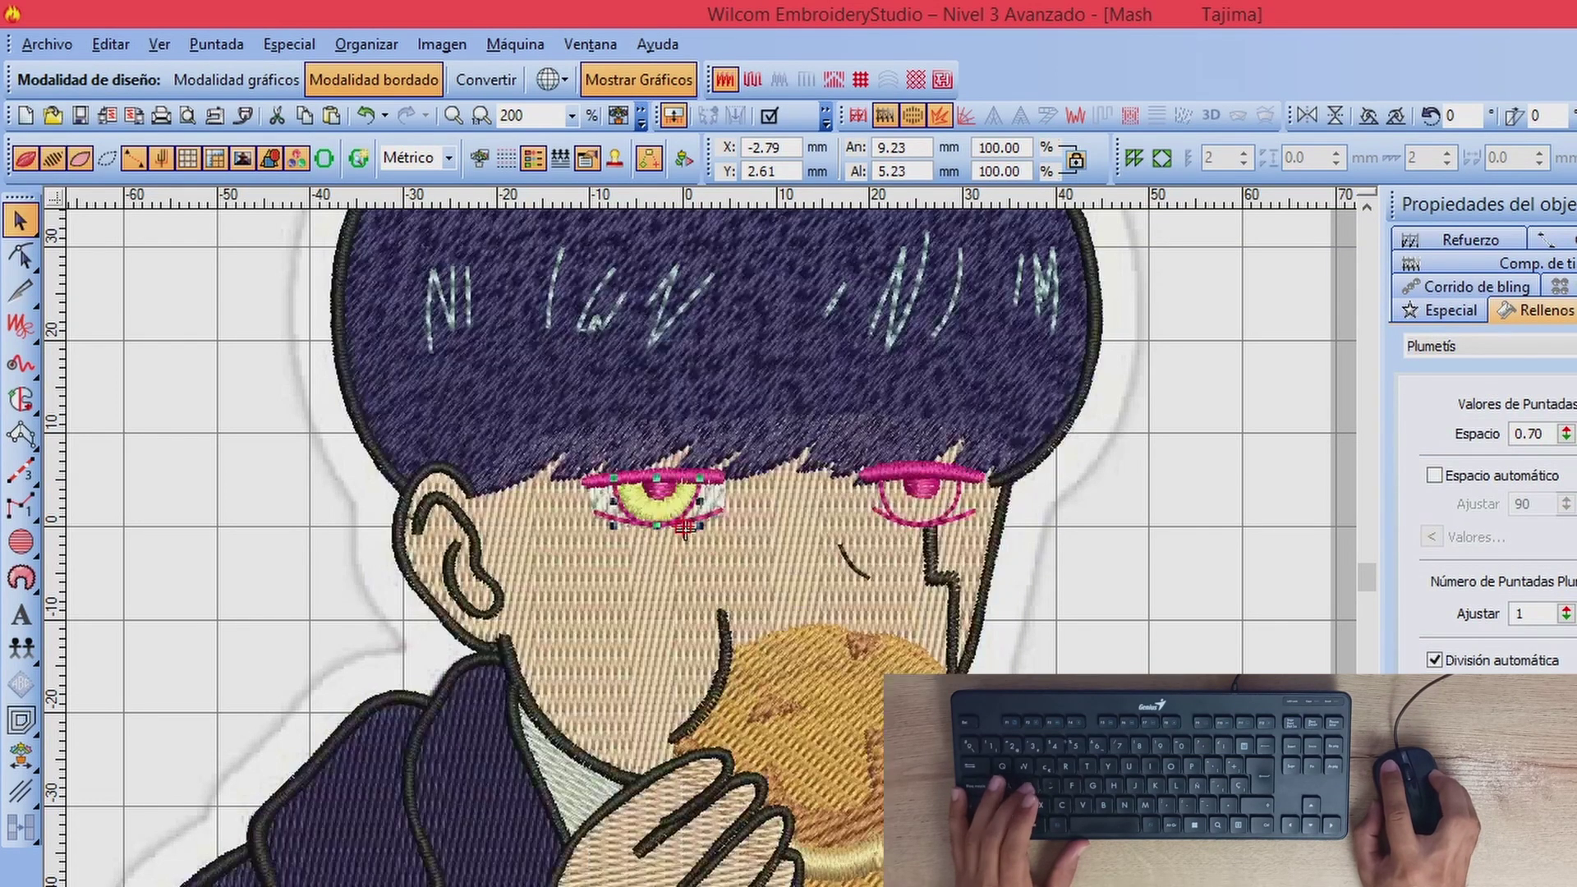
key(s)
key(s)
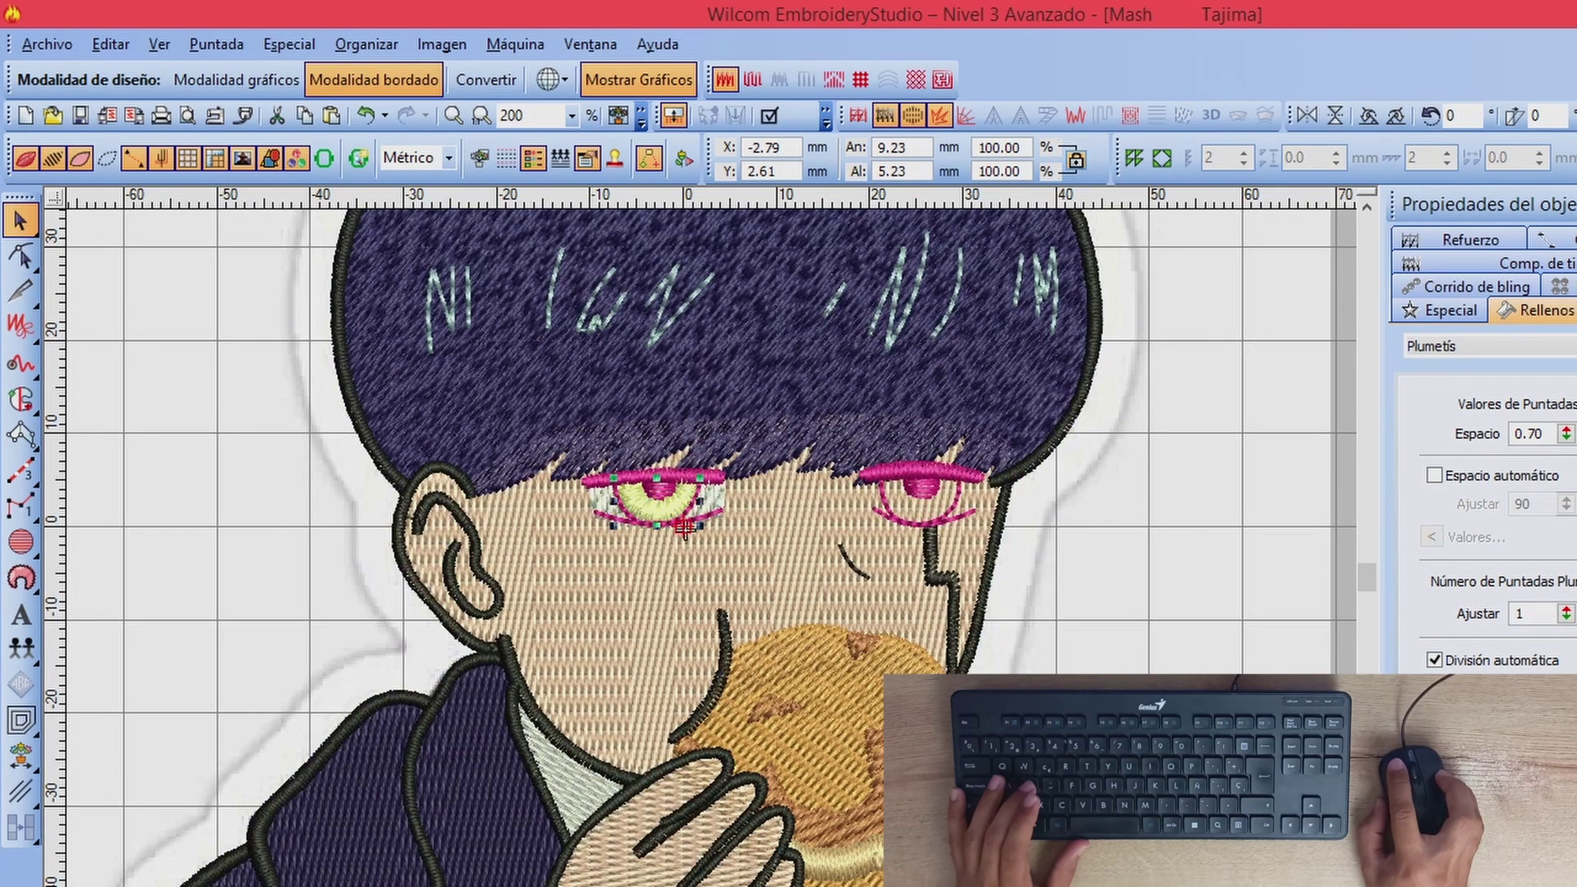
Step: Recolour the ear-side eye's iris fill lemon yellow to match the reference artwork, and deselect it
key(s)
key(s)
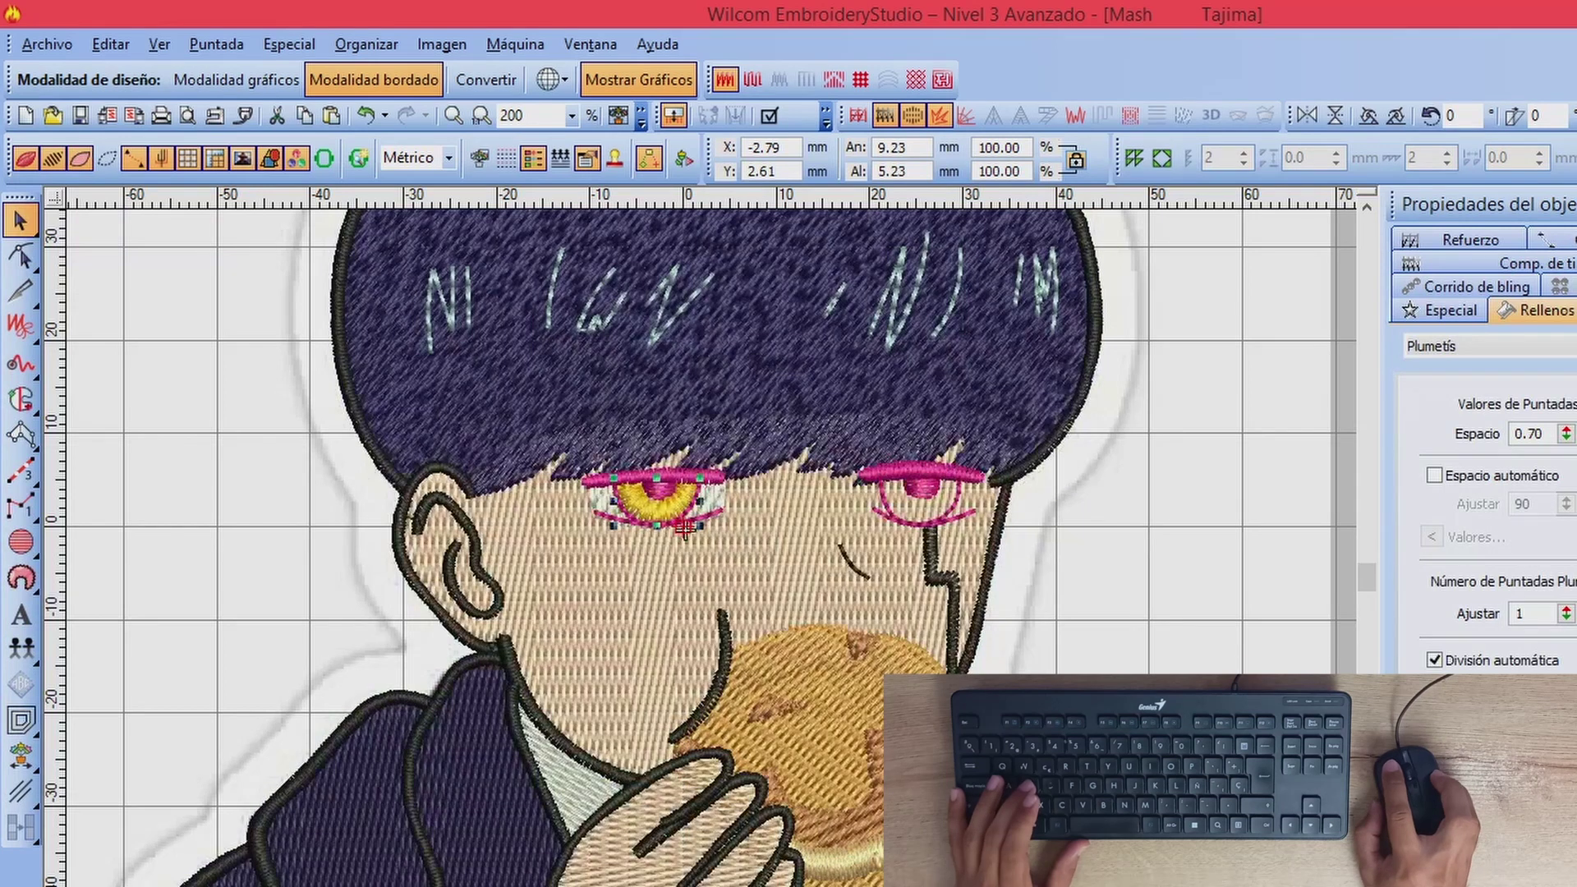
key(s)
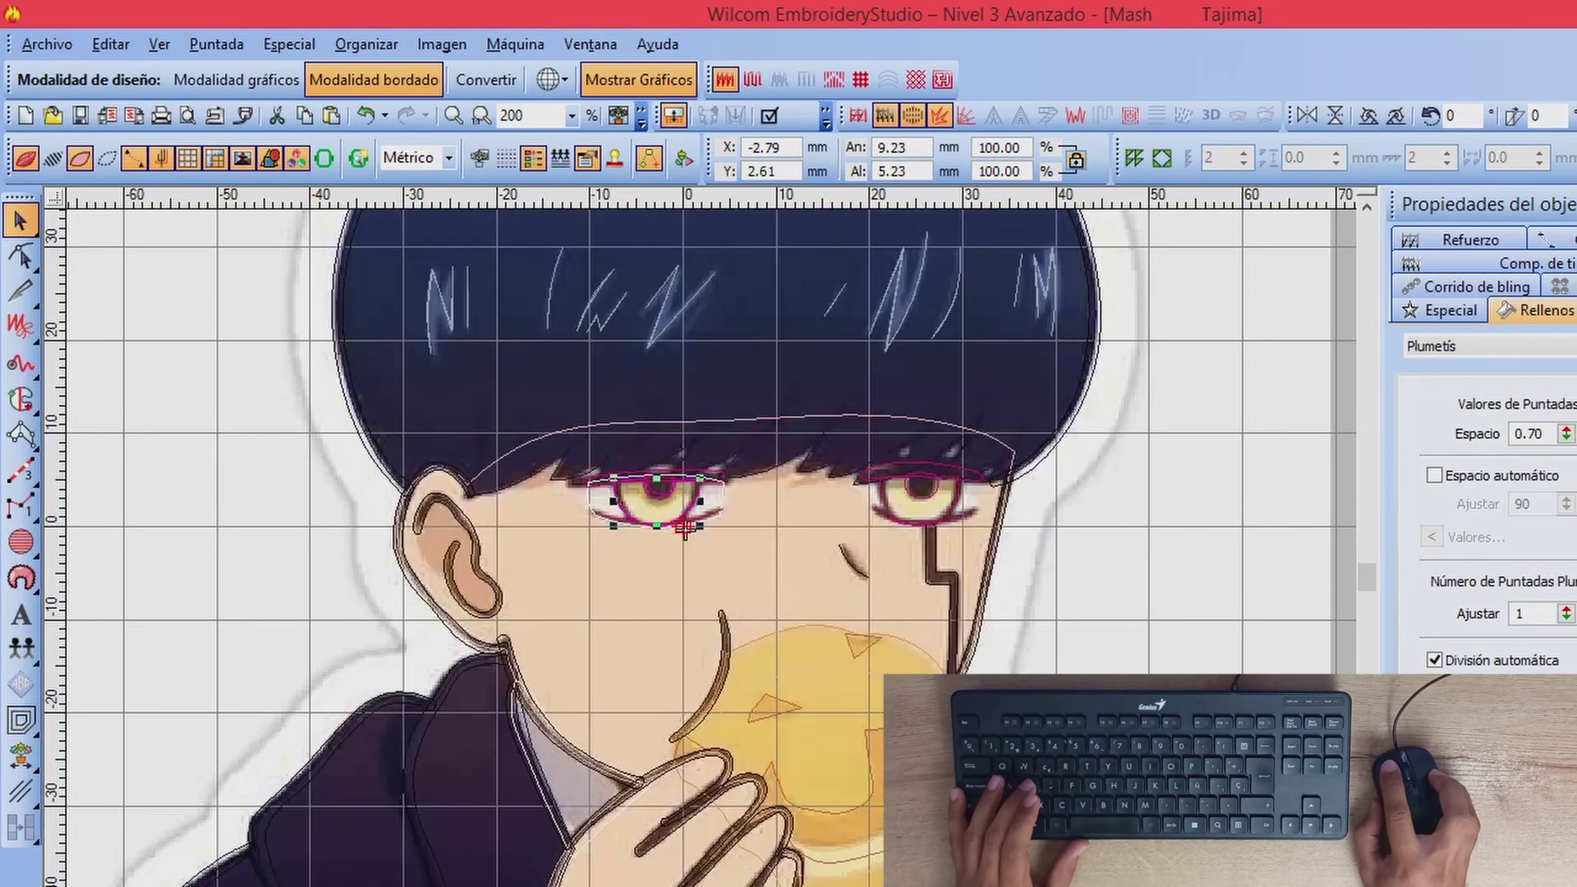
key(s)
key(s)
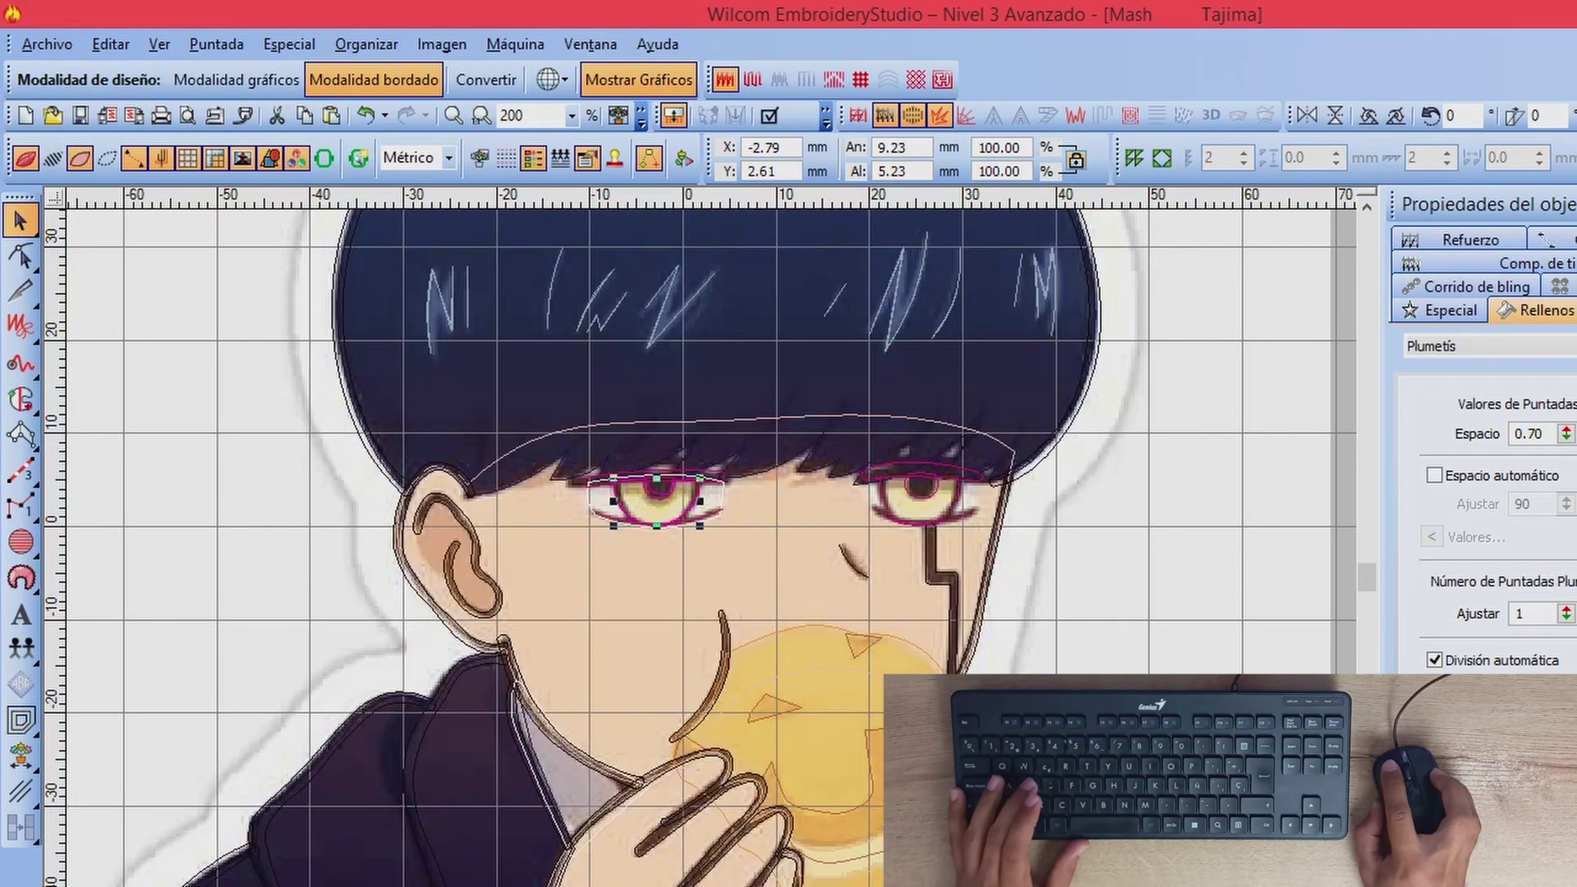
key(s)
key(s)
key(s)
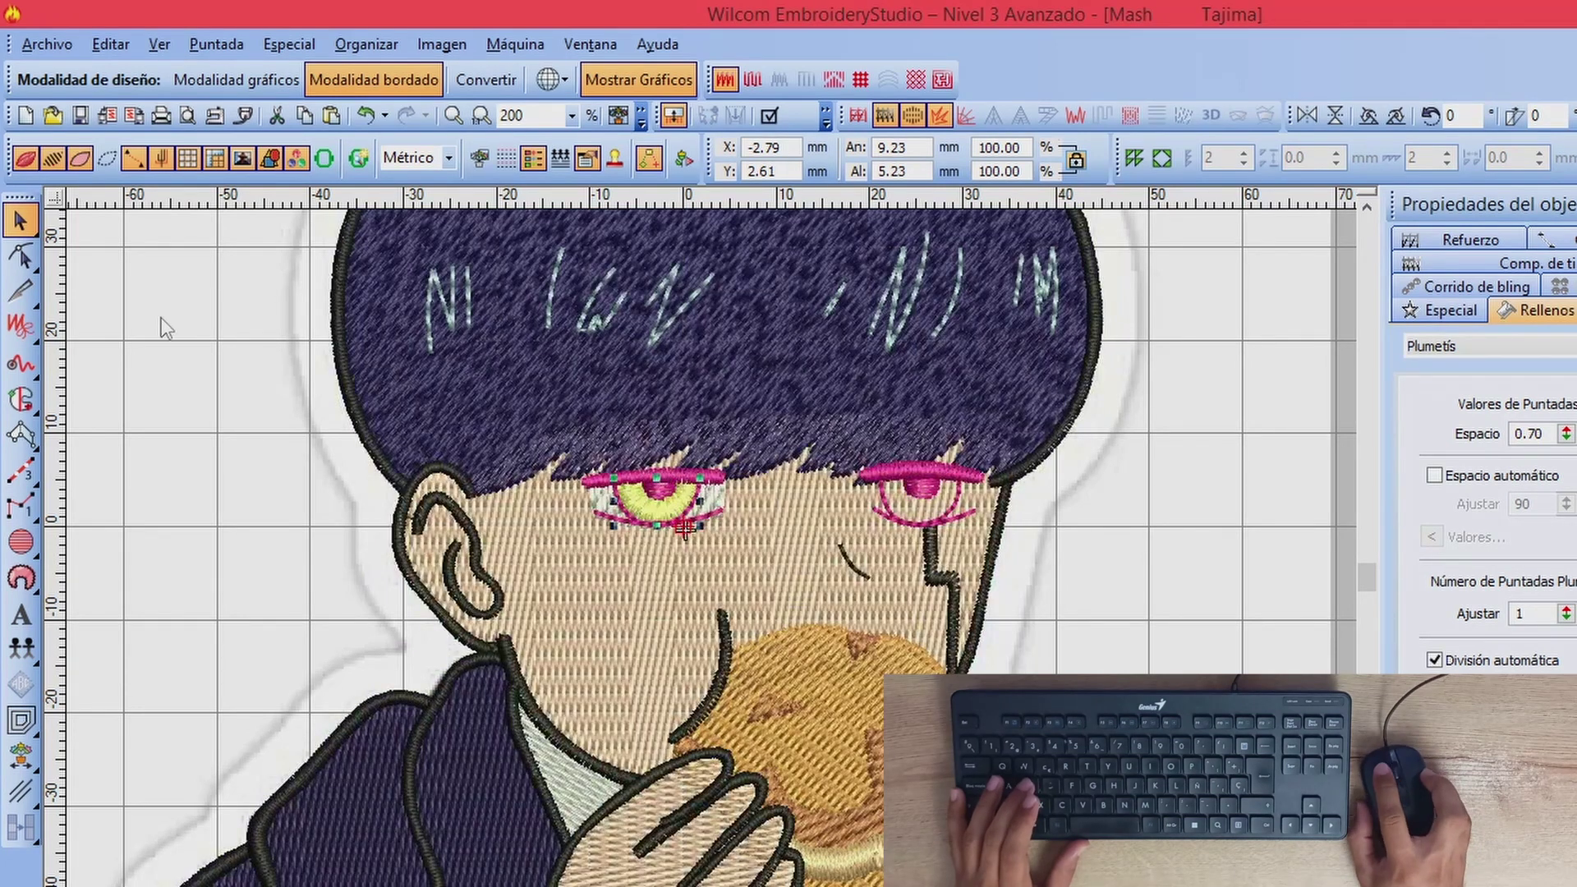
key(Escape)
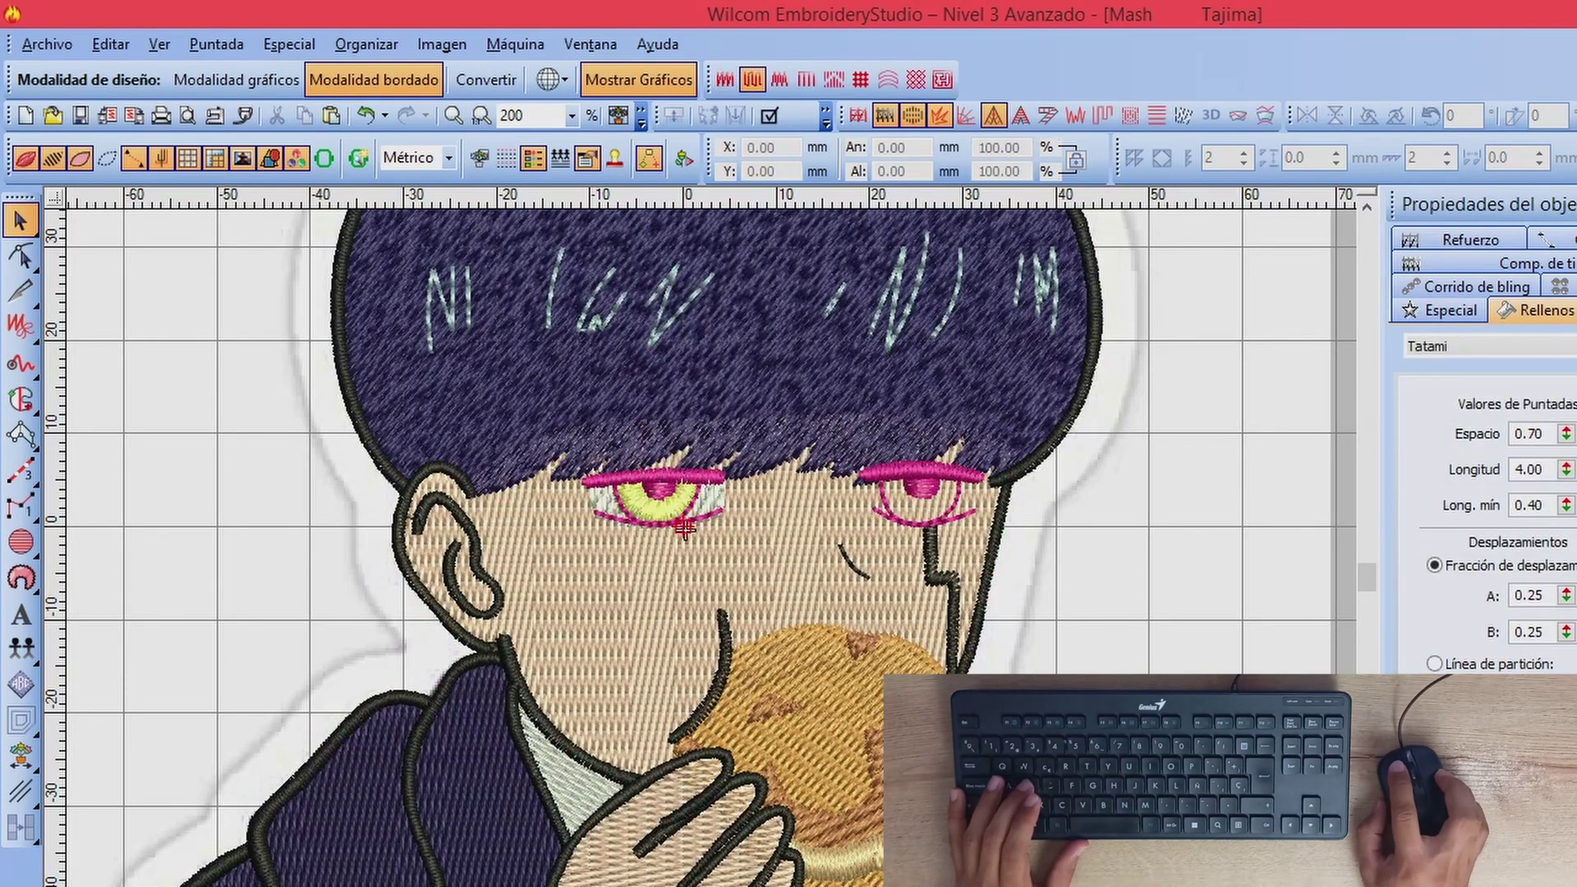
Step: Select the iris fill again and compare its thread colour with the reference artwork by hiding the stitches
click(684, 528)
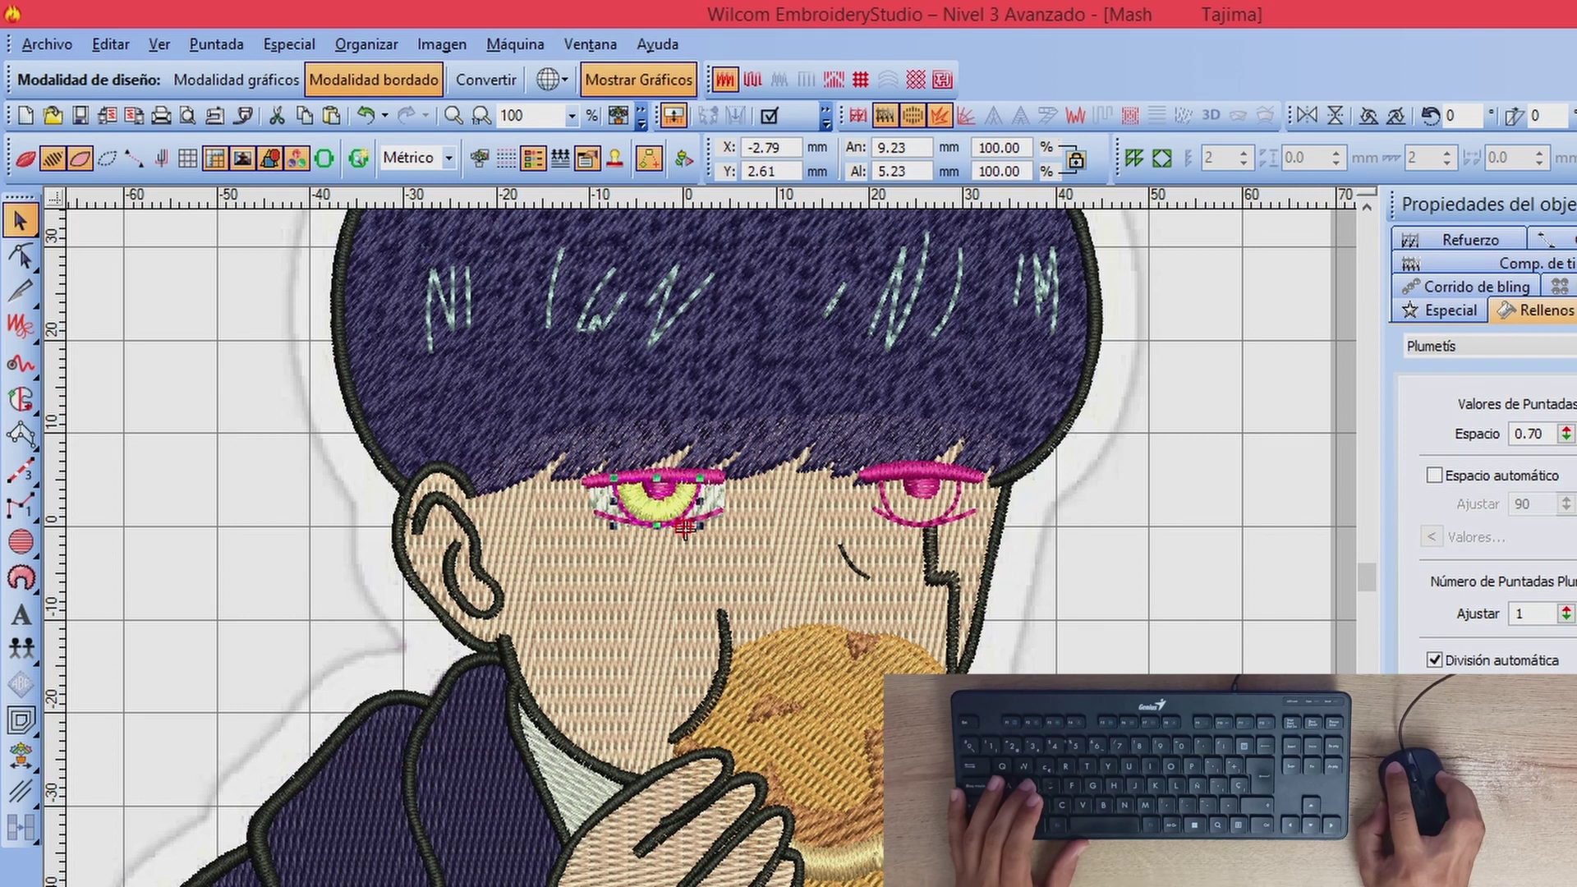
key(s)
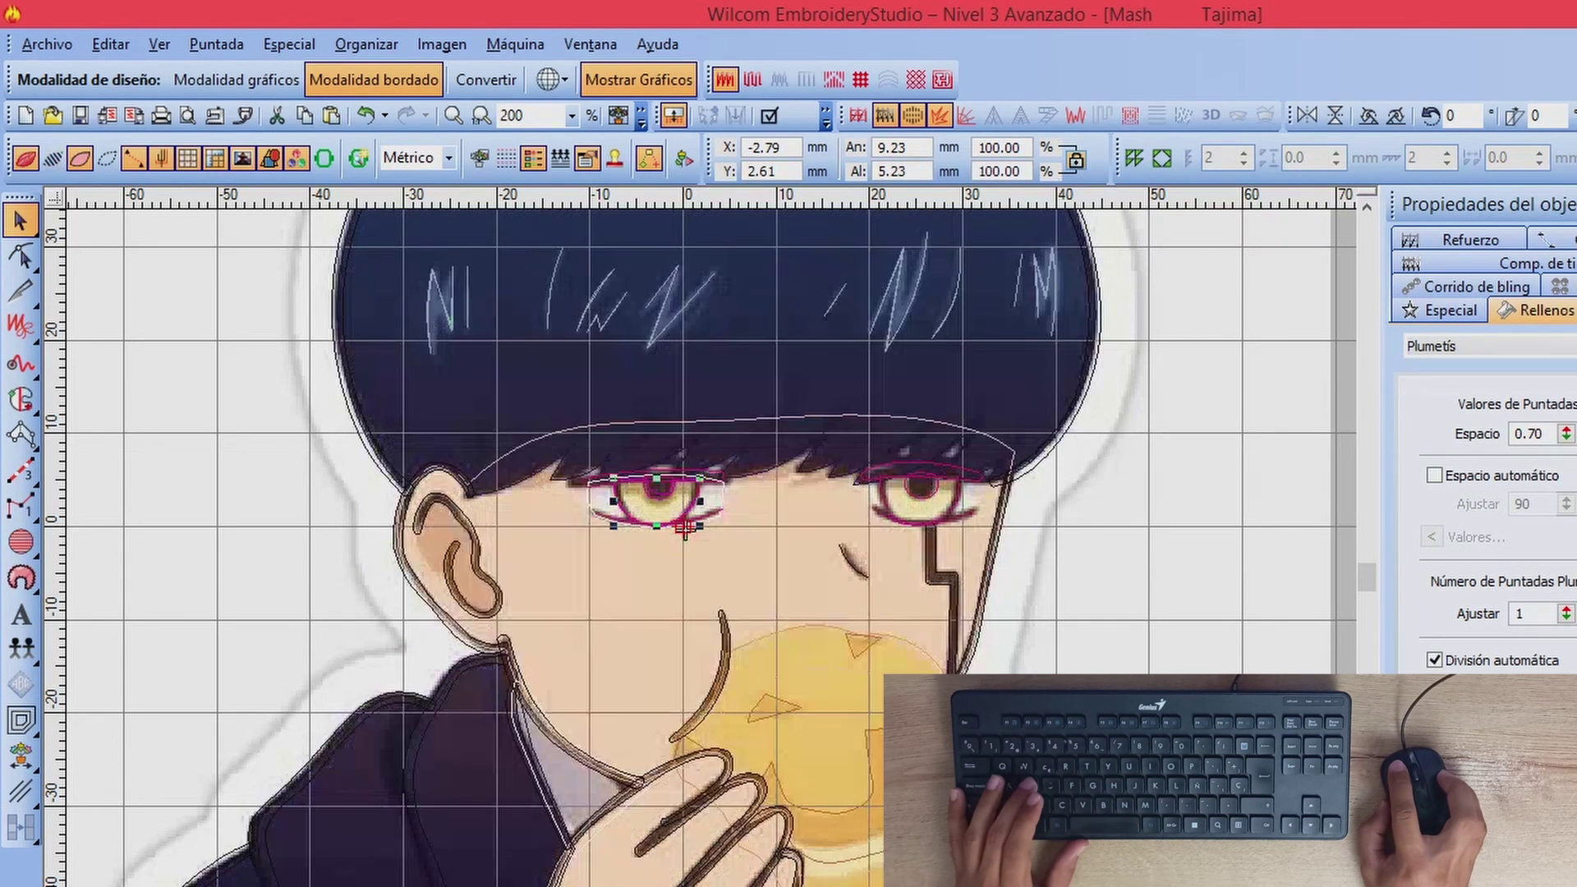
key(s)
key(s)
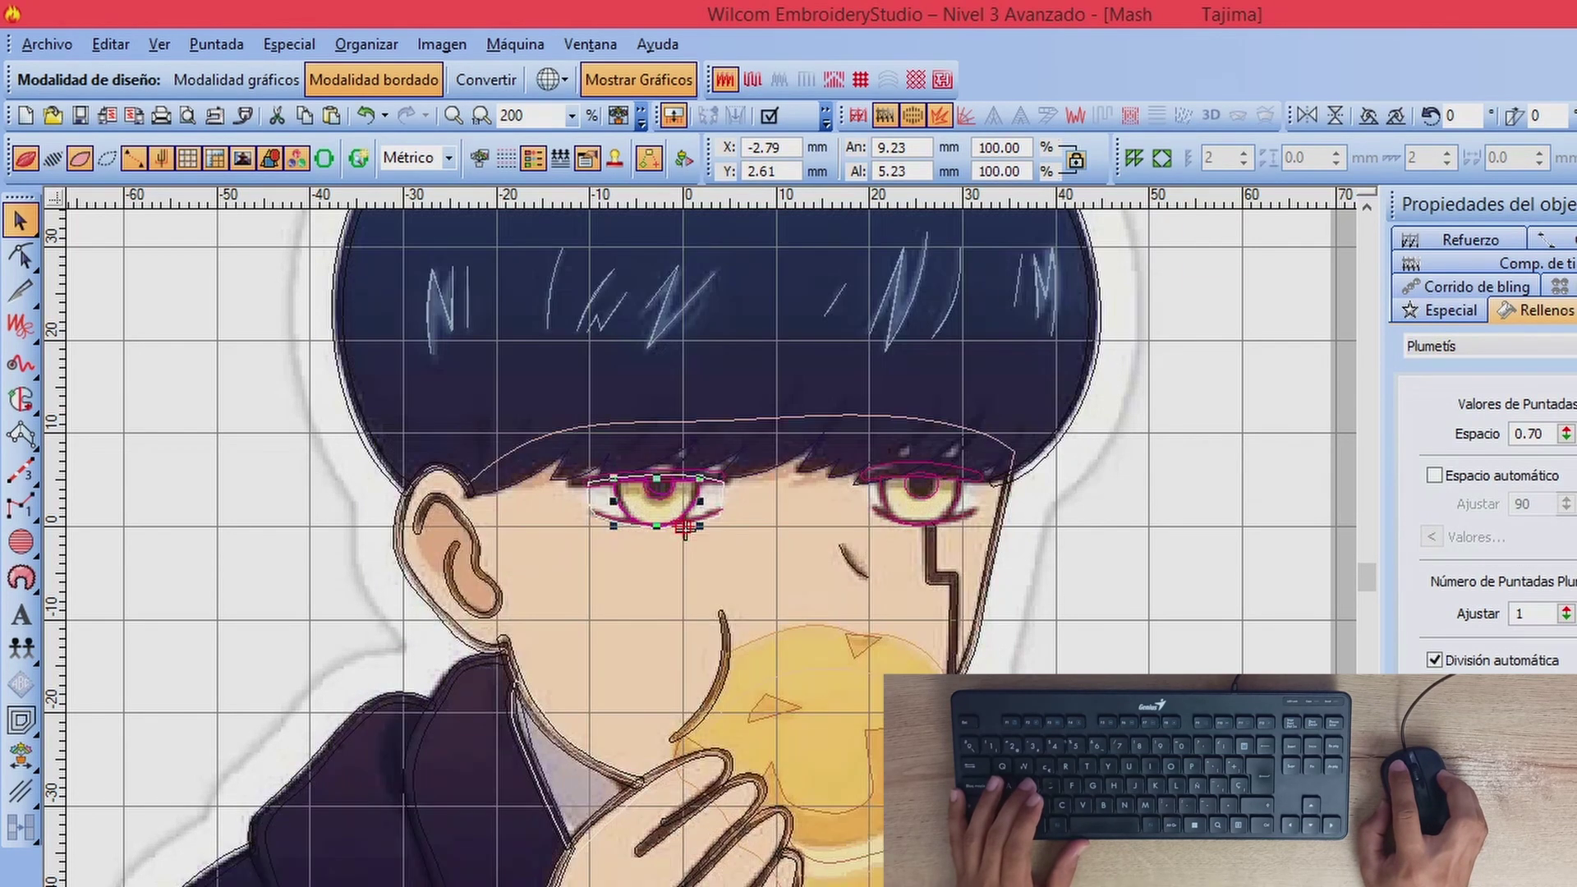
Step: Deselect the iris fill and outline the eyeball of the eye above the cheek mark as a Tatami complex fill following the artwork
key(s)
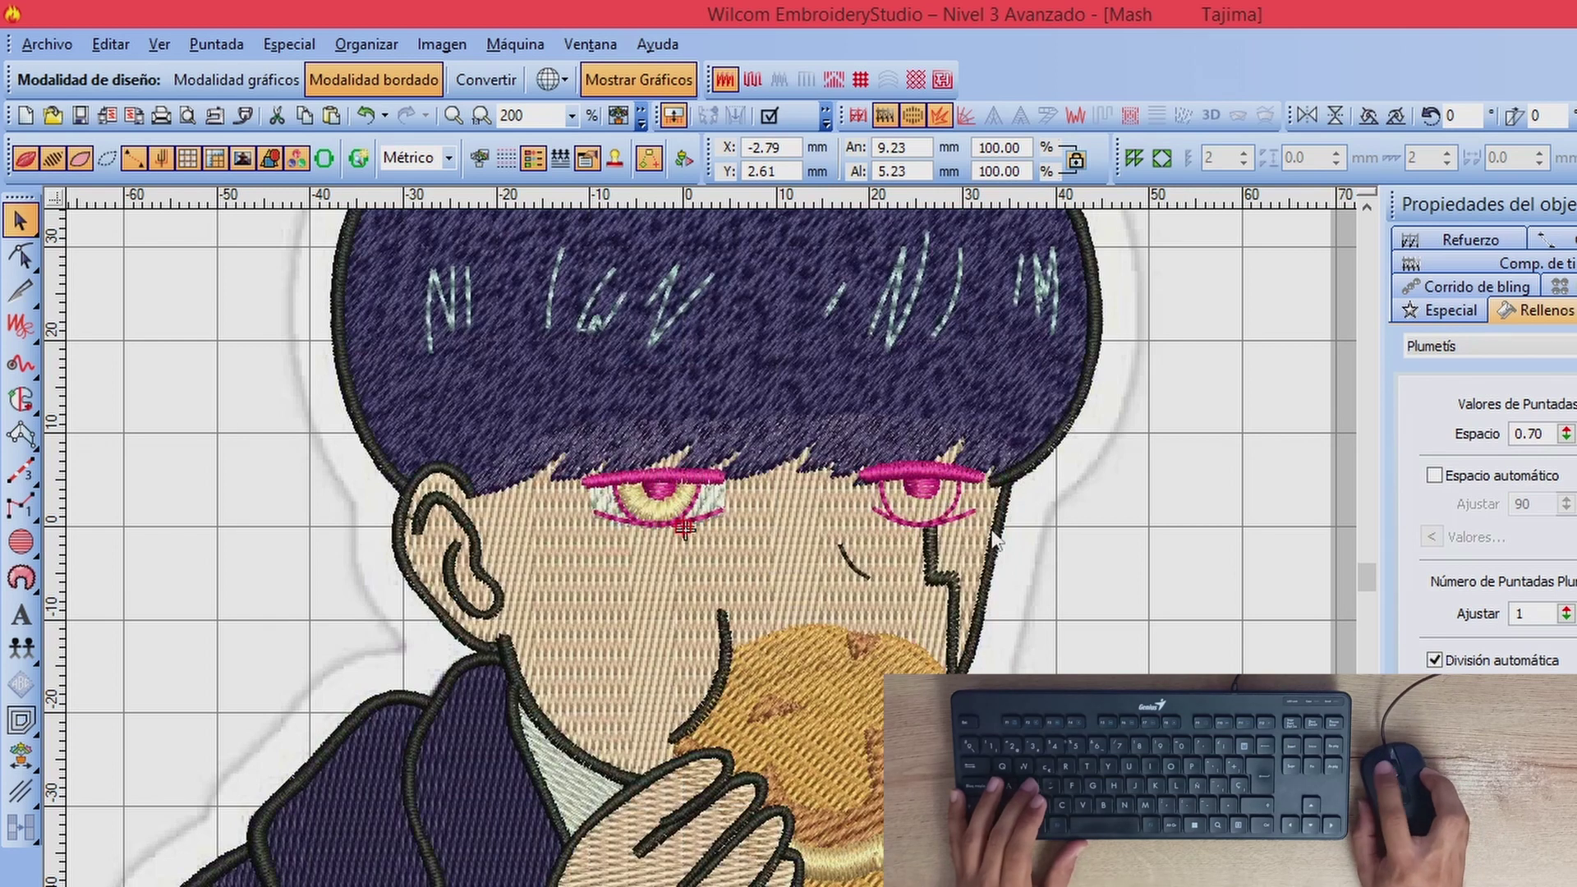
click(1081, 470)
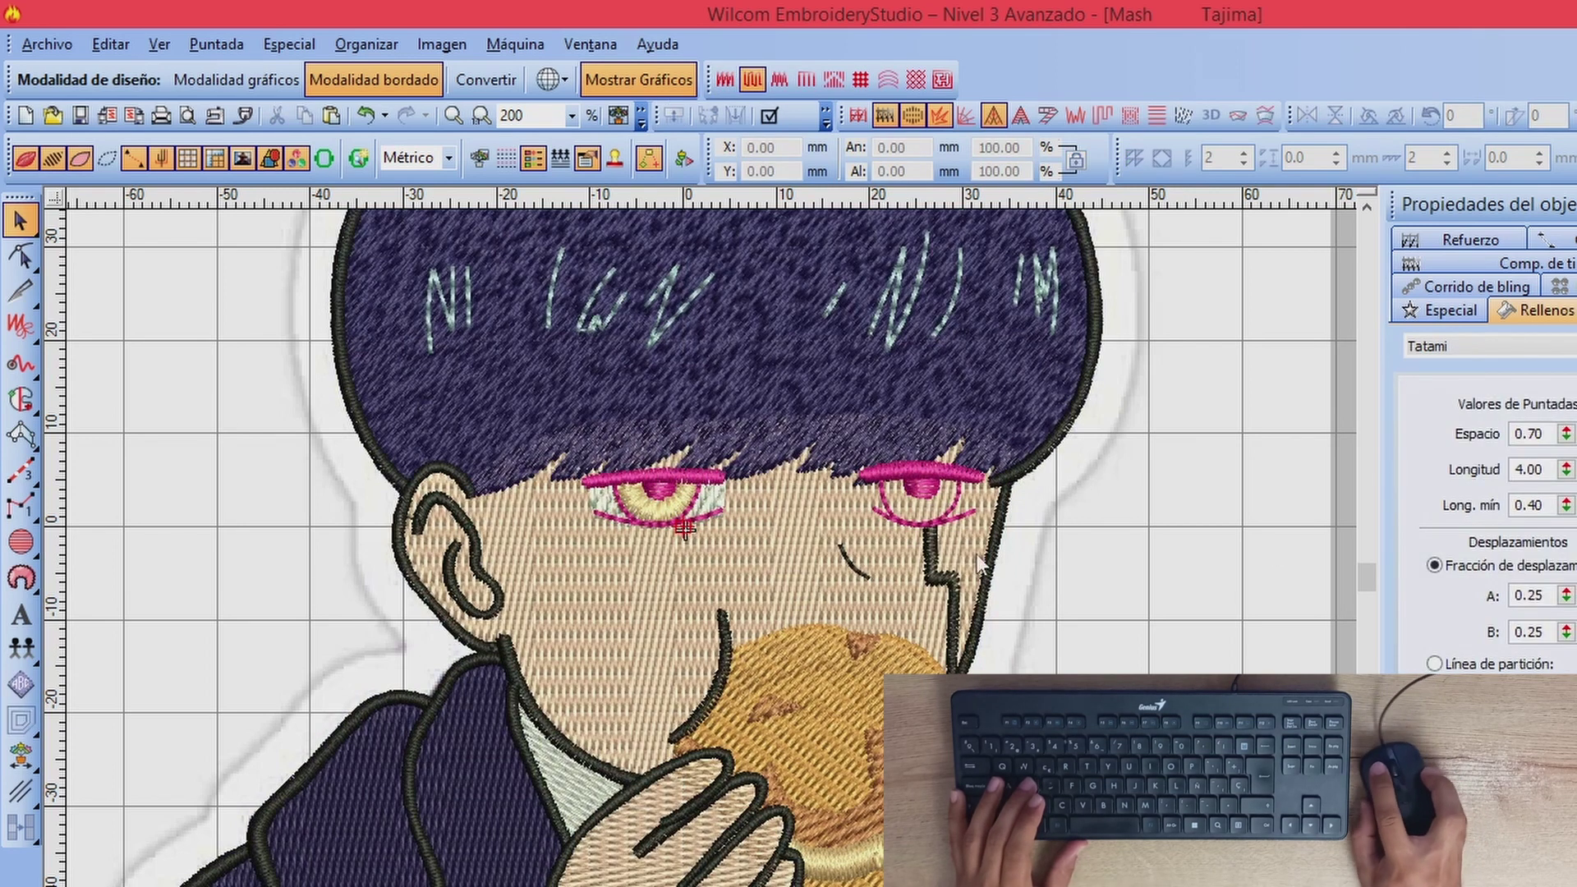
click(20, 400)
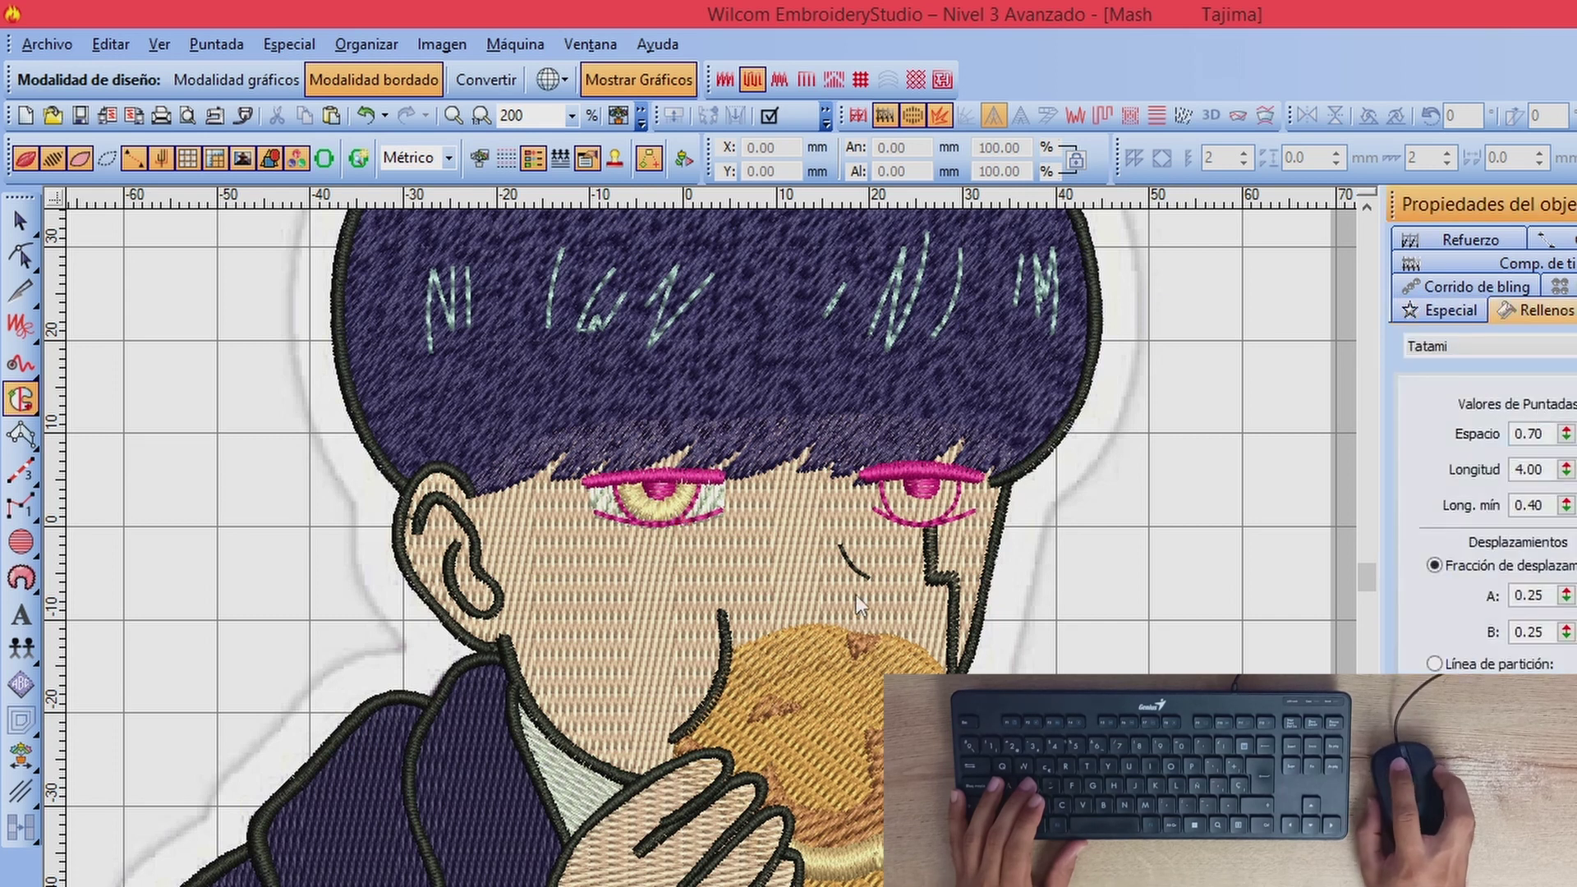
key(s)
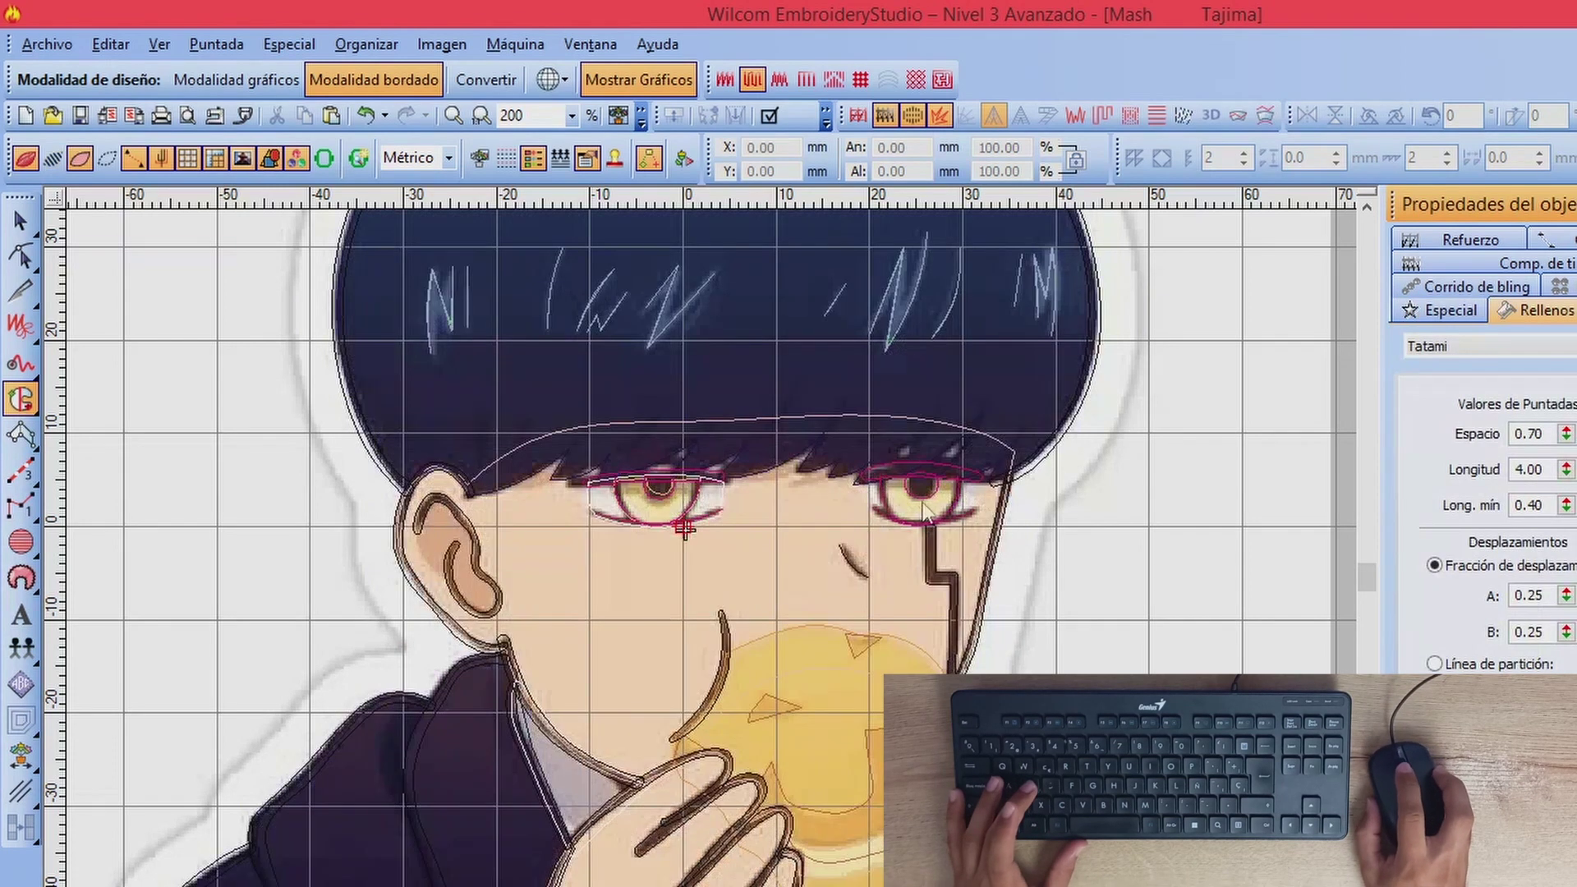
click(874, 487)
key(z)
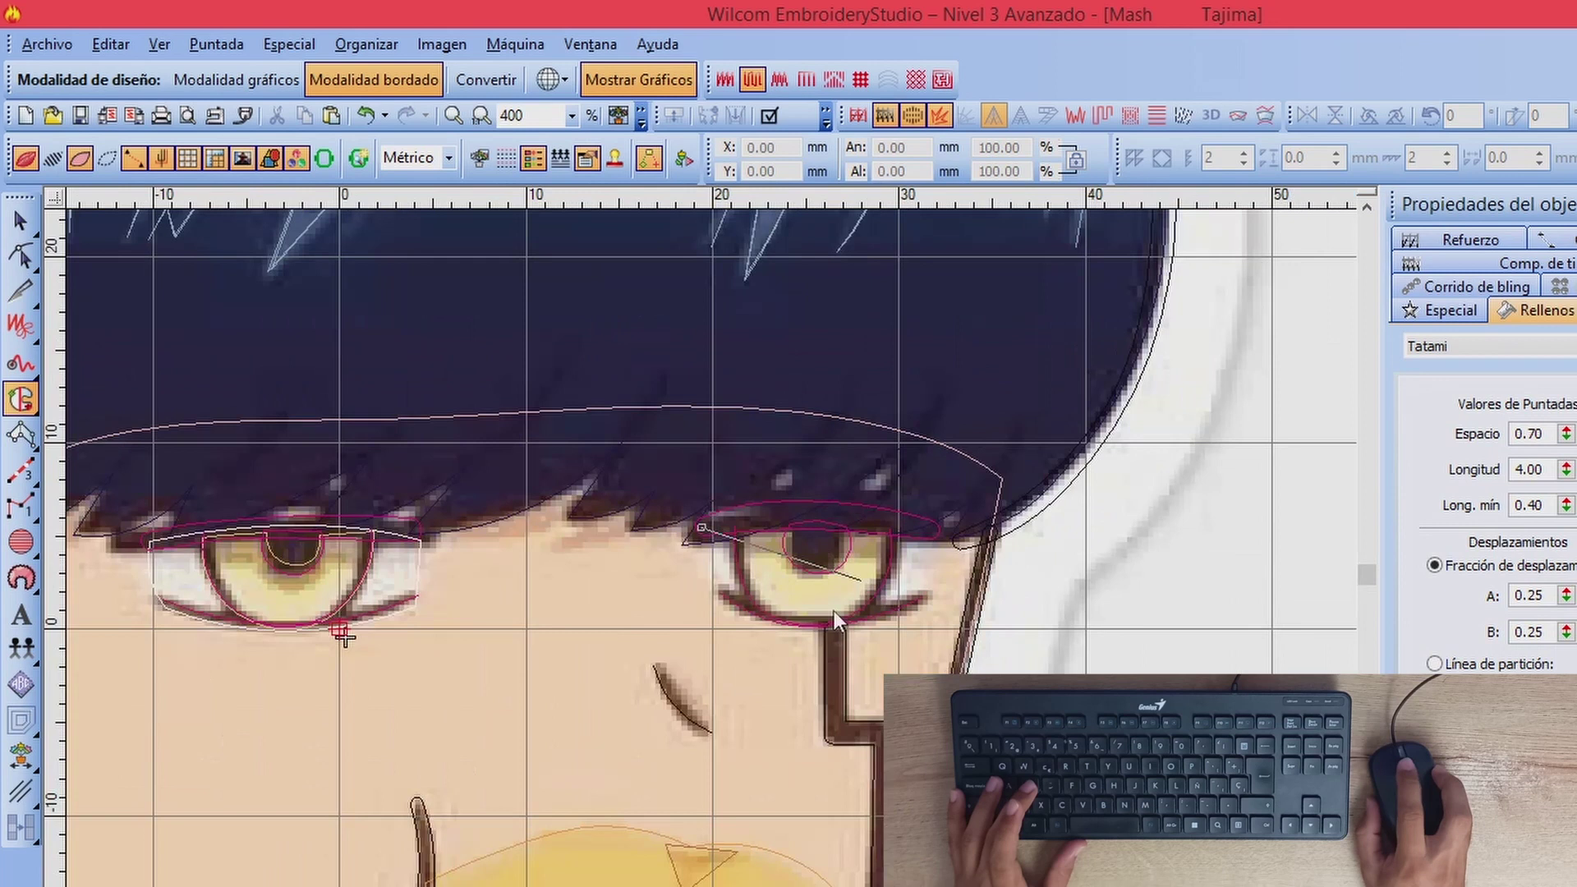
click(708, 570)
click(716, 593)
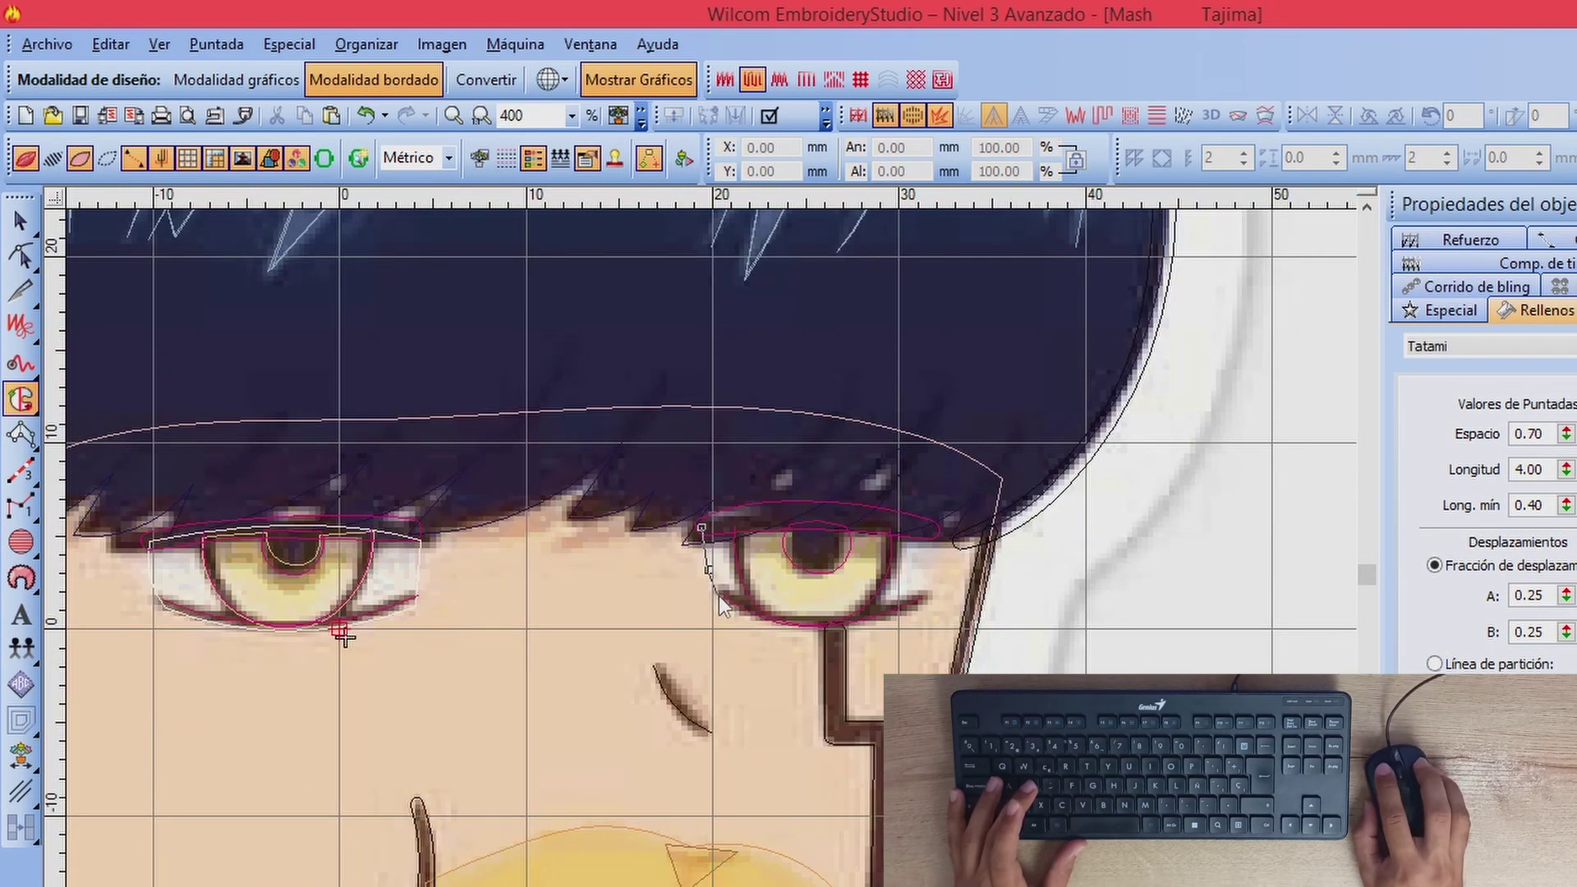
click(799, 632)
click(923, 599)
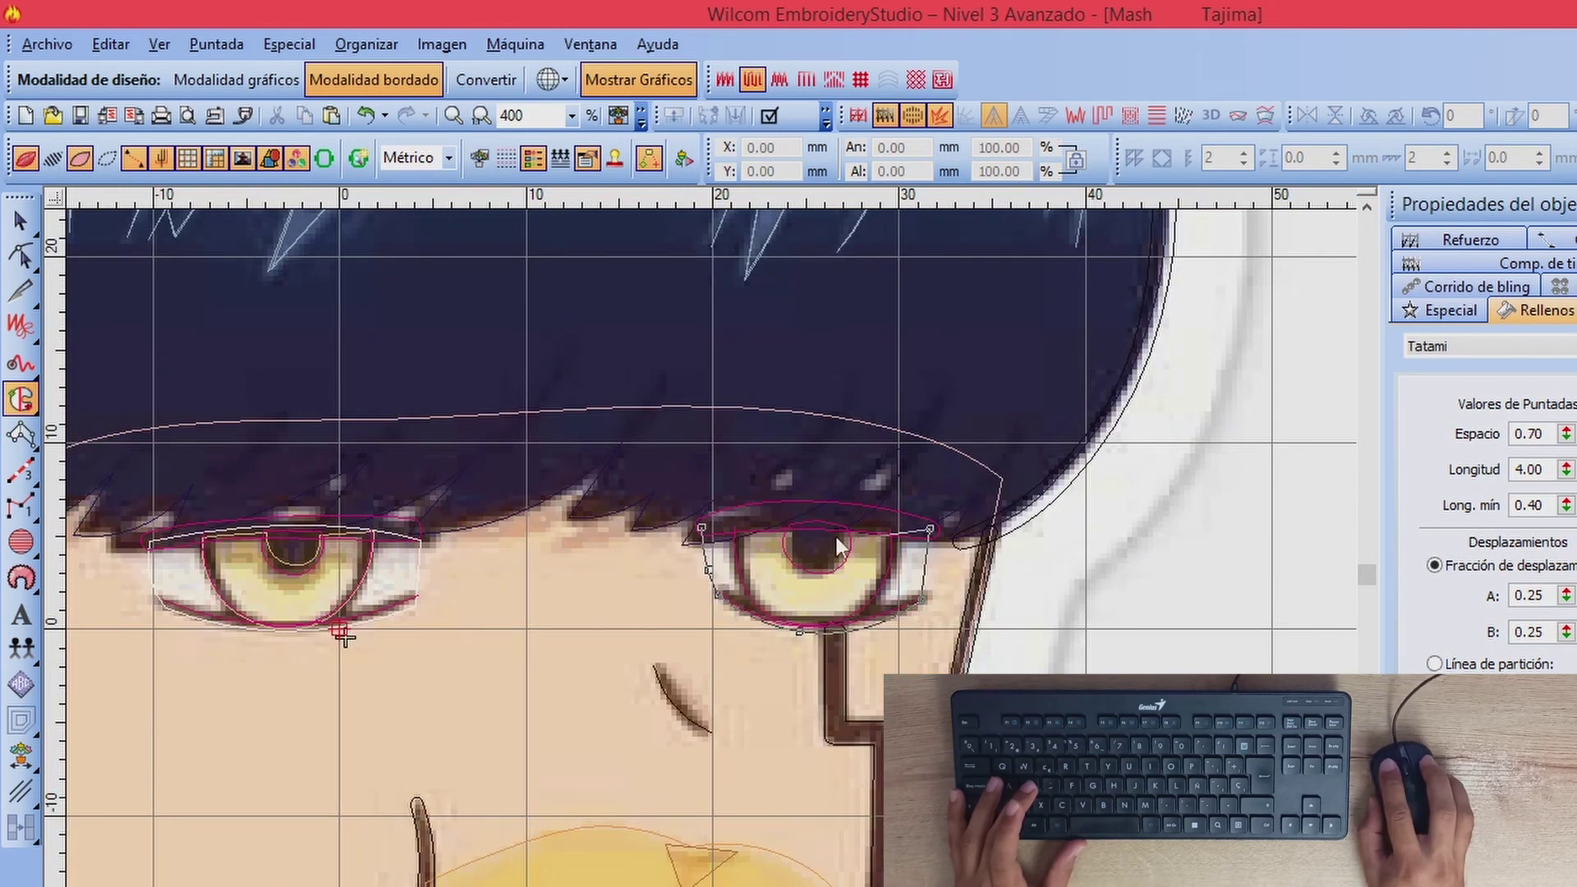
key(Return)
Step: Give the new eyeball fill a near-vertical stitch direction and recolour it off-white like the ear-side eyeball
click(815, 416)
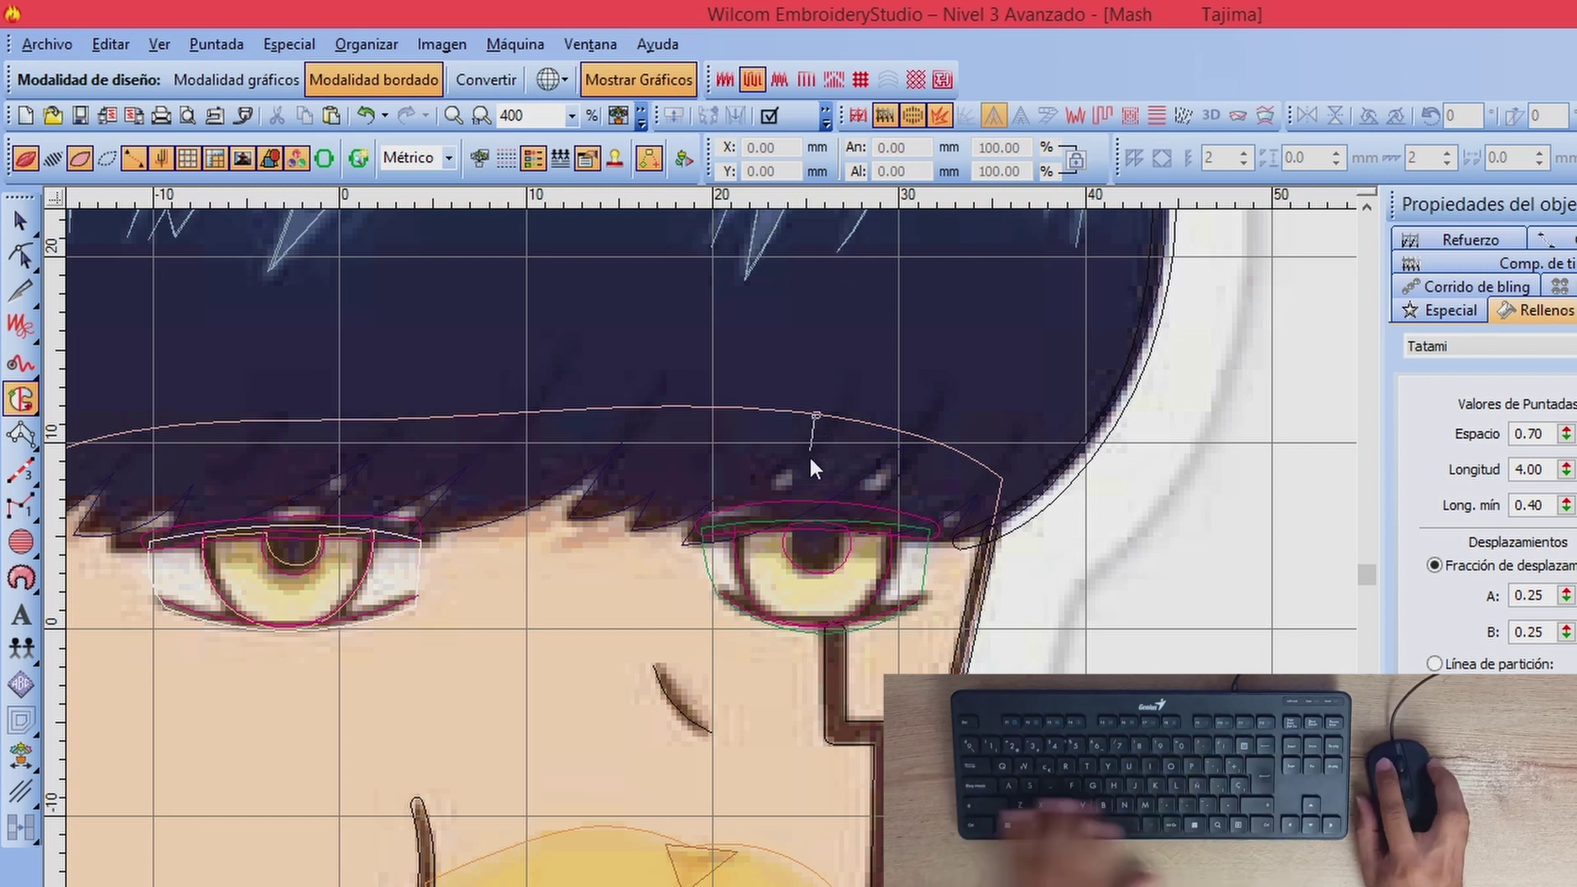
click(810, 485)
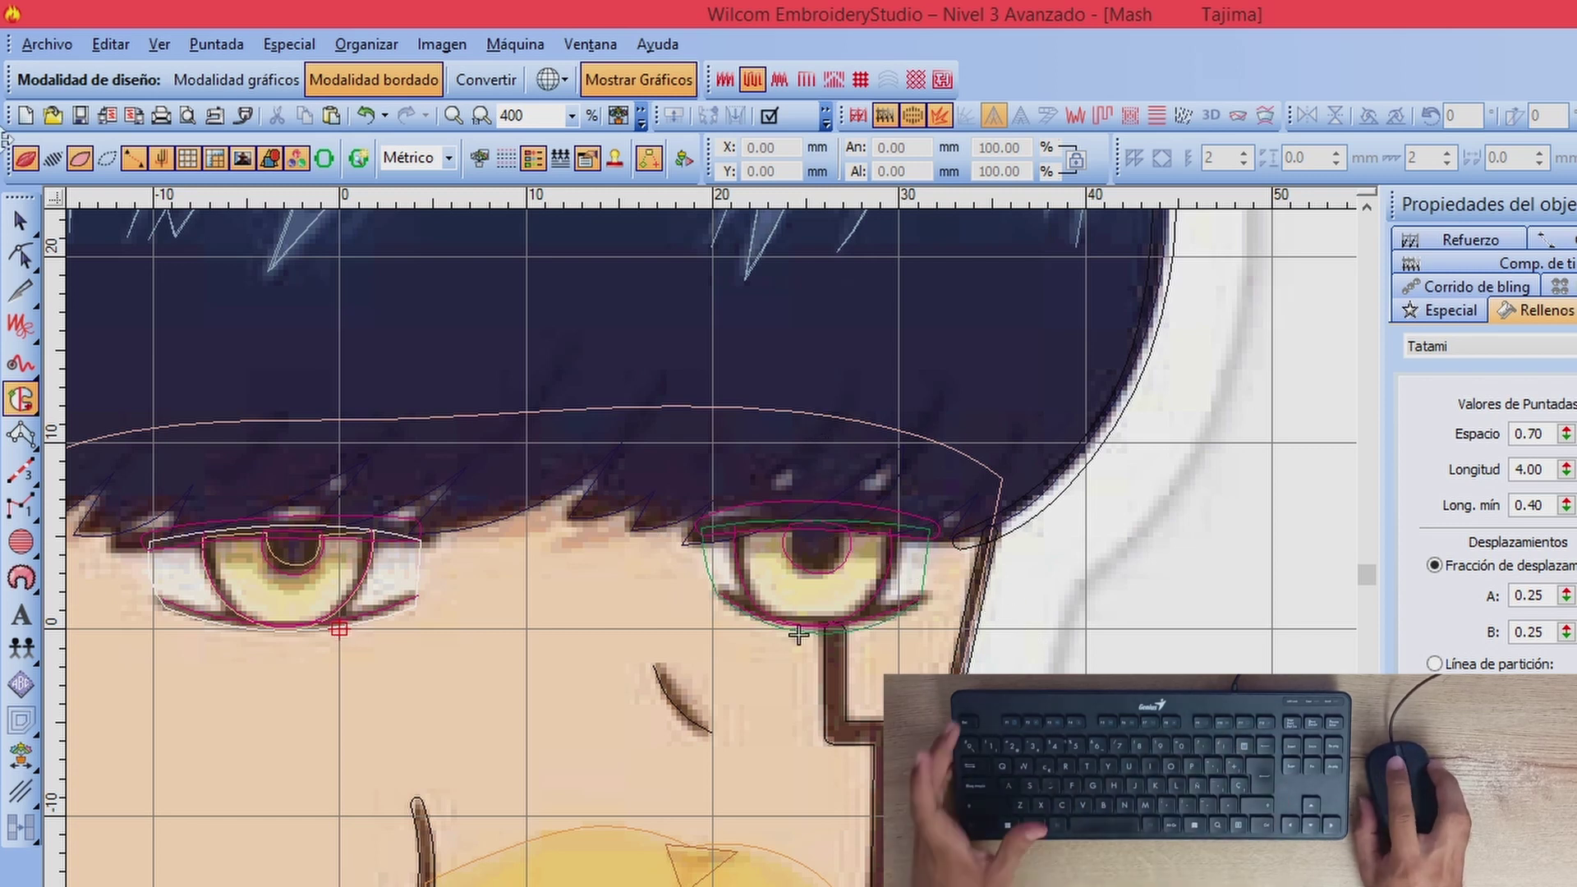
click(53, 156)
click(53, 157)
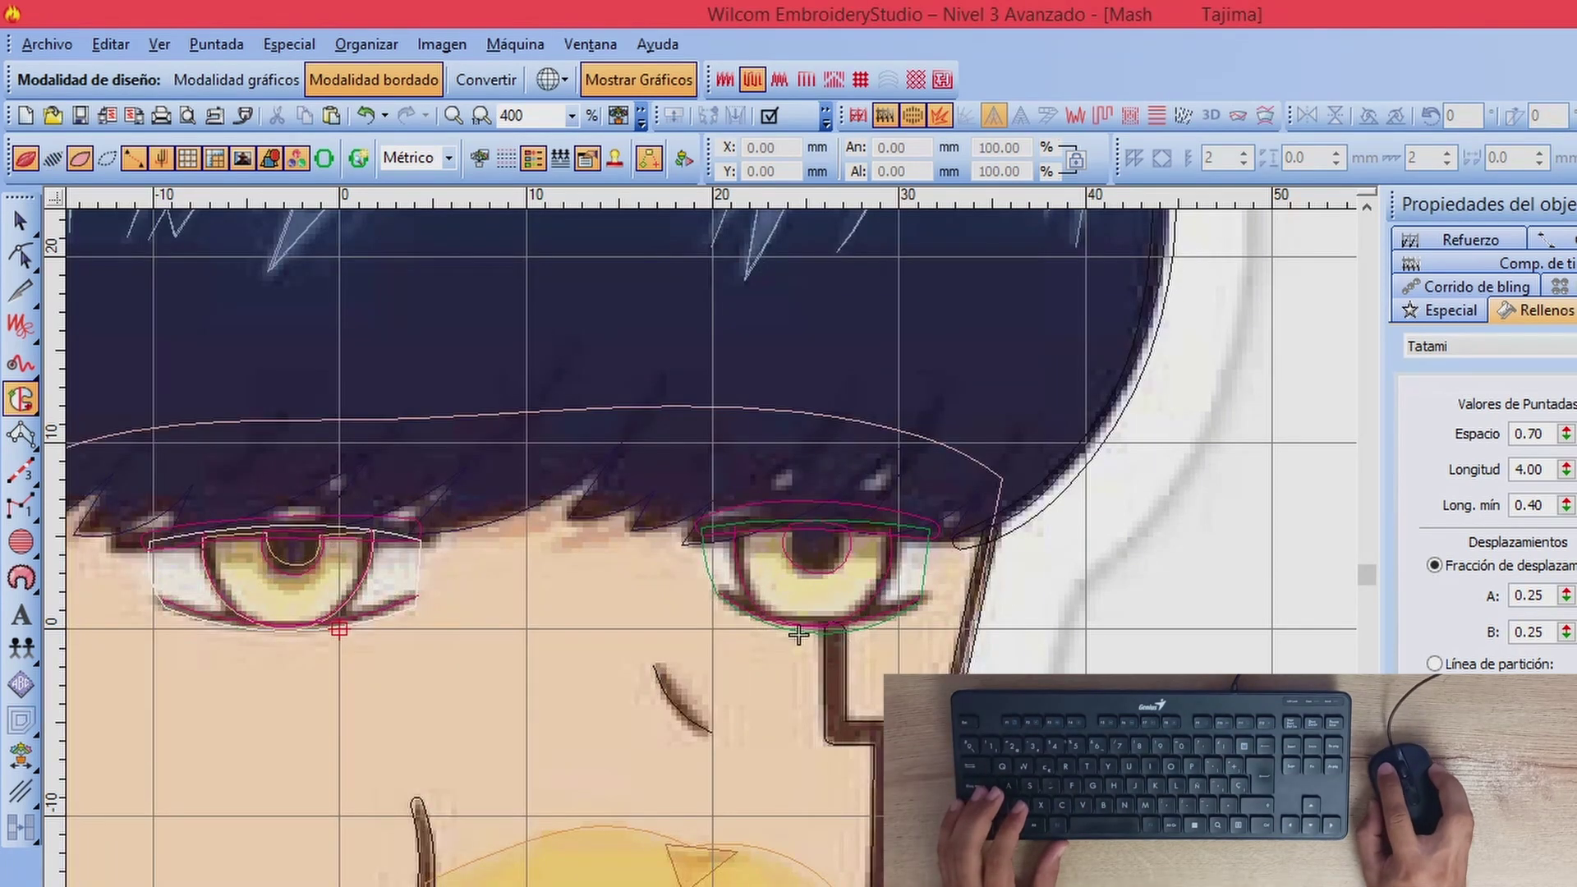
key(Escape)
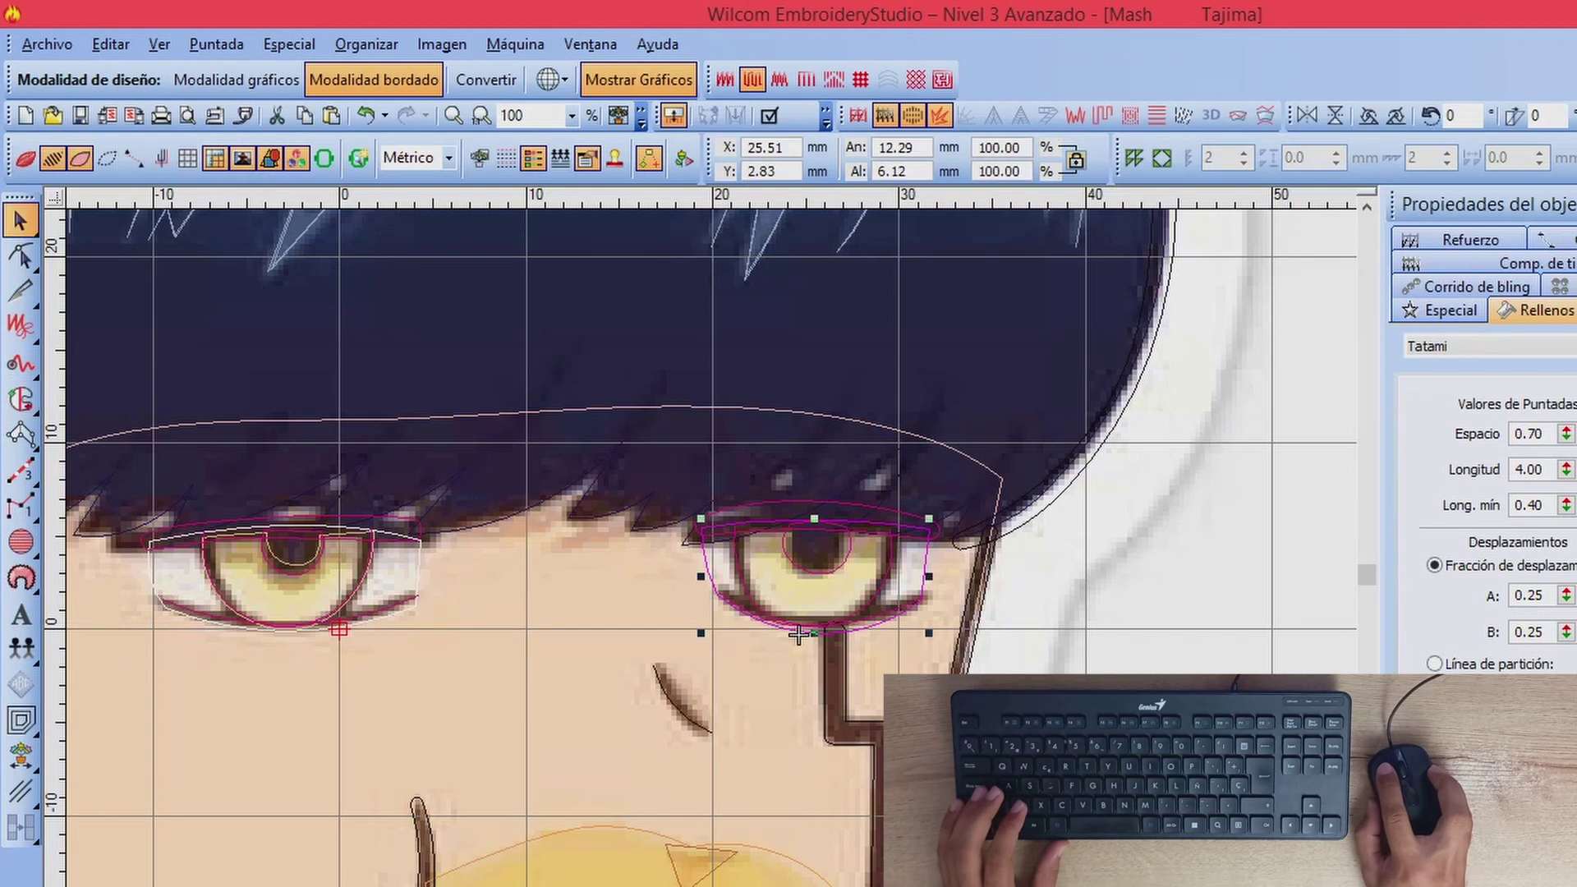
Step: Examine the ear-side eye's eyeball and iris fills and their stitch properties
click(340, 632)
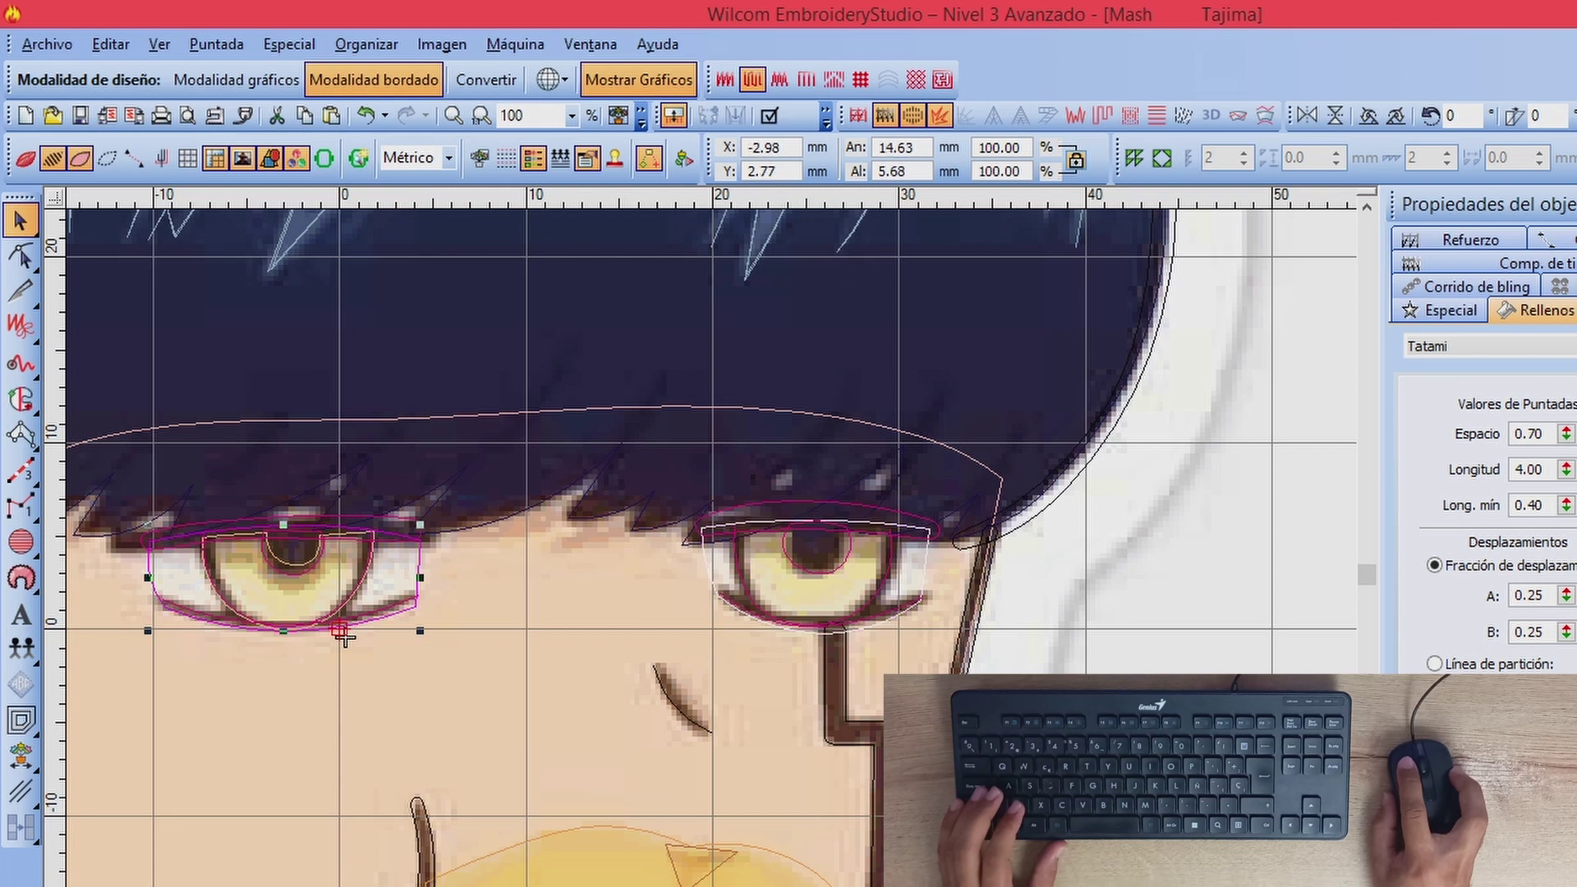
click(362, 593)
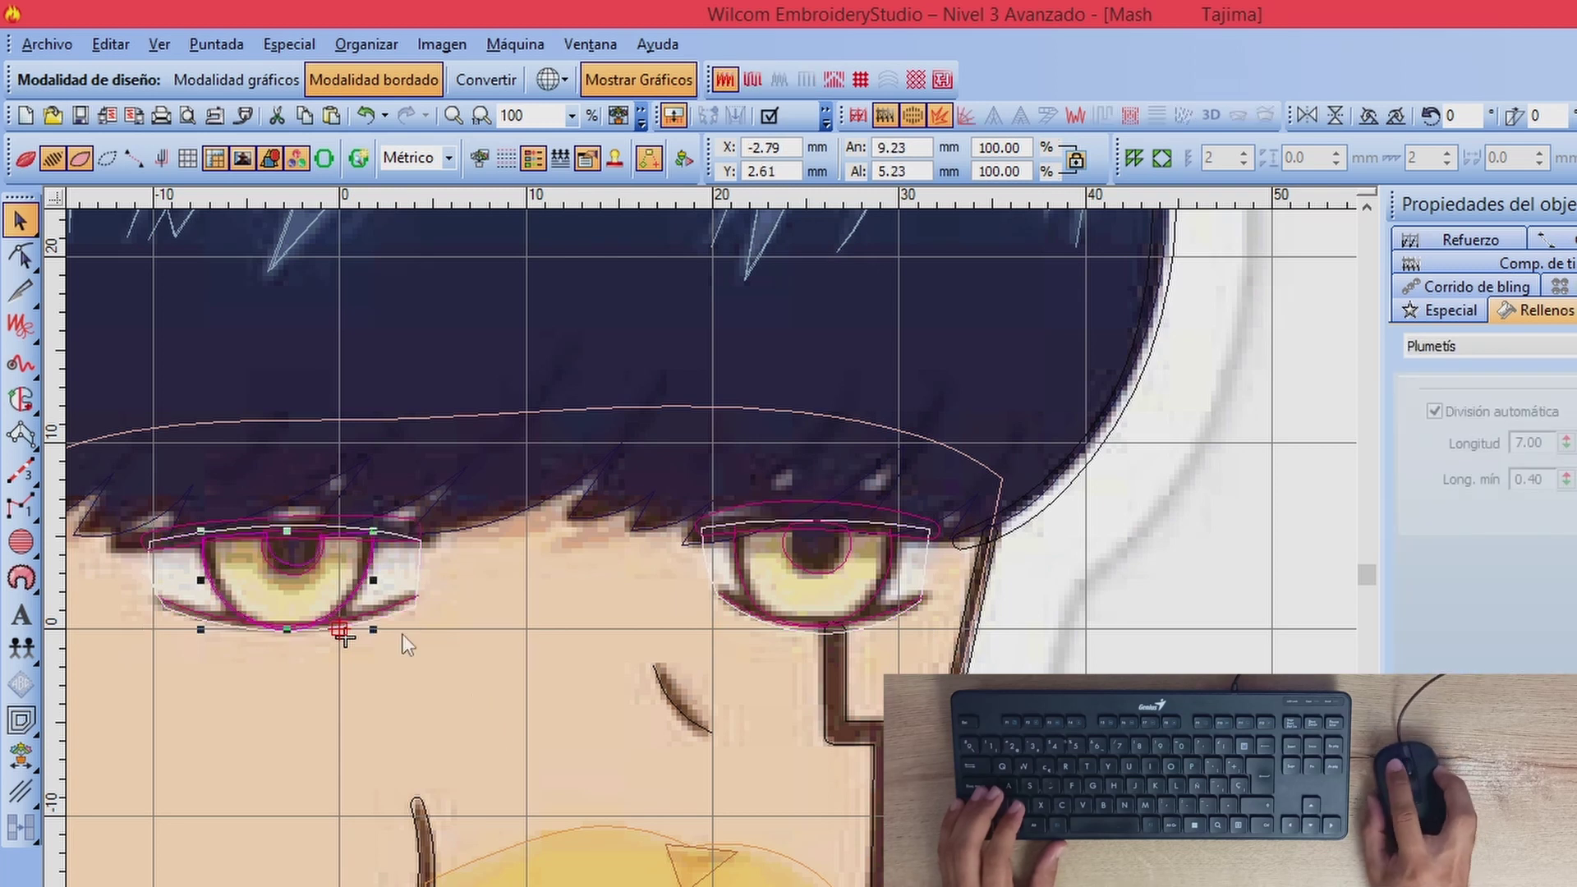
click(342, 633)
click(342, 633)
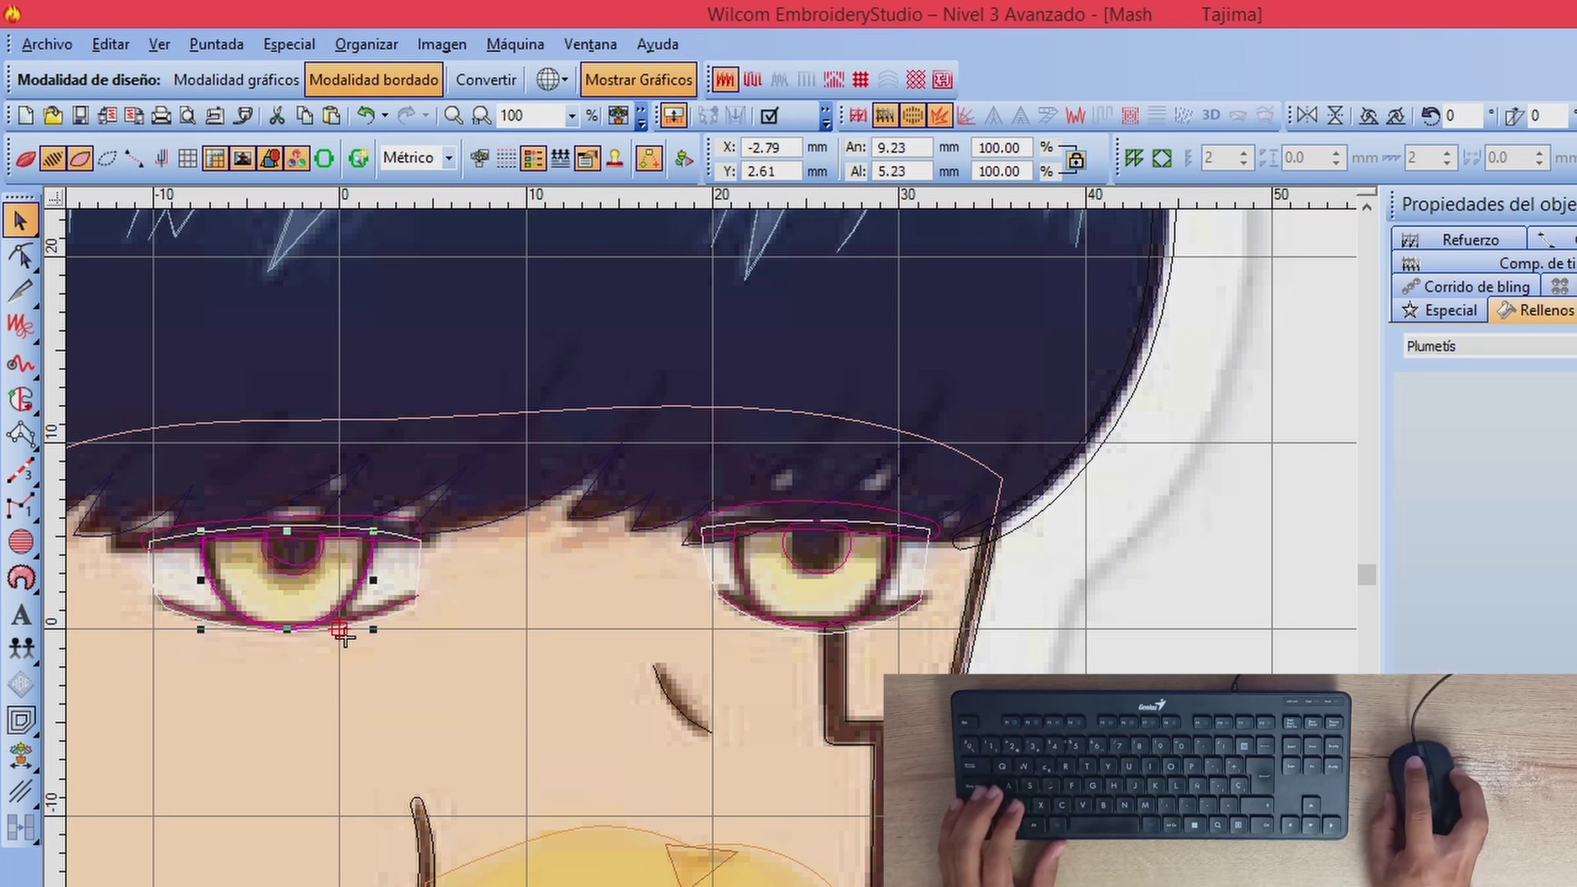
key(Escape)
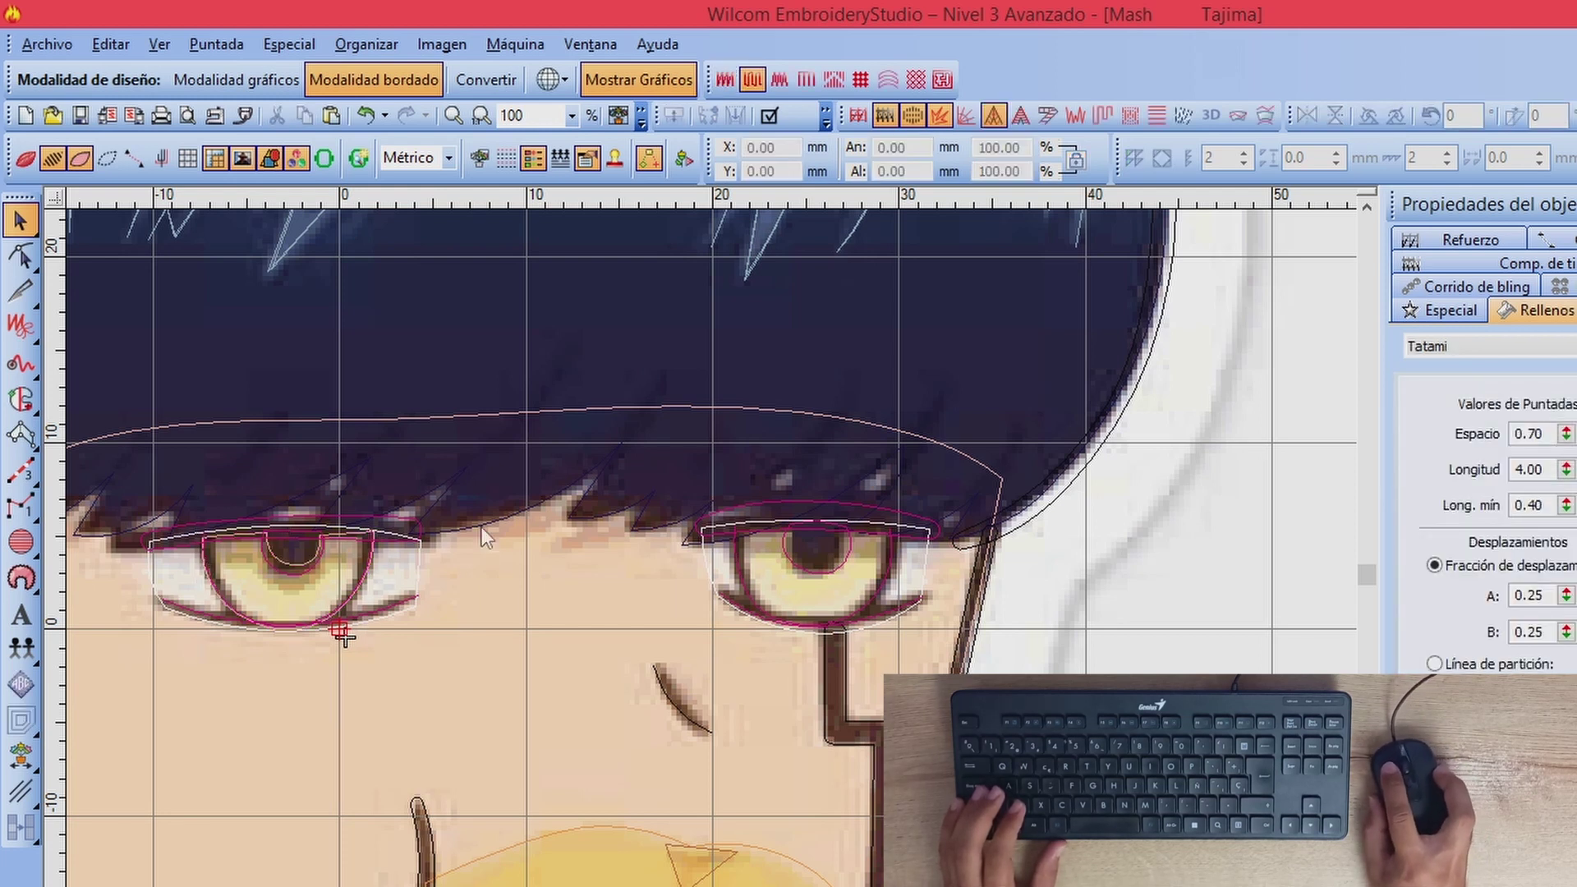
click(25, 160)
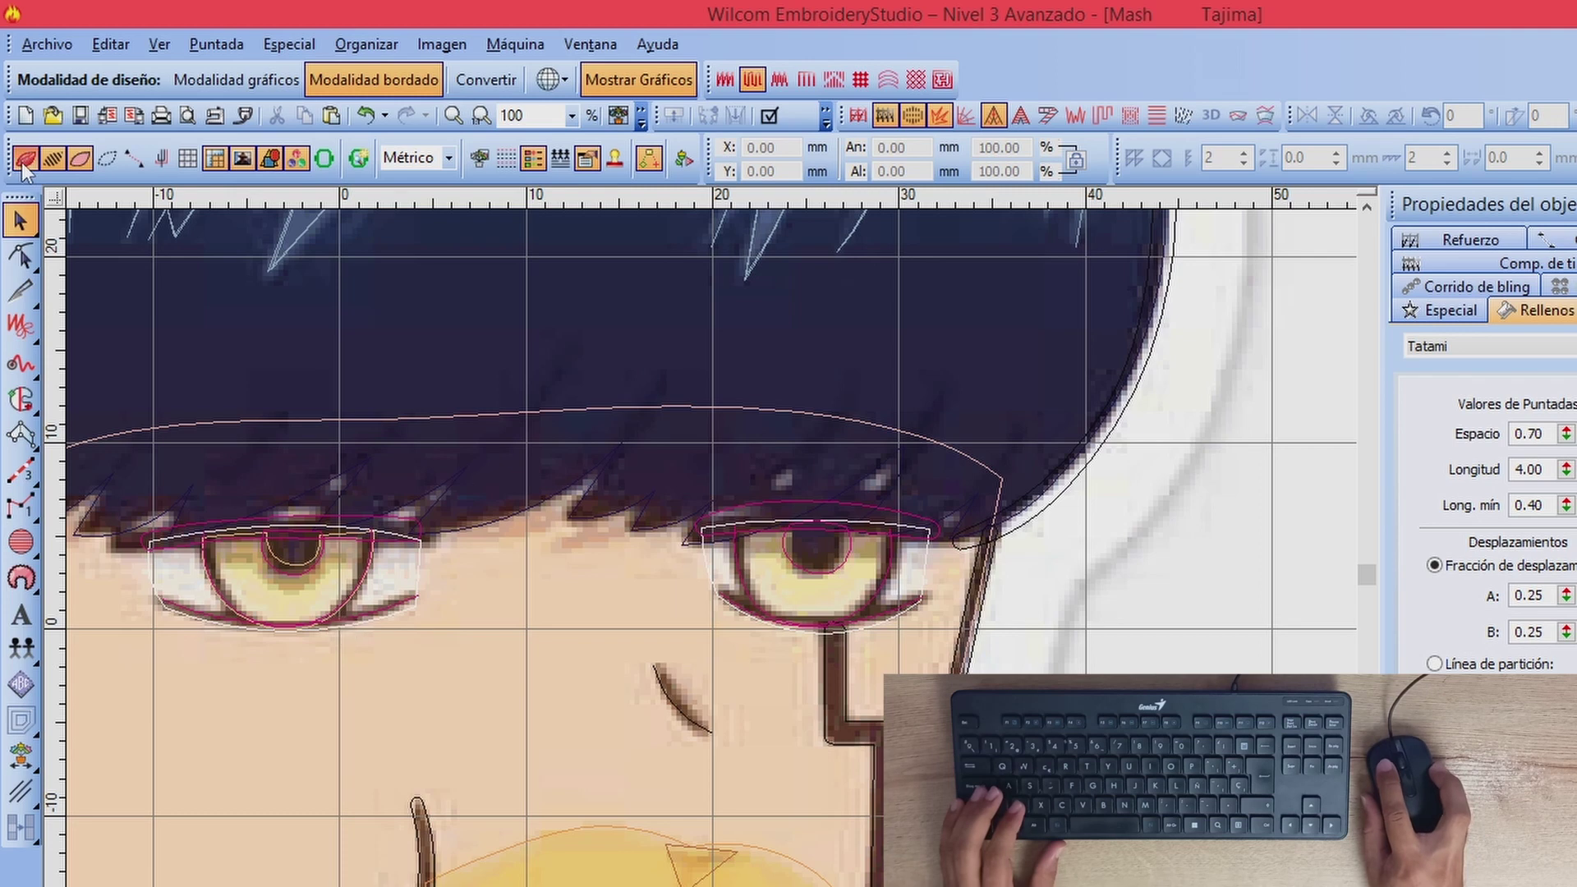
click(26, 161)
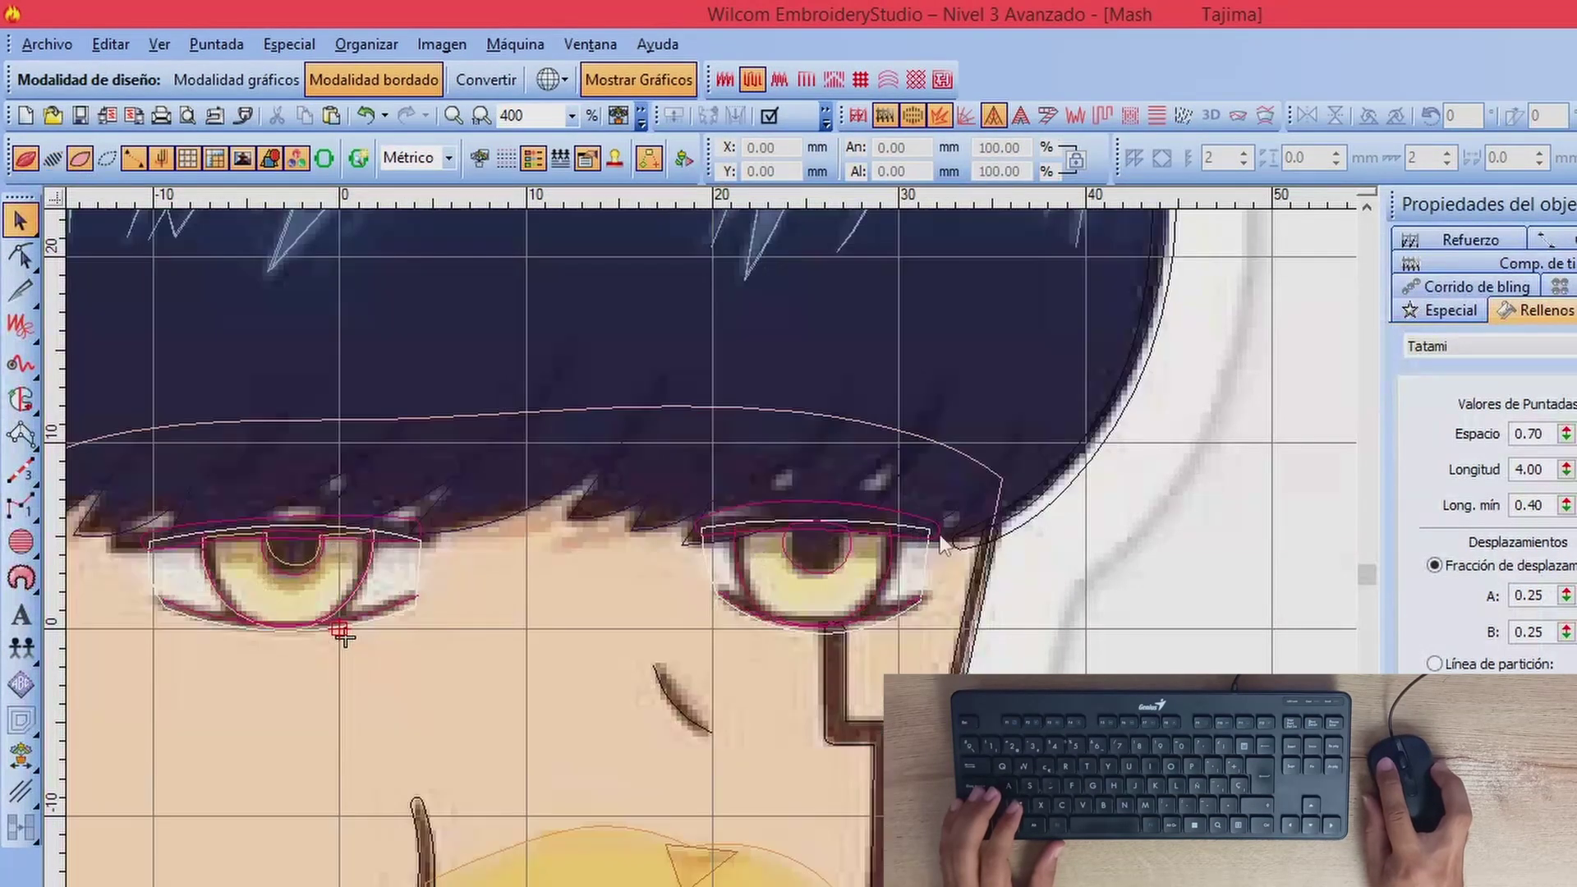
click(61, 159)
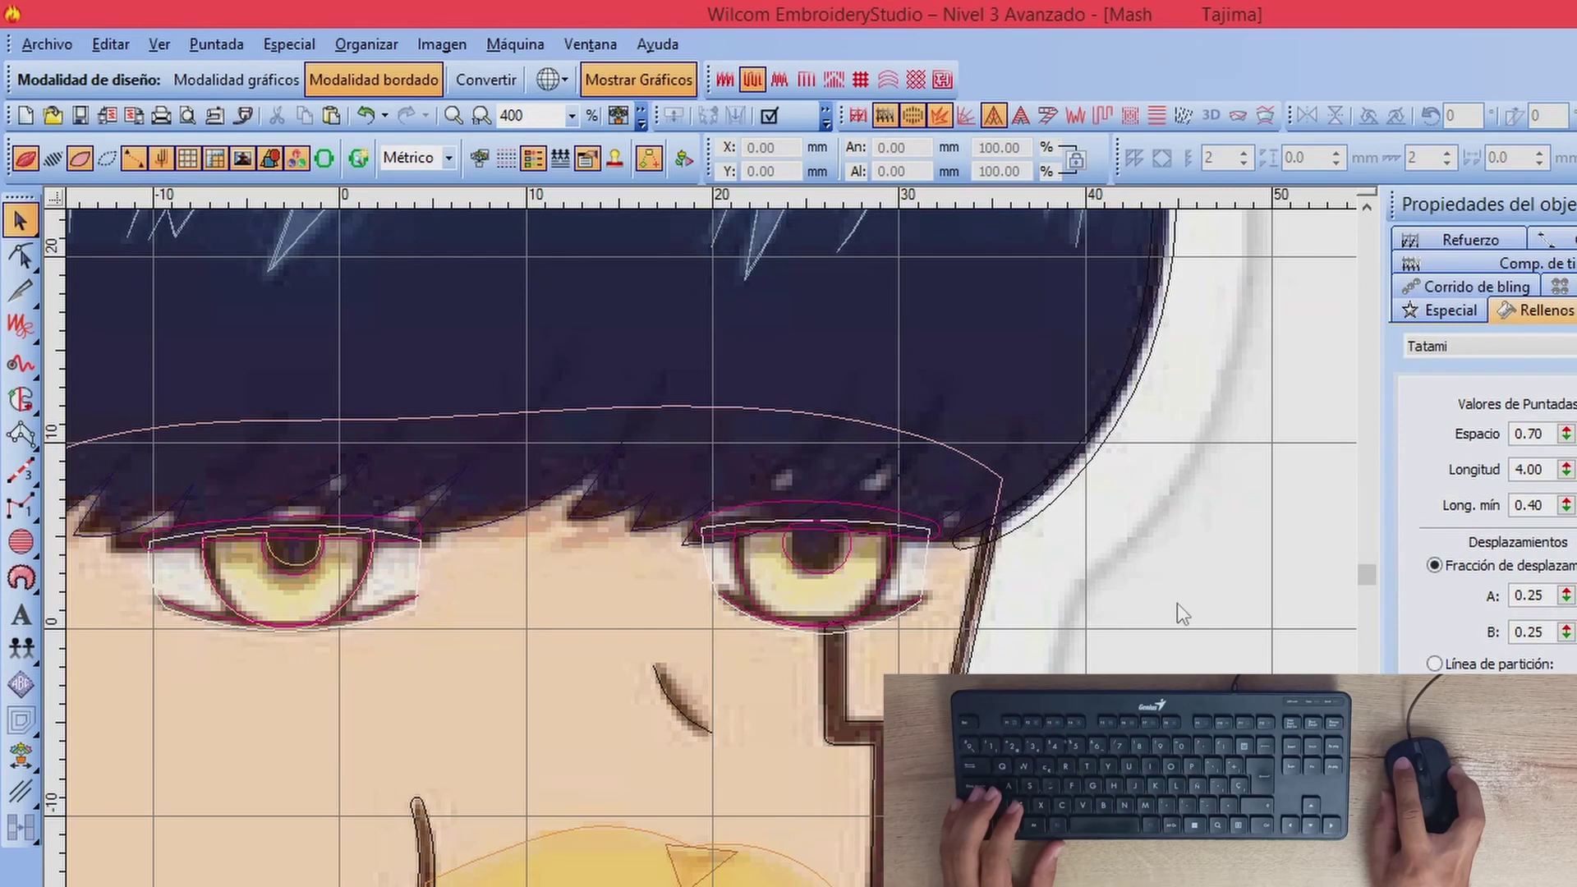
Step: Set up a turning complex fill with Plumetís stitches and 0.70 mm spacing for the second iris
click(20, 400)
click(57, 417)
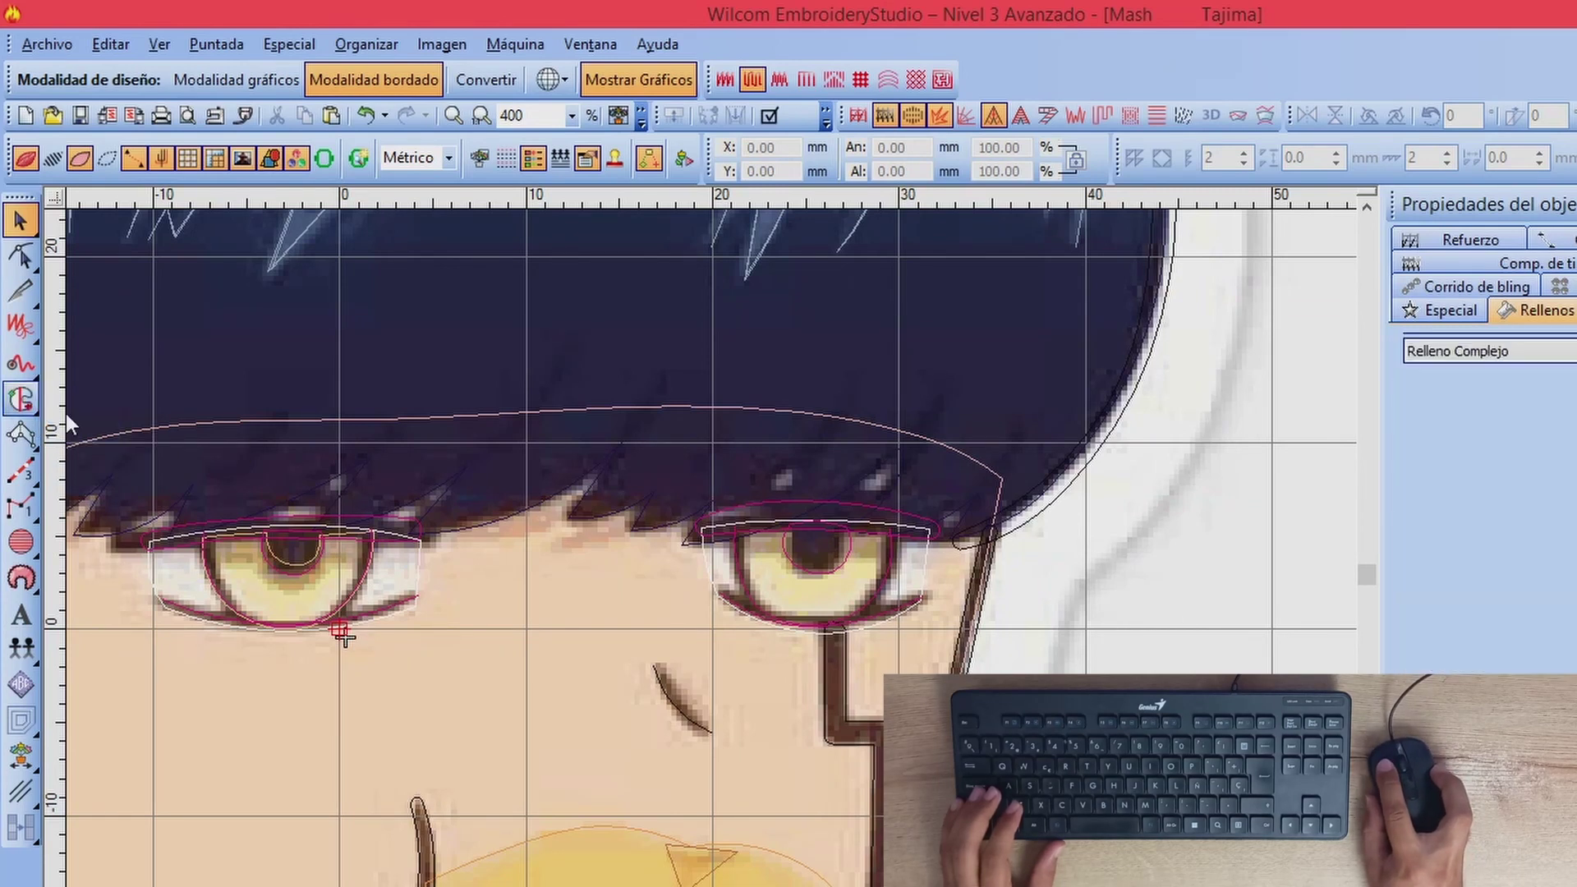
click(1549, 294)
click(1544, 265)
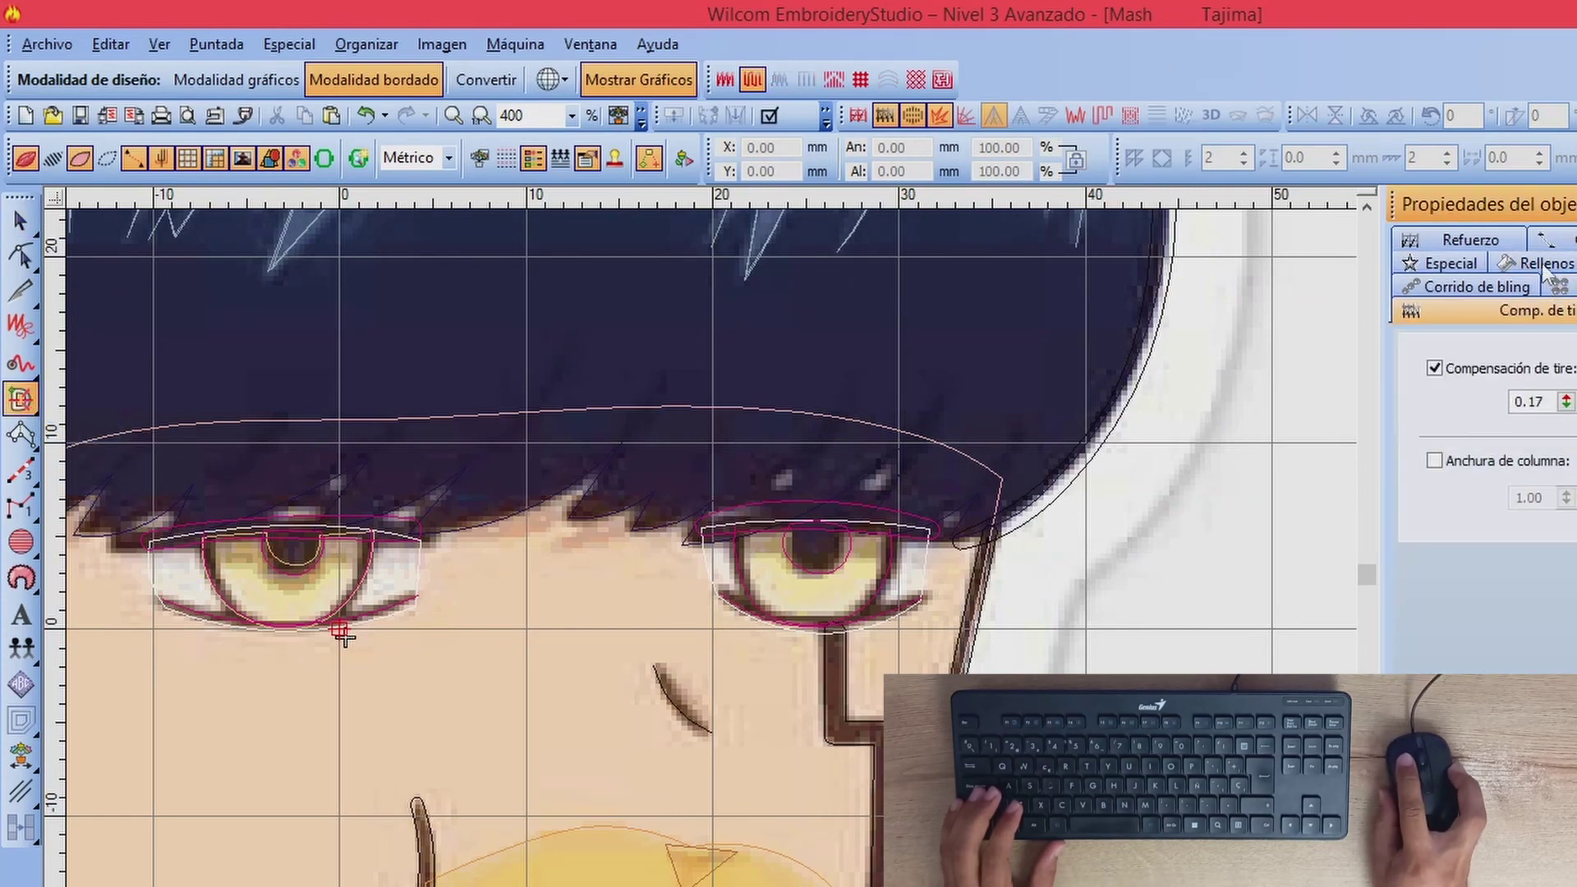
click(1525, 265)
click(1470, 342)
click(1471, 362)
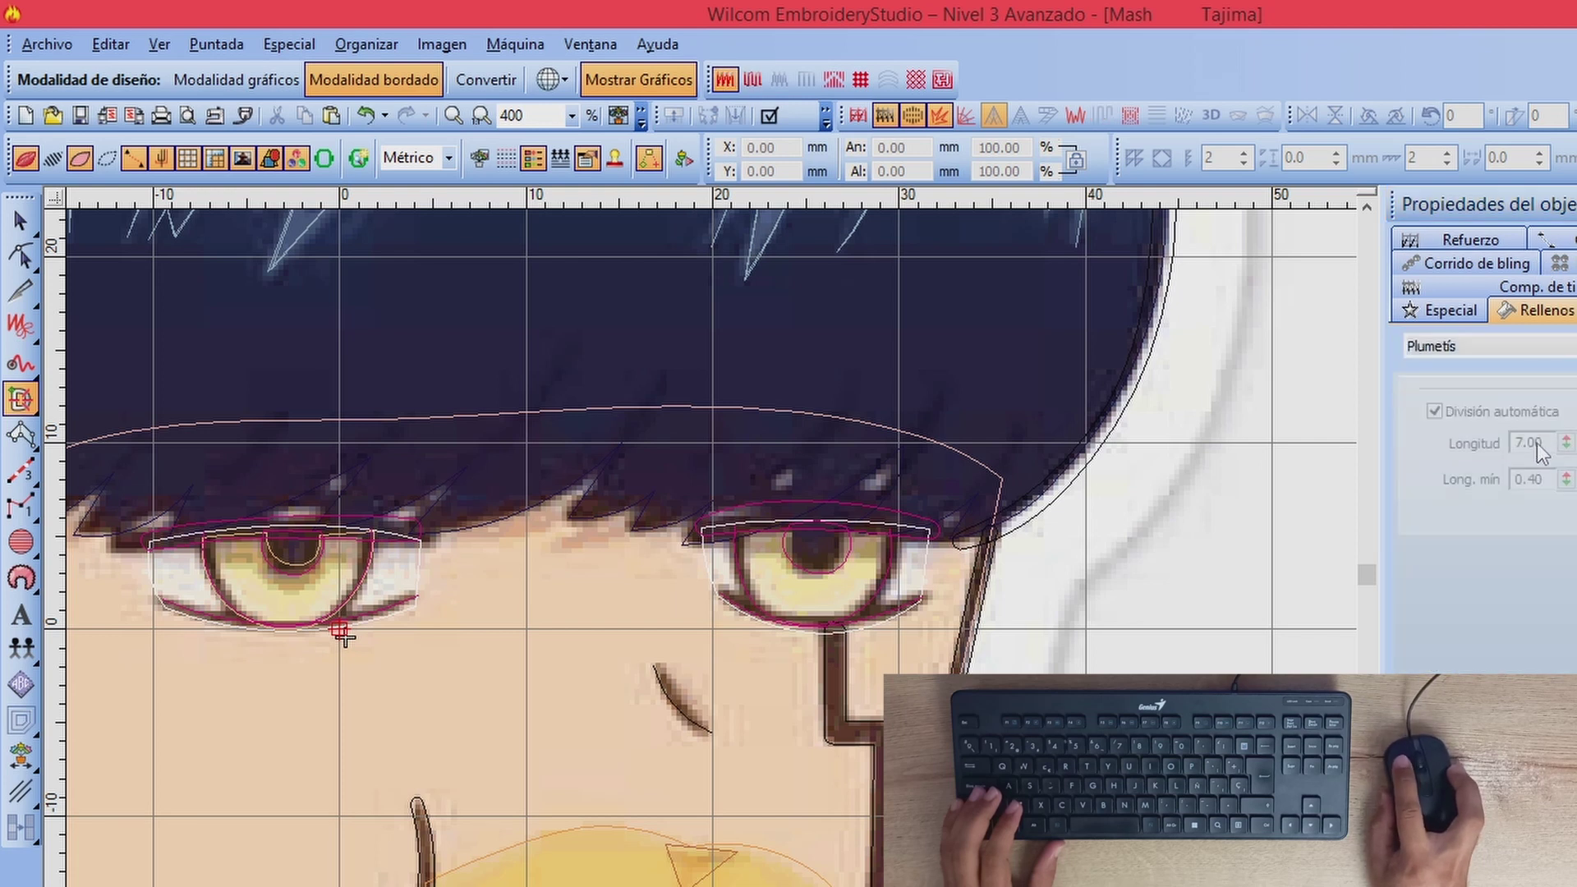
drag(1546, 434, 1530, 435)
text(70)
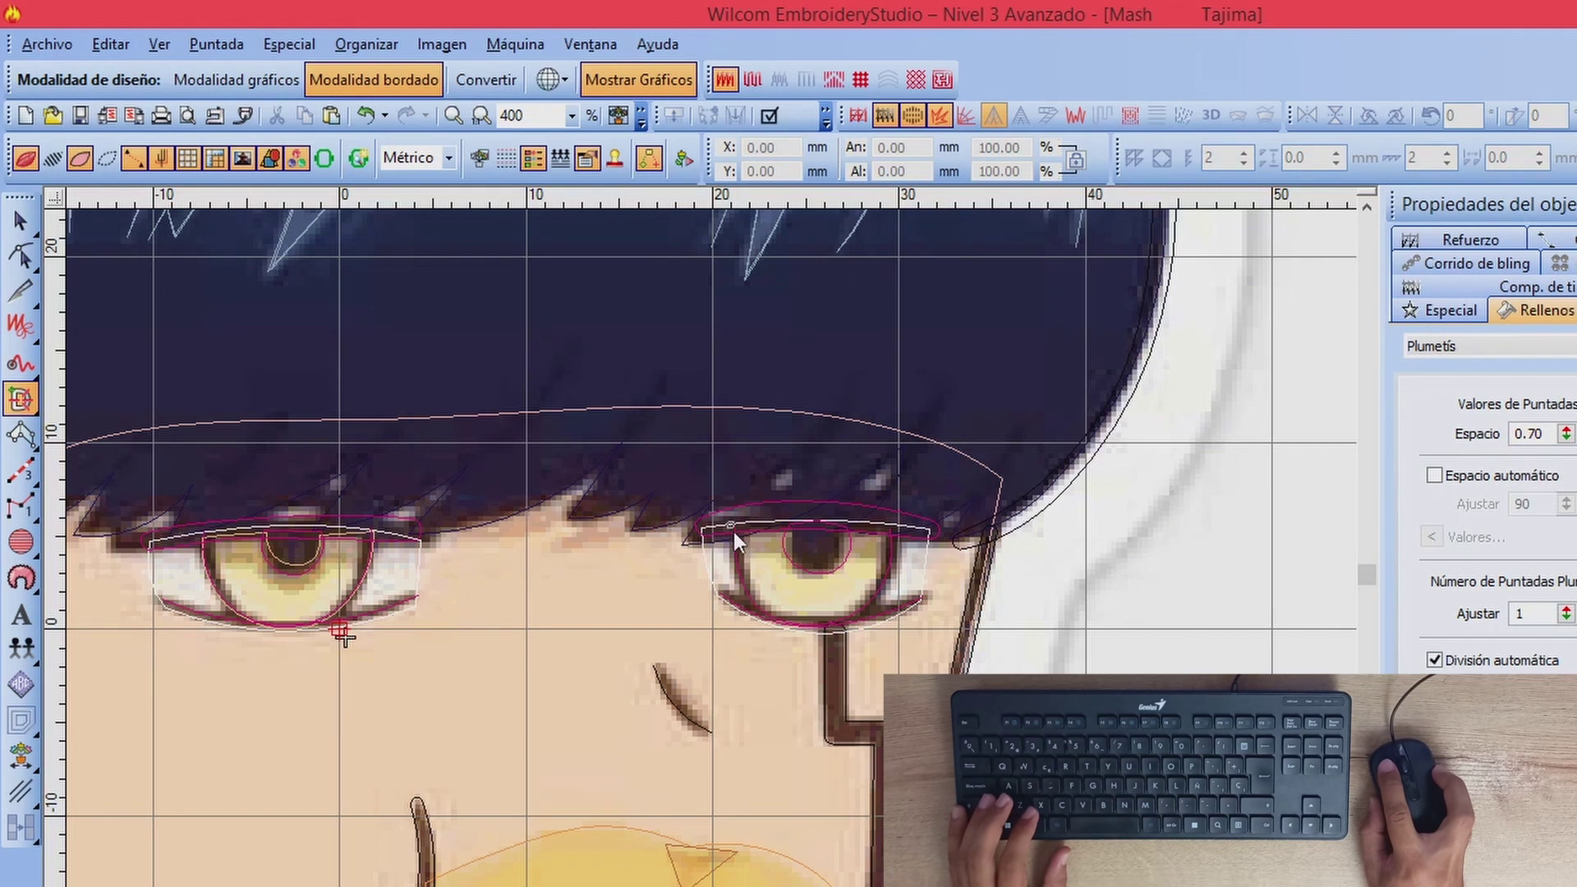
Step: Outline the iris of the eye above the cheek mark, curving the upper edge around the pupil, and close the shape
click(879, 602)
click(892, 529)
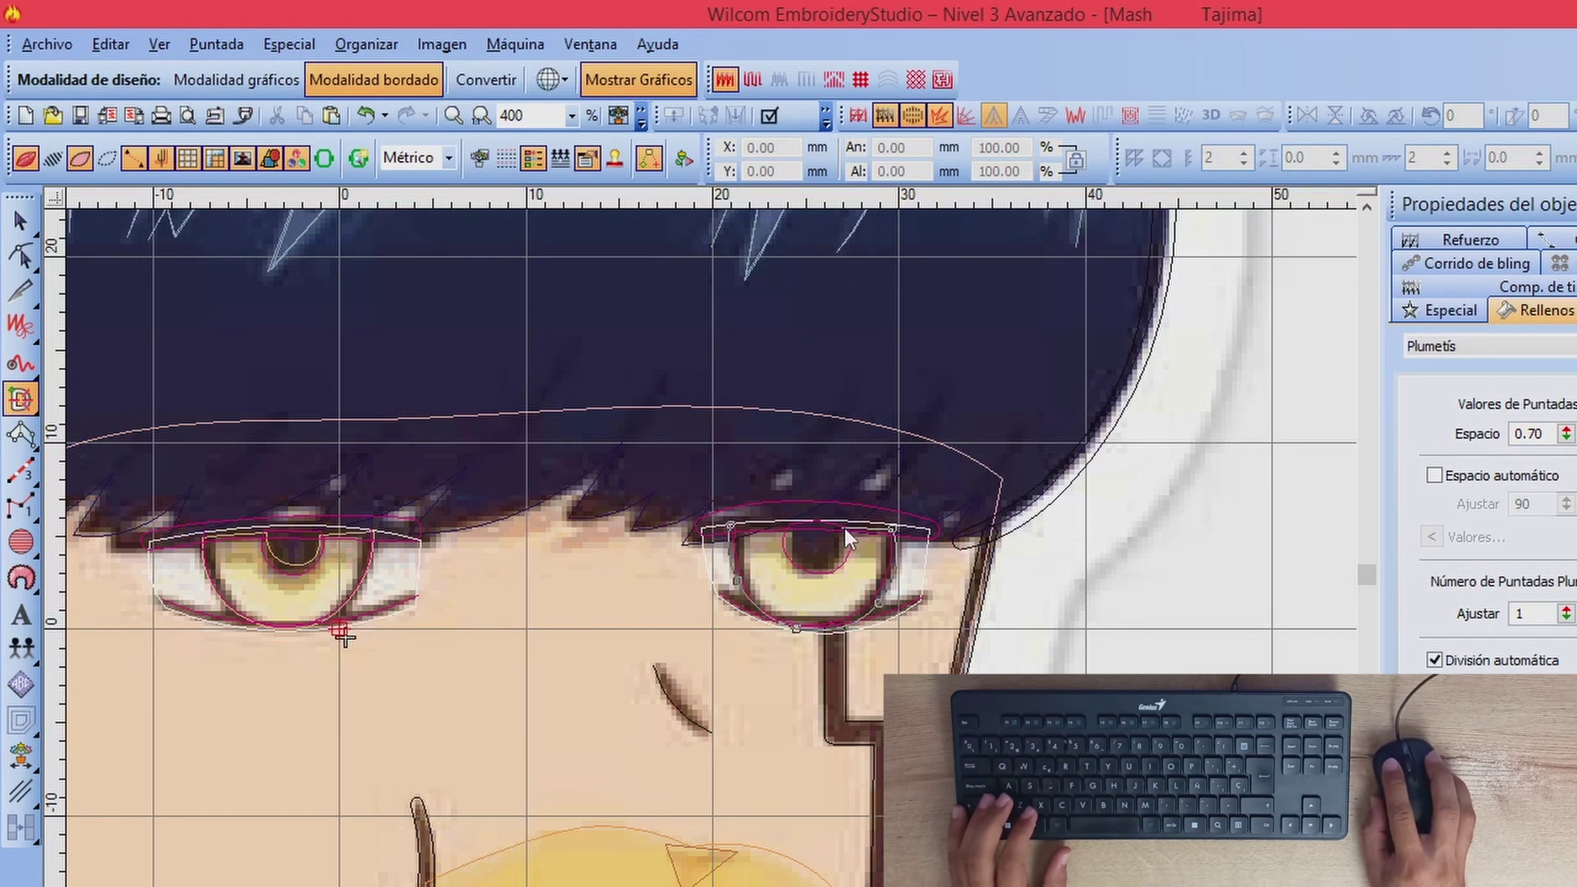
click(842, 528)
right_click(839, 551)
right_click(816, 562)
right_click(791, 549)
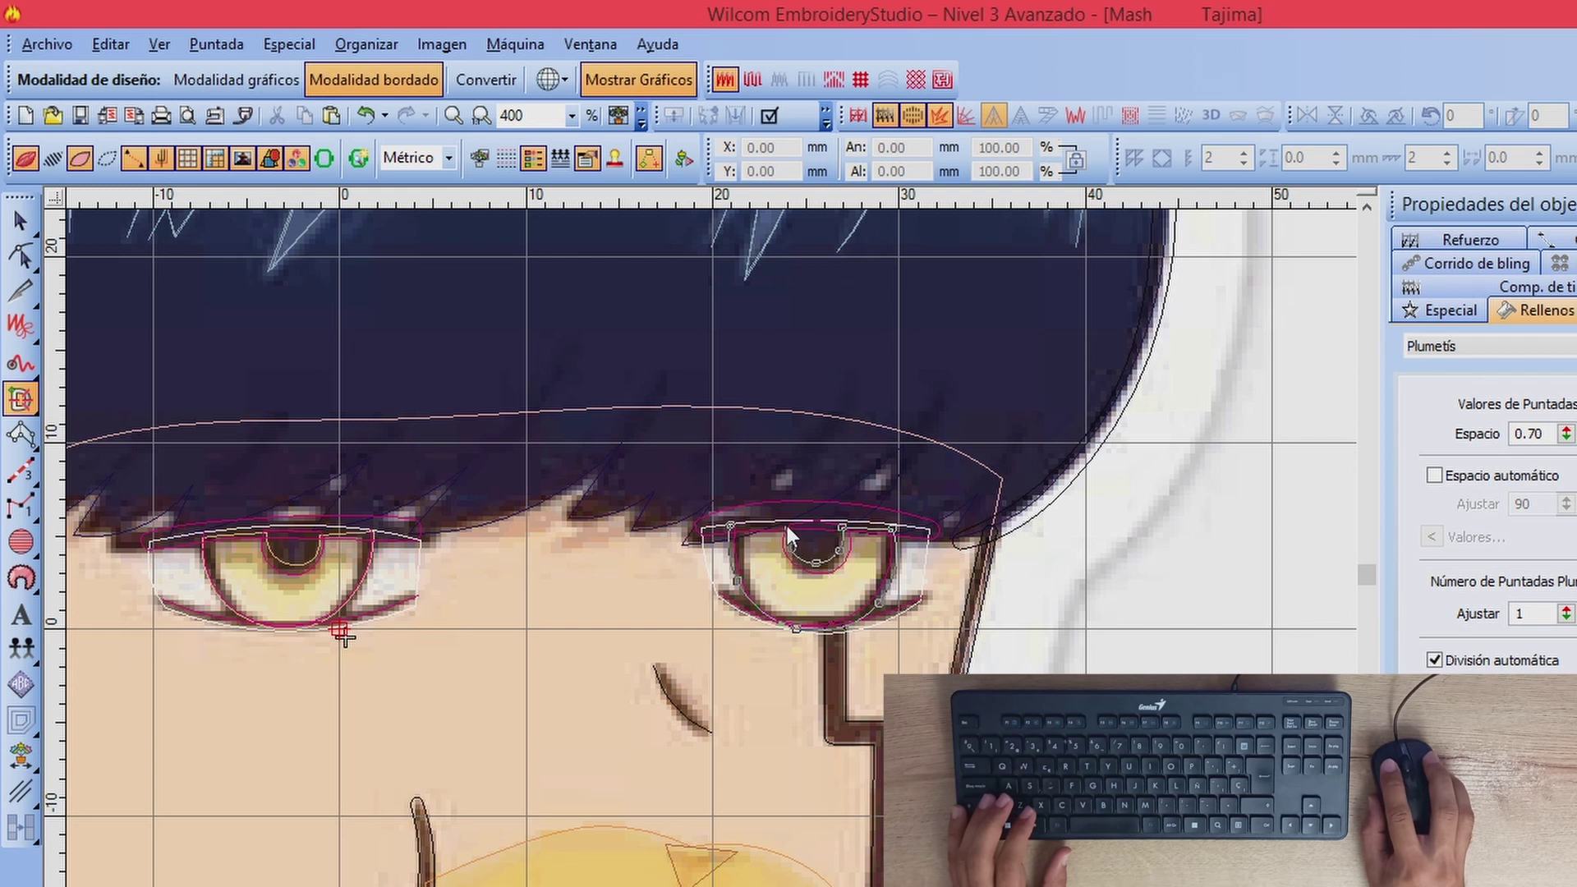
click(787, 526)
key(Return)
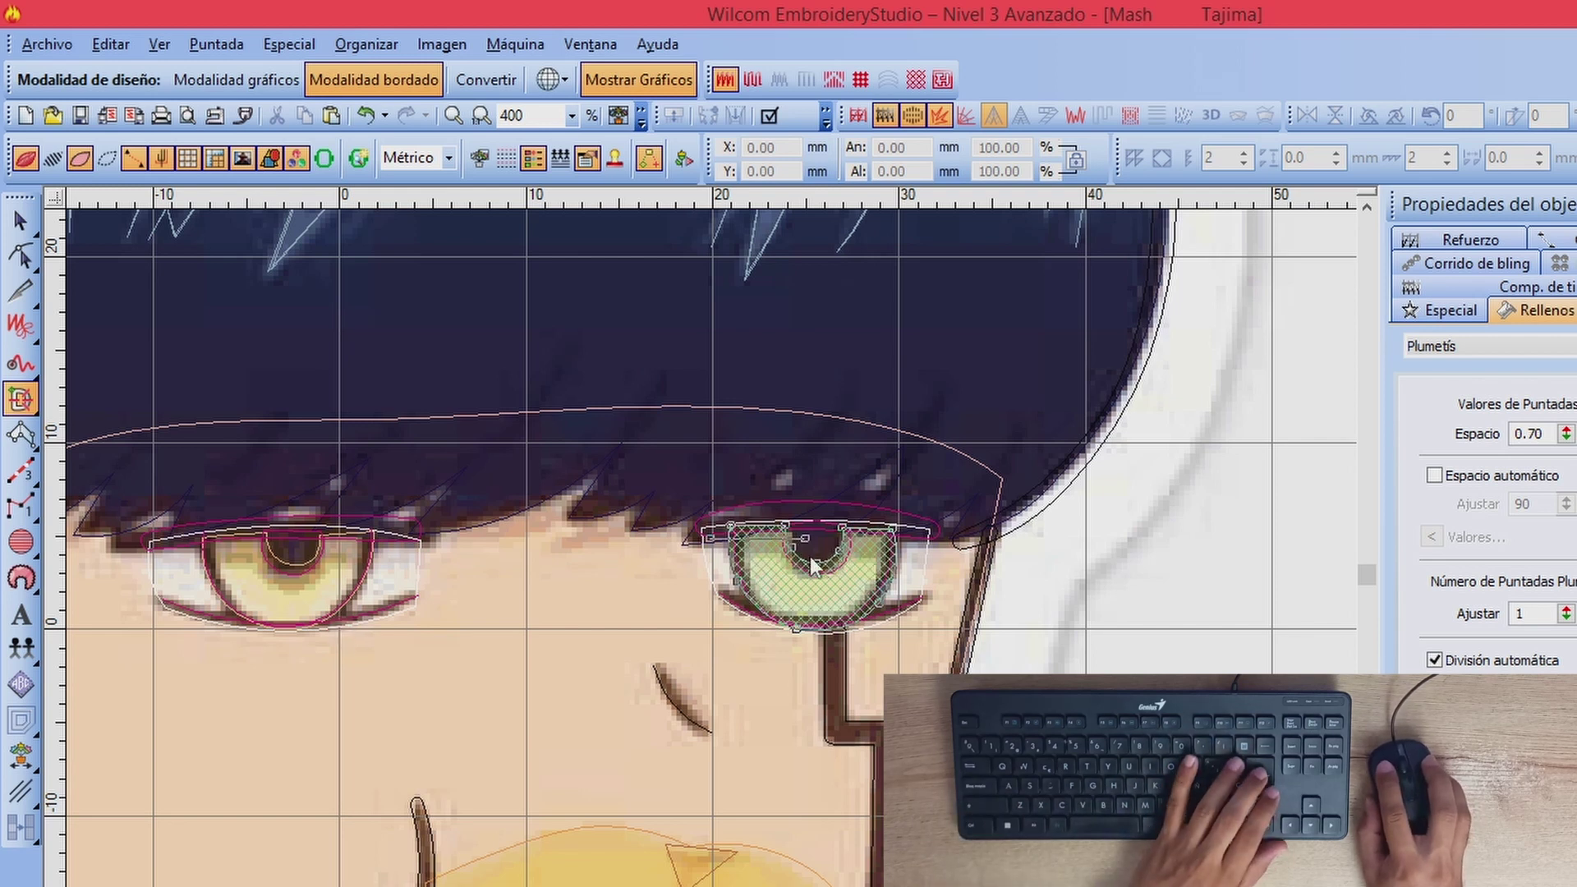
Step: Define stitch direction lines radiating from the pupil across the iris and generate the fill
click(778, 641)
click(816, 544)
click(888, 620)
click(829, 538)
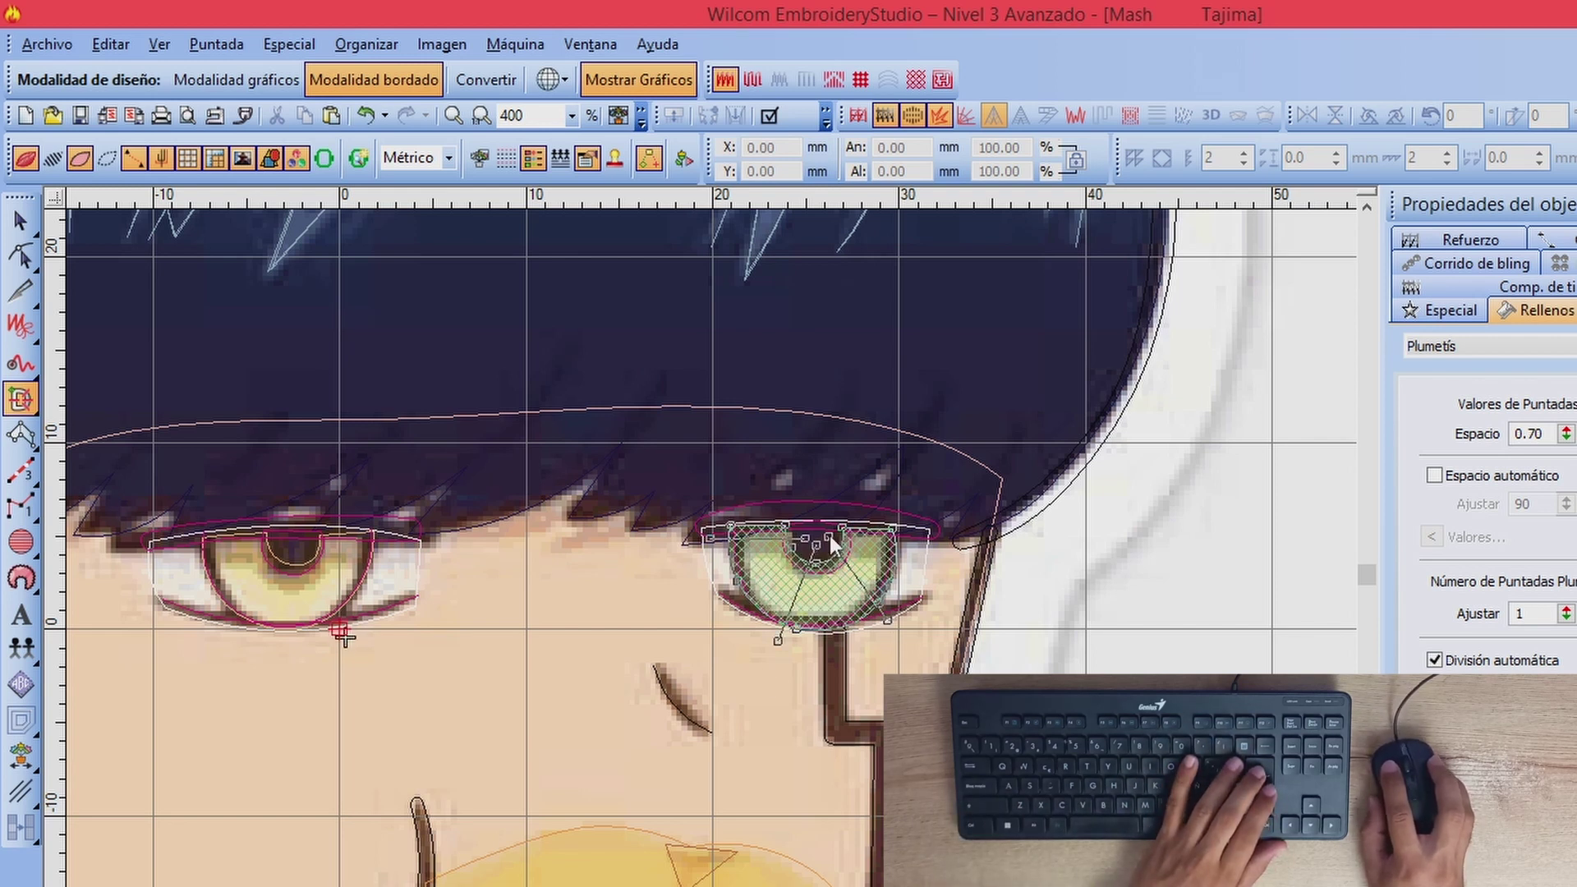
key(Return)
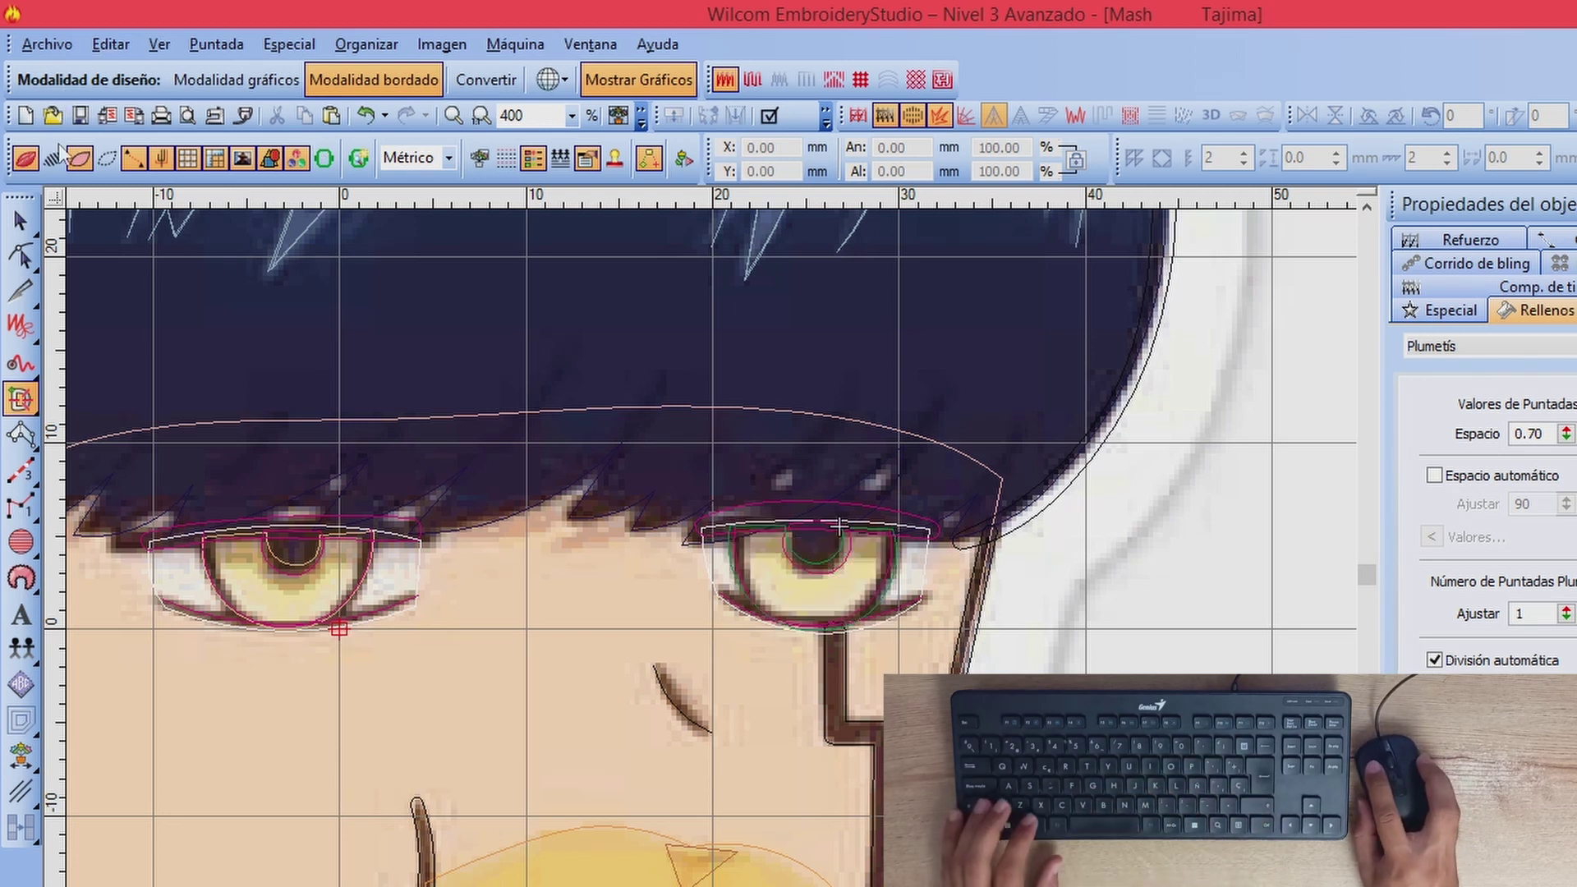
Step: Show the stitches, recolour the new iris fill lemon yellow and place it behind the pupil and eye outlines
click(52, 157)
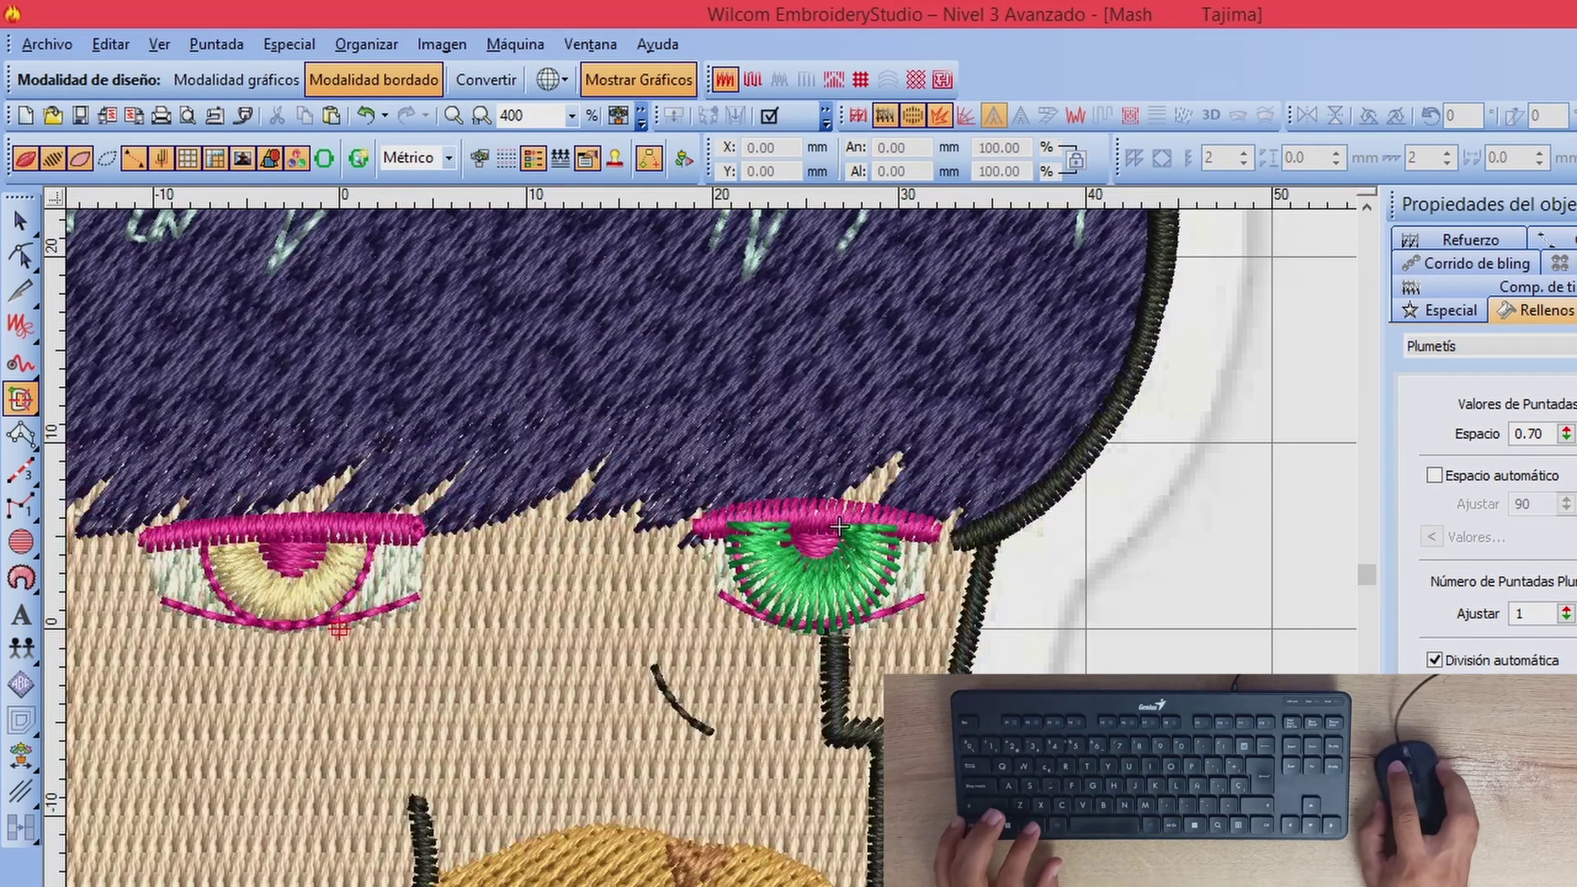
key(Escape)
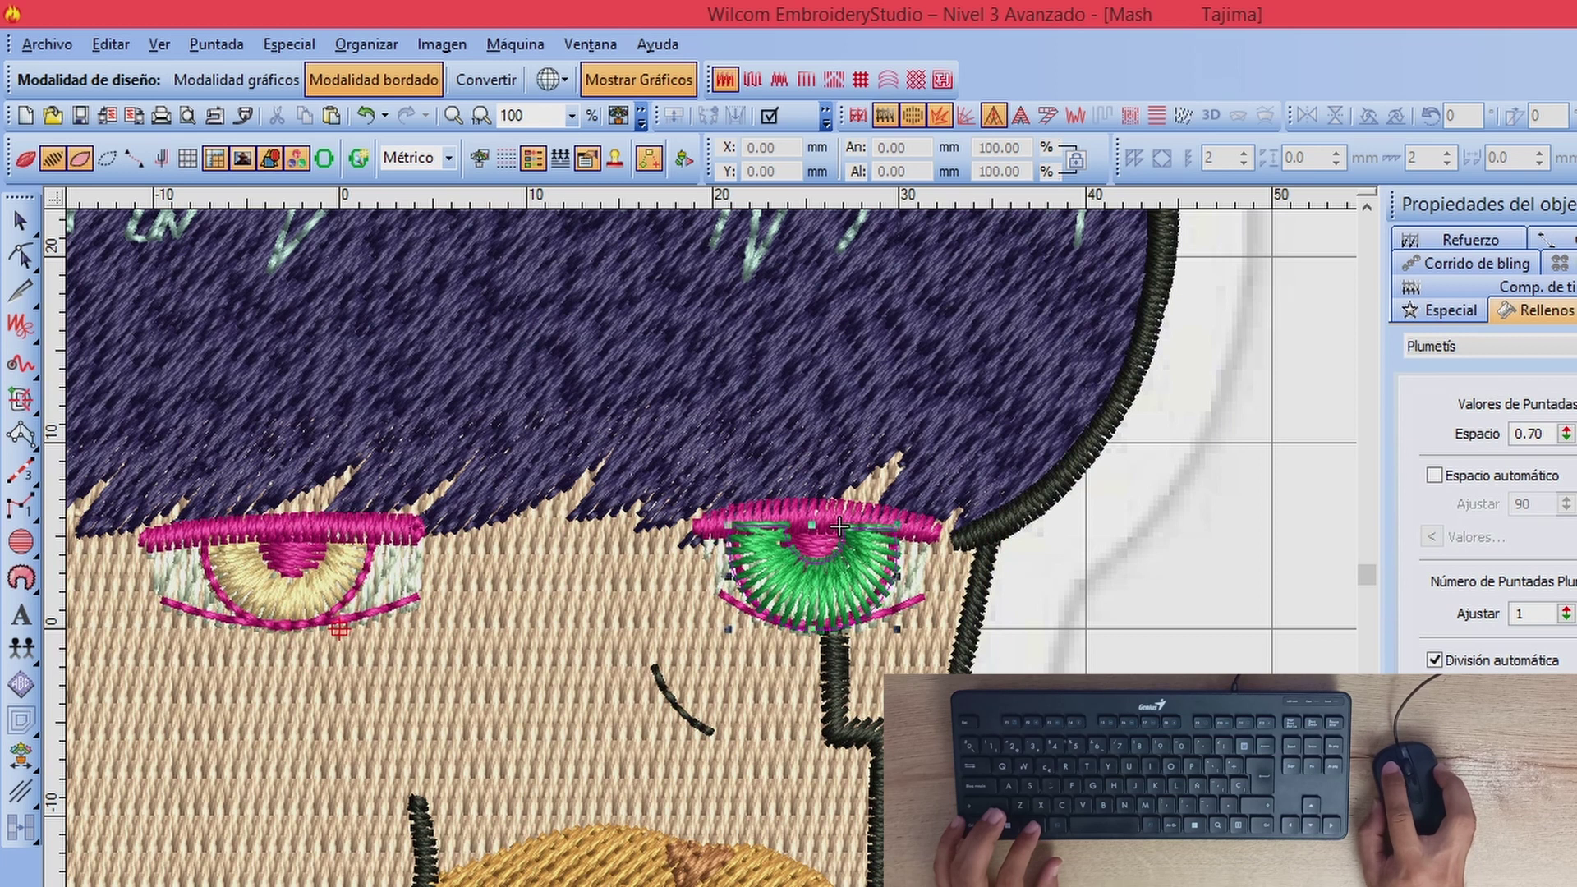
key(Escape)
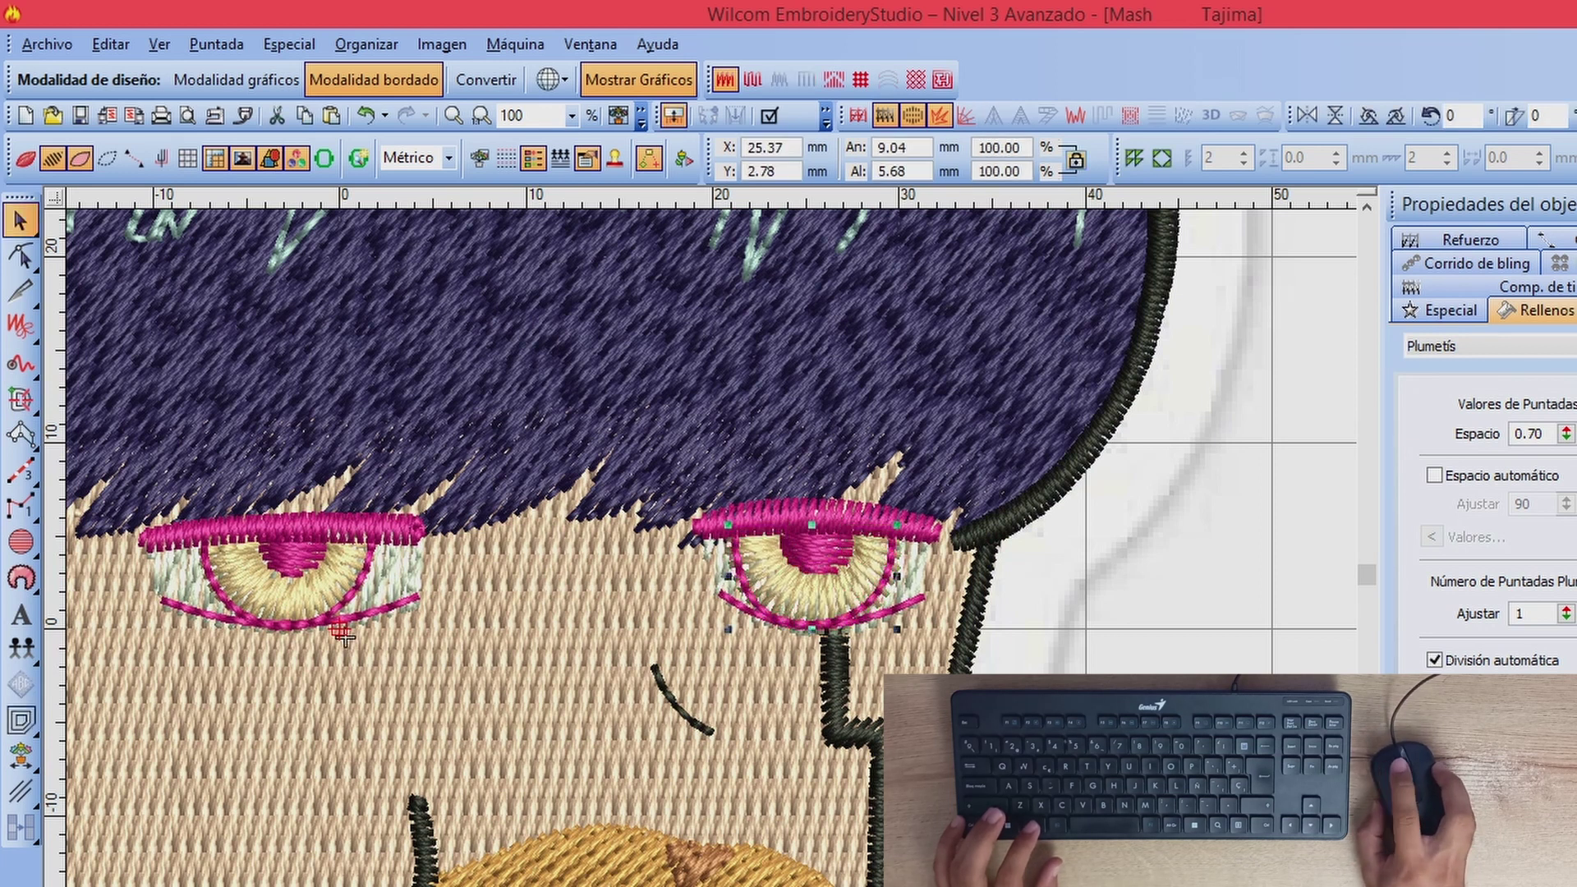
Step: Recolour the upper lids, lower lids, iris outlines and pupils of both eyes black, and deselect them
click(1162, 608)
click(344, 633)
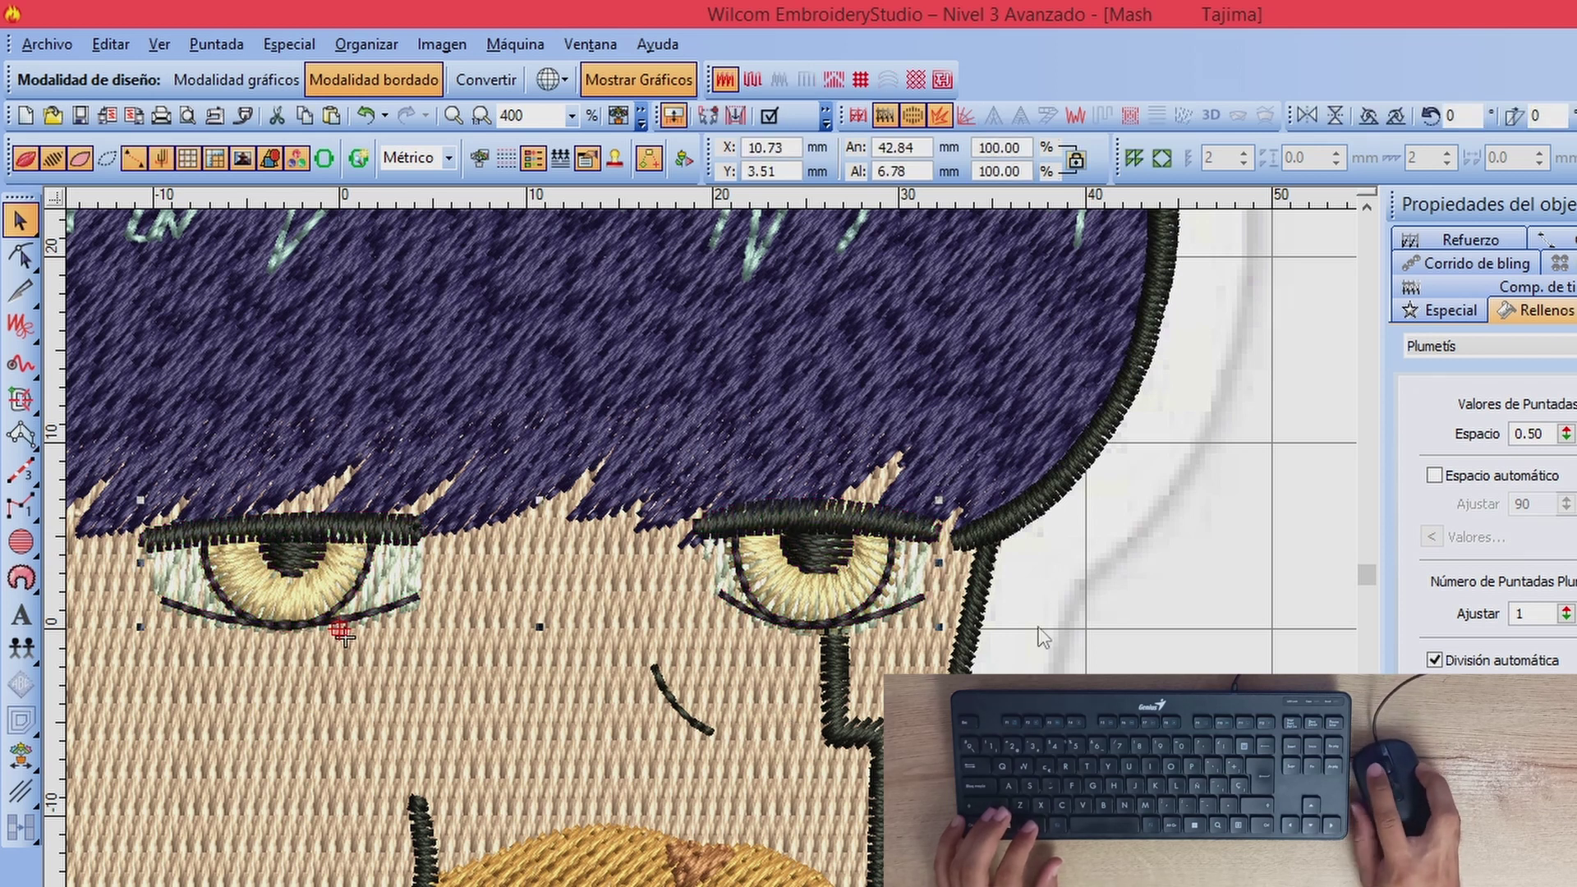
key(Escape)
Step: Compare the complete stitched character with the reference artwork beside it at several magnifications
scroll(805, 504, down, 2)
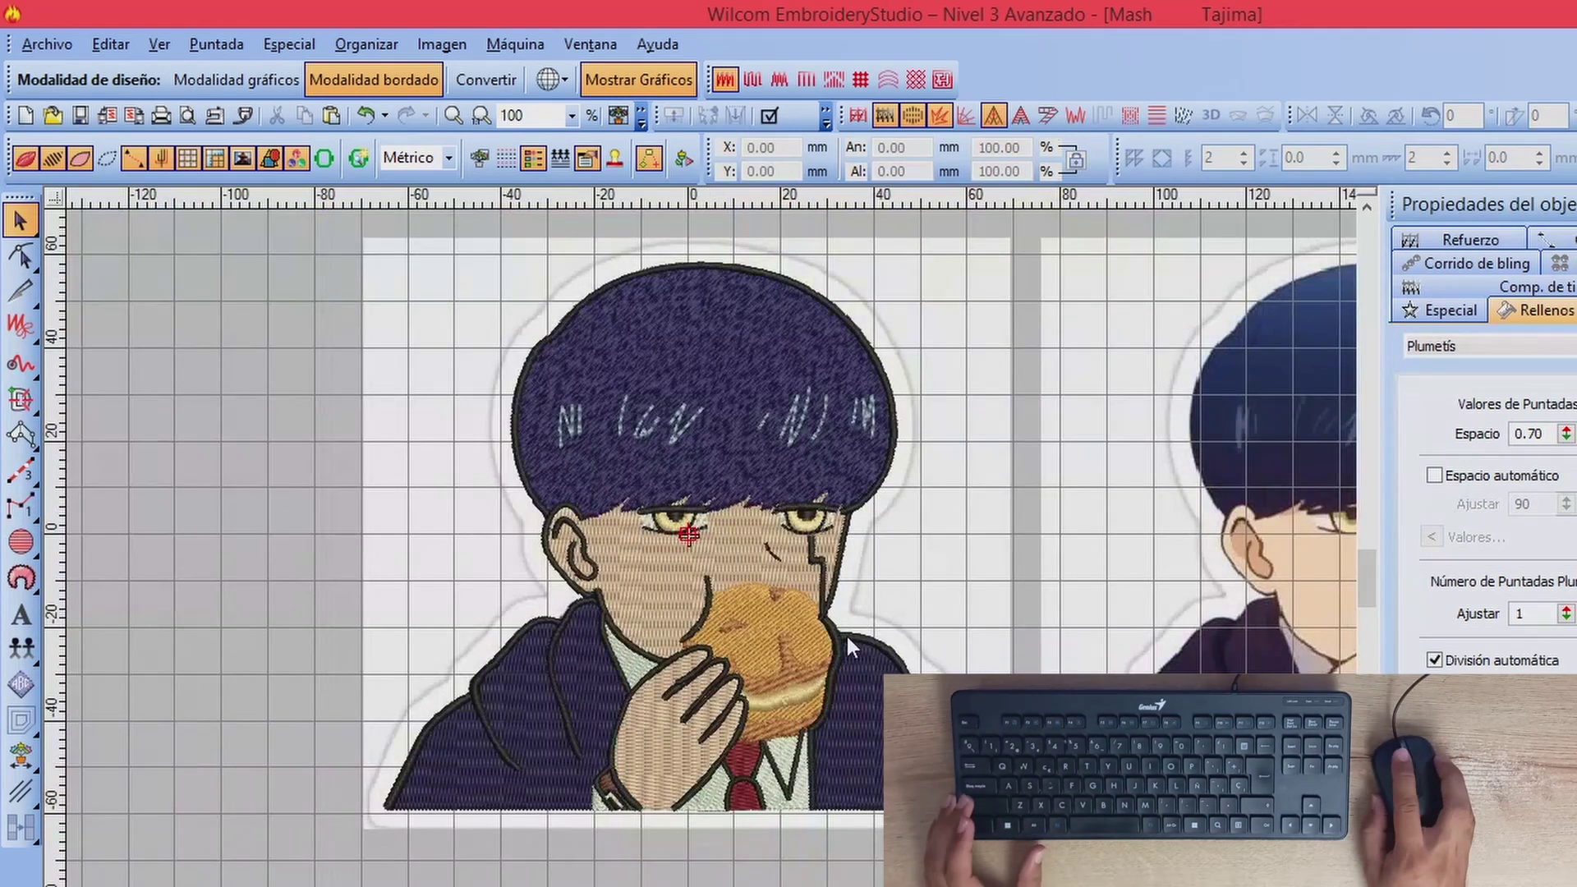
scroll(854, 604, down, 2)
scroll(819, 575, up, 2)
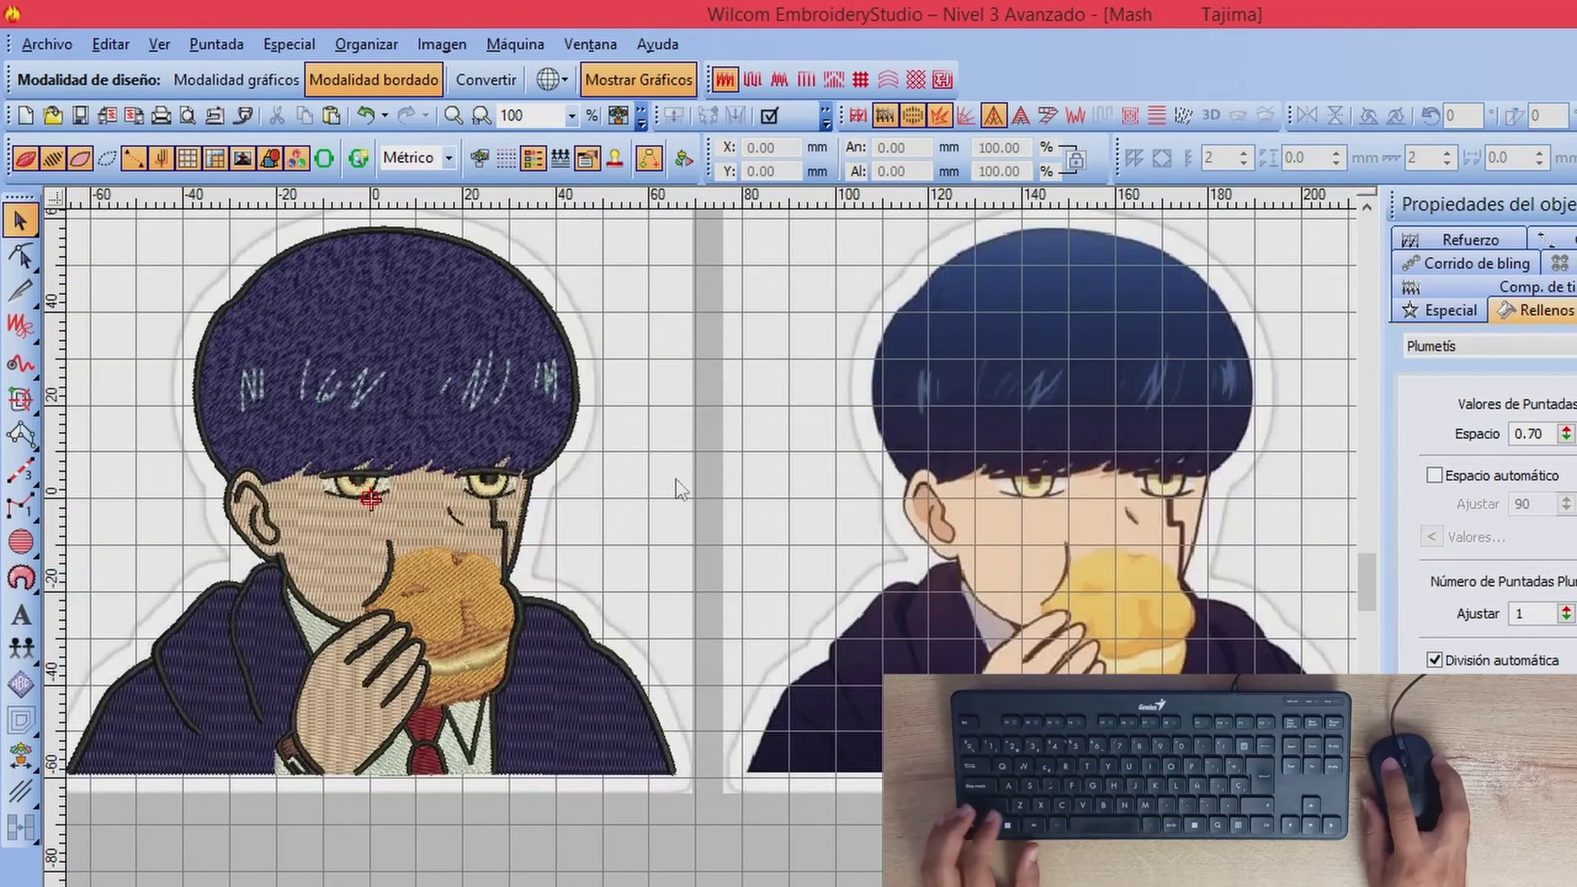
scroll(772, 608, down, 2)
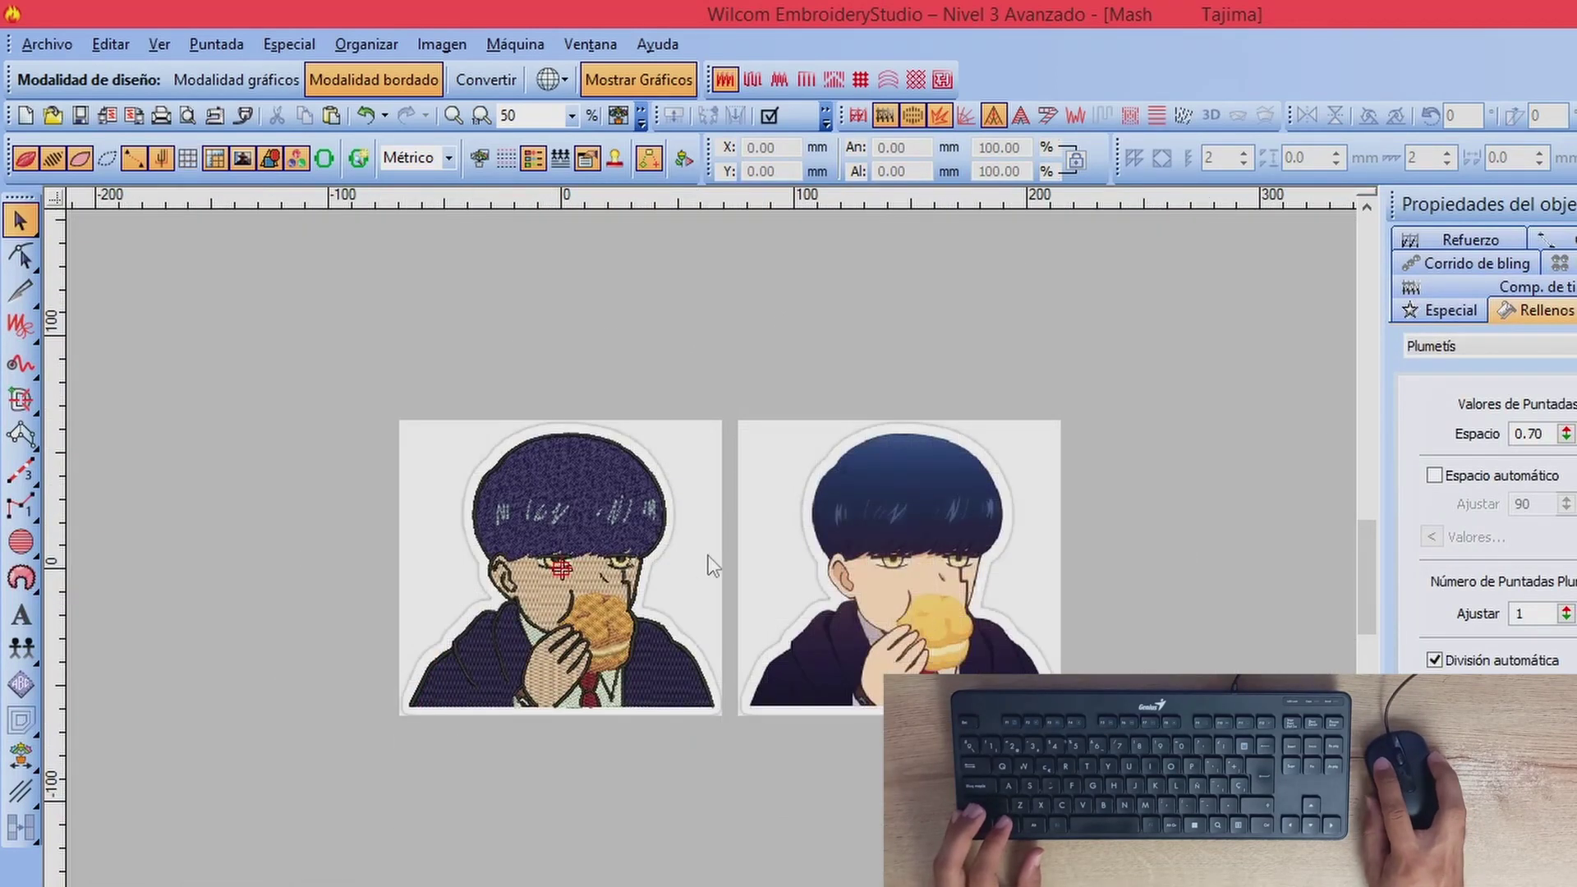
scroll(708, 556, up, 2)
scroll(740, 633, down, 2)
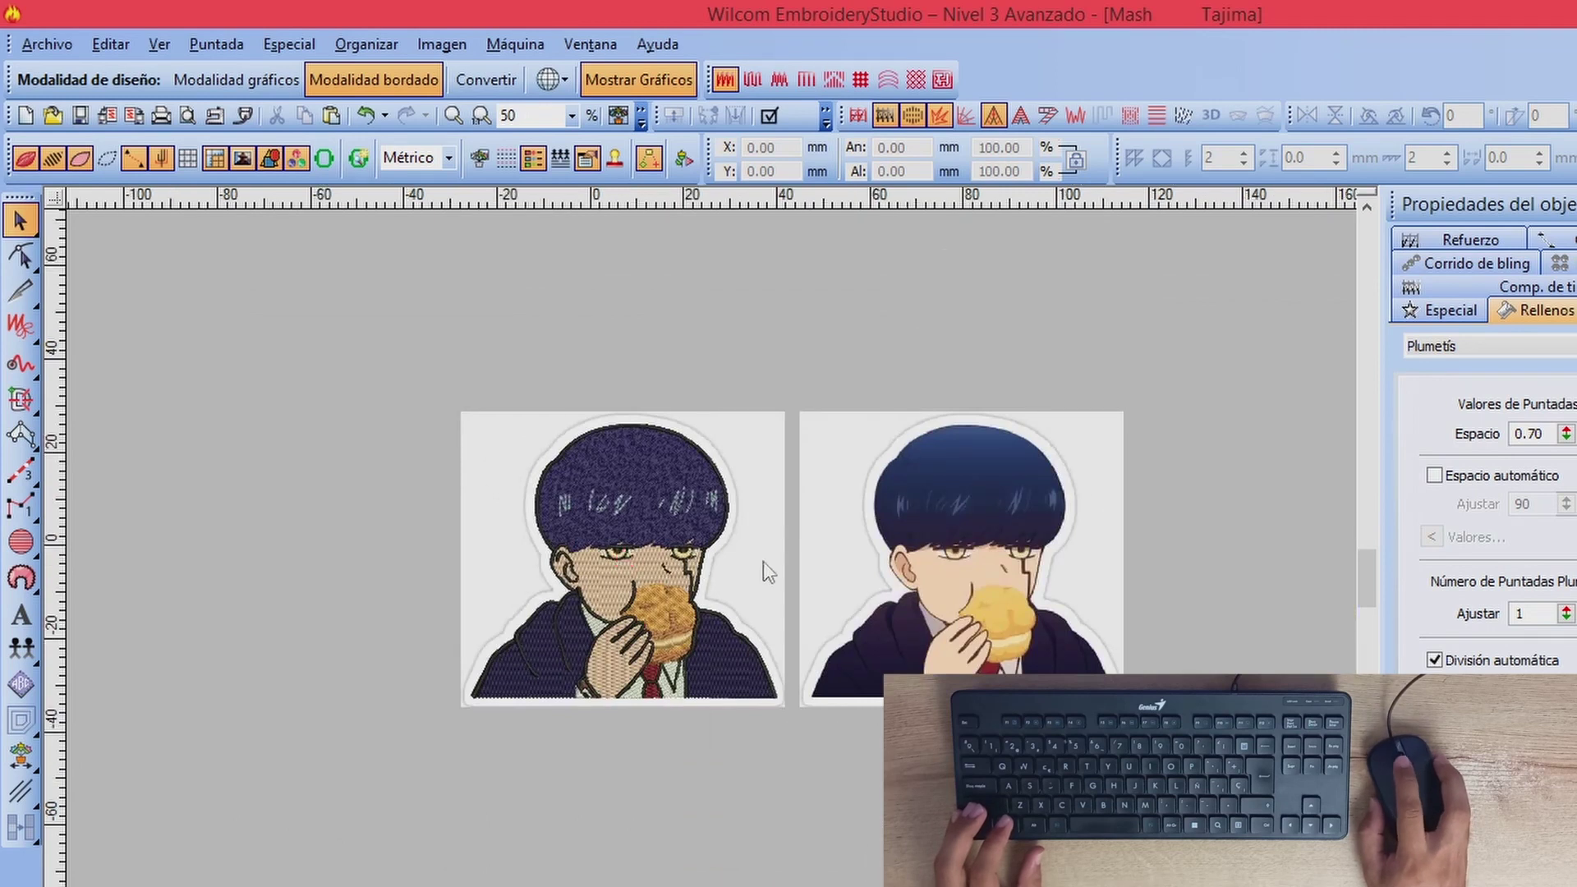
Step: Inspect the stitched face and ear against the reference artwork beside it
scroll(805, 632, up, 2)
scroll(805, 633, down, 2)
scroll(809, 580, up, 2)
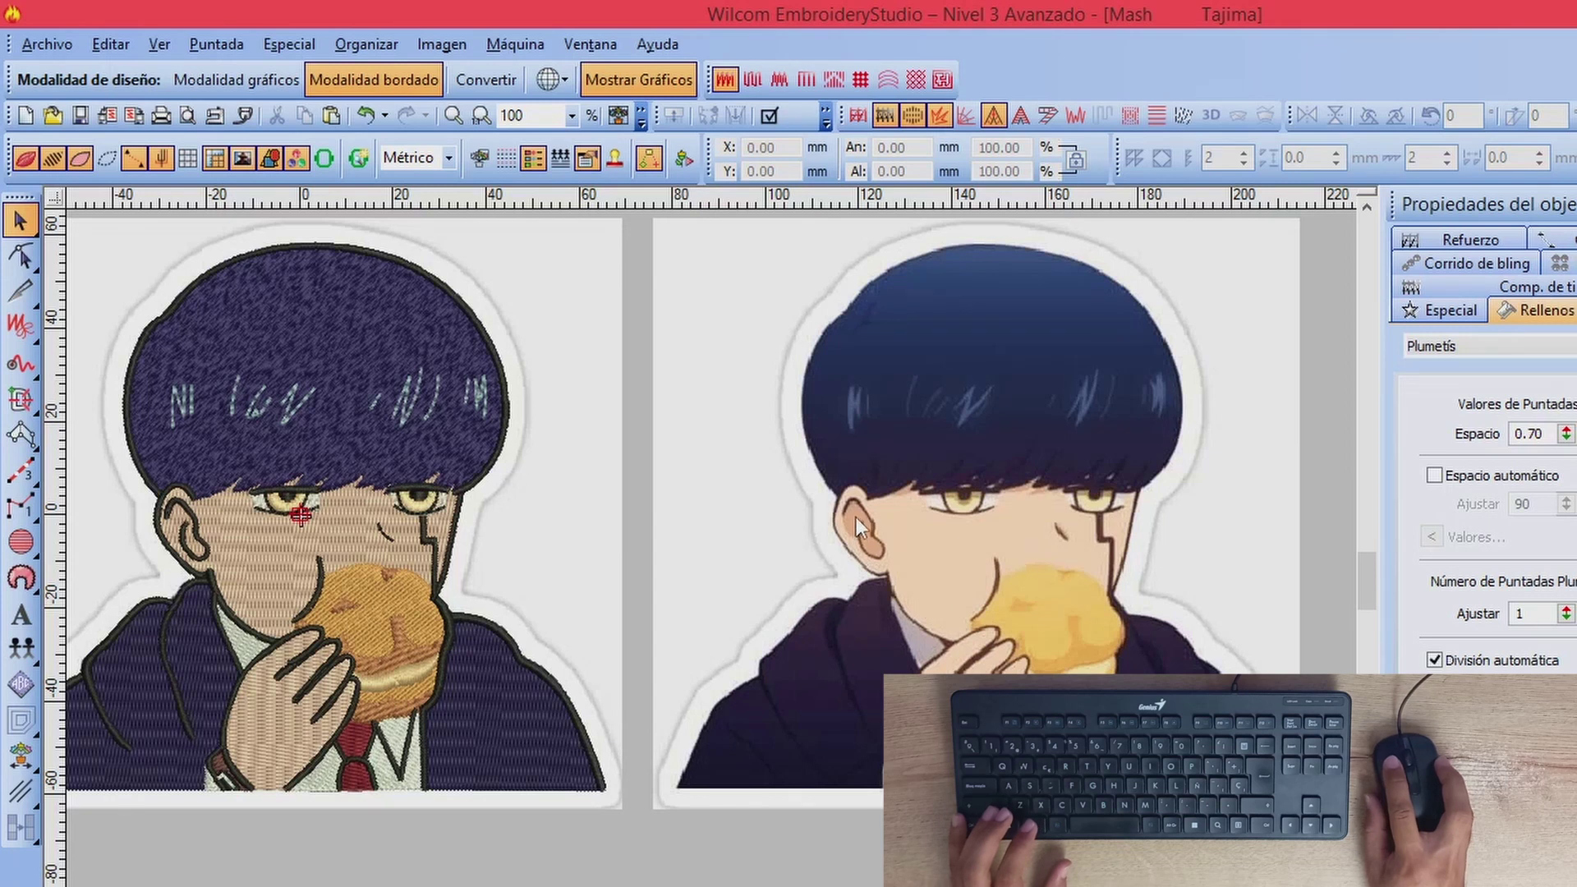
click(258, 549)
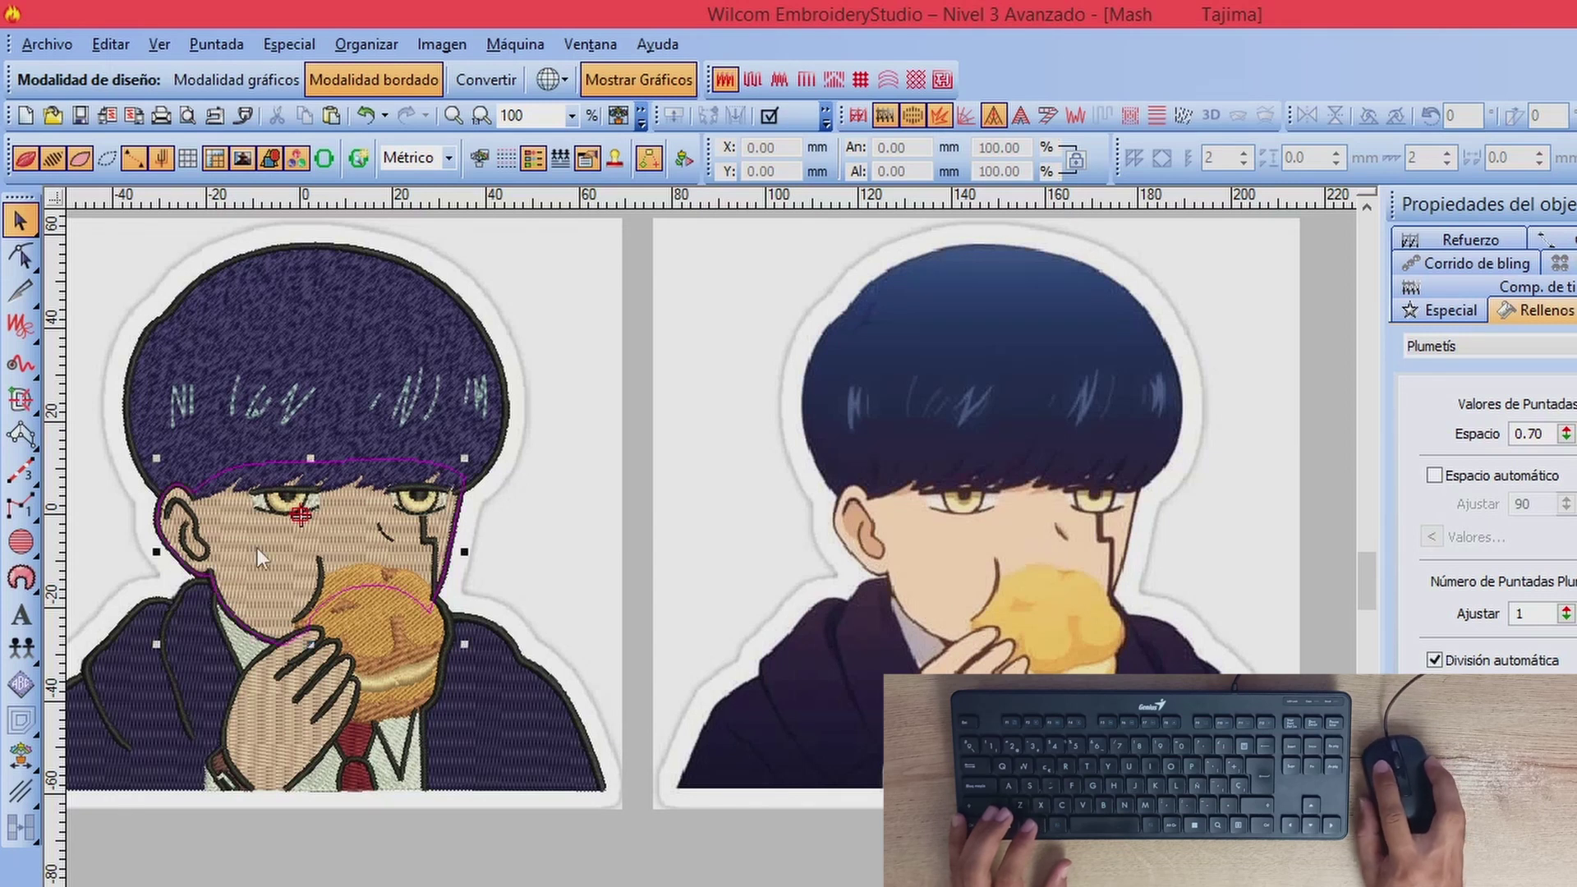
click(588, 484)
scroll(249, 519, up, 1)
scroll(639, 614, up, 1)
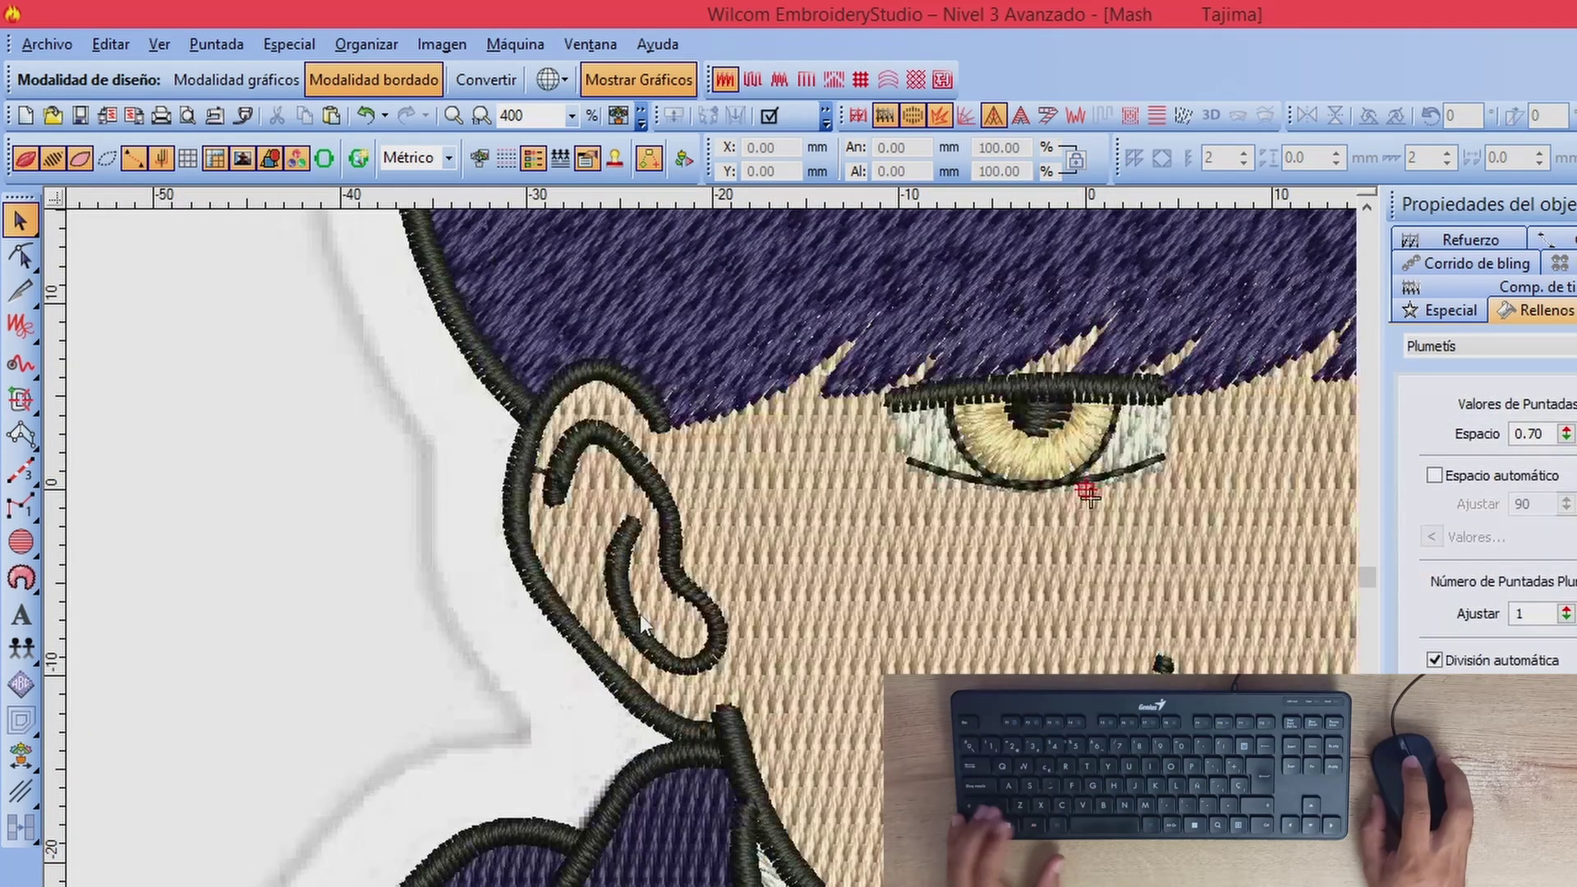
Step: Hide the stitches and start a closed Tatami fill shape along the lower edge of the inner ear's shadow
key(s)
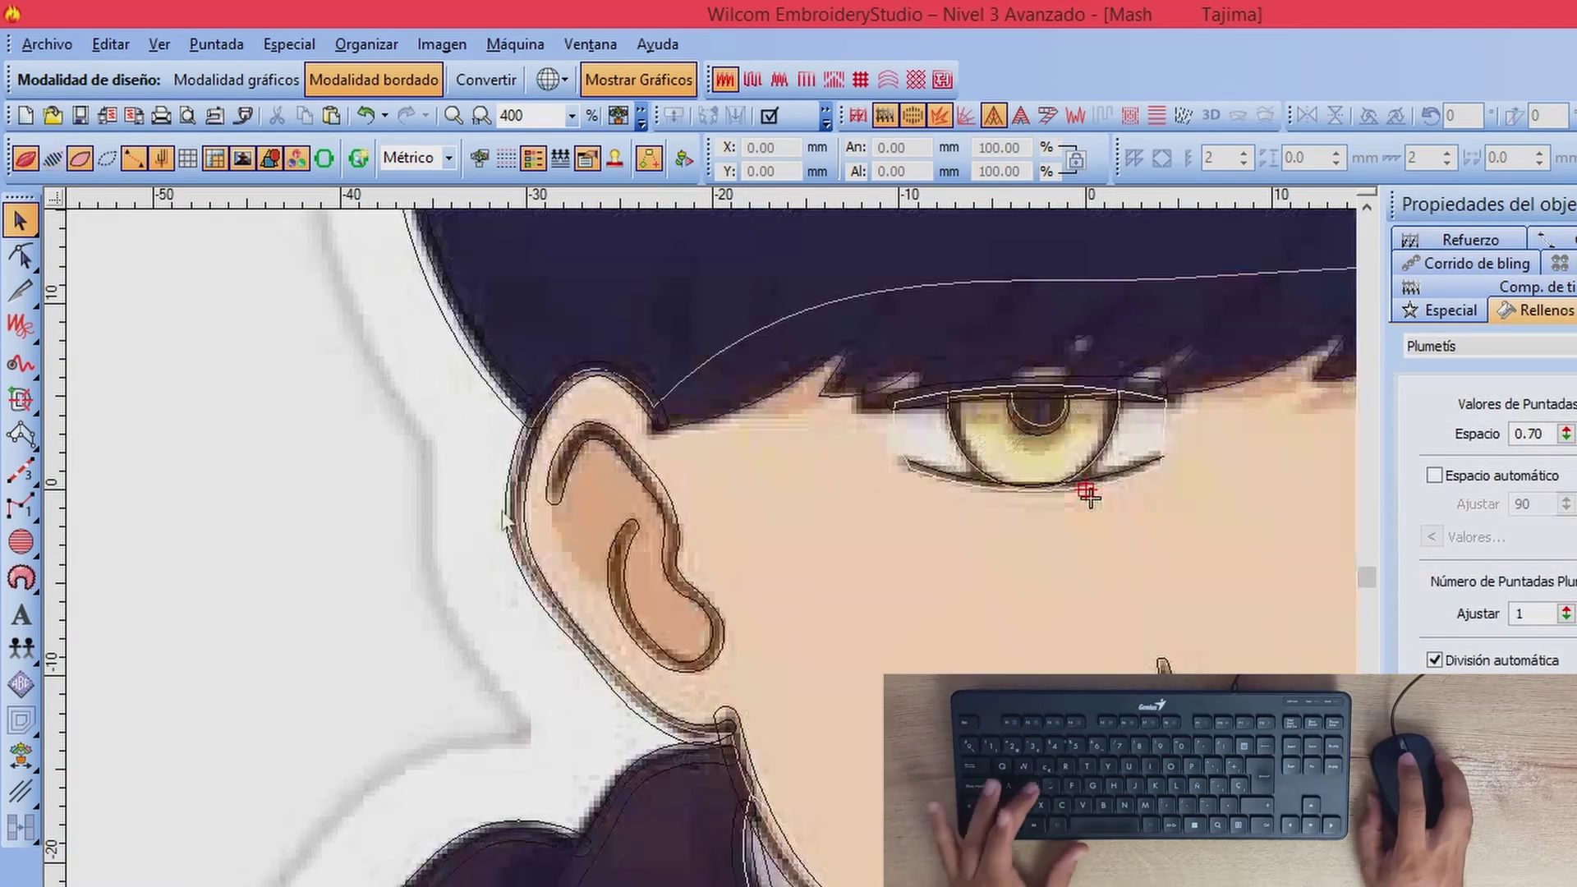
click(25, 401)
click(103, 411)
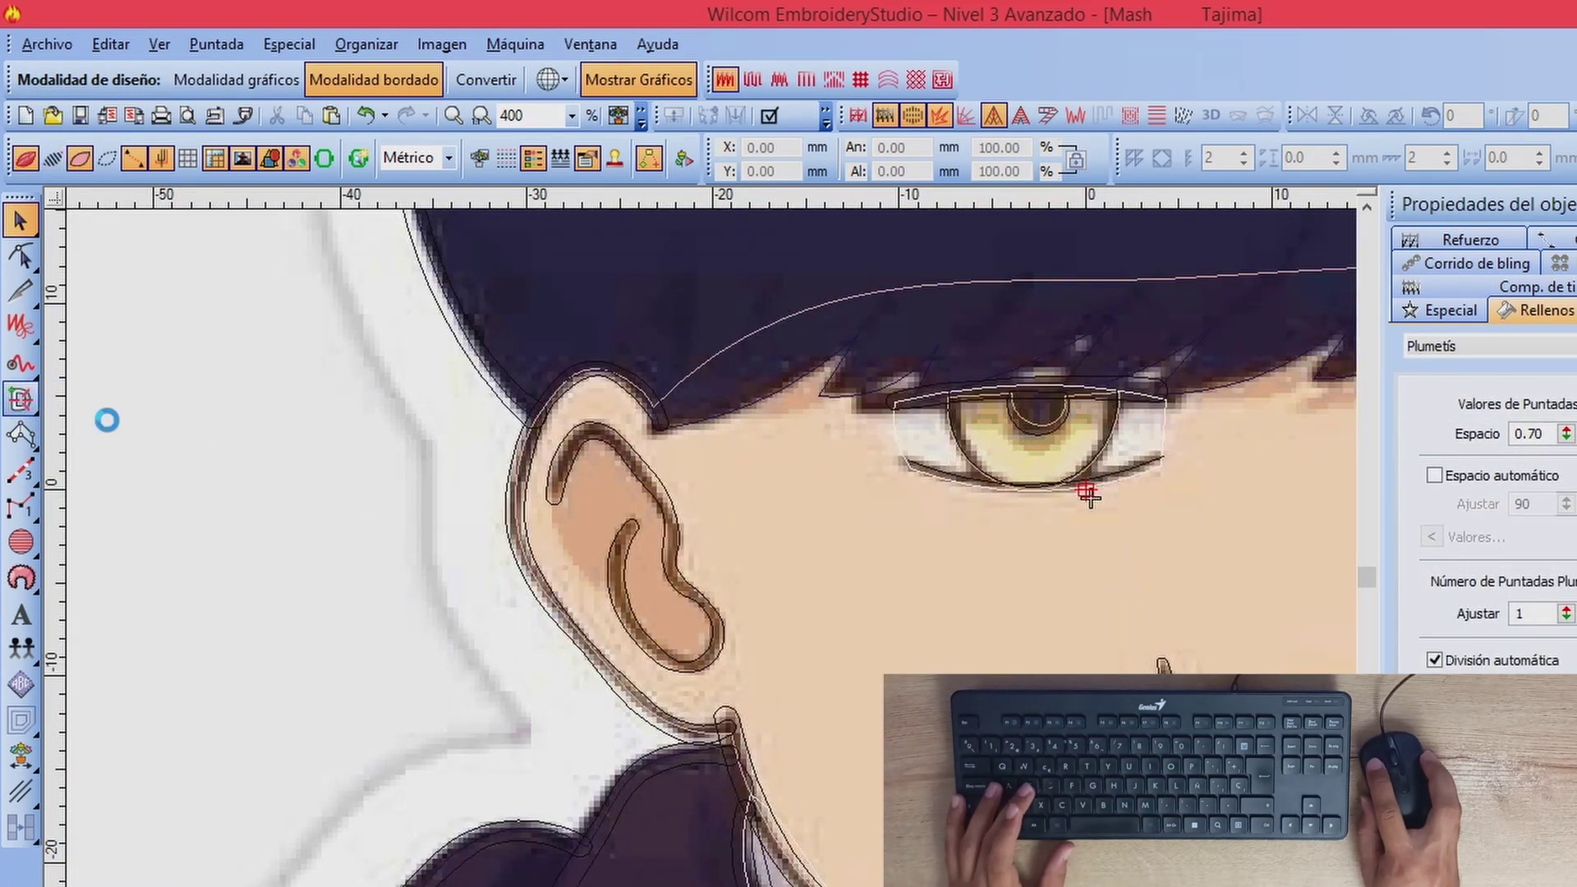
click(1482, 344)
click(1437, 377)
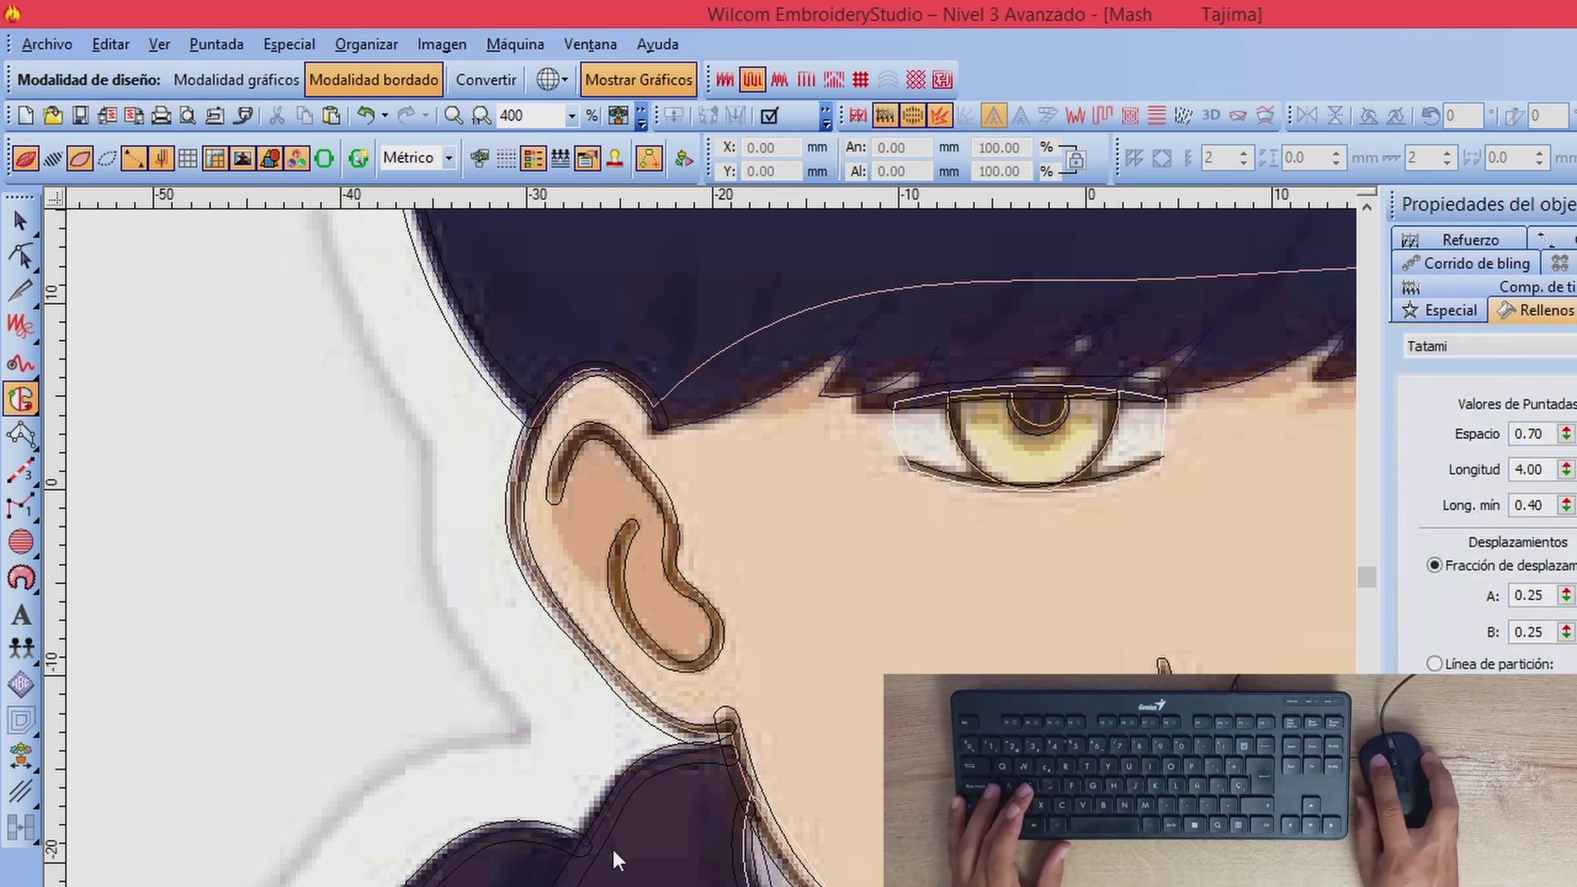
click(1087, 490)
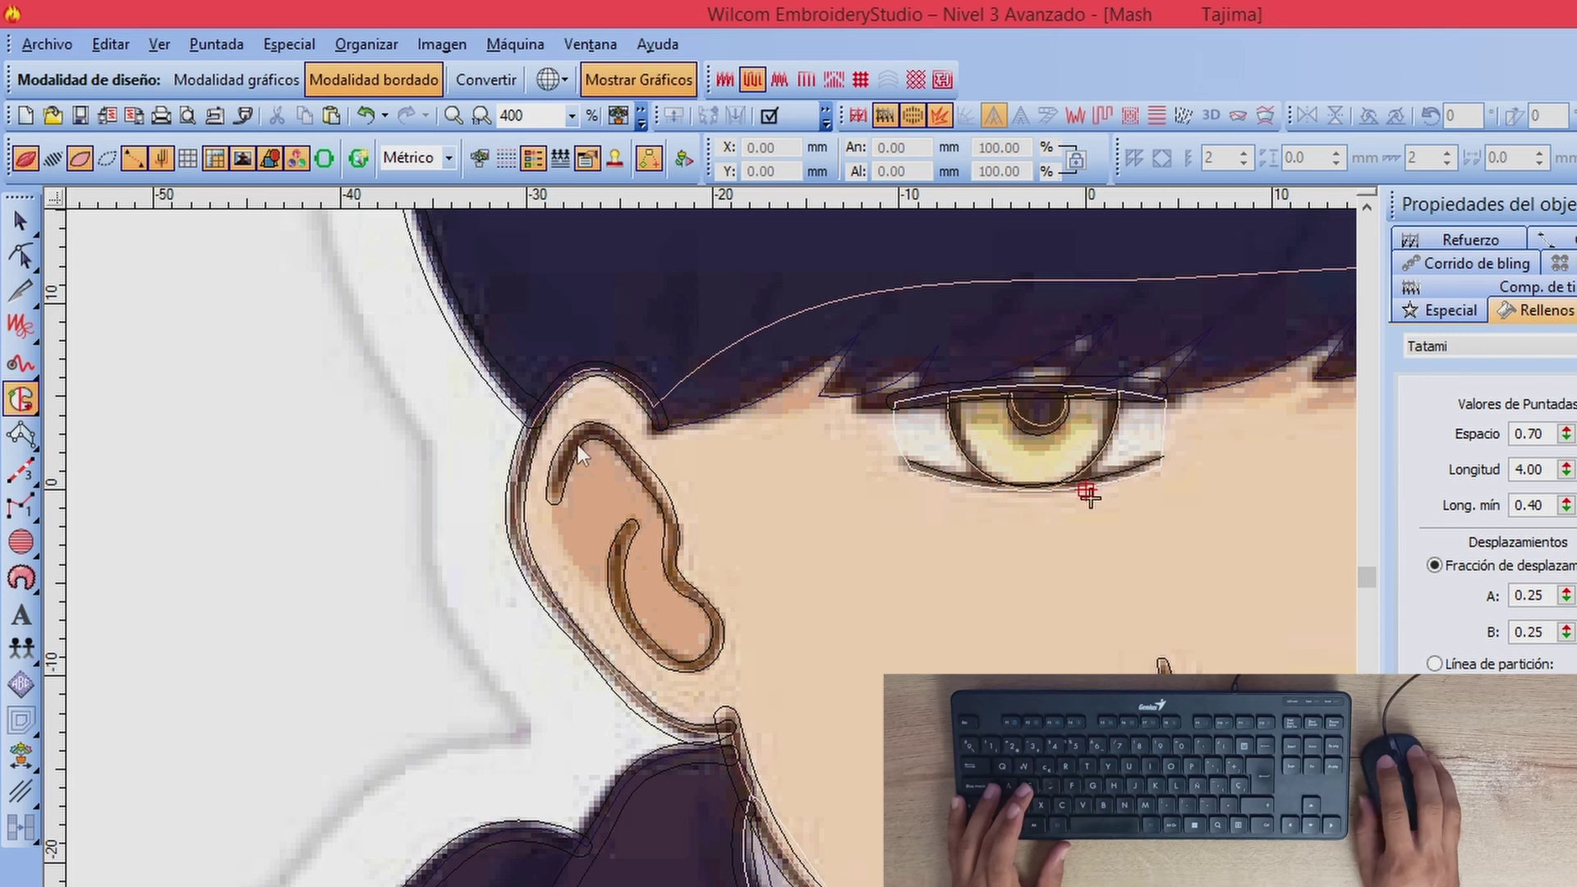
click(587, 583)
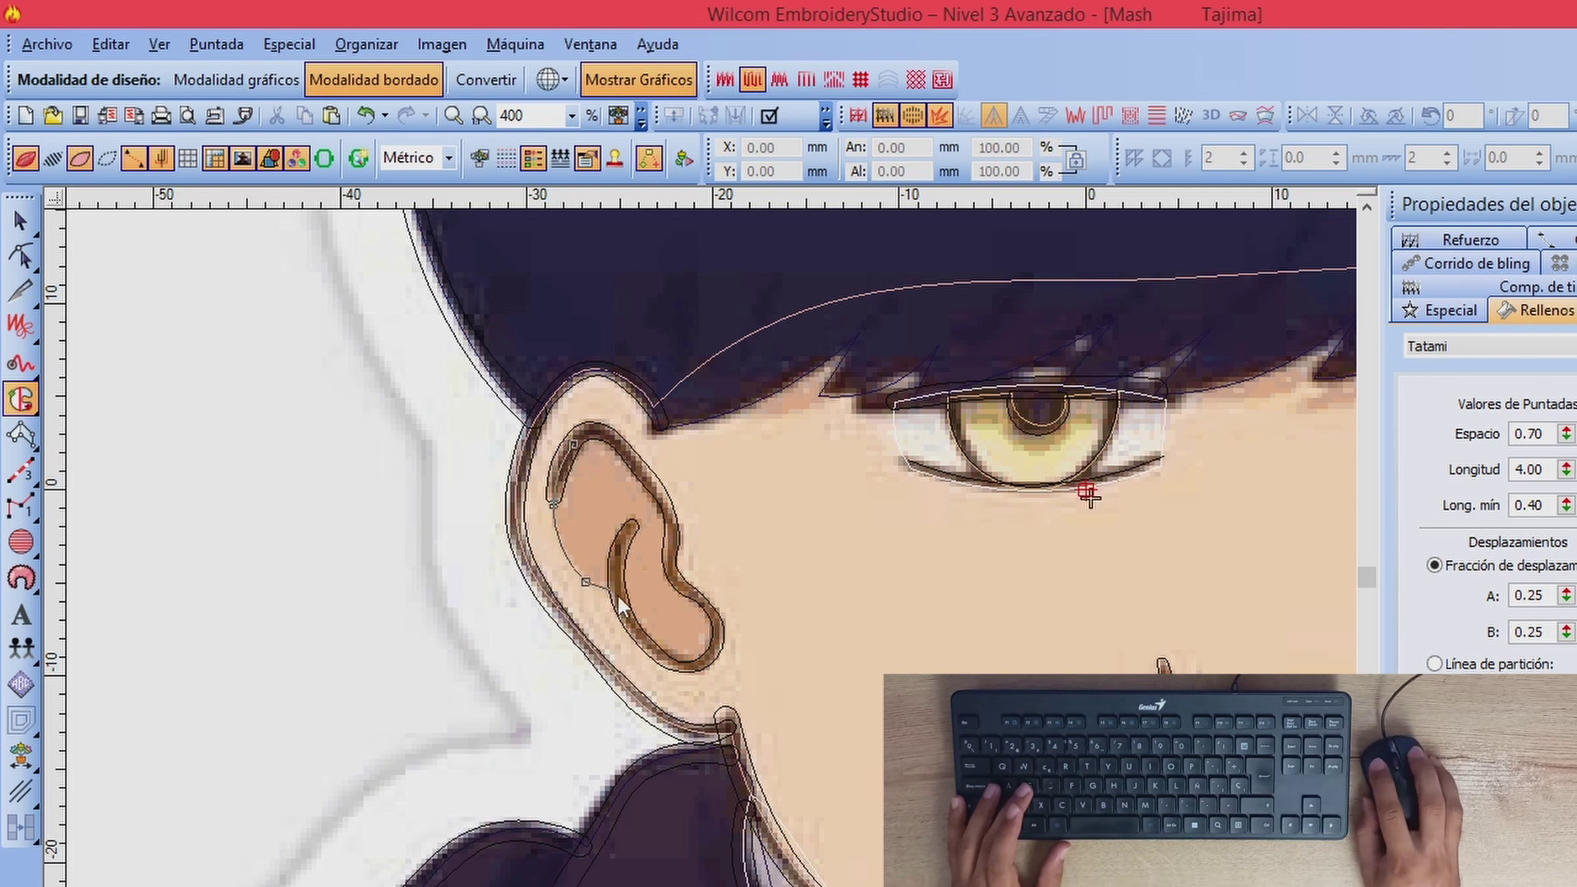
click(649, 649)
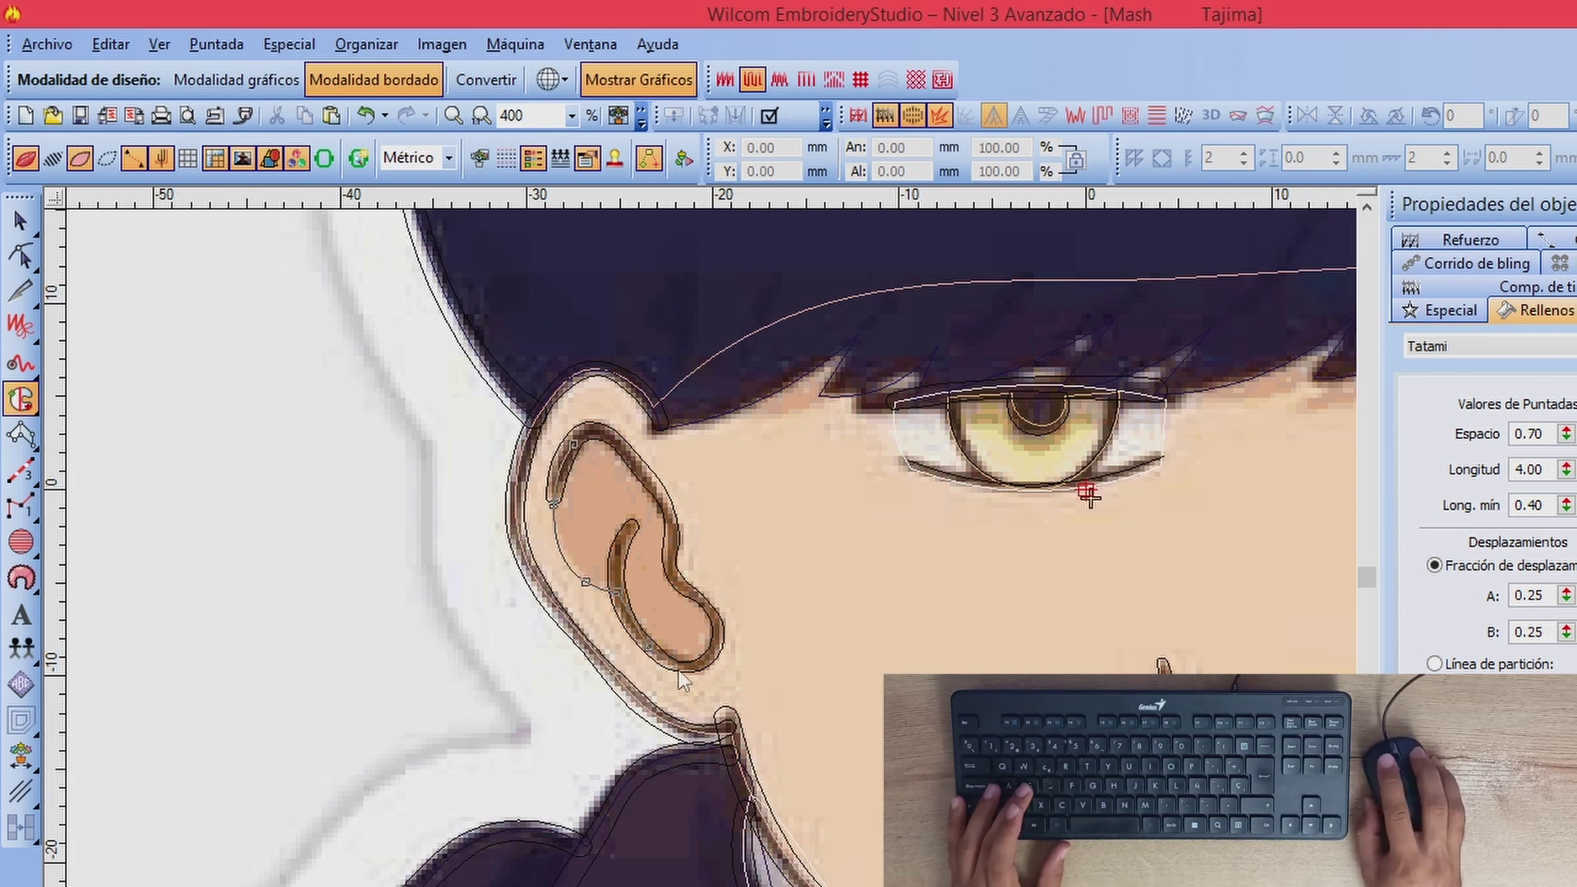
Step: Trace the rest of the inner ear shadow's outline up its inner side, show the stitches and generate the fill
click(719, 623)
click(688, 589)
click(667, 547)
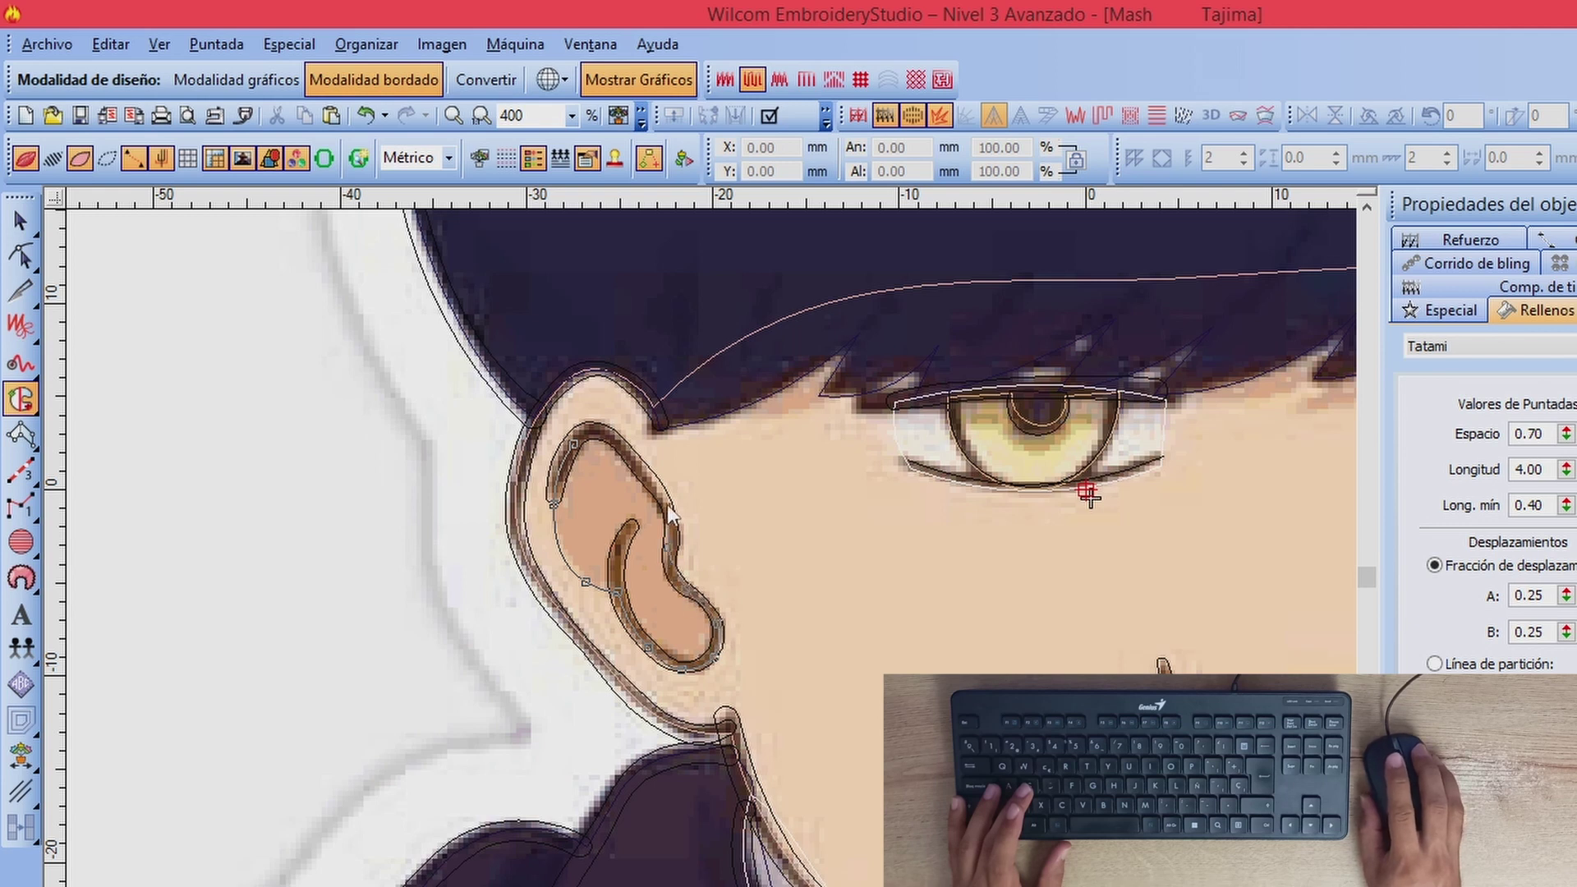
right_click(668, 500)
right_click(618, 442)
right_click(590, 429)
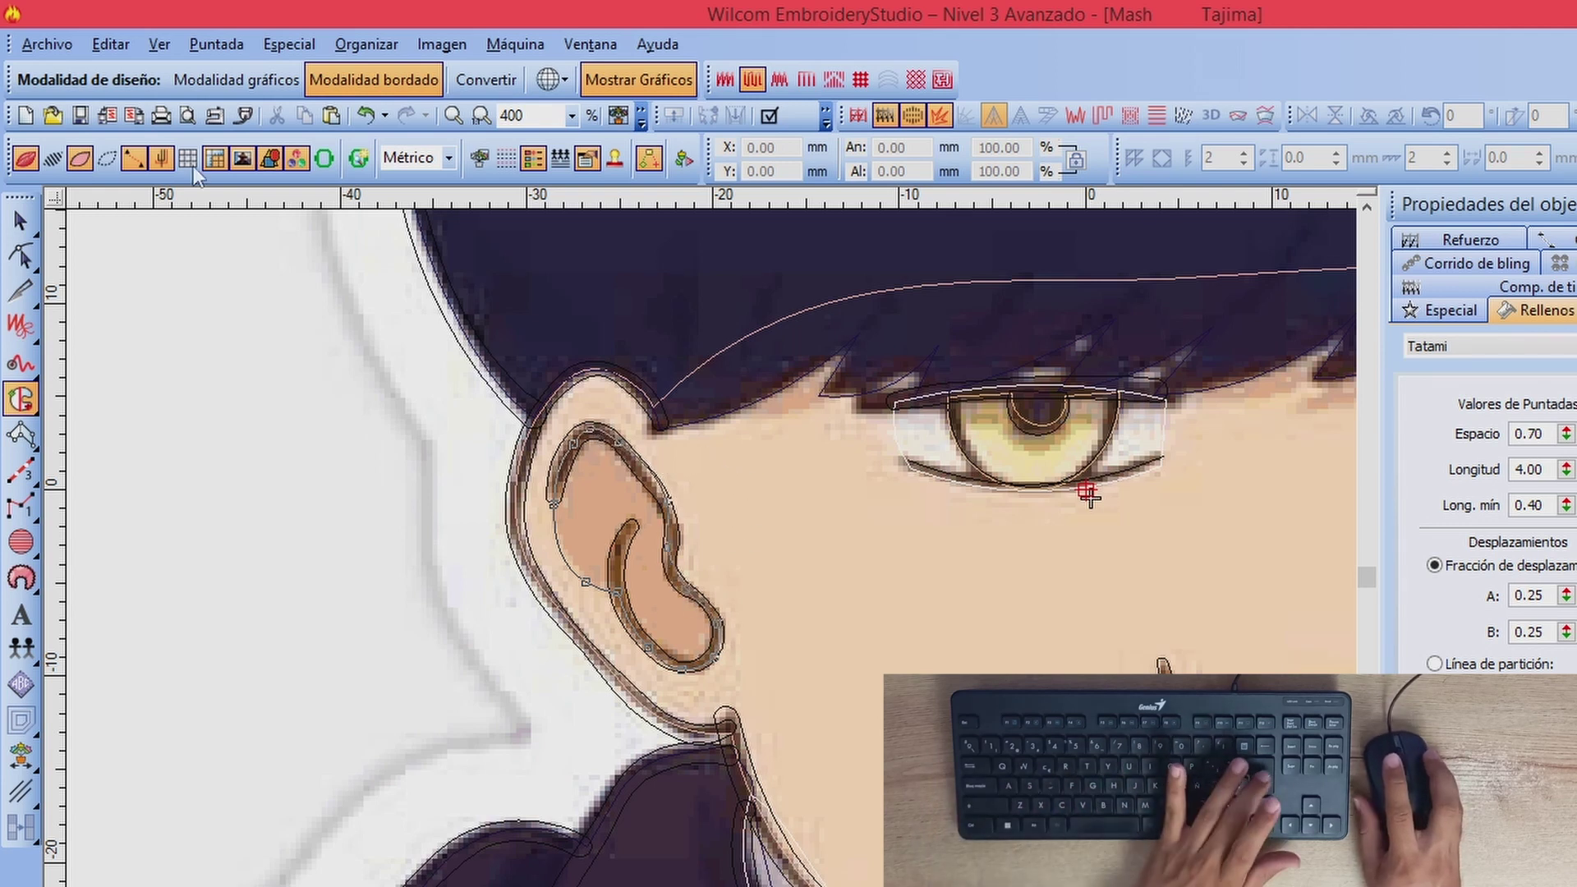
click(52, 158)
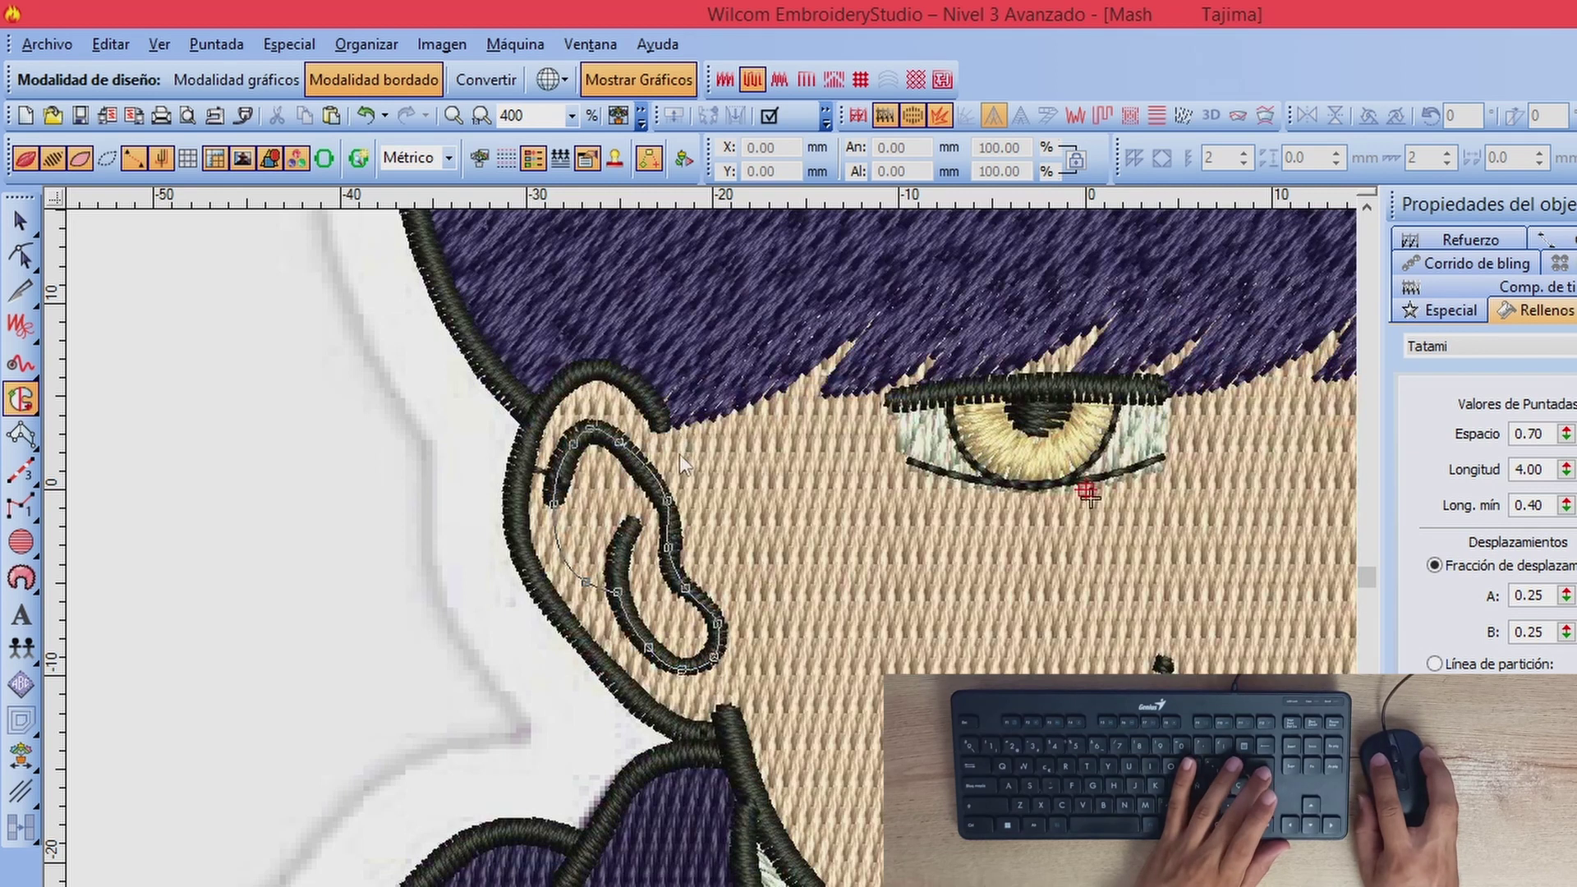
key(Return)
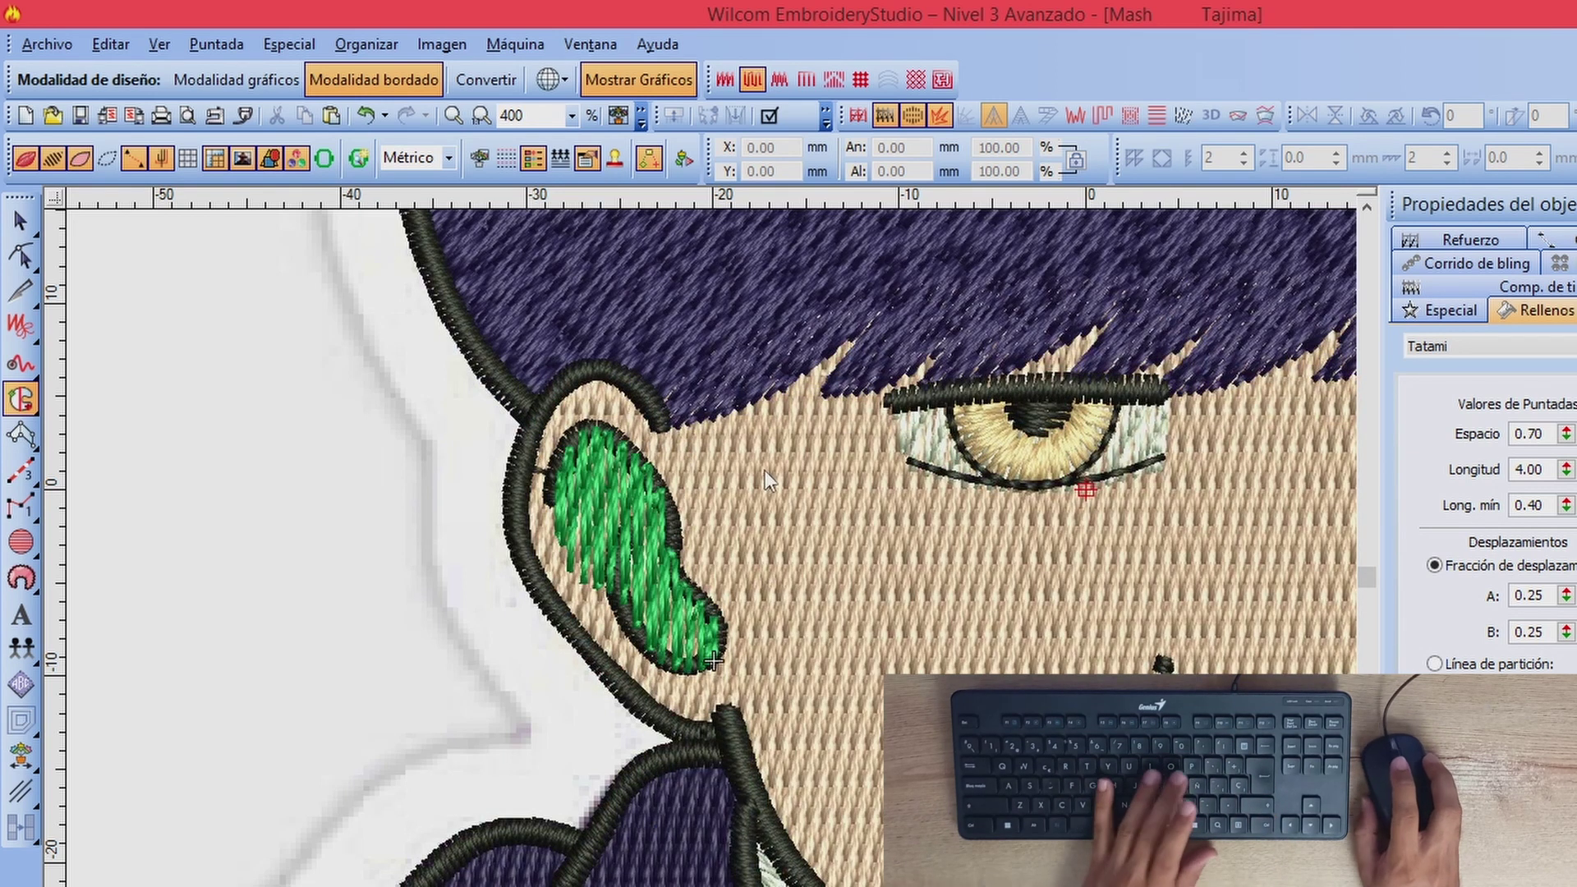
Step: Recolour the new inner ear fill reddish skin-shadow brown, place it behind the ear outlines and deselect it
key(Escape)
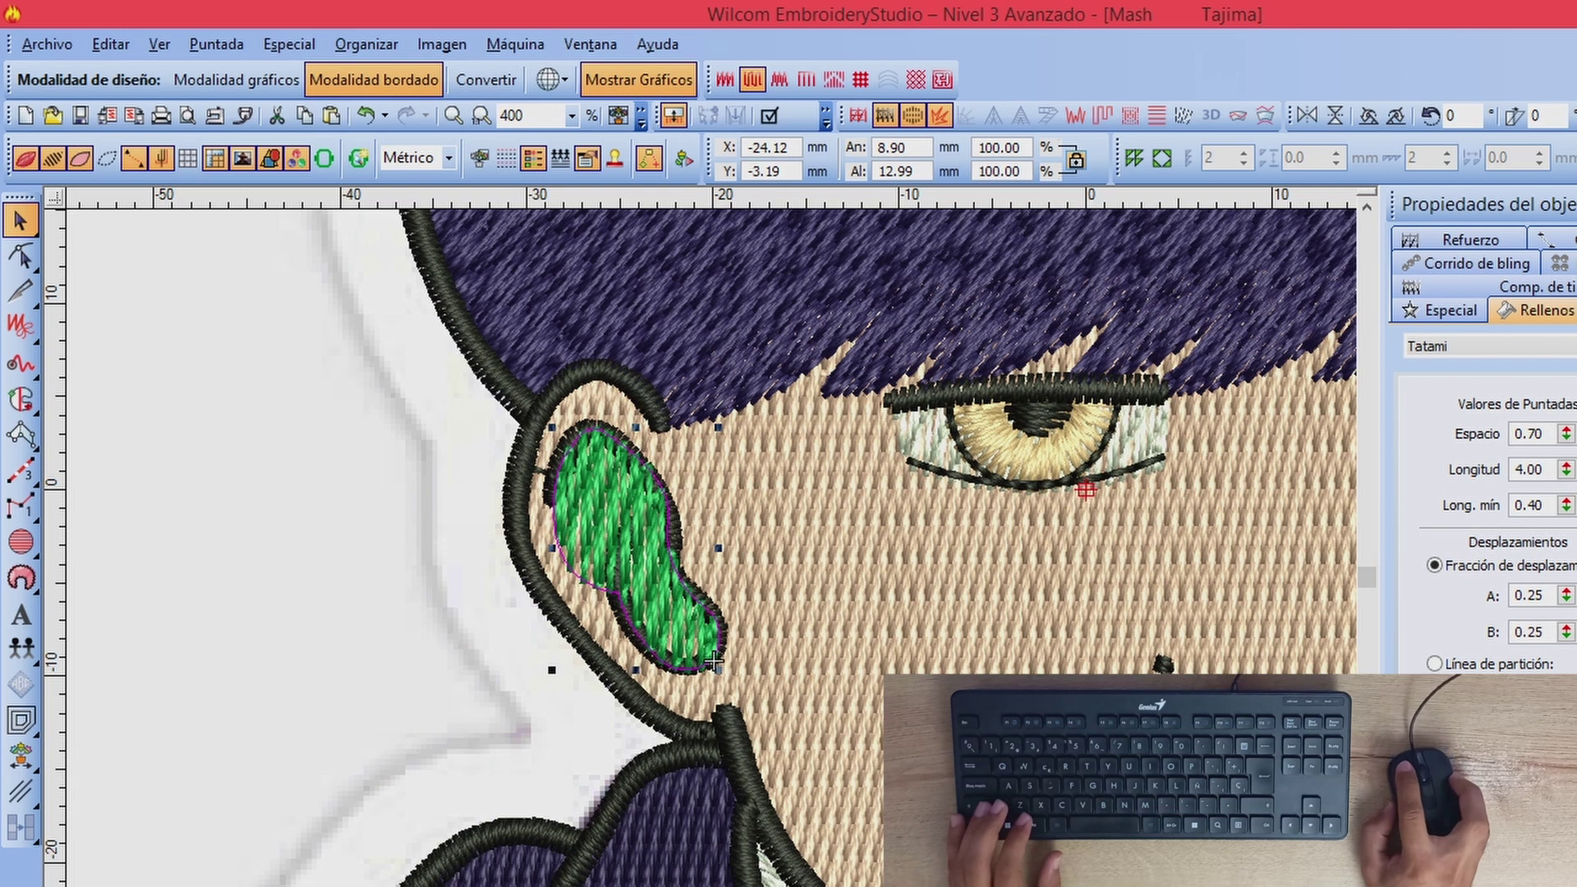
key(ctrl+x)
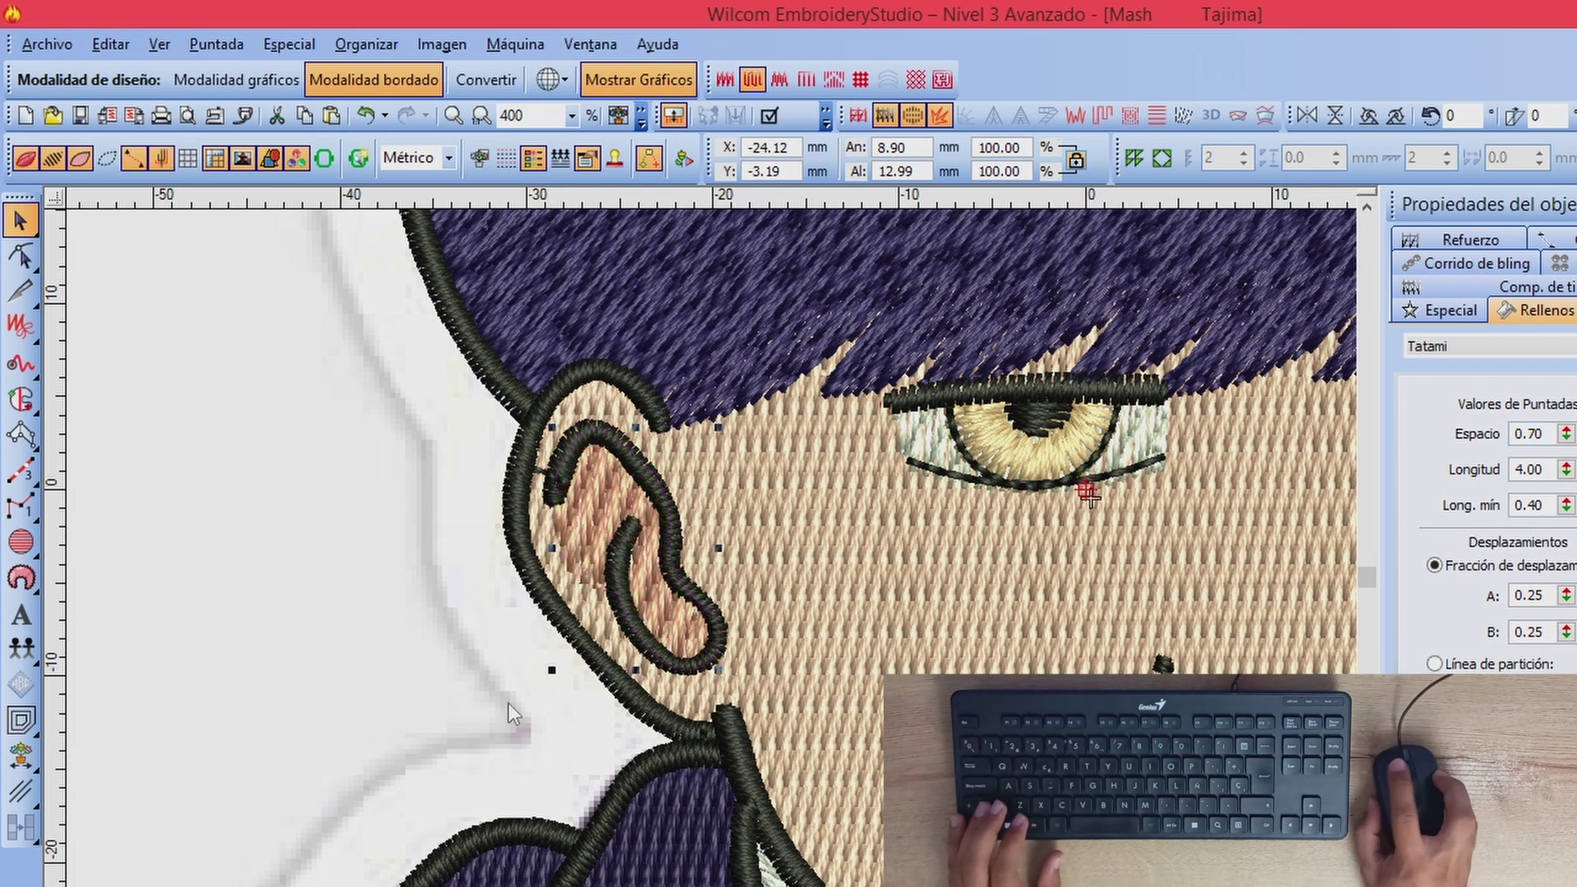
click(306, 690)
Step: Compare the complete character with the reference artwork at several magnifications, checking the colour and fills of the bread
scroll(539, 575, down, 1)
key(shift+z)
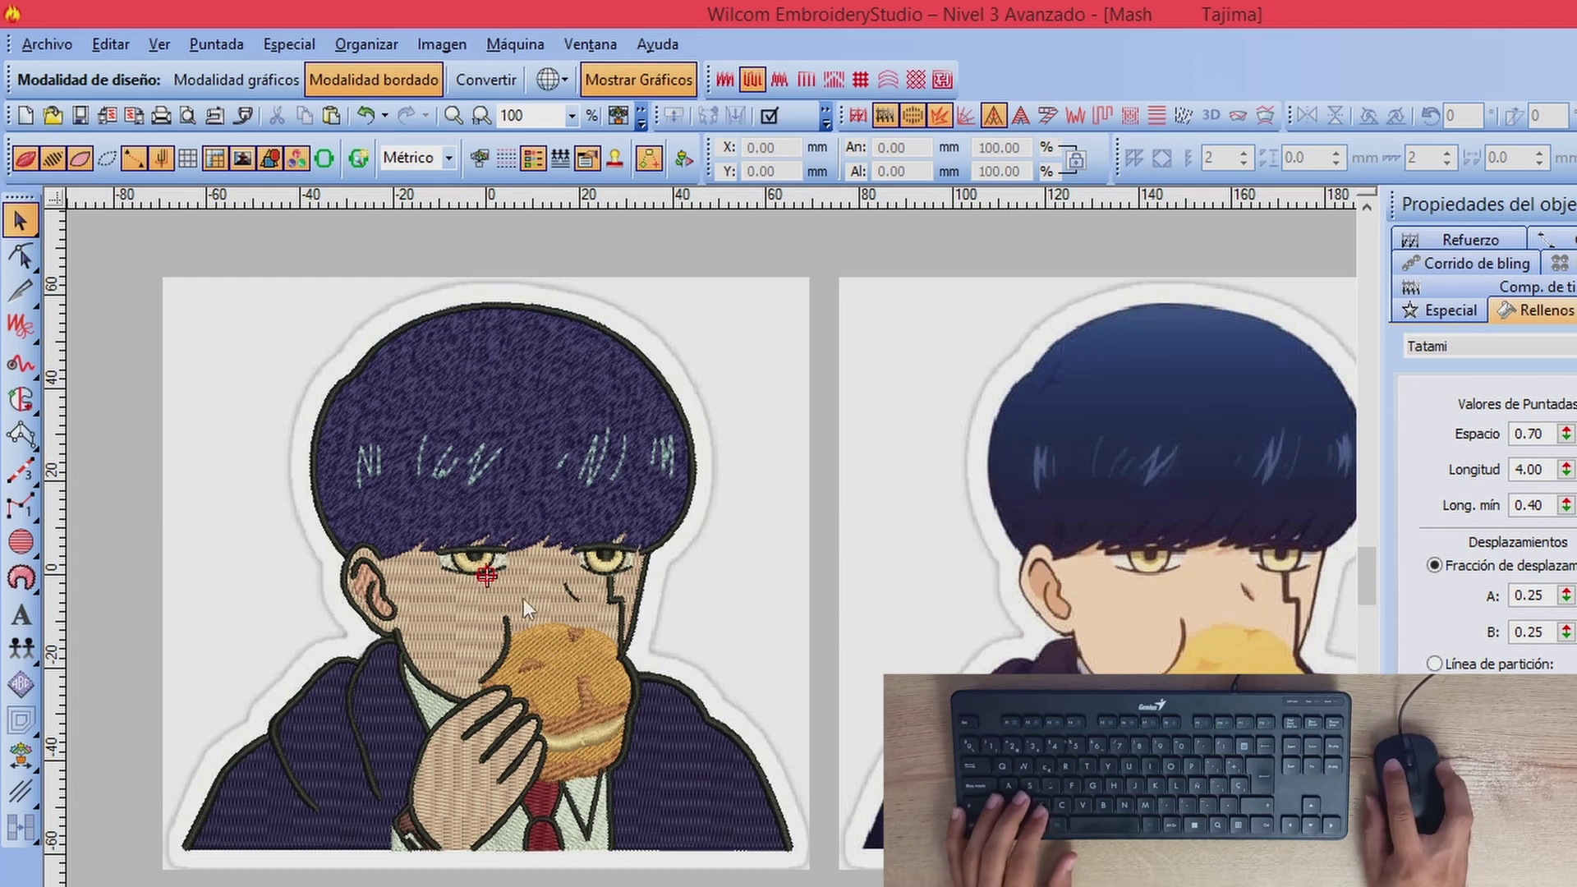
click(550, 647)
click(806, 539)
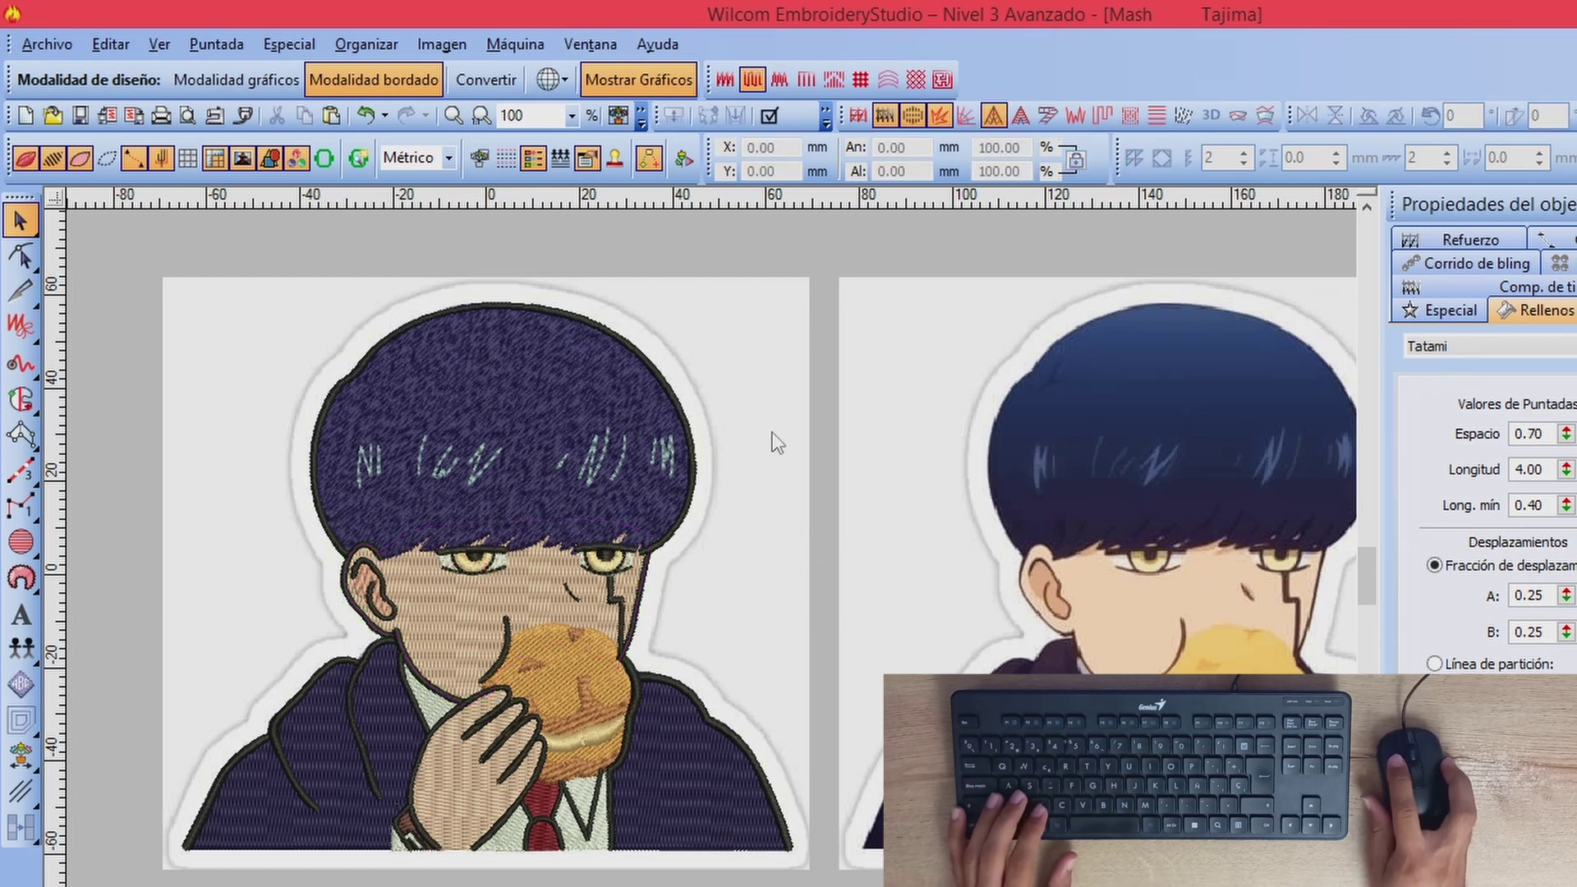
key(shift+z)
key(z)
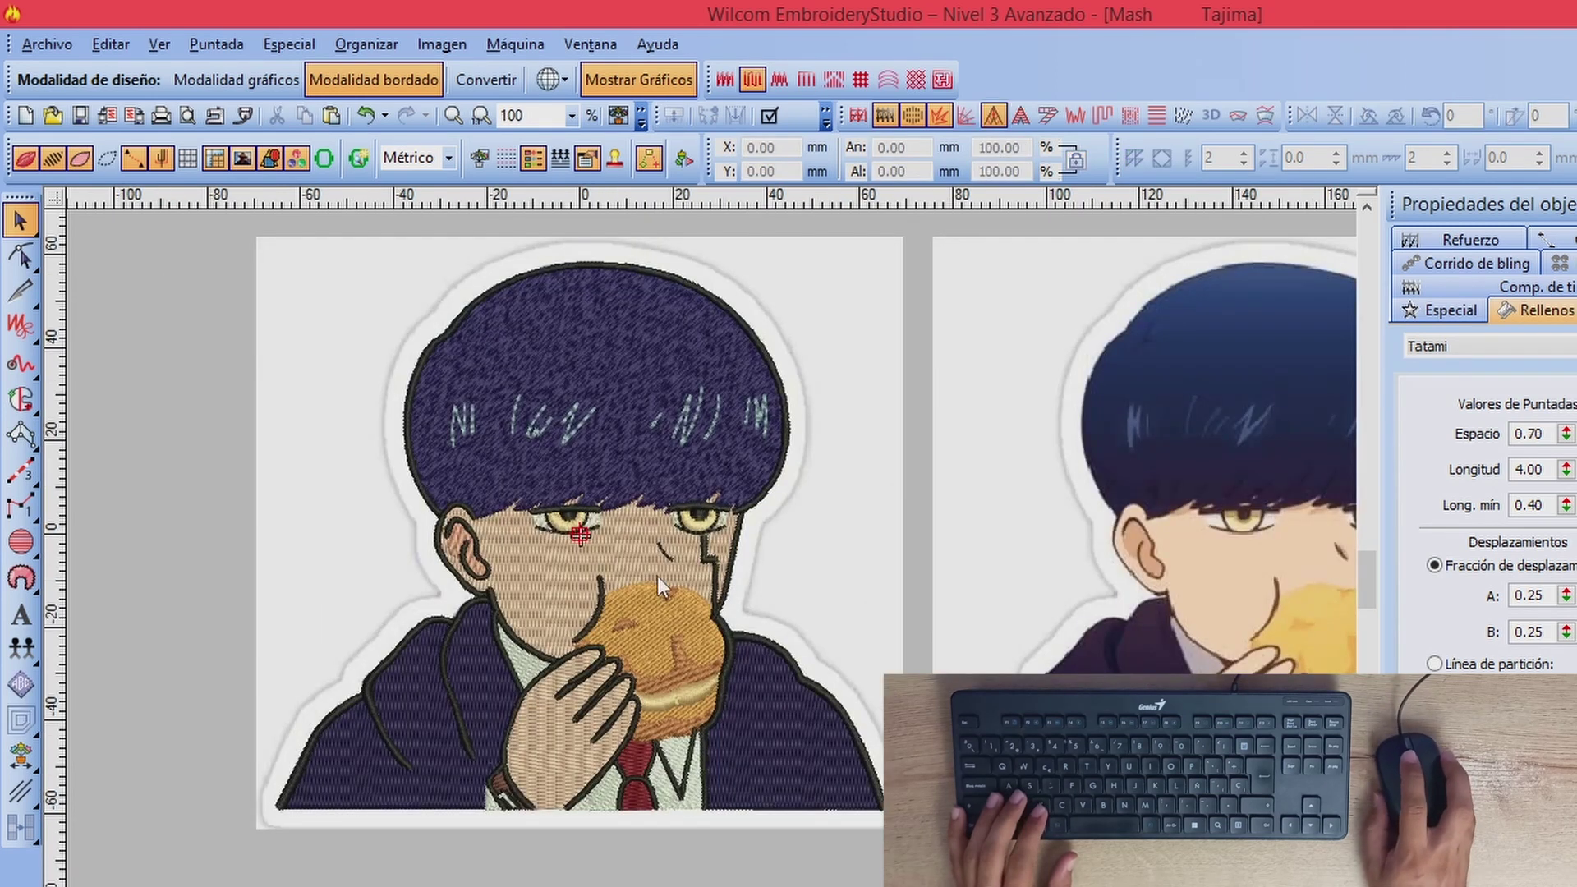
click(655, 601)
click(713, 642)
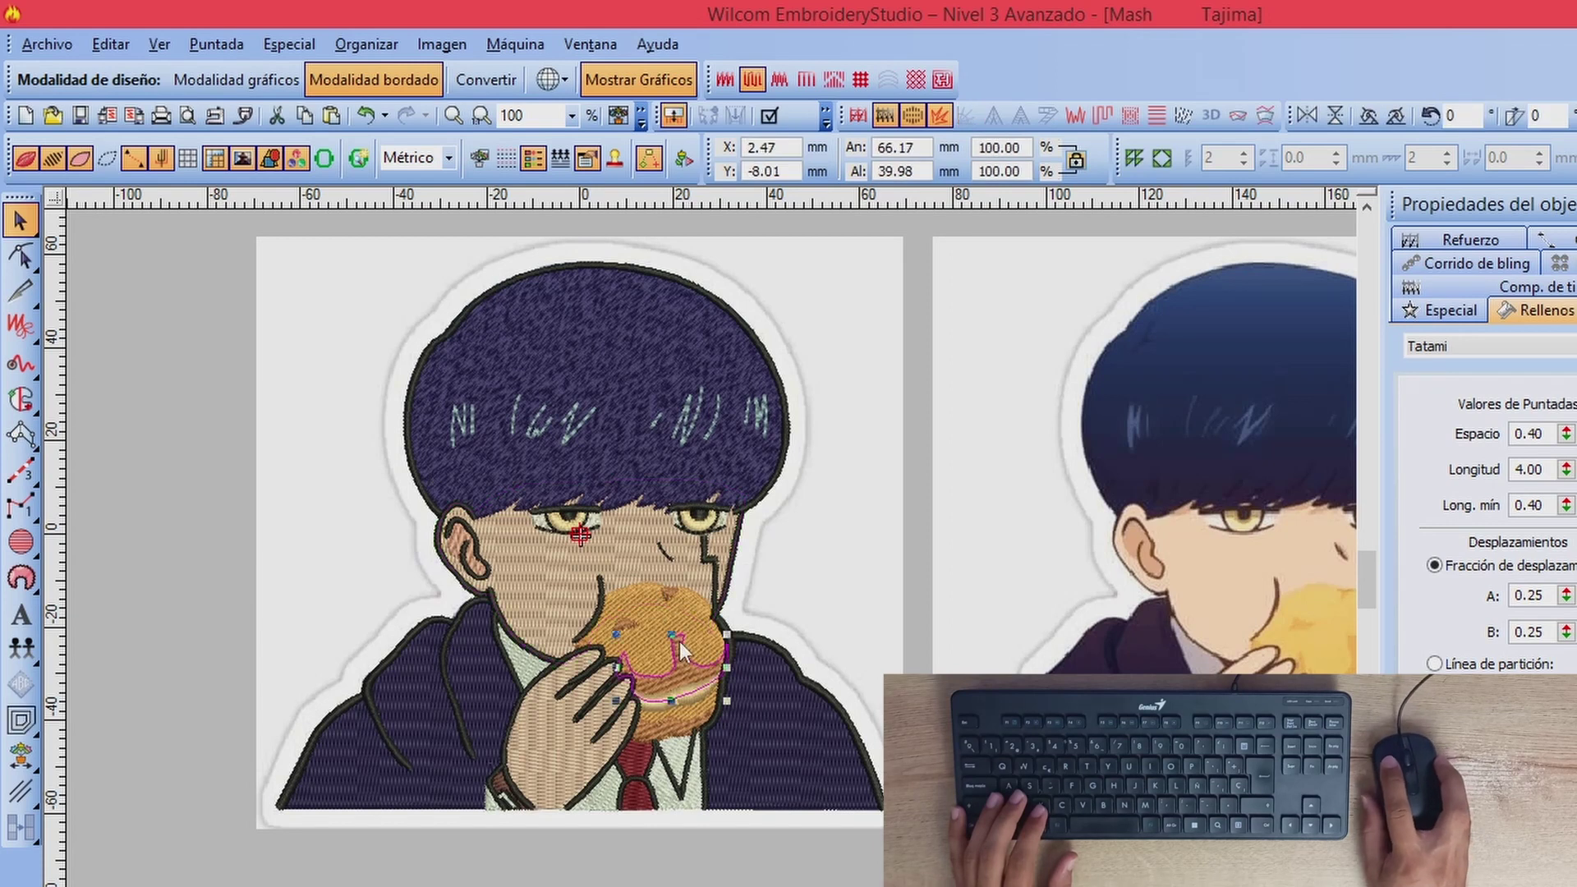
key(Escape)
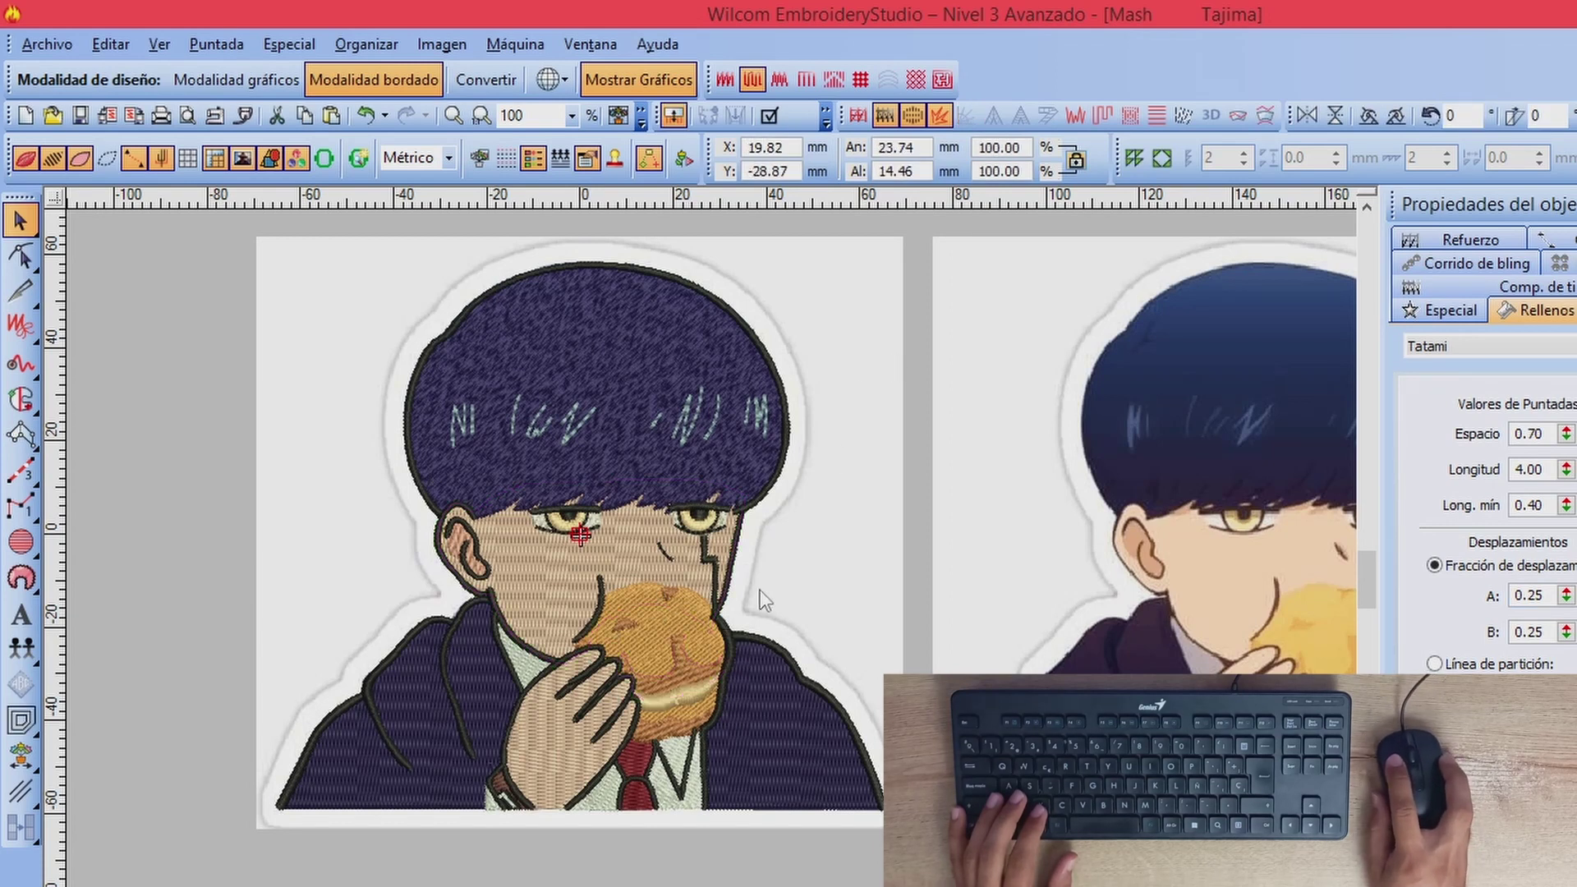
key(shift+z)
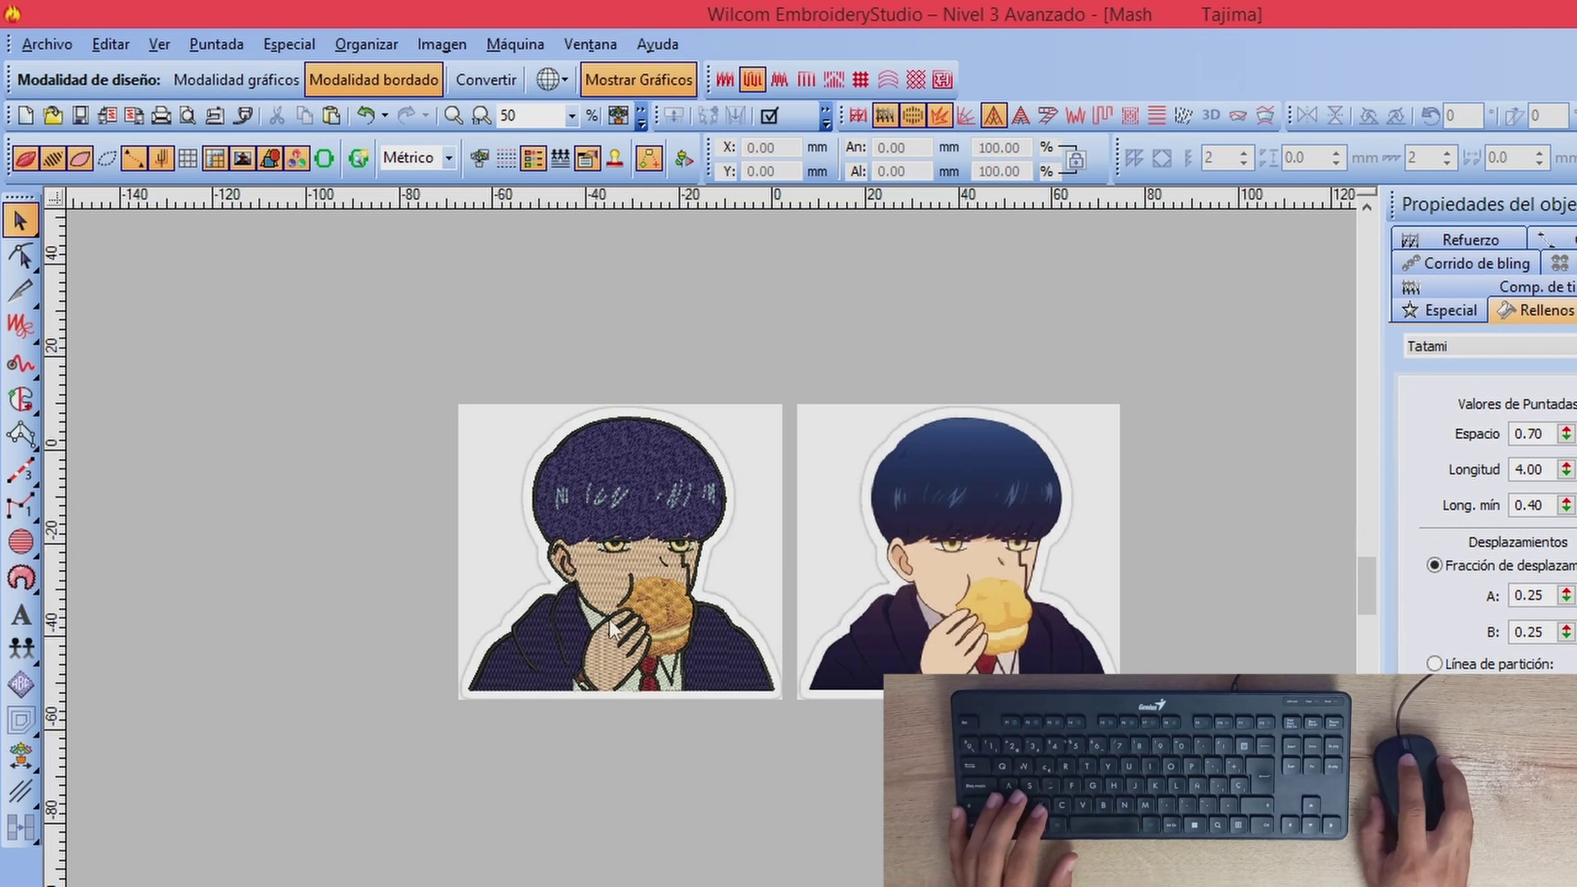
key(z)
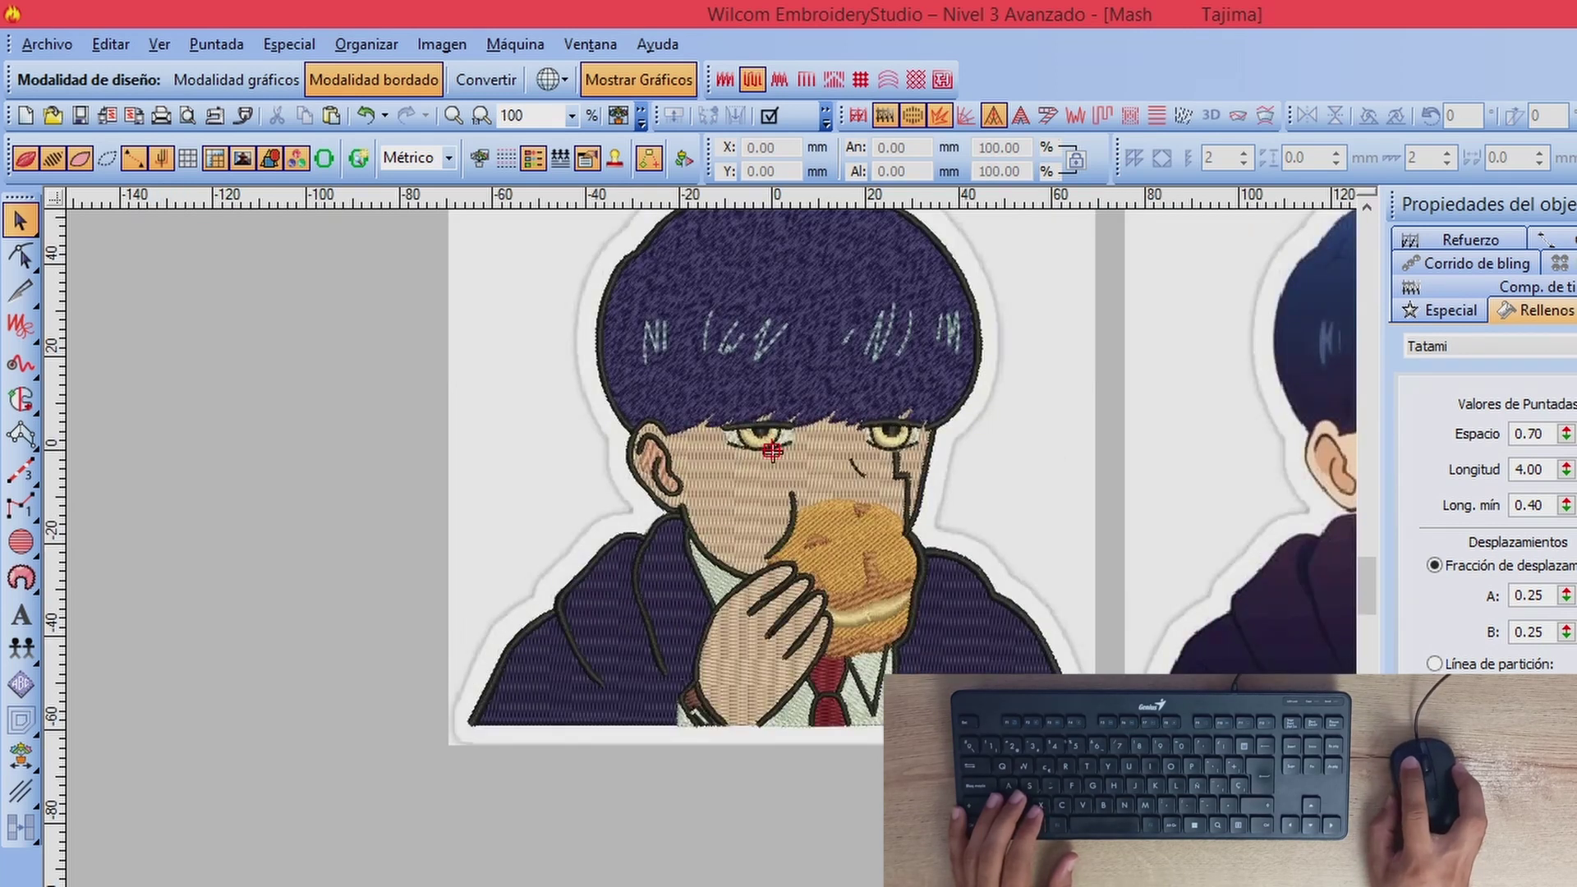
key(shift+z)
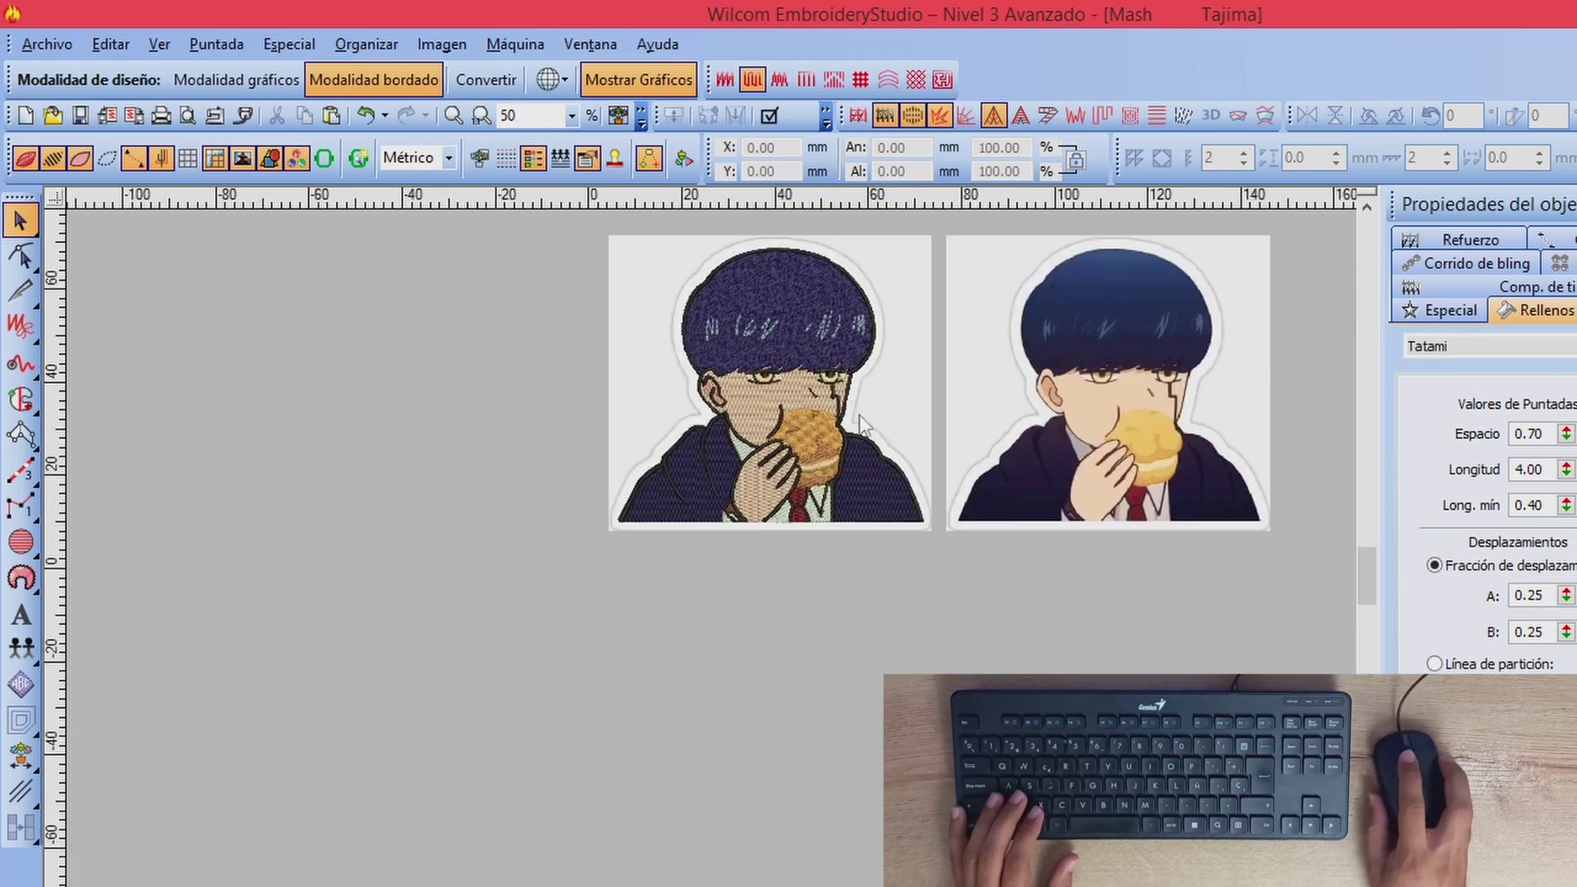
key(z)
Step: Lighten the Light Orange thread, code 47, to red 242, green 178, blue 121 in the colour palette
key(ctrl+shift+c)
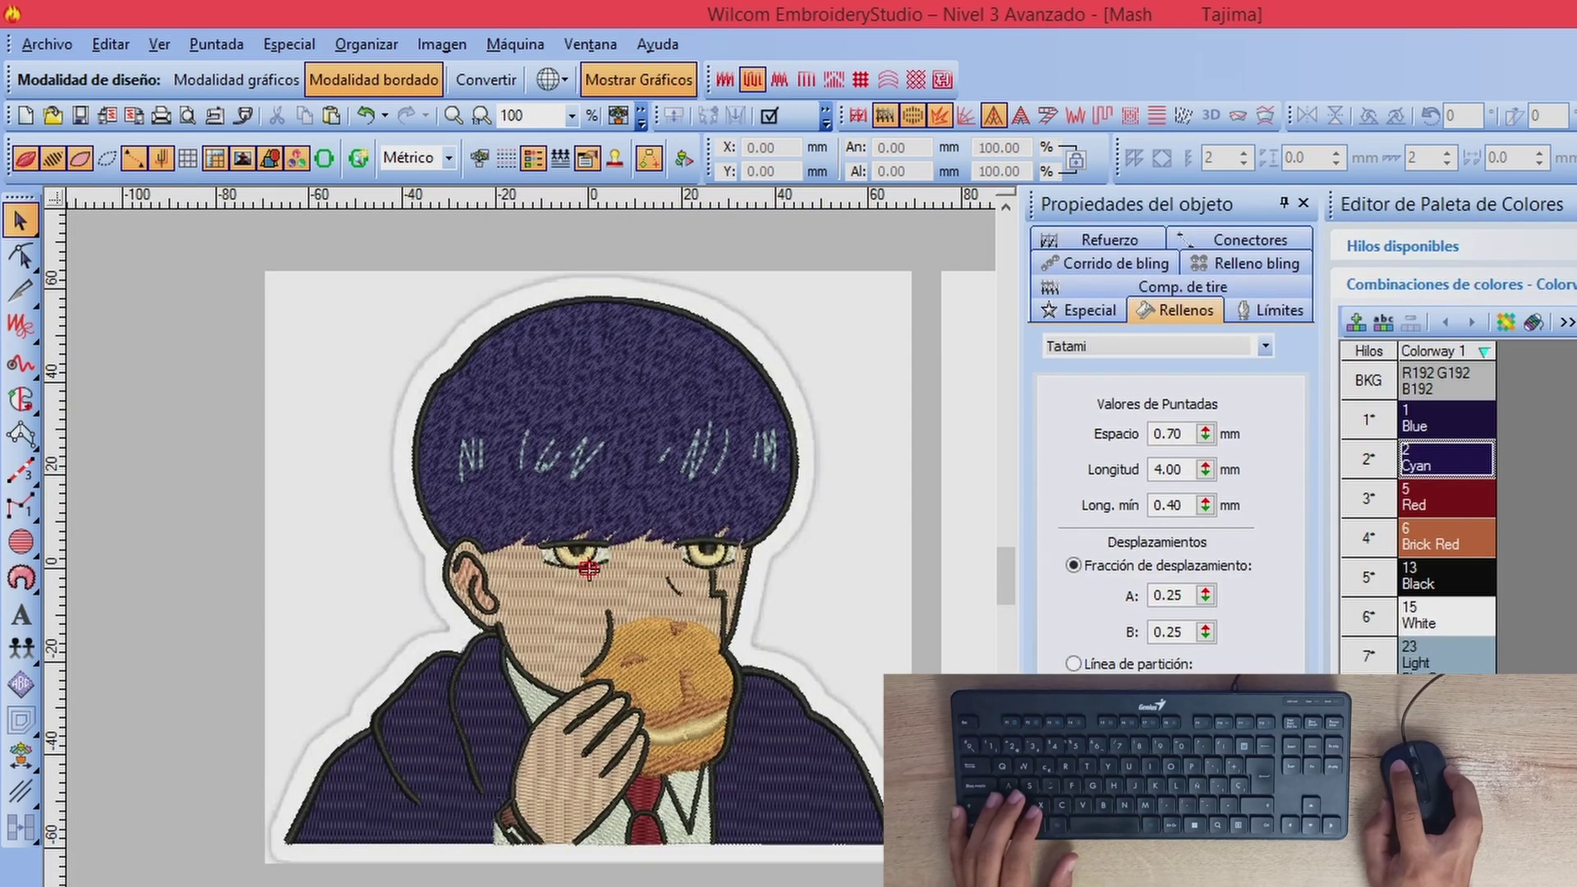
scroll(531, 547, right, 2)
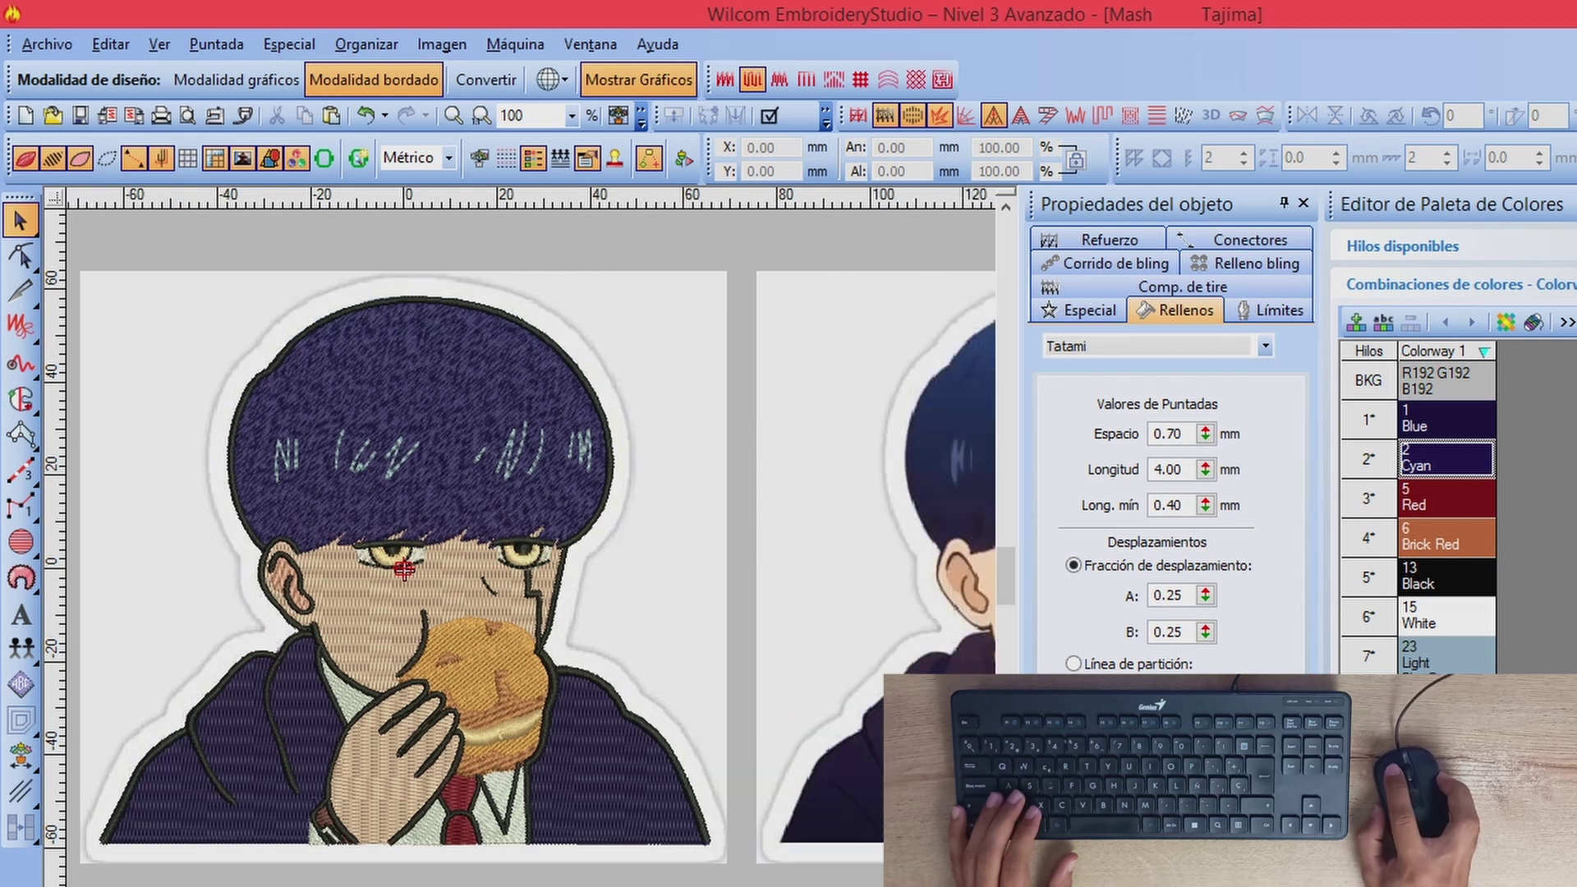
key(Right)
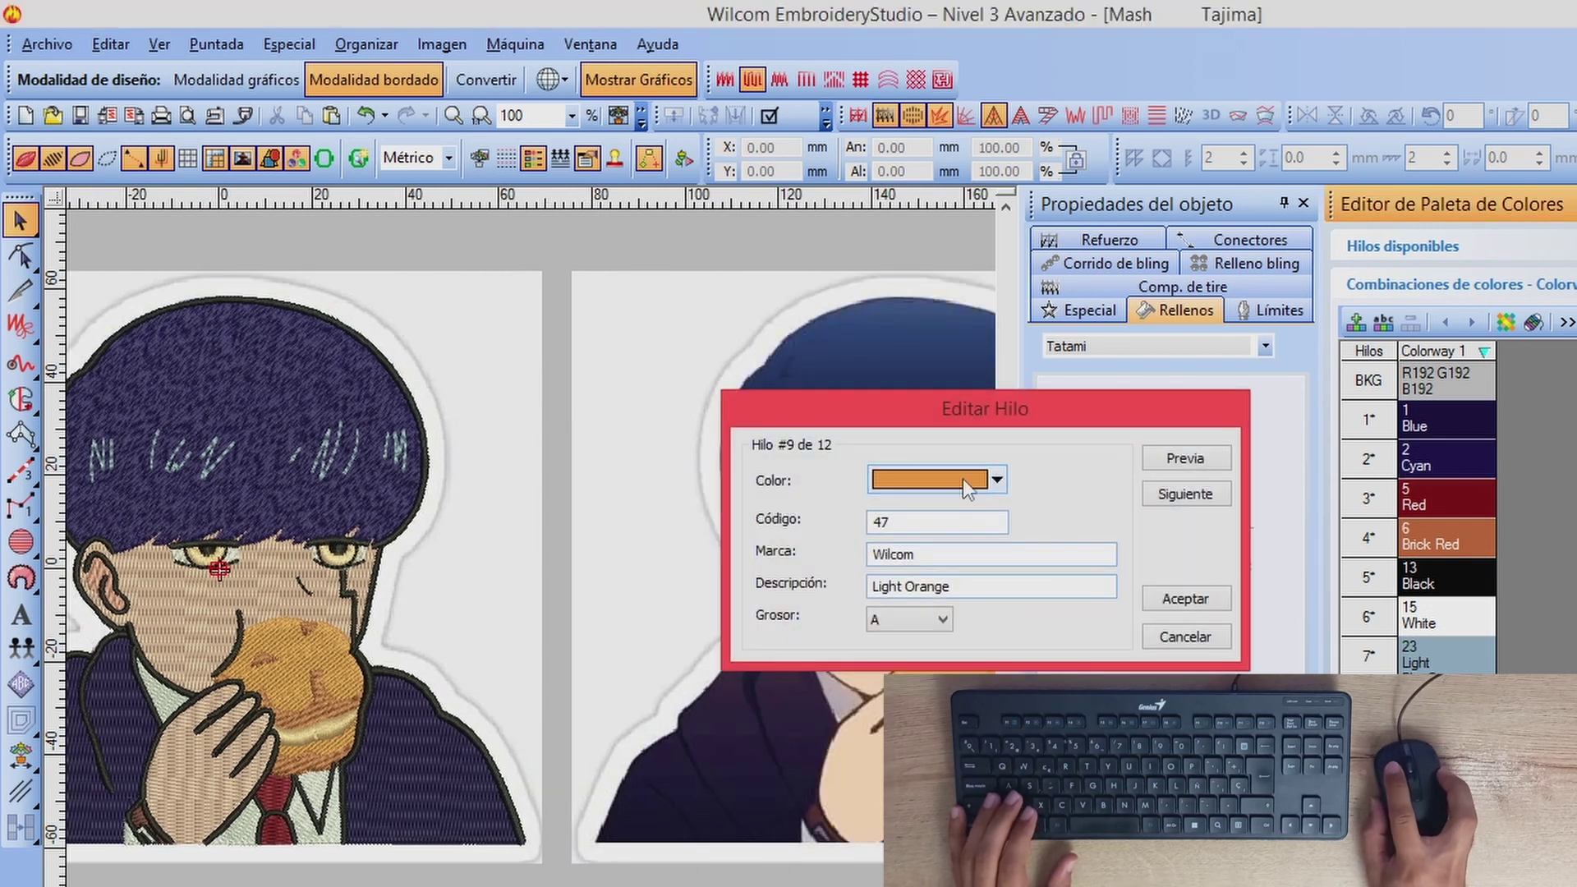
click(963, 480)
click(961, 658)
click(885, 362)
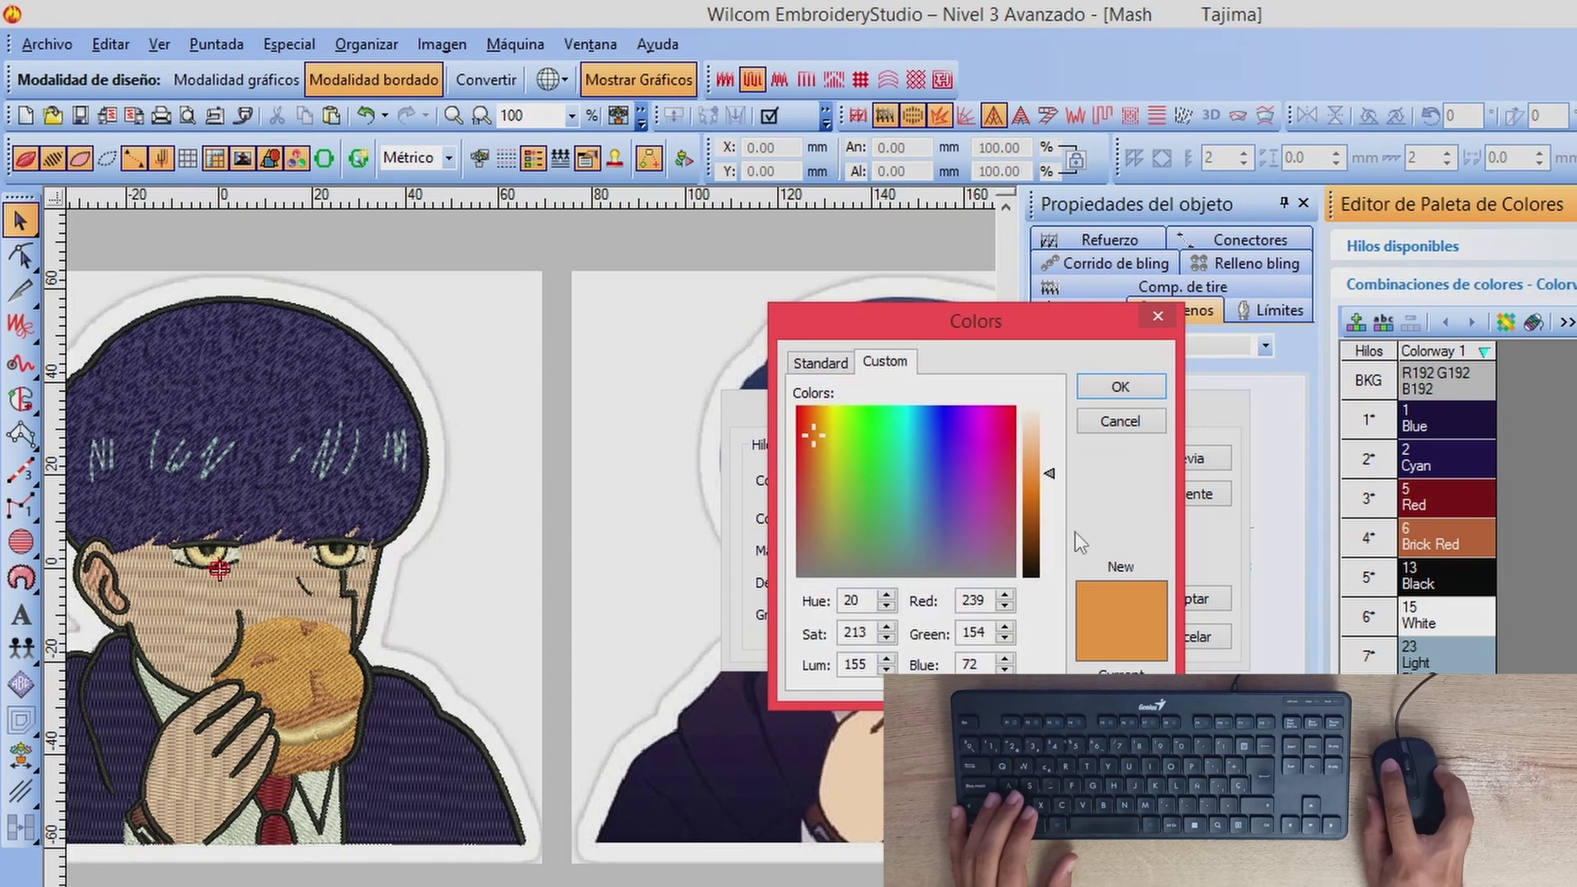
click(1048, 470)
drag(1044, 467, 1045, 454)
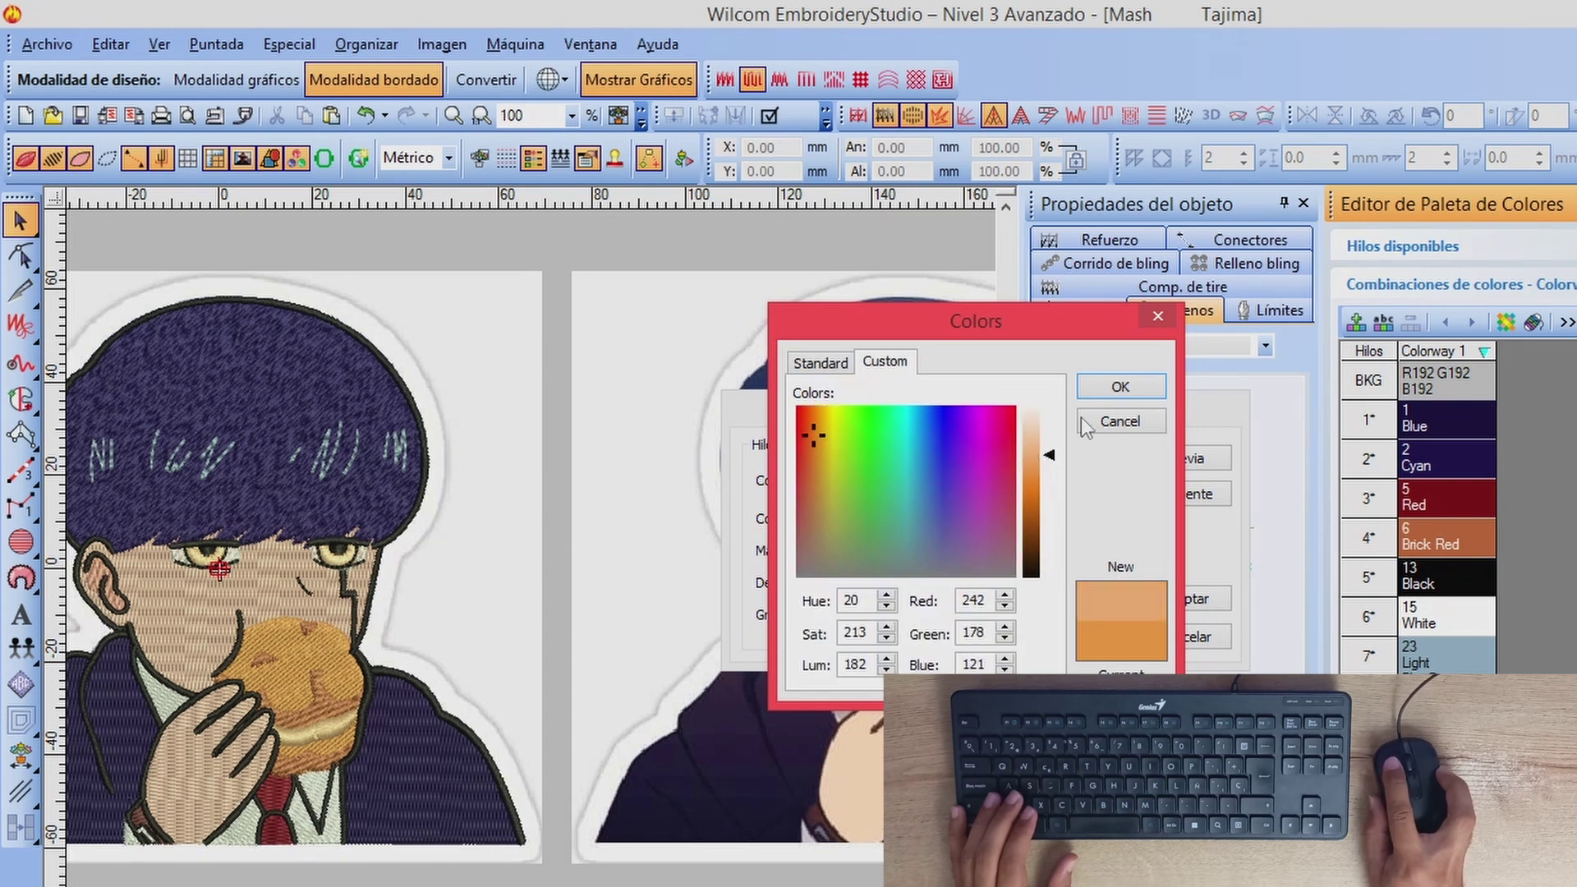
click(1121, 387)
click(1195, 601)
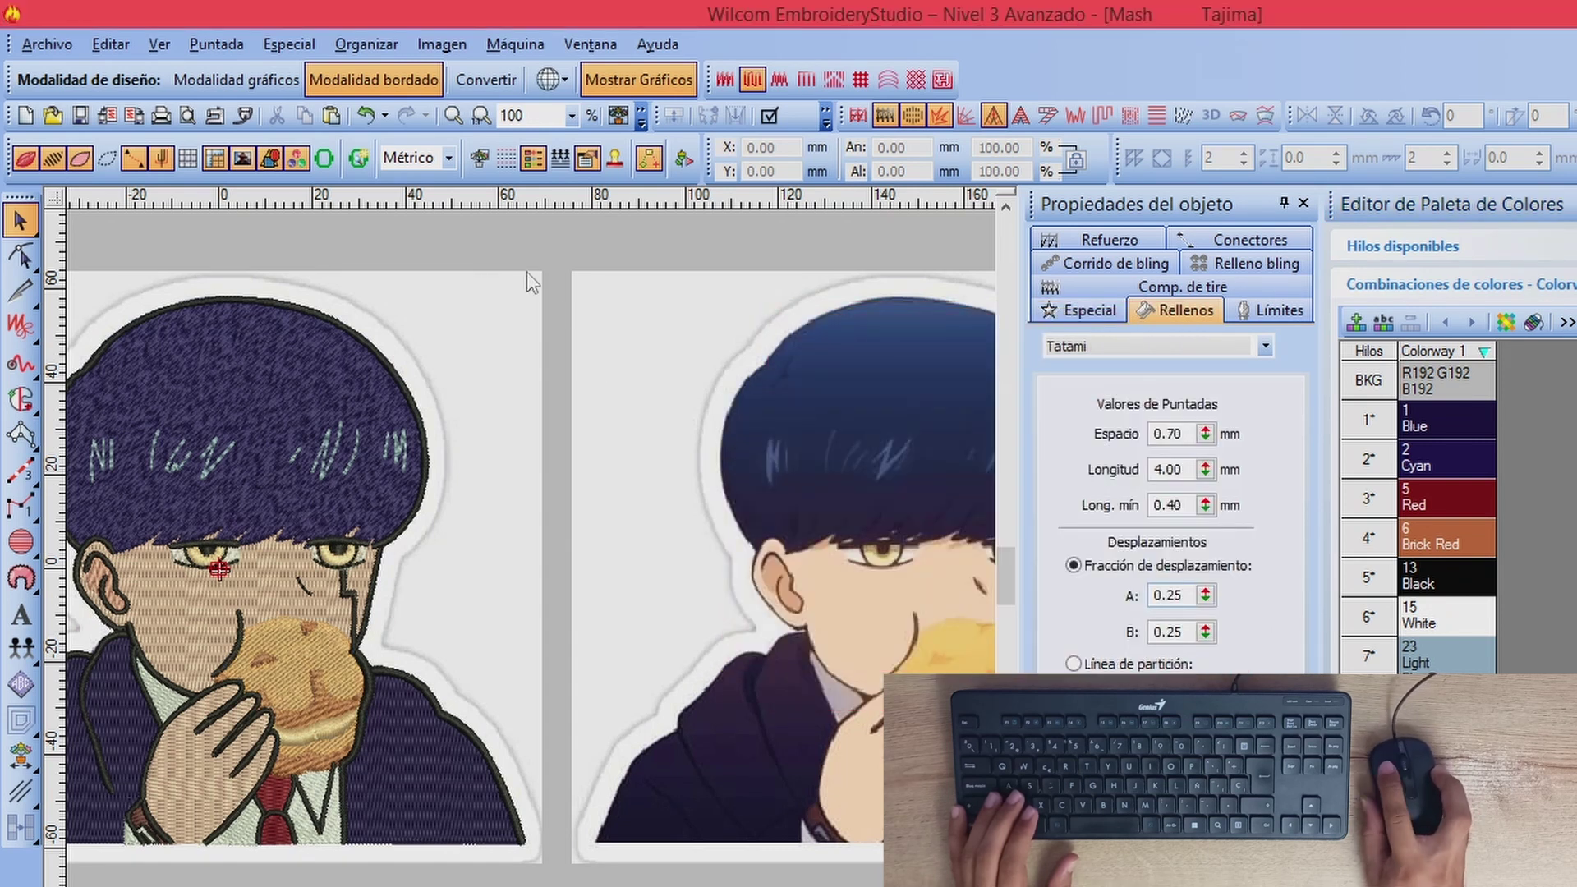
Step: Close the colour palette editor and delete both reference artwork images, leaving only the embroidery
scroll(529, 427, down, 2)
scroll(701, 604, up, 1)
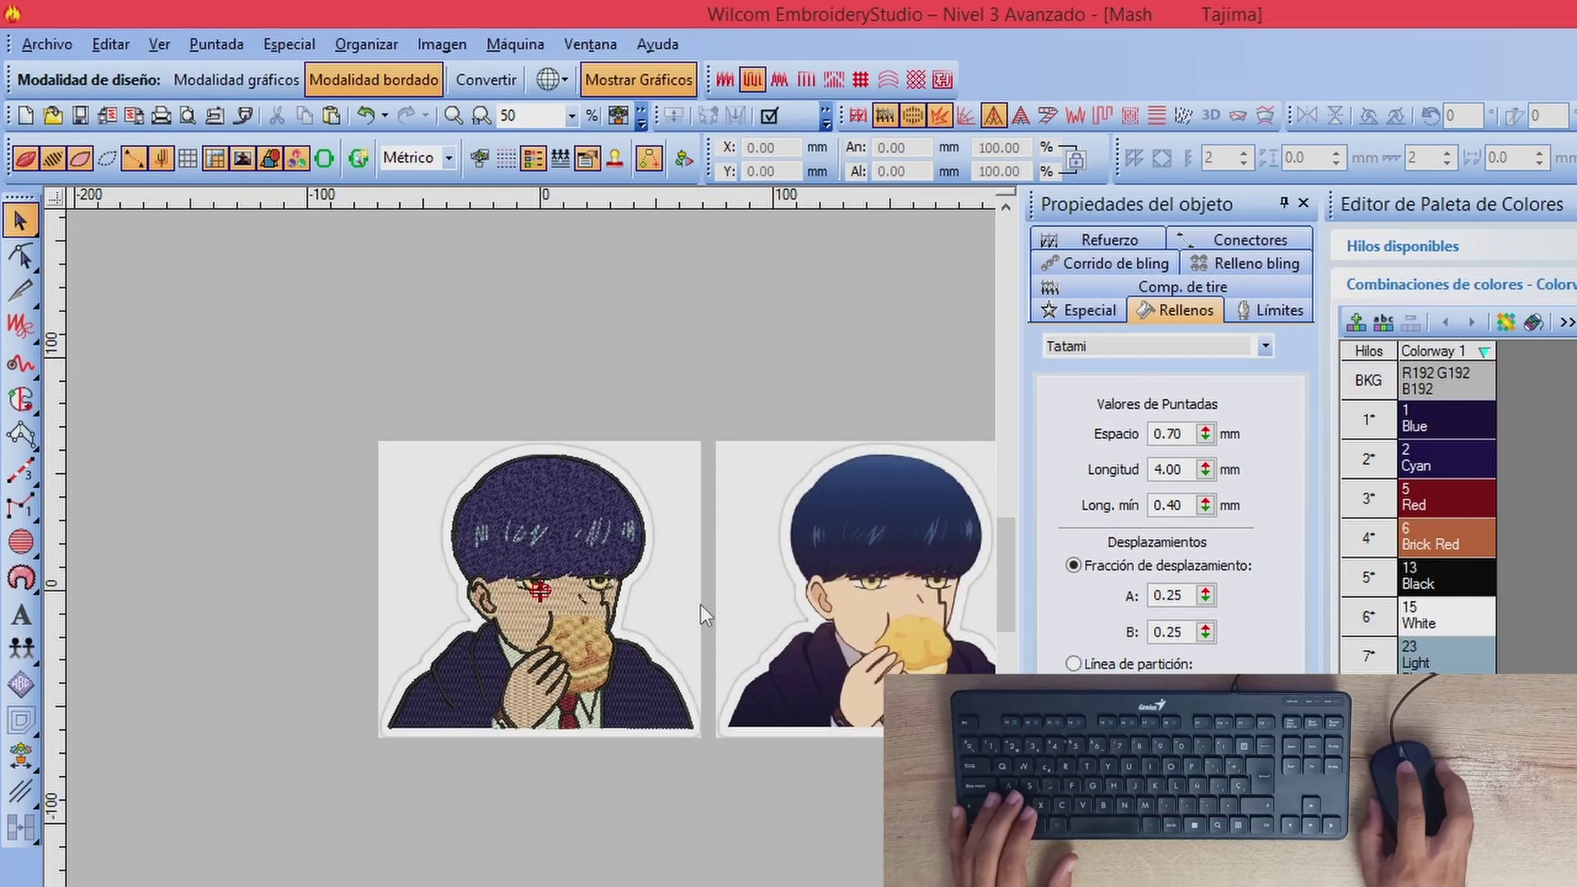
click(1573, 204)
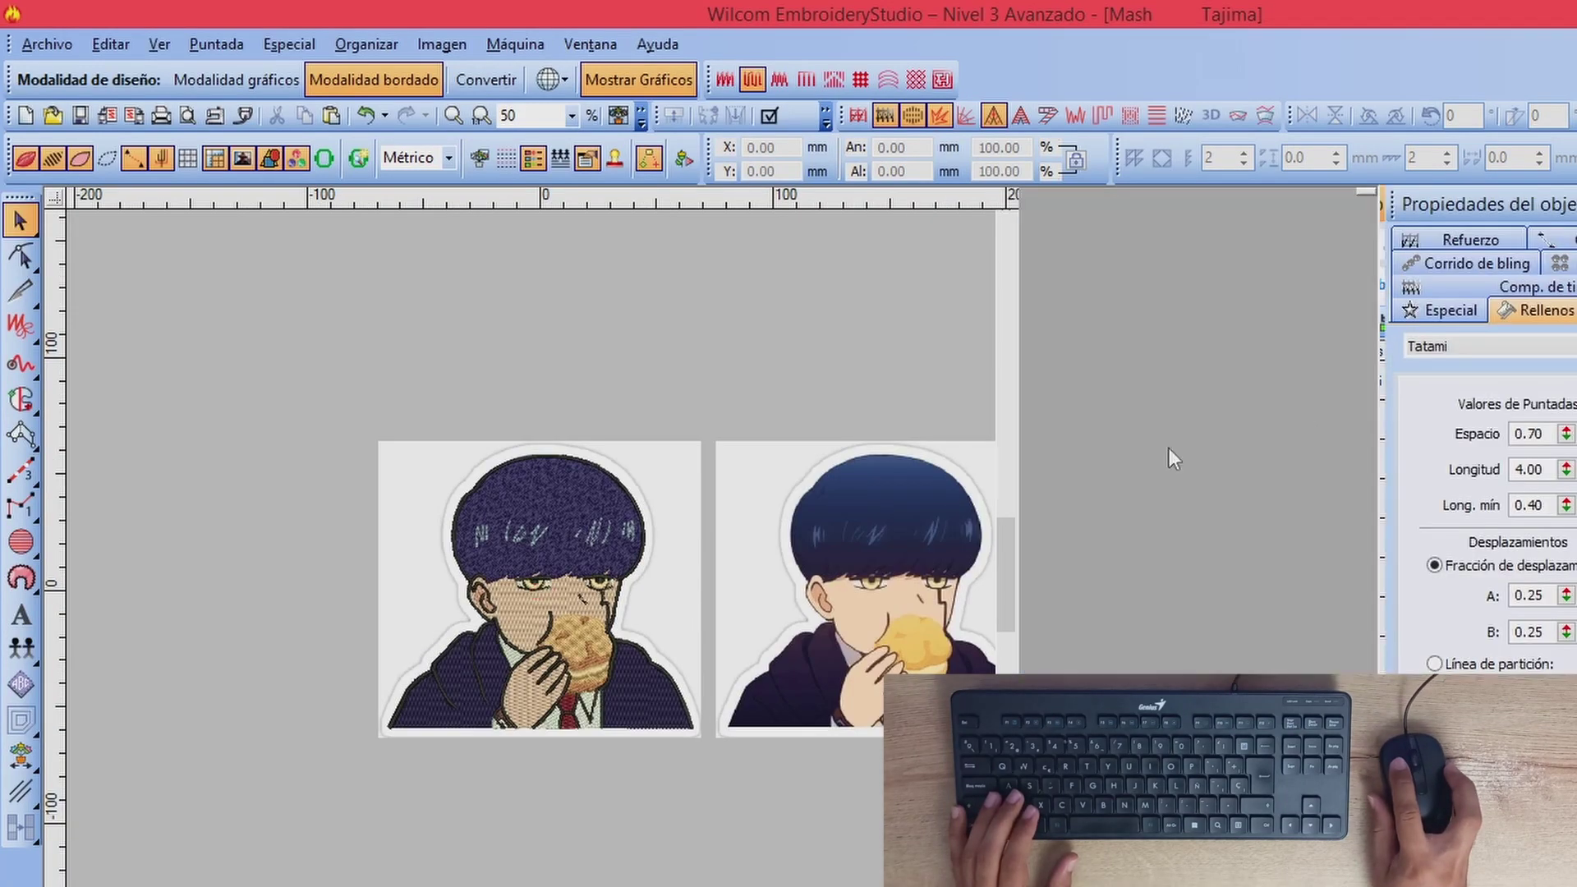
click(672, 500)
key(Delete)
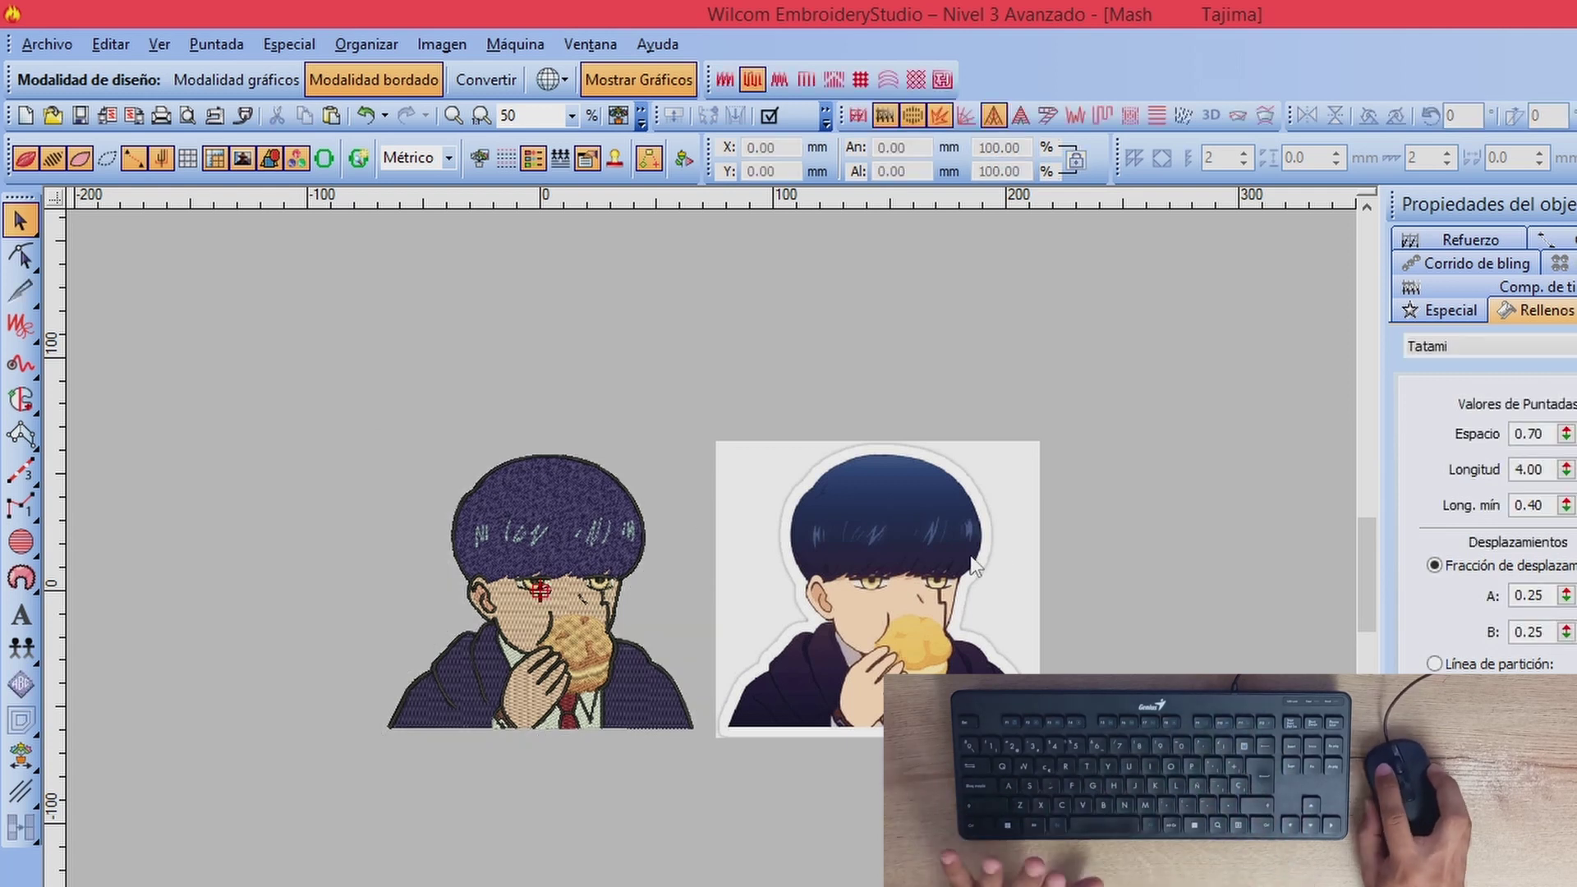
click(889, 608)
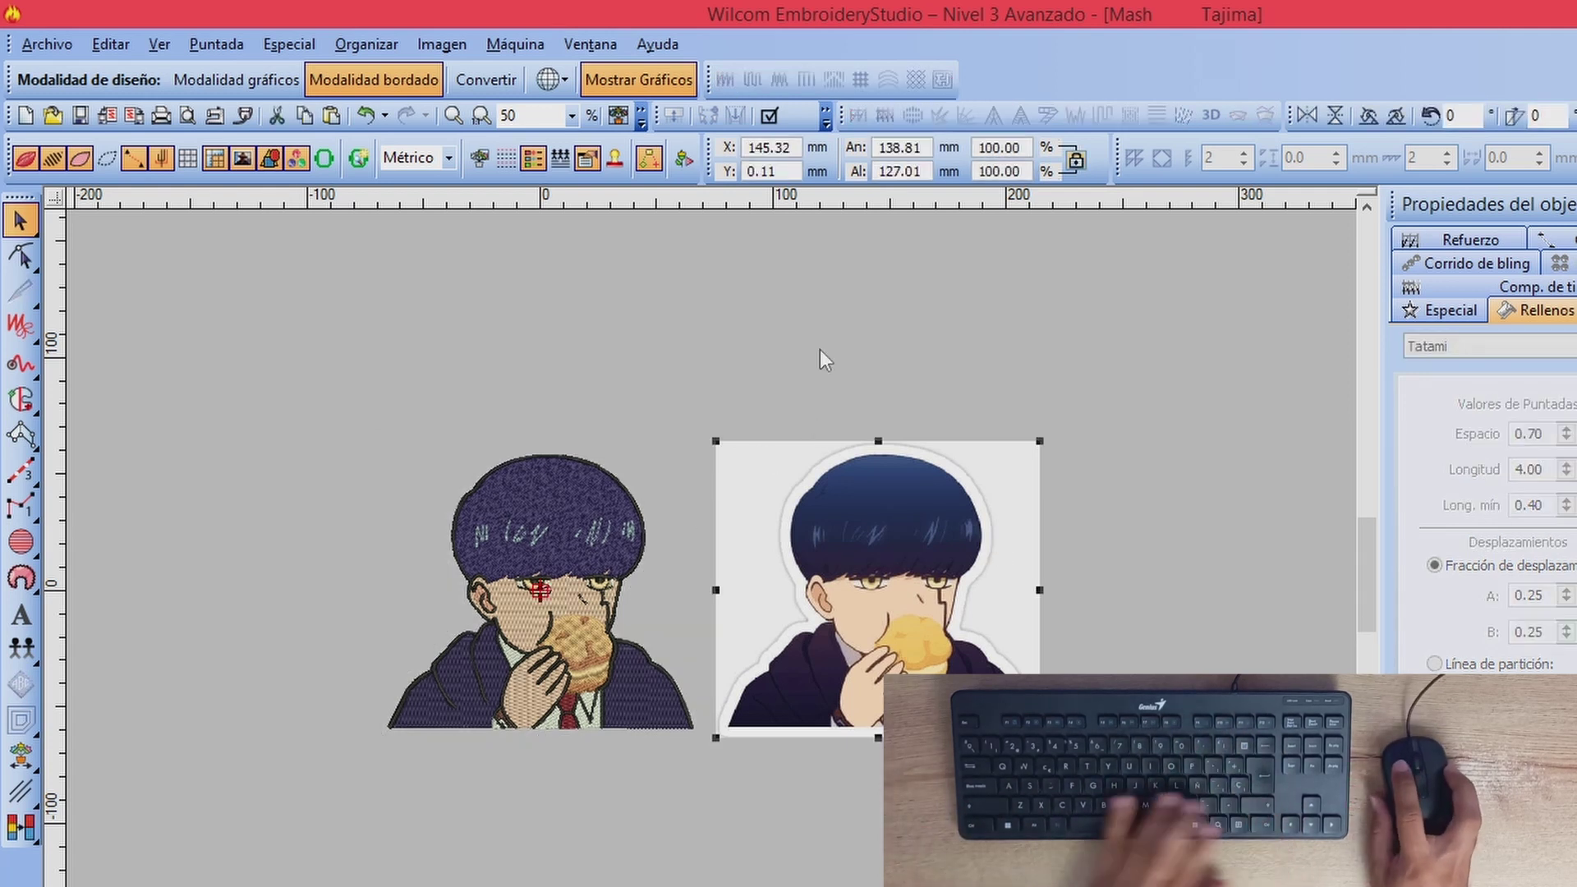
key(Delete)
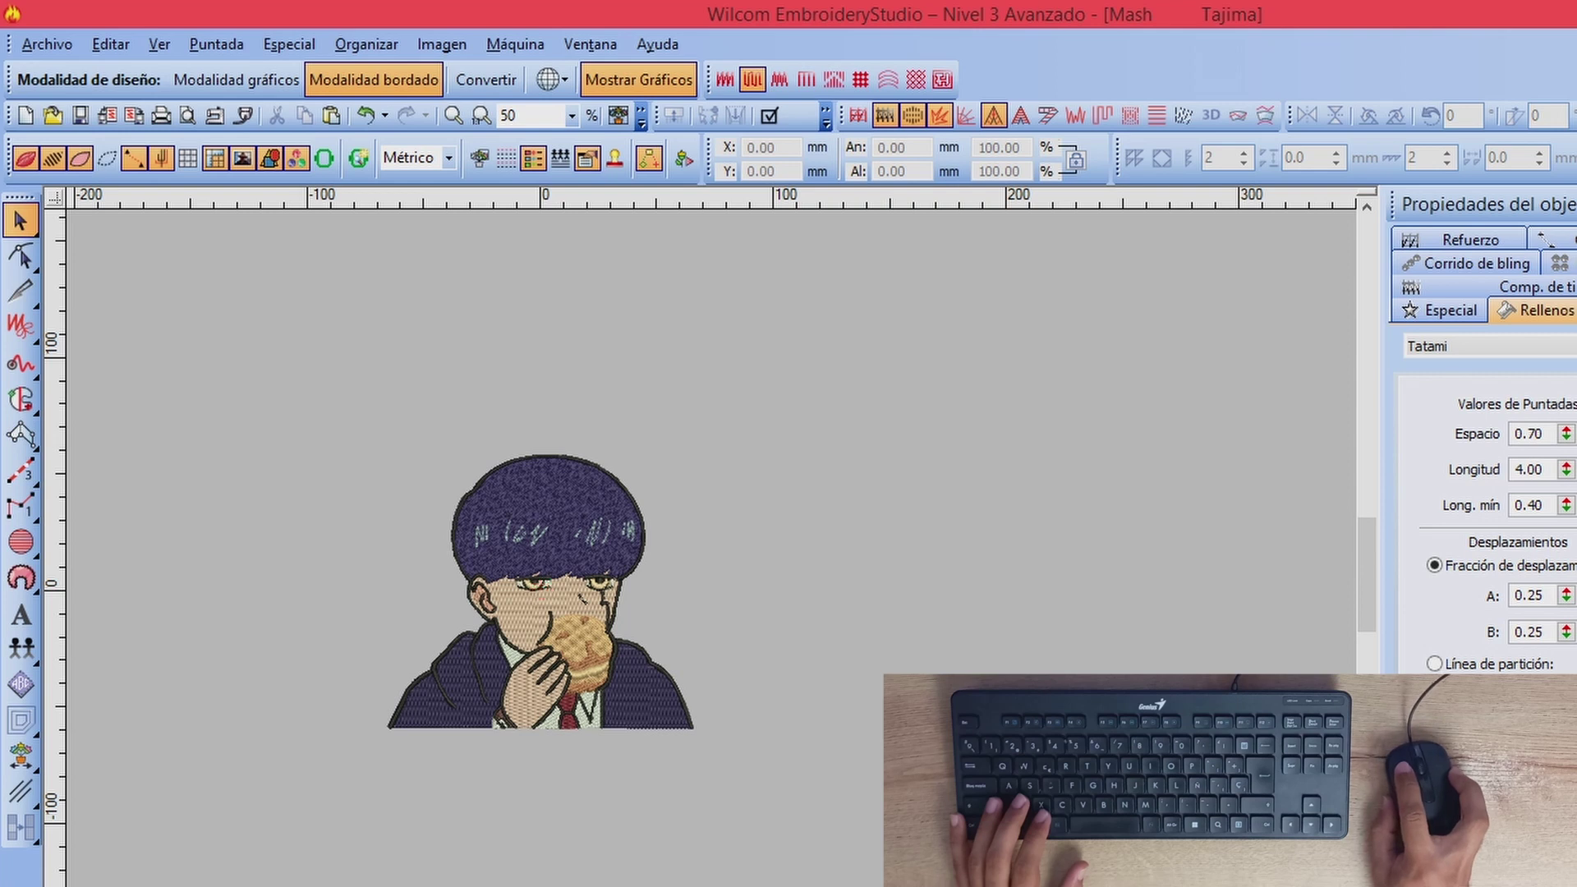
key(z)
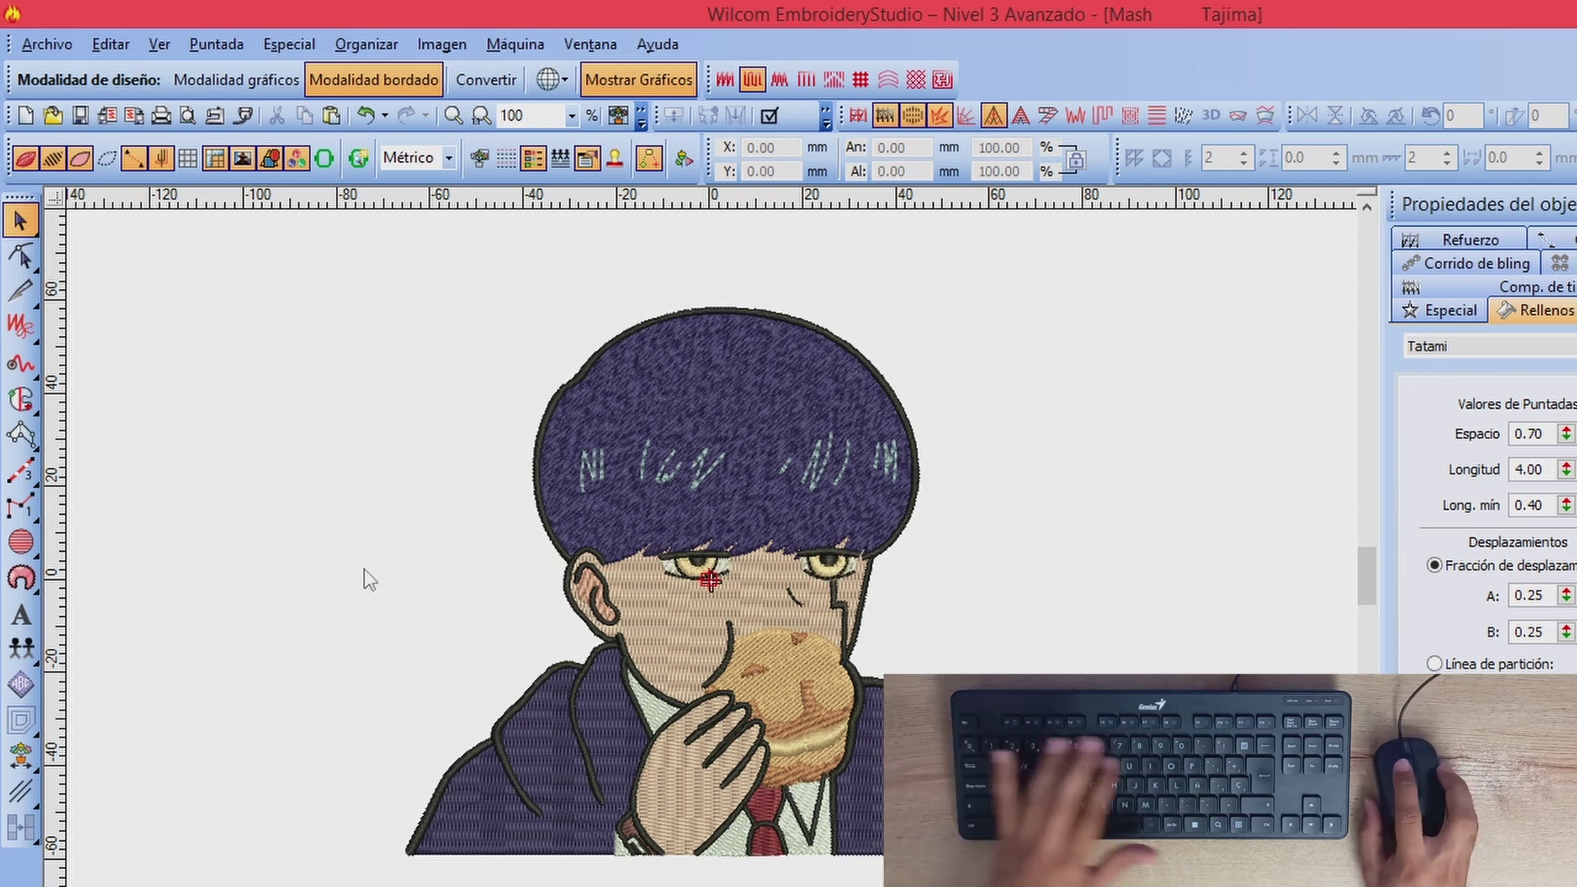
Step: Inspect the face fill's outline nodes and stitch angle in reshape mode, leaving its shape as it is
key(0)
key(1)
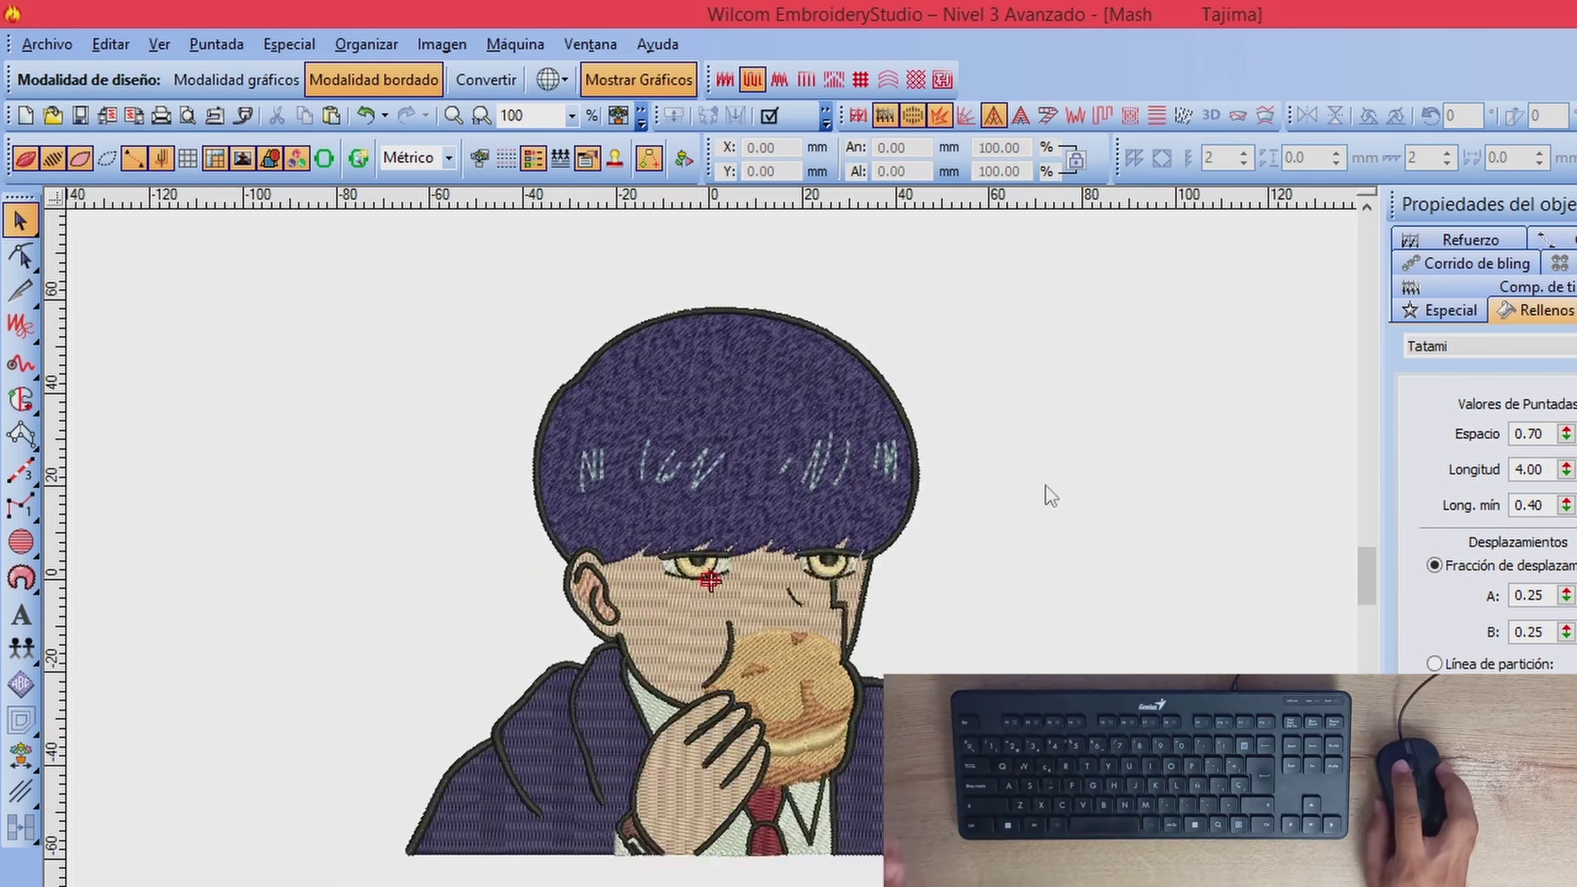
click(662, 614)
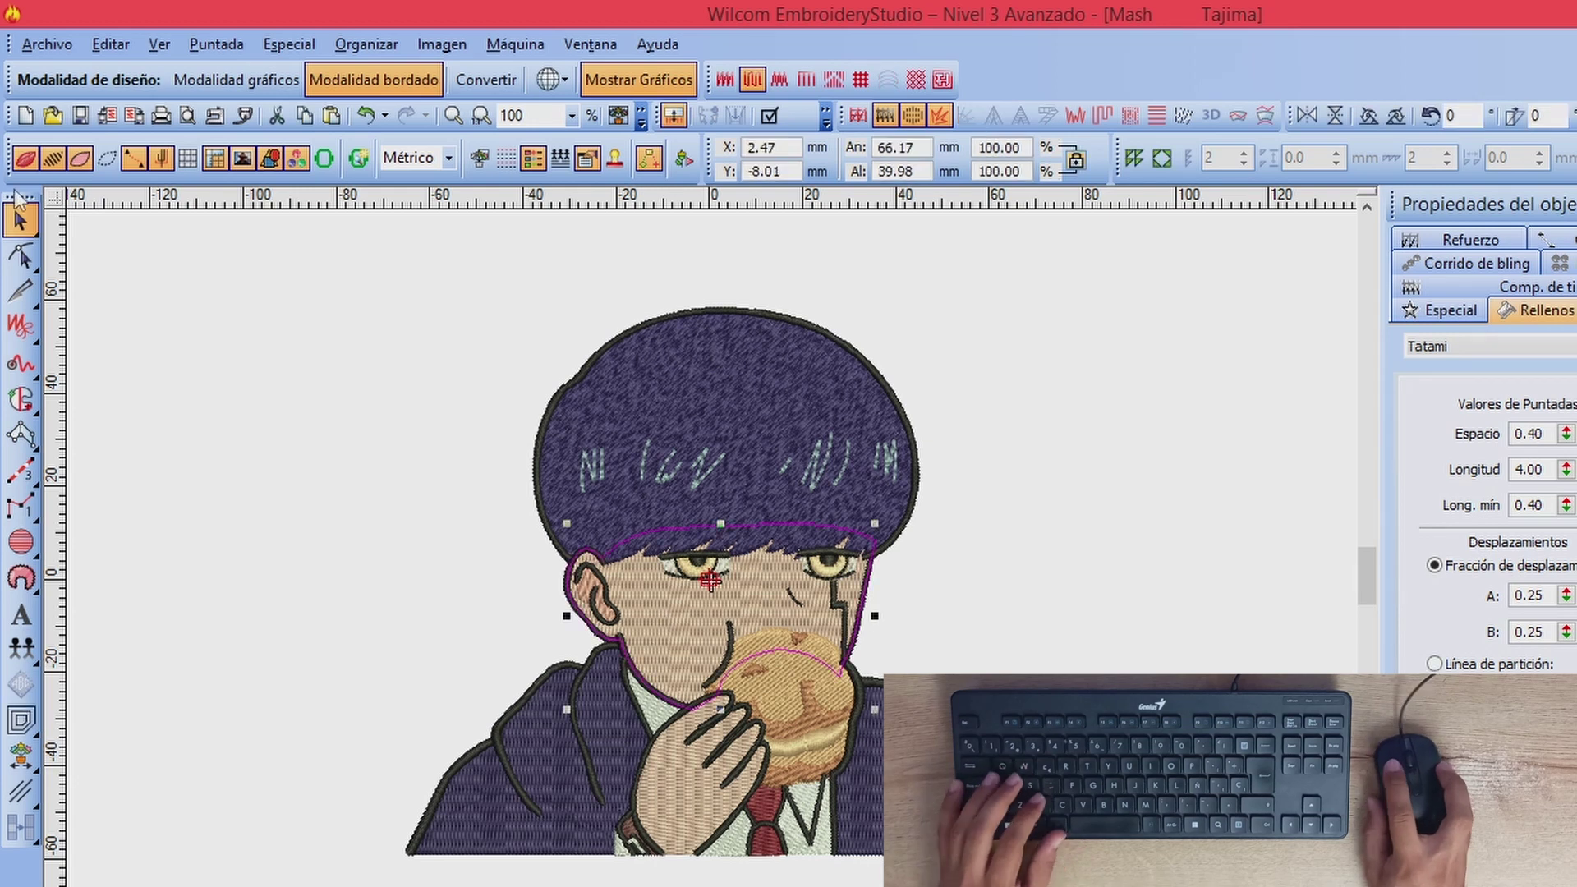
click(21, 256)
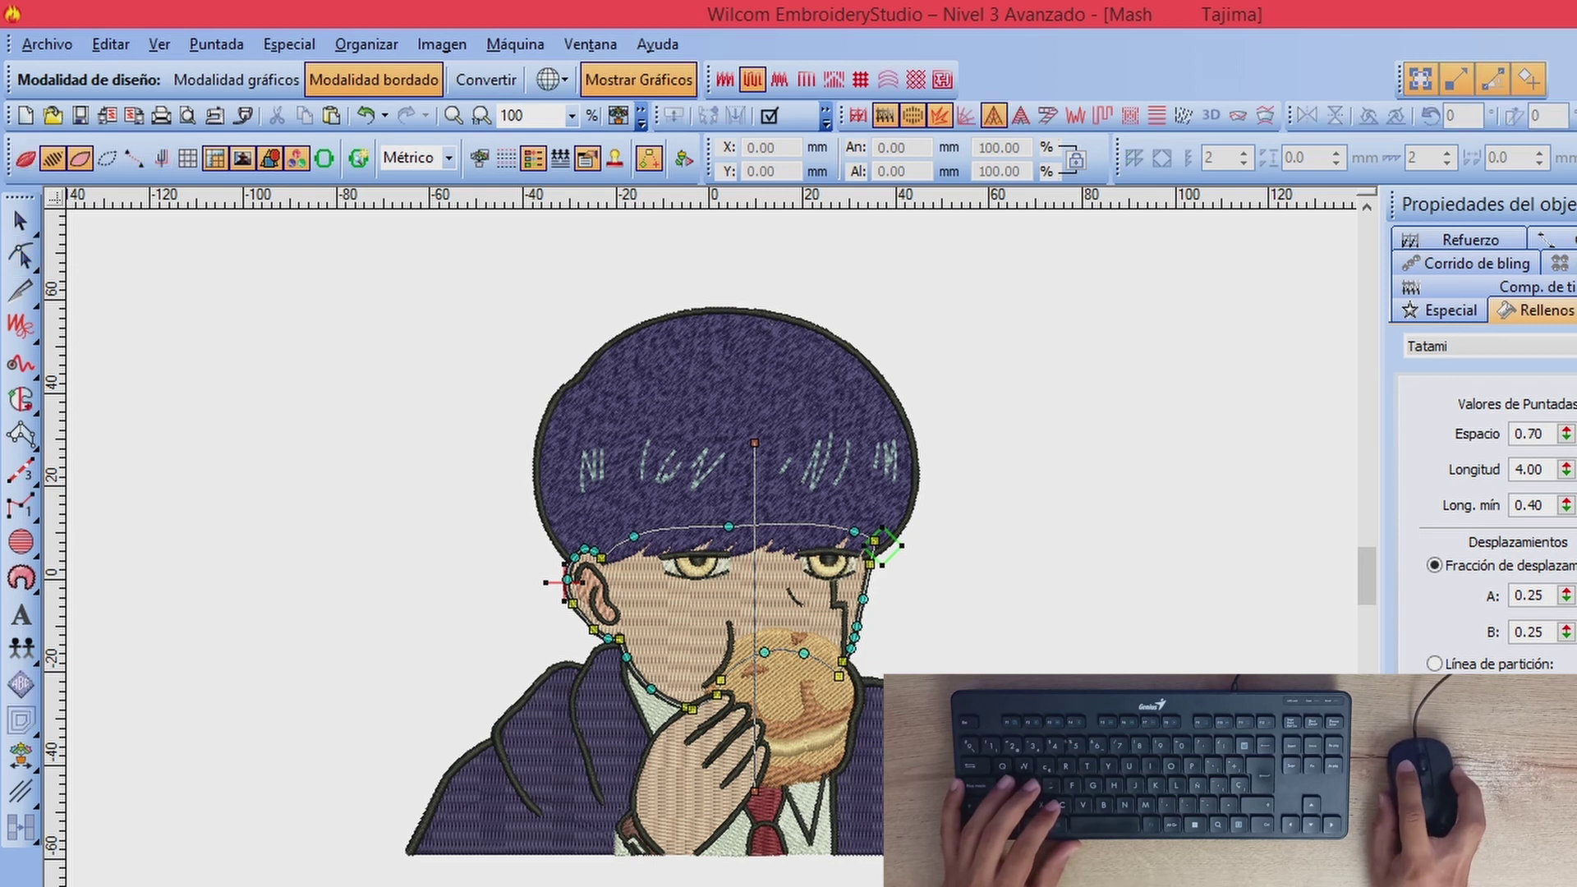
key(Escape)
Step: Step through the hand, wristband, eye, hair highlight and outline objects to check their order and stitch types, and clear the selection
click(700, 772)
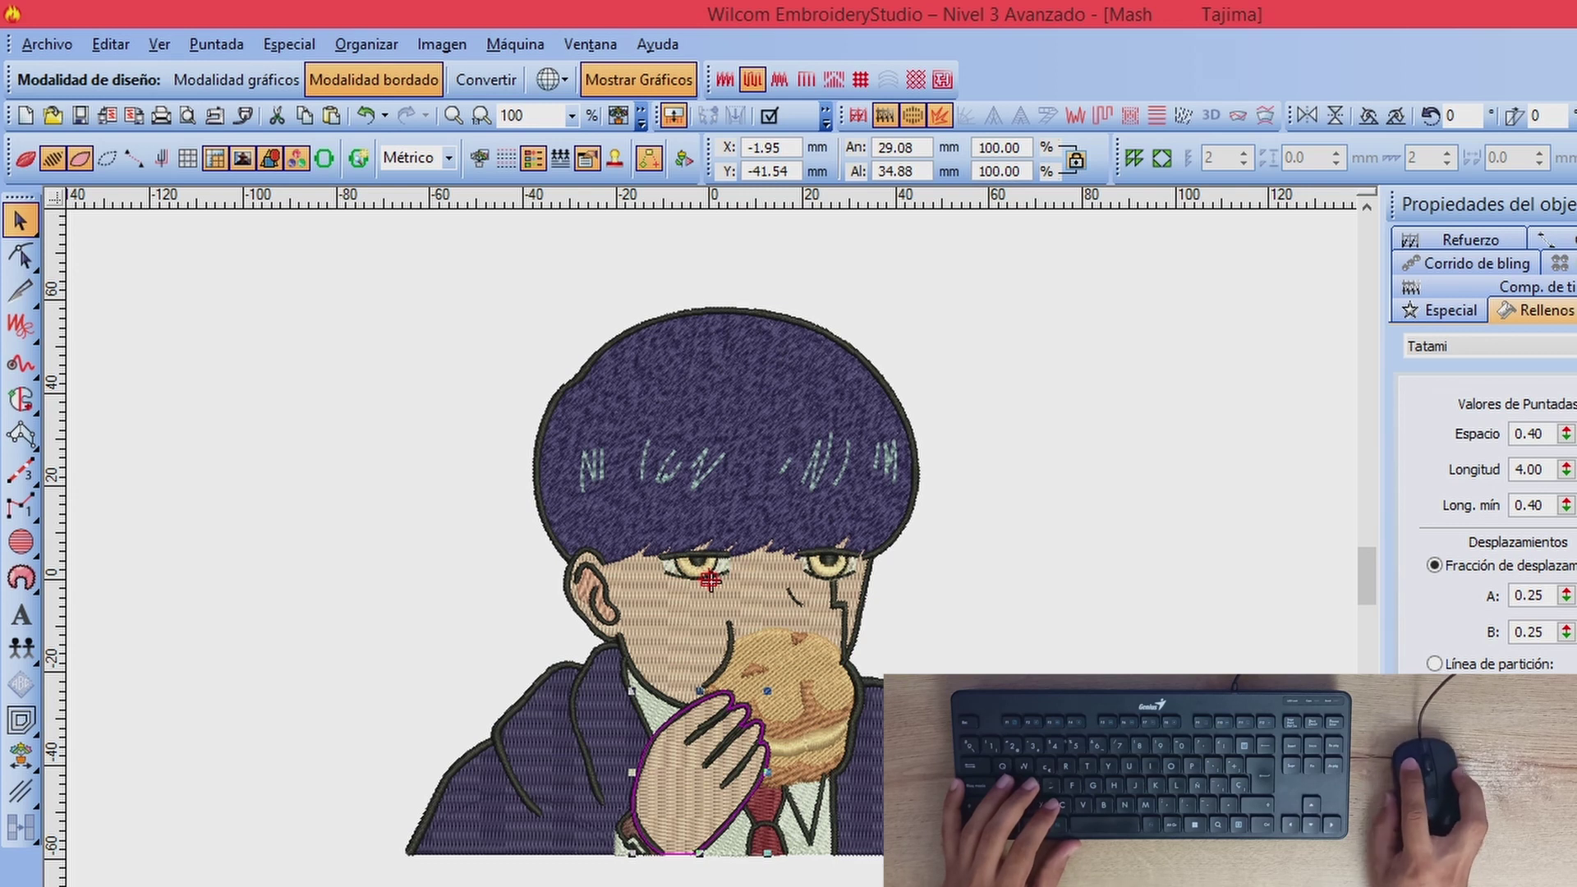
key(Tab)
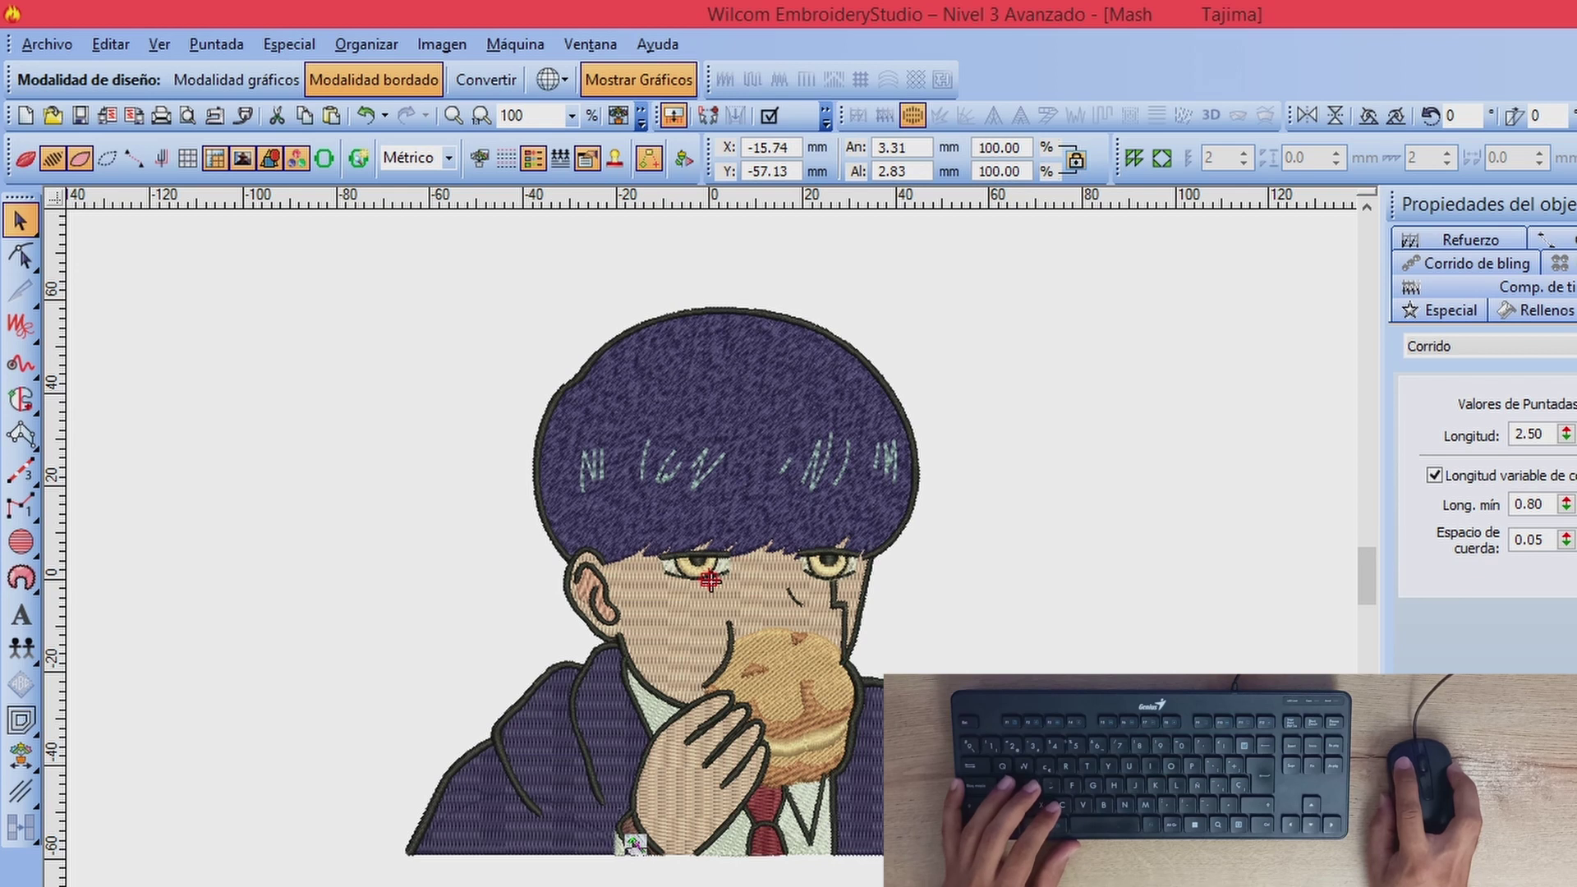
key(Tab)
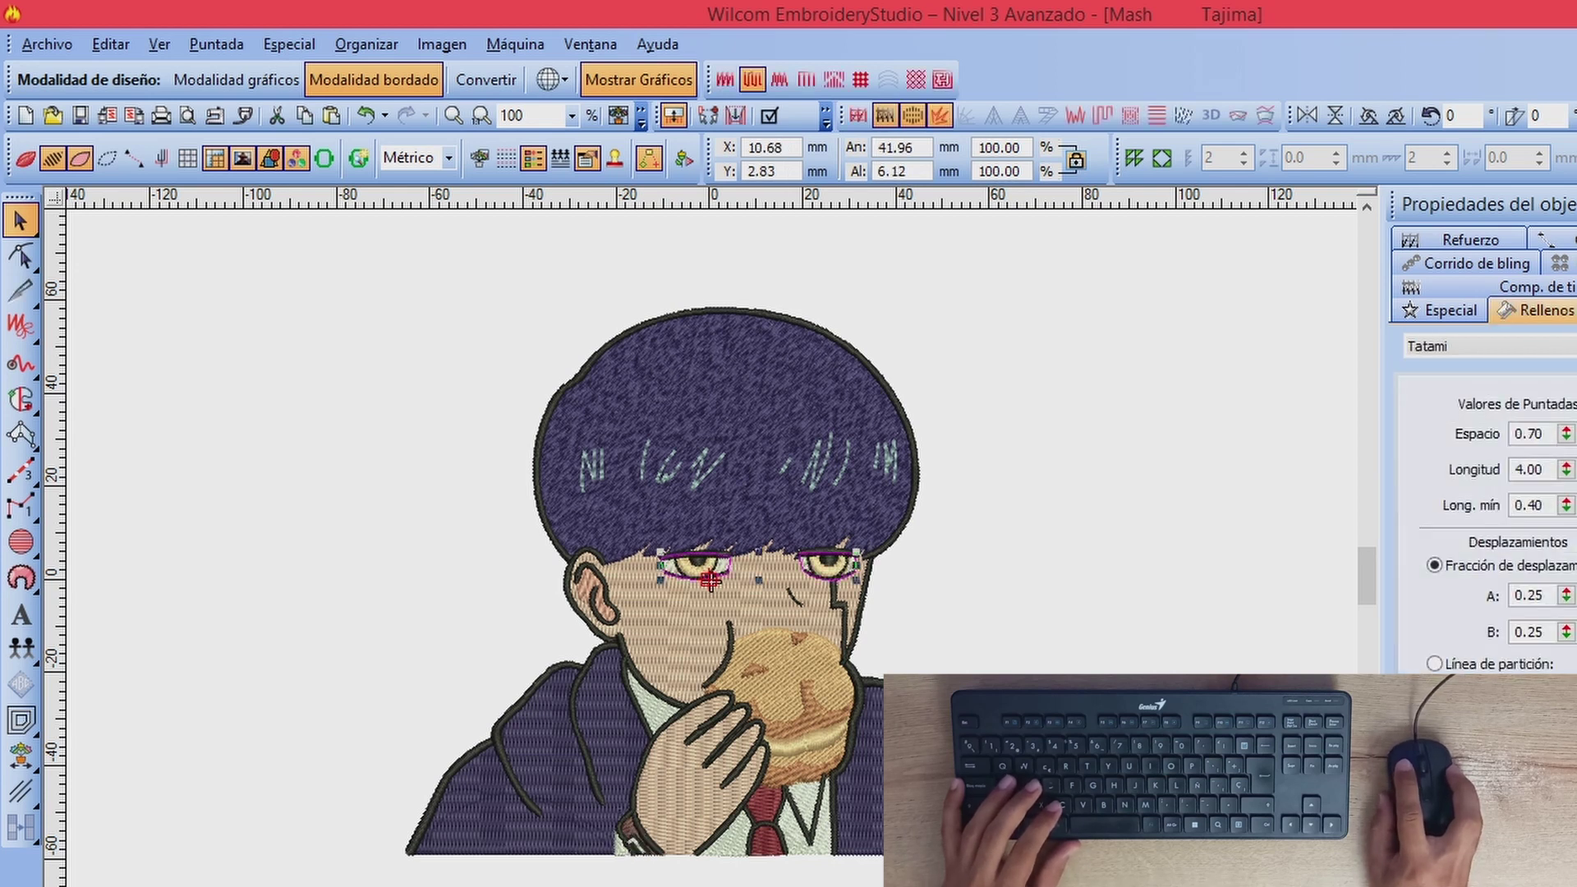
key(Tab)
key(Tab)
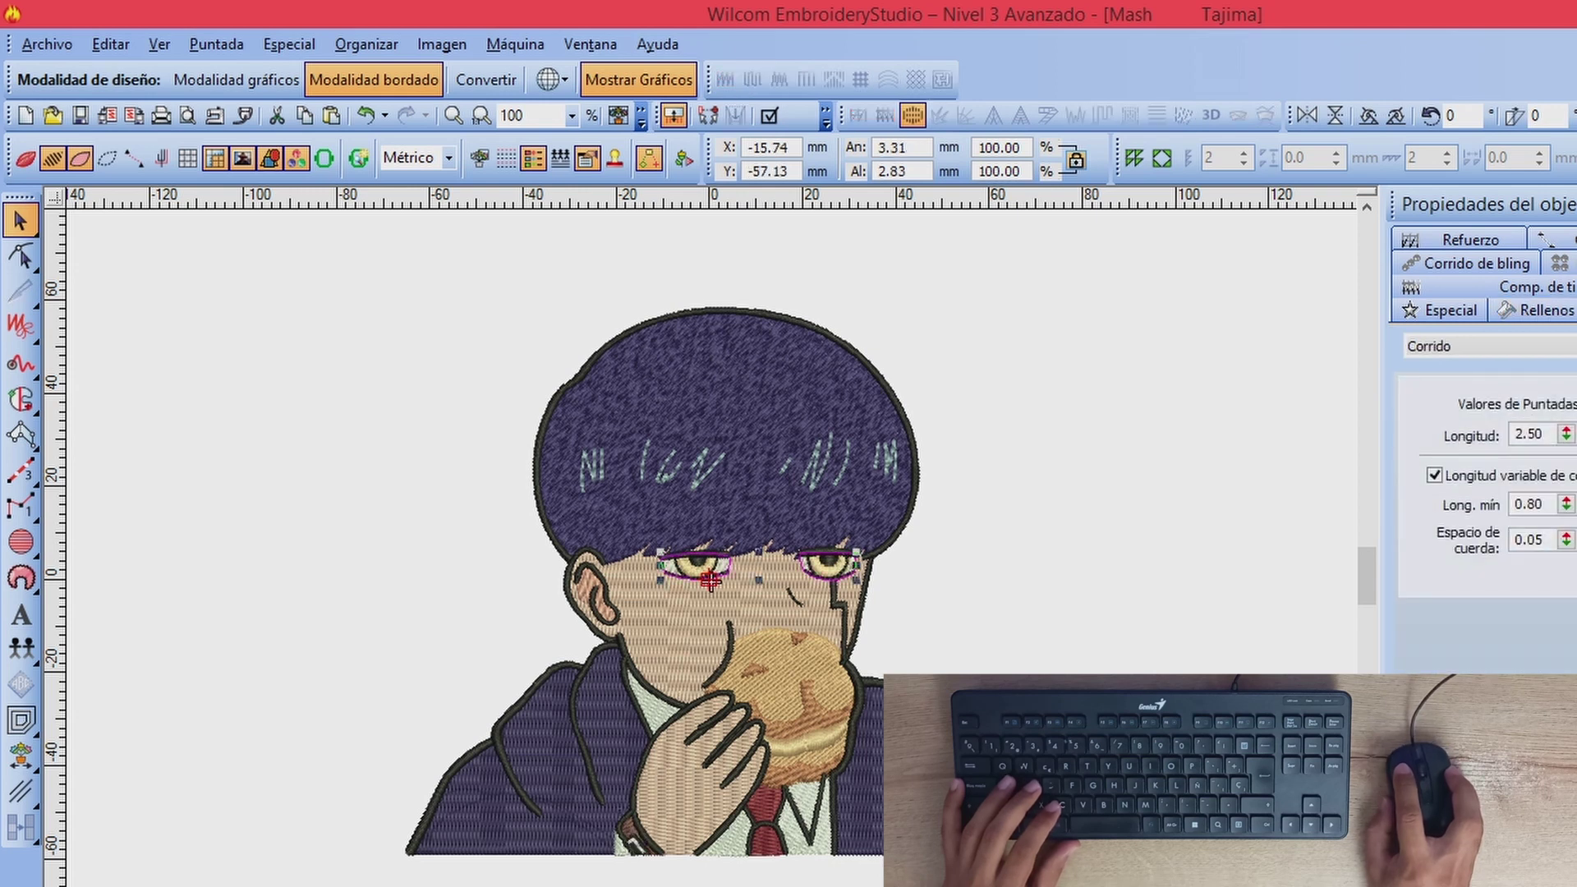
click(710, 580)
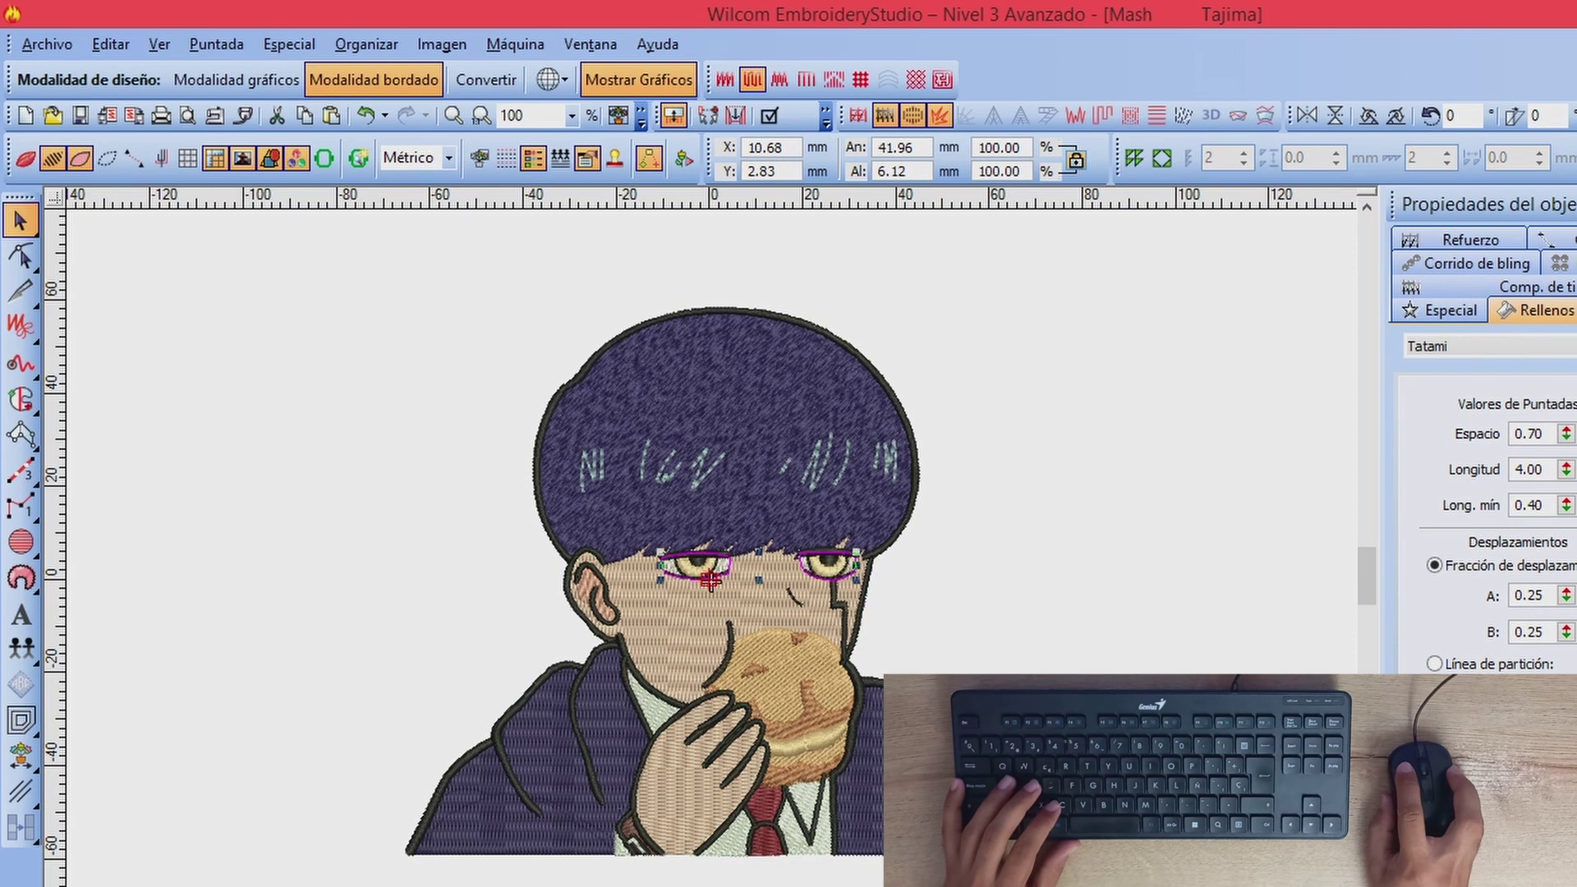
key(Tab)
key(Tab)
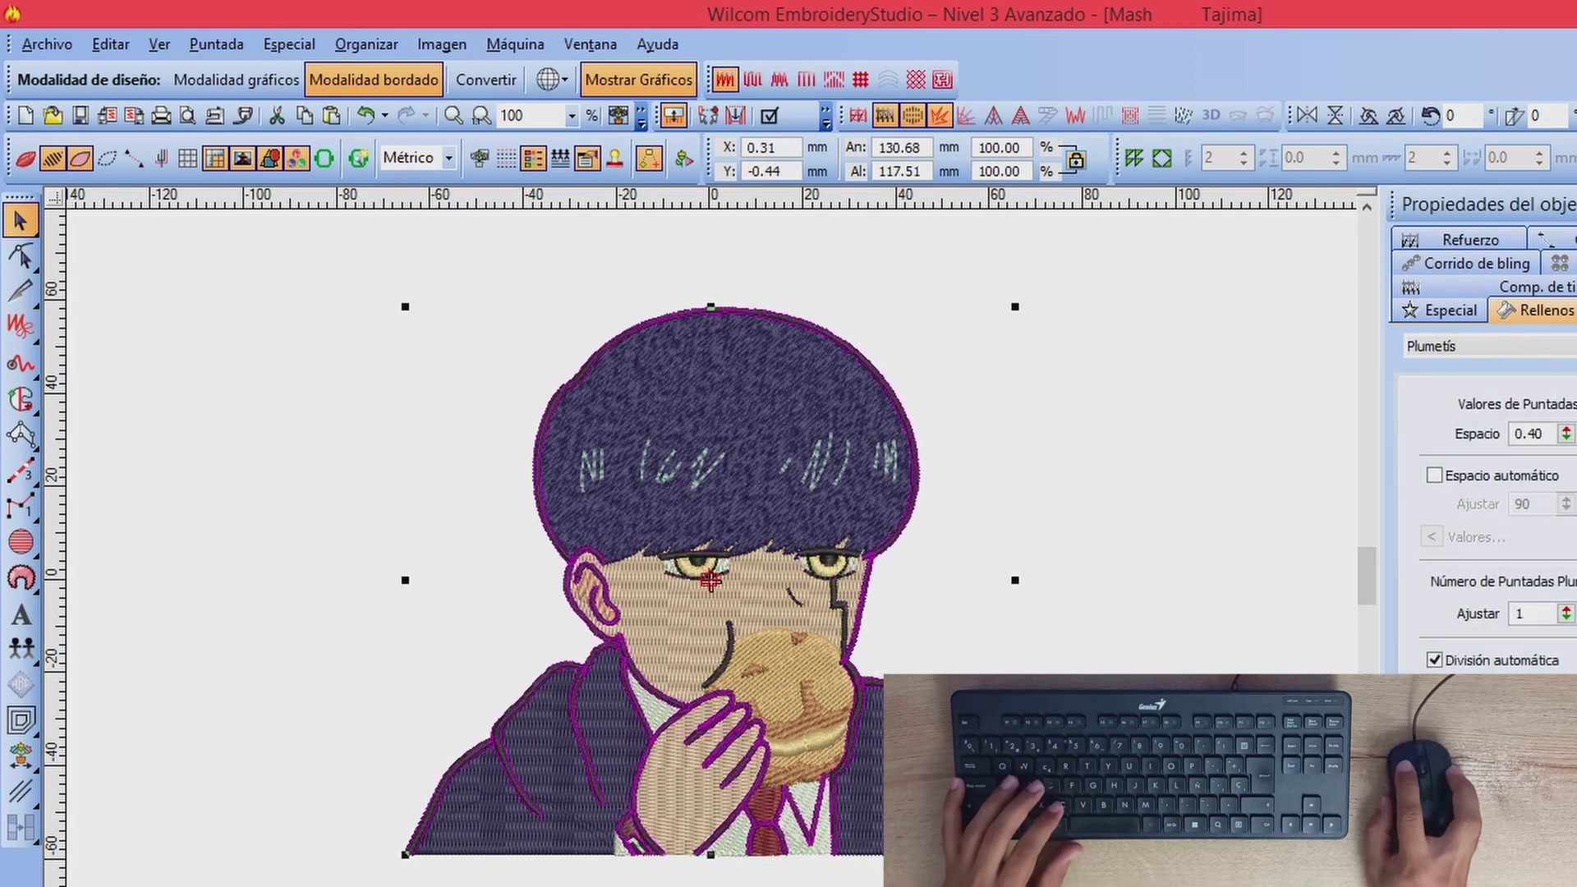
key(Tab)
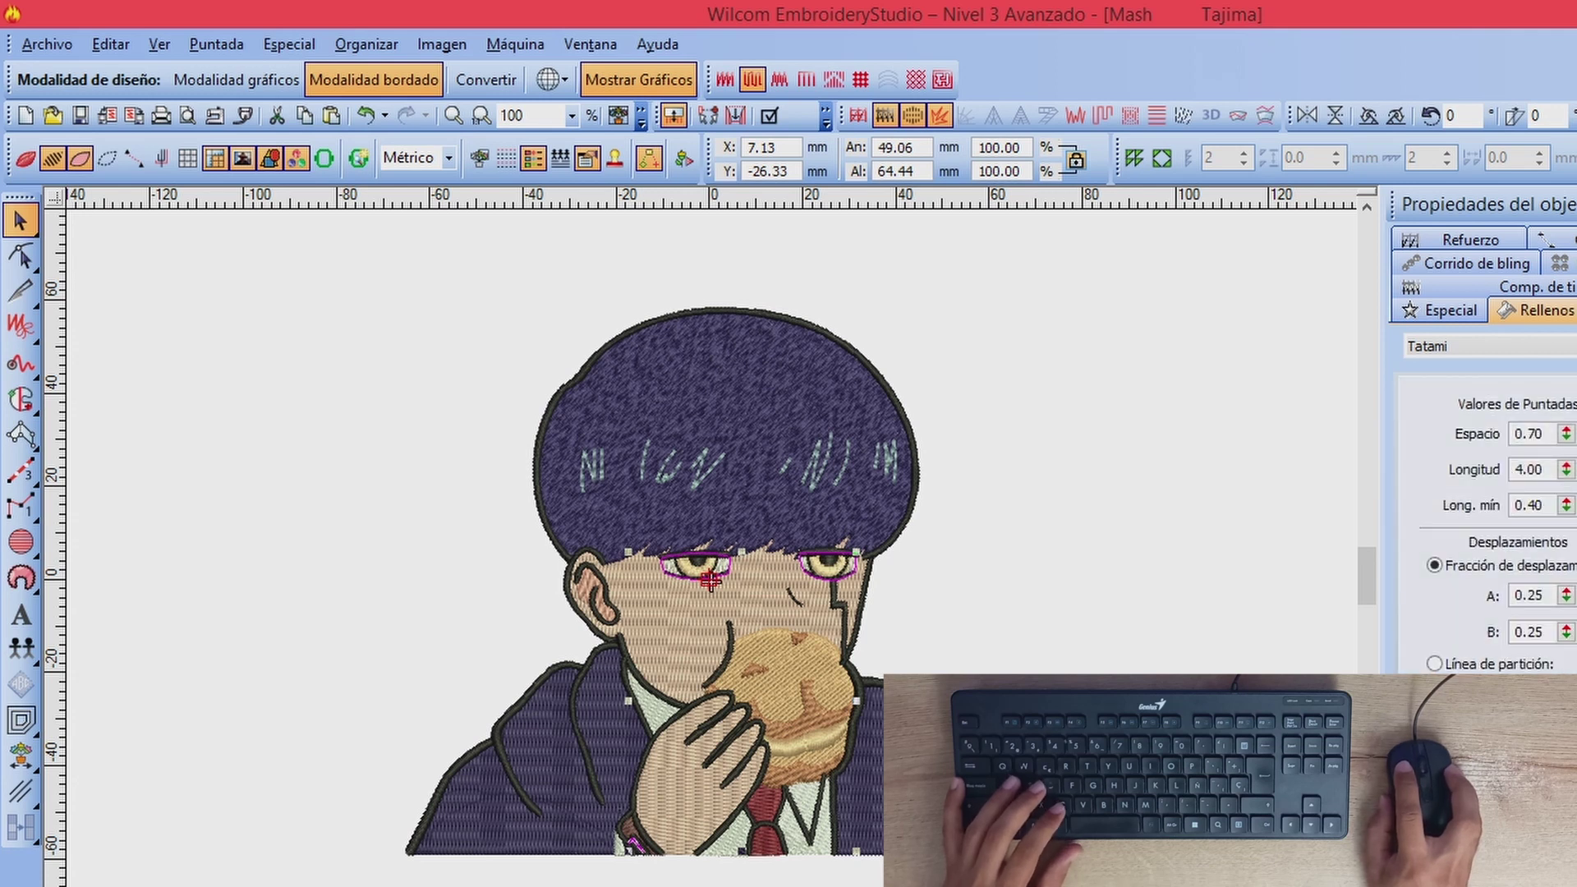
key(Tab)
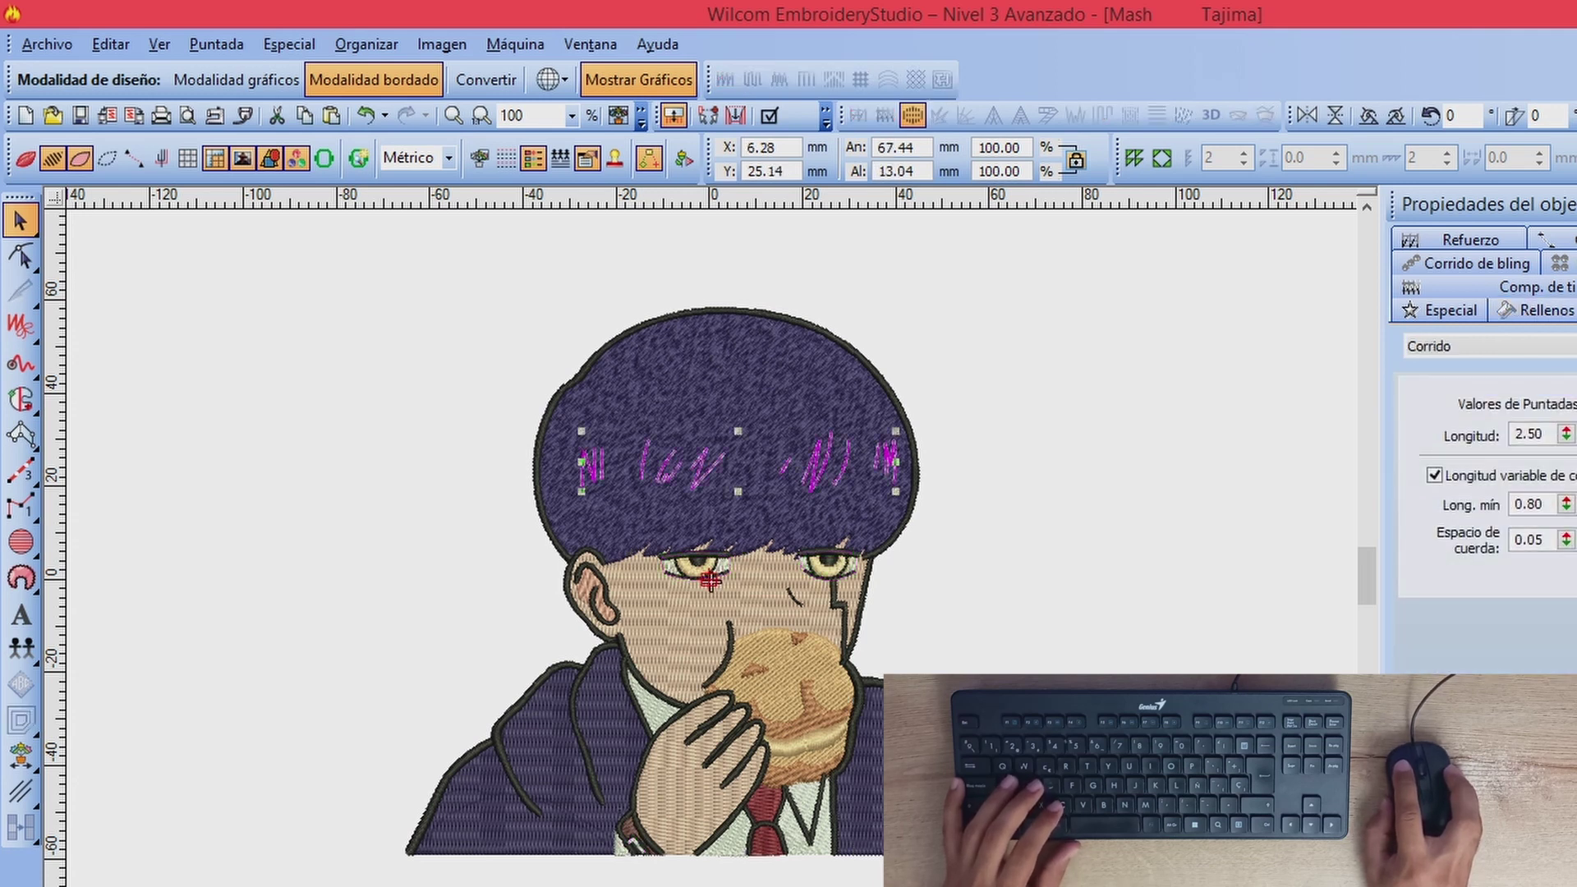
key(Tab)
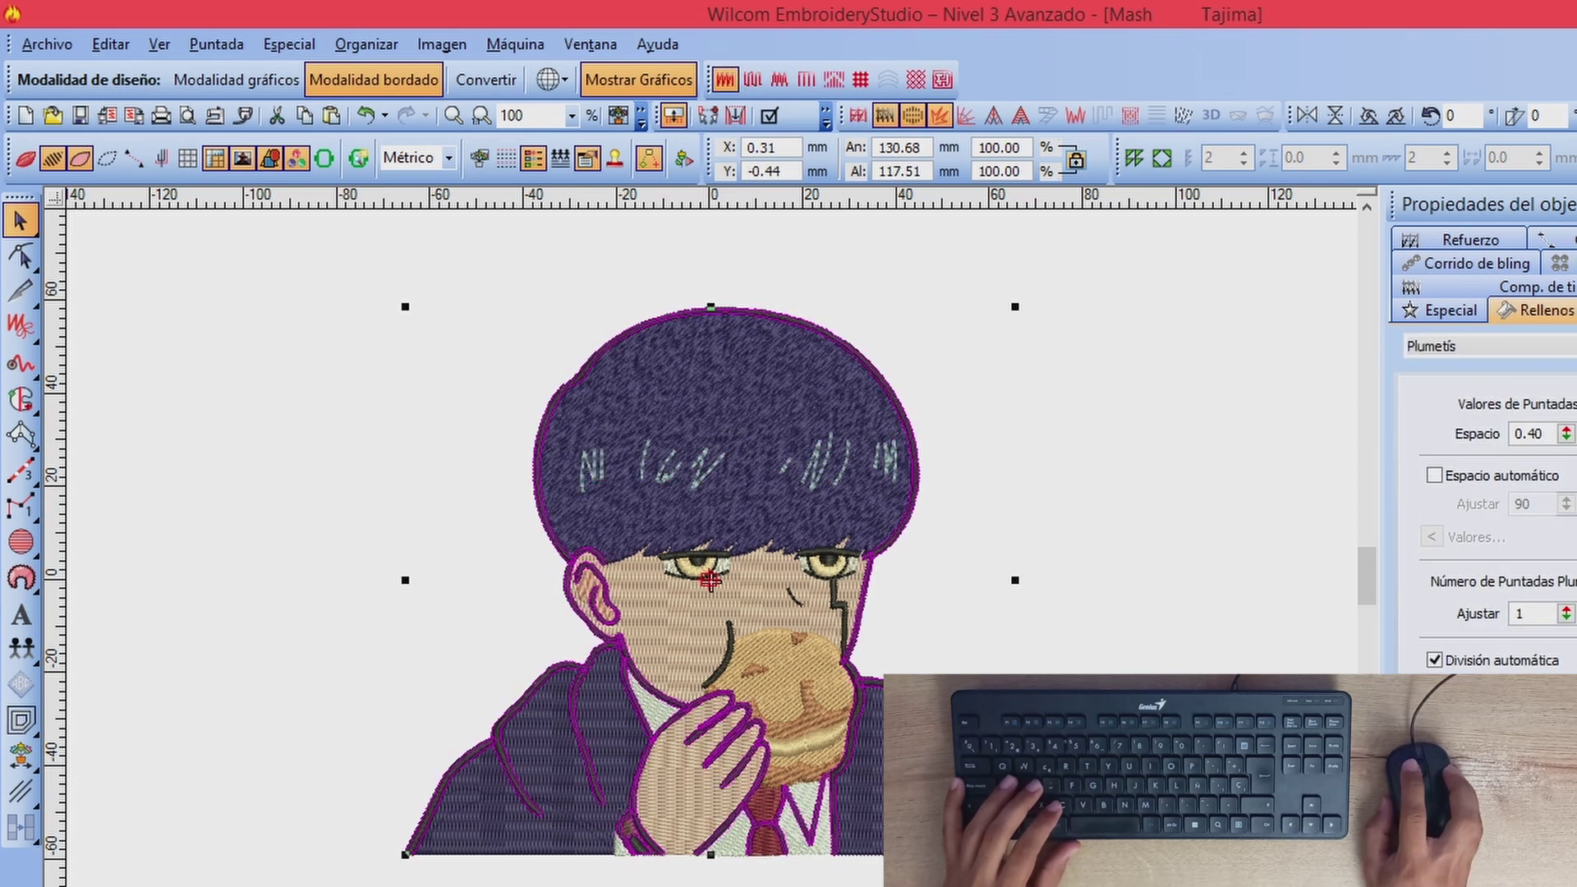
key(Escape)
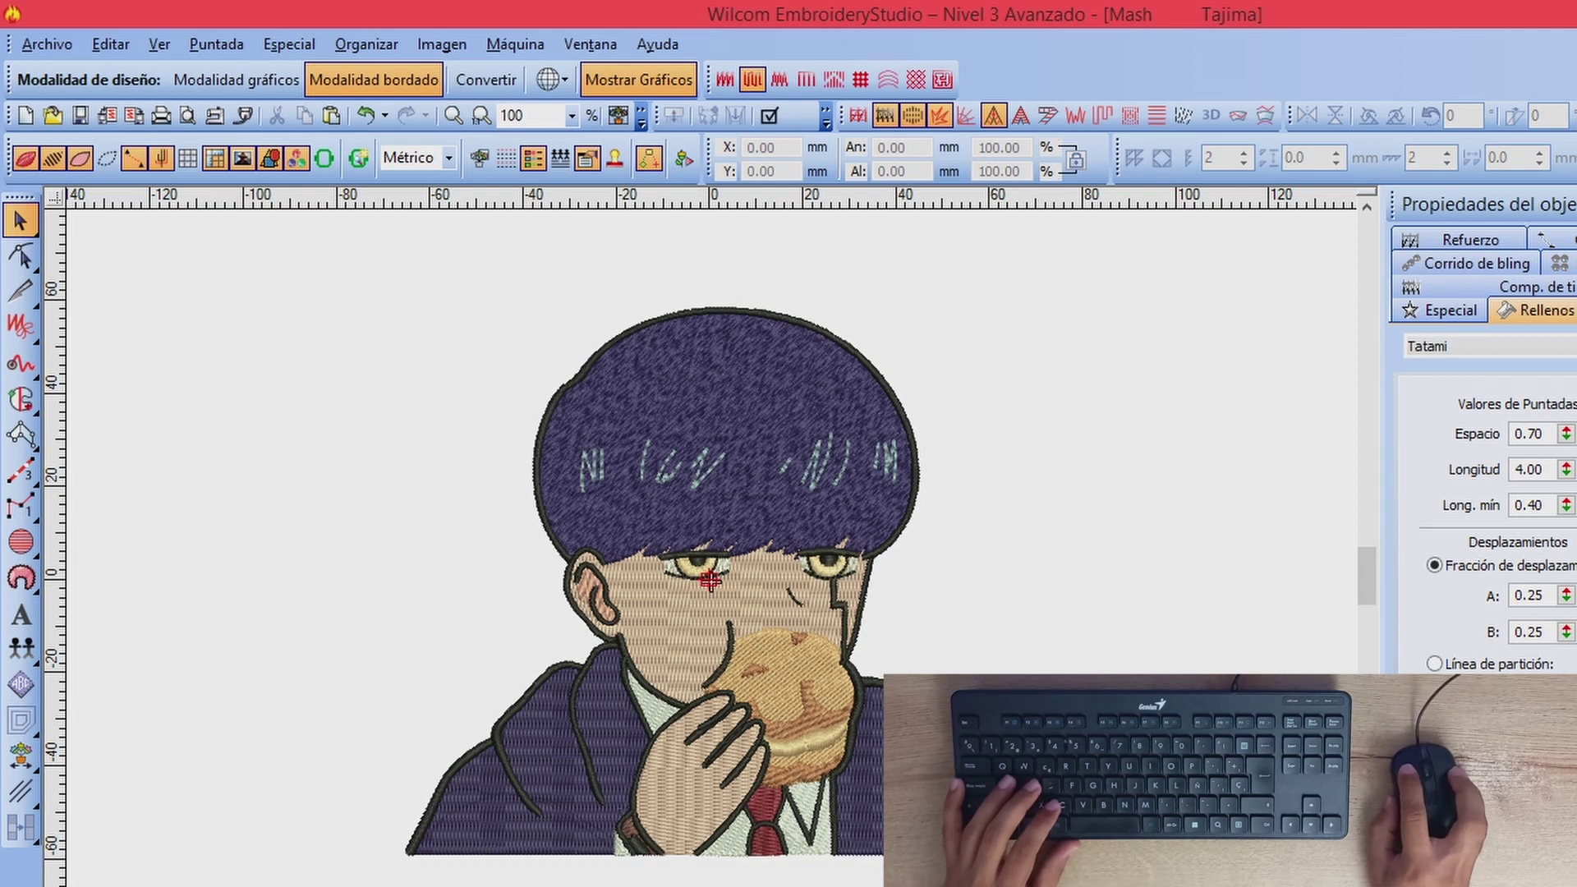
Step: Examine the eye details, satin outlines, bread filling and hair highlights again, and view the whole embroidery with nothing selected
click(711, 580)
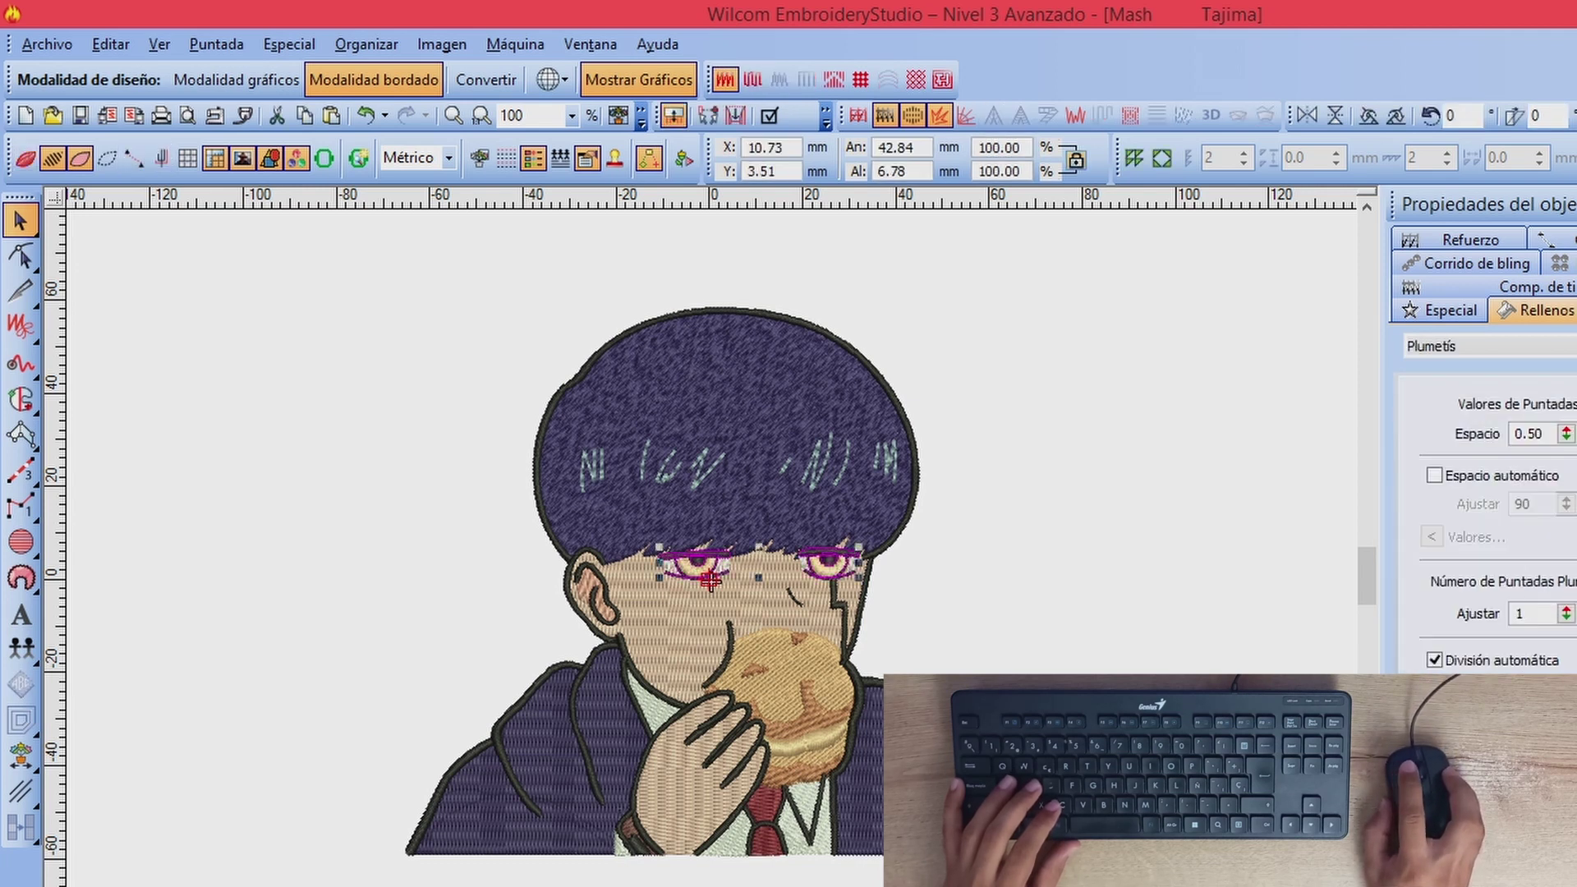
key(Tab)
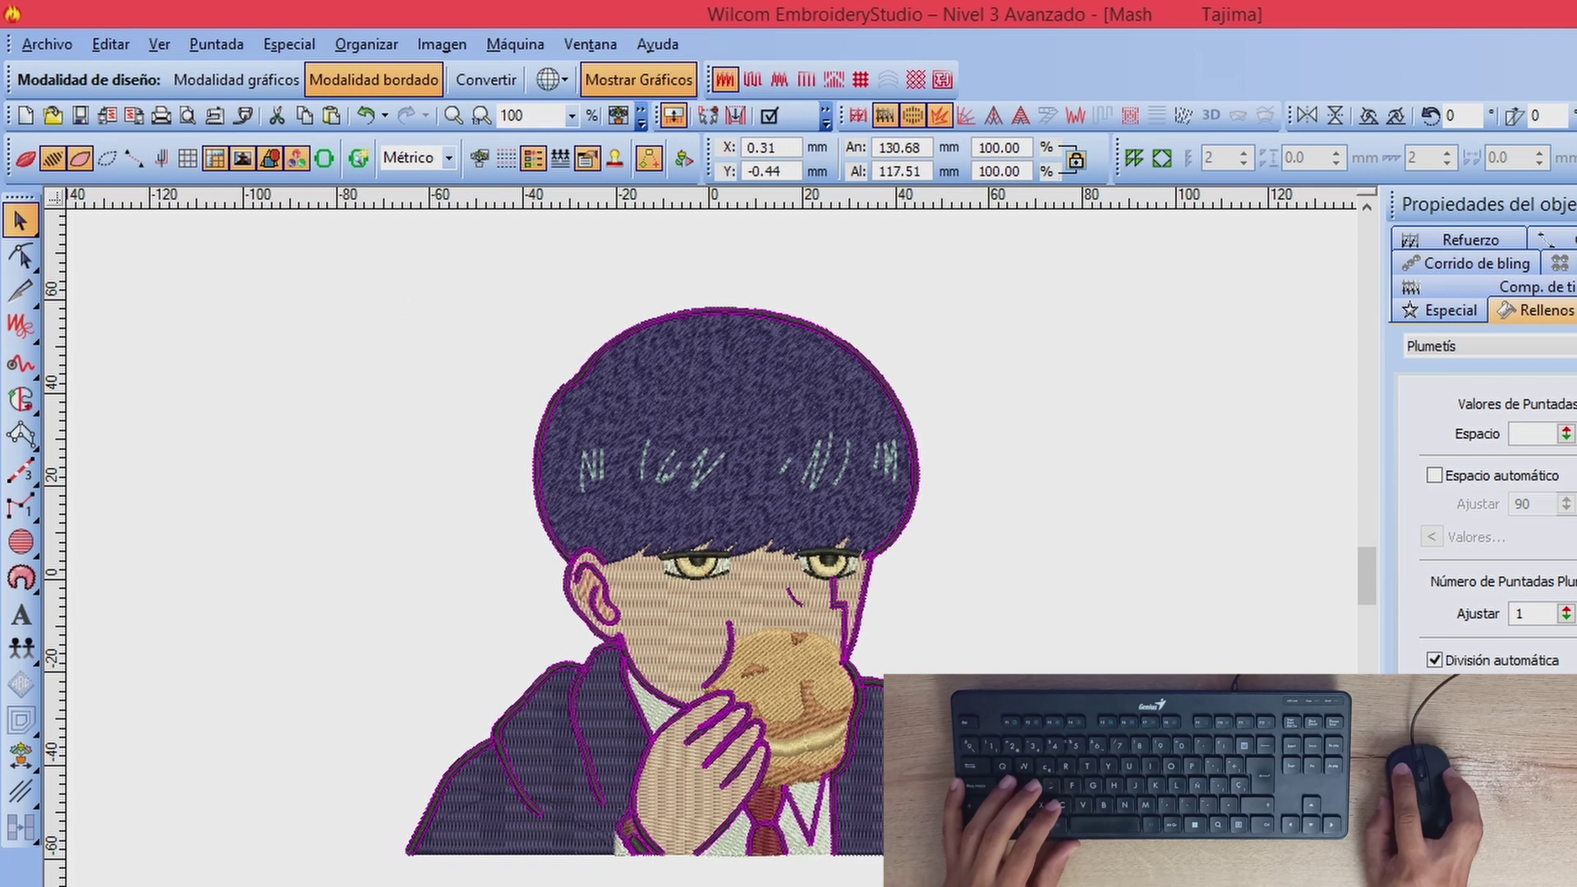
key(shift+Tab)
key(Tab)
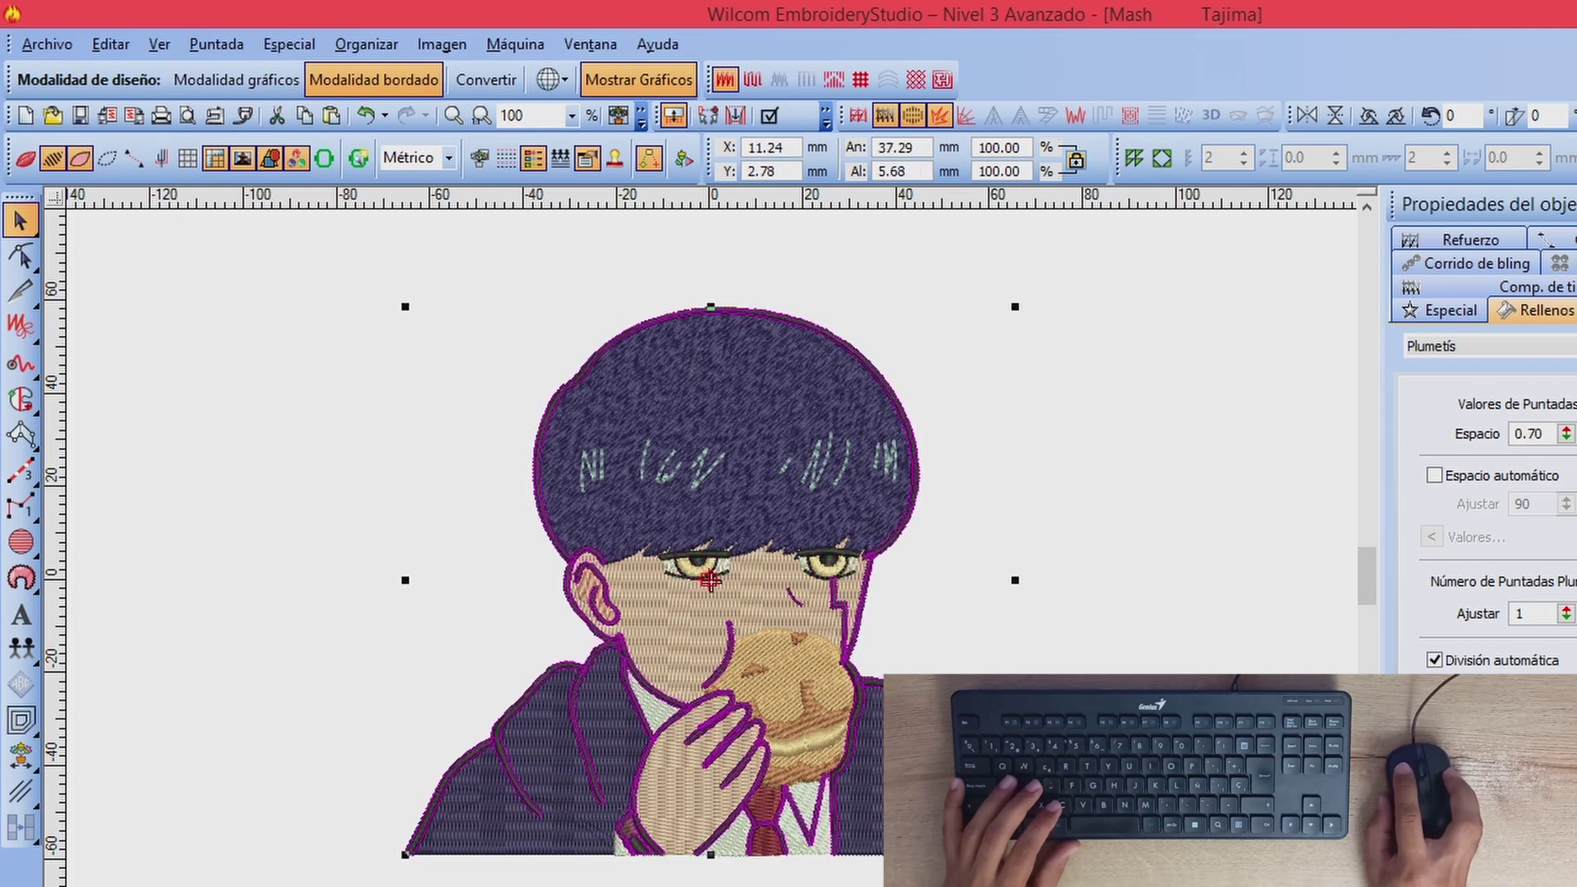
key(ctrl+a)
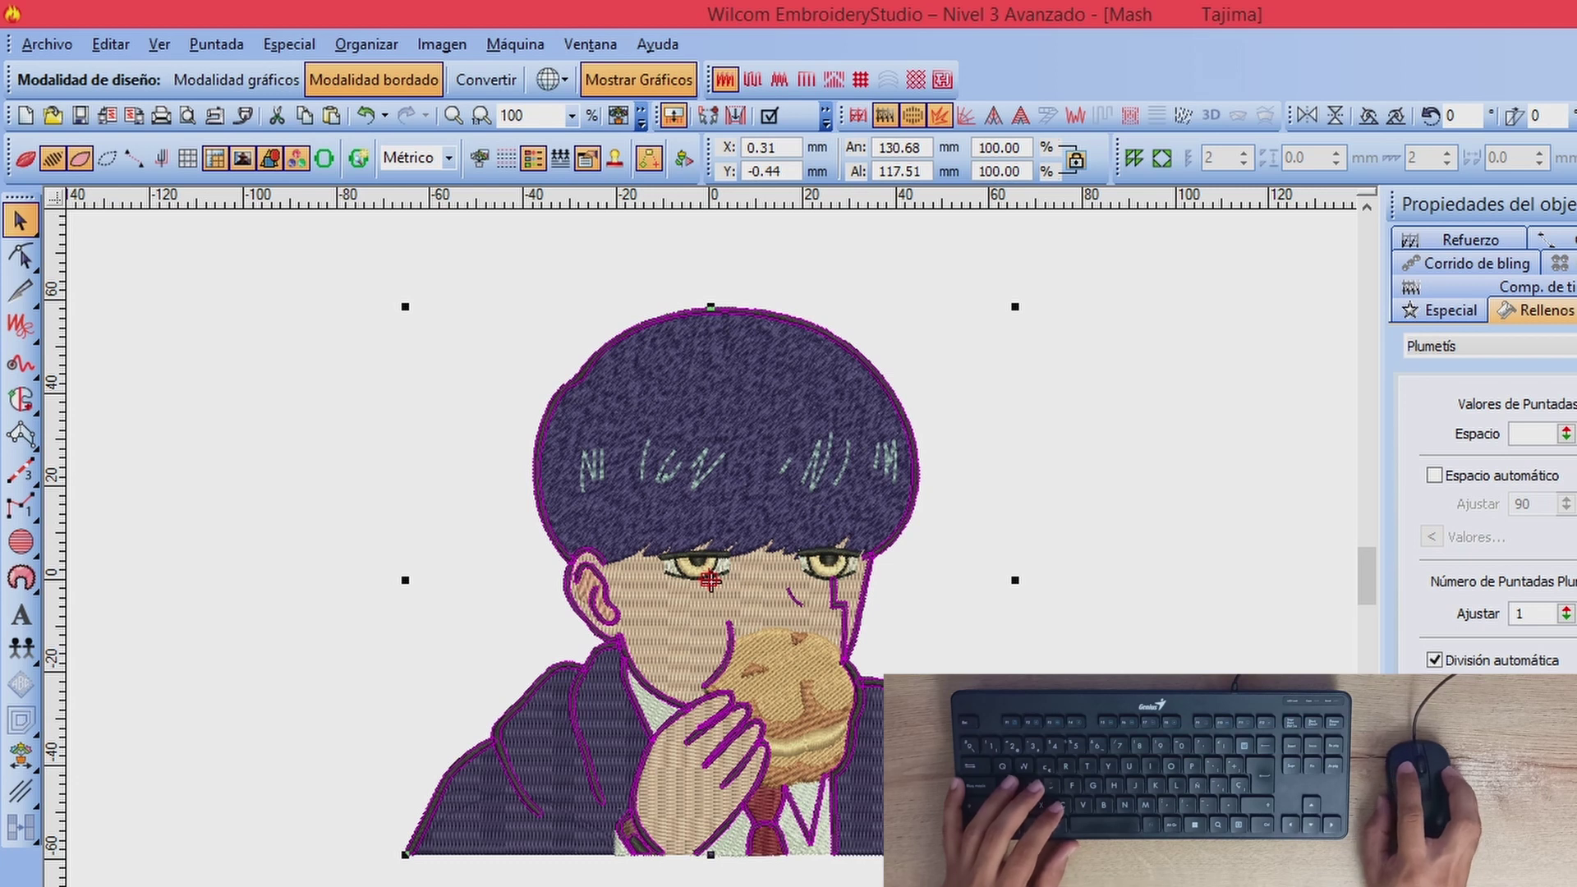
key(Escape)
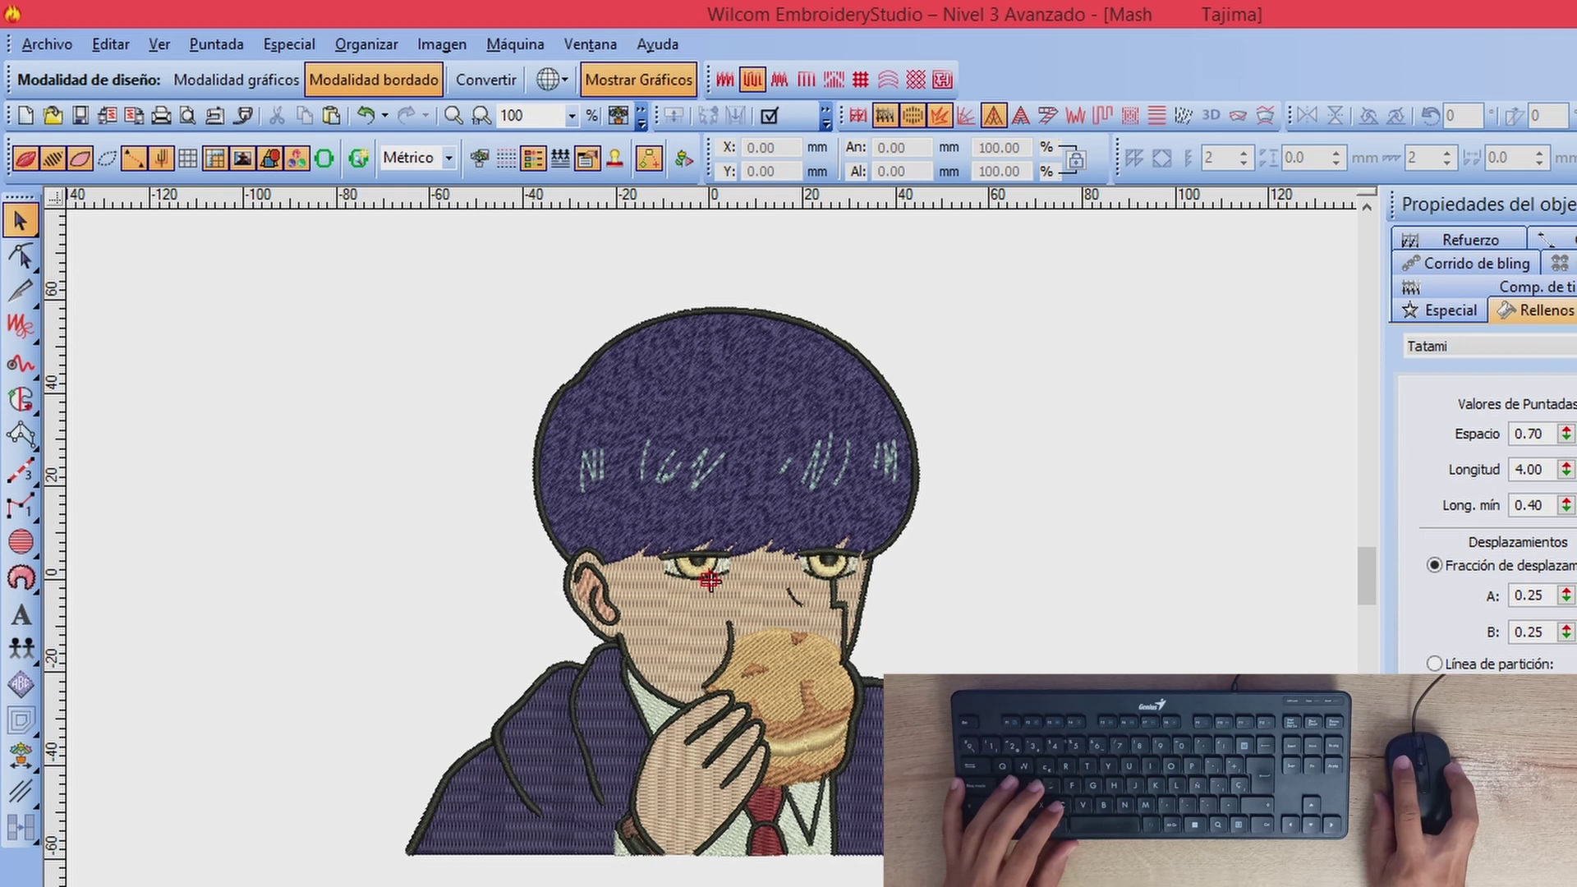
click(805, 741)
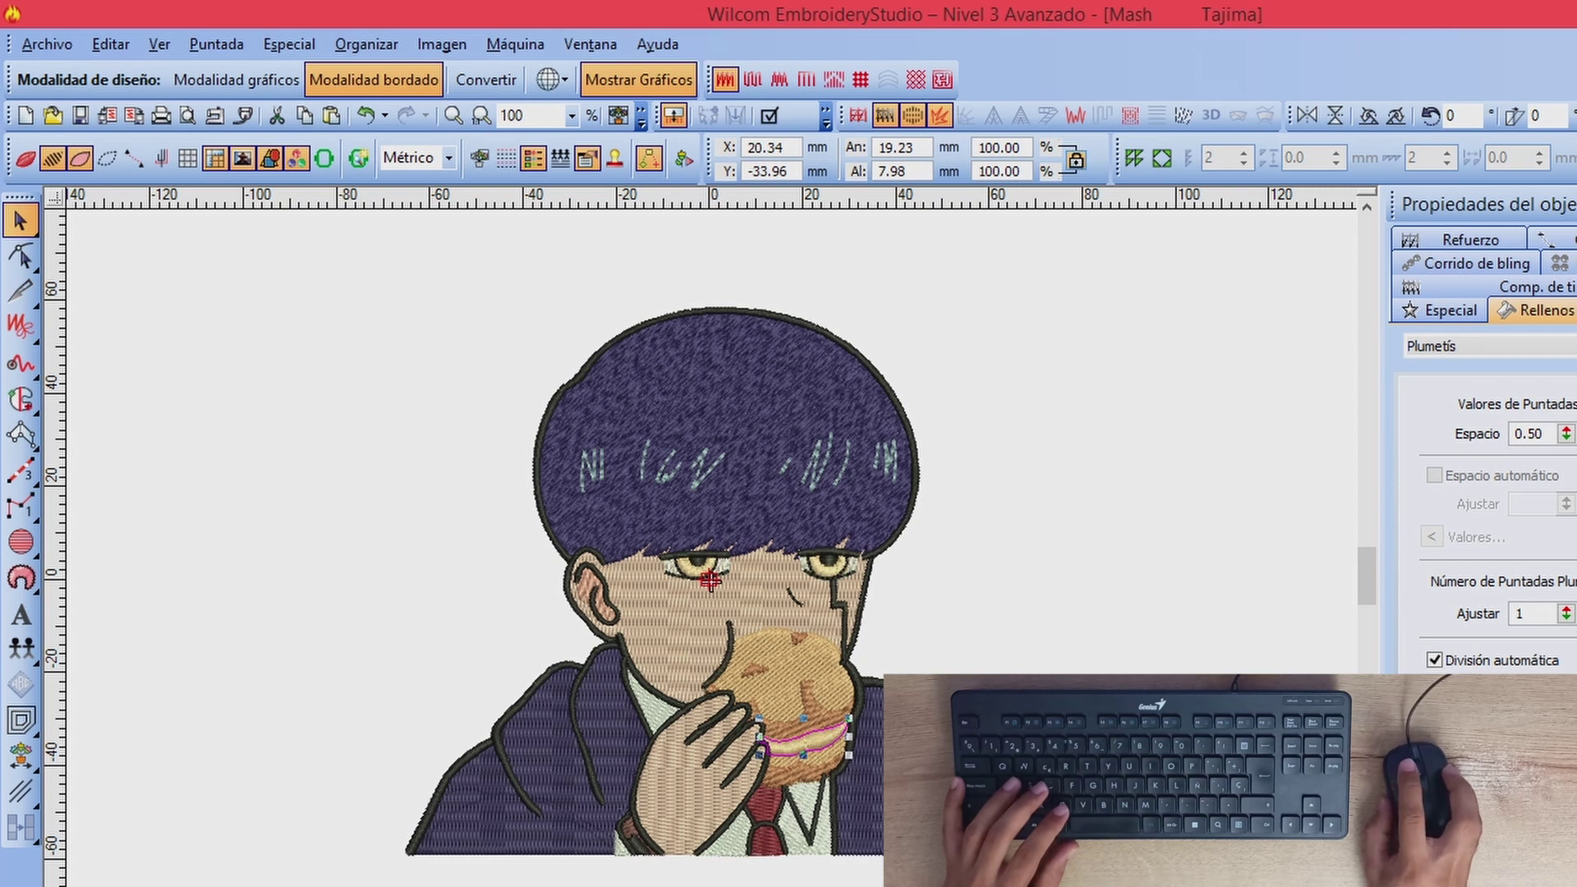
key(Tab)
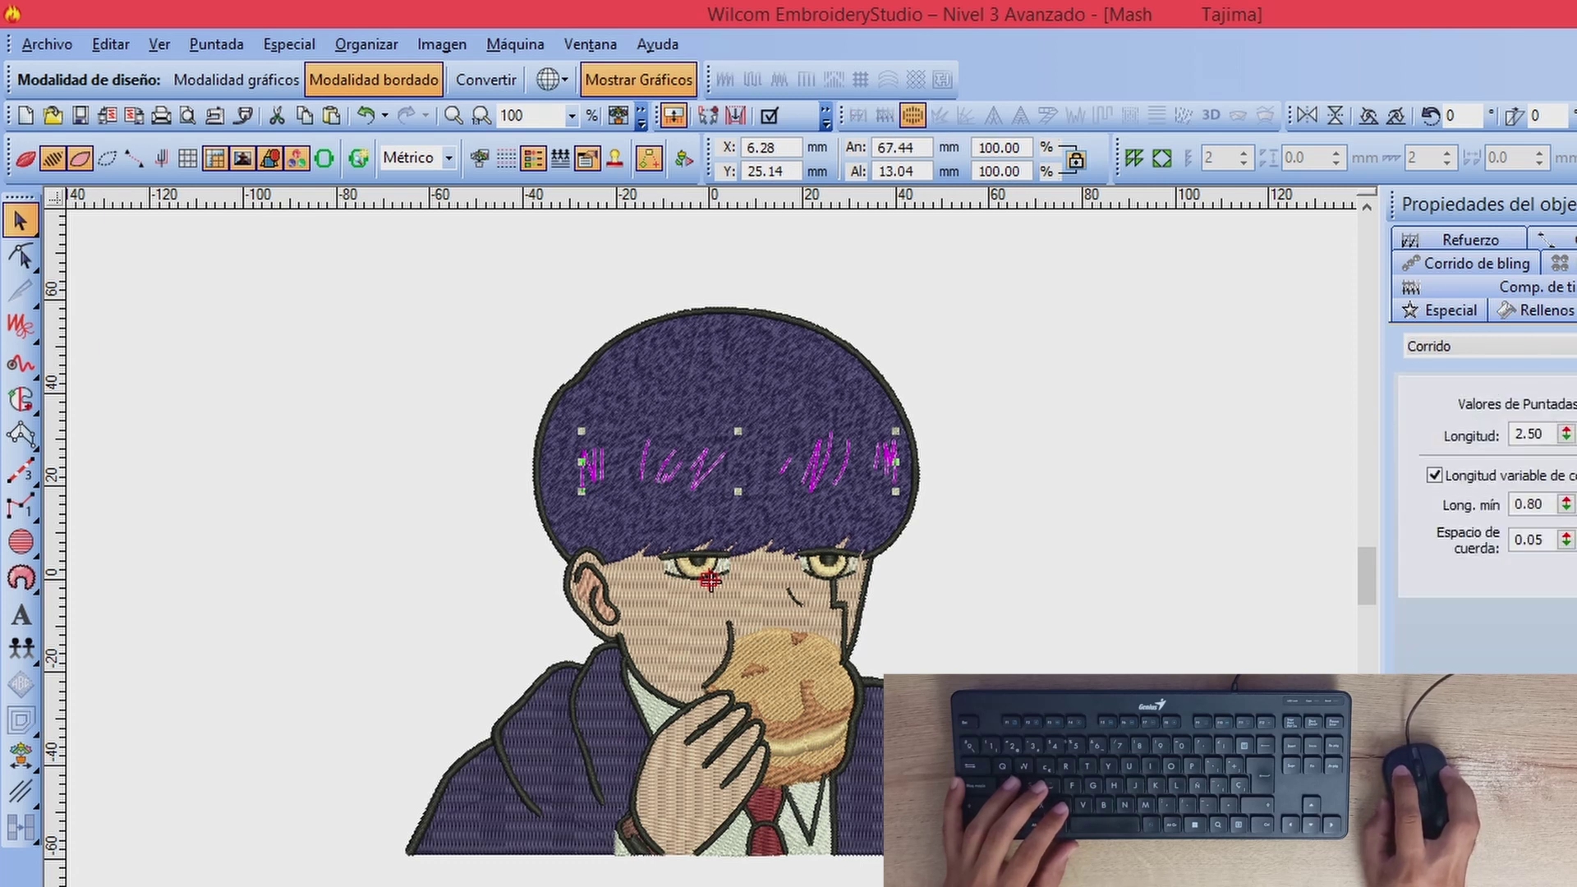
click(1176, 589)
drag(1193, 498, 1279, 539)
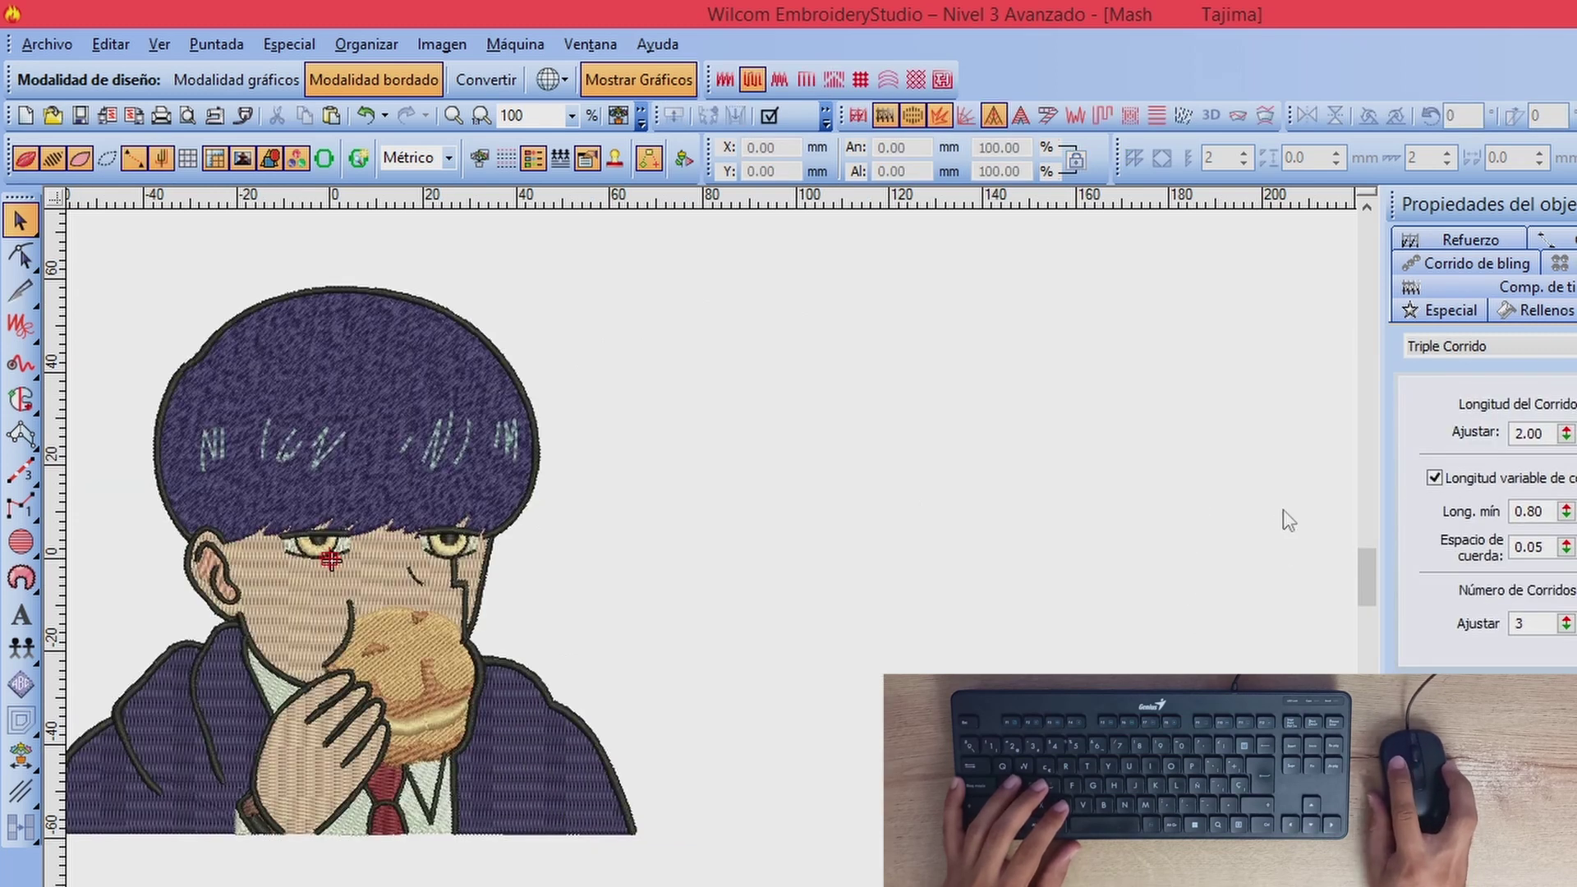
scroll(1141, 564, left, 4)
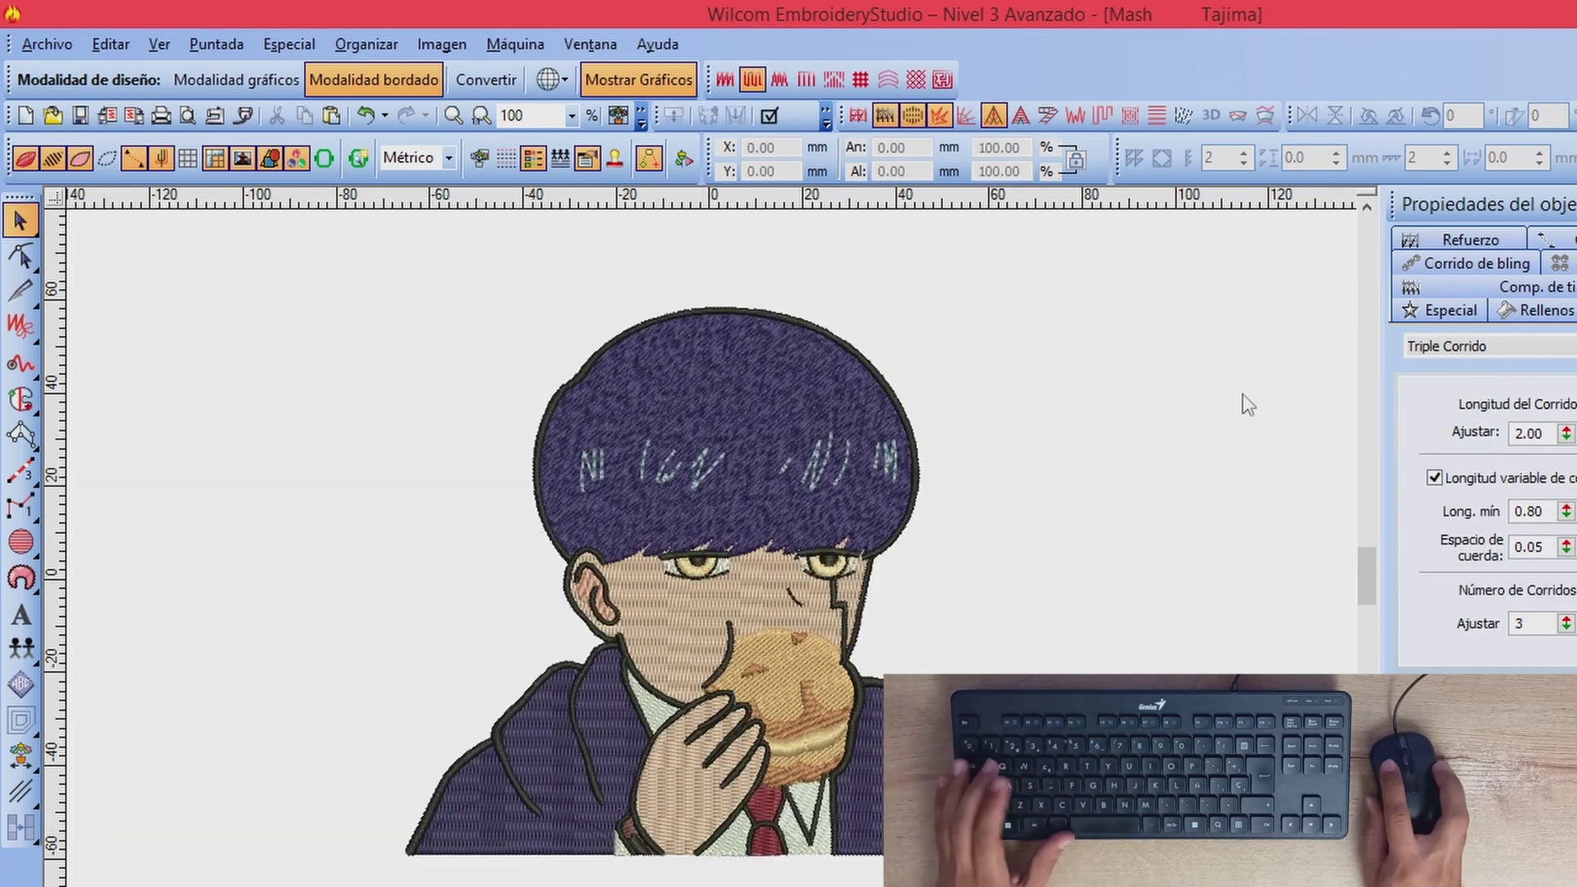
Step: Select the entire design, switch the measurement units to U.S. and set its height to 5 in
key(ctrl+a)
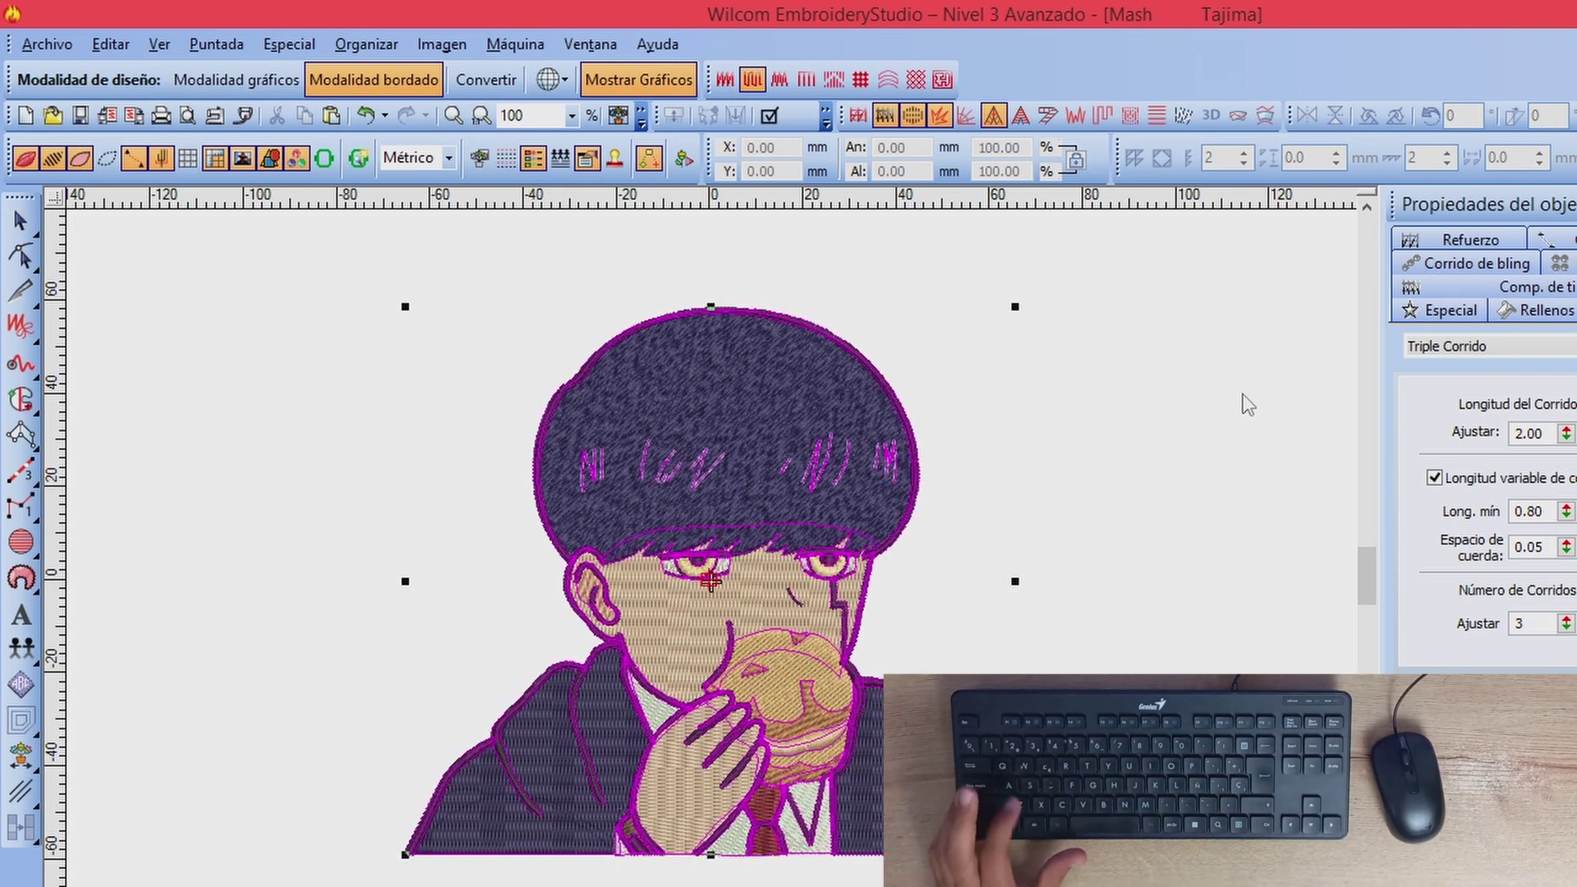
click(444, 158)
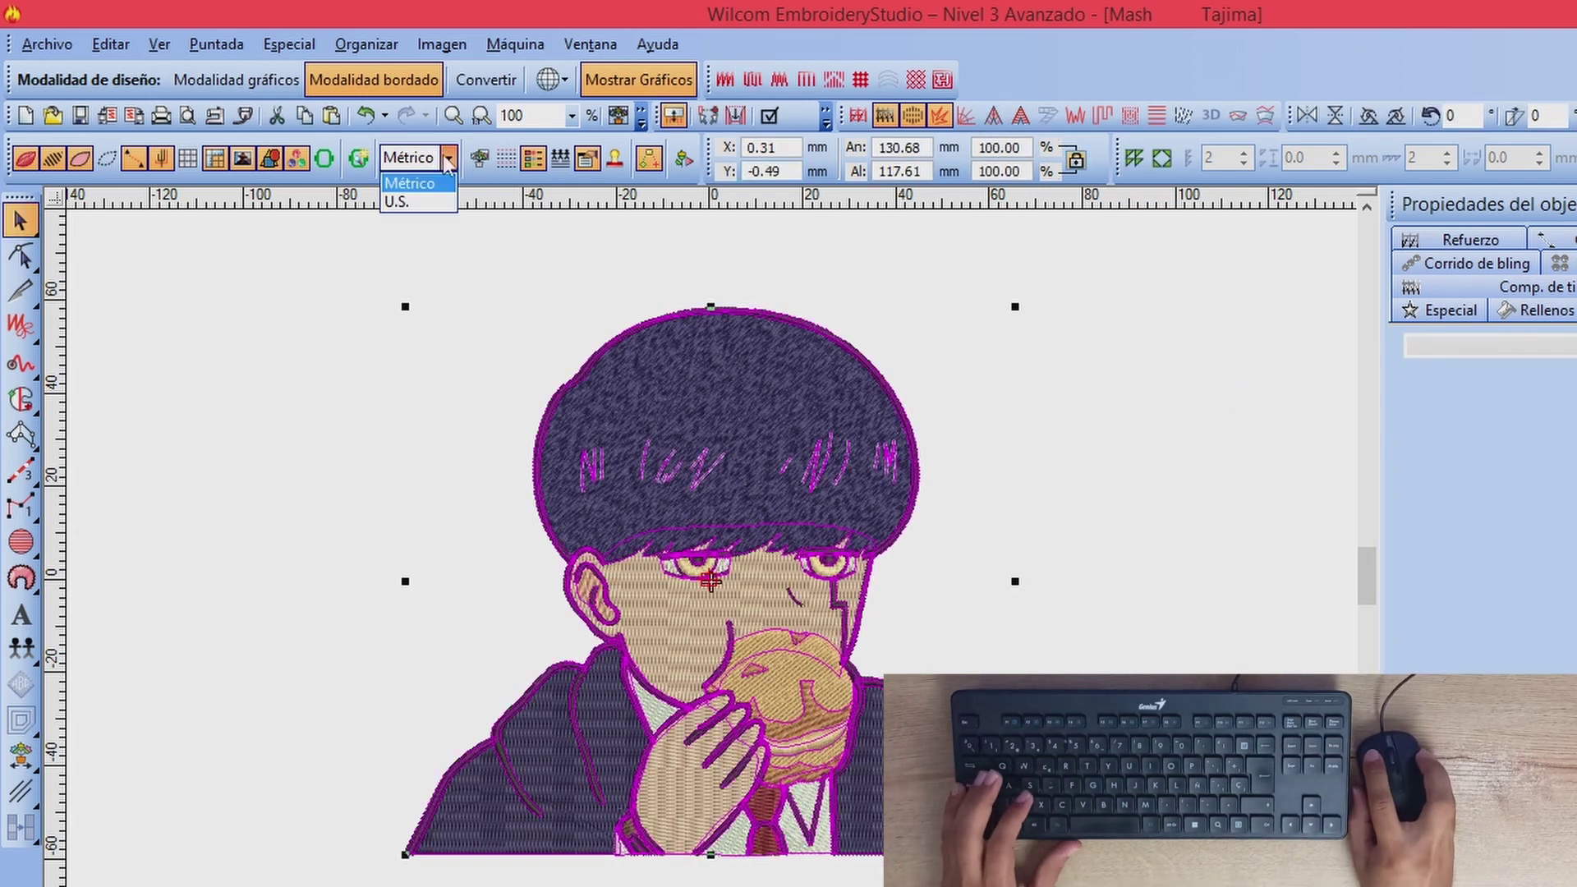
click(415, 202)
double_click(914, 171)
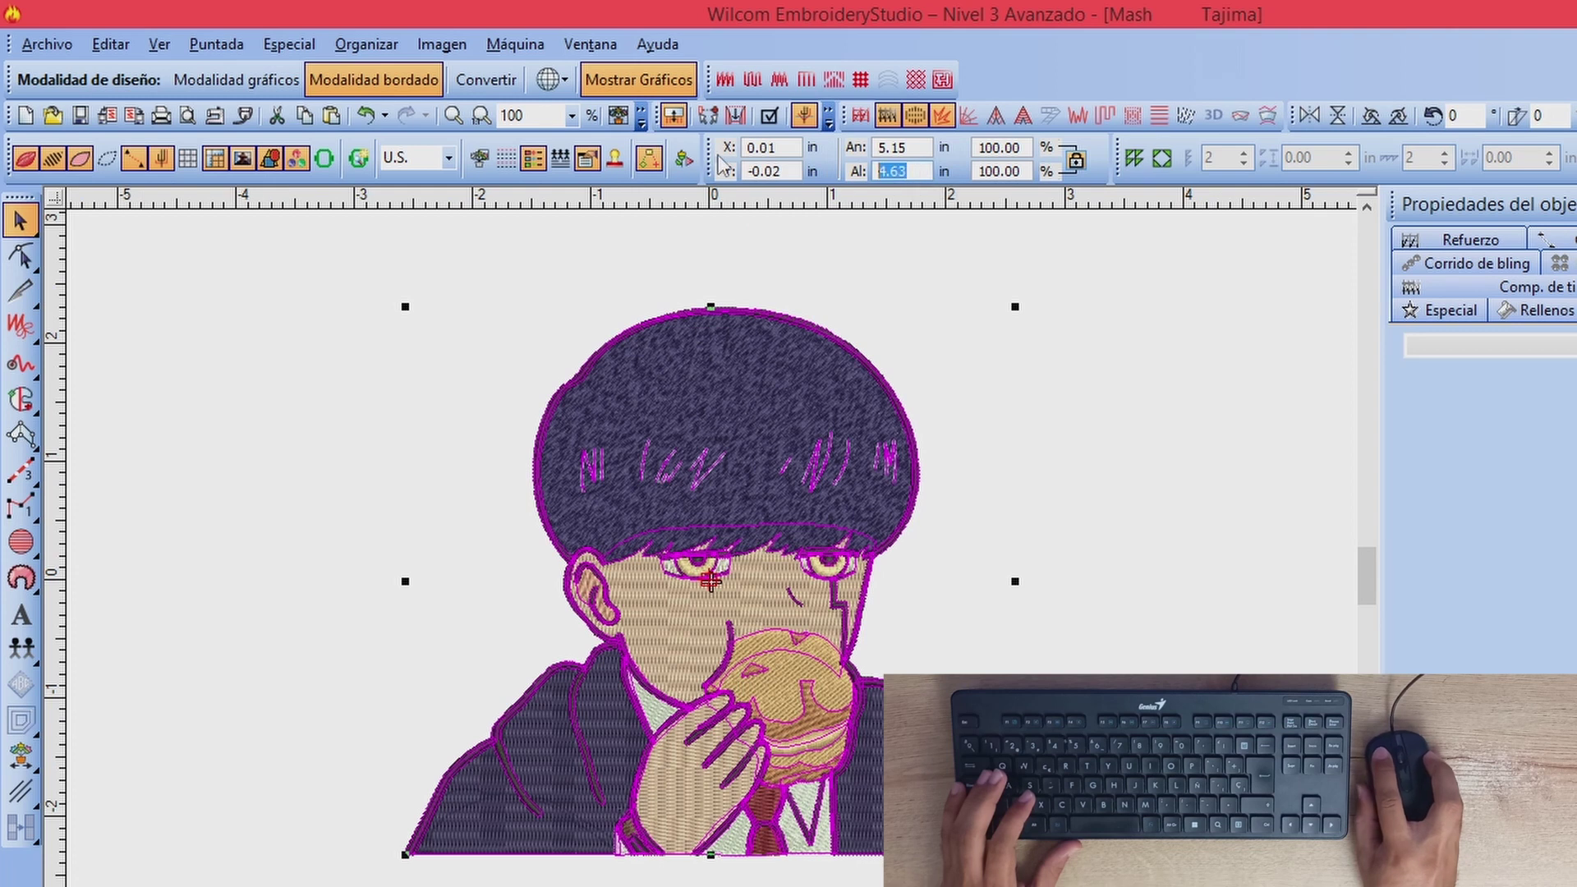
text(5)
key(Return)
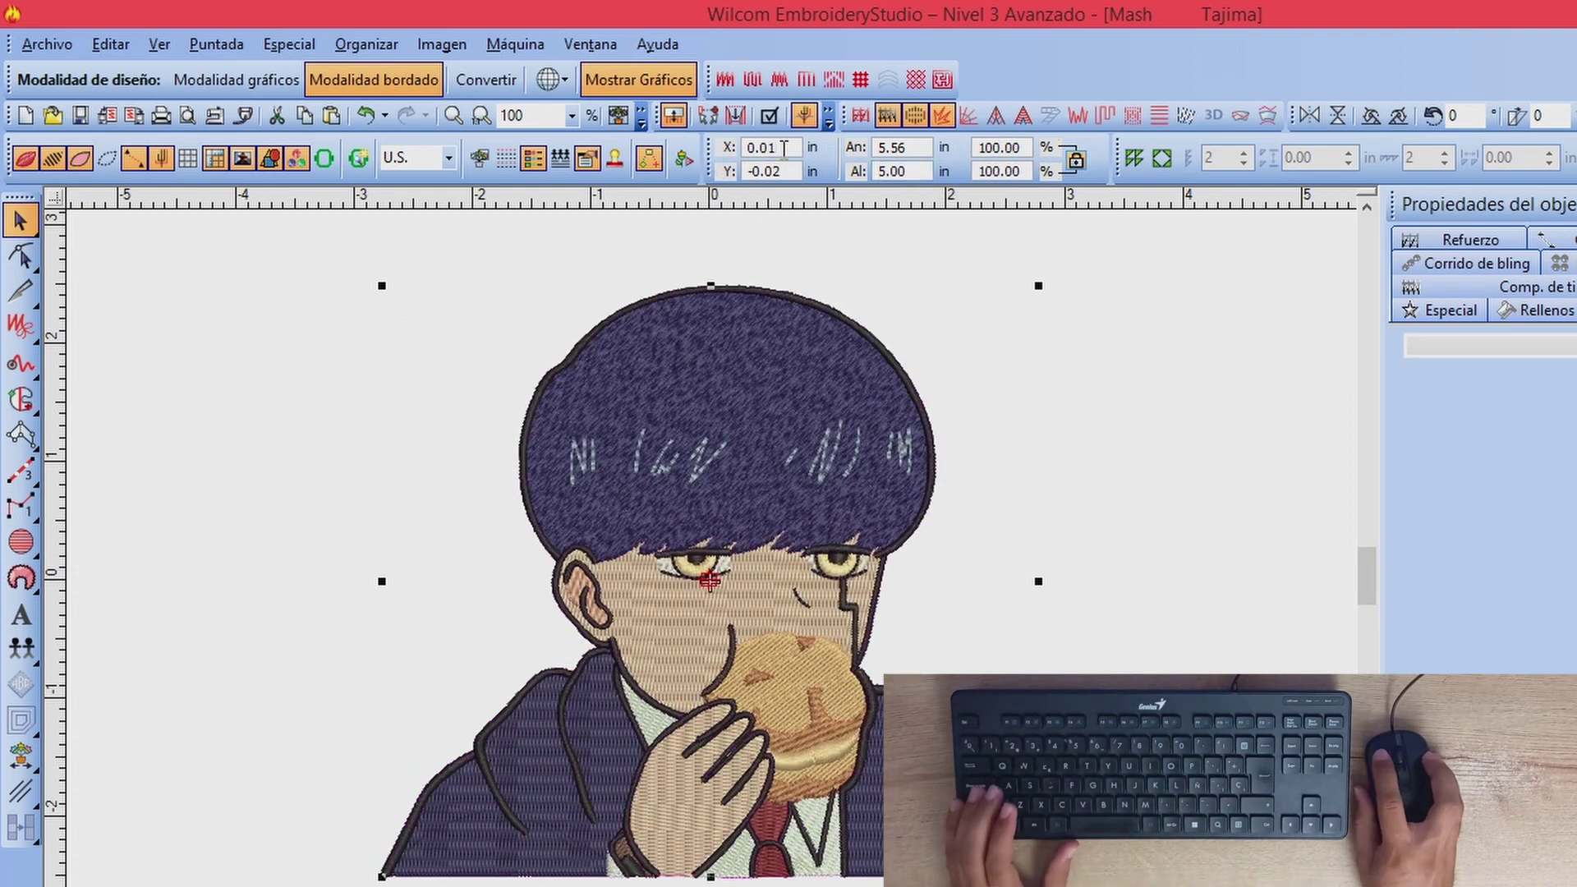
Step: Centre the design at X 0, Y 0, switch the units back to metric and deselect it
text(0)
key(Tab)
text(0)
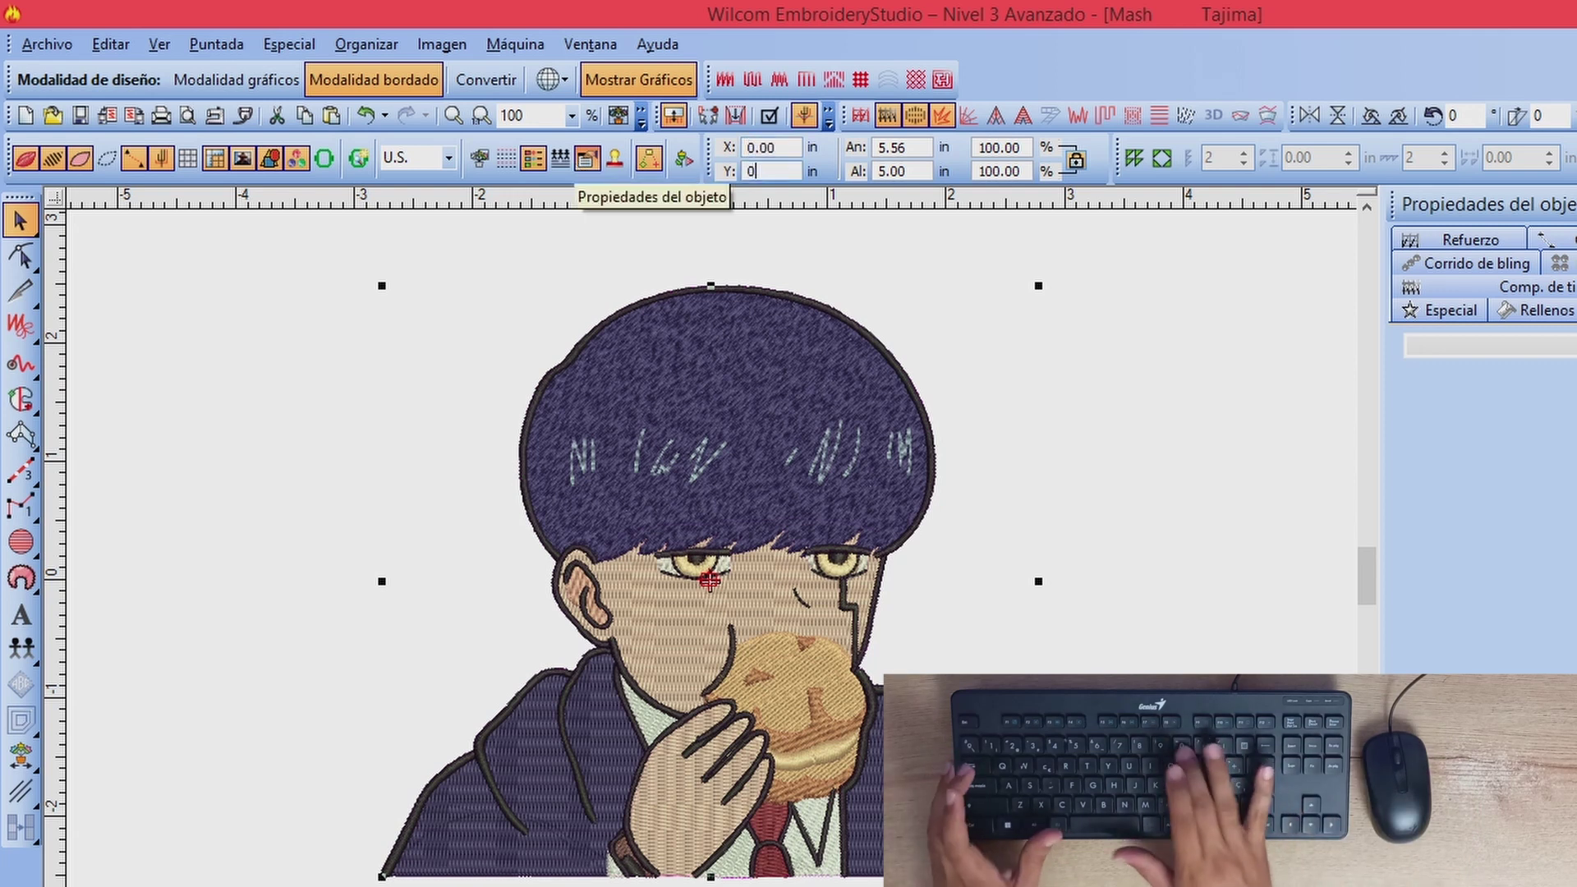
key(Return)
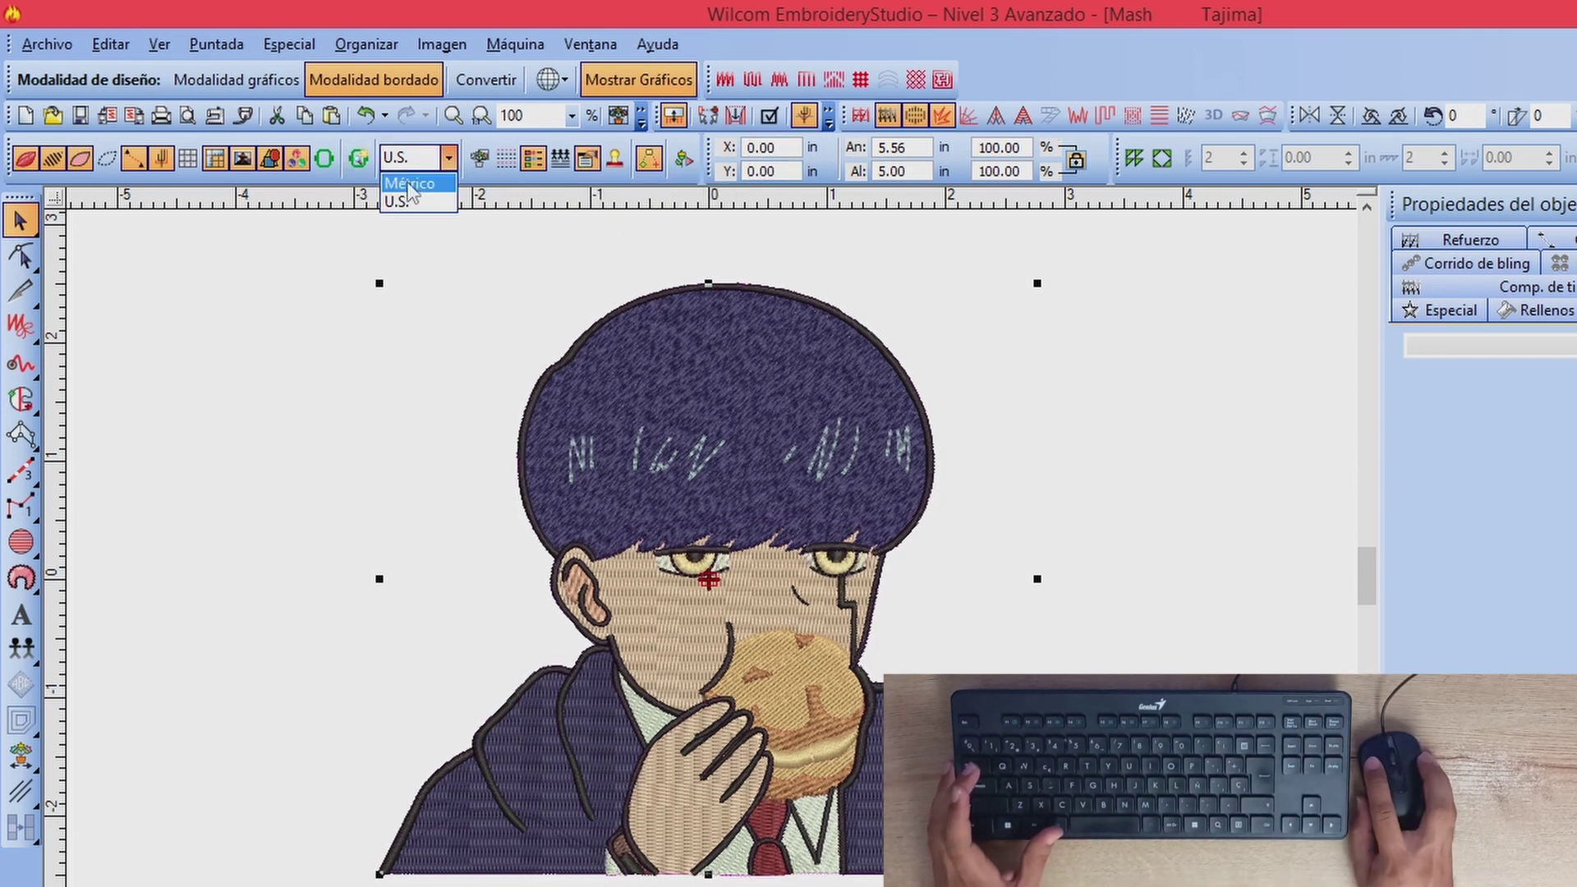
key(m)
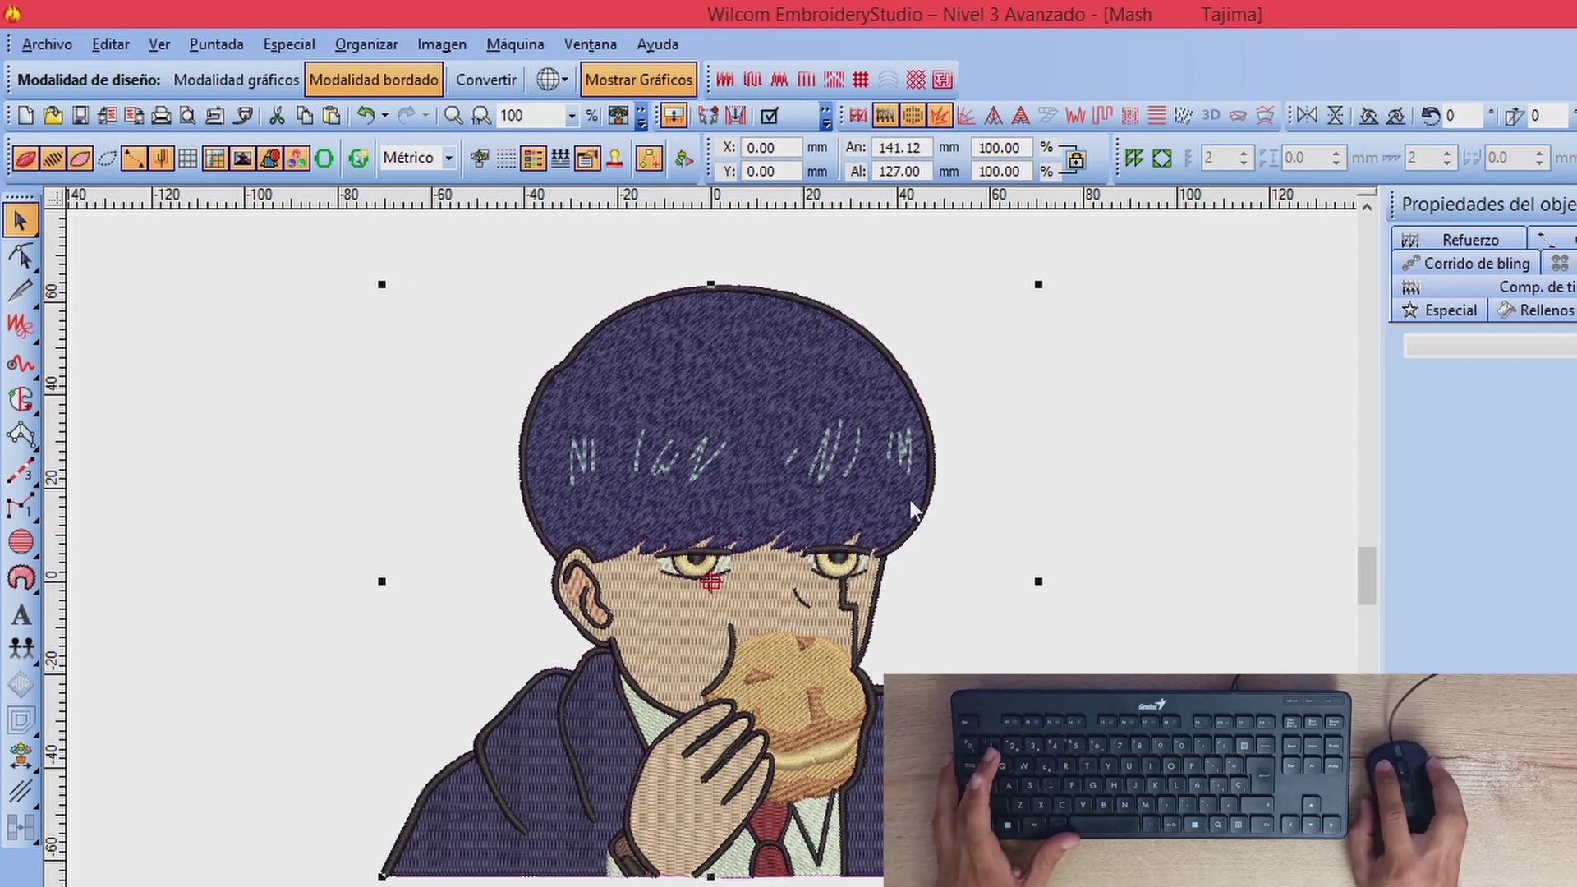
key(Escape)
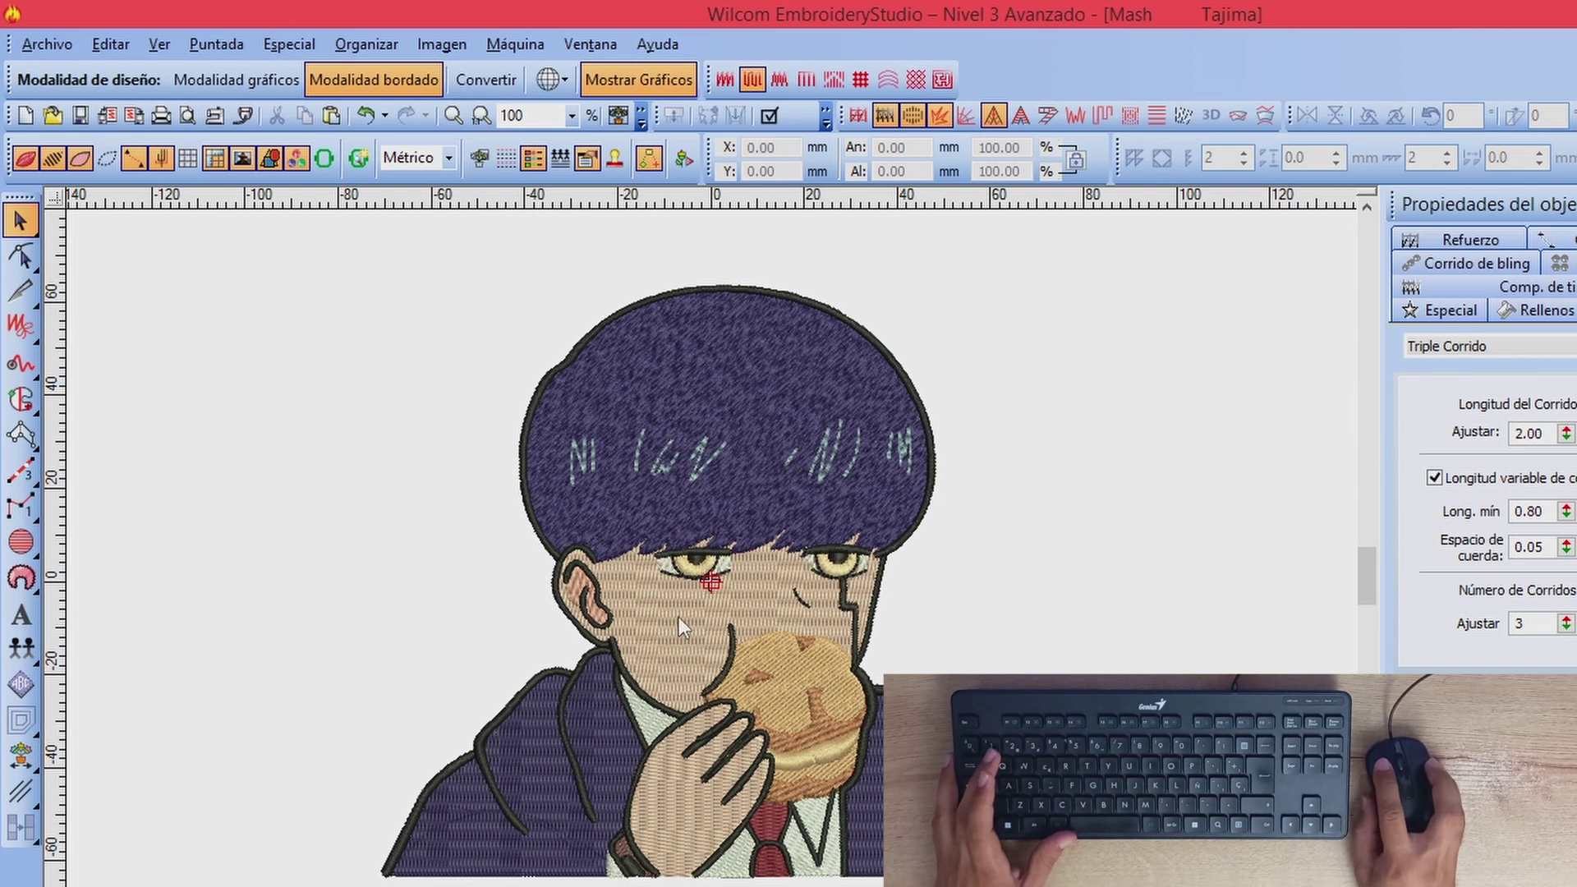
Step: Select the main dark satin outlines around the character and set their pull compensation to 0.50
click(678, 618)
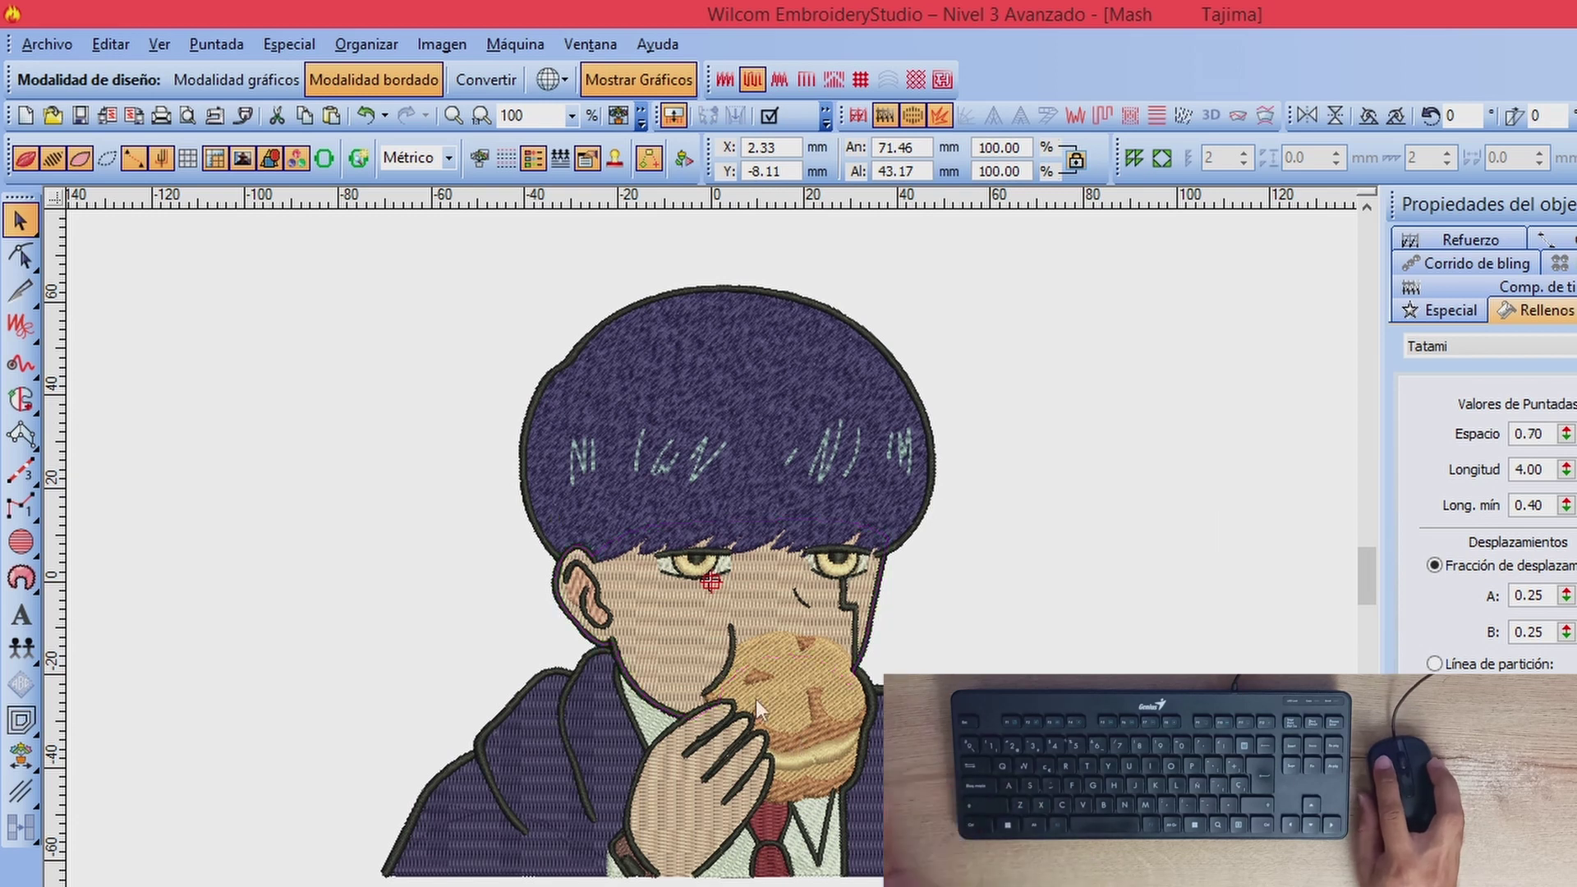
key(Escape)
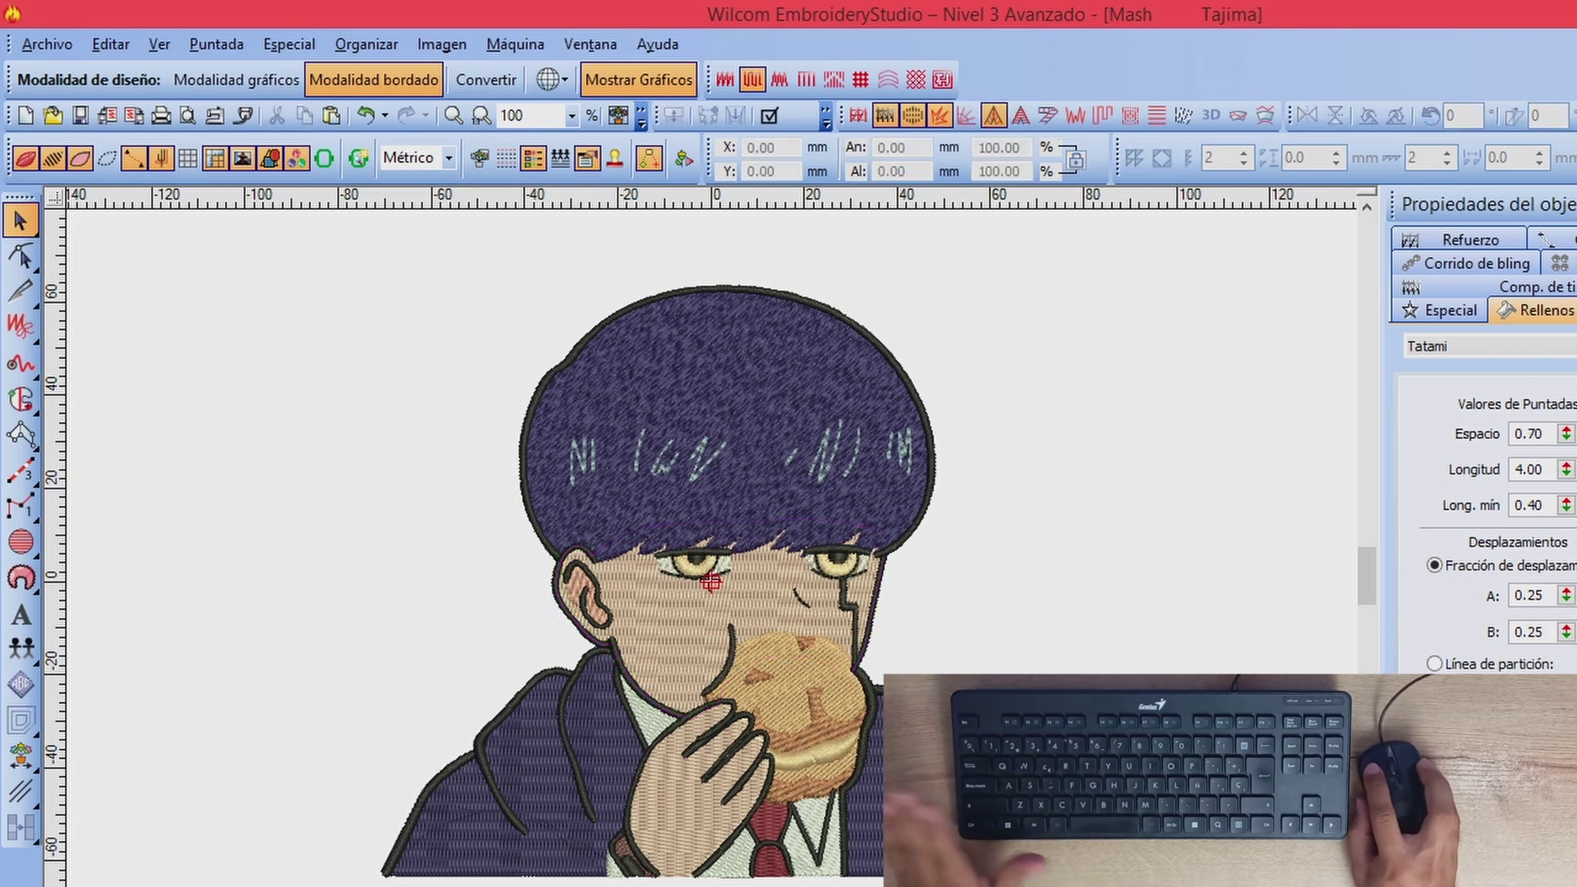
key(ctrl+a)
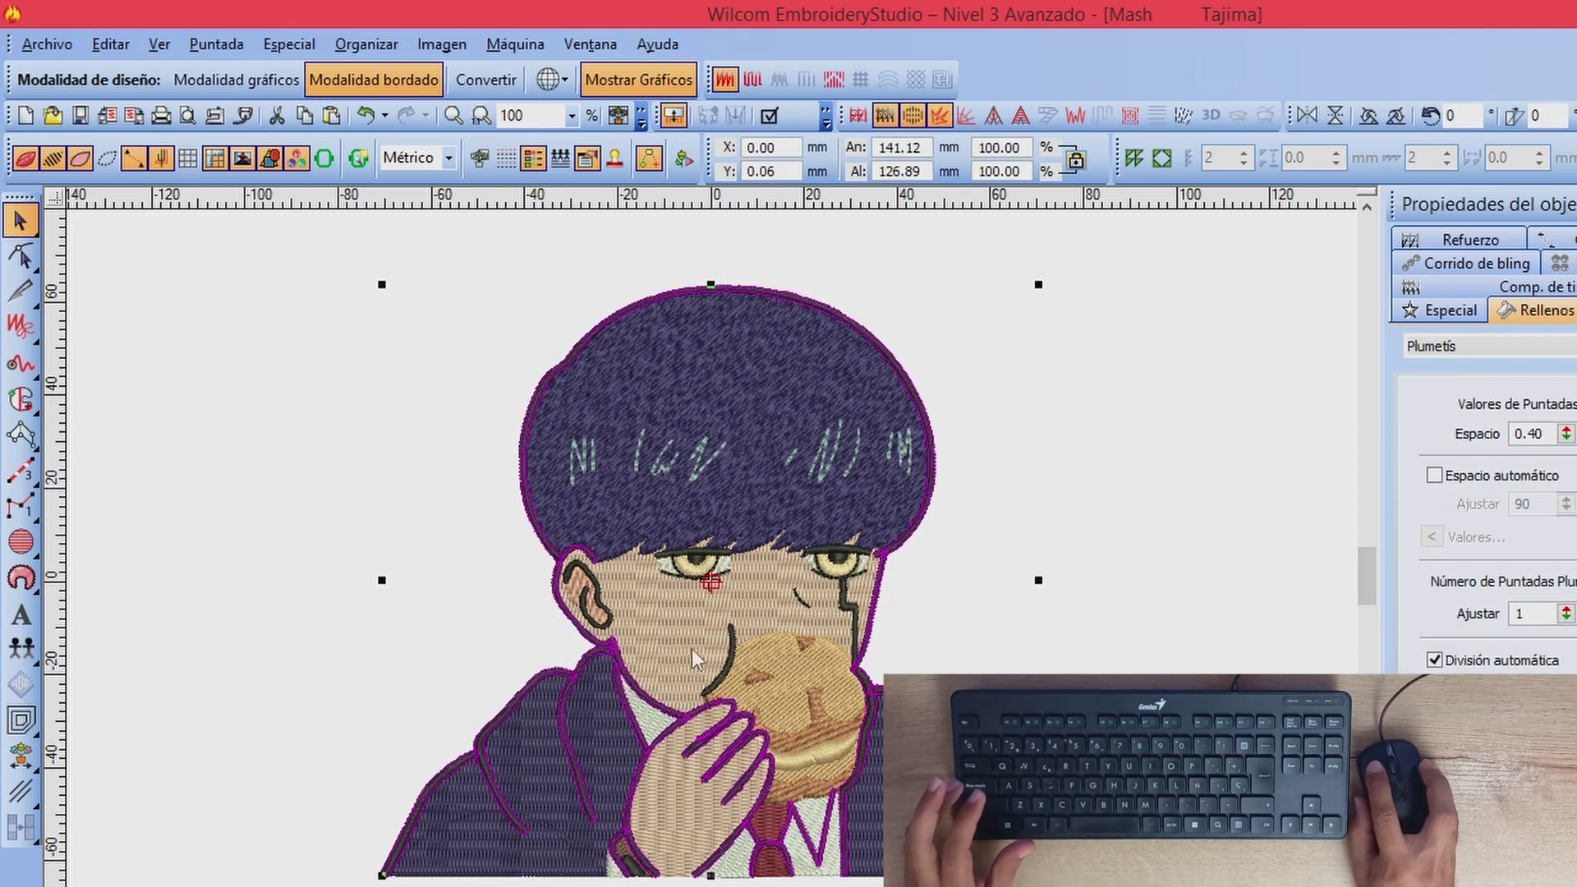
click(1536, 287)
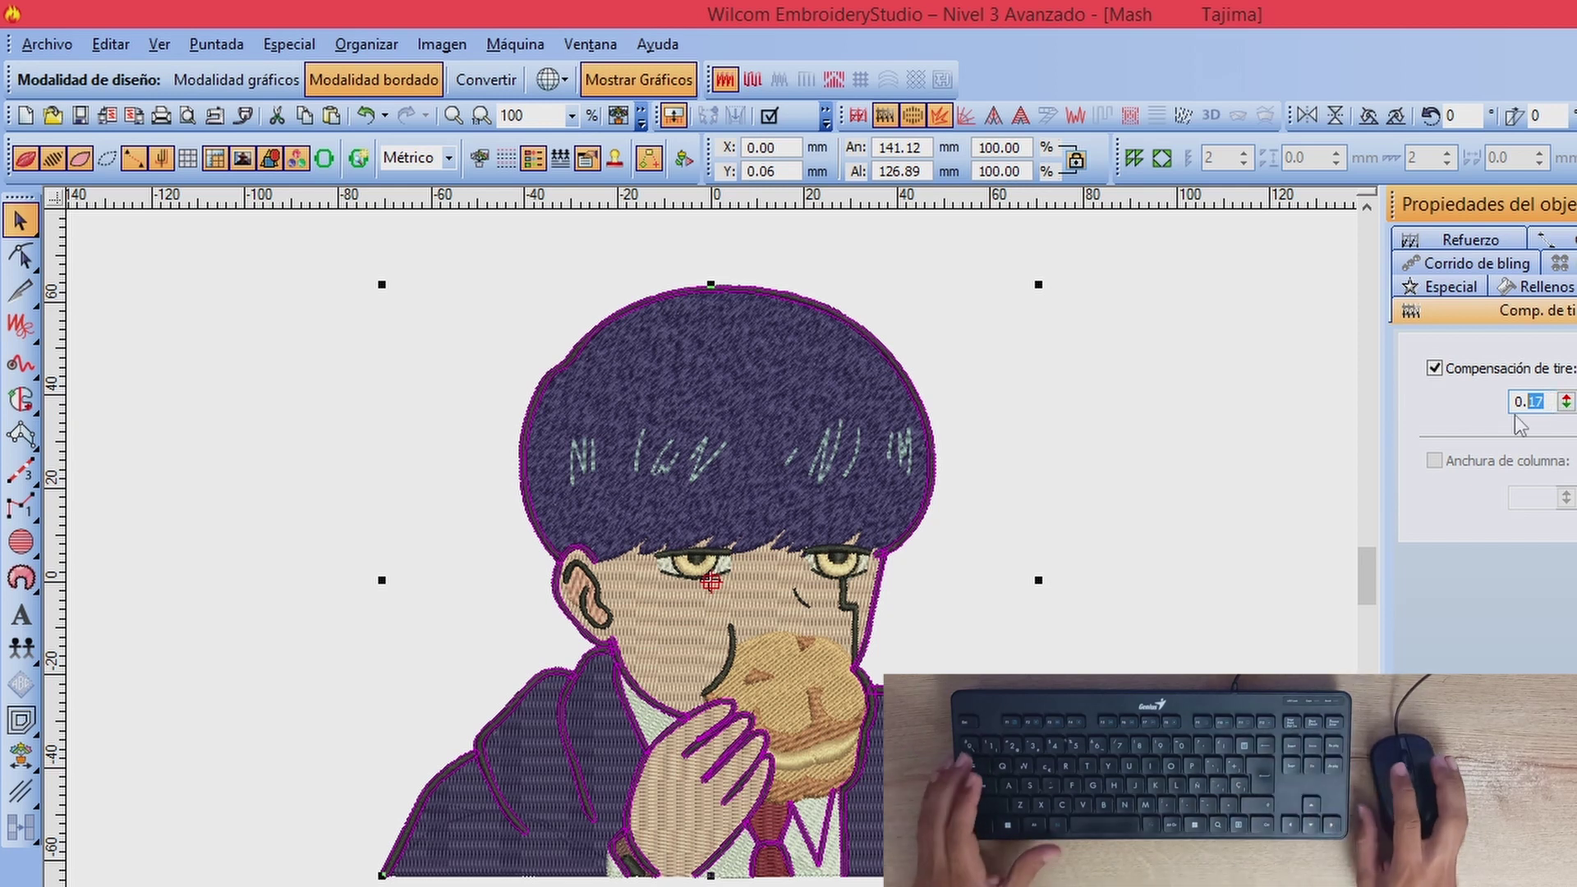
text(50)
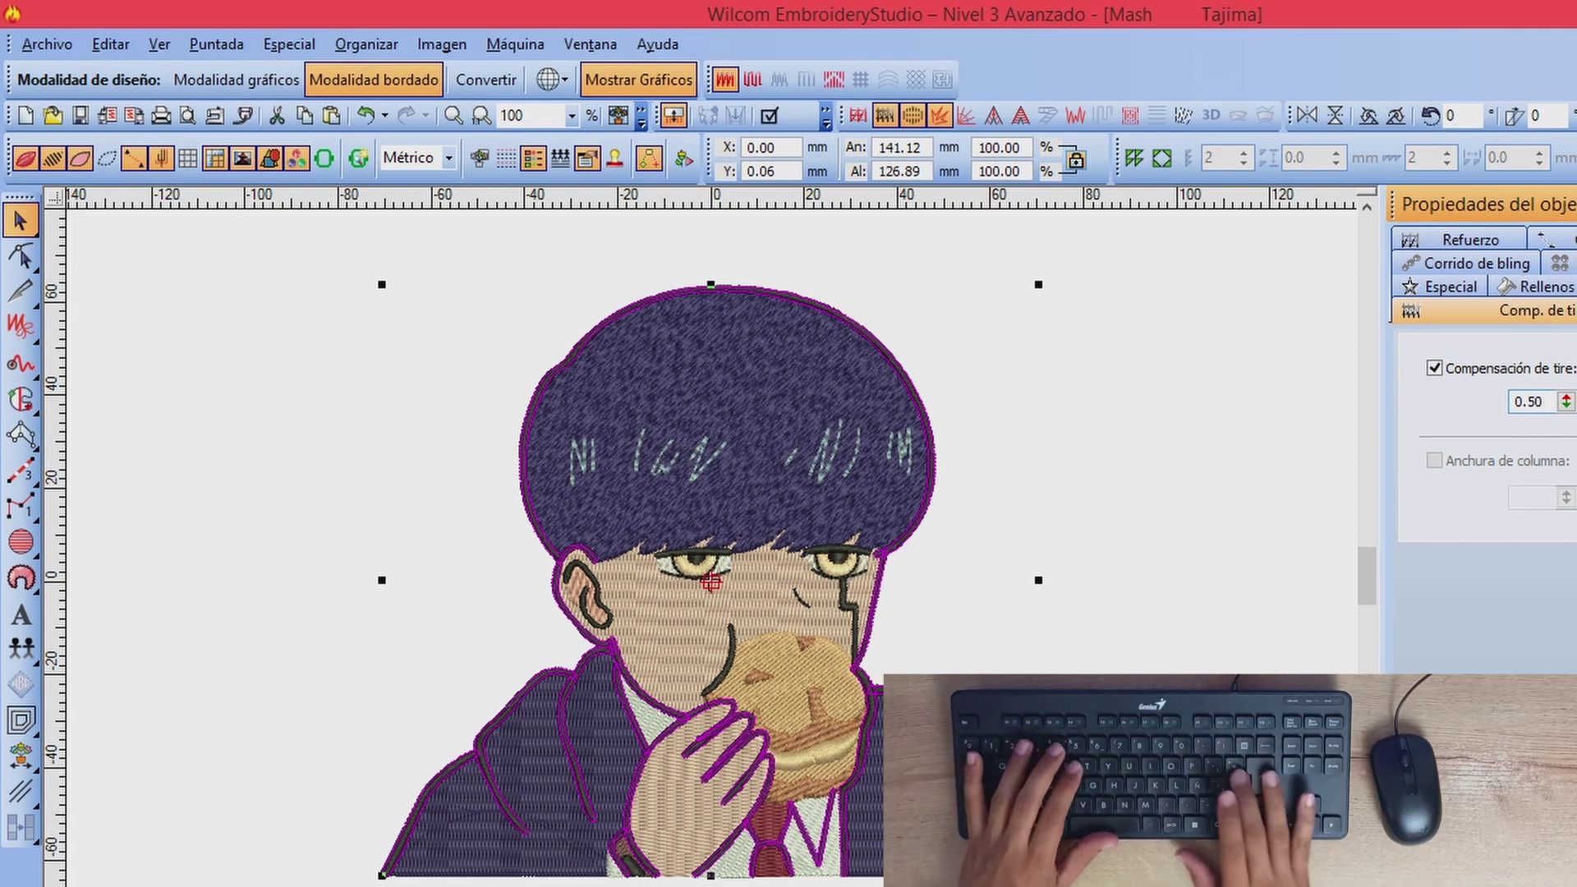
Step: Select the large fill areas of the jacket, face, hair, hand and shirt, excluding the dark satin outlines
key(Return)
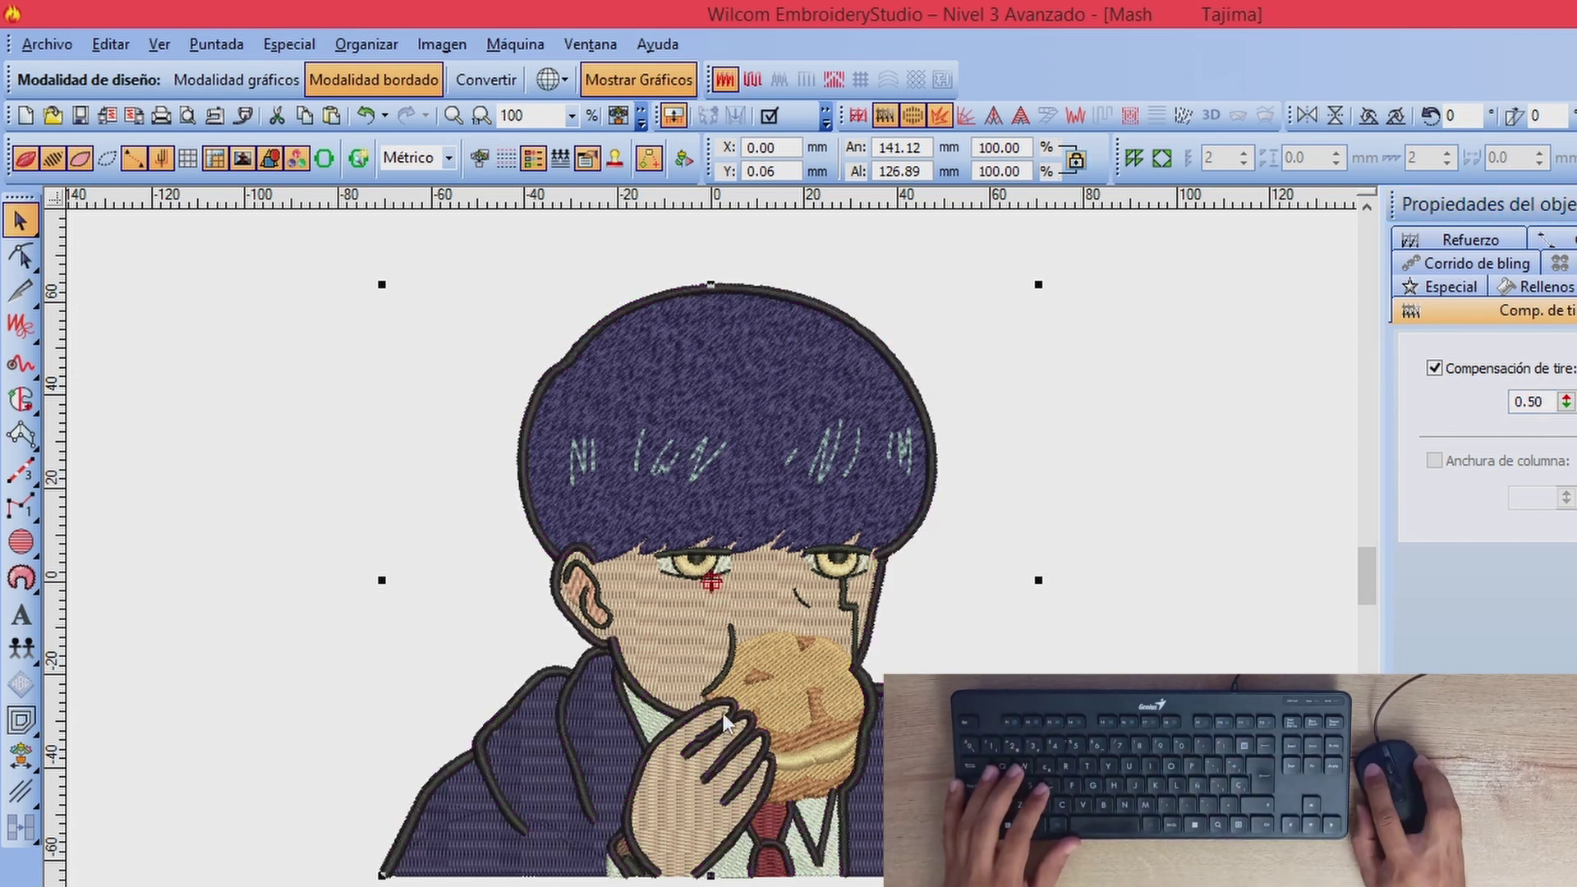
click(1204, 598)
click(940, 764)
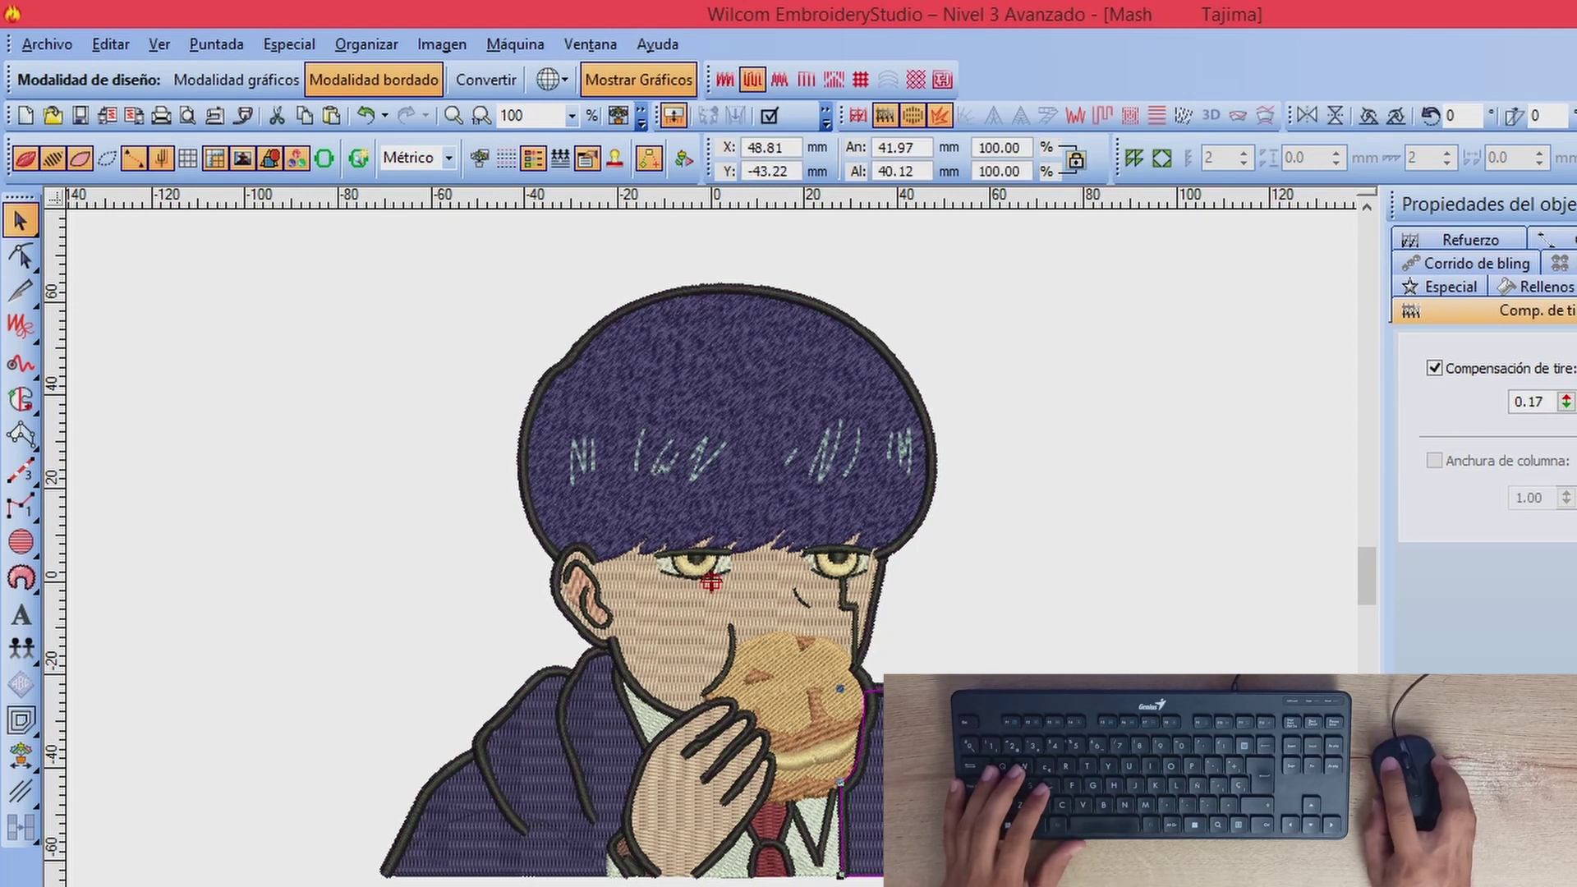
click(526, 757)
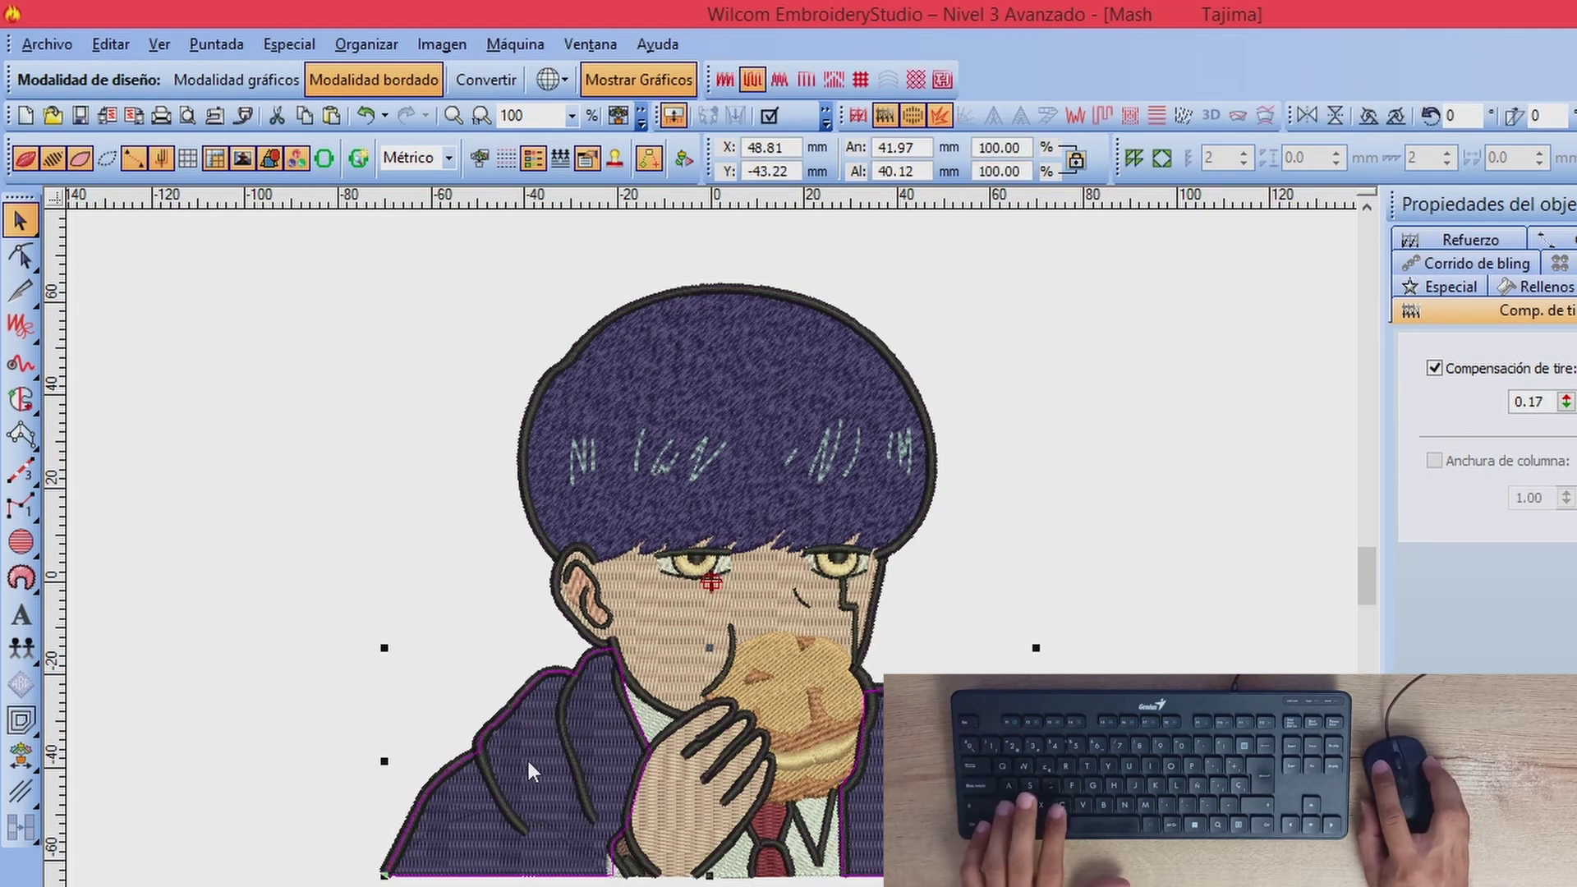
ctrl+click(662, 609)
ctrl+click(738, 333)
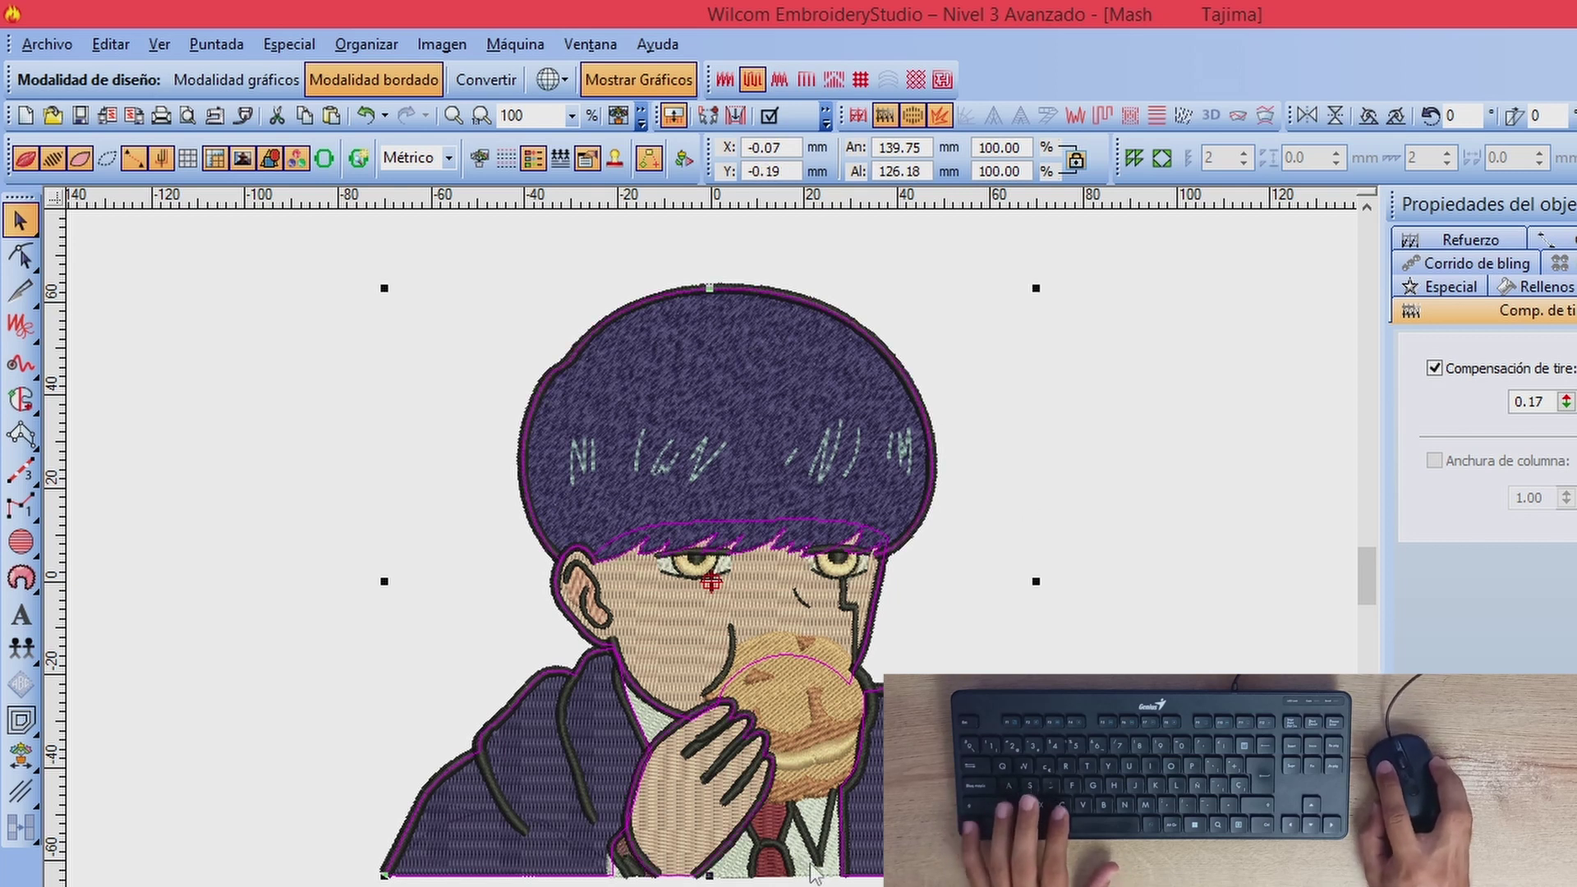
ctrl+click(734, 869)
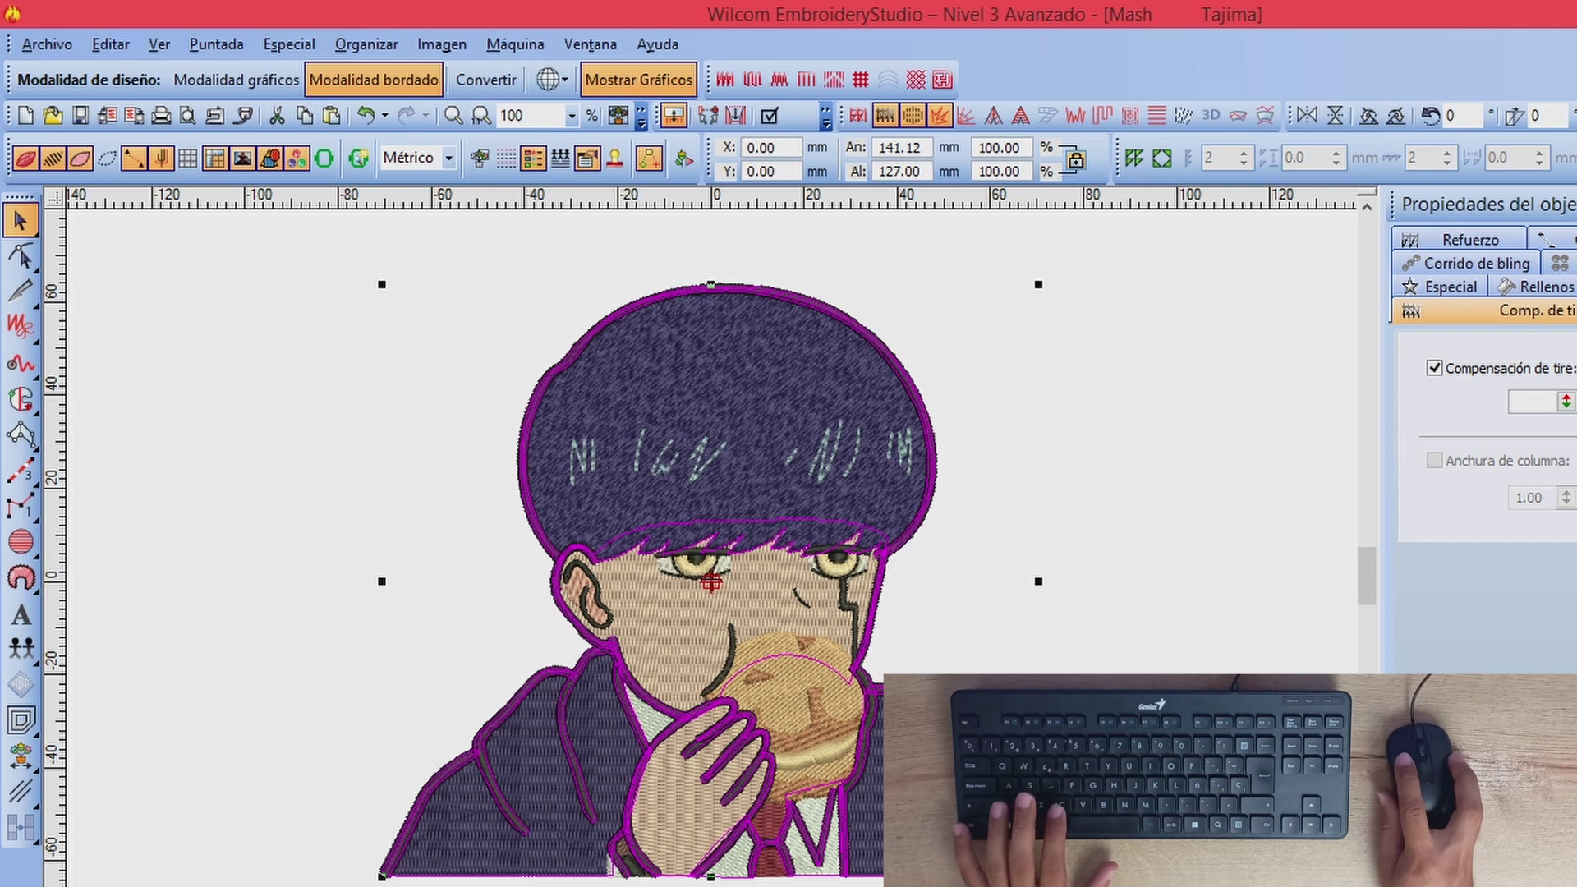
key(ctrl+c)
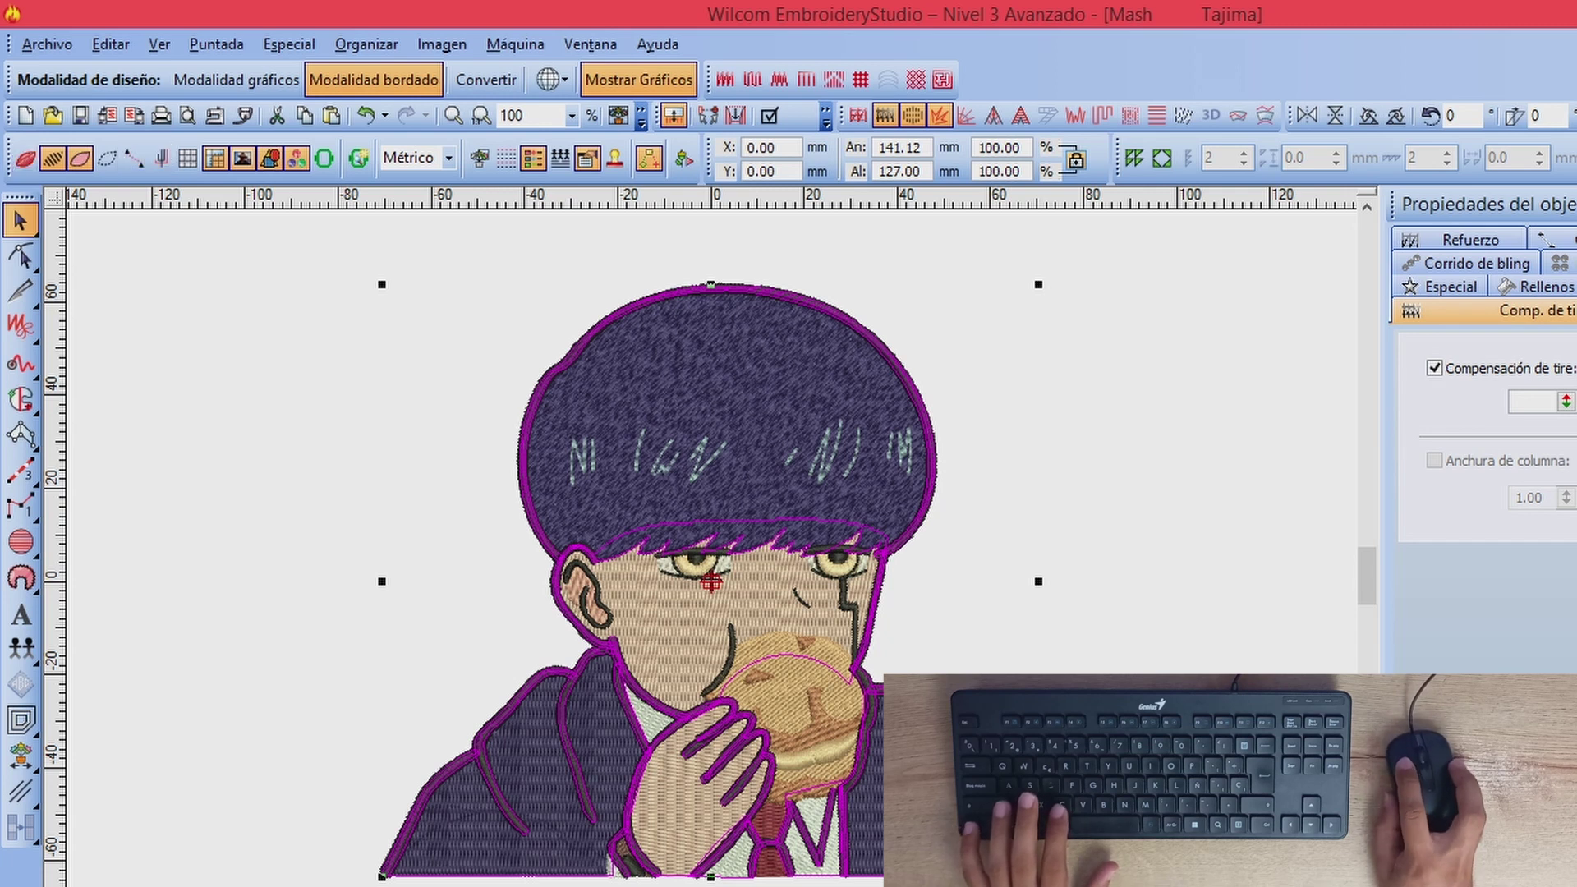
ctrl+click(897, 552)
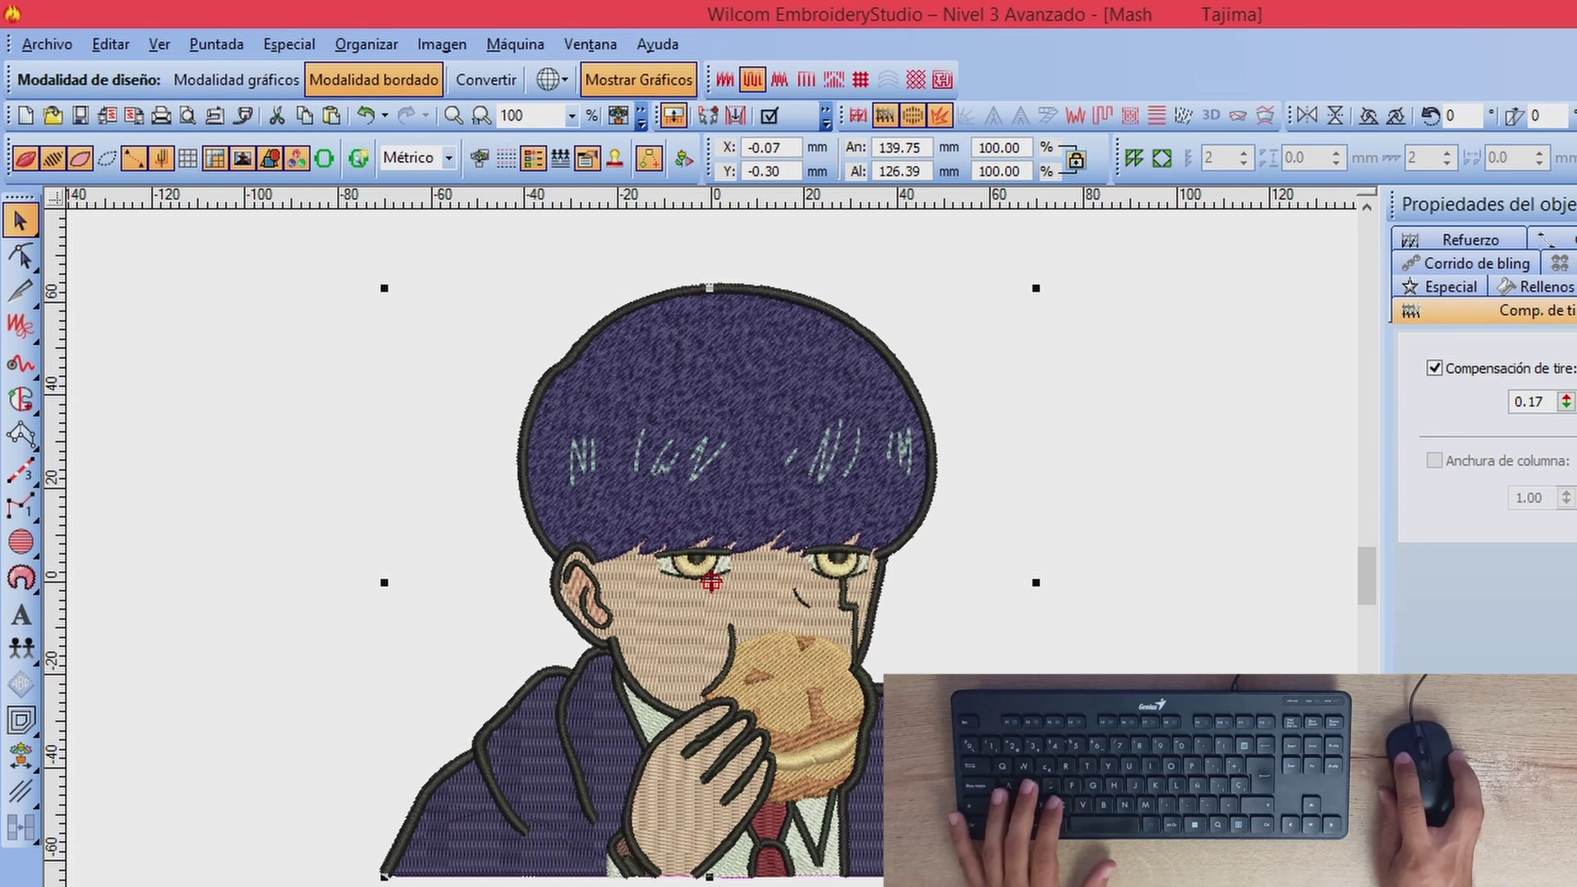
Step: Isolate the selected fills to check them and add the bread's base fill to the selection
key(shift+r)
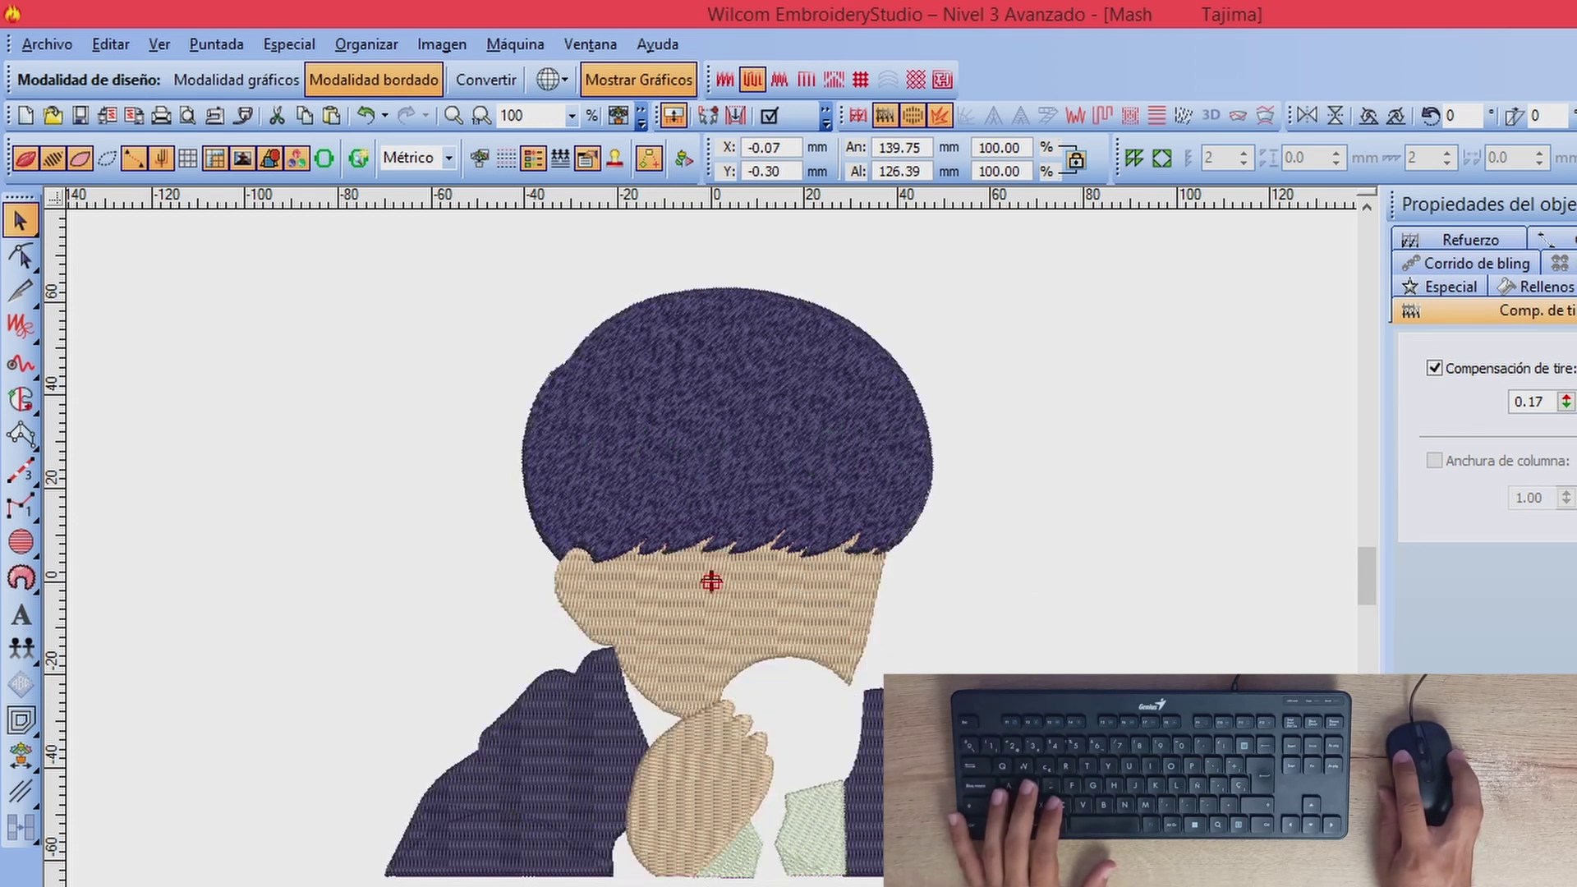
click(787, 678)
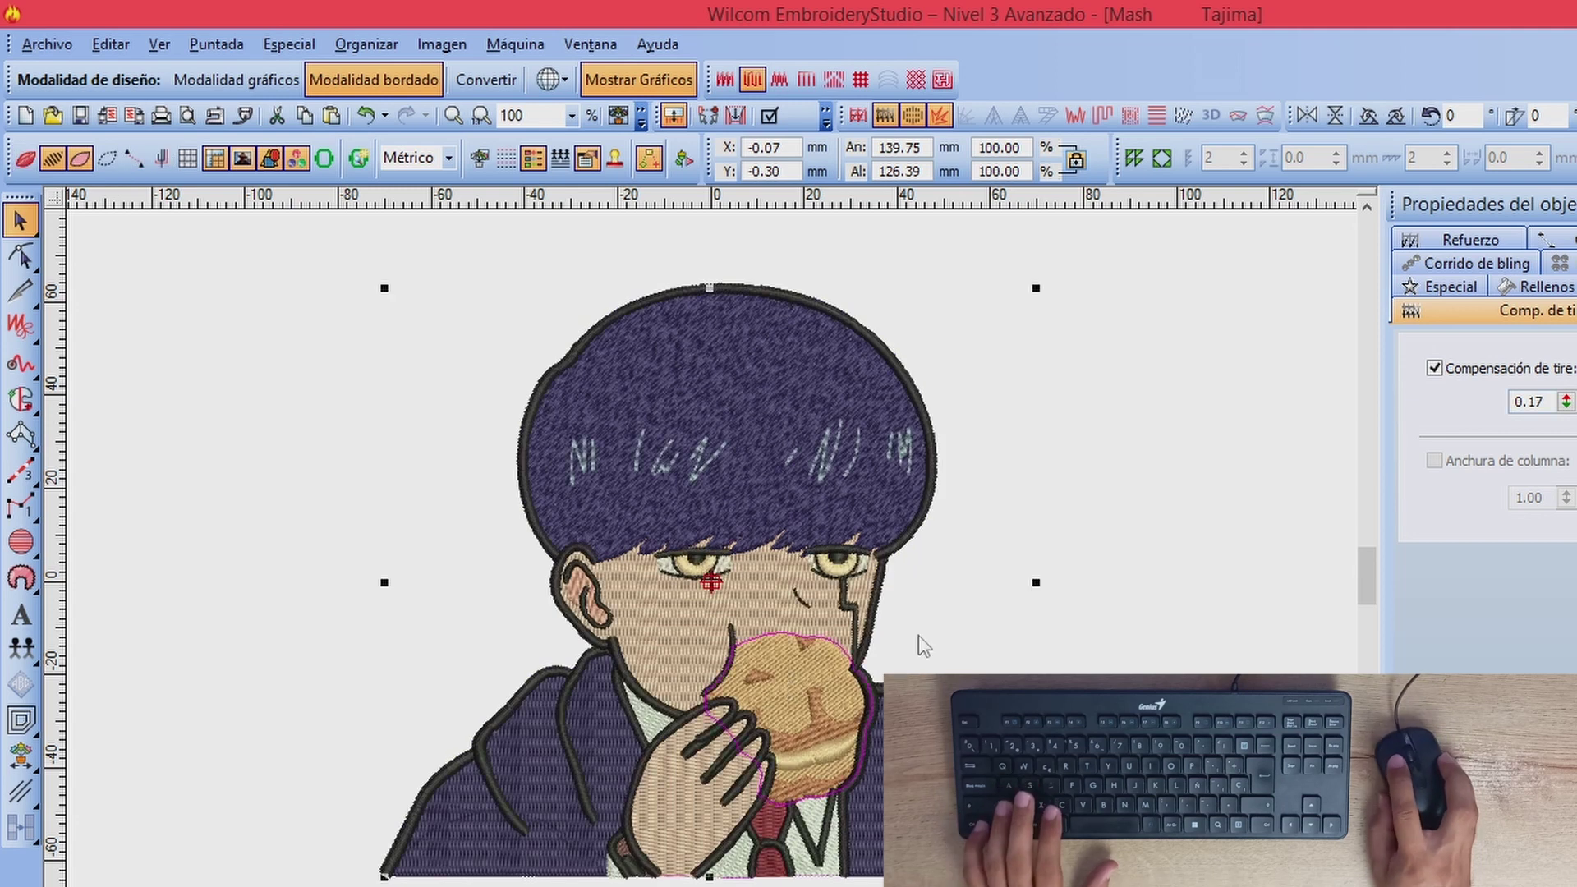
key(shift+r)
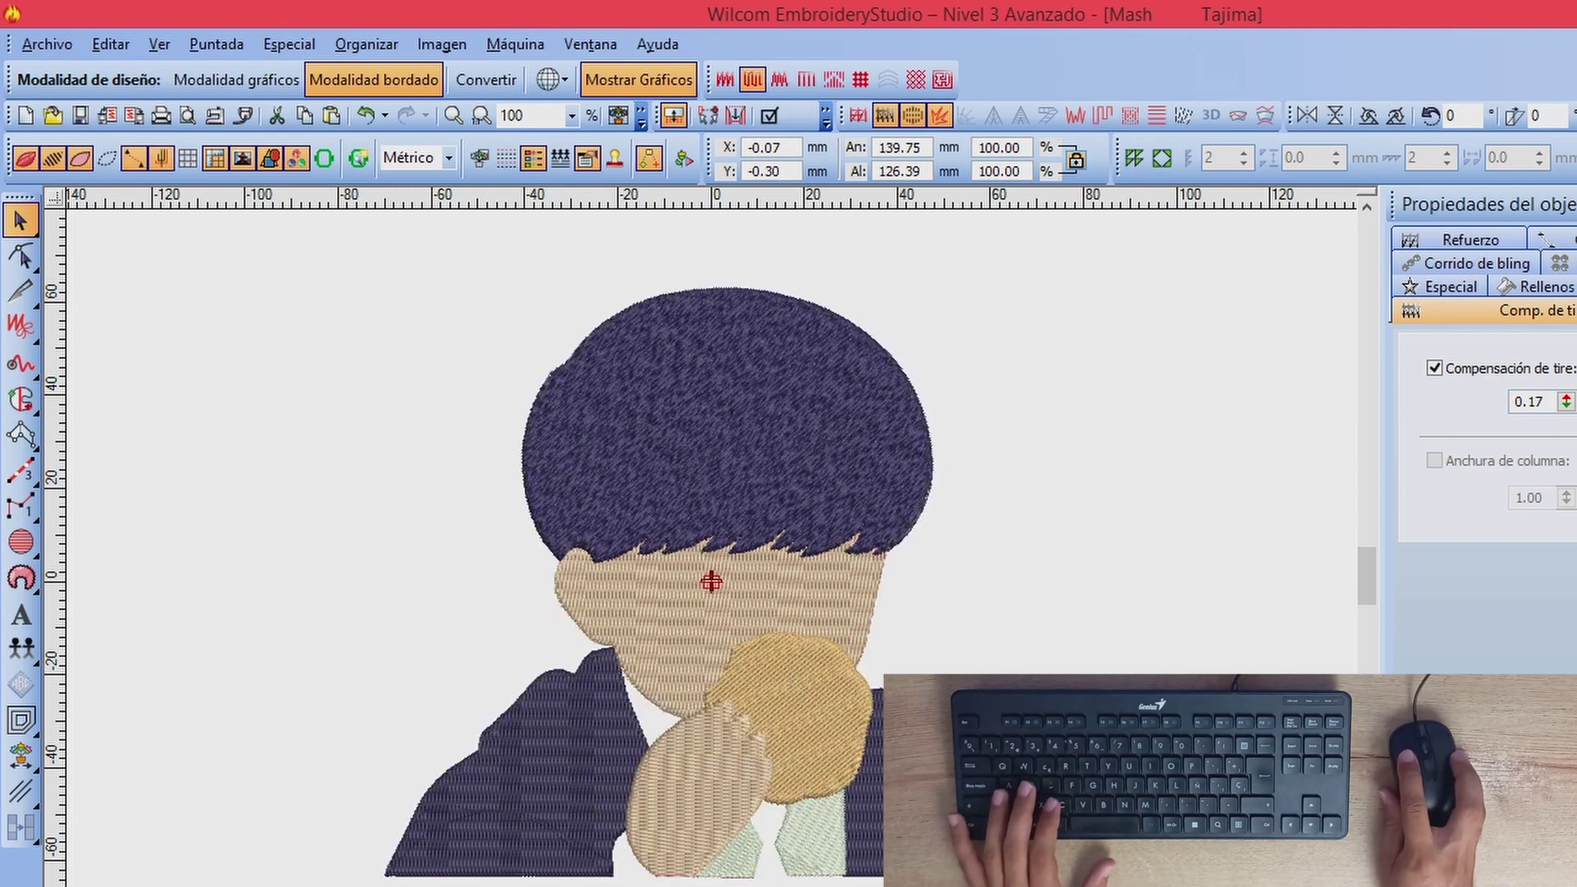
Step: Enable a first Tatami underlay for the selected fills and set its margin to 2.00
click(1448, 239)
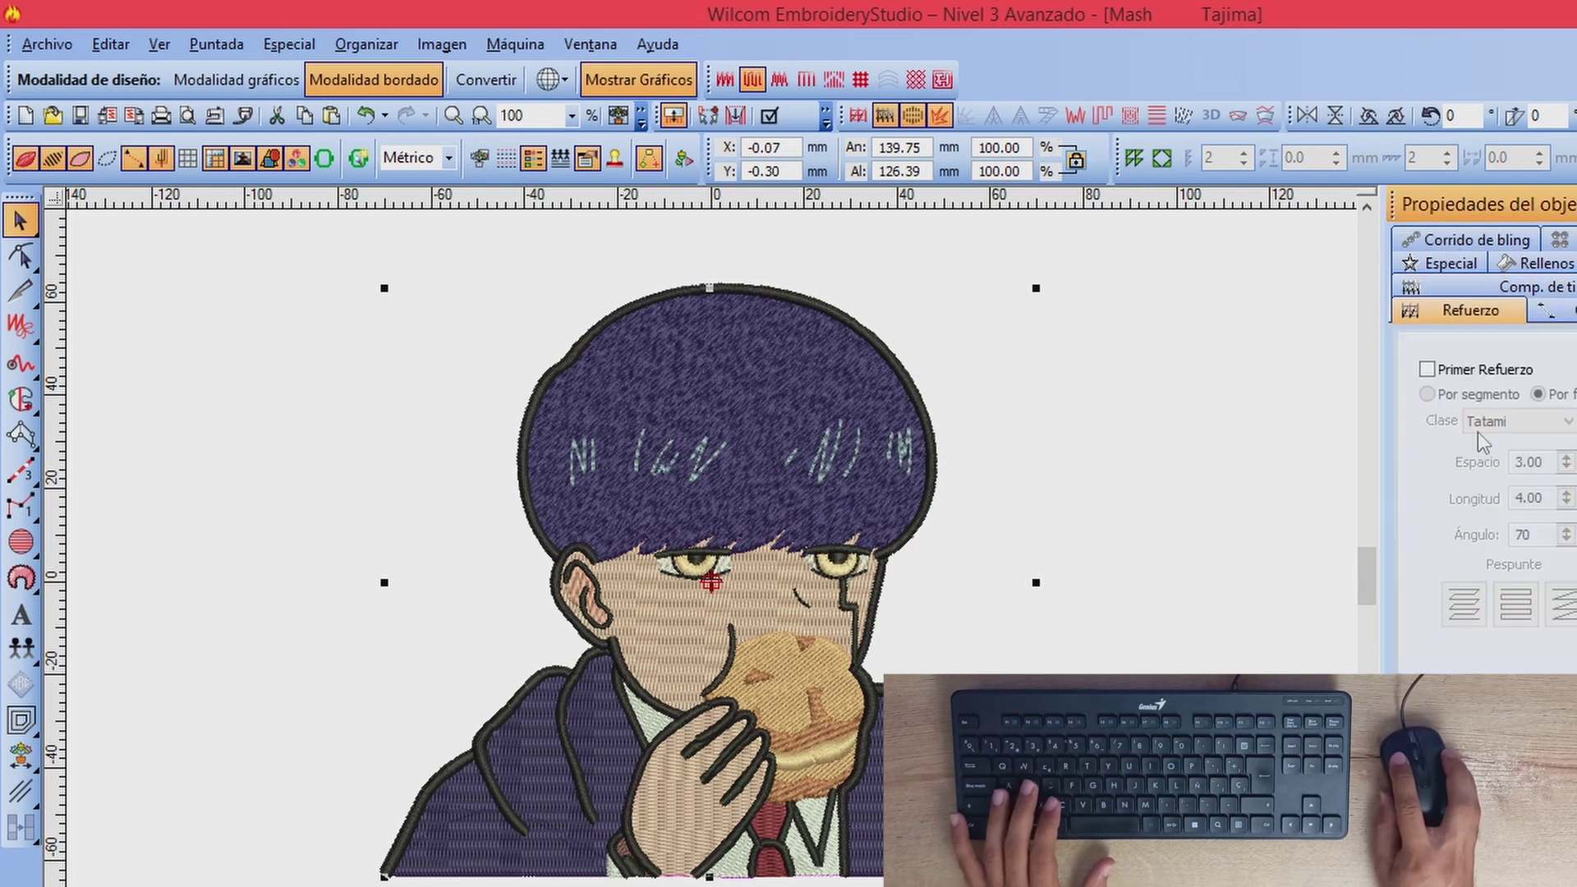
click(1427, 370)
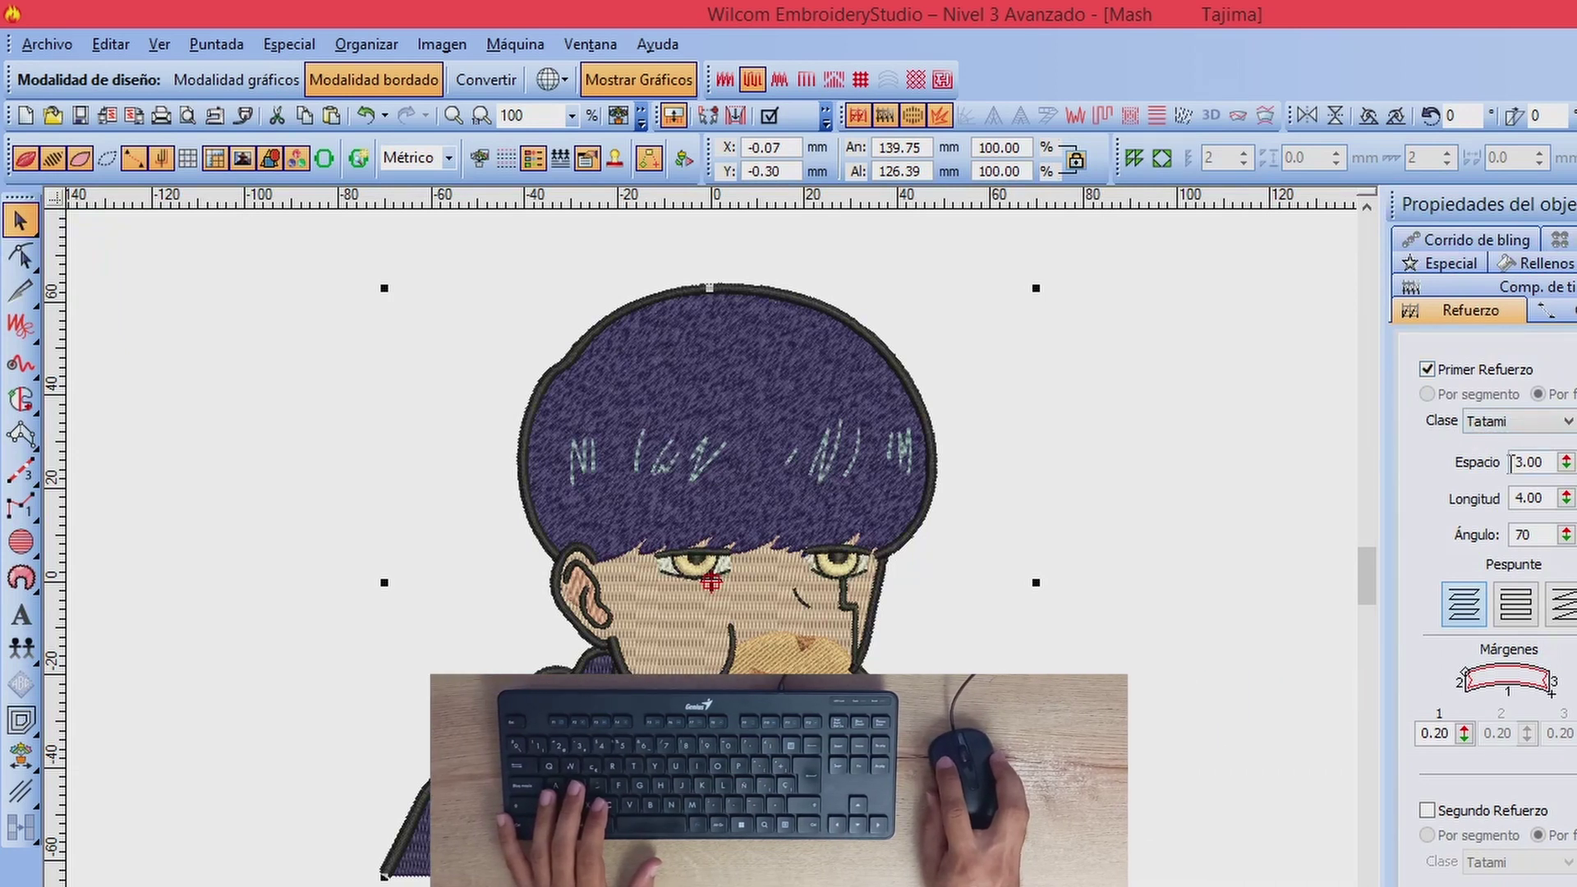
double_click(1446, 734)
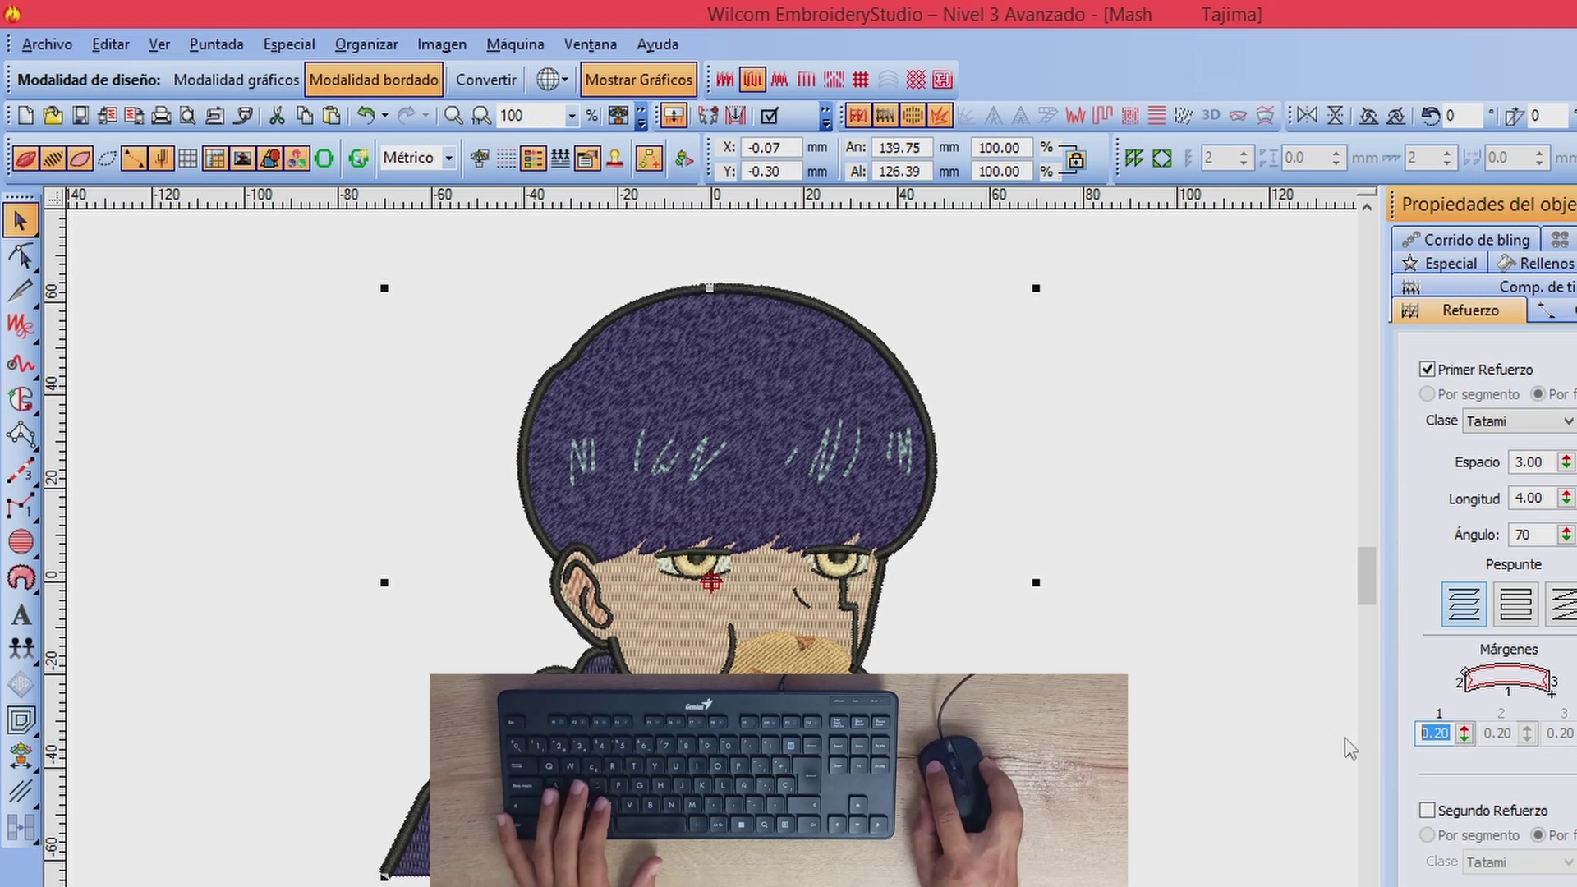
text(2)
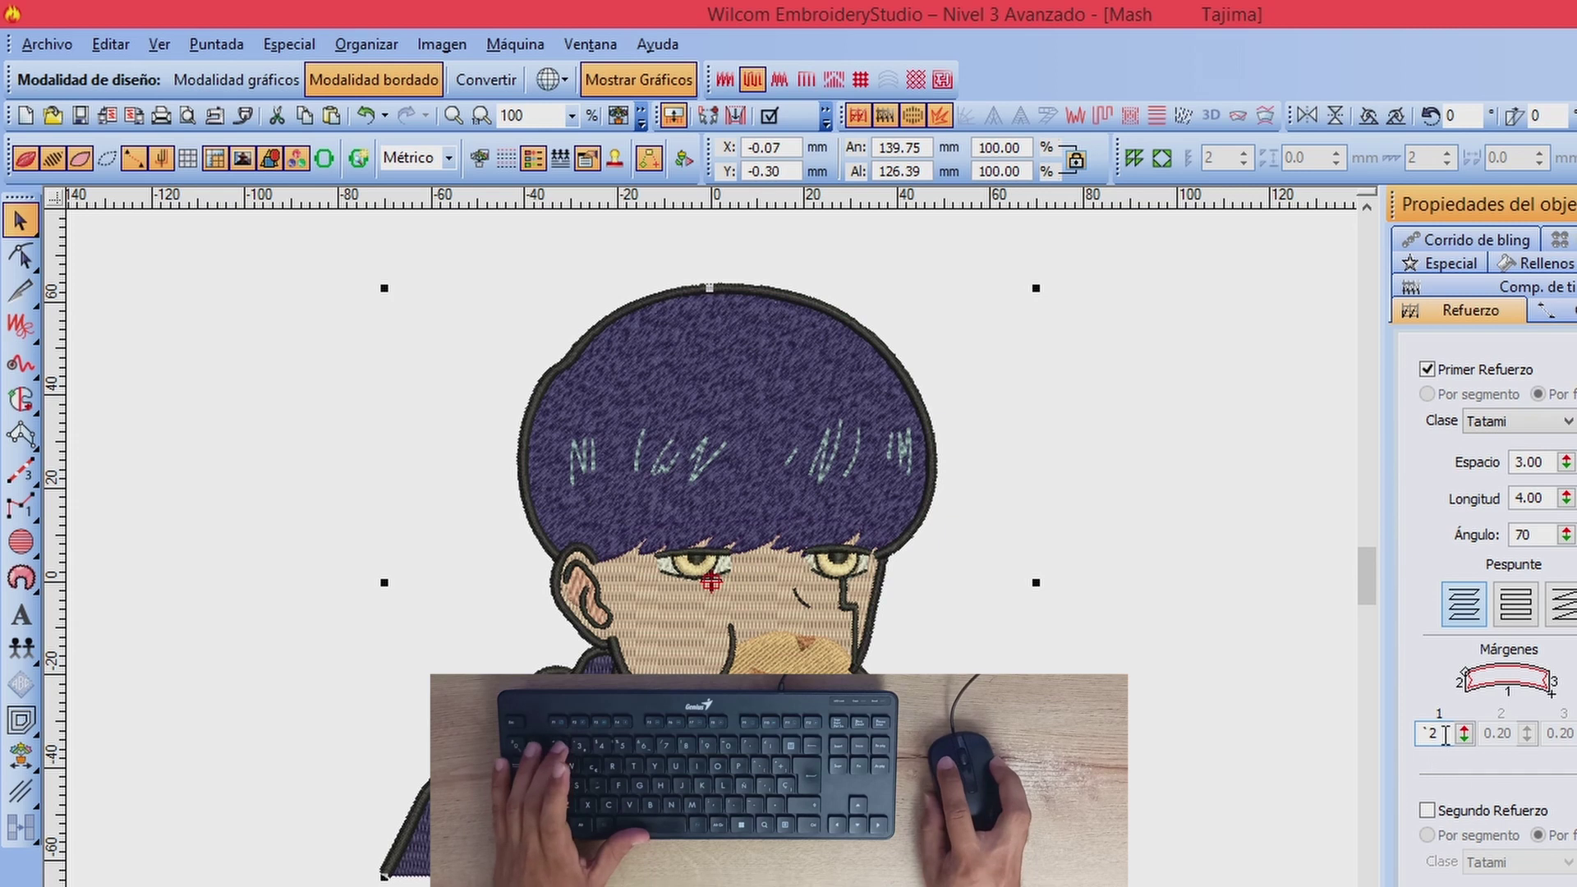
key(Return)
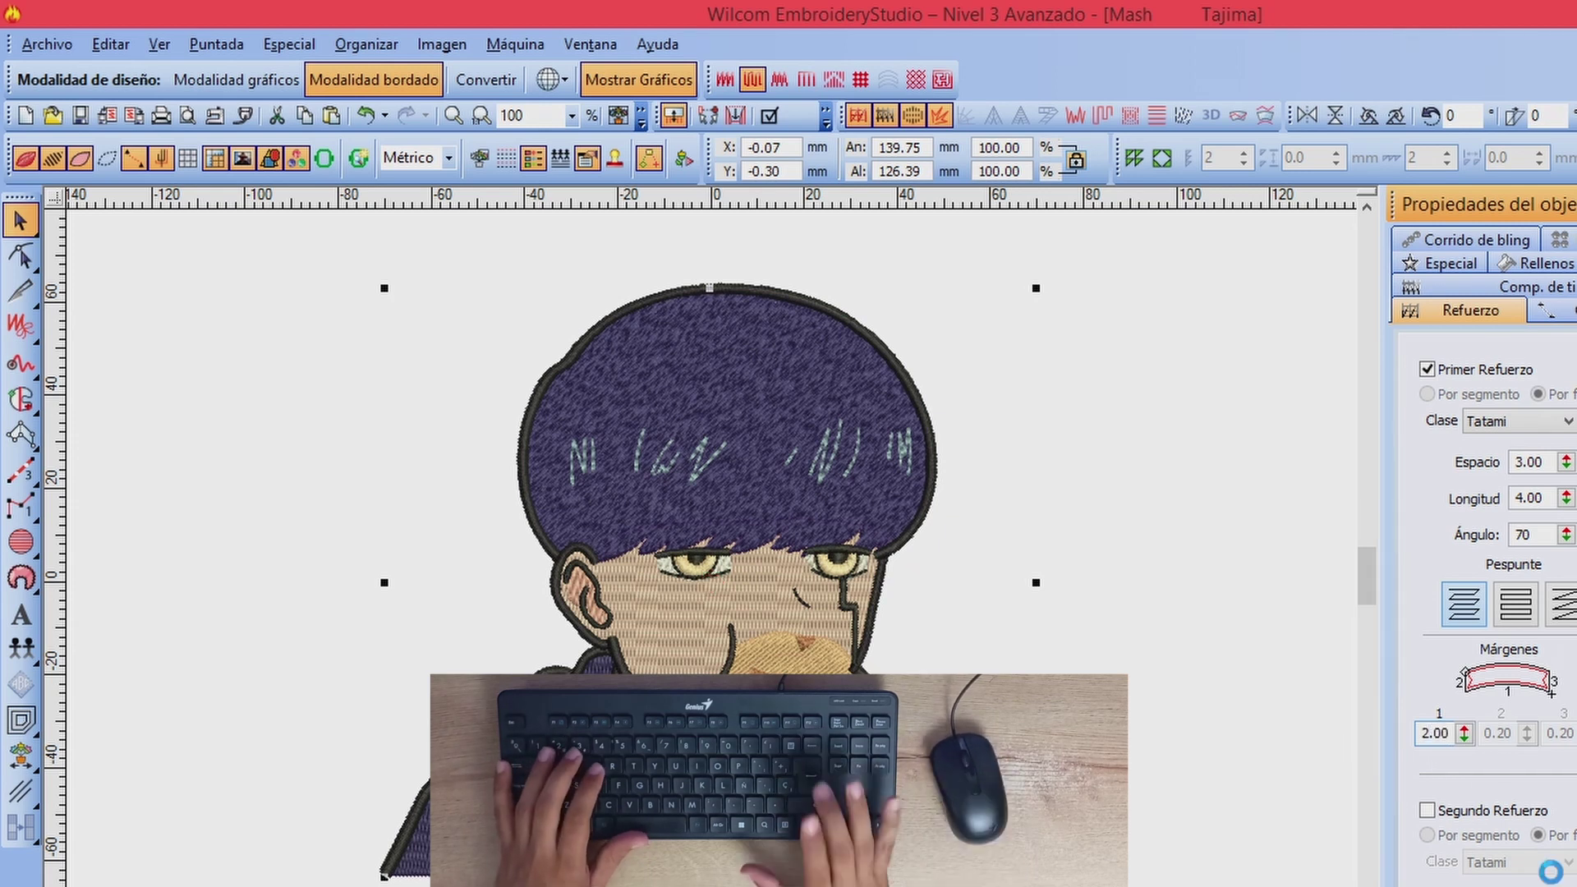
Step: Examine the underlay stitches beneath the jacket fill without the realistic rendering, restore the rendering and deselect the fills
click(27, 160)
scroll(421, 782, up, 2)
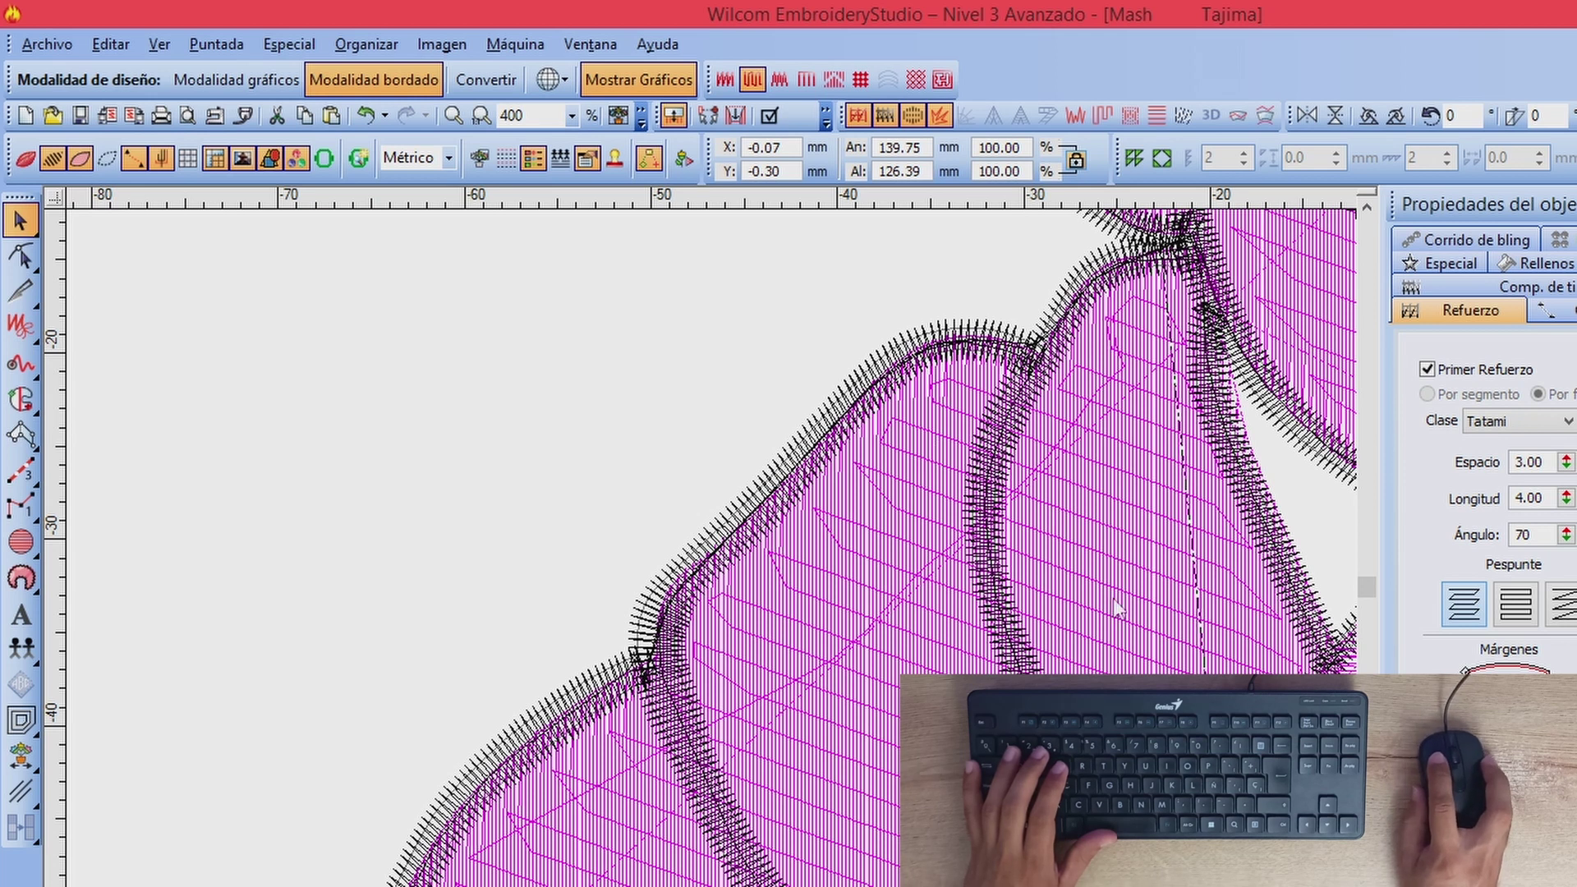
click(28, 159)
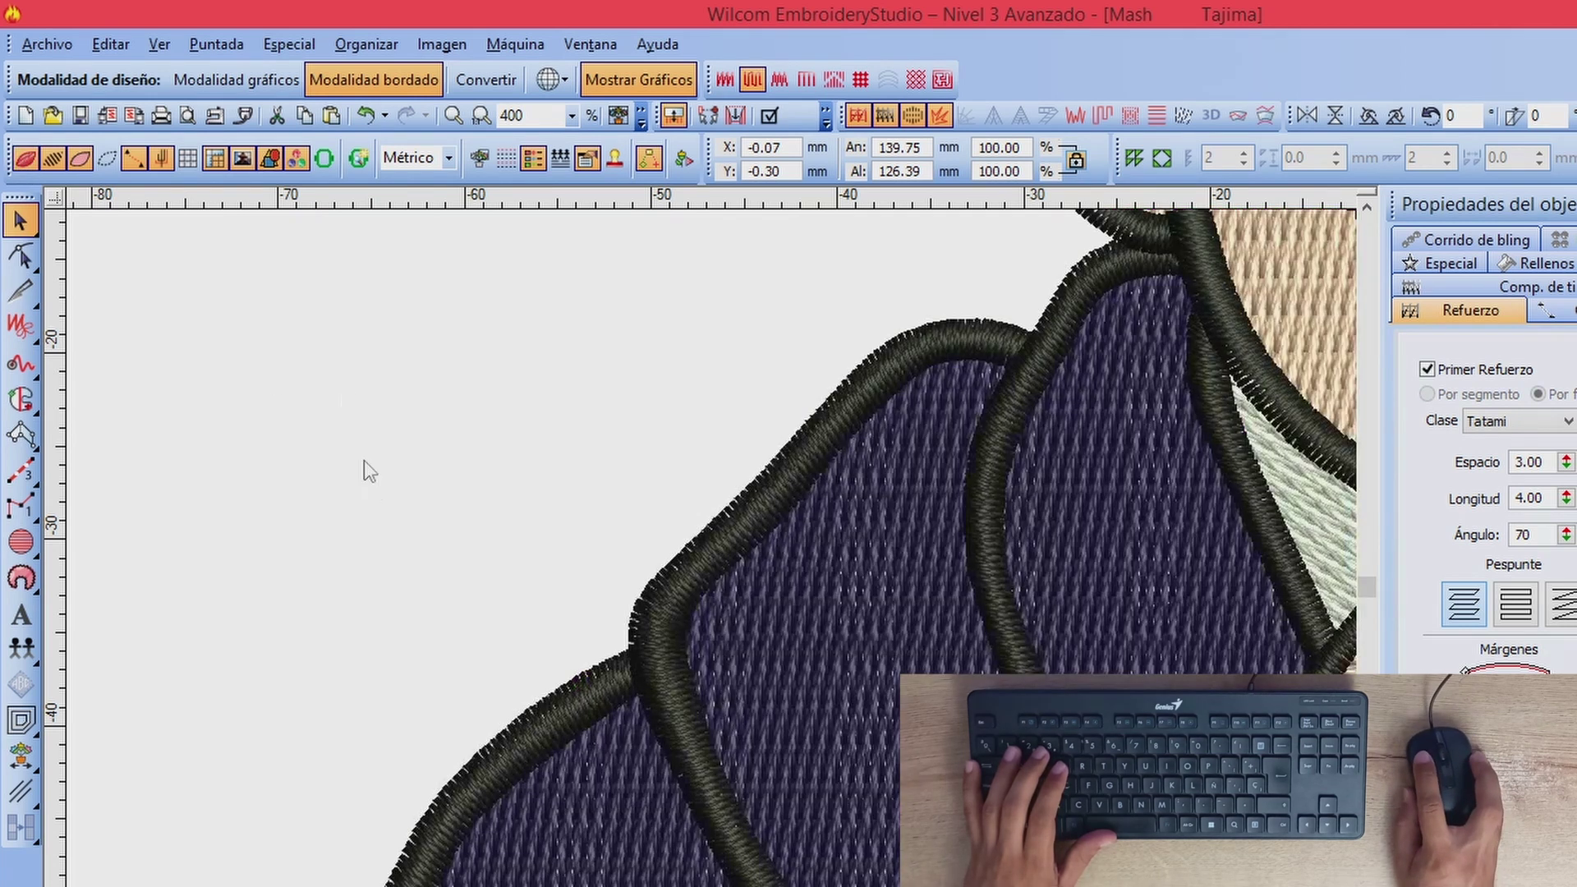
scroll(1018, 631, down, 2)
scroll(1018, 631, down, 2)
scroll(595, 480, up, 2)
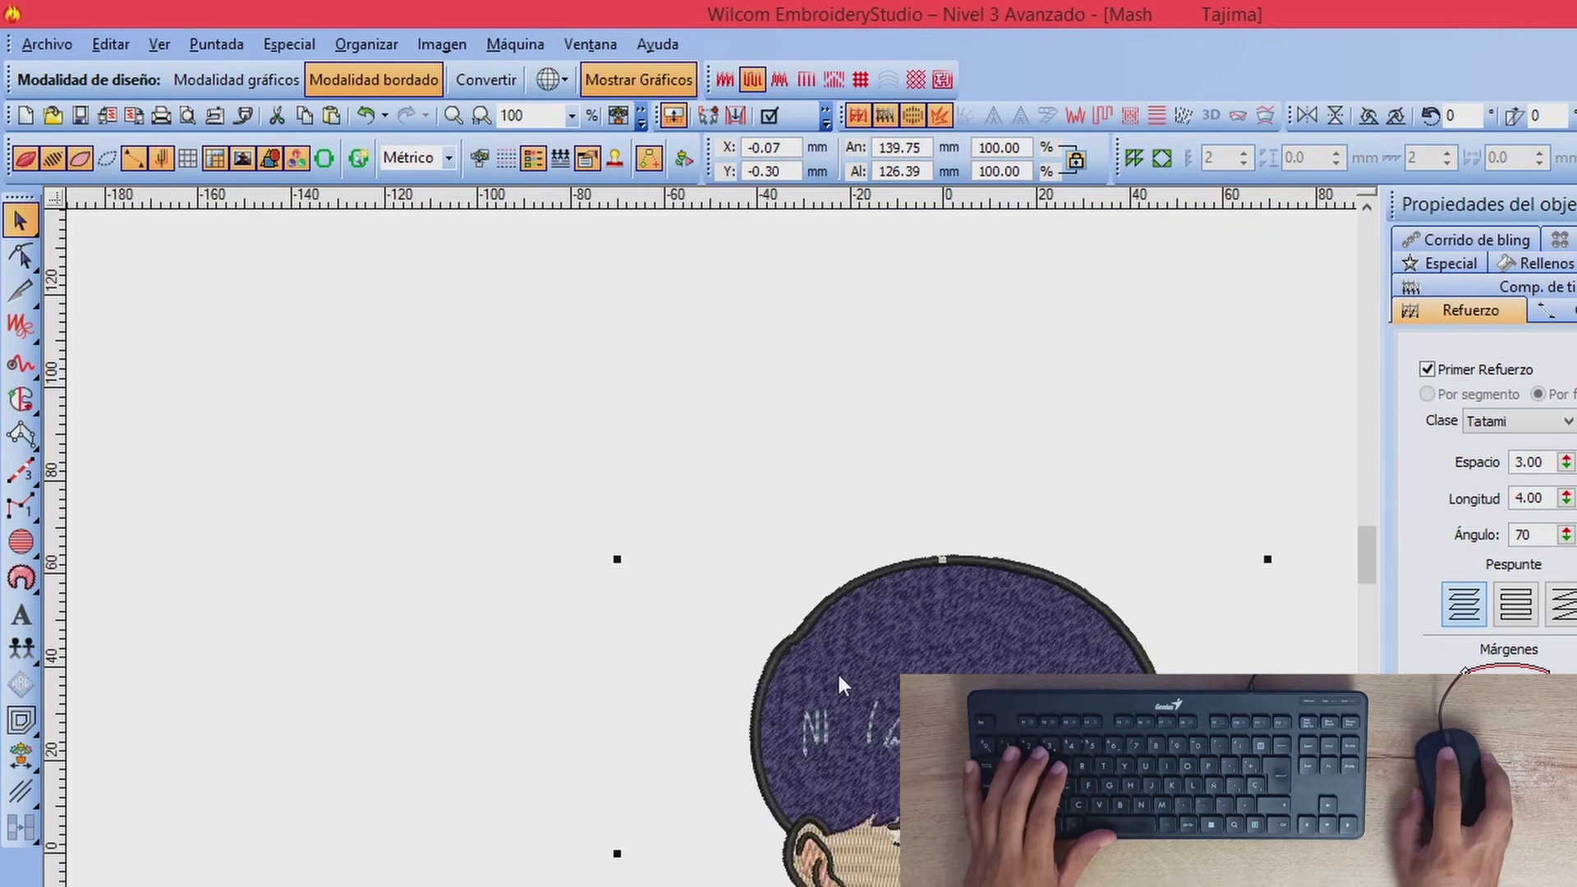
scroll(837, 672, down, 2)
scroll(641, 530, up, 1)
click(1063, 573)
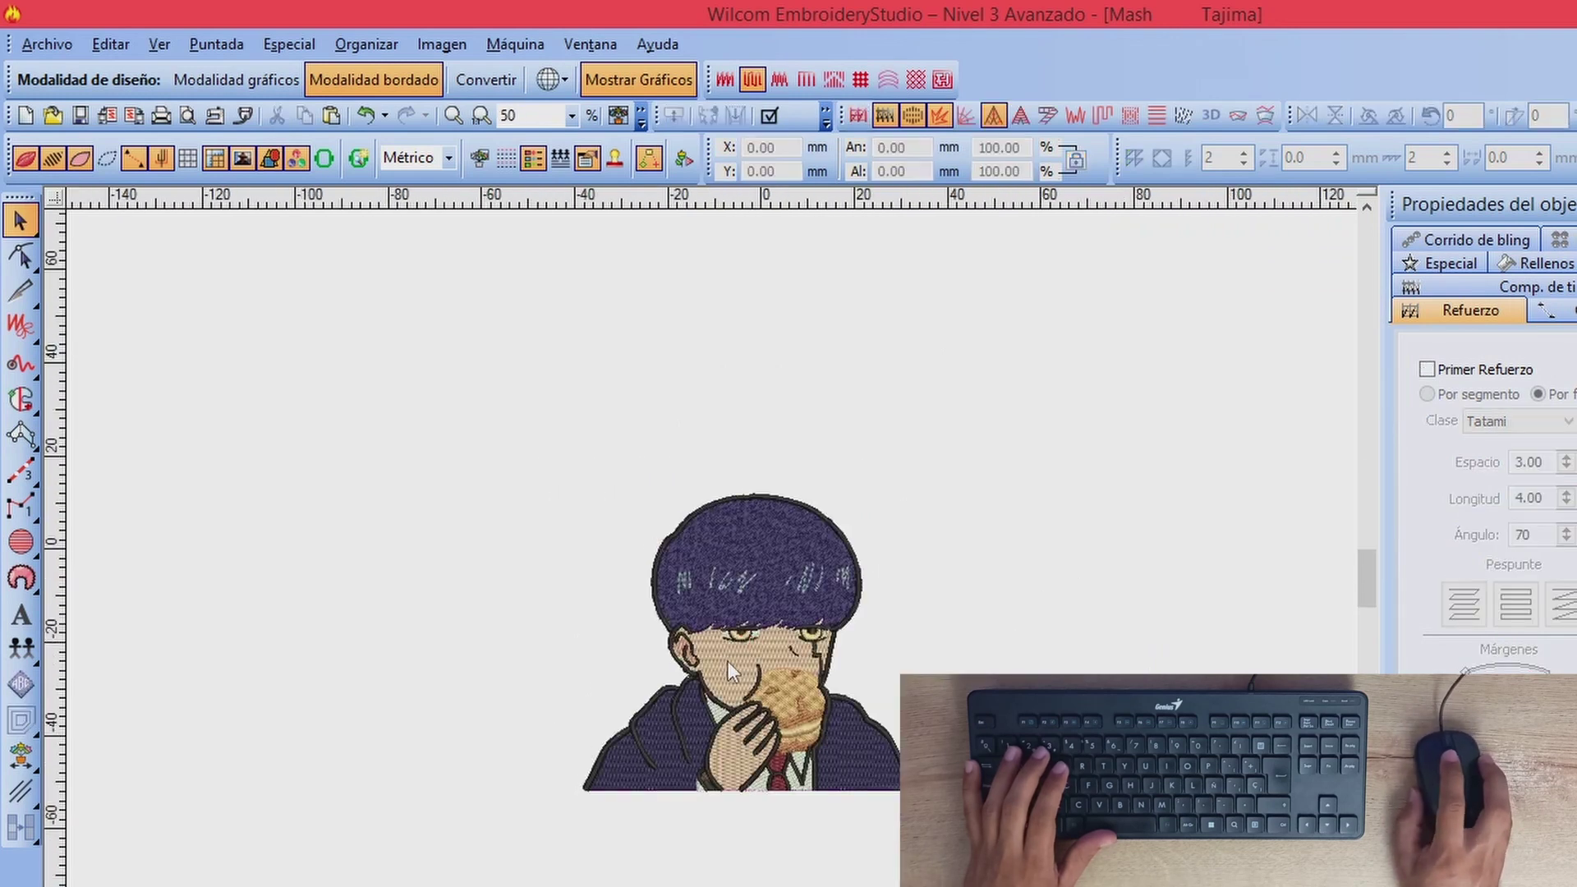
scroll(728, 662, up, 1)
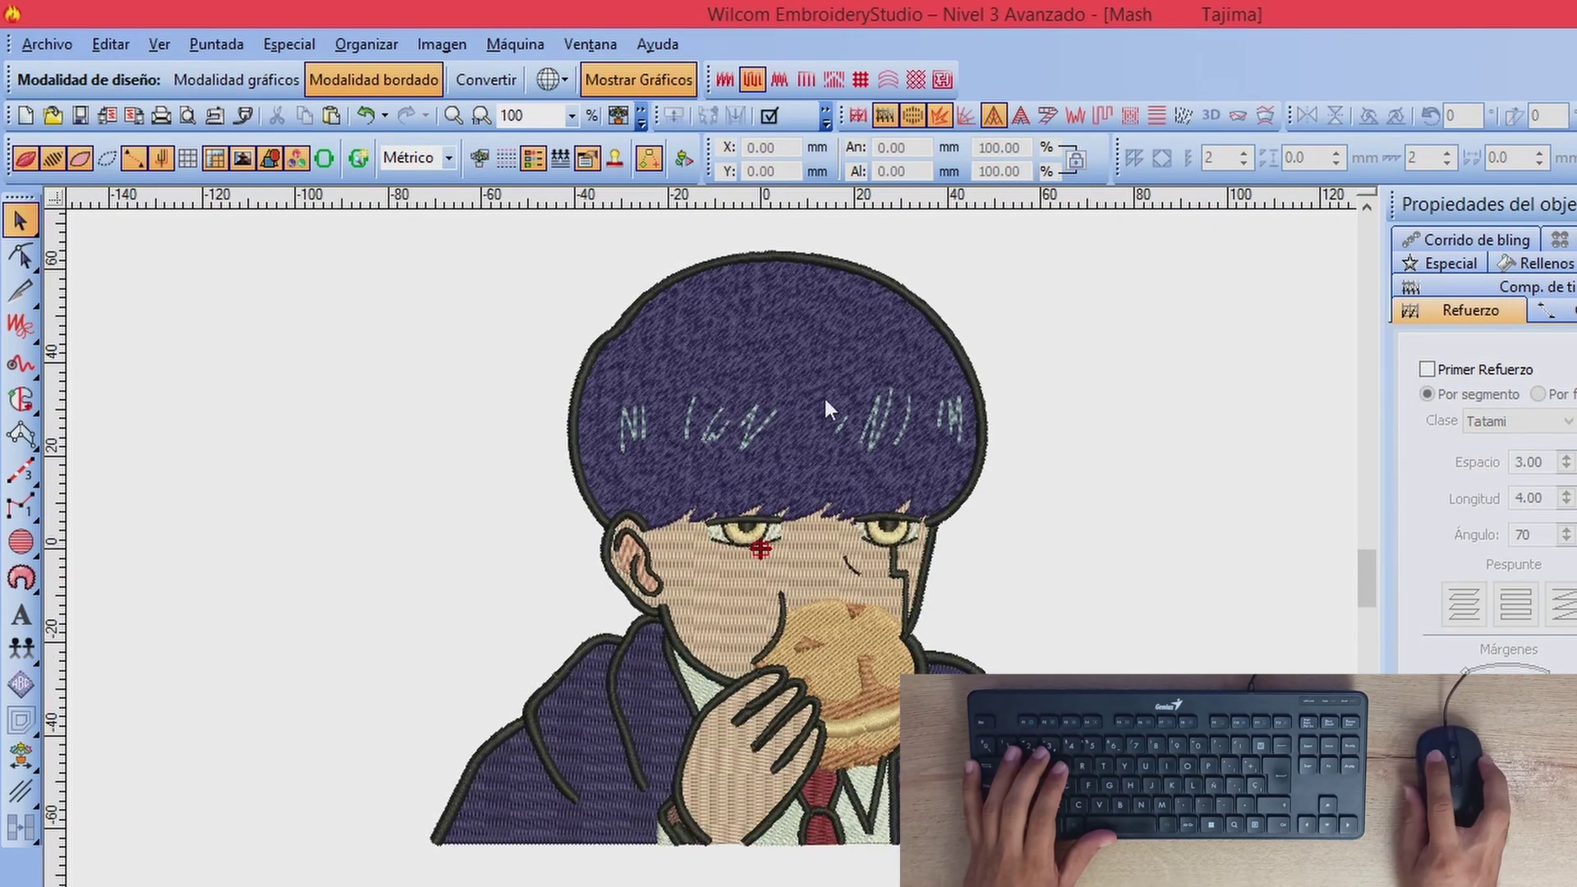
scroll(851, 682, down, 1)
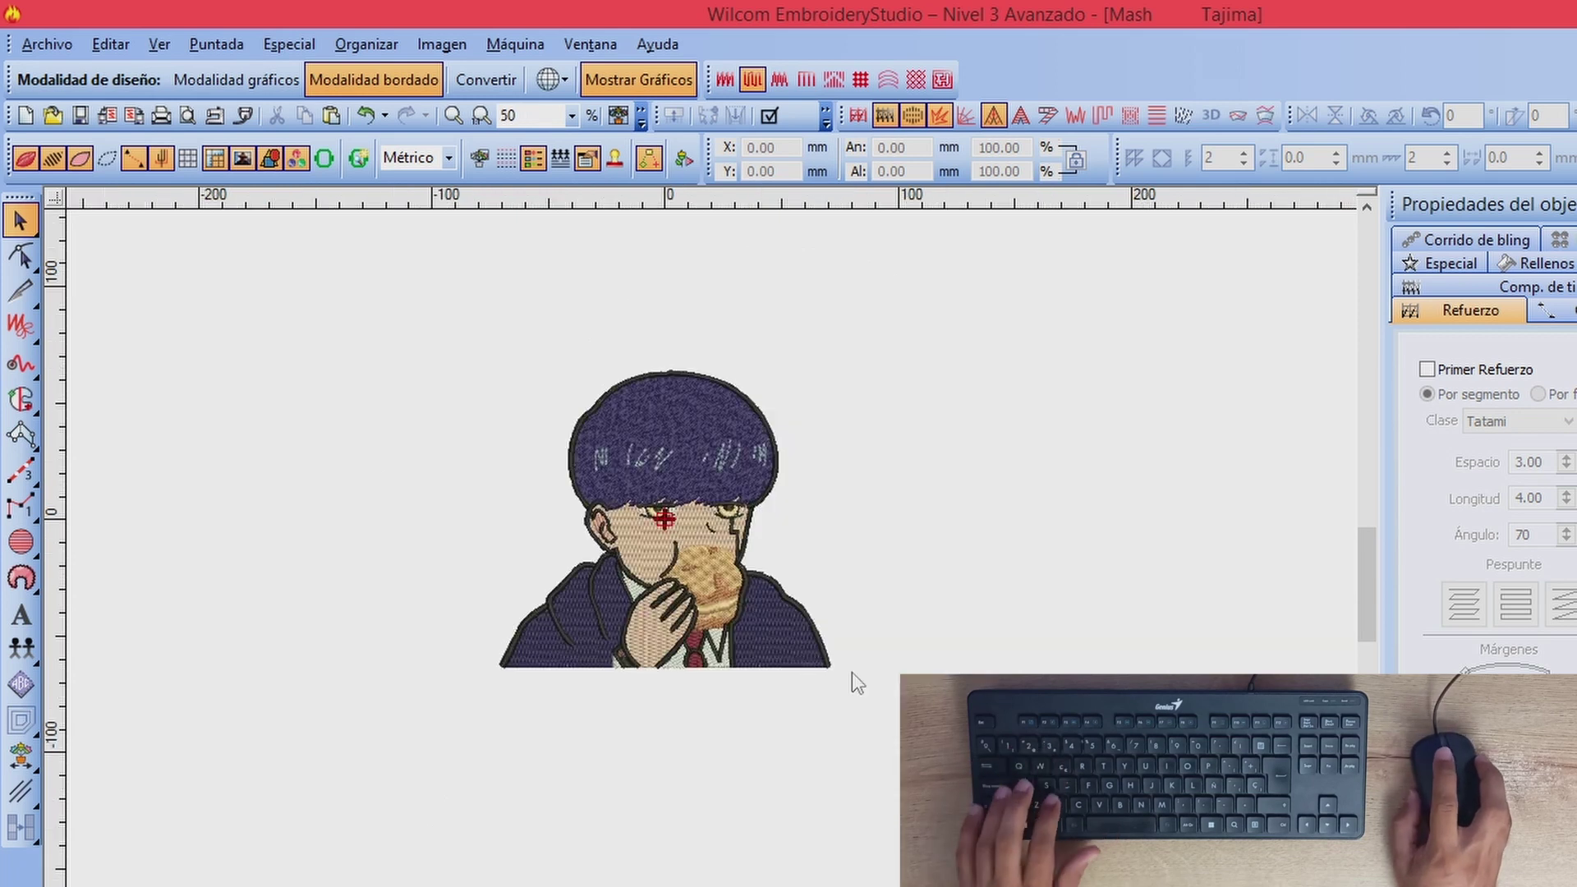
Step: Select the entire design and apply the trim tool to all of its objects
key(ctrl+a)
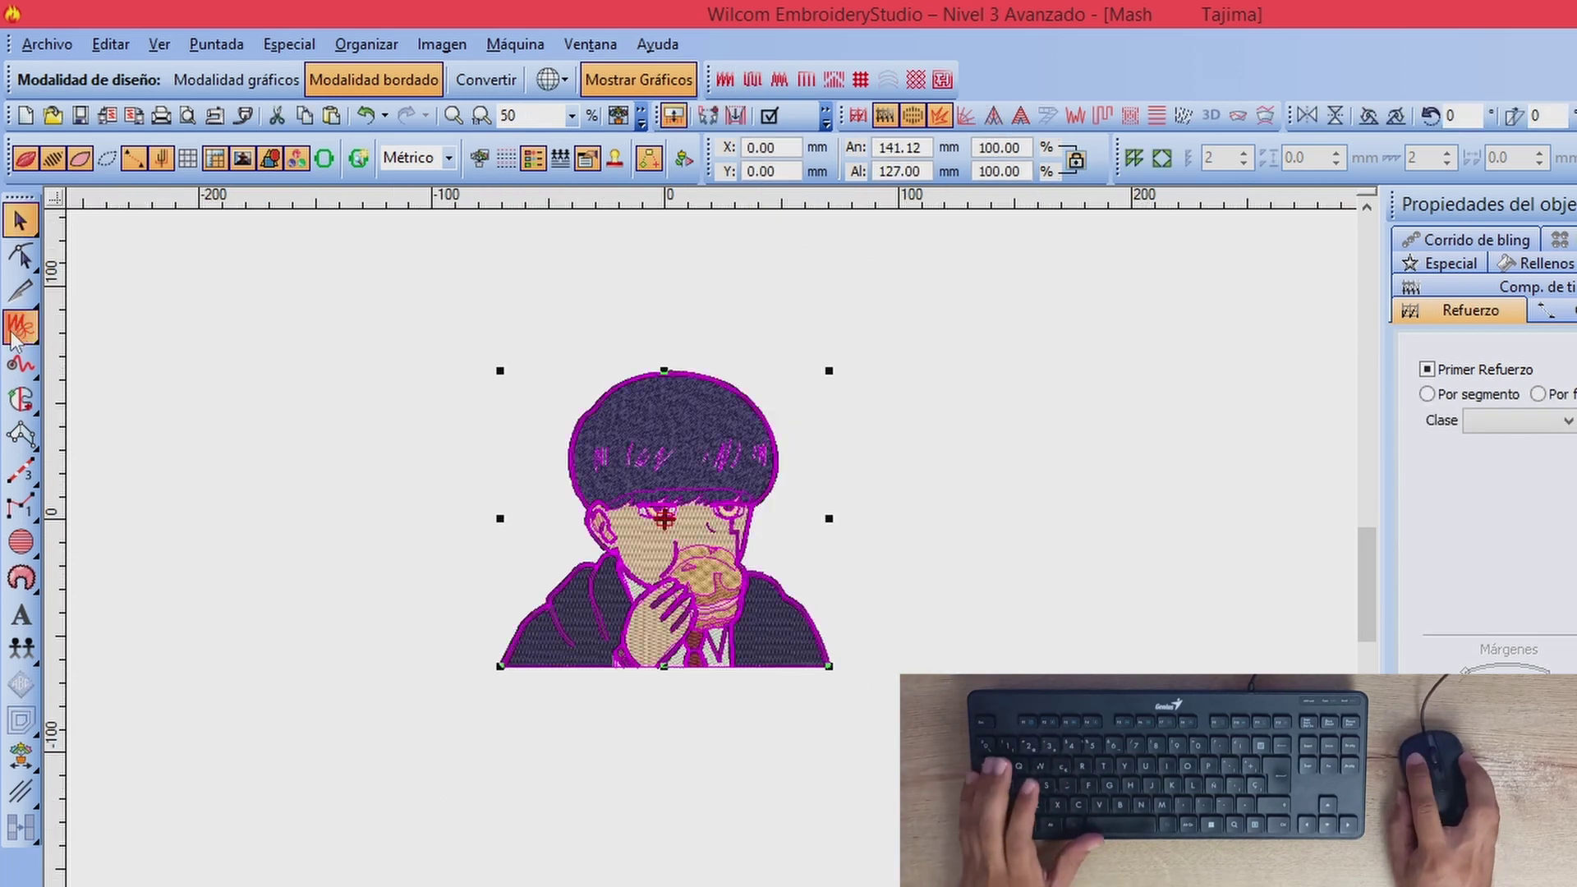
mouse_move(18, 331)
click(95, 338)
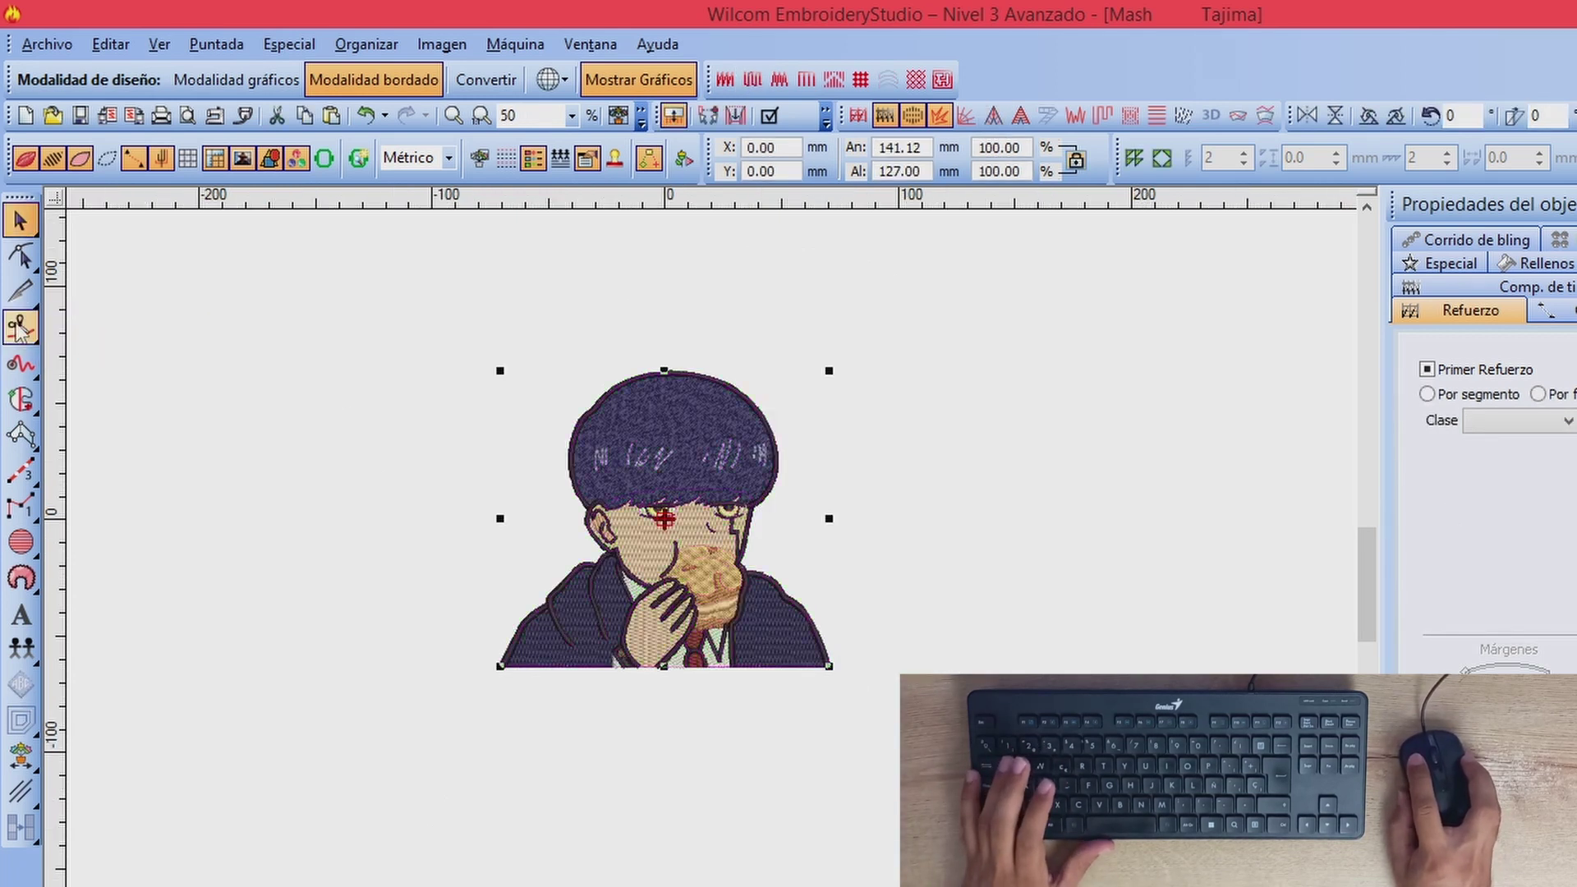
click(58, 338)
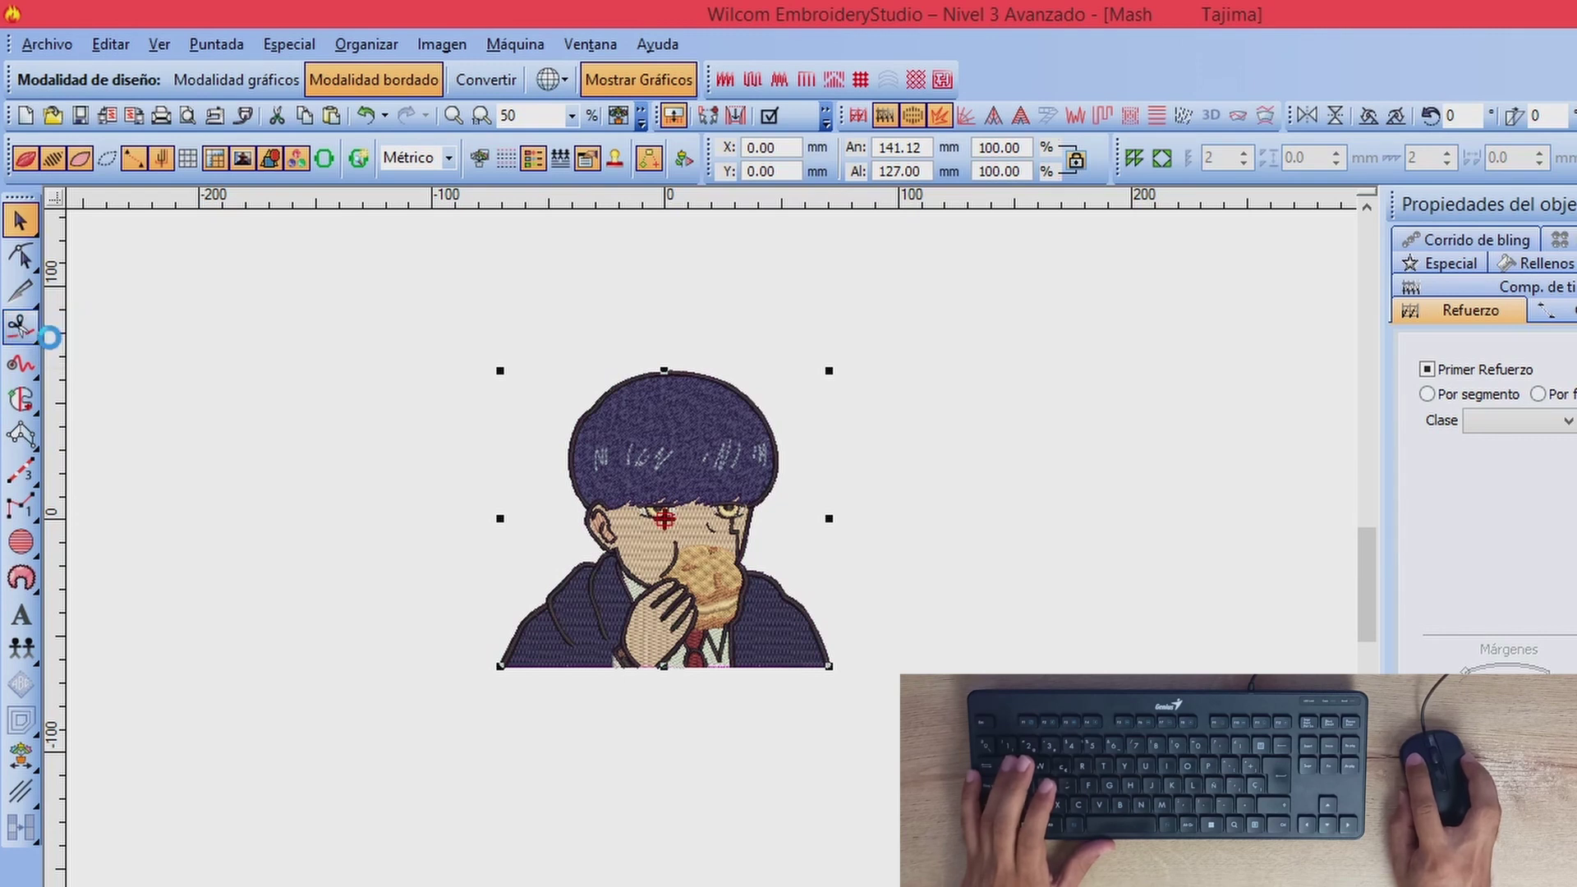
click(19, 327)
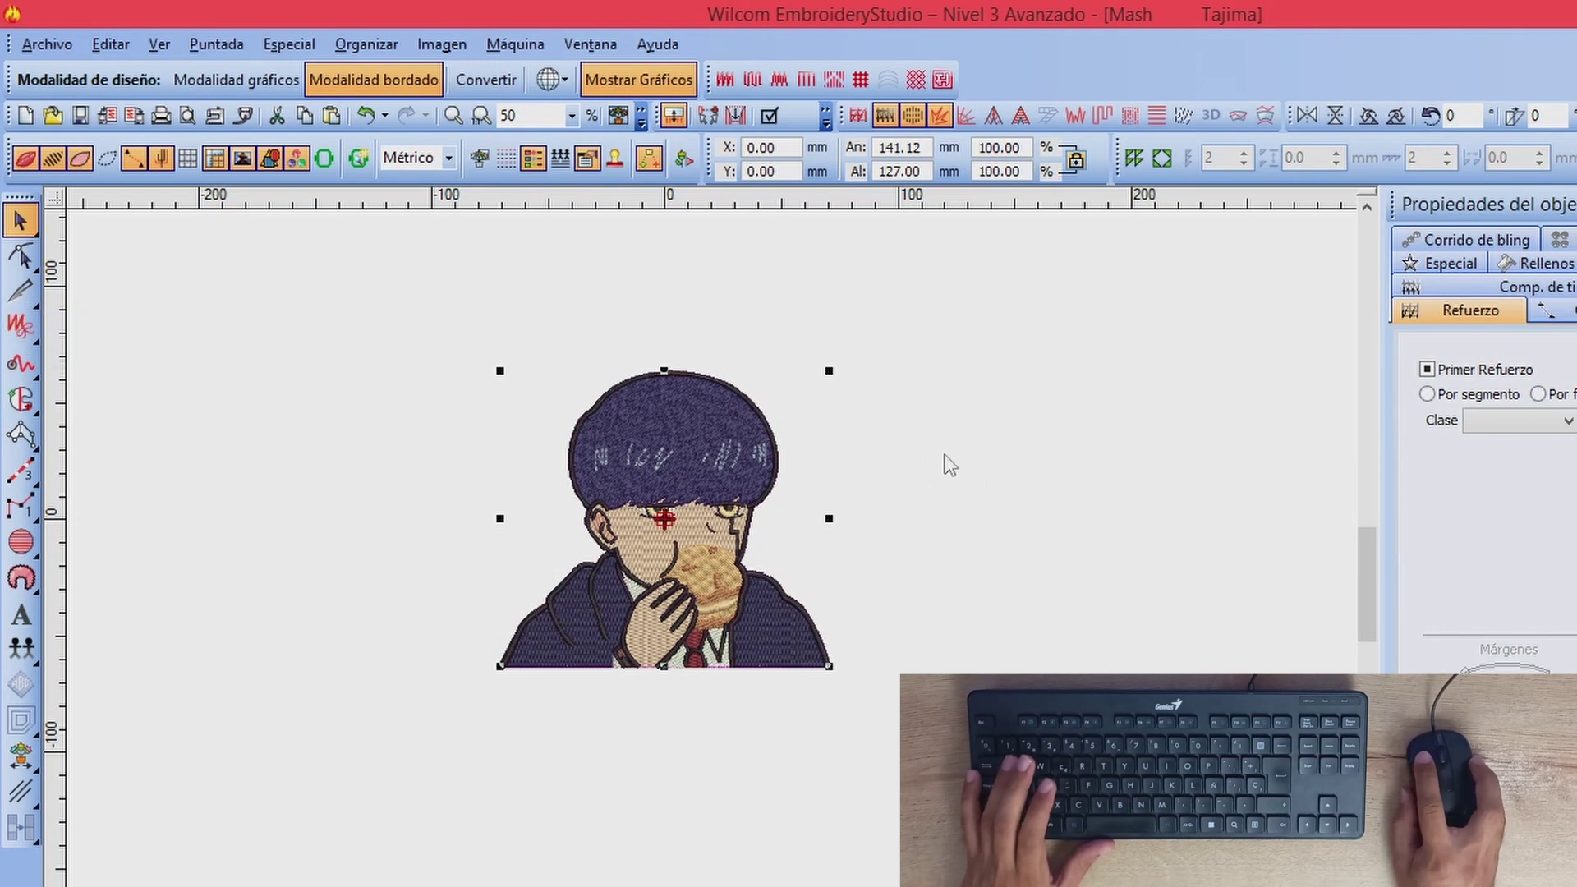
click(846, 607)
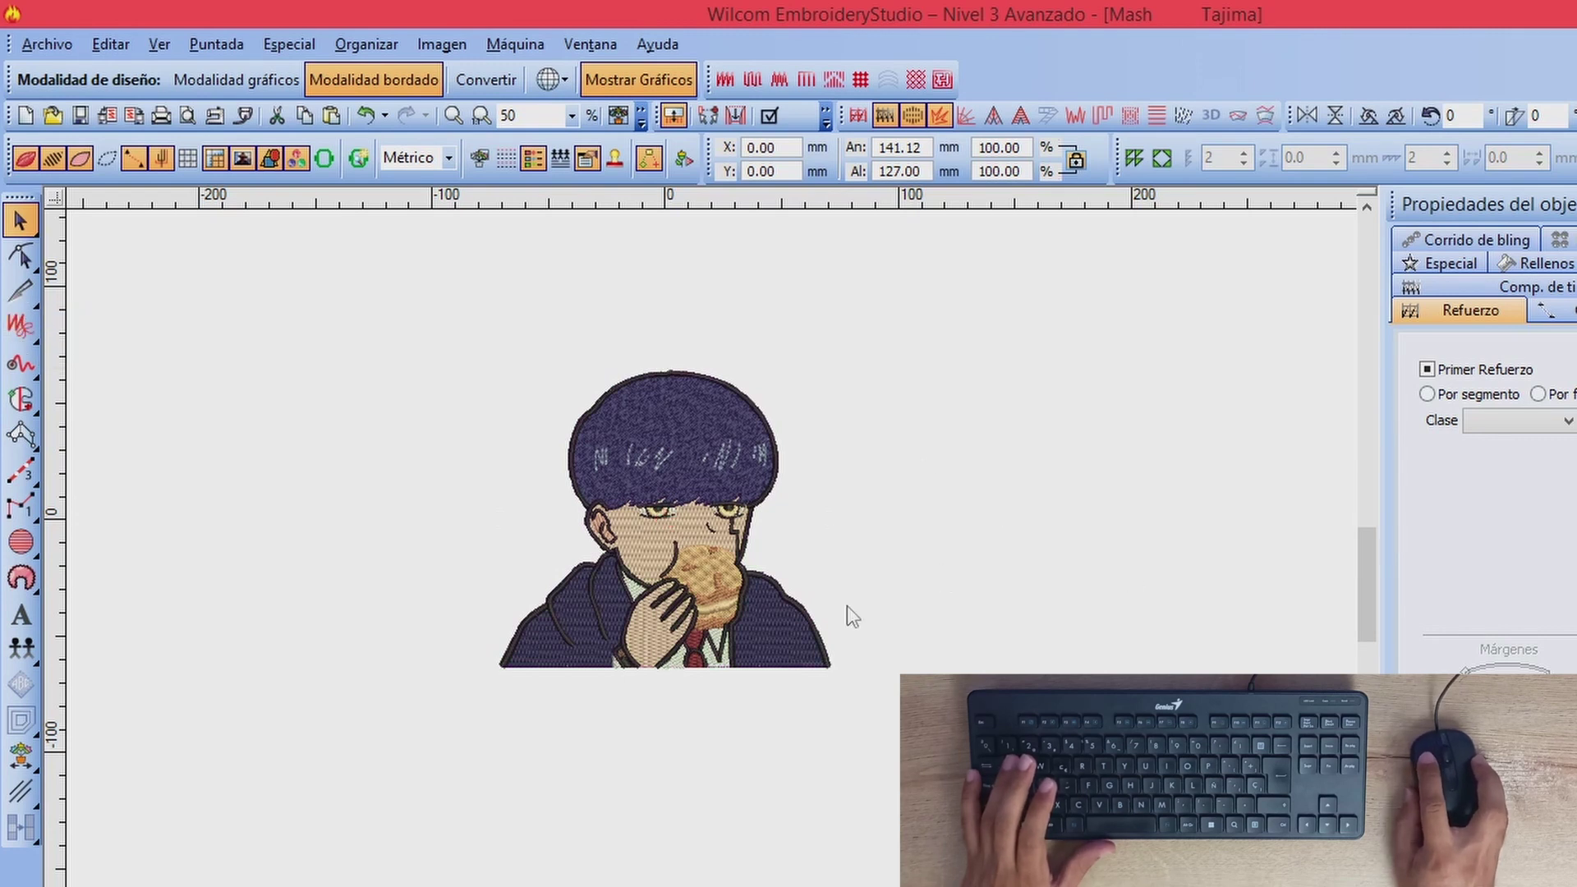
Step: Inspect the whole embroidery up close and from afar, fit it in view and leave nothing selected
click(757, 580)
key(z)
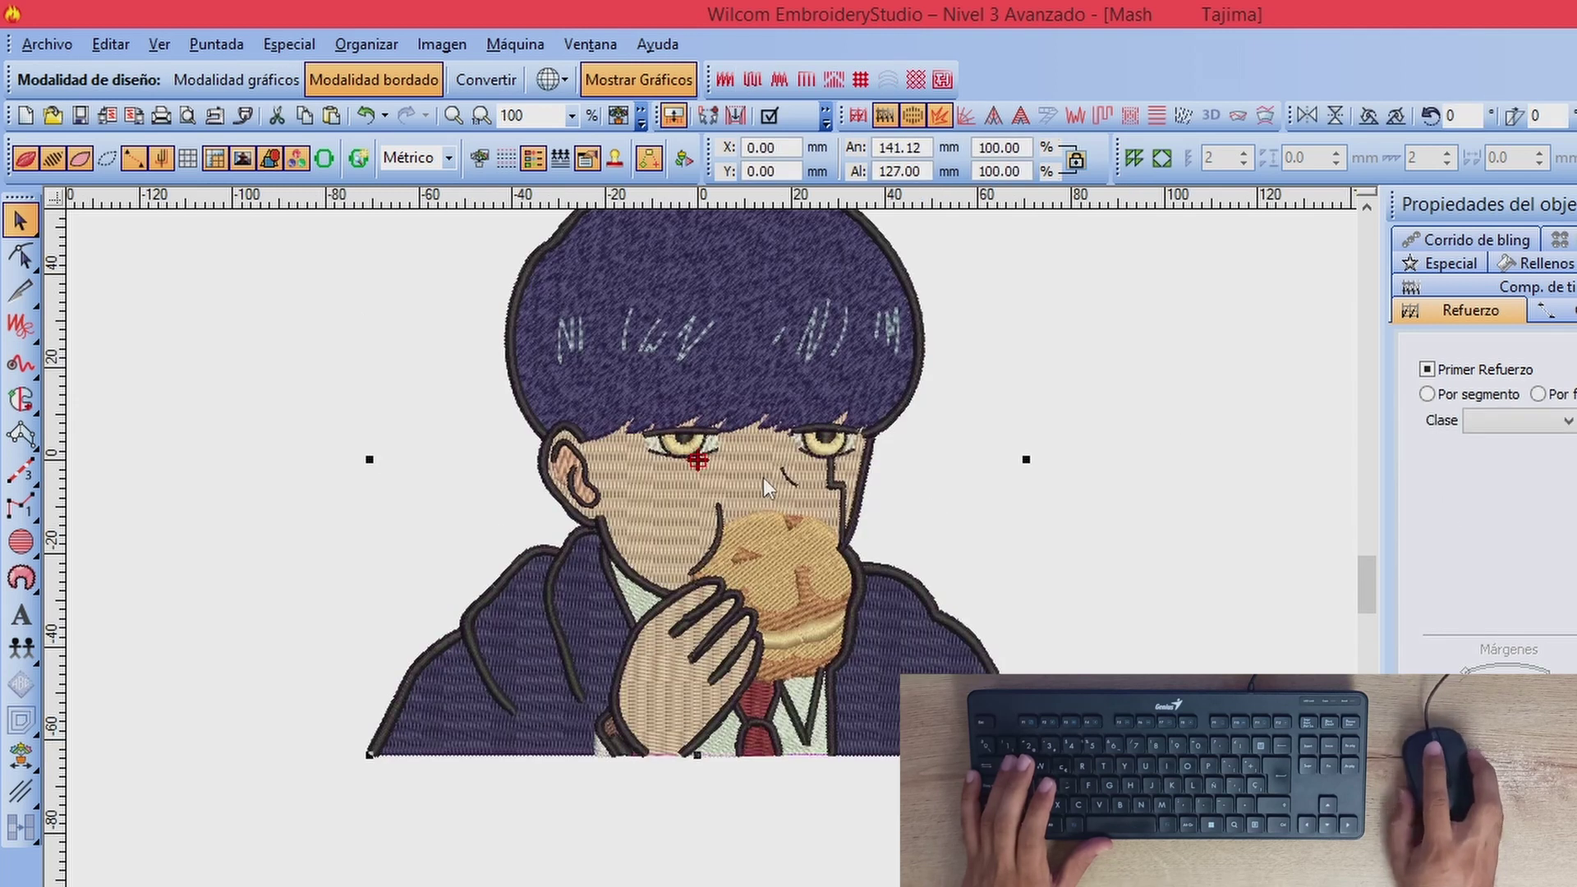
key(shift+z)
key(Escape)
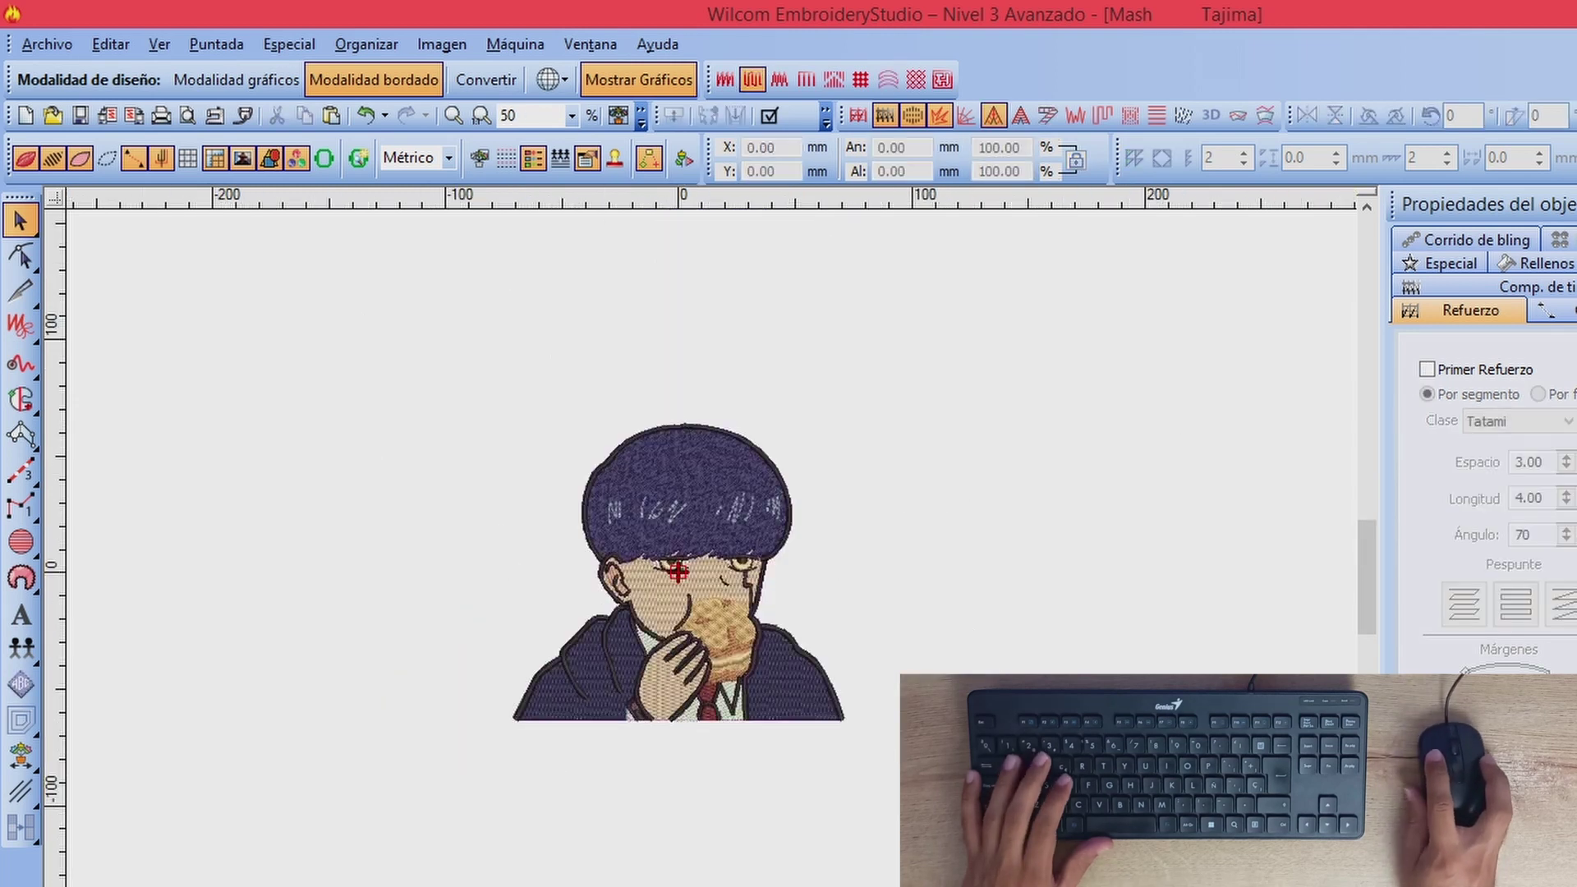
key(ctrl+a)
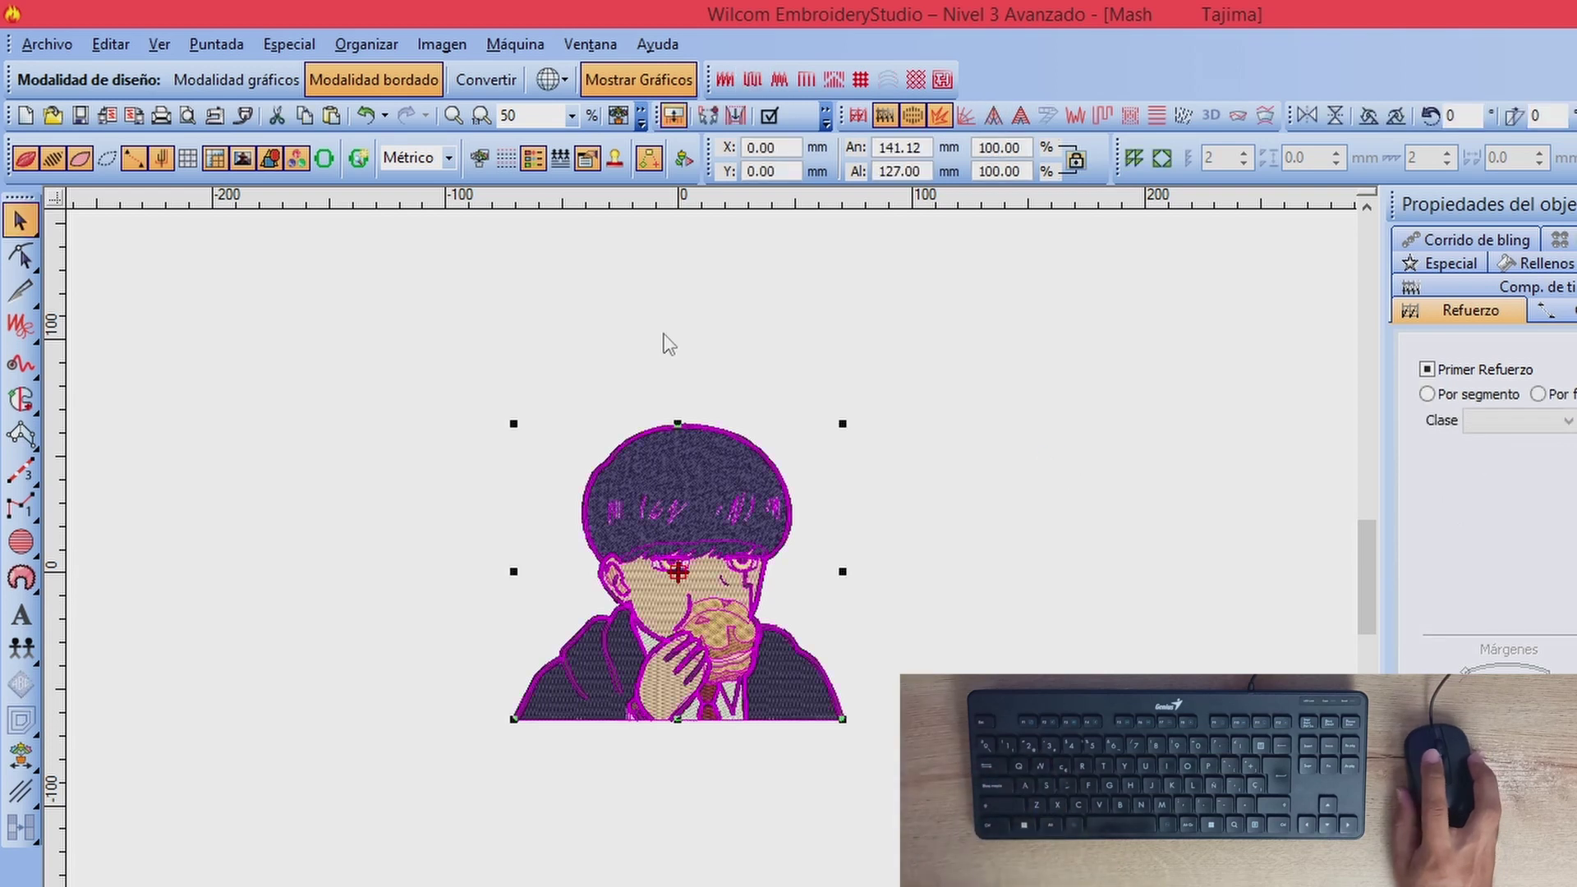
key(z)
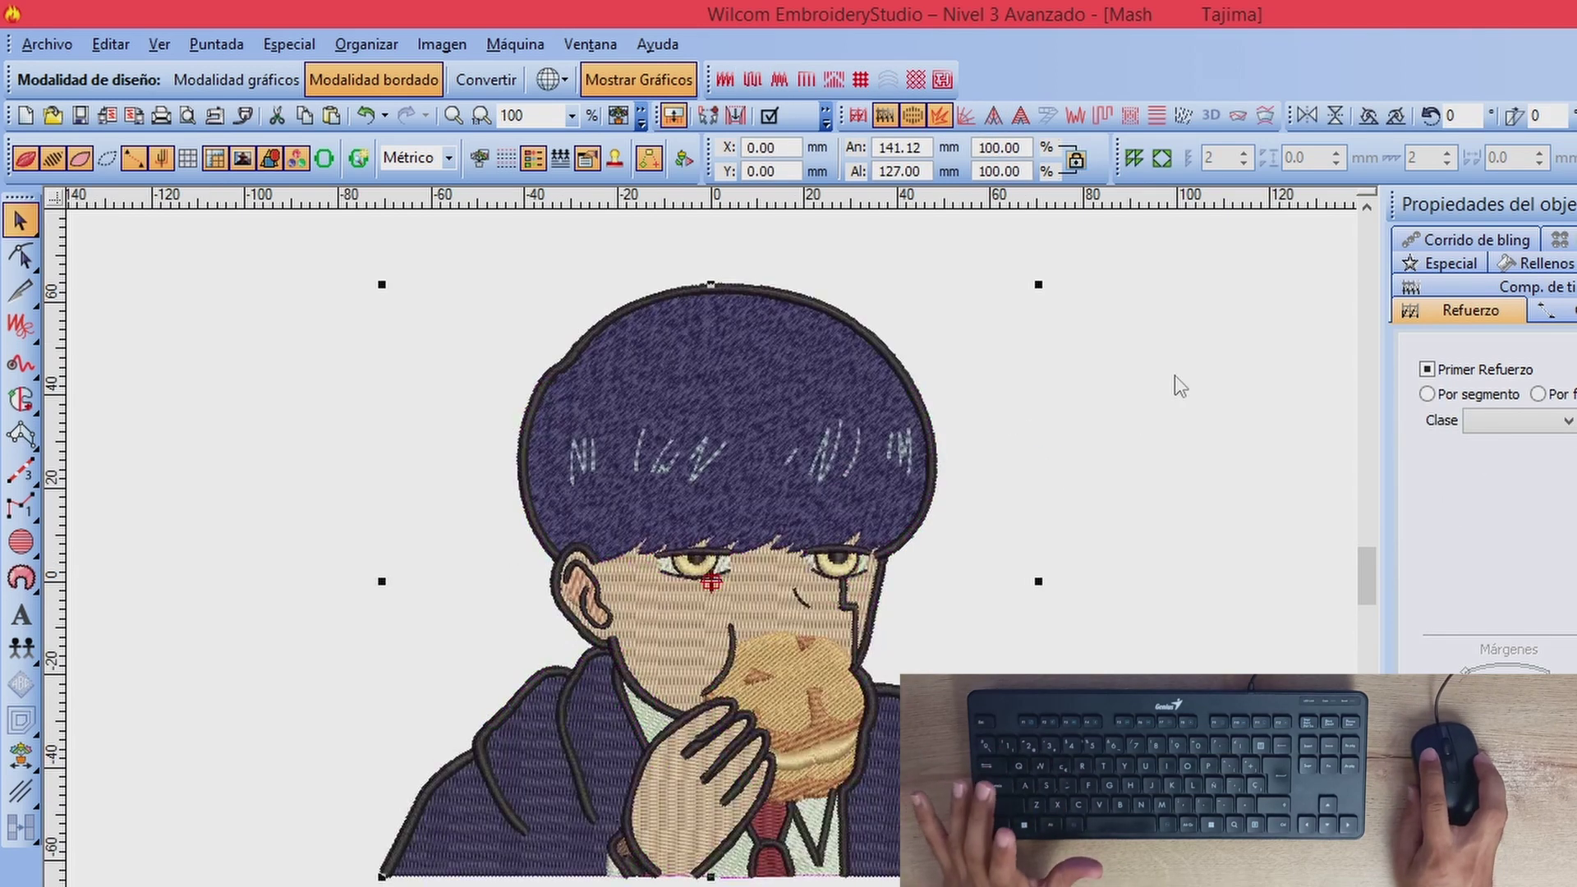
key(Escape)
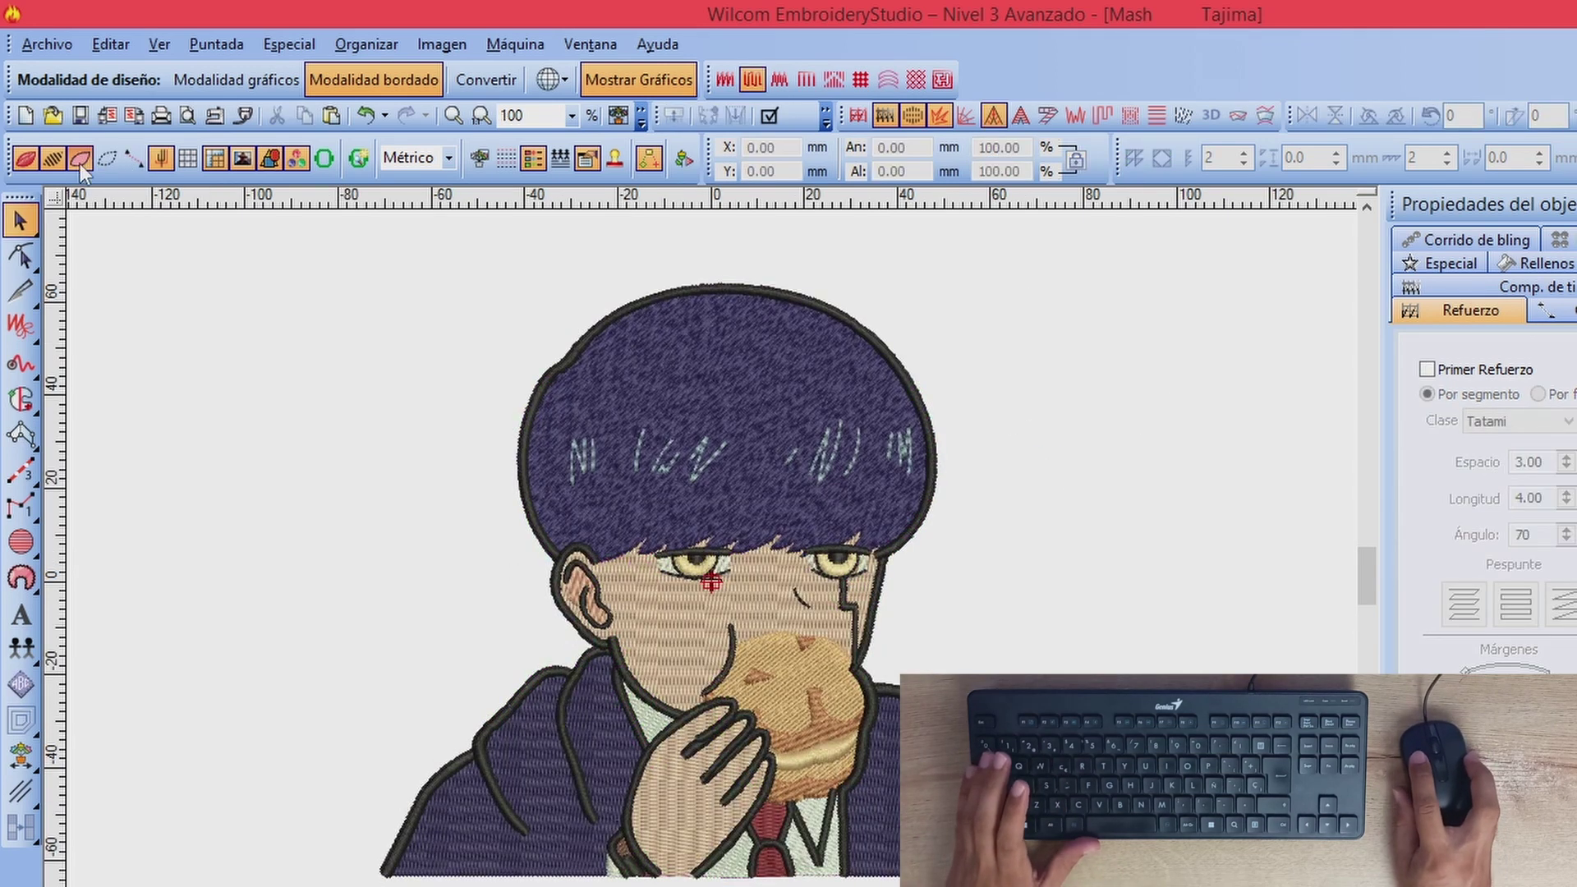
Step: Save a copy of the design as Mash.PES in the Mash folder, using PES V6.0 and the 260 x 160 hoop
click(48, 42)
click(123, 215)
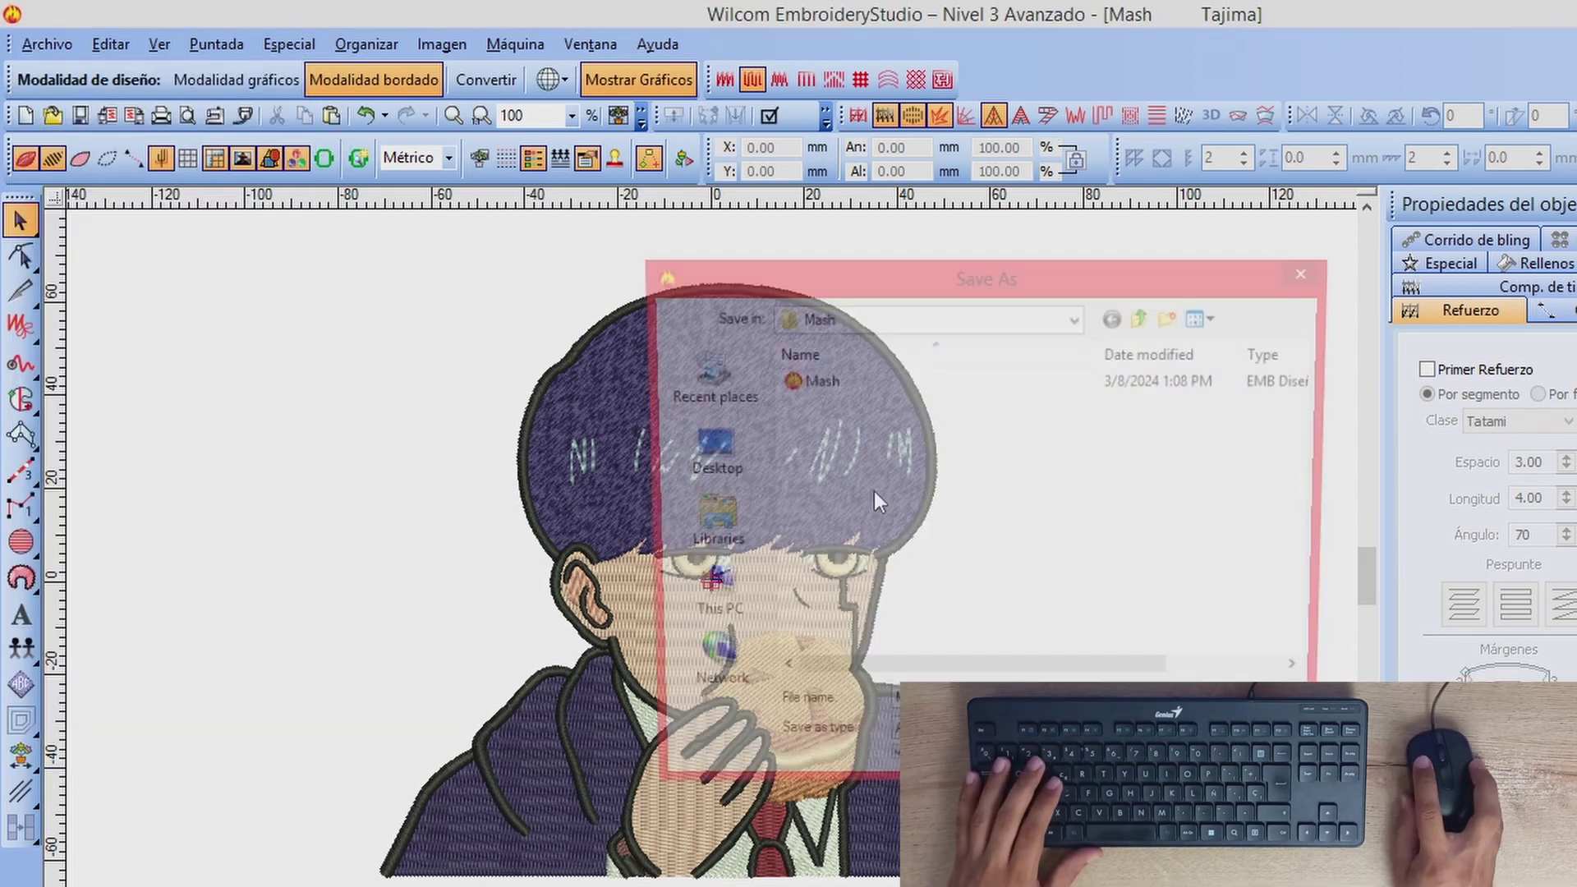
click(1019, 745)
scroll(1162, 519, down, 4)
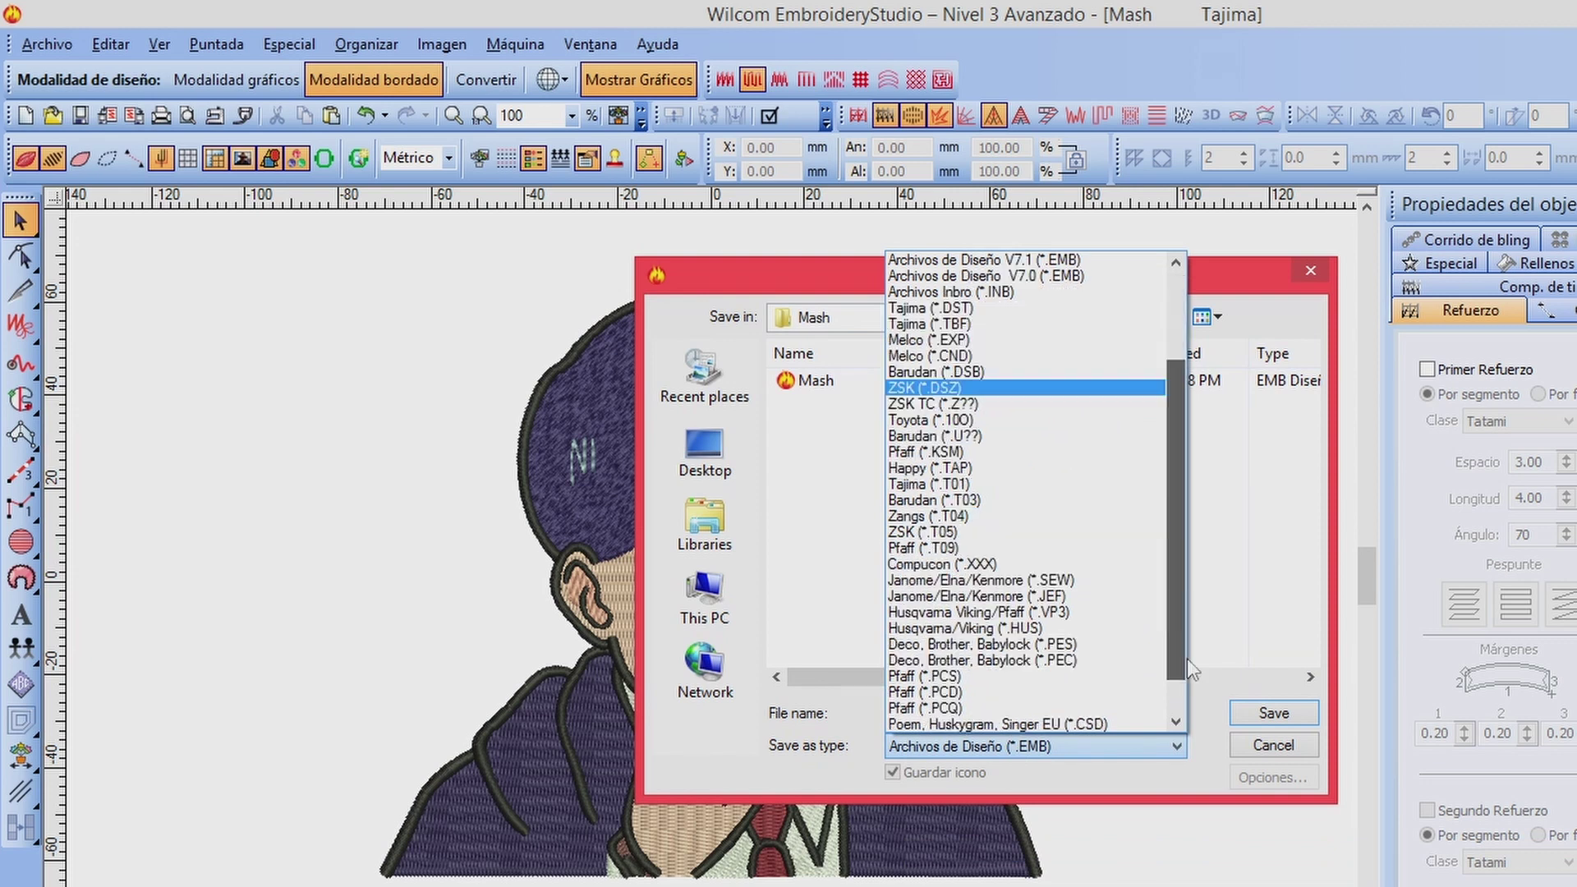
click(1068, 602)
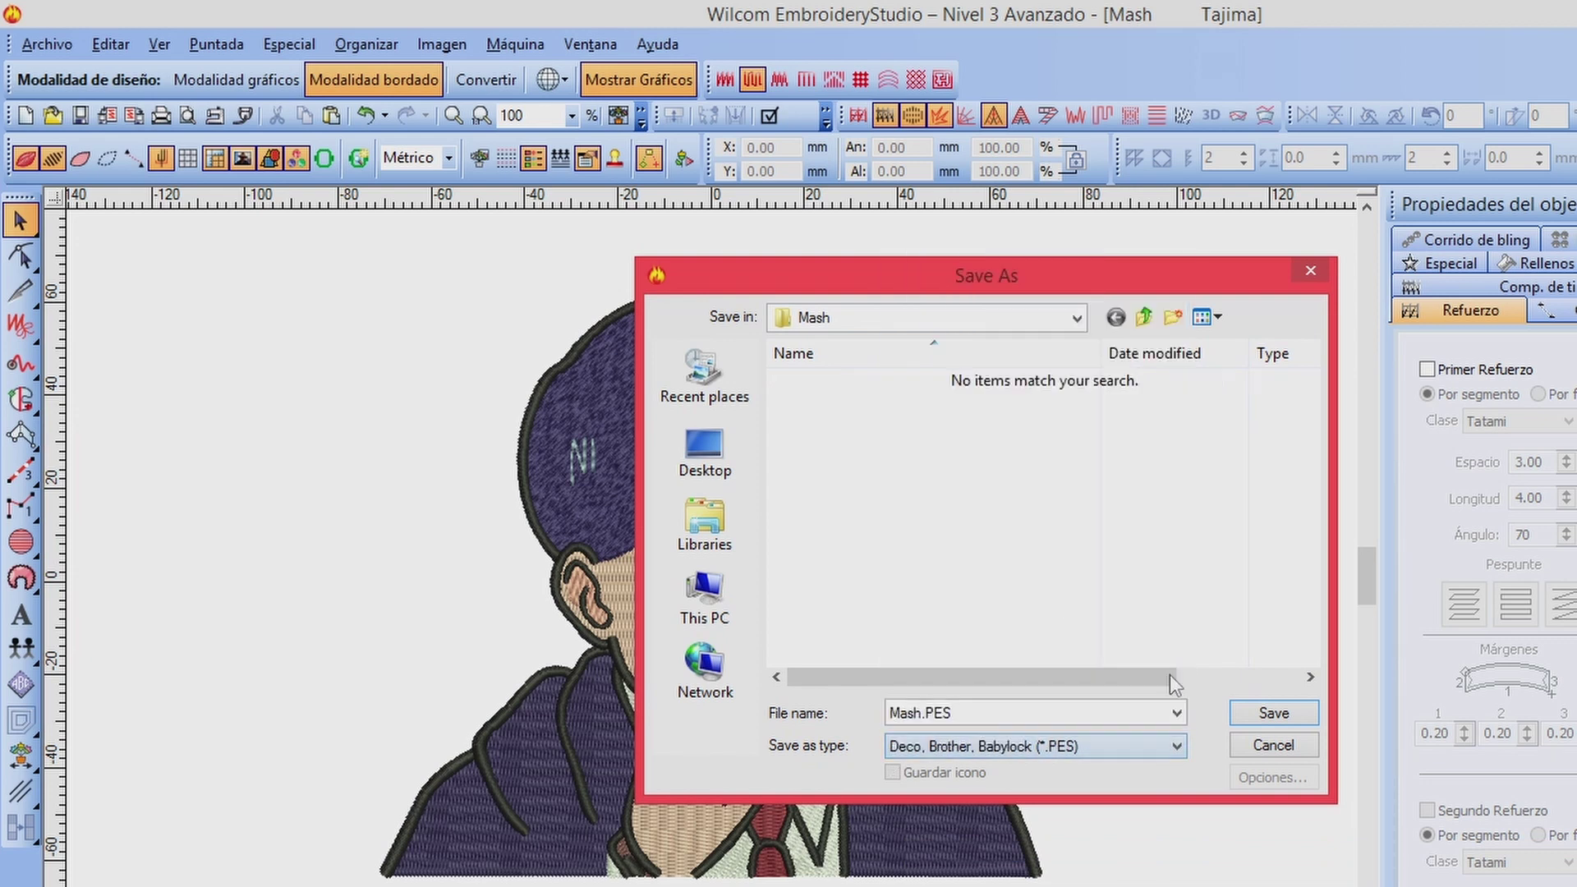
click(1273, 713)
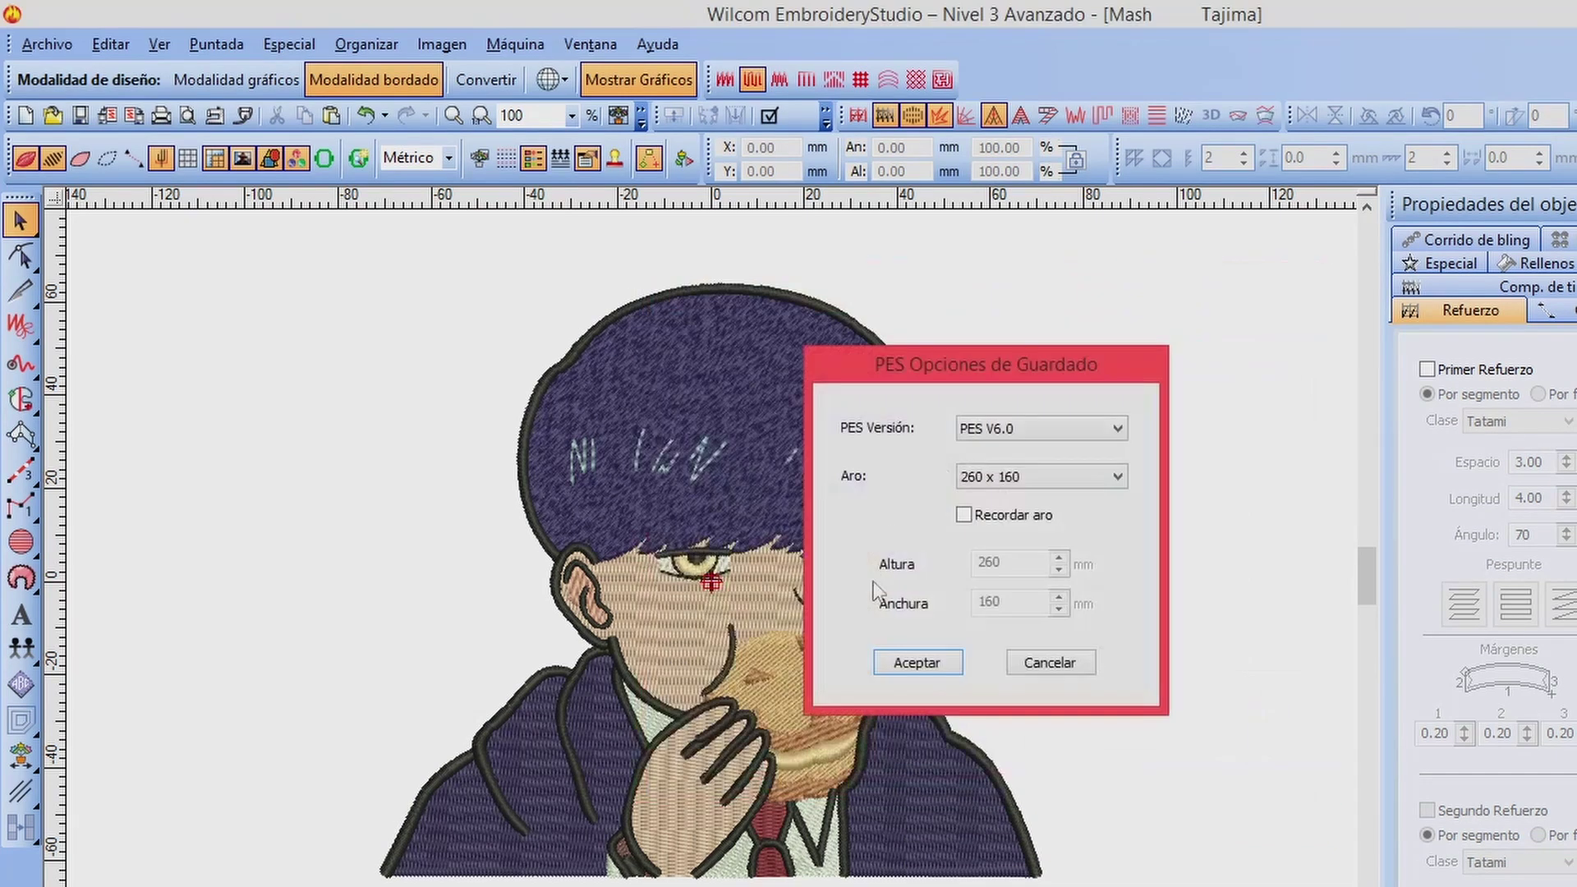
click(914, 663)
scroll(736, 583, down, 1)
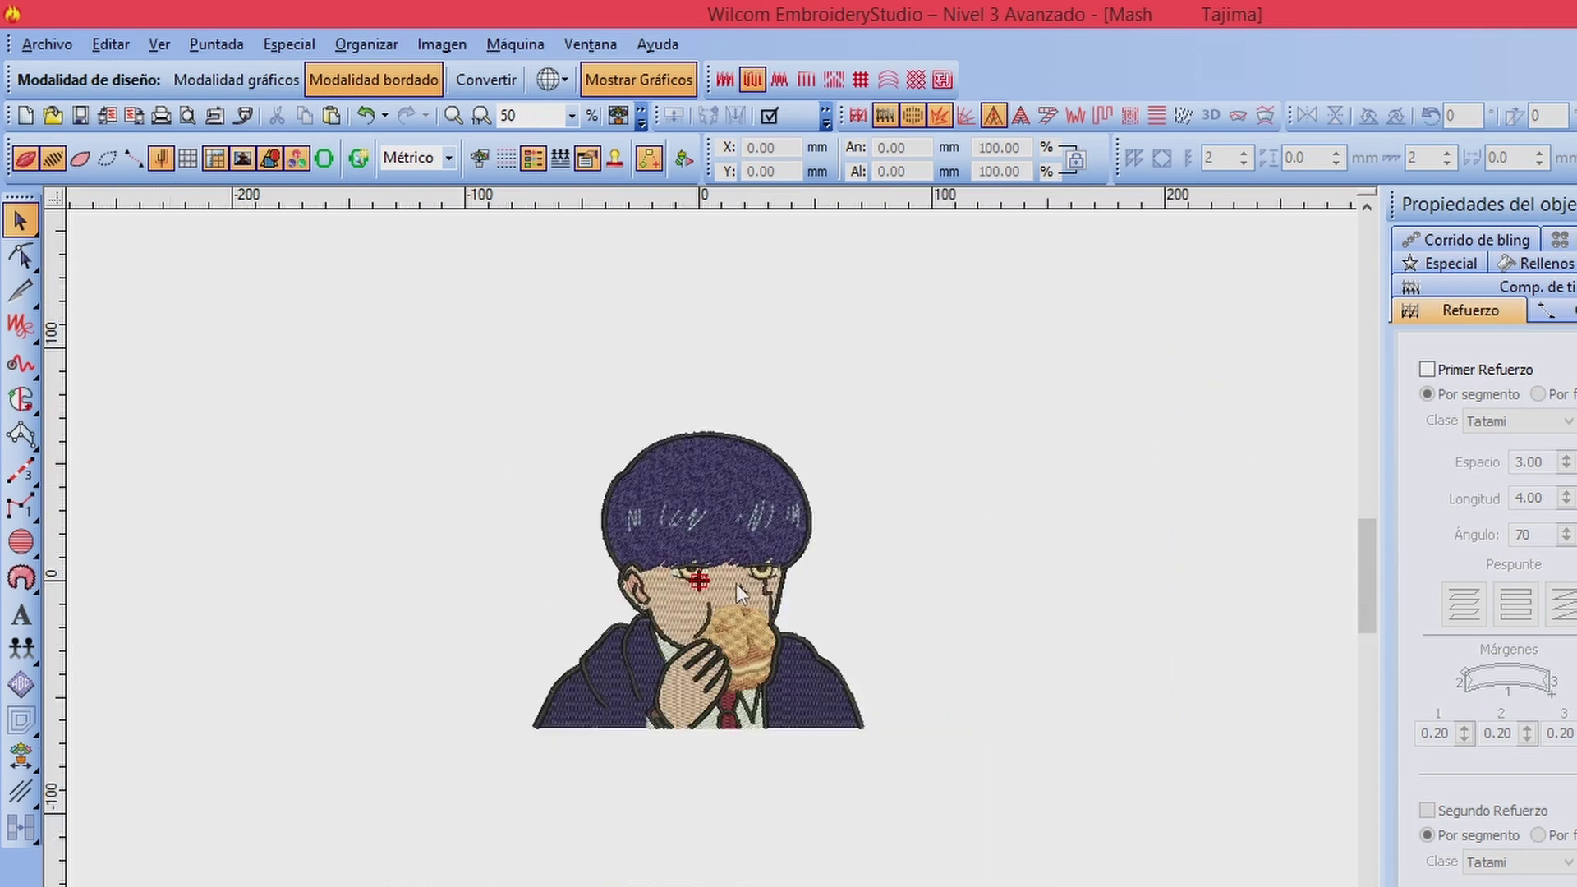
scroll(736, 582, up, 1)
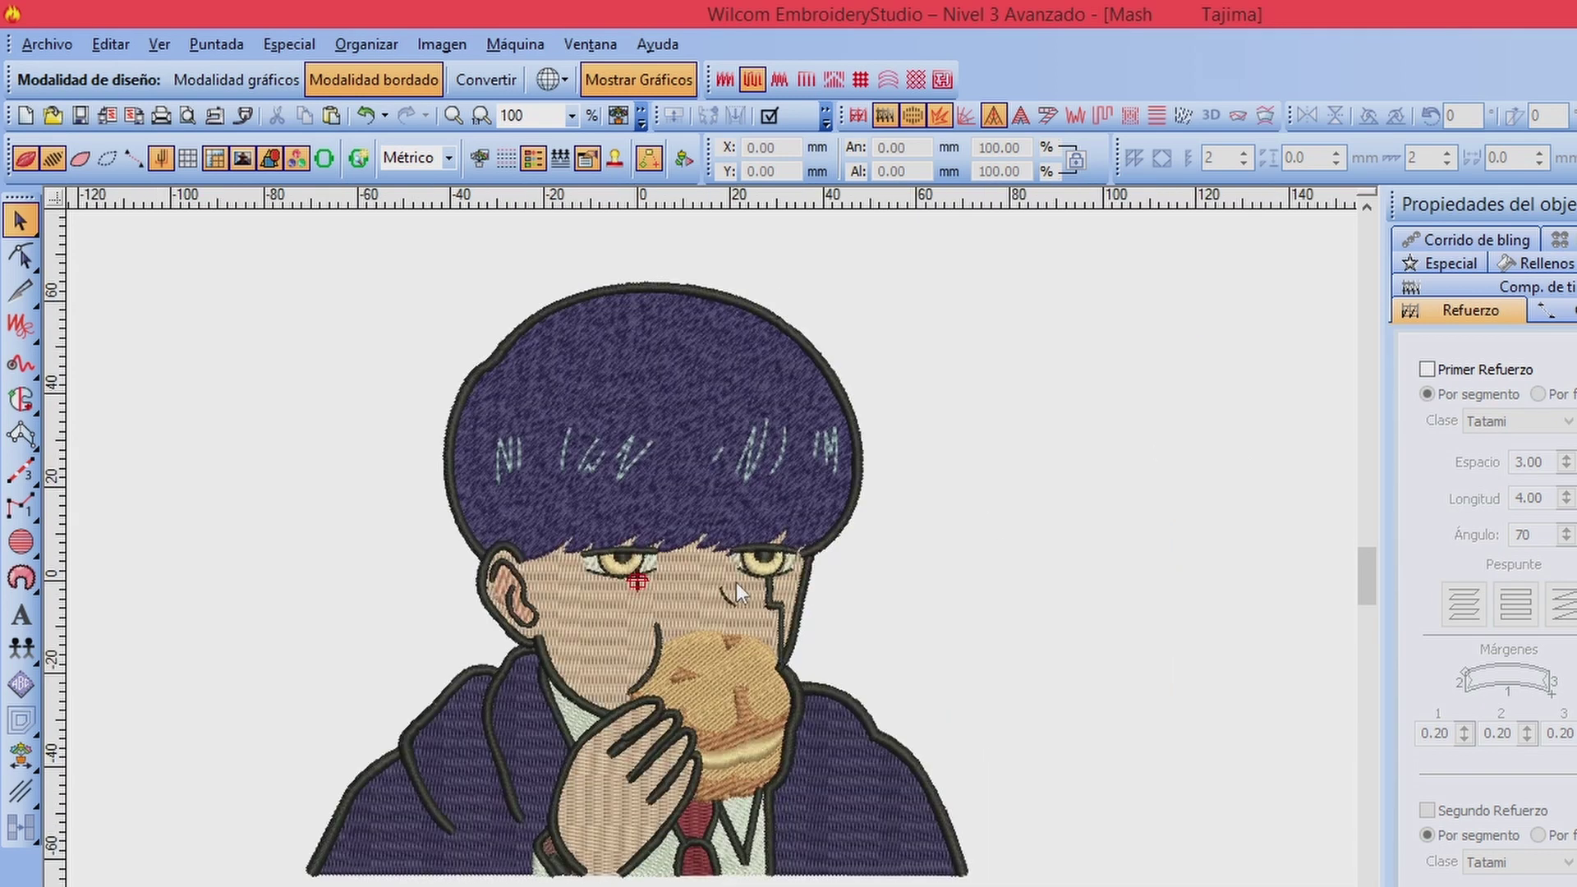